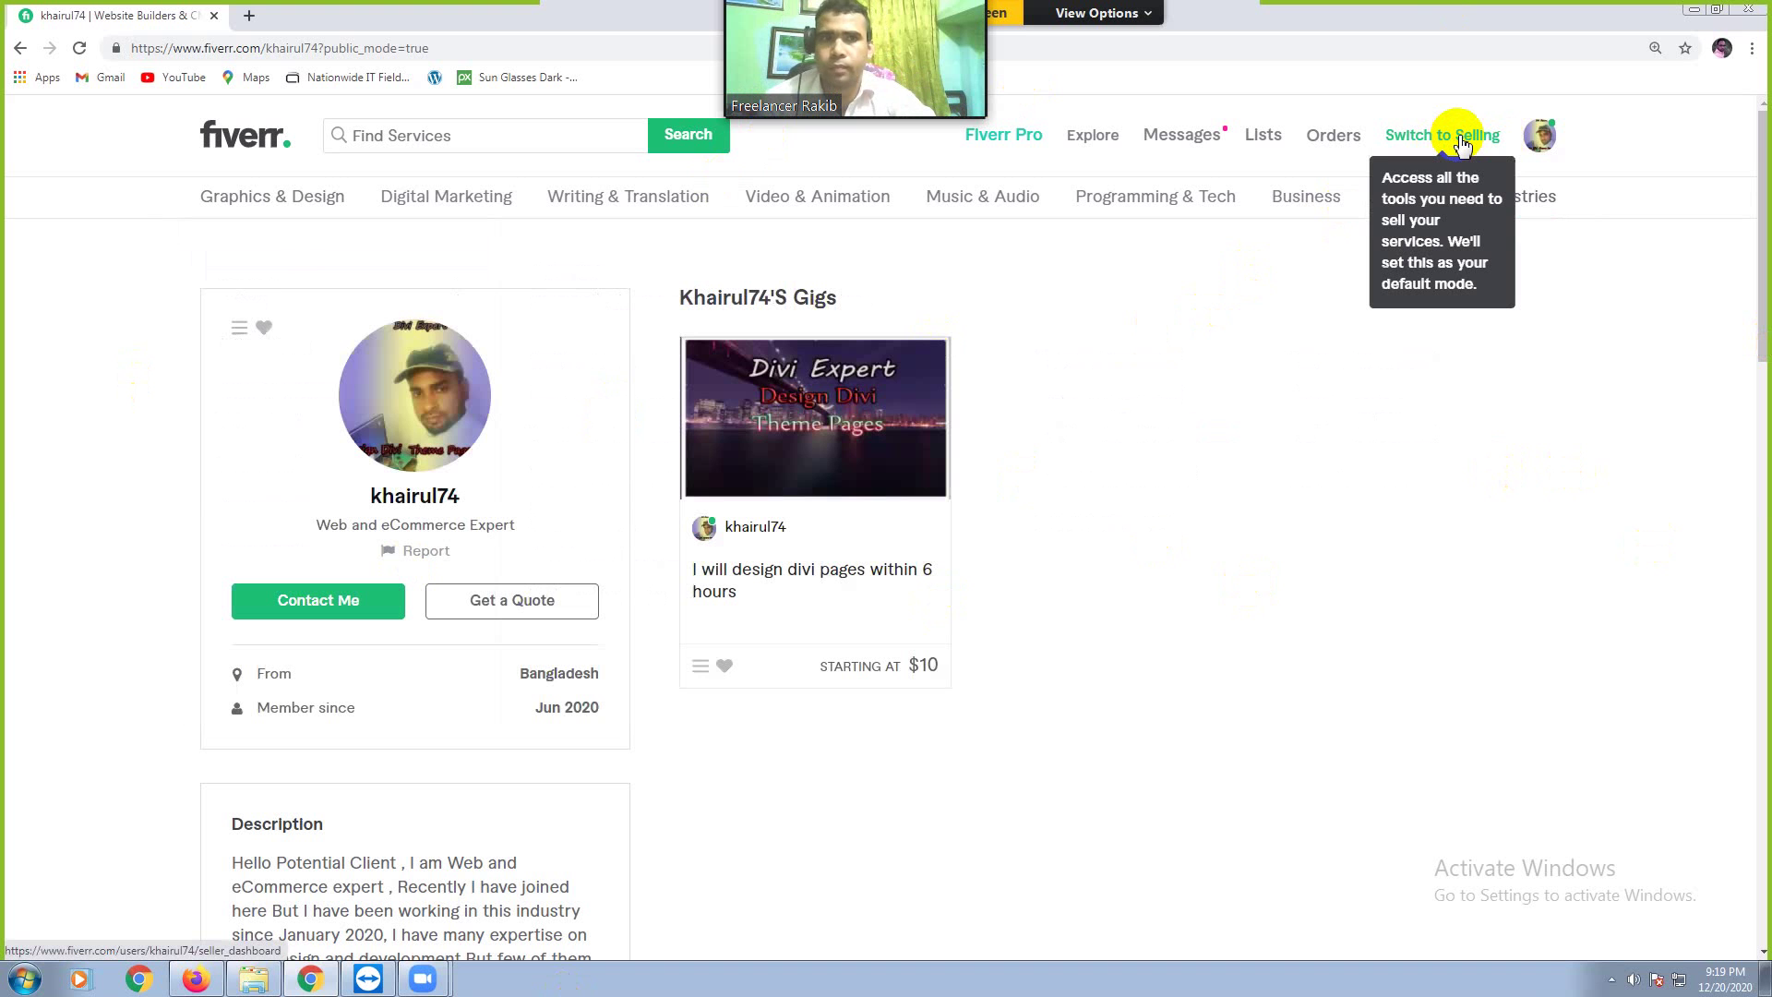
Step: Switch the Fiverr account to selling mode, dismiss the prioritized-orders tip, and start creating a new gig
left_click(1462, 143)
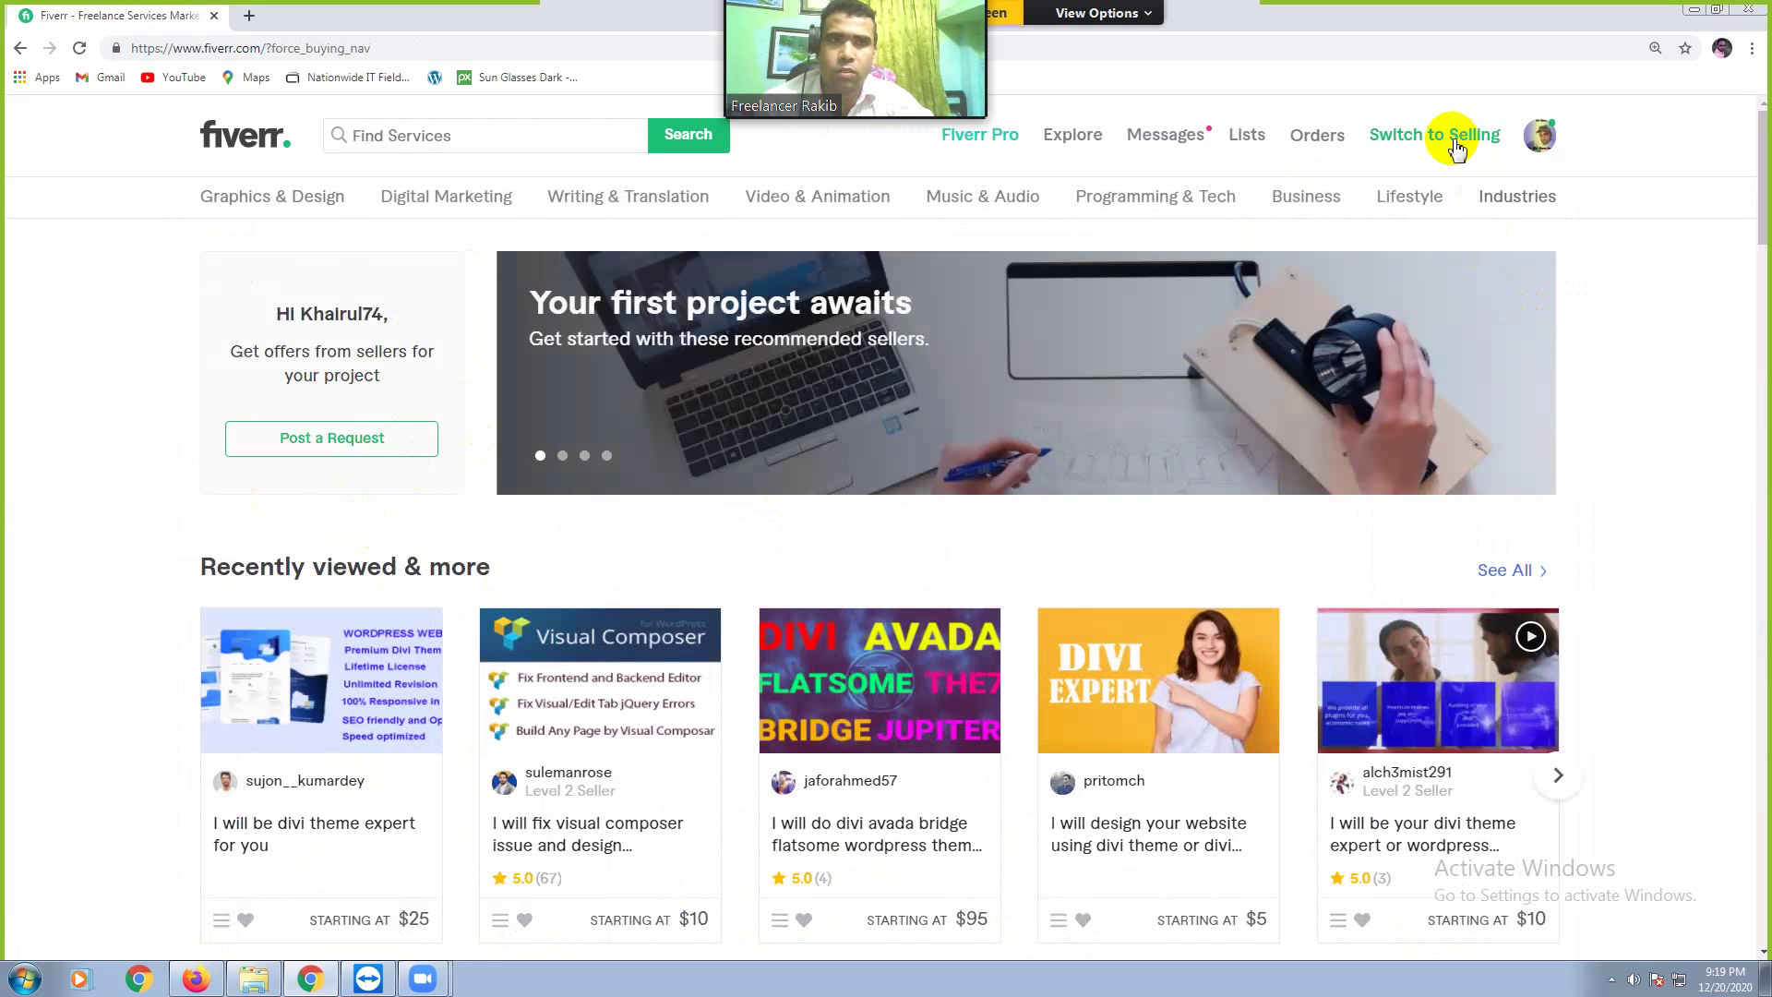
left_click(1453, 143)
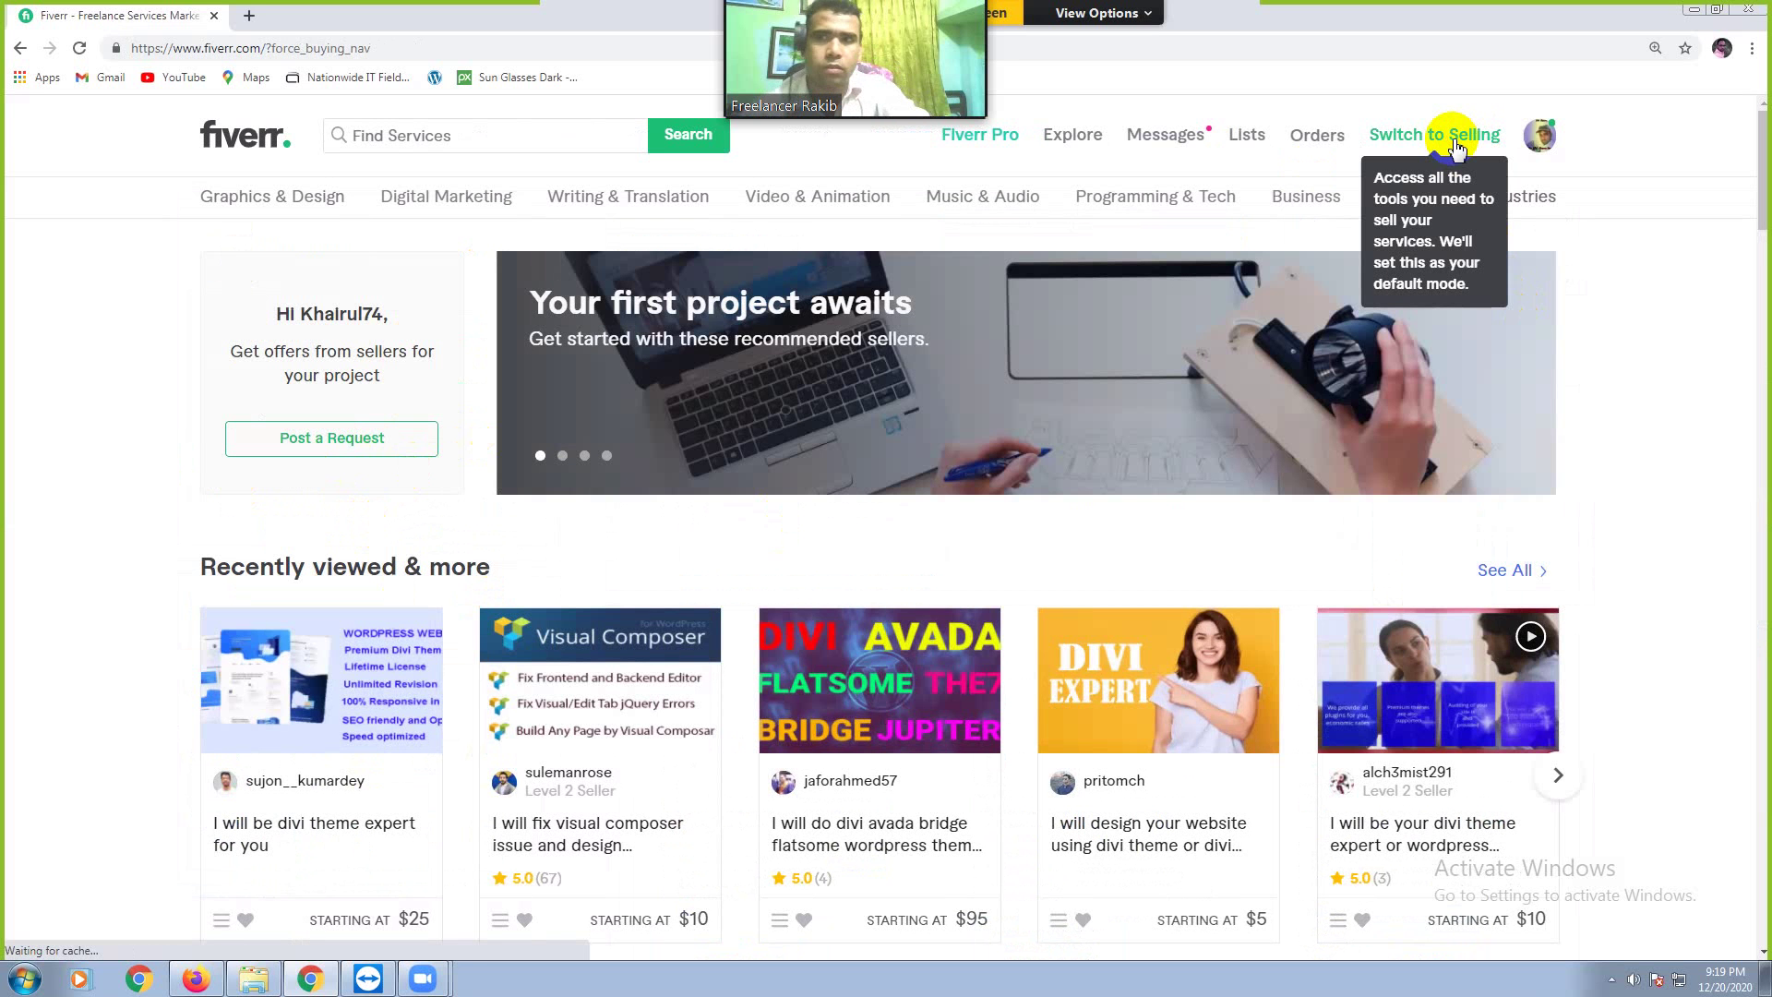
left_click_drag(966, 33, 1220, 25)
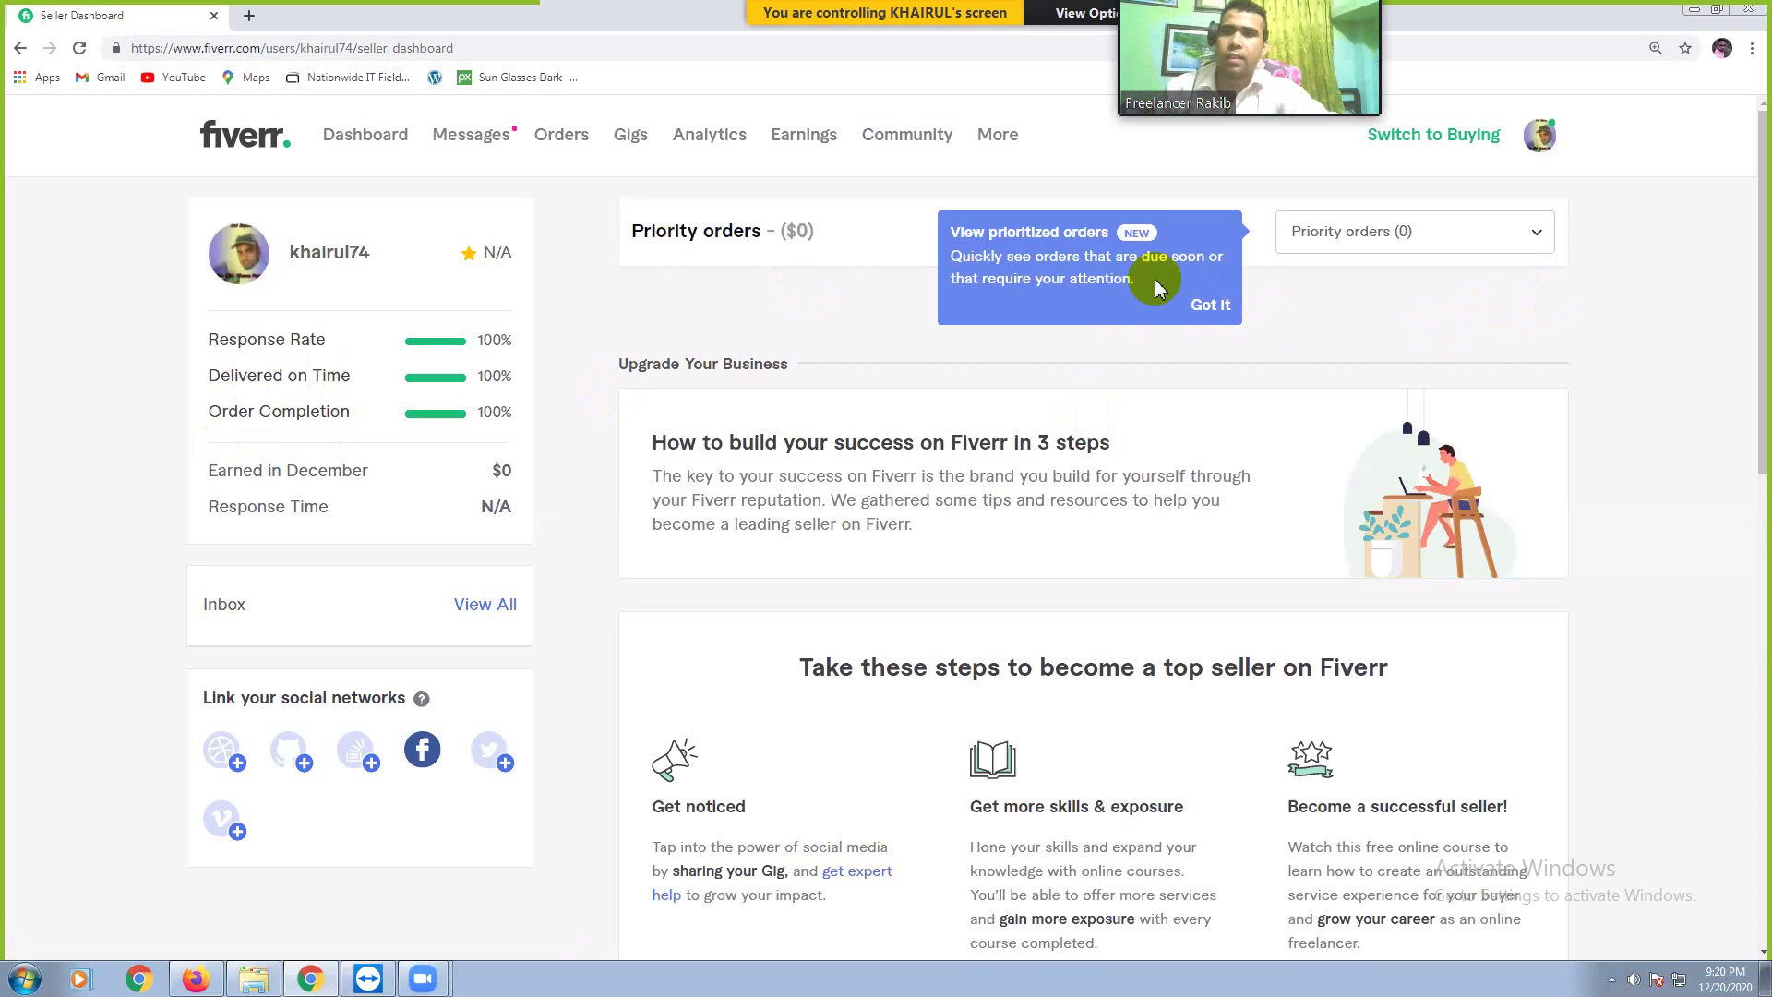
left_click(1211, 306)
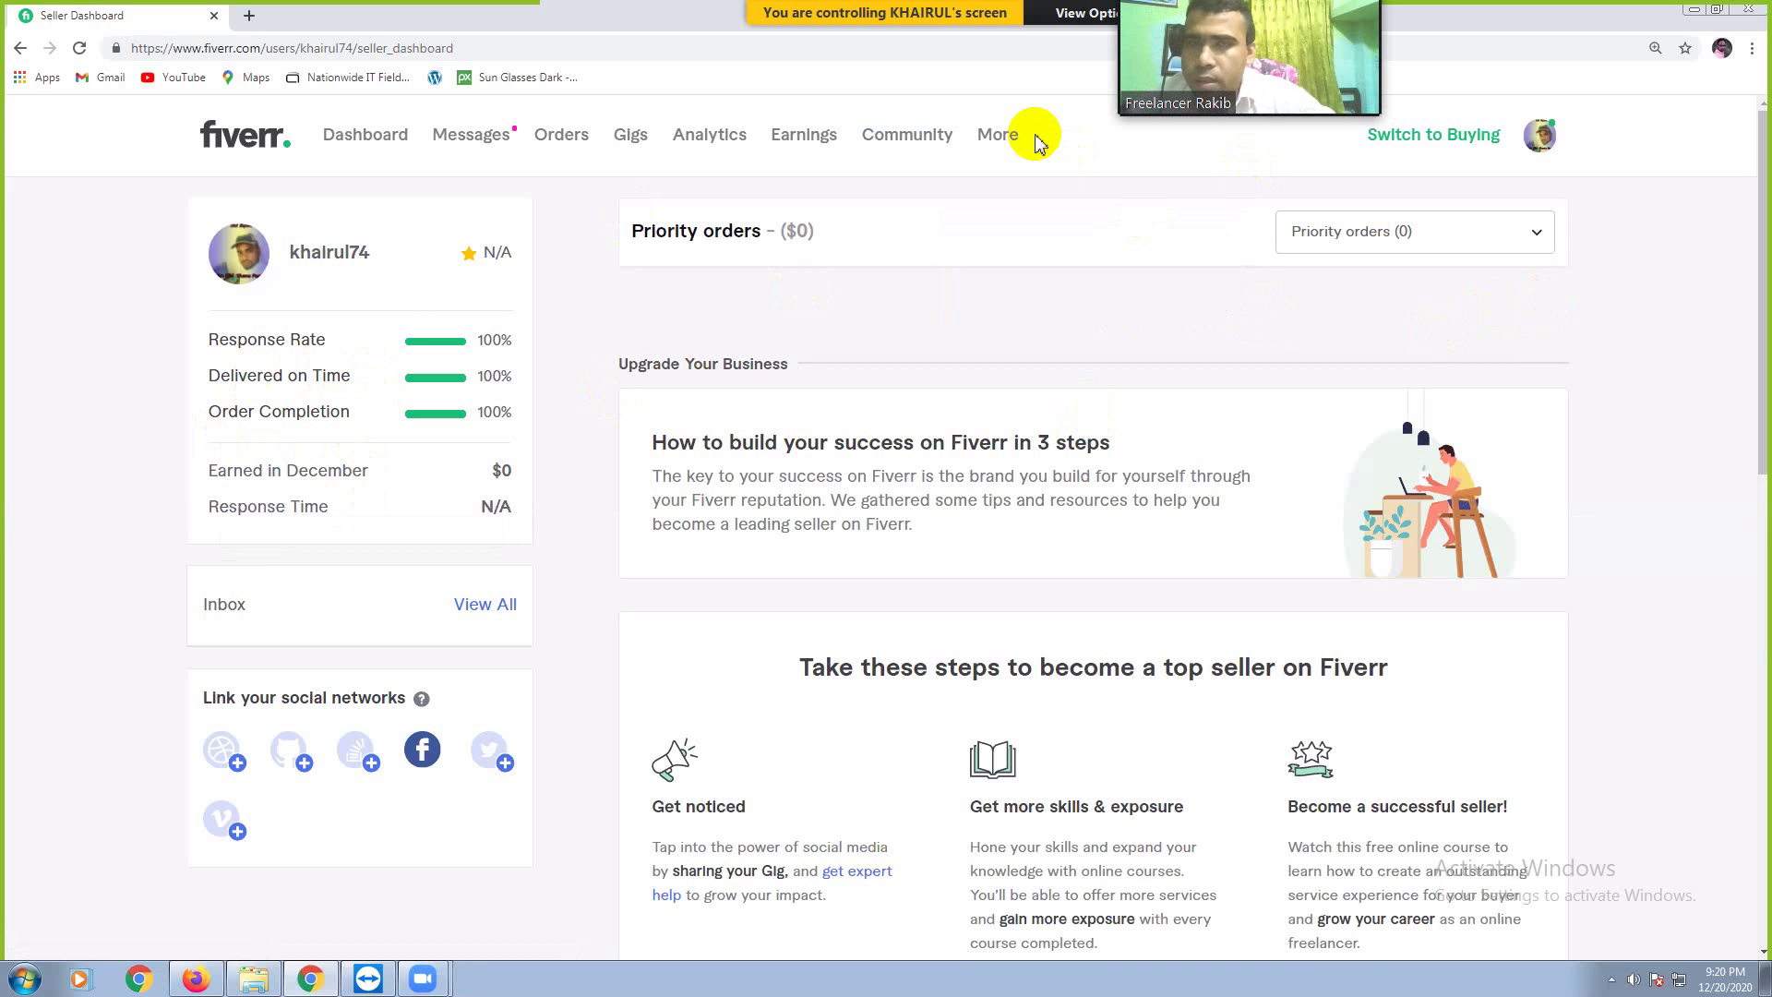
left_click(633, 143)
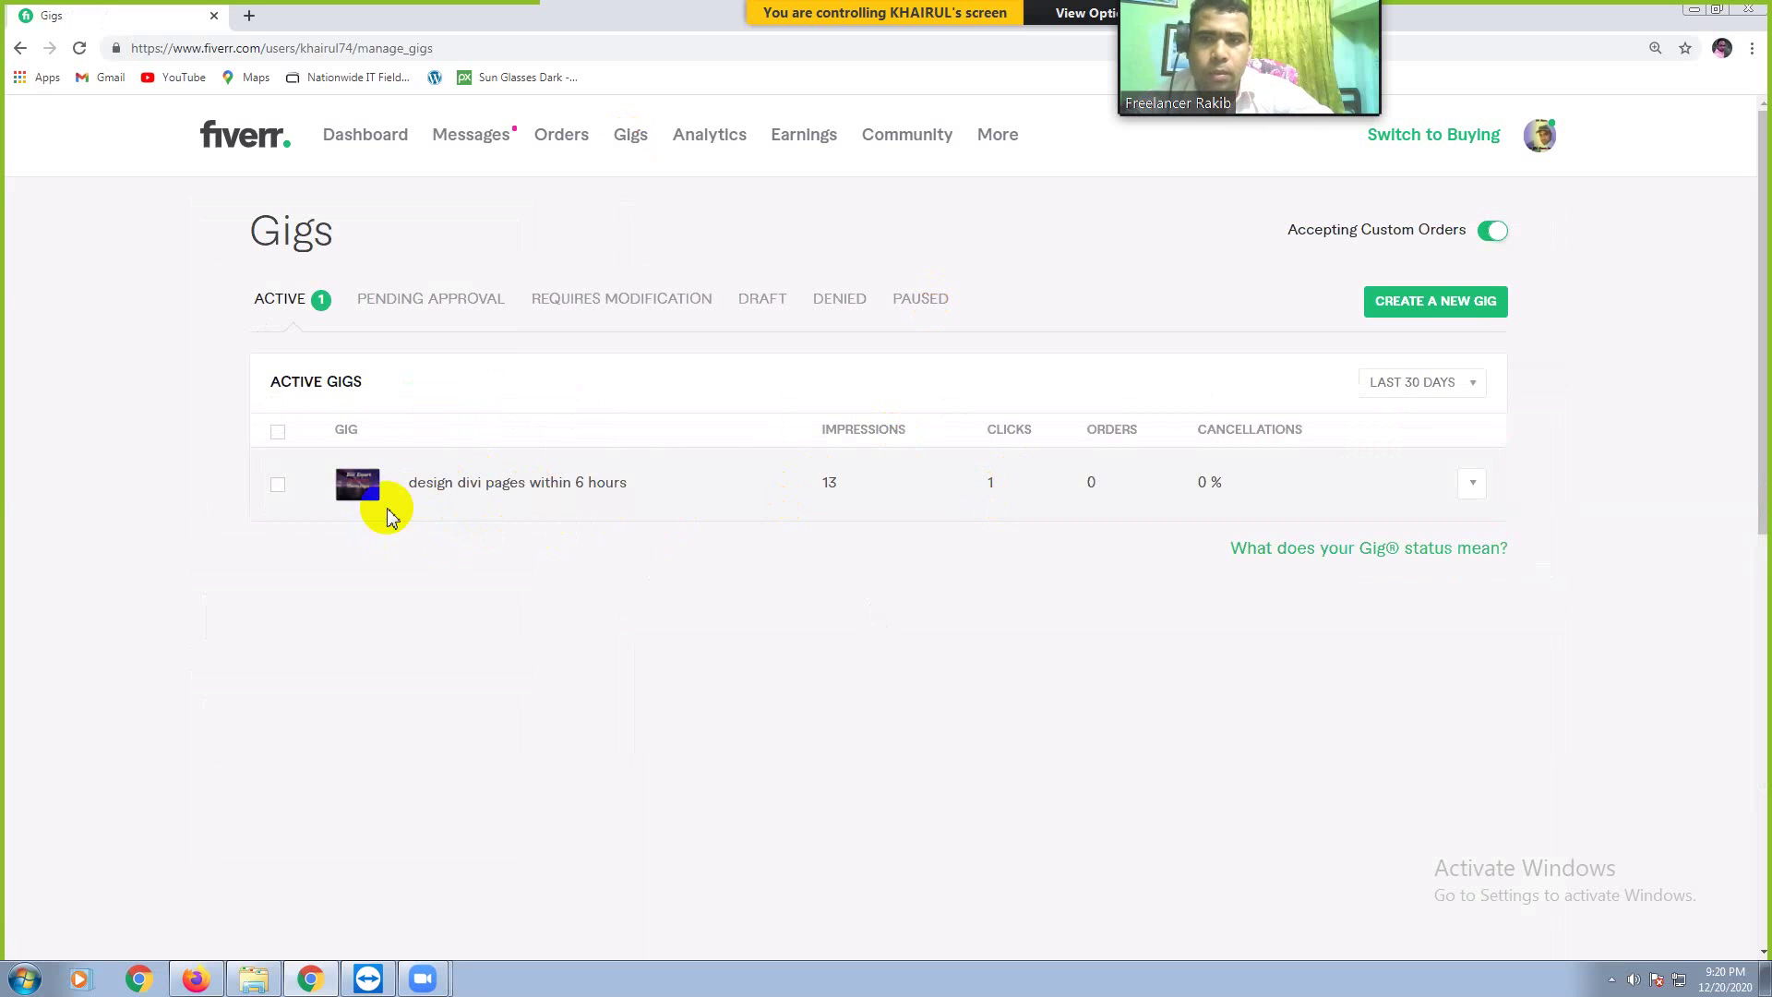
left_click(1430, 309)
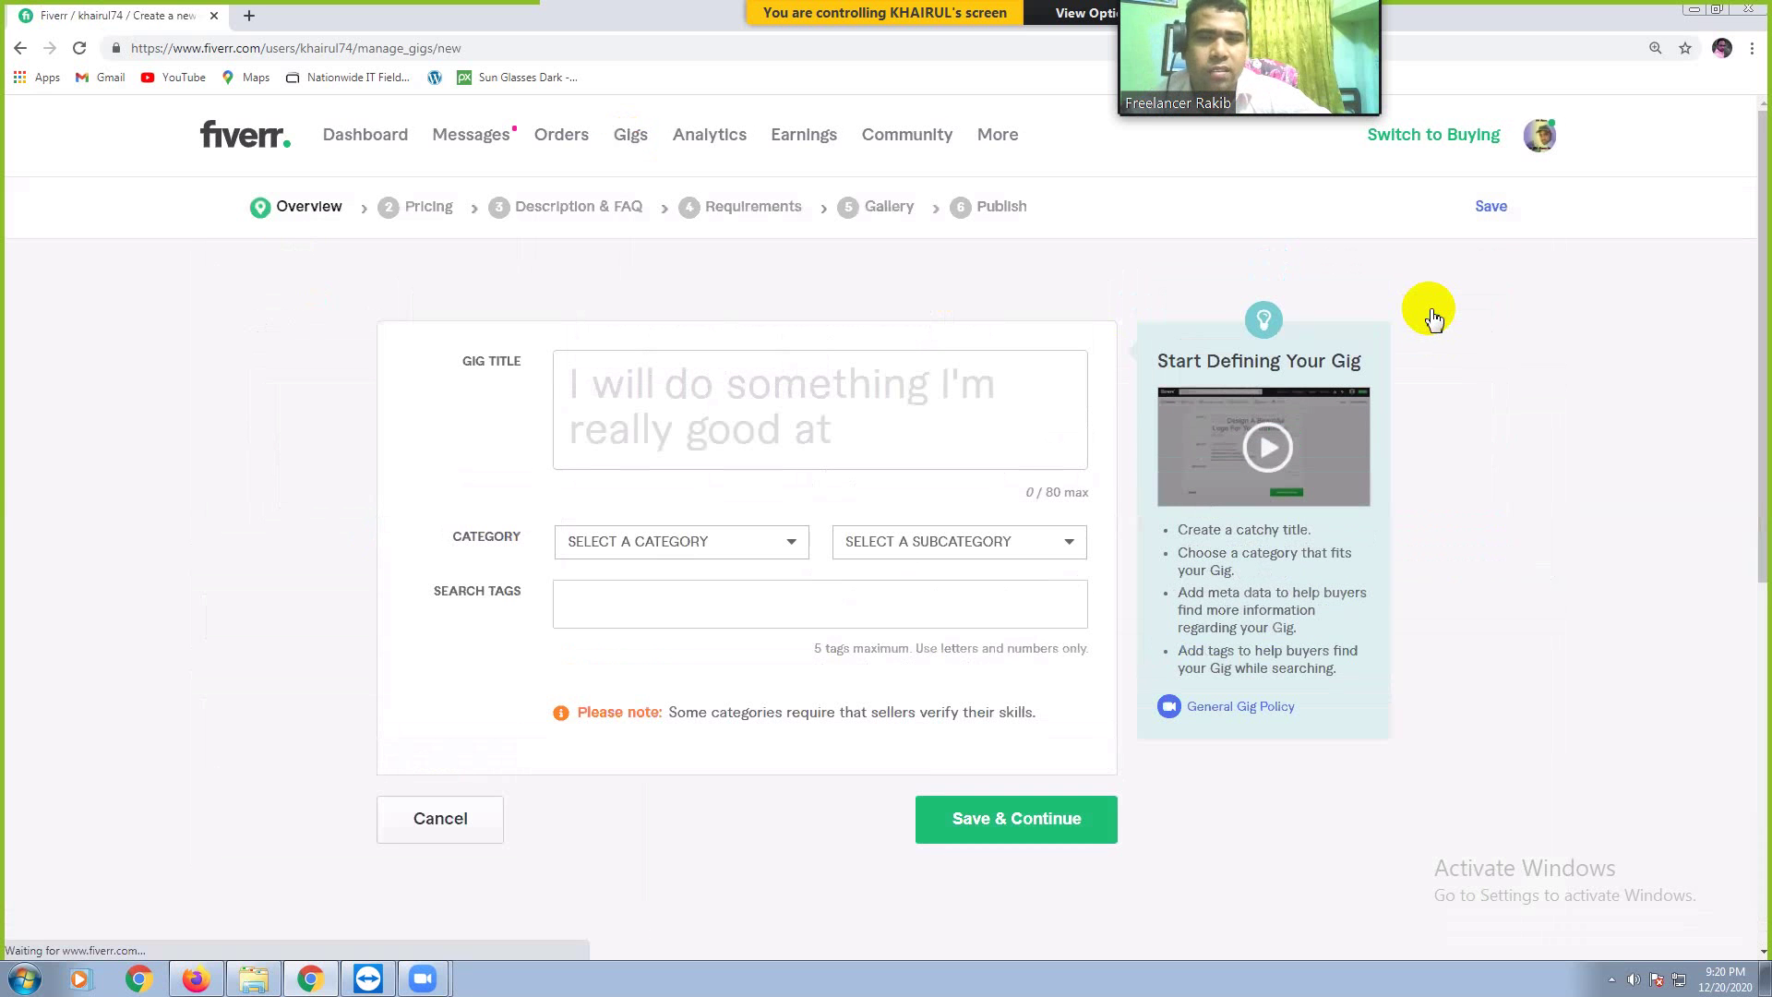
Step: Open fiverr.com in a second browser tab and switch that page to buying mode
left_click(249, 16)
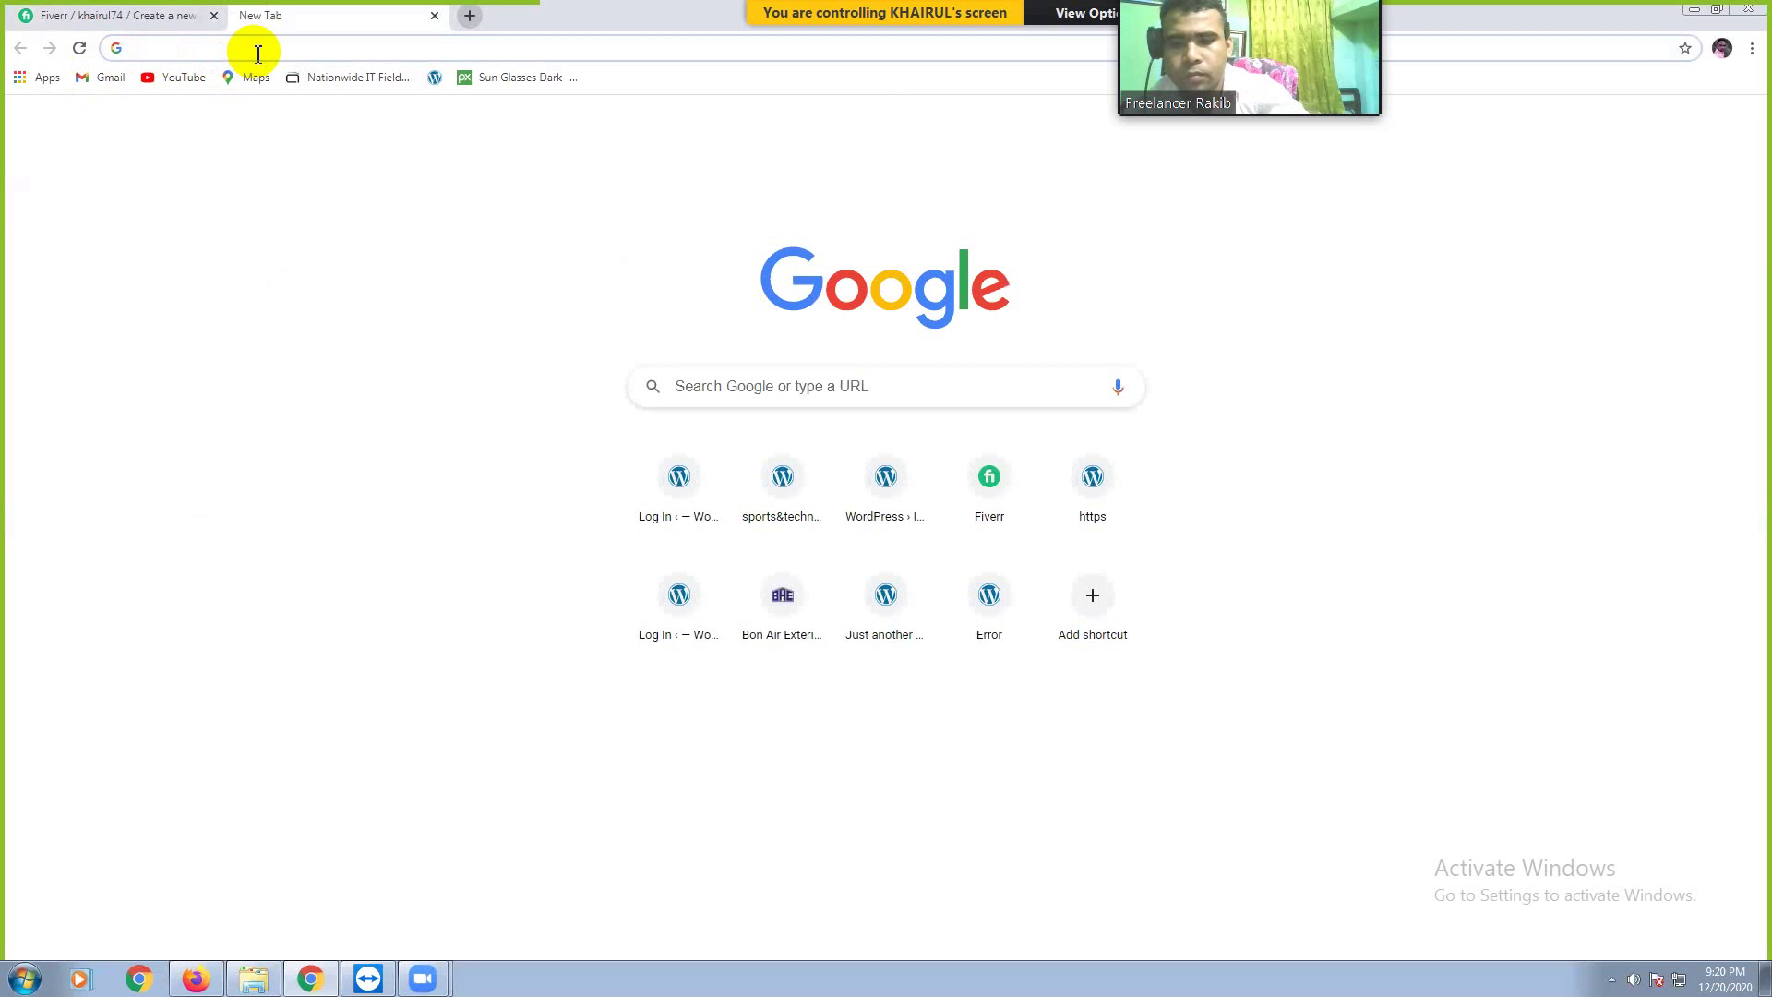
type("fiverr")
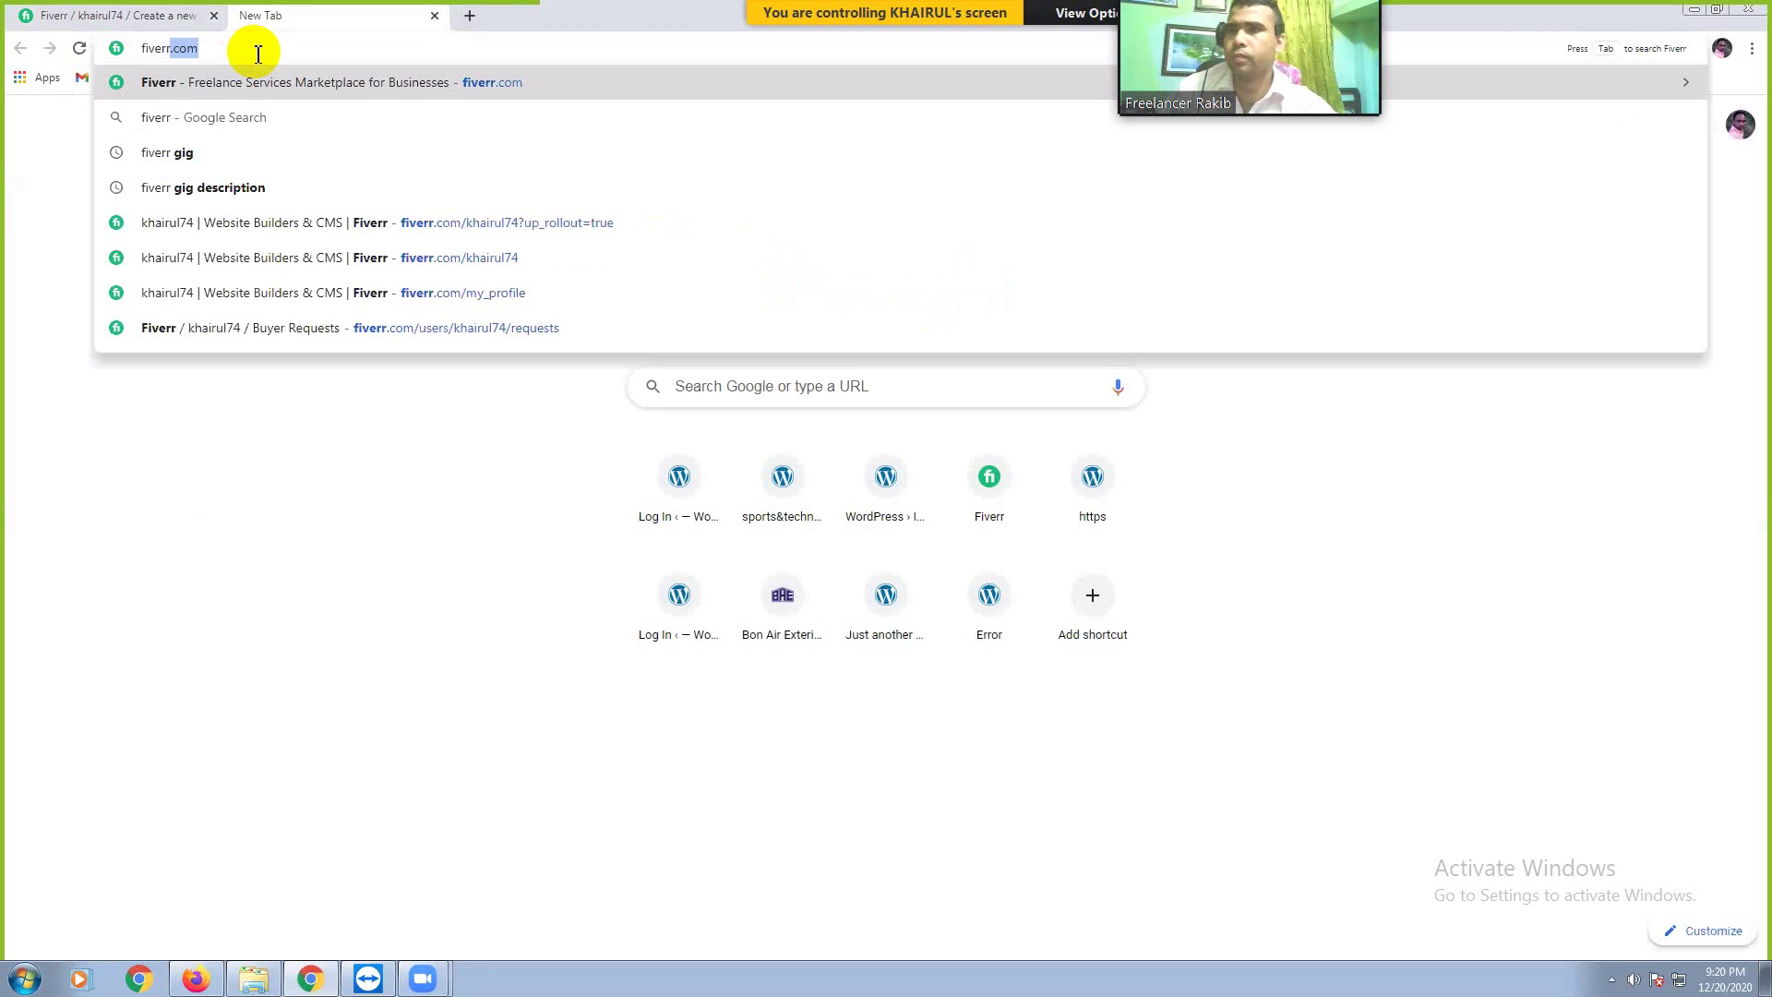
key("Return")
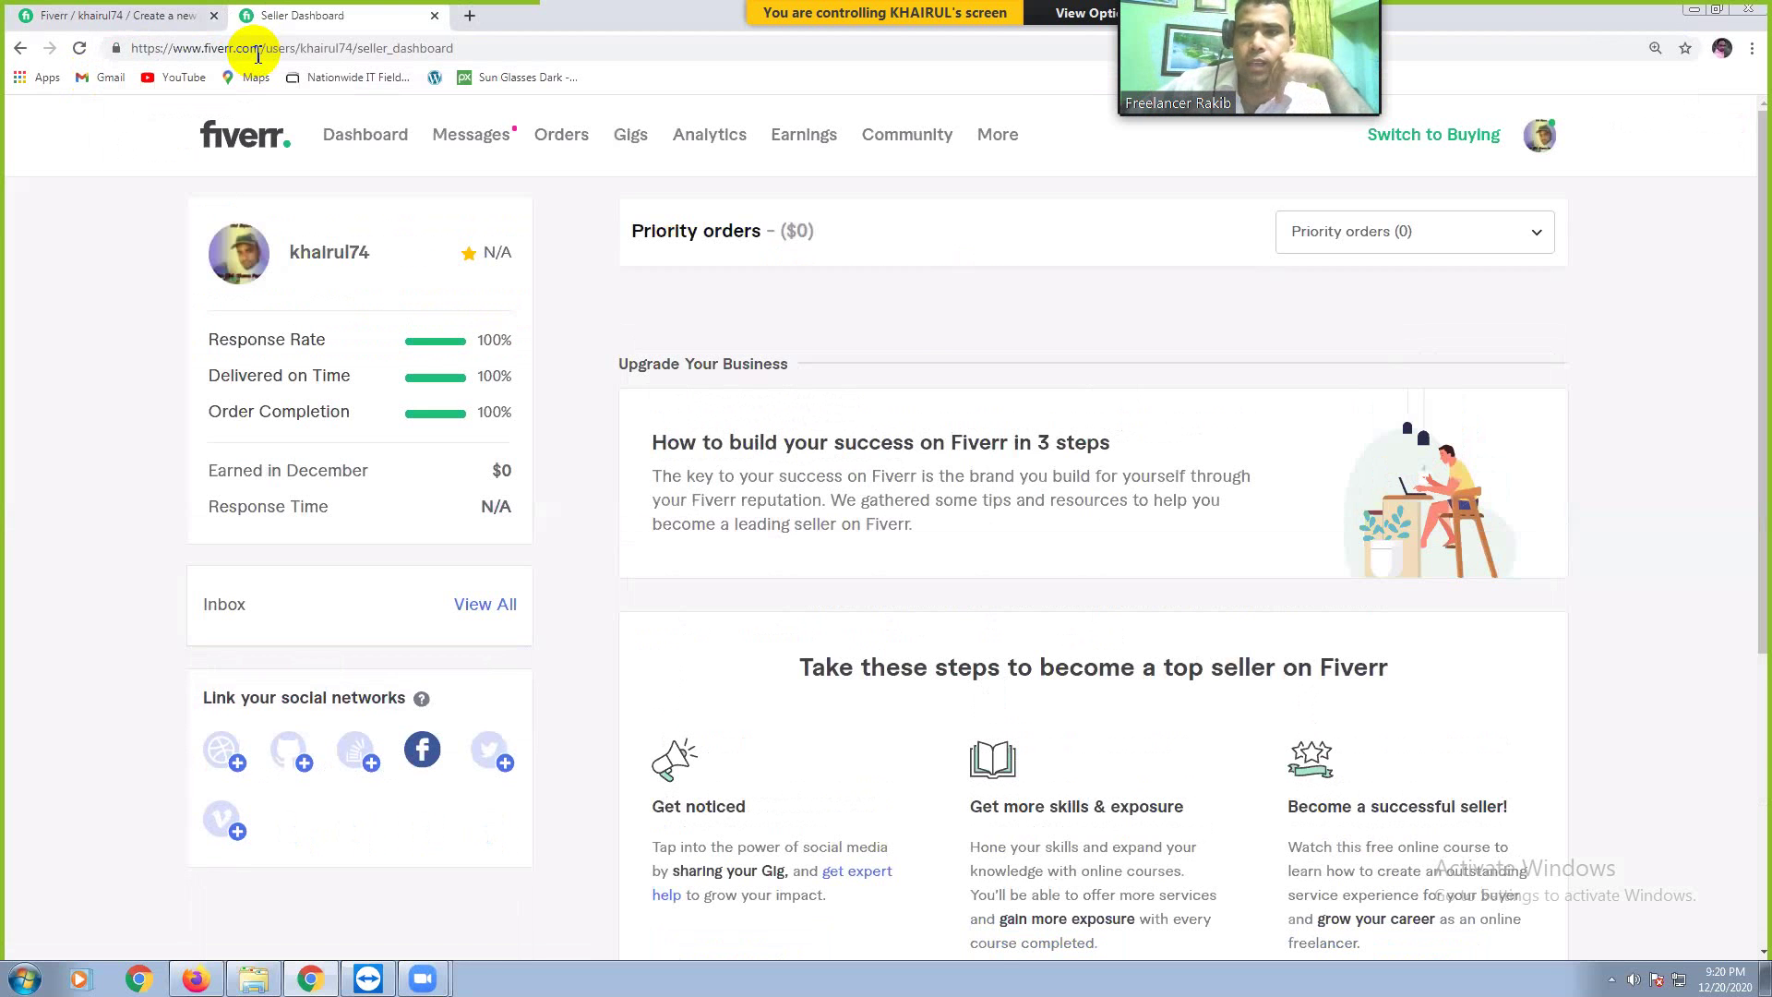
left_click(1468, 140)
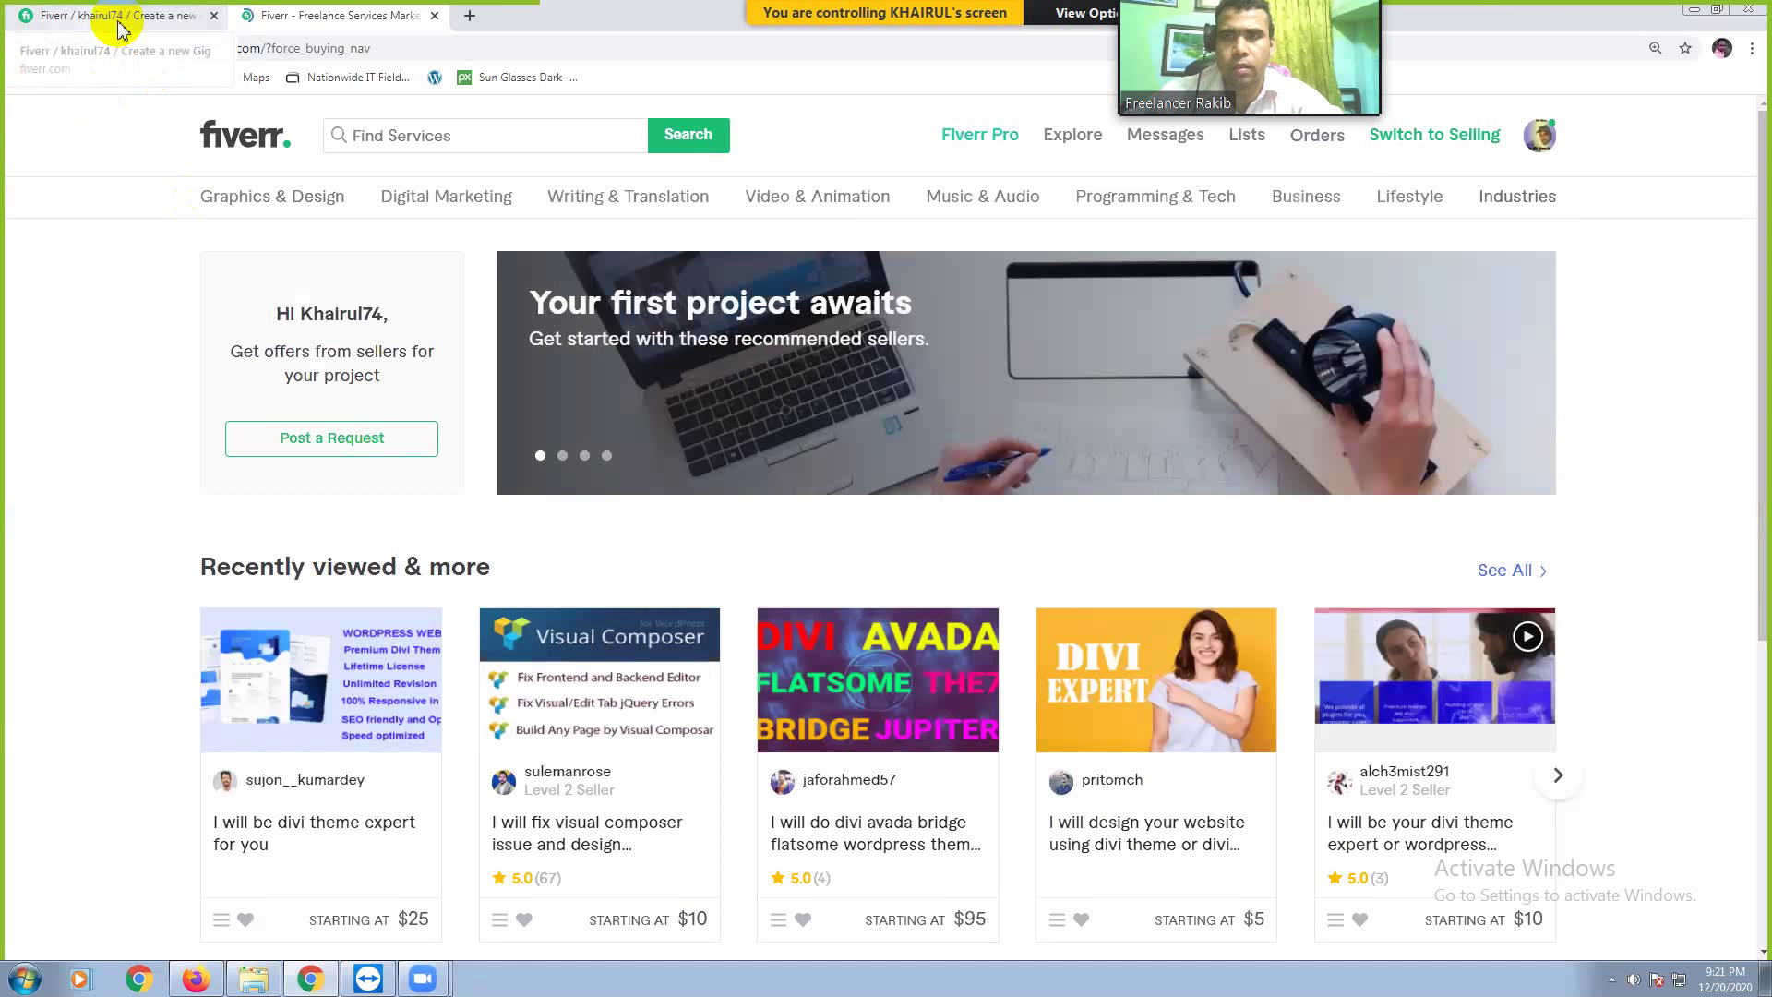
left_click(120, 30)
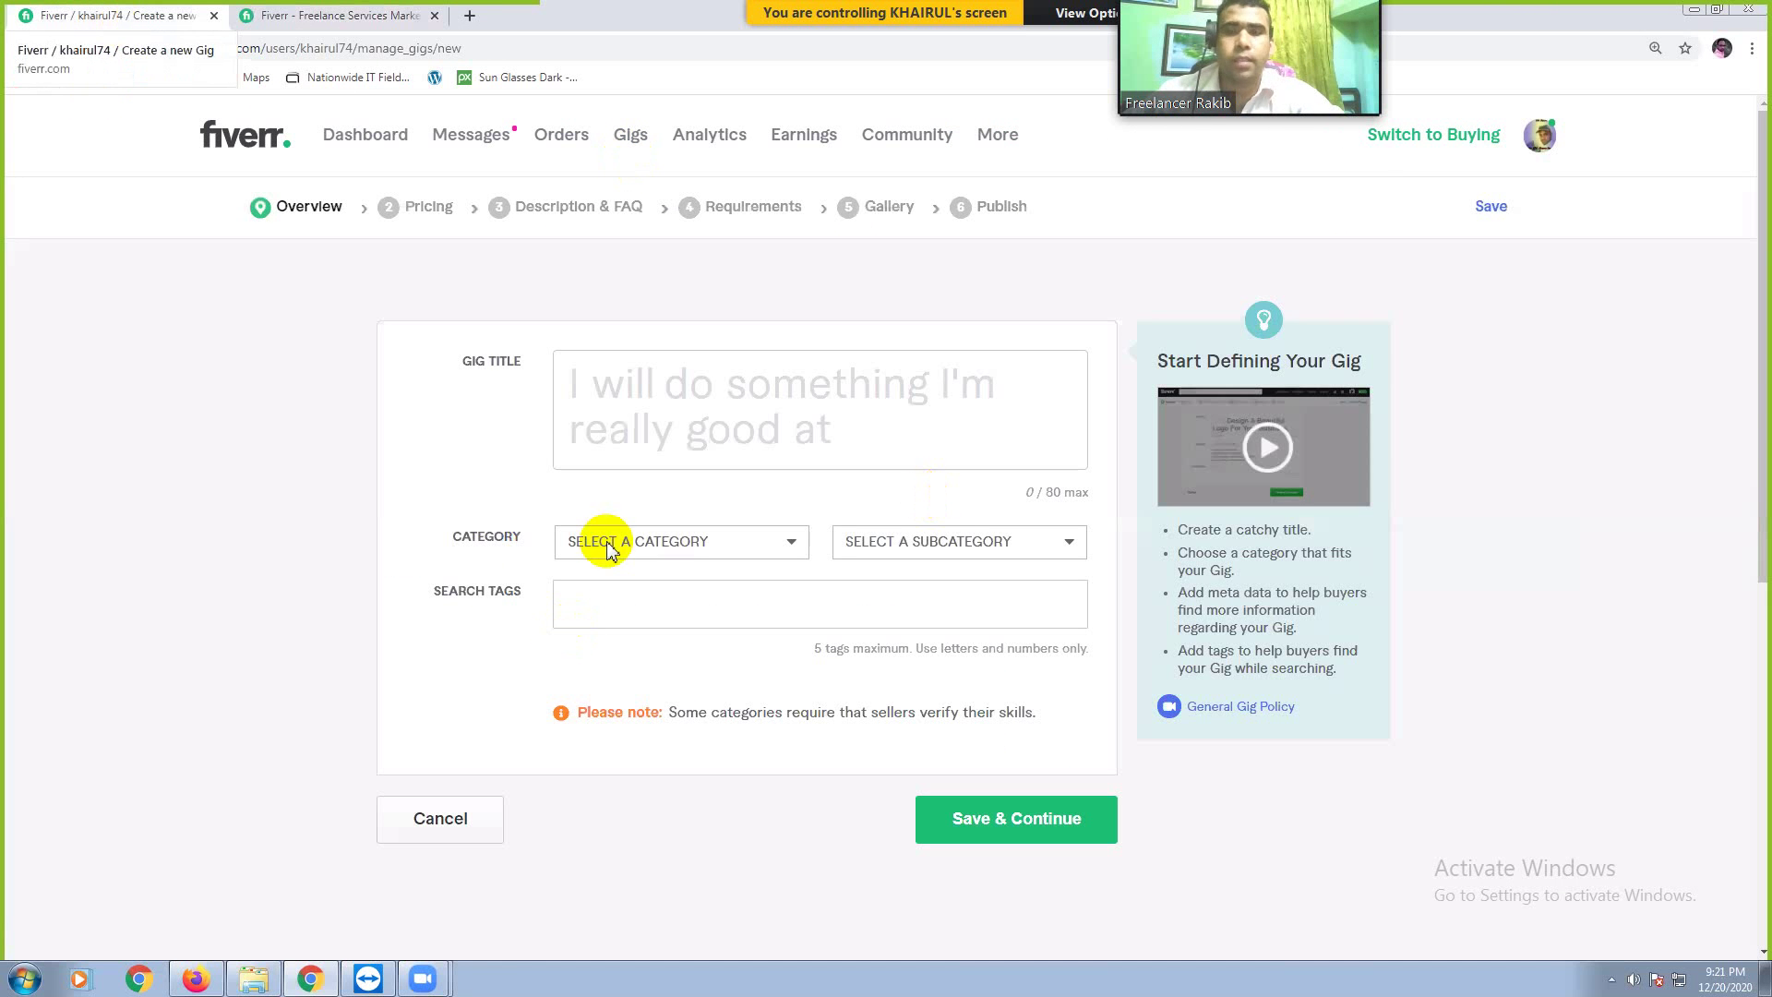
left_click(683, 394)
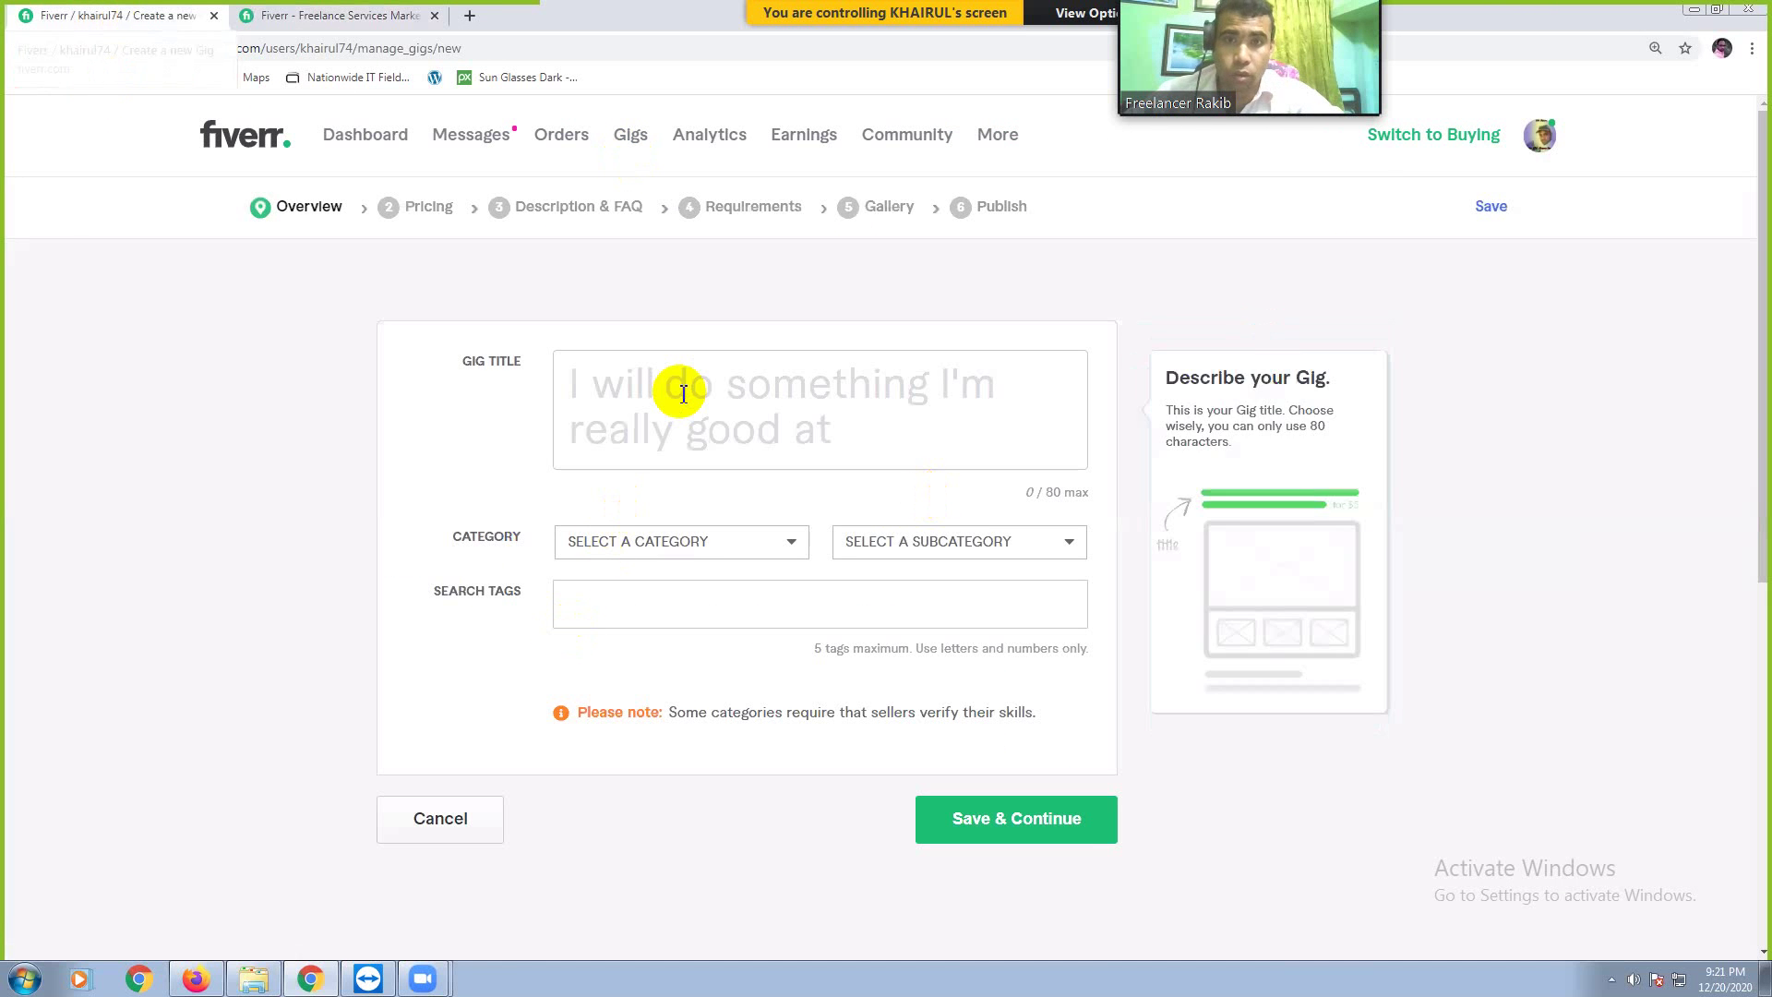
left_click(337, 19)
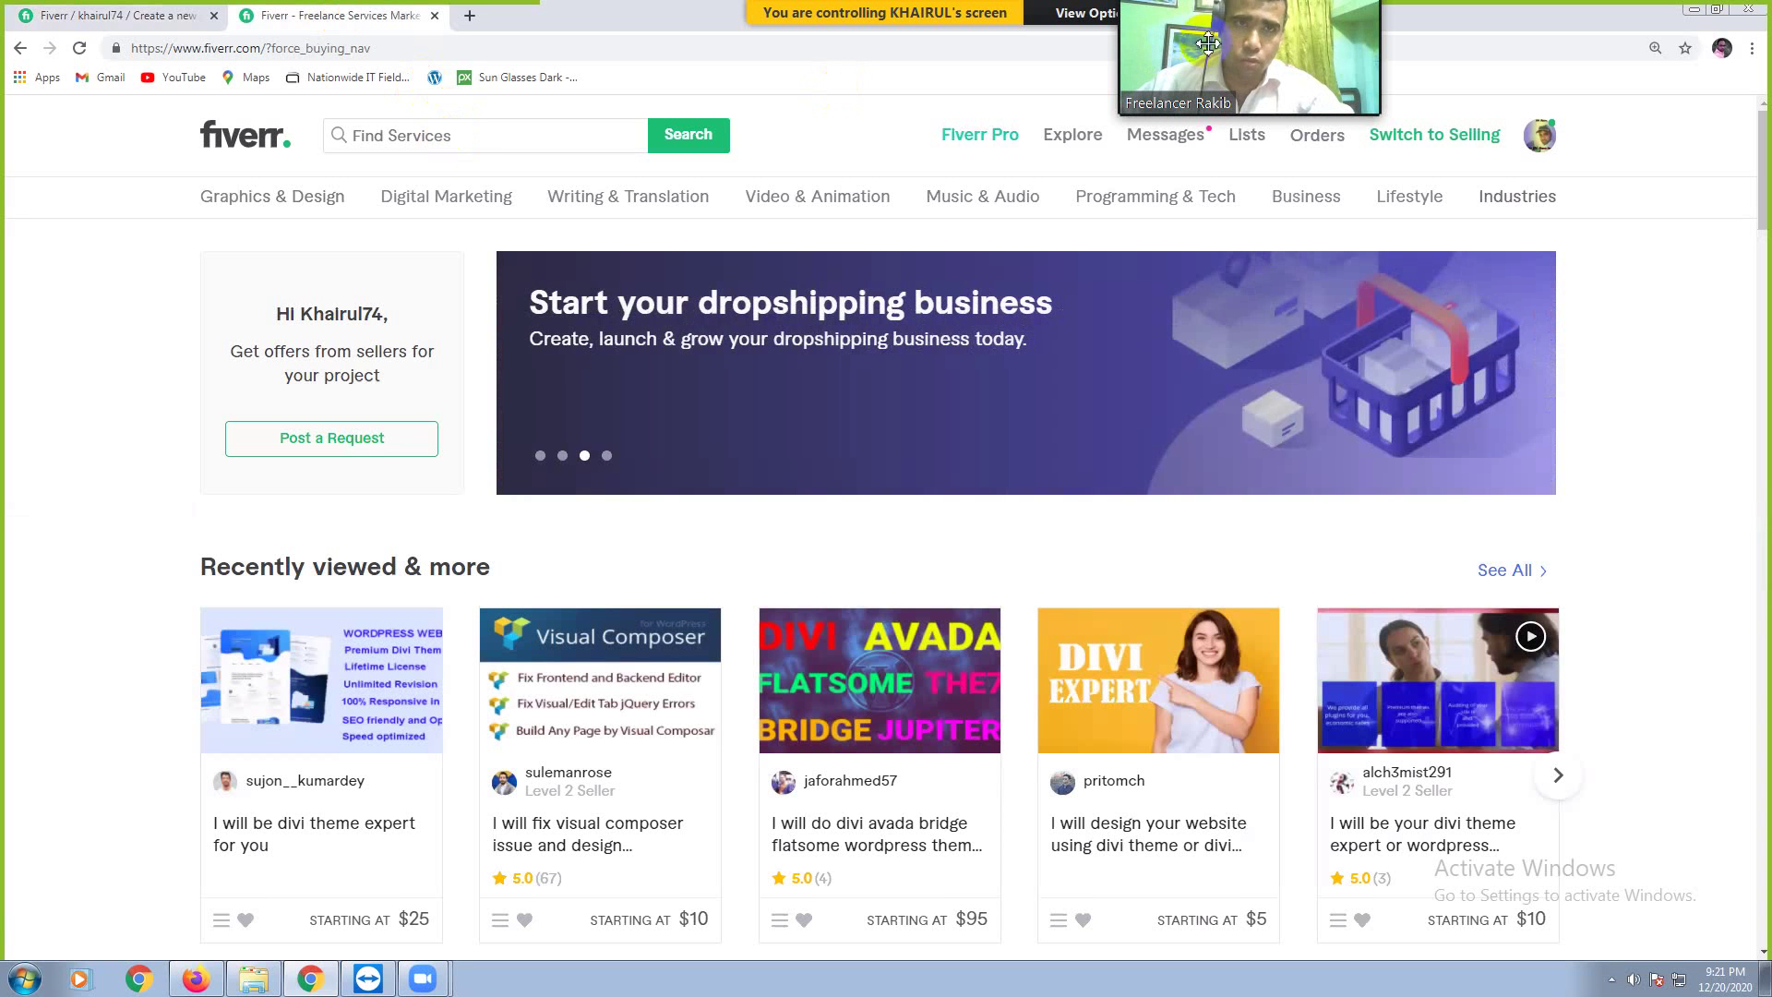
left_click_drag(1197, 74, 1076, 70)
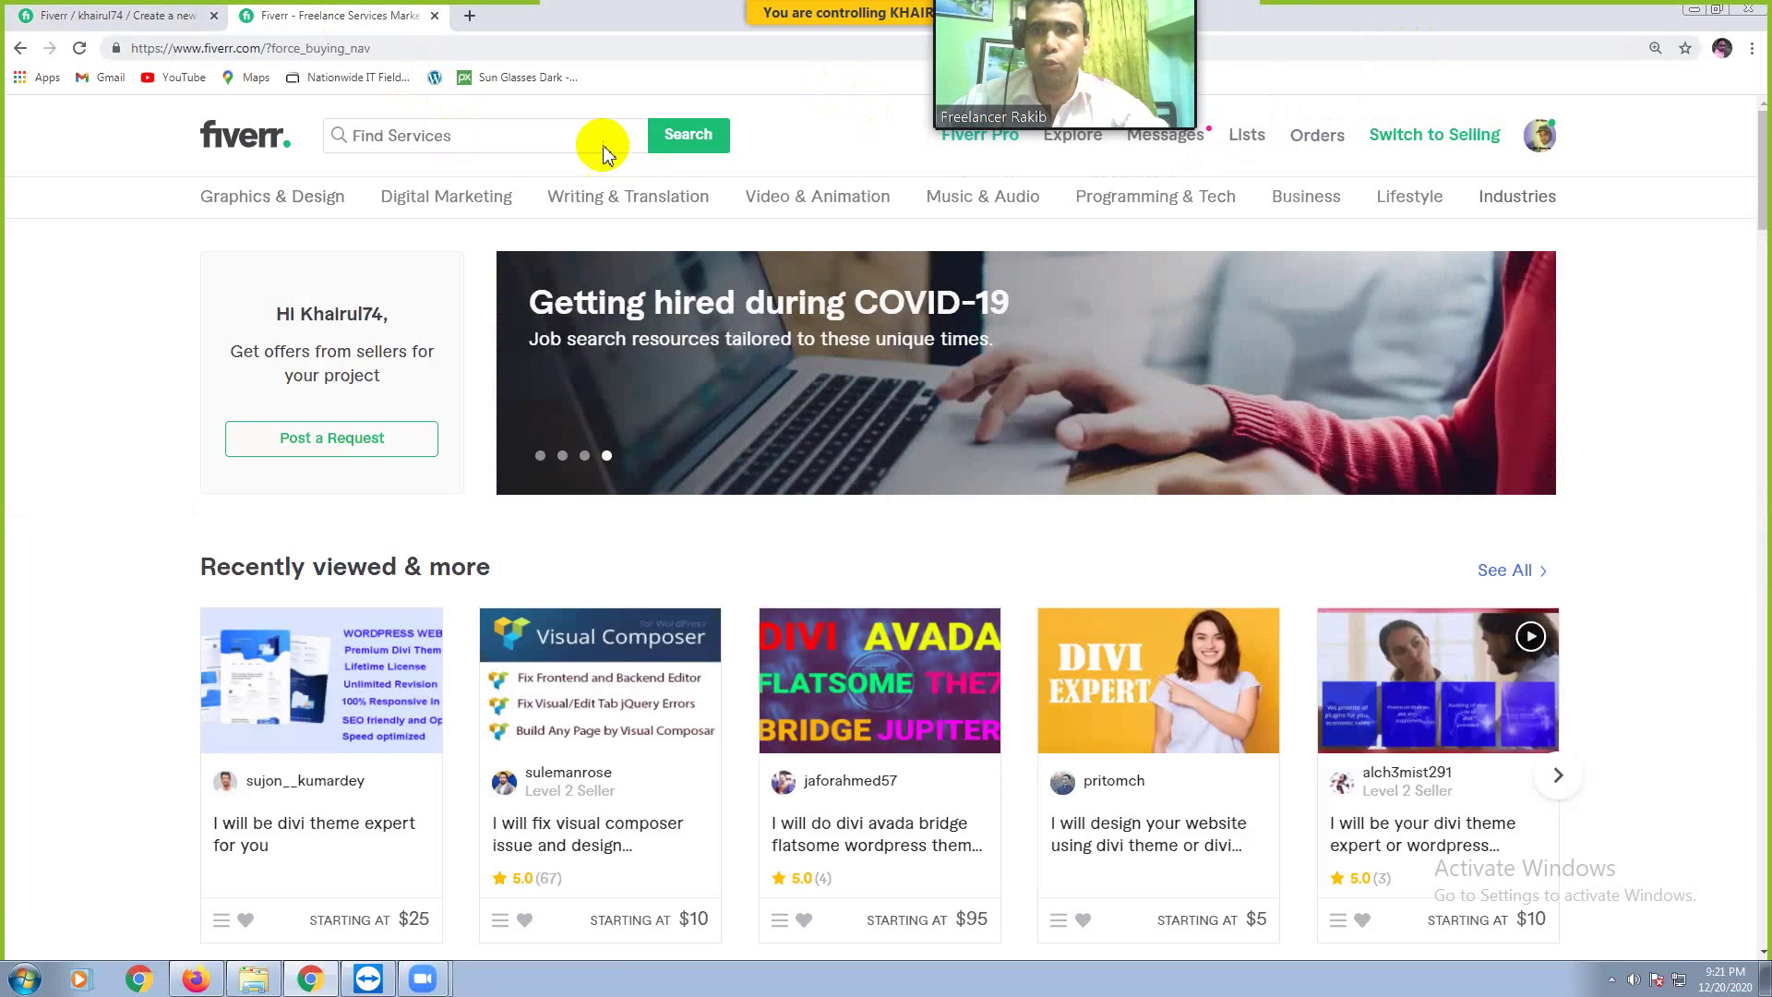
left_click(123, 25)
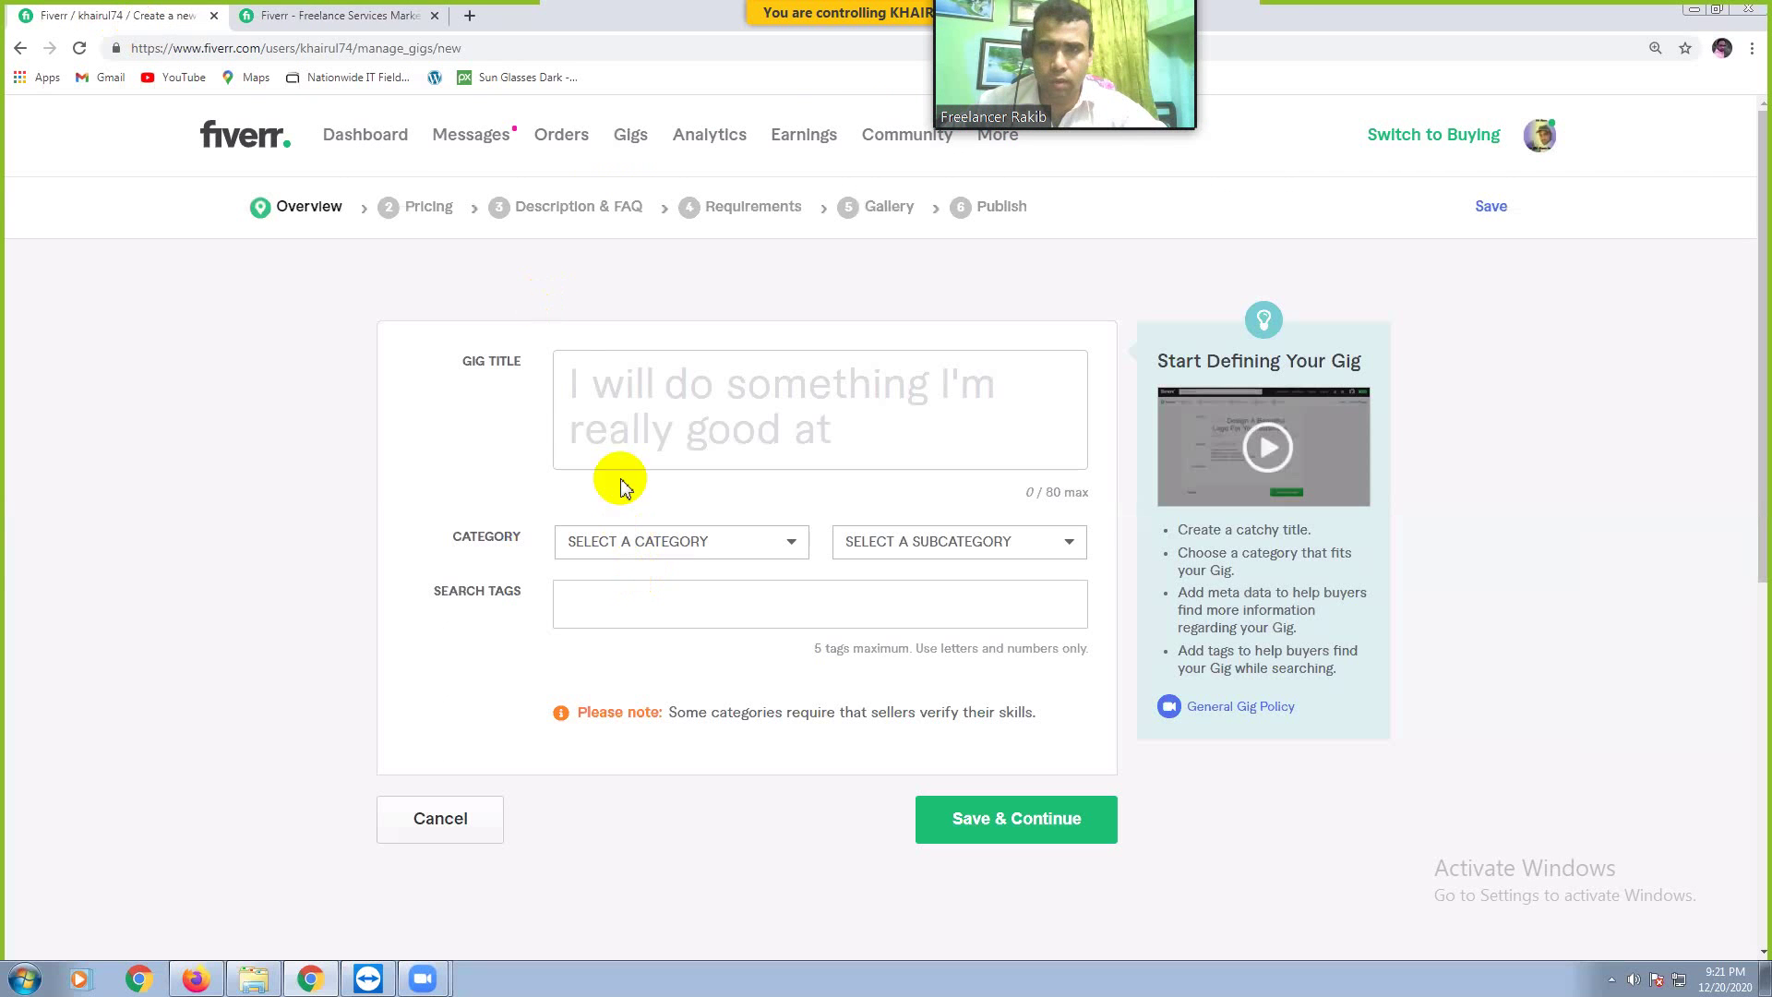
left_click(602, 389)
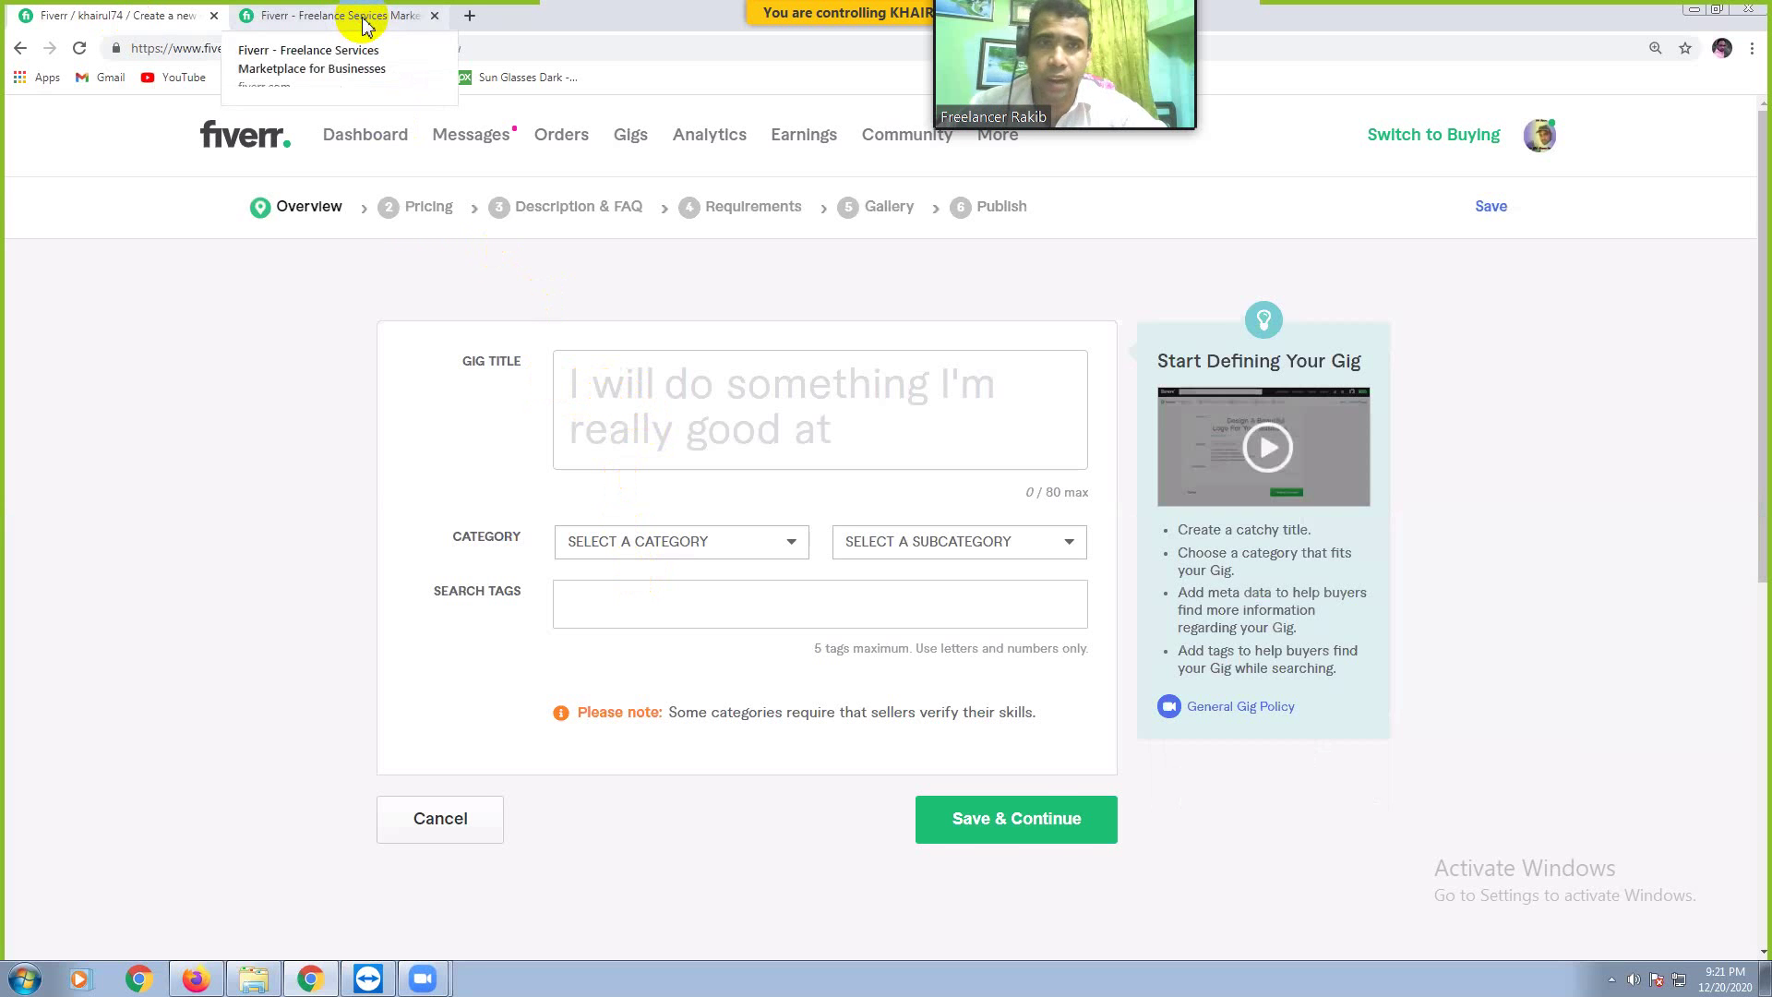
Step: Return to the buyer marketplace page and show the recent searches in its service search
left_click(367, 26)
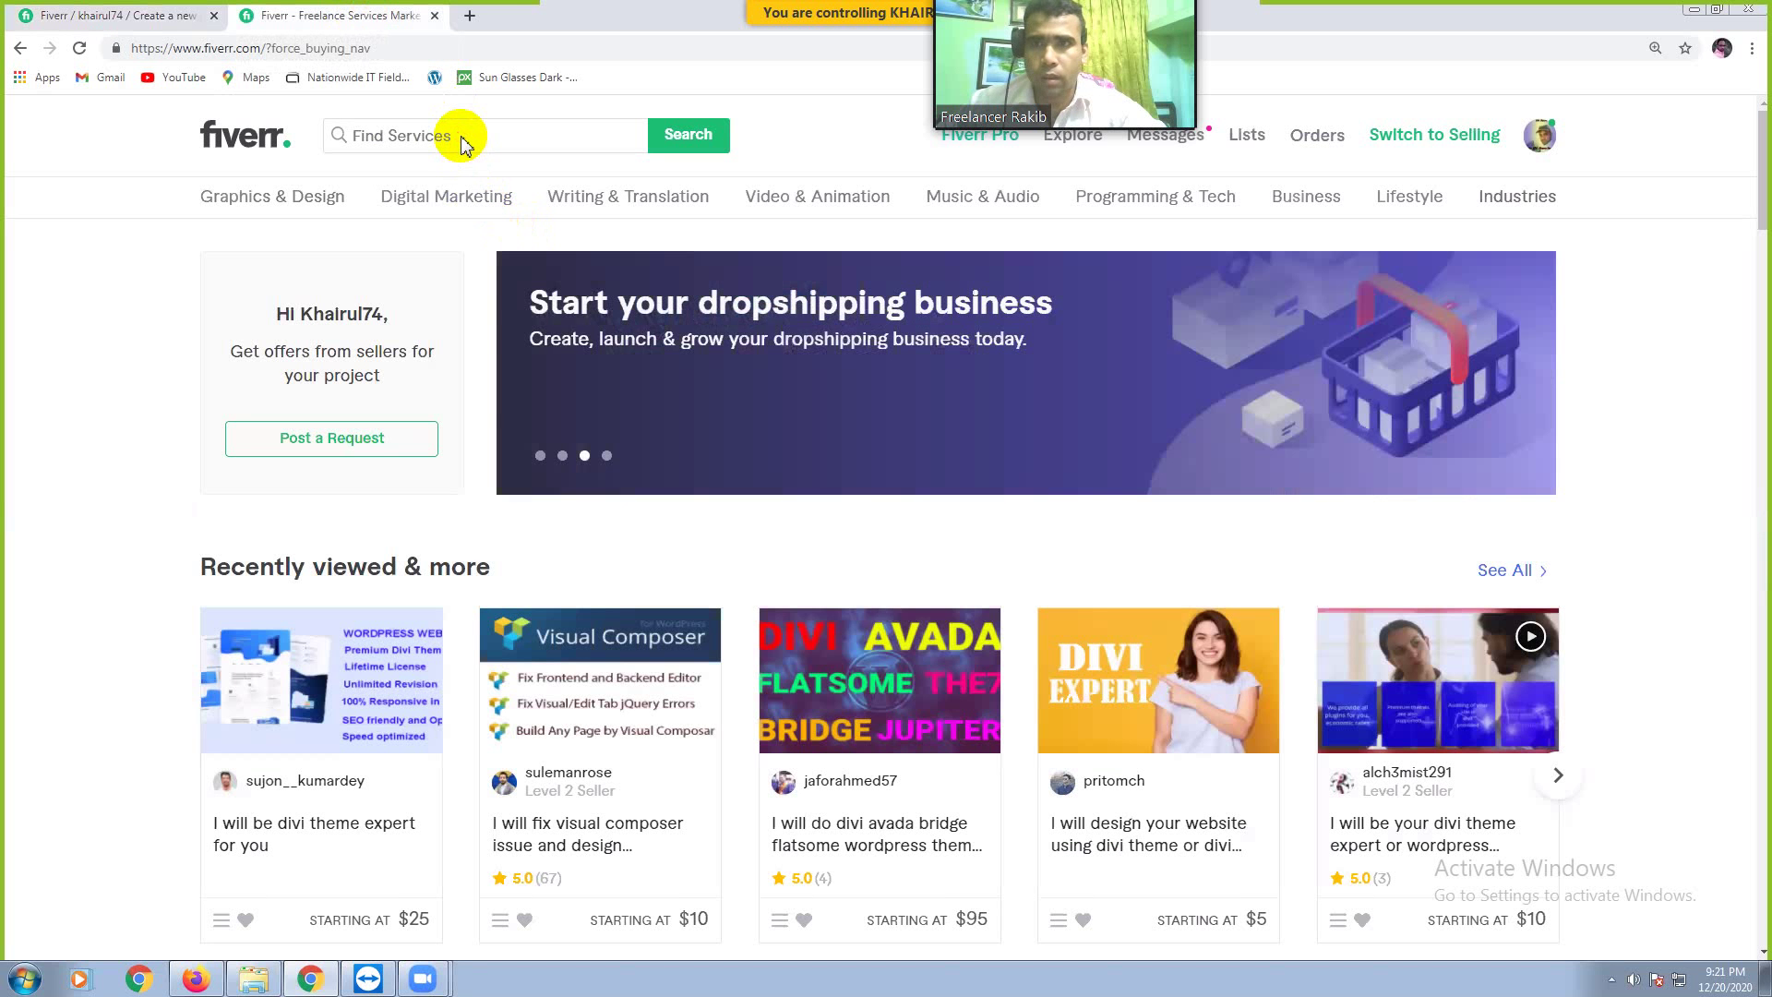
left_click(465, 137)
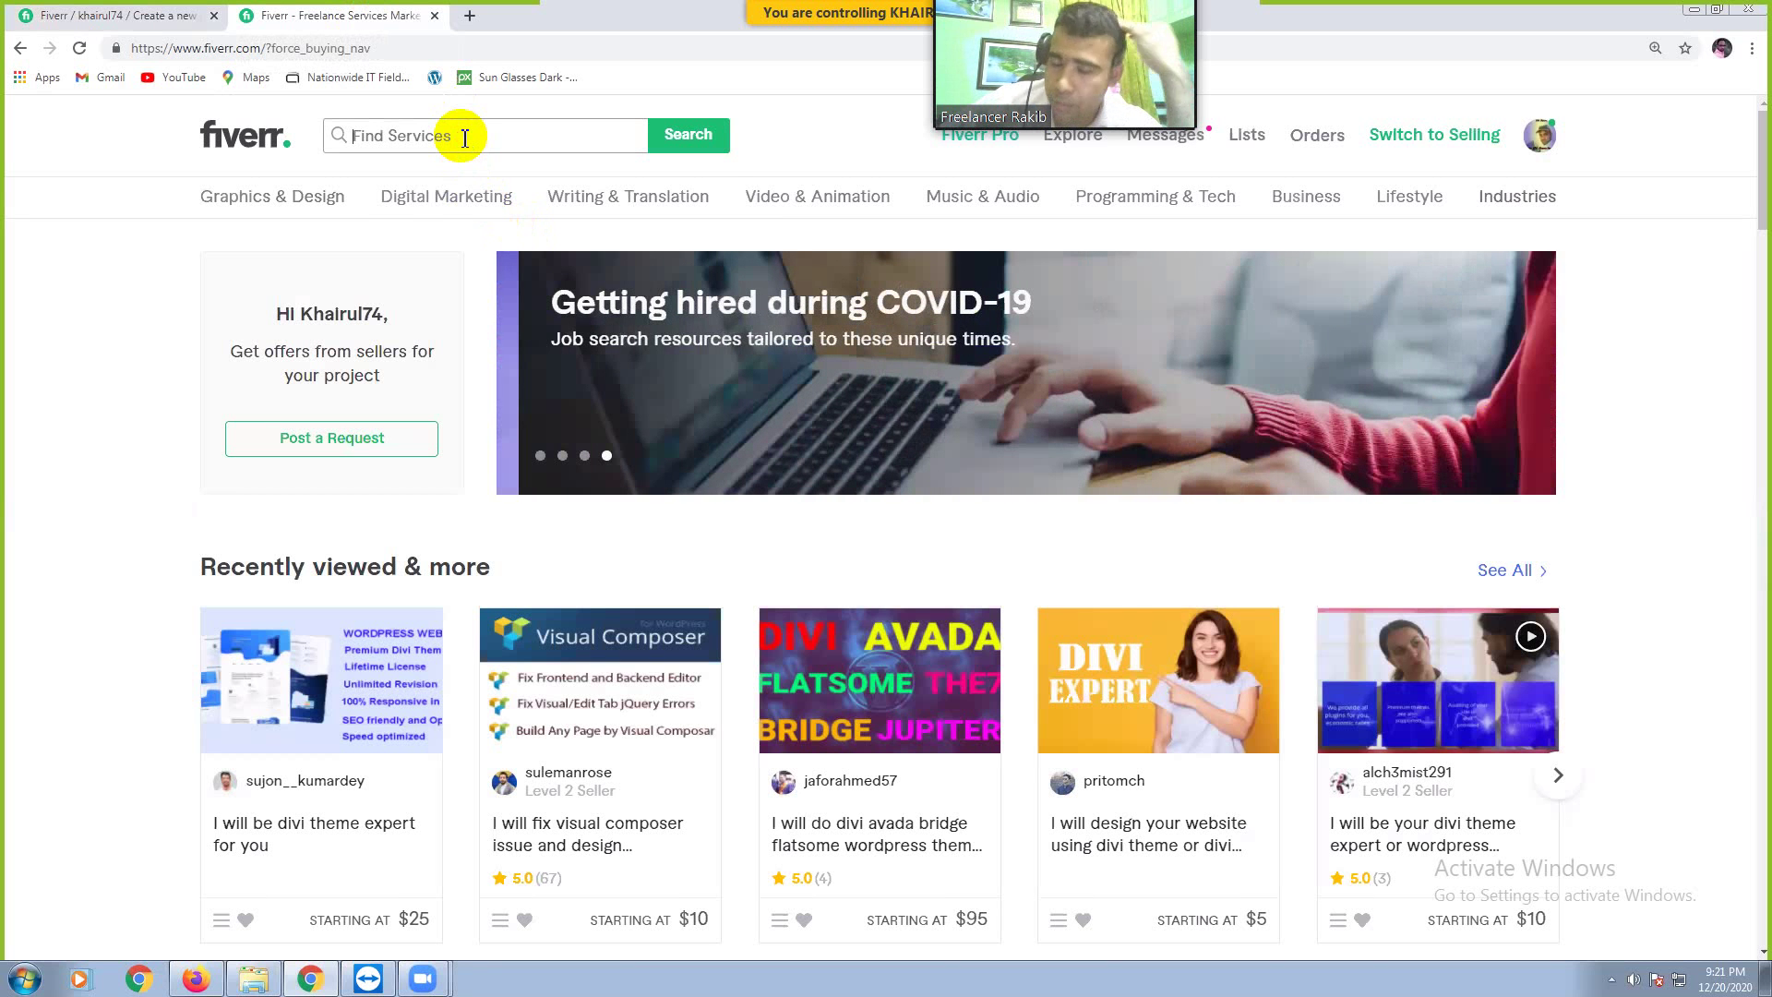
left_click(465, 137)
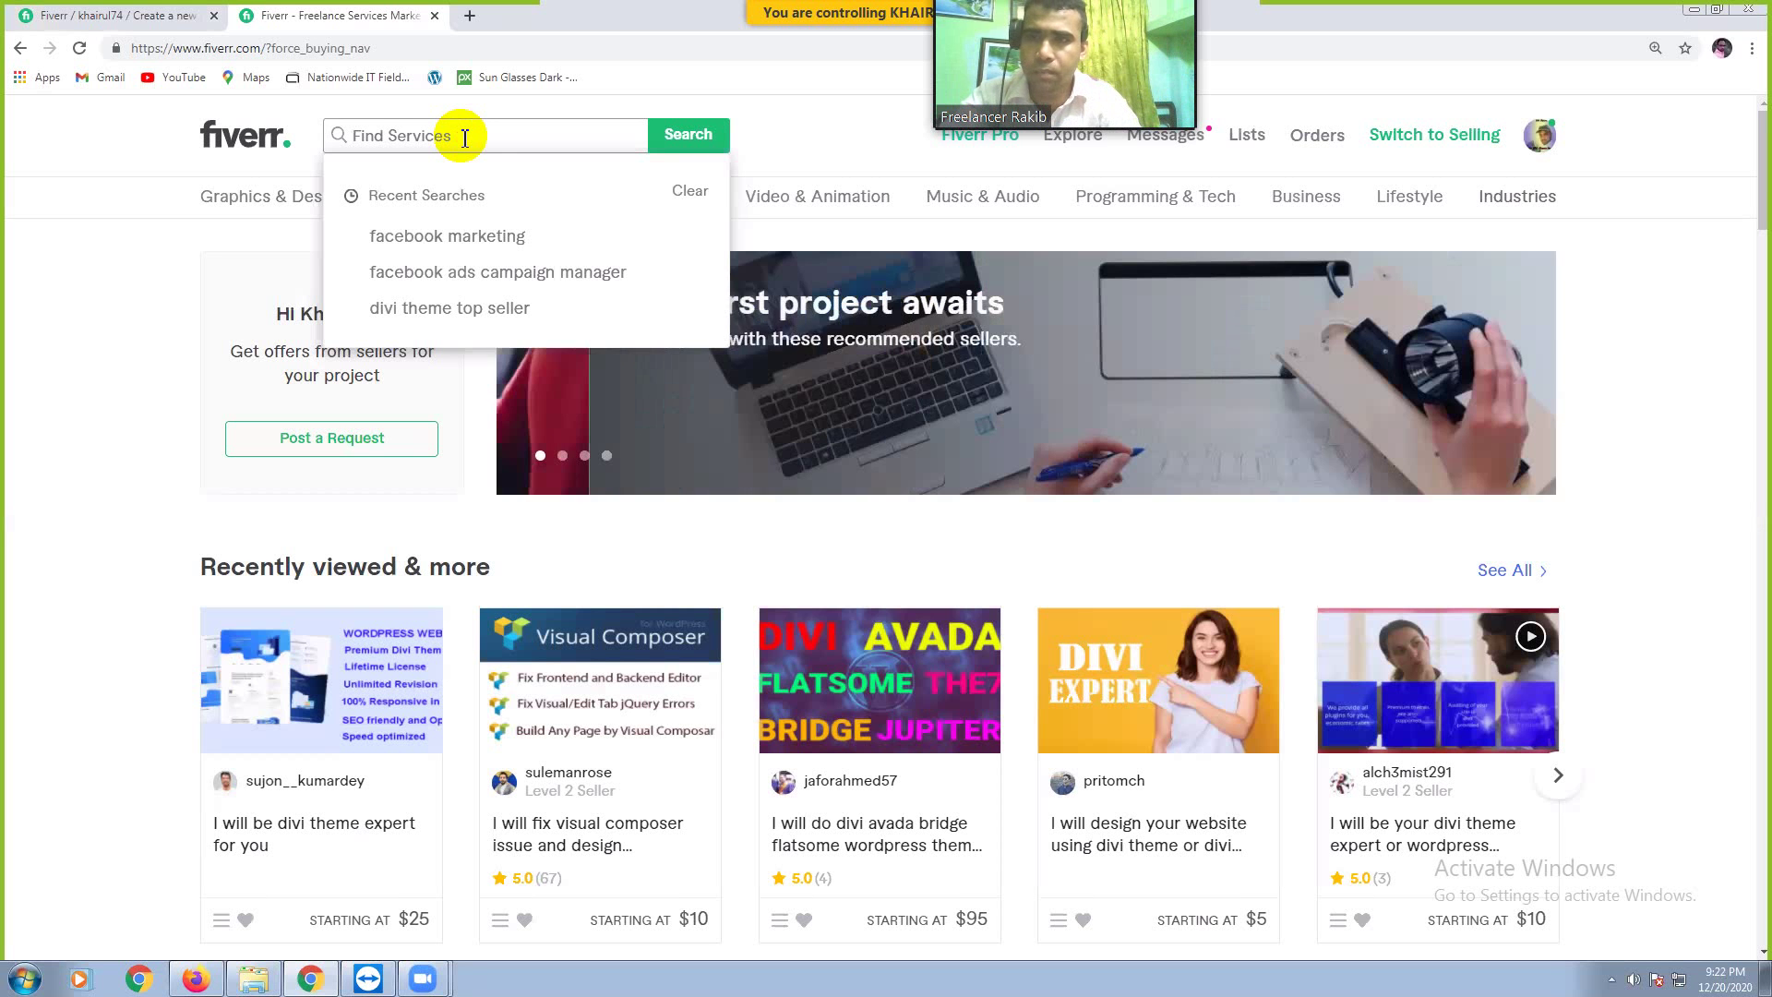
type("la")
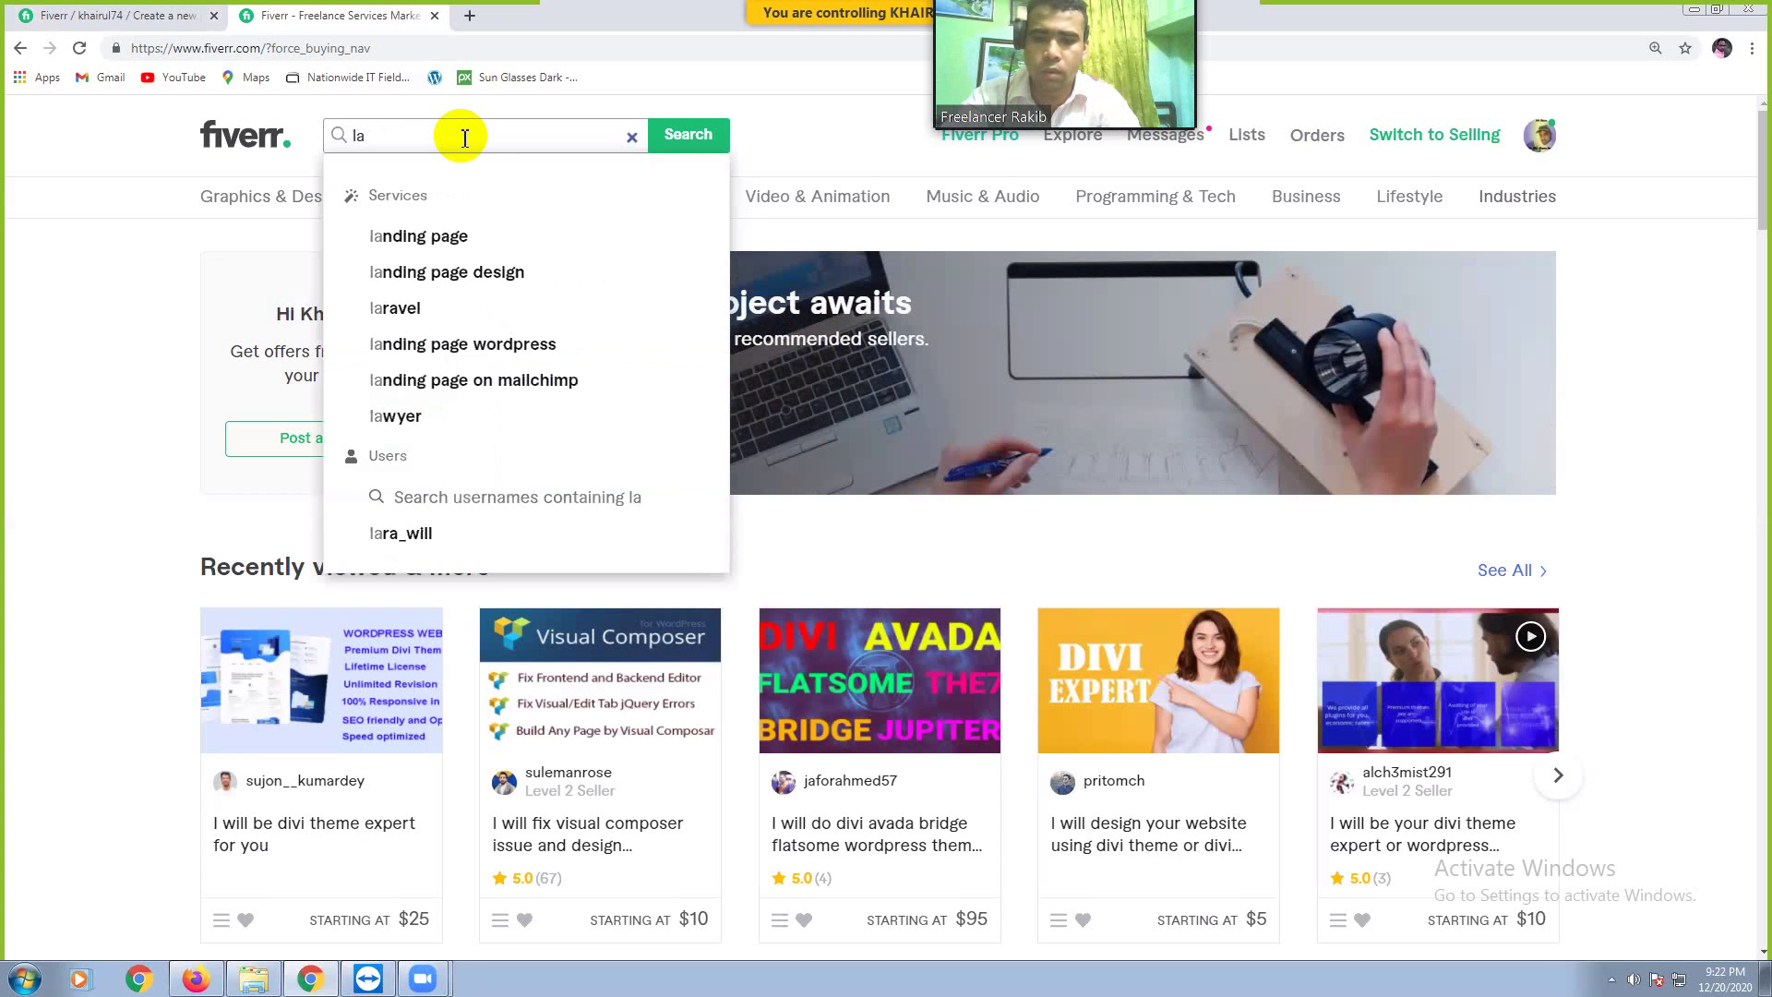
key("BackSpace")
key("BackSpace")
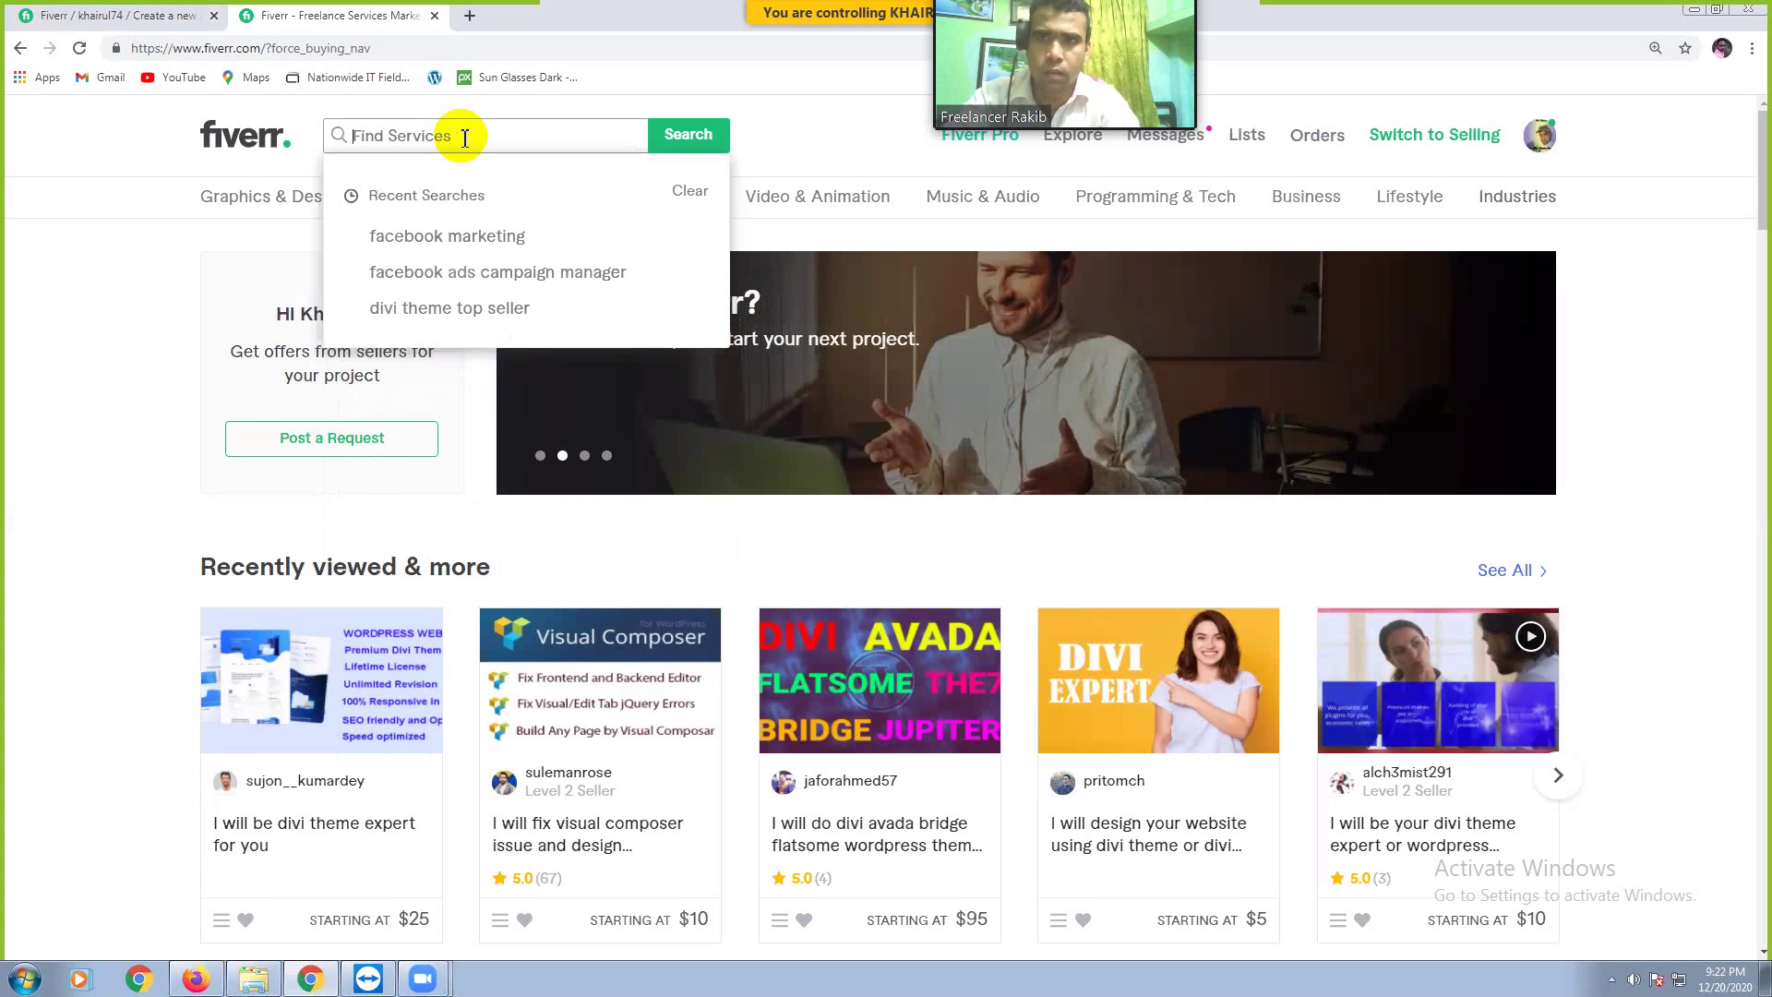
type("dd")
key("BackSpace")
key("BackSpace")
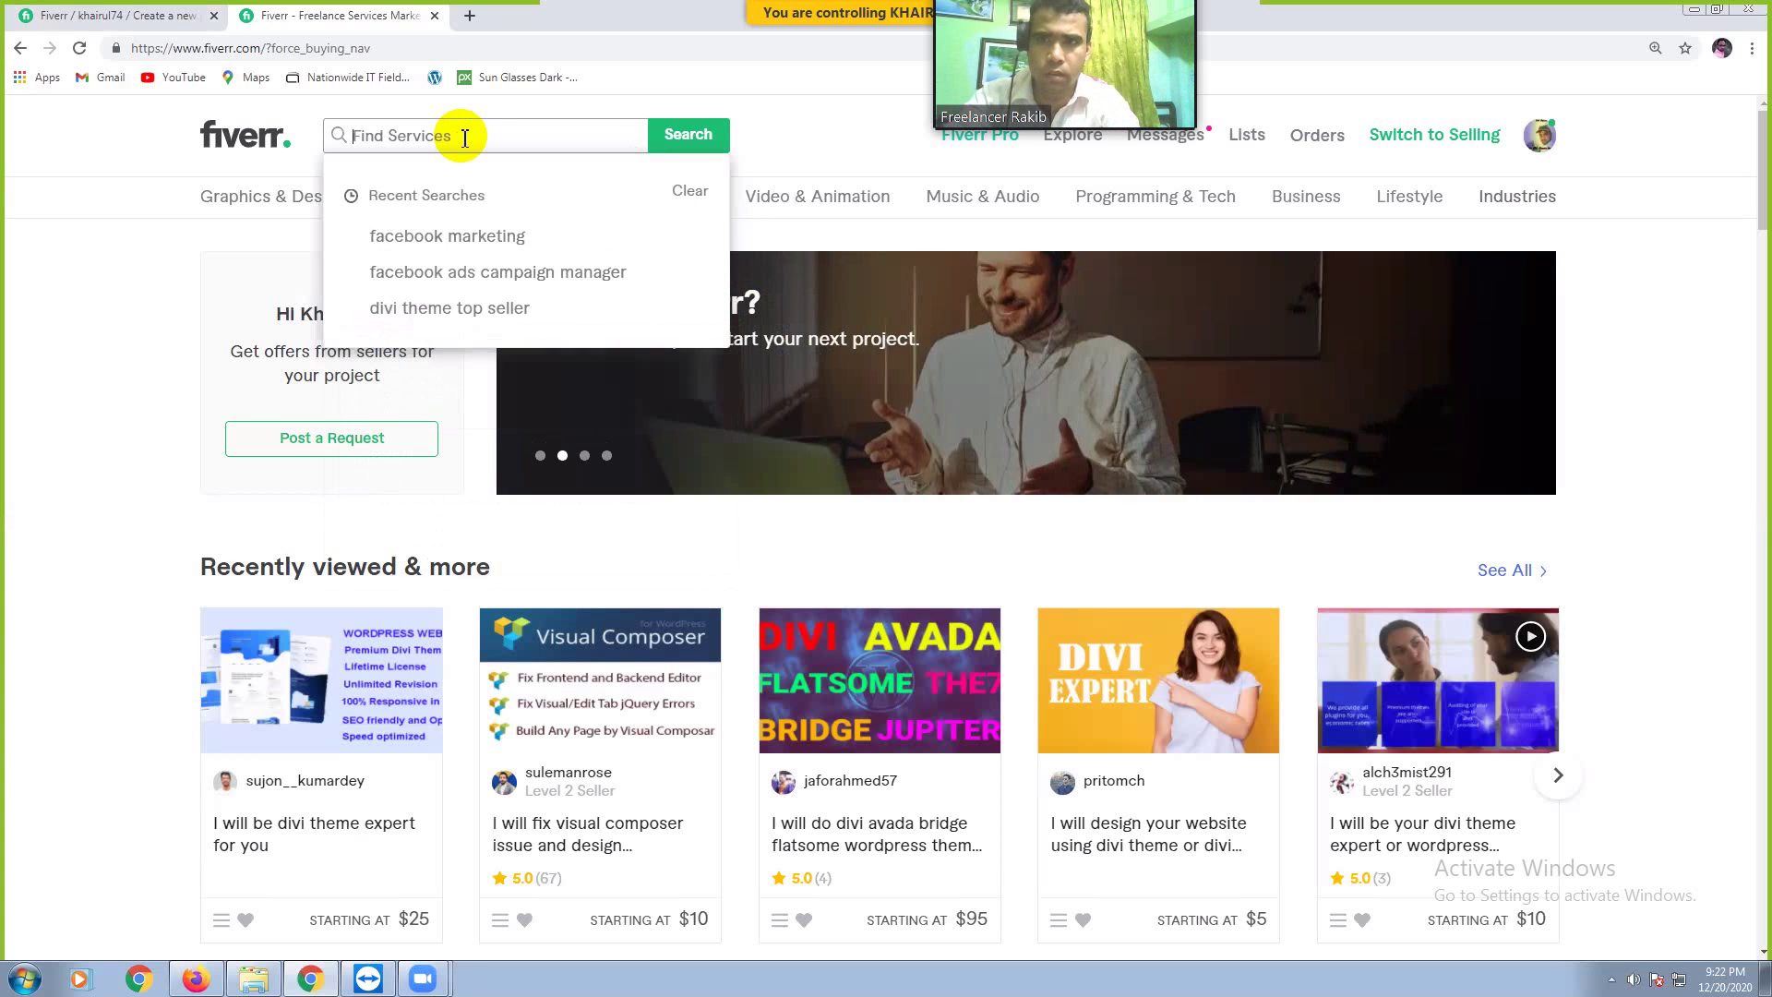
Step: Search the marketplace services for the suggested phrase "design landing page"
type("design")
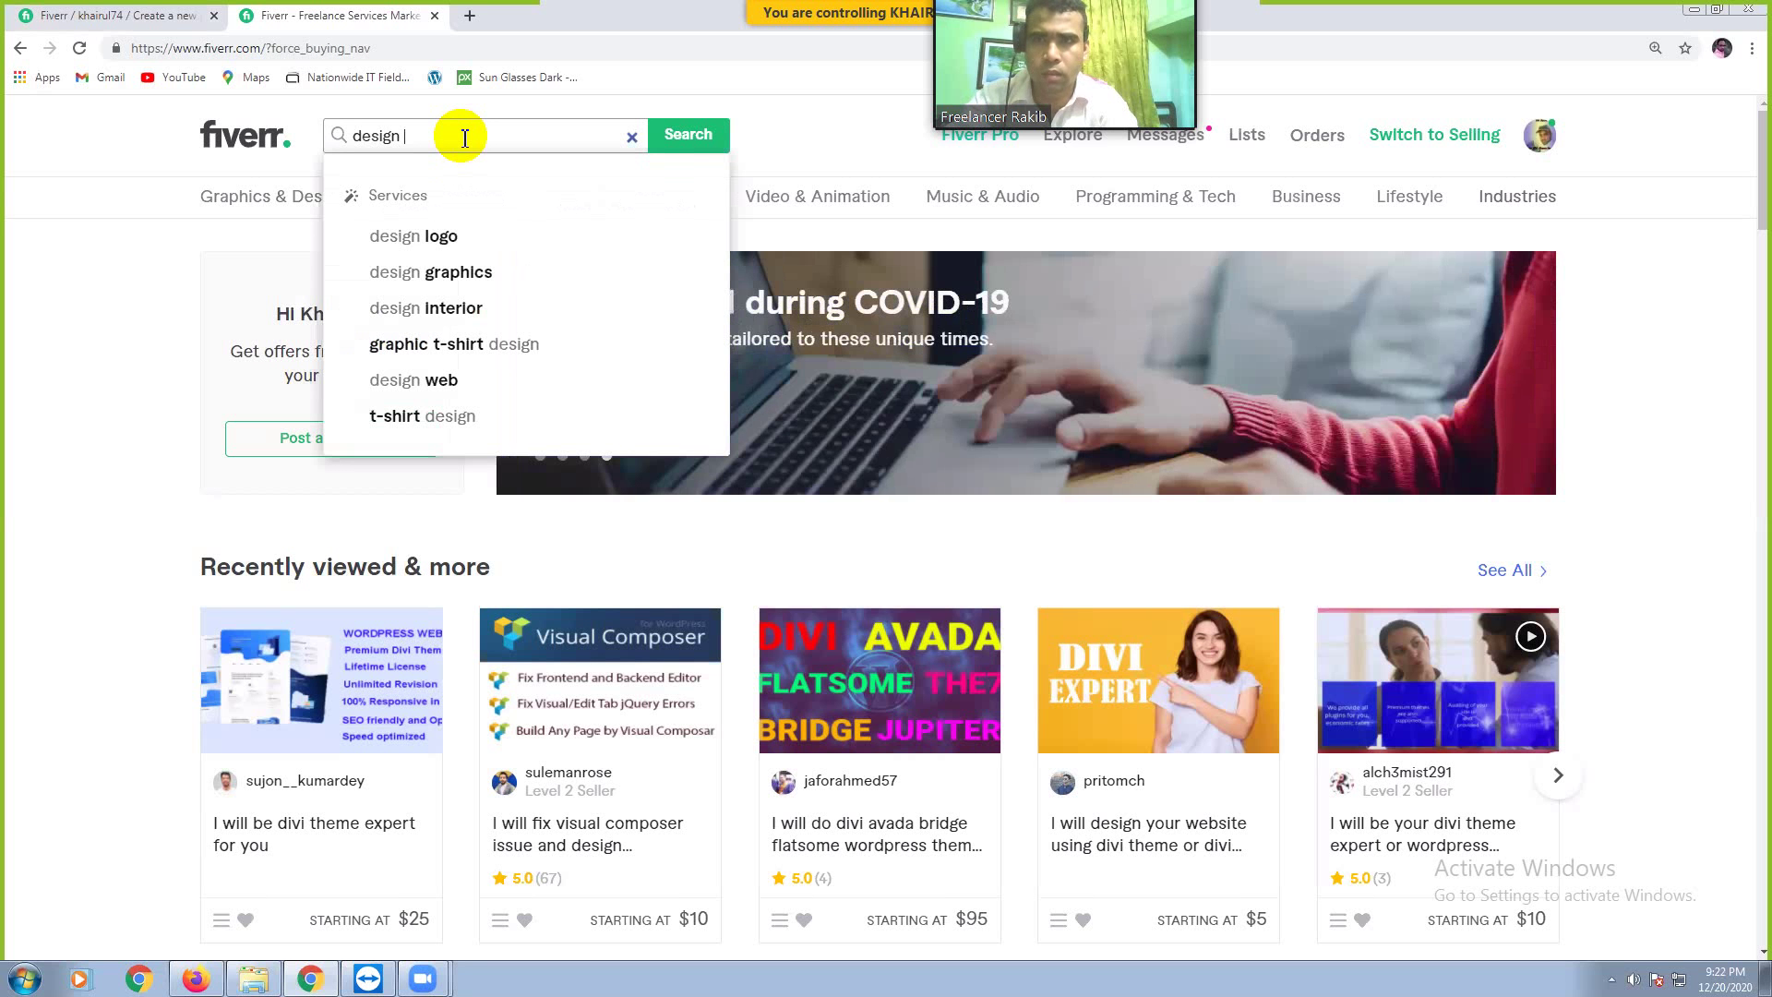
type(" laning")
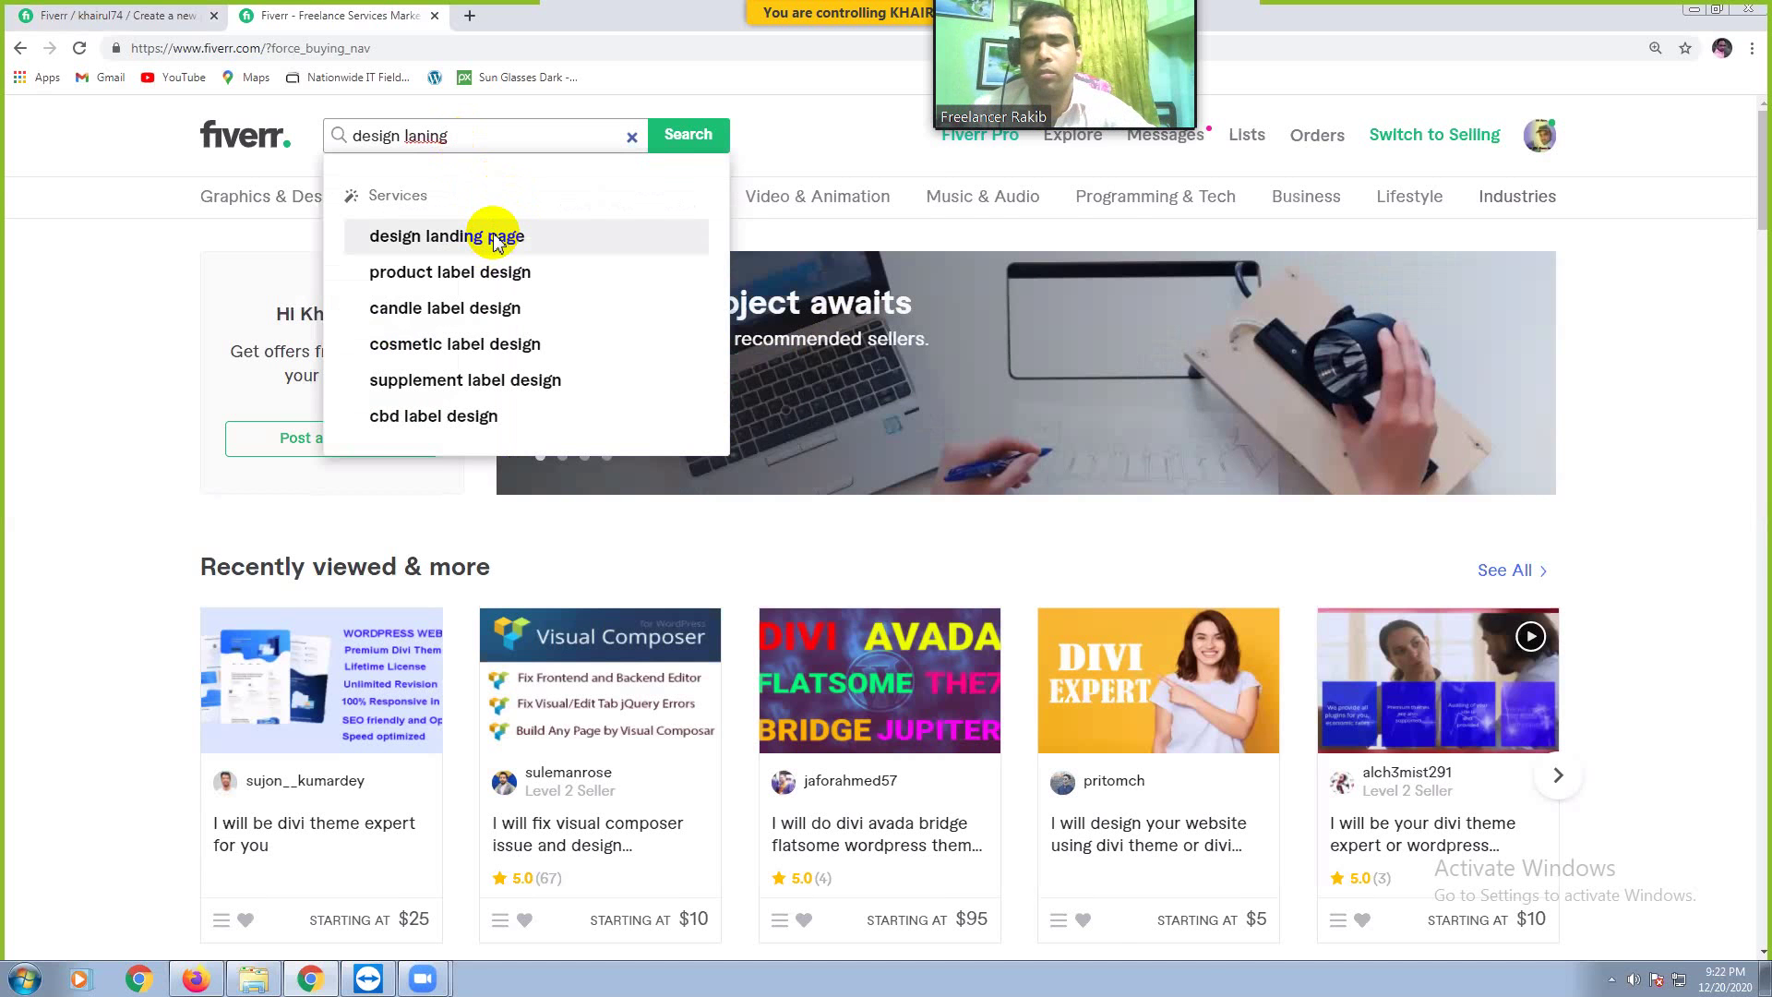
left_click(496, 241)
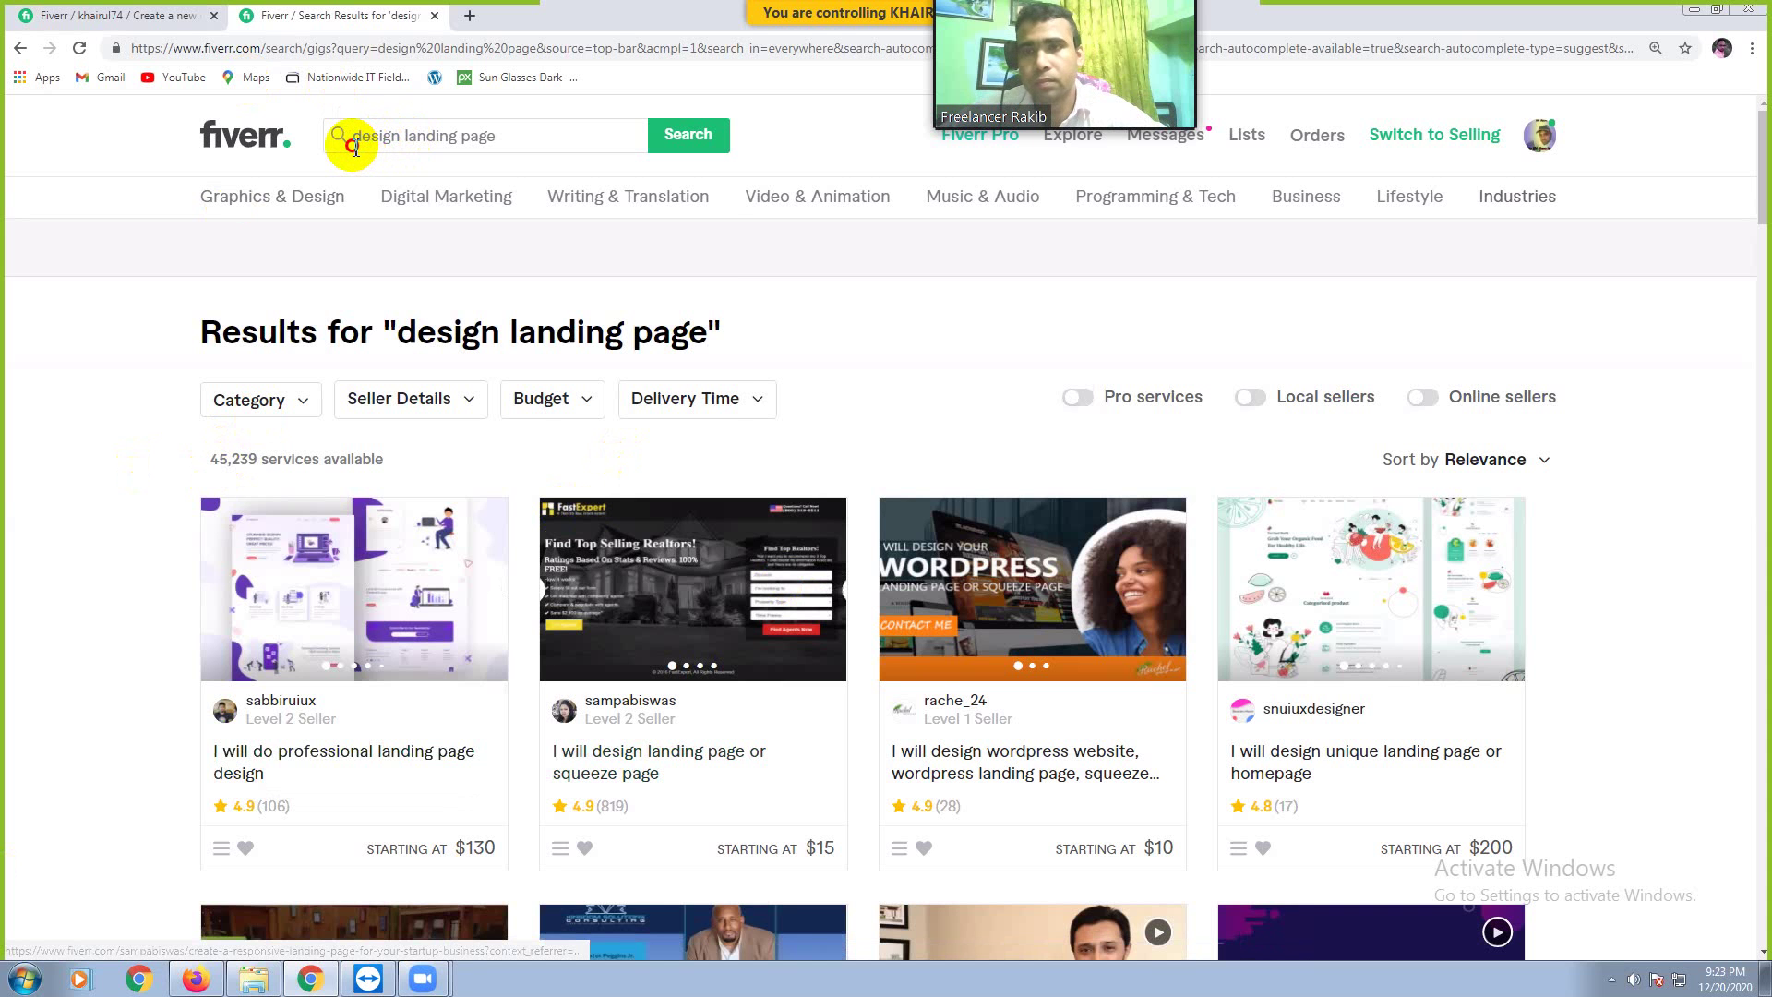
Step: Replace "design" in the query with "WordPress" and search for "WordPress landing page"
left_click_drag(359, 143, 411, 164)
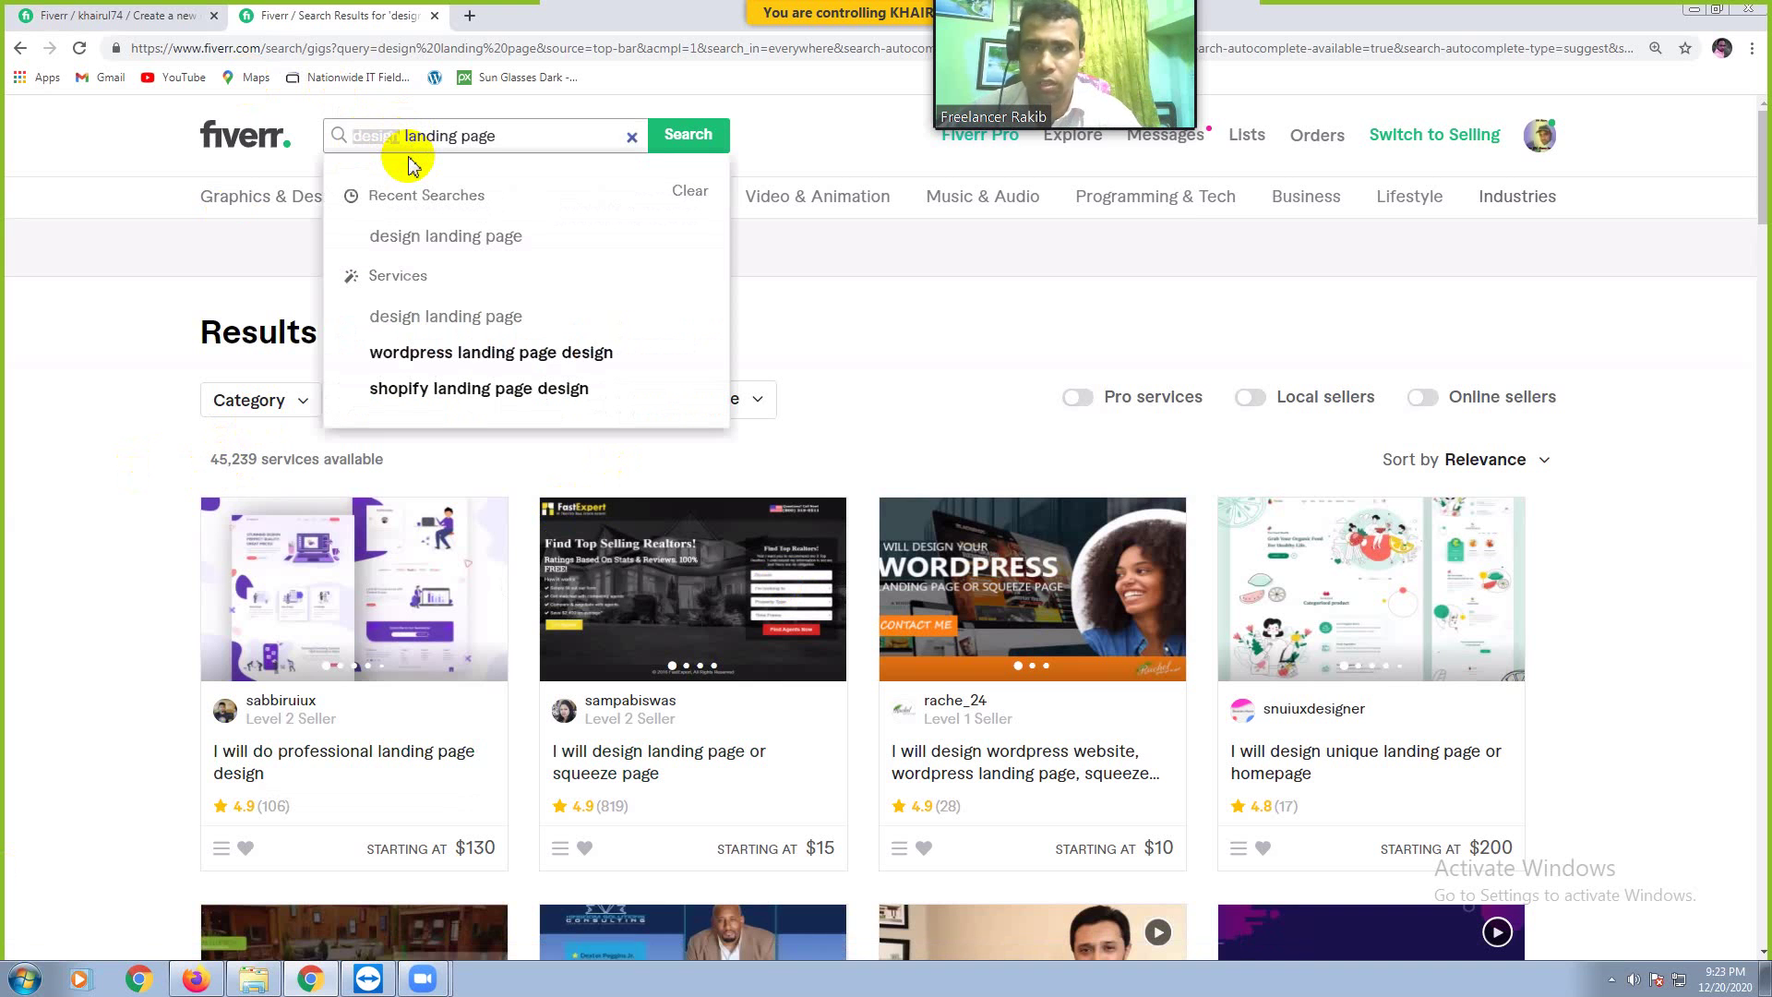
key("BackSpace")
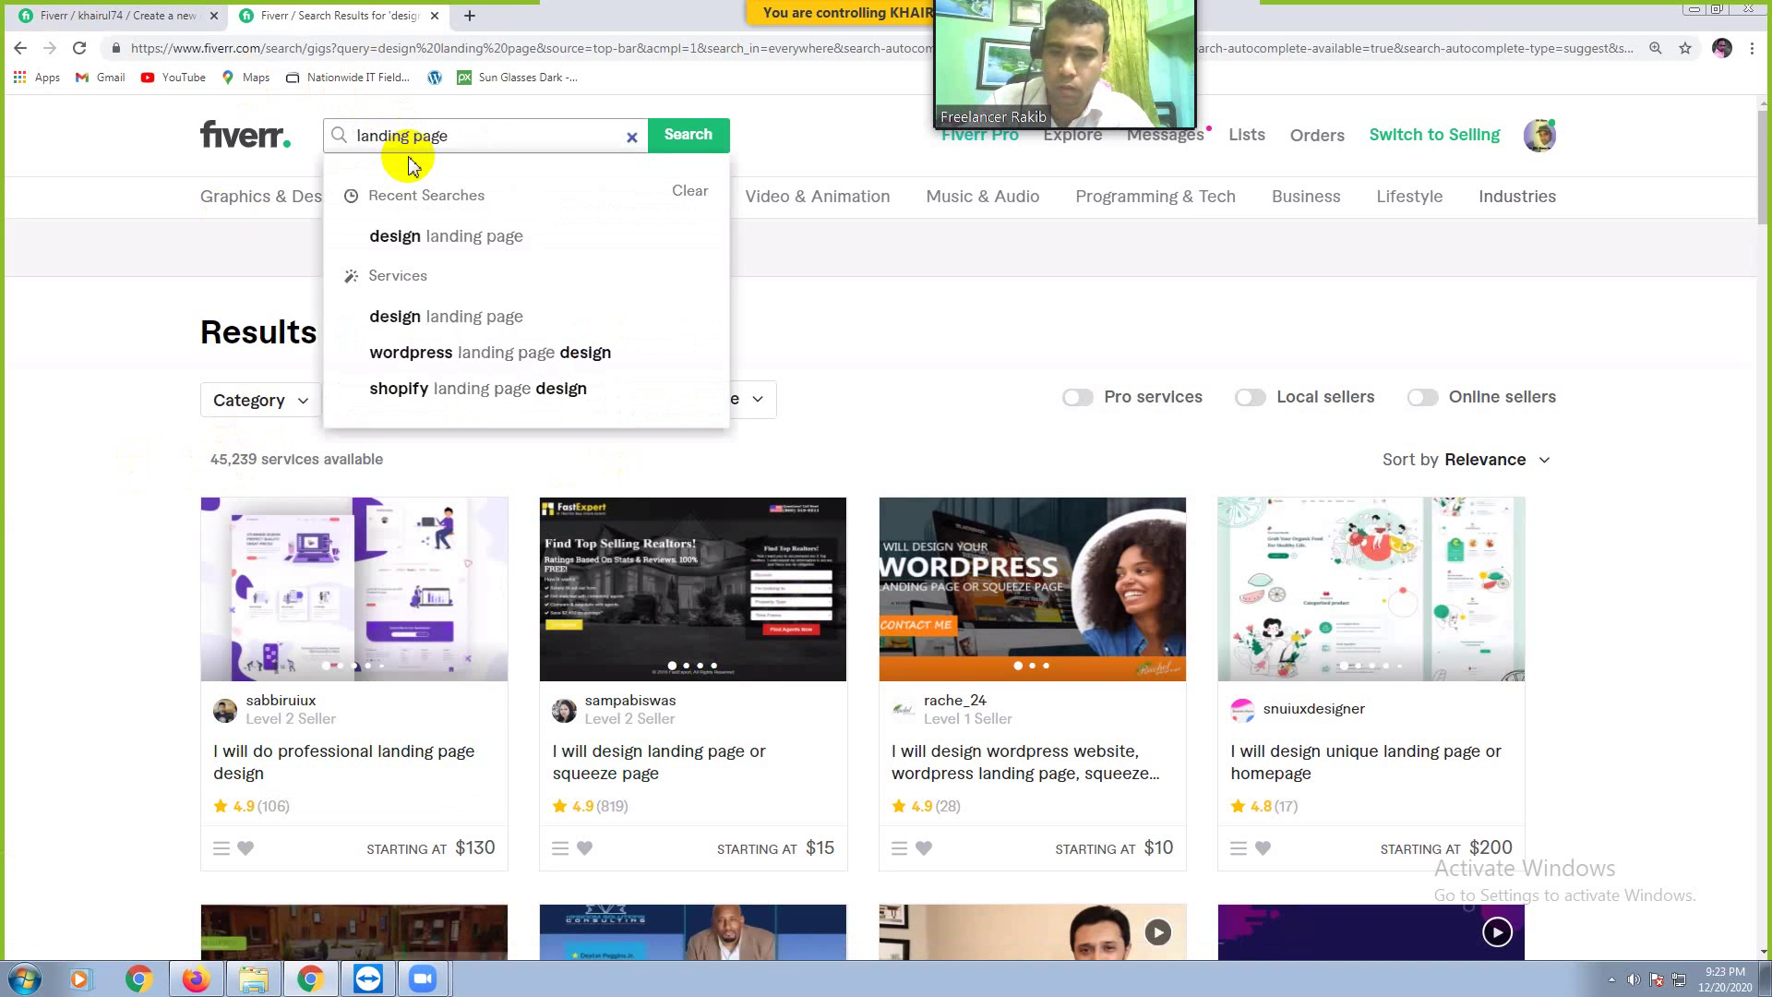
type("Wor ")
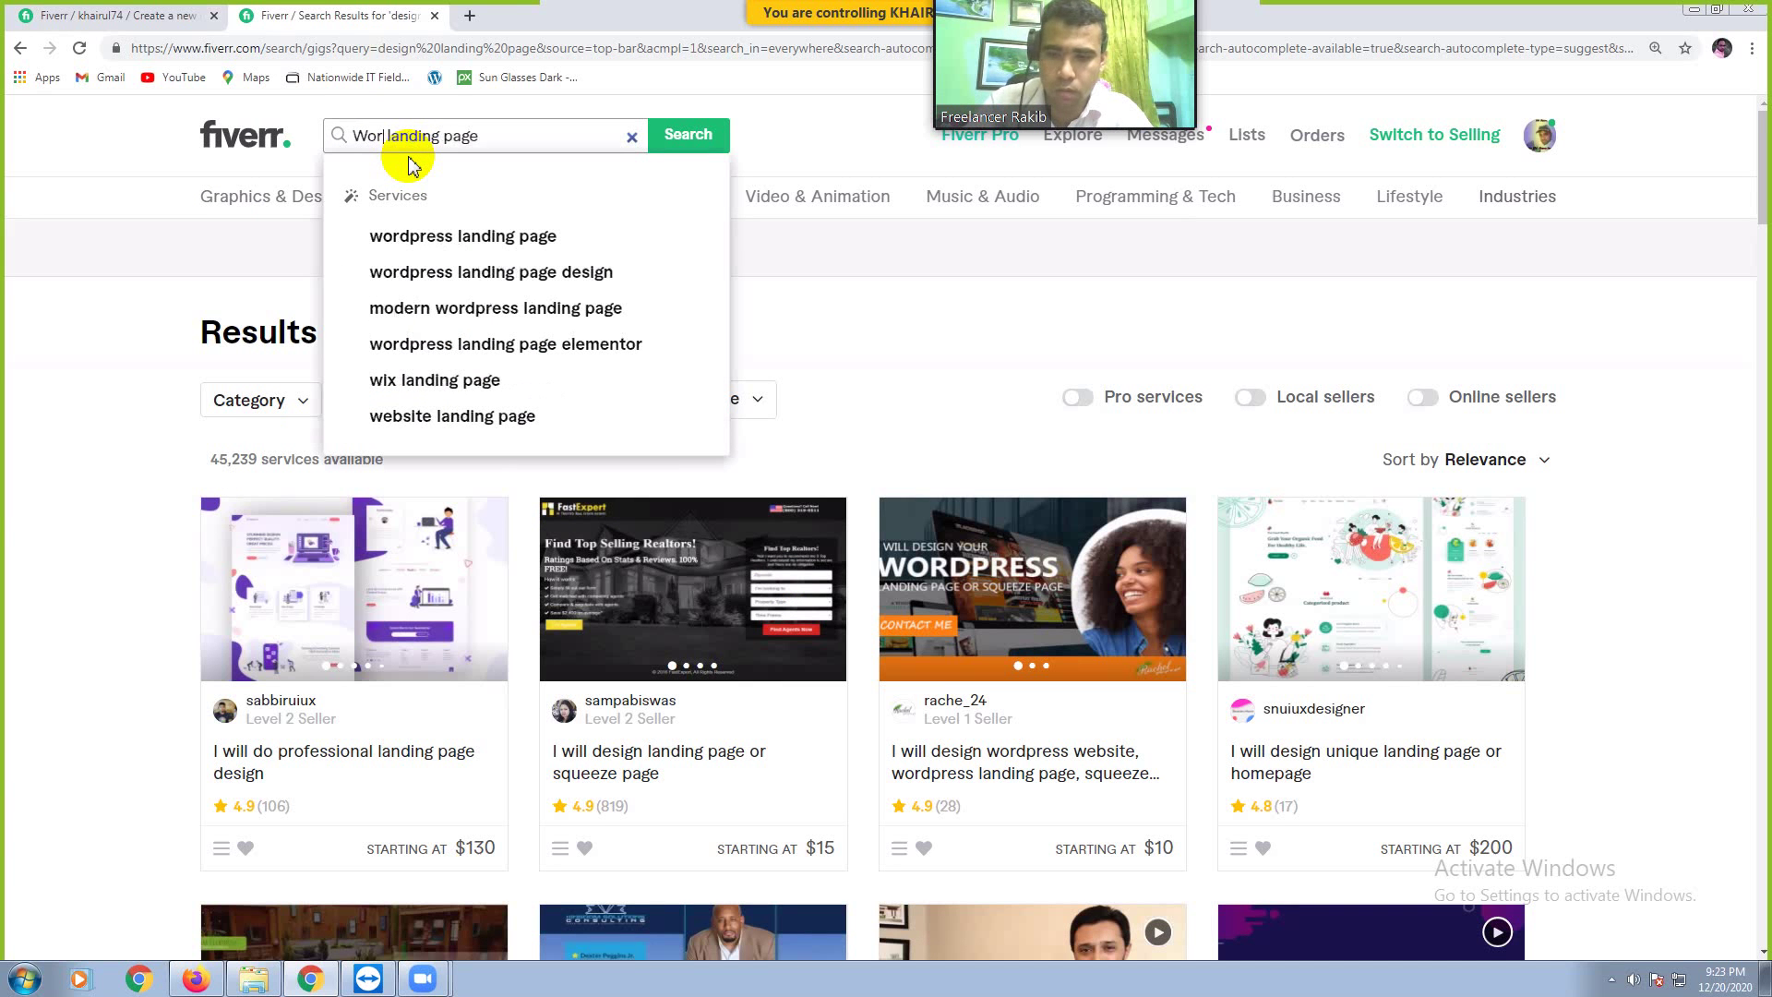
type("d")
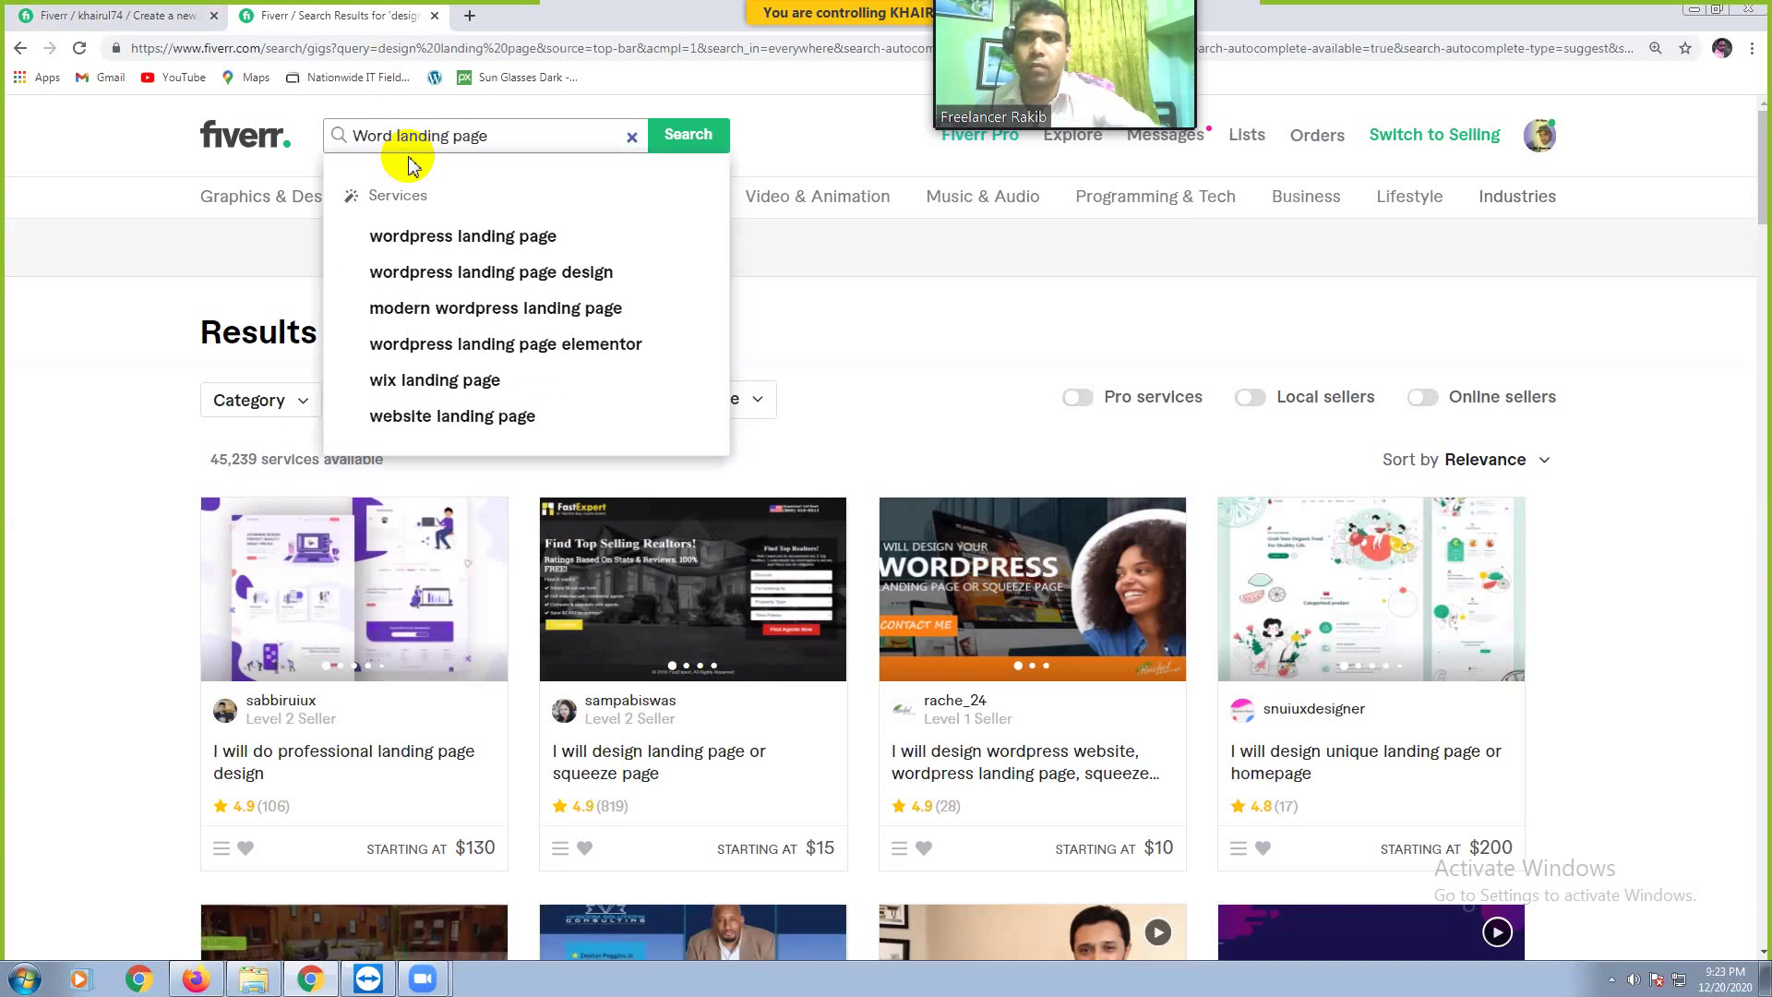
type("Press")
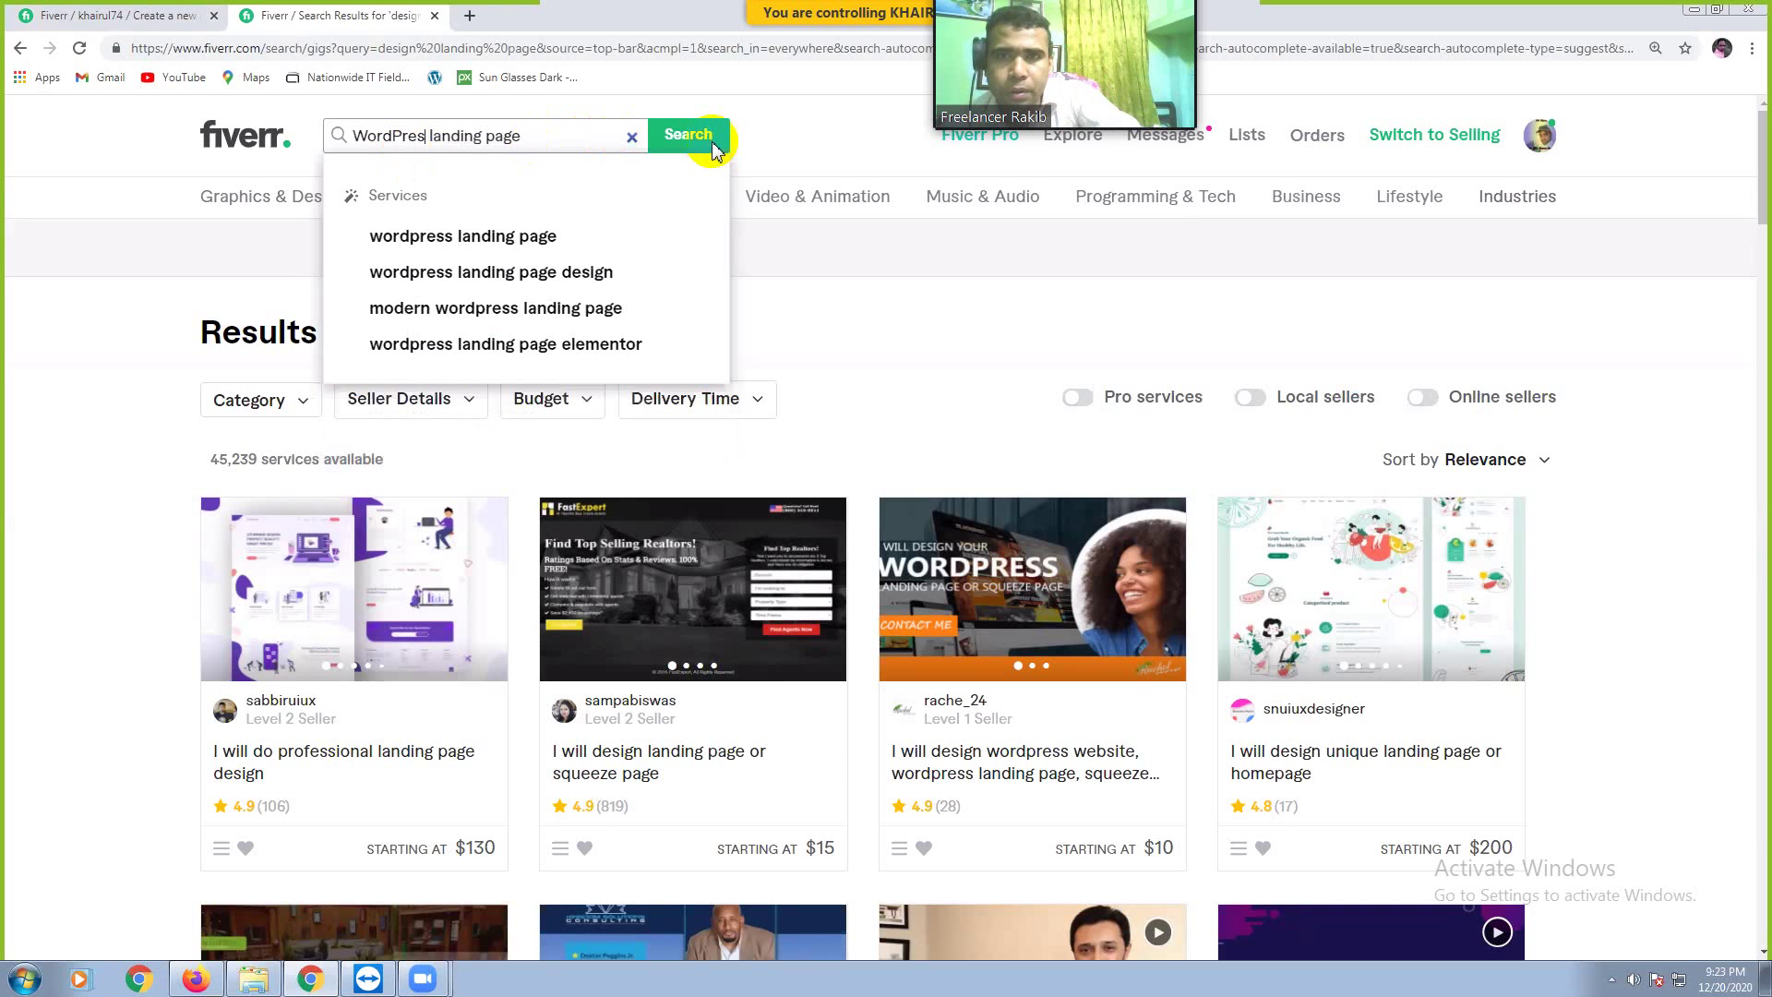
left_click(702, 138)
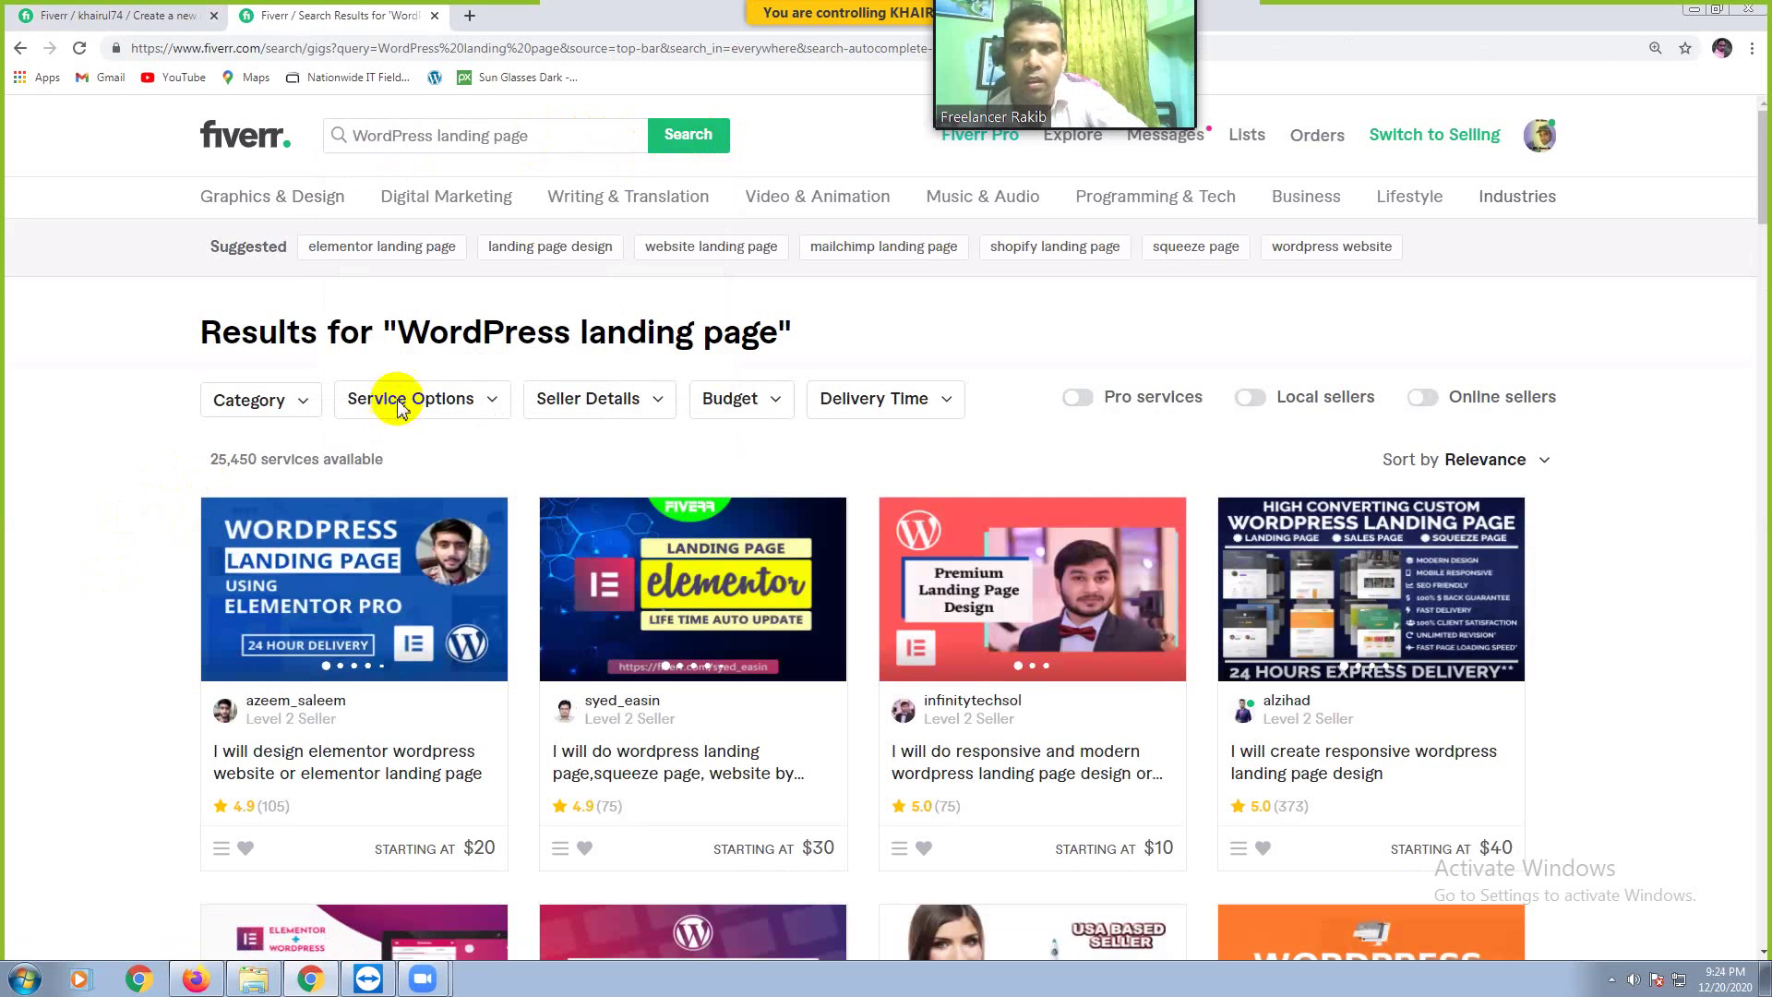
Step: Refine the search to the suggested phrase "wordpress landing page design" and reopen the suggestions for that query
left_click(556, 145)
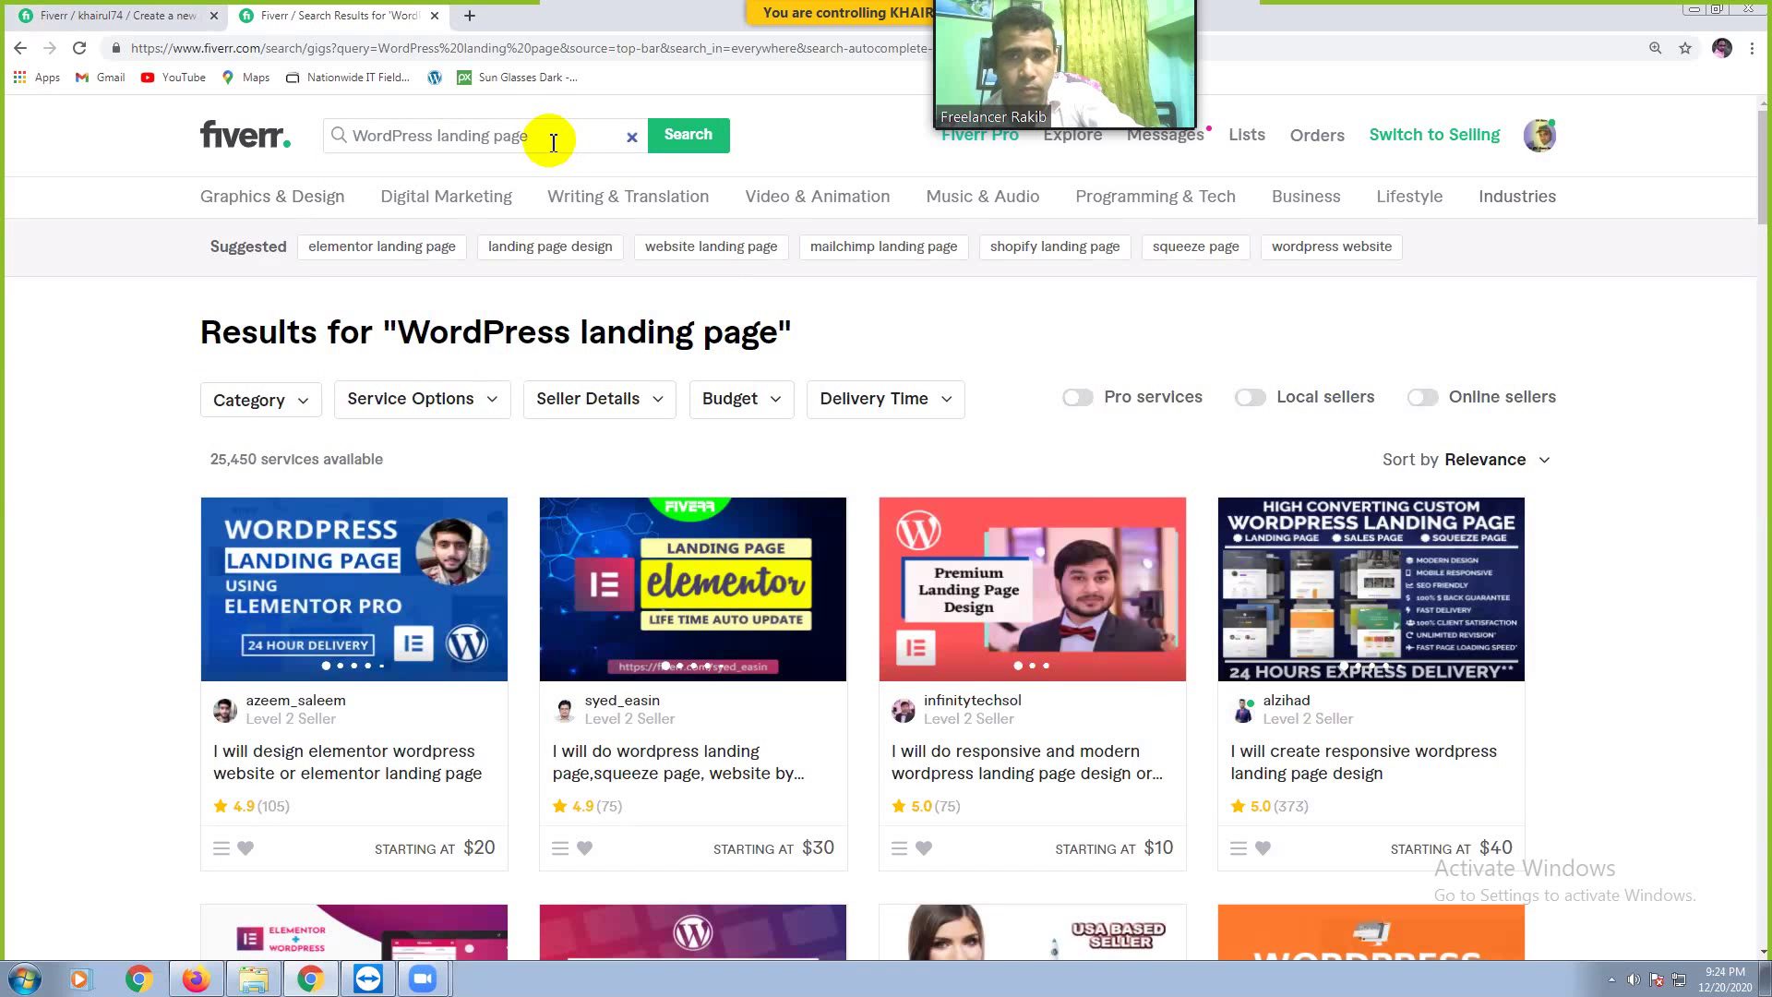
left_click(556, 145)
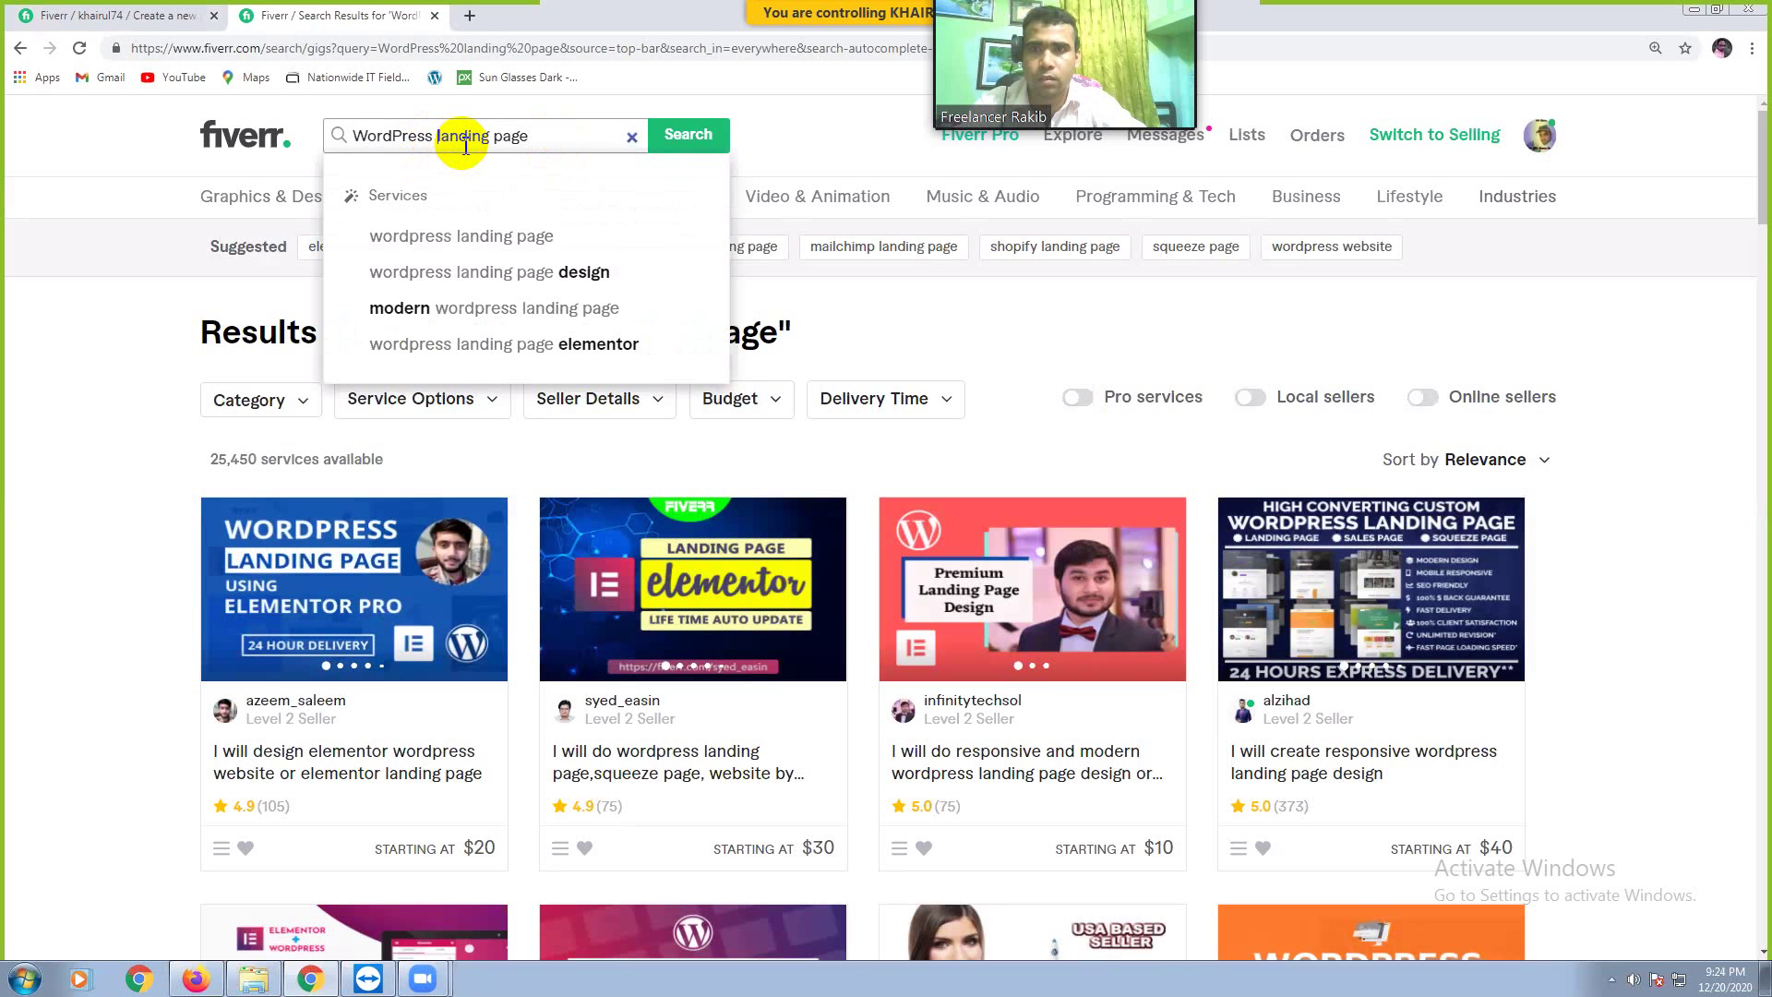
left_click(583, 275)
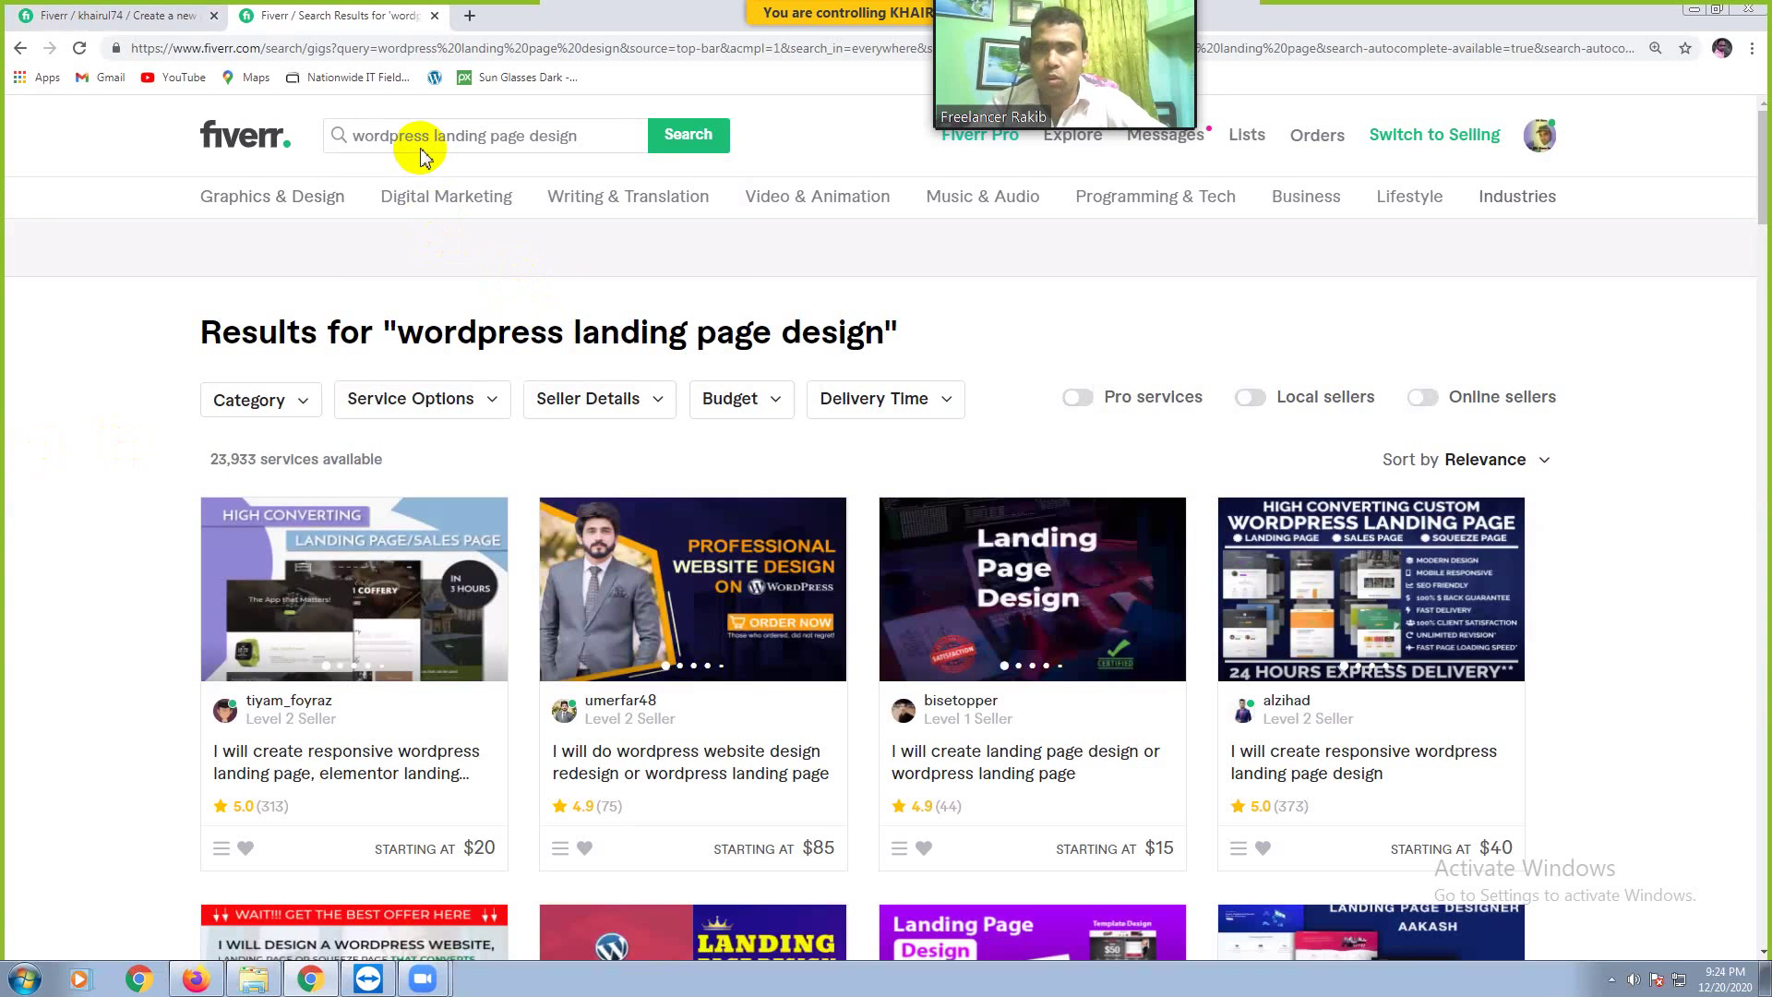
left_click(590, 140)
left_click(590, 139)
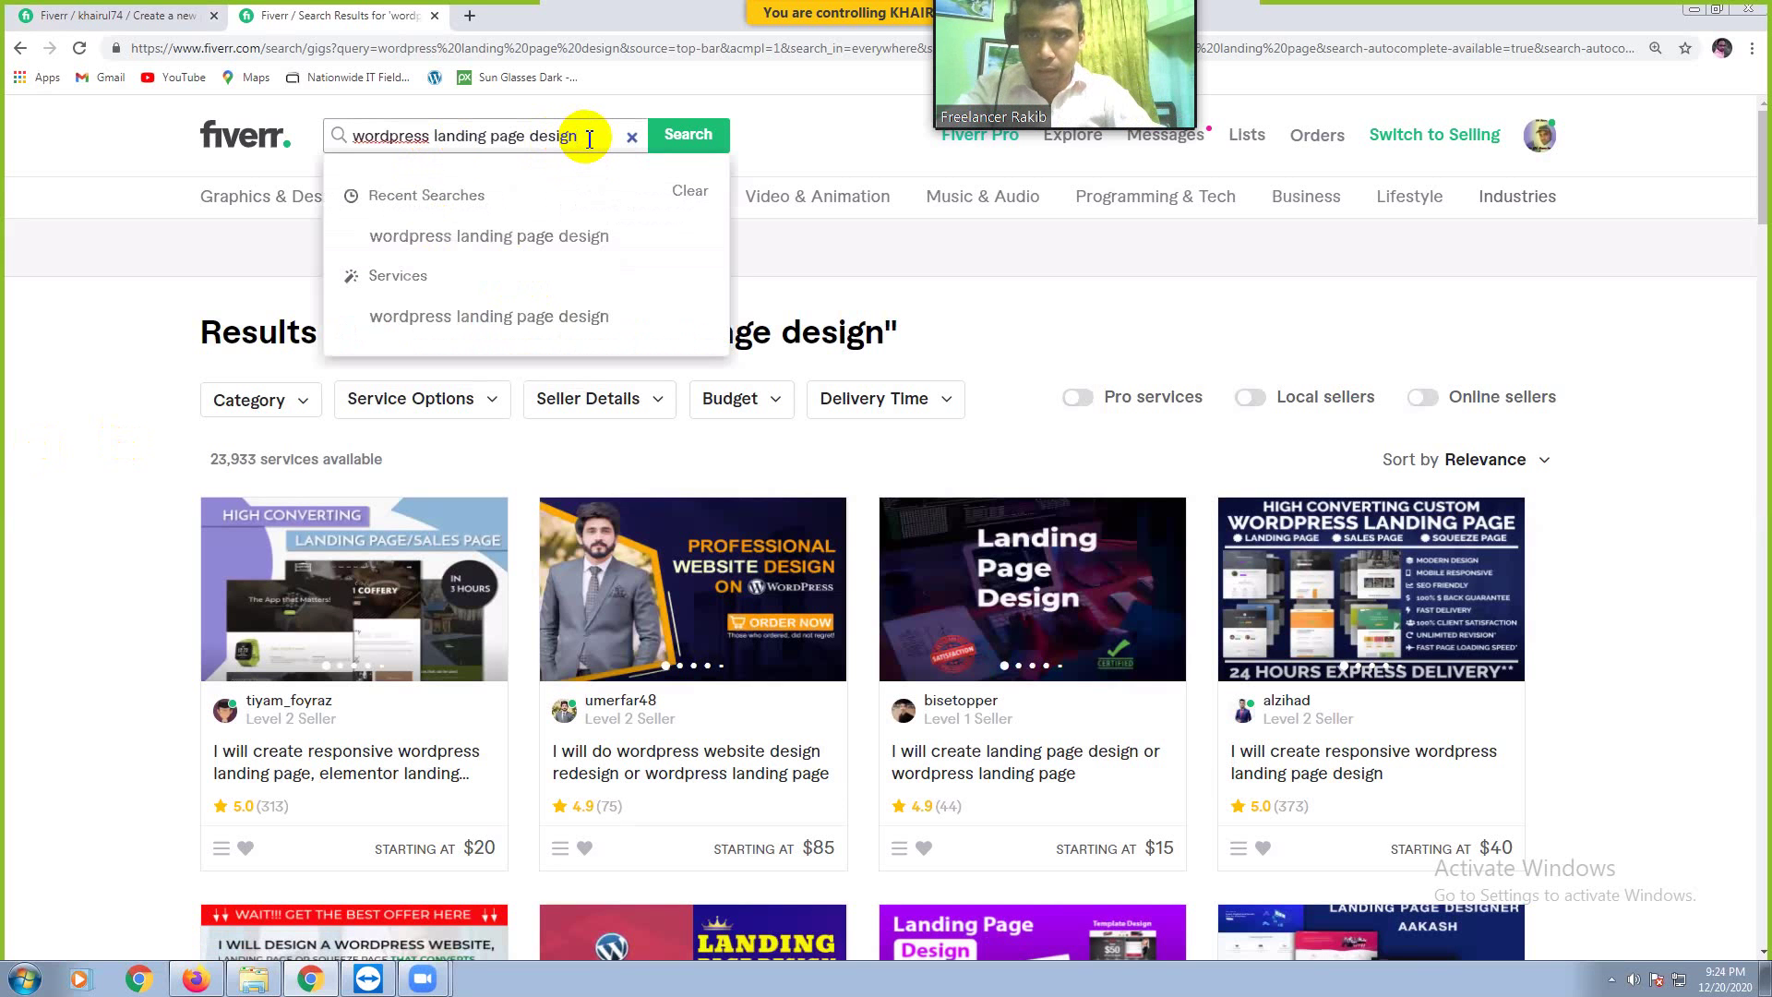
Step: Extend the query with "at $10" and search the services for "wordpress landing page design at $10"
type("a")
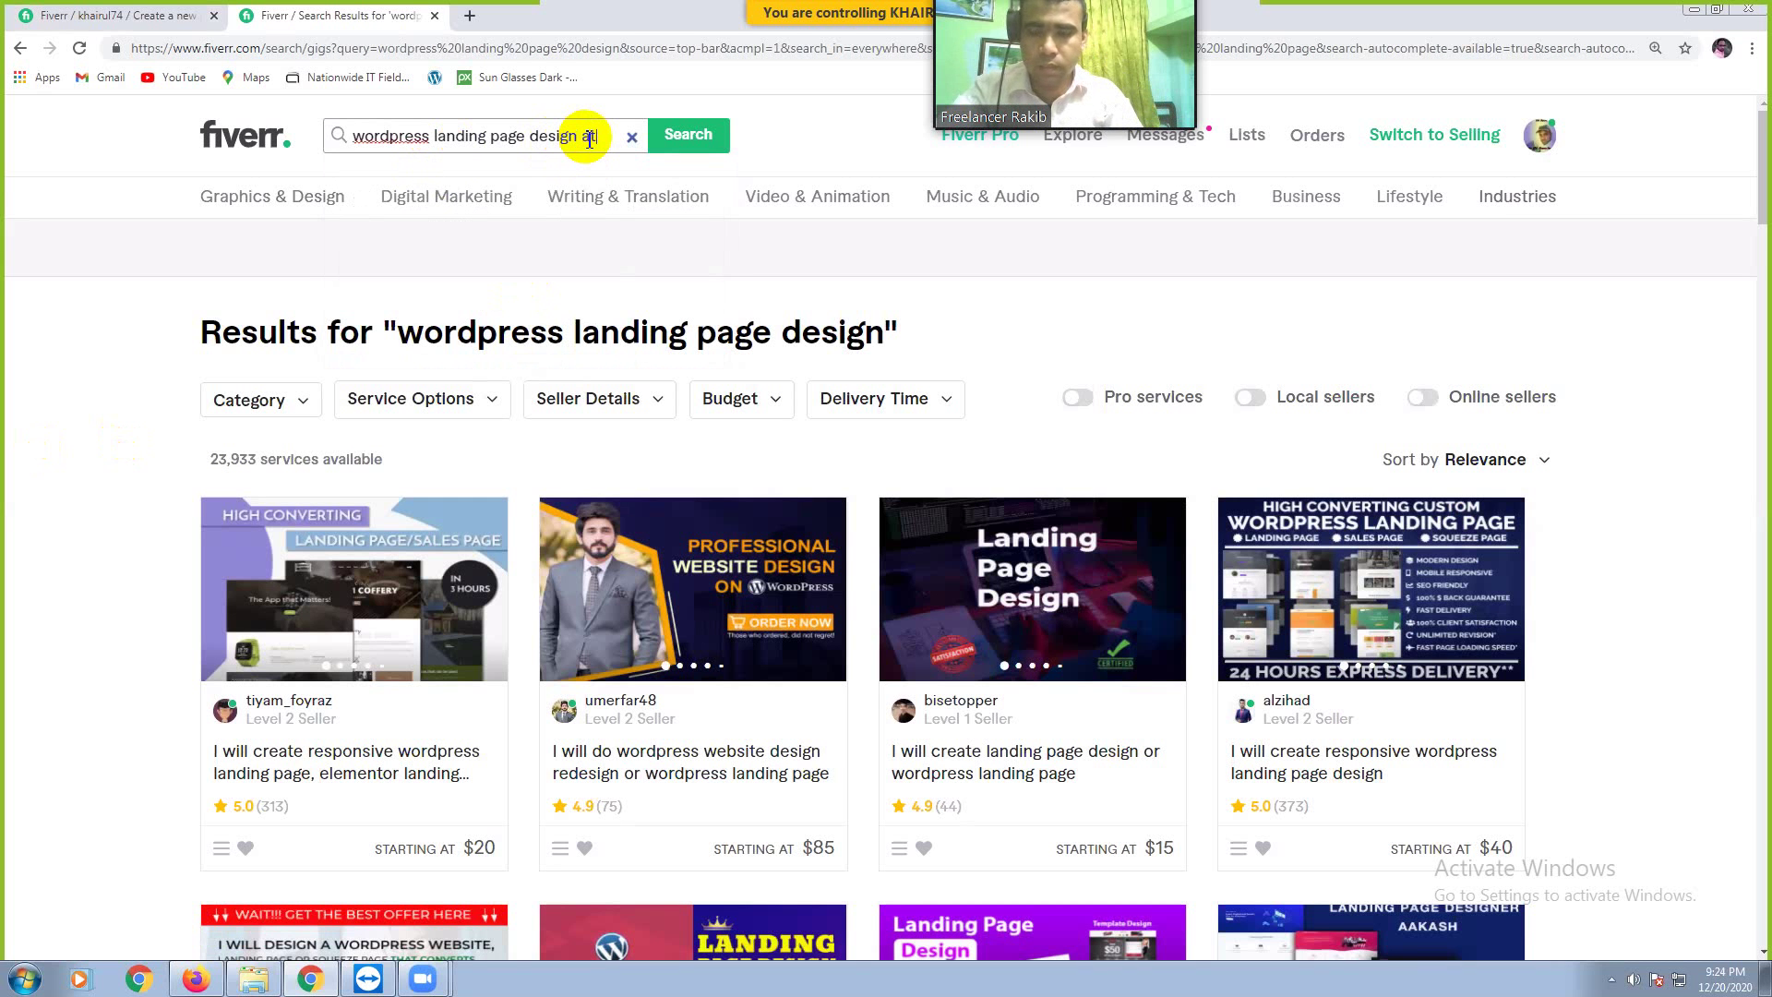
type("t")
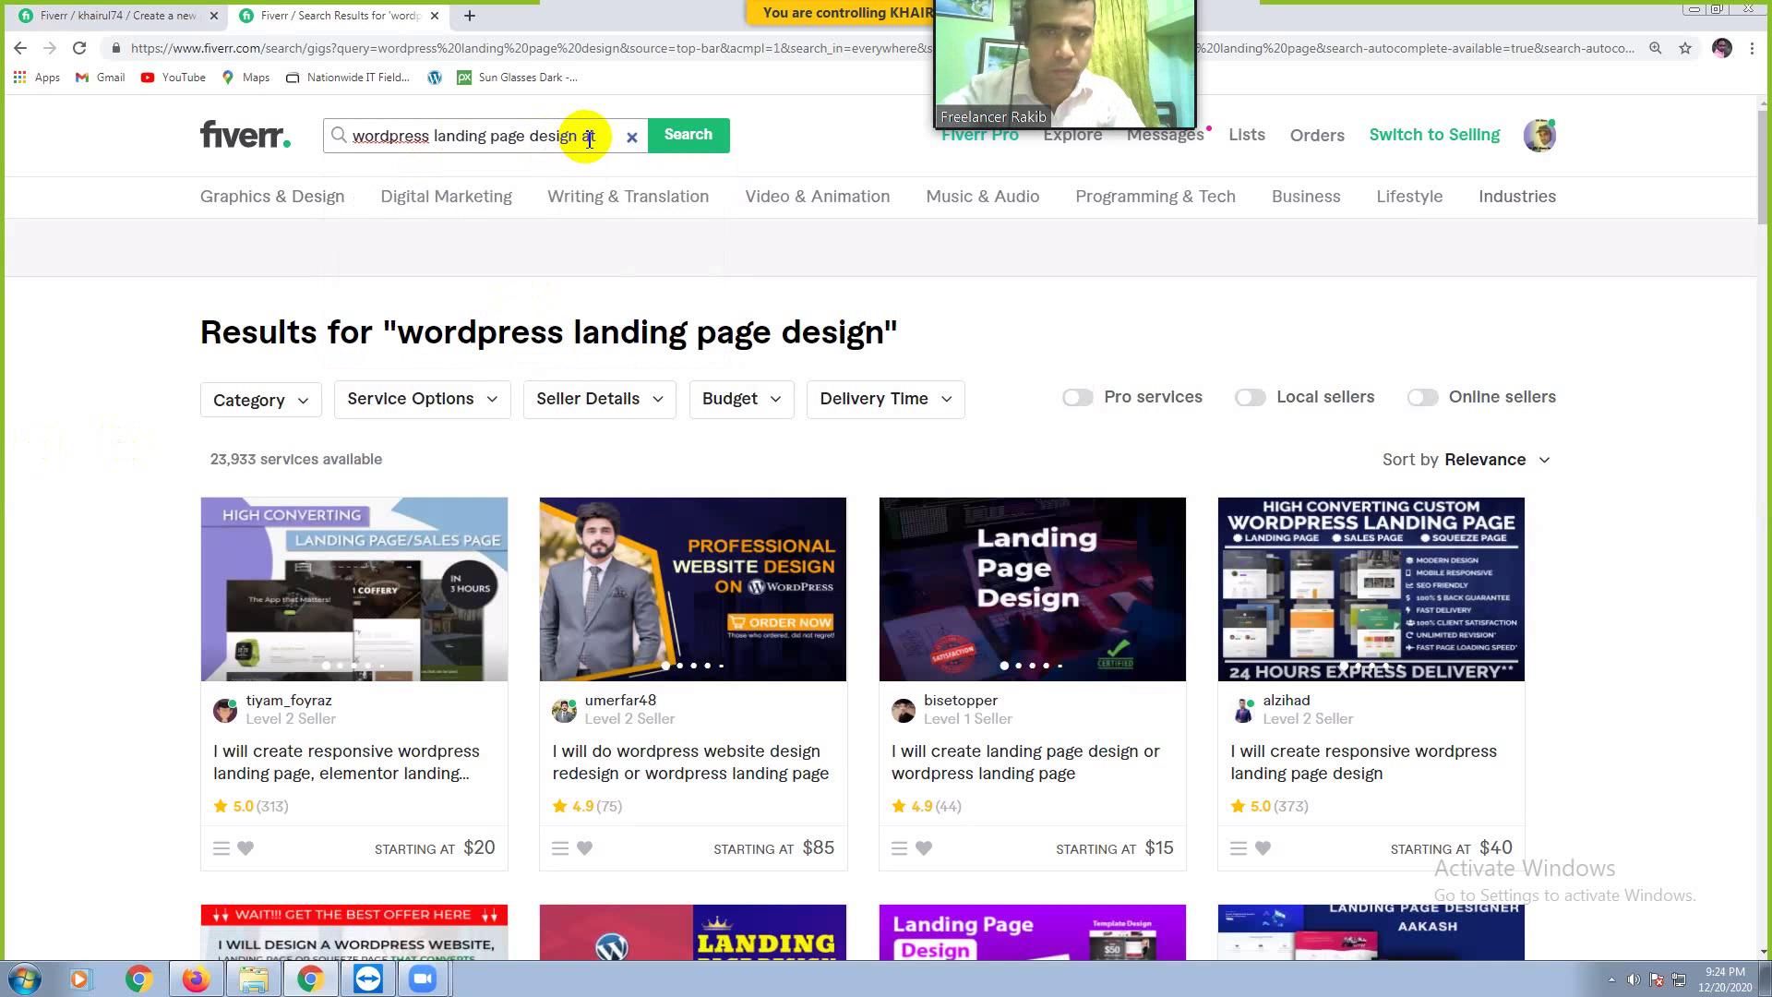
type(" $")
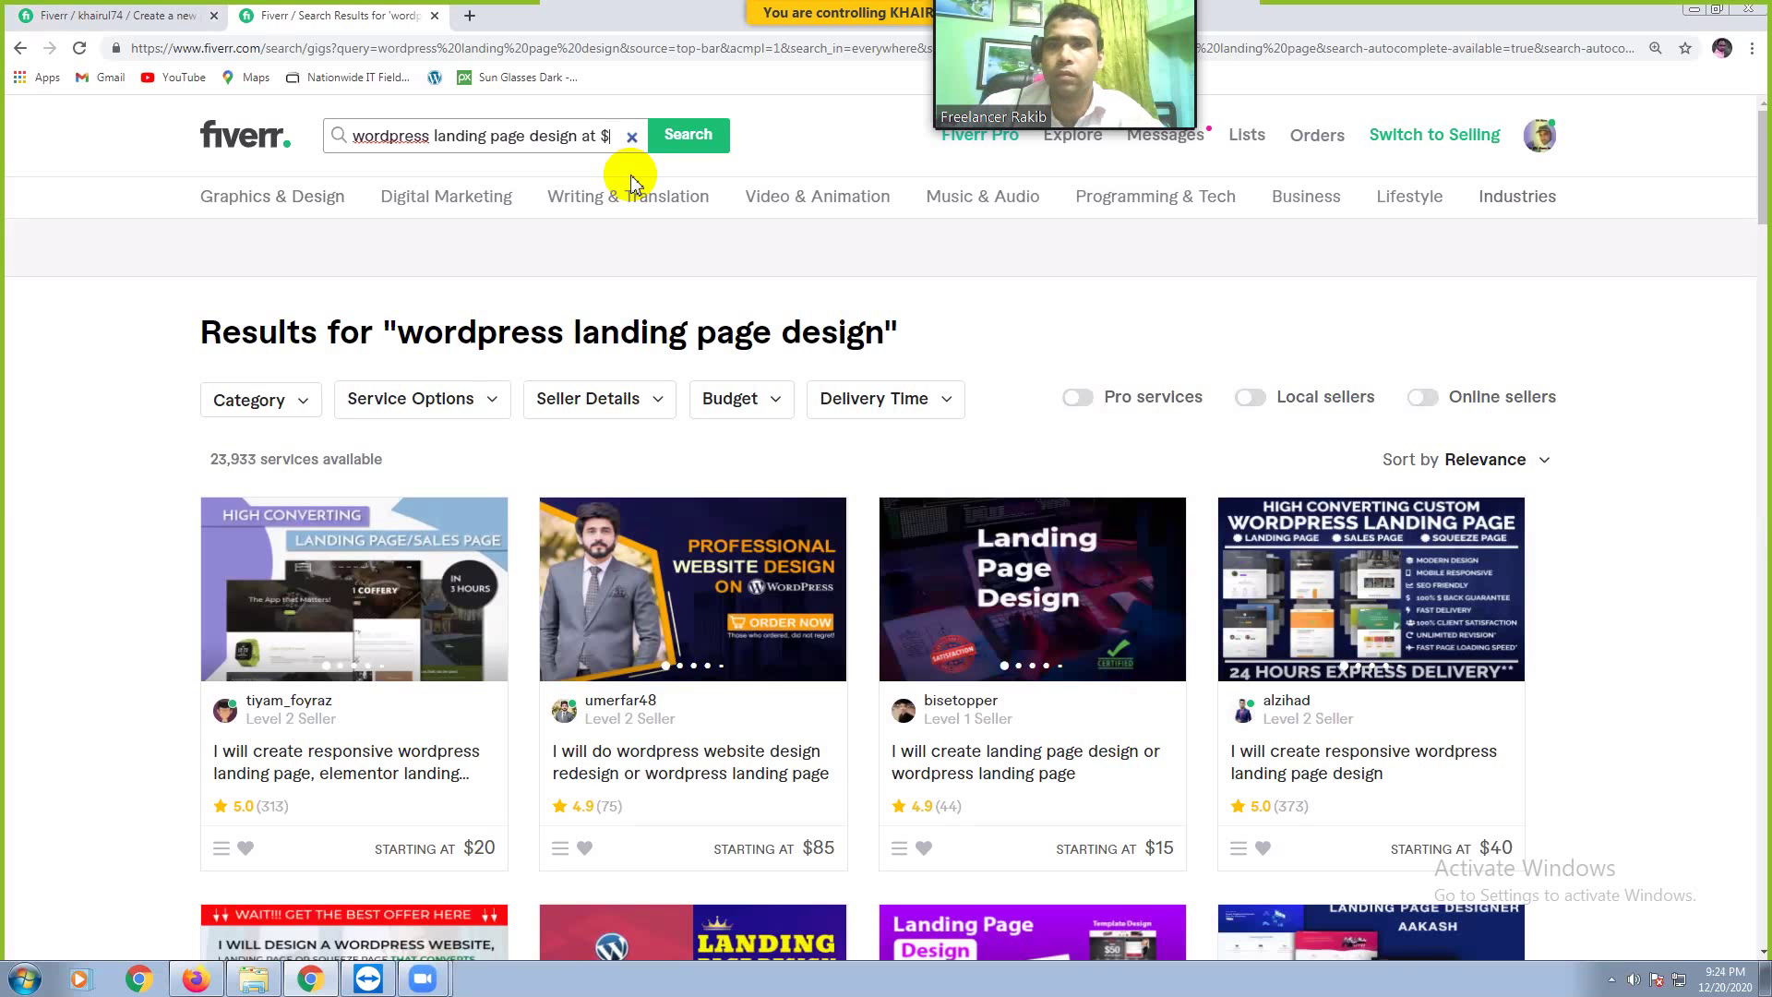
type("10")
left_click(690, 138)
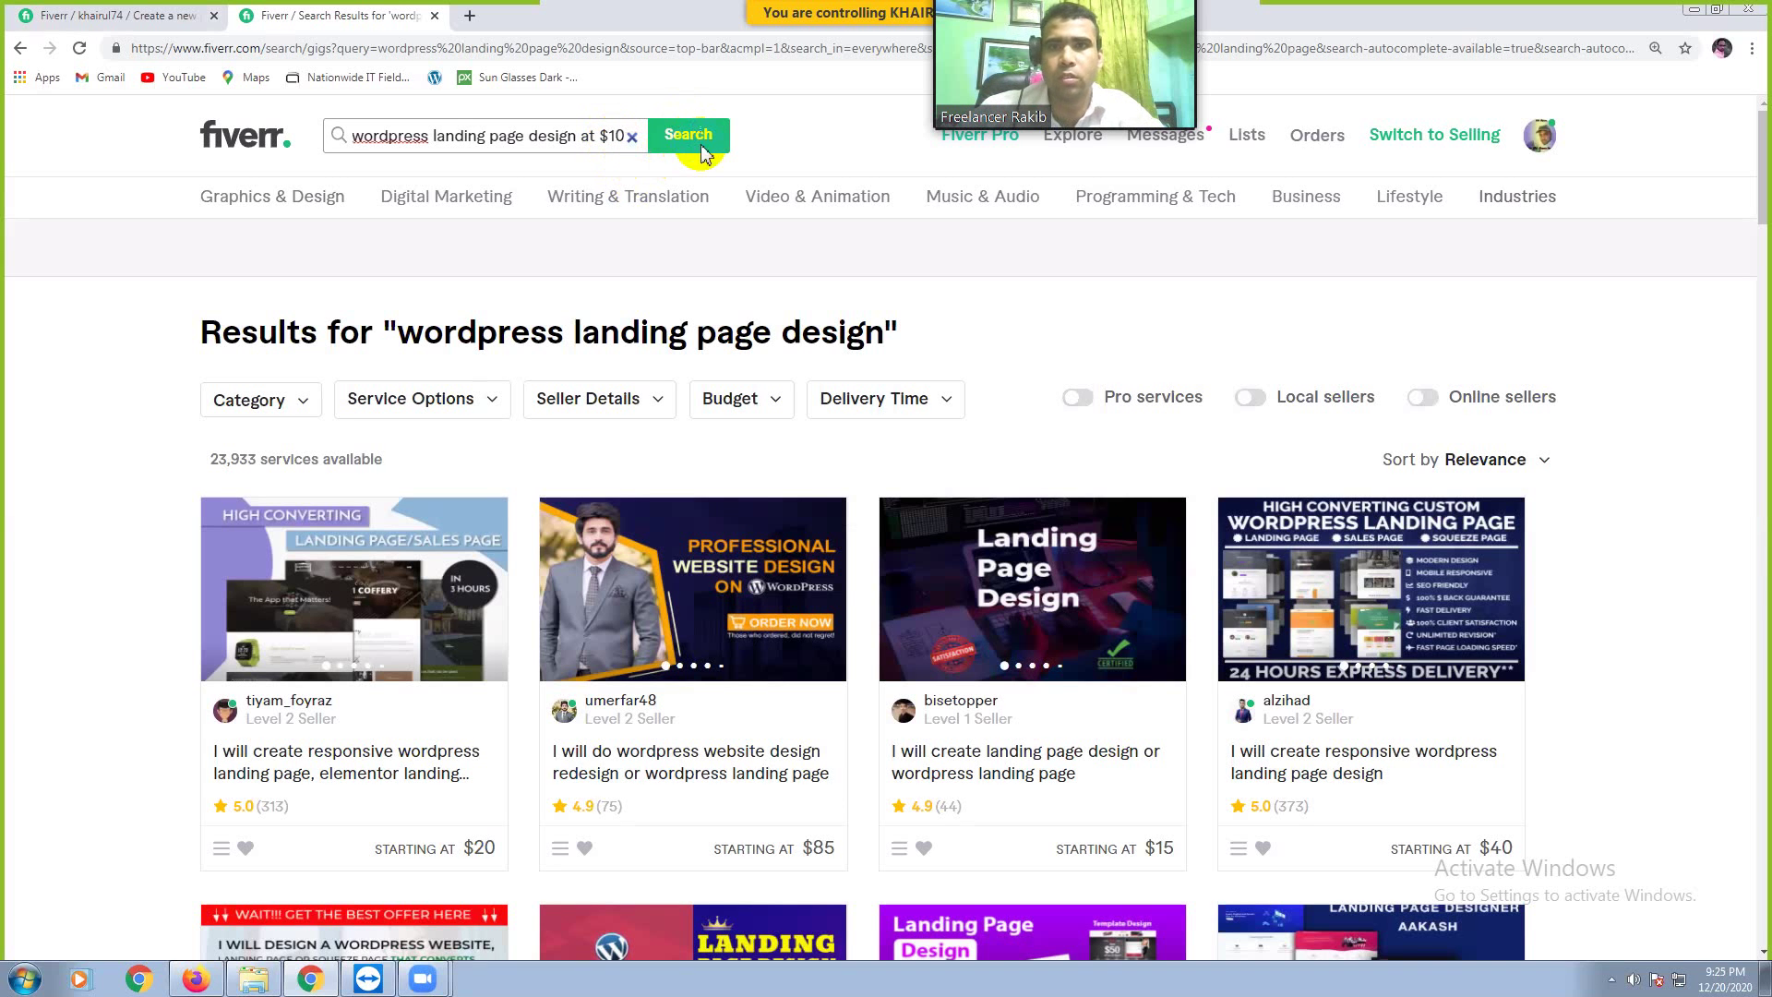
left_click(707, 141)
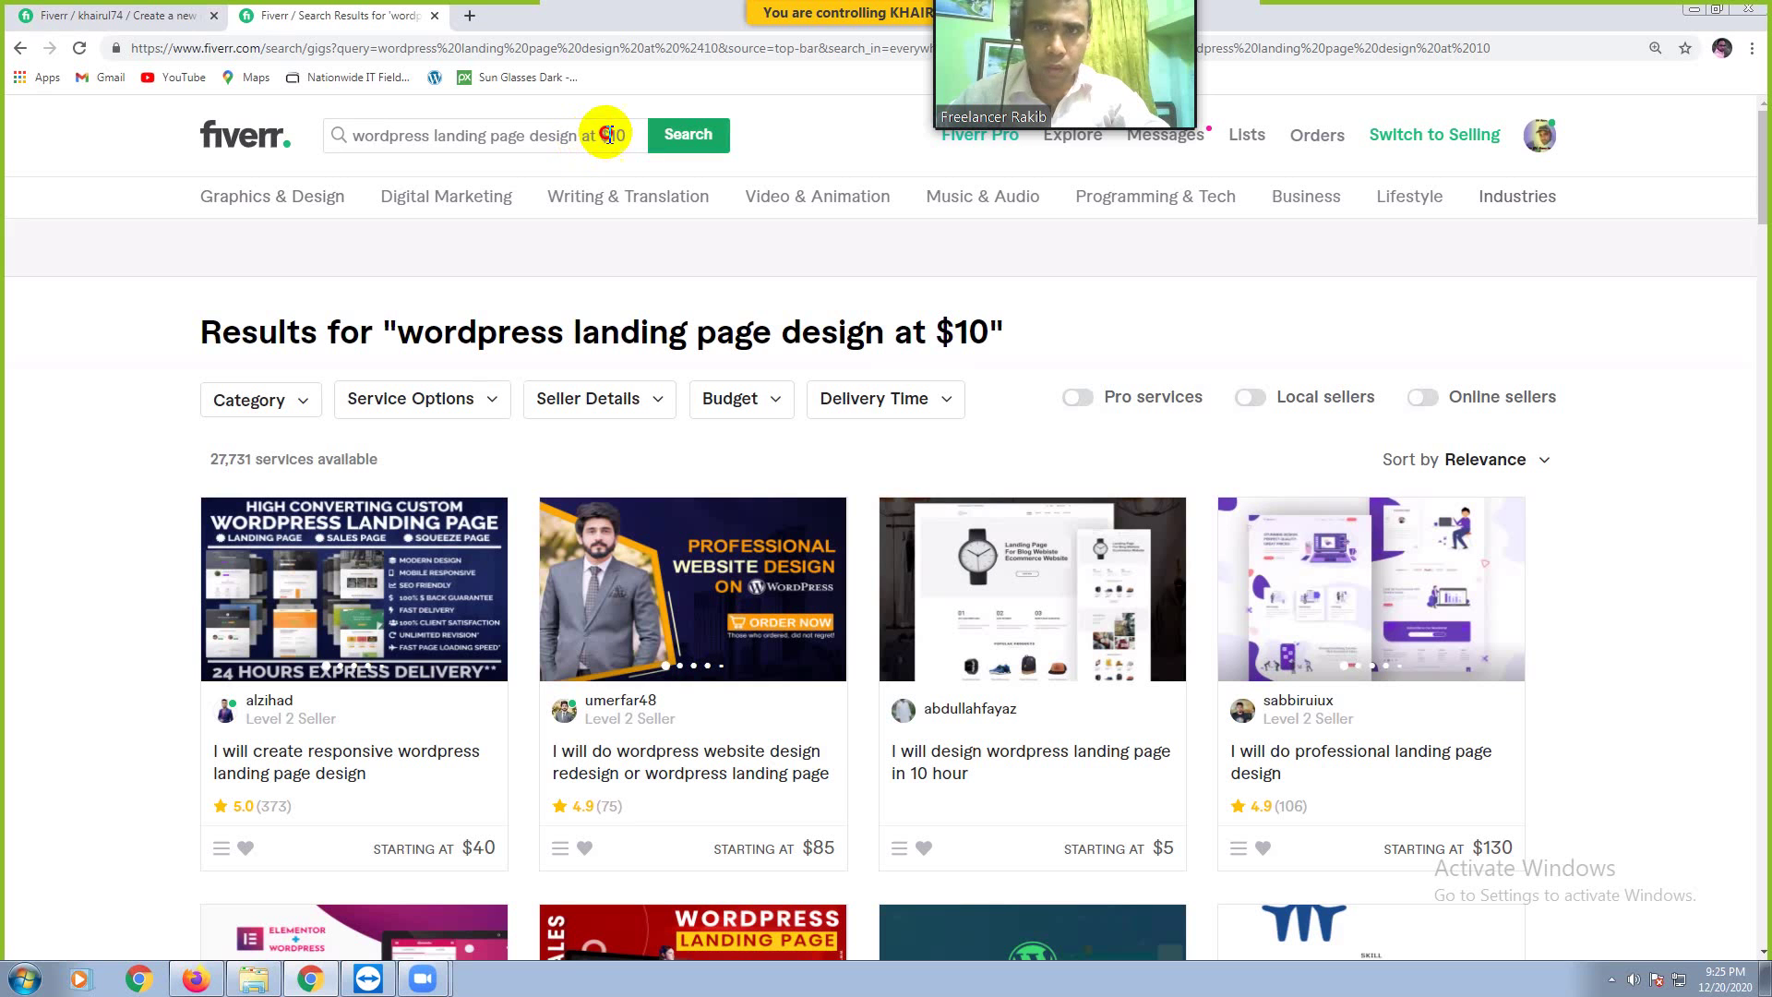
Step: Replace "at $10" with "in 1 hour", search for "wordpress landing page design in 1 hour" and check the number of available services
left_click(623, 136)
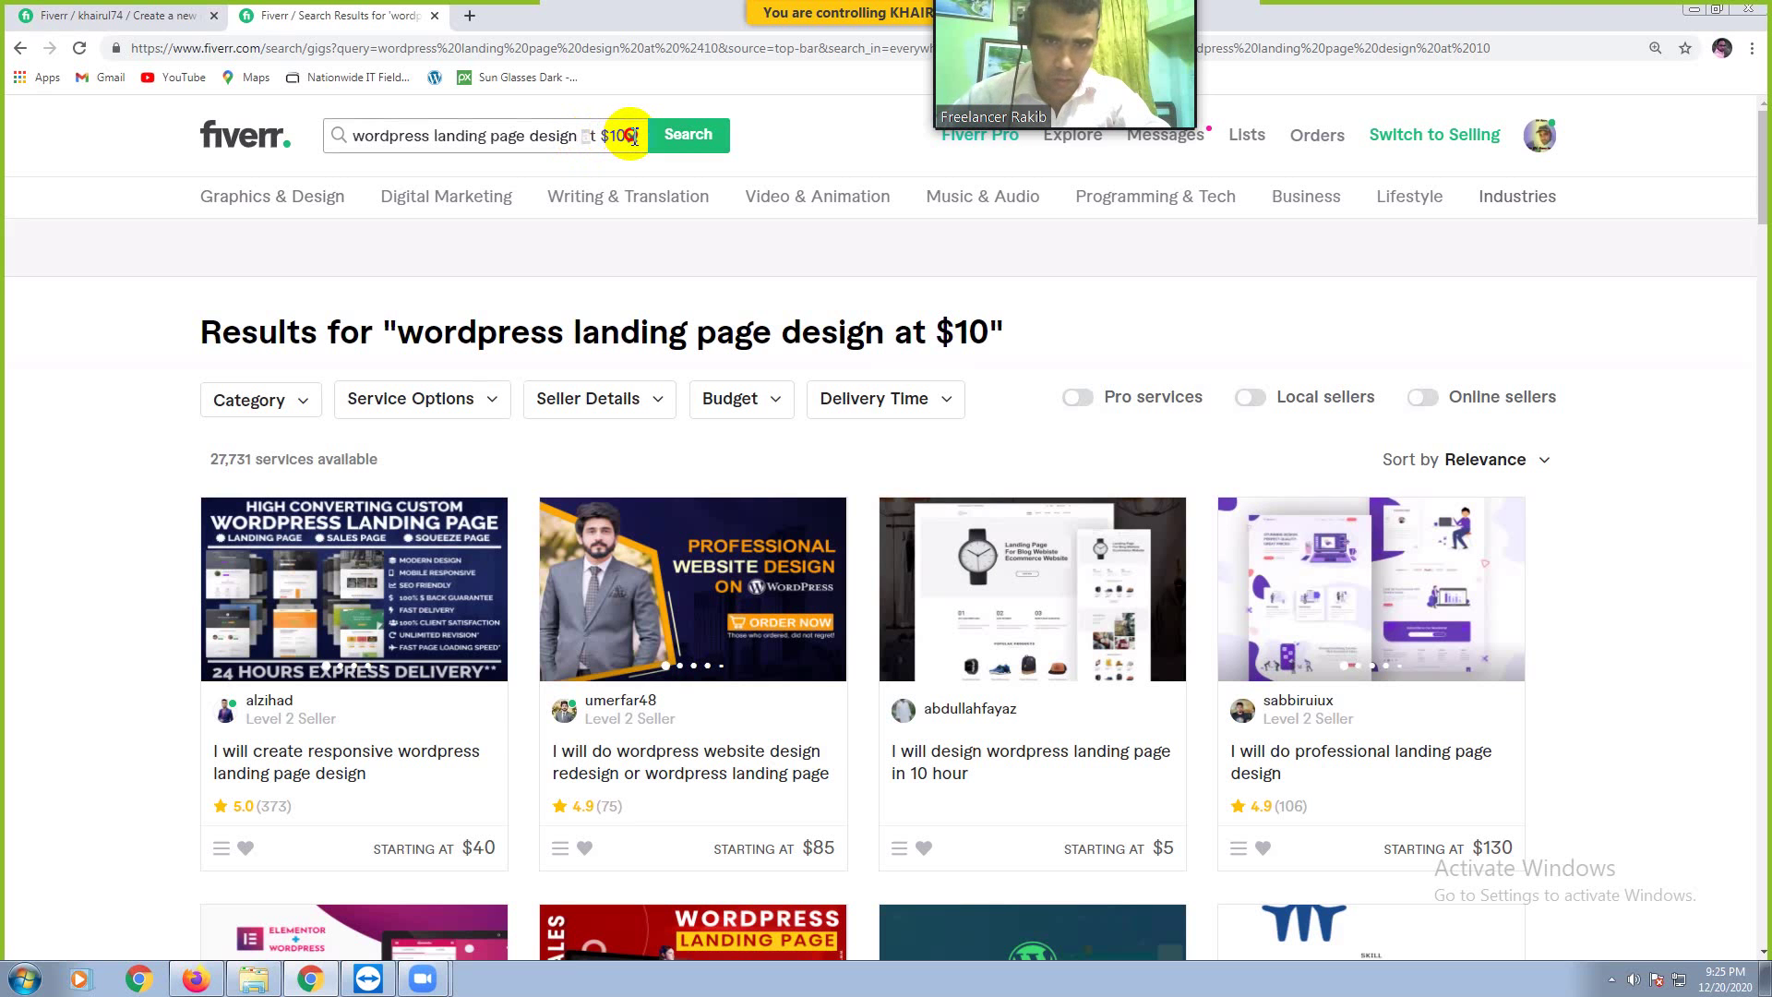
left_click_drag(633, 137, 635, 171)
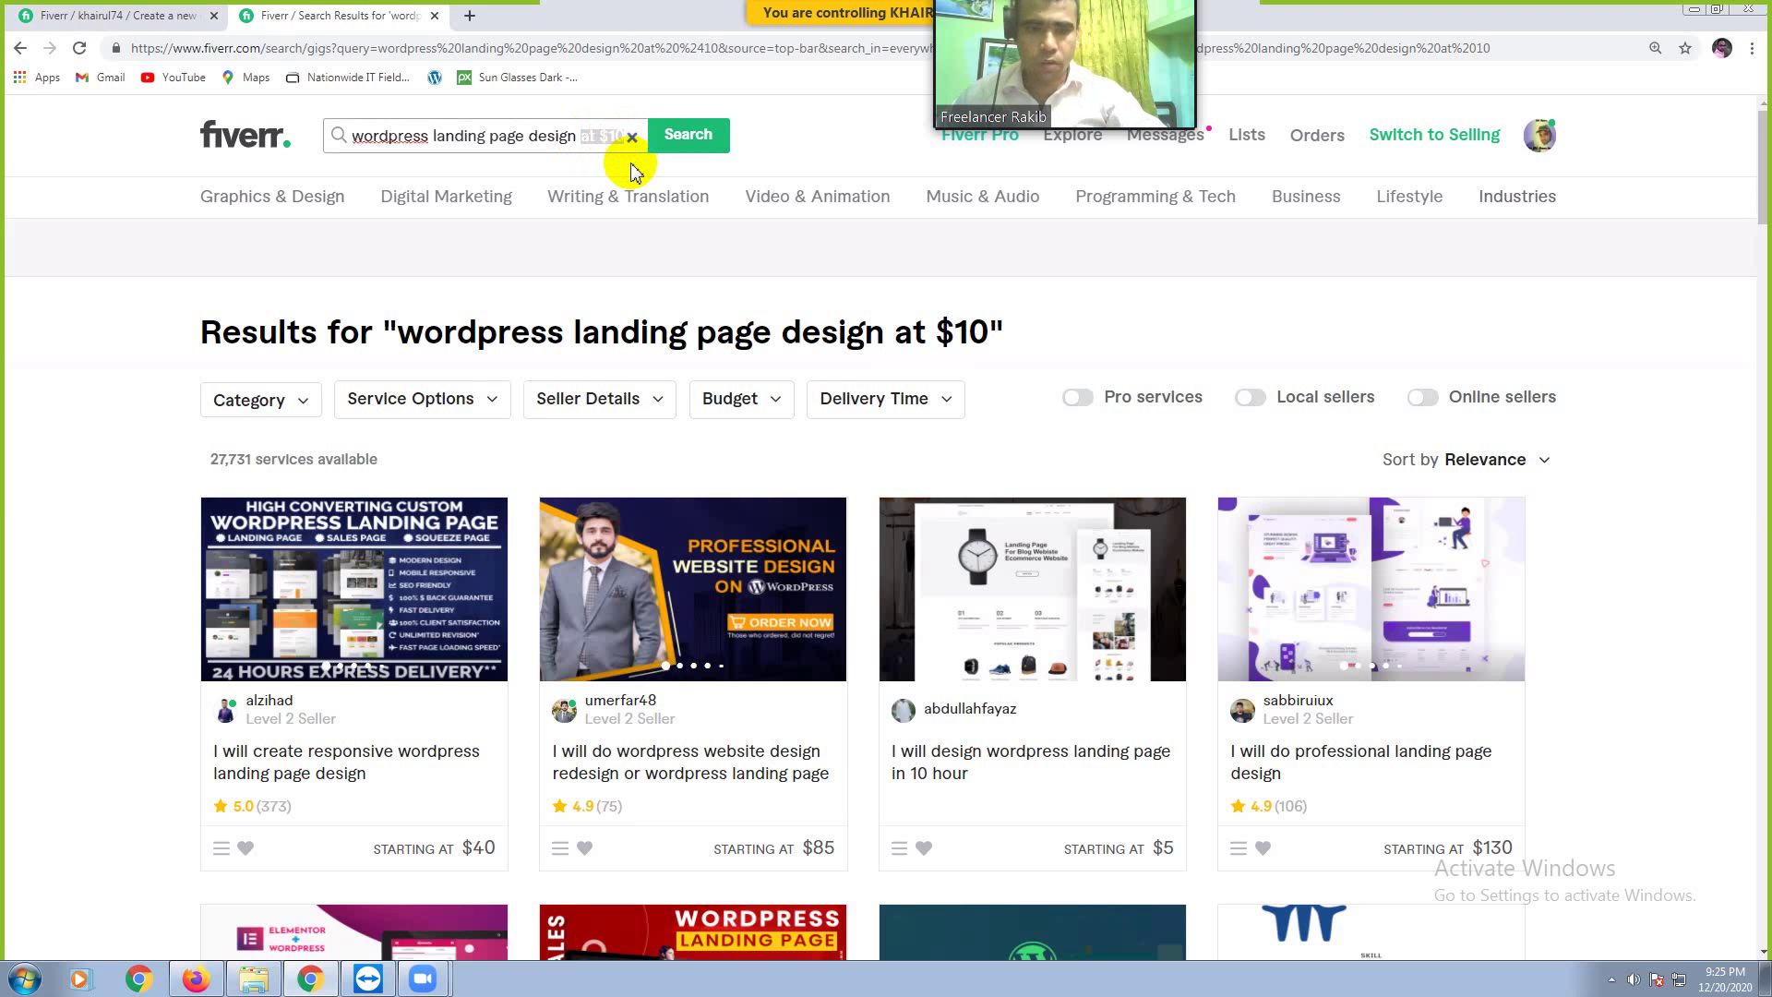
type("in")
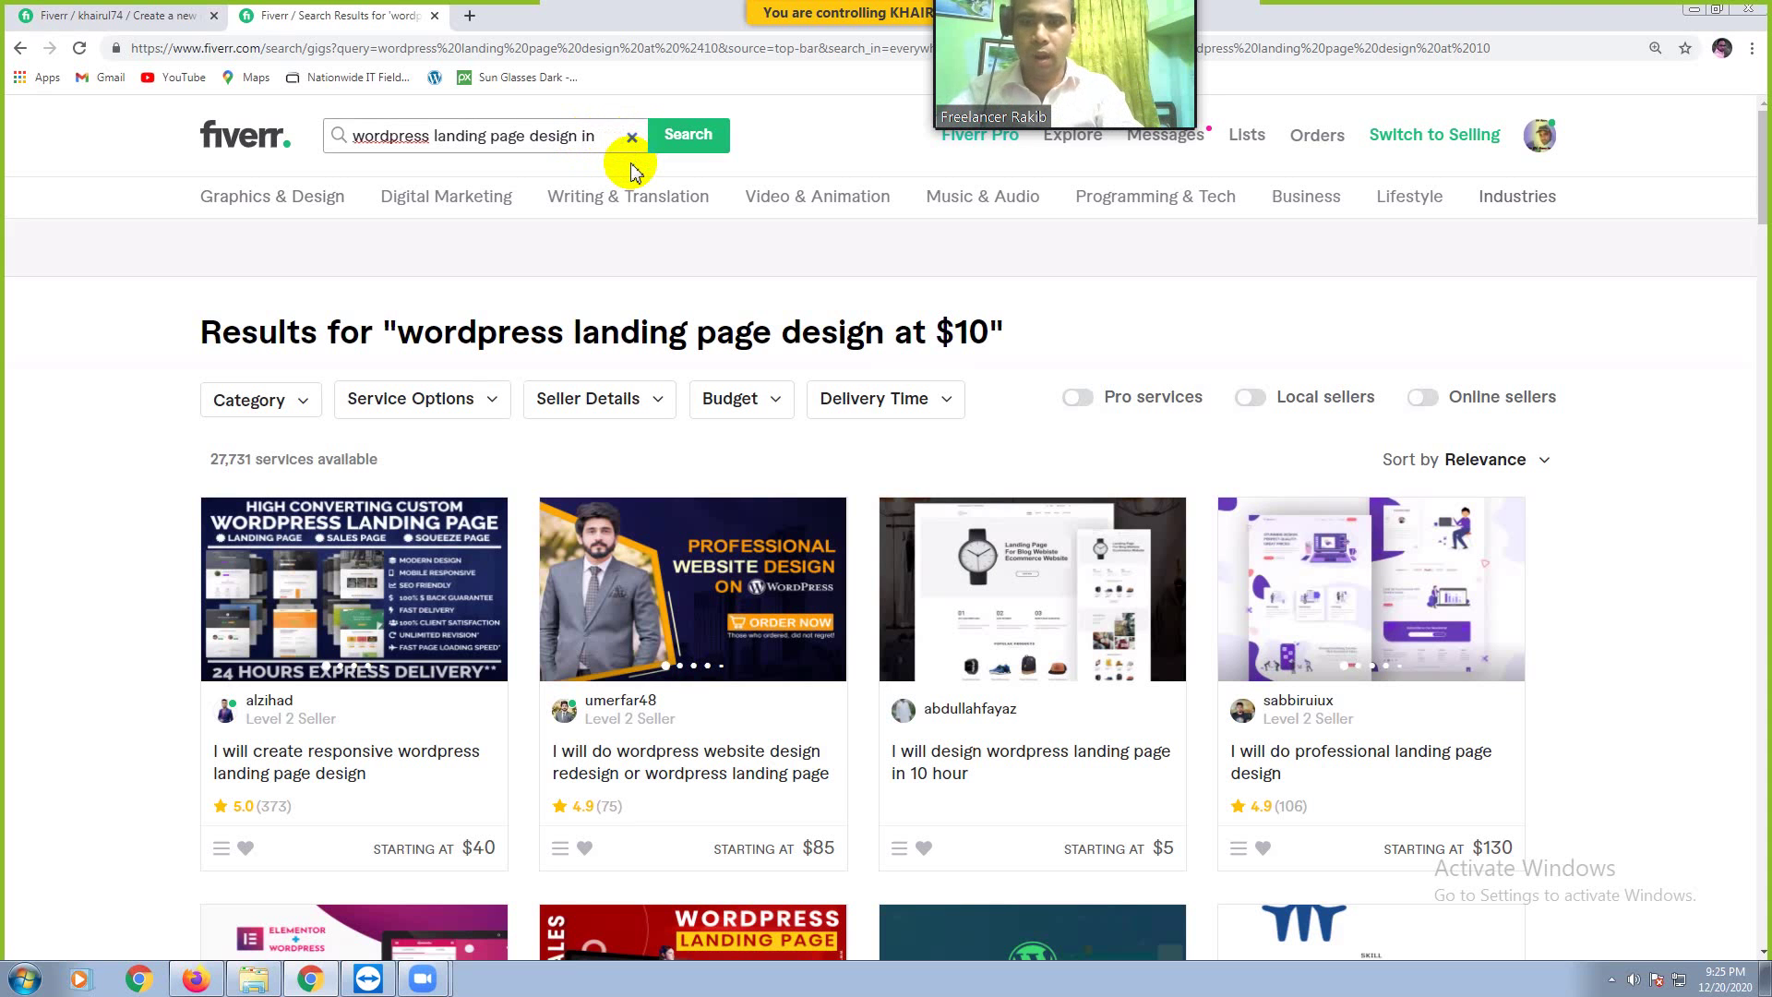
type(" 1 hou")
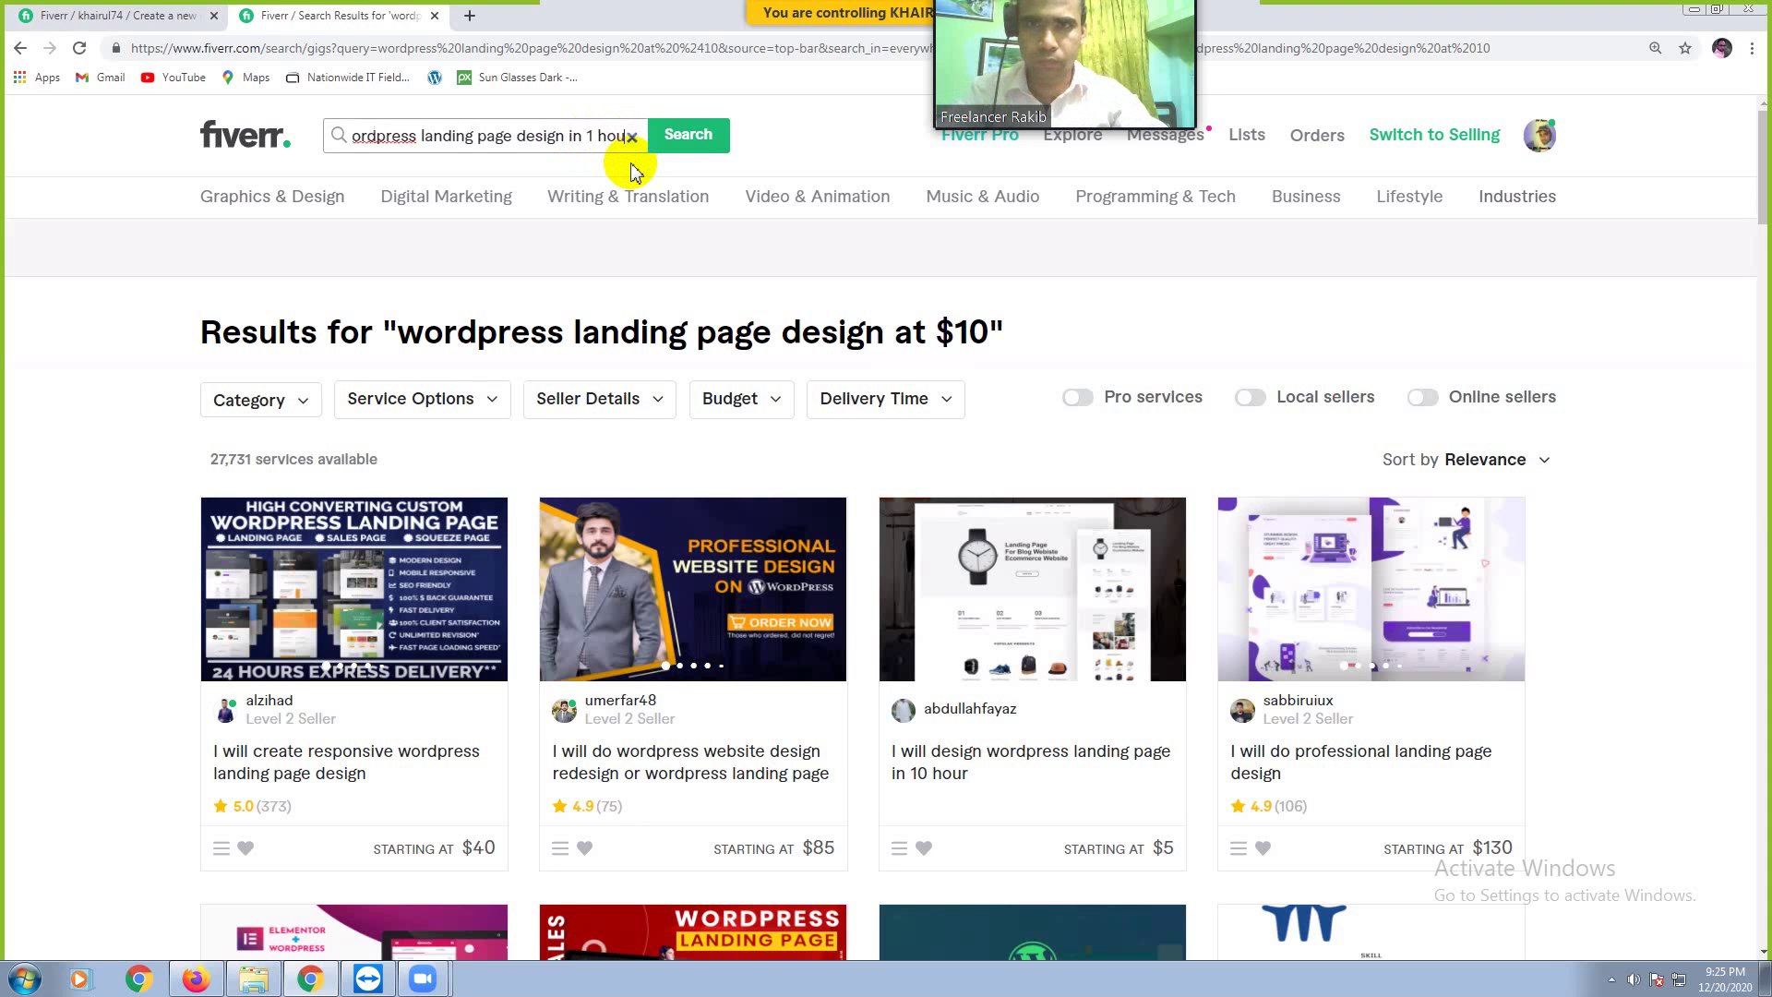
type("r")
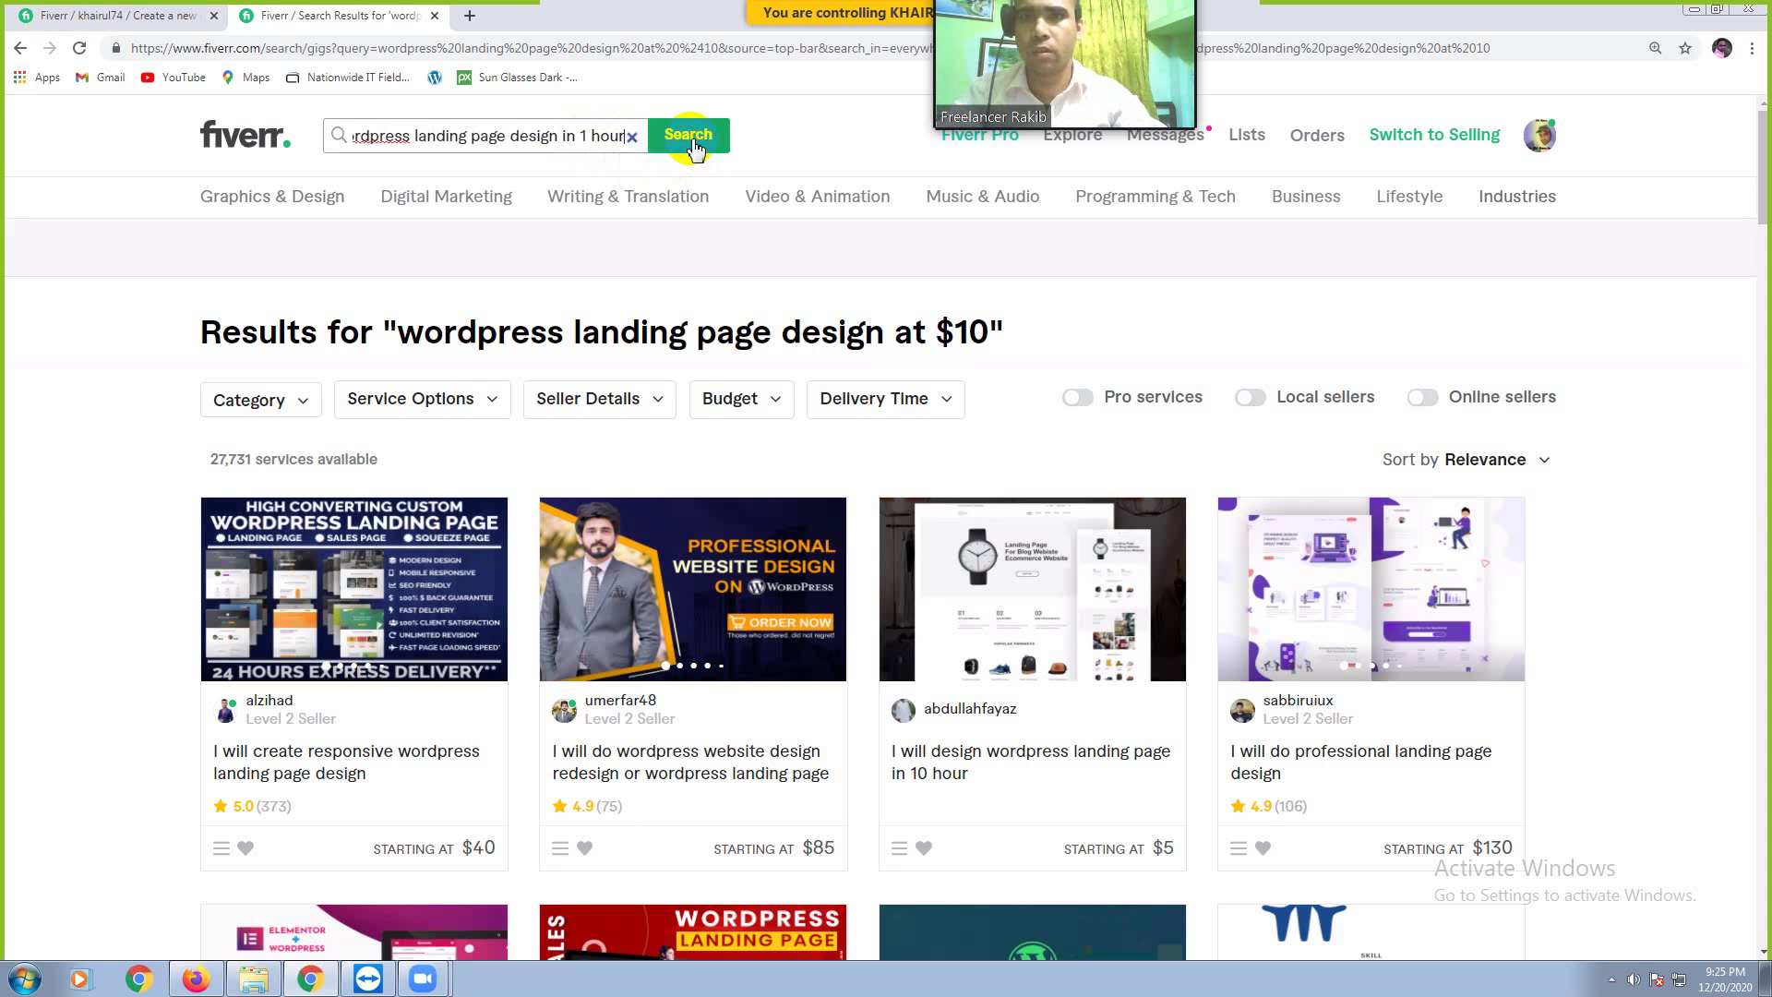
left_click(694, 147)
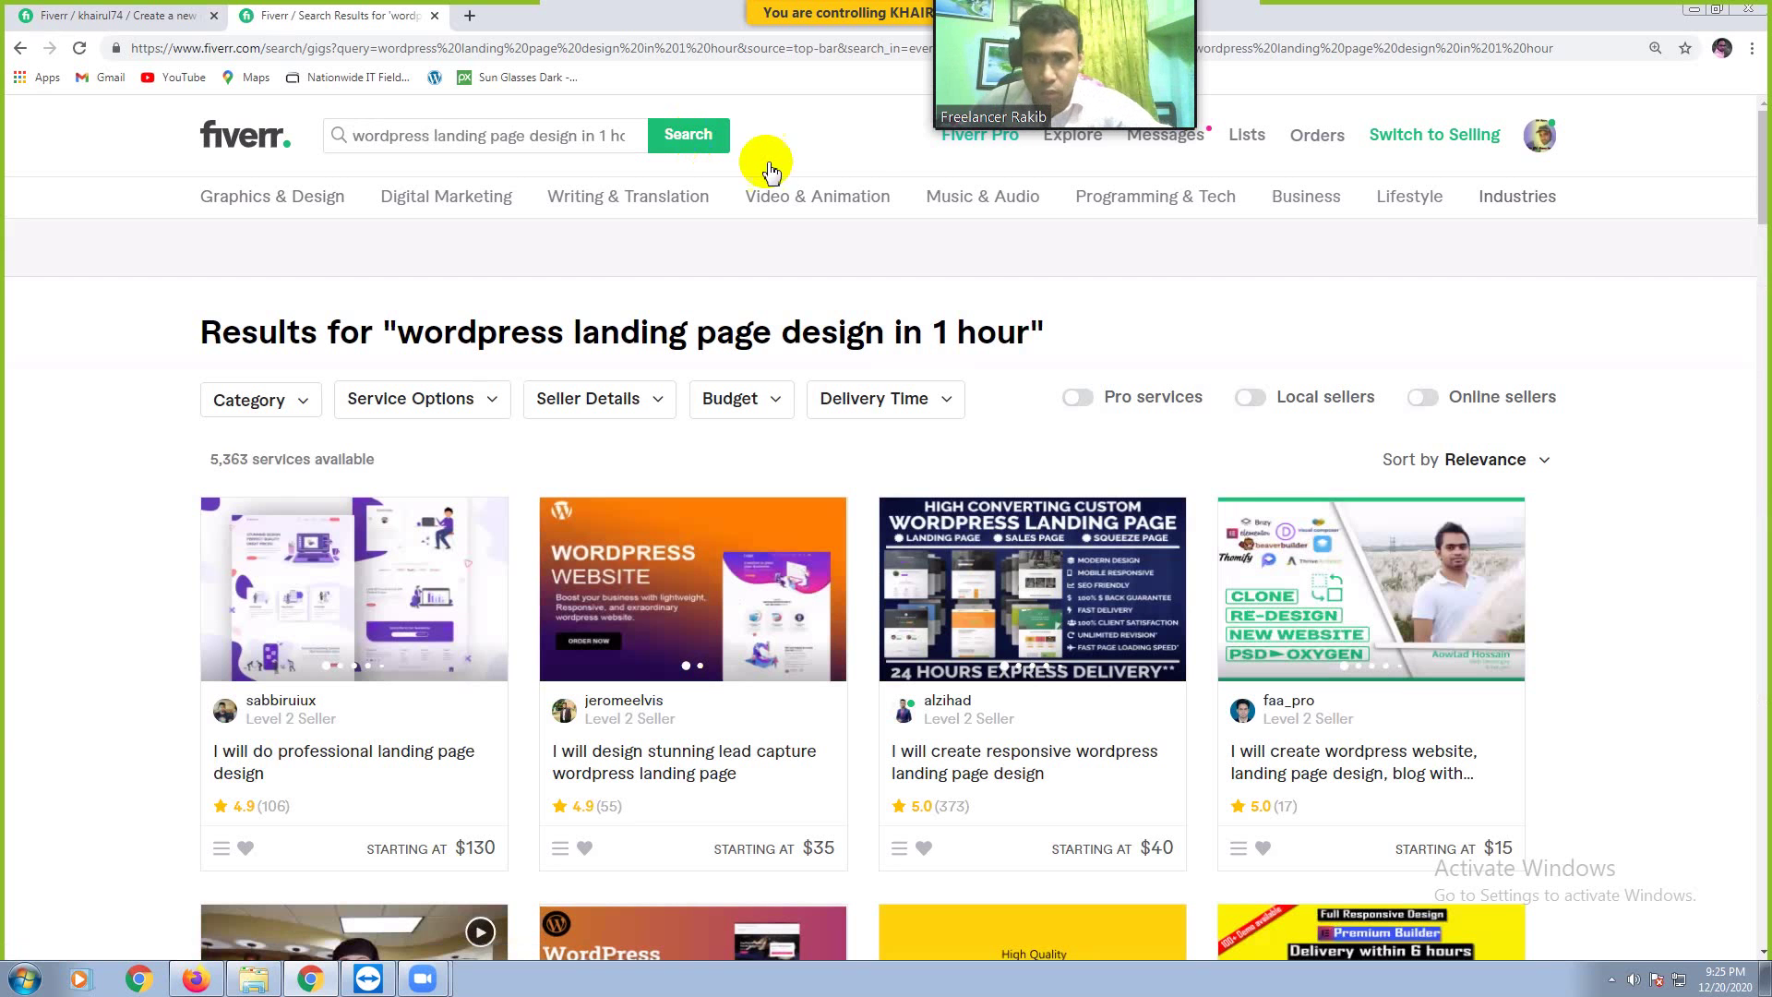
left_click(226, 459)
double_click(228, 459)
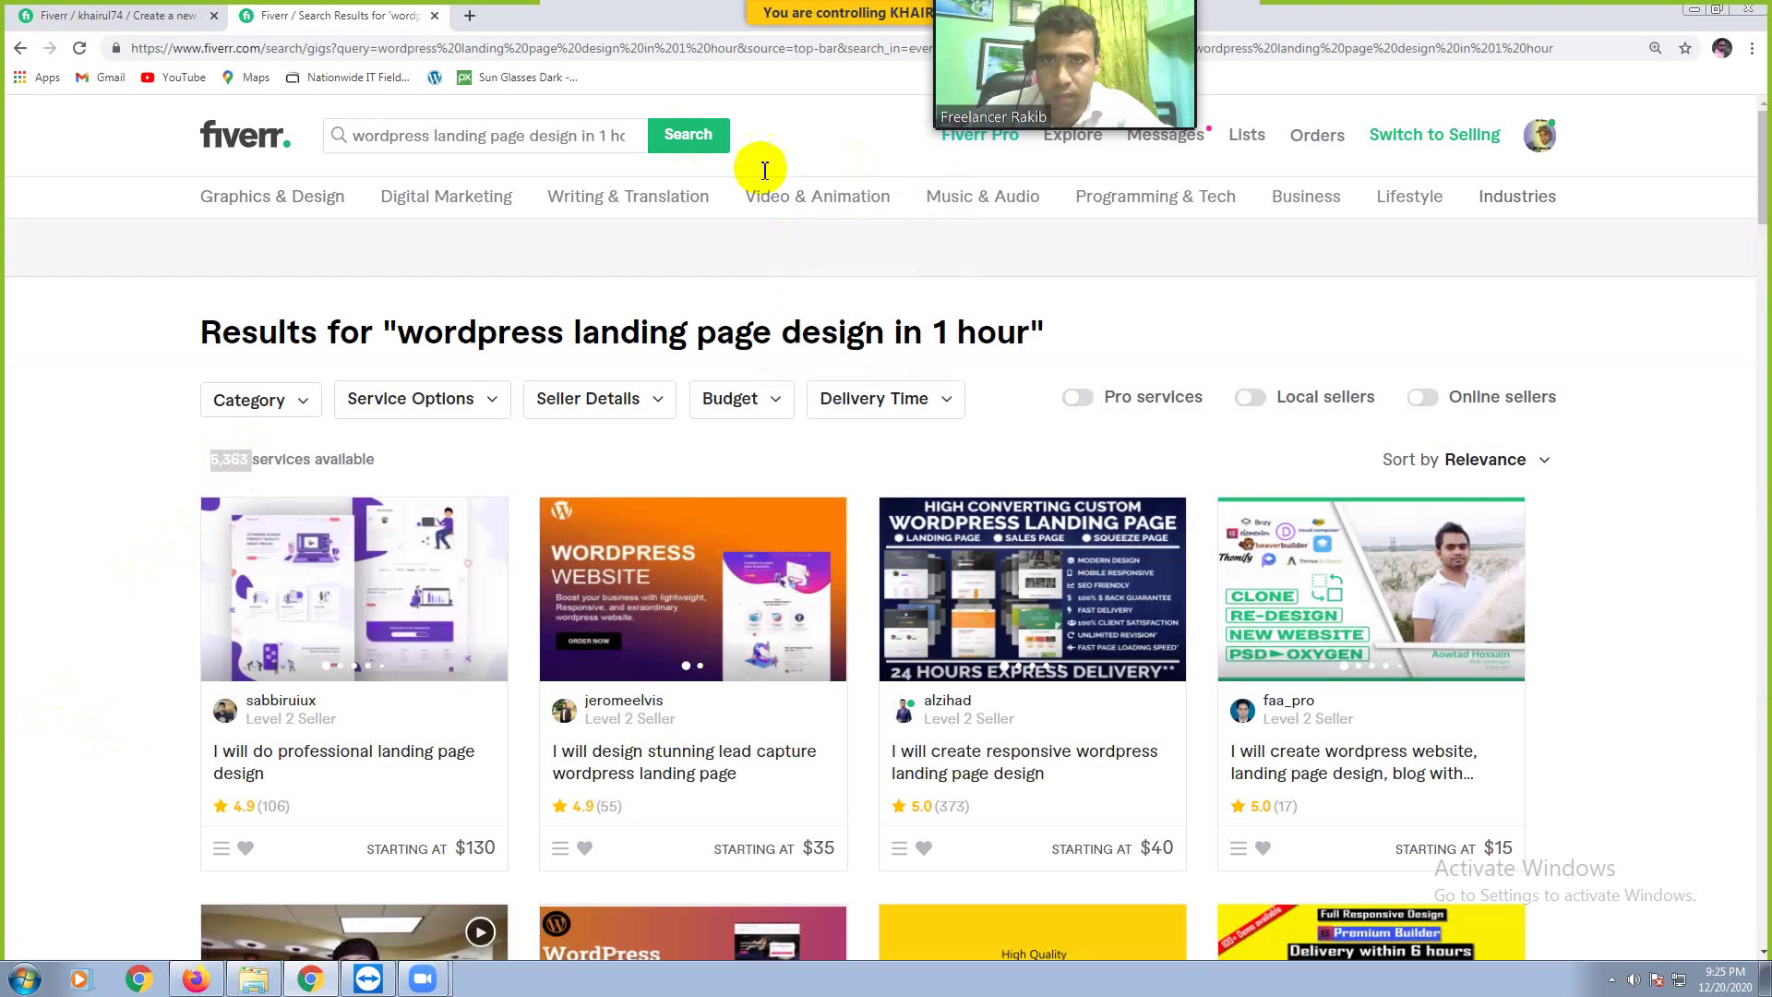
left_click(1699, 523)
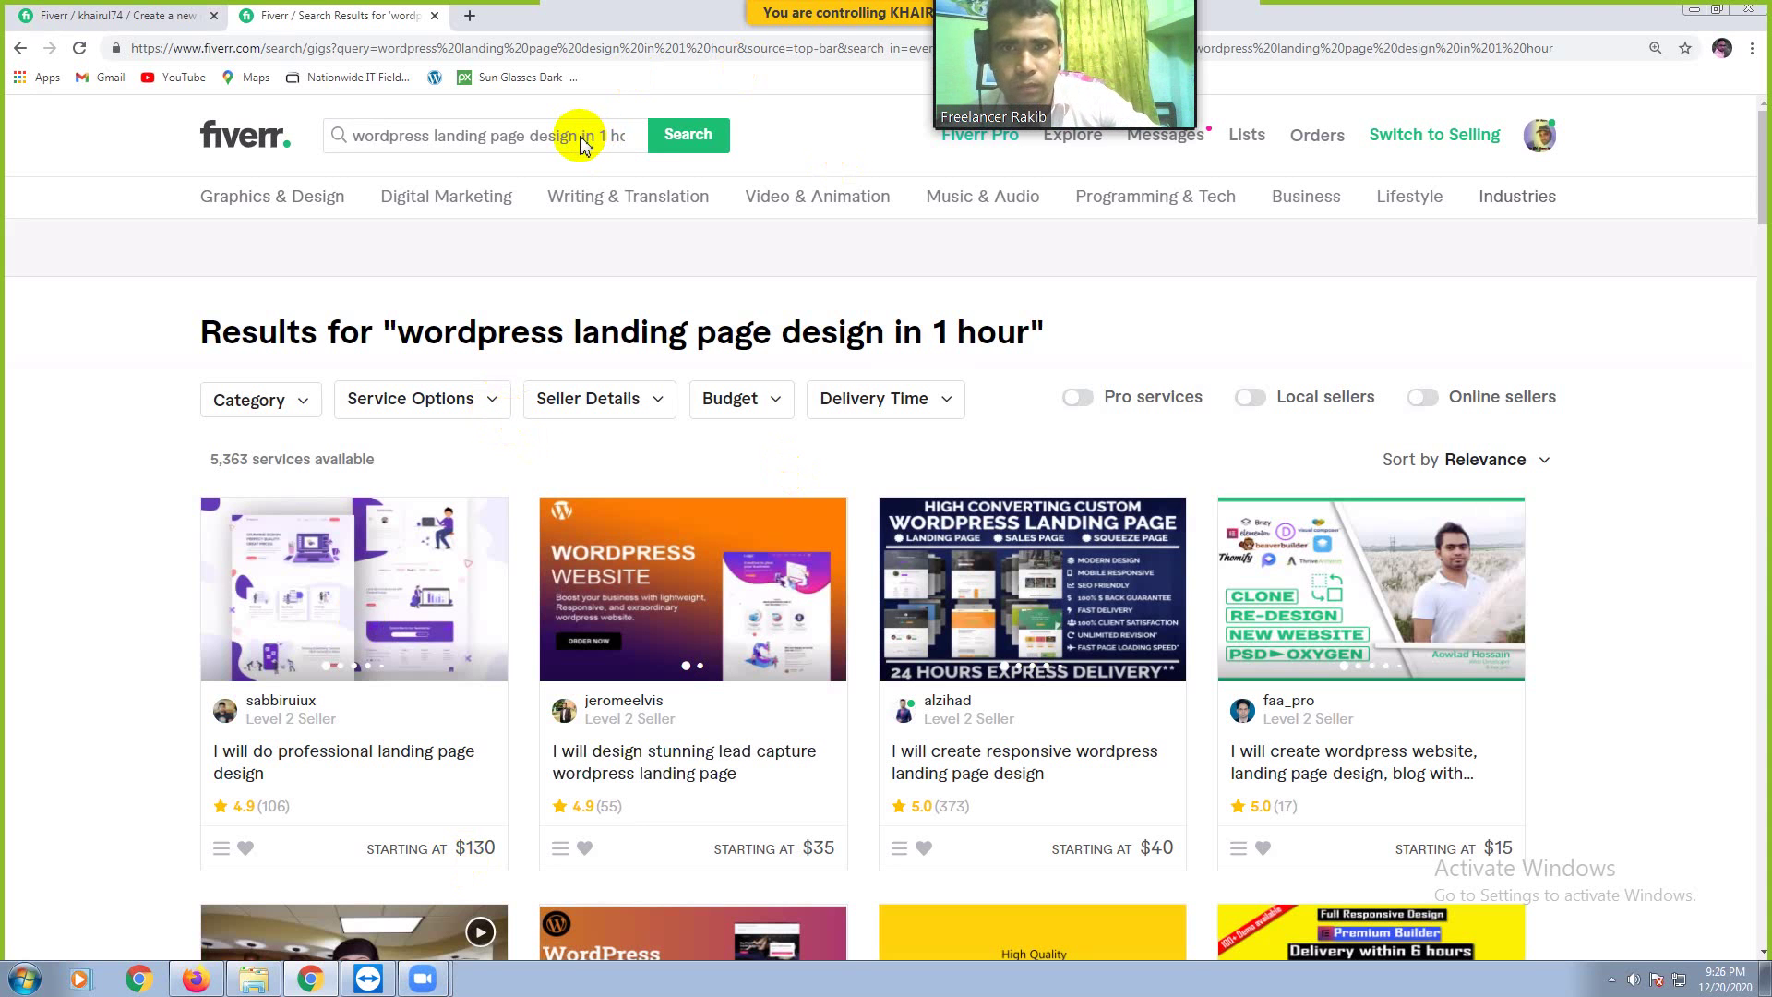
Step: Replace "design in 1 hour" in the query with "for business" and search for "wordpress landing page for business"
left_click(651, 145)
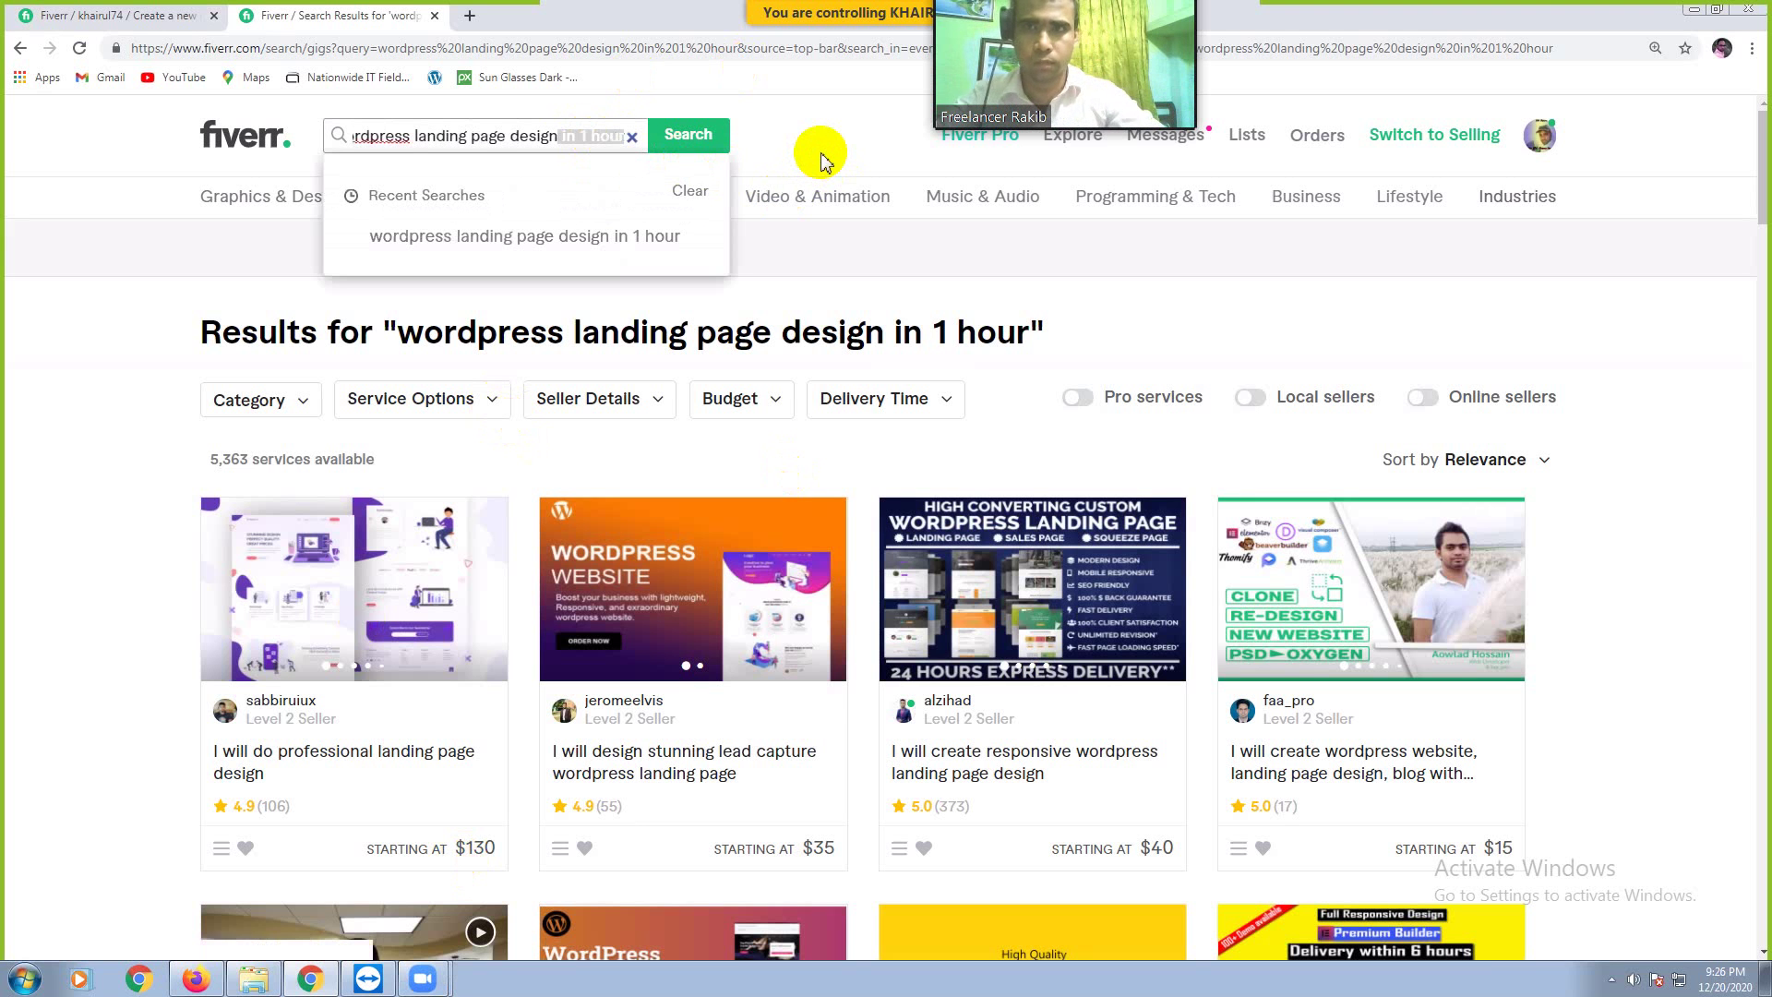
key("BackSpace")
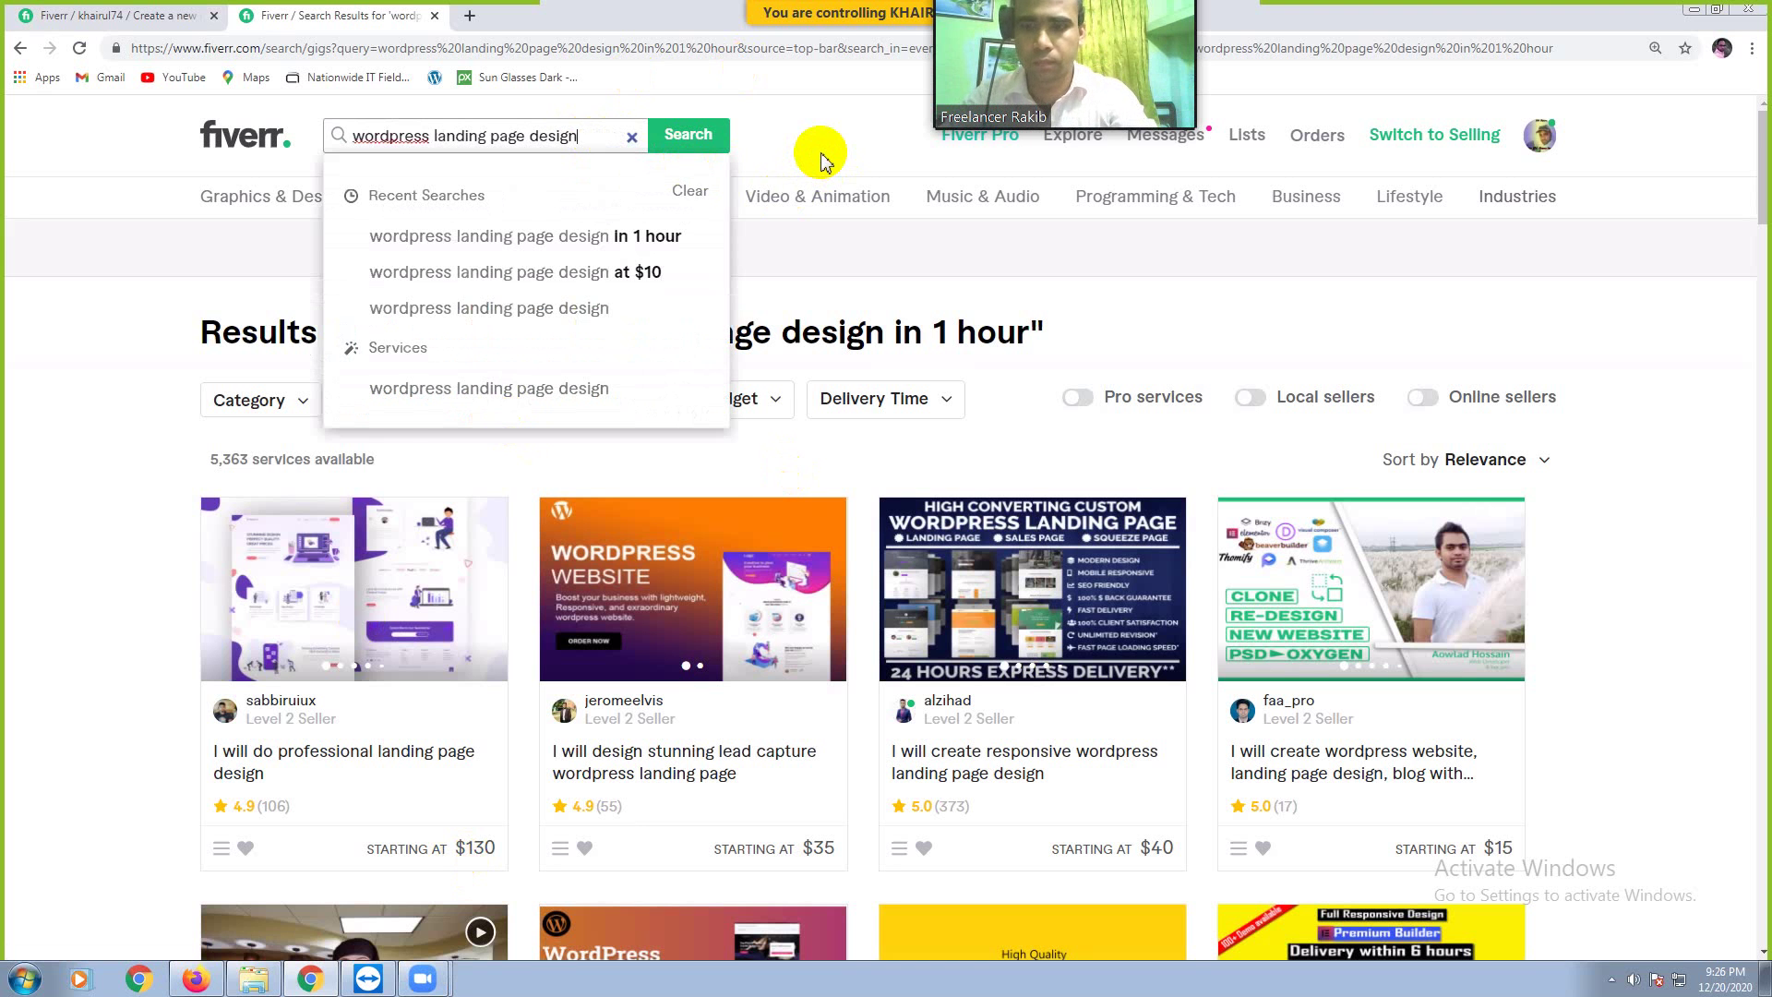
key("BackSpace")
key("BackSpace")
key("BackSpace")
key("BackSpace")
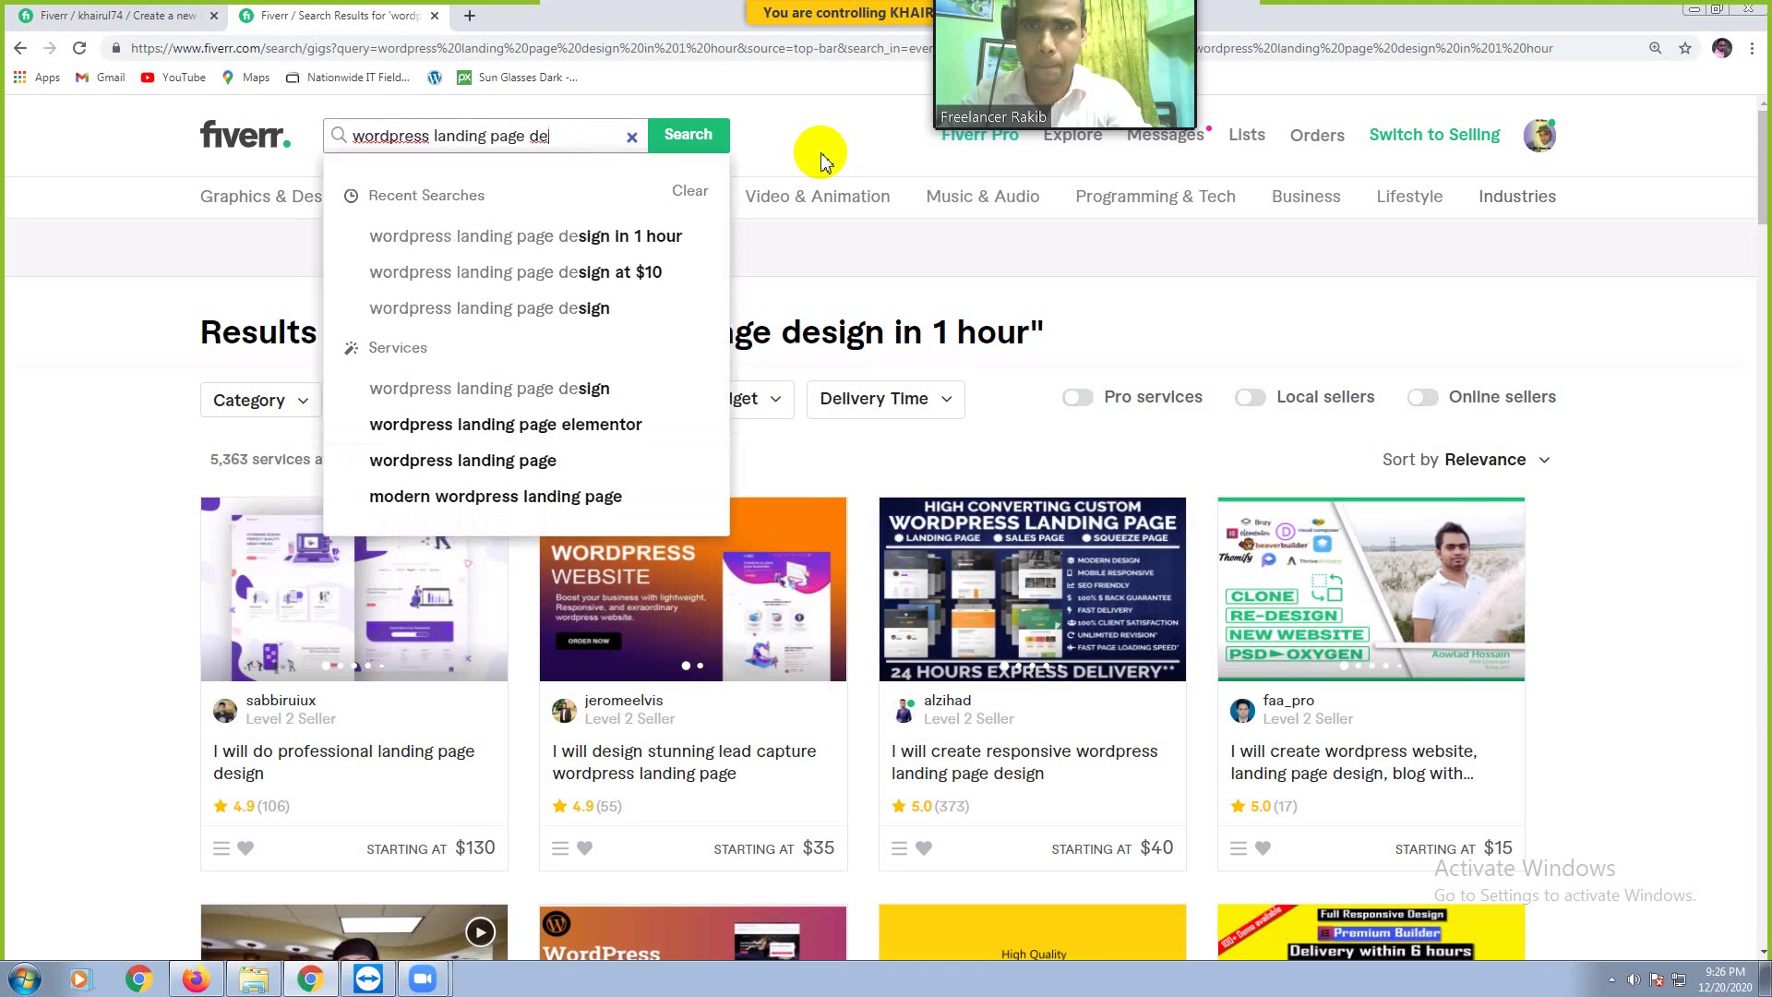
key("BackSpace")
key("BackSpace")
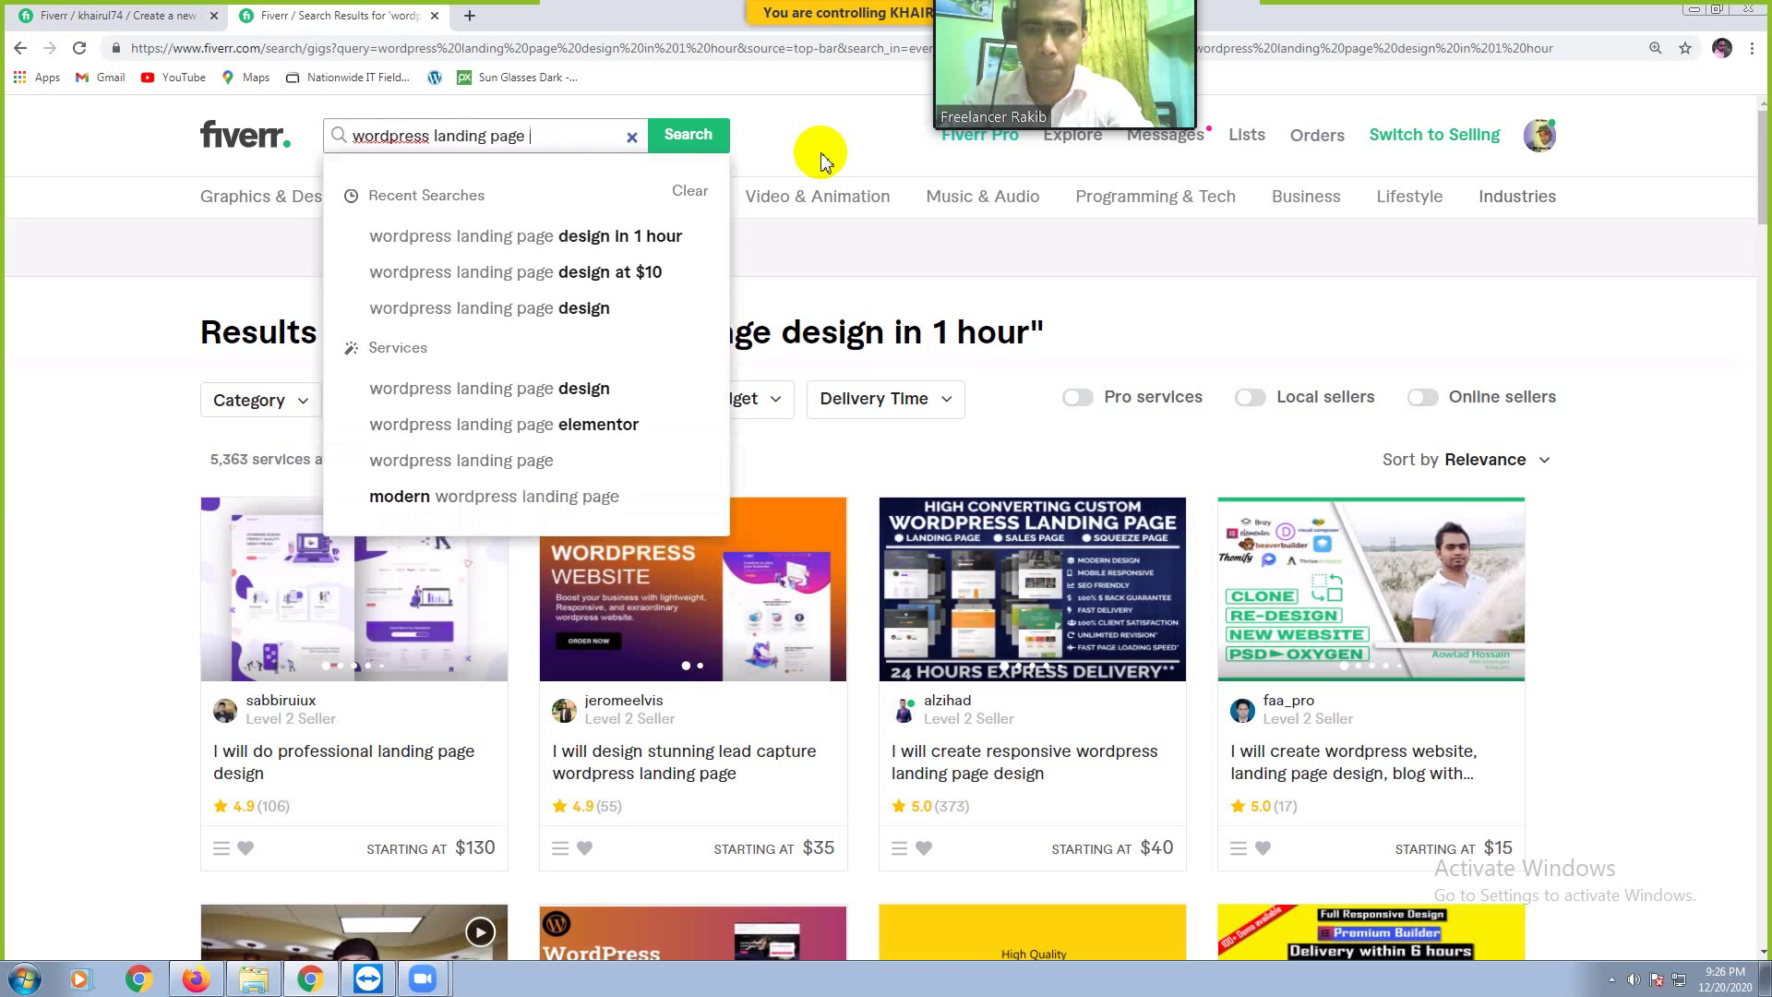
type("for")
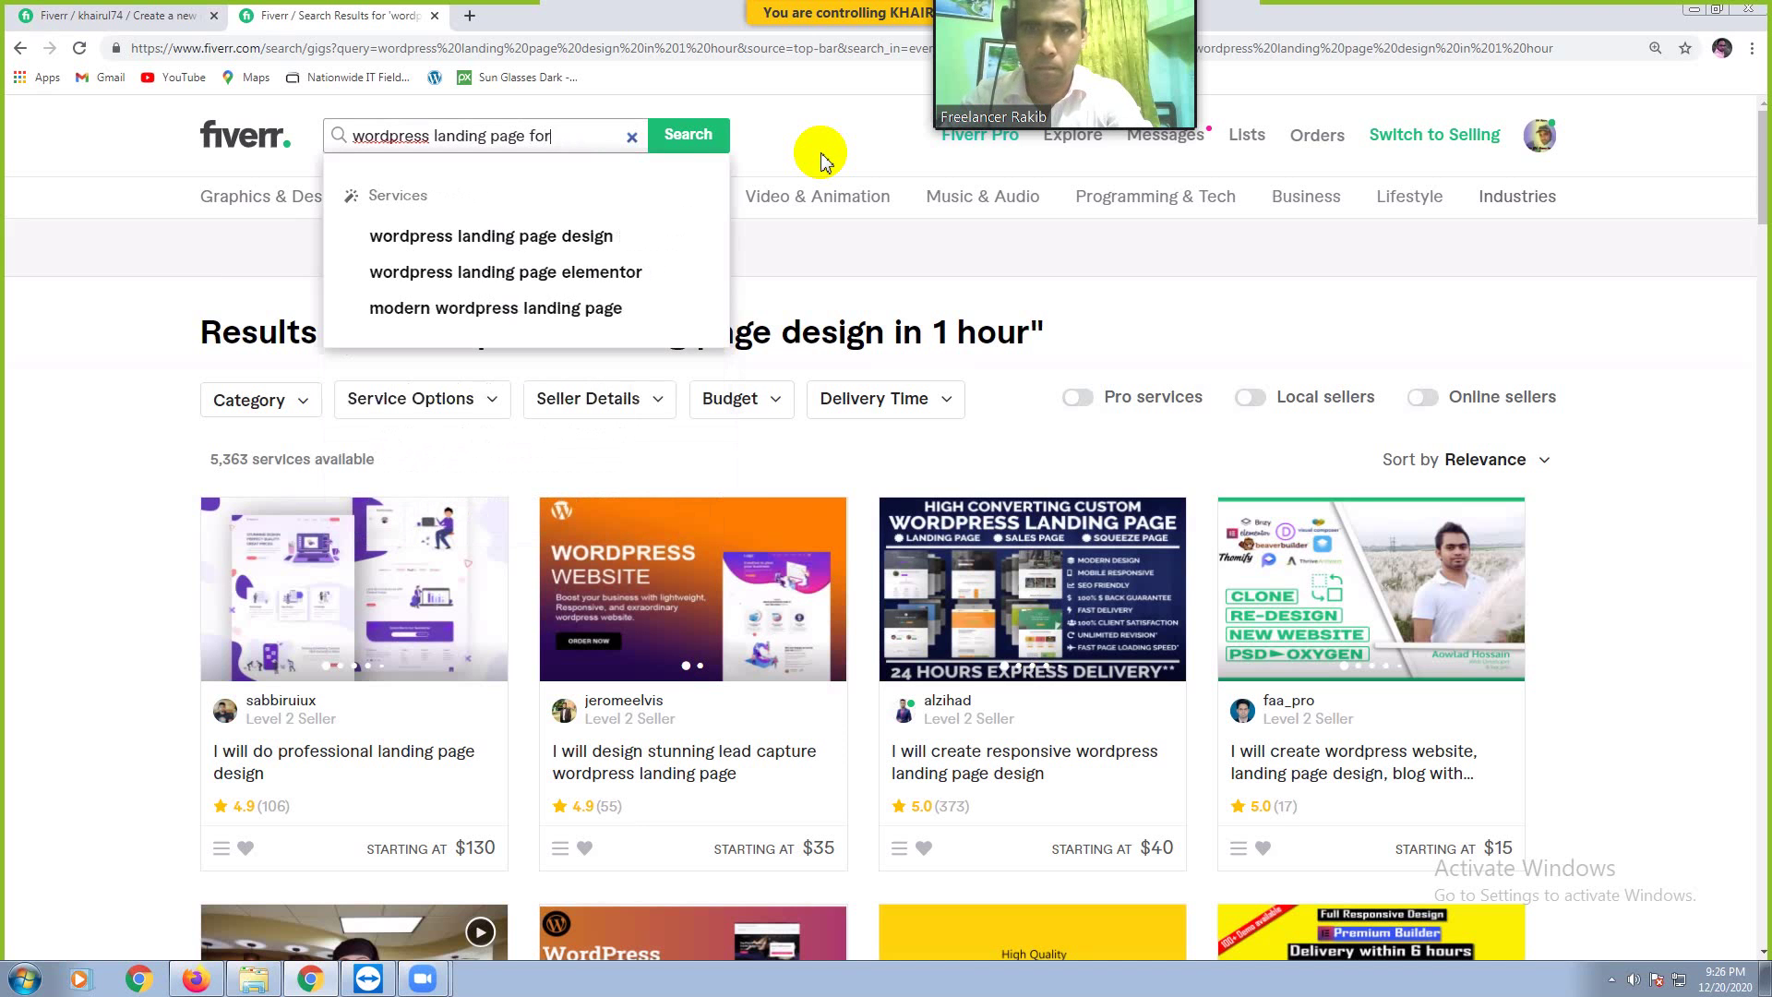
type(" business")
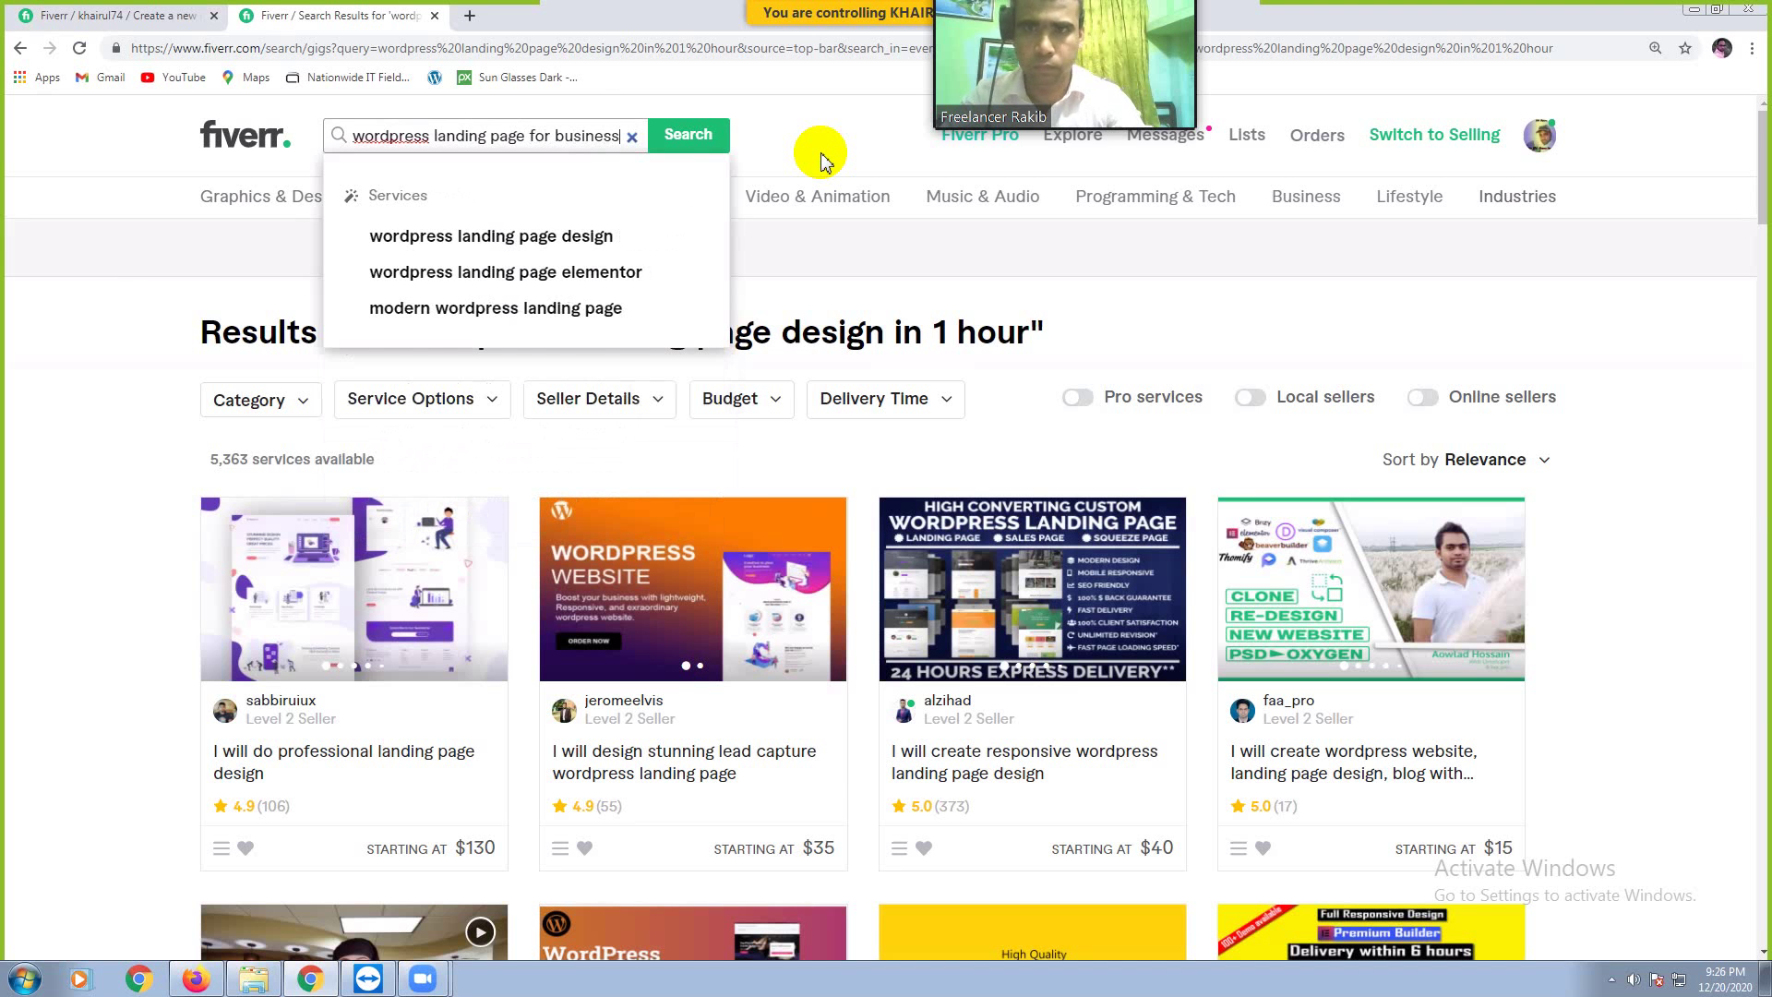
left_click(820, 159)
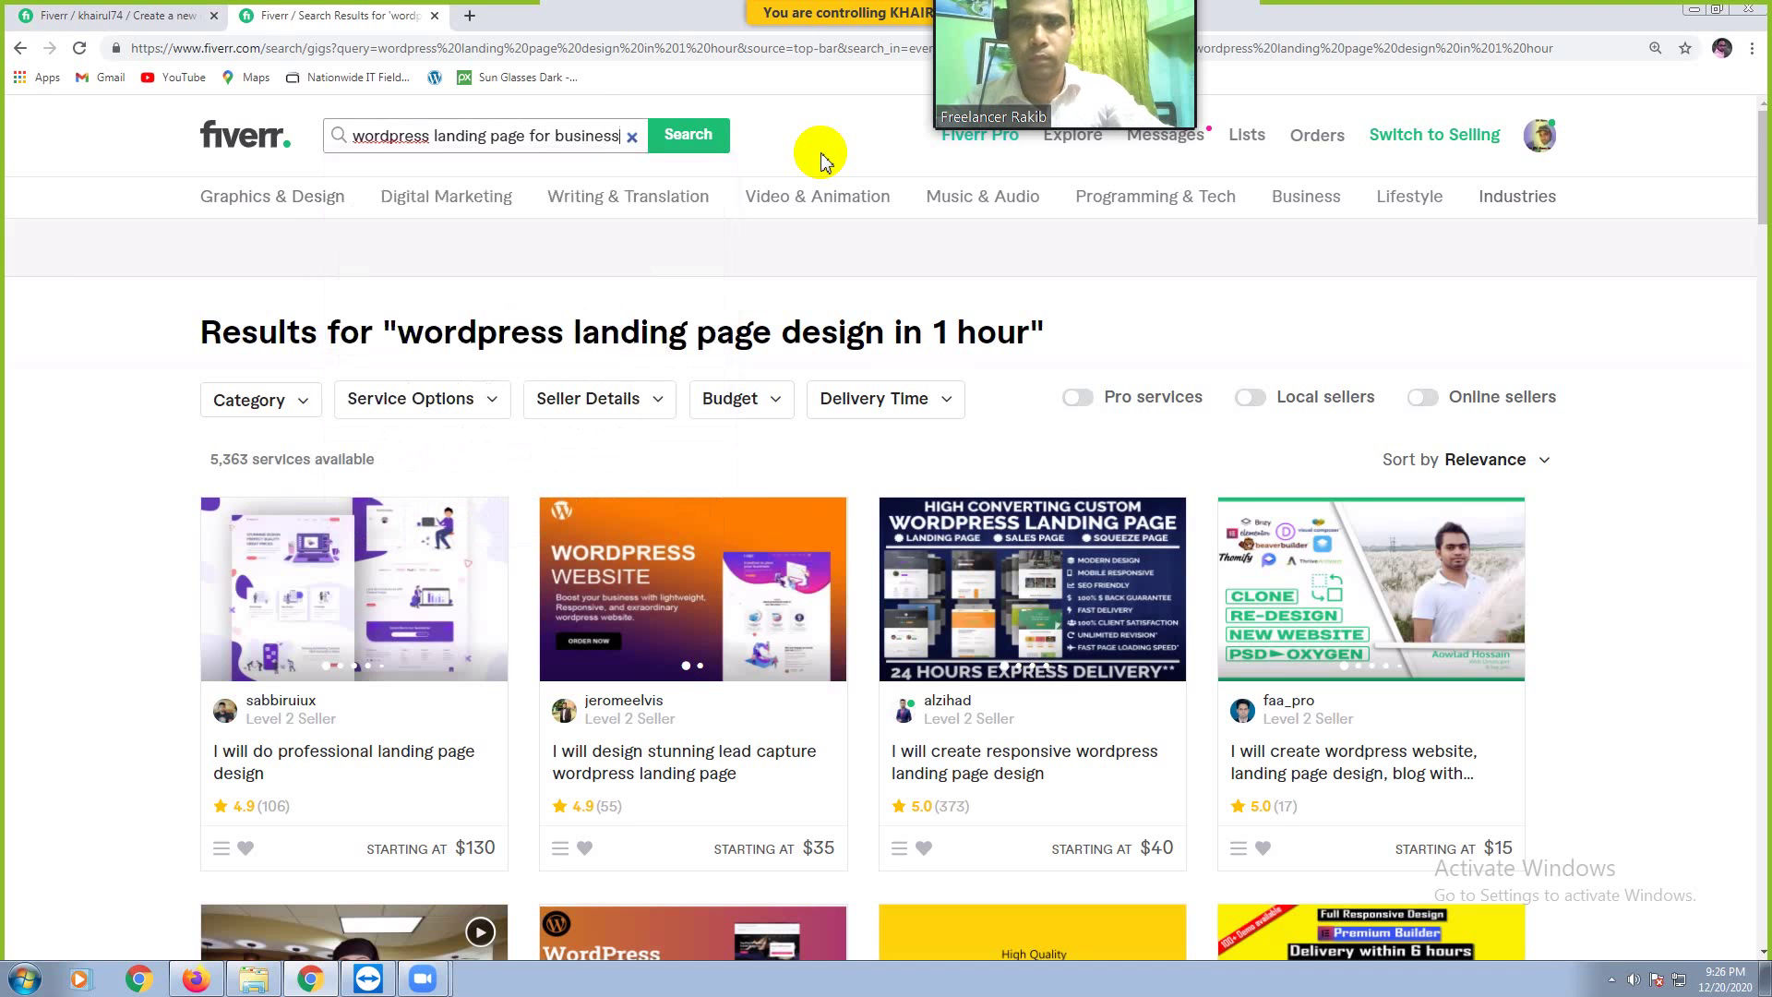
left_click(697, 138)
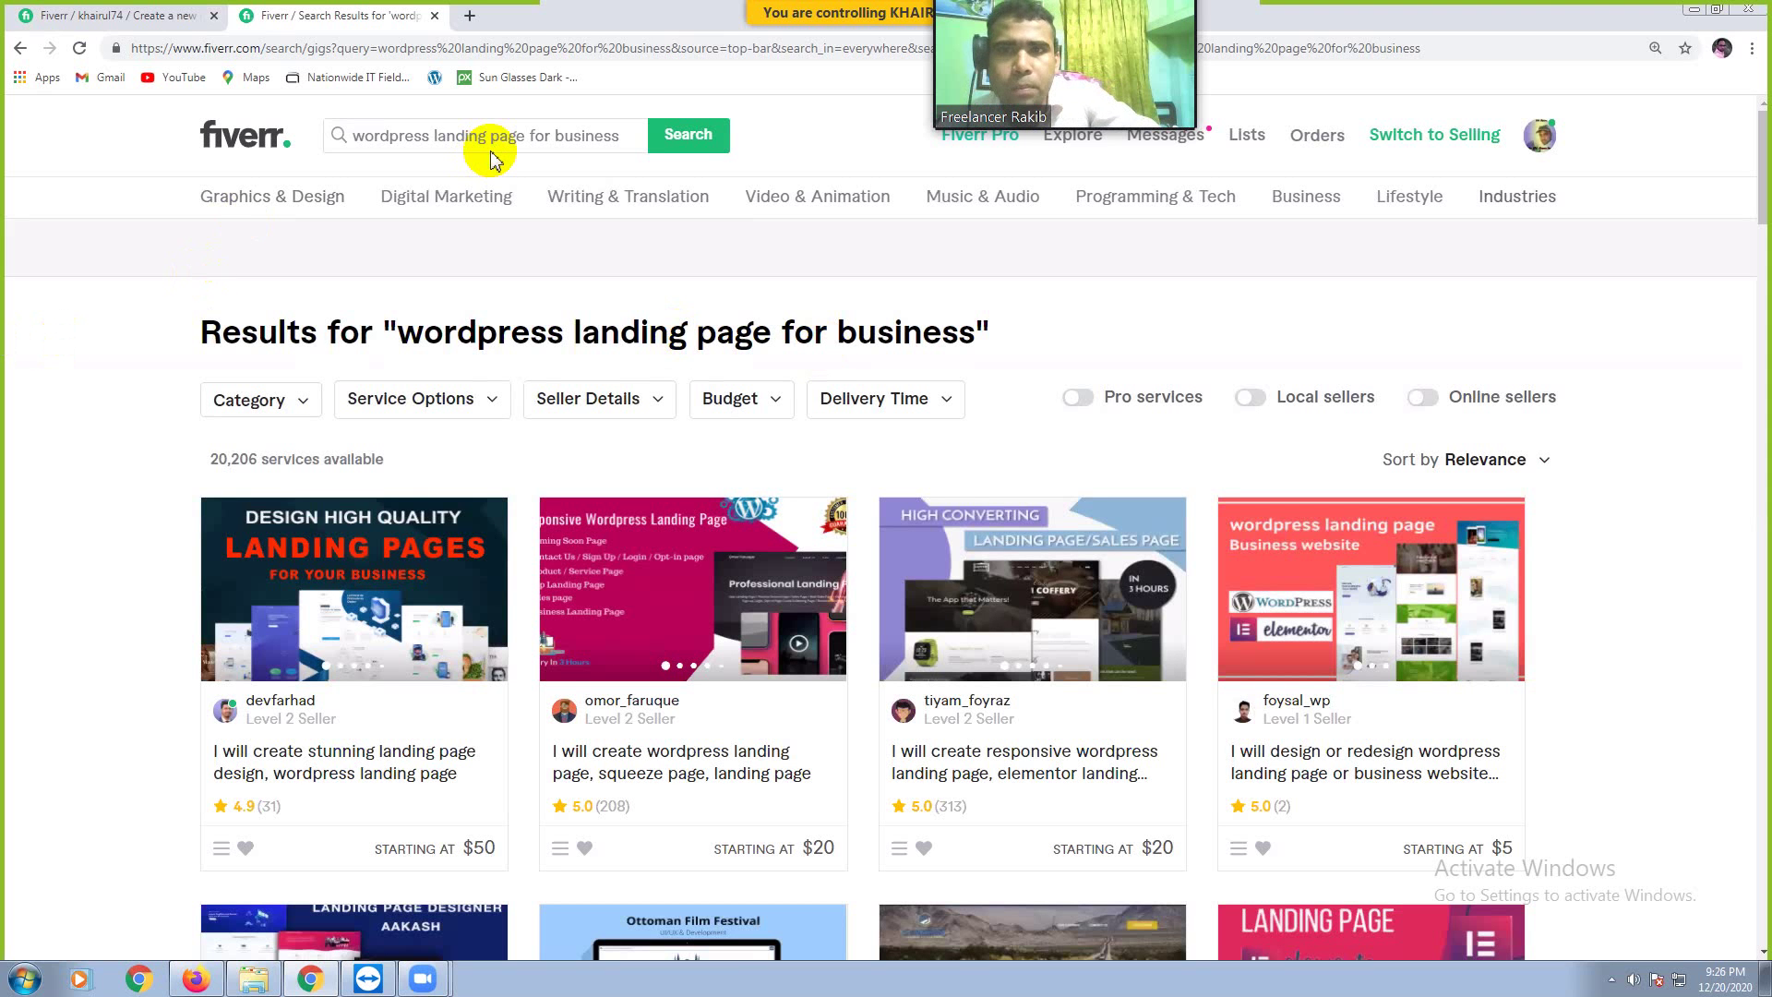
Step: Remove "wordpress" from the query and search for "landing page for business"
left_click(624, 141)
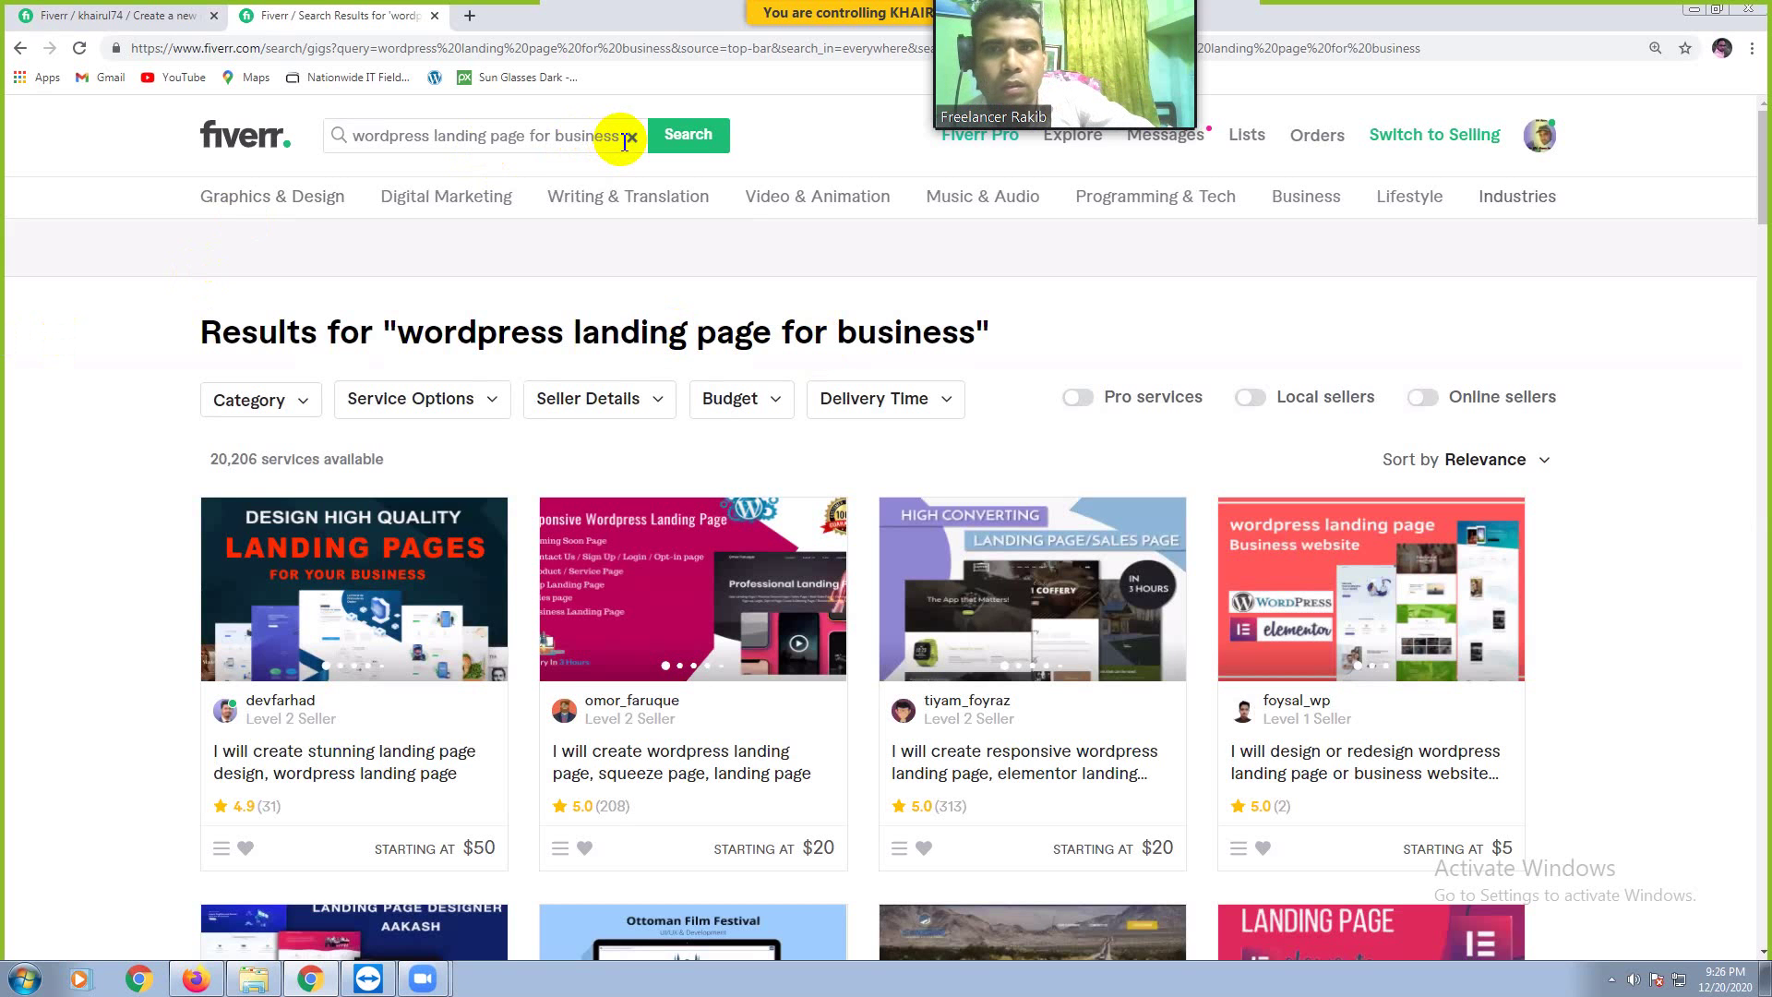
left_click(402, 144)
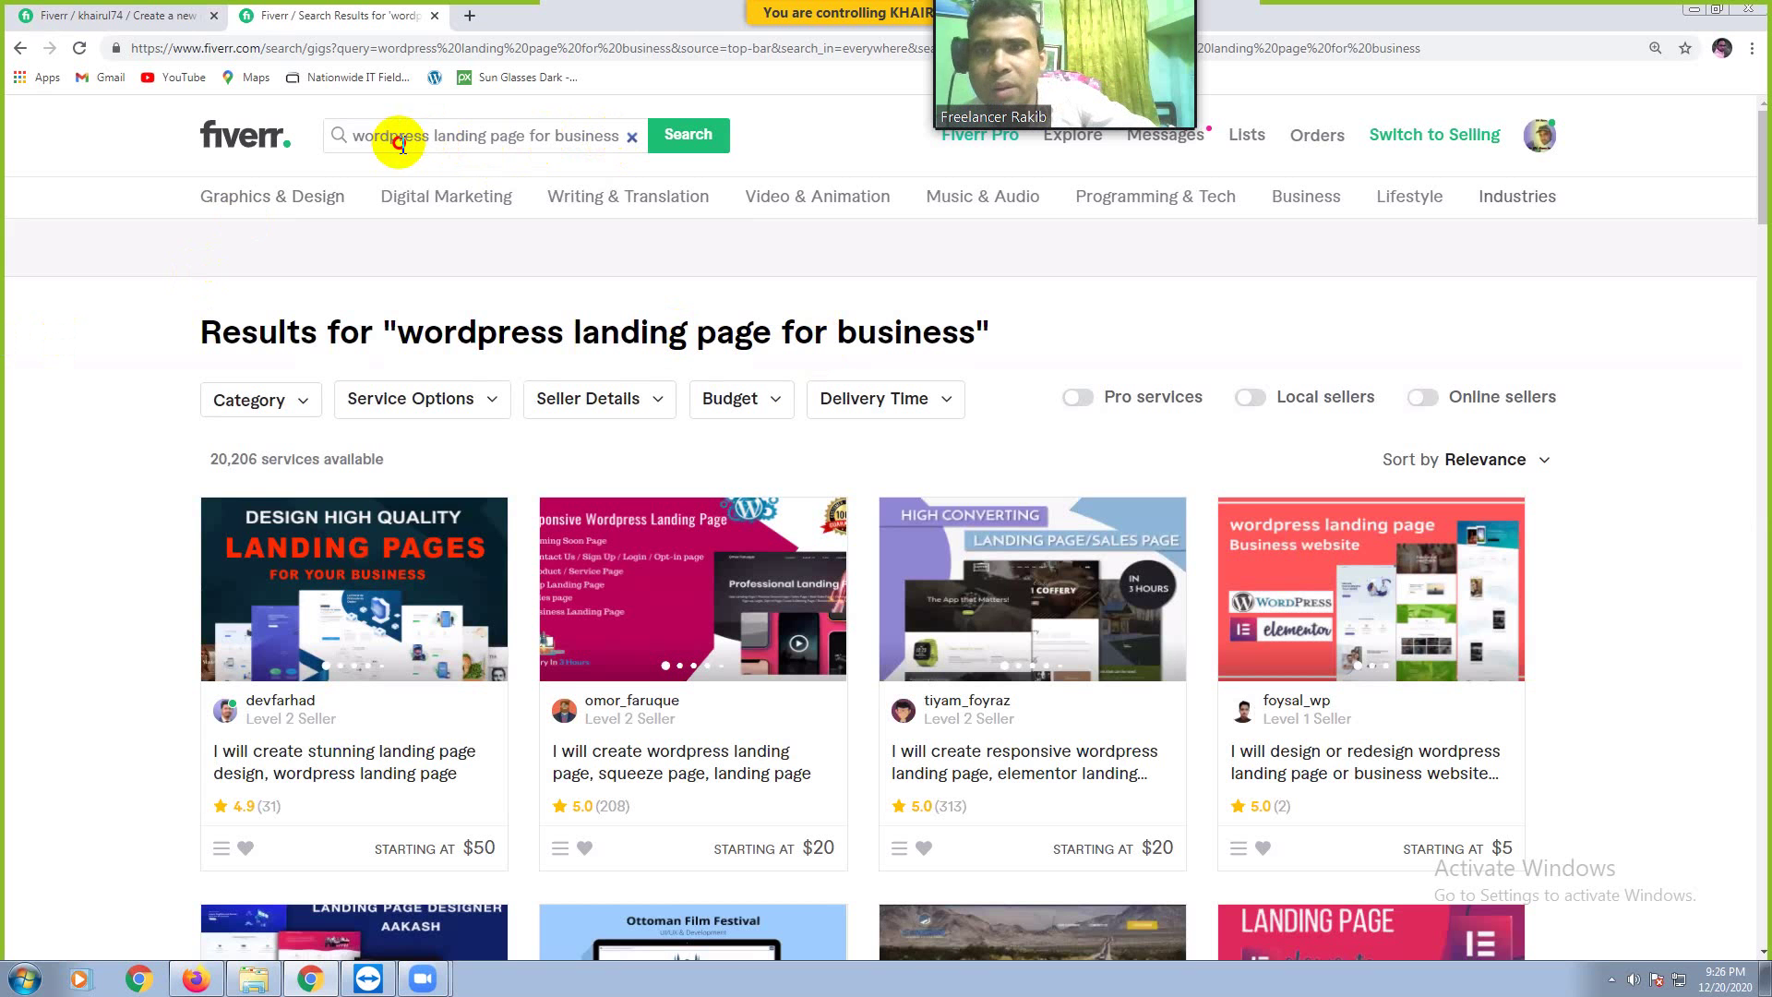
double_click(356, 153)
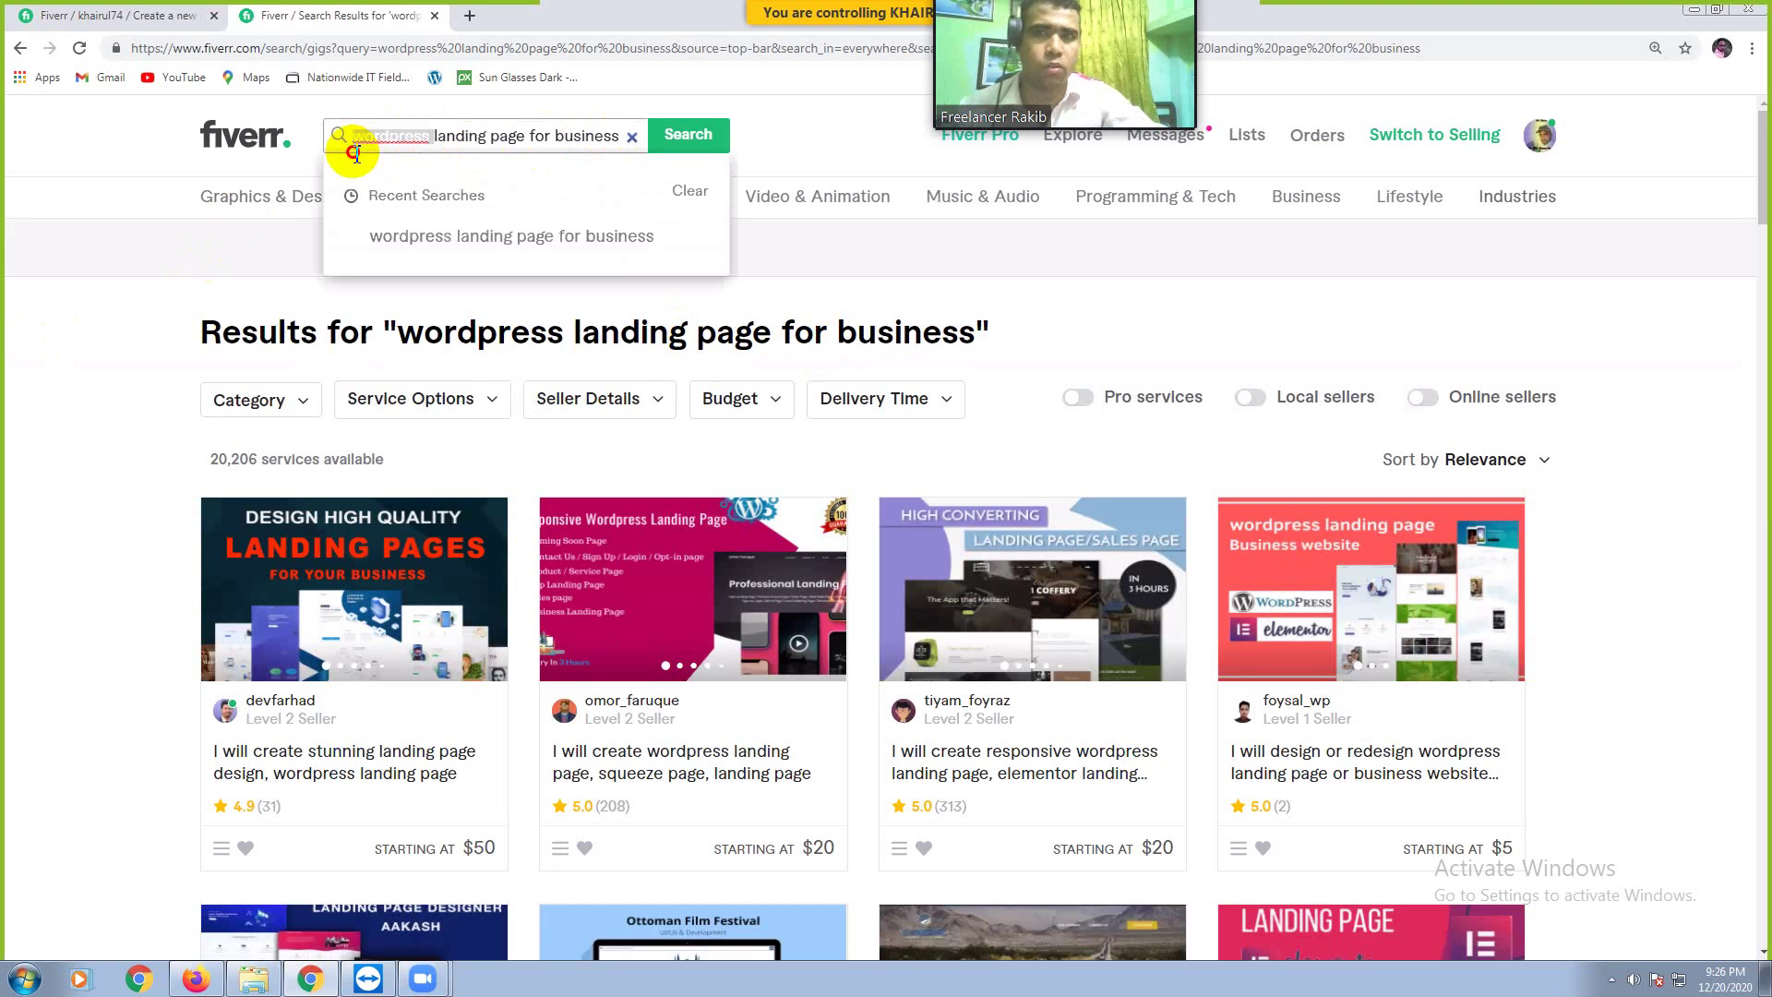
key("BackSpace")
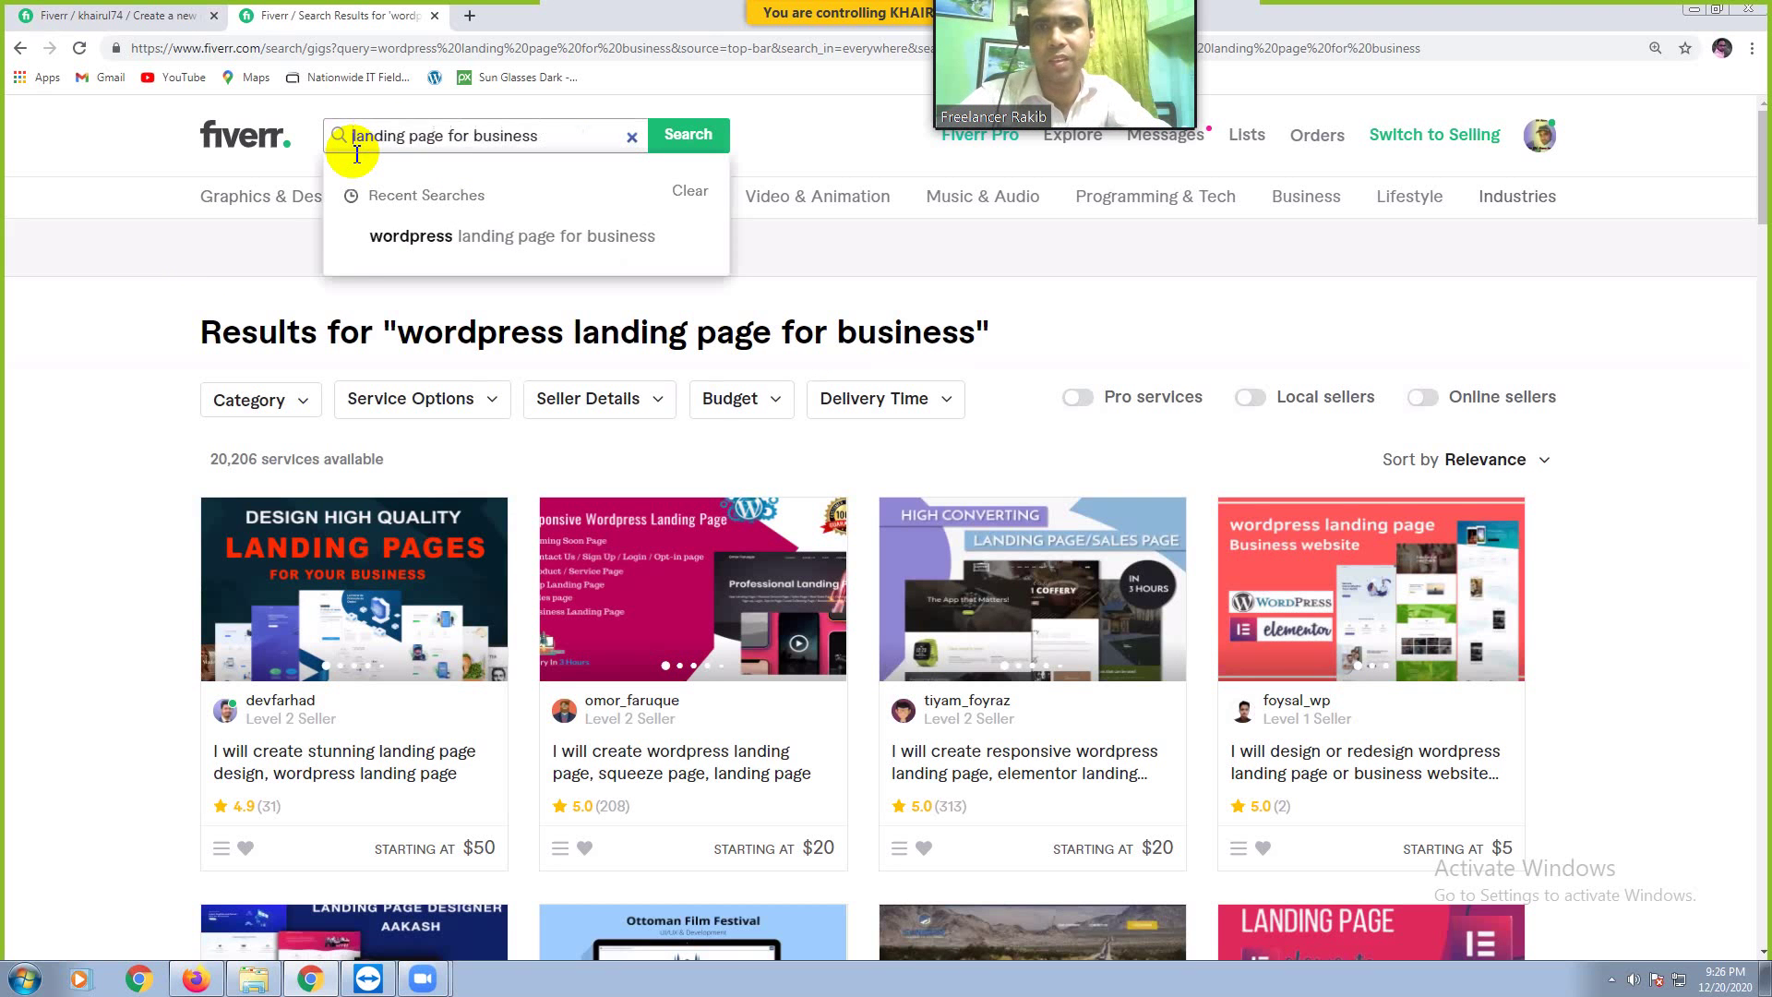
left_click(688, 136)
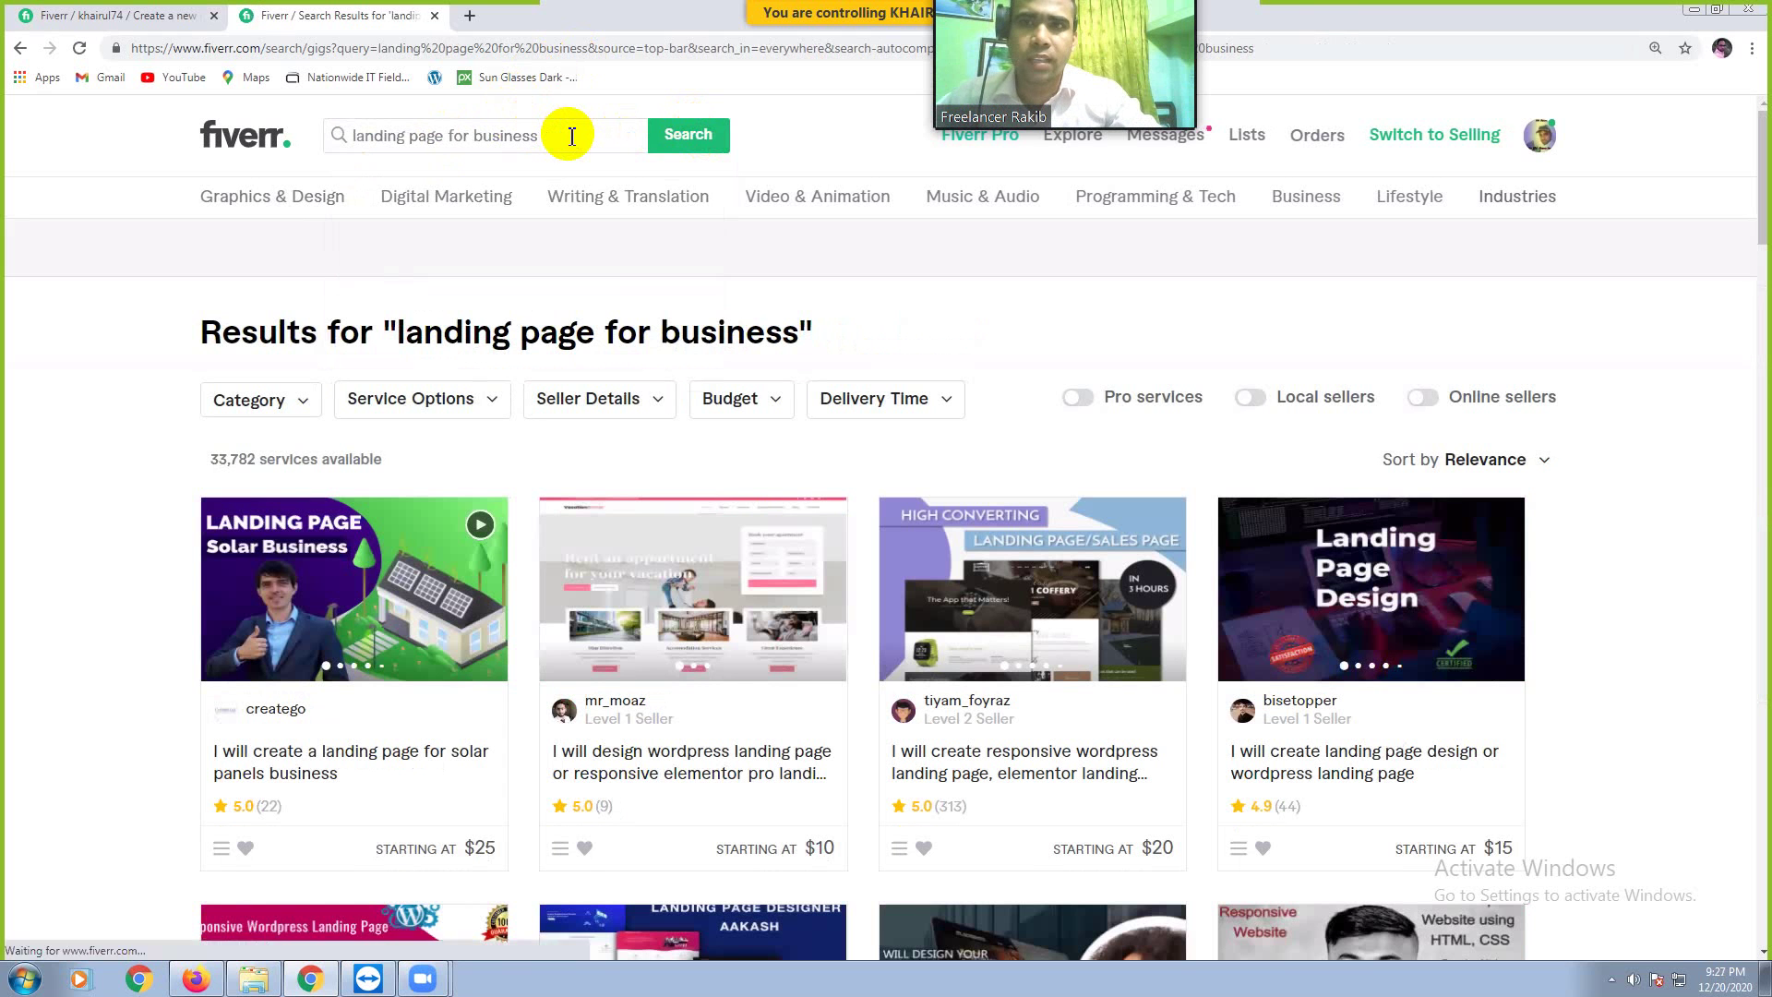
Step: Append "website" to the query and search for "landing page for business website"
left_click(571, 136)
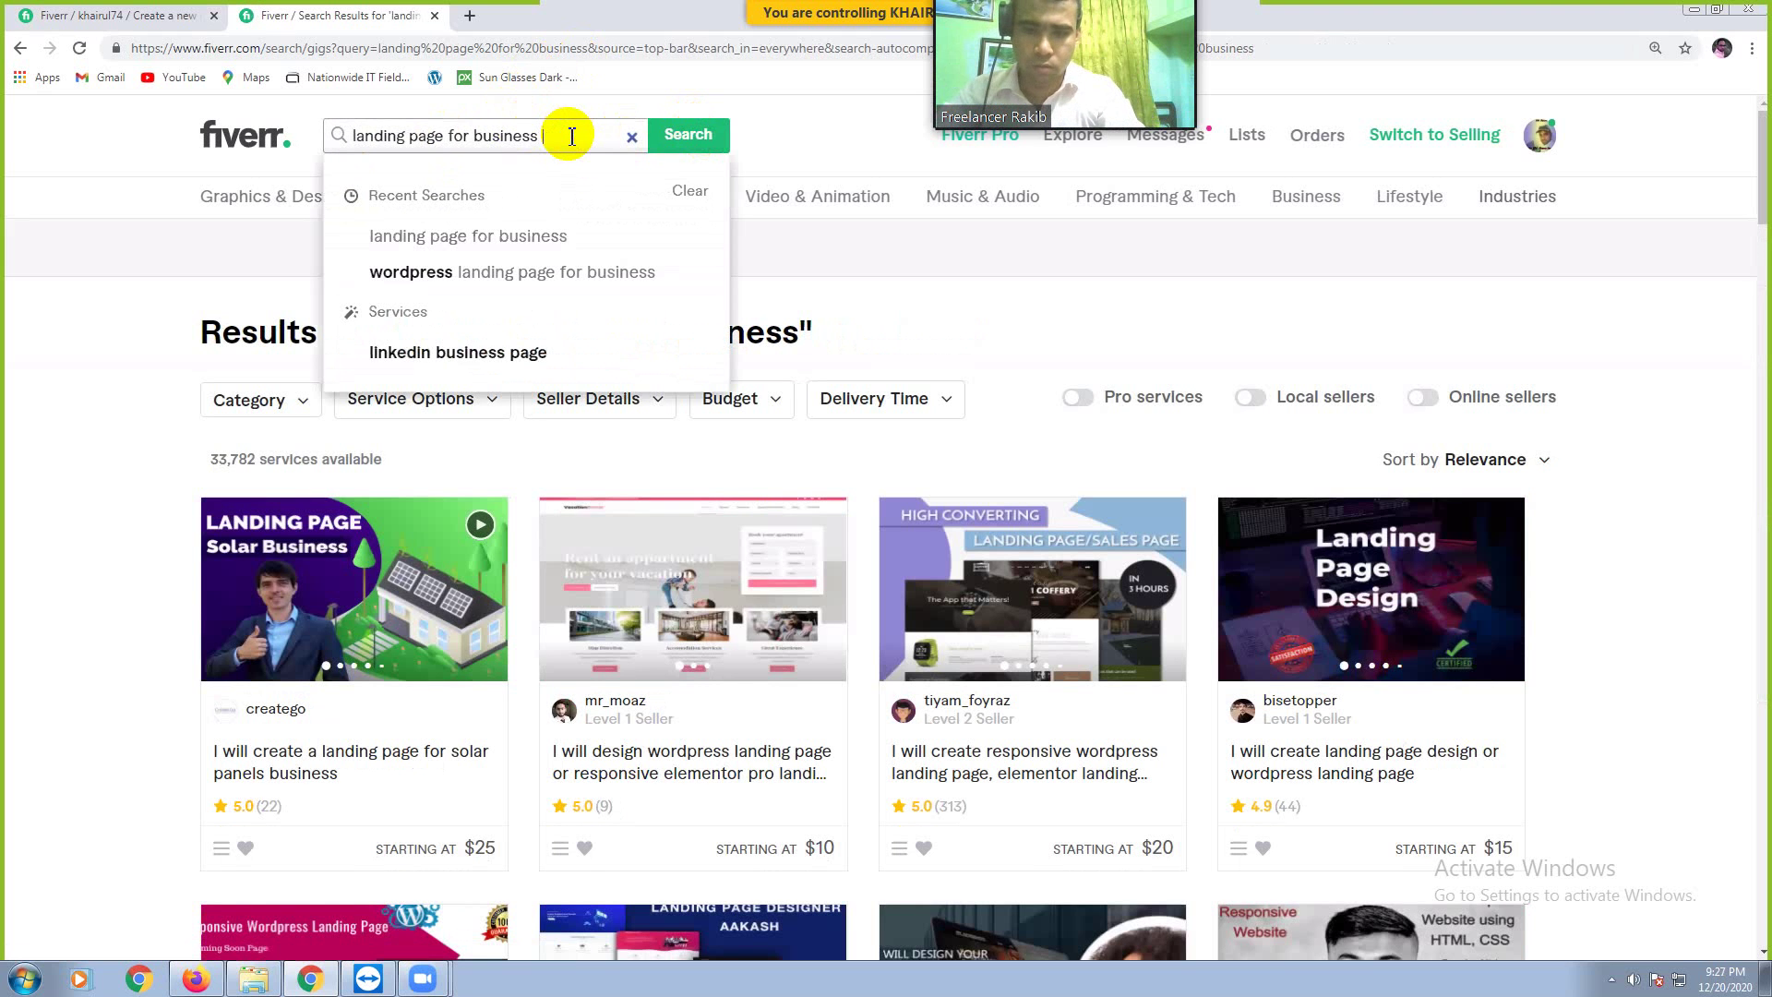
type("website")
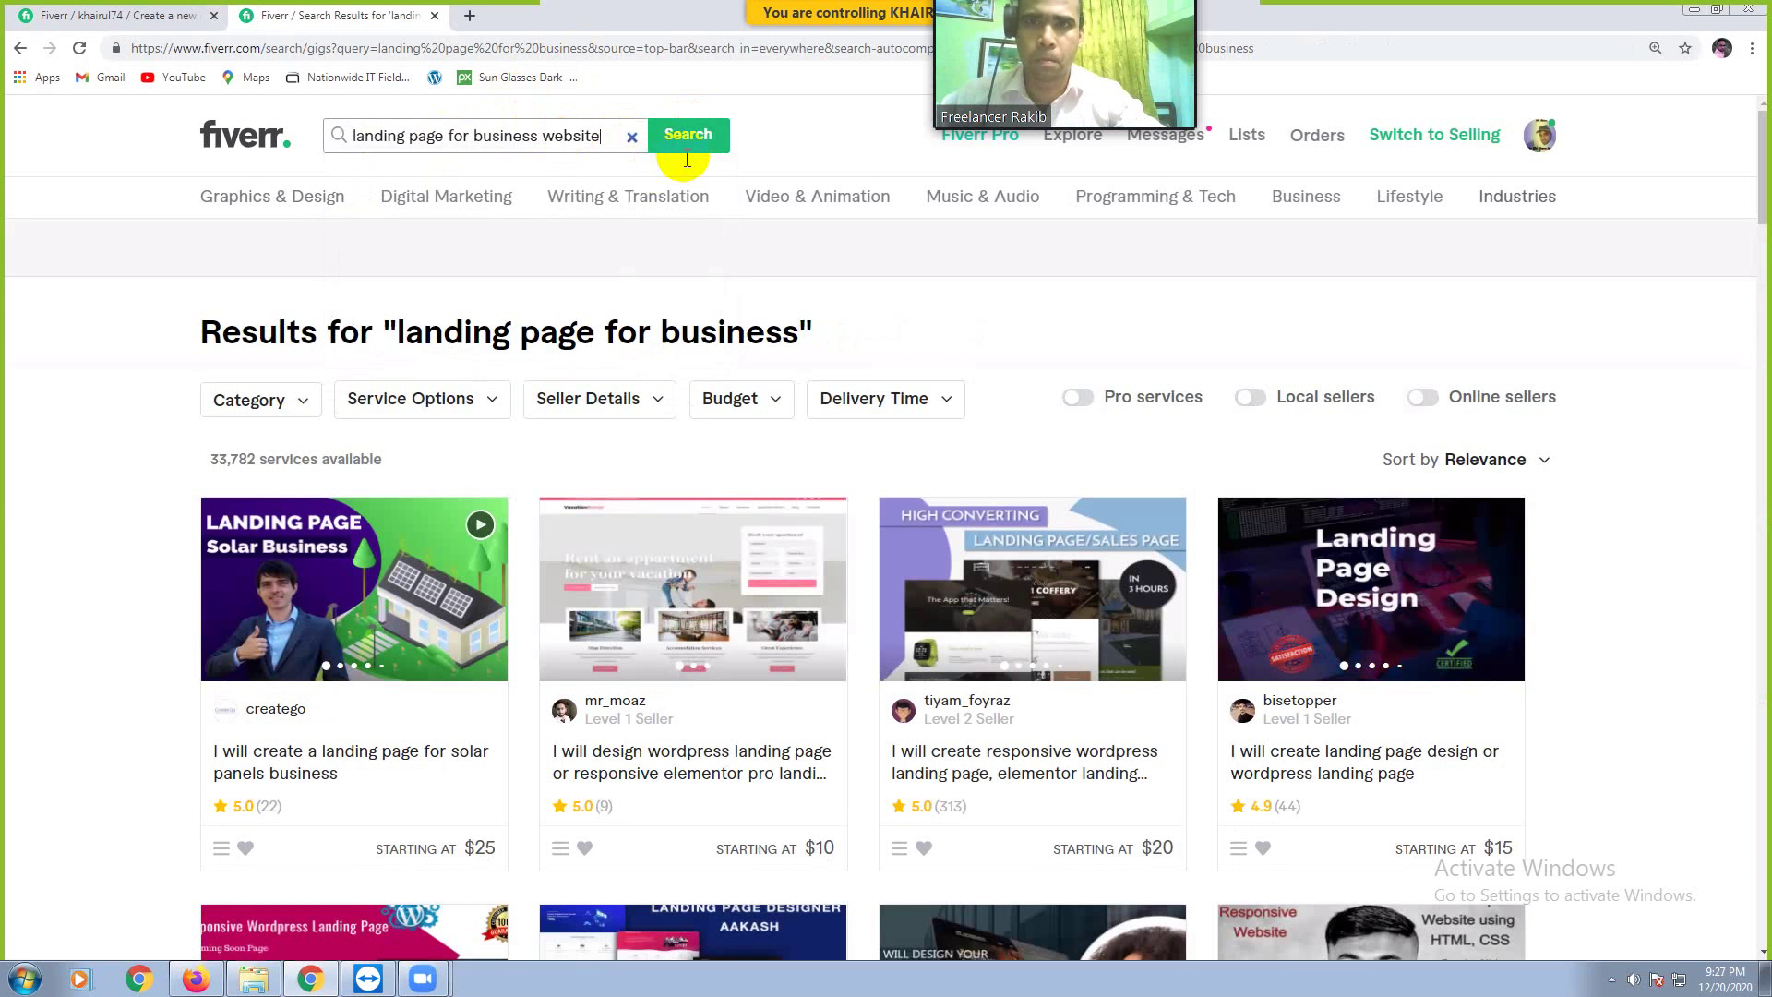
left_click(706, 147)
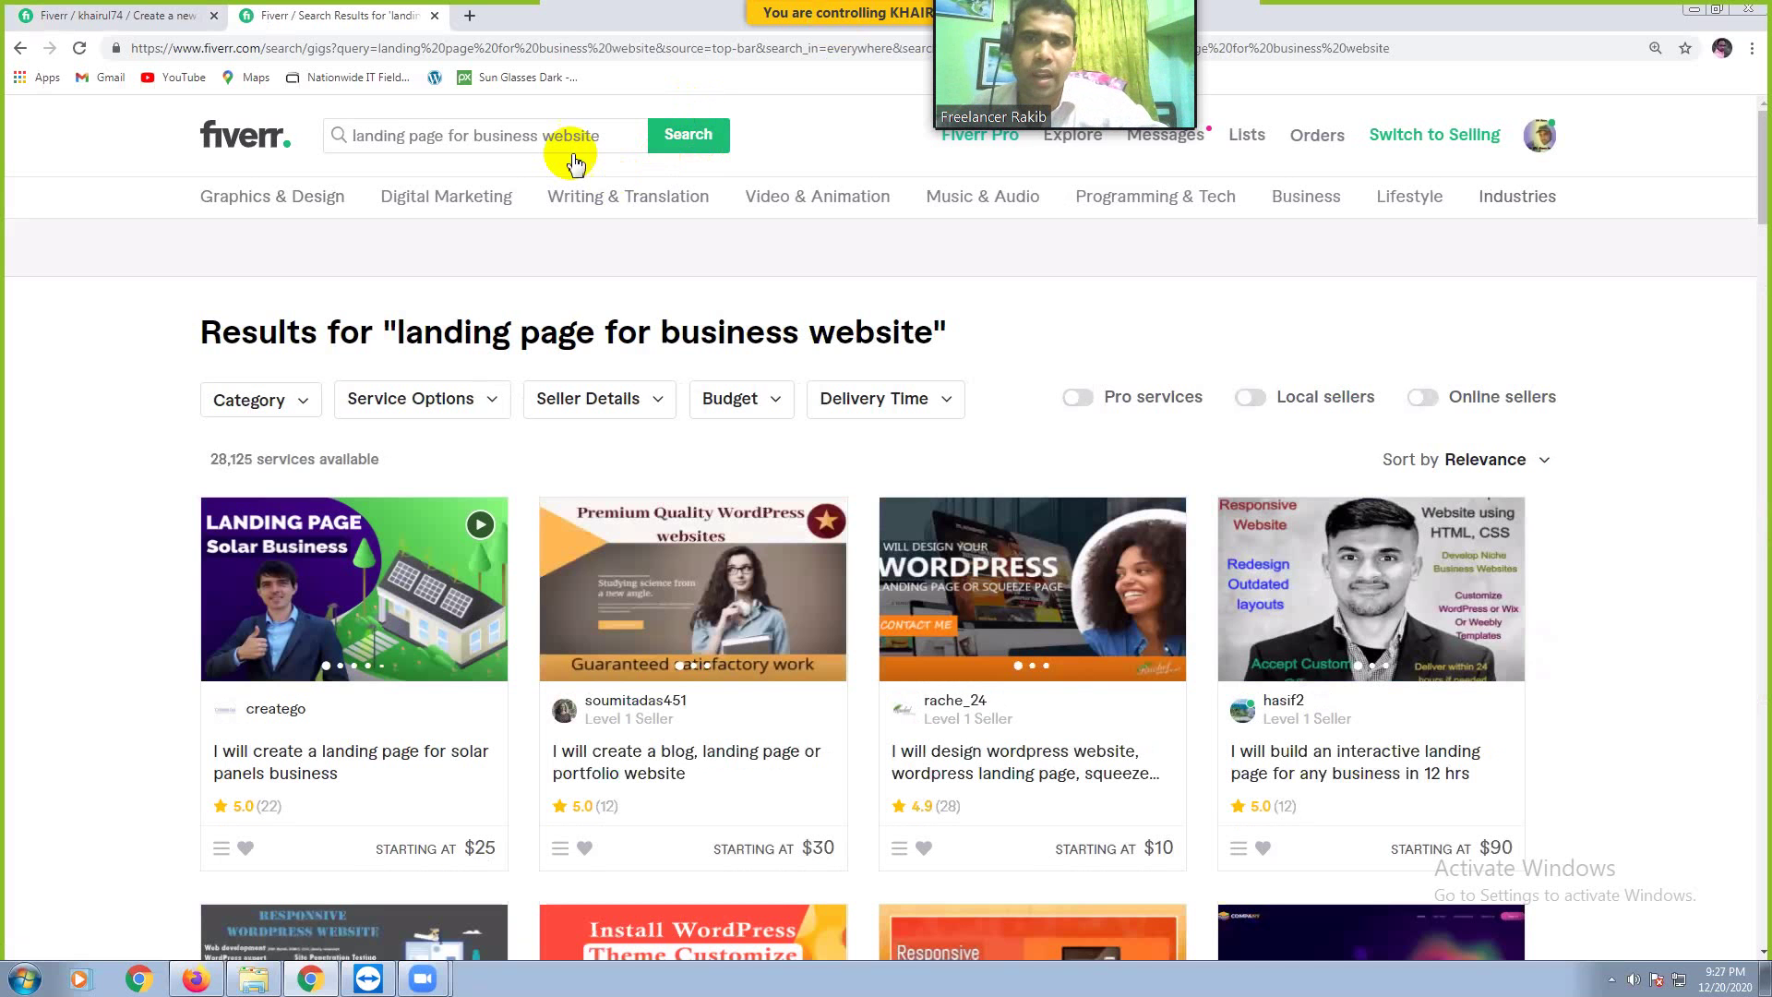
Step: Remove "business" from the query and search for "landing page for website"
left_click(533, 135)
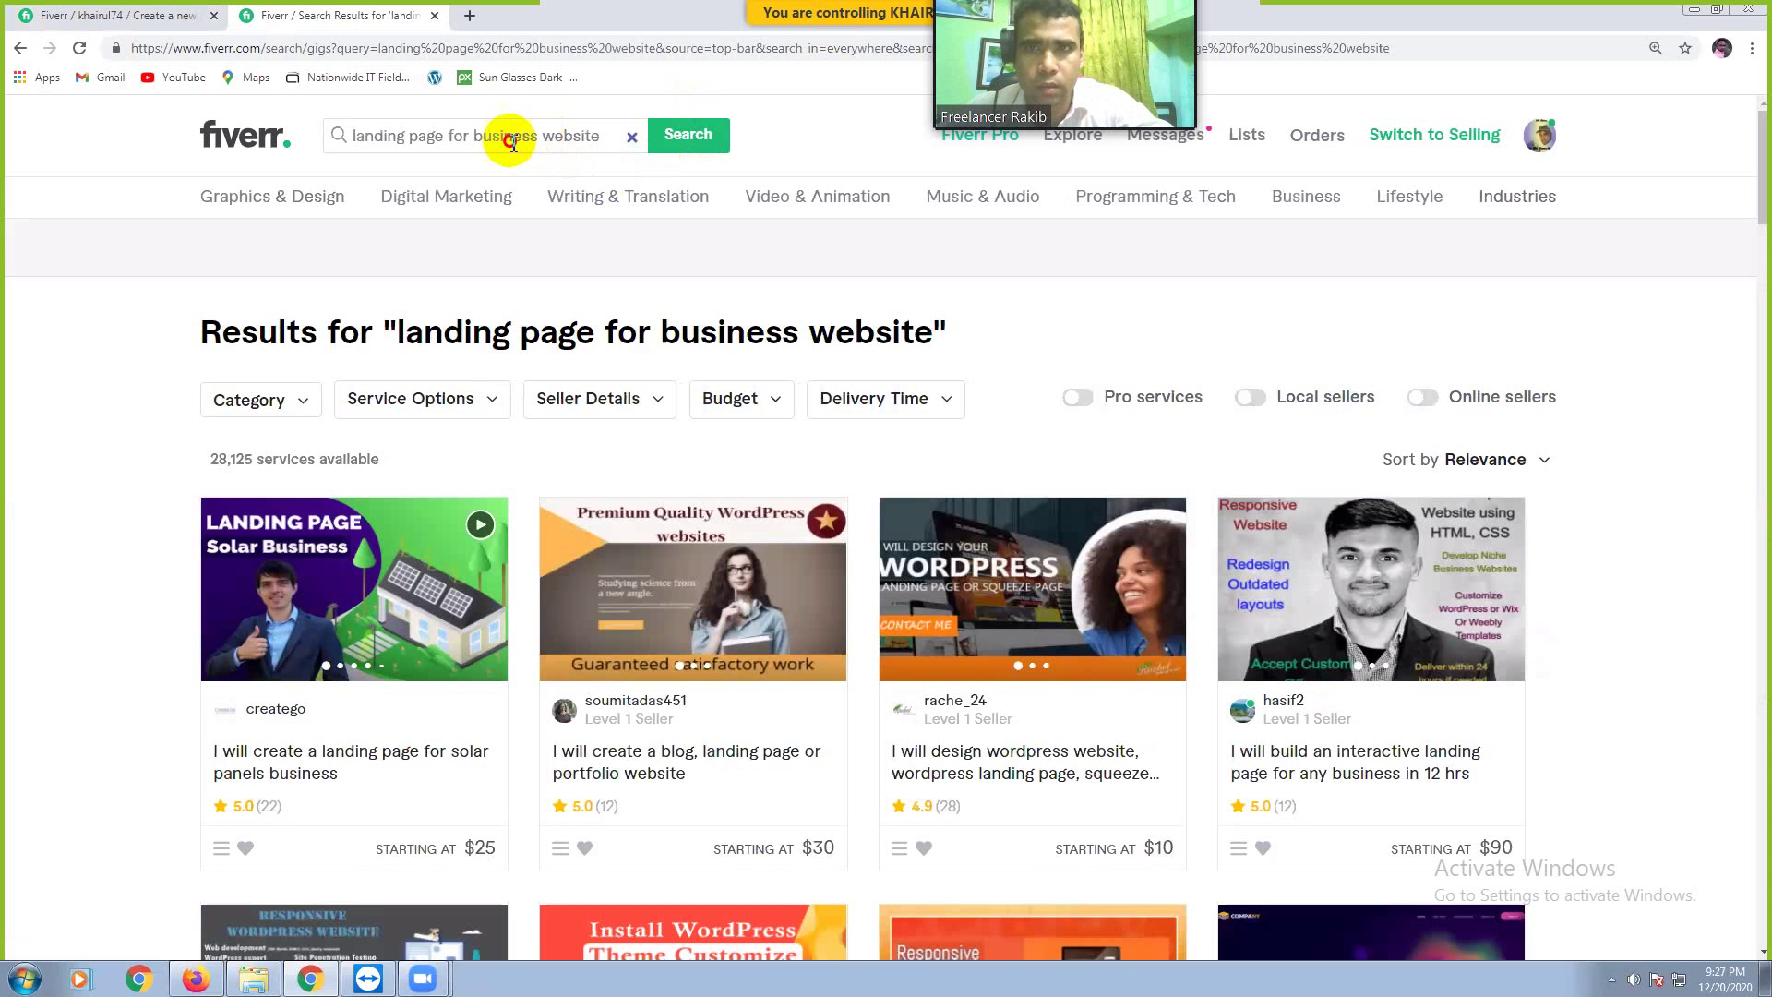
double_click(479, 139)
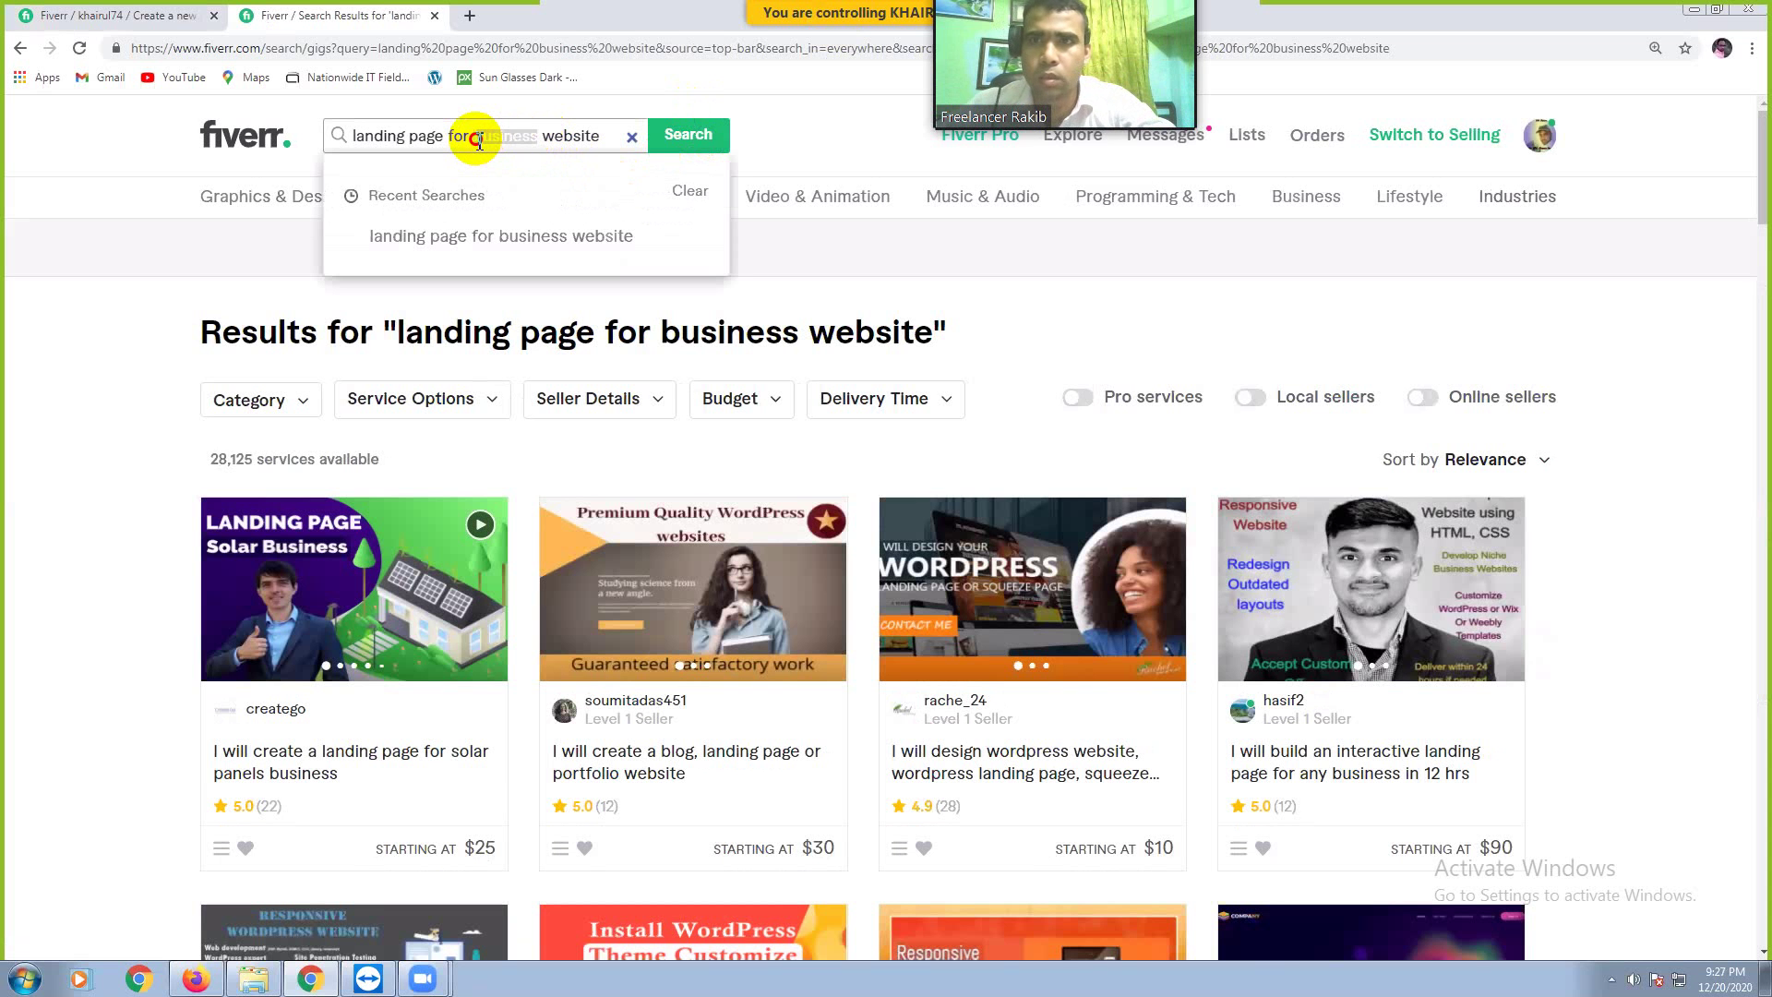
key("BackSpace")
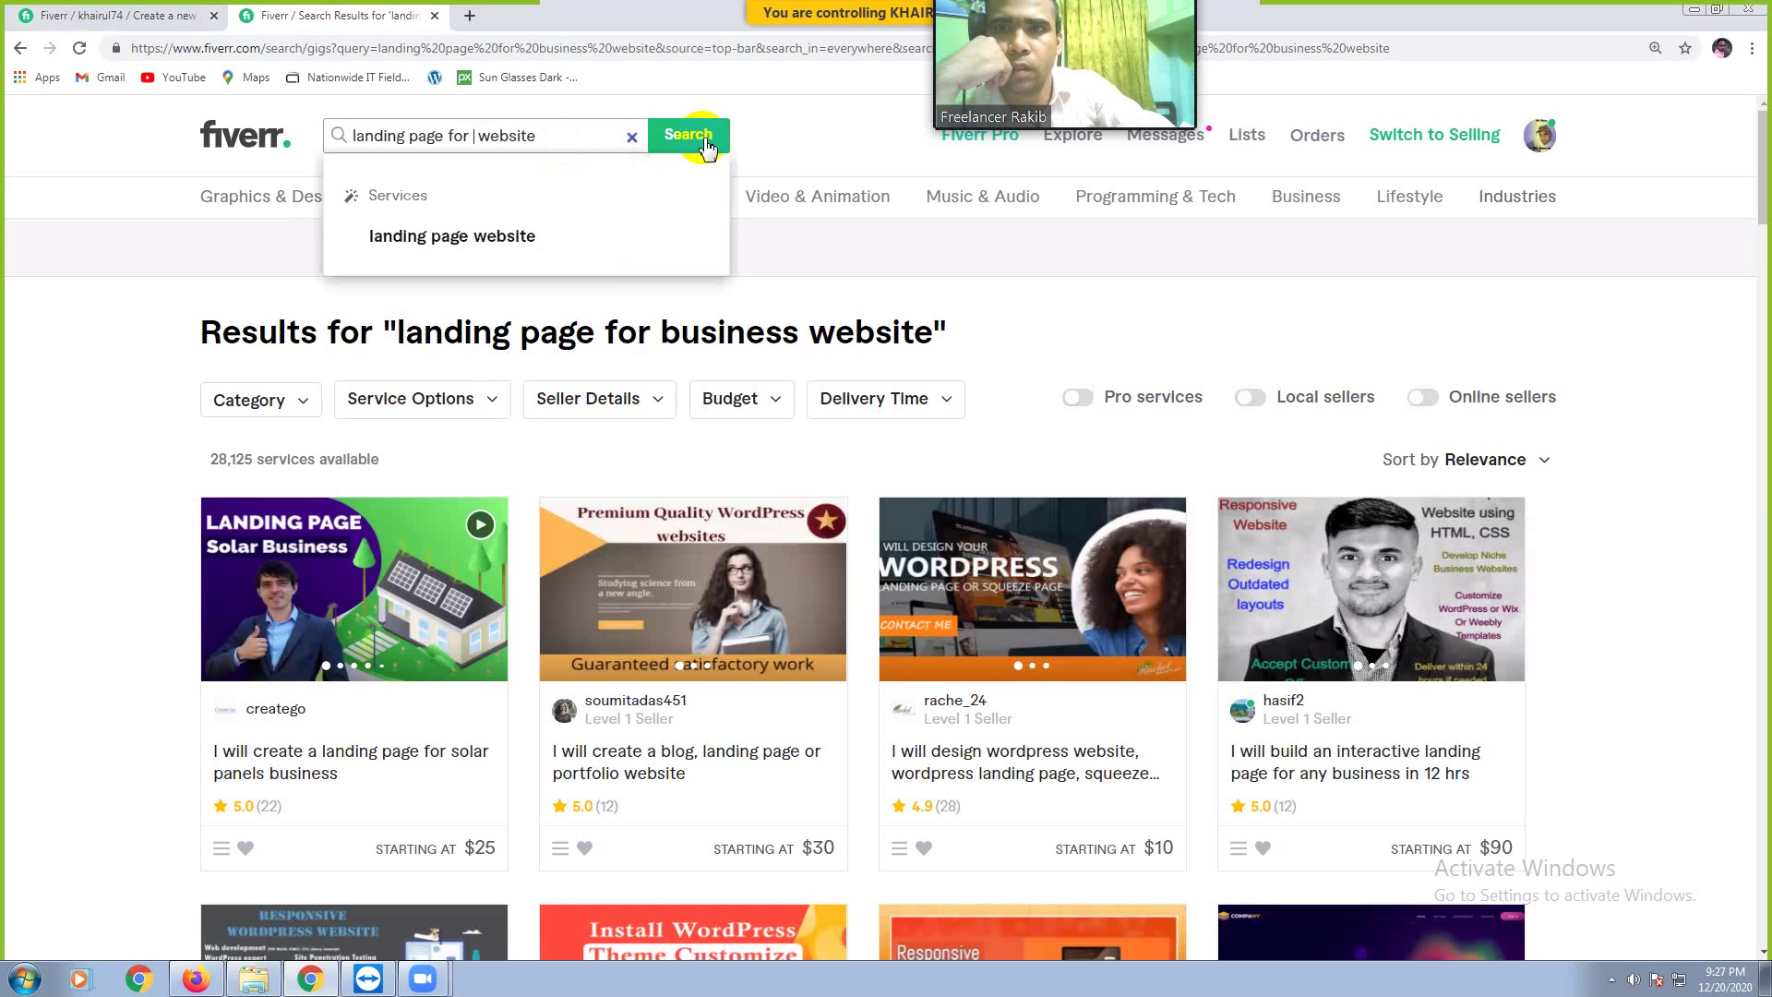
key("BackSpace")
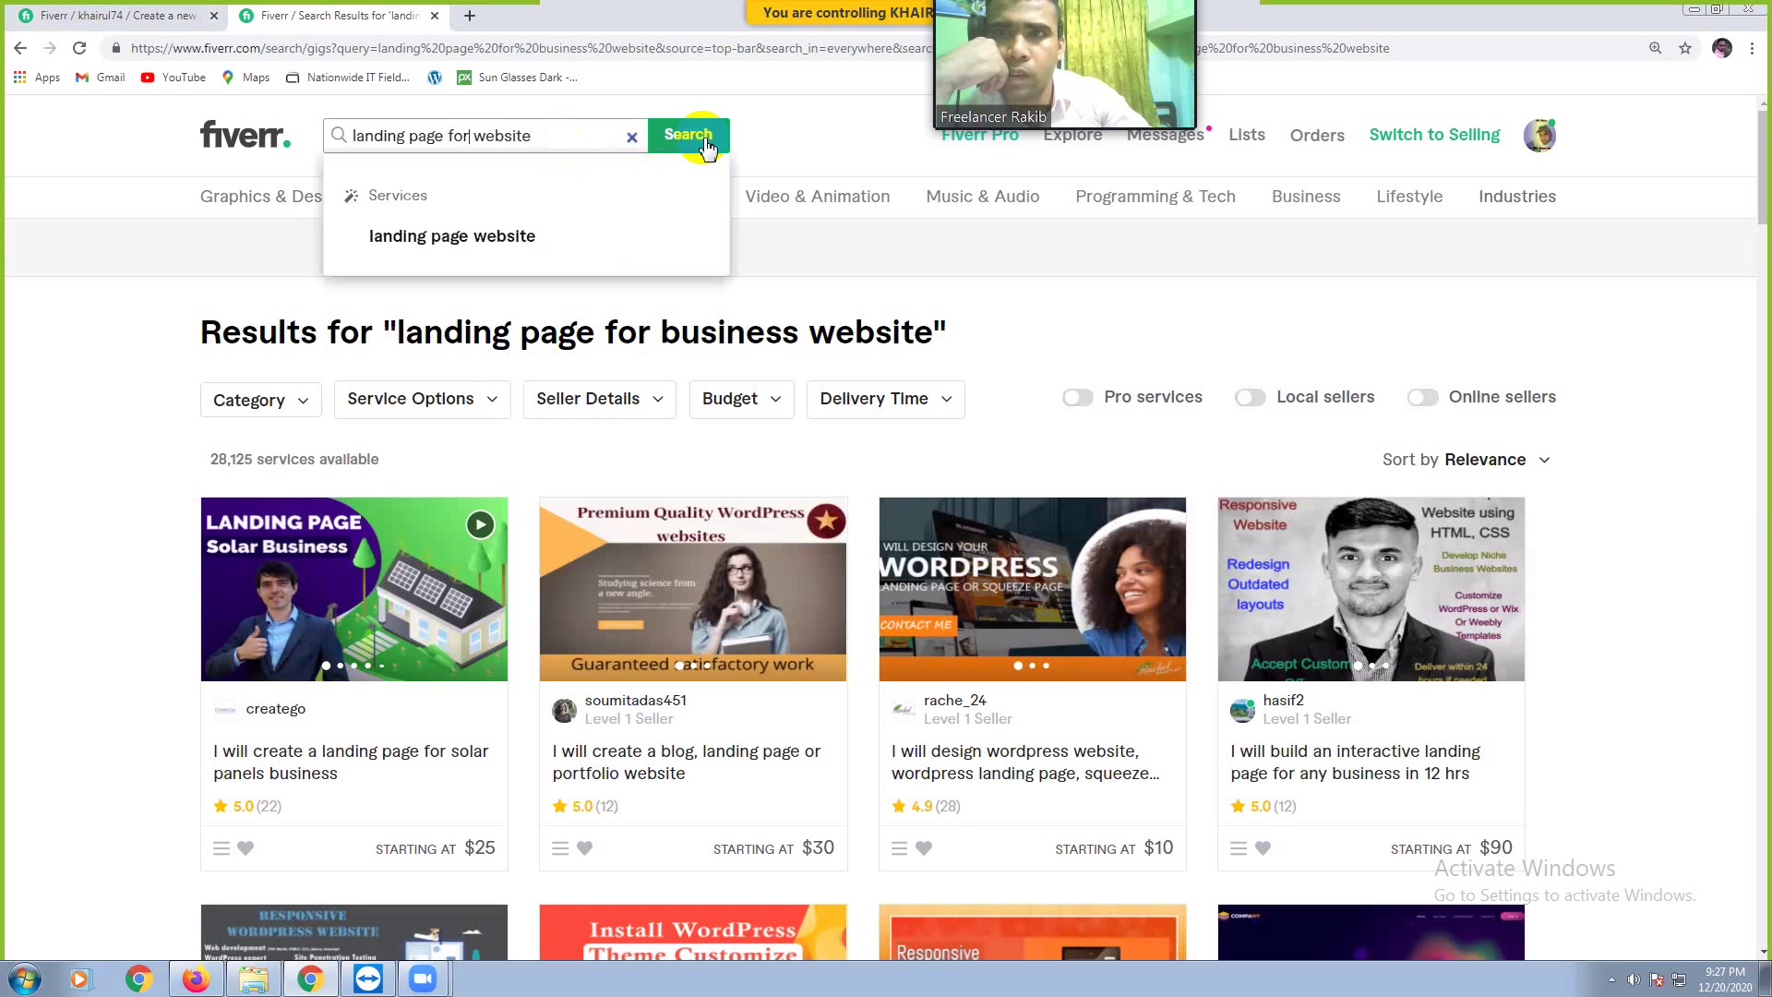
left_click(706, 146)
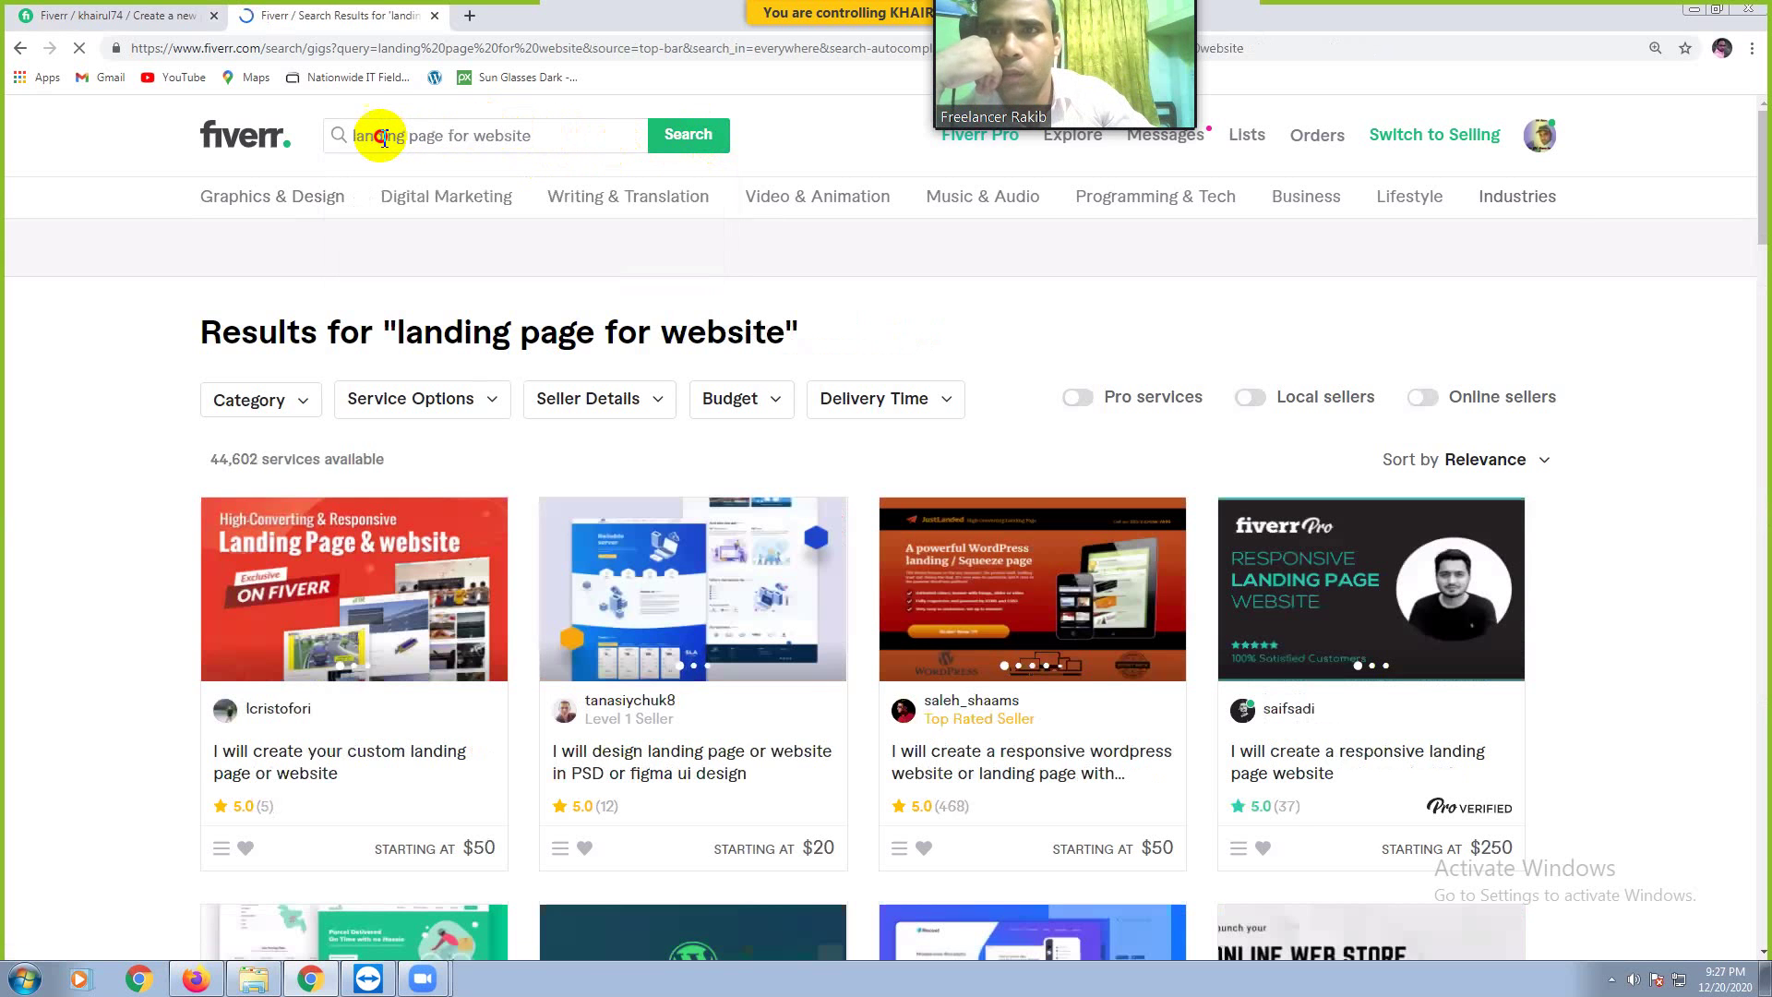
Step: Replace the whole query with "I will create professional landing page in 1 hour" and search the services for it
left_click(354, 138)
left_click_drag(533, 136, 348, 142)
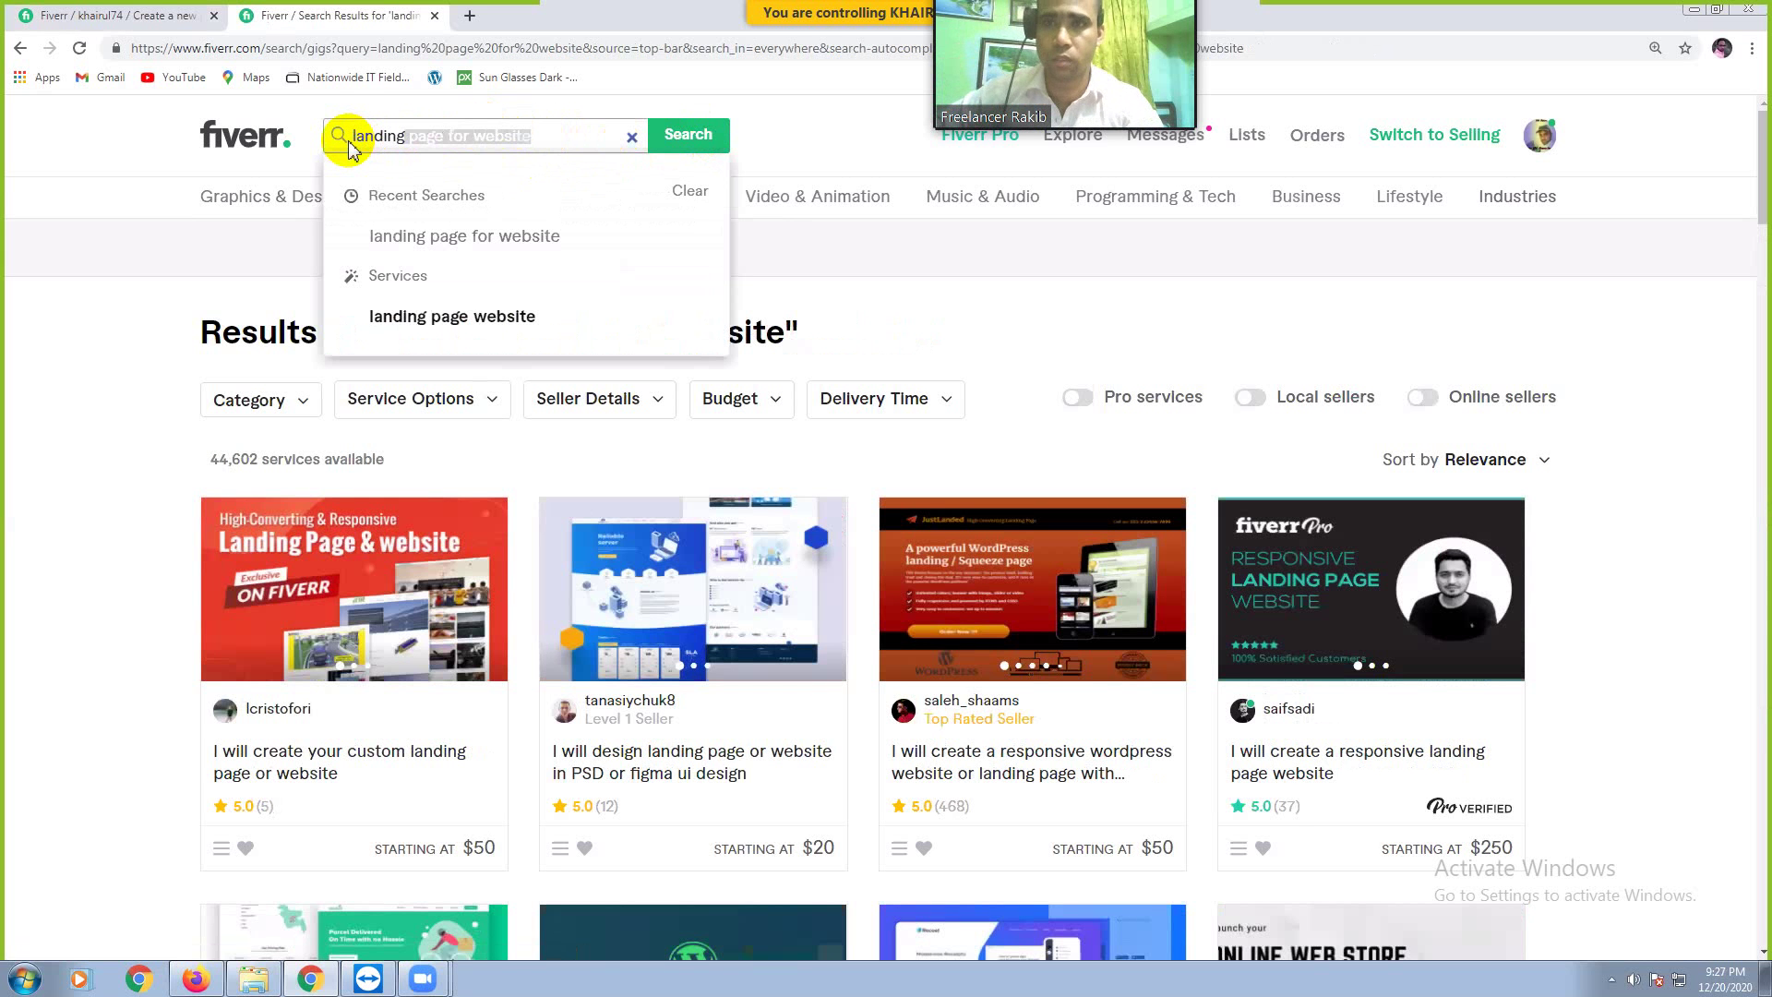
key("BackSpace")
key("BackSpace")
key("BackSpace")
key("BackSpace")
key("BackSpace")
key("BackSpace")
key("BackSpace")
key("BackSpace")
key("BackSpace")
key("BackSpace")
key("BackSpace")
key("BackSpace")
key("BackSpace")
key("BackSpace")
key("BackSpace")
key("BackSpace")
key("BackSpace")
key("BackSpace")
key("BackSpace")
key("BackSpace")
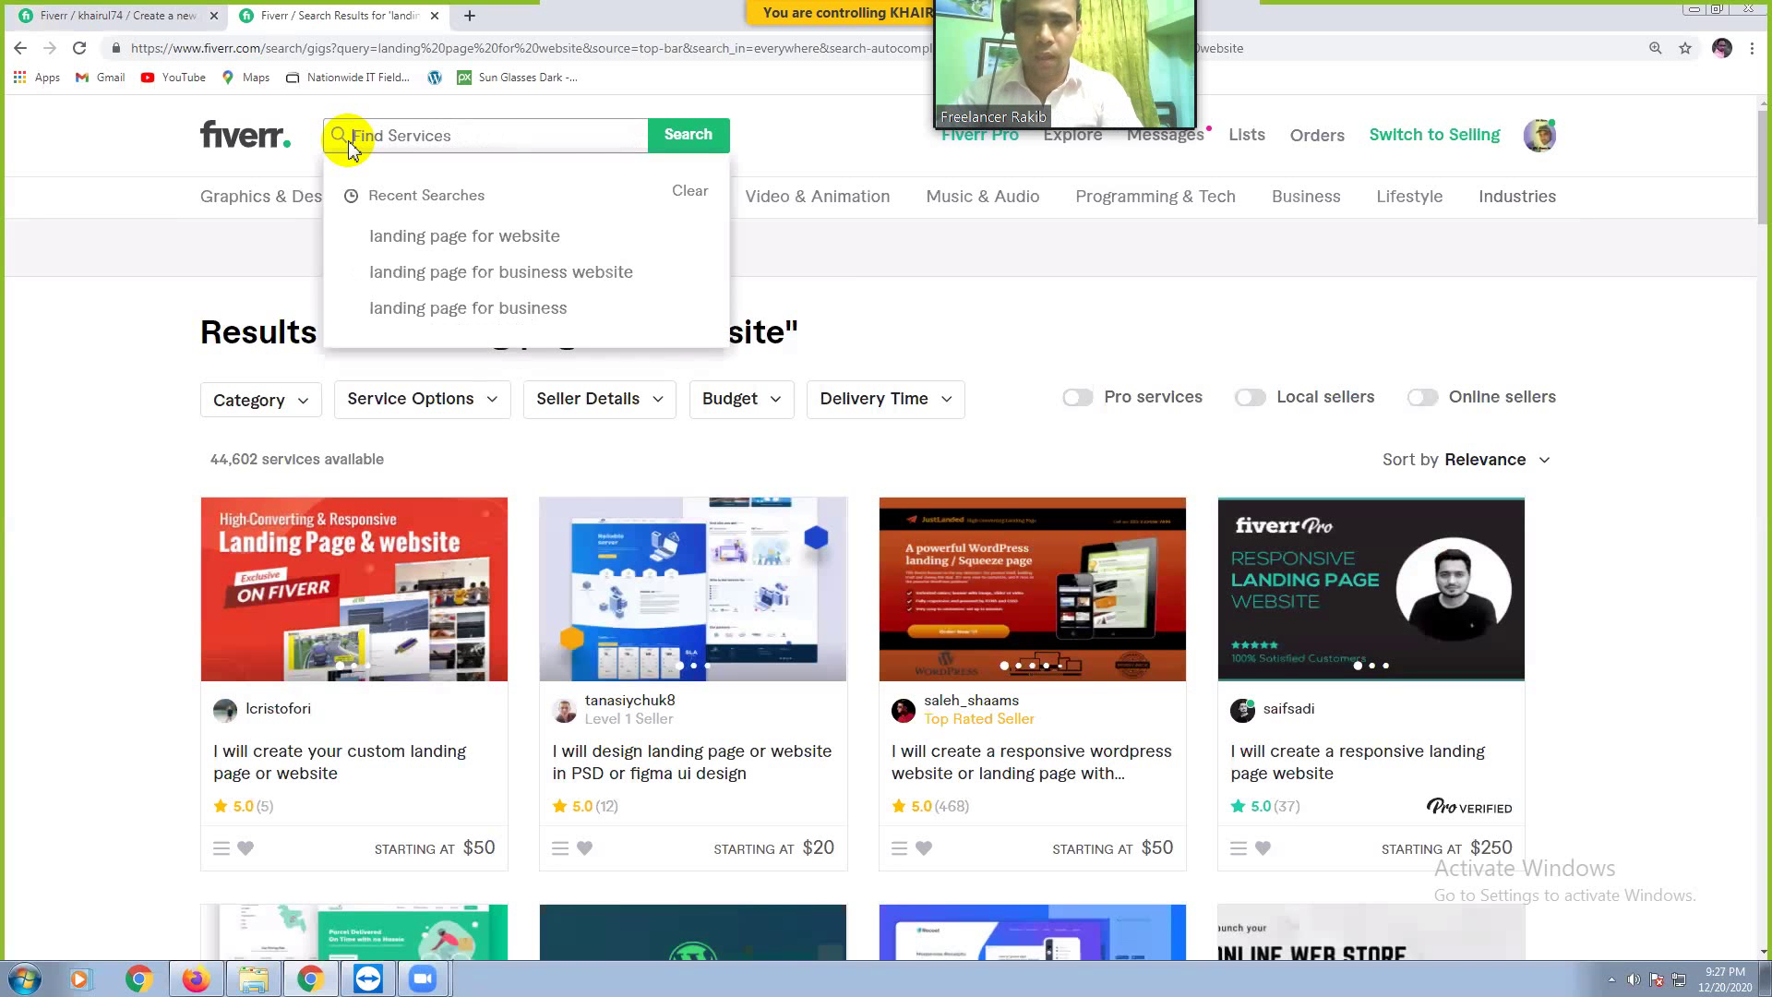
type("I w")
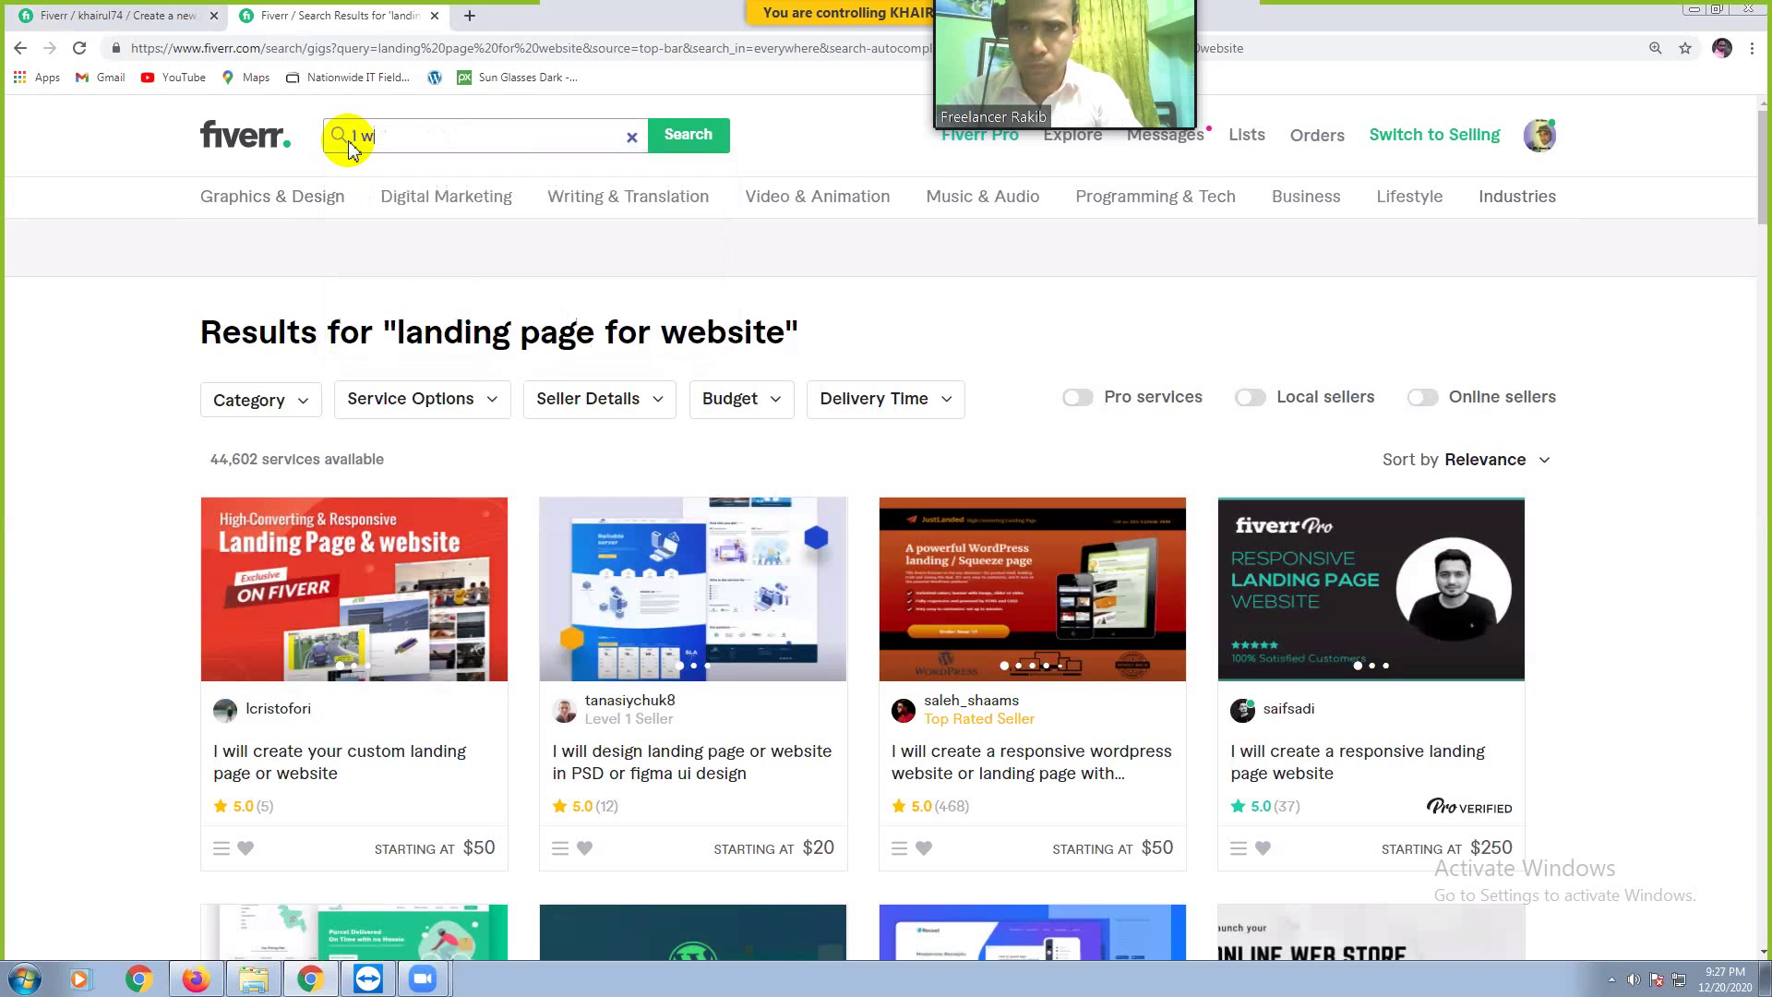
type("ill")
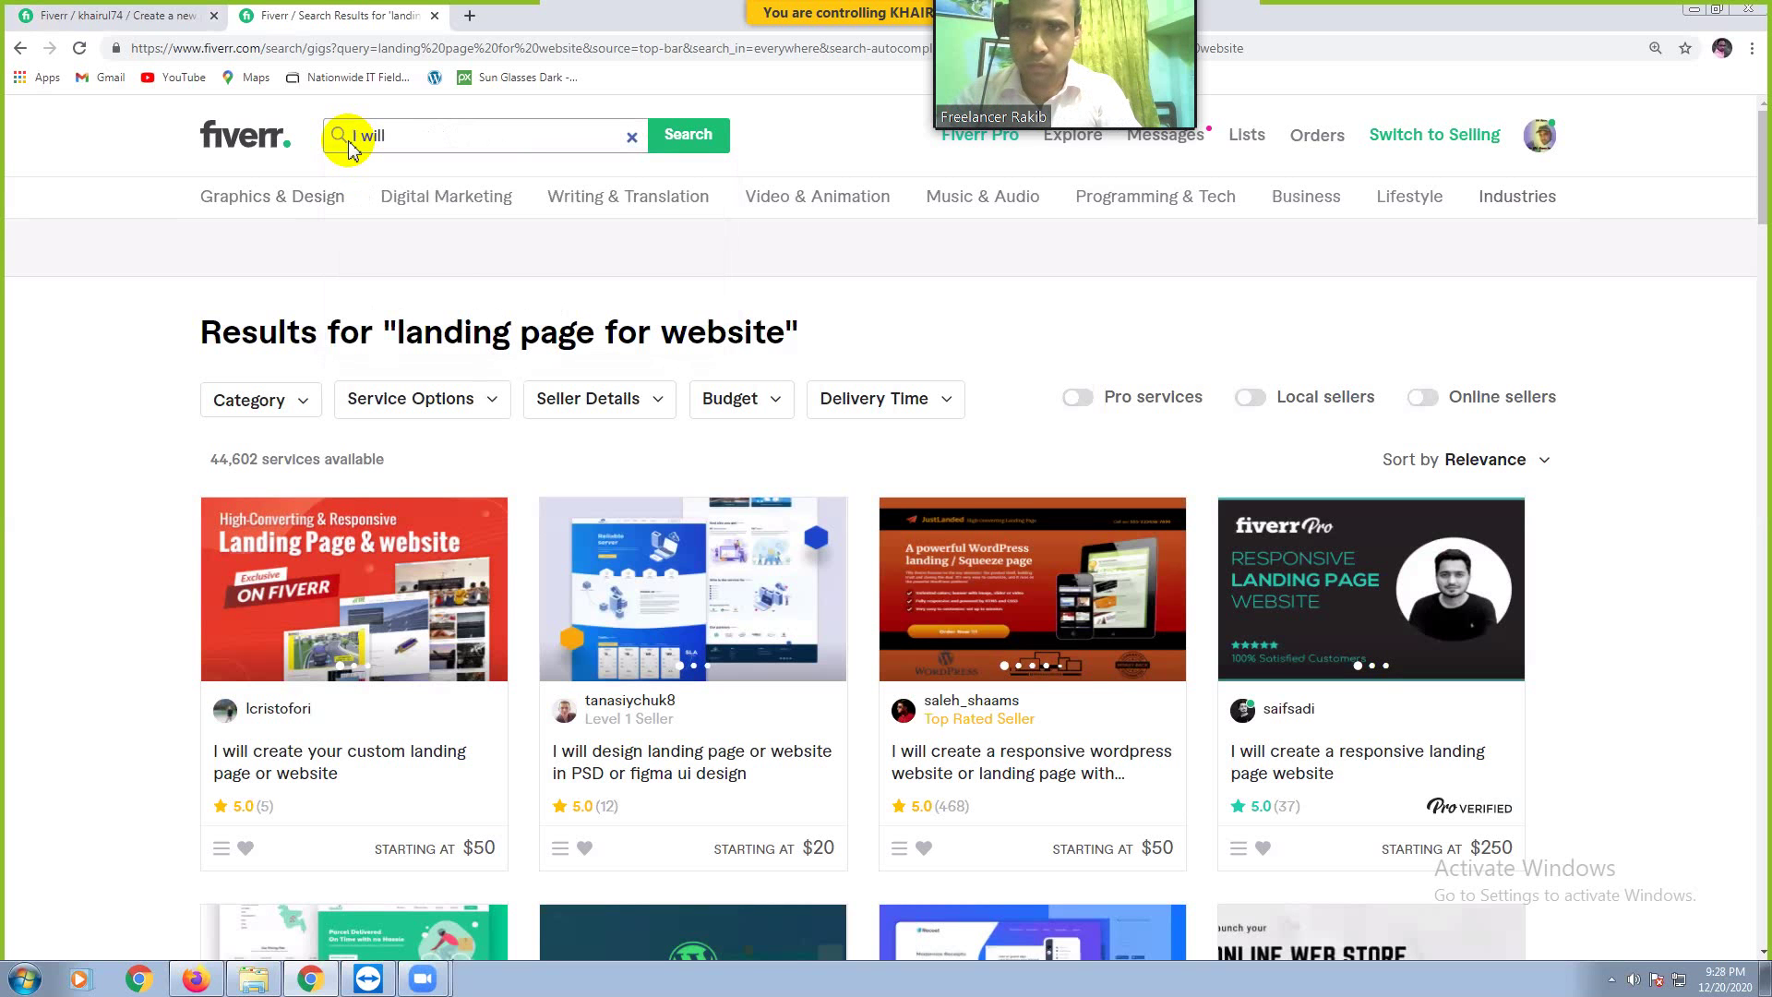
type("cre")
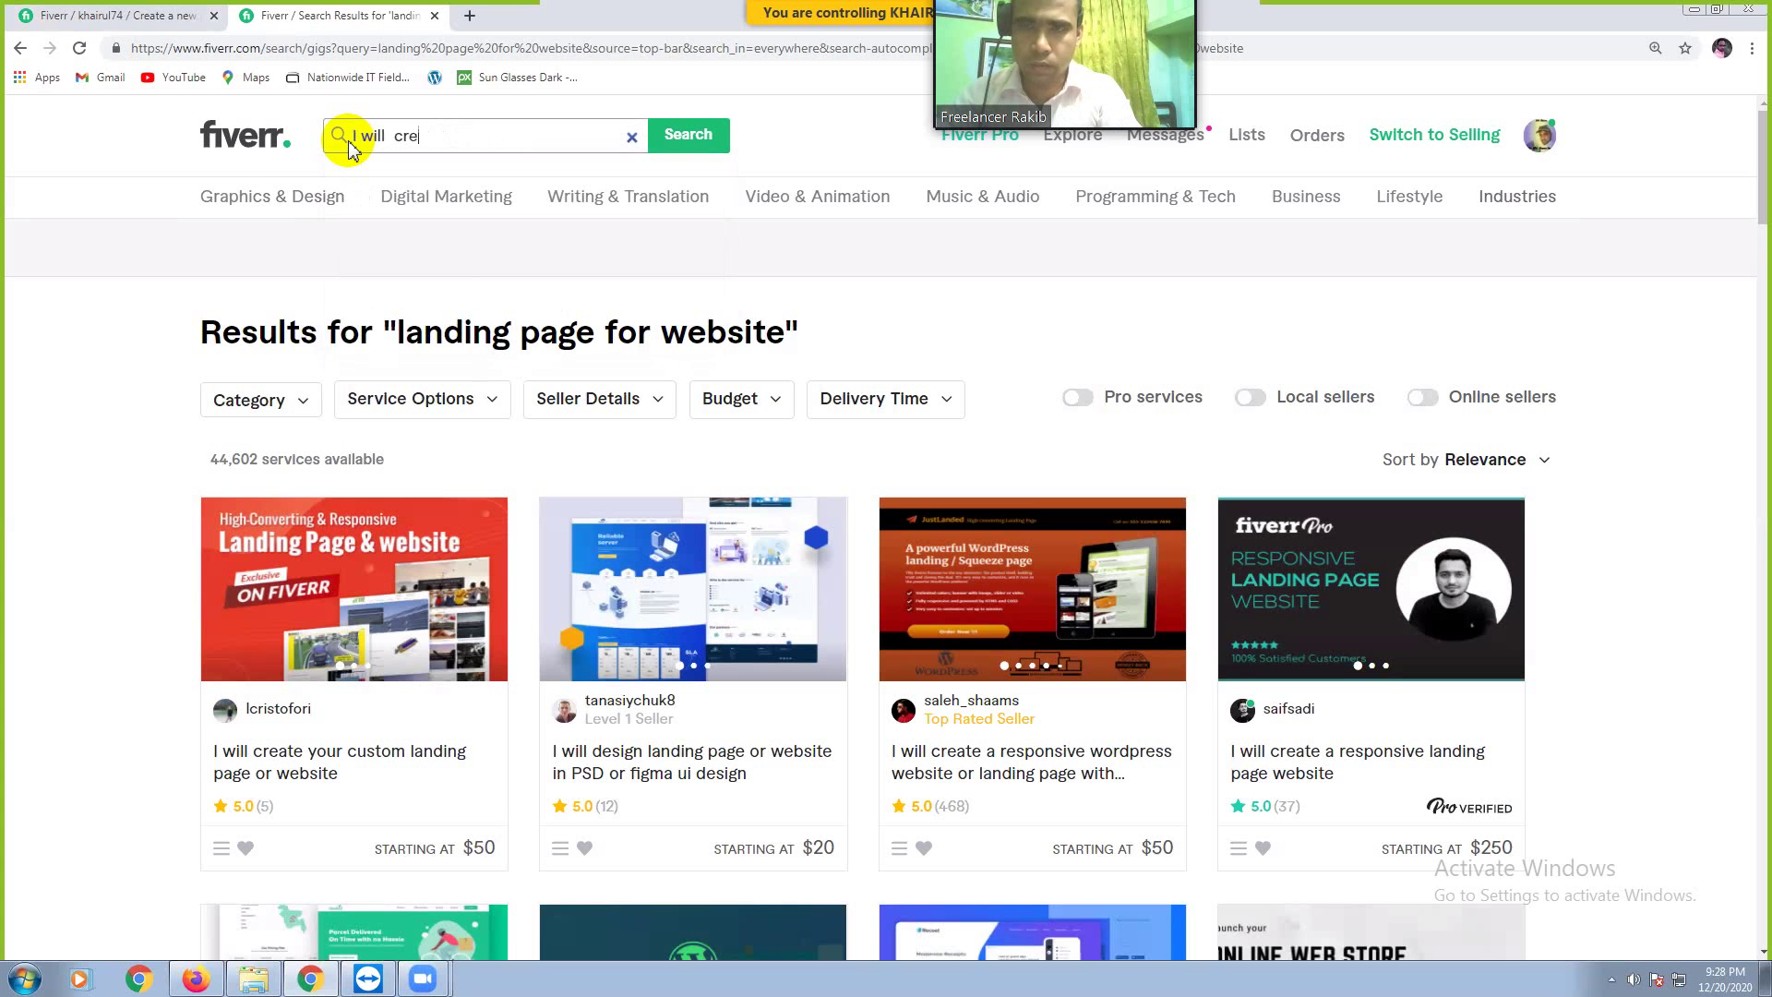
type("ate ")
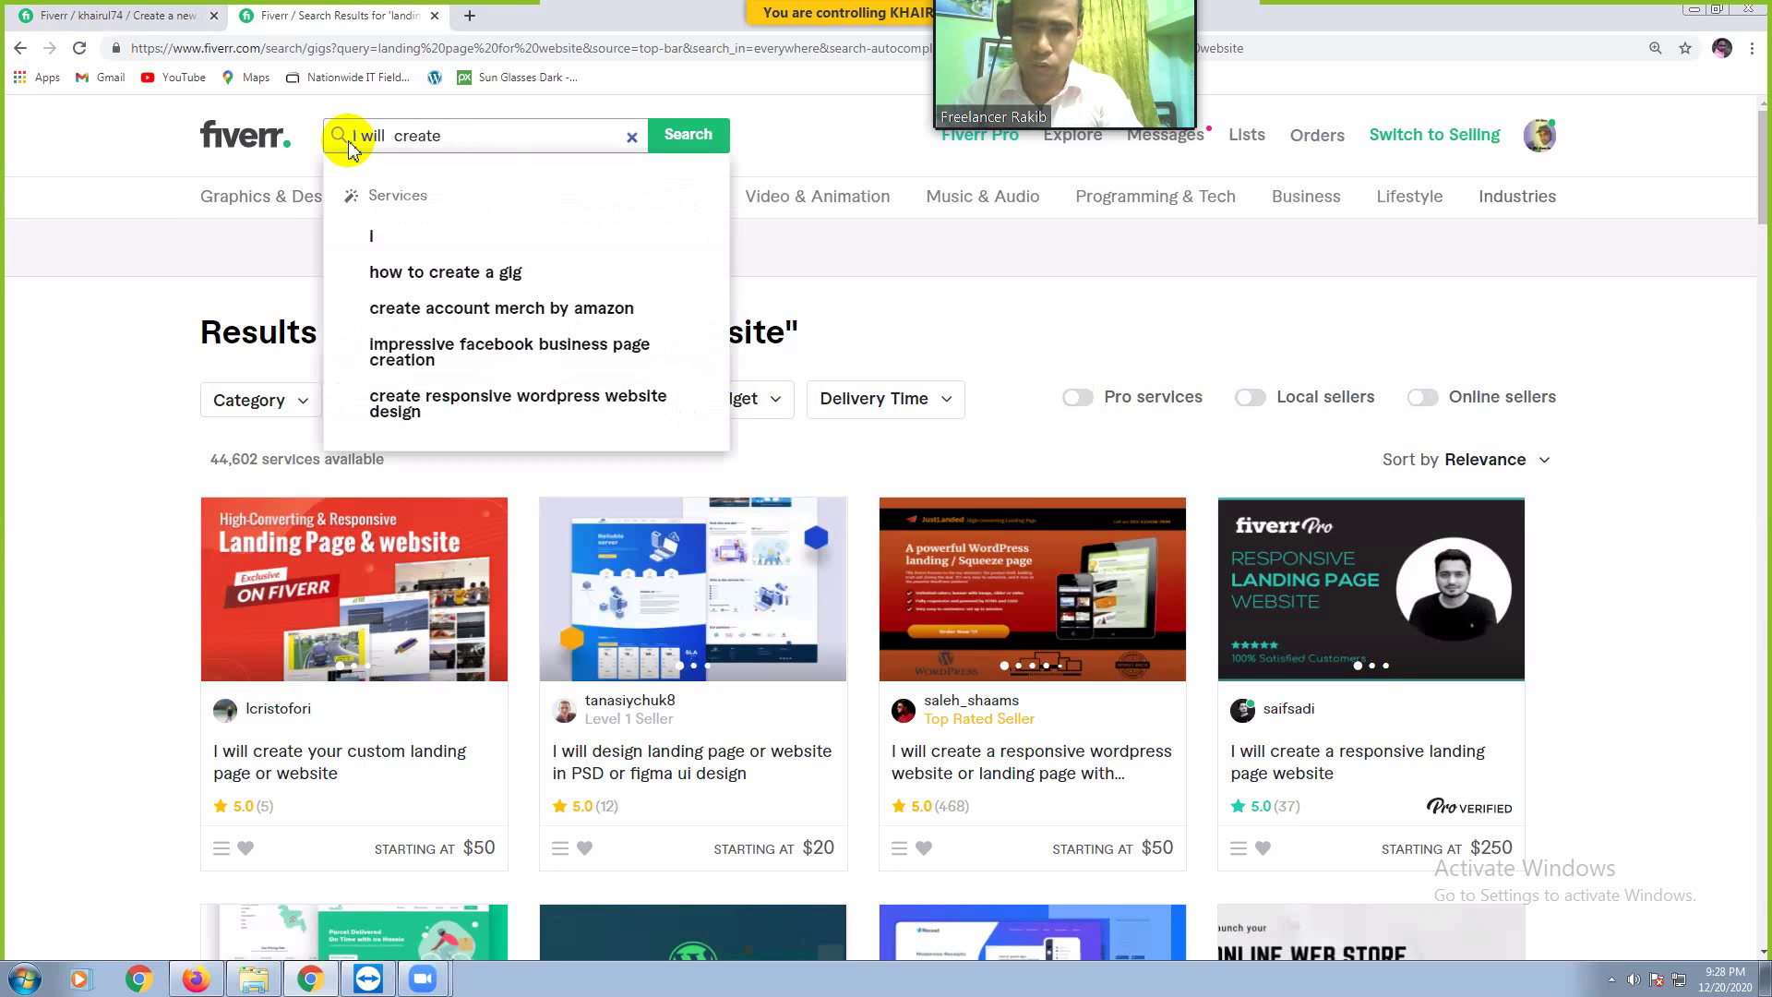
type("professional ")
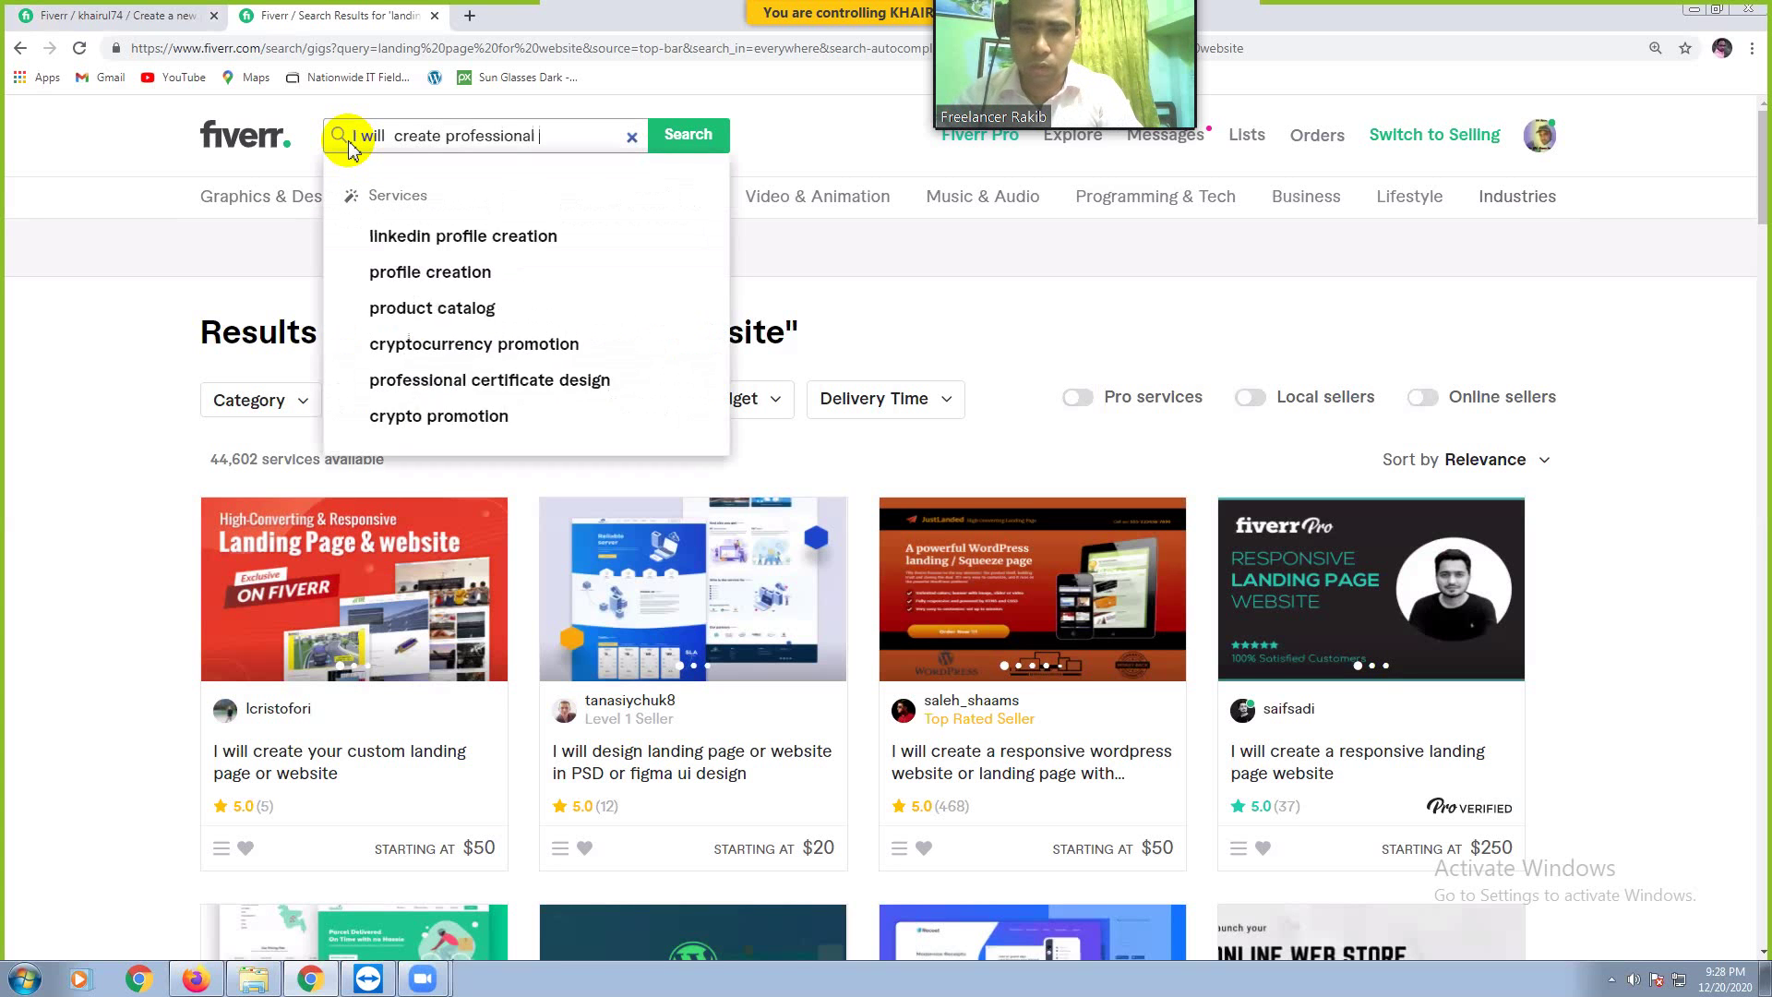
type("landing pa")
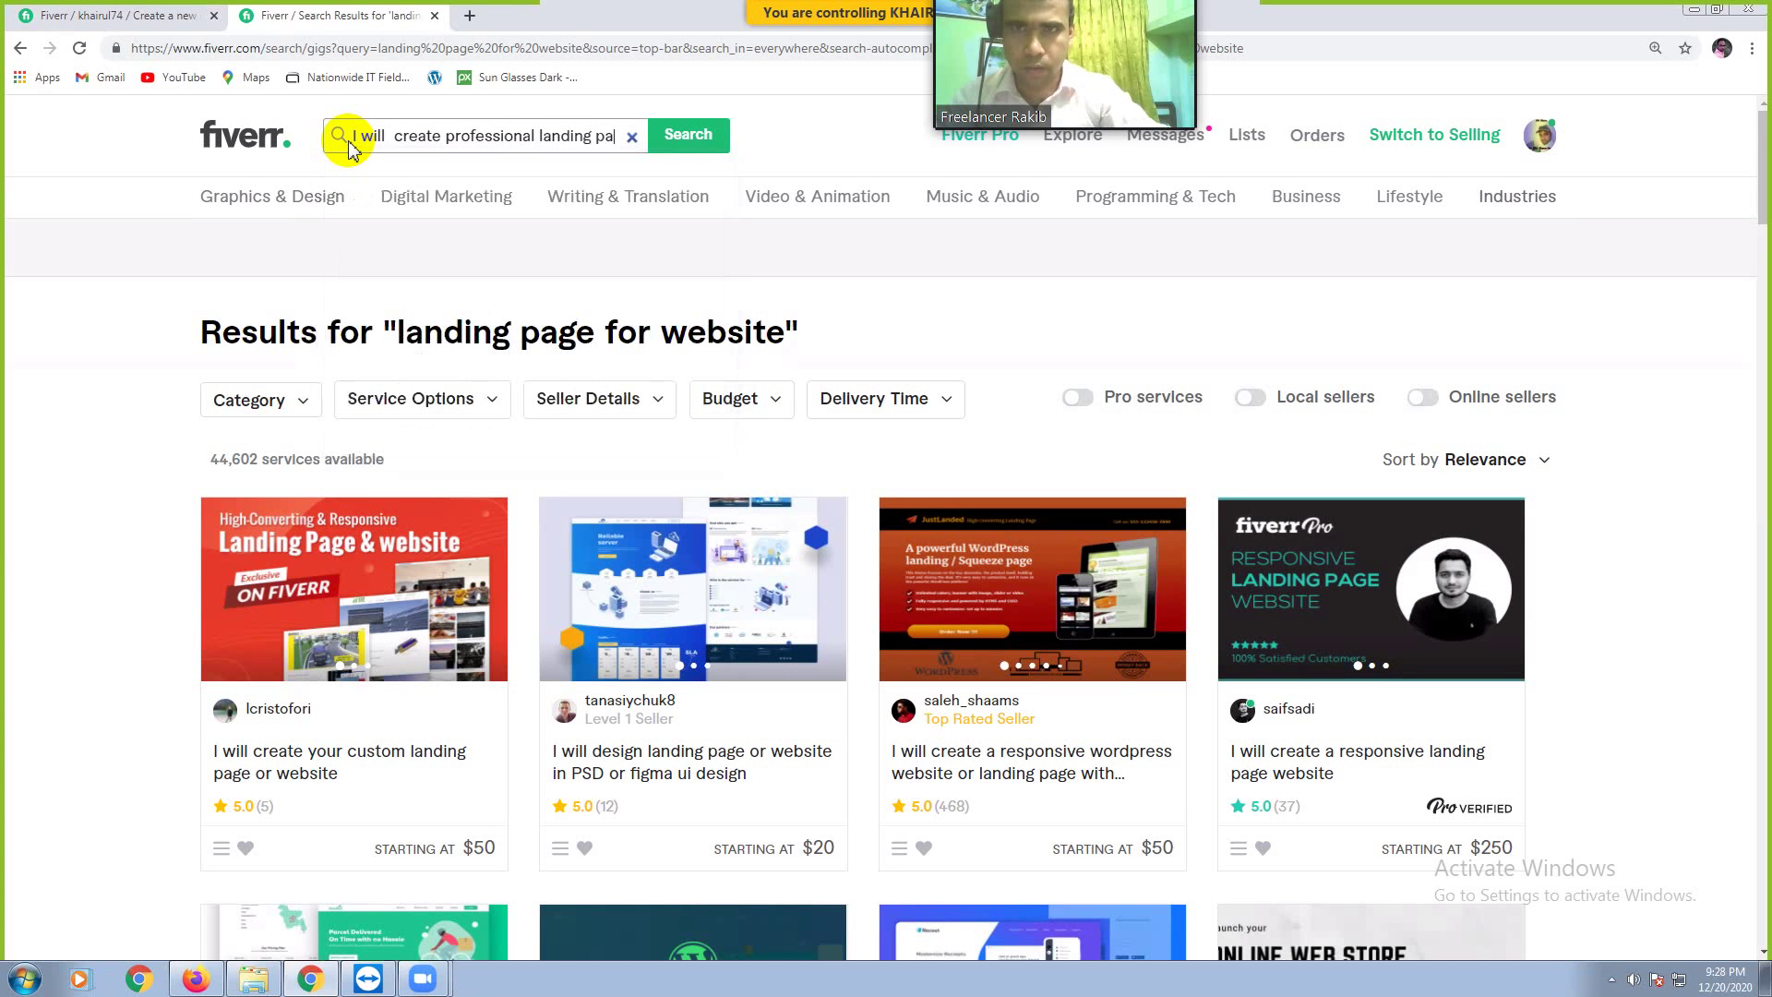
type("ge in 1 hour")
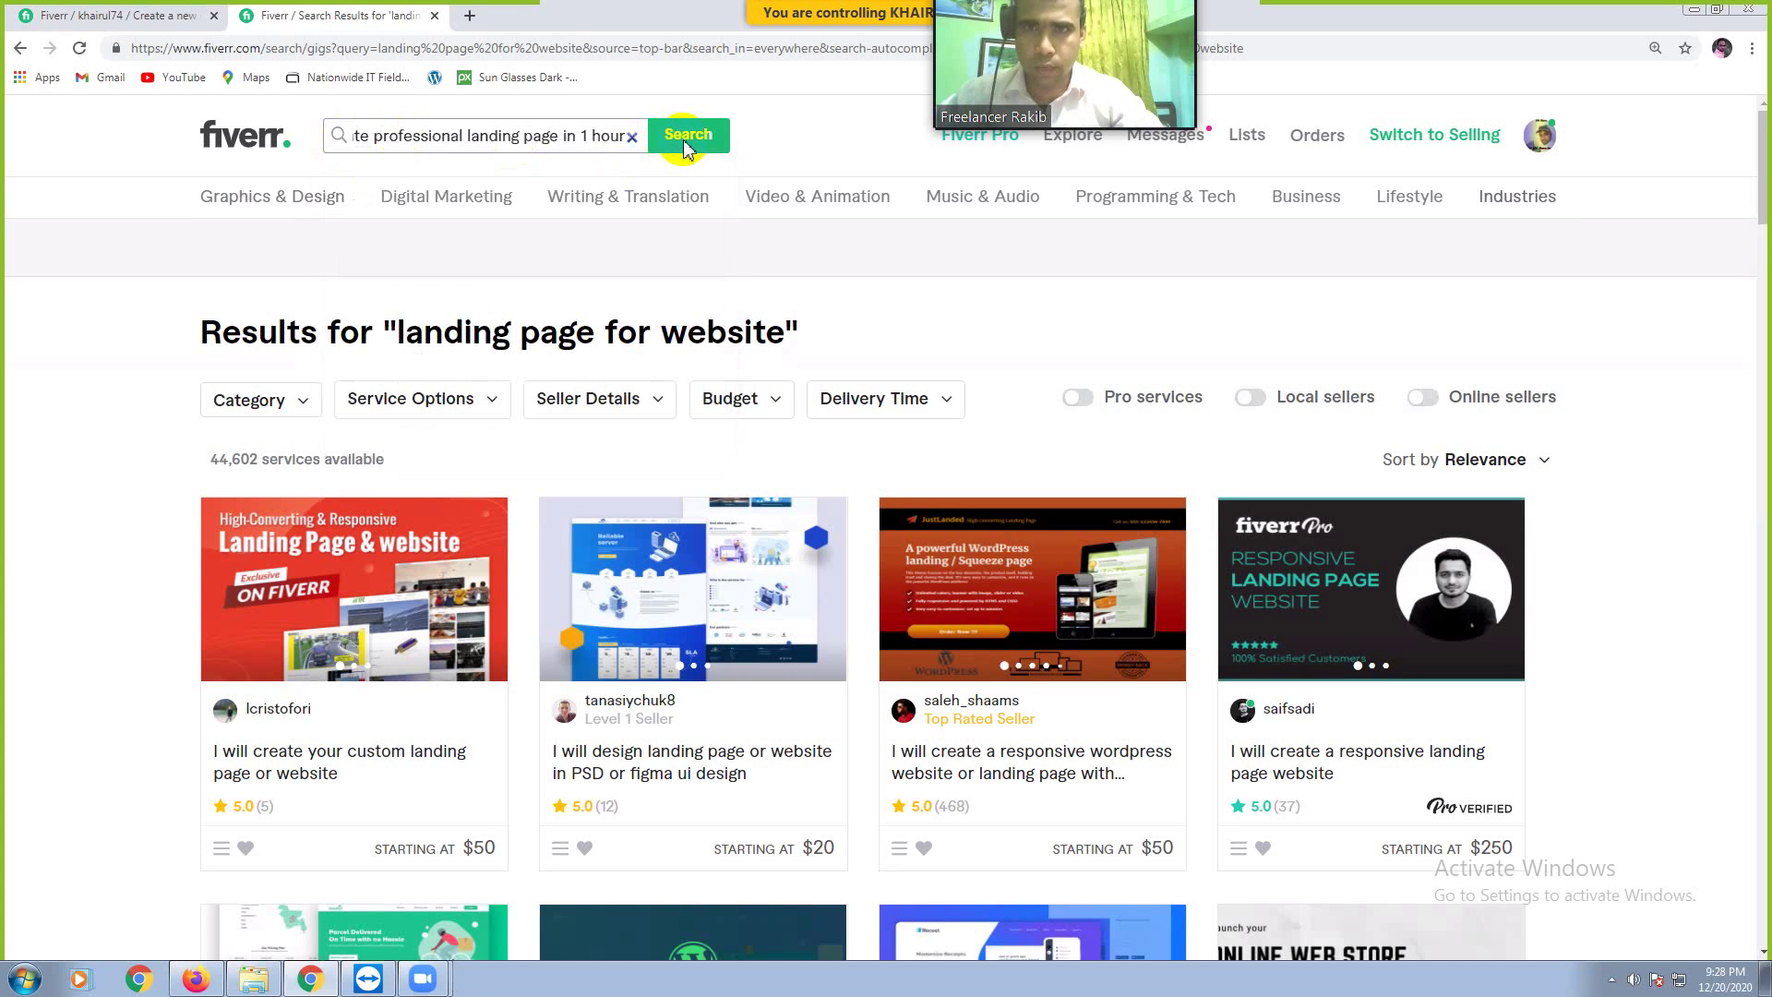
left_click(683, 141)
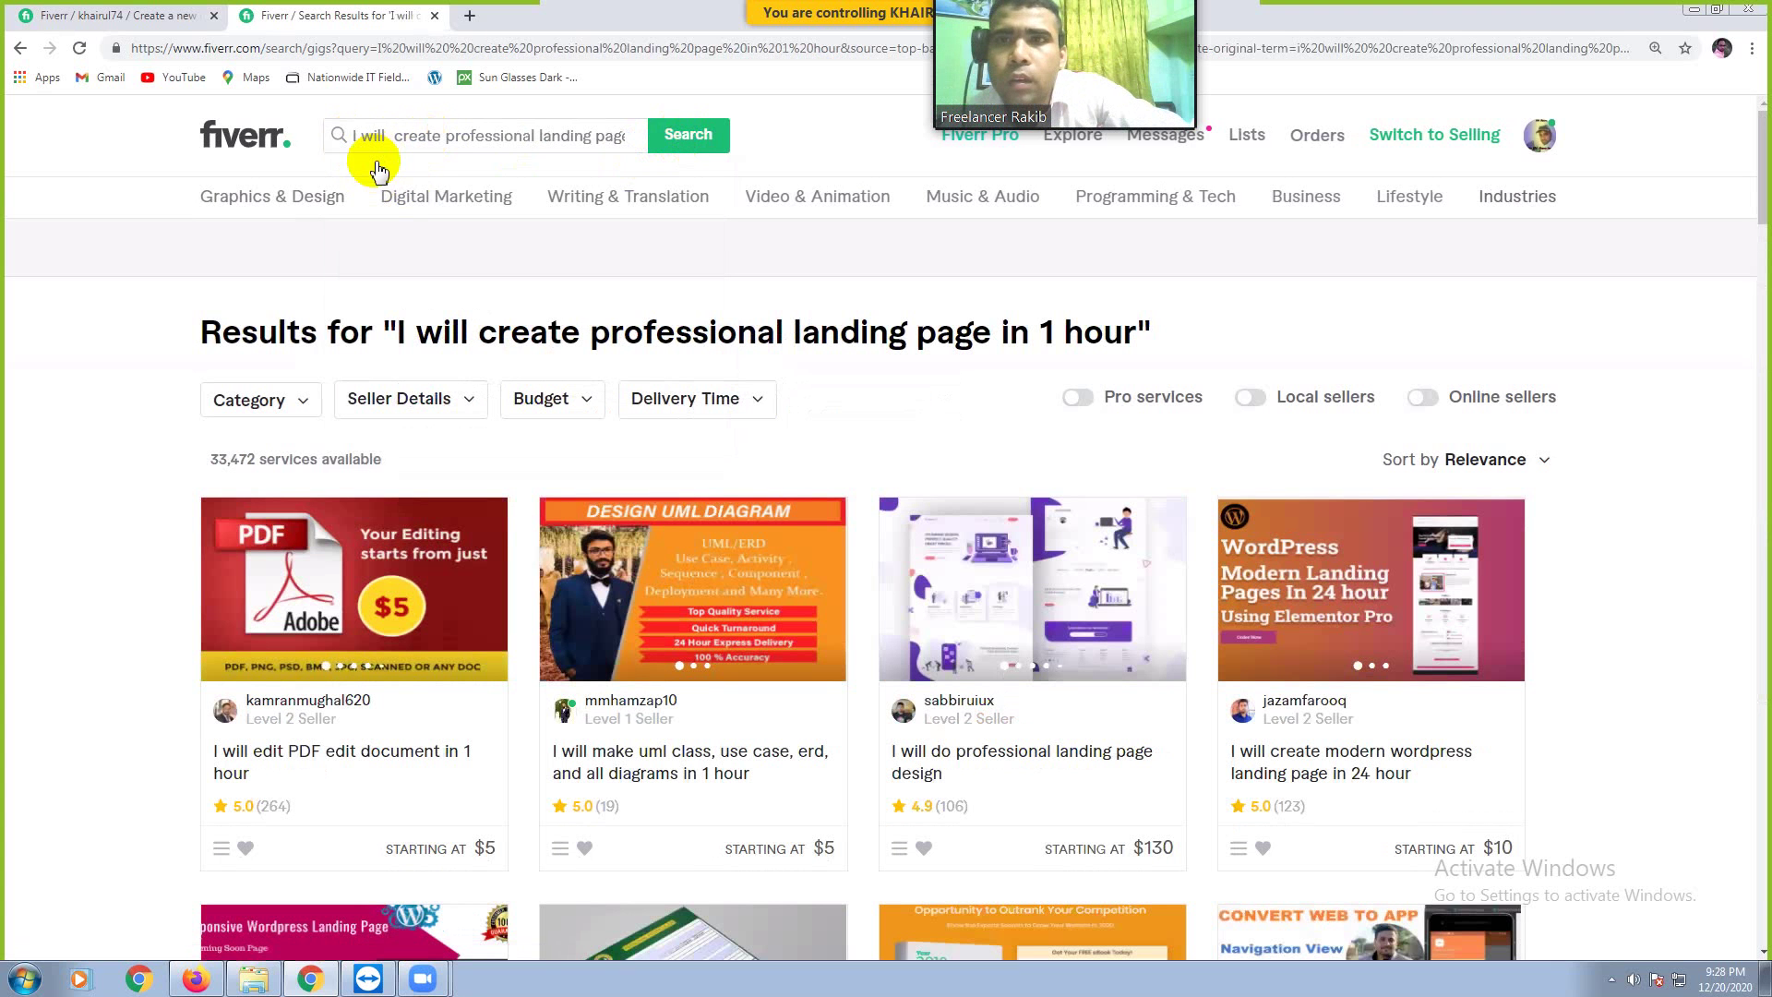
Step: Replace "I will create" in the query with "Design a" and search for "Design a professional landing page in 1 hour"
left_click(394, 138)
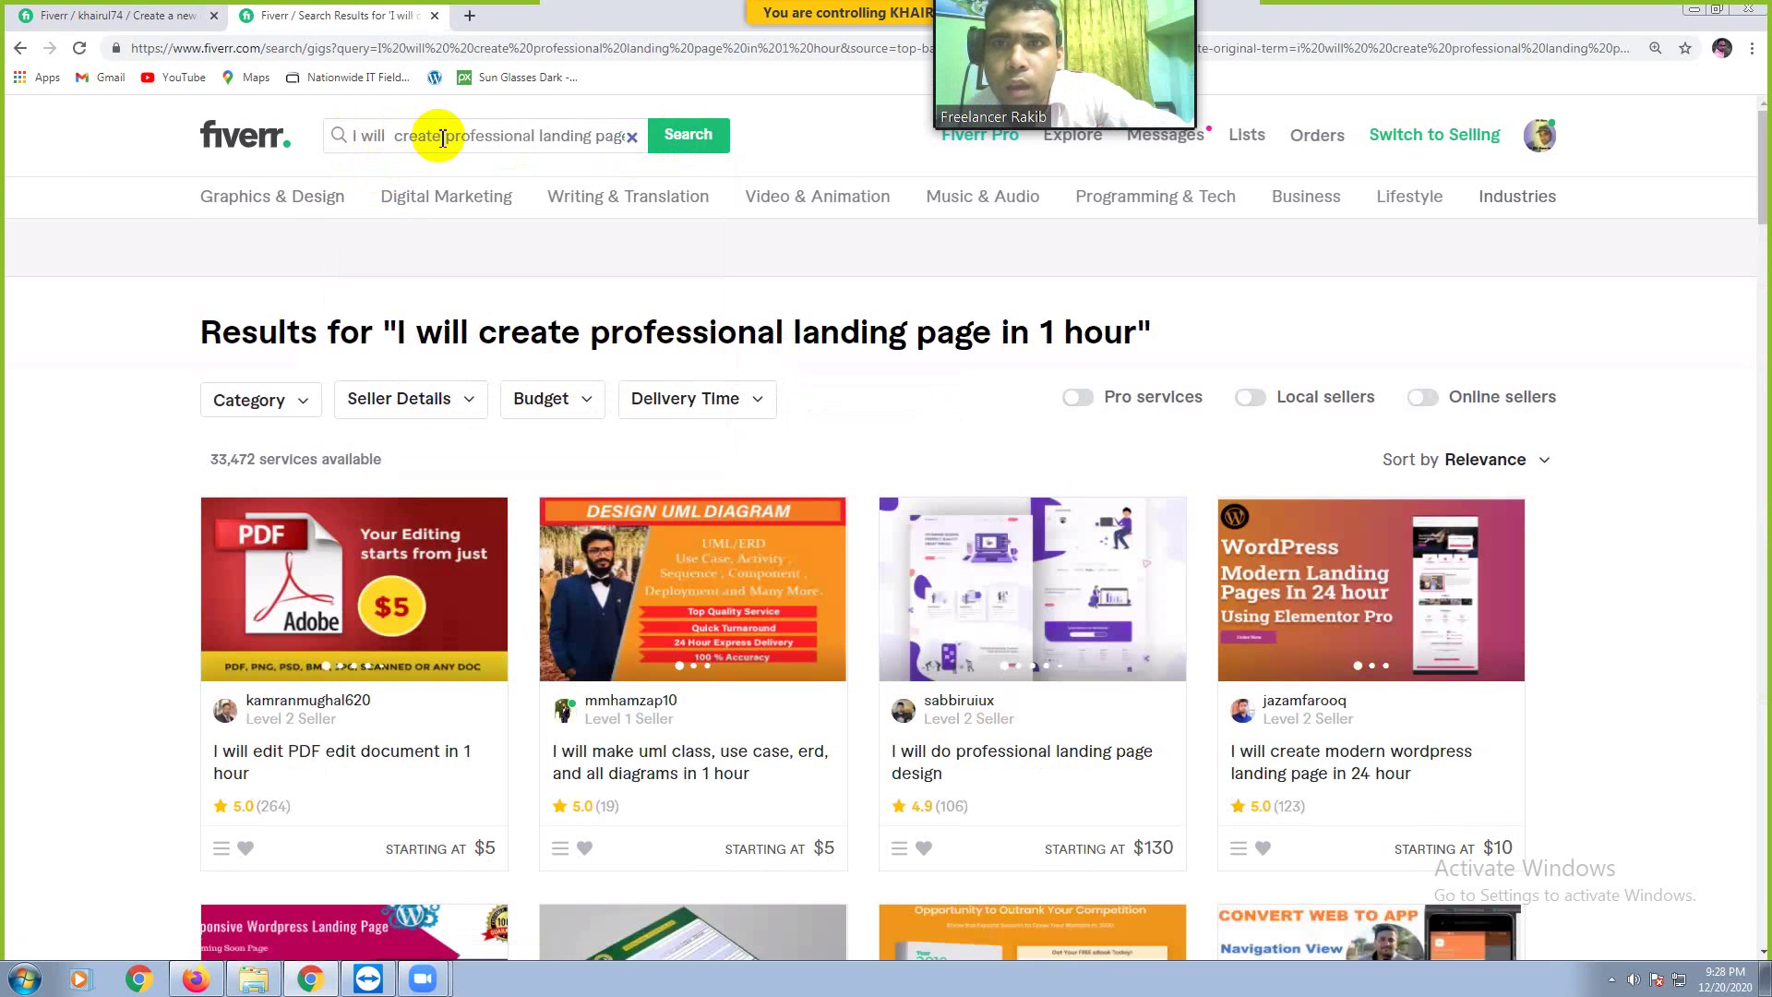
left_click(441, 138)
left_click_drag(443, 140, 392, 144)
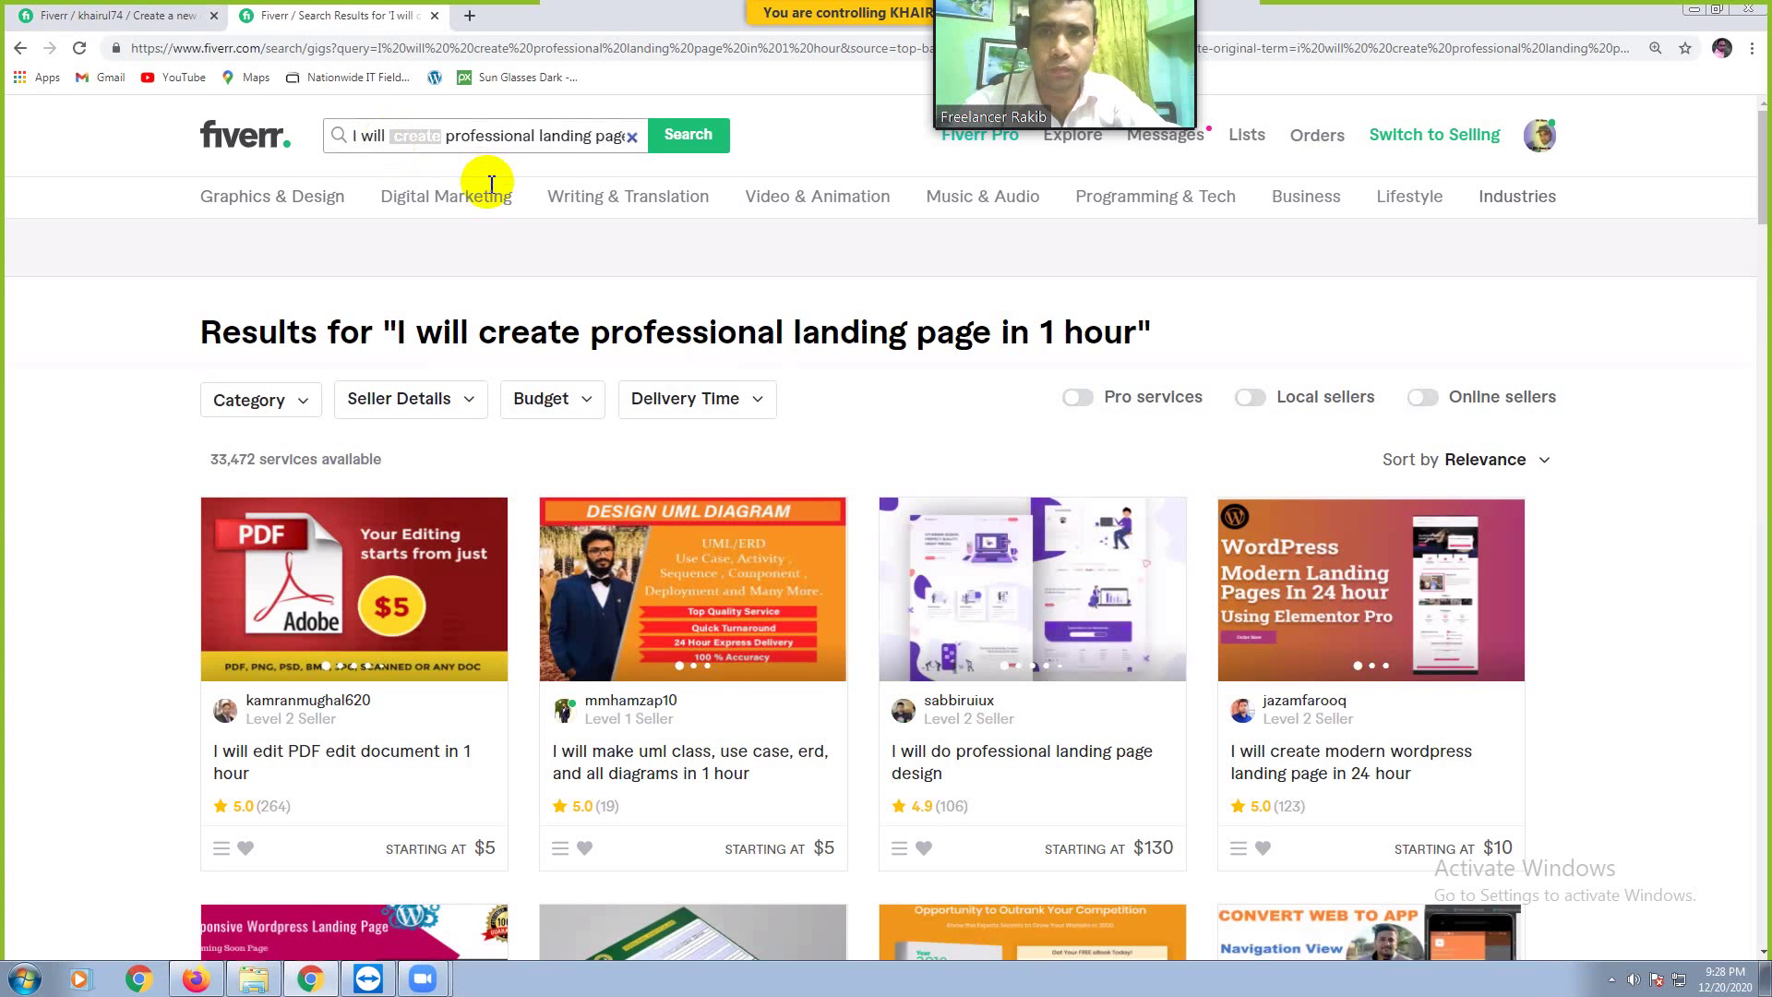
key("BackSpace")
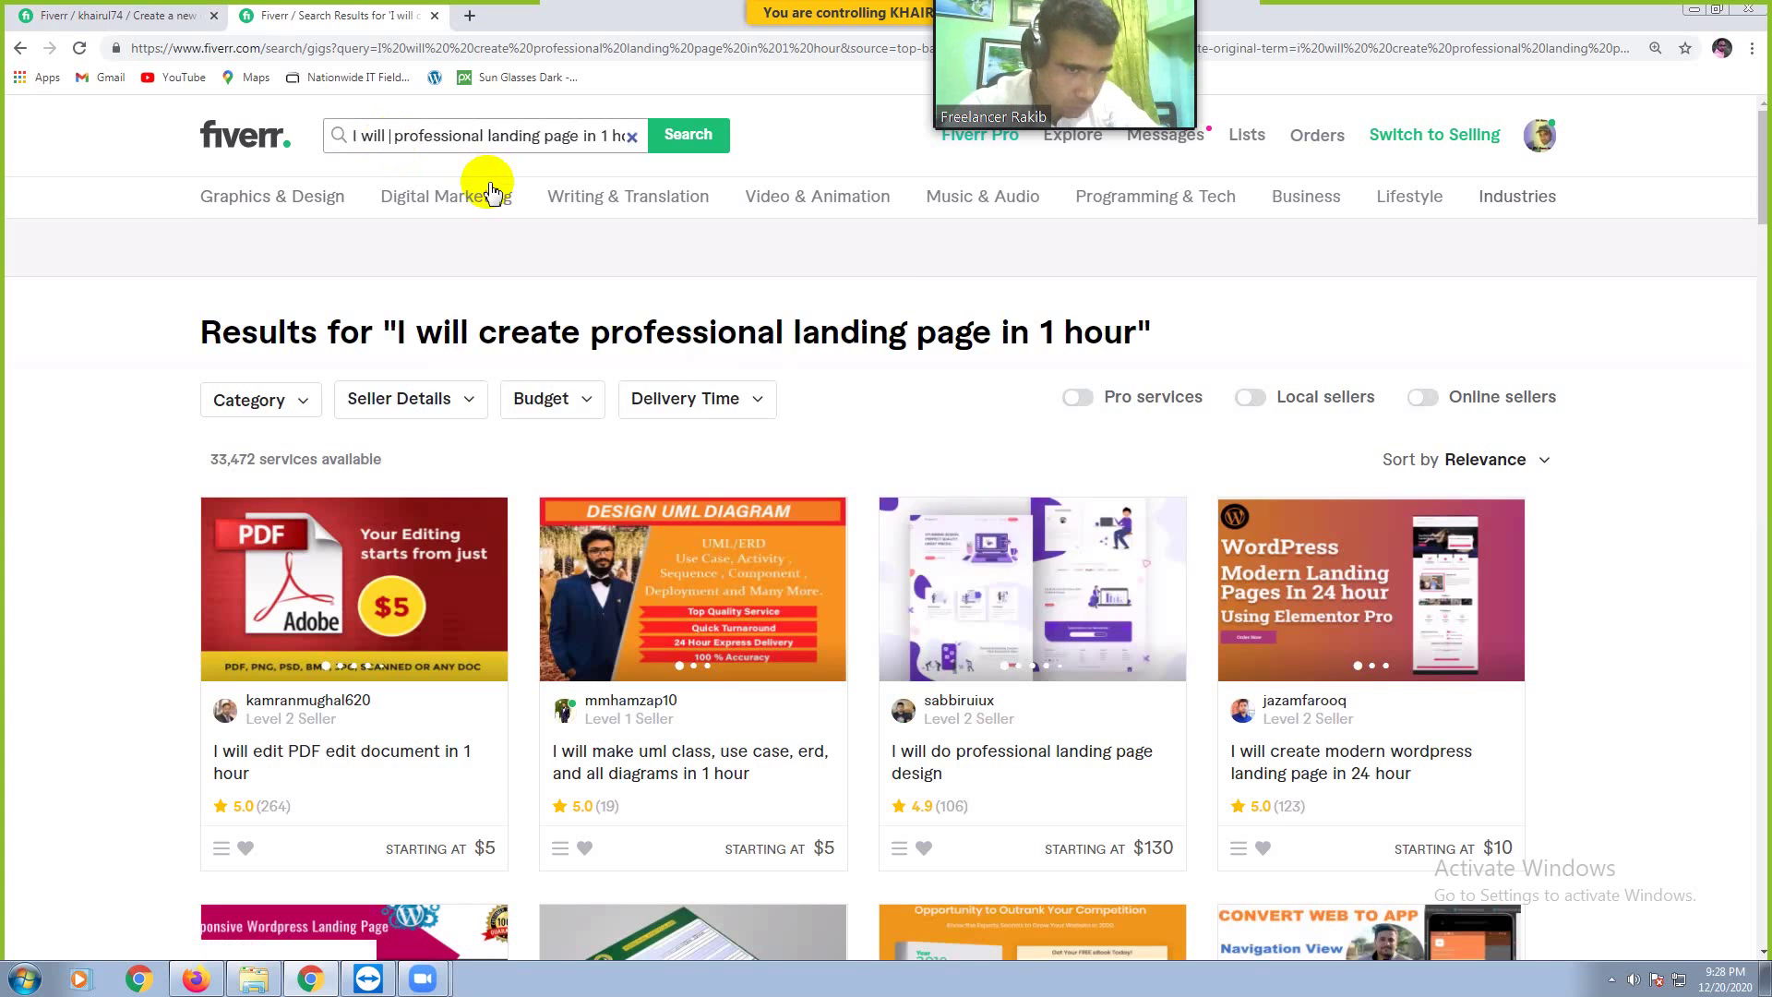
mouse_move(491, 191)
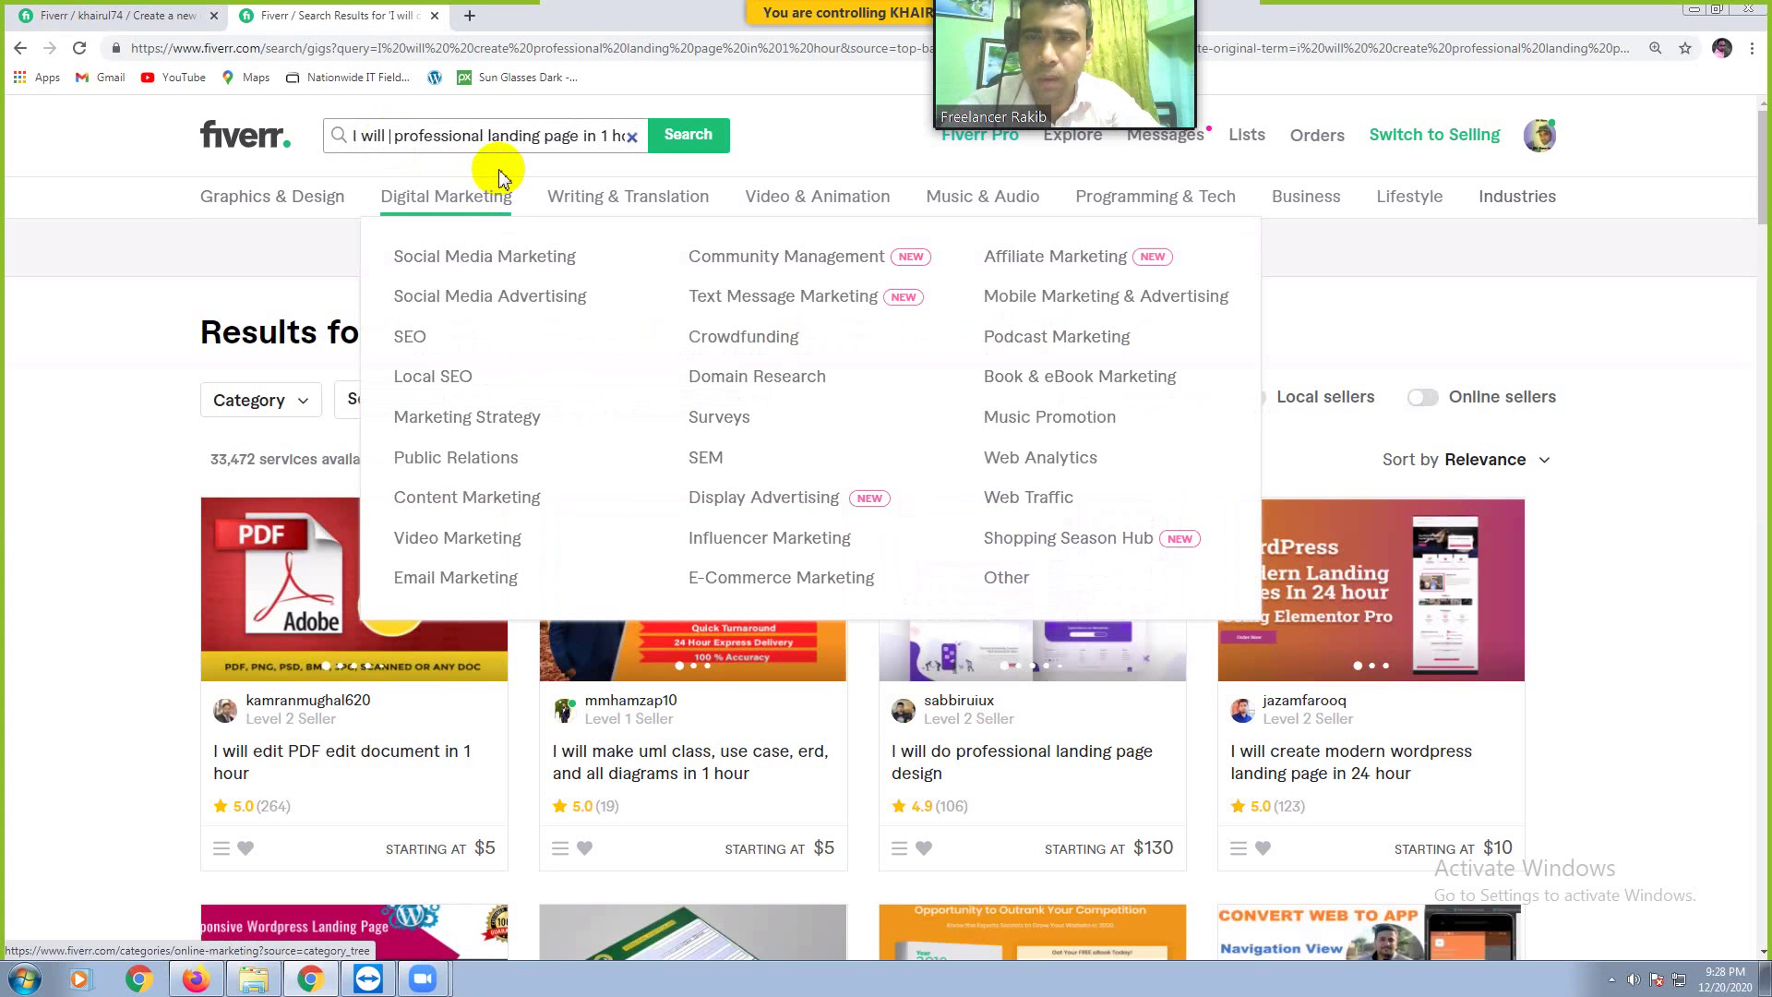
key("BackSpace")
key("BackSpace")
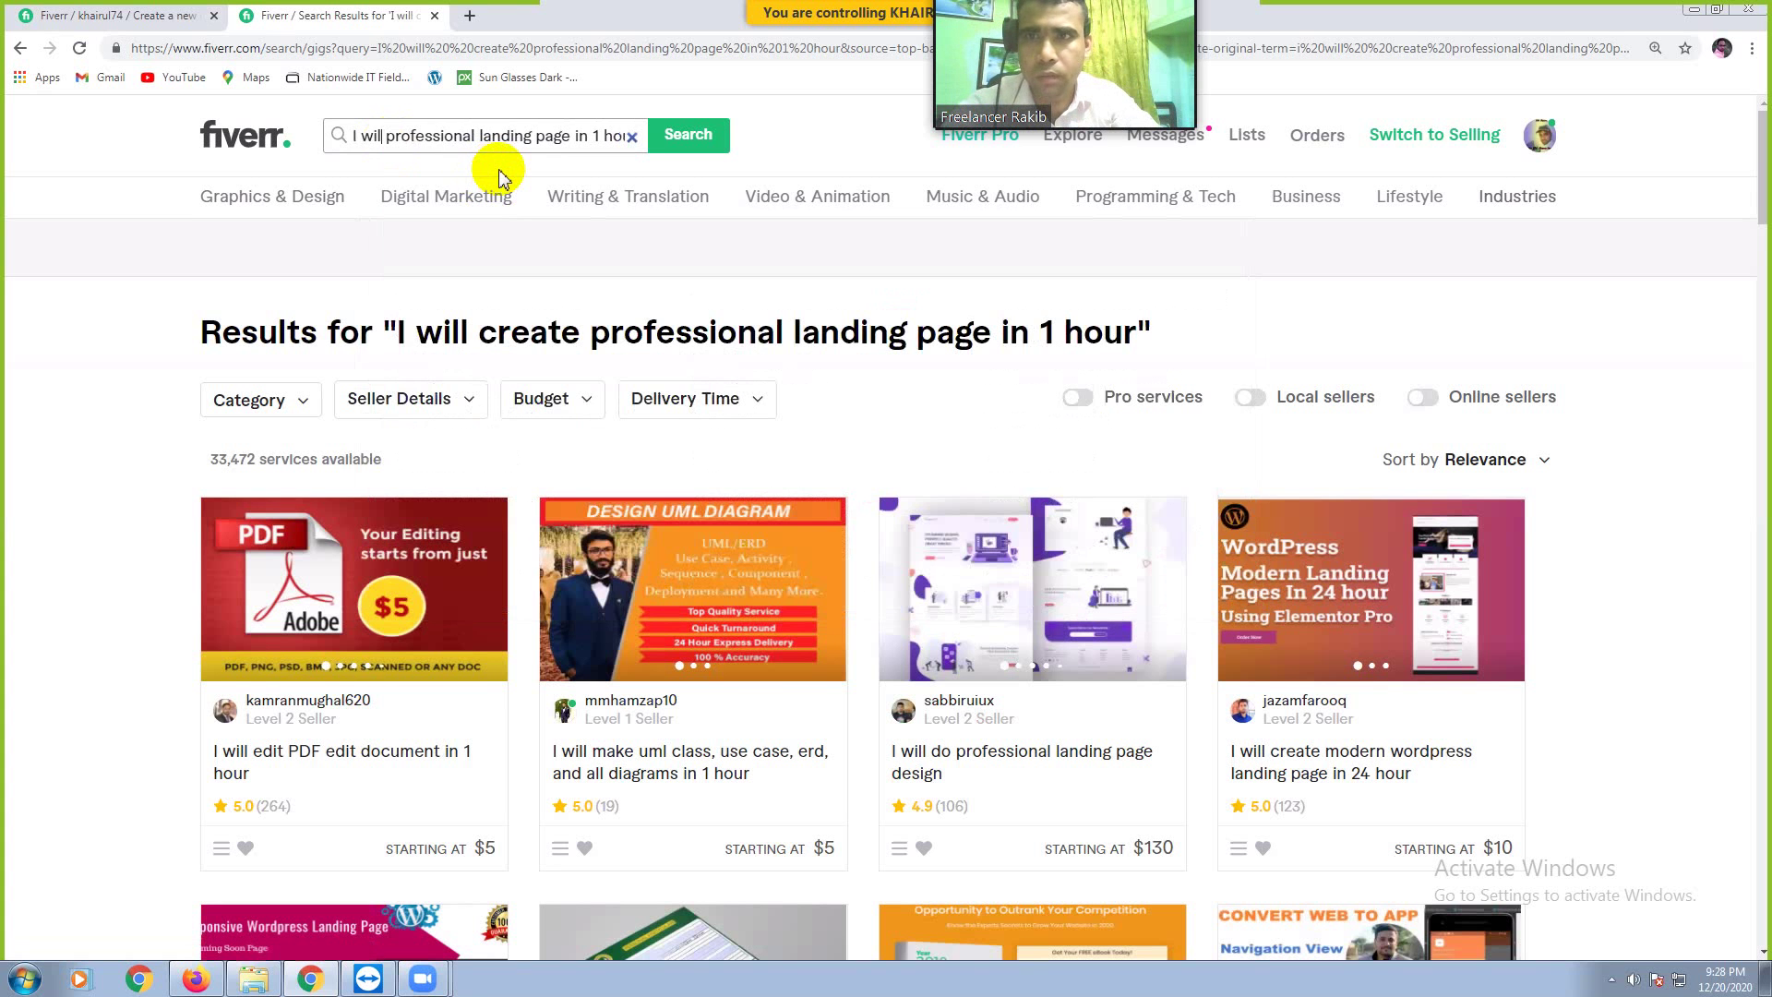
key("BackSpace")
key("BackSpace")
key("BackSpace")
key("BackSpace")
key("BackSpace")
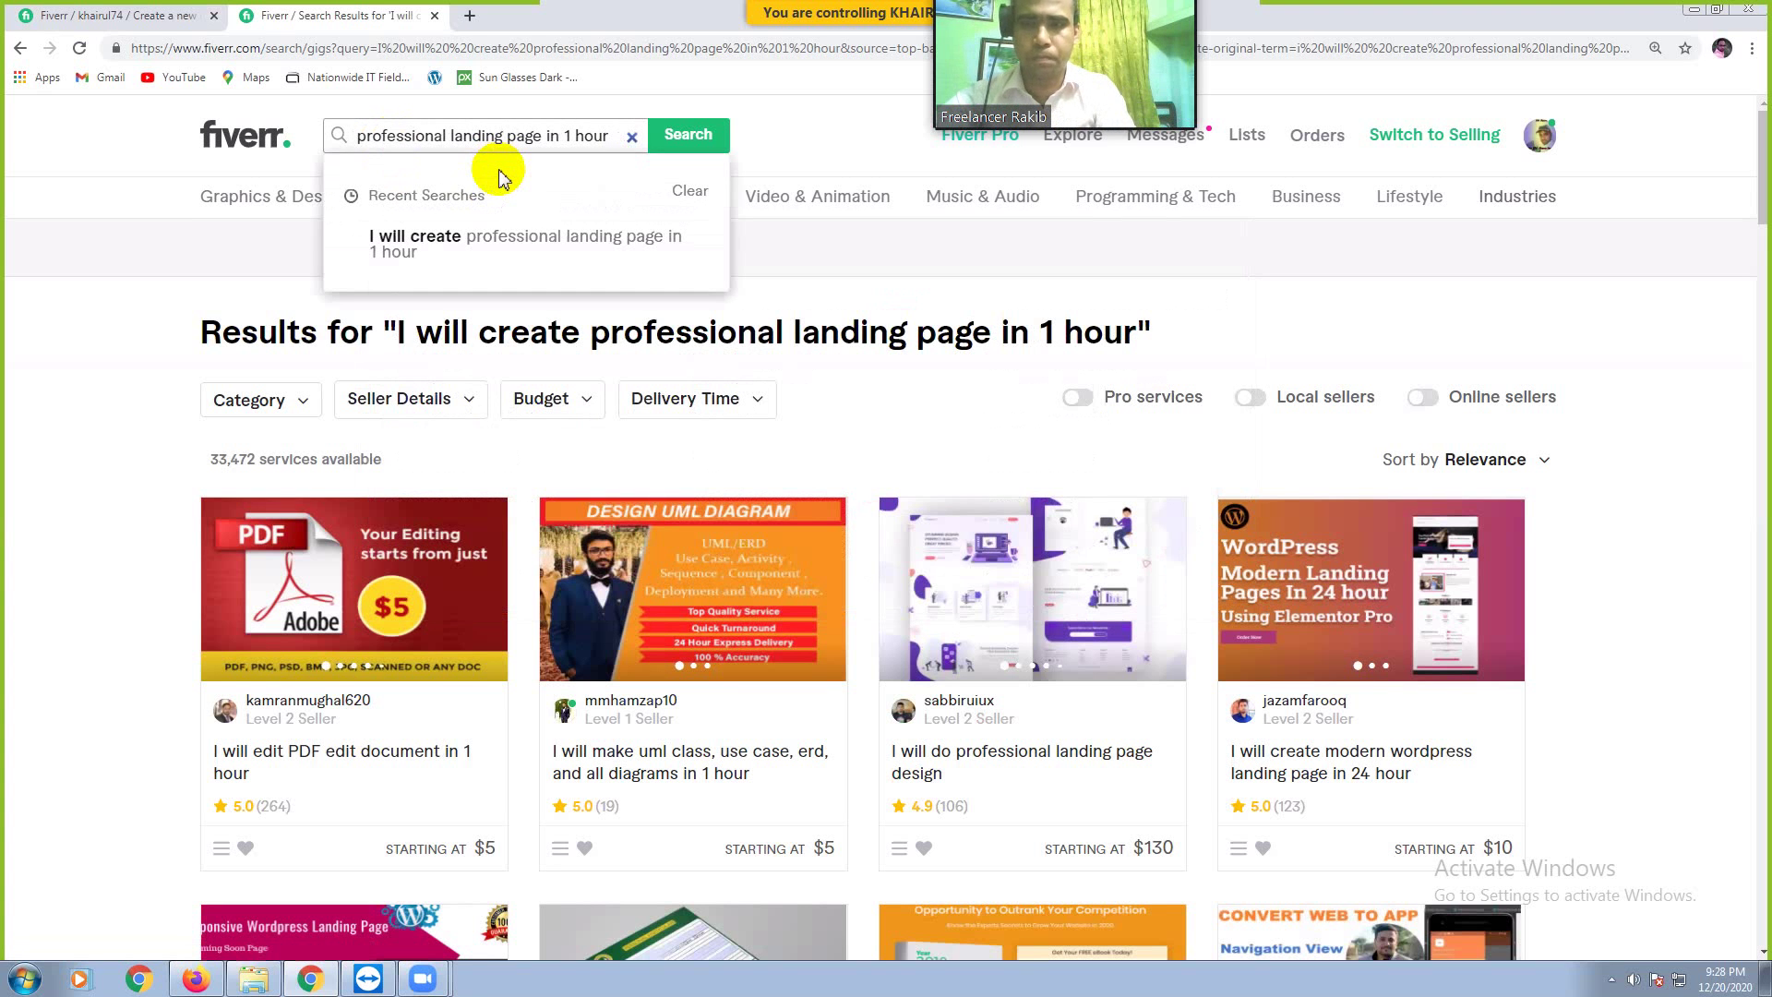
type("I")
key("BackSpace")
type("Des")
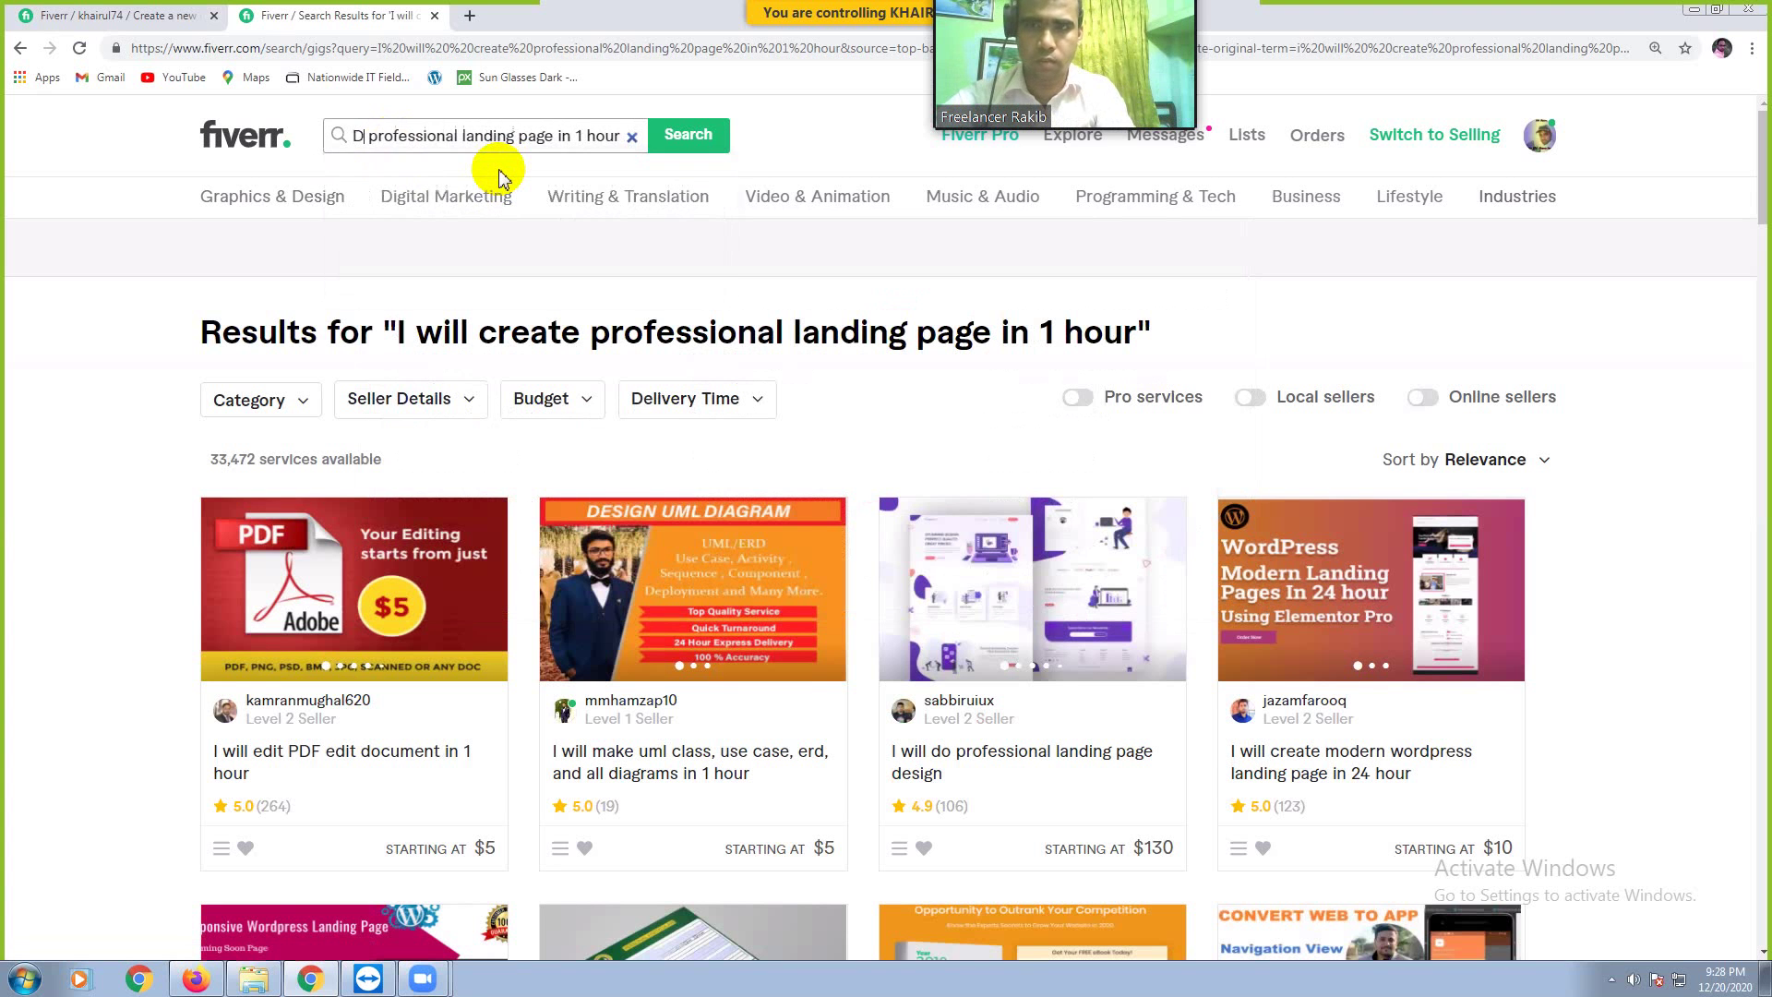
type("ign")
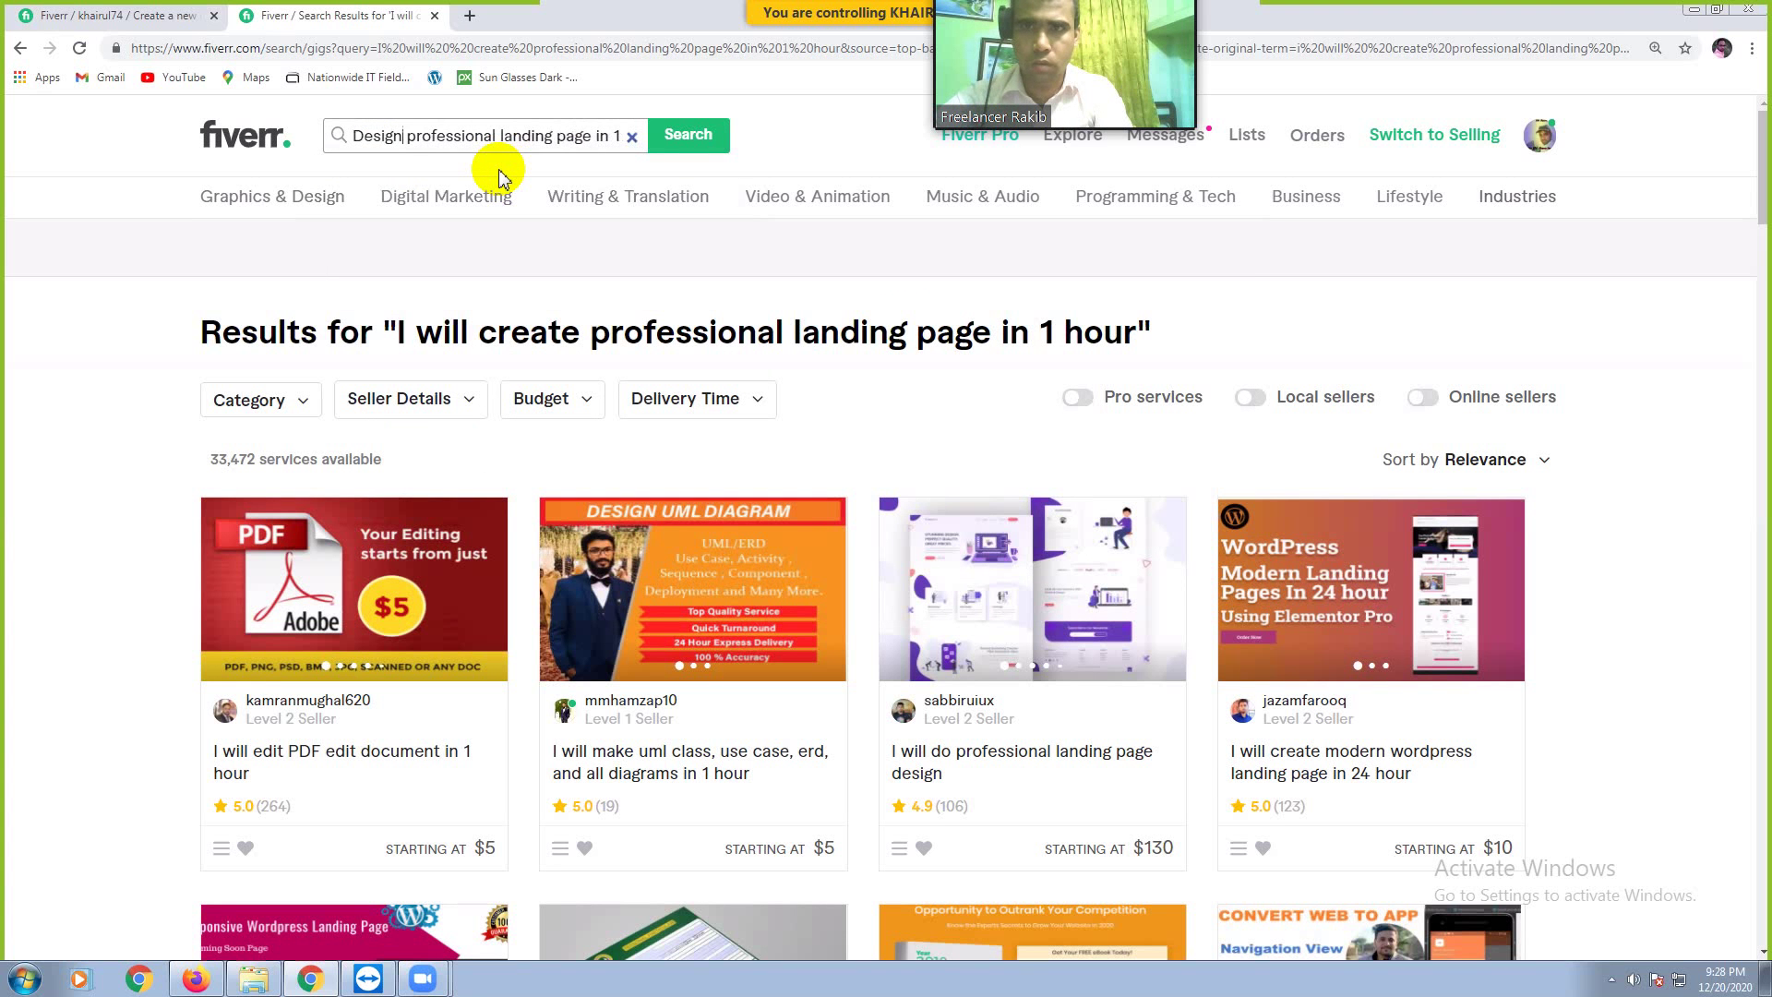
type("a")
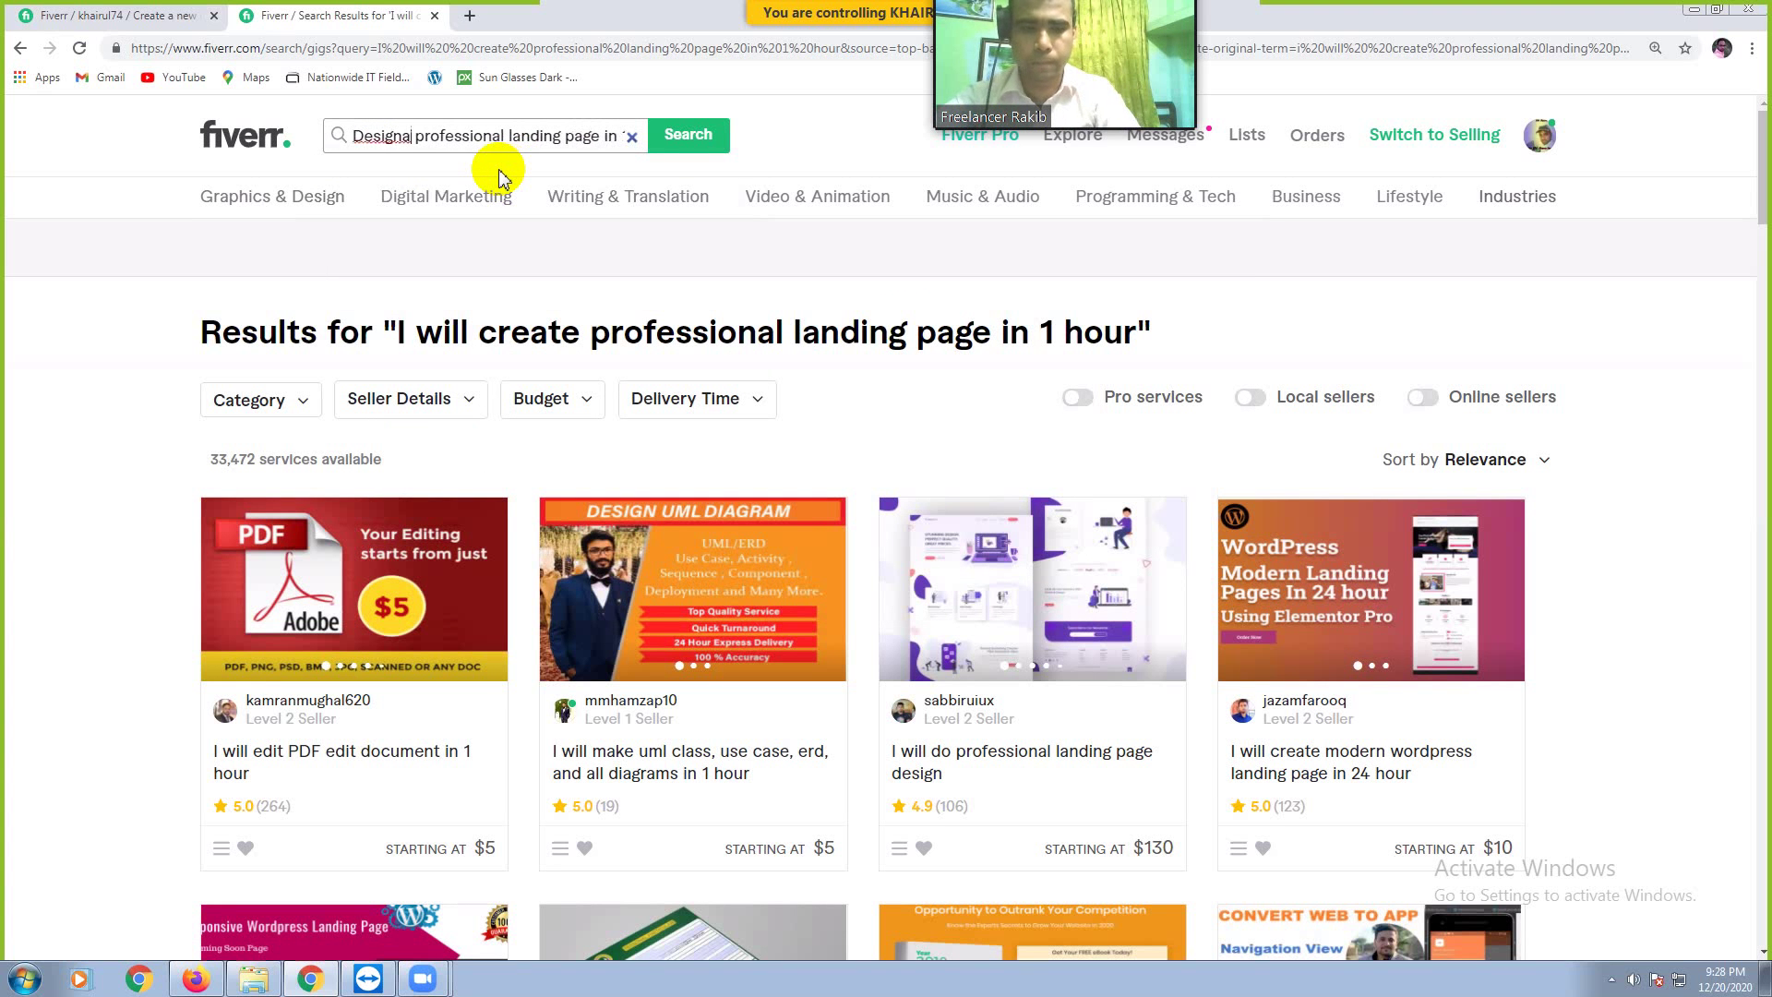
key("BackSpace")
type("a")
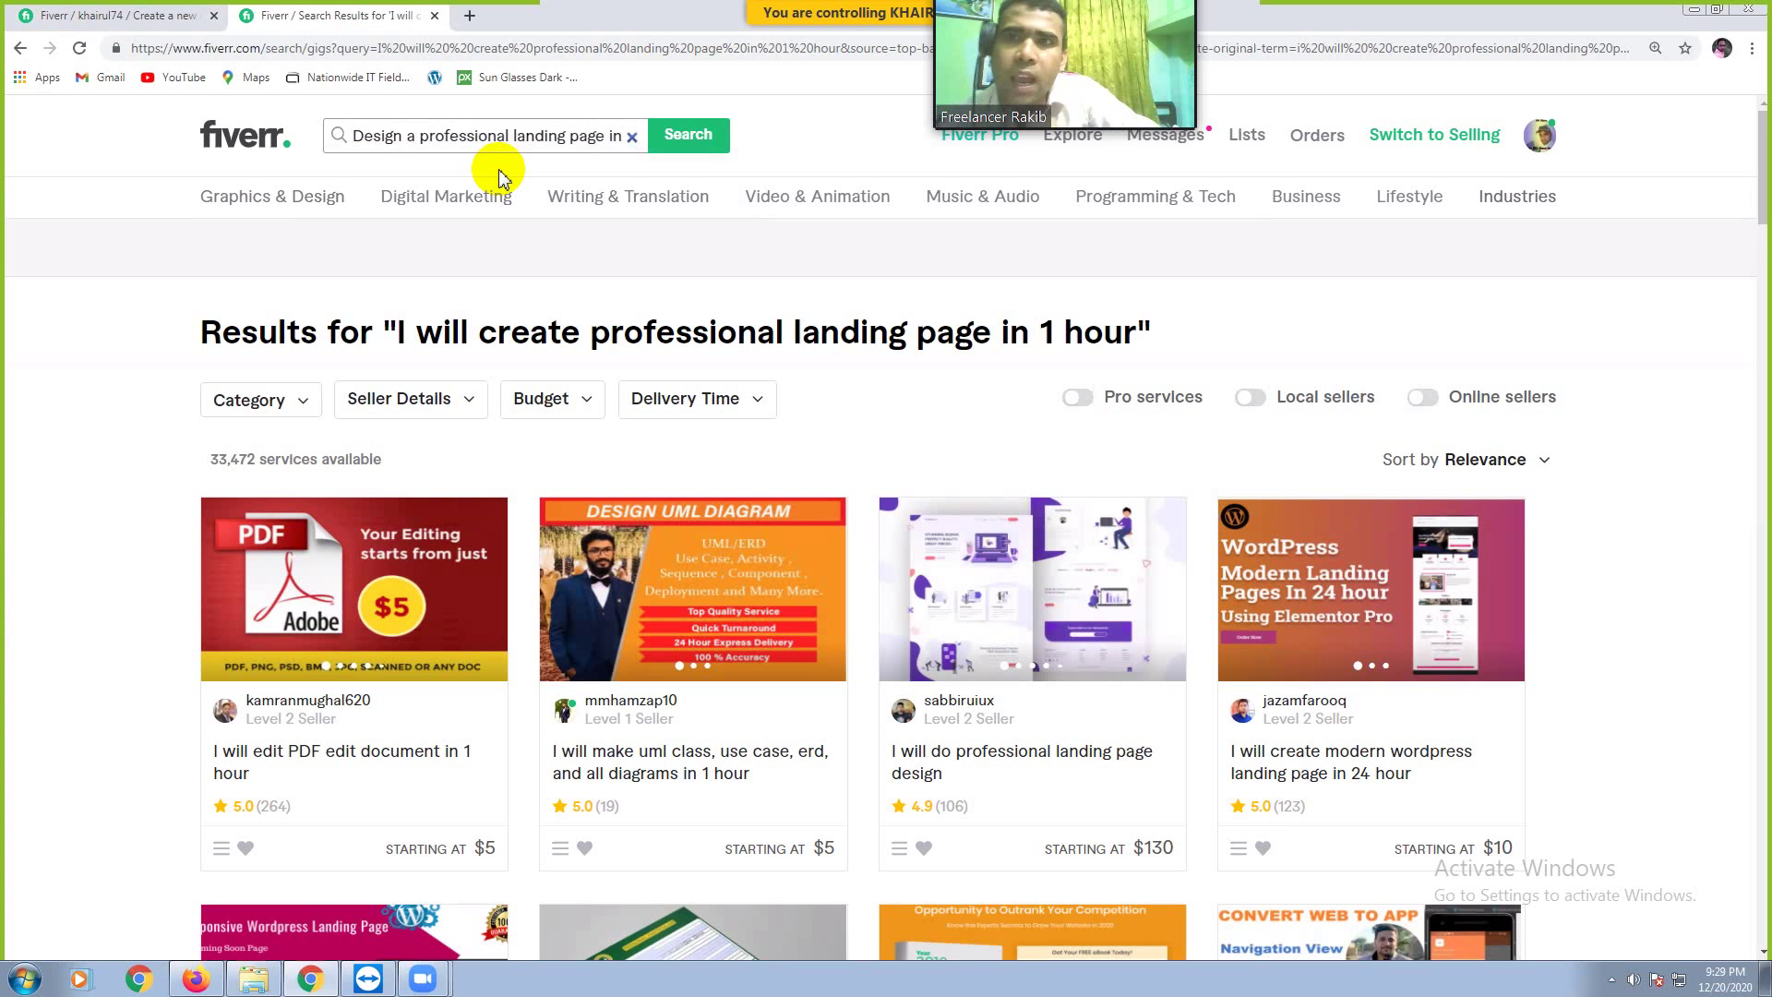
left_click(701, 139)
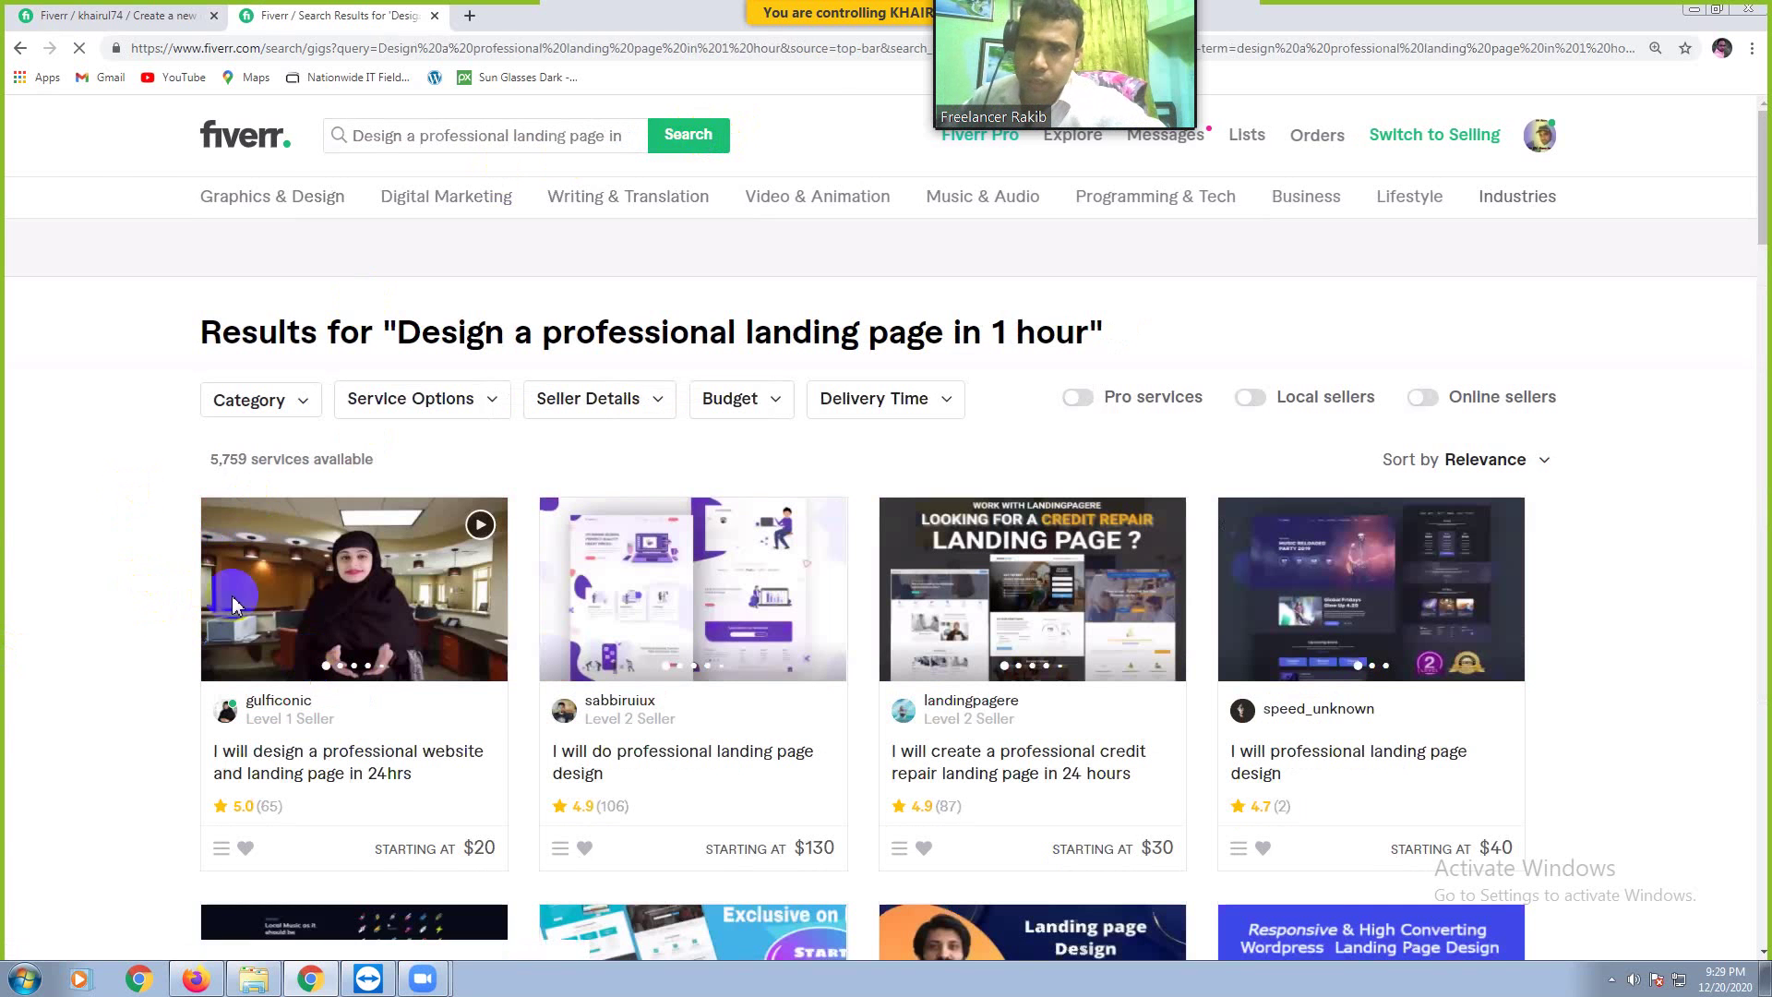
Step: Return to the new gig form and complete the gig title after "I will" with "Design a Professional Landing Page in 1 Hour"
left_click(446, 137)
key("ctrl+a")
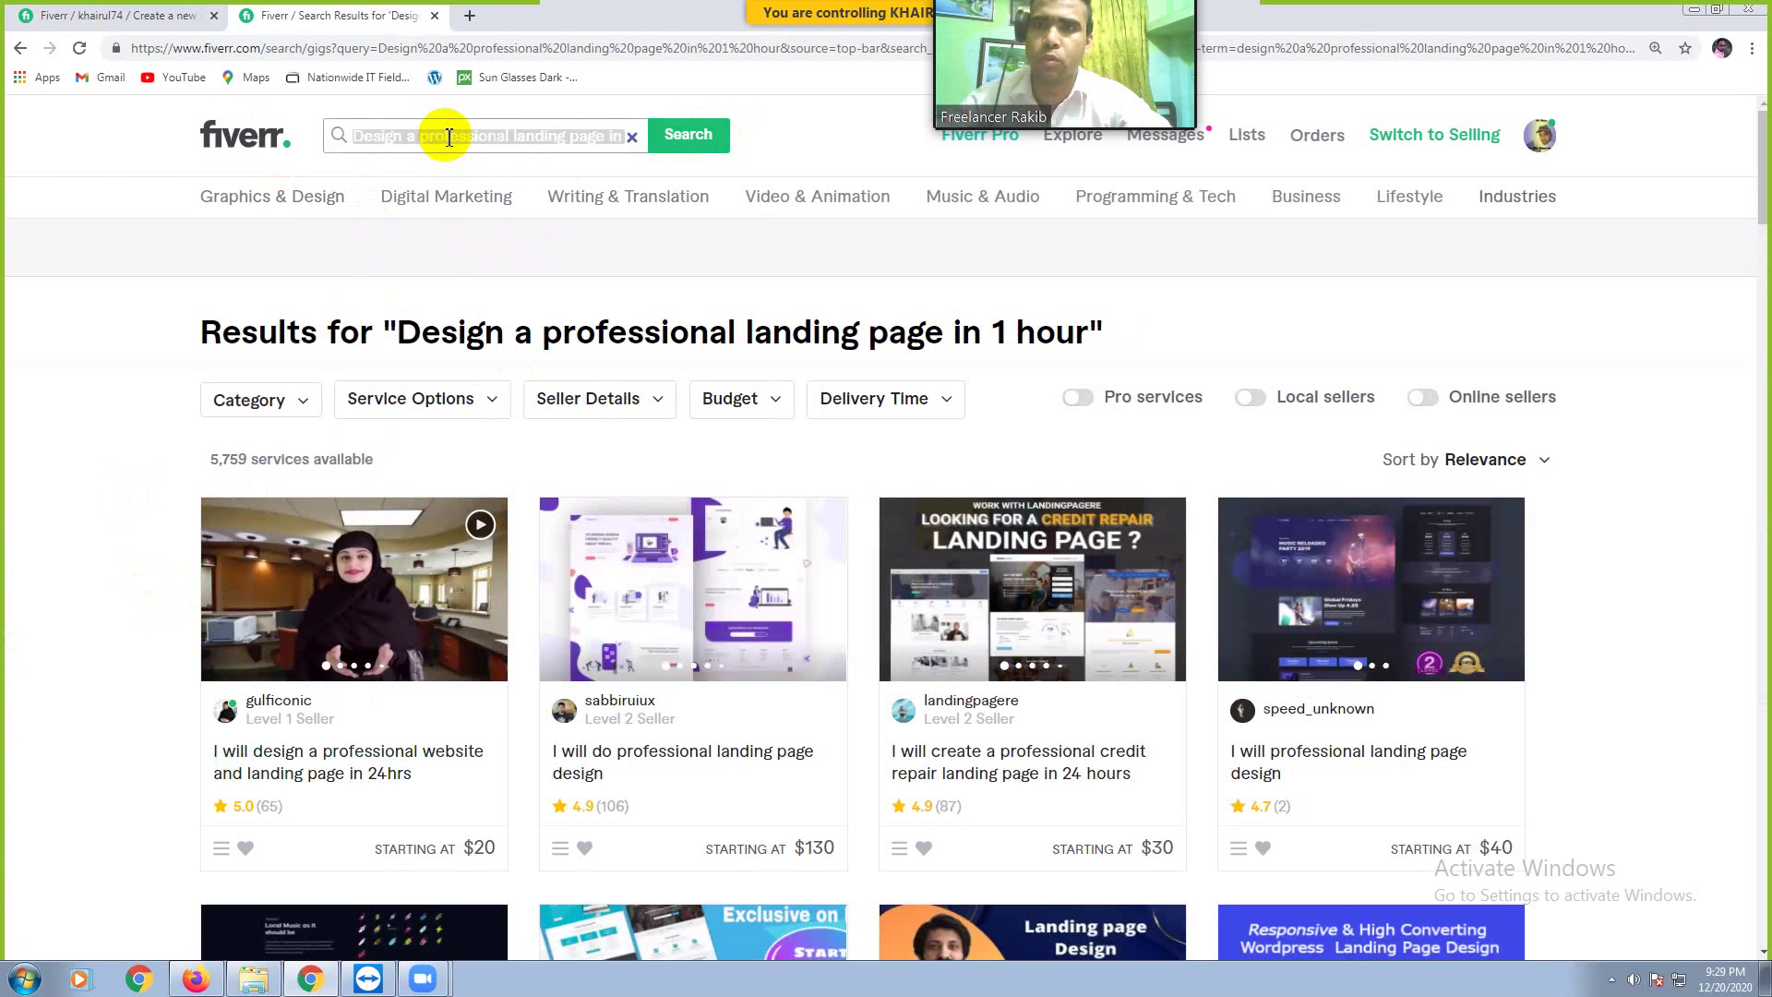
left_click(123, 28)
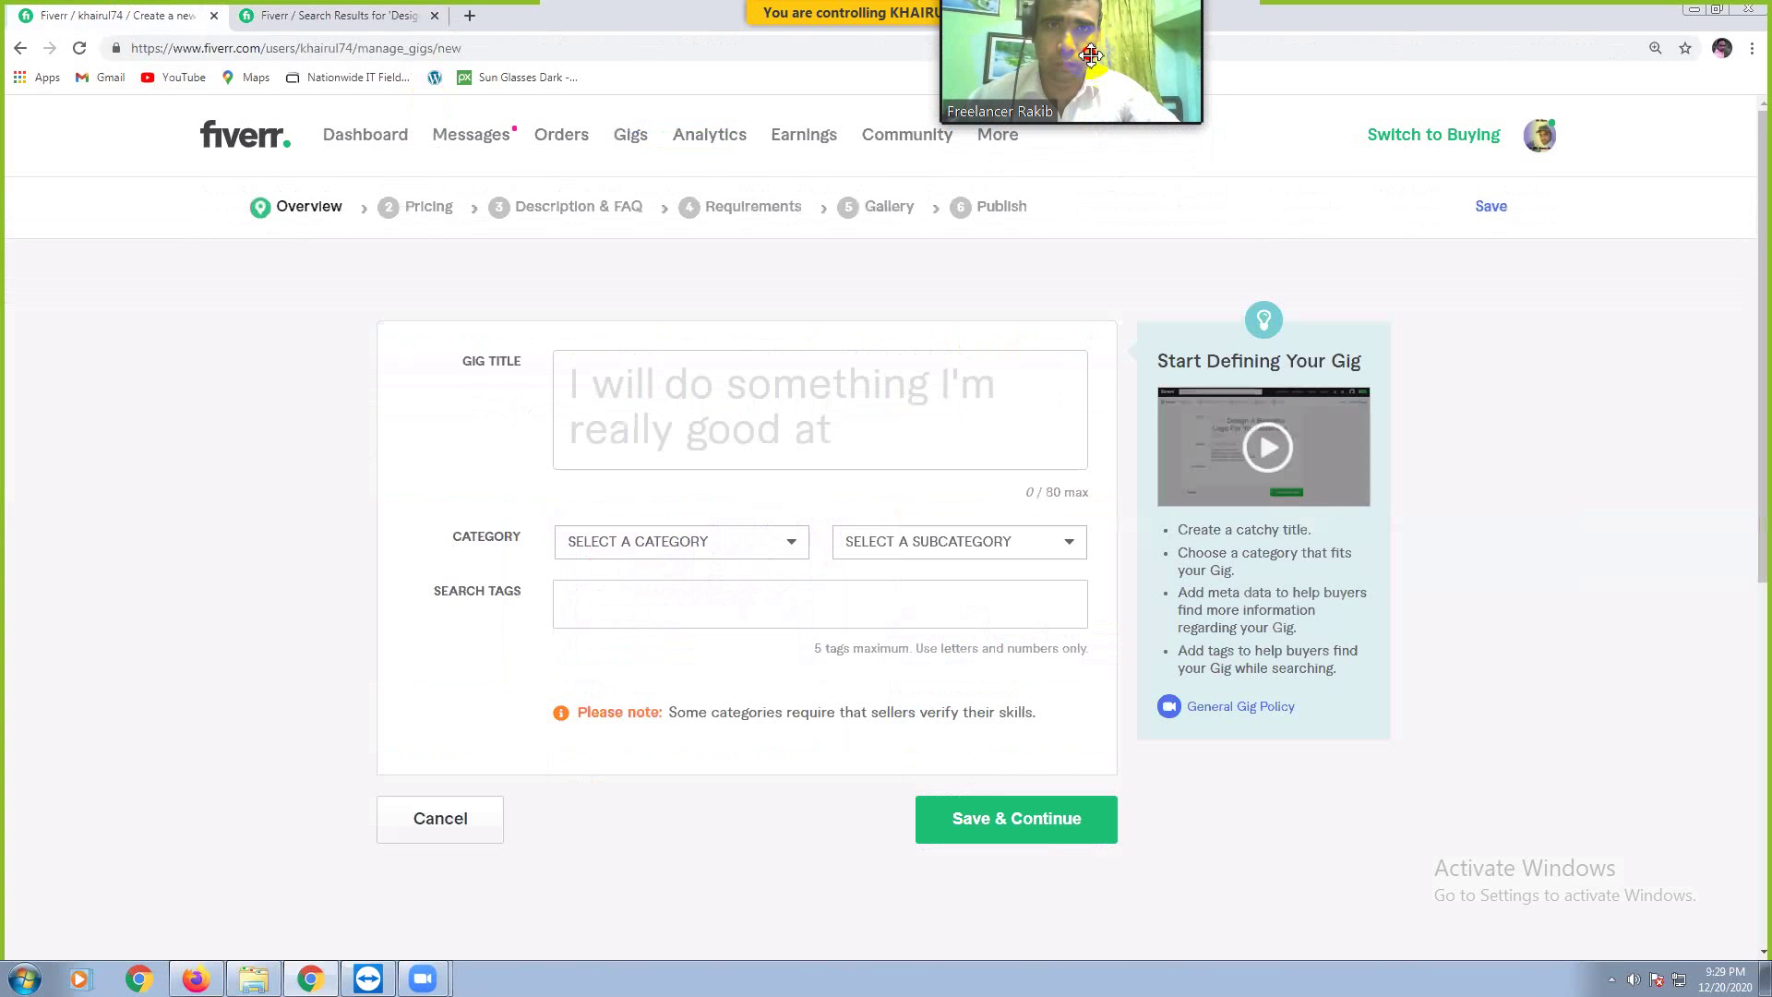
left_click_drag(1091, 55, 1091, 74)
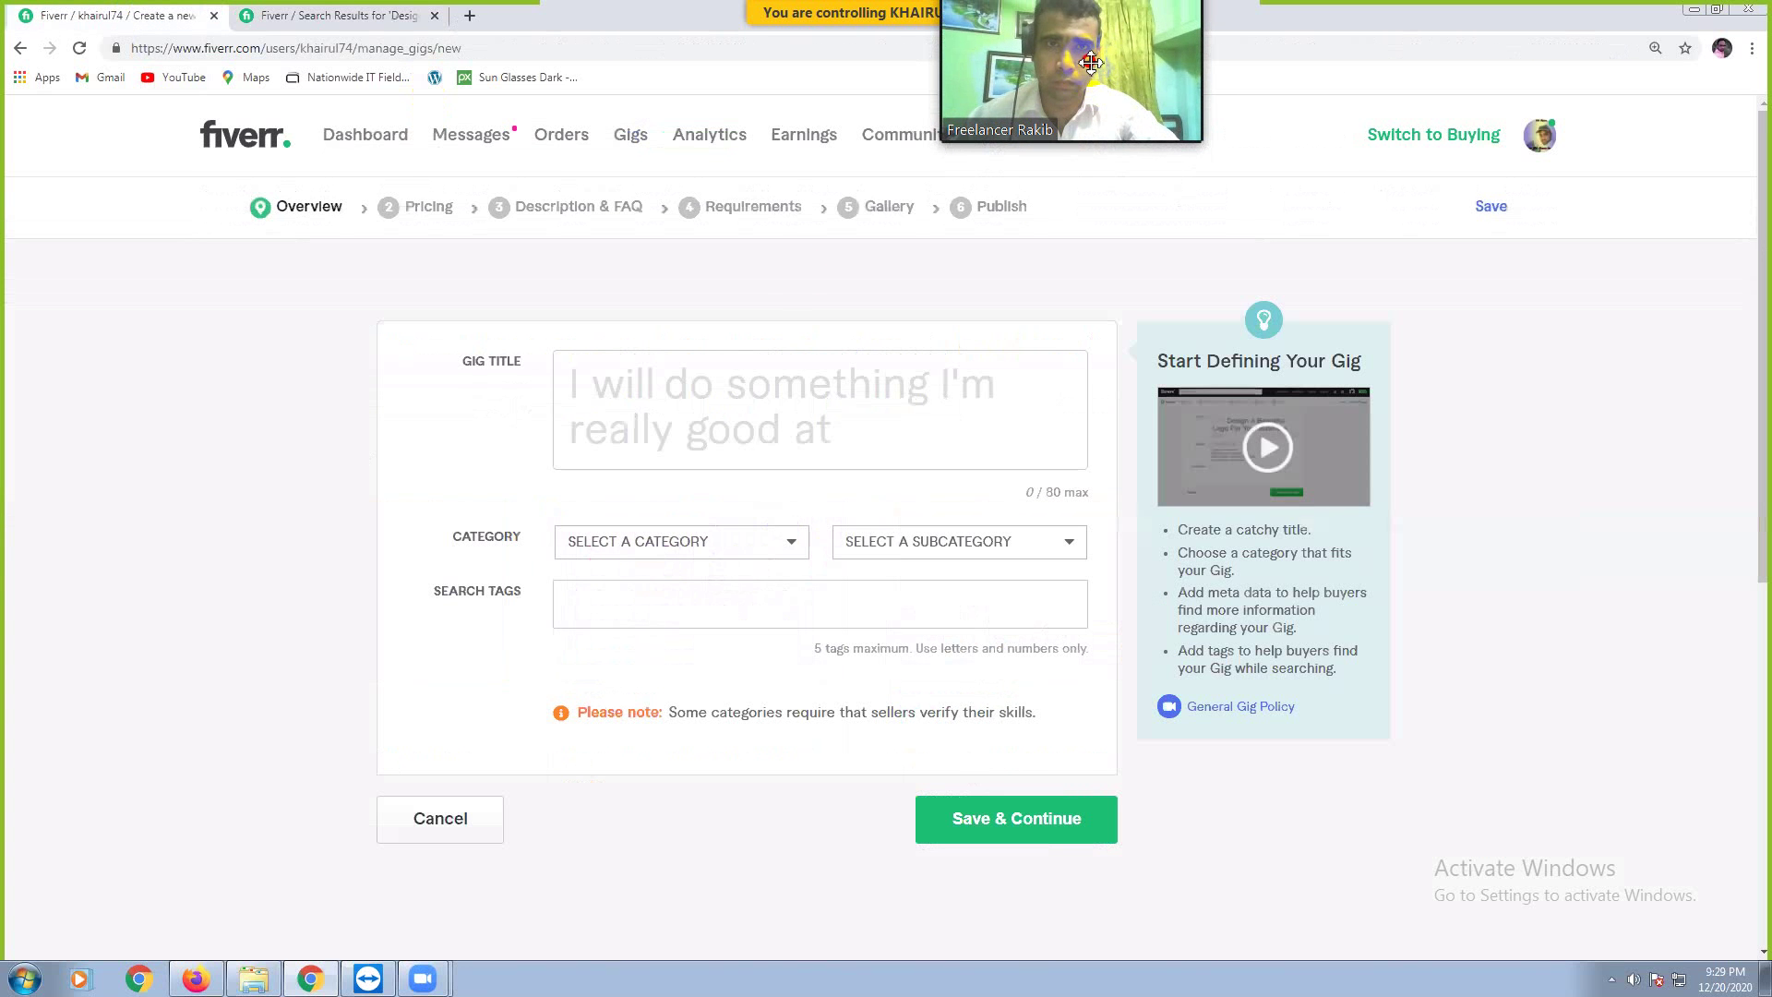
left_click(646, 396)
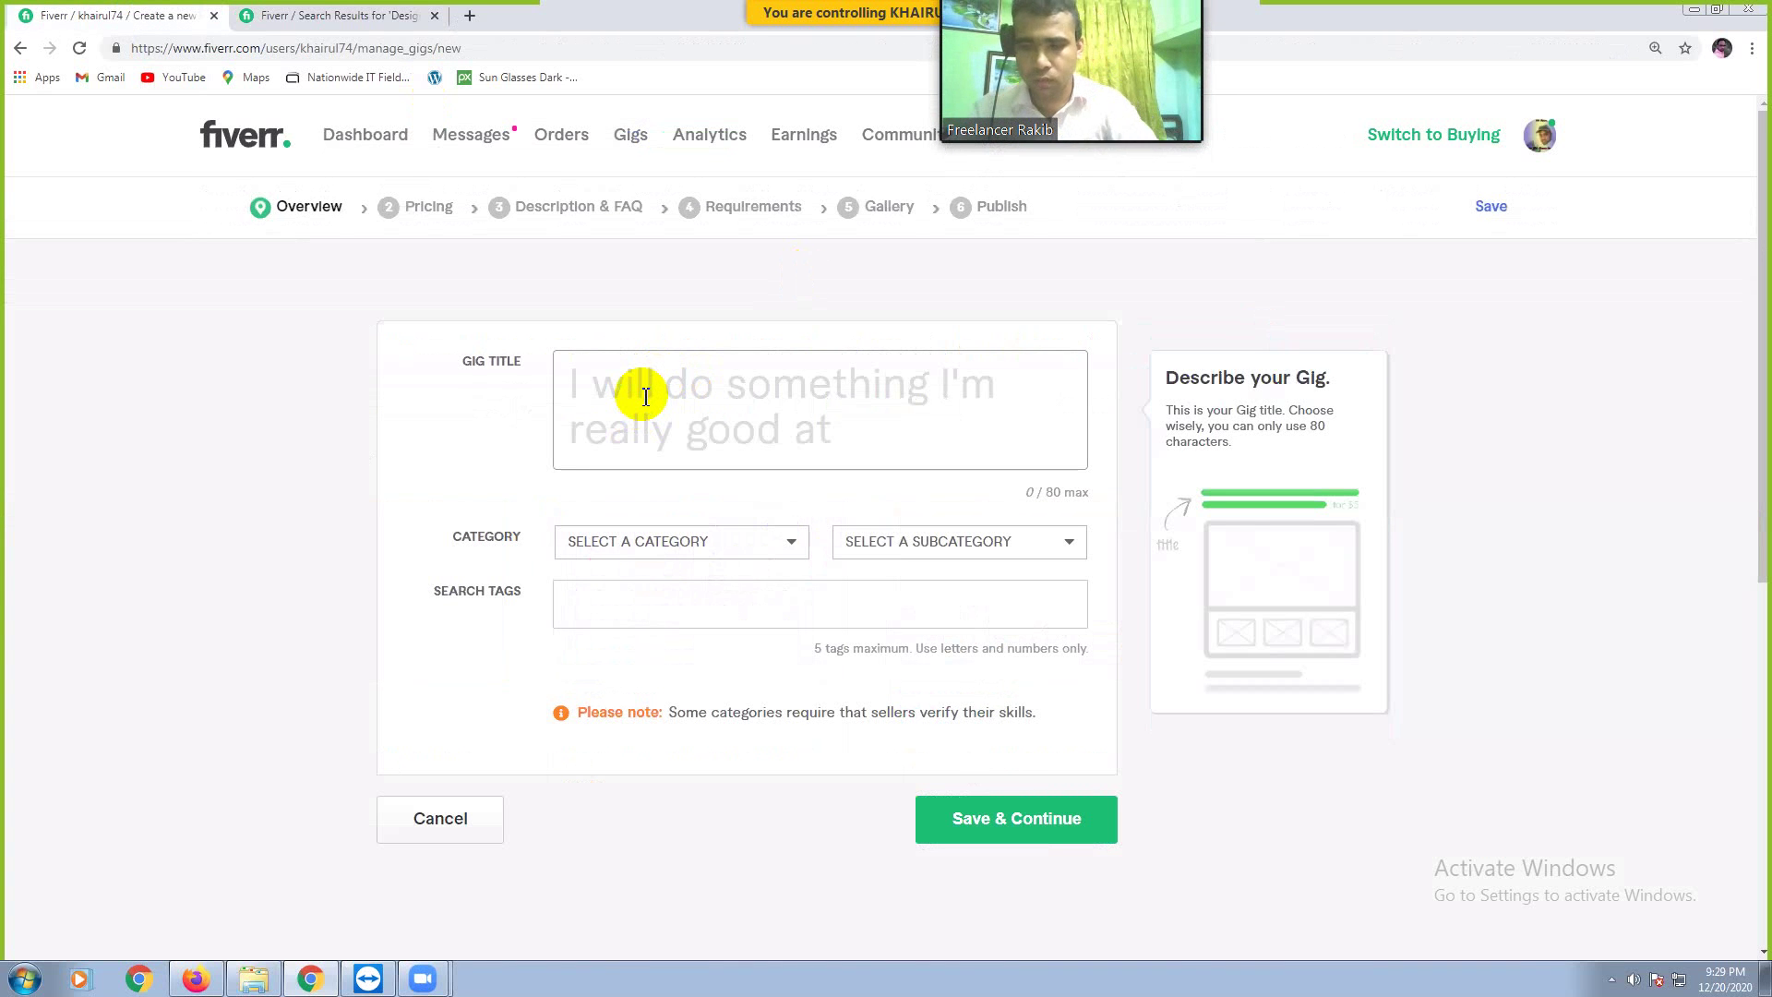
type("De")
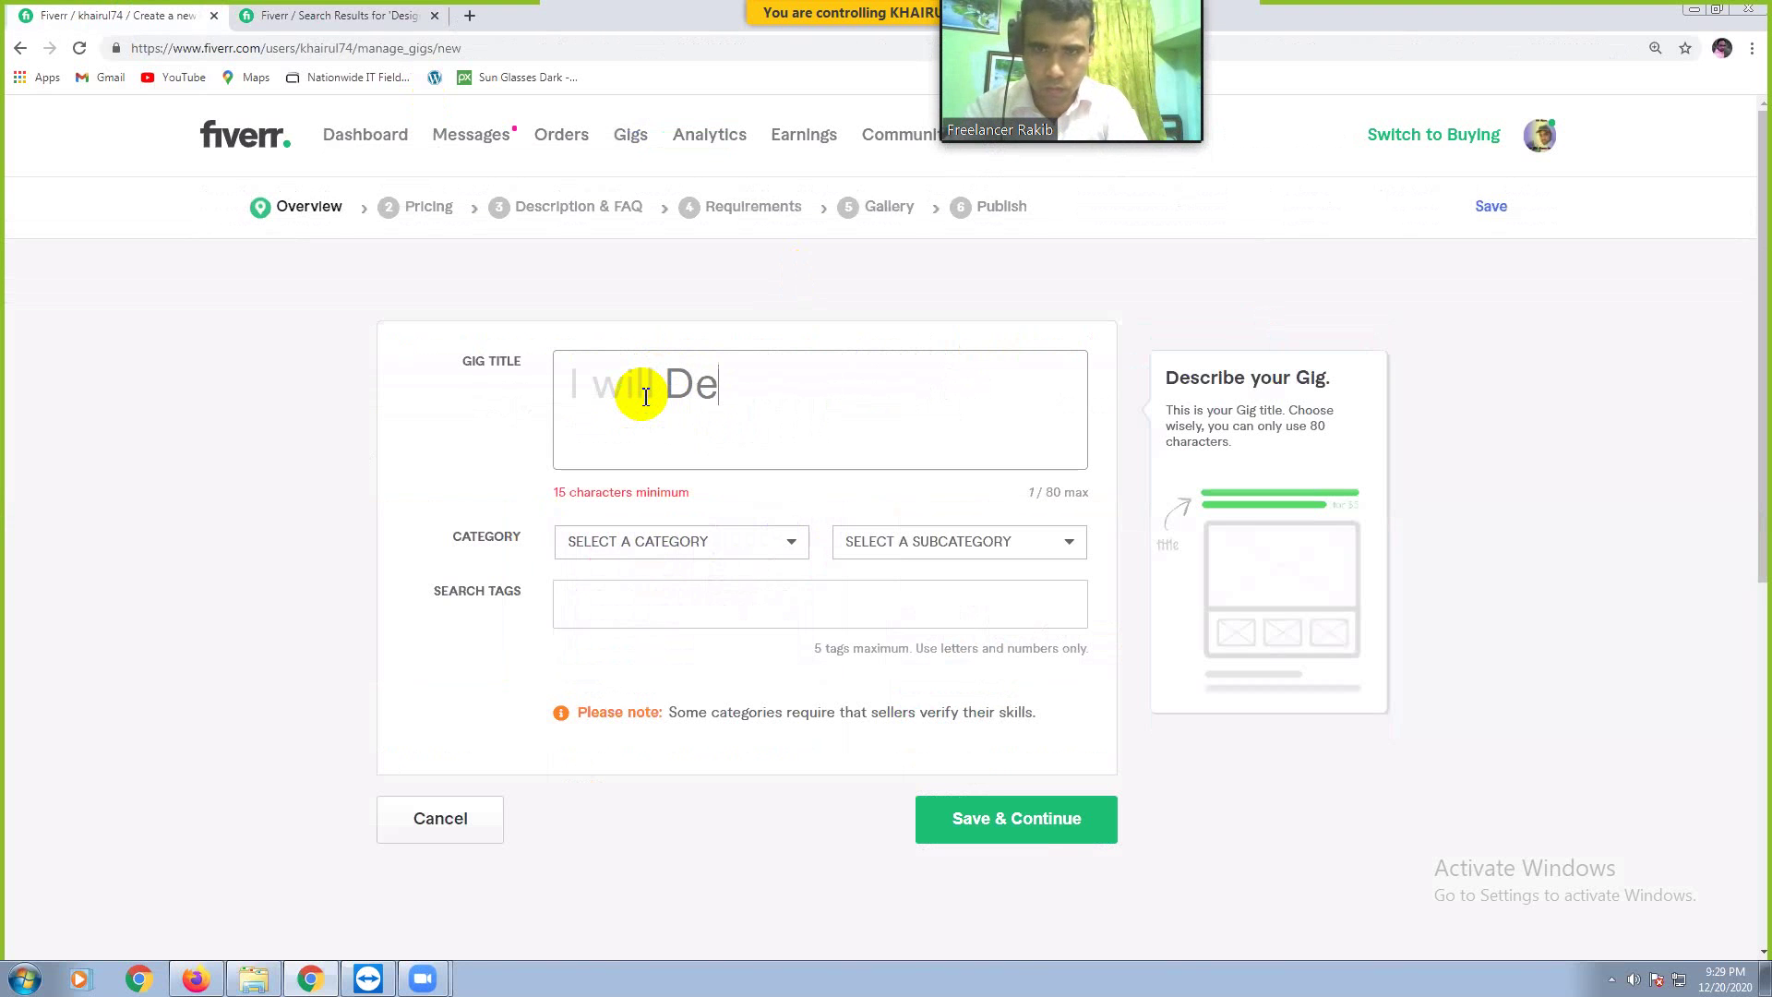
type("sign")
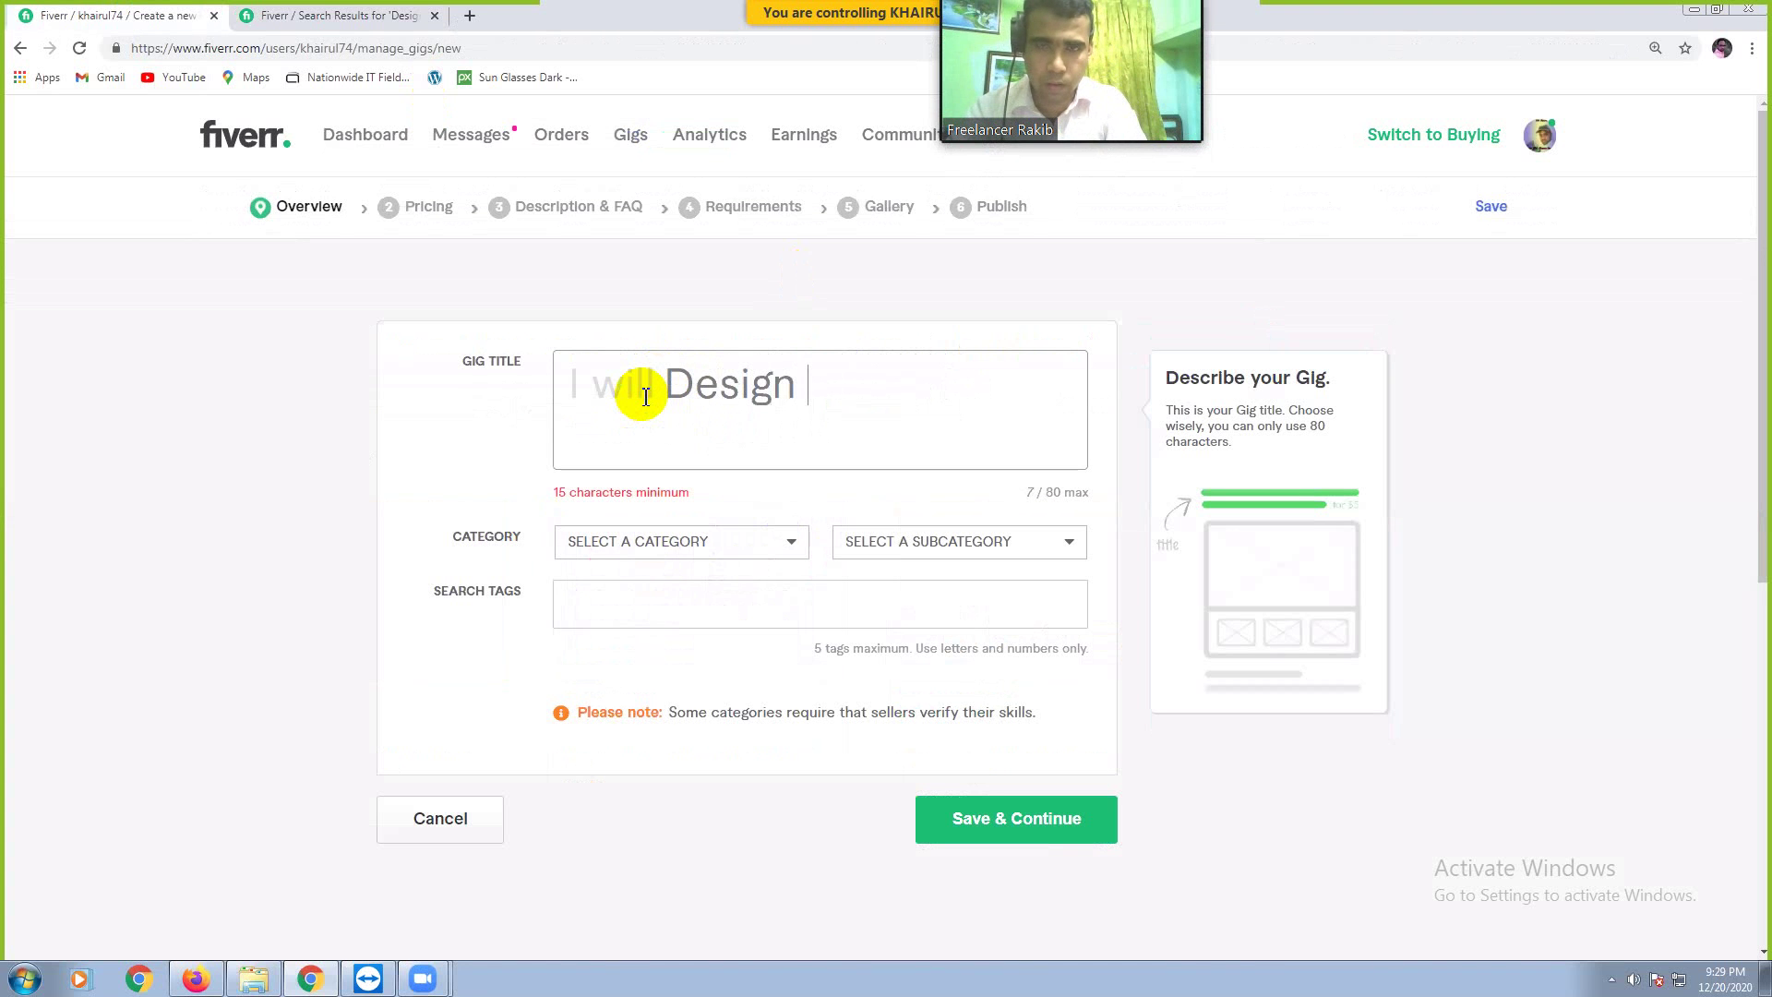
type("a Profes")
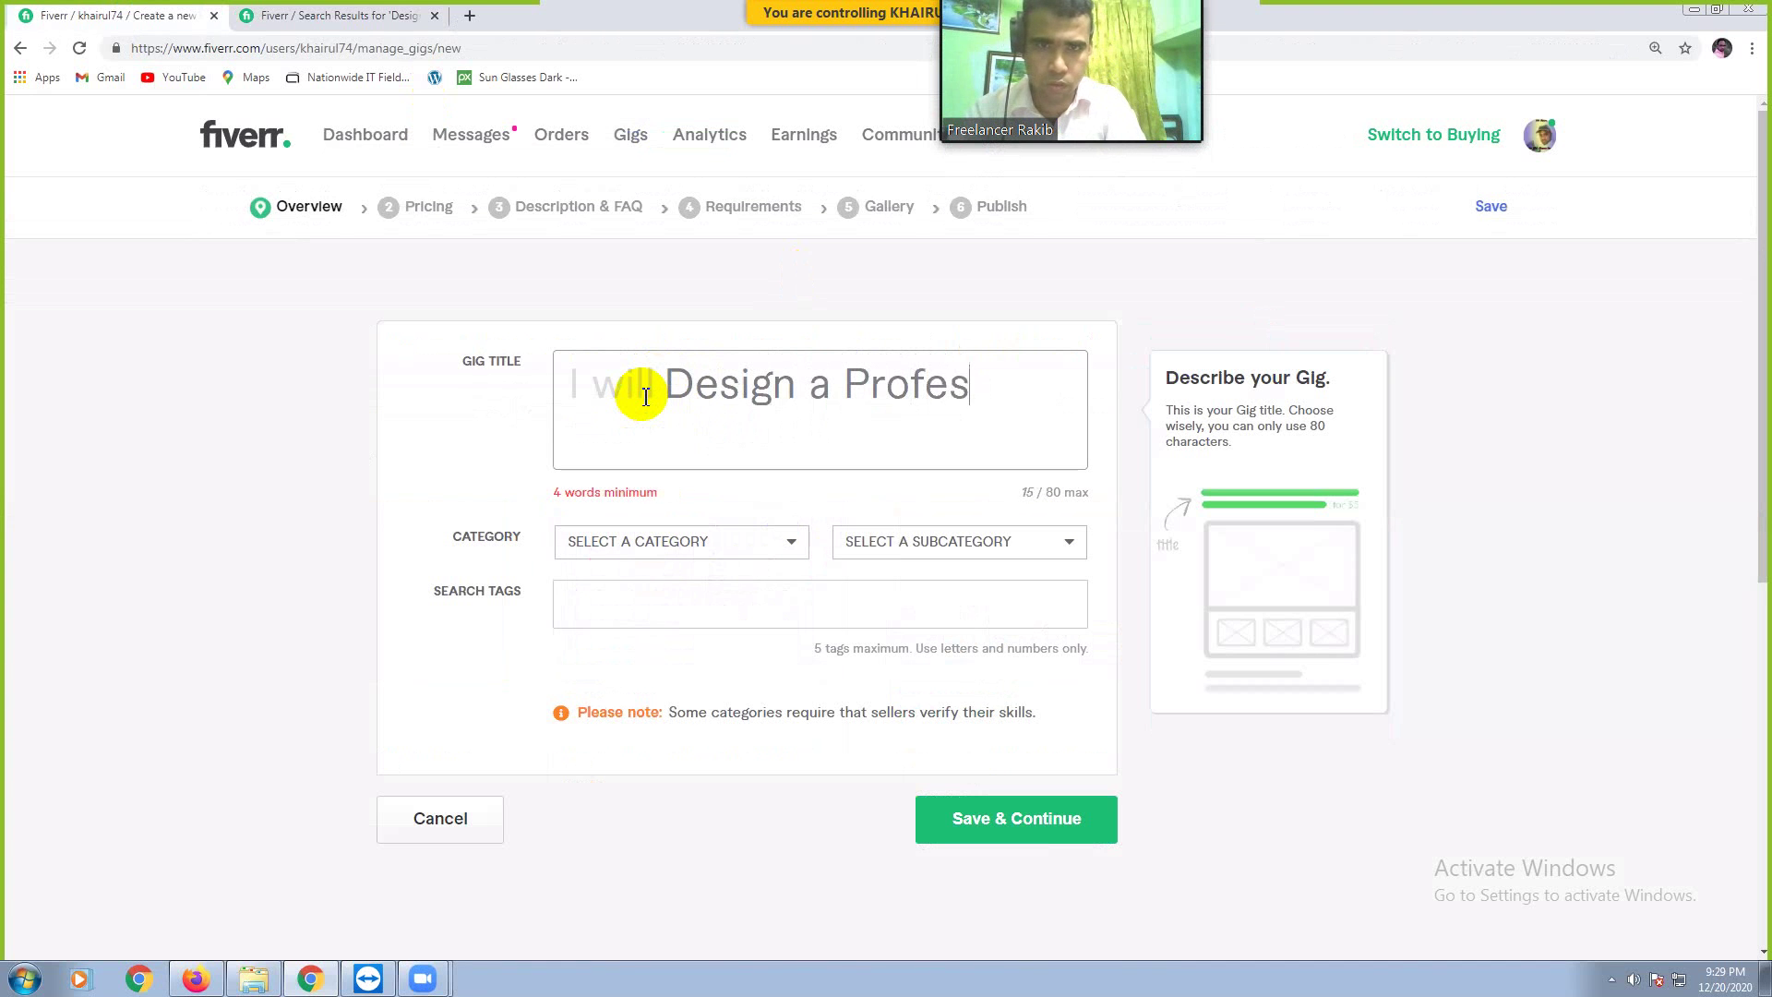
type("sional ")
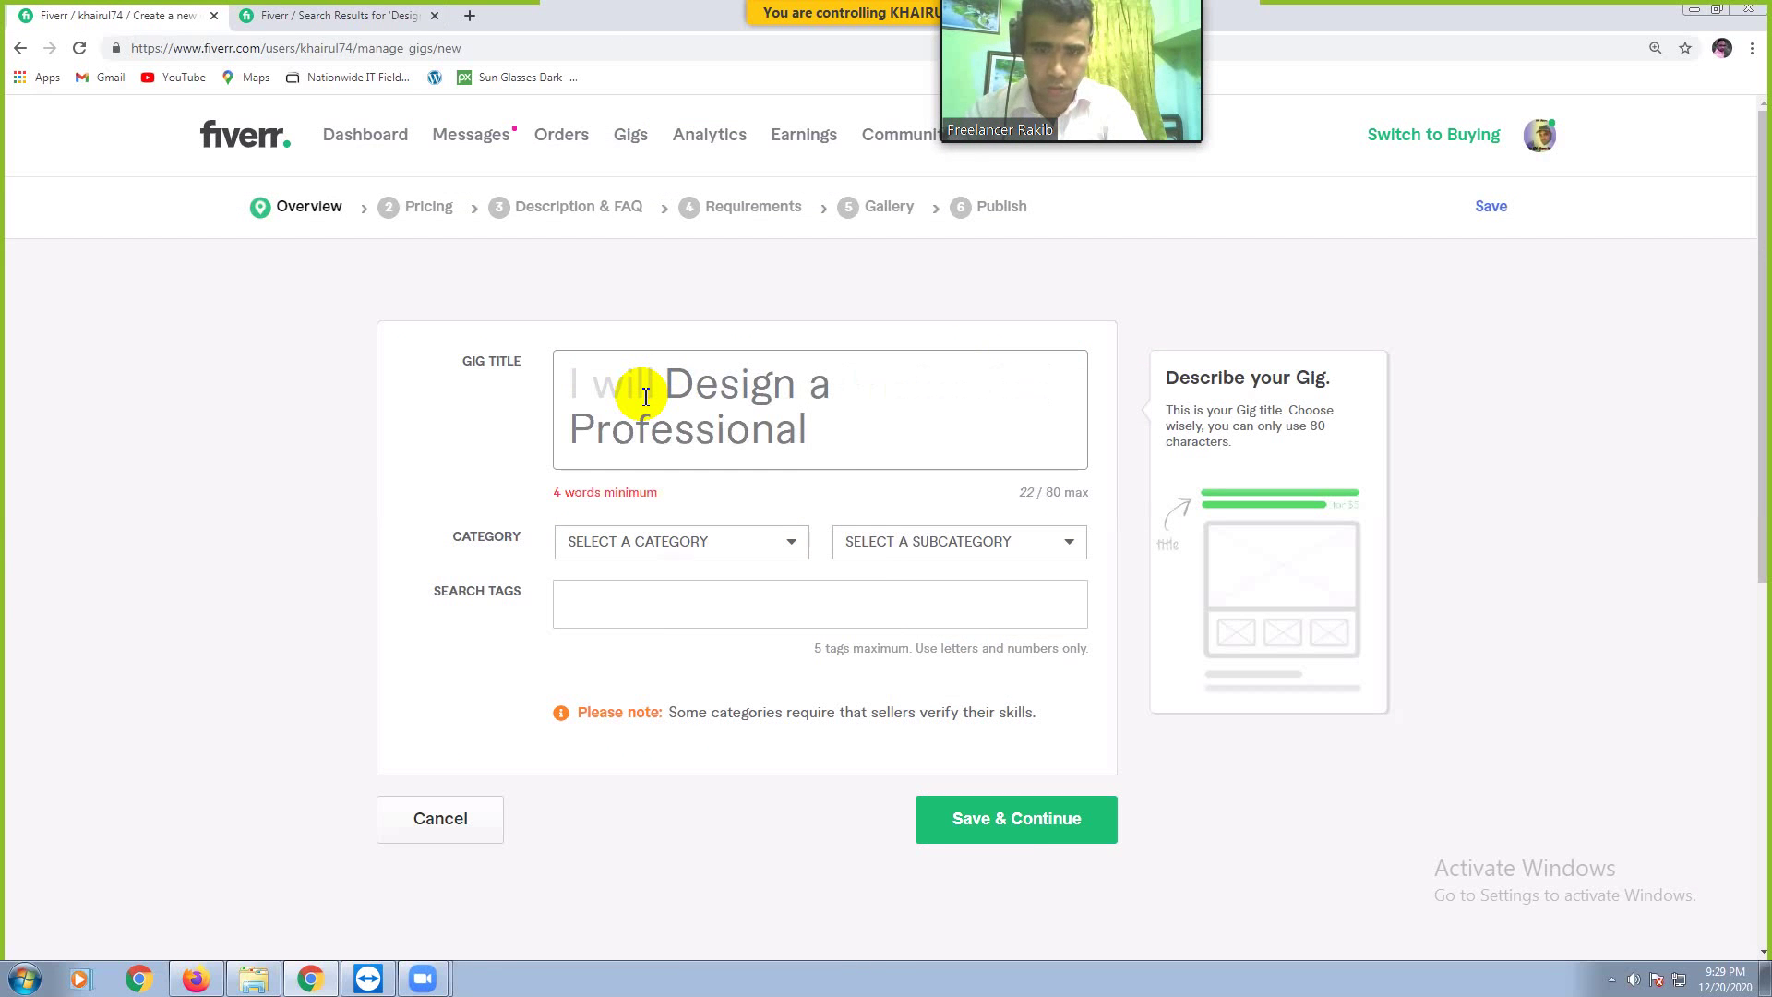
type("Landing Page")
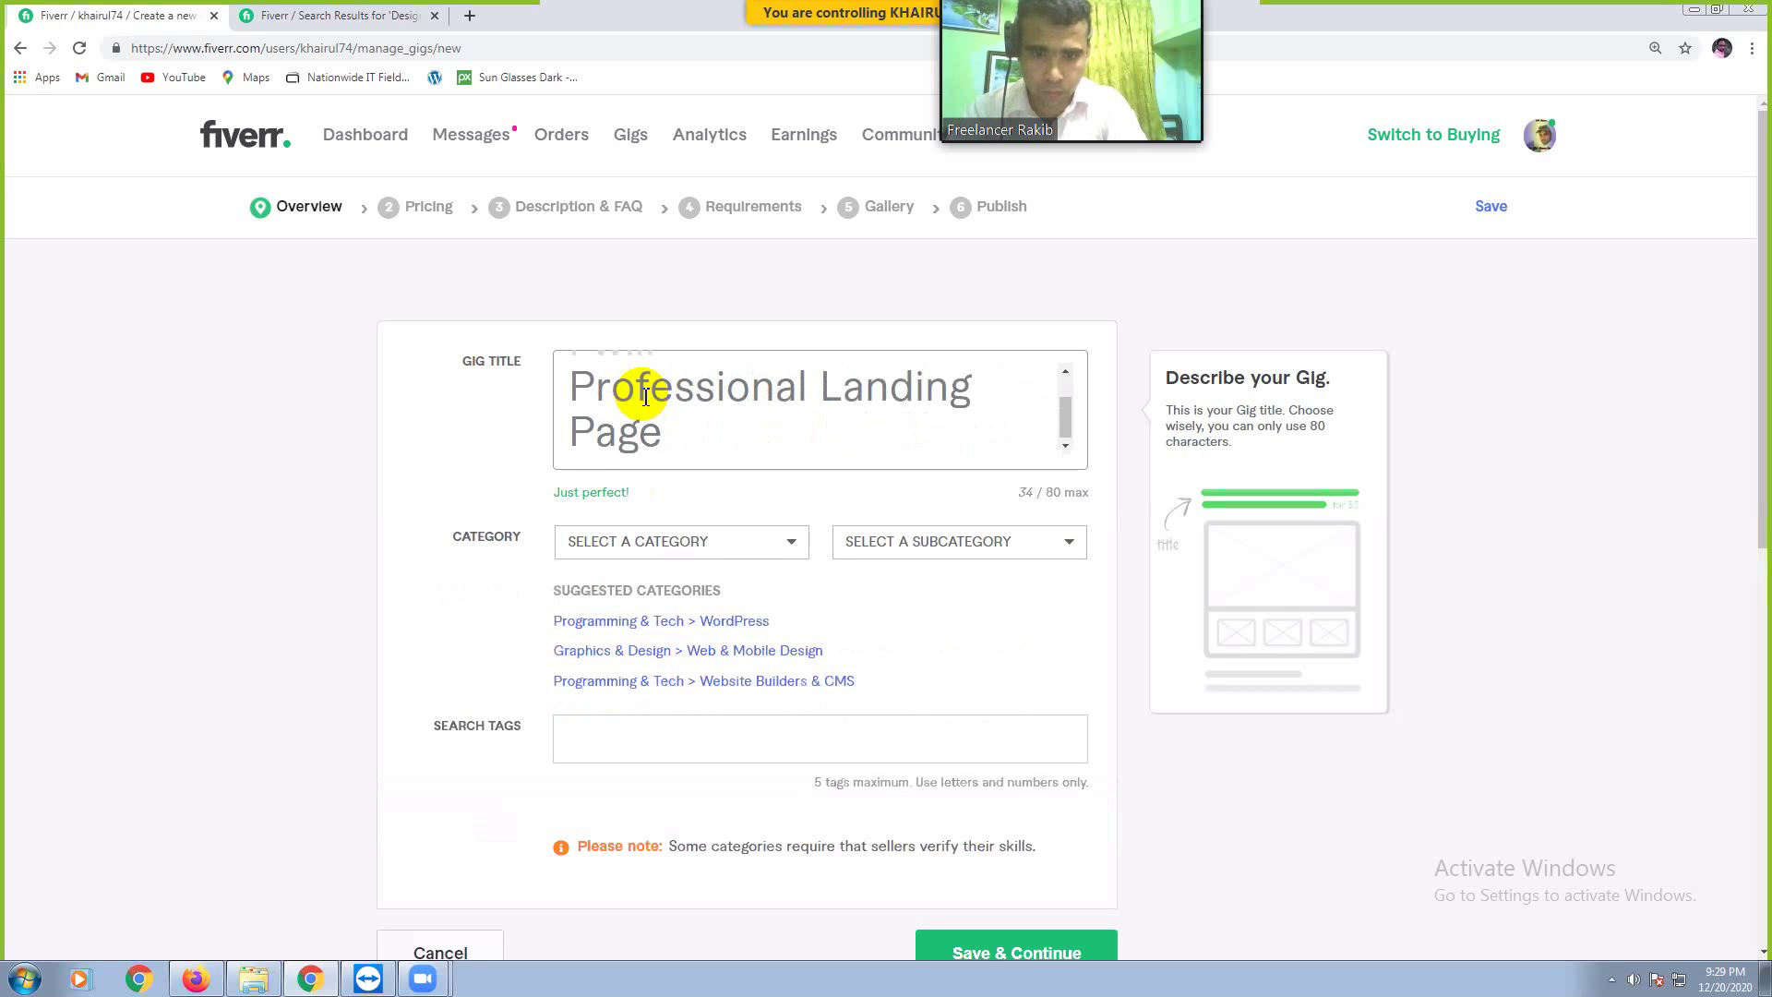
type("in")
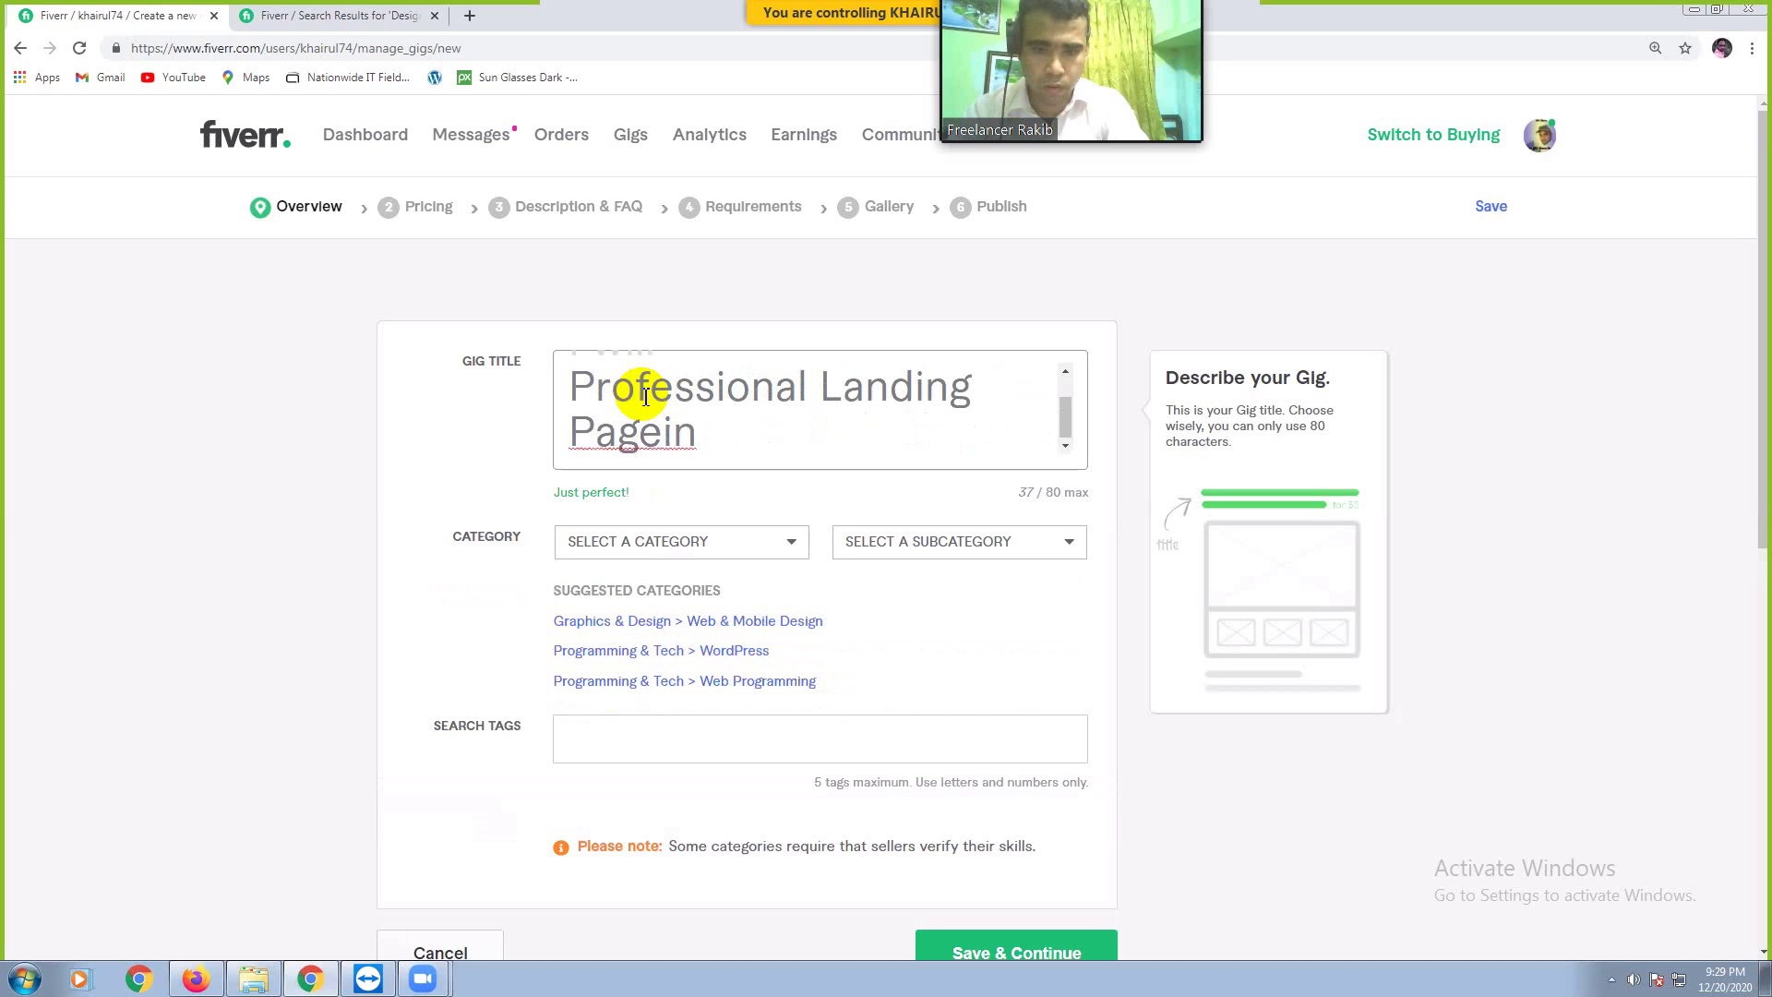
type(" 1 H")
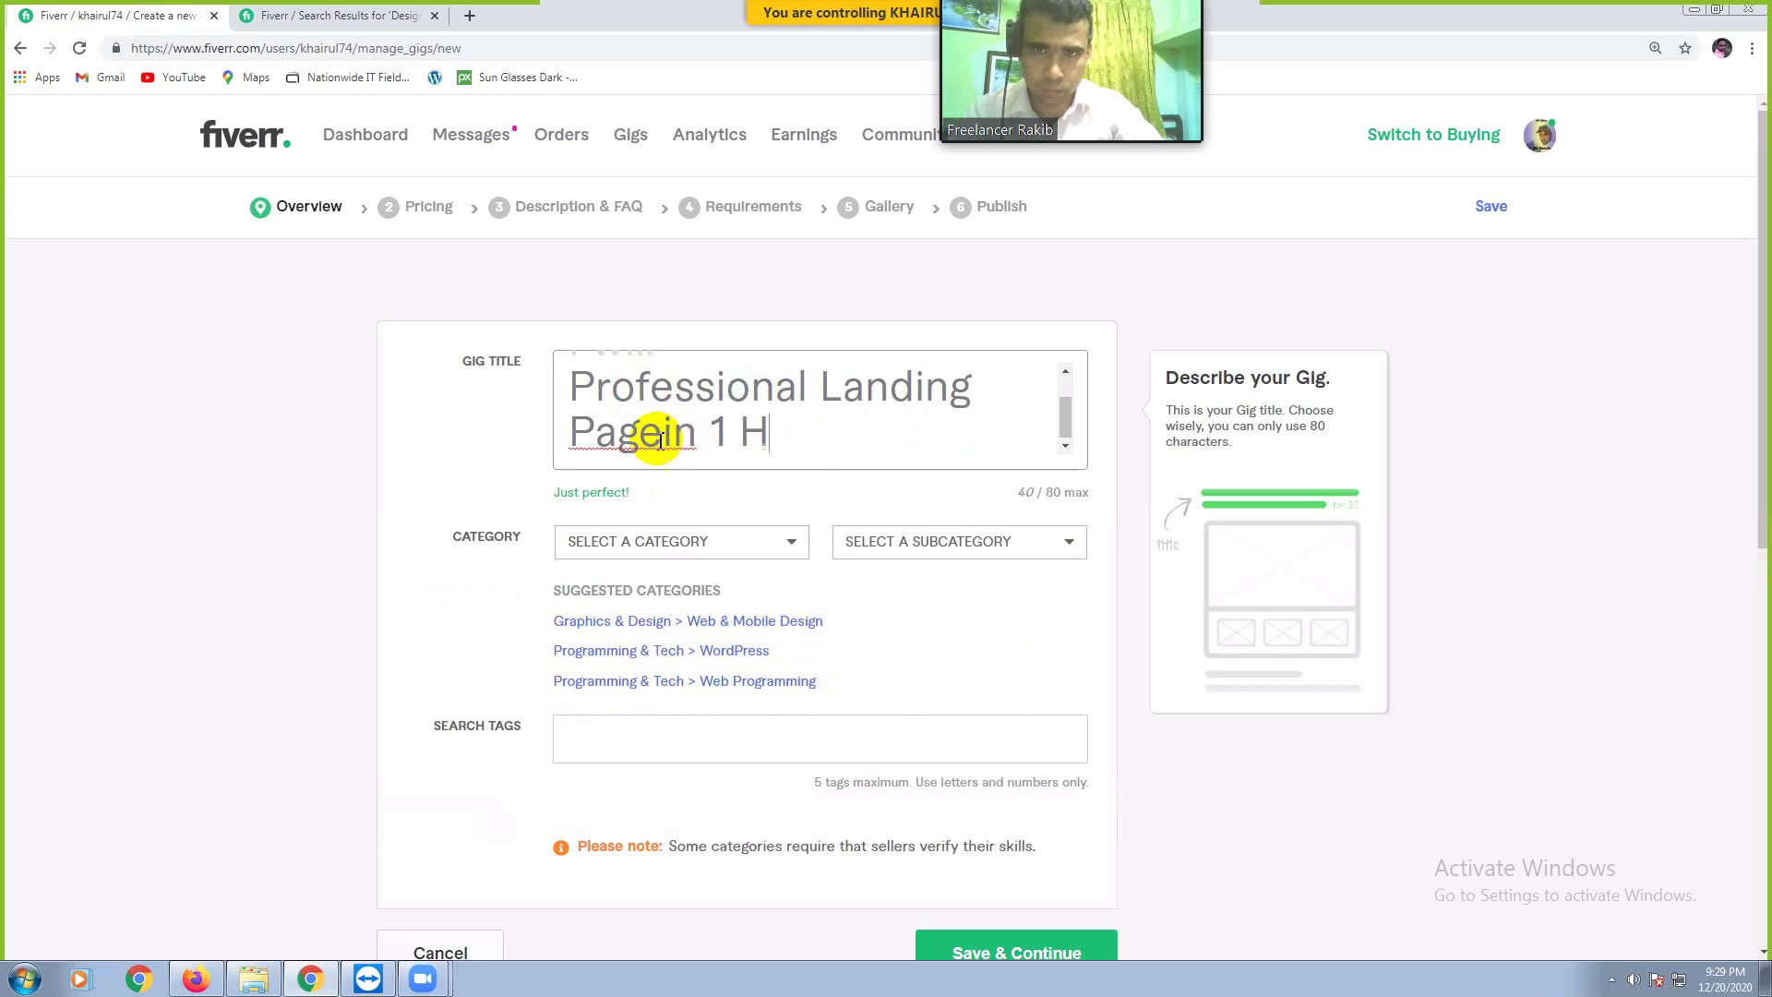
type("our")
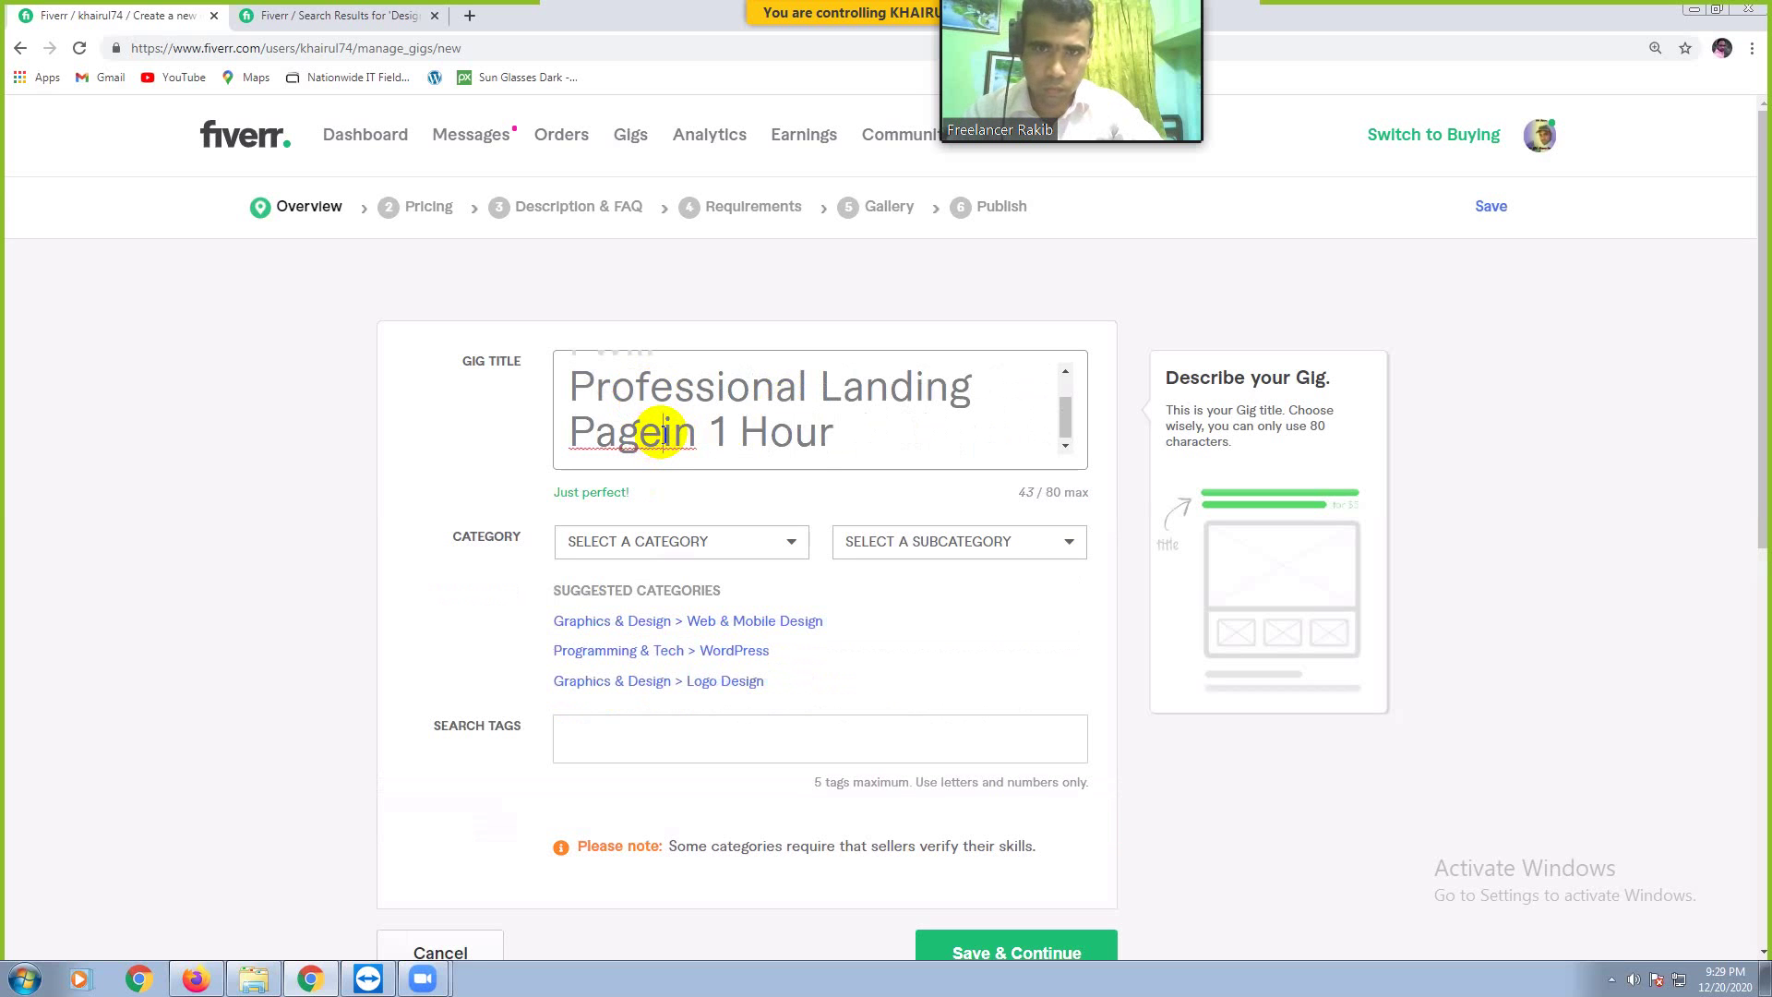
left_click(663, 432)
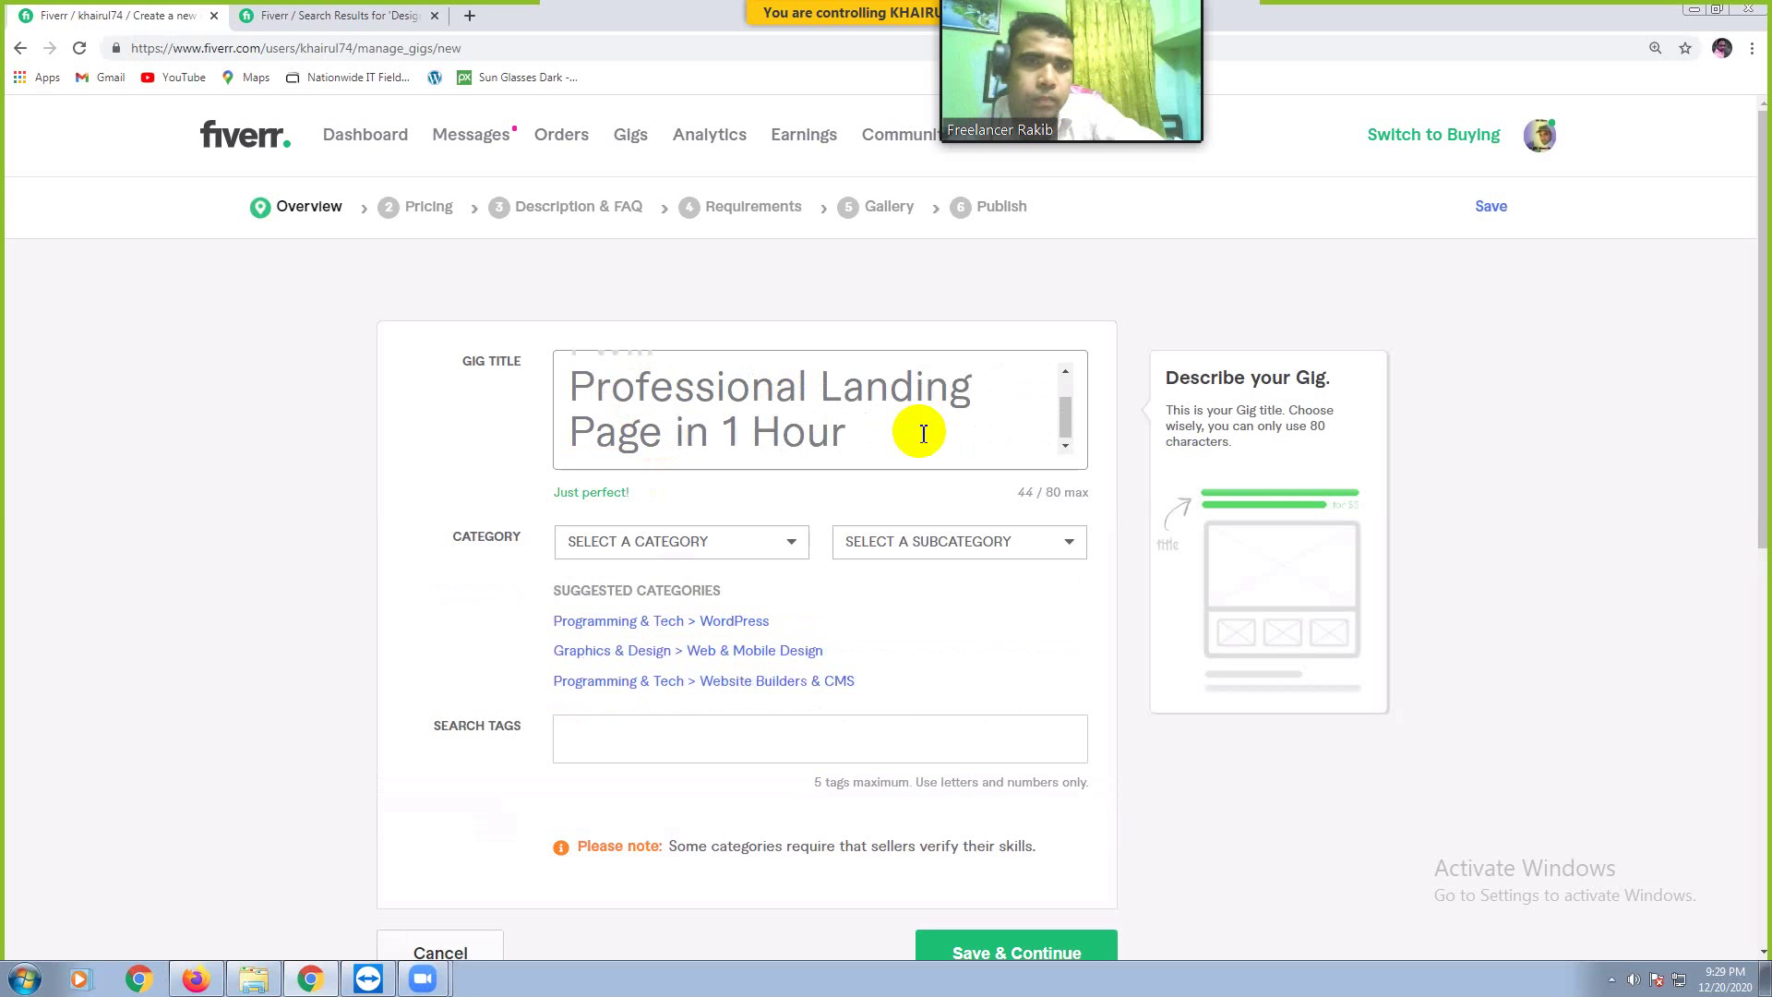
scroll(923, 433, "up", 1)
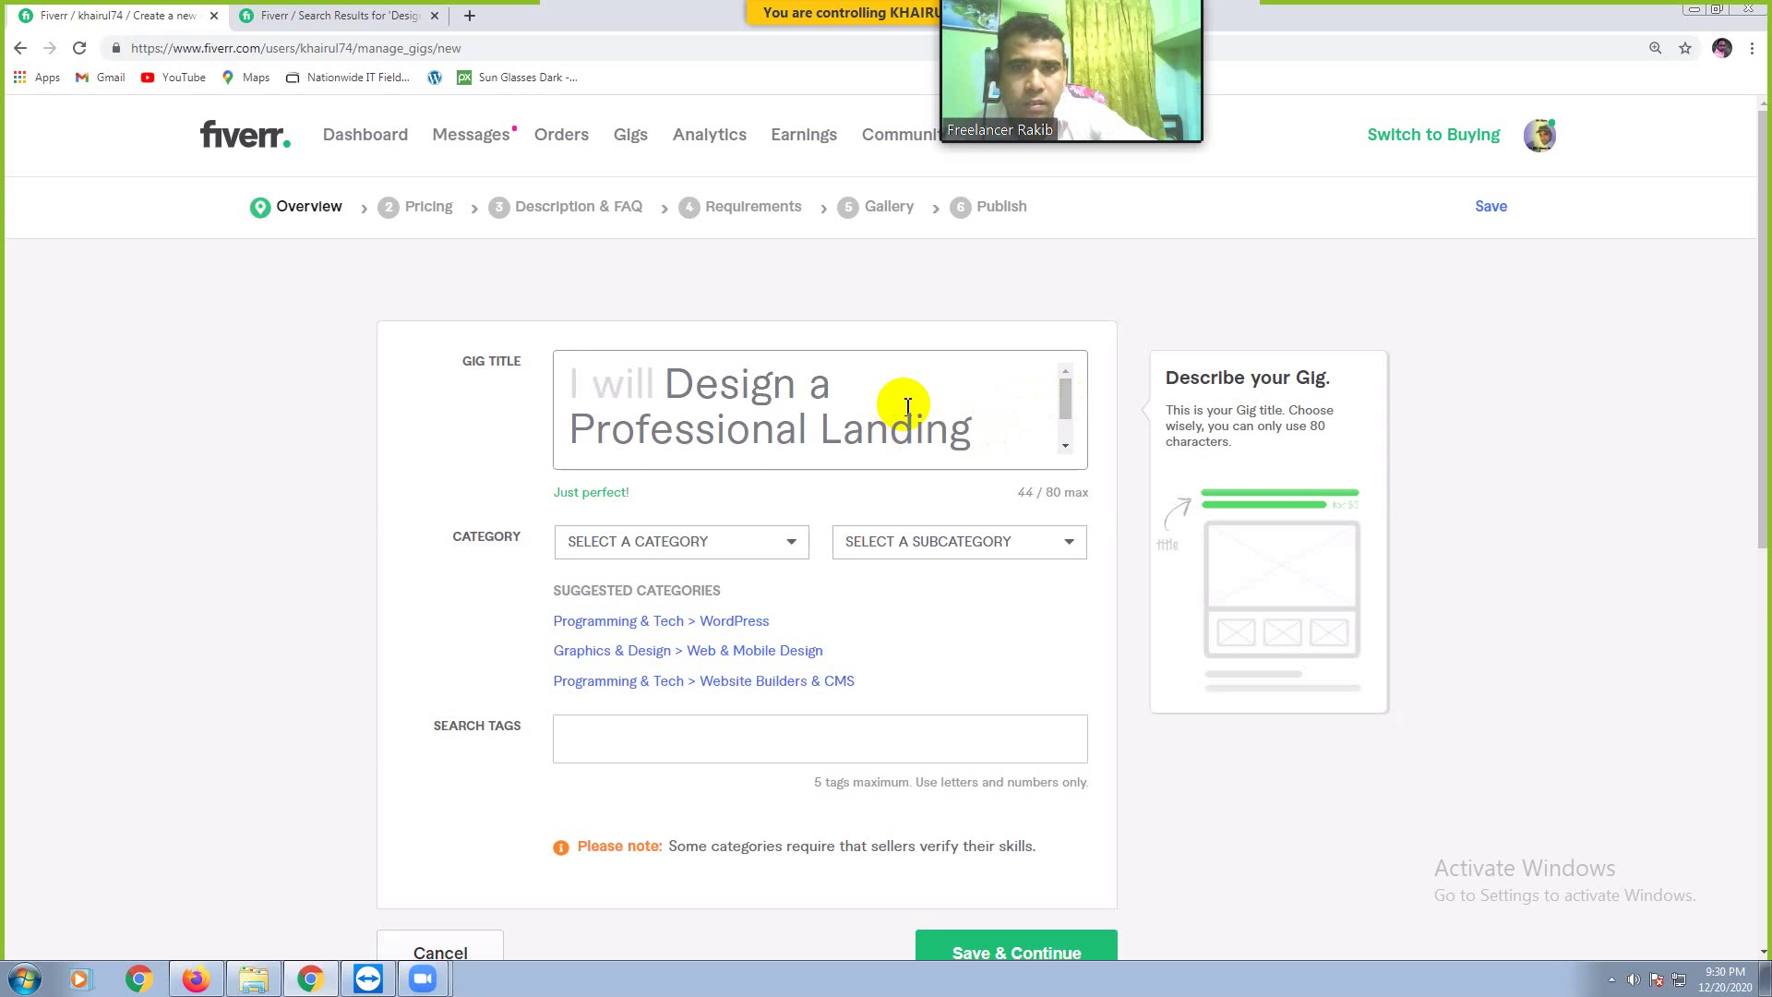
Step: Assign the gig to the suggested category Programming & Tech > WordPress
scroll(907, 406, "down", 1)
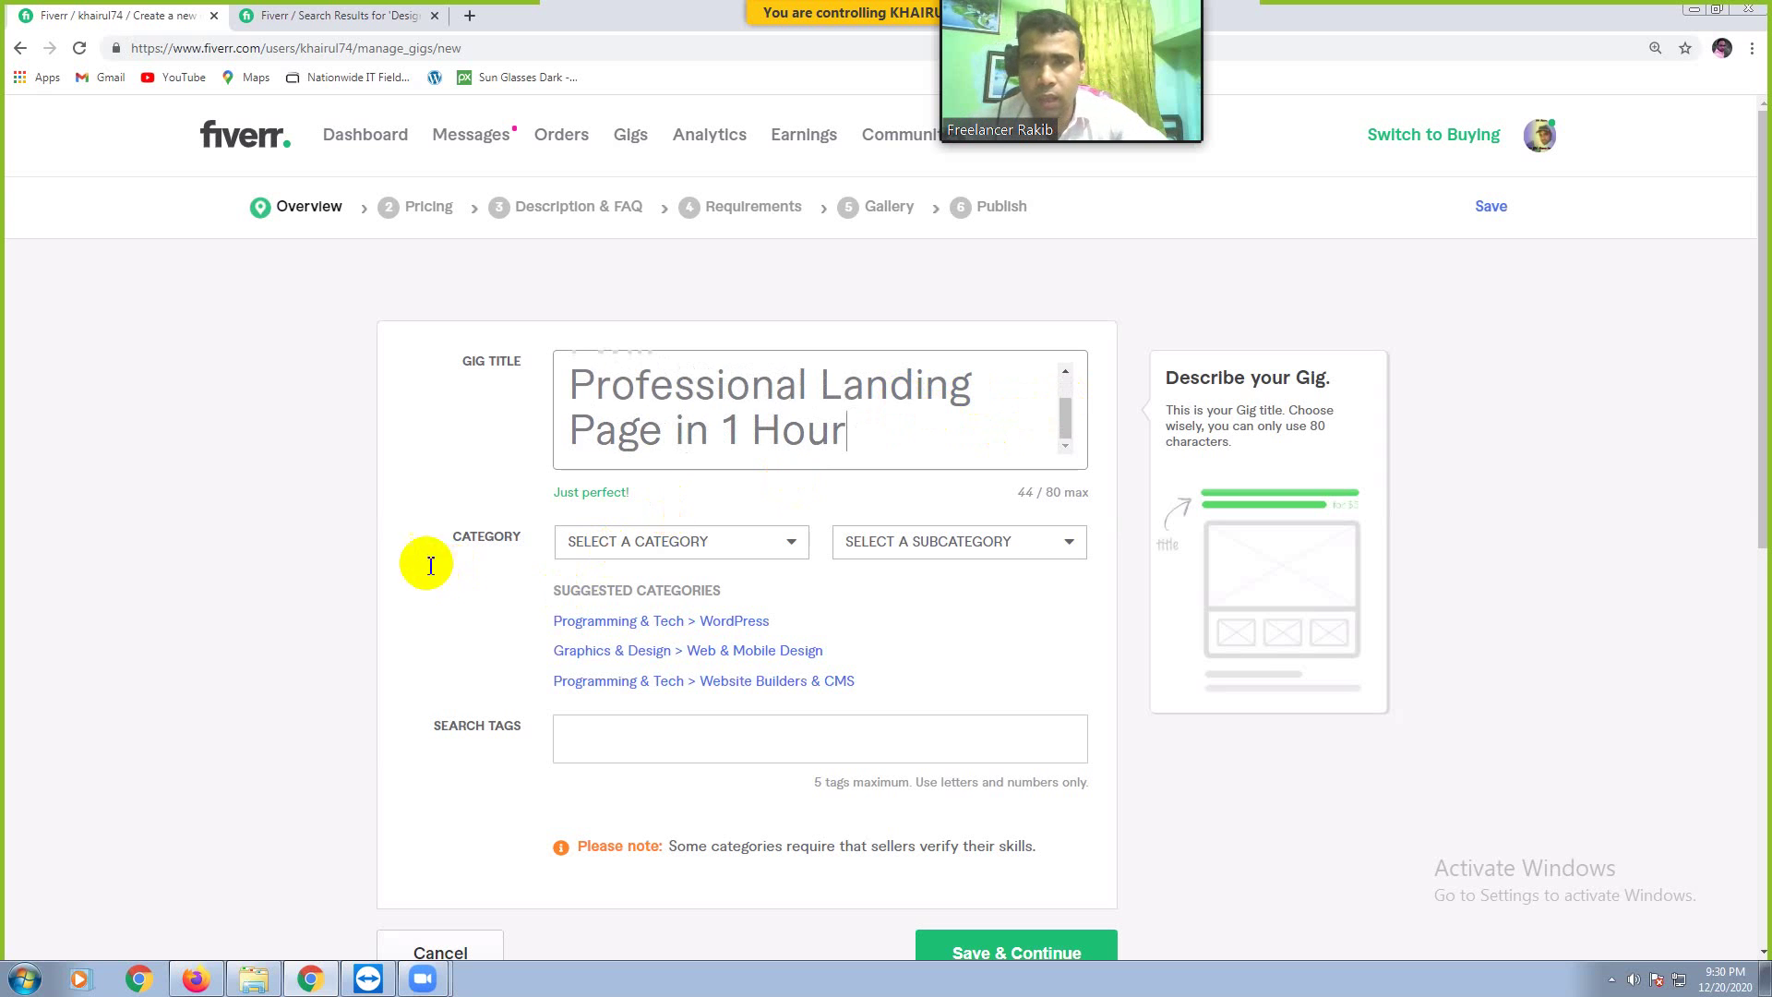
mouse_move(501, 563)
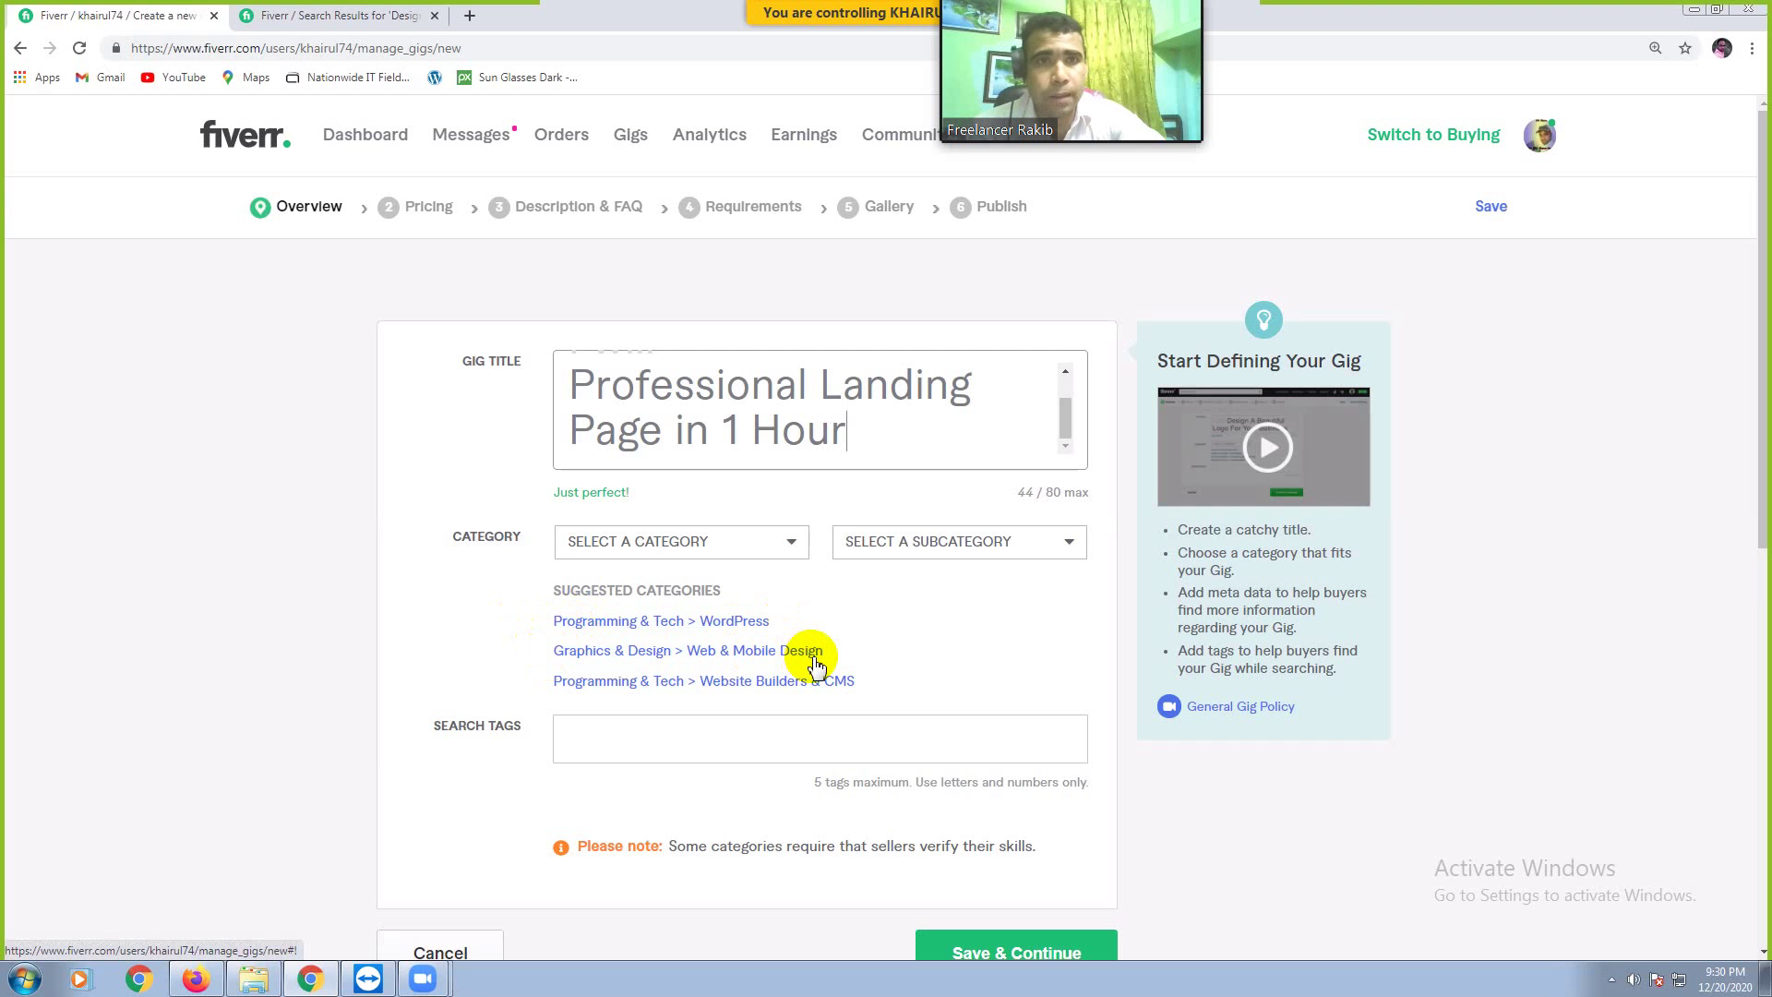
left_click(731, 624)
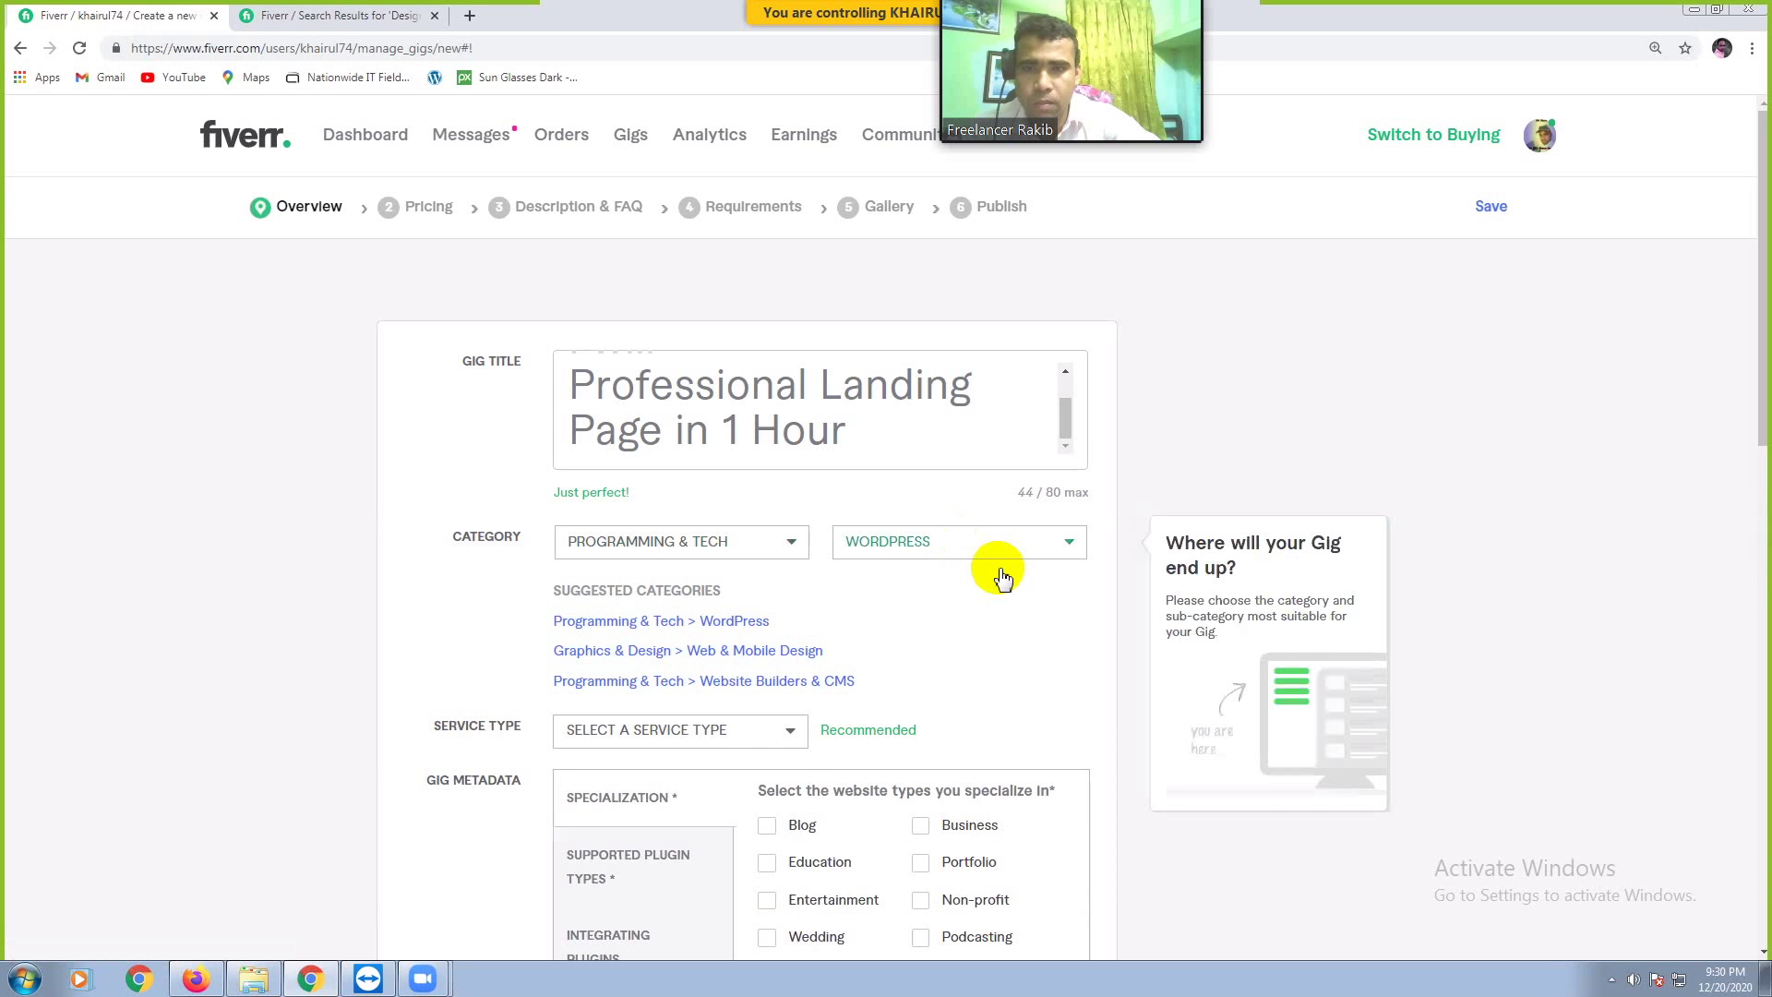
Step: Set the gig's service type to Landing Page
scroll(1000, 569, "down", 1)
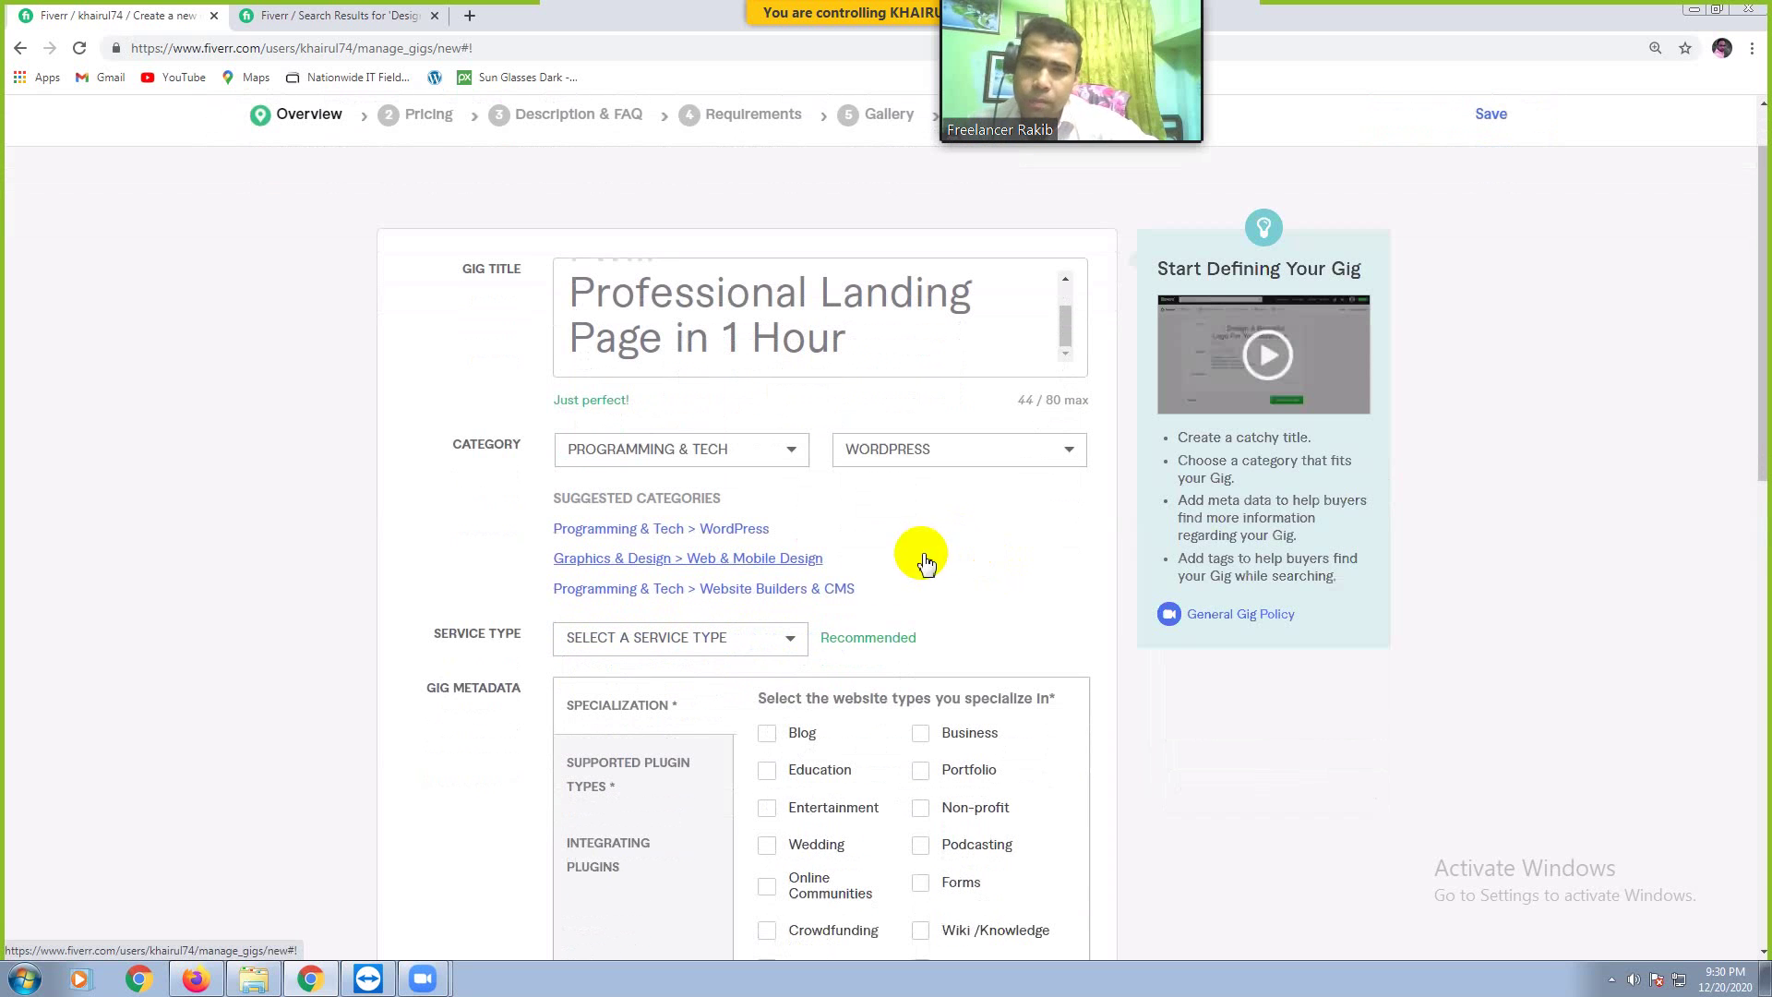
left_click(738, 643)
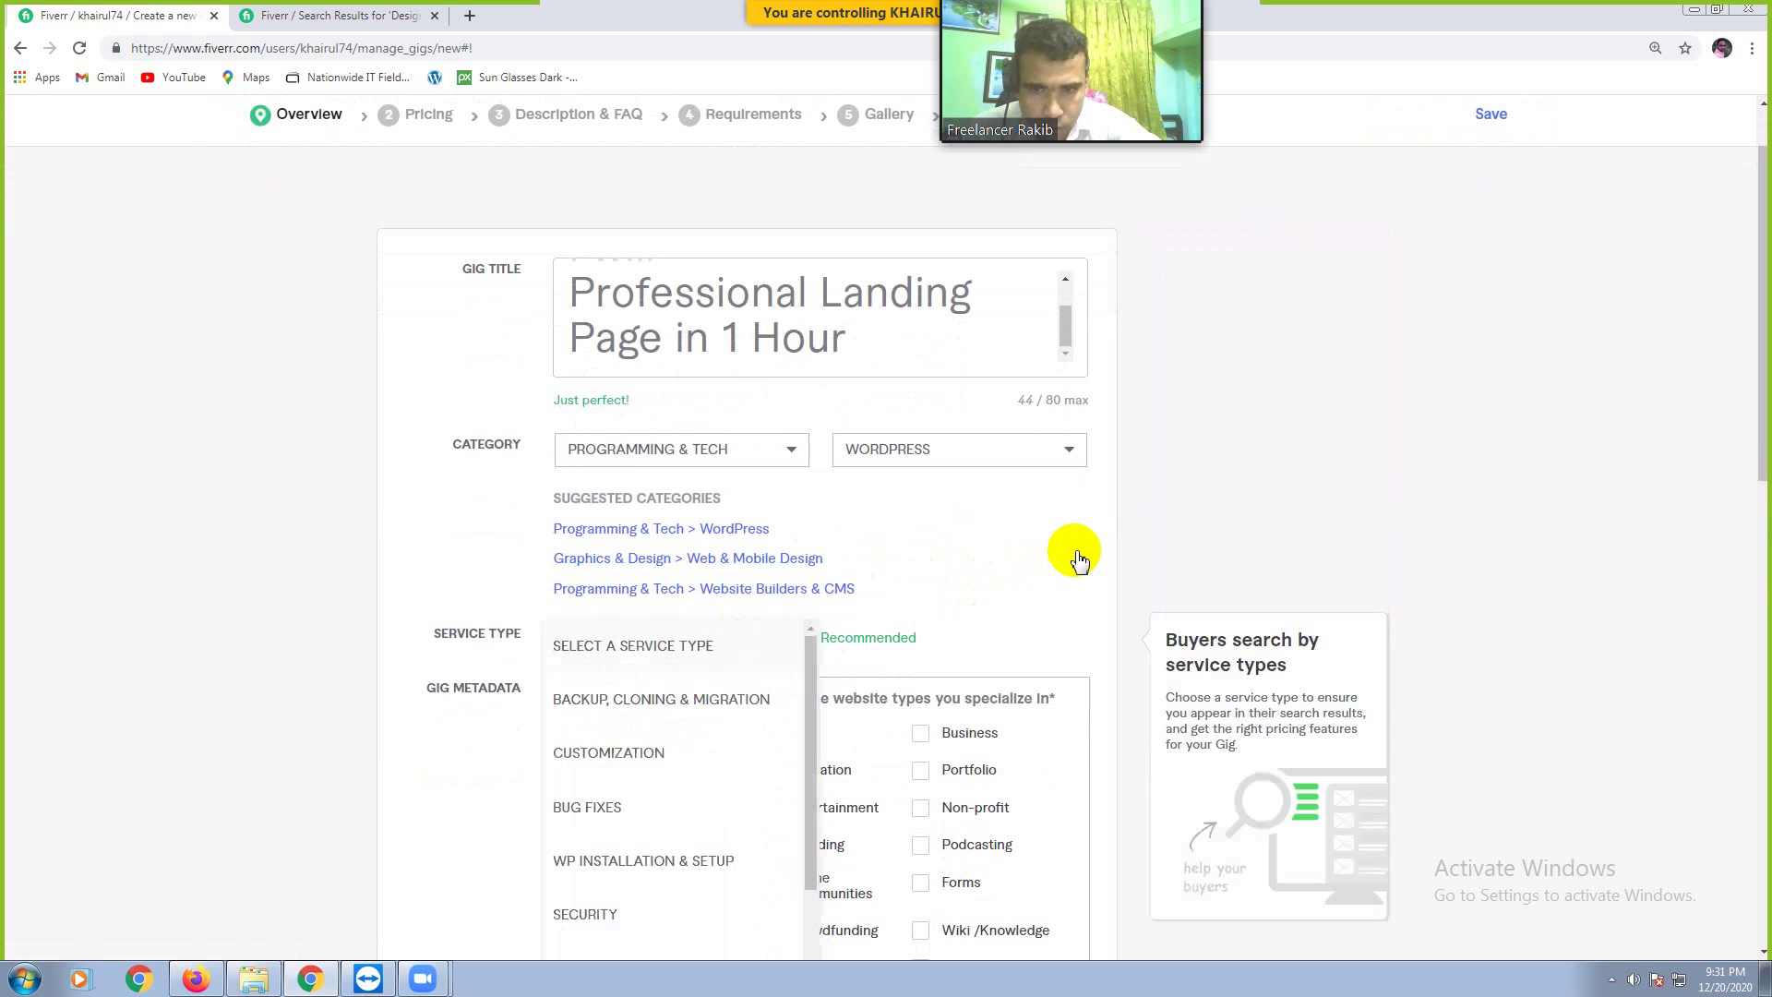
scroll(1057, 554, "down", 2)
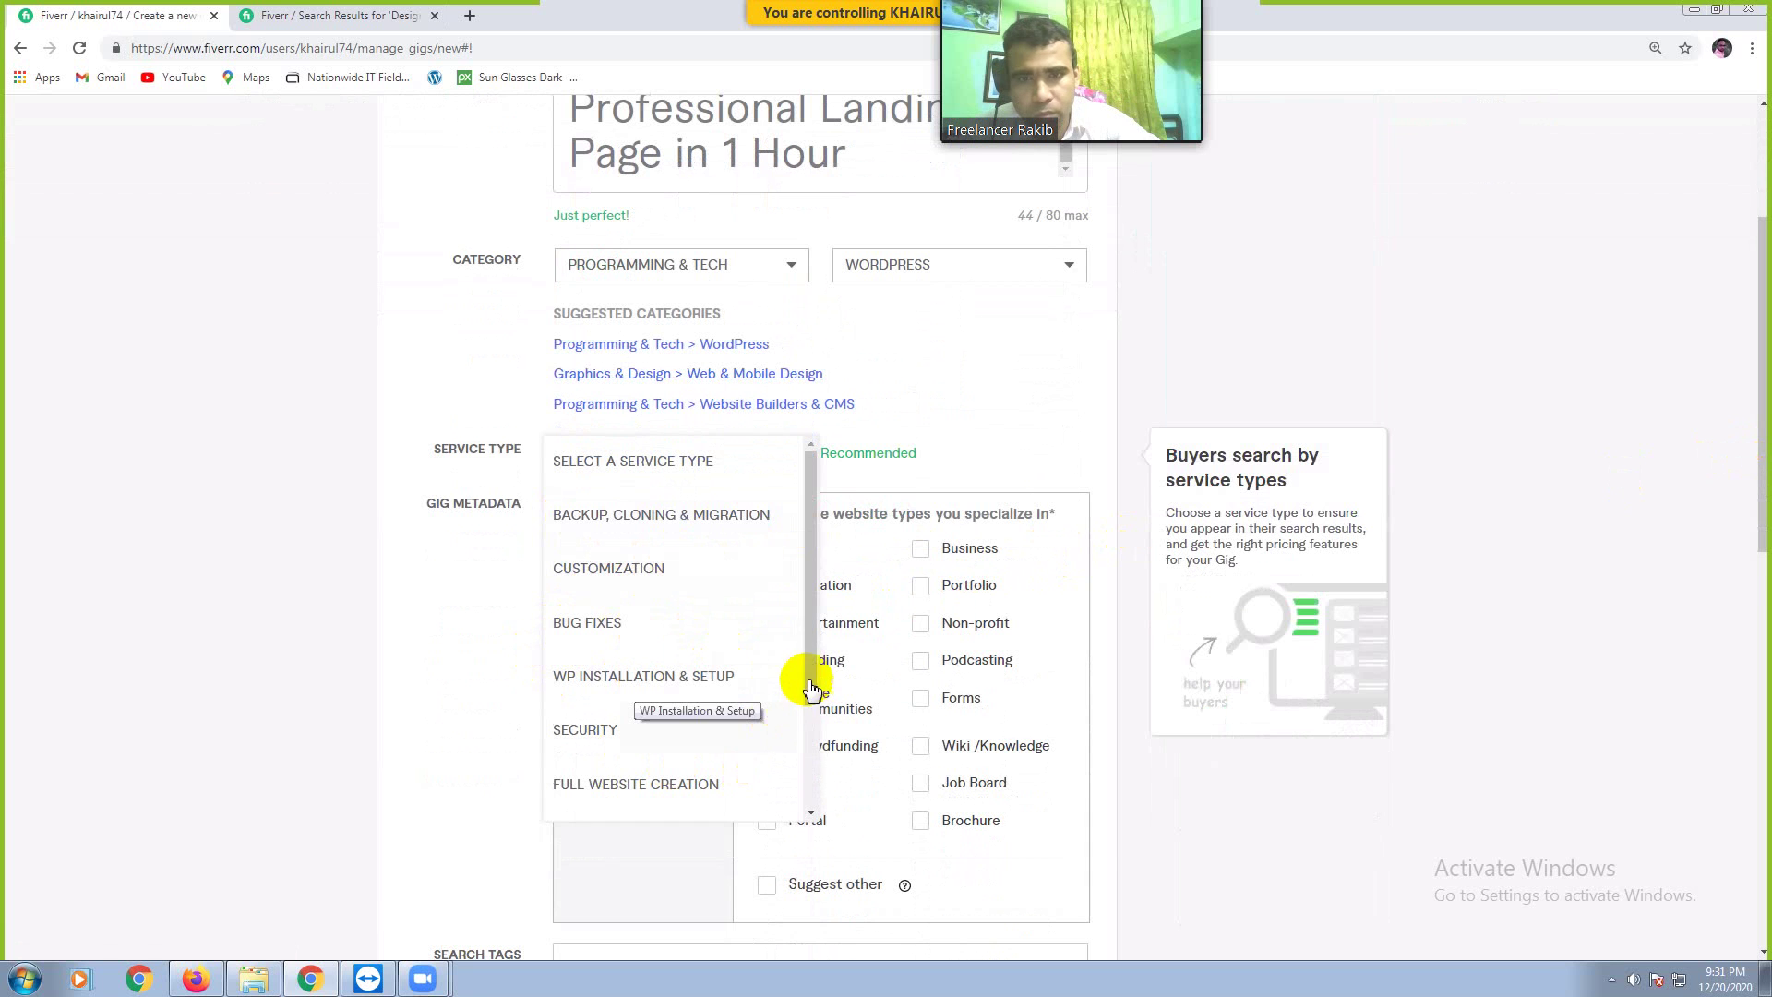
scroll(804, 725, "down", 1)
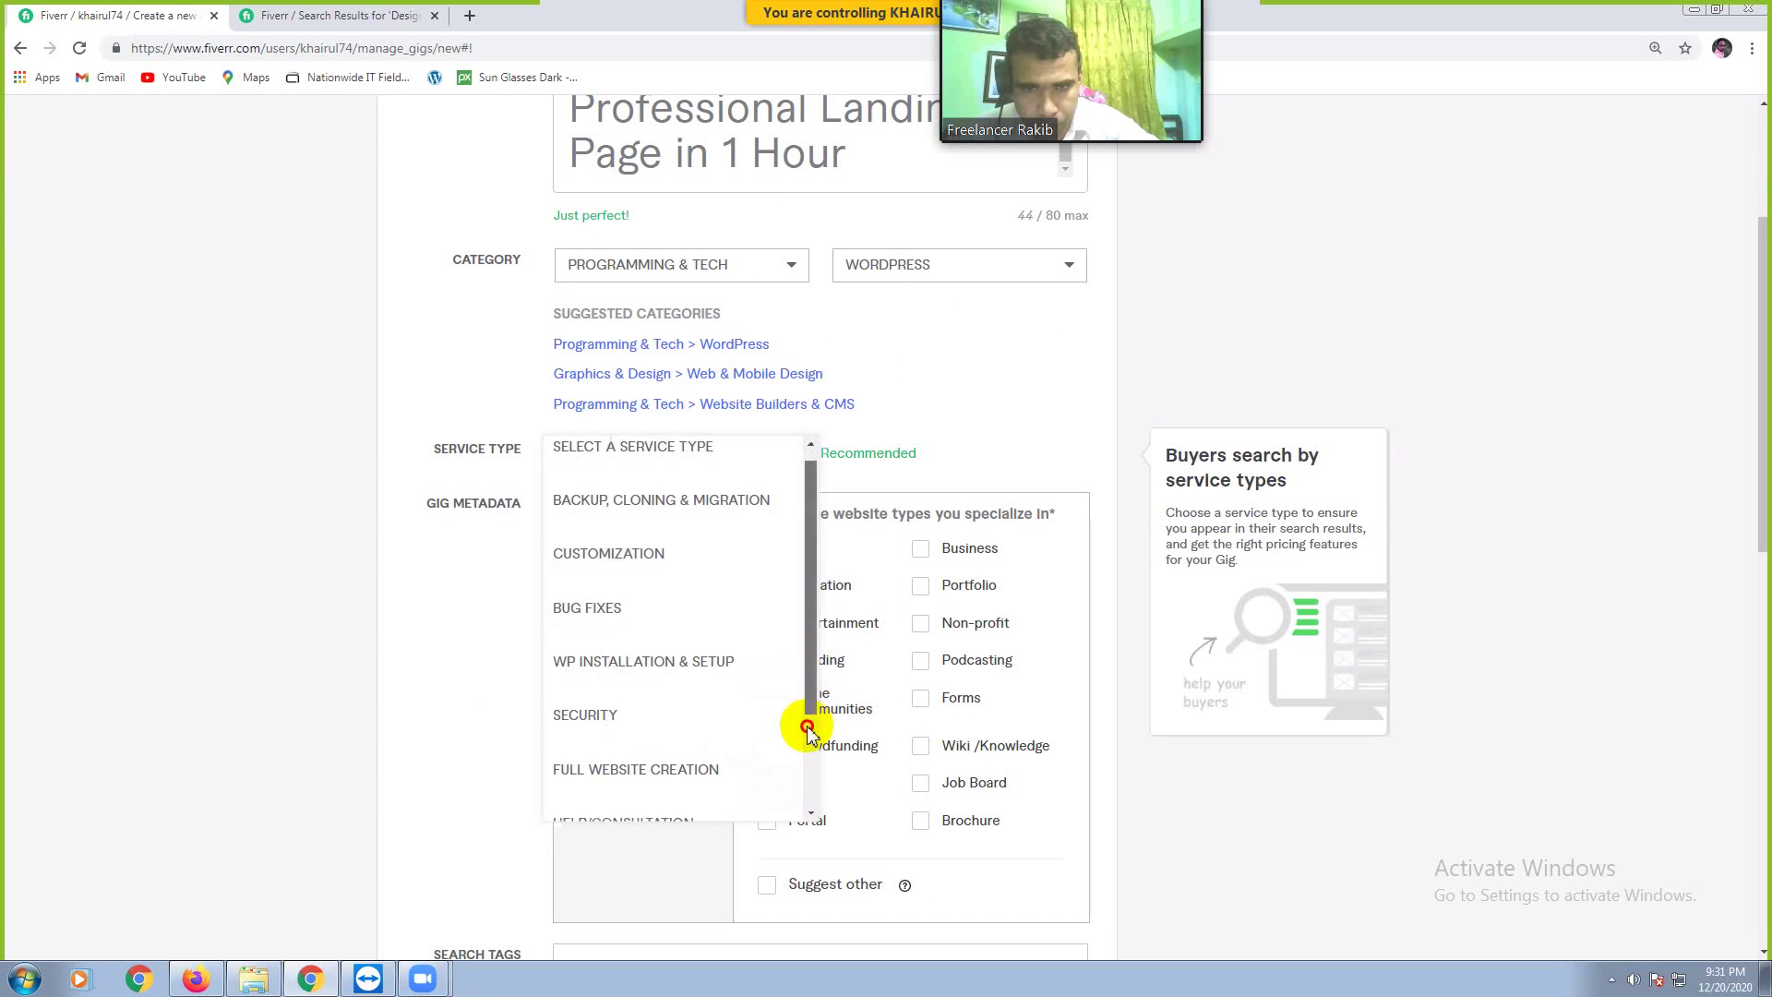
scroll(646, 738, "down", 1)
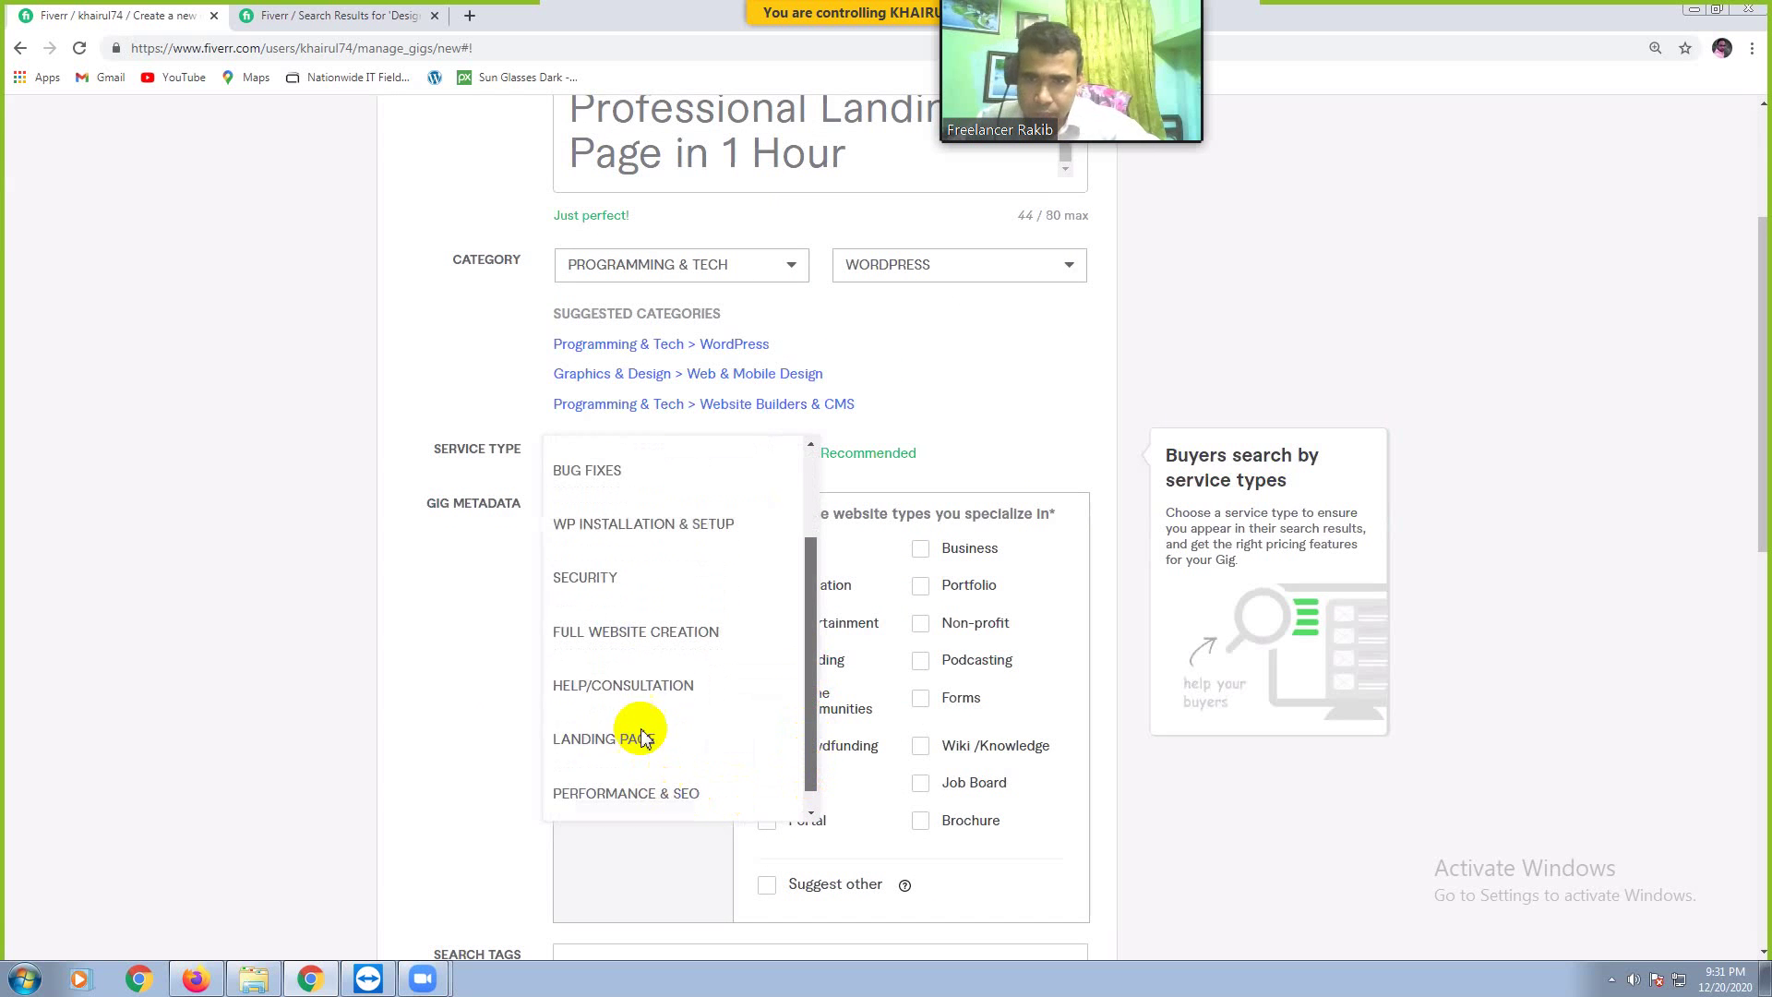
left_click(643, 738)
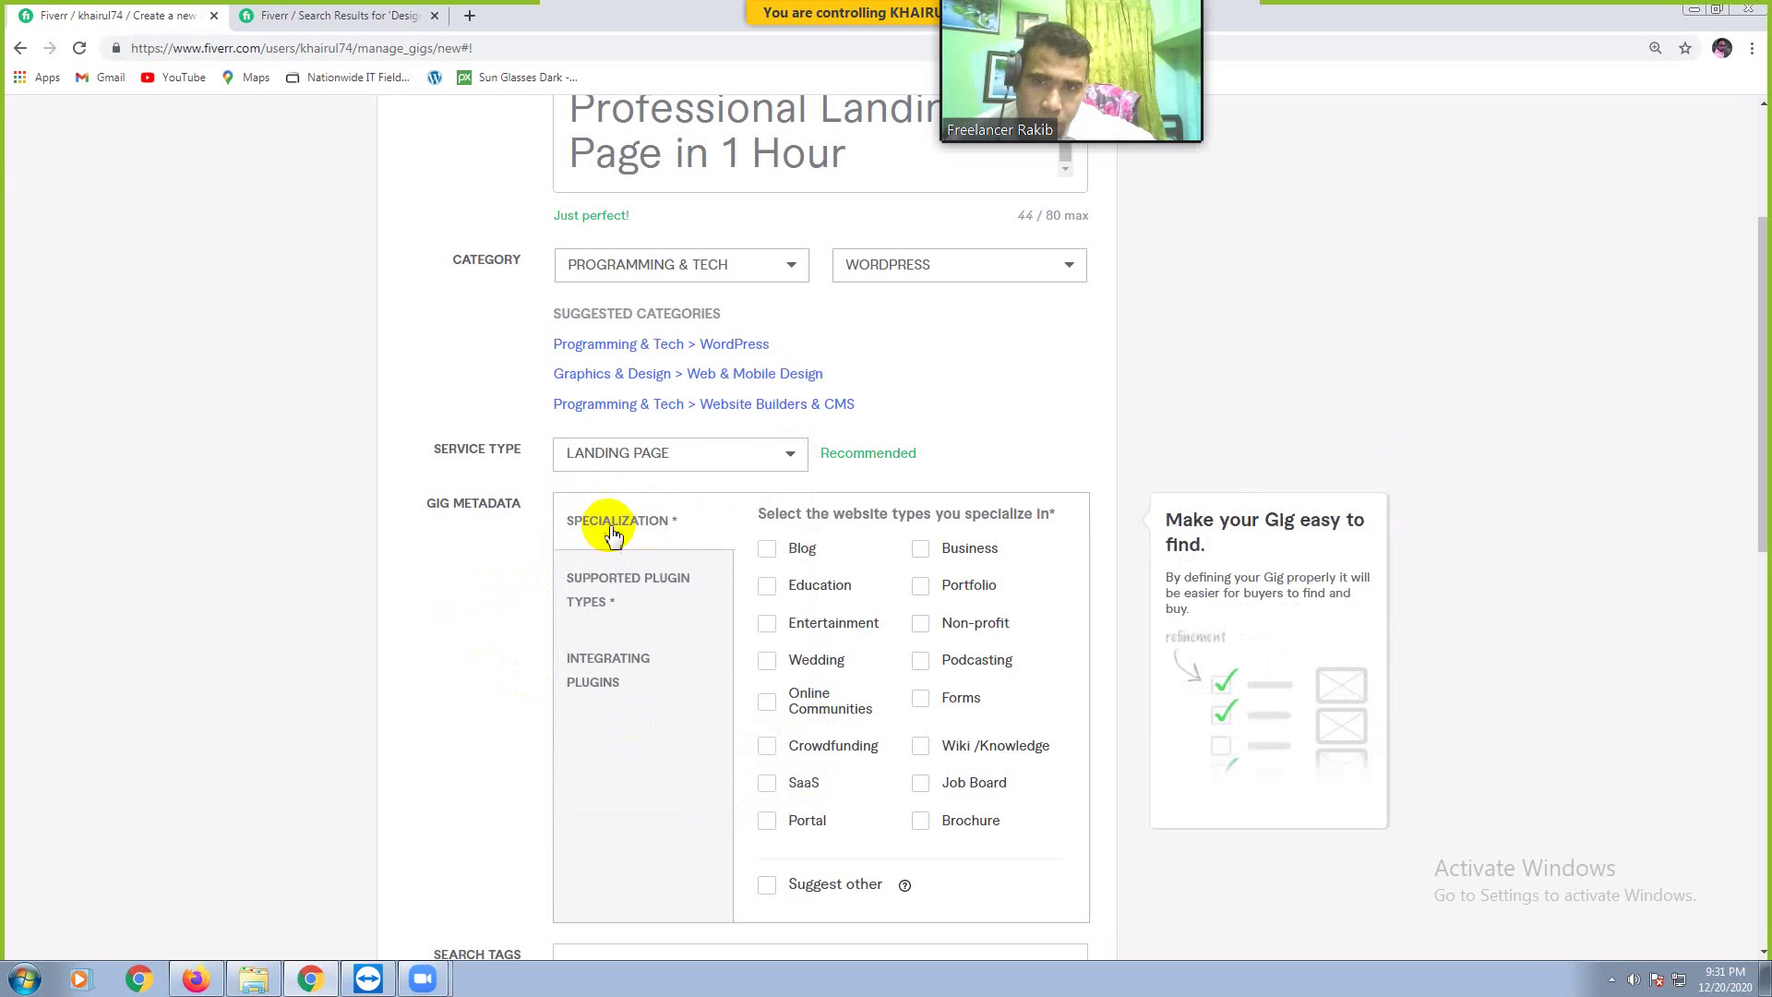
Step: Choose Blog, Education, Entertainment, Wedding, Online Communities, Crowdfunding, Business, Portfolio, Non-profit, Forms and Job Board as the website types for the gig's specialization
left_click(771, 594)
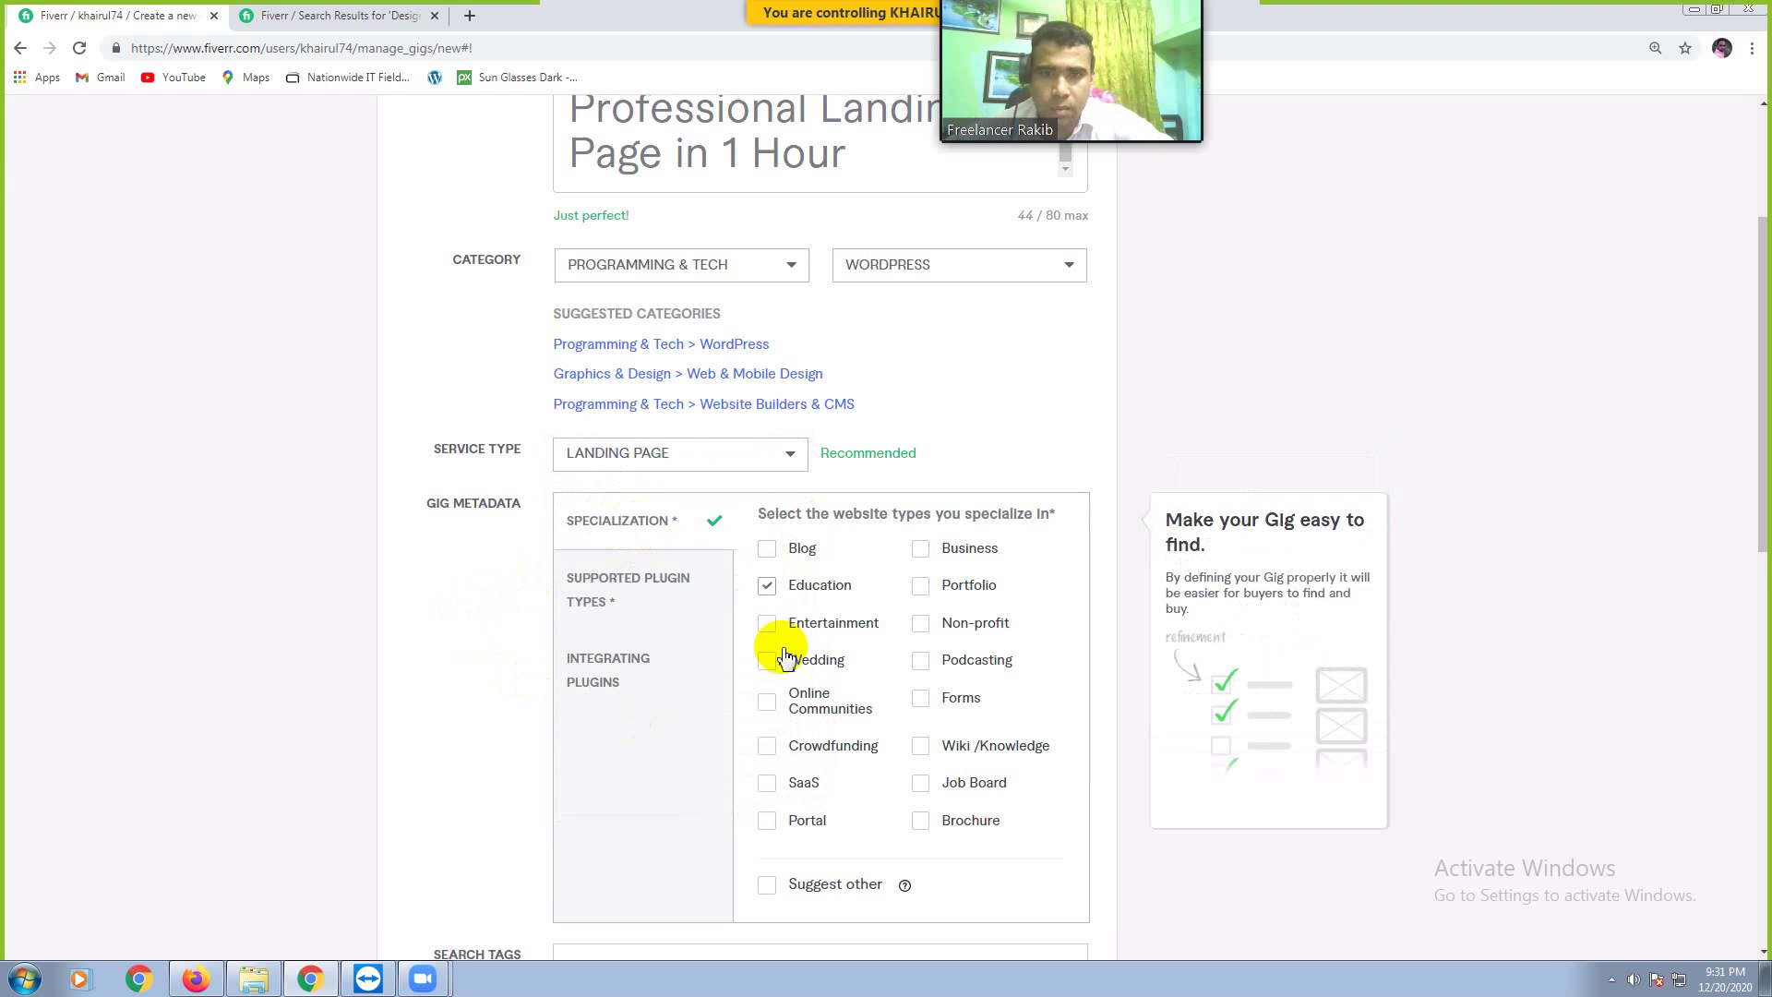
left_click(767, 632)
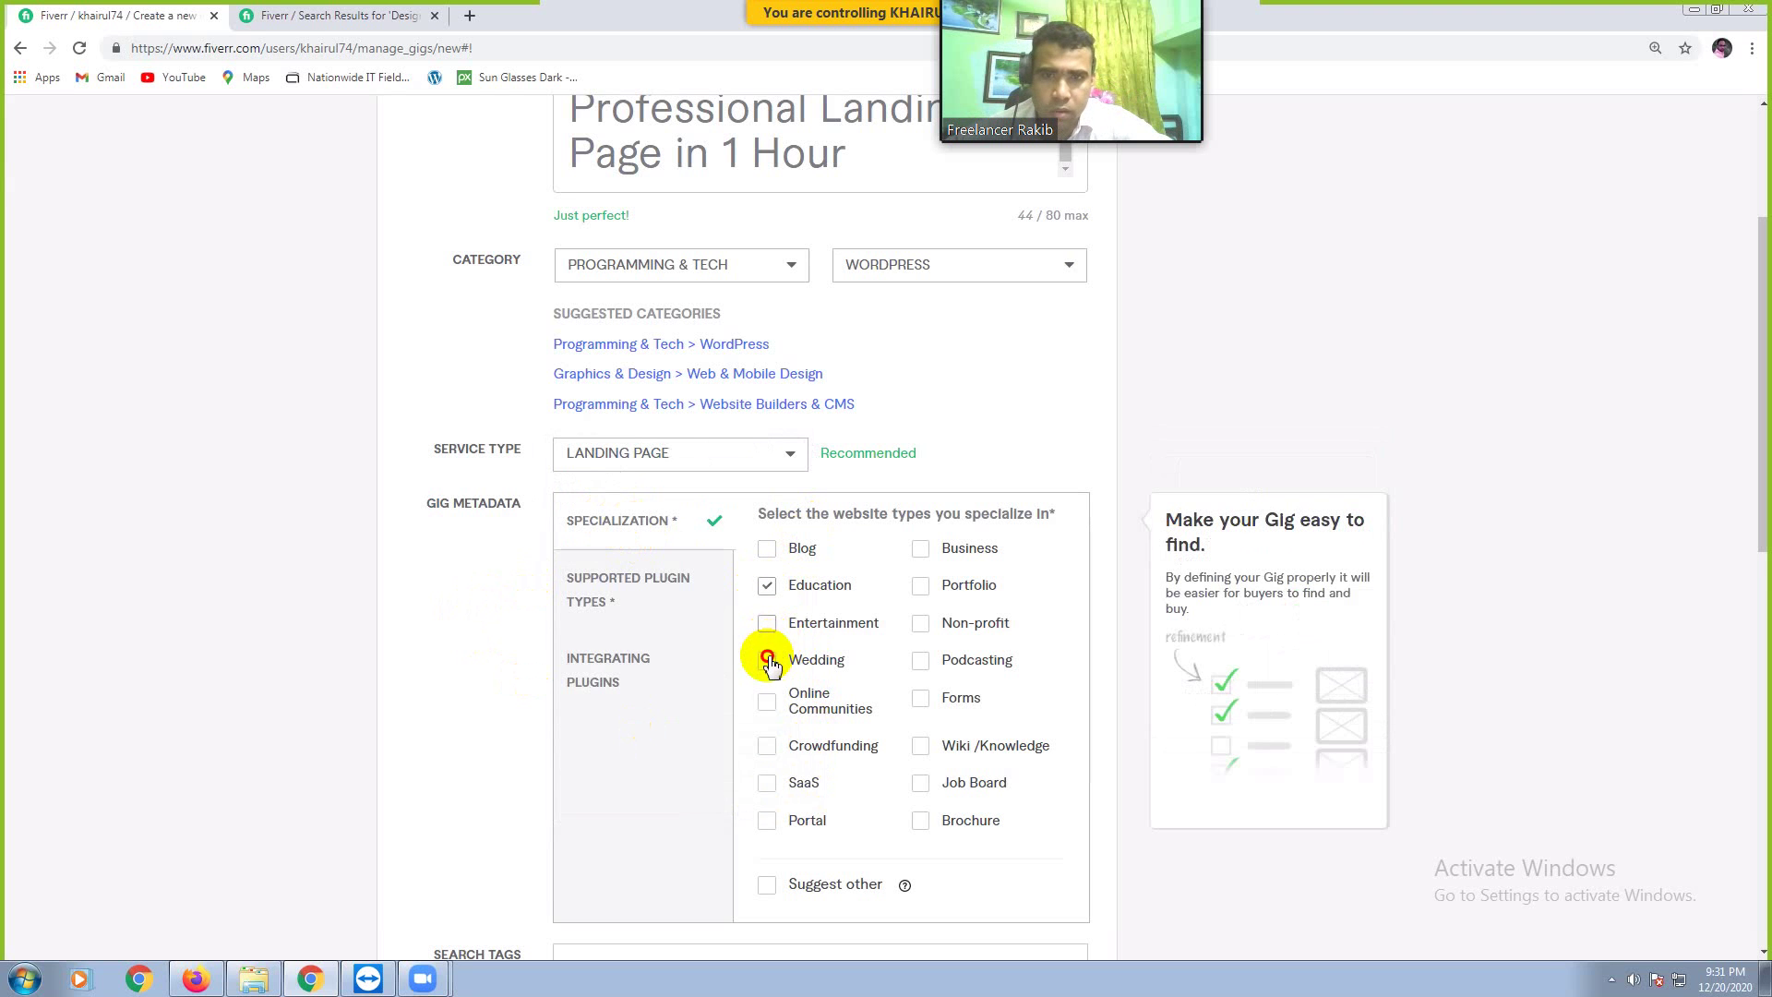
left_click(765, 702)
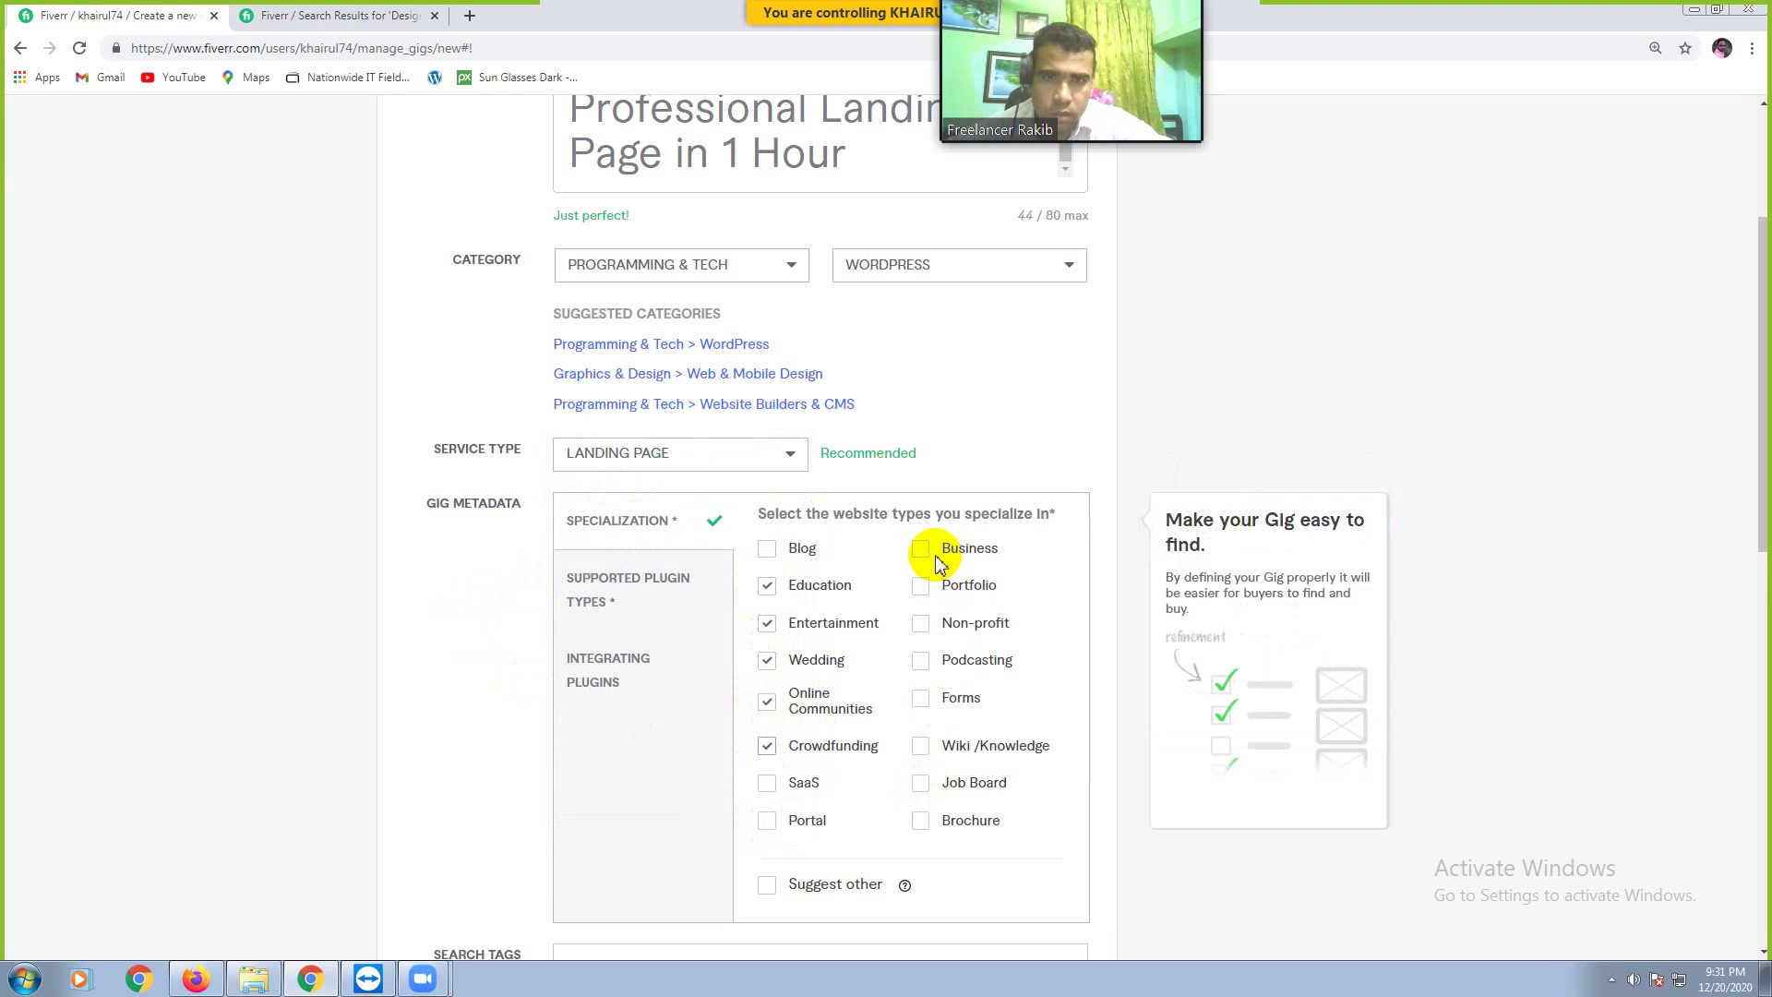
left_click(923, 586)
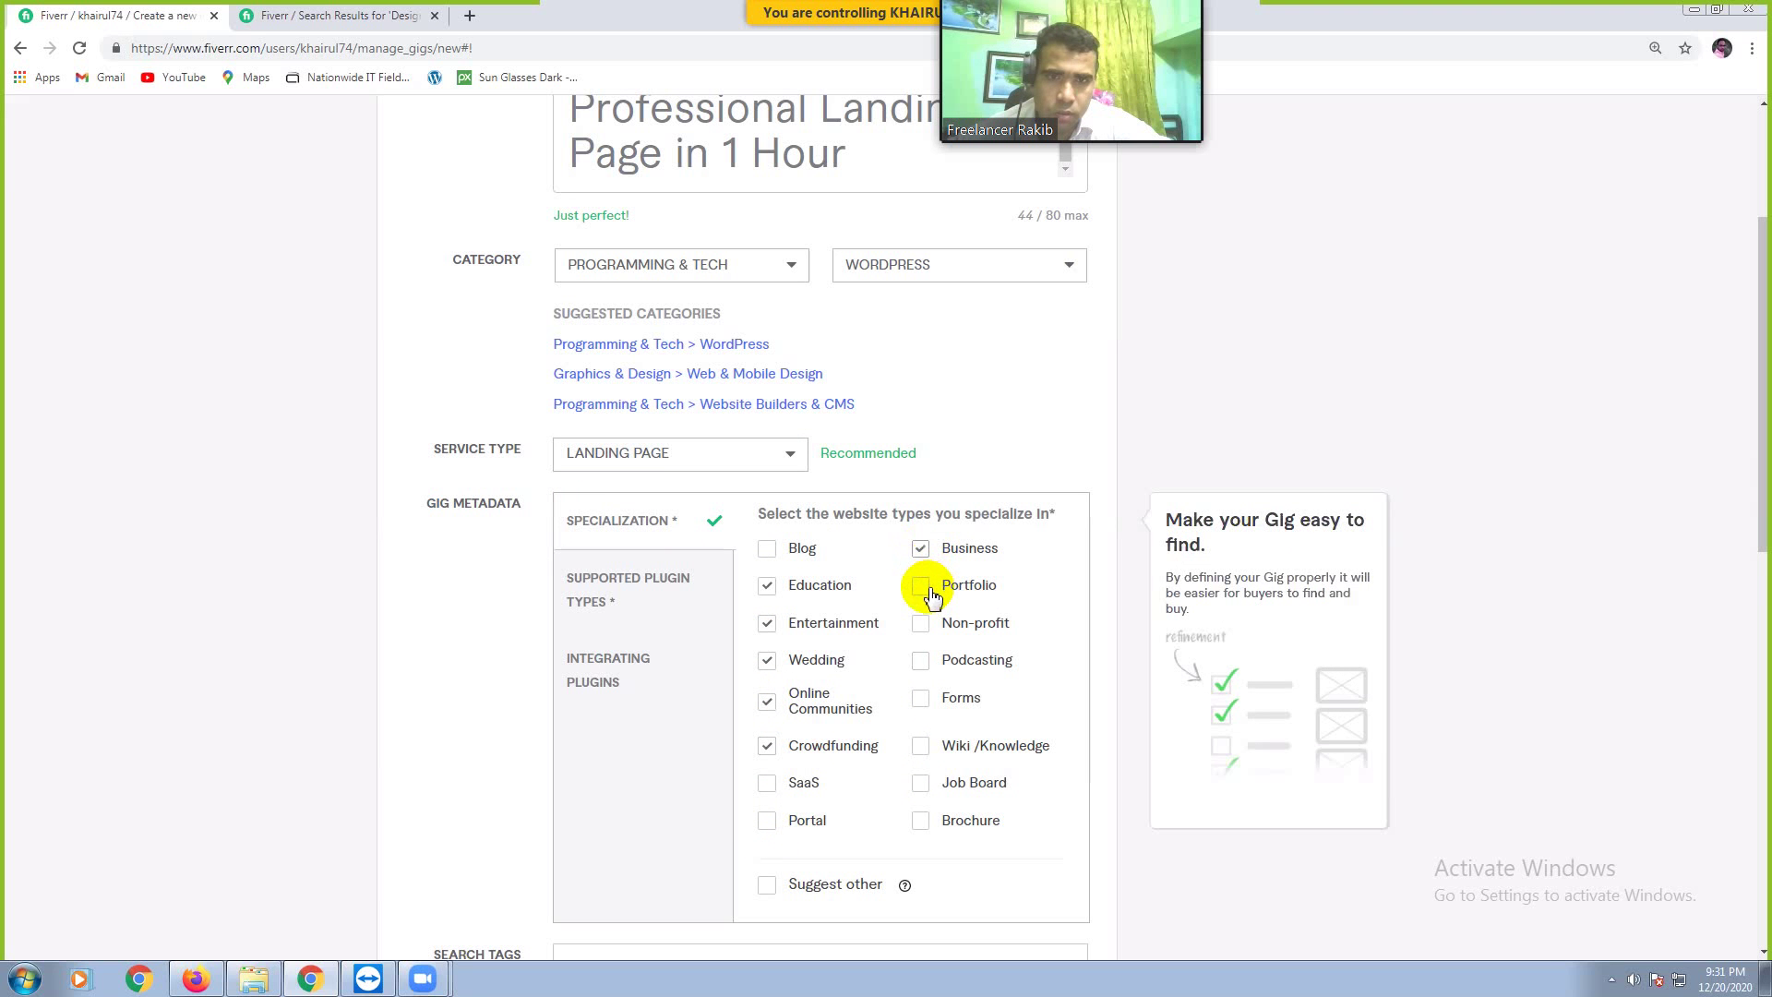
left_click(926, 628)
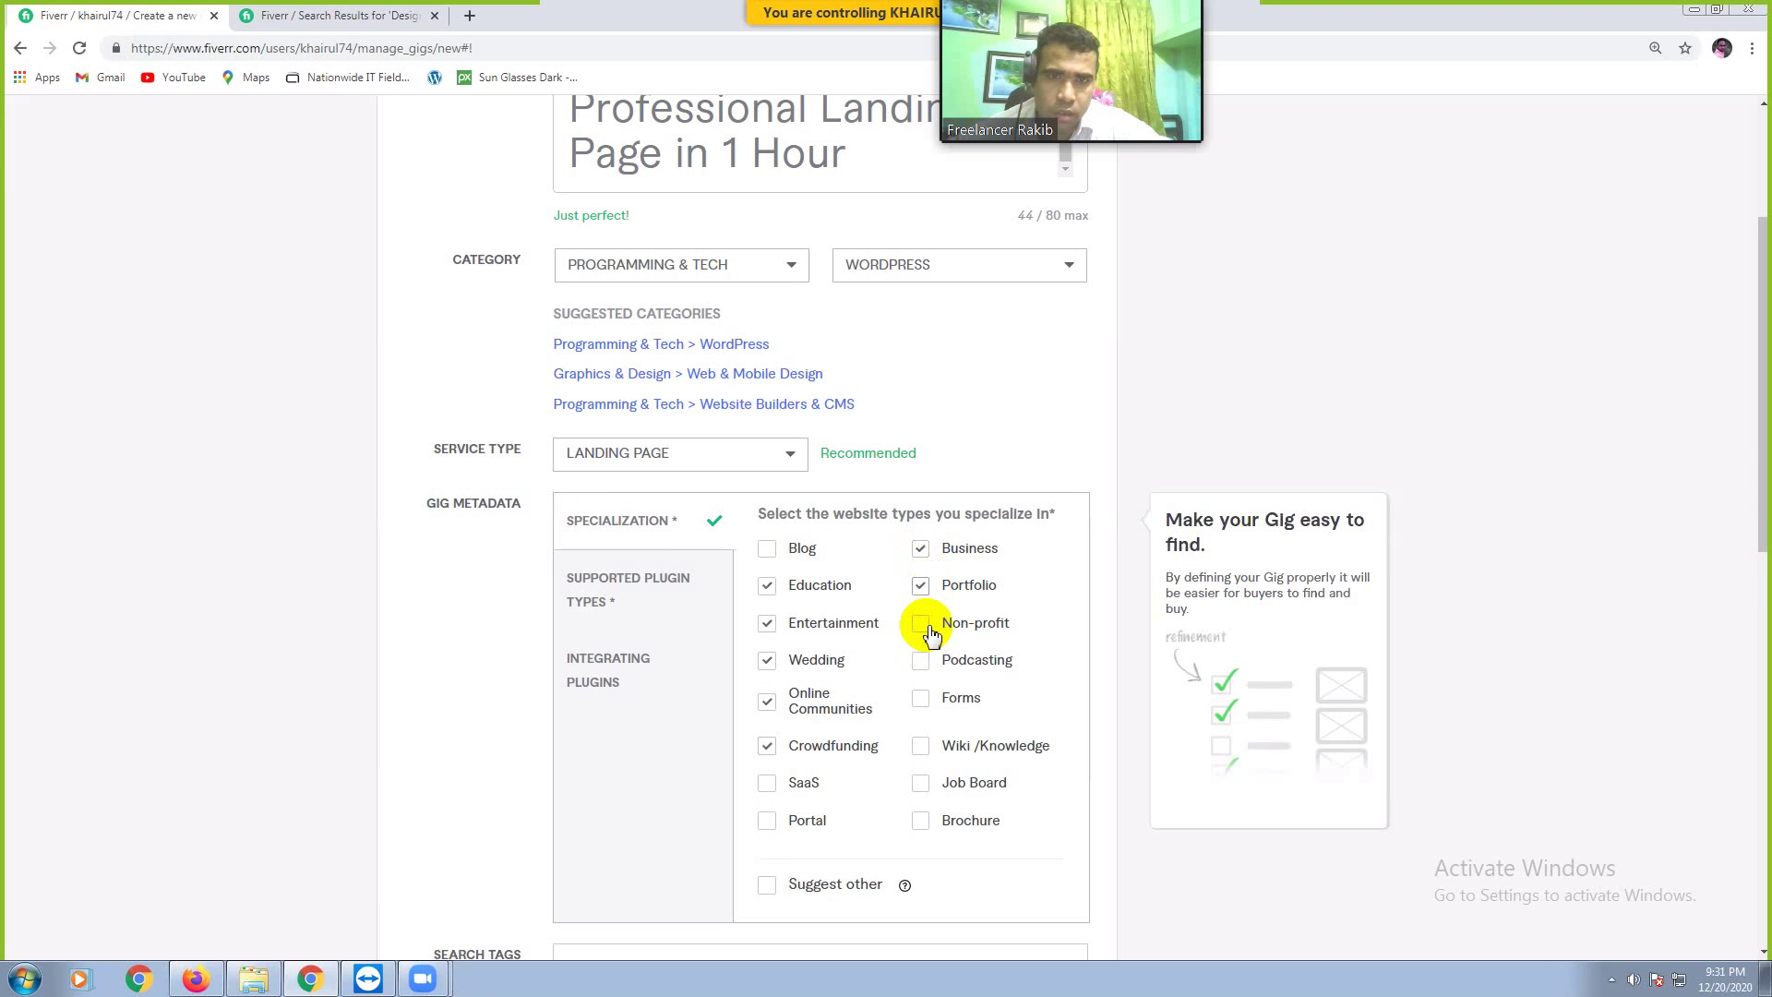
left_click(924, 700)
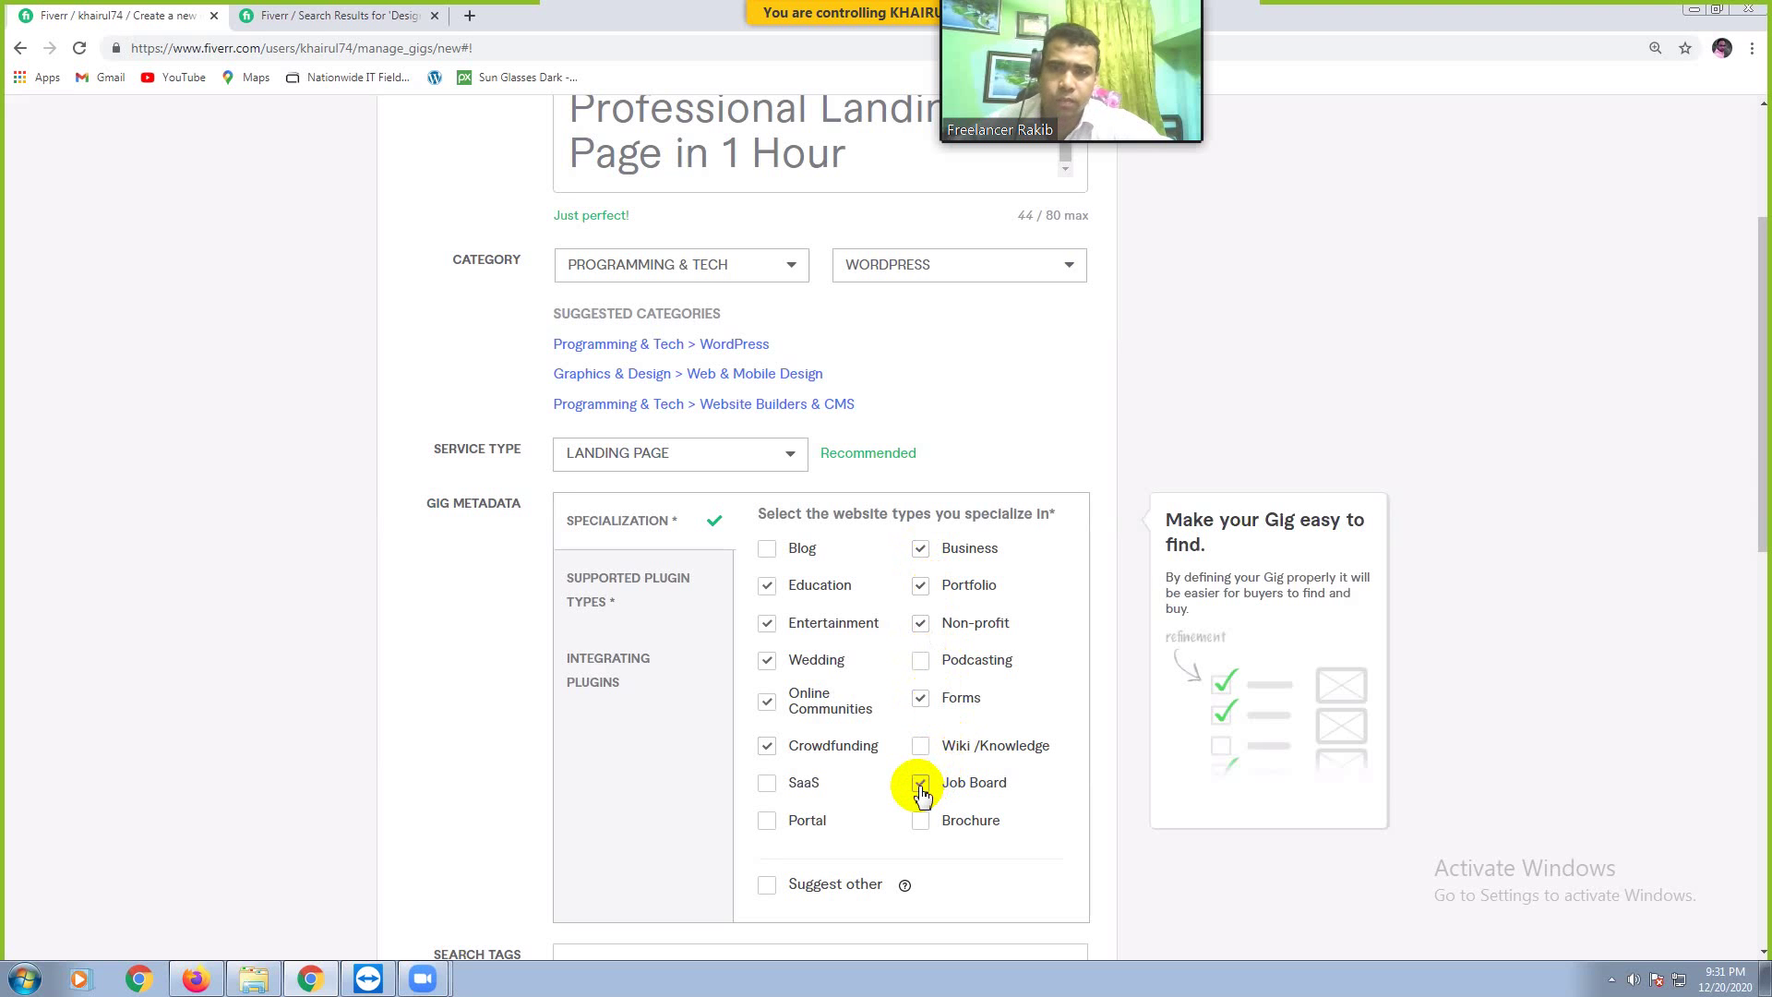
left_click(770, 549)
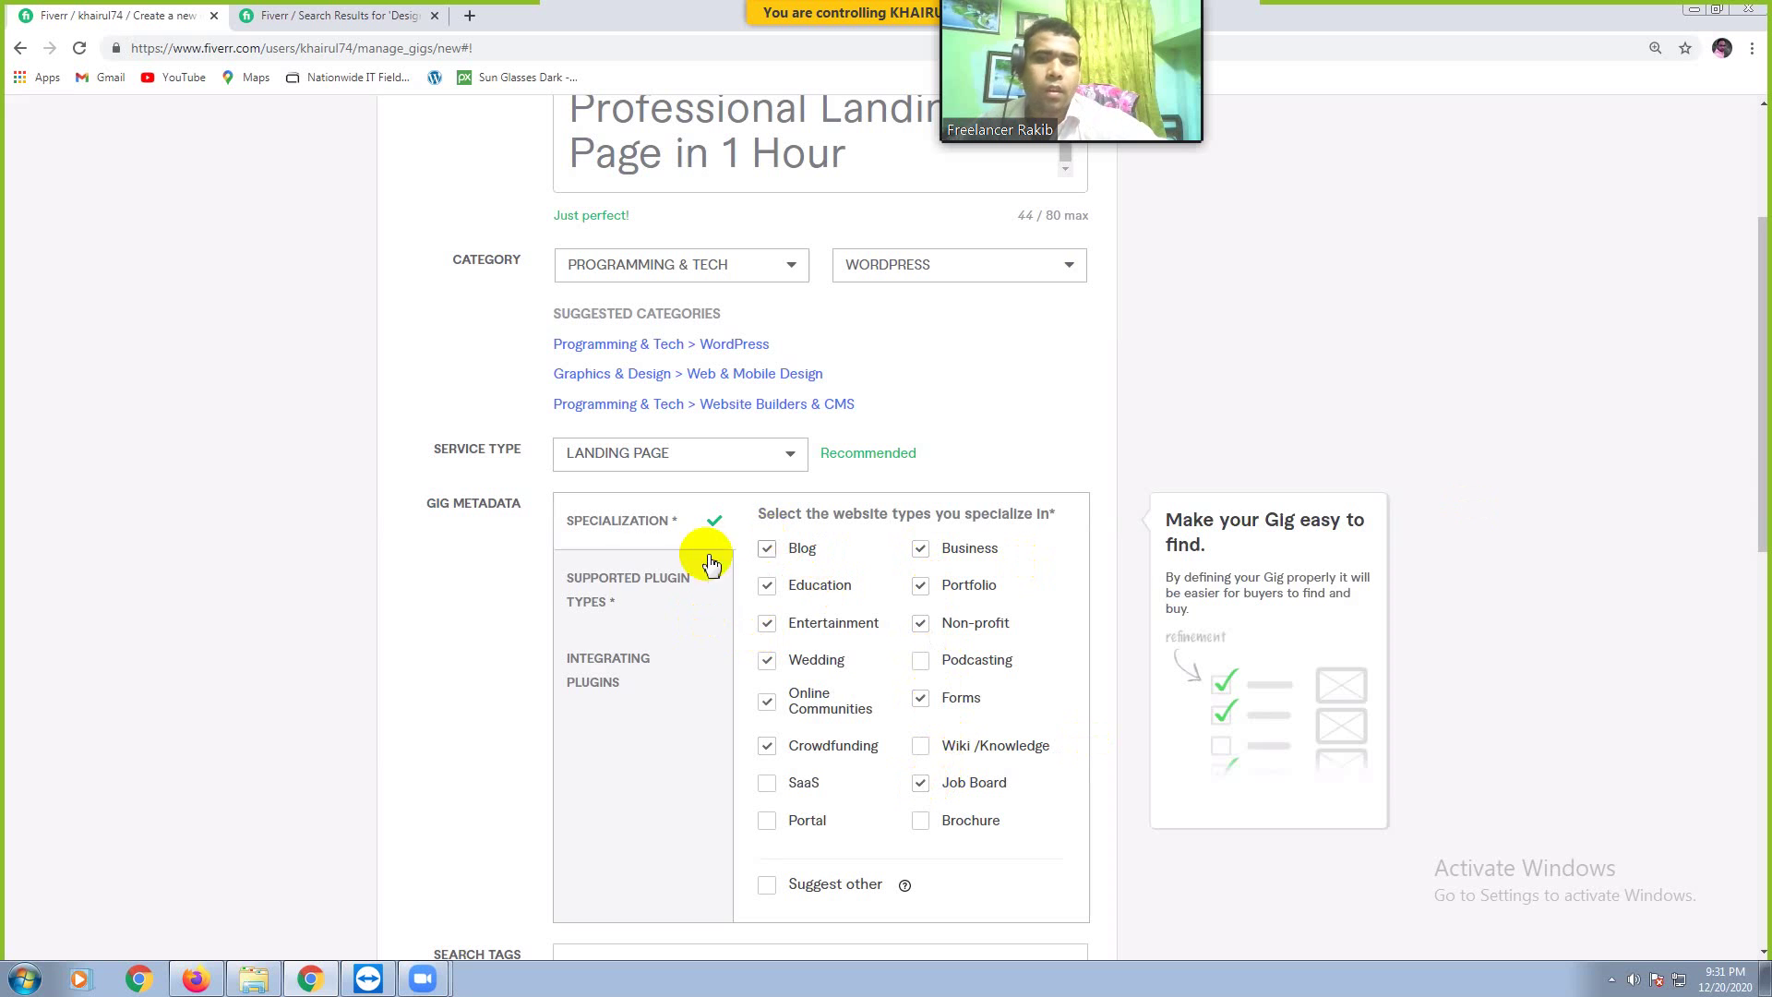
Step: Choose Marketing, Customer Support, Events, Chat, Map, Gallery, Payment, Shipping, Form, Music, Membership and FAQ as the gig's supported plugin types
left_click(644, 589)
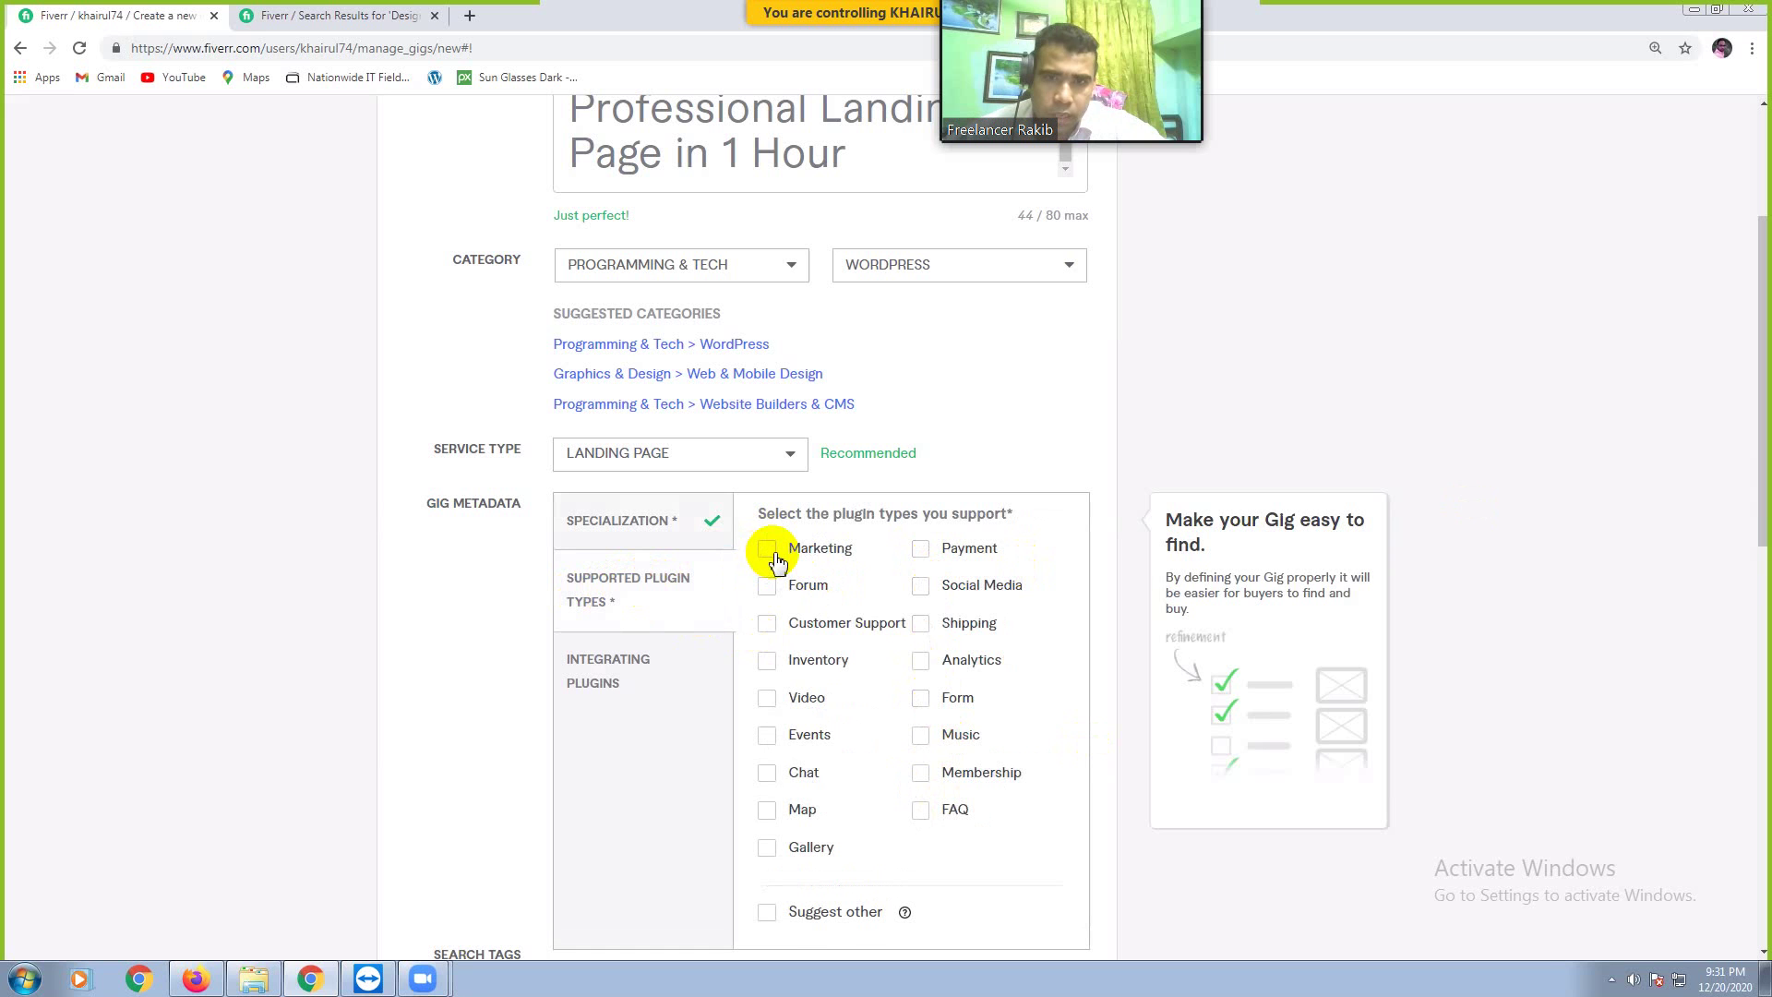
left_click(780, 694)
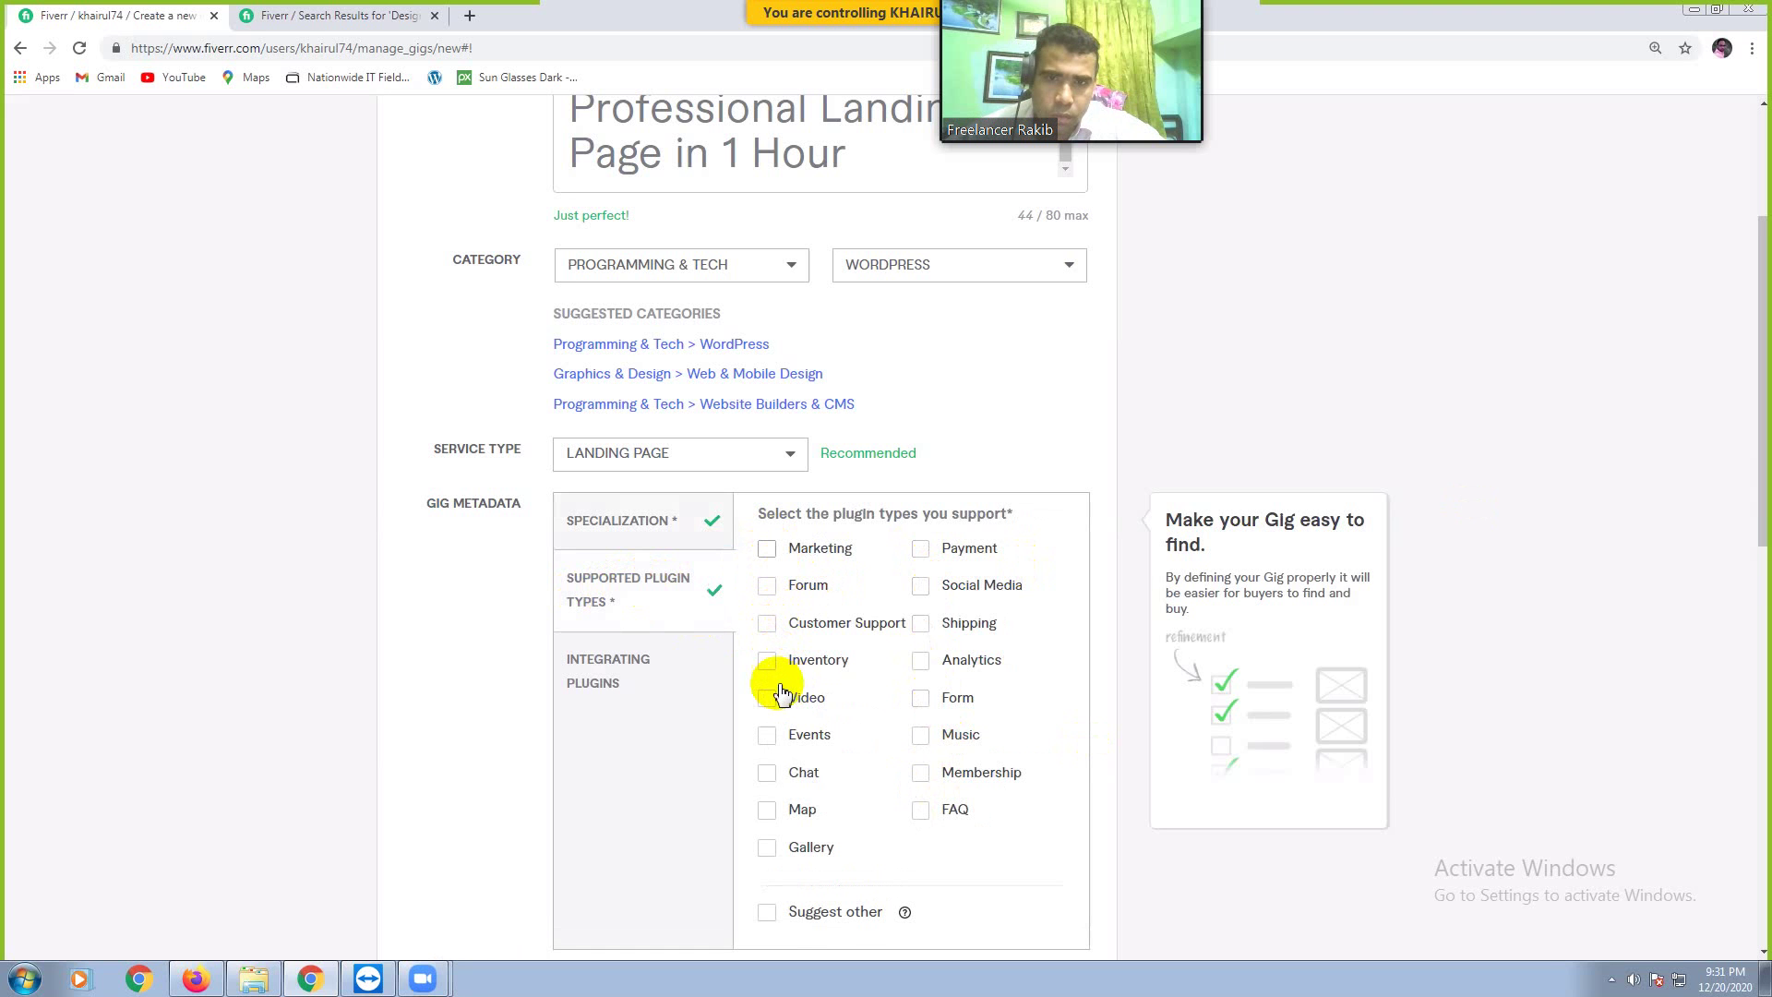
left_click(767, 809)
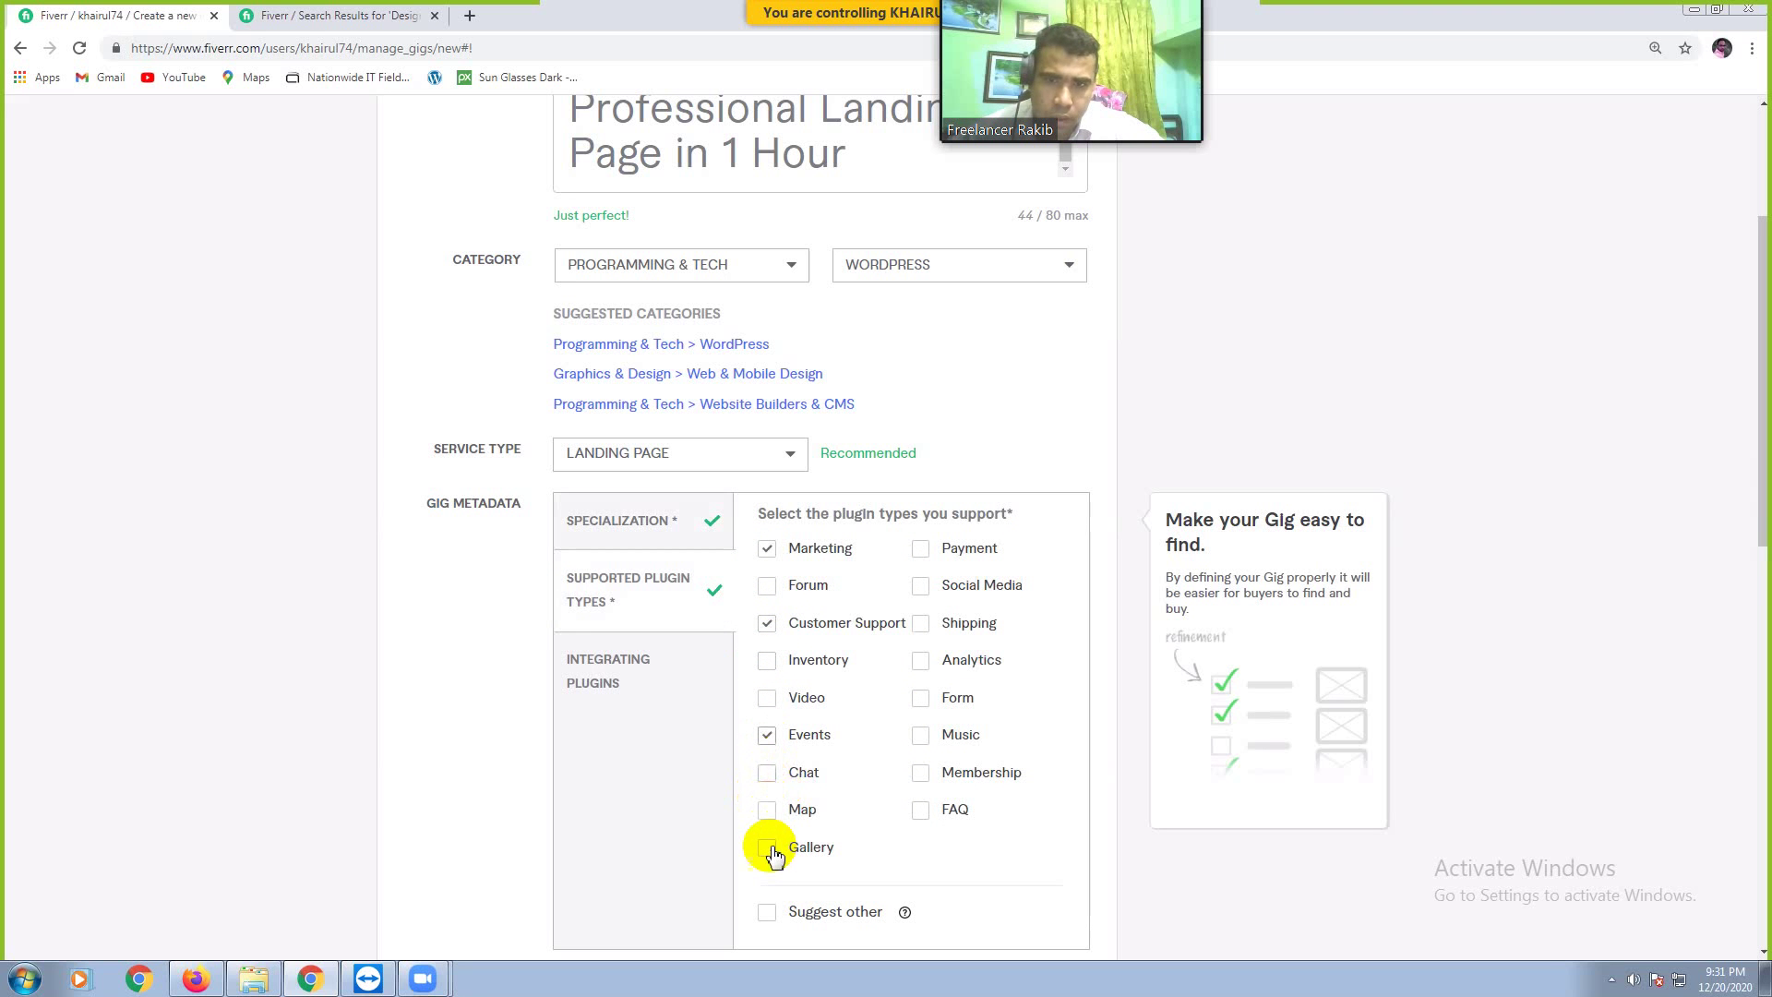
left_click(989, 547)
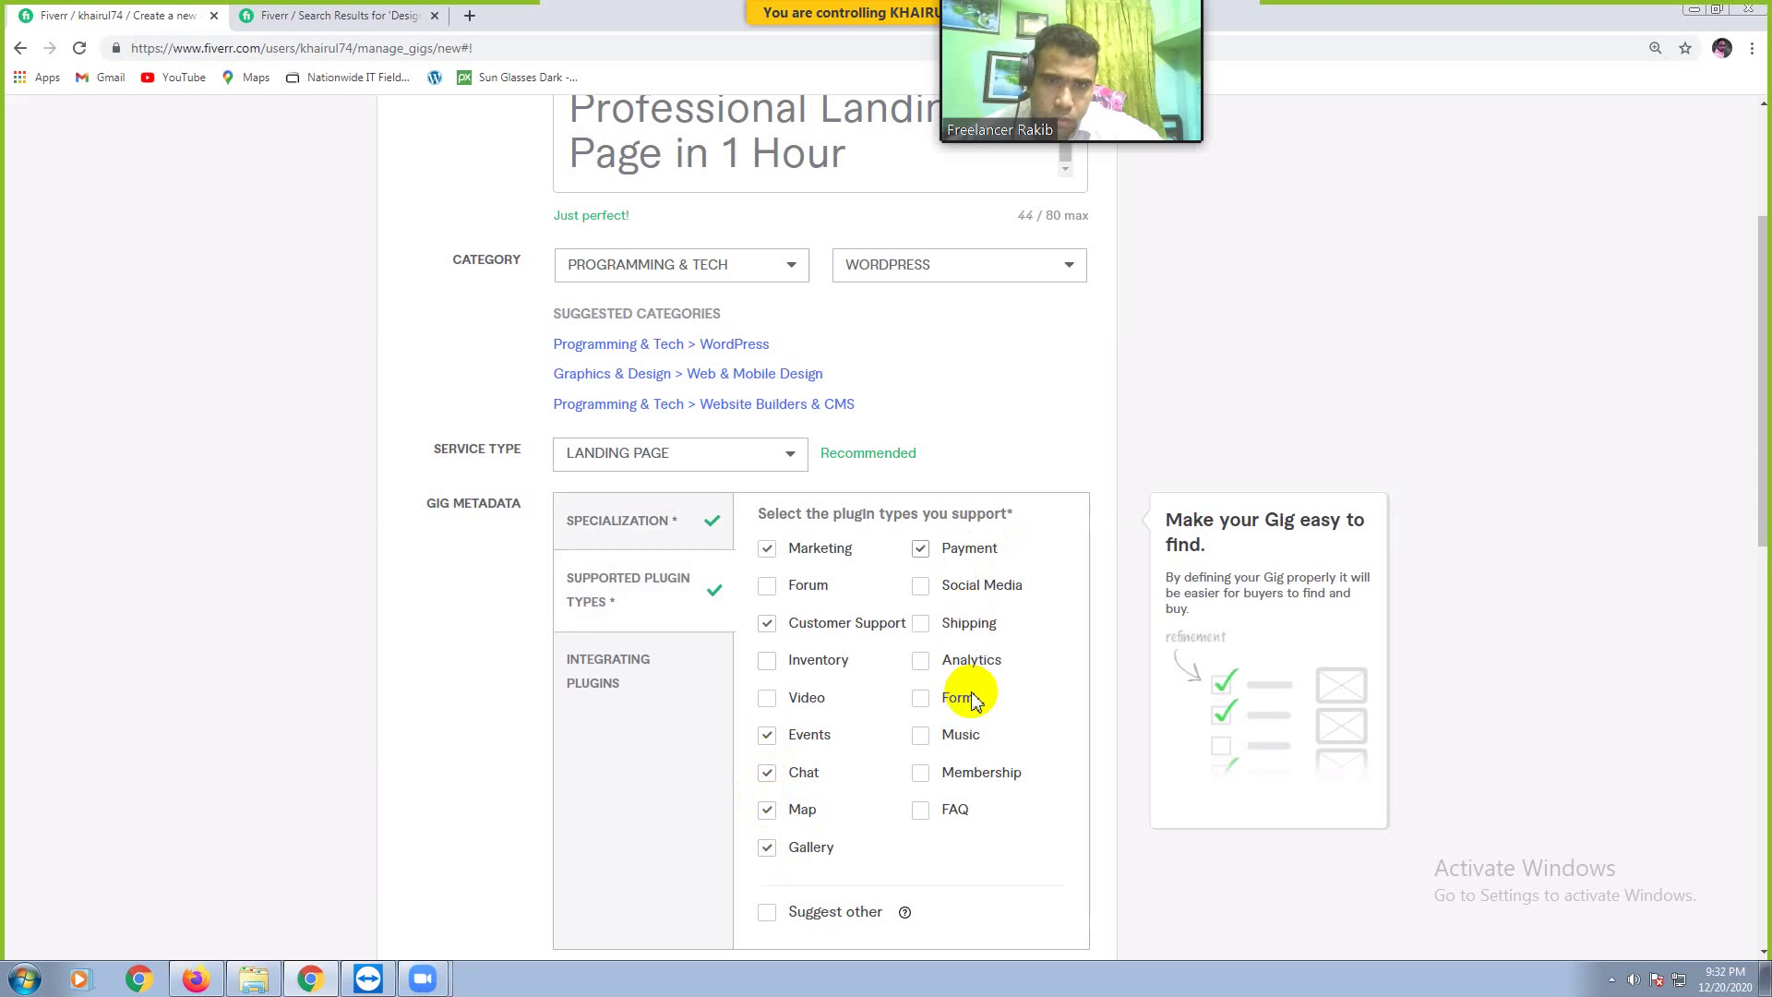
left_click(951, 812)
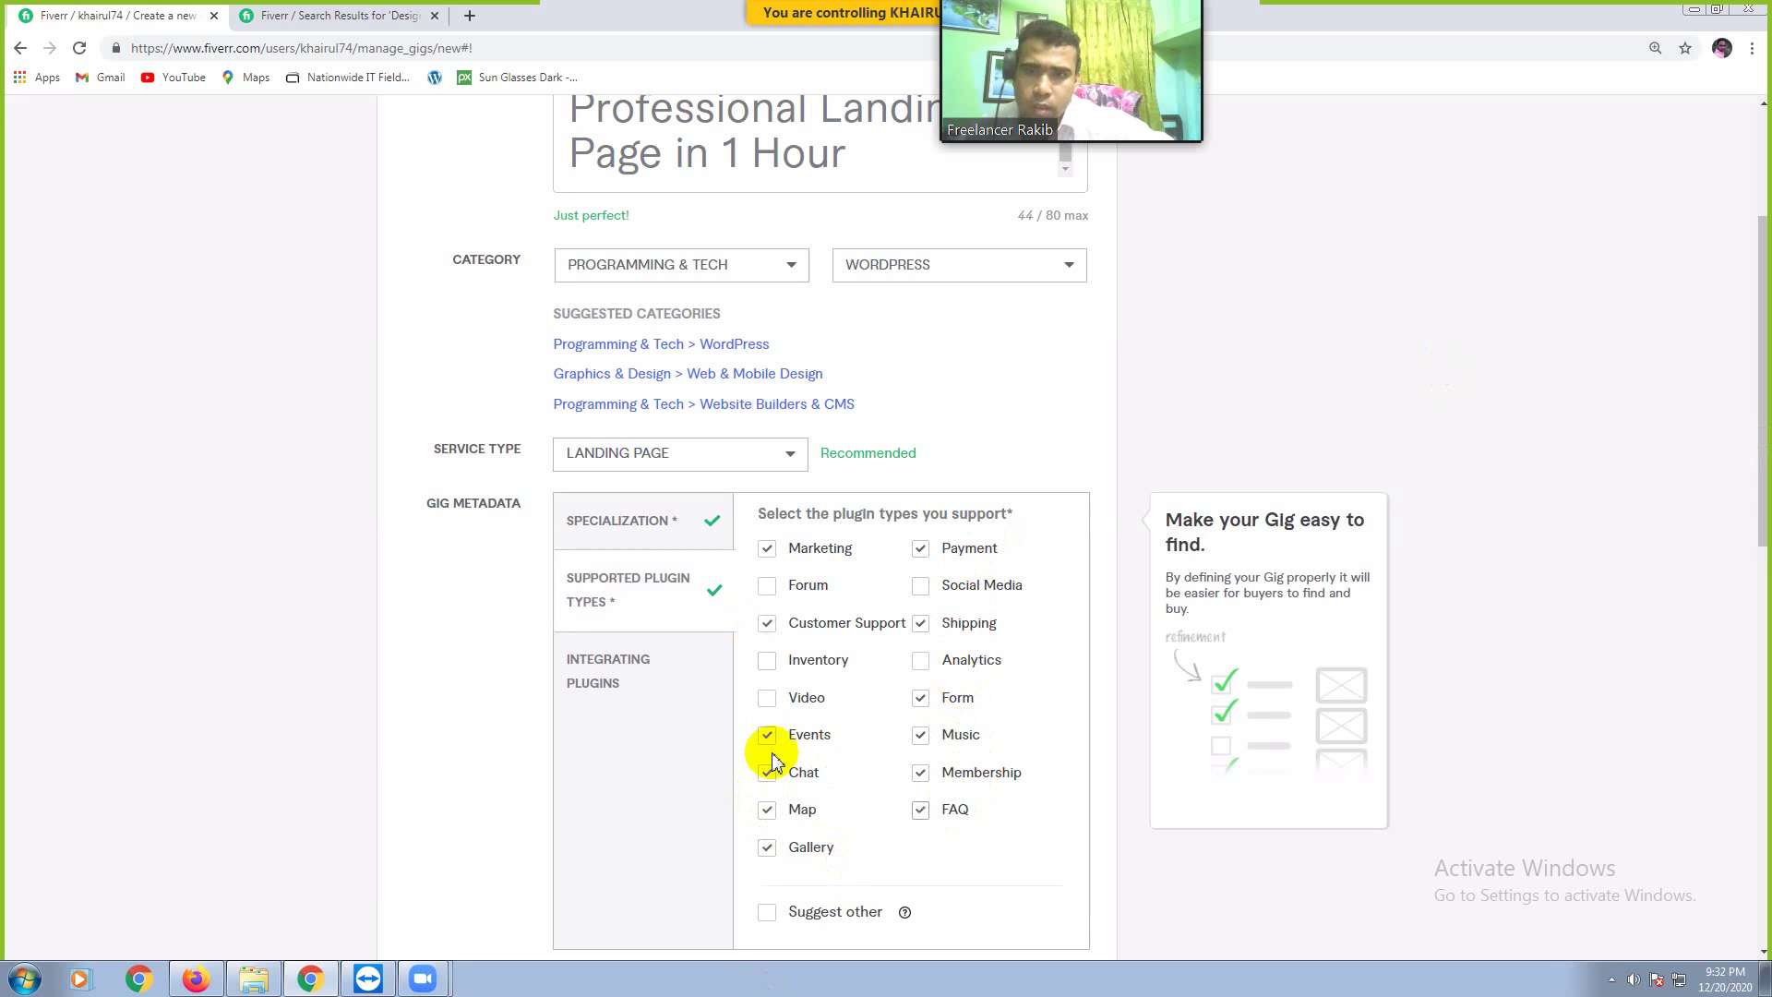
Step: Choose Adsense, All in One SEO Pack, Paypal, WooCommerce, Amazon, Gravity Forms and OpenCart as the gig's integrating plugins
left_click(602, 679)
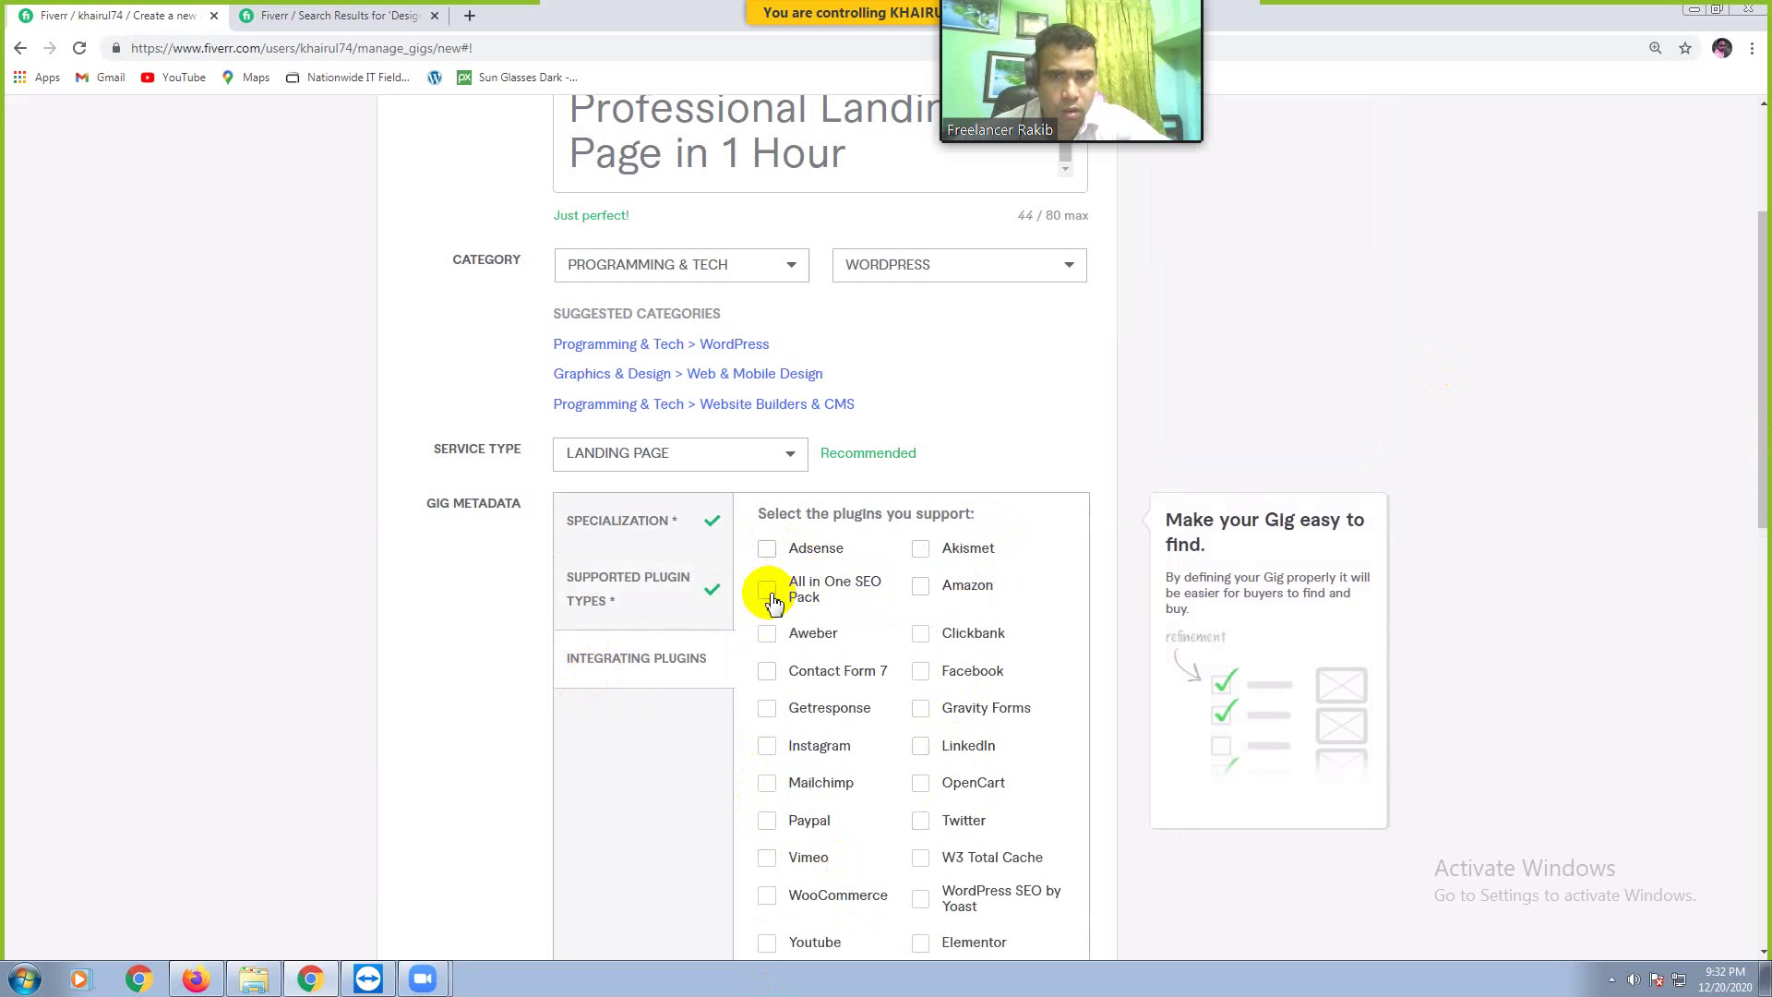
left_click(777, 666)
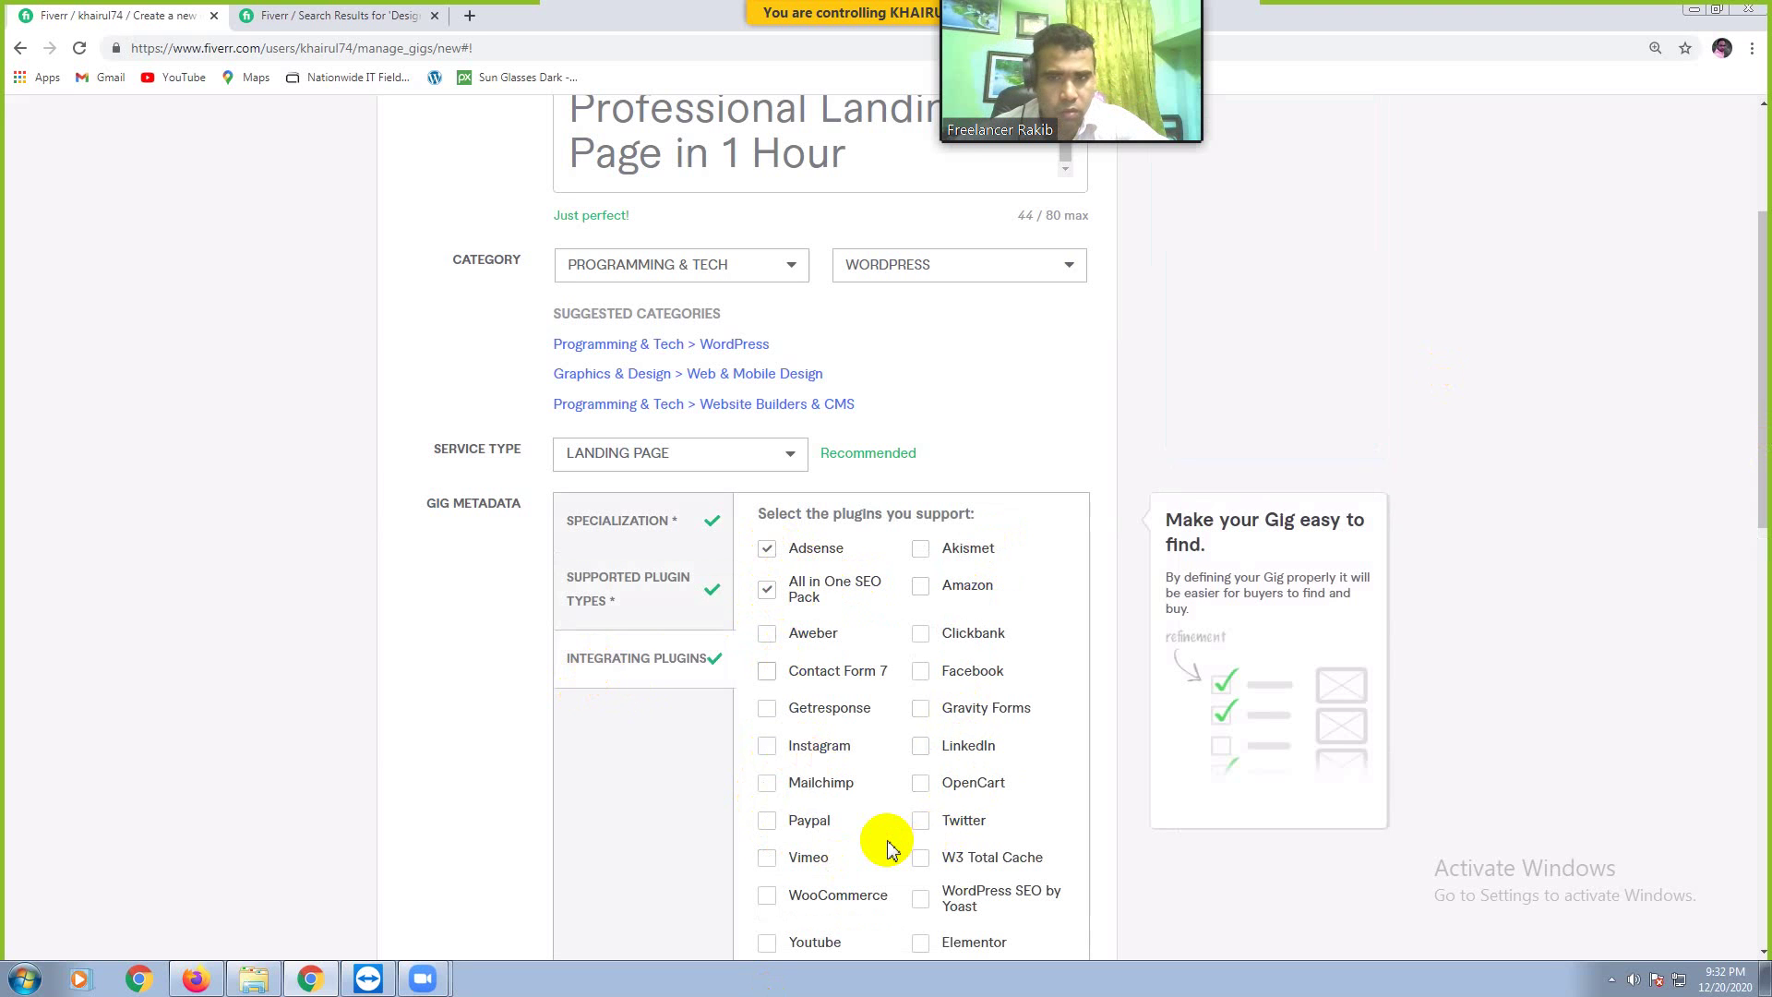
left_click(770, 817)
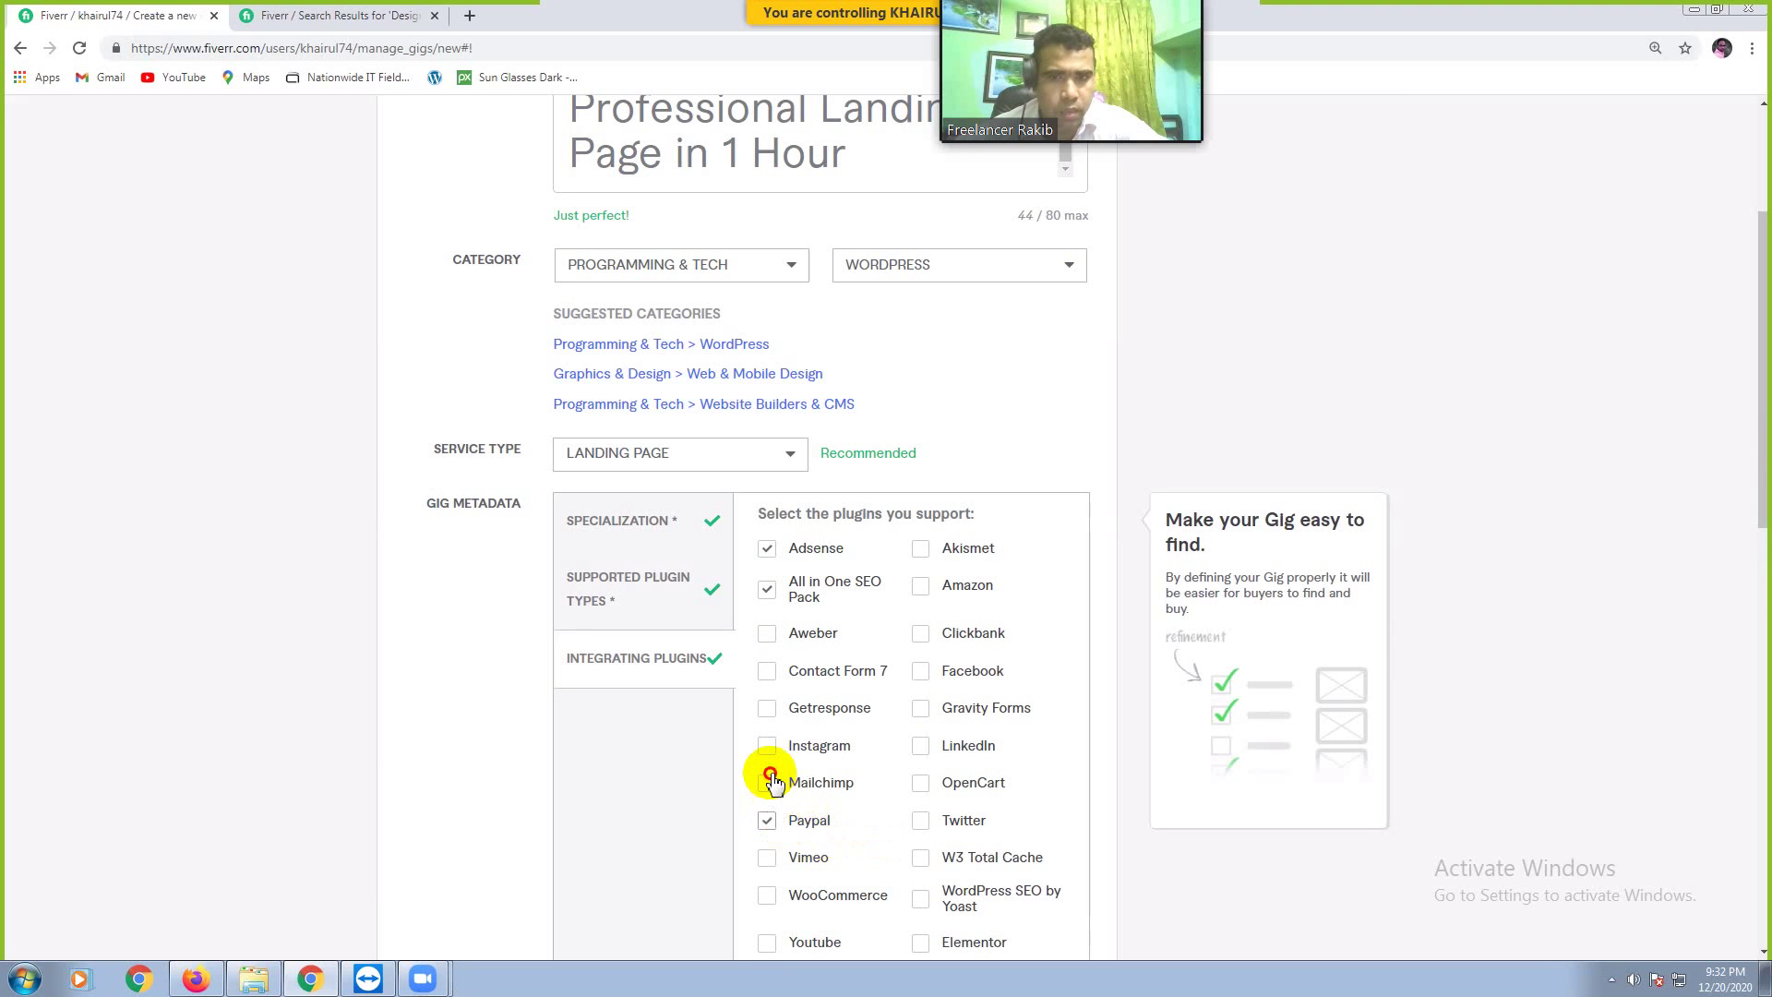
left_click(772, 903)
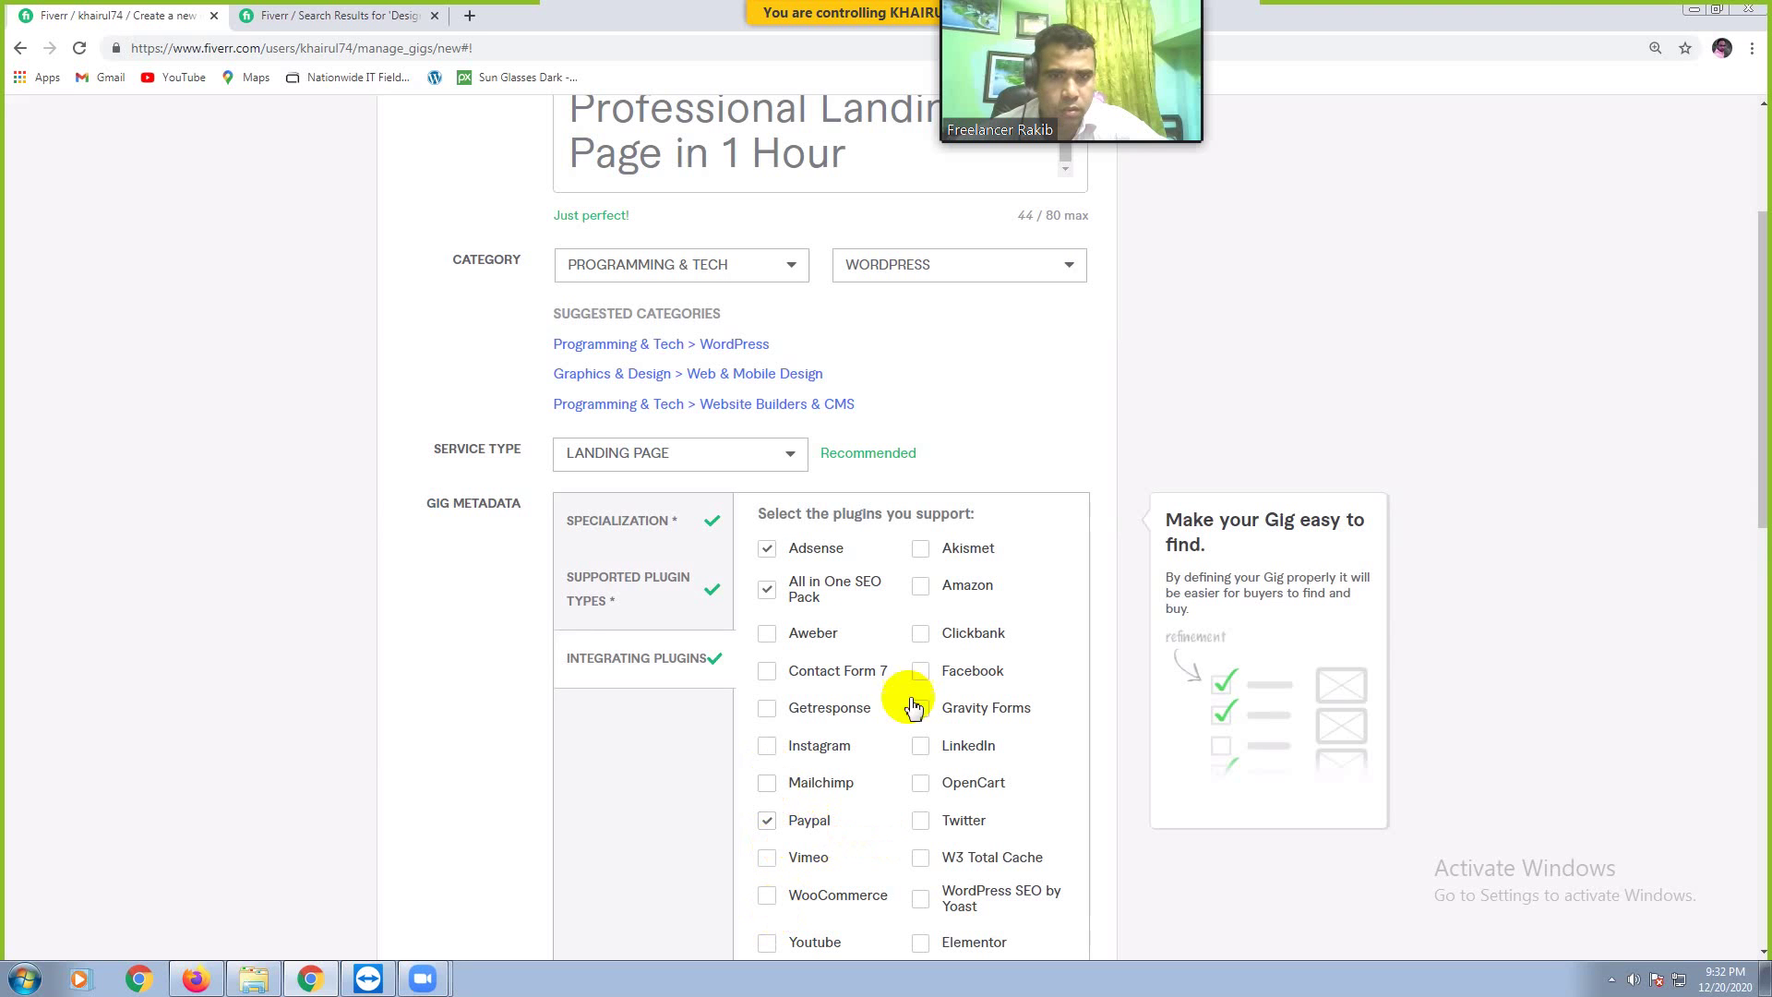
left_click(922, 589)
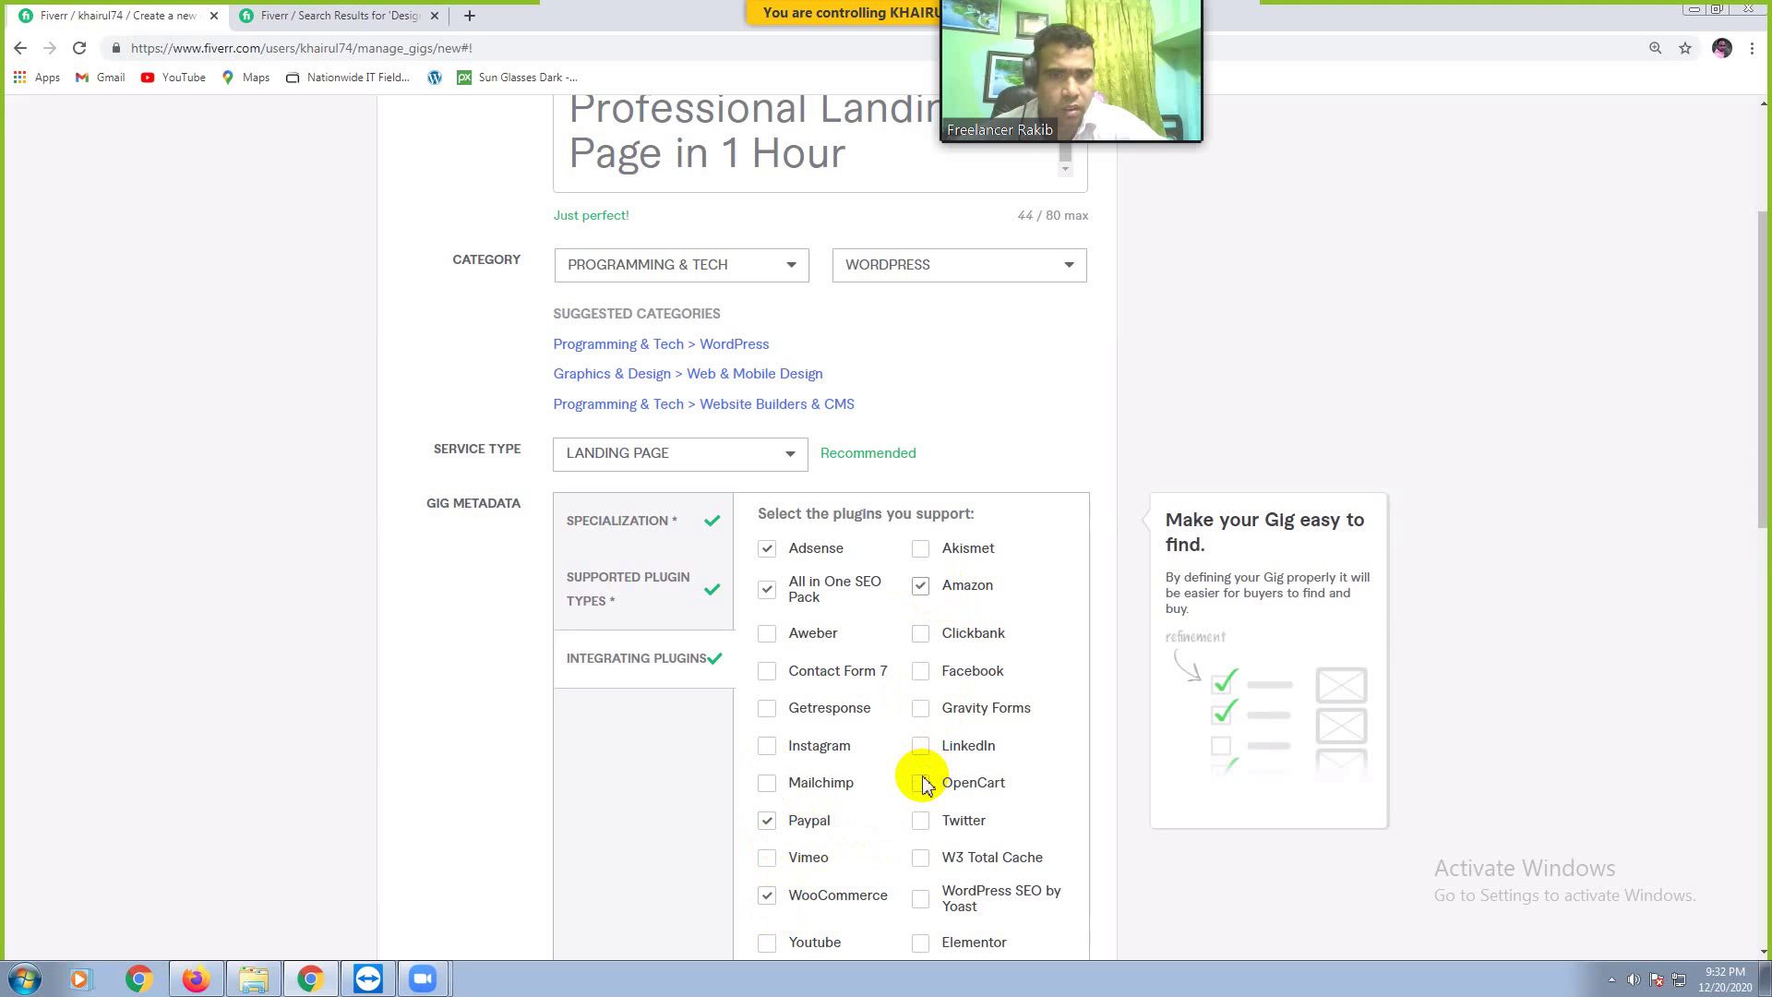
left_click(922, 708)
scroll(924, 711, "down", 2)
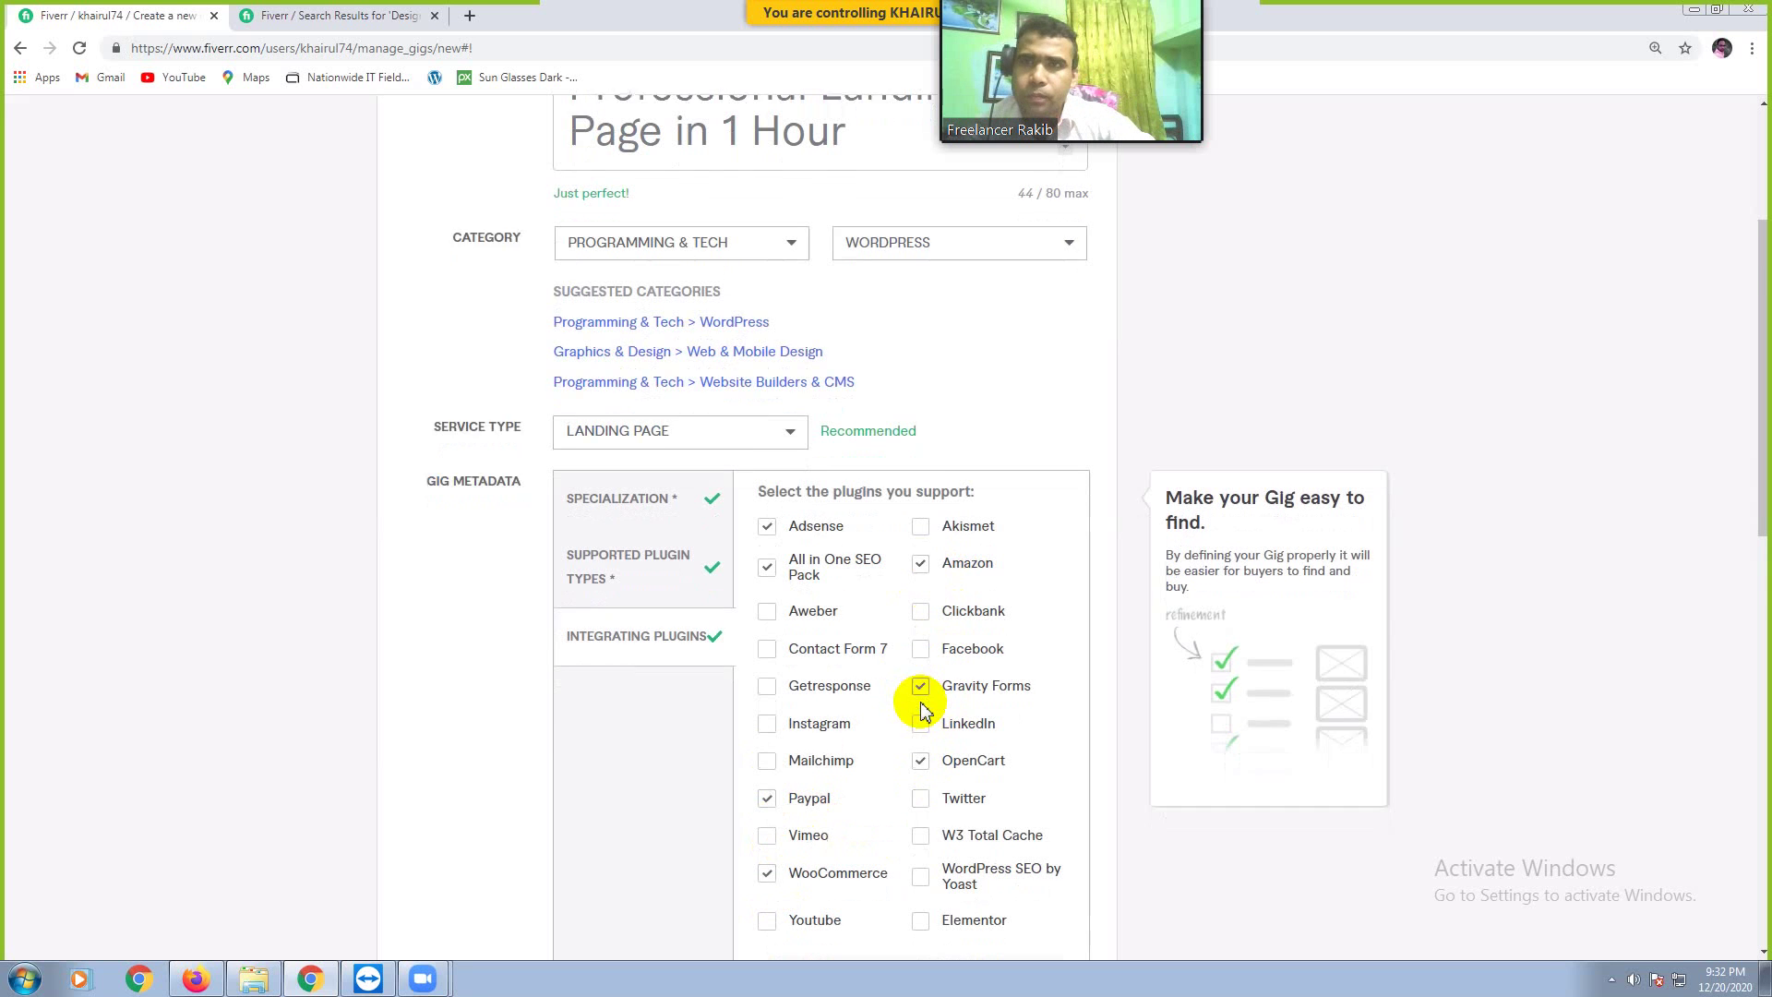
scroll(924, 712, "down", 2)
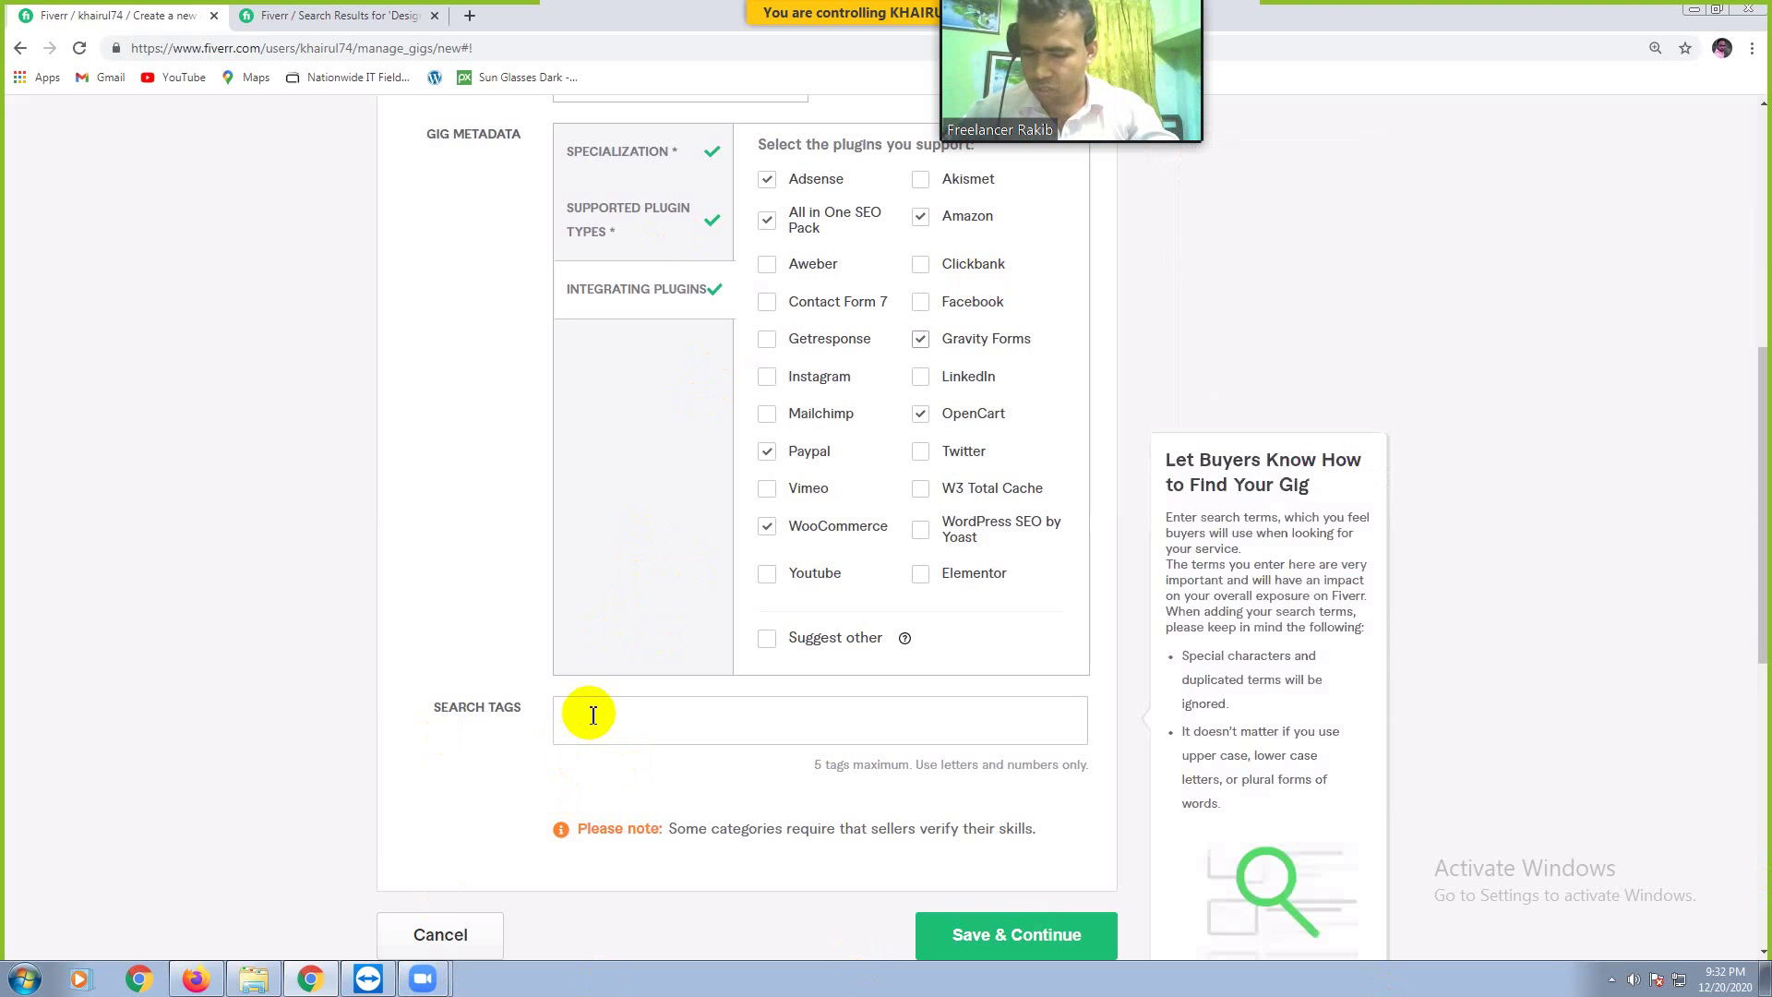
Step: Go back to the service search results for "Design a professional landing page in 1 hour" and examine the competing gigs and their titles
left_click(323, 22)
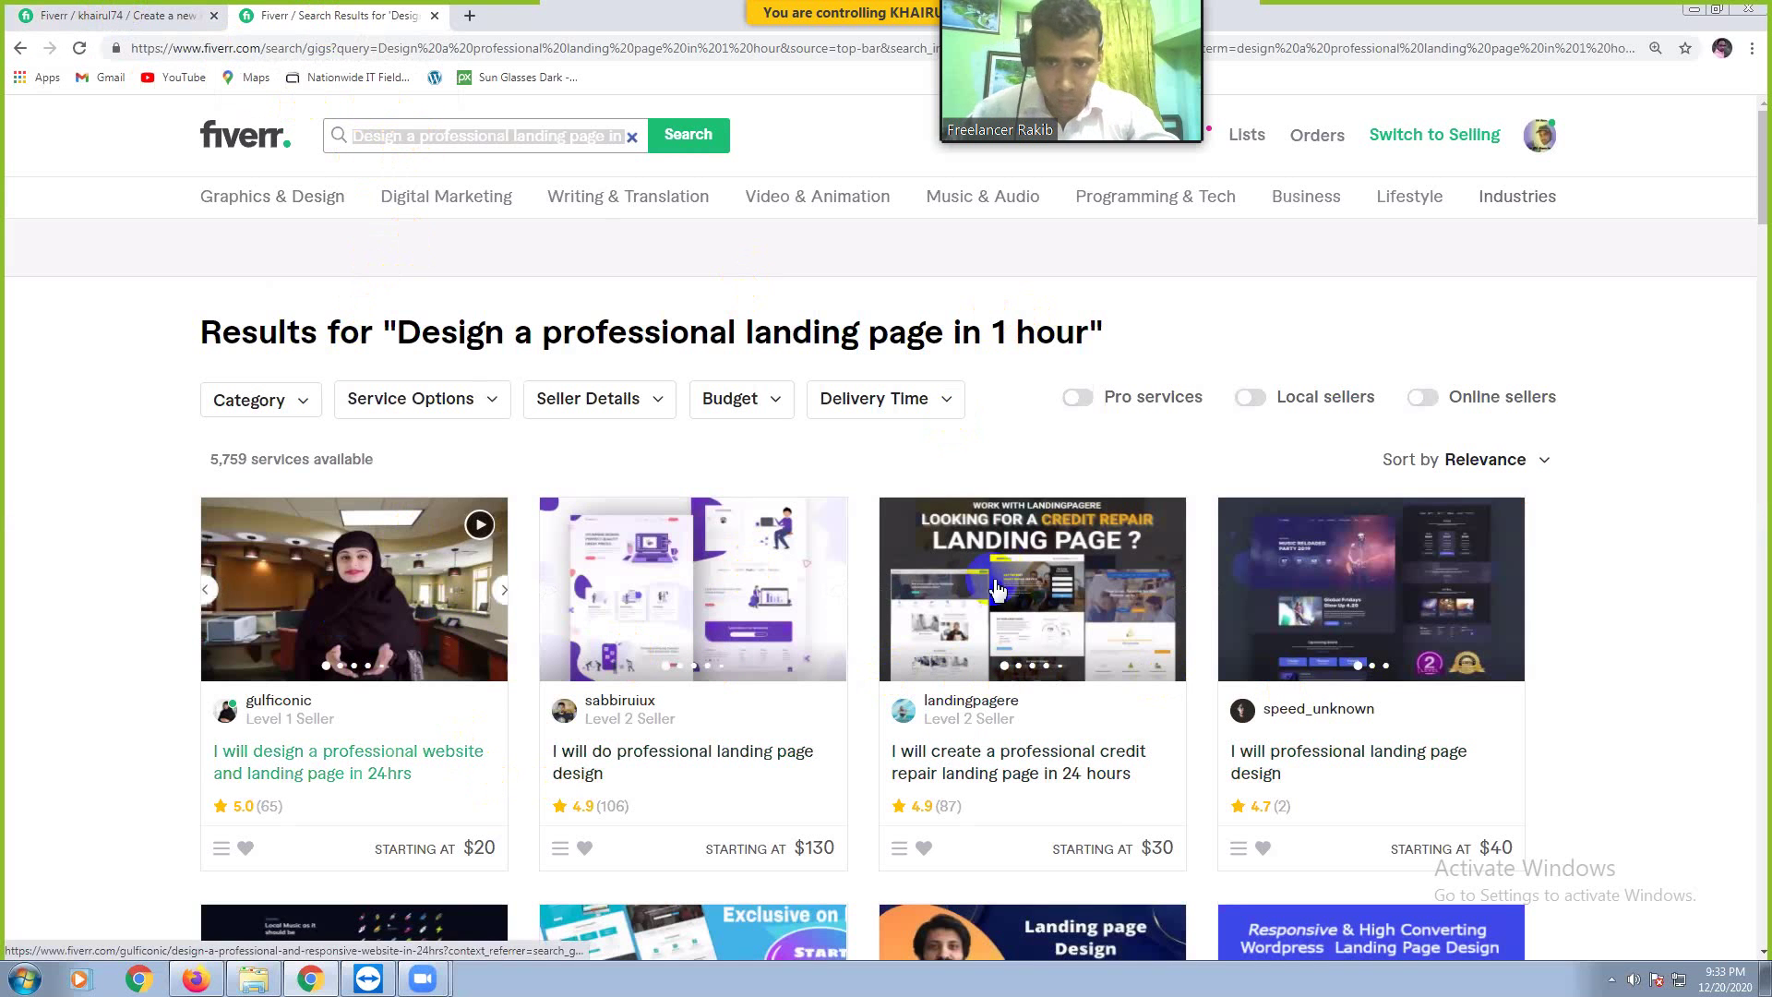
left_click(313, 673)
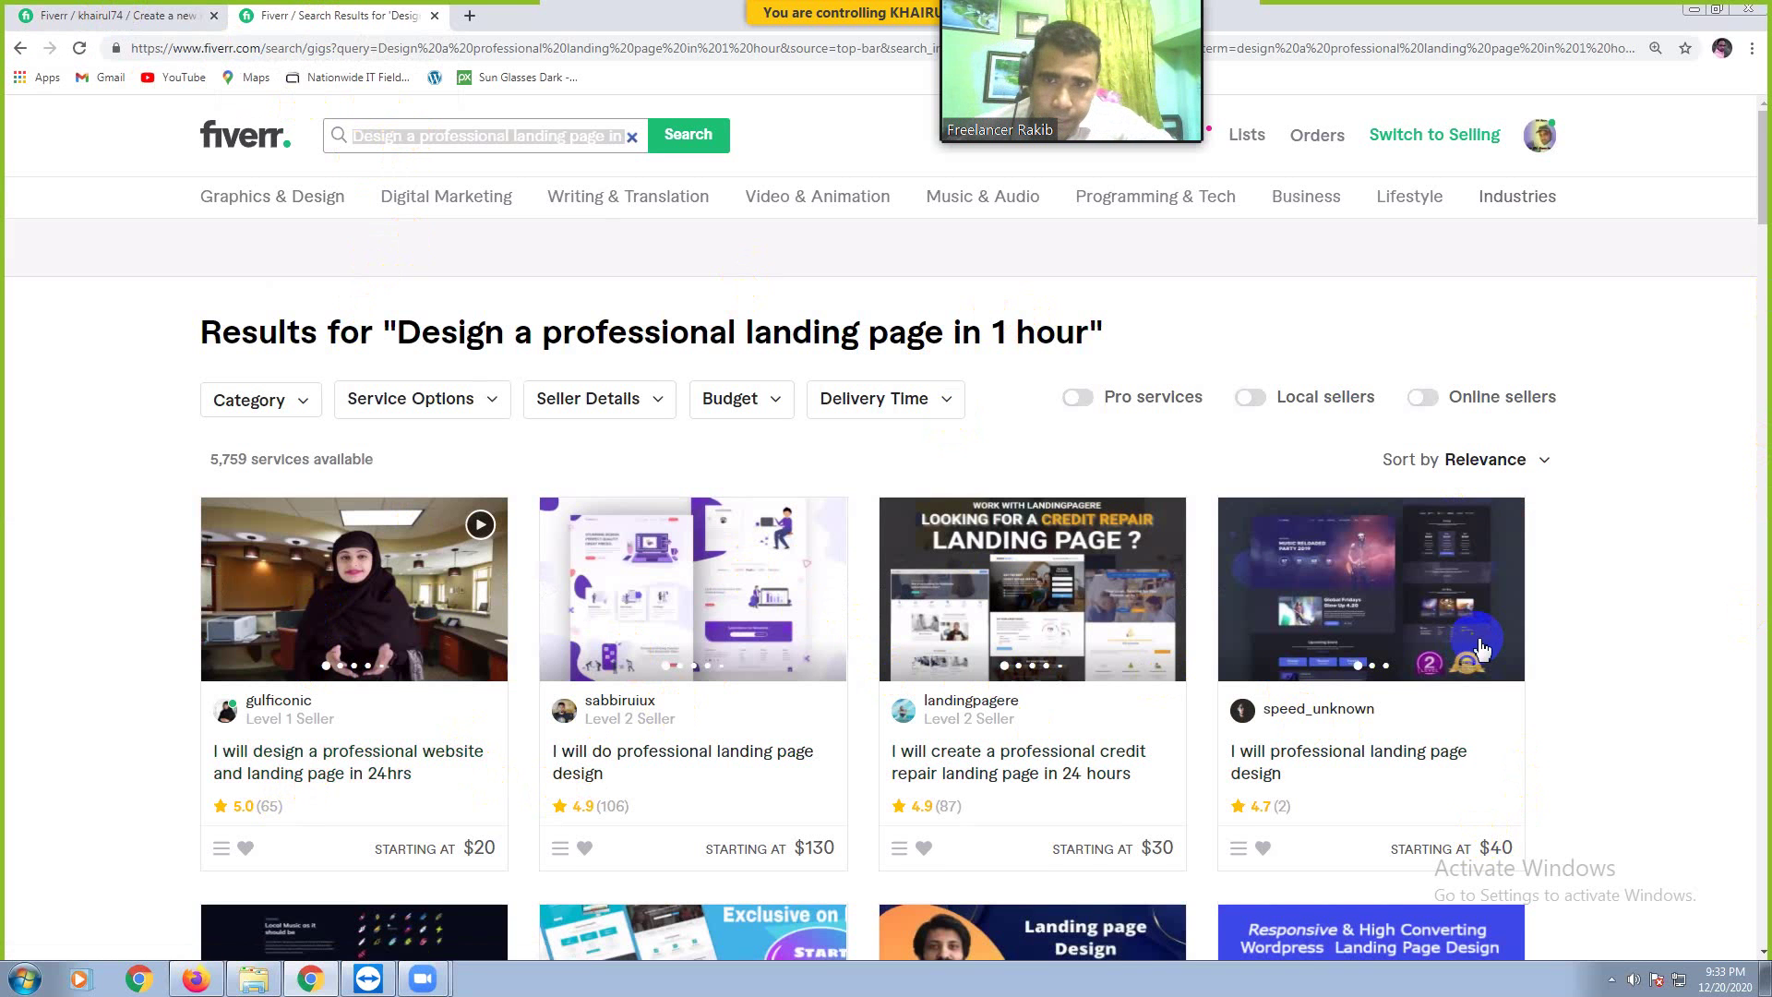
scroll(1478, 646, "down", 1)
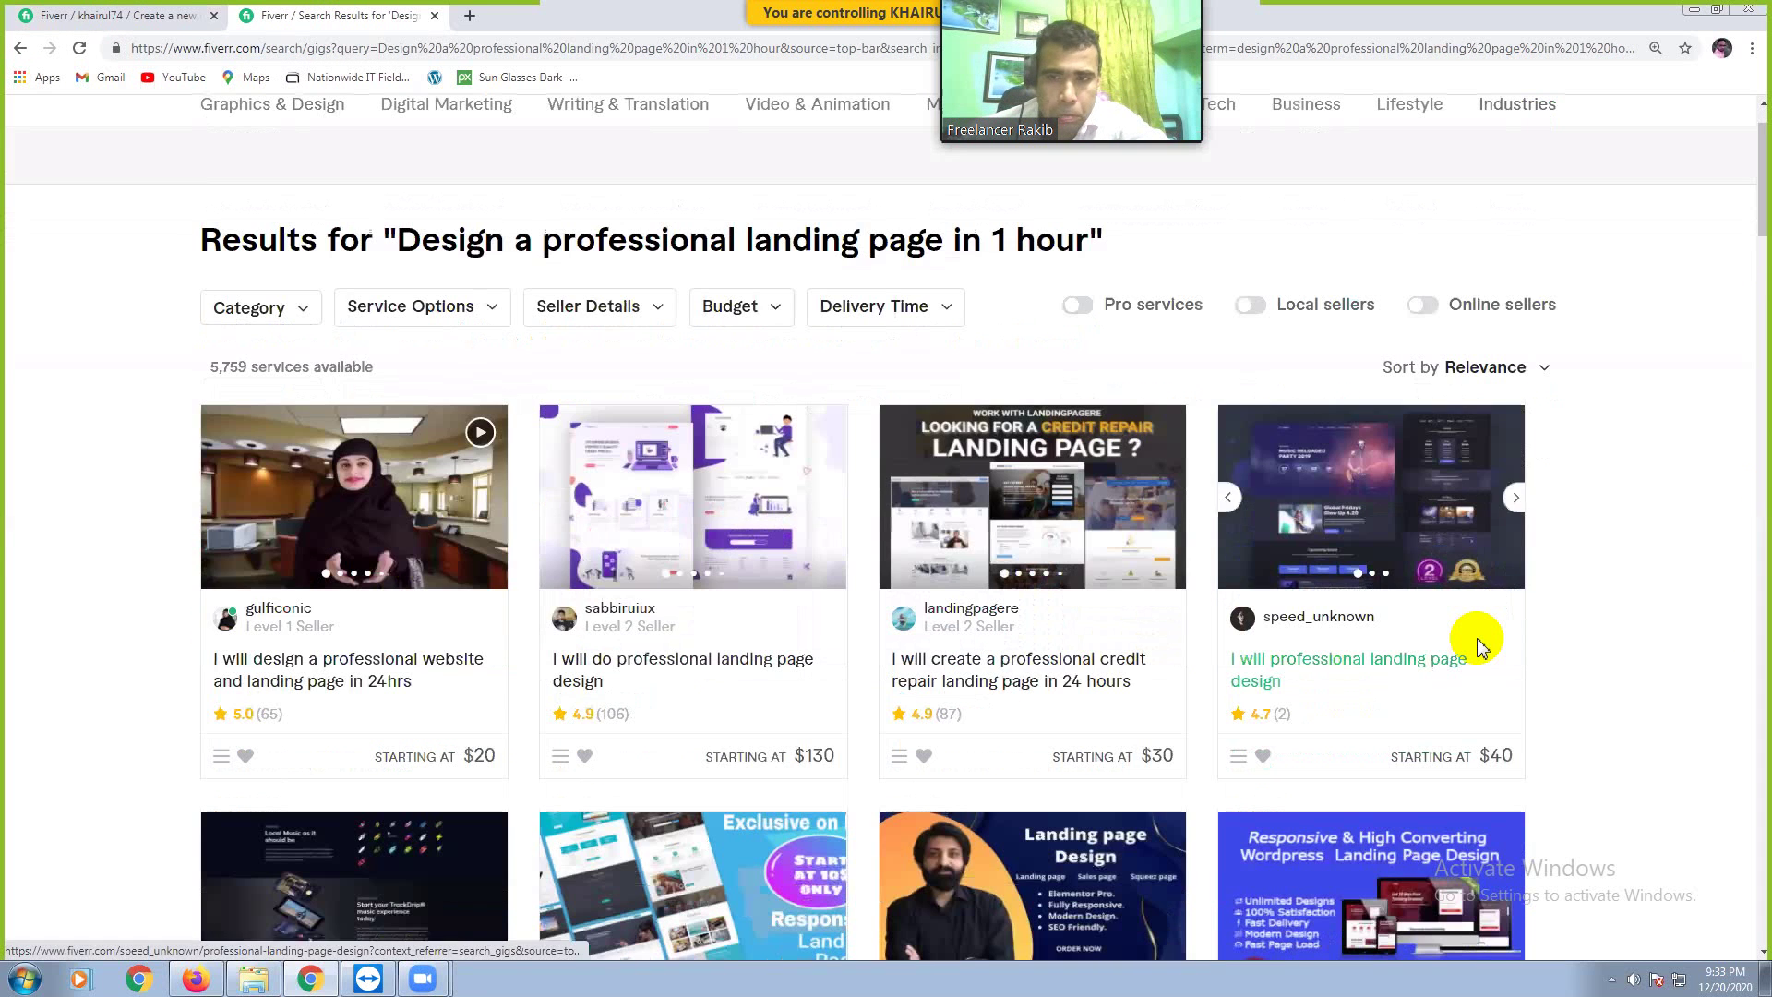
scroll(1478, 646, "down", 2)
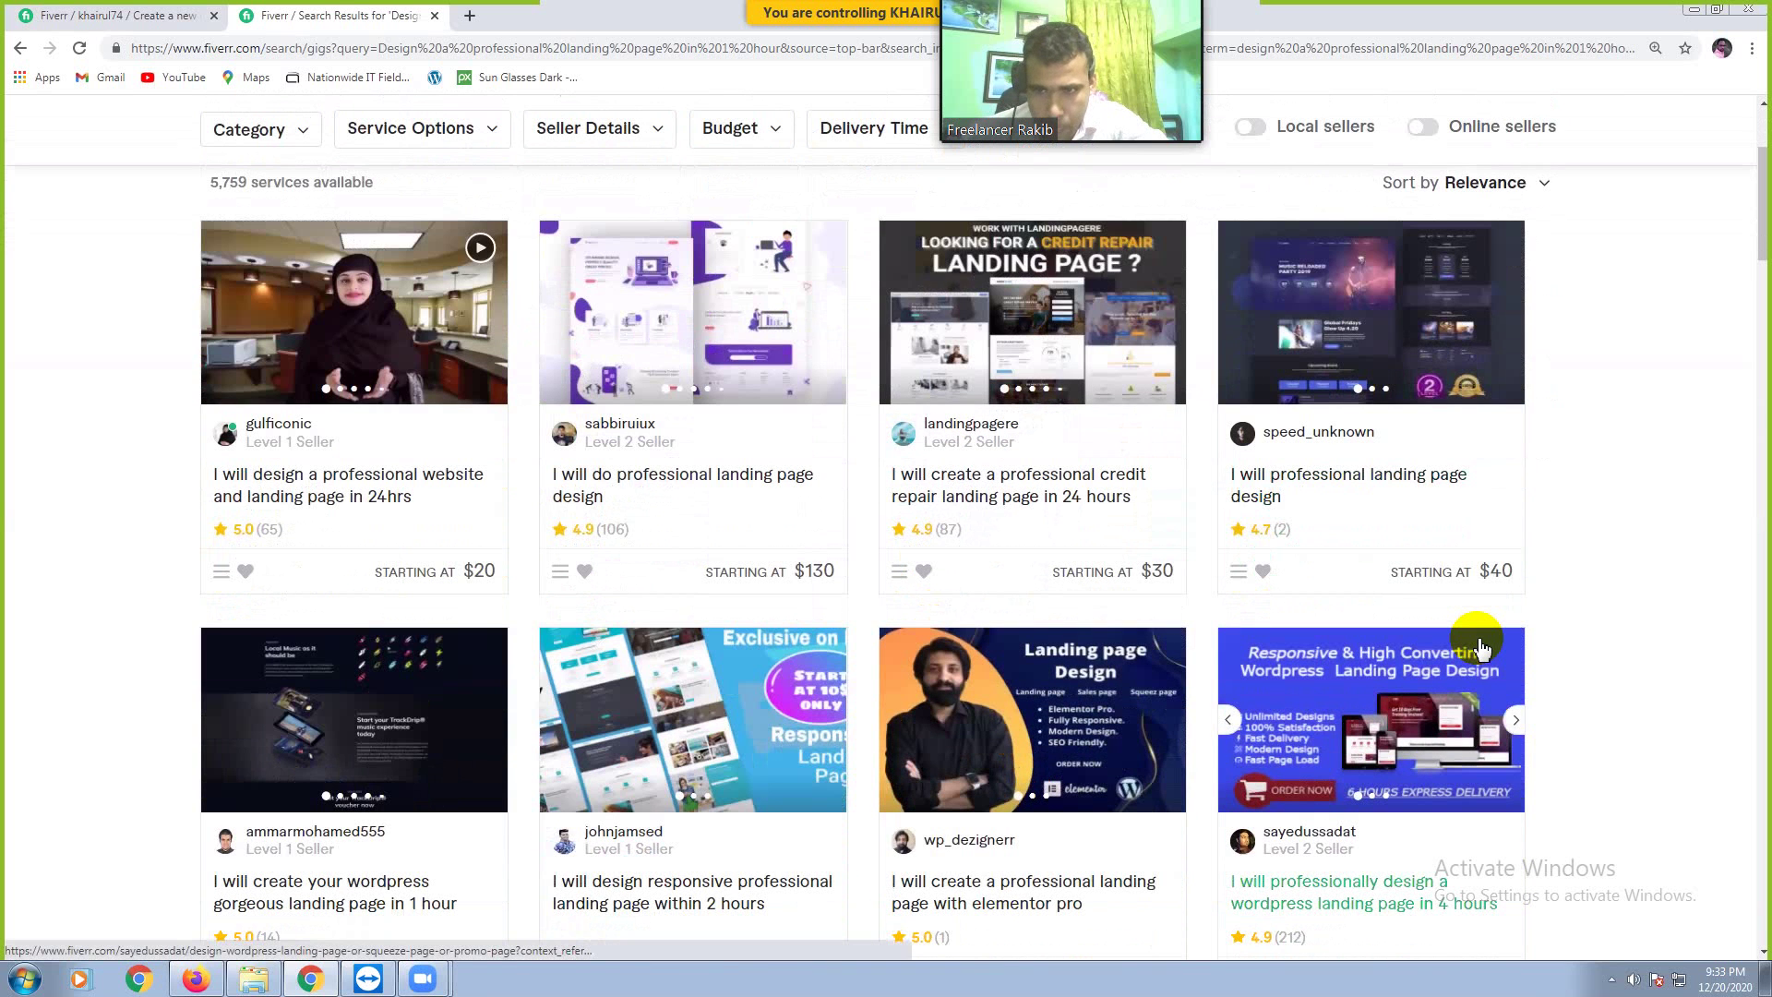
scroll(1478, 646, "down", 1)
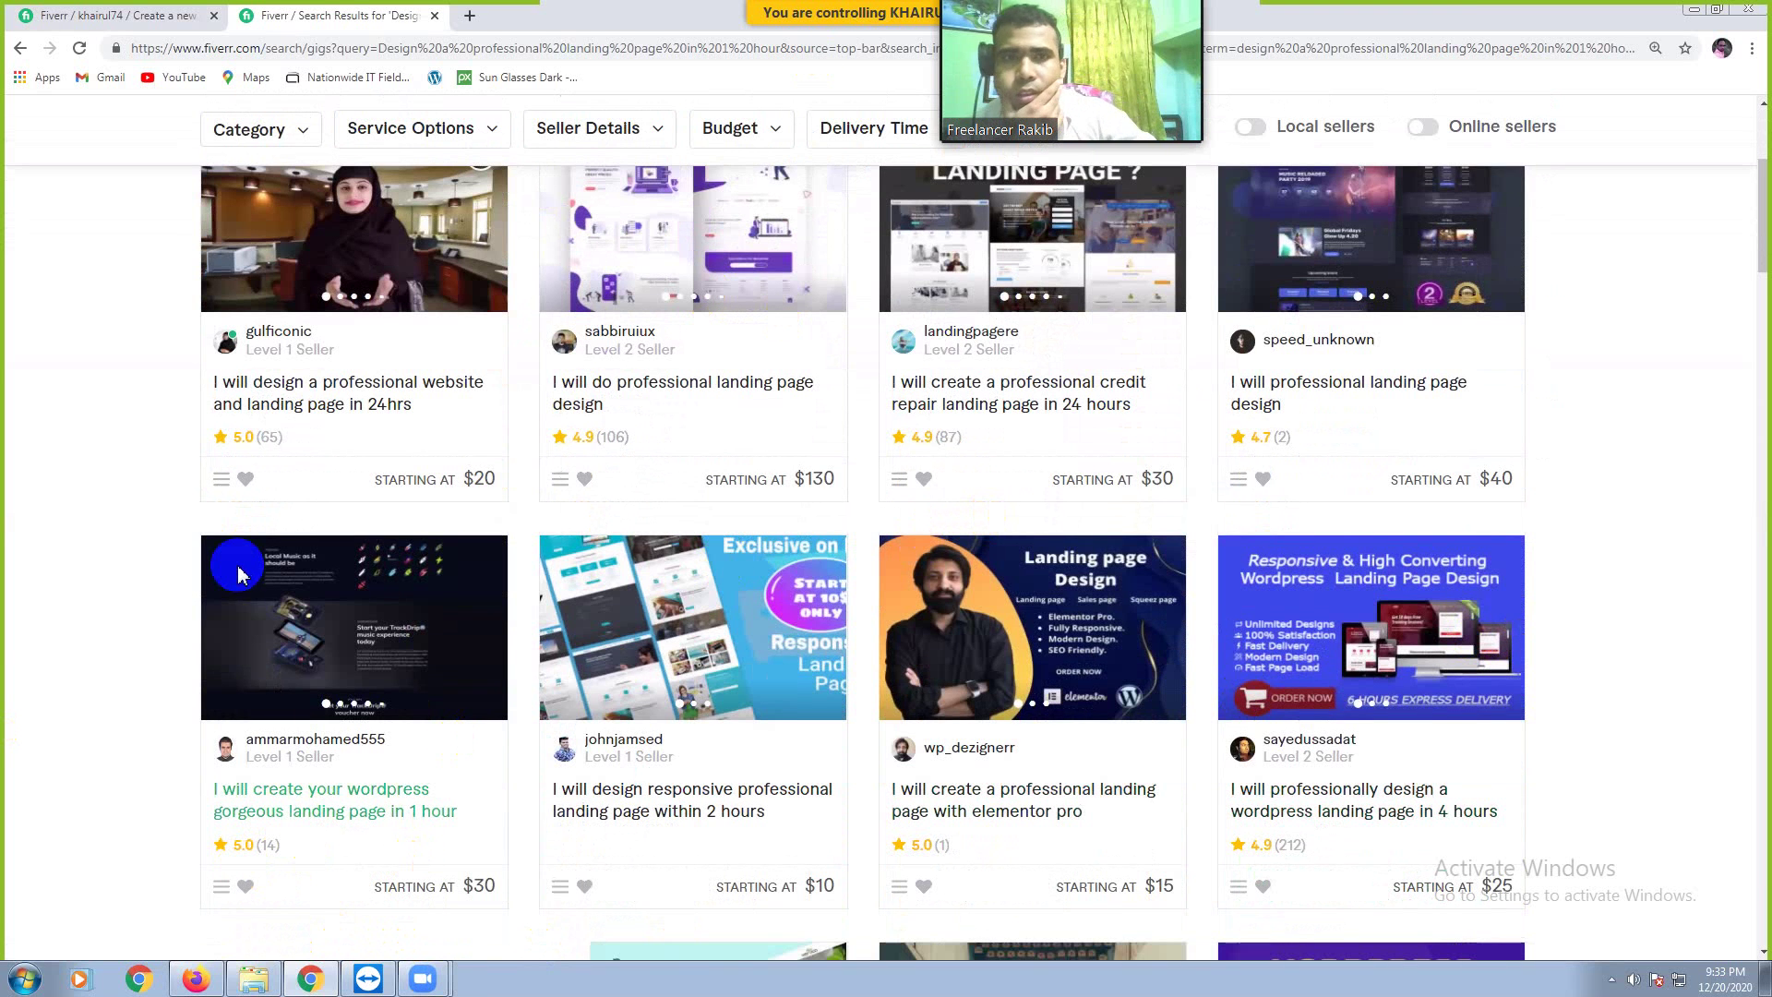
Step: Shorten the service search query to "Design a professional landing page" and run the search again
scroll(239, 574, "up", 5)
left_click(604, 141)
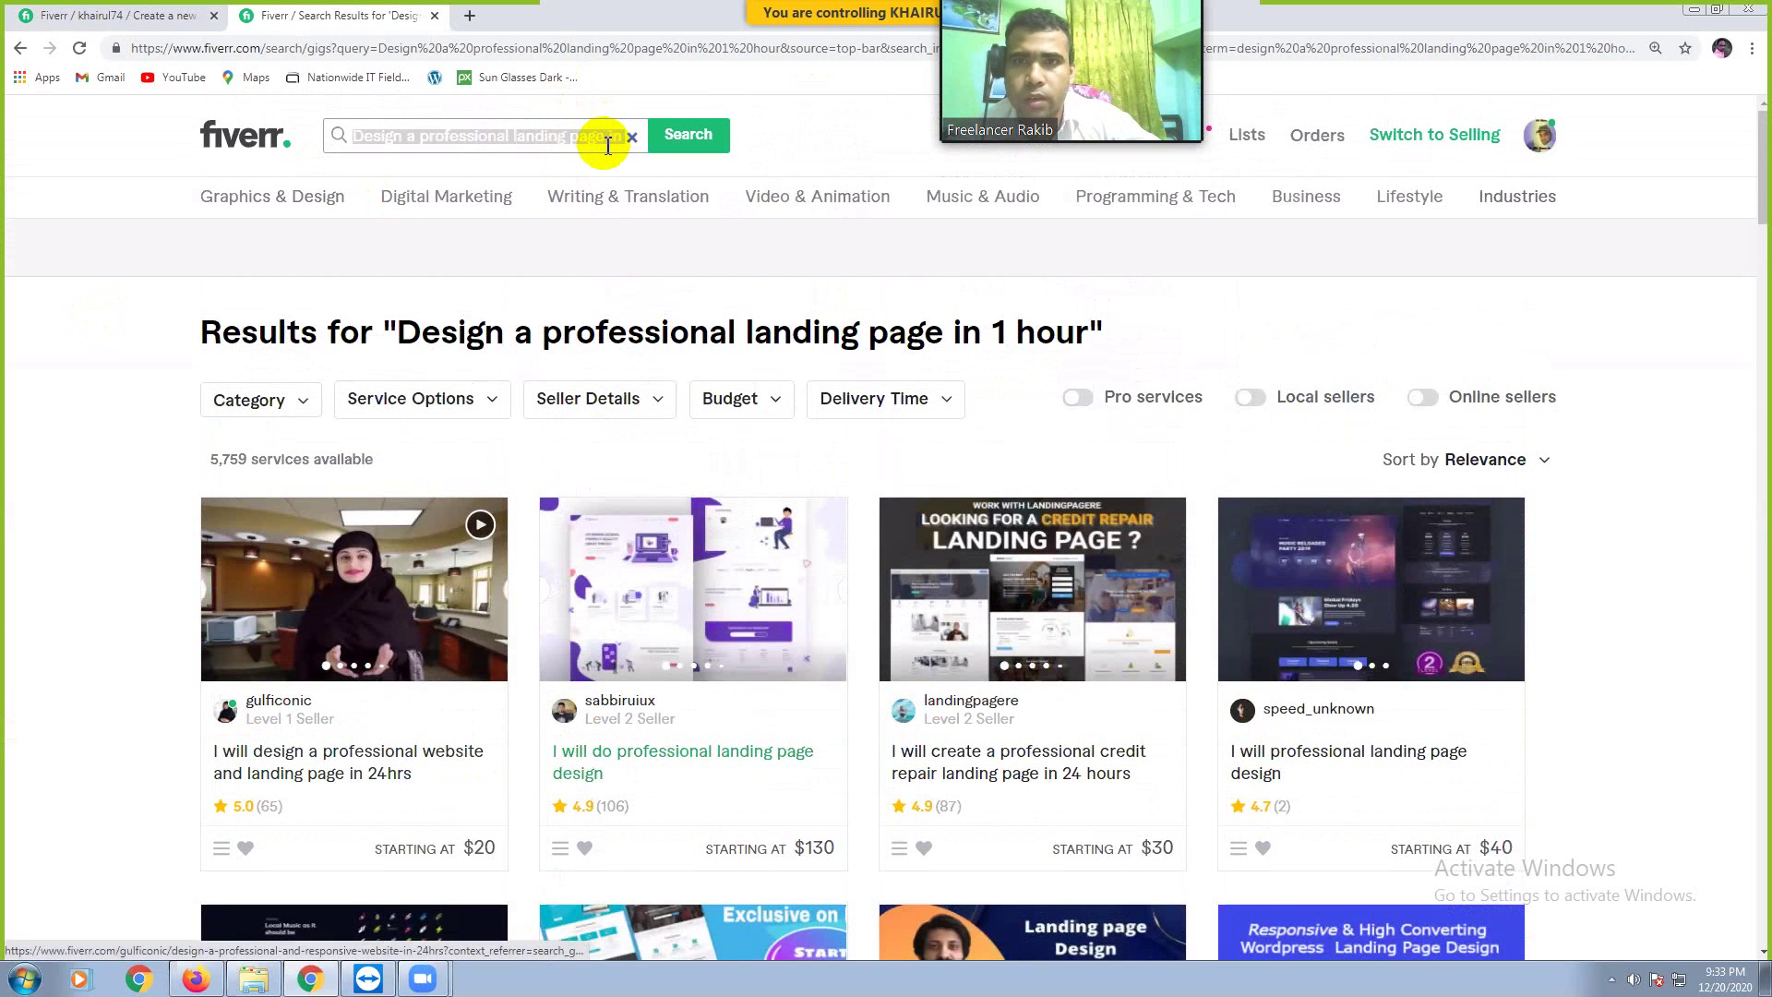
left_click(605, 140)
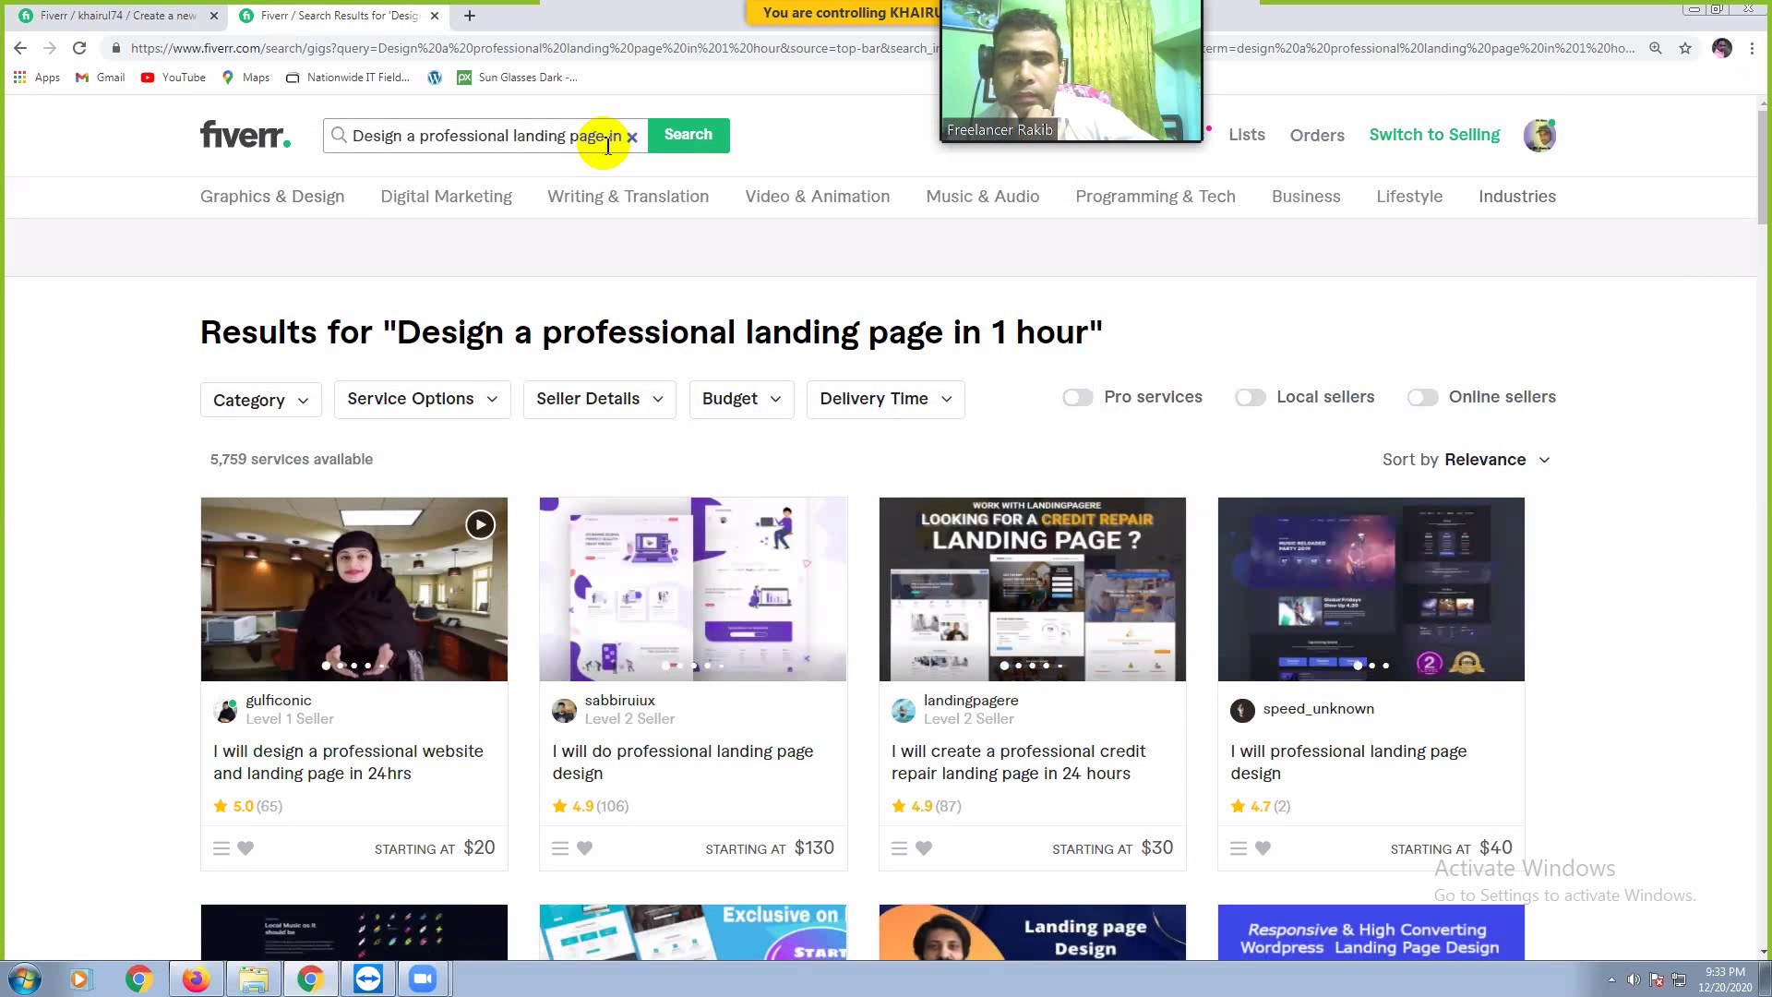
left_click_drag(604, 140, 801, 188)
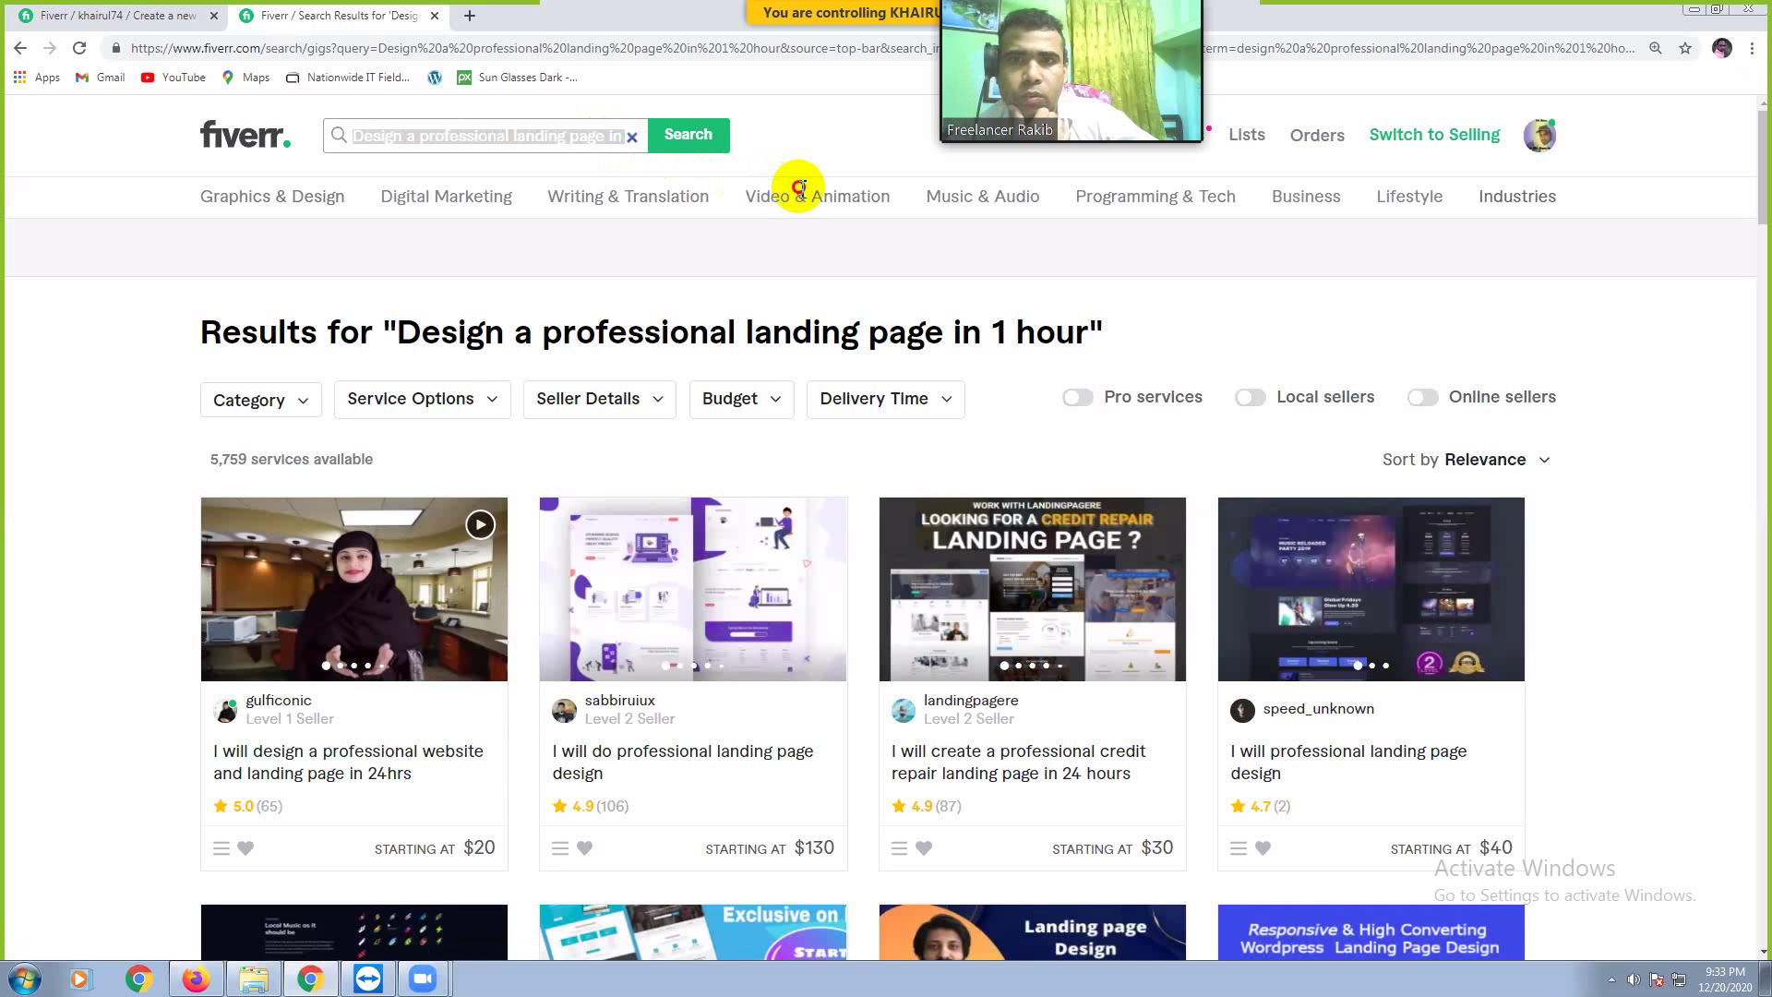
left_click_drag(601, 132, 609, 171)
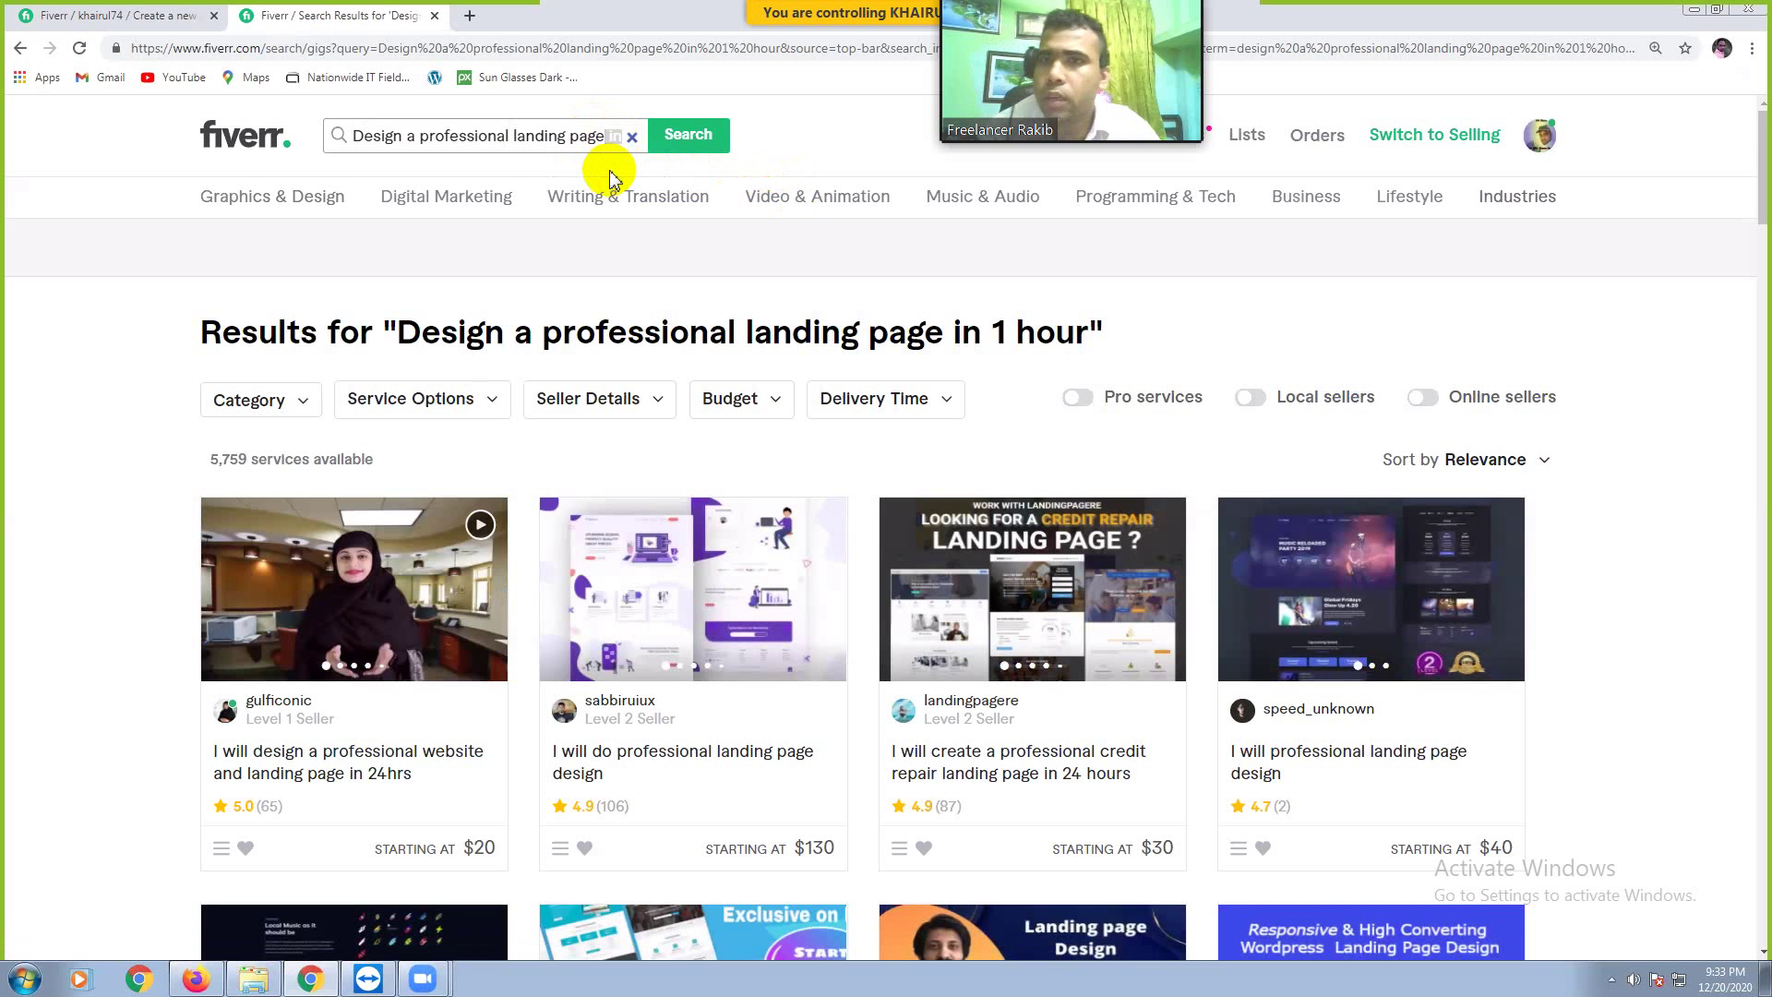
key("BackSpace")
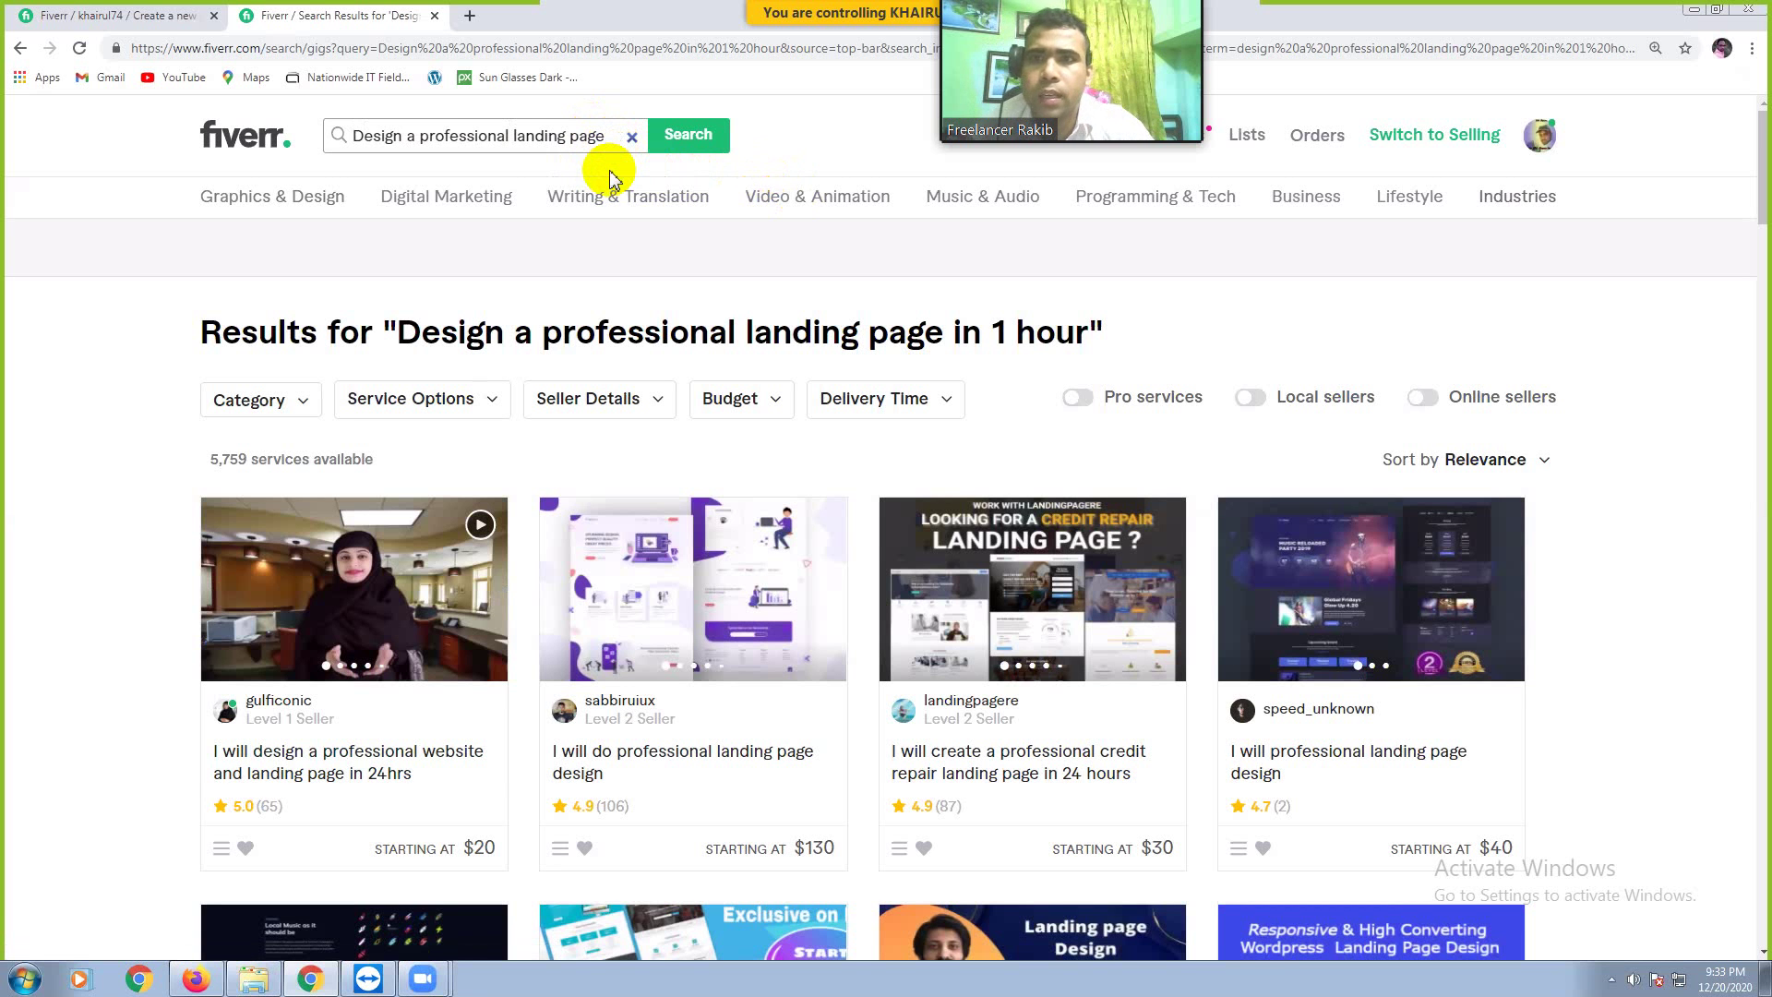
left_click(694, 148)
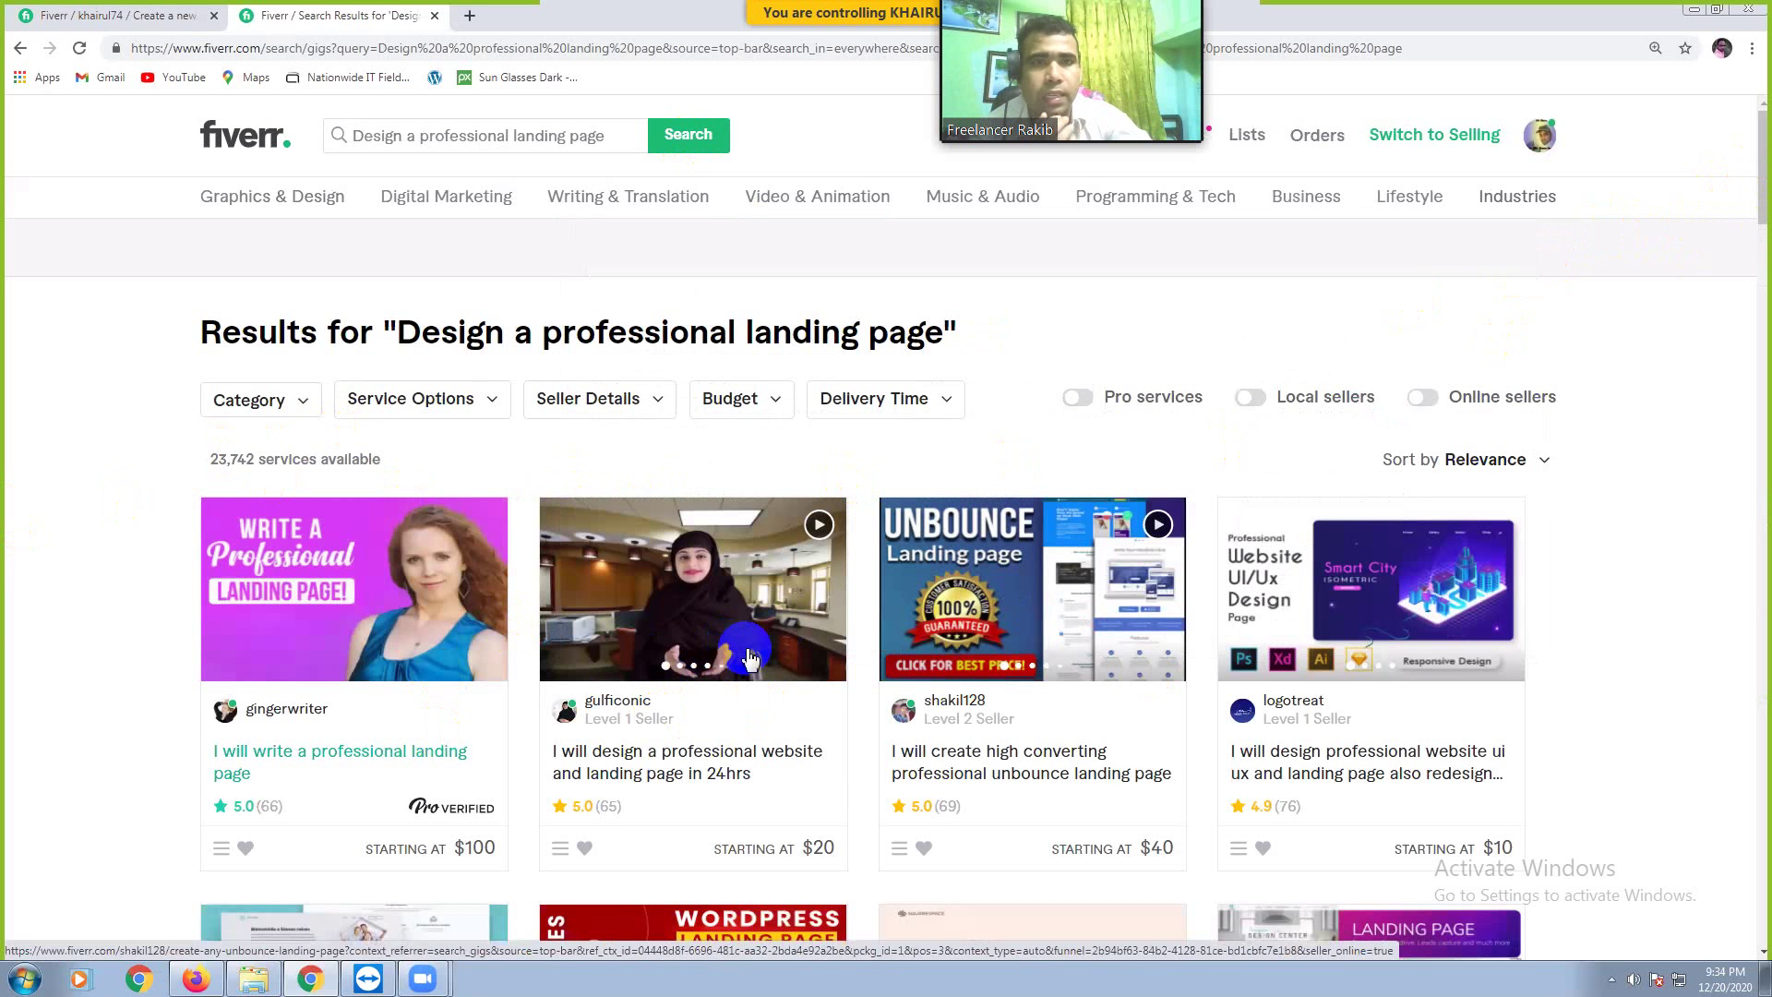
Step: Open each of the four gigs in the first row of the search results in its own new tab
right_click(362, 606)
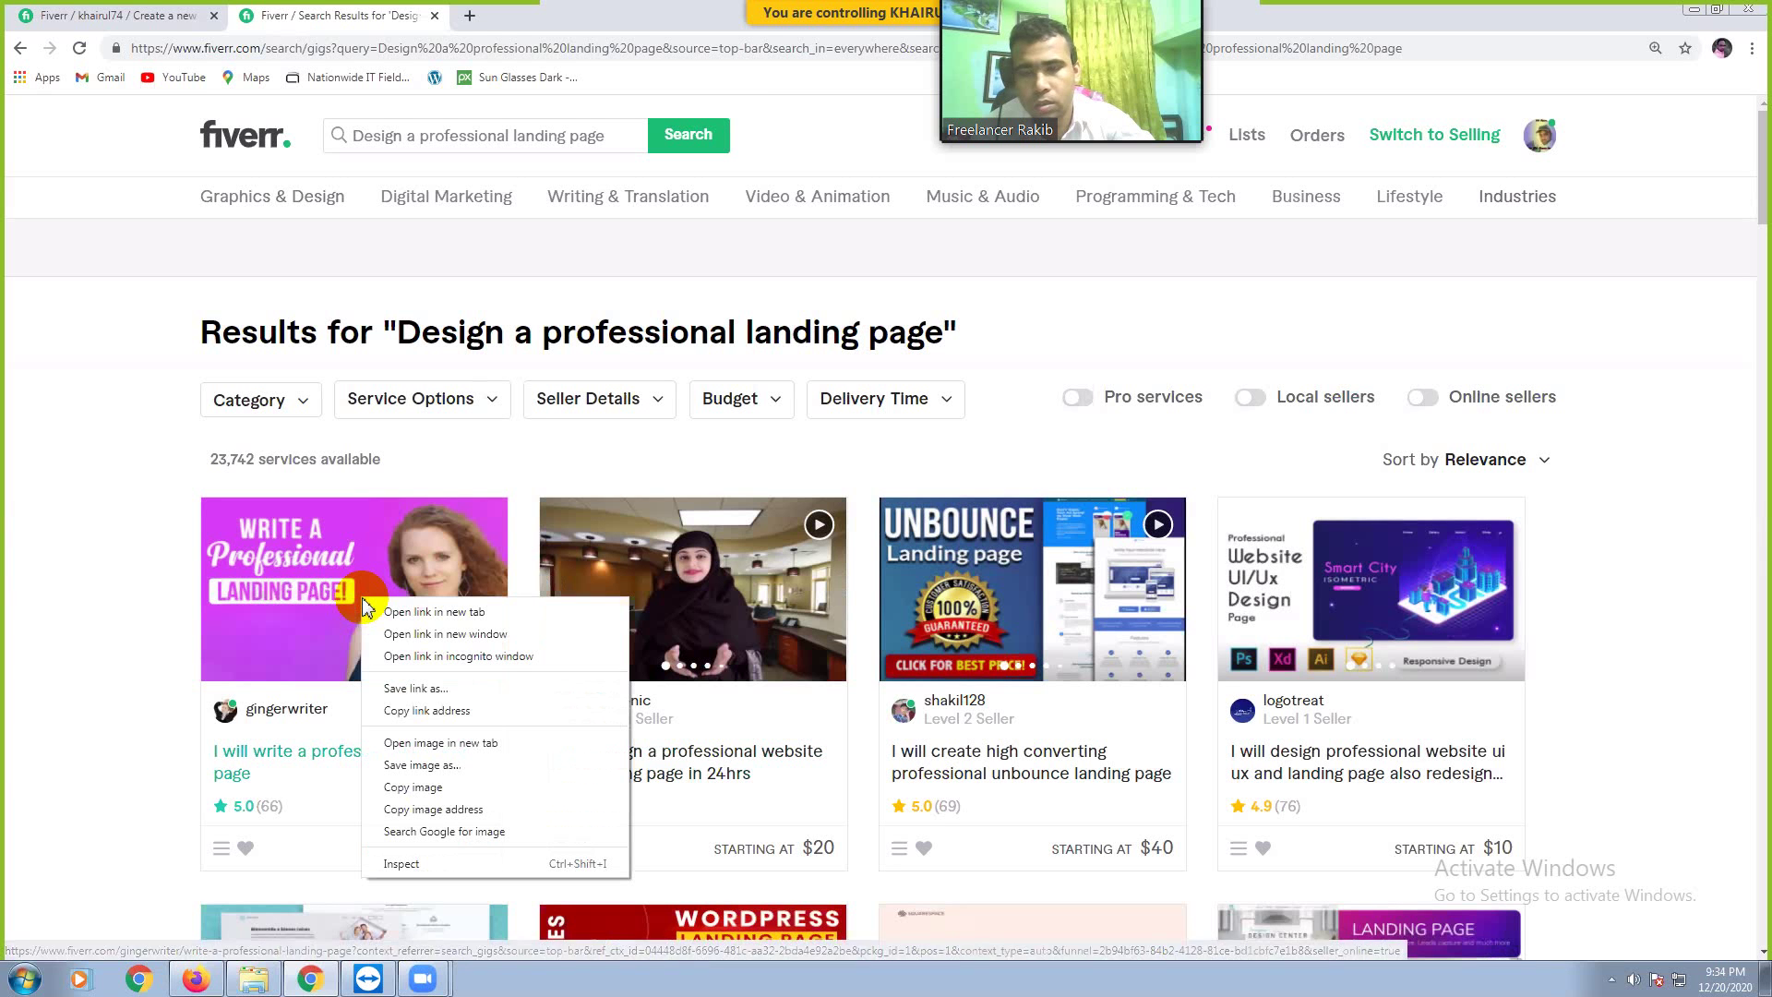
left_click(408, 618)
right_click(666, 599)
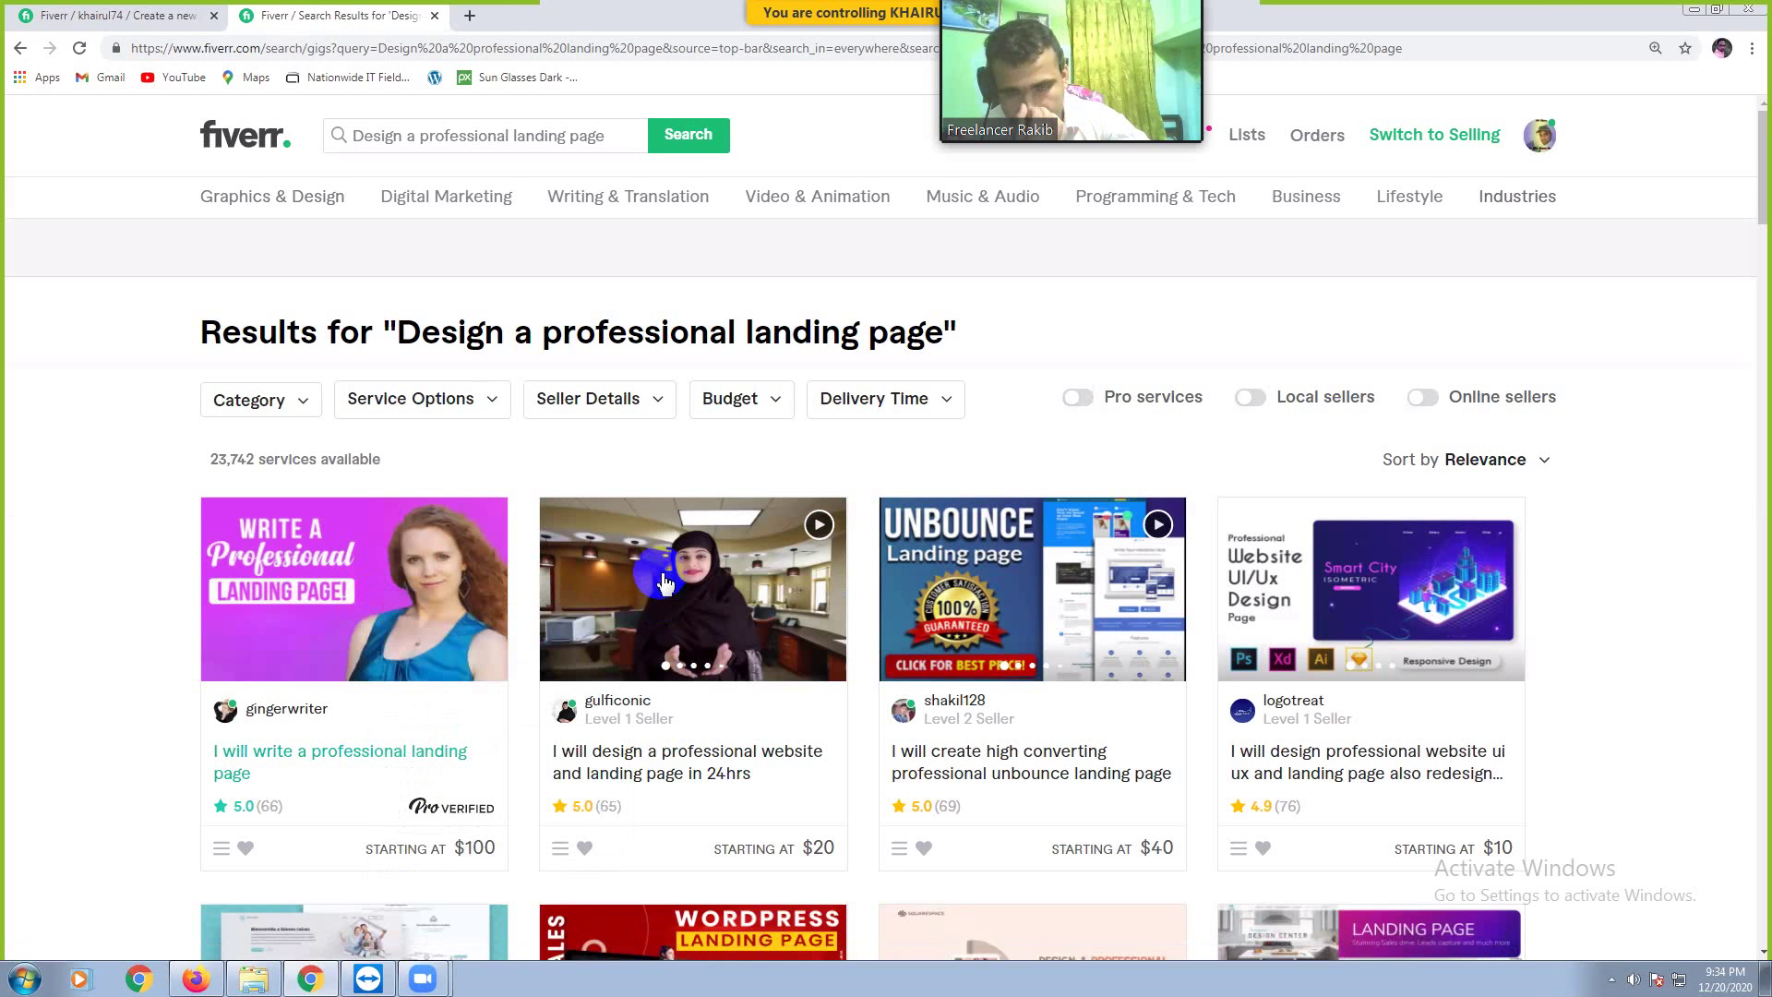
right_click(661, 574)
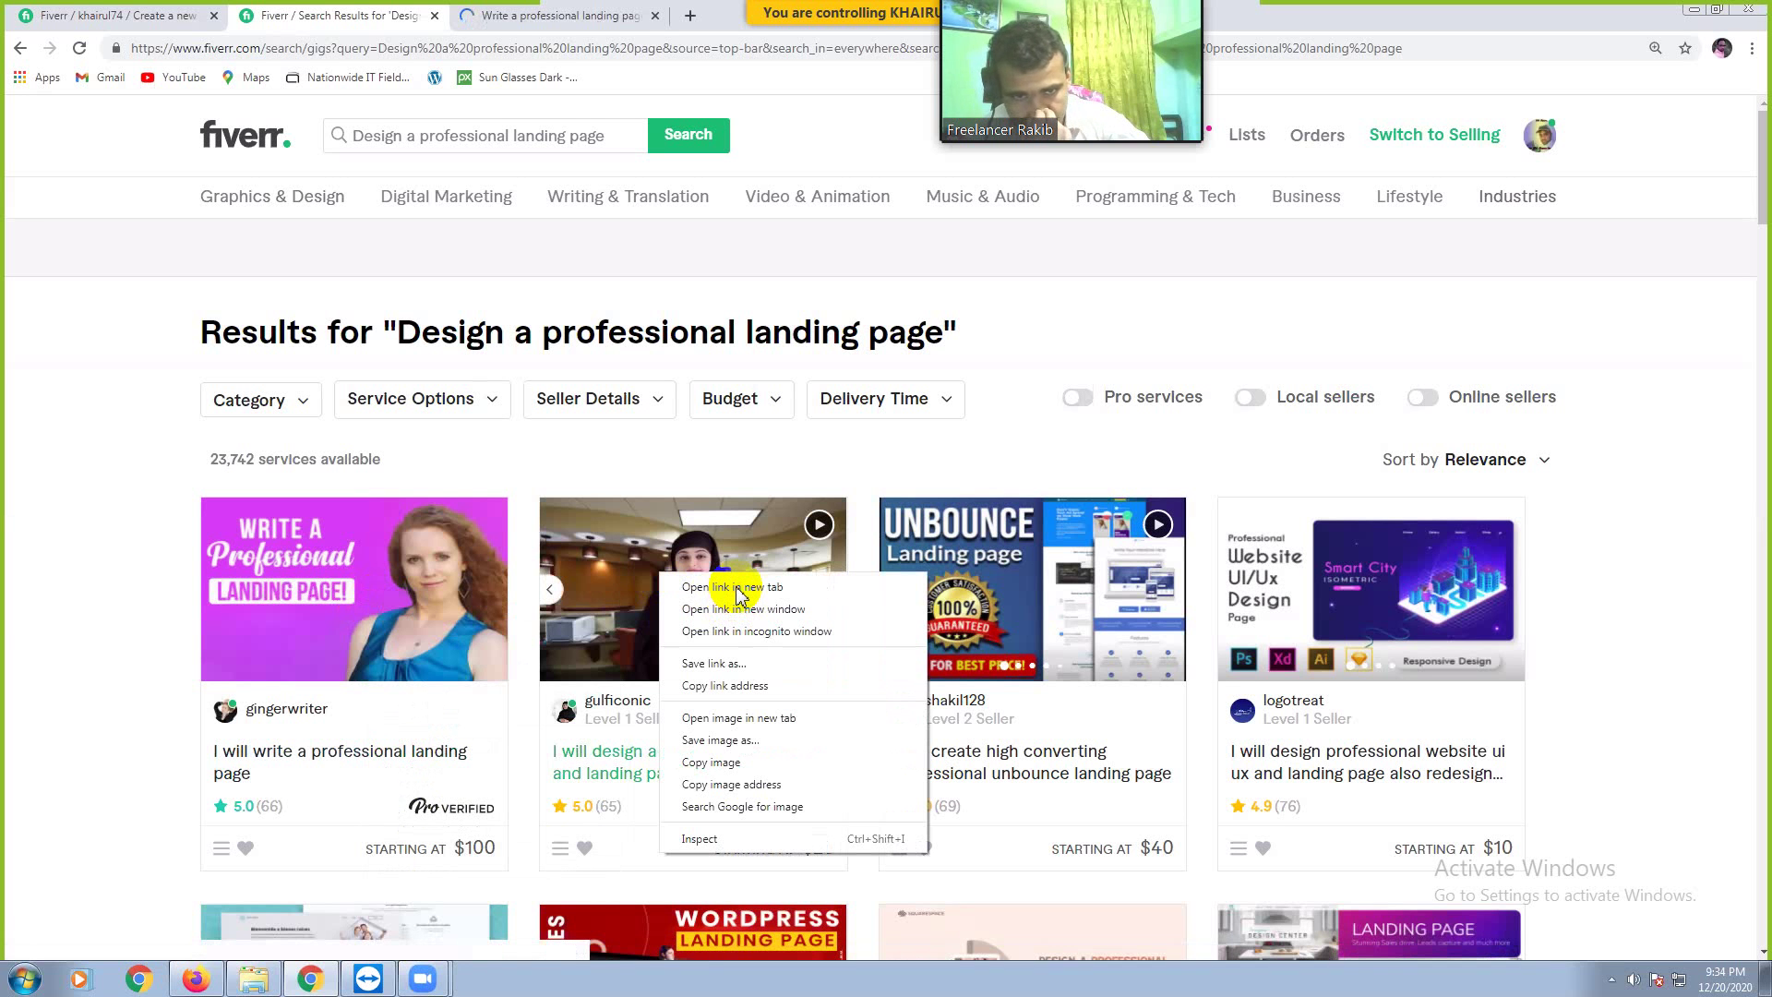
left_click(735, 587)
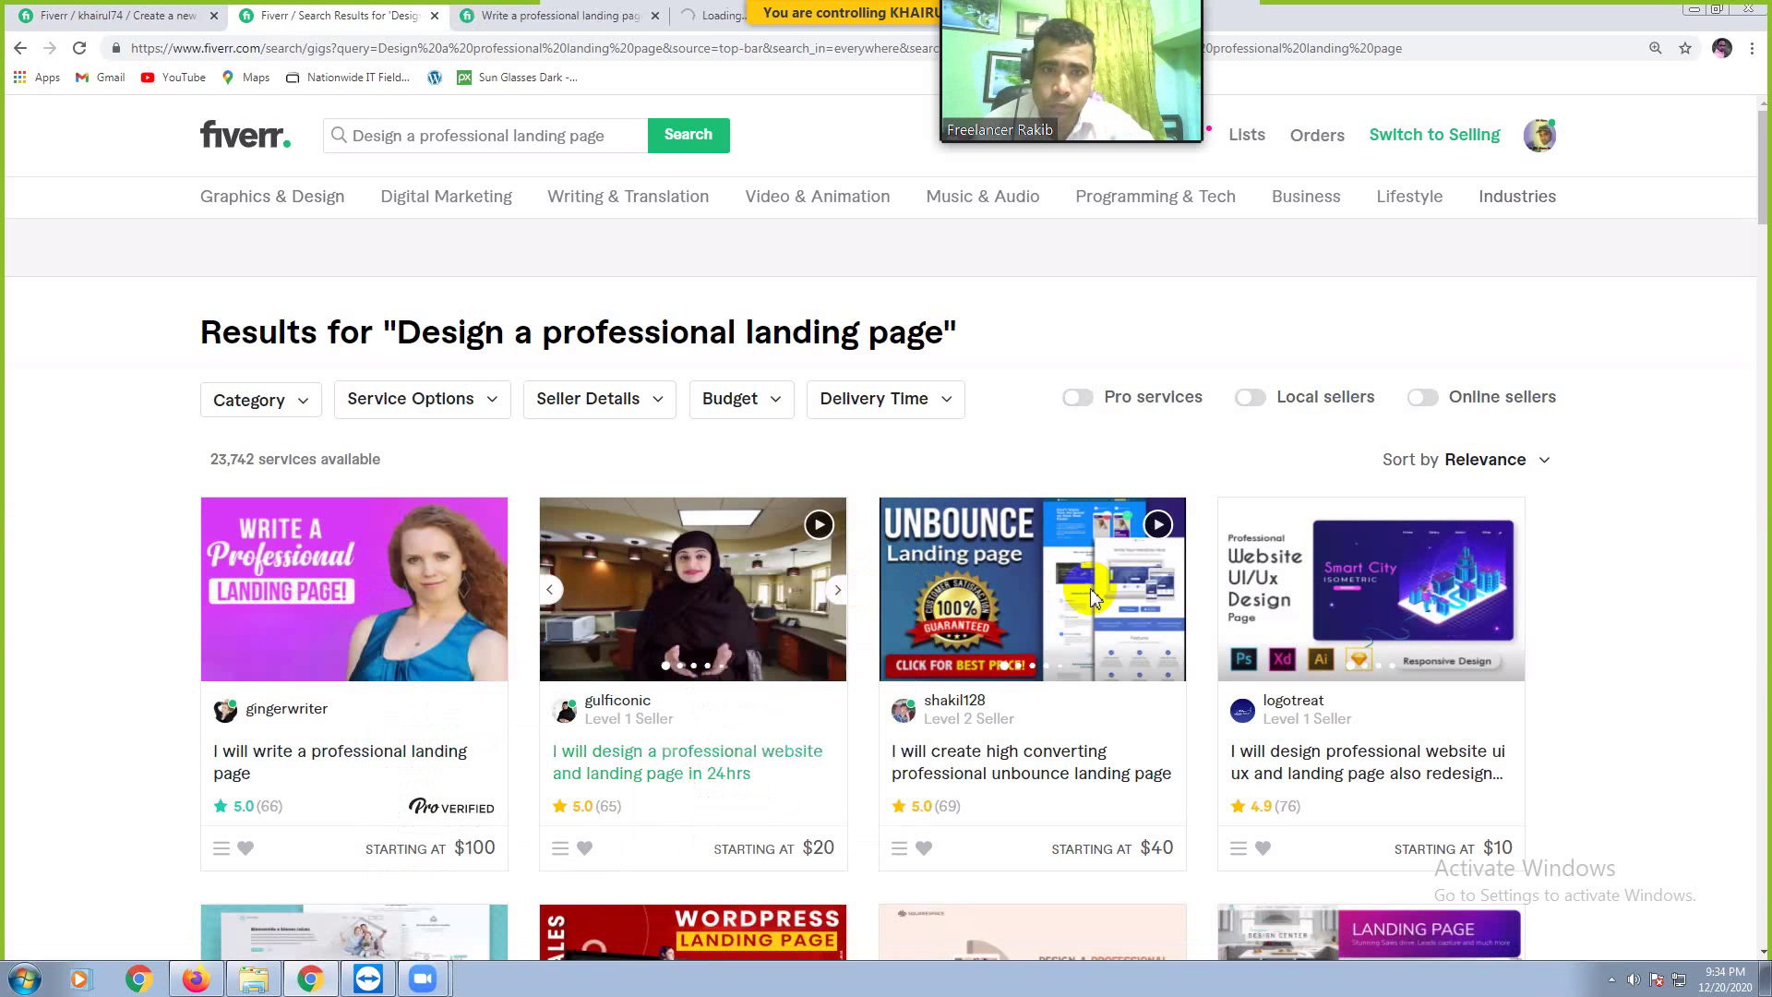
right_click(986, 562)
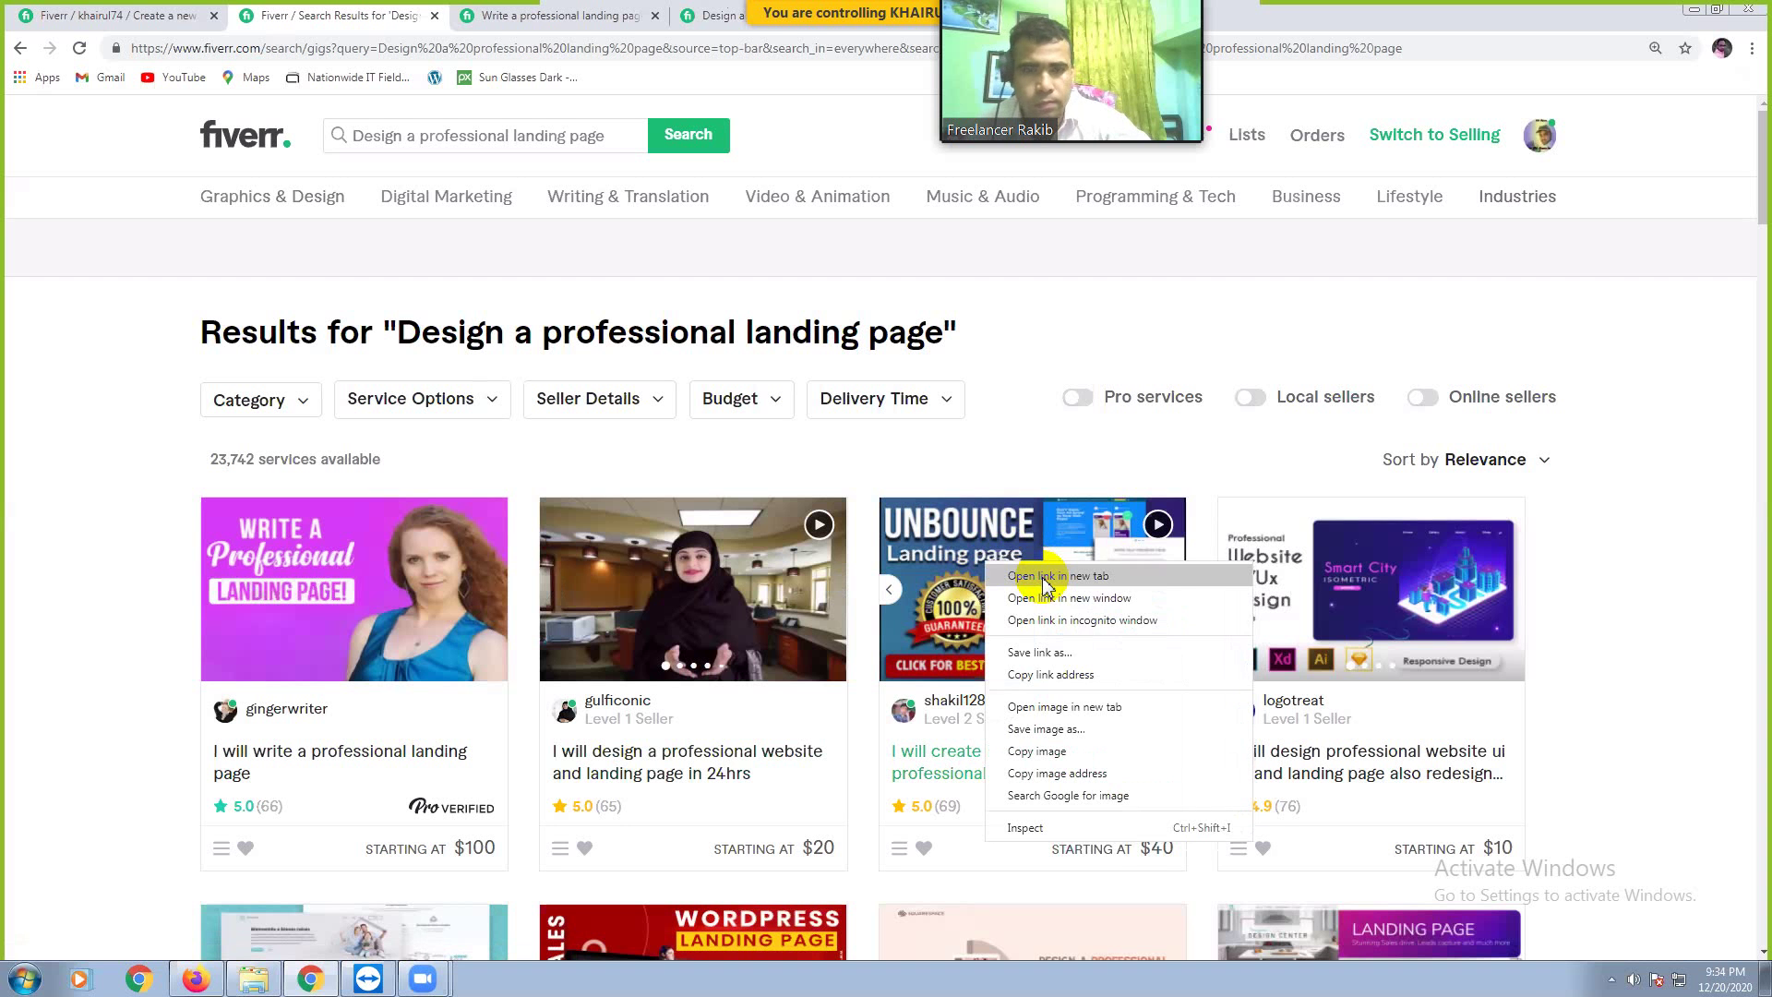
left_click(1044, 578)
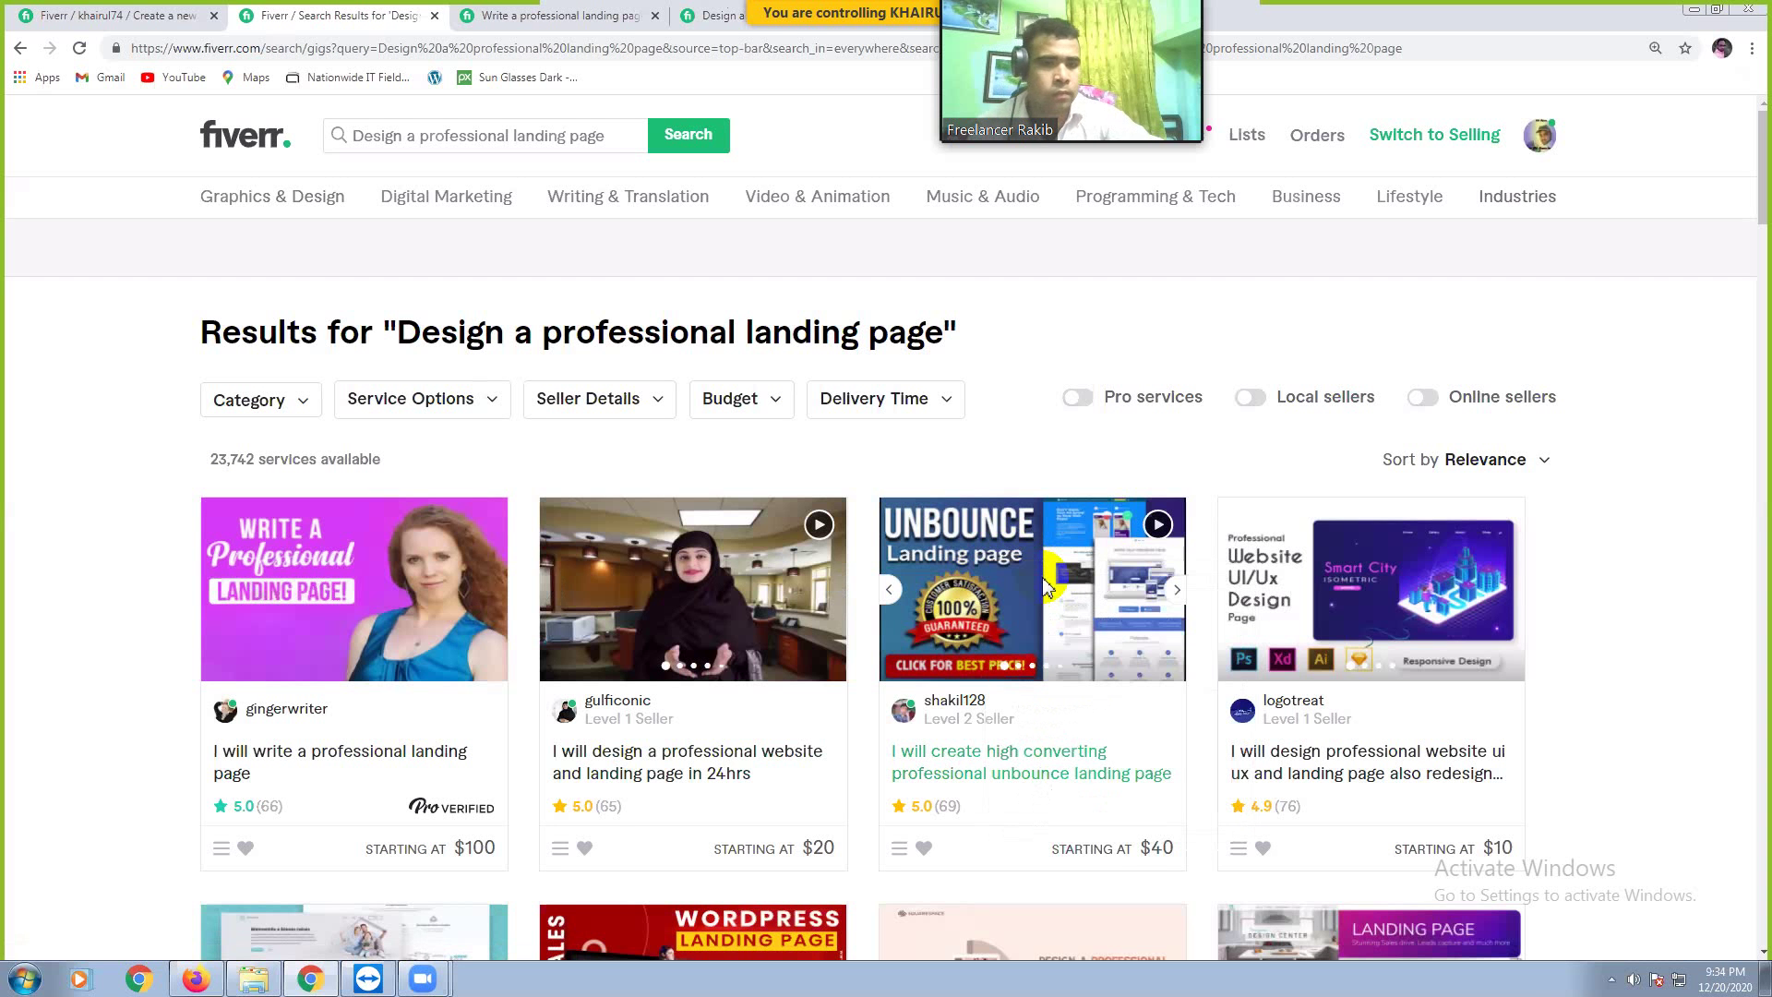
right_click(1371, 573)
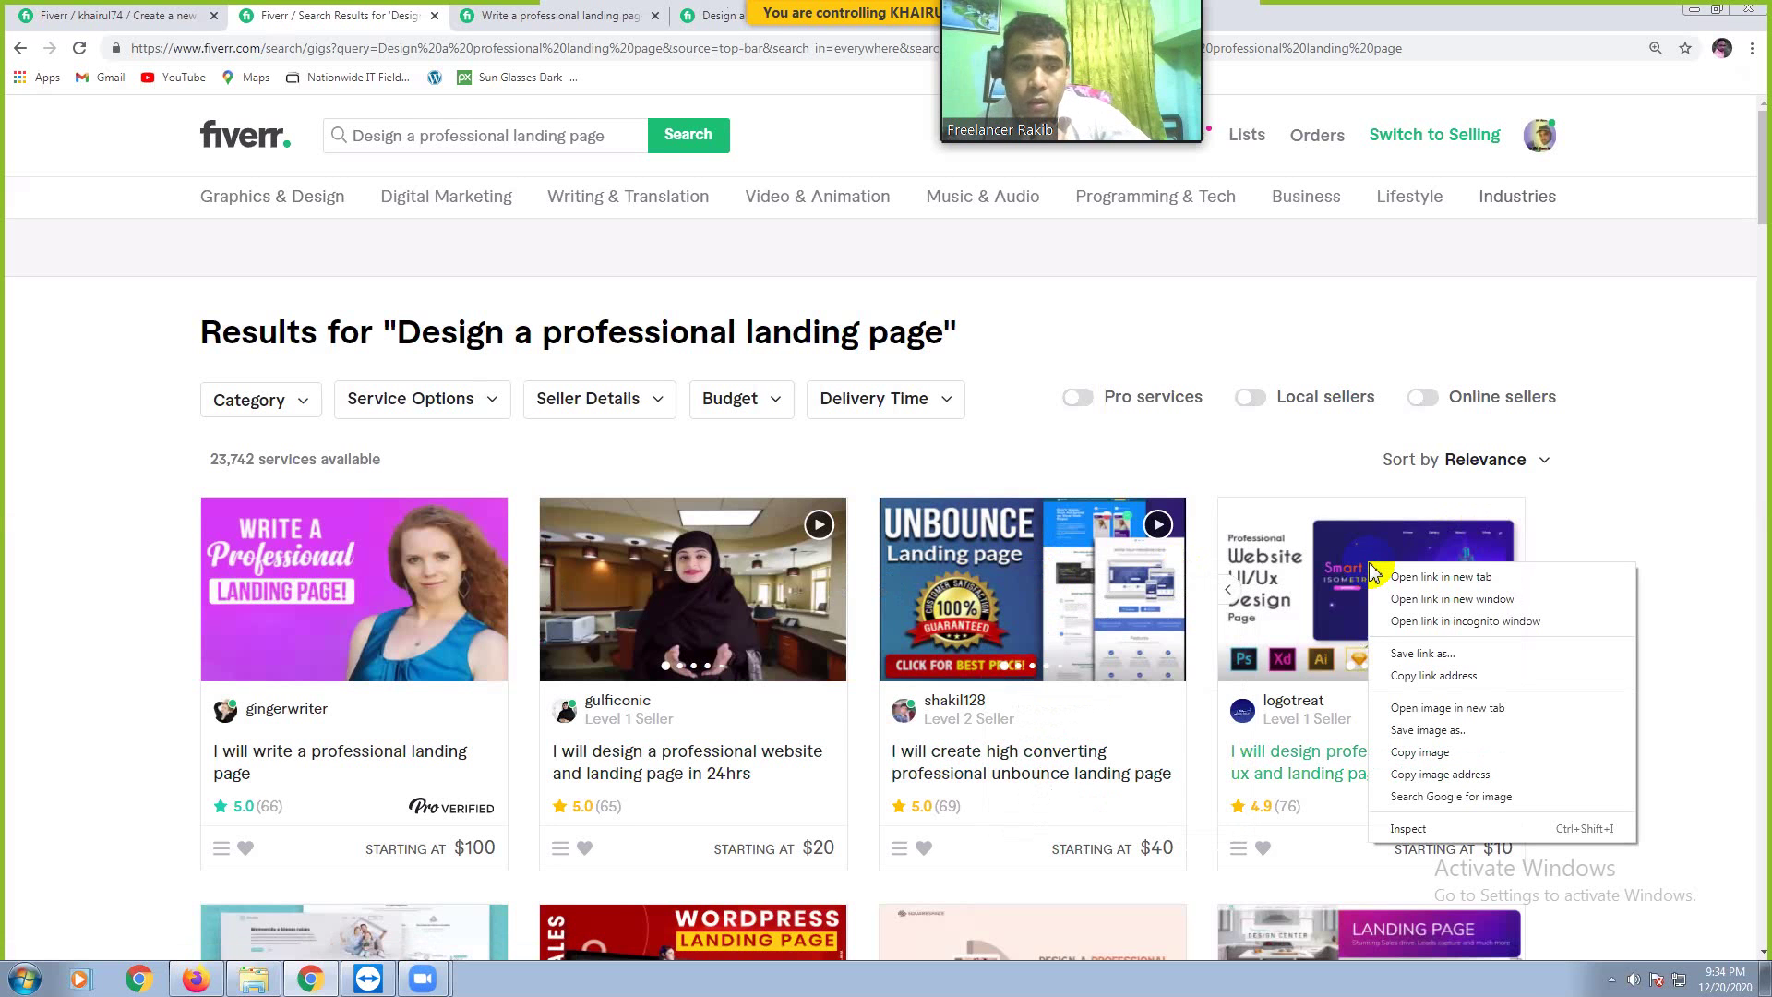
left_click(1417, 580)
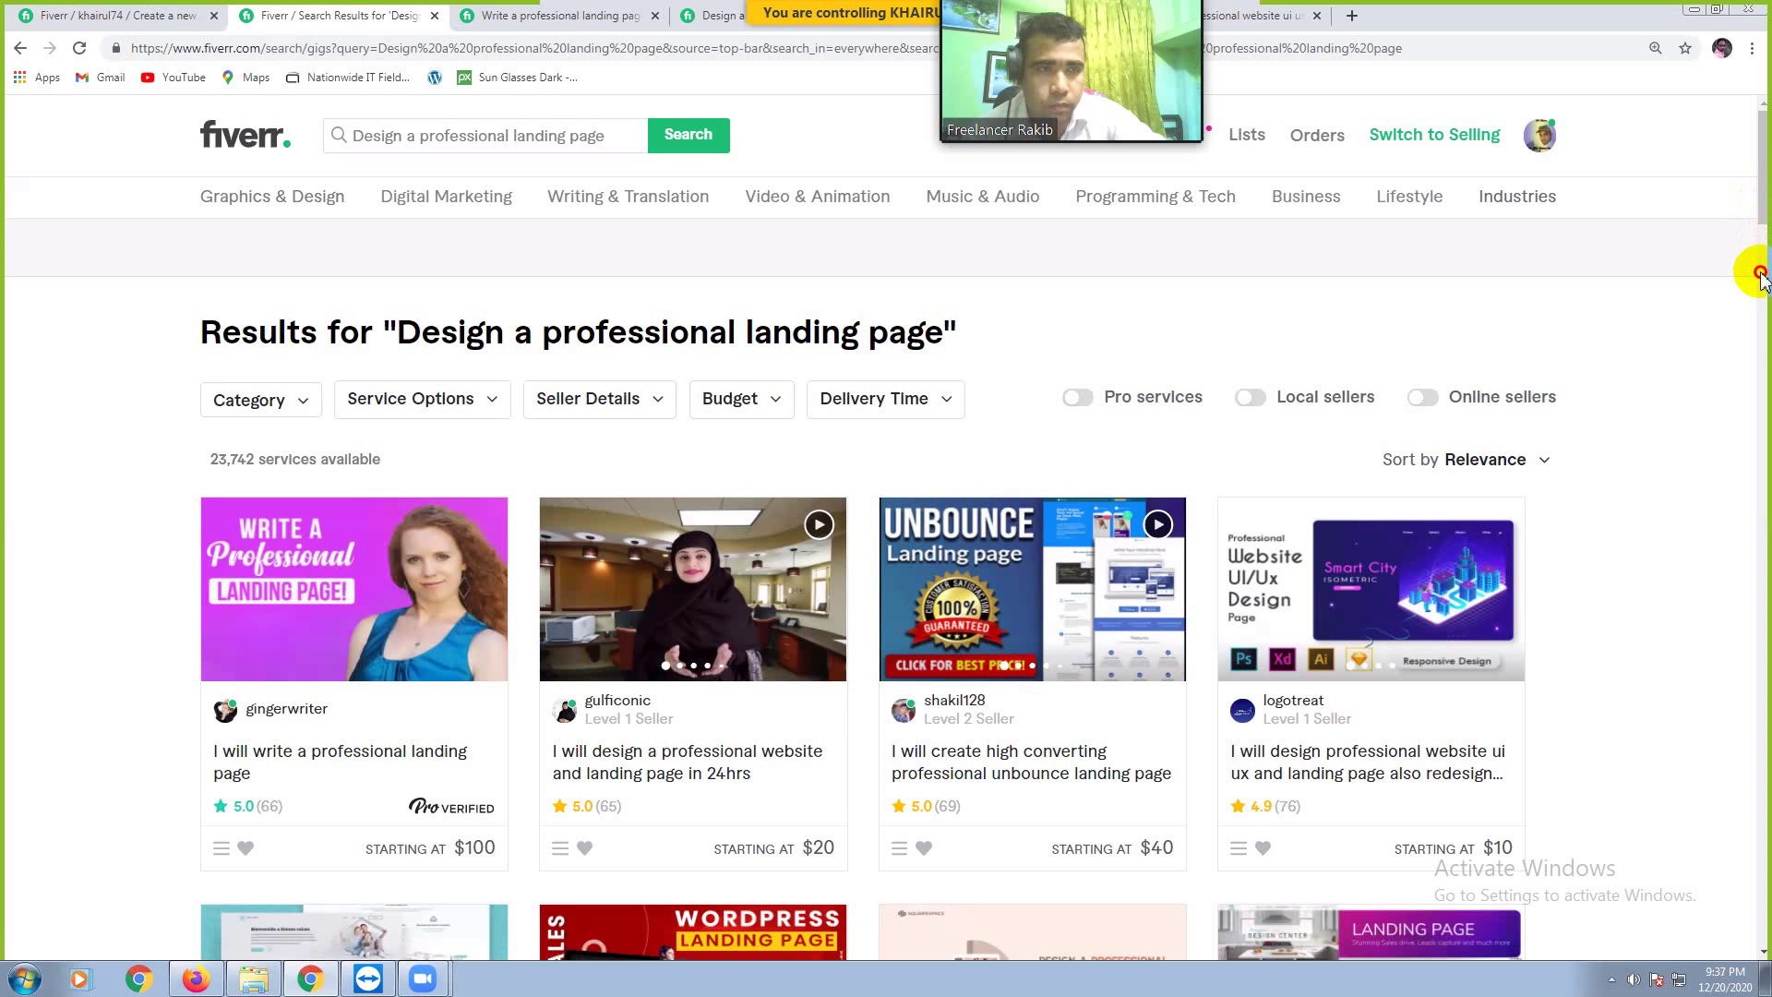
Step: Find the Photoshop PSD web template gig further down the search results and open it in a new tab
scroll(1759, 305, "down", 2)
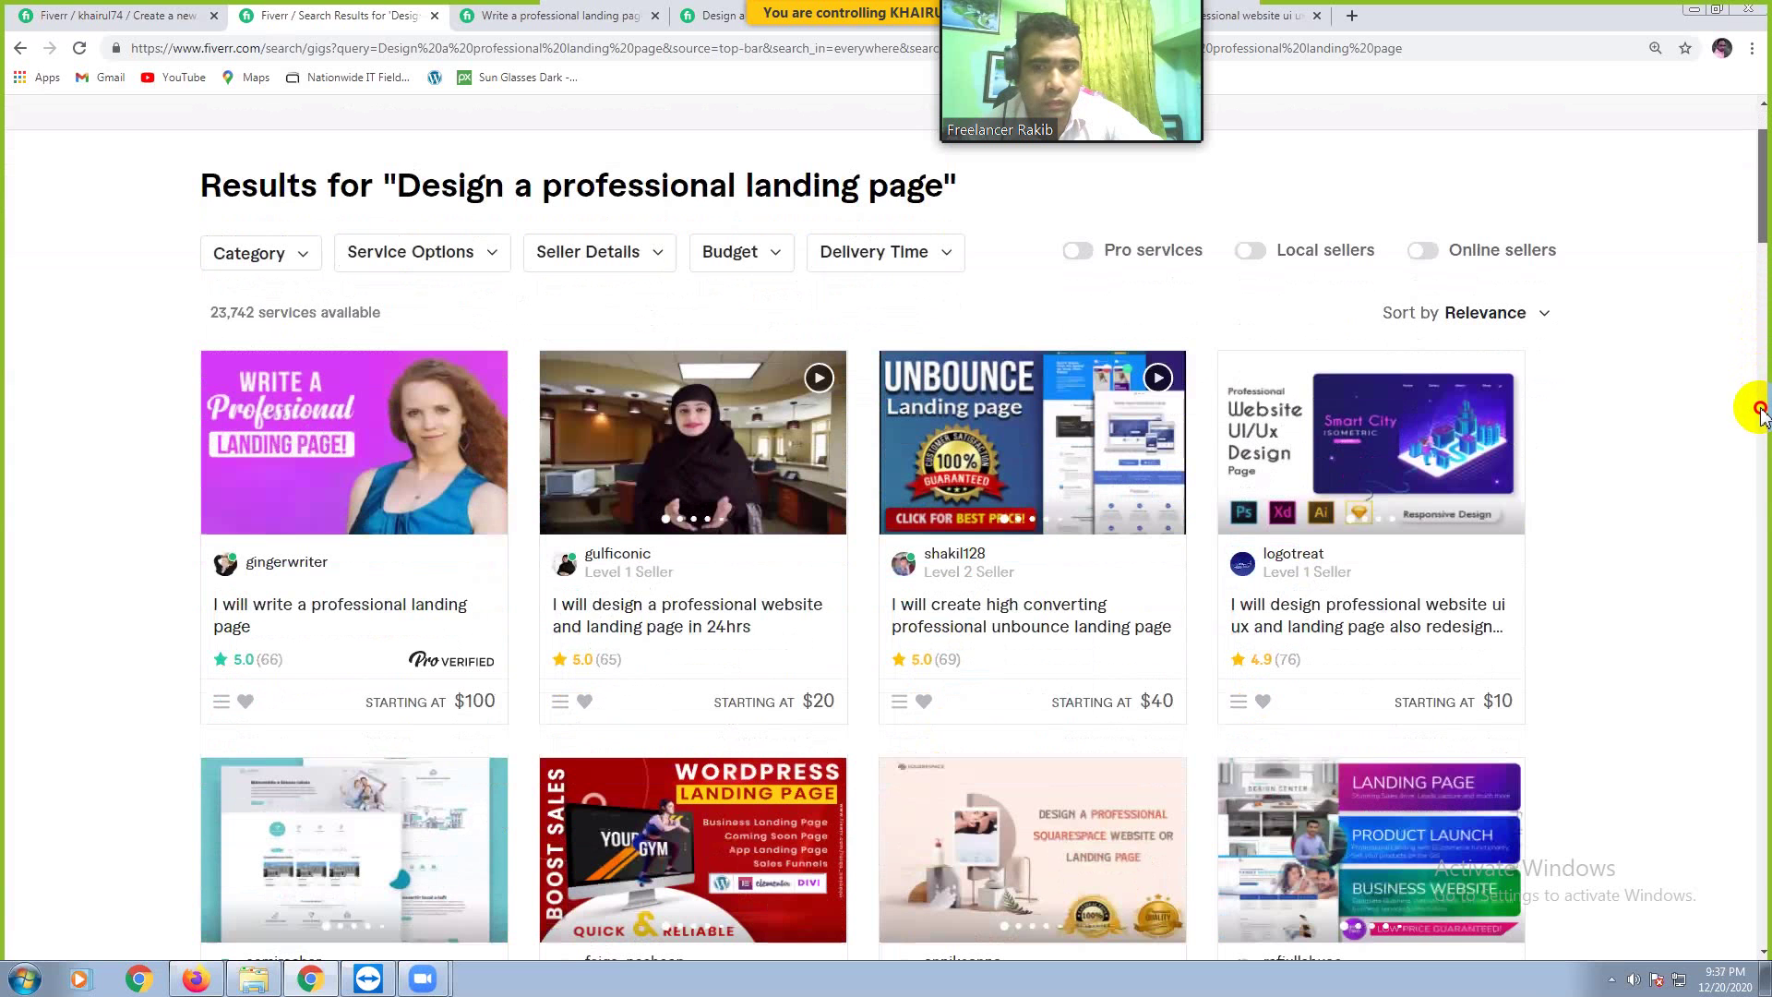
scroll(1759, 411, "down", 2)
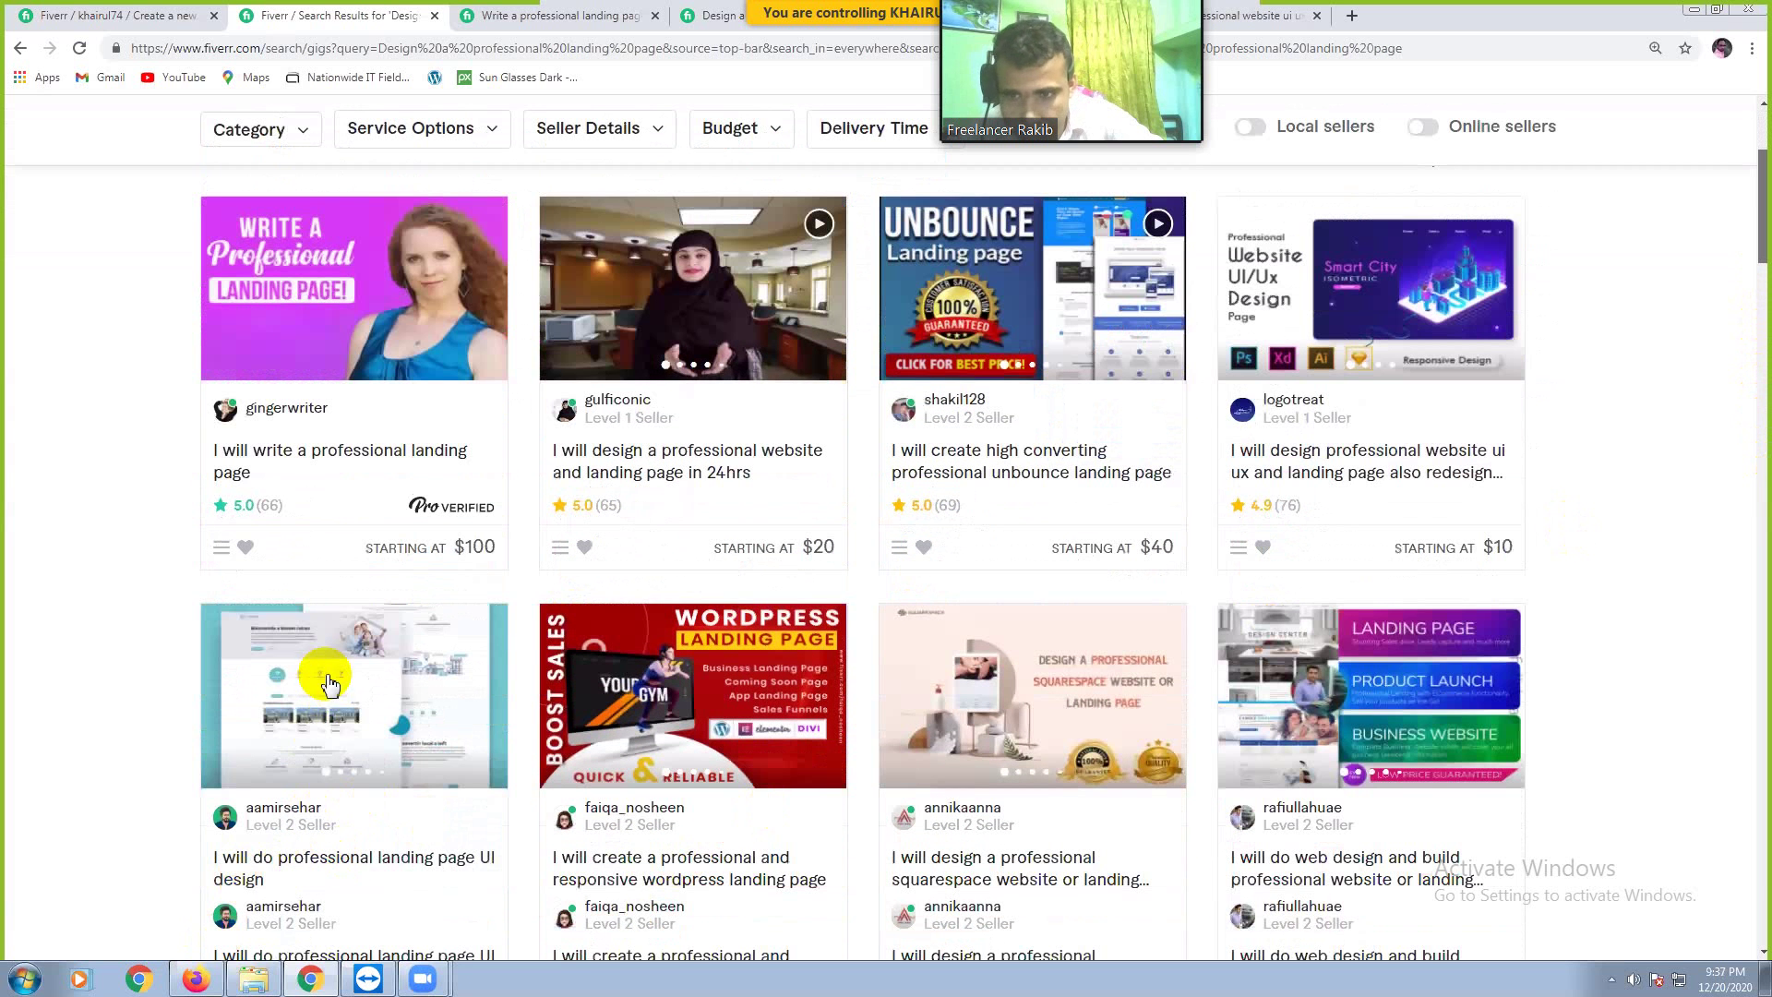
scroll(330, 683, "down", 10)
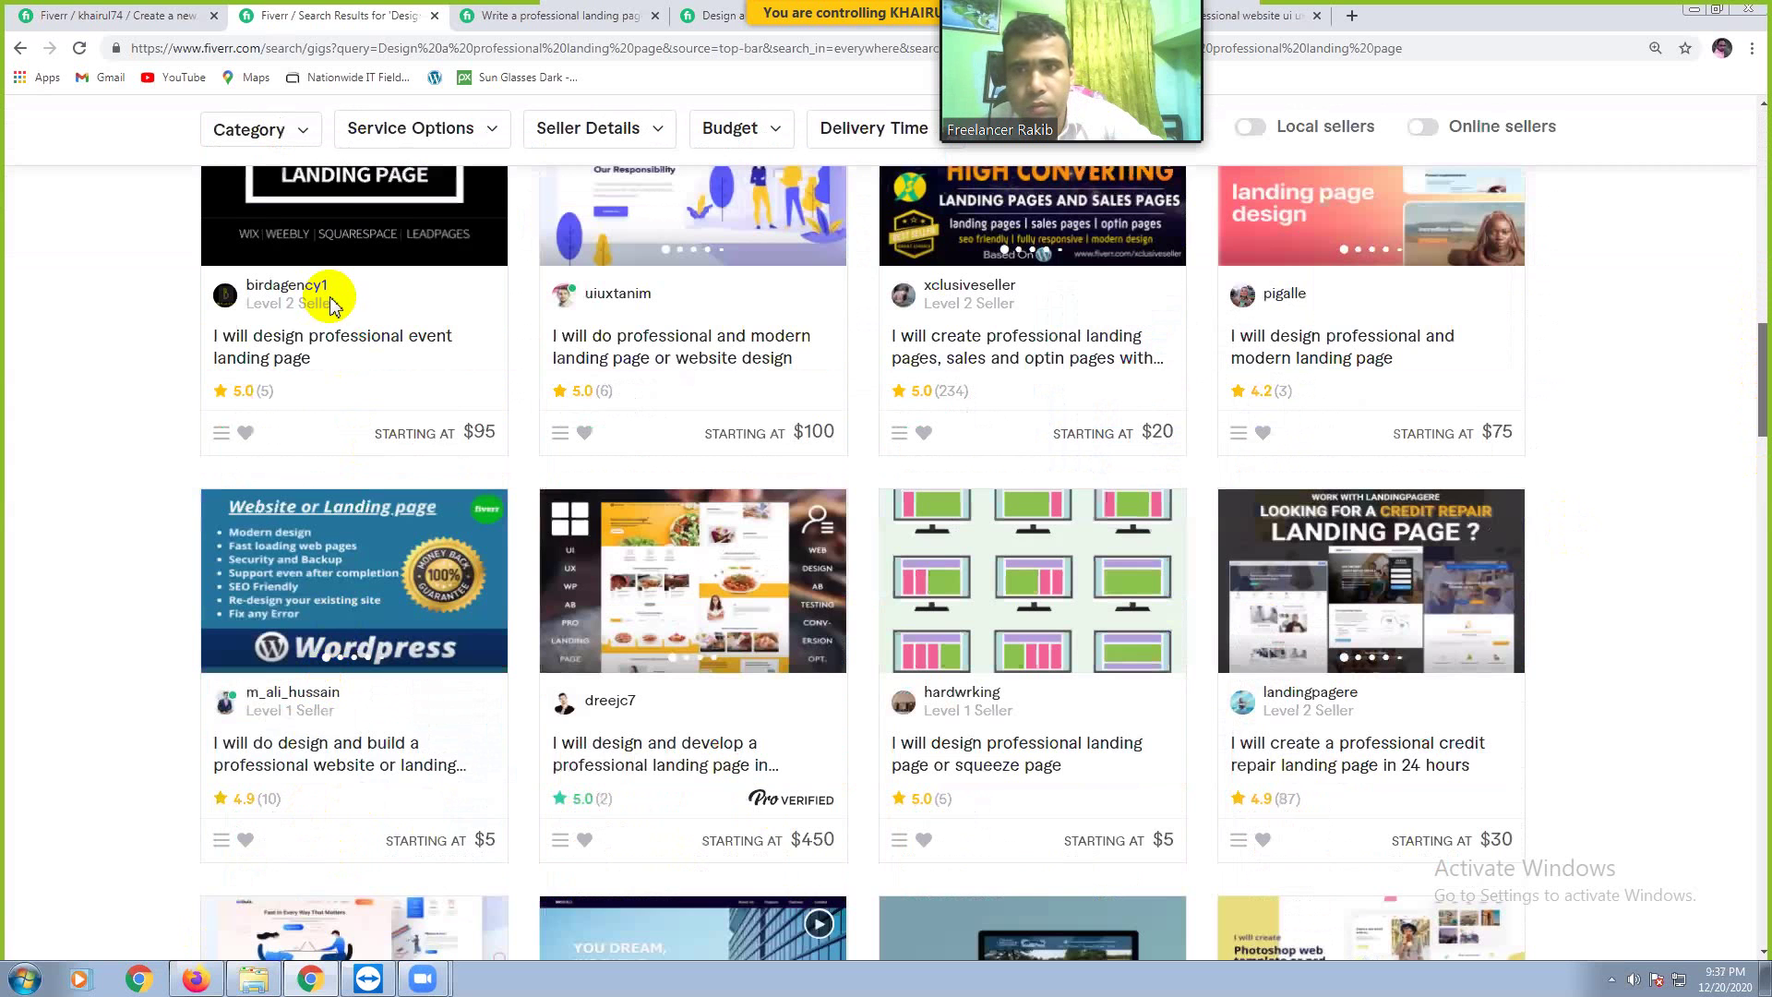
scroll(348, 231, "down", 3)
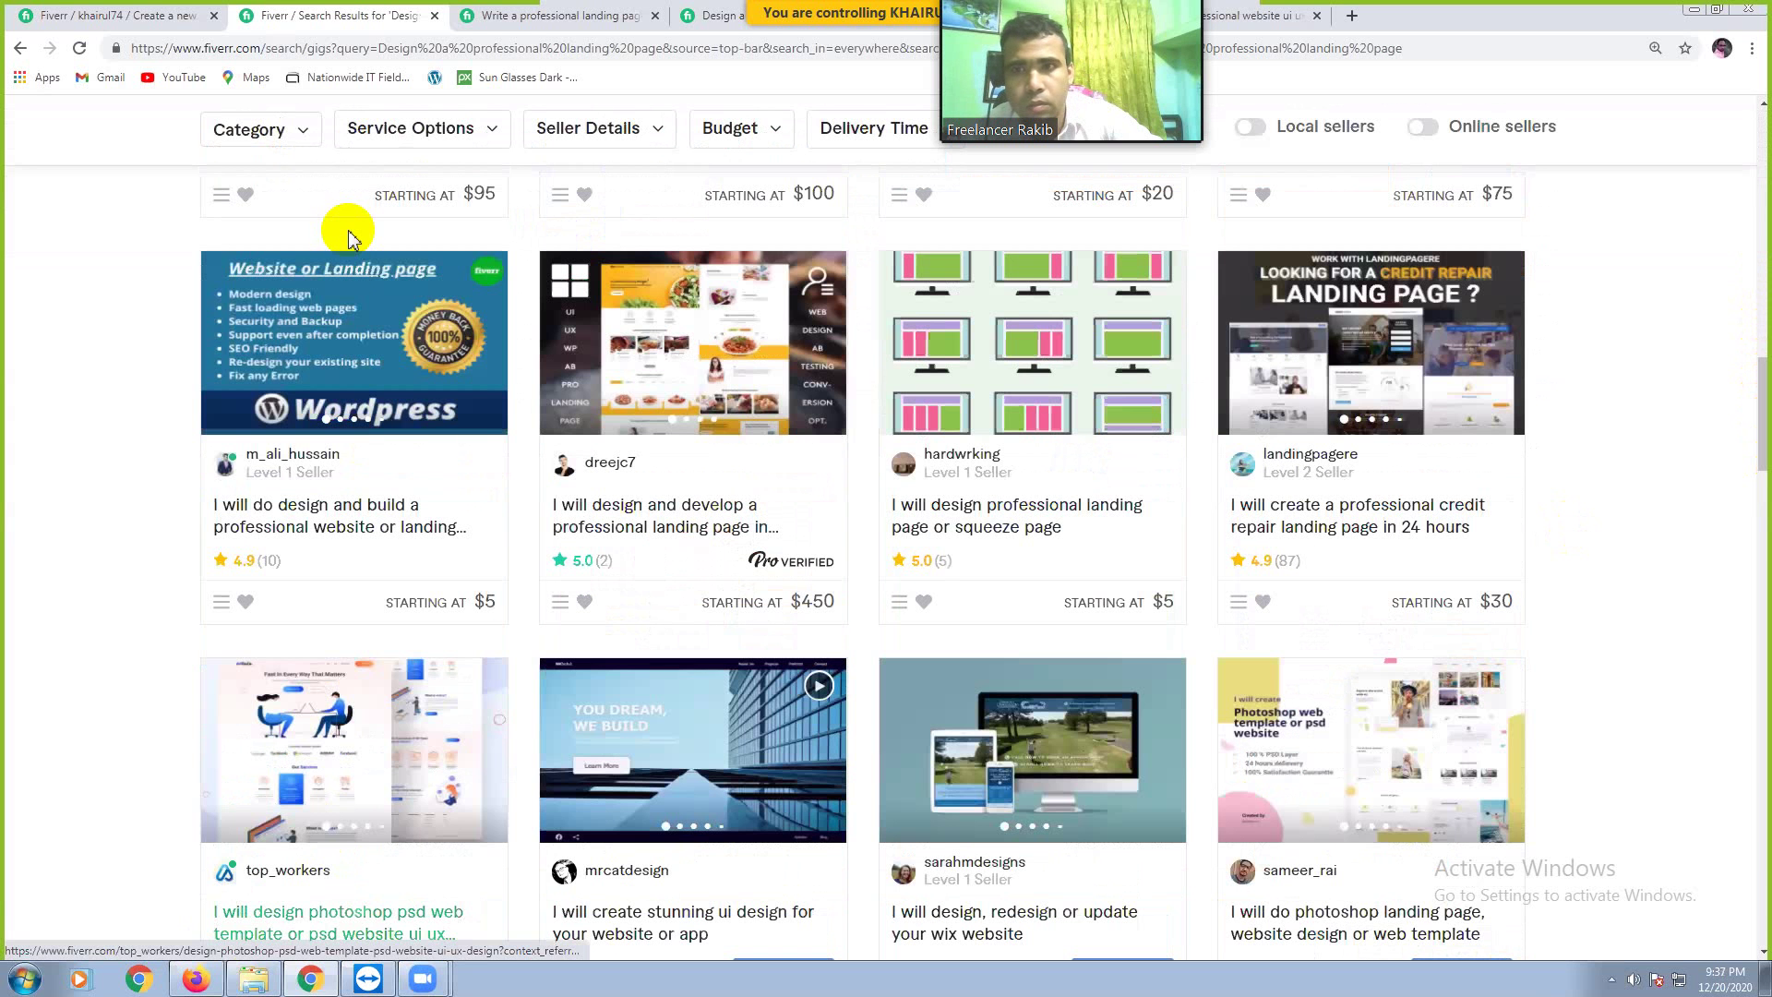
right_click(325, 674)
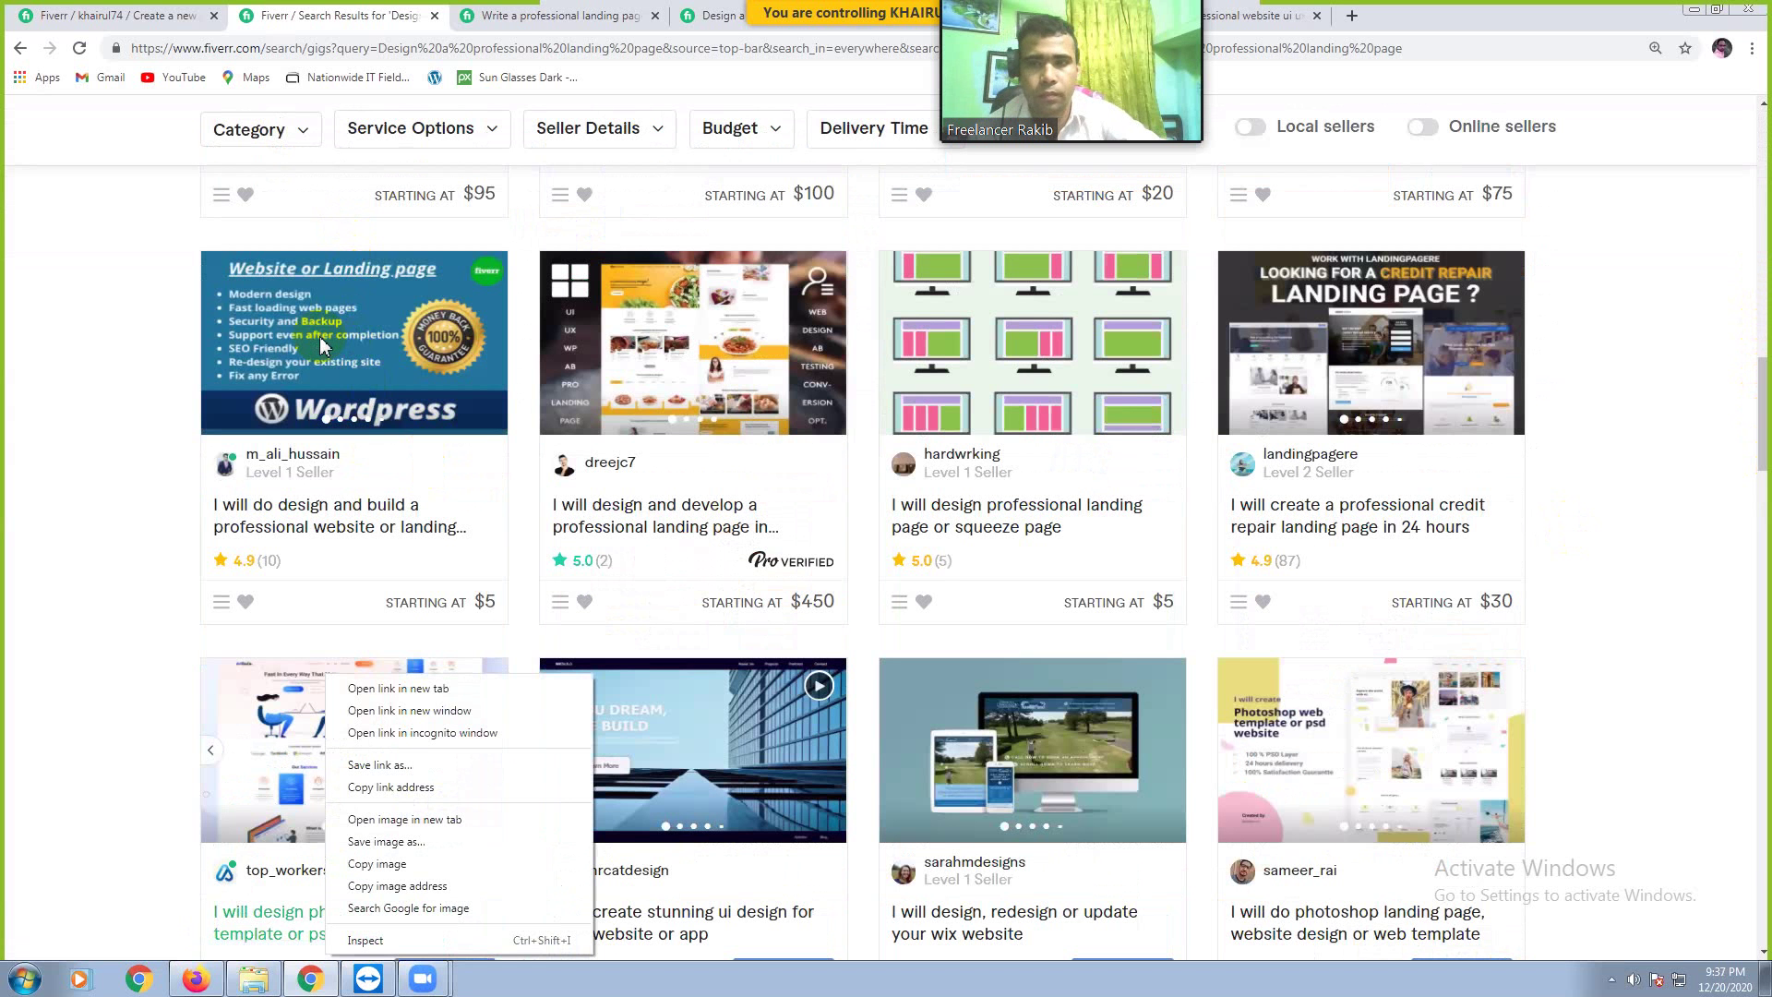
right_click(346, 230)
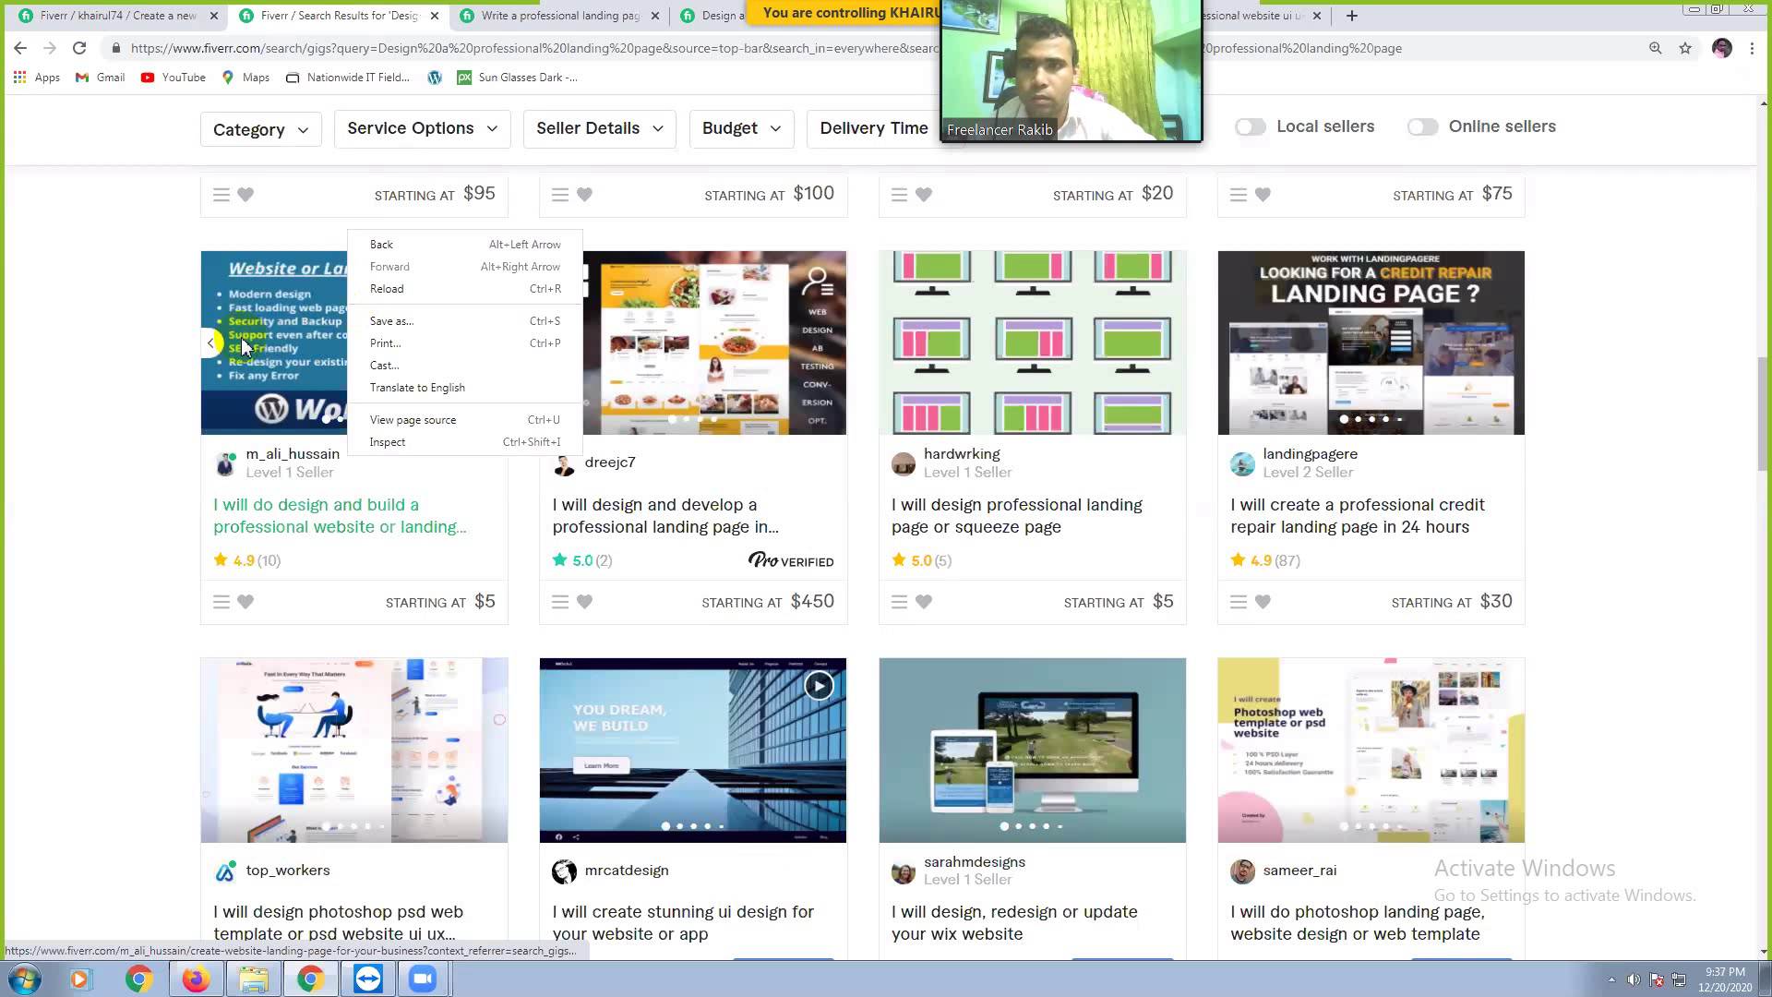
right_click(320, 338)
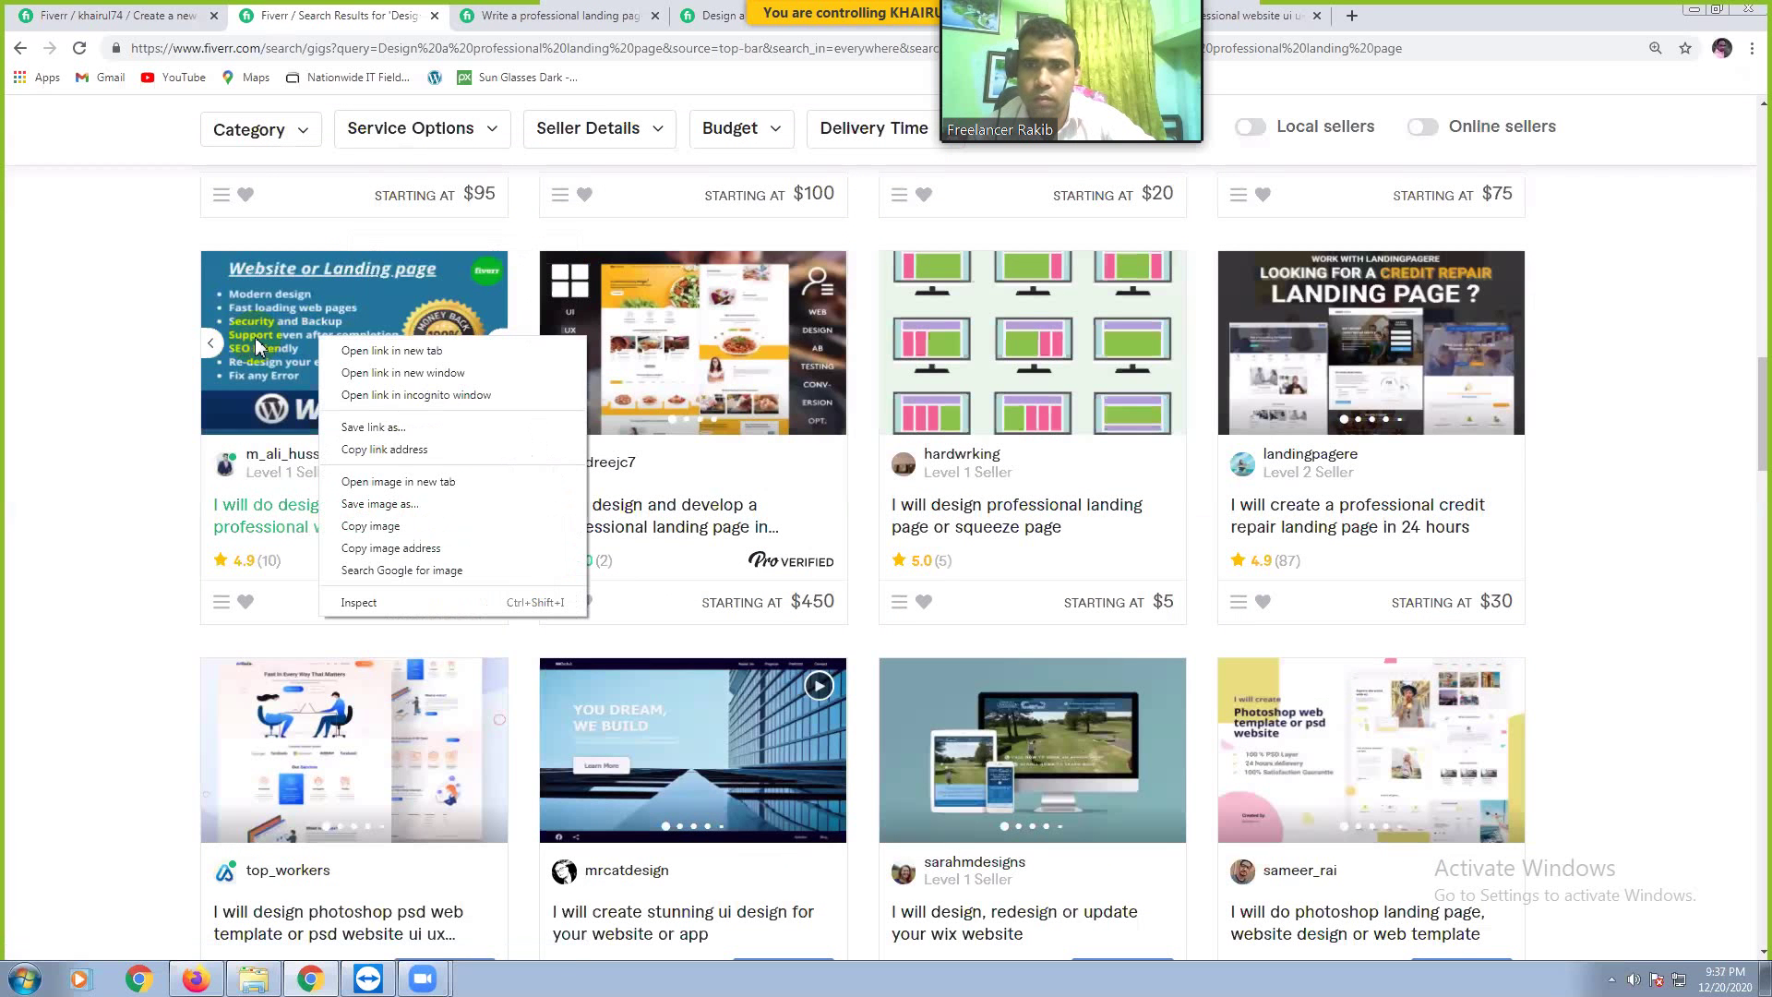
right_click(337, 766)
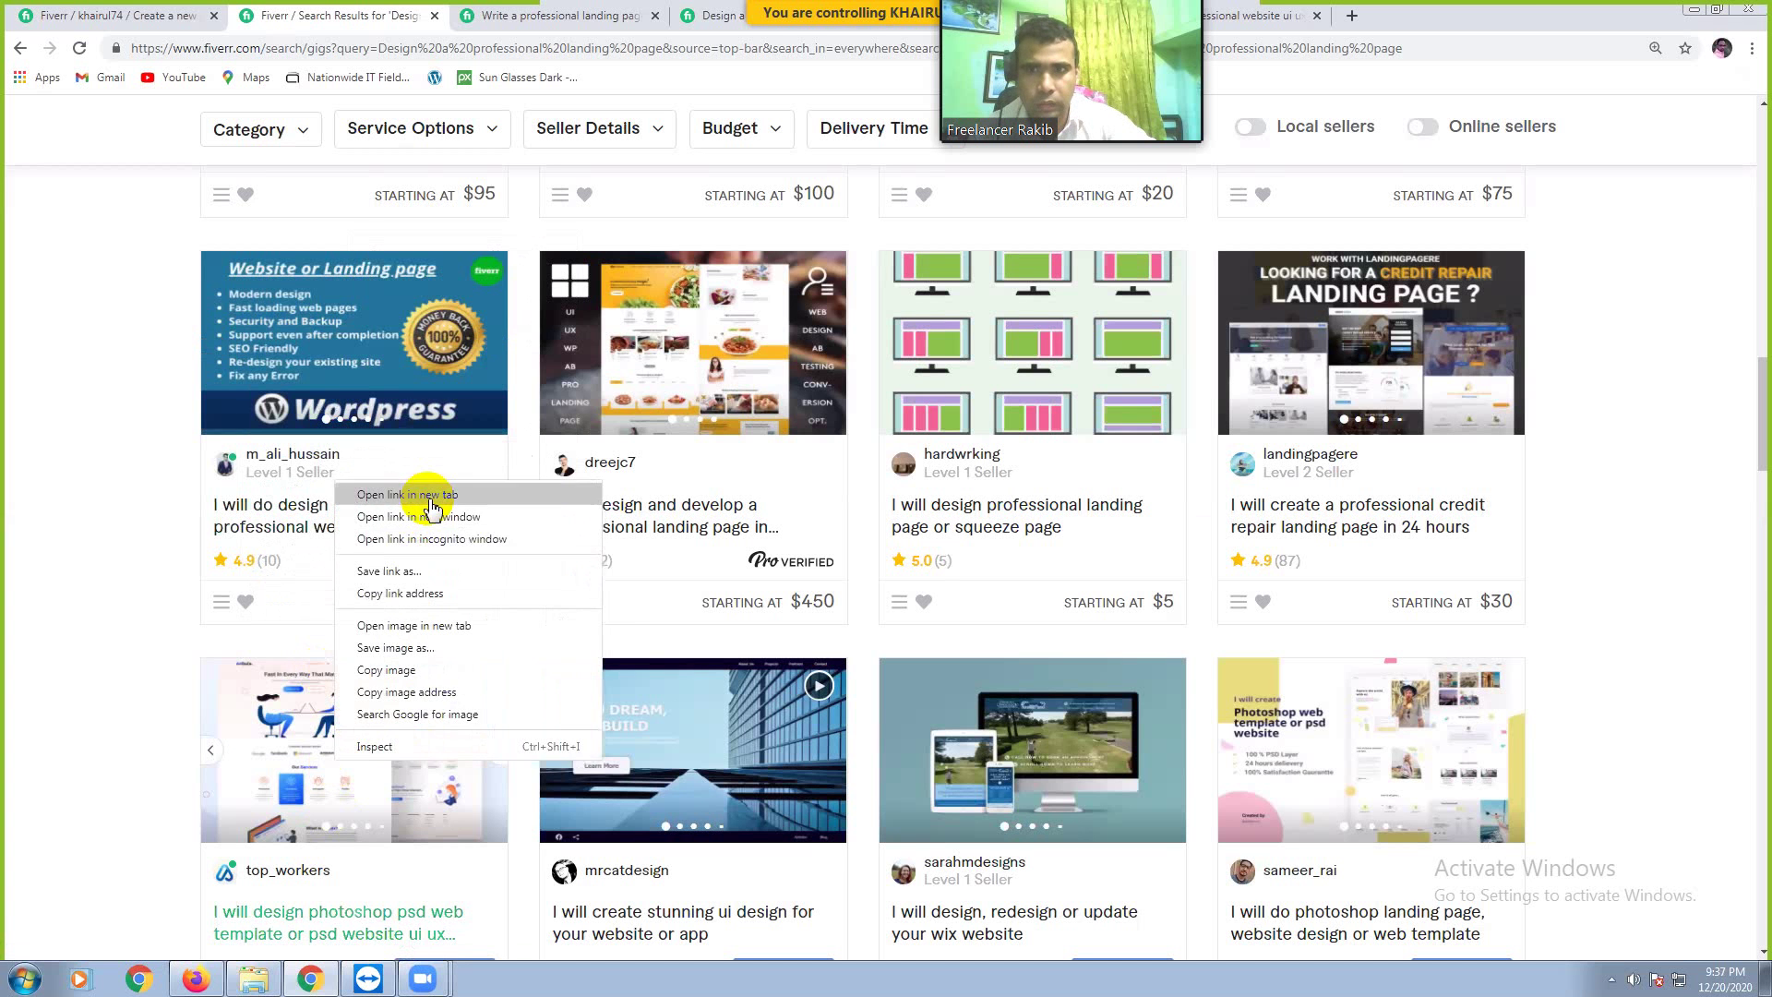
left_click(429, 499)
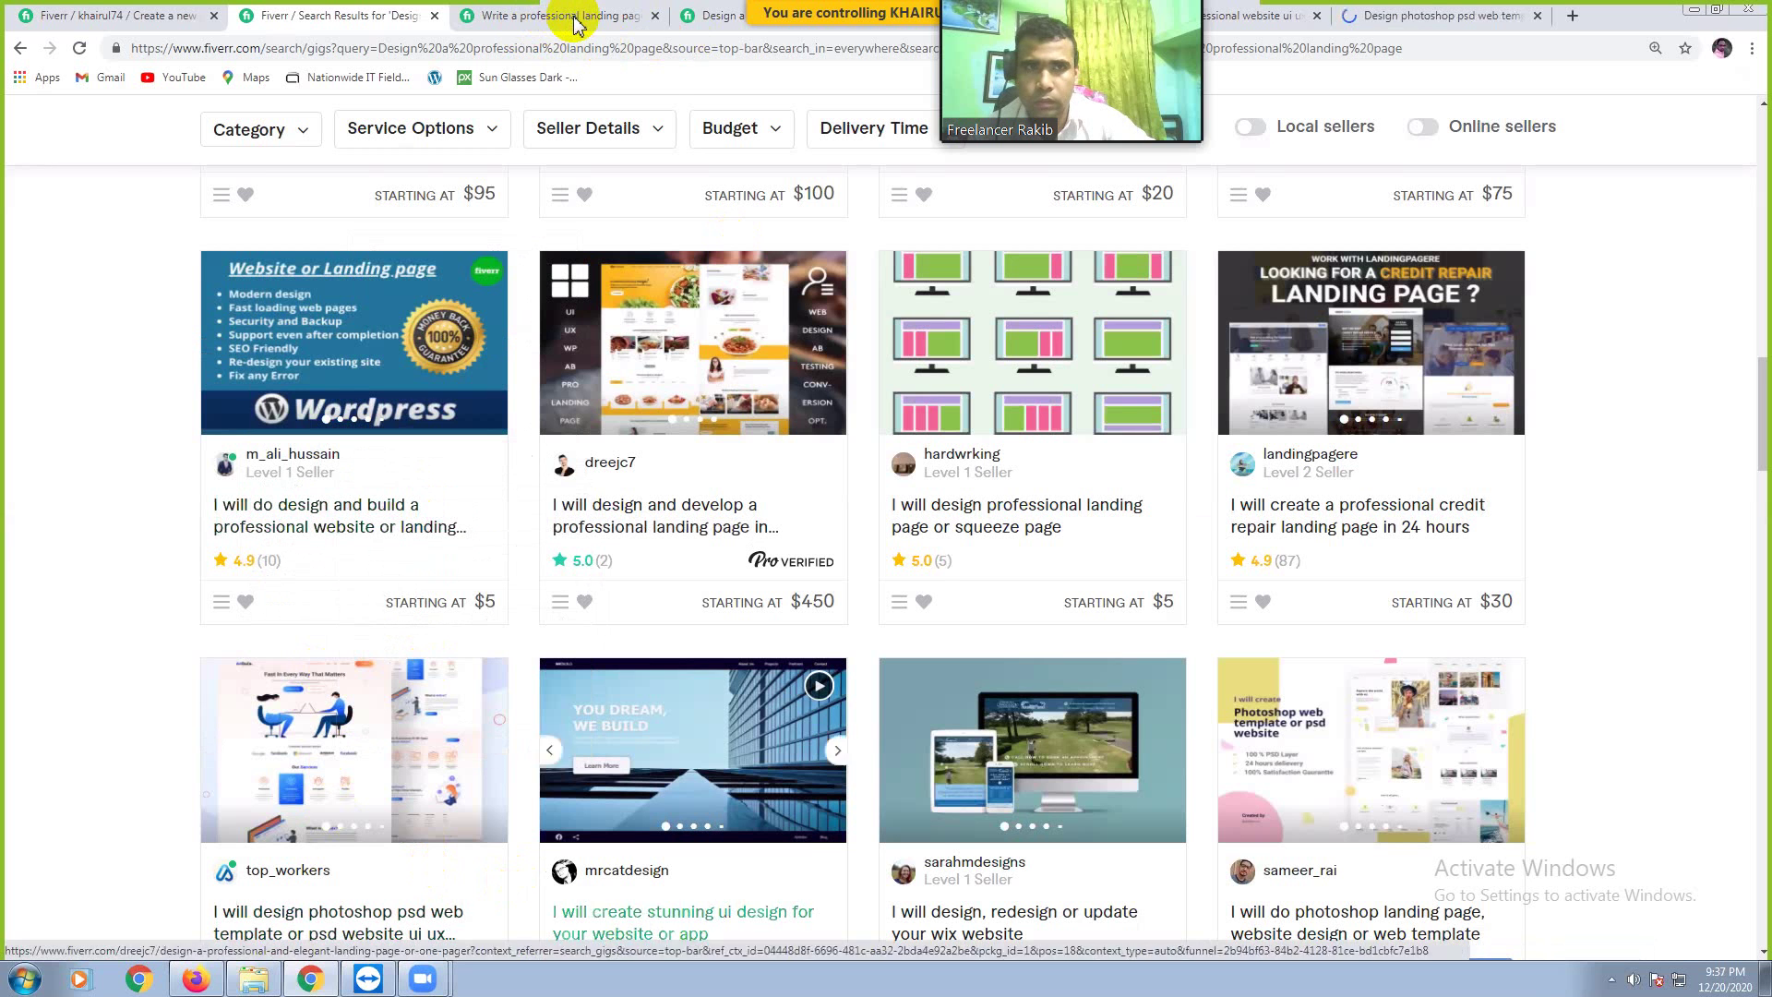
Step: Uncover the browser tabs and examine the "I will write a professional landing page" gig, including its gallery, package and description
left_click_drag(1091, 38, 1642, 197)
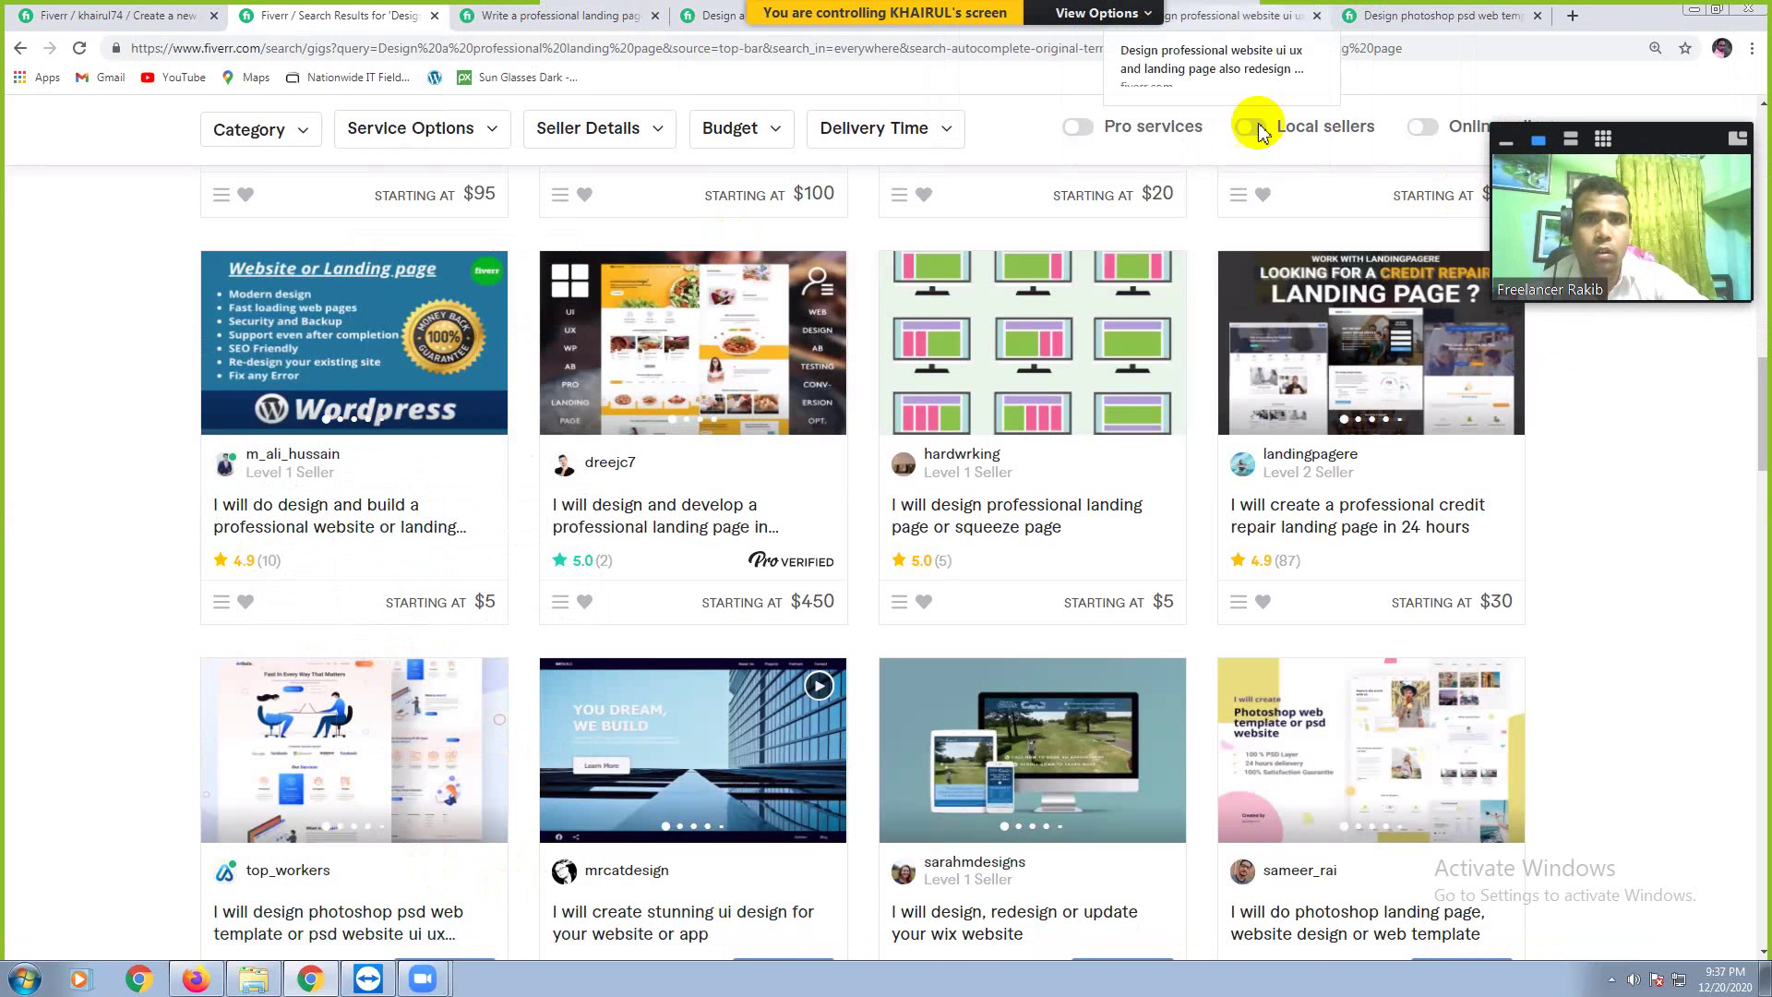
left_click_drag(1010, 21, 1565, 51)
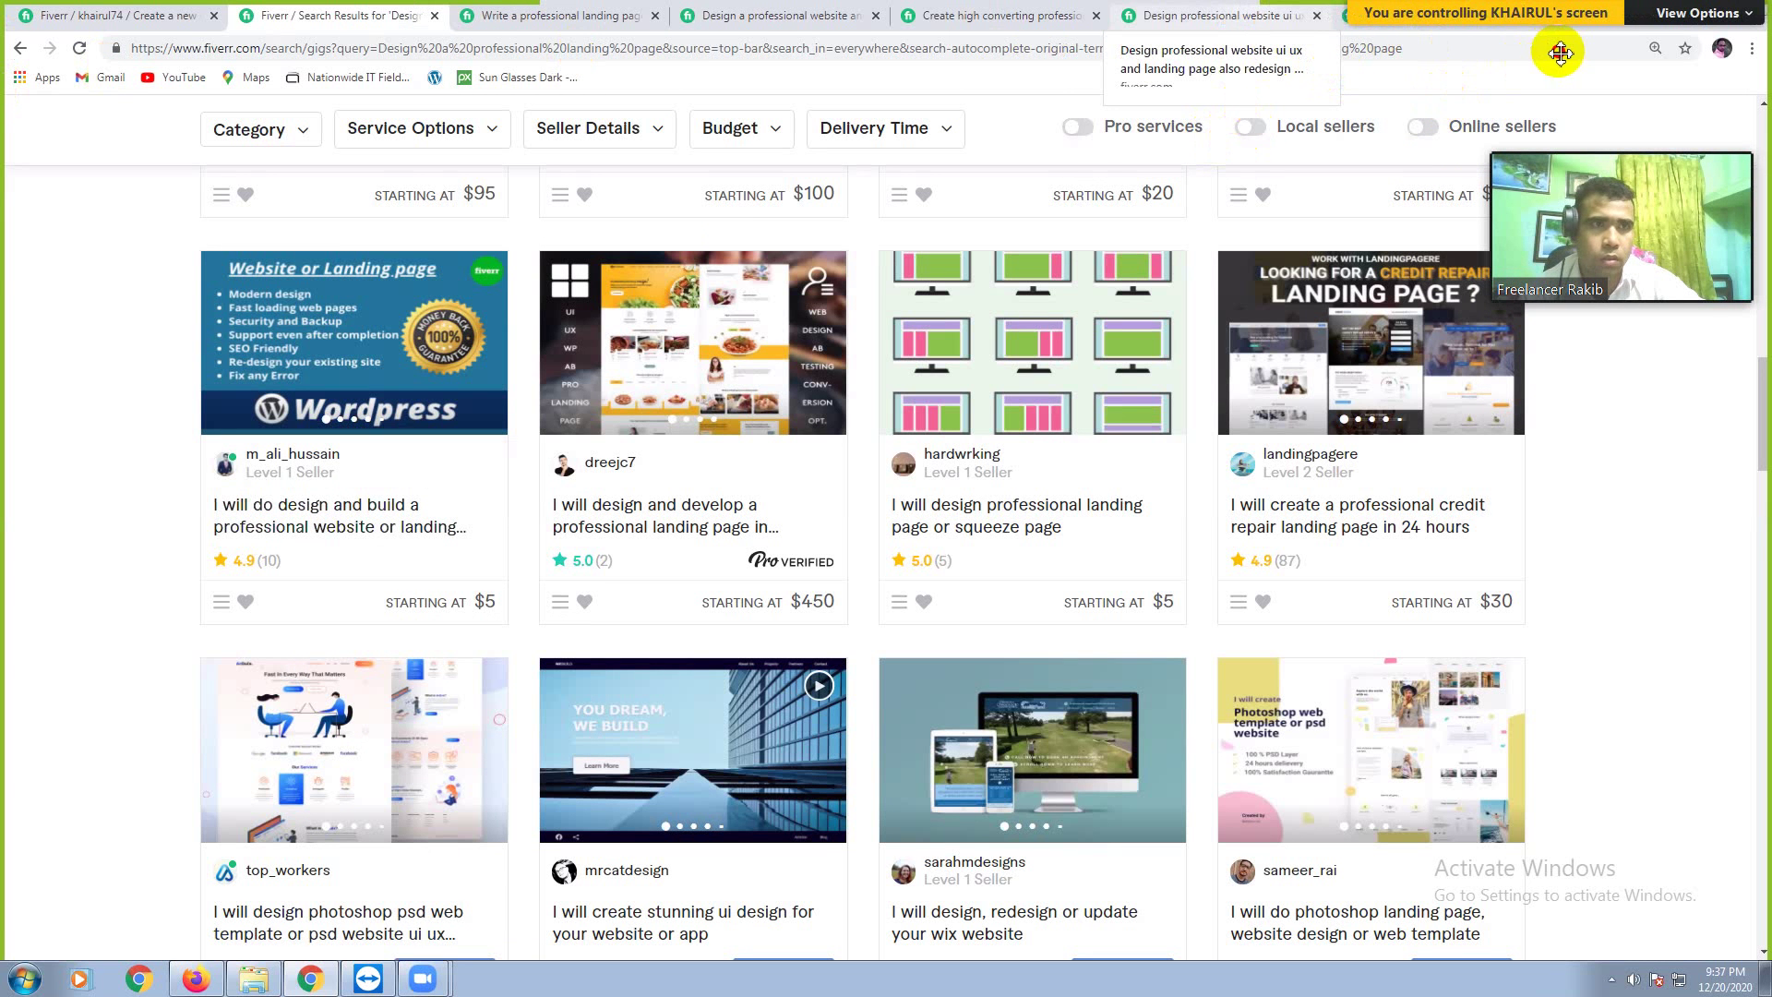
left_click(590, 18)
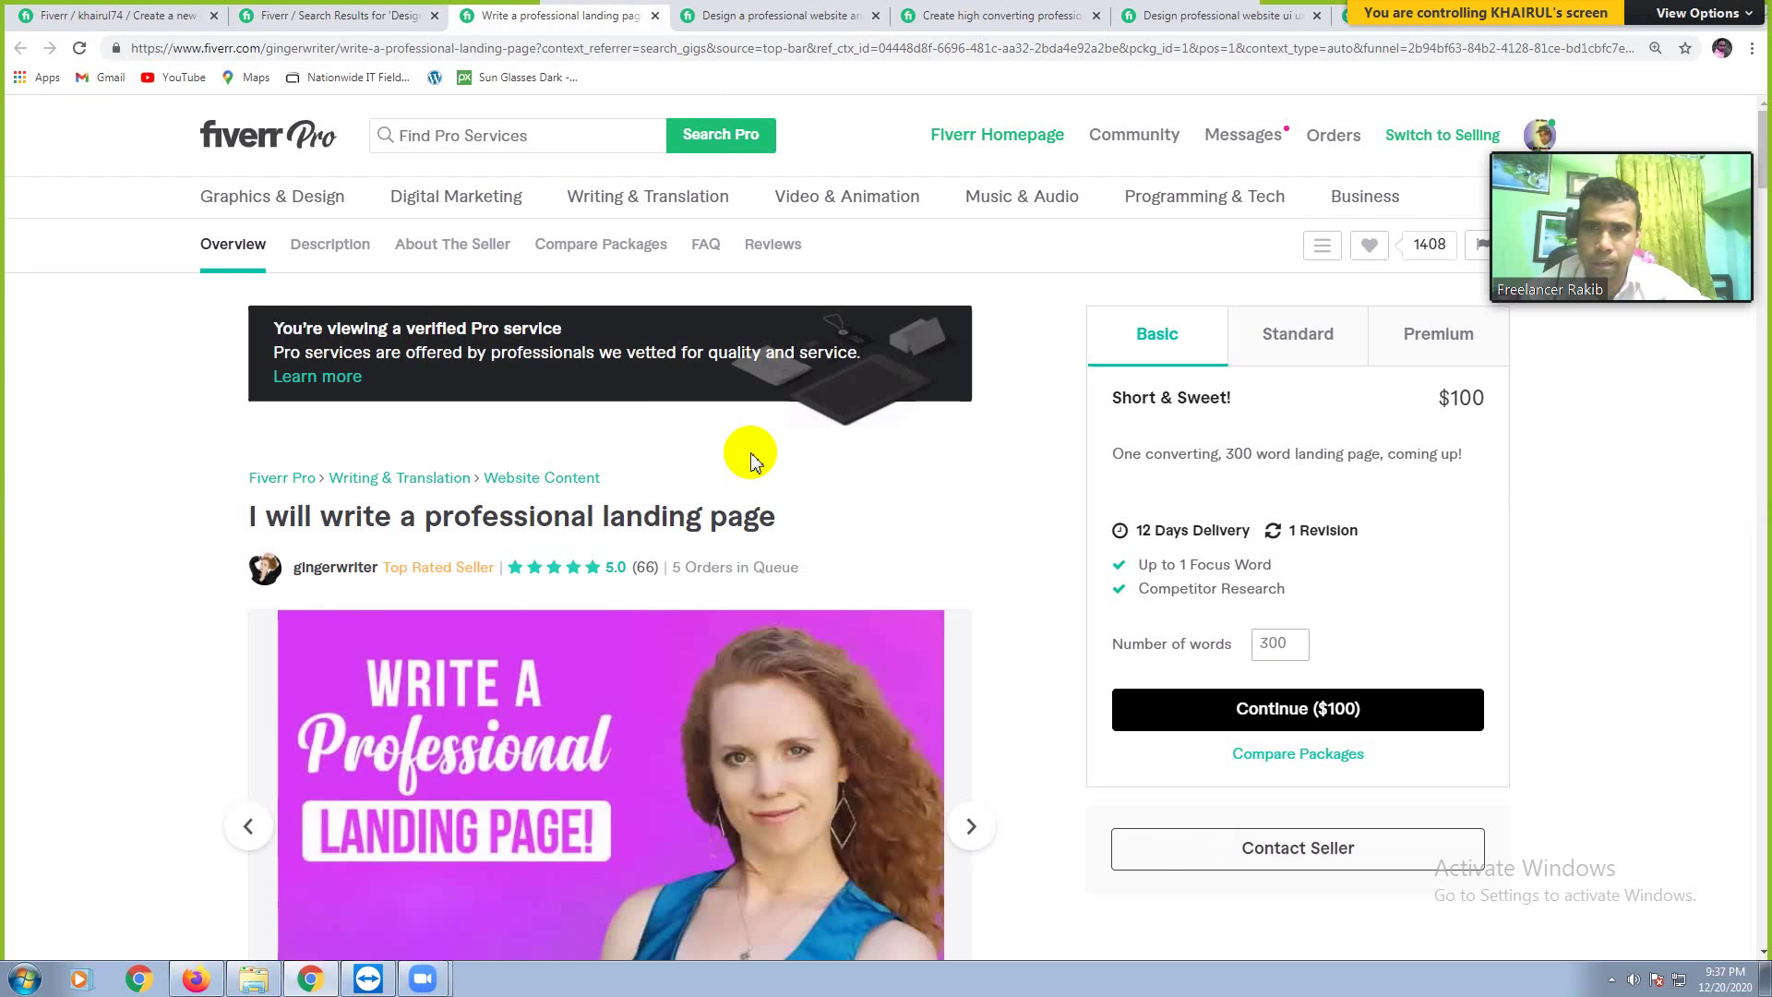
scroll(750, 452, "down", 2)
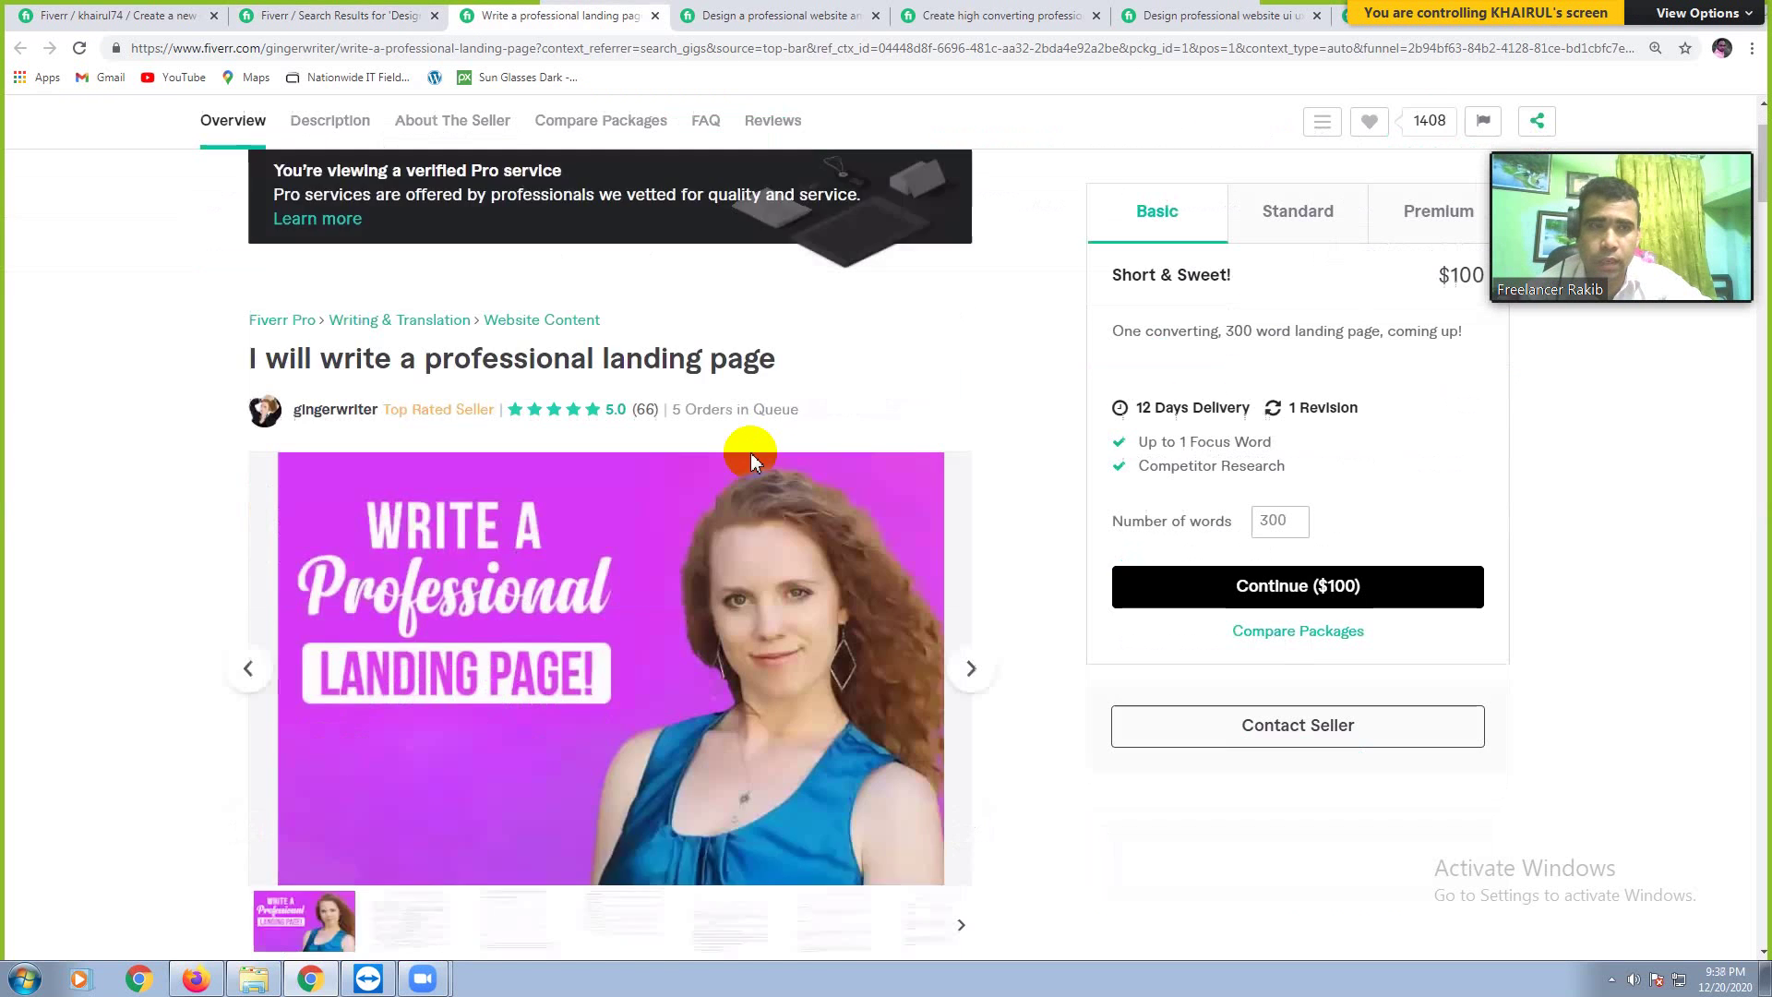
scroll(751, 453, "down", 3)
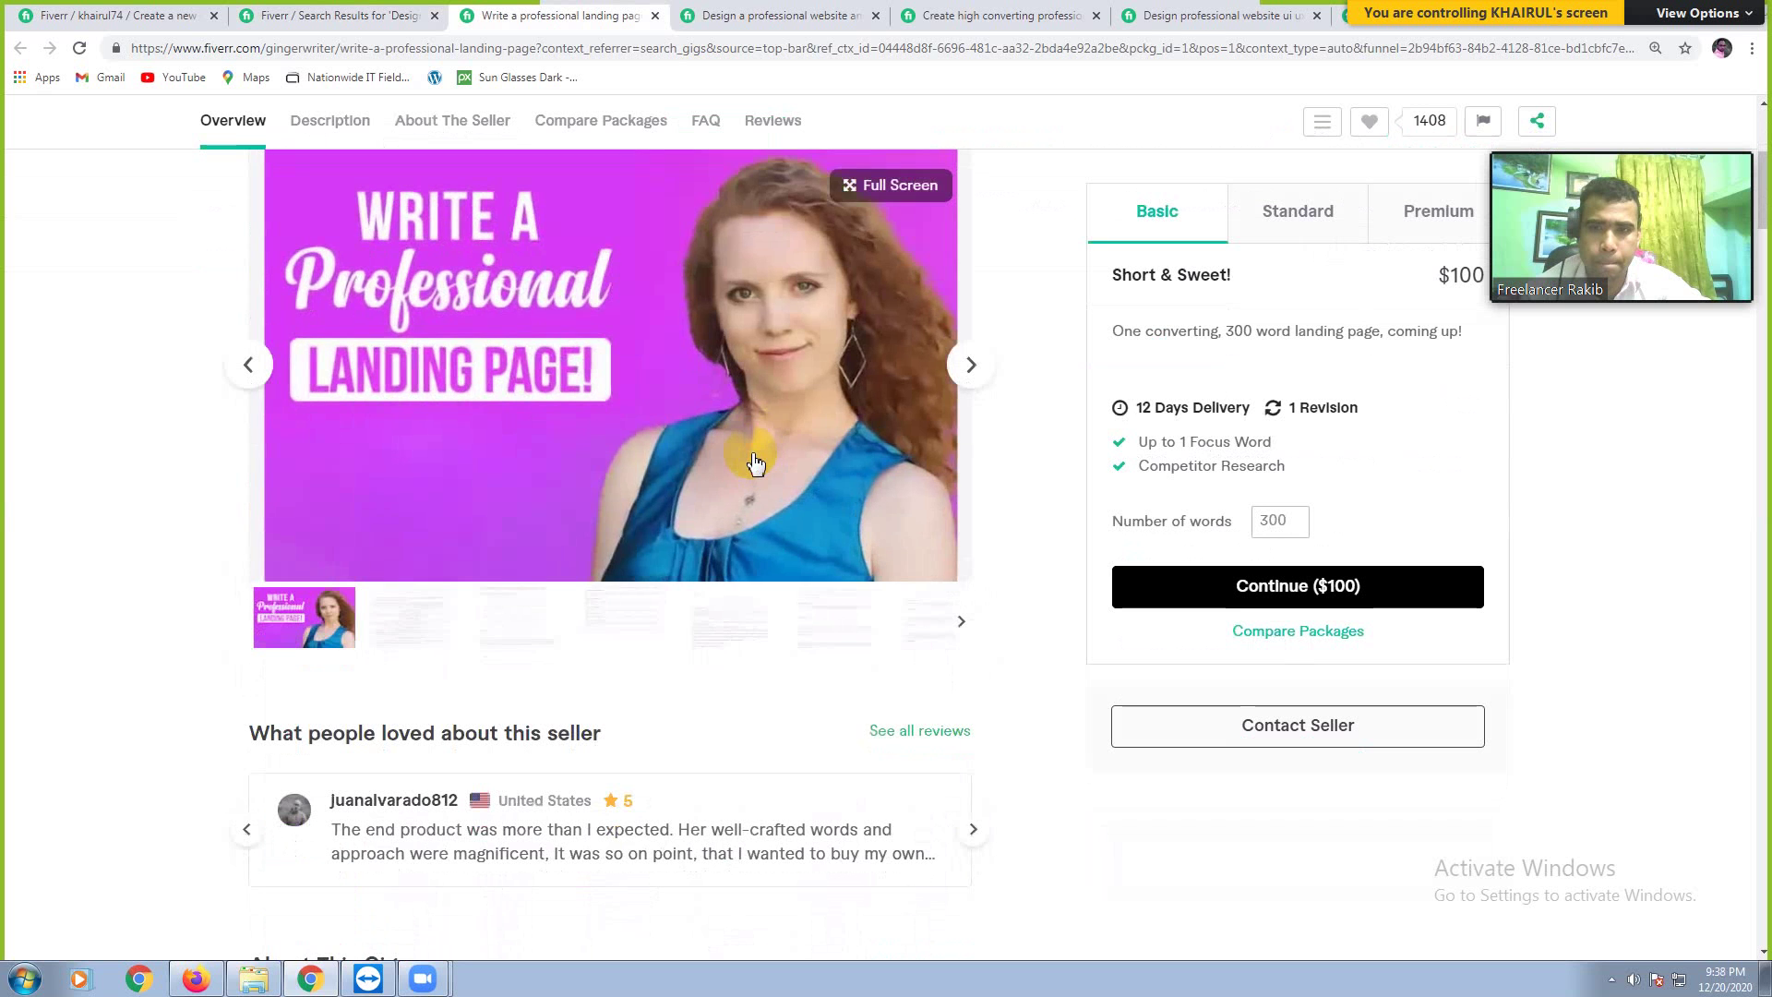
scroll(755, 463, "down", 2)
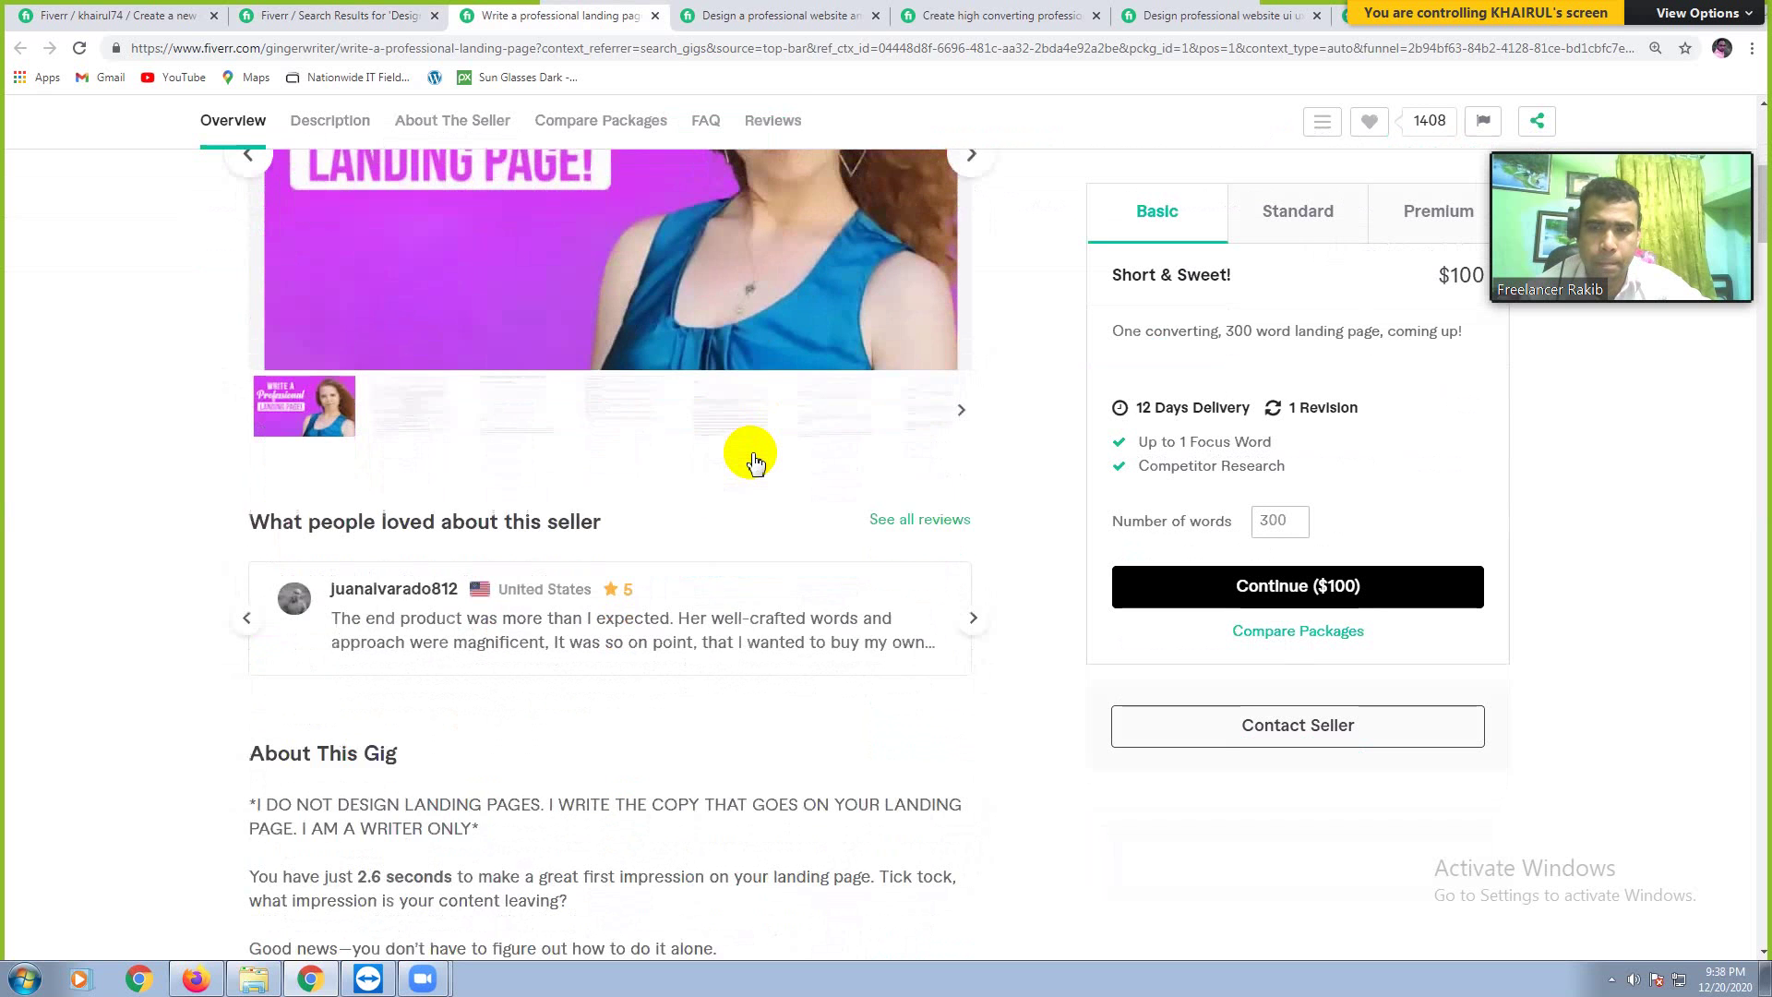
scroll(755, 464, "down", 2)
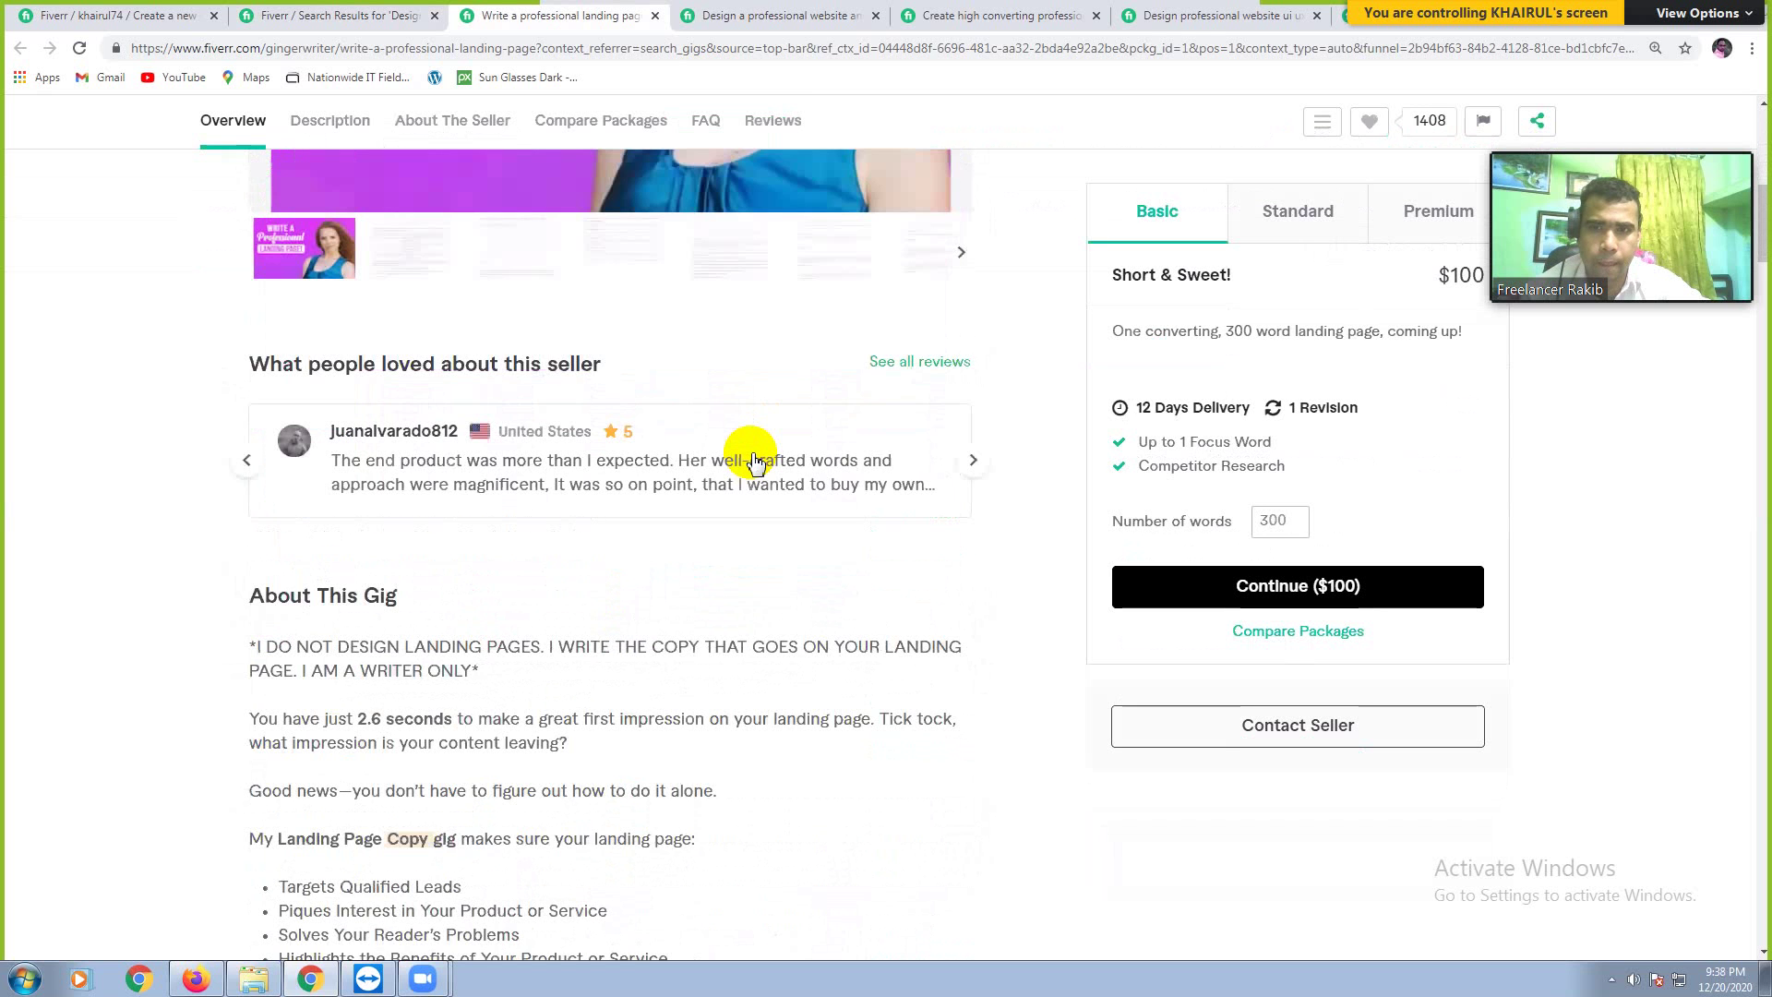
scroll(755, 463, "down", 4)
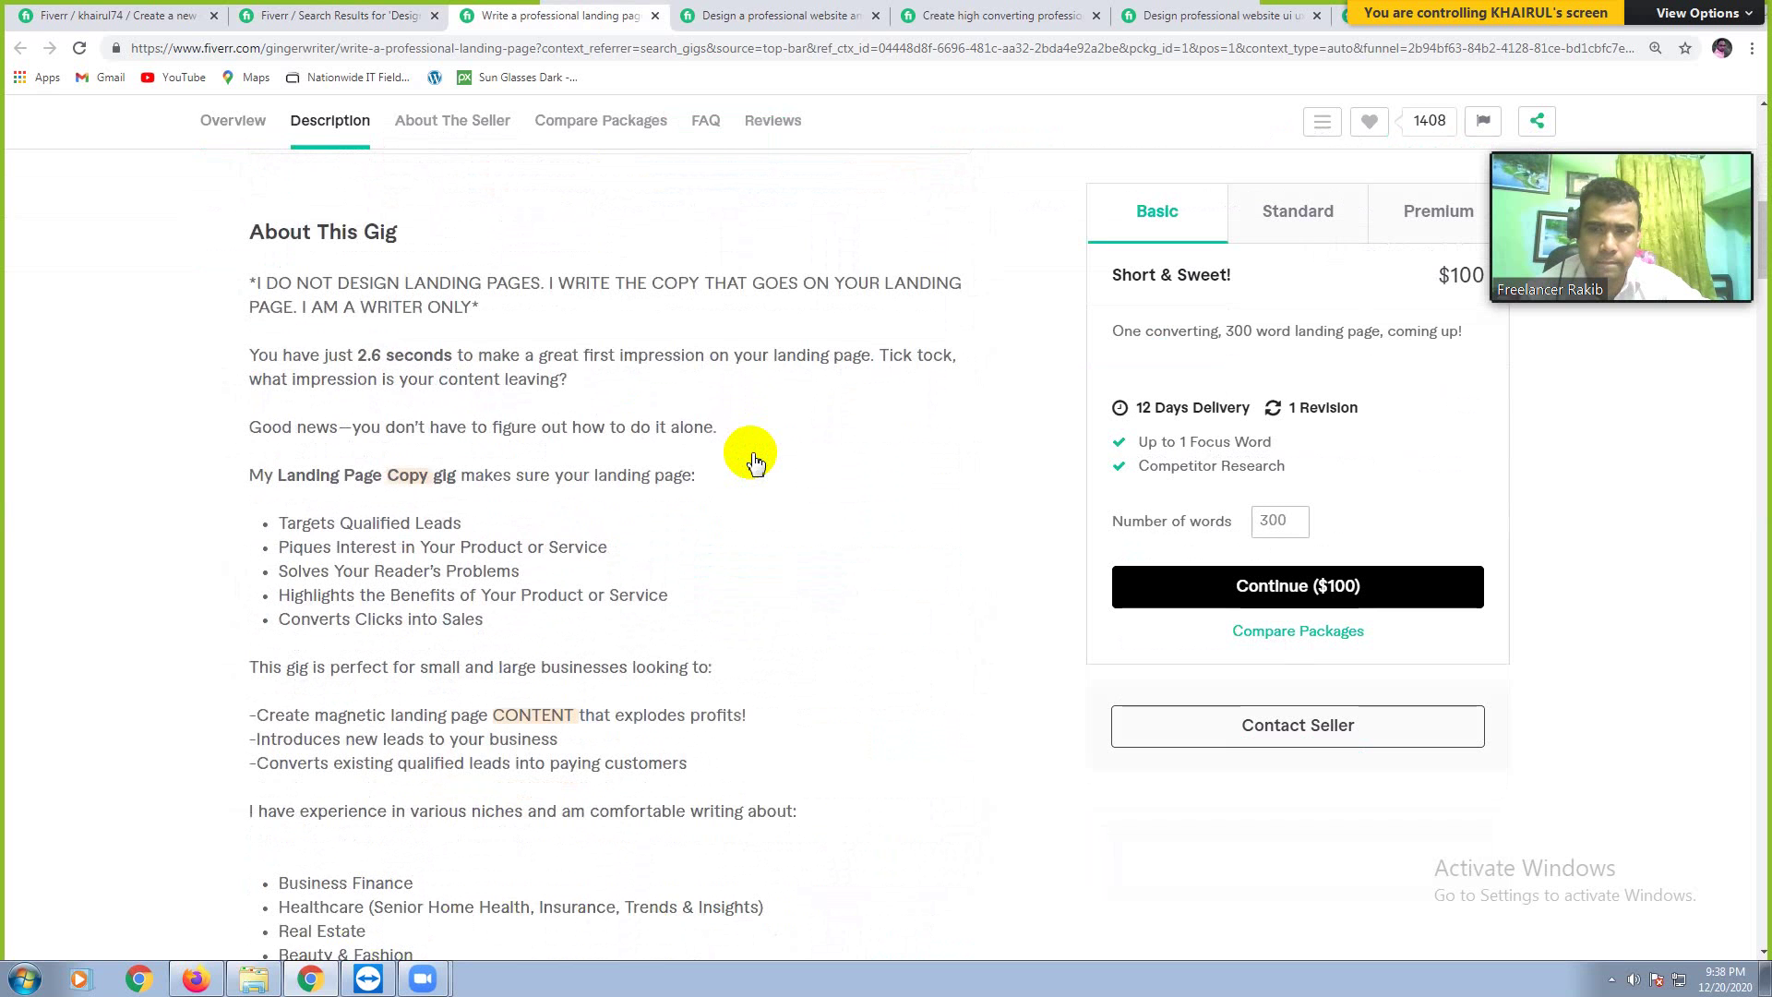
scroll(755, 463, "down", 2)
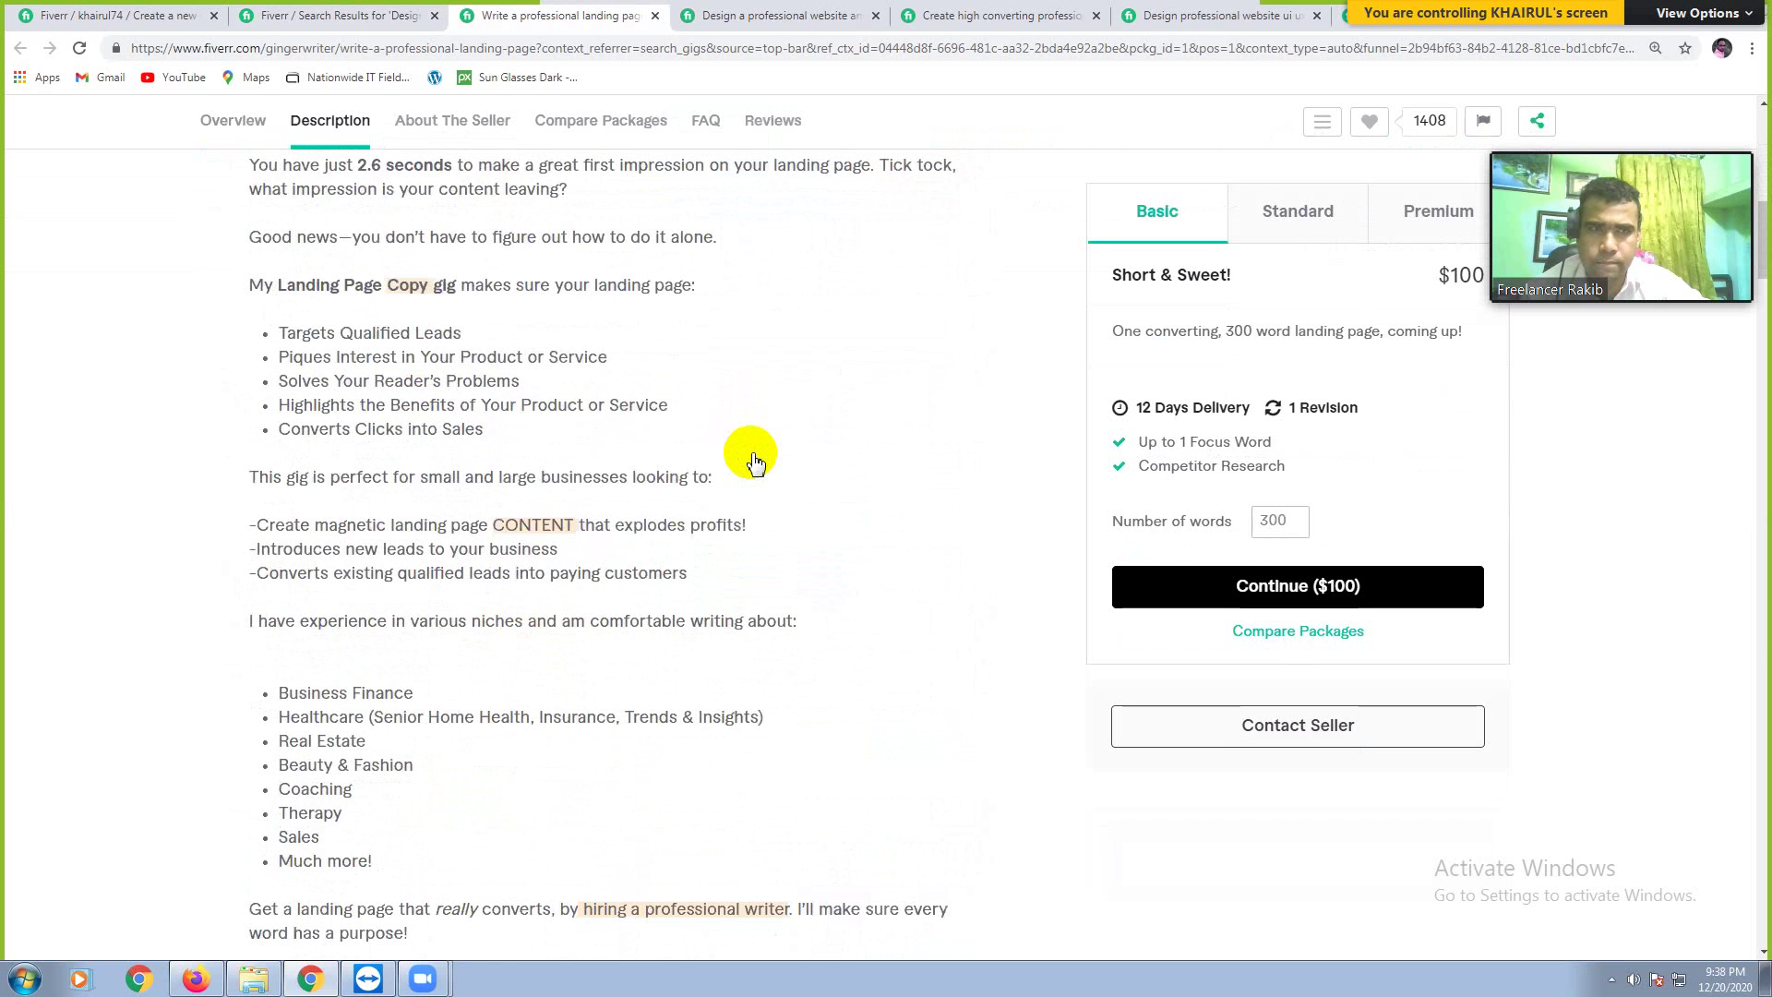
scroll(754, 462, "down", 4)
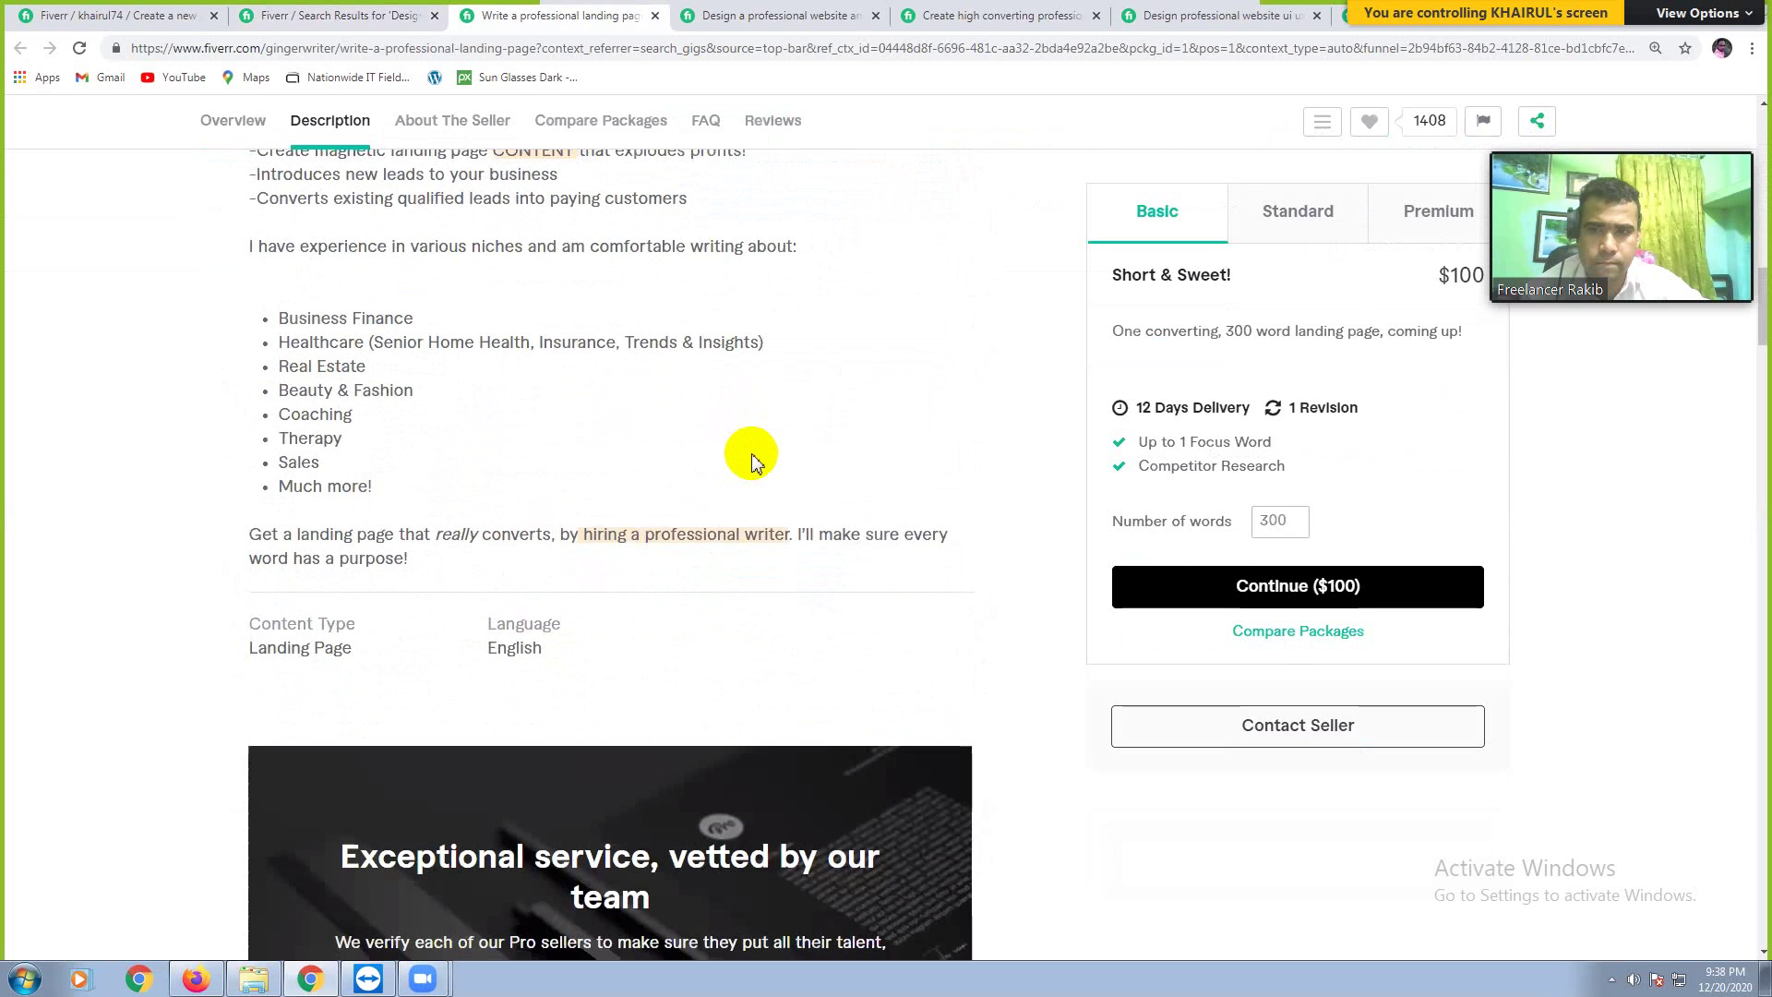
scroll(753, 461, "down", 1)
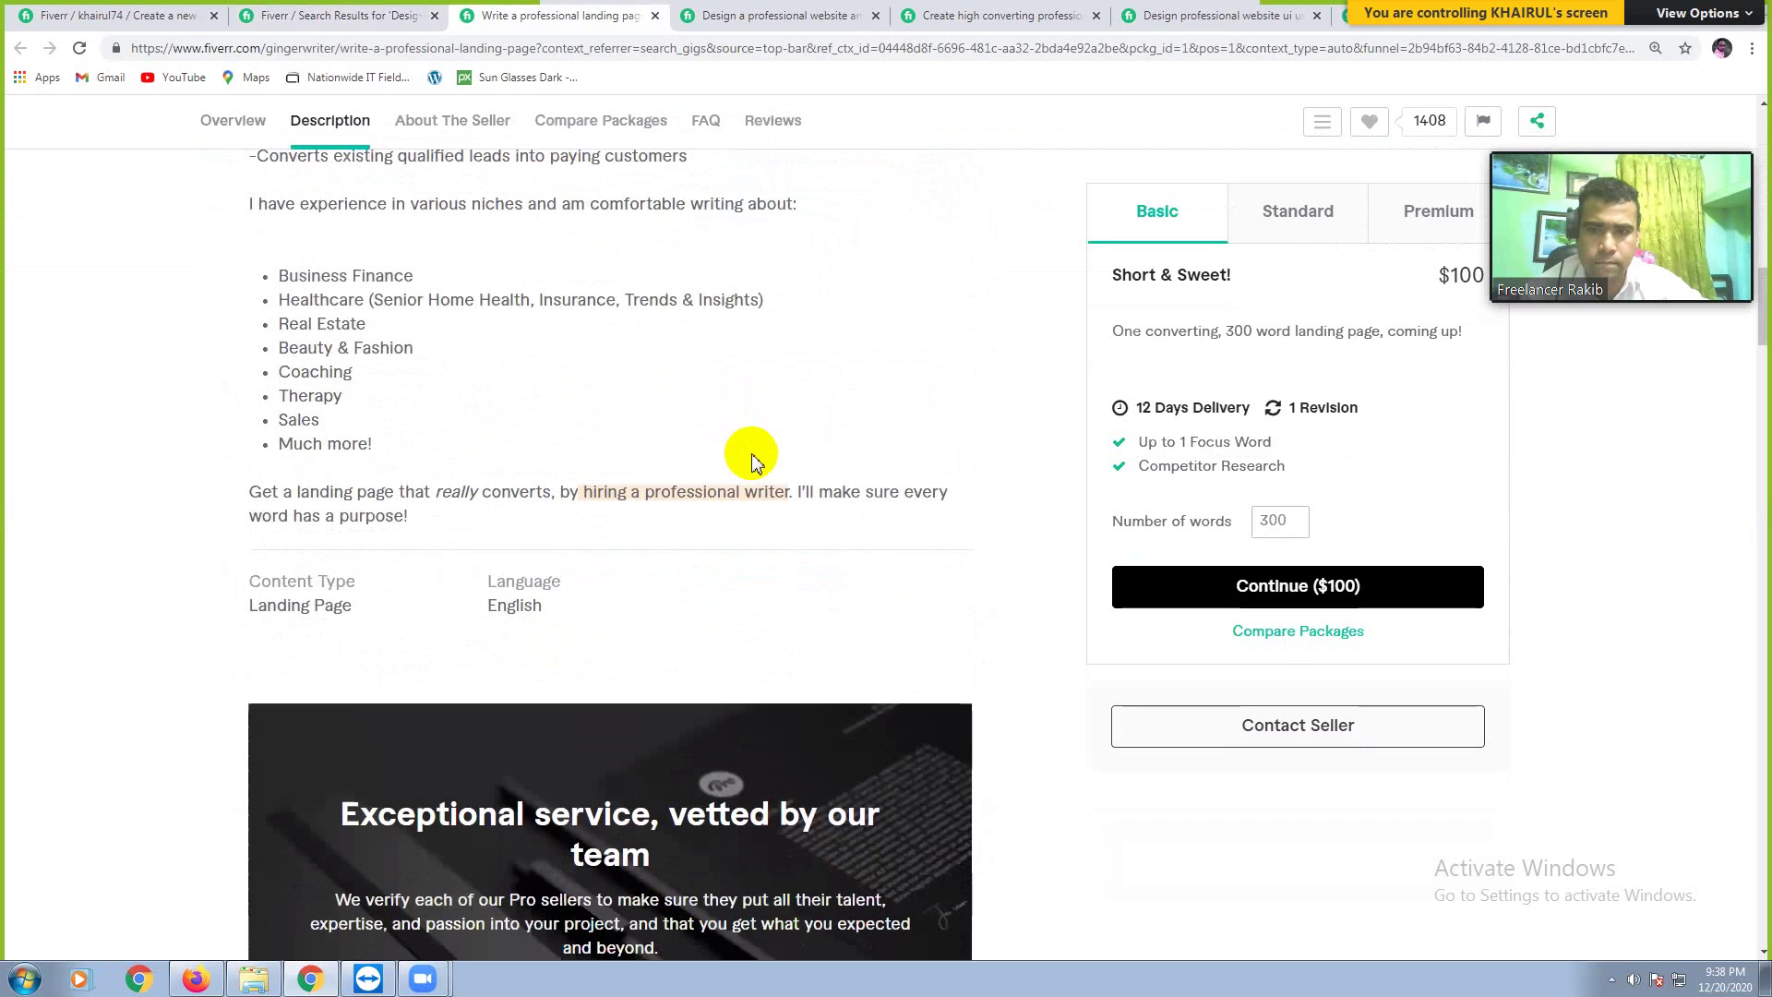
scroll(753, 462, "down", 2)
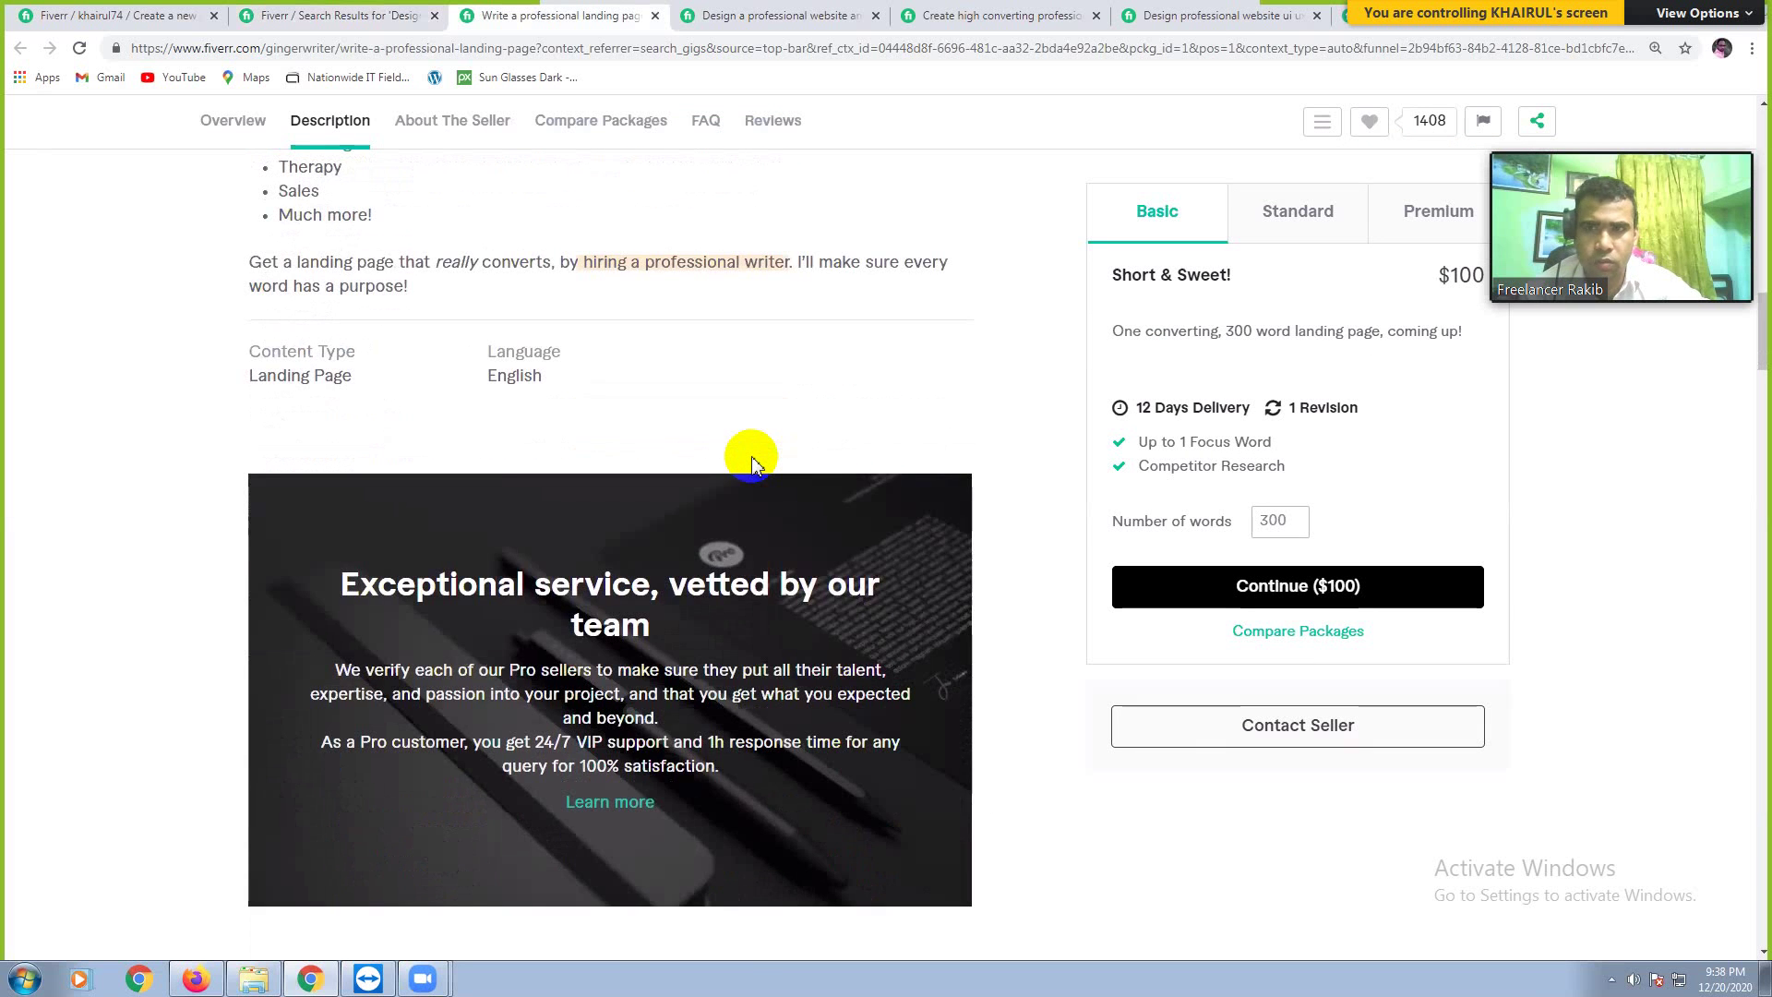
Step: Examine the seller profile and the Basic, Standard and Premium package comparison of the "I will write a professional landing page" gig
scroll(753, 462, "down", 6)
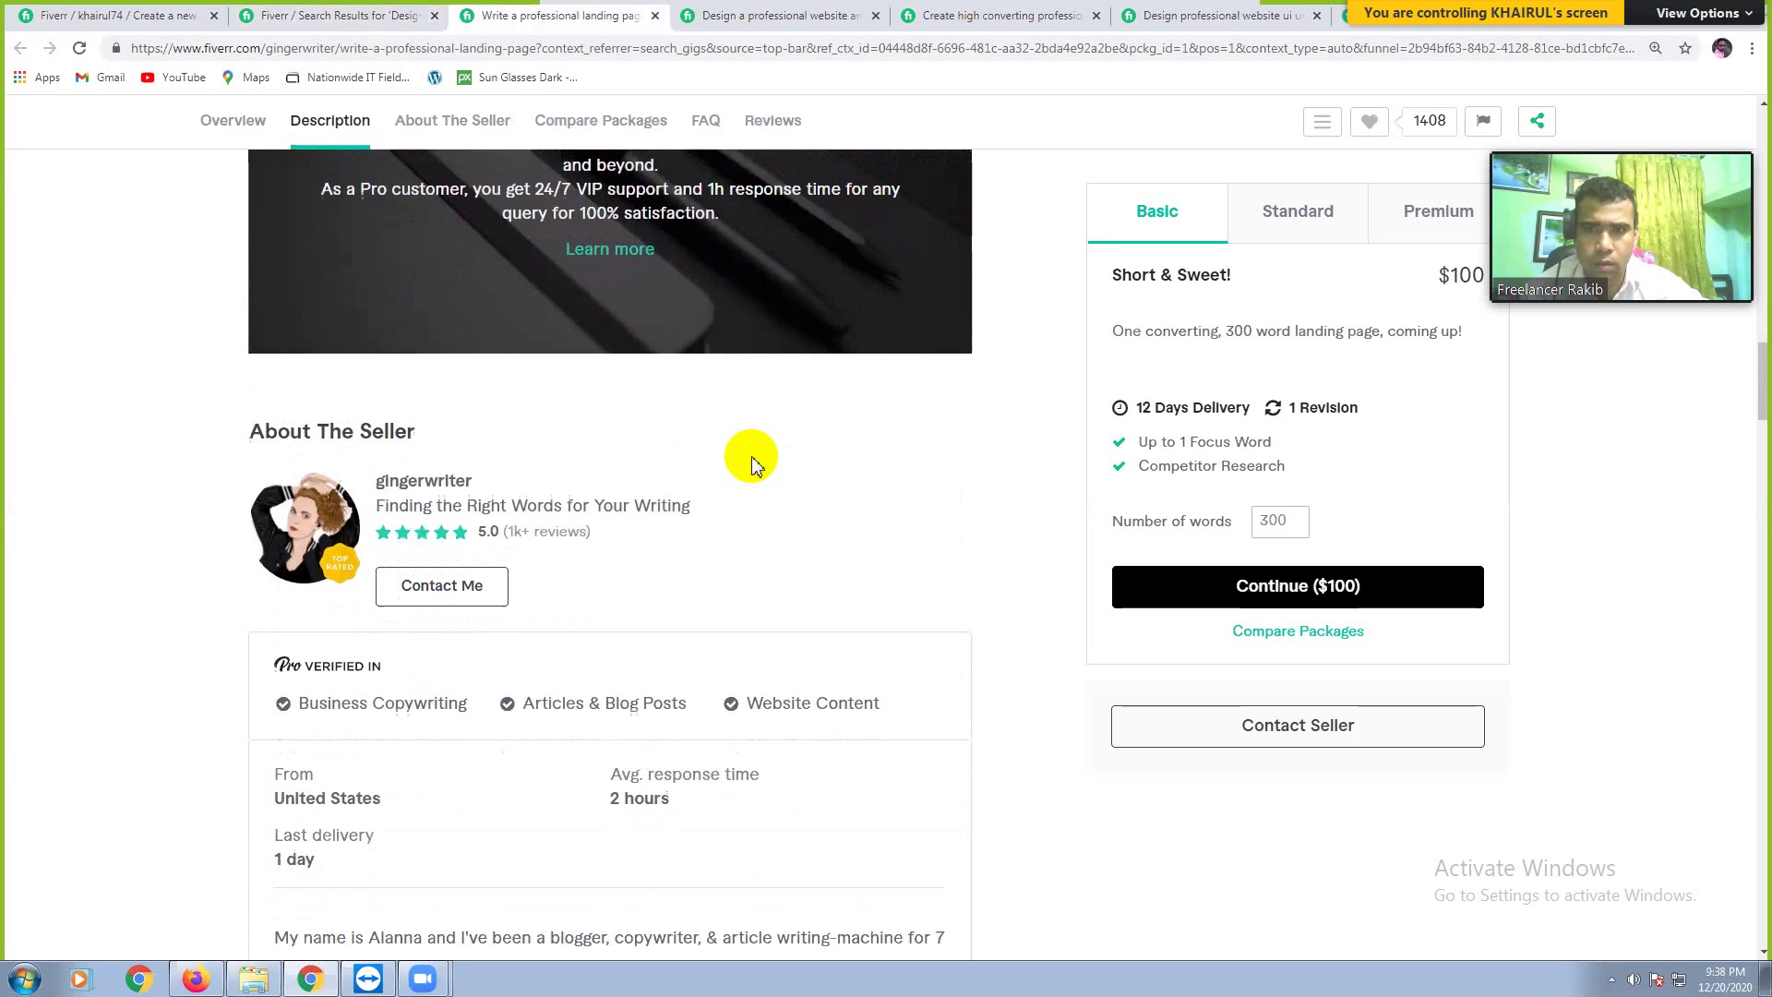
scroll(753, 461, "down", 3)
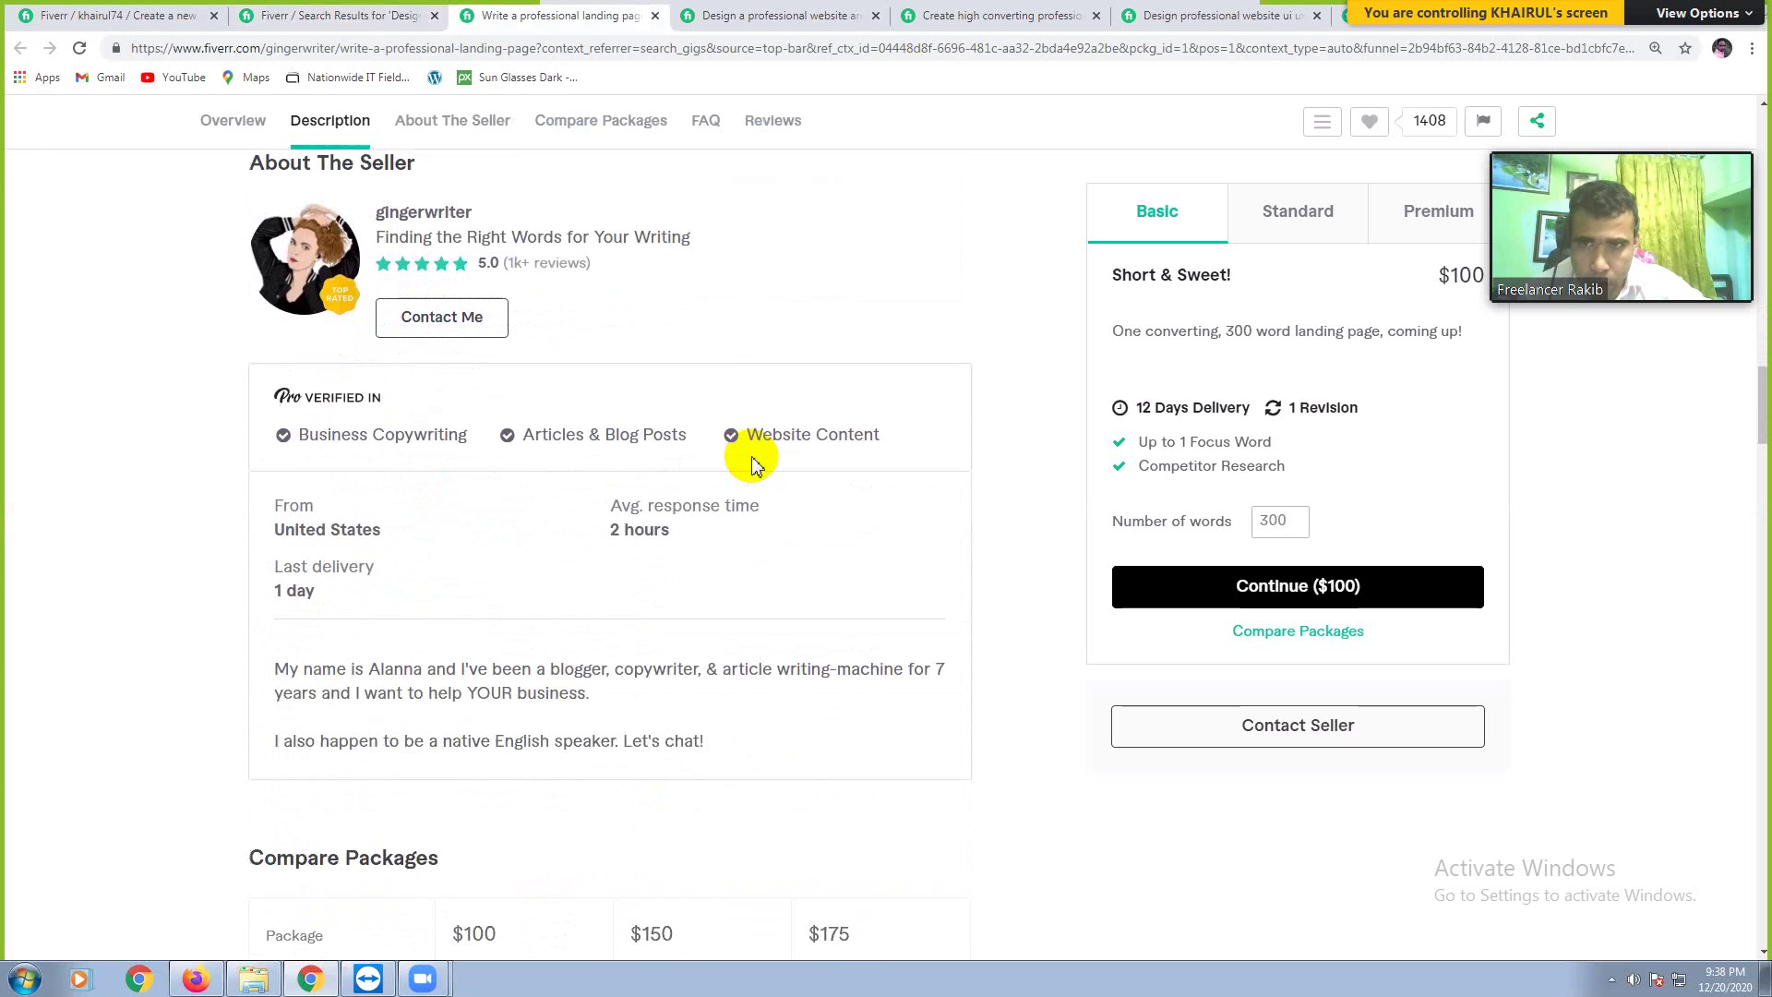
scroll(753, 462, "down", 1)
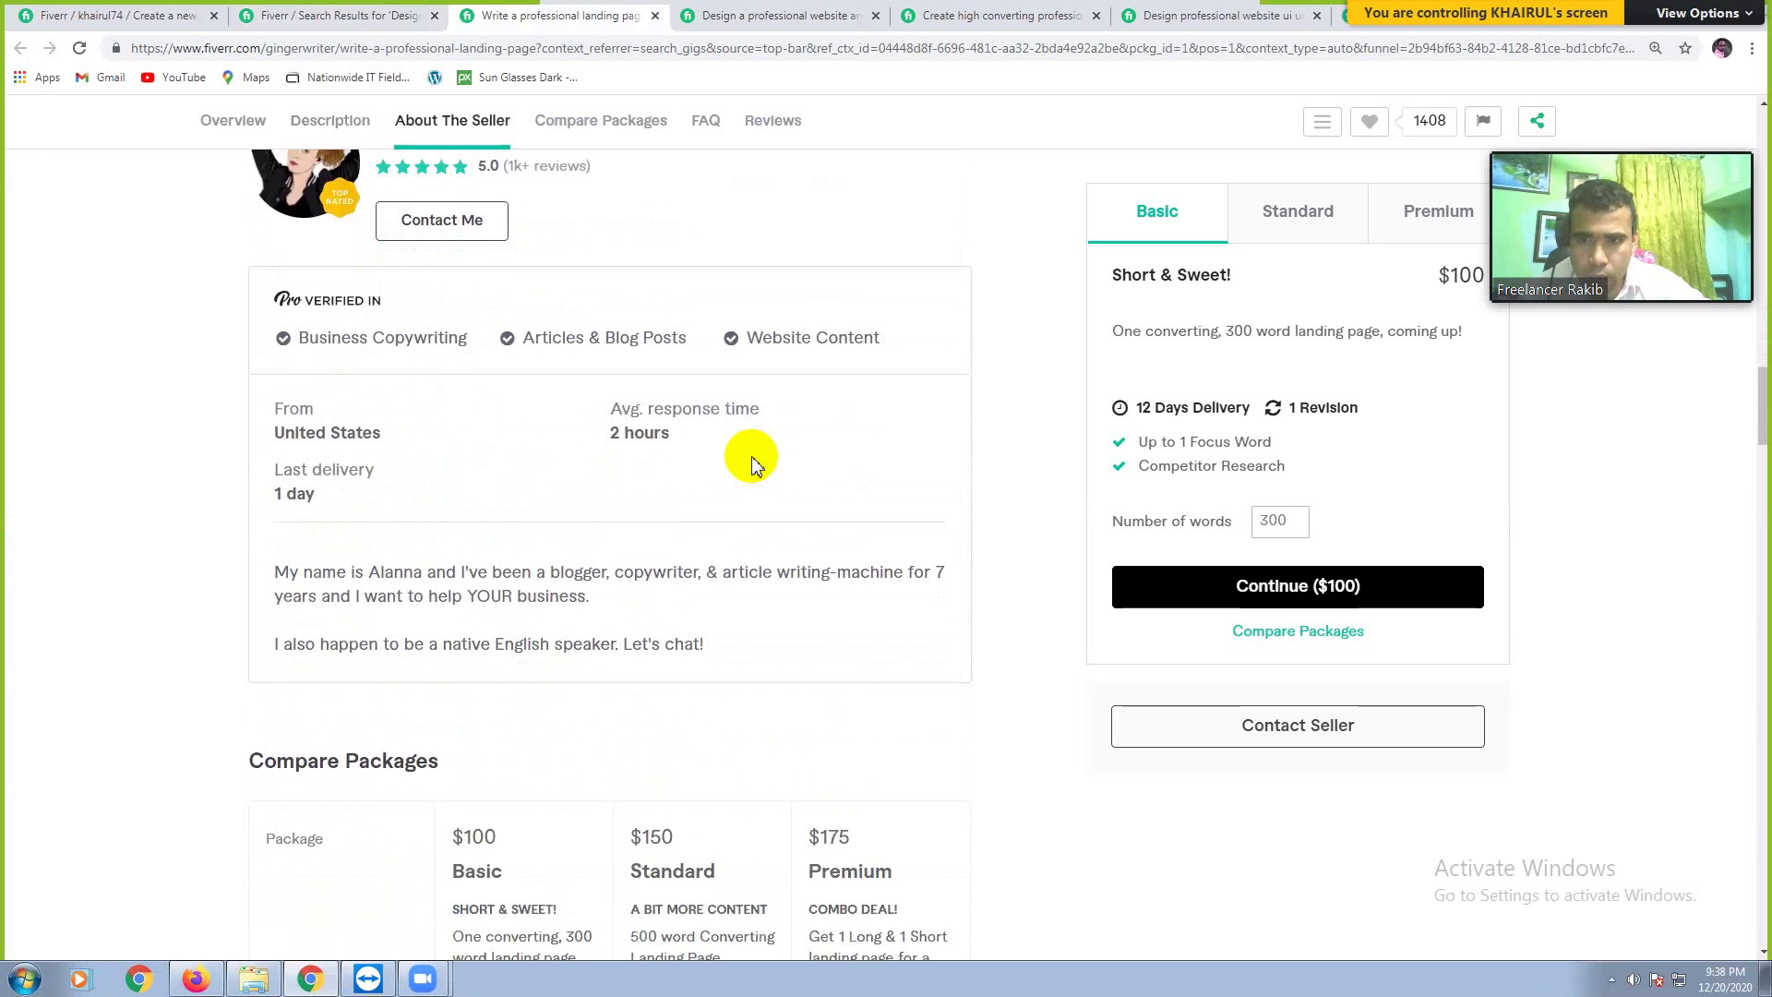
scroll(754, 461, "down", 1)
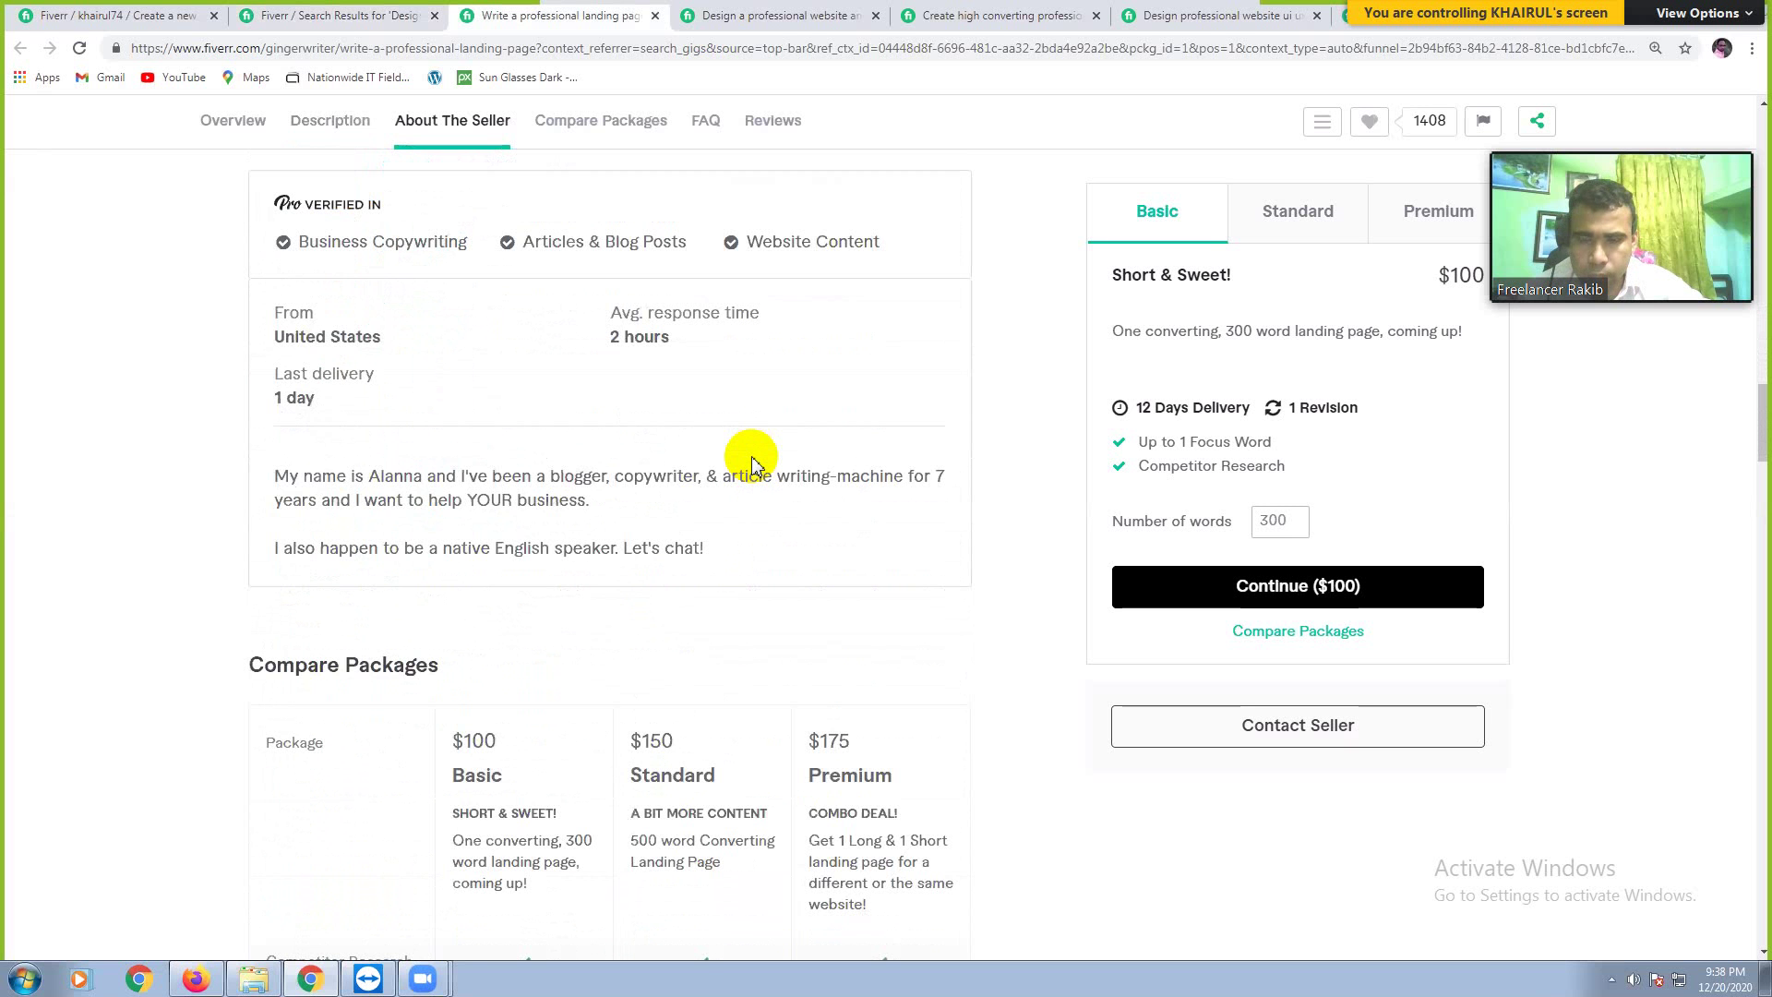
scroll(753, 462, "down", 2)
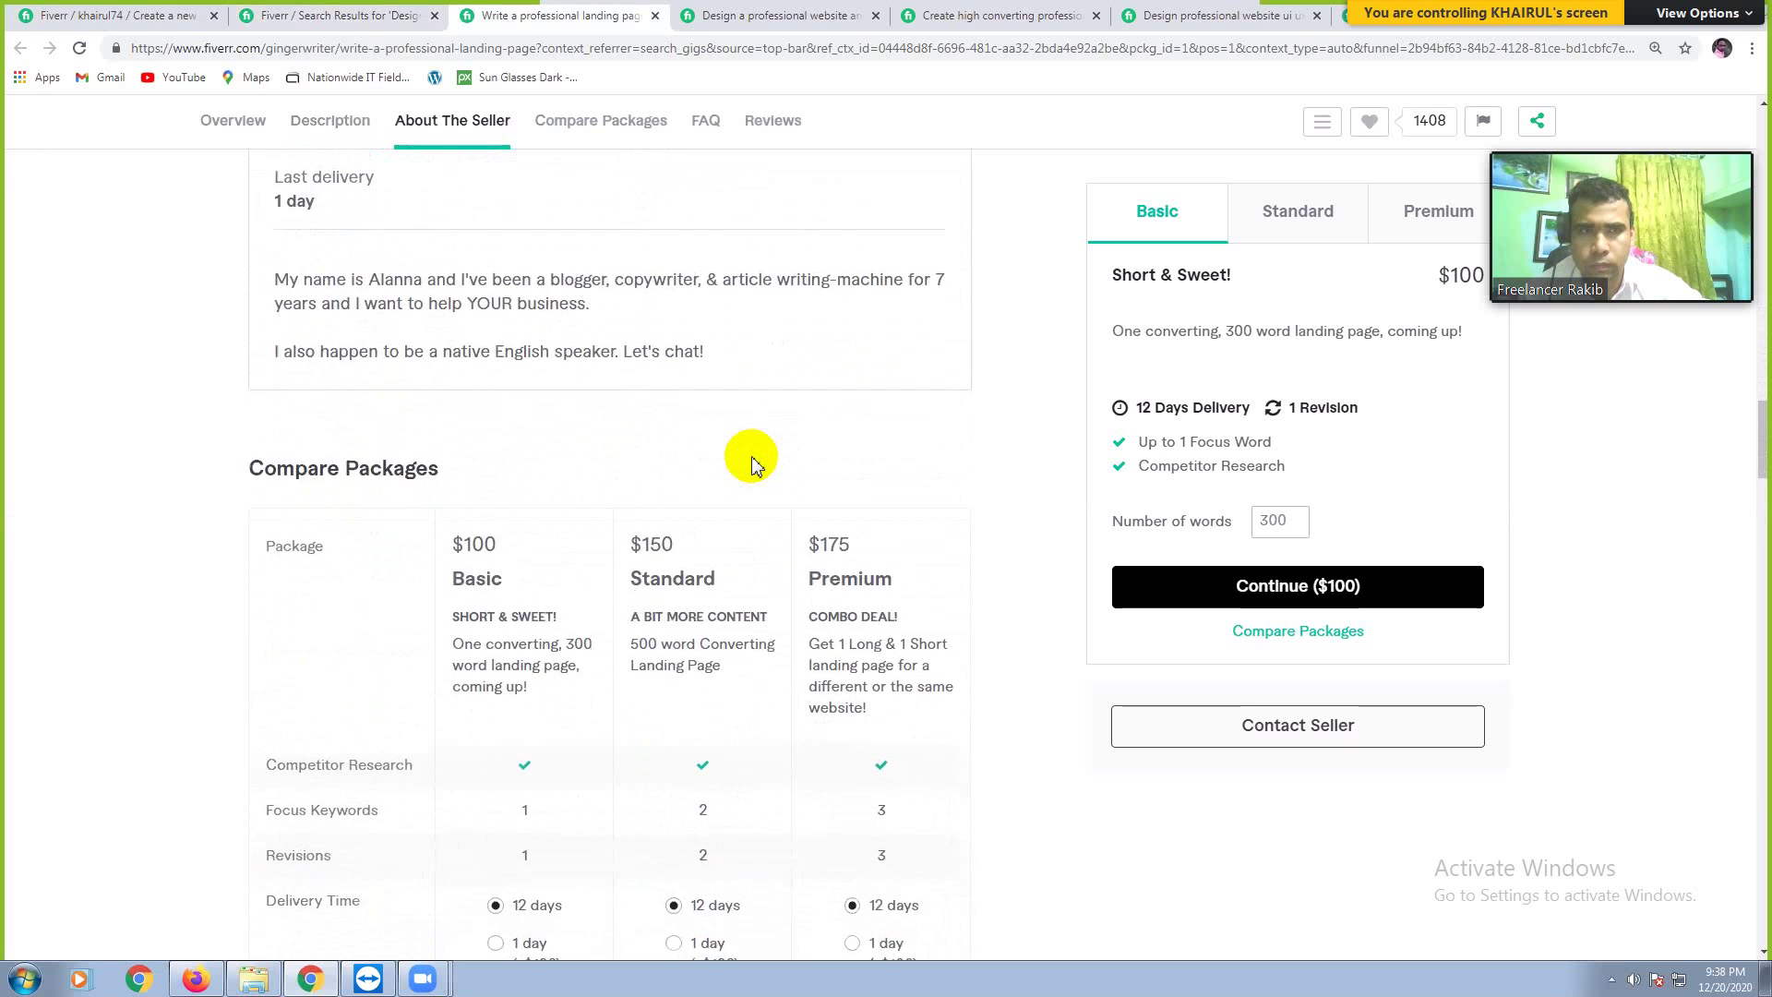
scroll(751, 462, "down", 4)
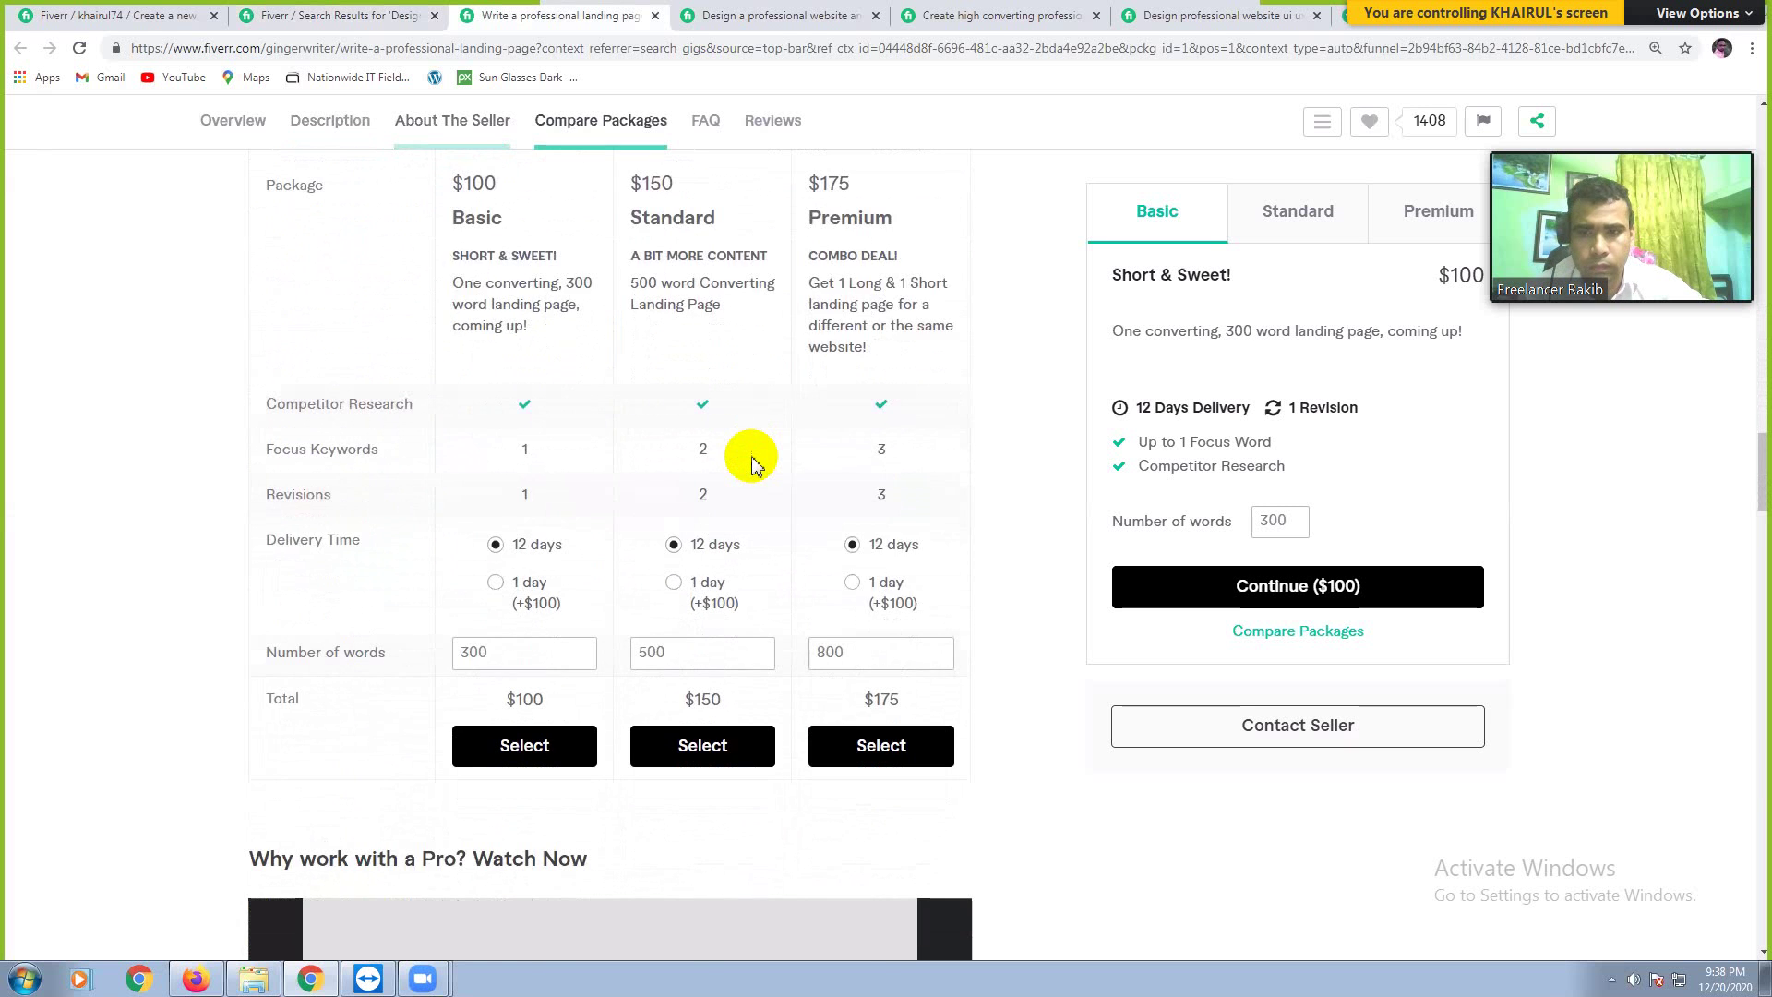
scroll(753, 461, "down", 2)
scroll(753, 461, "down", 2)
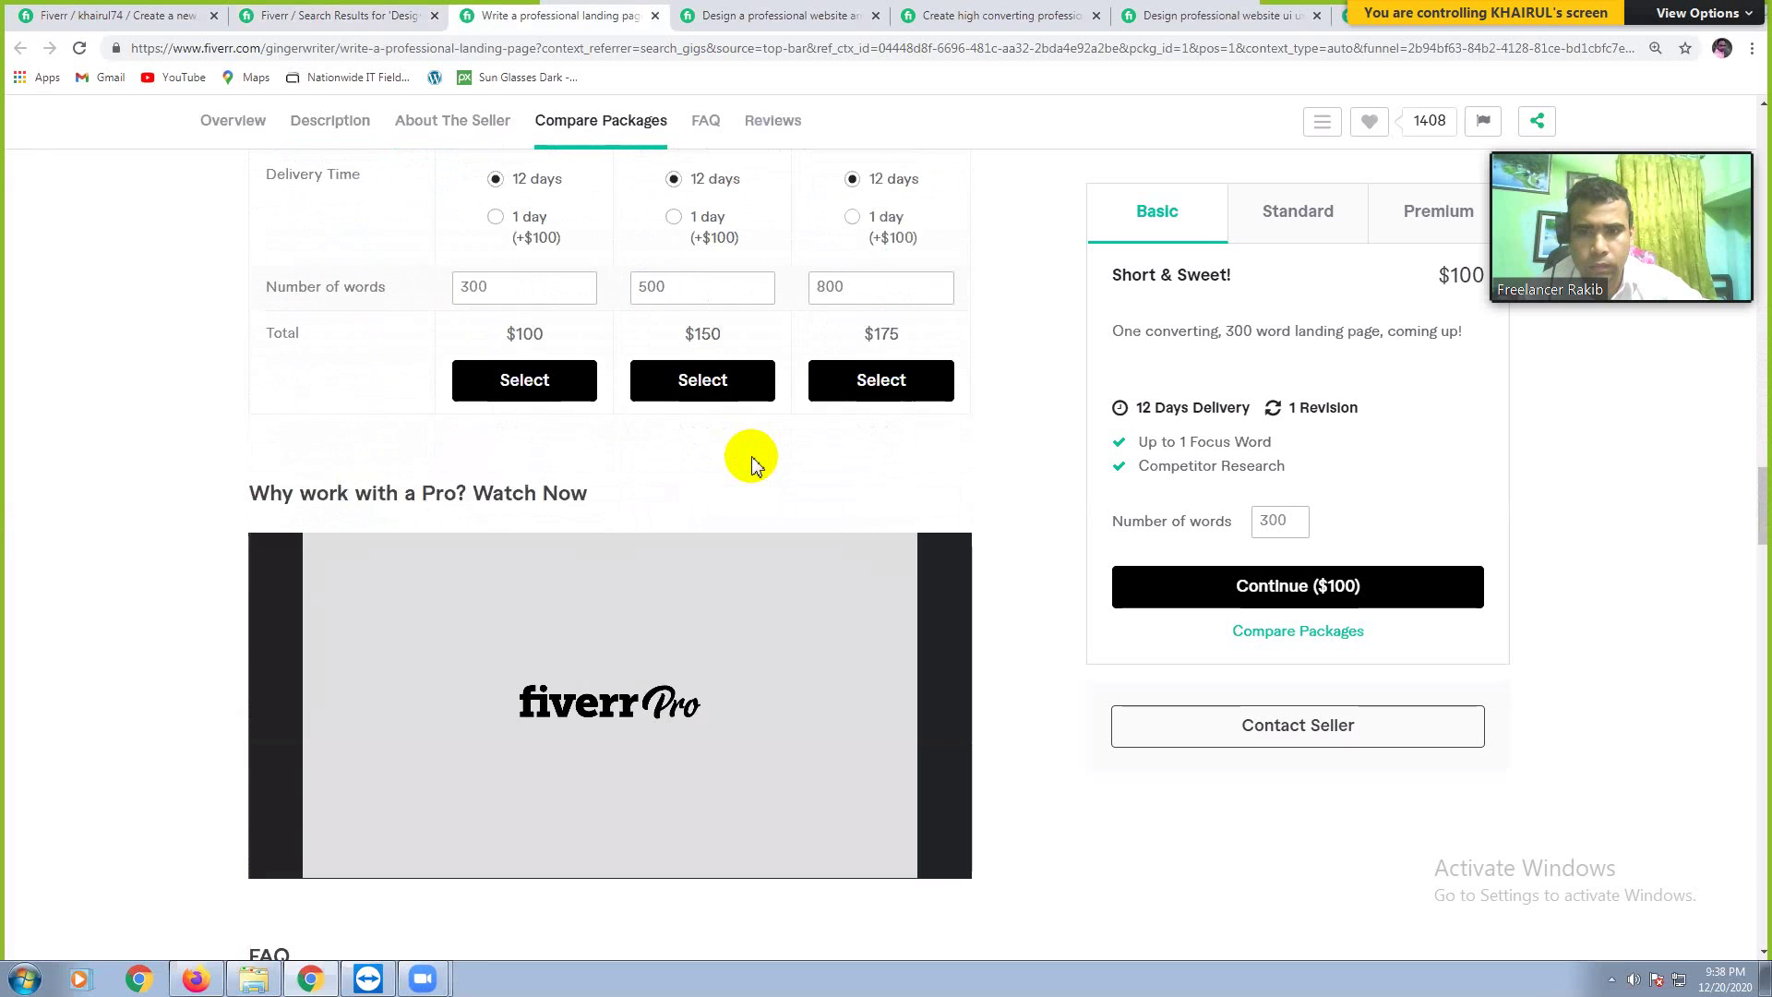
Step: Read through the FAQ and buyer reviews of the same gig down to its related tags
scroll(753, 461, "down", 3)
scroll(754, 464, "down", 5)
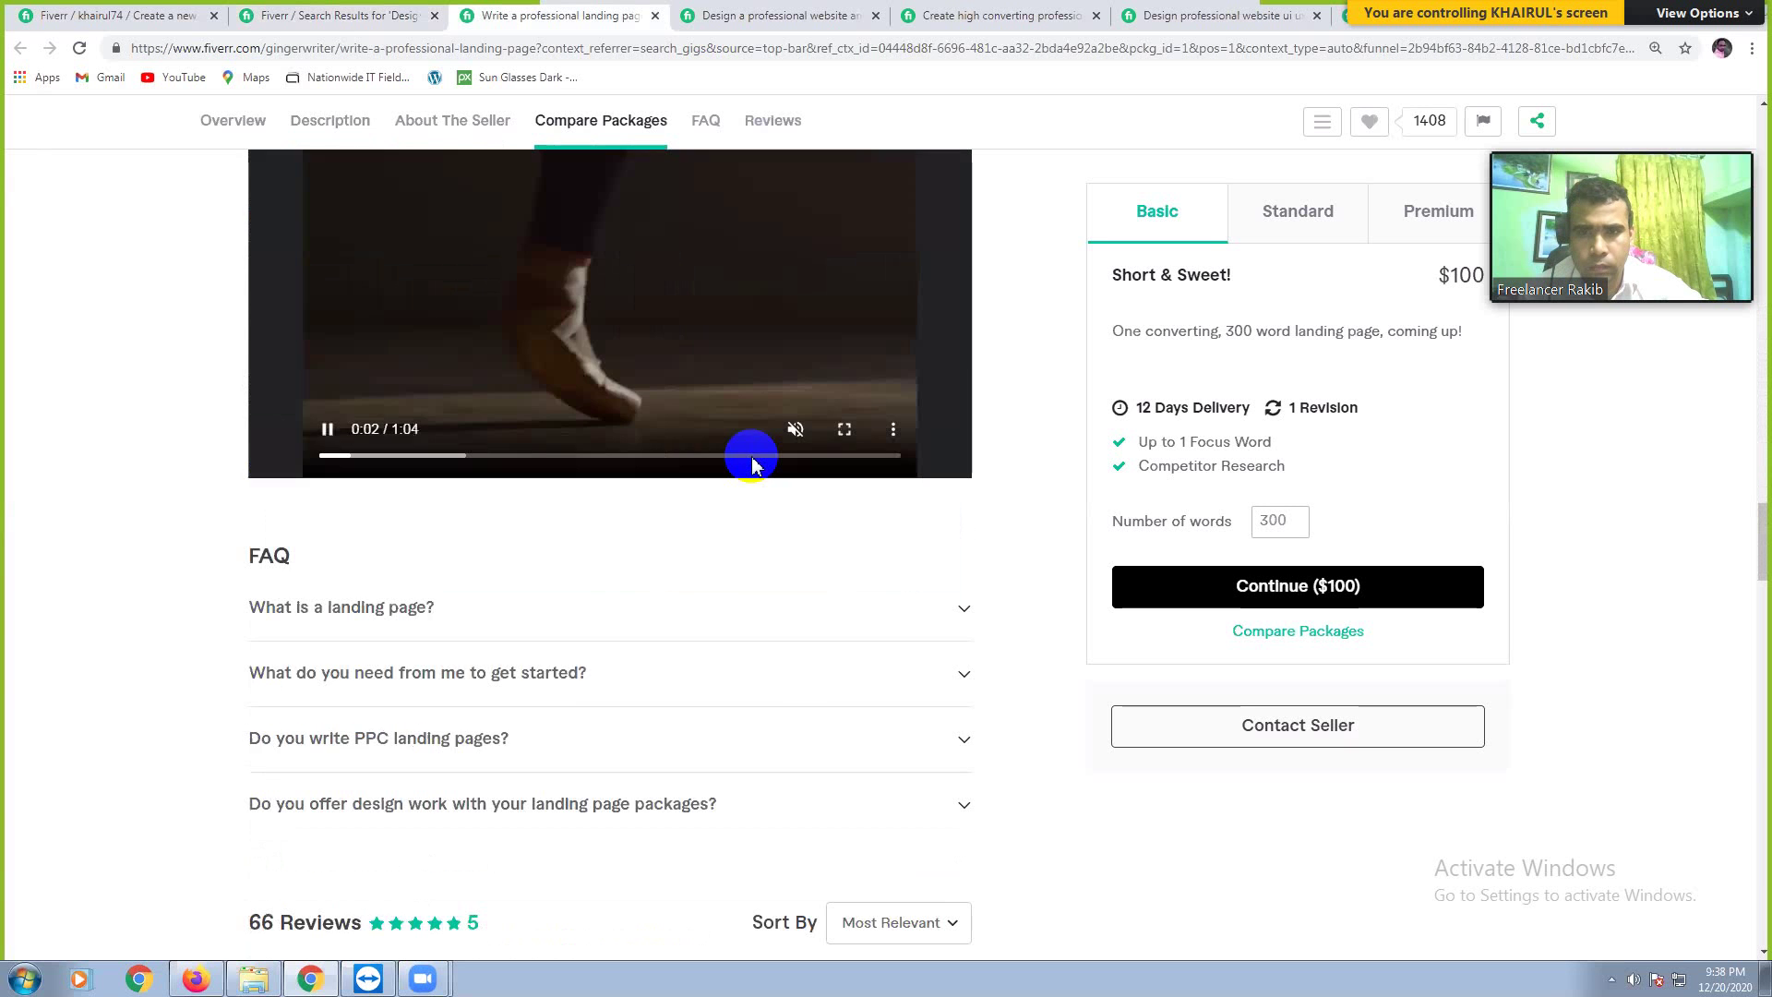
scroll(753, 464, "down", 2)
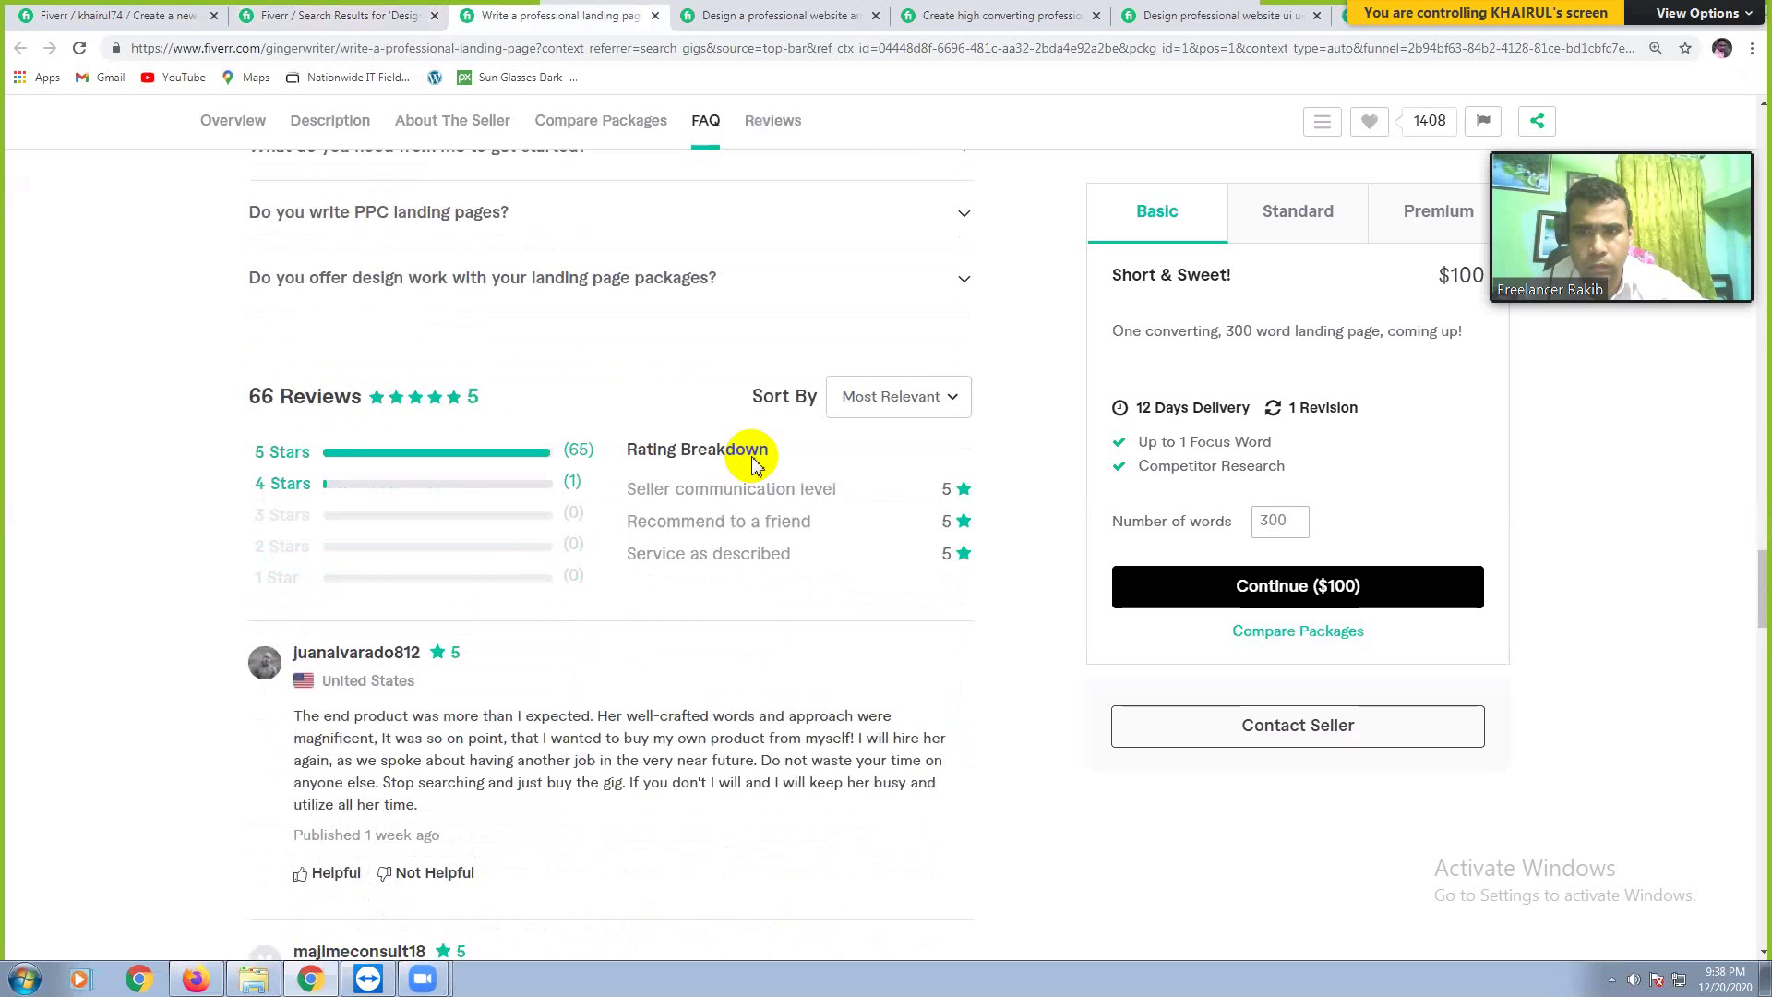
scroll(754, 465, "down", 2)
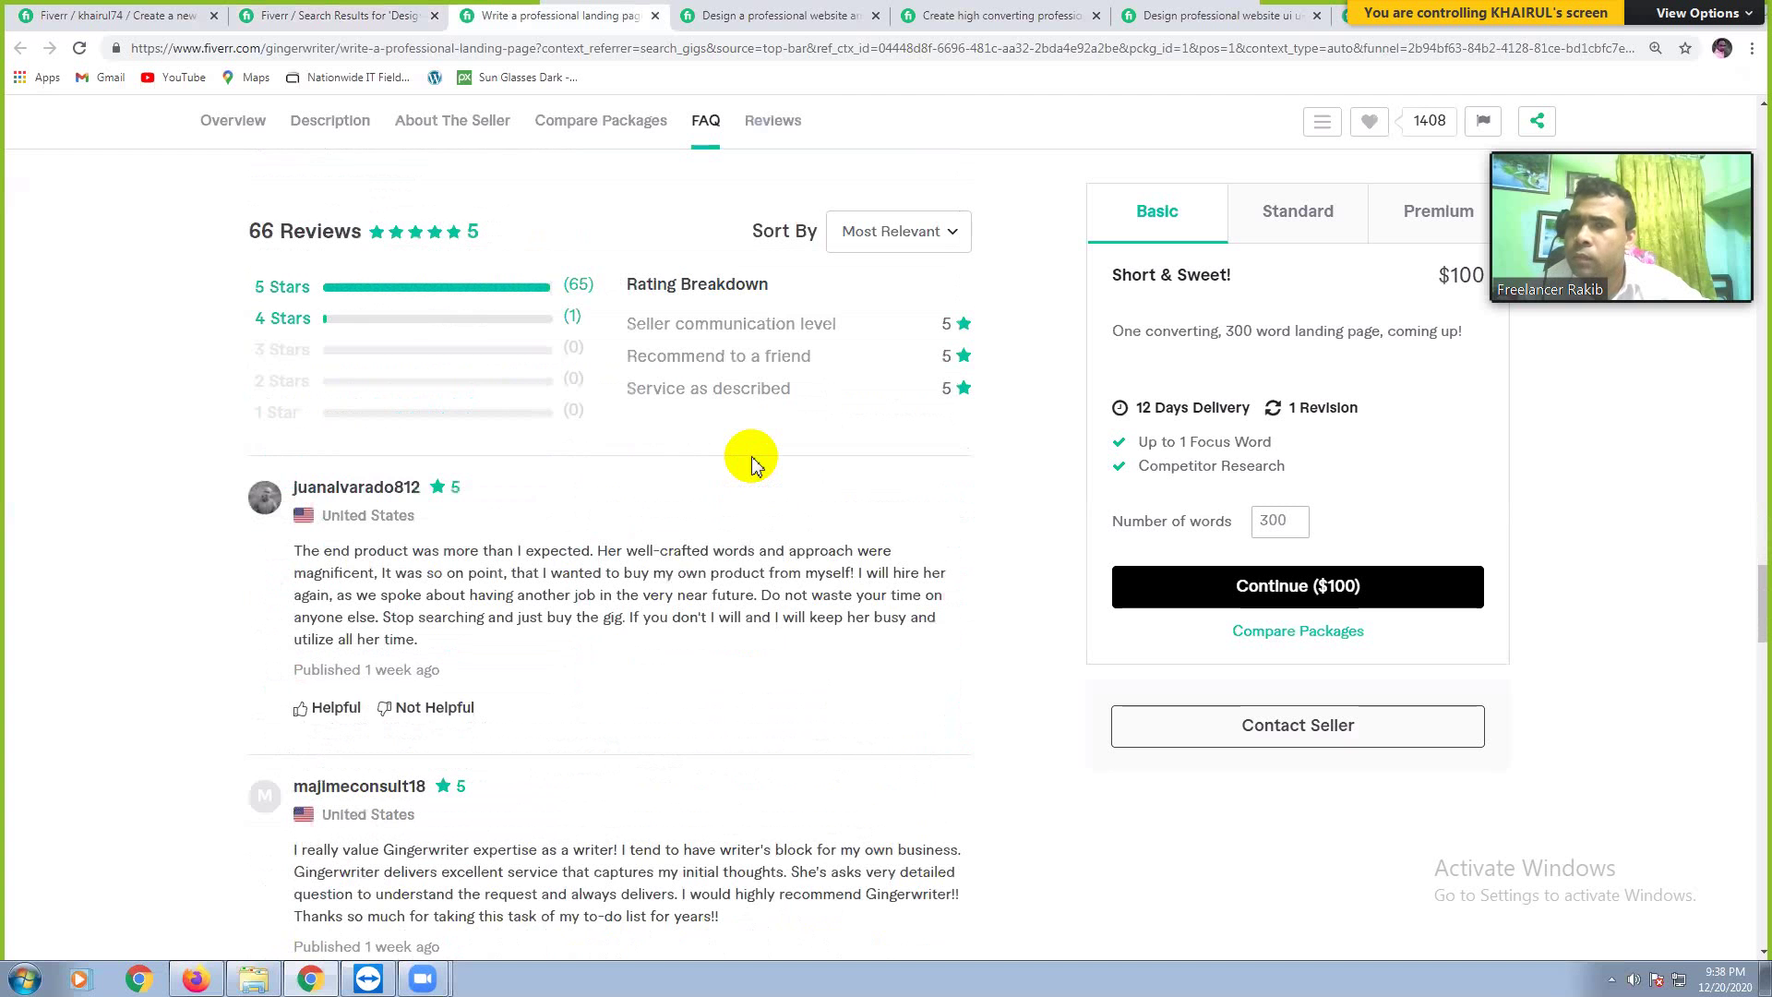
scroll(753, 465, "down", 5)
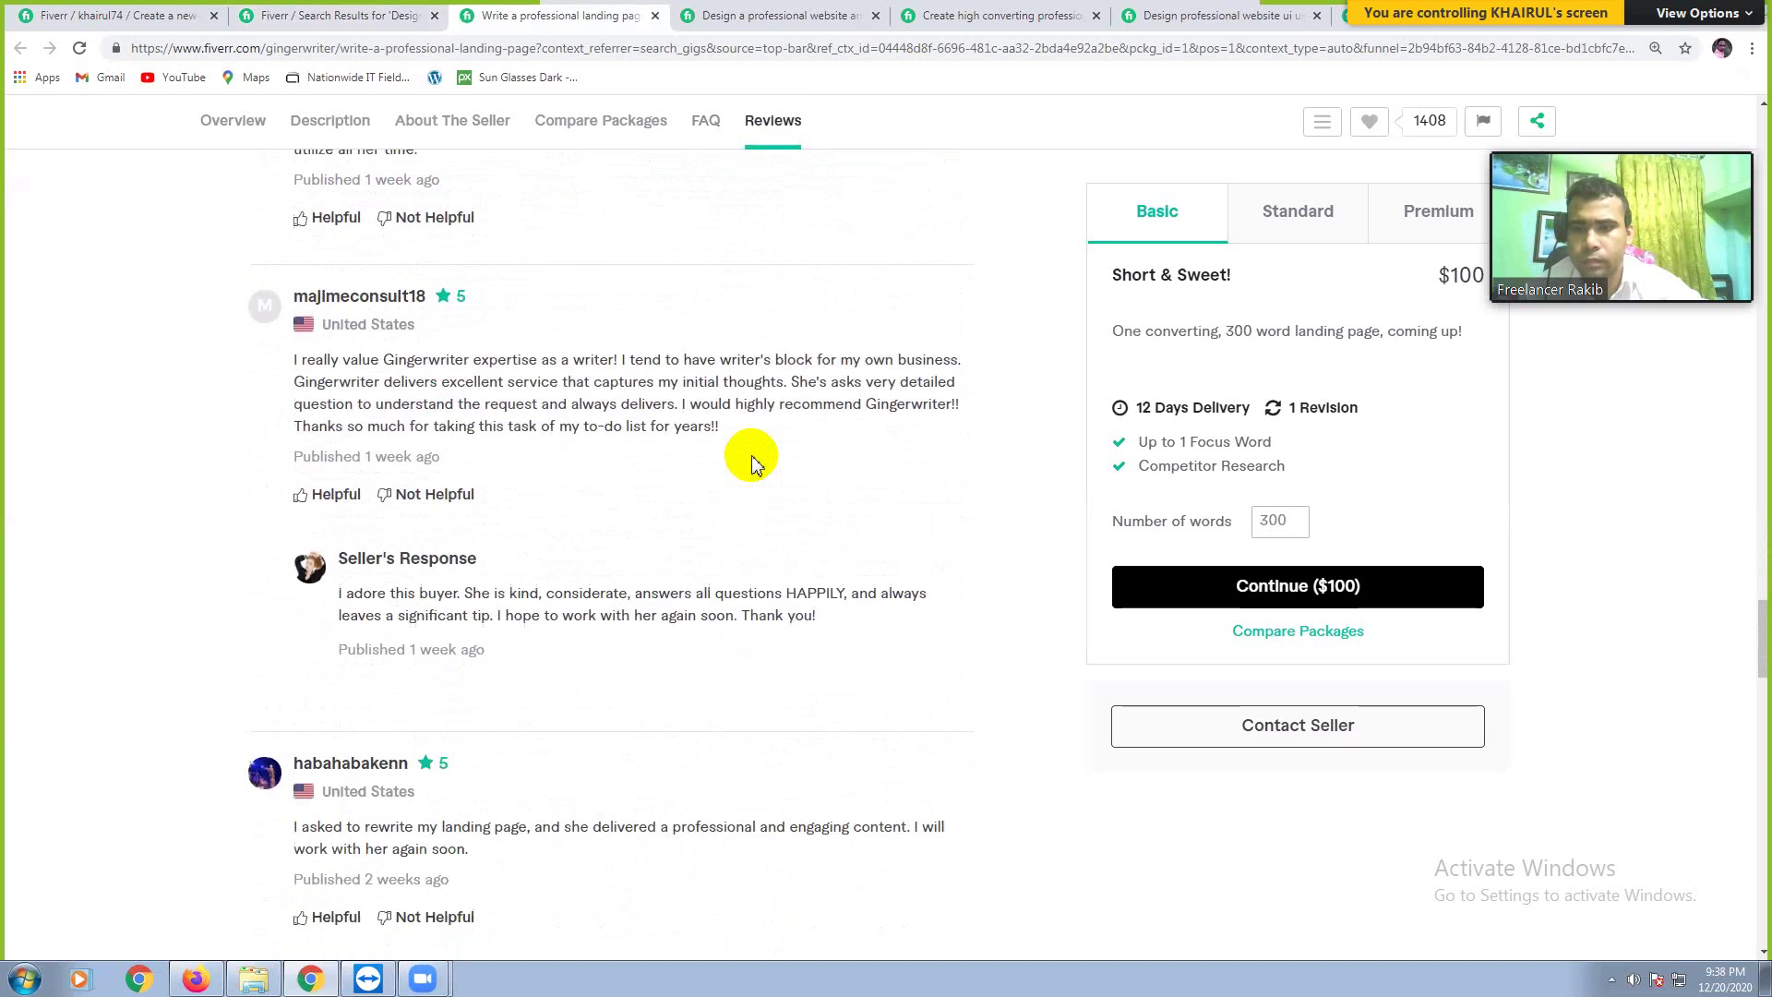
scroll(753, 464, "down", 1)
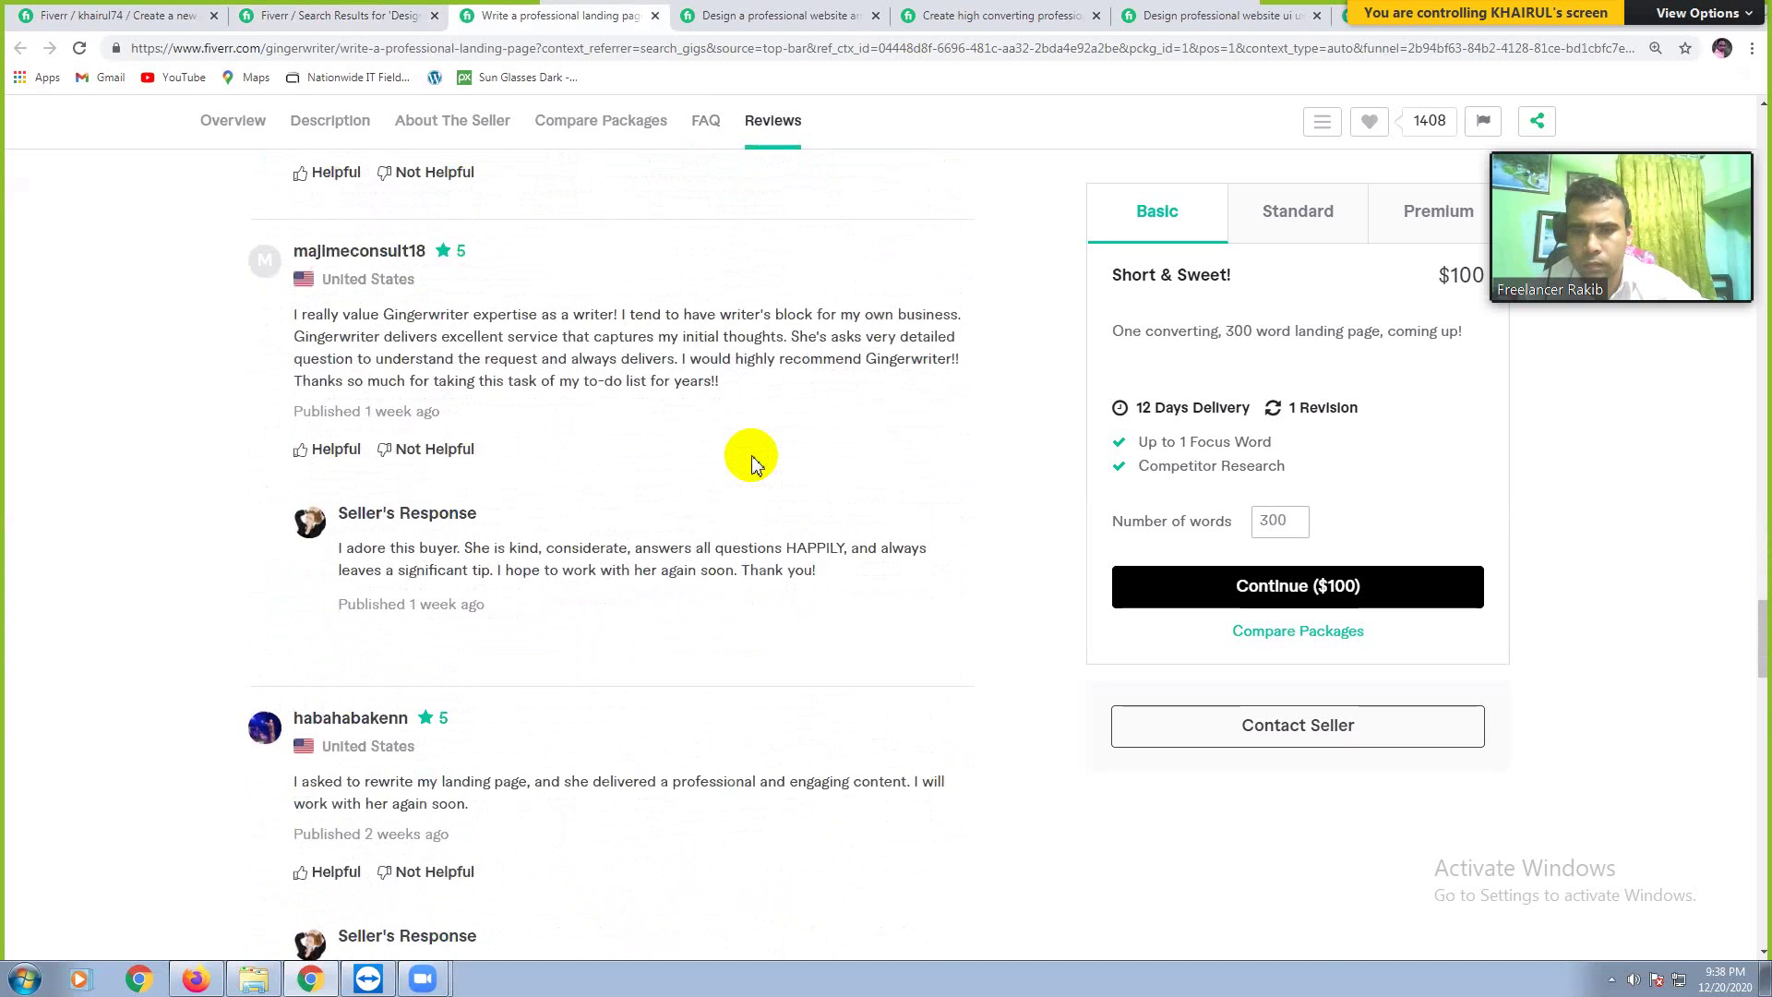
scroll(753, 464, "down", 5)
scroll(754, 465, "down", 3)
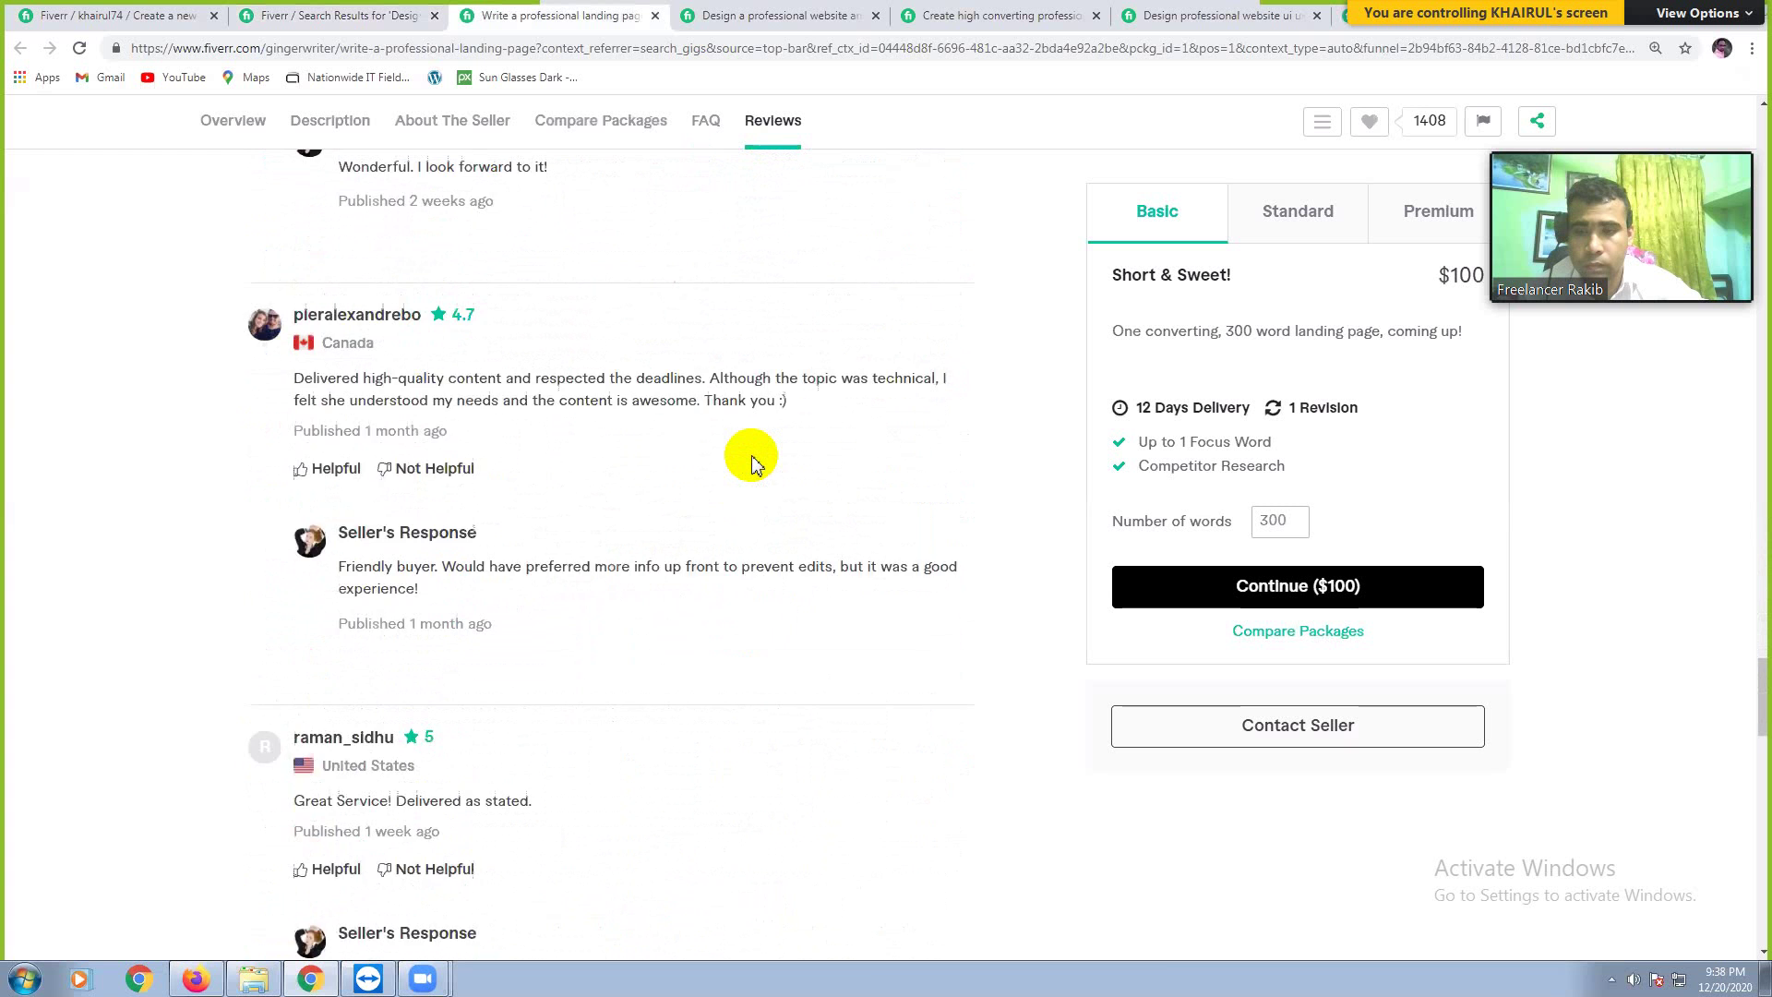
scroll(754, 464, "down", 4)
scroll(753, 465, "down", 2)
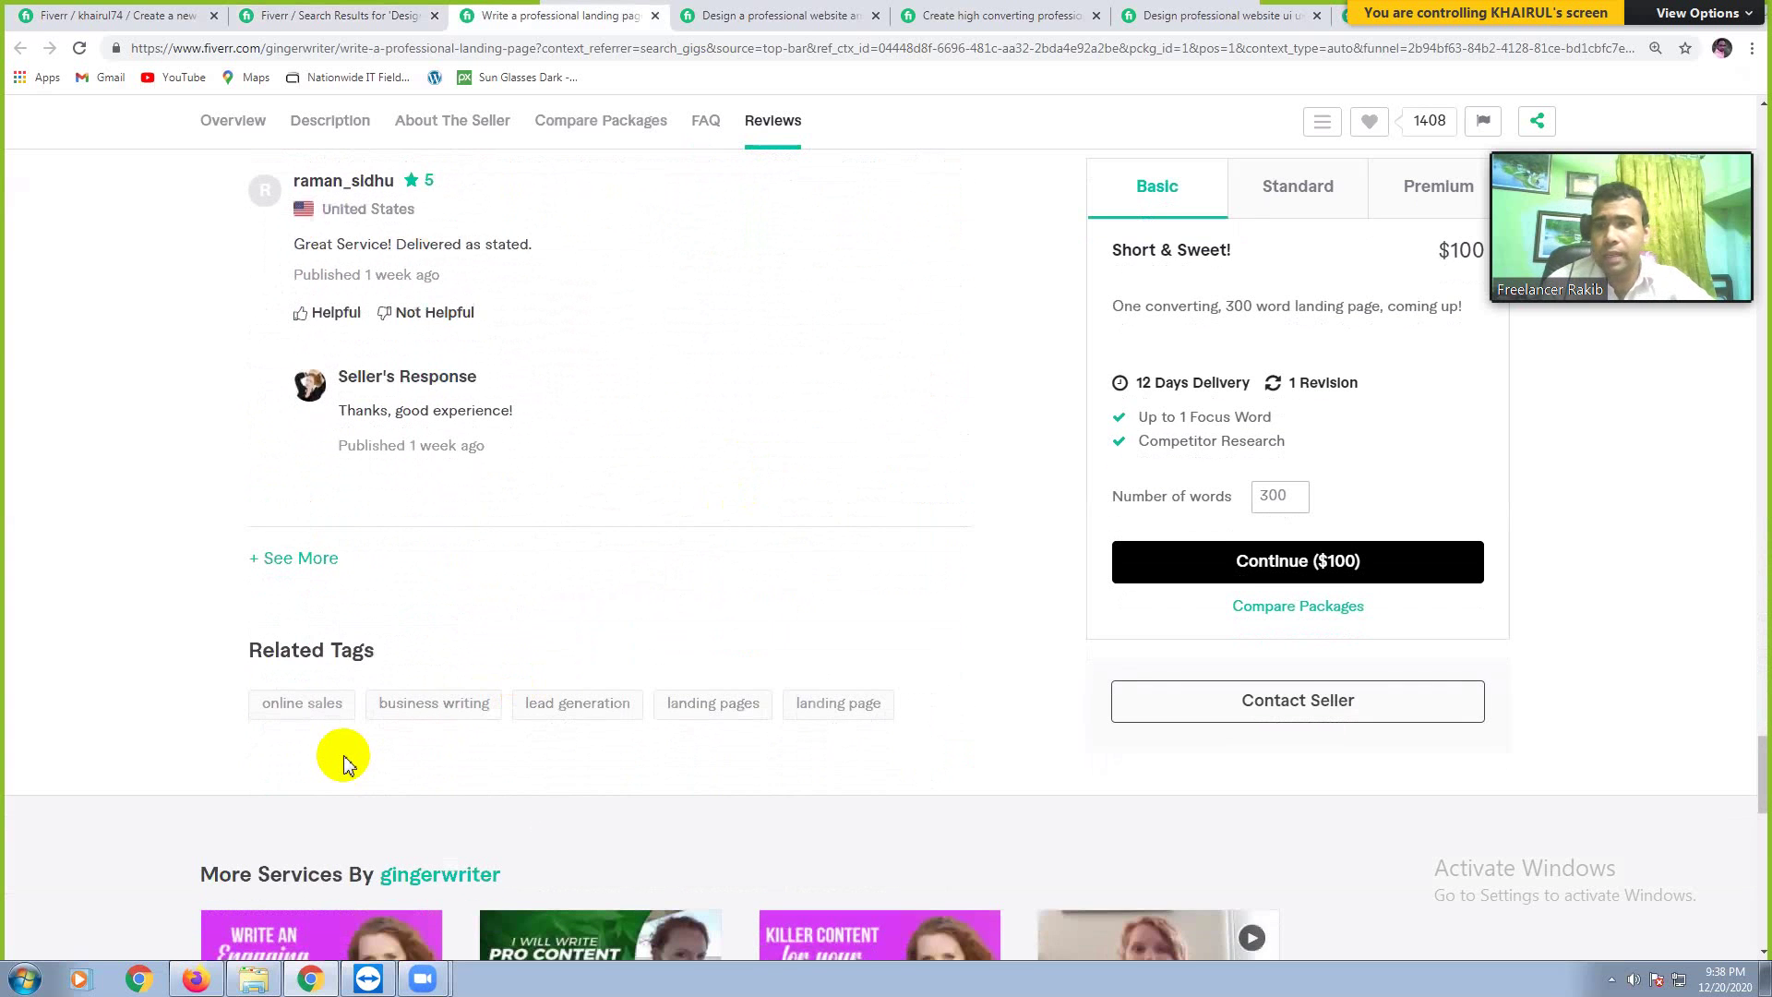
scroll(343, 755, "down", 2)
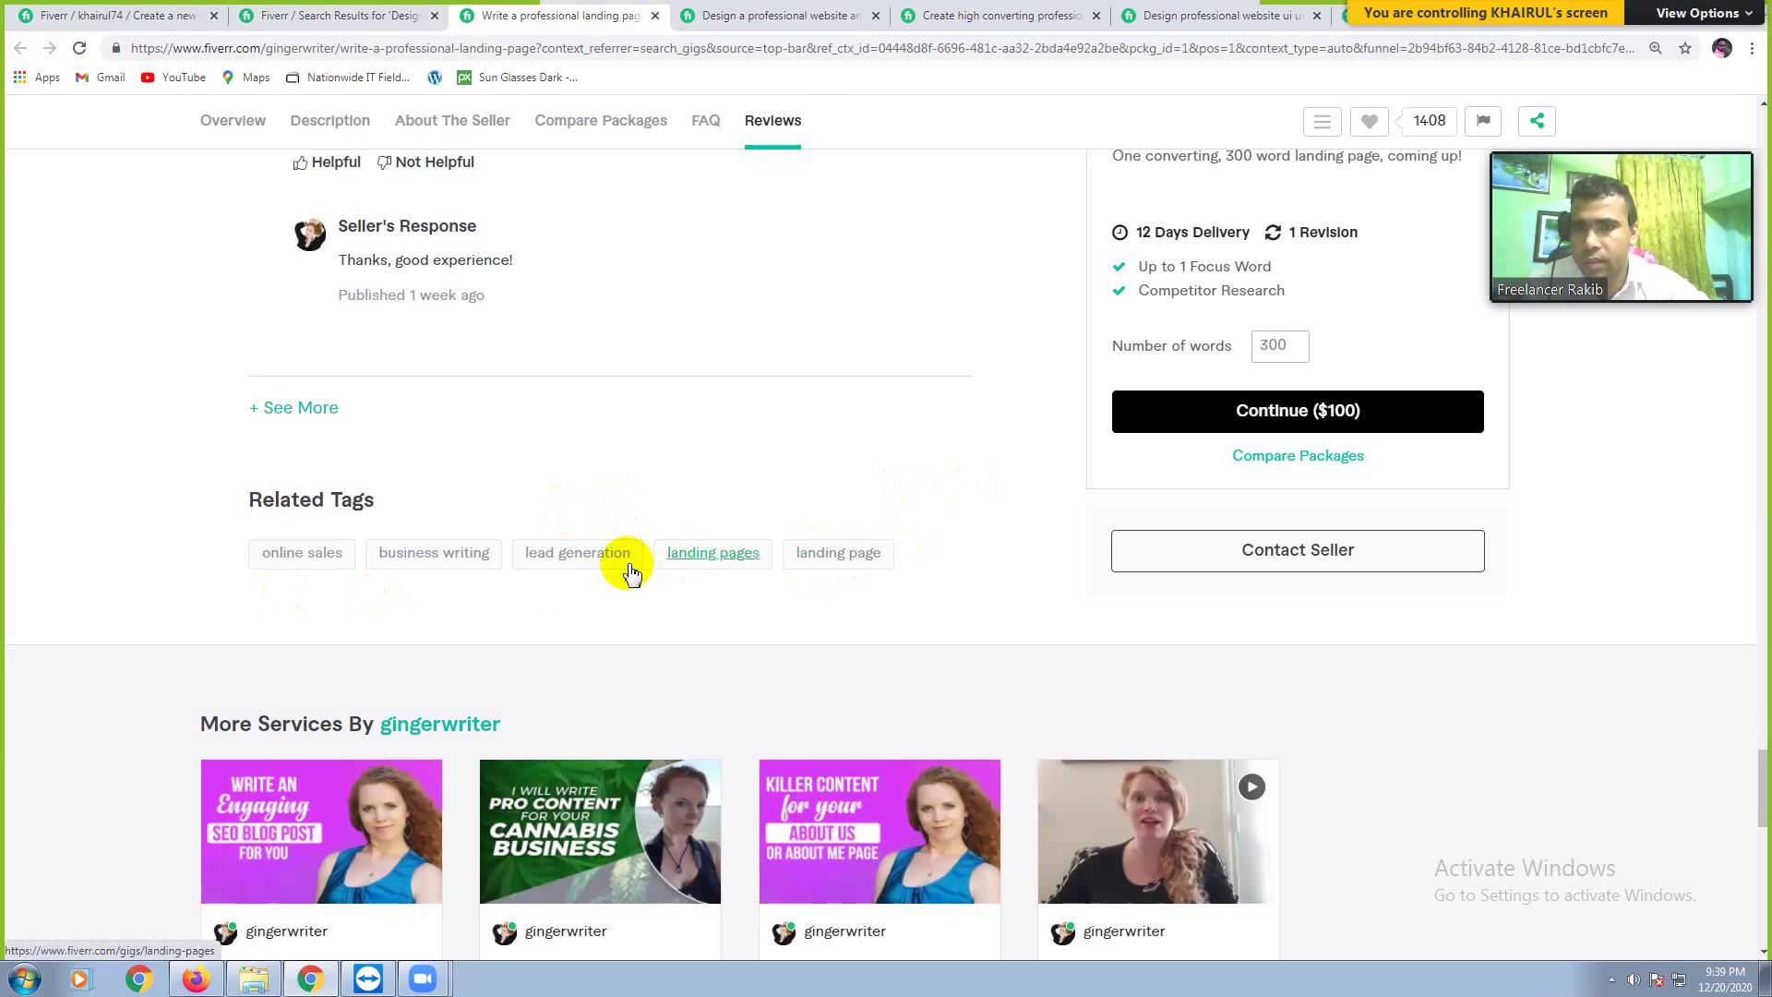
Step: Switch to the "I will design a professional website and landing page in 24hrs" gig and examine its gallery, package and description
left_click(769, 16)
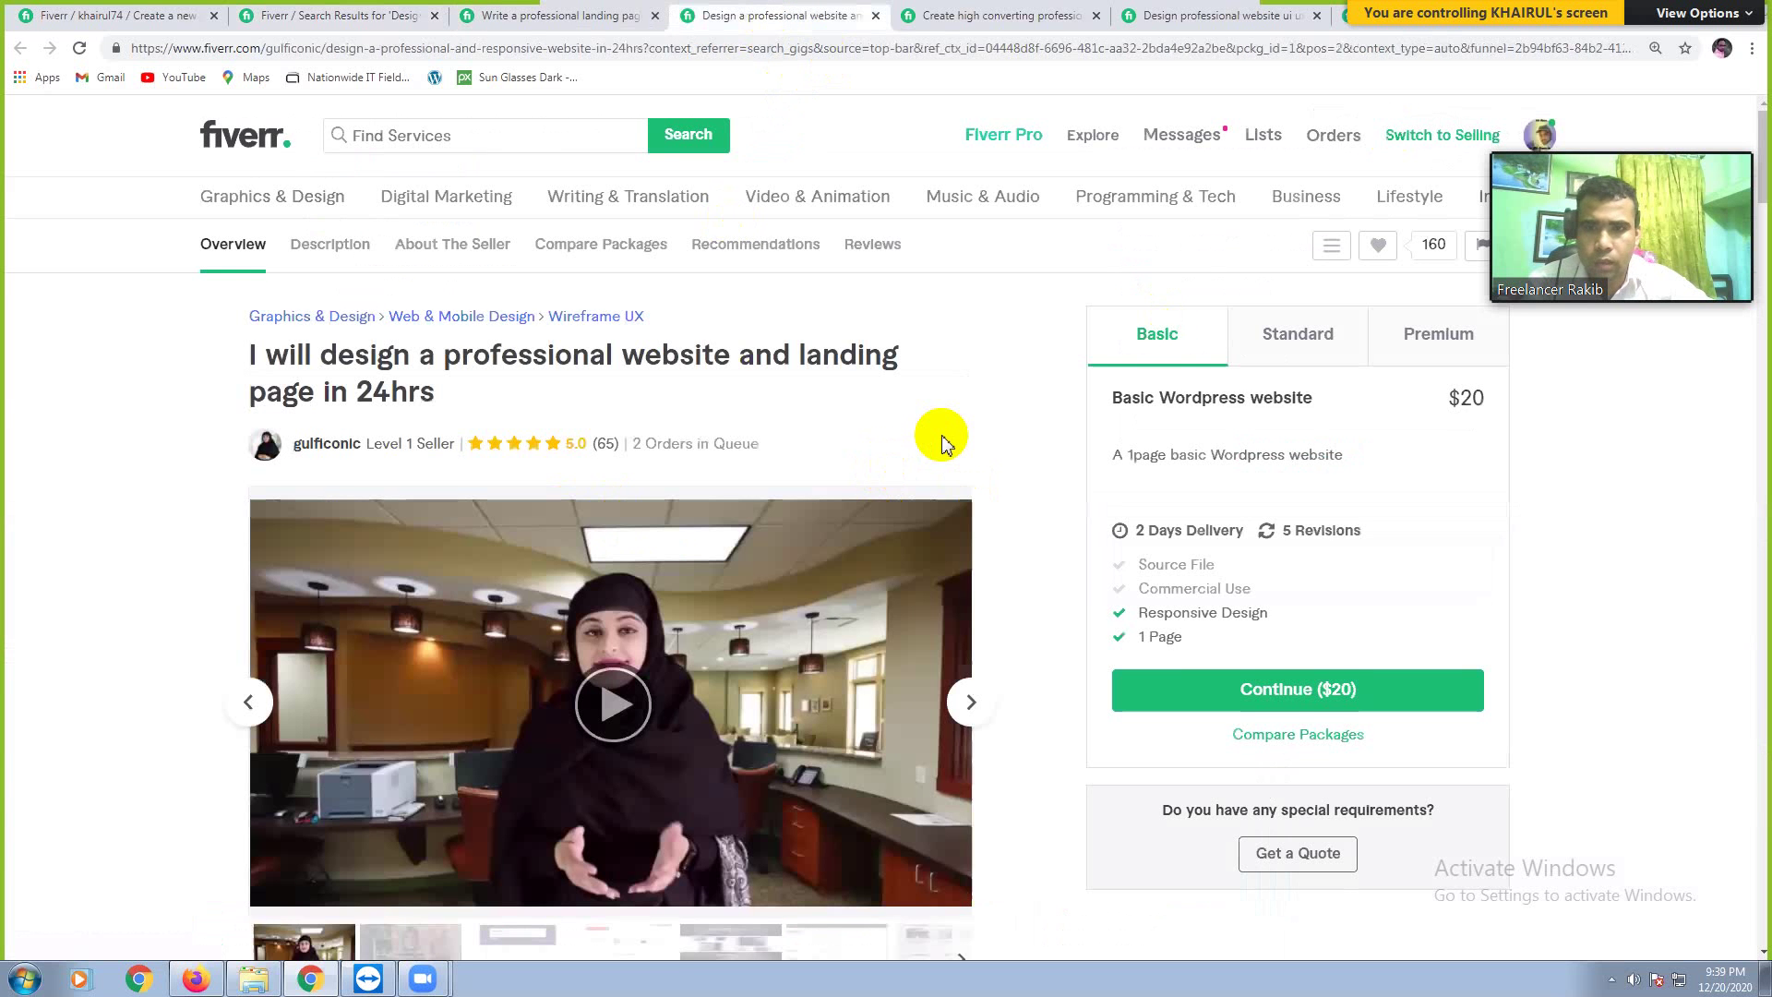
scroll(946, 443, "down", 5)
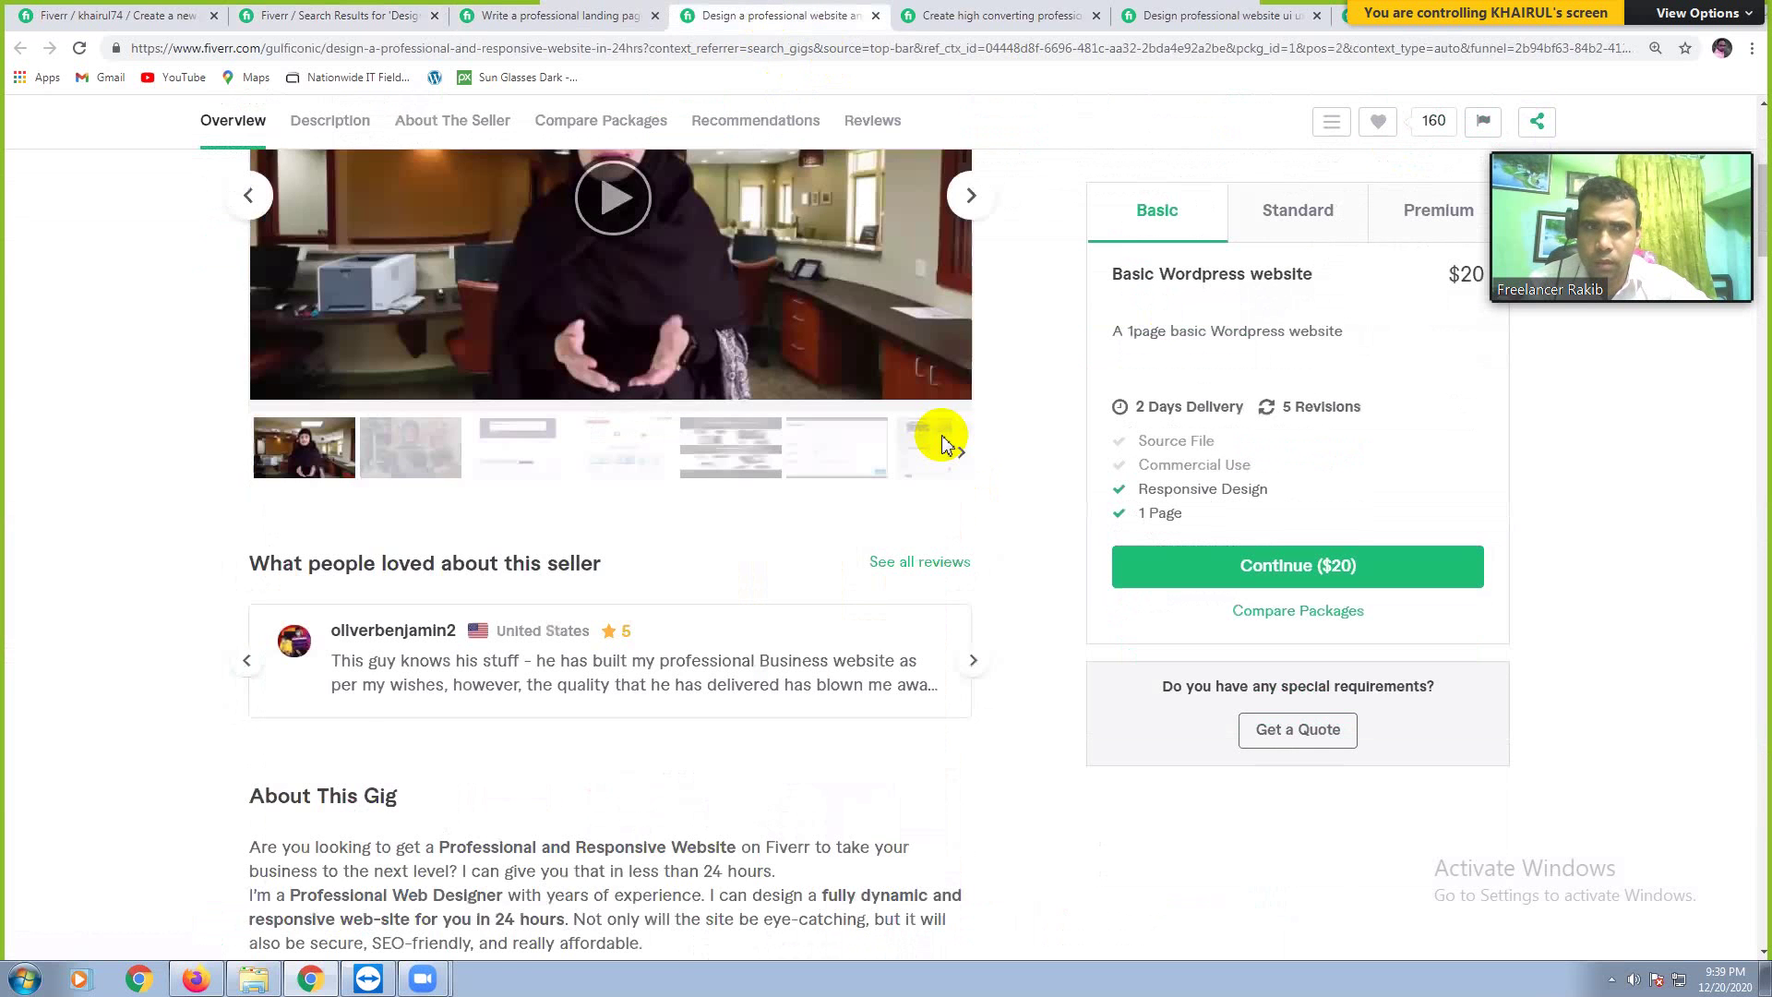
scroll(946, 443, "down", 6)
scroll(947, 443, "down", 2)
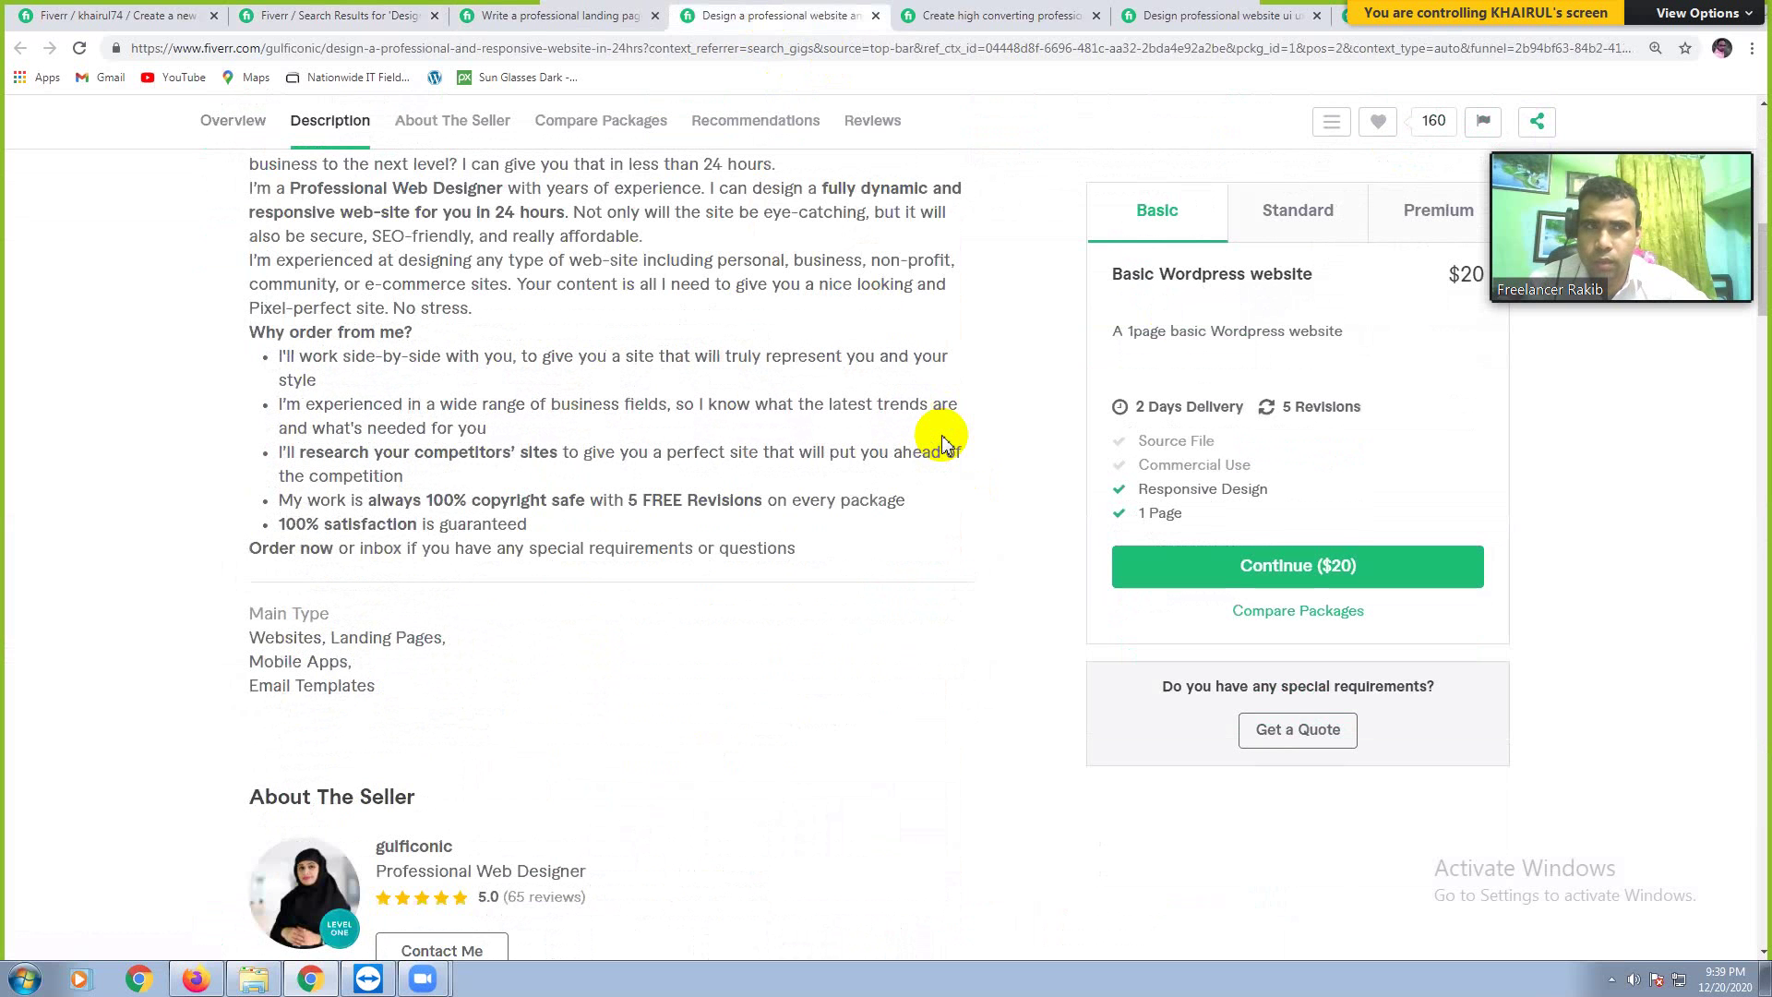
scroll(947, 443, "up", 1)
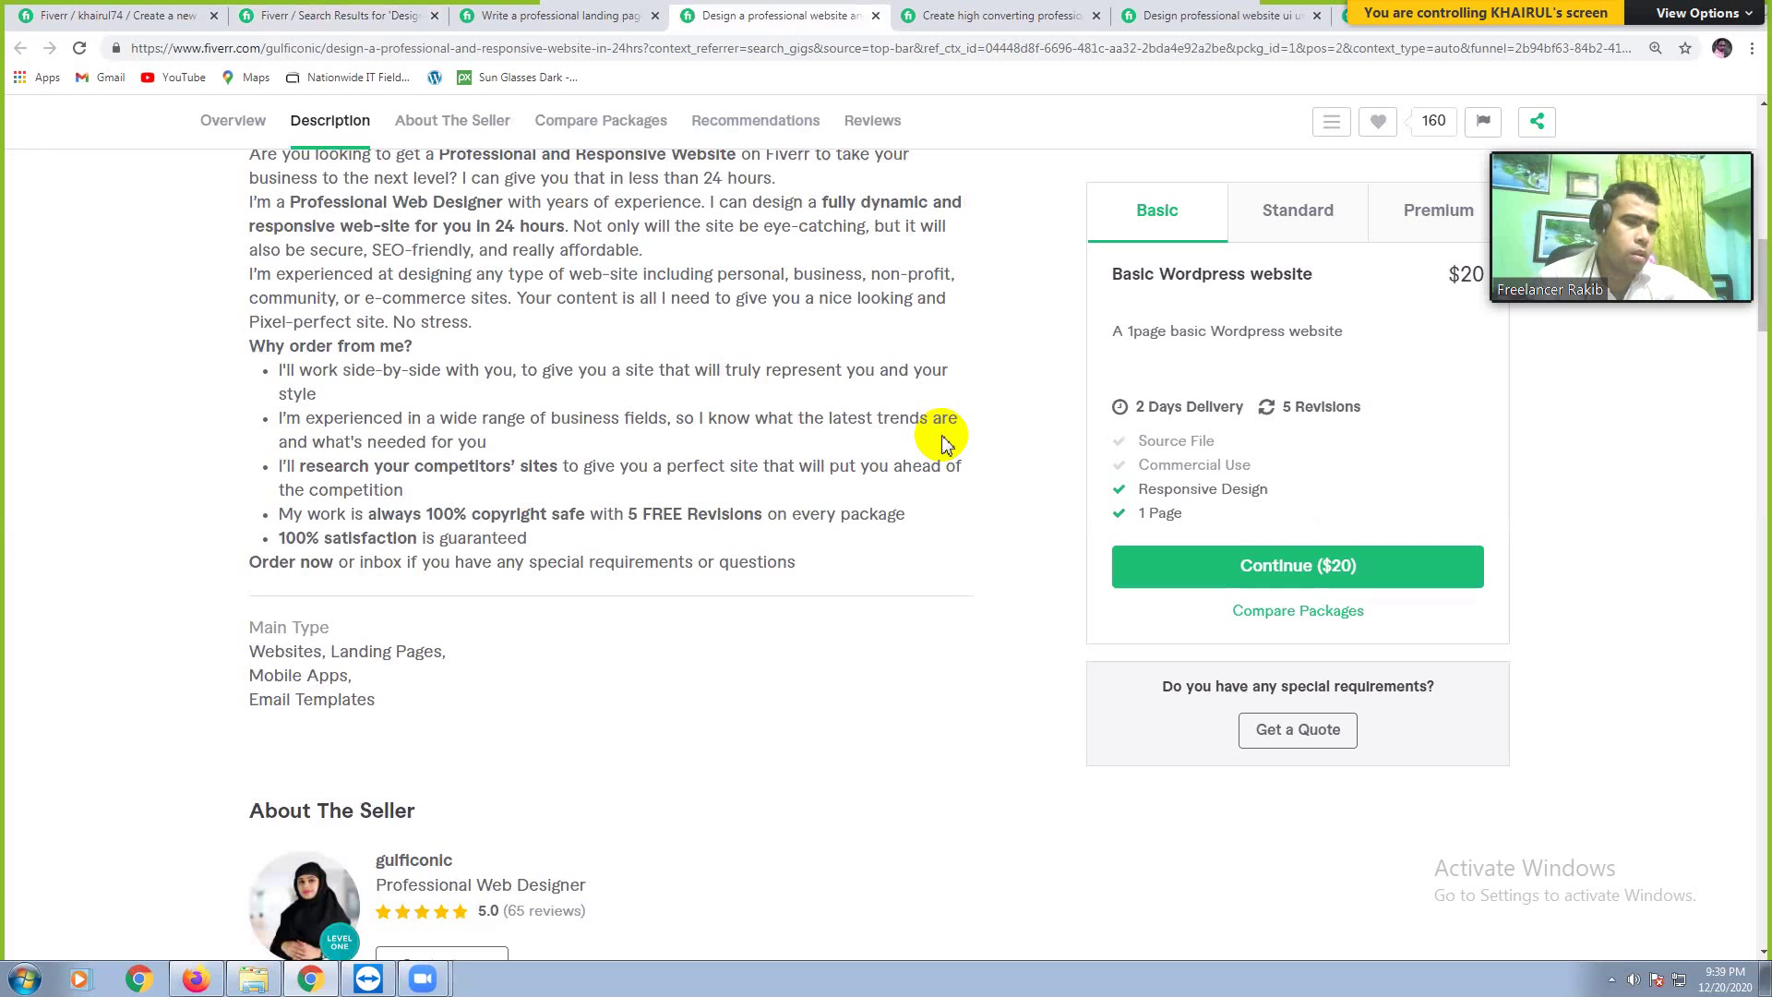
scroll(946, 443, "up", 3)
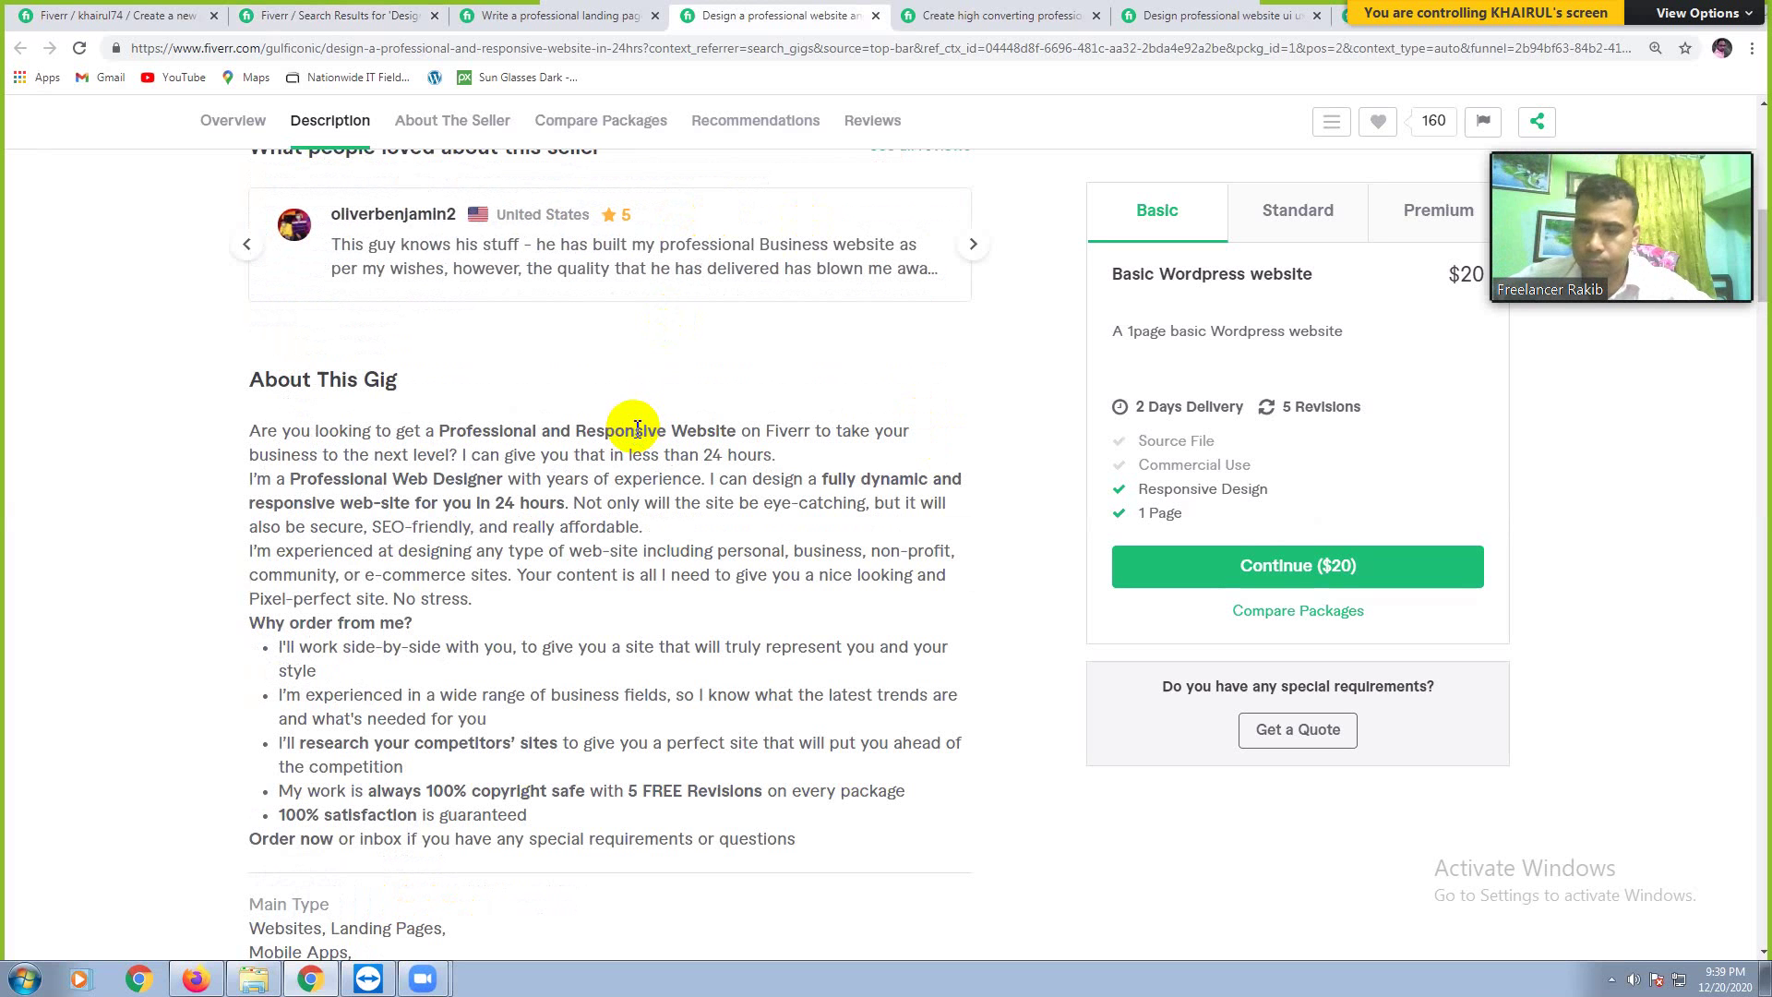
scroll(636, 429, "up", 2)
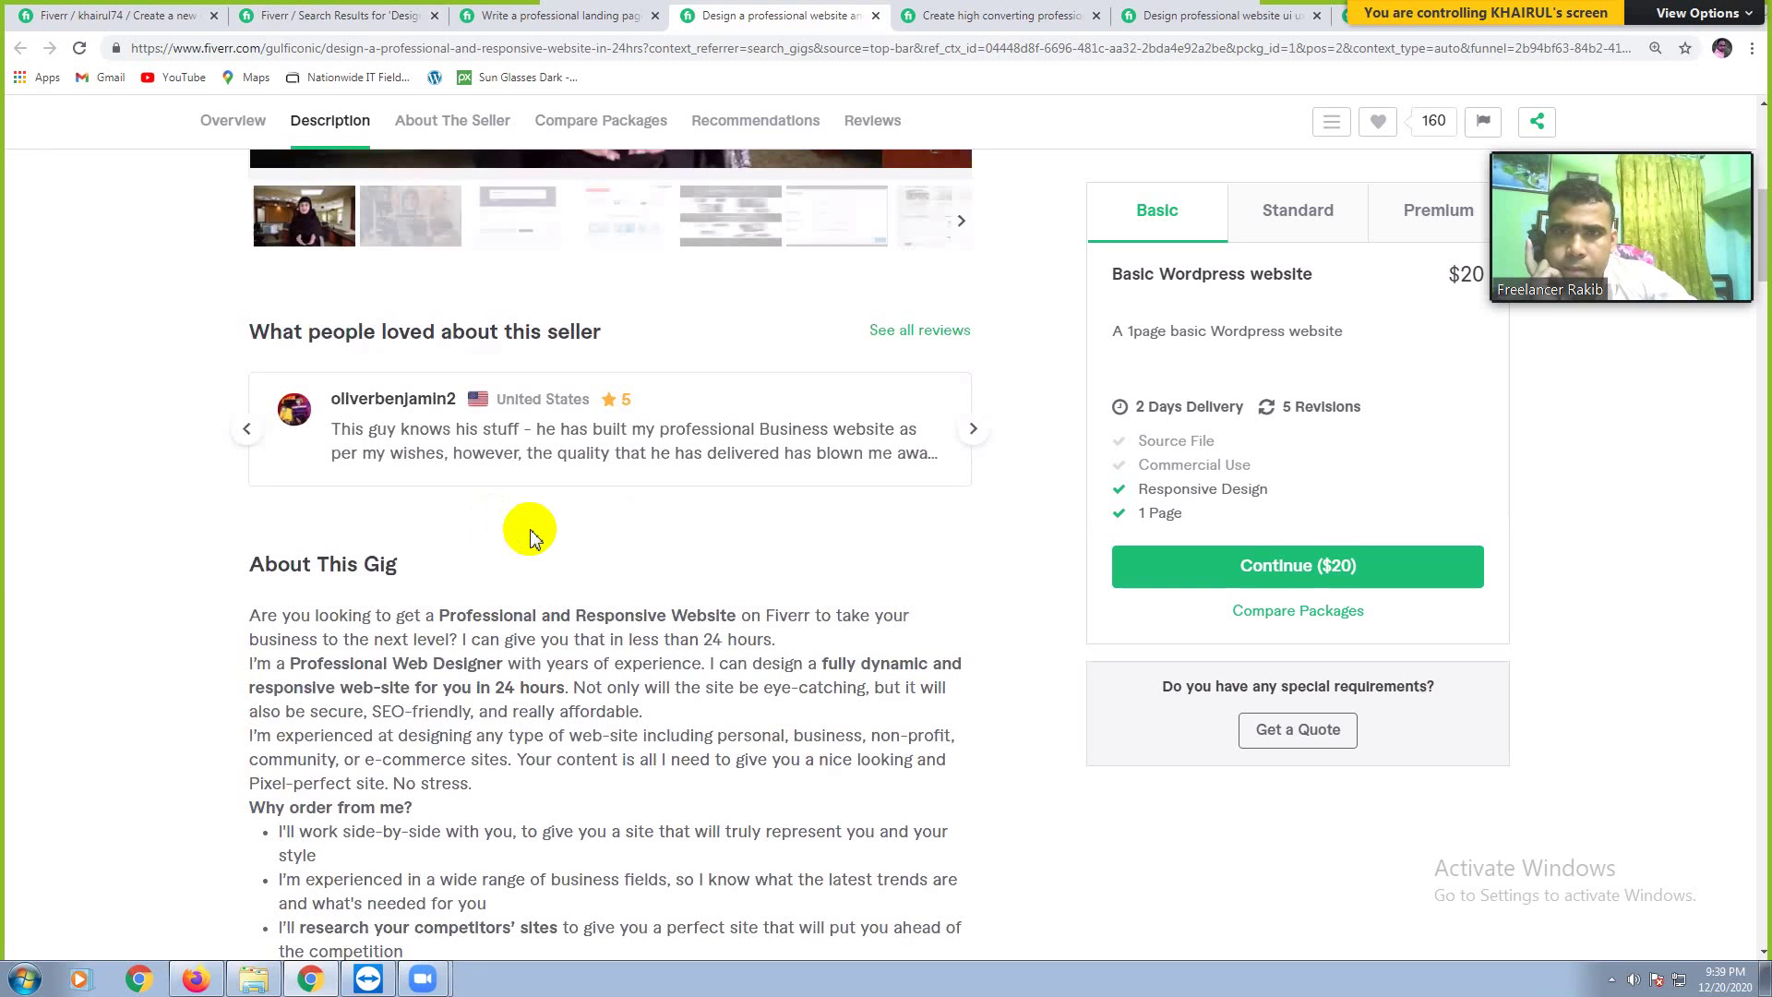
scroll(531, 538, "up", 3)
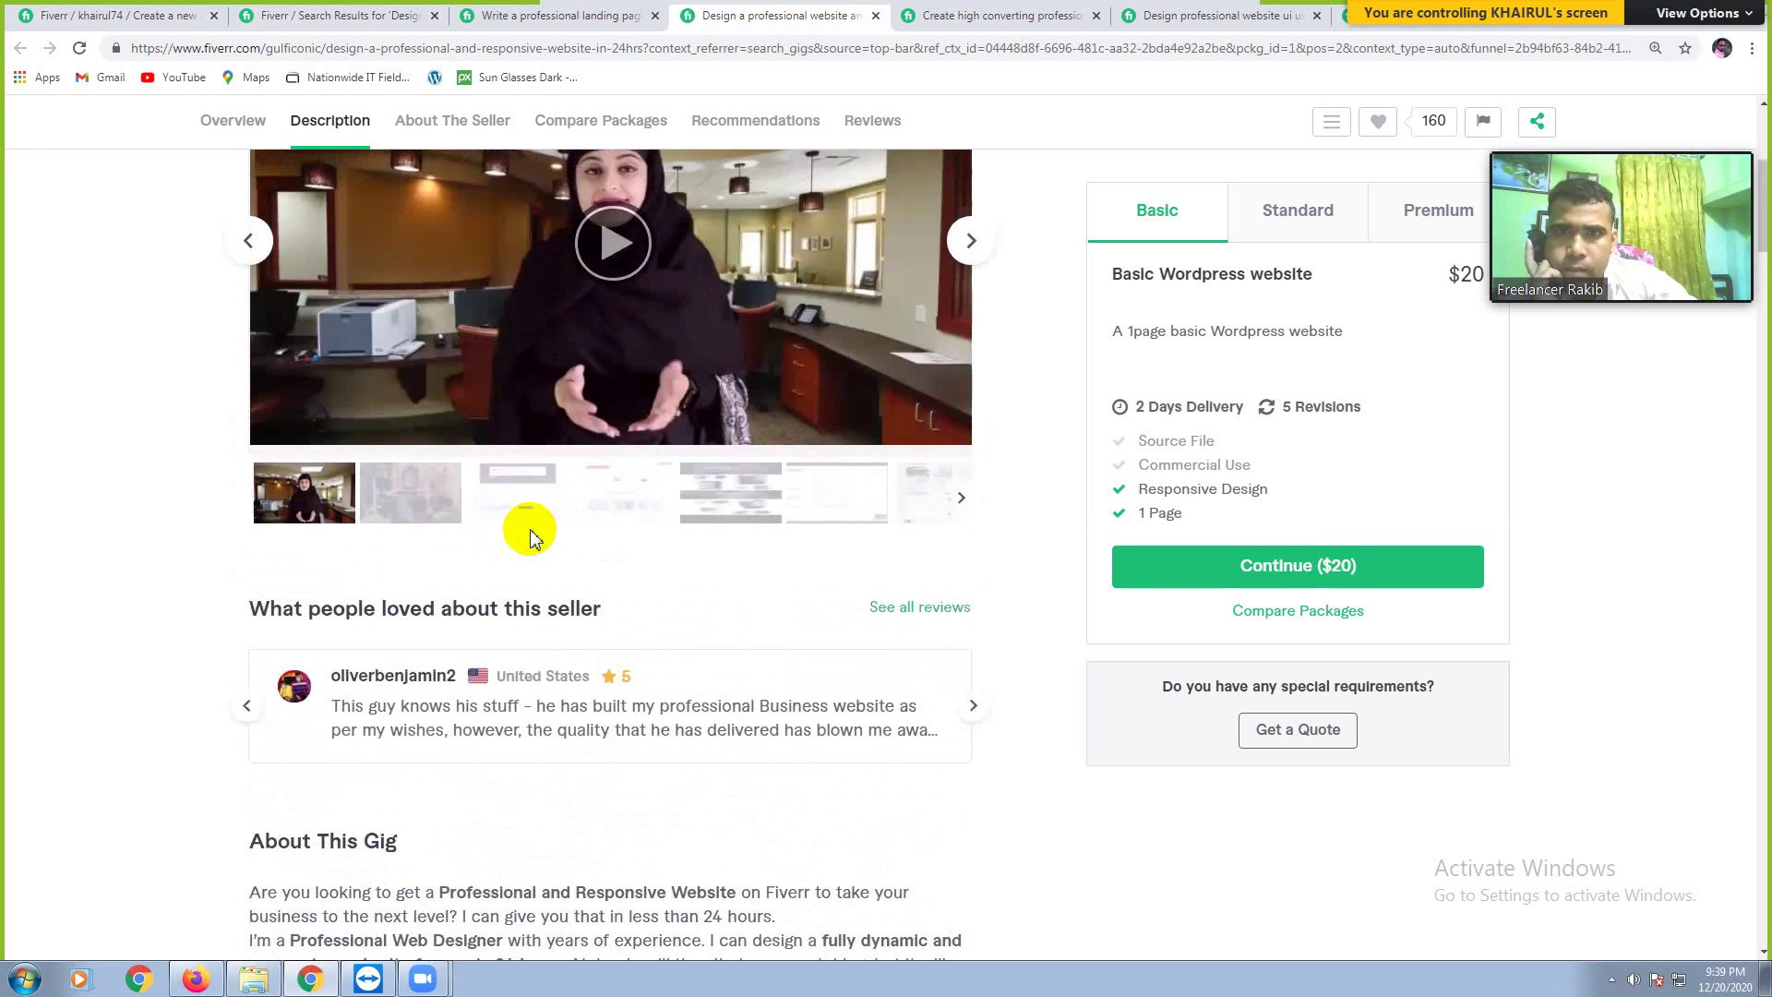
scroll(630, 277, "up", 2)
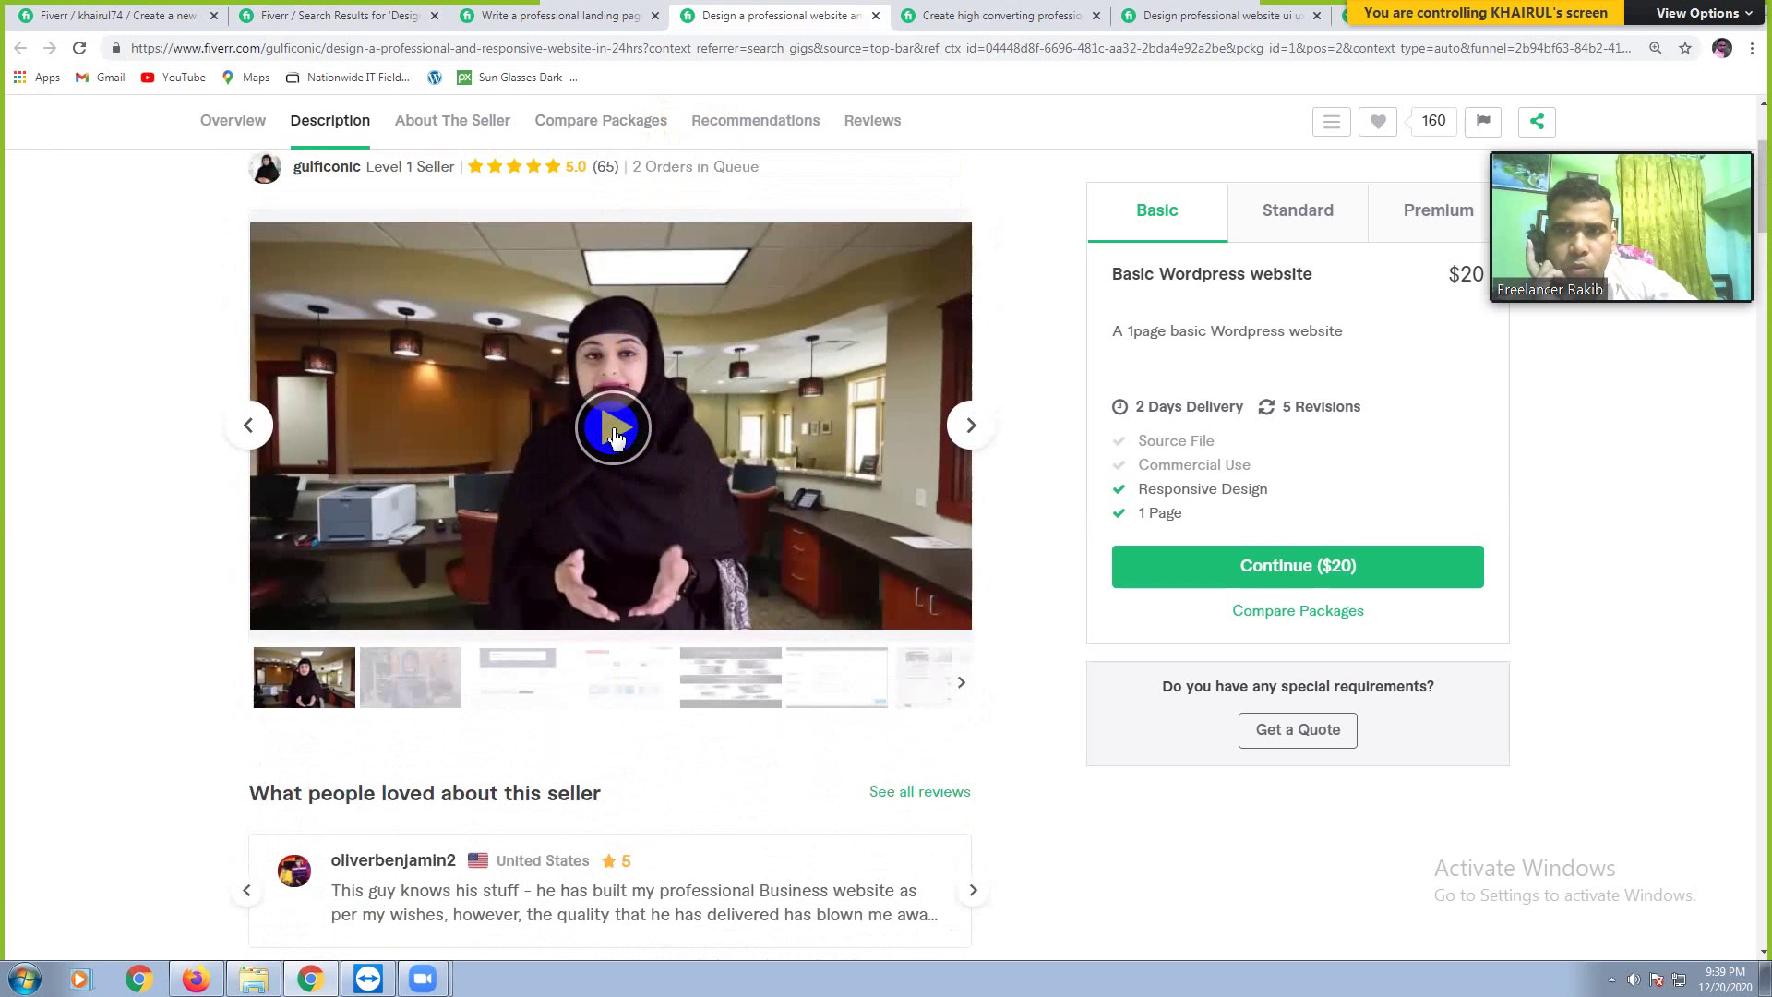
Step: Play the gig's introduction video, briefly muting its sound, and pause it after watching the opening seconds
left_click(614, 434)
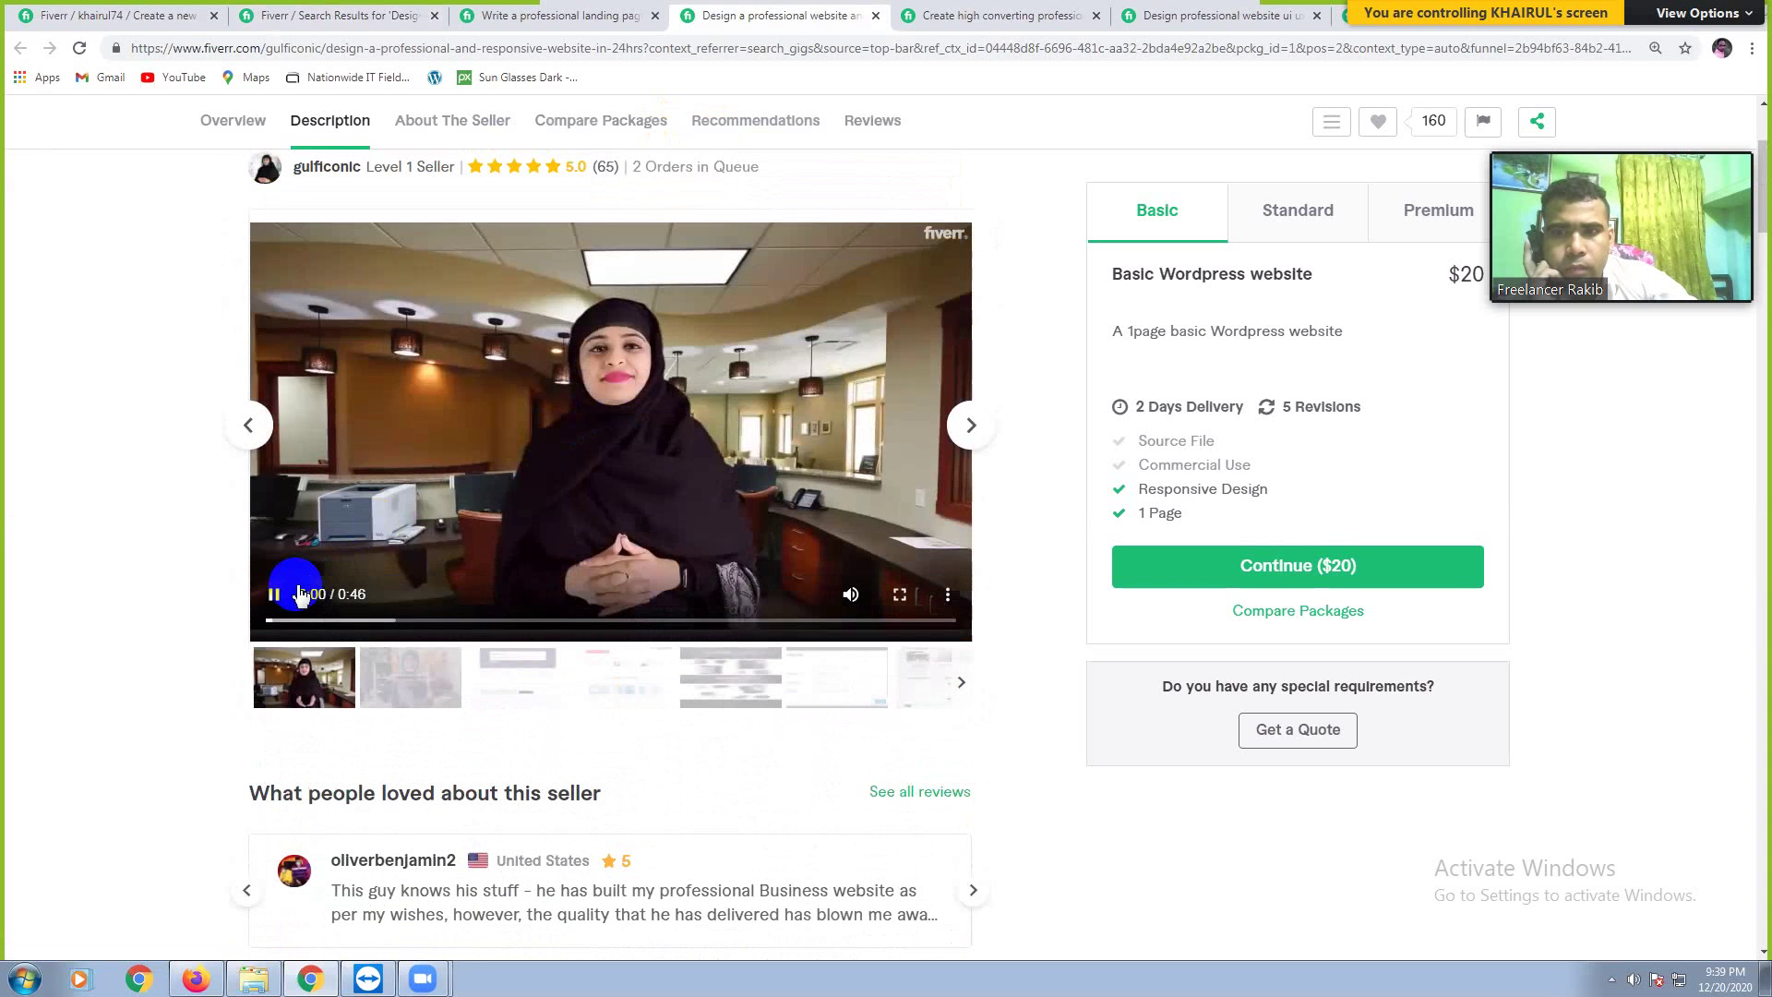
left_click(853, 598)
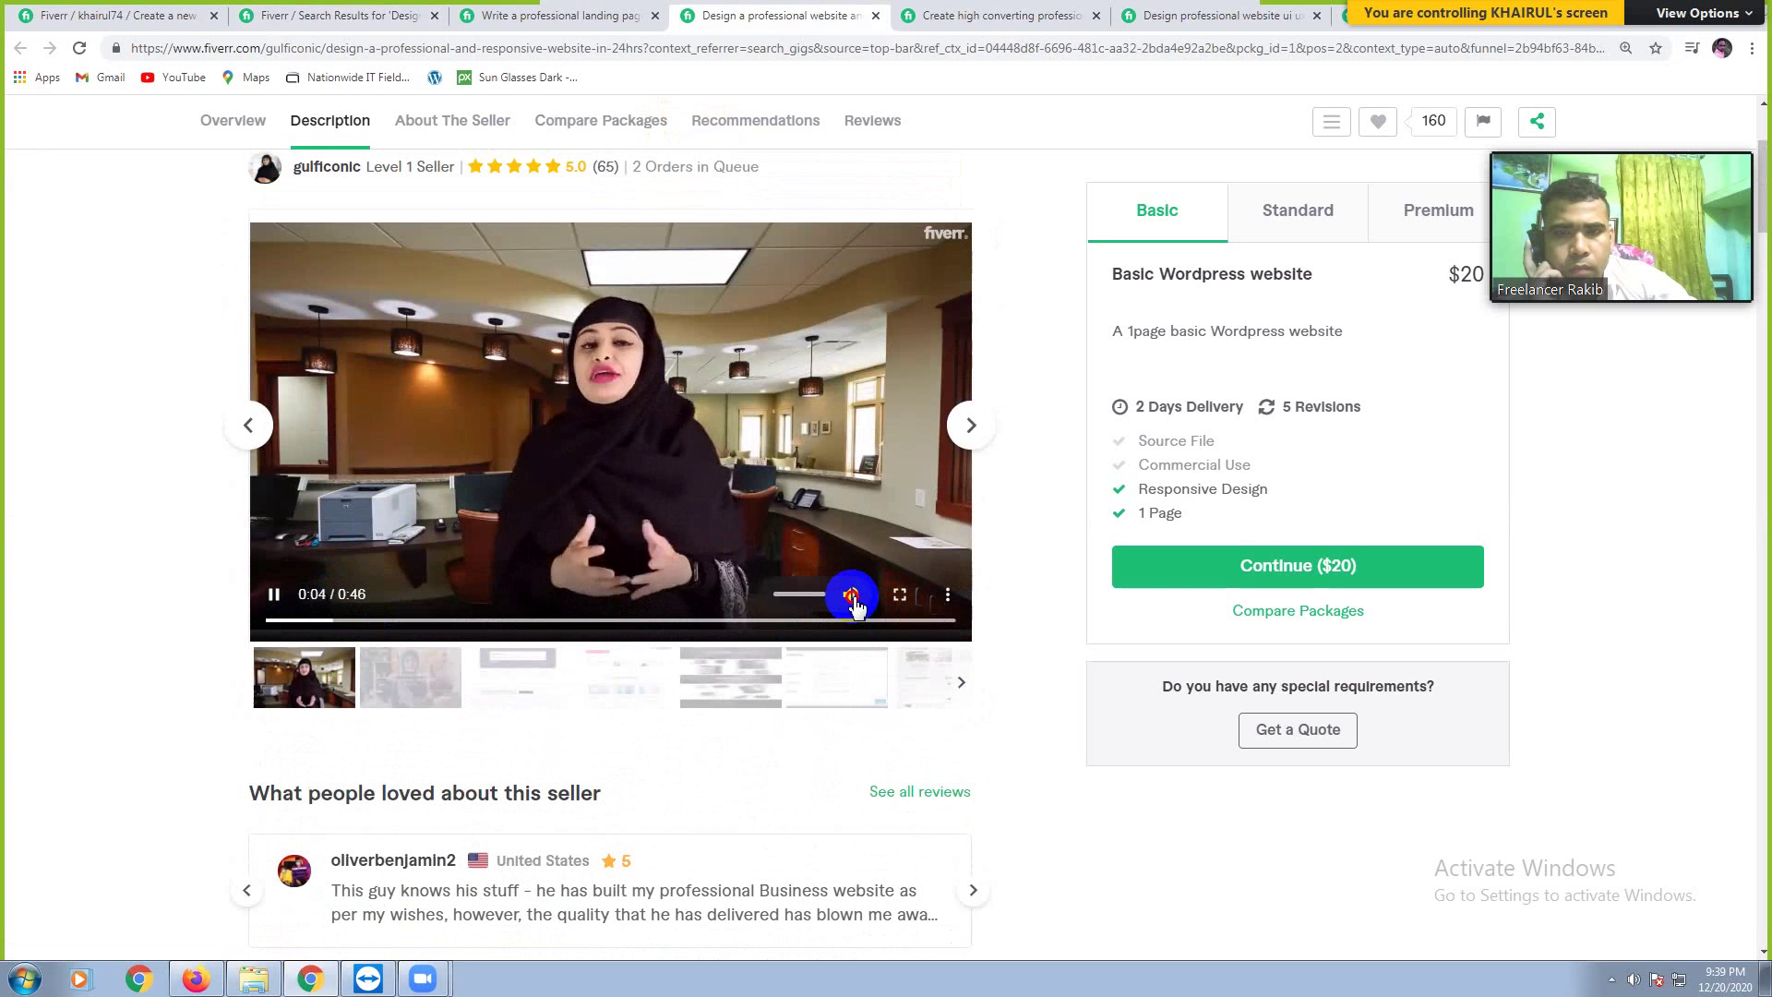
left_click(853, 598)
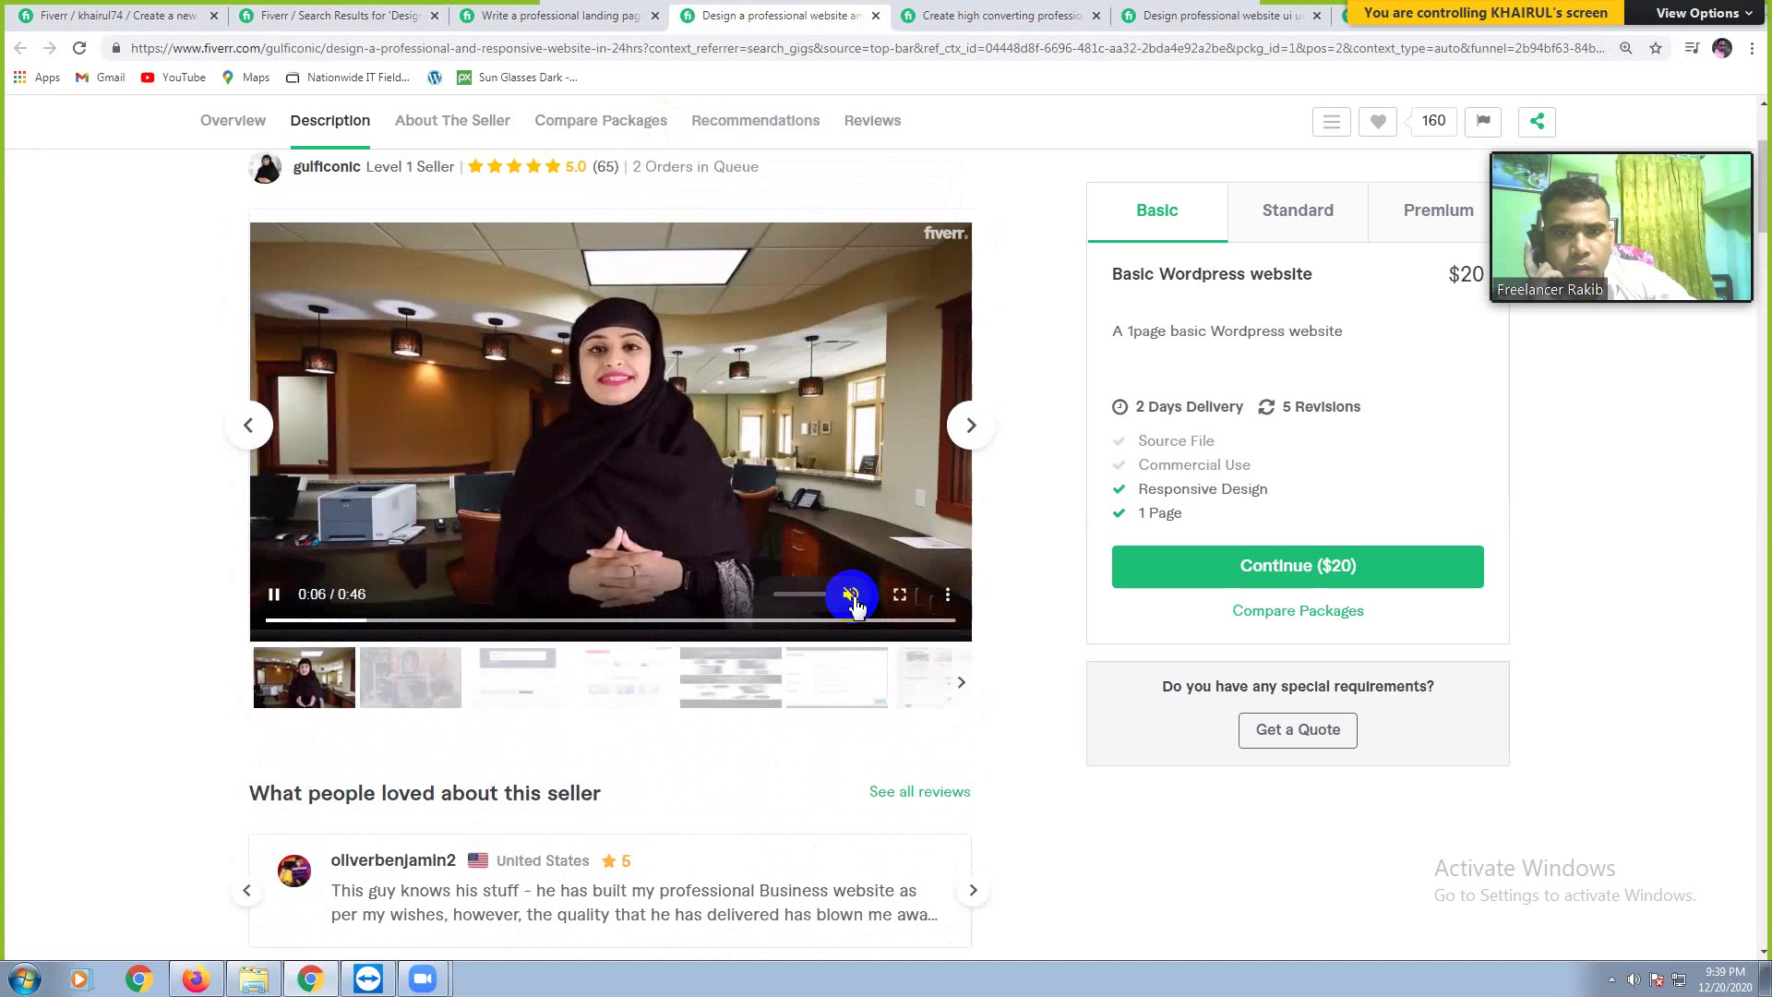
left_click(274, 596)
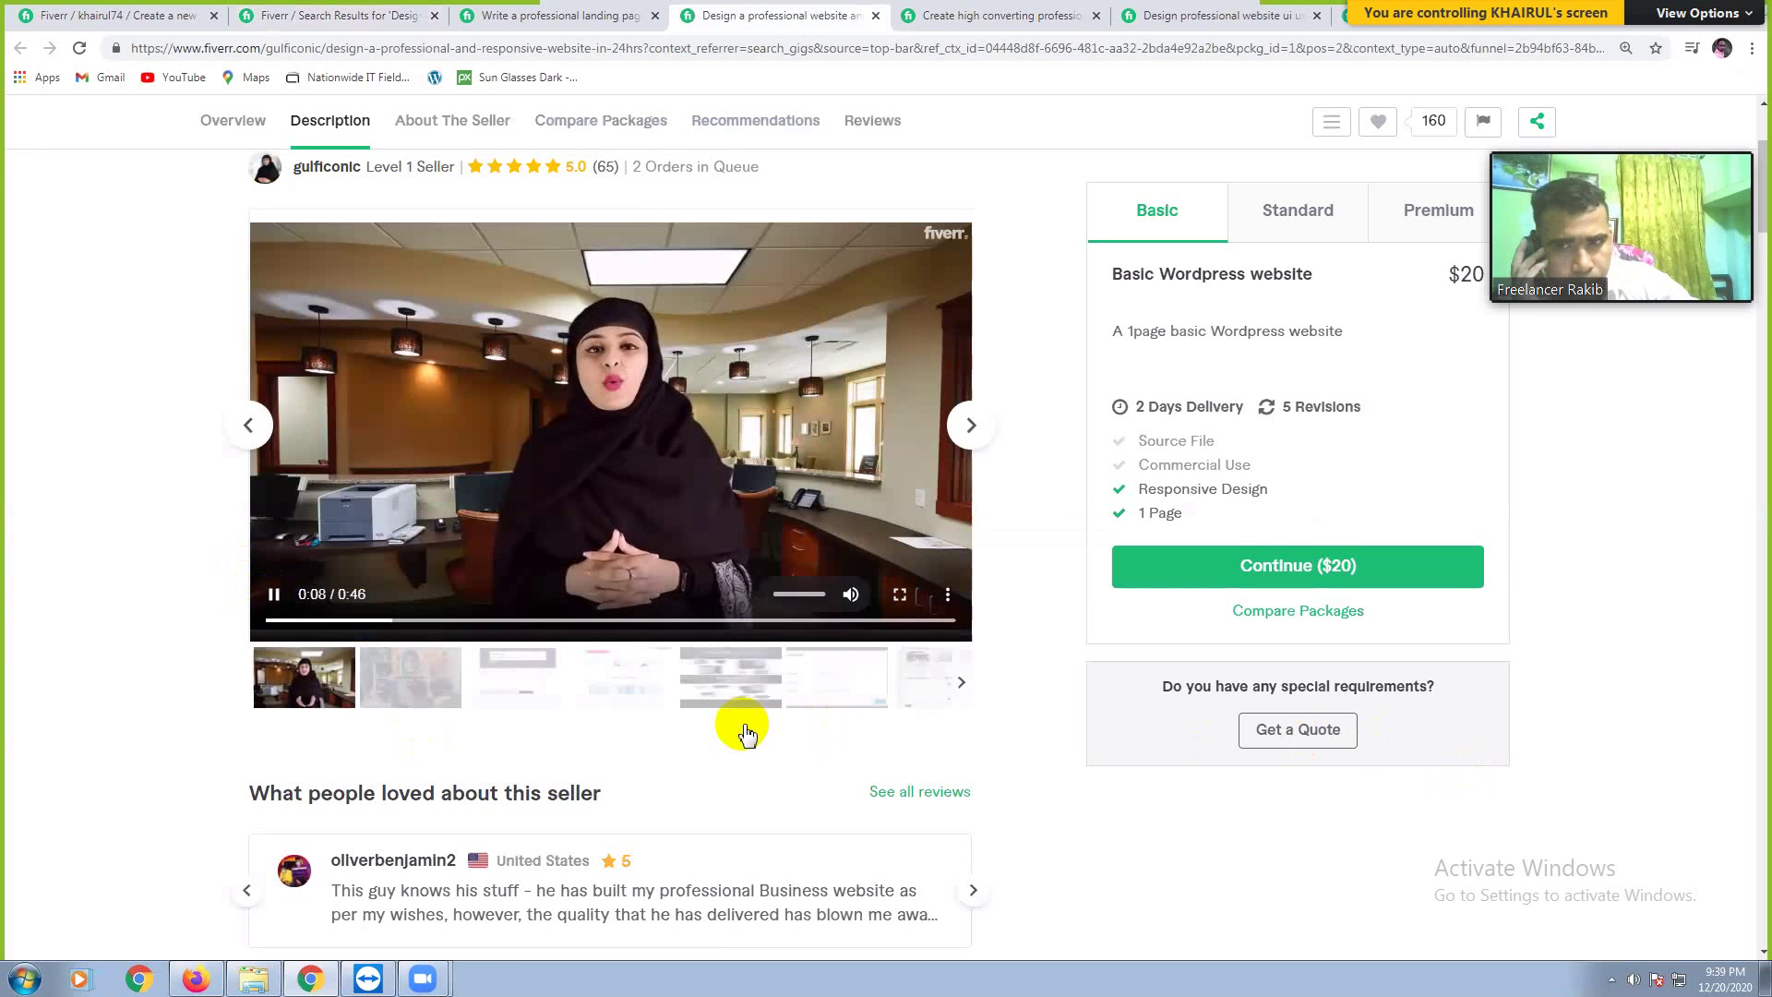
left_click(275, 593)
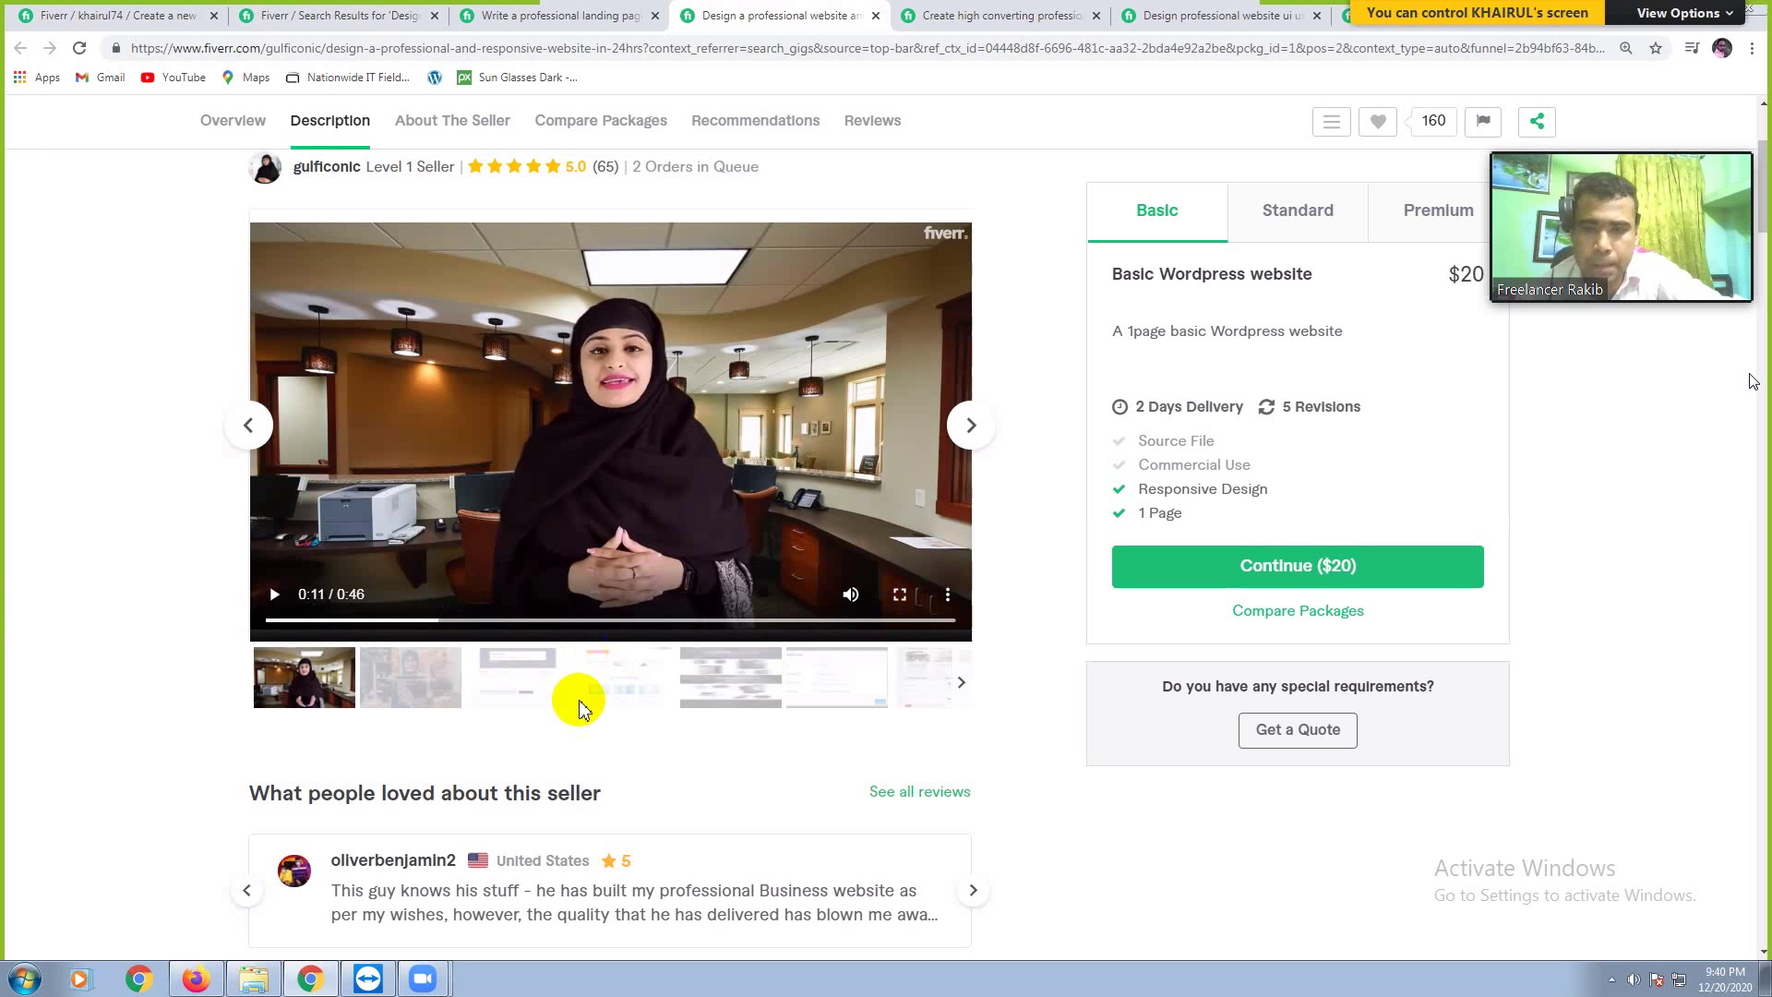
Step: Uncover the page's scrollbar and examine the related tags and the recommended gigs near the end of the gig page
mouse_move(1738, 167)
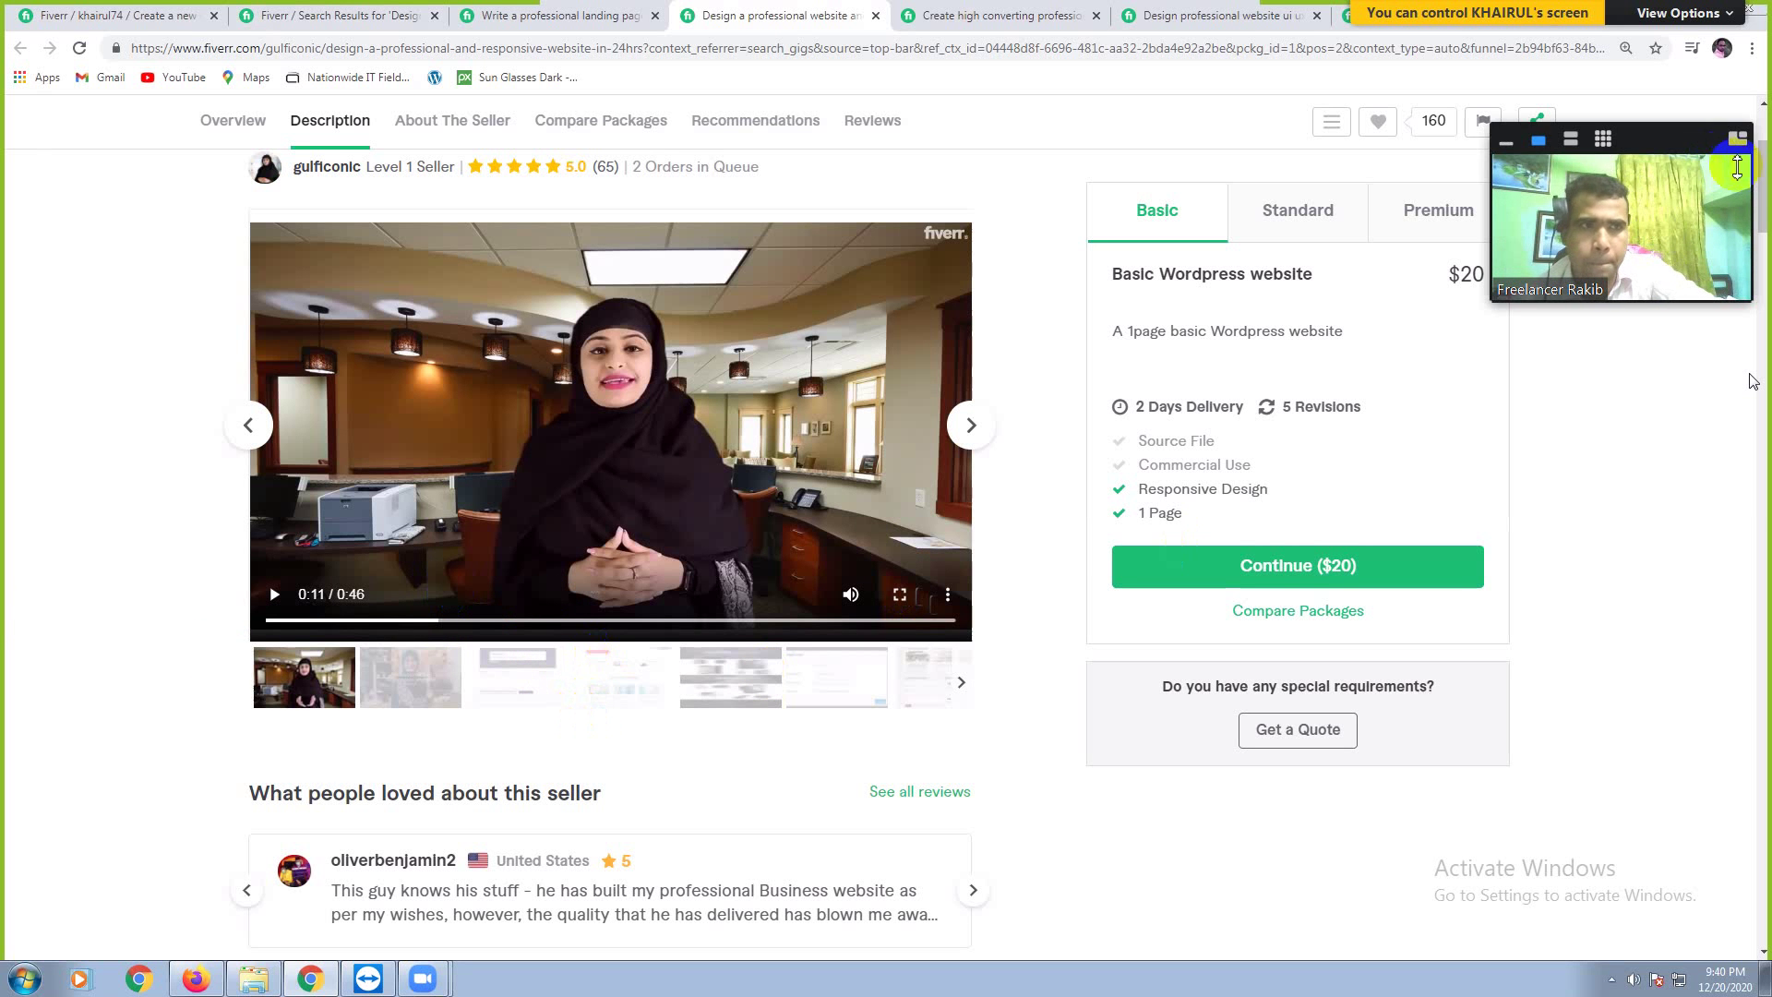
left_click_drag(1704, 231, 1610, 200)
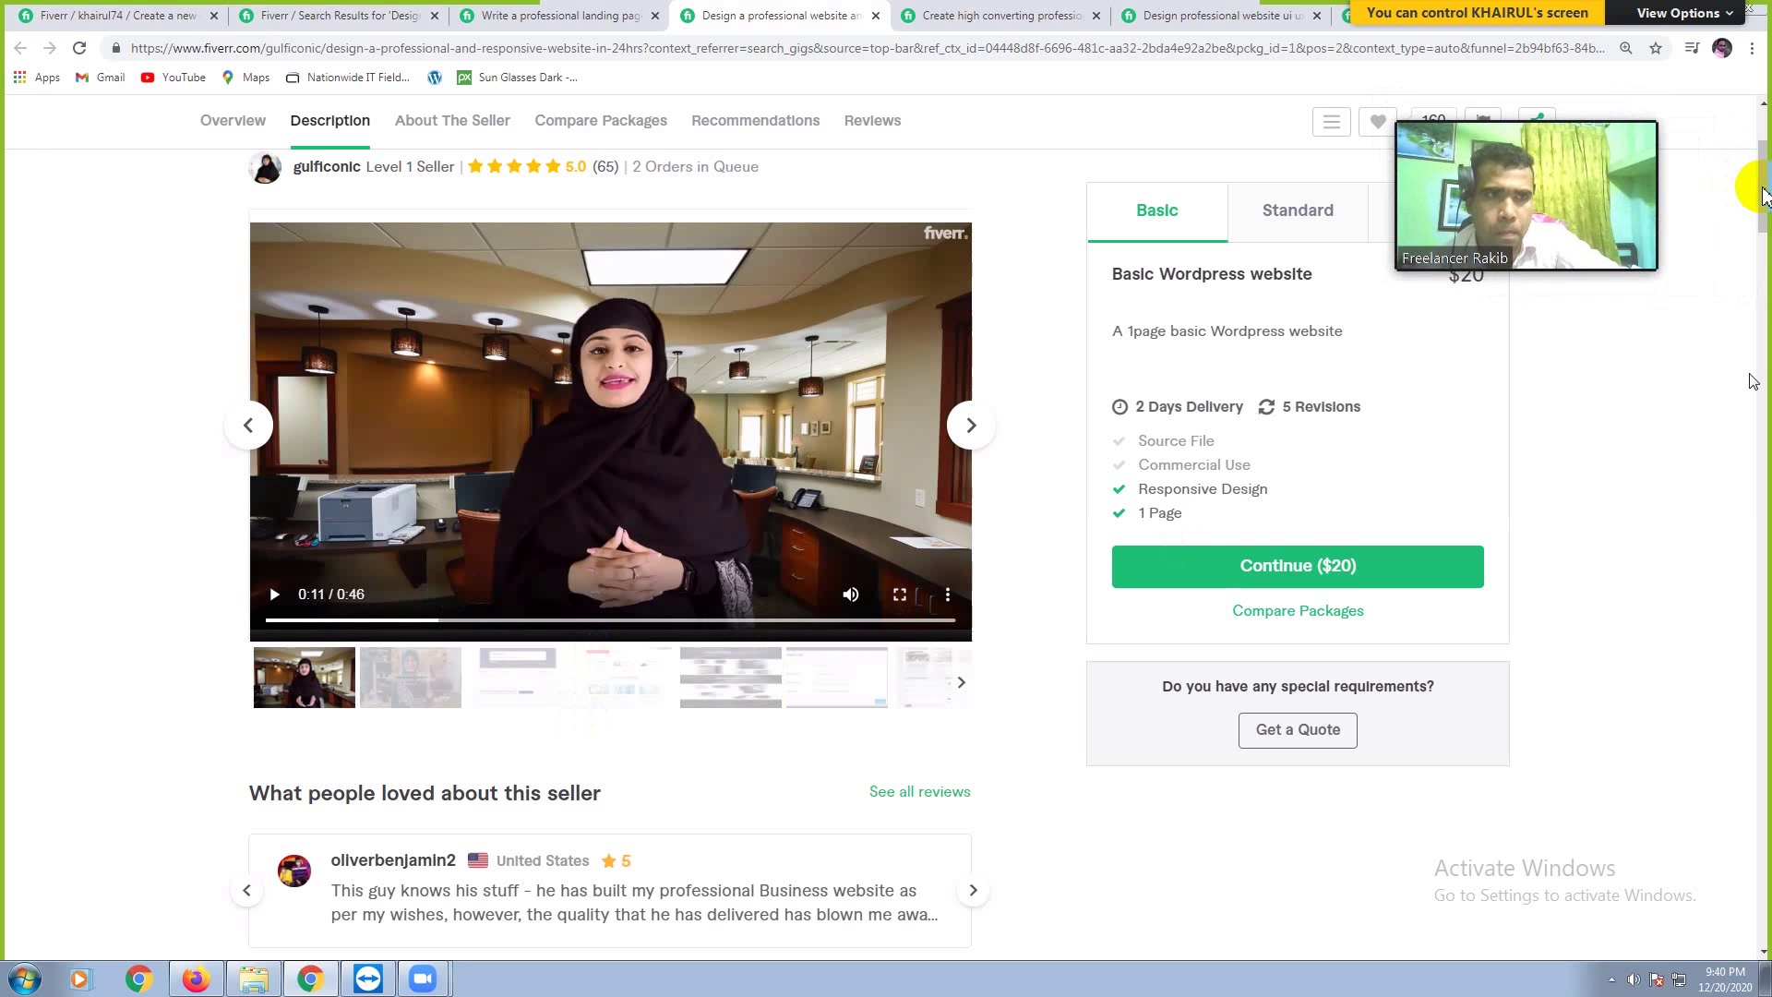
left_click(1760, 531)
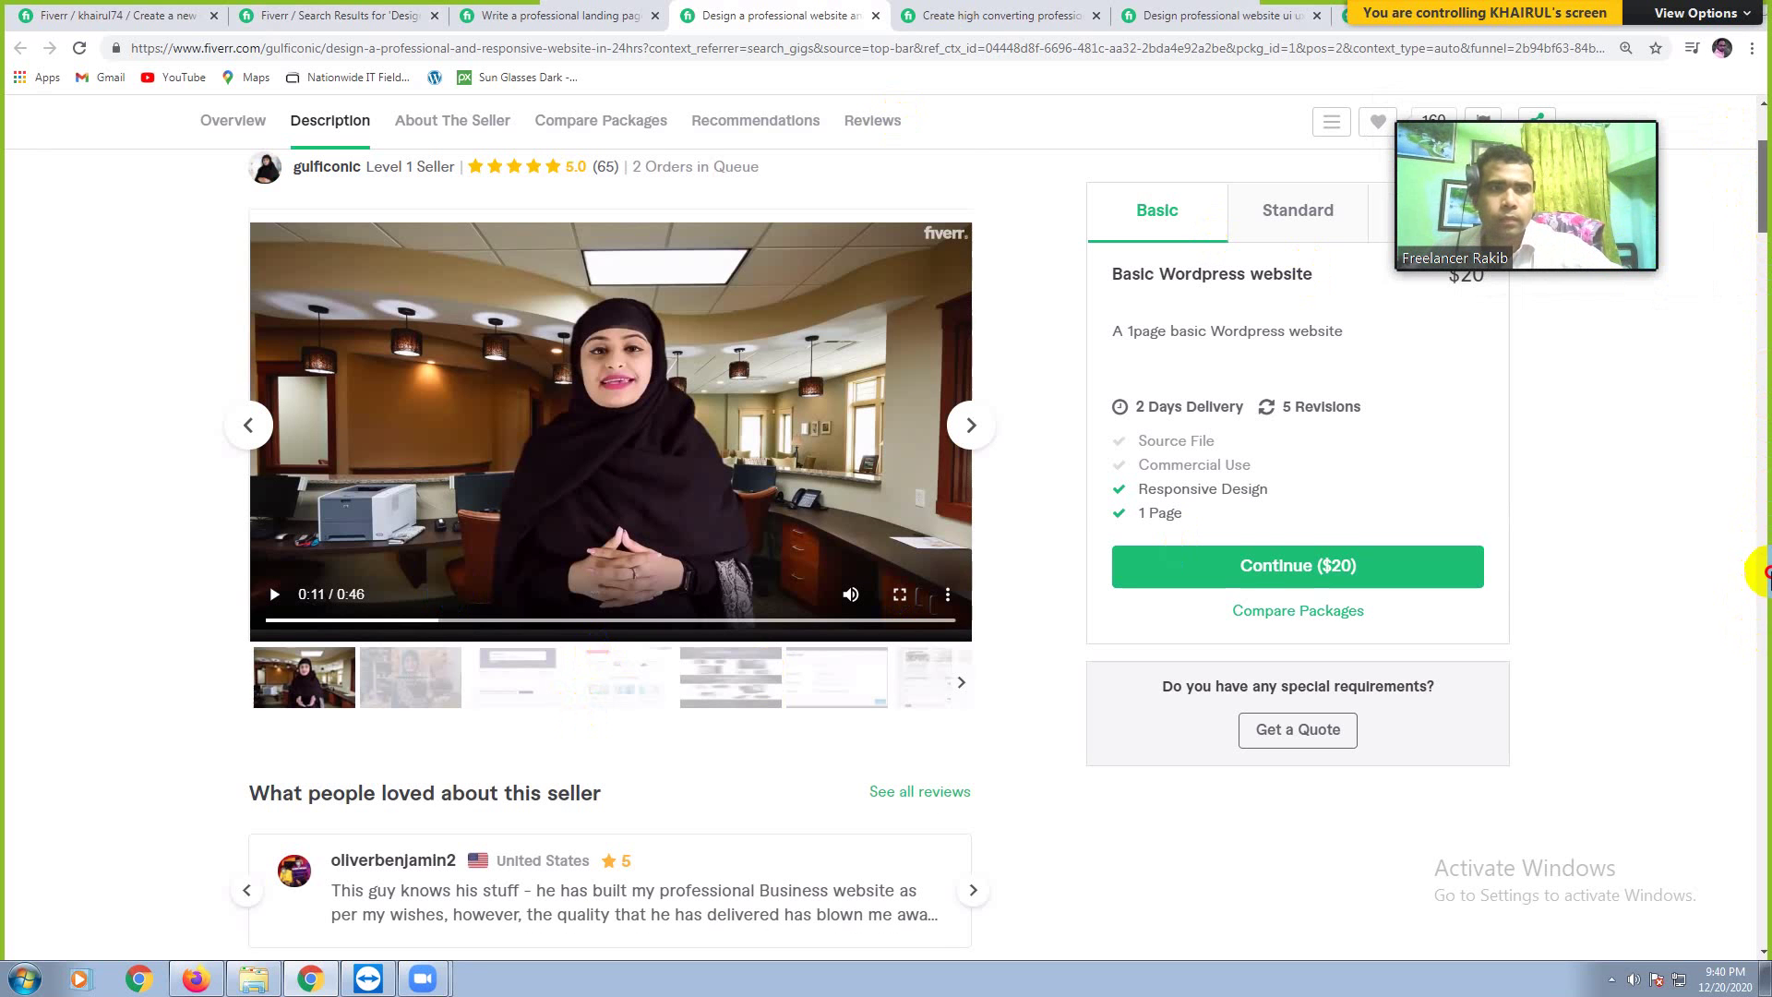
scroll(1765, 600, "down", 1)
scroll(1765, 831, "down", 2)
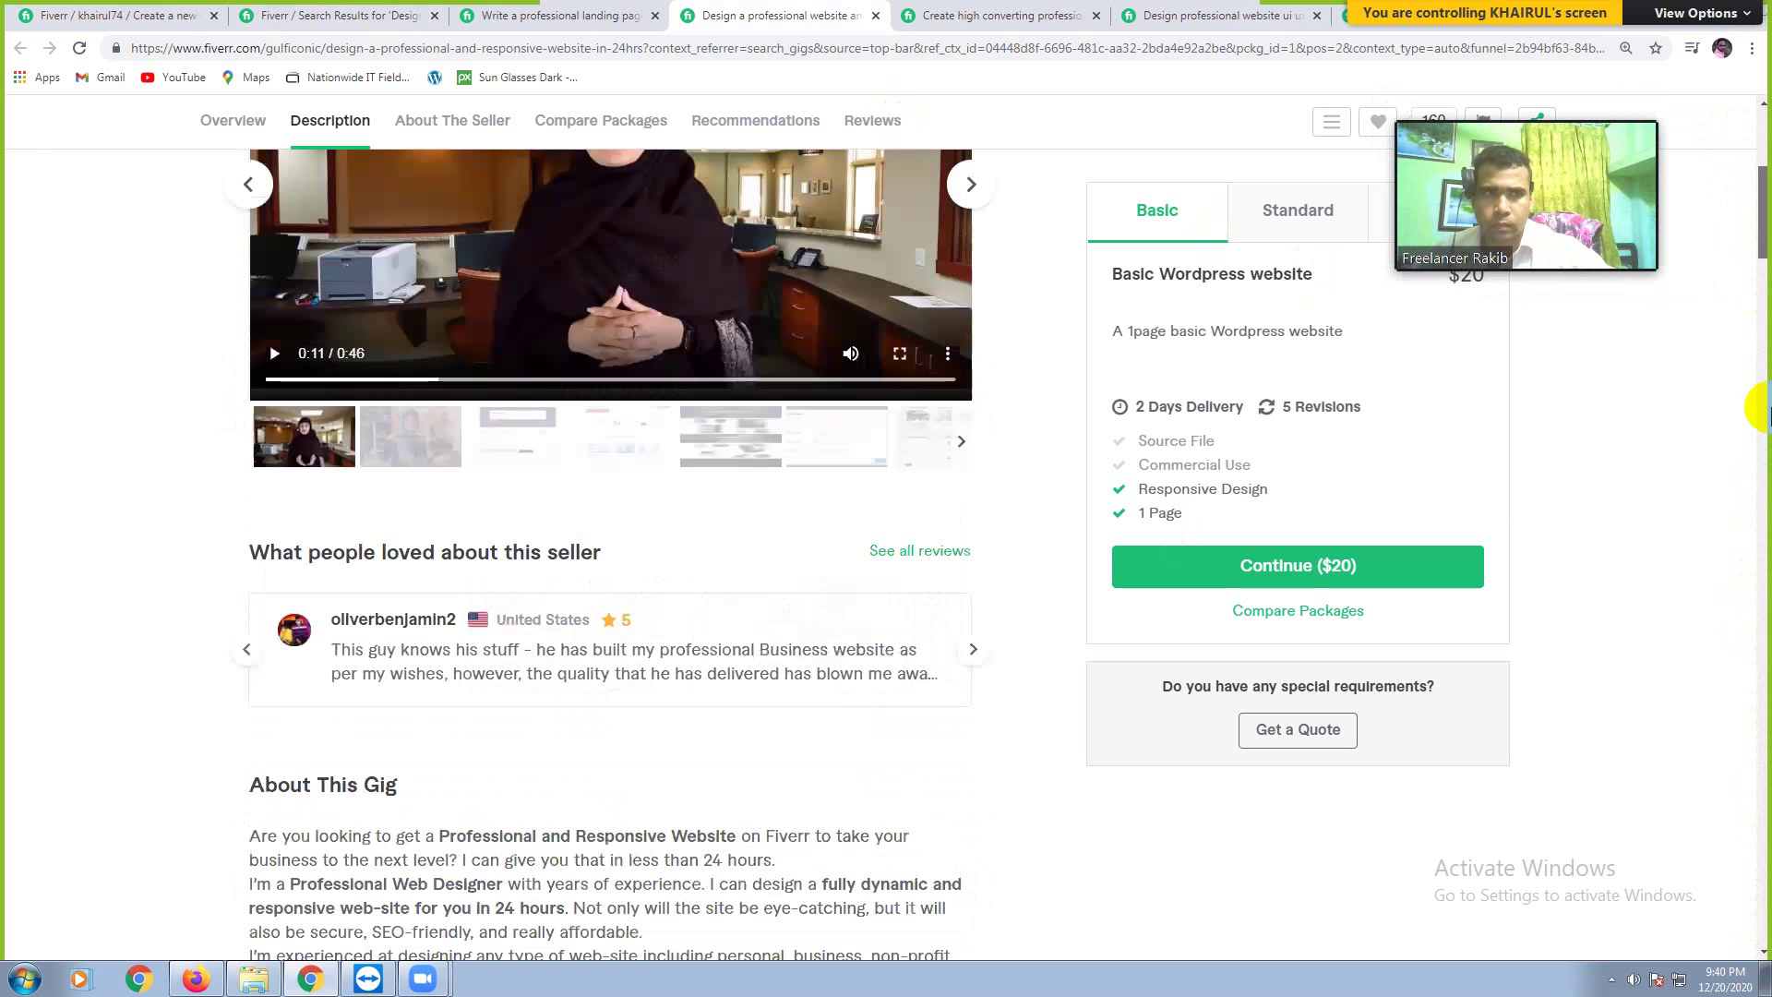
scroll(1764, 235, "down", 20)
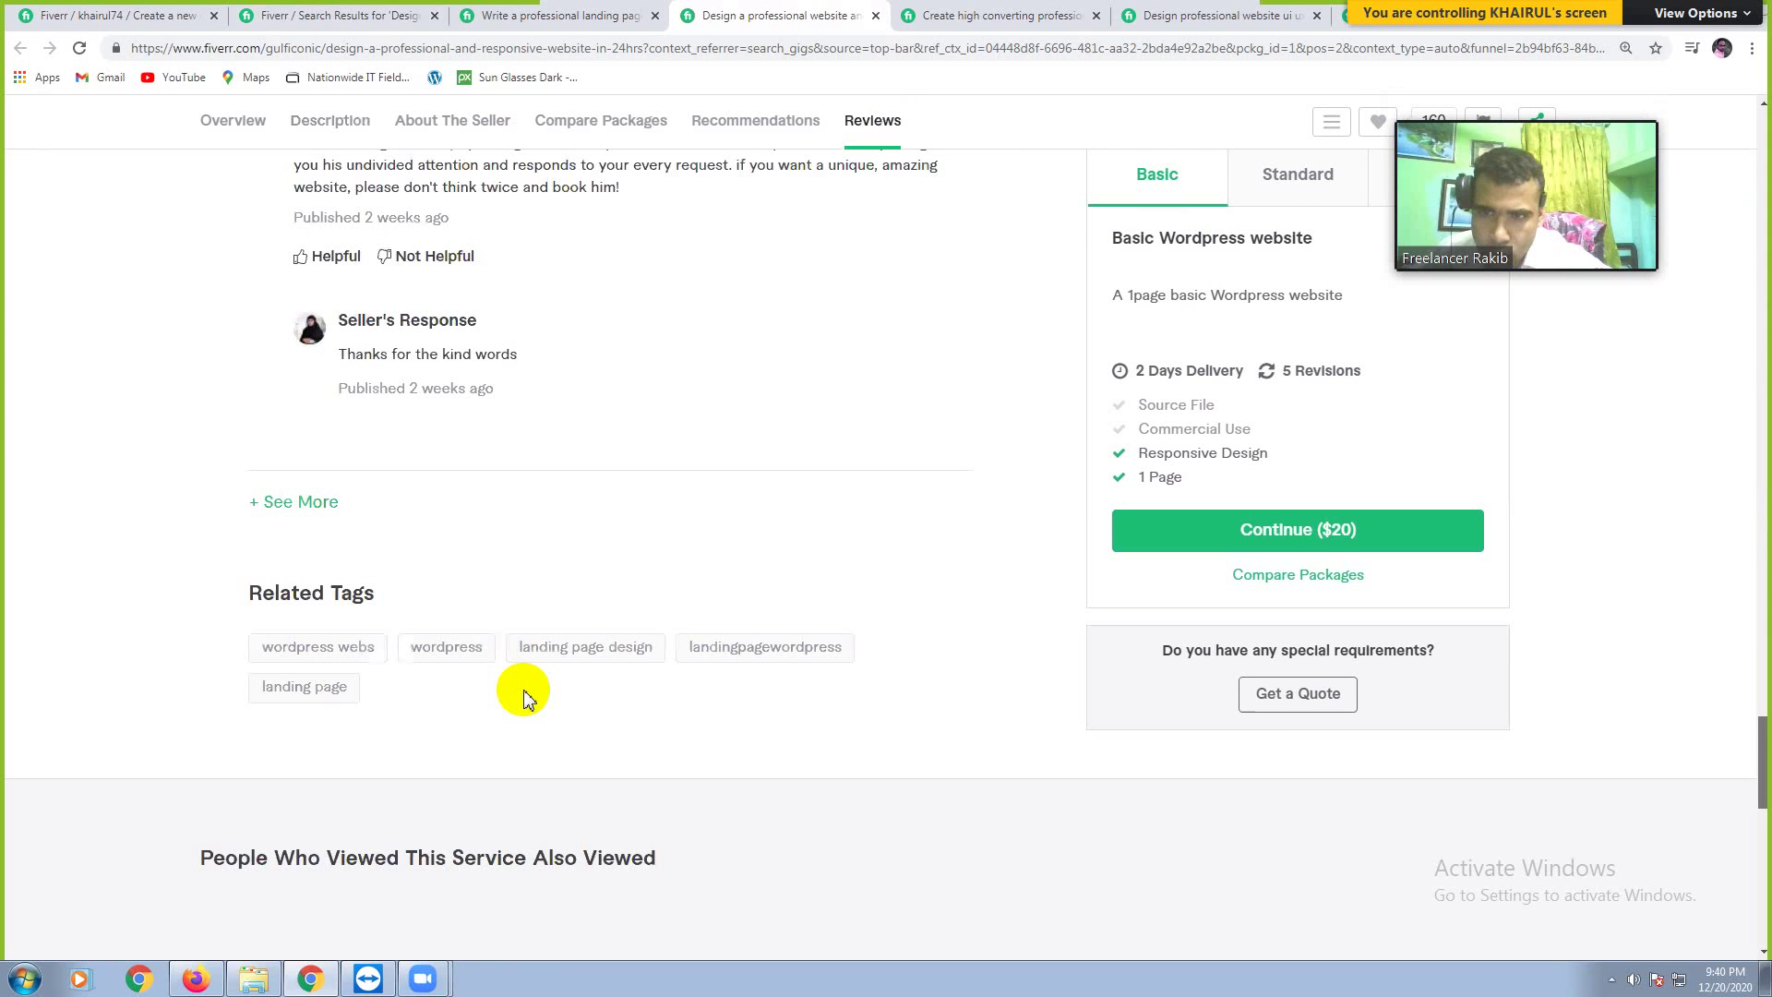
scroll(526, 697, "down", 3)
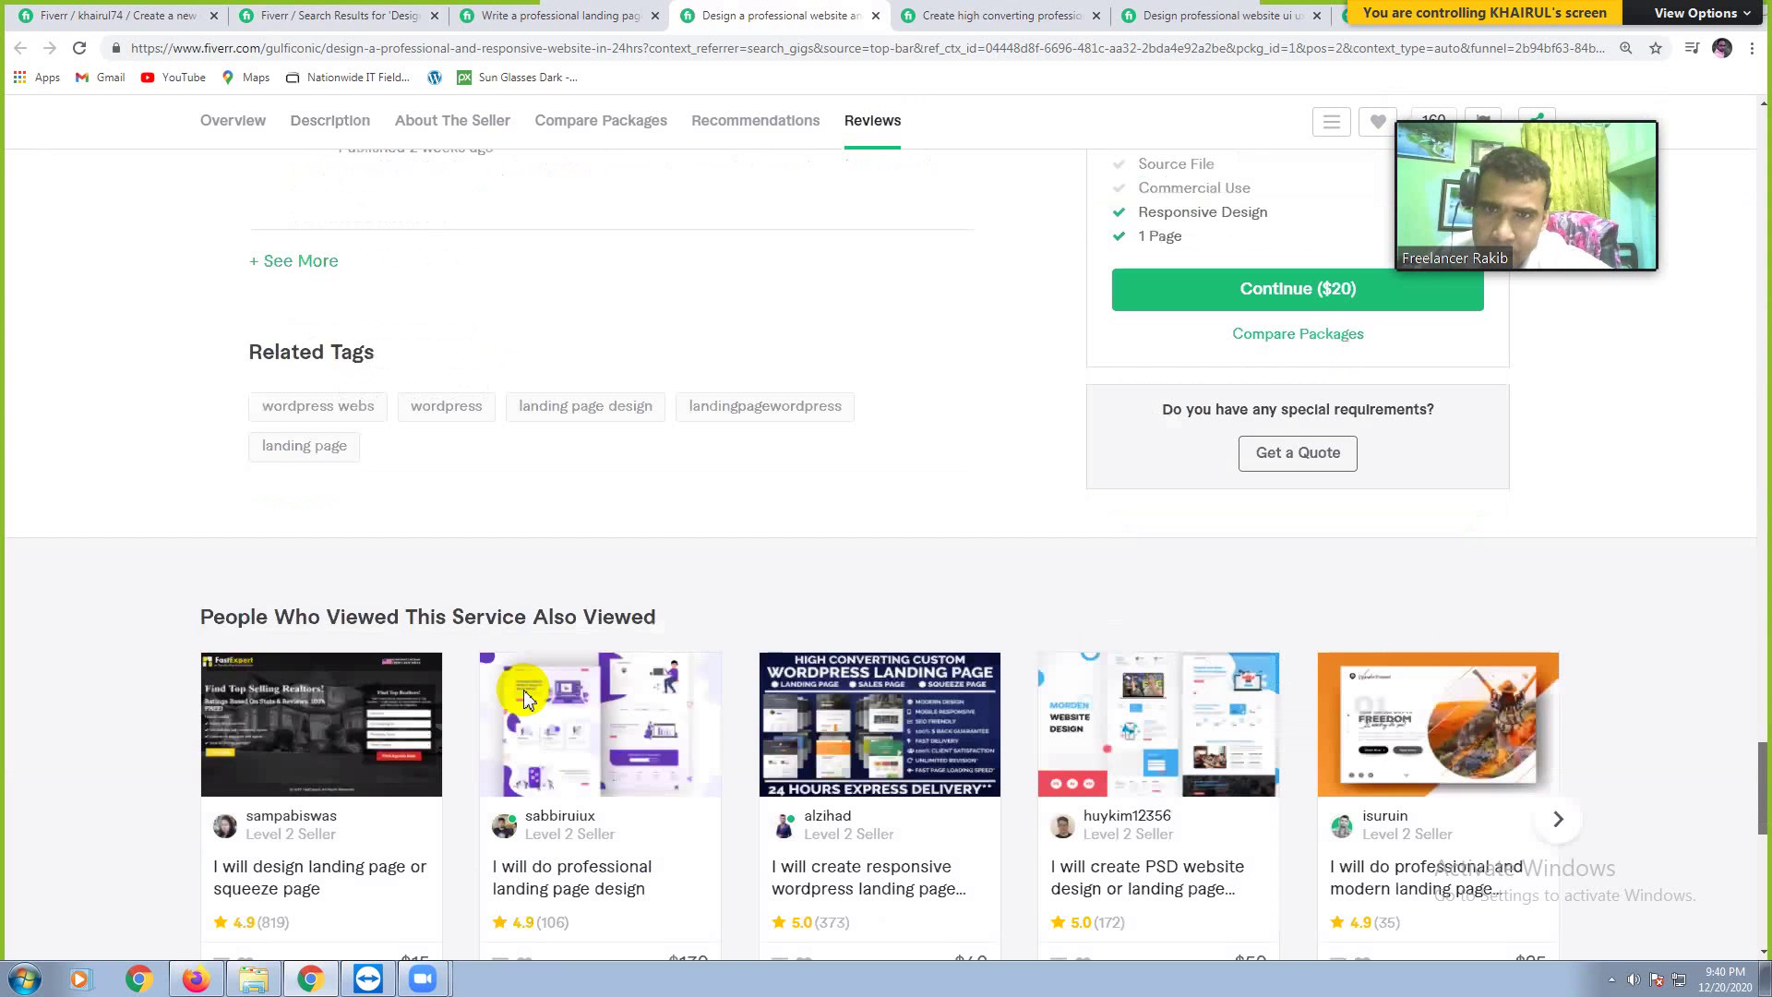
scroll(523, 693, "down", 10)
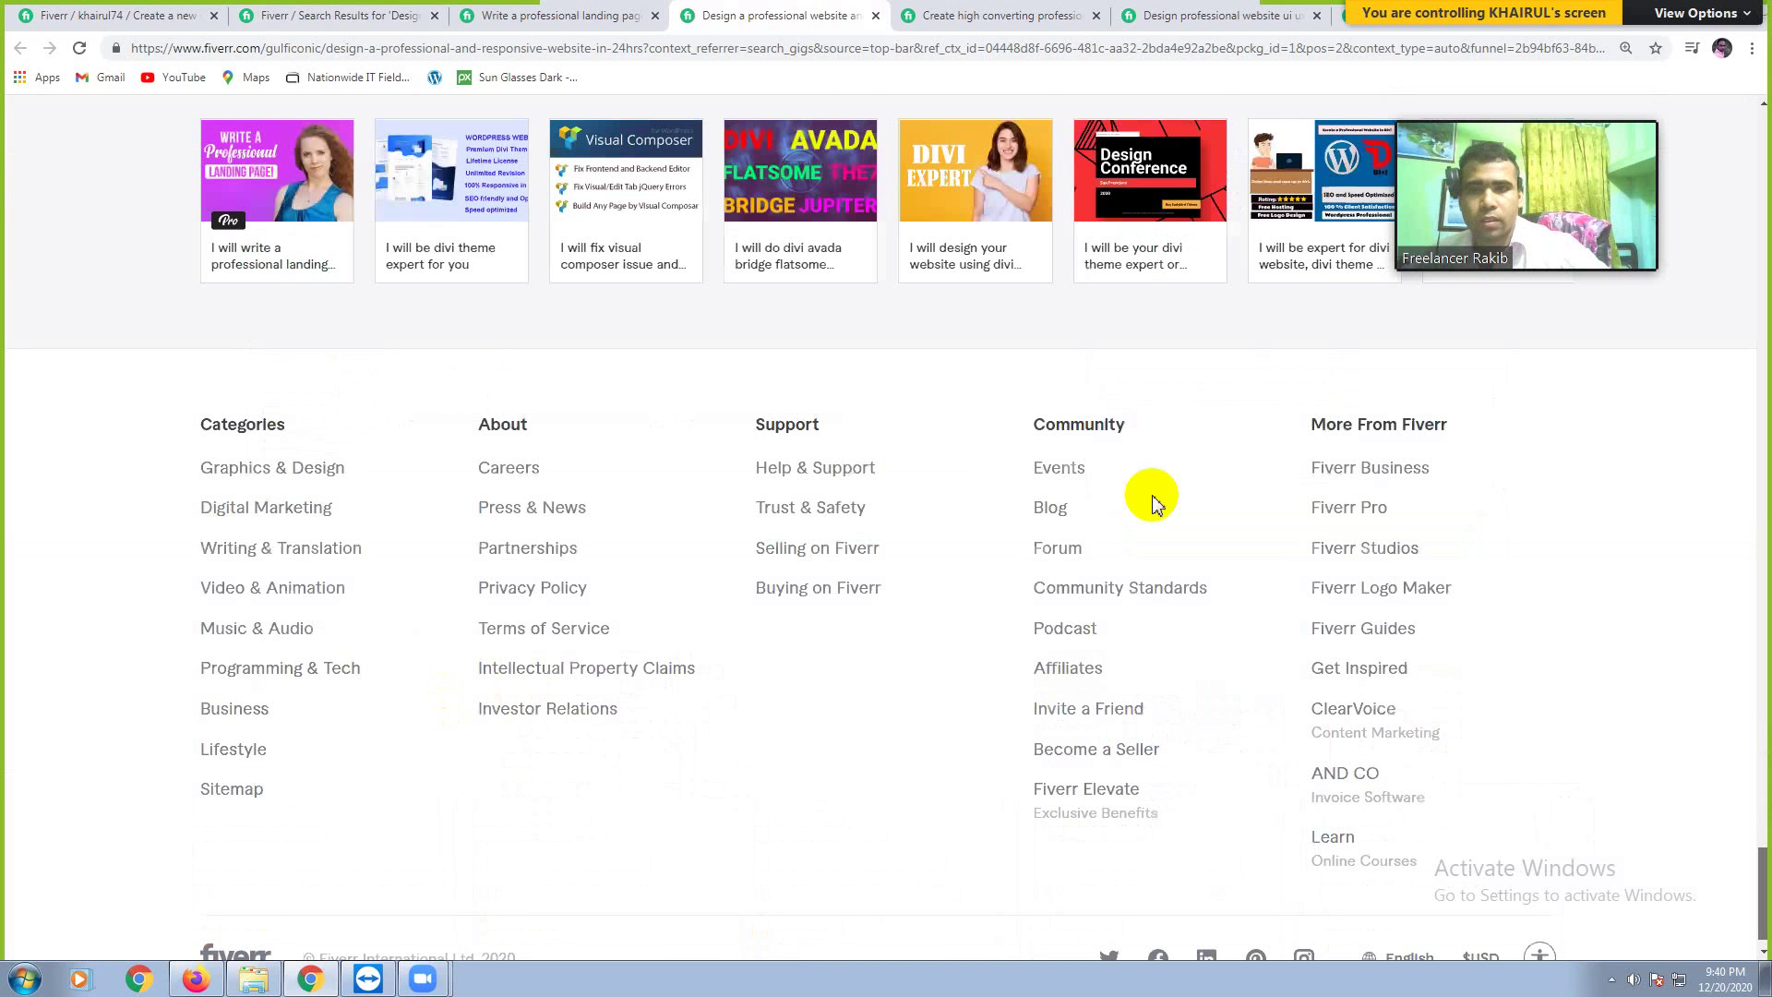
Step: Review the end of the gig page again, from the recommended gigs back to the related tags and last buyer reviews
scroll(655, 627, "down", 1)
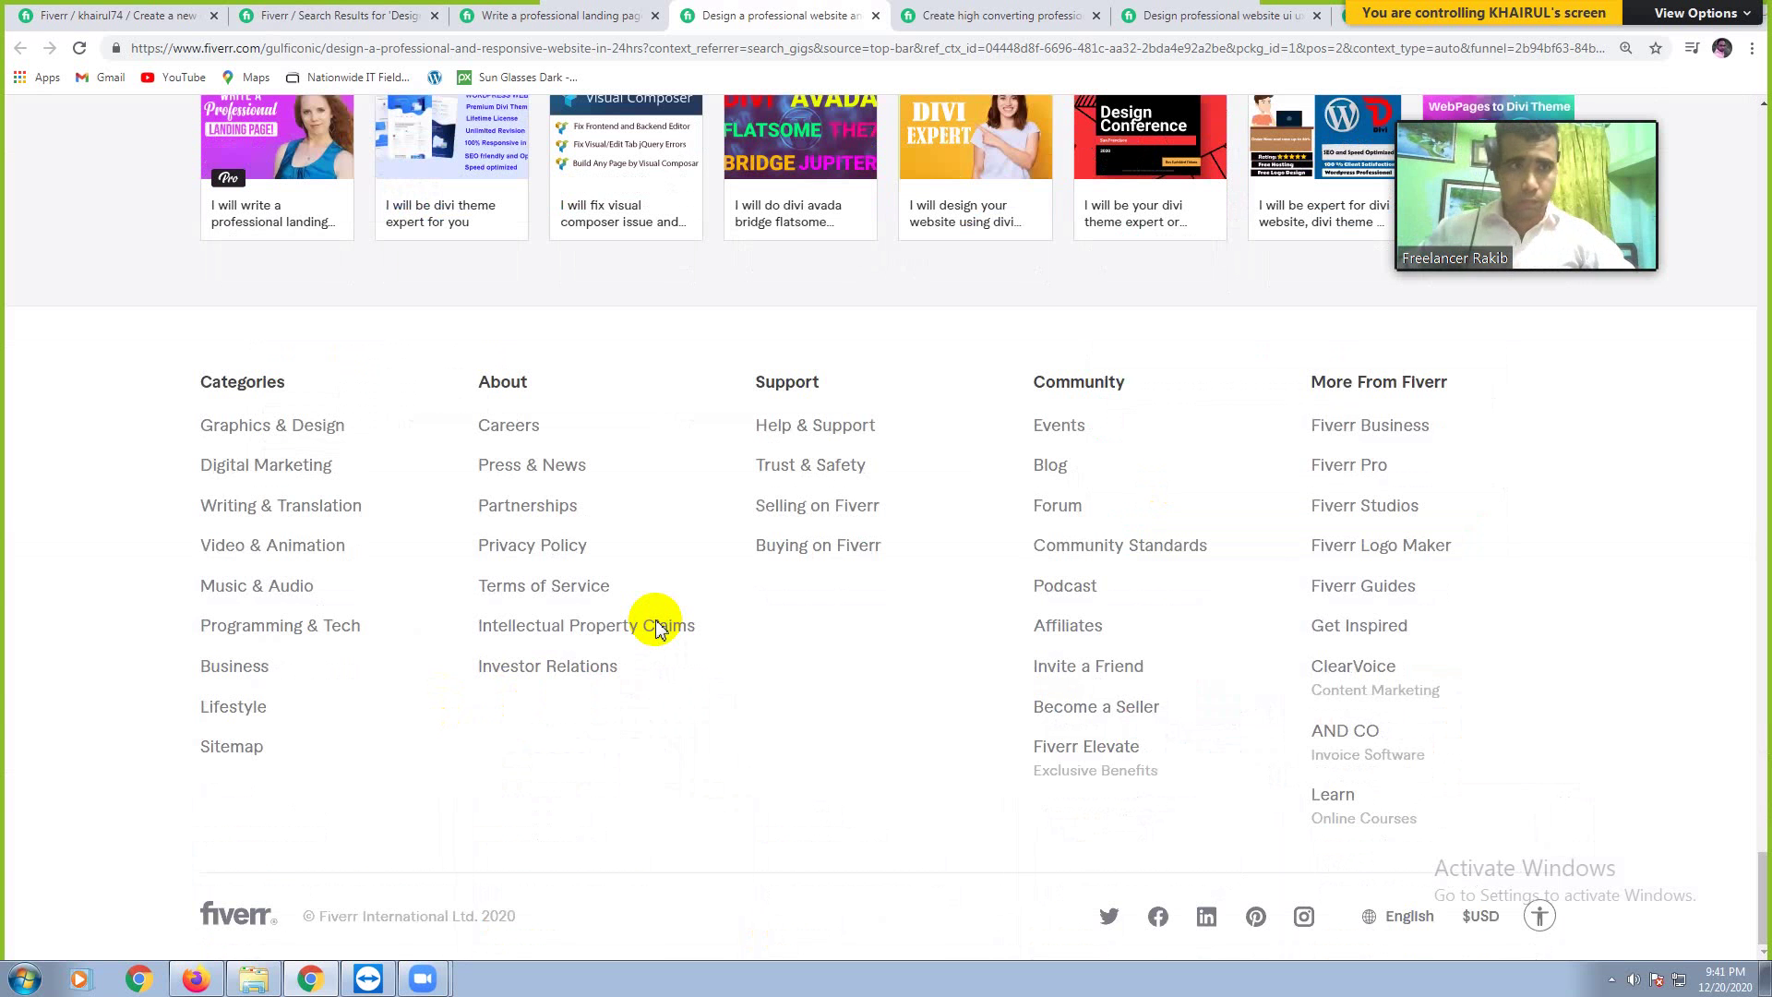
scroll(1015, 730, "up", 7)
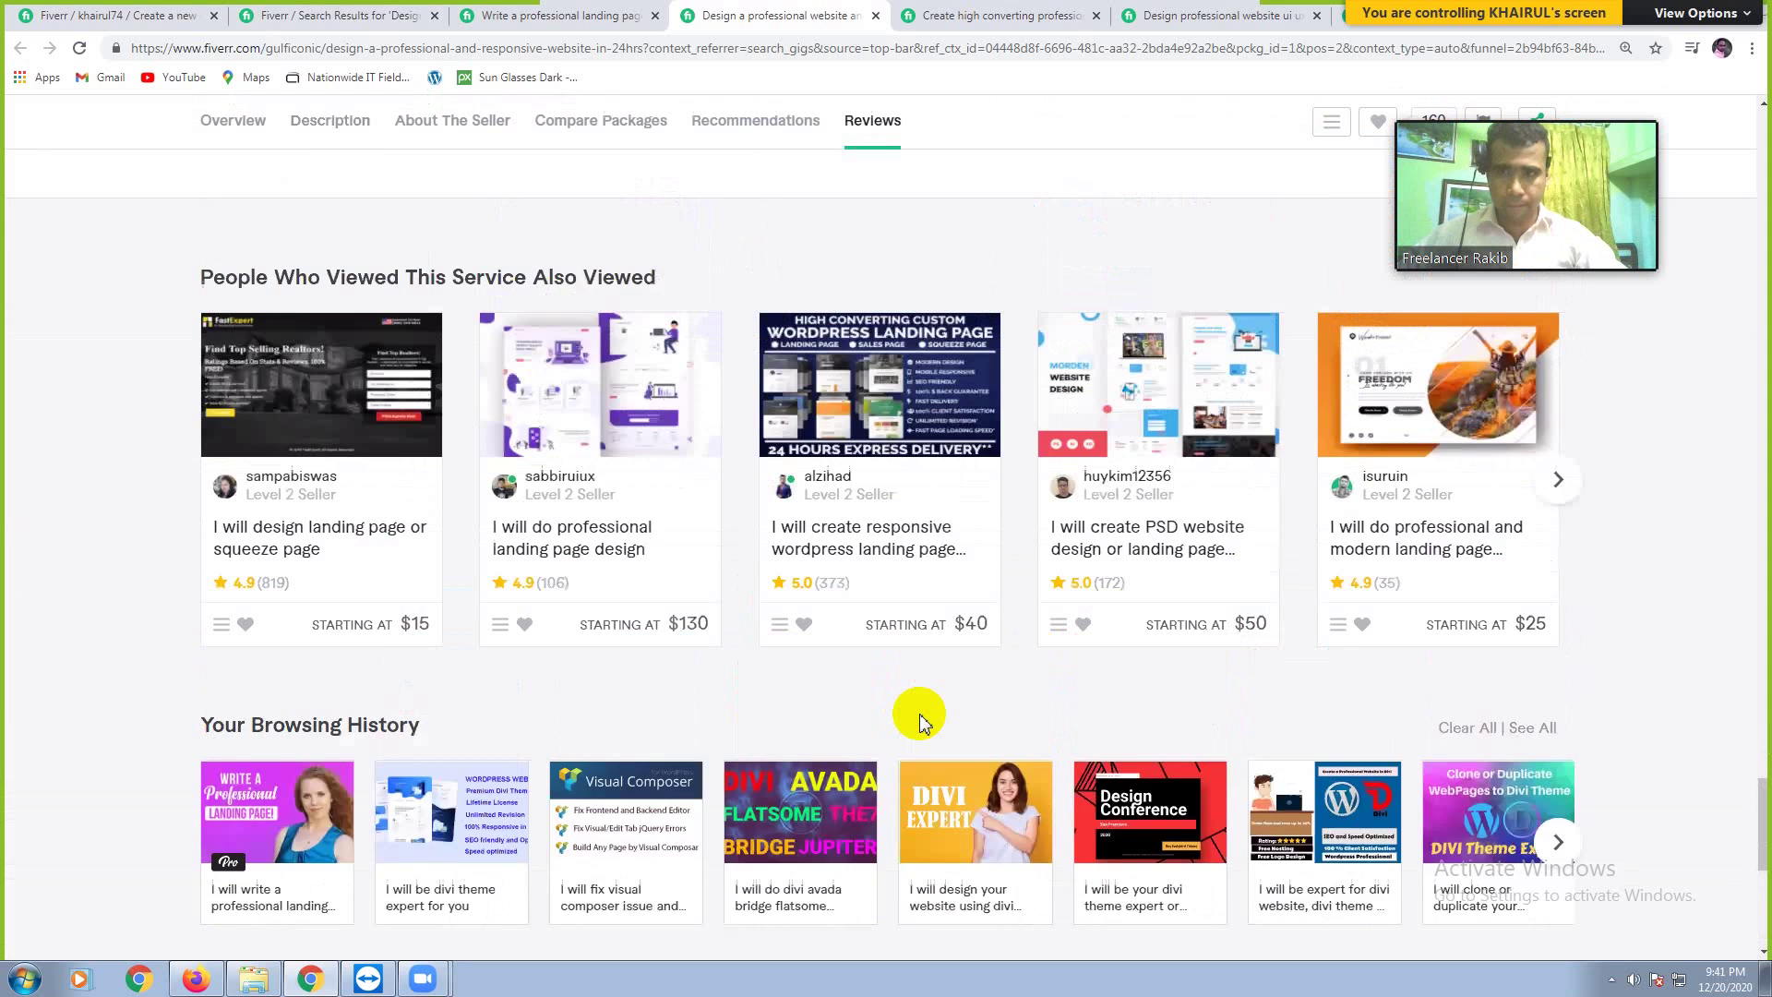
scroll(920, 723, "up", 2)
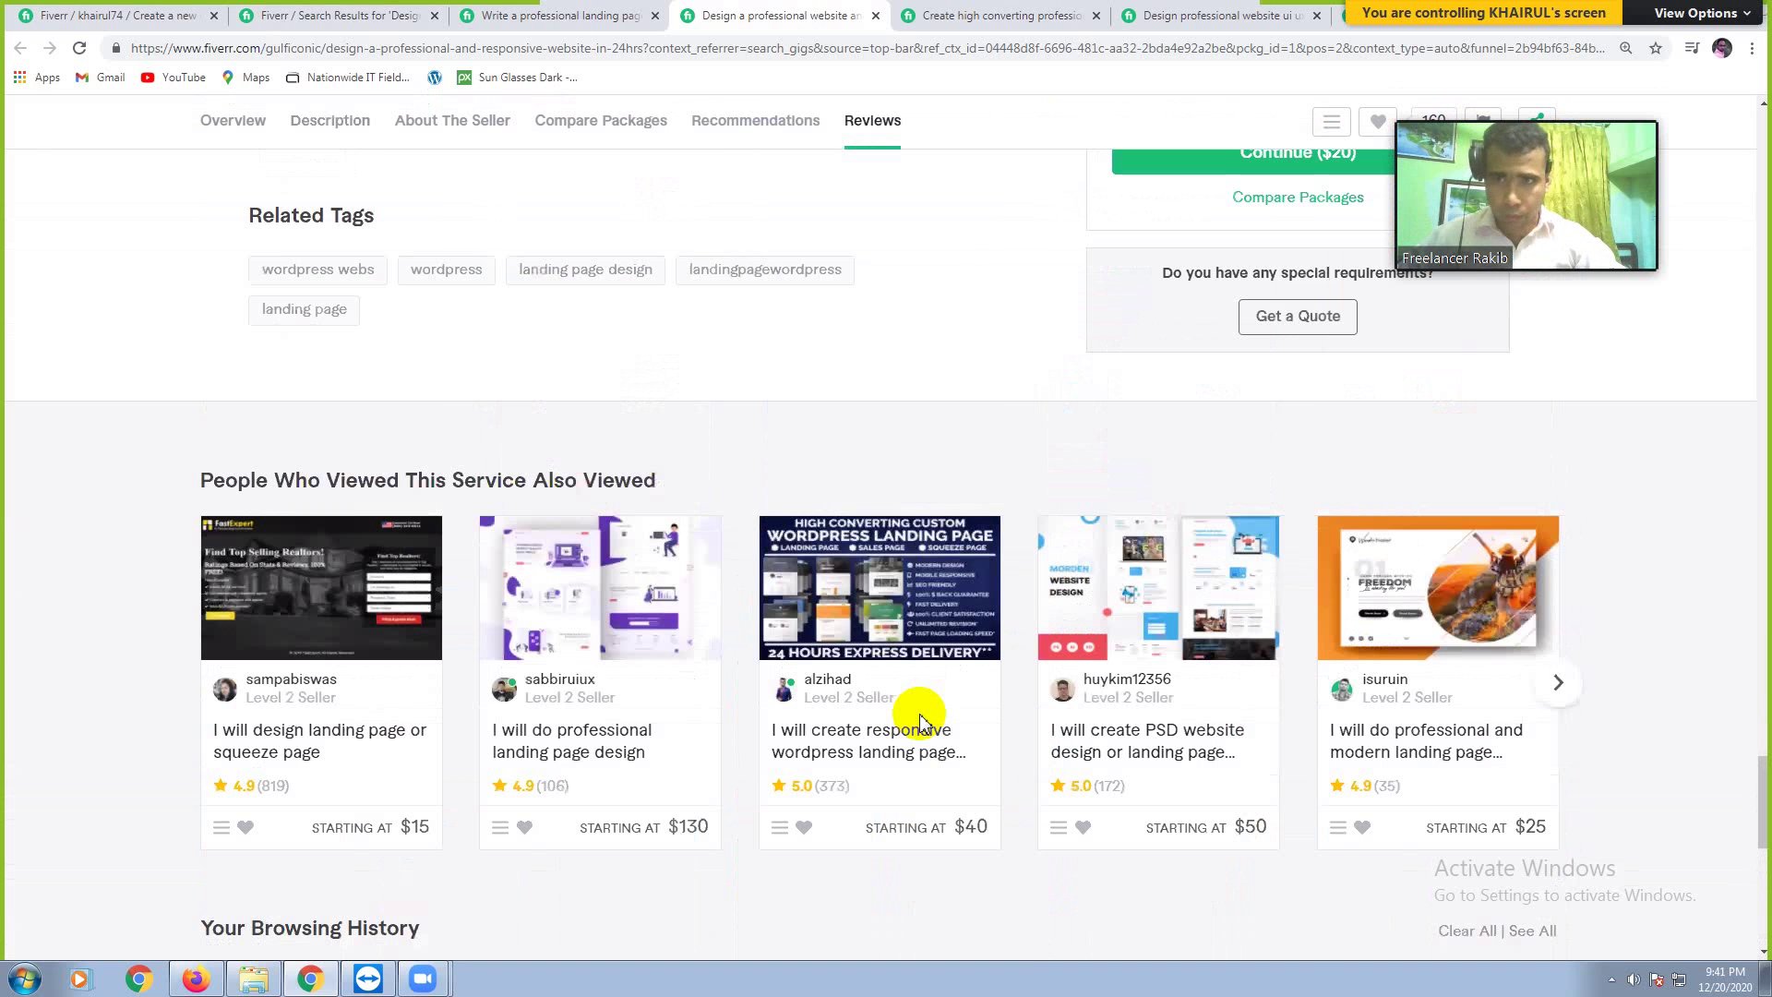
scroll(920, 723, "up", 5)
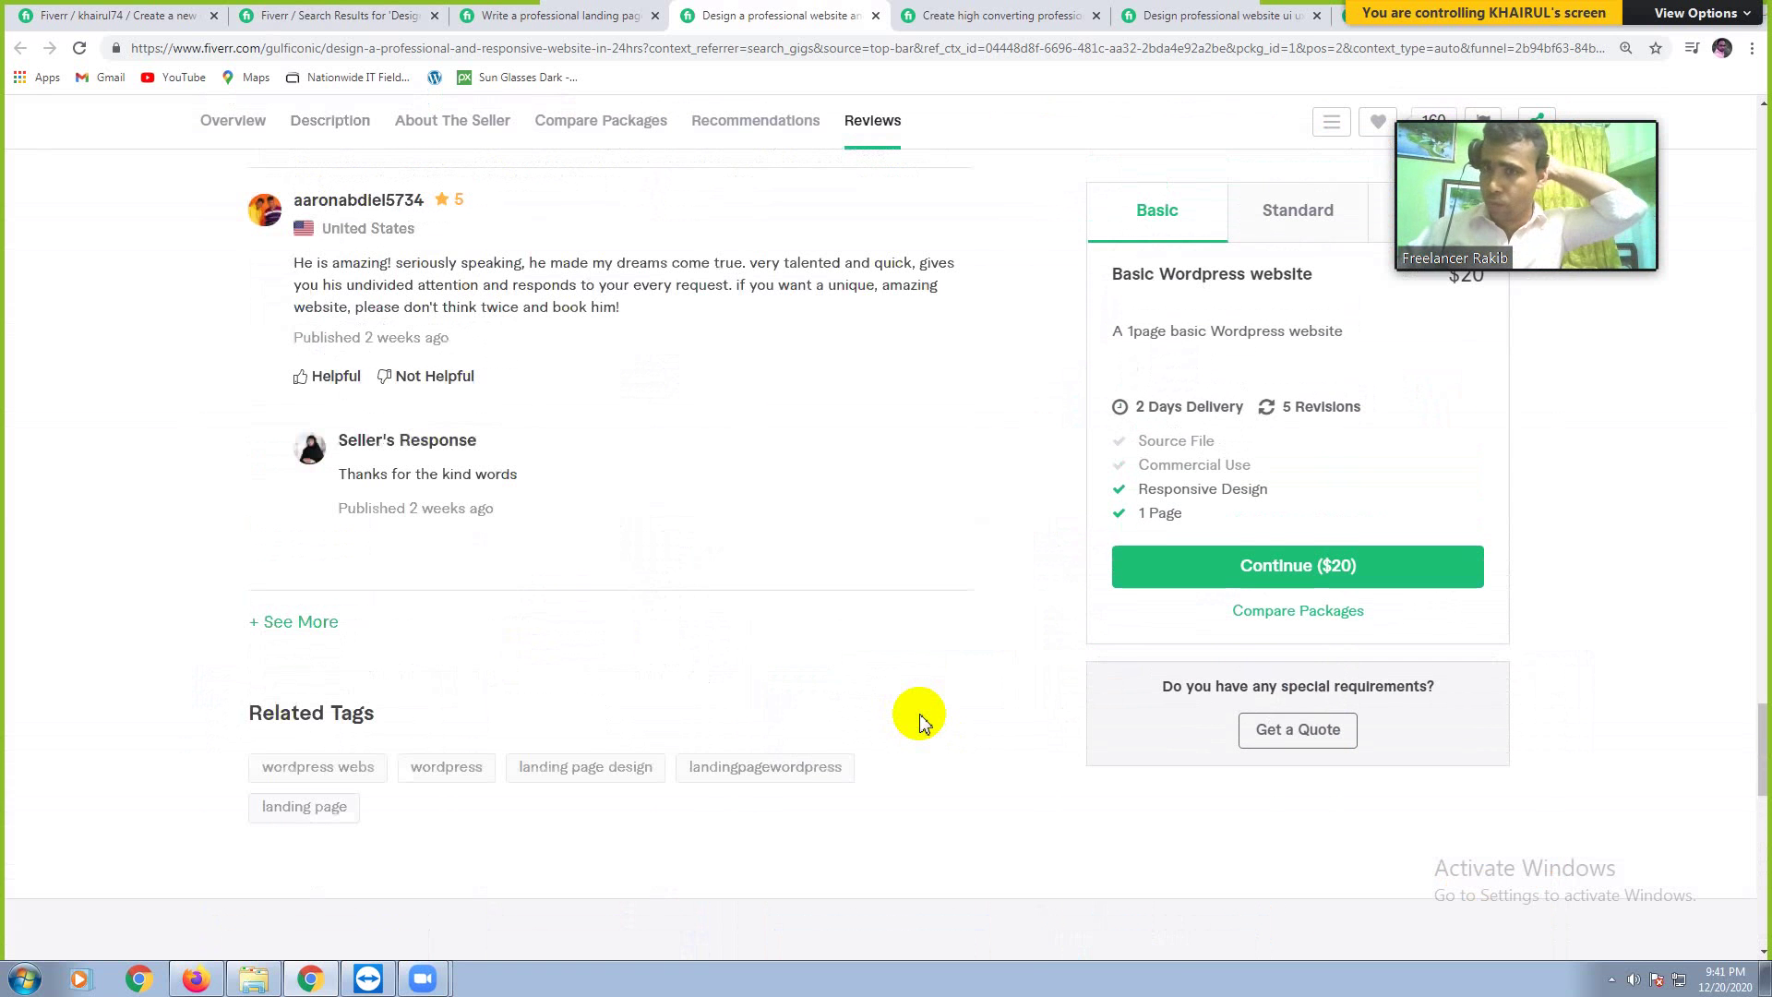
scroll(763, 356, "up", 4)
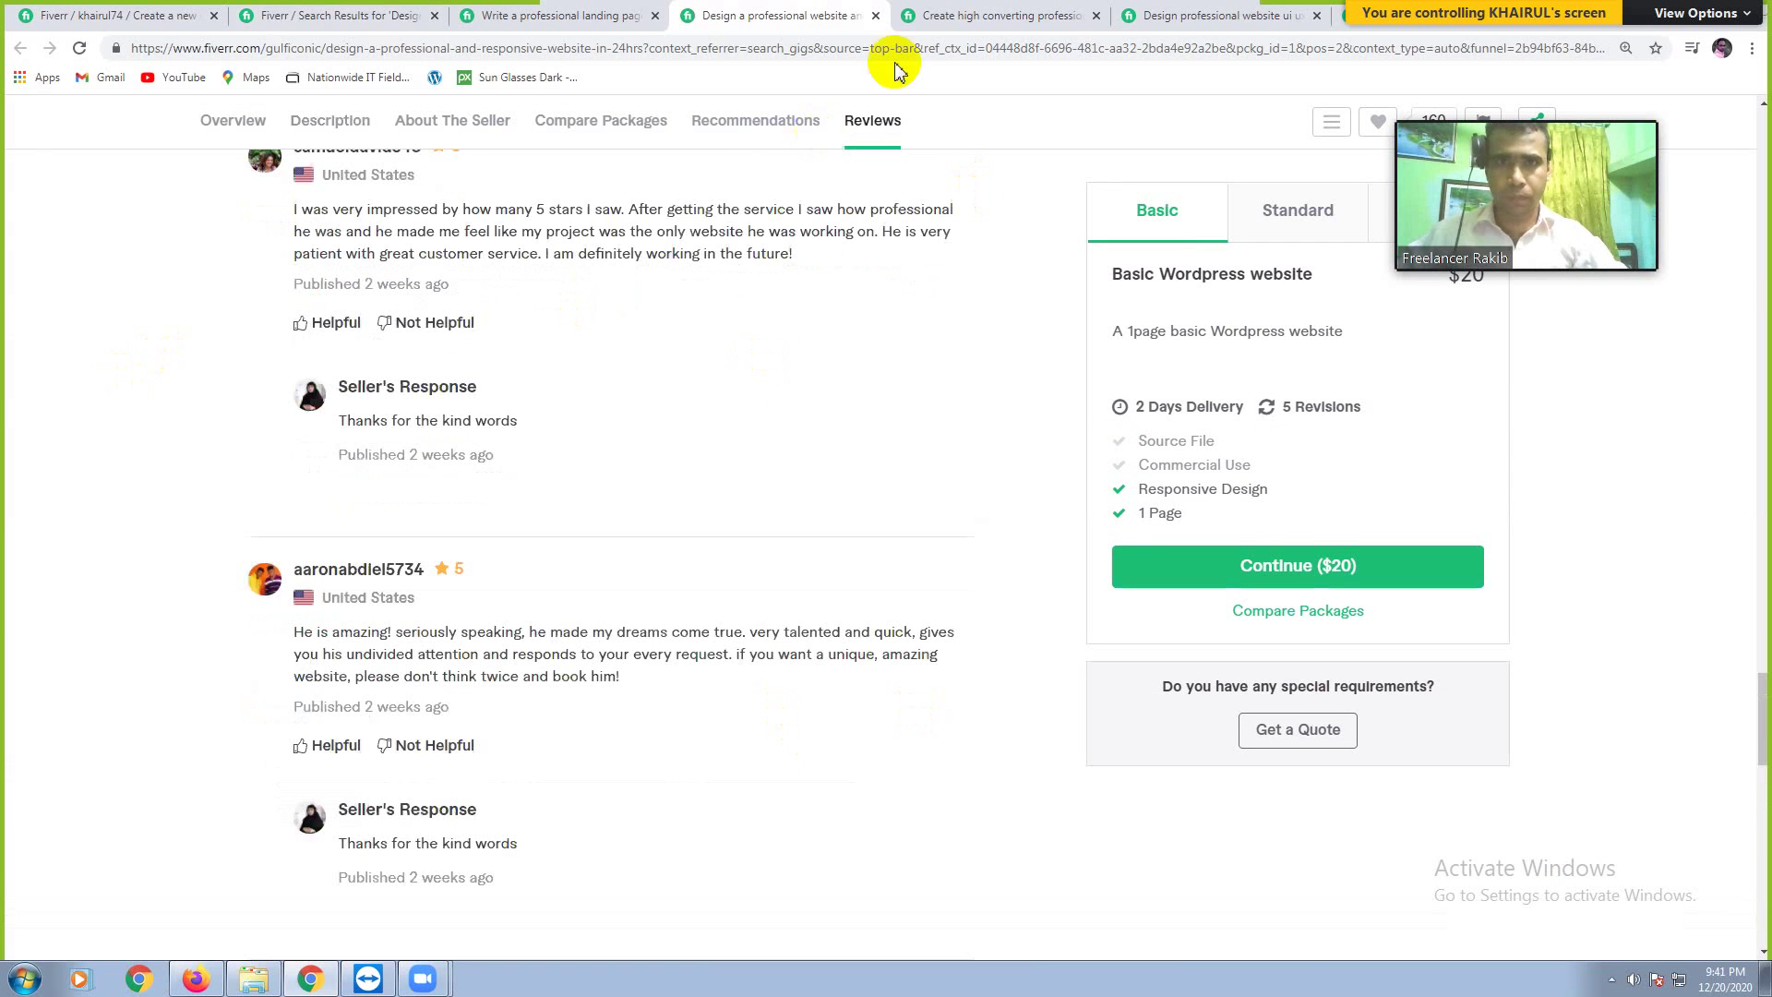
Step: Switch to the "I will design professional website ui ux and landing page also redesign existing" gig and examine its gallery, description and packages
left_click(976, 24)
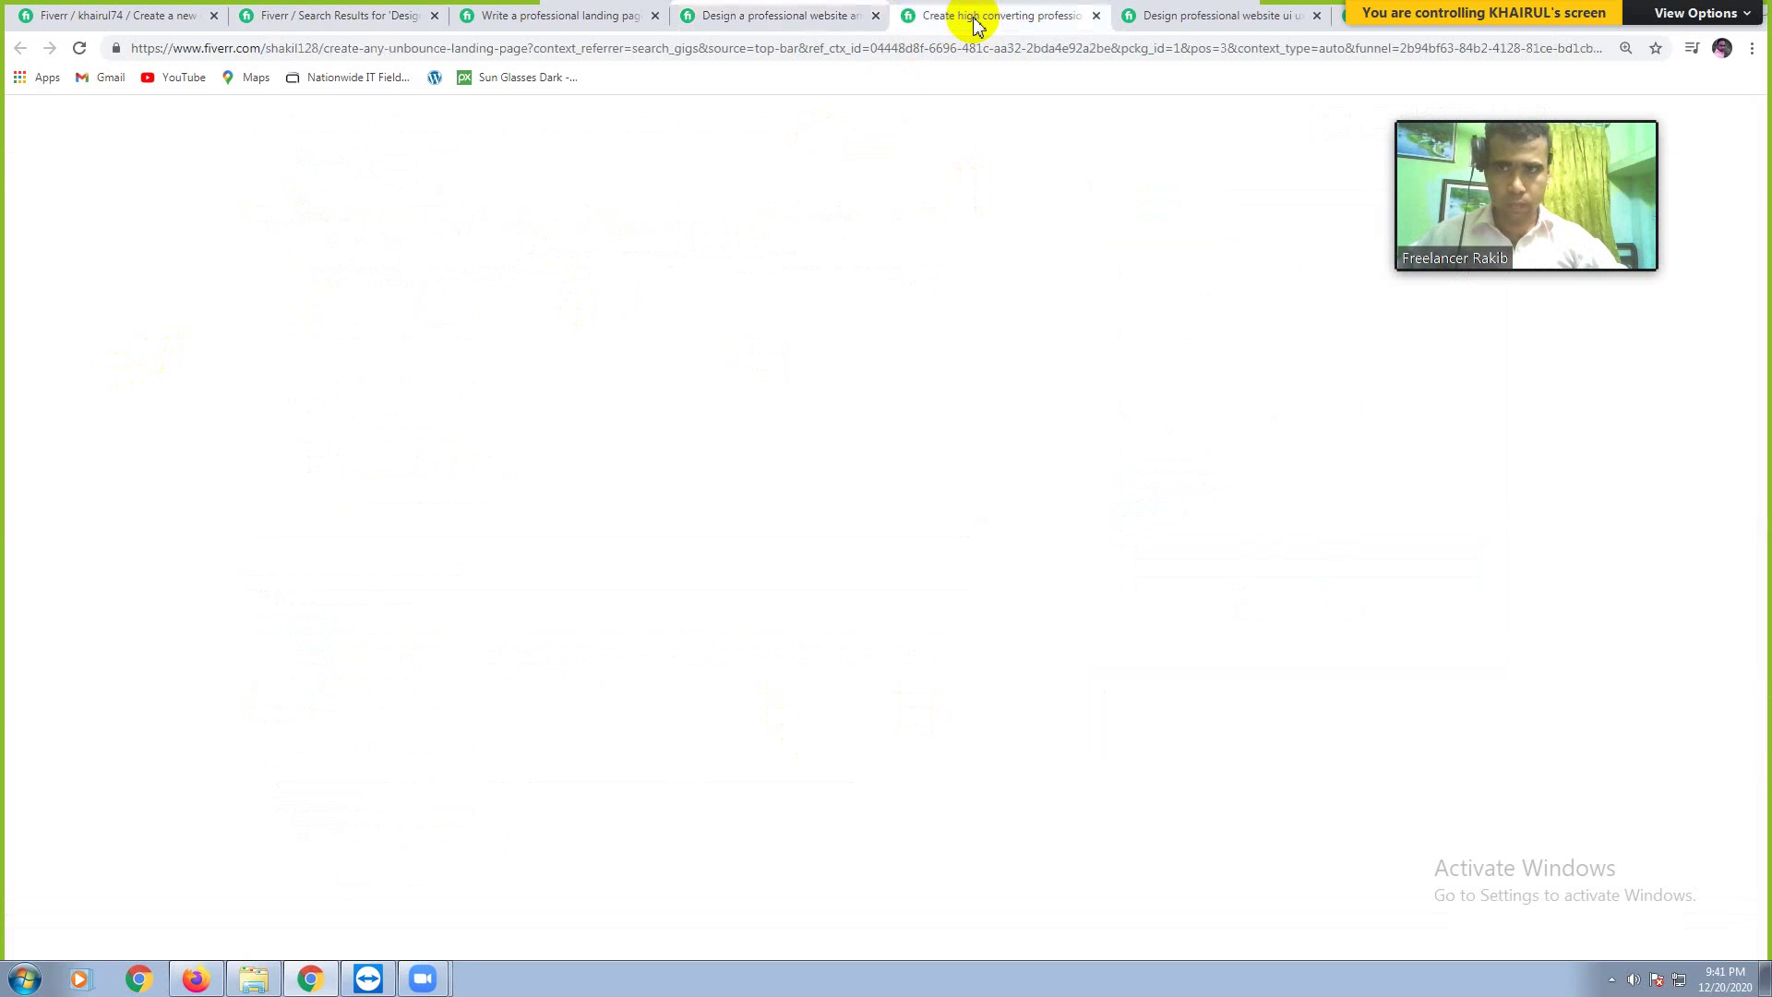
left_click(1200, 23)
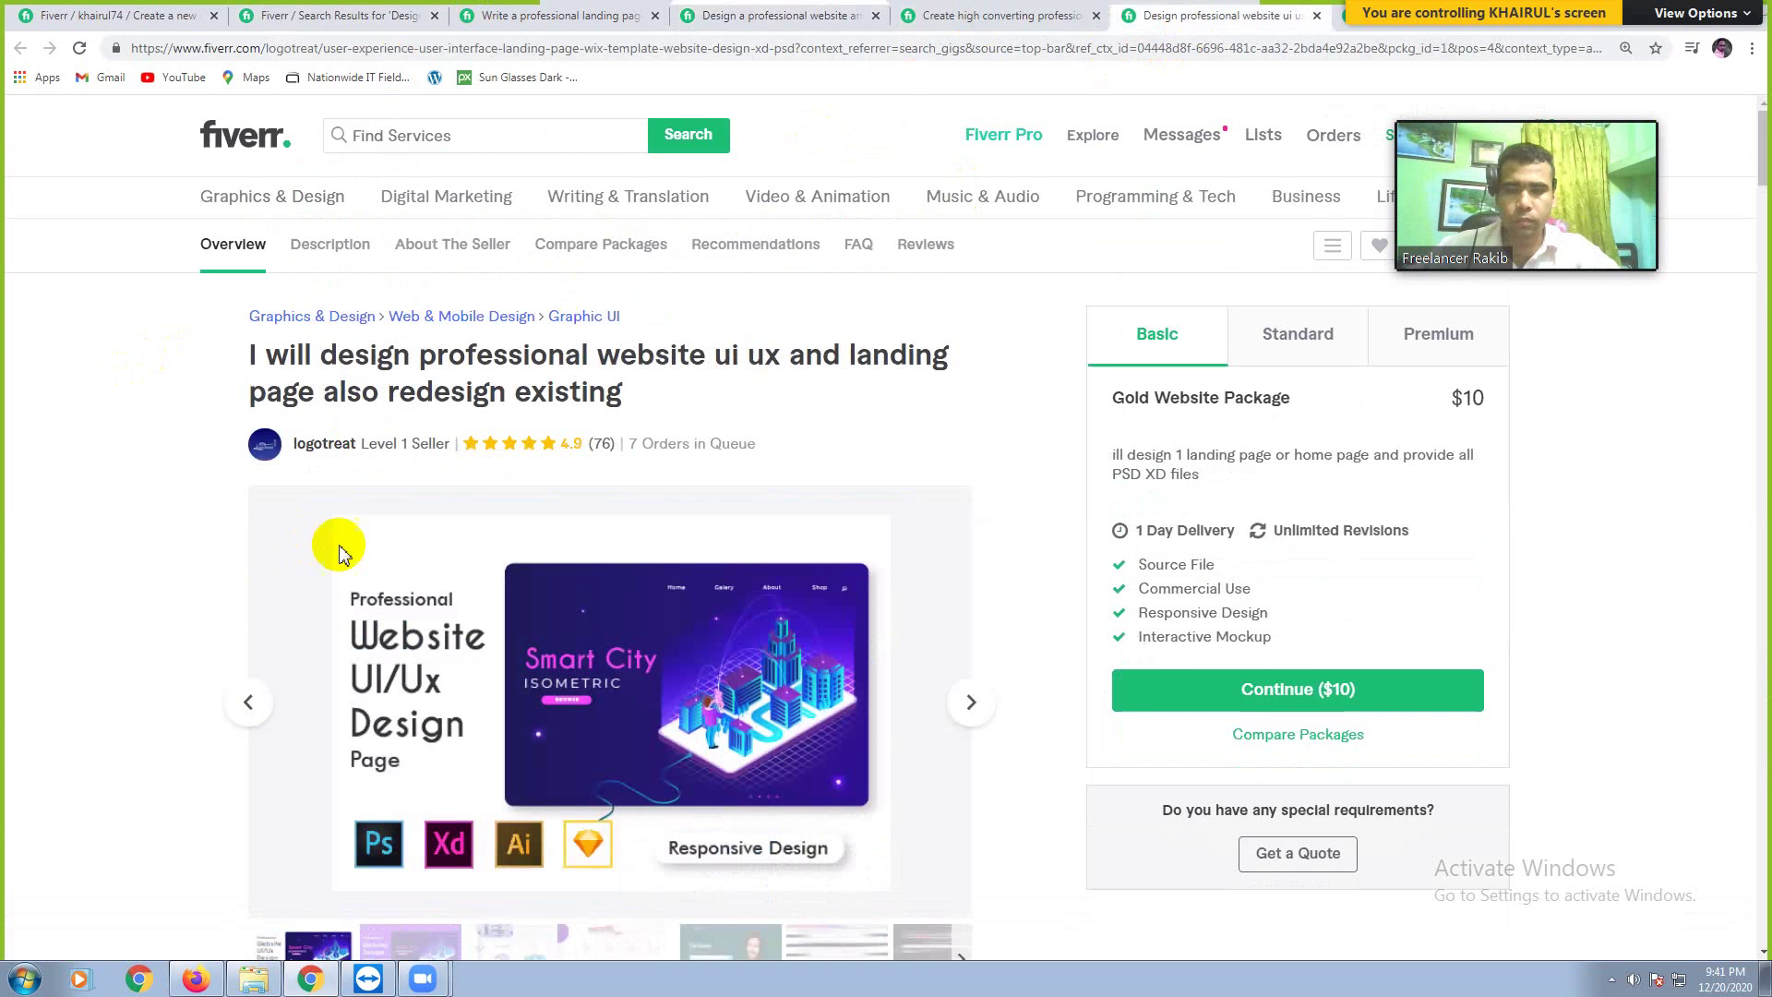
mouse_move(804, 617)
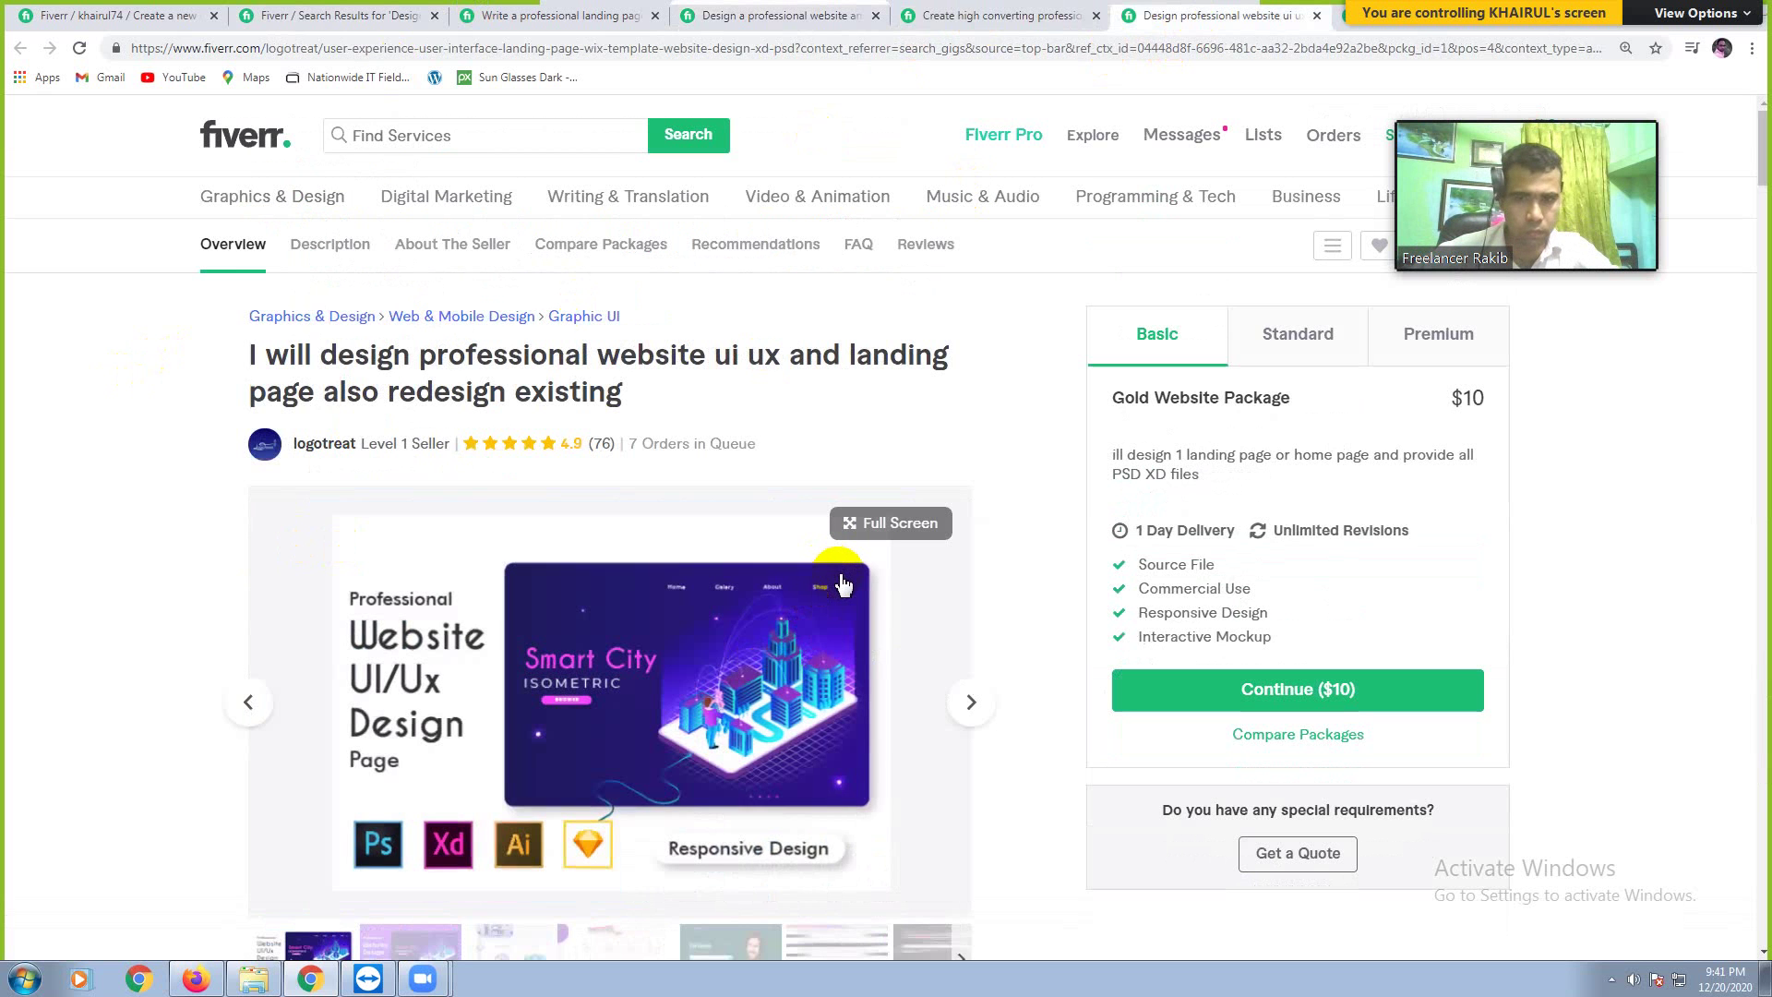
scroll(836, 600, "down", 2)
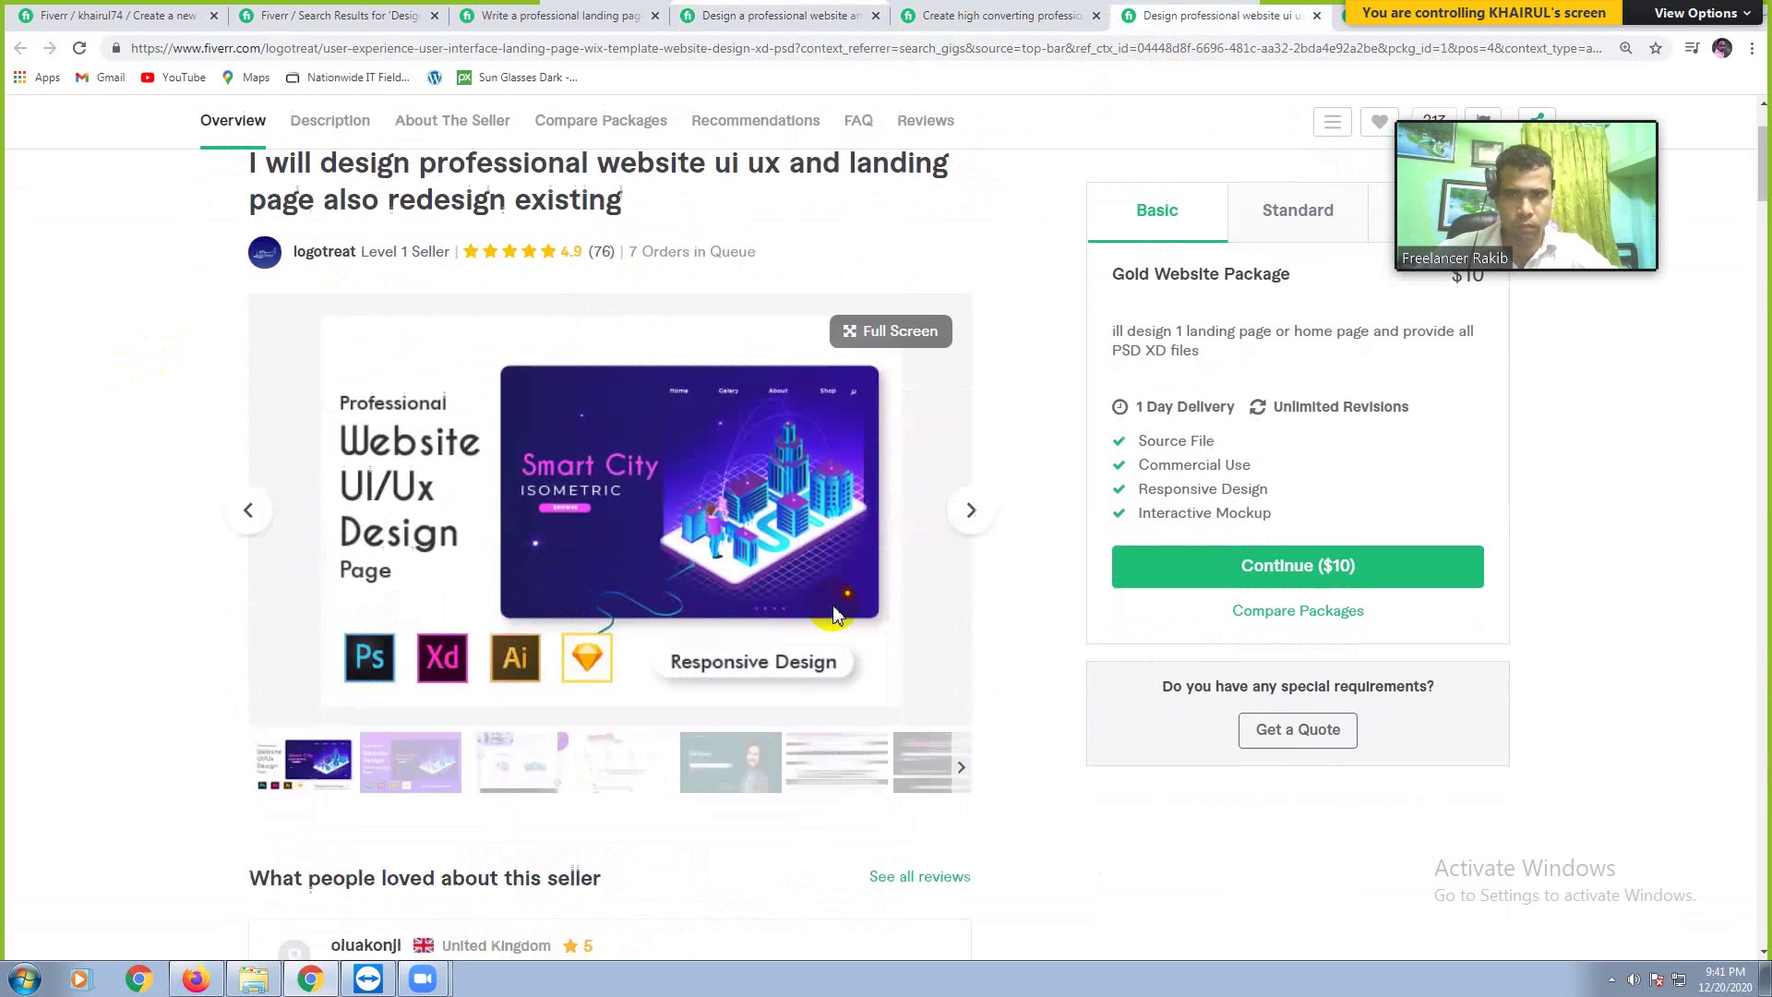
scroll(833, 610, "down", 3)
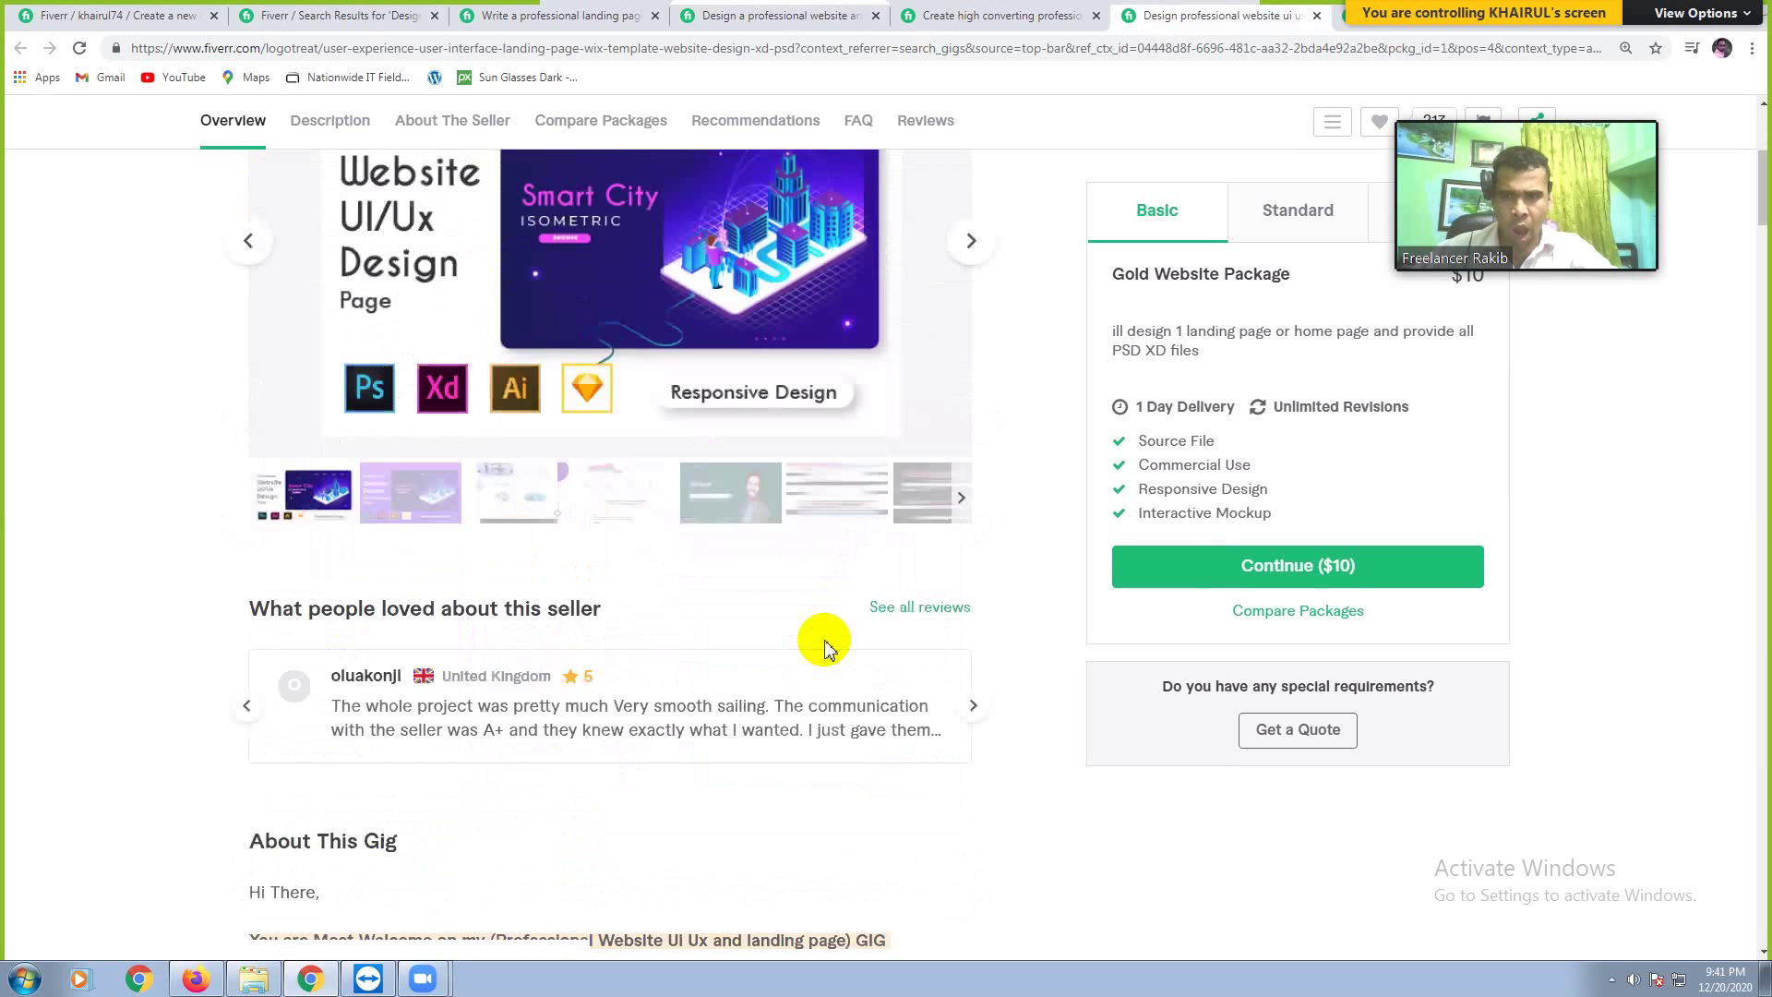
scroll(824, 646, "down", 10)
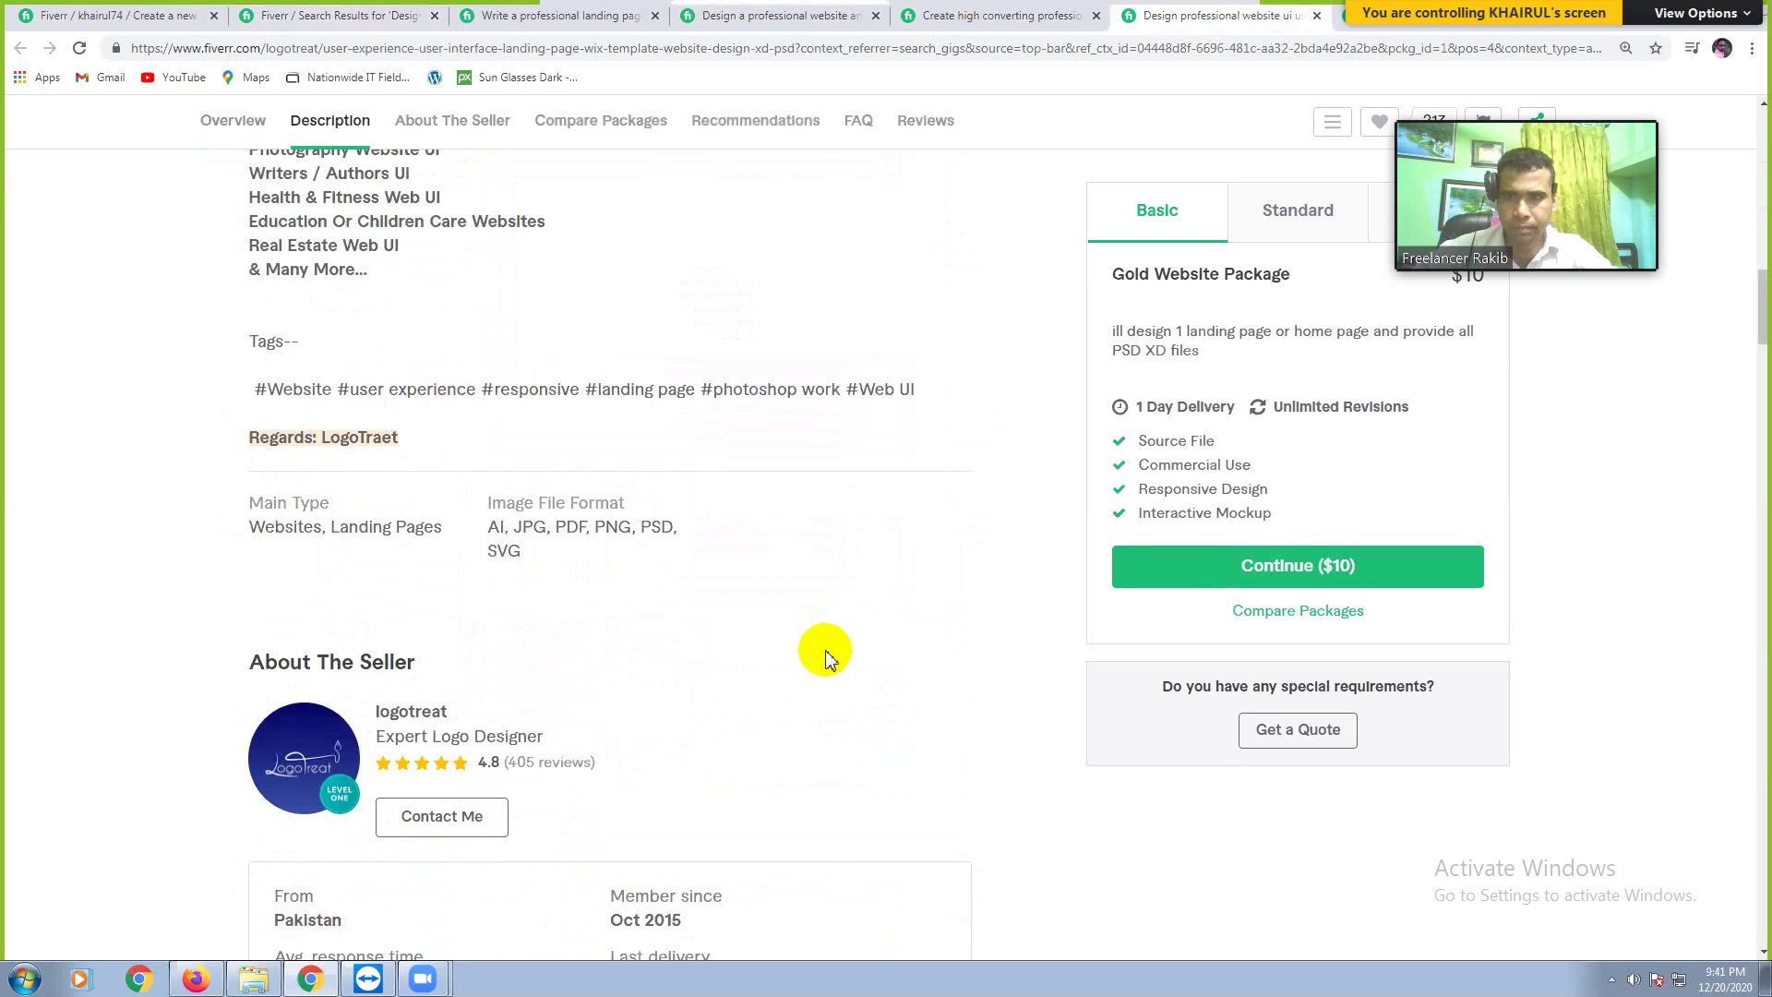
scroll(826, 657, "down", 3)
scroll(826, 657, "down", 1)
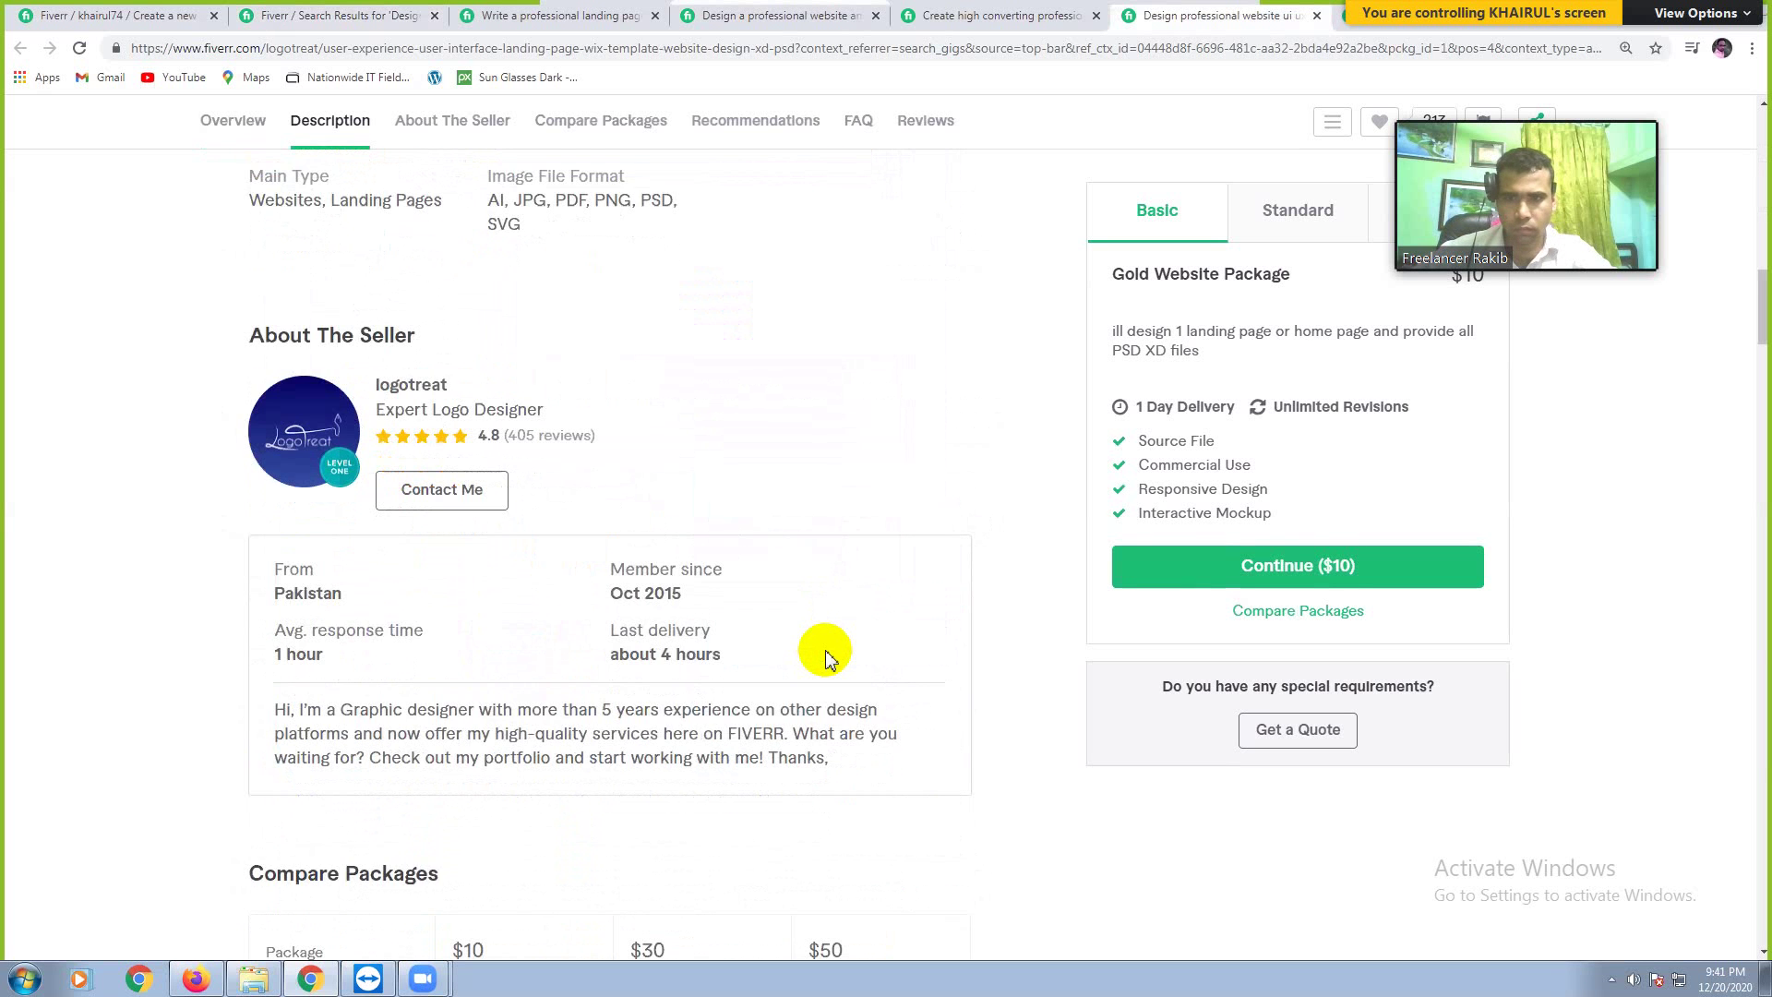
scroll(827, 658, "down", 2)
scroll(826, 657, "down", 4)
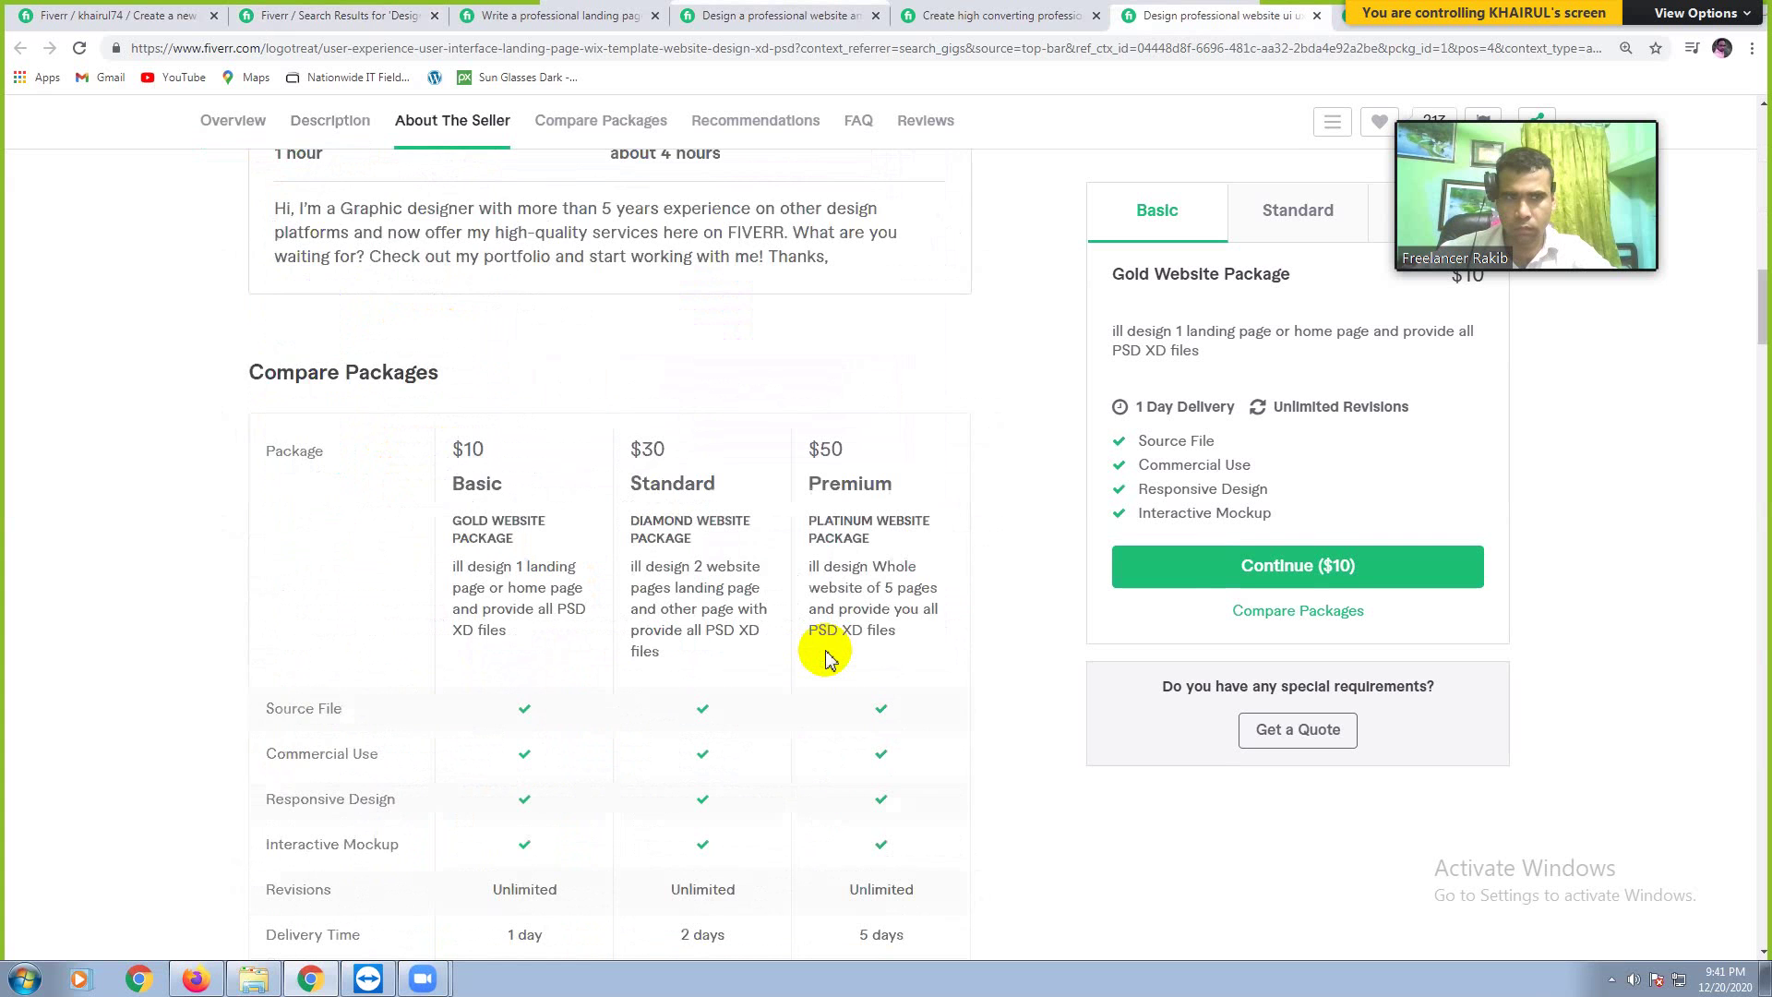
Step: Read through the website UI/UX gig's FAQ and buyer reviews down to the end of the page
scroll(826, 658, "down", 10)
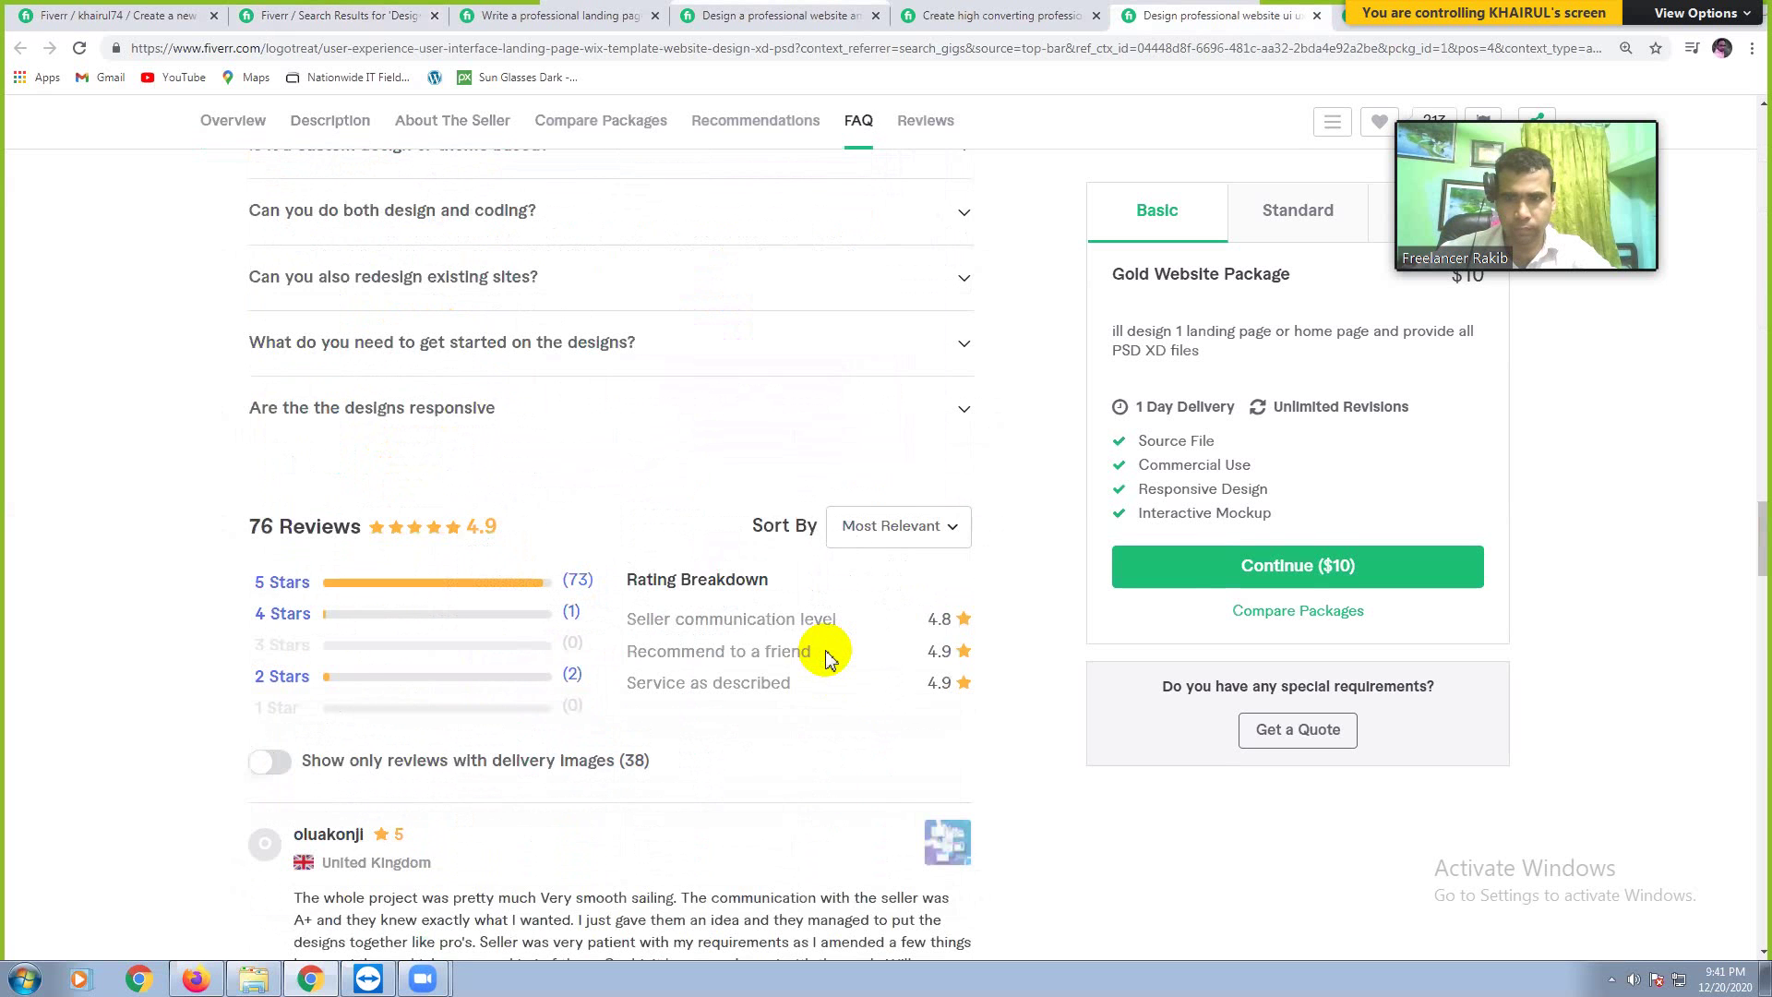
scroll(831, 660, "down", 2)
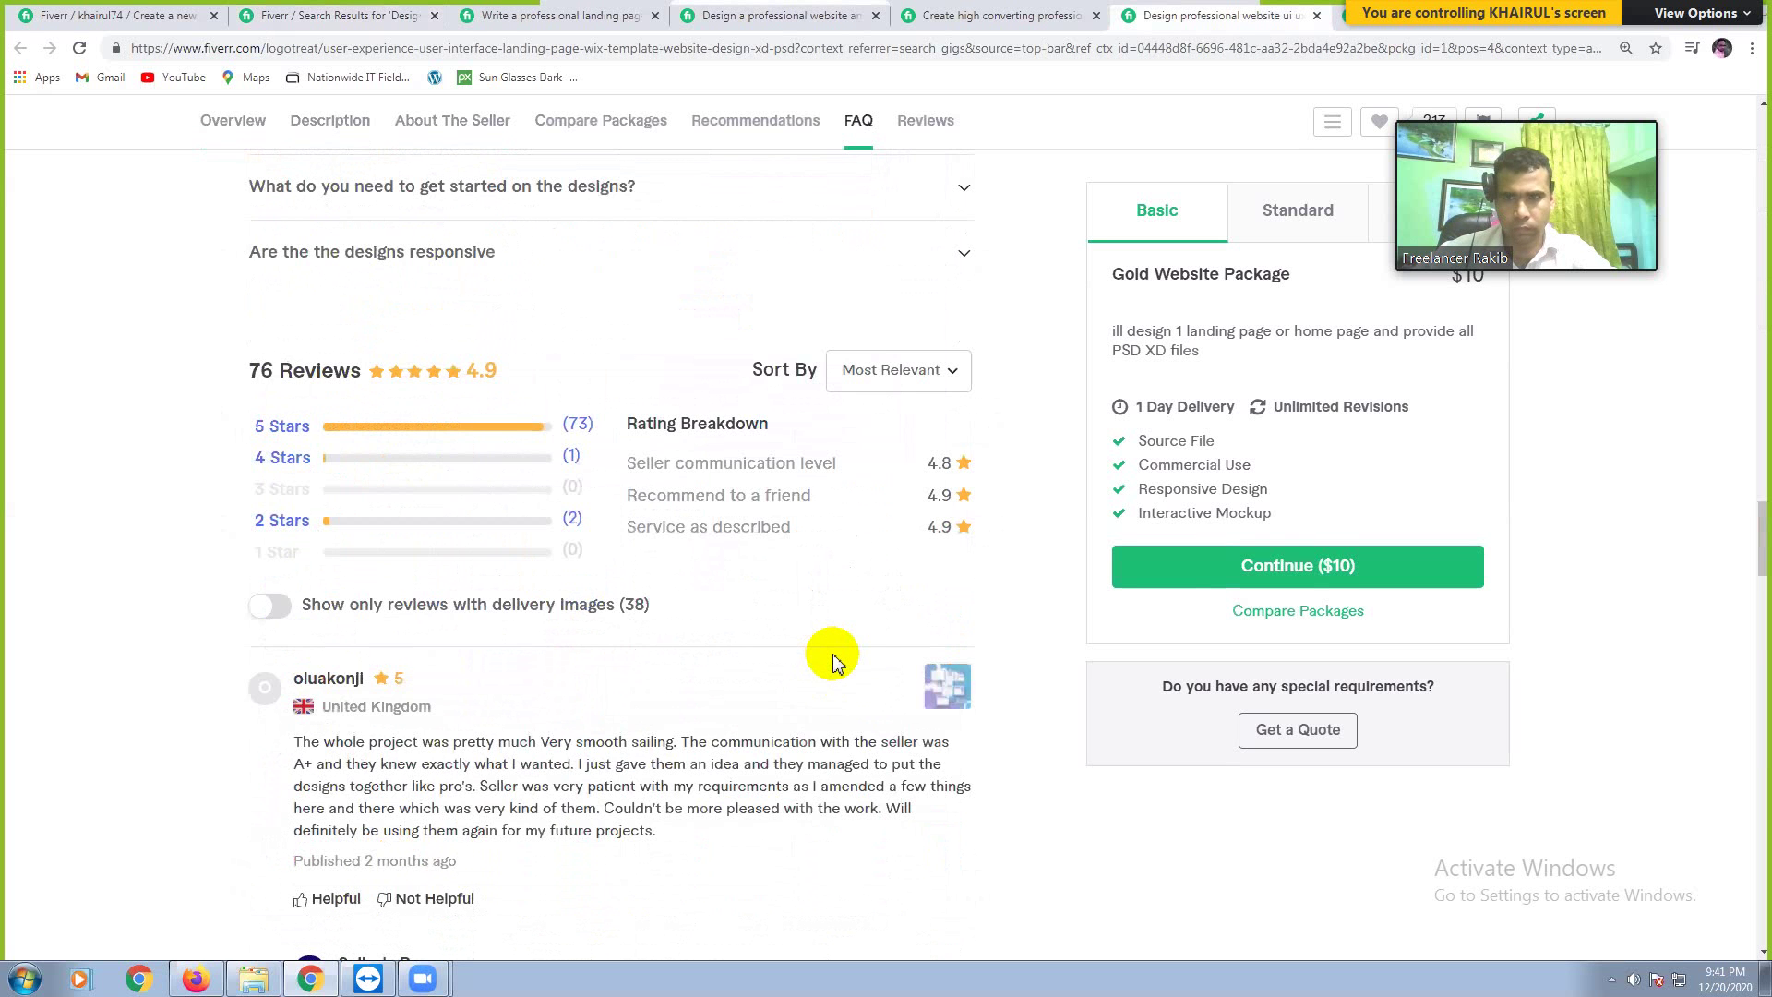
scroll(833, 657, "down", 5)
scroll(840, 665, "down", 8)
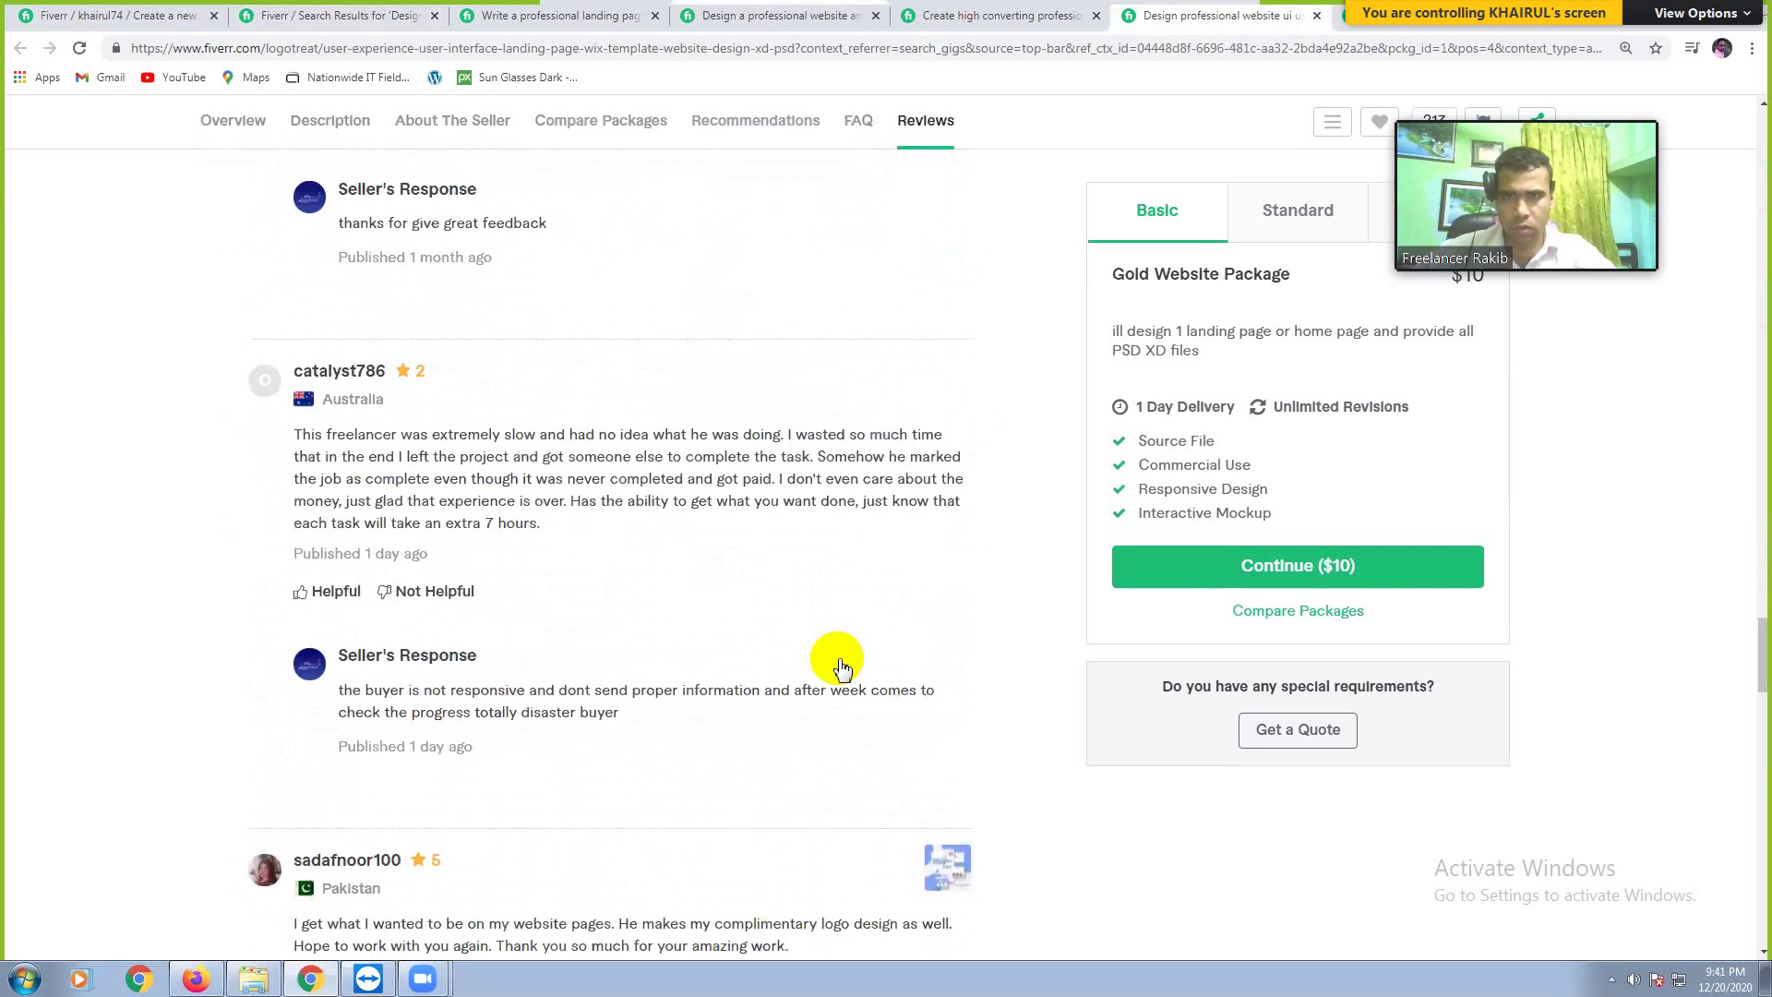
scroll(840, 666, "down", 2)
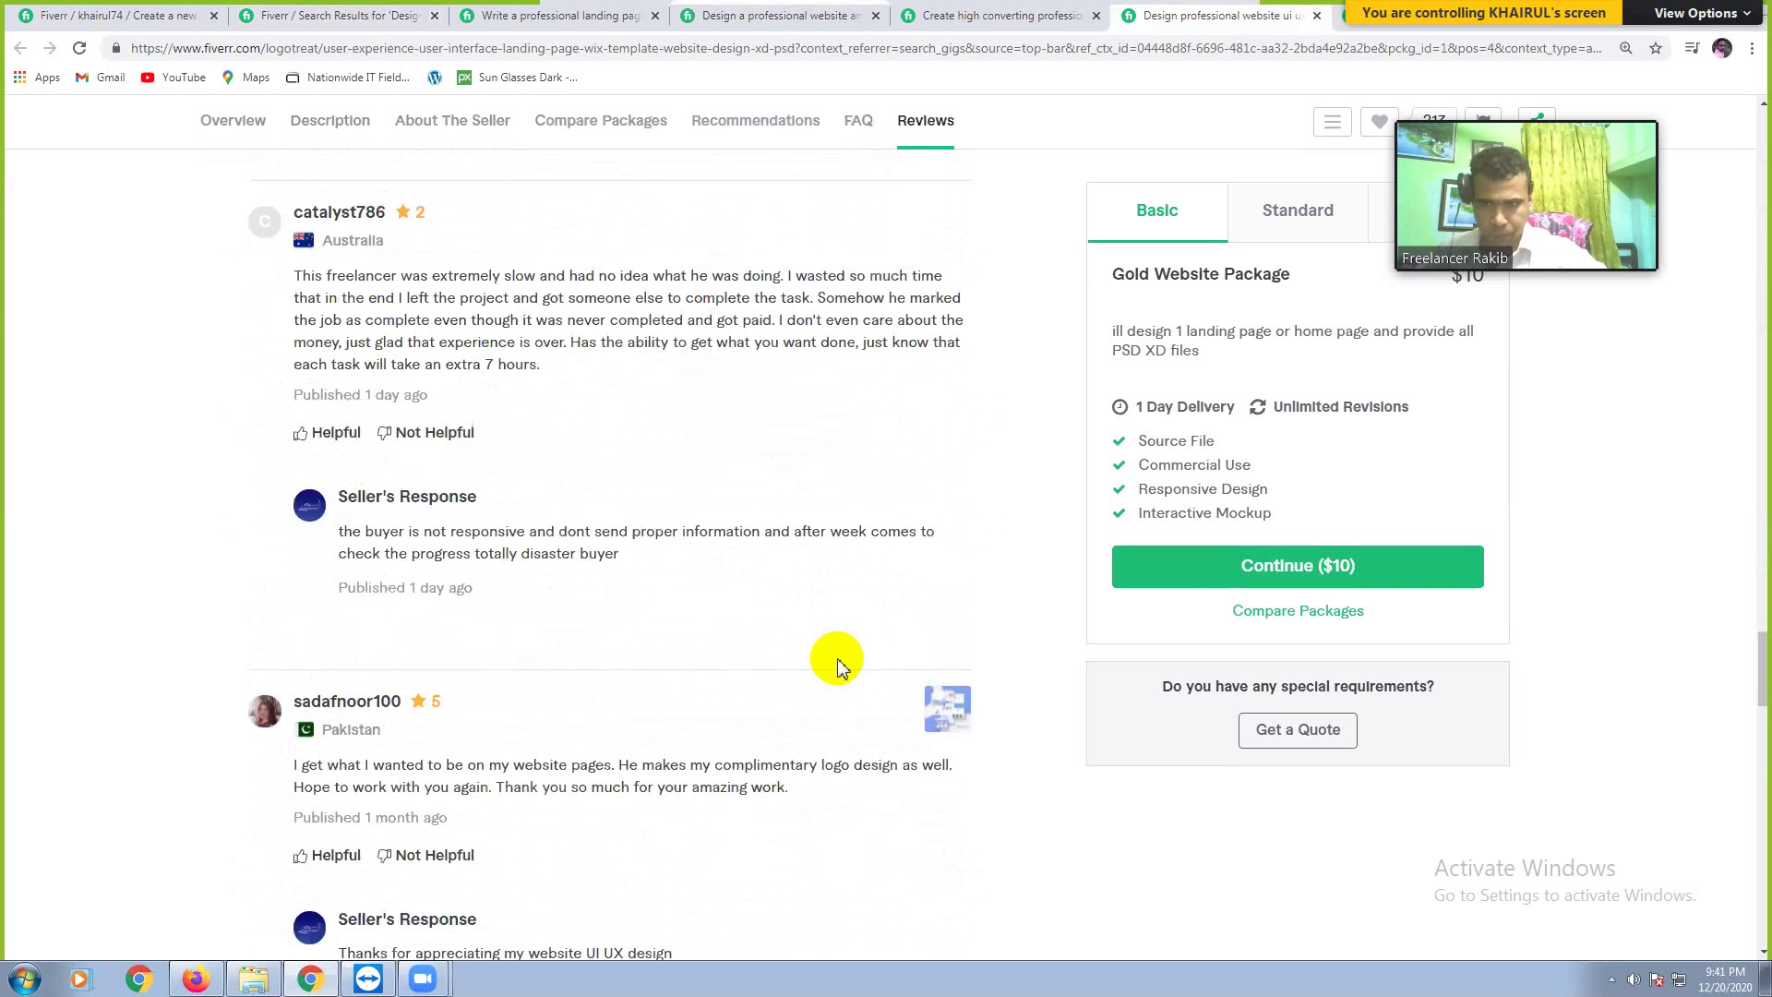
scroll(826, 637, "down", 15)
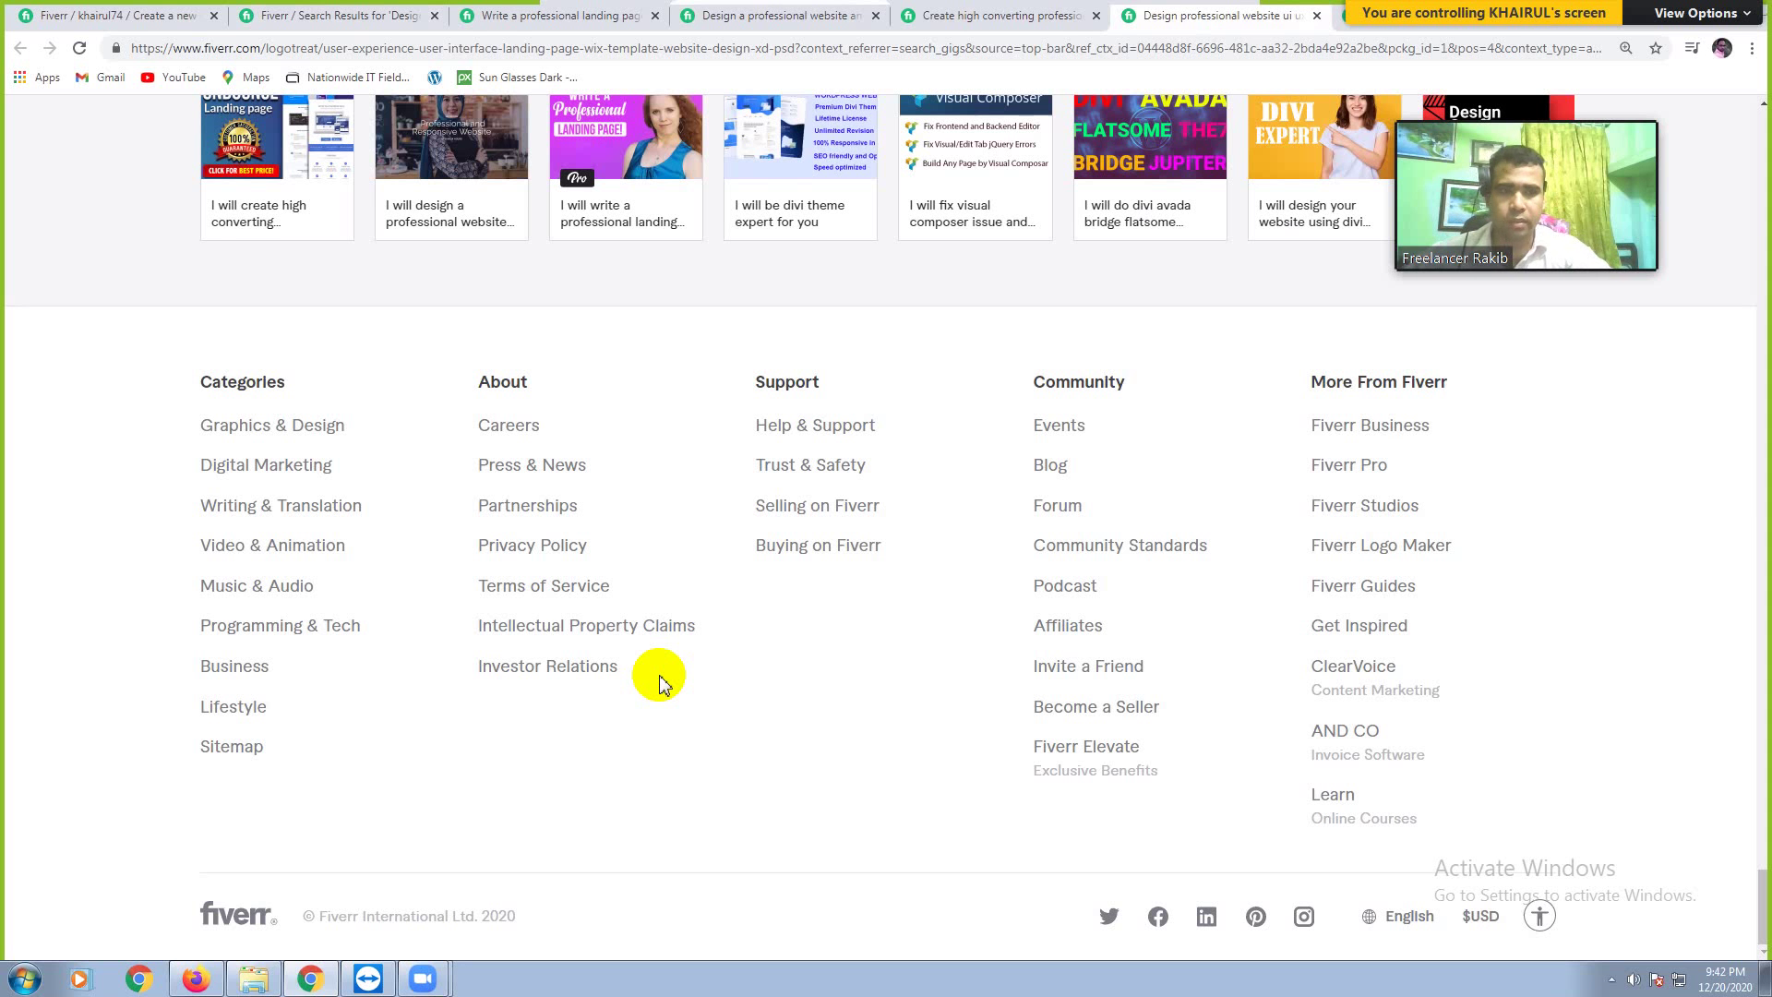
Step: Examine the recommended gigs and the related tags of the website UI/UX gig
scroll(680, 847, "up", 1)
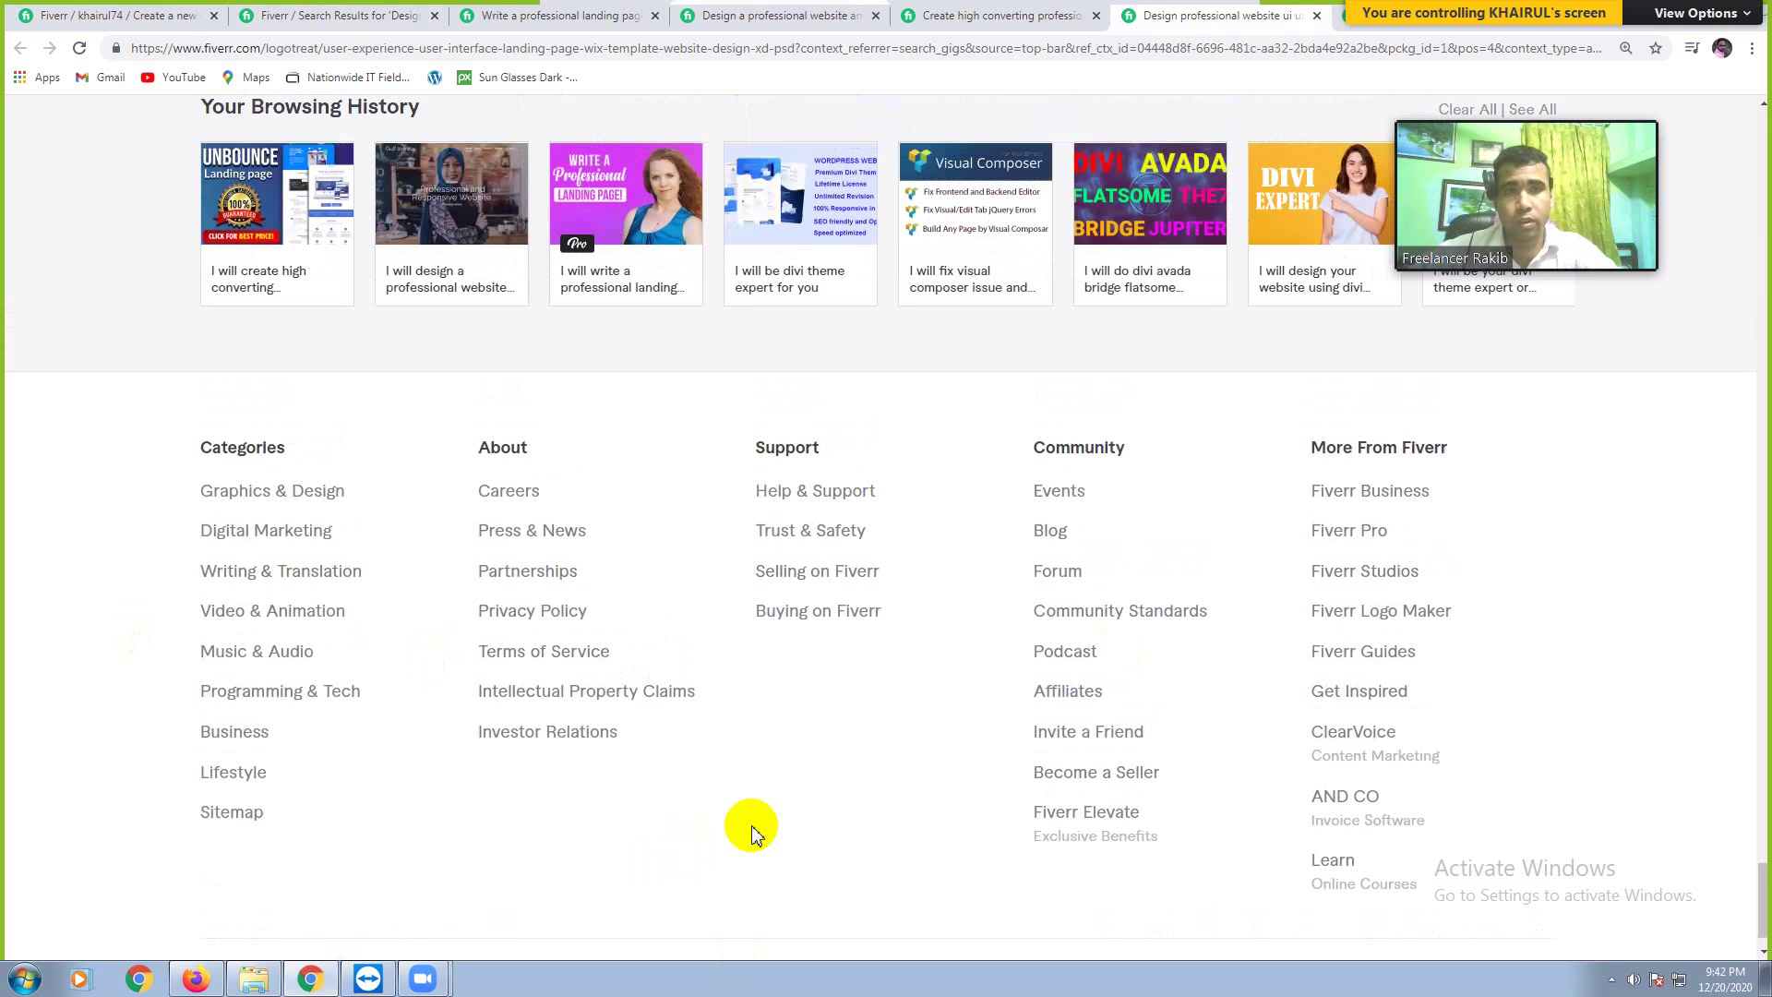
scroll(752, 828, "up", 2)
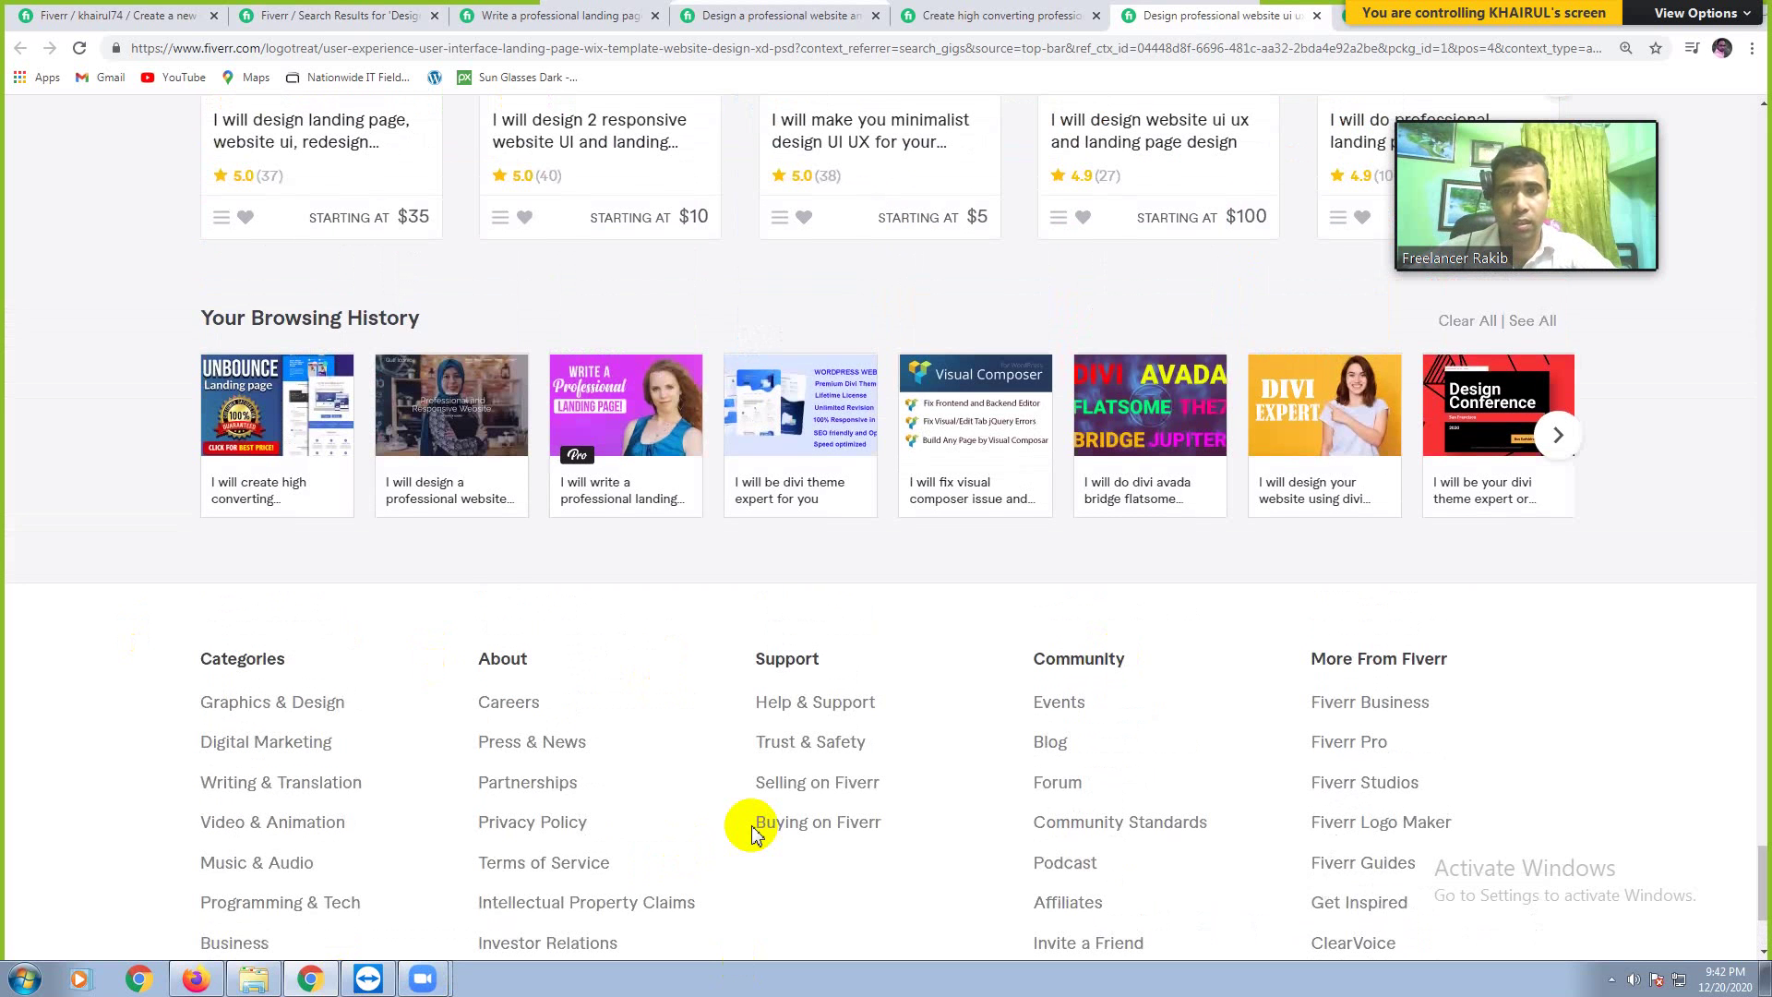
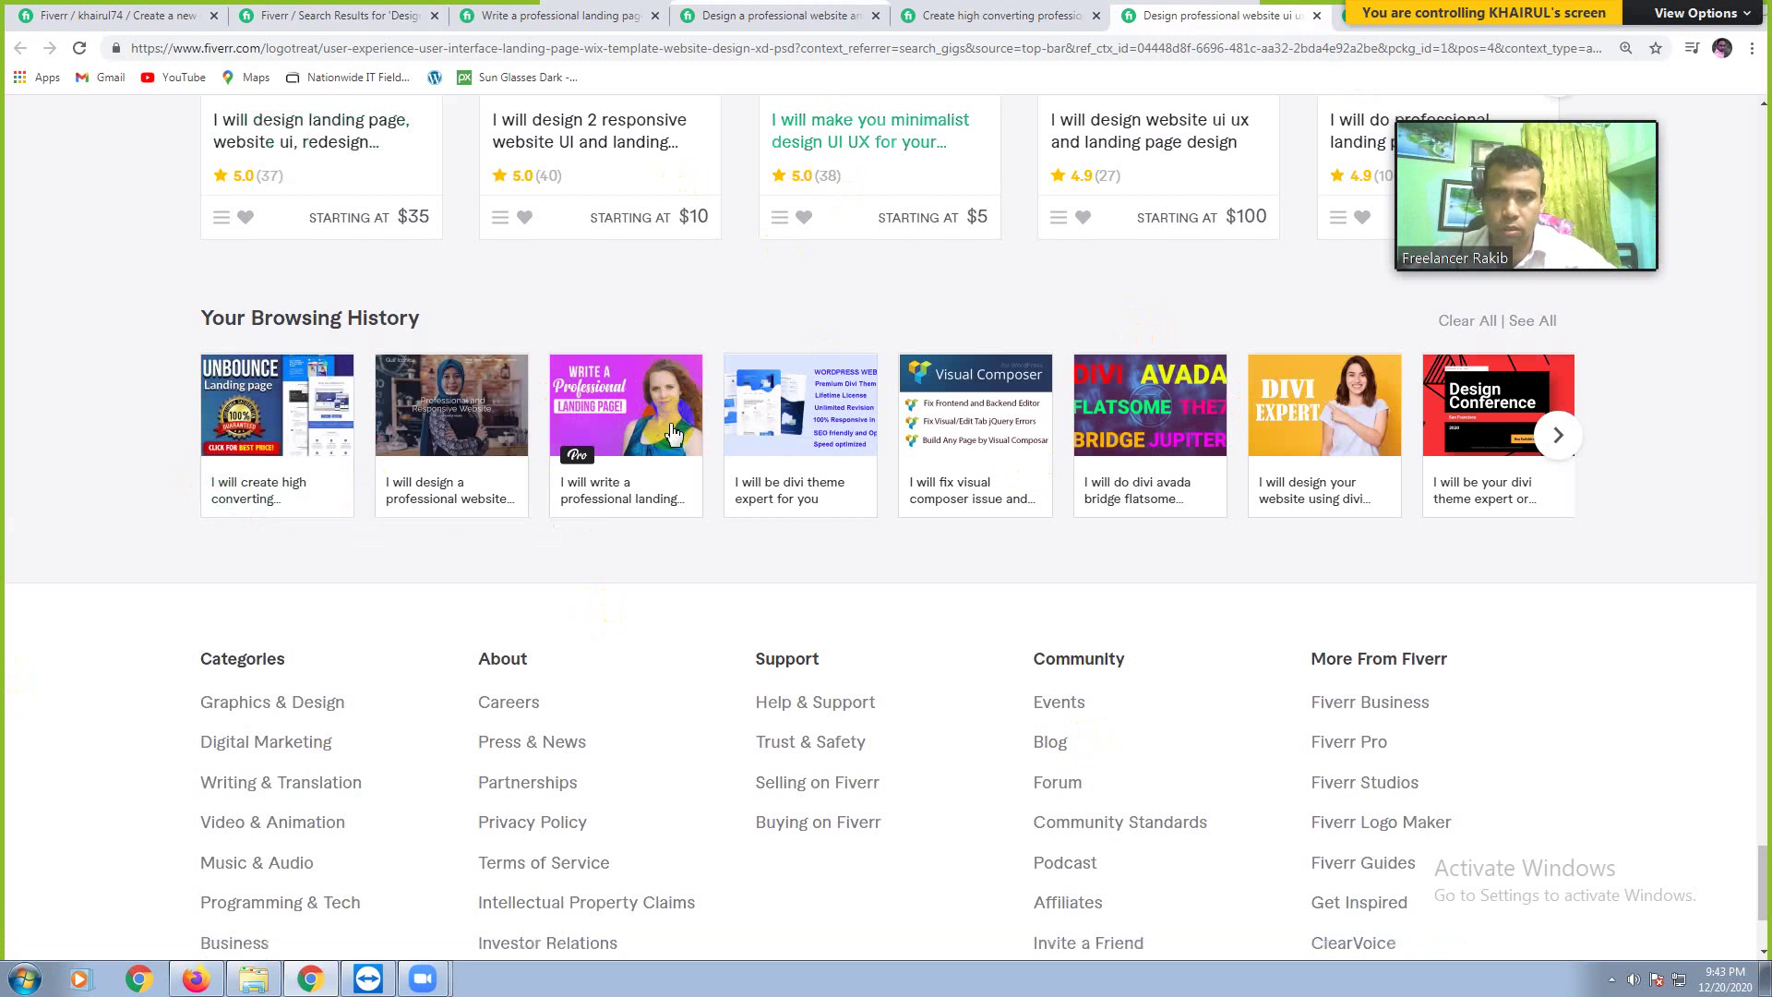
scroll(680, 346, "up", 4)
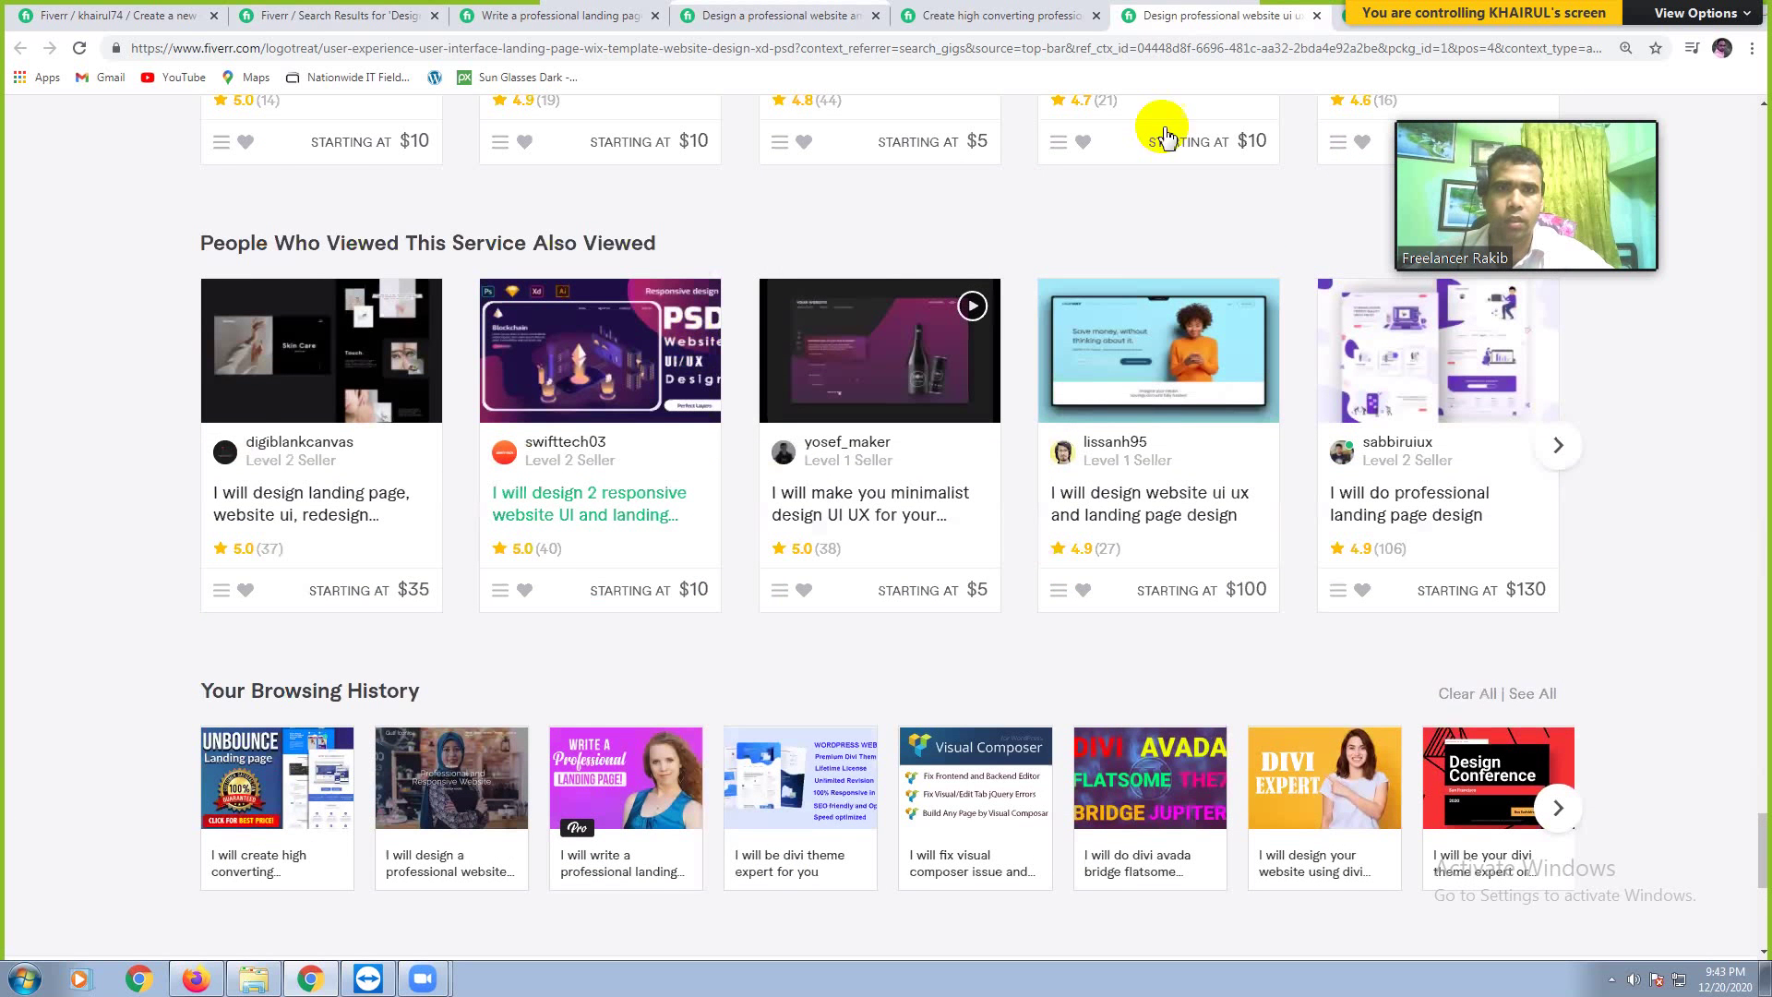
scroll(698, 354, "up", 4)
scroll(662, 28, "up", 6)
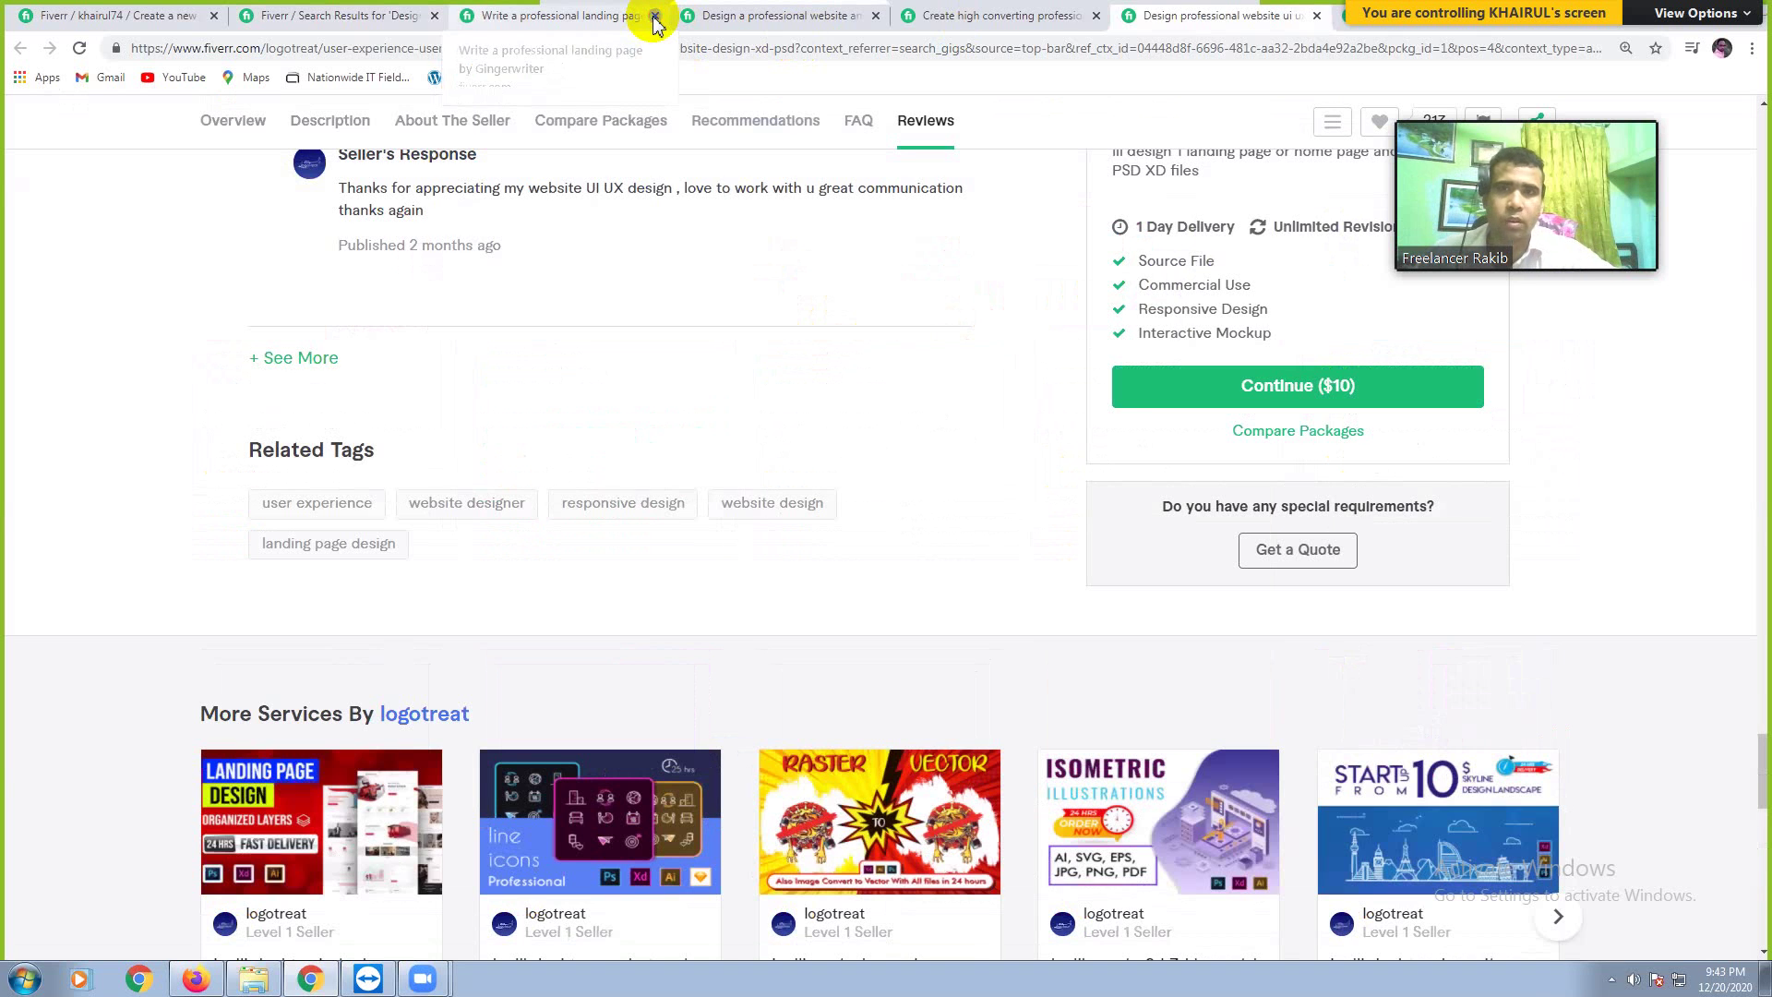
Step: Close all the competing gig pages, keeping the new gig form and the search results, and maximize the browser window again
left_click(653, 16)
left_click(654, 17)
left_click(653, 16)
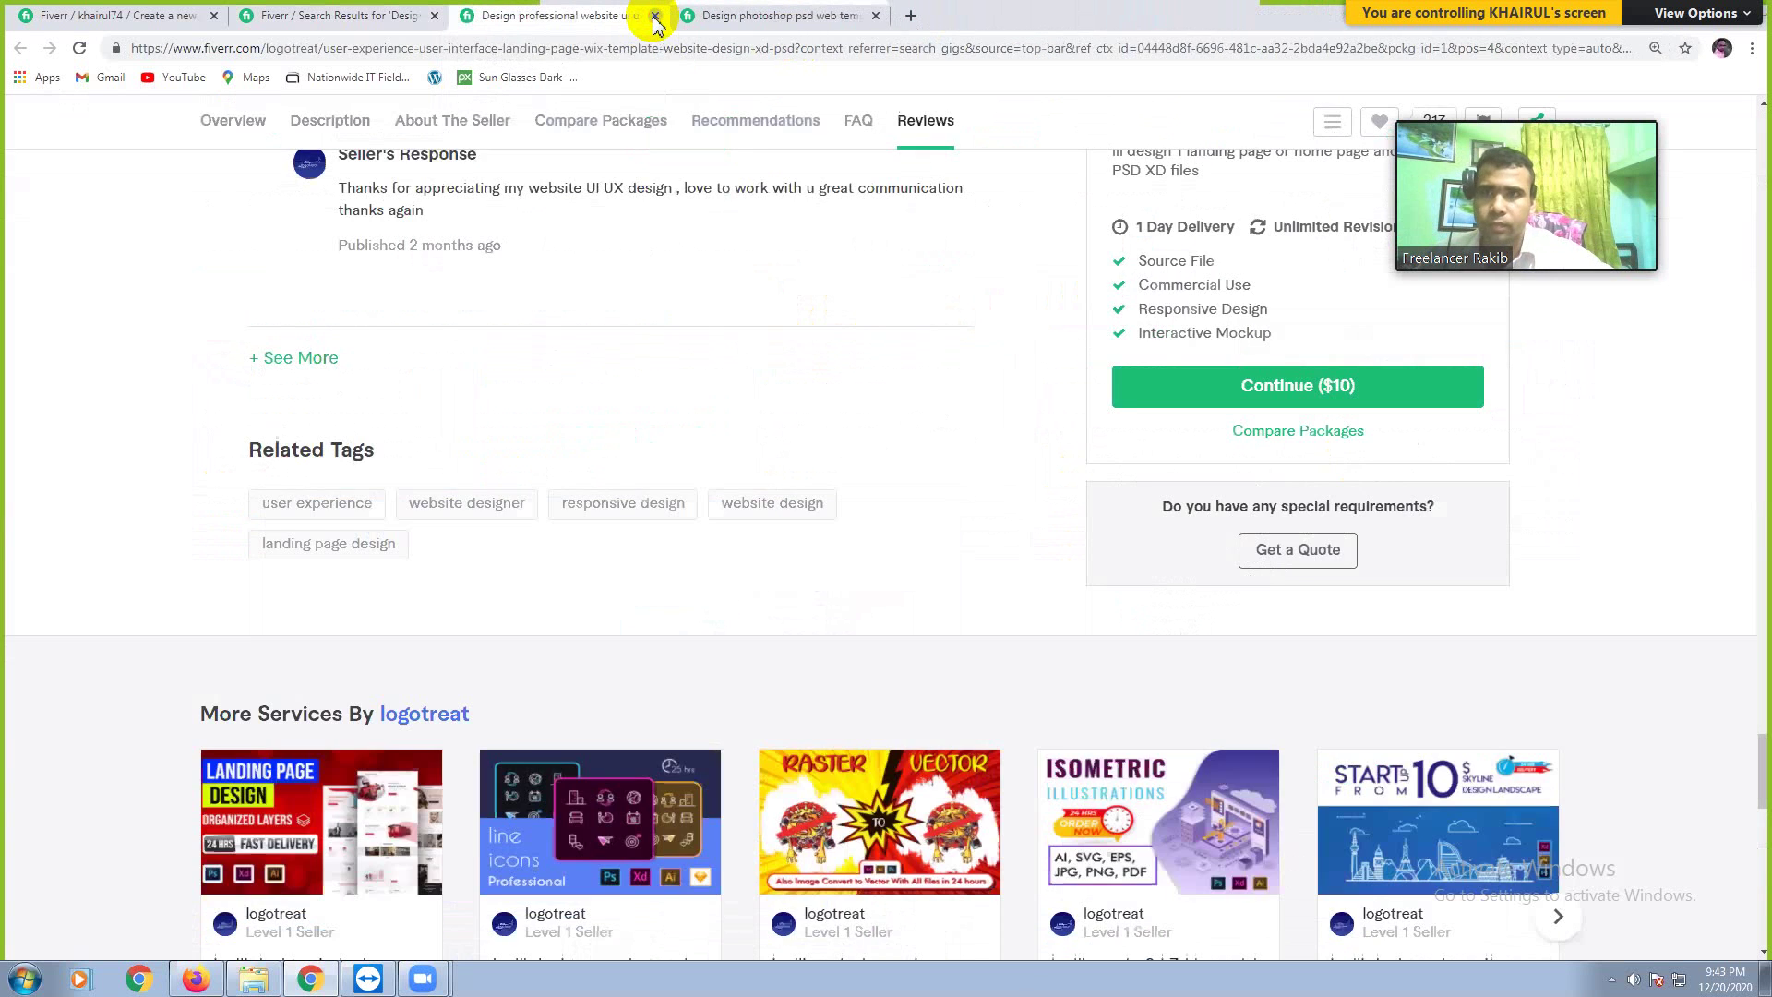
left_click(654, 16)
left_click(654, 17)
double_click(653, 17)
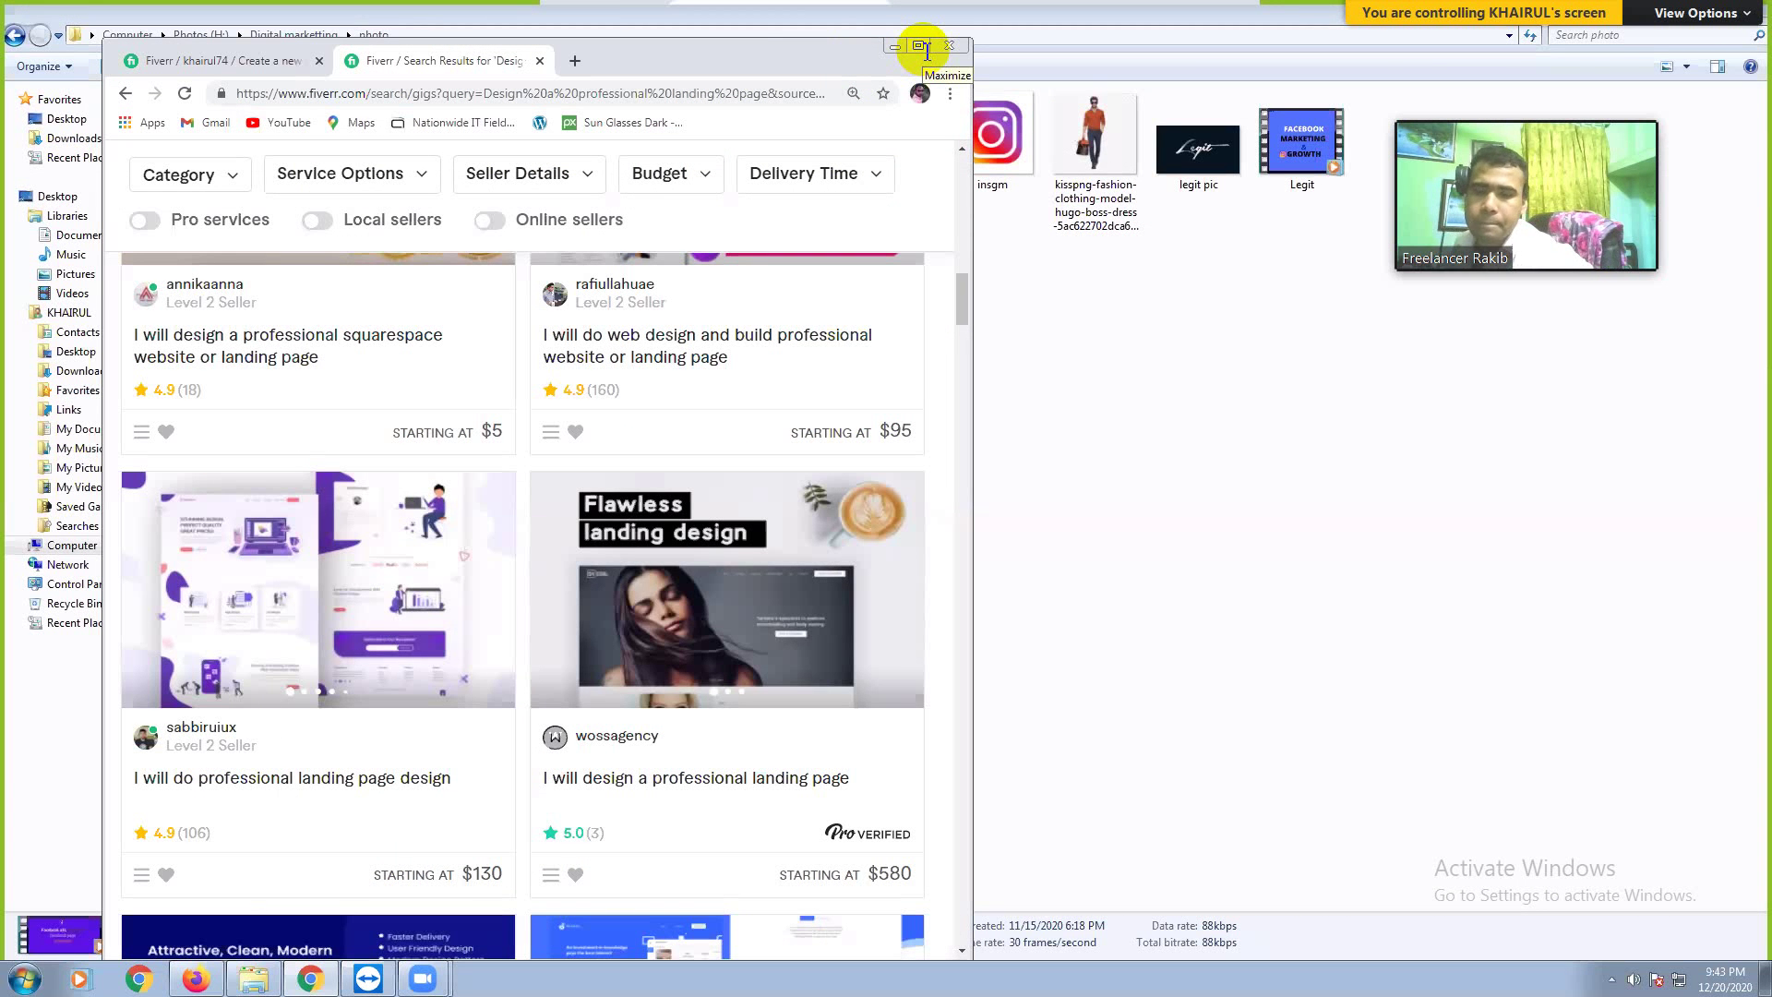
left_click(921, 47)
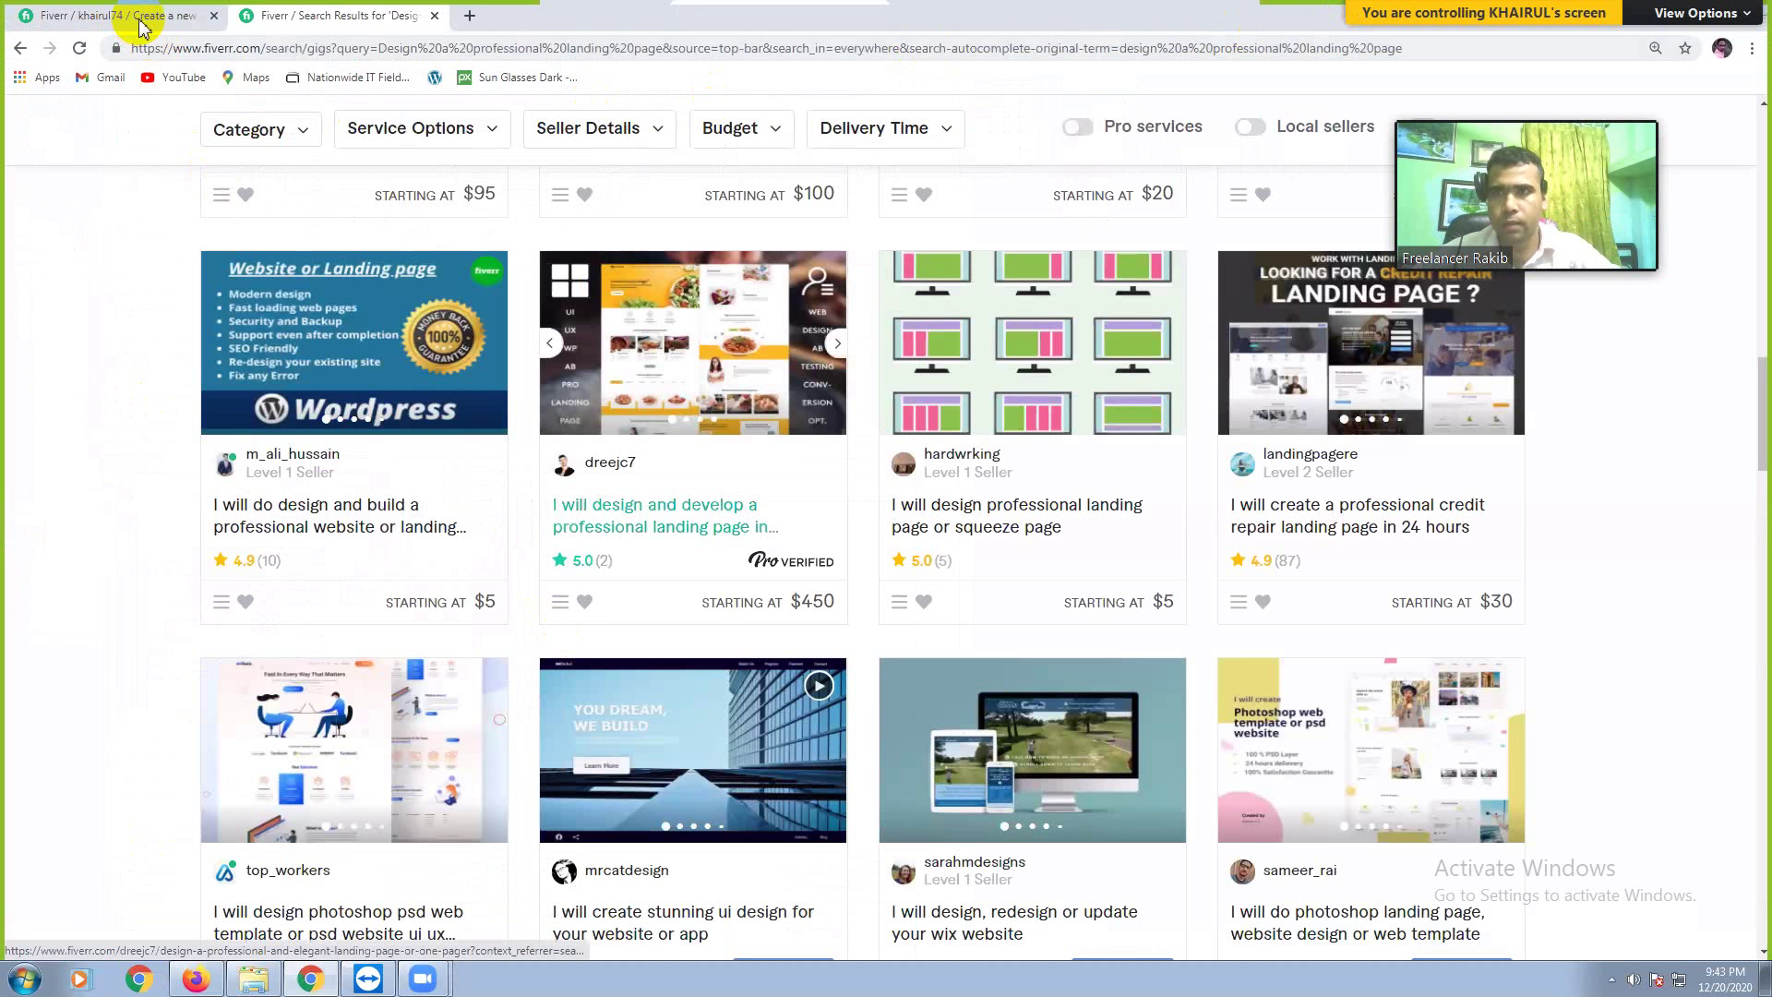
Step: Return to the new gig form and add the suggested "landing page" as its first search tag
left_click(140, 20)
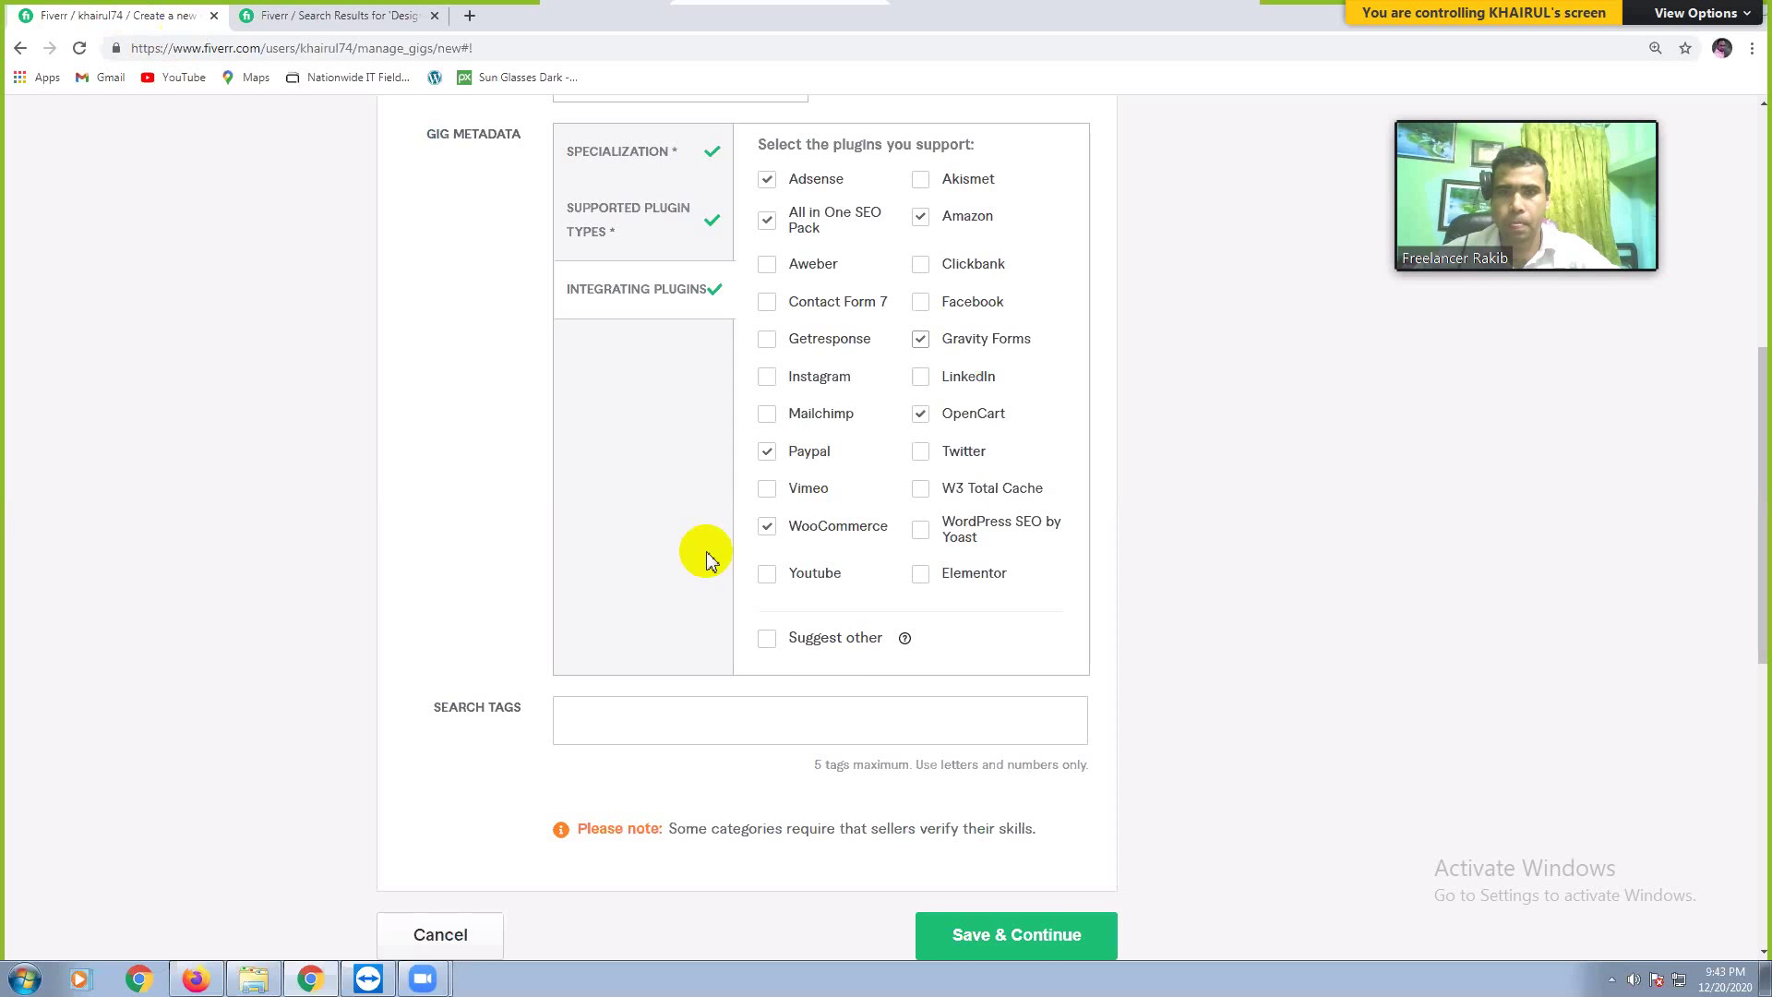
left_click(583, 726)
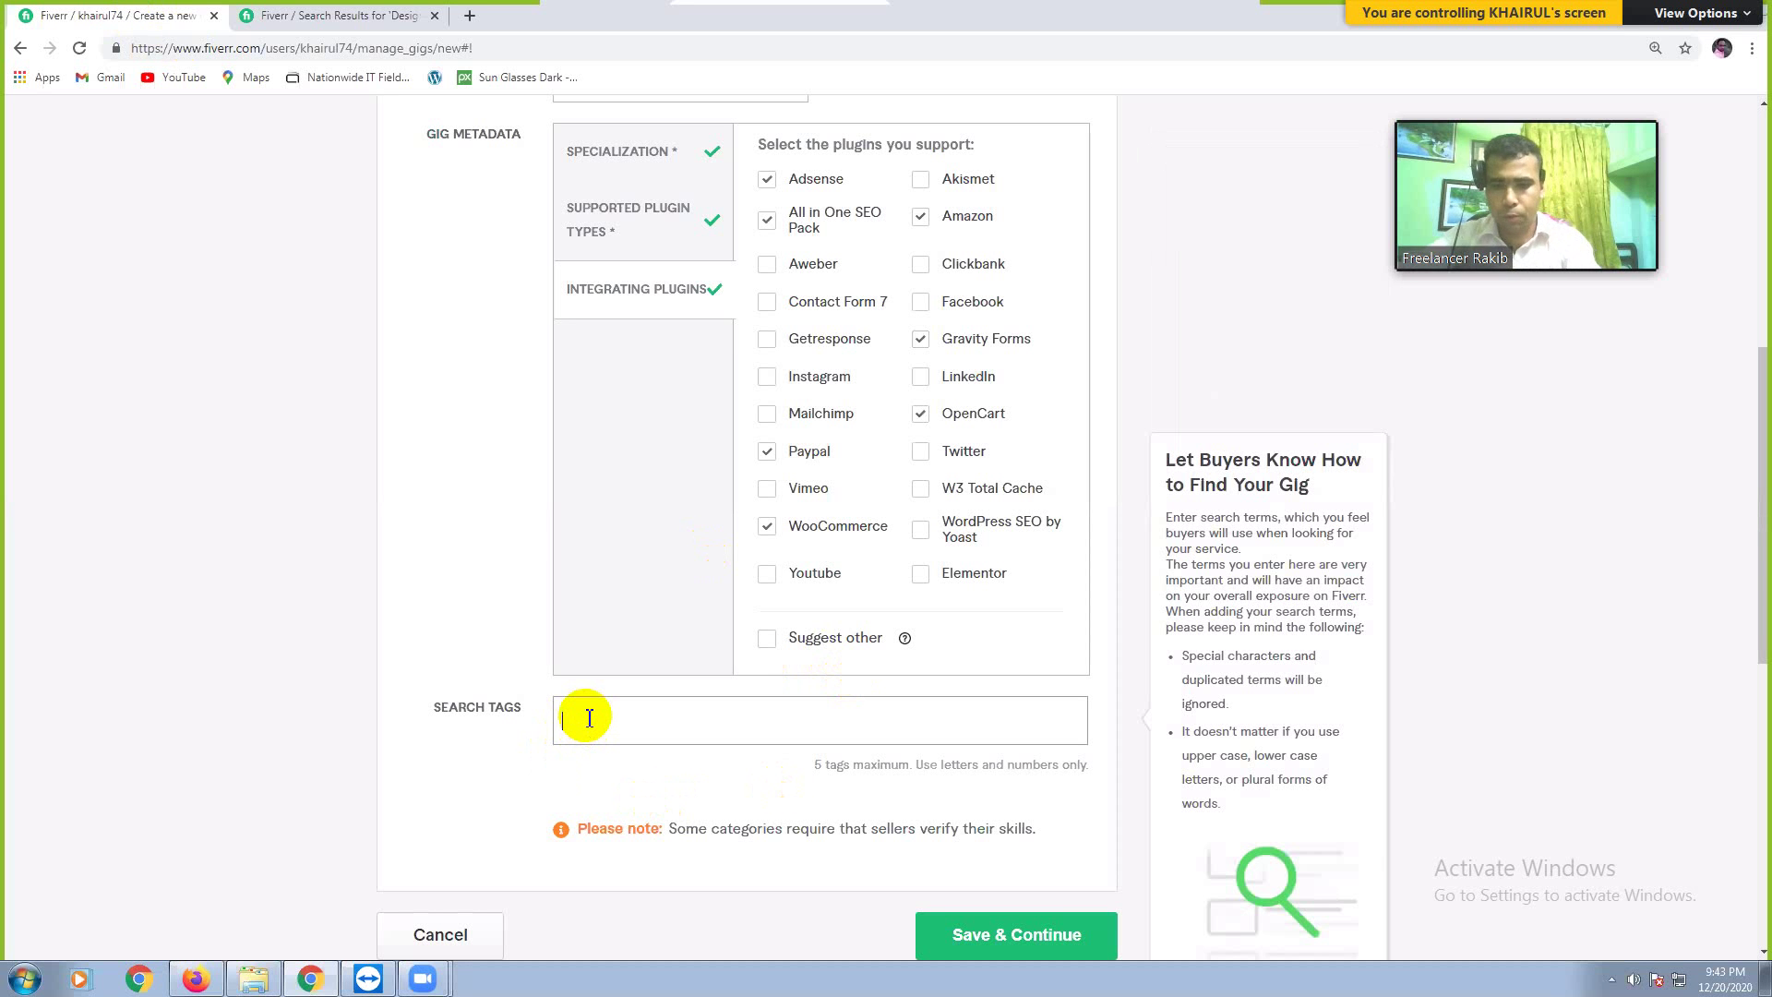
type("la")
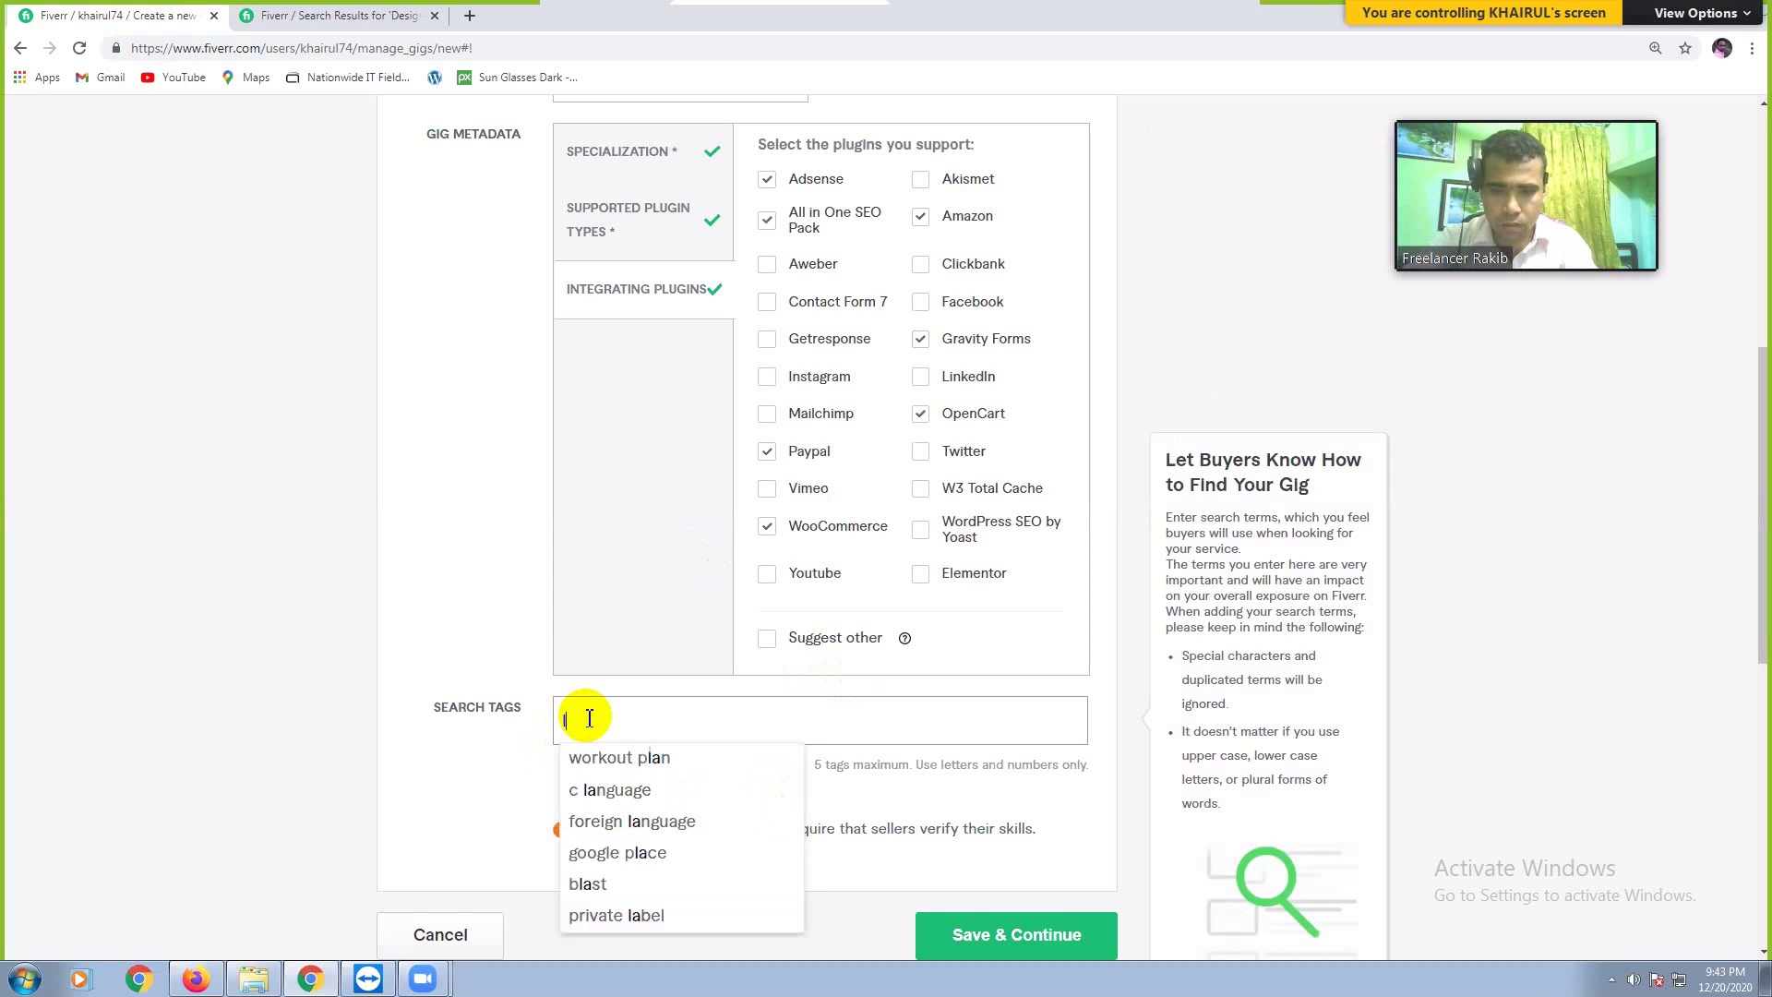
type("nding ")
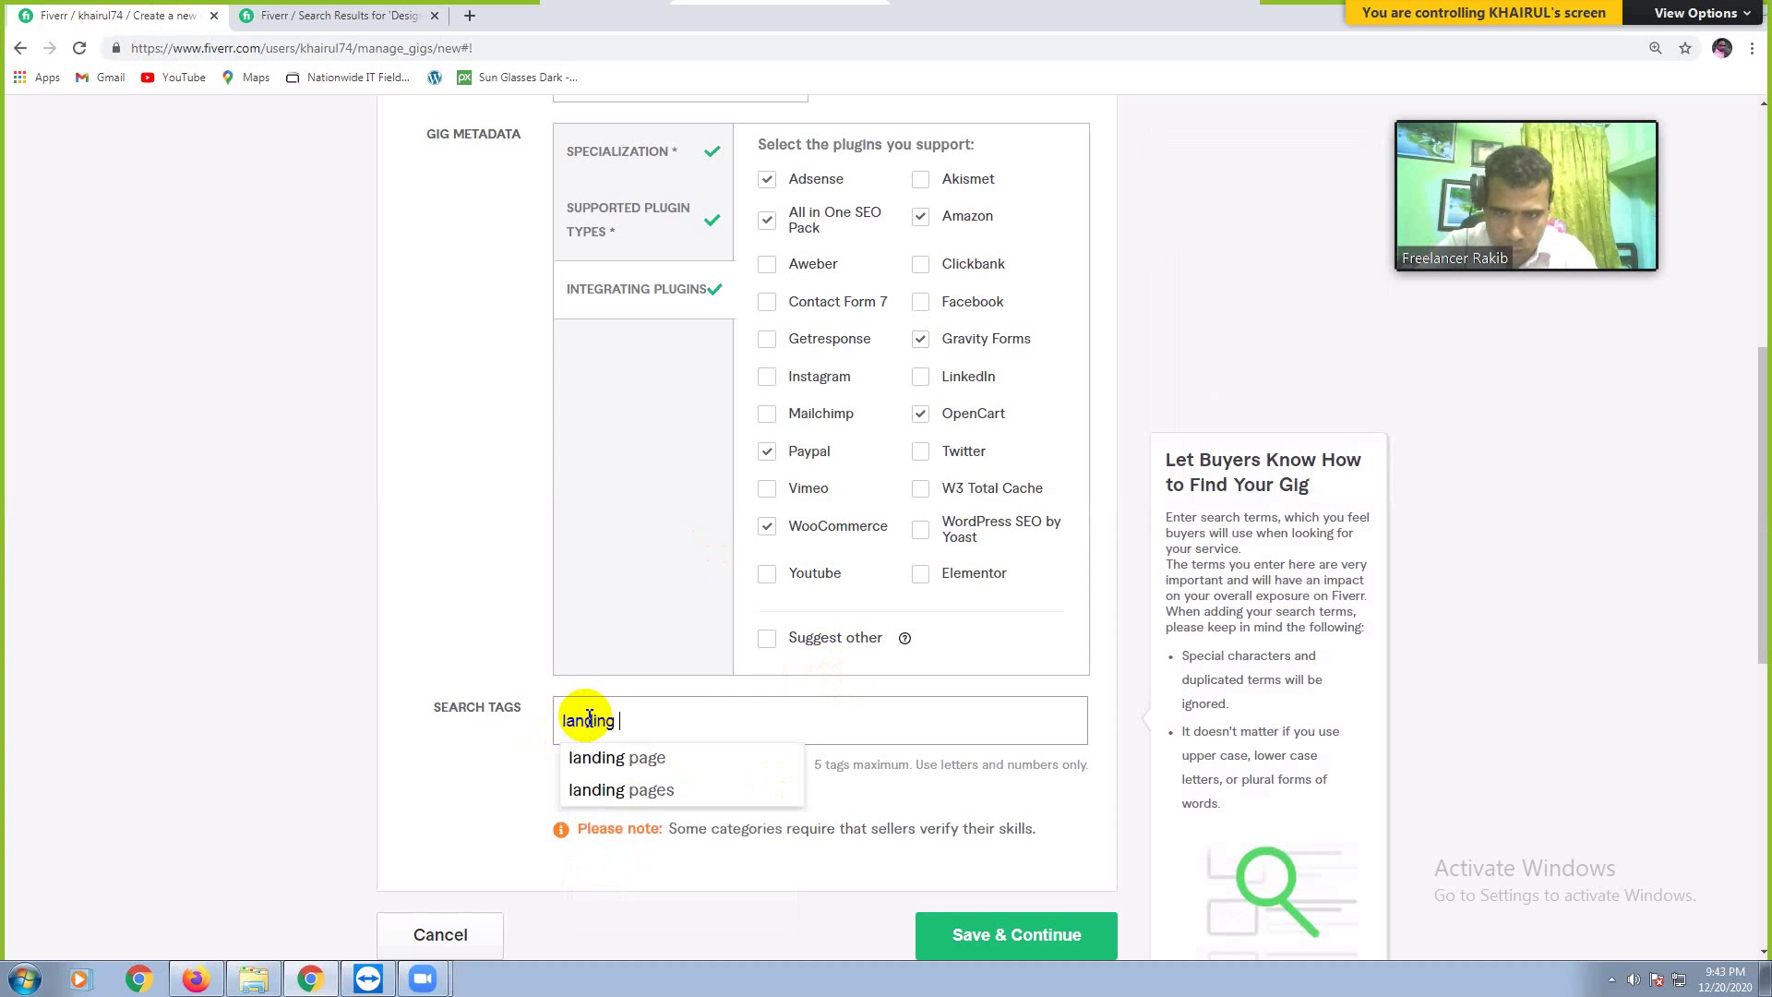
type("page")
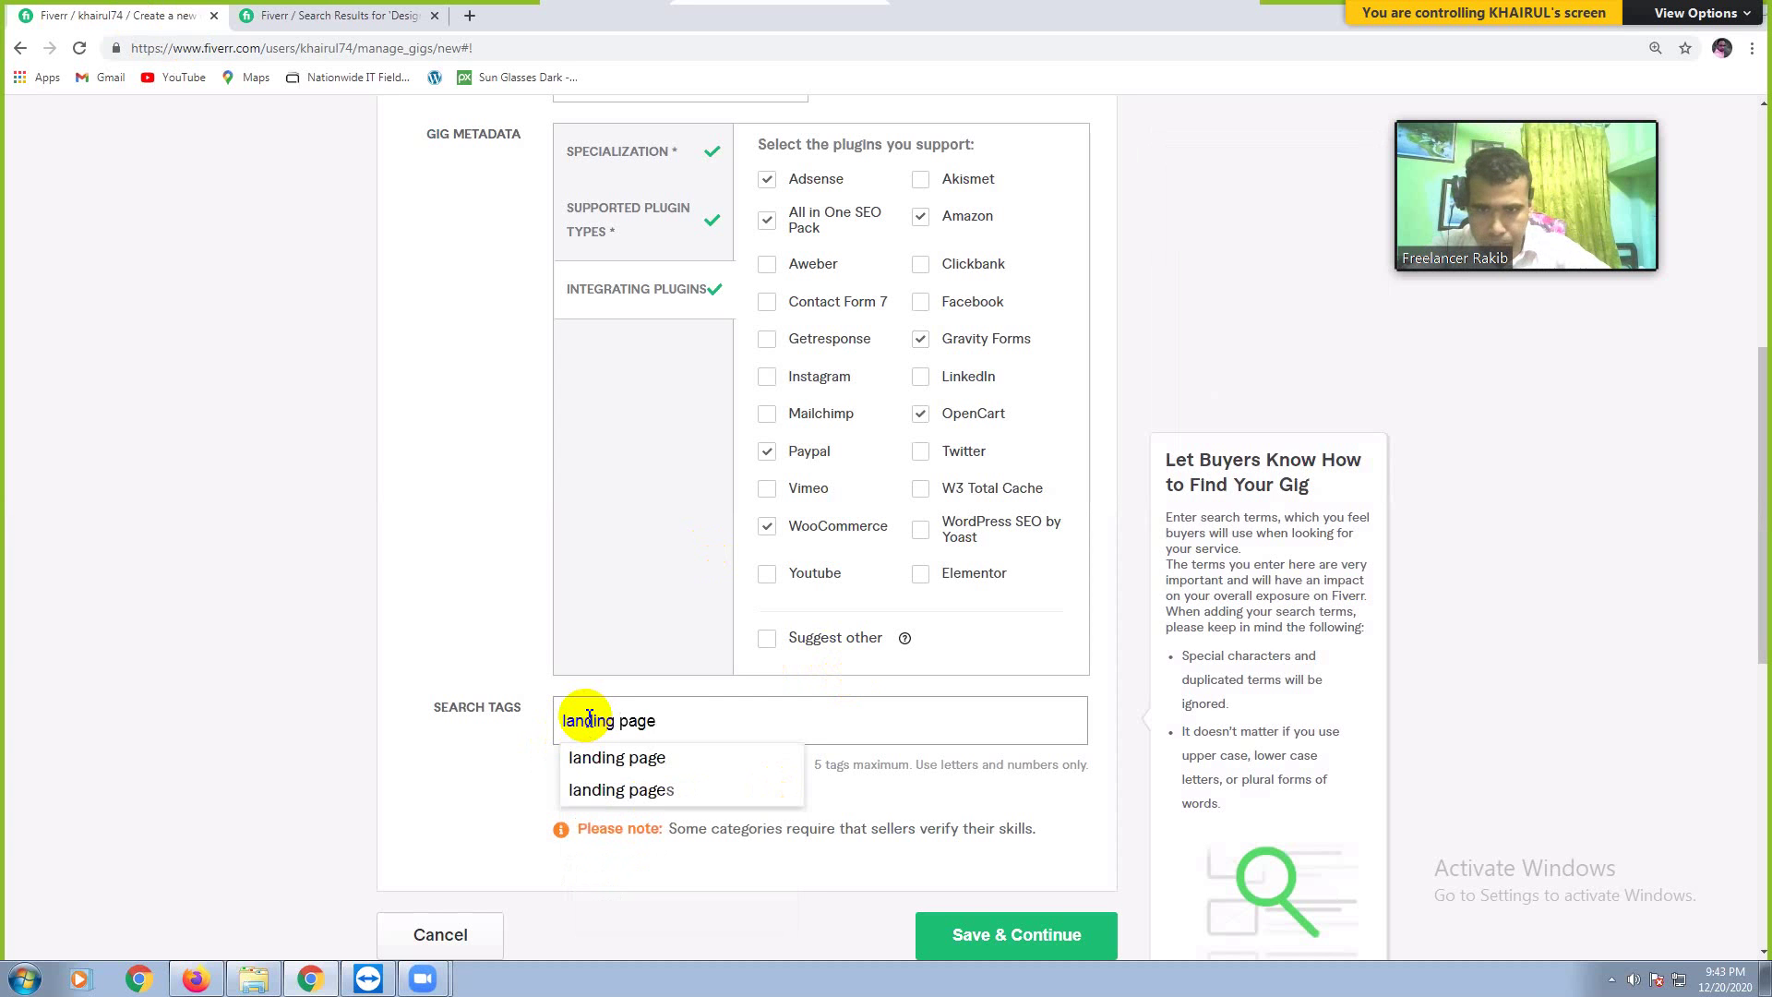
left_click(653, 765)
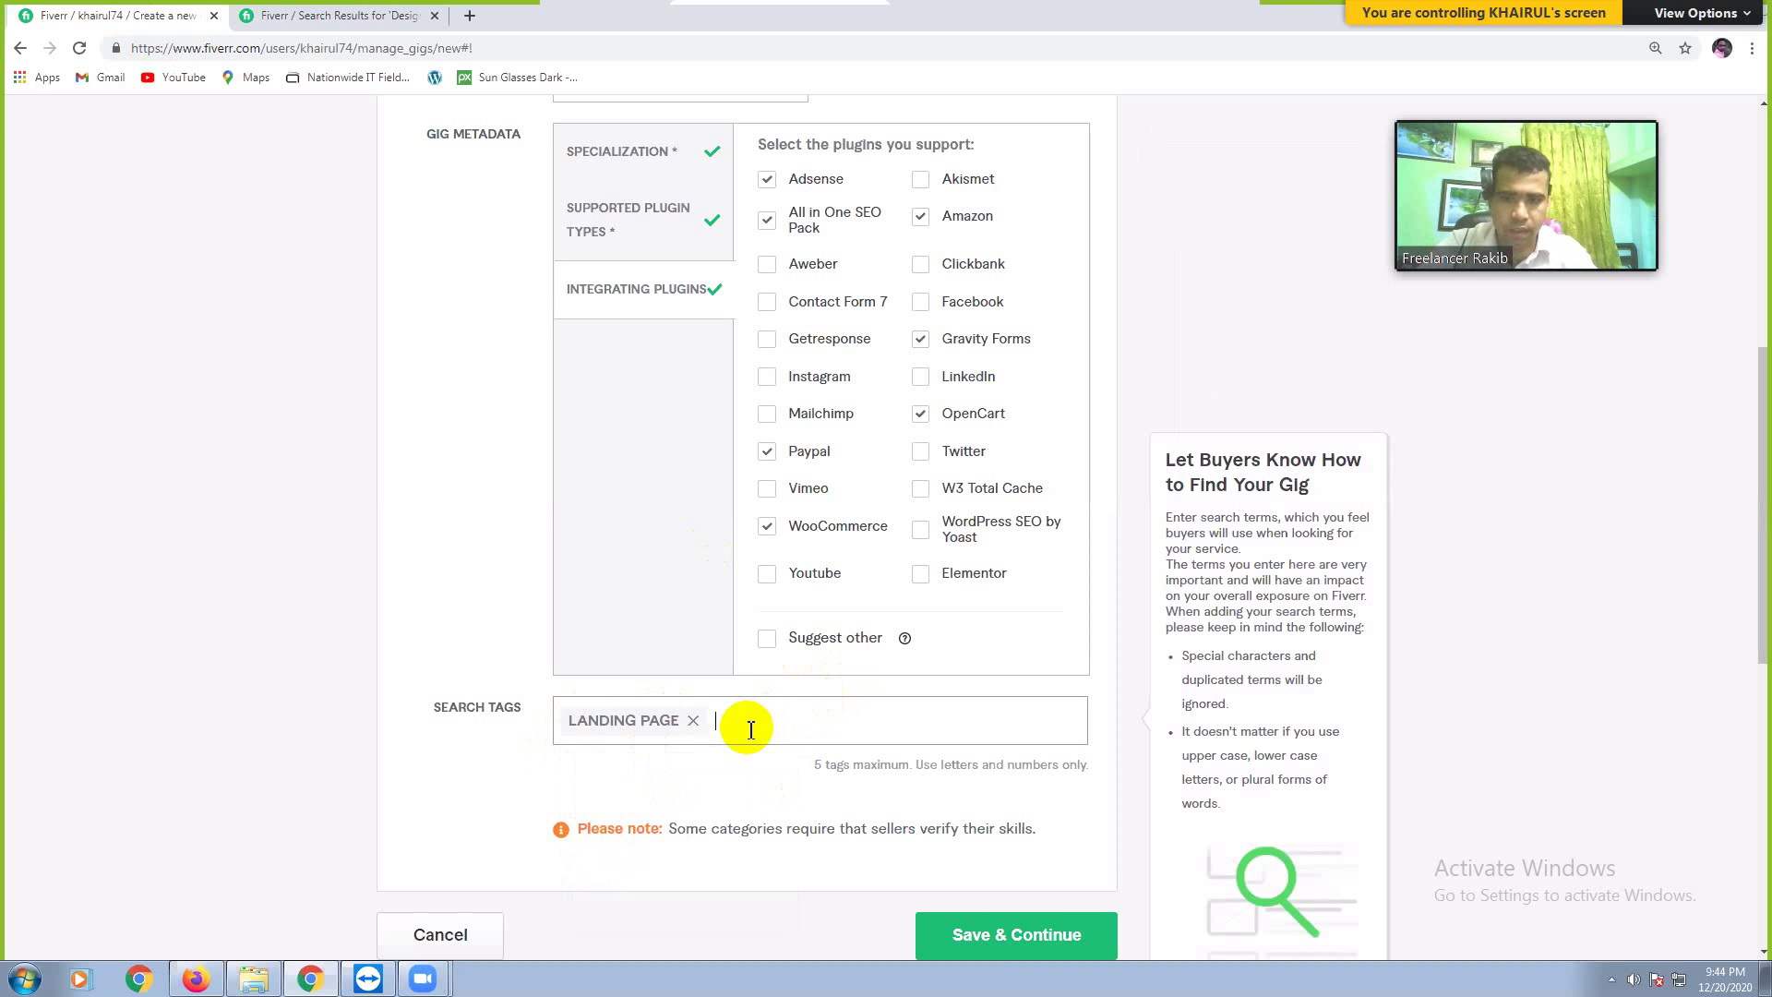
type("de")
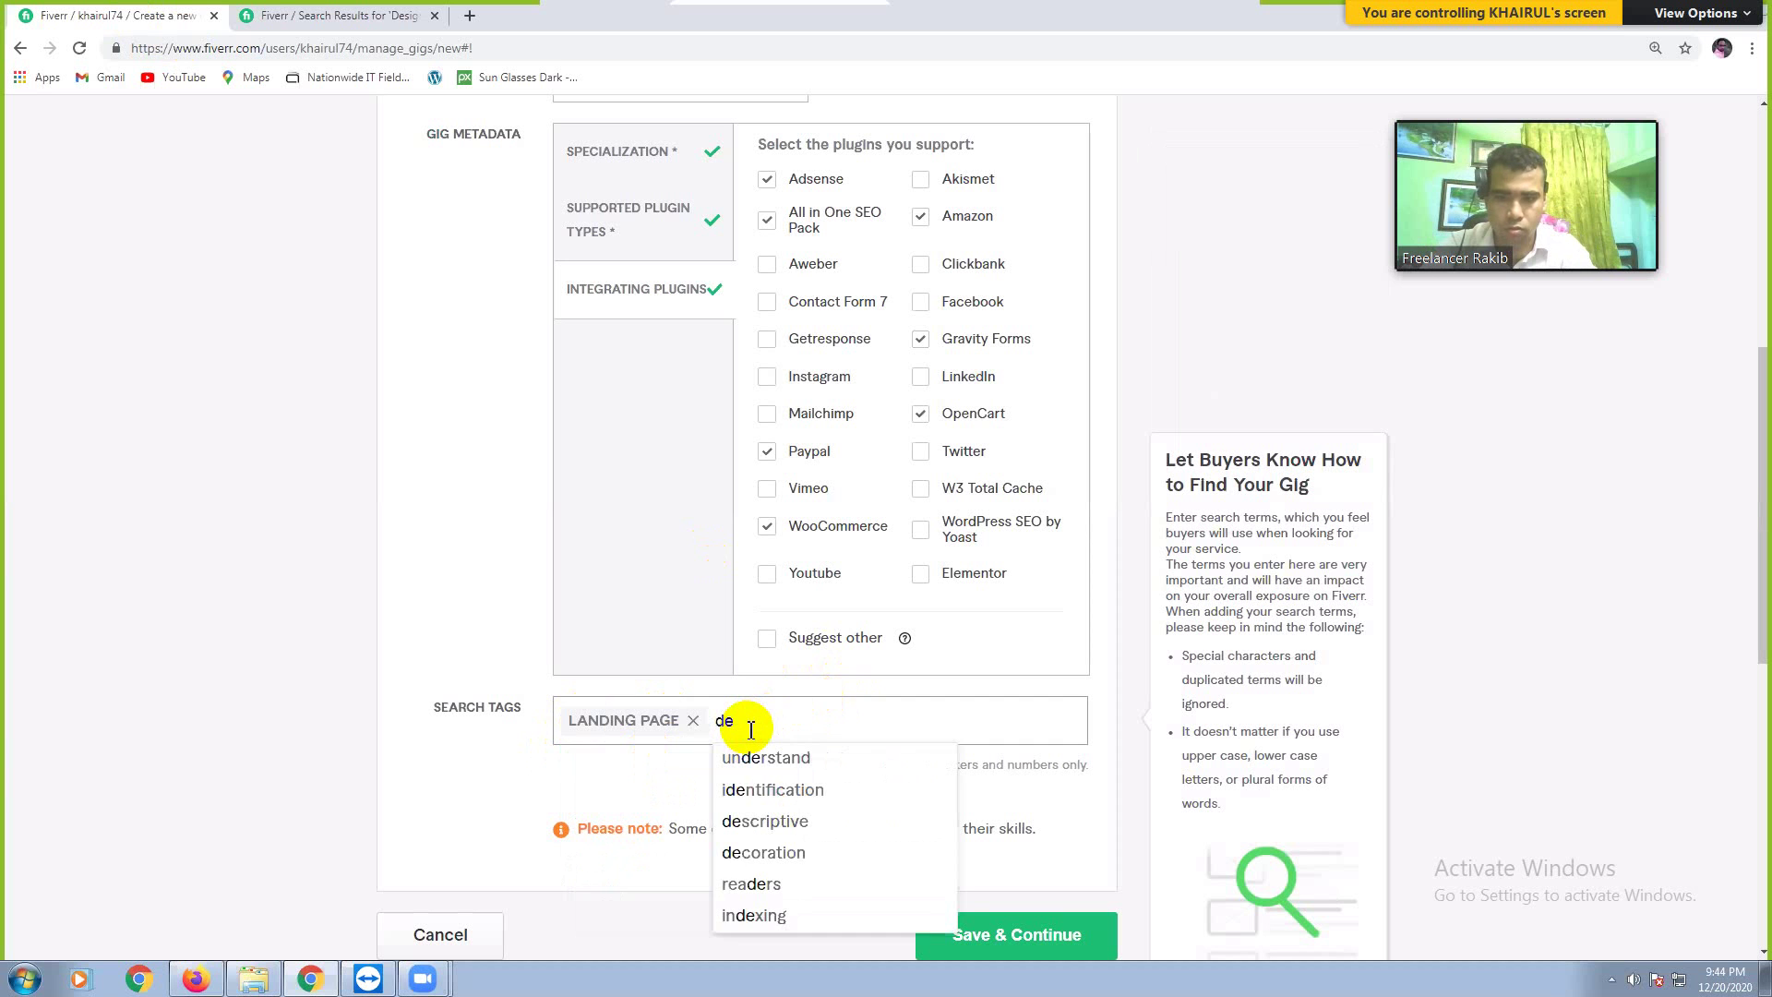
type("sign landi")
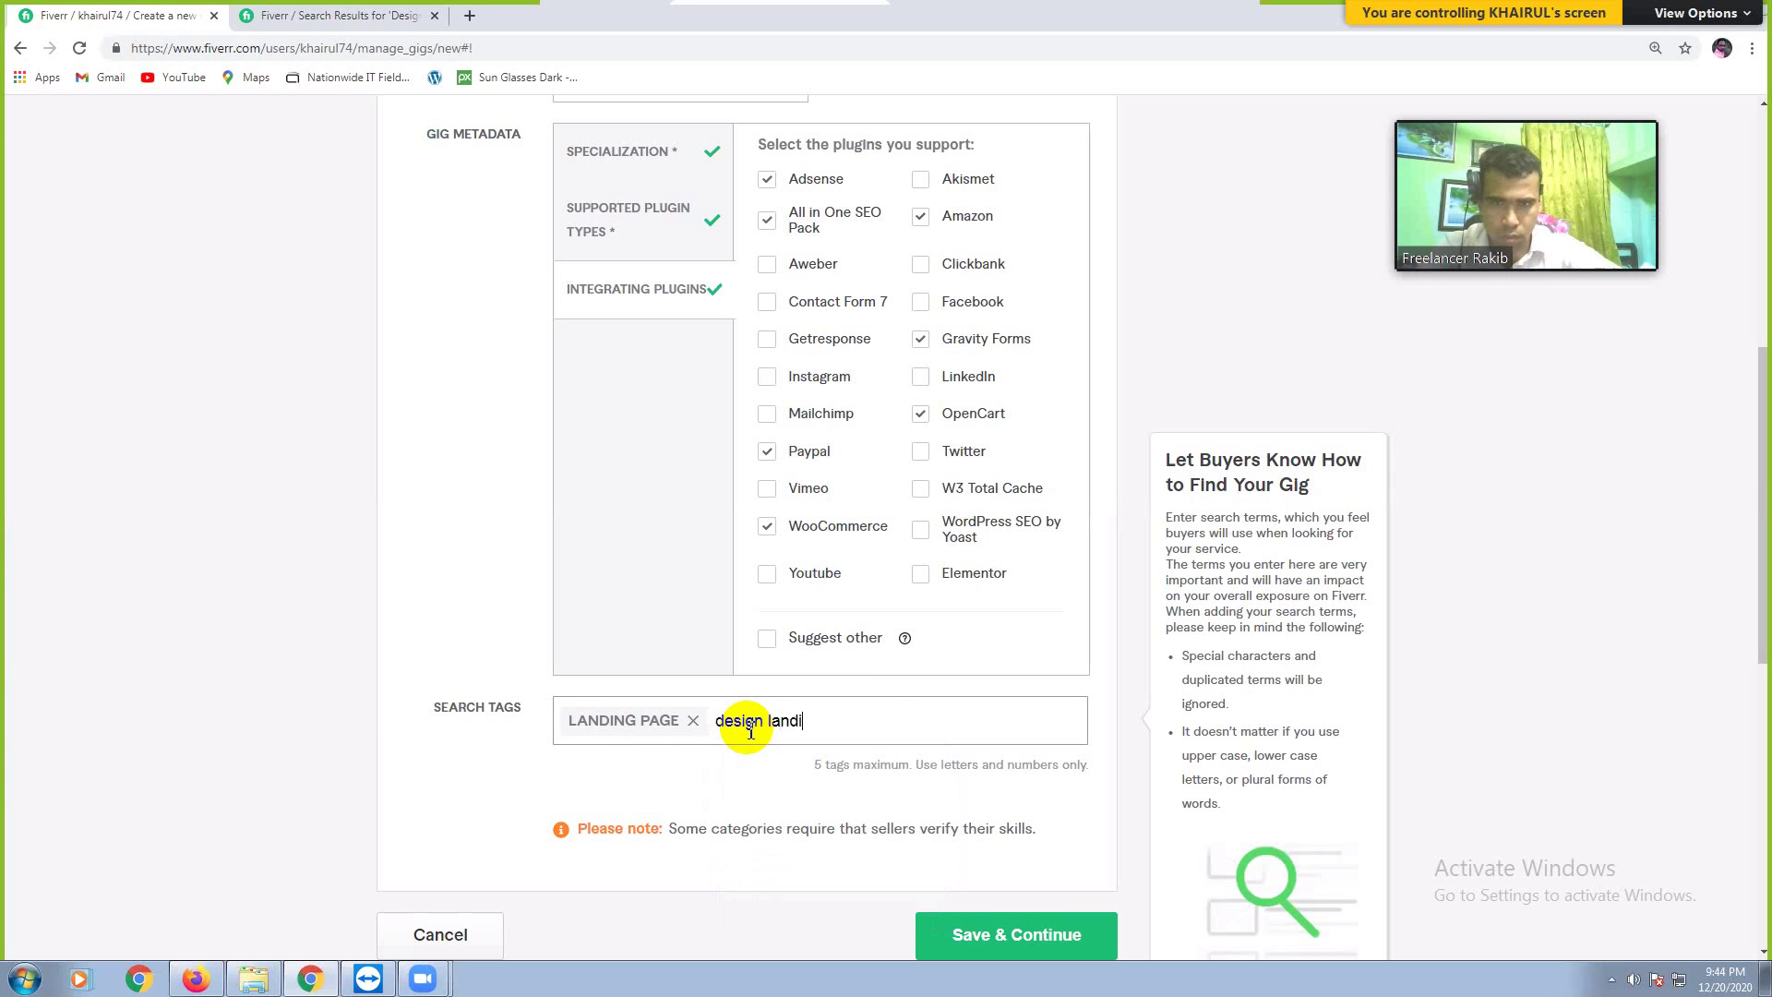
type("ng page")
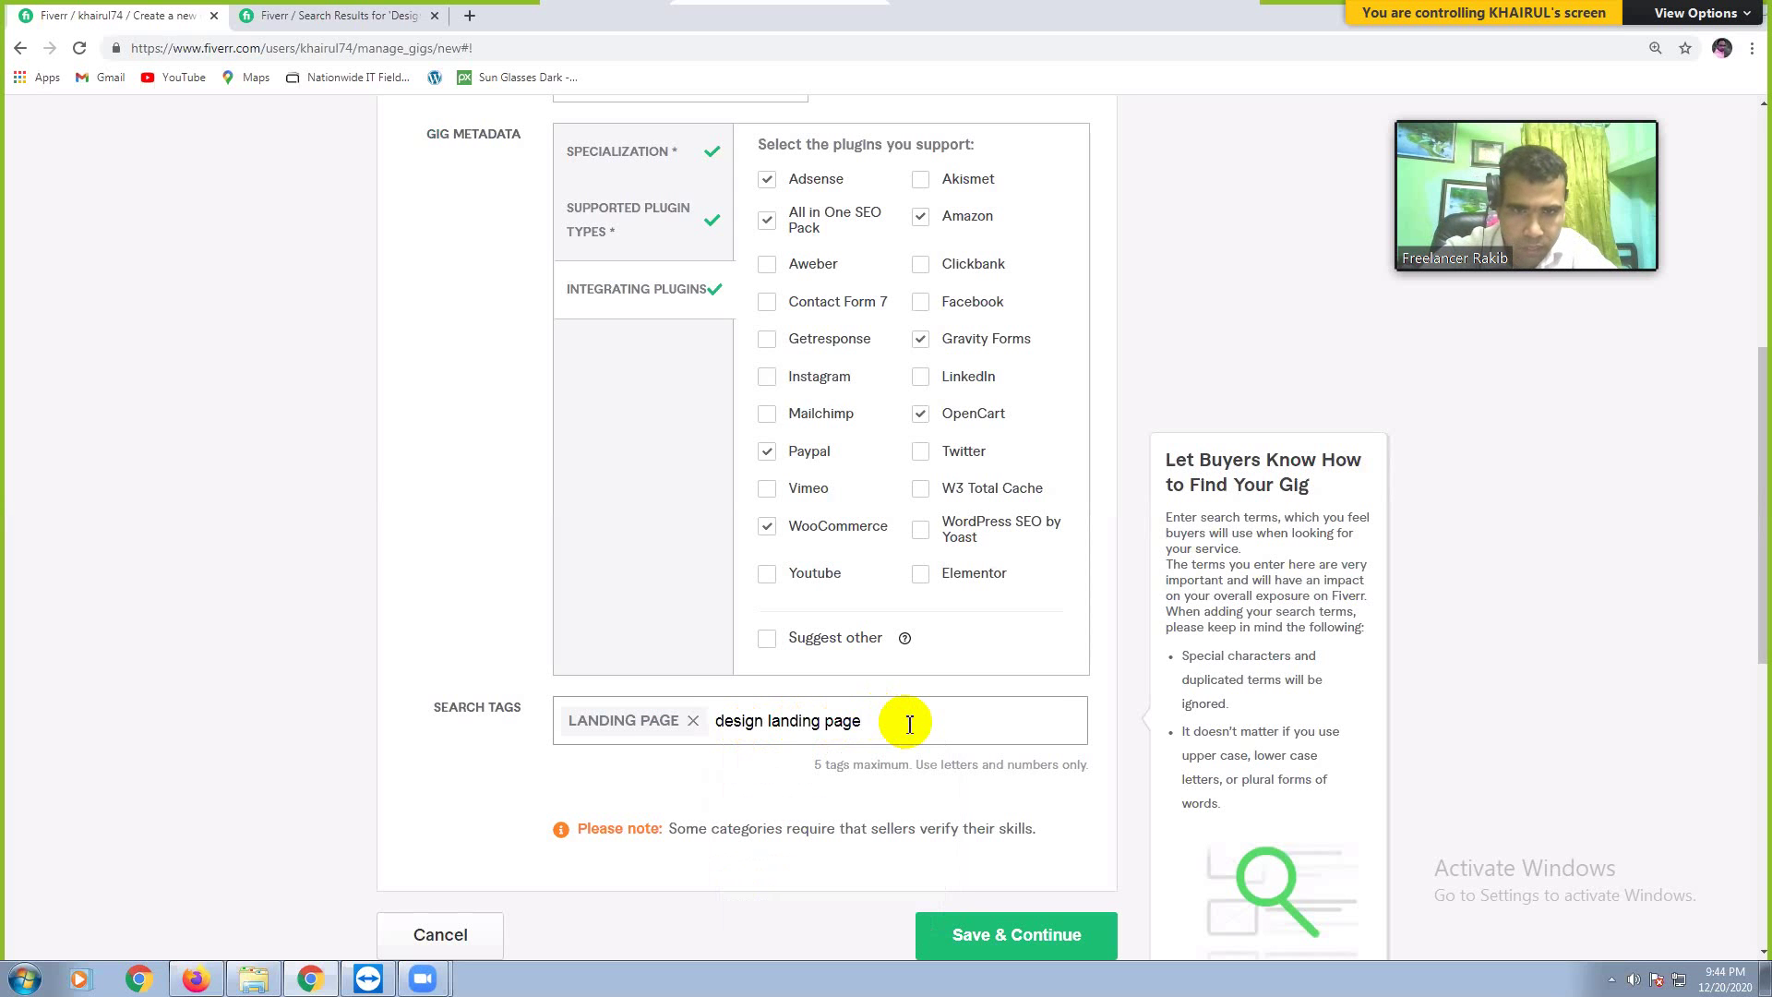
key("BackSpace")
key("BackSpace")
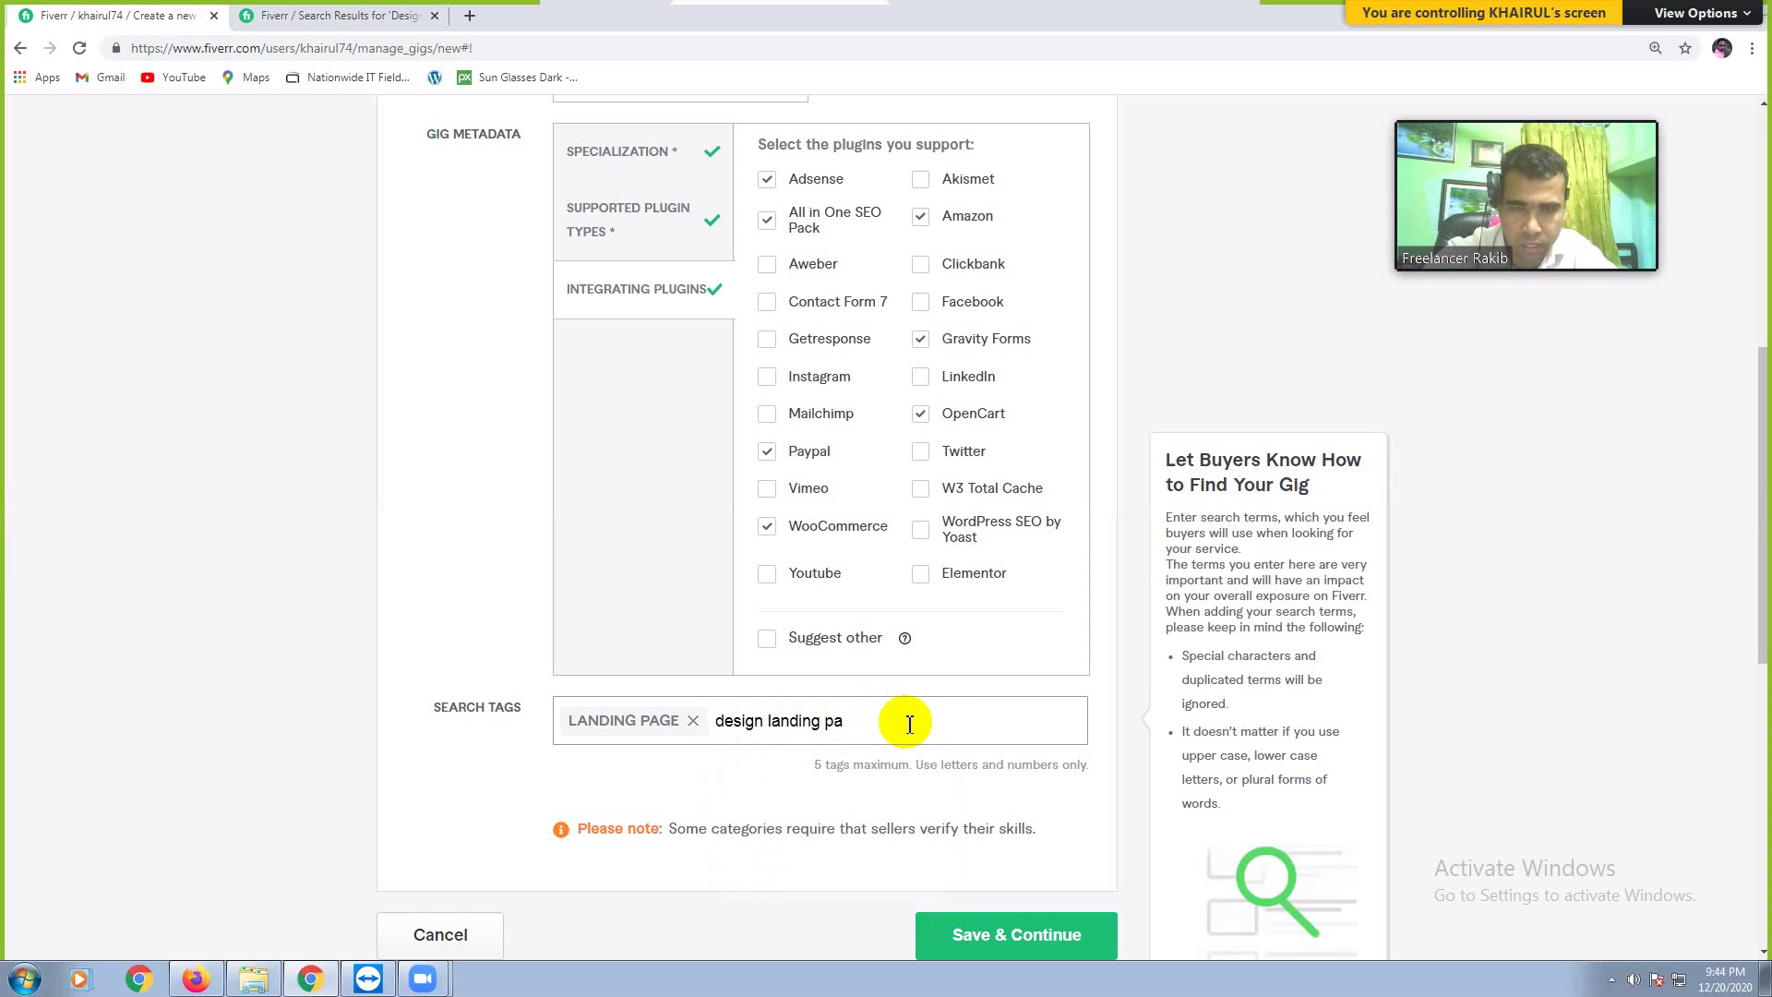
key("BackSpace")
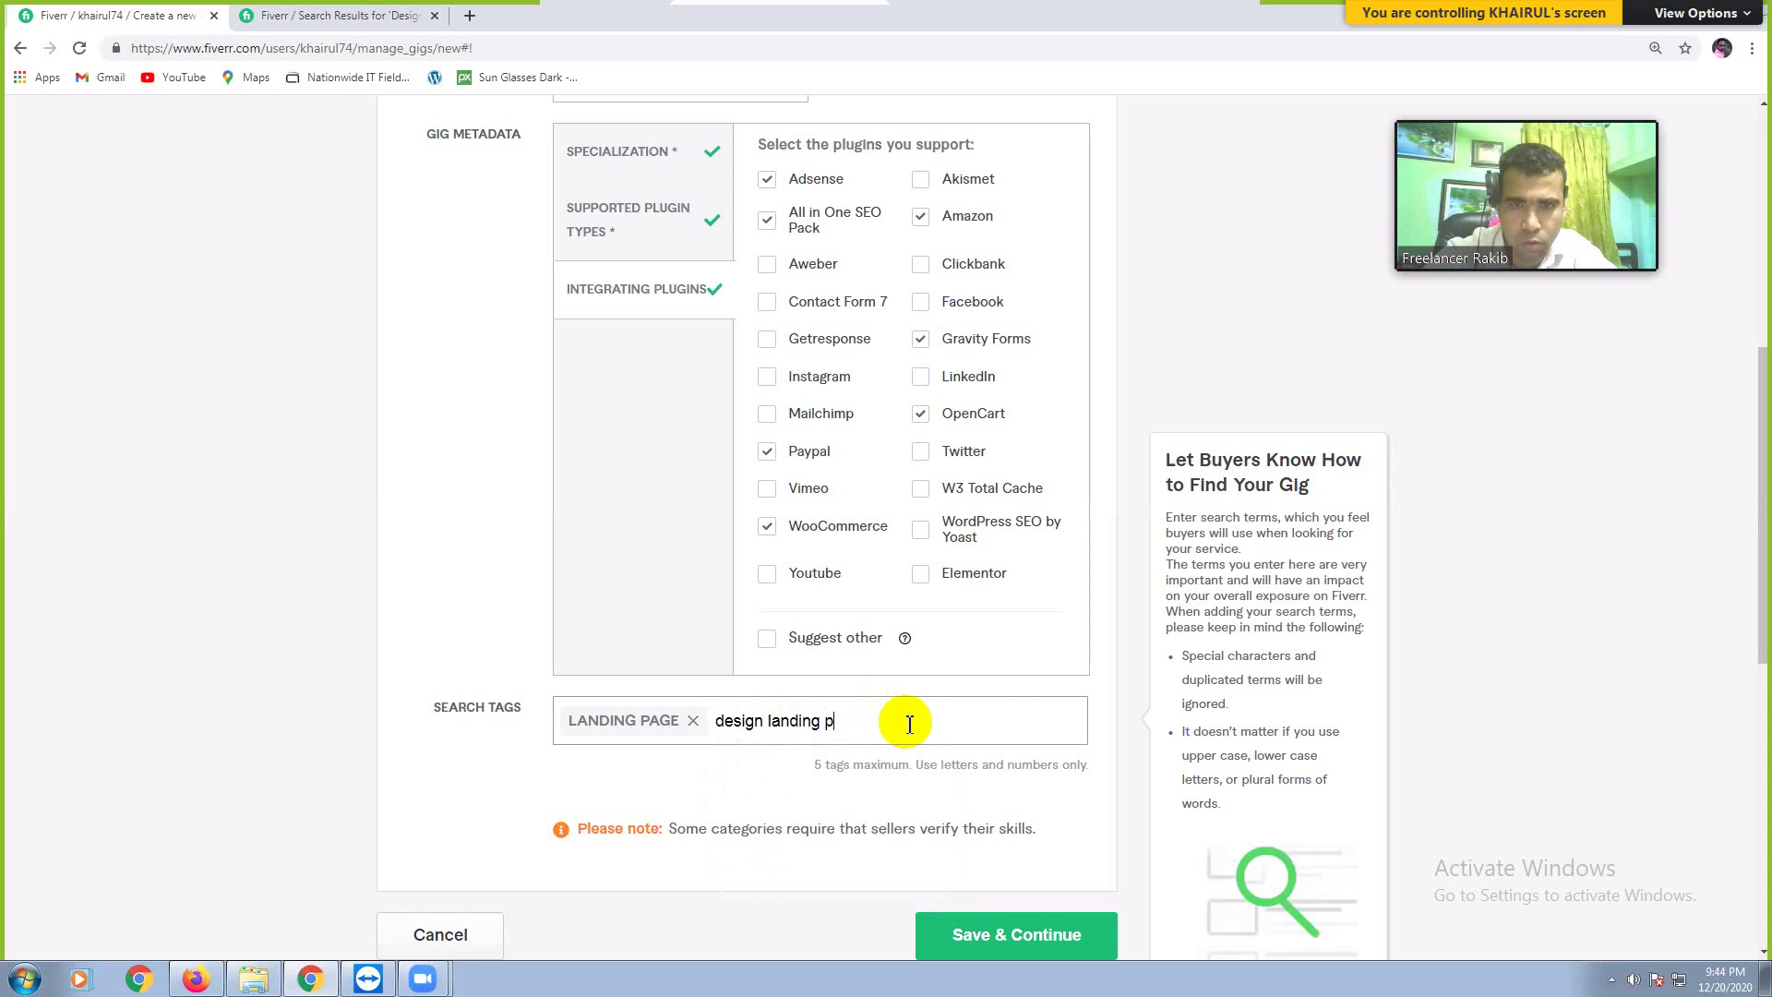
key("BackSpace")
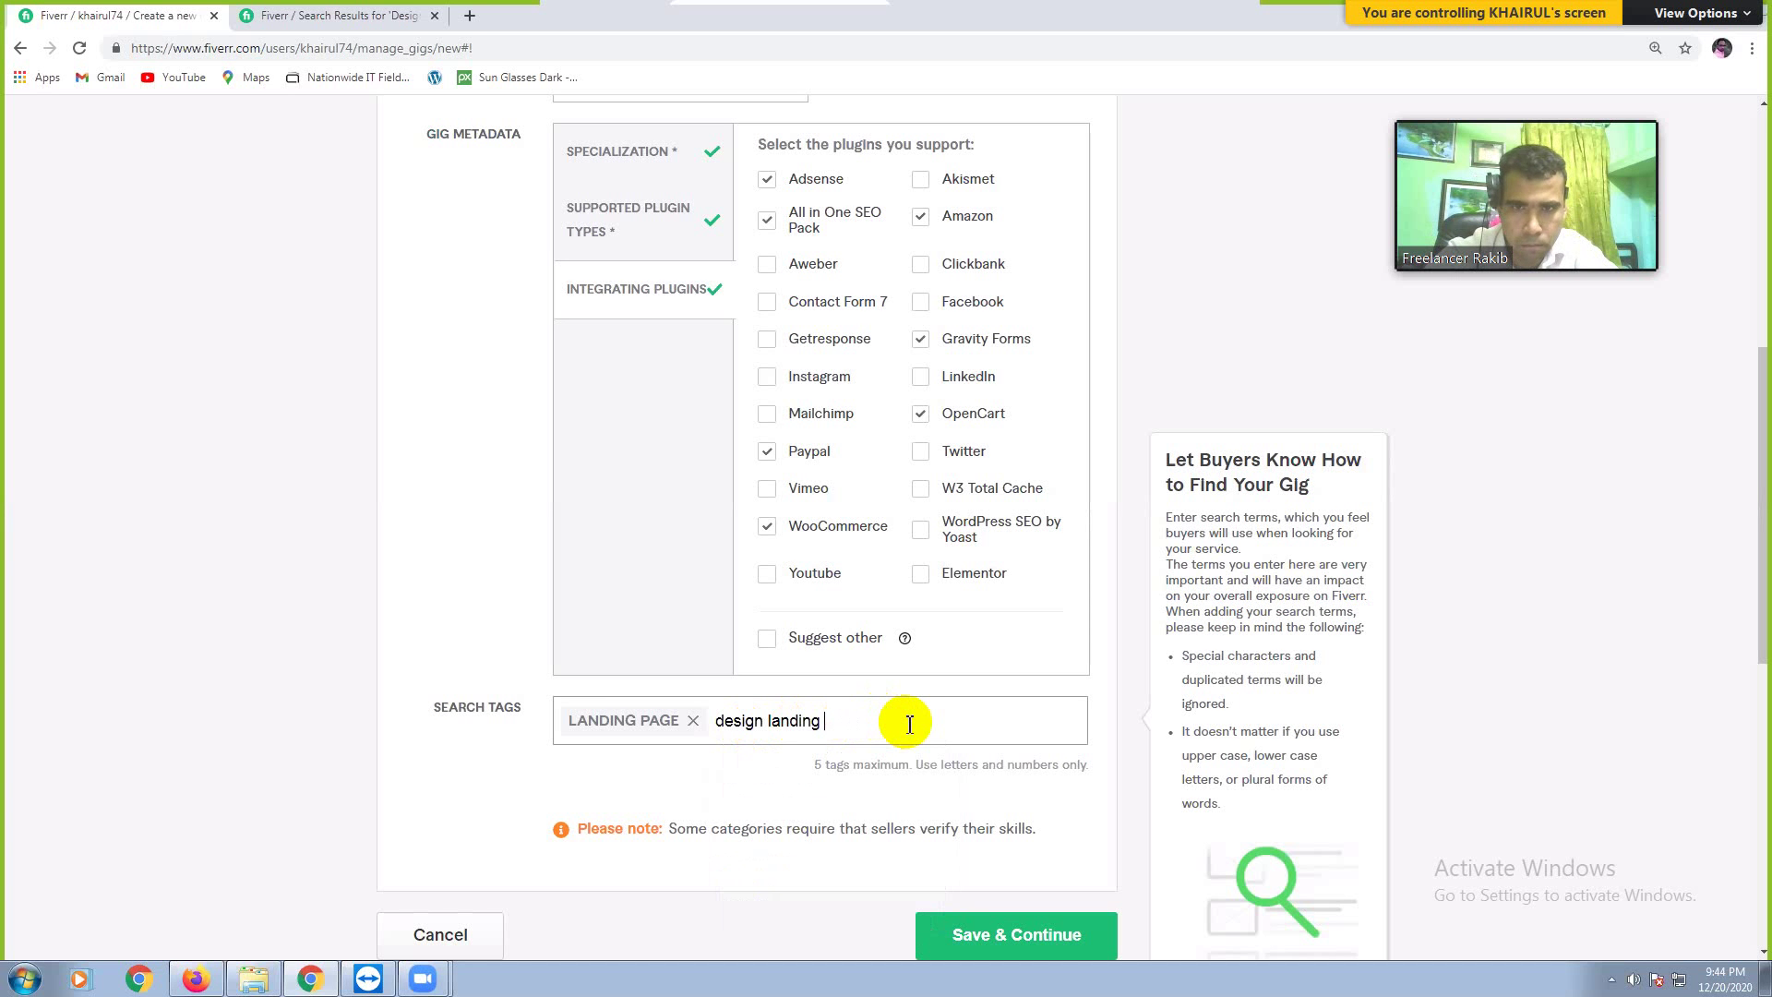
key("BackSpace")
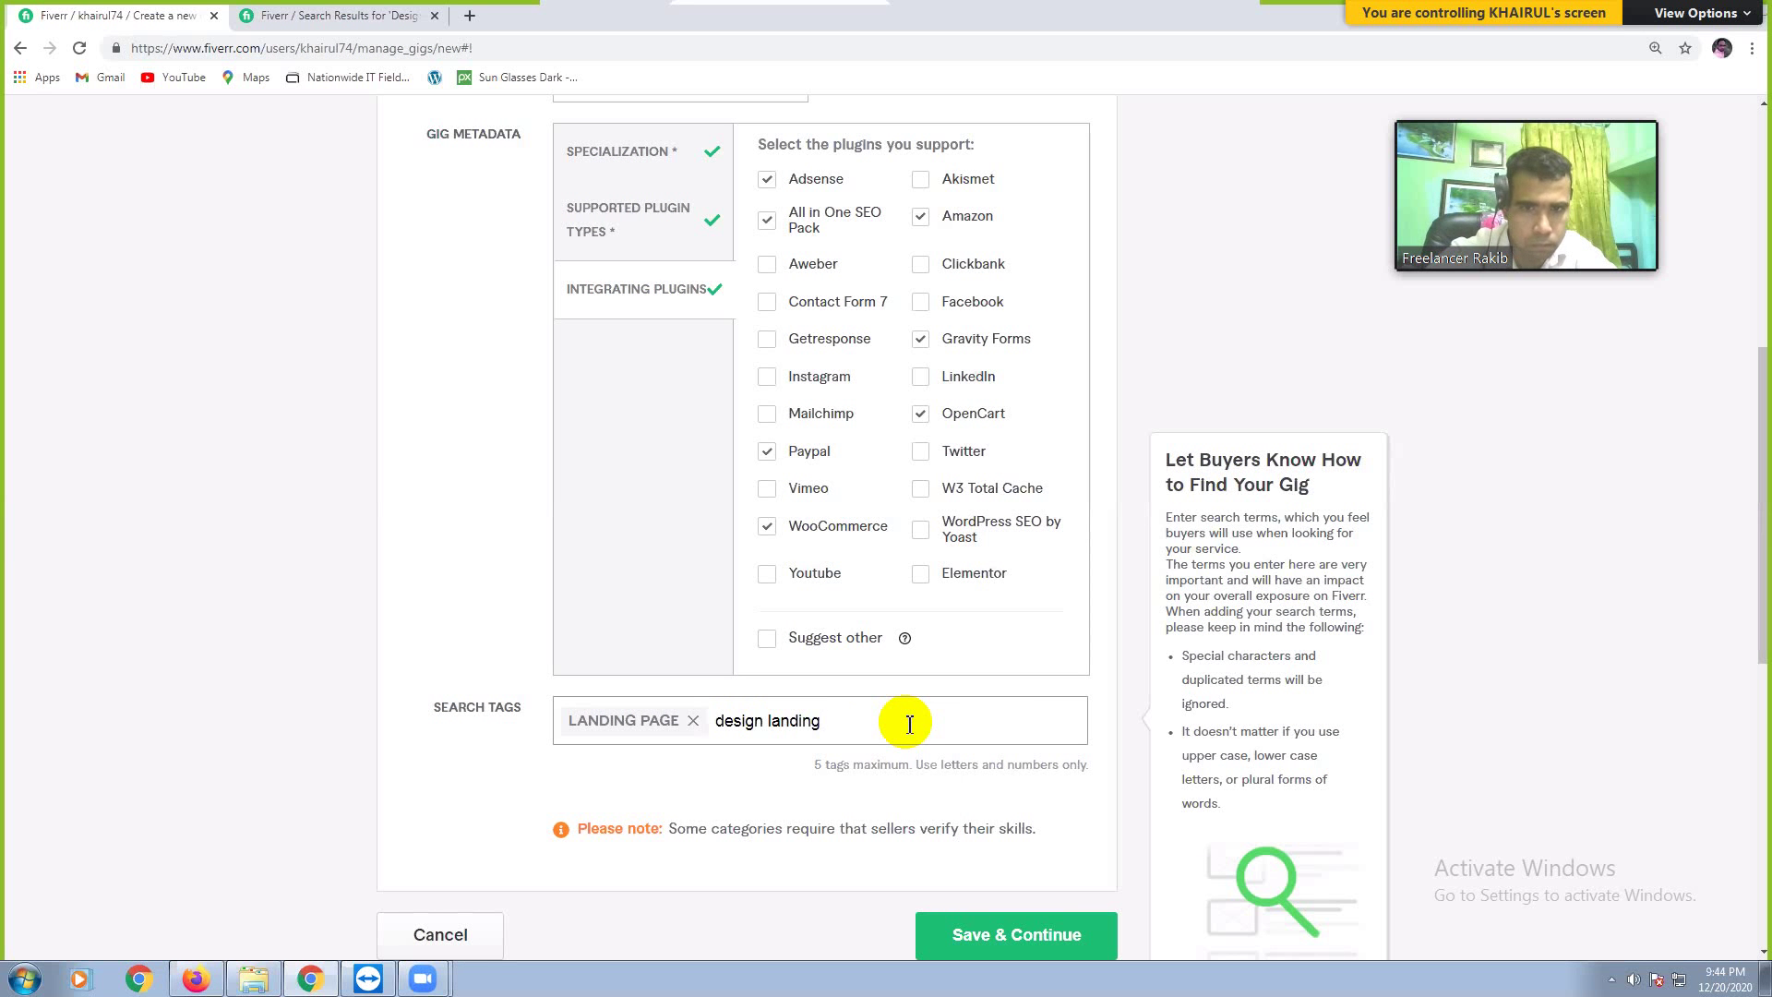
left_click_drag(723, 722, 910, 736)
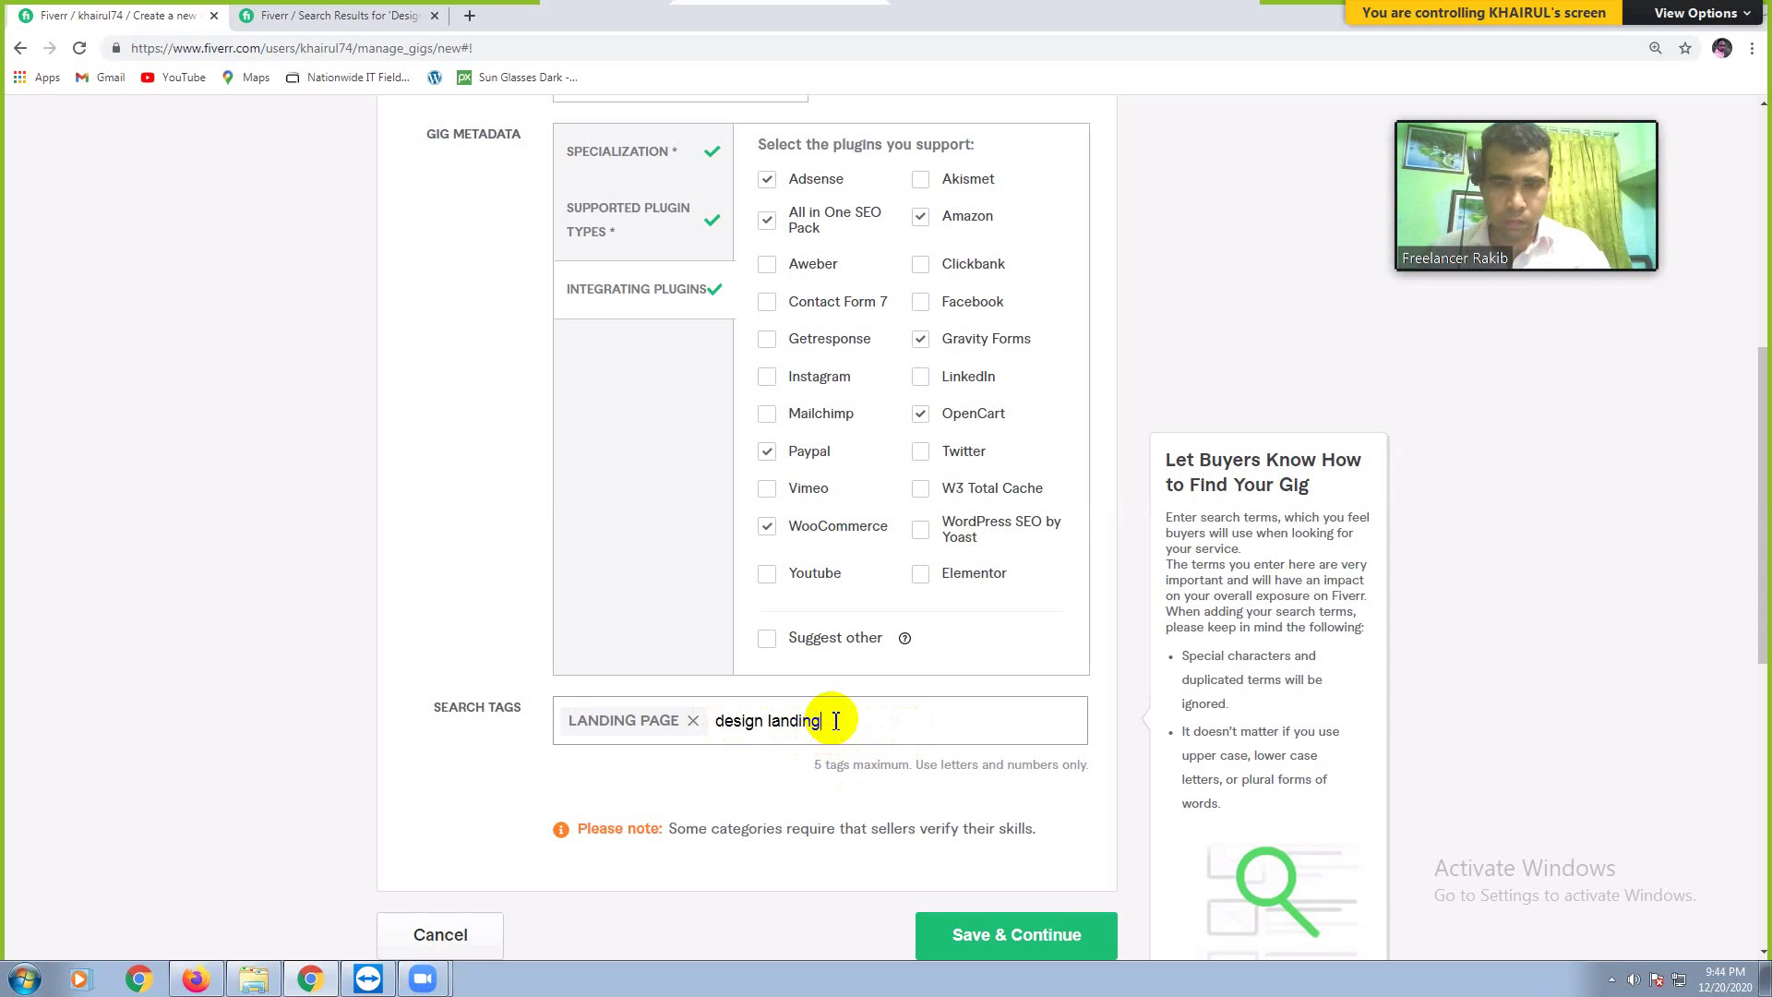
key("BackSpace")
key("BackSpace")
key("BackSpace")
key("BackSpace")
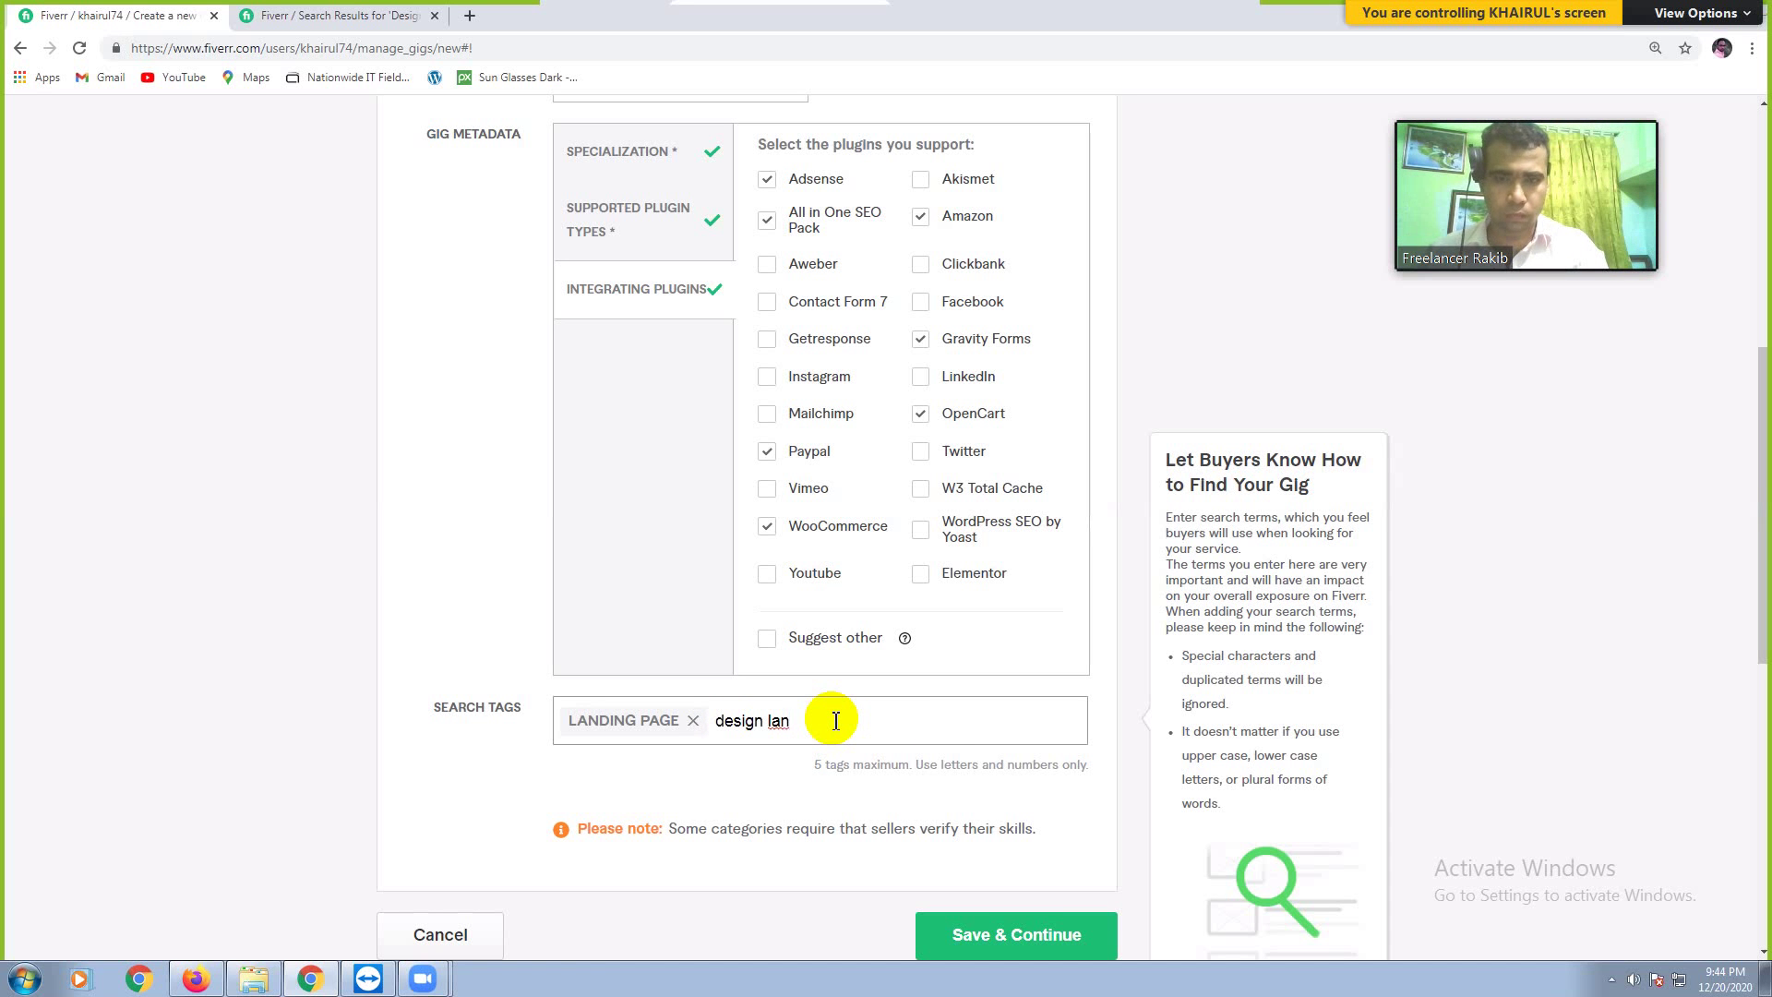
key("BackSpace")
key("BackSpace")
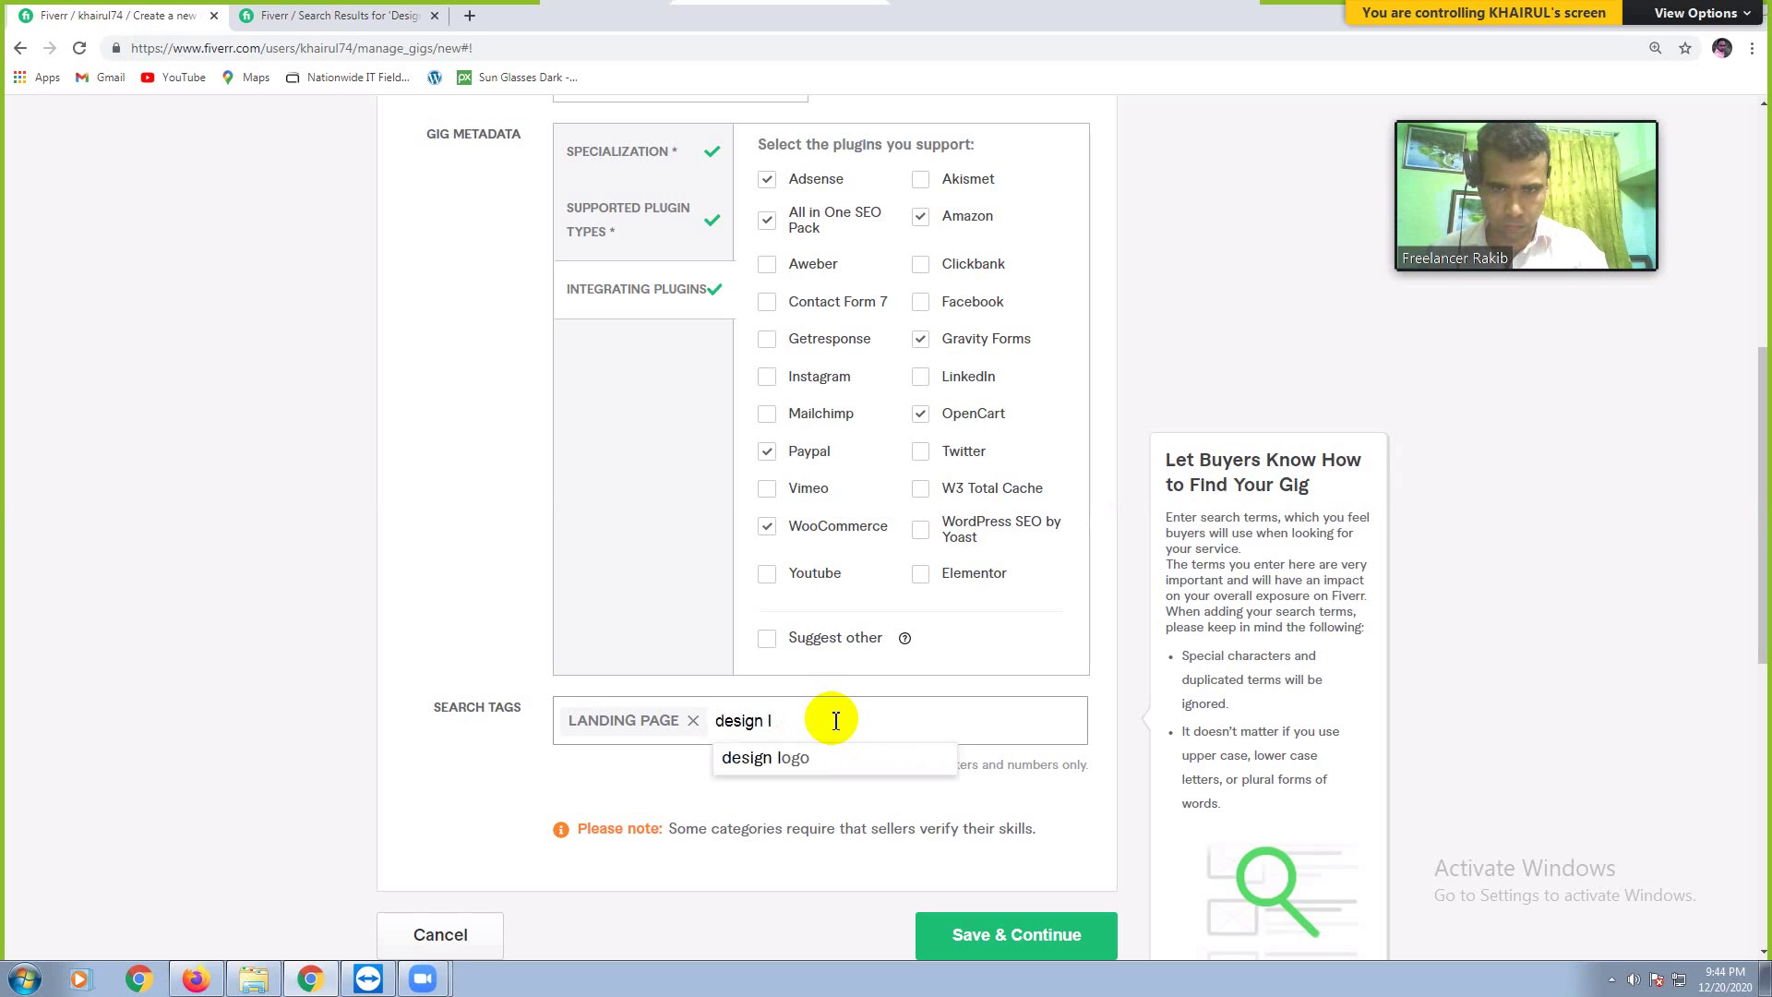
key("BackSpace")
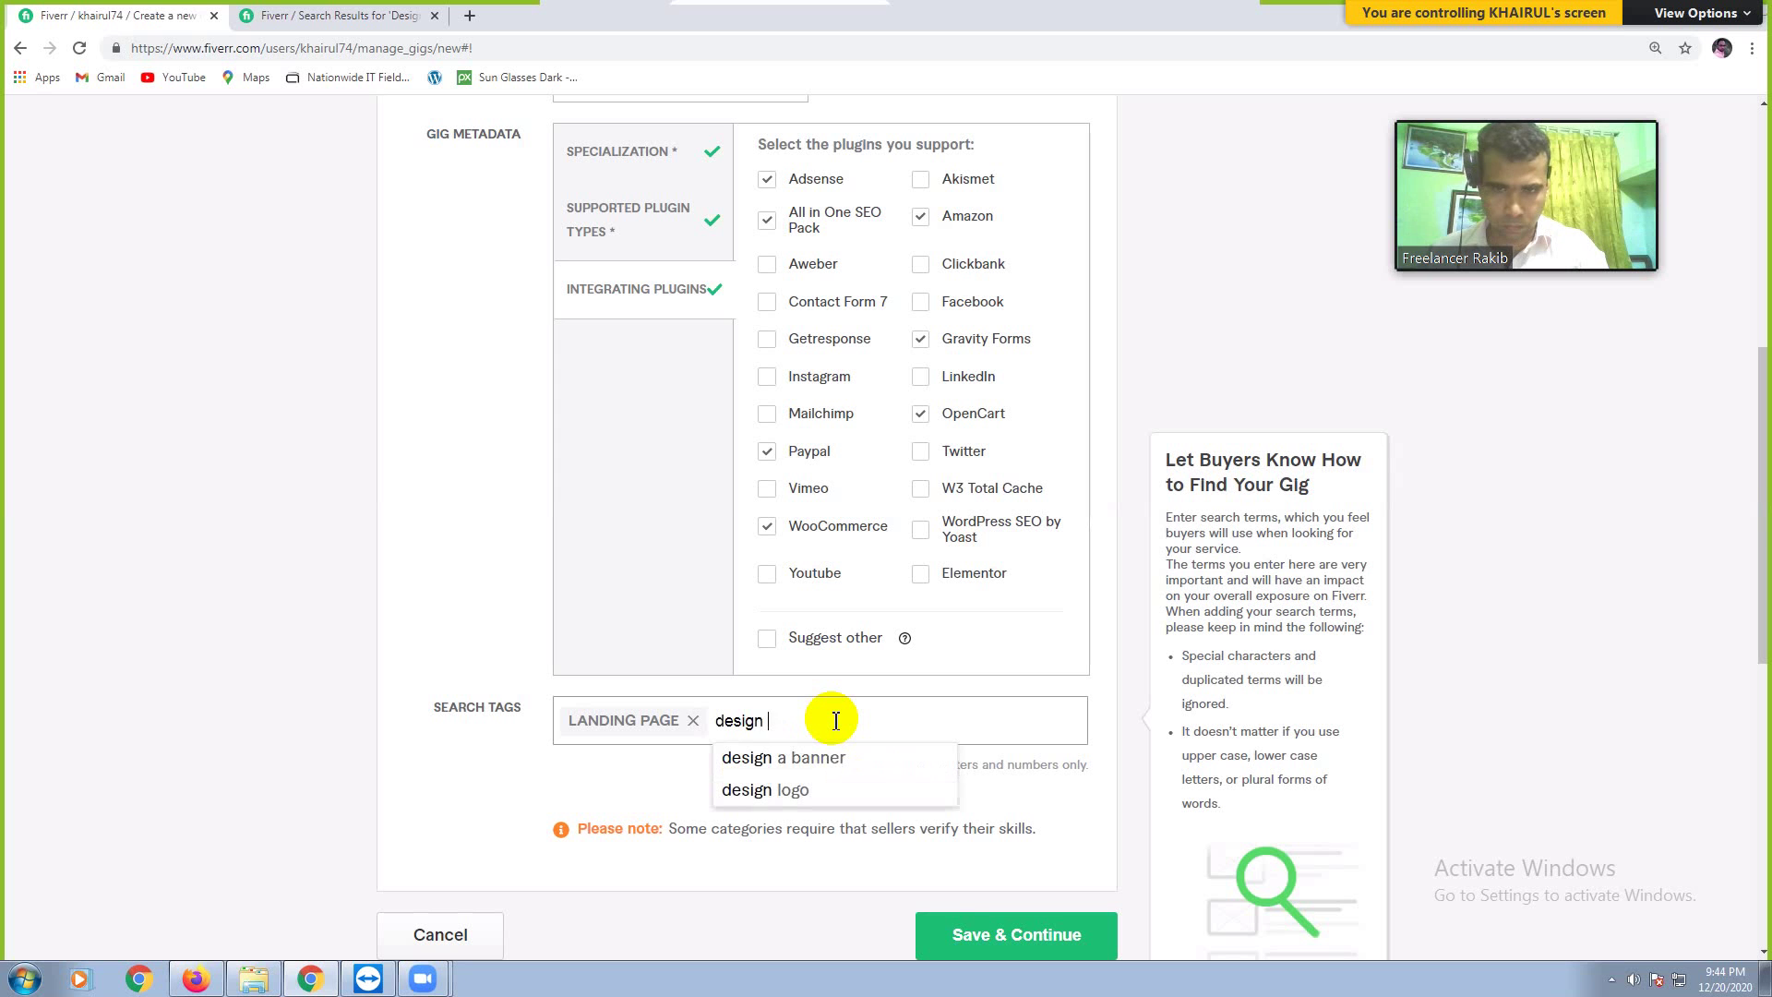
key("BackSpace")
key("BackSpace")
key("BackSpace")
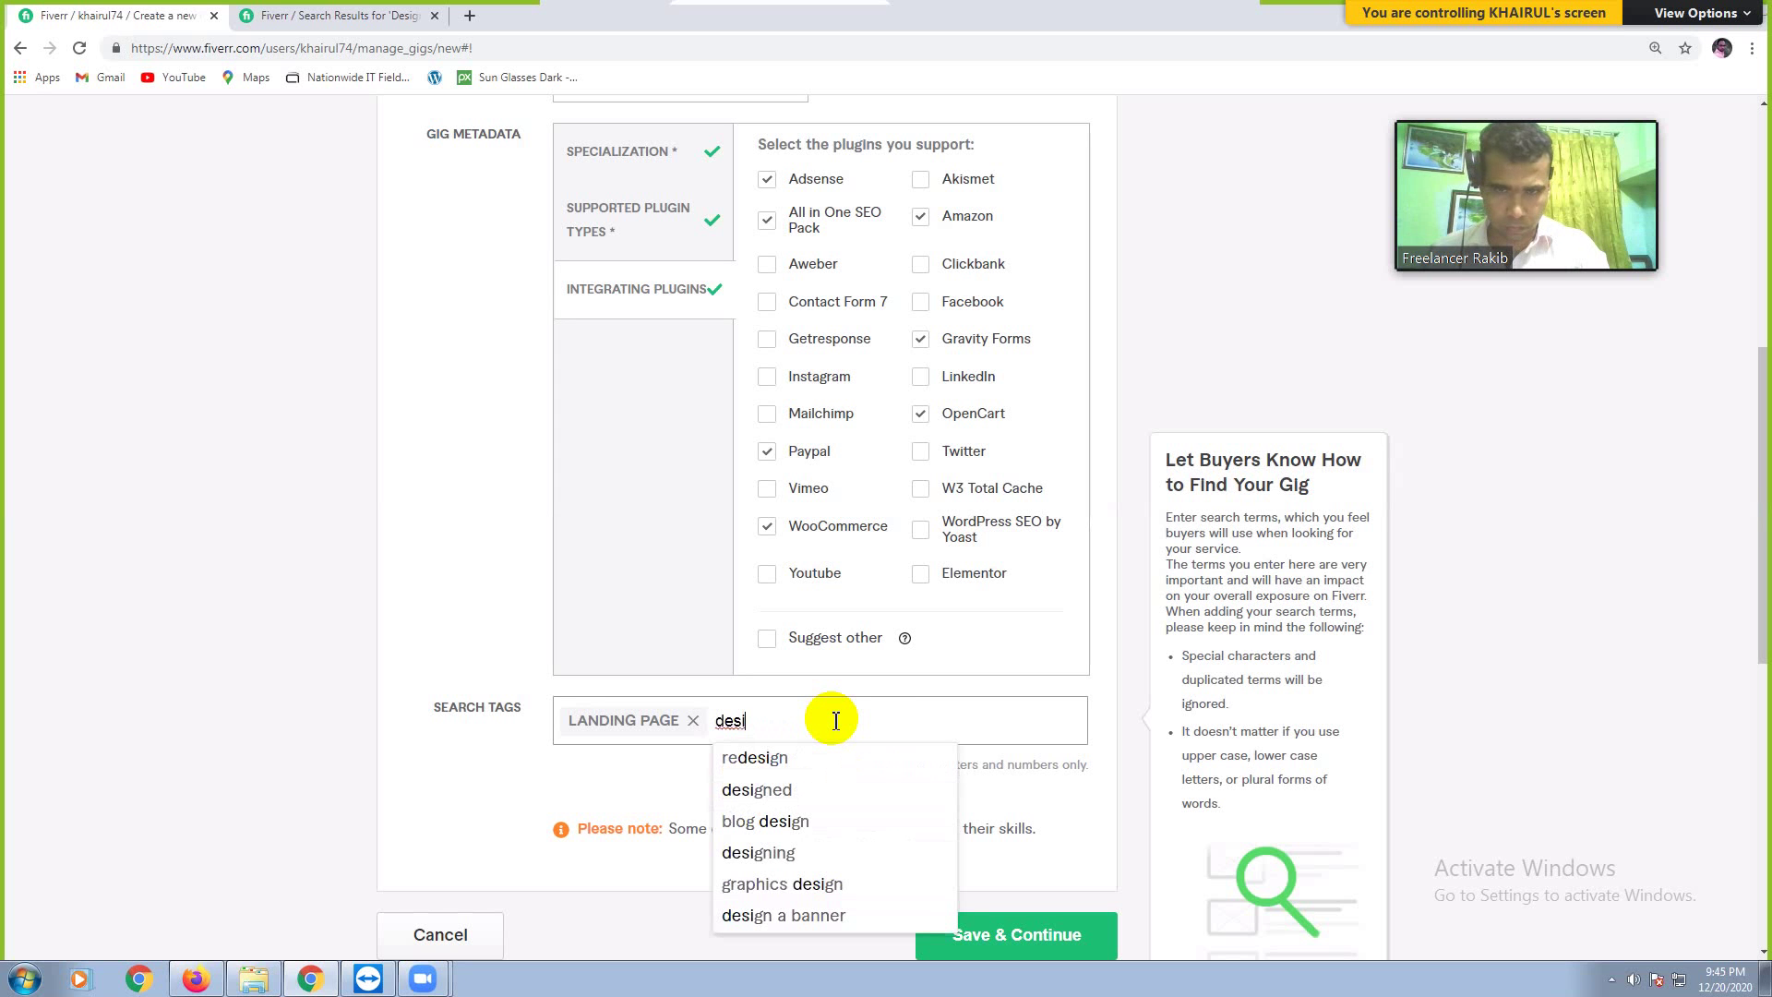
key("BackSpace")
key("BackSpace")
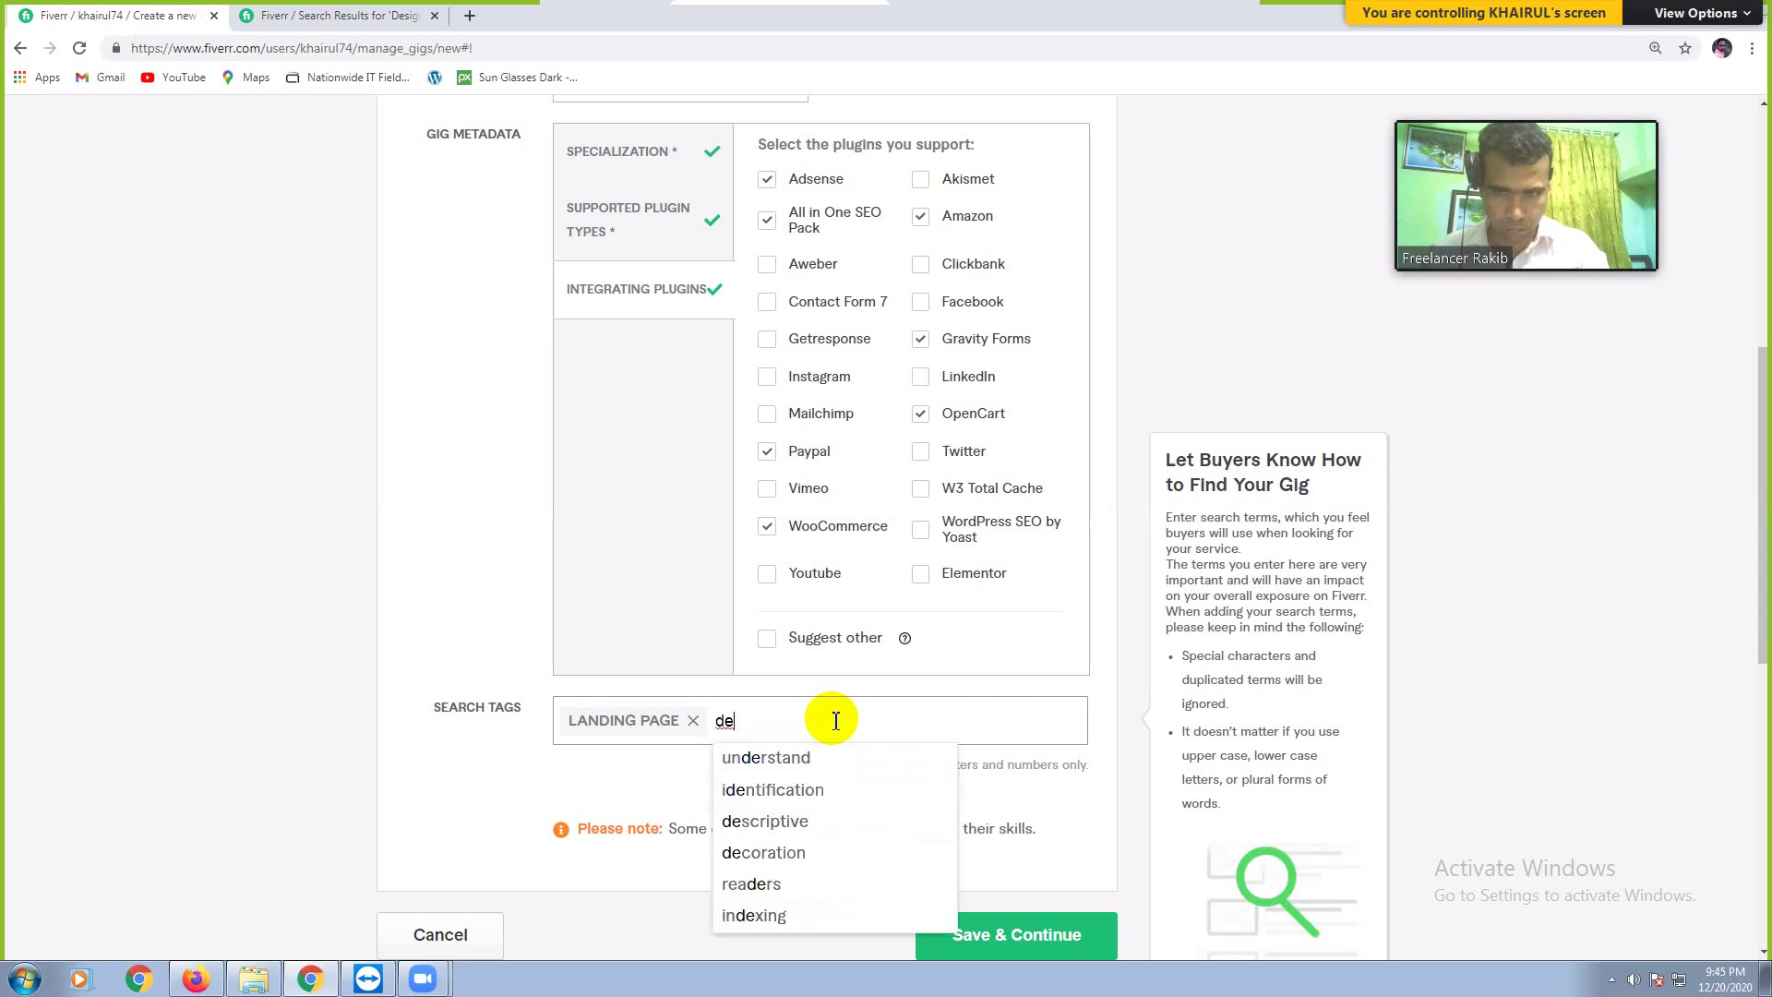
key("BackSpace")
key("BackSpace")
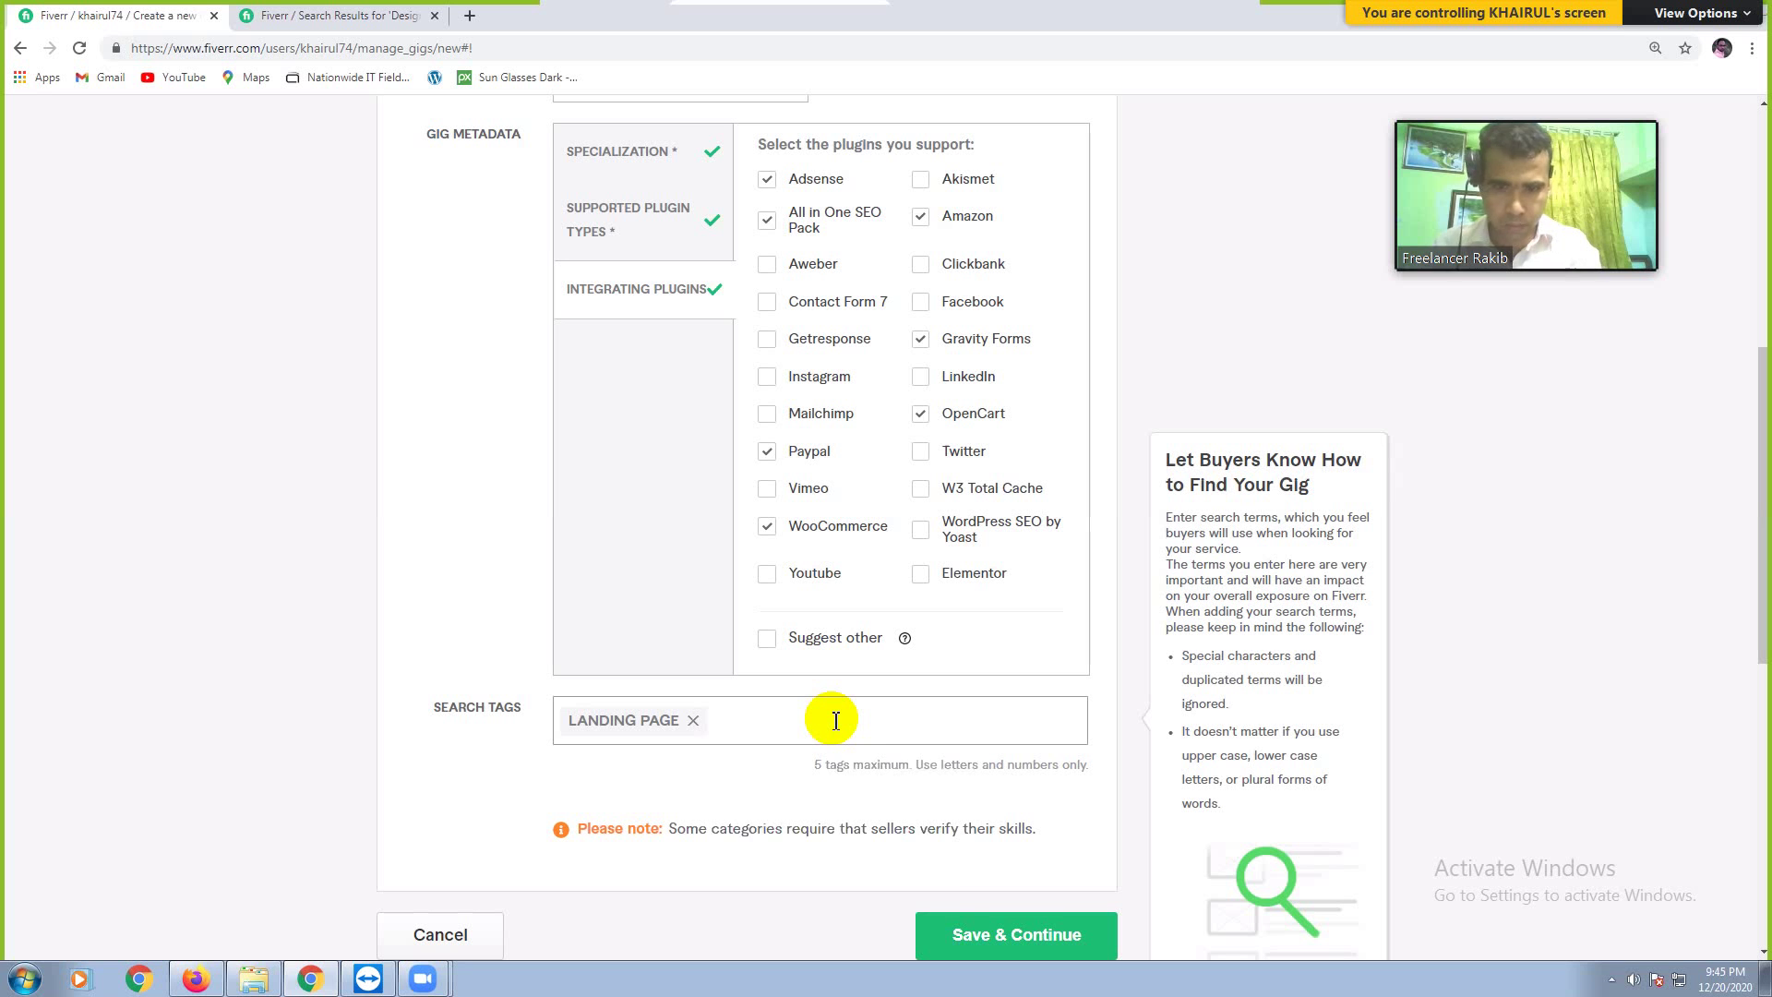
Step: Add "landing page design" as the gig's second search tag
type("l")
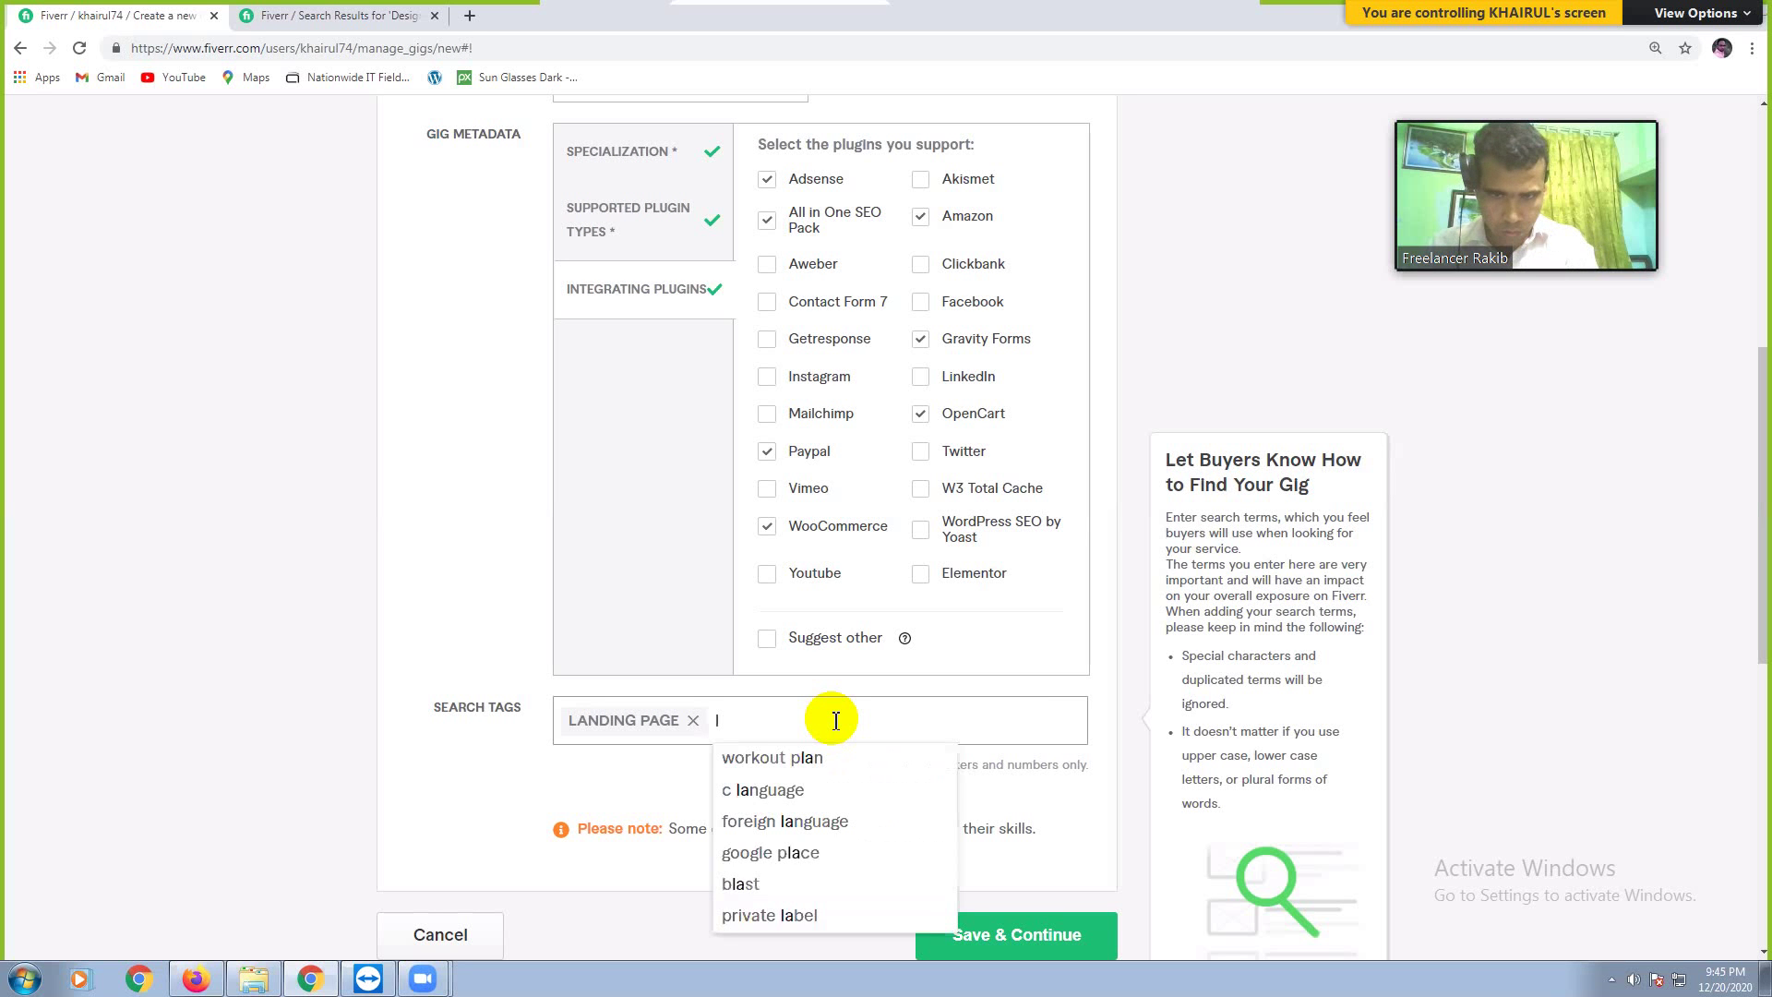
type("andi")
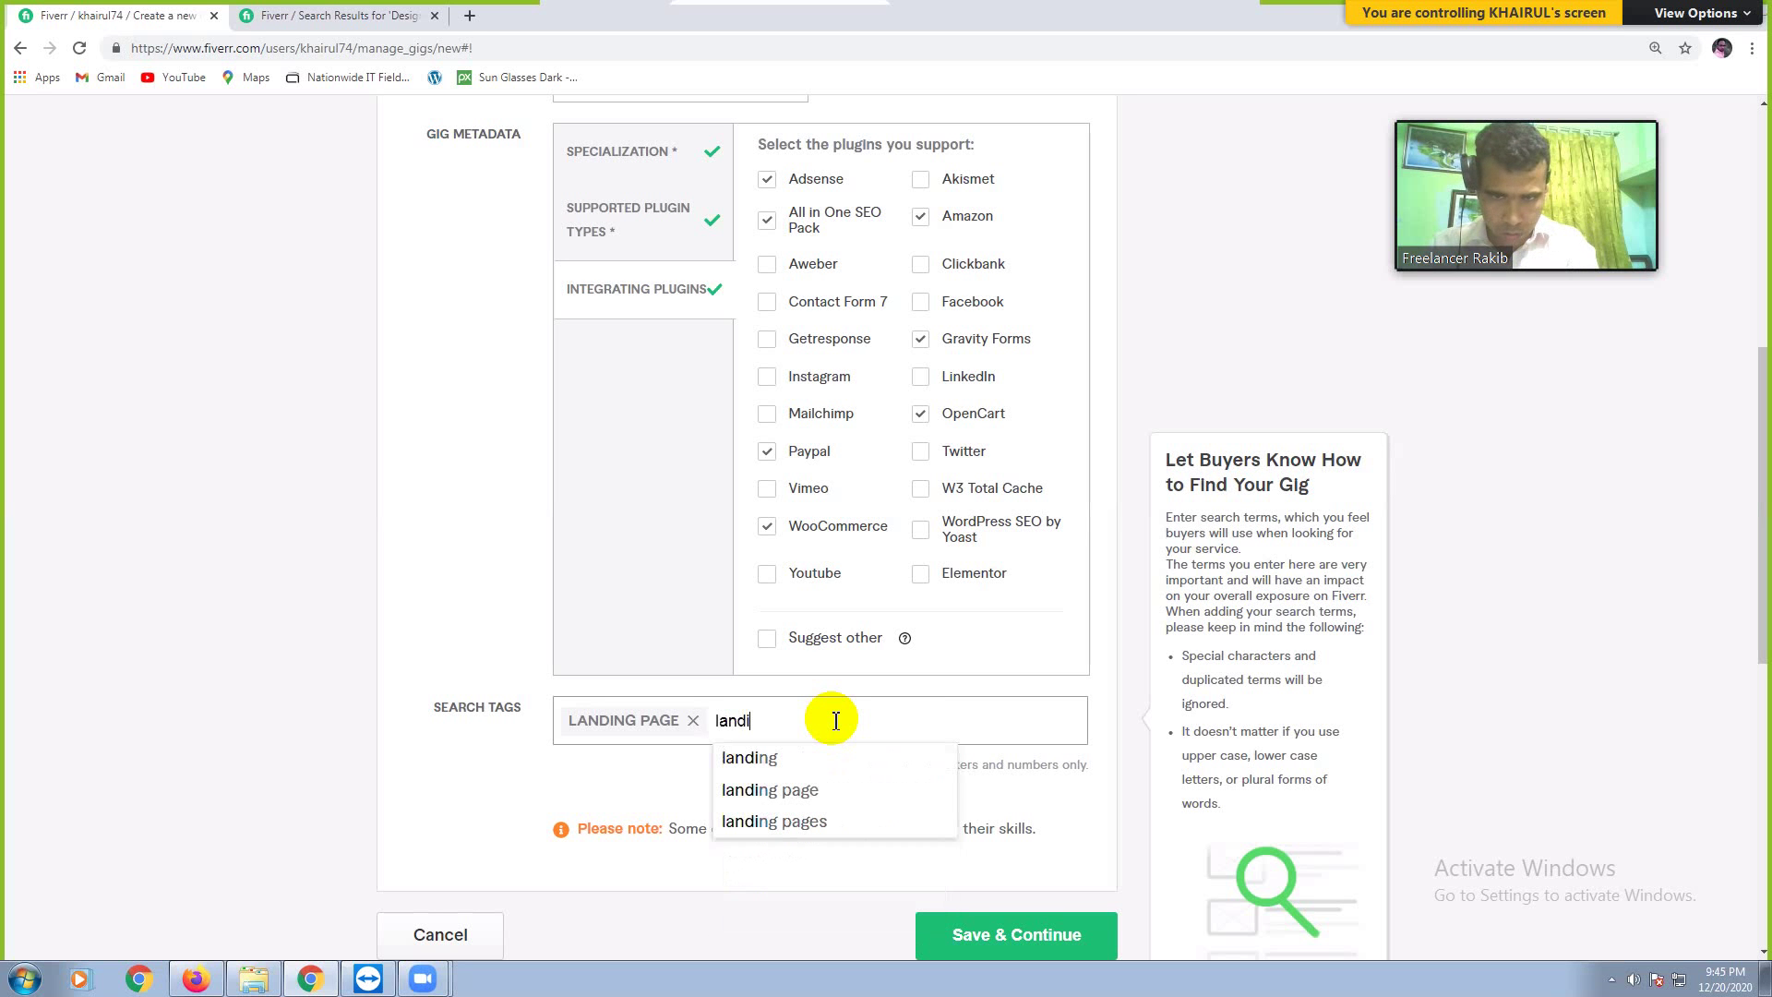
type("ng")
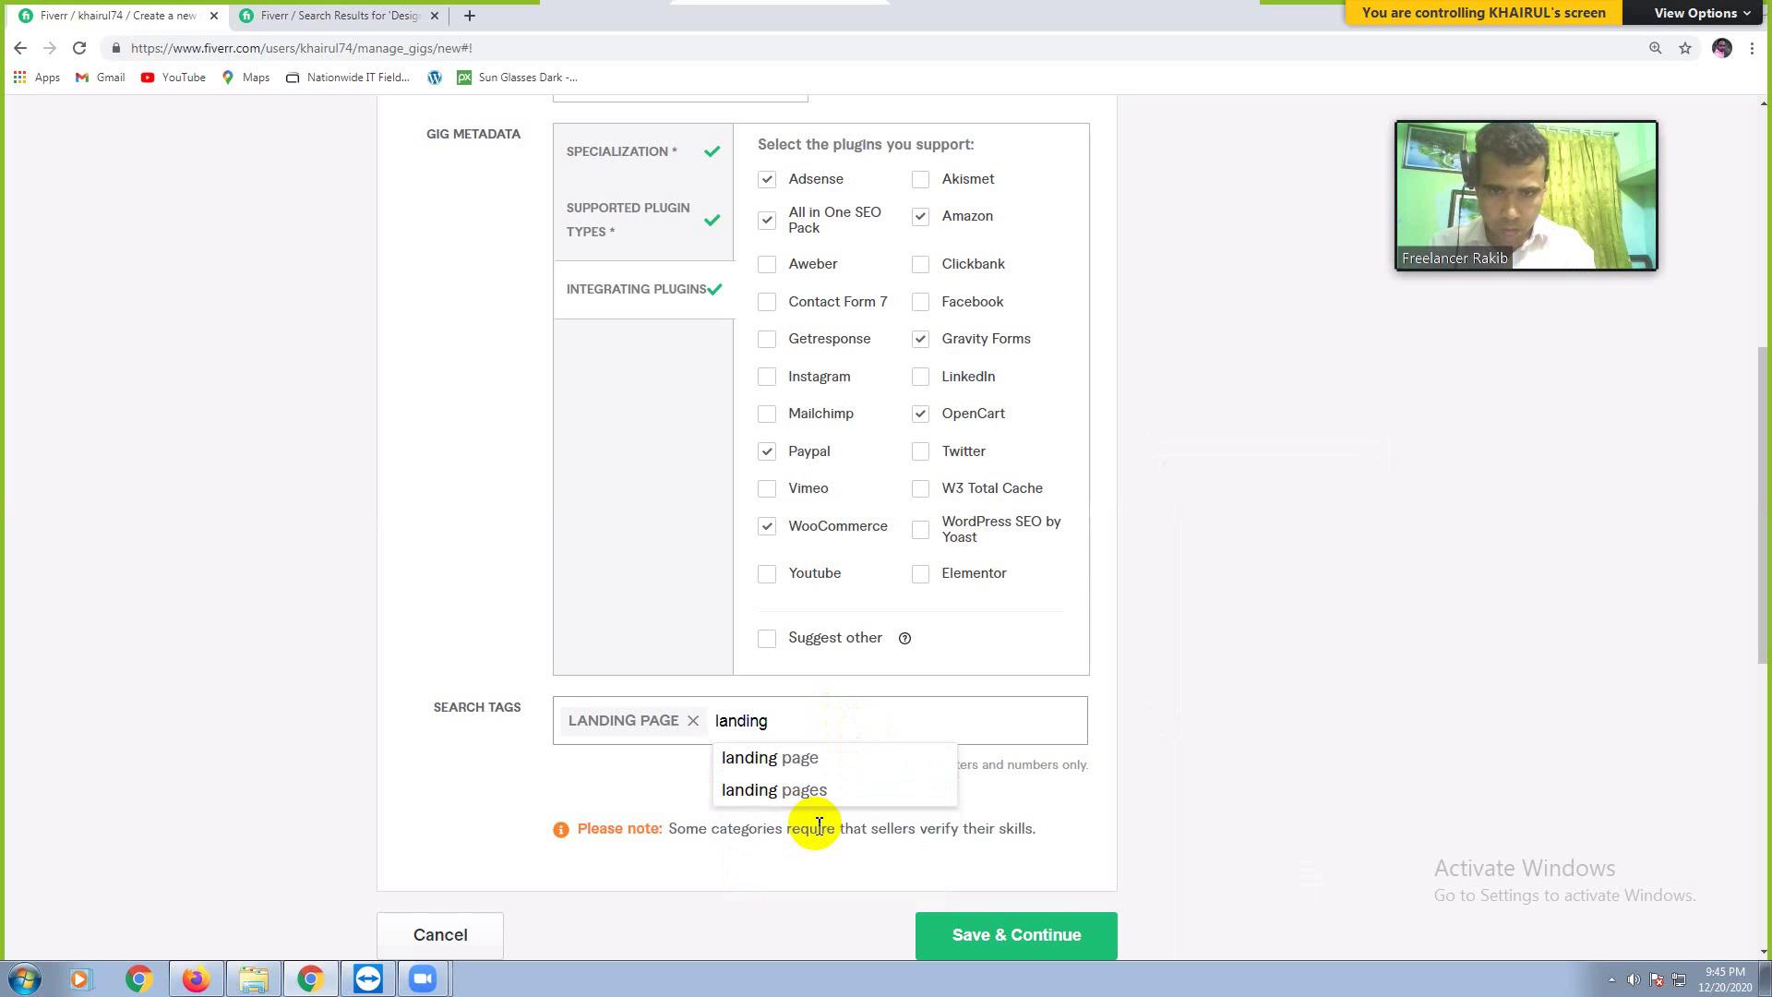
left_click(796, 720)
left_click(799, 722)
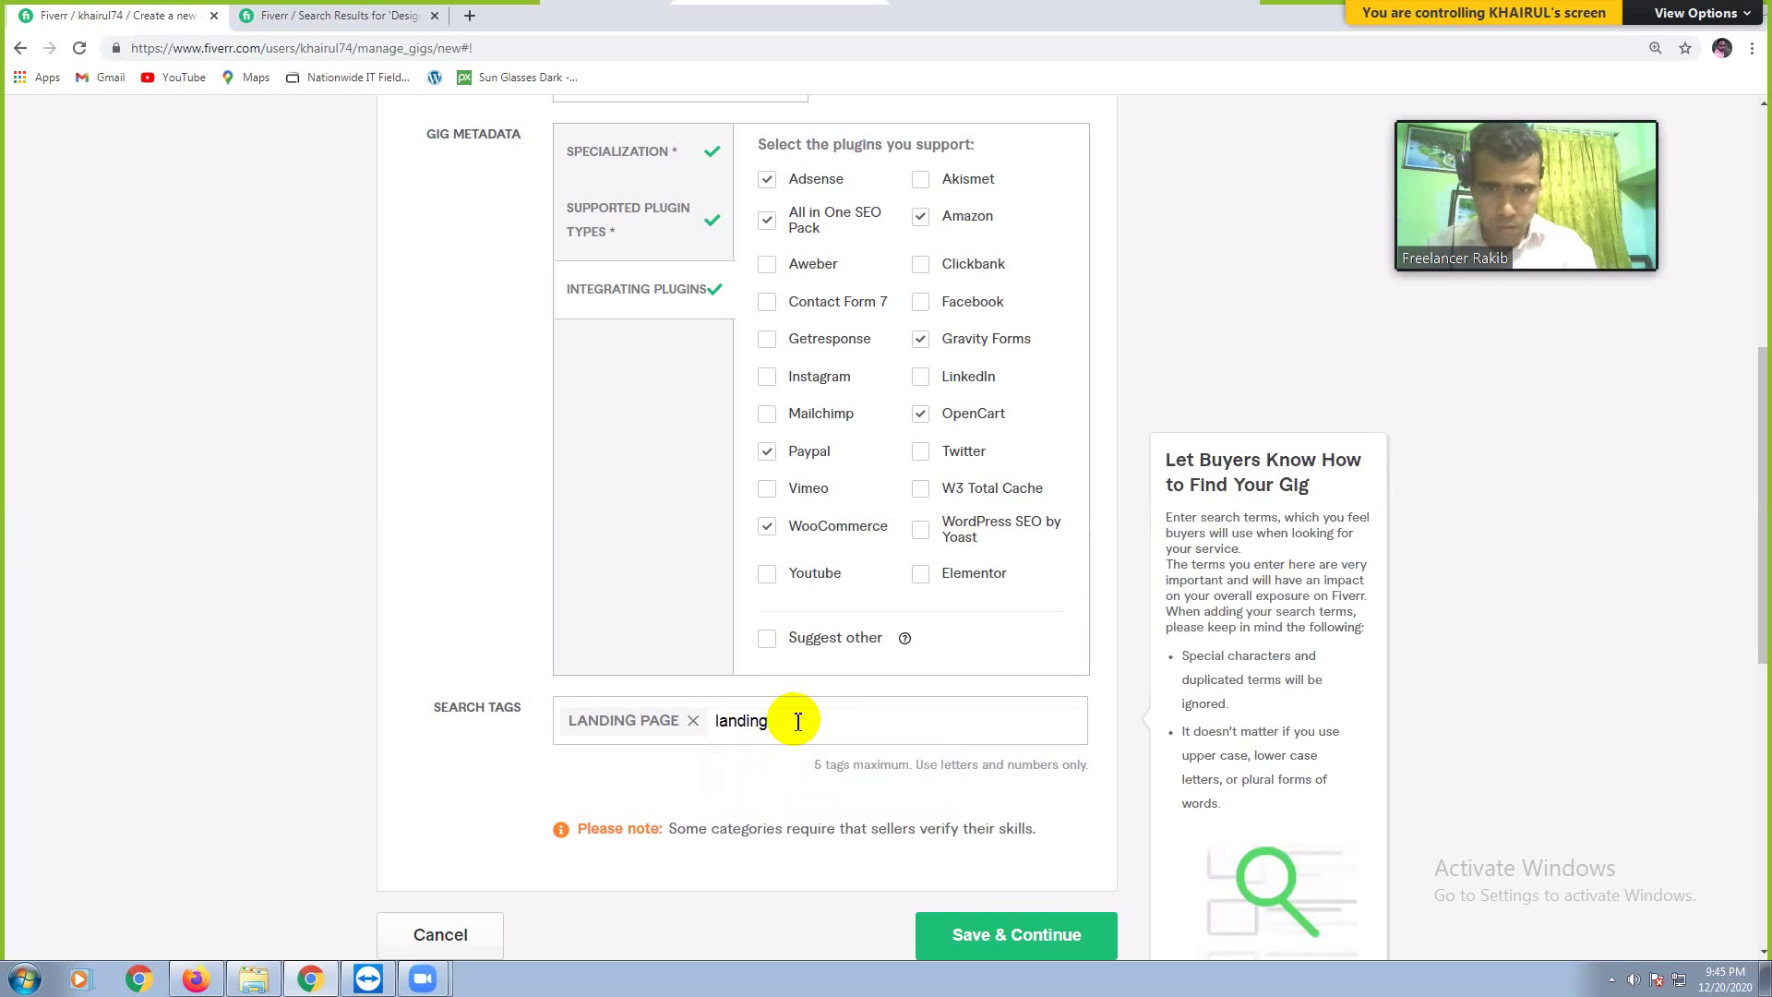
left_click(799, 722)
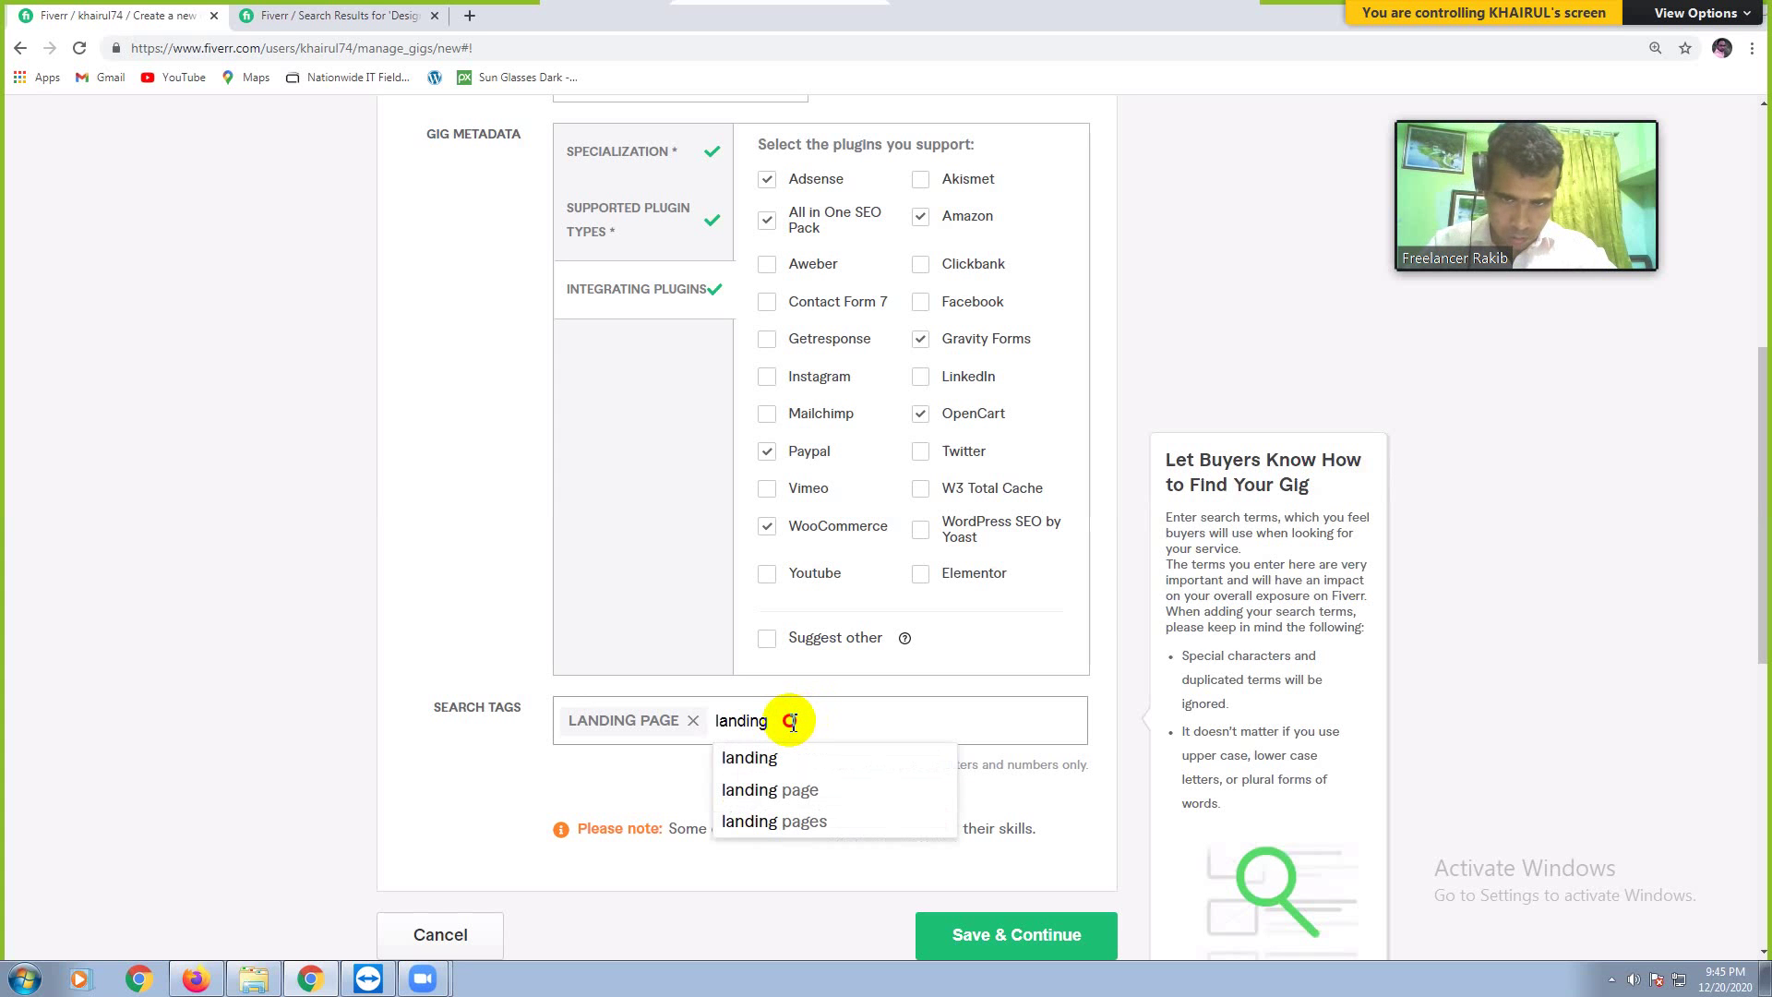
left_click(784, 725)
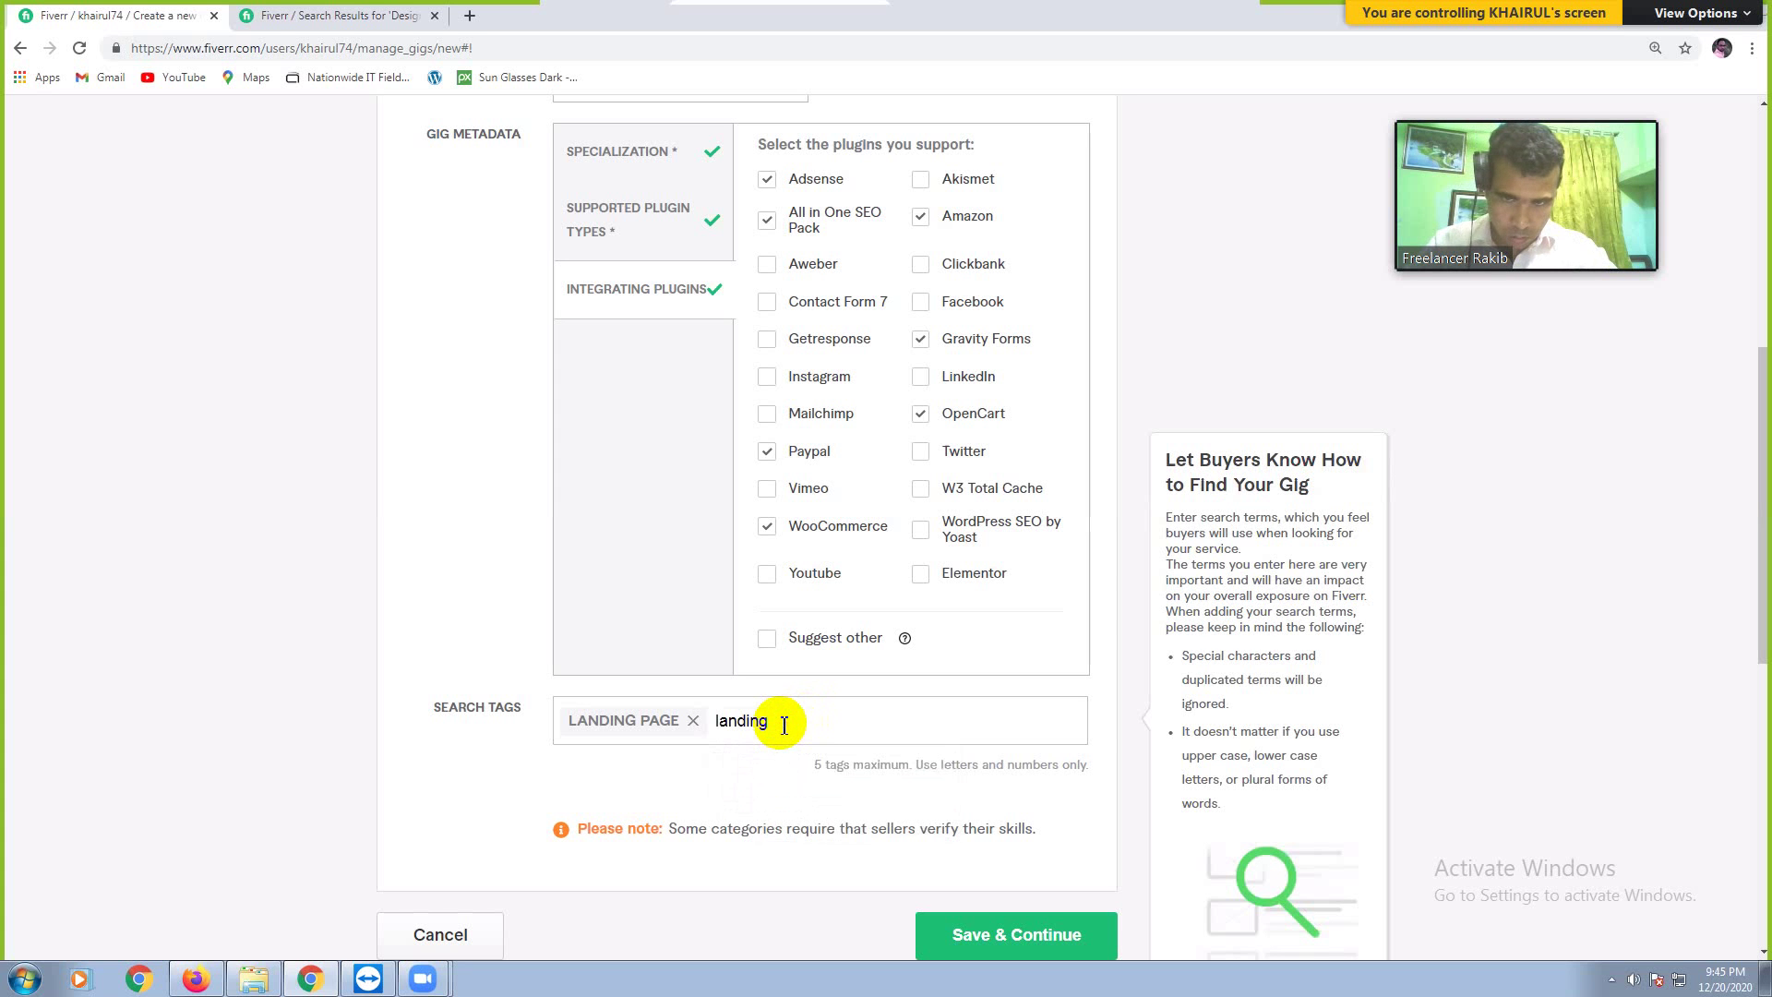
left_click(784, 726)
left_click(788, 725)
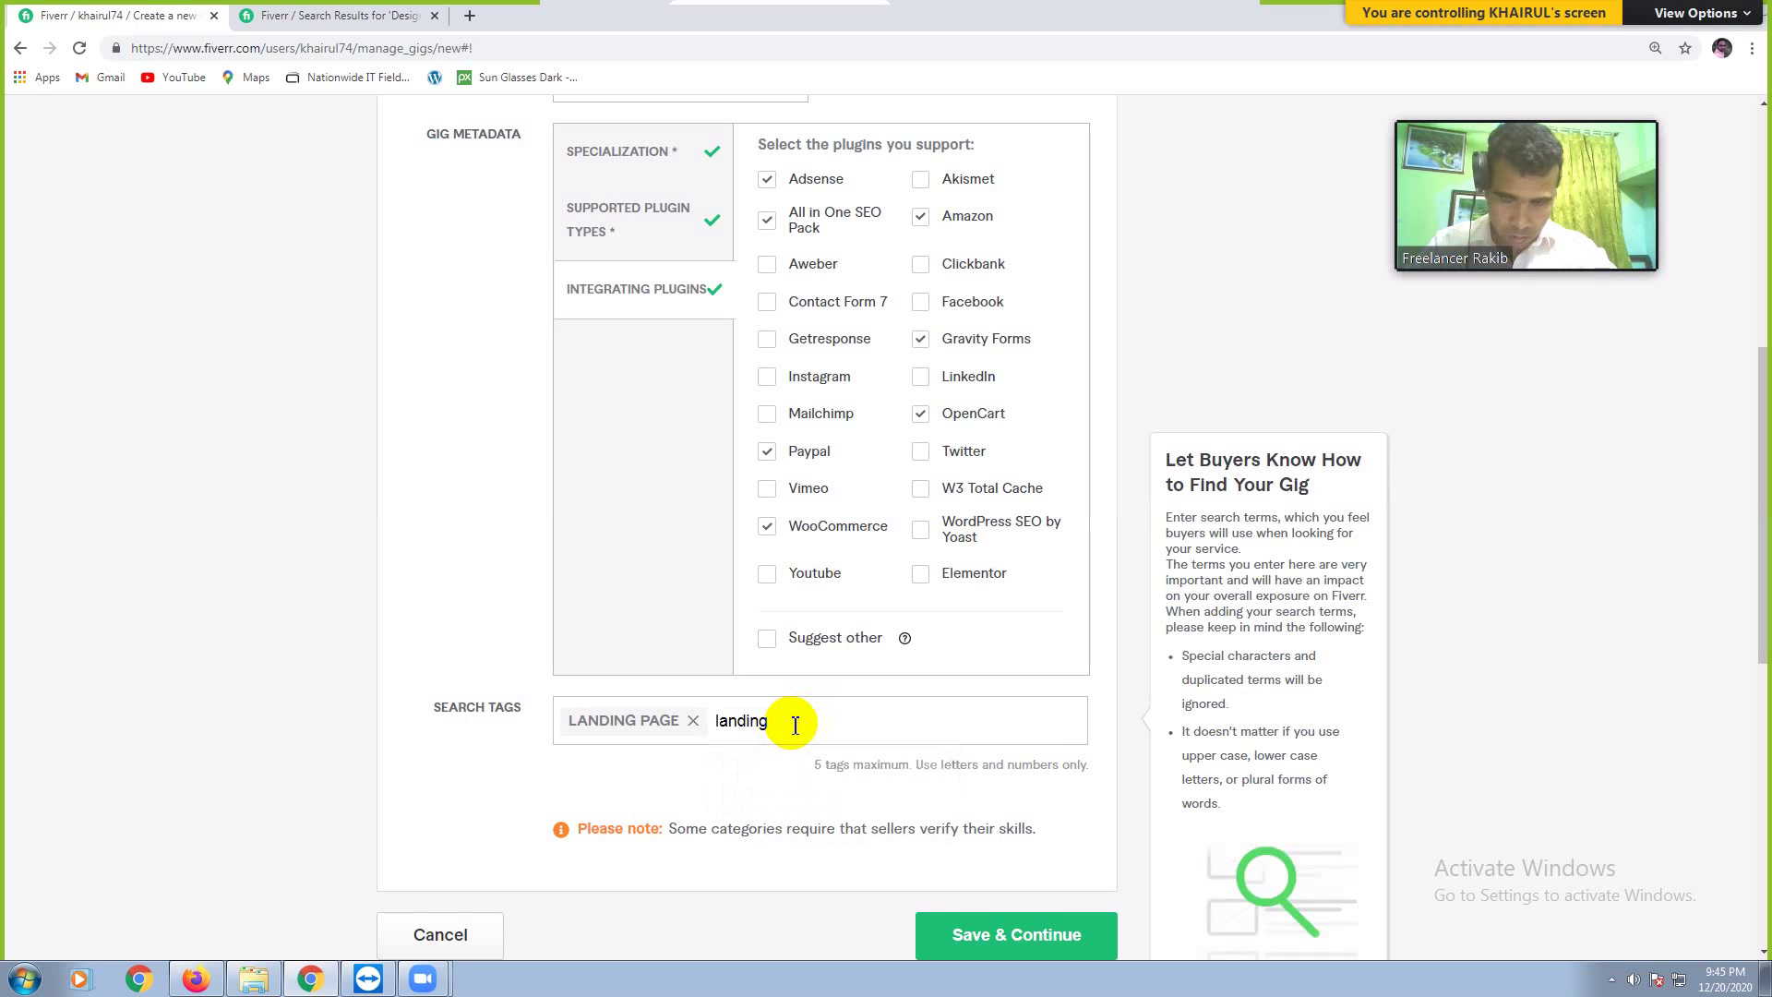
left_click(795, 726)
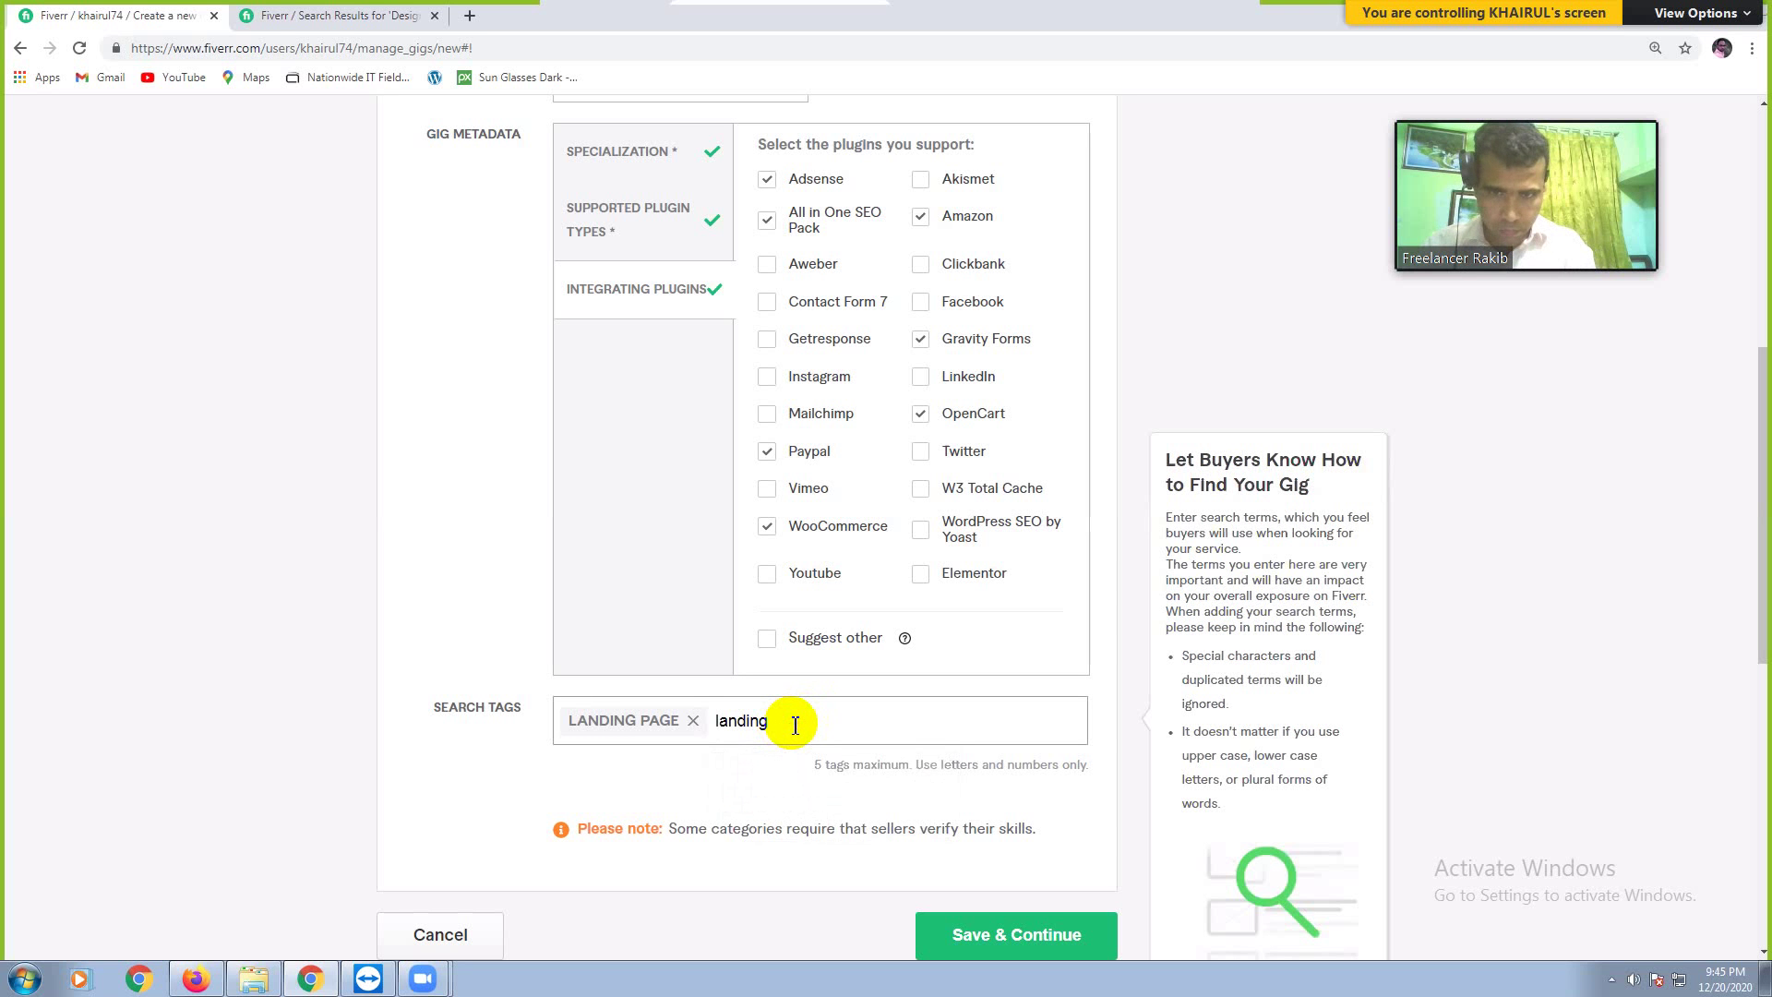
left_click(795, 725)
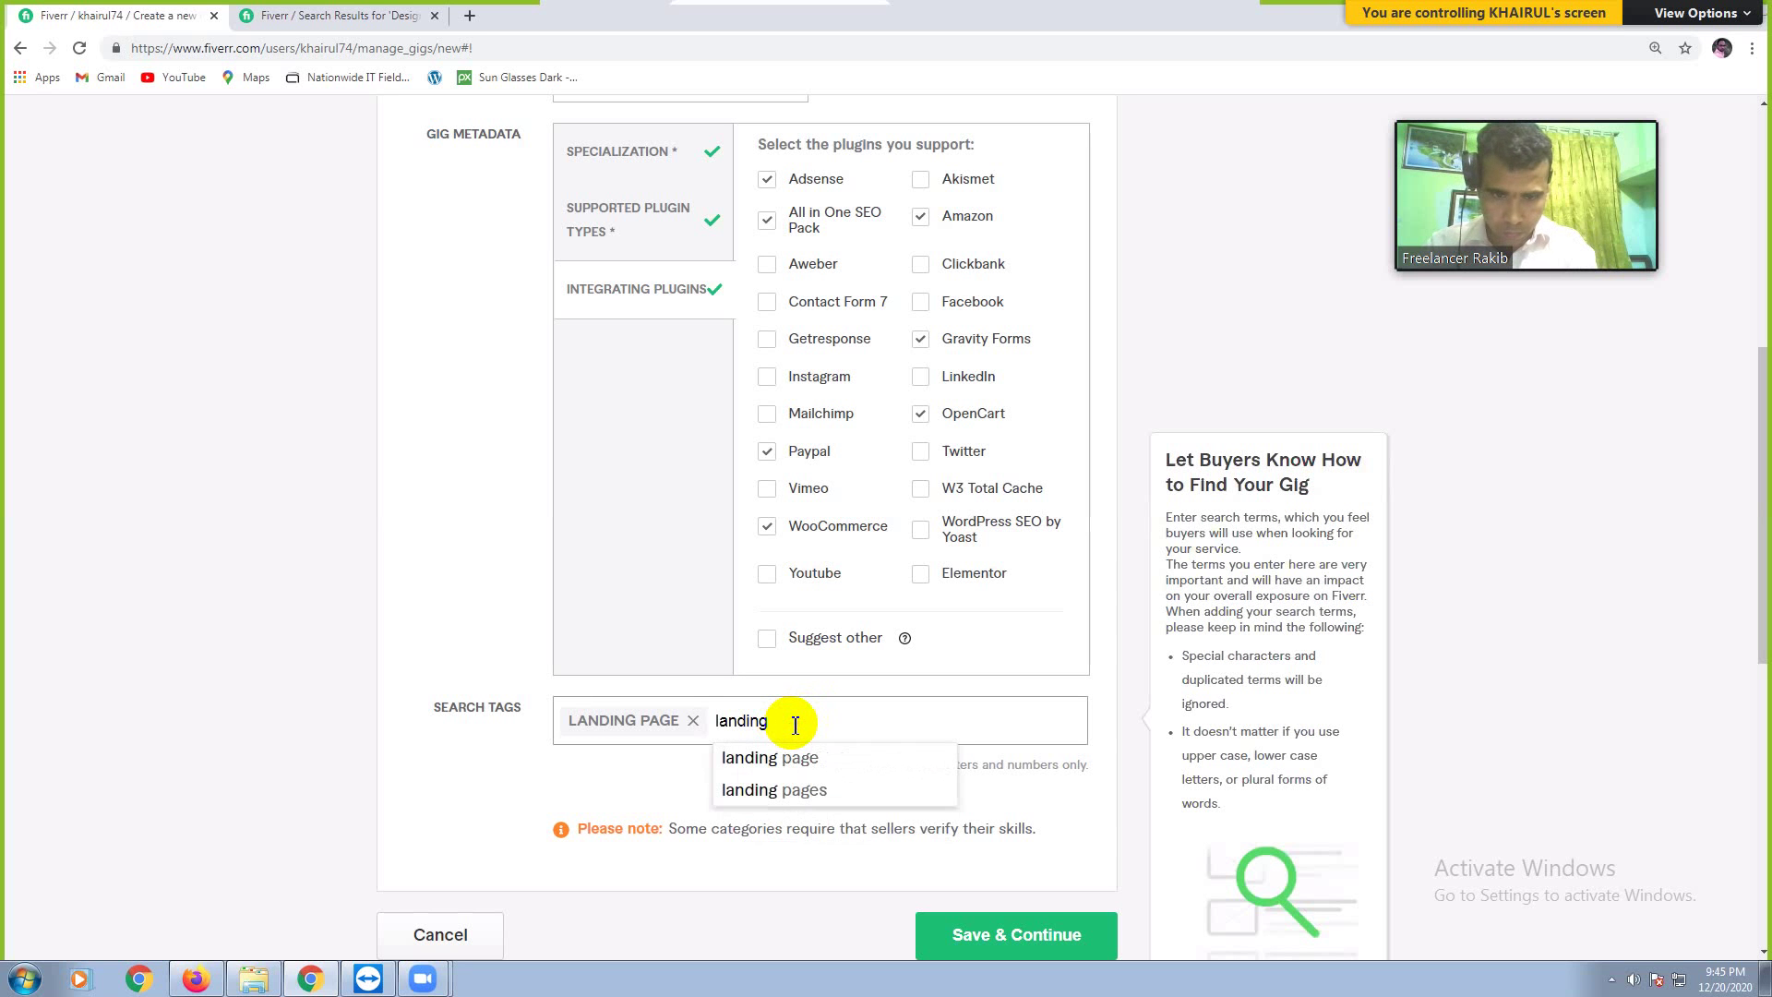
type("pag")
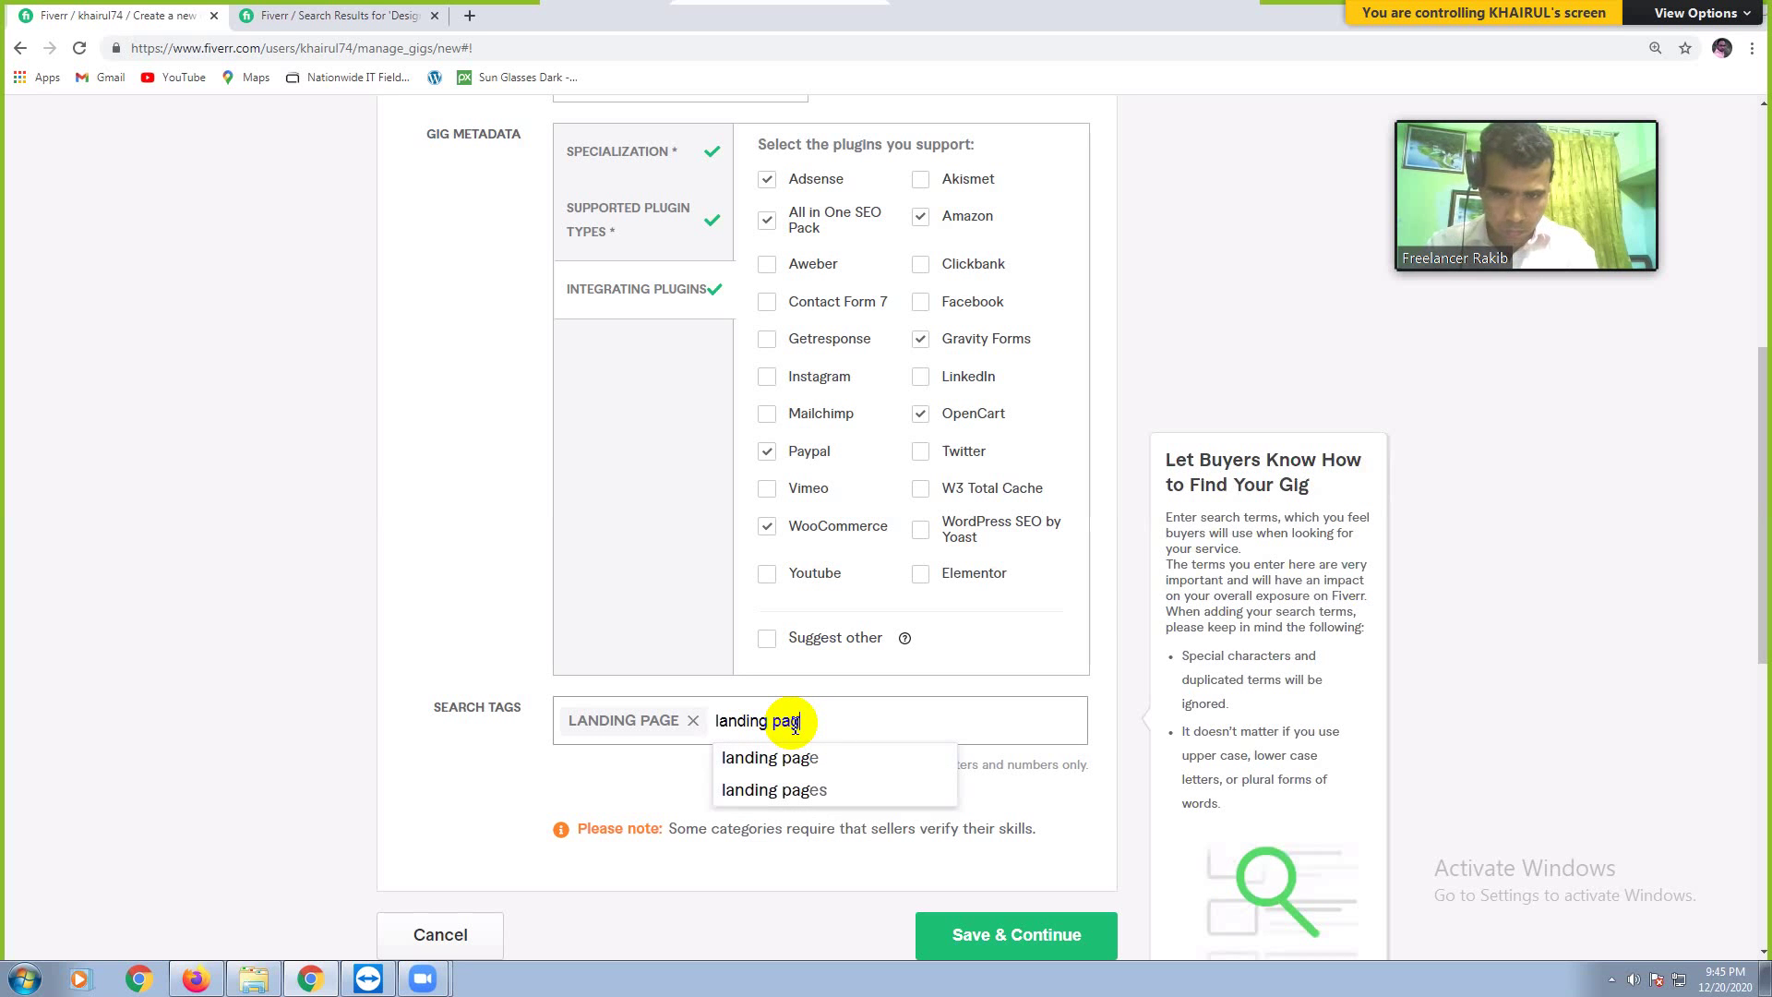
type("e des")
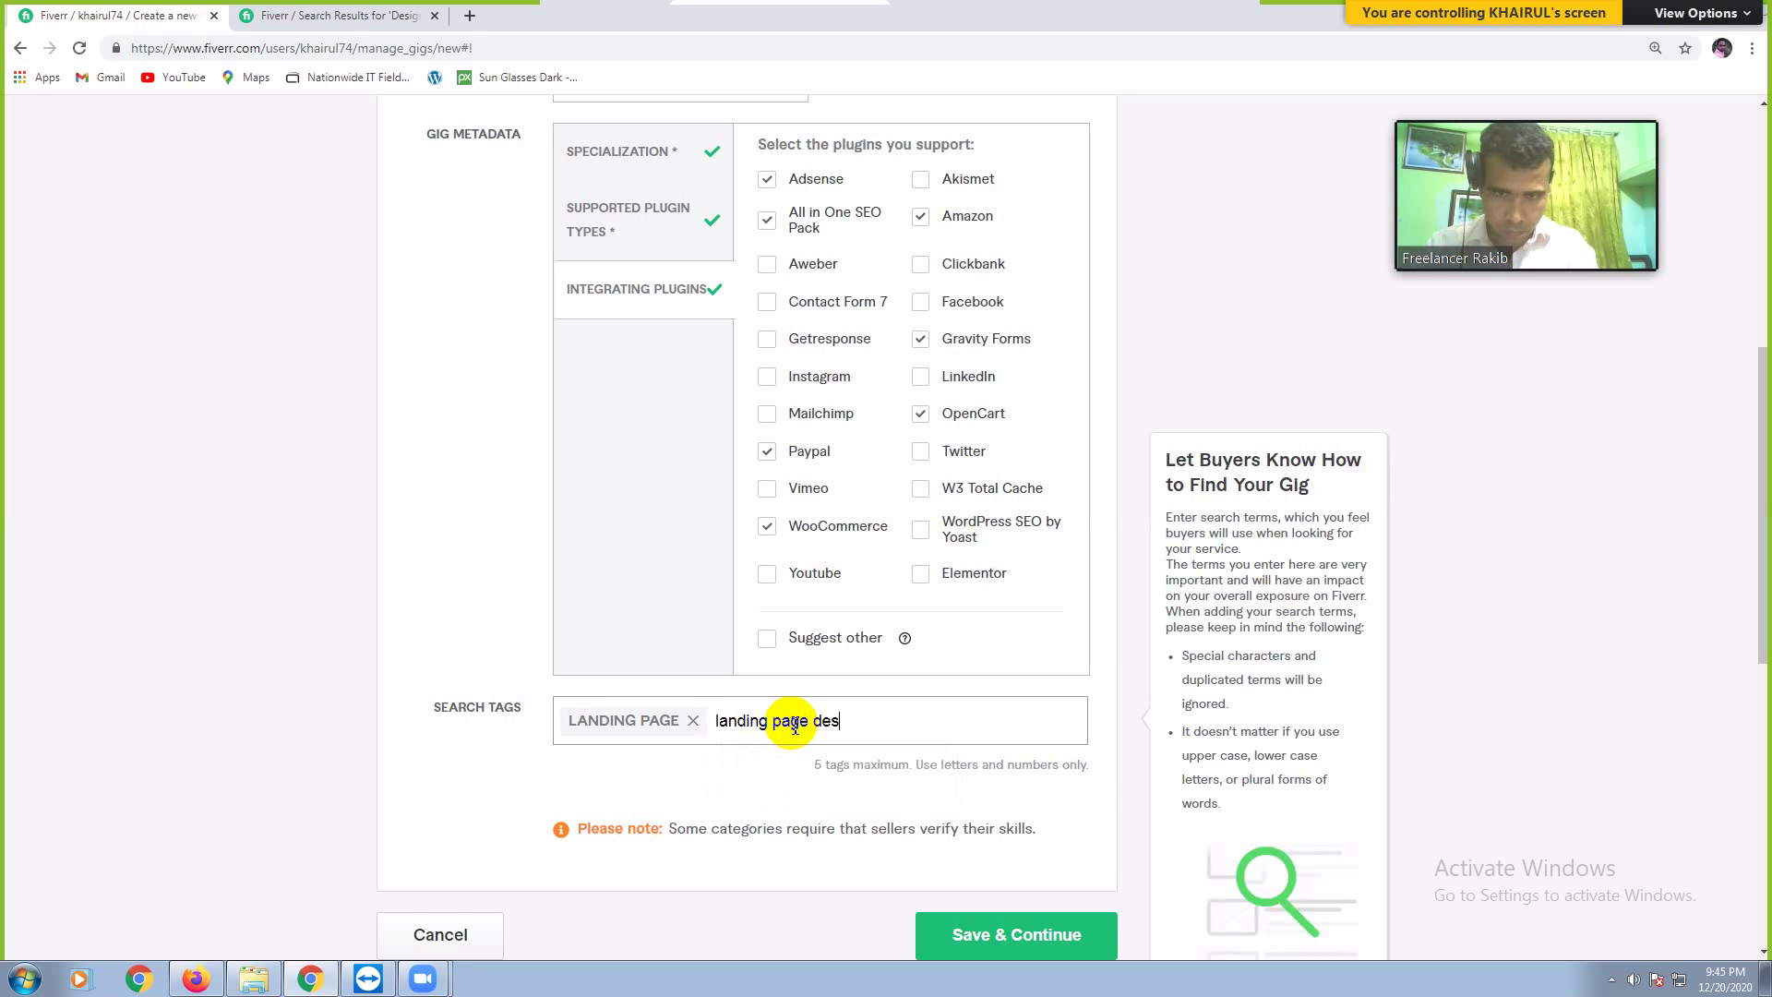
type("ign")
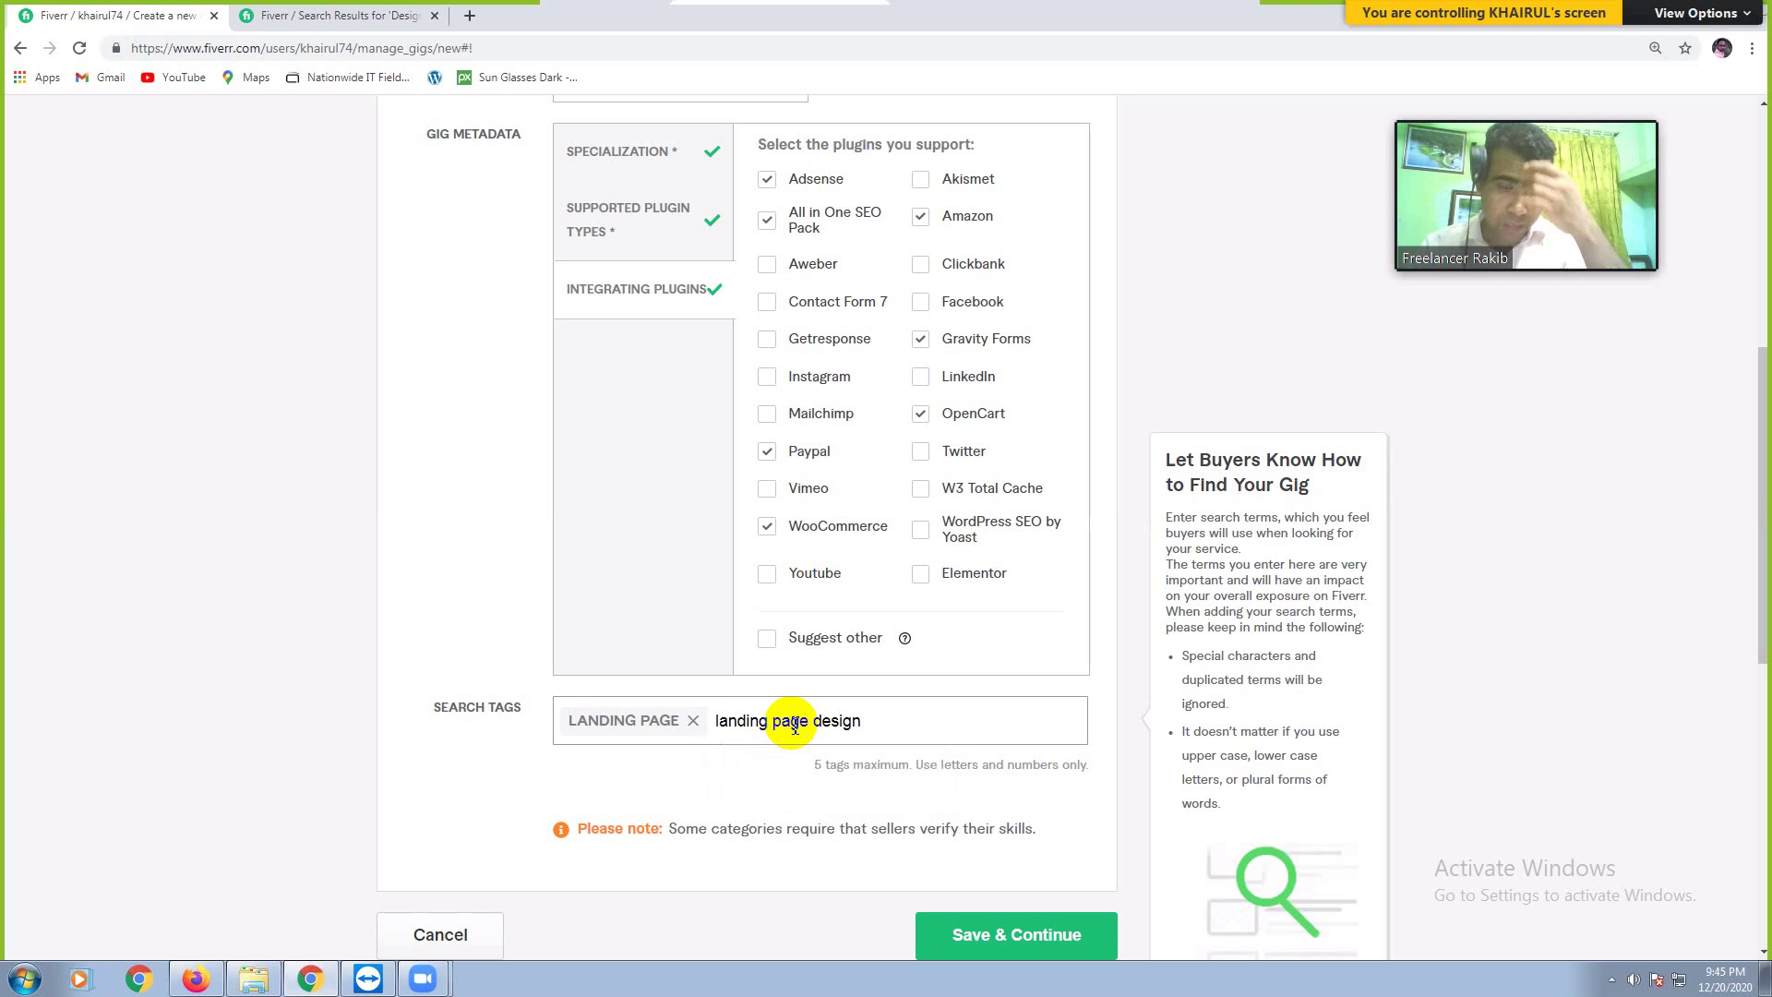
key("Return")
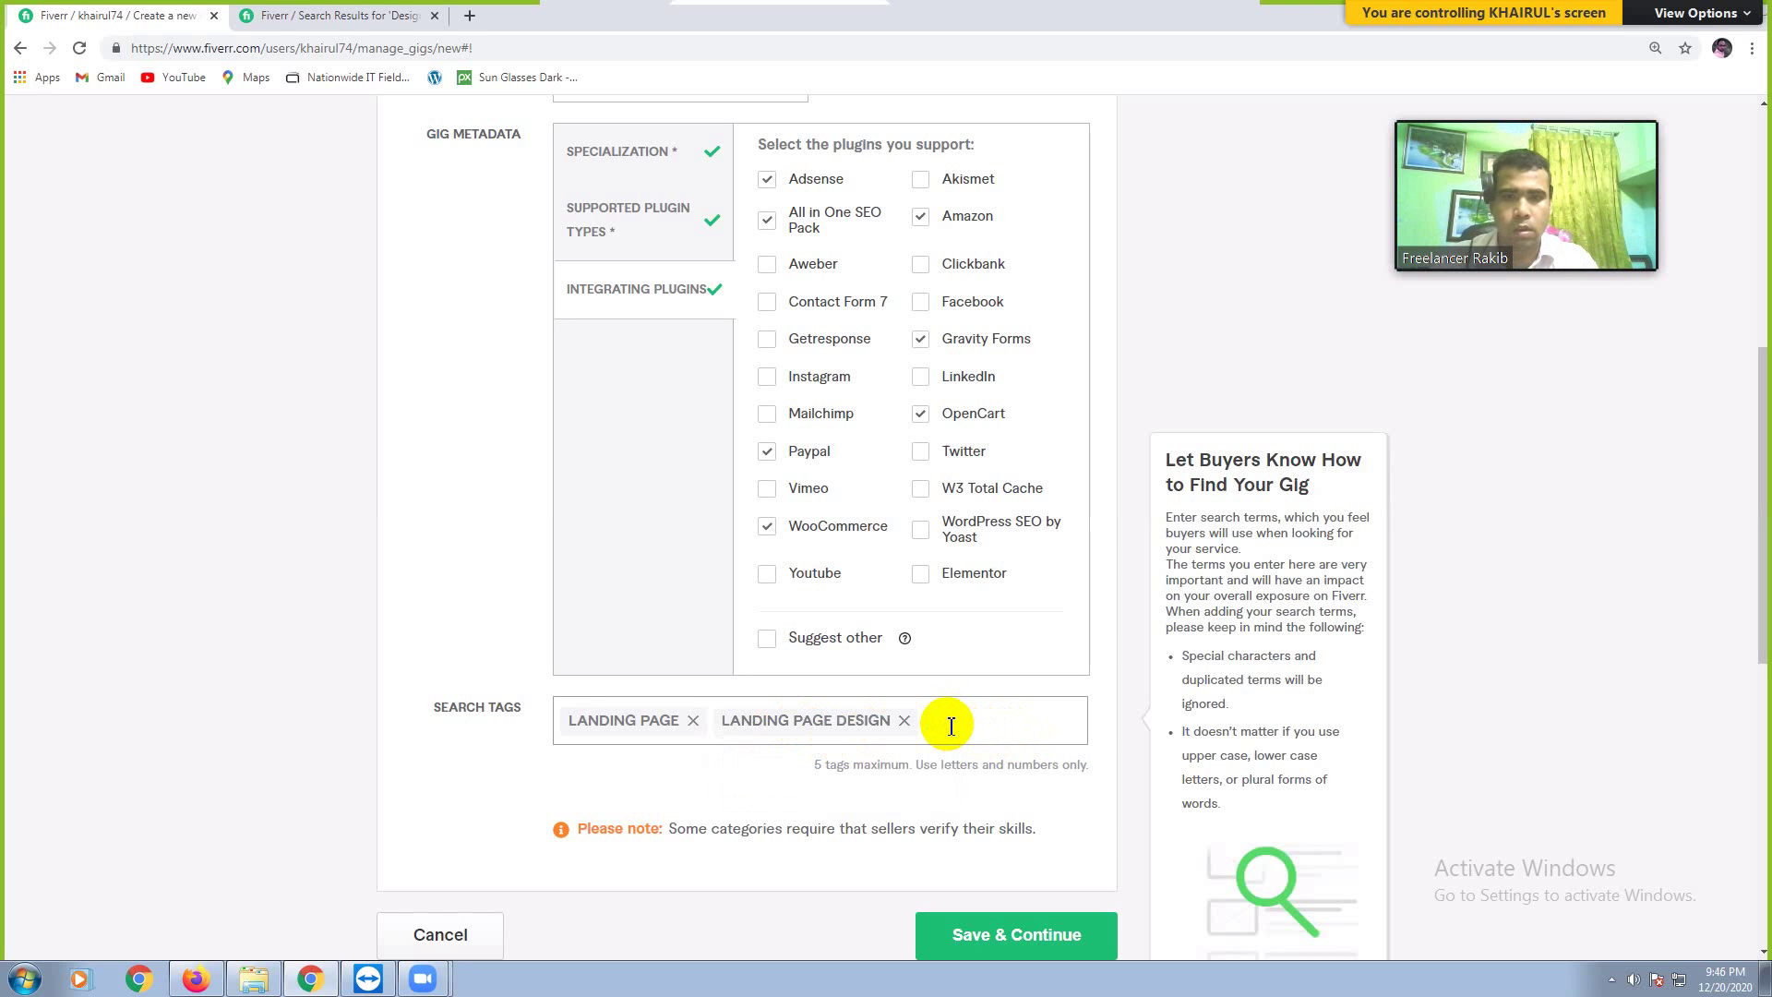
type("fo")
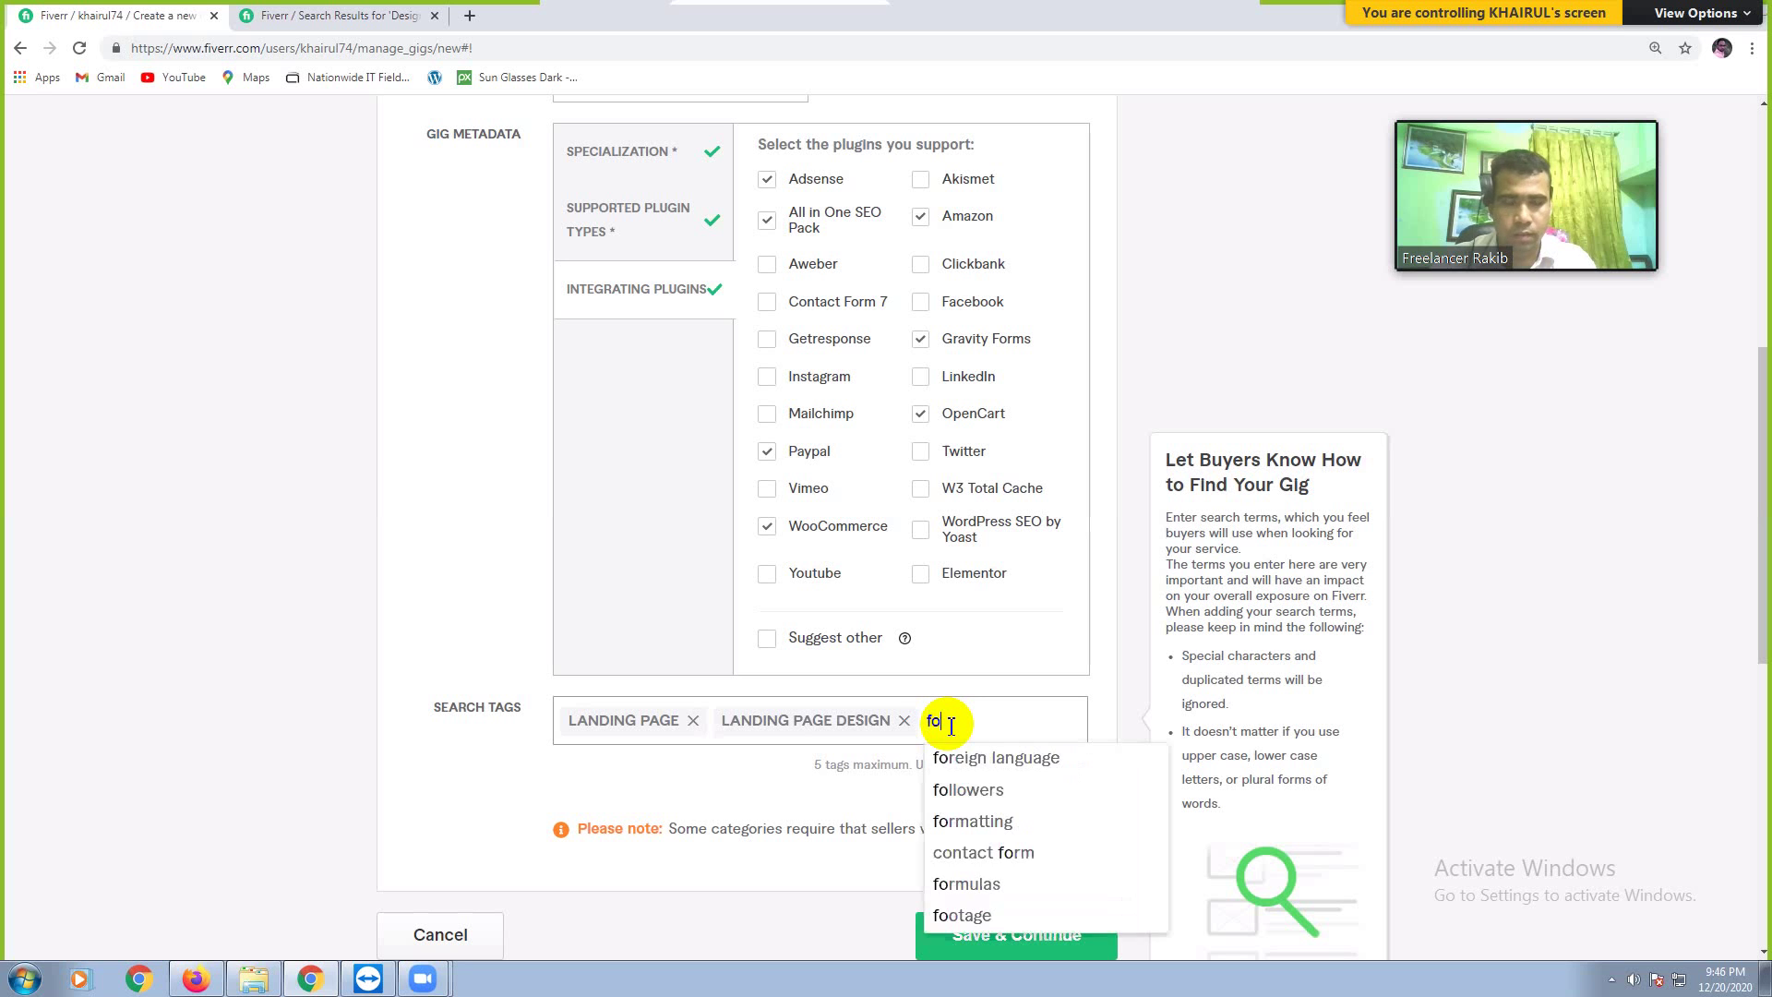
type("rm")
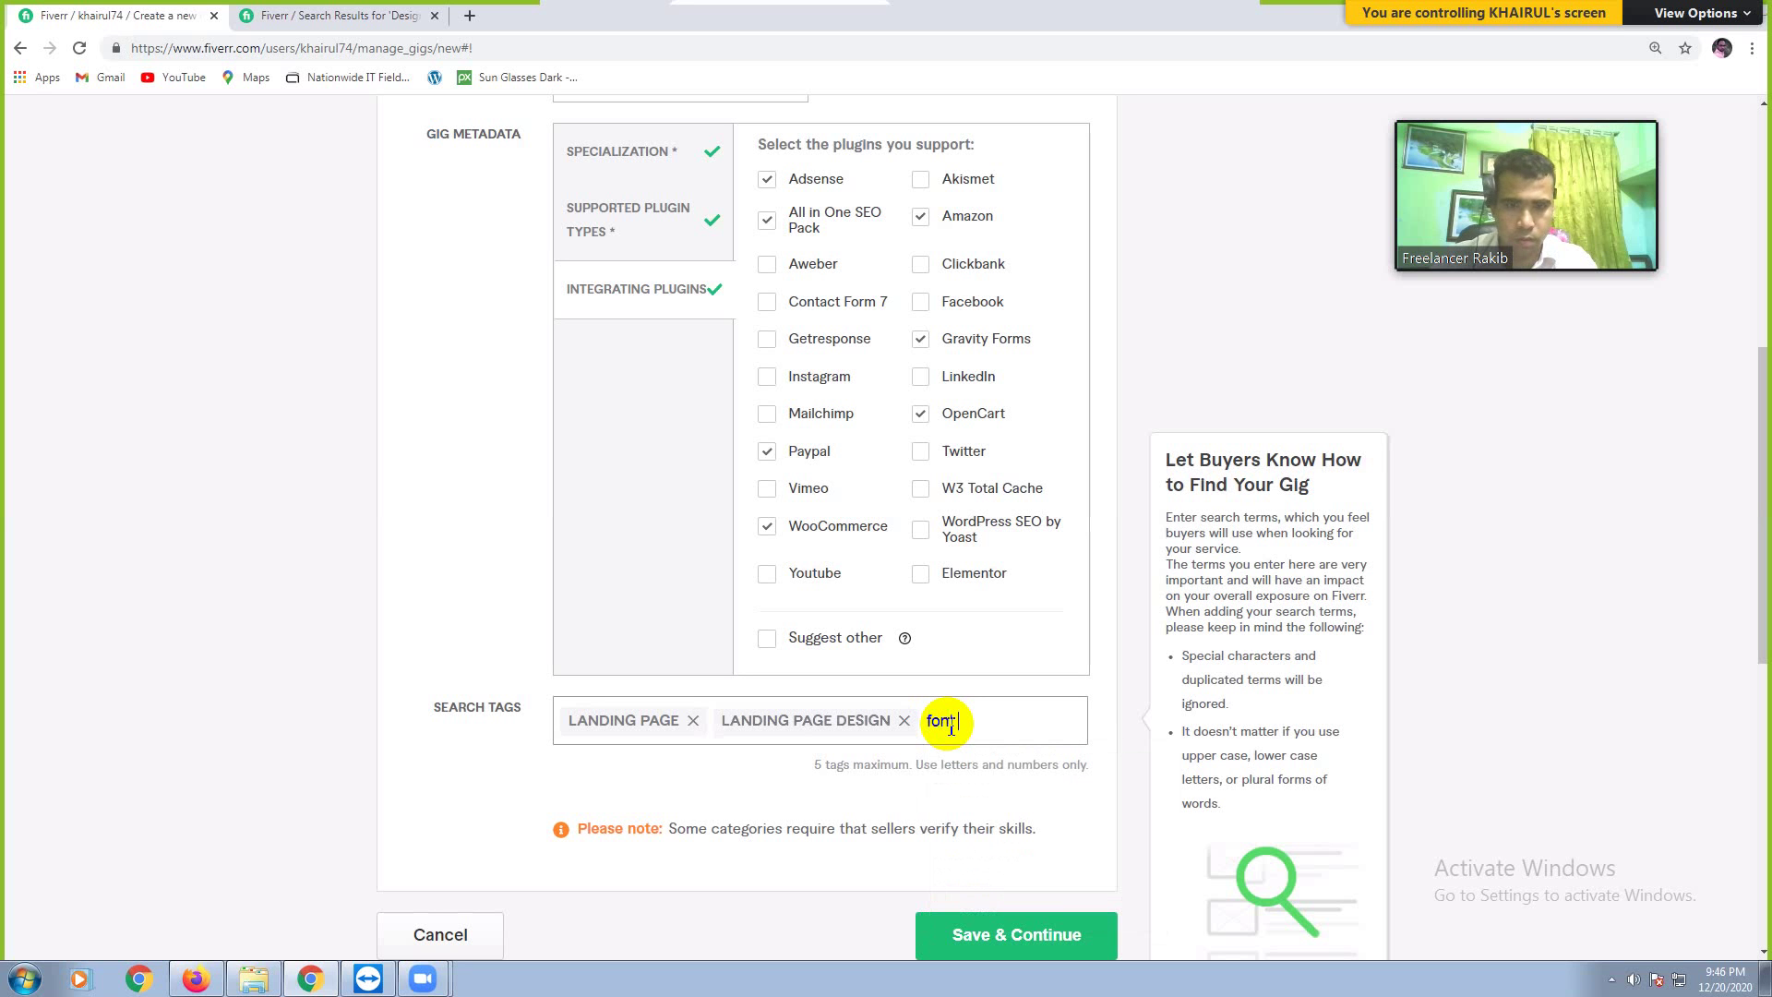
type(" pag")
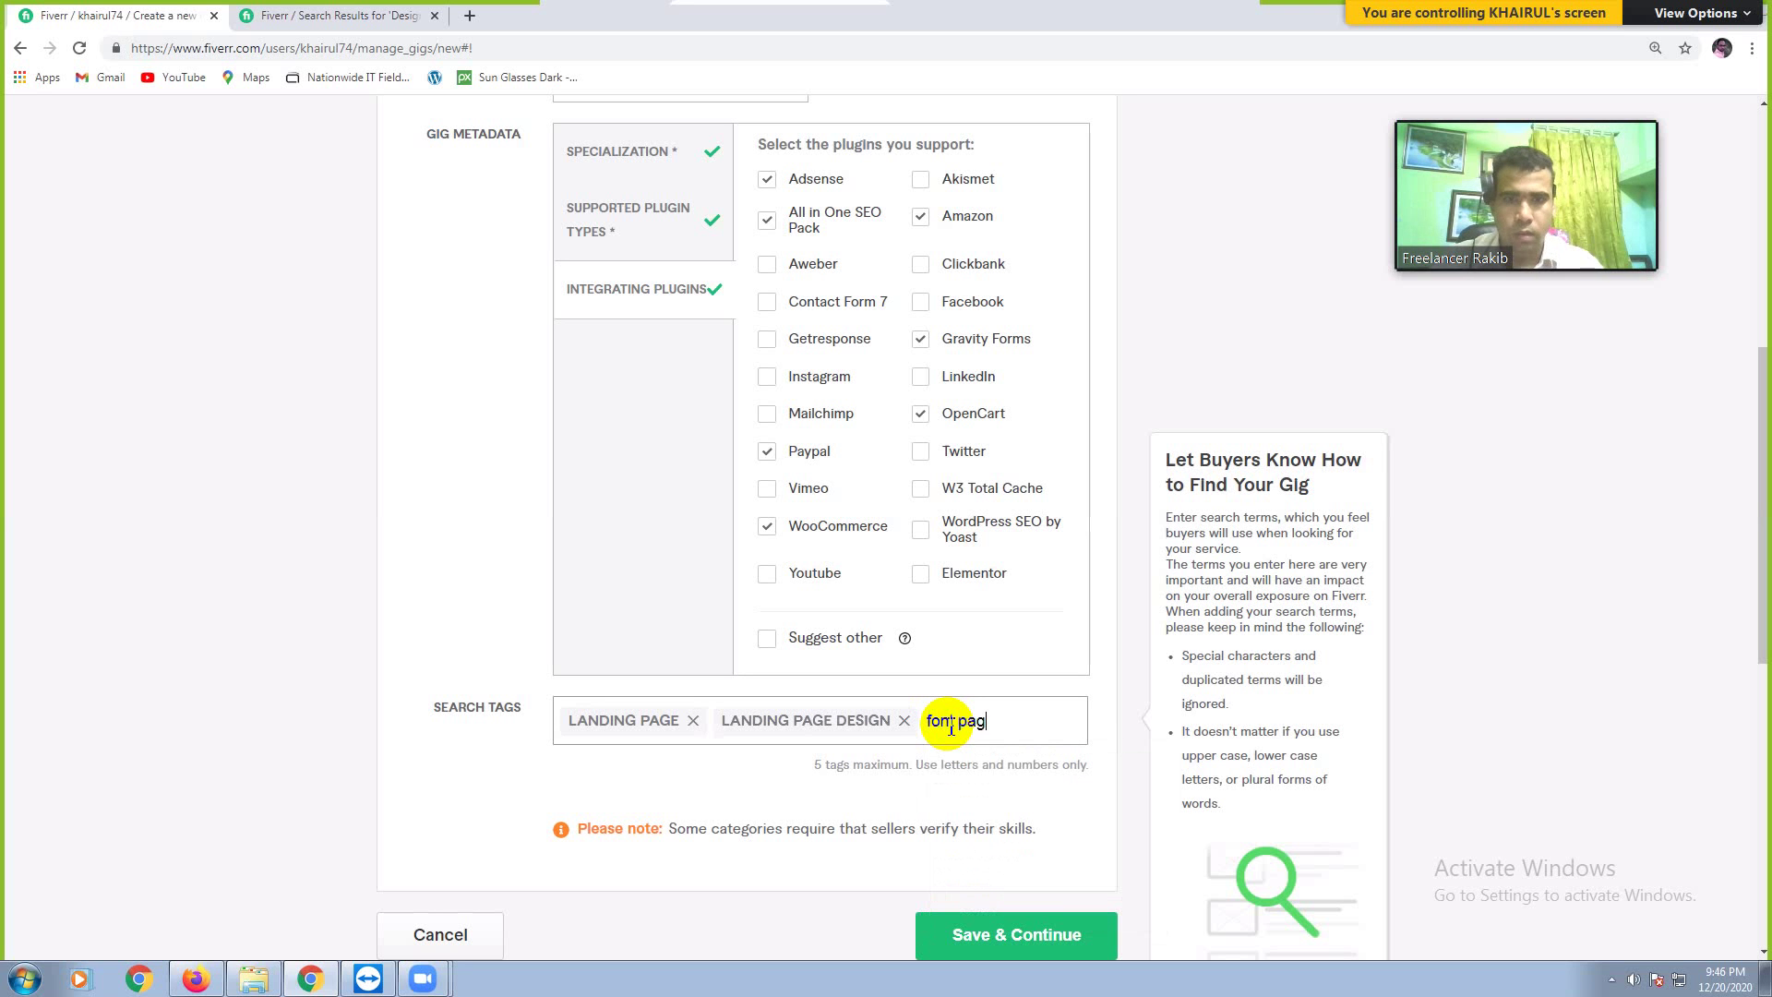
type("e")
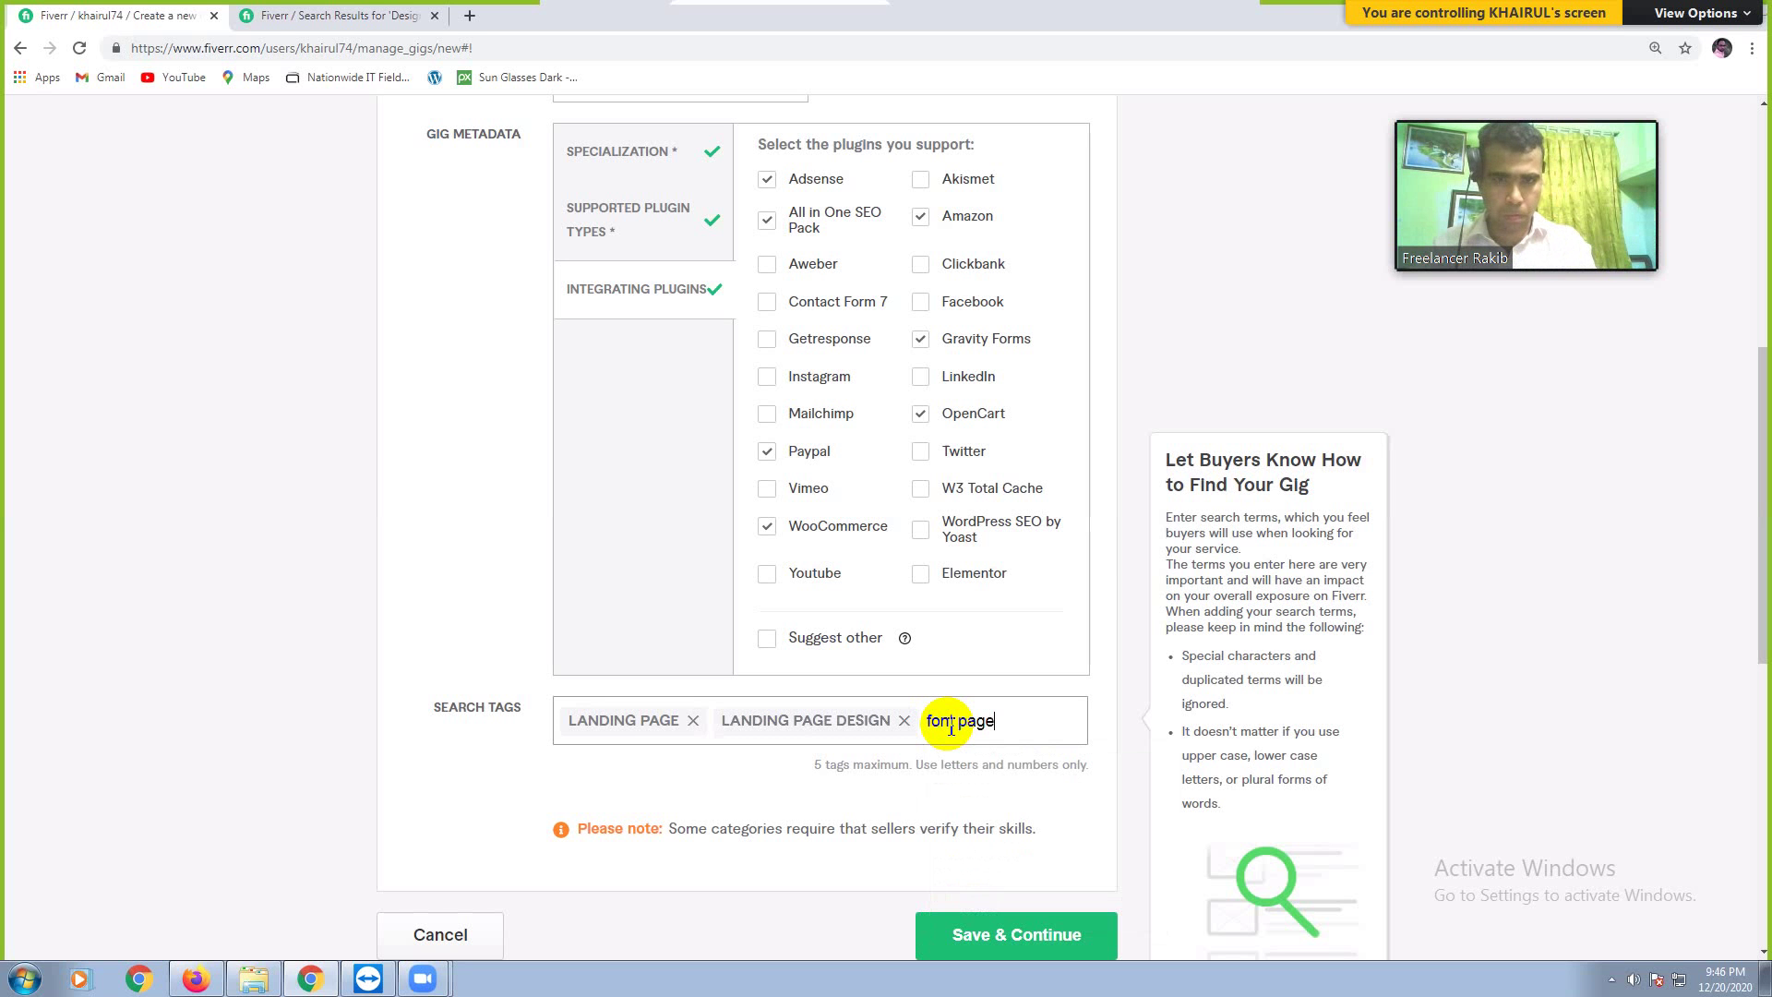
key("BackSpace")
key("BackSpace")
key("BackSpace")
key("BackSpace")
key("BackSpace")
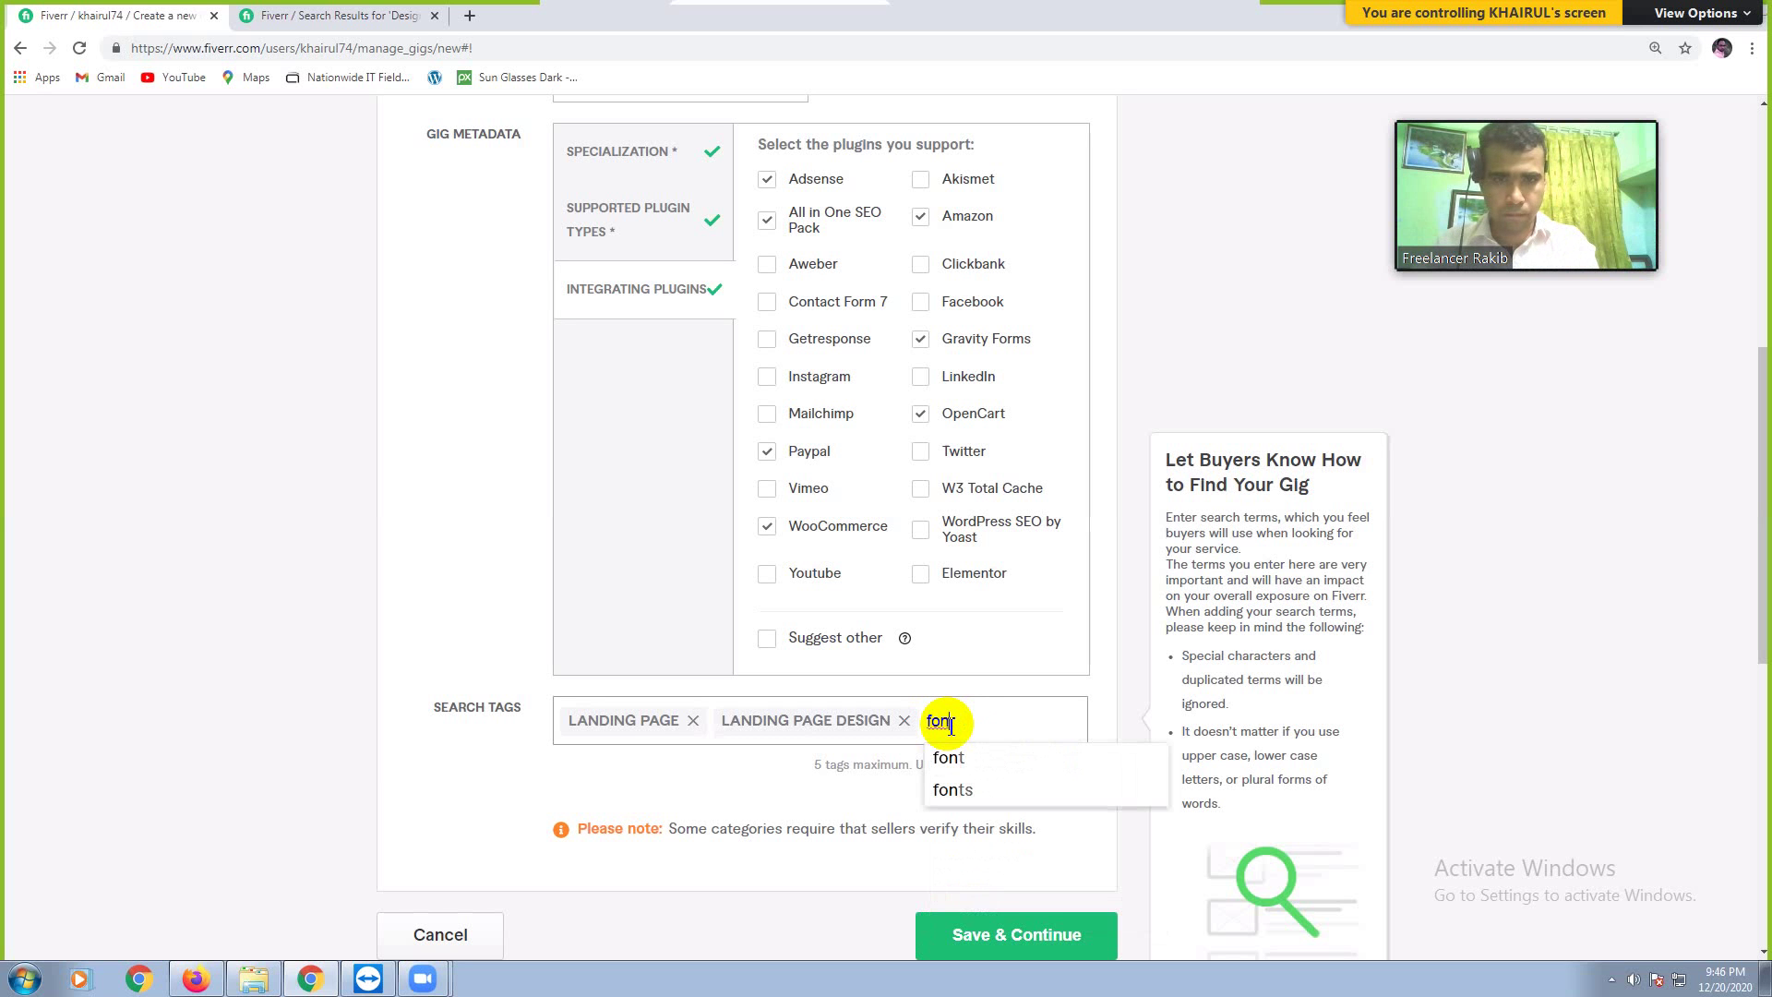
key("BackSpace")
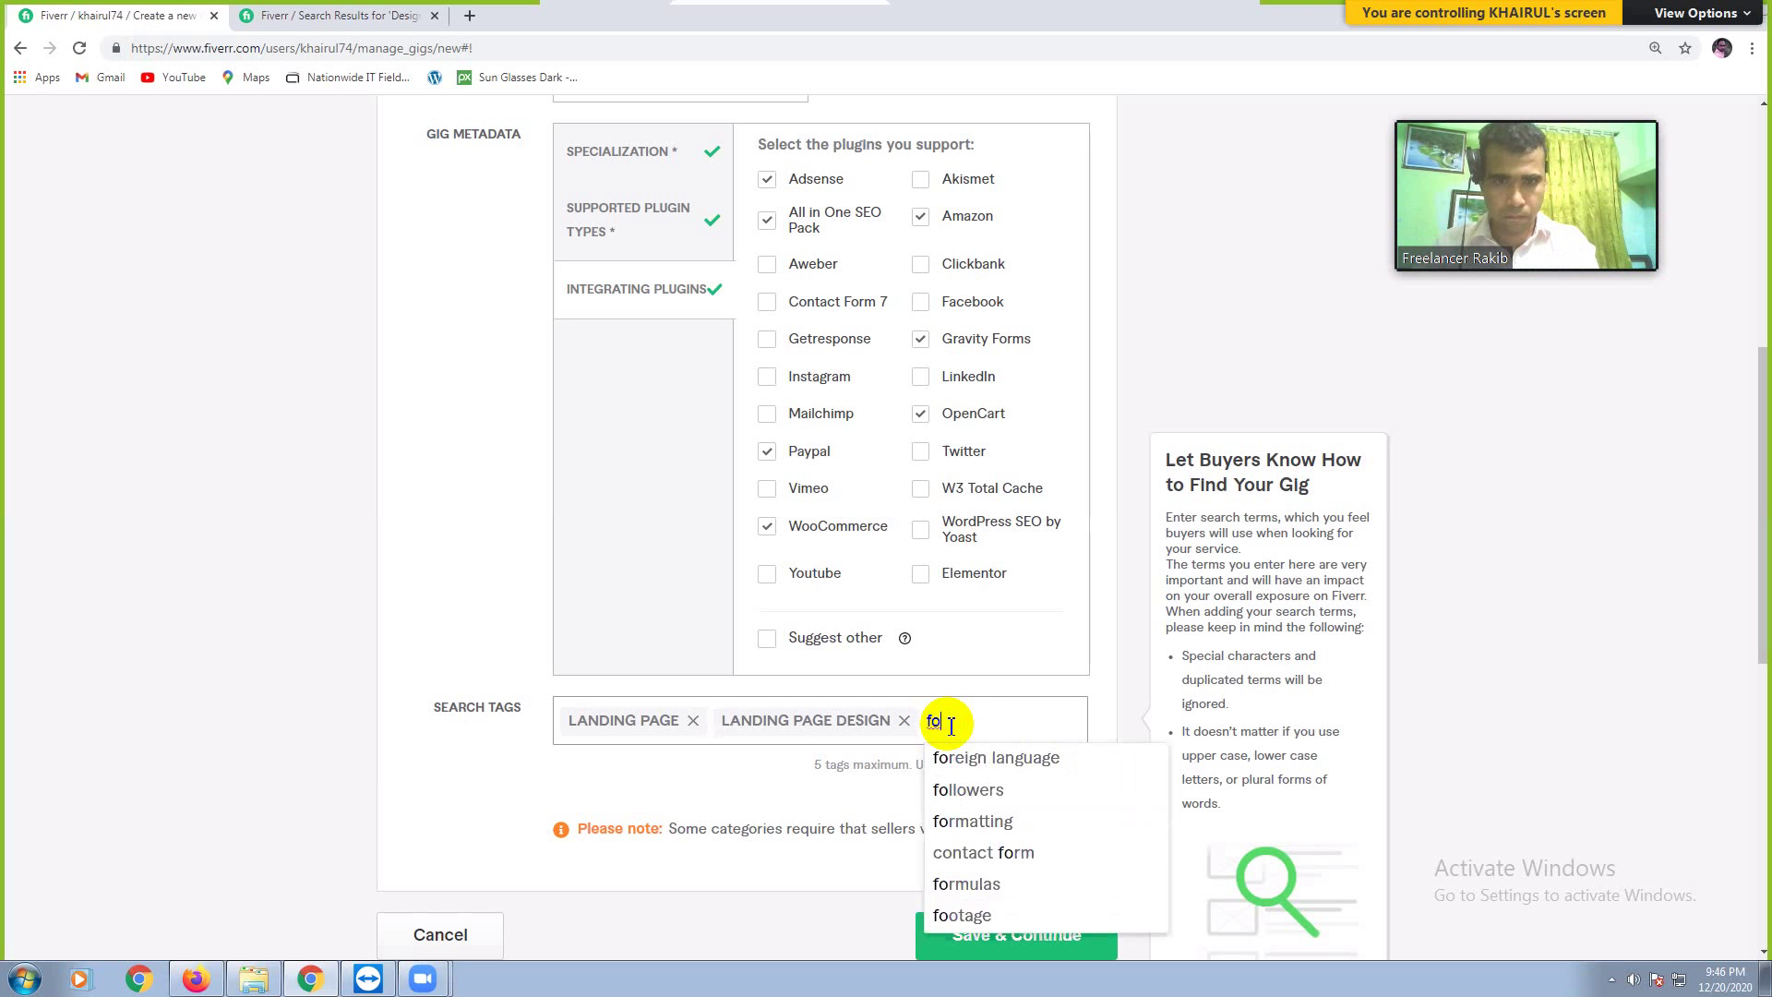
key("BackSpace")
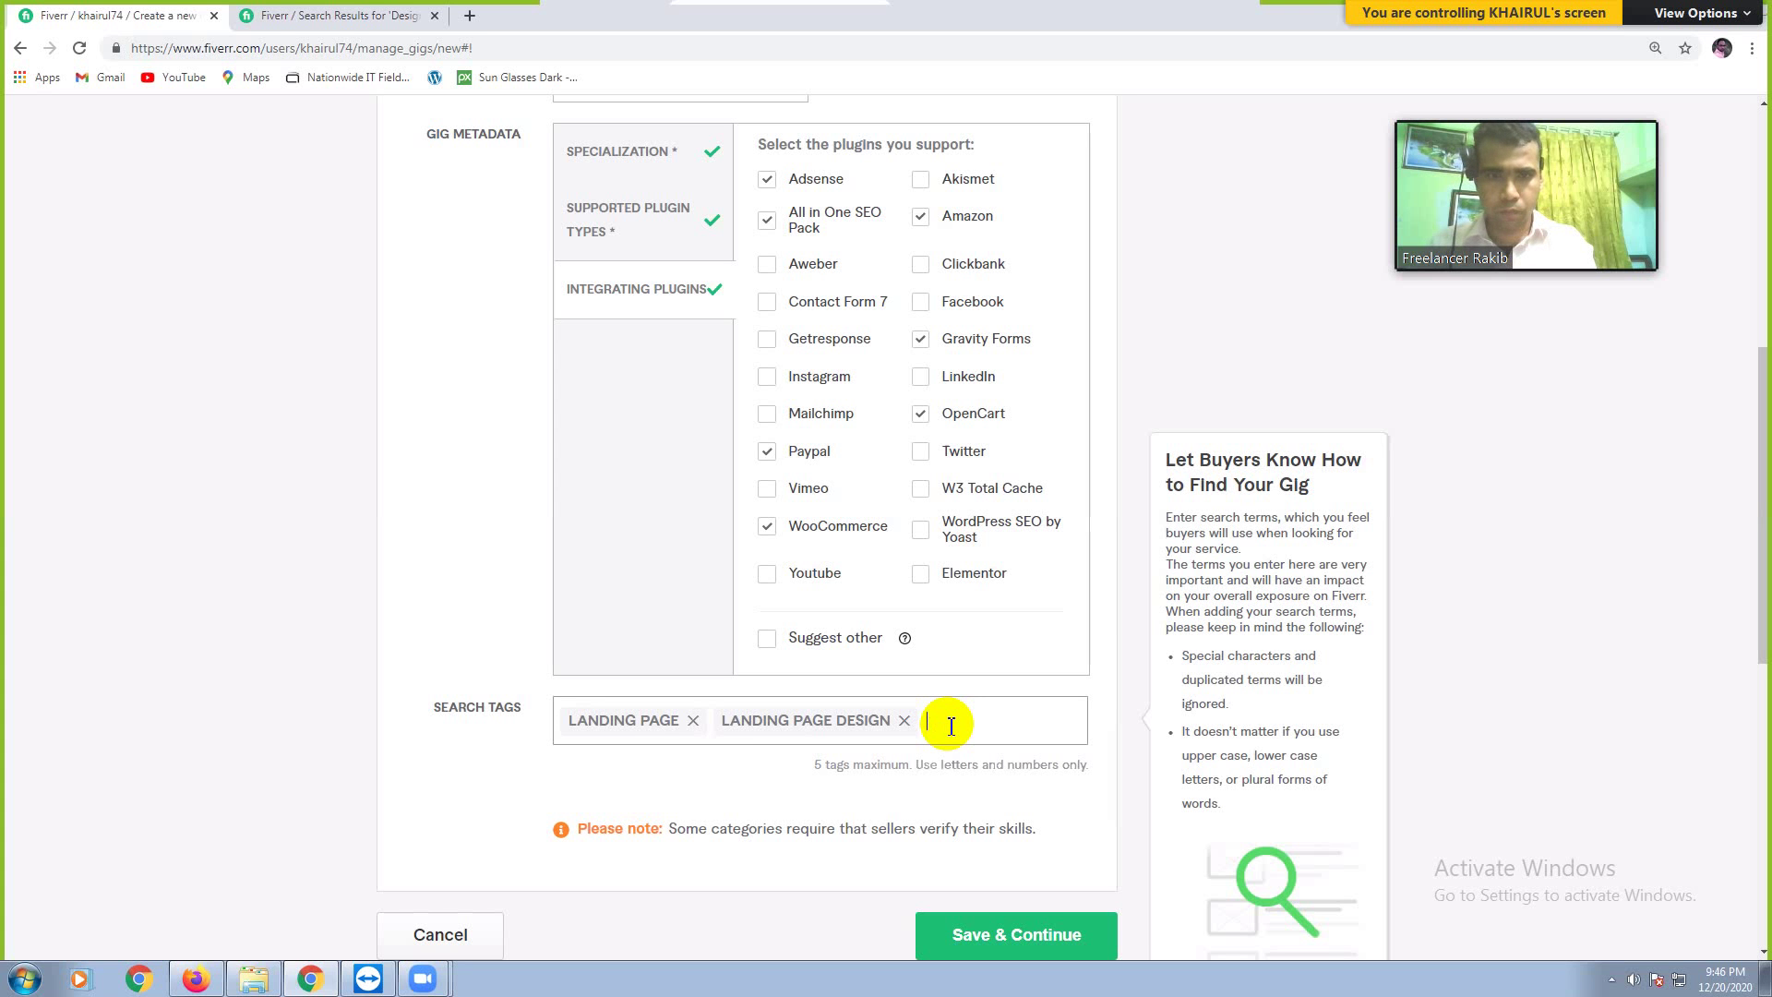
Step: Add the suggested "home page" as the gig's third search tag
type("home")
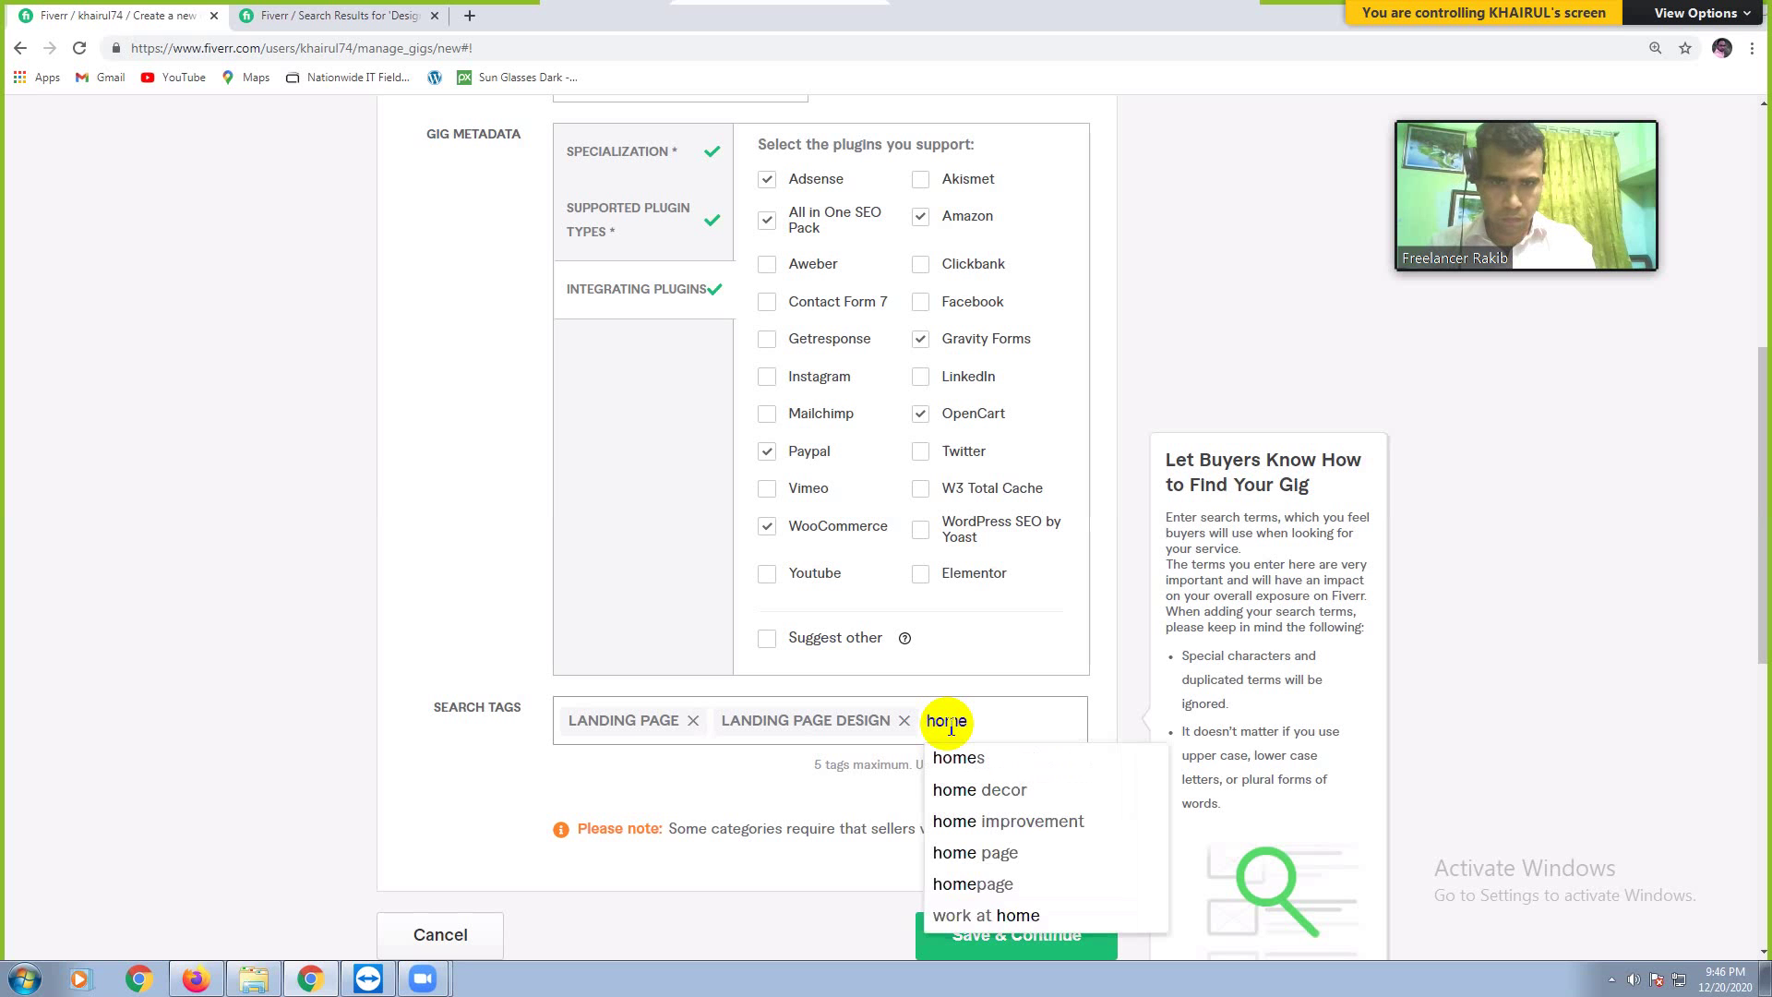
type(" p")
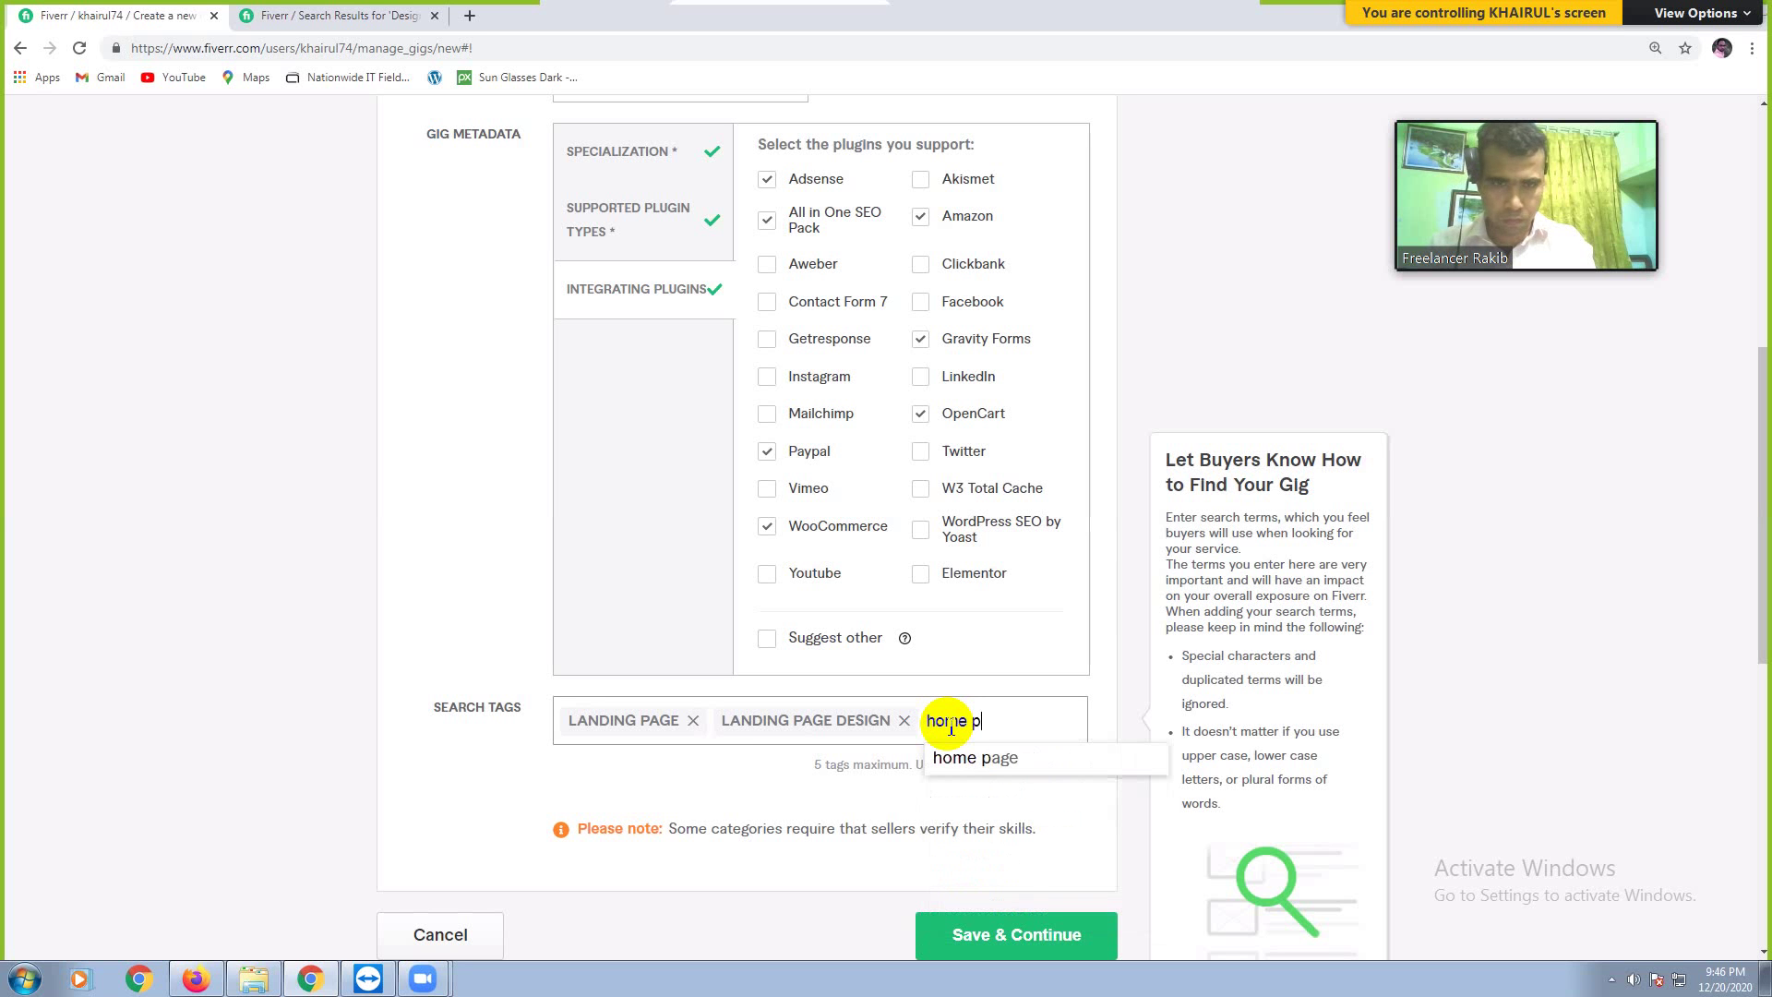
type("age")
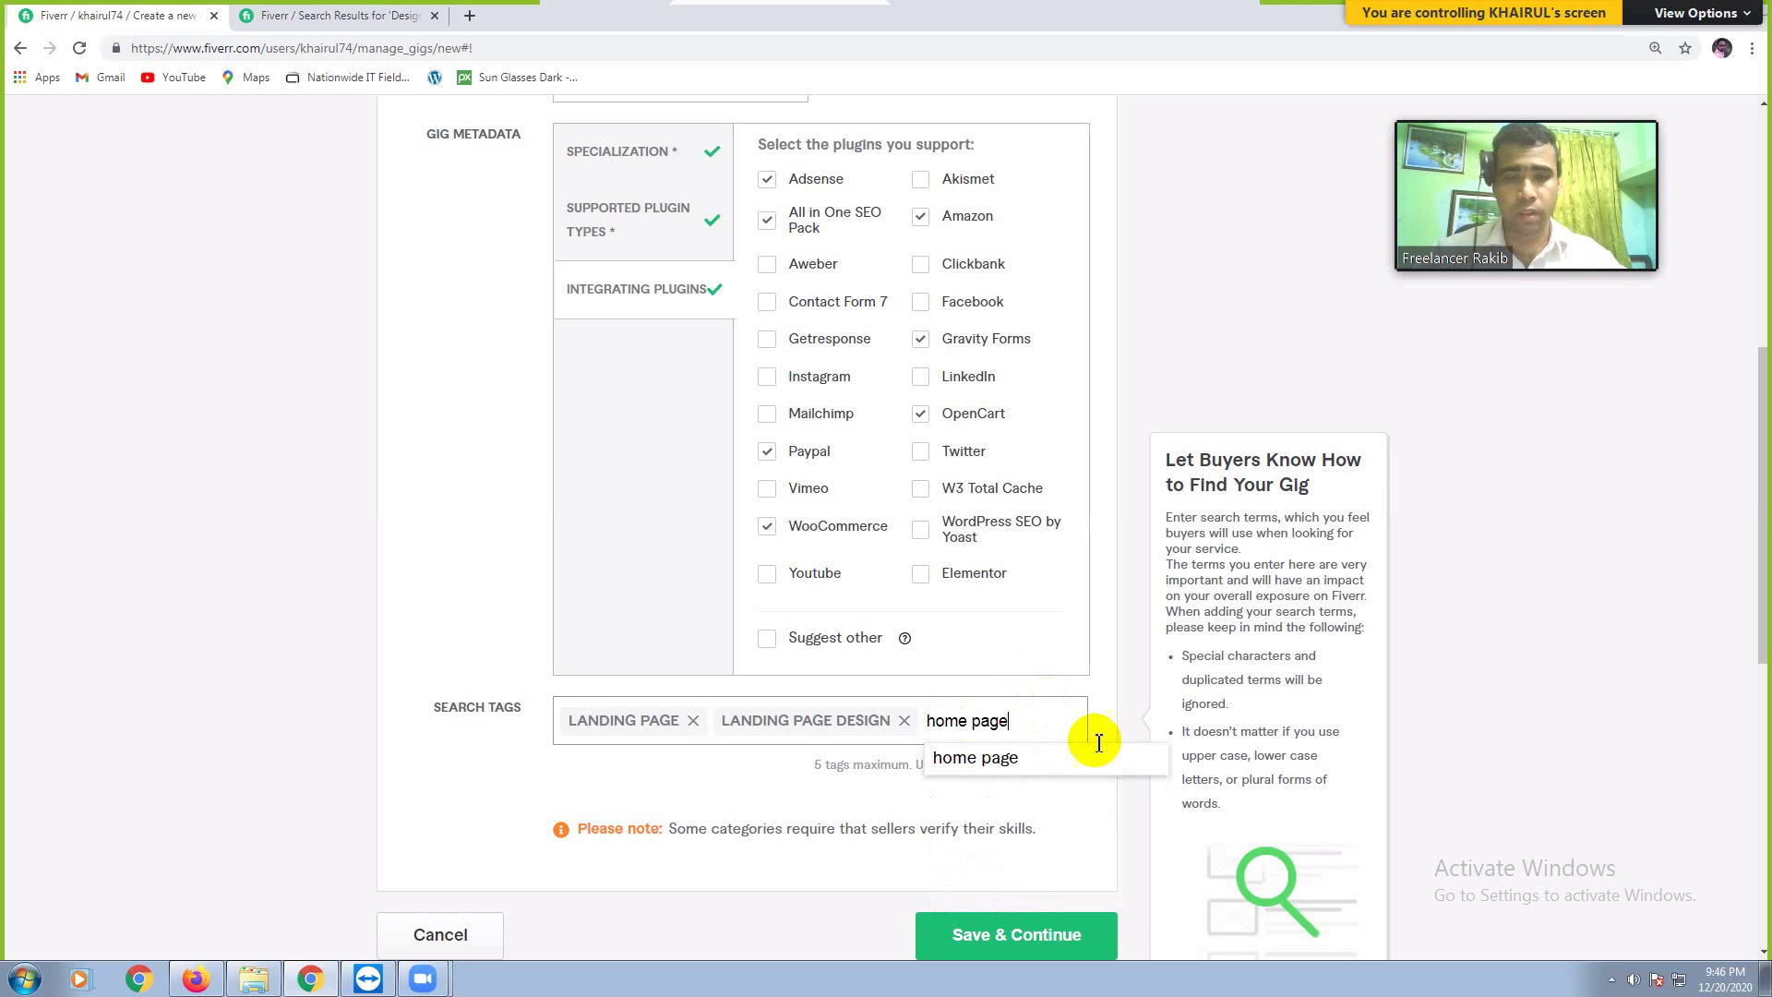
left_click(1007, 770)
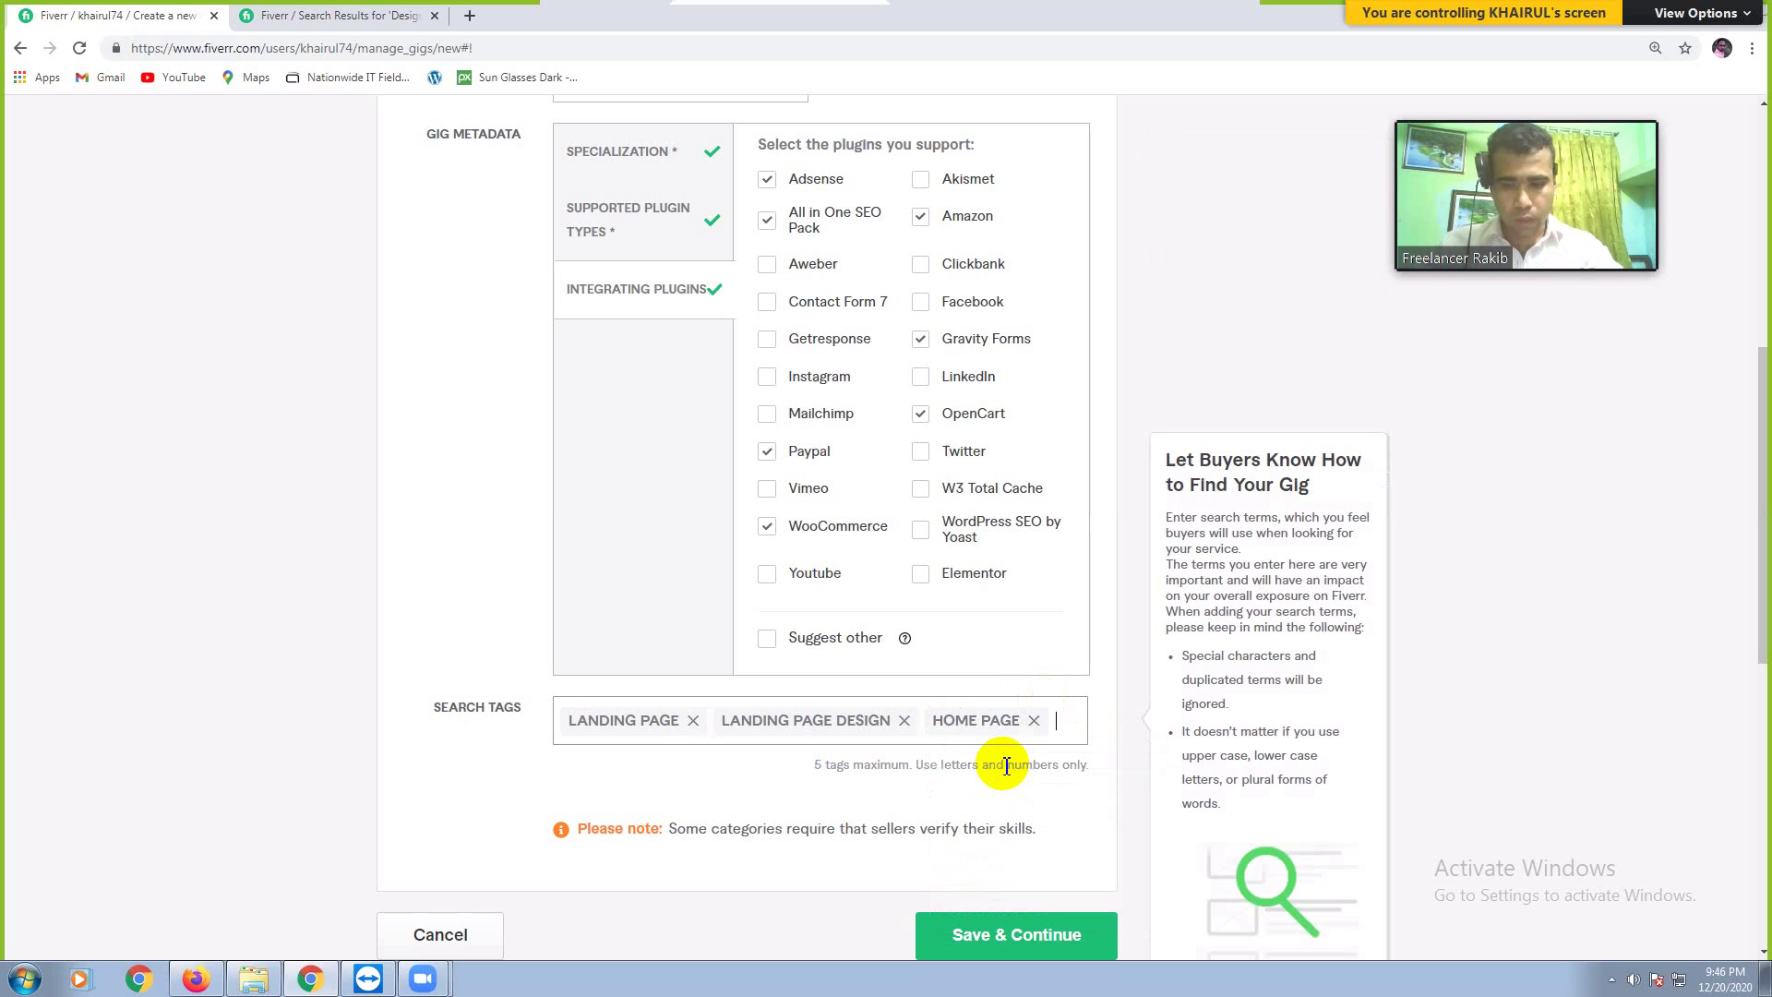
type("re")
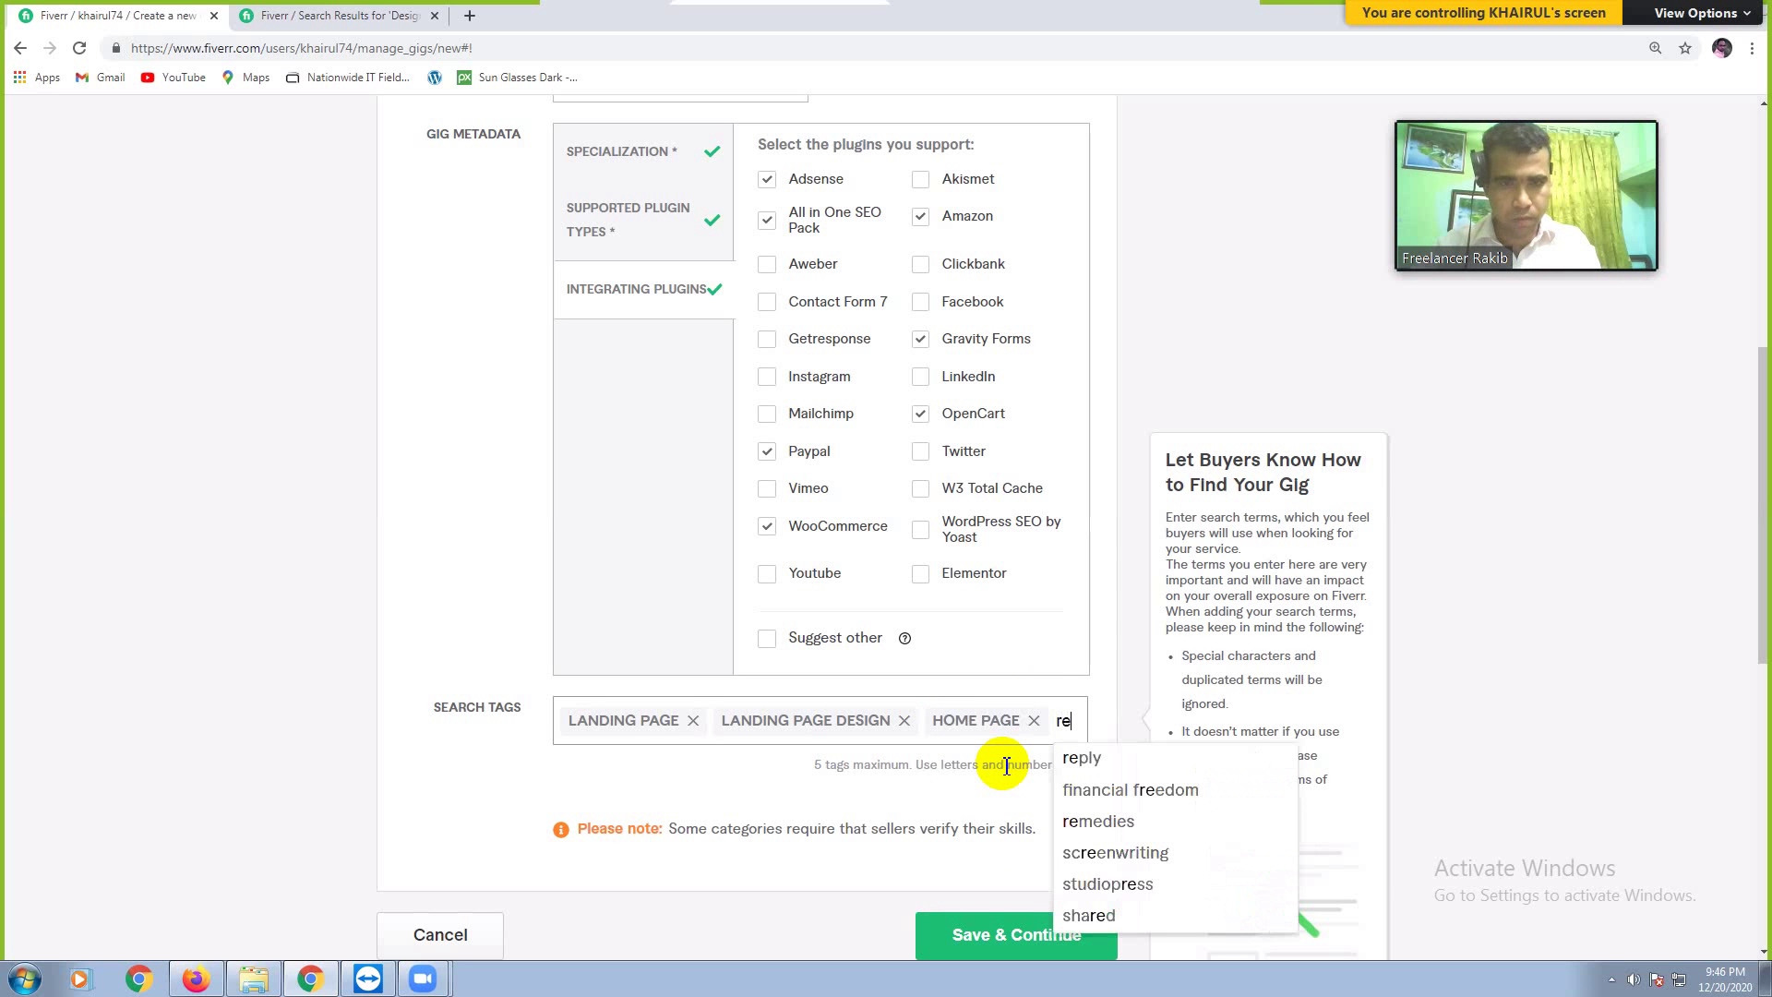
type("sponsive ")
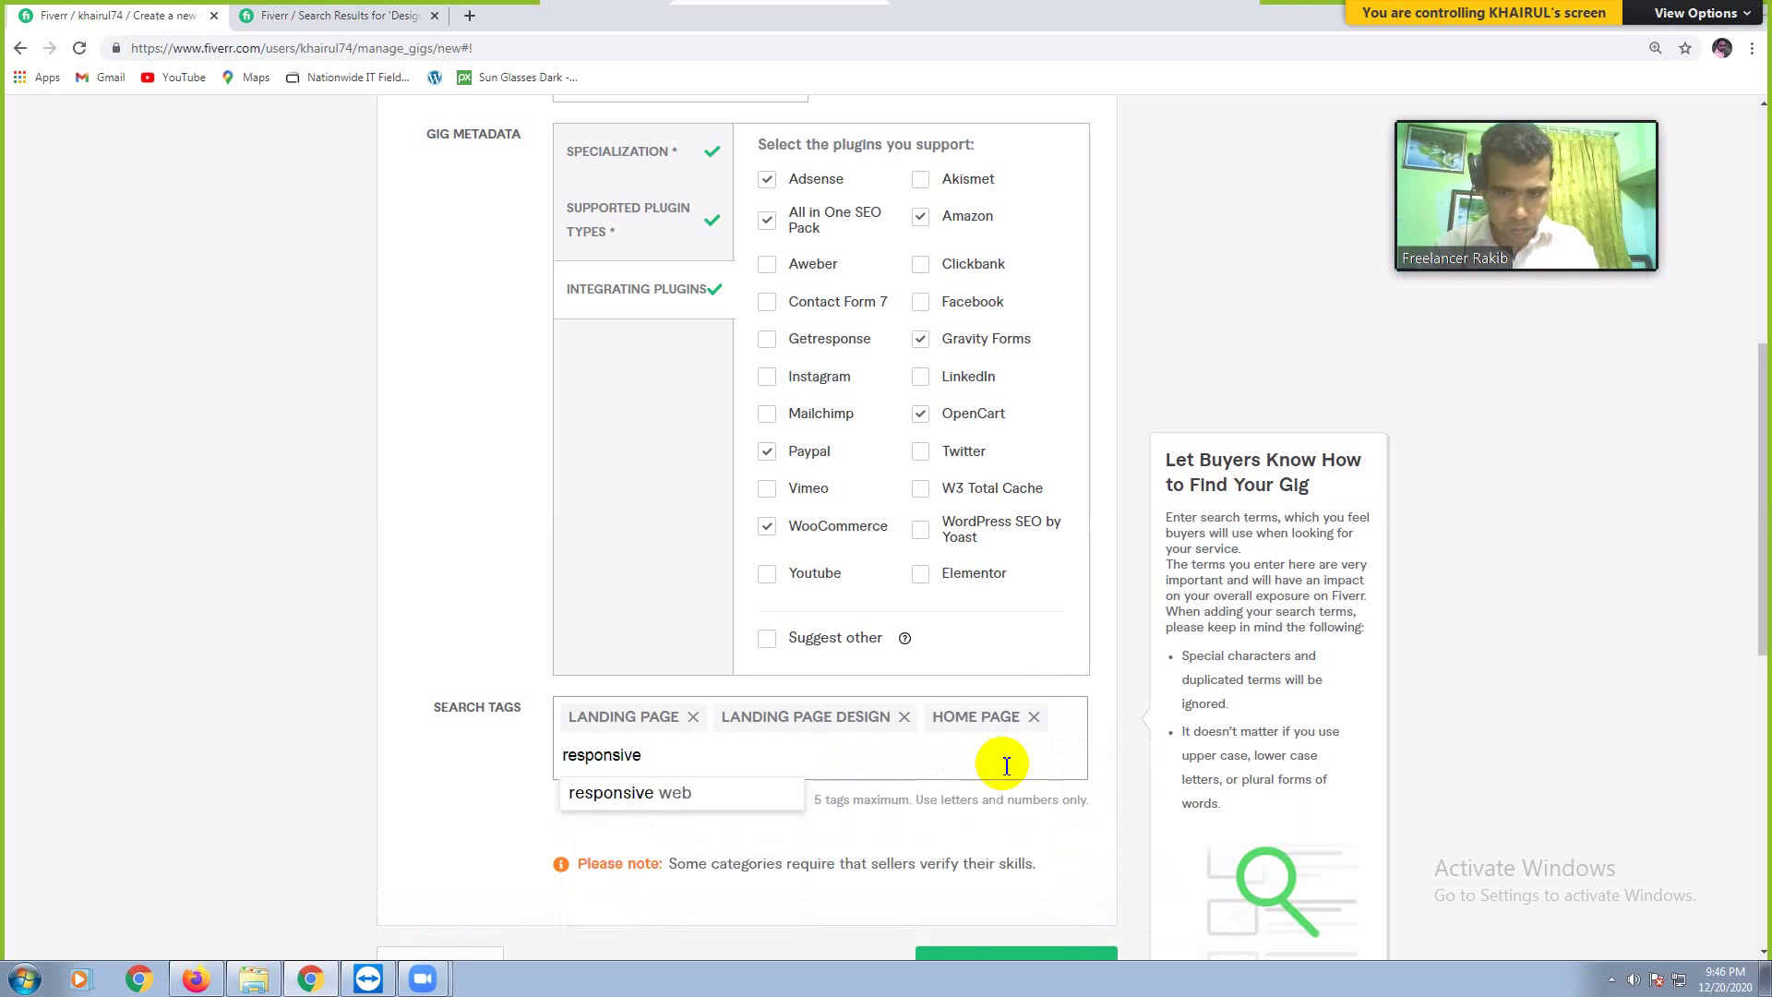
type("de")
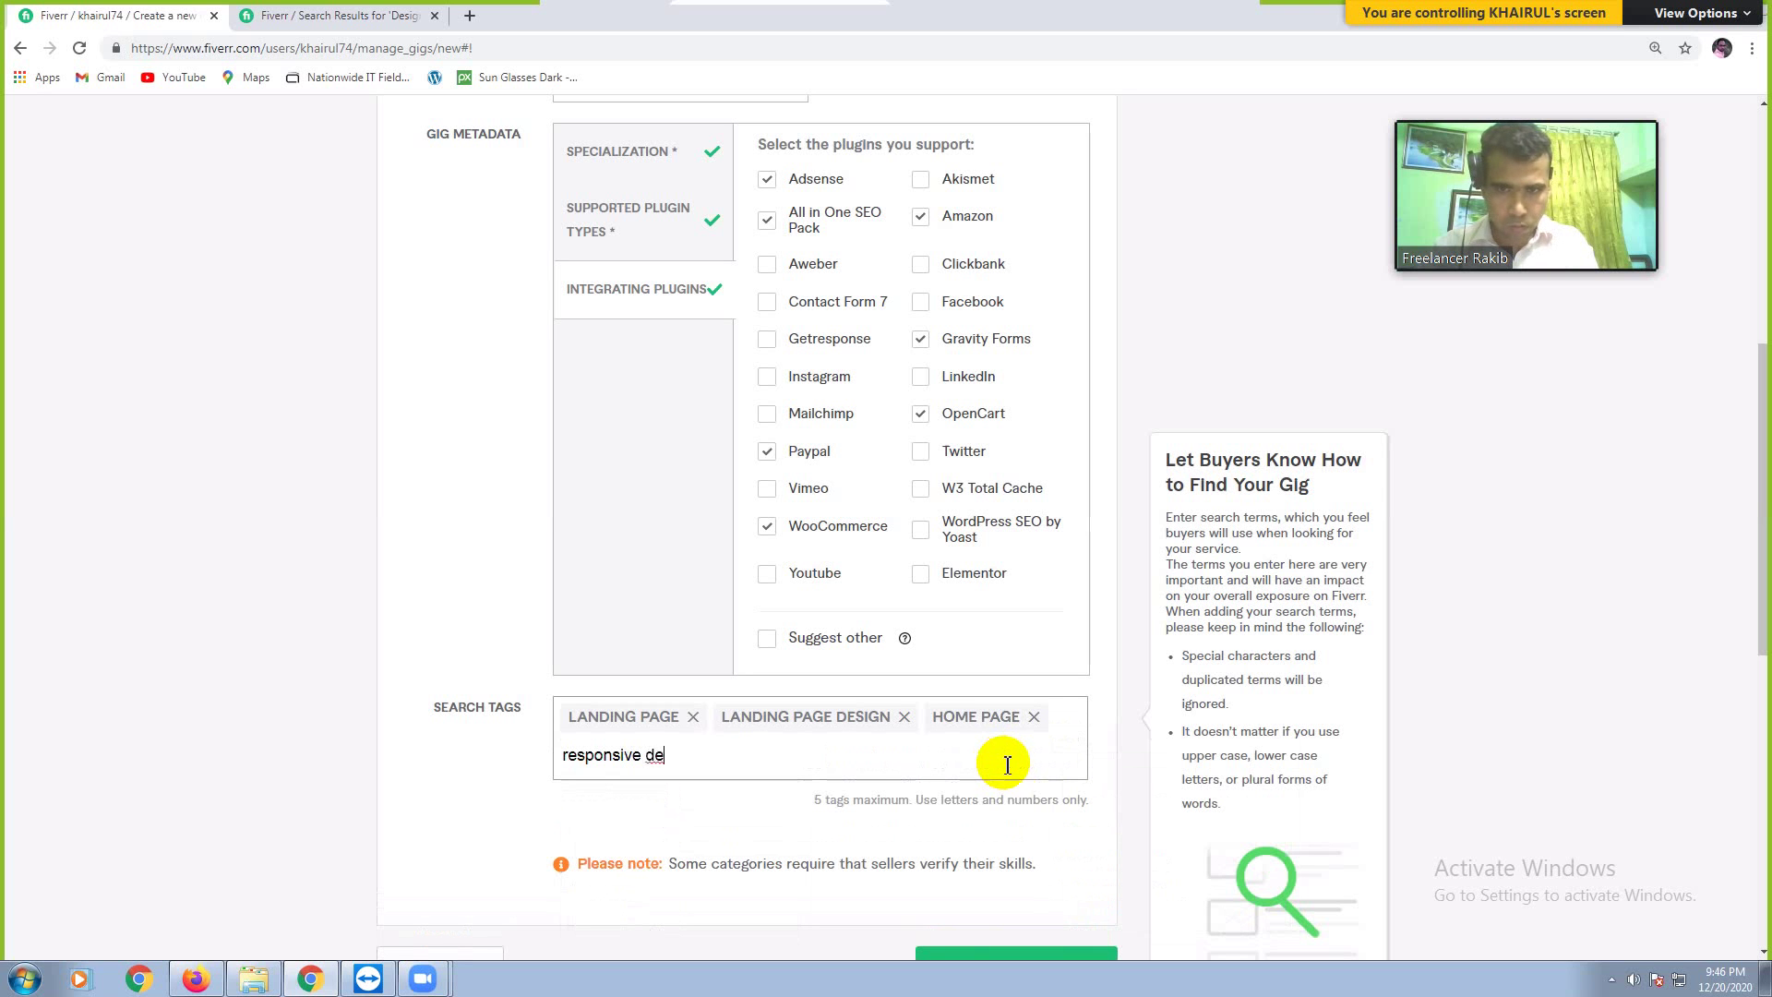
key("BackSpace")
key("BackSpace")
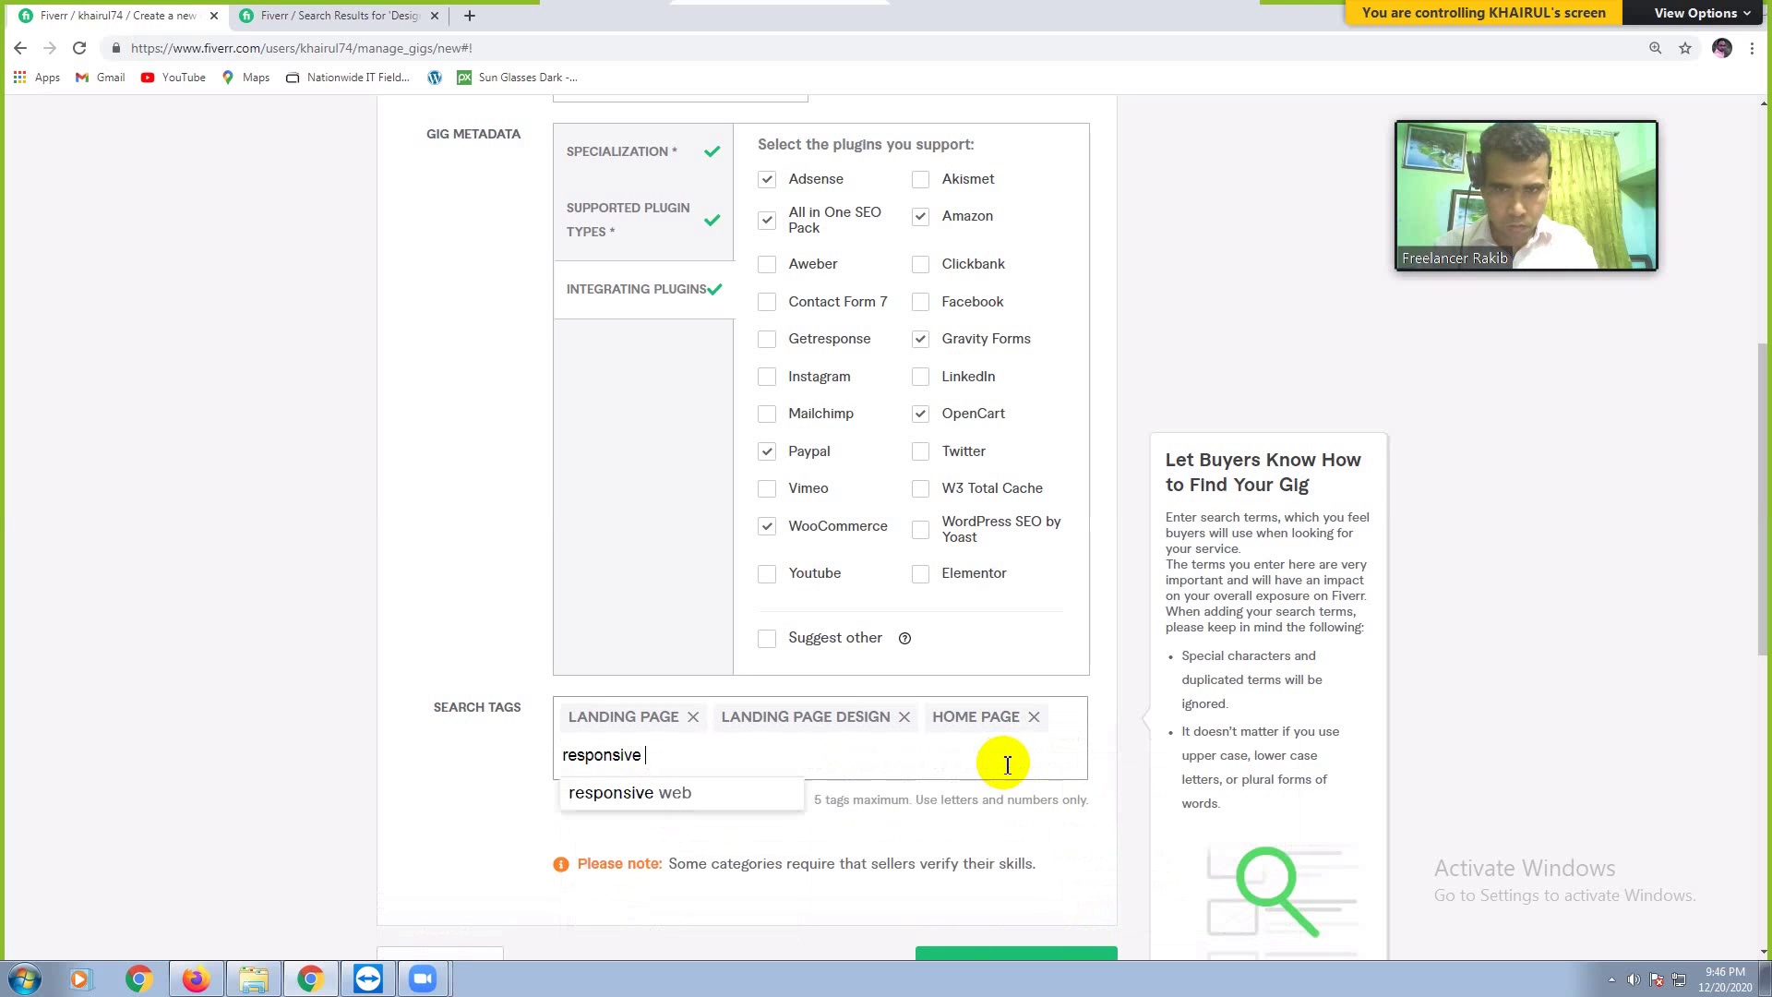
type("we")
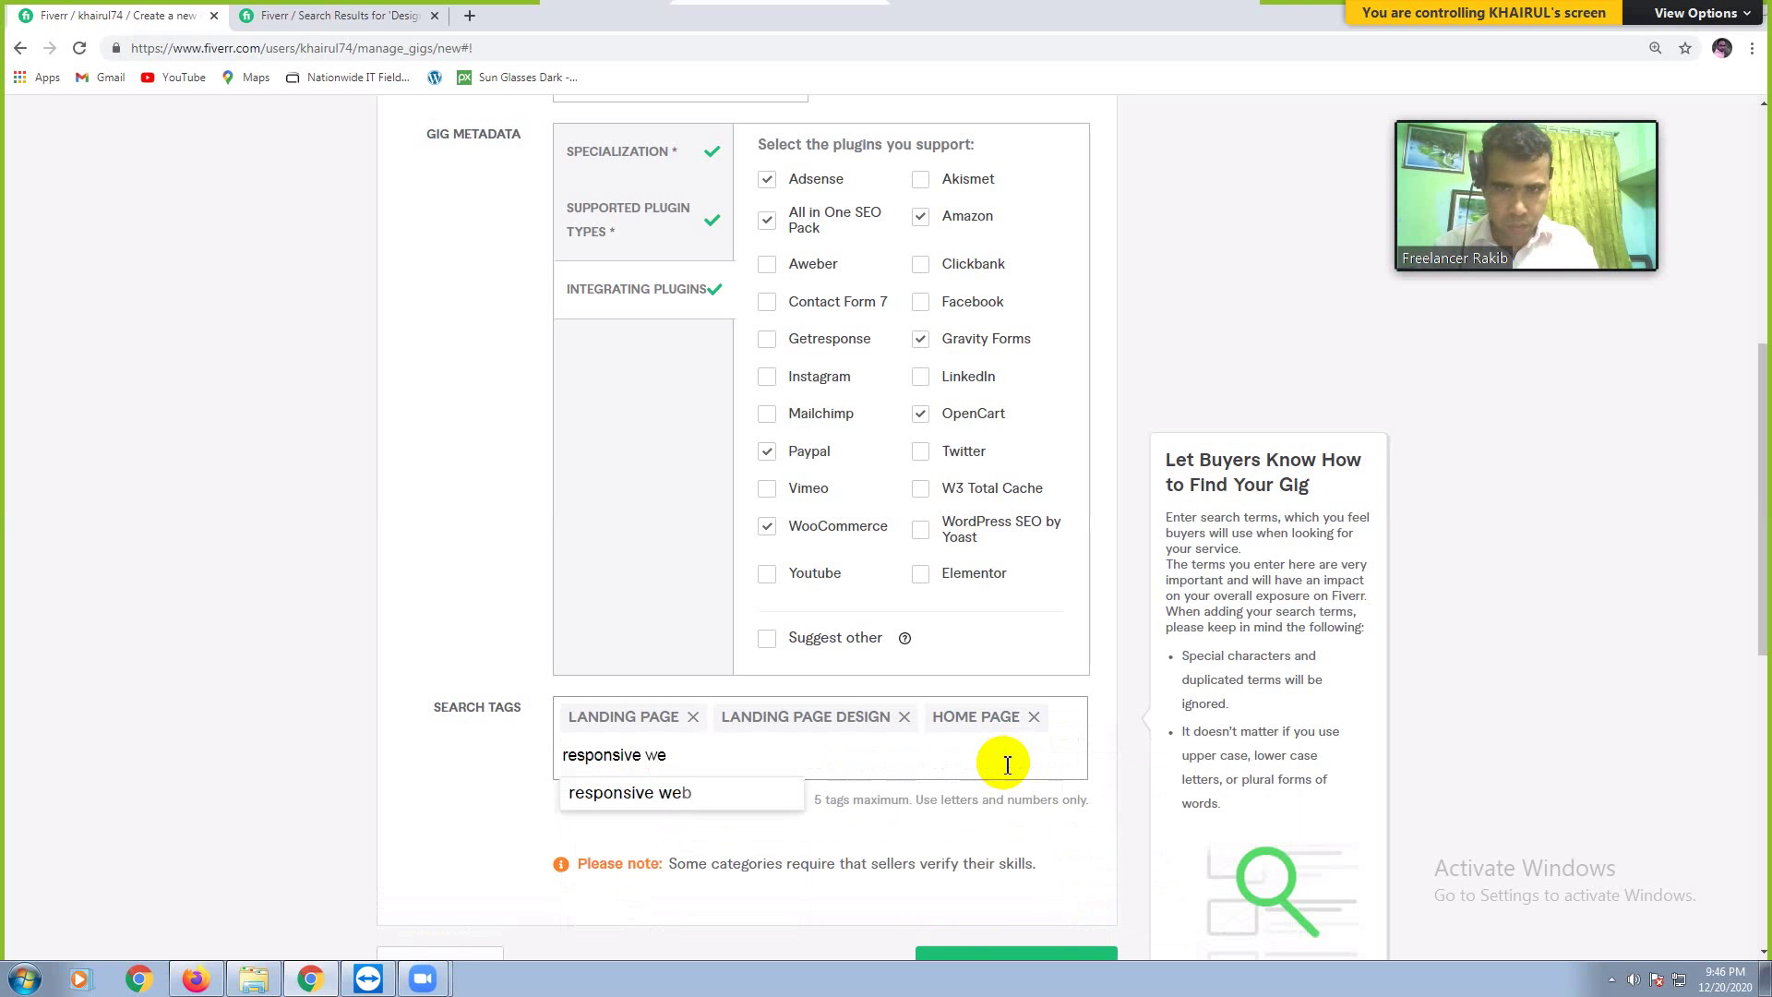
type("b")
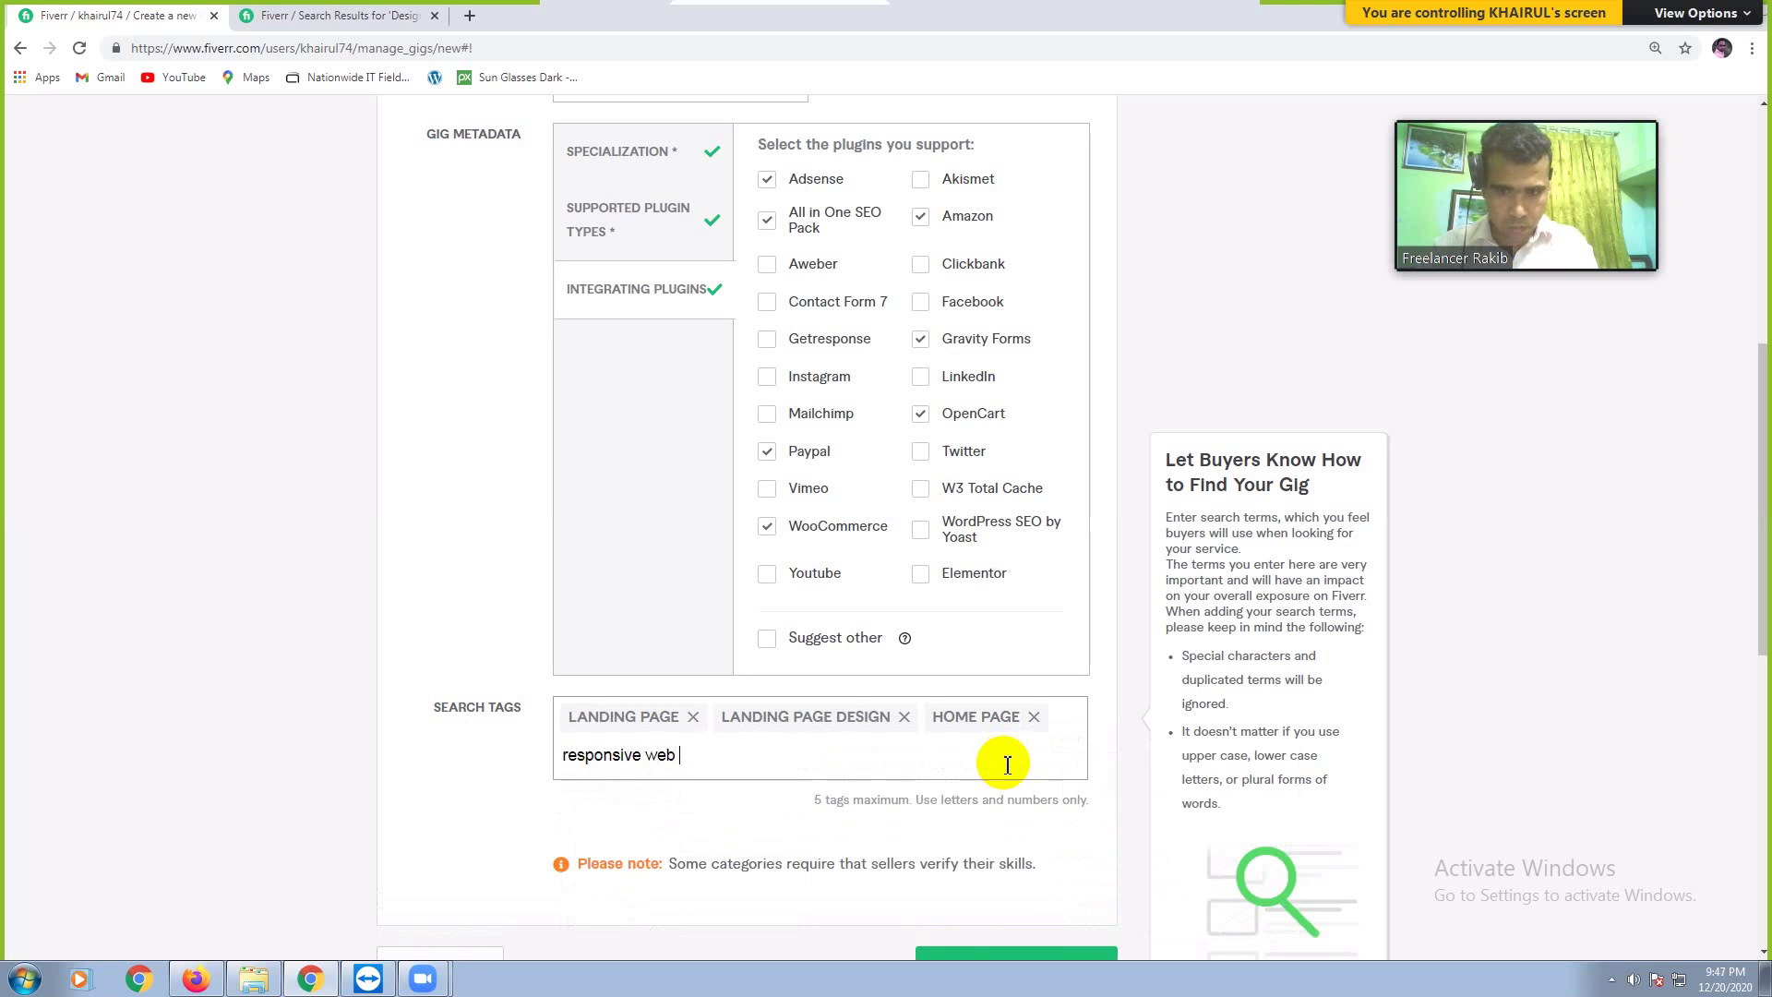
type(" de")
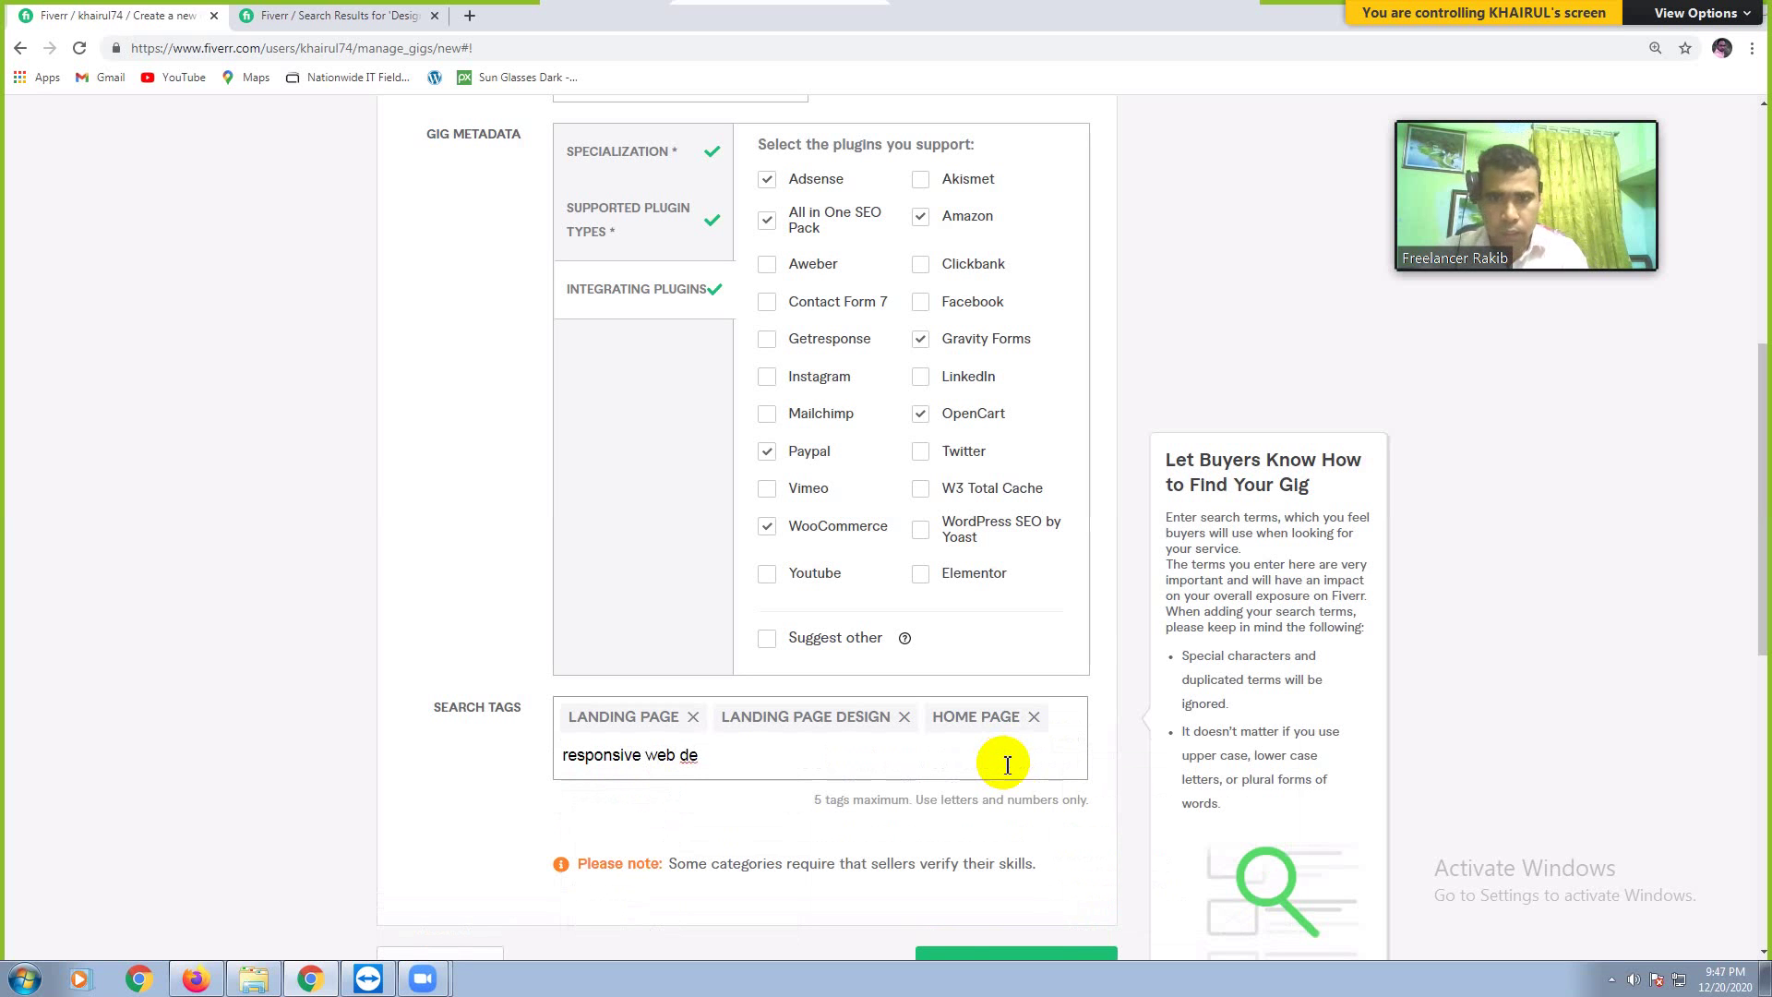
key("BackSpace")
key("BackSpace")
key("BackSpace")
key("BackSpace")
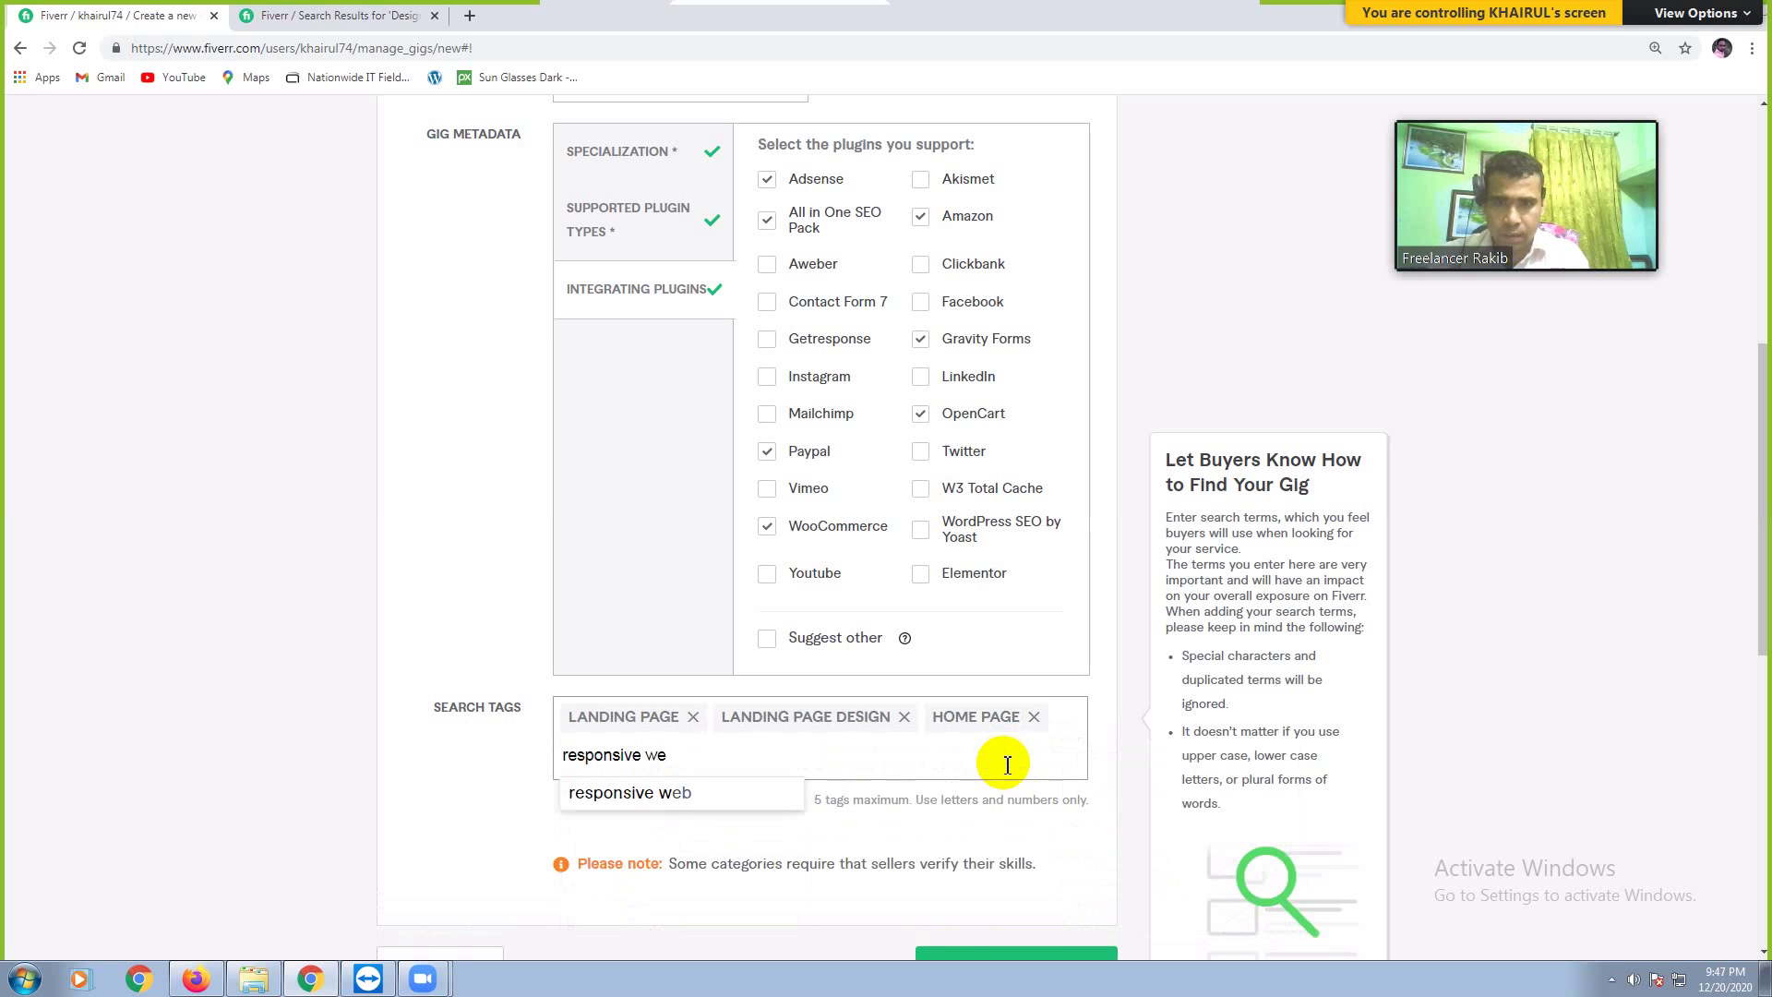
key("BackSpace")
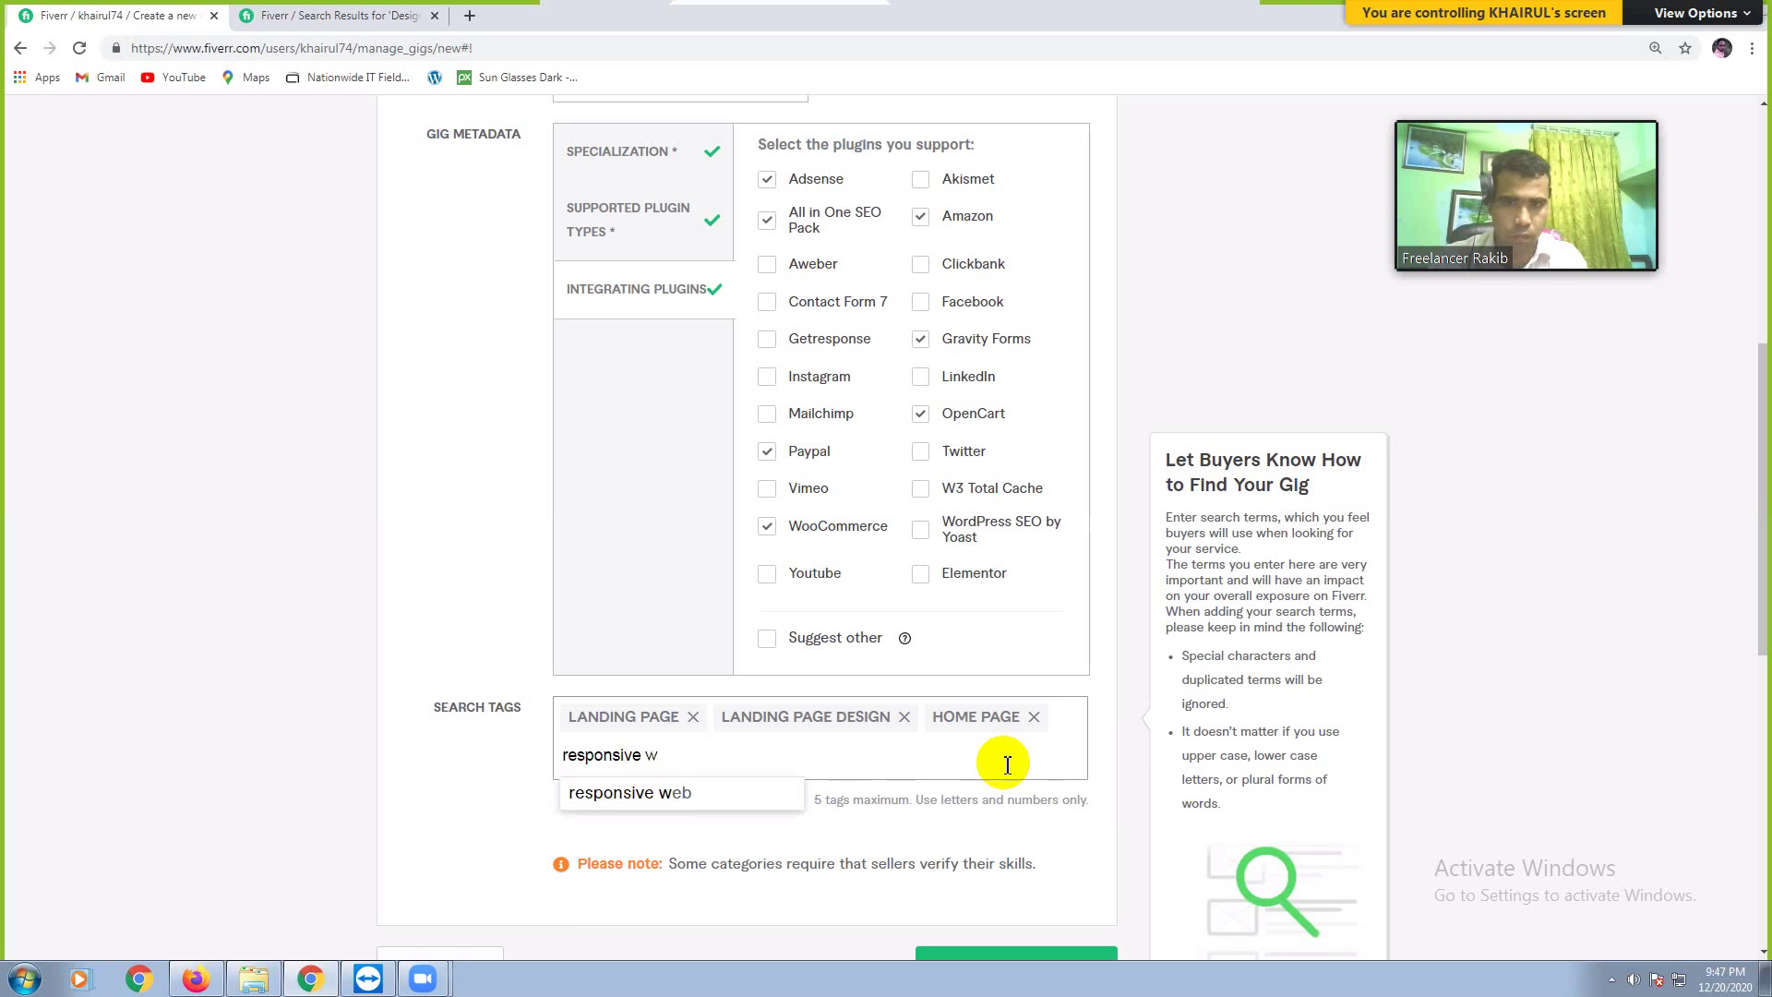
key("BackSpace")
type("design")
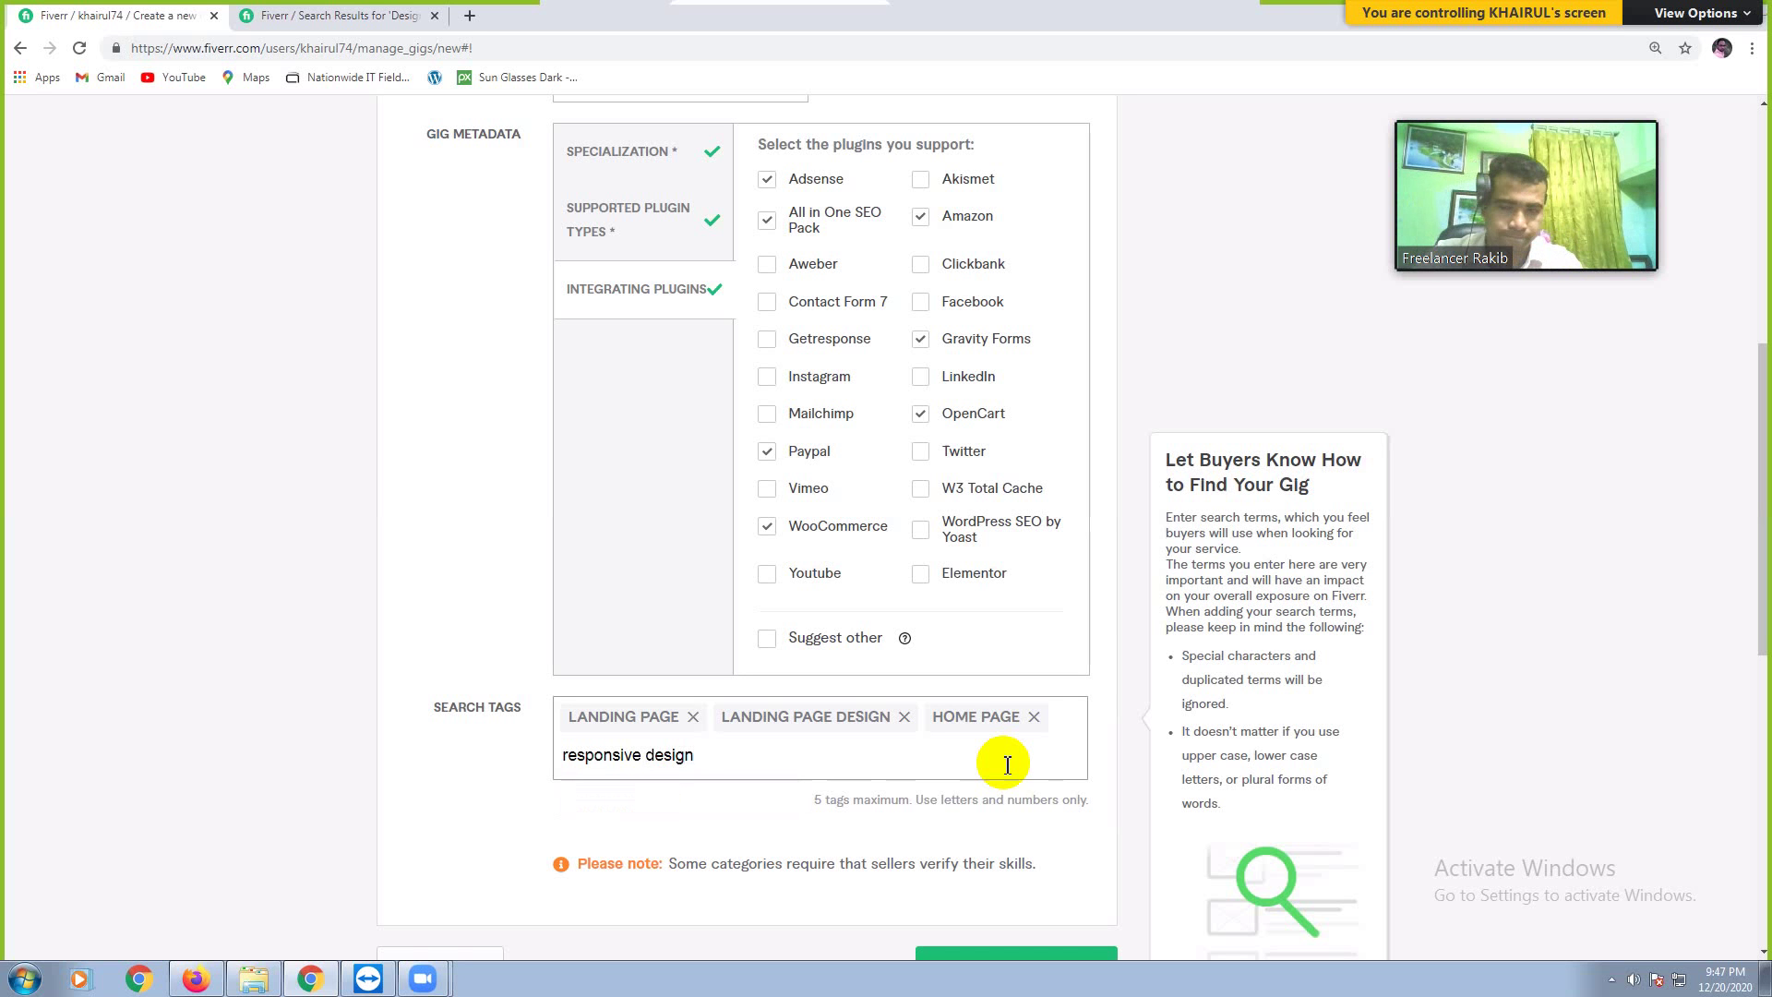
key("BackSpace")
key("BackSpace")
key("BackSpace")
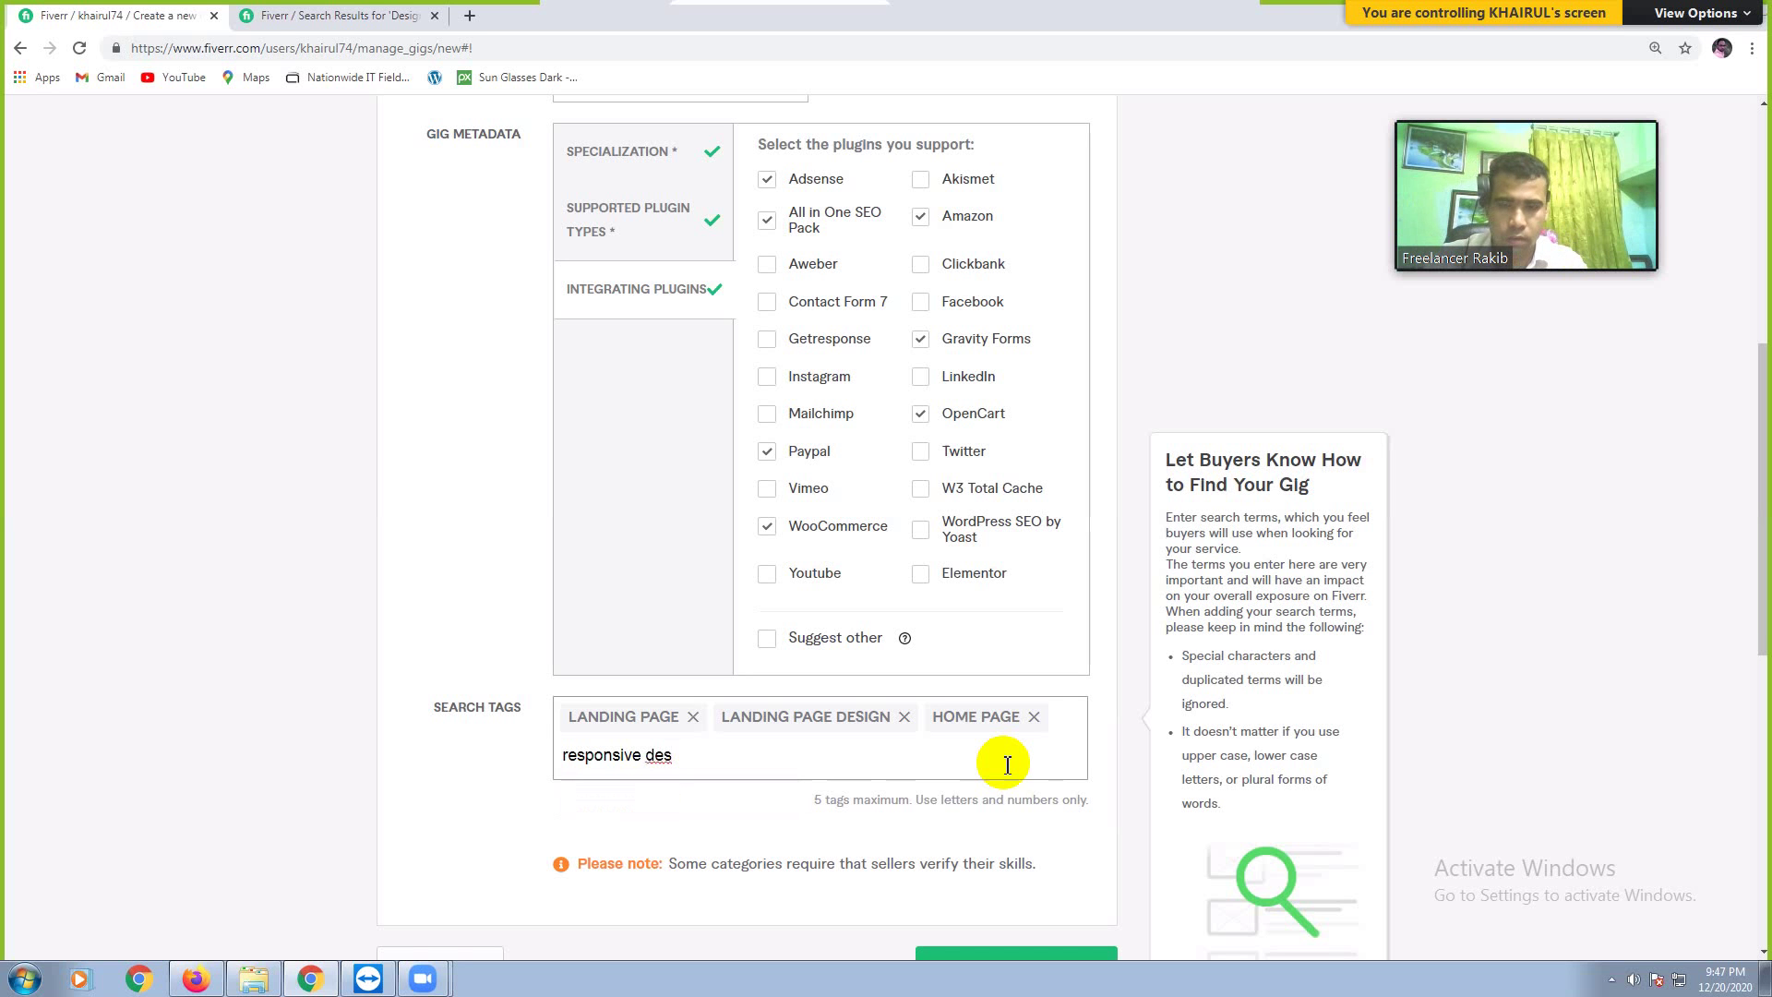
key("BackSpace")
key("BackSpace")
key("BackSpace")
key("BackSpace")
key("BackSpace")
key("BackSpace")
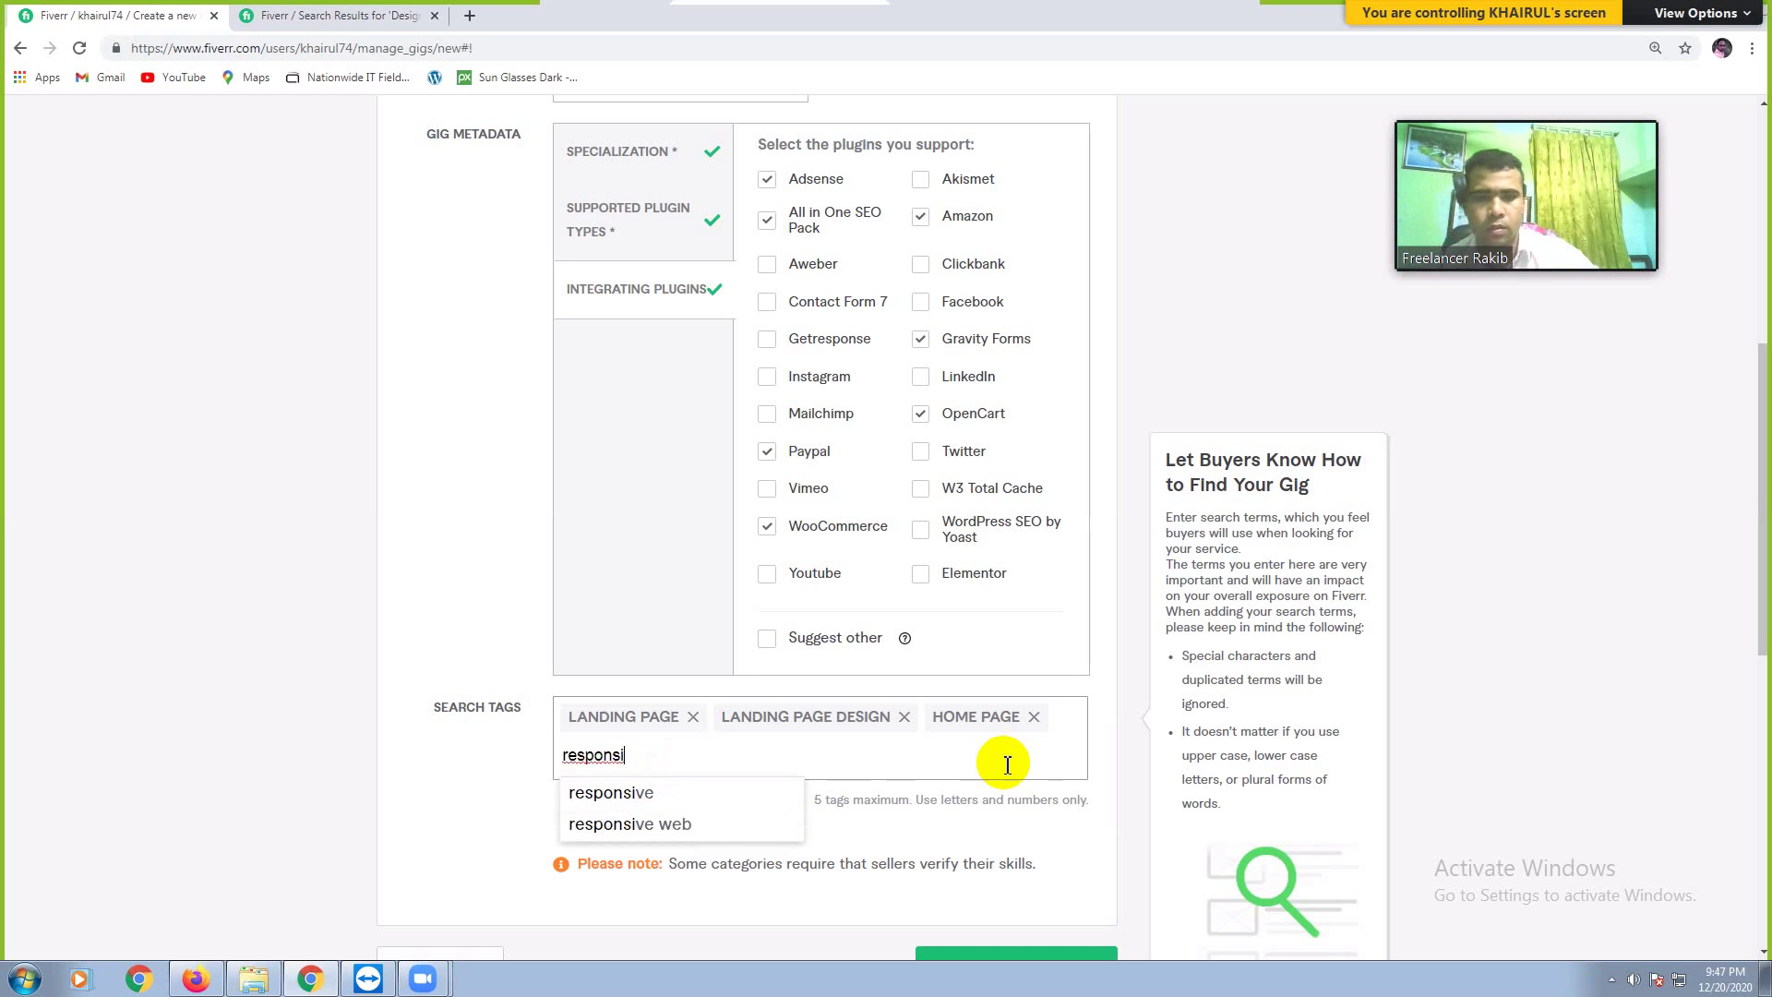
key("BackSpace")
key("BackSpace")
key("BackSpace")
key("BackSpace")
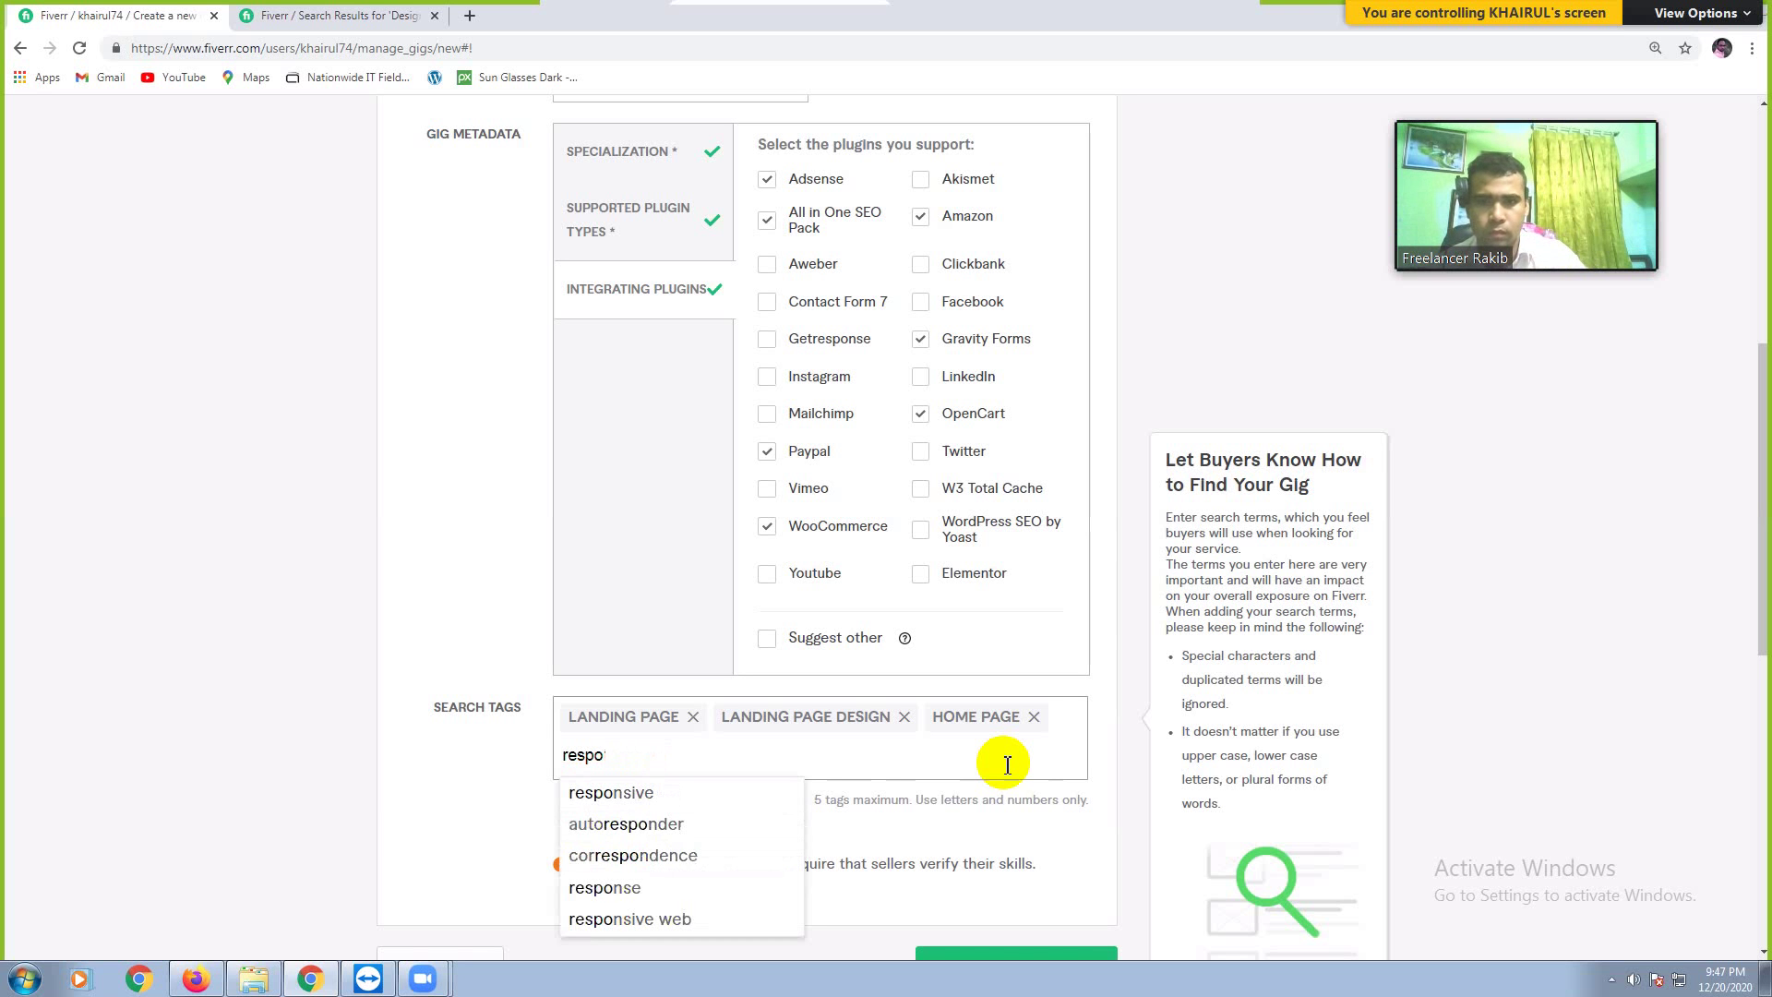
key("BackSpace")
key("BackSpace")
key("BackSpace")
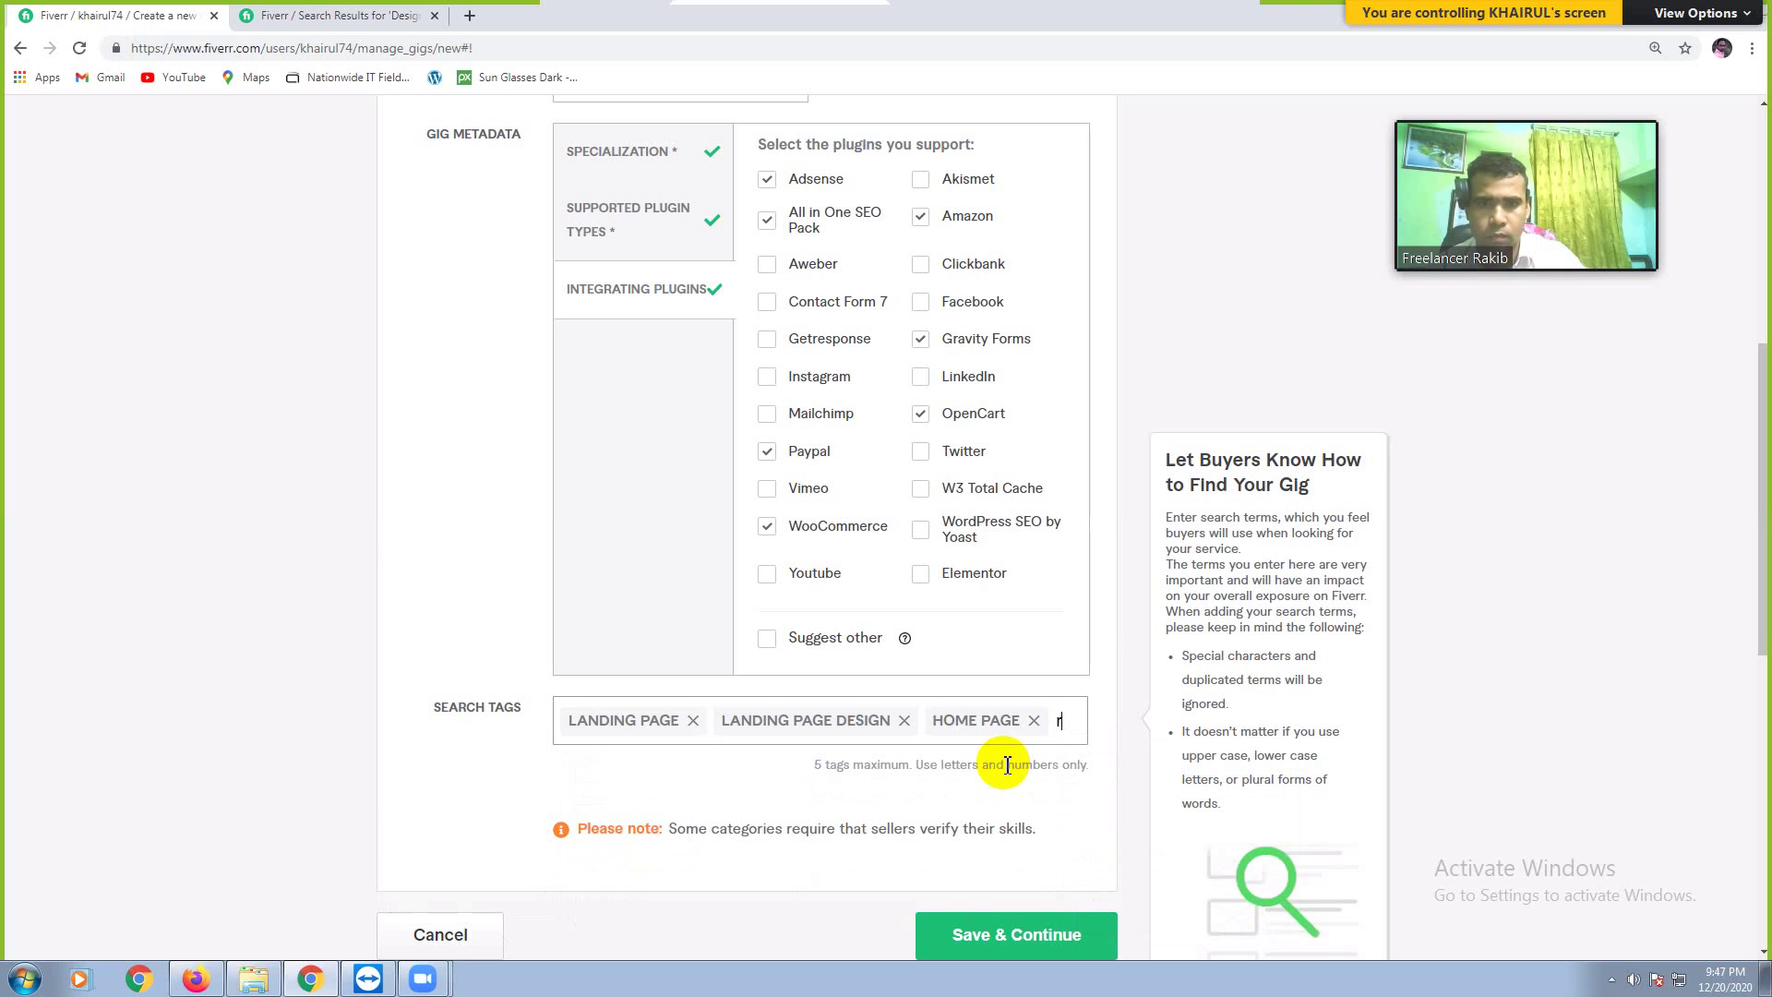
key("BackSpace")
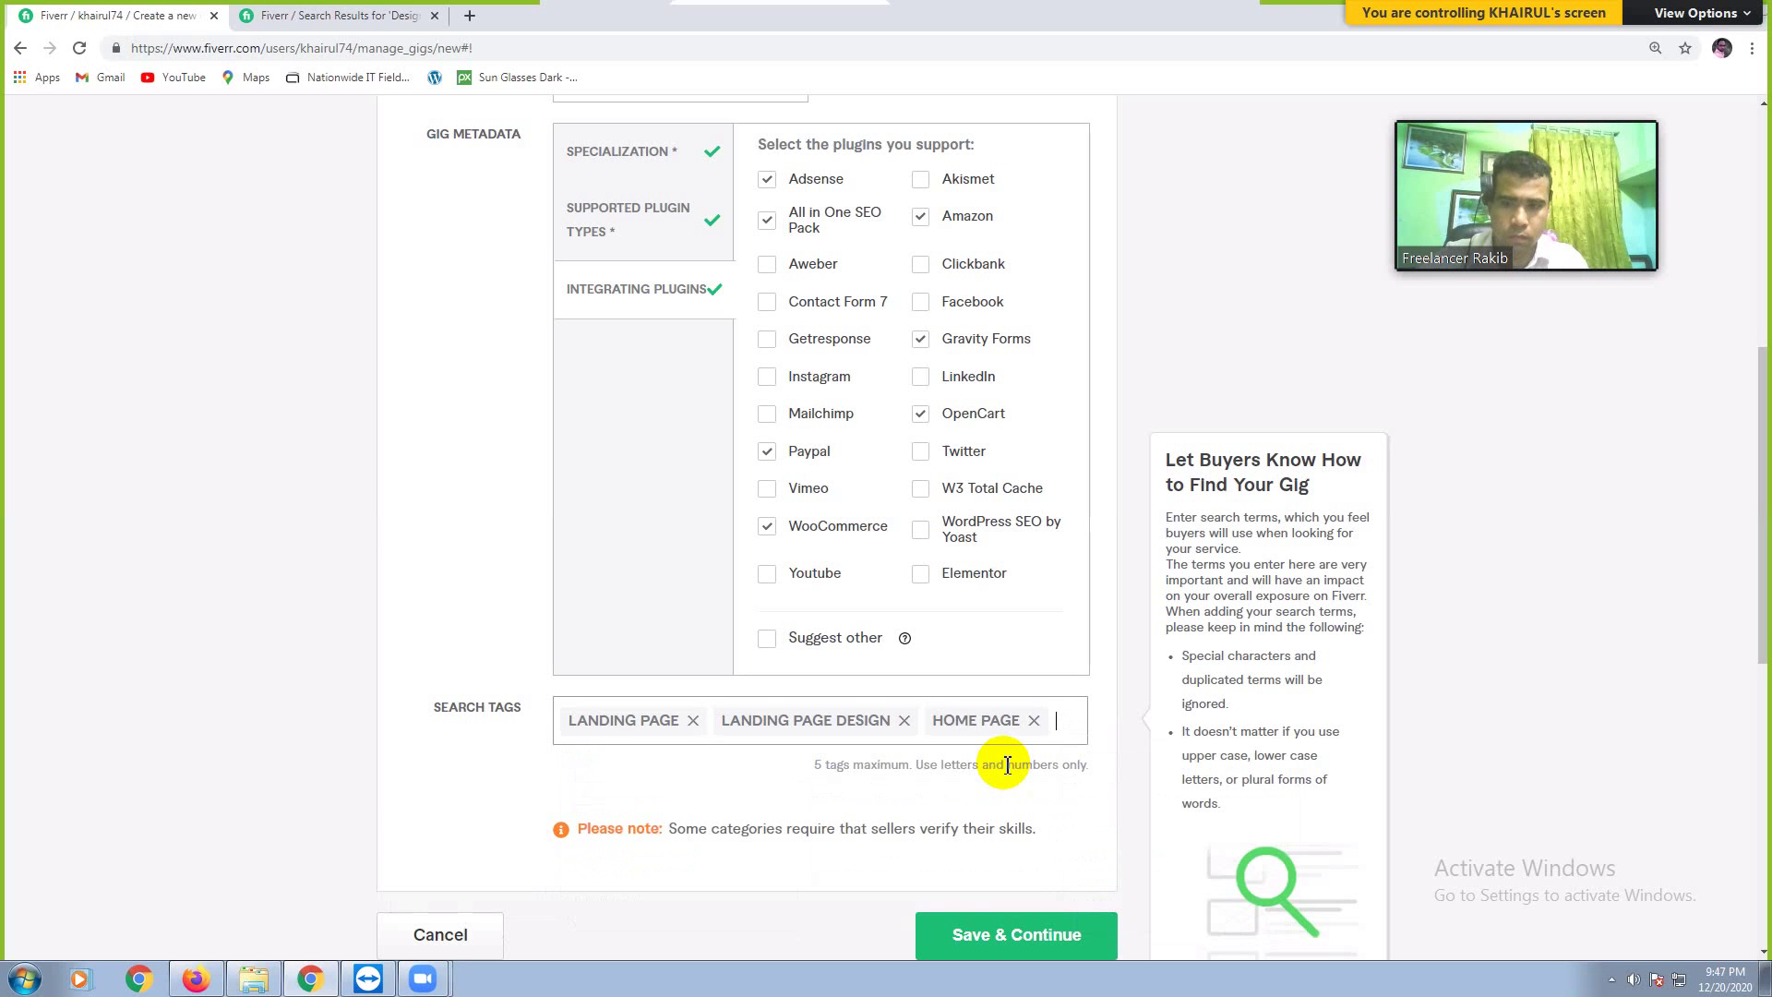
Step: Add the suggested "website design" as the gig's fourth search tag
type("w")
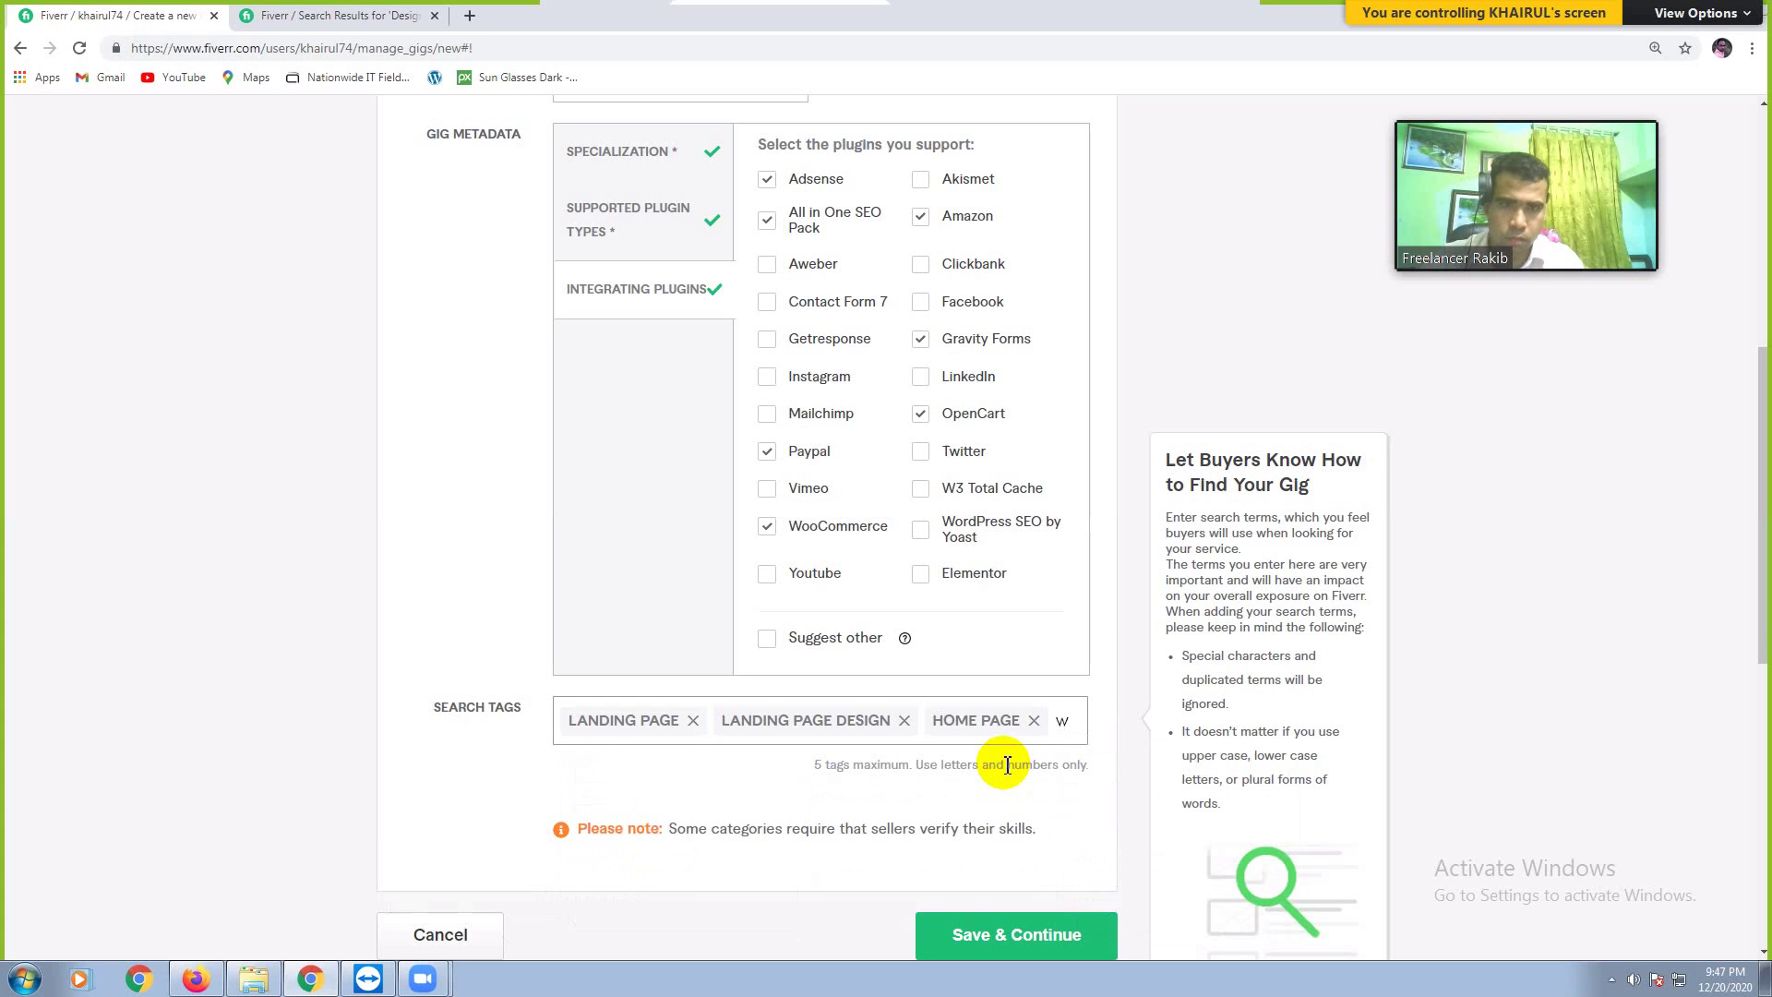
type("eb")
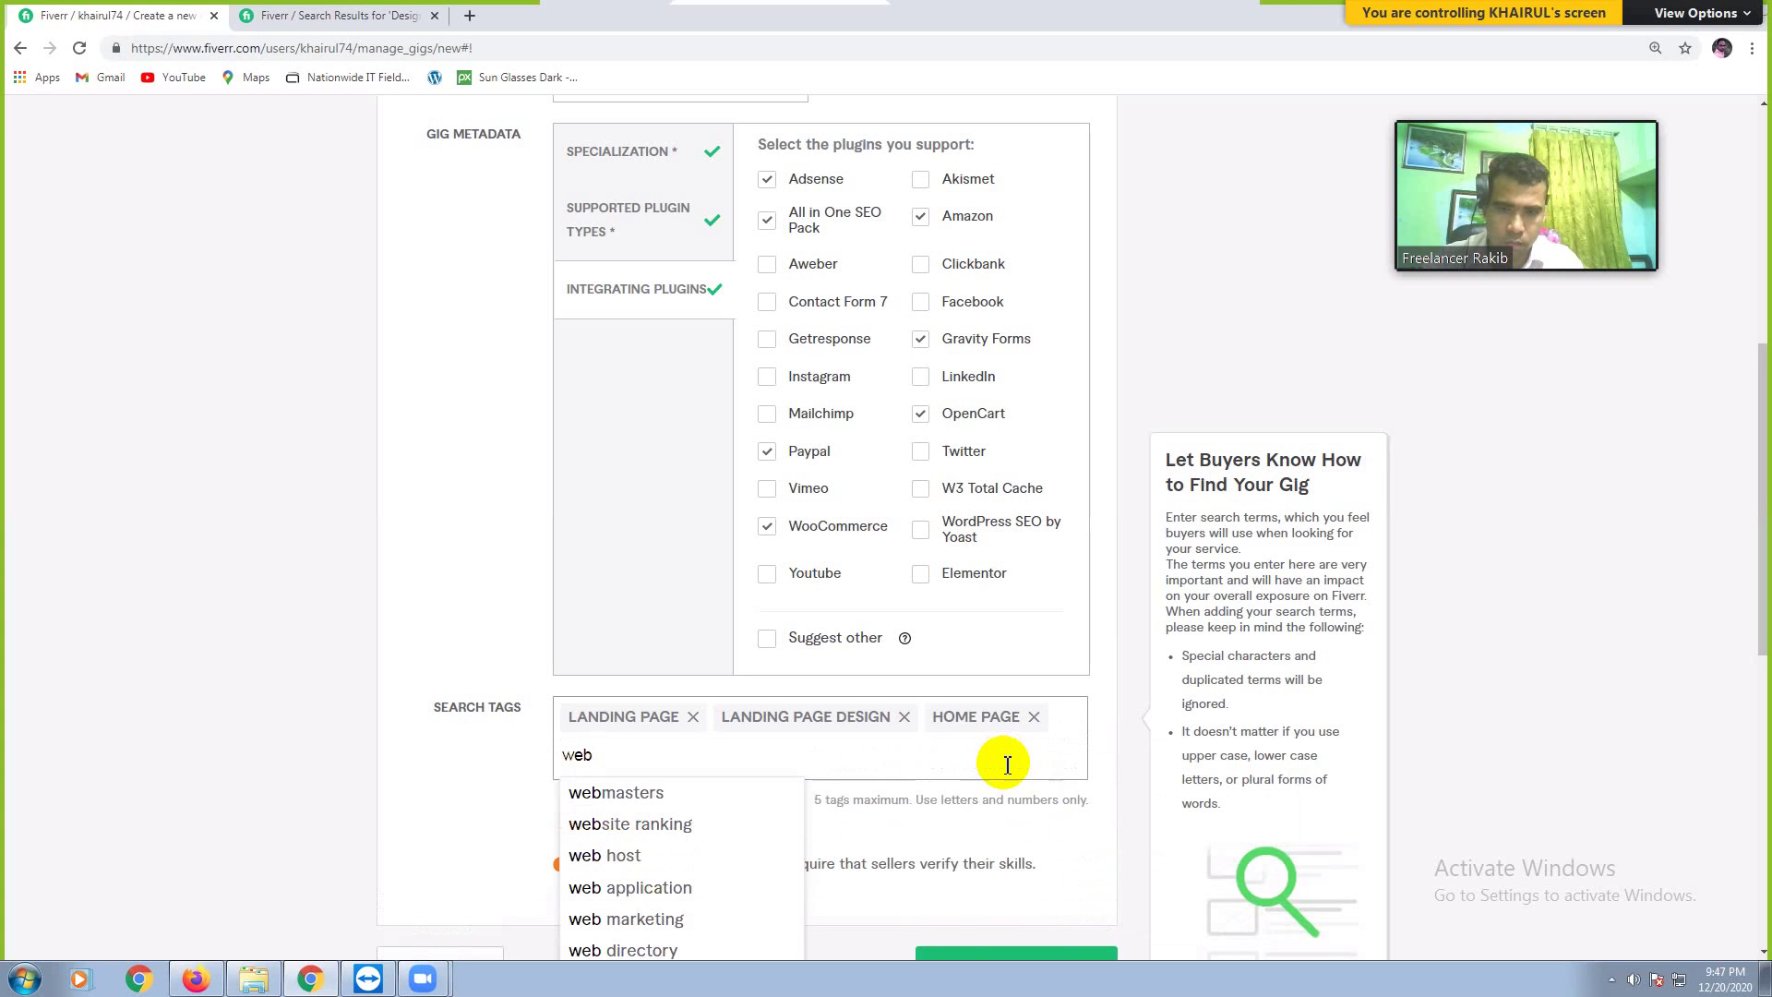
type("si")
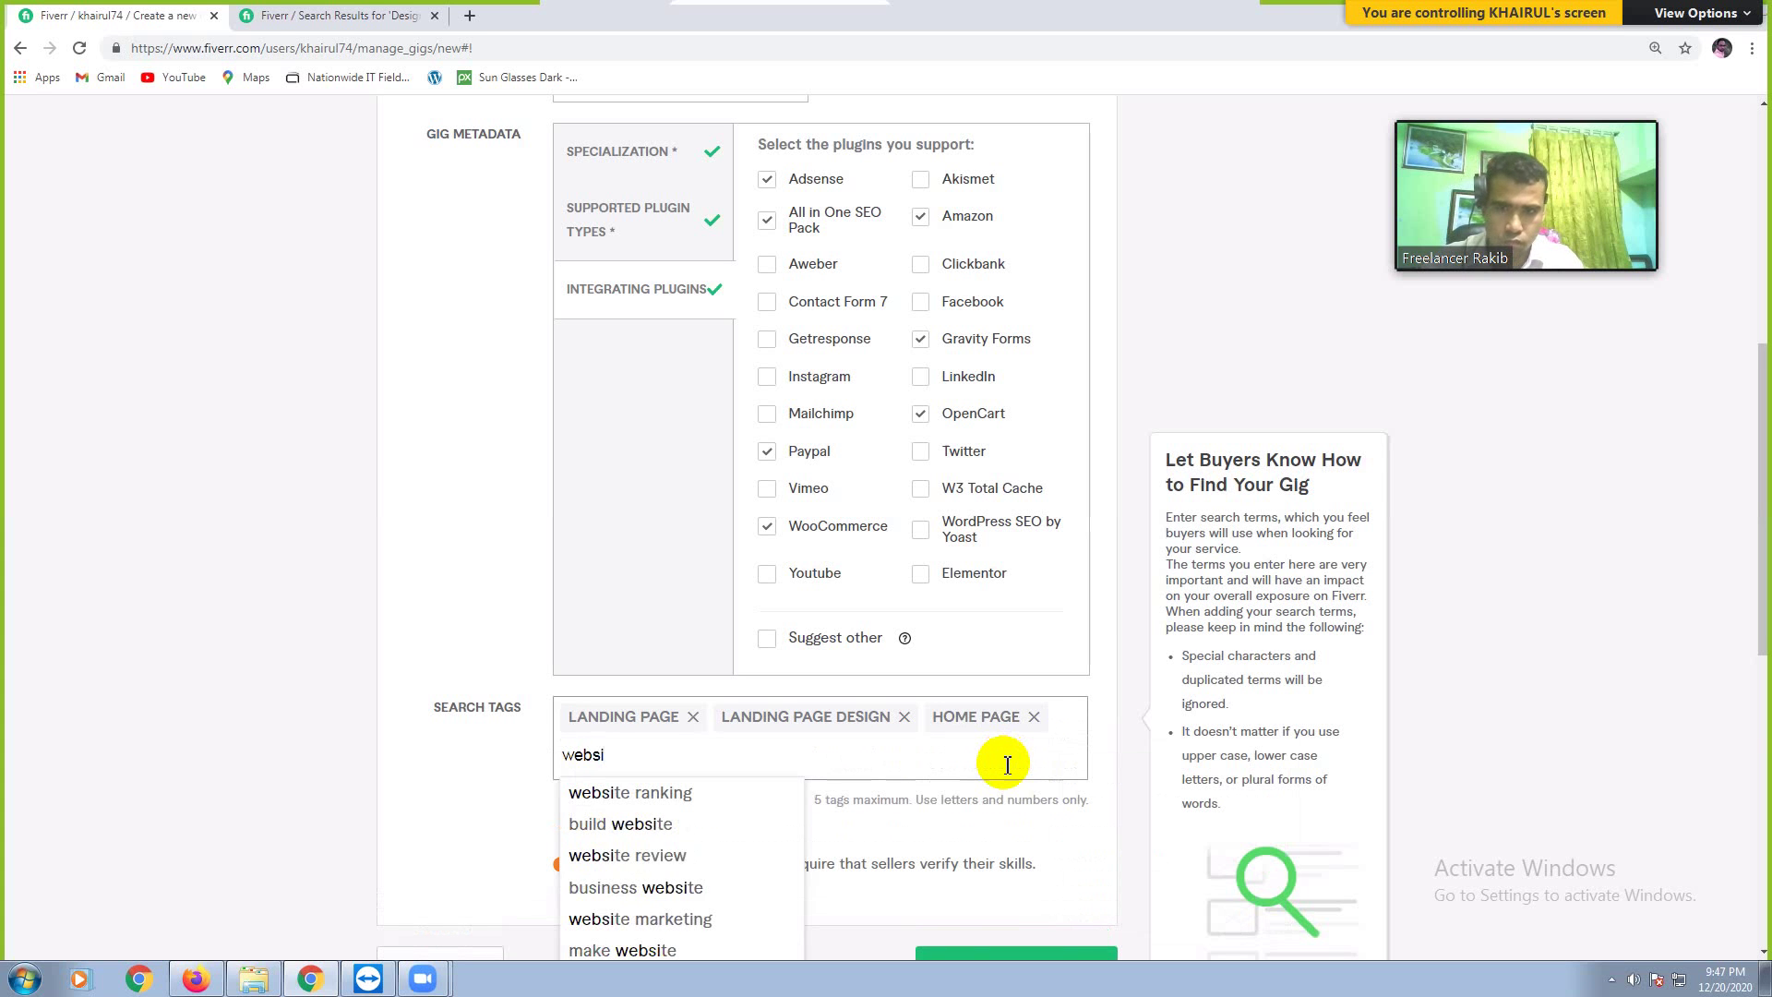
type("te design")
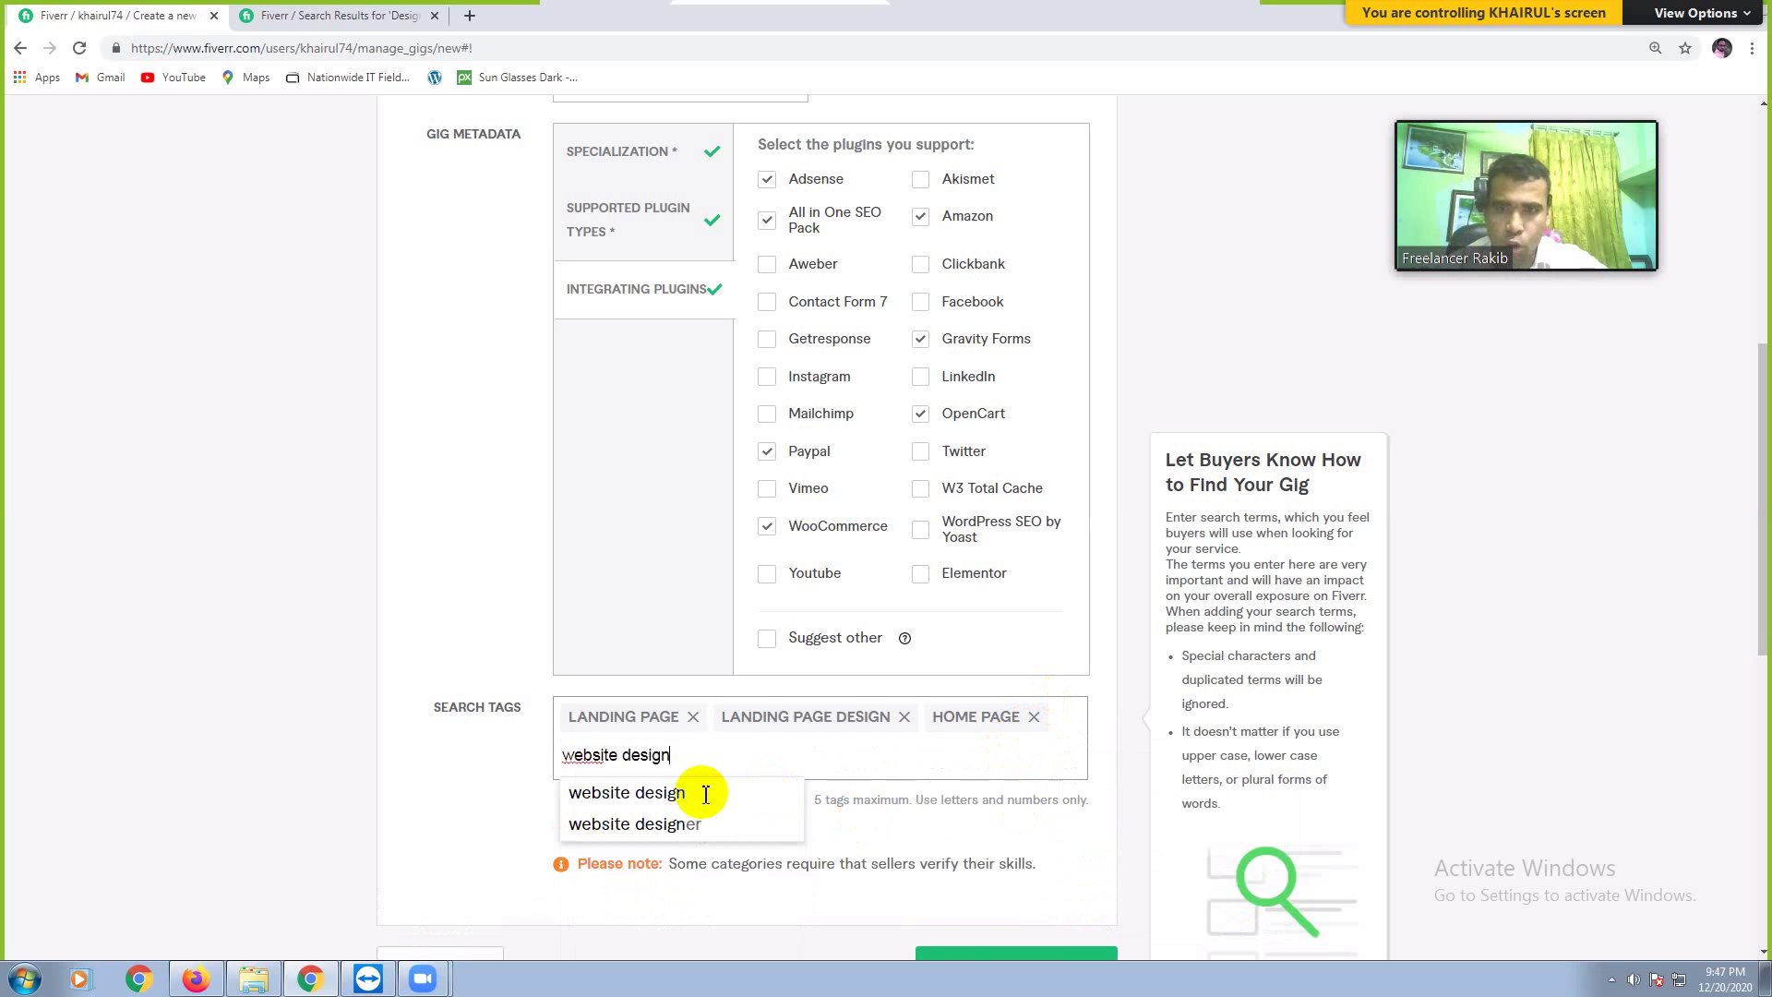
left_click(675, 794)
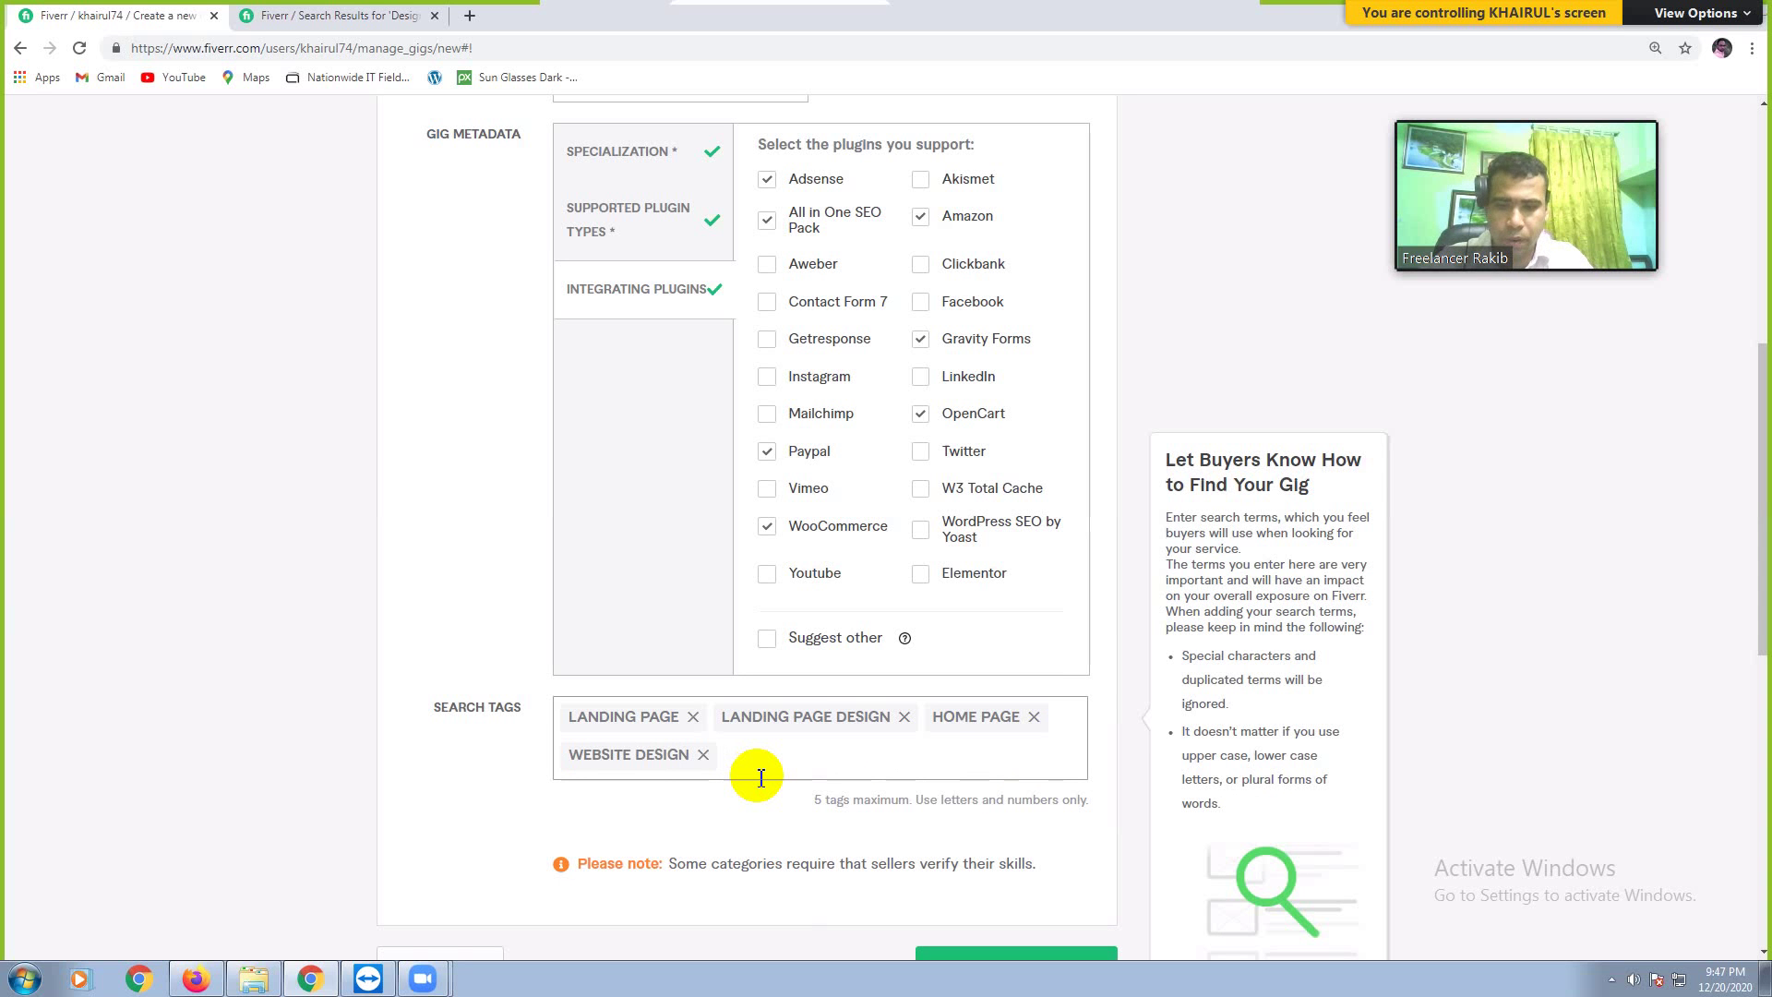
Step: Add the suggested "wordpress website" as the gig's fifth search tag
type("wordpress")
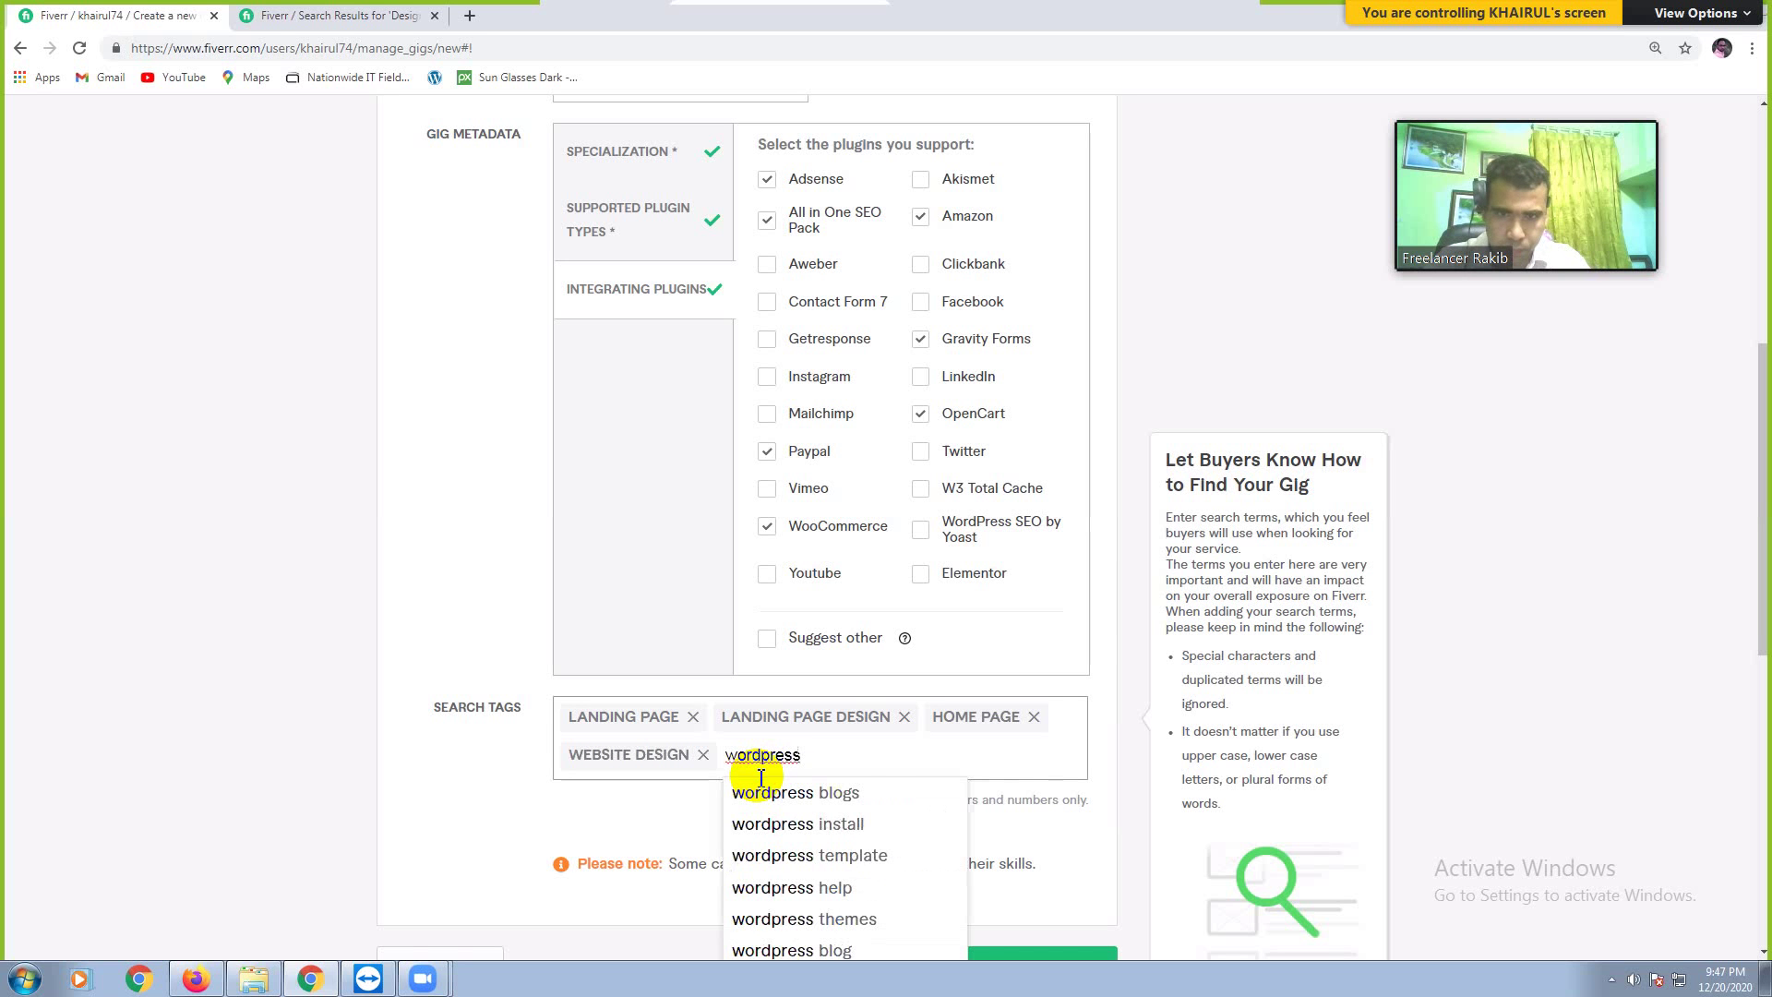
type(" la")
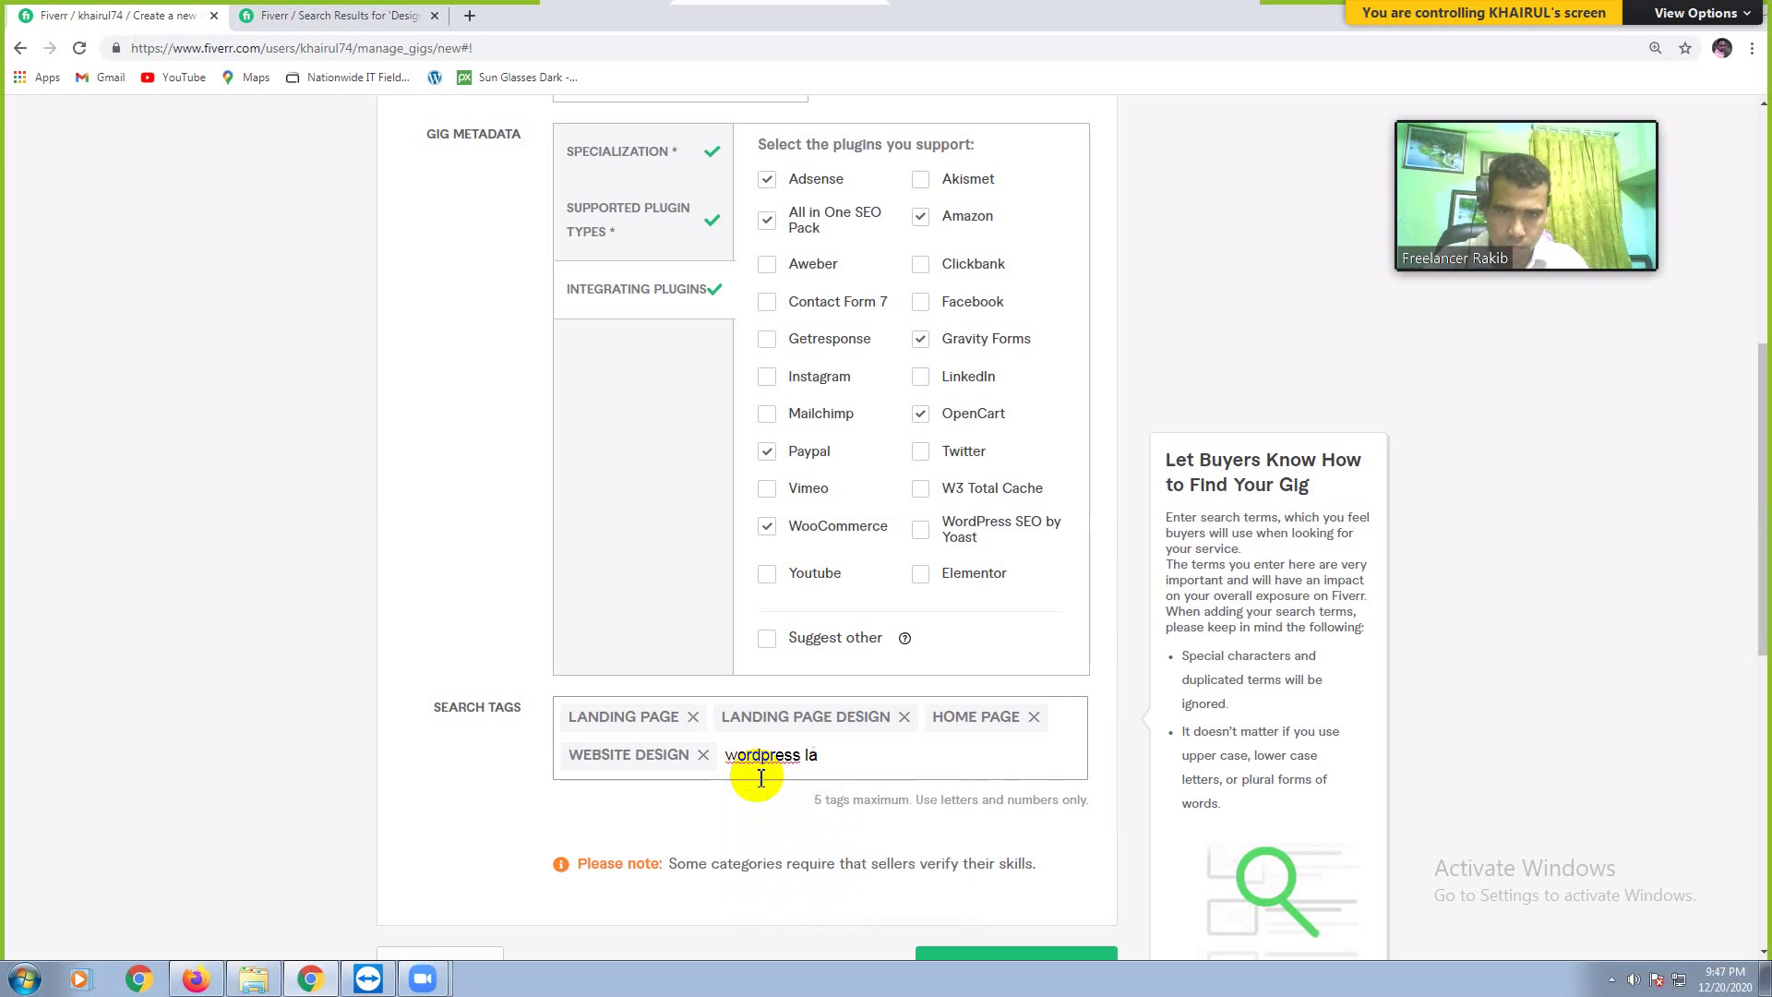
key("BackSpace")
key("BackSpace")
key("BackSpace")
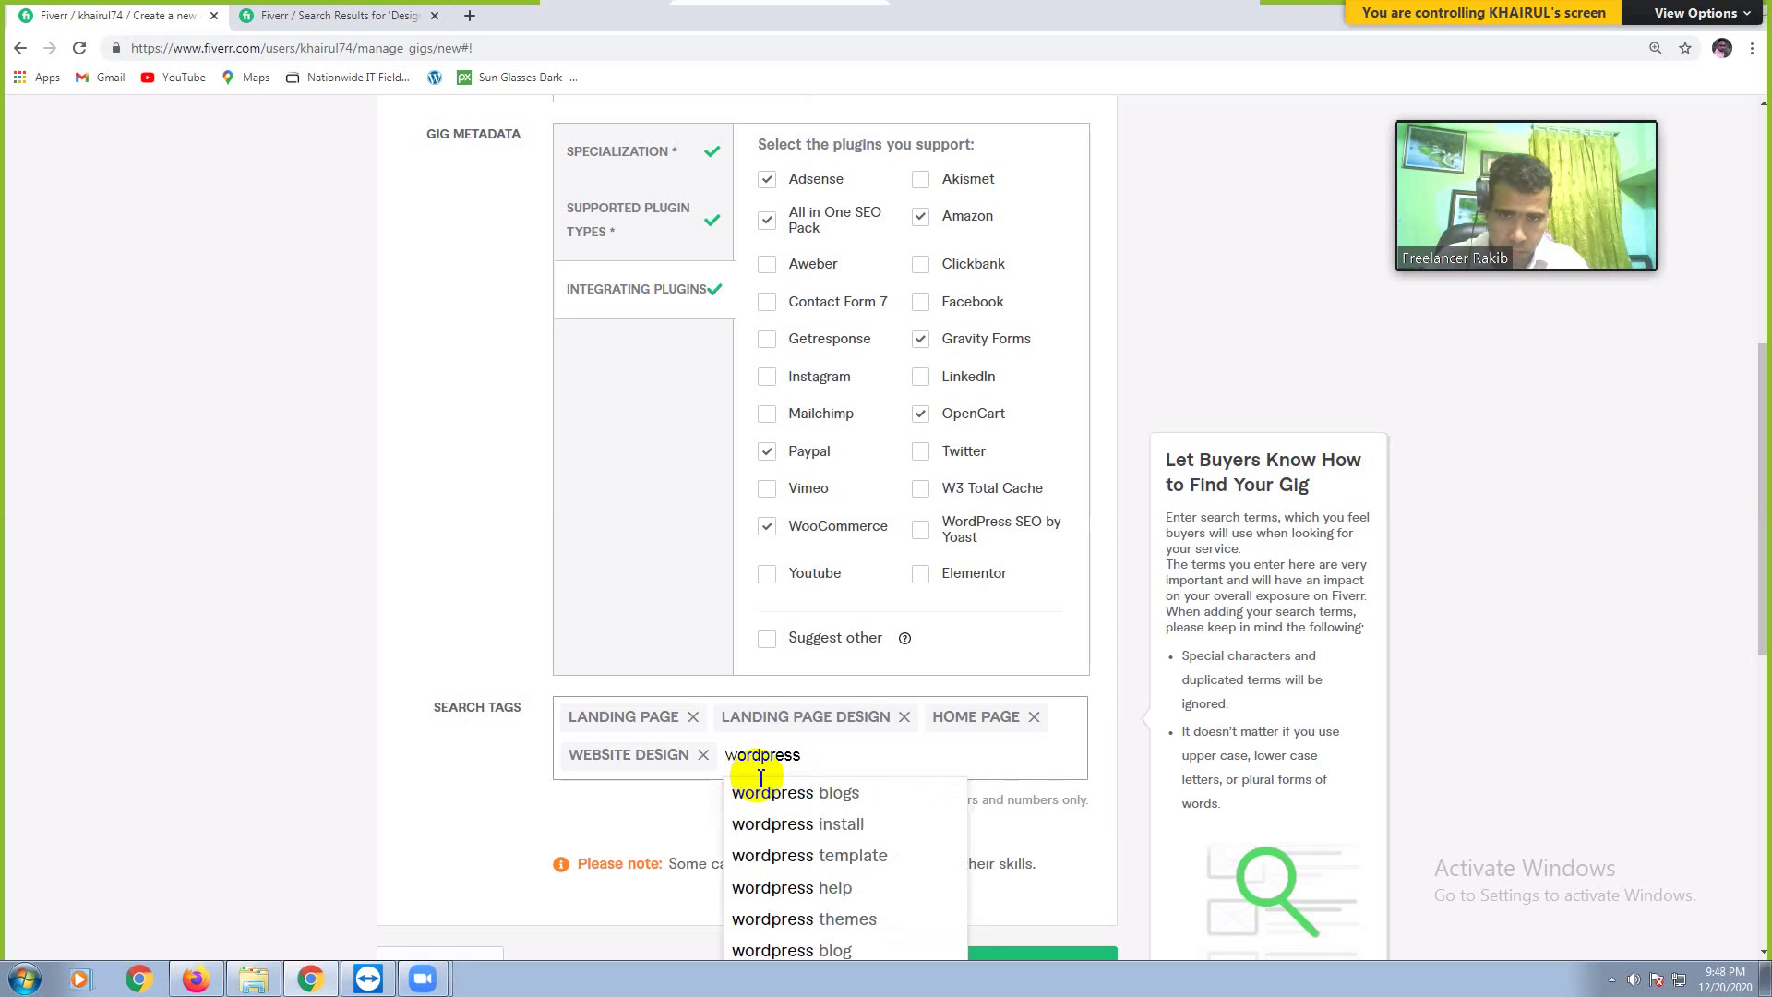
key("BackSpace")
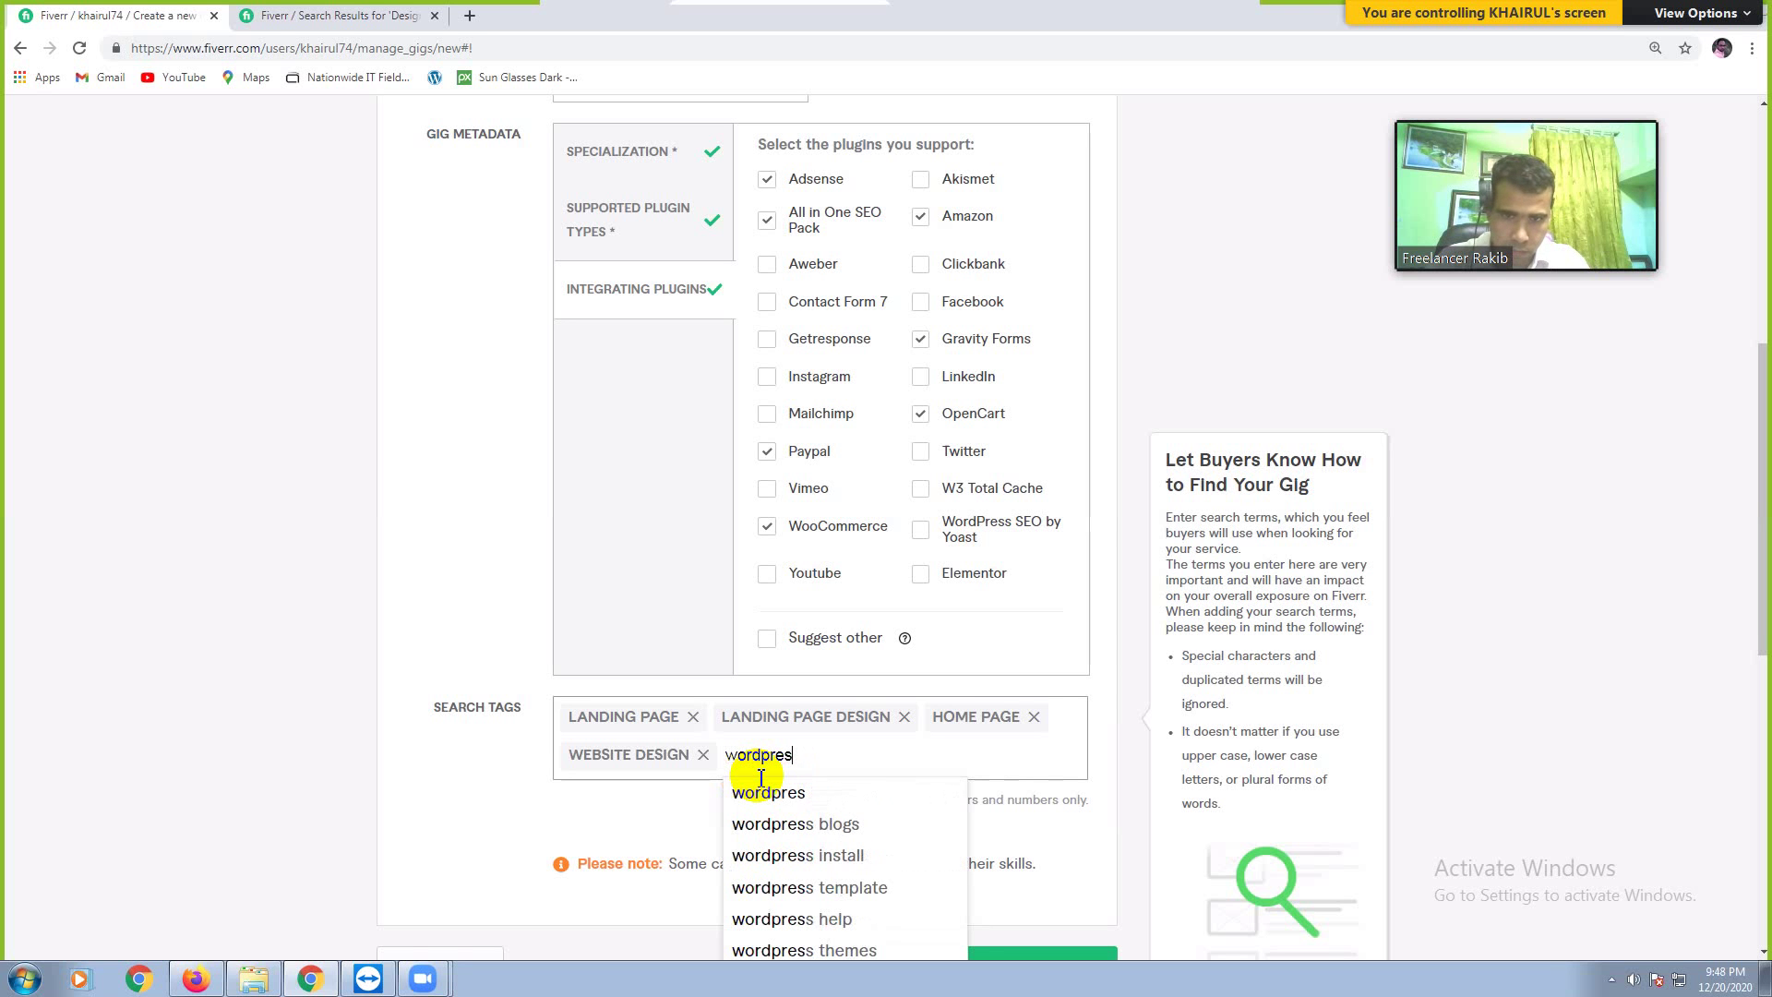
type("s")
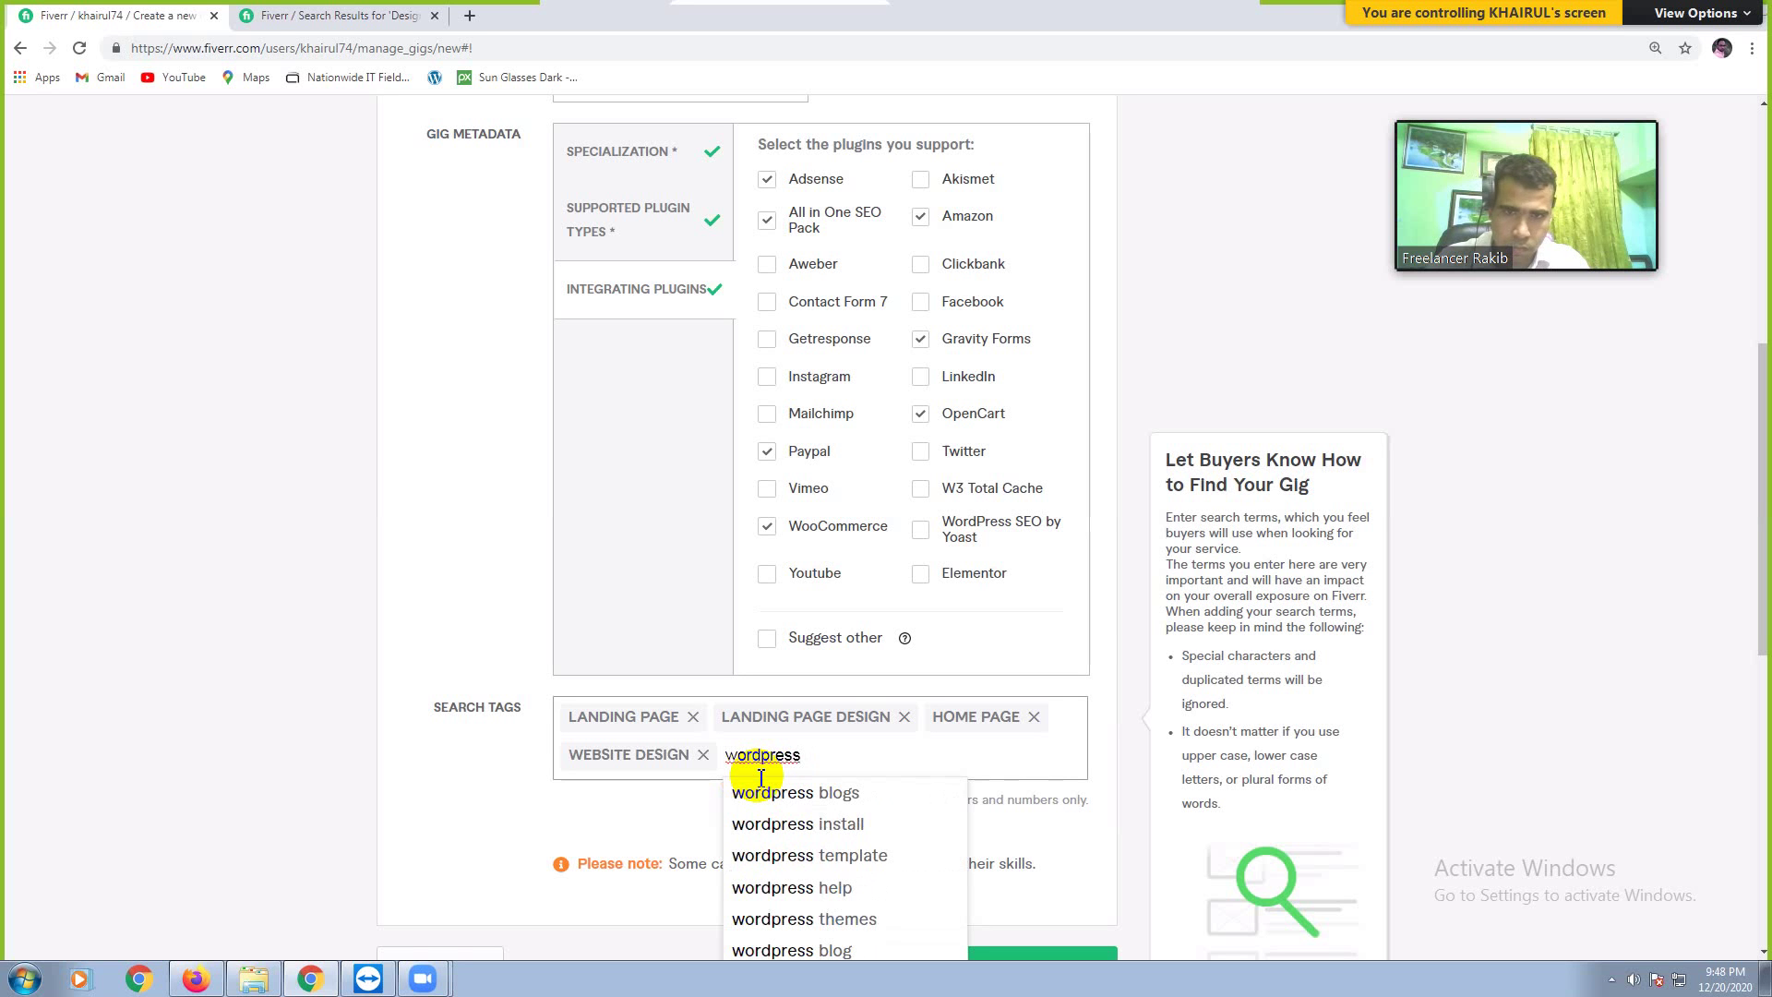
type(" web")
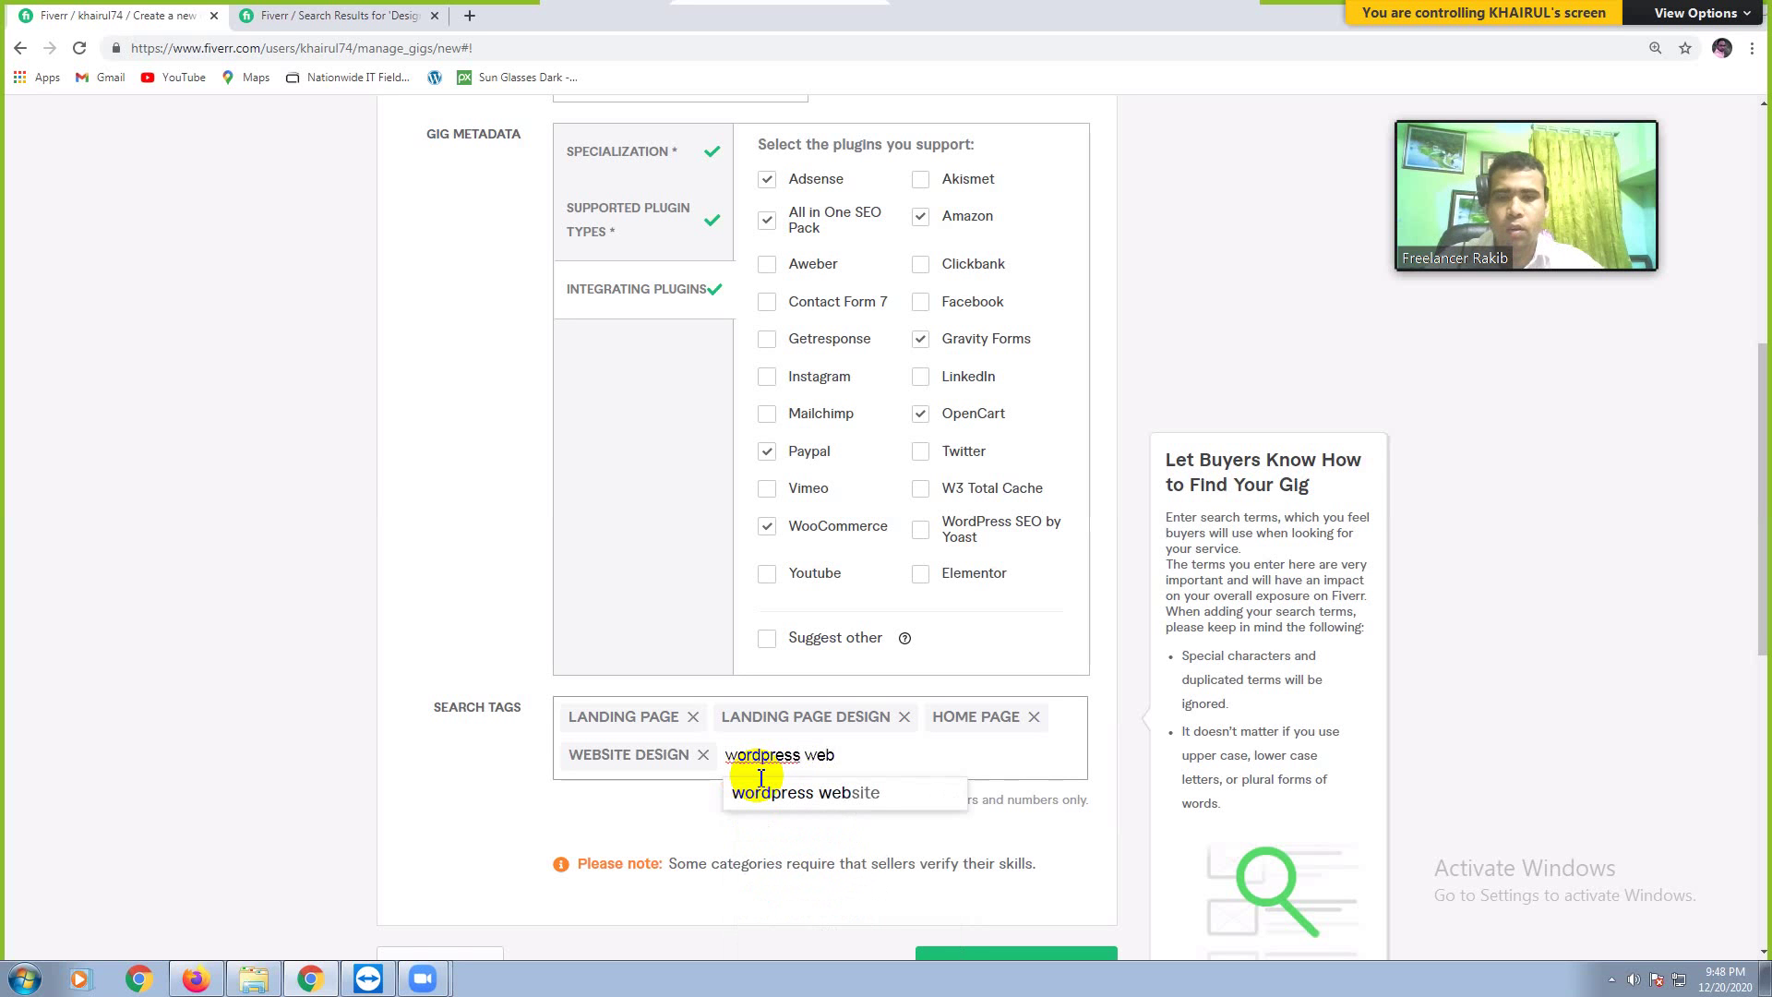
left_click(850, 816)
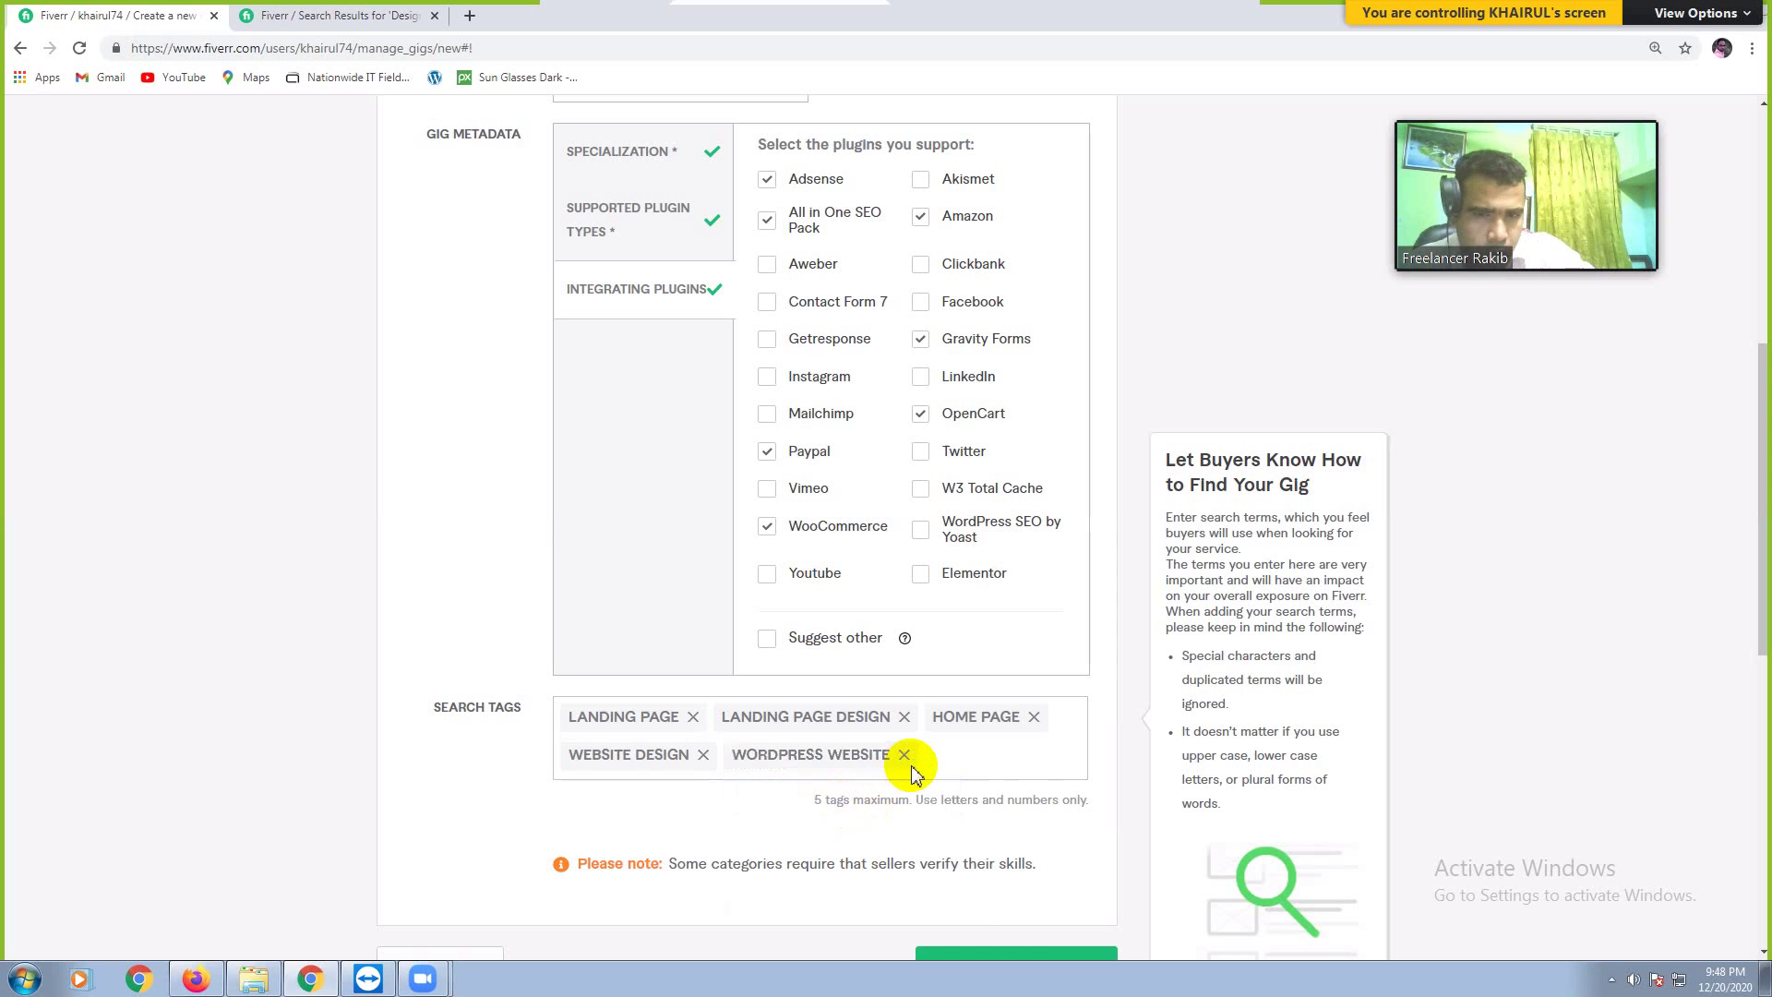
Step: Save the gig overview to continue to pricing, and enable the 3 Packages option there
scroll(969, 773, "down", 1)
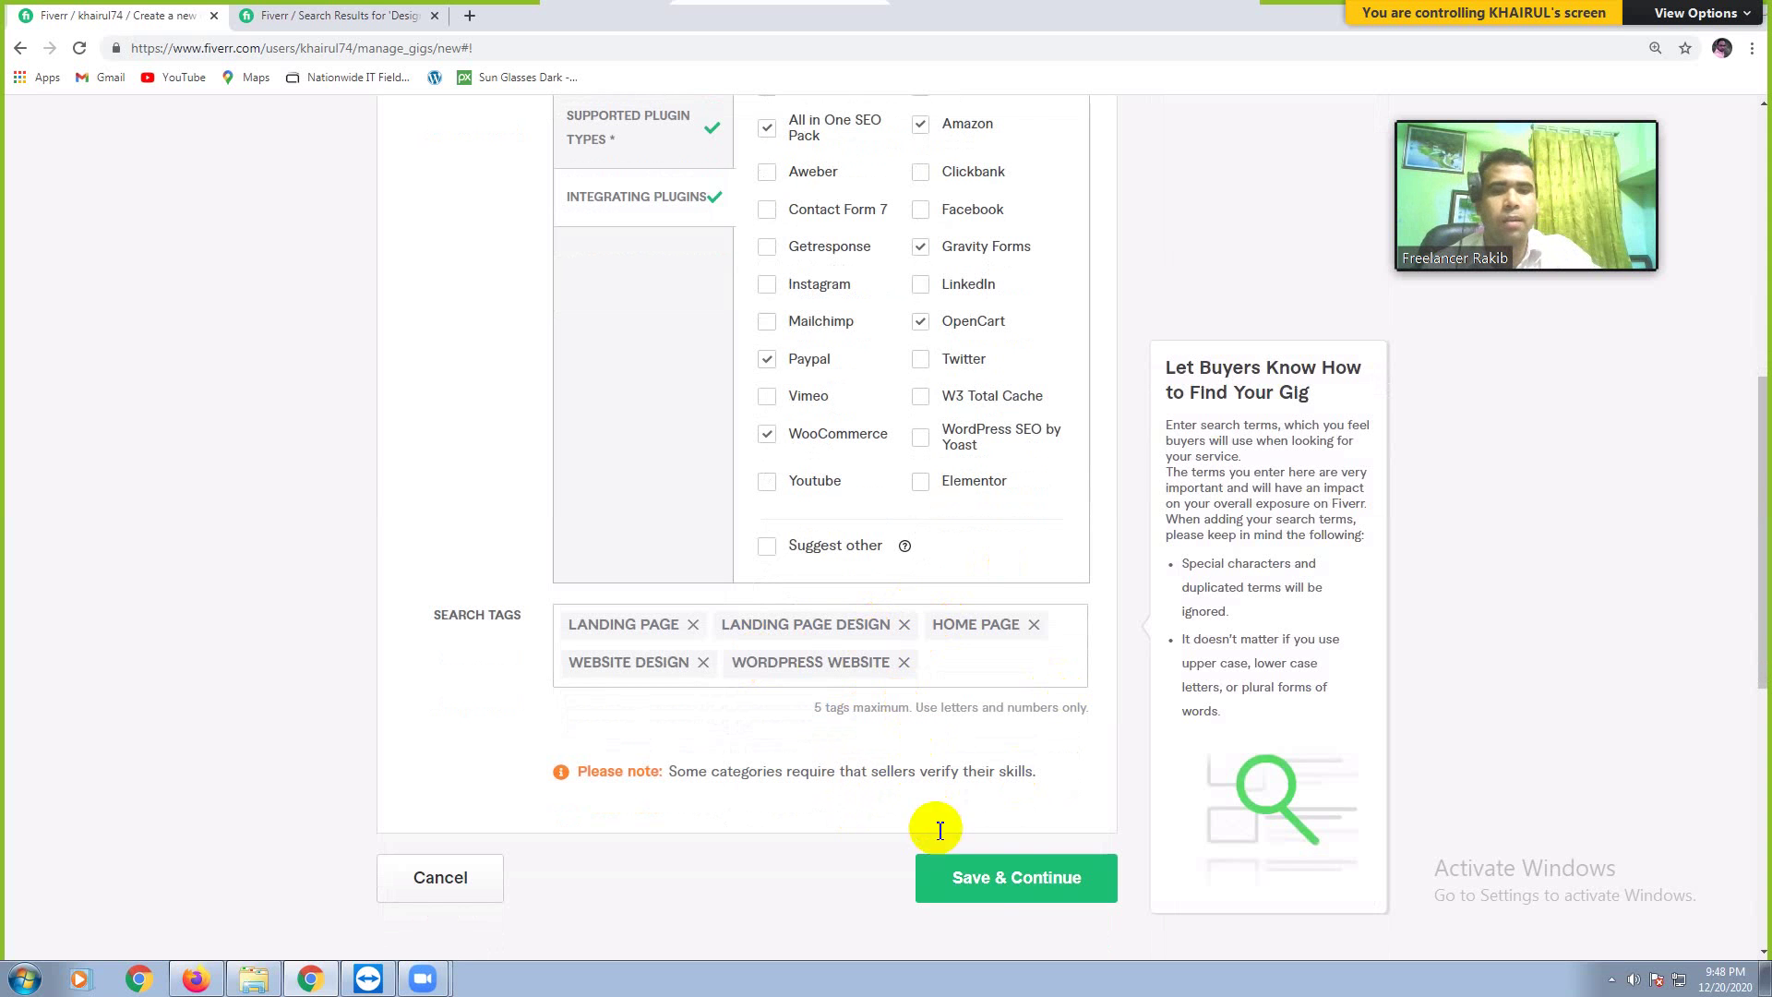
left_click(1018, 885)
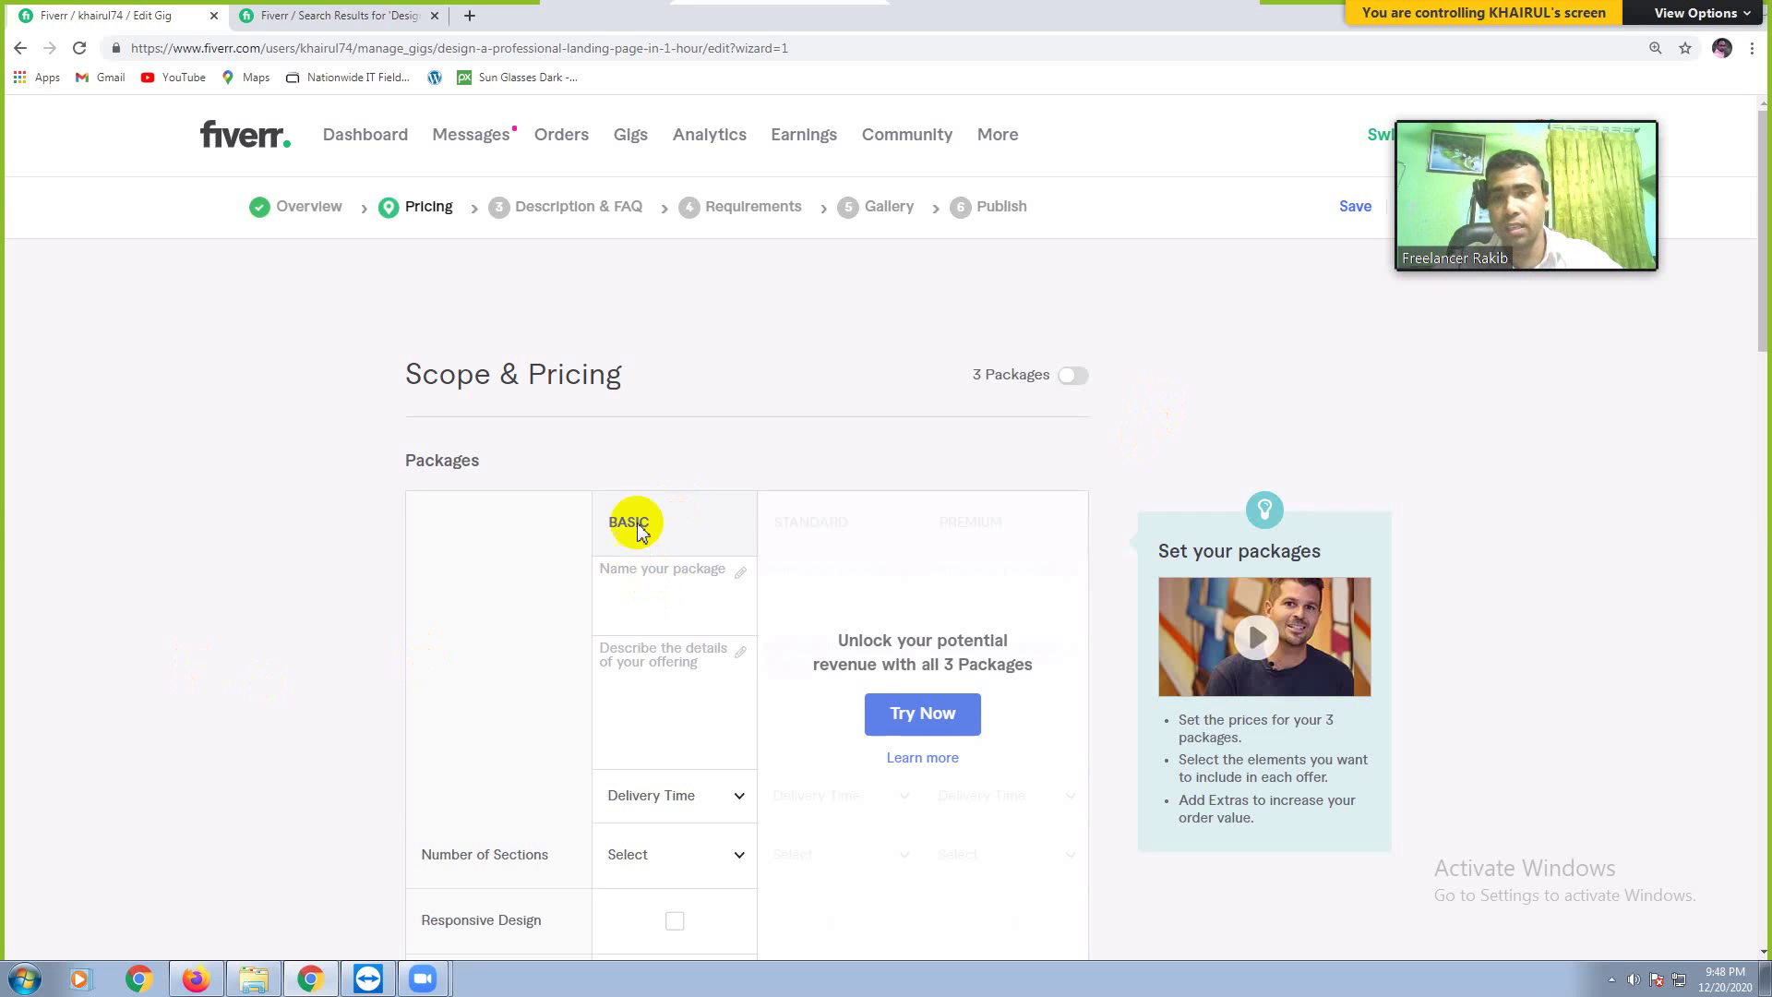
left_click(678, 517)
left_click_drag(1561, 176, 869, 31)
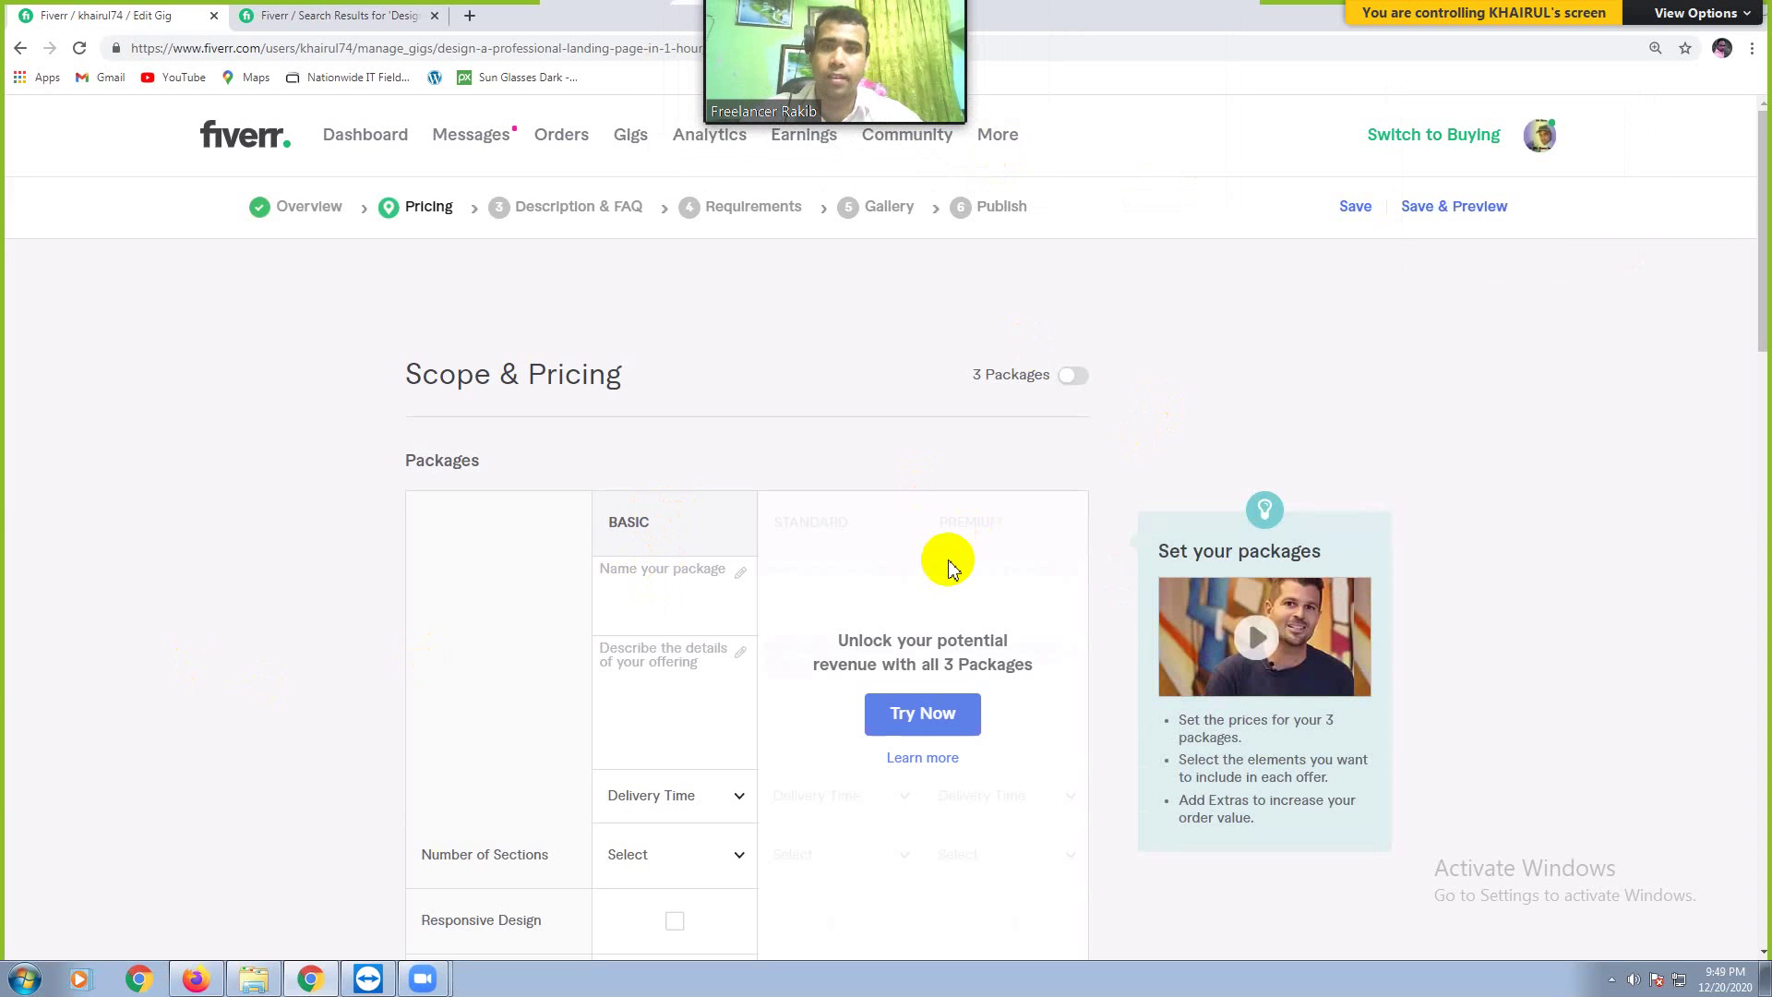
left_click(1068, 377)
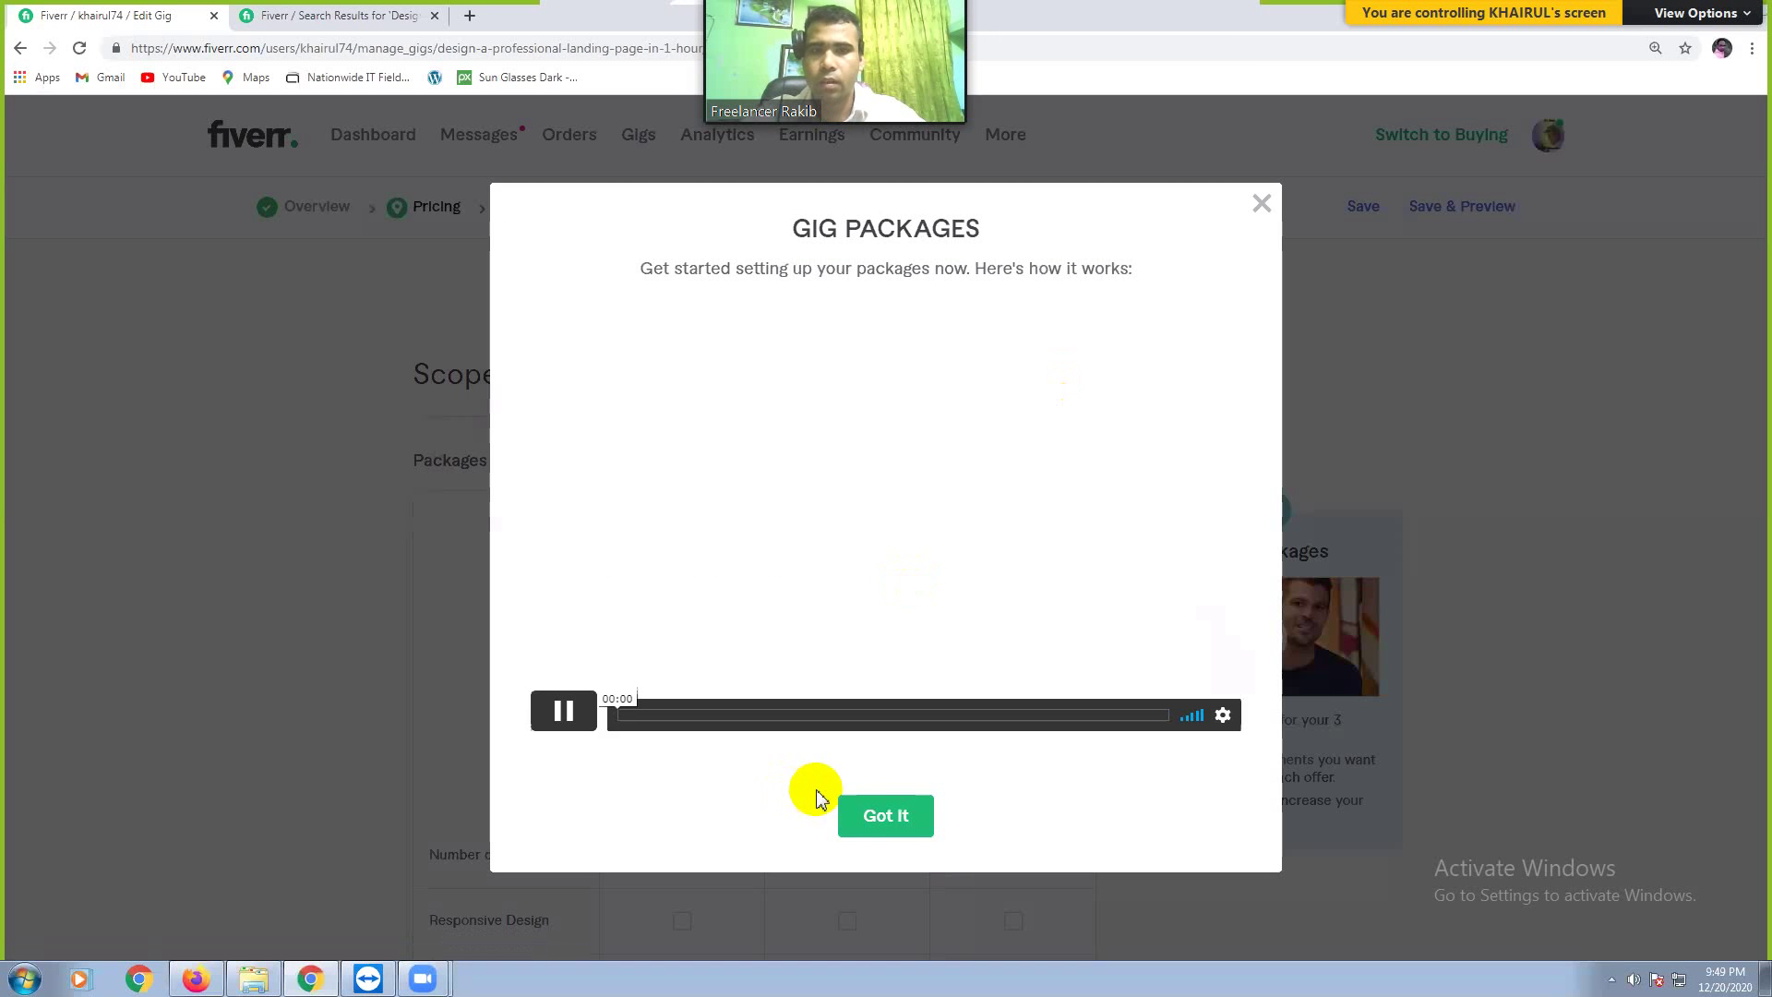
Step: Dismiss the gig packages introduction and name the Basic package "Silver"
left_click(900, 824)
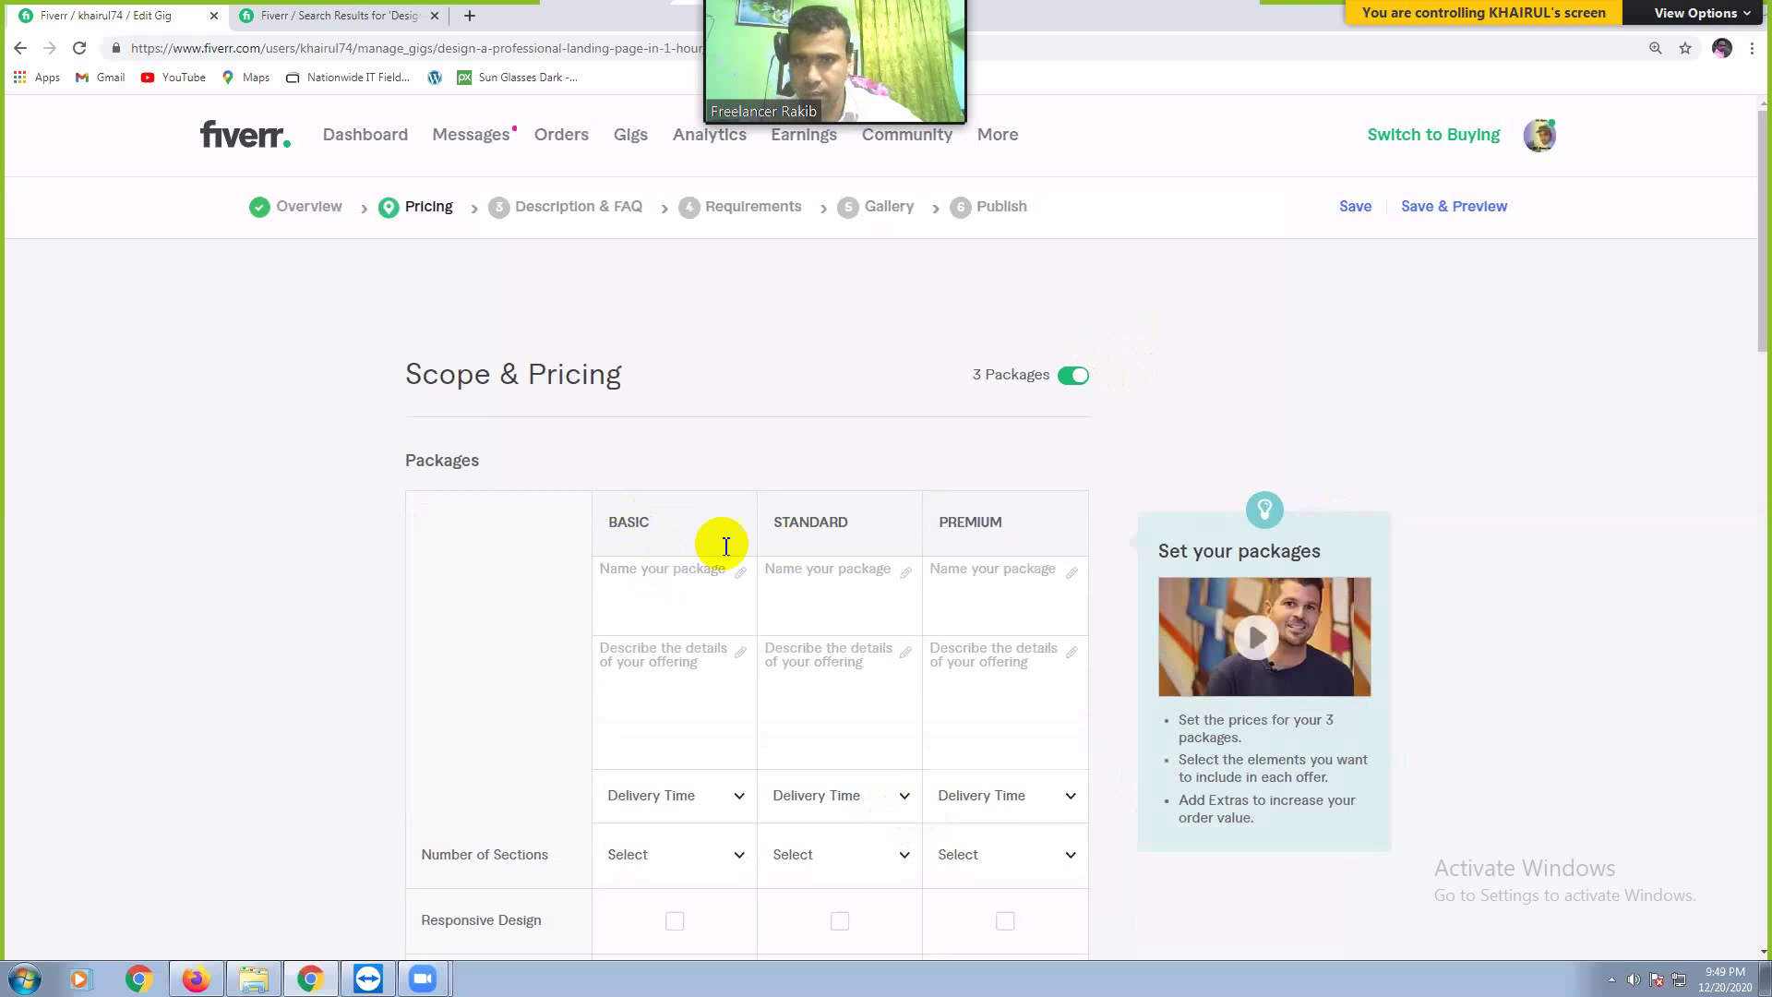
left_click(646, 569)
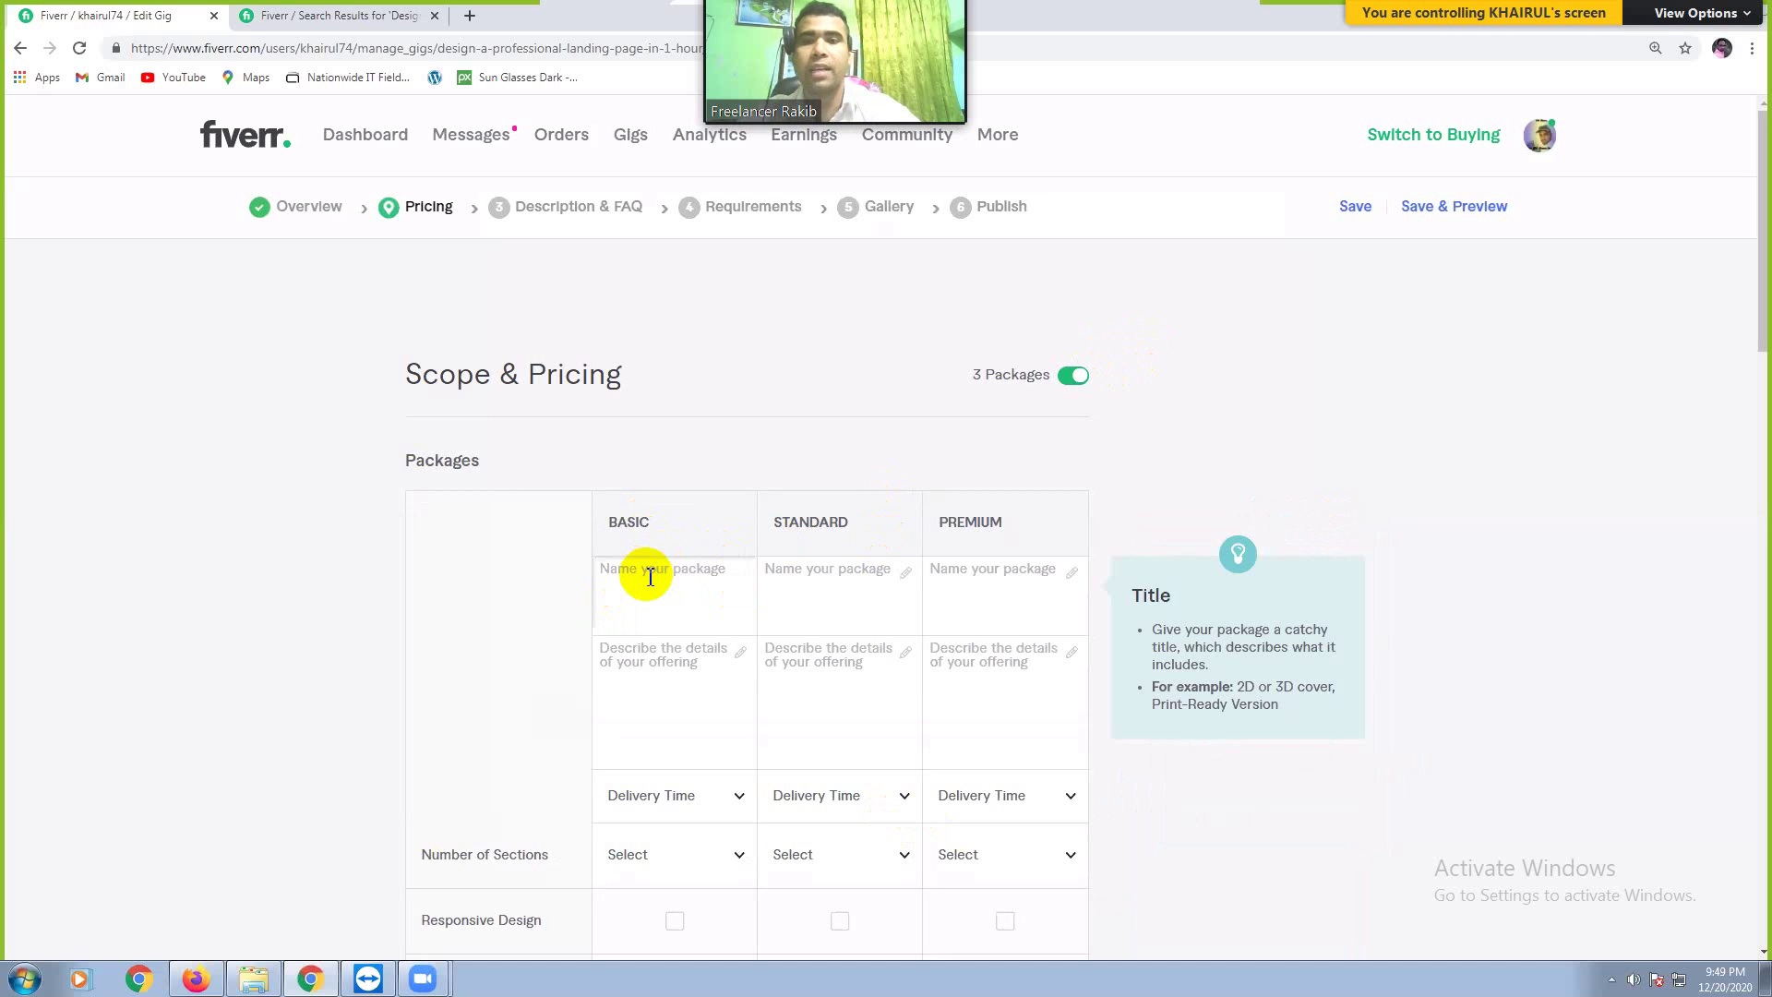
type("10")
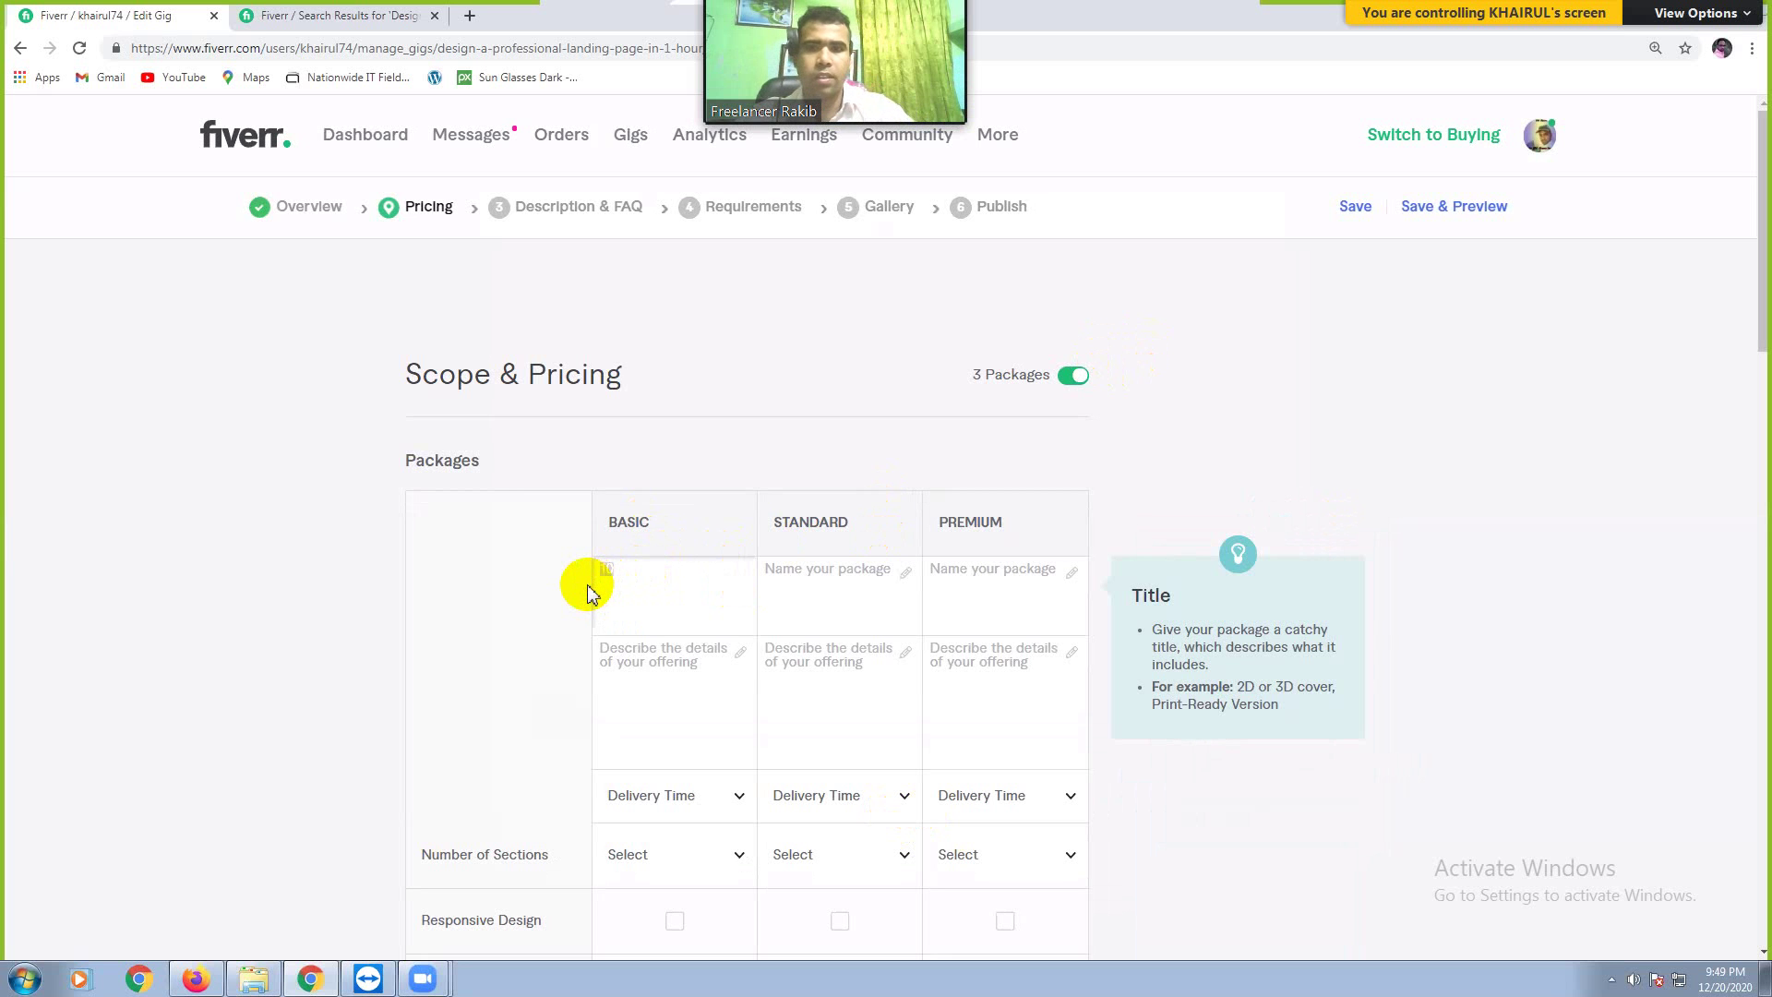
key("BackSpace")
key("BackSpace")
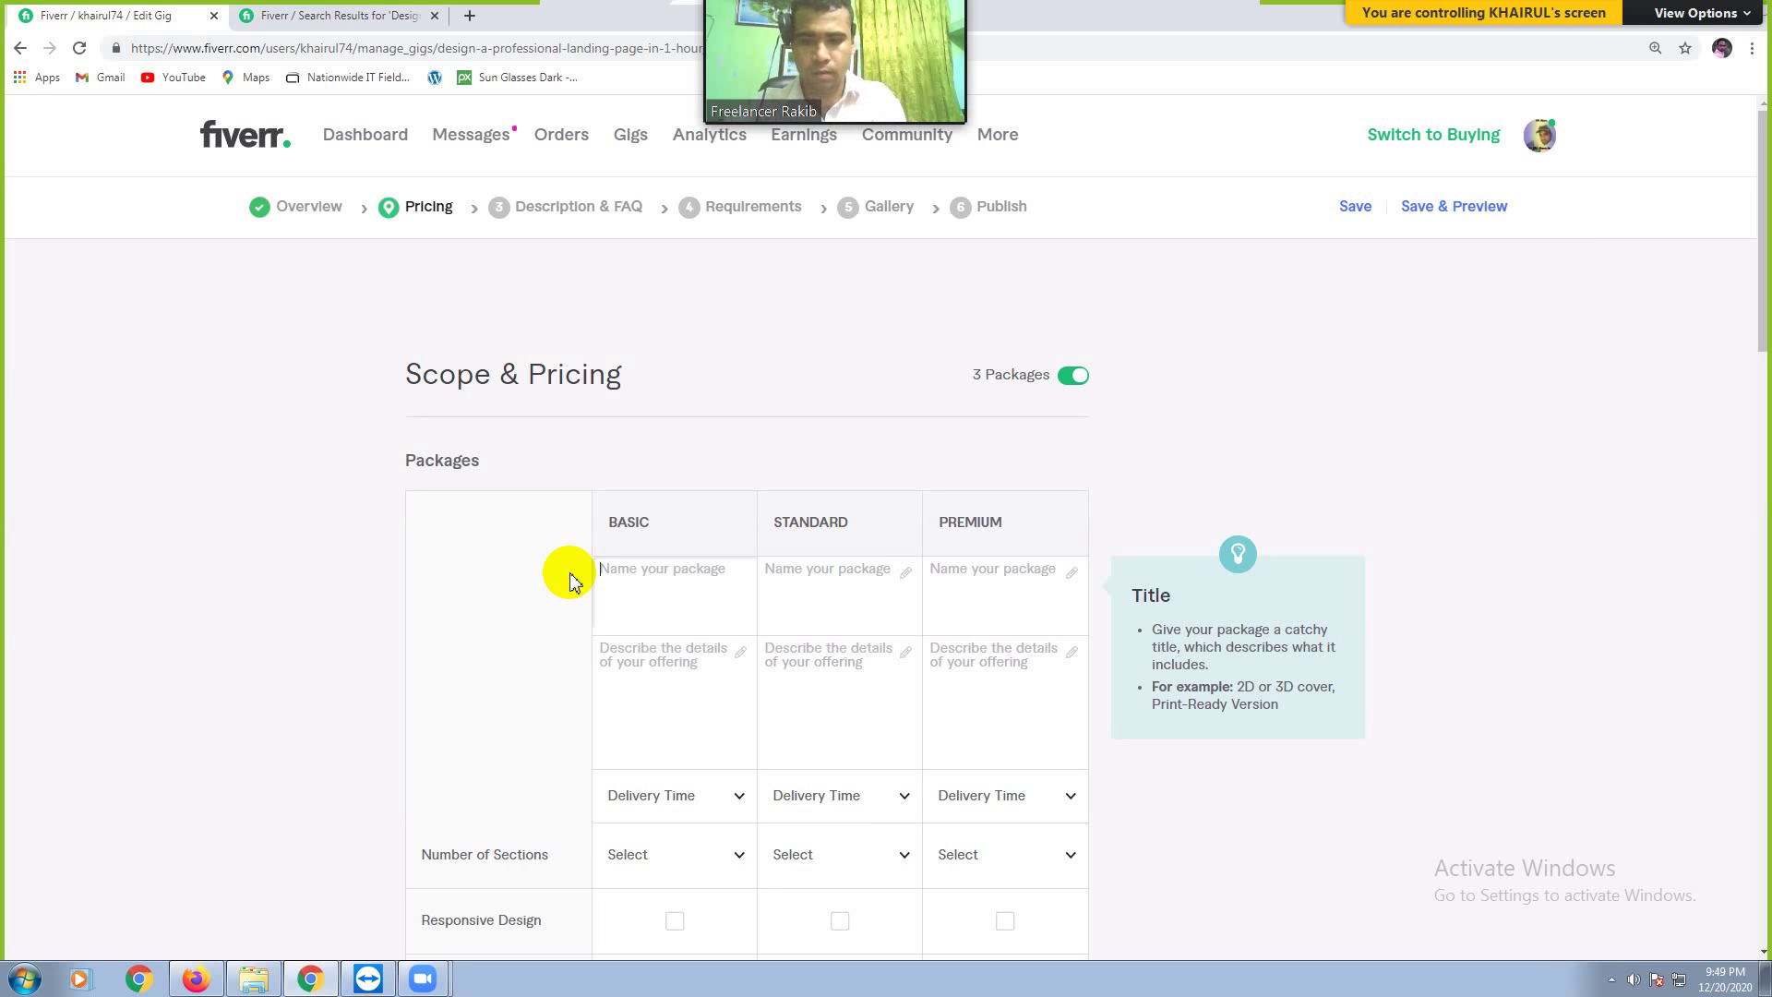
type("Silver")
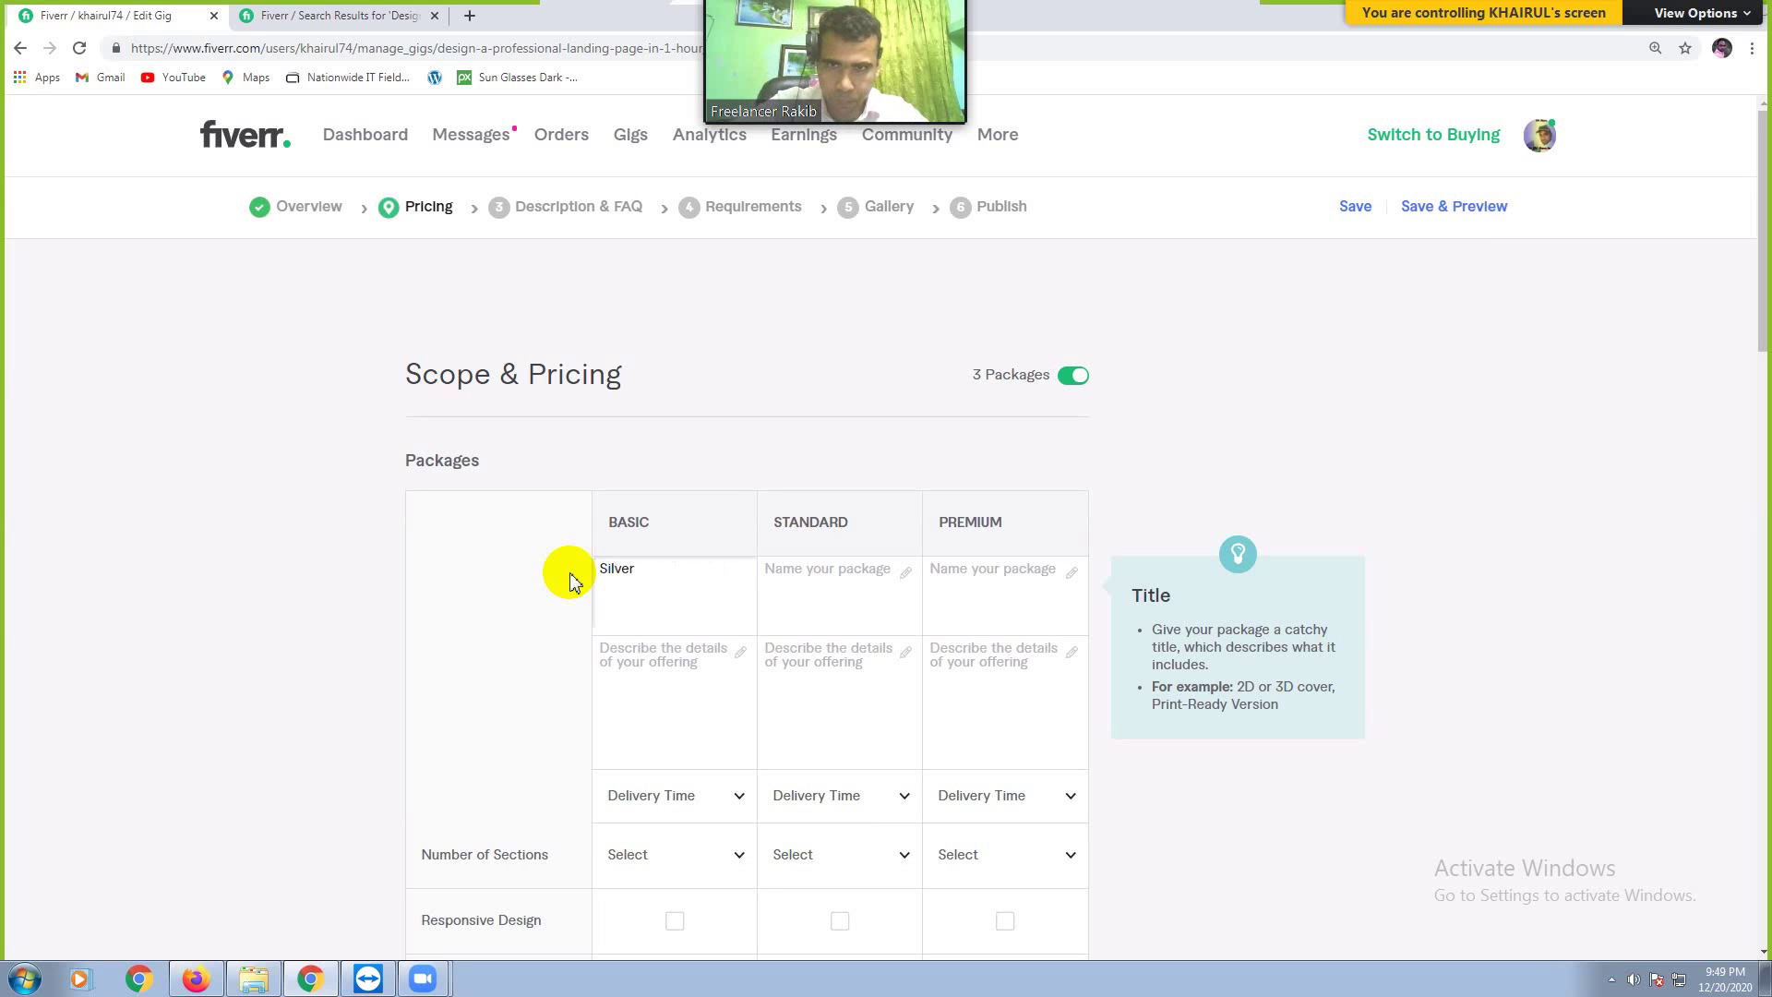
Step: Name the Standard package "Gold" and the Premium package "Diamond"
left_click(817, 568)
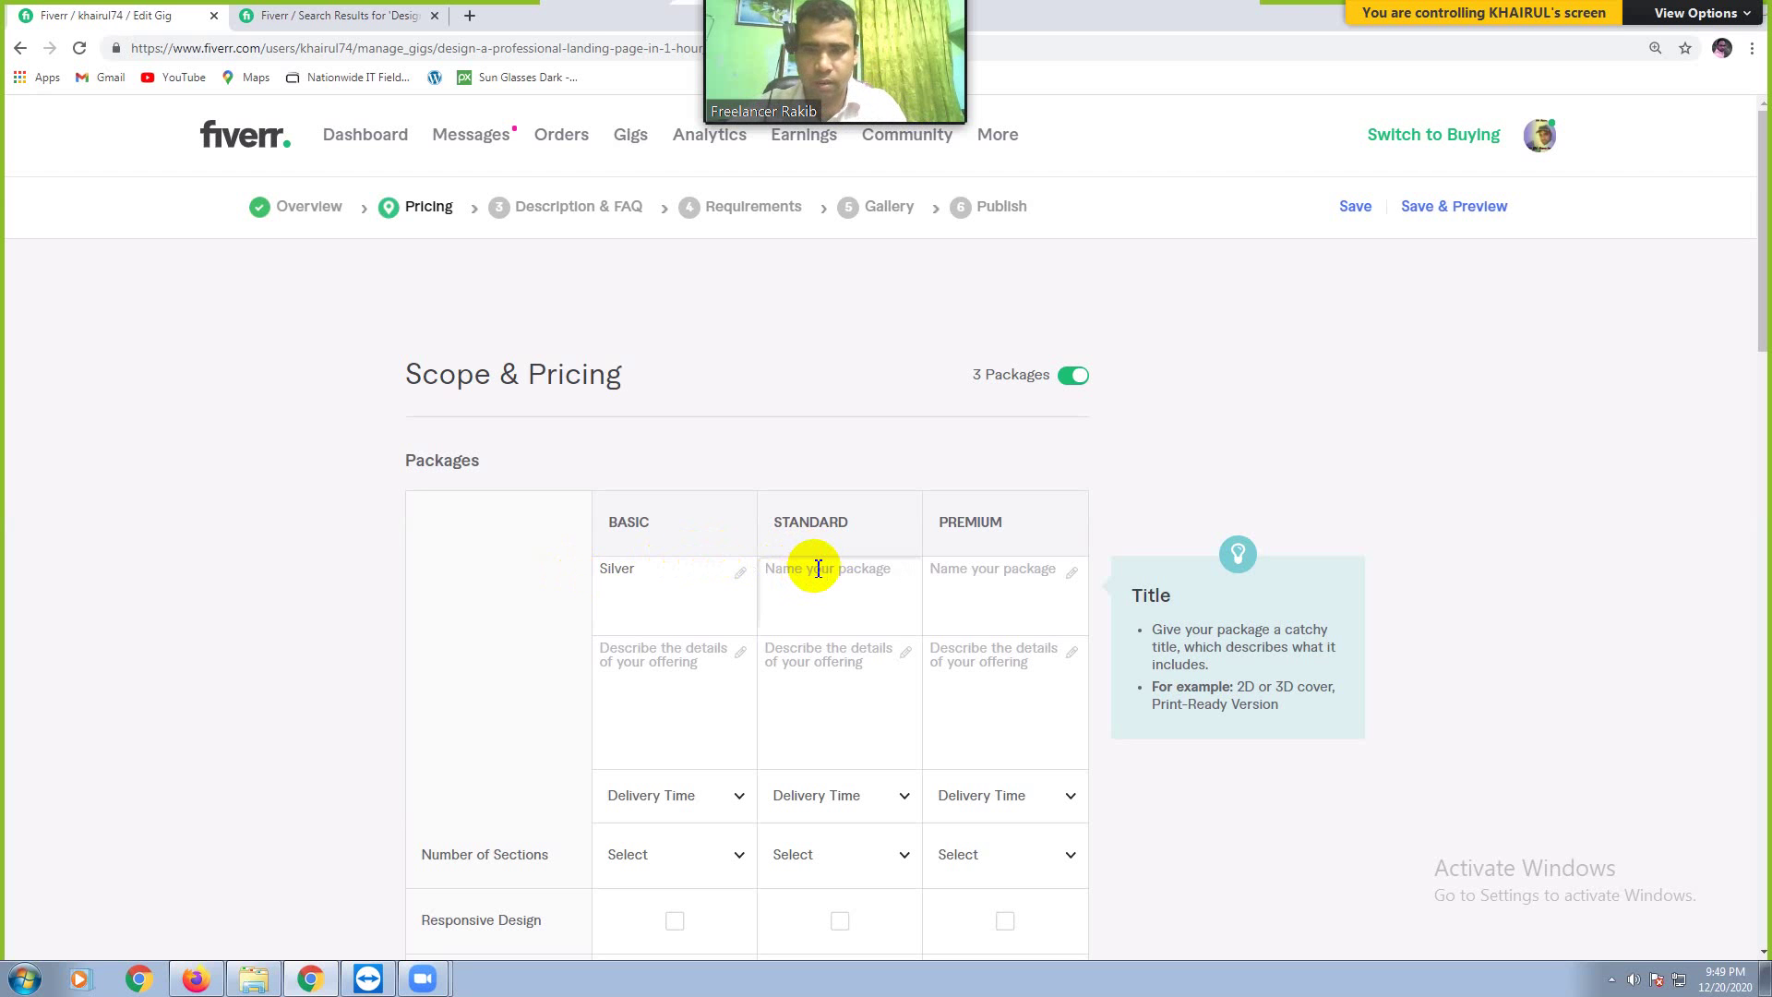
type("Si")
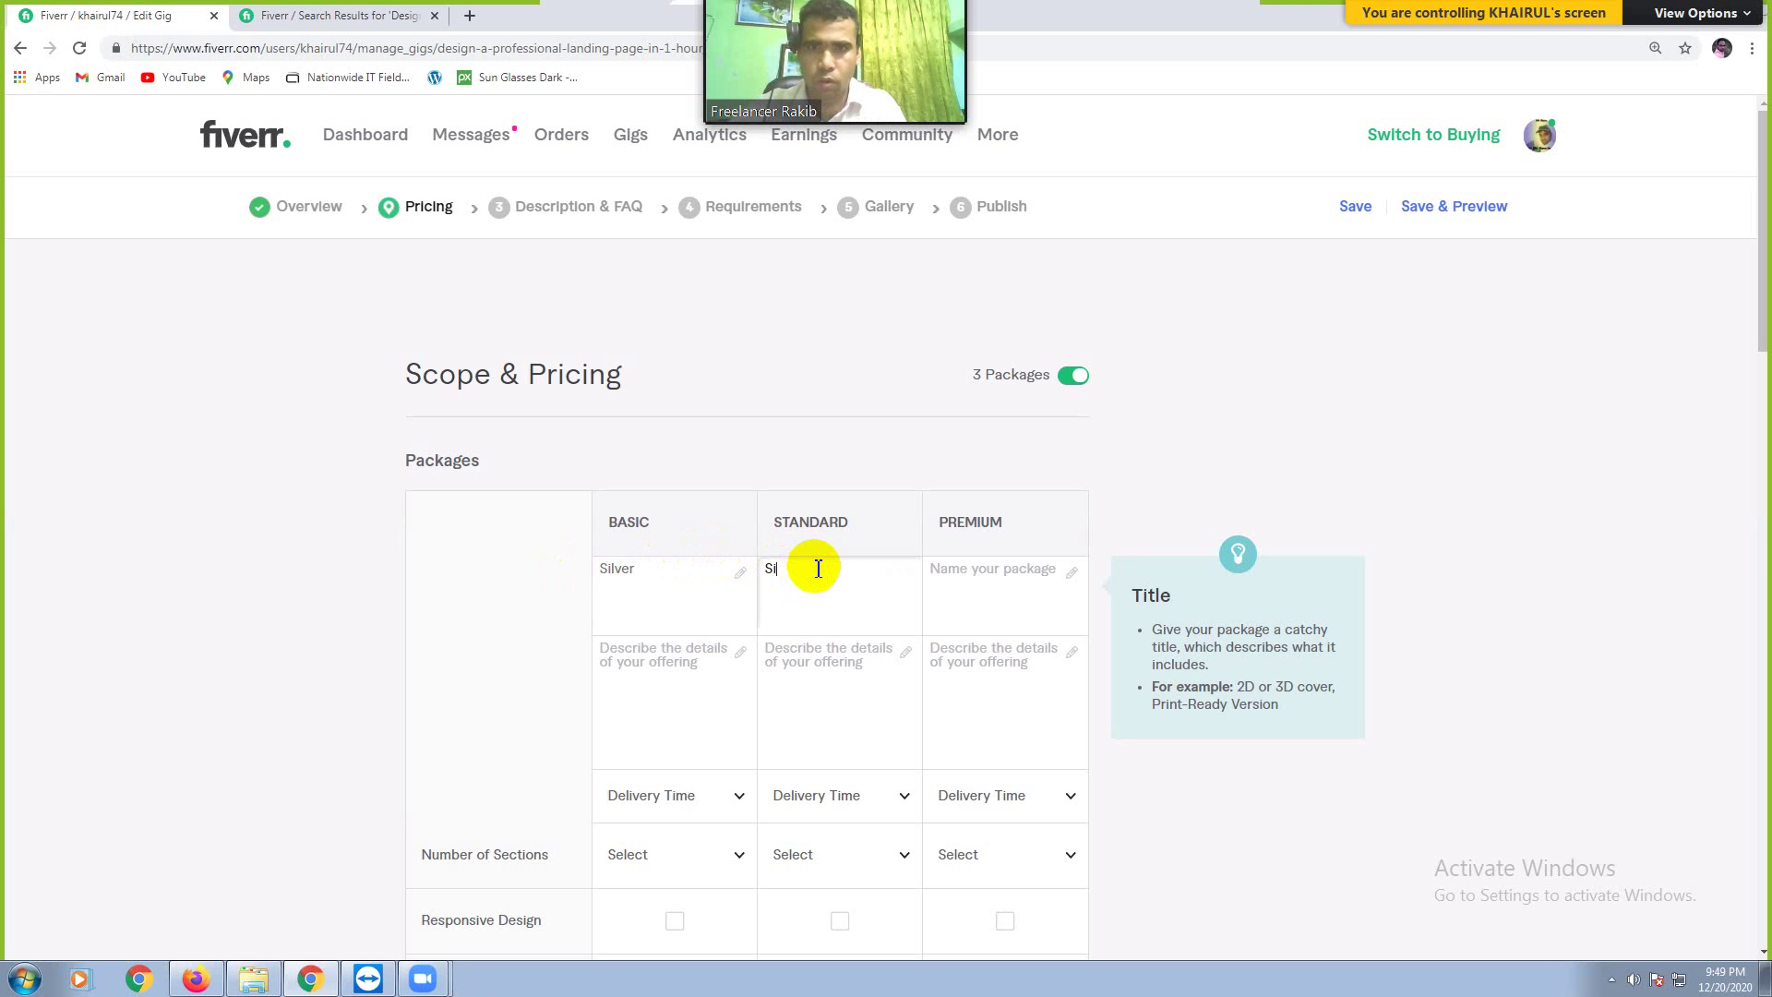
key("BackSpace")
key("BackSpace")
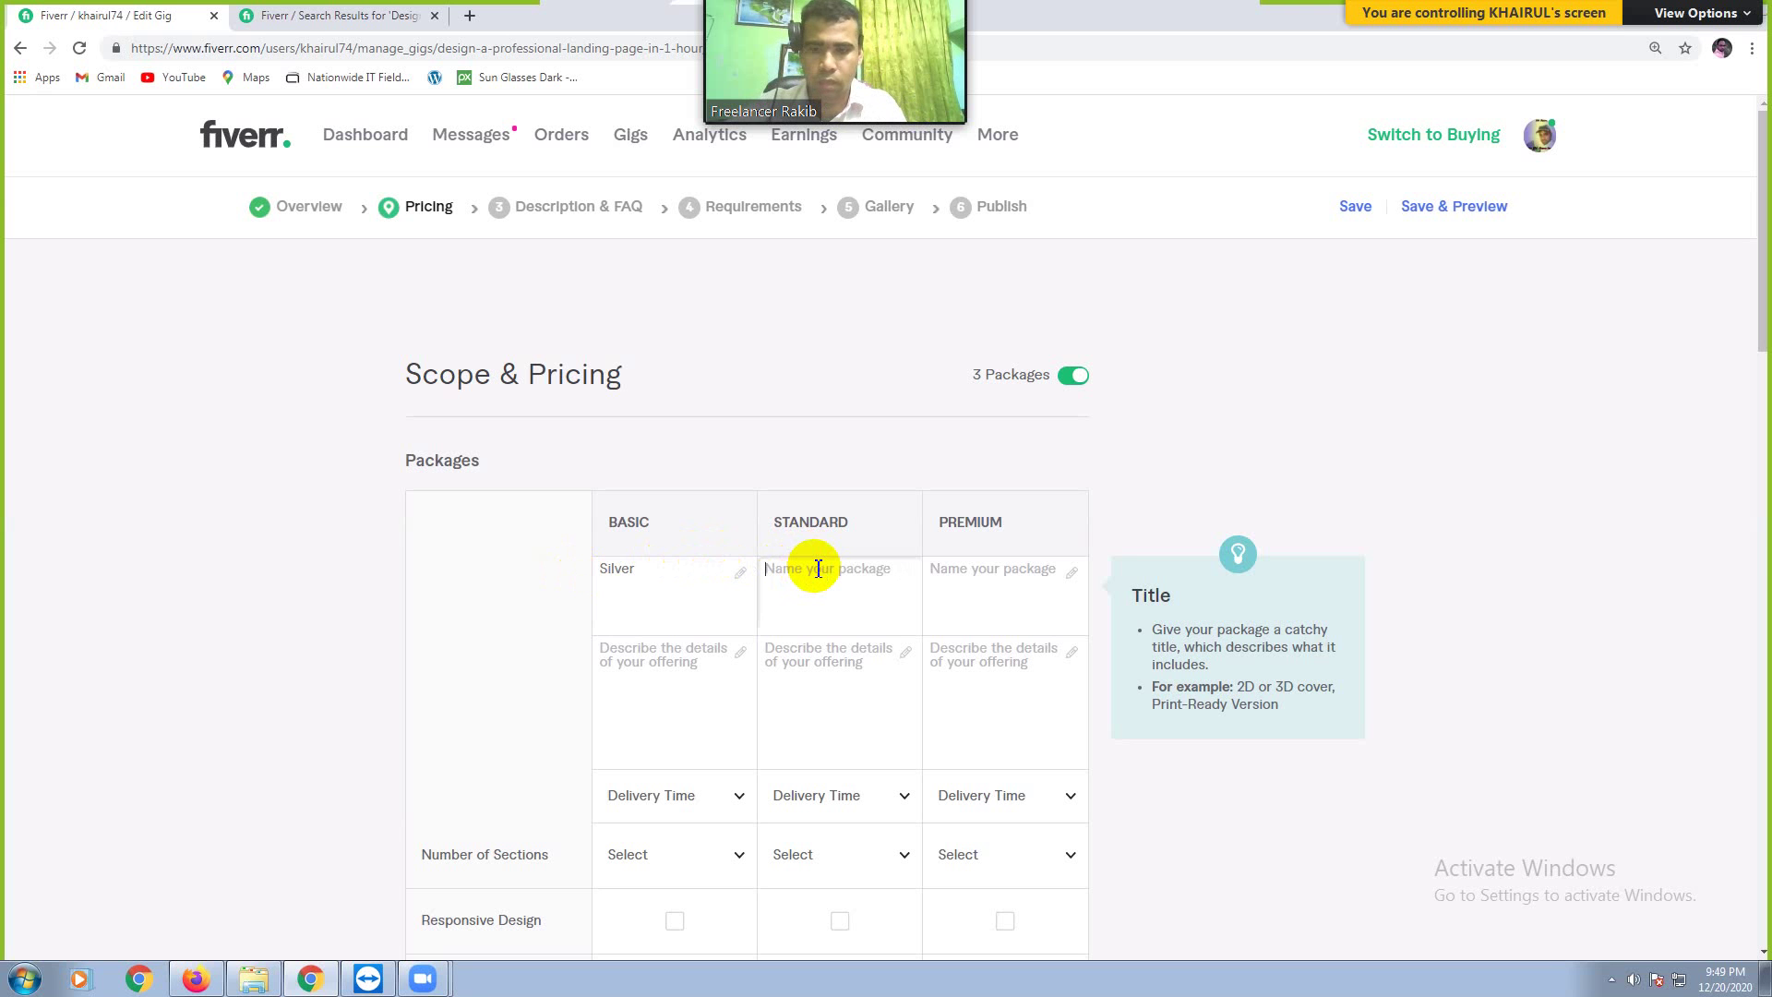
type("Gold")
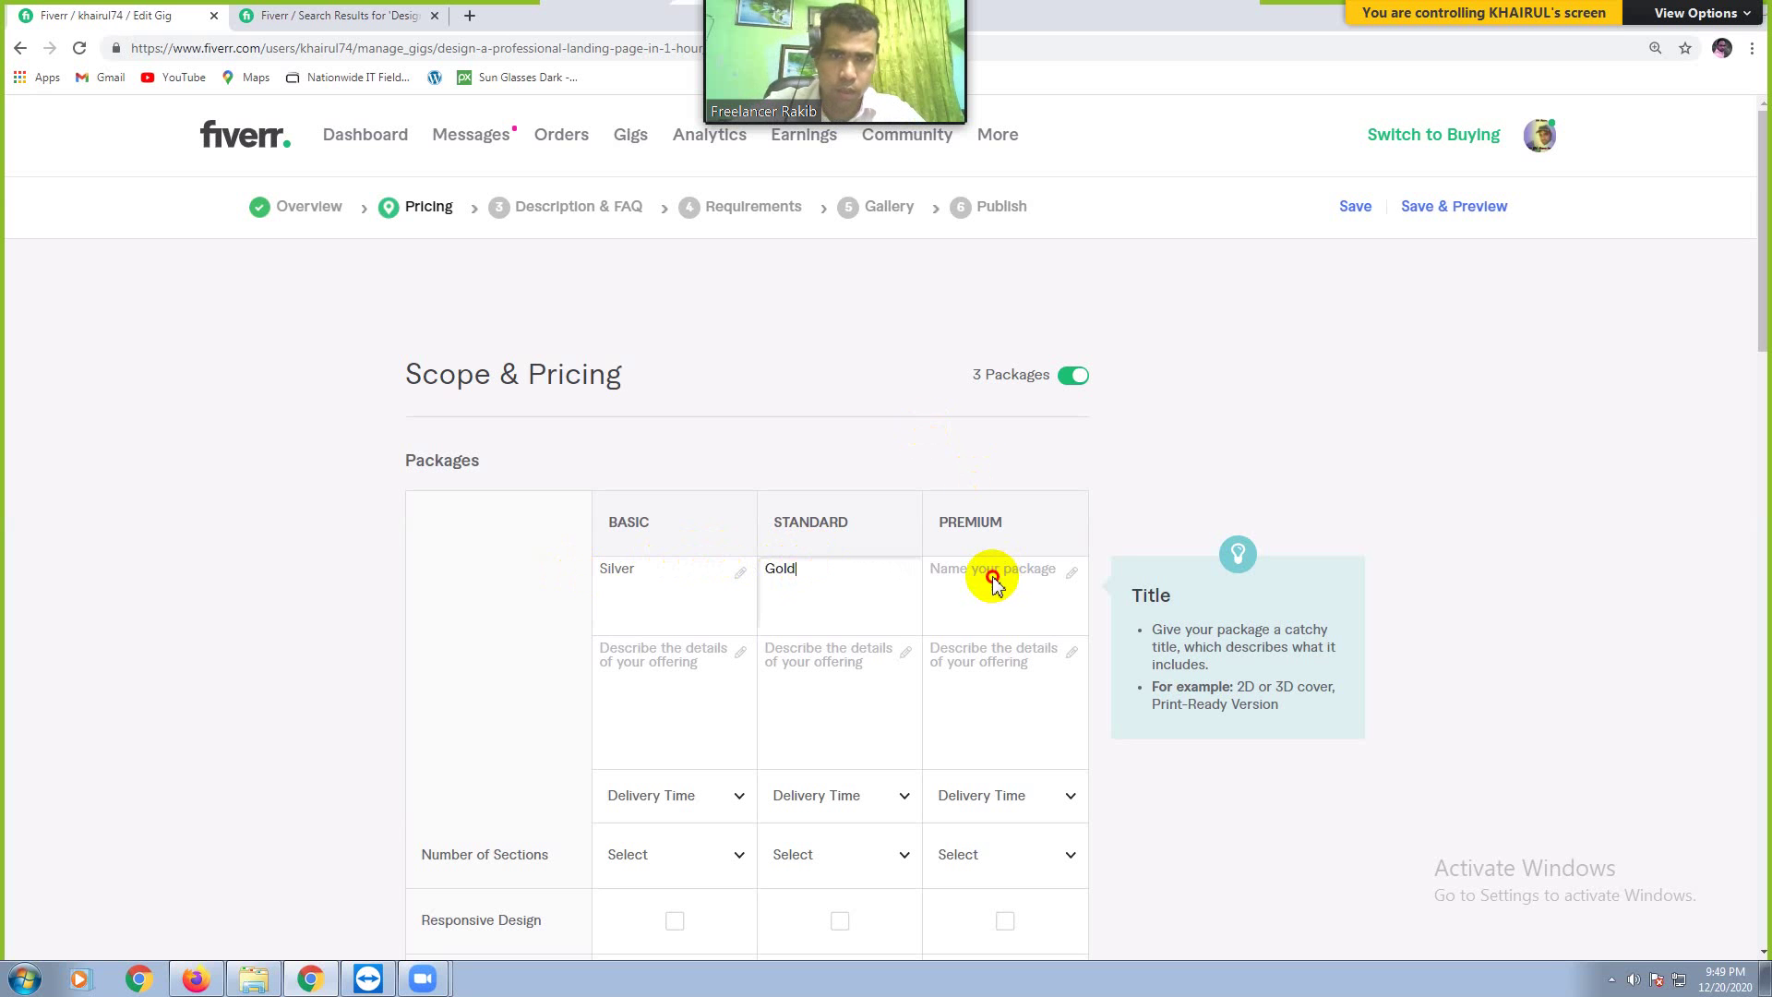
left_click(978, 574)
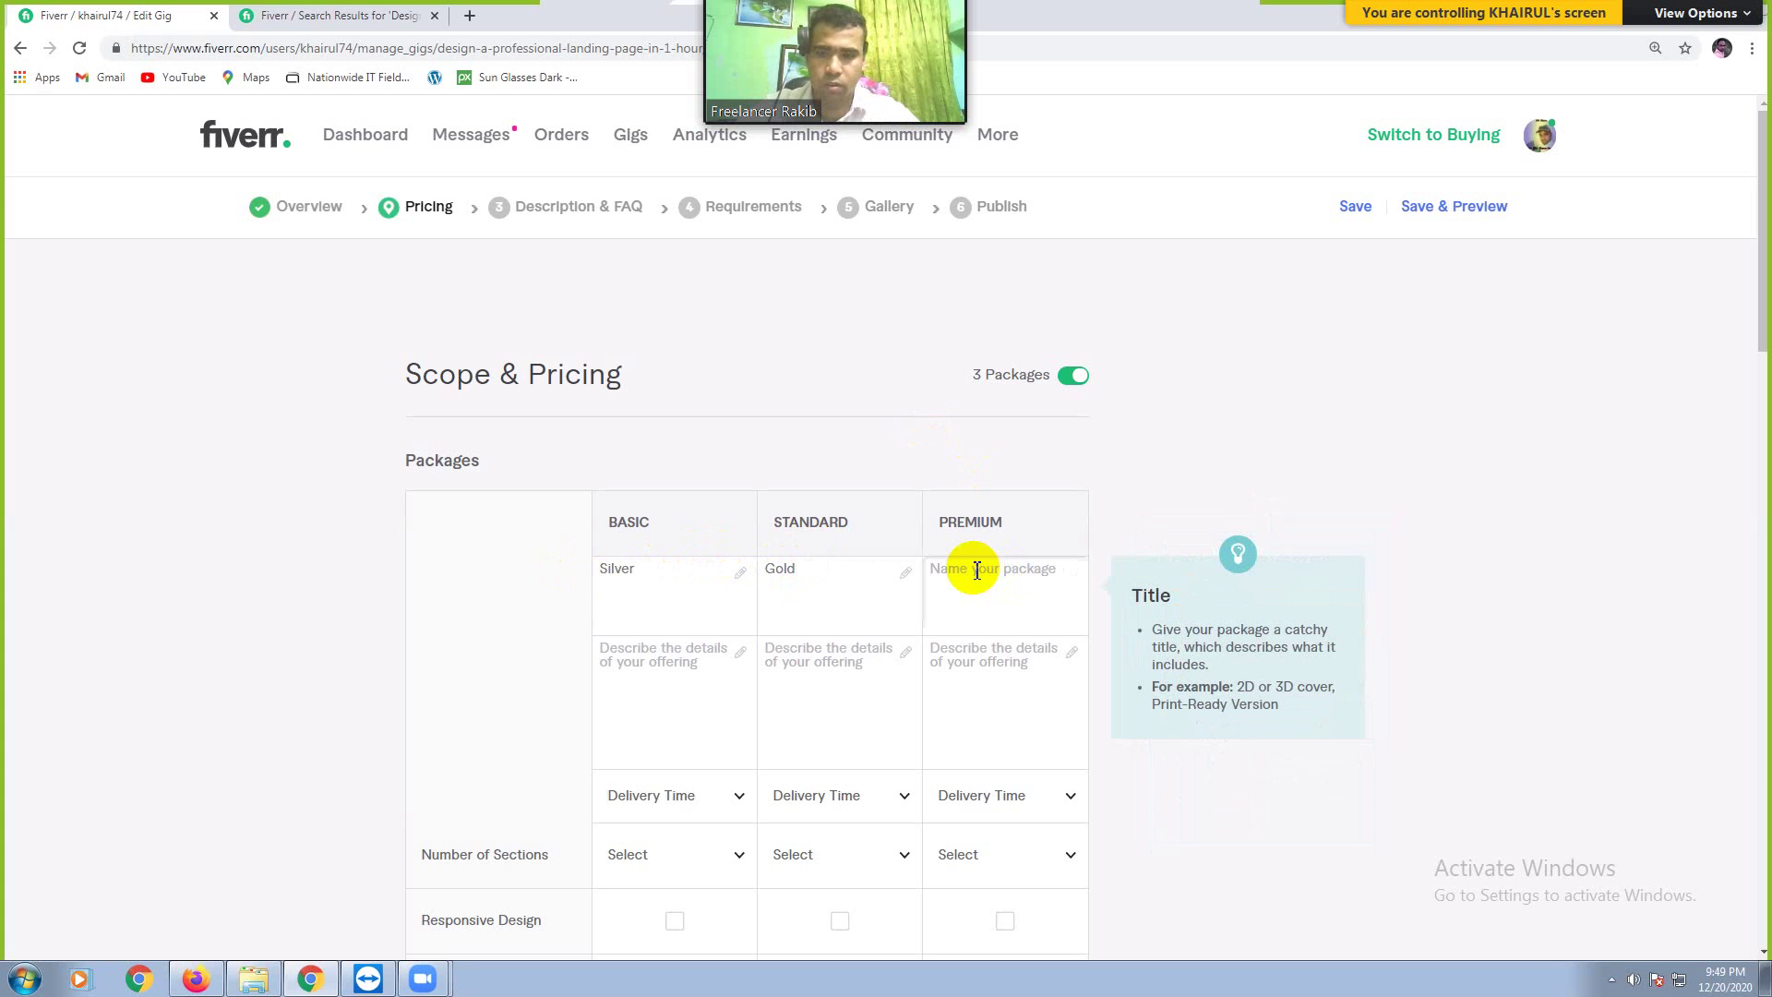
type("Diamond")
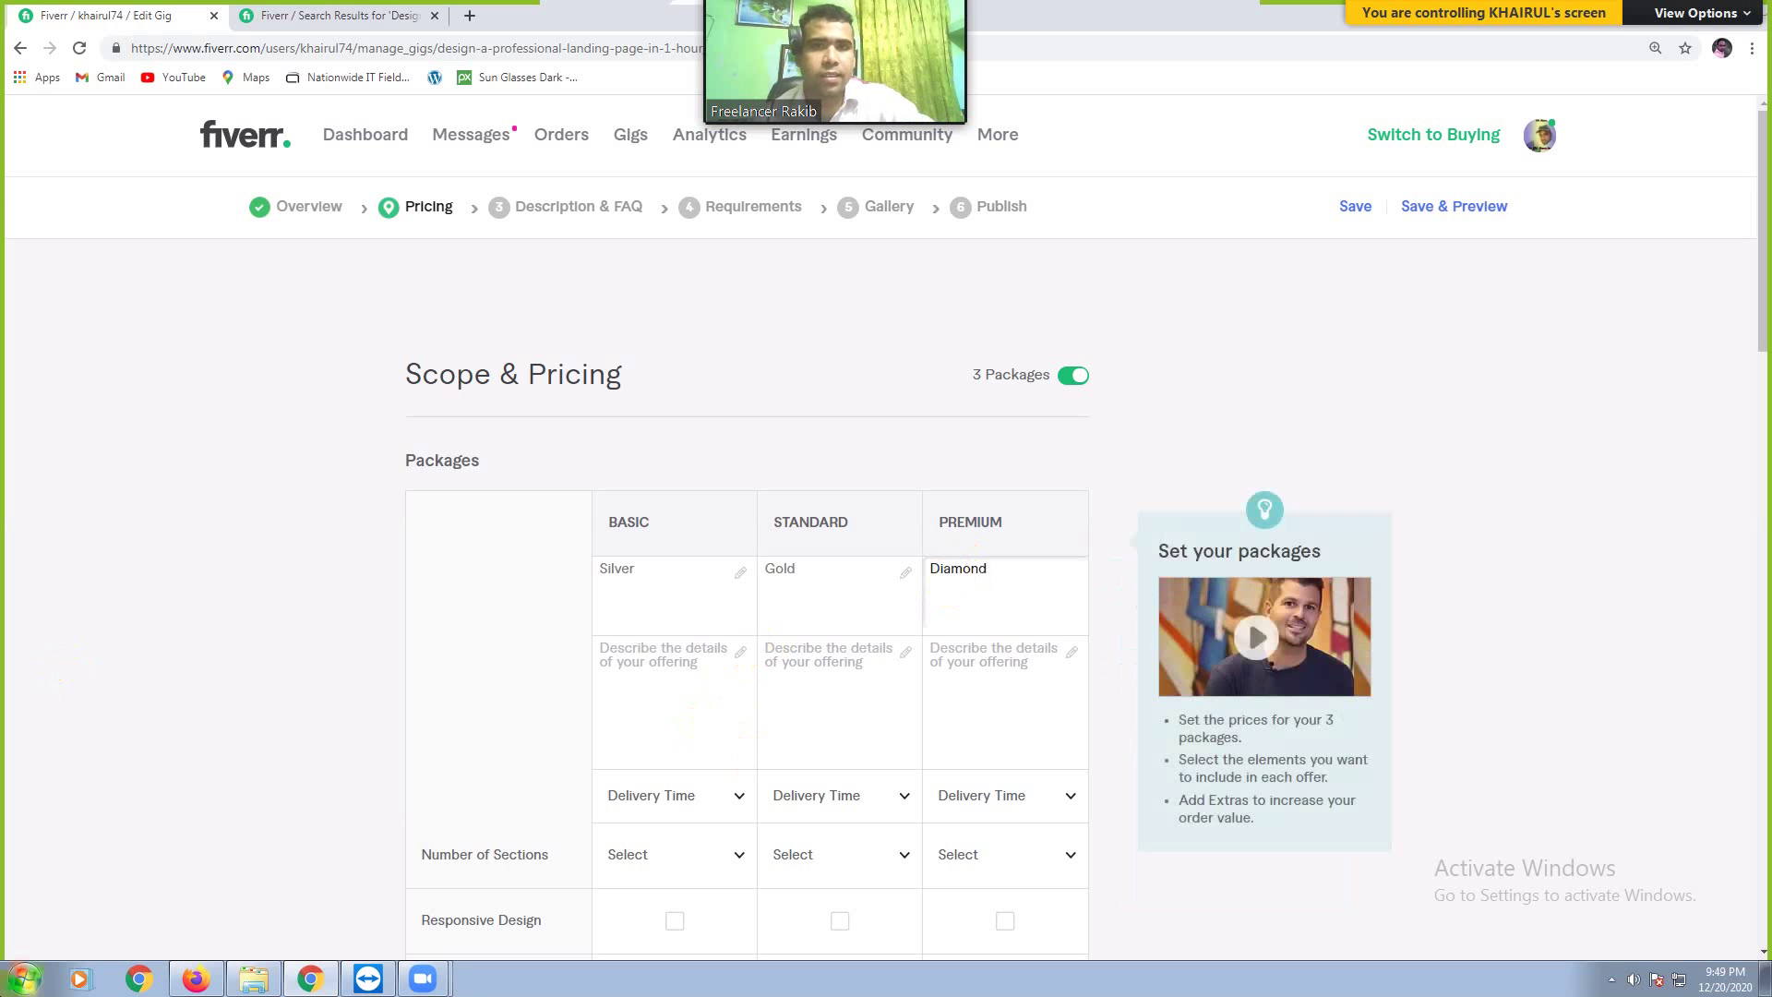
Step: Describe the Basic package's offering as "I will create and Design 2 sections Landing Page In WordPress"
left_click(665, 654)
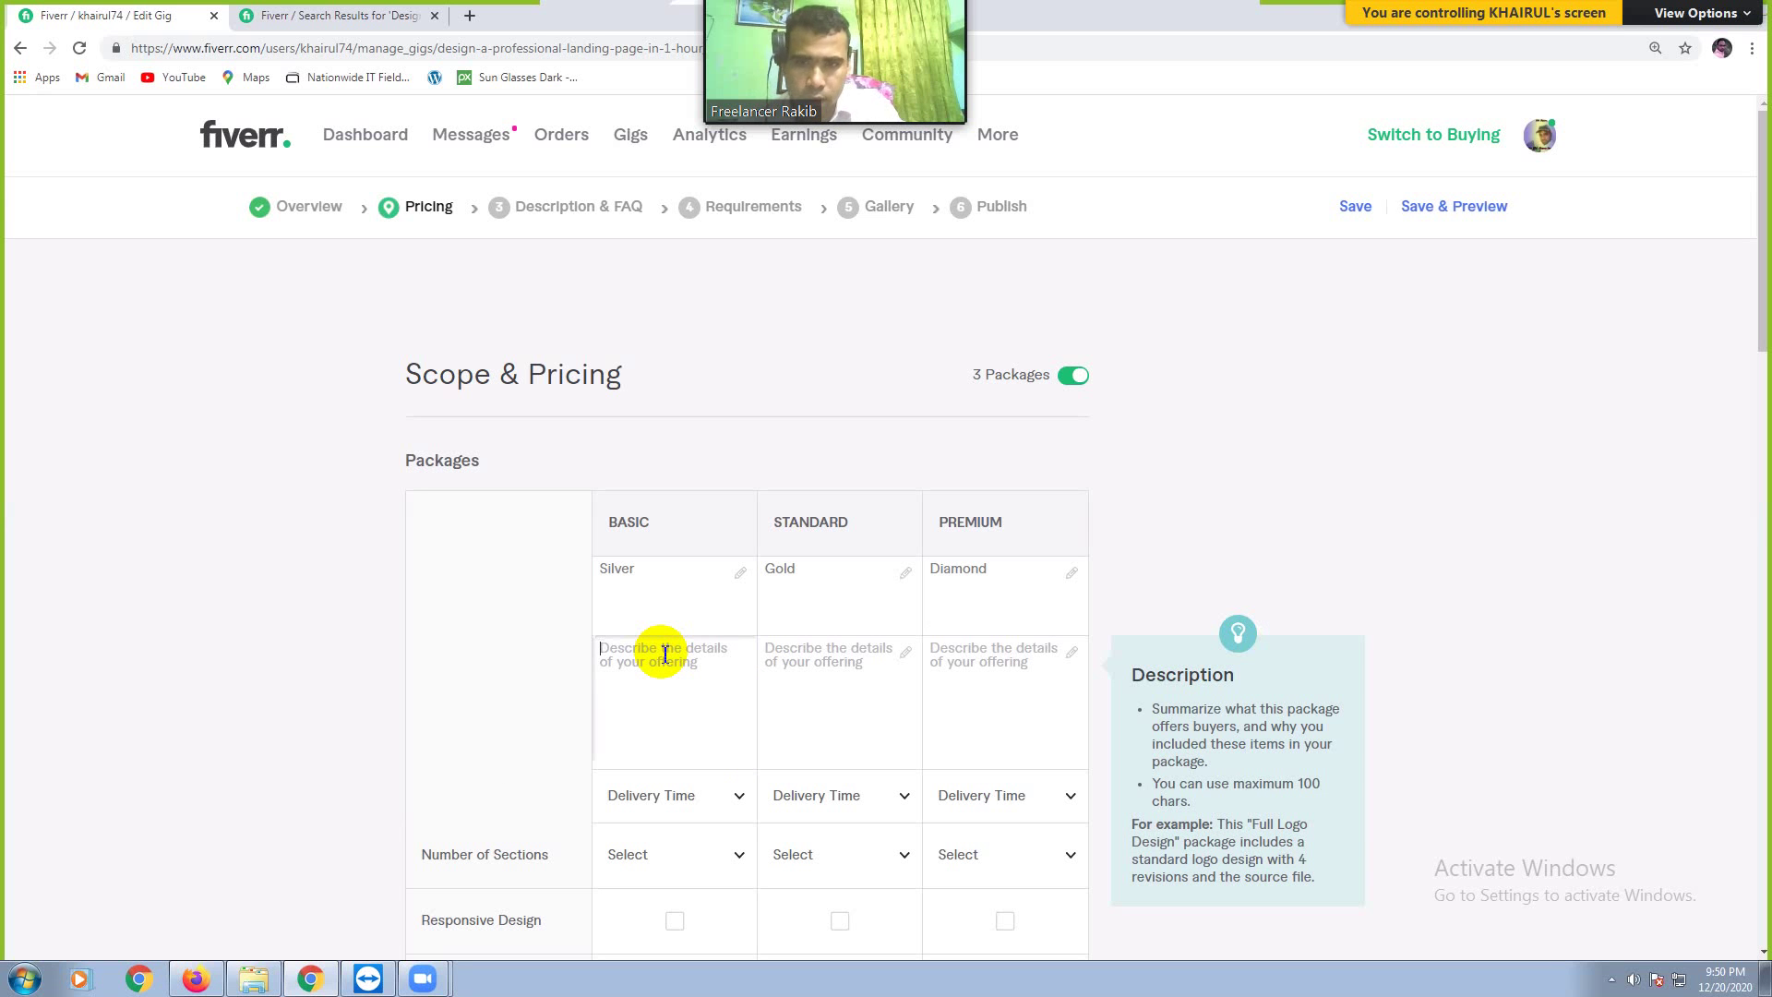
type("I will design")
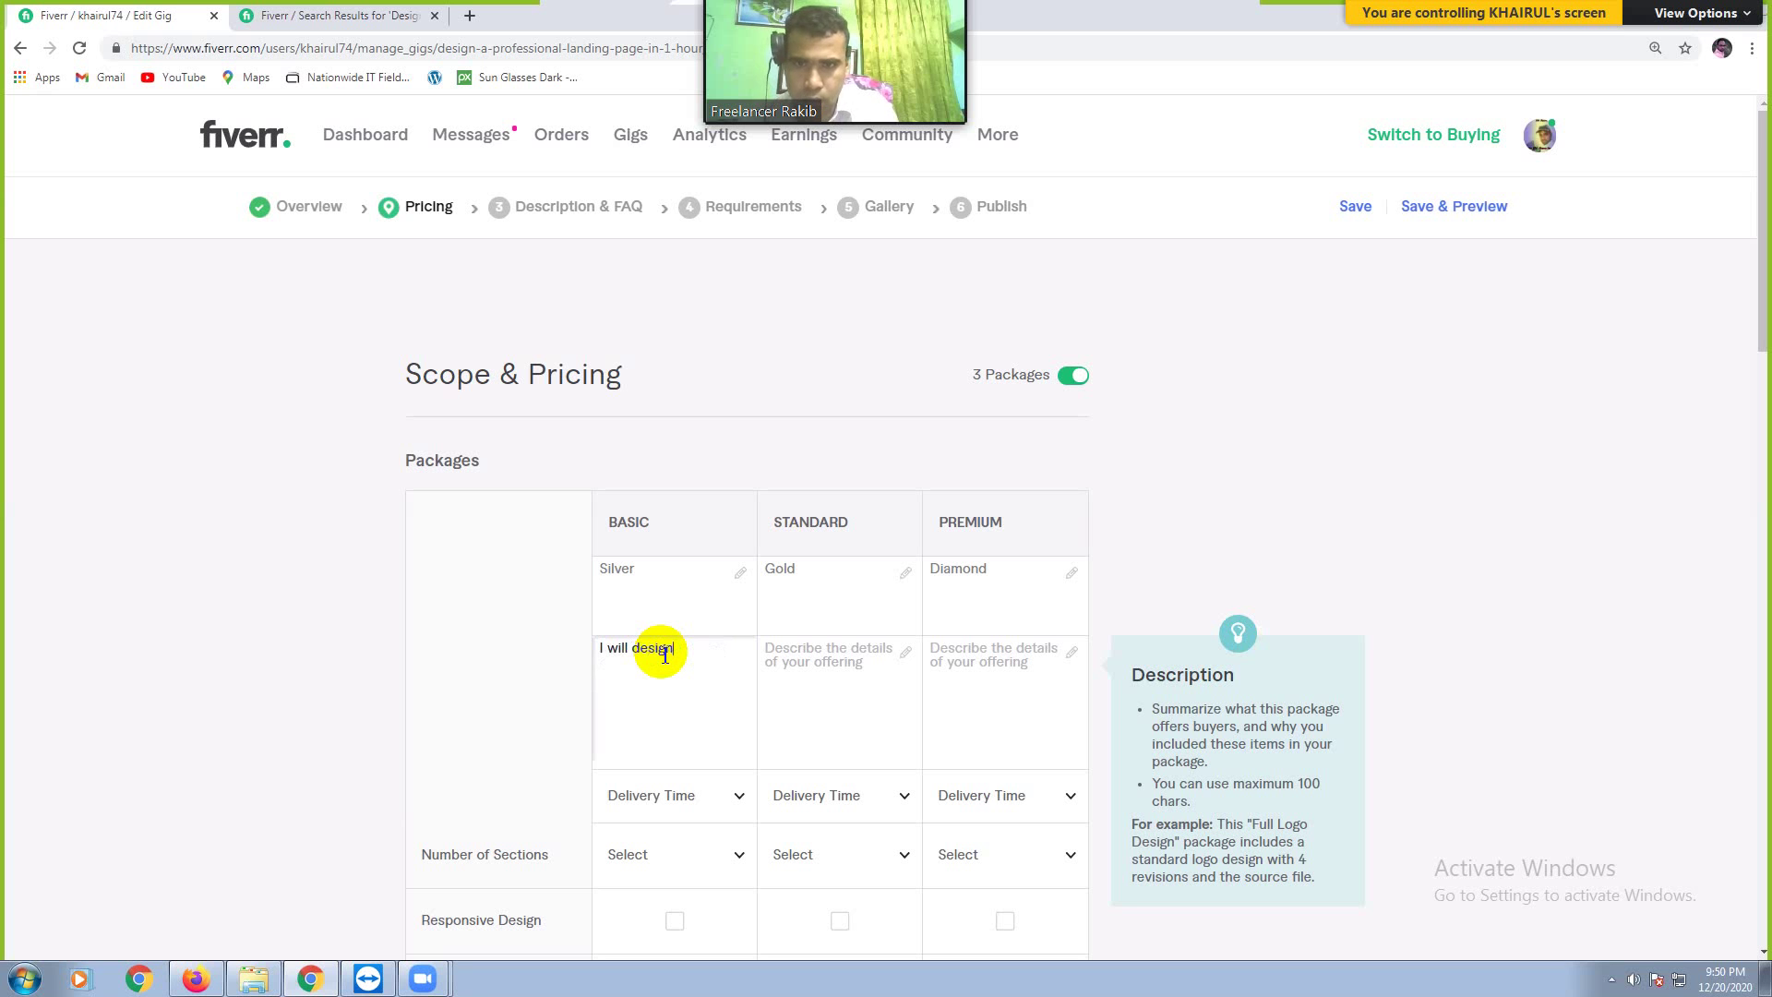
key("BackSpace")
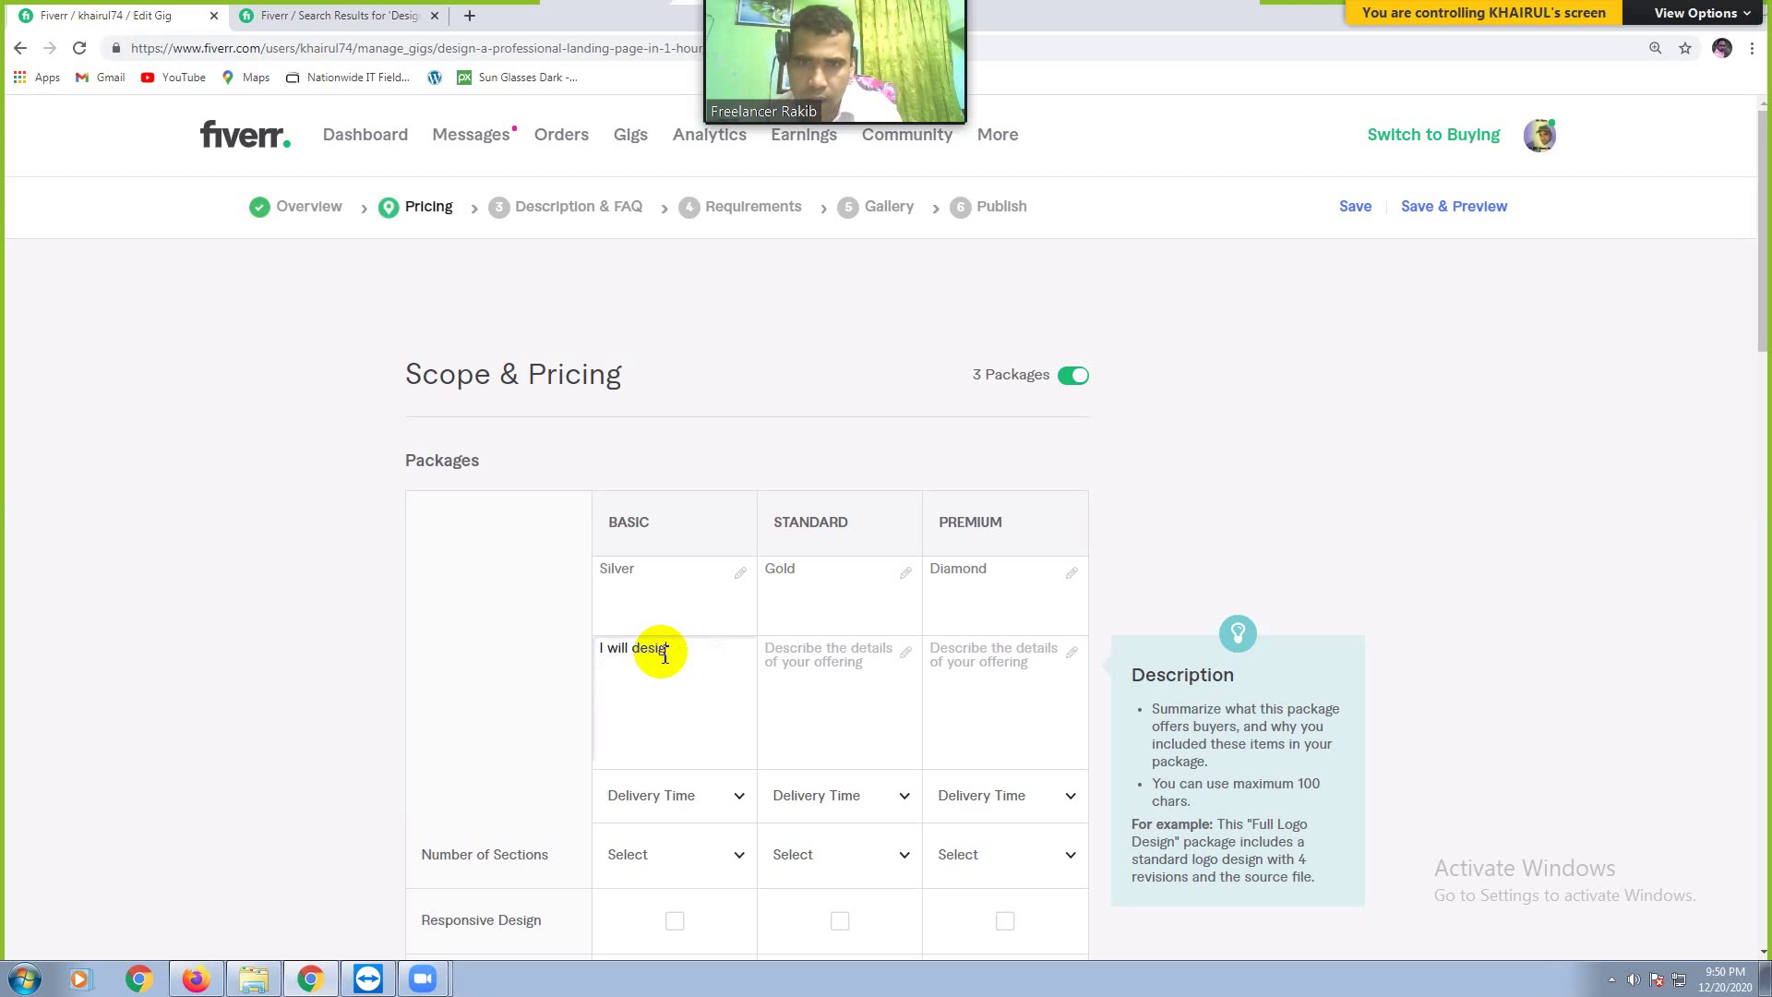
key("BackSpace")
key("BackSpace")
key("BackSpace")
key("BackSpace")
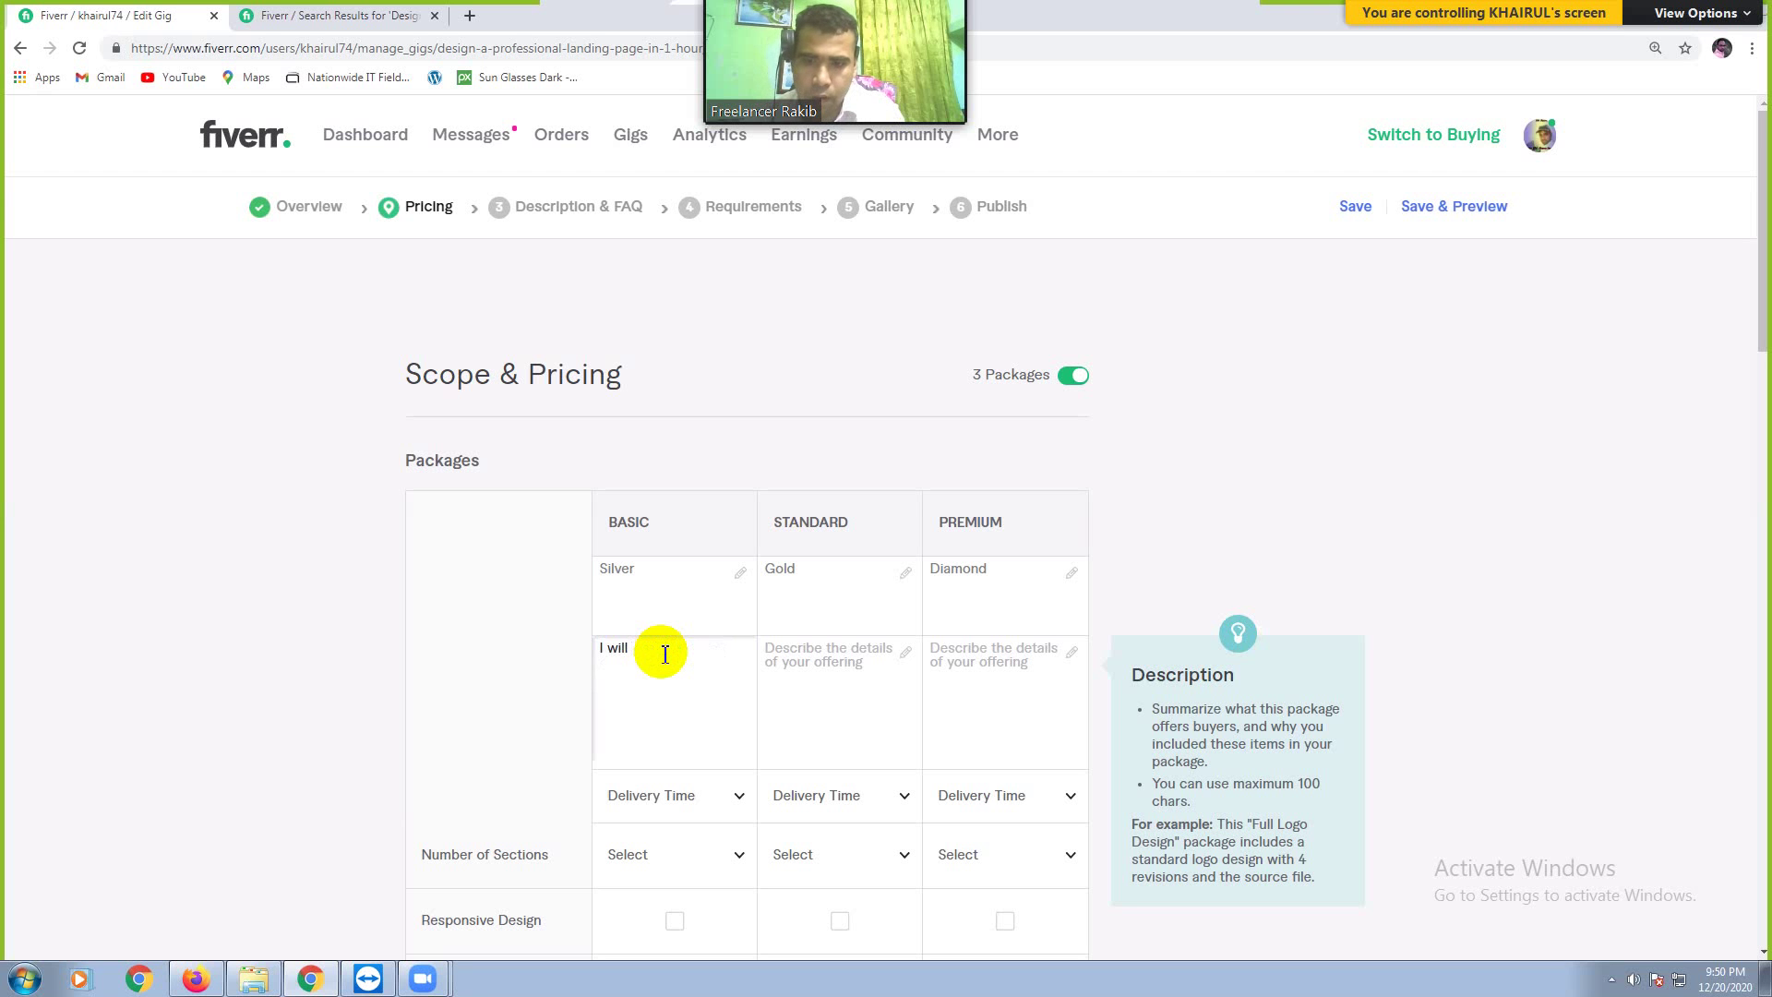
type("create and ")
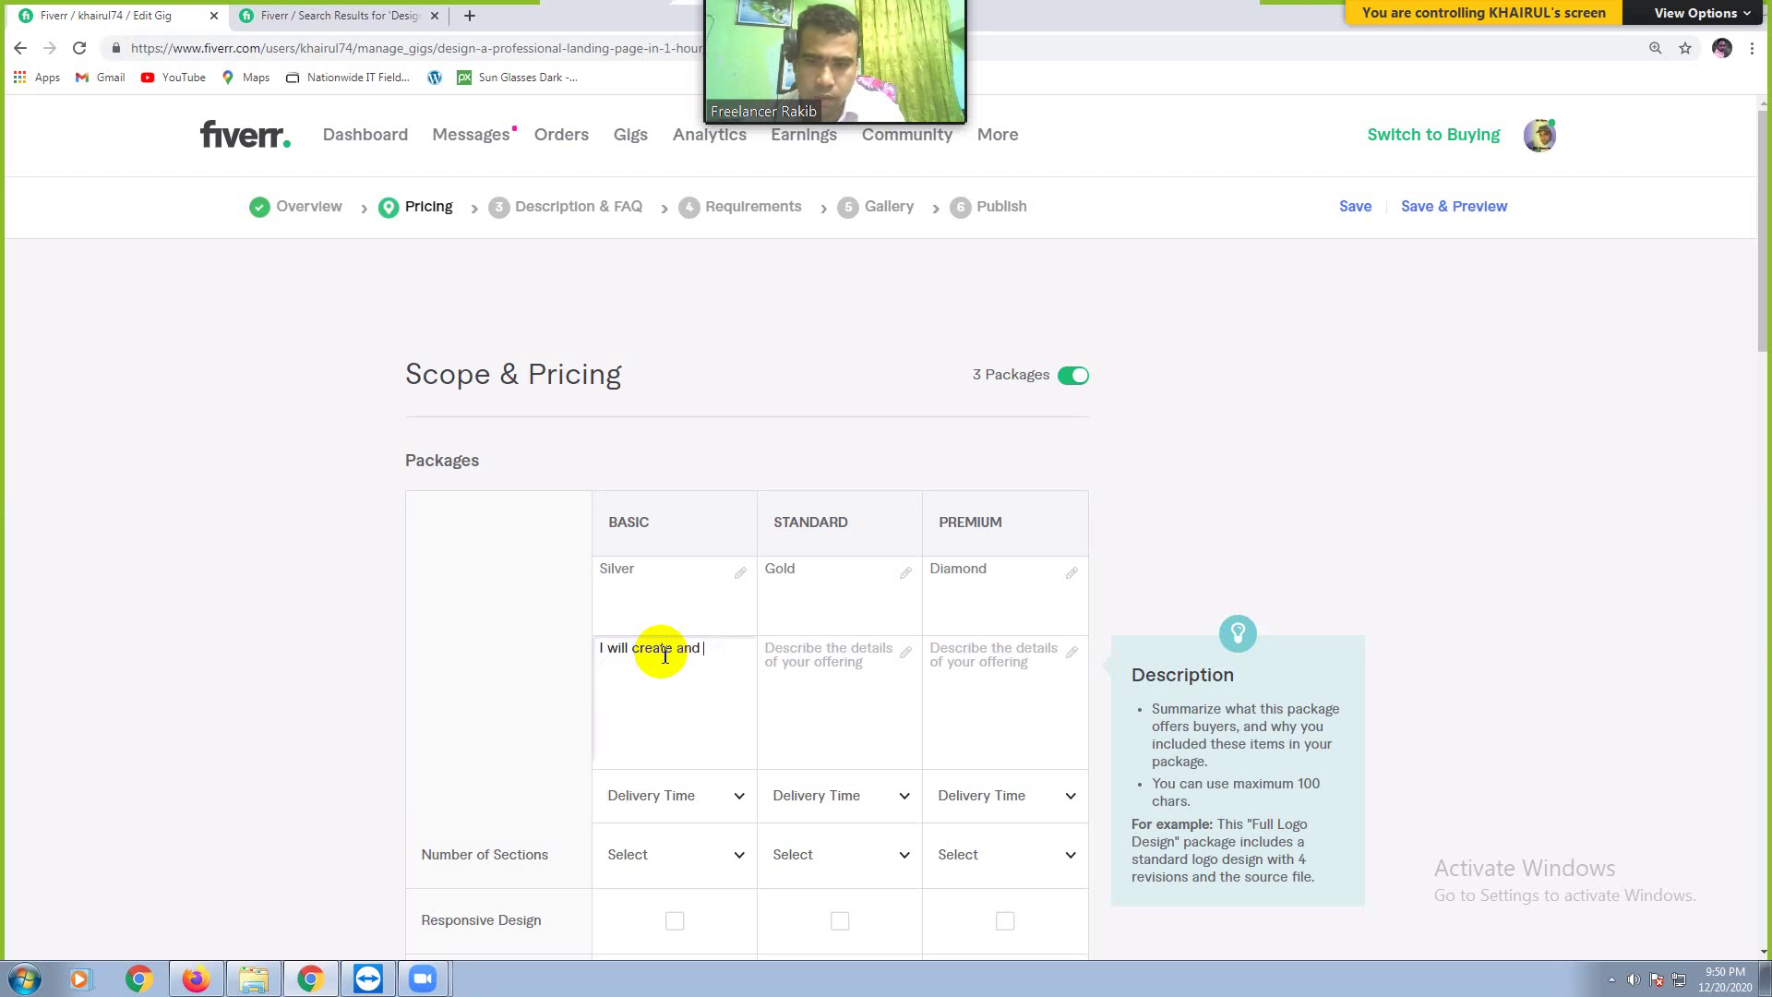
type("Desi")
key("BackSpace")
key("BackSpace")
key("BackSpace")
key("BackSpace")
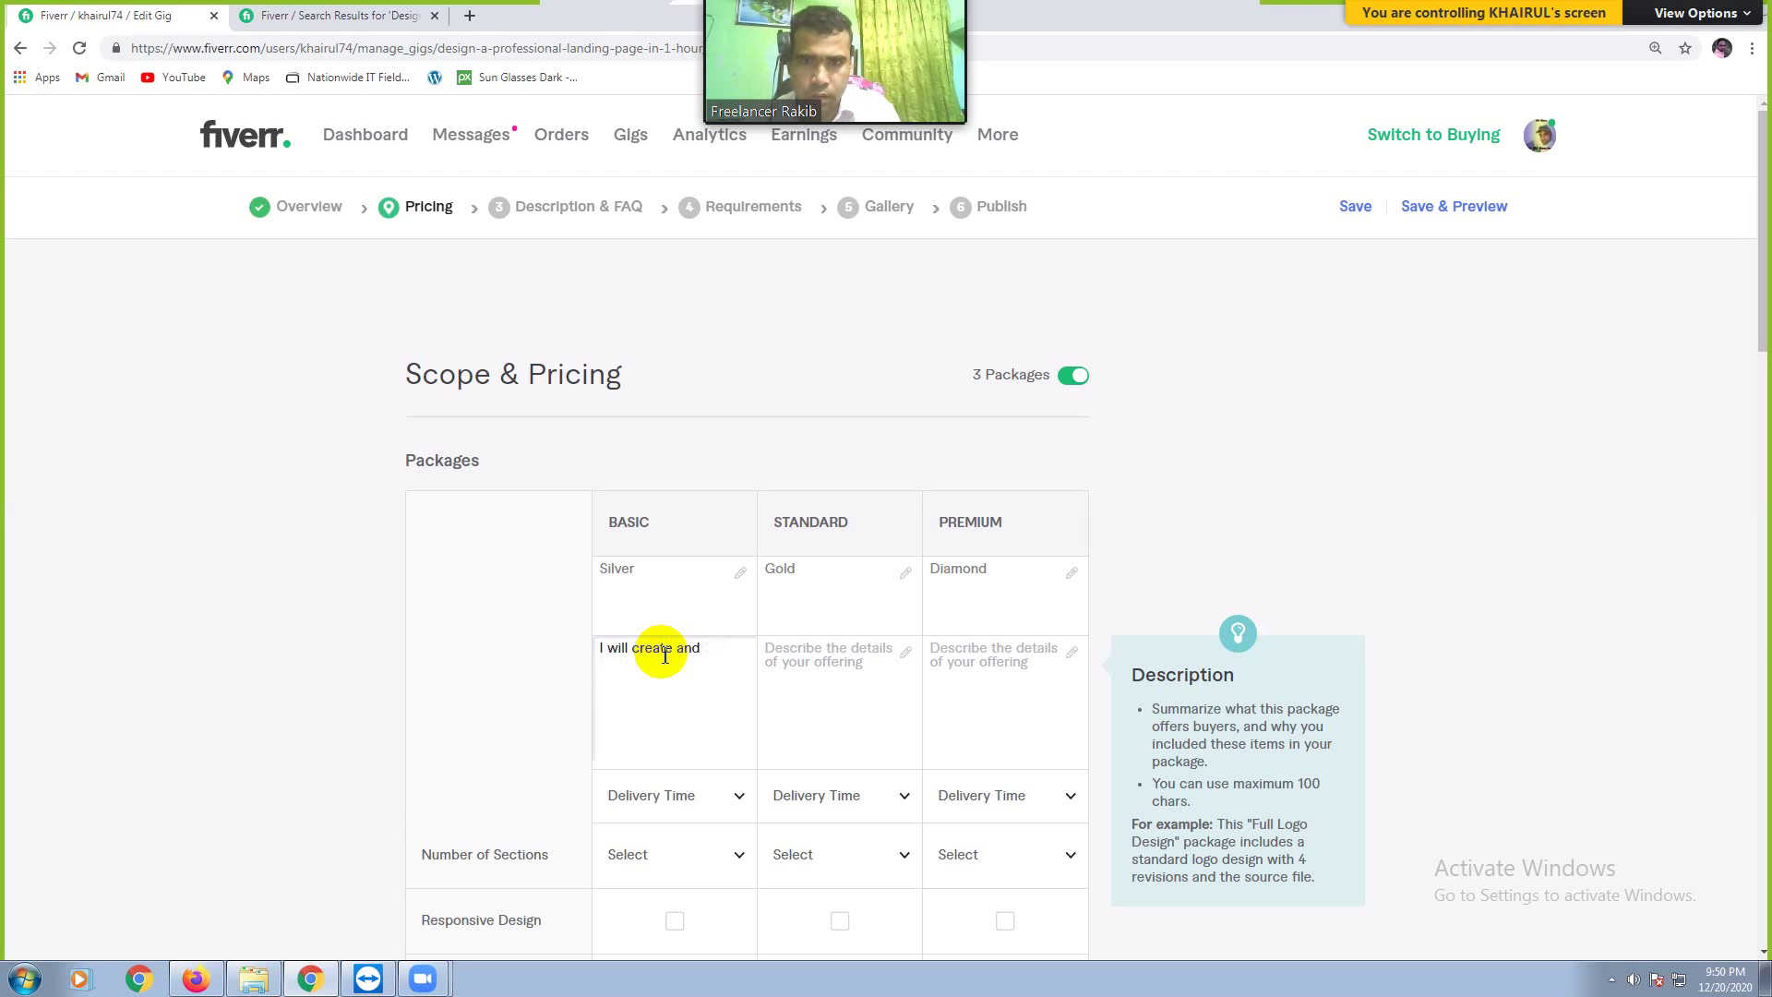
type("Design ")
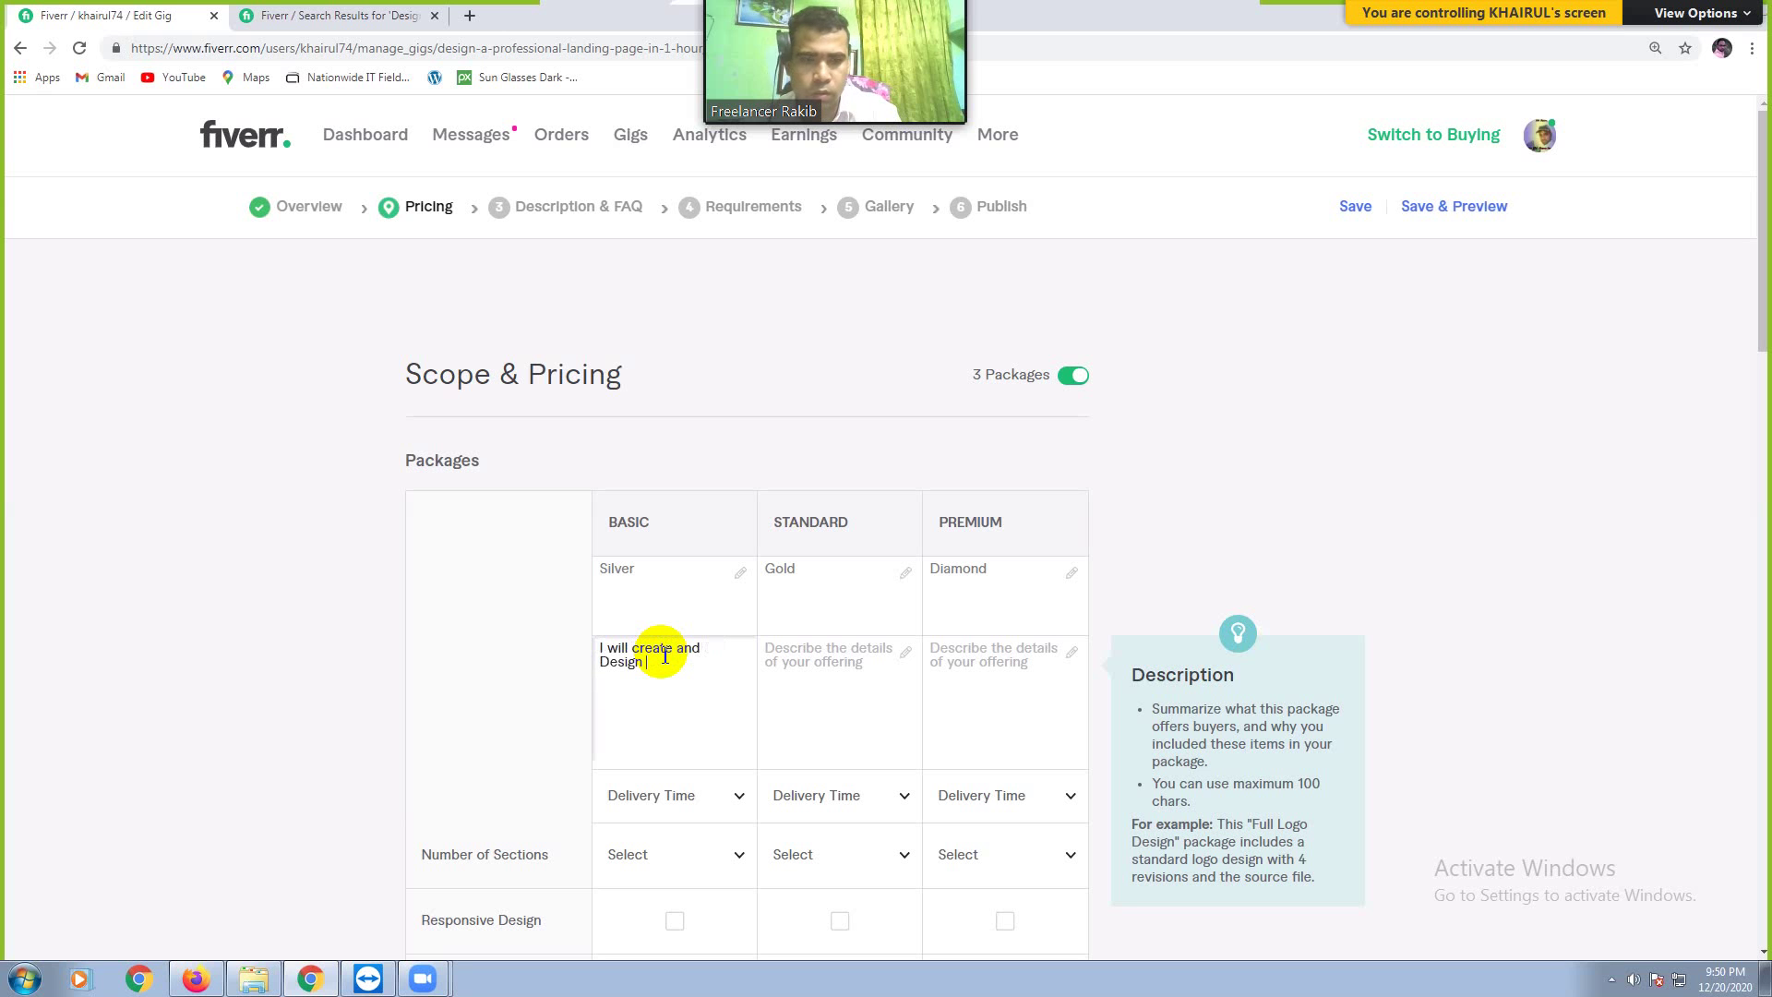
type("2")
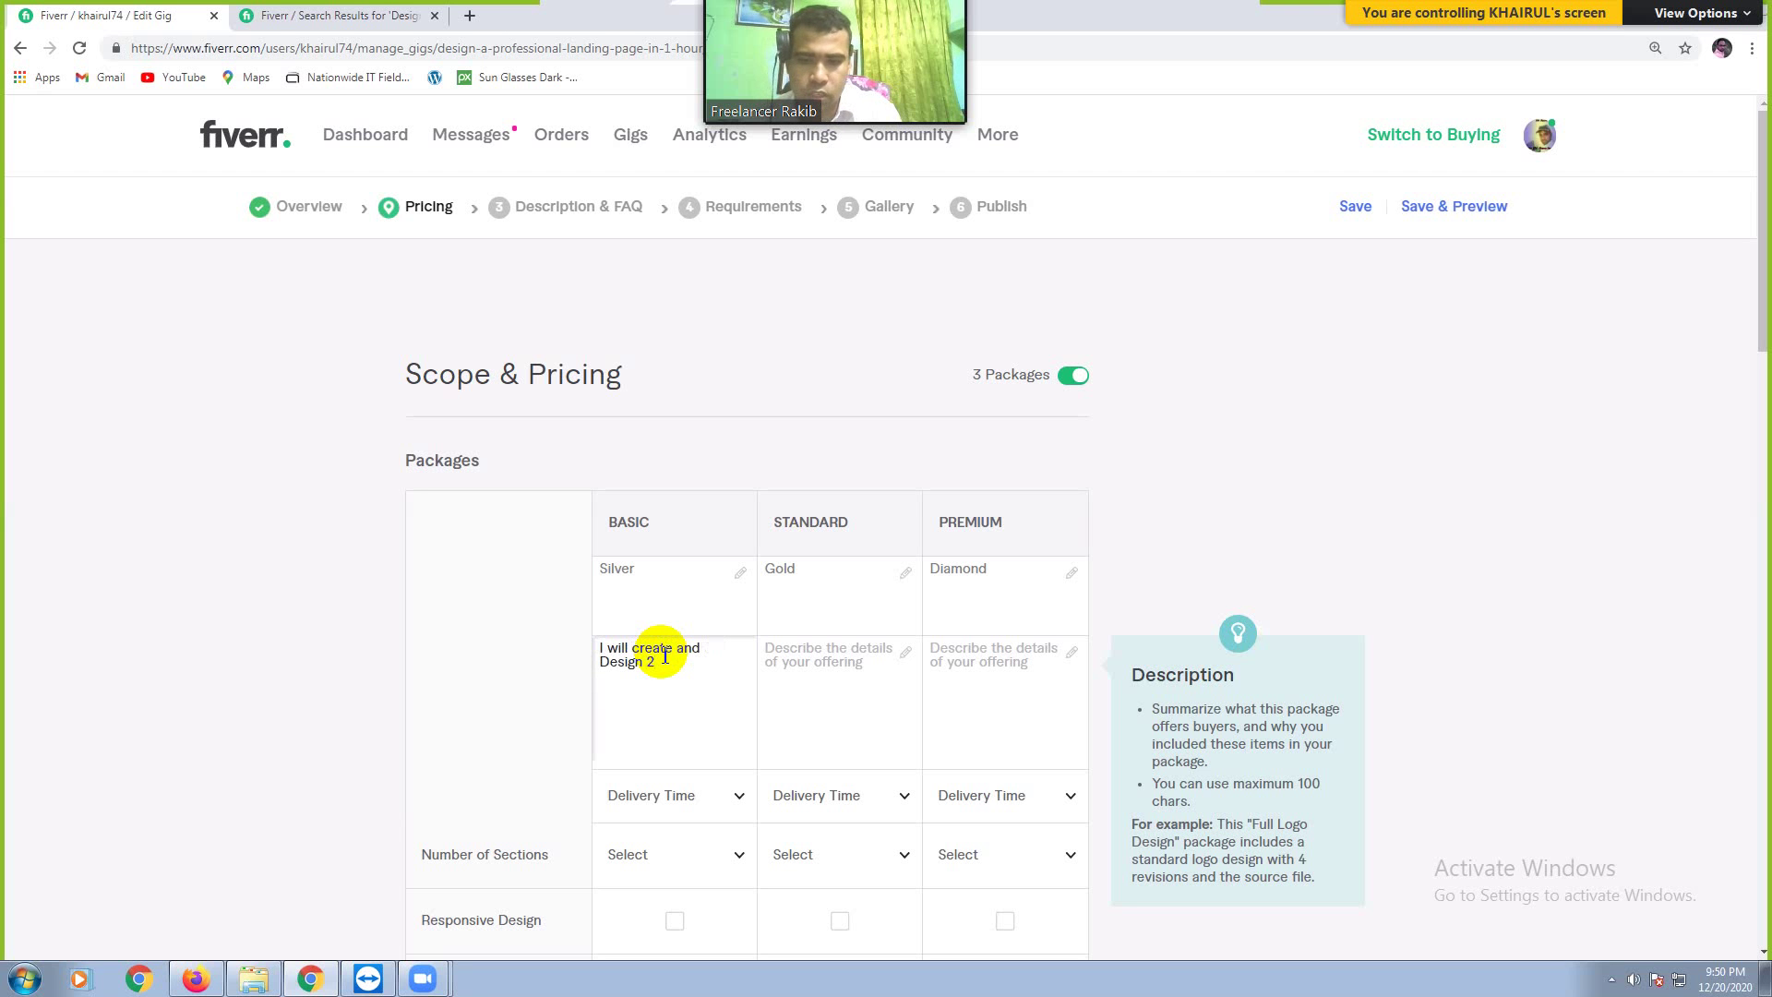
type(" section")
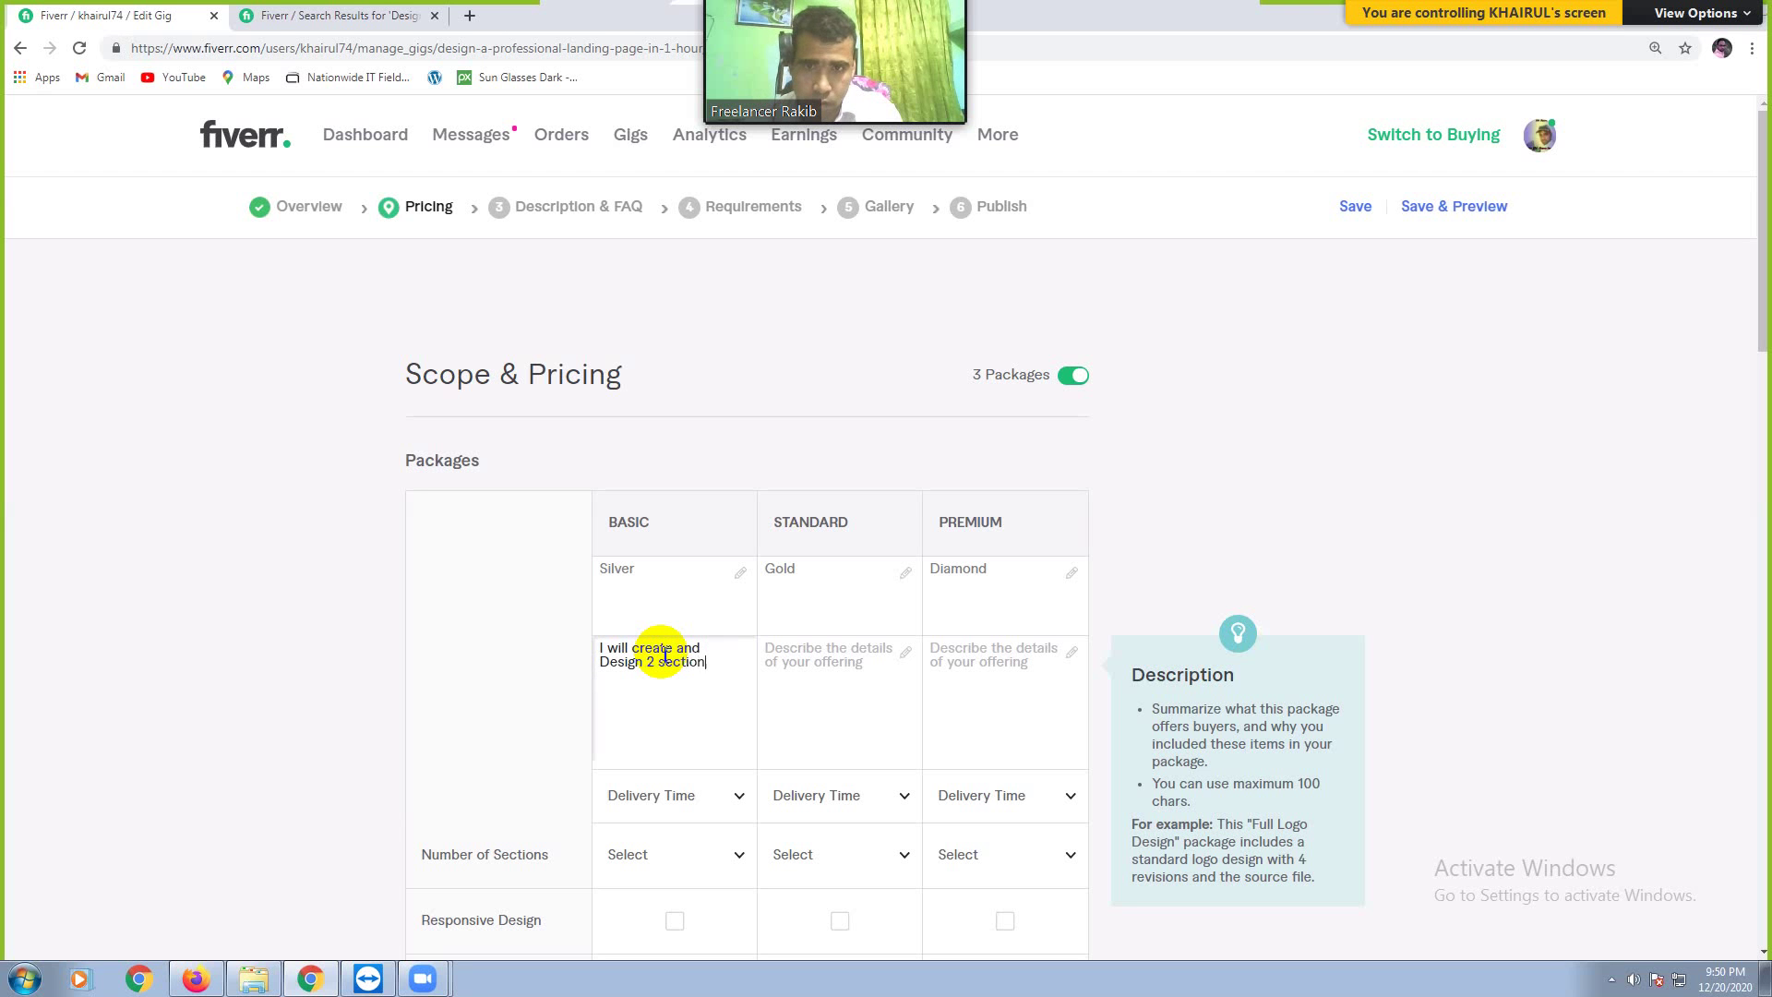
type("s ")
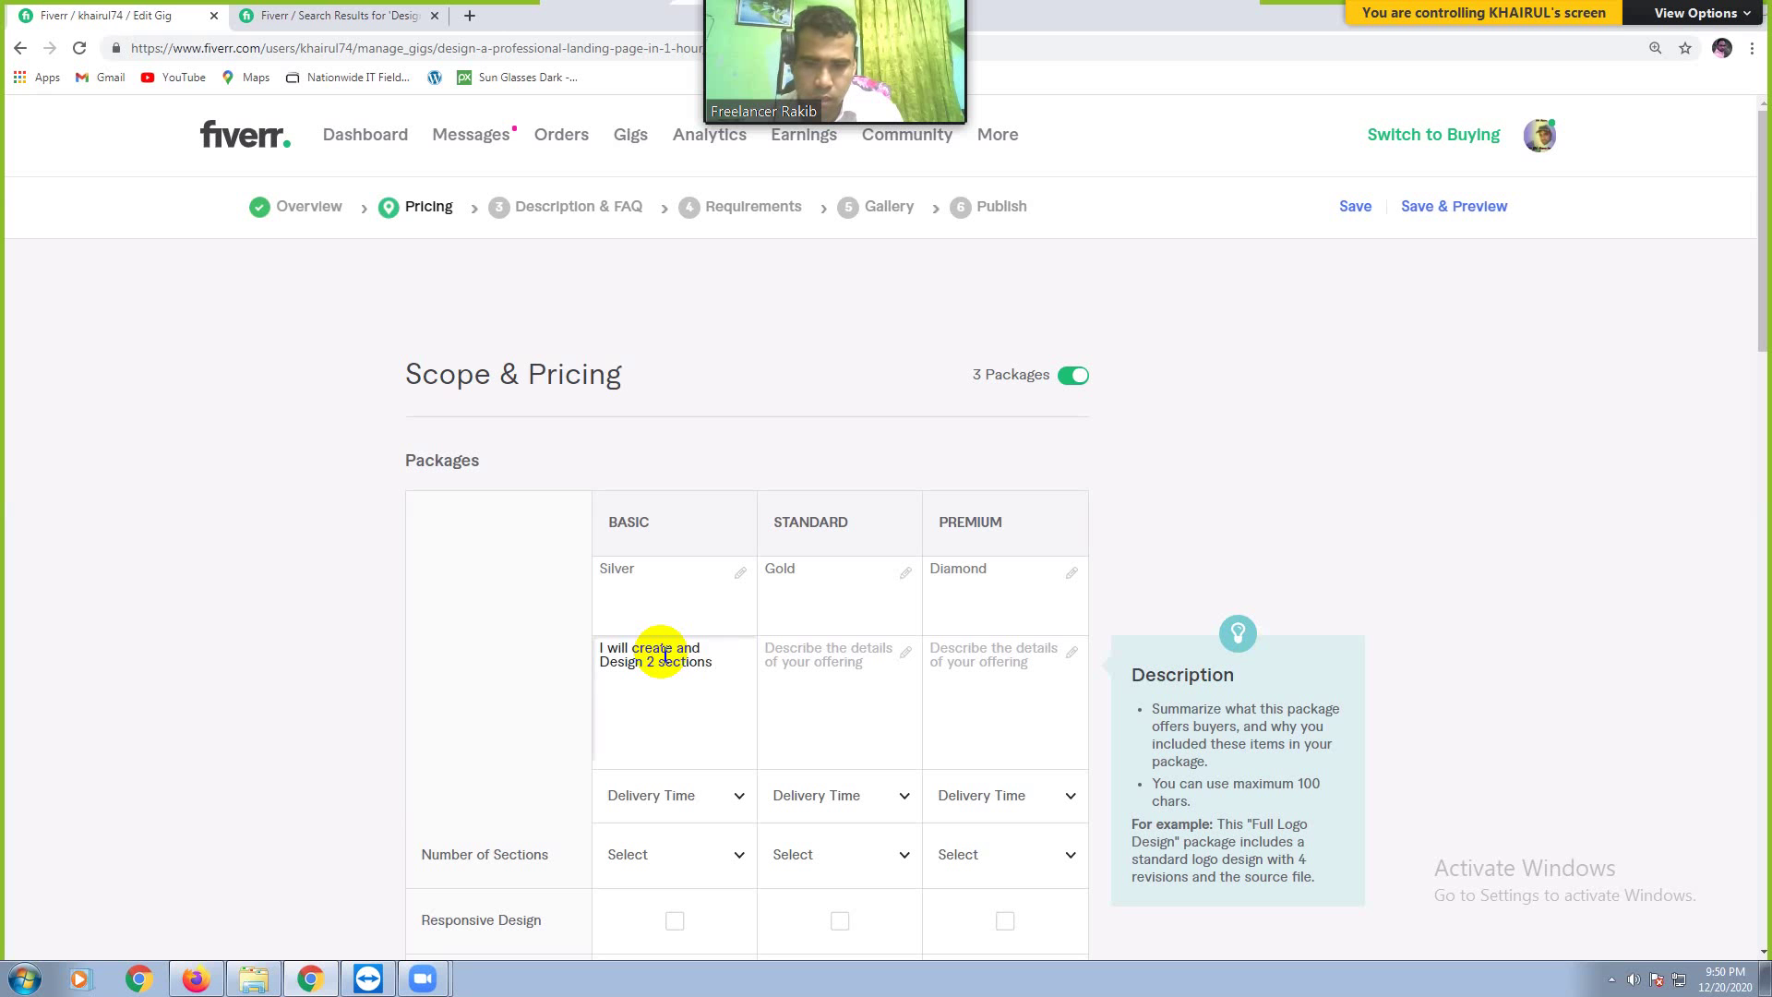
type("Landing Pa")
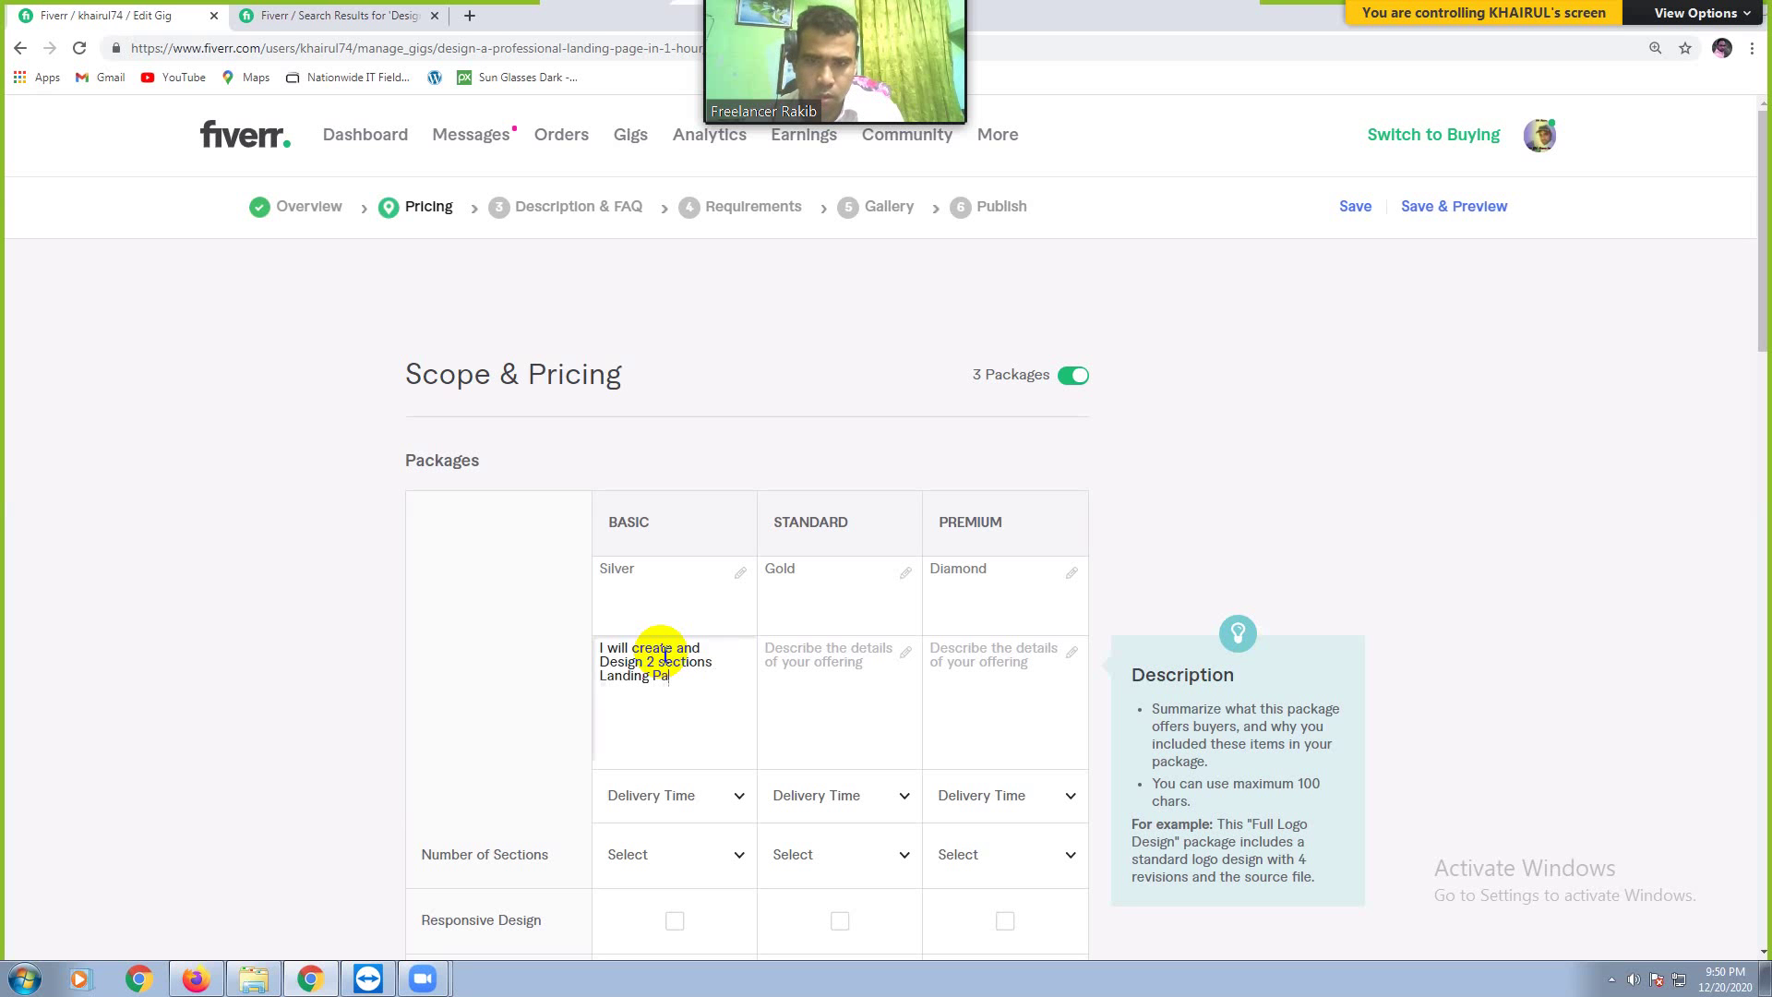
type("ge In ")
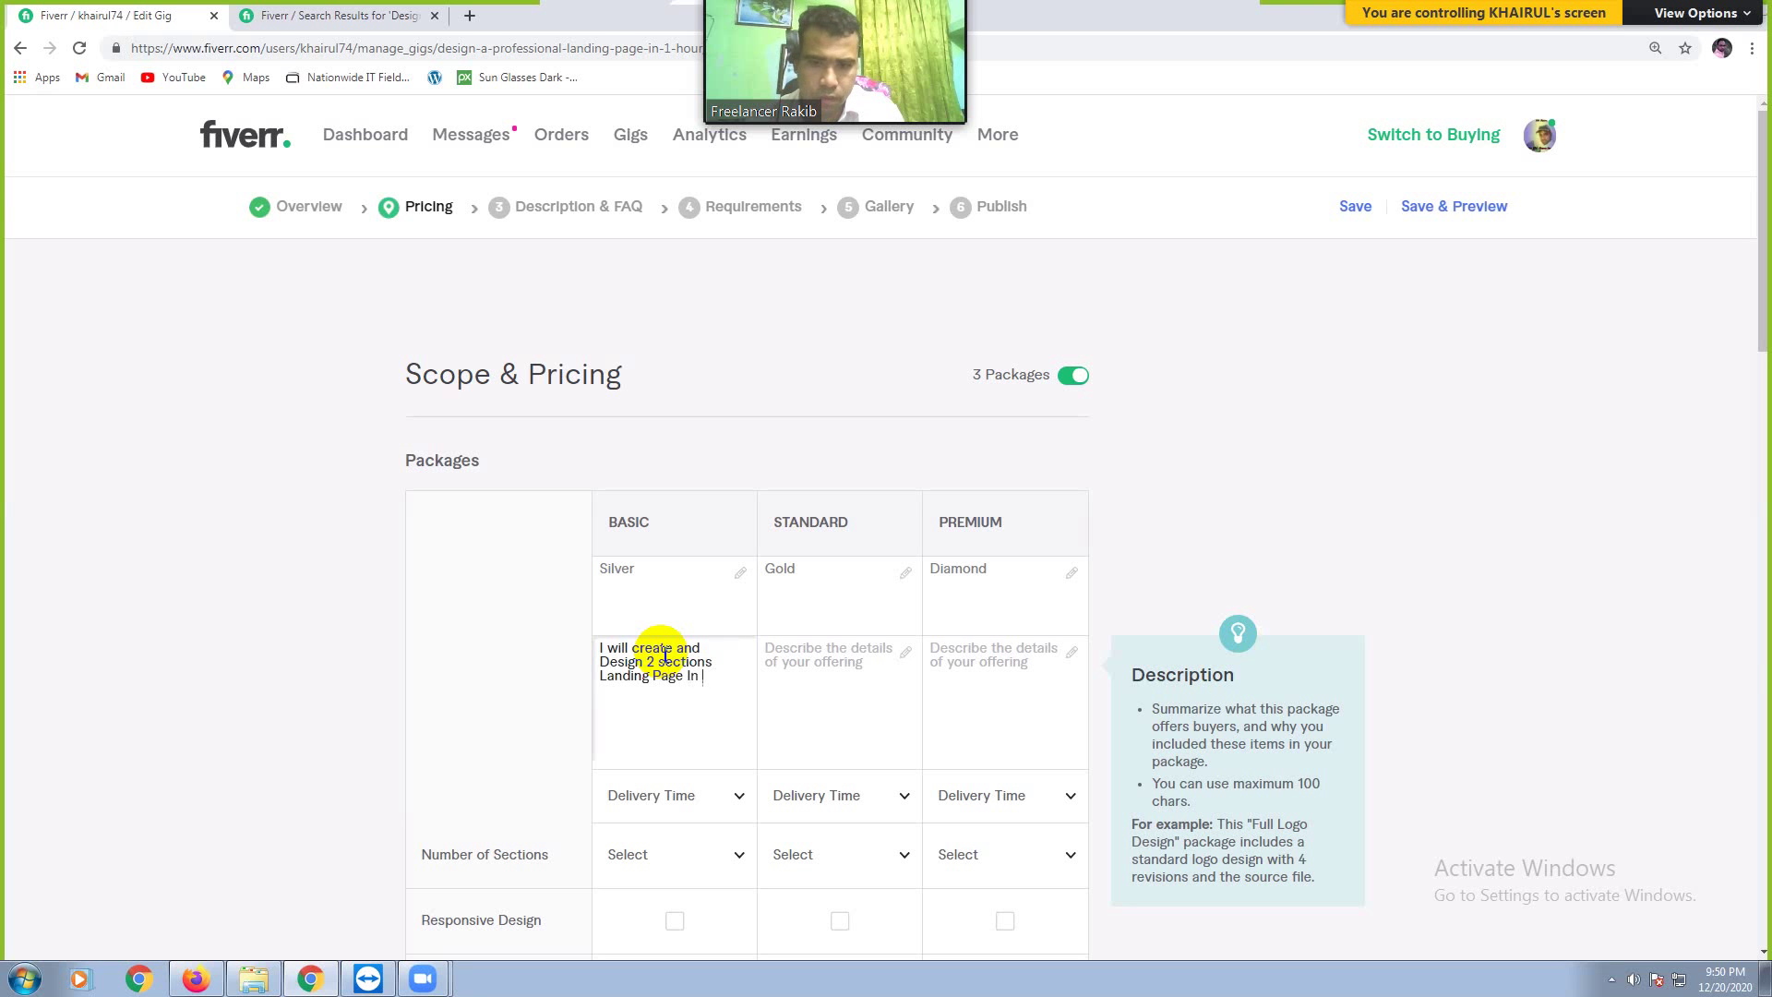
type("| Word")
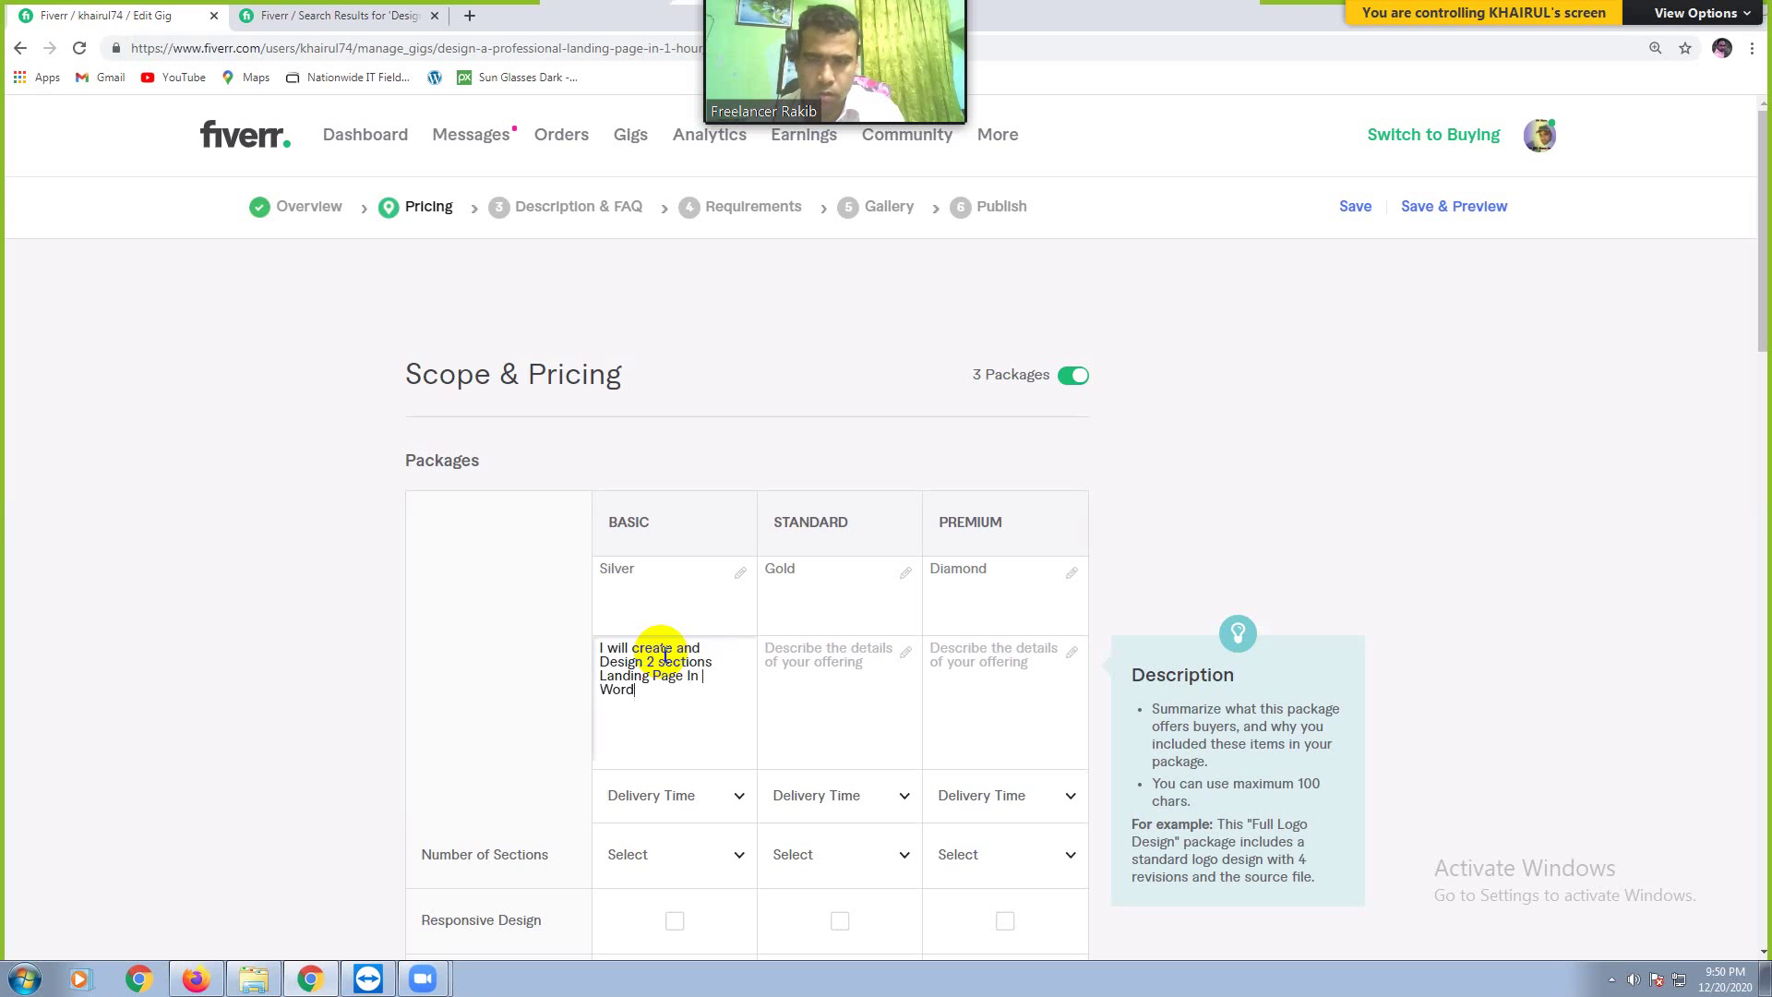
key("BackSpace")
key("BackSpace")
key("BackSpace")
key("BackSpace")
key("BackSpace")
key("BackSpace")
type("WordPress")
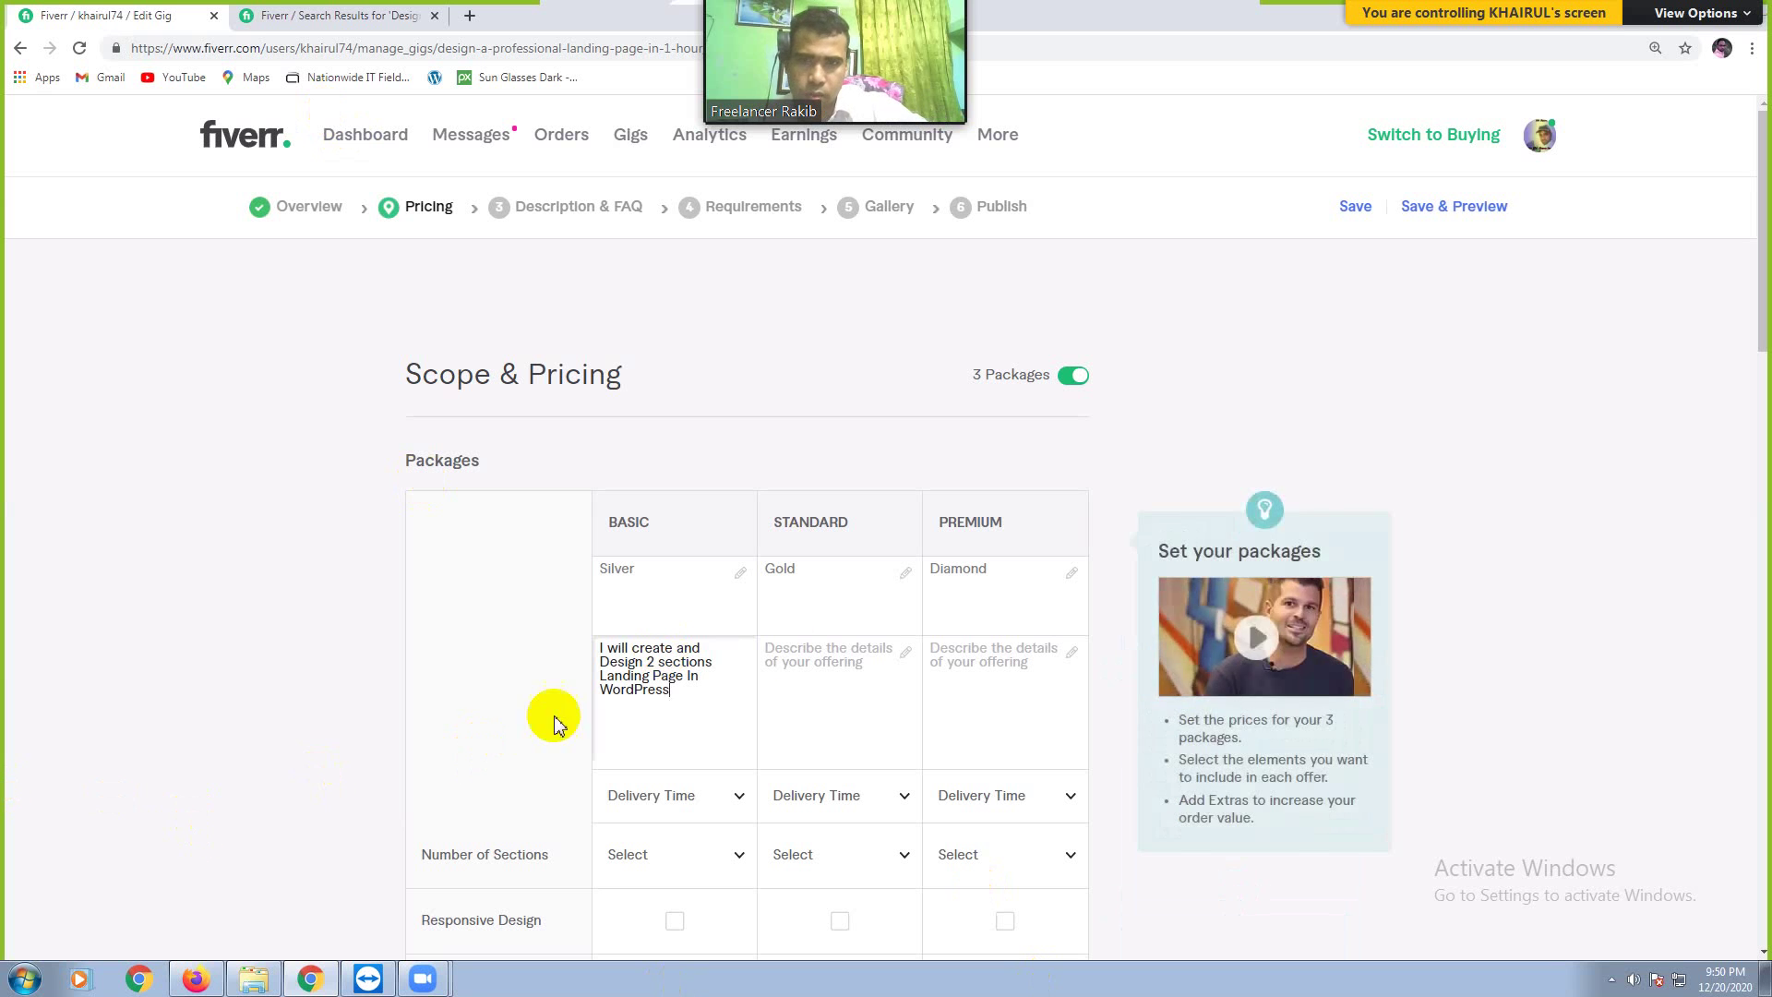
left_click_drag(671, 692, 661, 687)
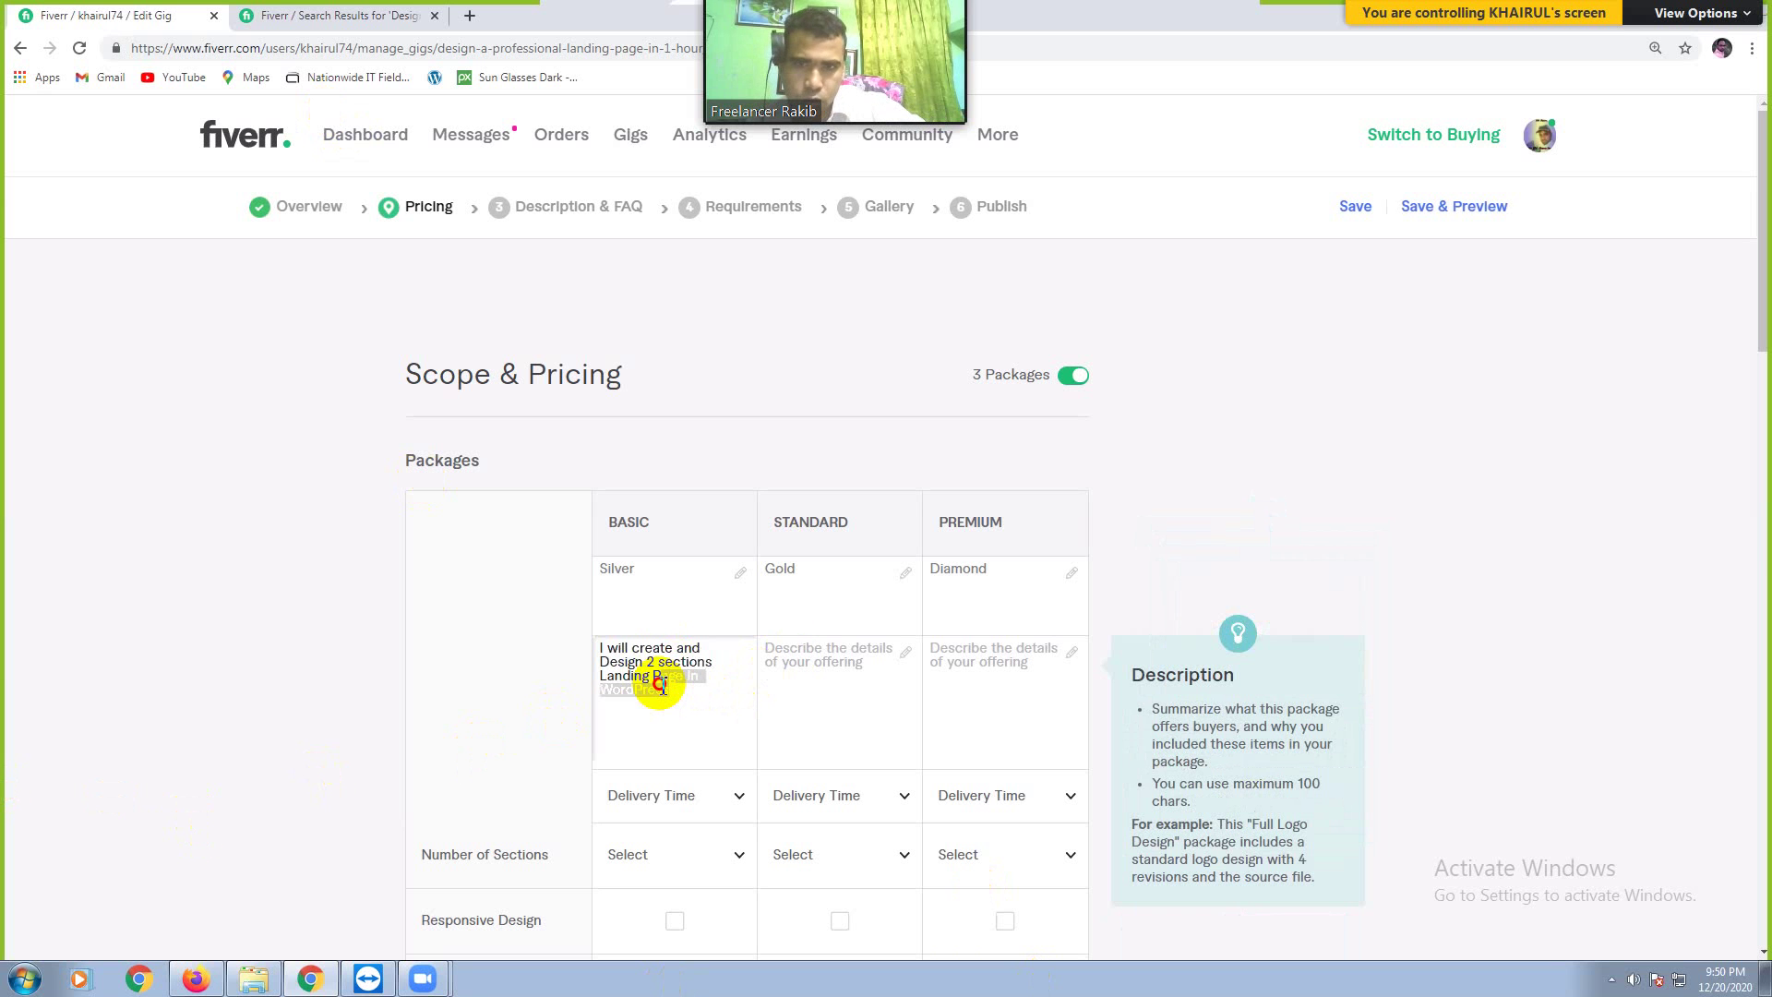
left_click(537, 747)
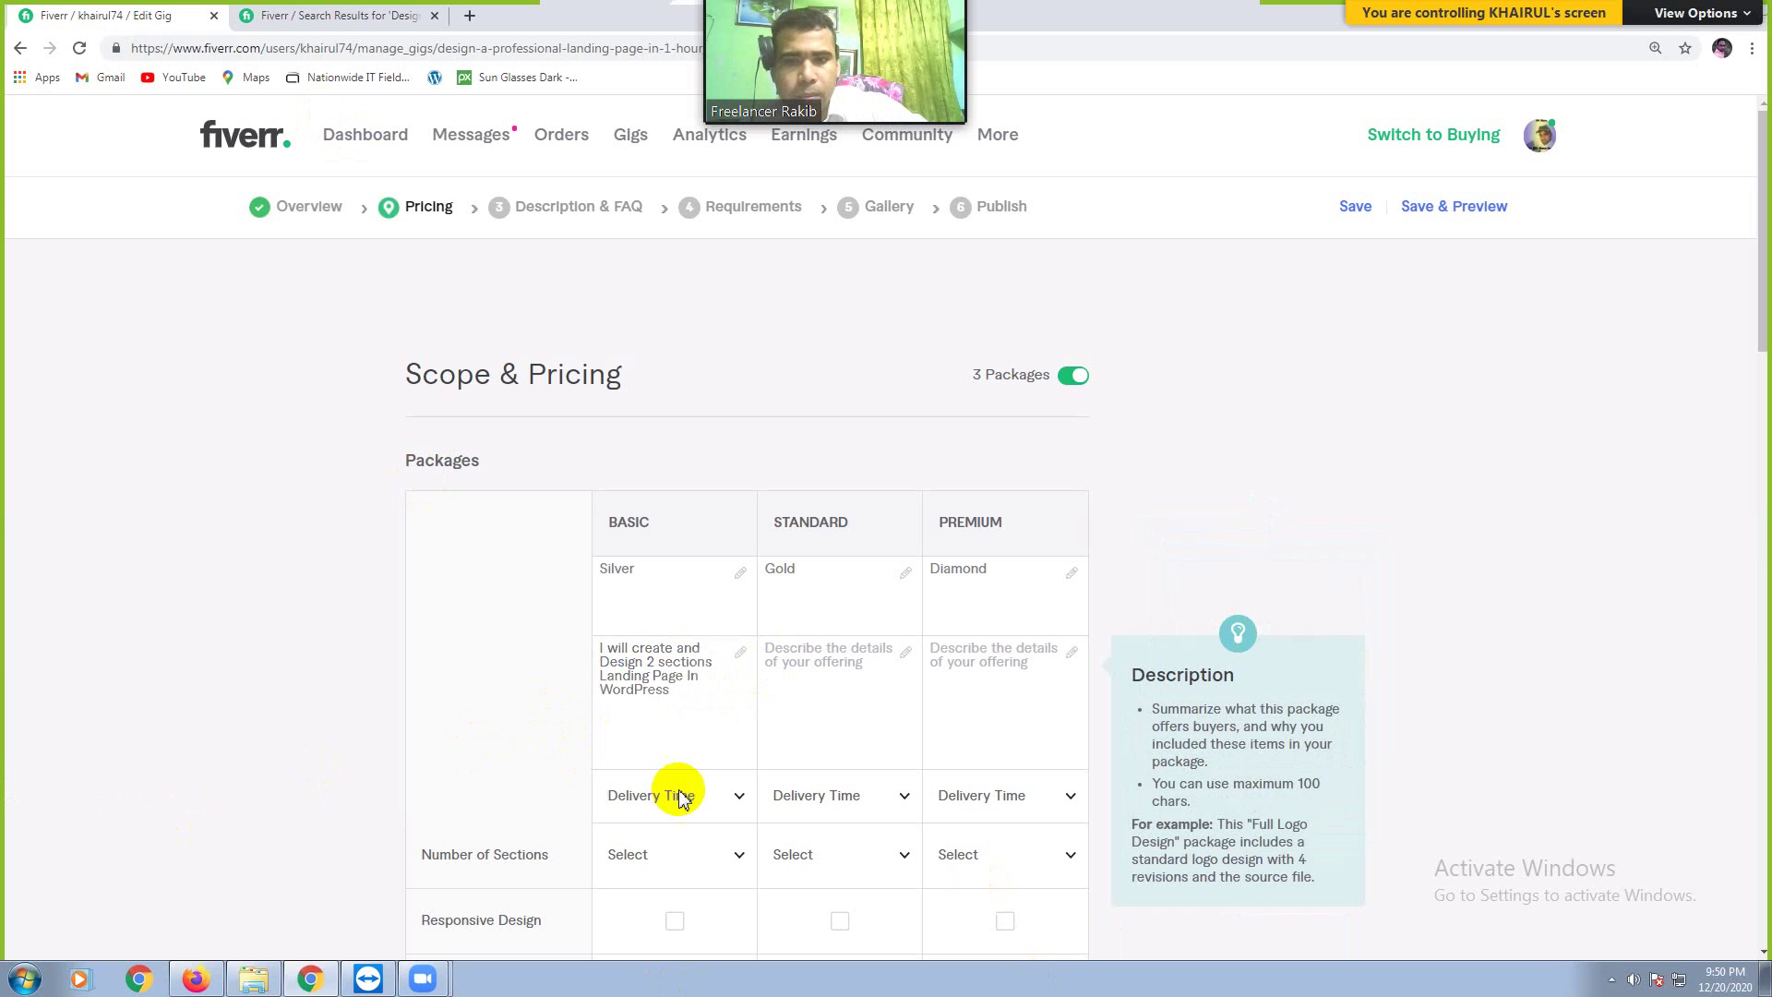
Step: Set the Basic package to 1 day delivery and its number of sections to 2
left_click(732, 794)
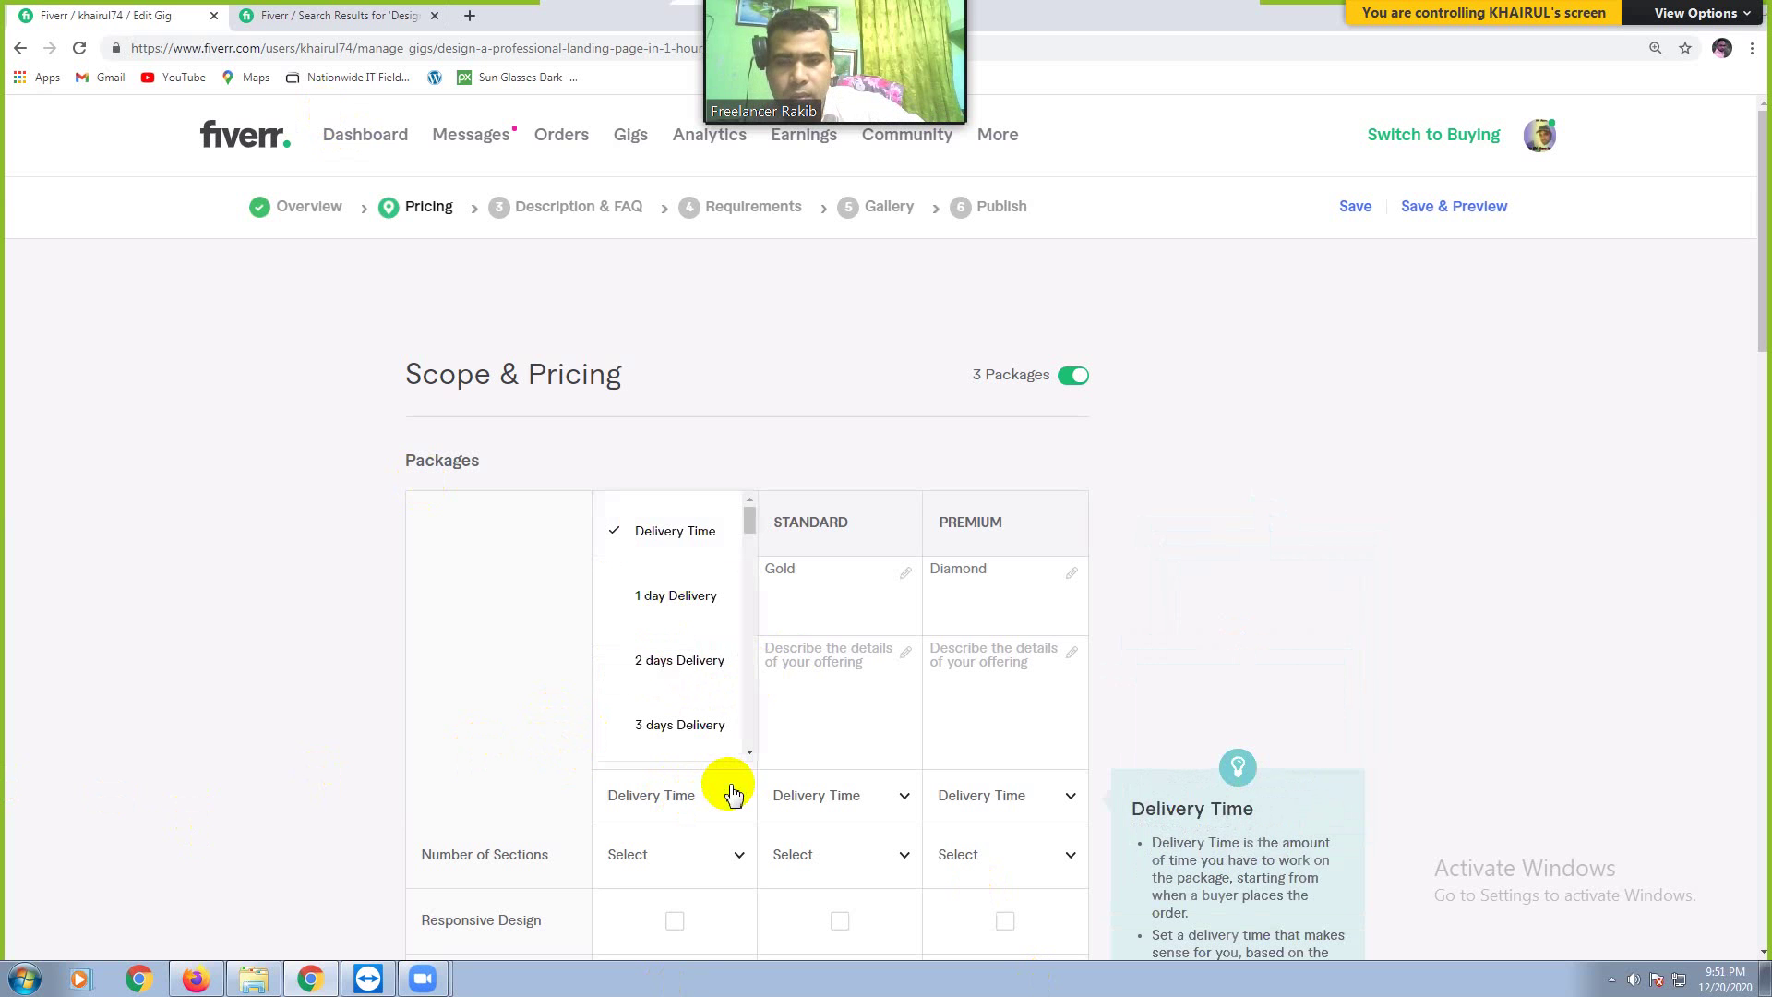
left_click(675, 591)
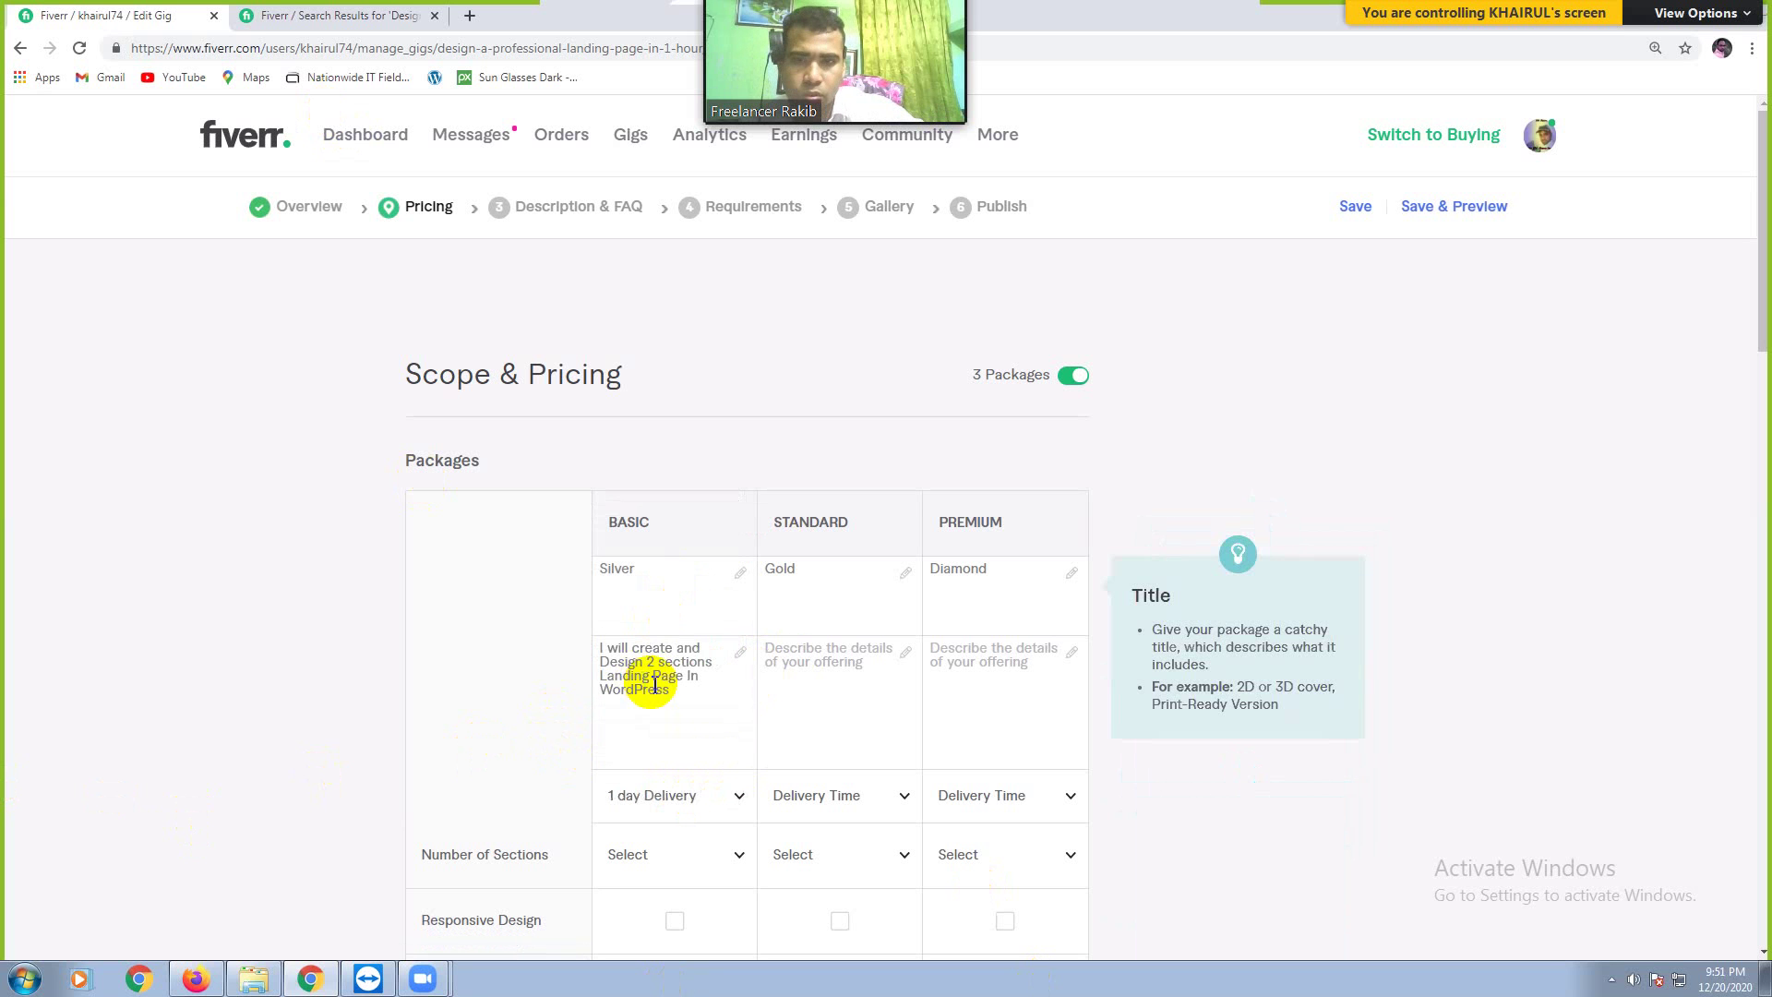
left_click(739, 861)
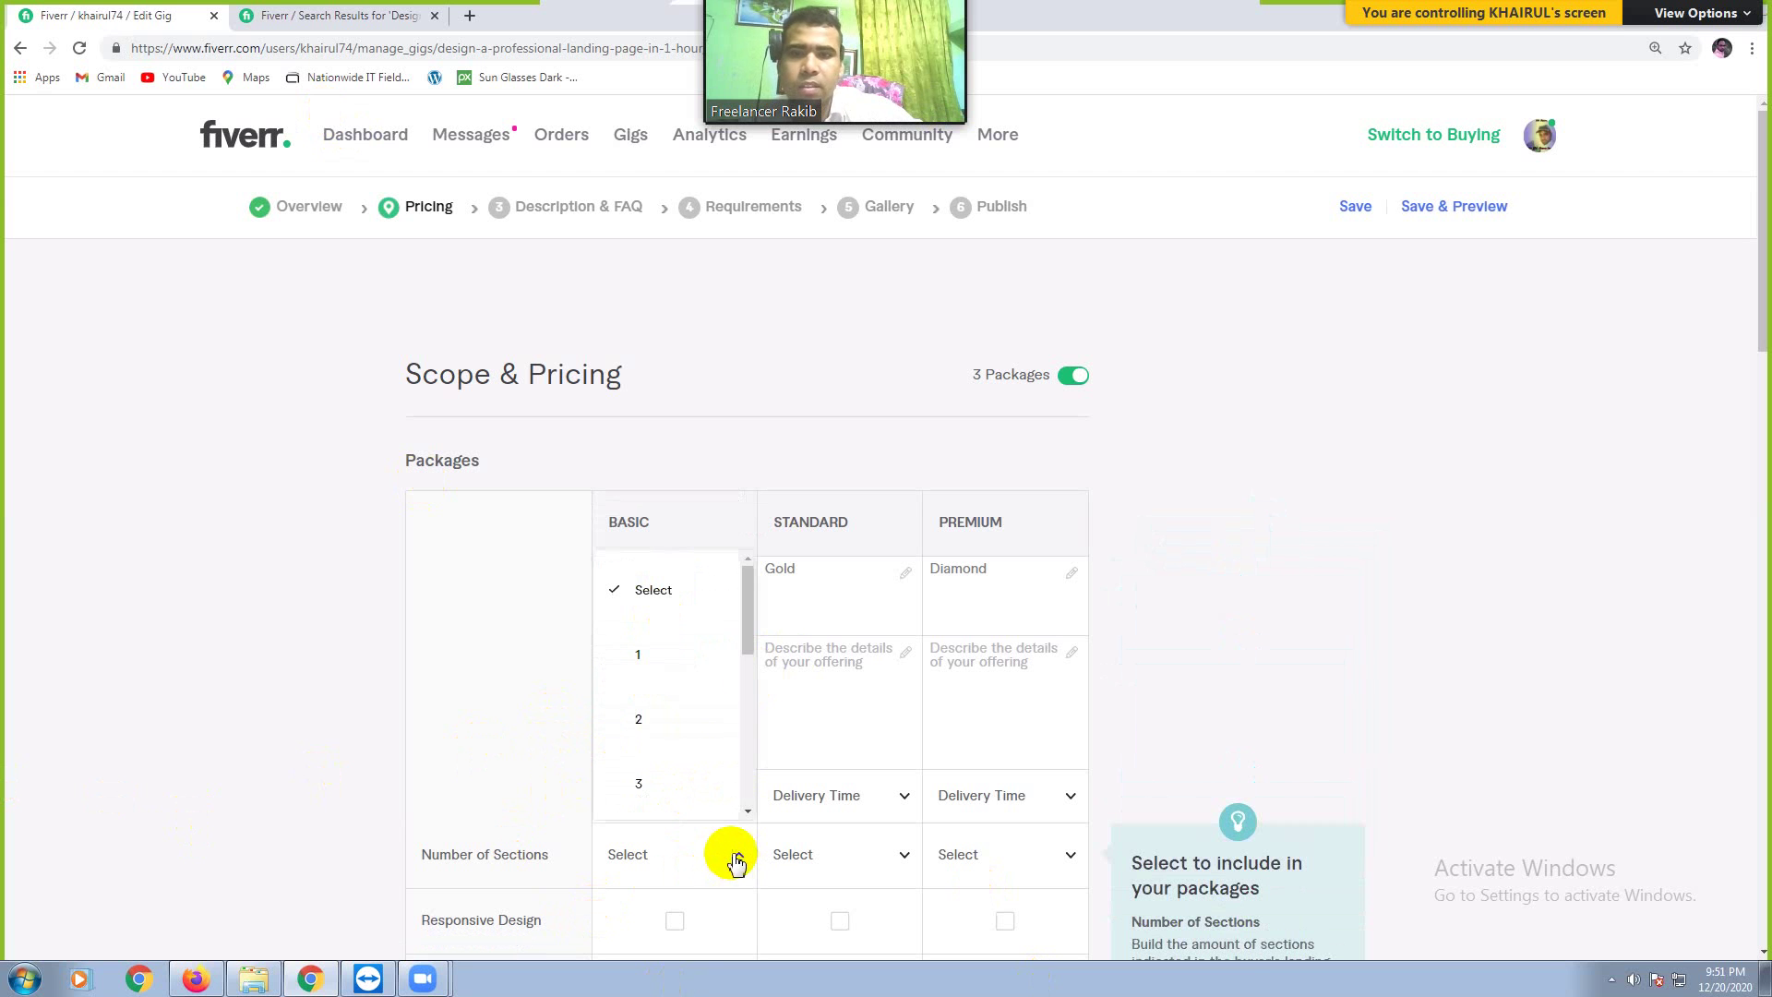
left_click(649, 722)
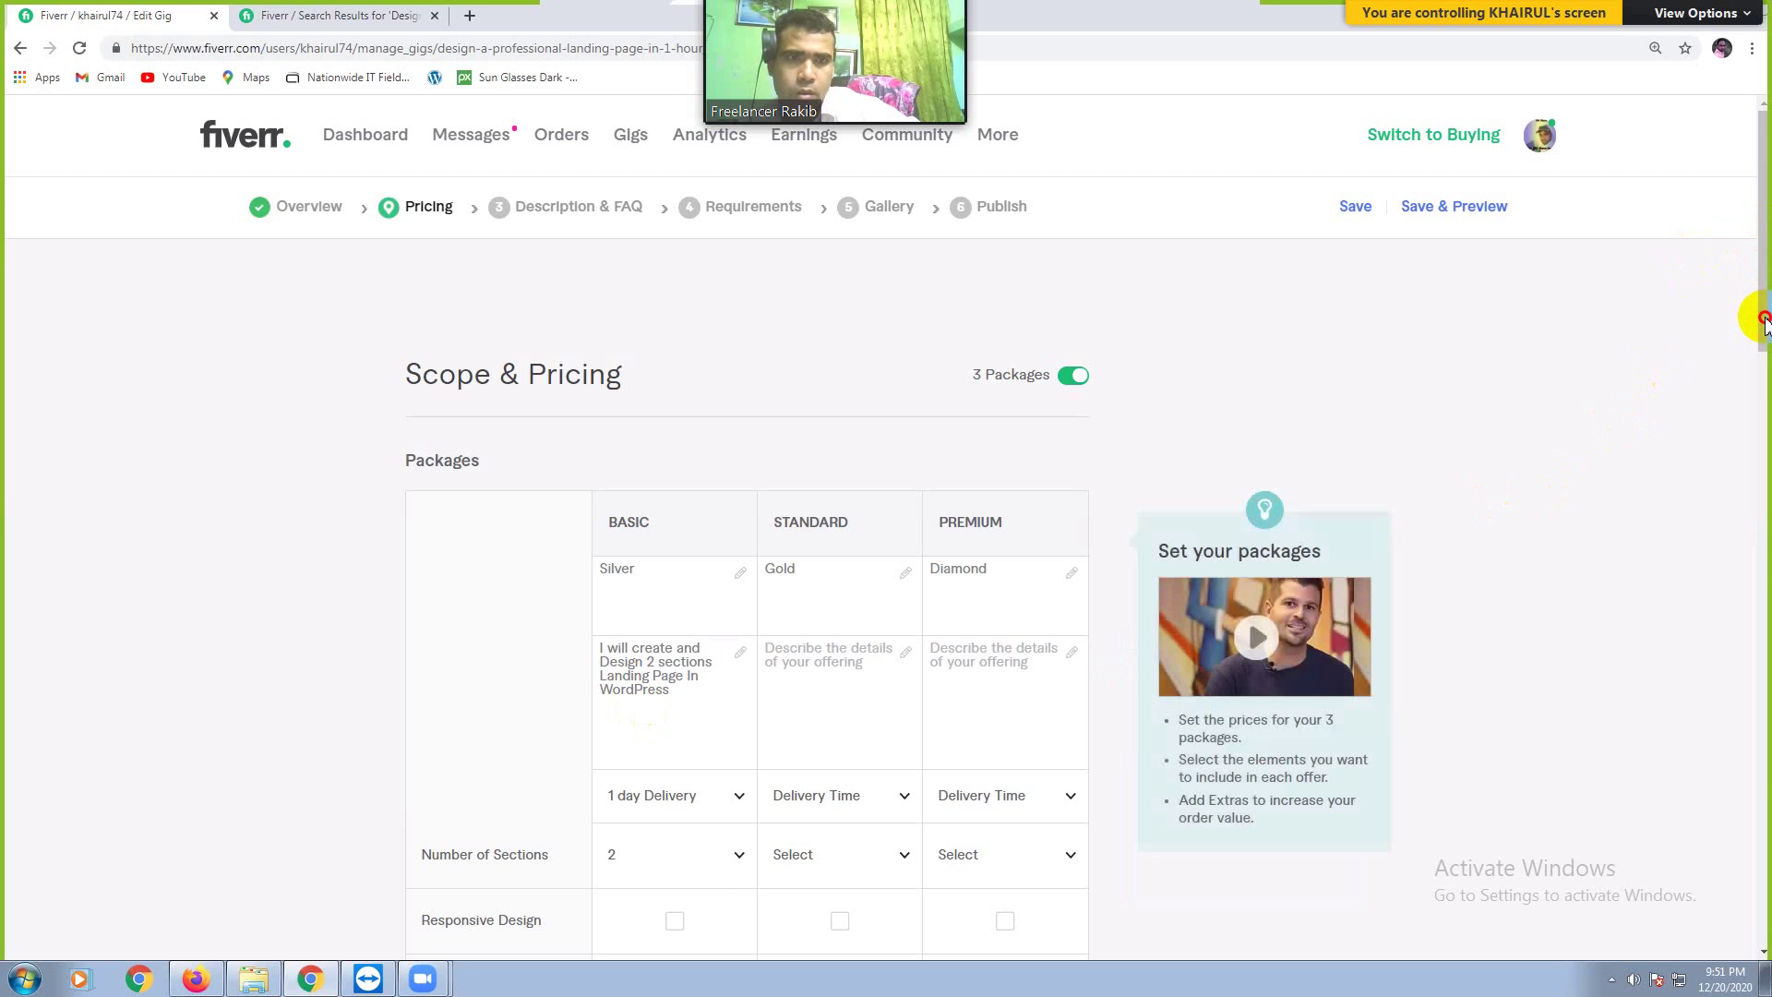
Step: Include Responsive Design and Content Upload in the Basic package
left_click_drag(1763, 342, 1763, 349)
scroll(1758, 342, "down", 5)
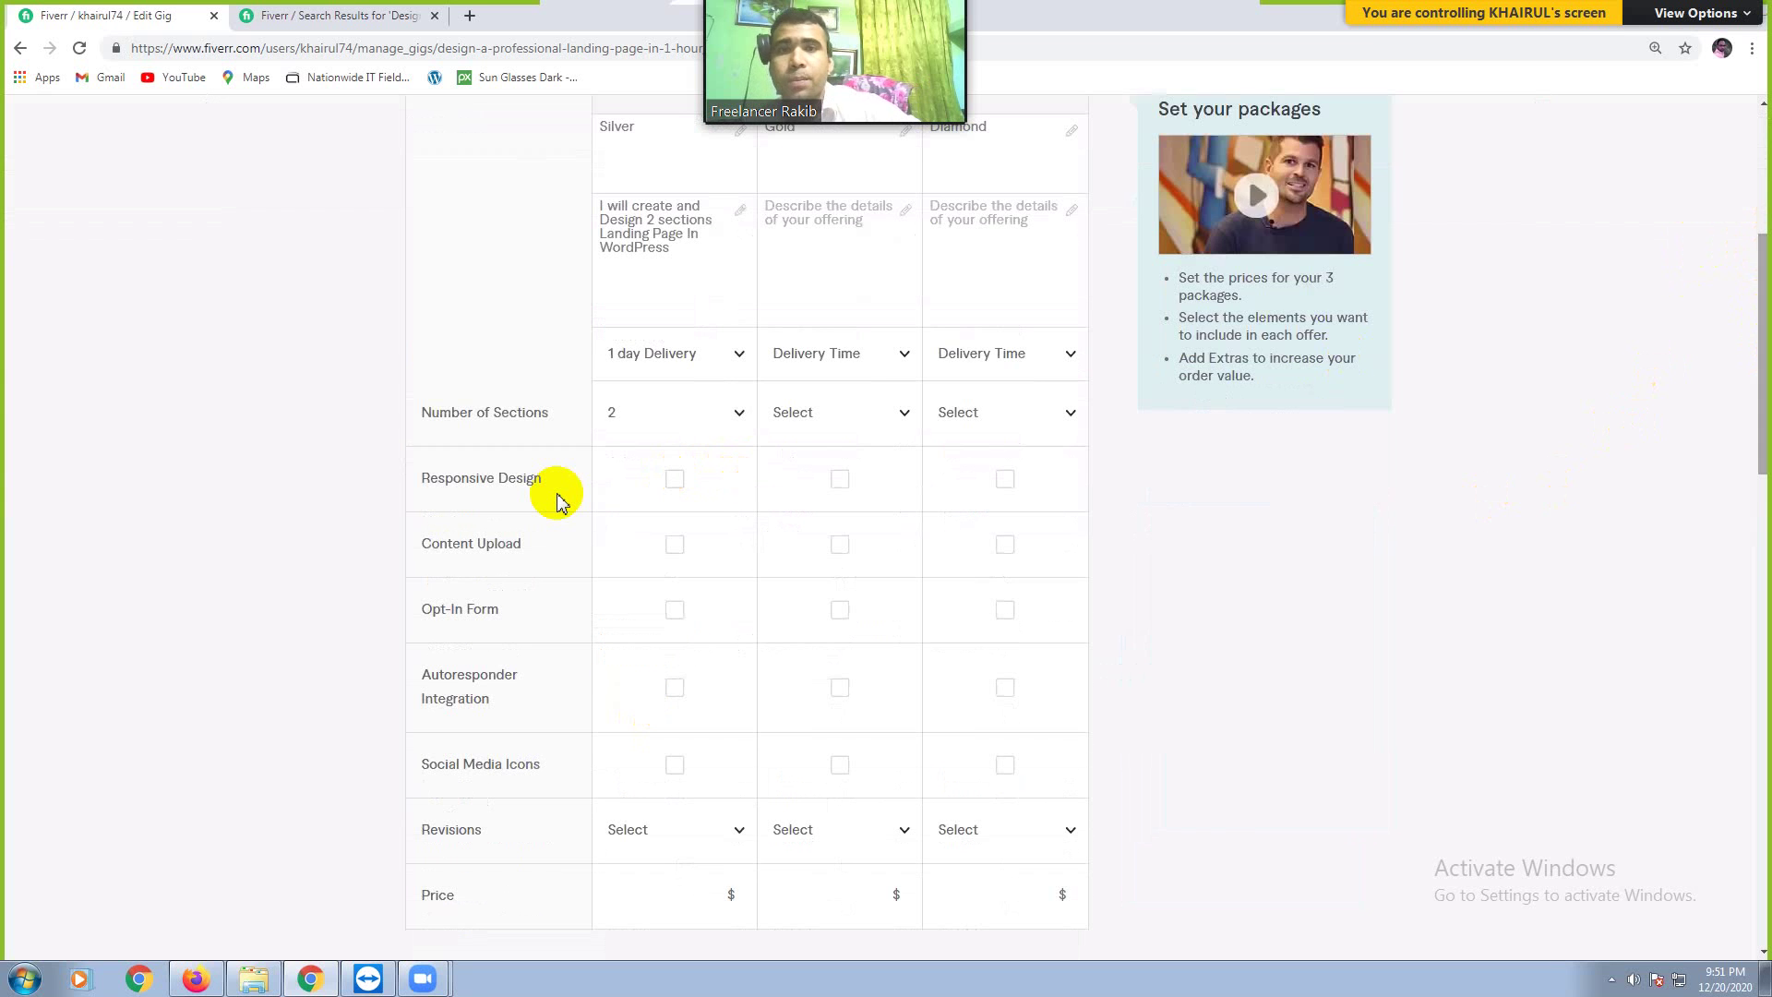
mouse_move(558, 503)
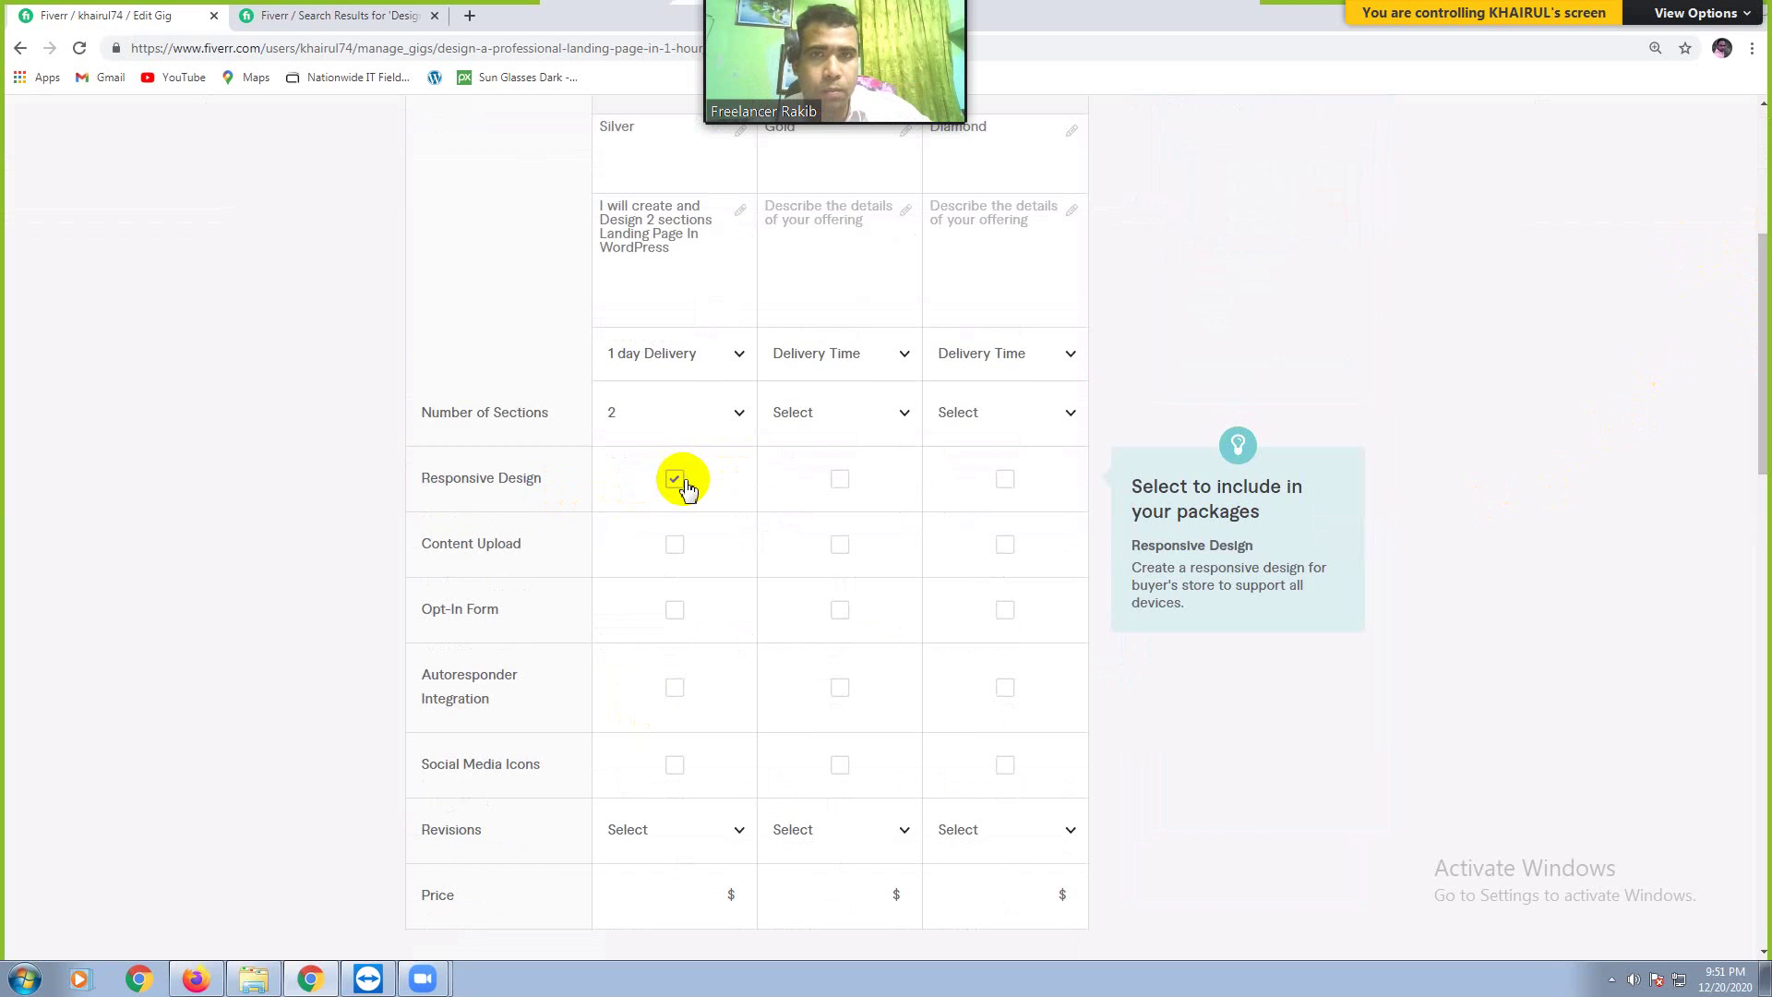
left_click(675, 544)
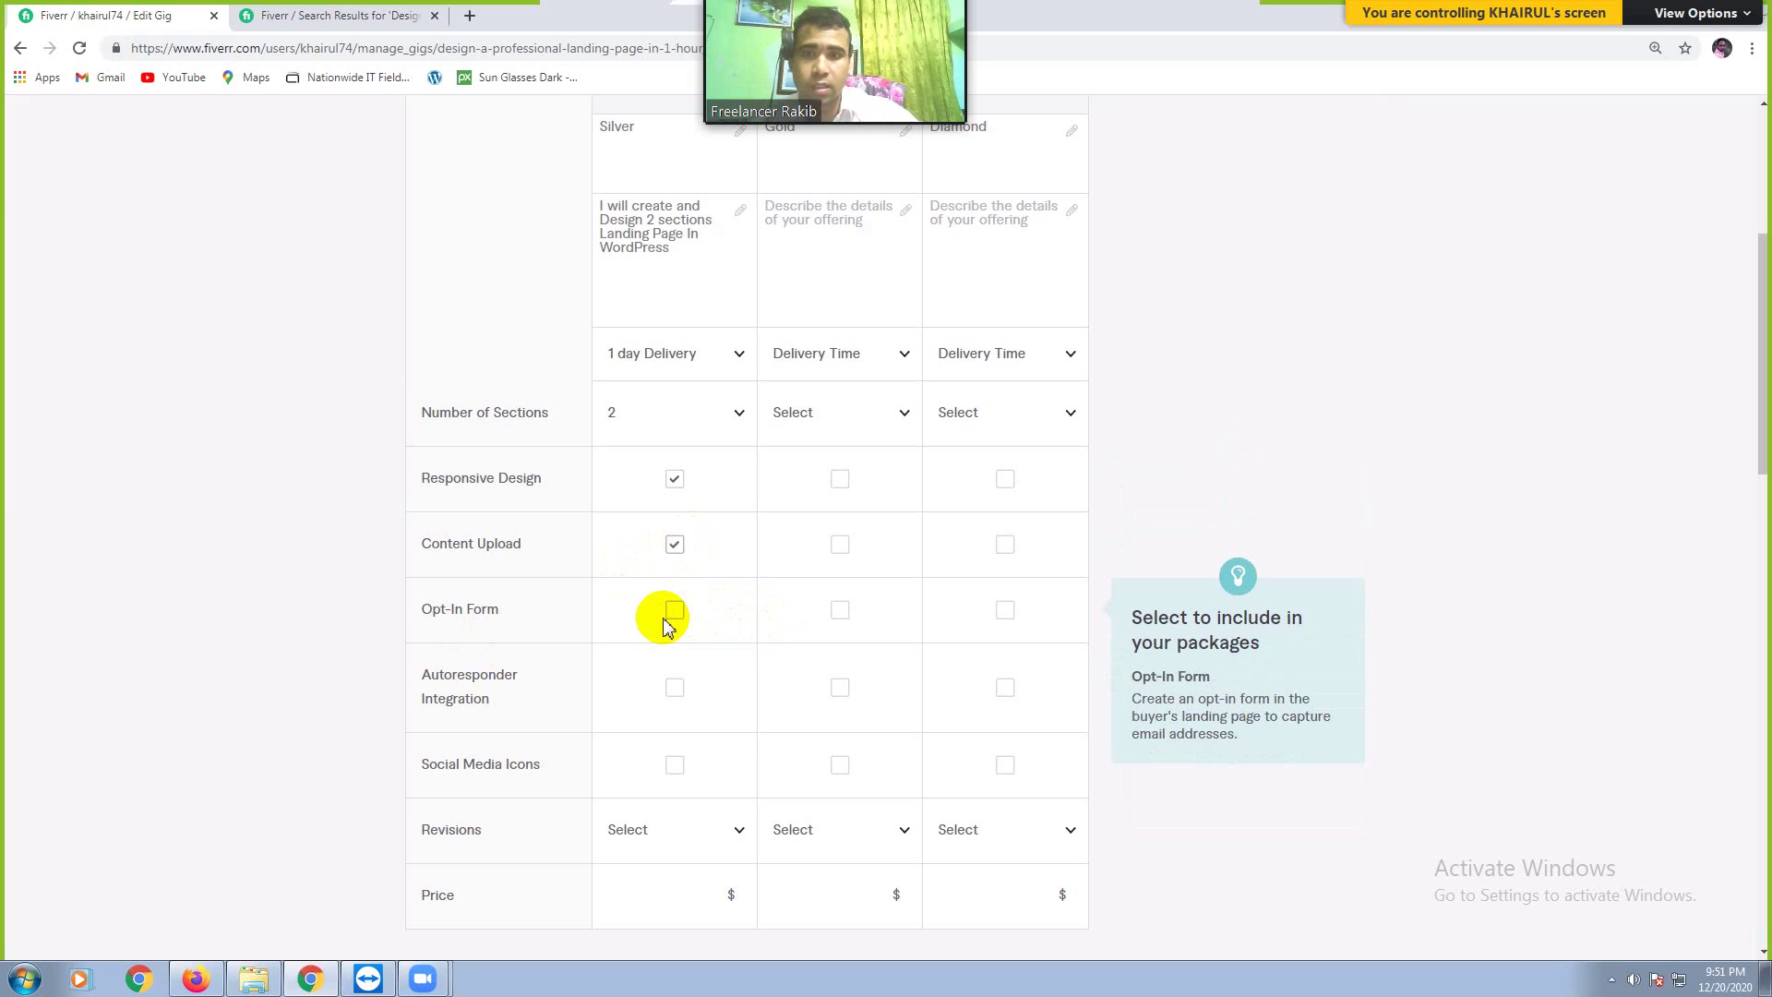
Step: Give the Basic package Unlimited revisions and set its price to $10
left_click(737, 835)
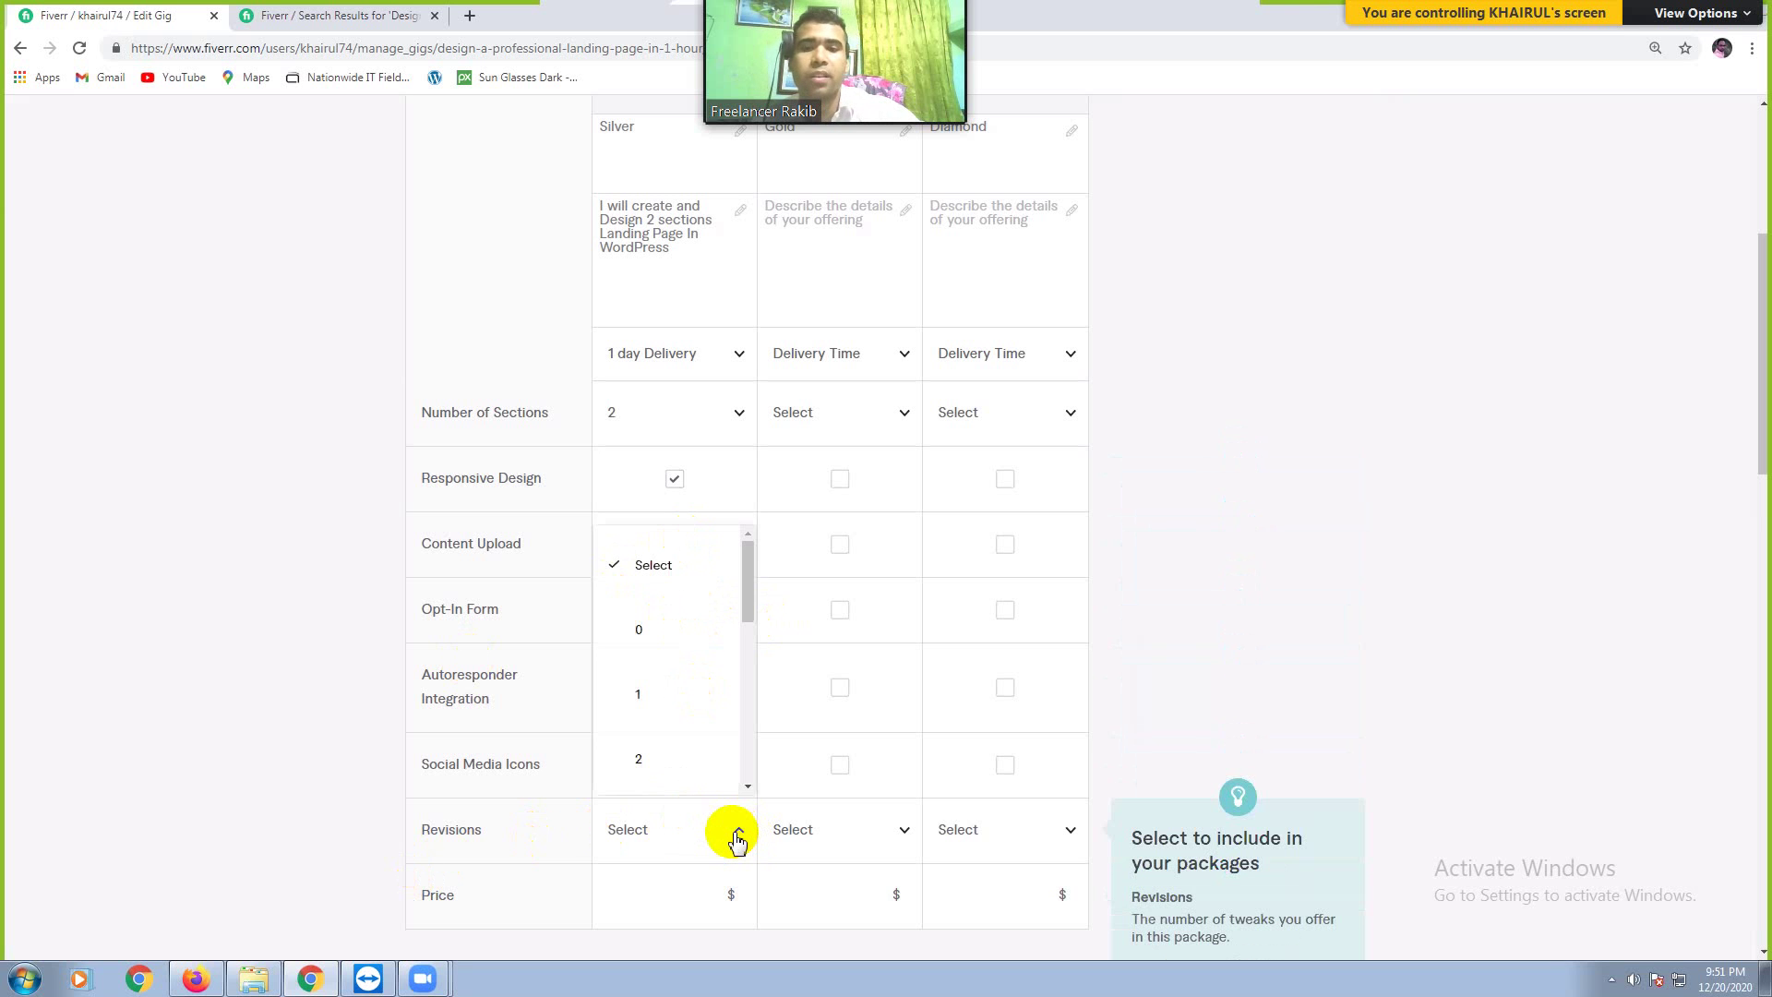
left_click_drag(748, 587, 749, 808)
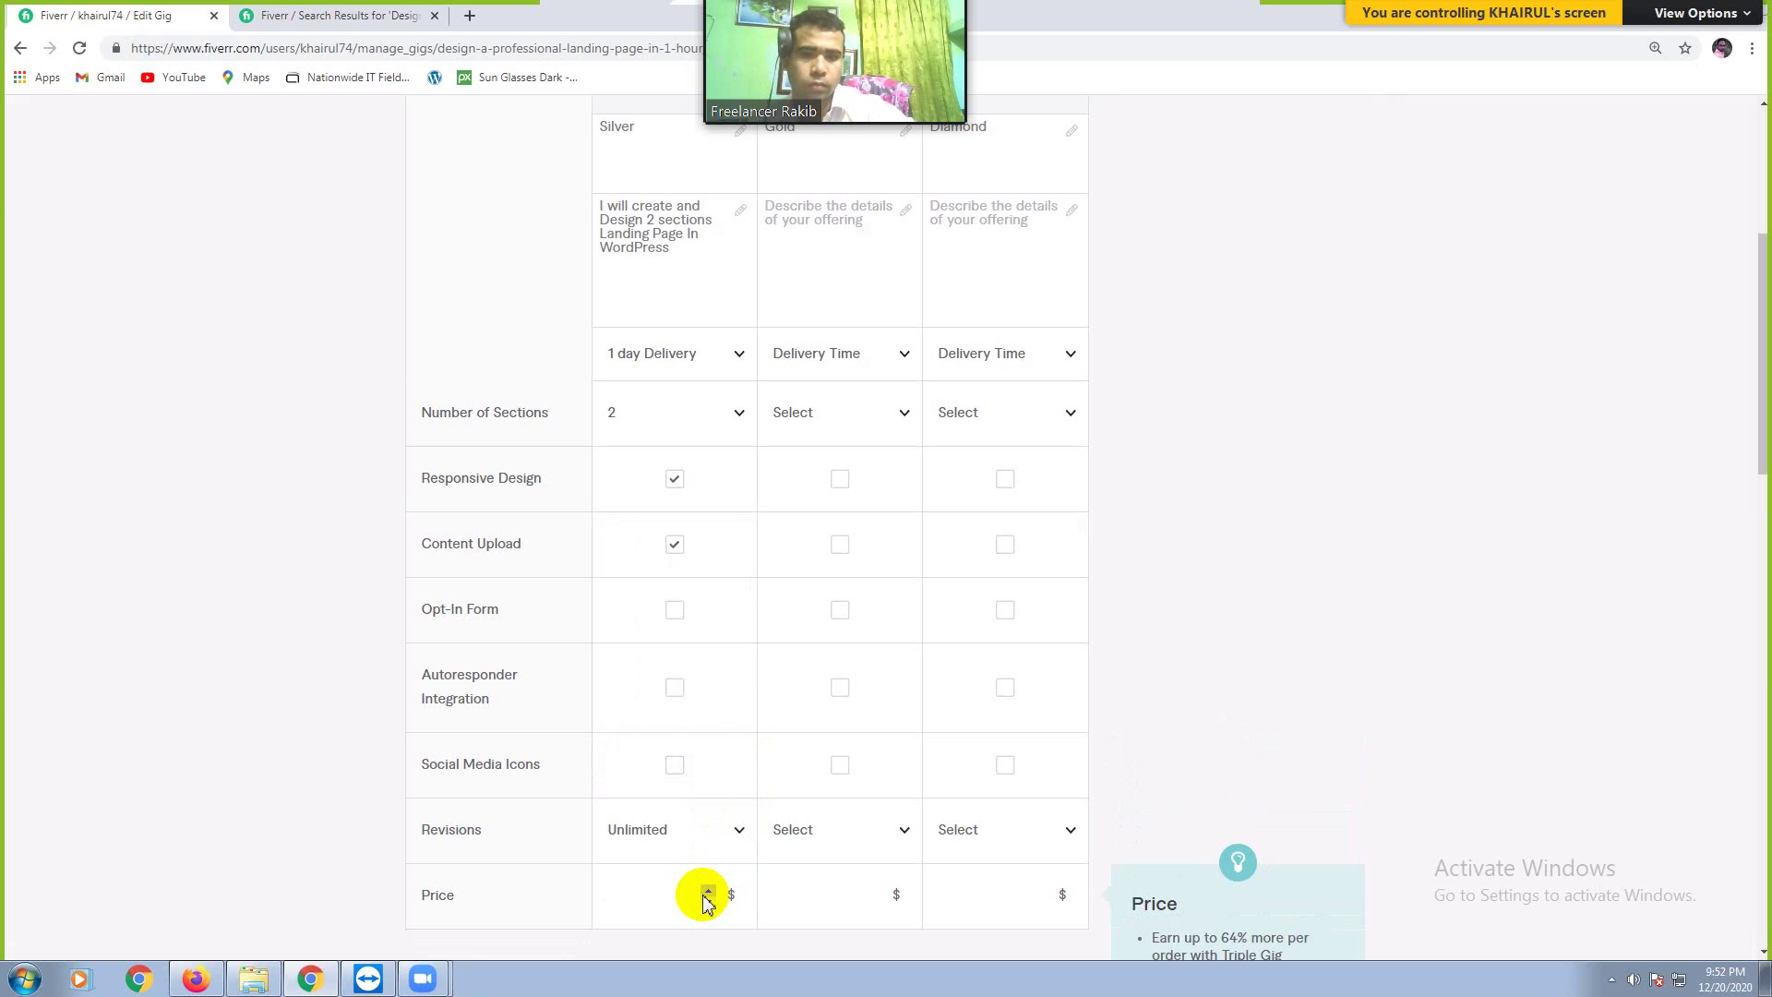
scroll(692, 891, "down", 10)
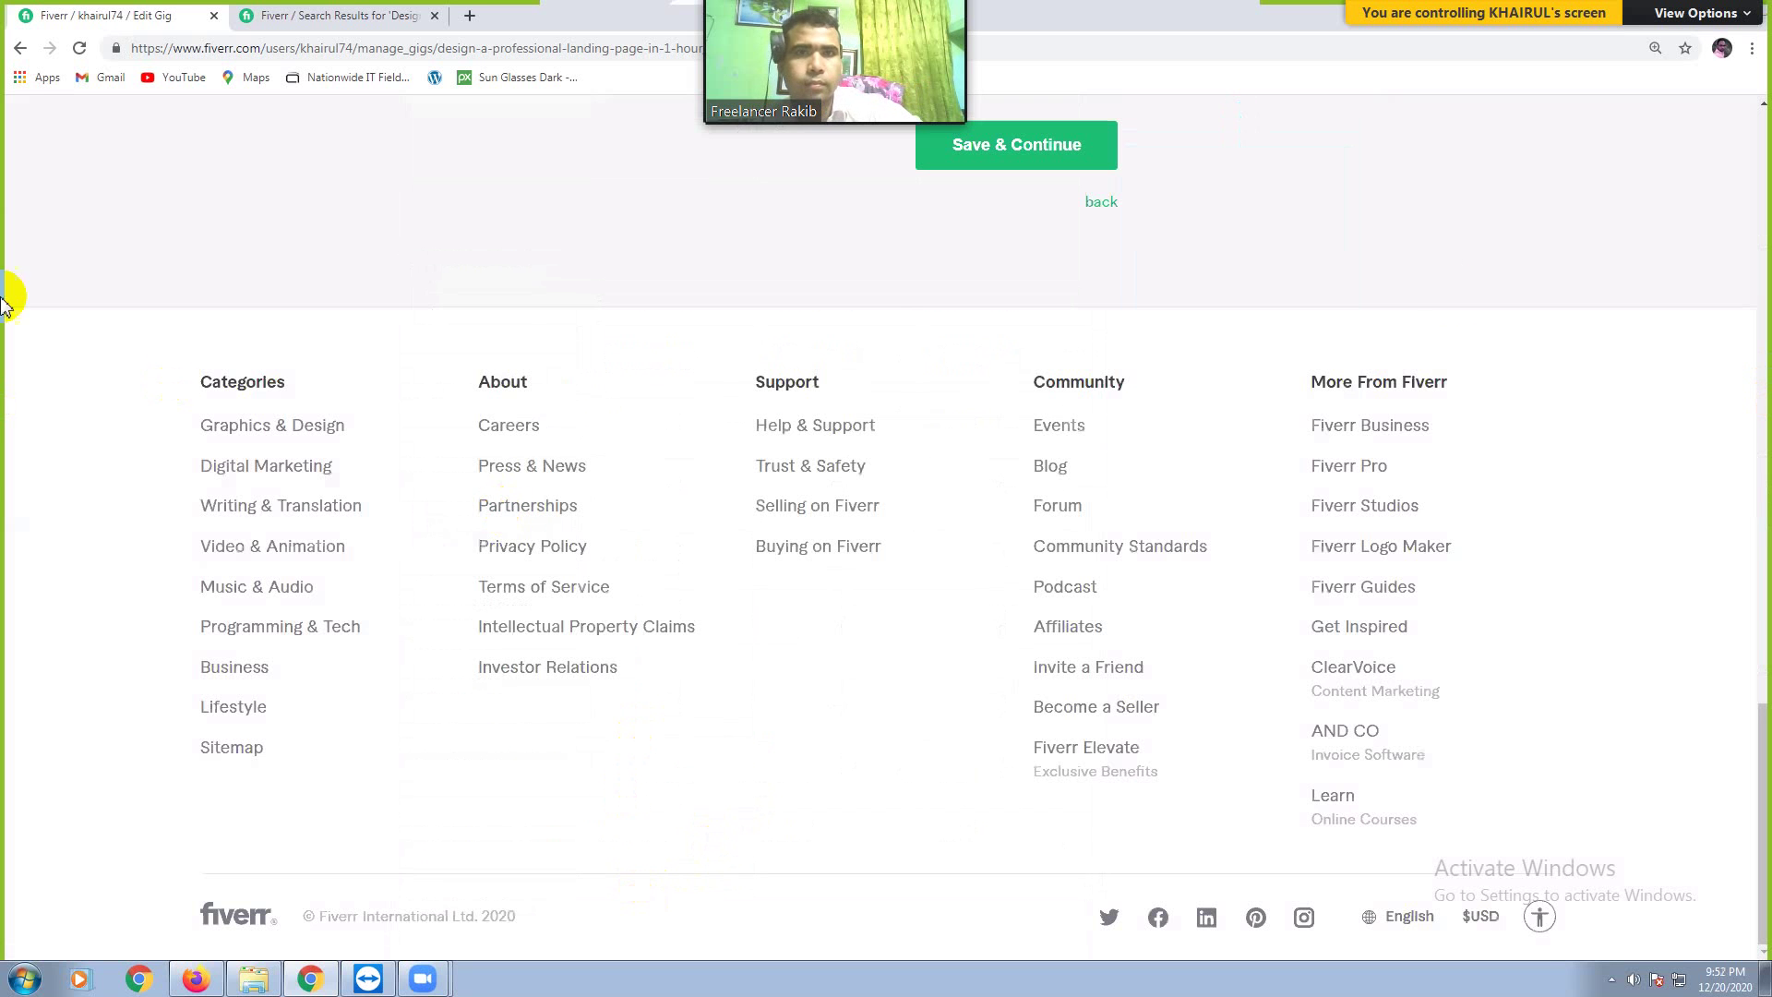
scroll(848, 318, "up", 2)
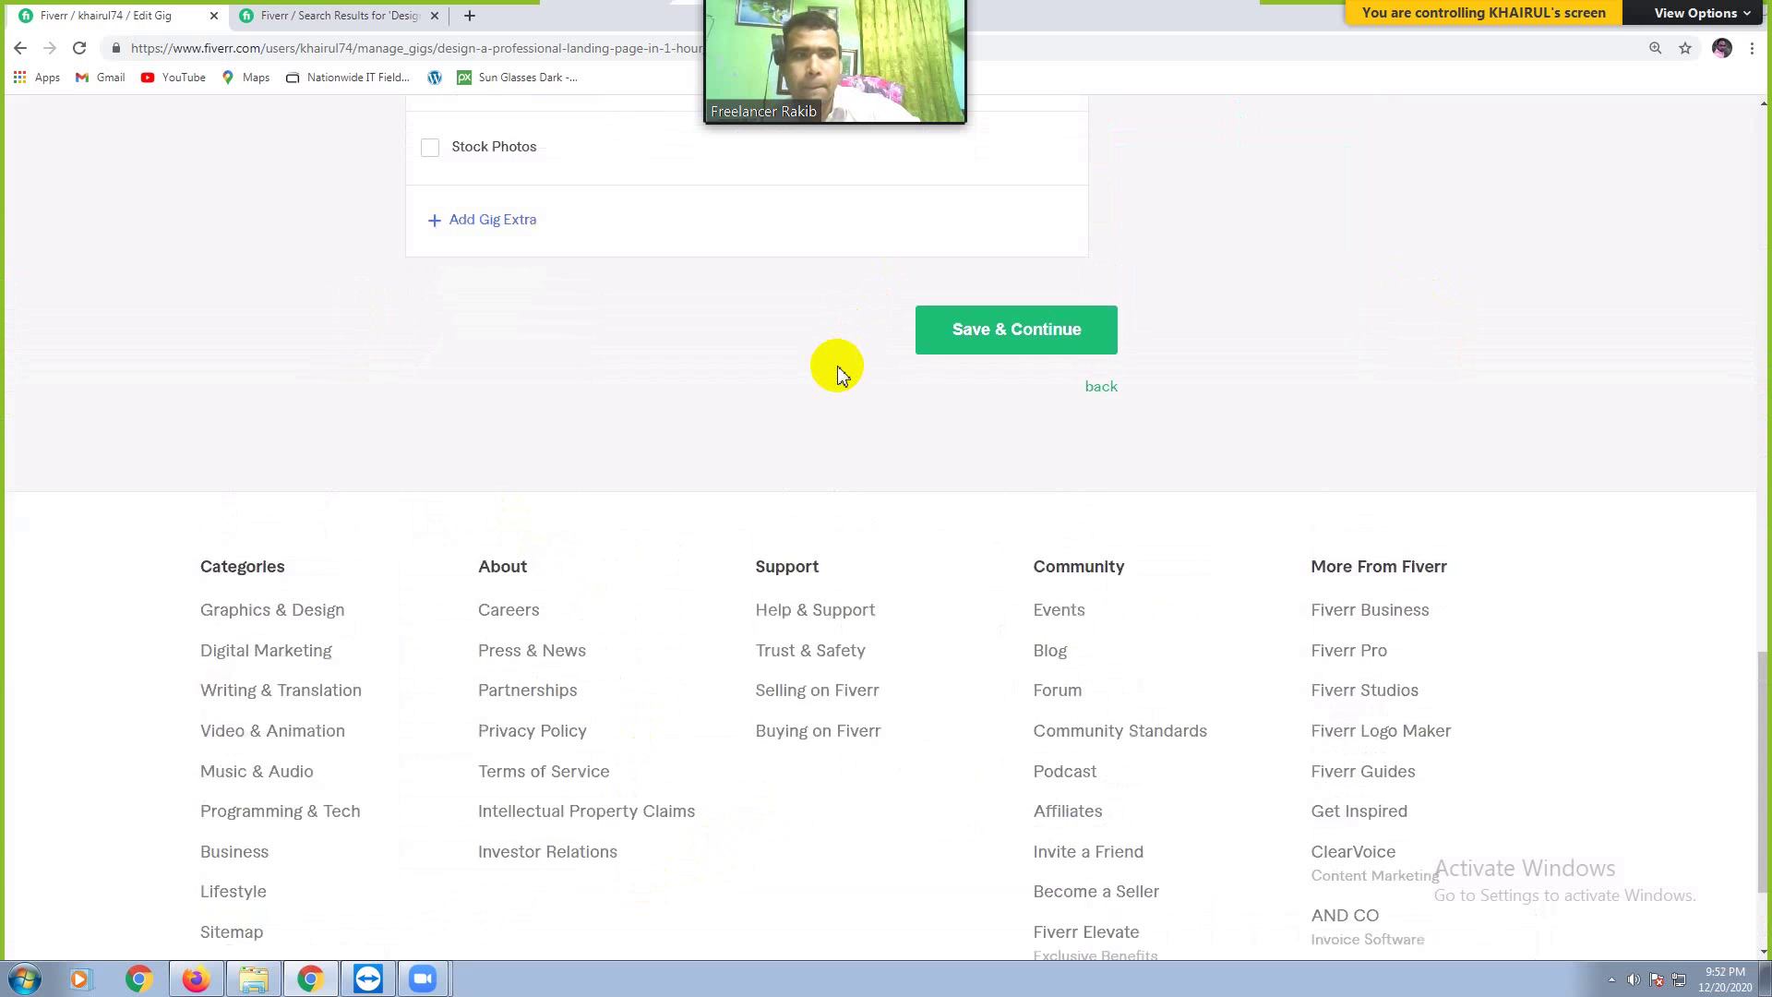
scroll(840, 371, "up", 3)
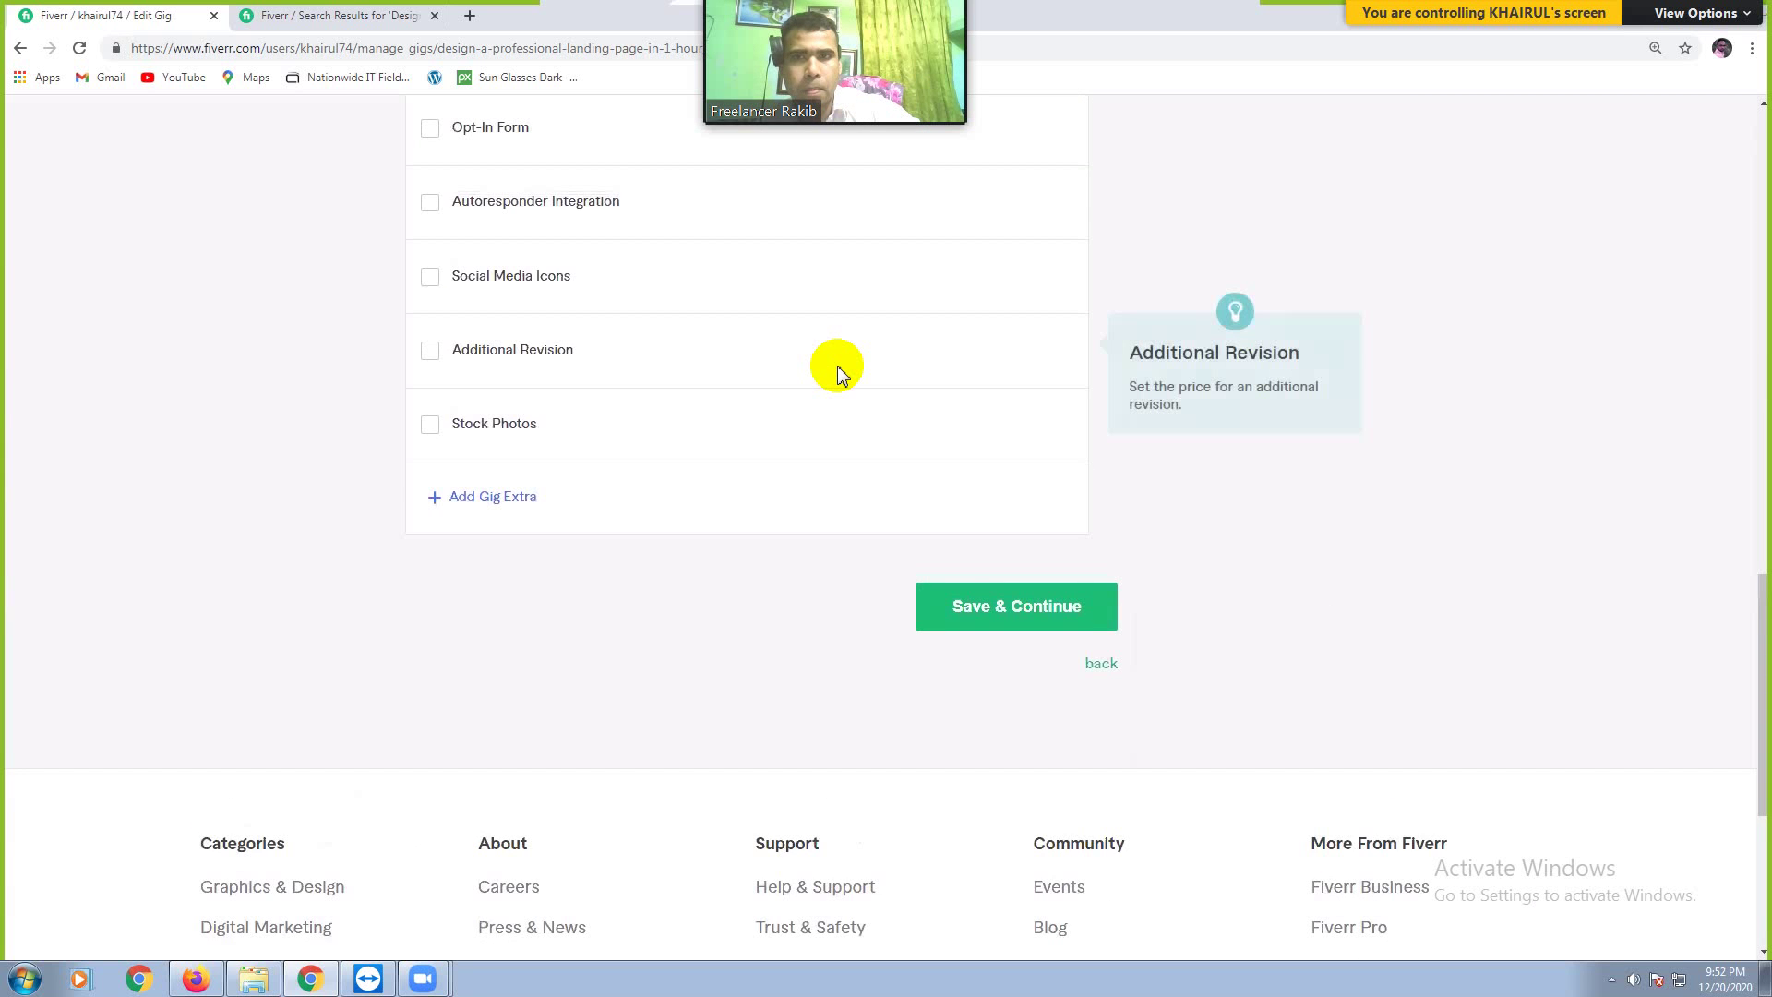
scroll(840, 371, "up", 6)
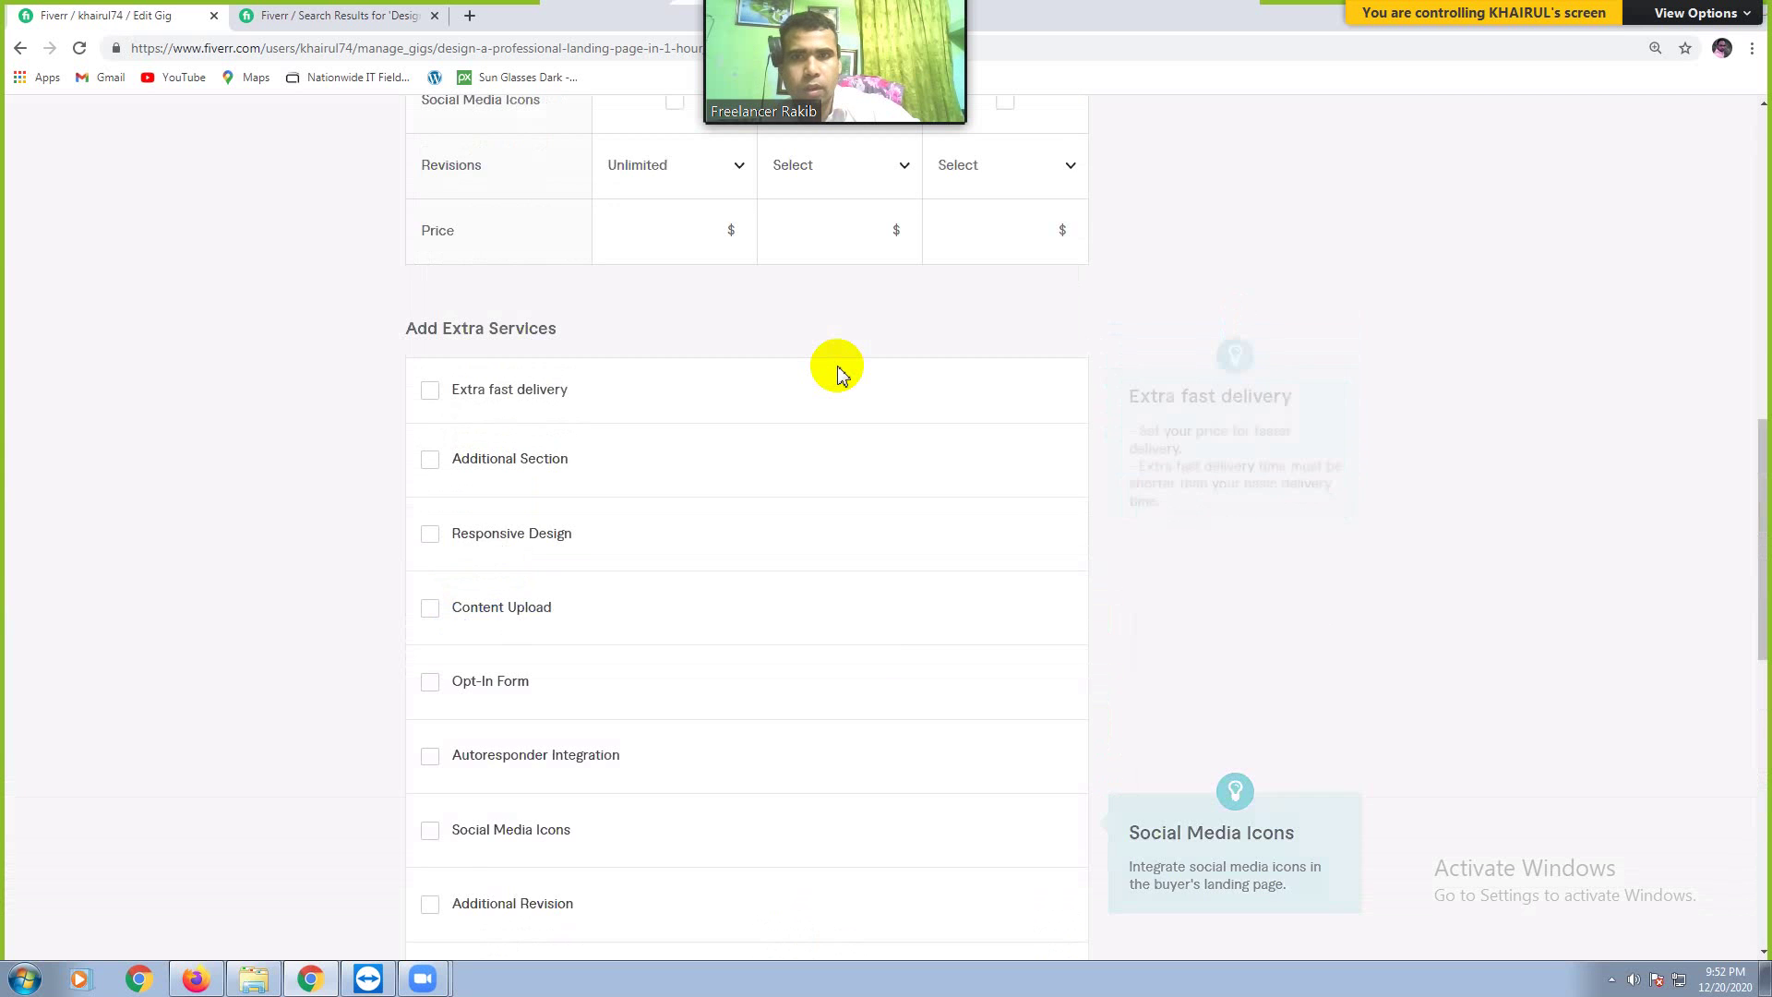
scroll(837, 372, "up", 2)
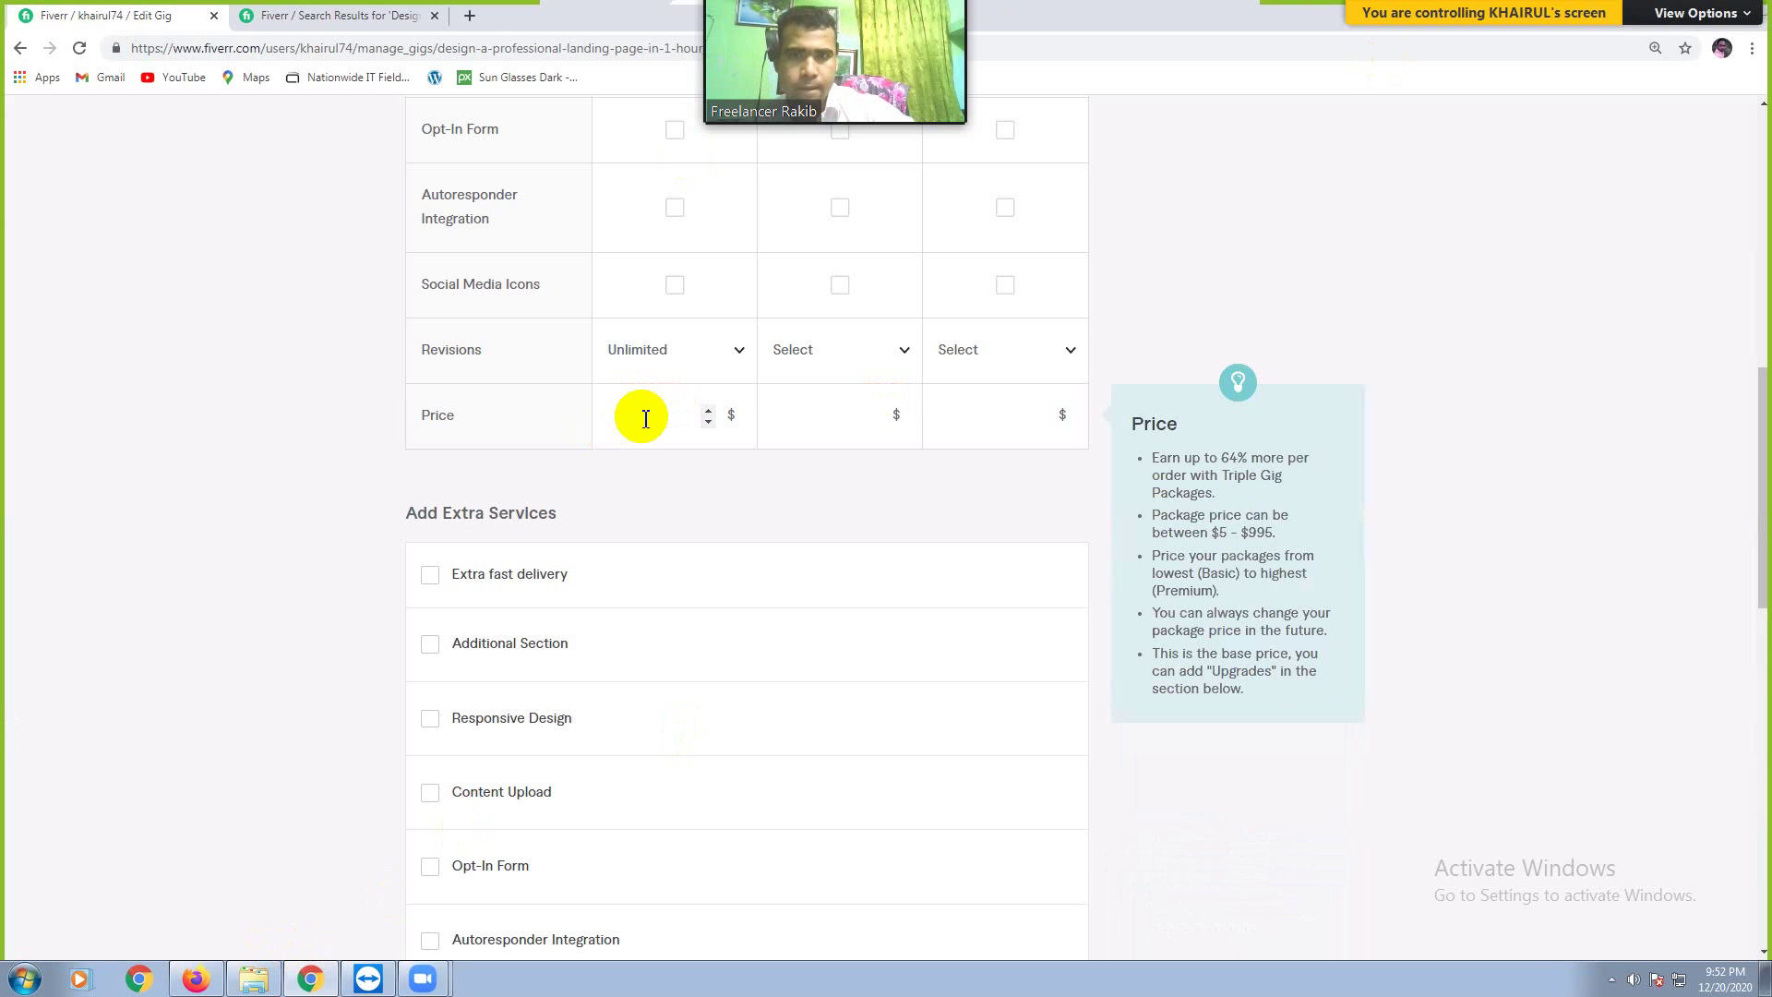
type("10")
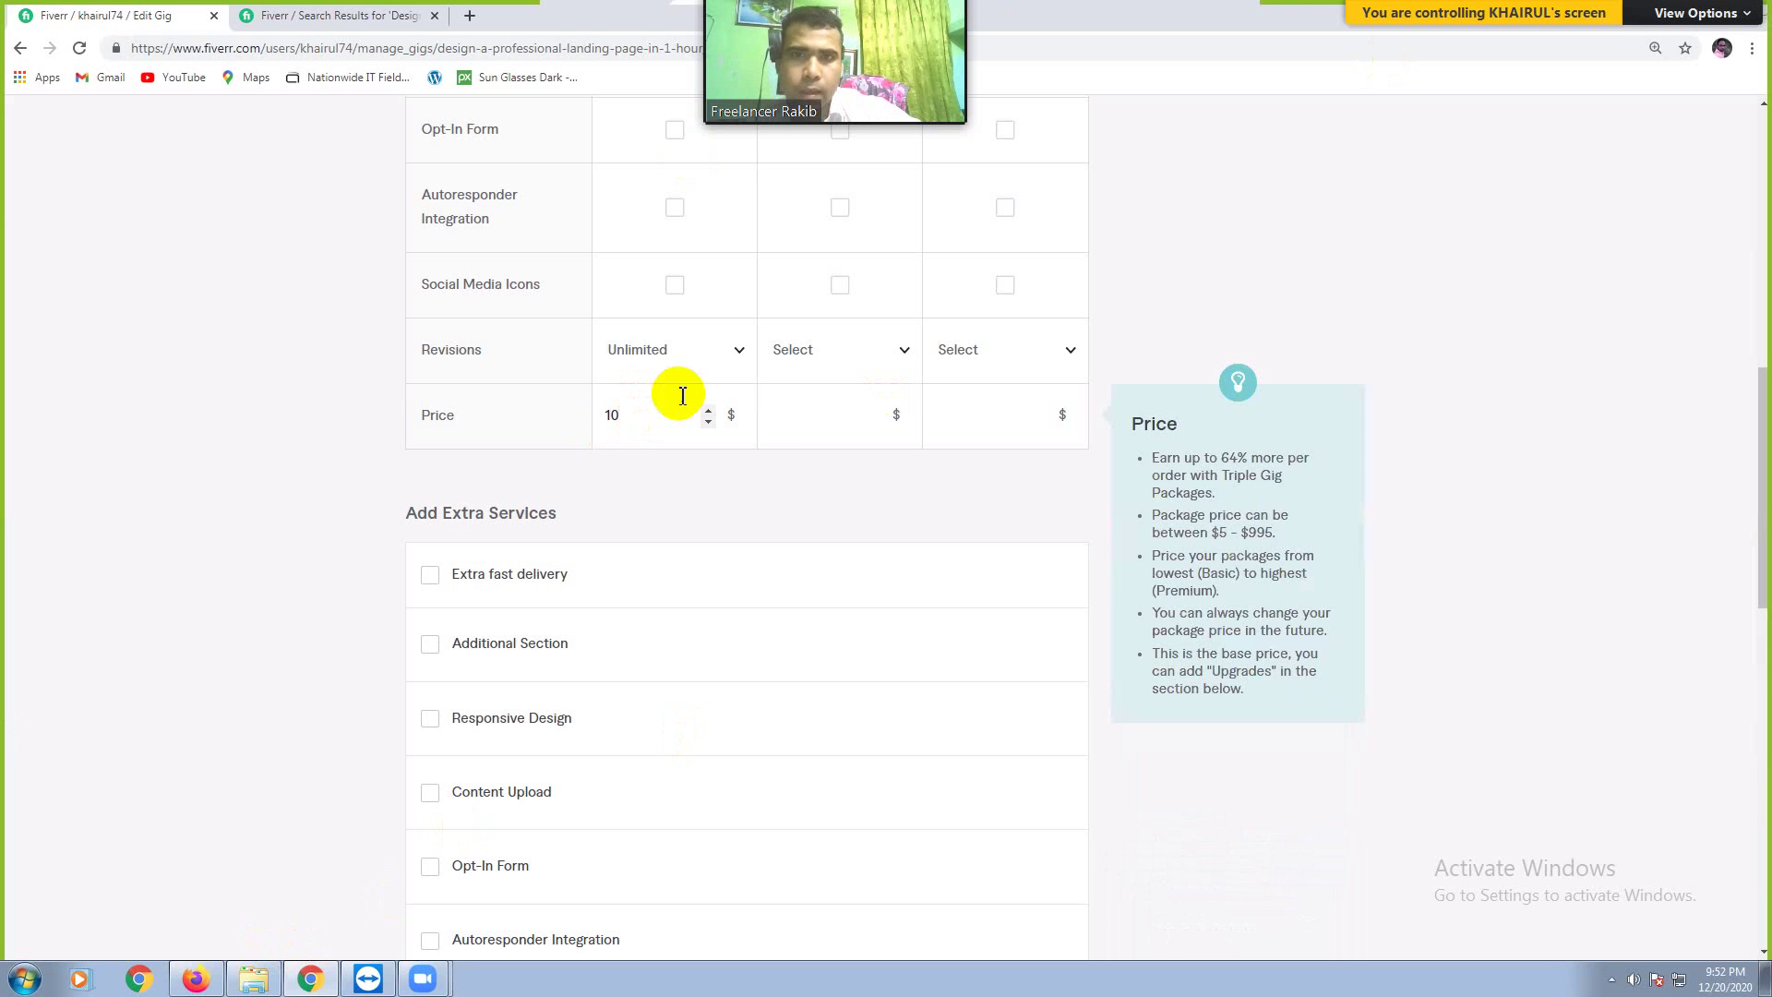
left_click(757, 484)
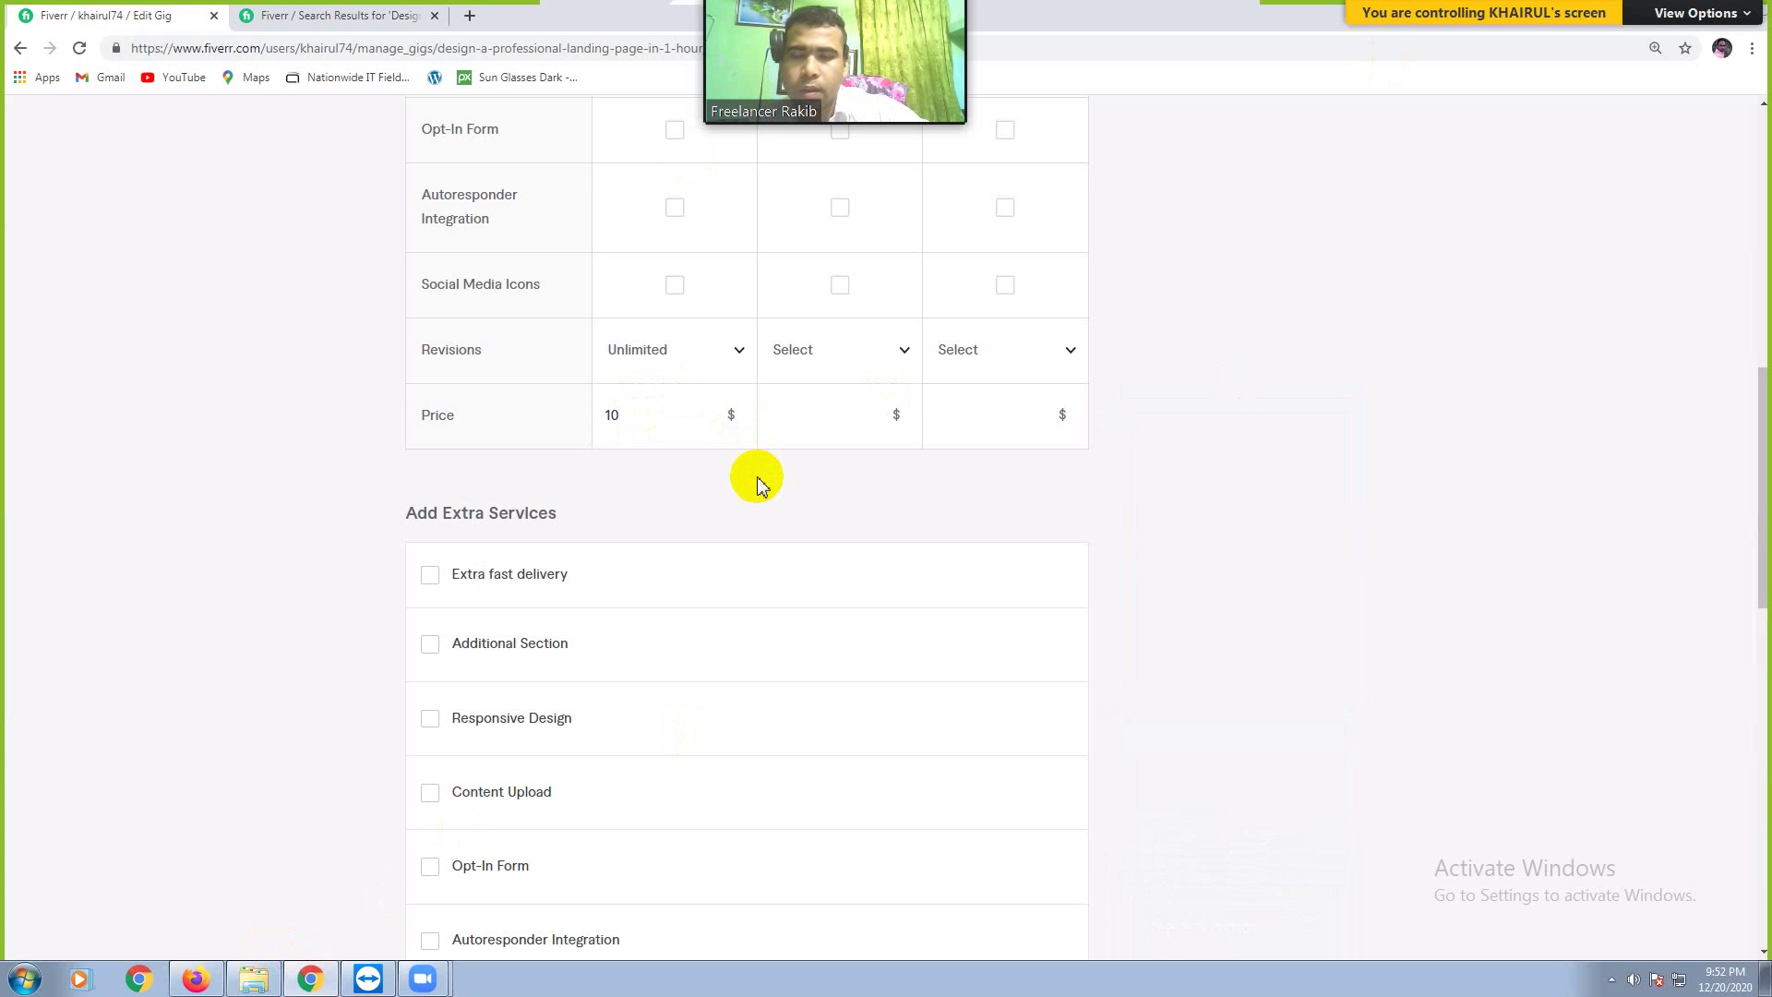
Step: Describe the Standard package's offering as "I will Create and Design 3 Sections Landing Page In WordPress"
scroll(757, 484, "up", 2)
scroll(757, 484, "up", 2)
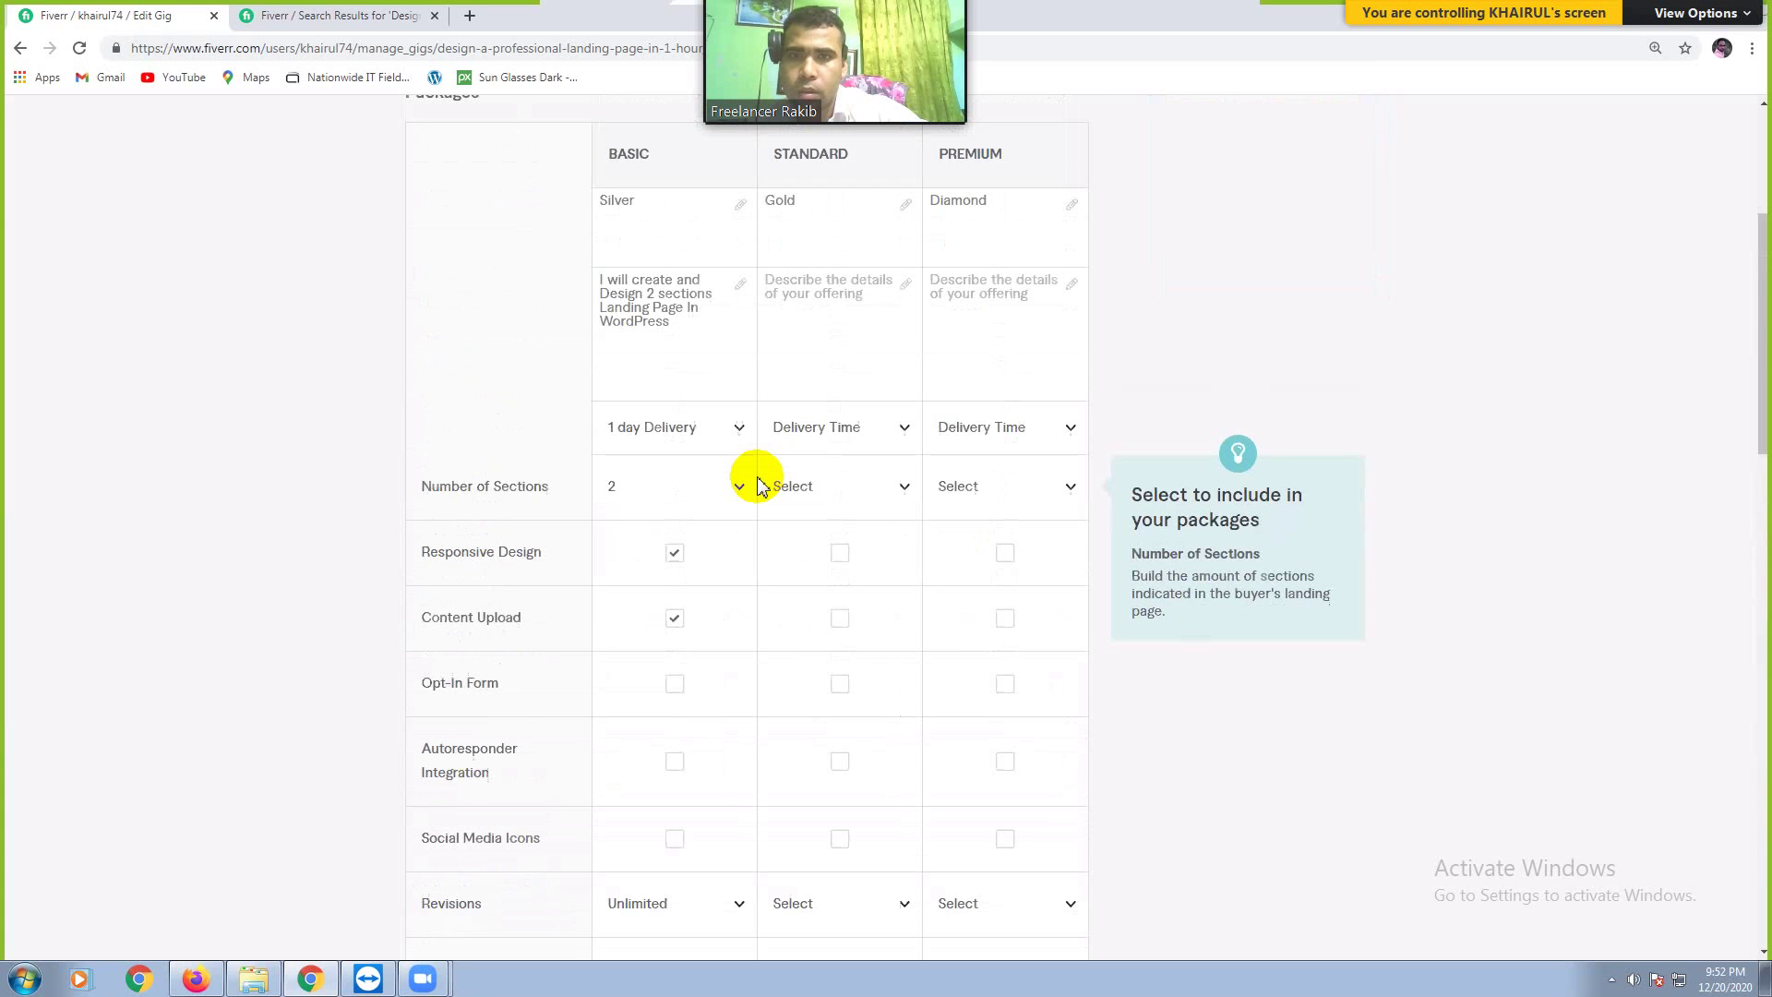
scroll(835, 406, "up", 1)
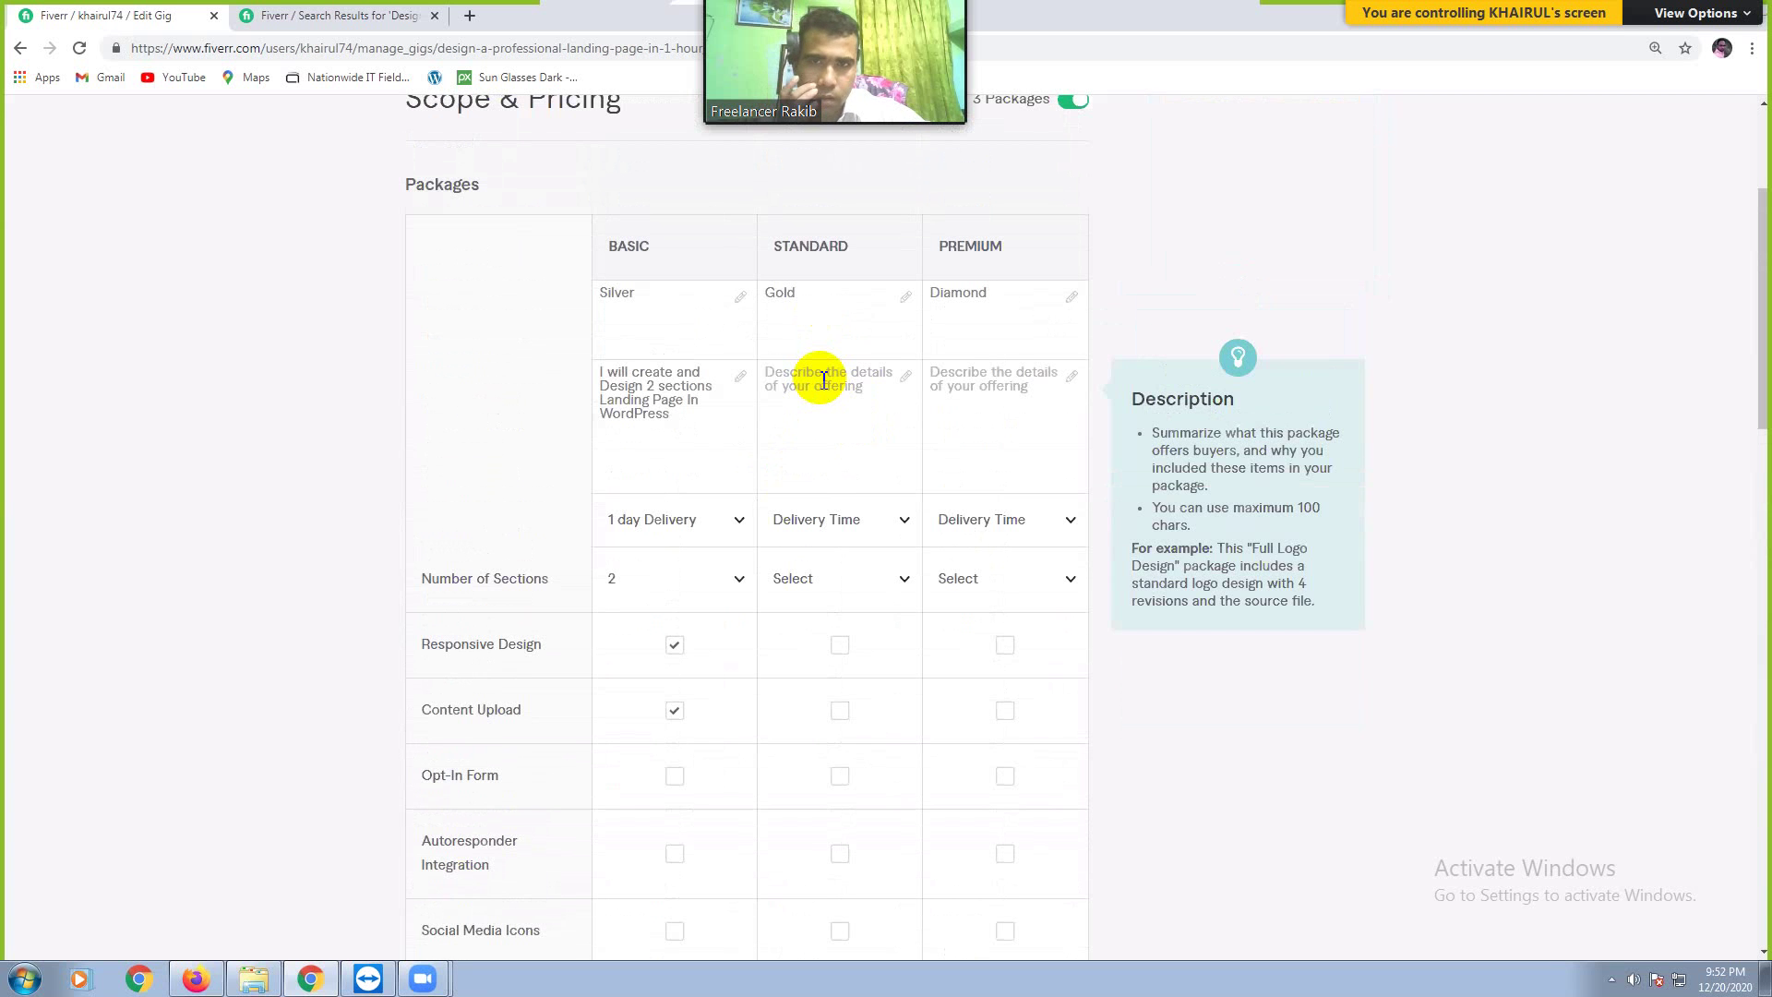
left_click(824, 381)
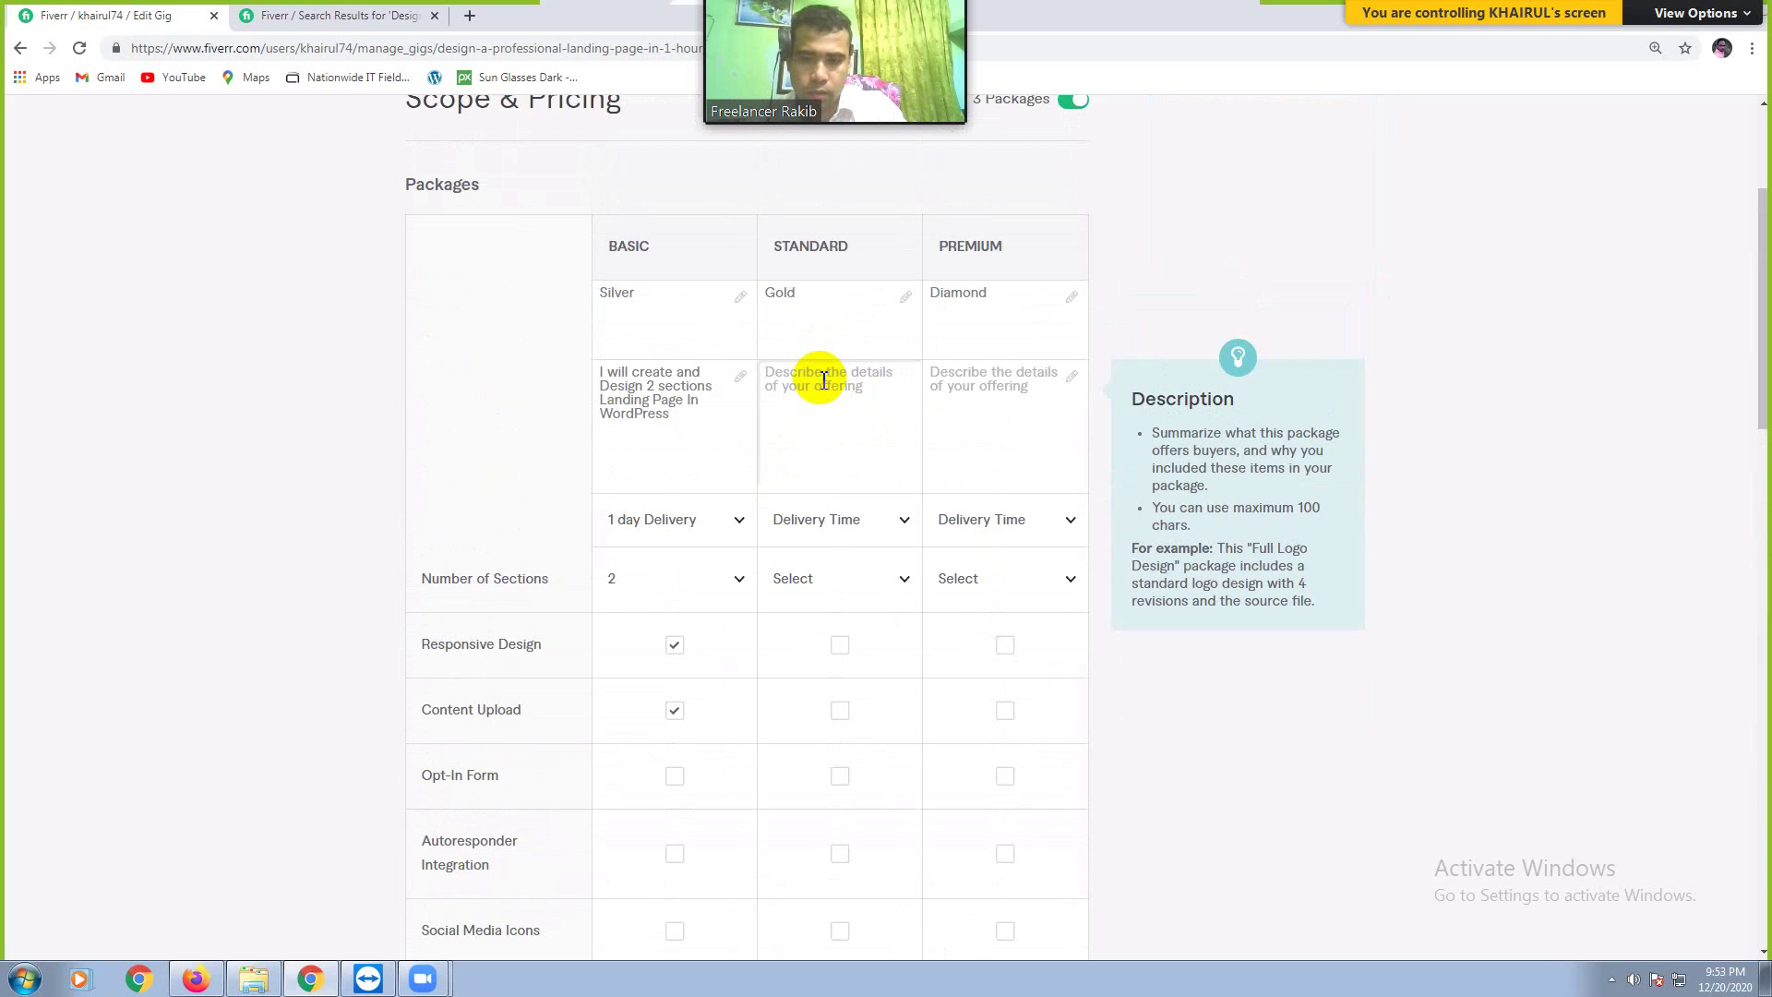
type("I will Cr")
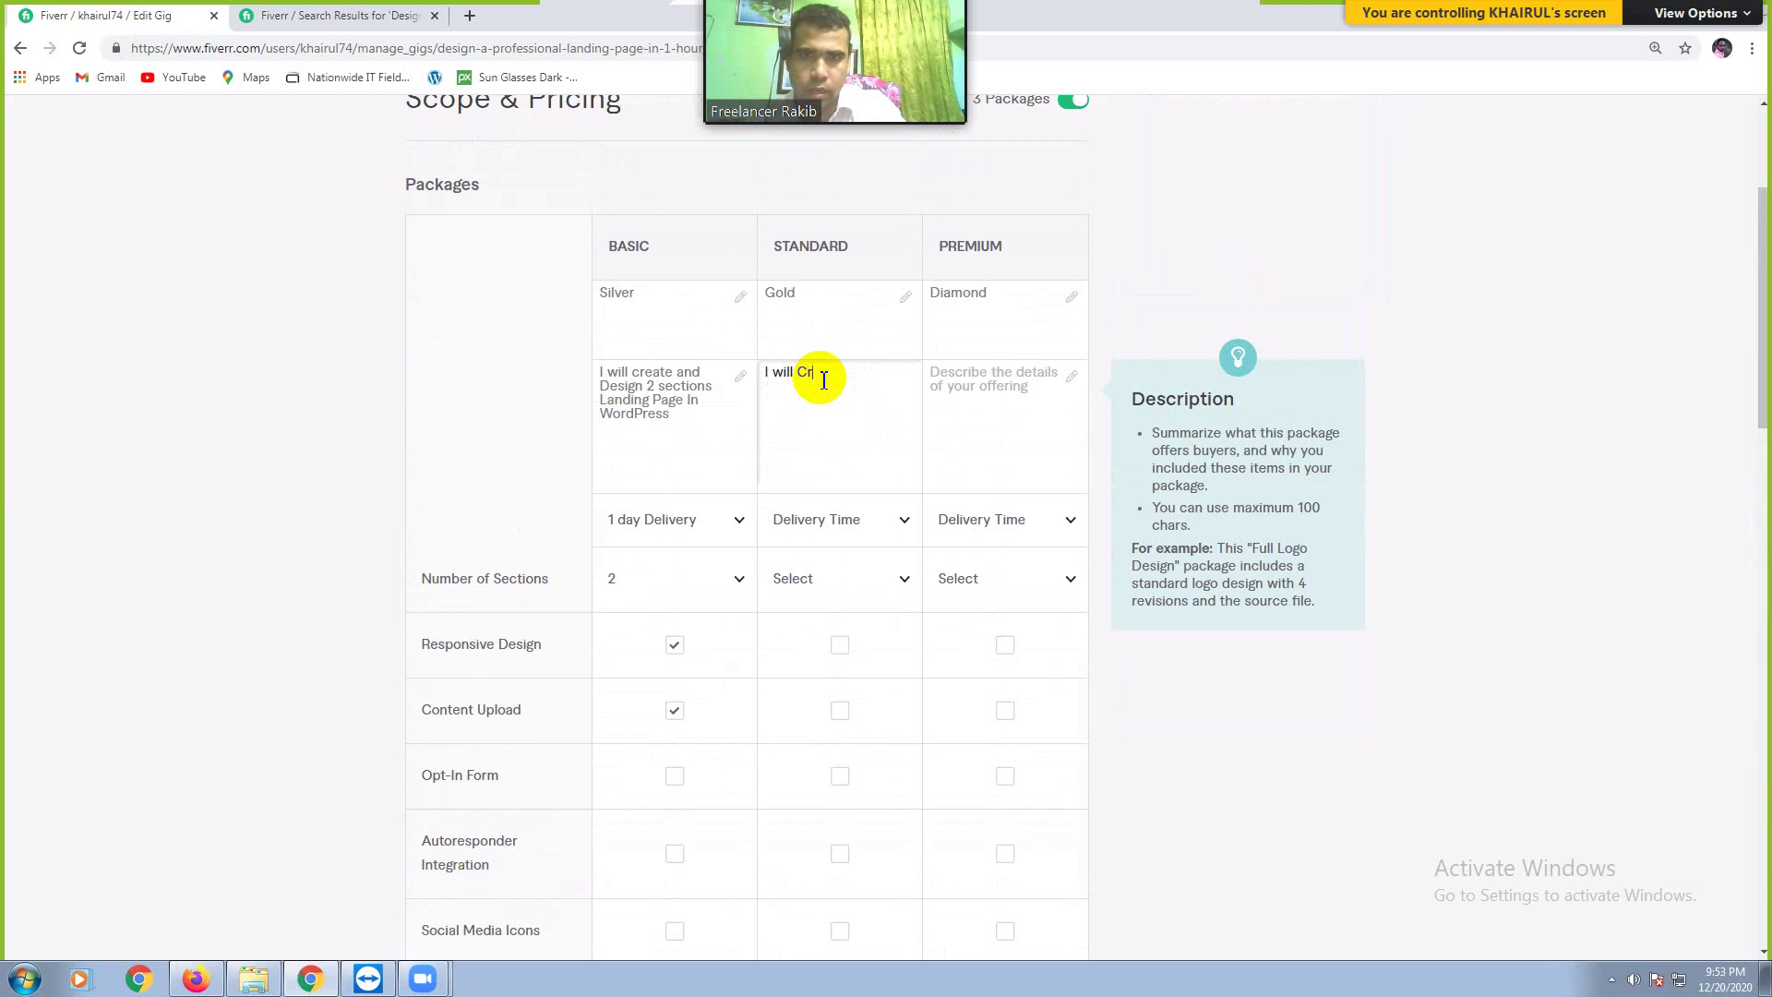
type("eate and D")
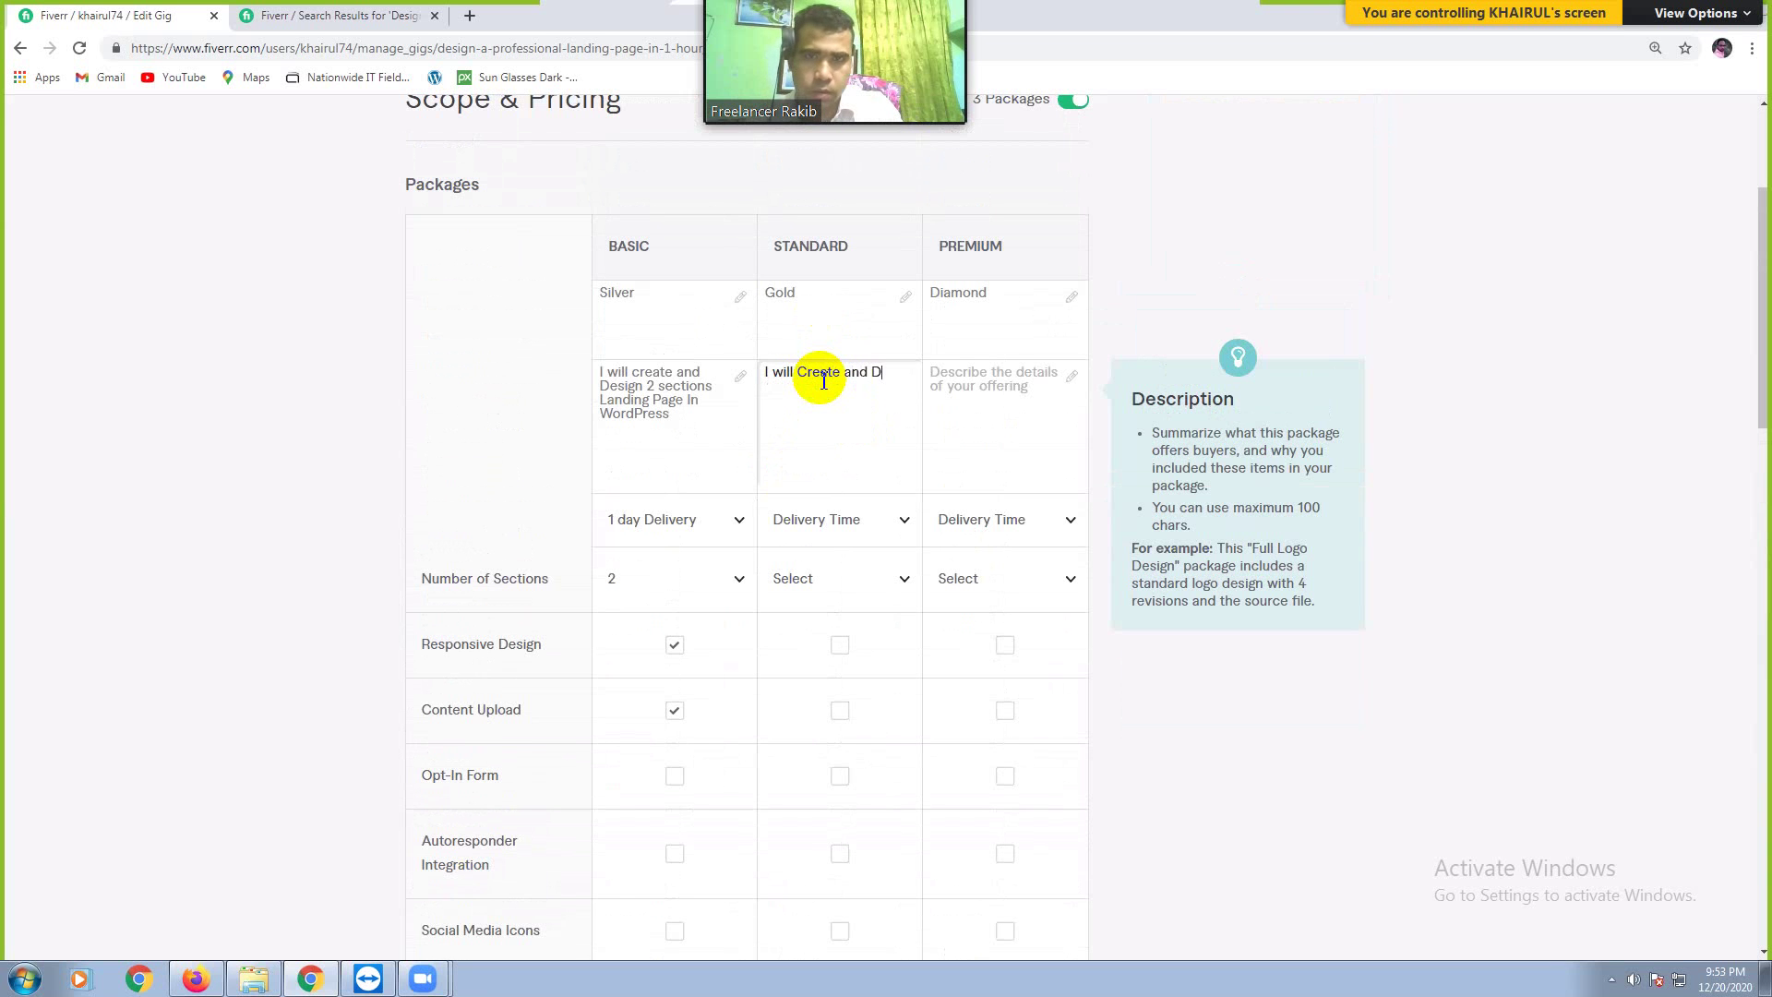
type("esign")
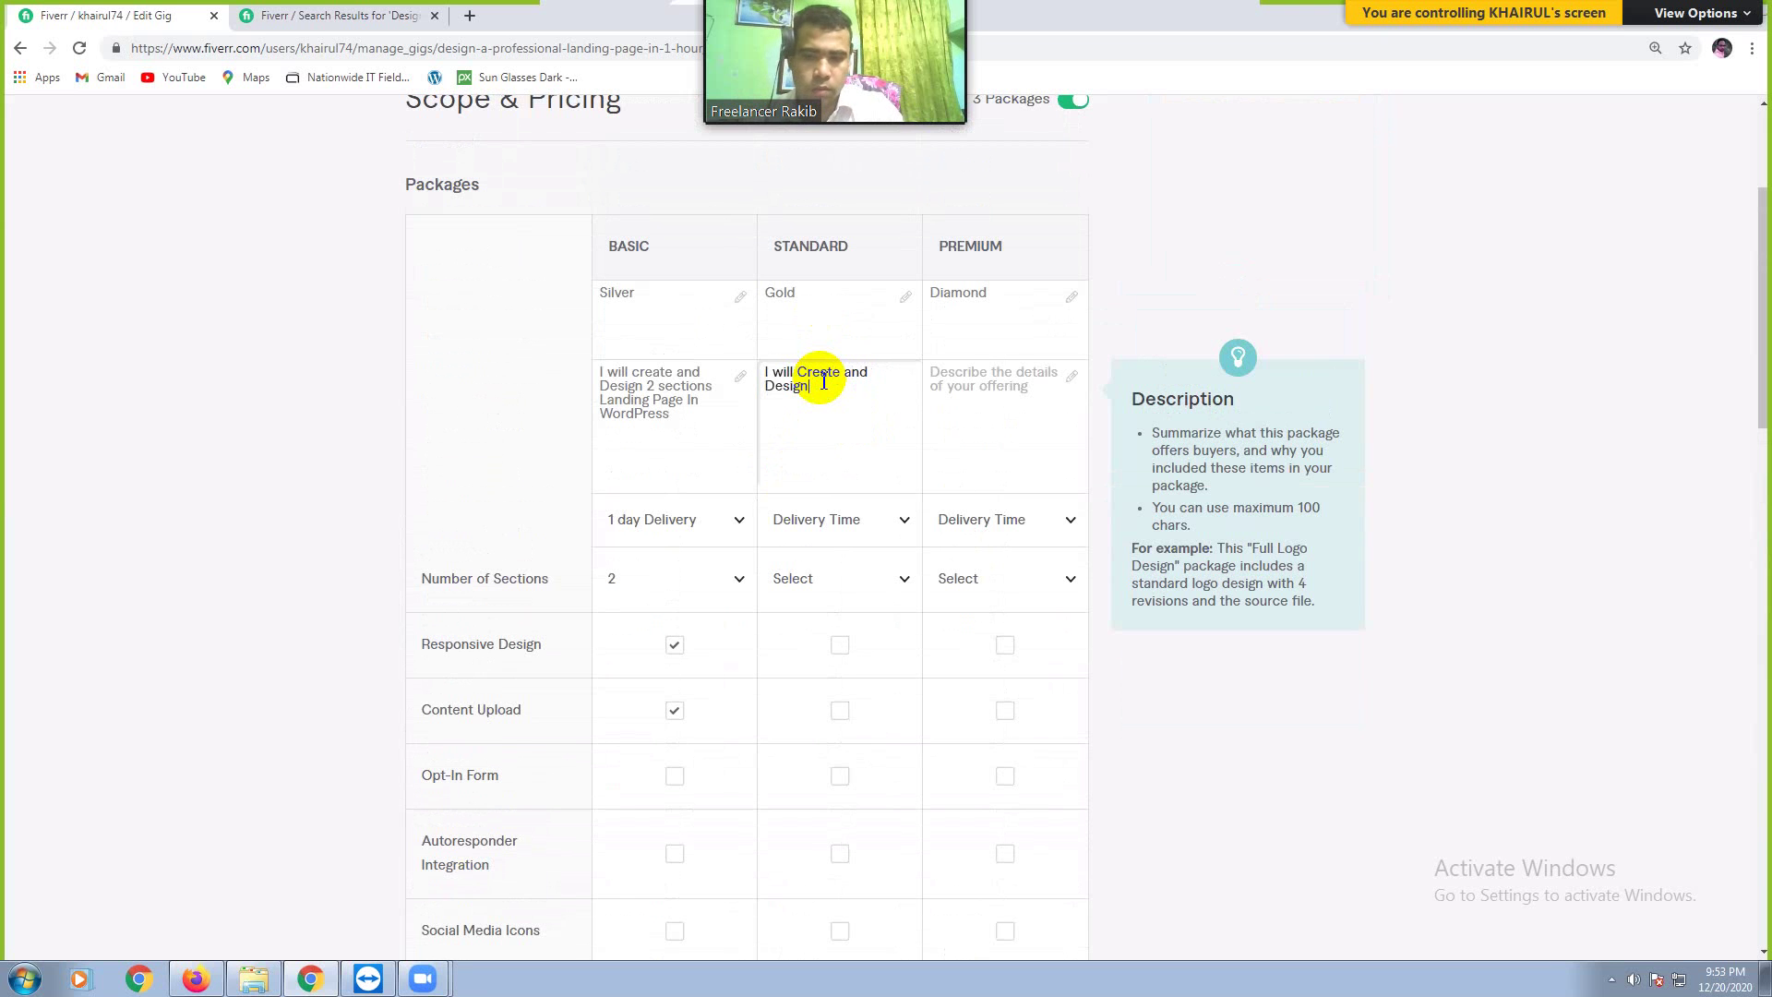
type(" 3 Sec")
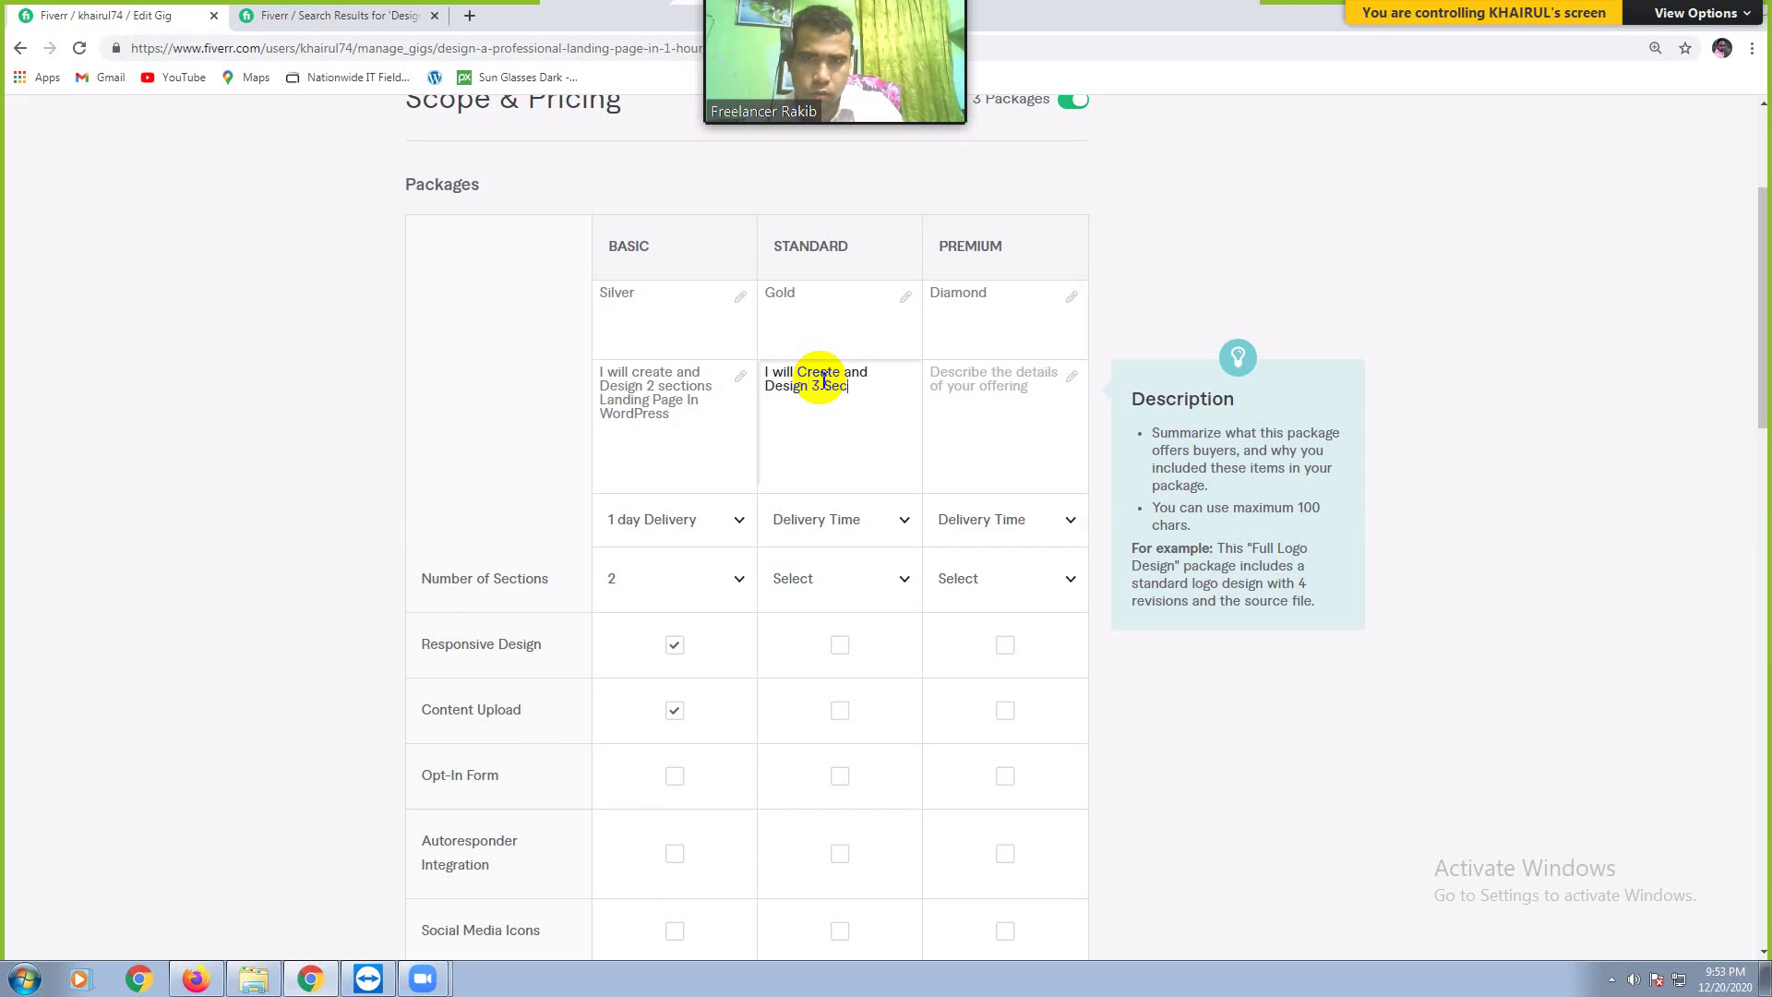
type("tions Landing Page In ")
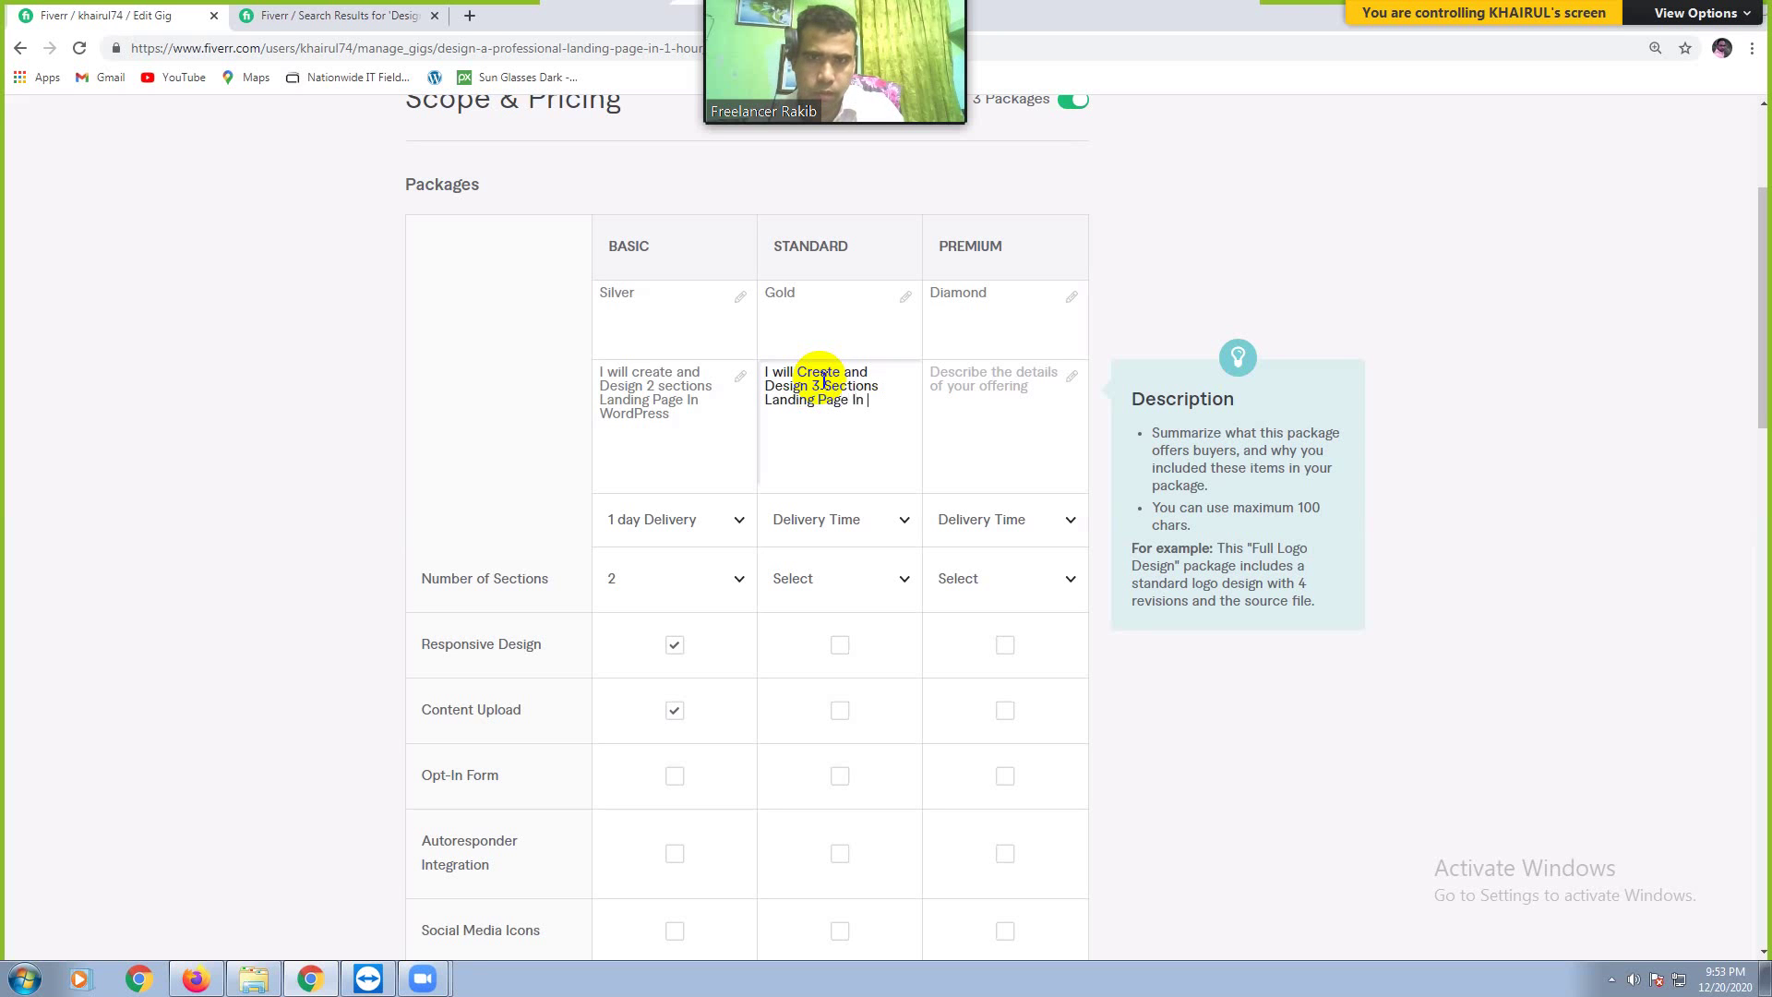
type("wordPress")
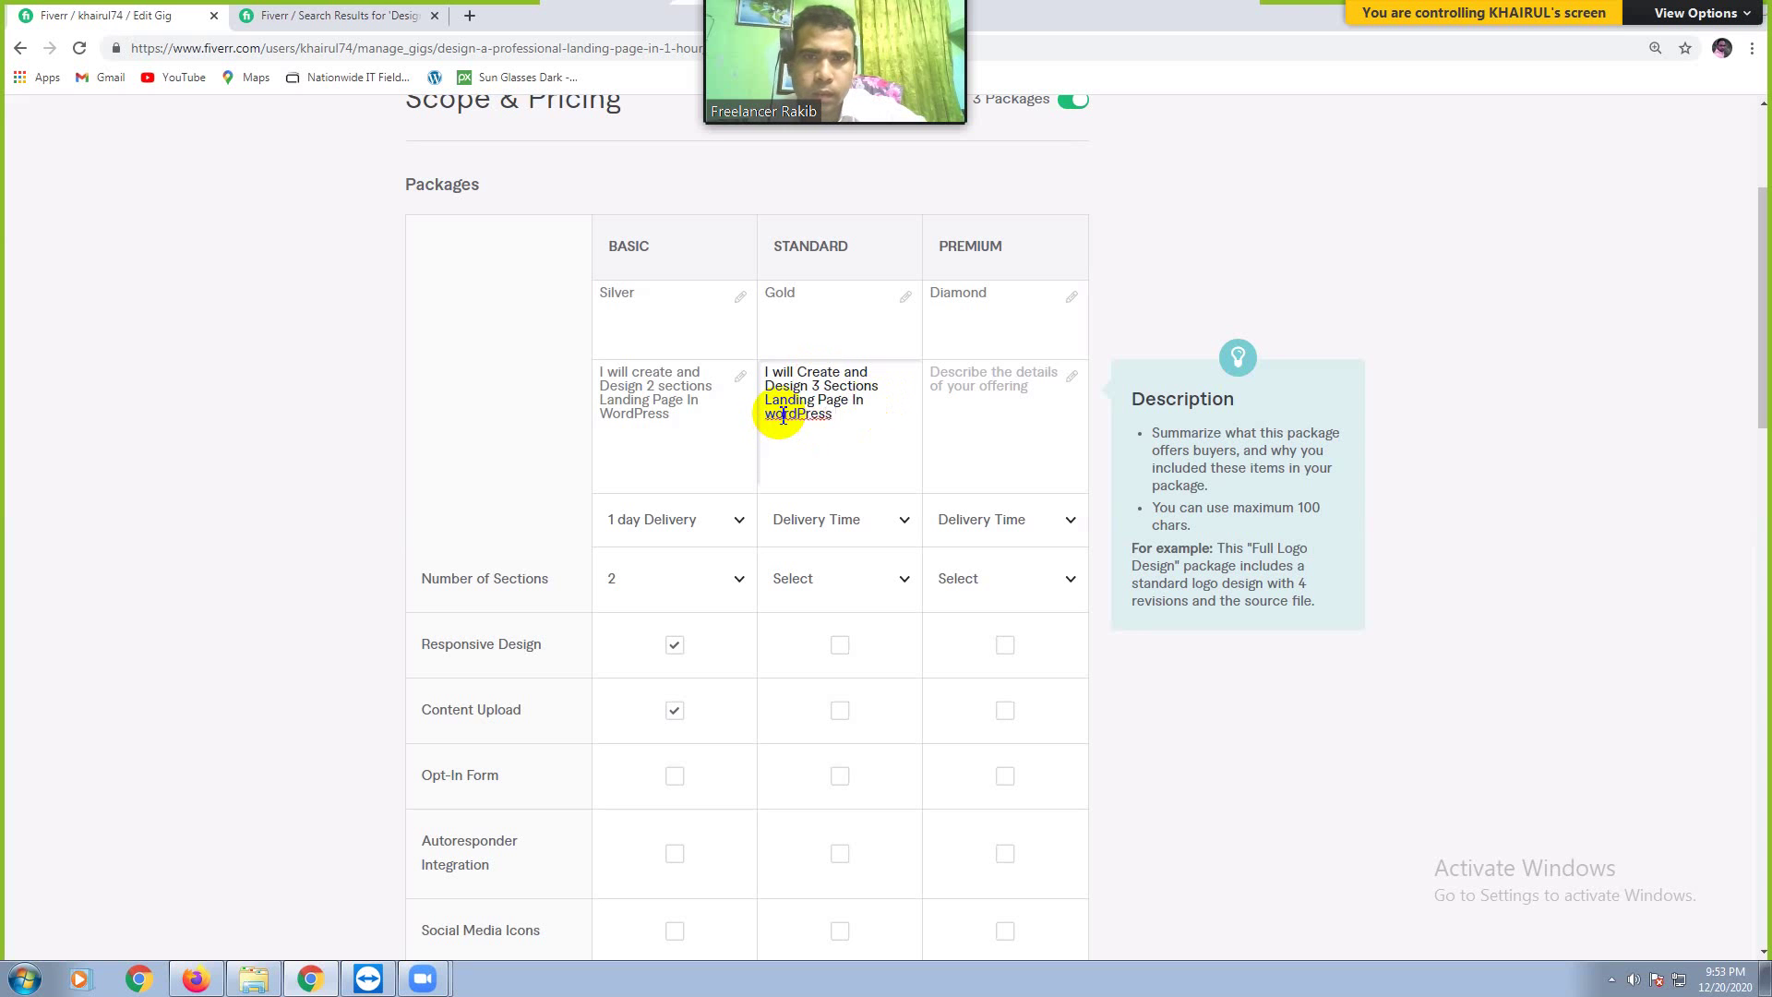
right_click(783, 415)
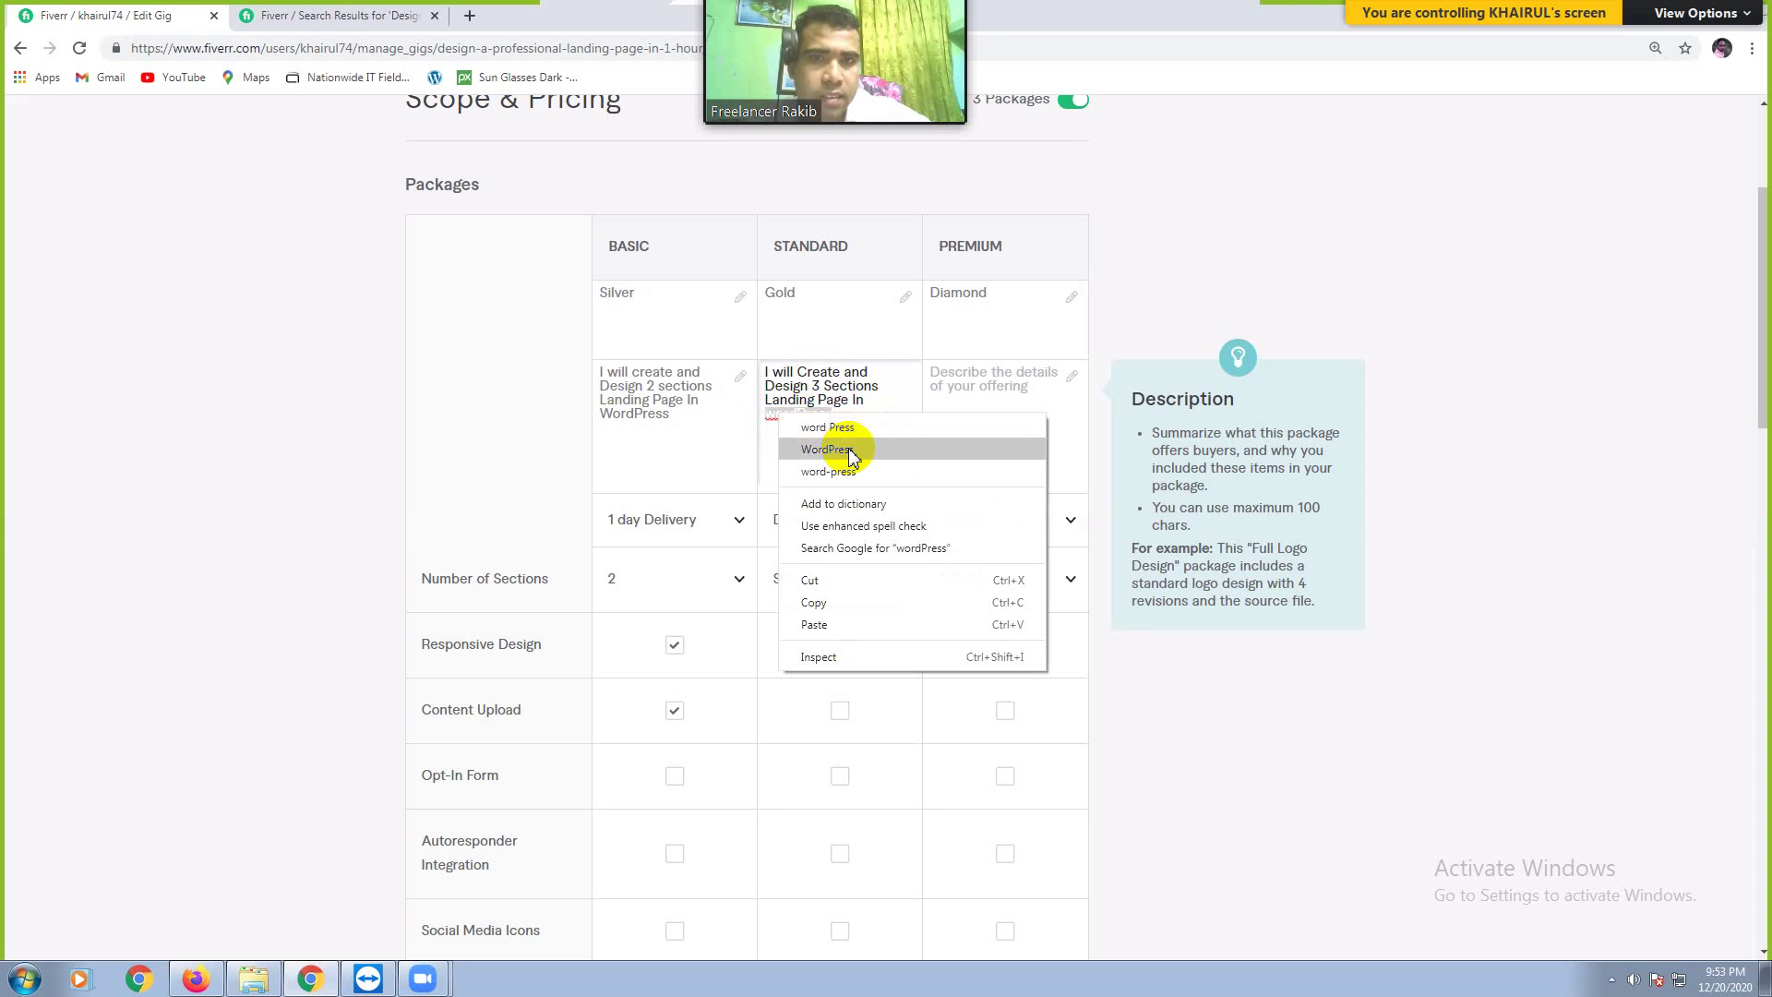
left_click(850, 452)
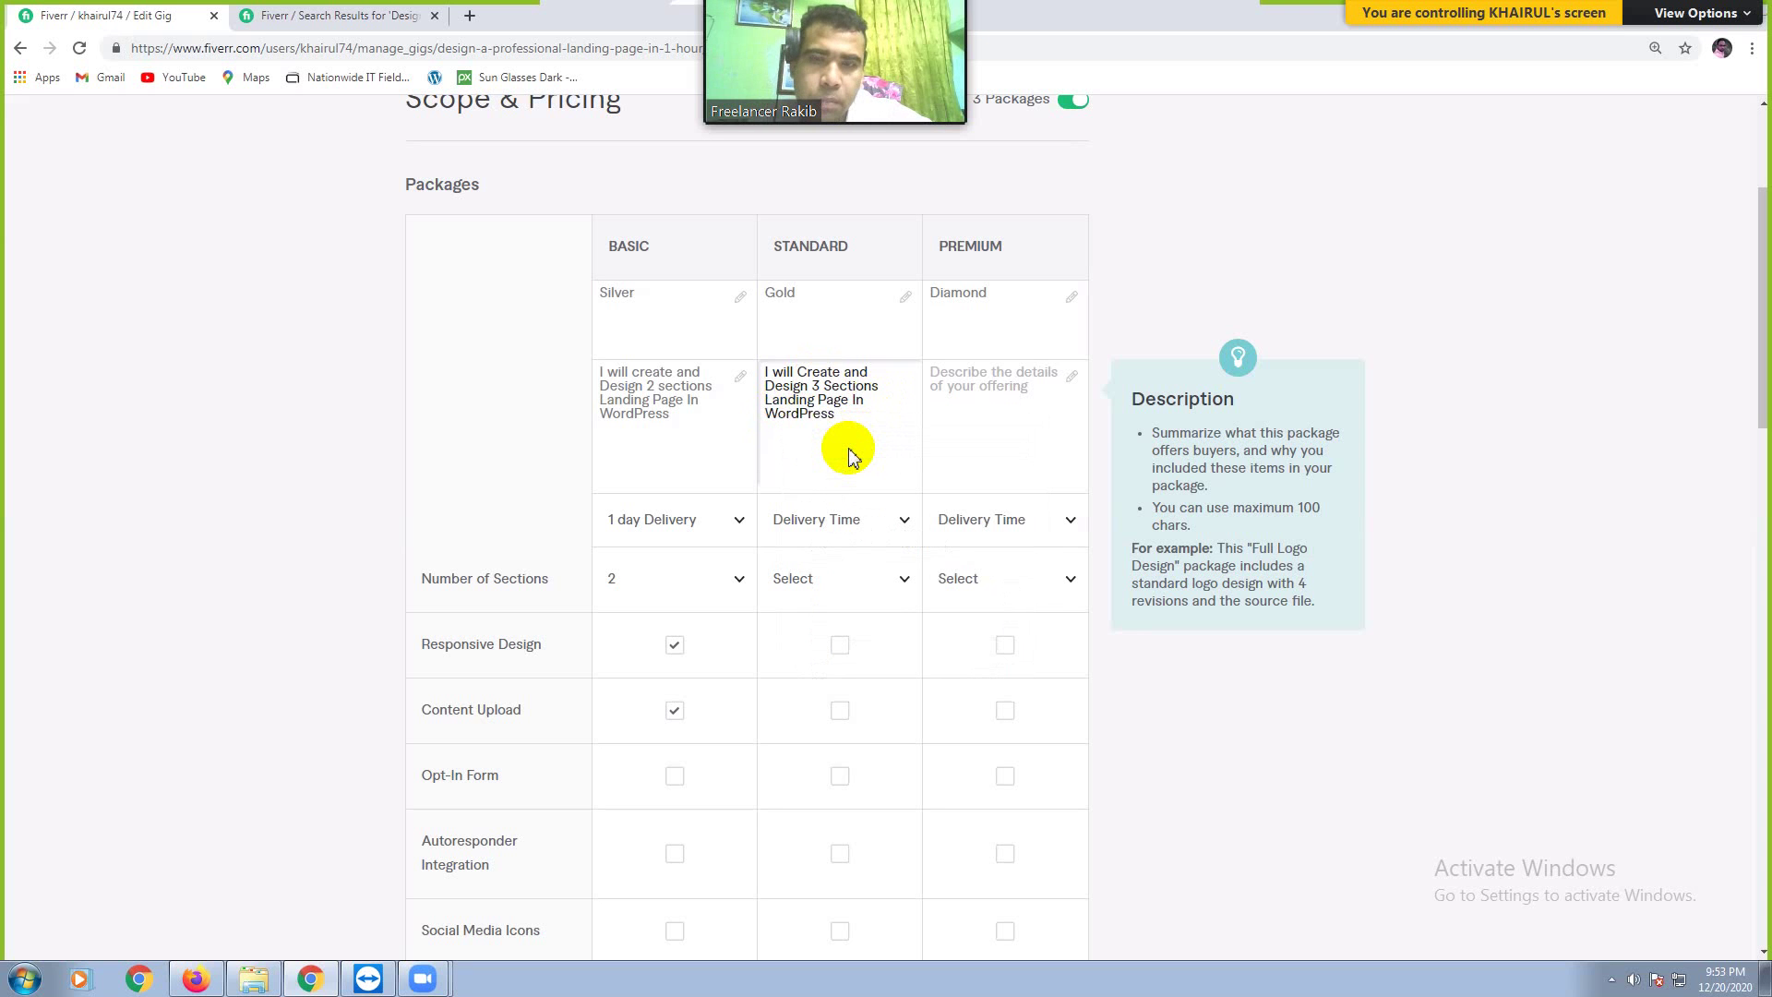
Step: Set the Standard package to 2 days delivery and include Responsive Design, Content Upload, Opt-In Form and Social Media Icons
left_click(865, 531)
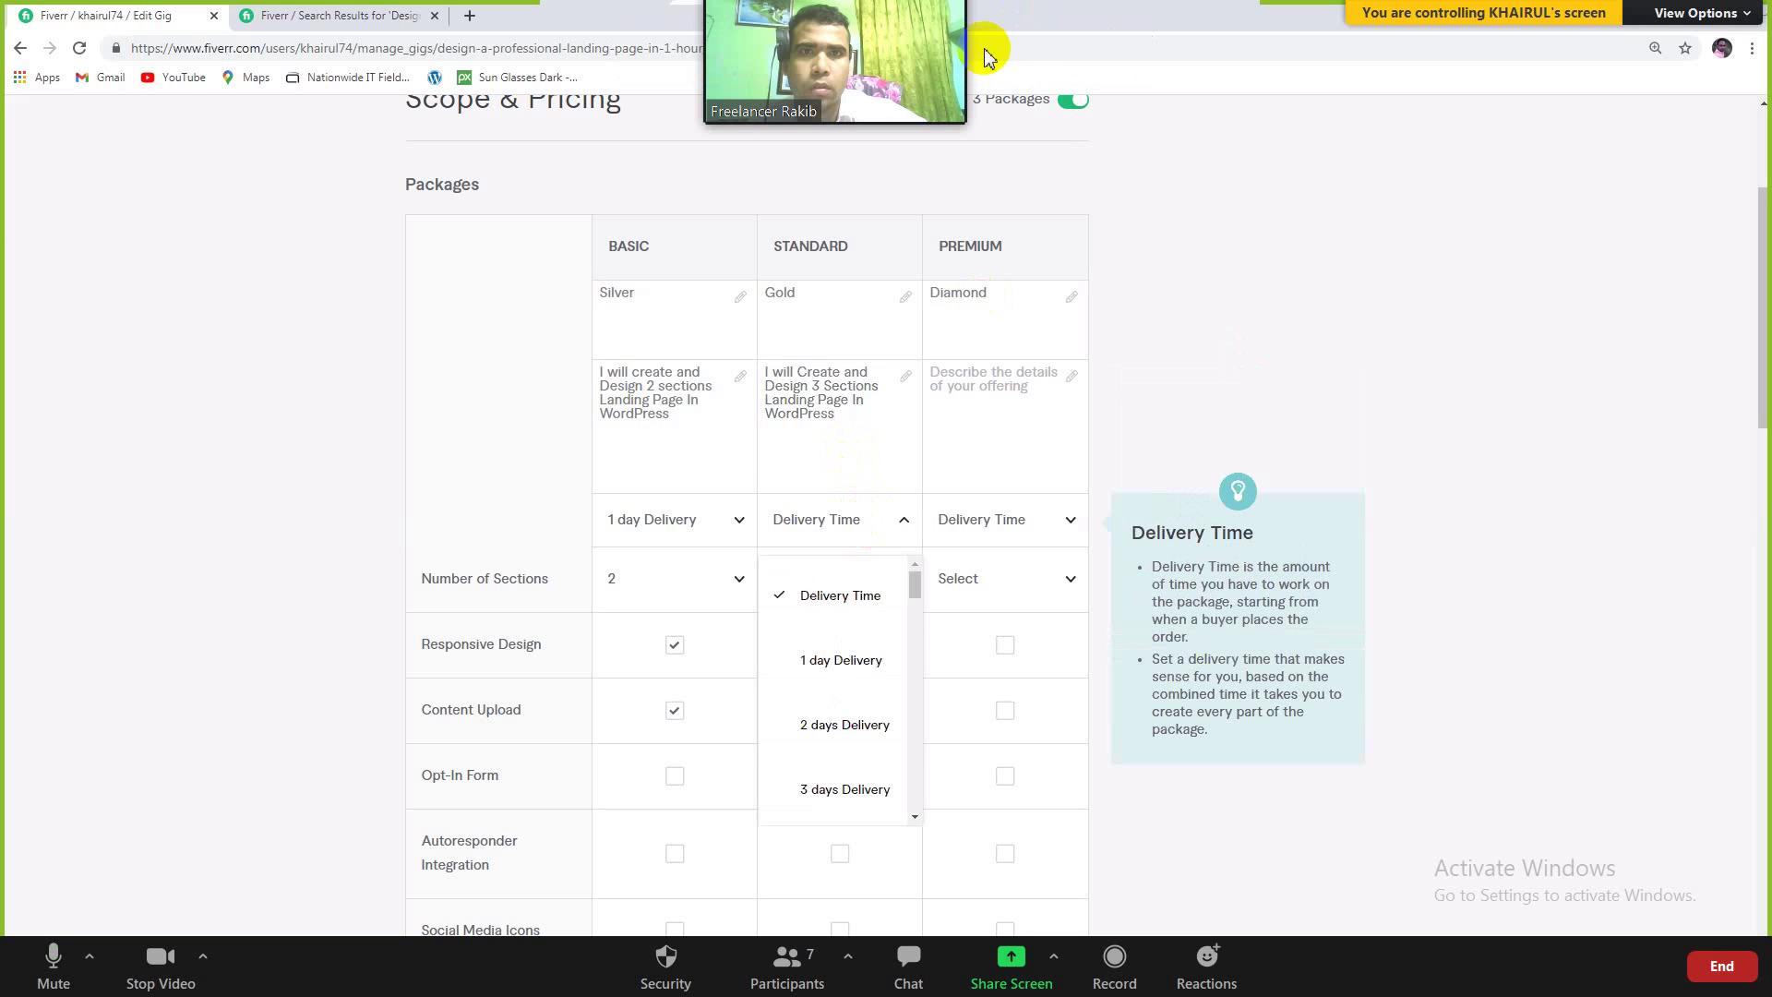
left_click(842, 726)
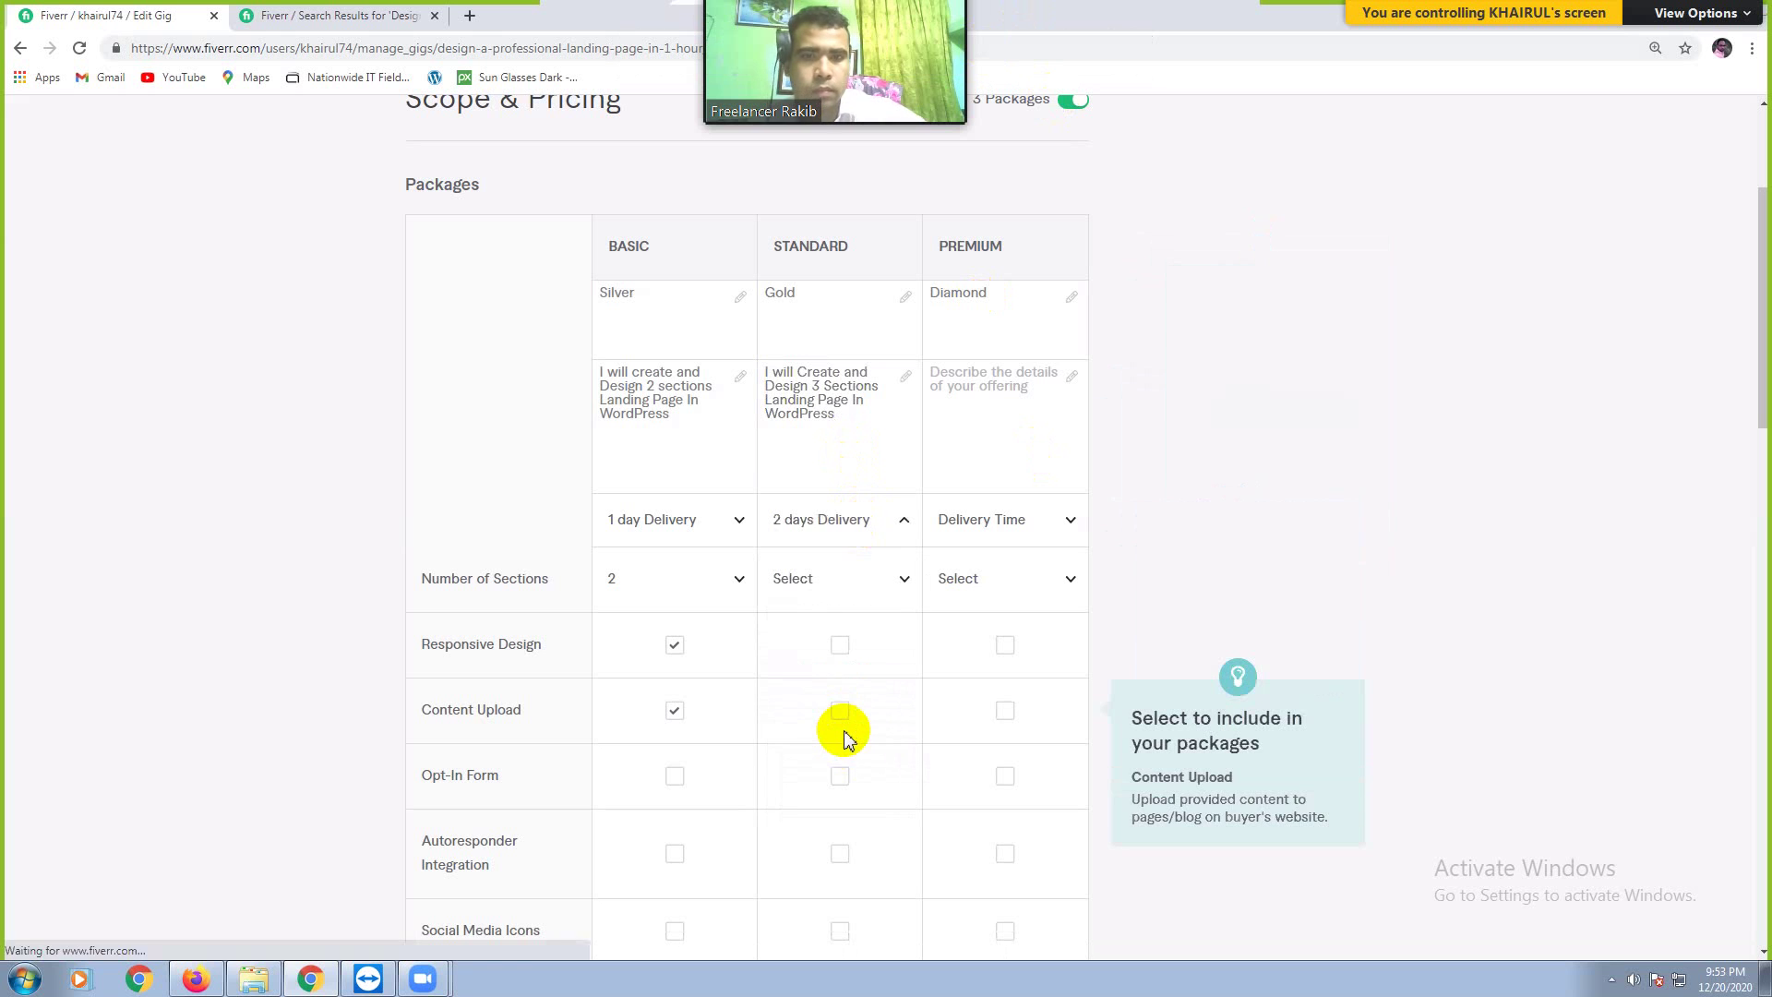
left_click(838, 646)
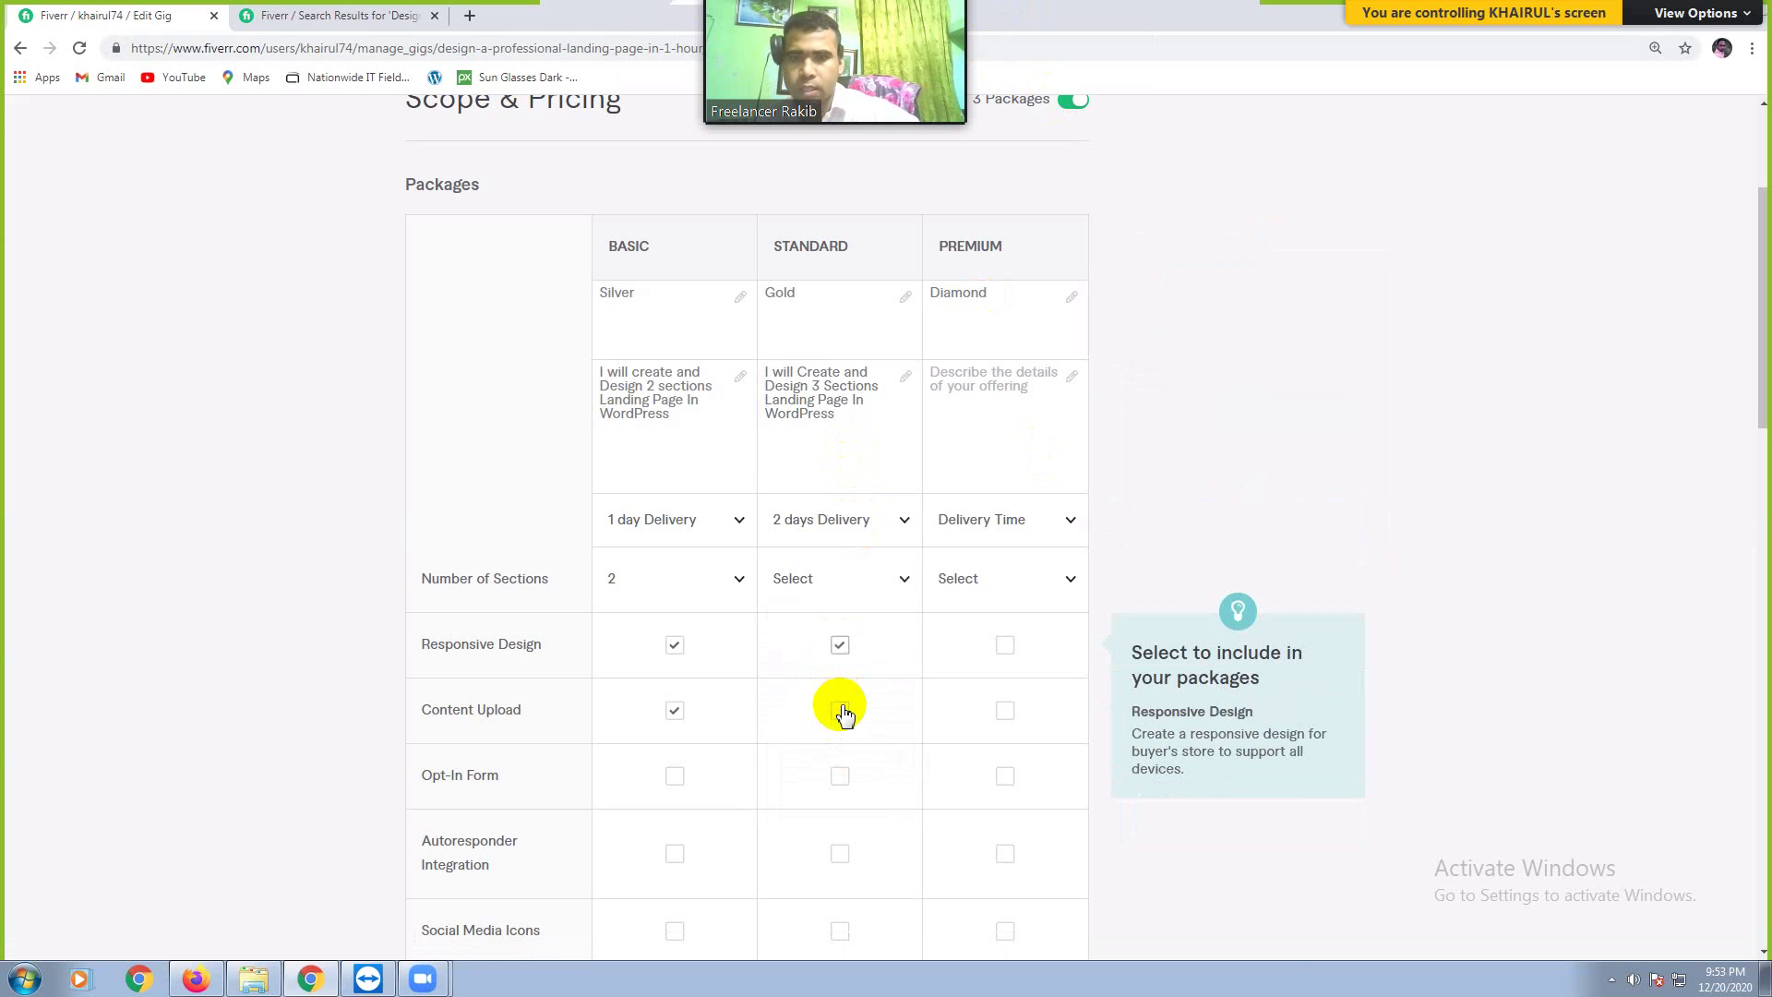
left_click(840, 776)
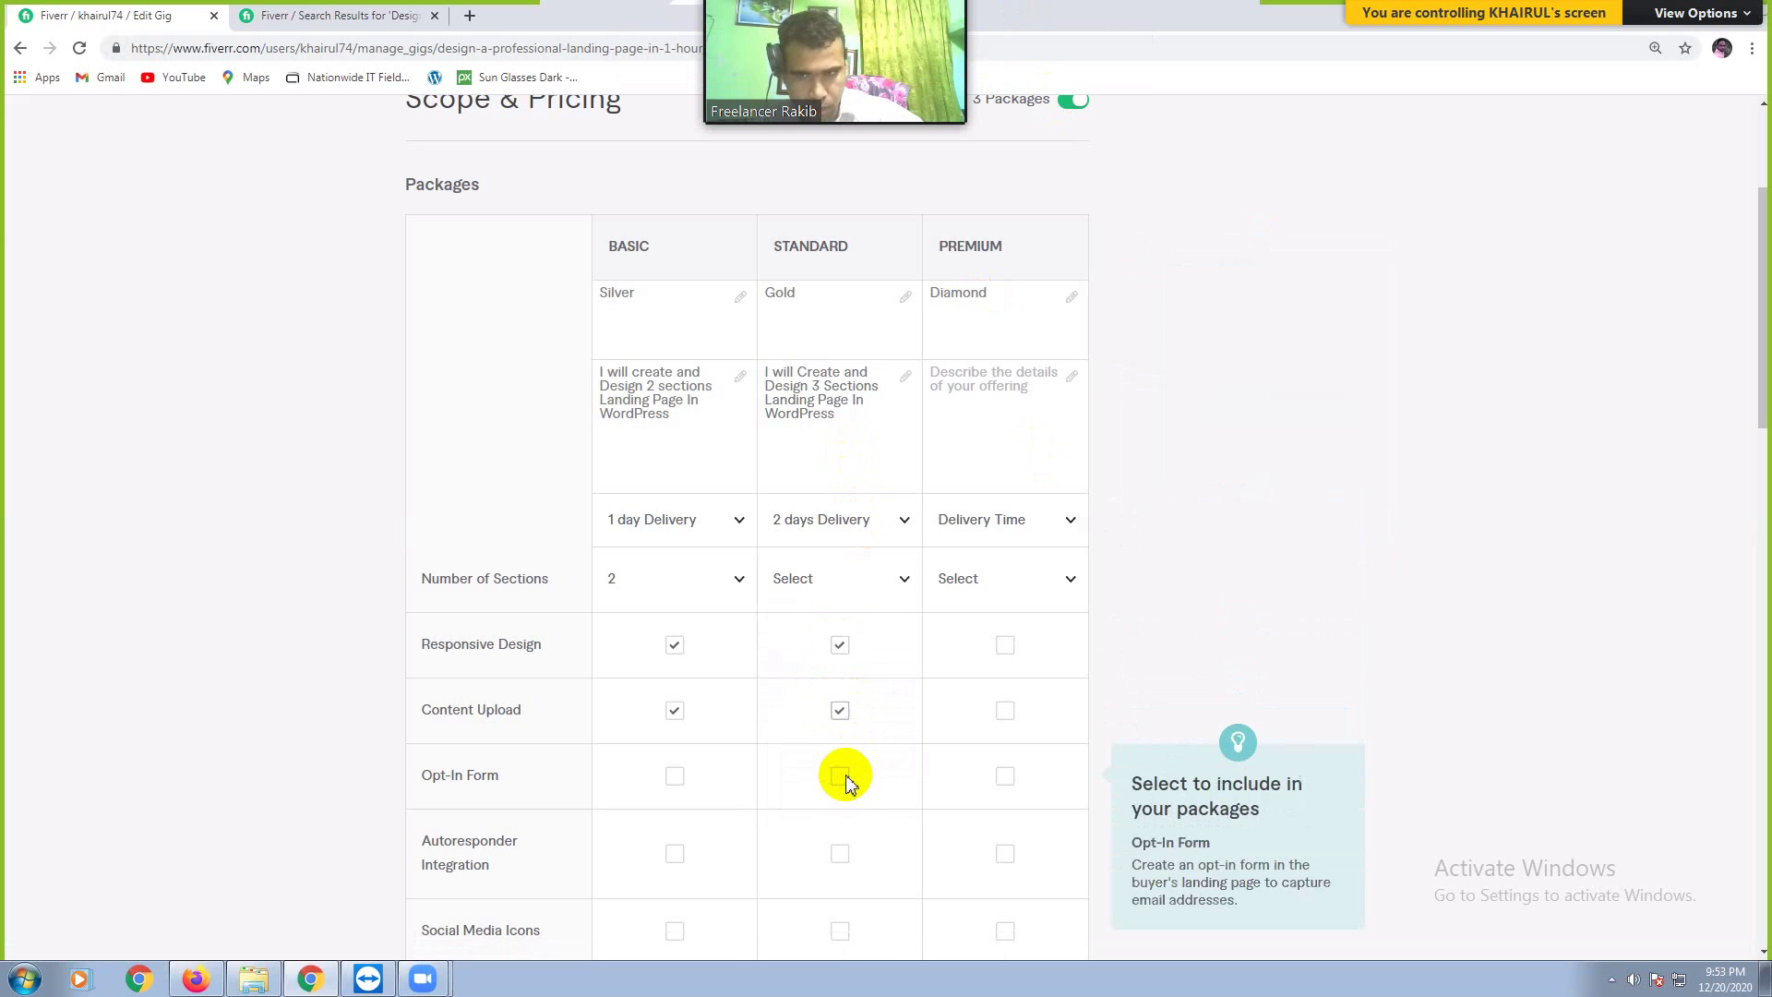
left_click(840, 930)
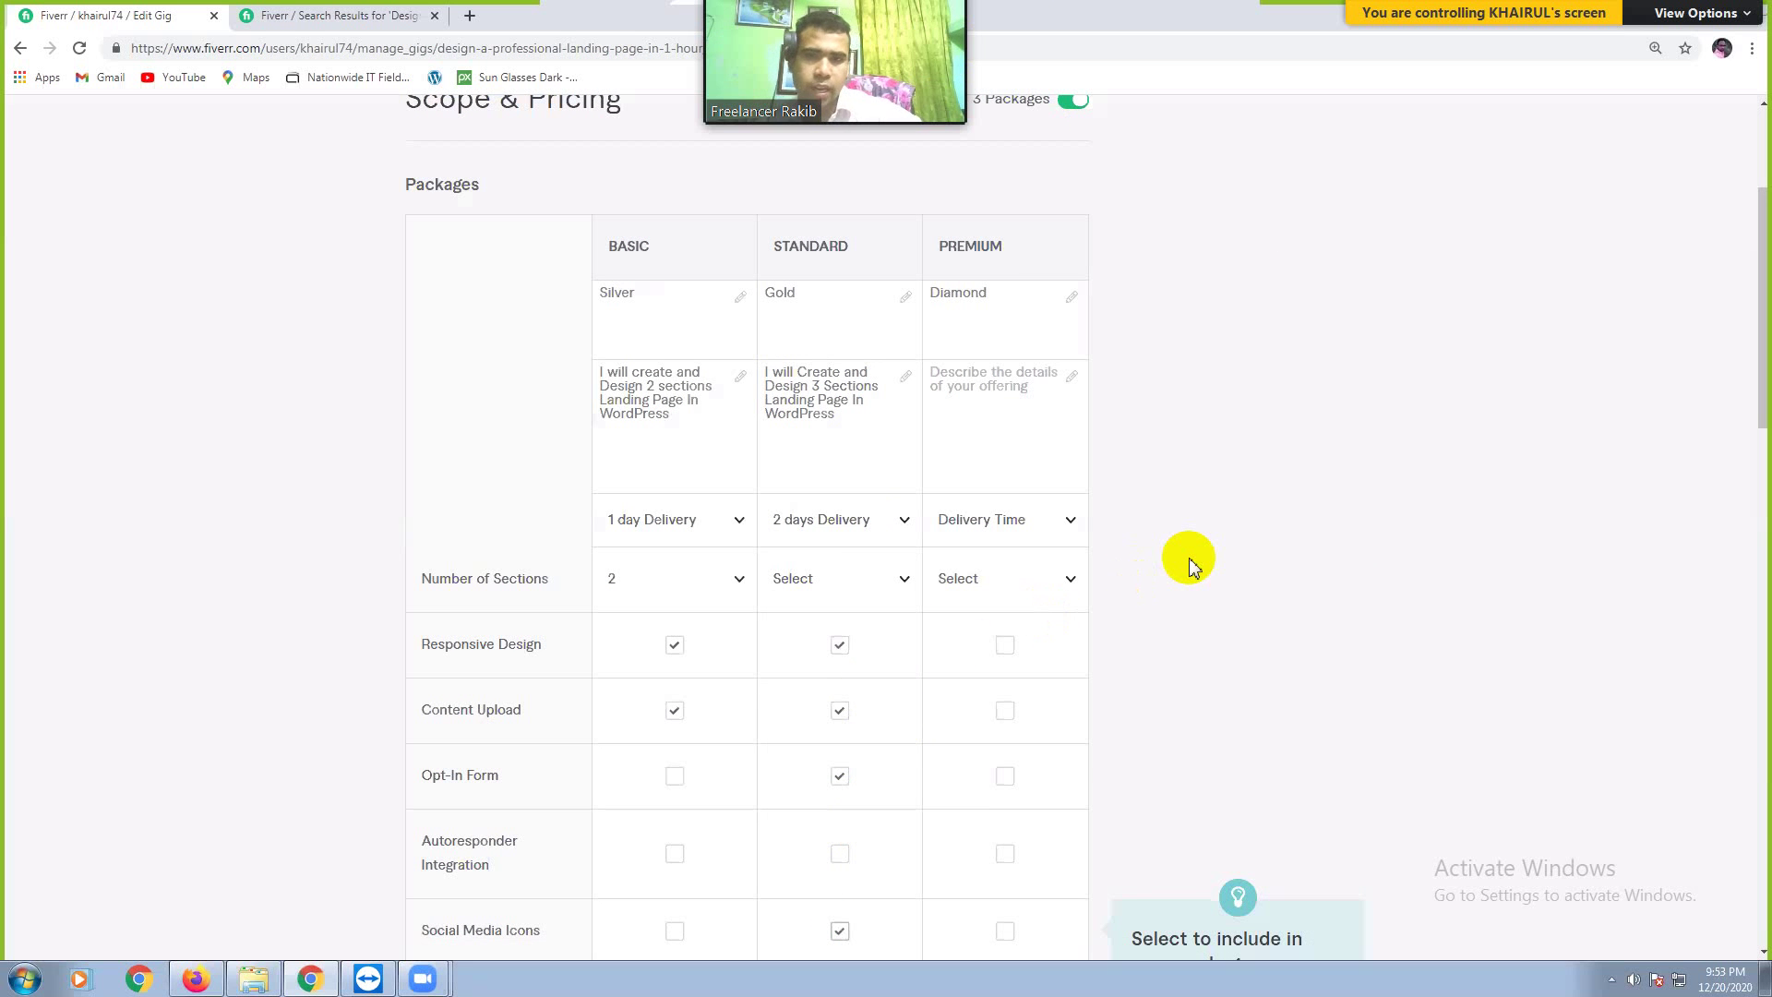
Step: Set the Standard package's revisions to Unlimited
scroll(1189, 558, "down", 1)
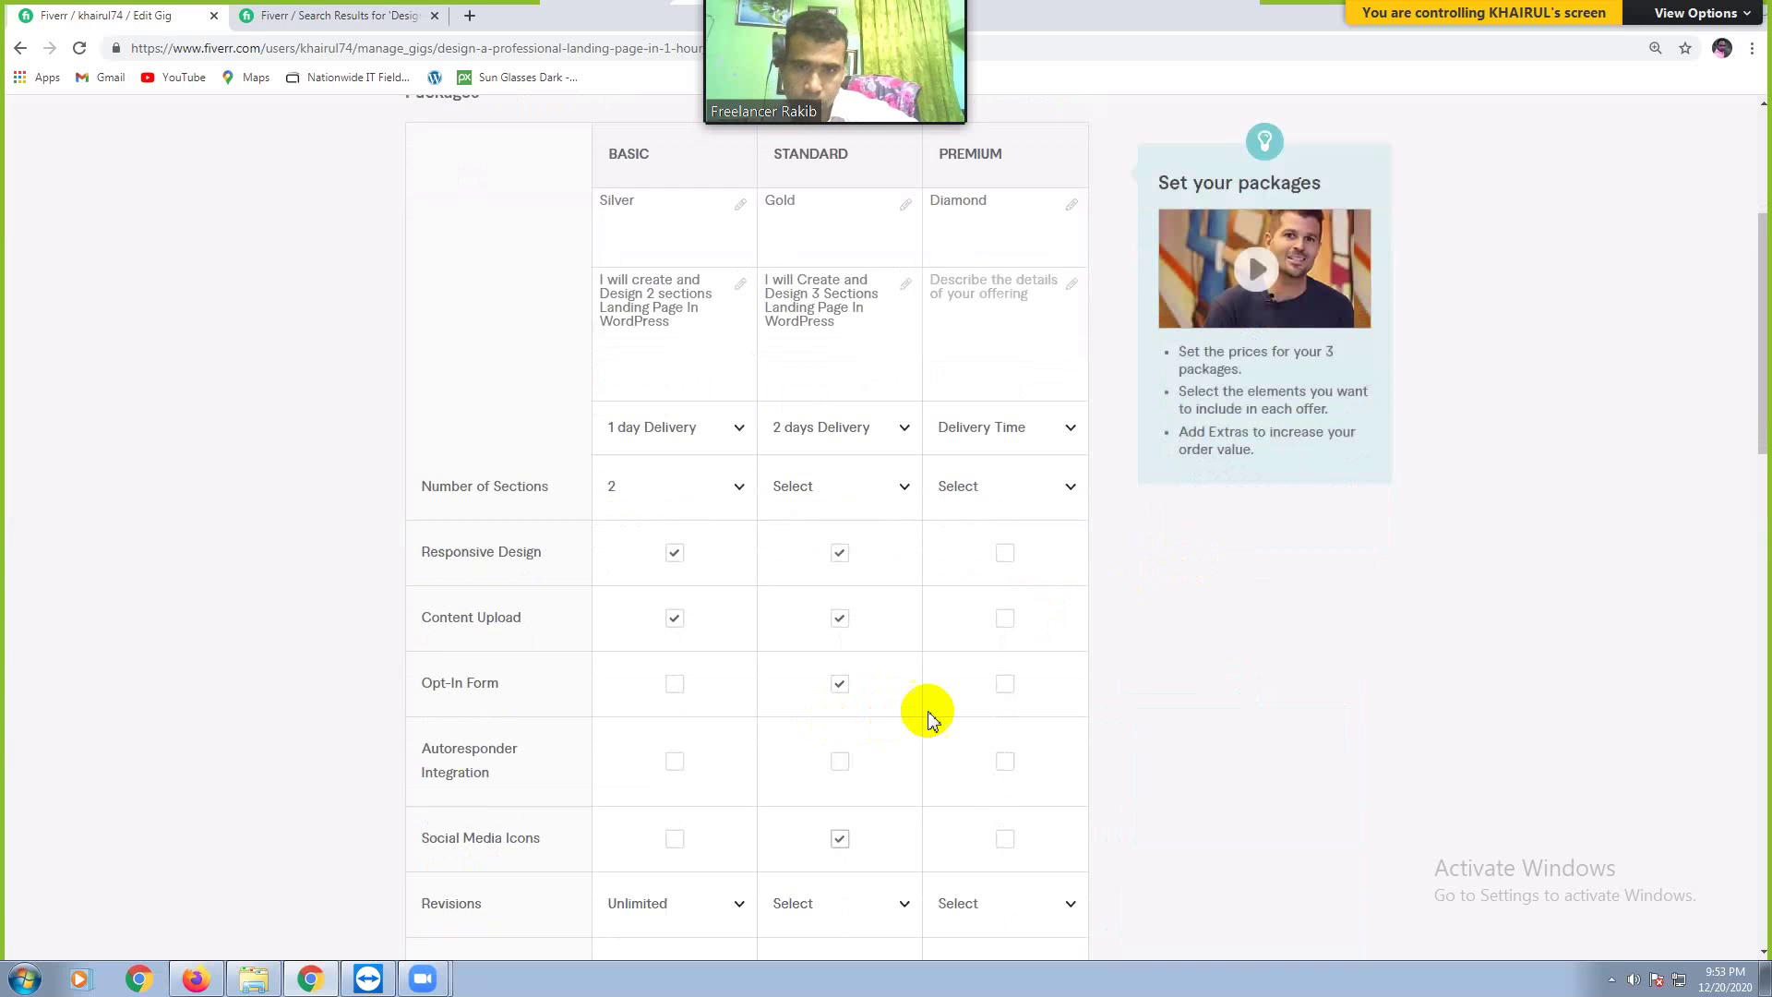
scroll(934, 711, "down", 1)
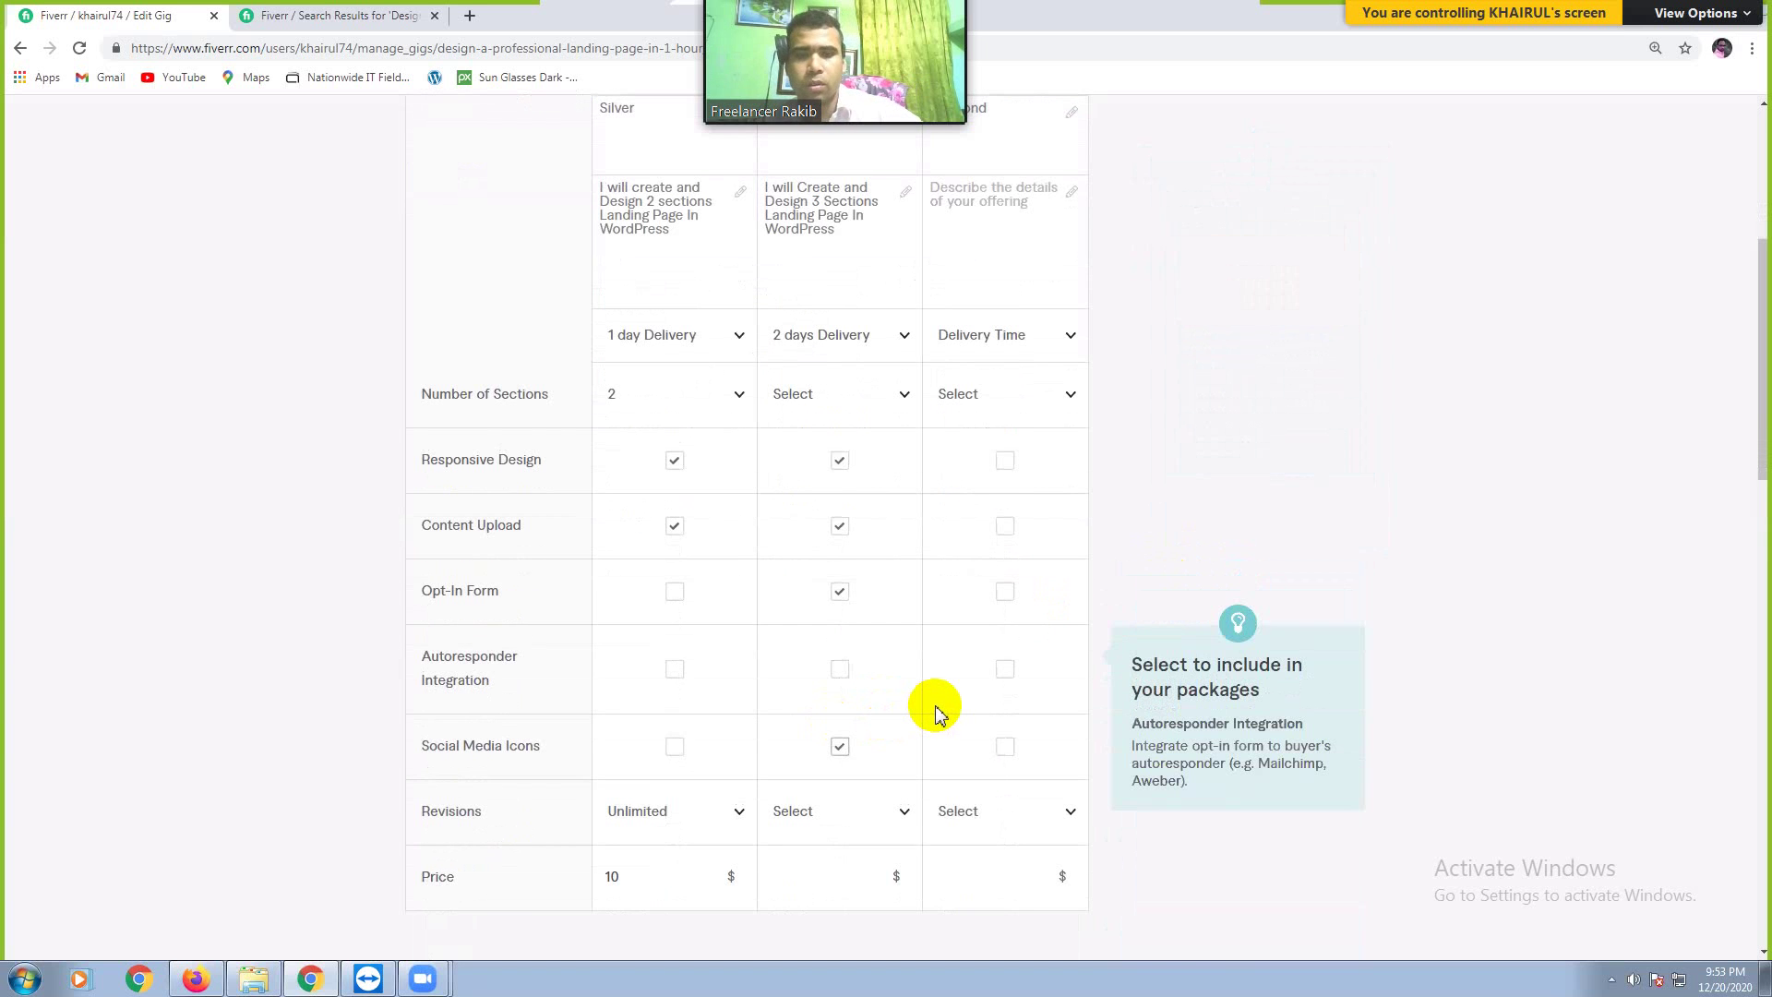
left_click(905, 814)
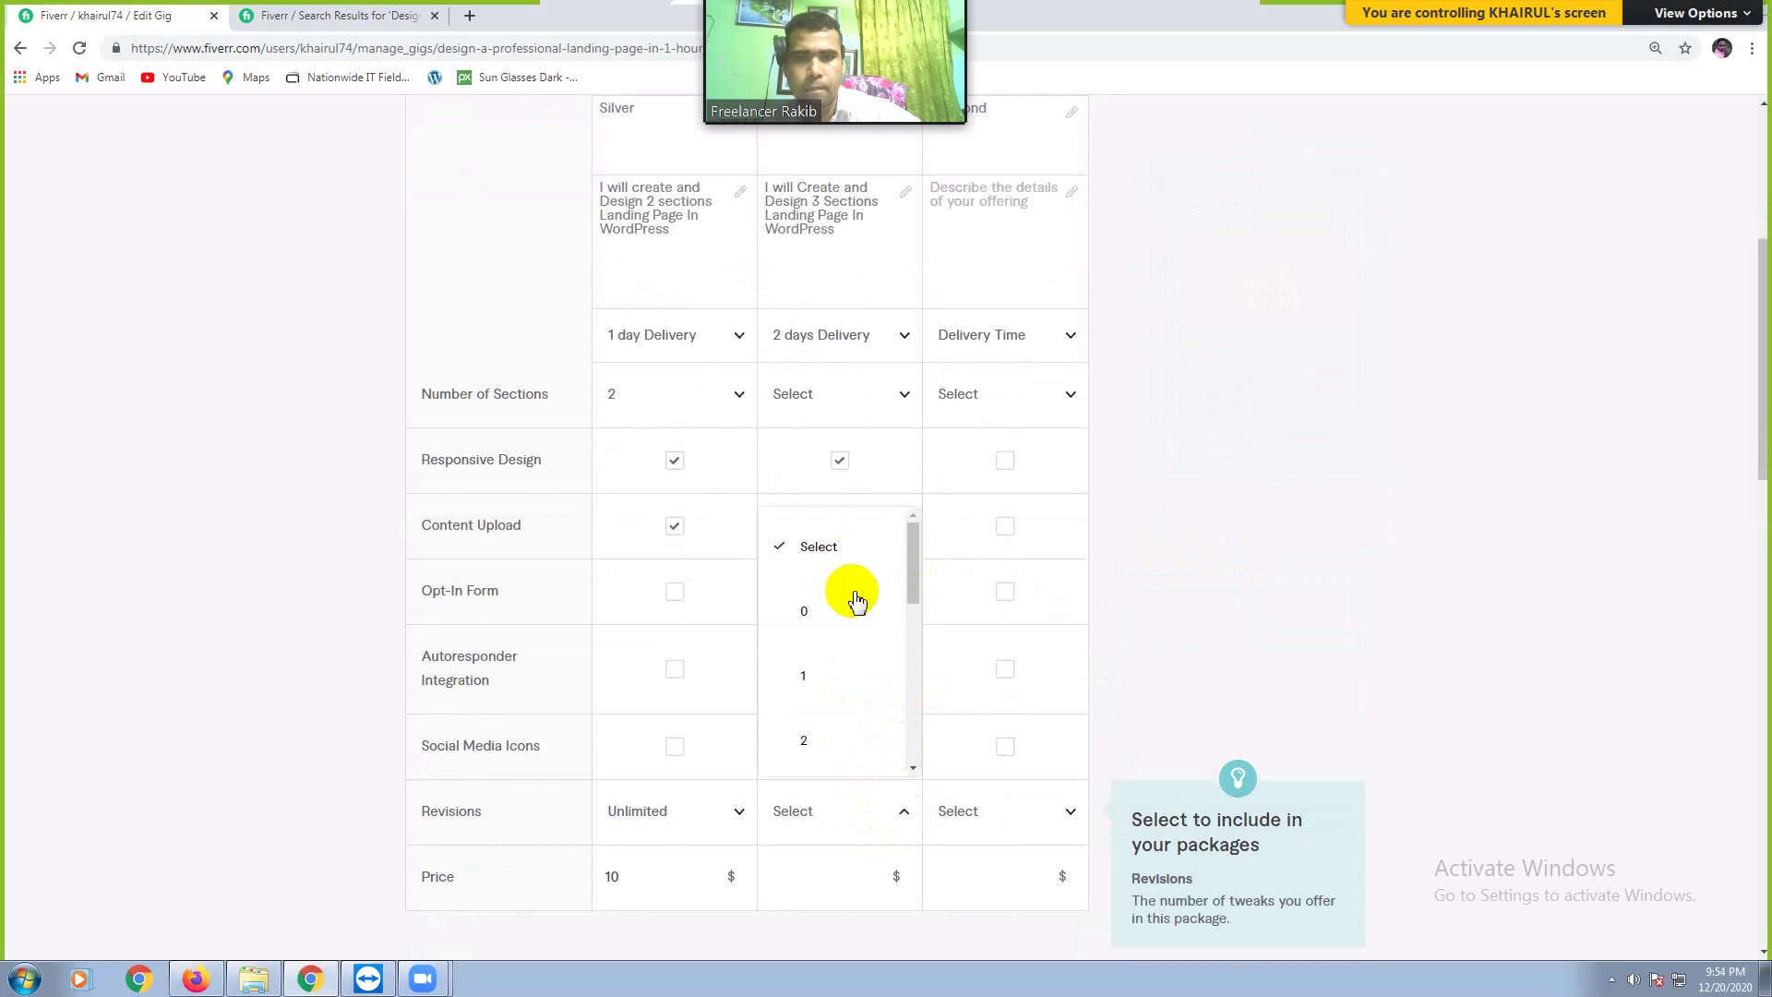
scroll(923, 644, "down", 2)
scroll(877, 766, "down", 3)
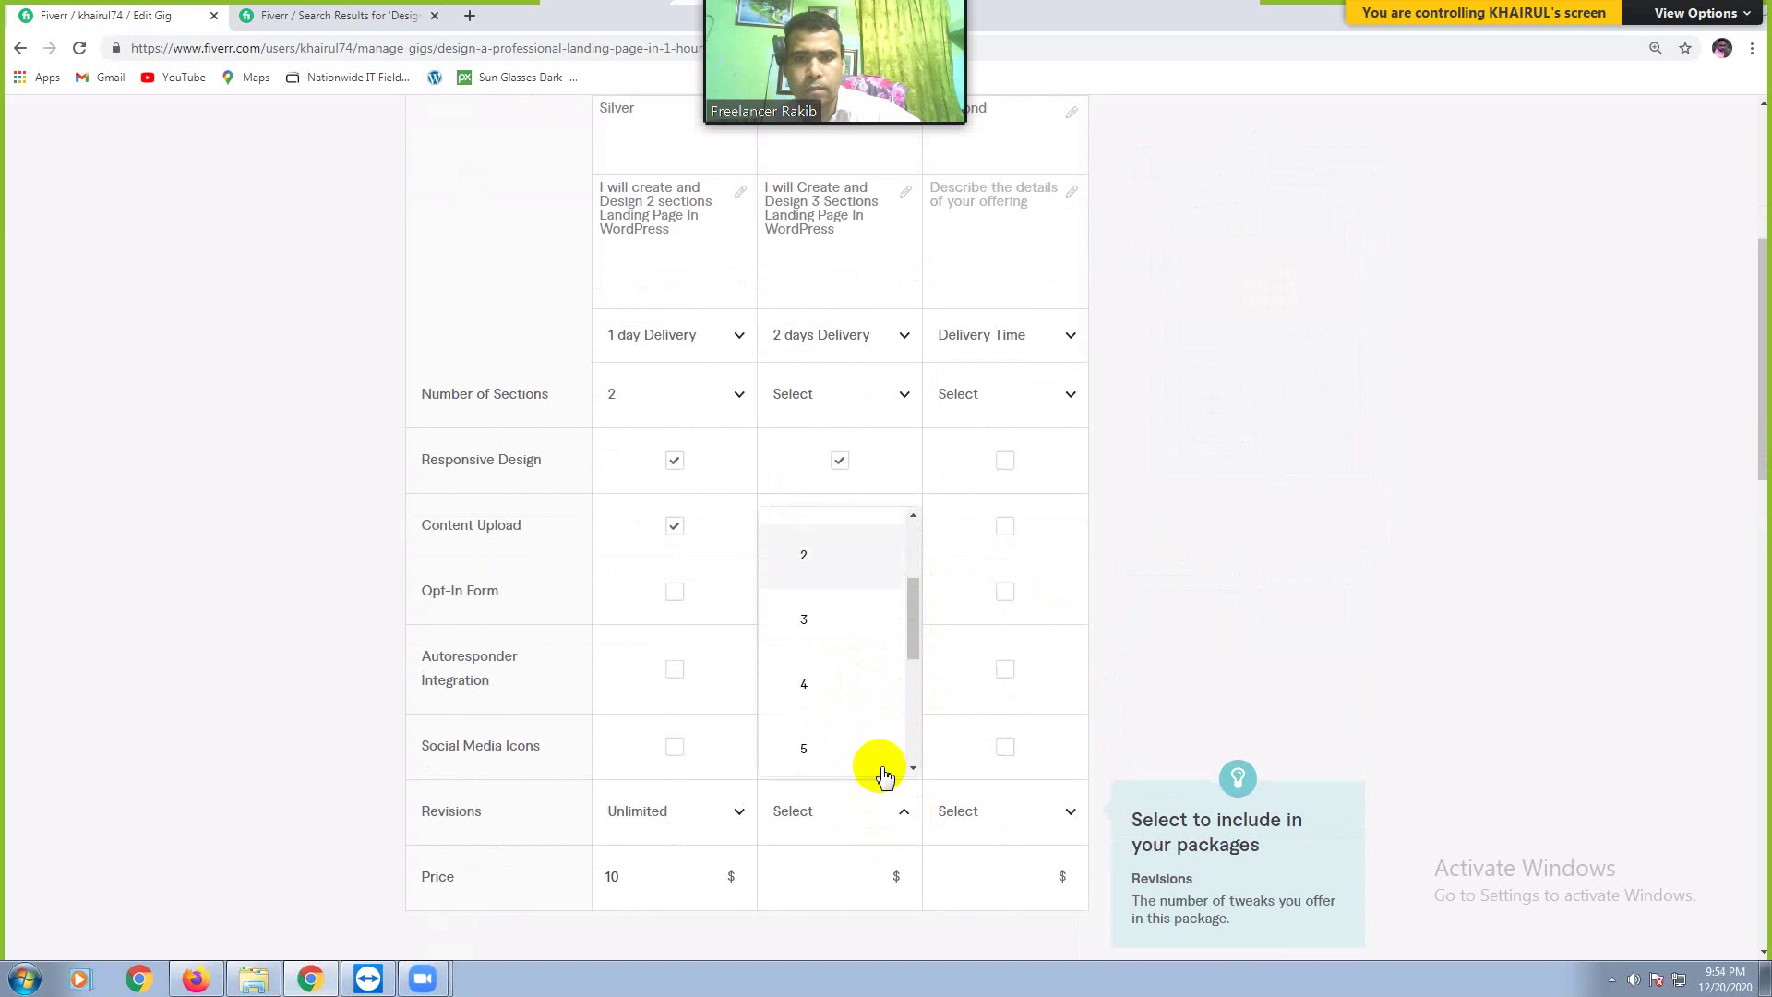
scroll(843, 744, "down", 5)
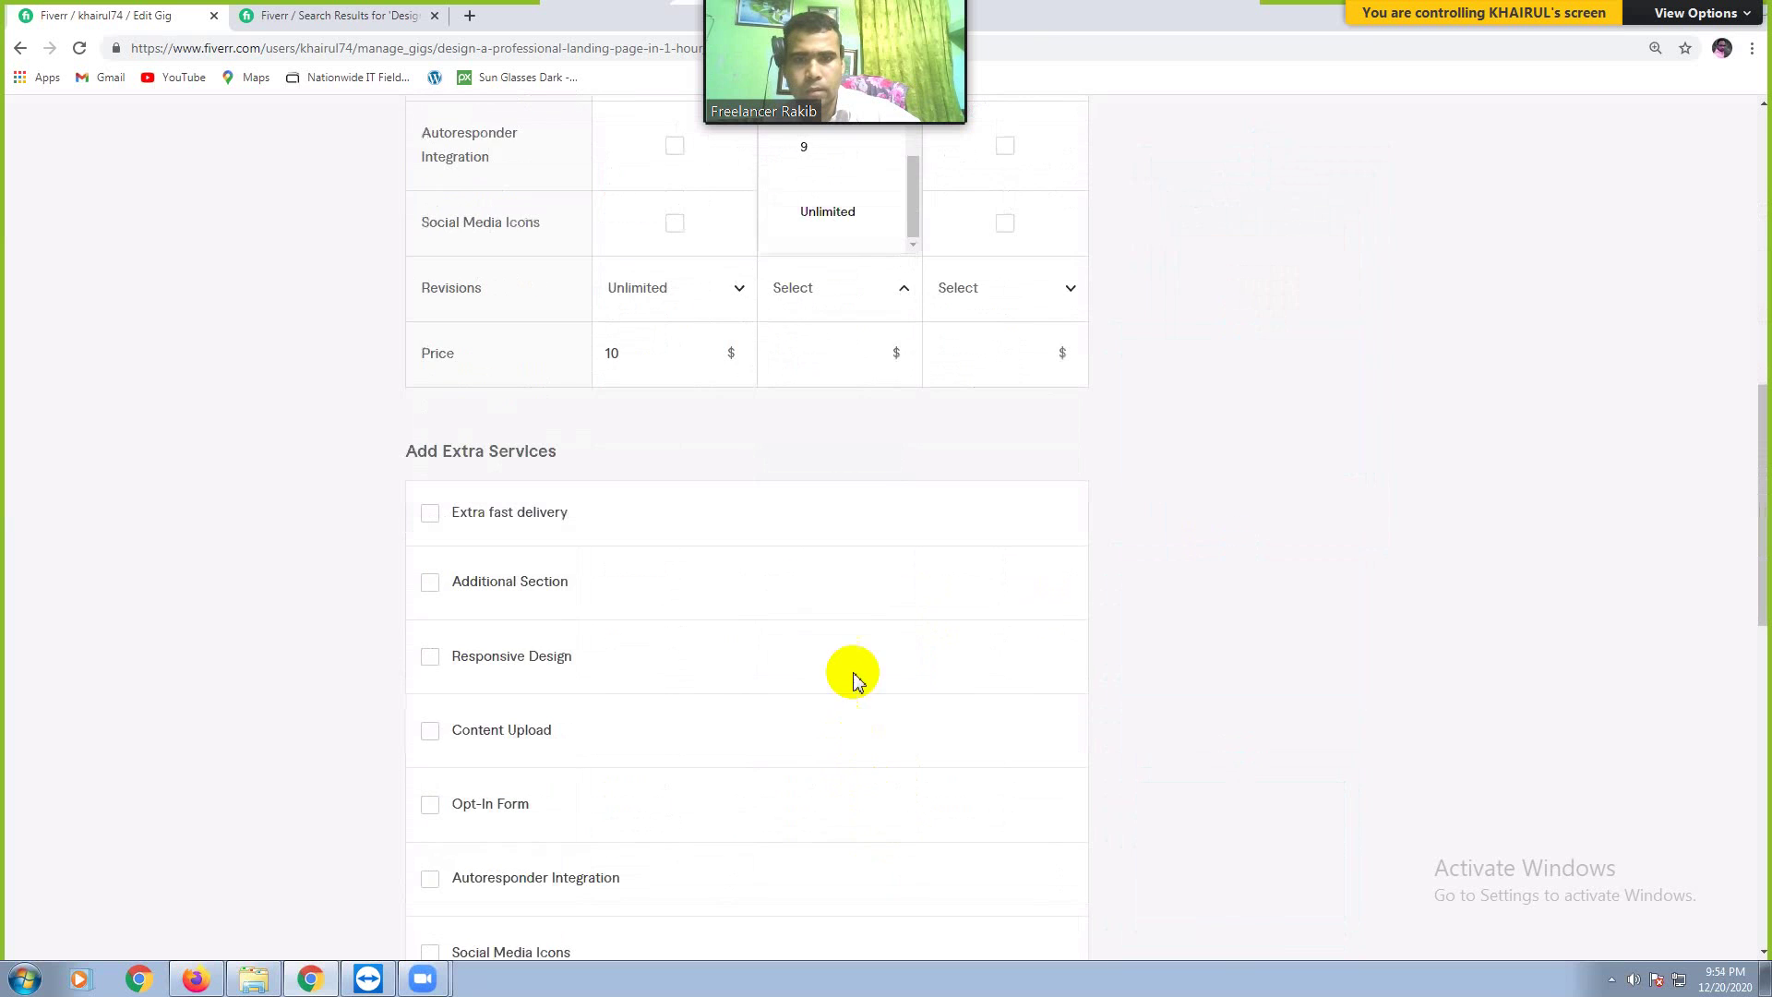
left_click(862, 210)
scroll(832, 222, "down", 9)
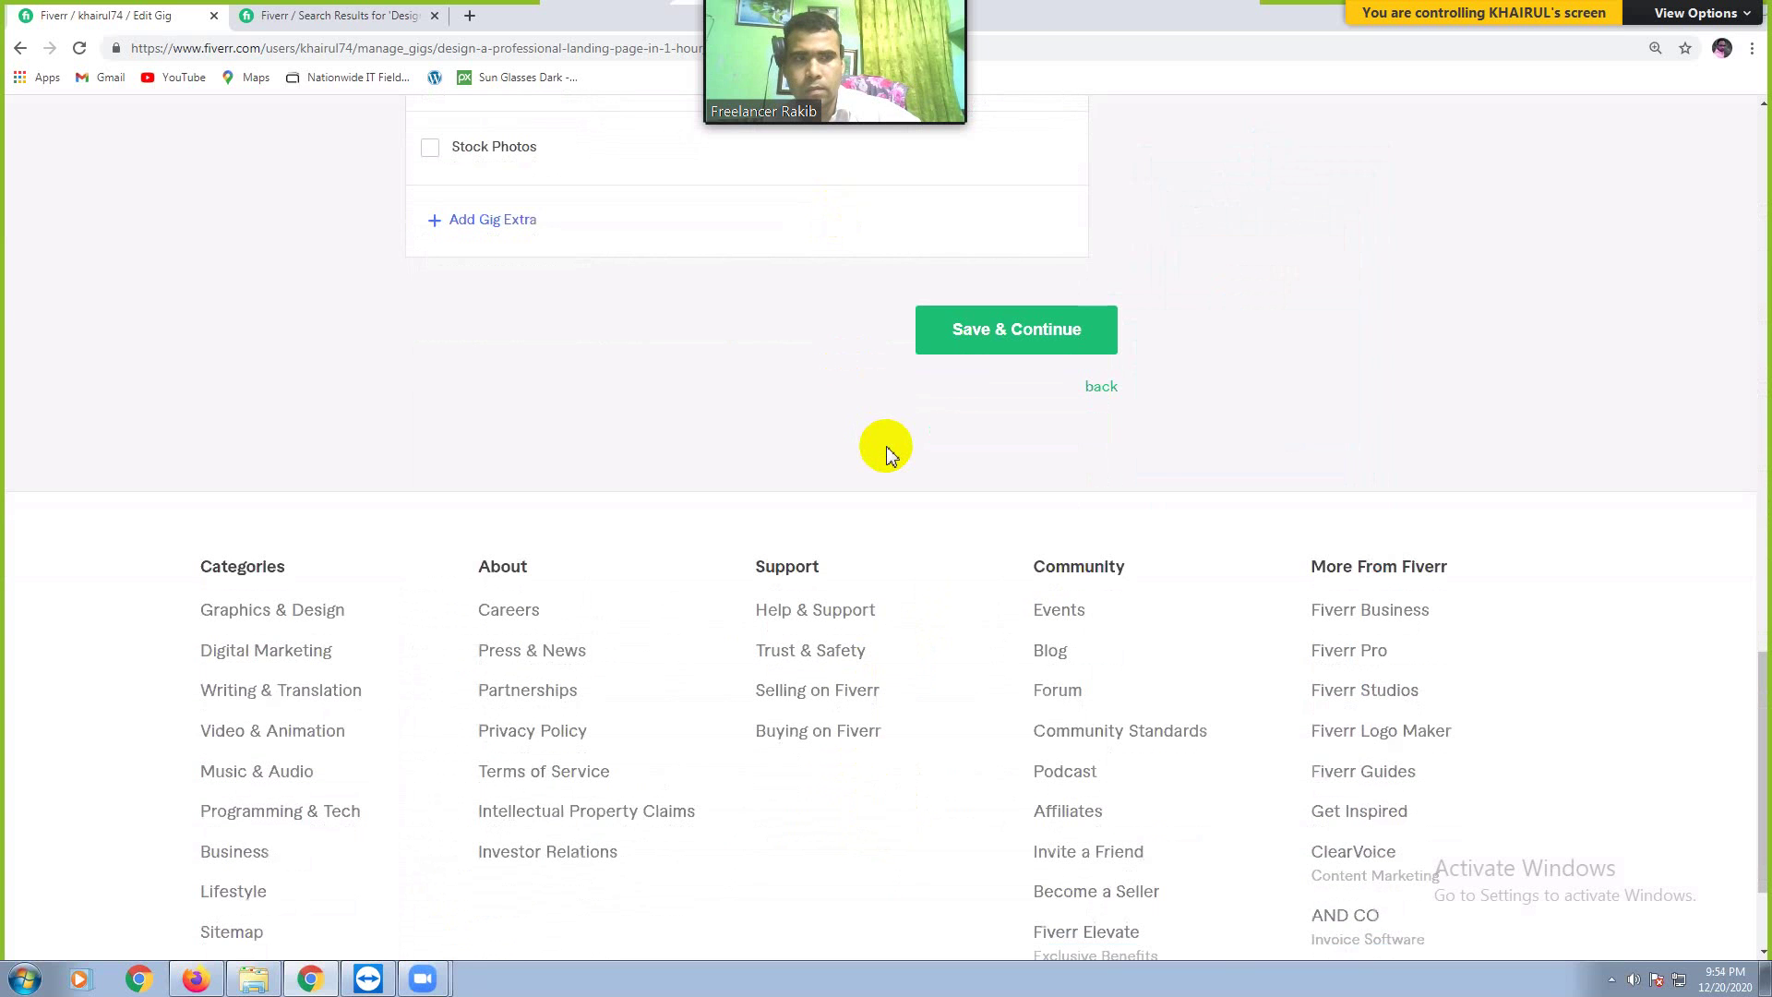
scroll(886, 446, "up", 1)
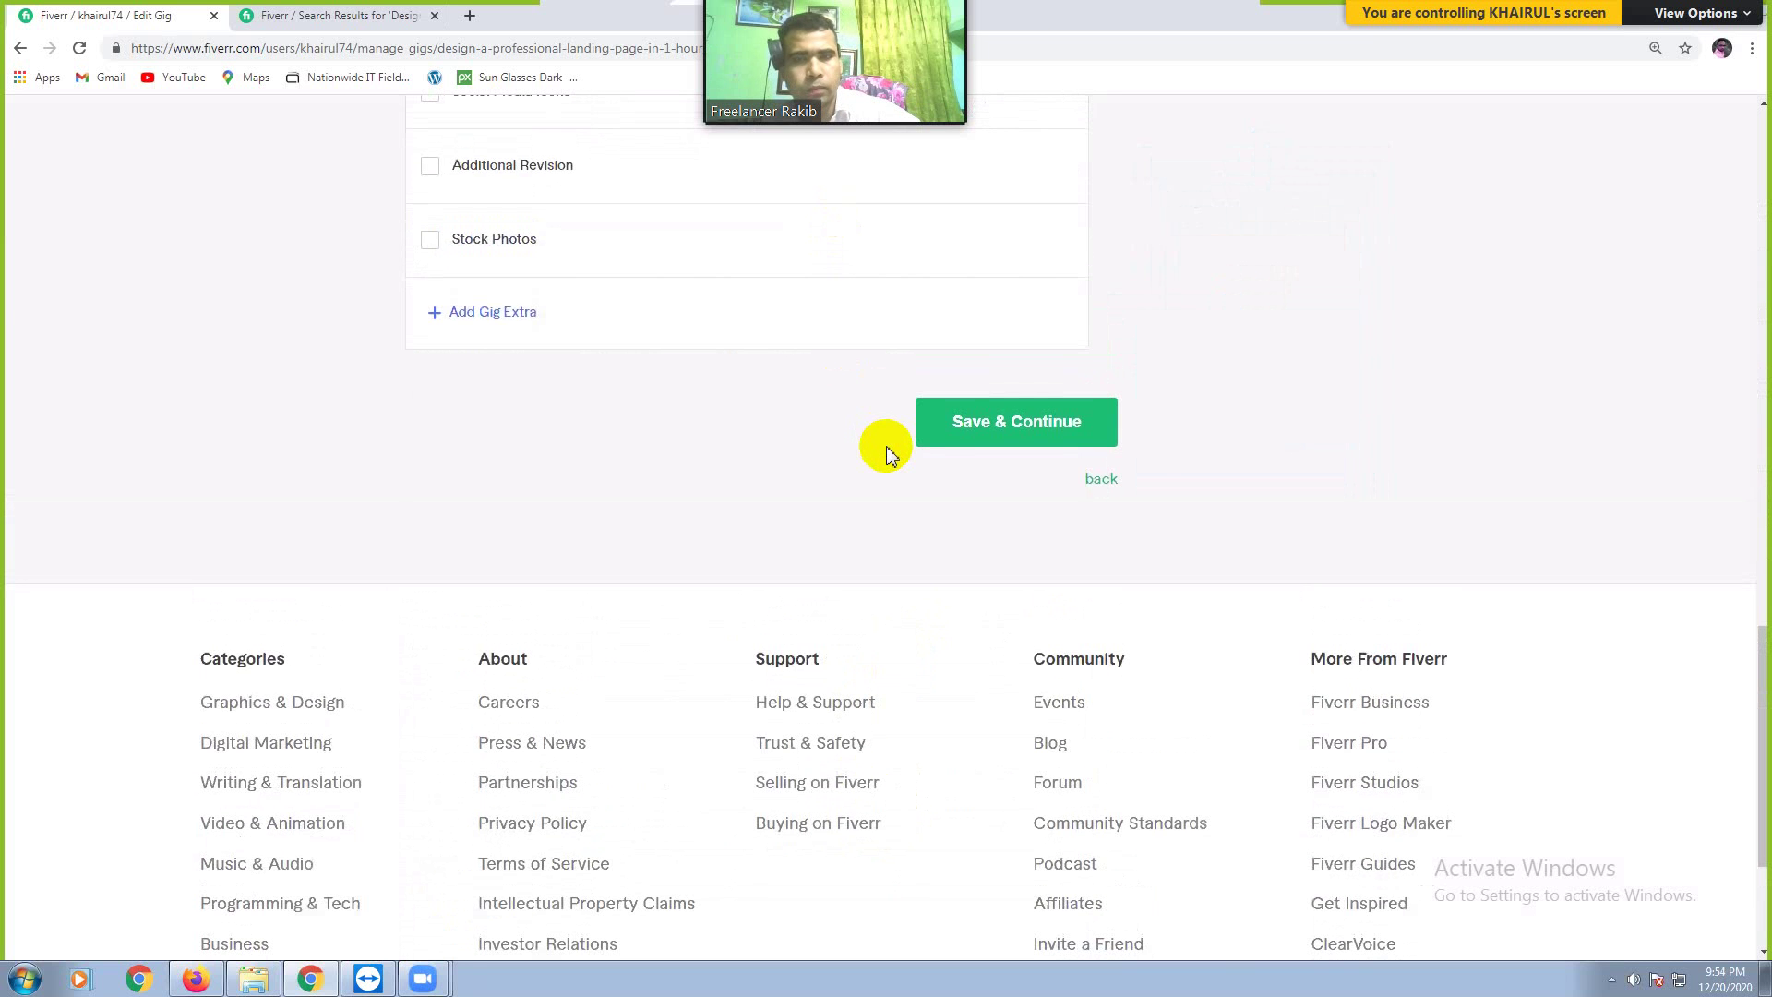
scroll(1751, 296, "up", 5)
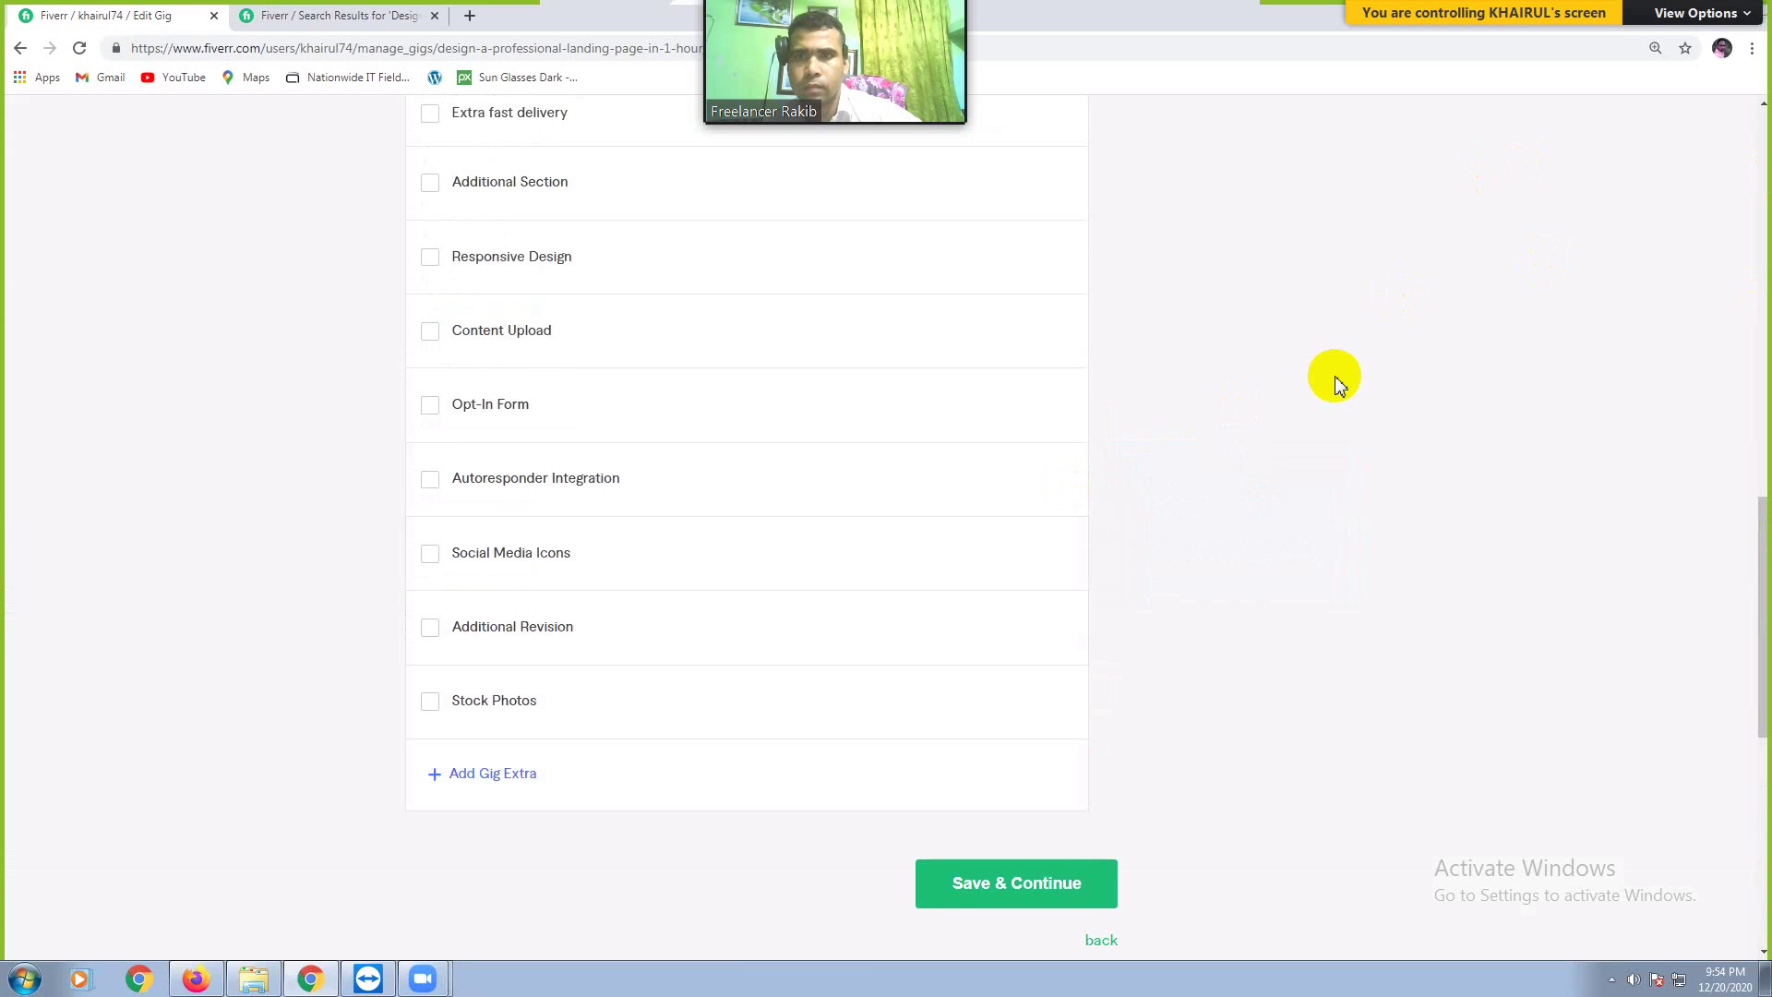
scroll(1338, 381, "up", 4)
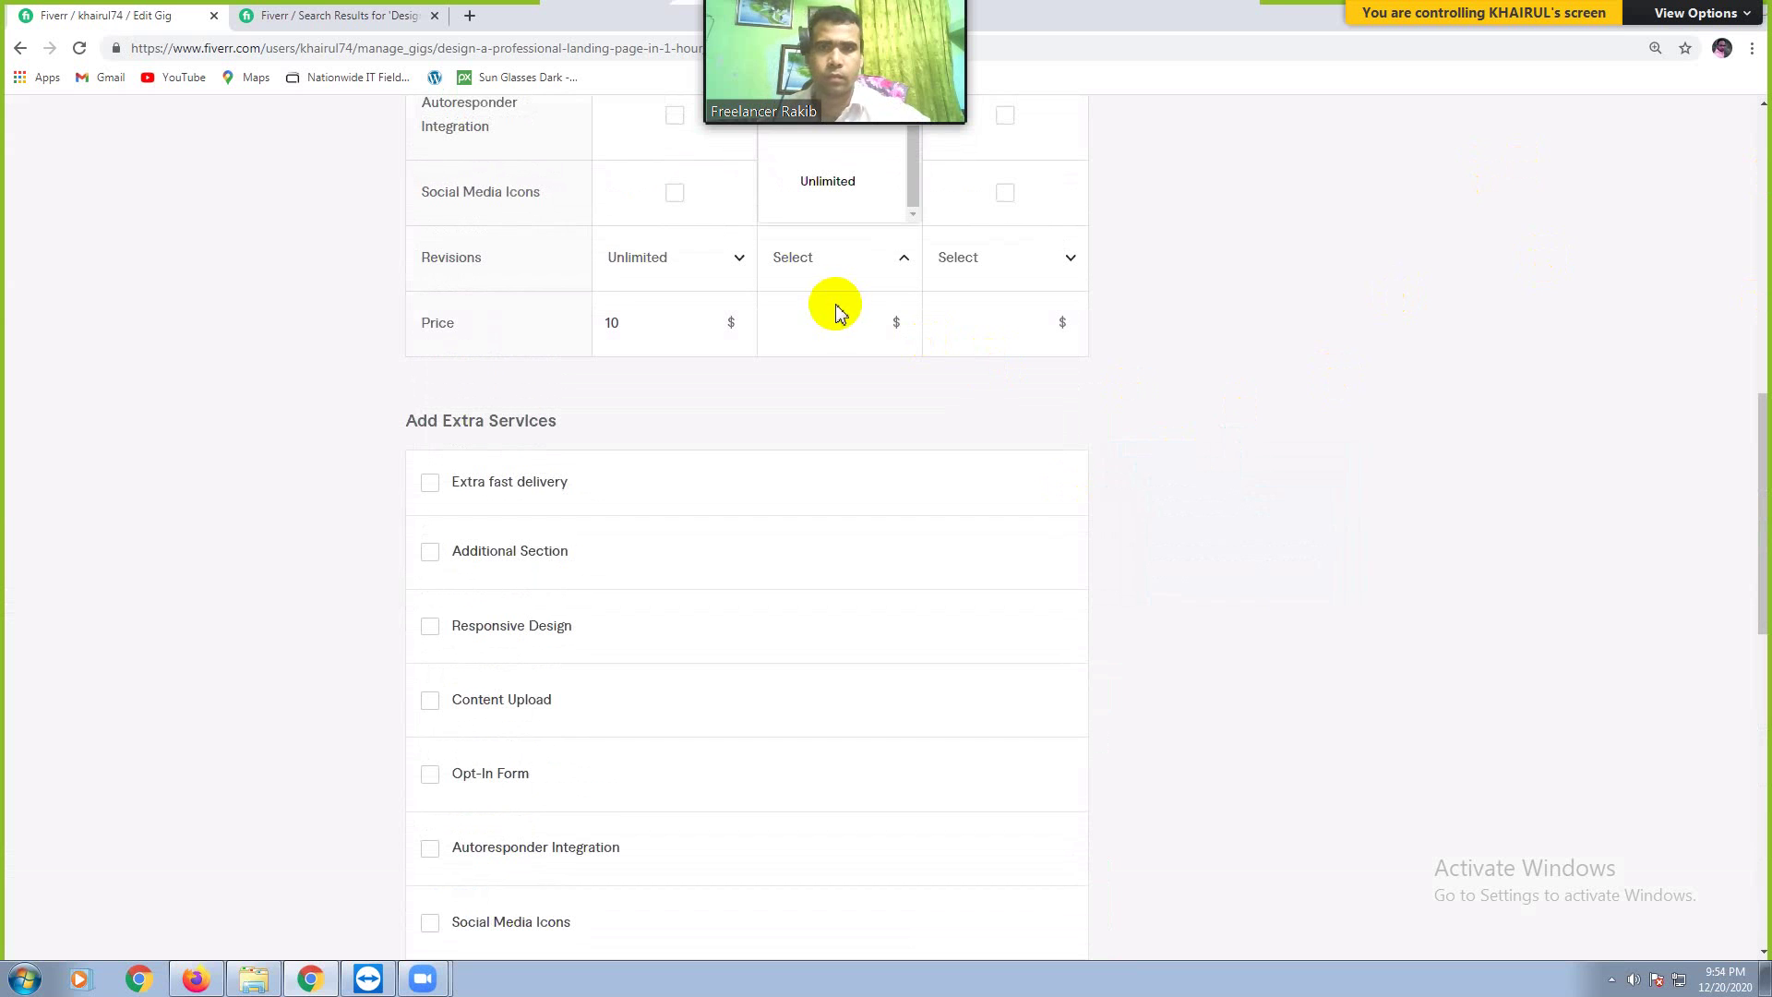
left_click(838, 185)
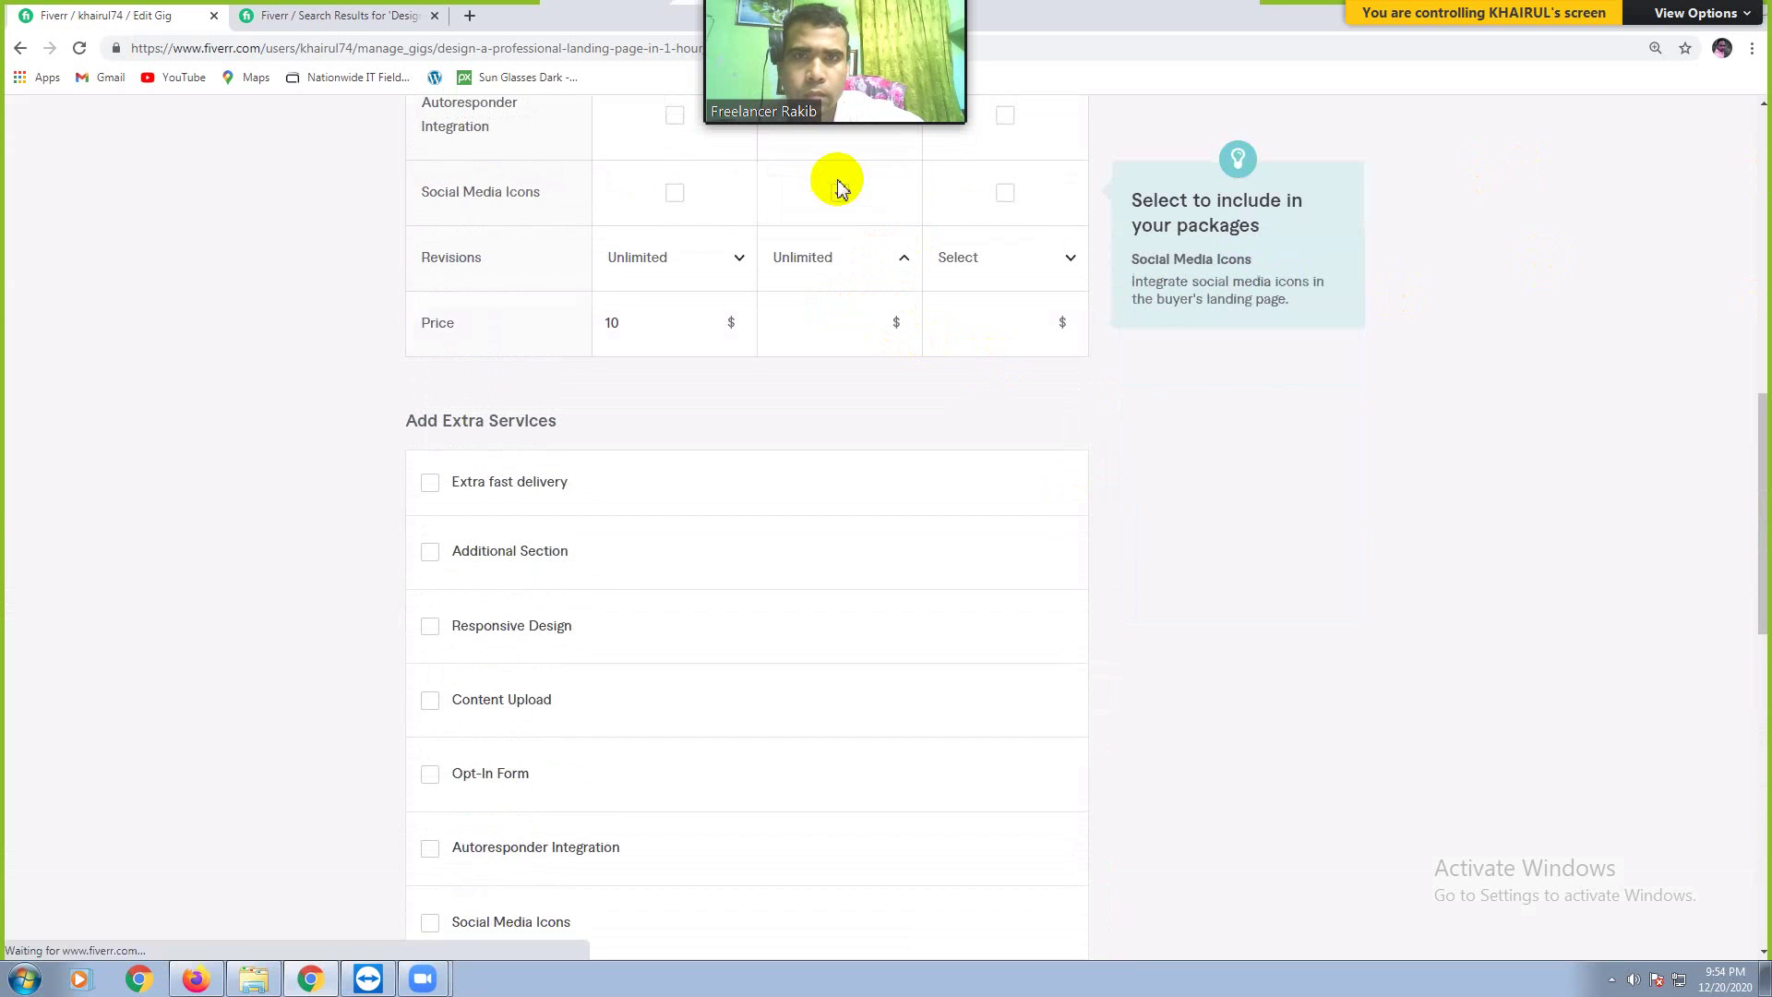
Step: Set the Standard package's price to $20
left_click(838, 187)
left_click(794, 329)
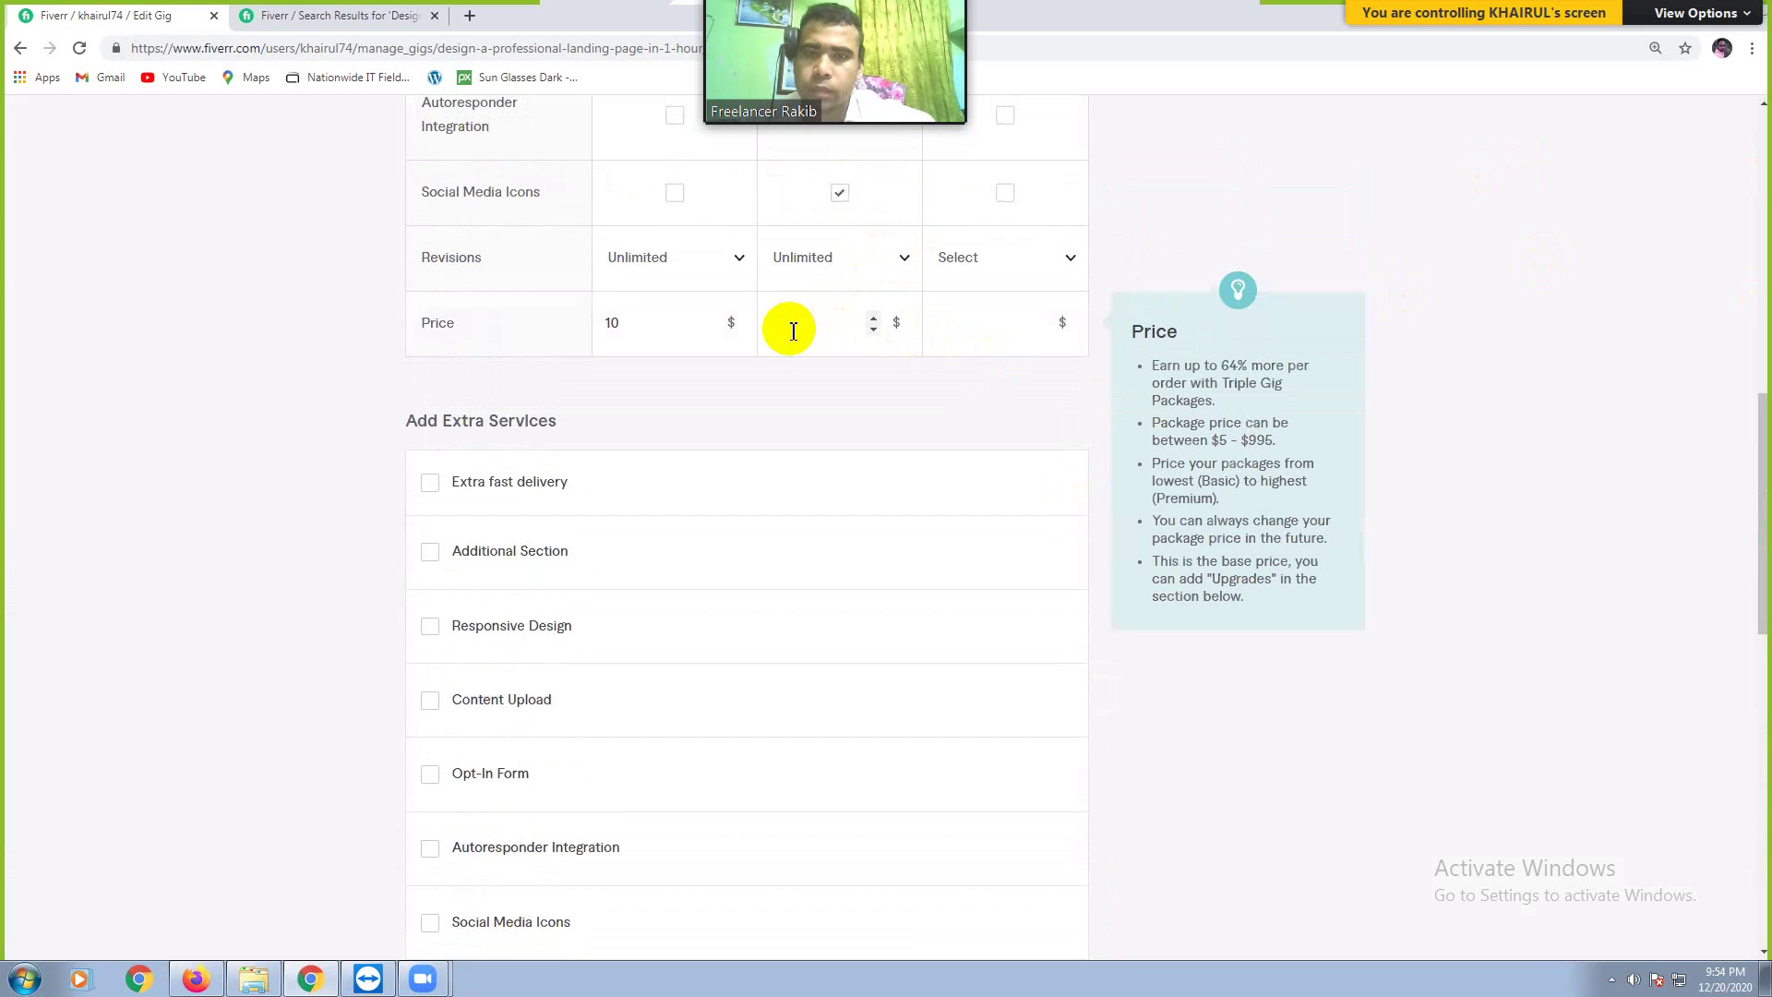
type("20")
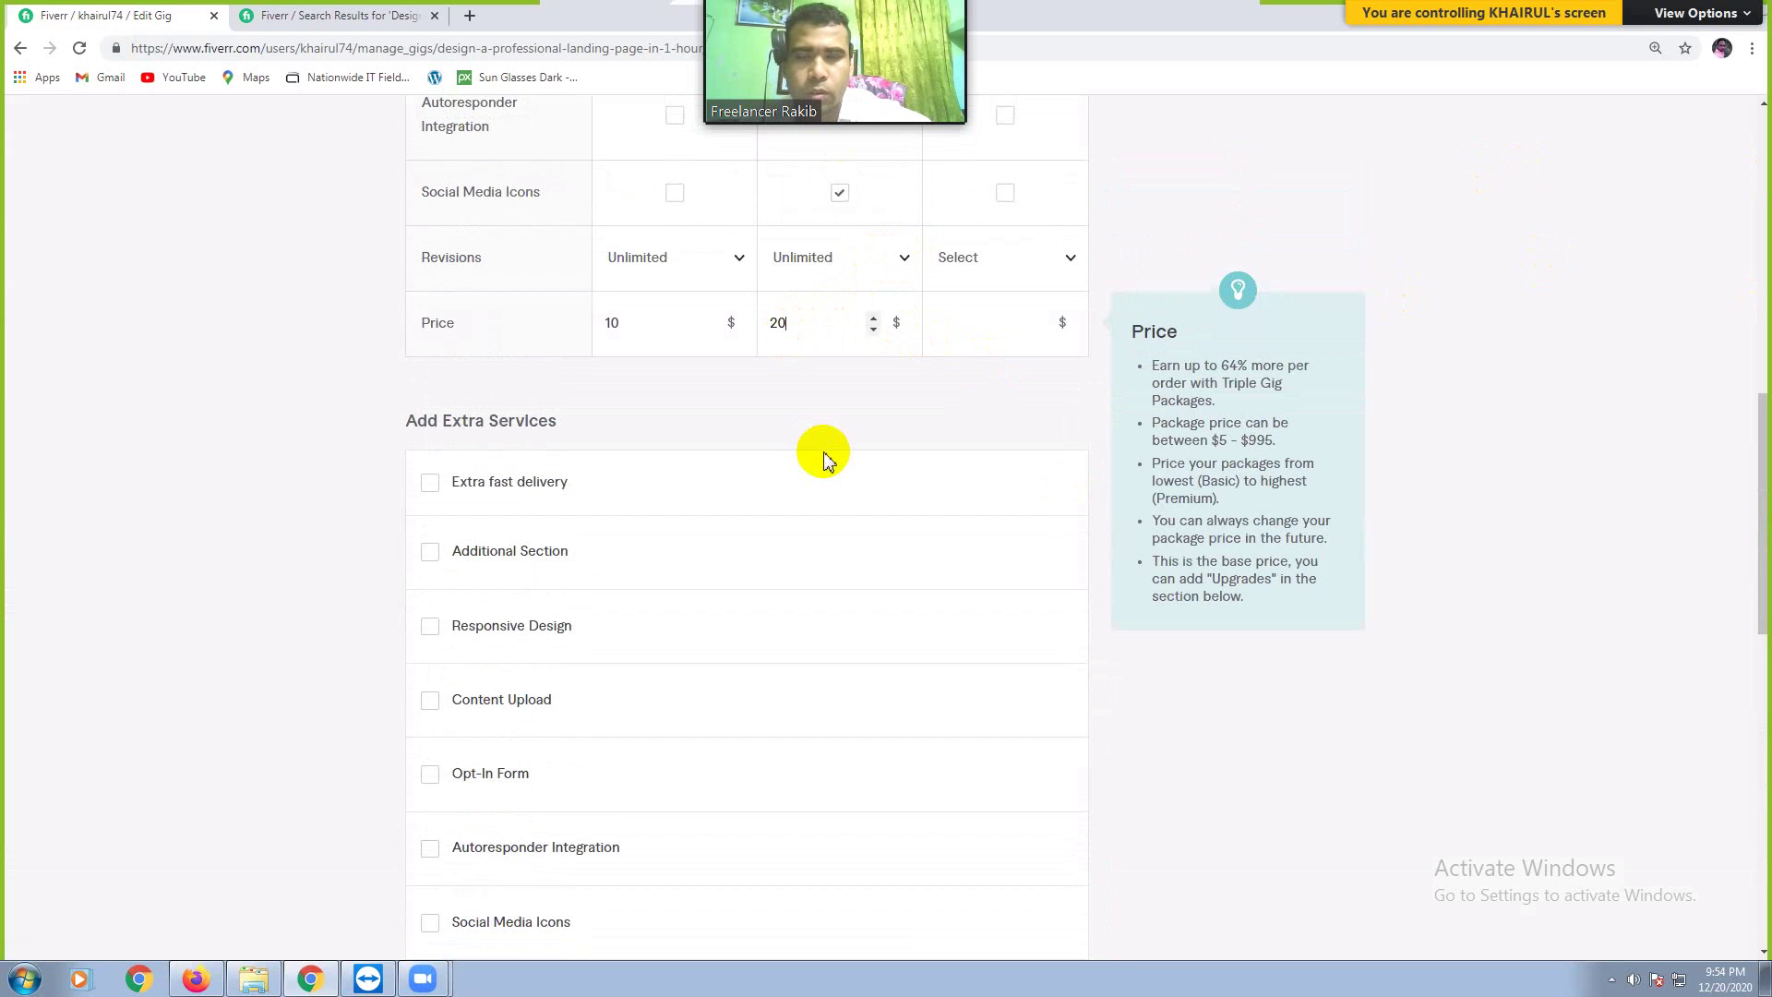
Step: Describe the Premium package's offering as "I will Provide 5 Sections Landing Page In WordPress"
scroll(827, 454, "up", 10)
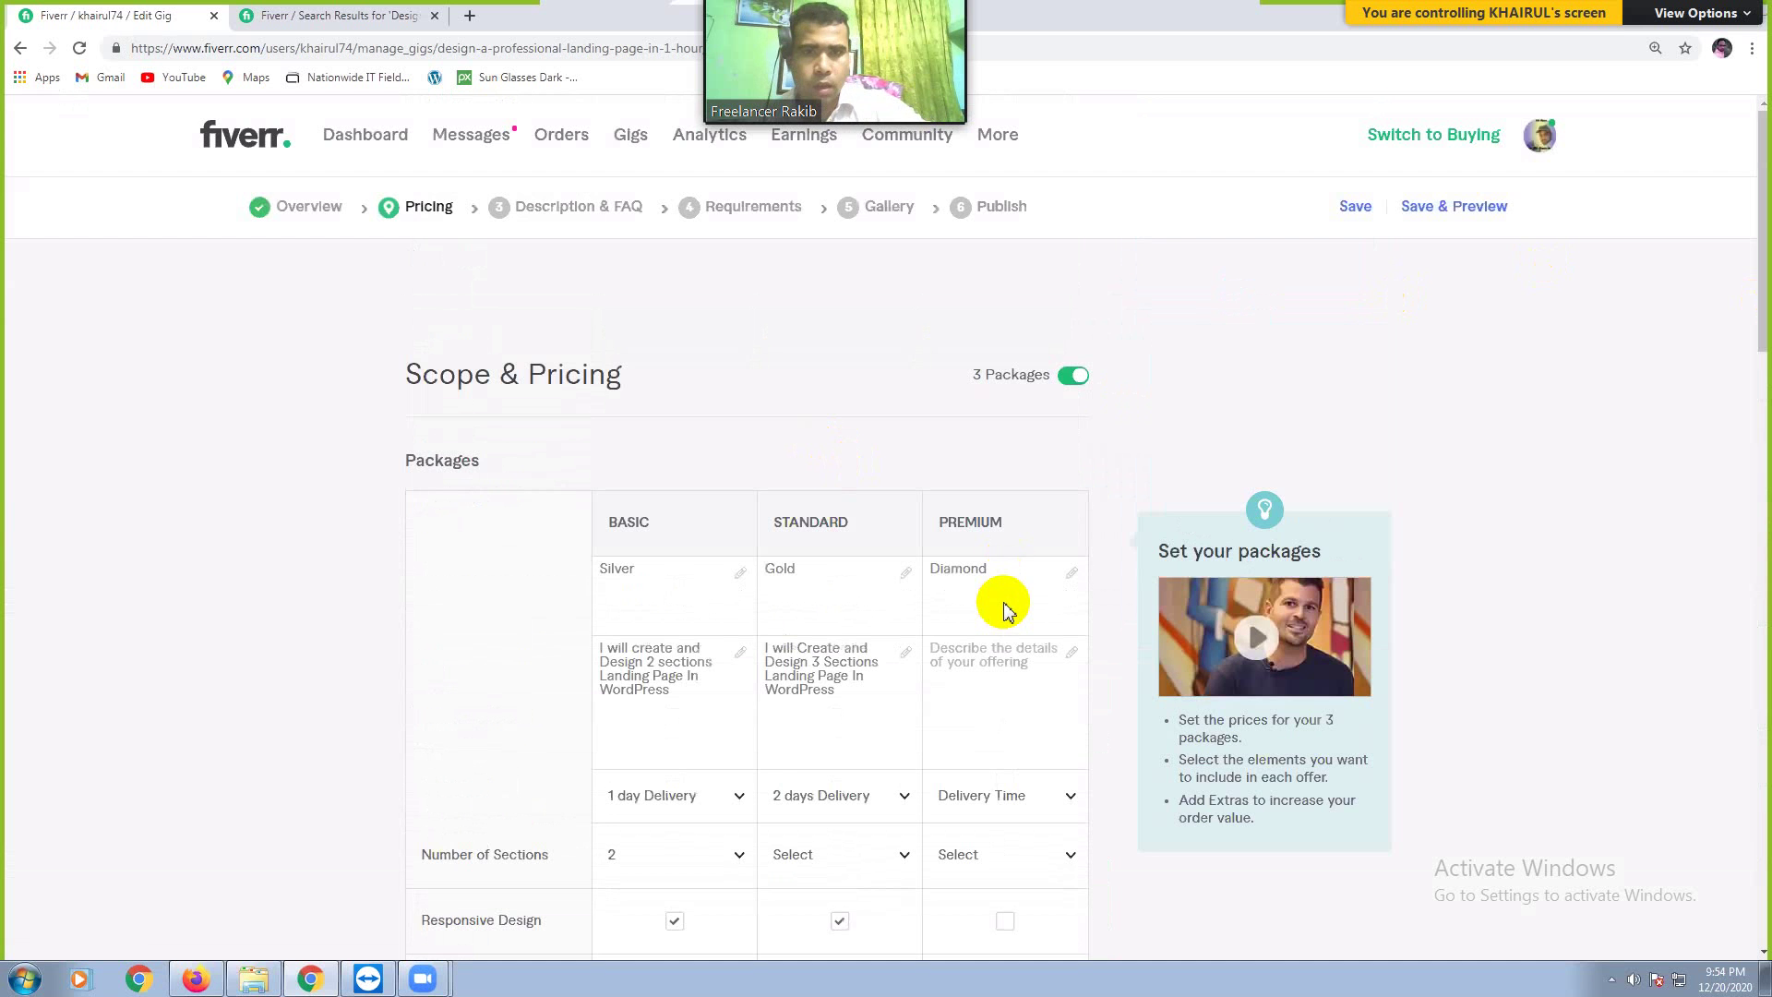
left_click(971, 677)
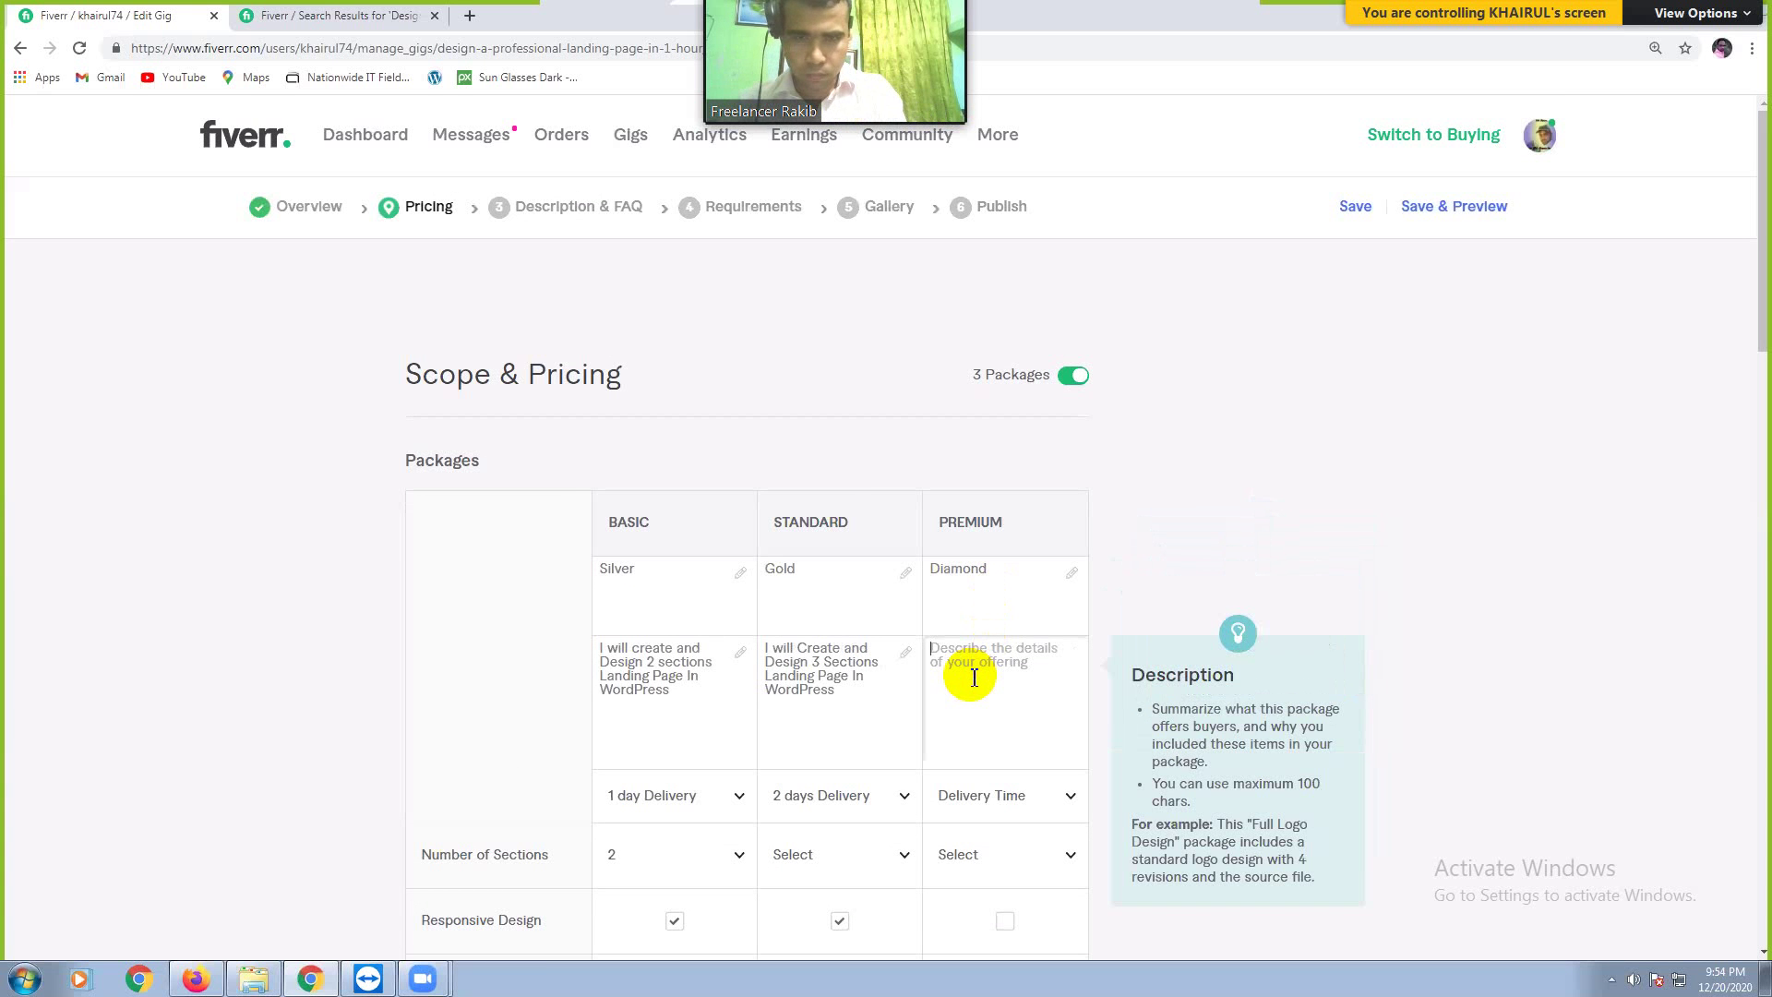
type("I")
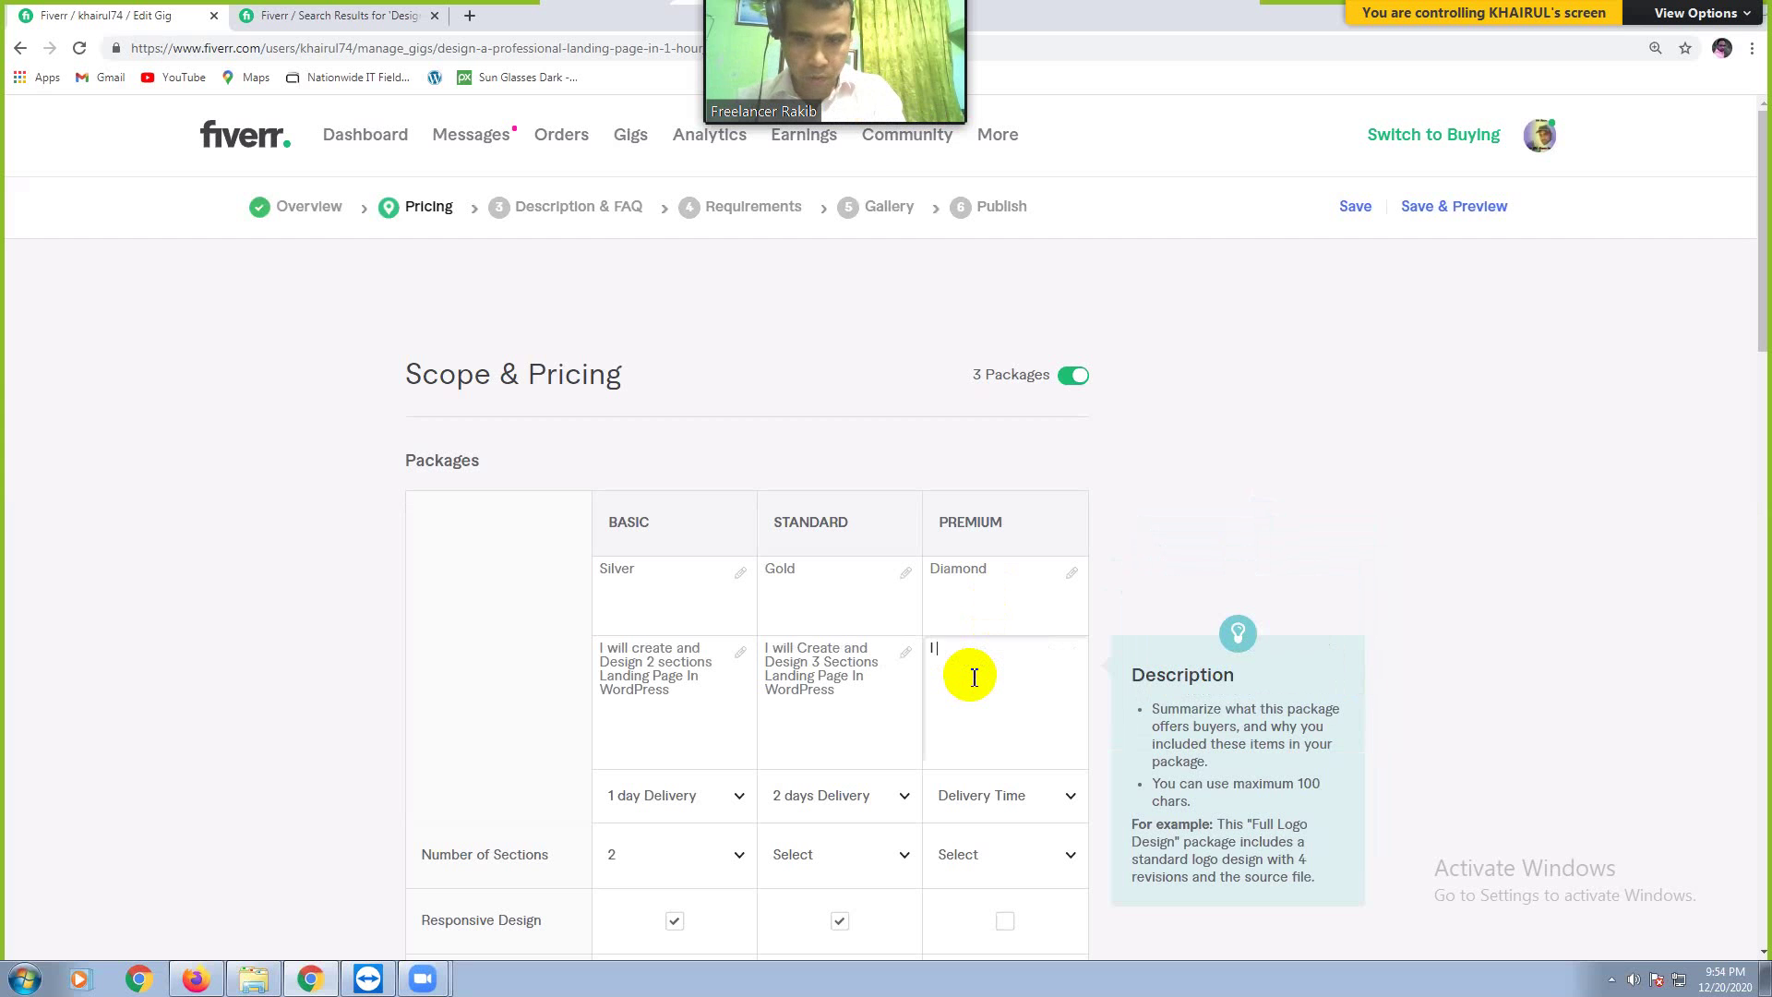
type(" will Provid")
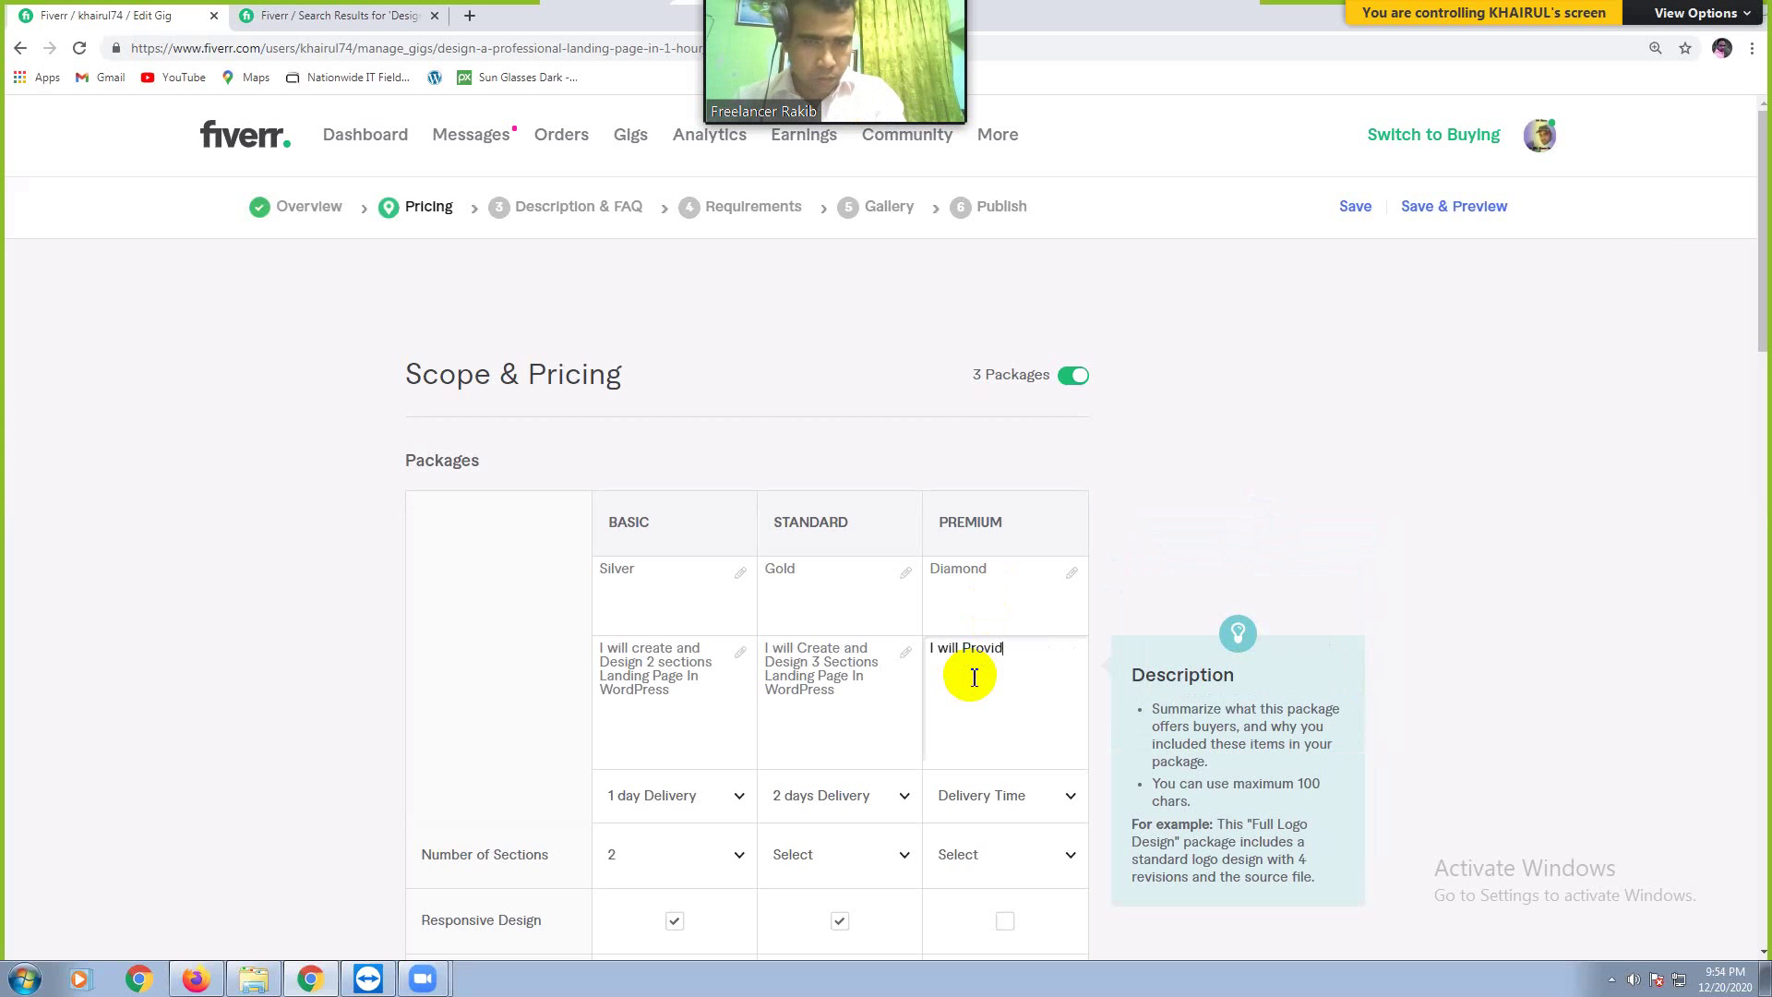
type("e 5")
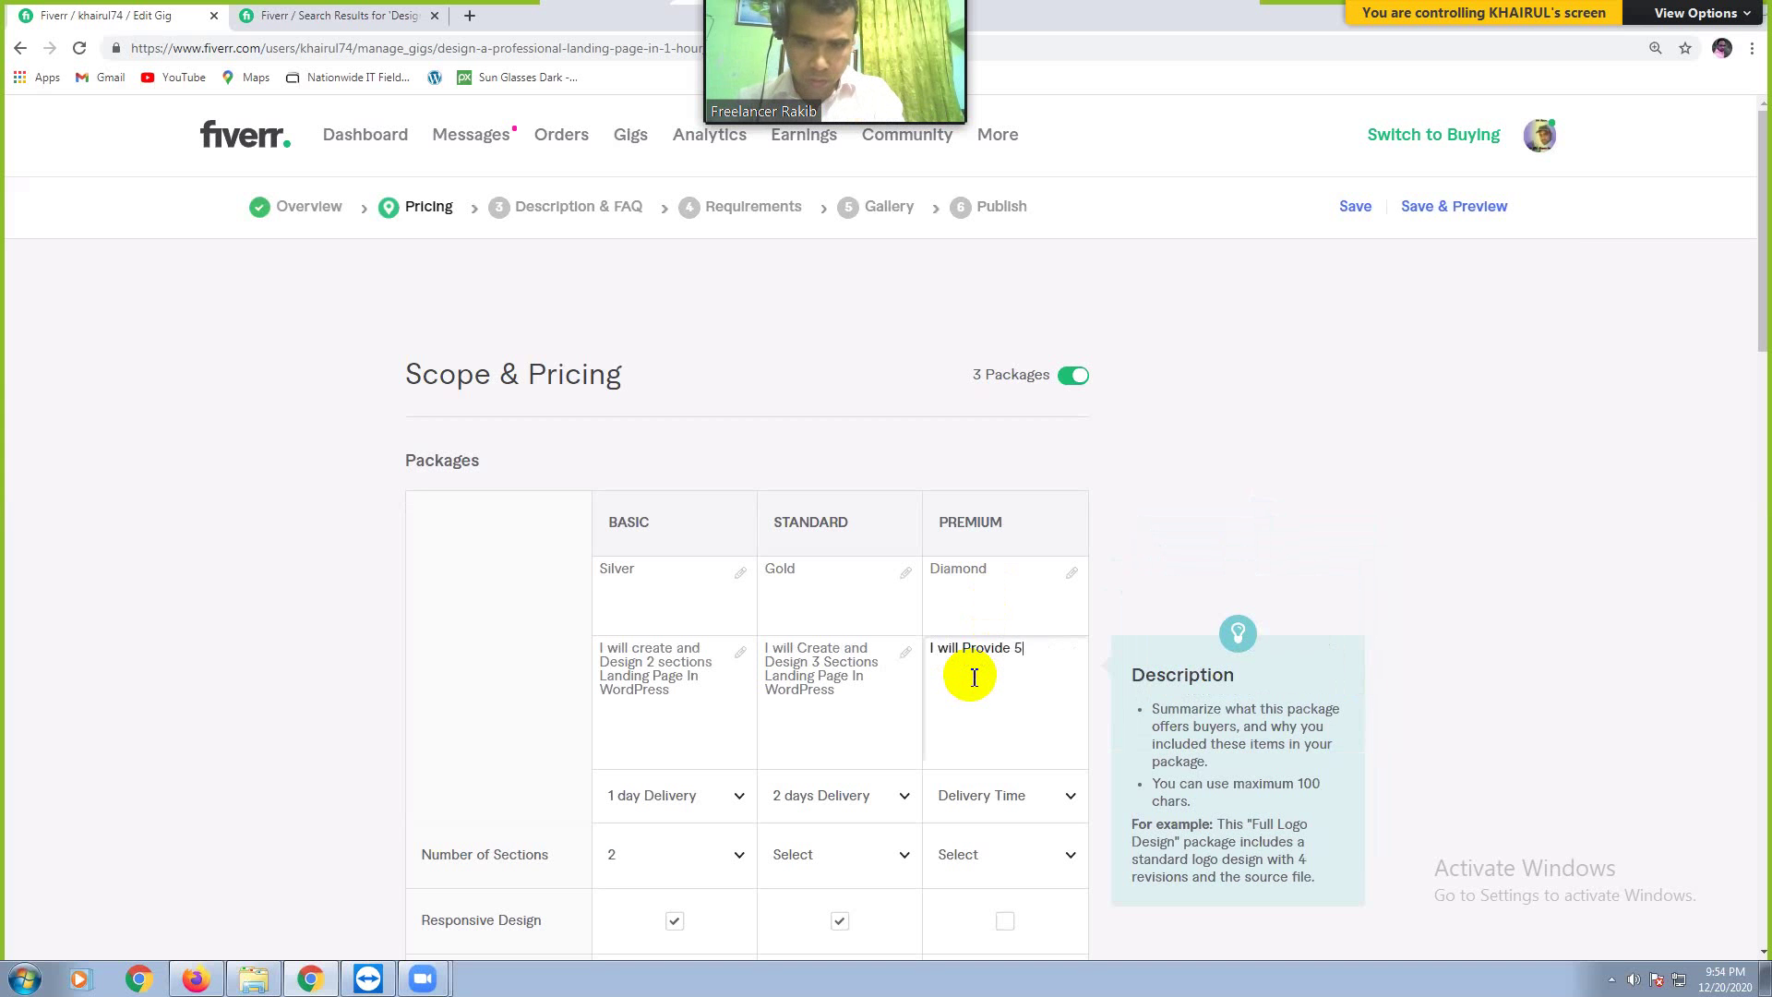
type(" Sectio")
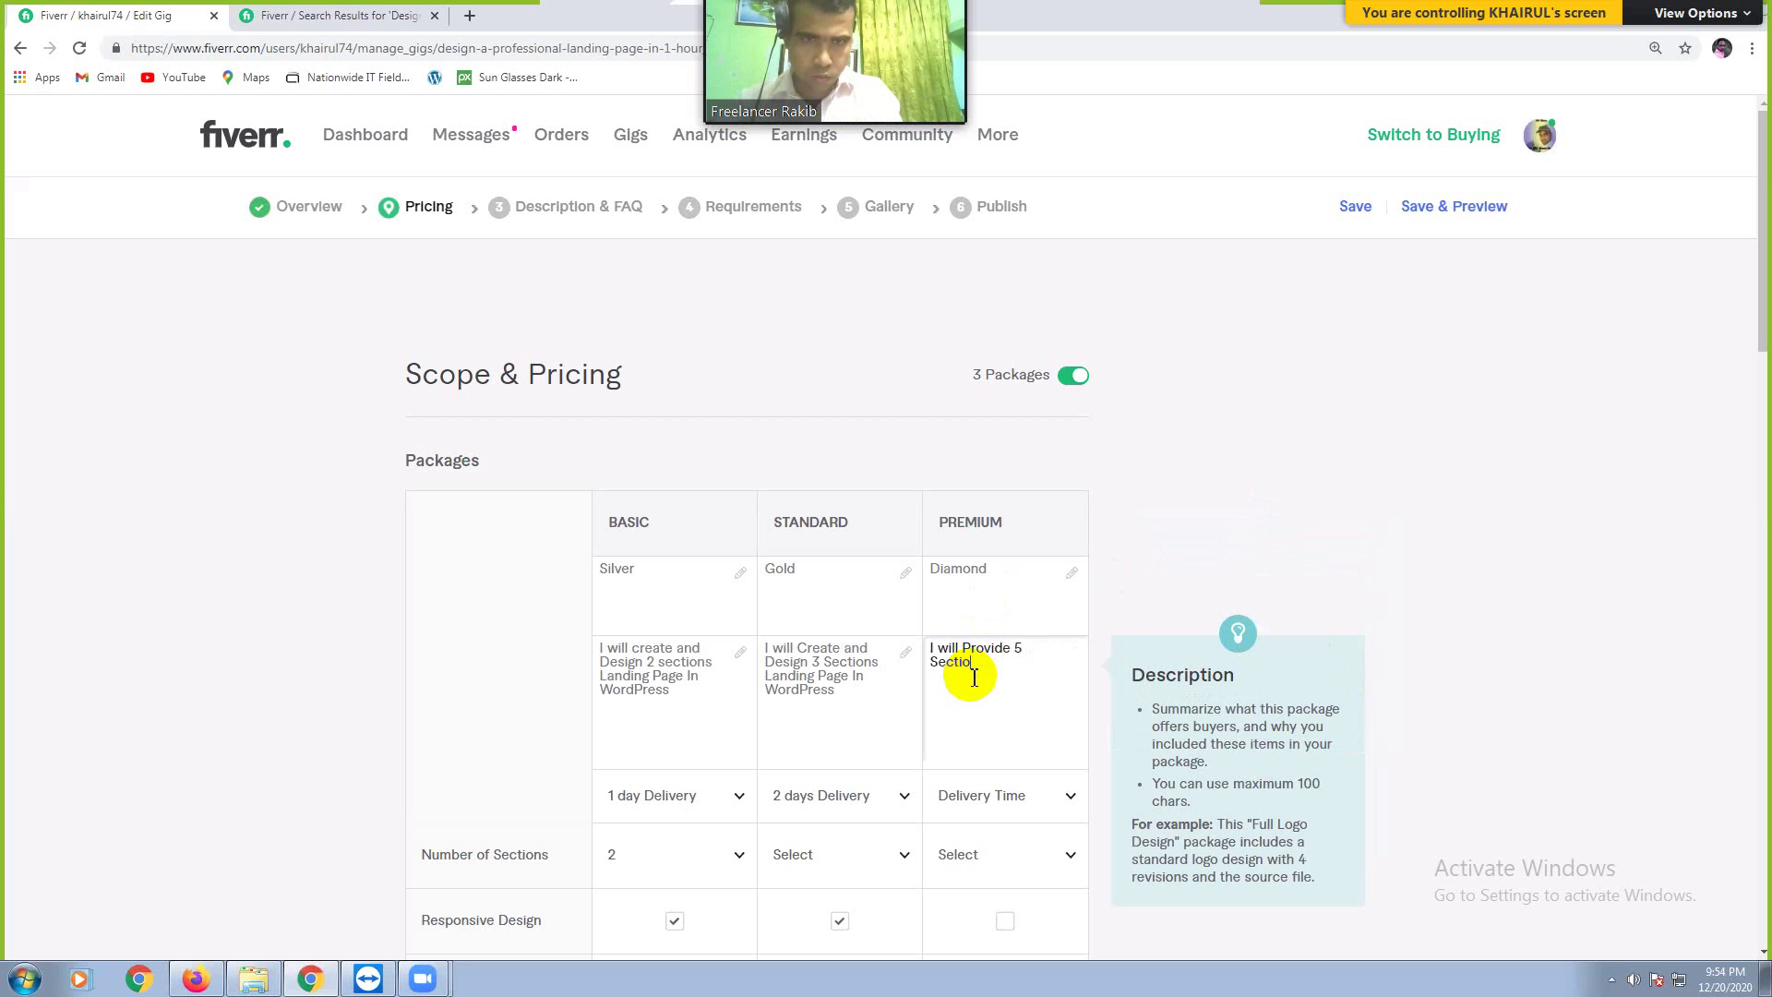
type("ns ")
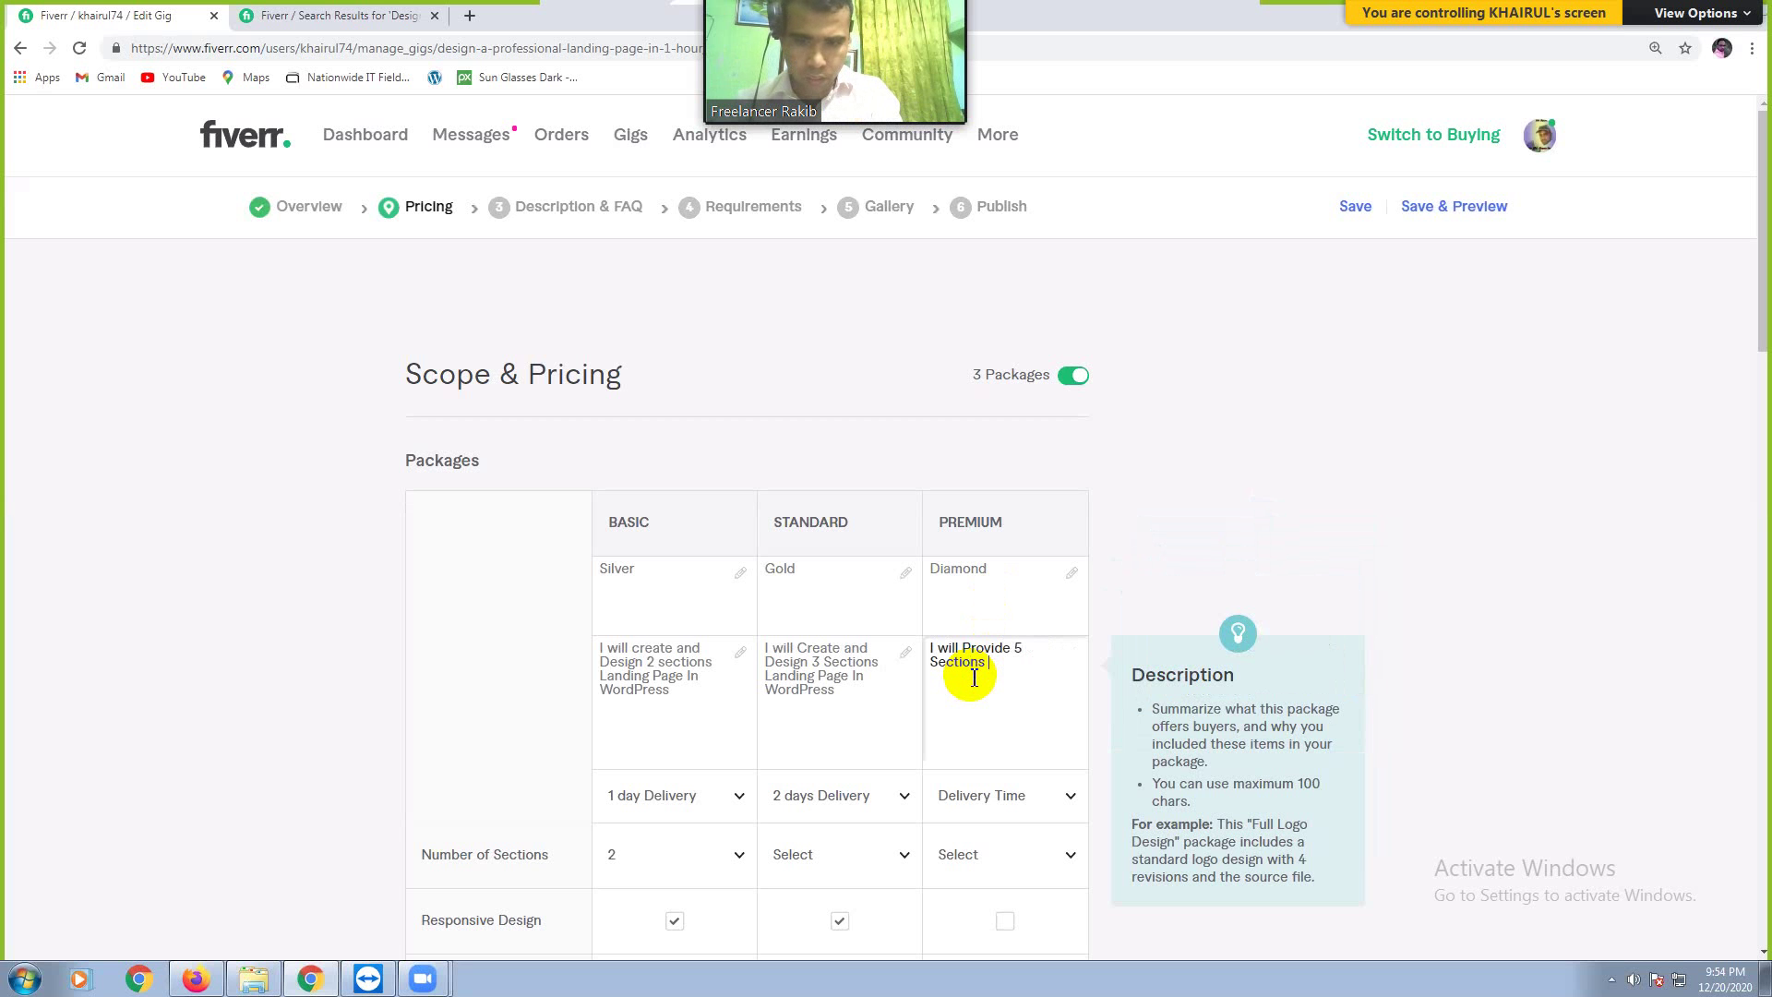
type("Lan")
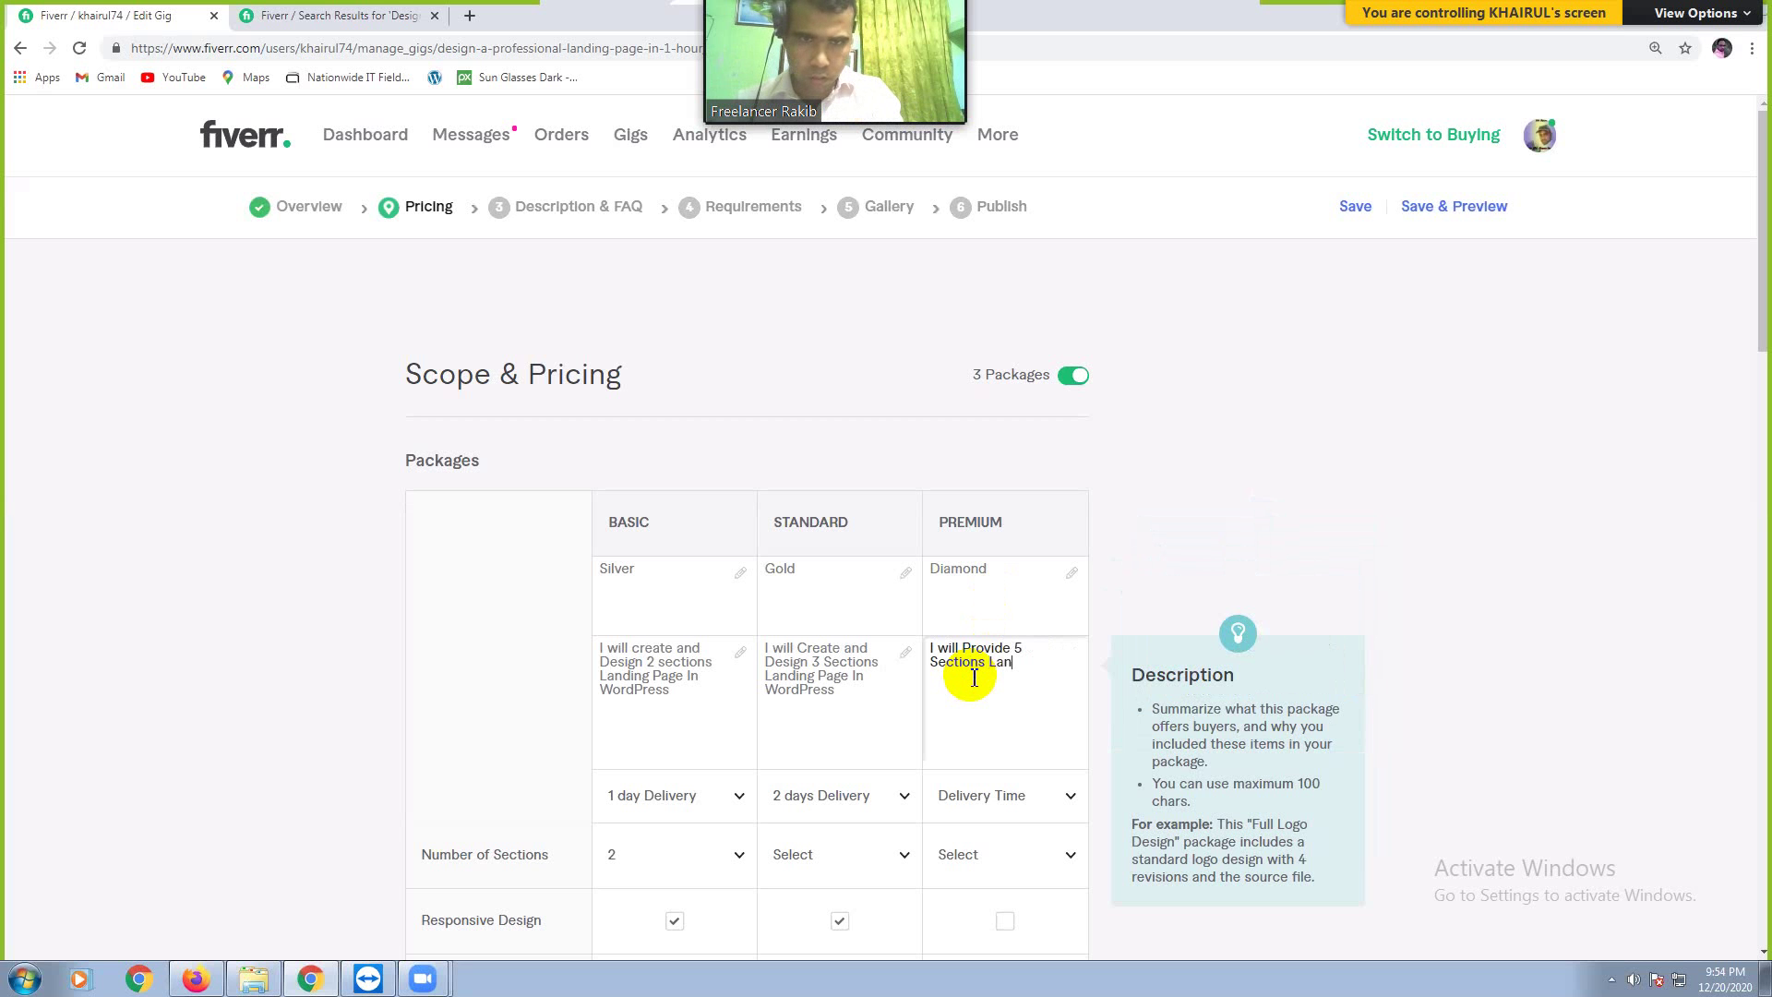
type("ding Page In")
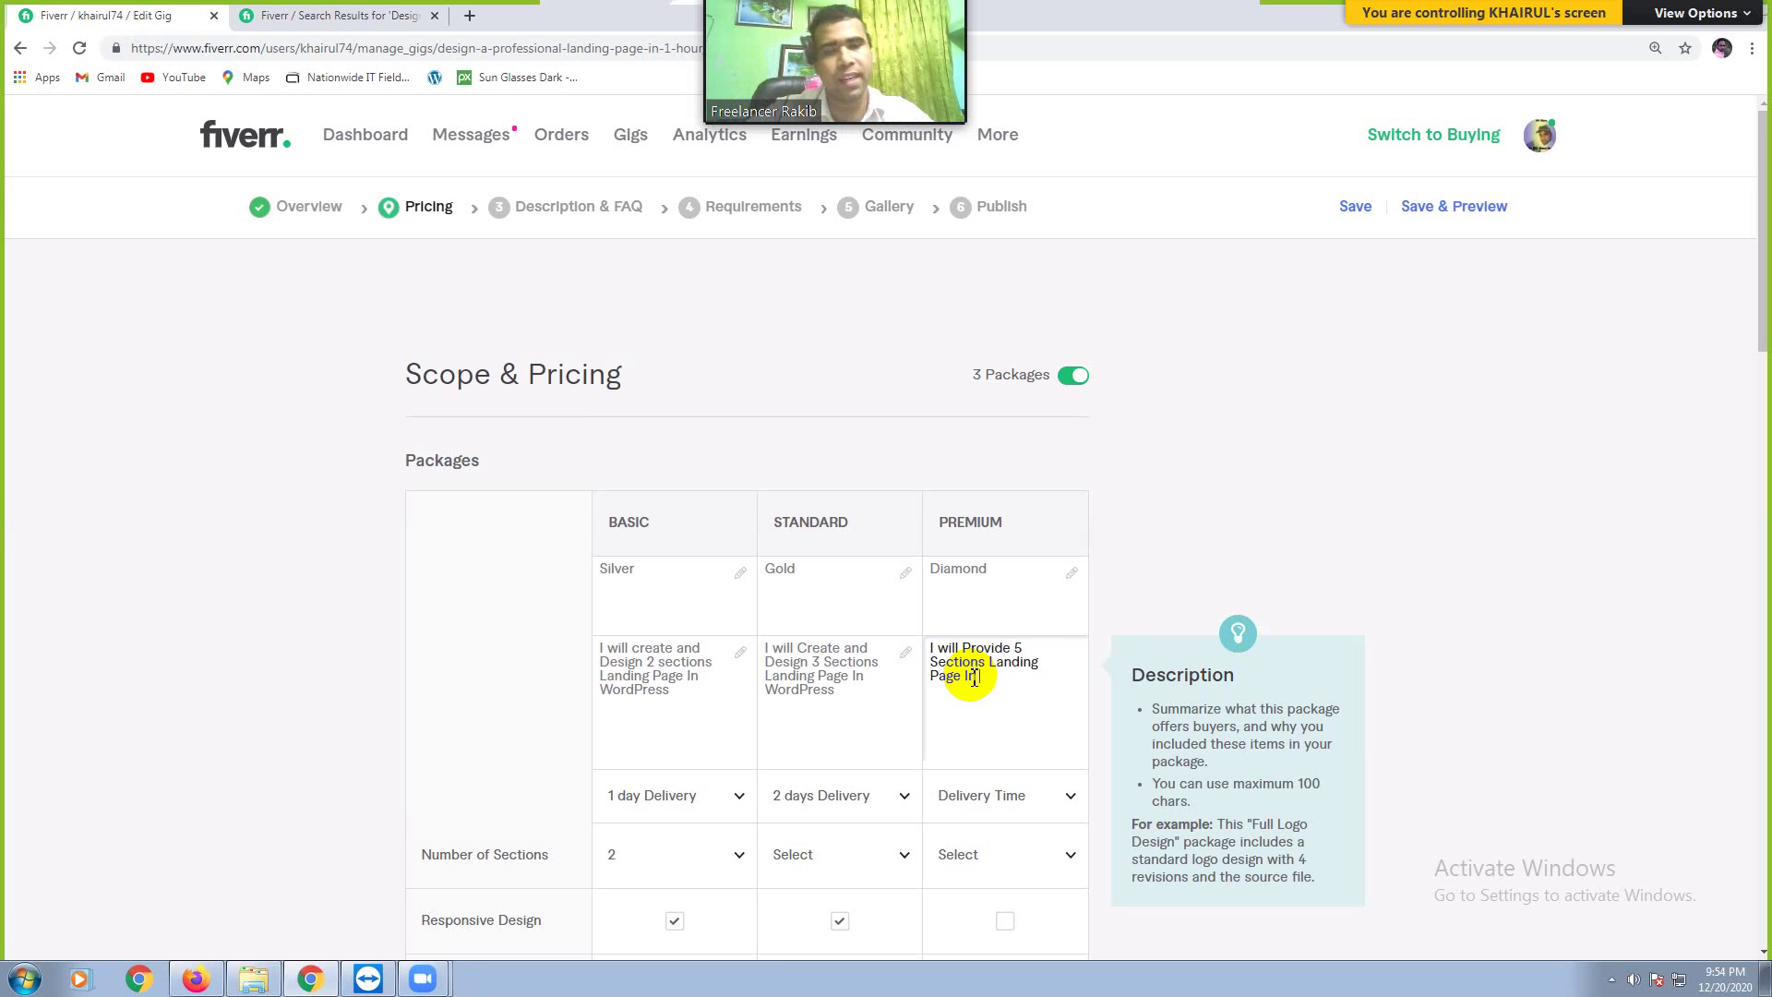
type("WordPress")
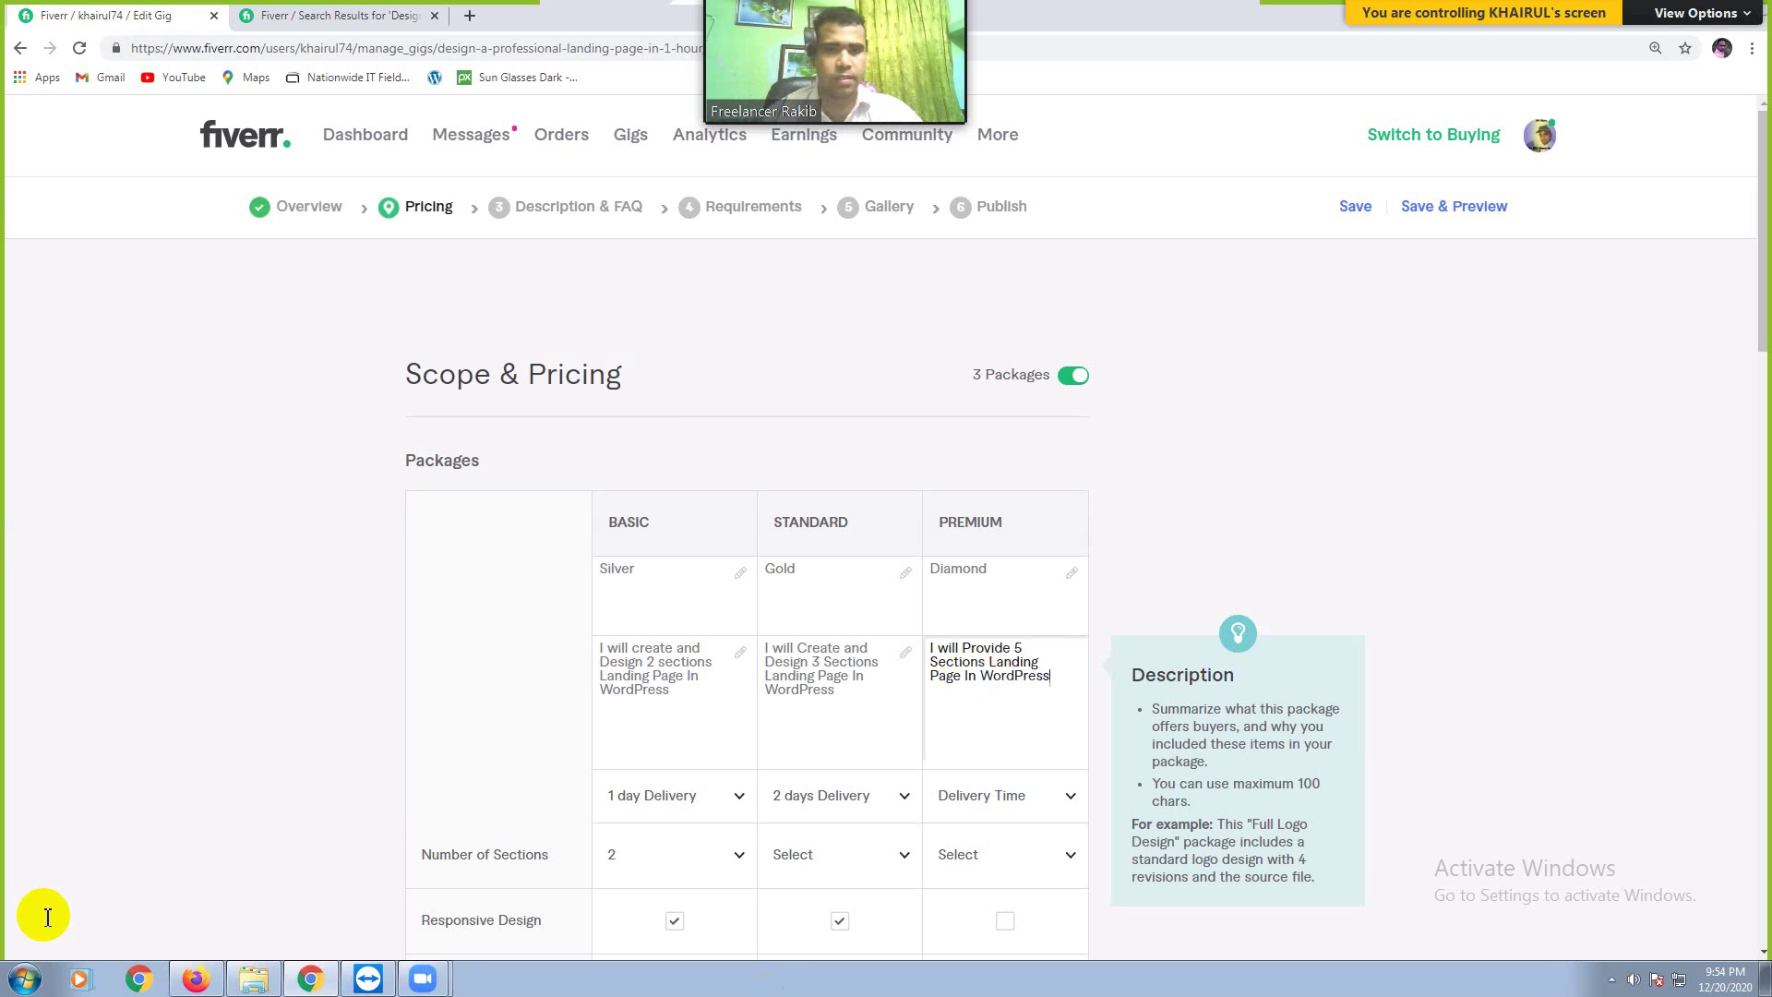
left_click(372, 594)
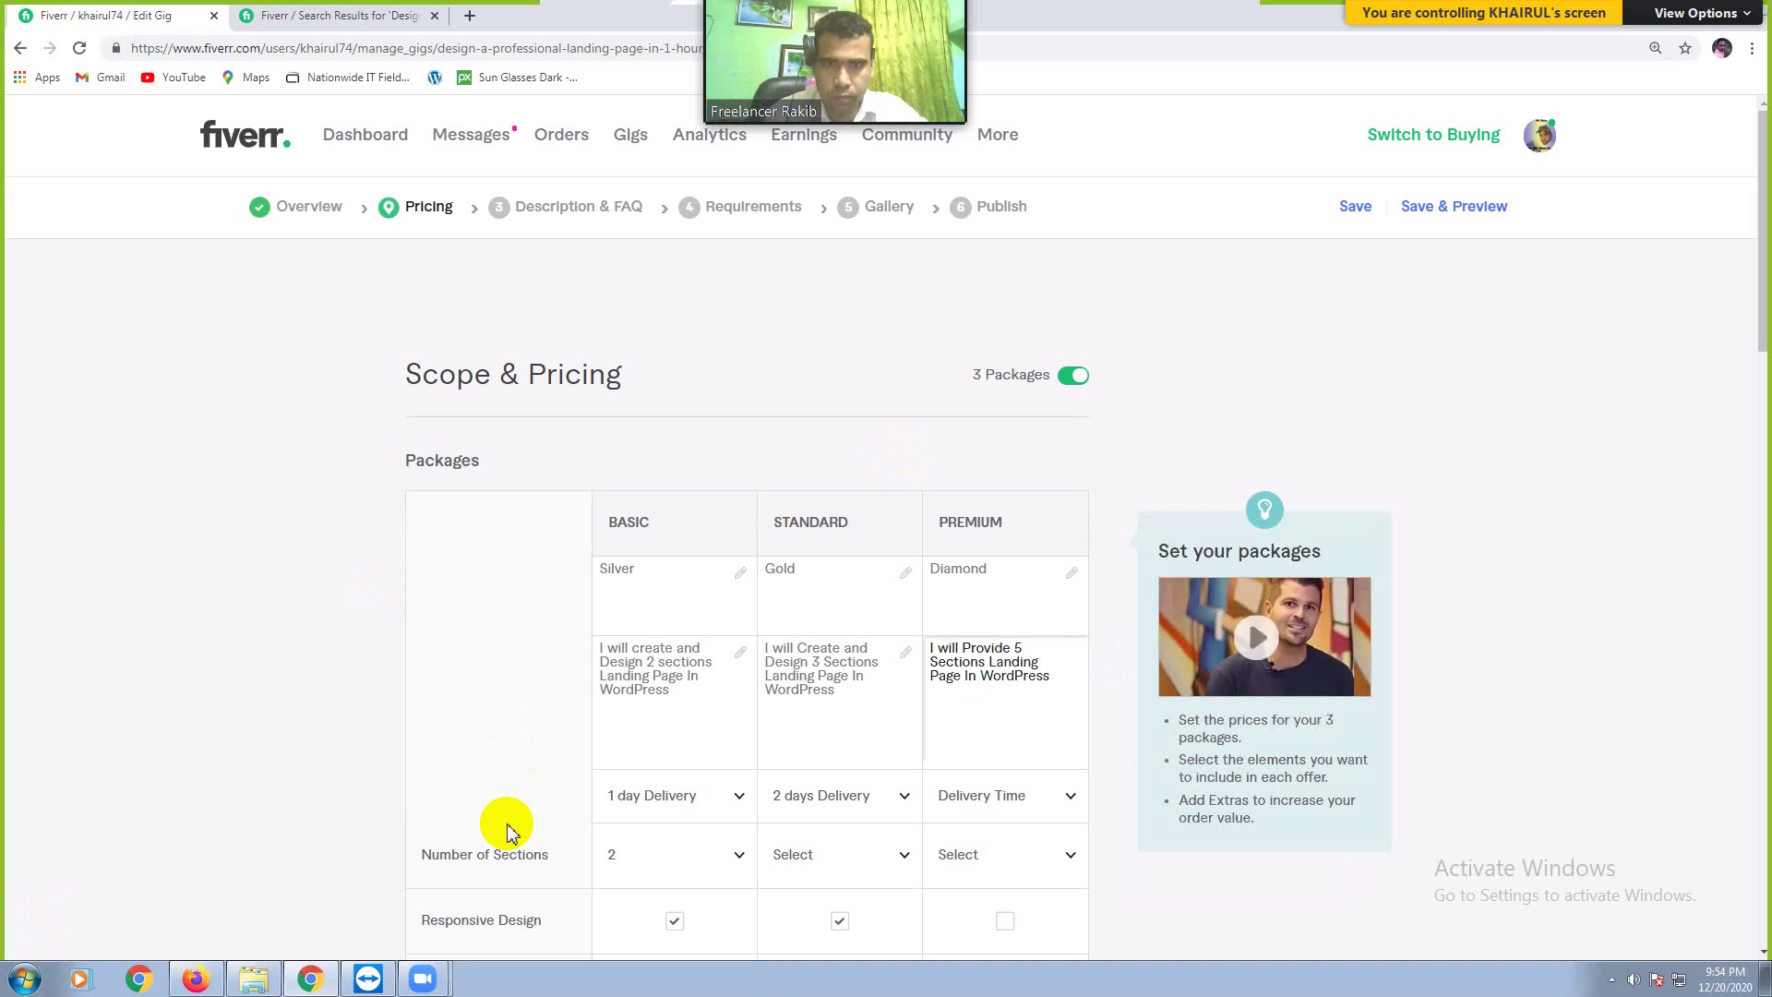
Step: Reword the Standard package's description to "I will provide 3 Sections Landing Page In WordPress"
left_click(795, 649)
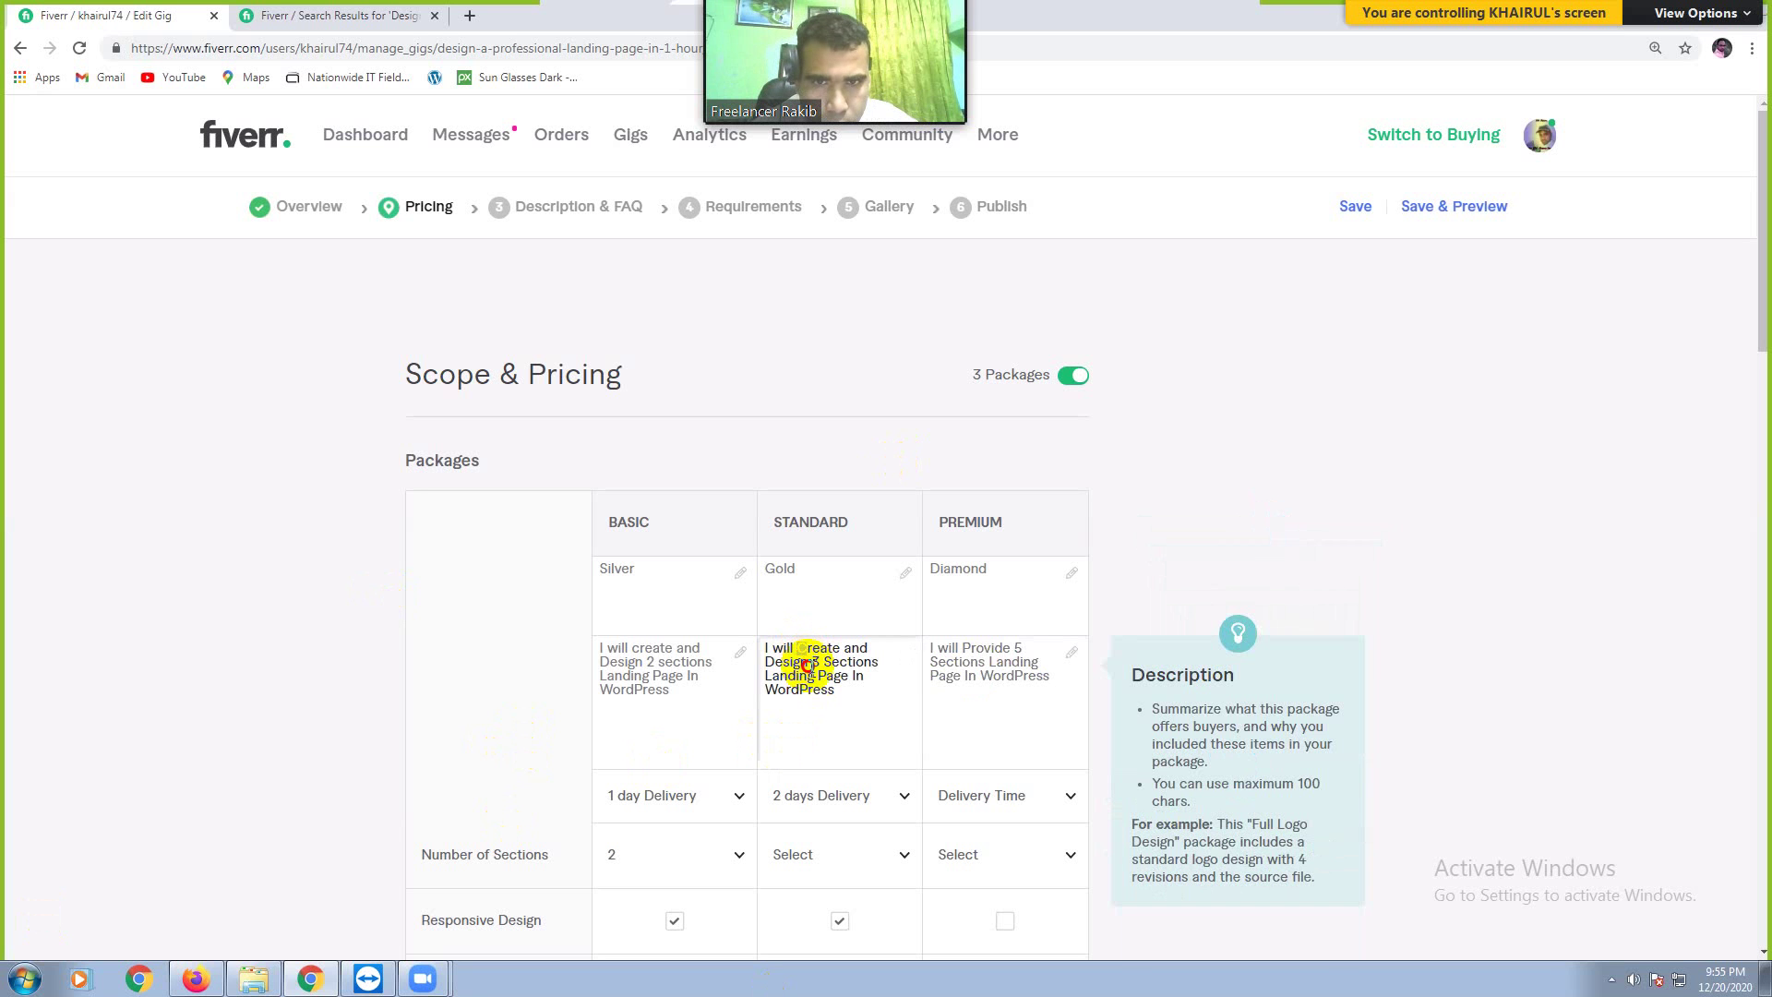
left_click_drag(799, 649, 809, 667)
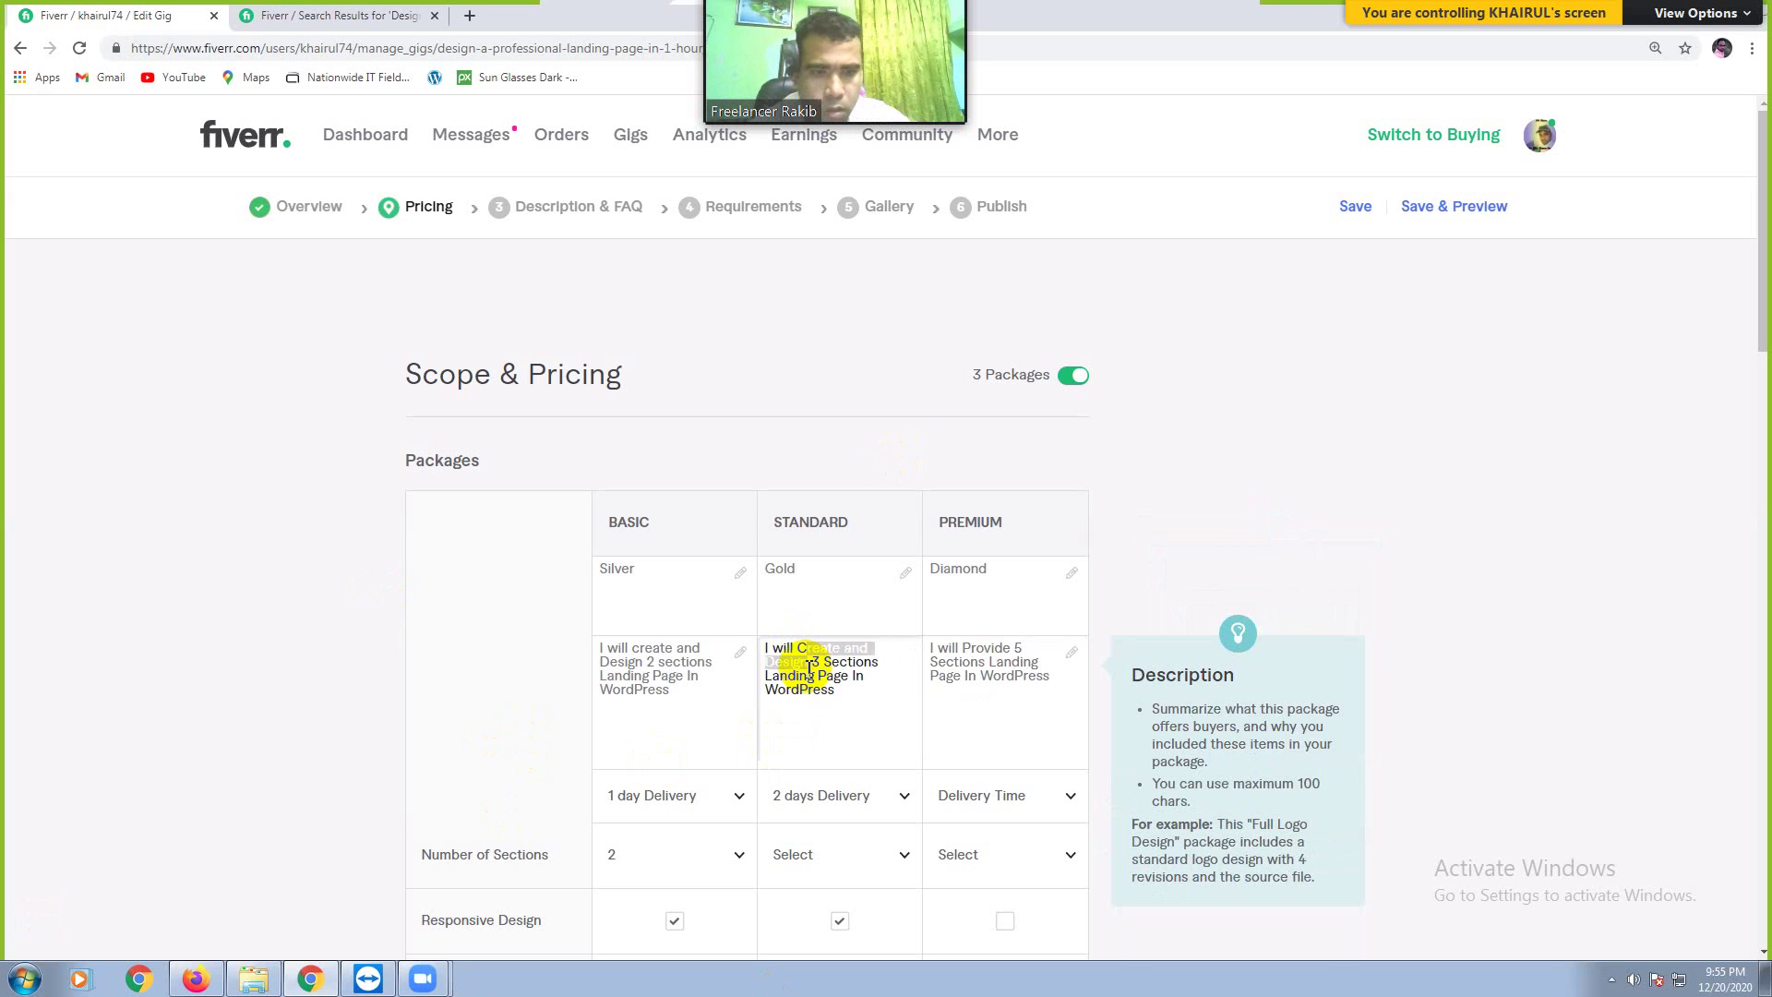
key("BackSpace")
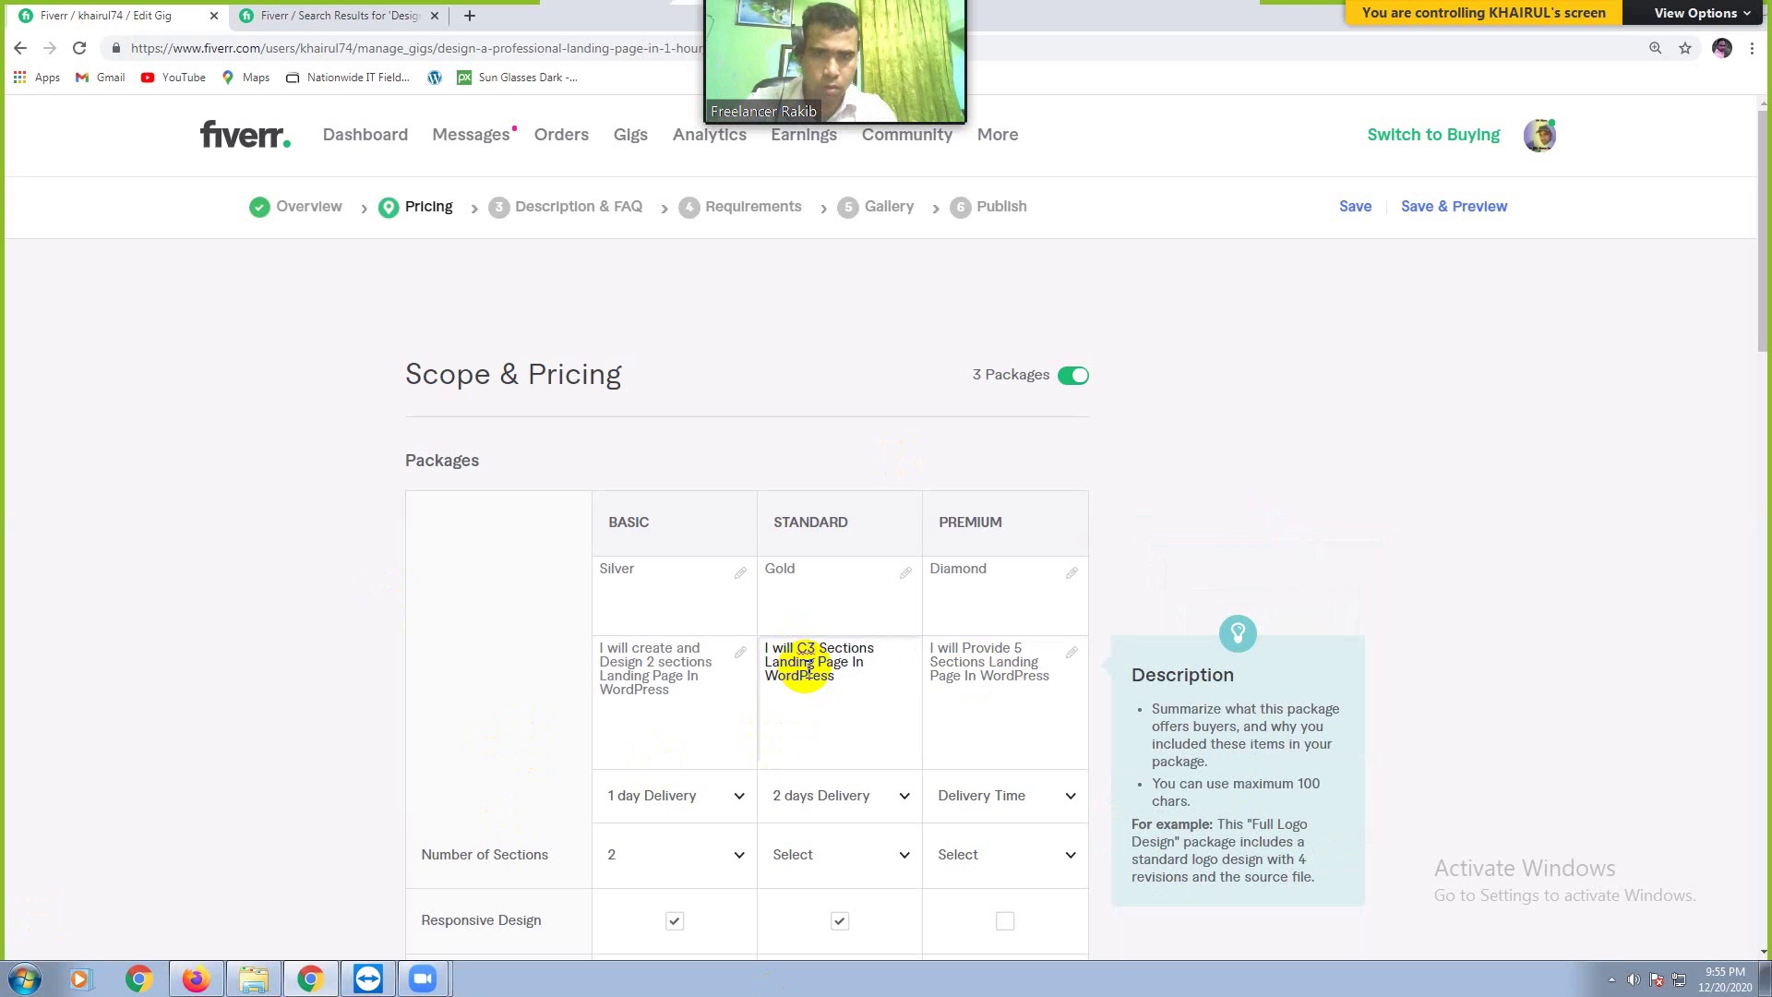
type("\\")
key("BackSpace")
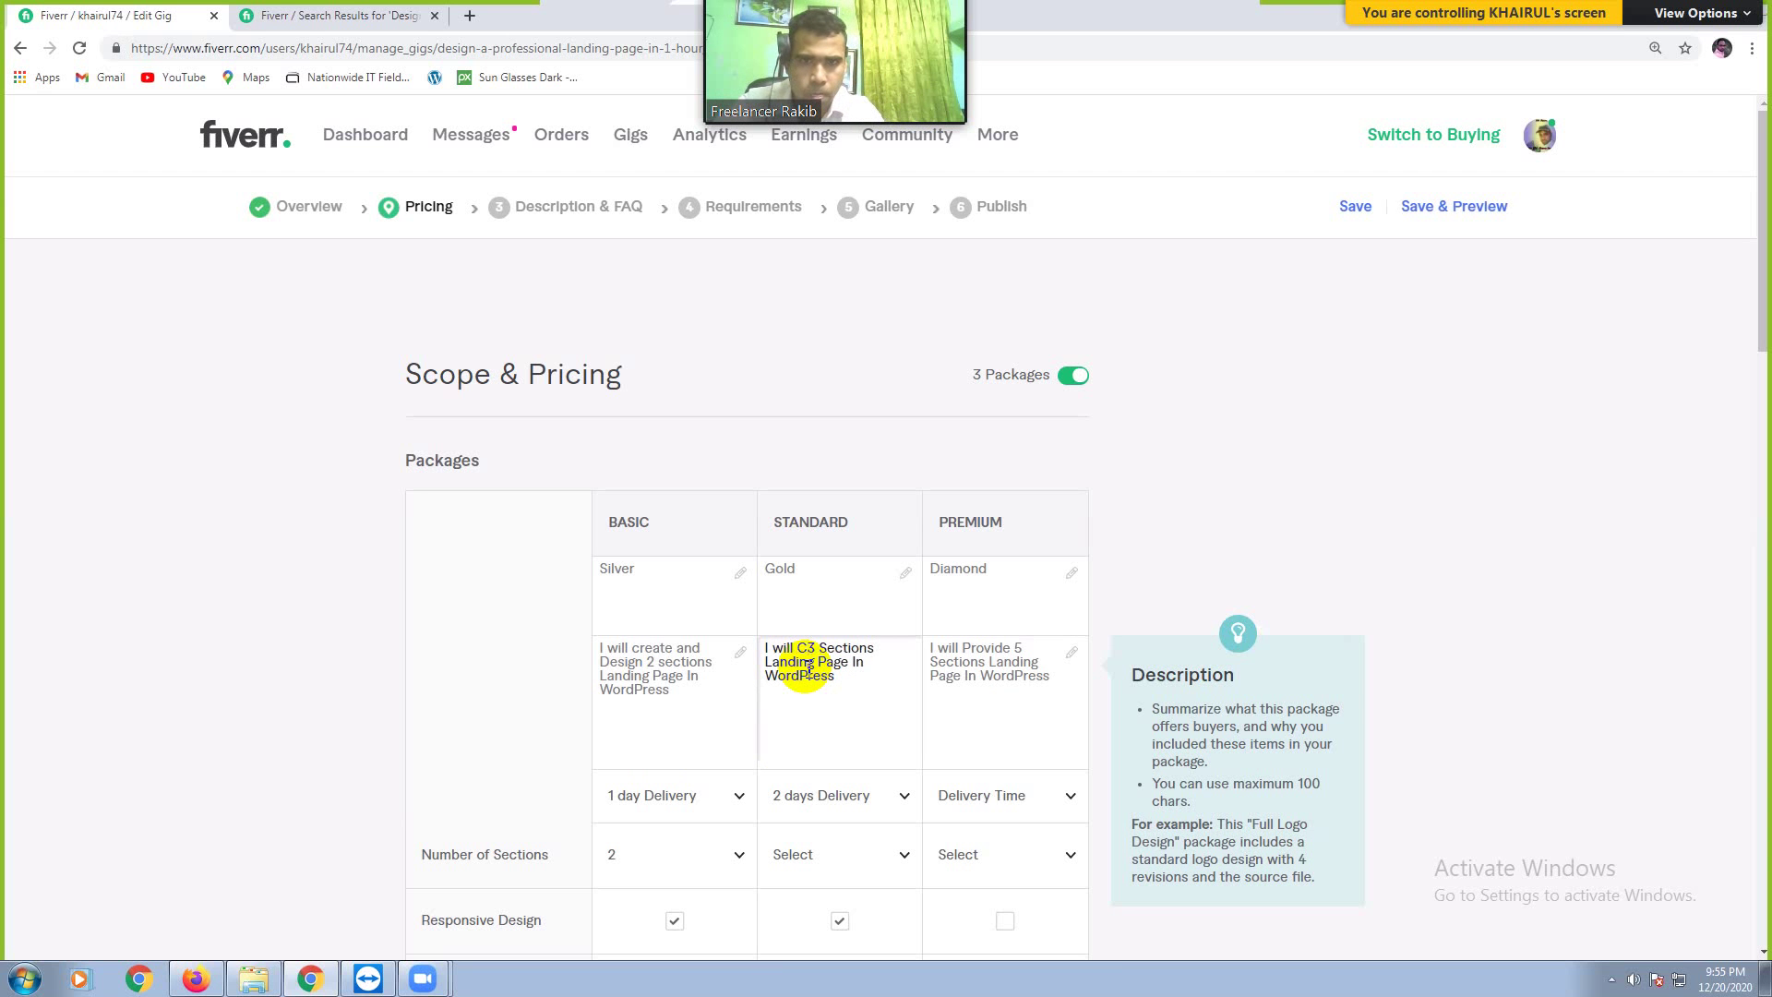
key("BackSpace")
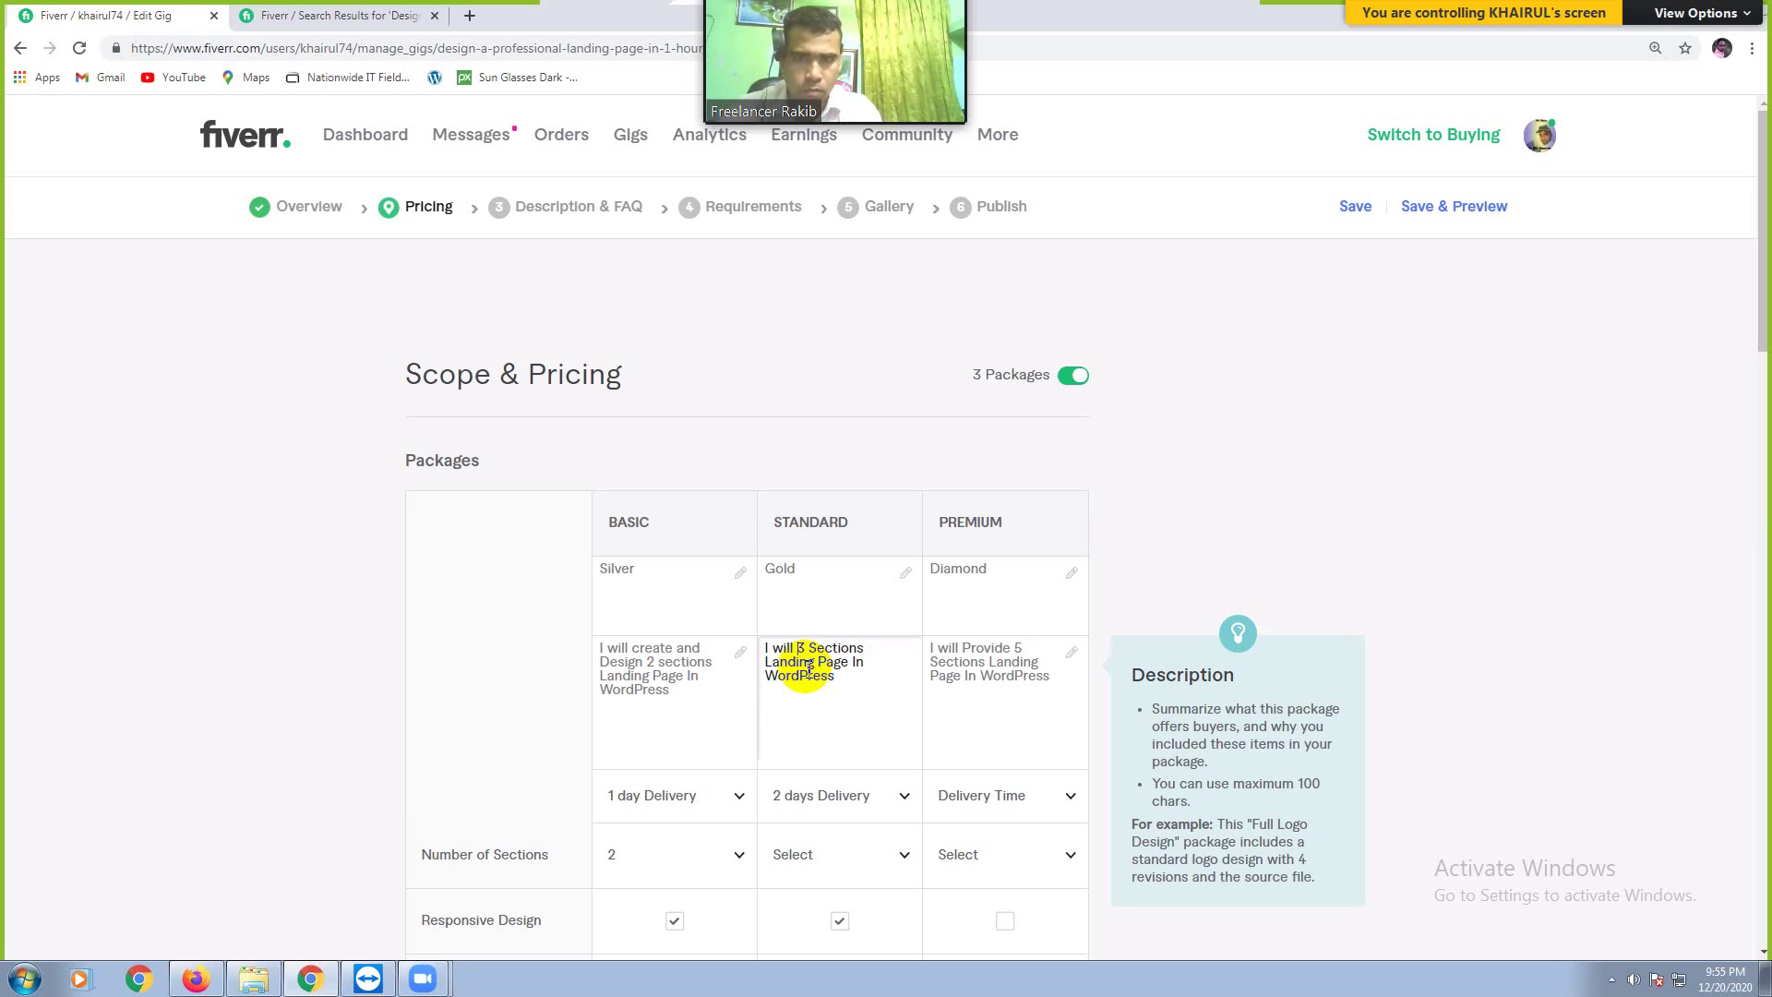
type("provide")
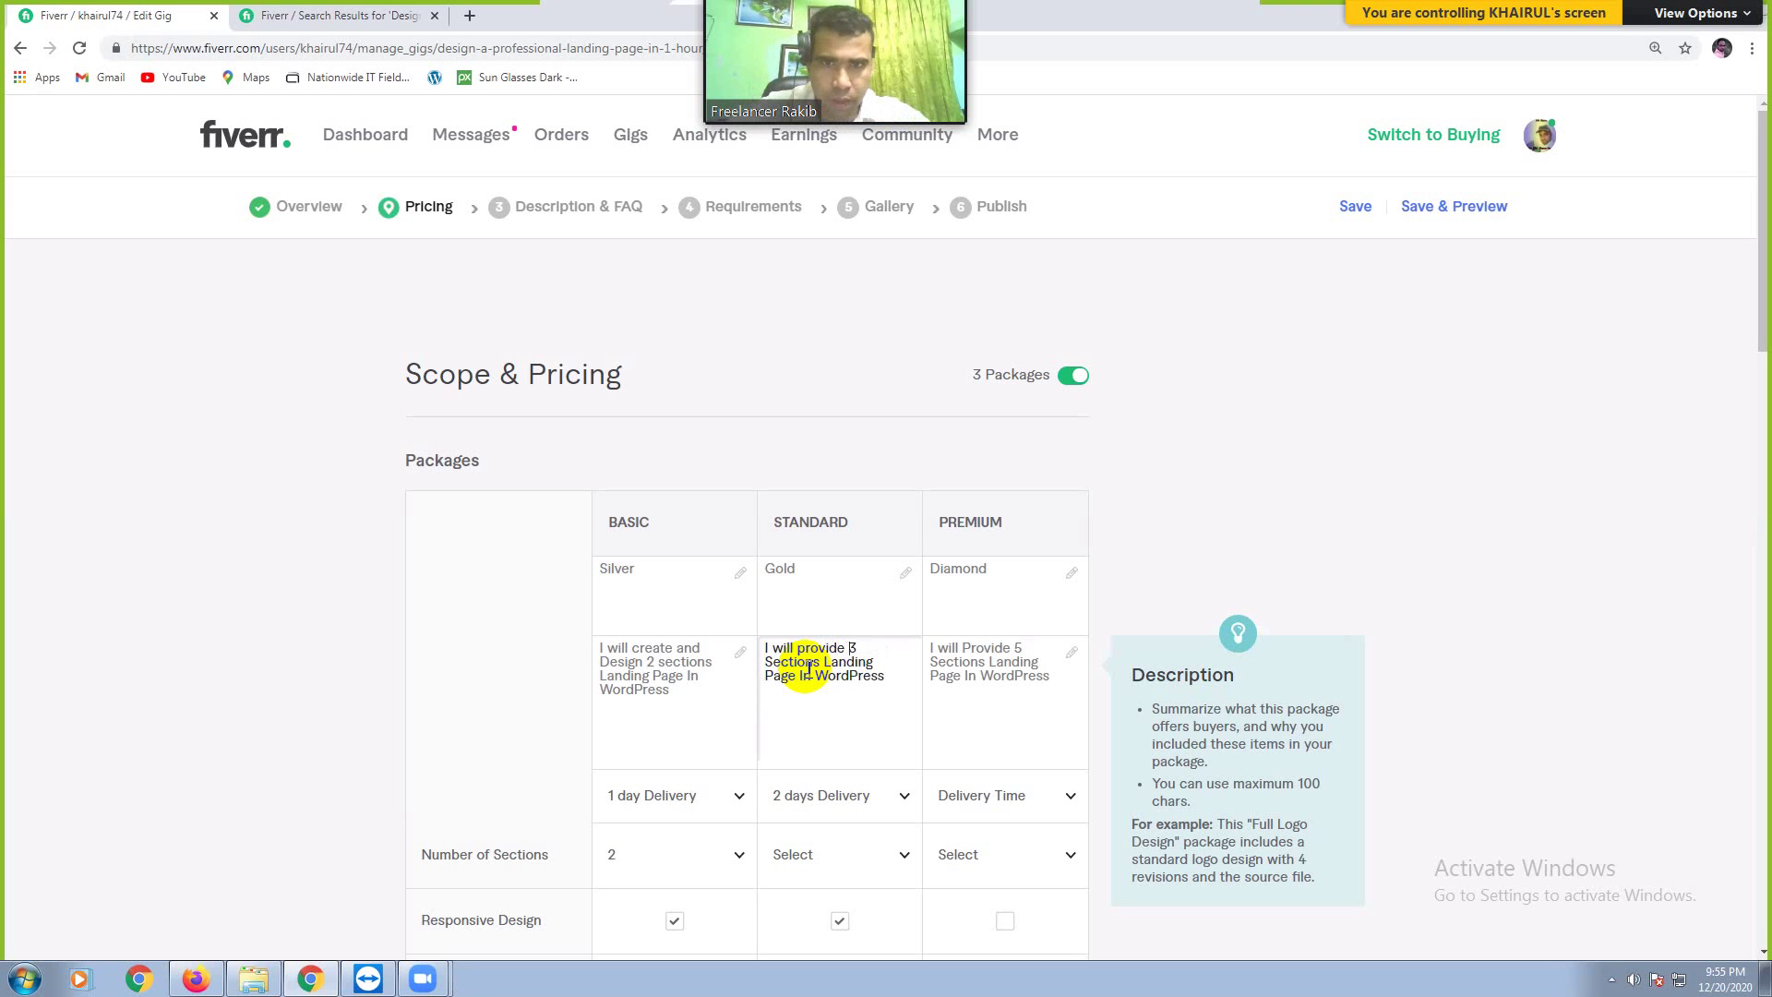
Step: Remove the words "create and Design" from the Basic package's description
left_click(643, 661)
left_click(633, 651, "shift")
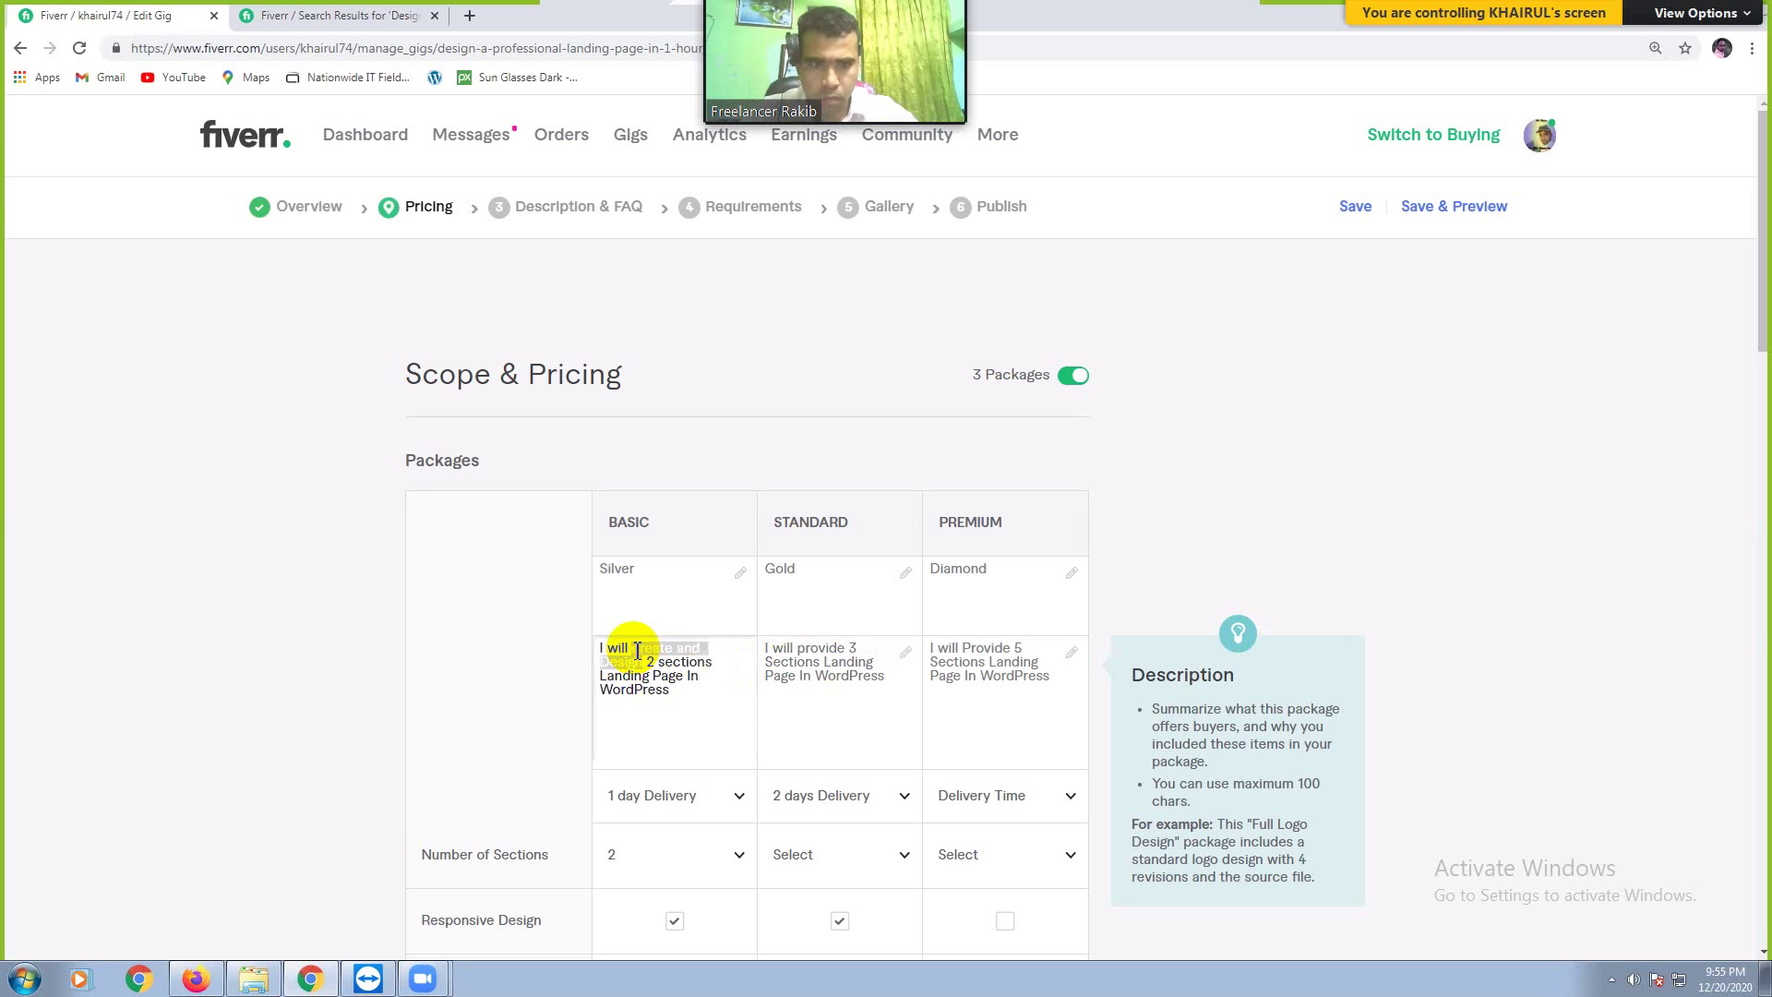
key("BackSpace")
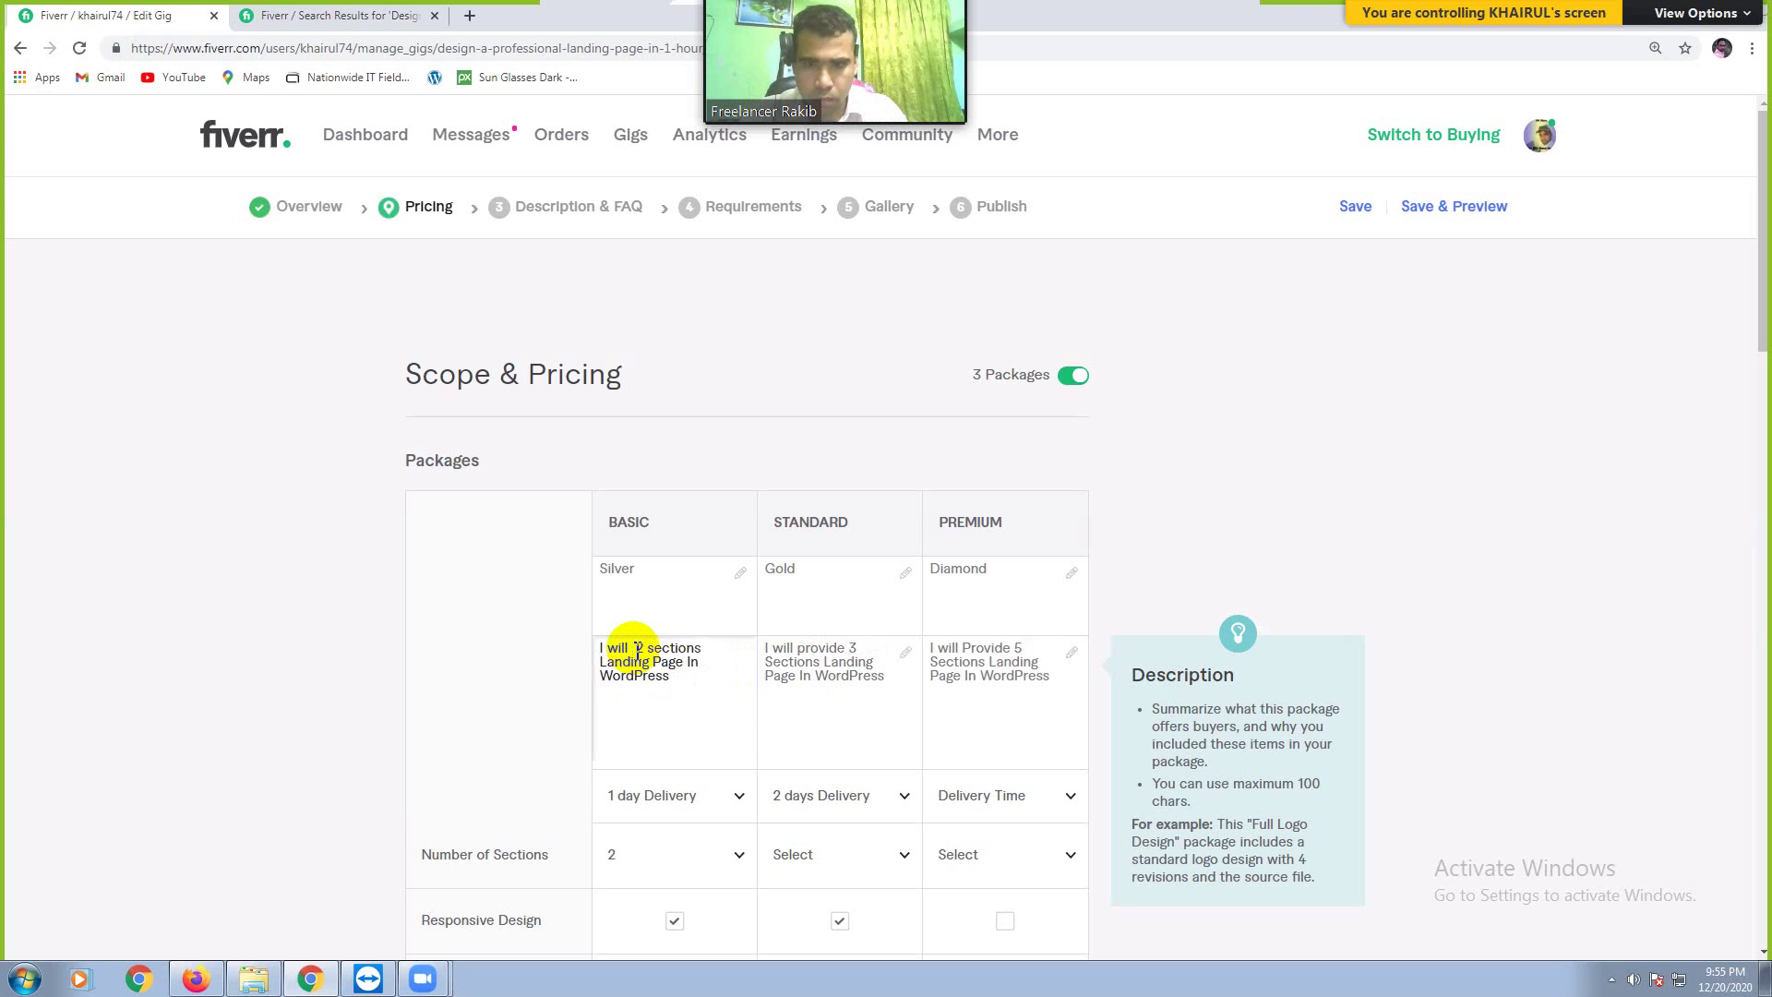
Step: Insert "provide" before "2 sections" in the Basic package description and set the Premium delivery time to 3 days
type("provide")
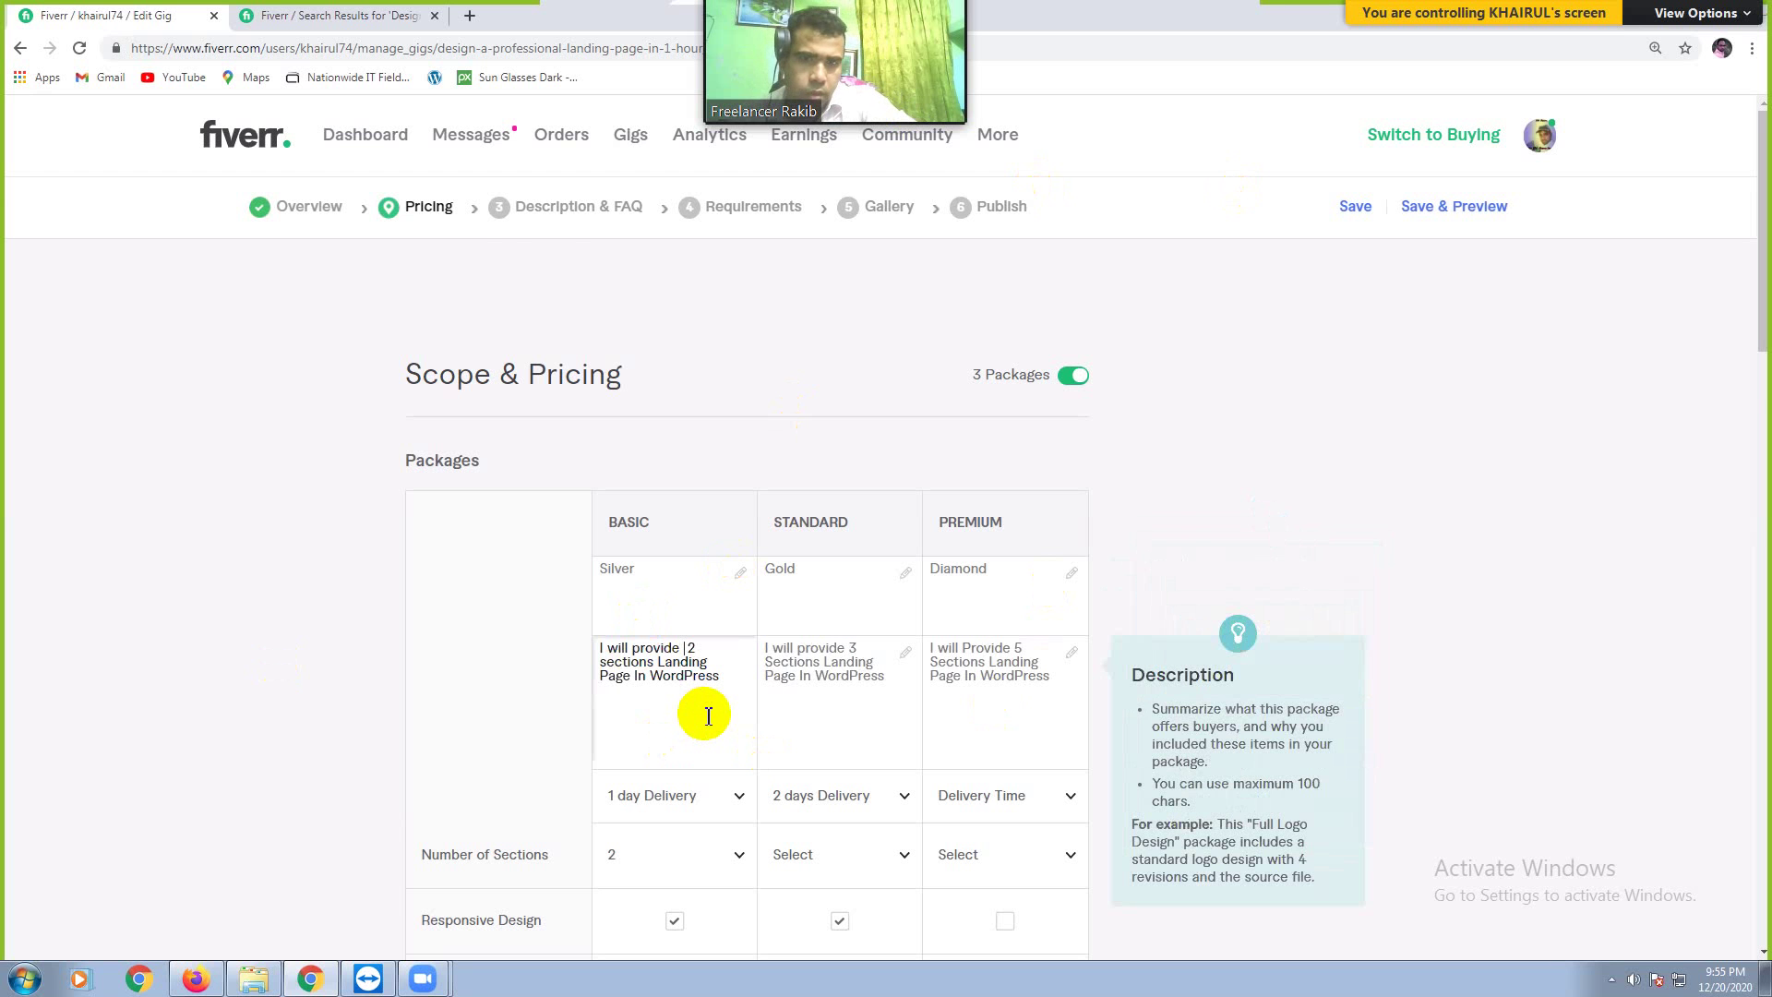
scroll(791, 652, "down", 2)
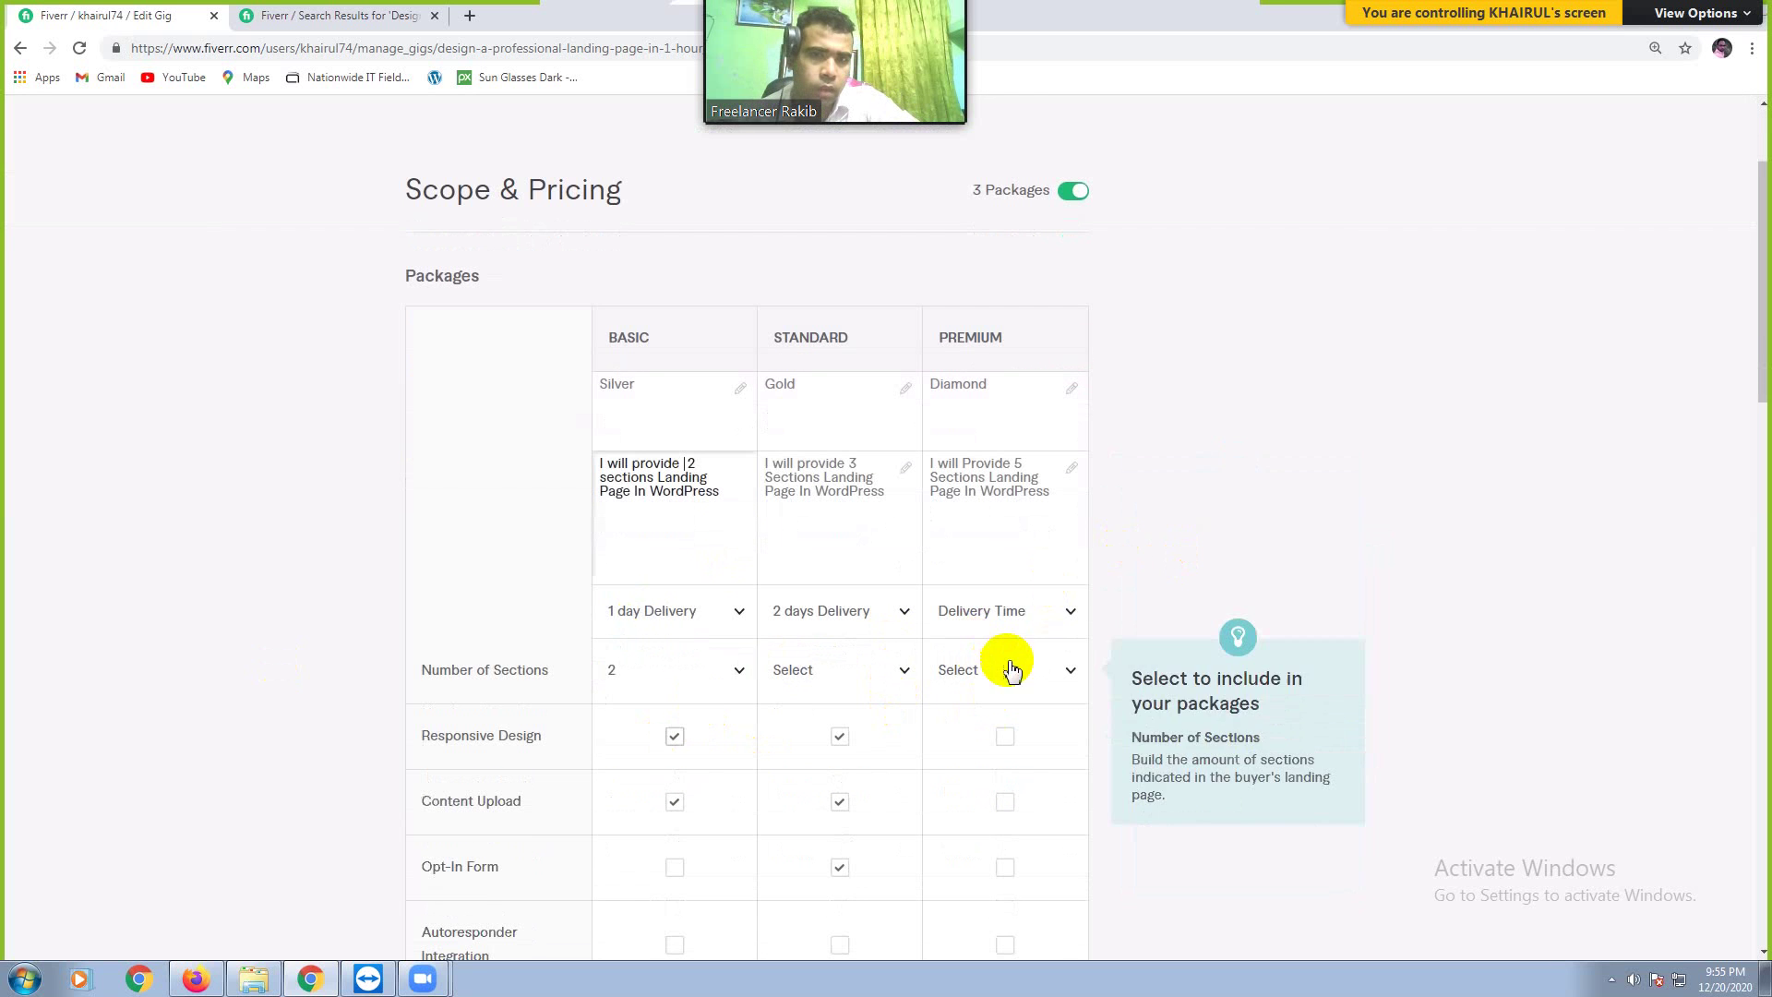
left_click(1067, 613)
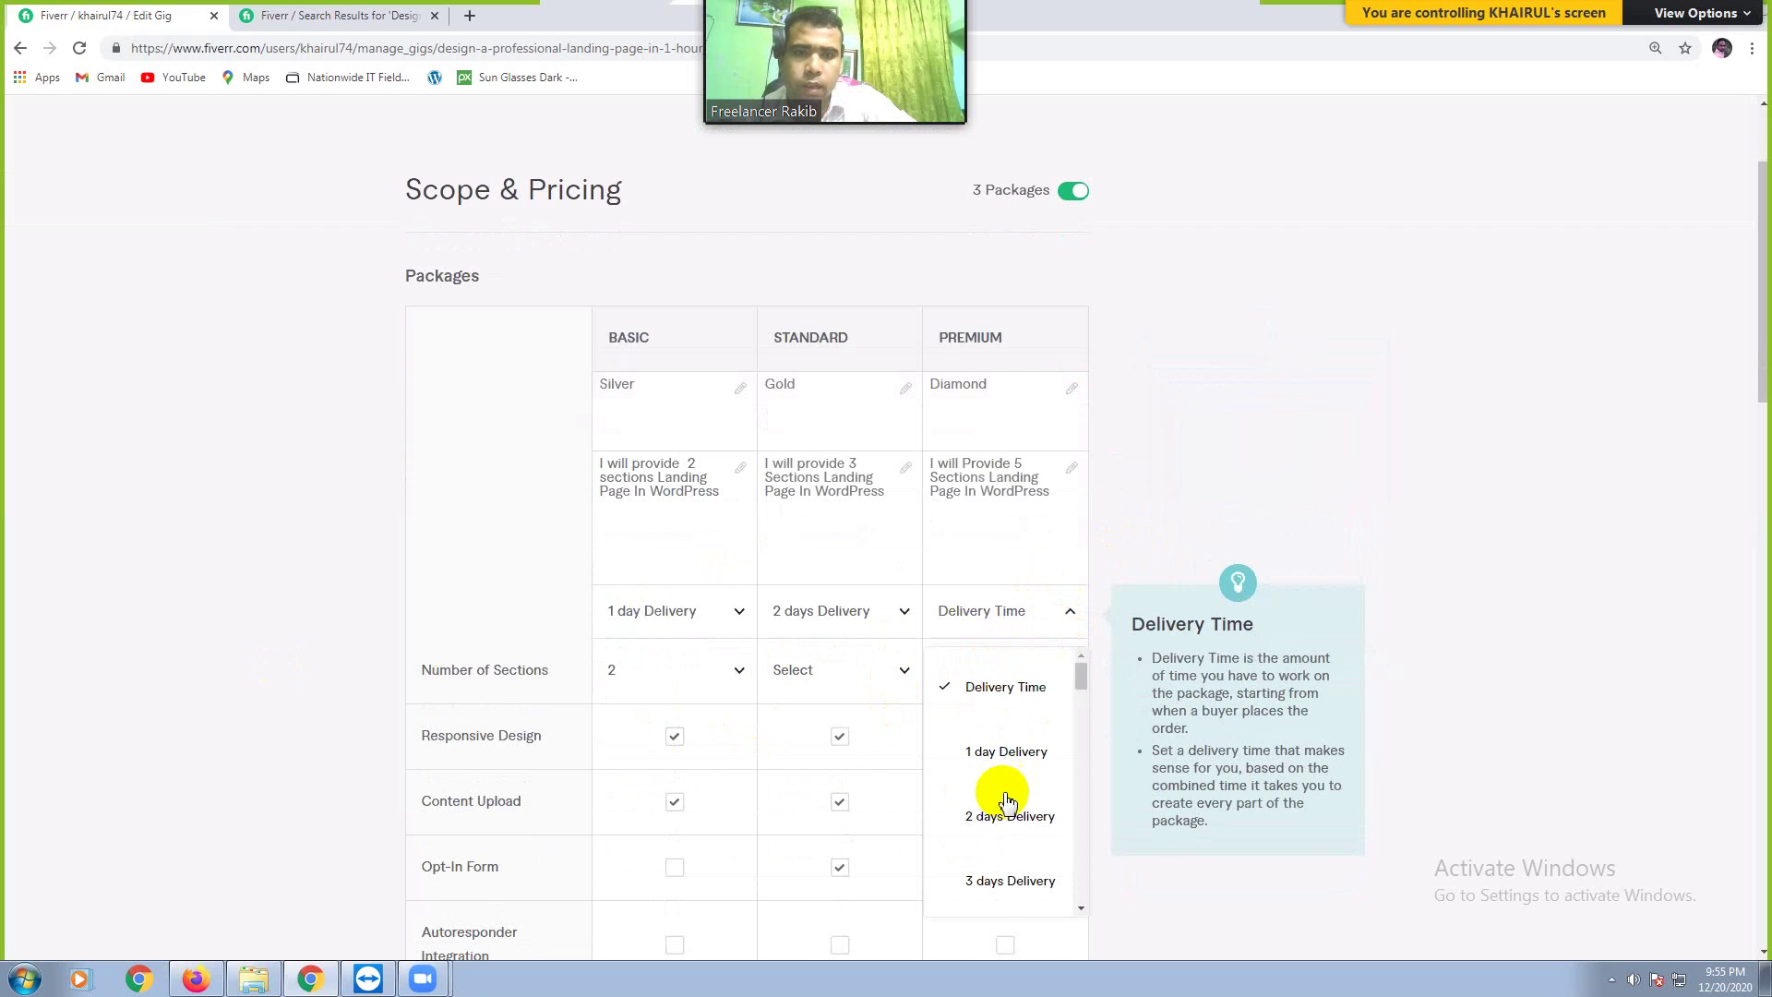
left_click(1006, 891)
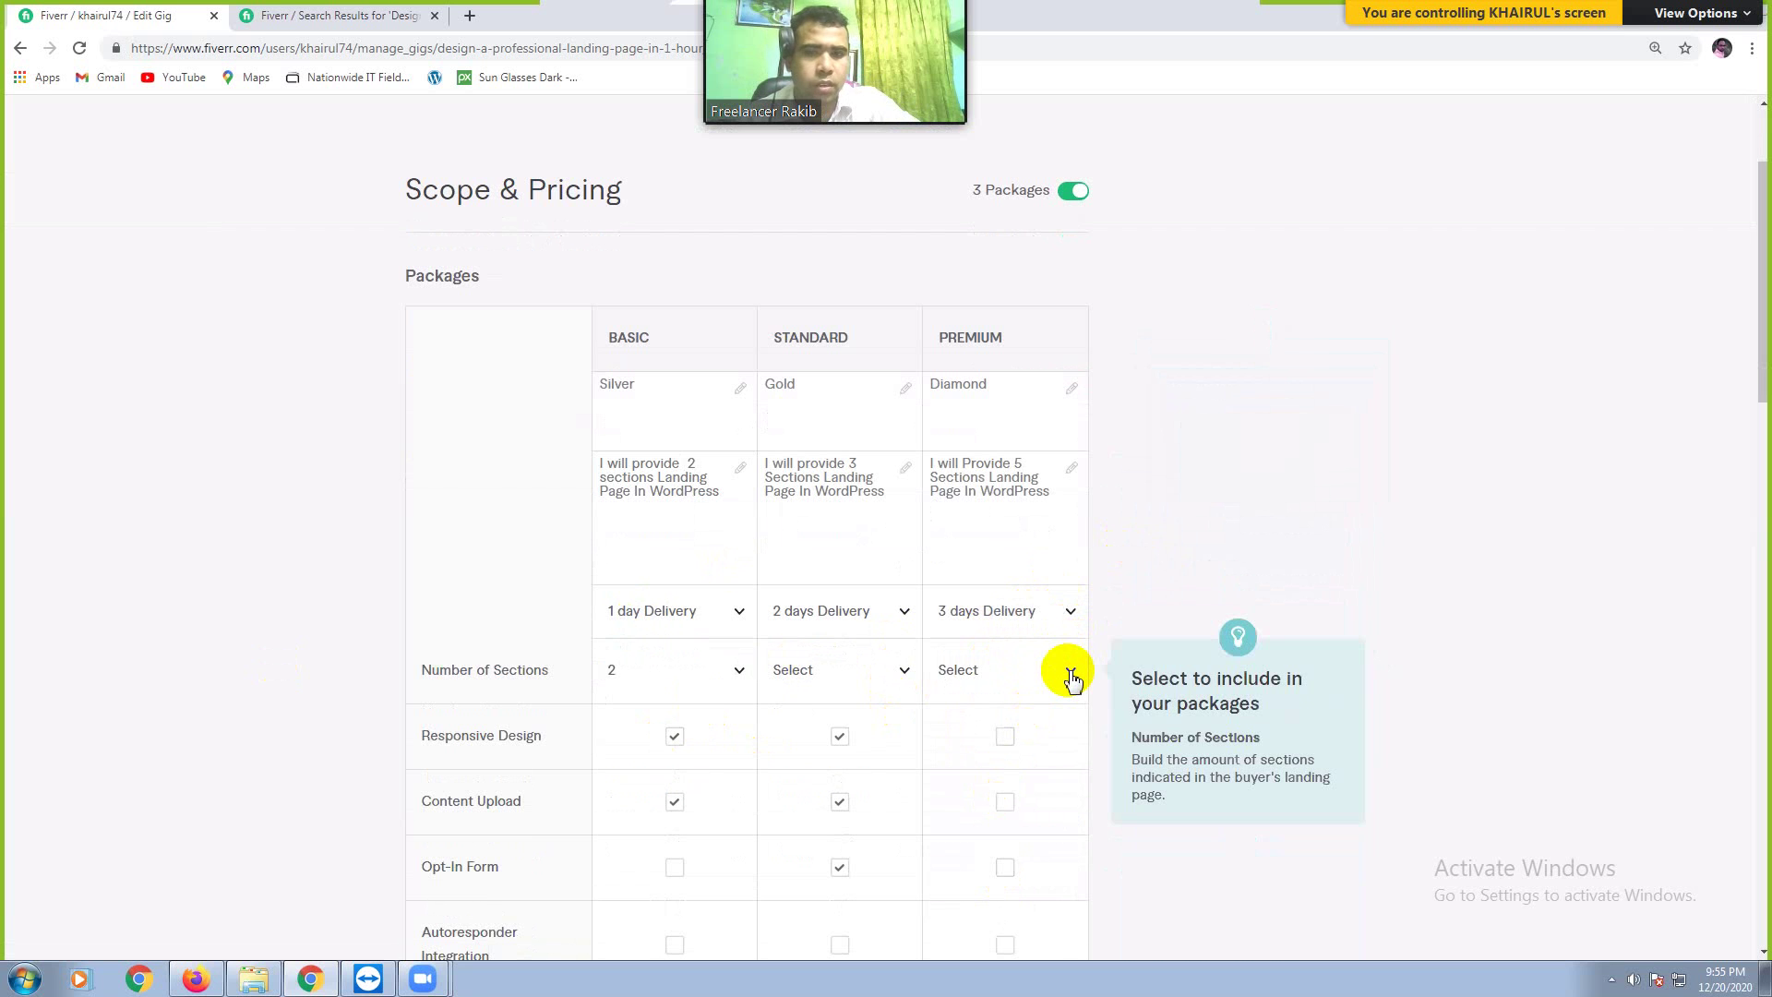
Step: Set the number of sections for the Premium package to 5
left_click(1061, 672)
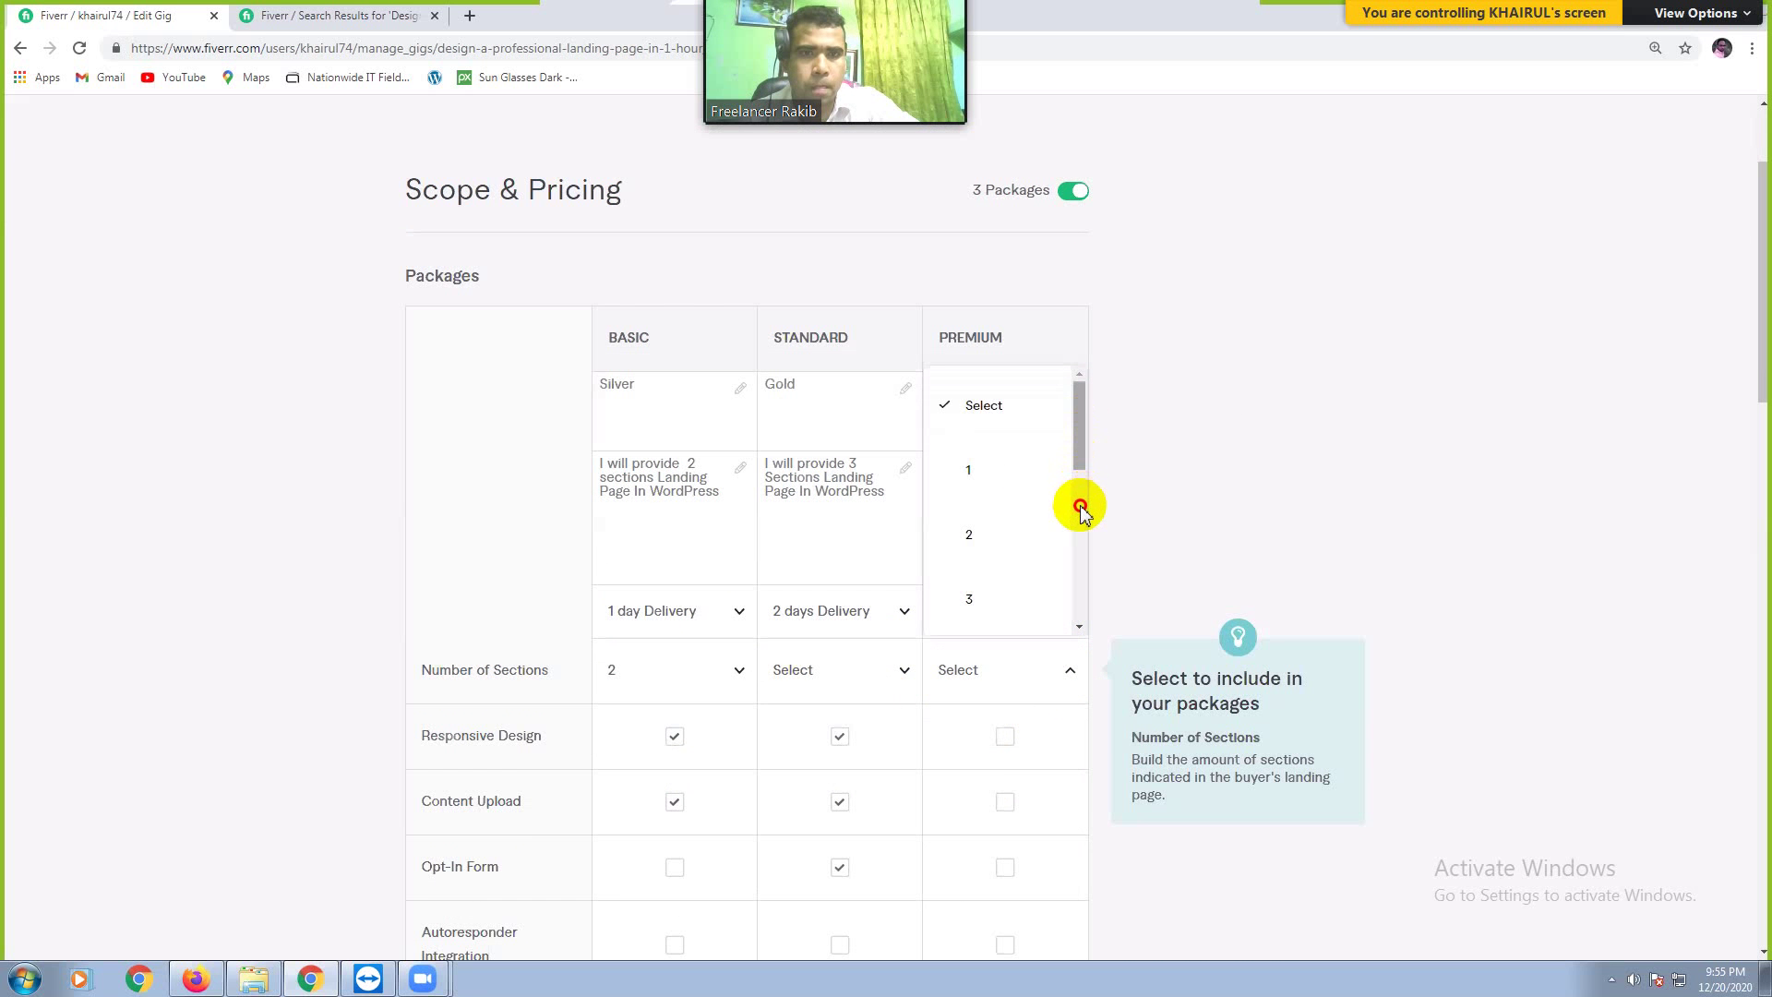
scroll(1080, 516, "down", 3)
scroll(1076, 551, "down", 2)
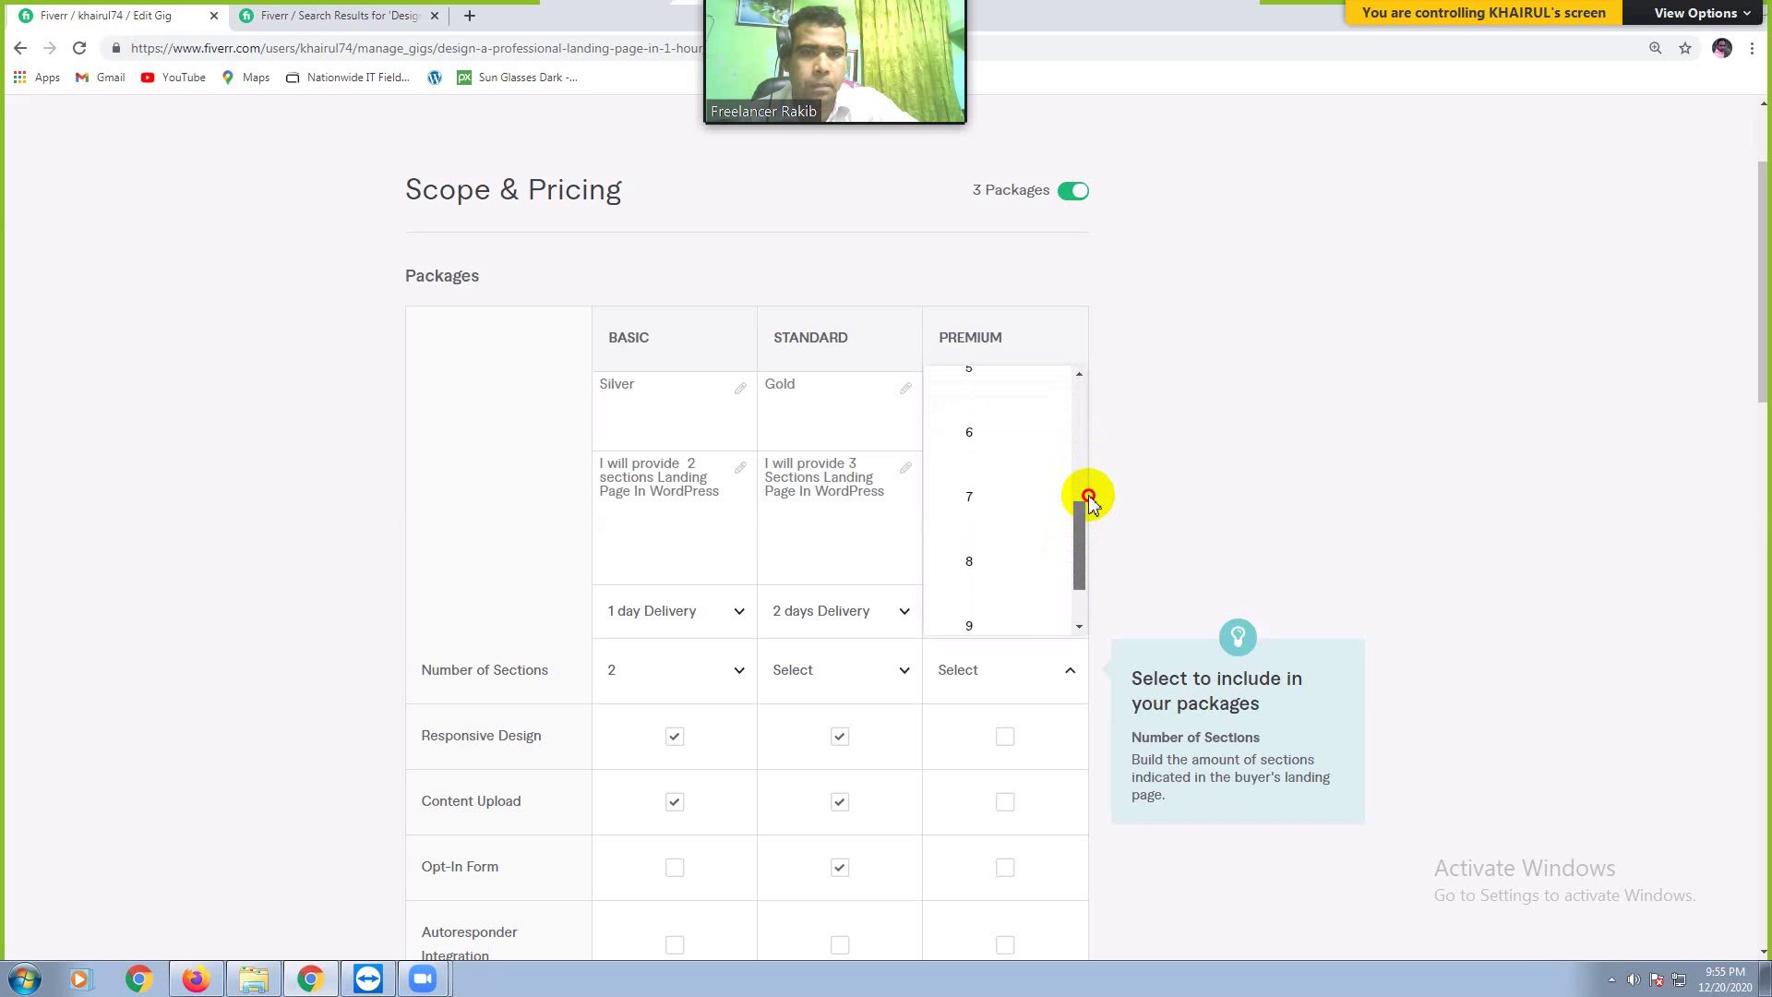
scroll(1088, 496, "up", 3)
left_click_drag(966, 505, 970, 502)
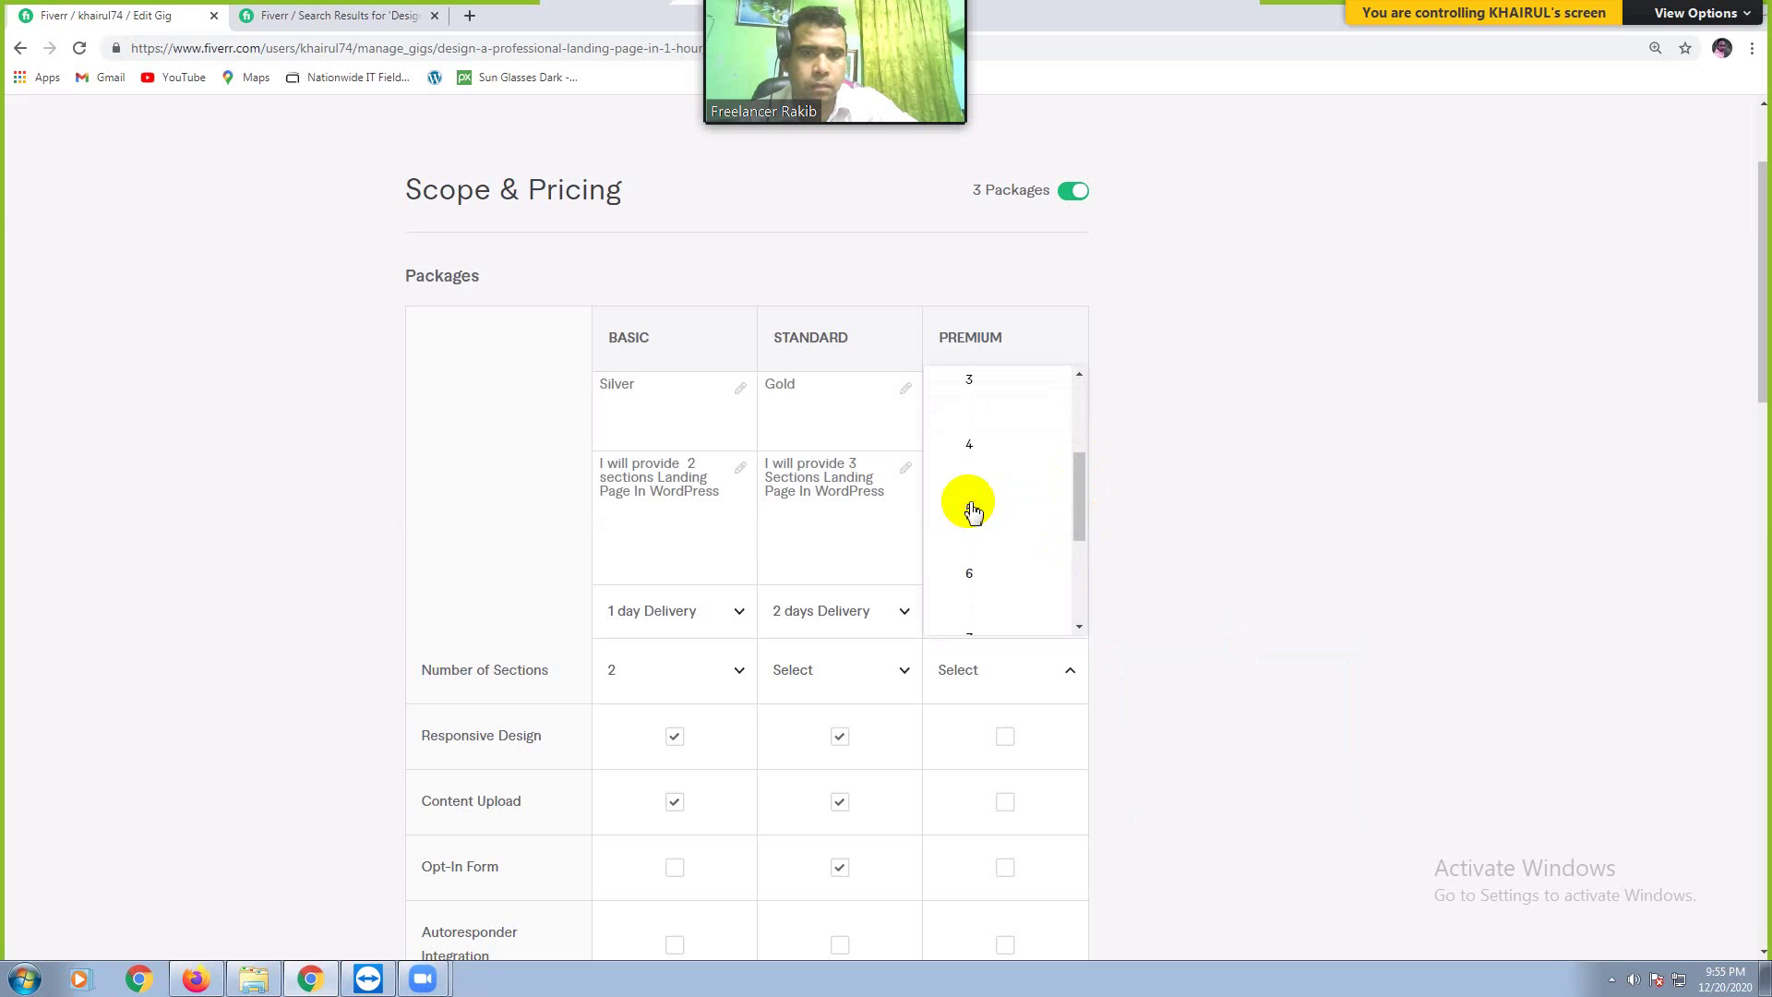
left_click(971, 513)
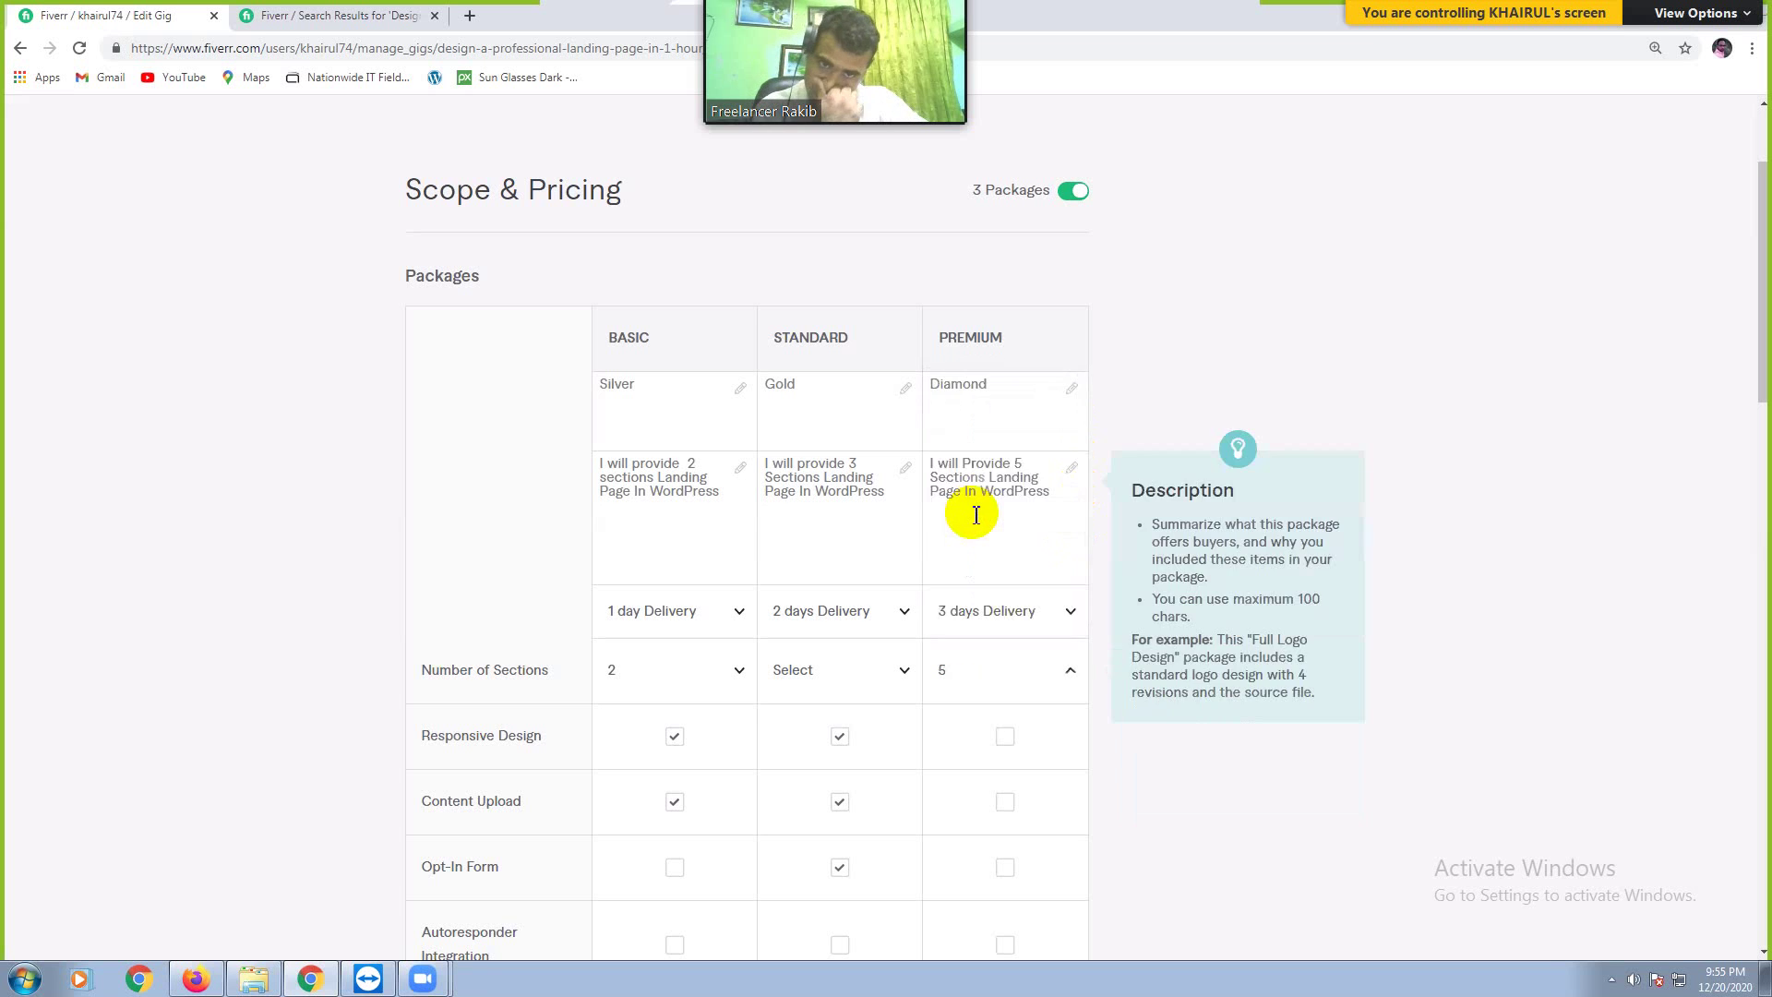
Step: Set the number of sections for the Standard package to 3
left_click(899, 673)
left_click(843, 623)
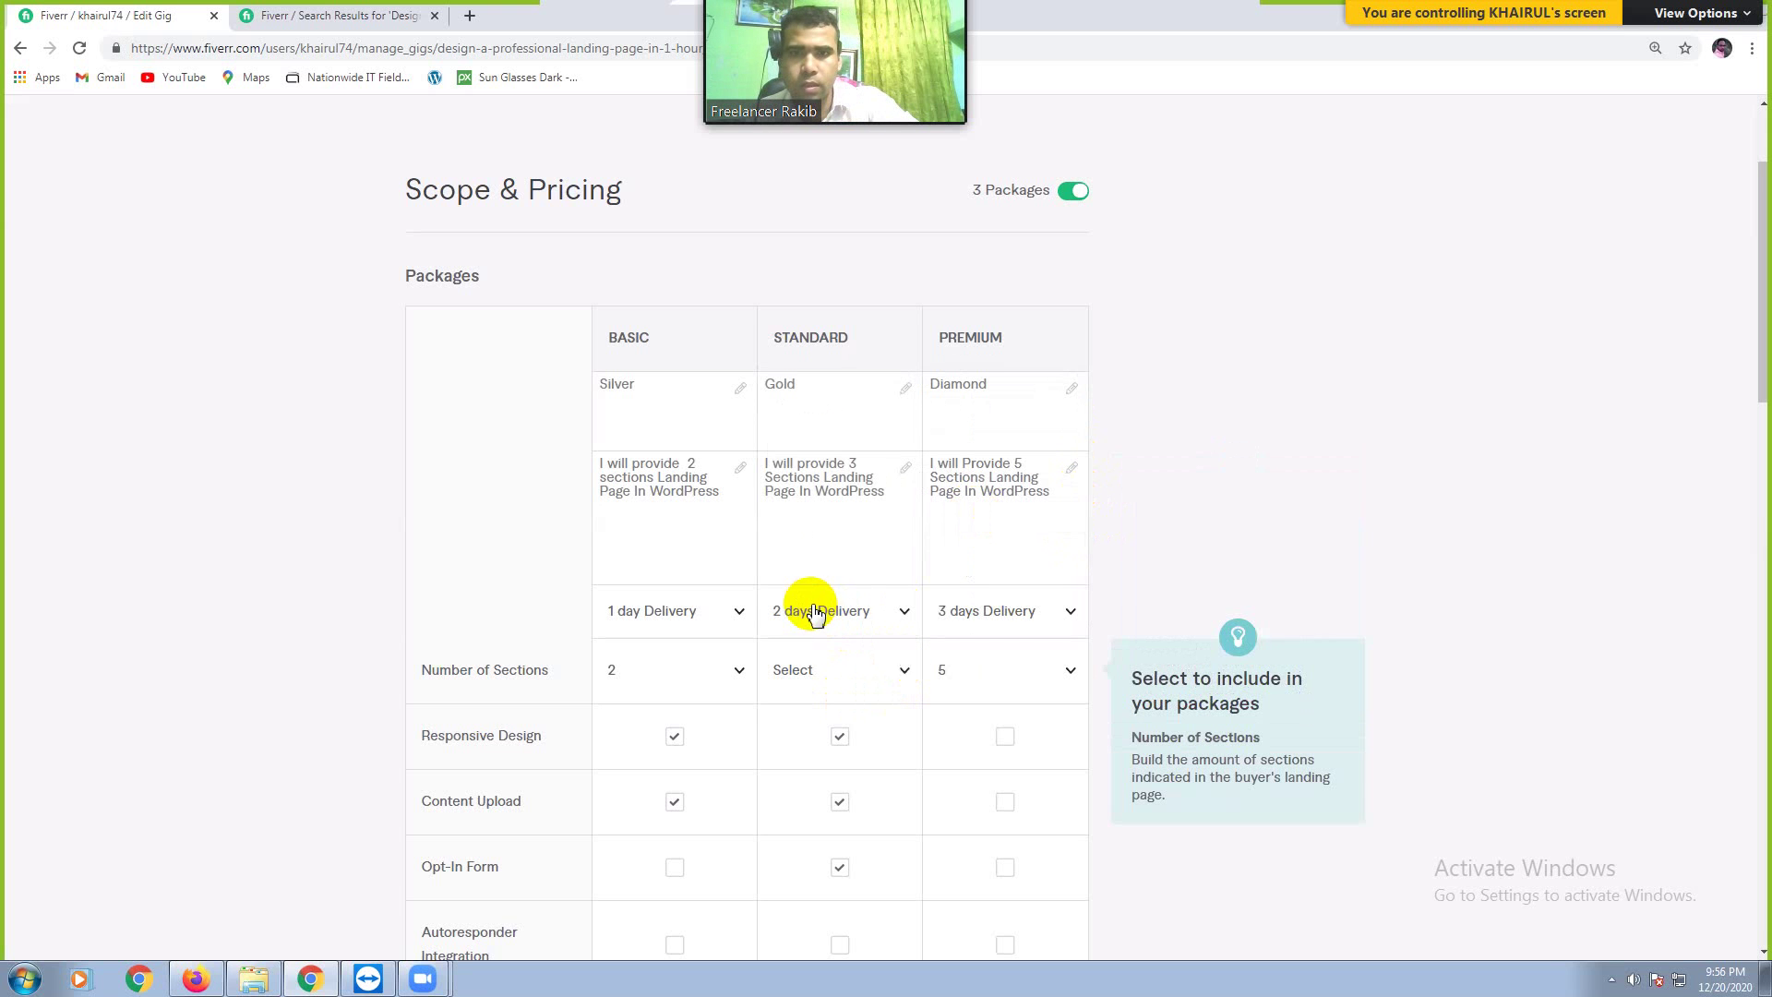
left_click(893, 680)
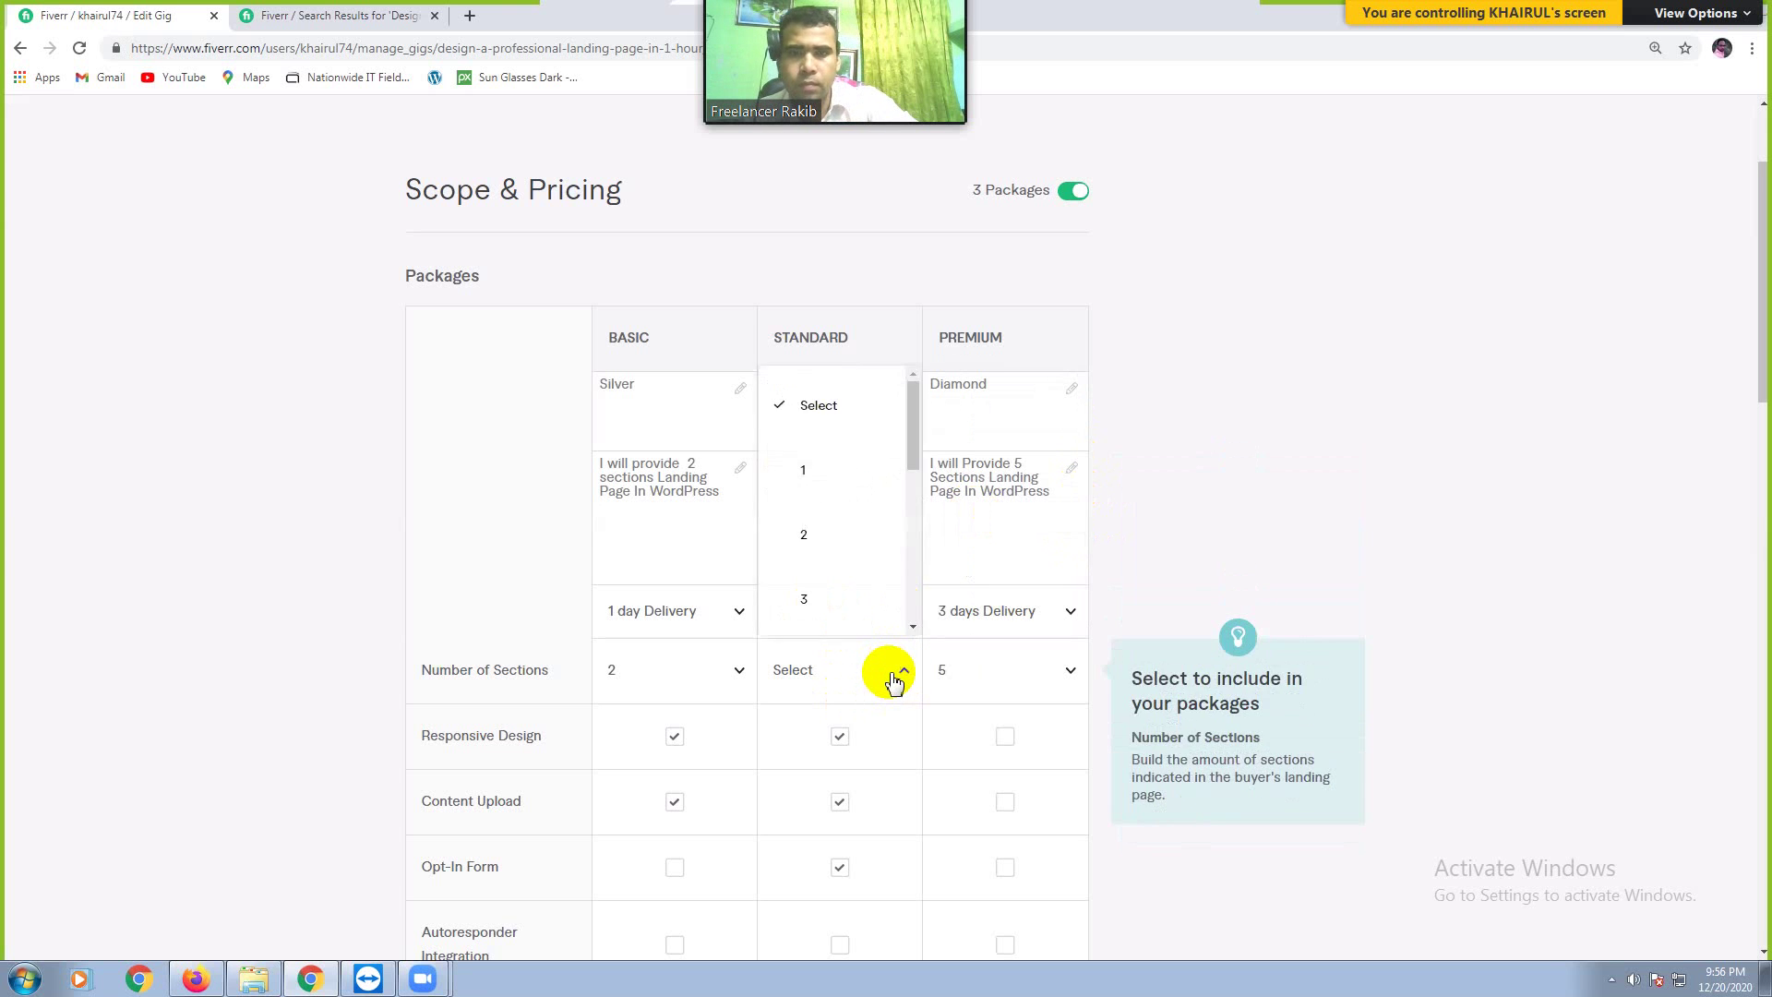
left_click(807, 602)
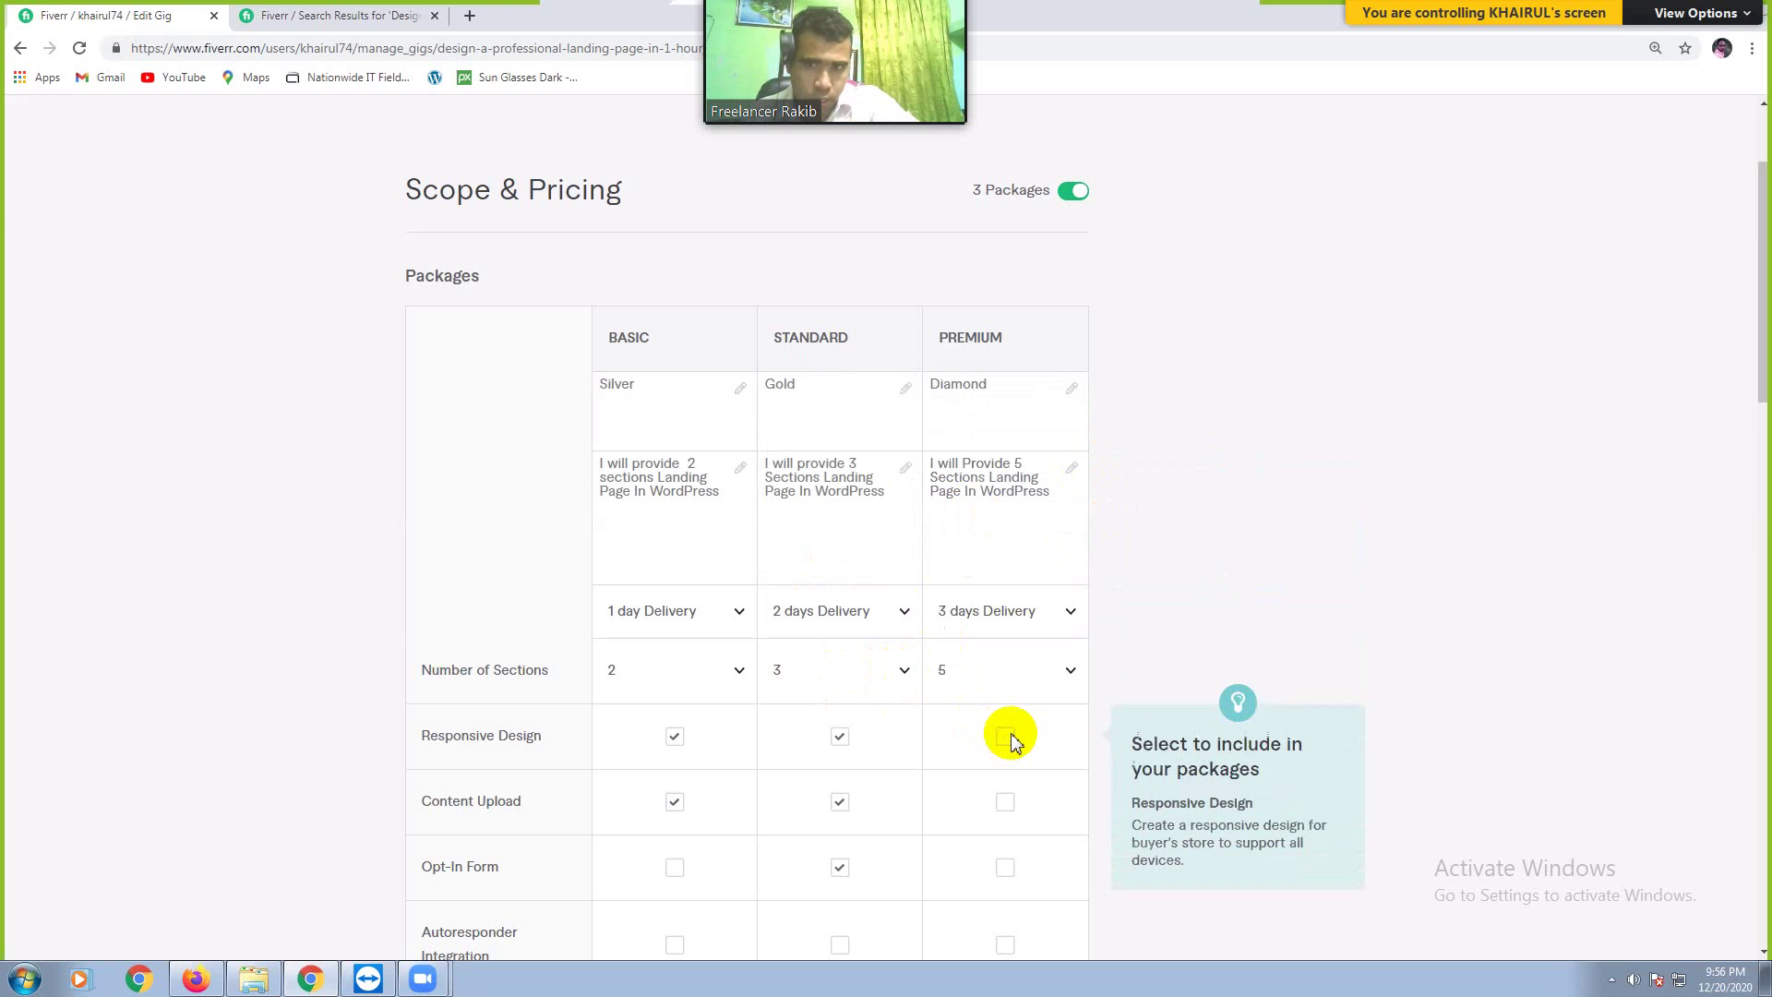
Step: Include Content Upload, Responsive Design, Opt-In Form and Social Media Icons in the Premium package
left_click(1006, 799)
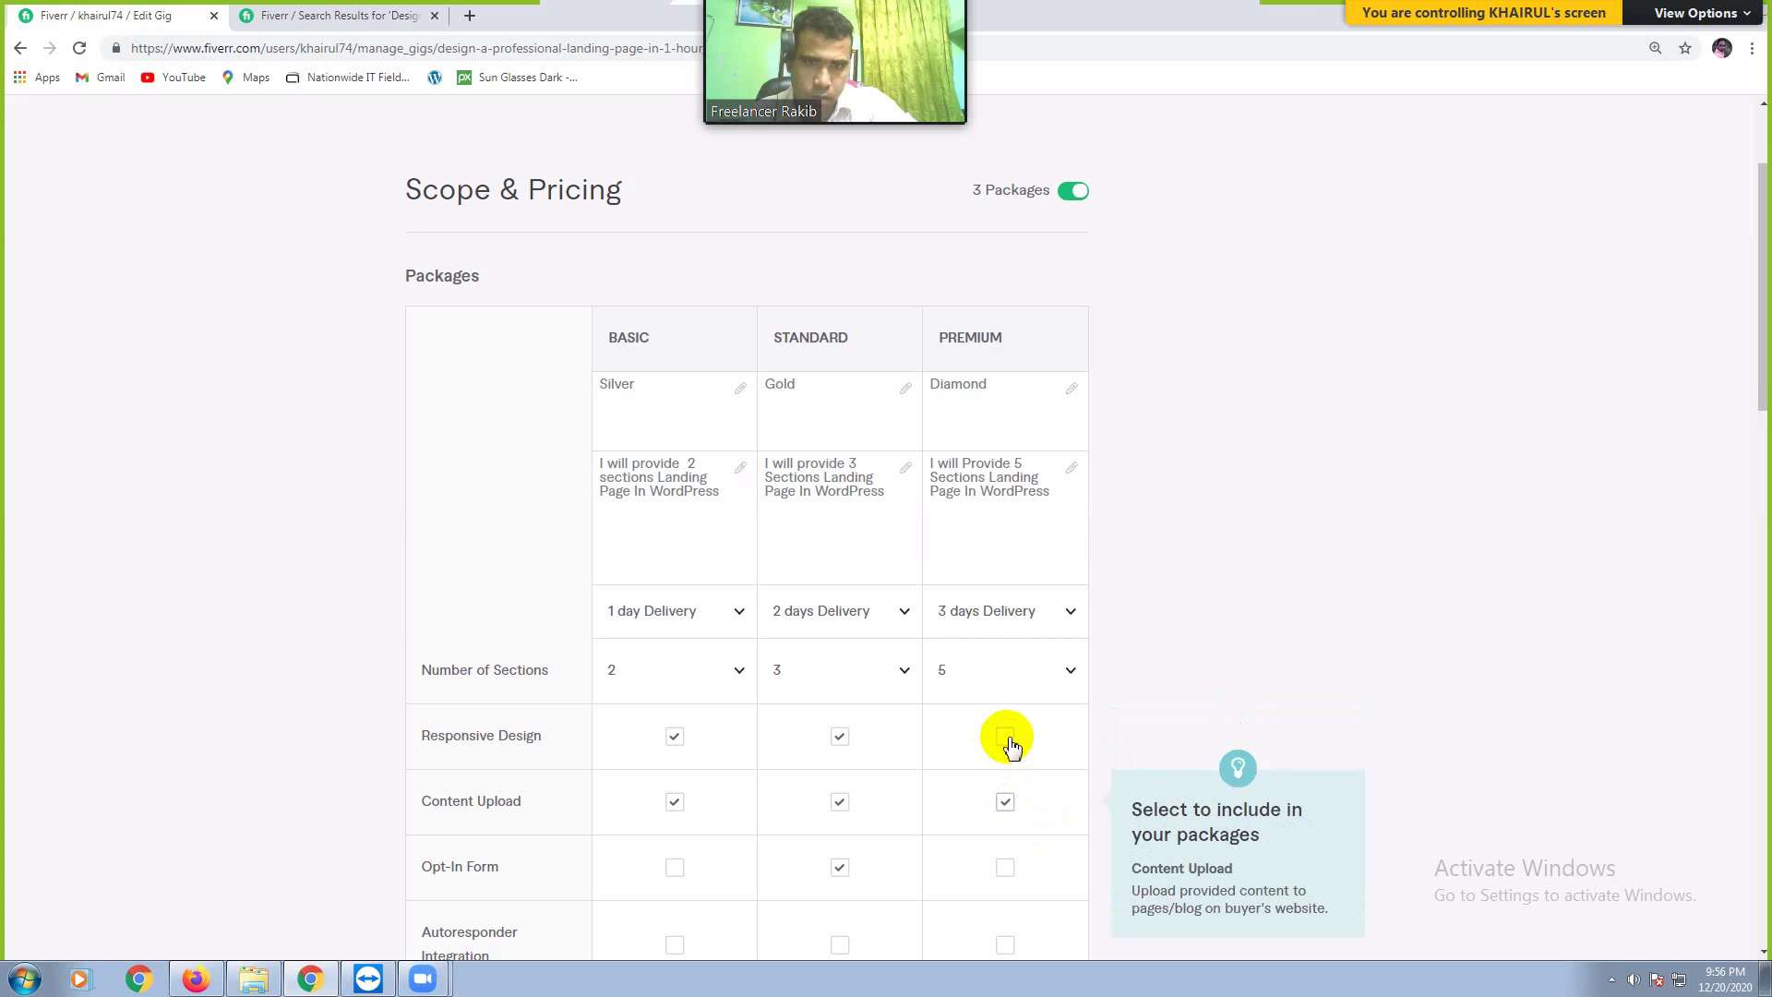
left_click(1006, 738)
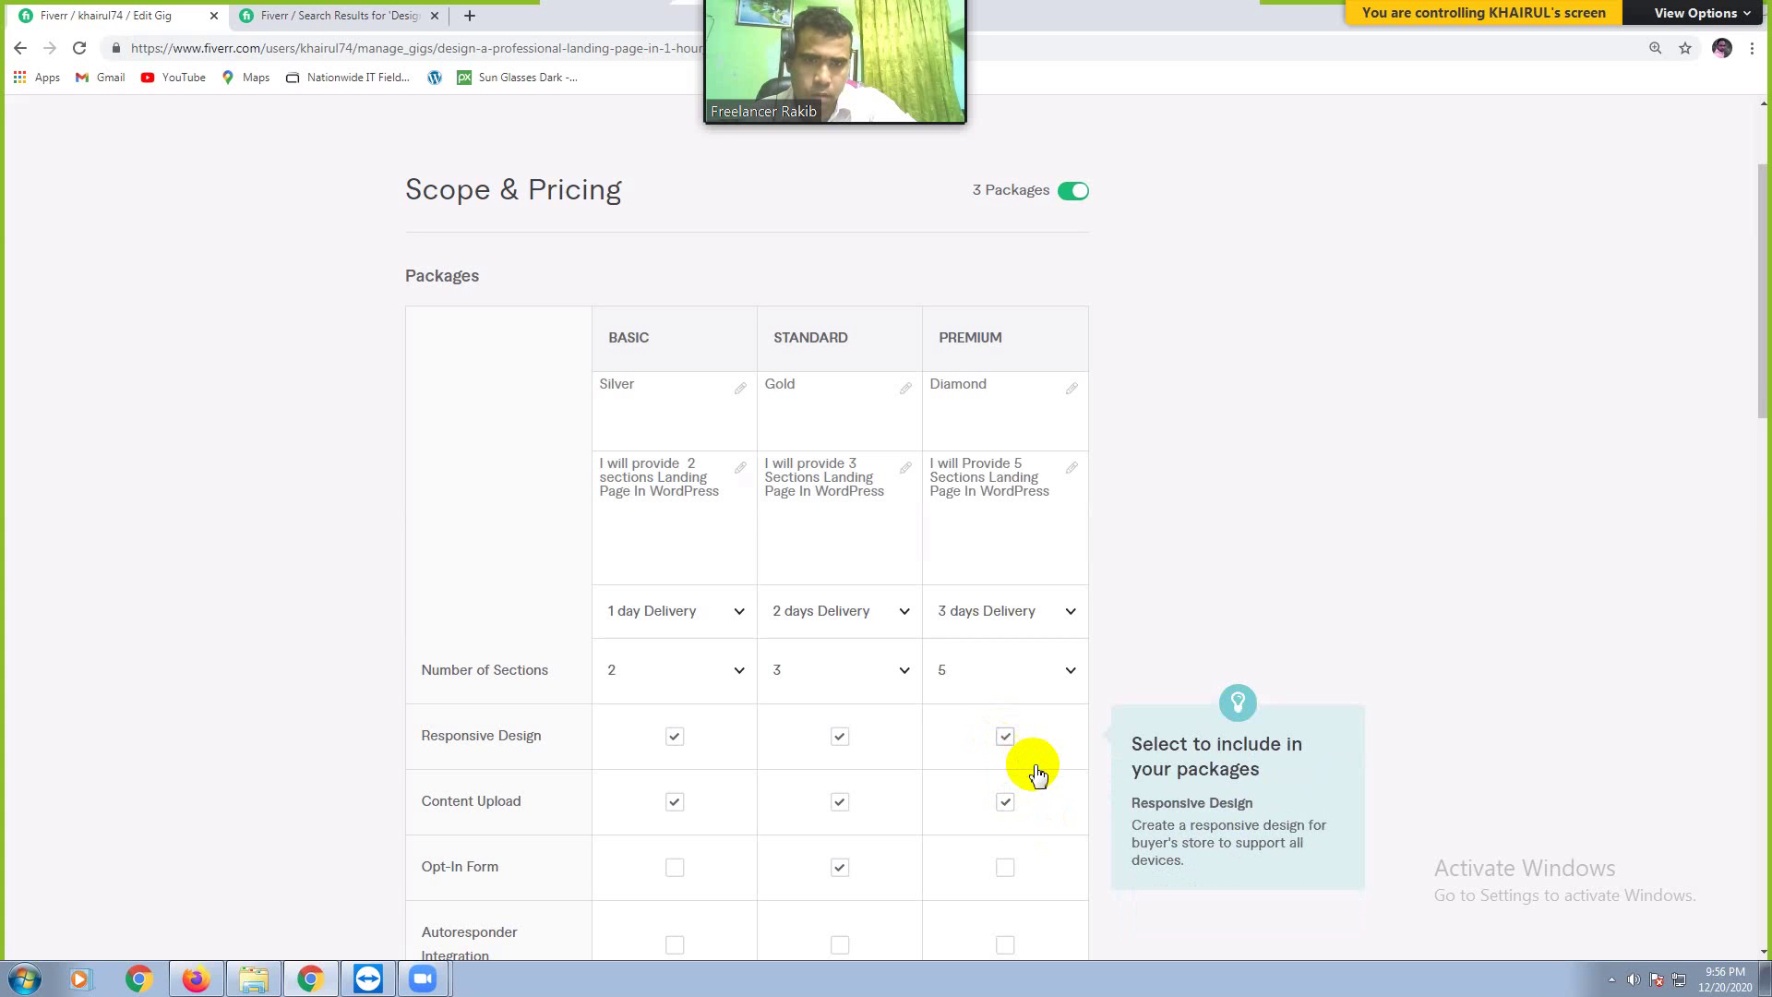
scroll(1035, 773, "down", 3)
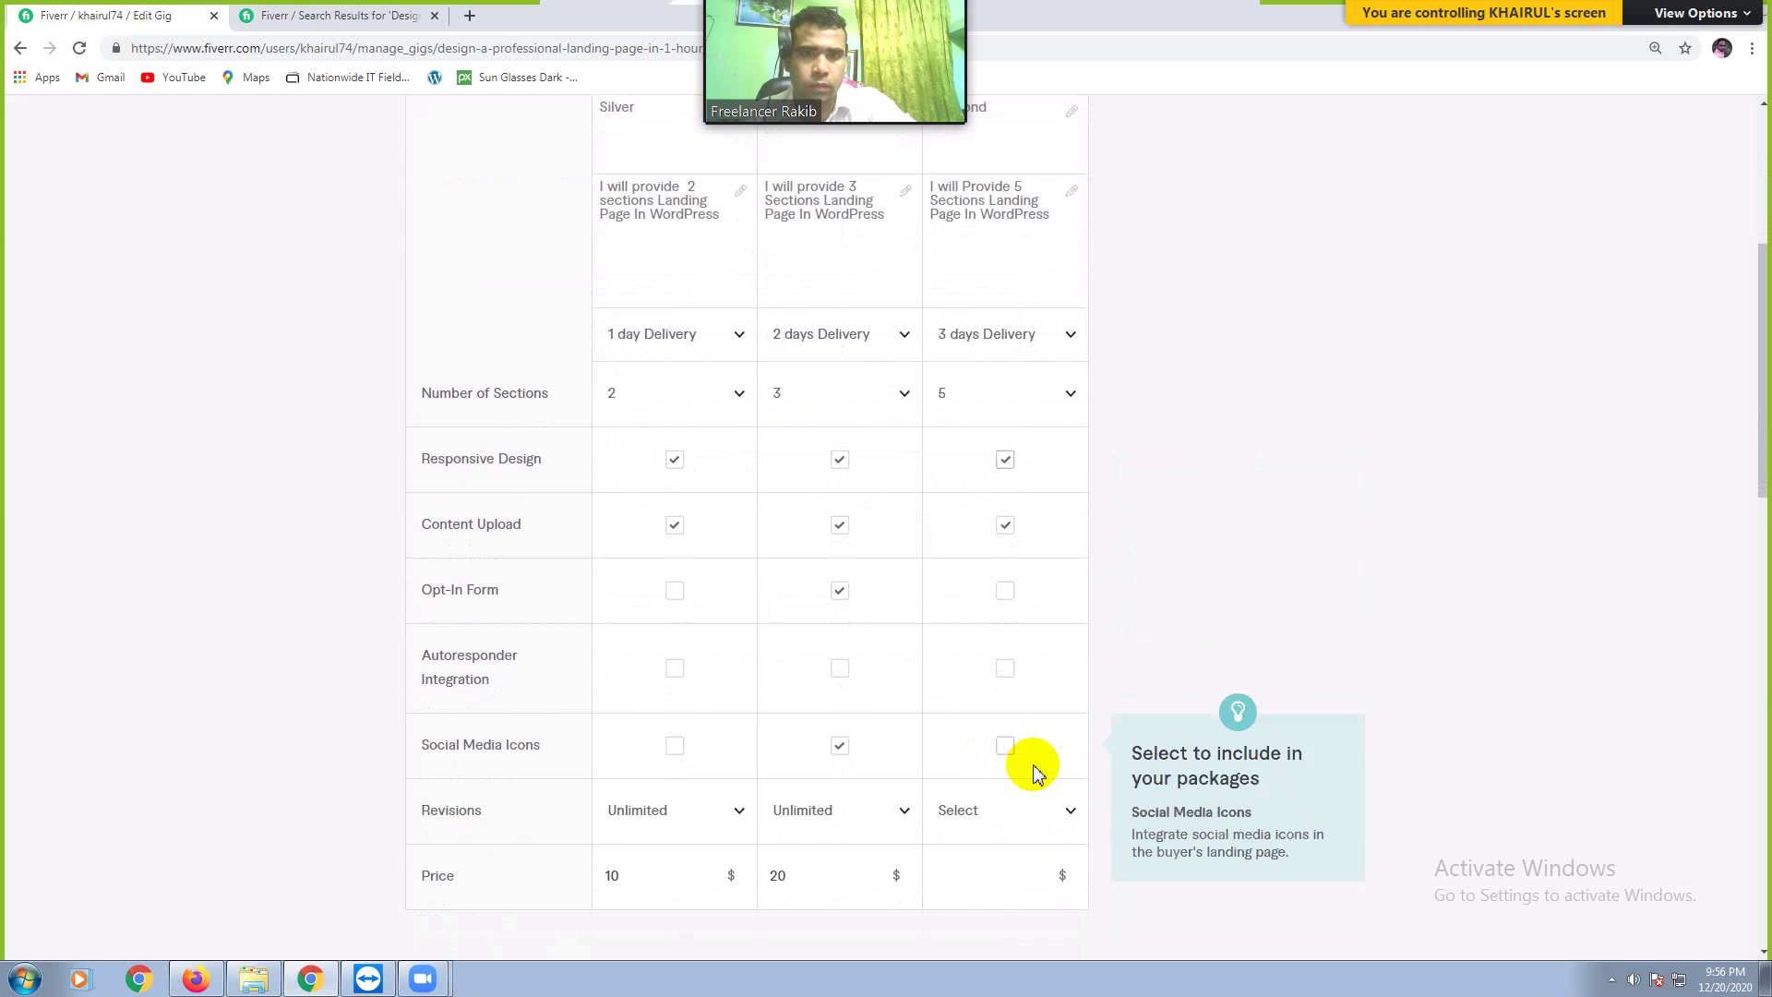
left_click(1005, 592)
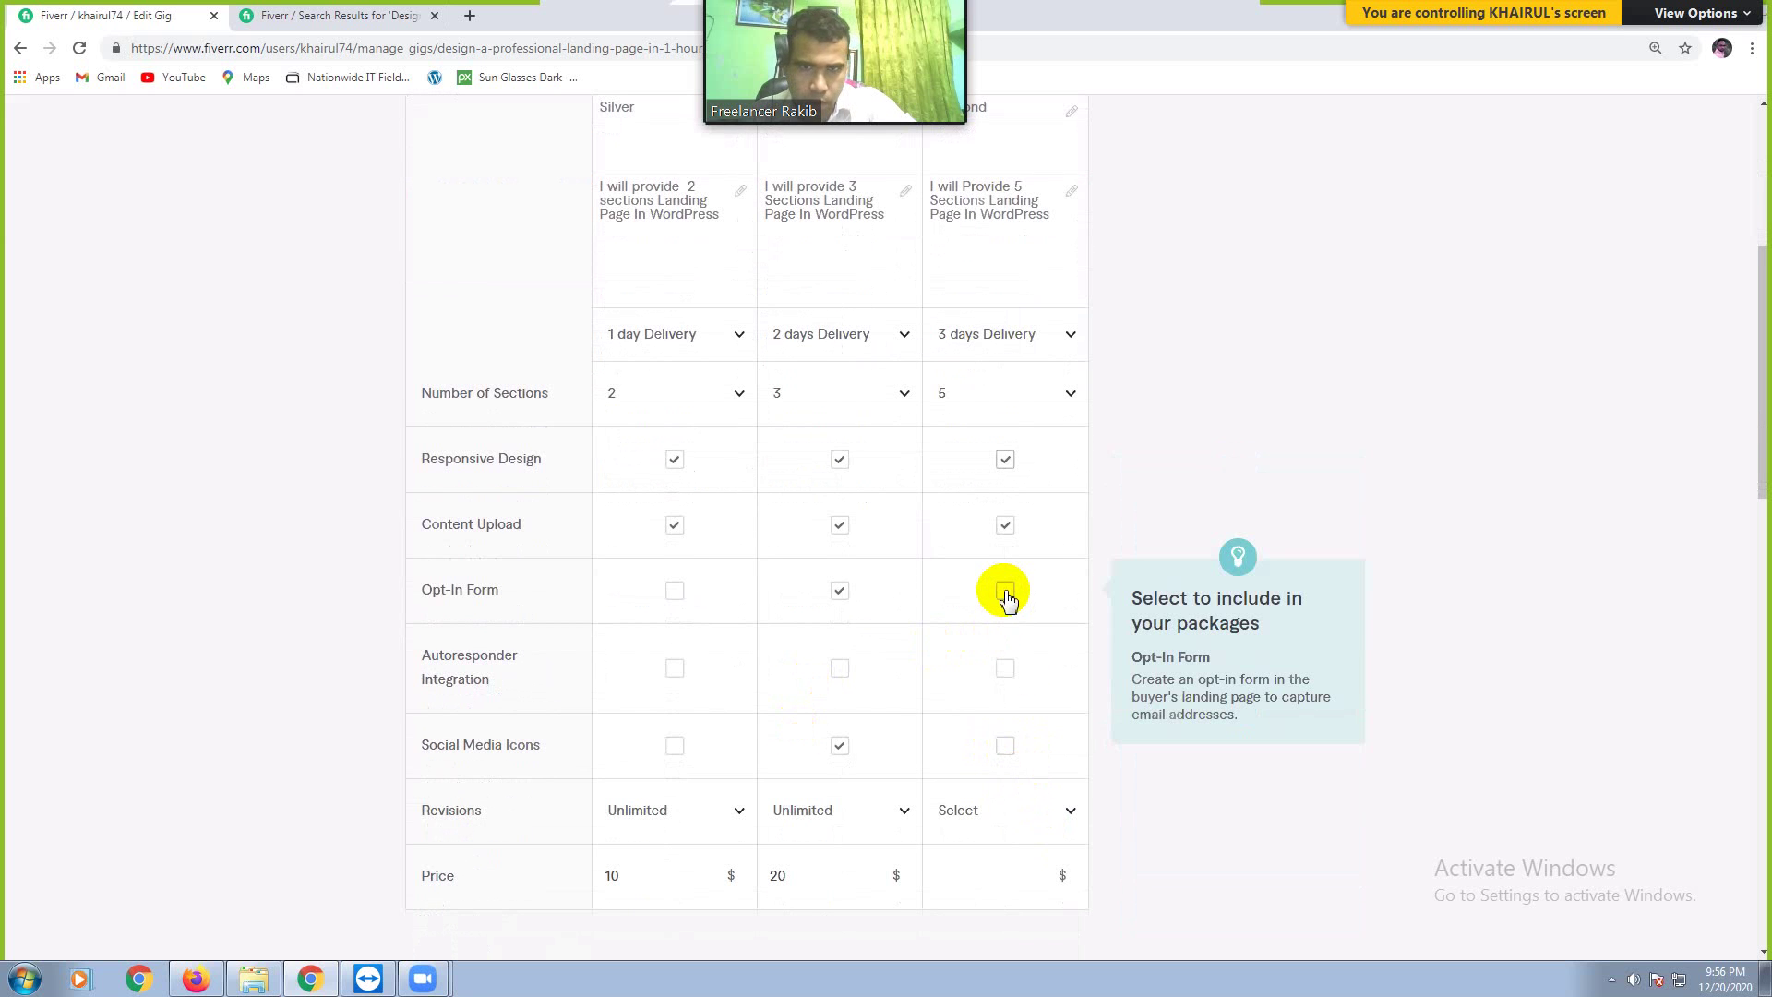
left_click(1005, 591)
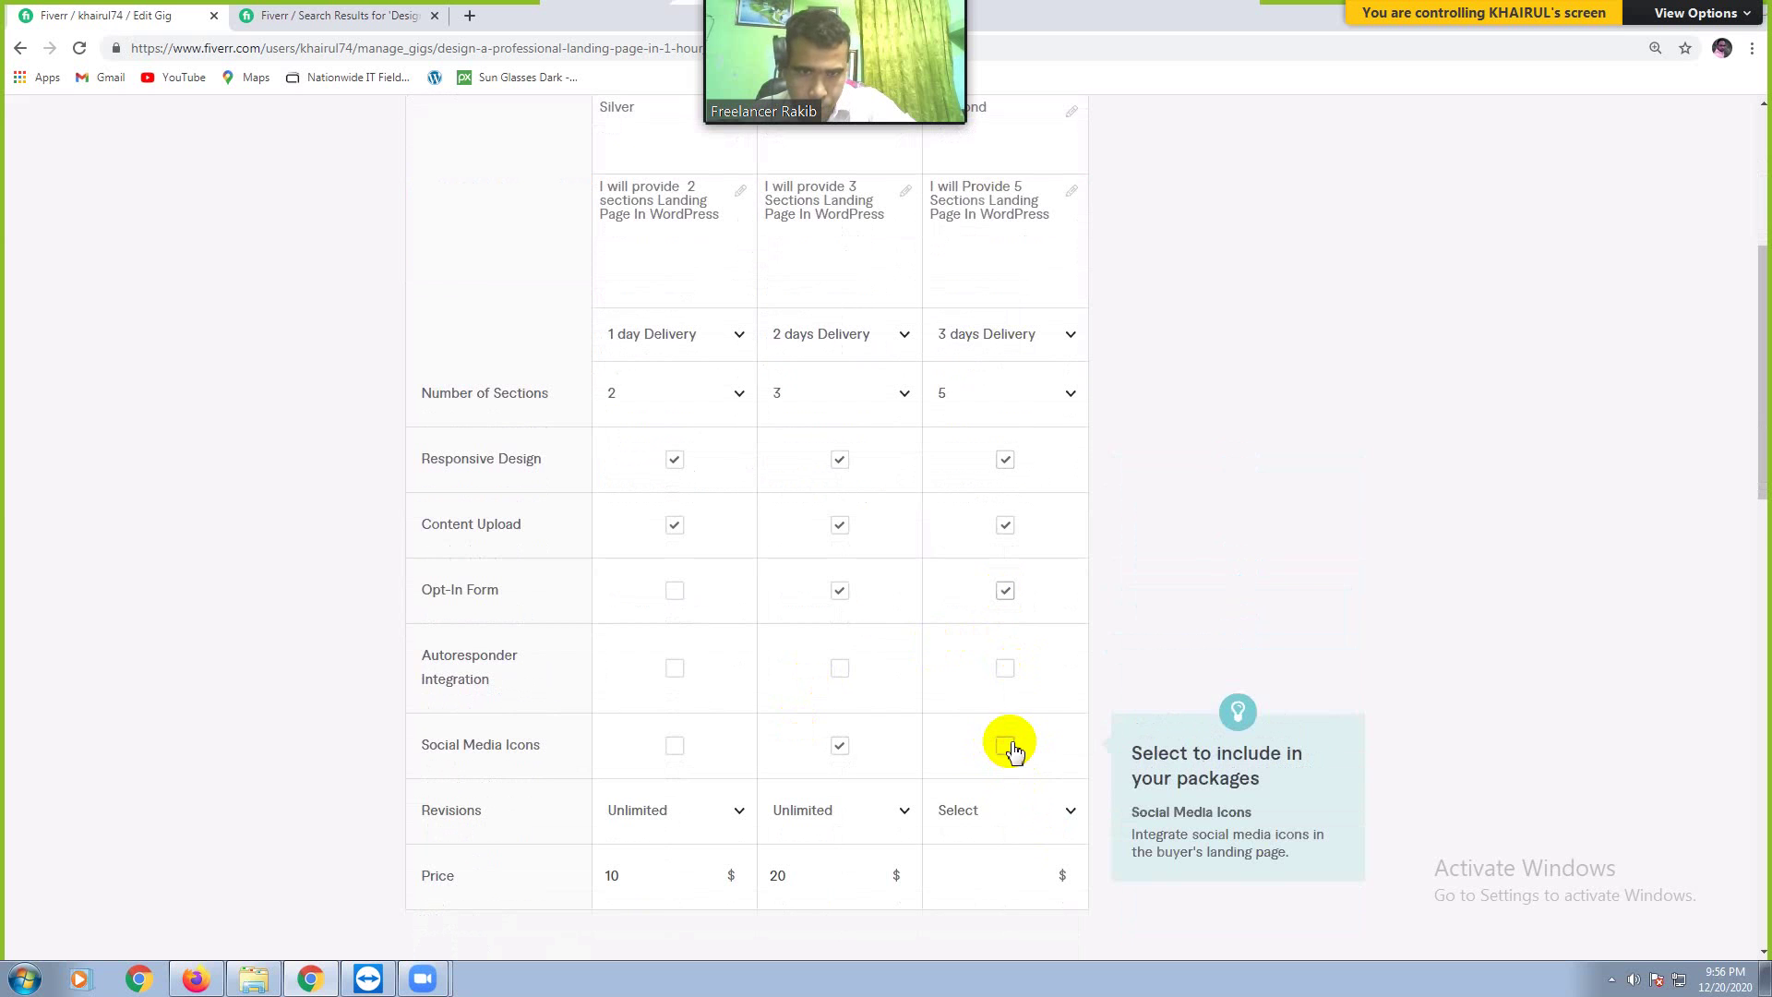
left_click(1009, 748)
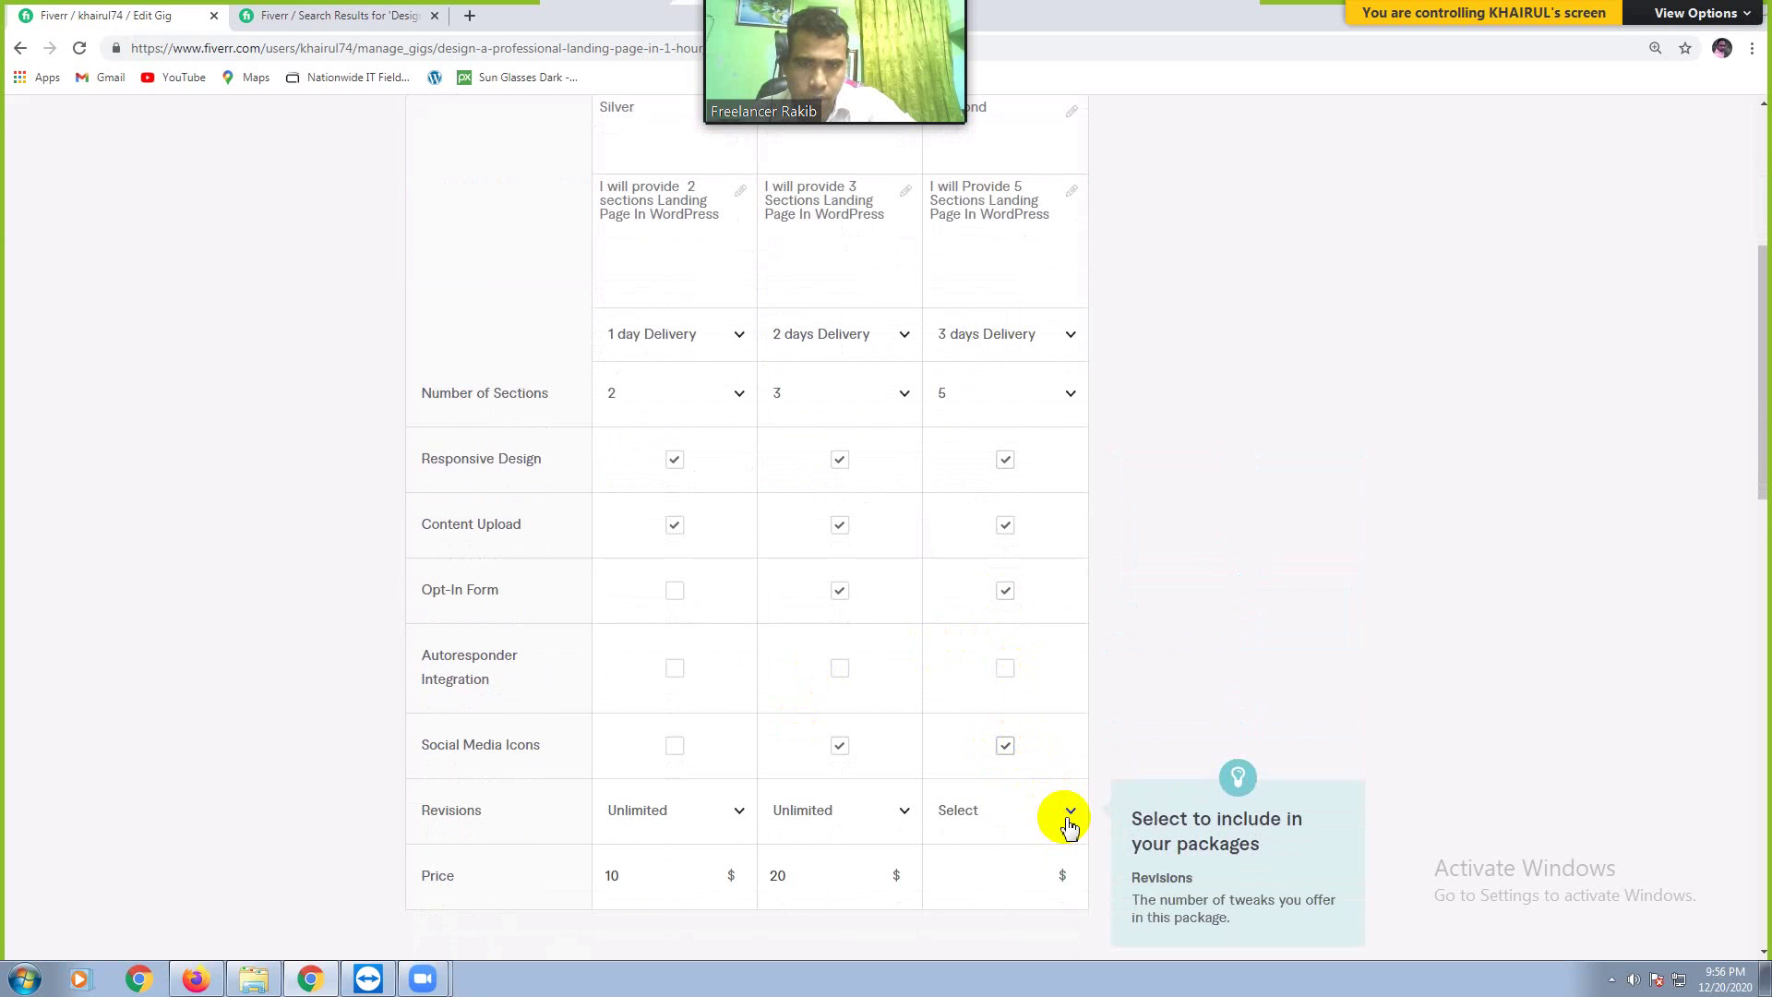
Step: Set the Premium package's revisions to Unlimited
left_click(1069, 817)
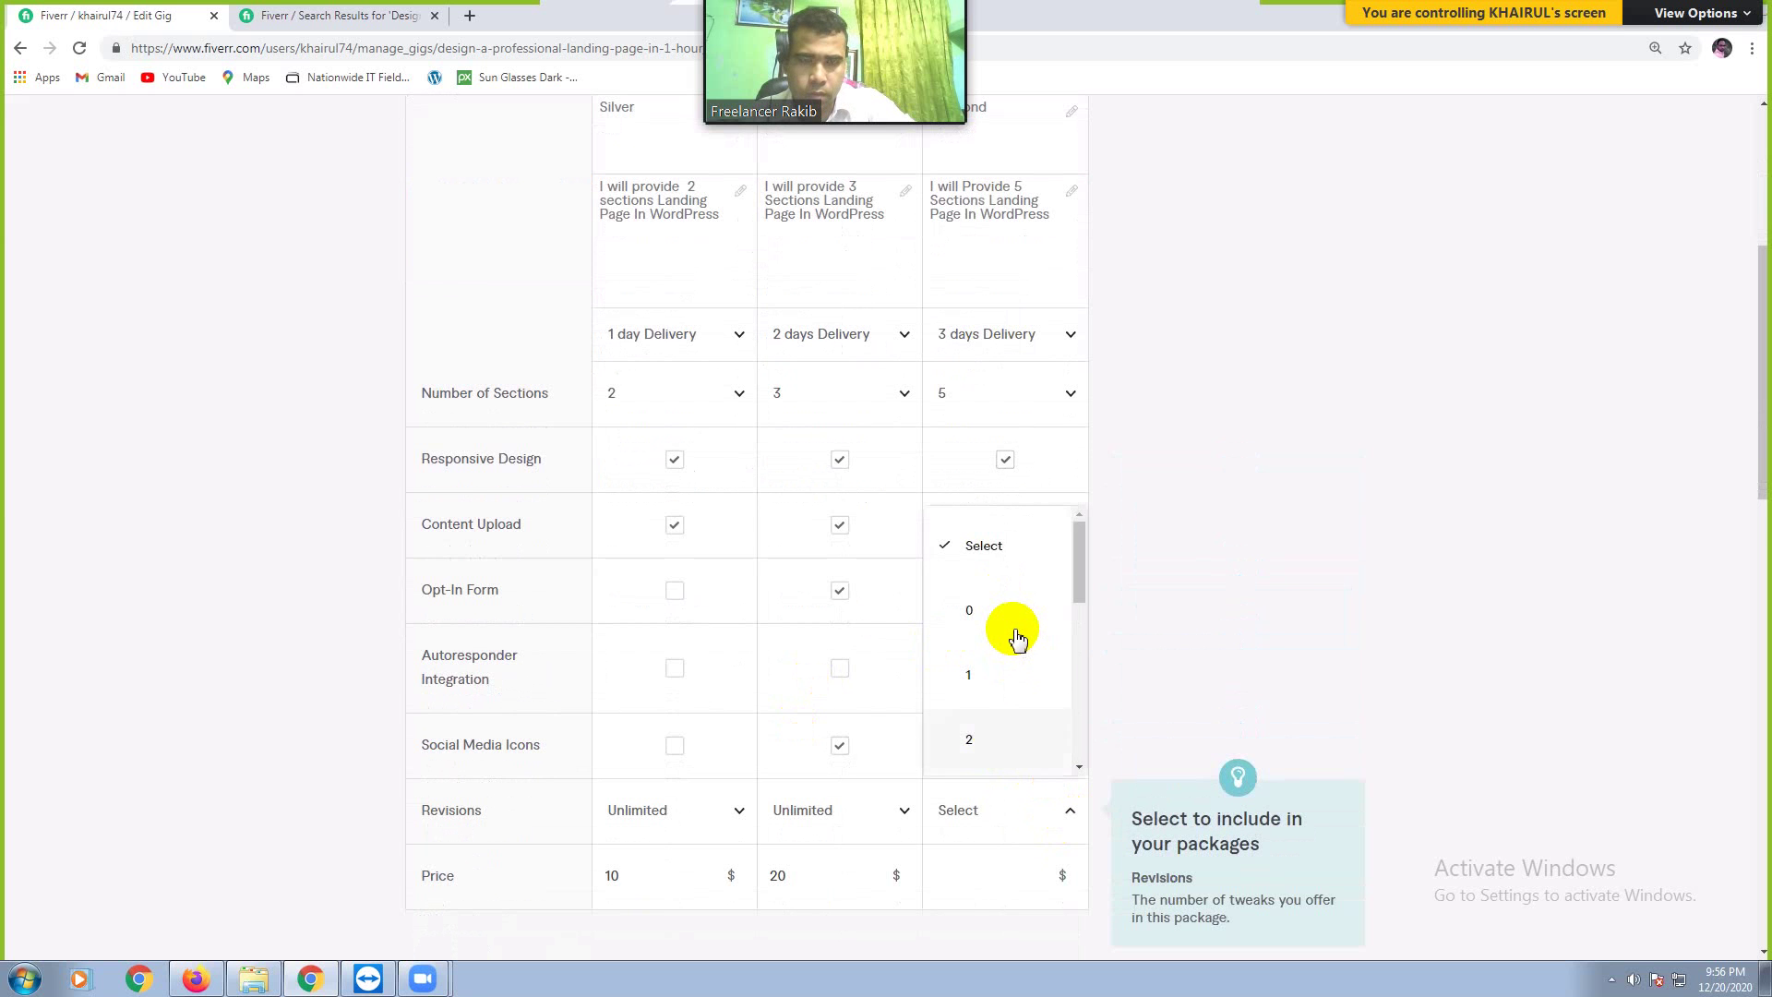
scroll(1016, 637, "down", 6)
left_click(1001, 734)
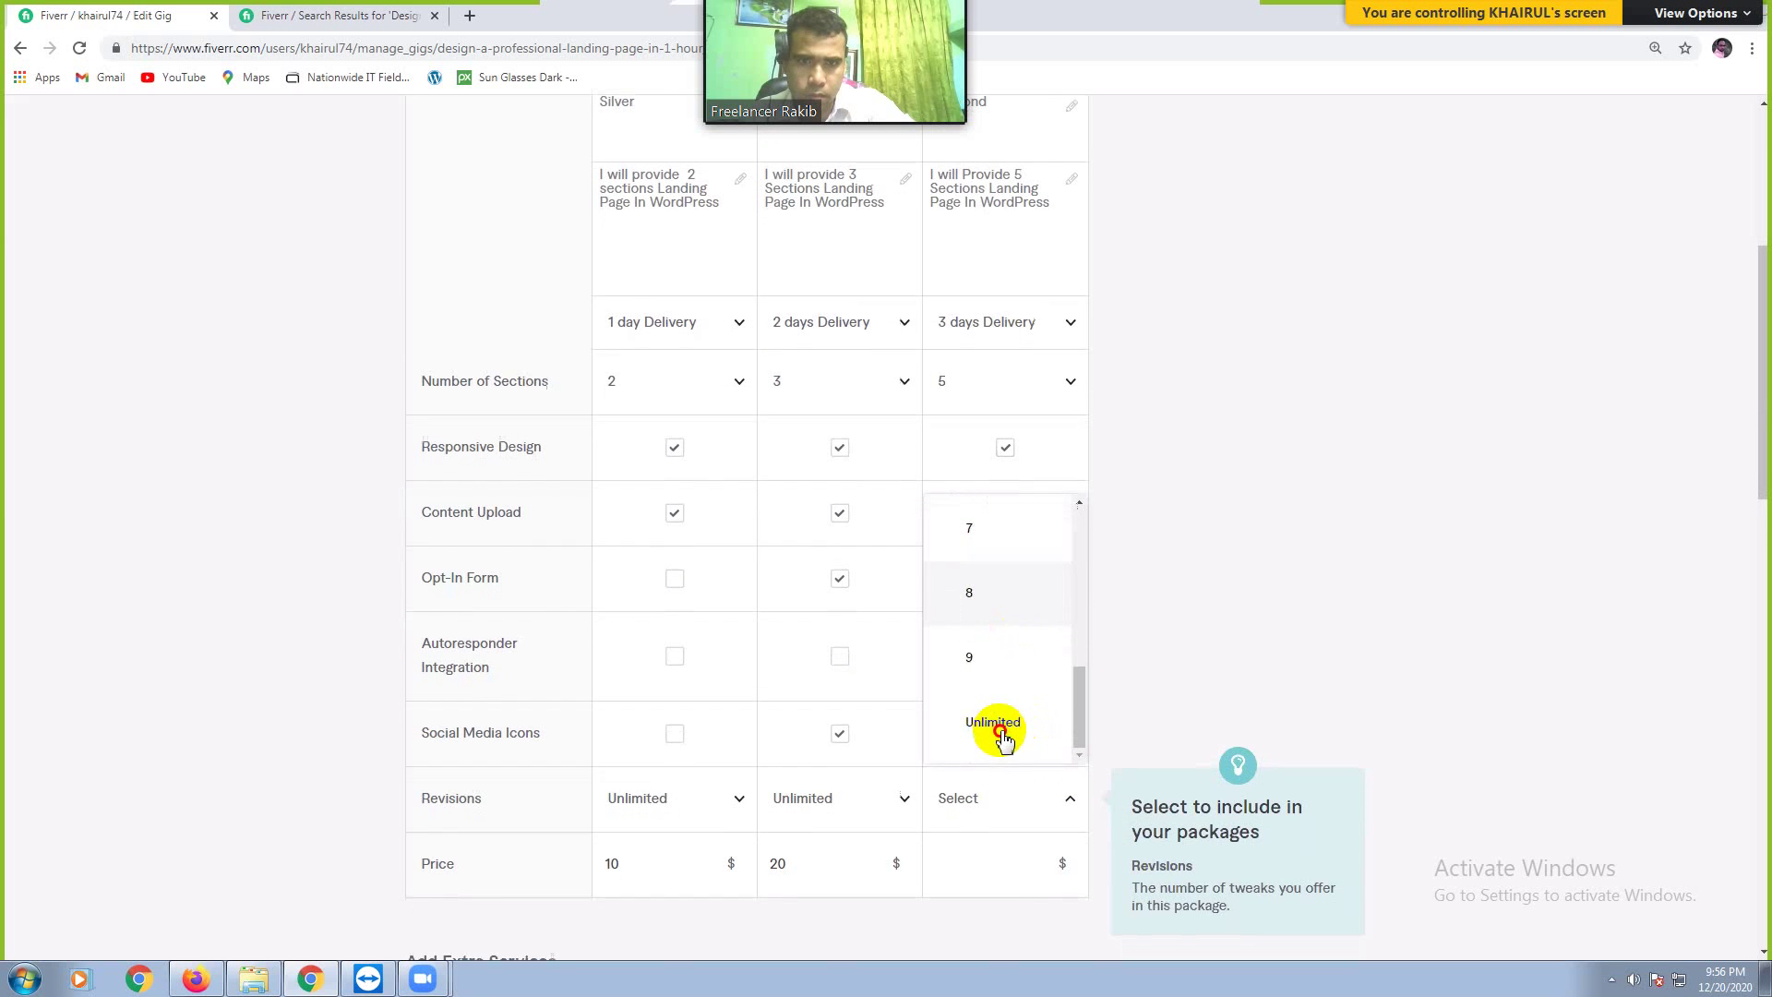
scroll(997, 627, "down", 6)
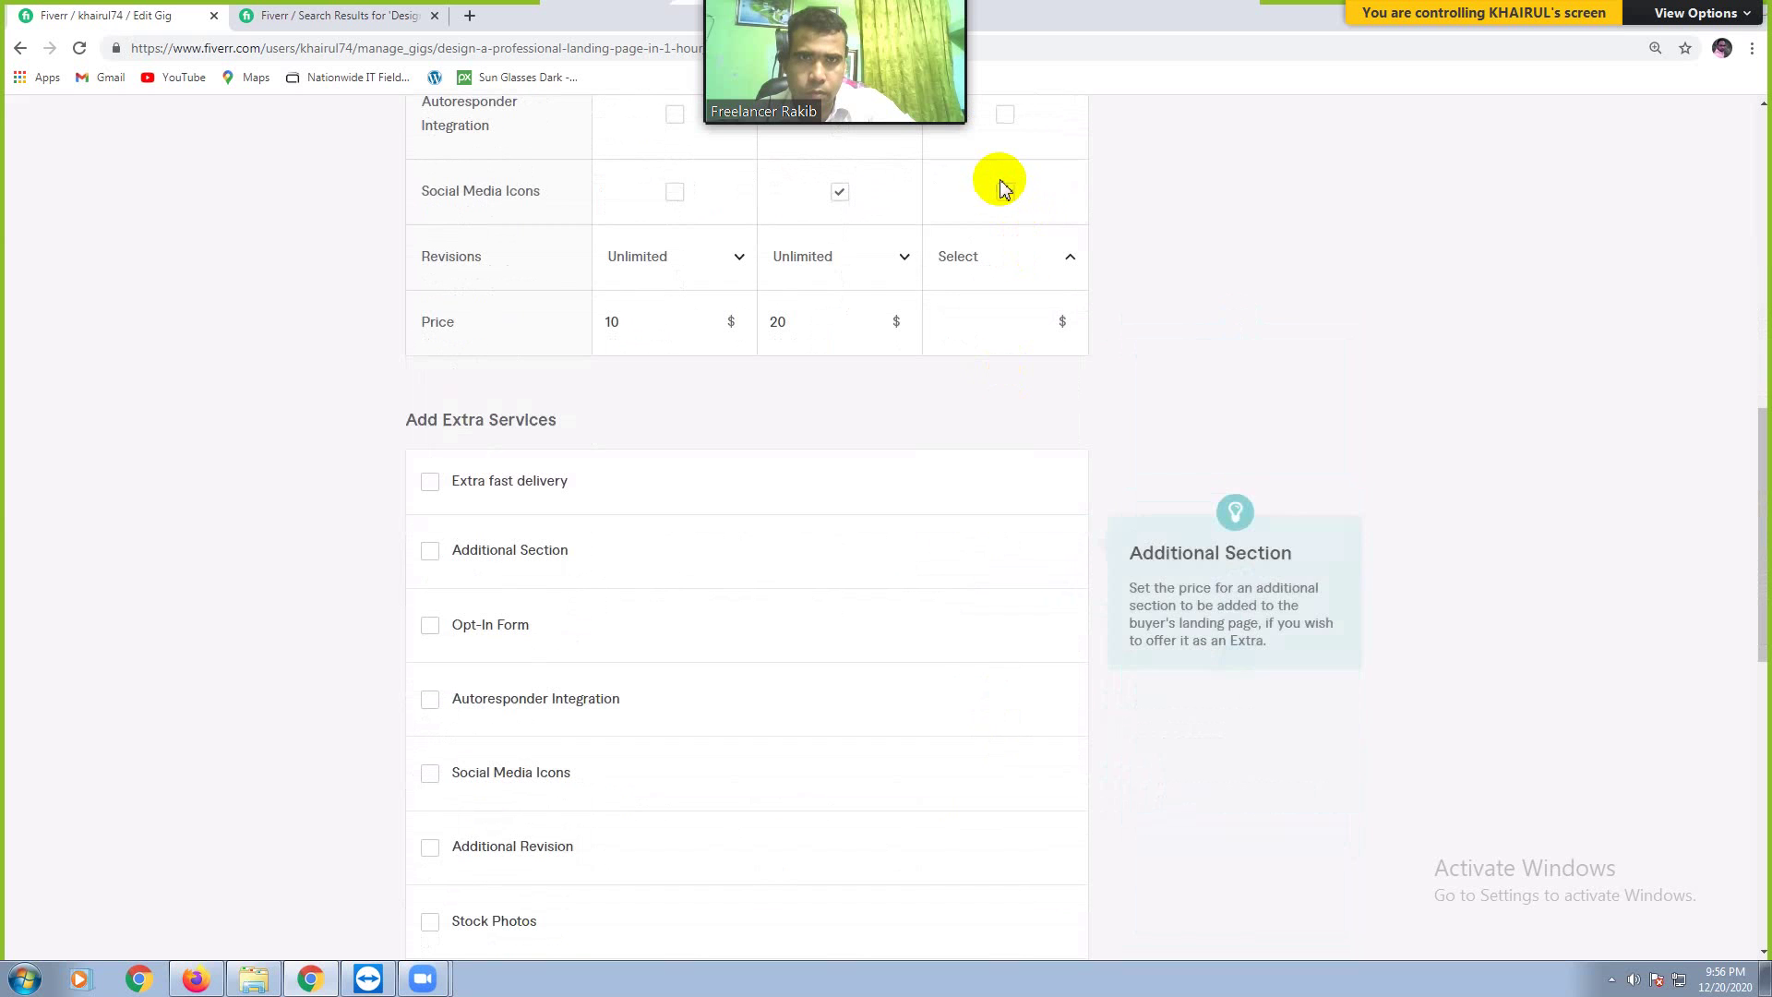
left_click(1070, 264)
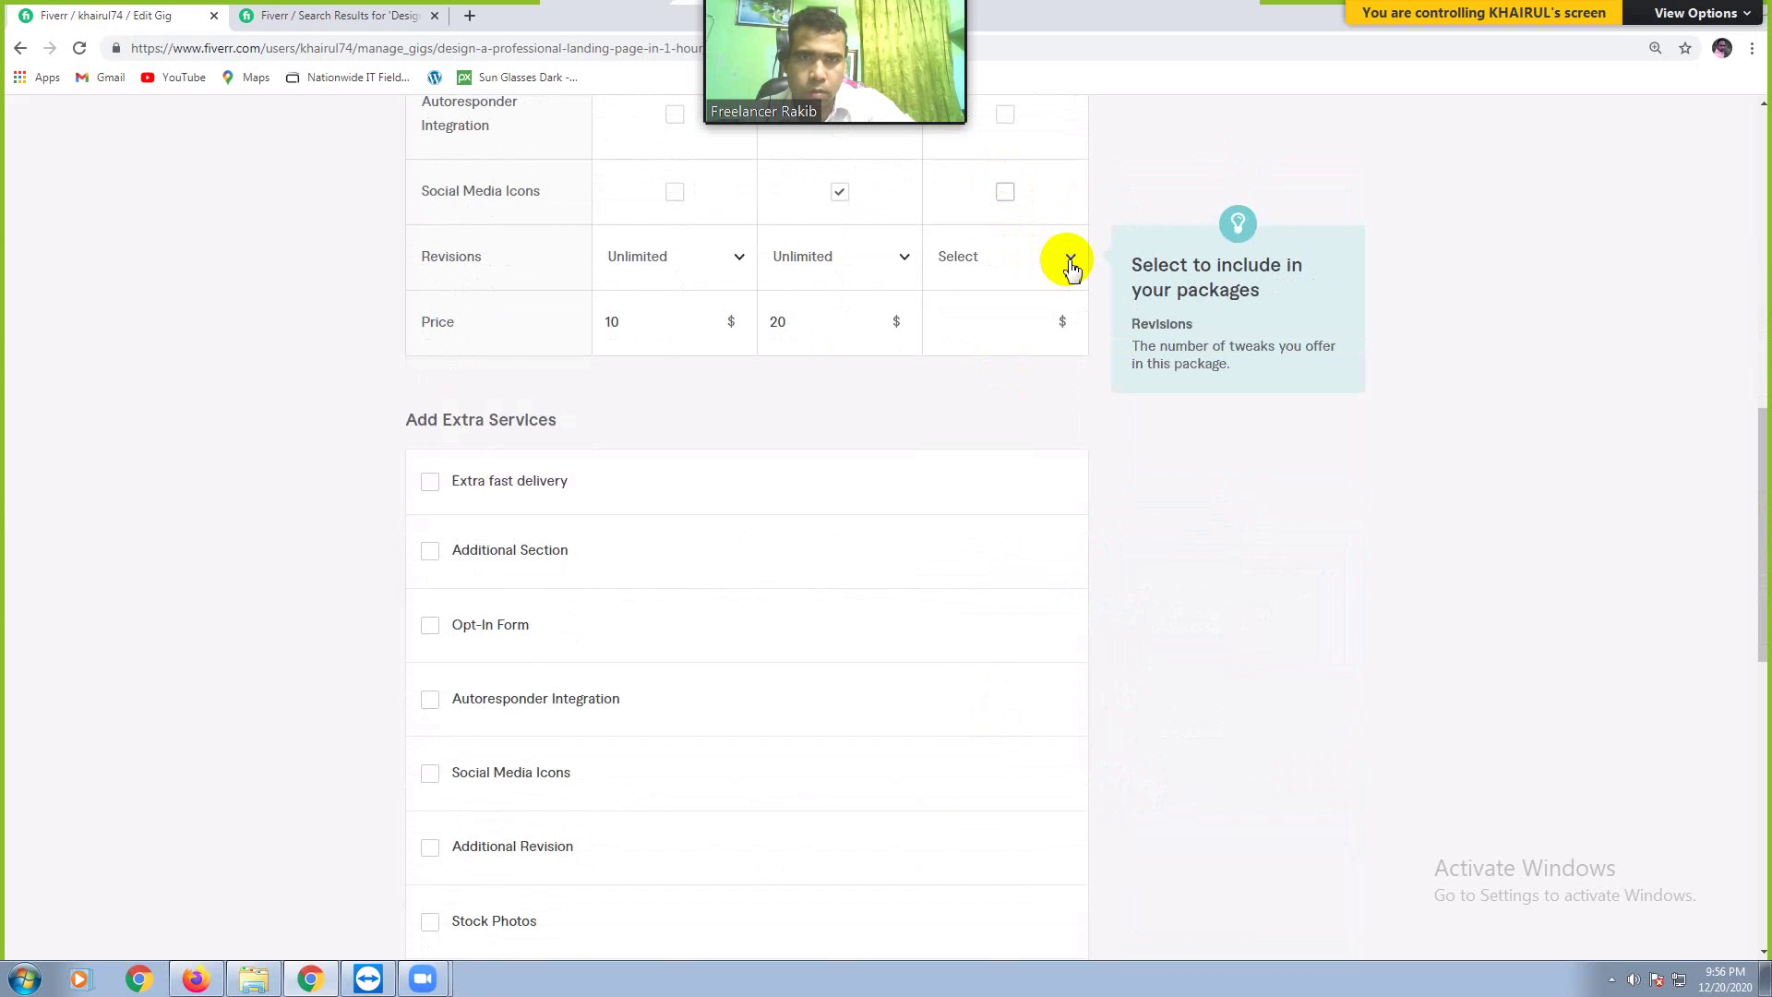
left_click(1070, 264)
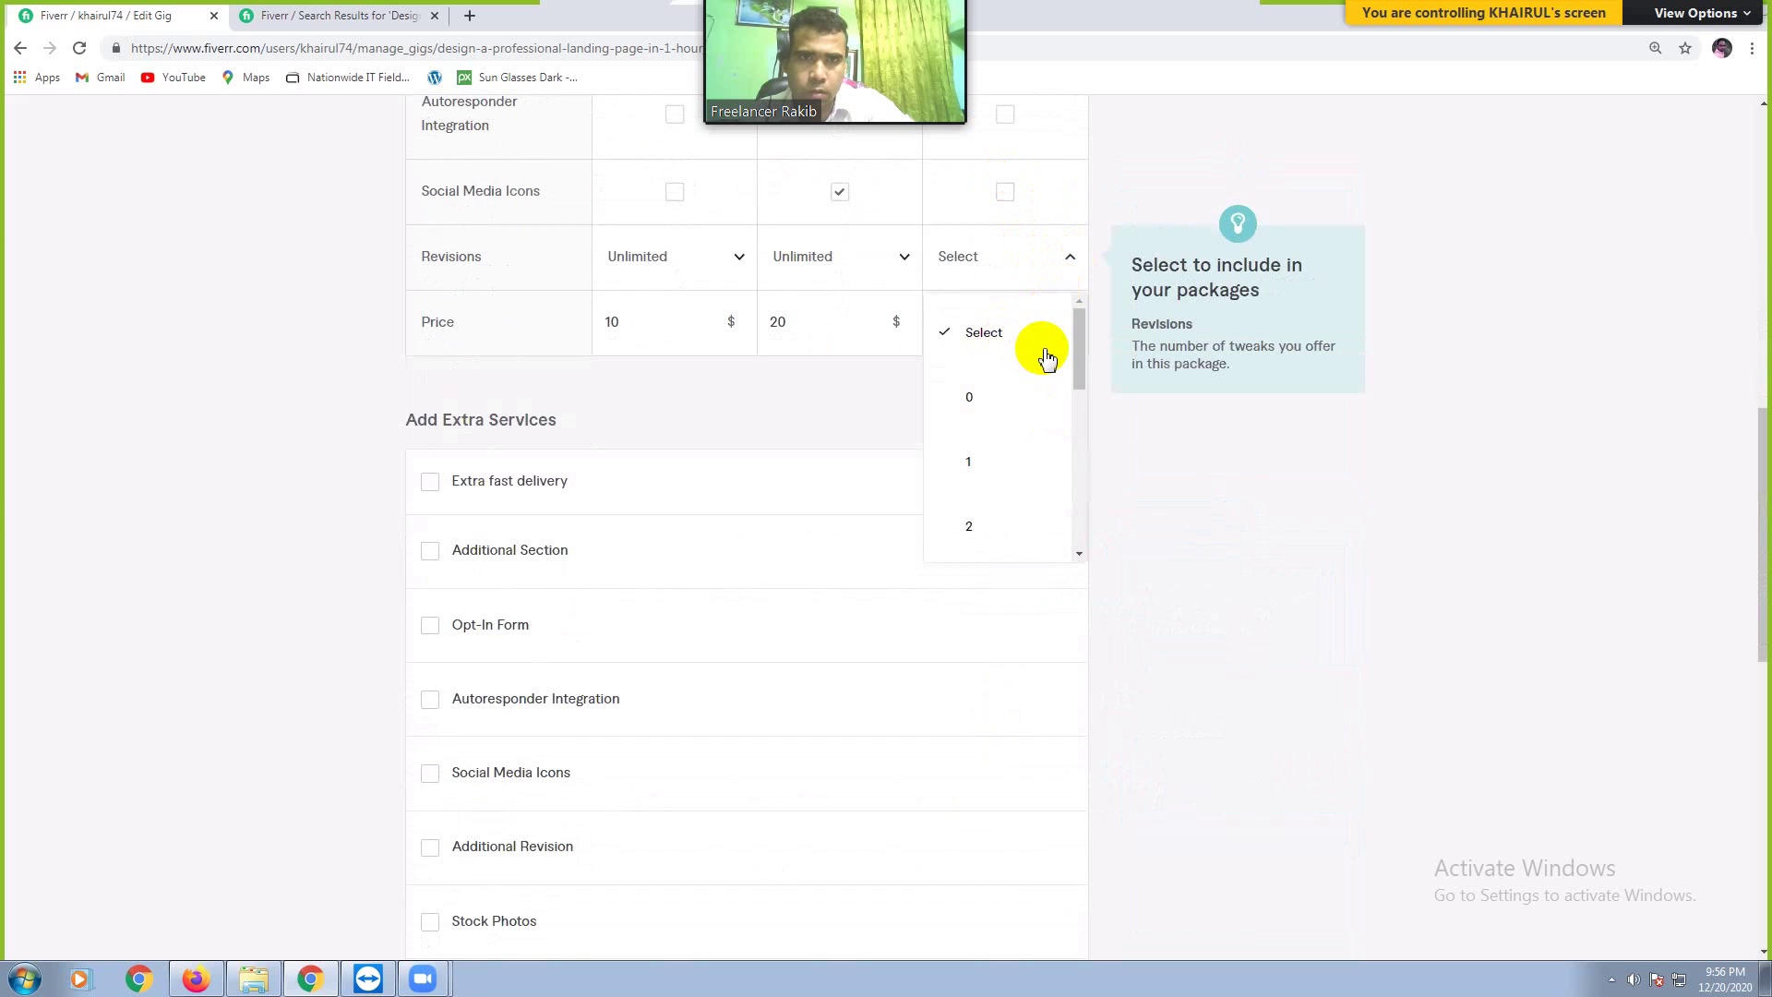
scroll(1046, 359, "down", 5)
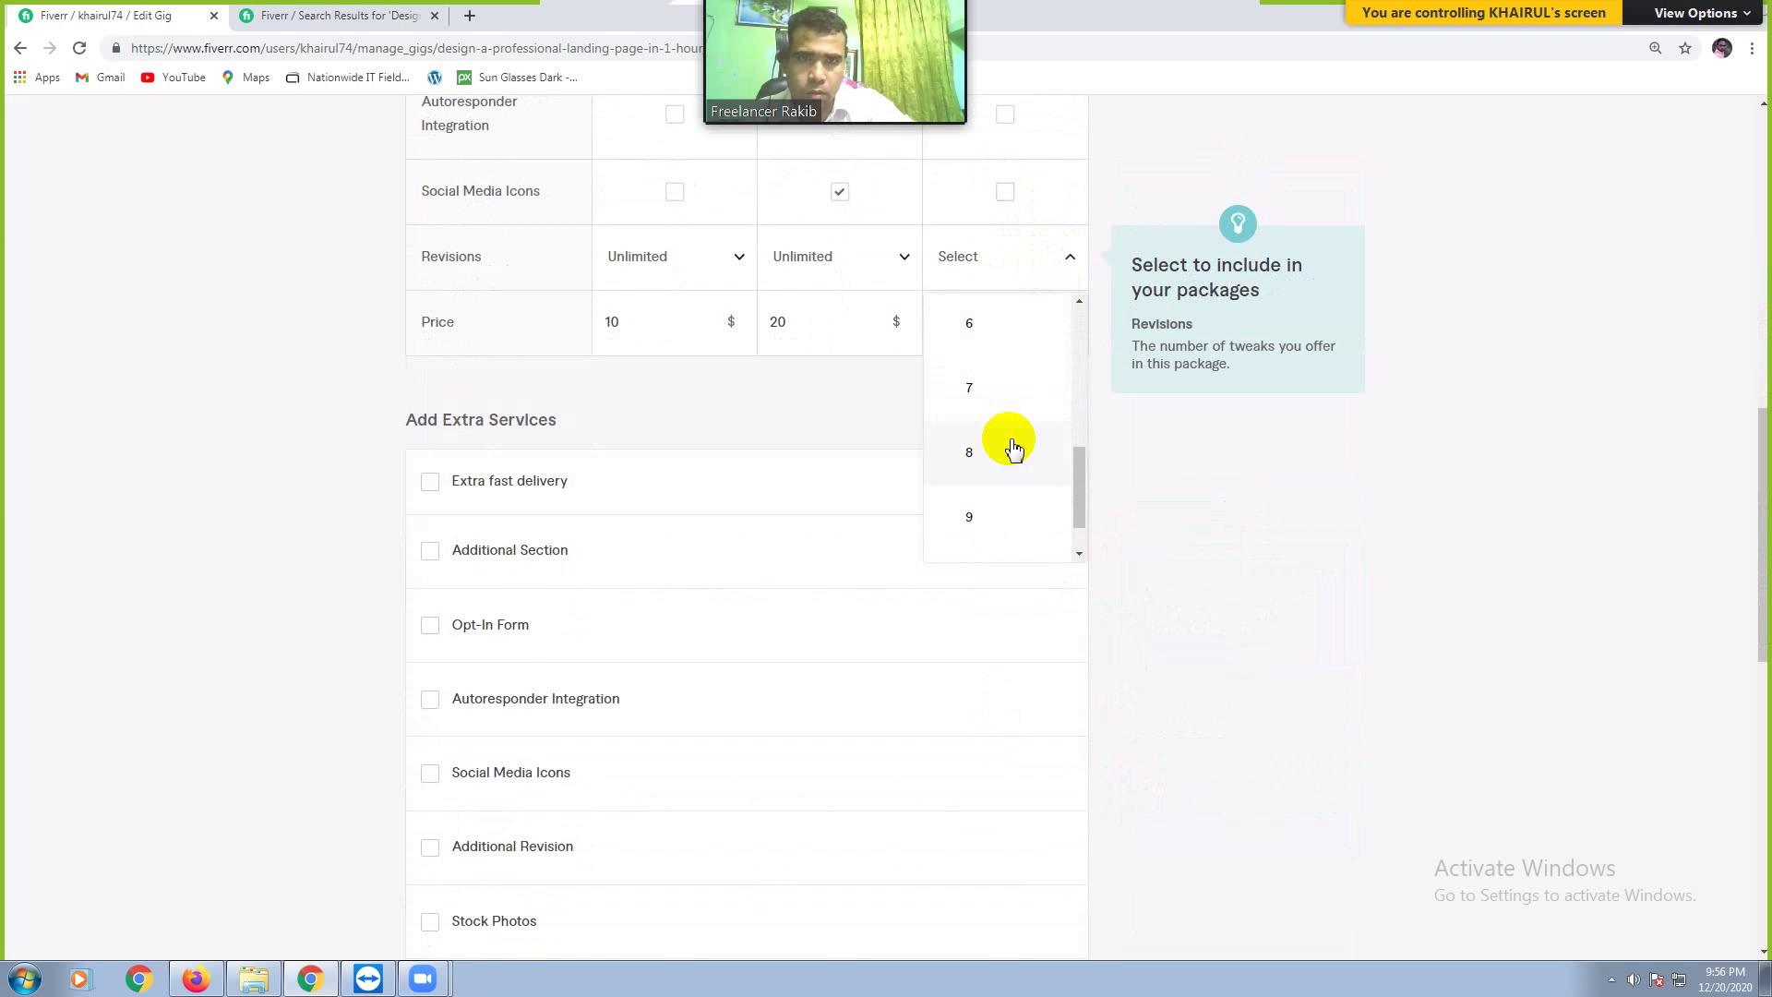
scroll(1014, 449, "down", 2)
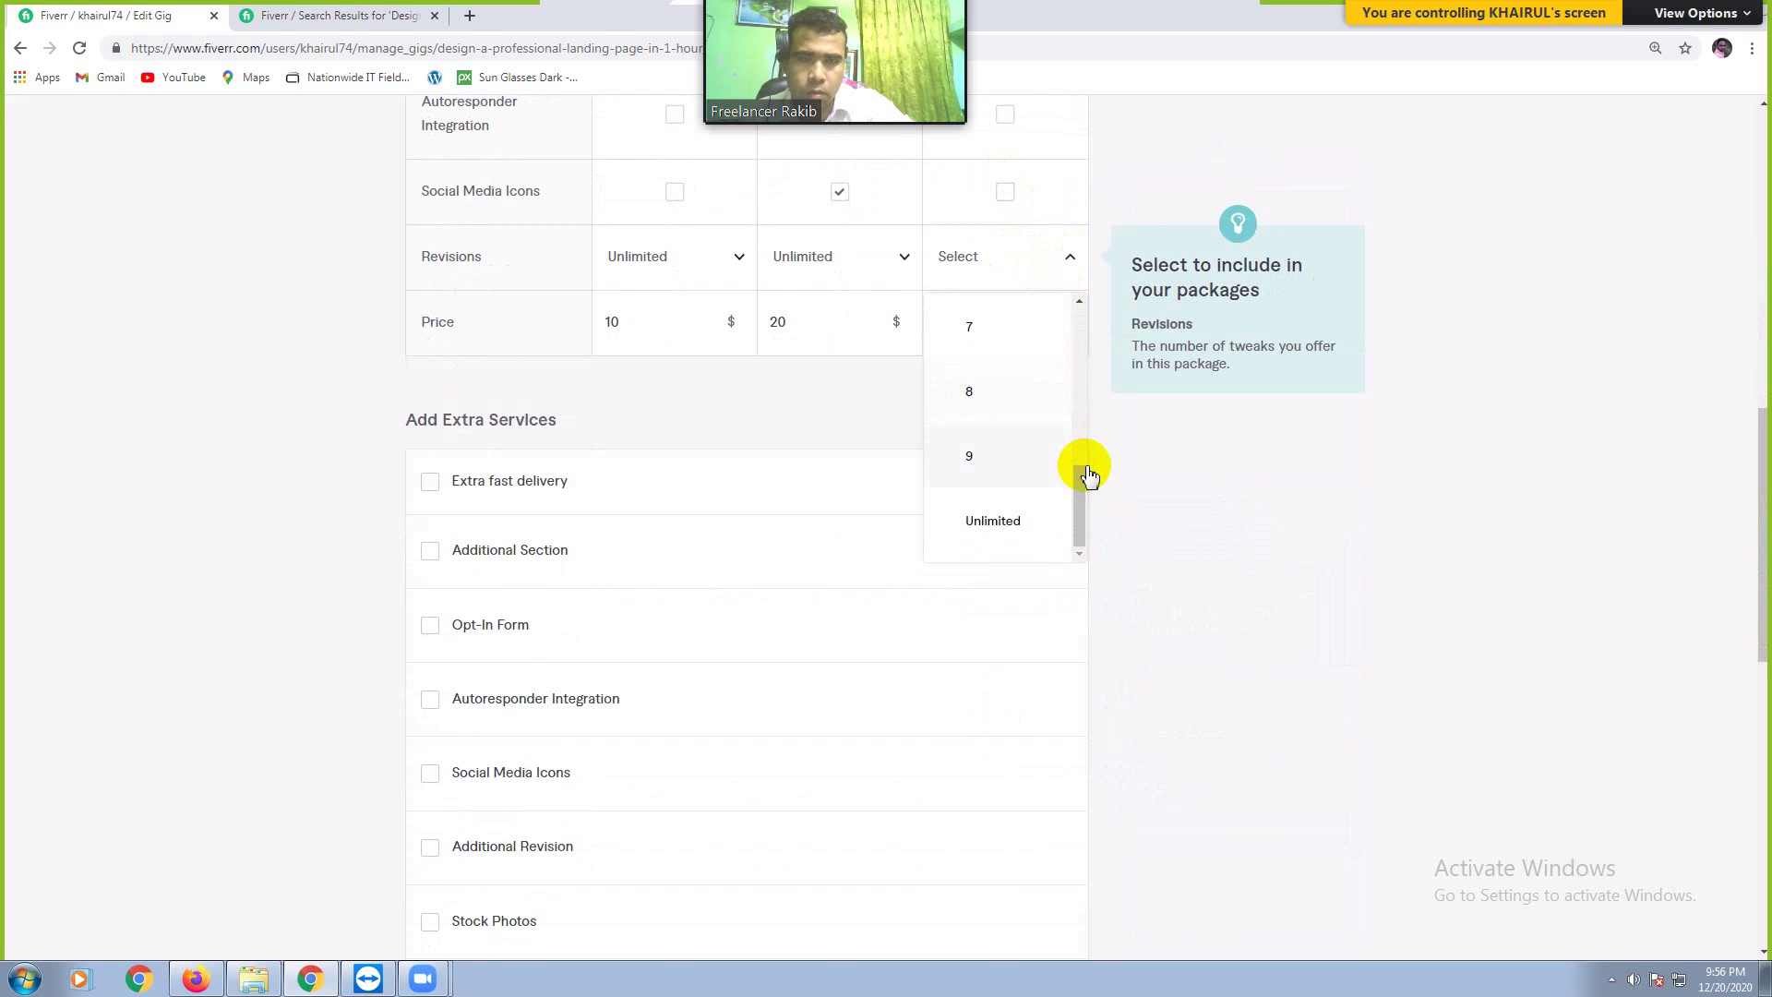
left_click(1006, 522)
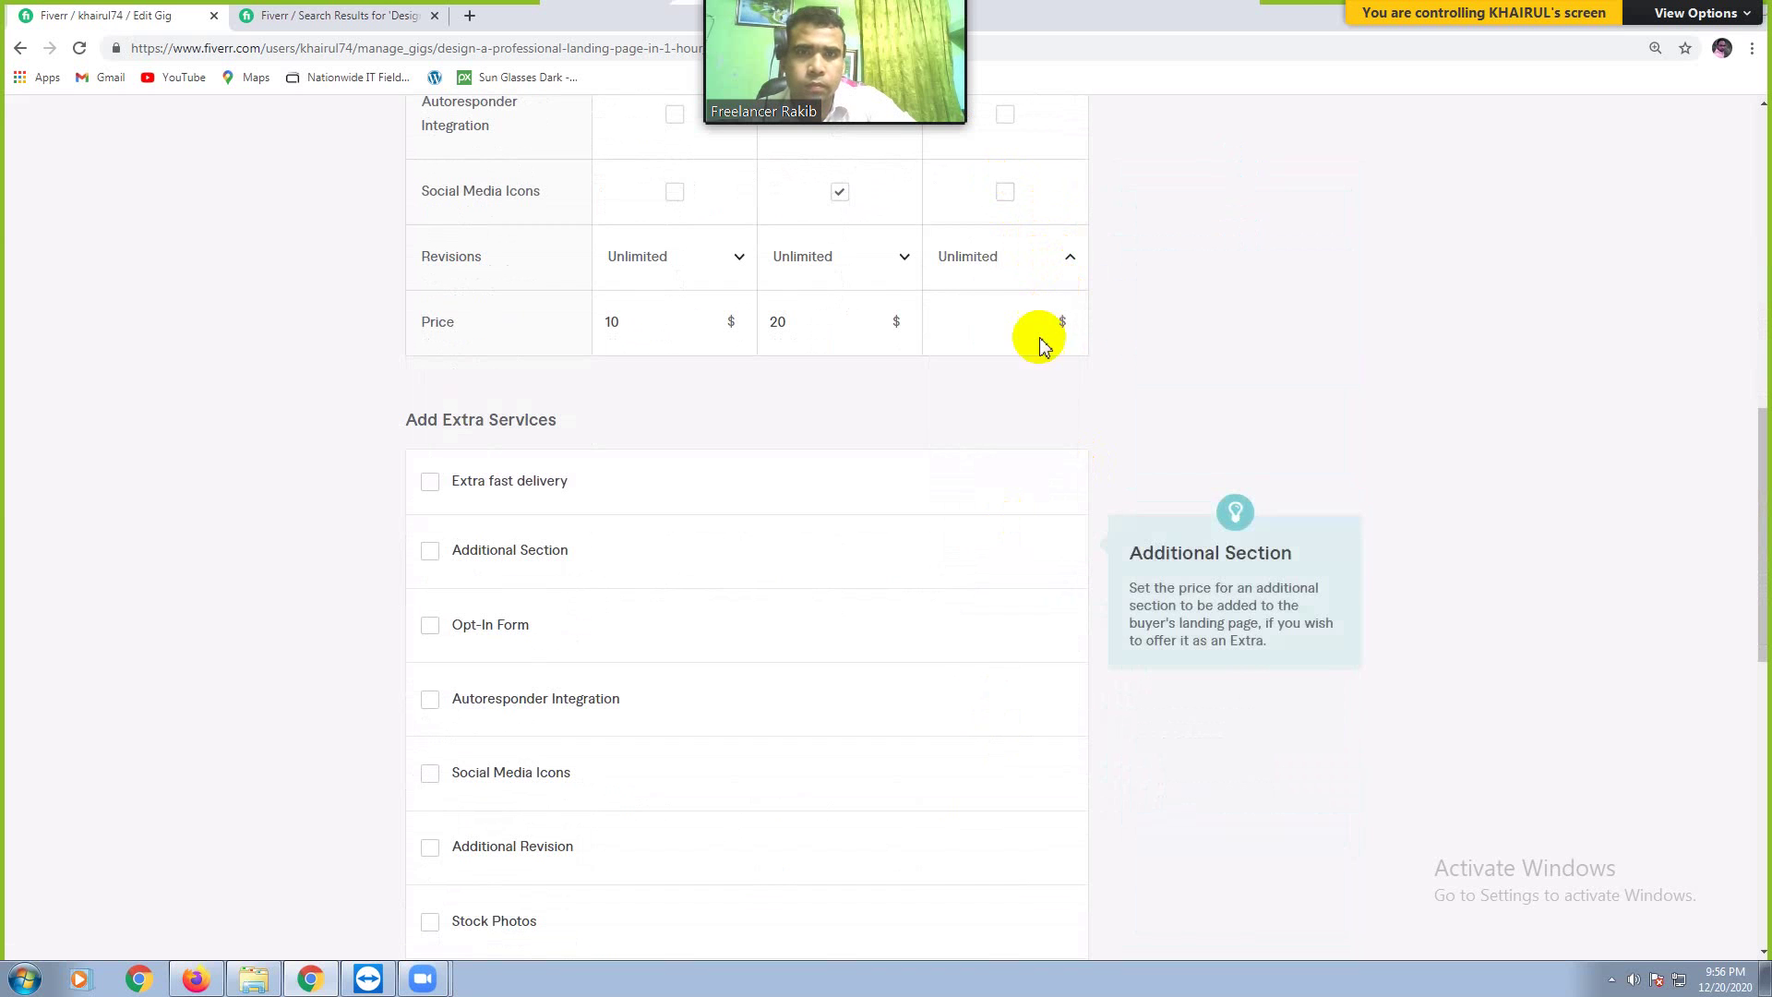
Step: Include Social Media Icons in the Premium package again and set that package's price to $30
left_click(1006, 191)
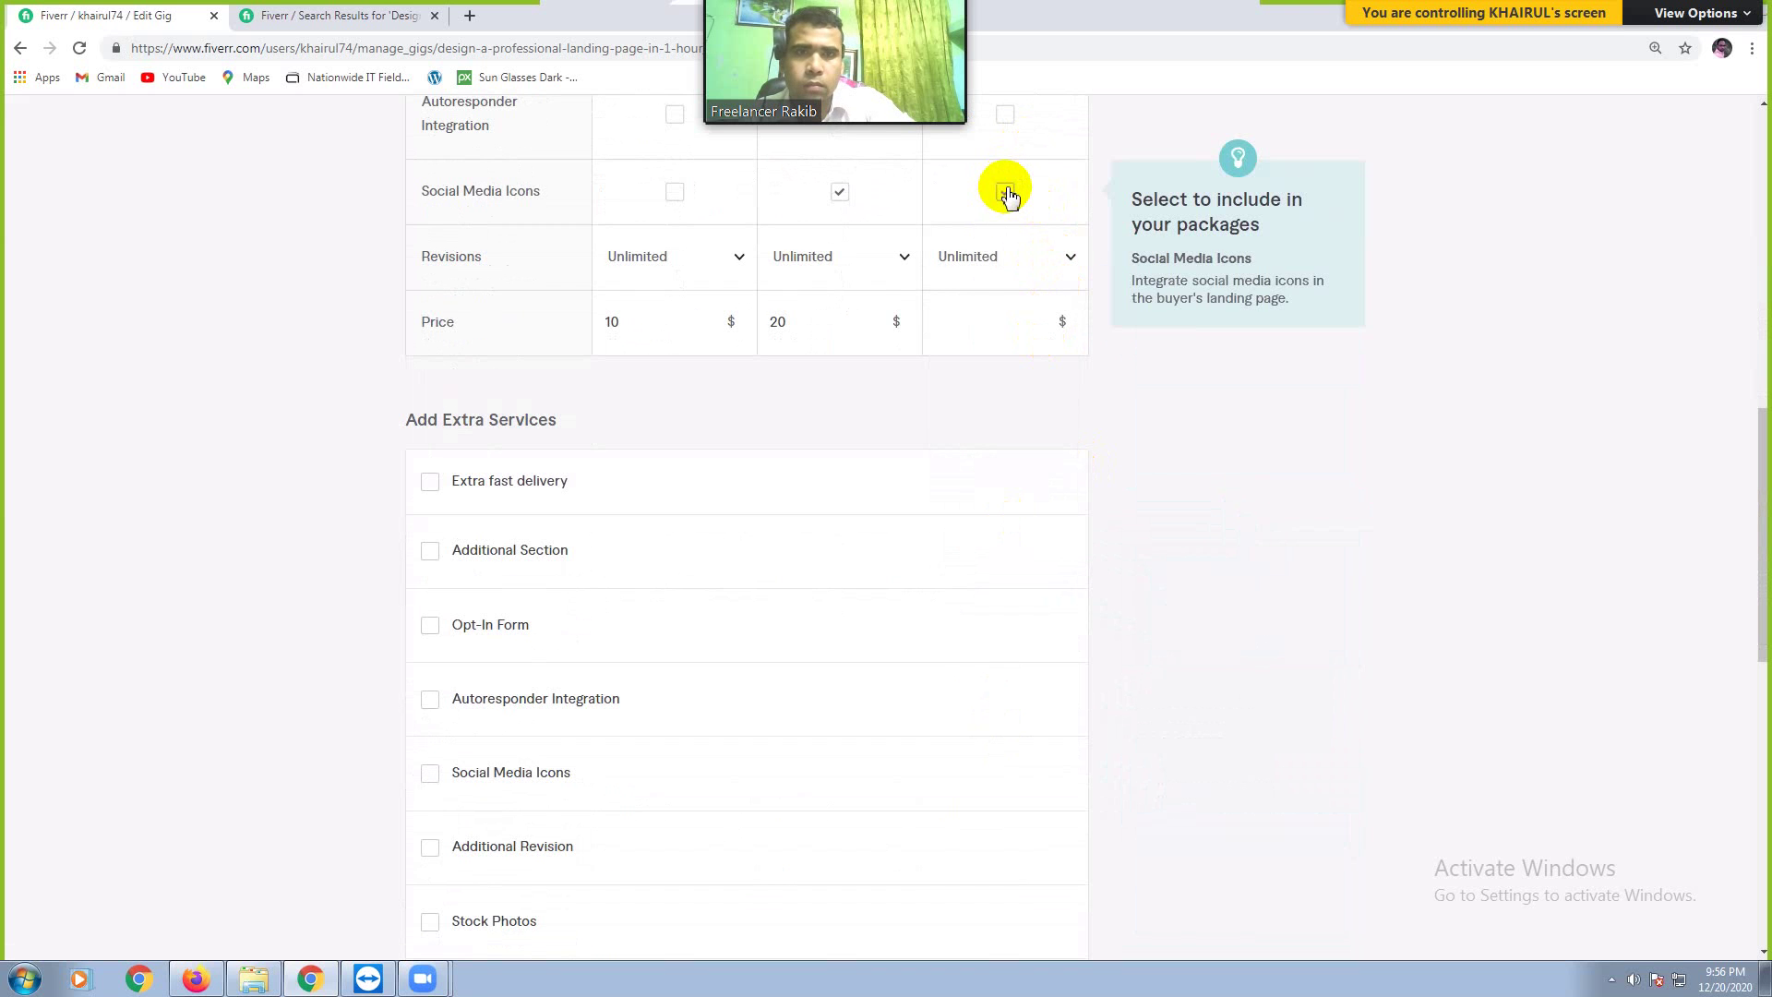
left_click(1006, 192)
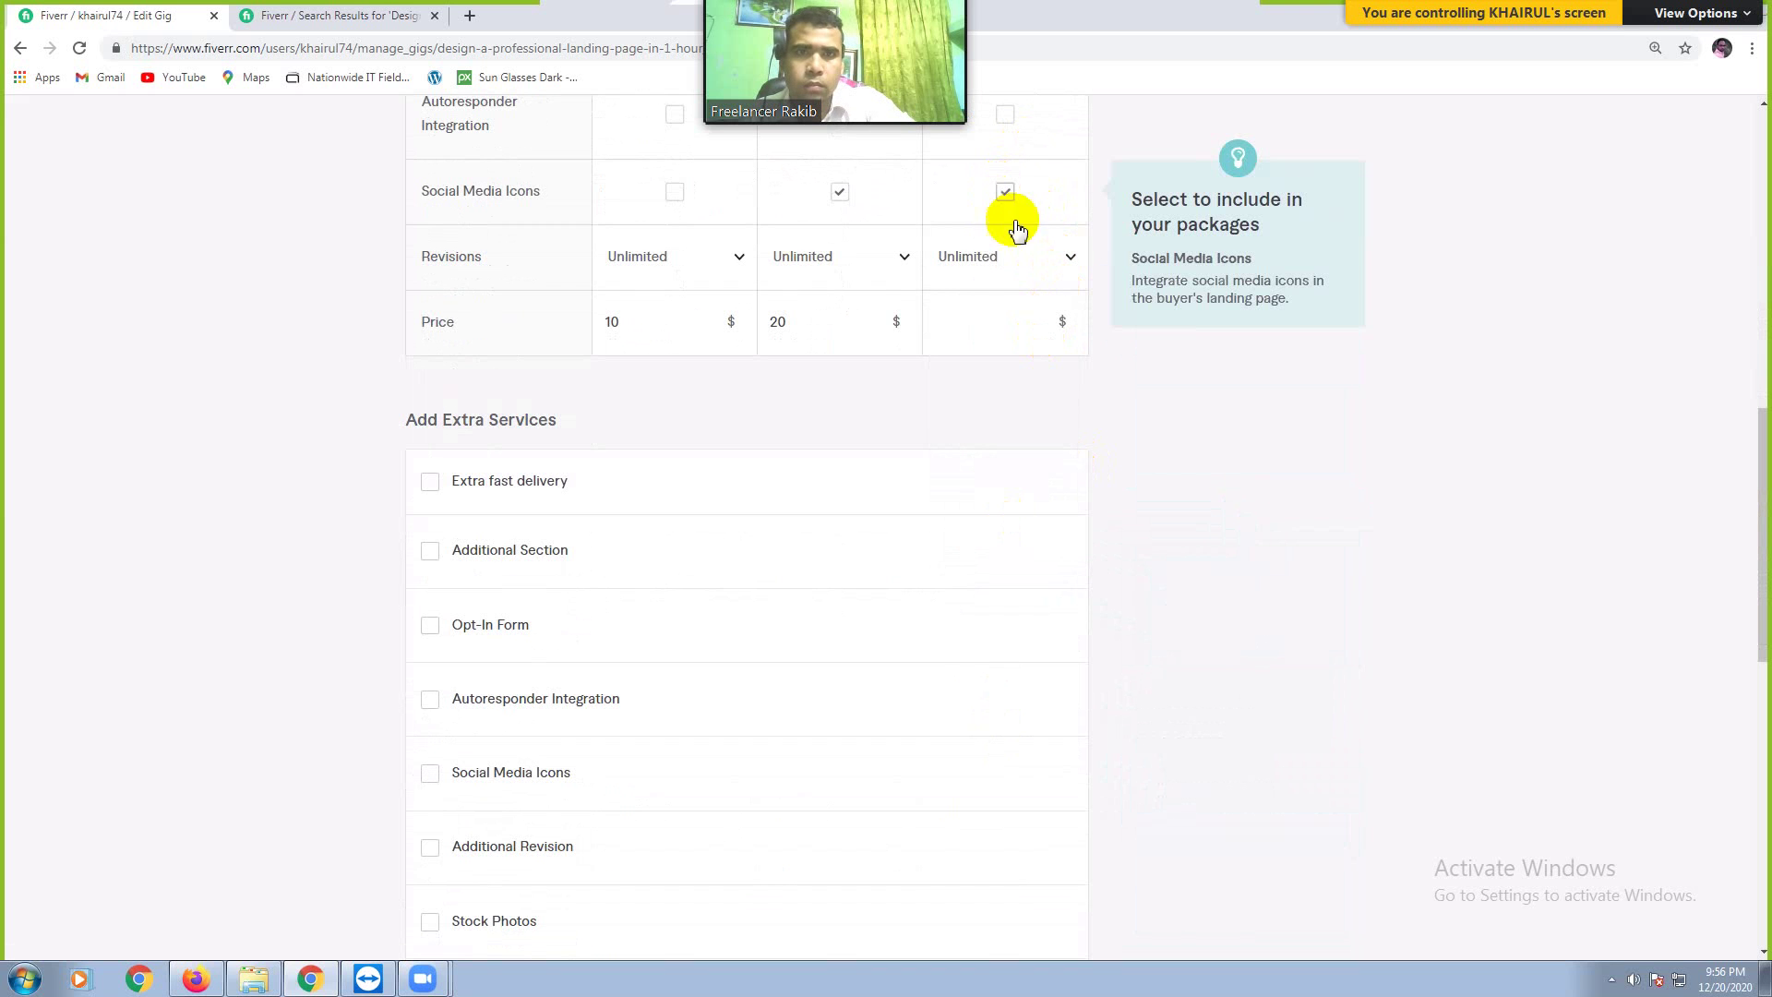
left_click(1006, 320)
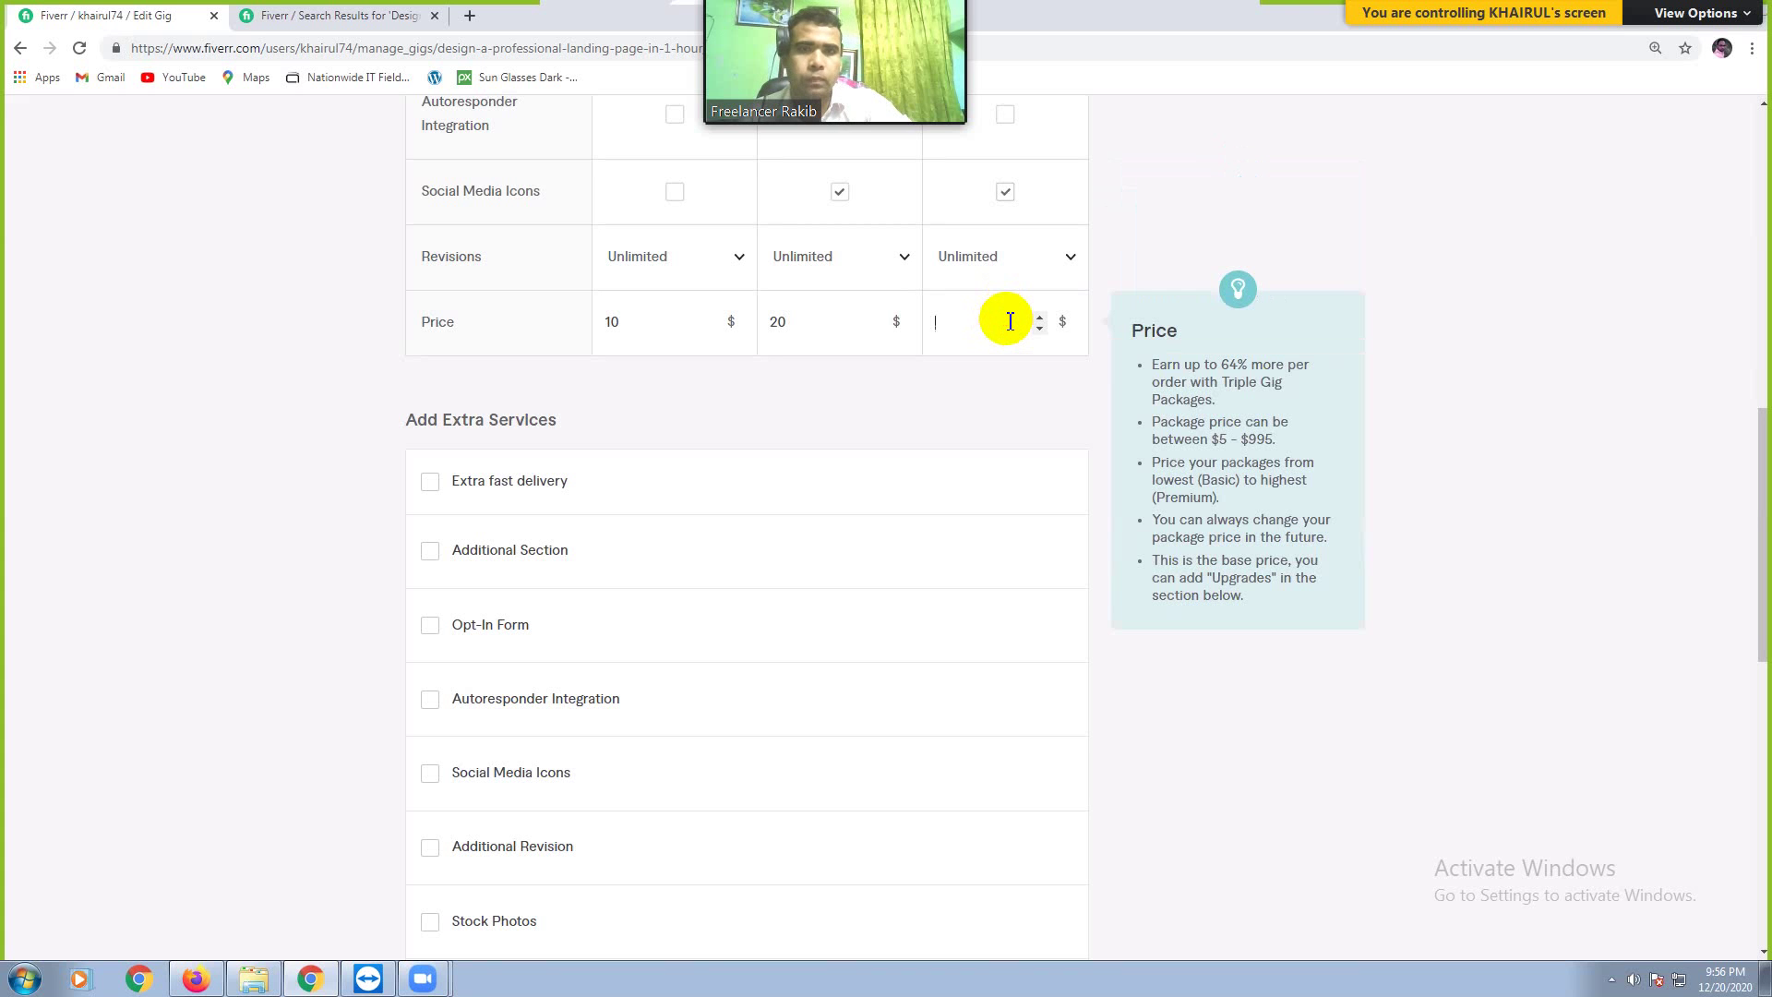
type("3")
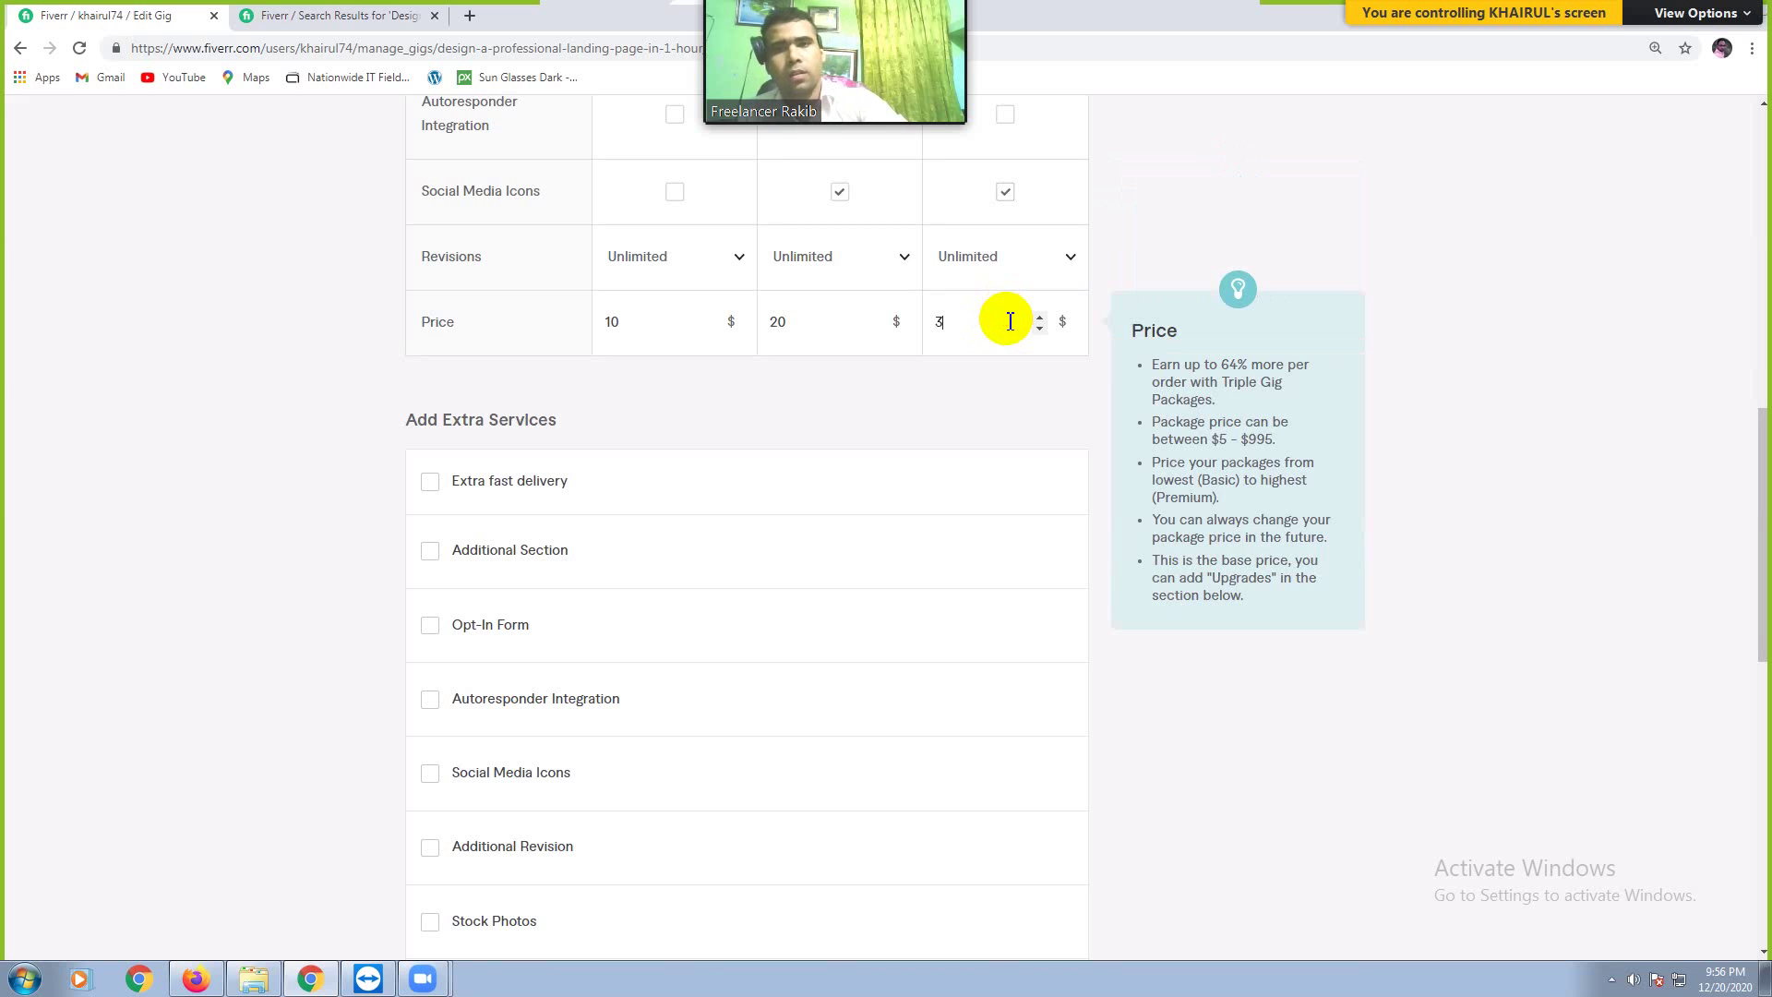
type("0")
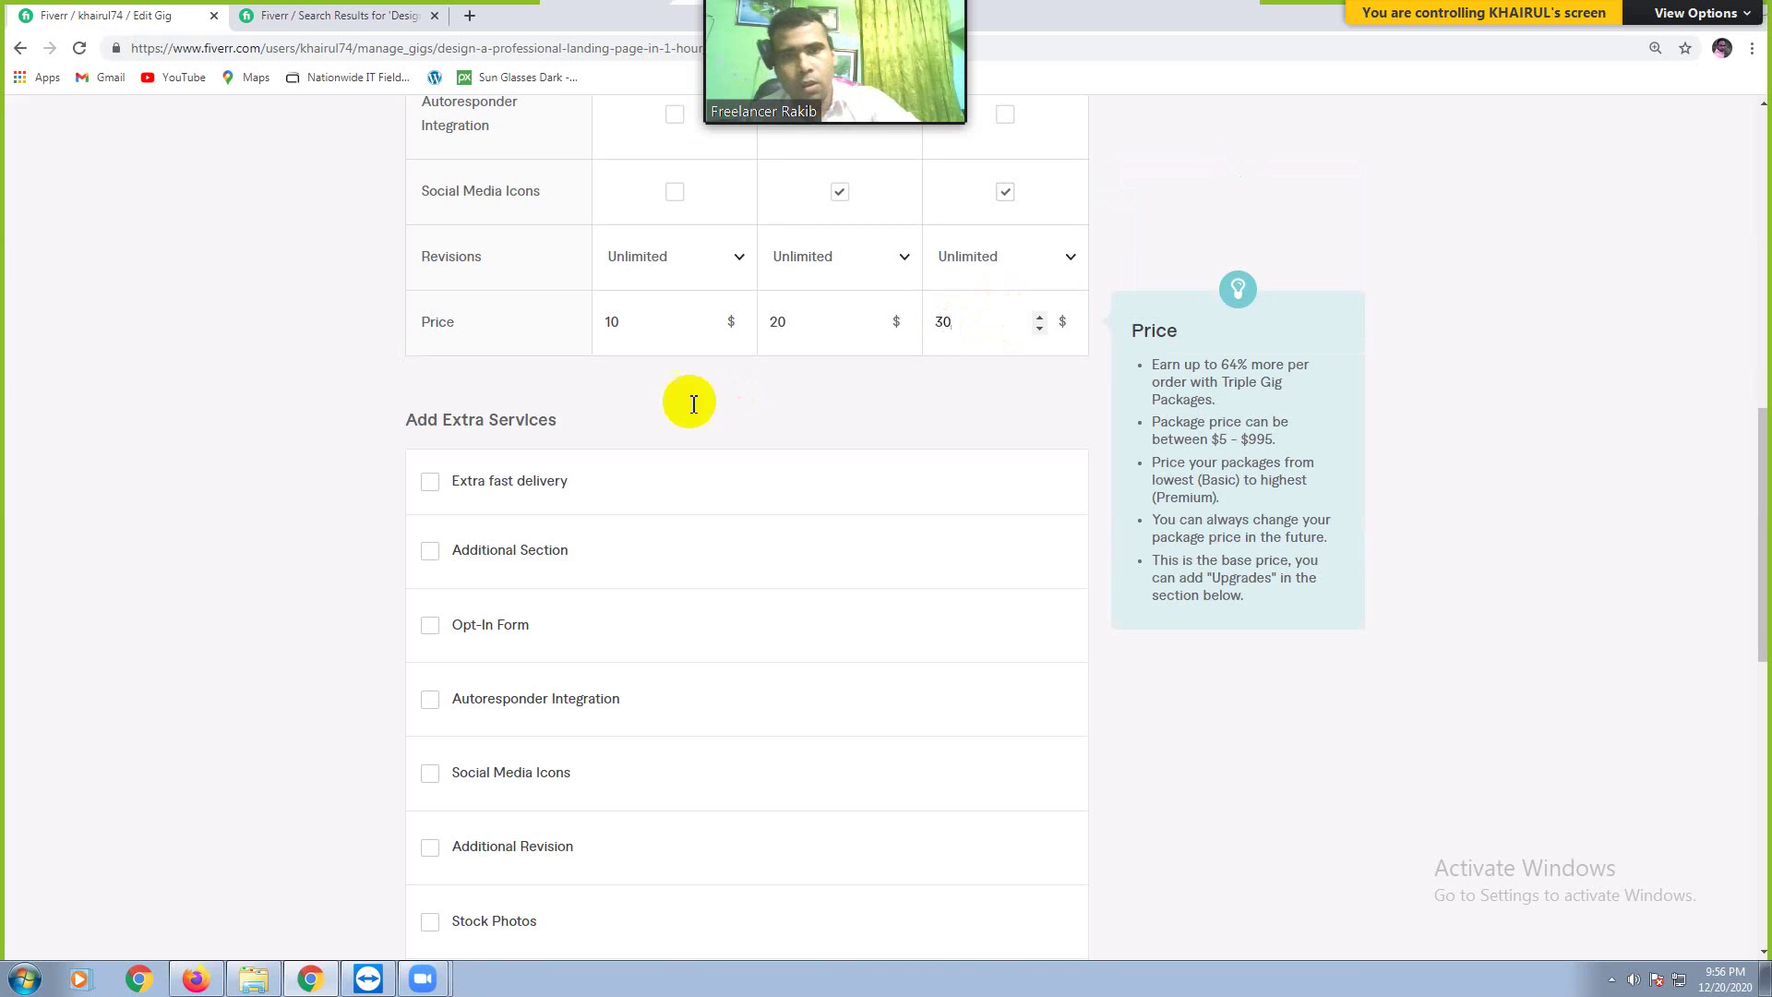
left_click(836, 403)
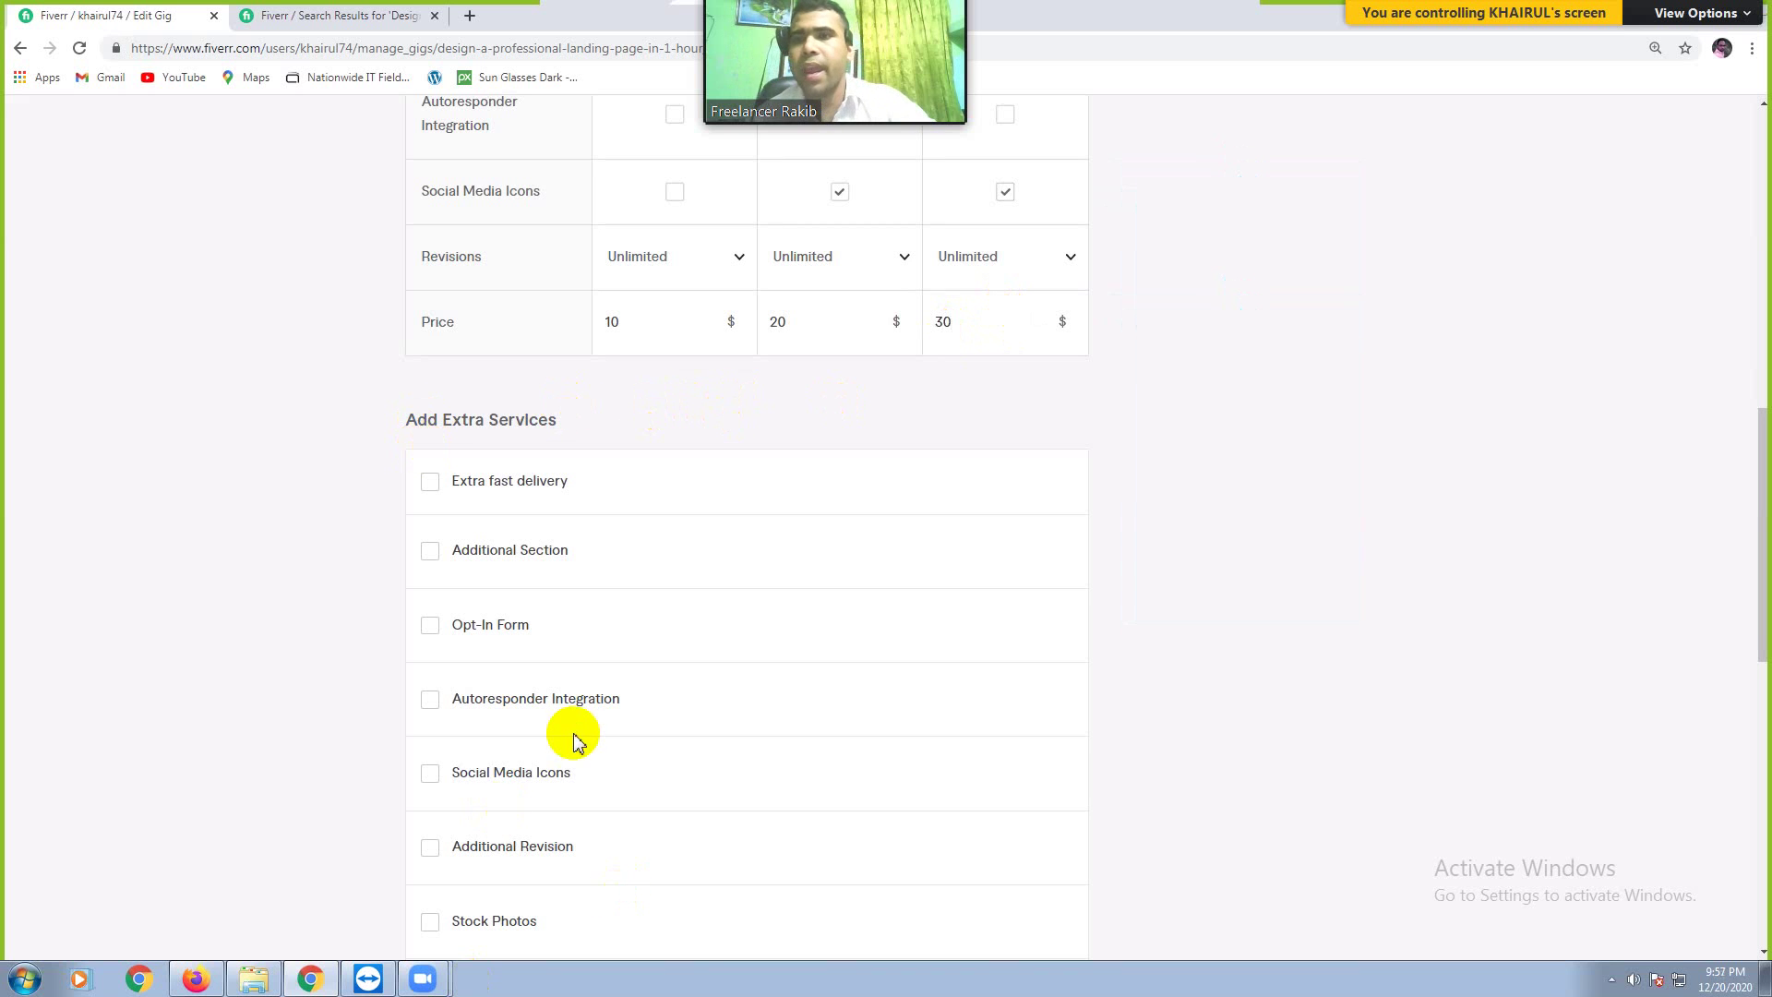
Step: Enable the Extra fast delivery service and offer Premium delivery in 2 days for an extra $10
left_click(431, 484)
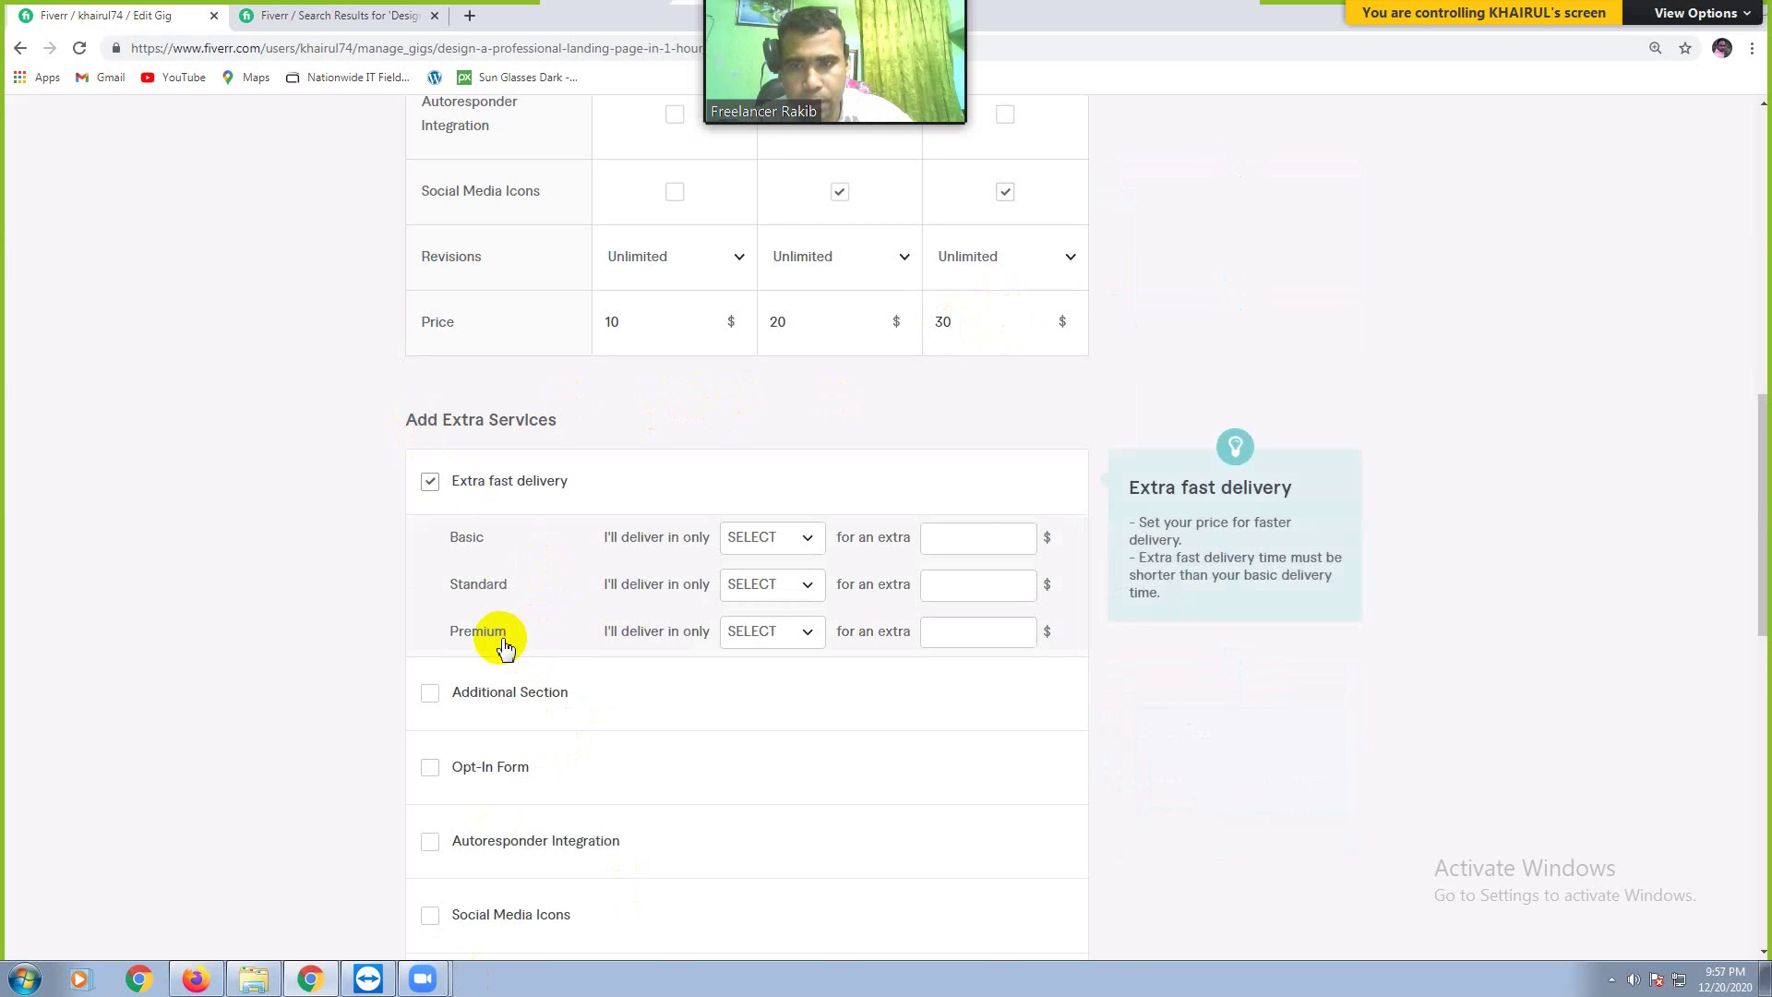
left_click(782, 644)
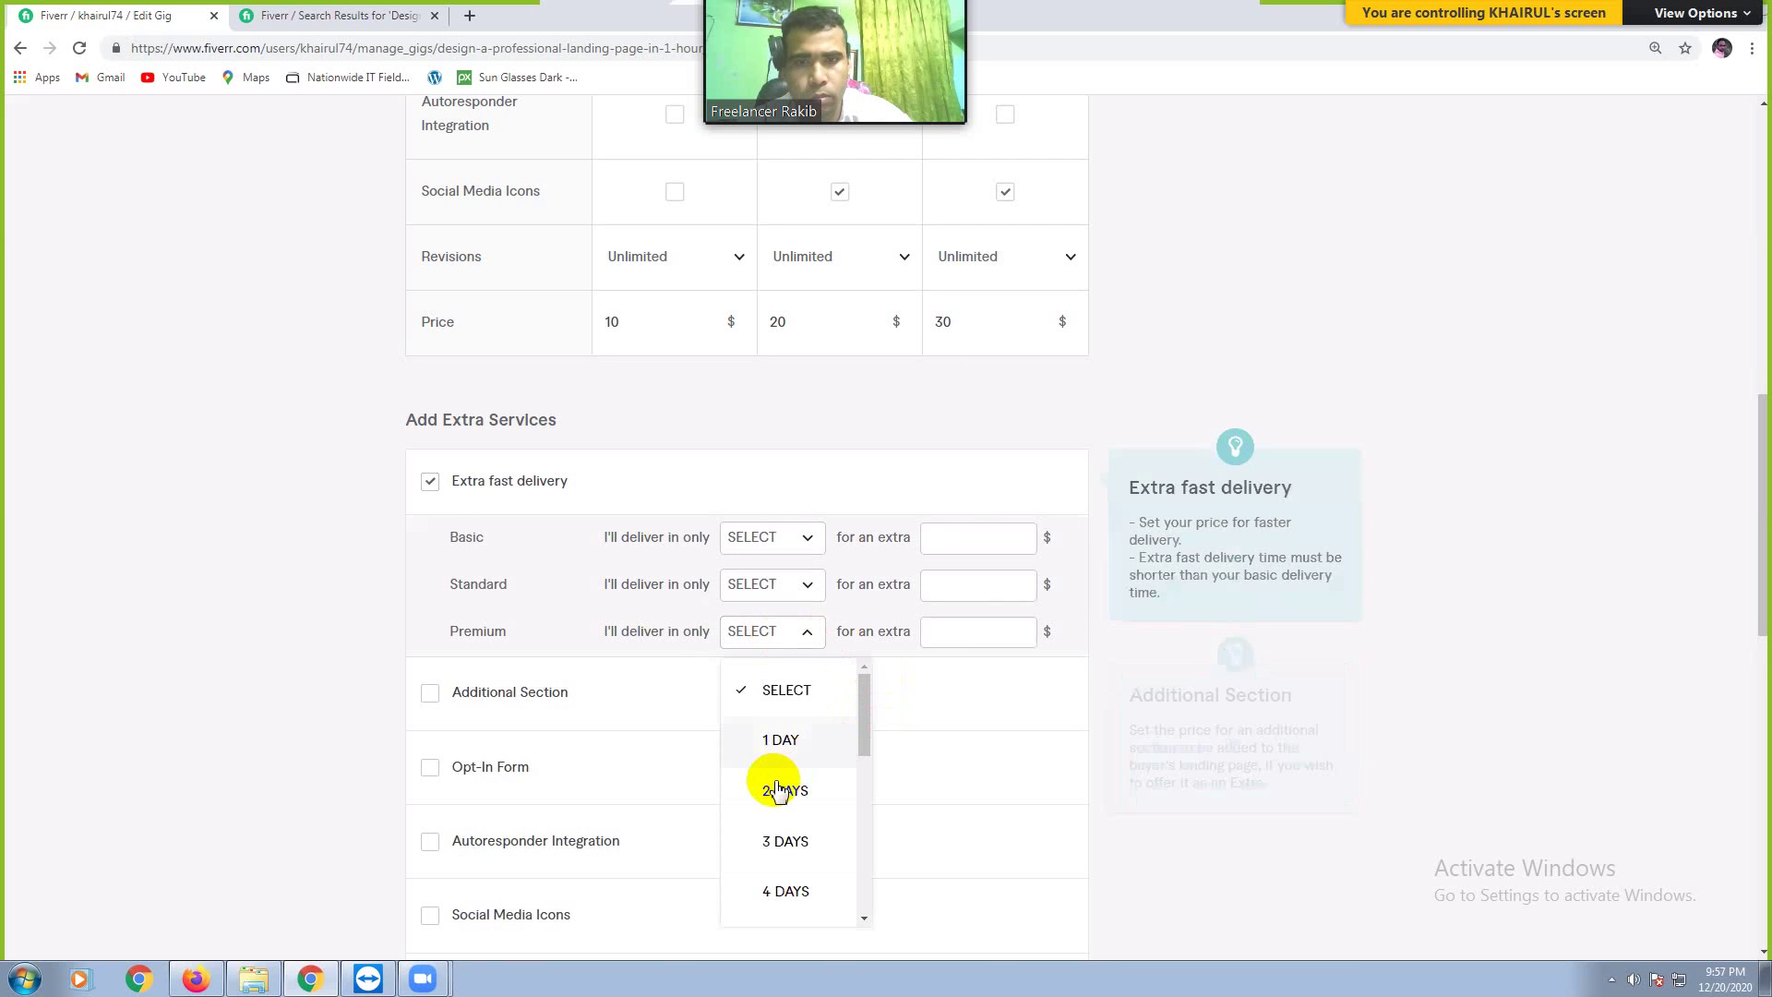
left_click(780, 791)
left_click(939, 635)
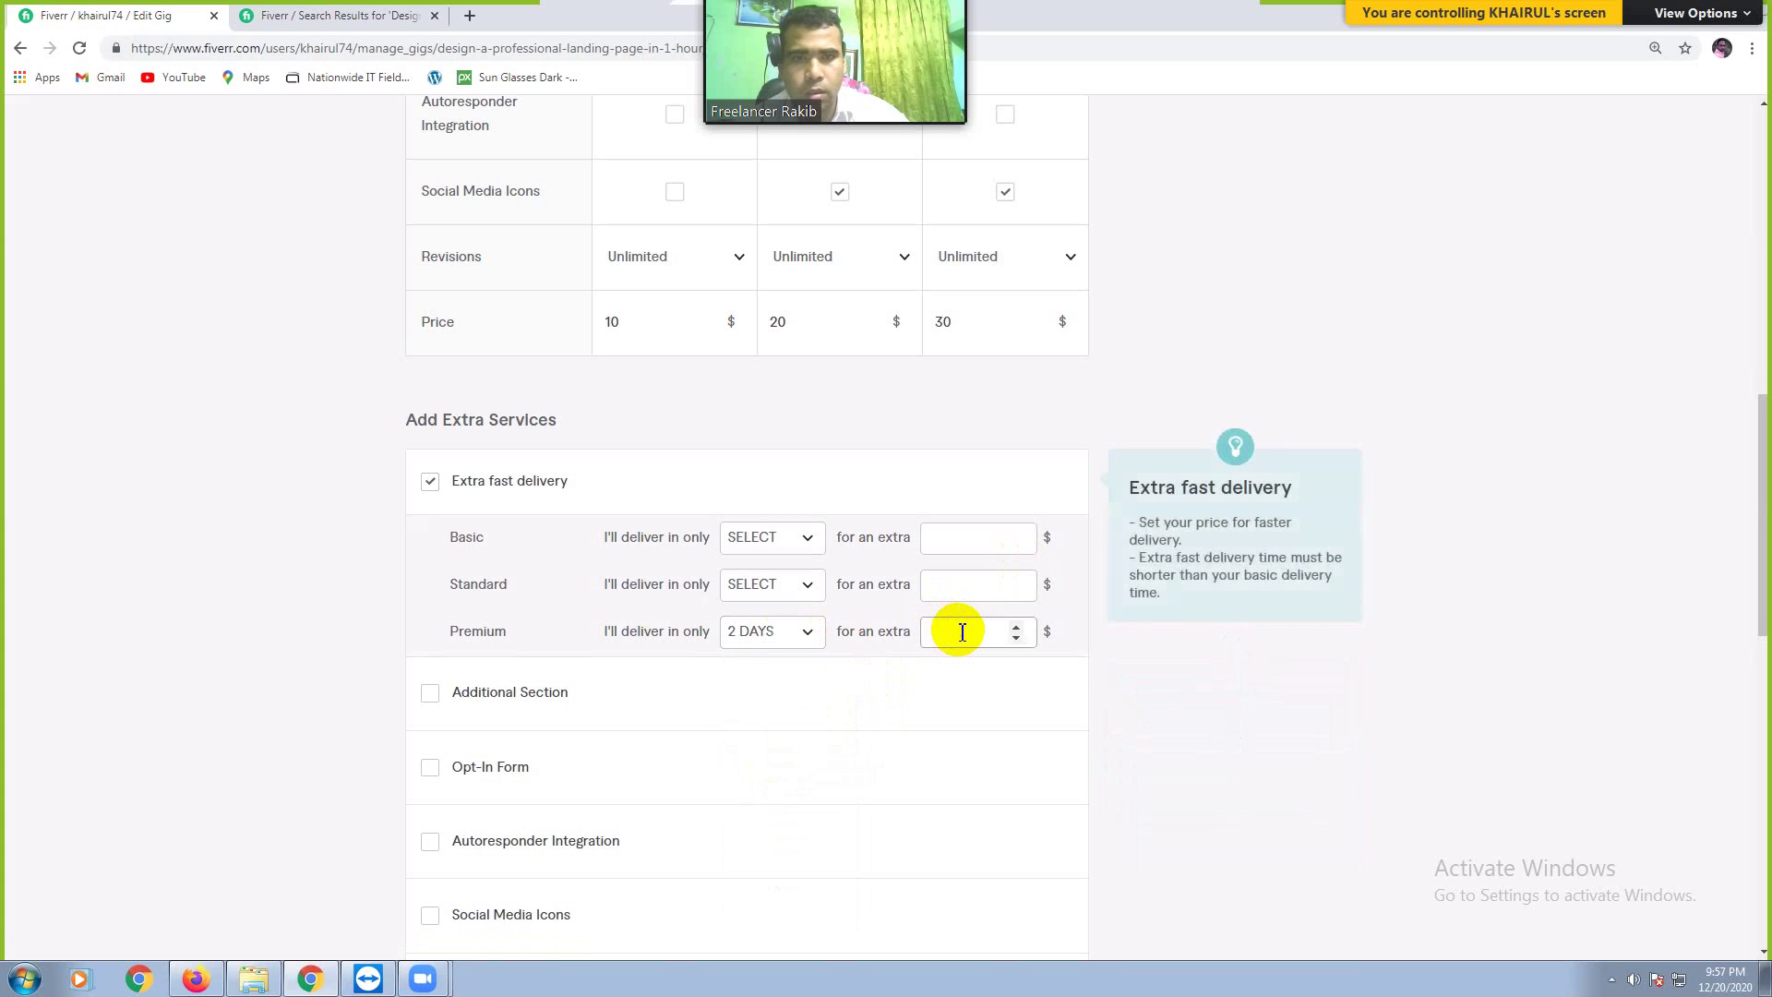
type("10")
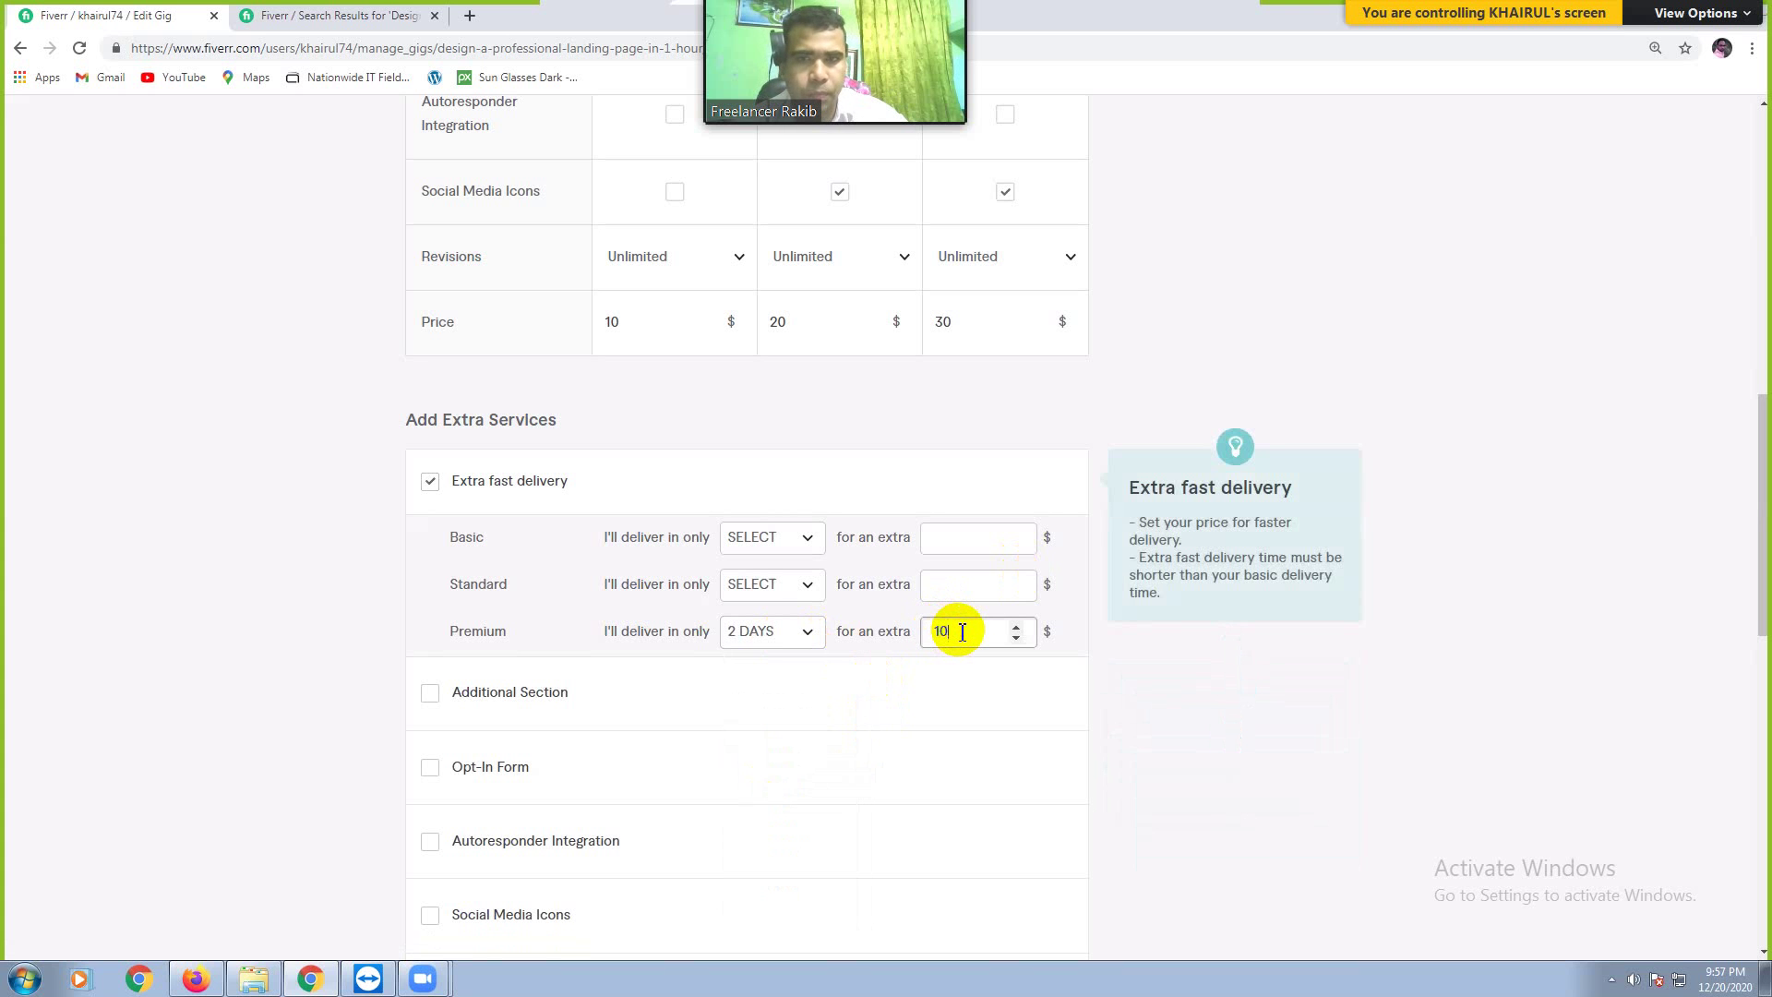
Step: Offer Extra fast delivery for the Standard package in 1 day for an extra $10
left_click(764, 583)
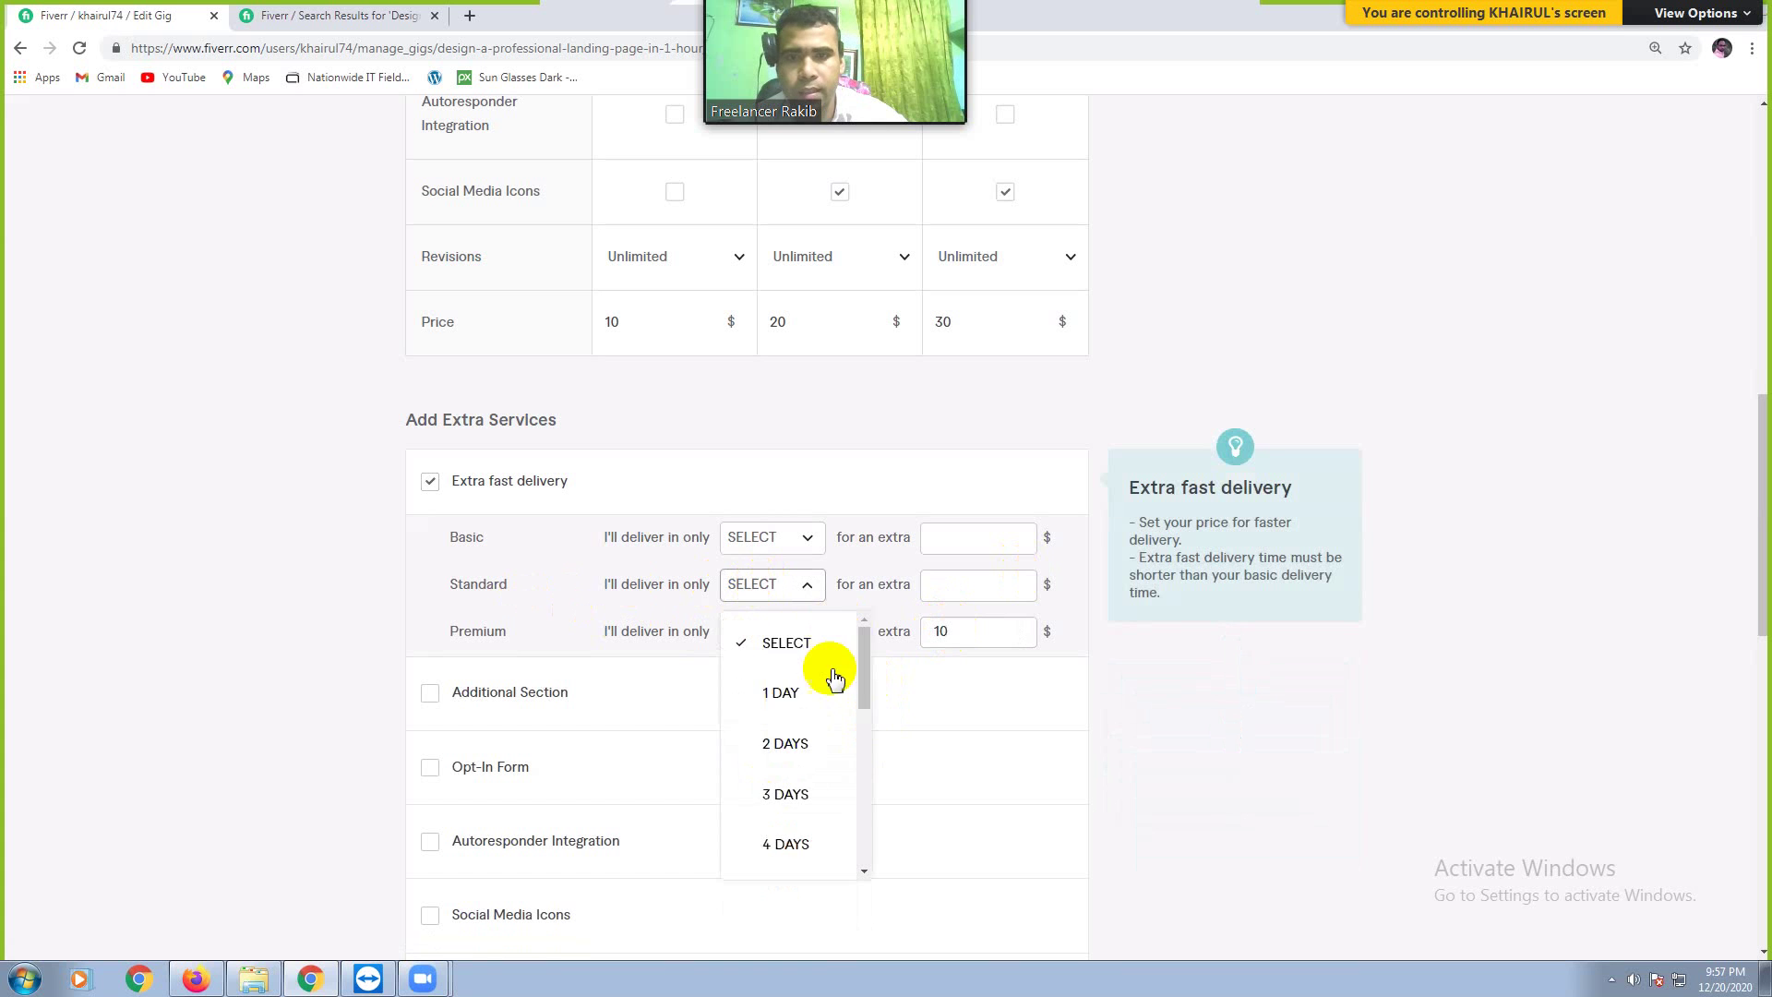
left_click(784, 694)
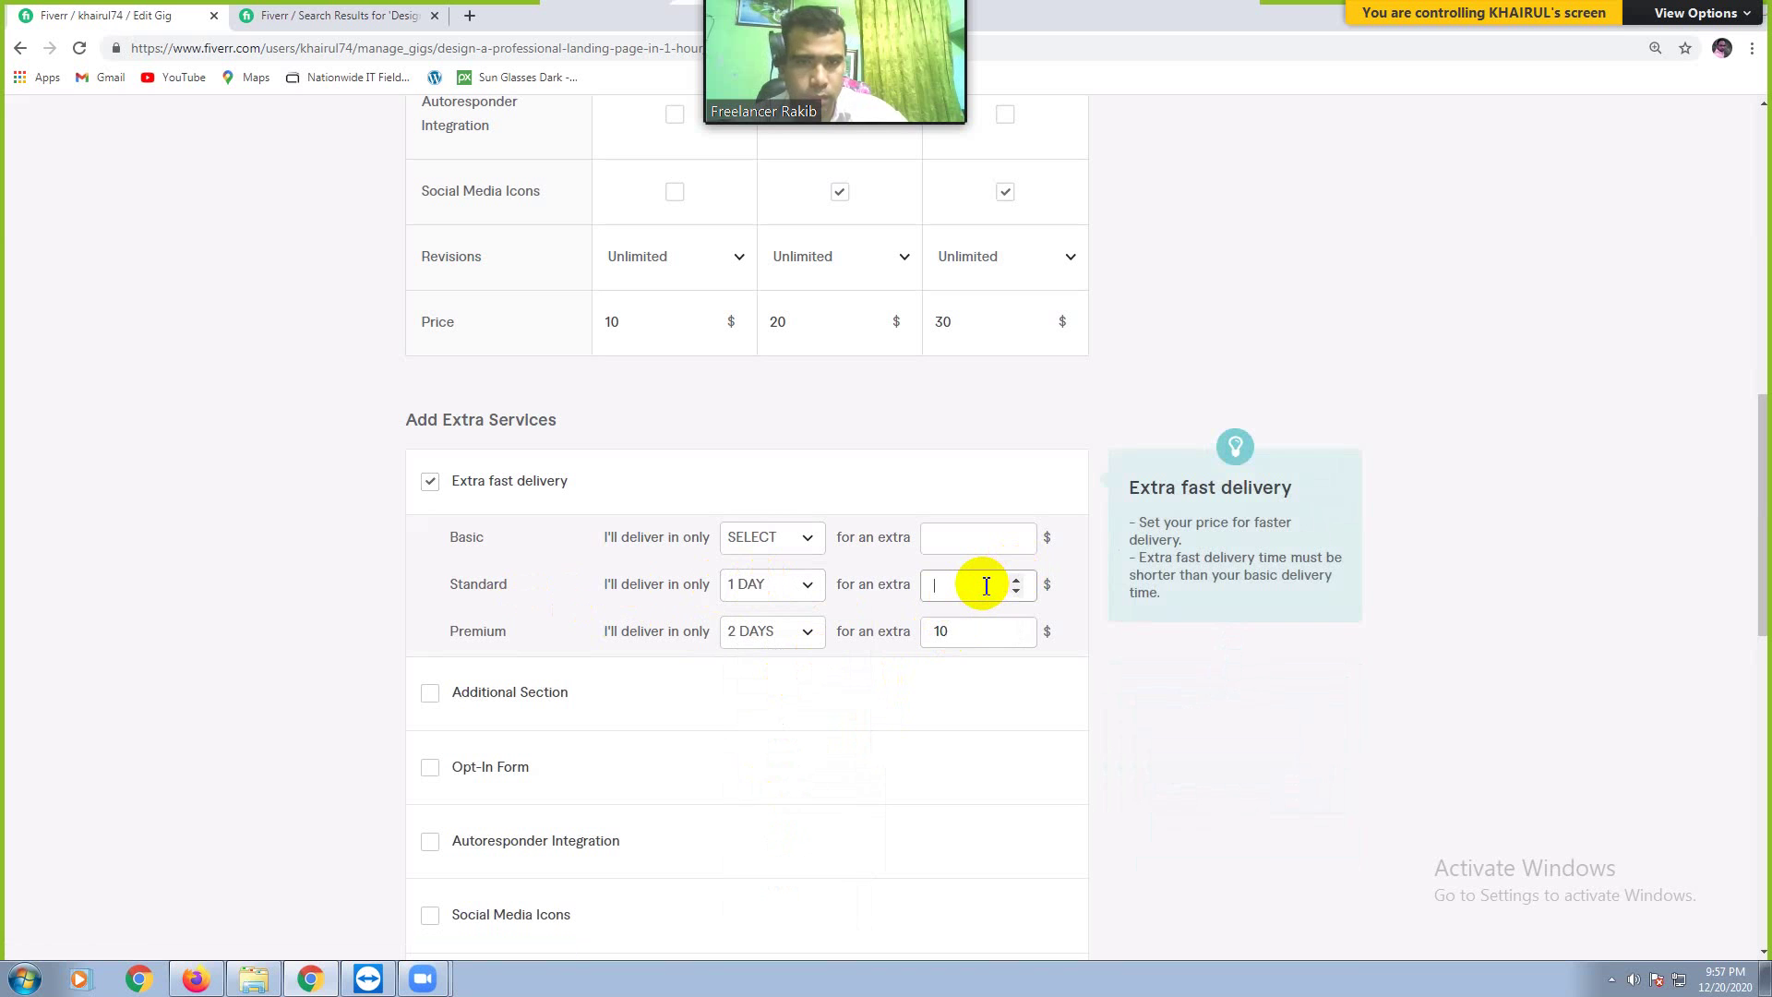
type("10")
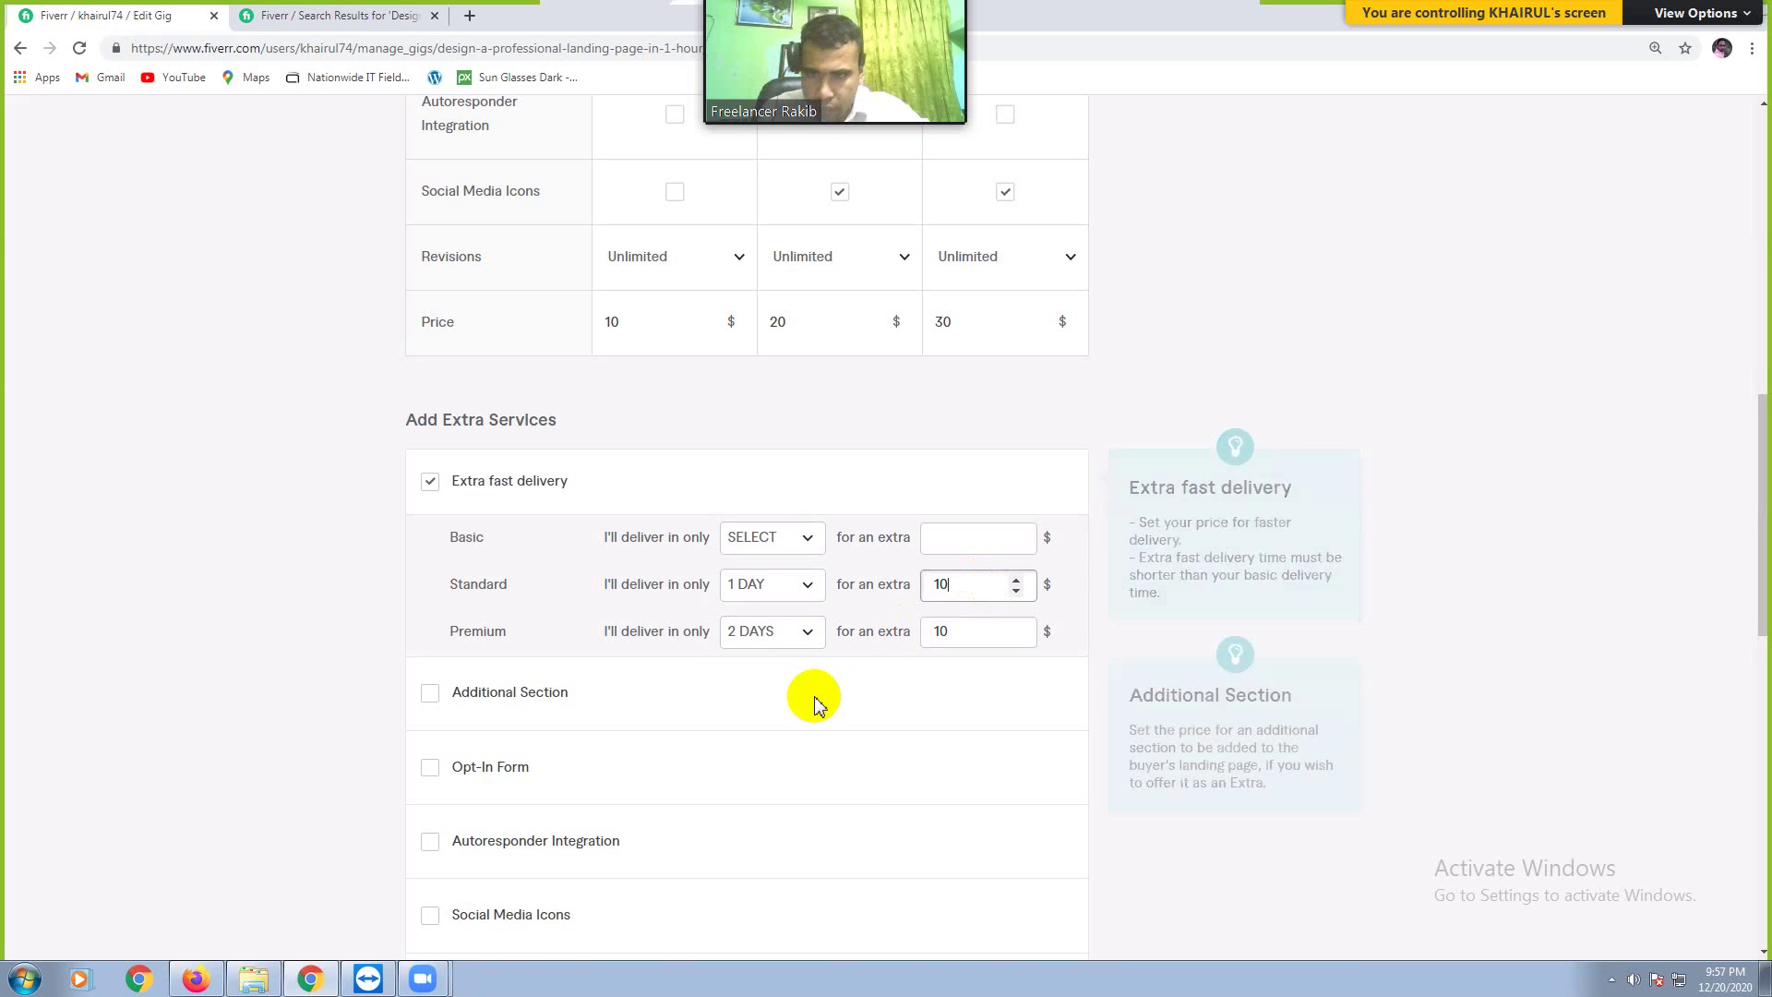
Step: Enable the Additional Section extra service for an extra $10 and 1 additional day
left_click(432, 700)
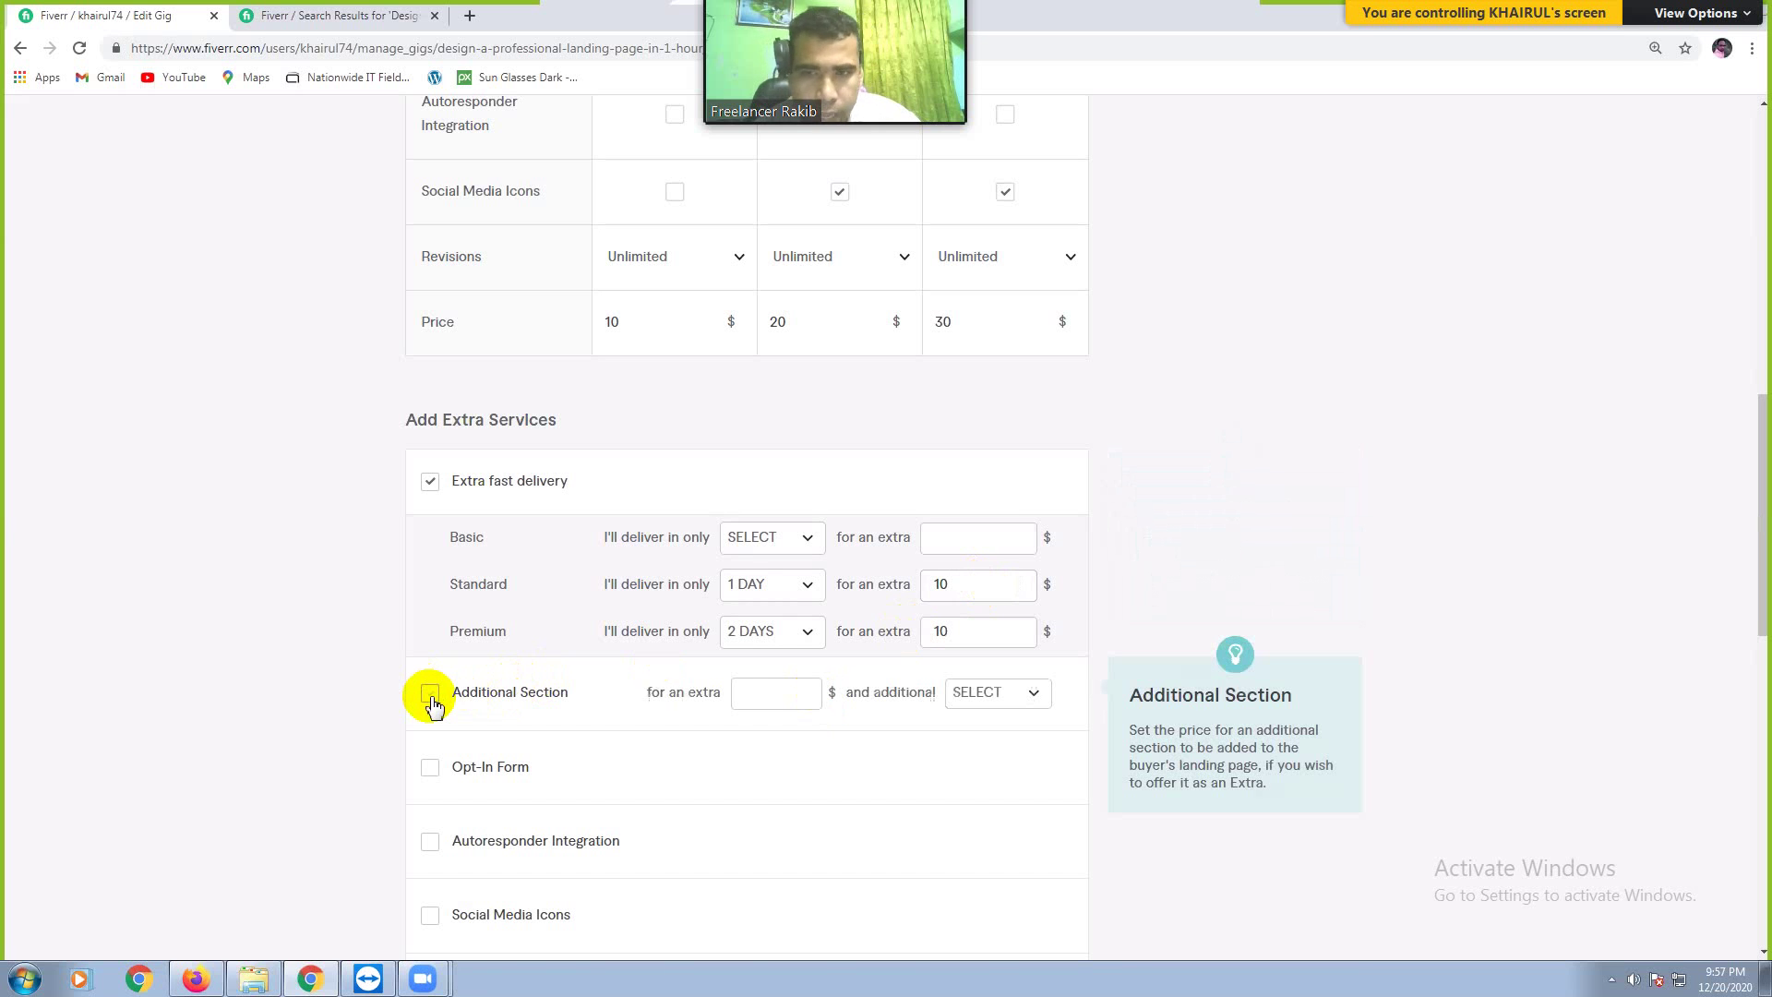
left_click(768, 695)
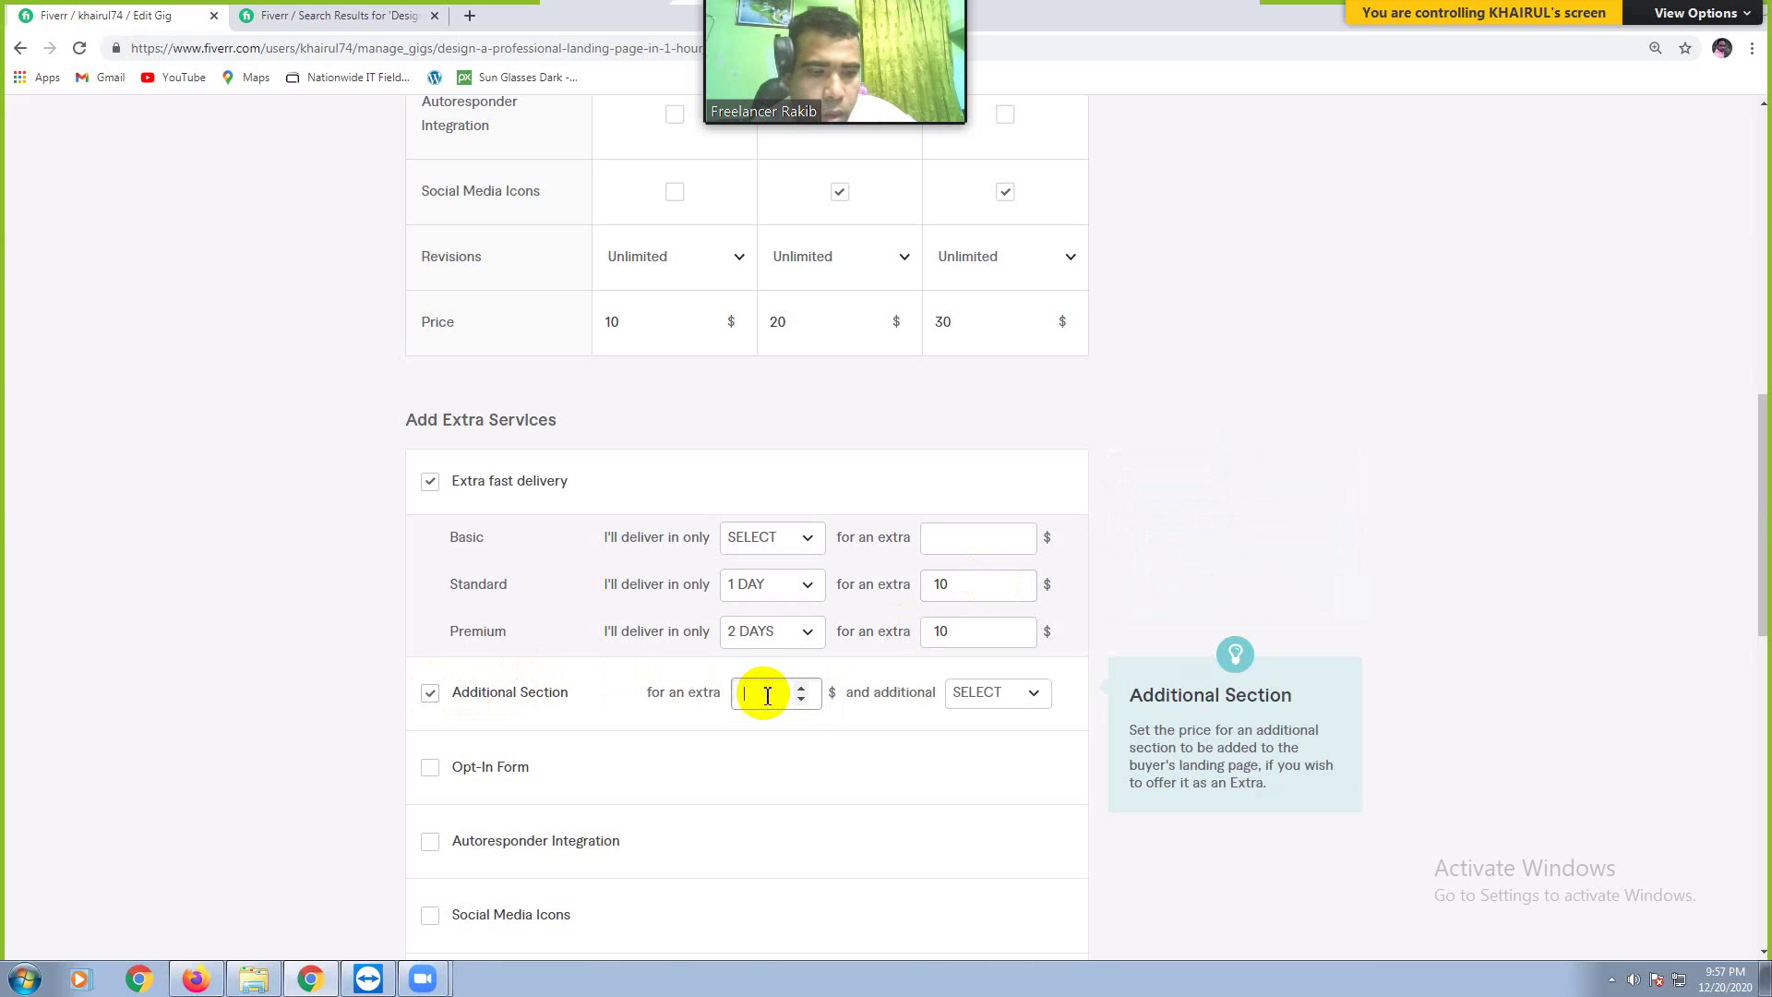
type("10")
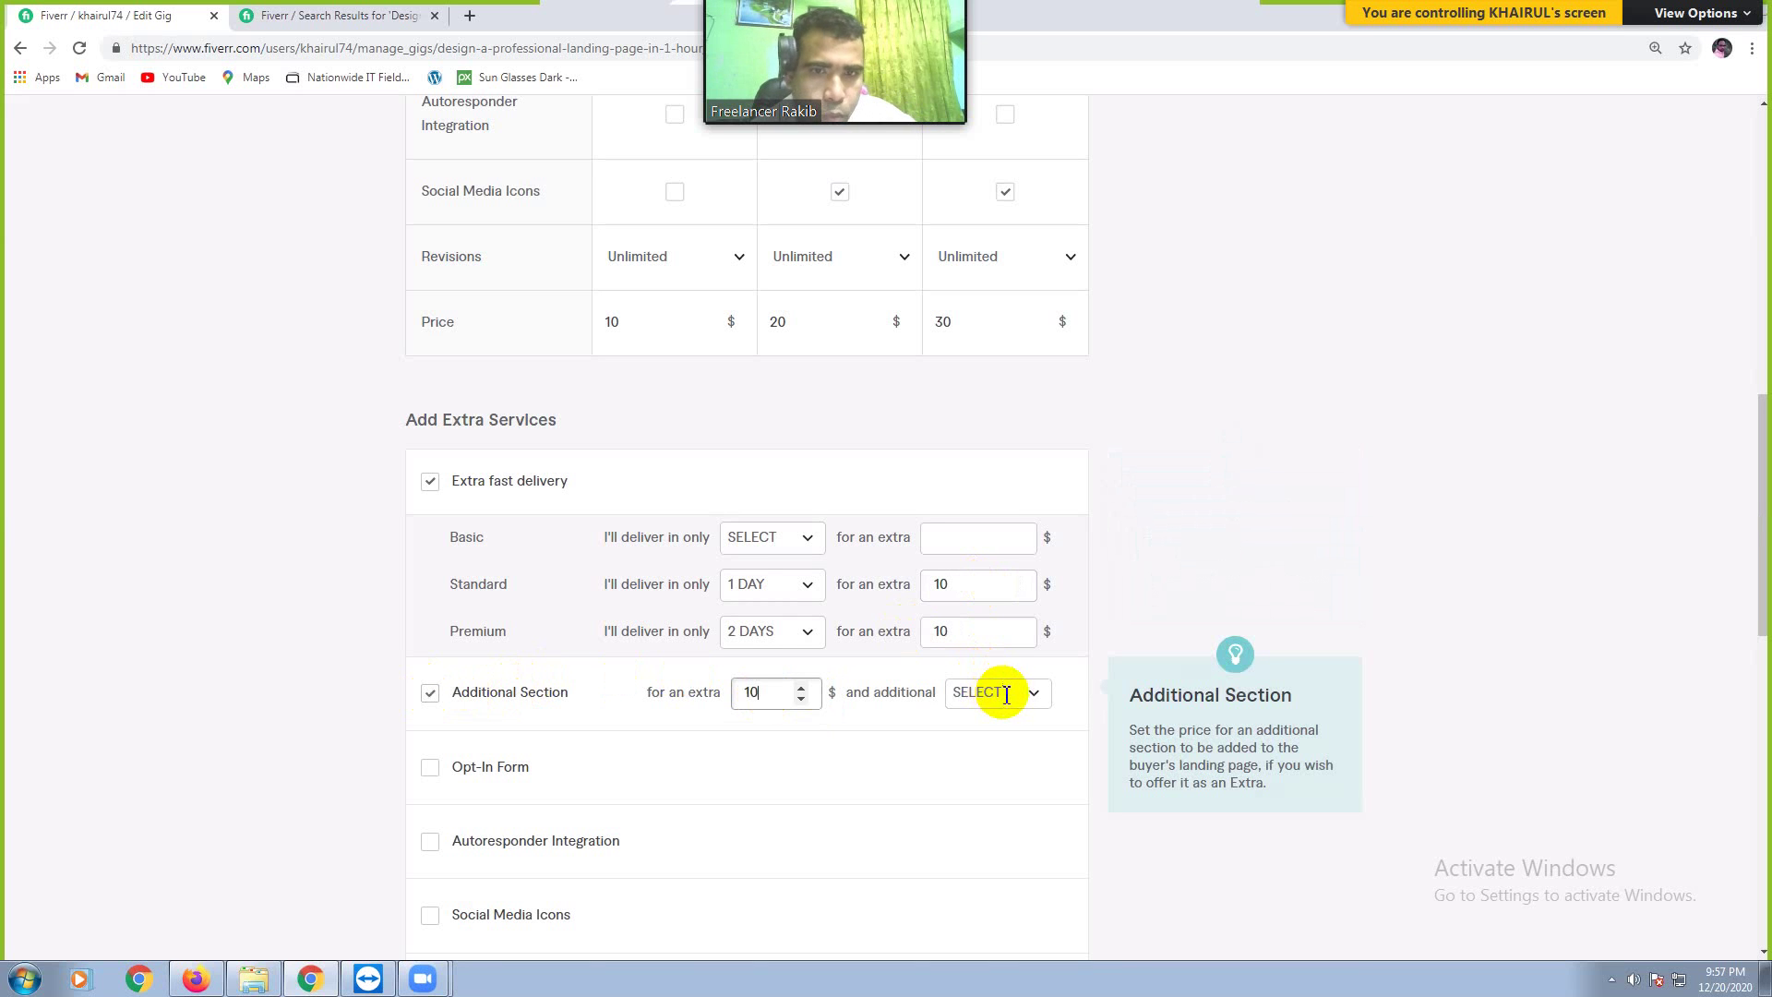
left_click(1015, 697)
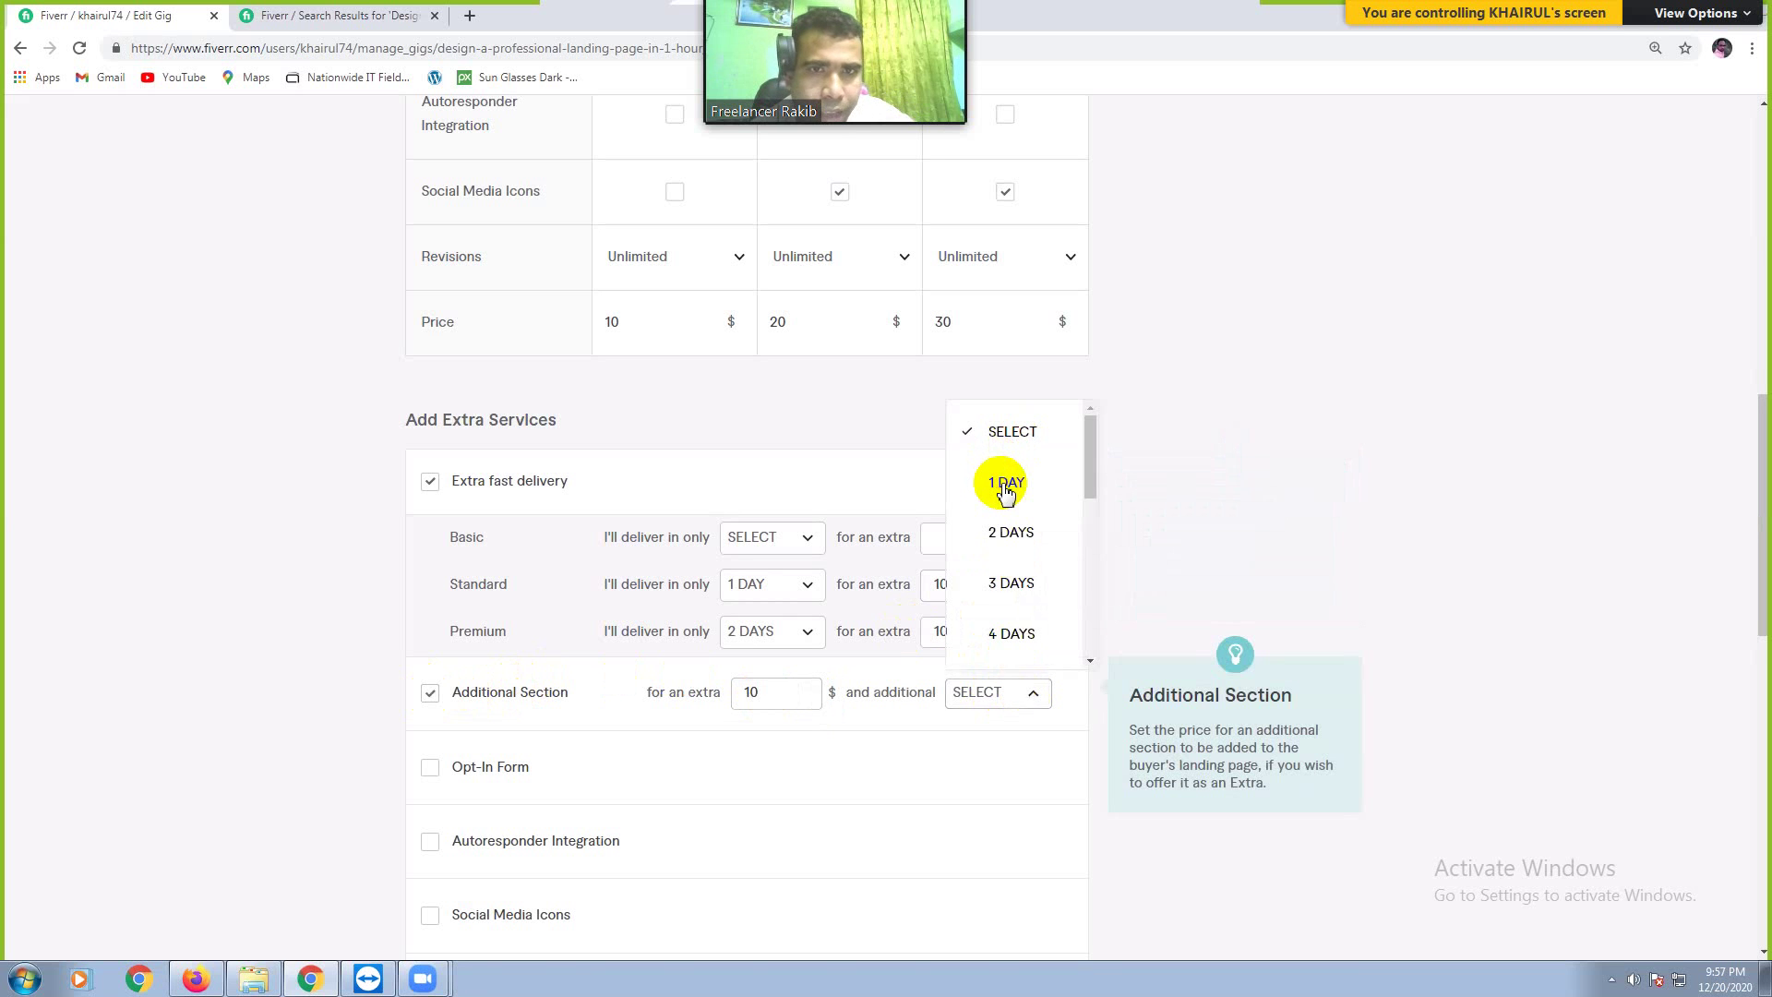
left_click(1005, 486)
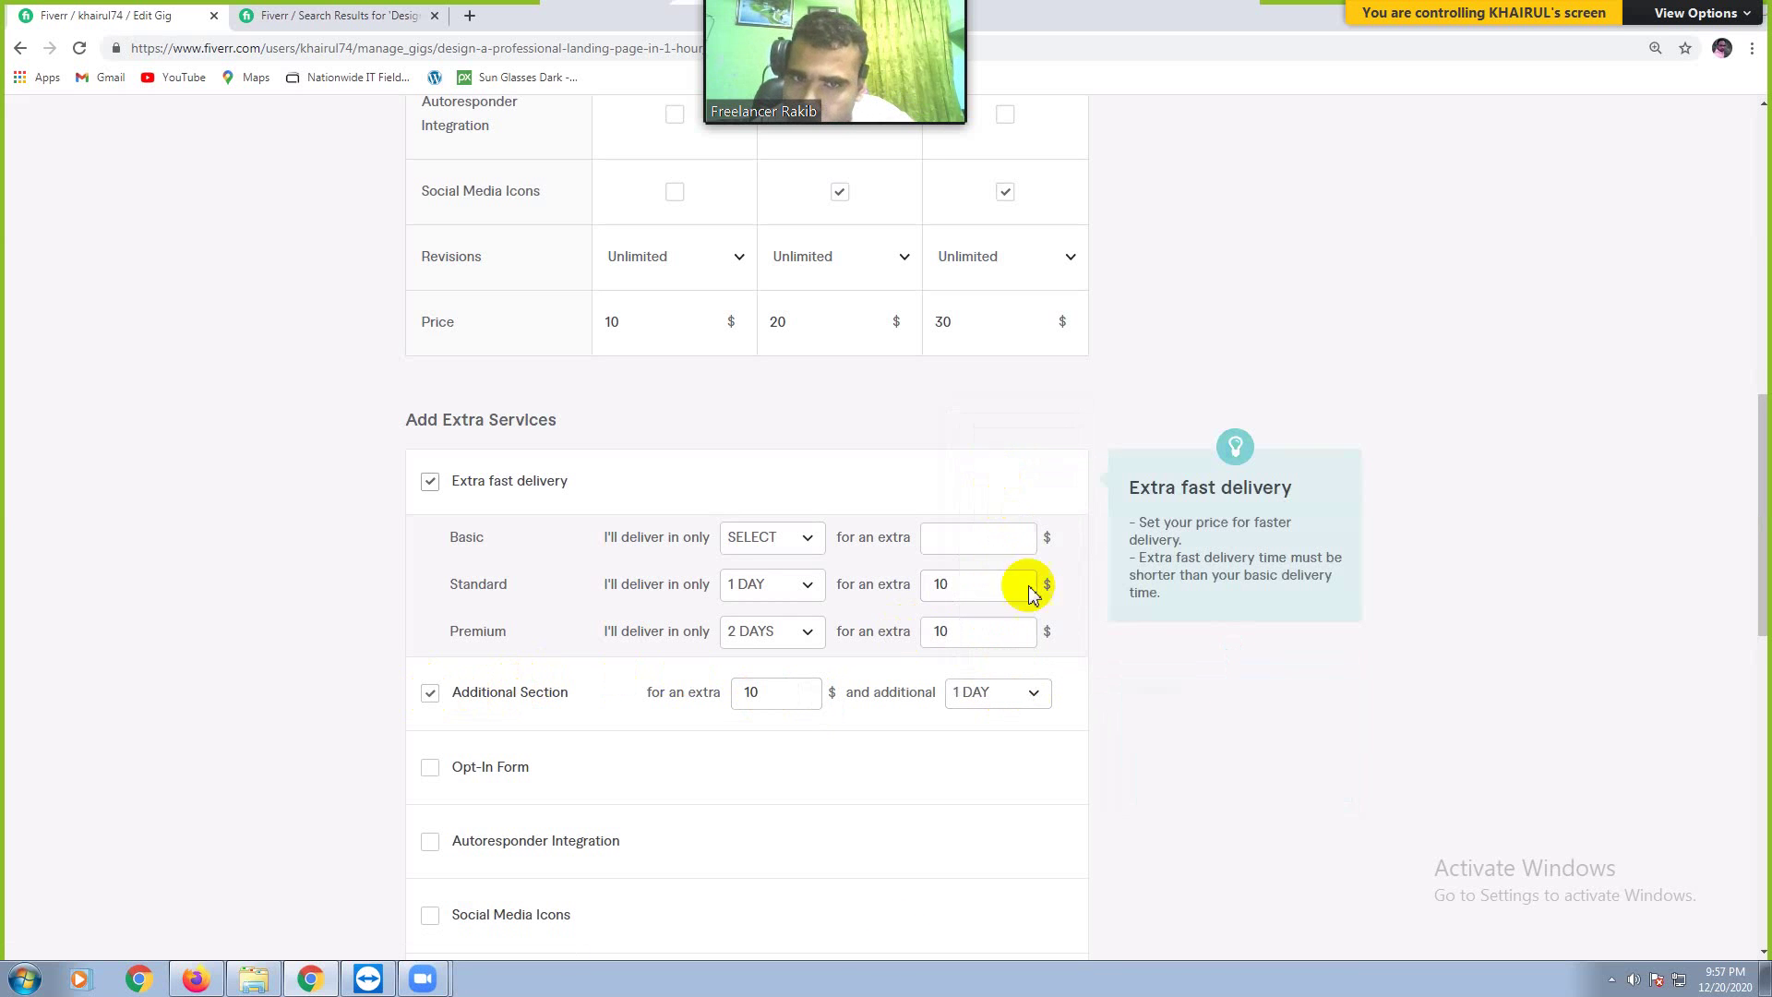
Step: Enable the Opt-In Form extra service for an extra $10 and 1 additional day
left_click(430, 768)
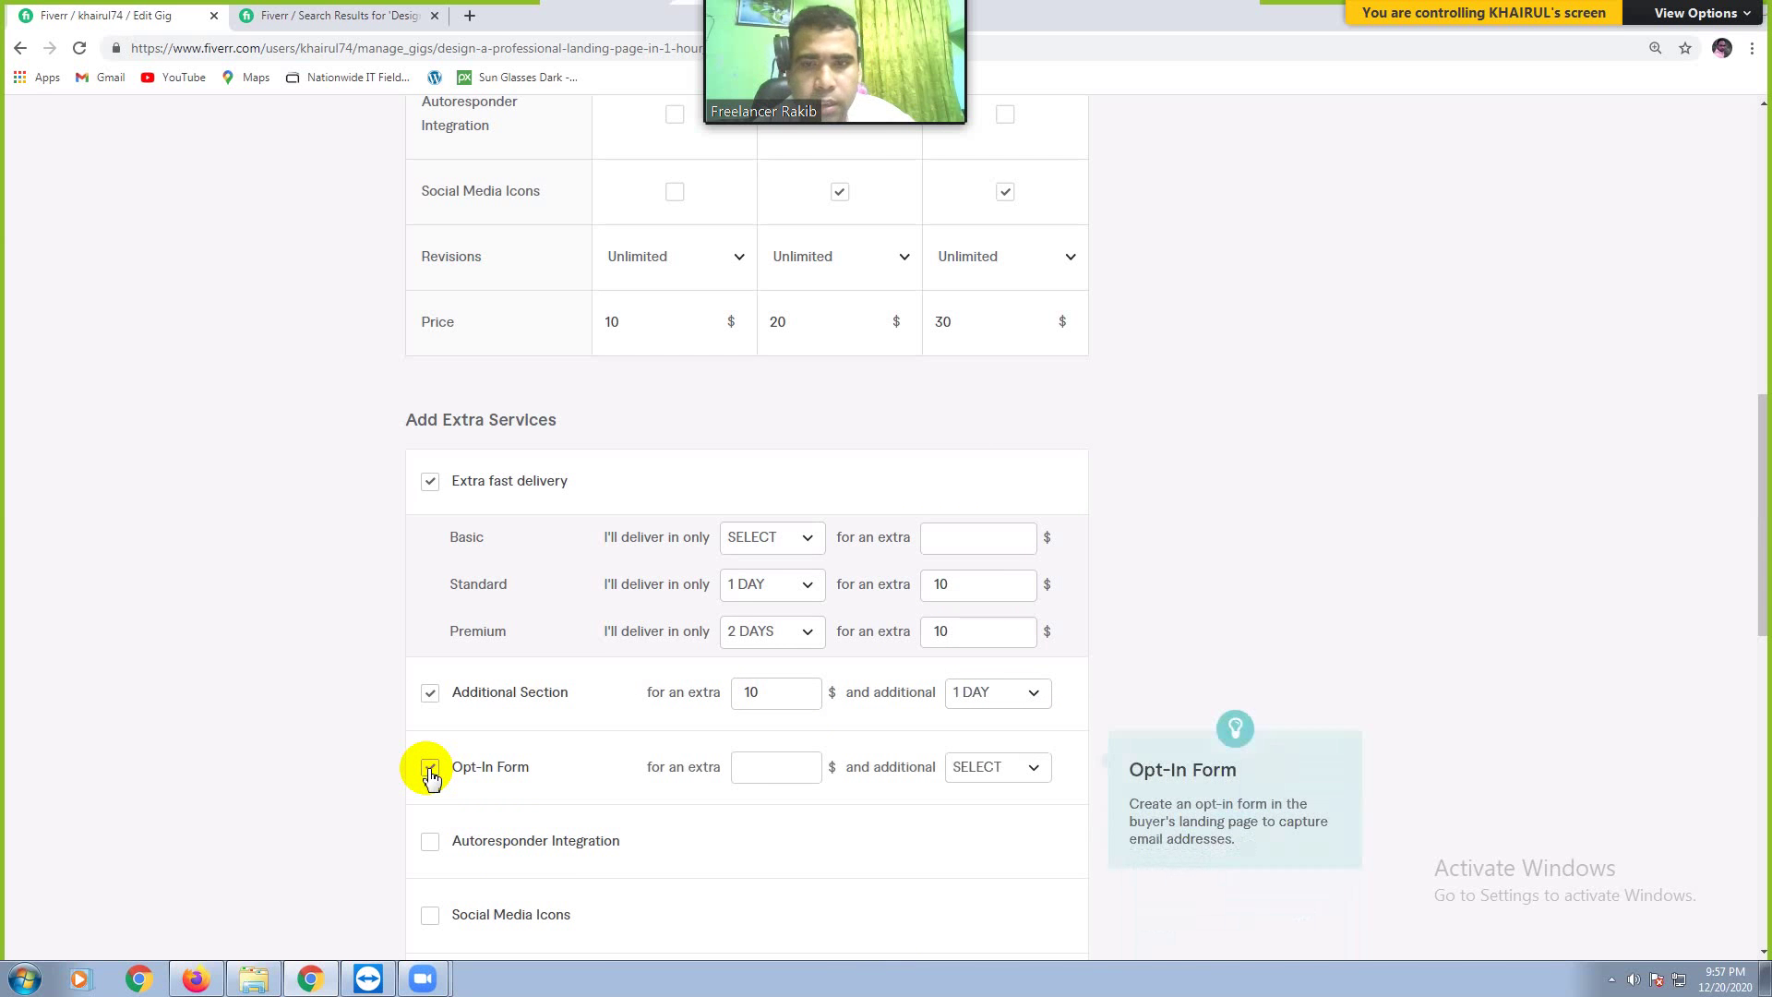
left_click(757, 766)
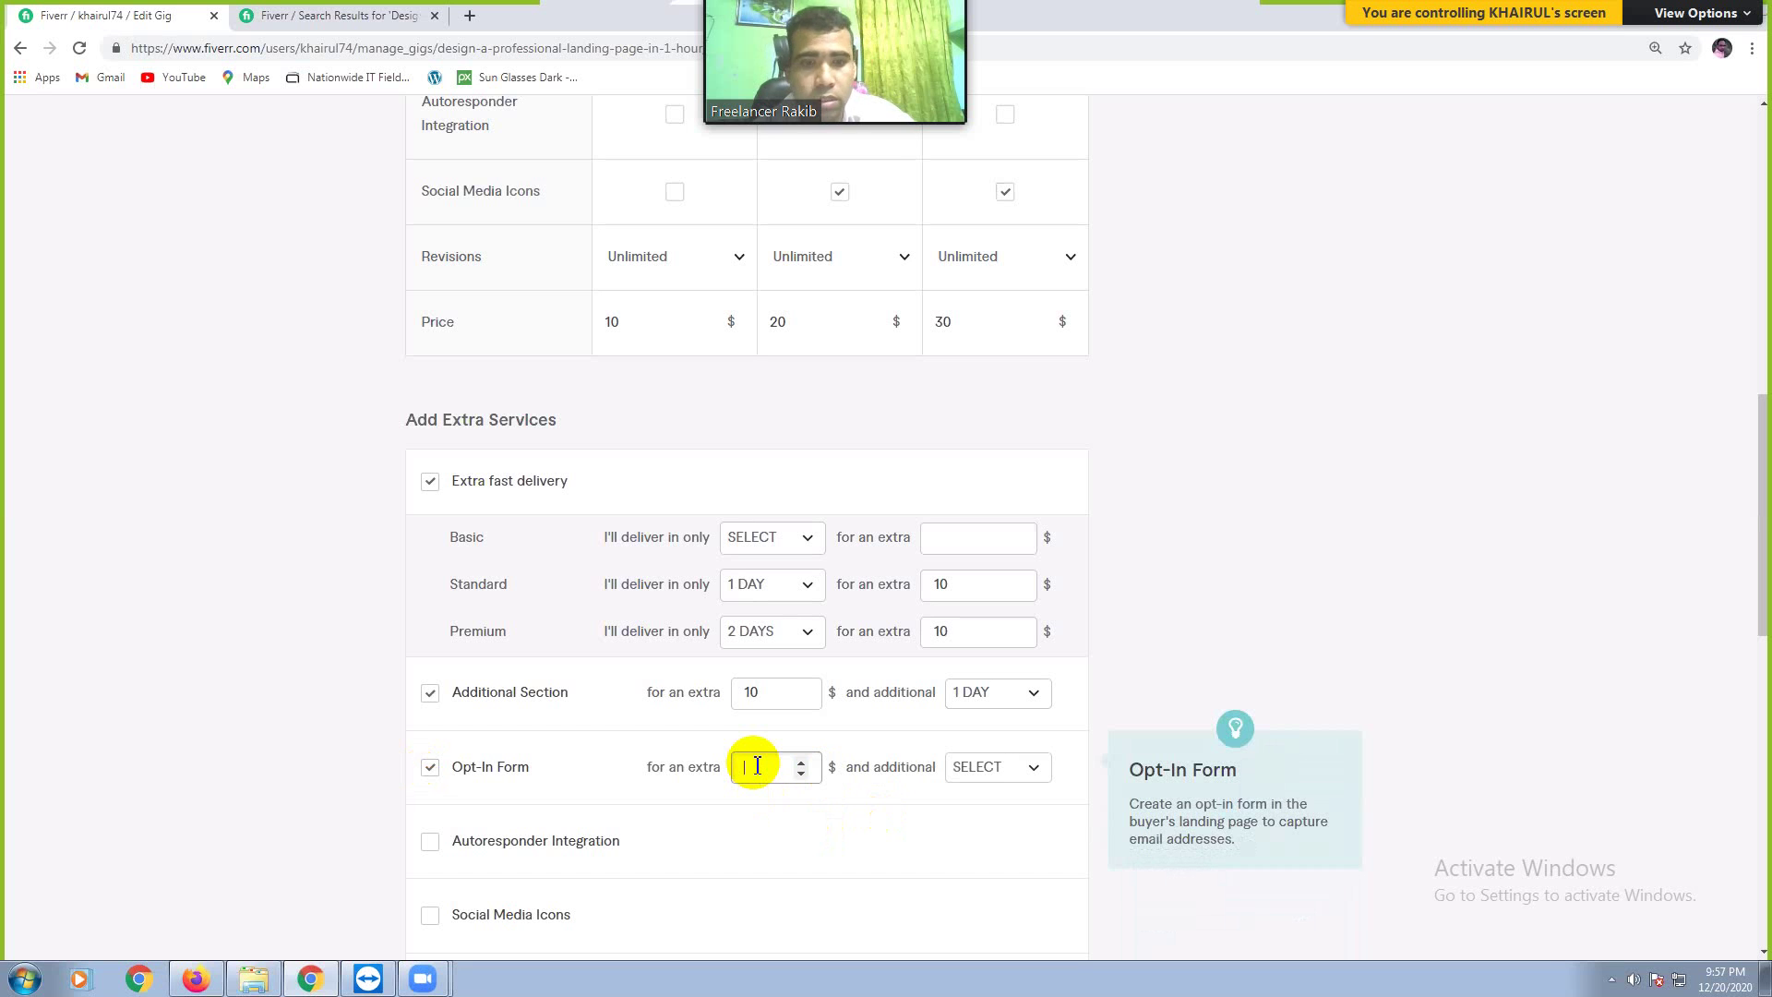
type("10")
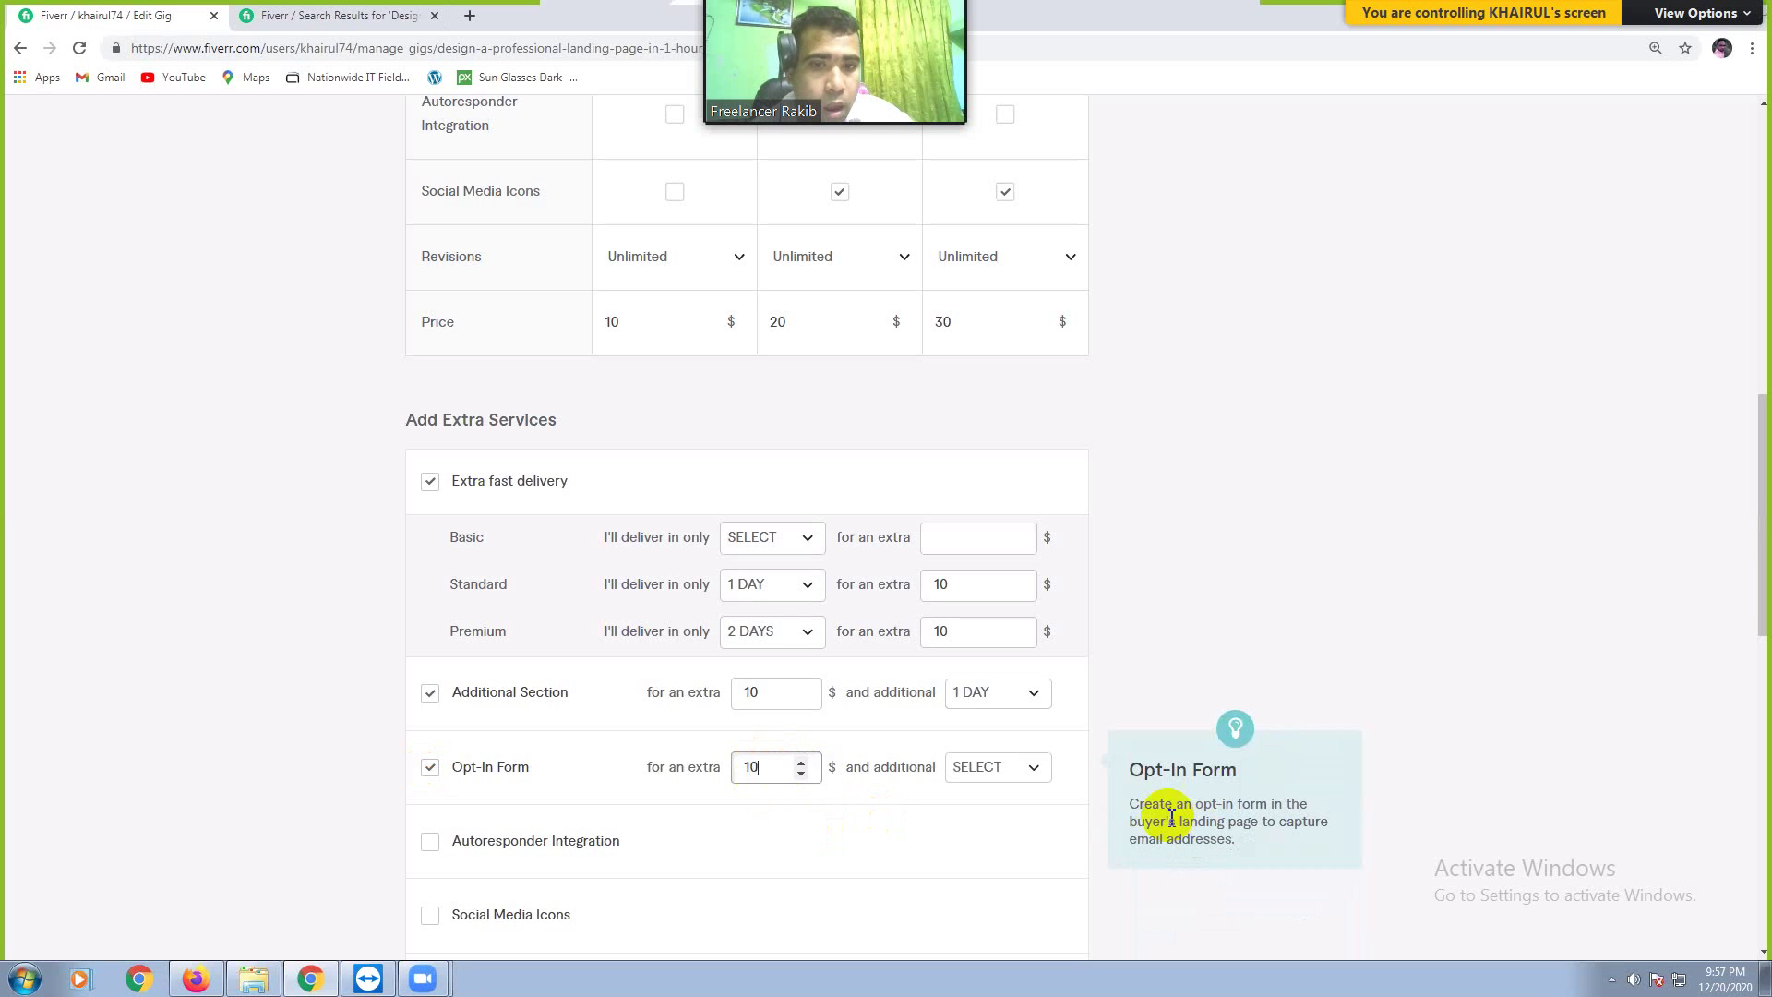
left_click(999, 769)
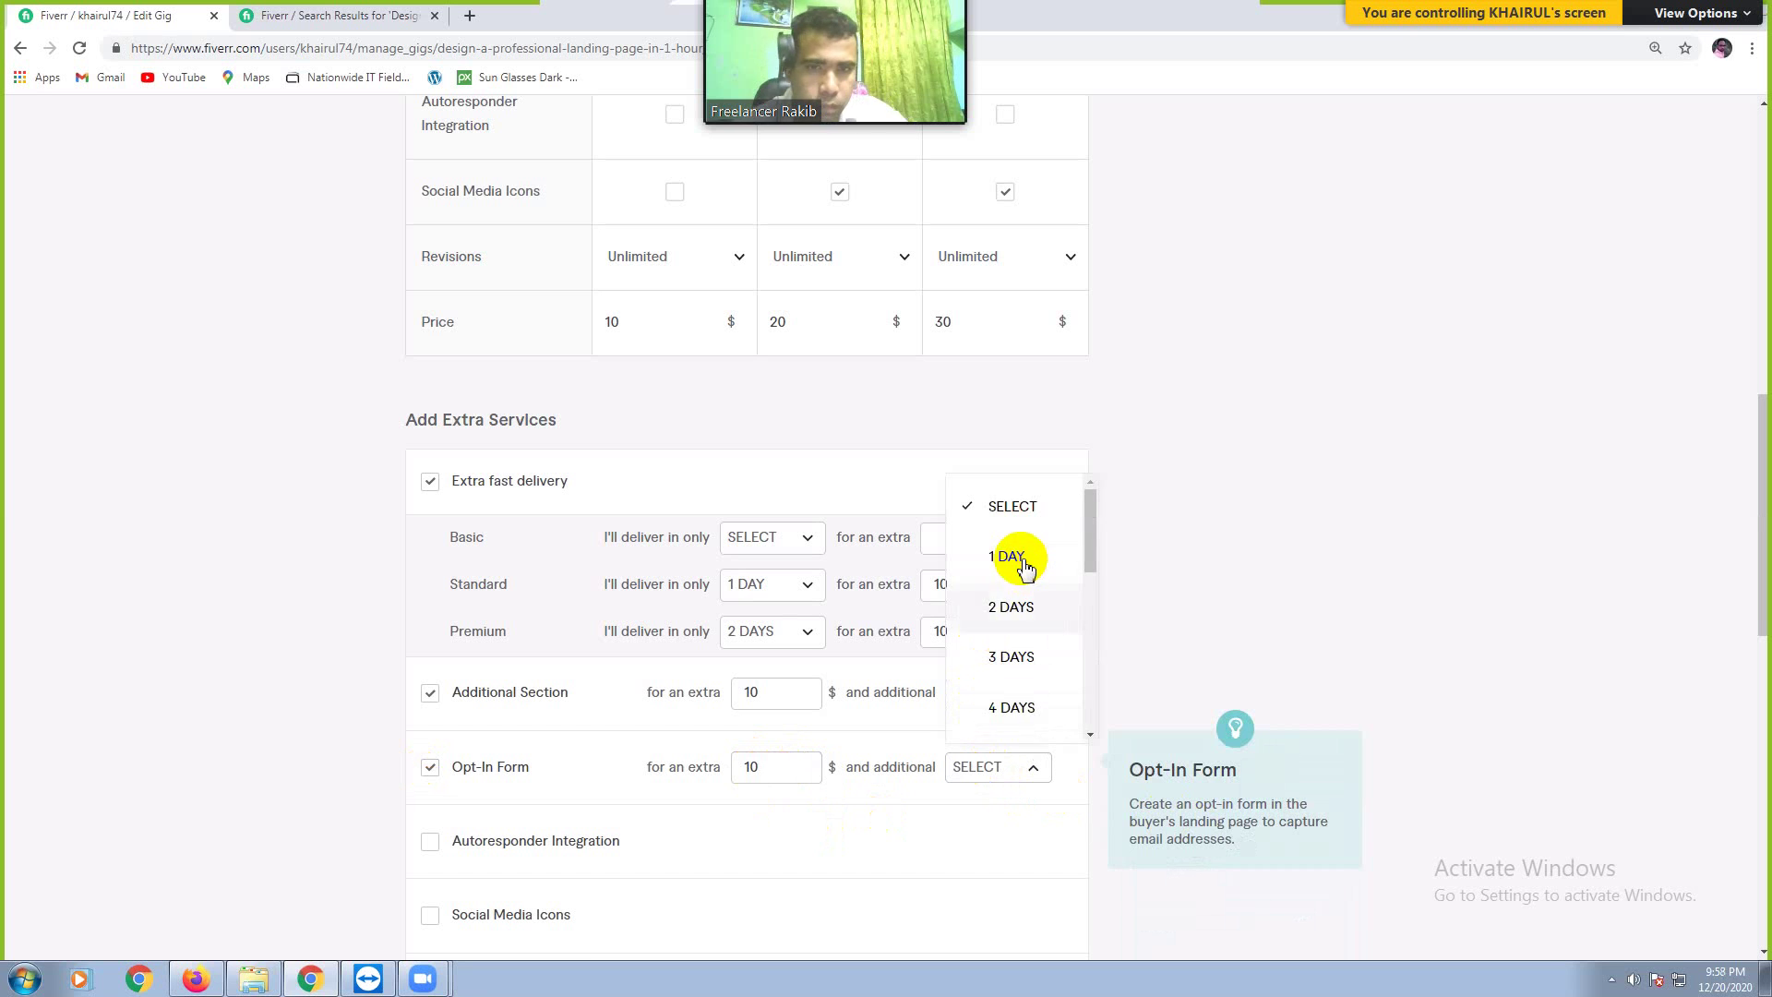
left_click(1019, 563)
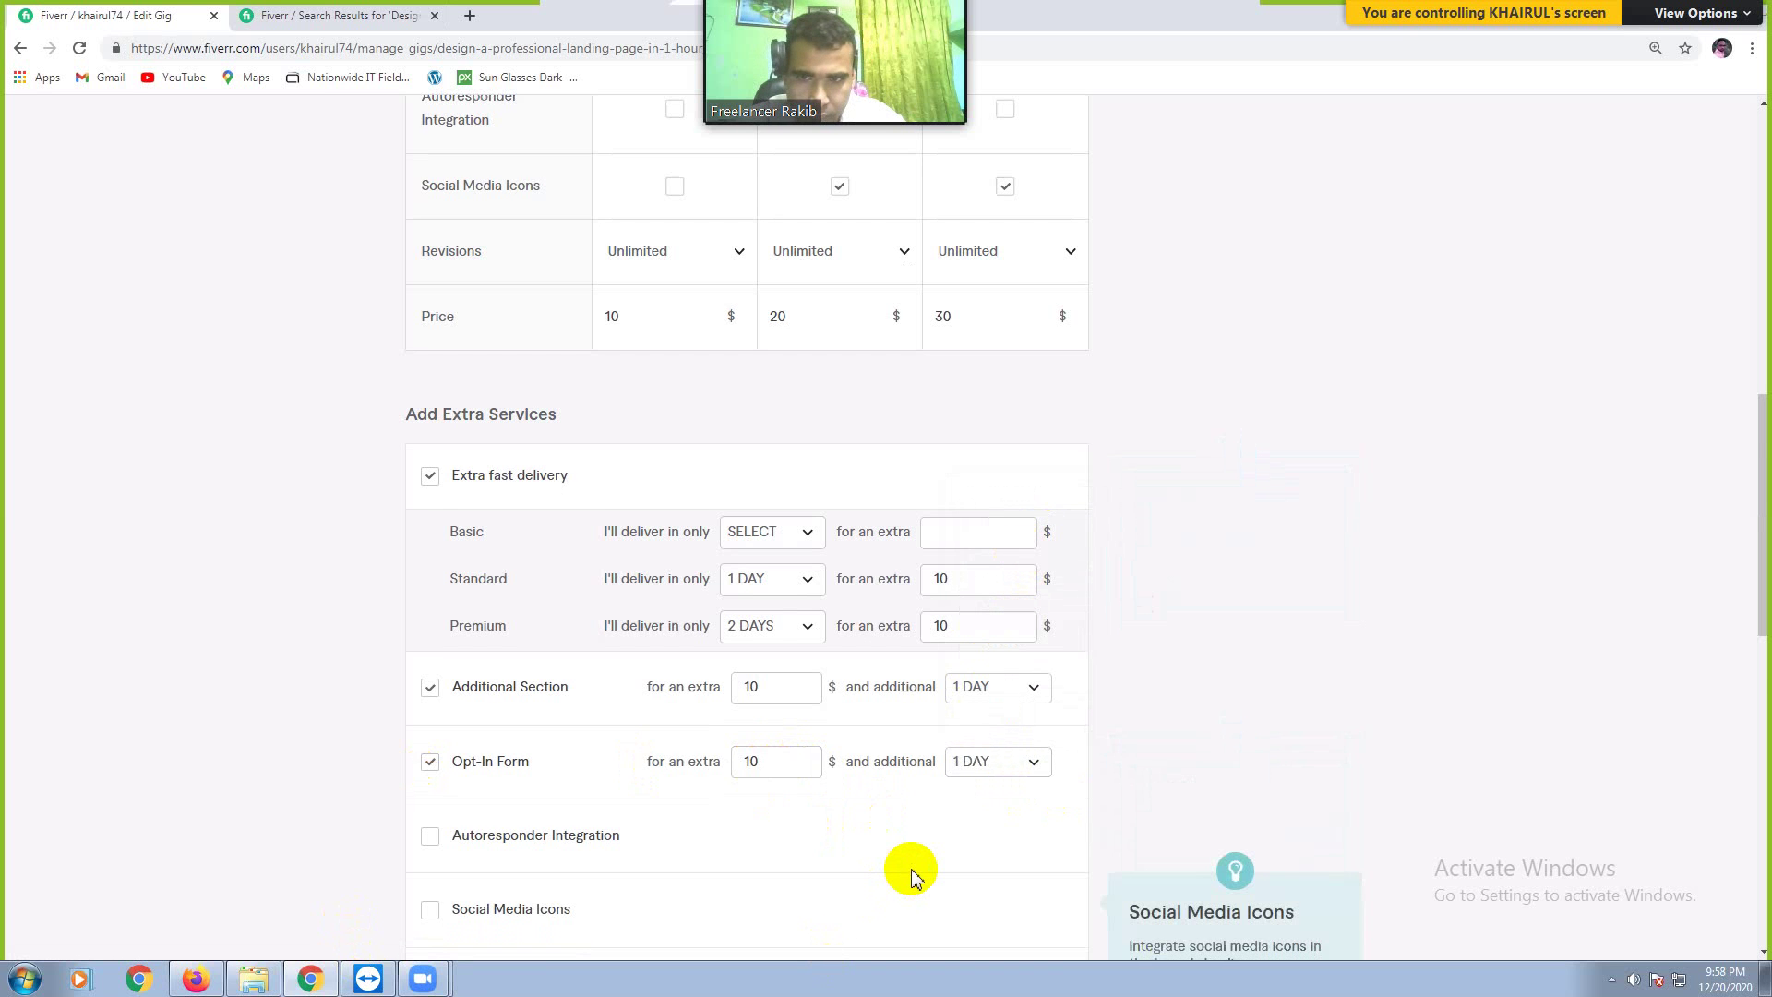
Step: Save the package pricing and extra services and continue to the gig's Description & FAQ stage
scroll(911, 868, "down", 2)
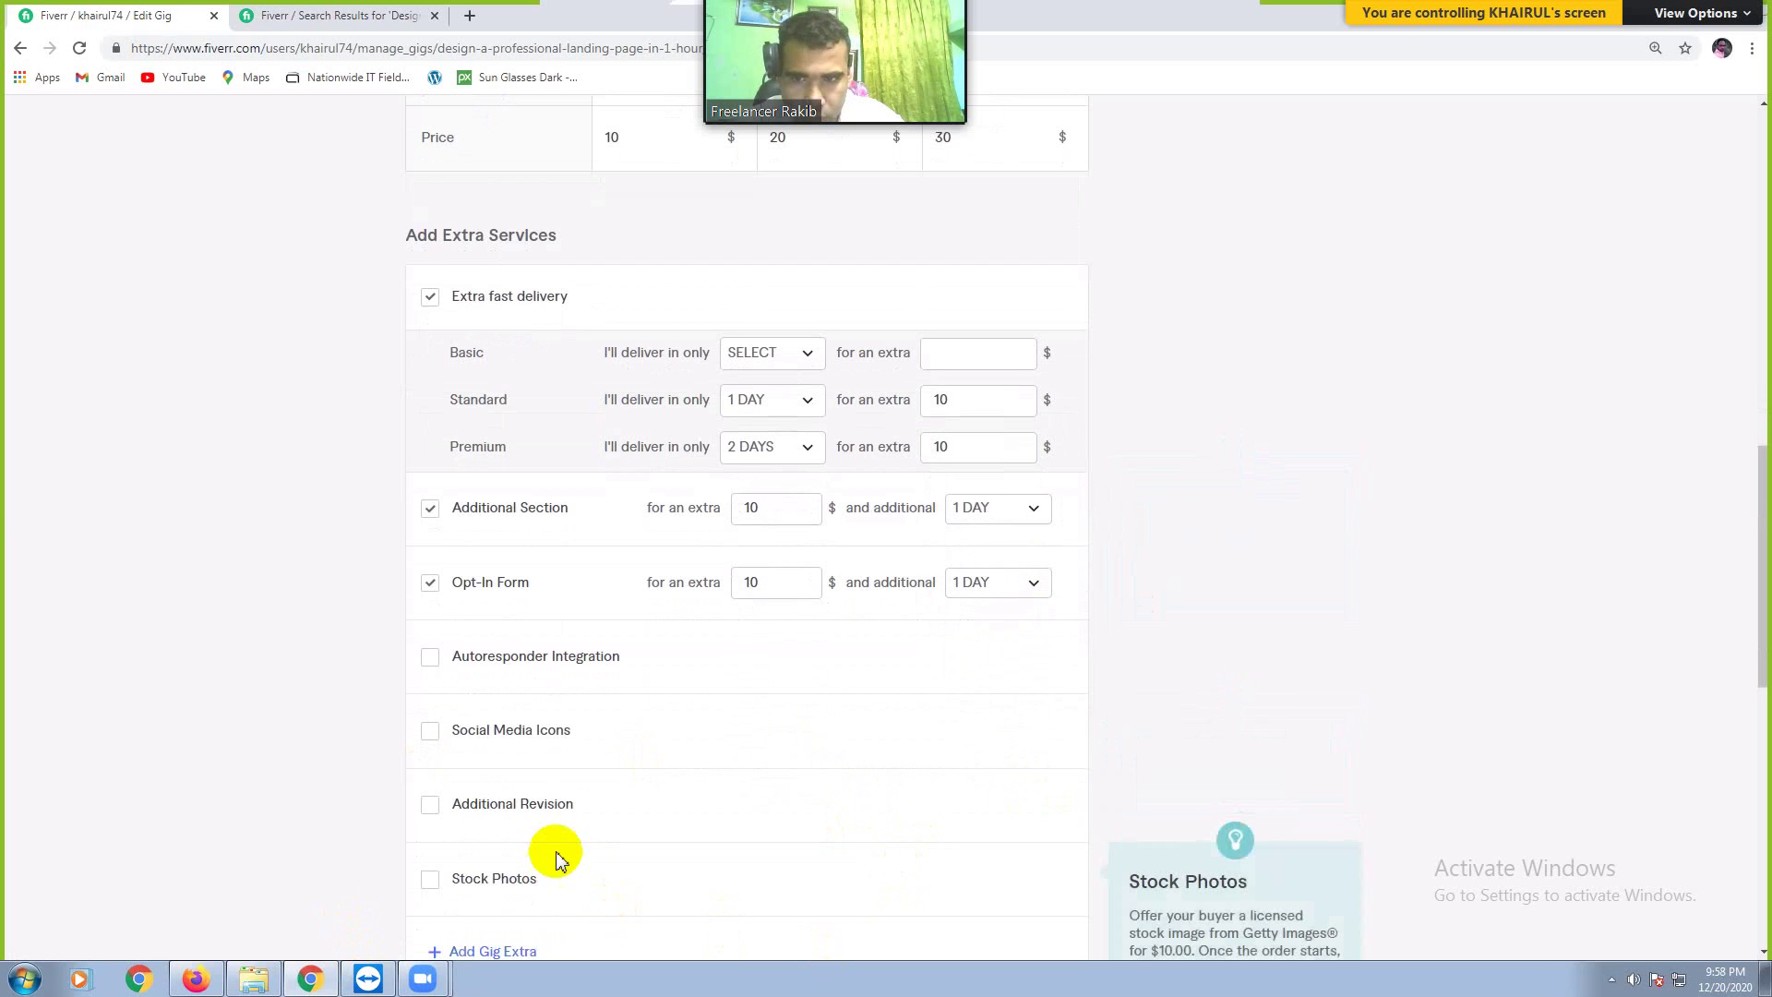
scroll(552, 811, "down", 2)
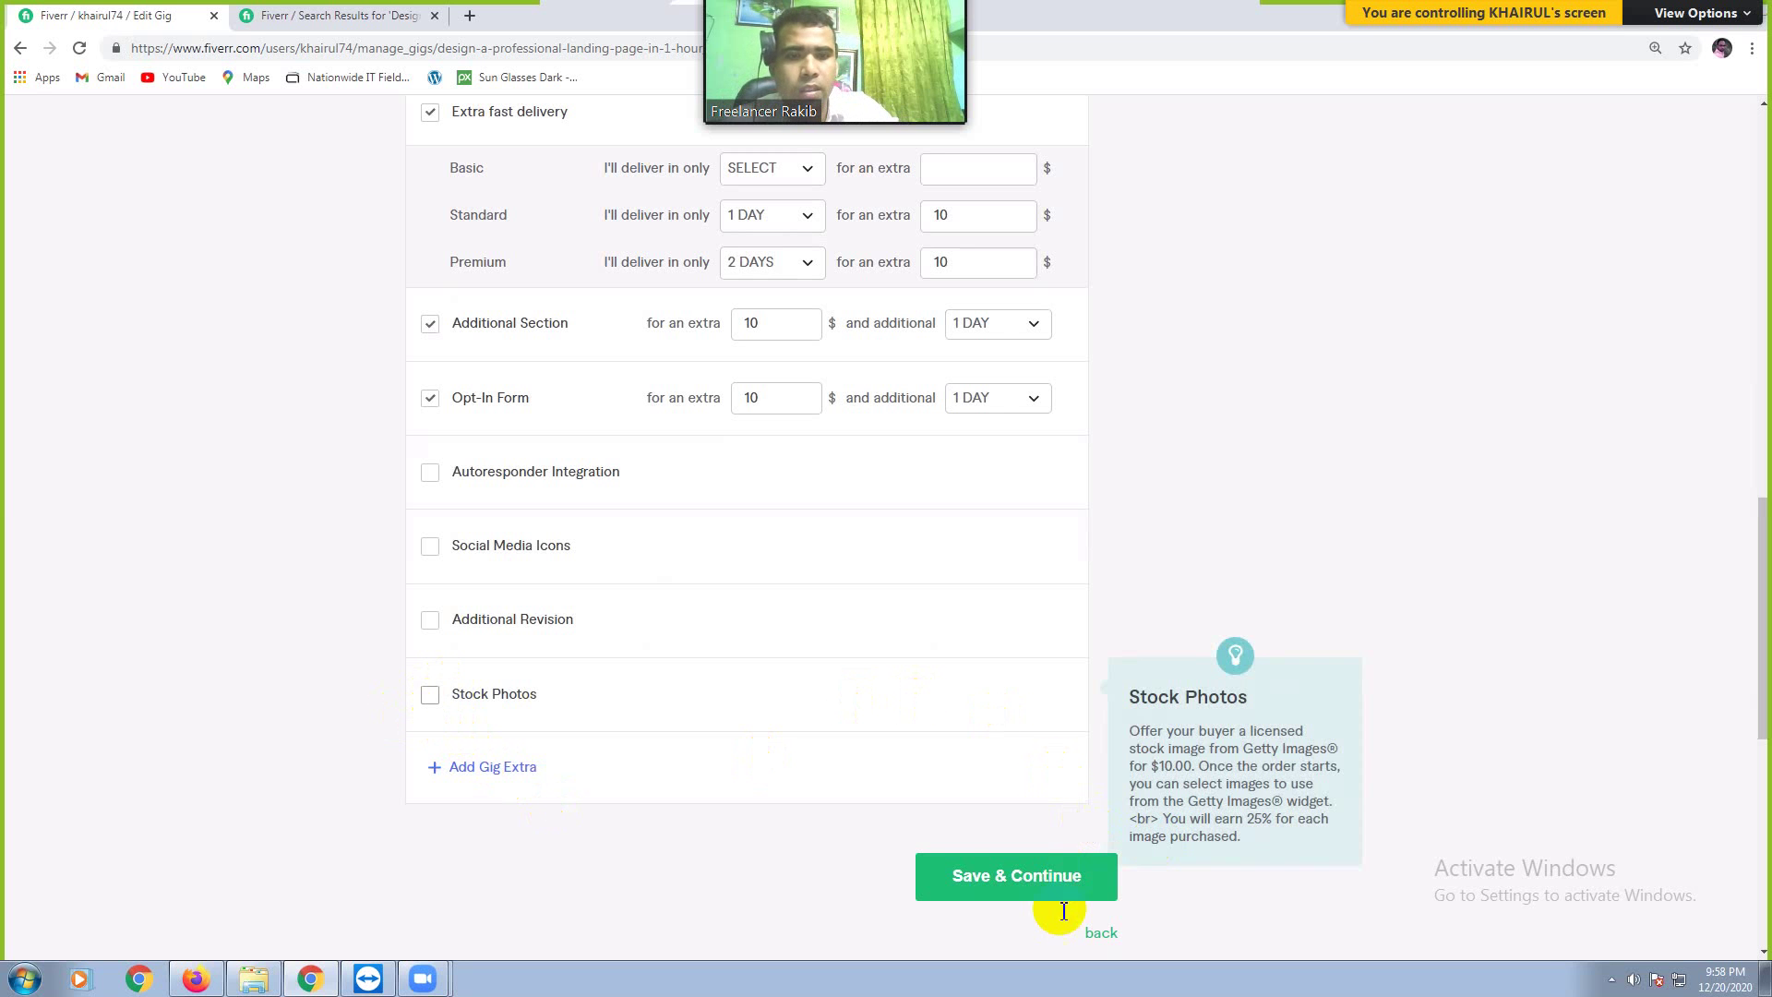
left_click(1035, 882)
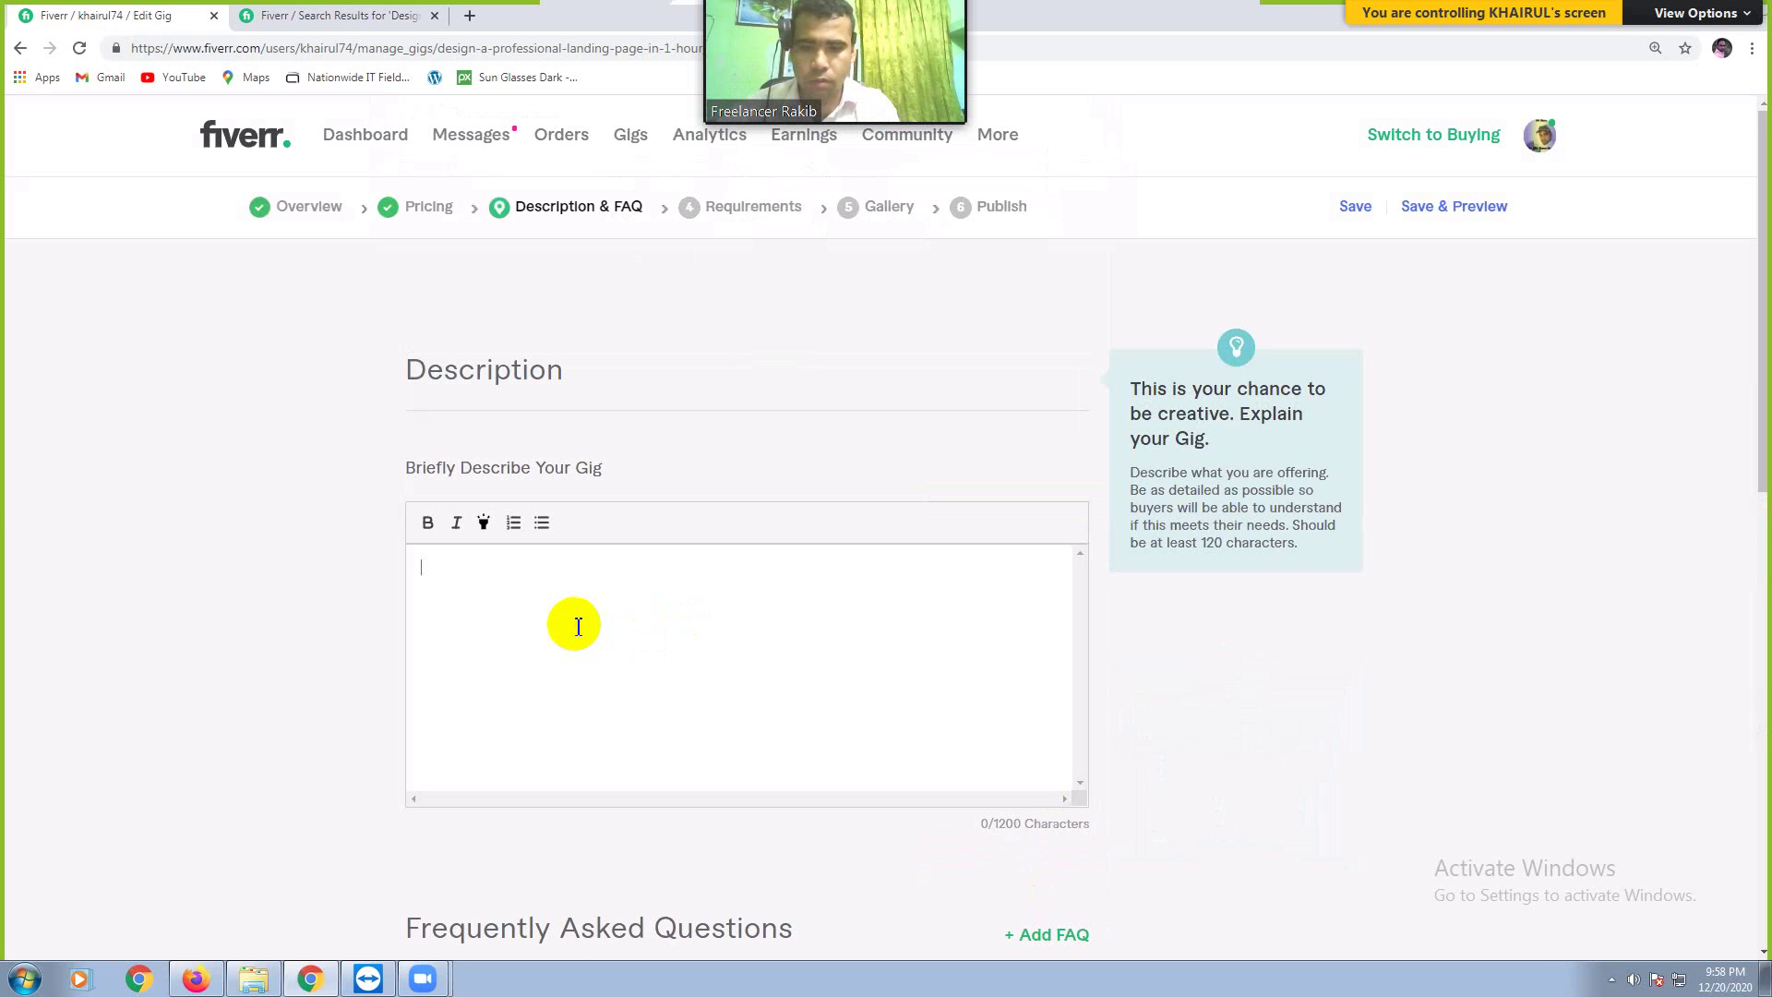
Step: Start the gig description with the greeting "Hello There !" on its own line
type("Hello Th")
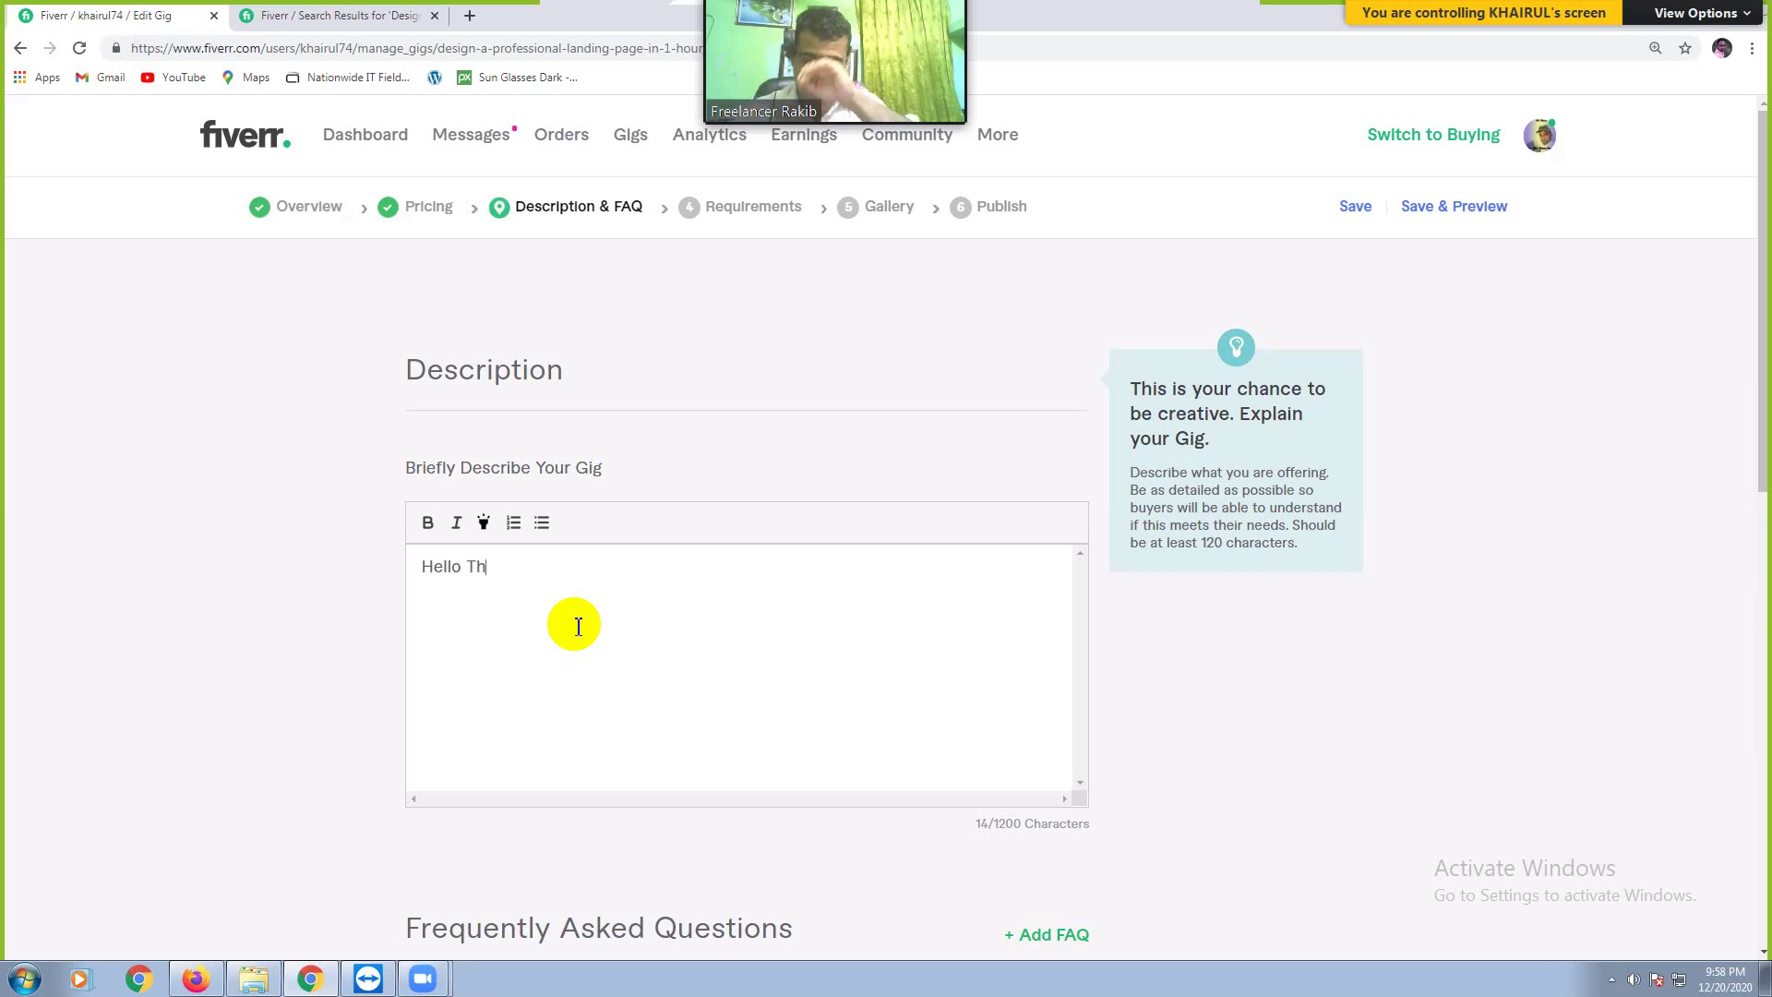
type("ere !")
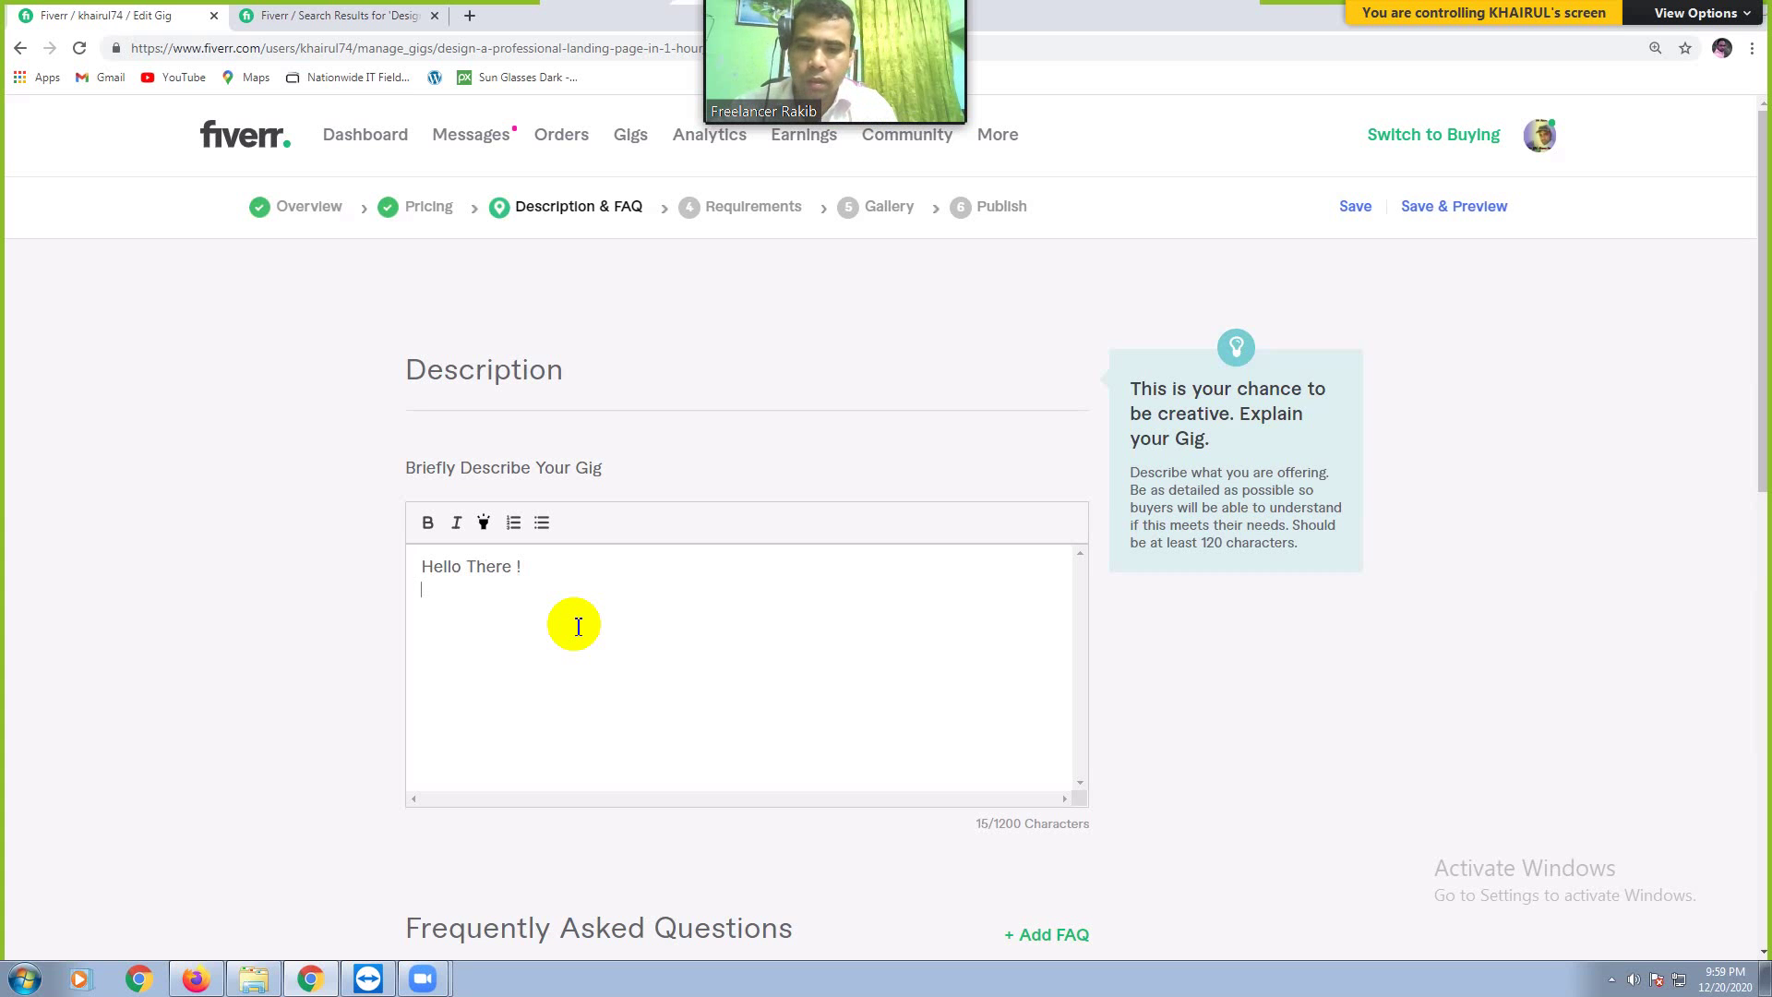
key("Return")
Step: Add the line "In This service I will provide you a professional landing page that will be much modern eye catching attractive ," below the greeting
type("In")
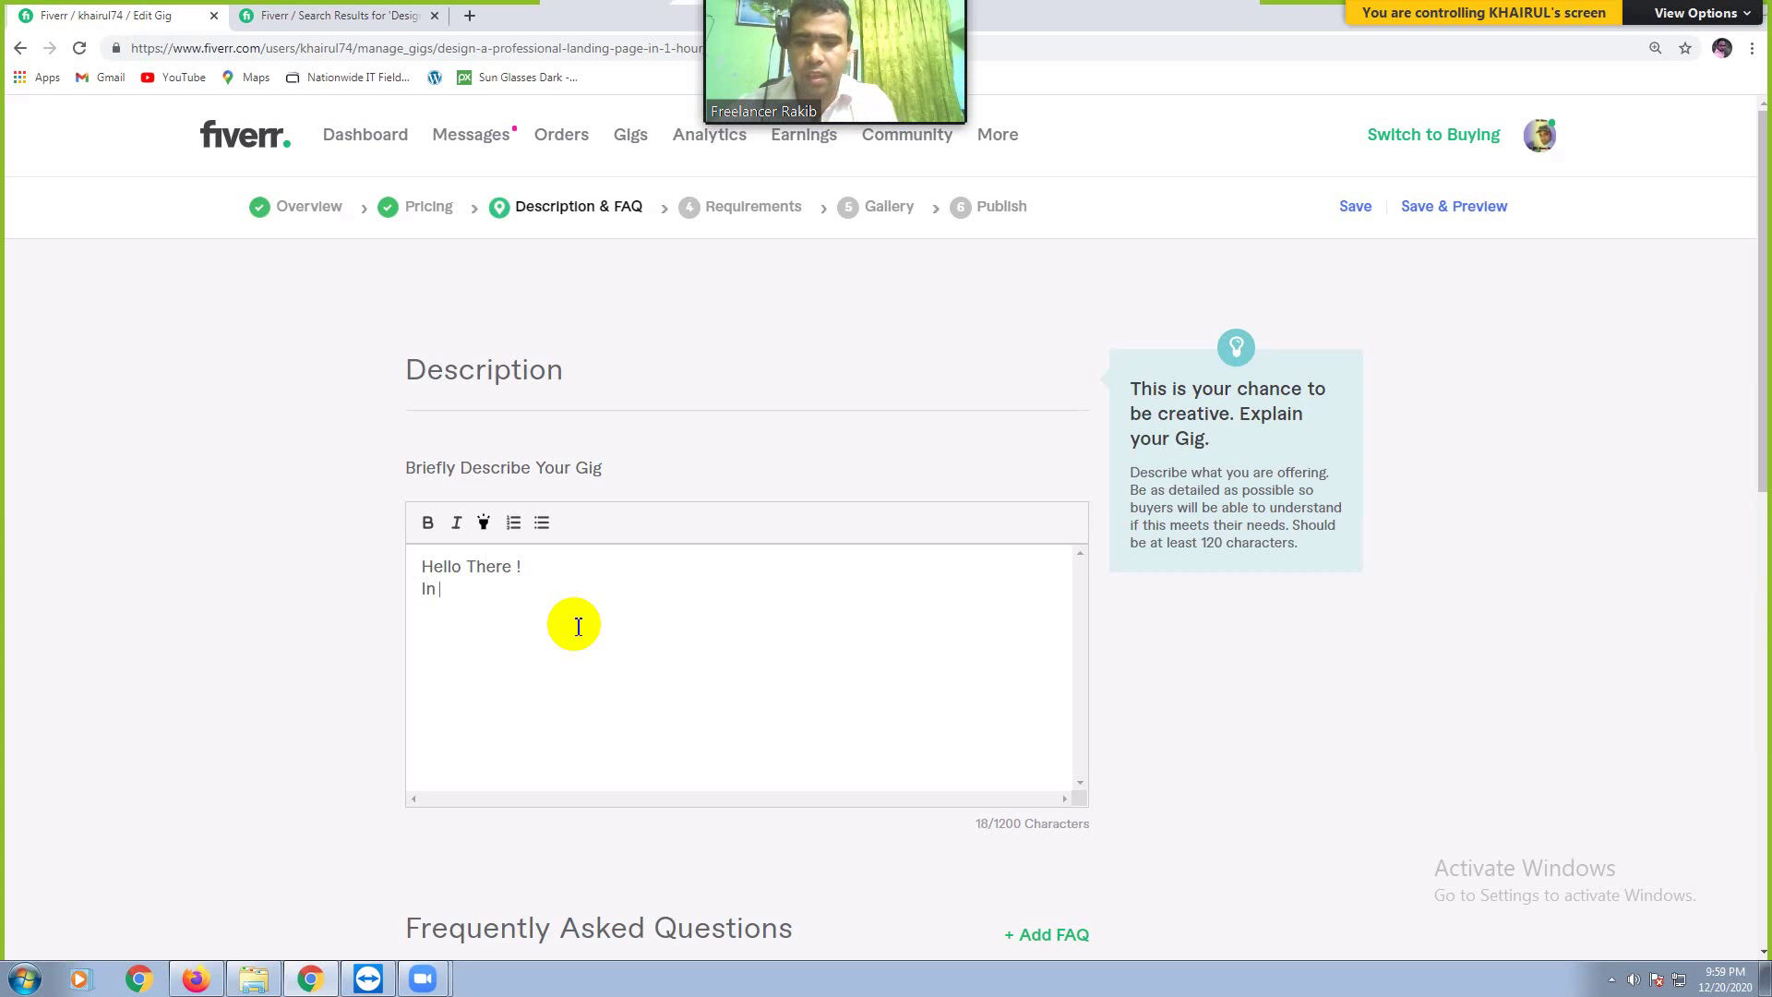
type("This")
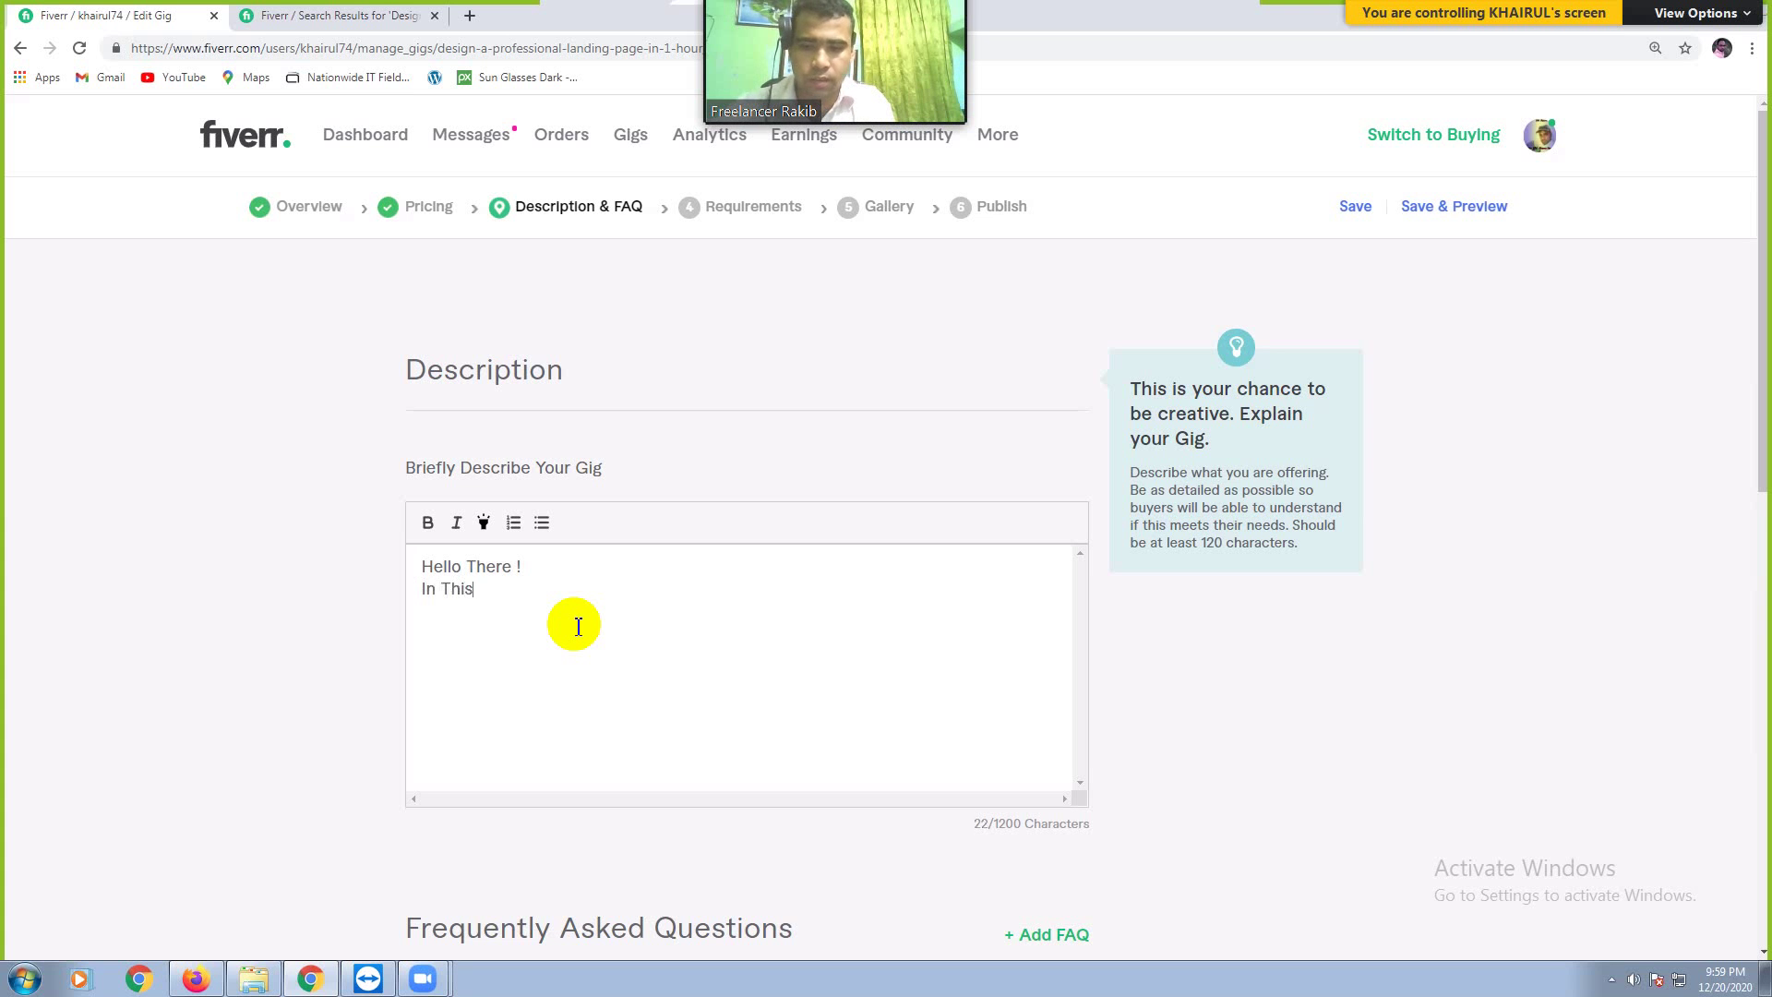
type(" s")
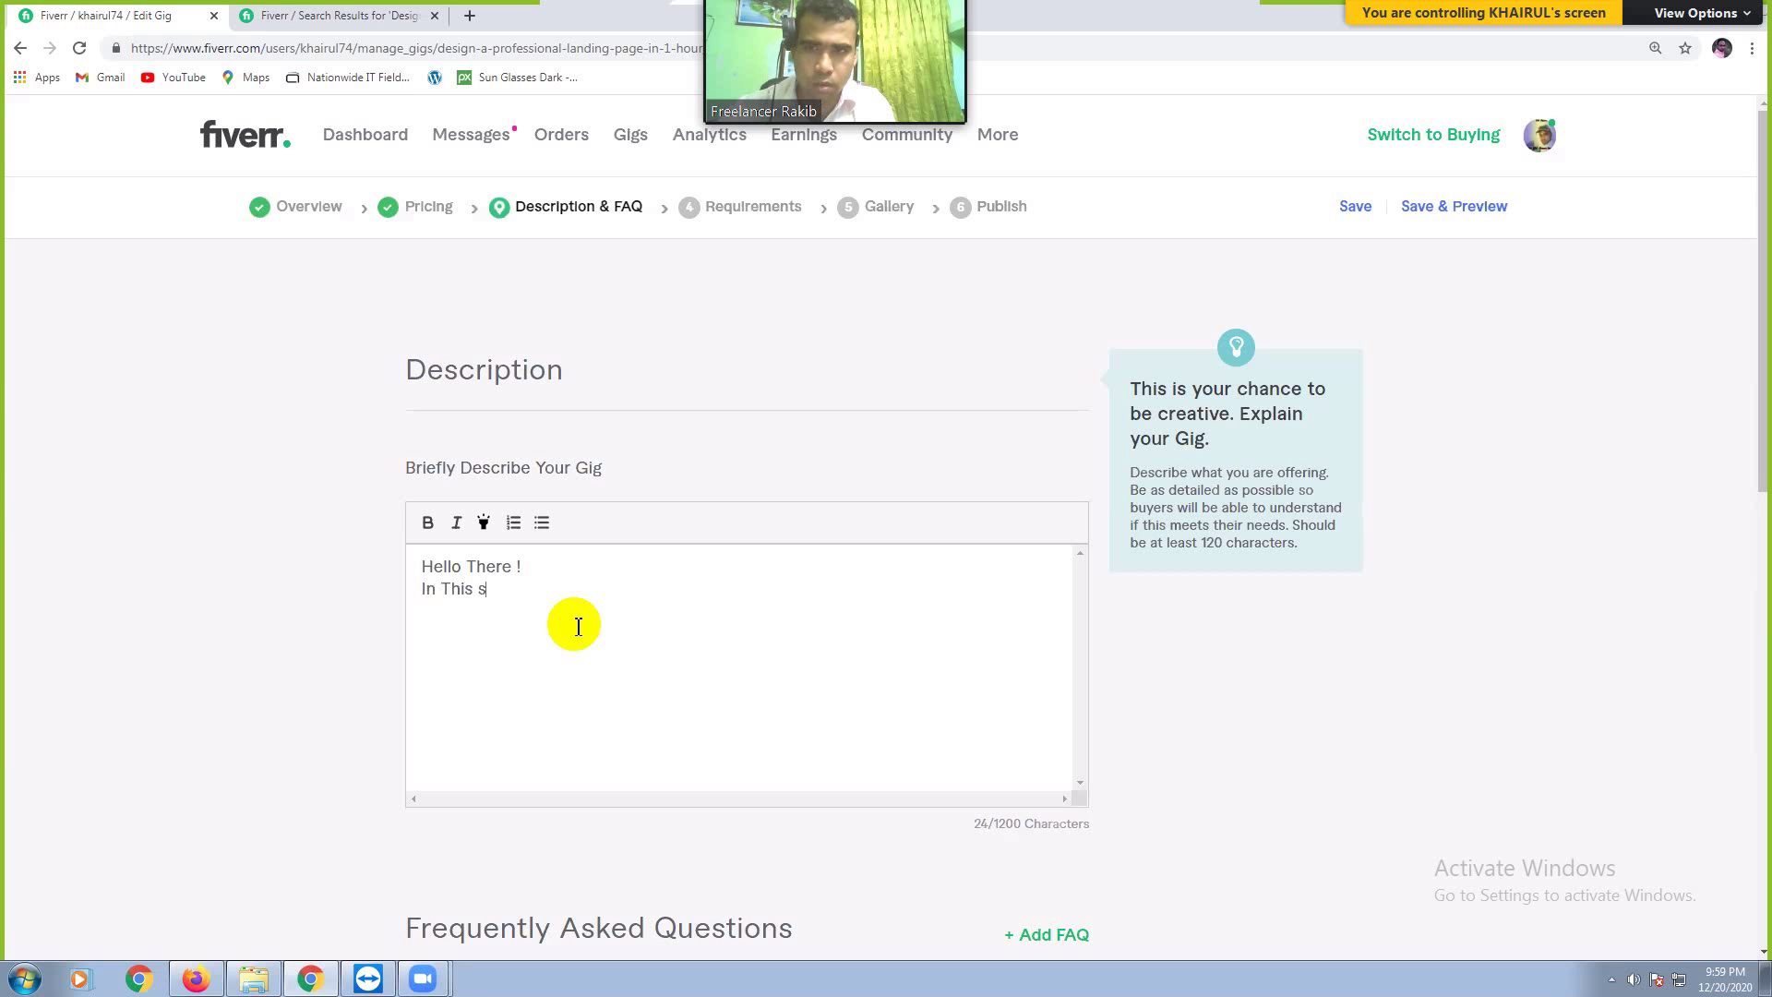
type("ervice I w")
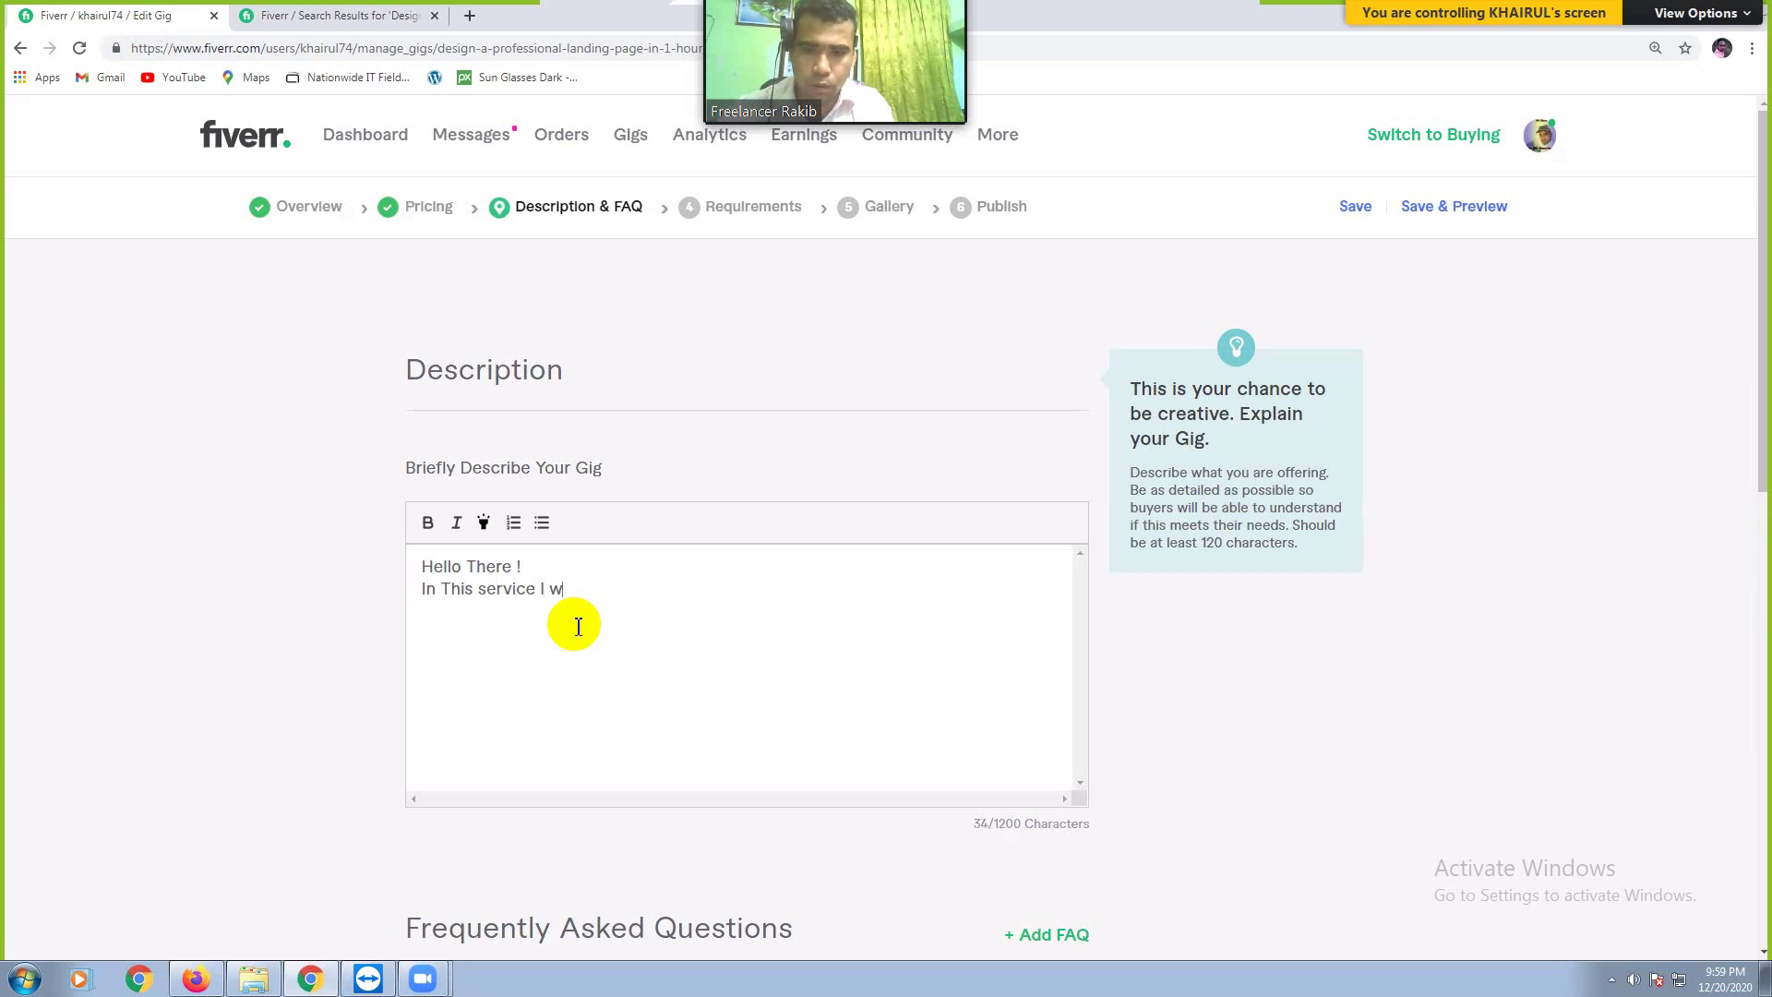
type("ill provide you ")
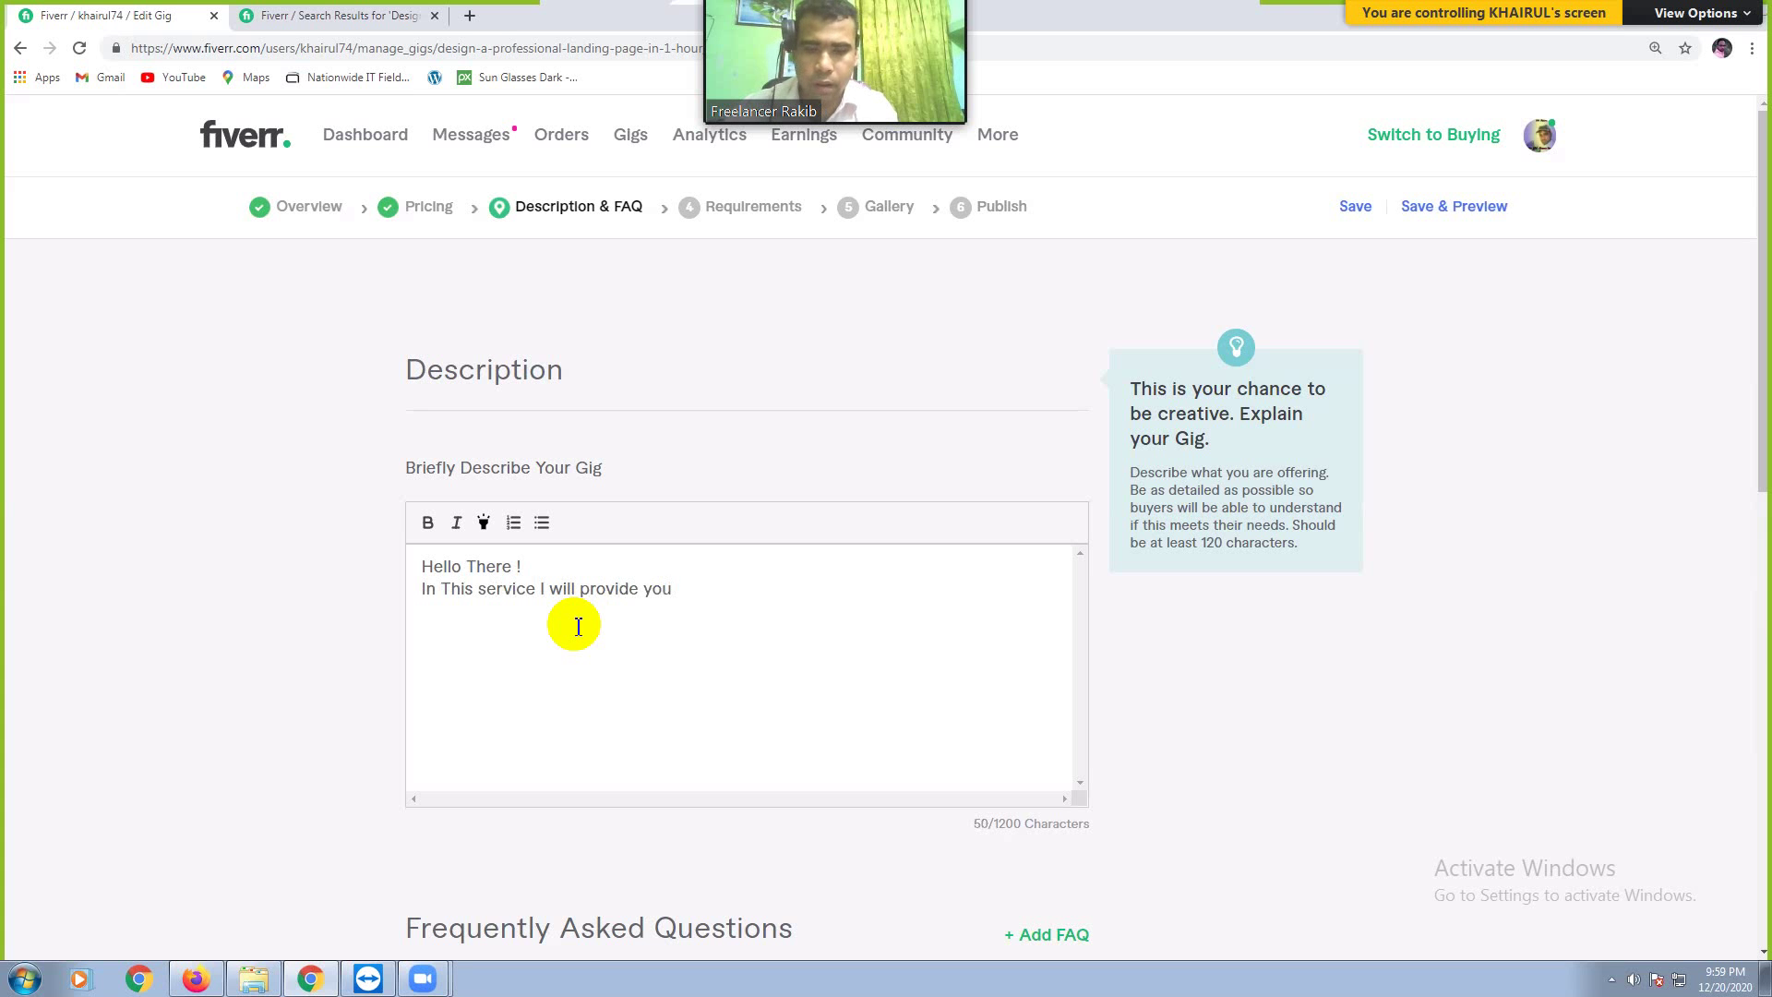
type("a profe")
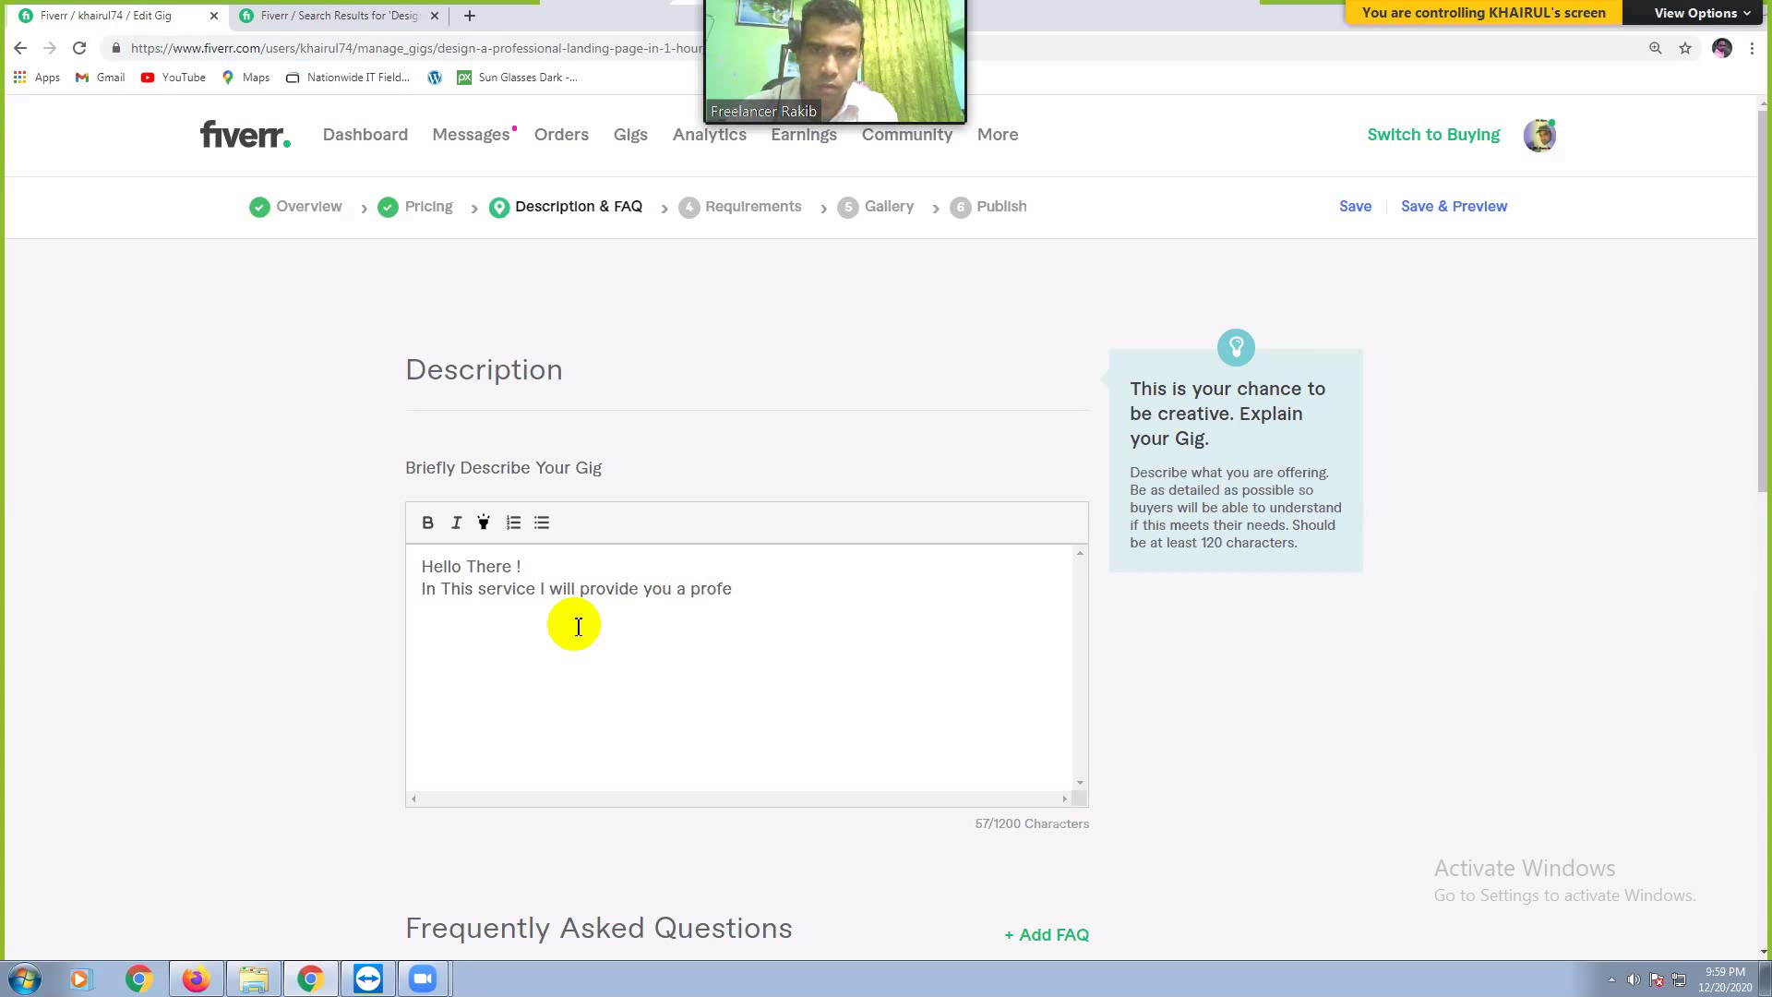
type("ssional landing page ")
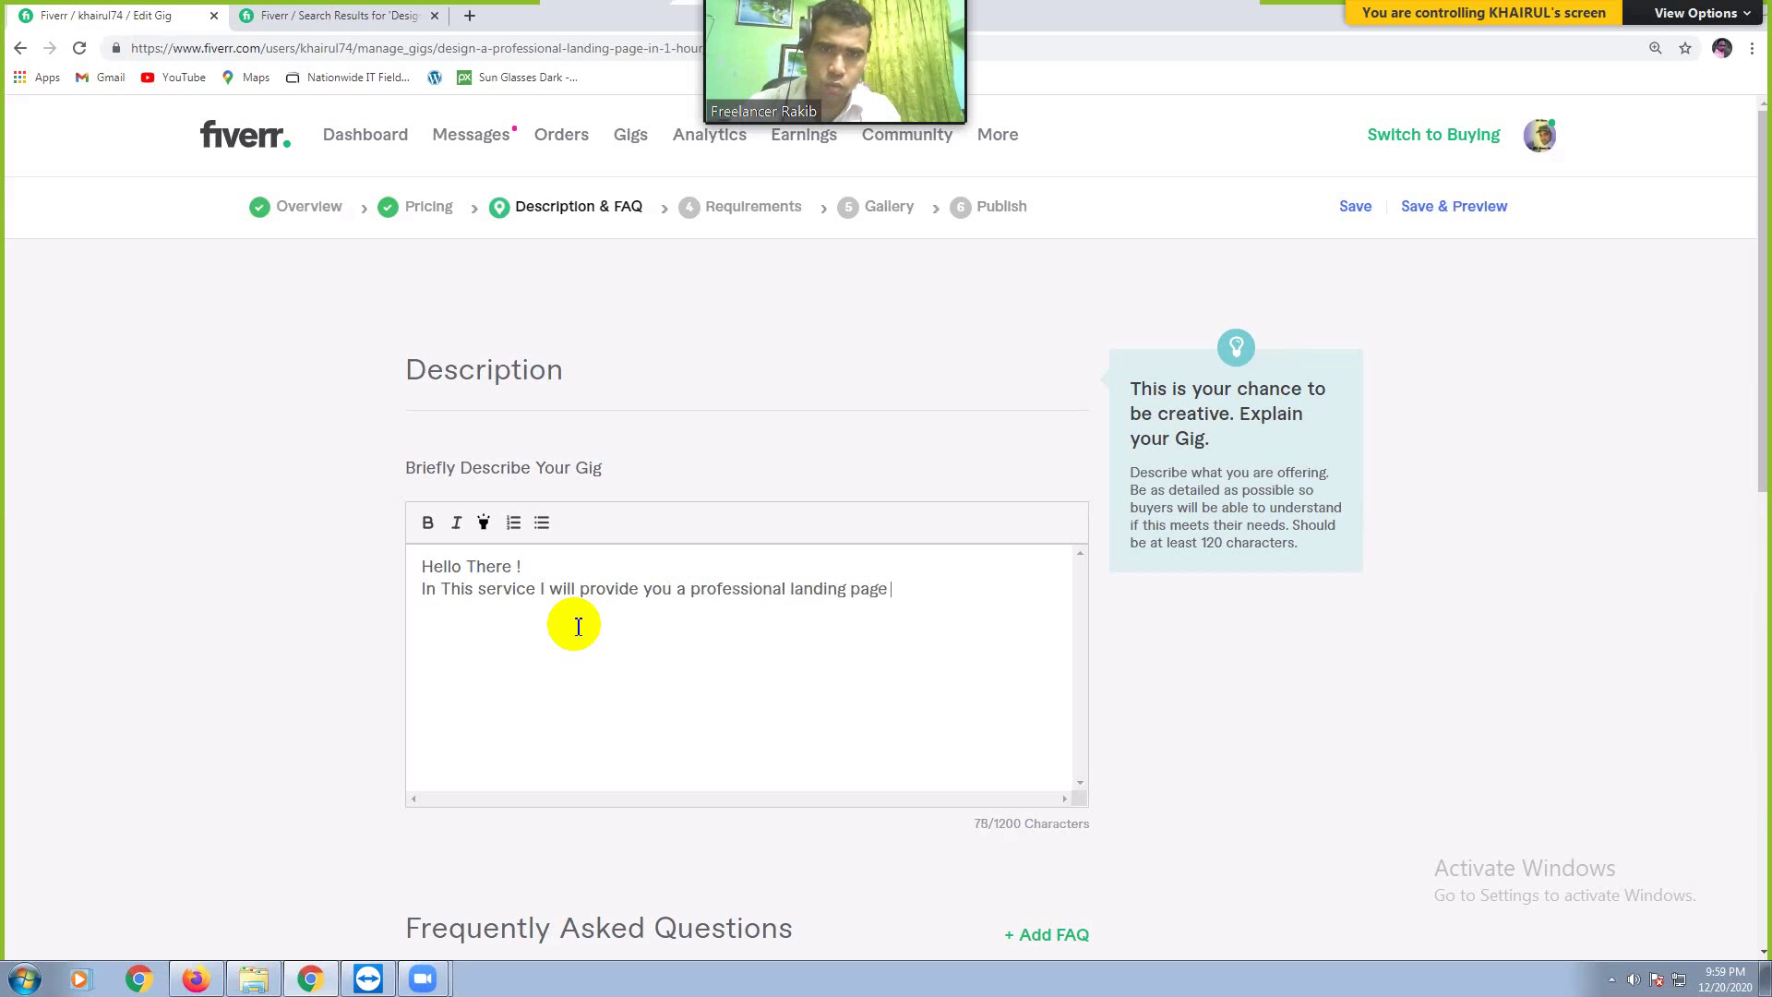
type("that will be")
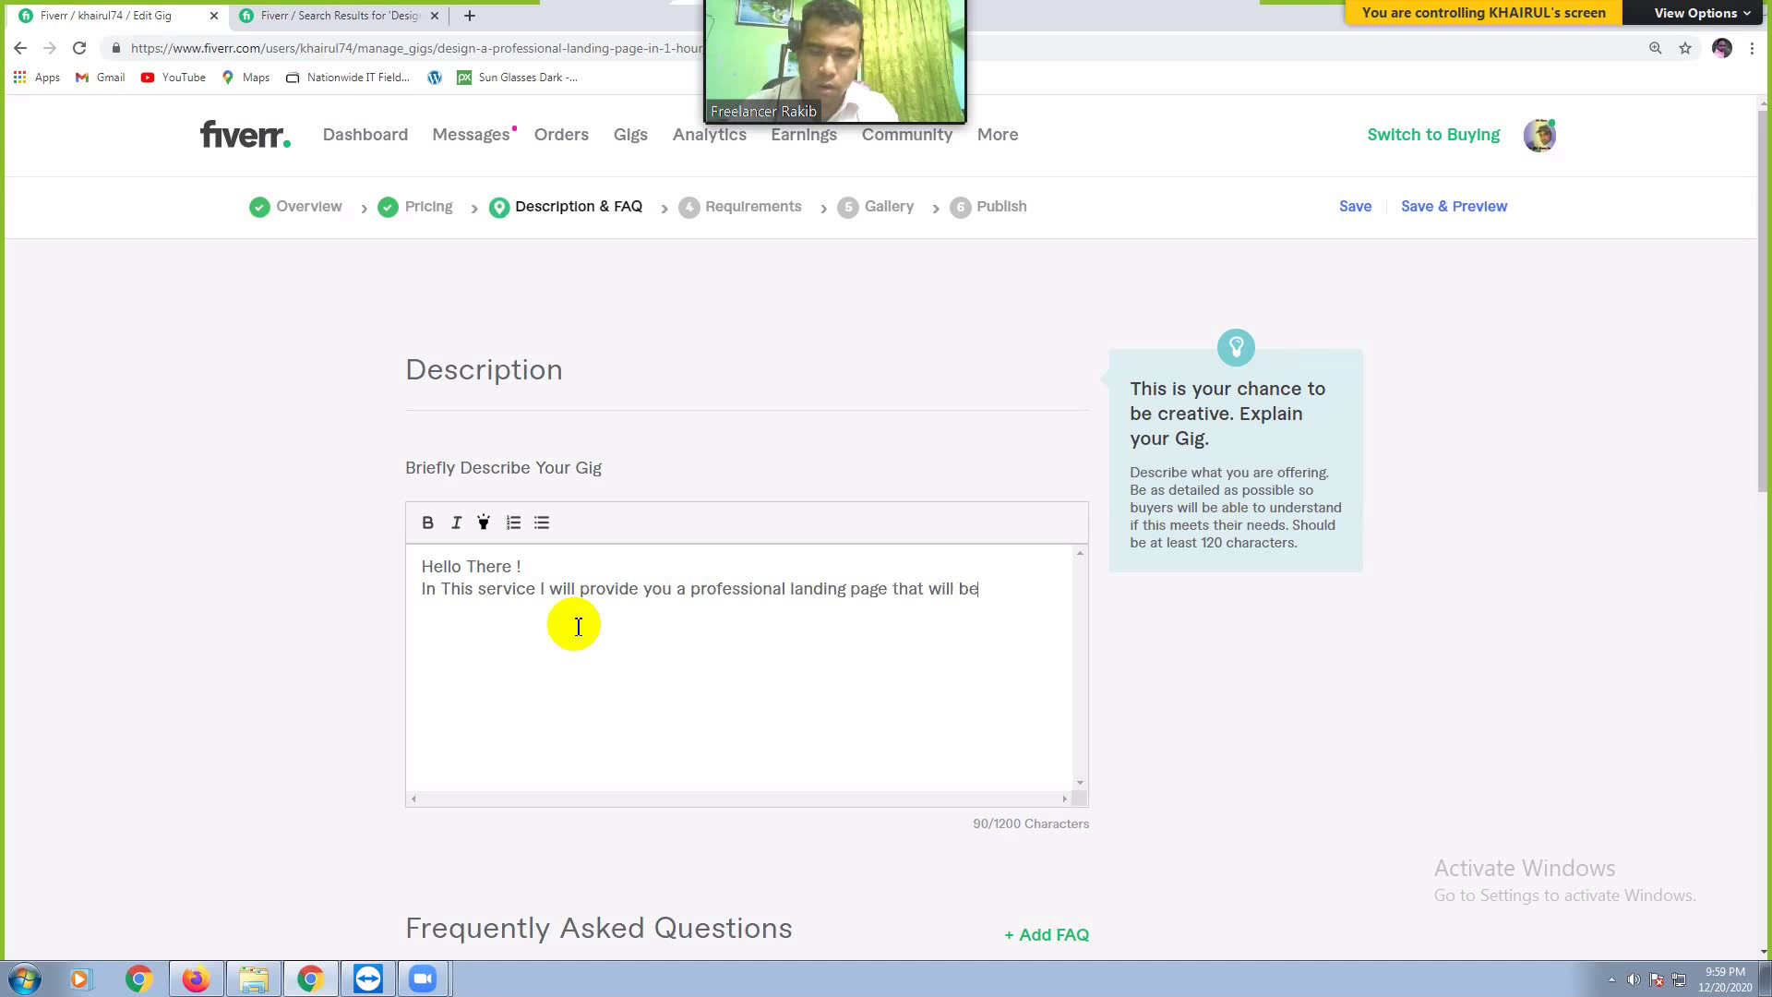
type(" mu")
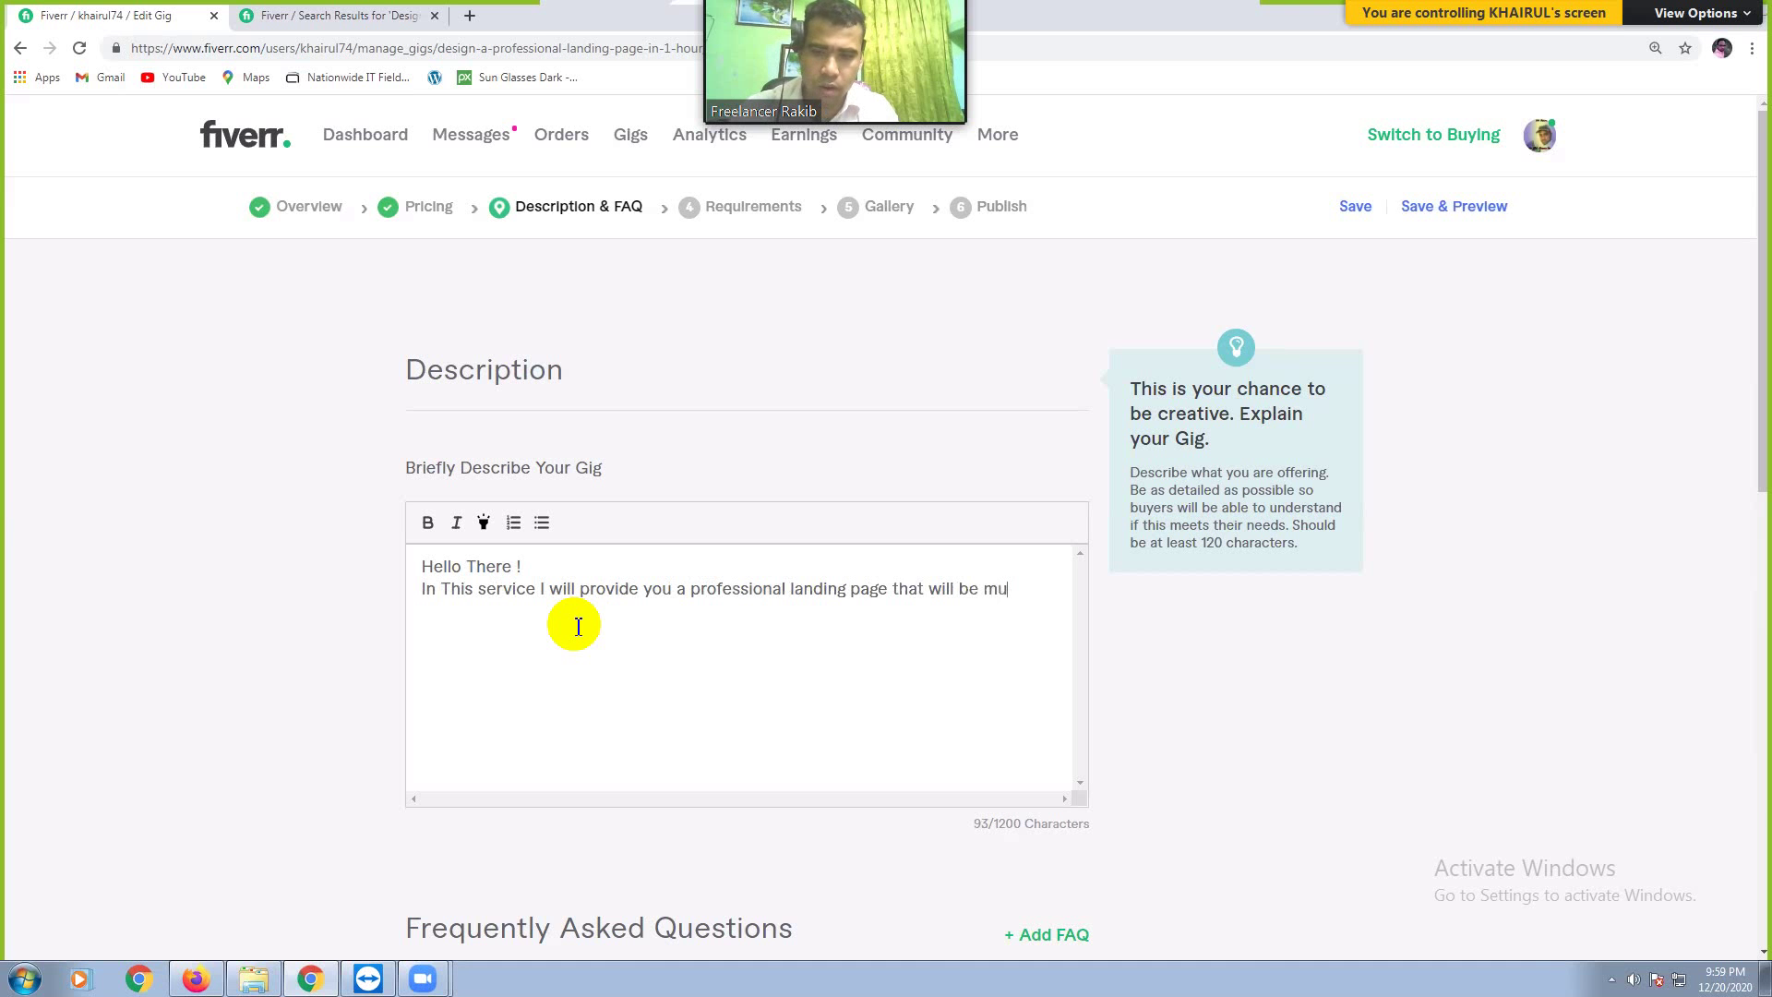
type("ch mo")
type("modern ")
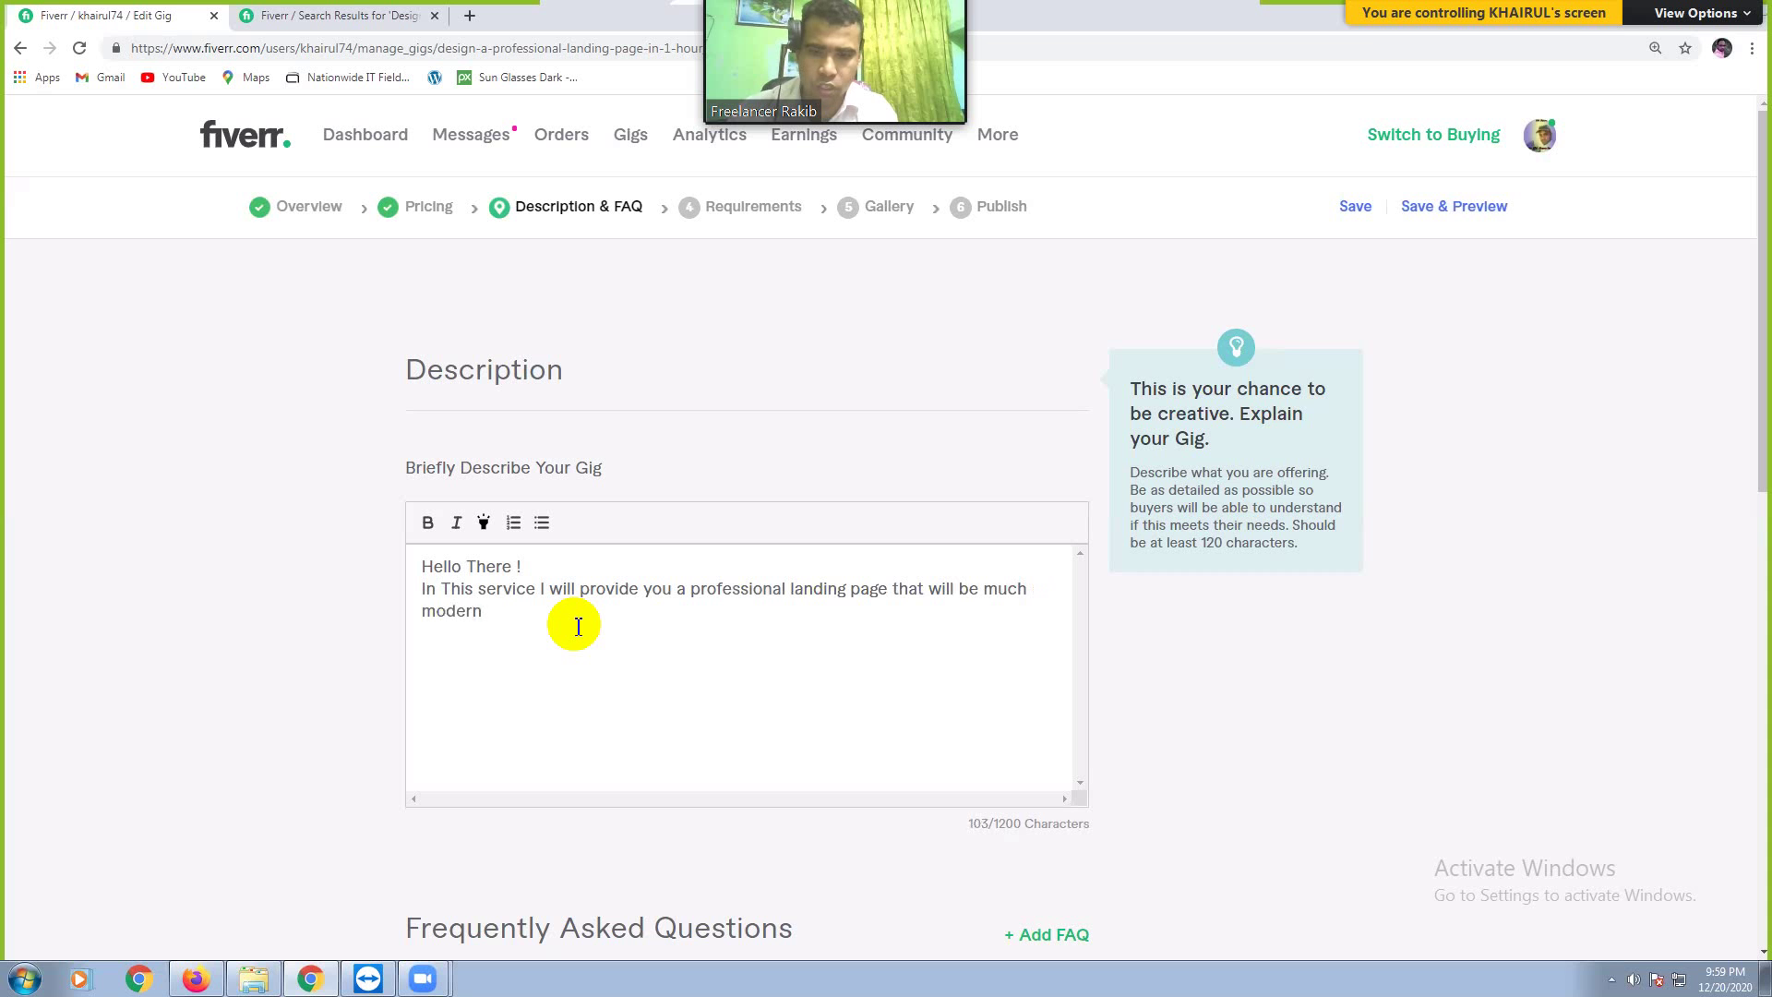
type("eye catching at")
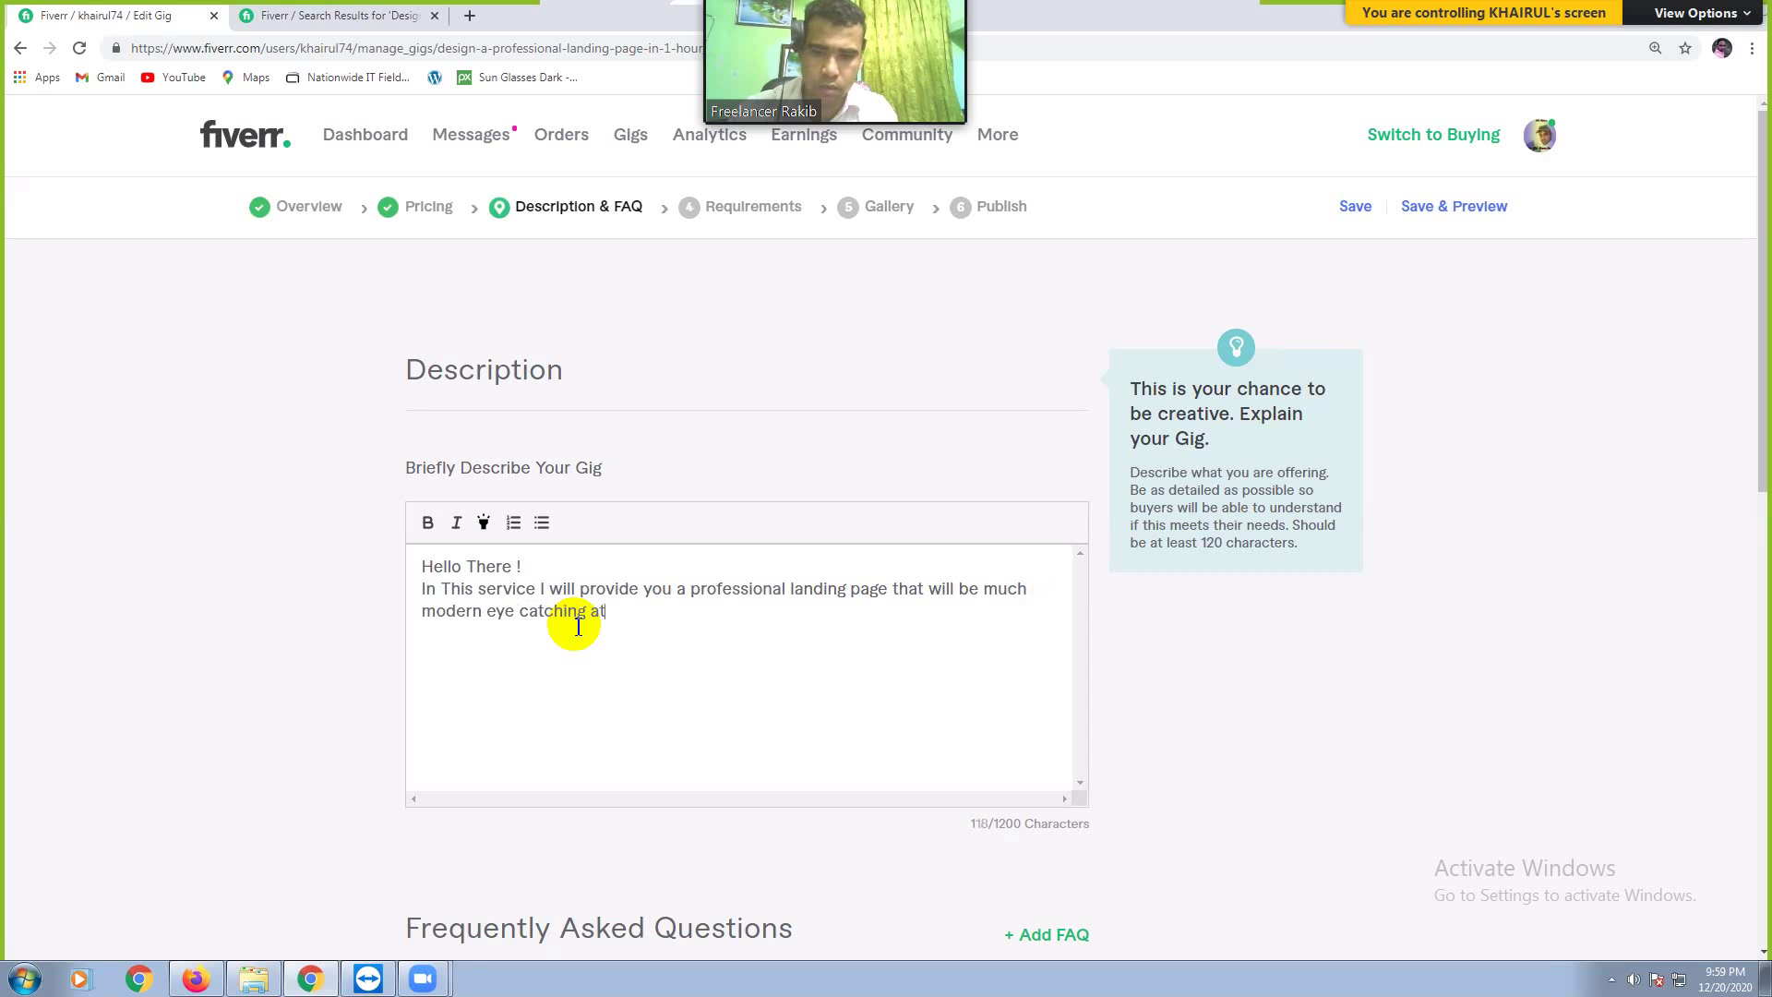
type("tractiva")
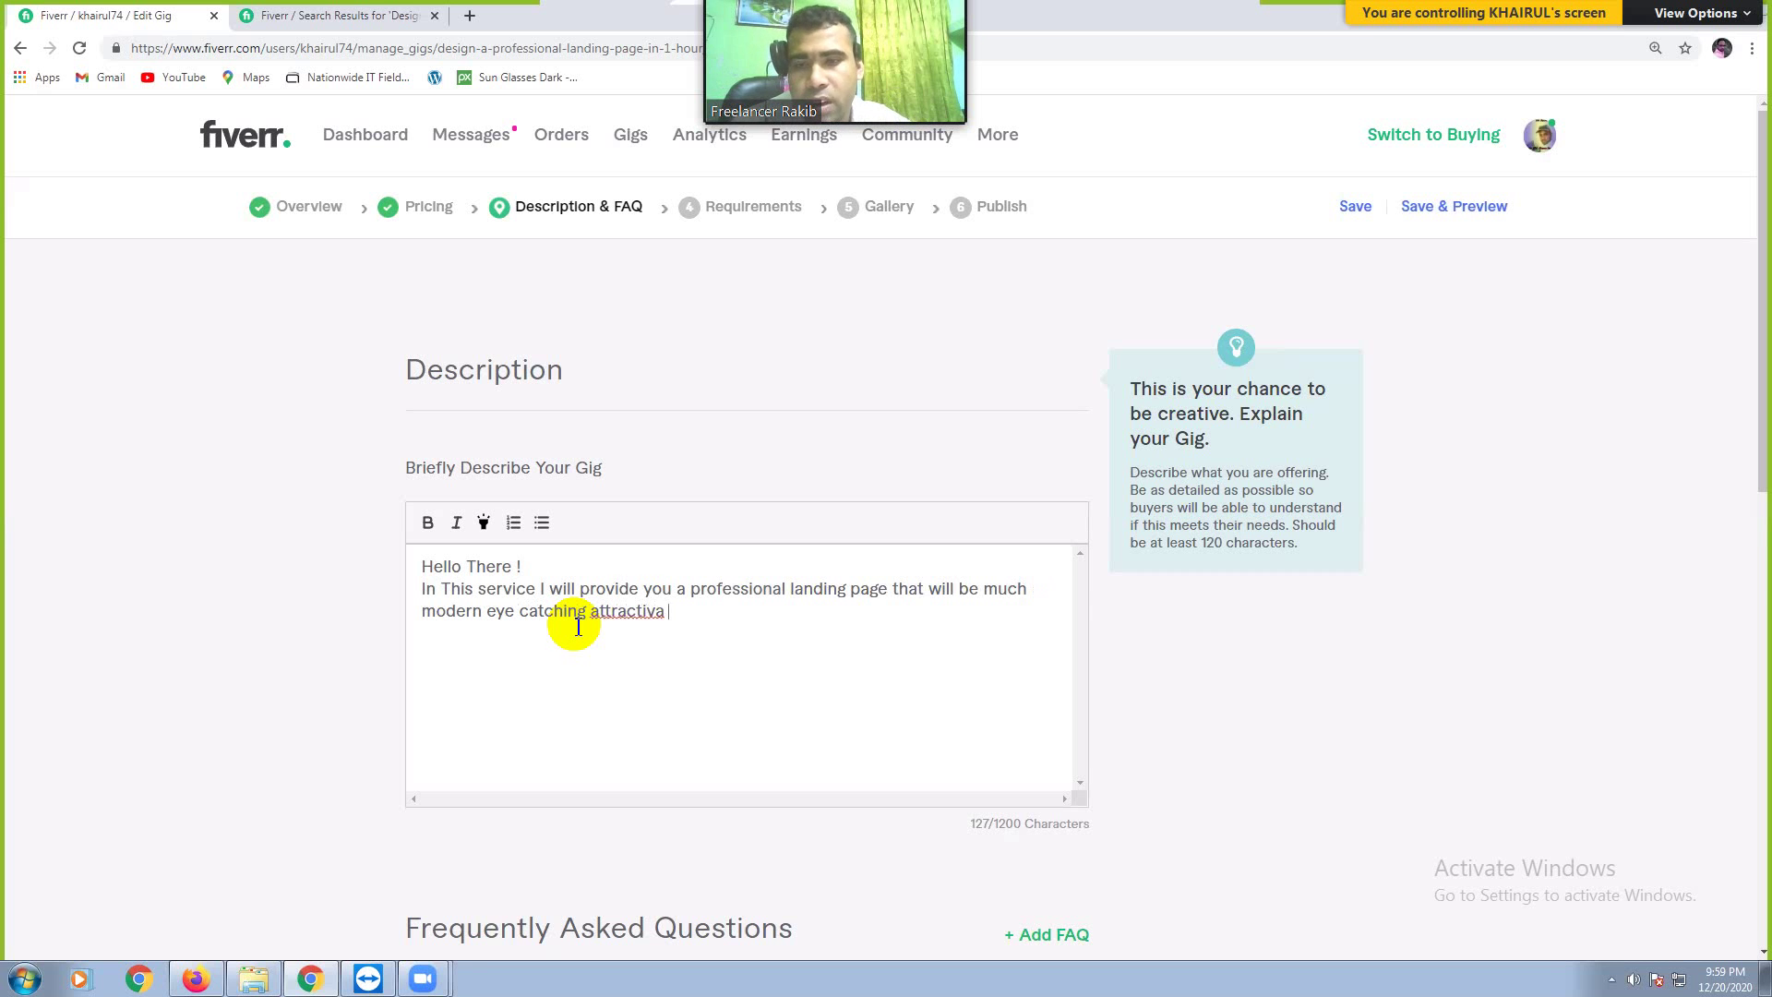
right_click(646, 617)
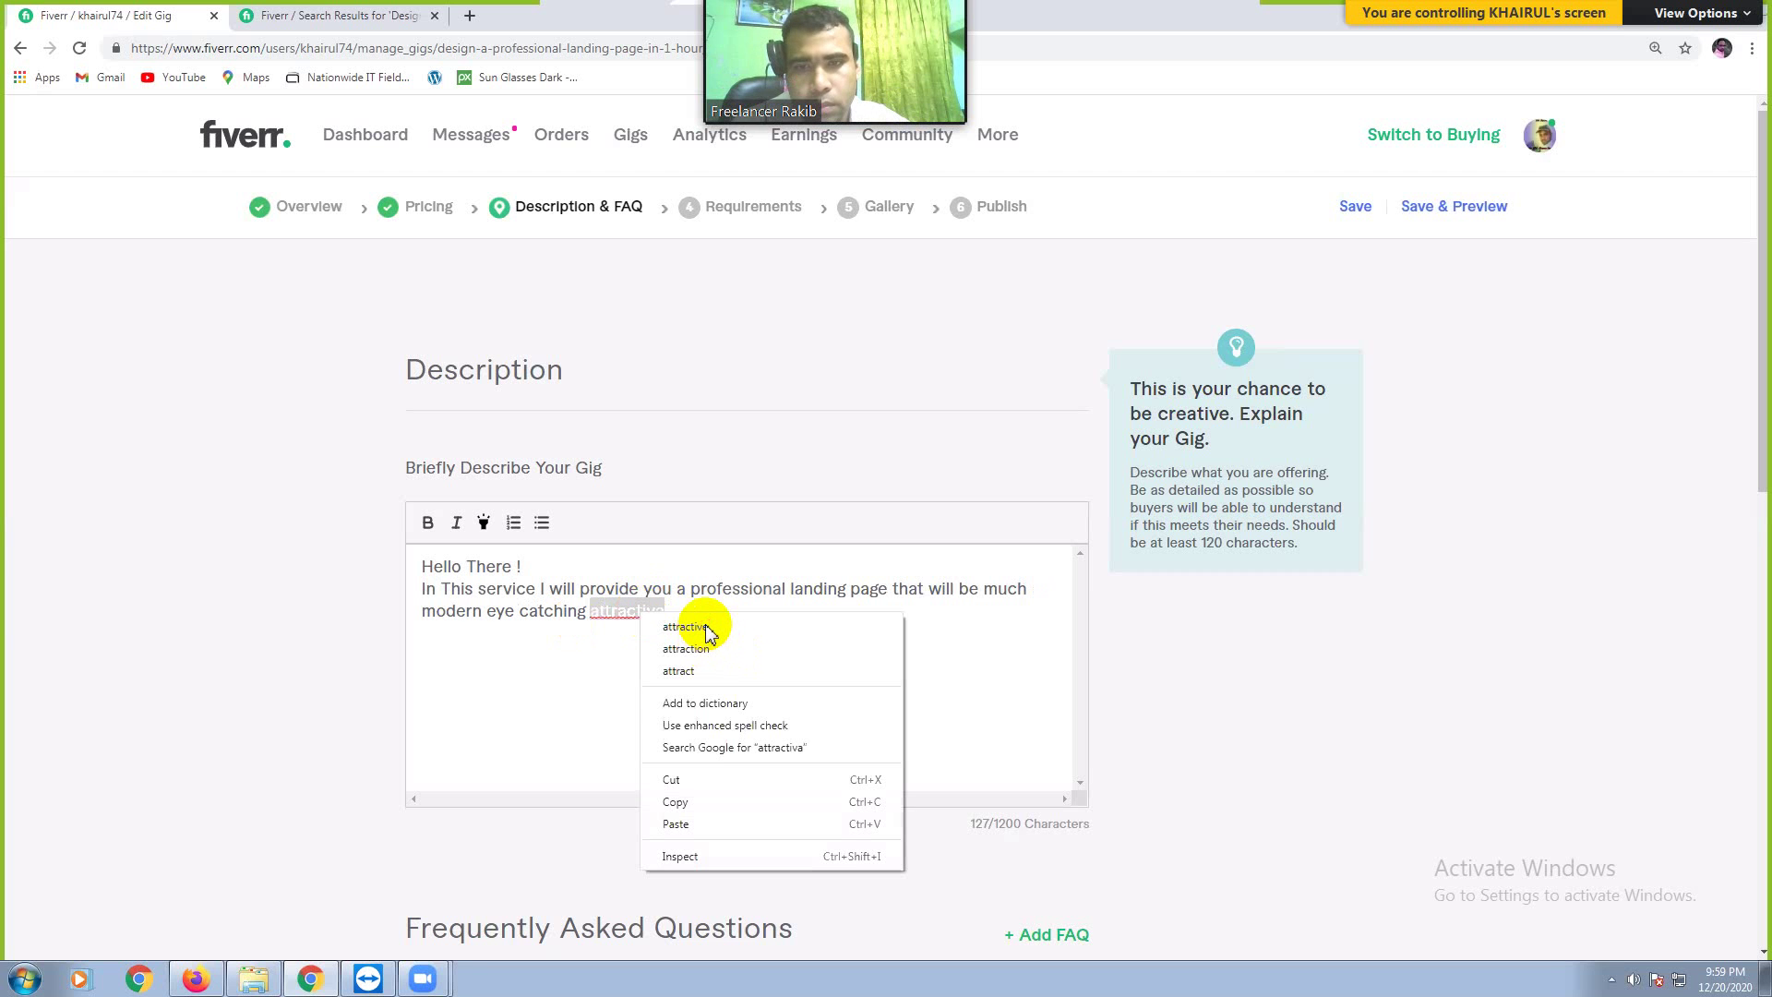
left_click(688, 627)
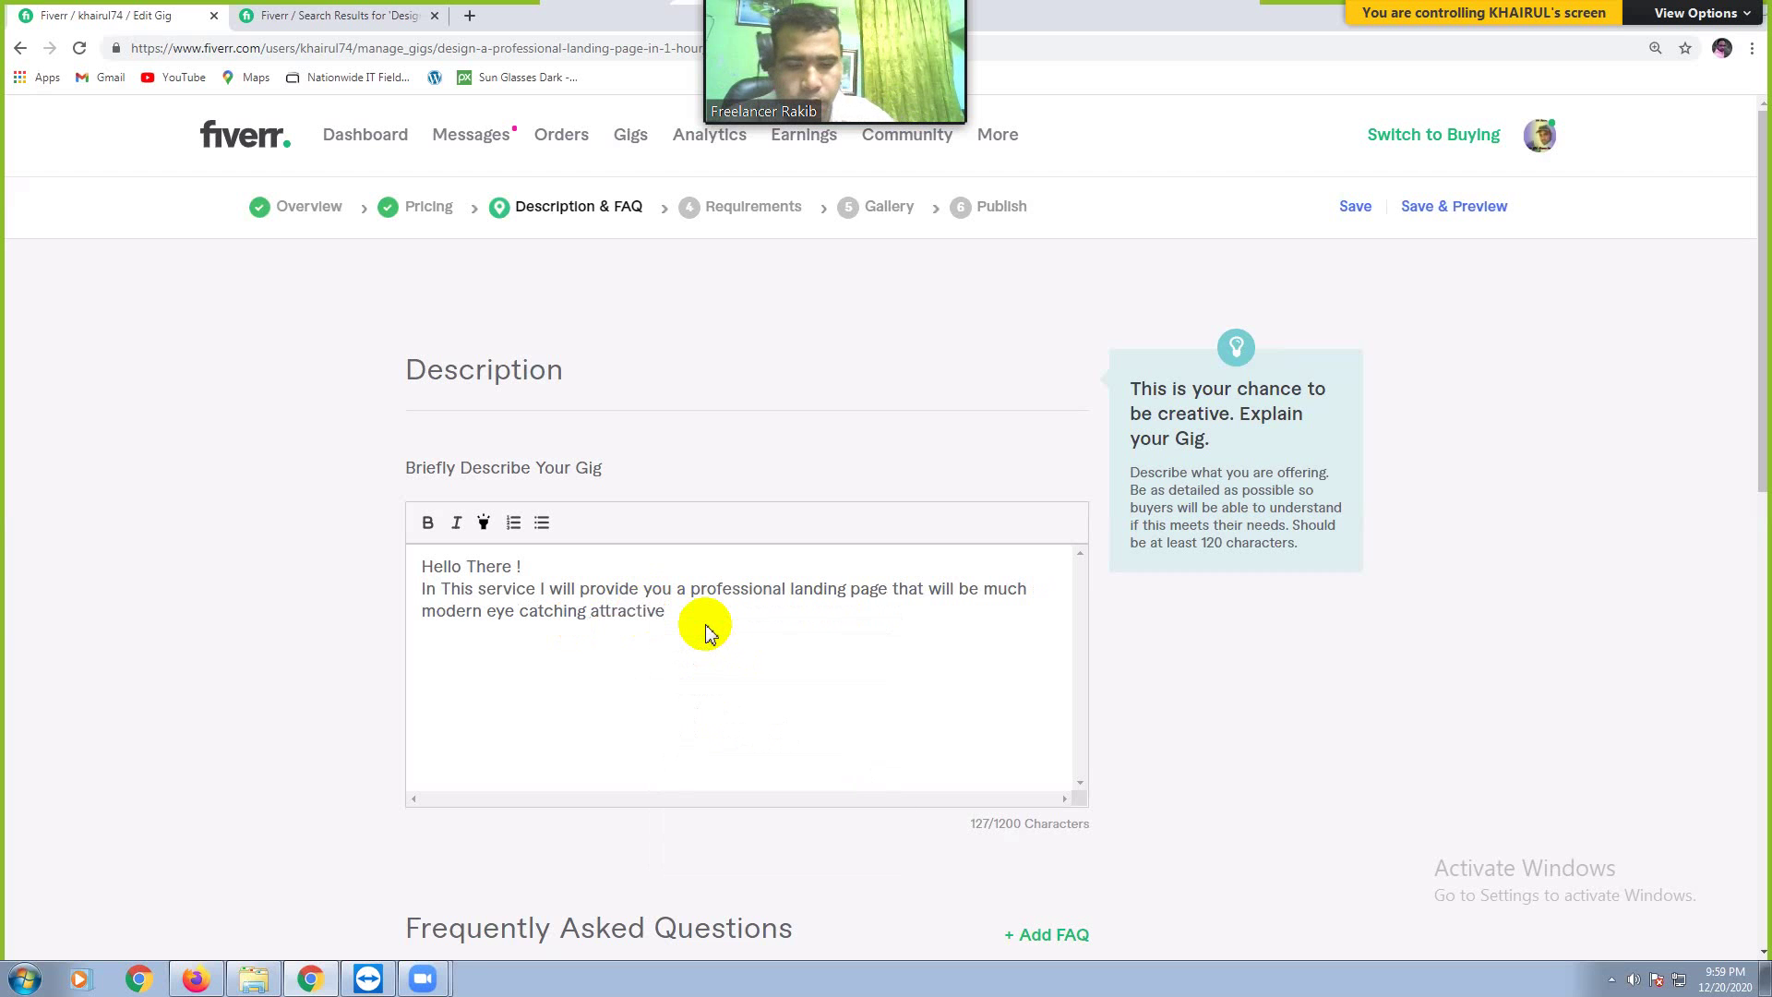
type(",")
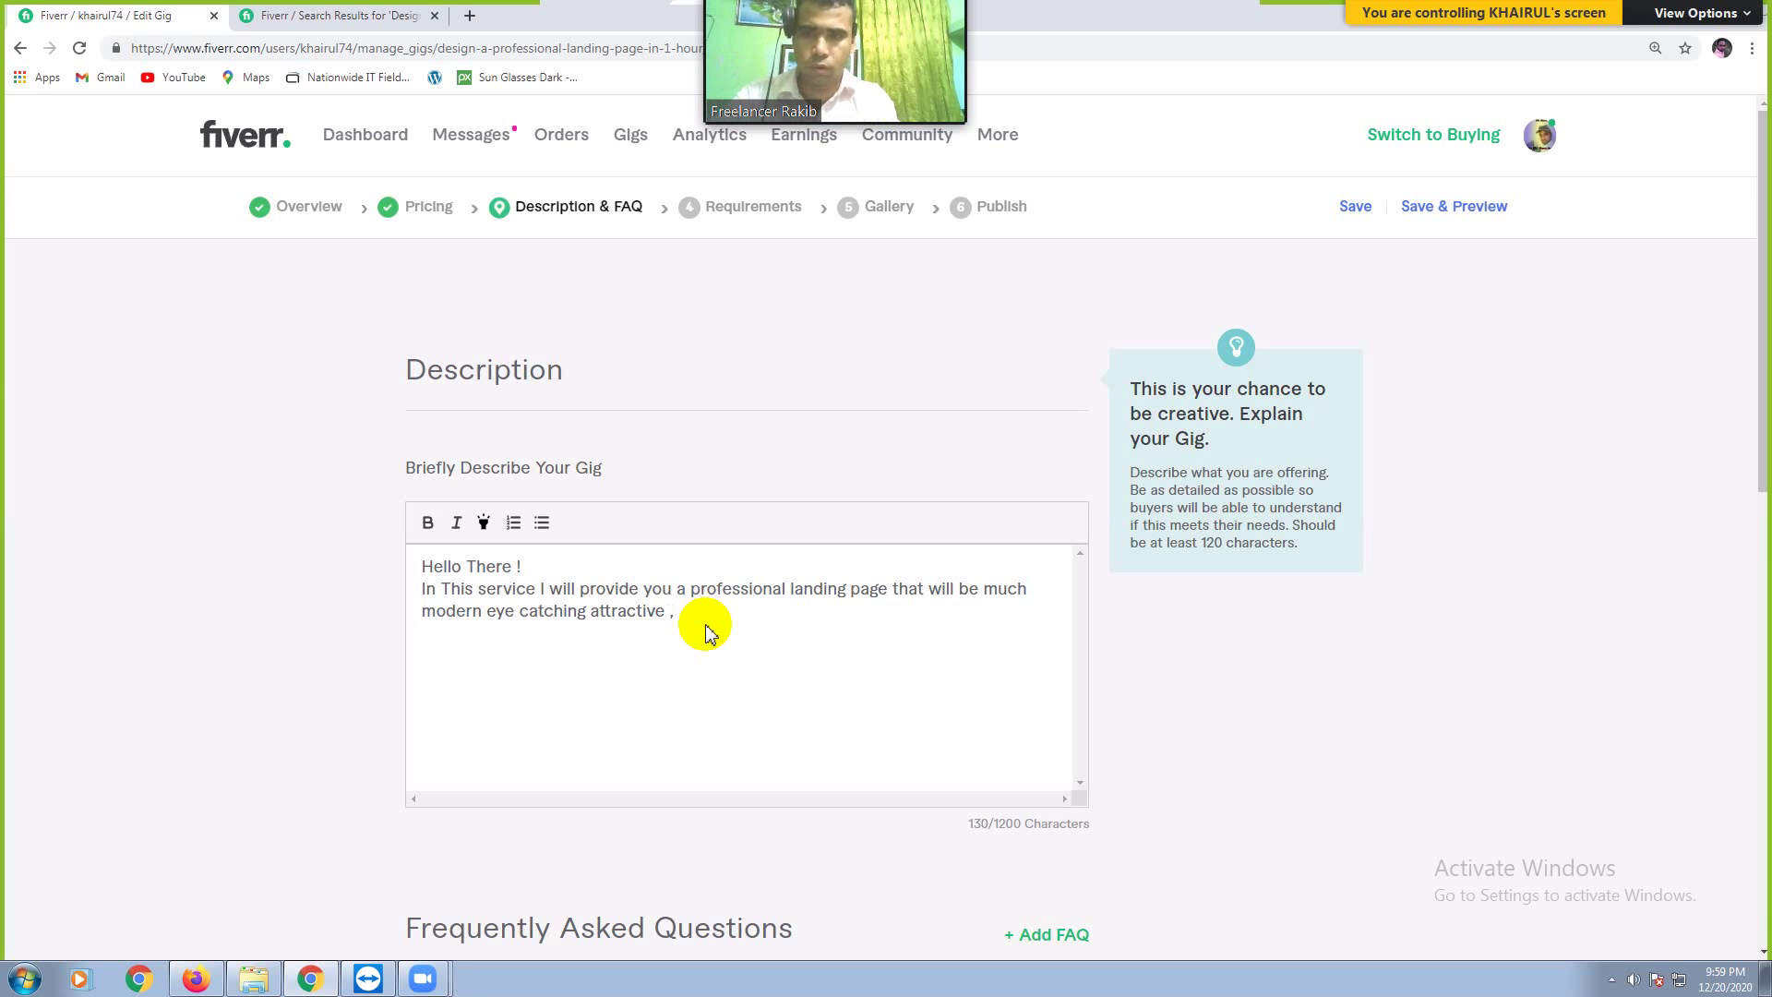
Step: Add a new description line reading "Your landing page must be 100% responisve on all devices and mobile user firendly"
key("Return")
type("Your")
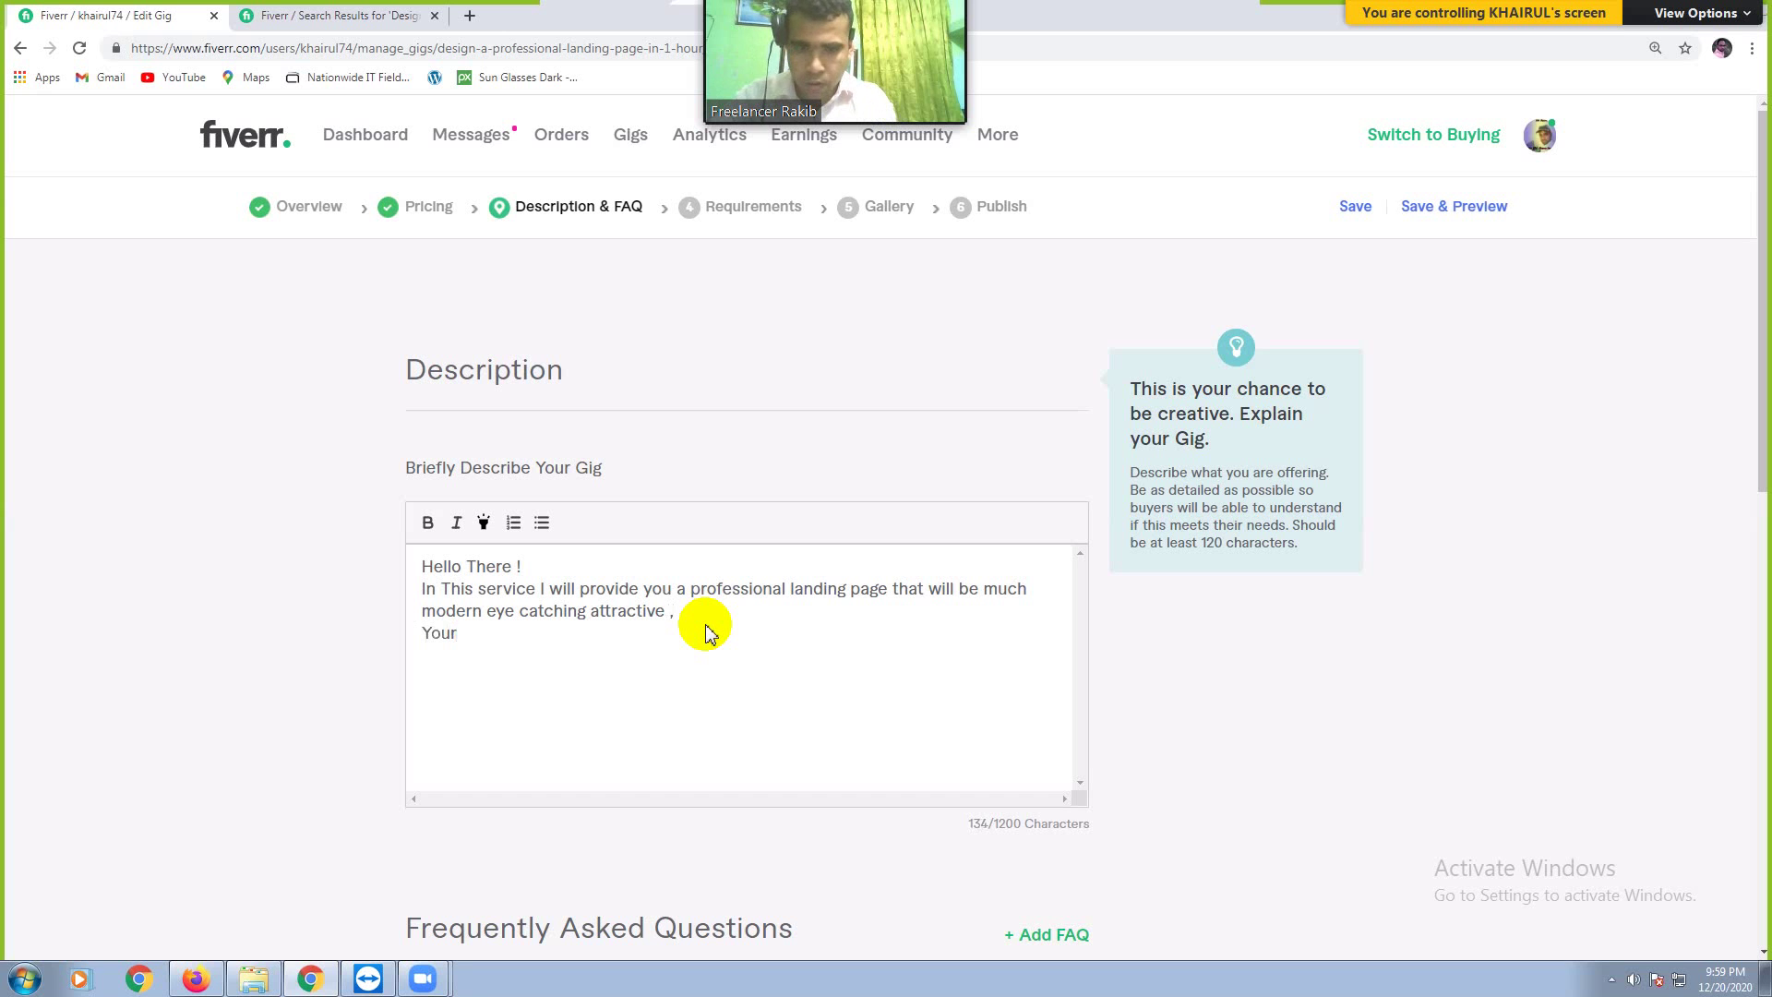
type(" land")
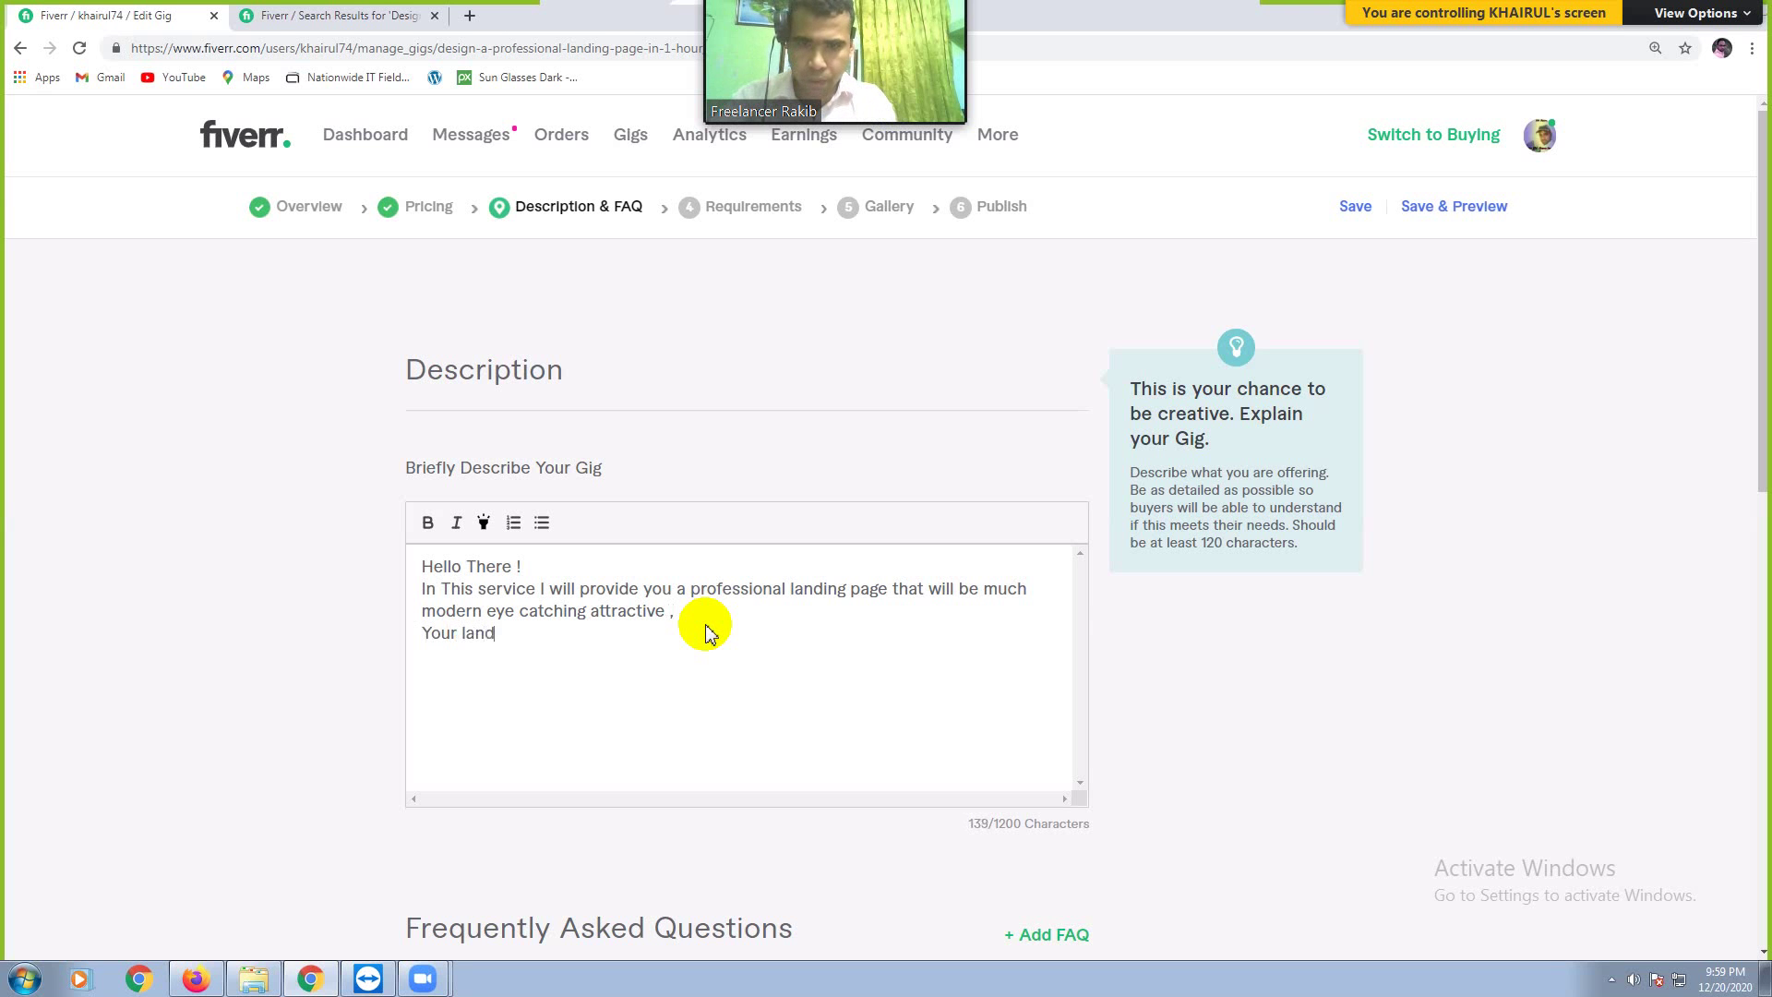
type("ing pag")
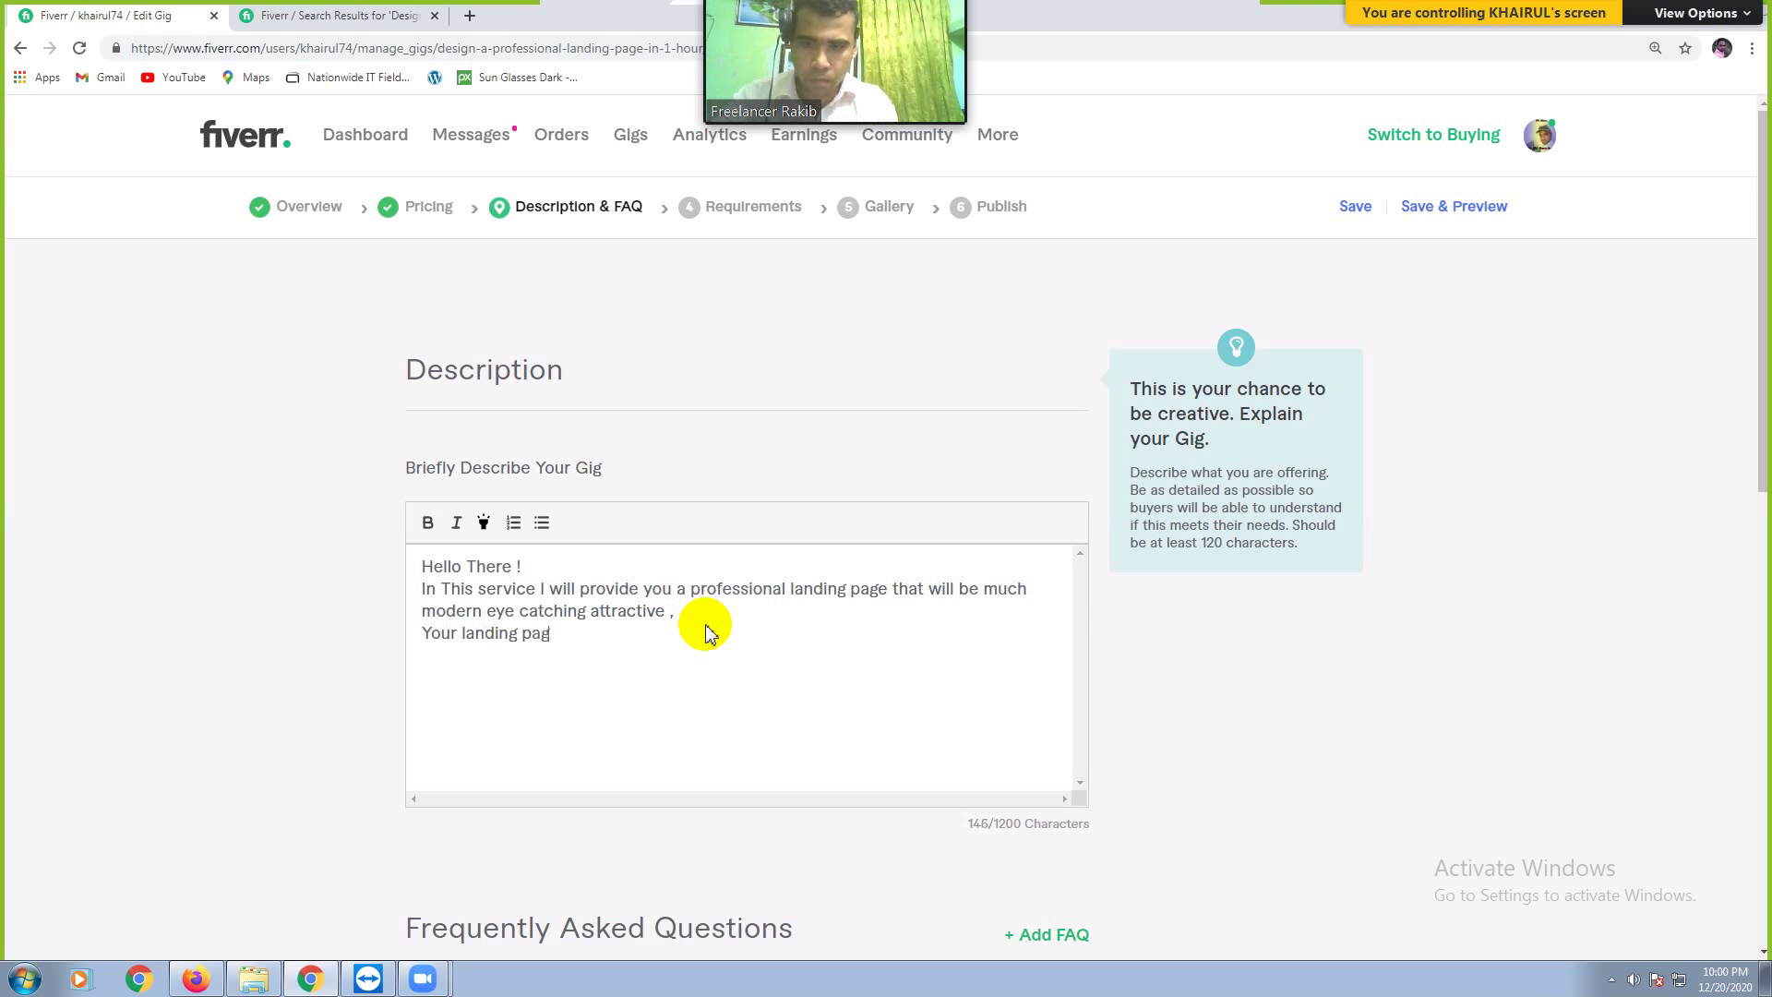
type("e must")
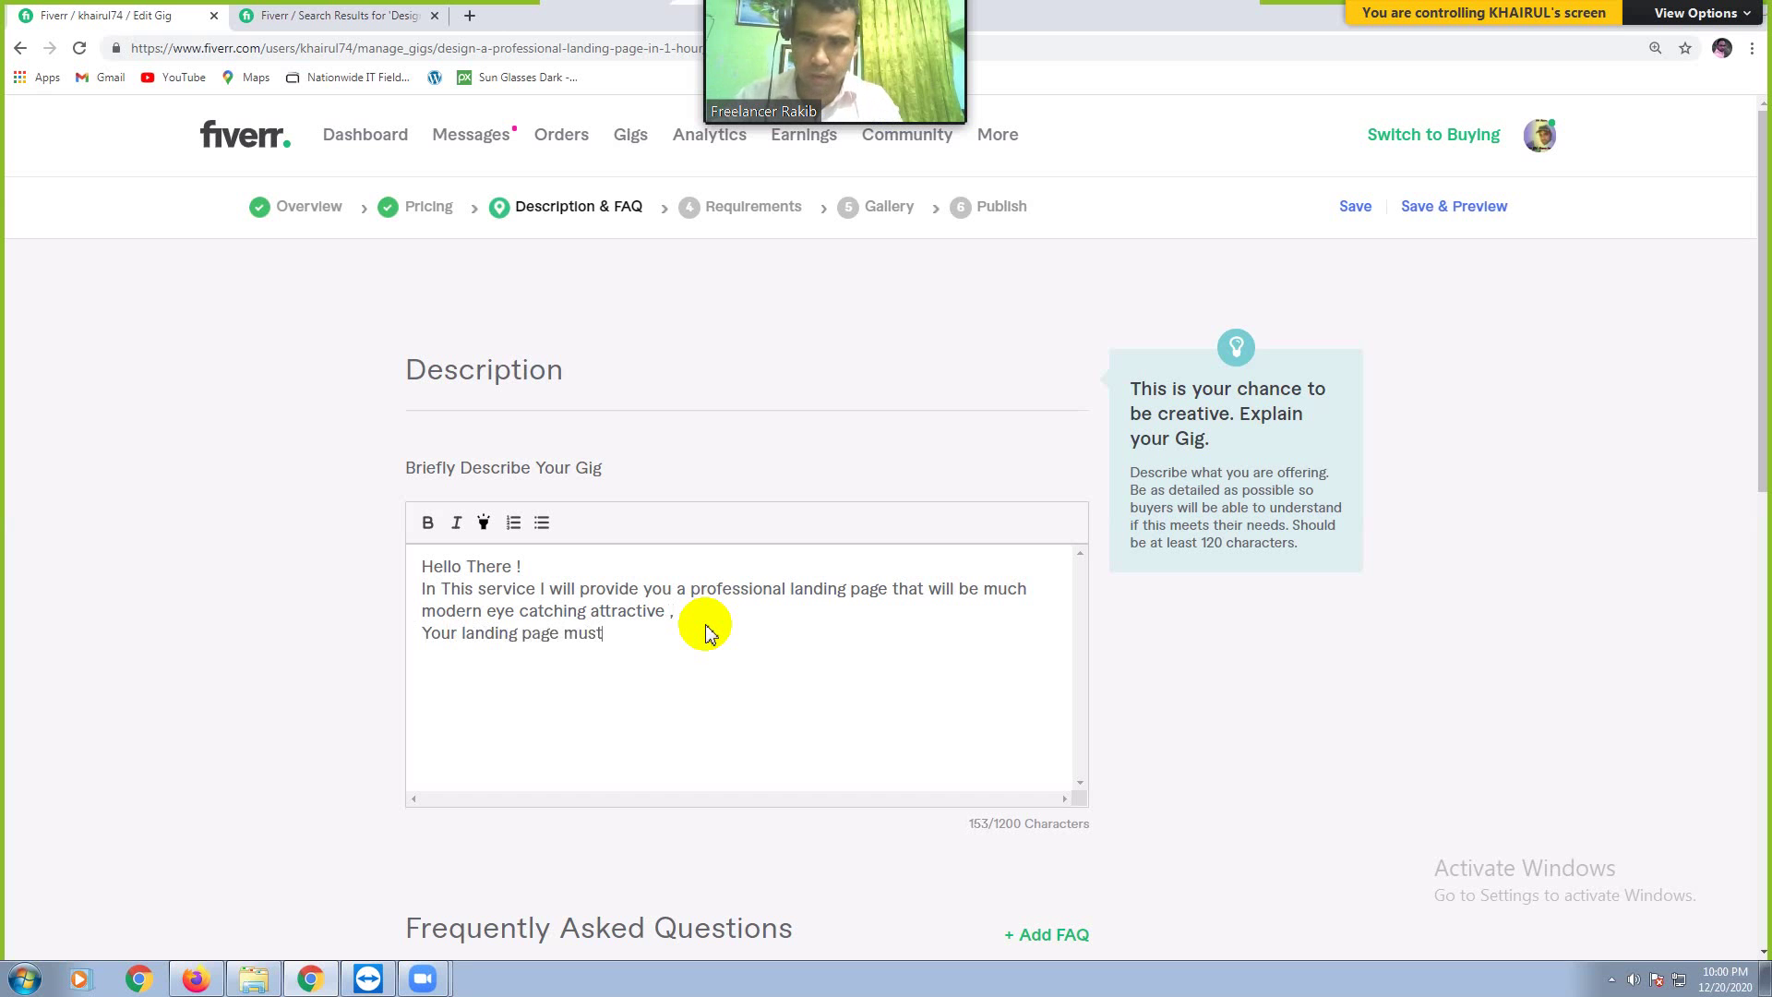
type(" be 100")
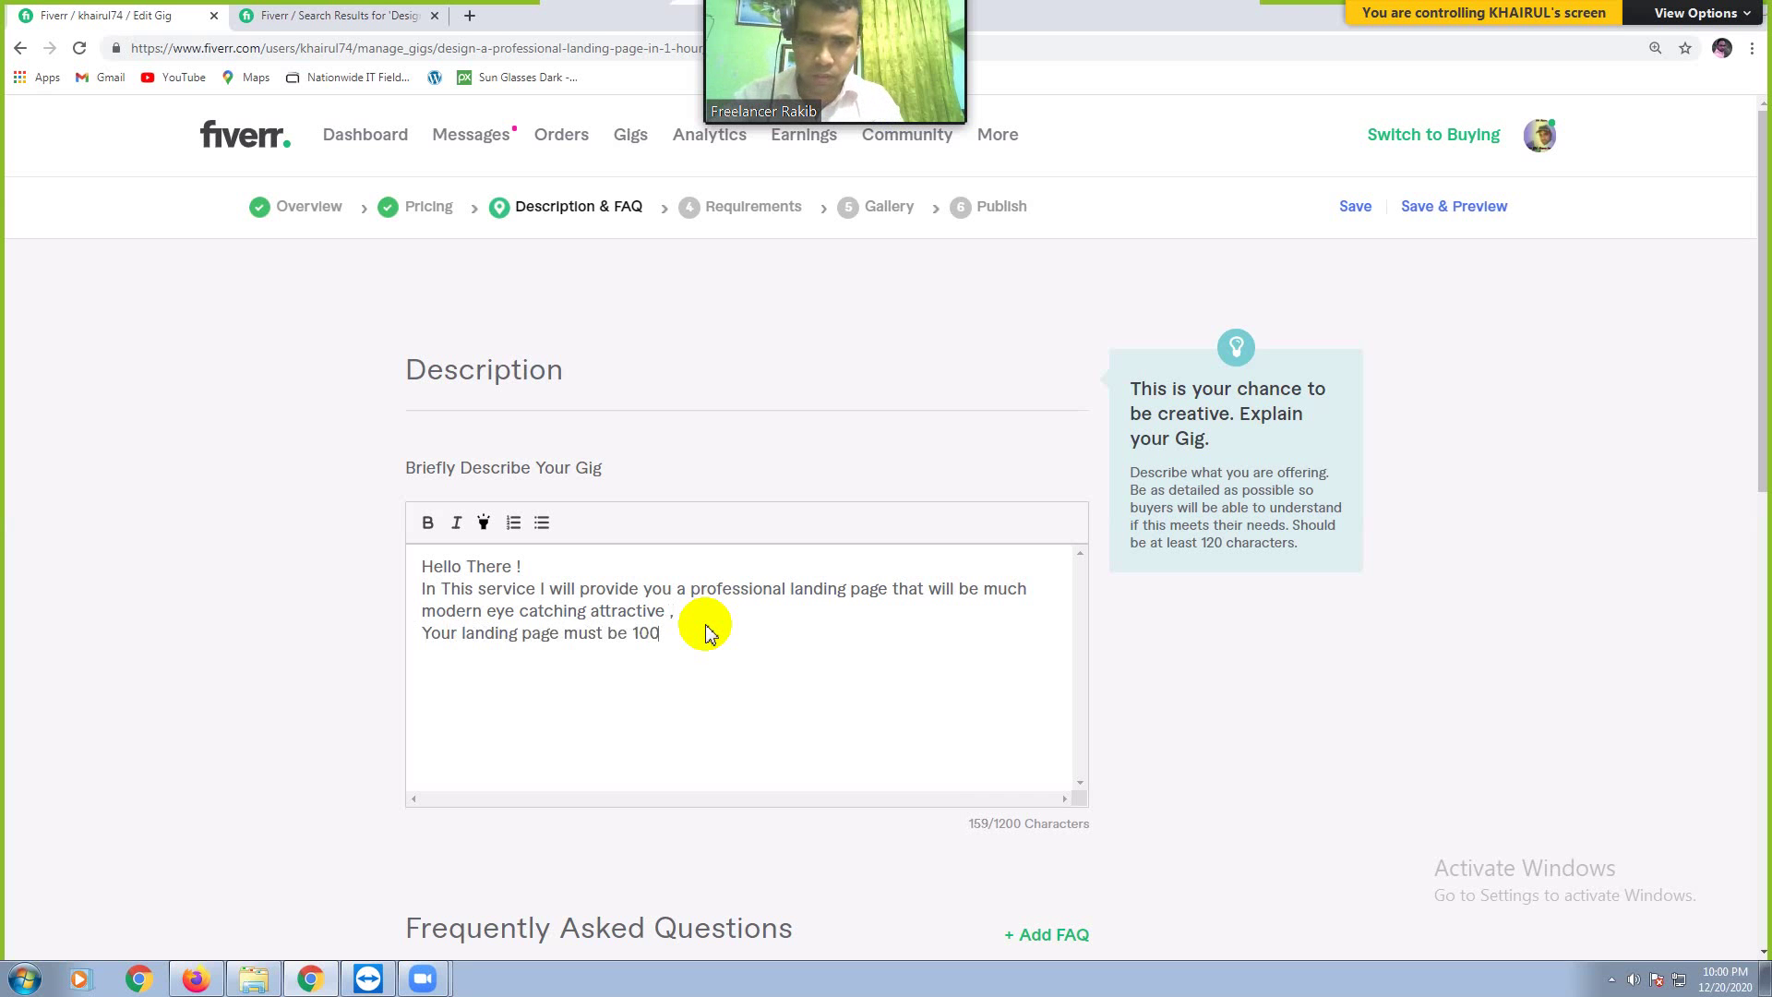
type("% responi")
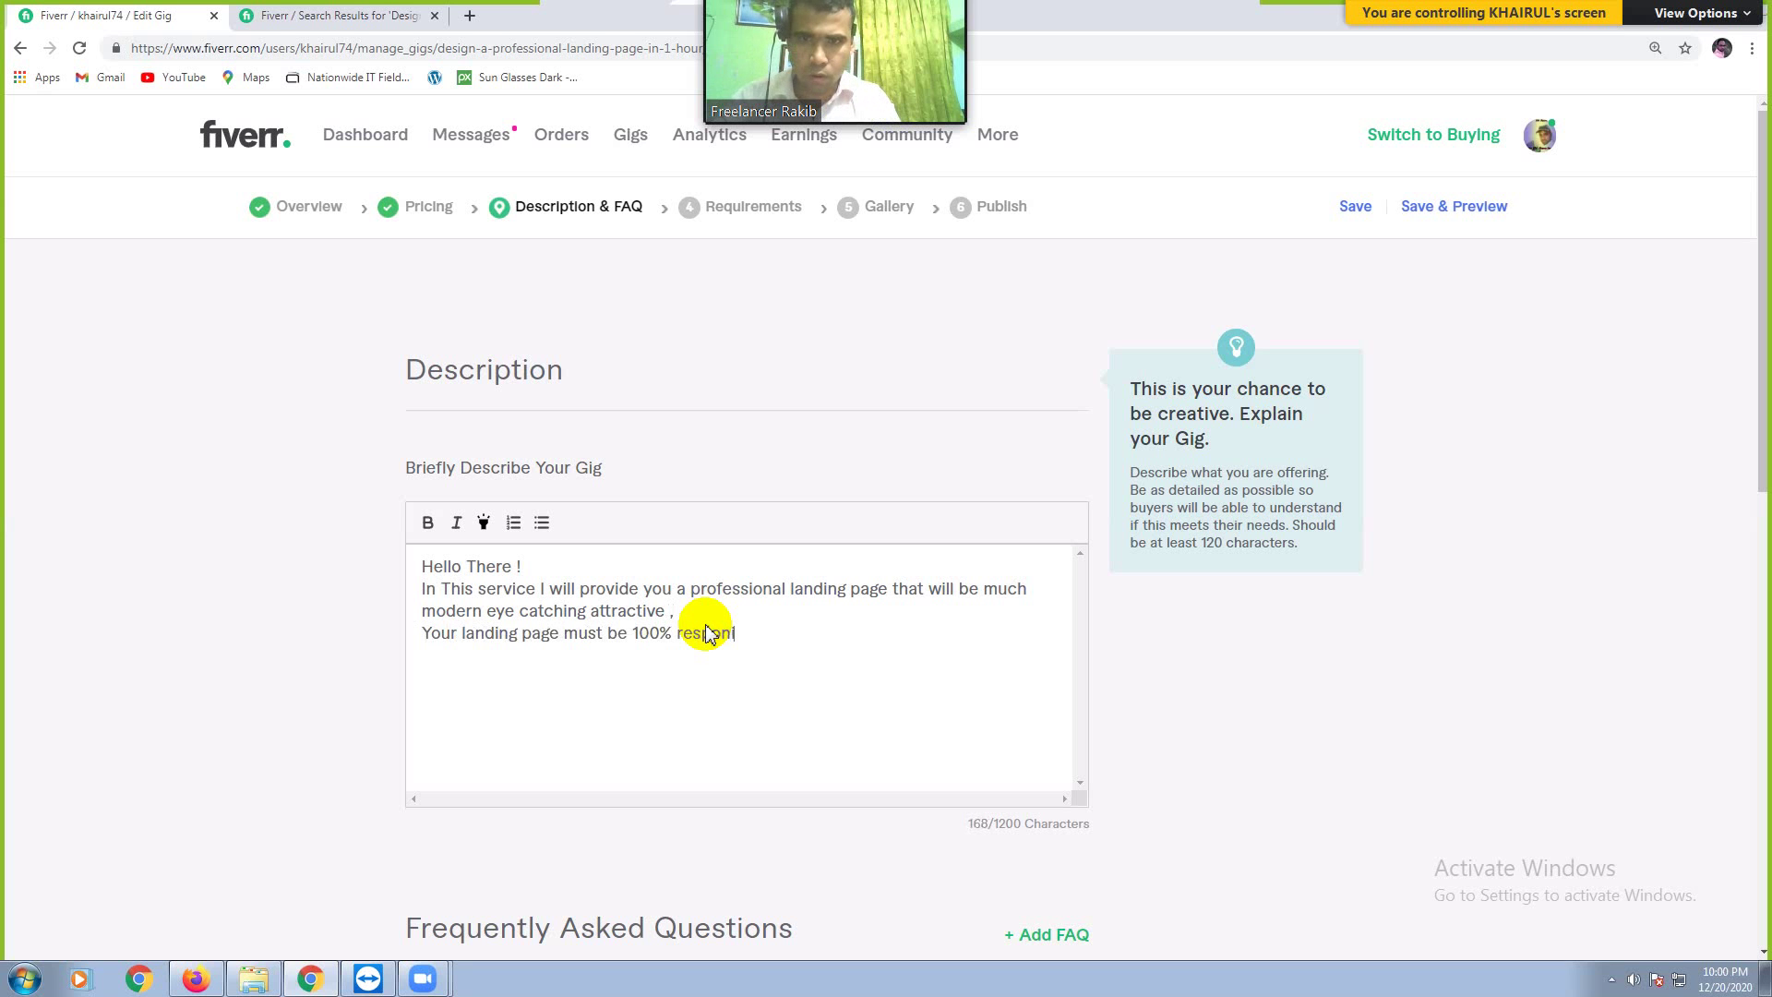
type("sve on a")
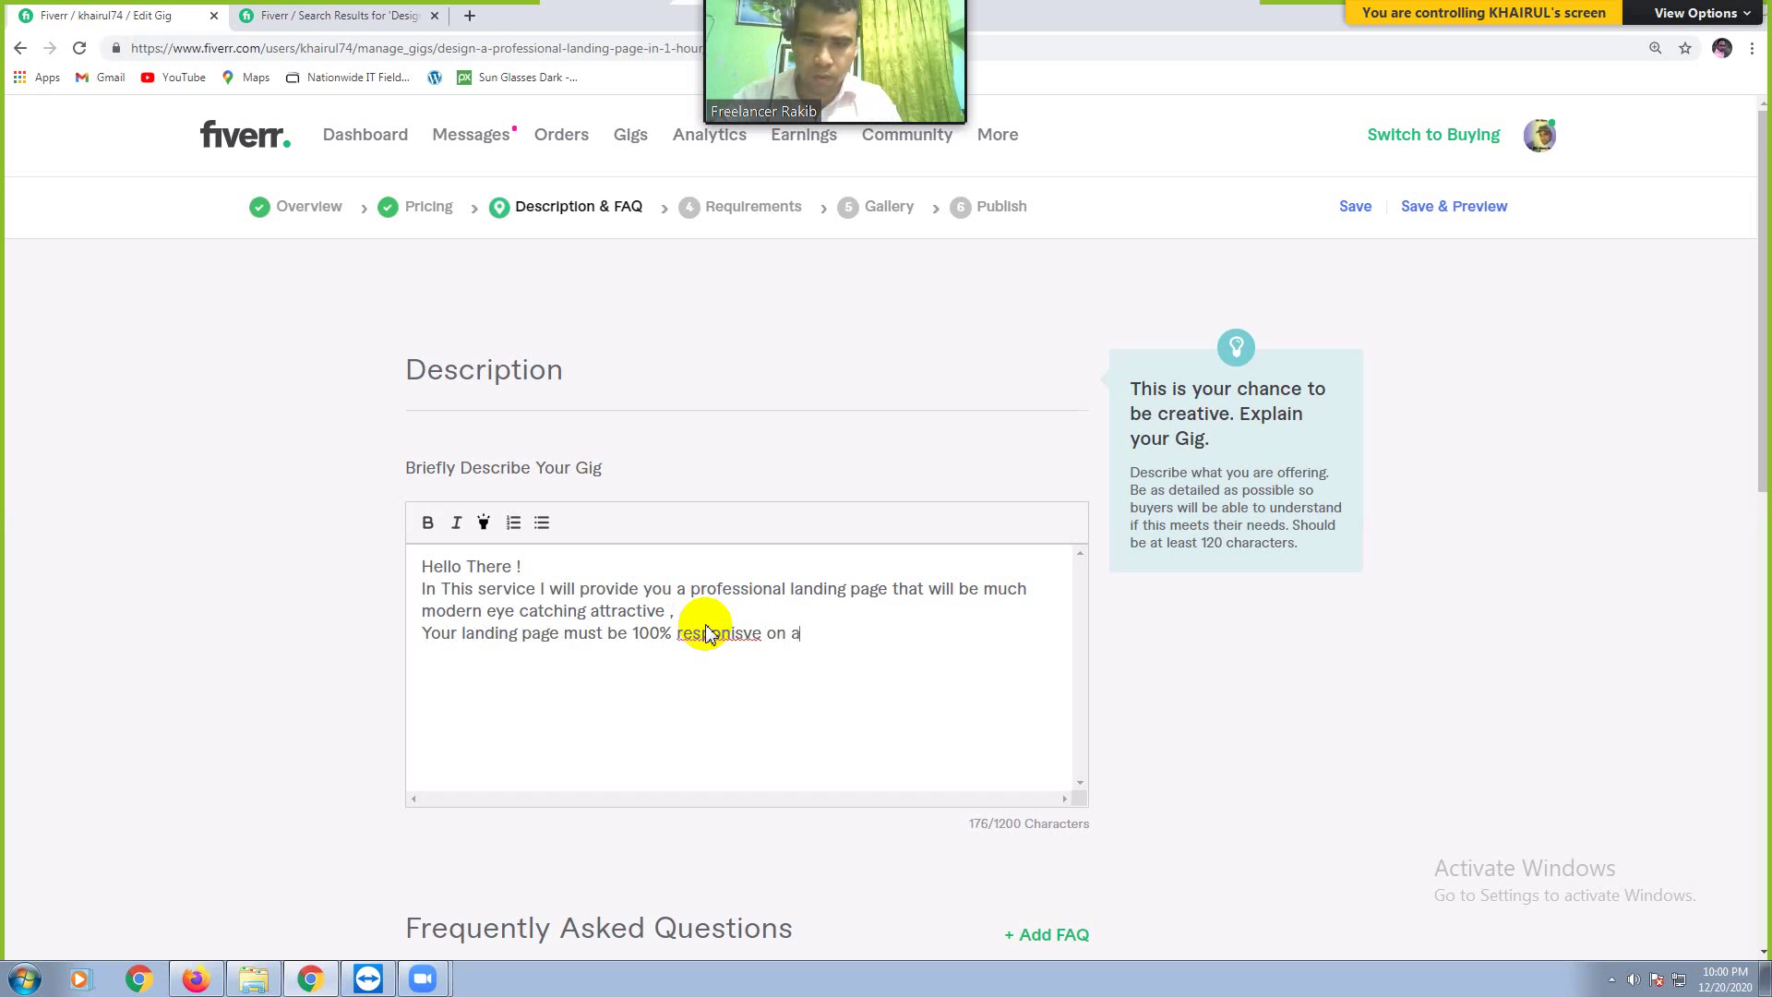
type("ll devices an")
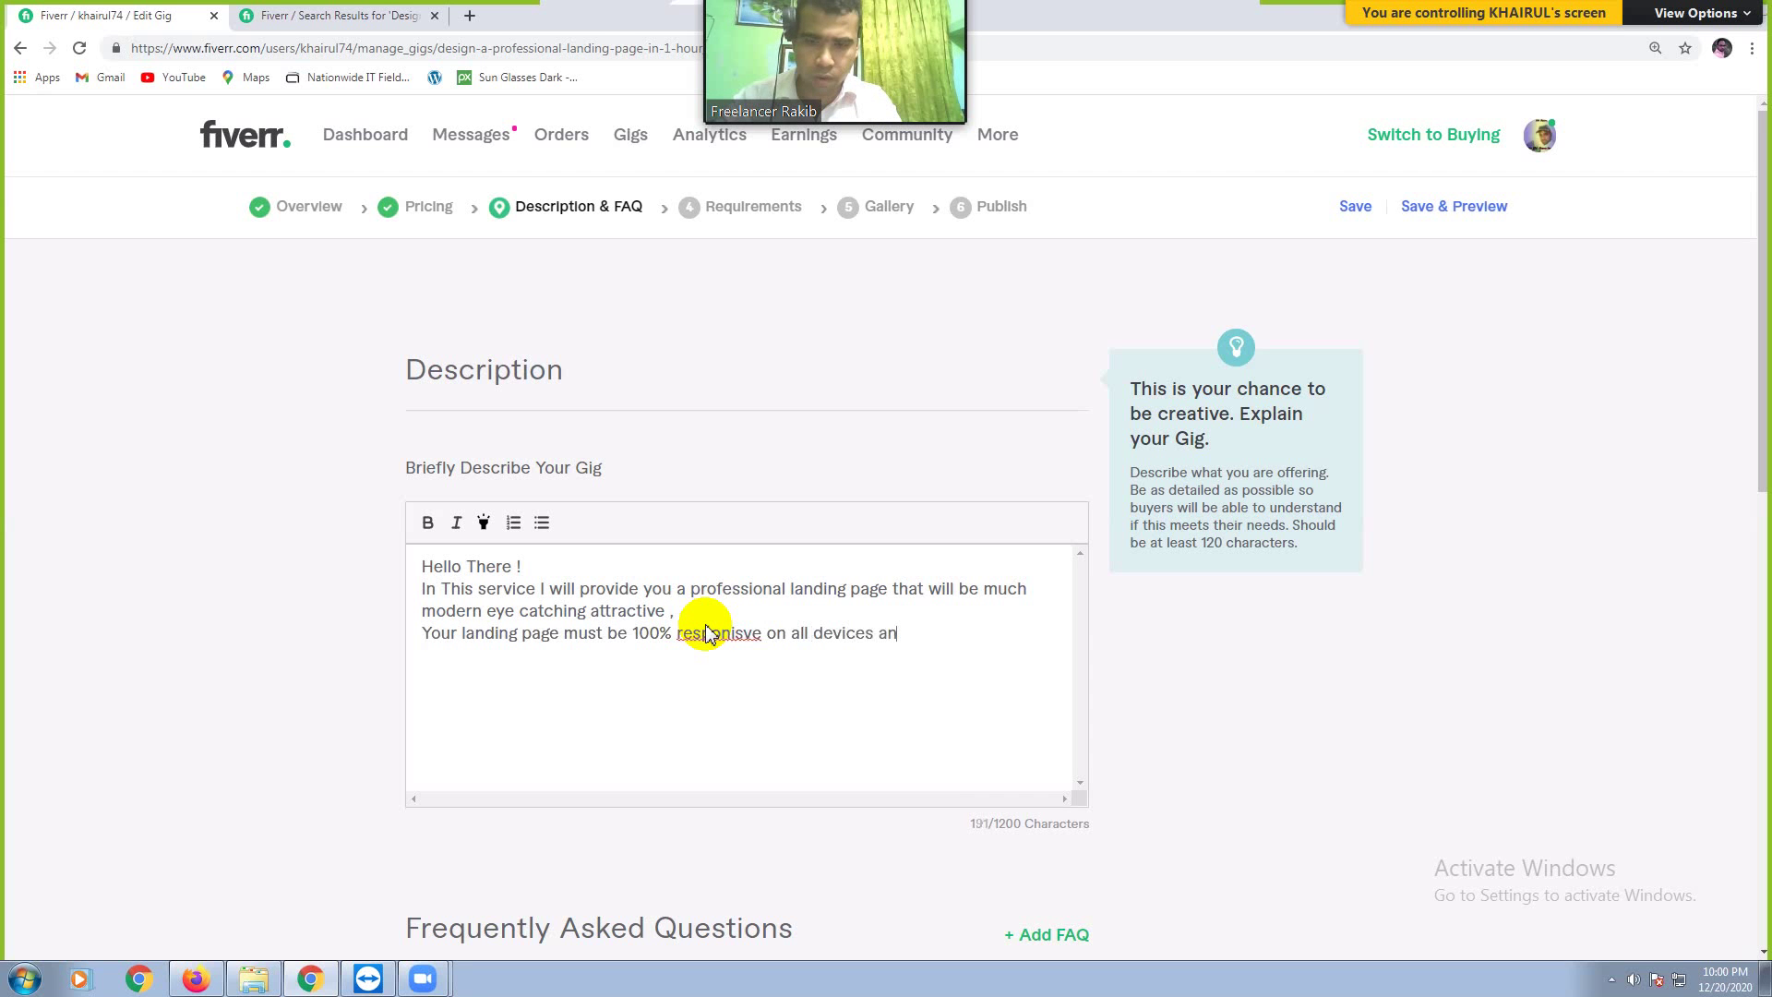
type("d mobil")
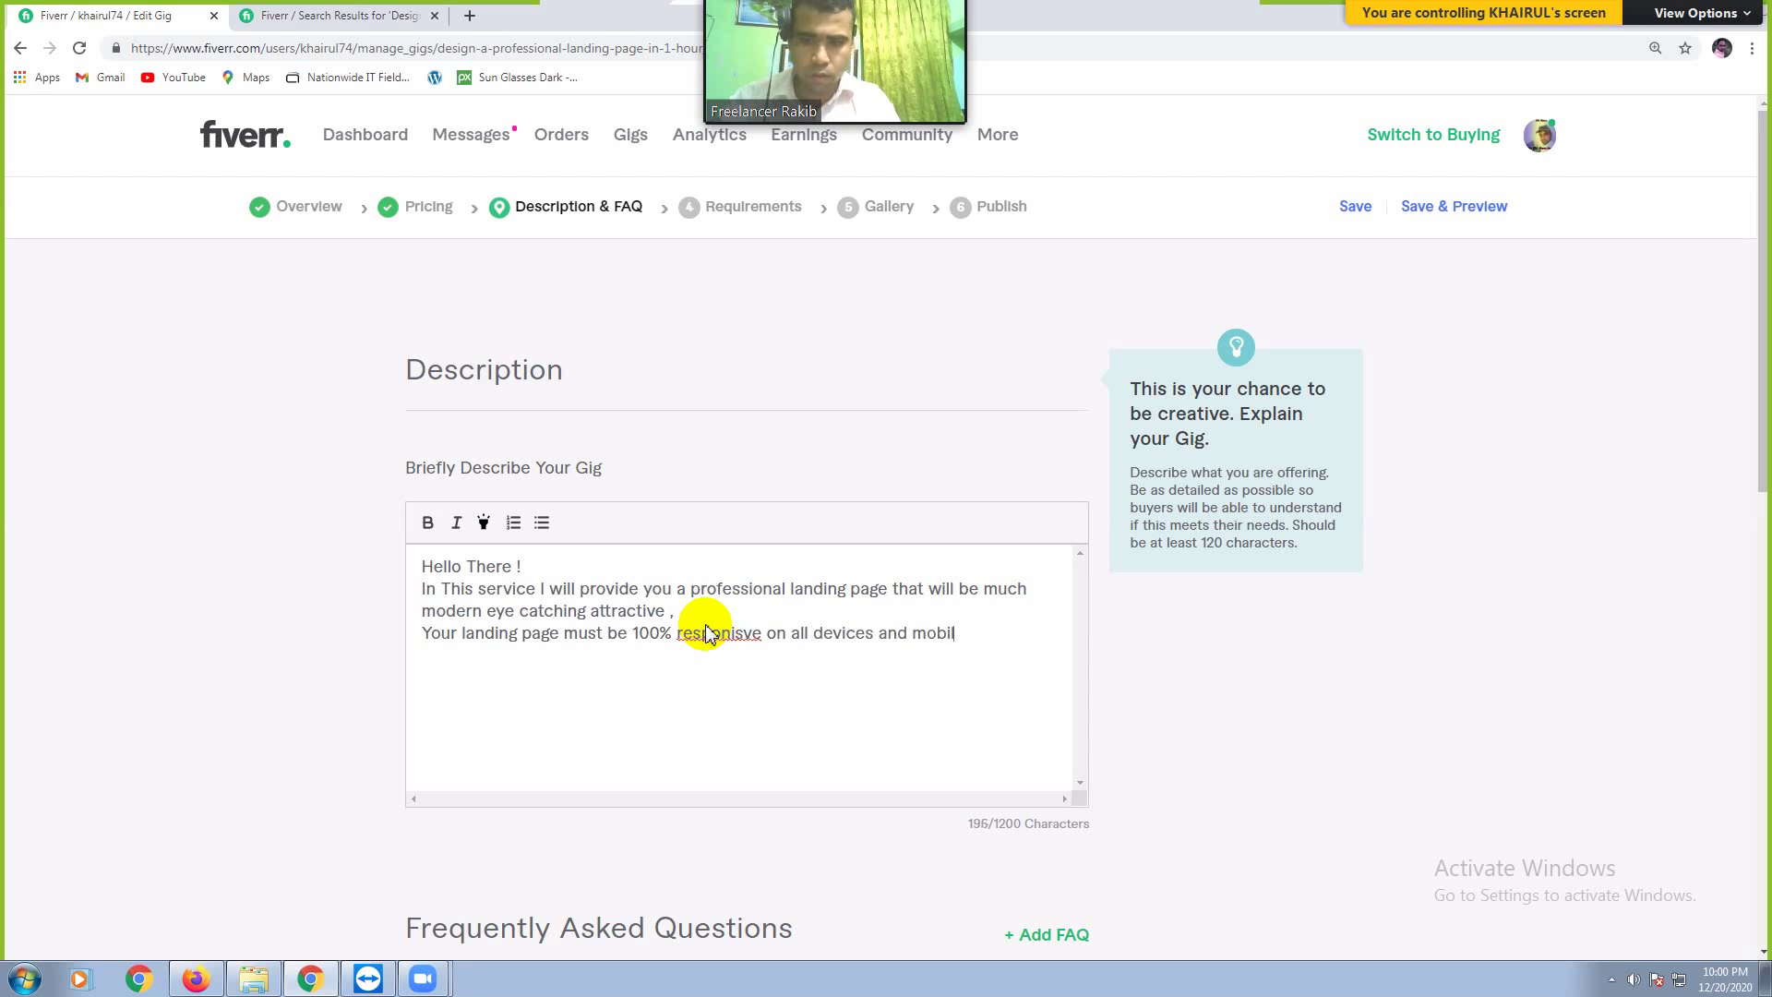
type("e u")
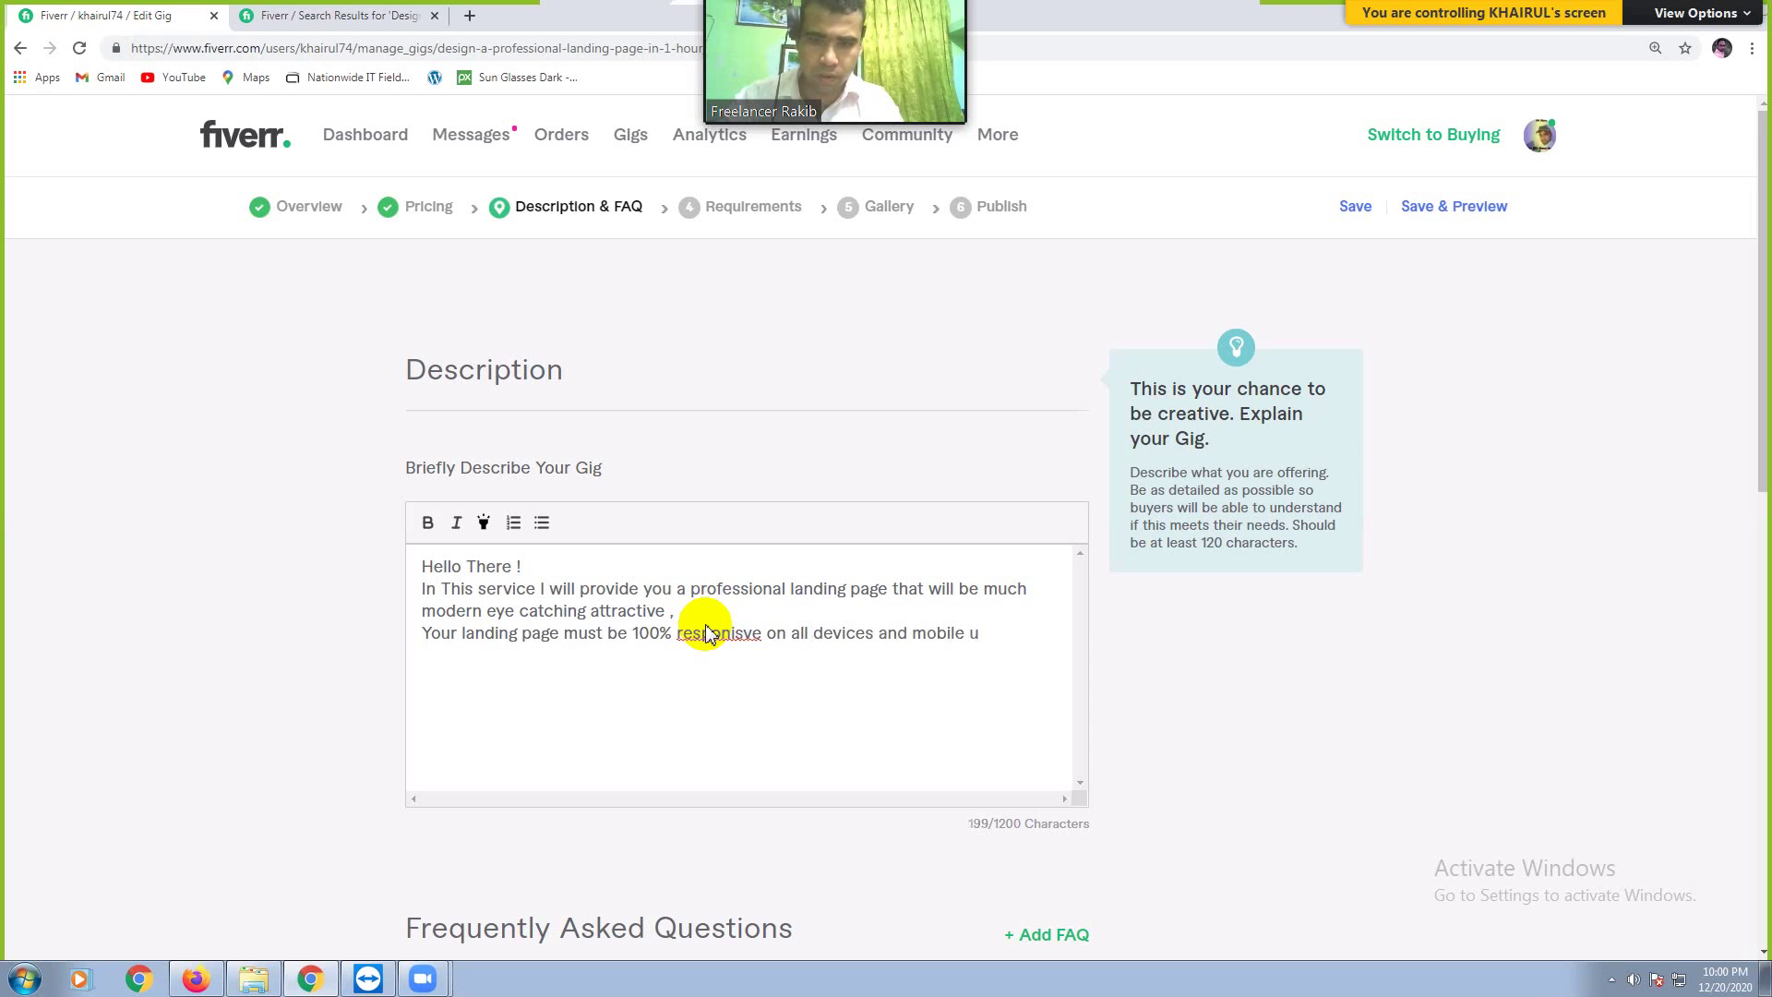
type("ser frrendl")
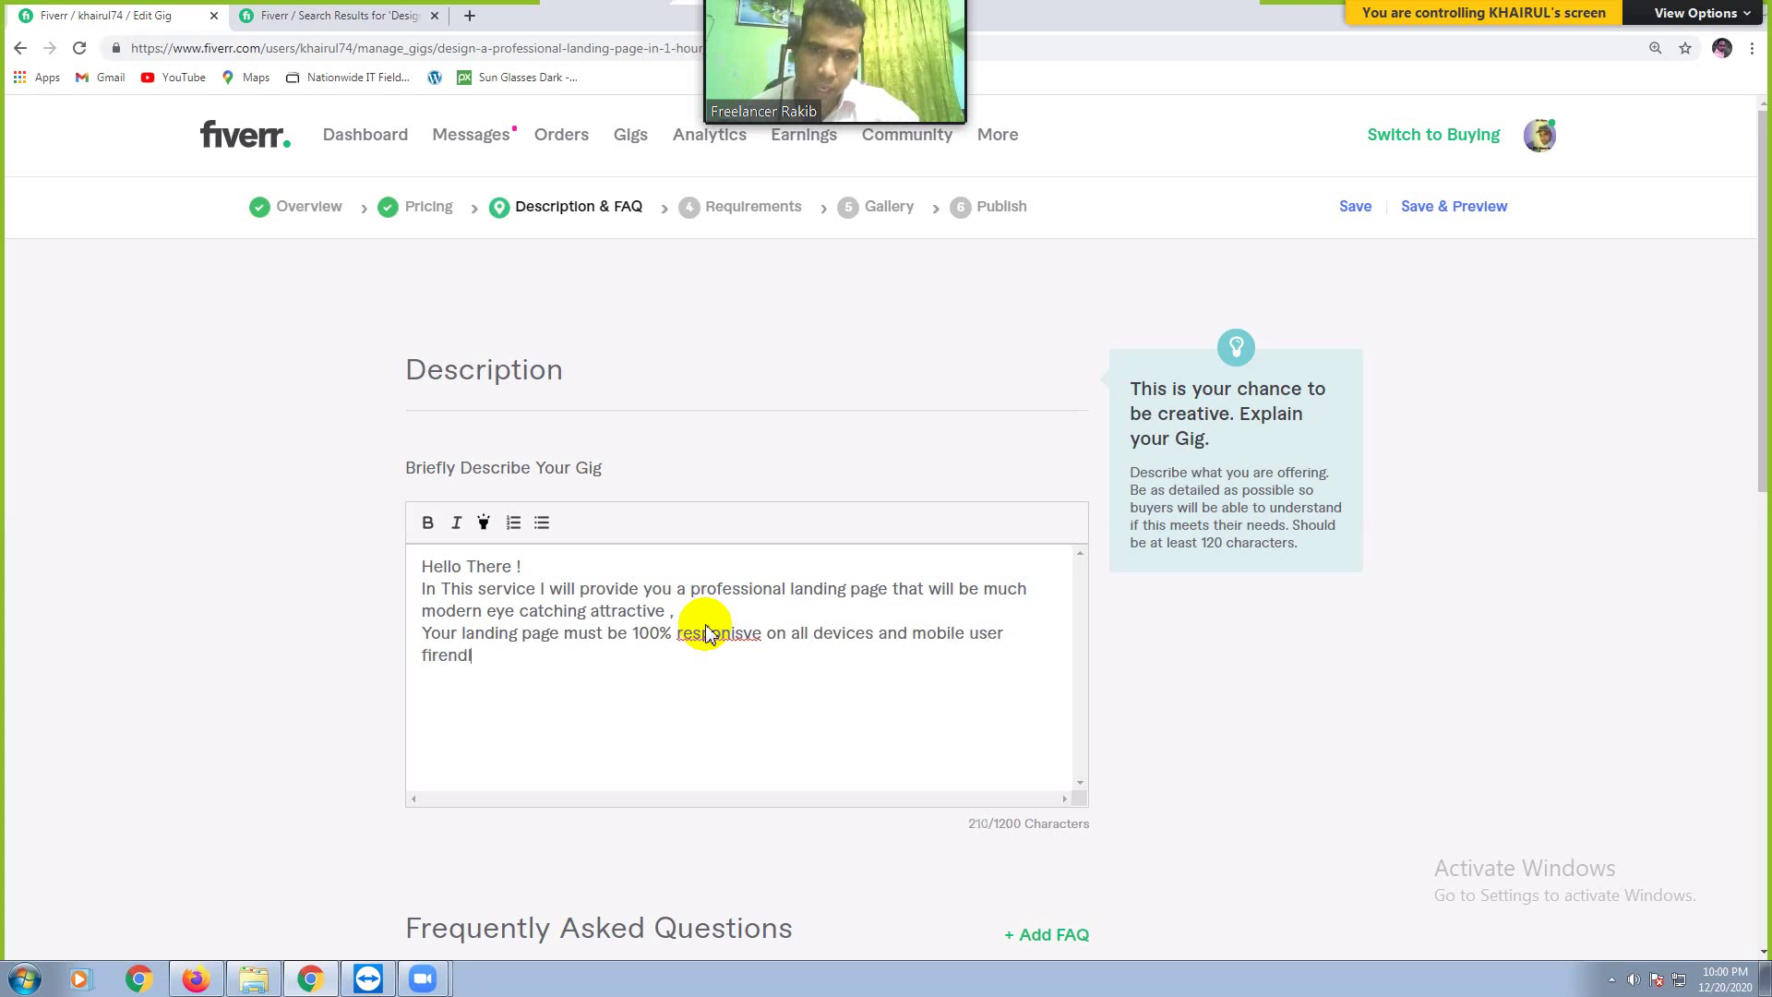
type("y")
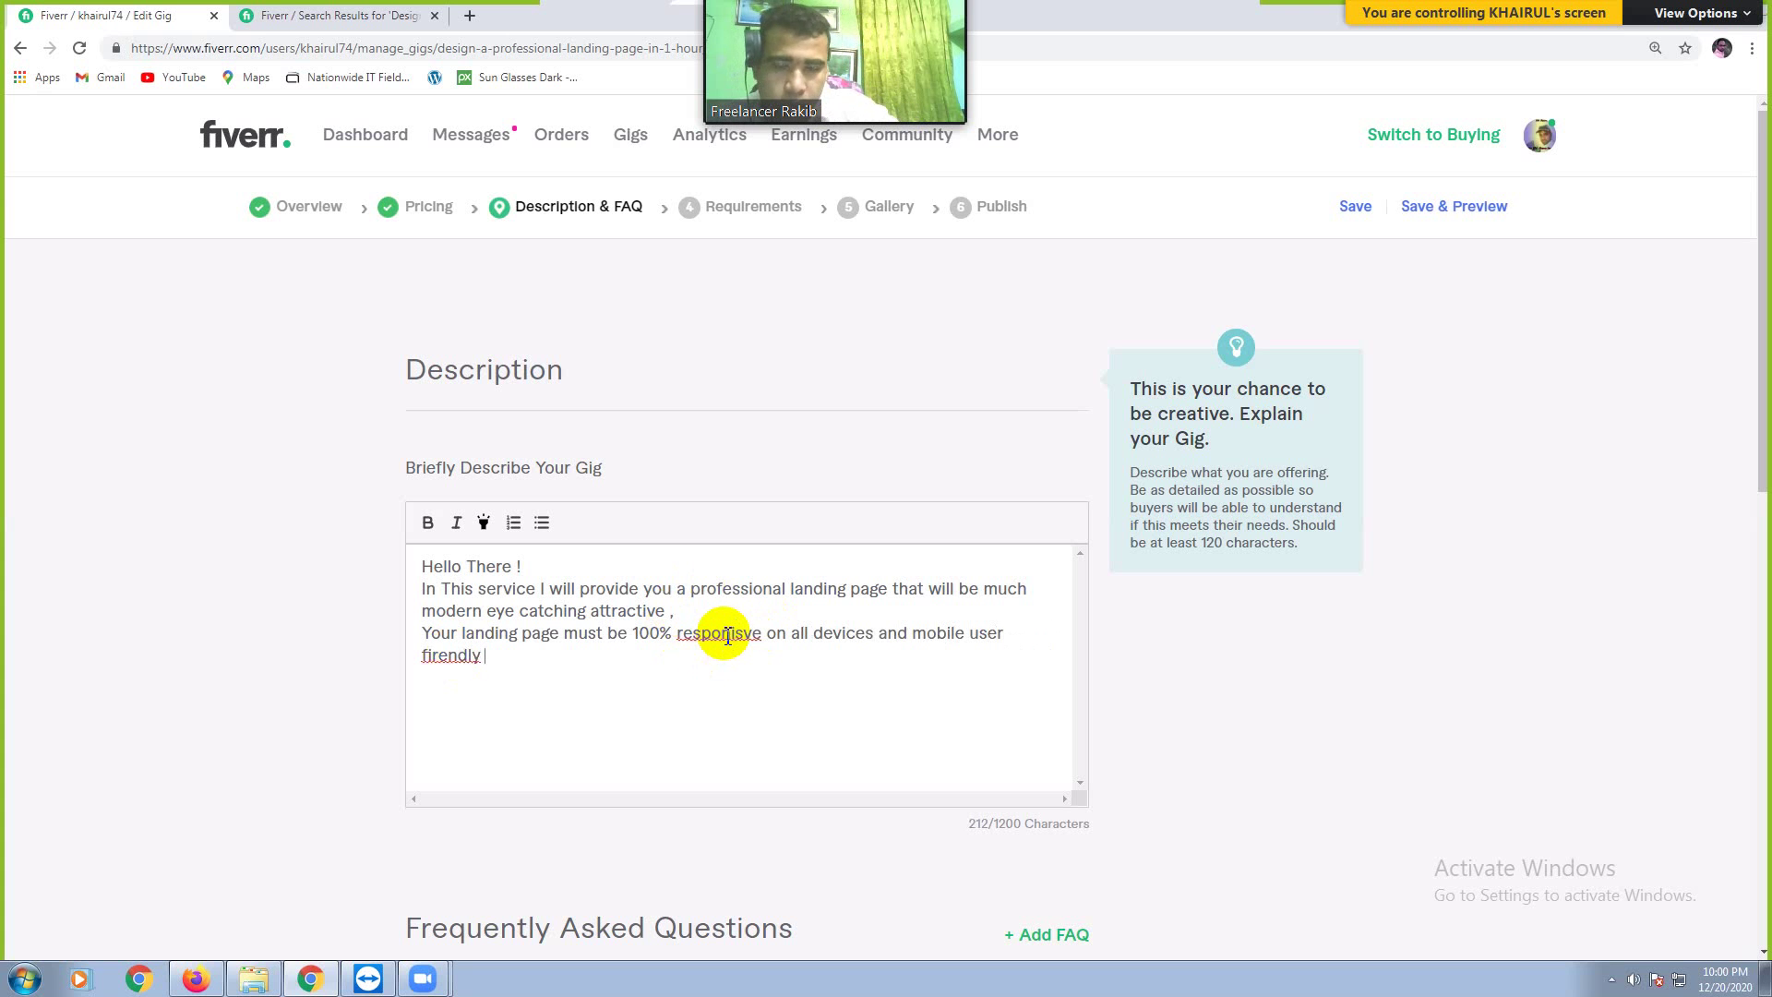
Step: Correct the two misspelled words in the last description line to "responsive" and "friendly" with the spelling suggestions
right_click(729, 635)
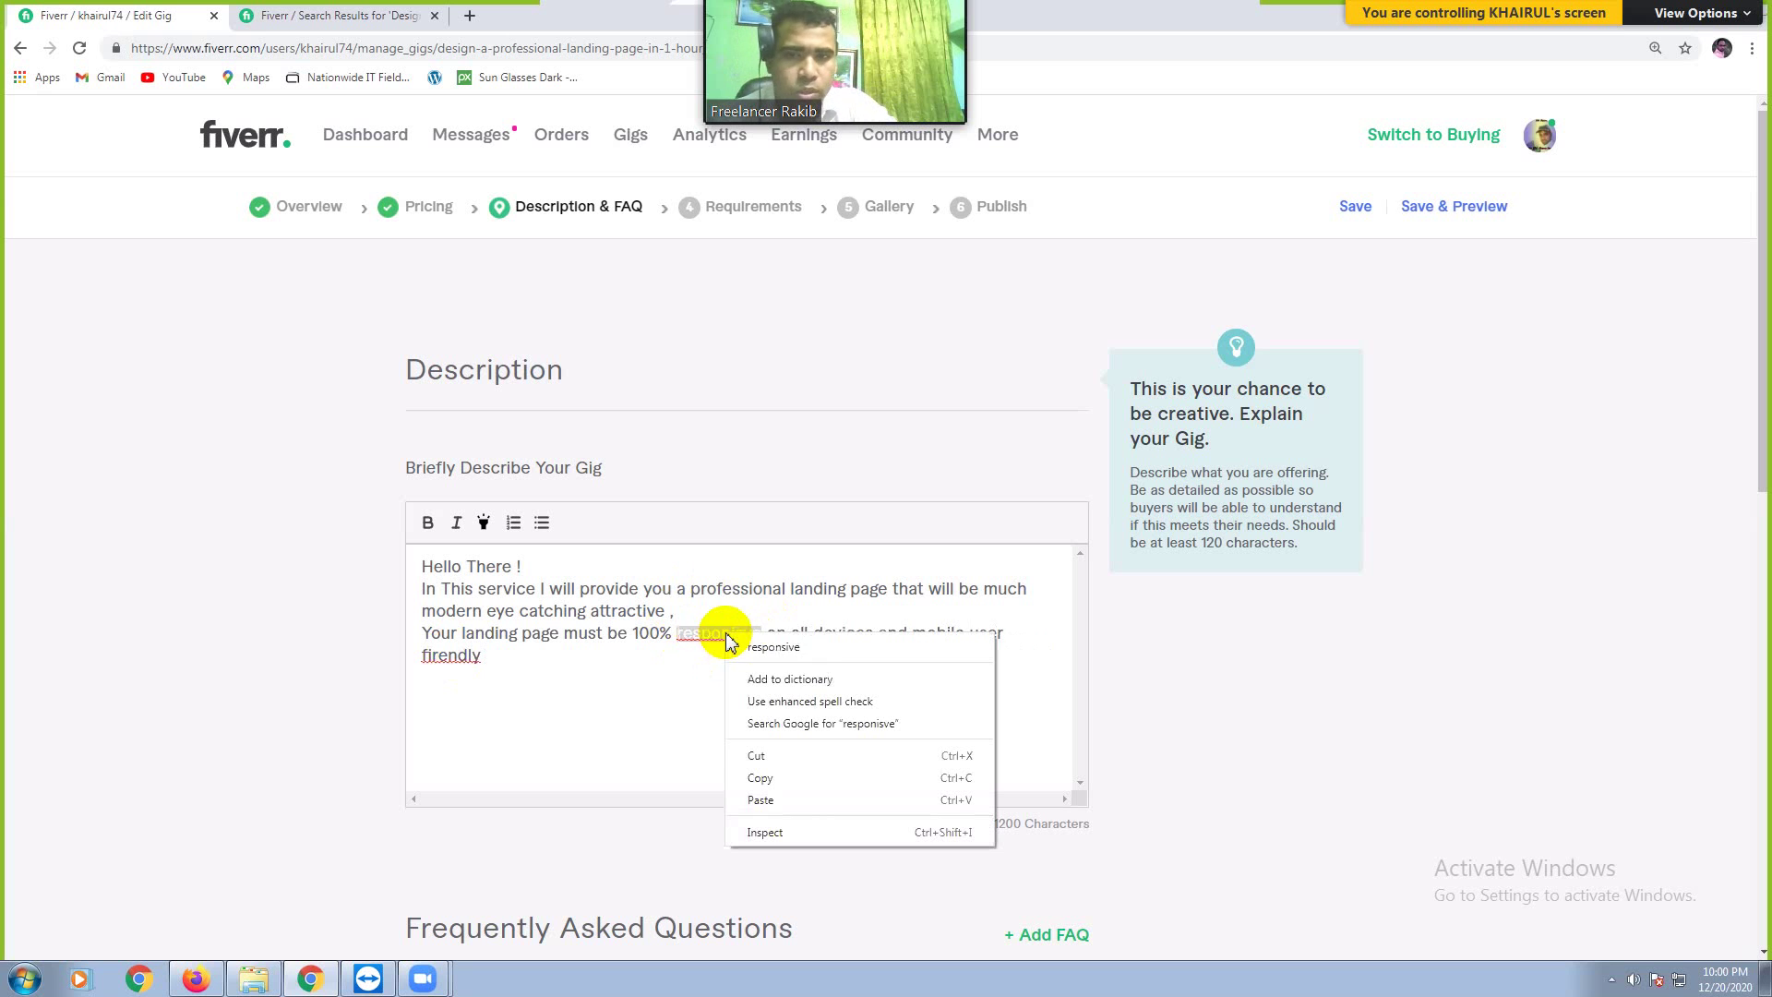
left_click(810, 649)
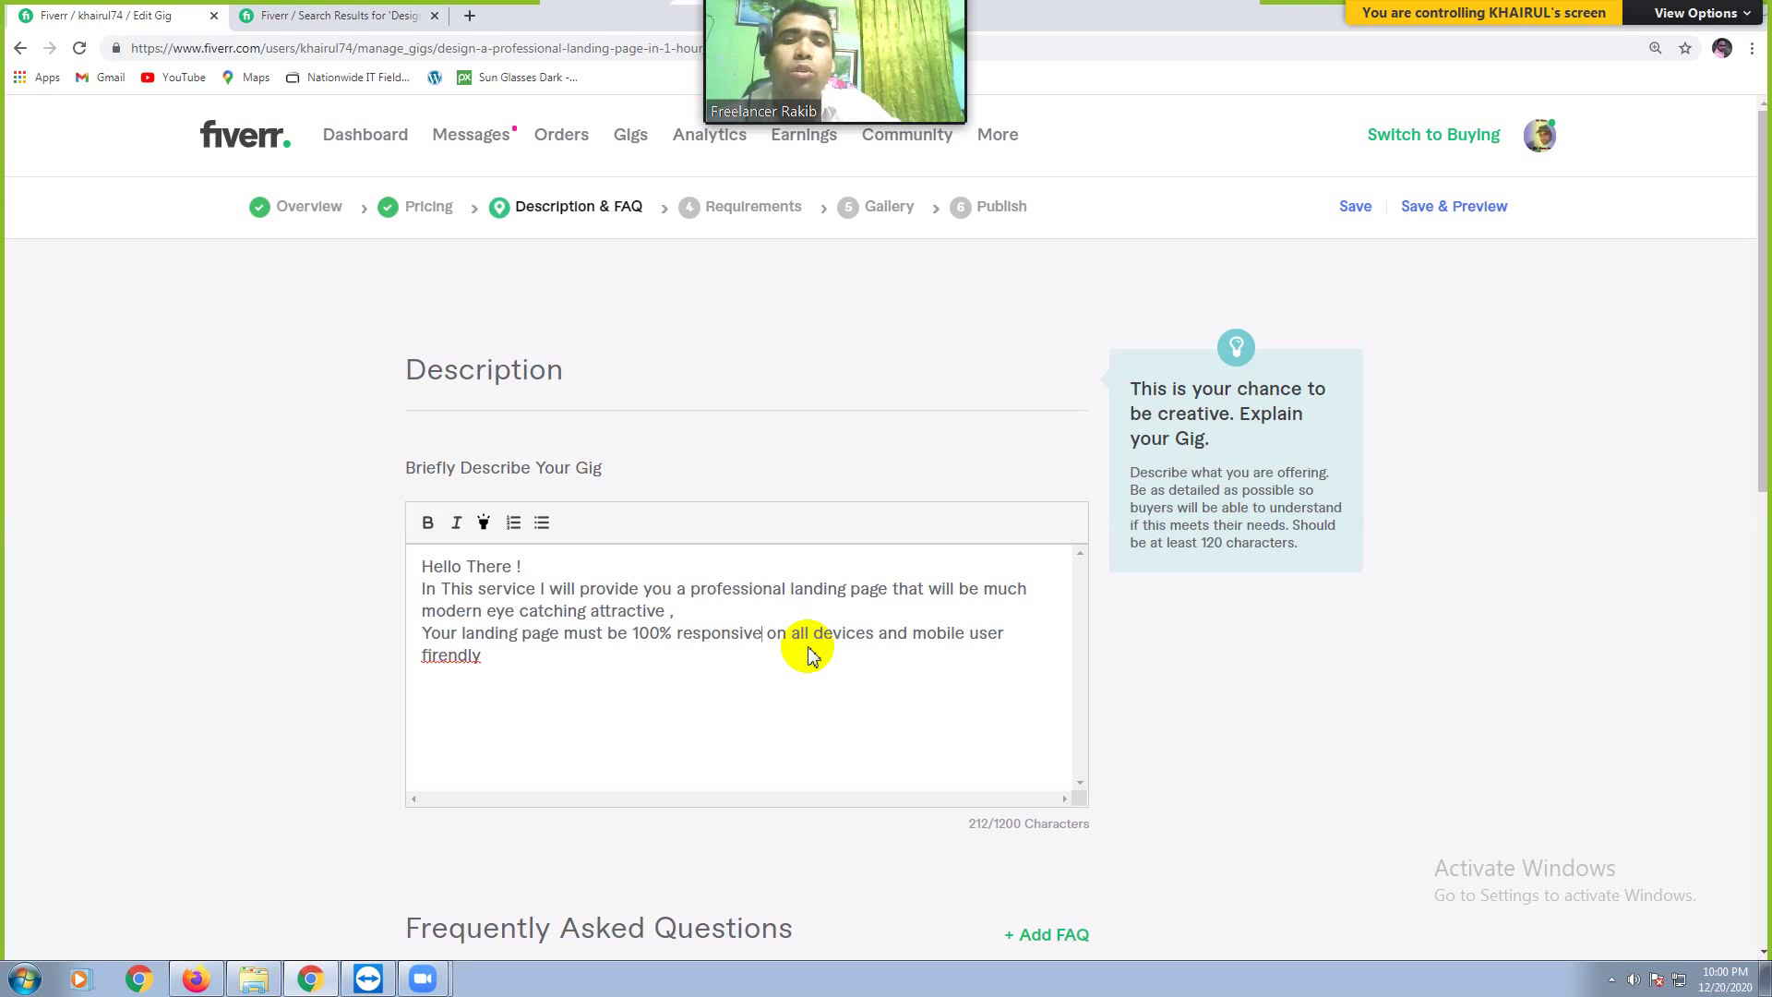
right_click(455, 654)
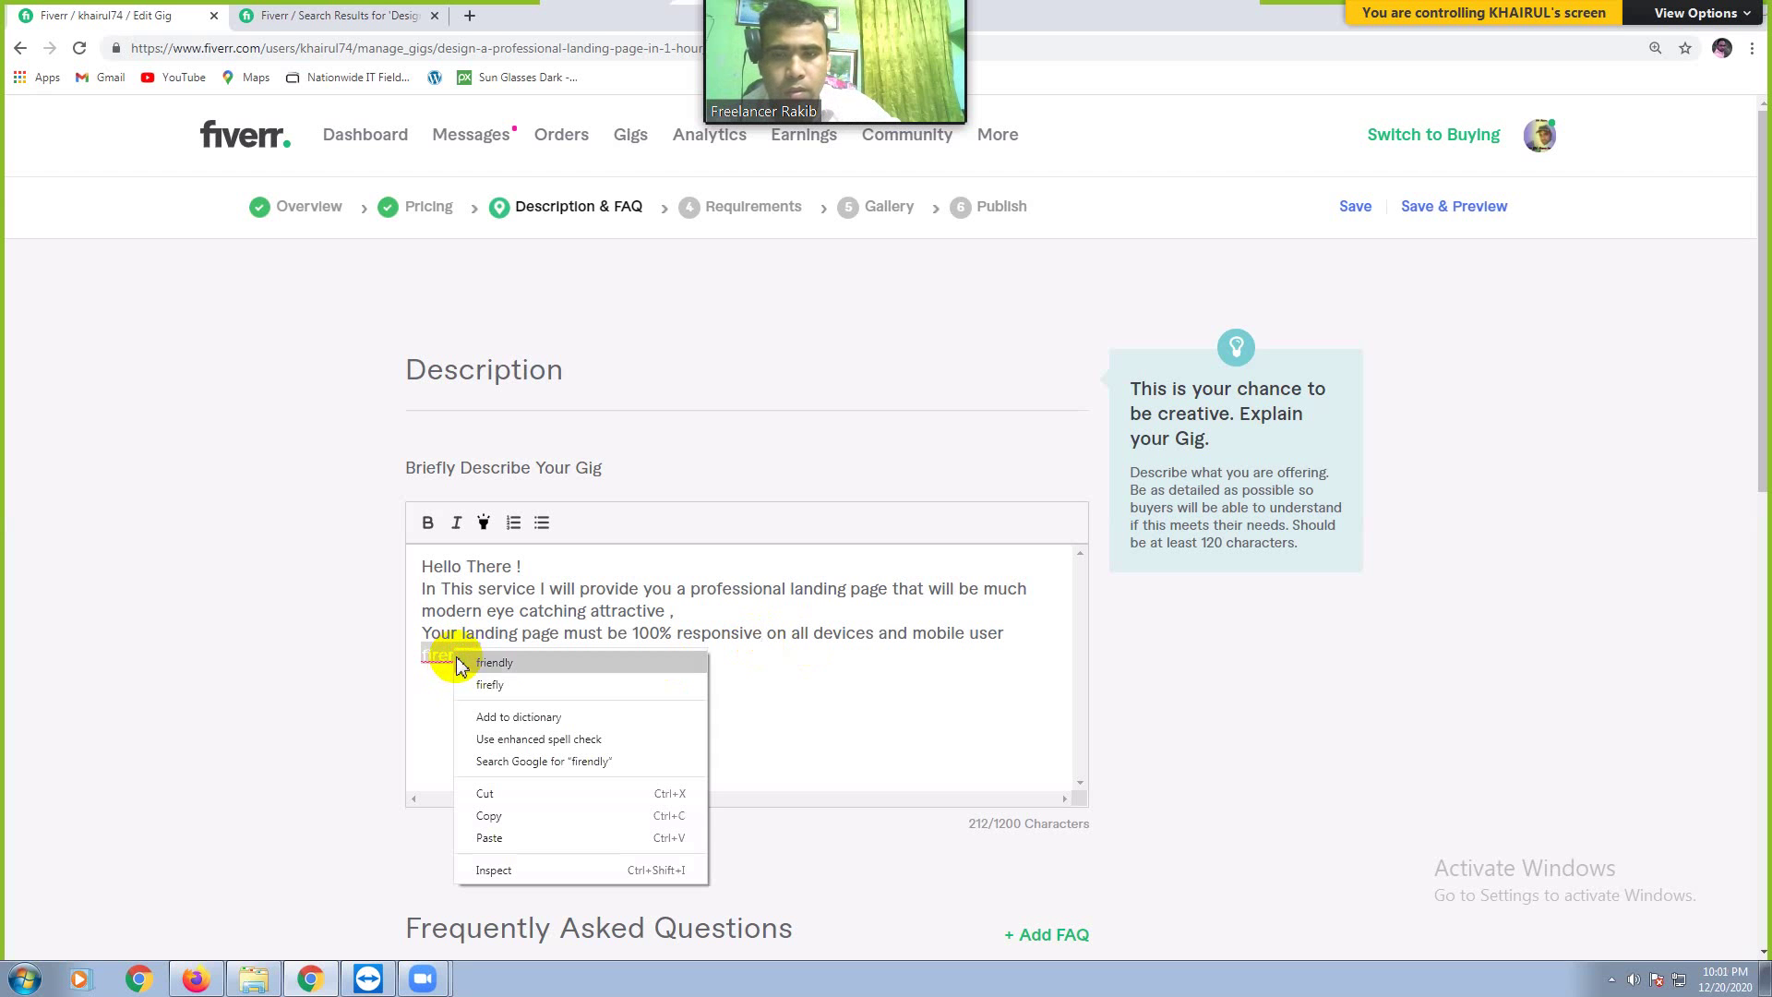
left_click(505, 662)
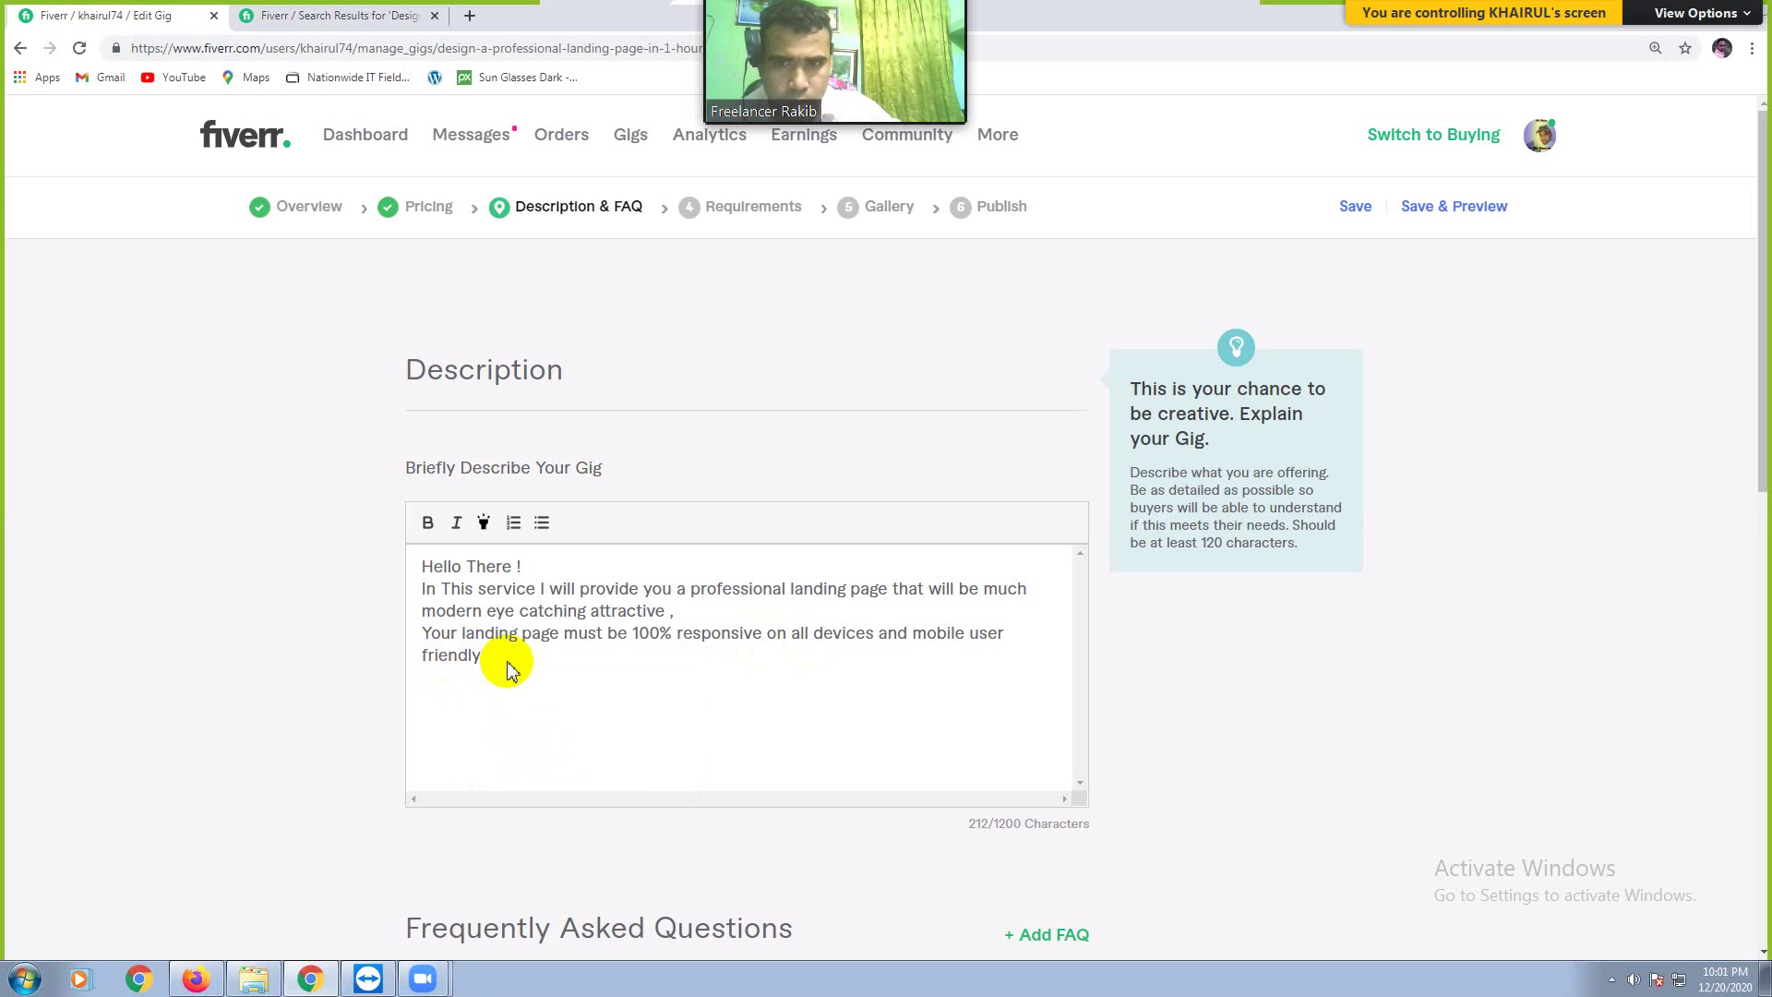
Step: Insert the line "I will create and design your full landing page according to your all requirements ," directly below the greeting
left_click(533, 572)
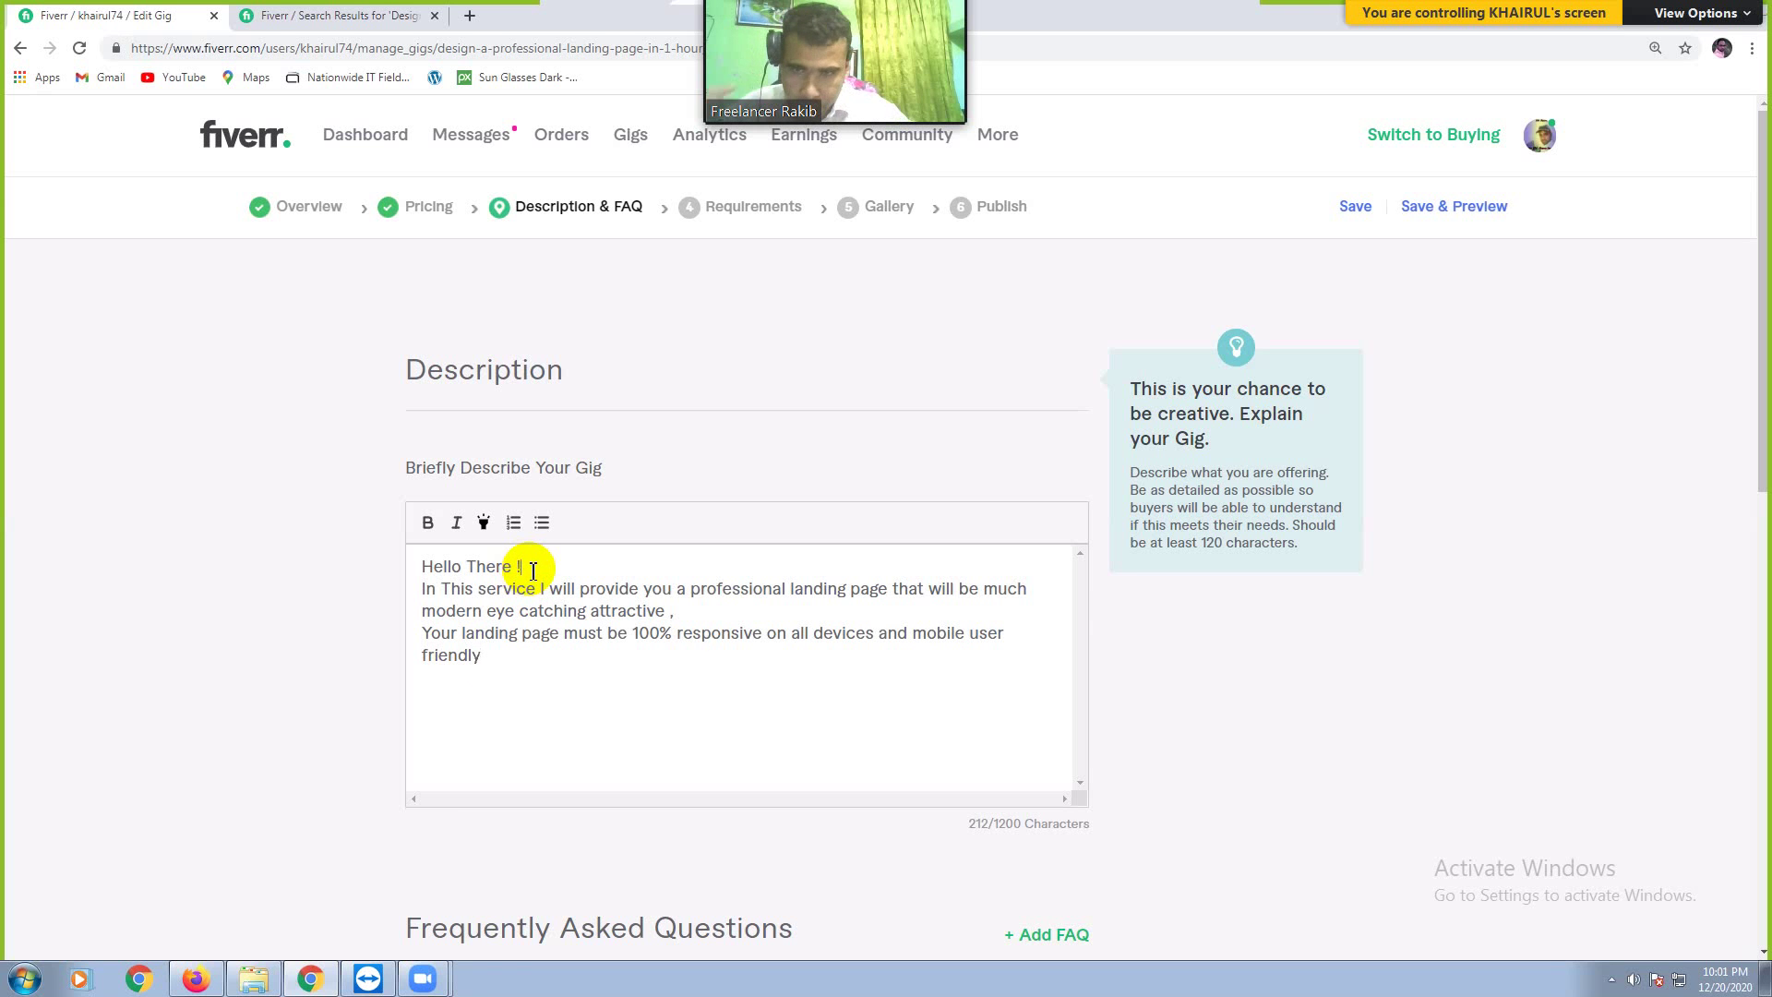
key("Return")
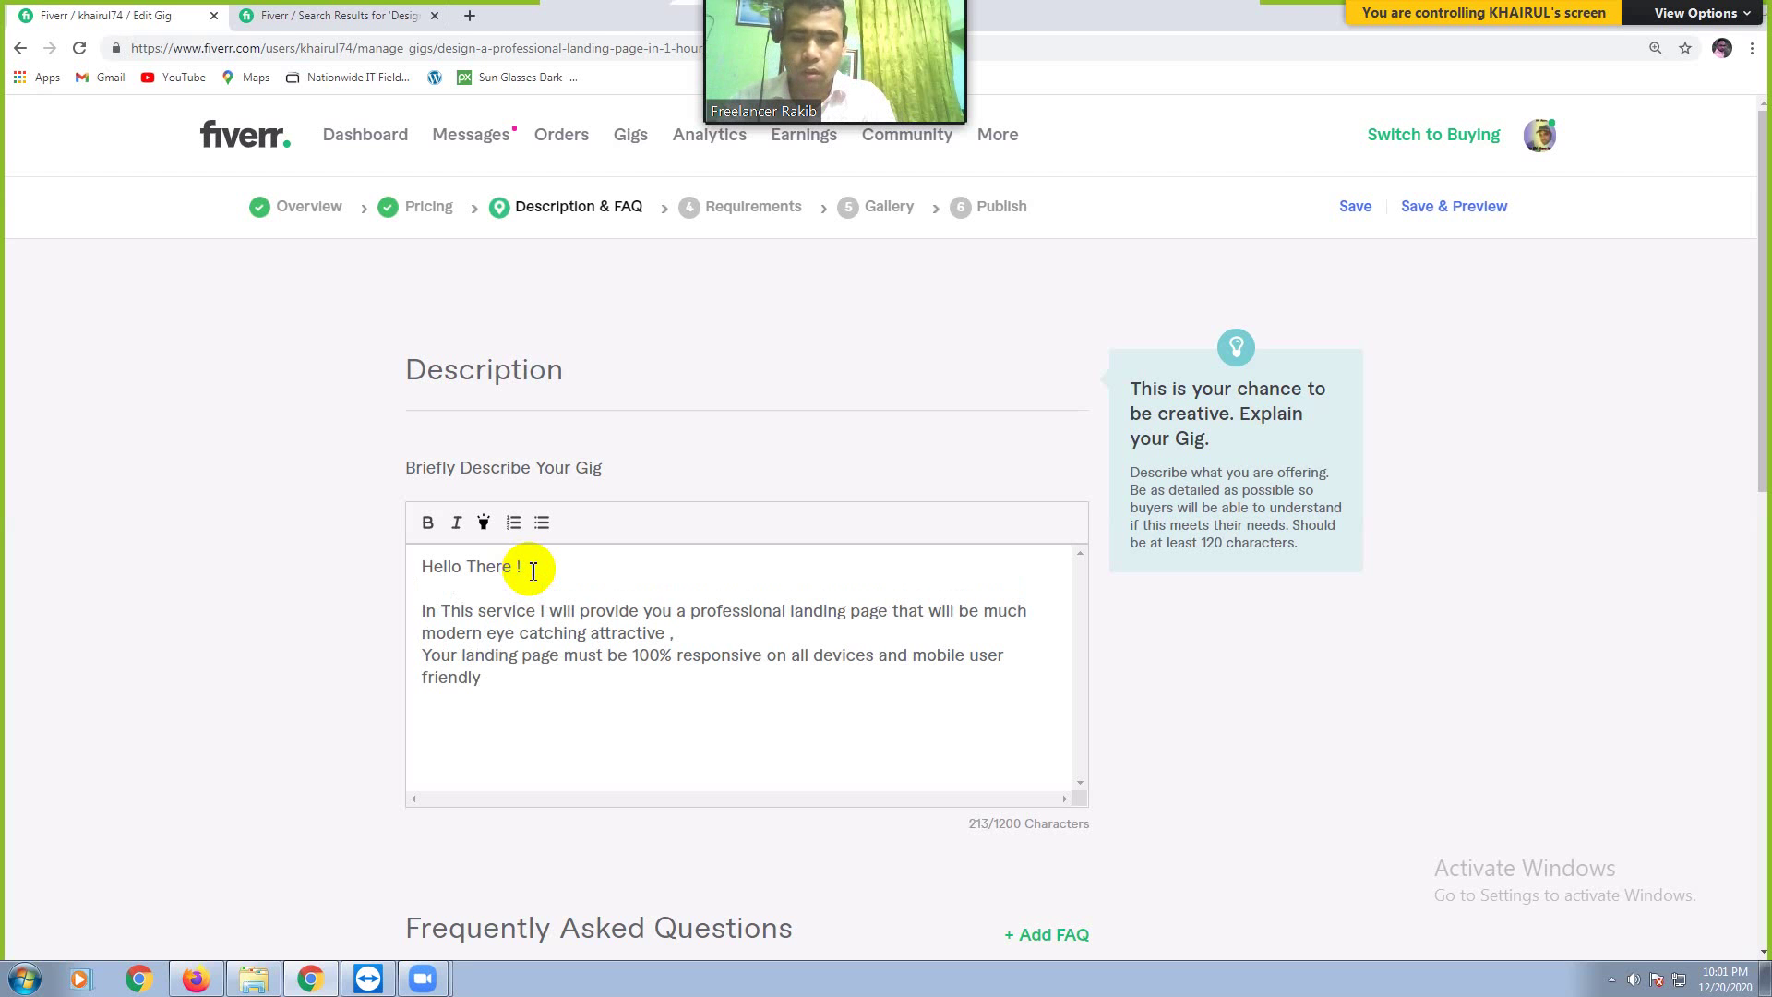
type("I will be")
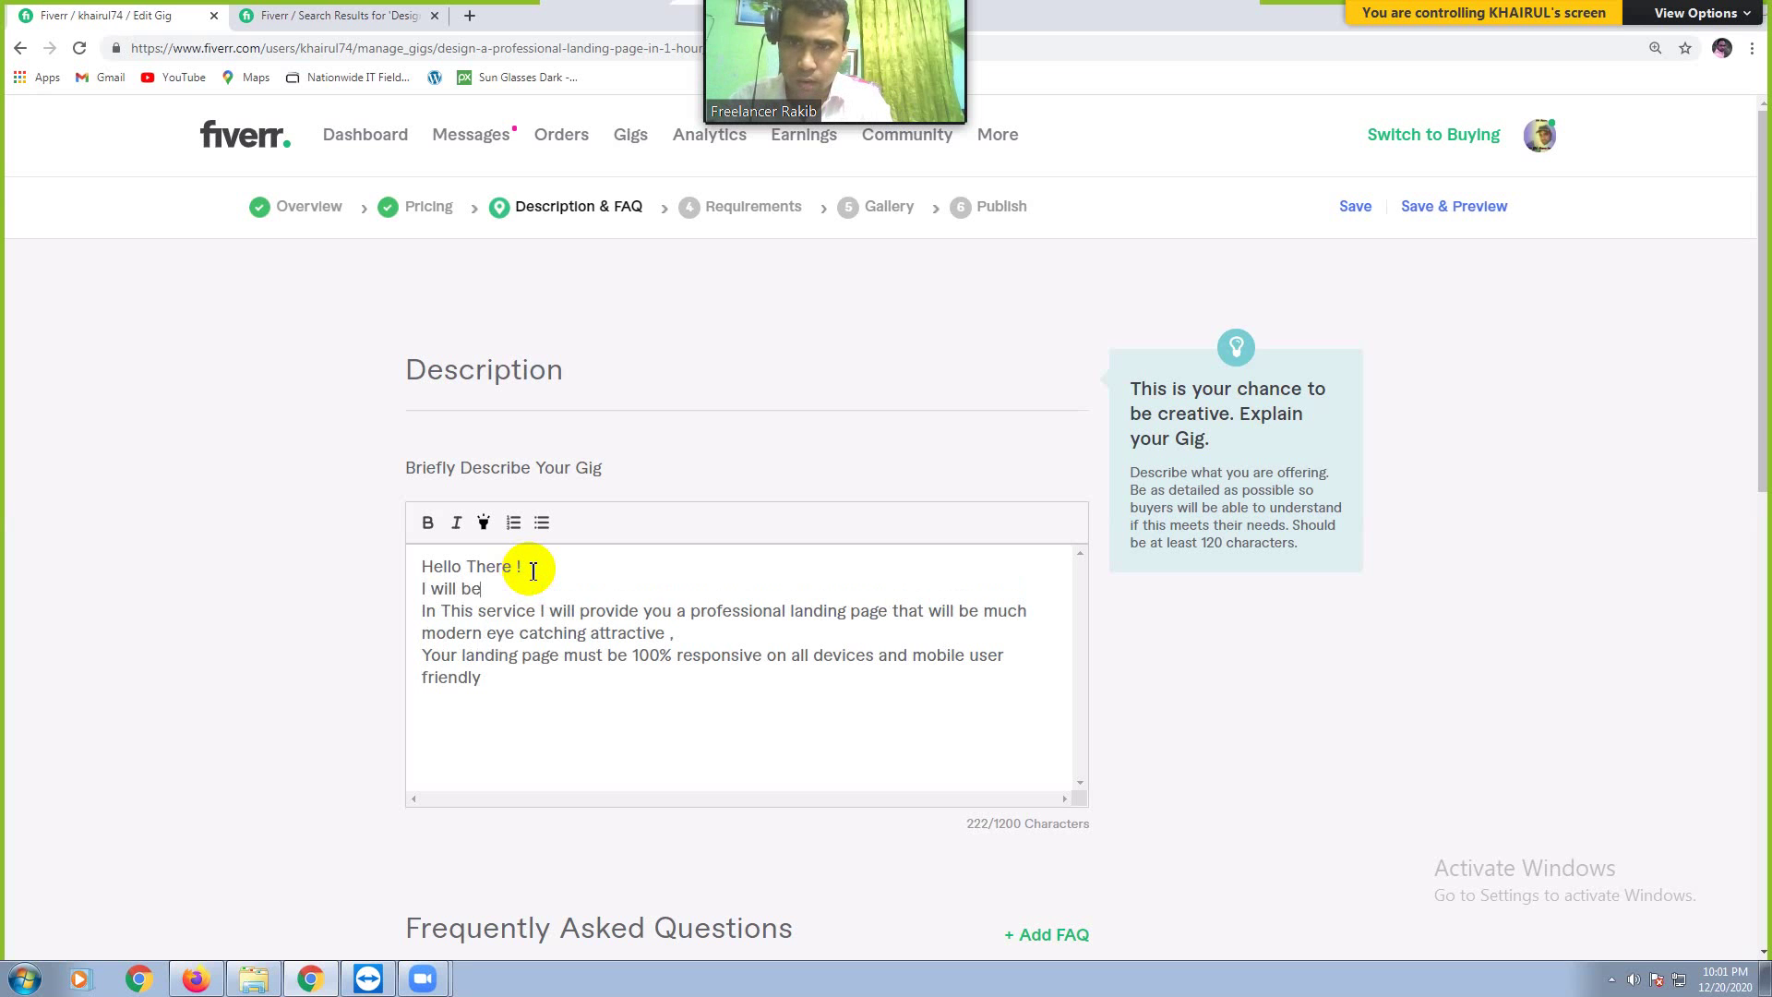
key("BackSpace")
key("BackSpace")
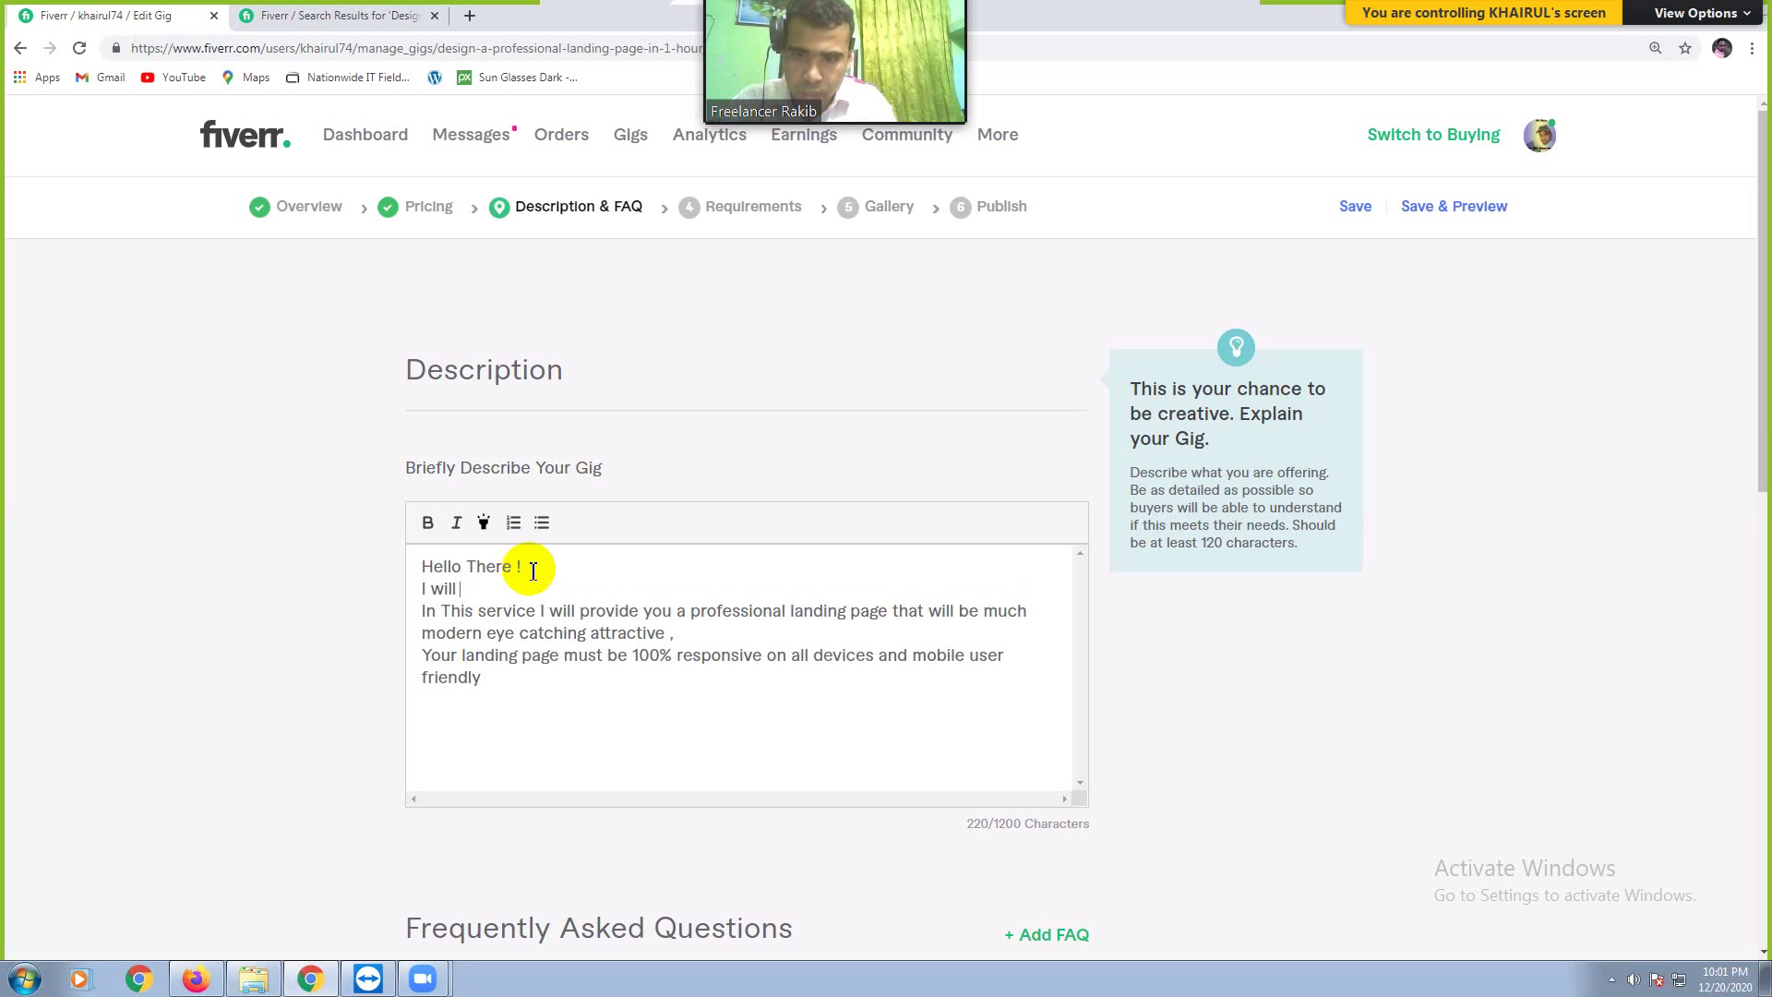
type("create ")
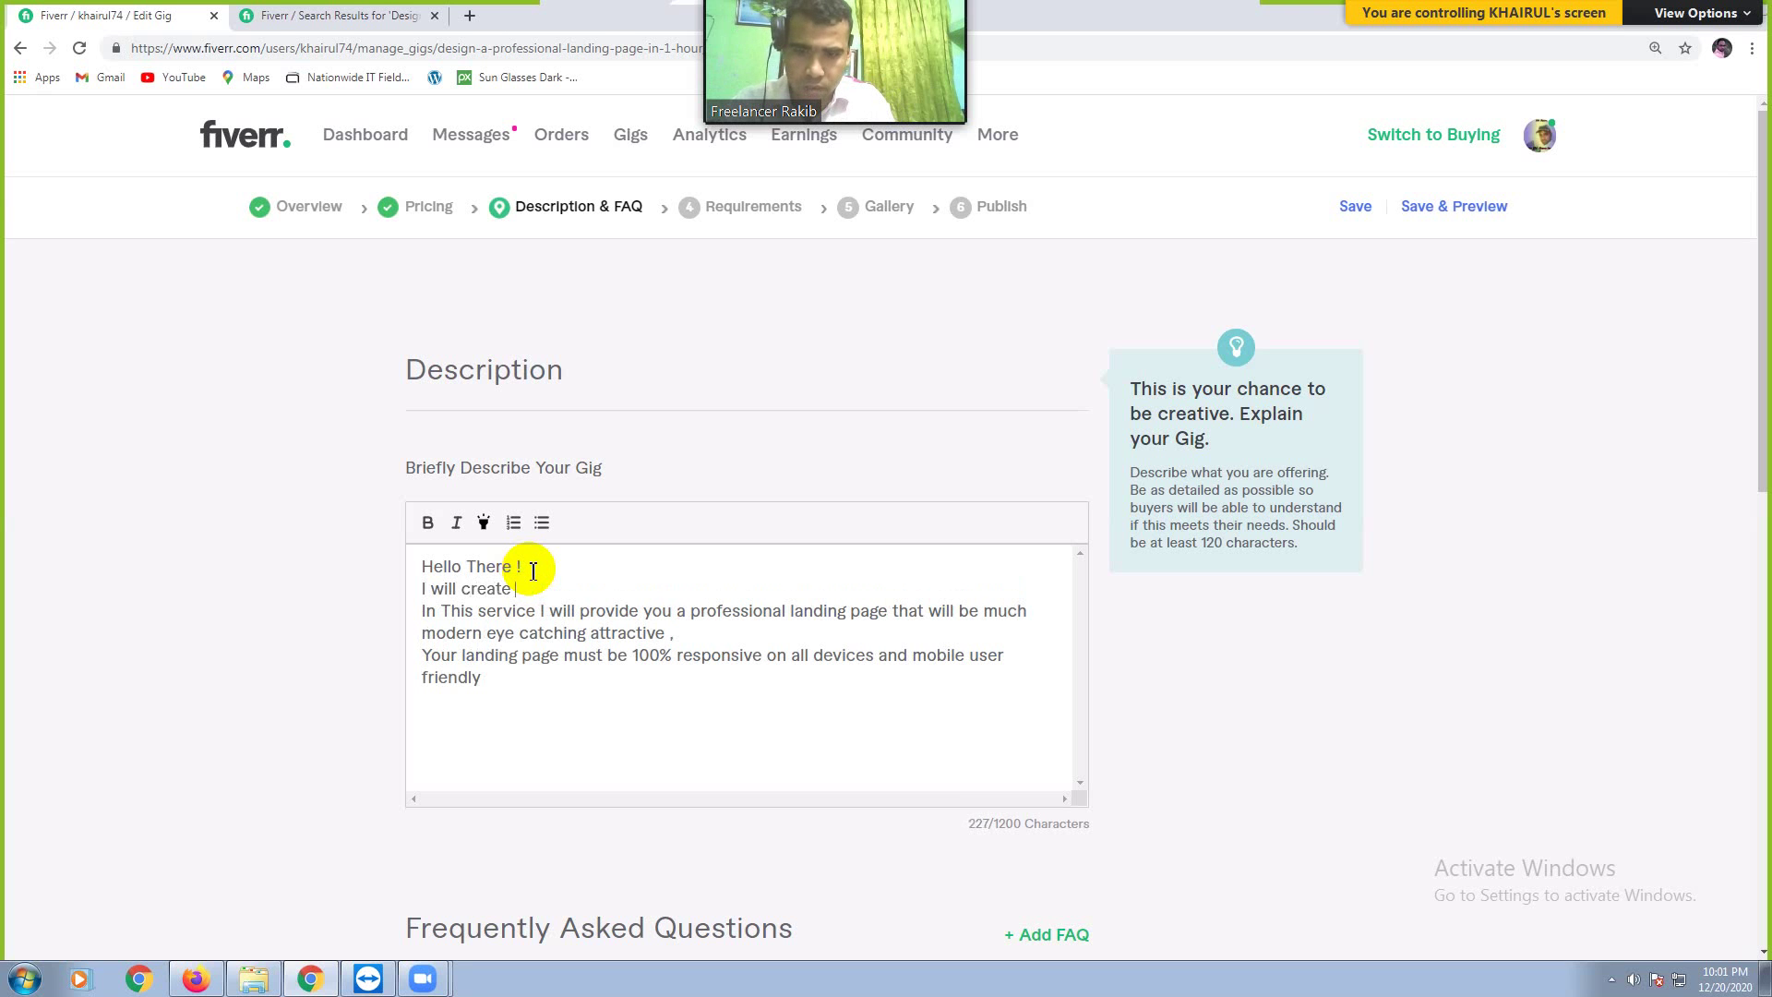
type("and design y")
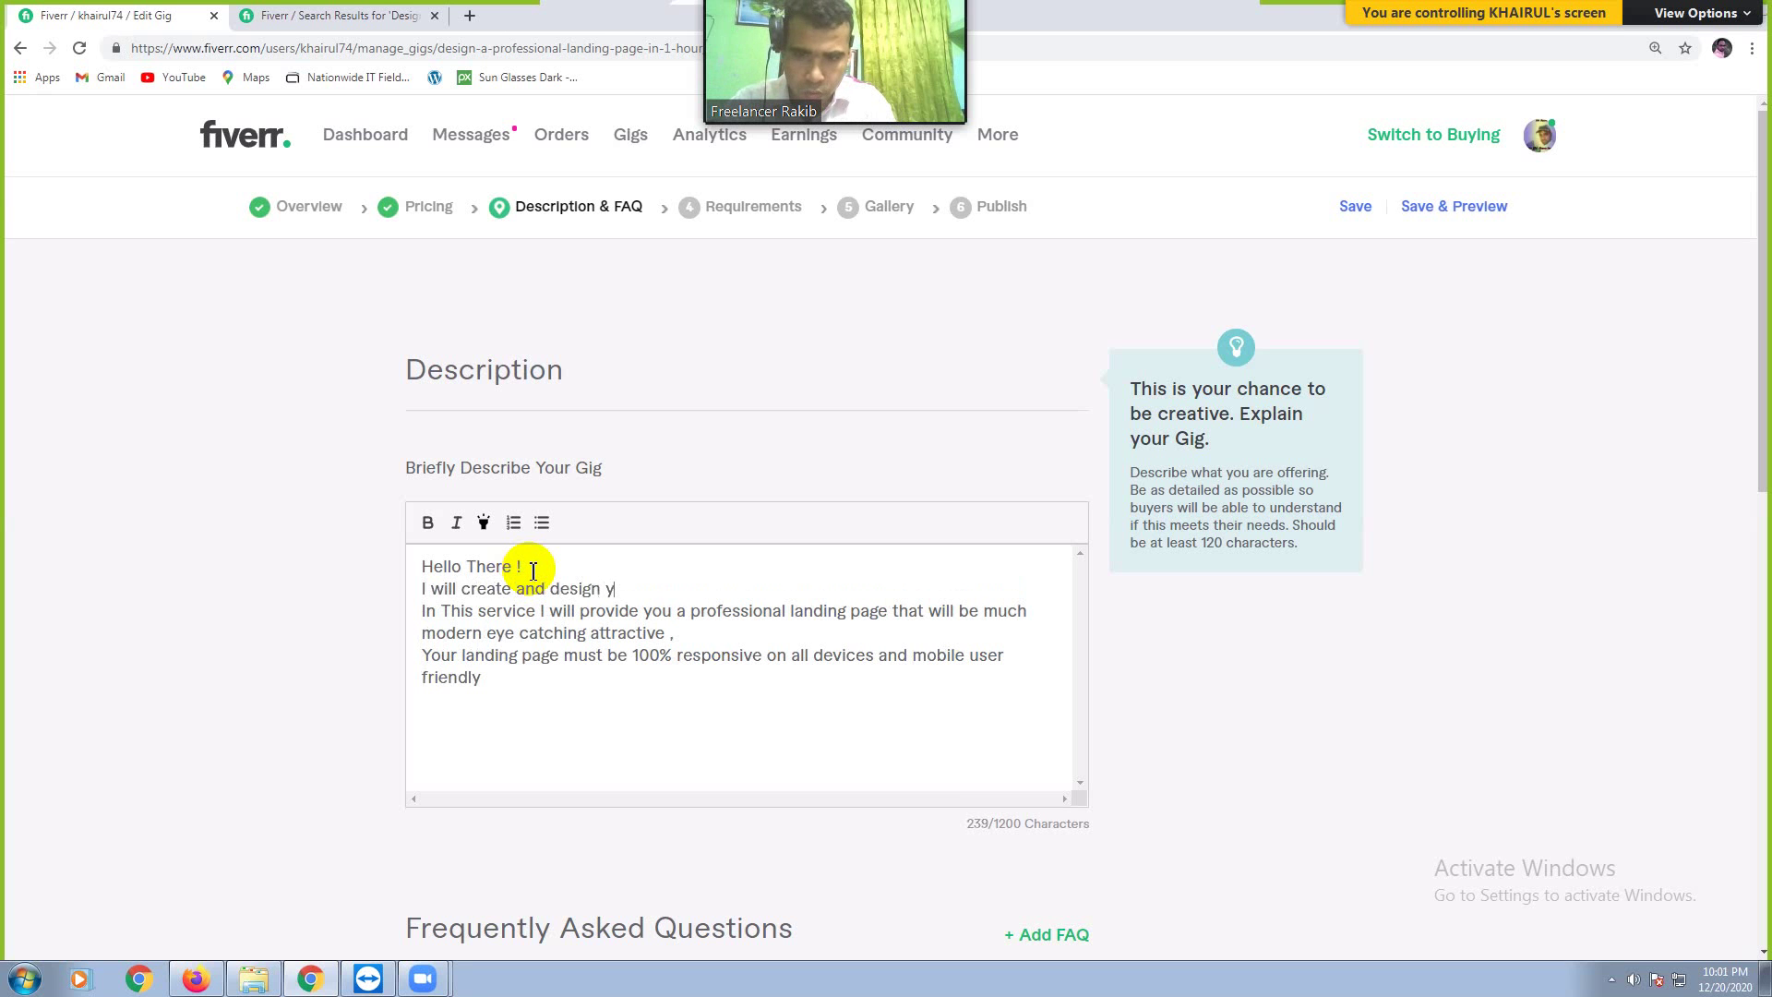
type("our full landi")
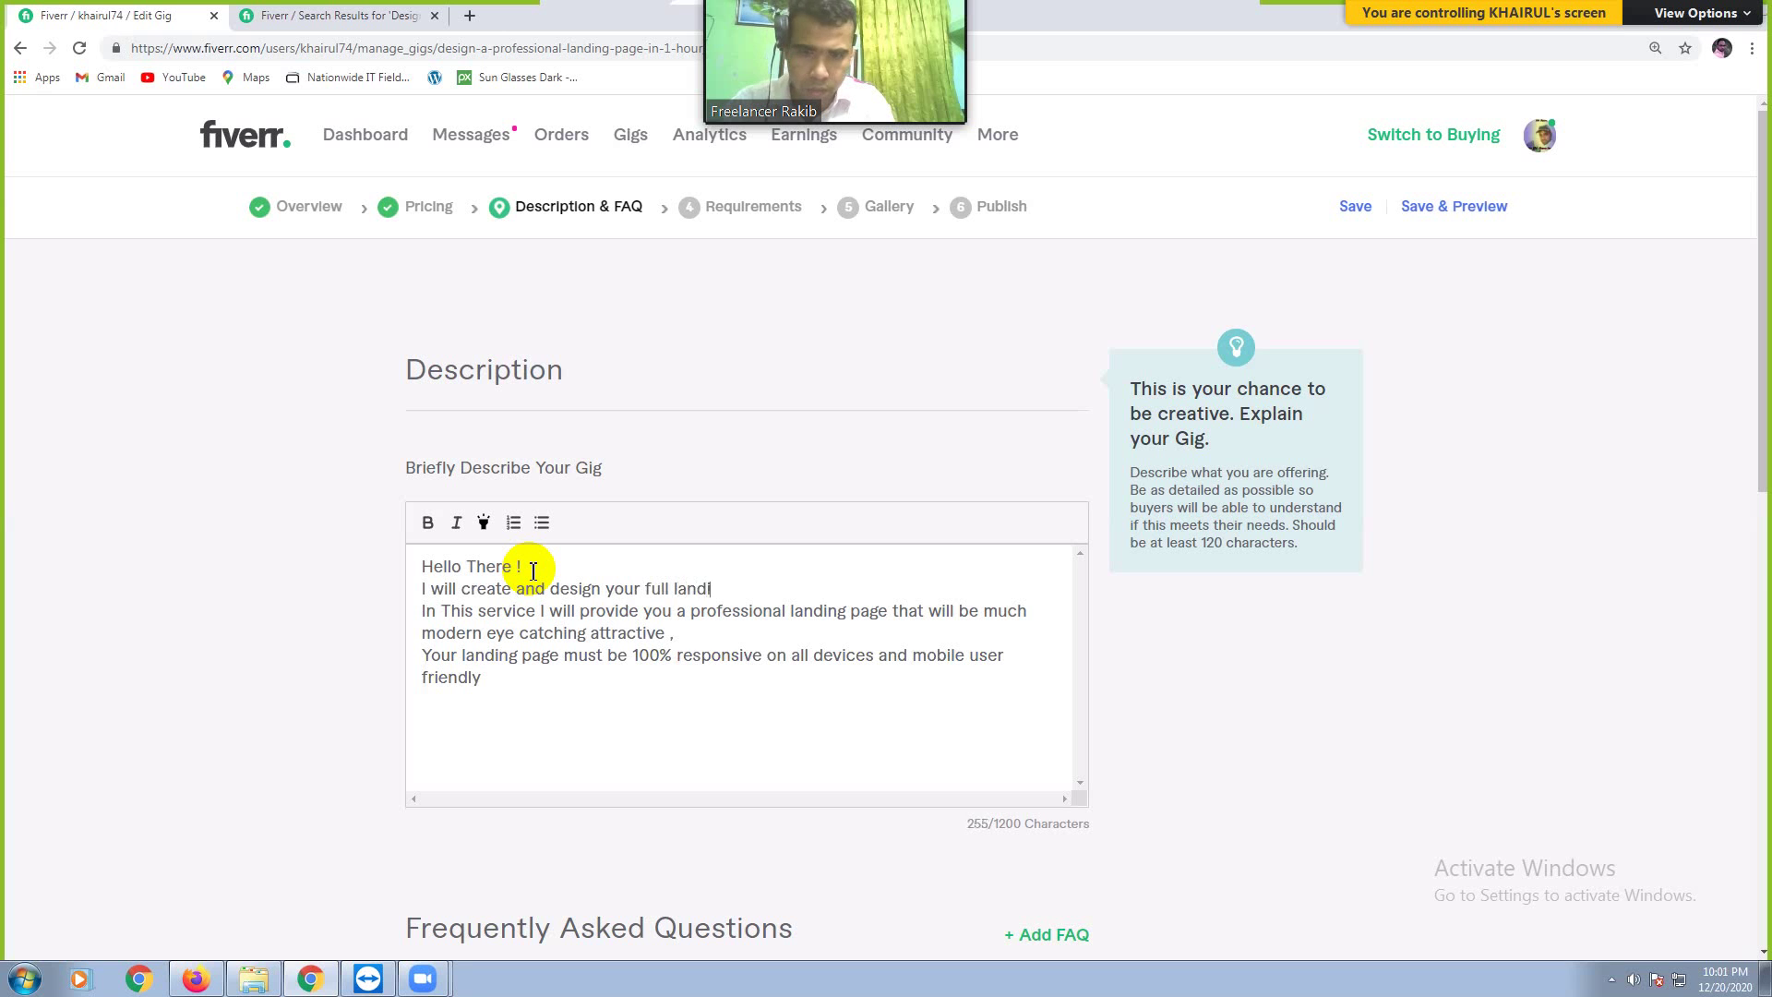
type("ng page accordin")
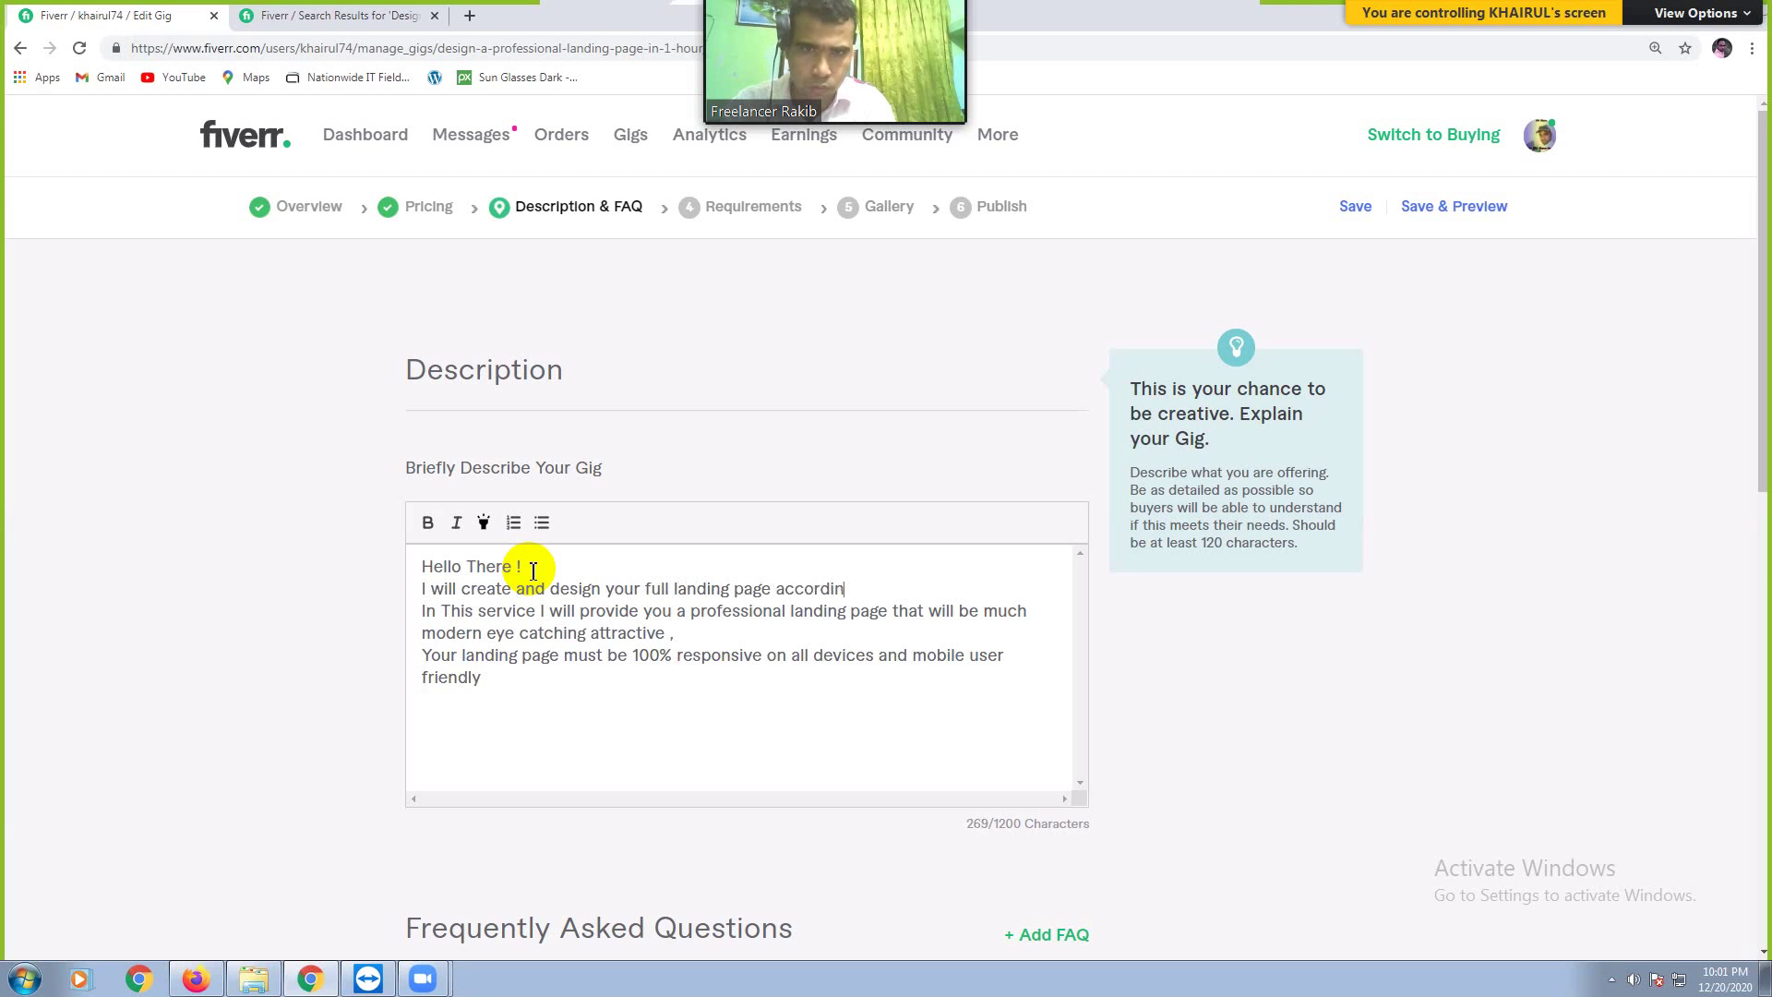
type("g to your all r")
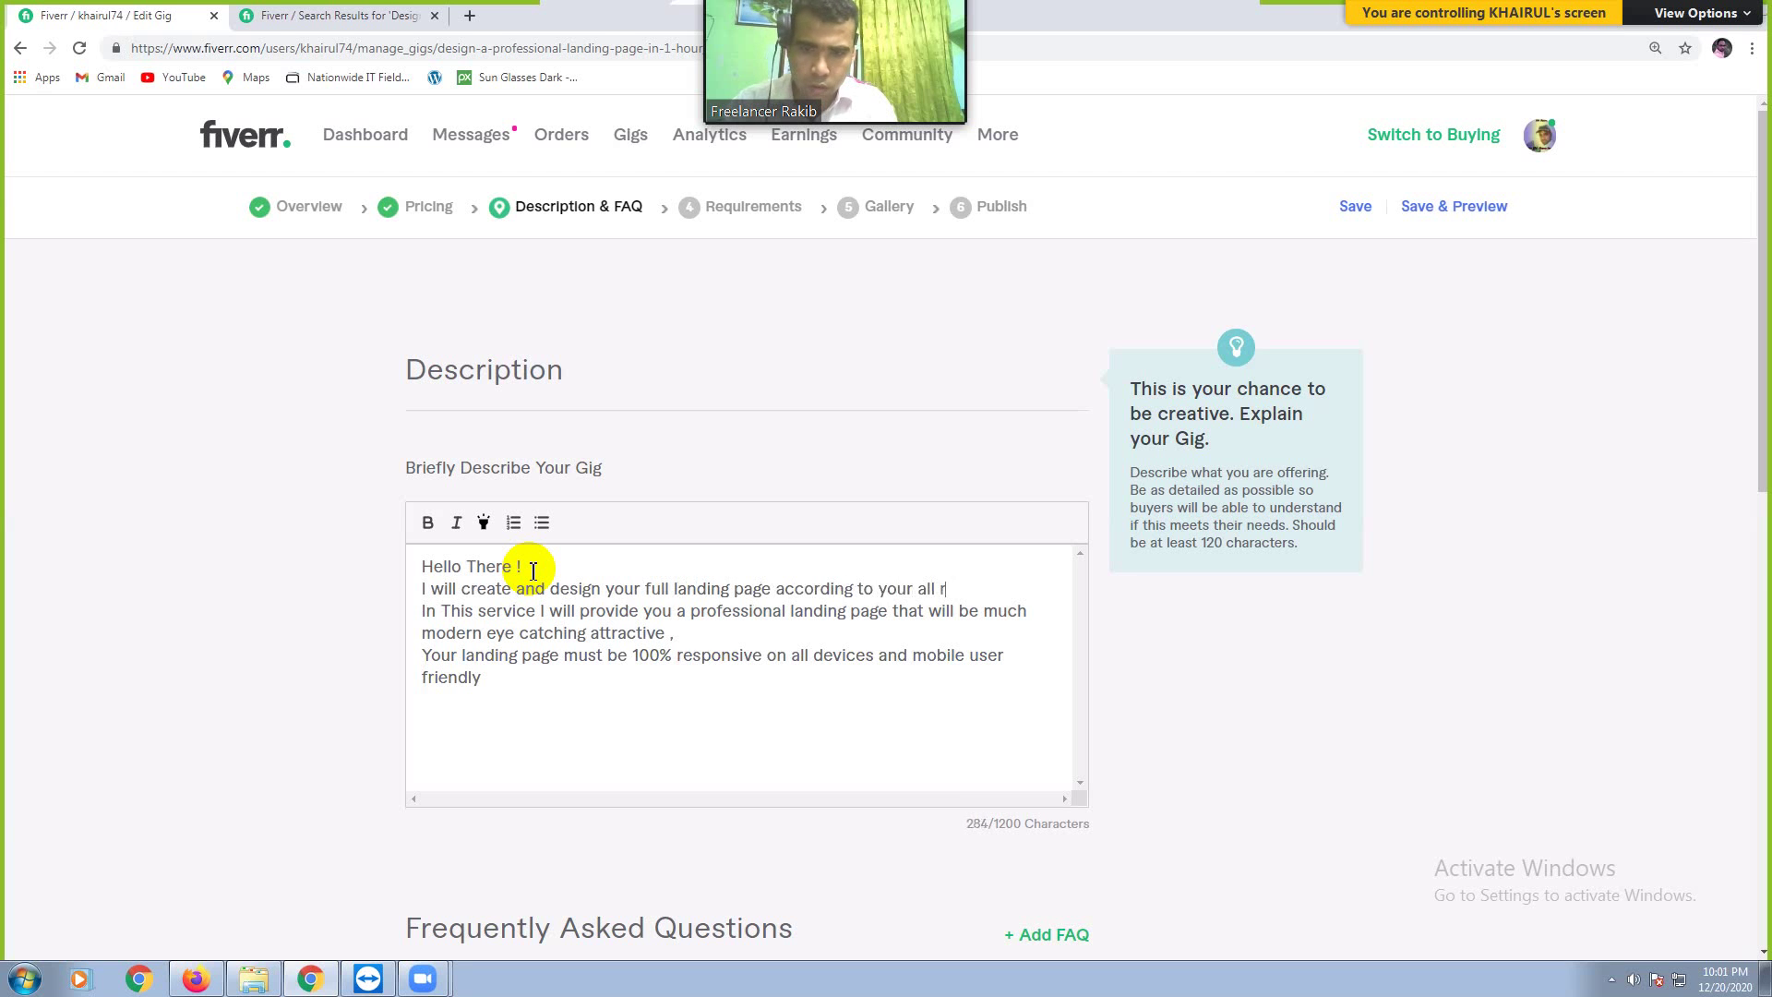
type("equirements")
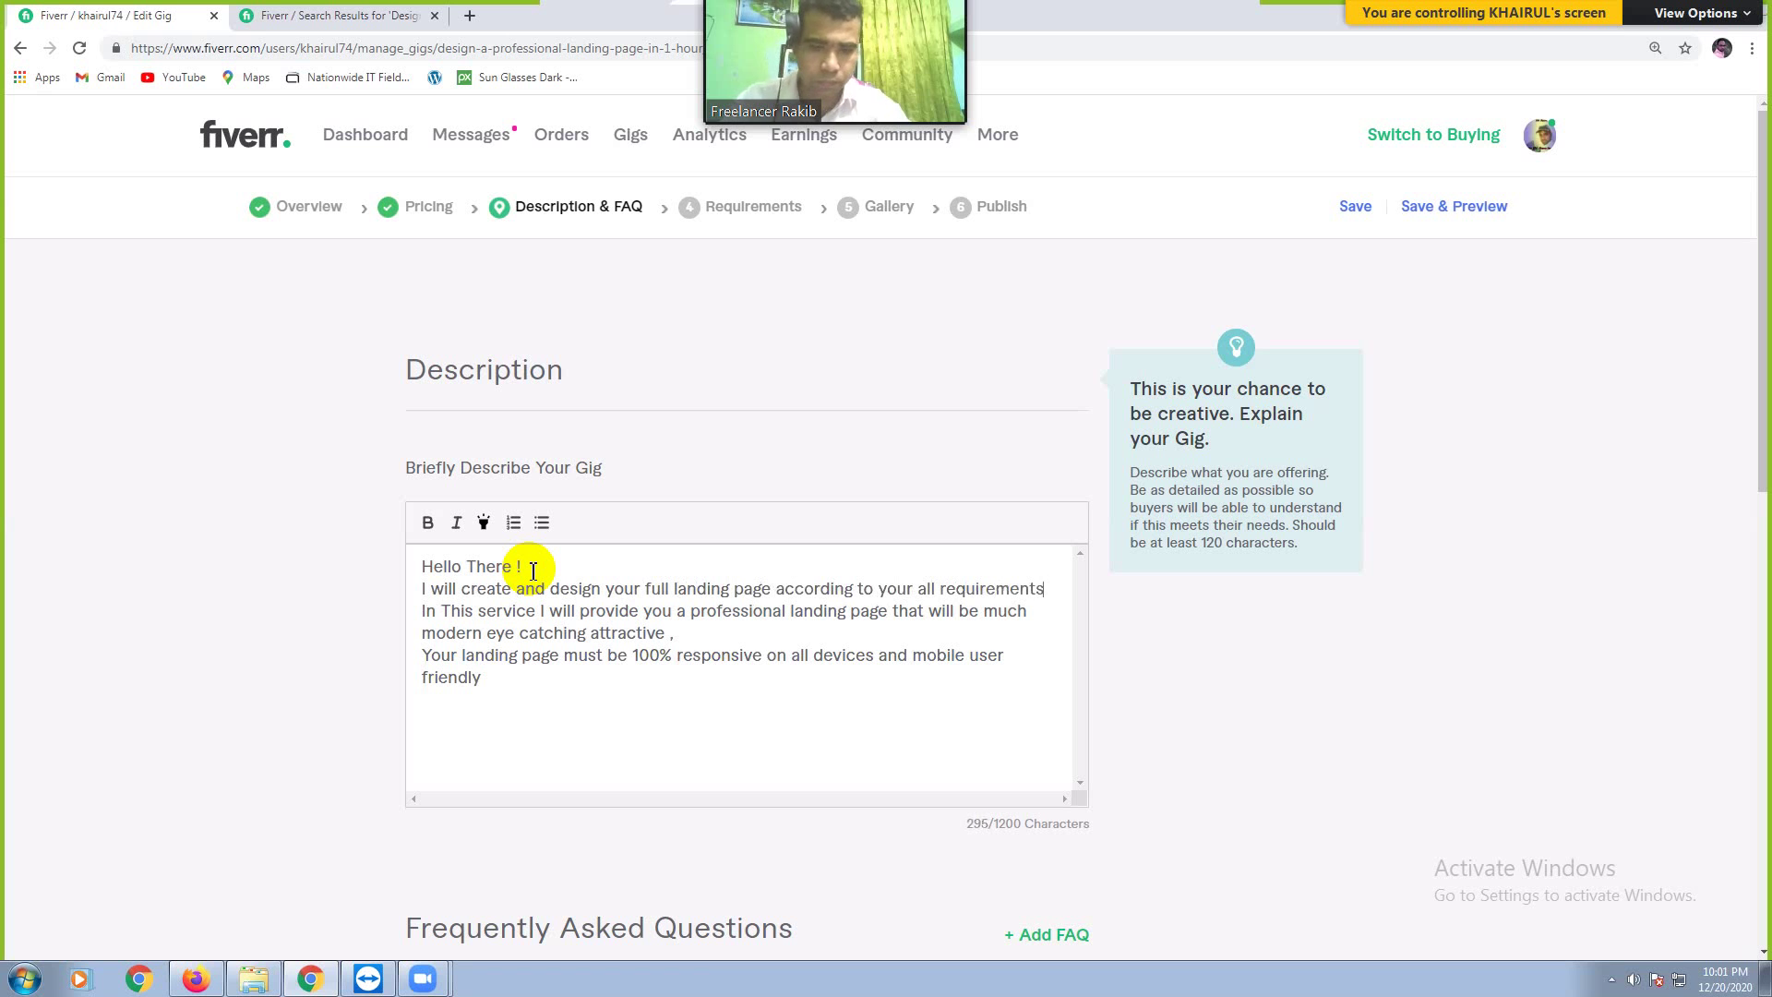
type(" ,")
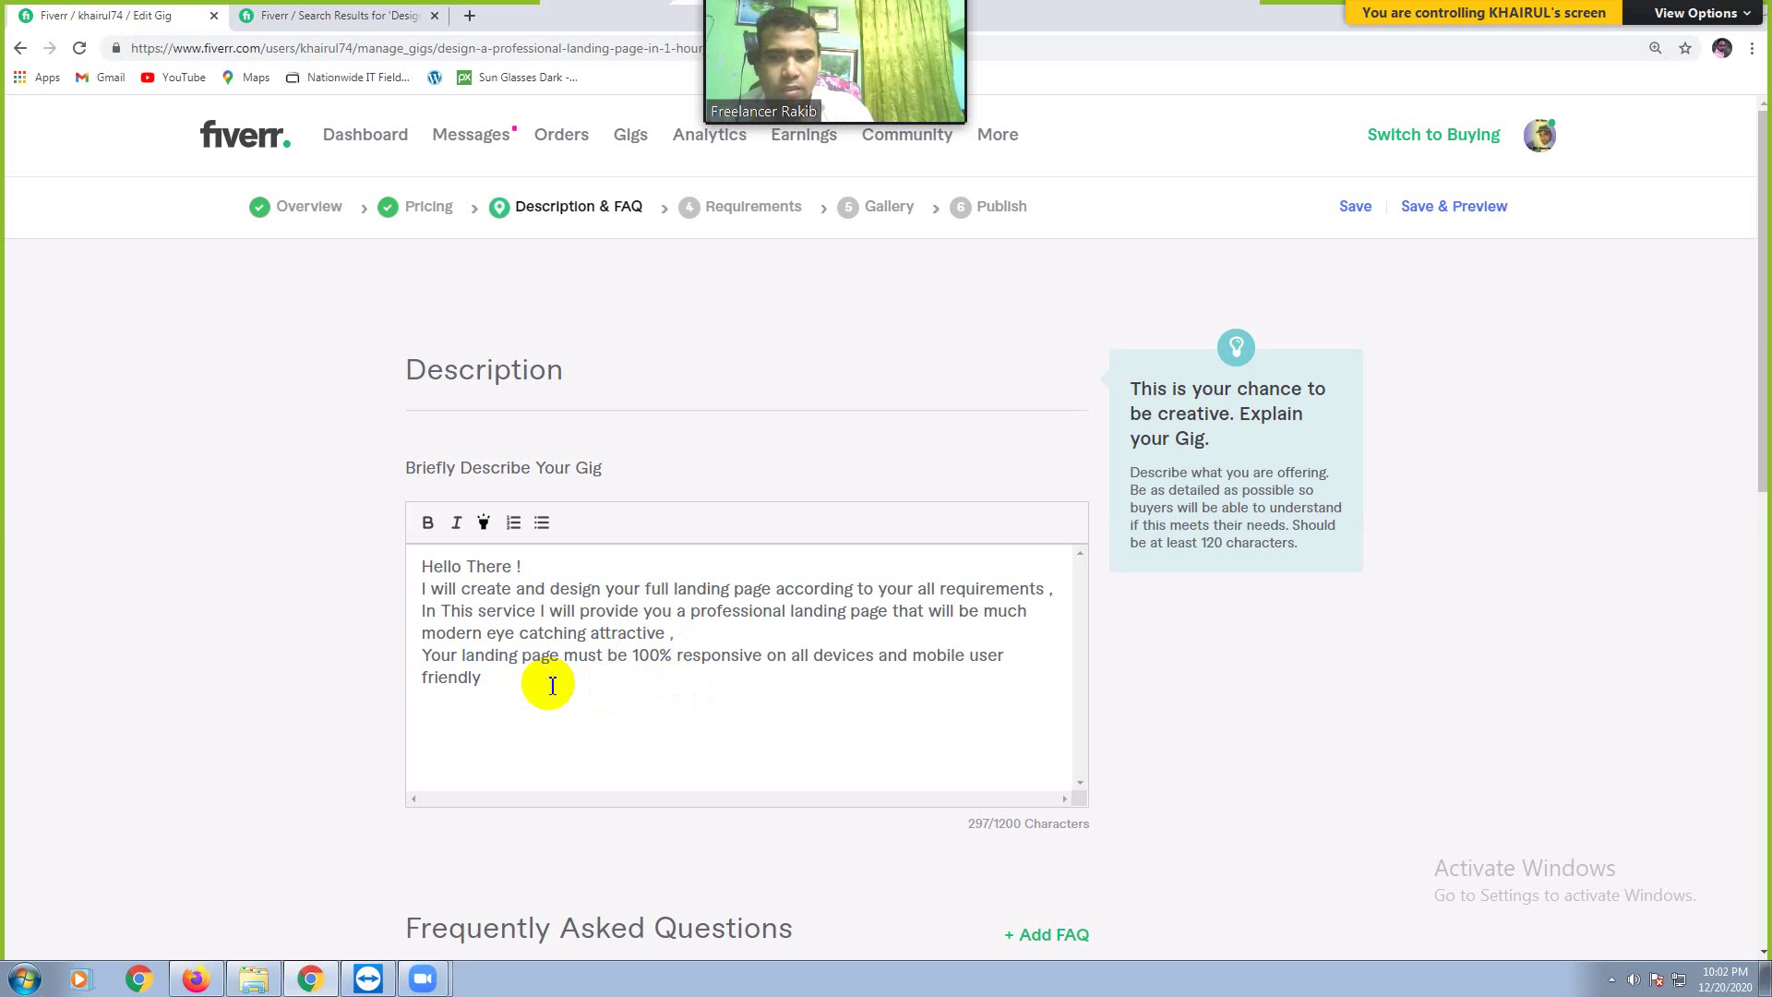
Step: End the last line with a comma and add "I am sure if you hire me I will not let you down on upcoming any single task" below
type(",")
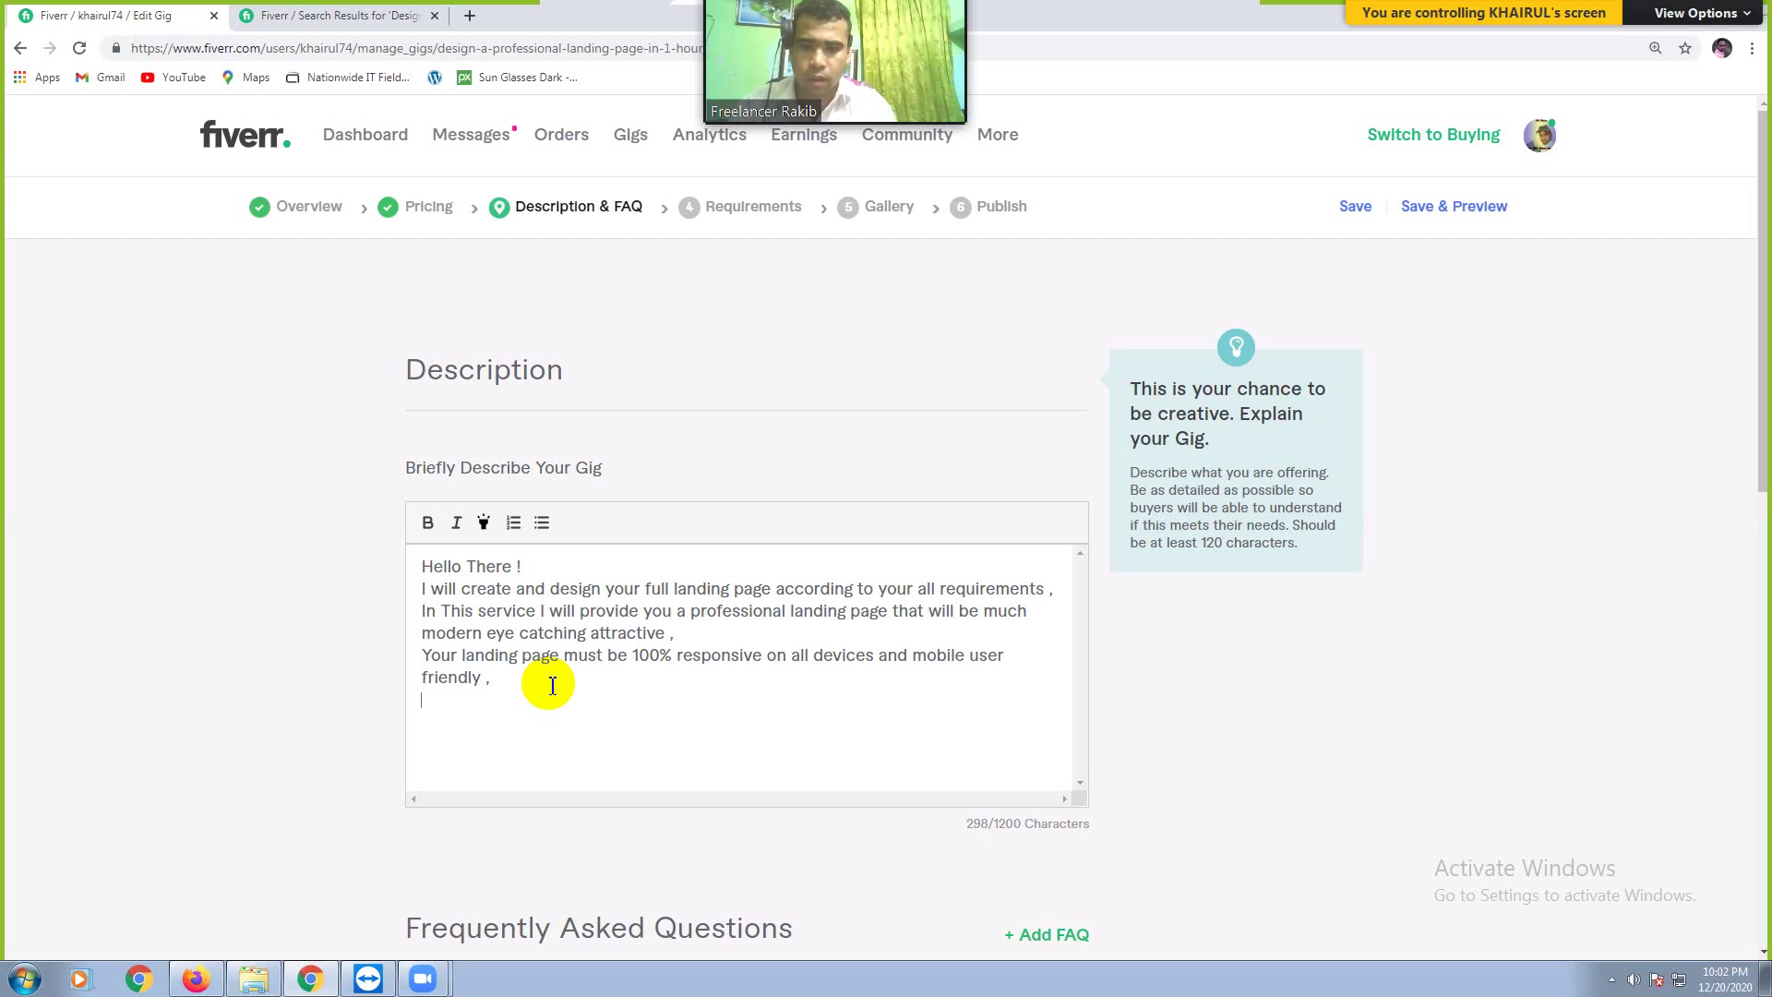
type(" I am ")
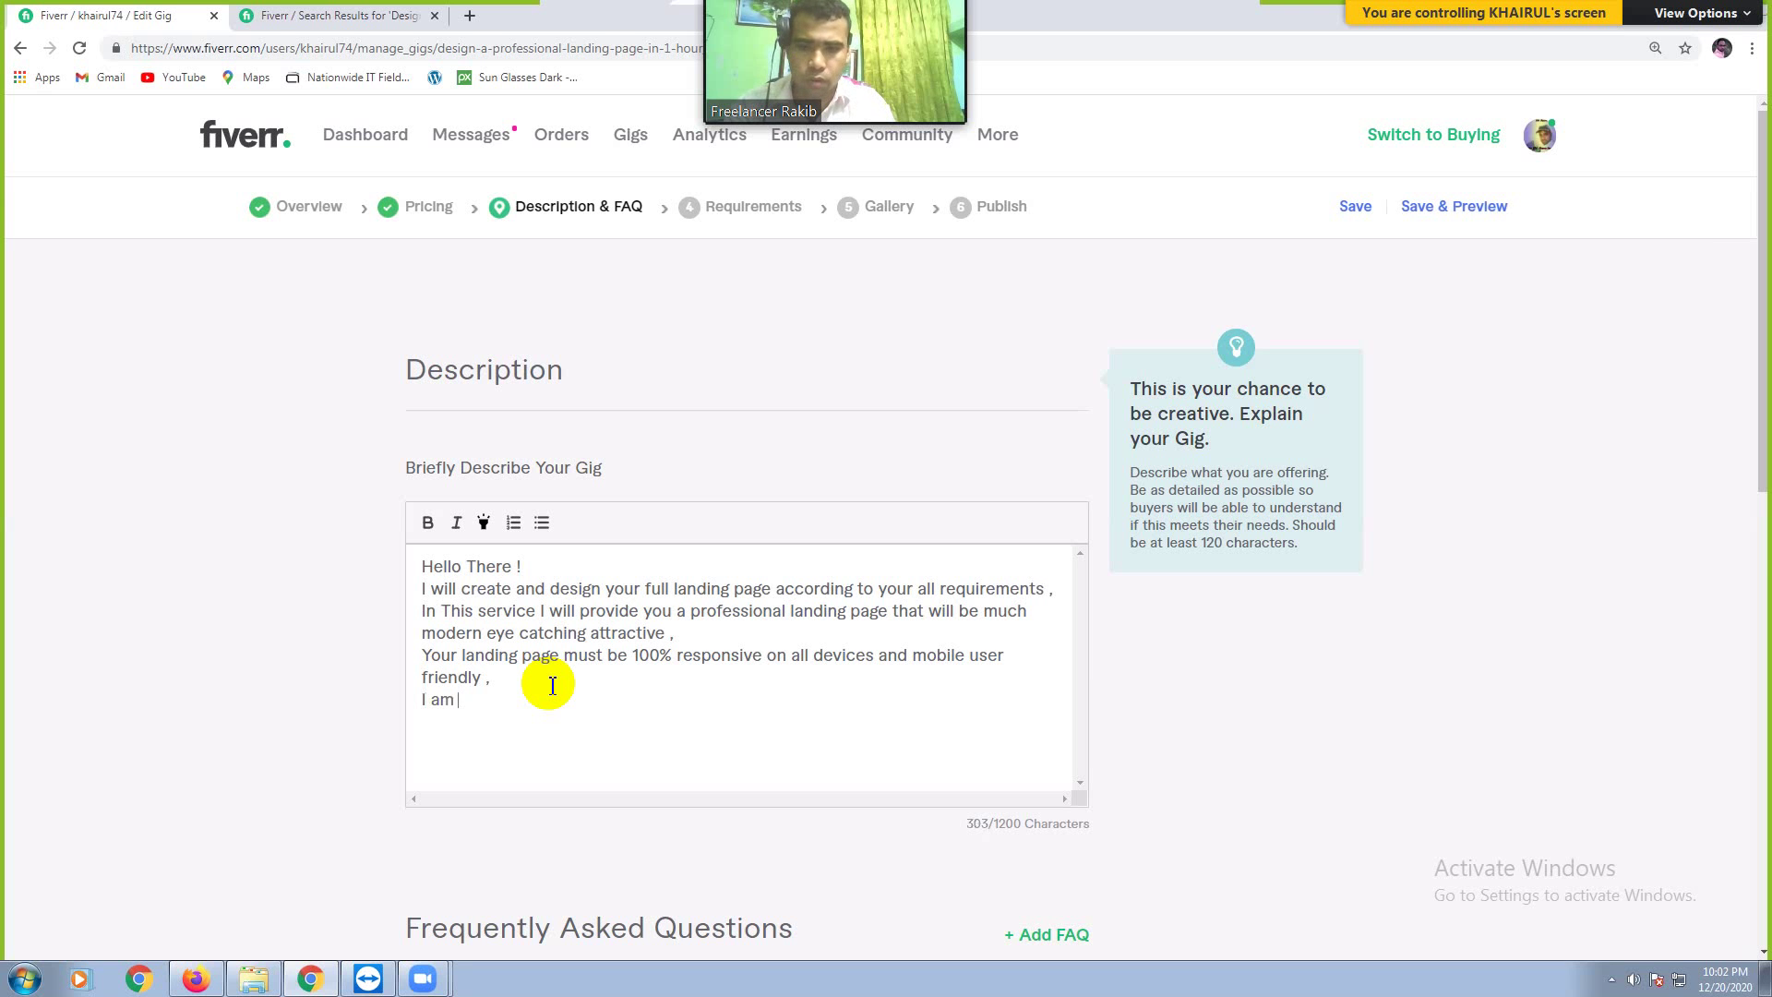
type("sure if yo")
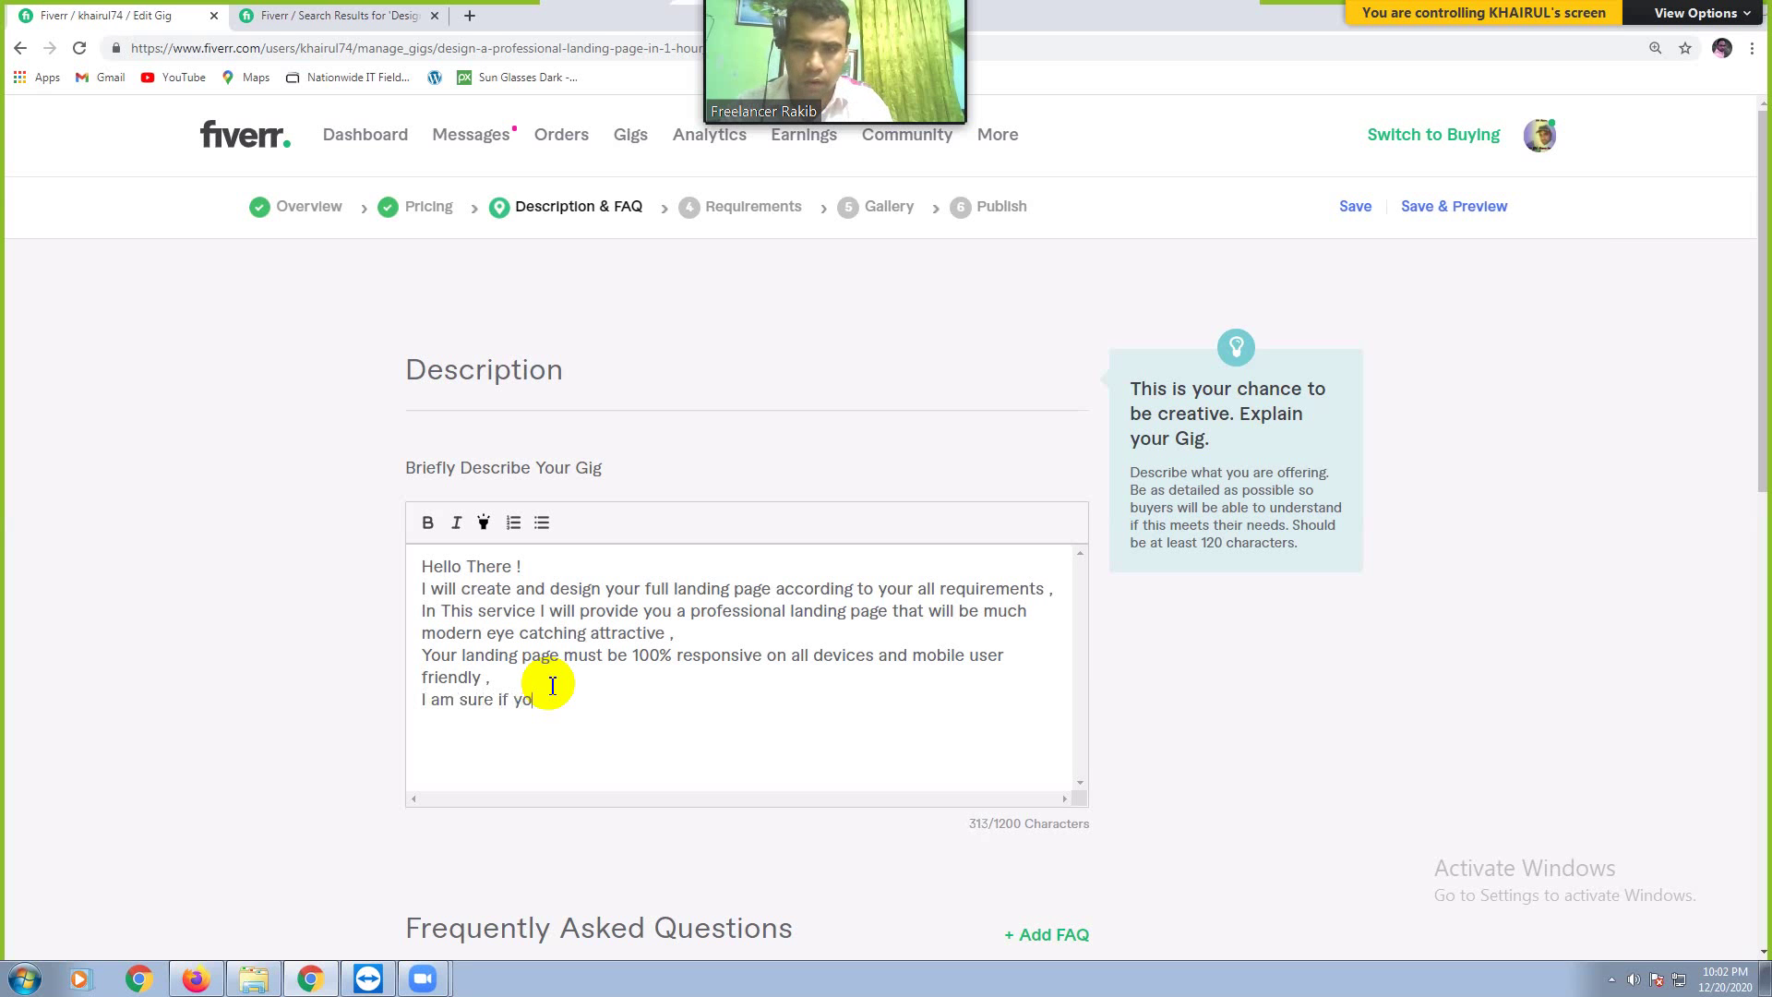
type("u hire ")
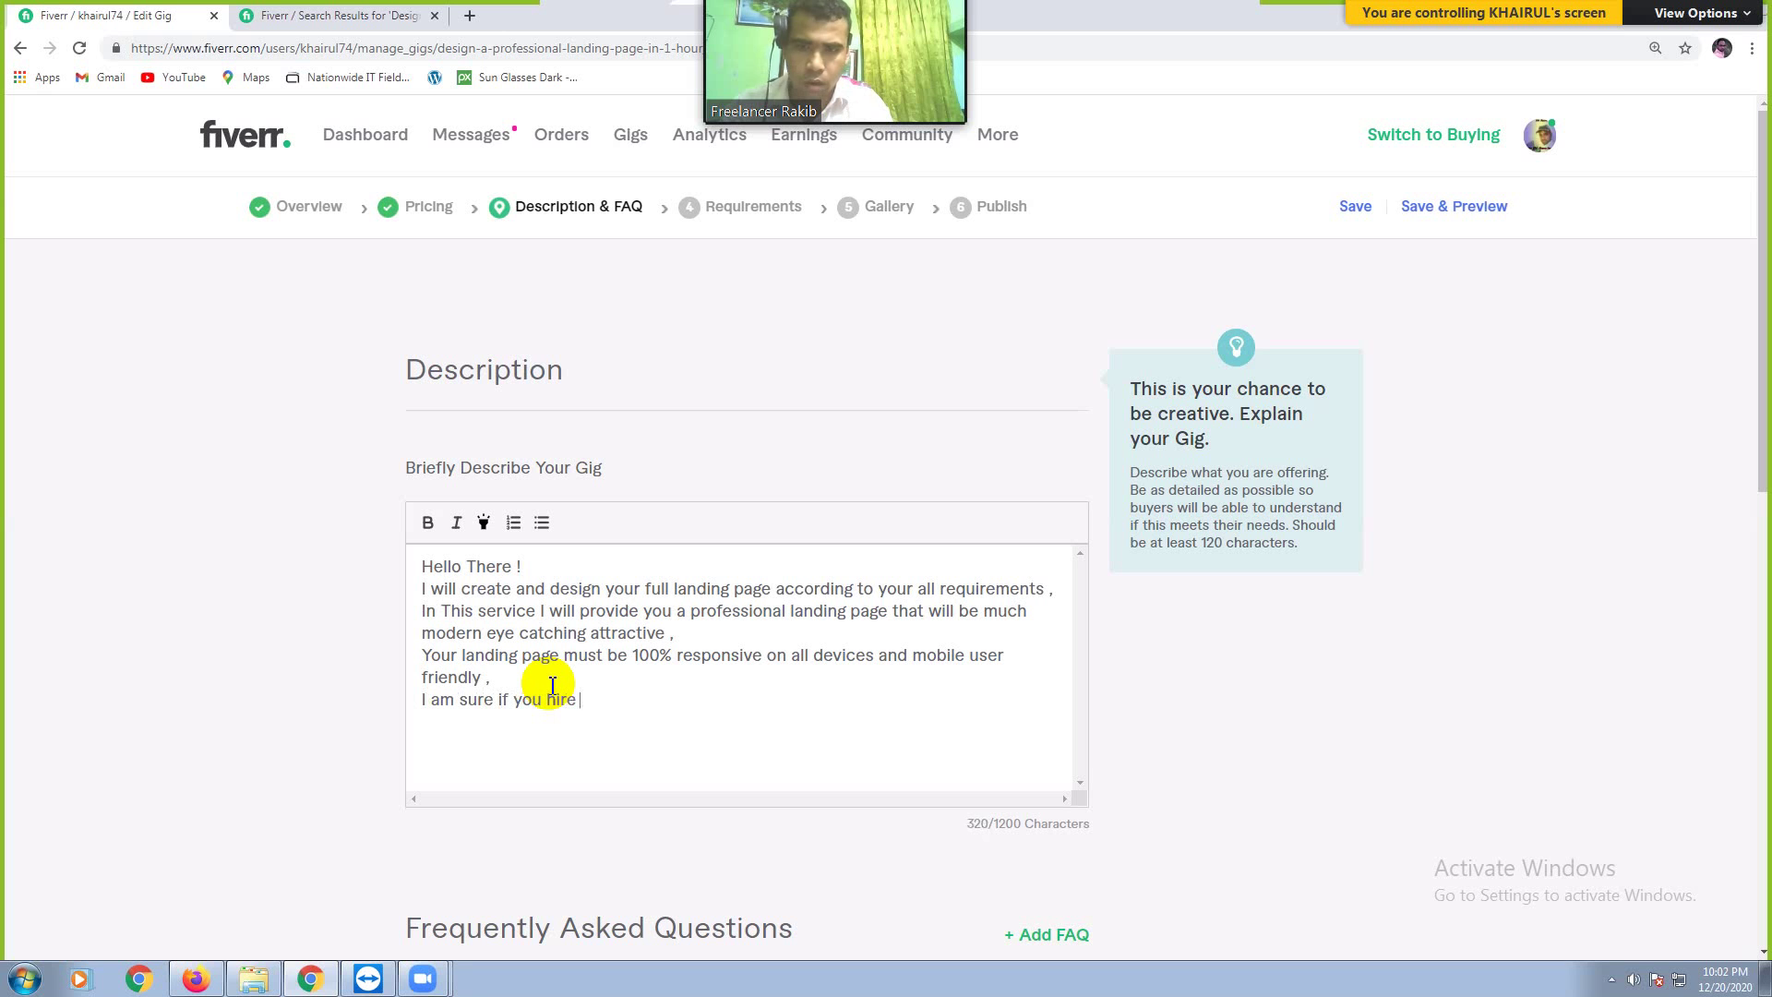
type("me I will no")
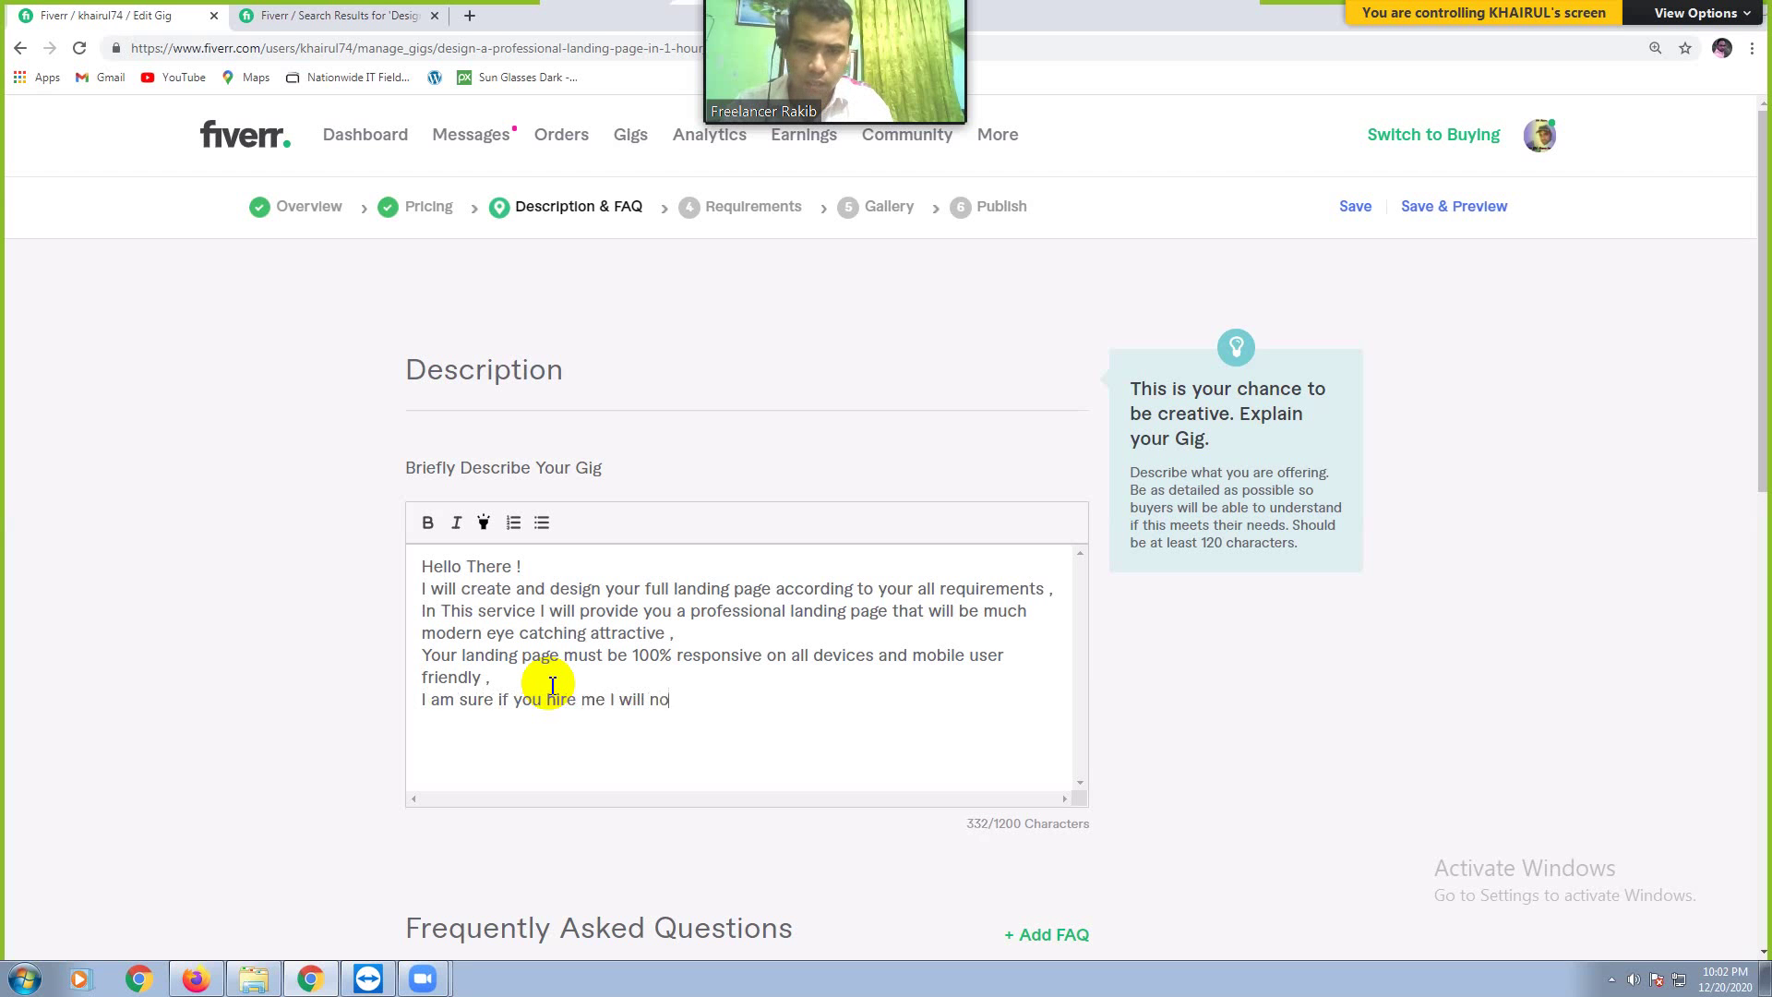
type("t let you do")
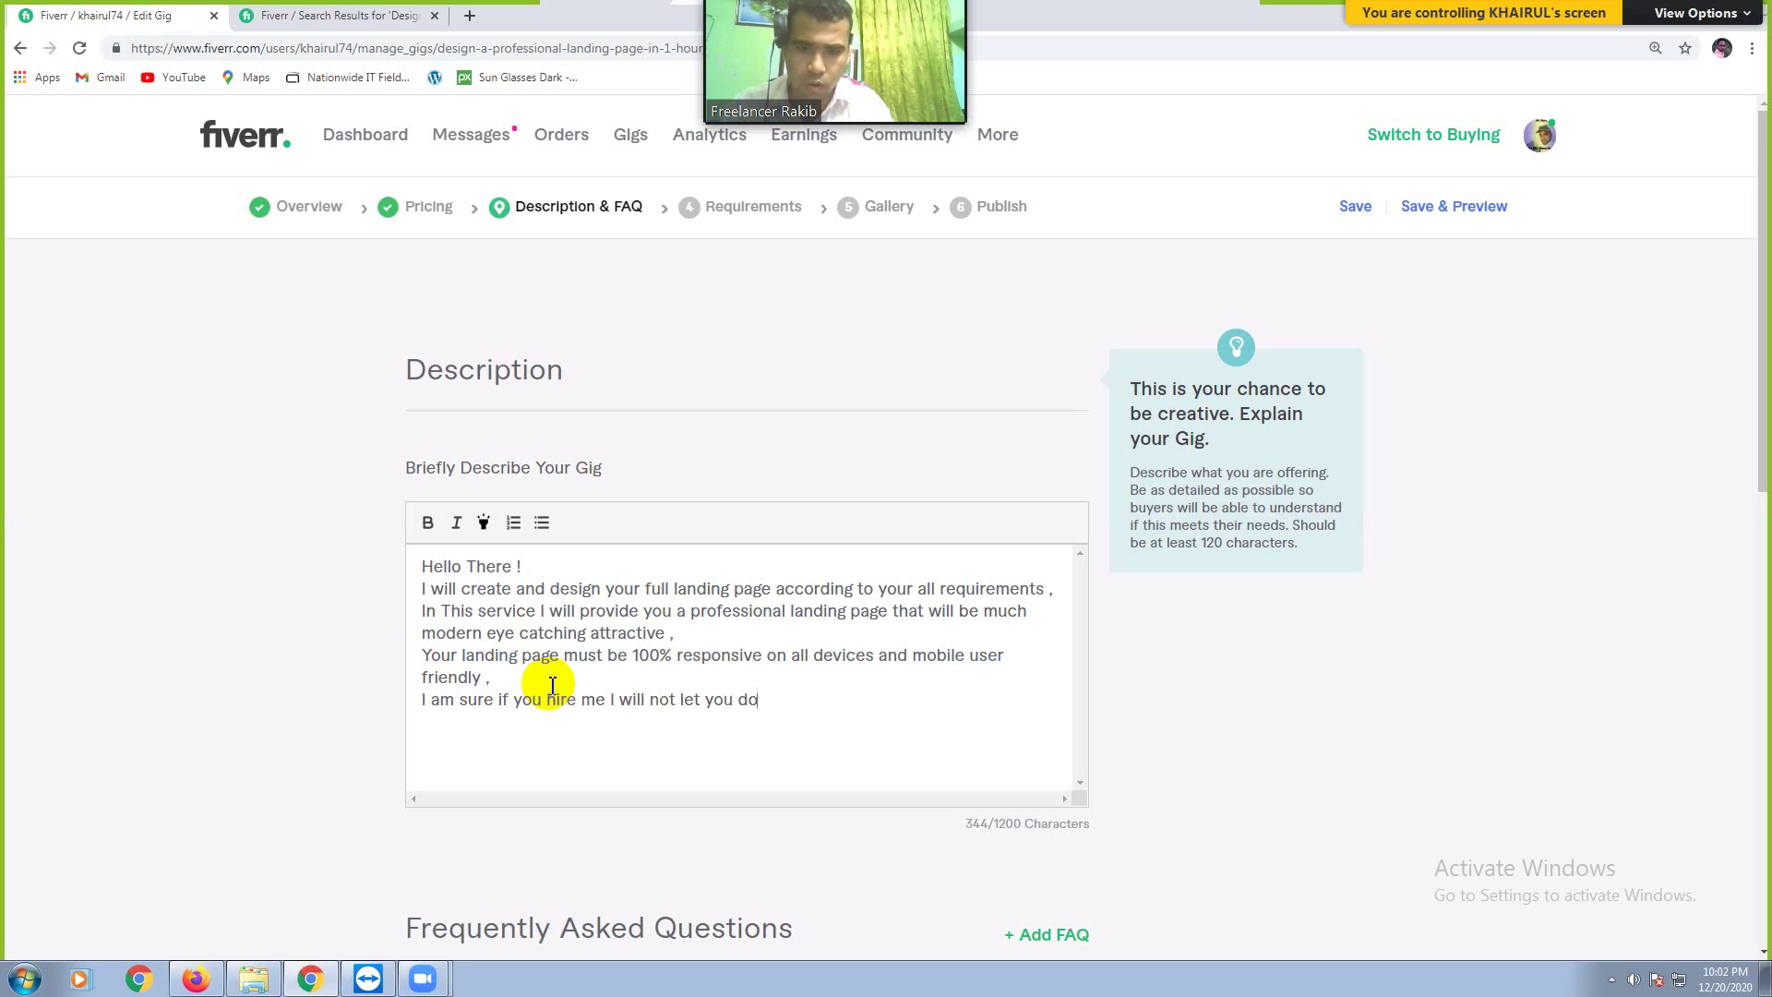
type("wn on upco")
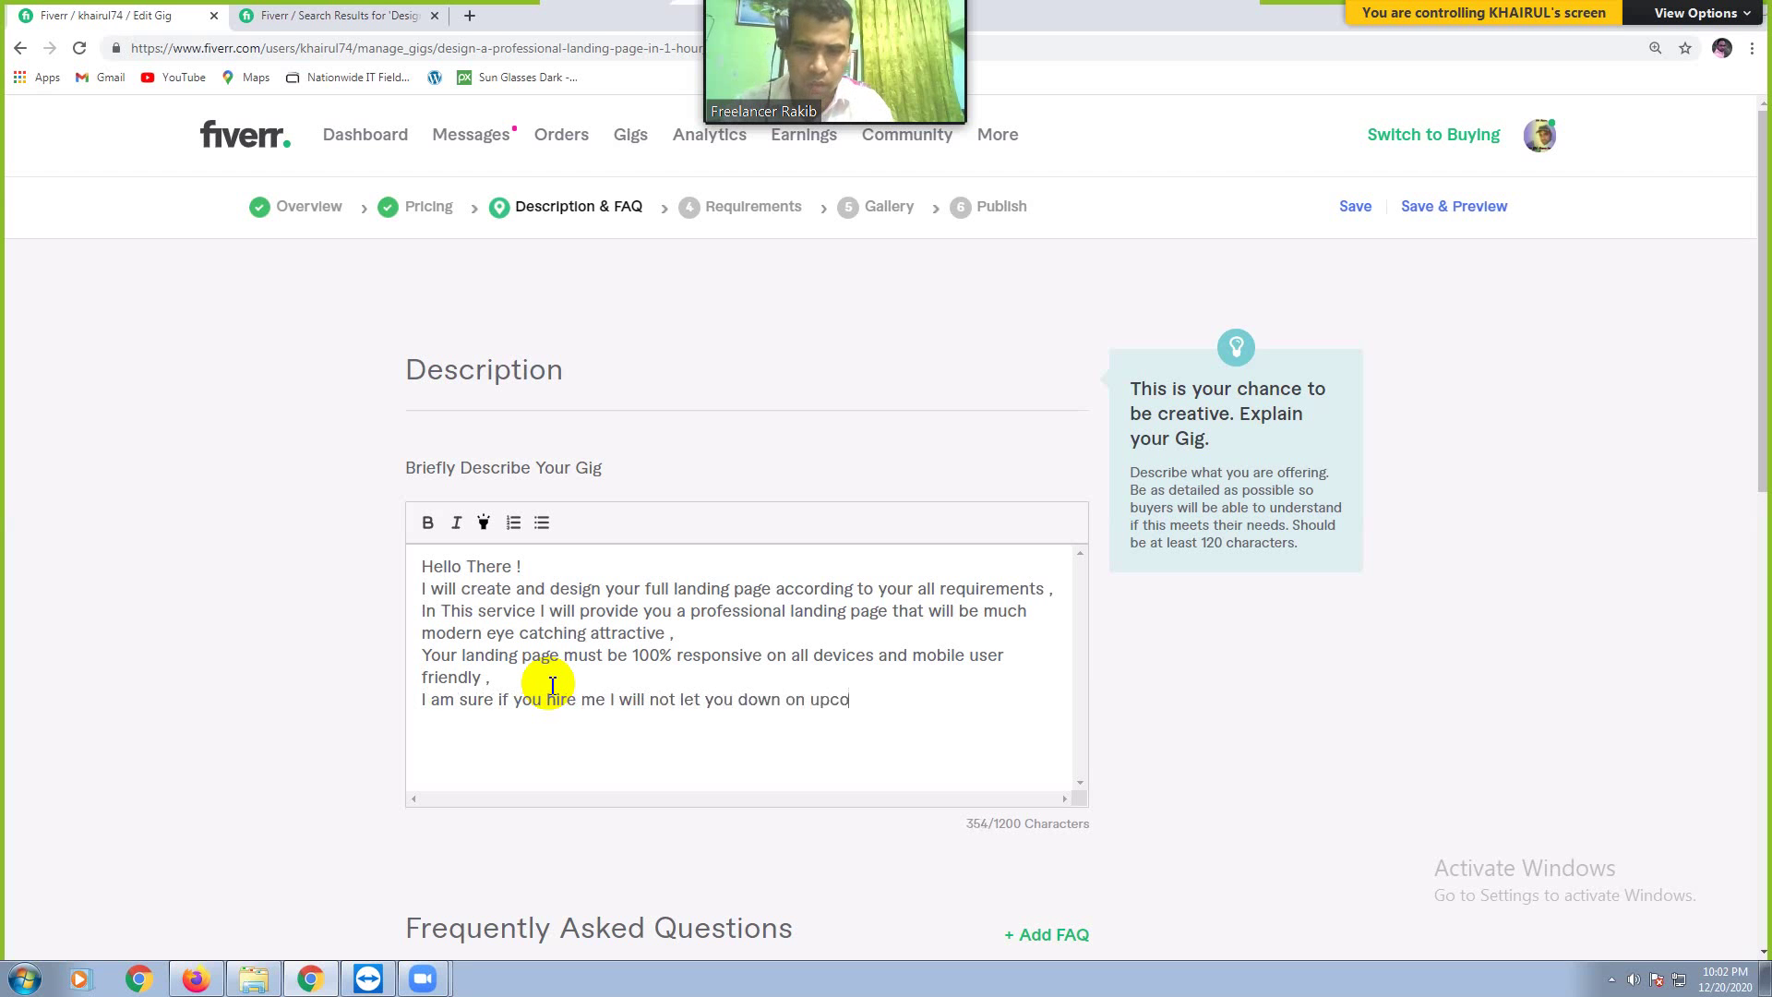
type("mming any single a")
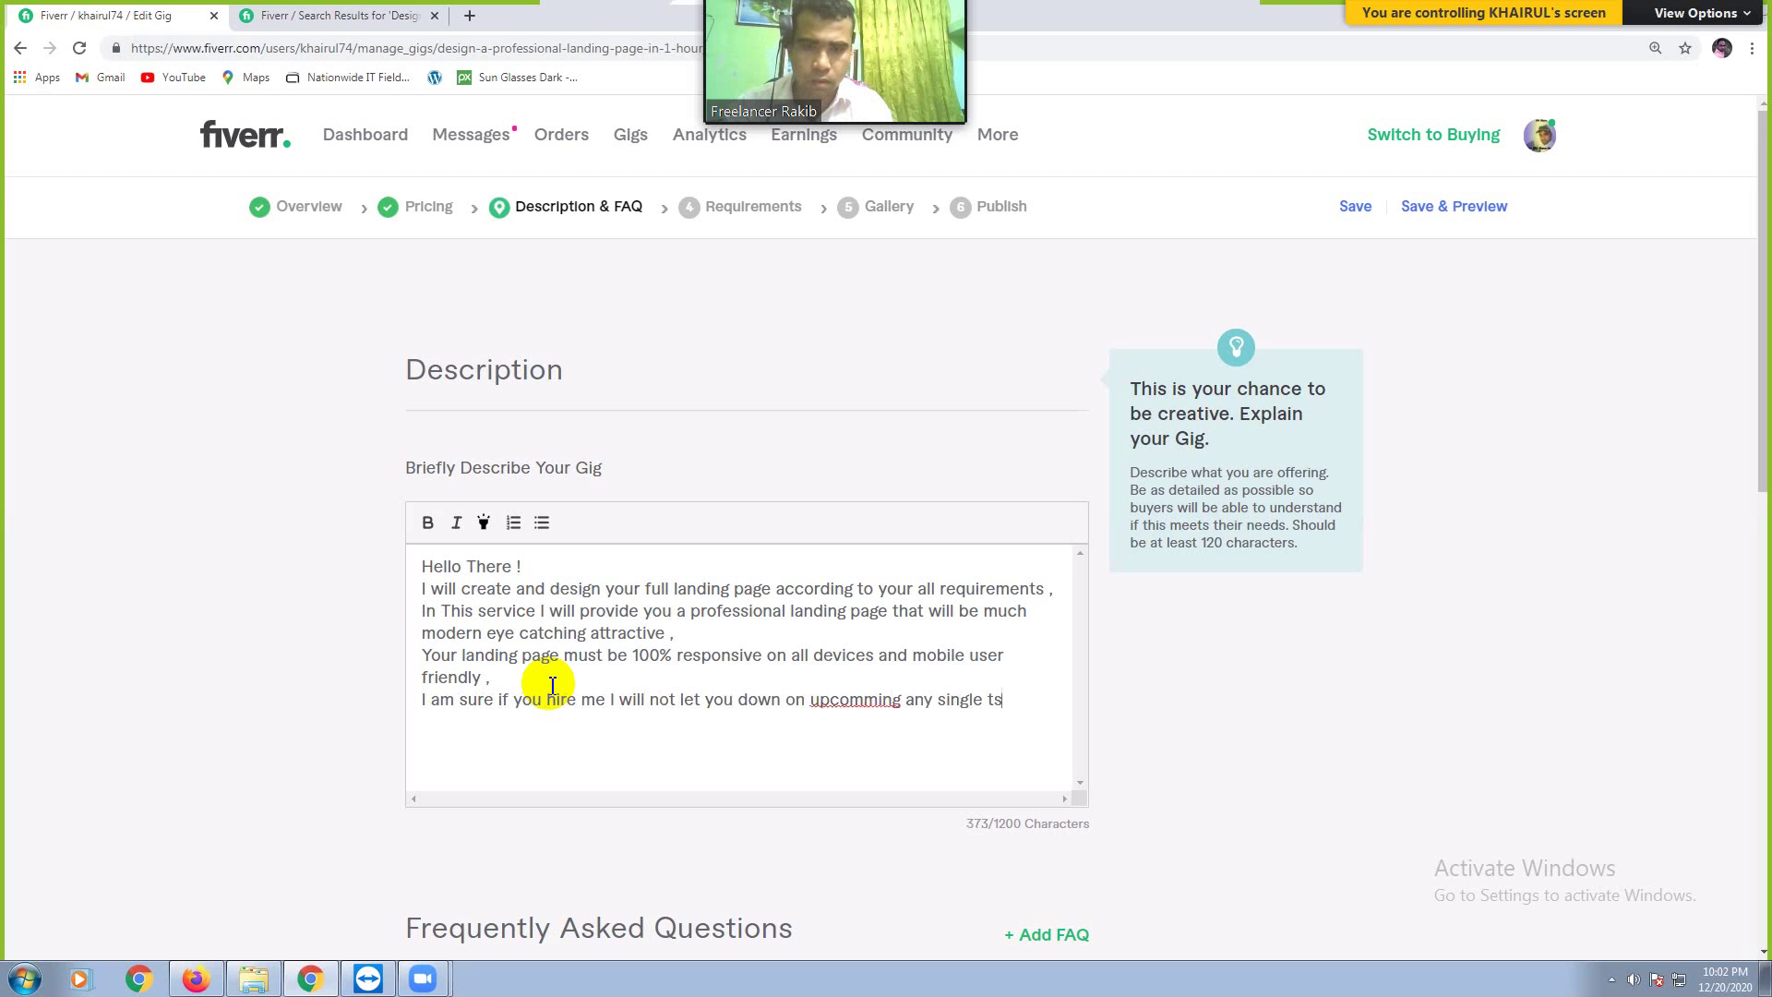
key("BackSpace")
type("task")
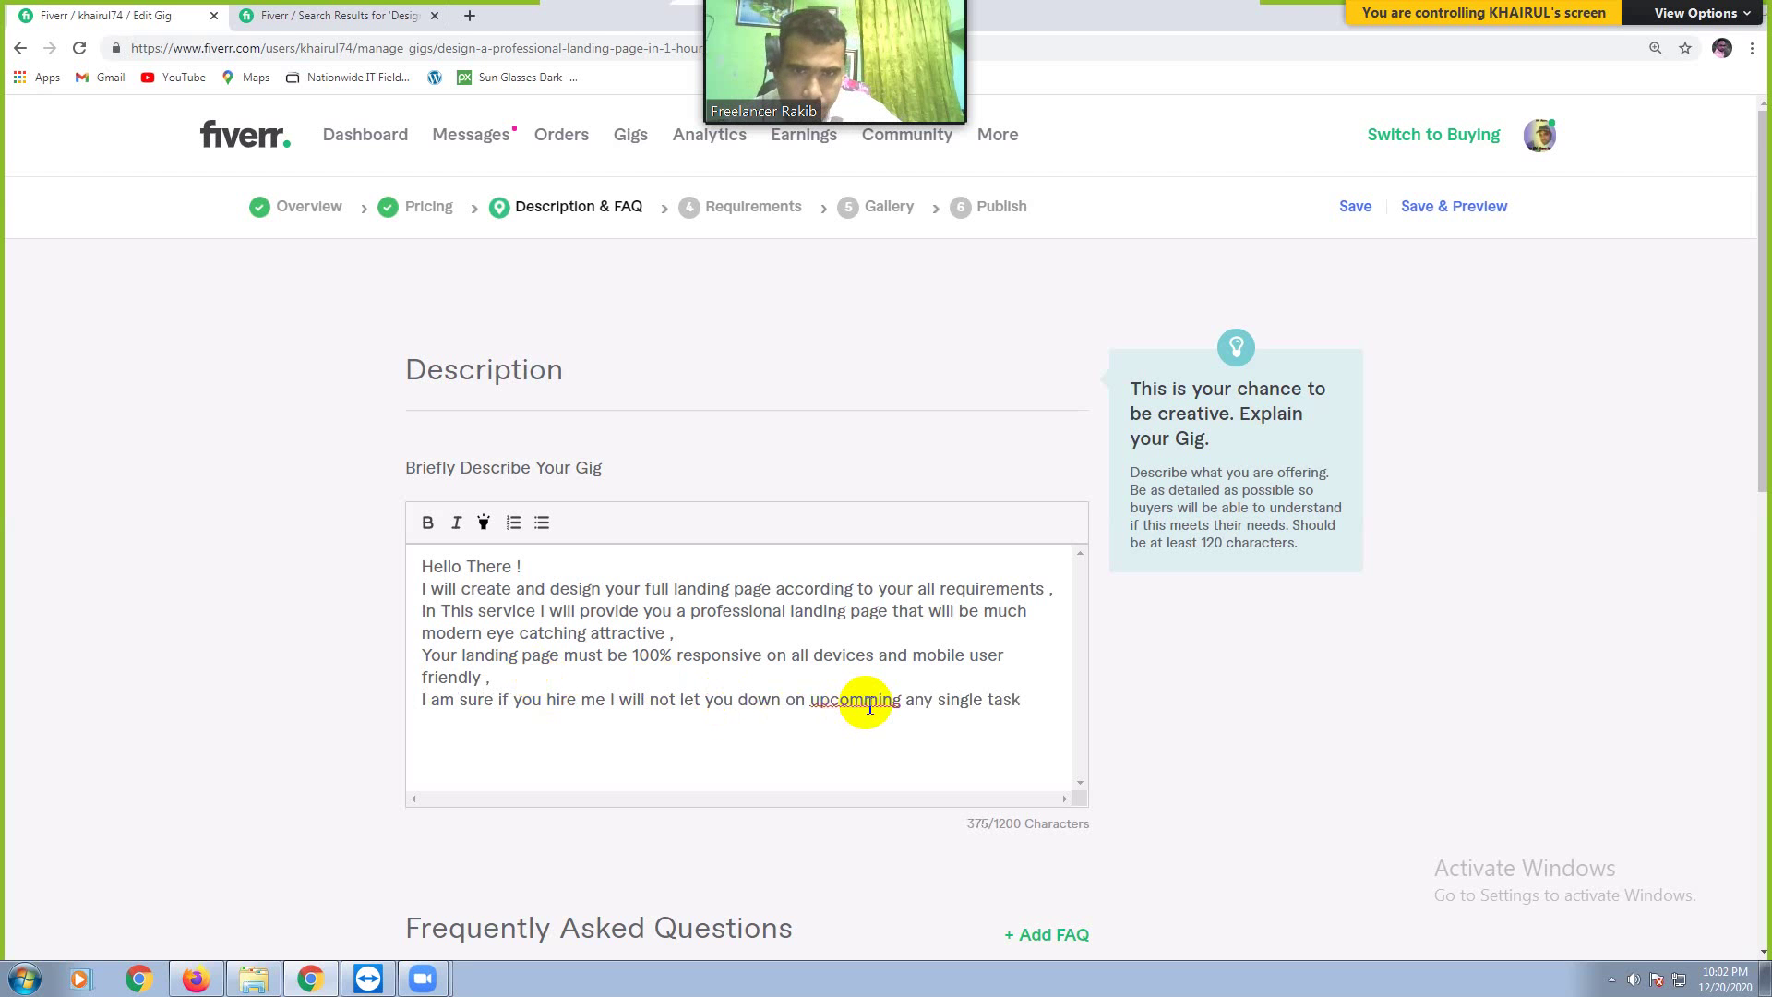
right_click(868, 705)
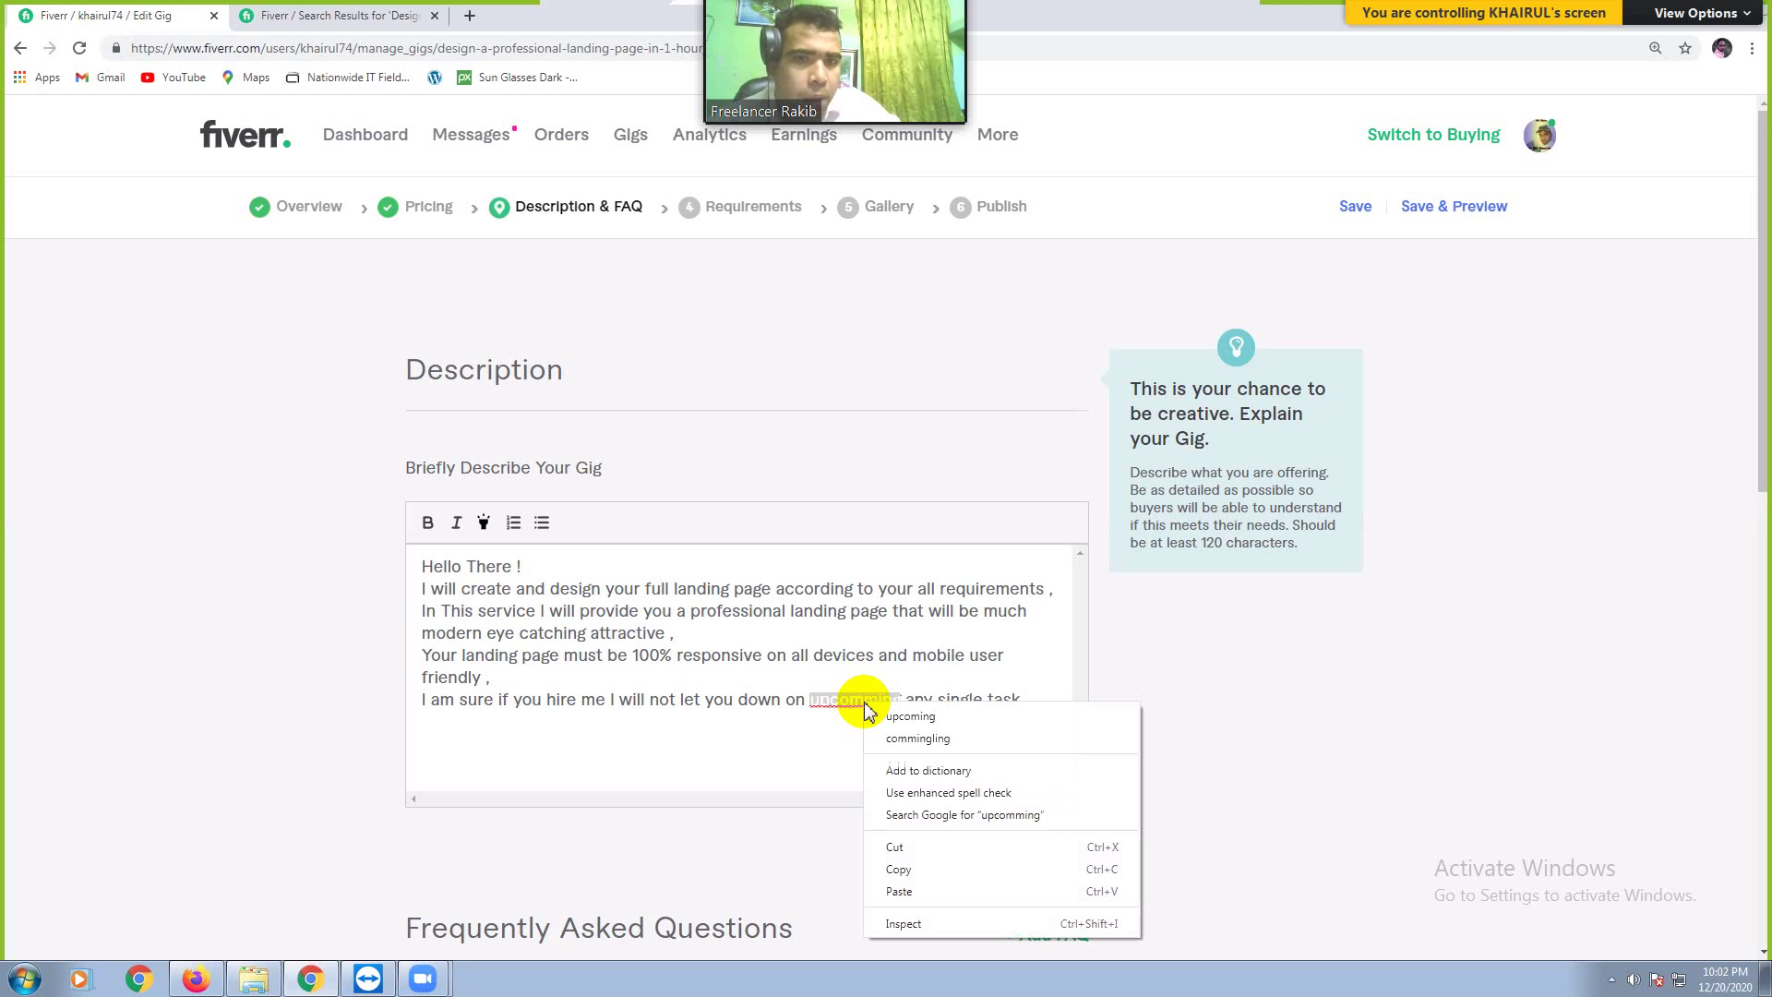
left_click(914, 717)
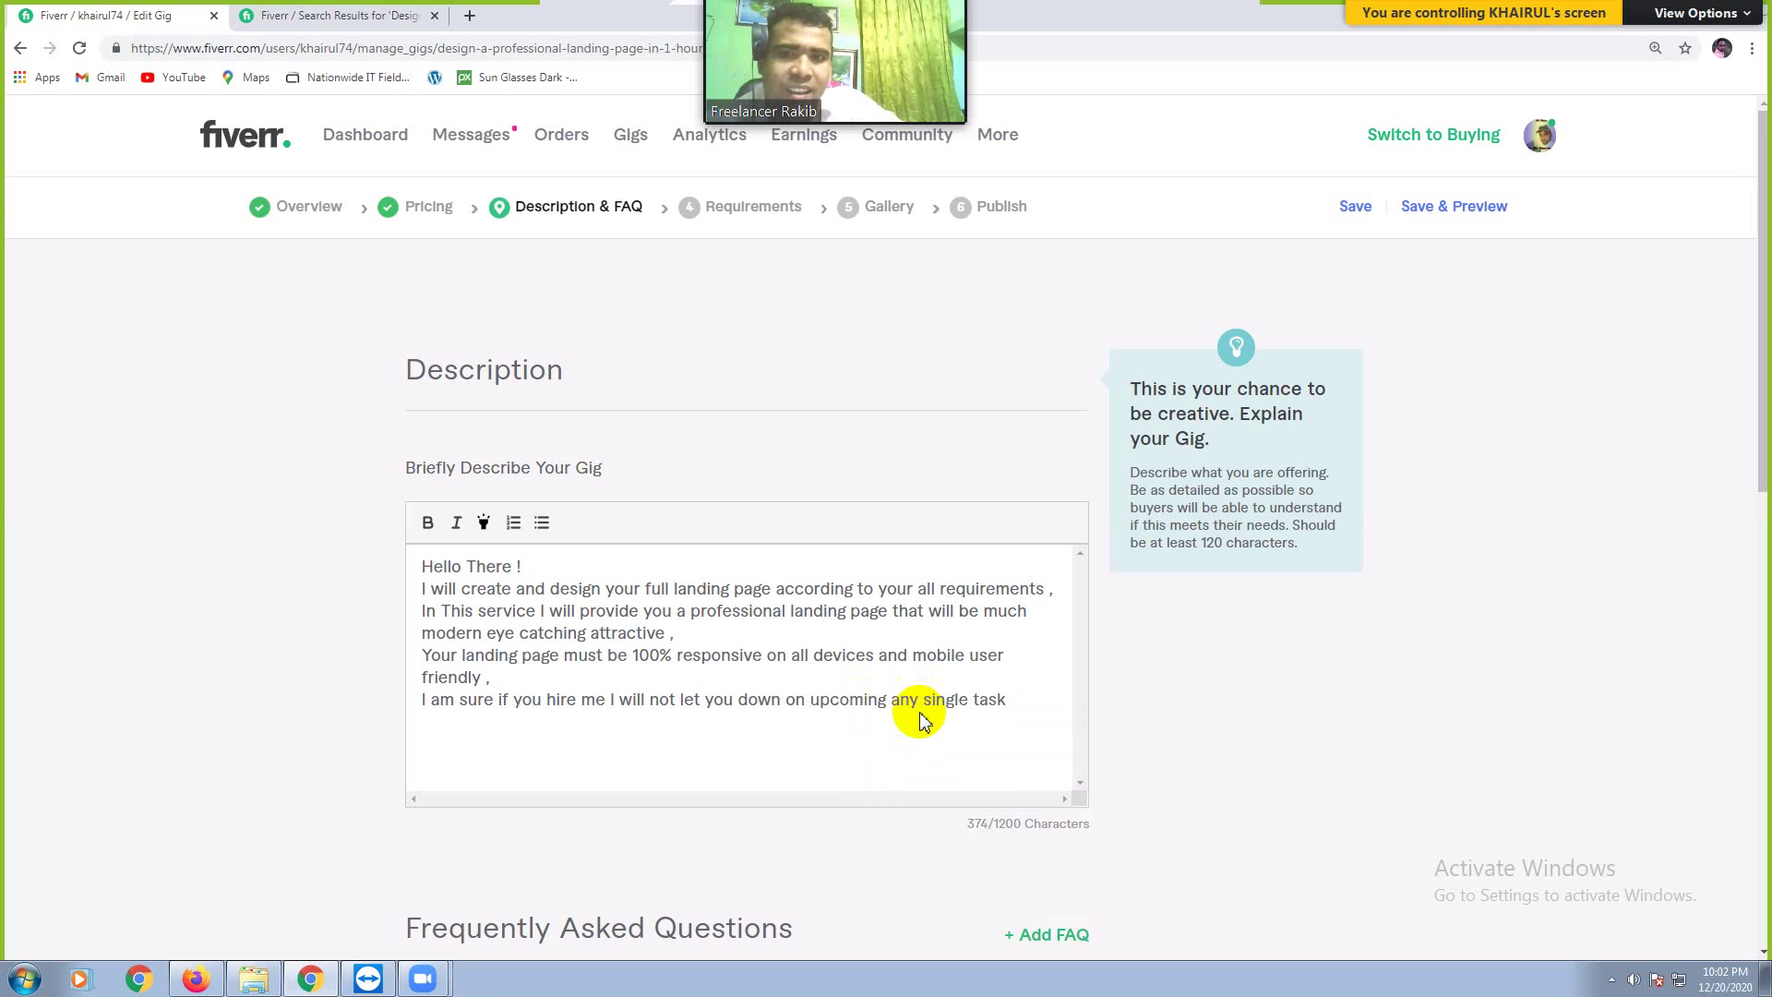
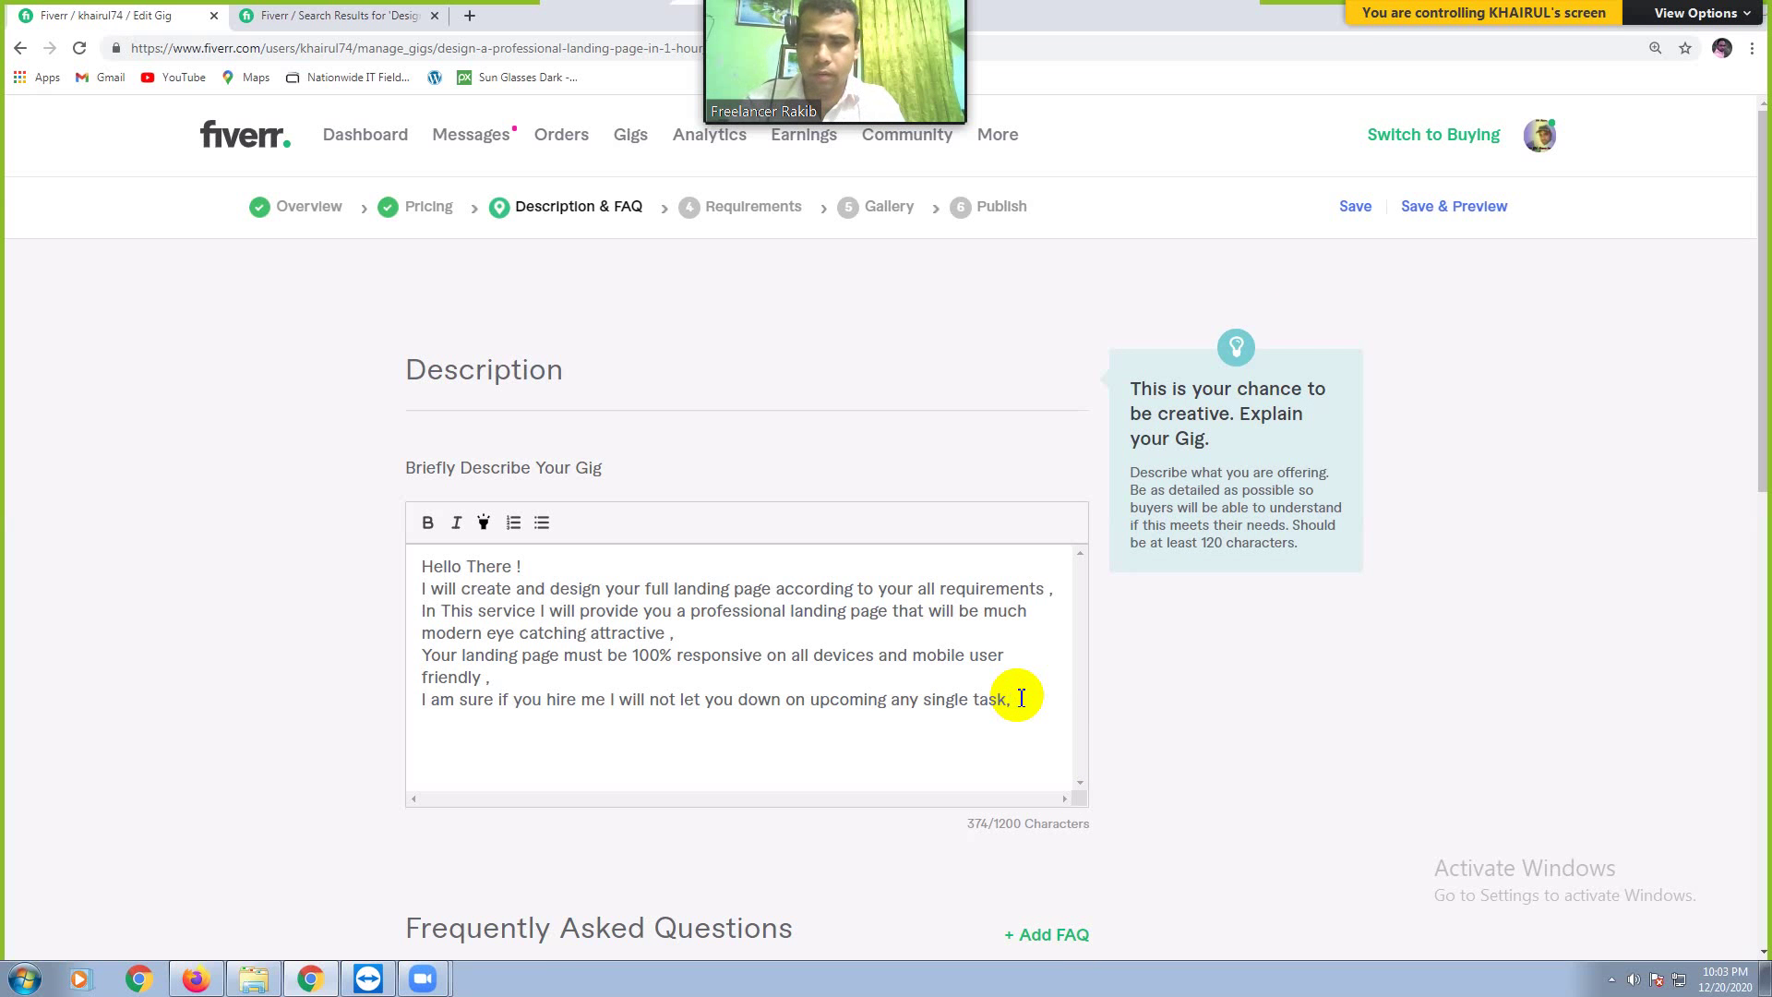
Step: Add the line "I am ready to start your project right now ,," at the end of the gig description
key("Return")
type("I am ")
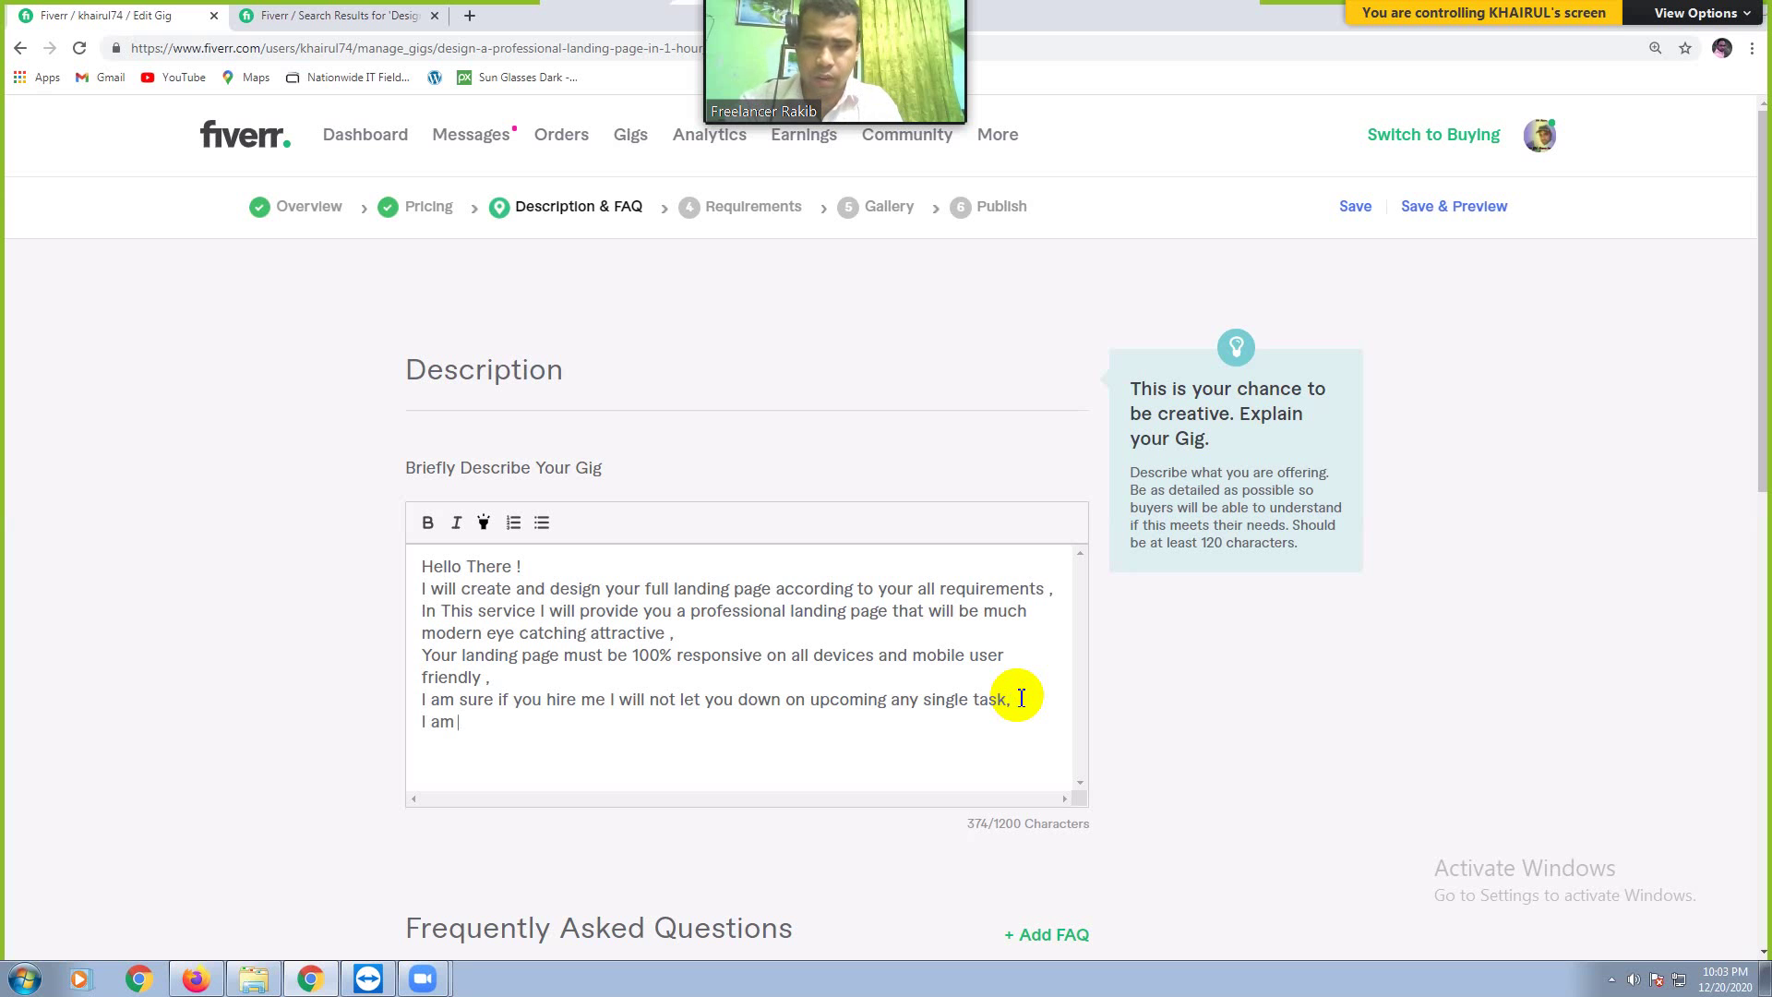
type("ready")
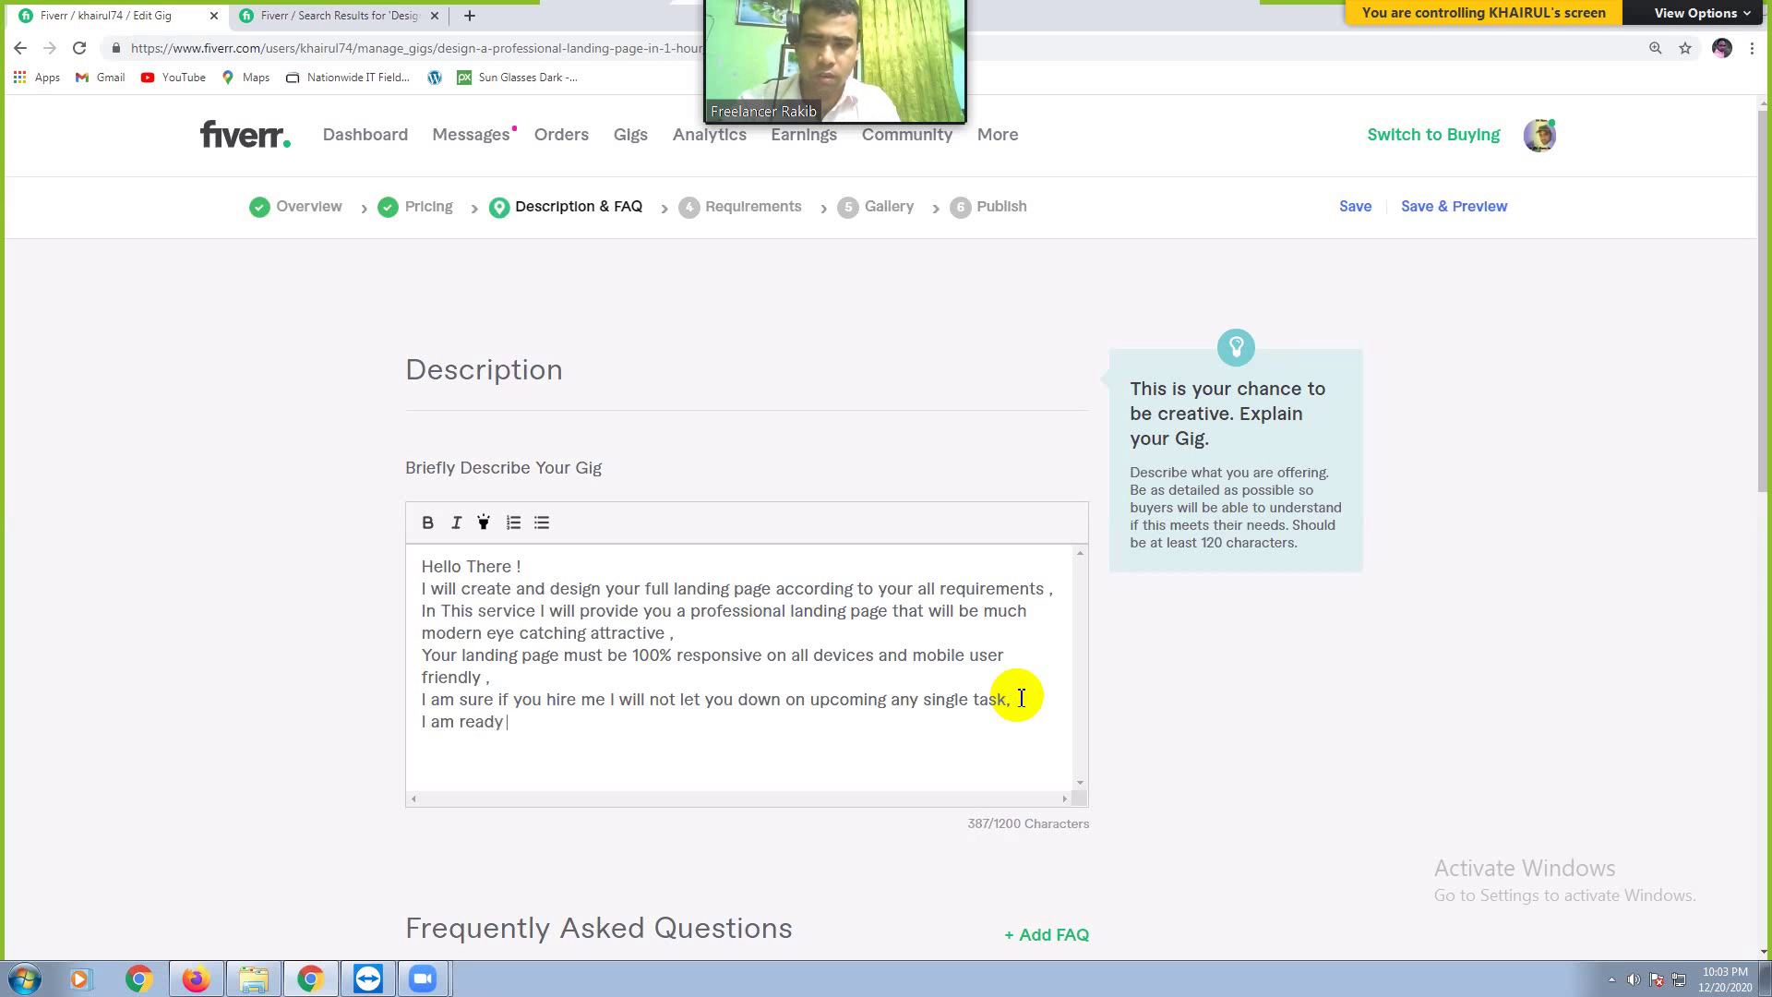
type(" to start your p")
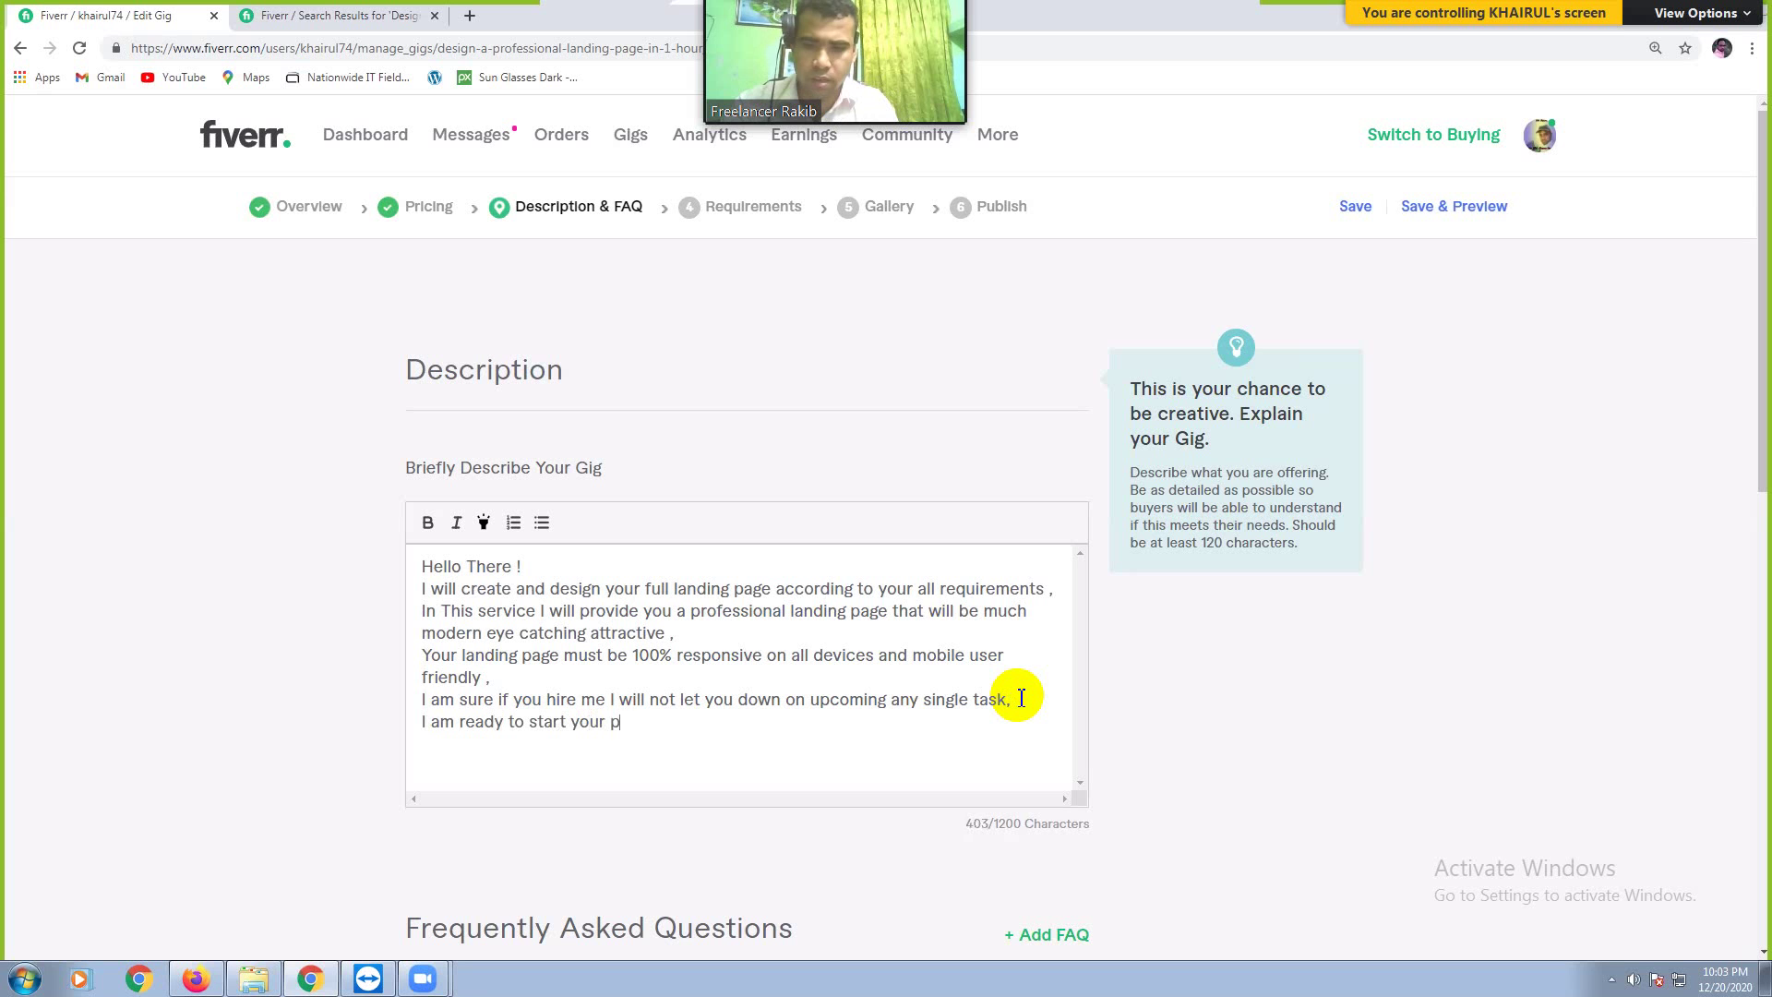
type("roject rig")
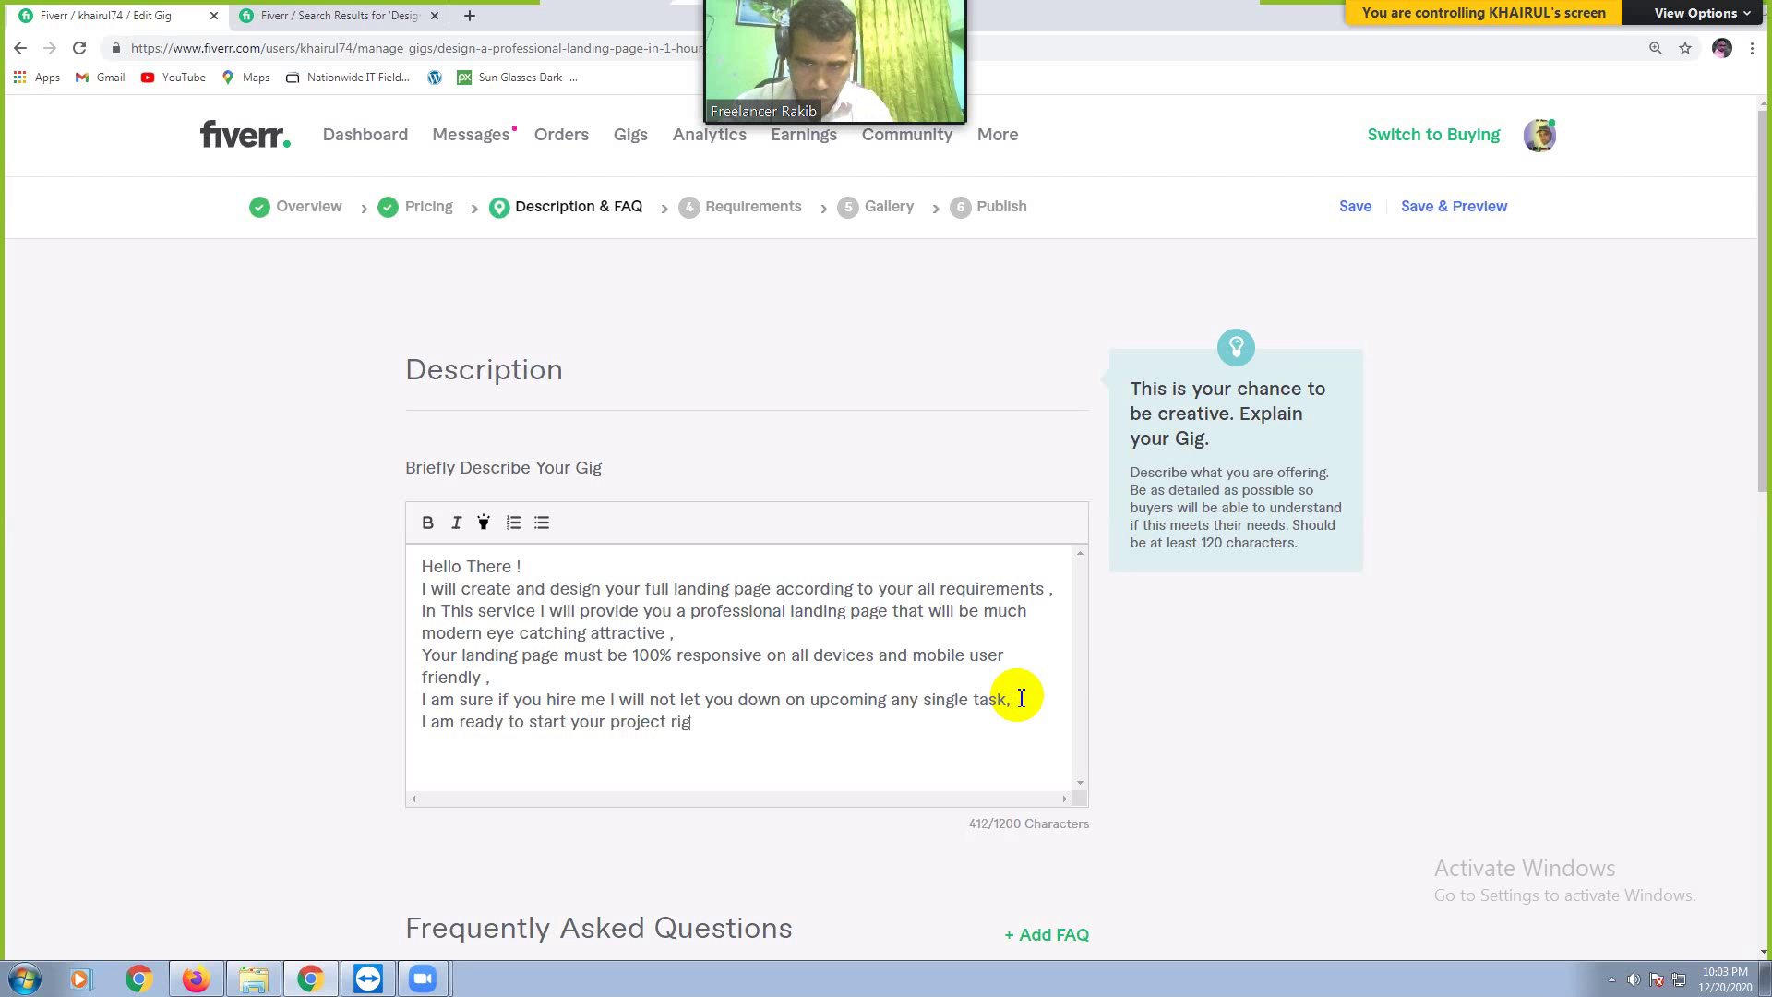
type("ht now")
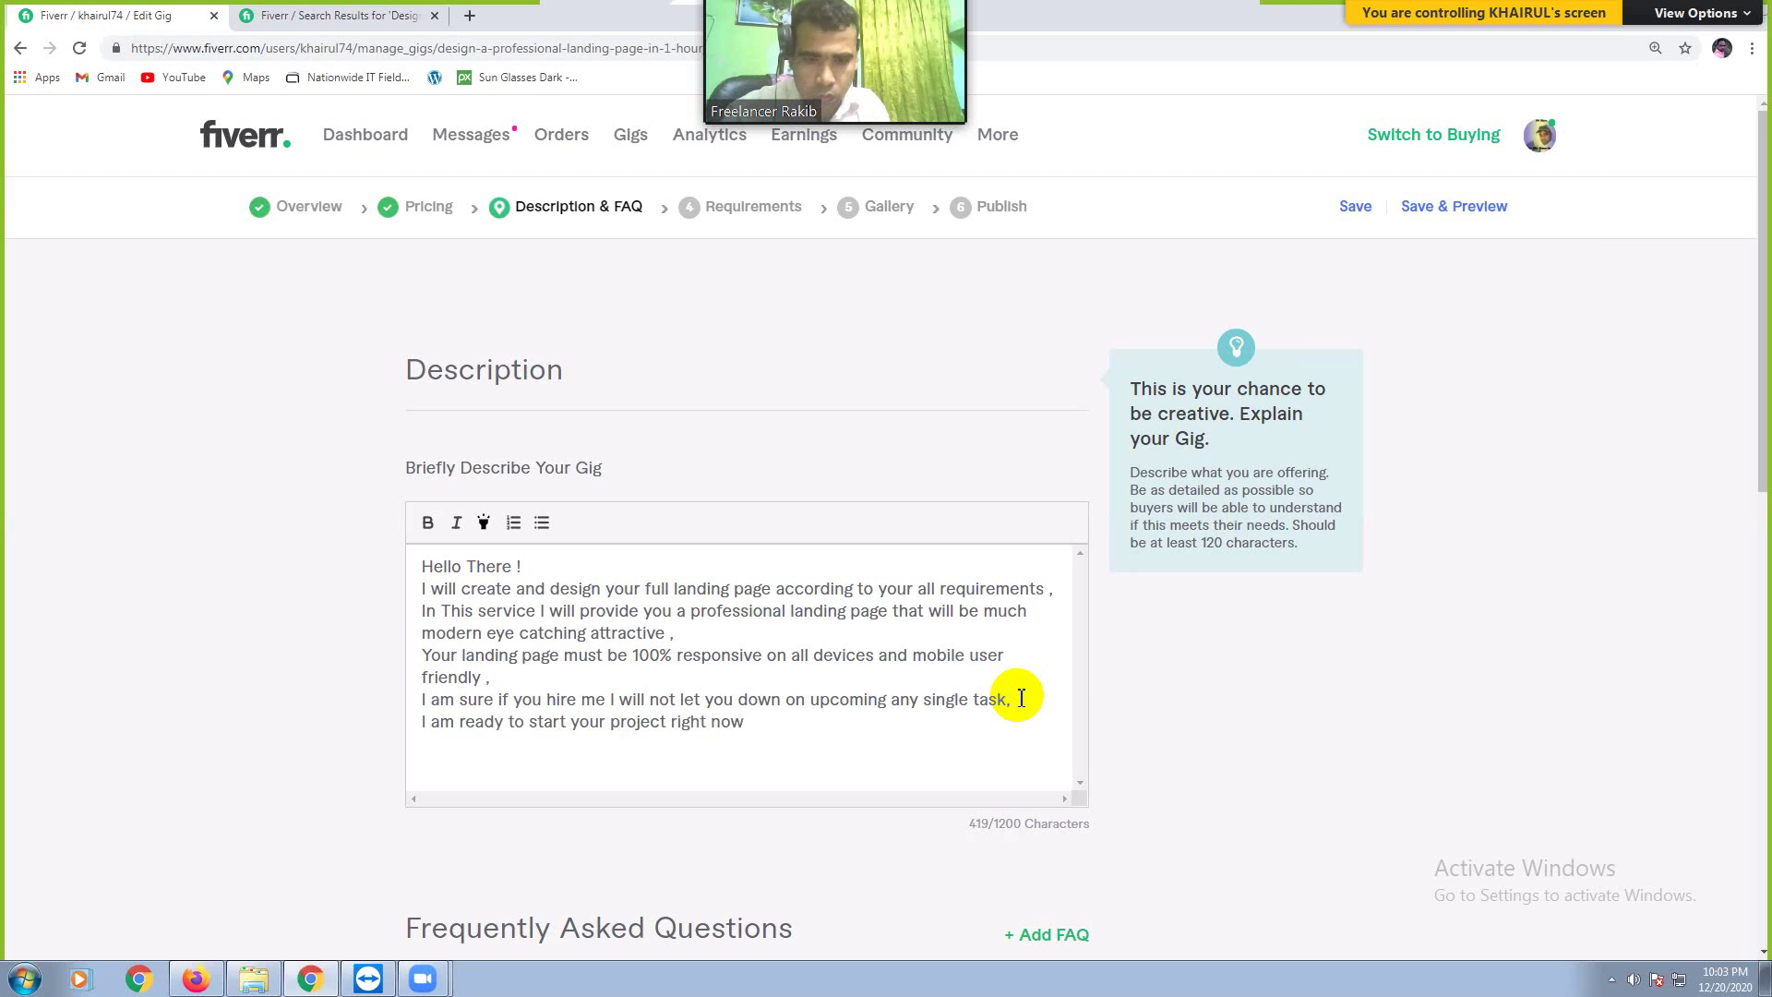
key("Return")
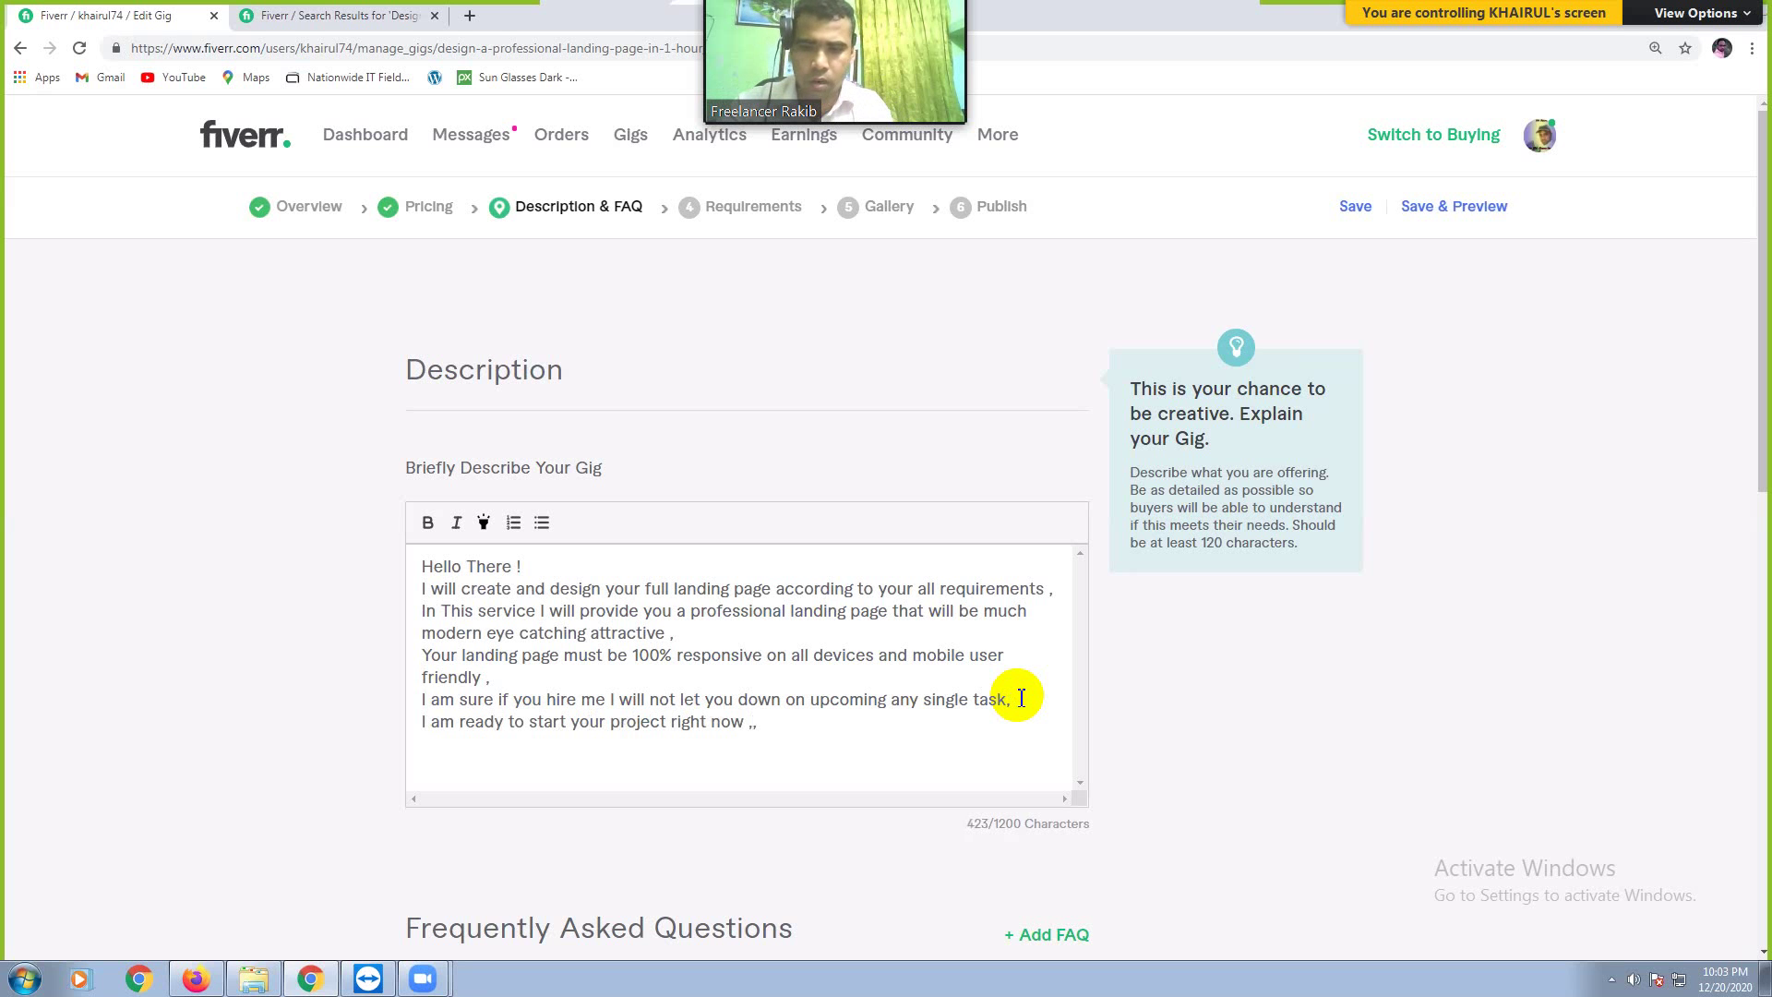
Step: Close the description with "Regards" and the seller's first name on separate lines
type("Regard")
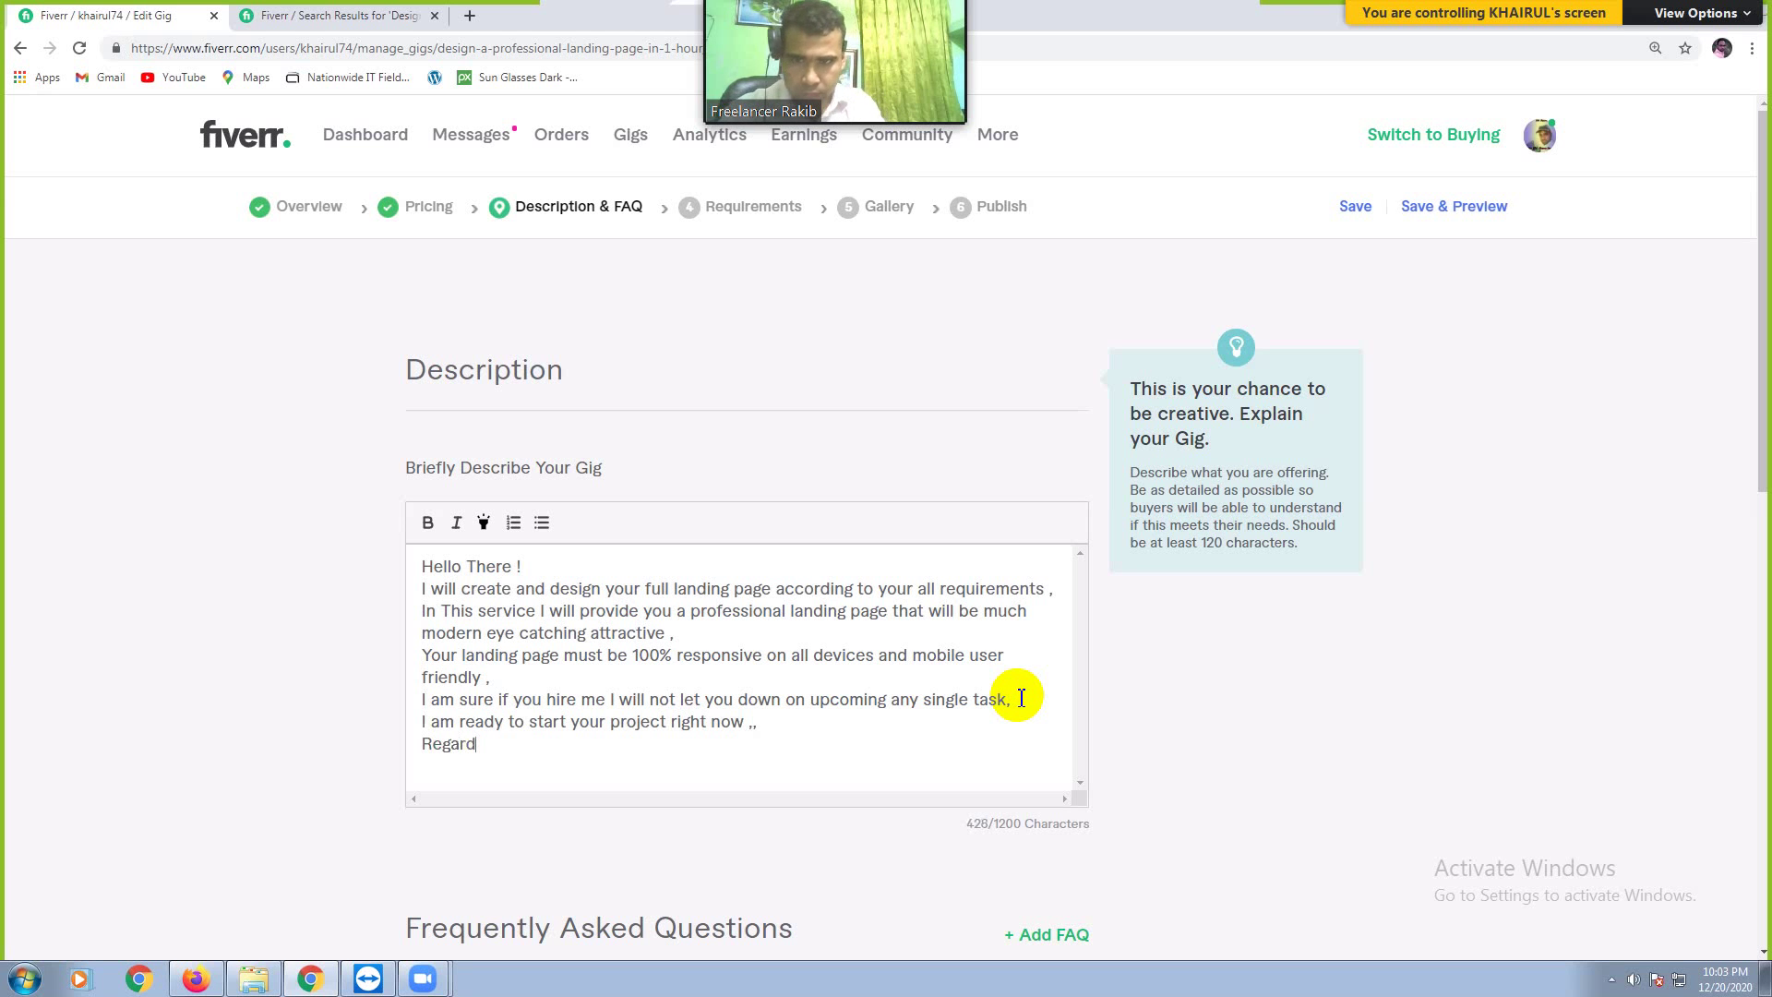
type("s")
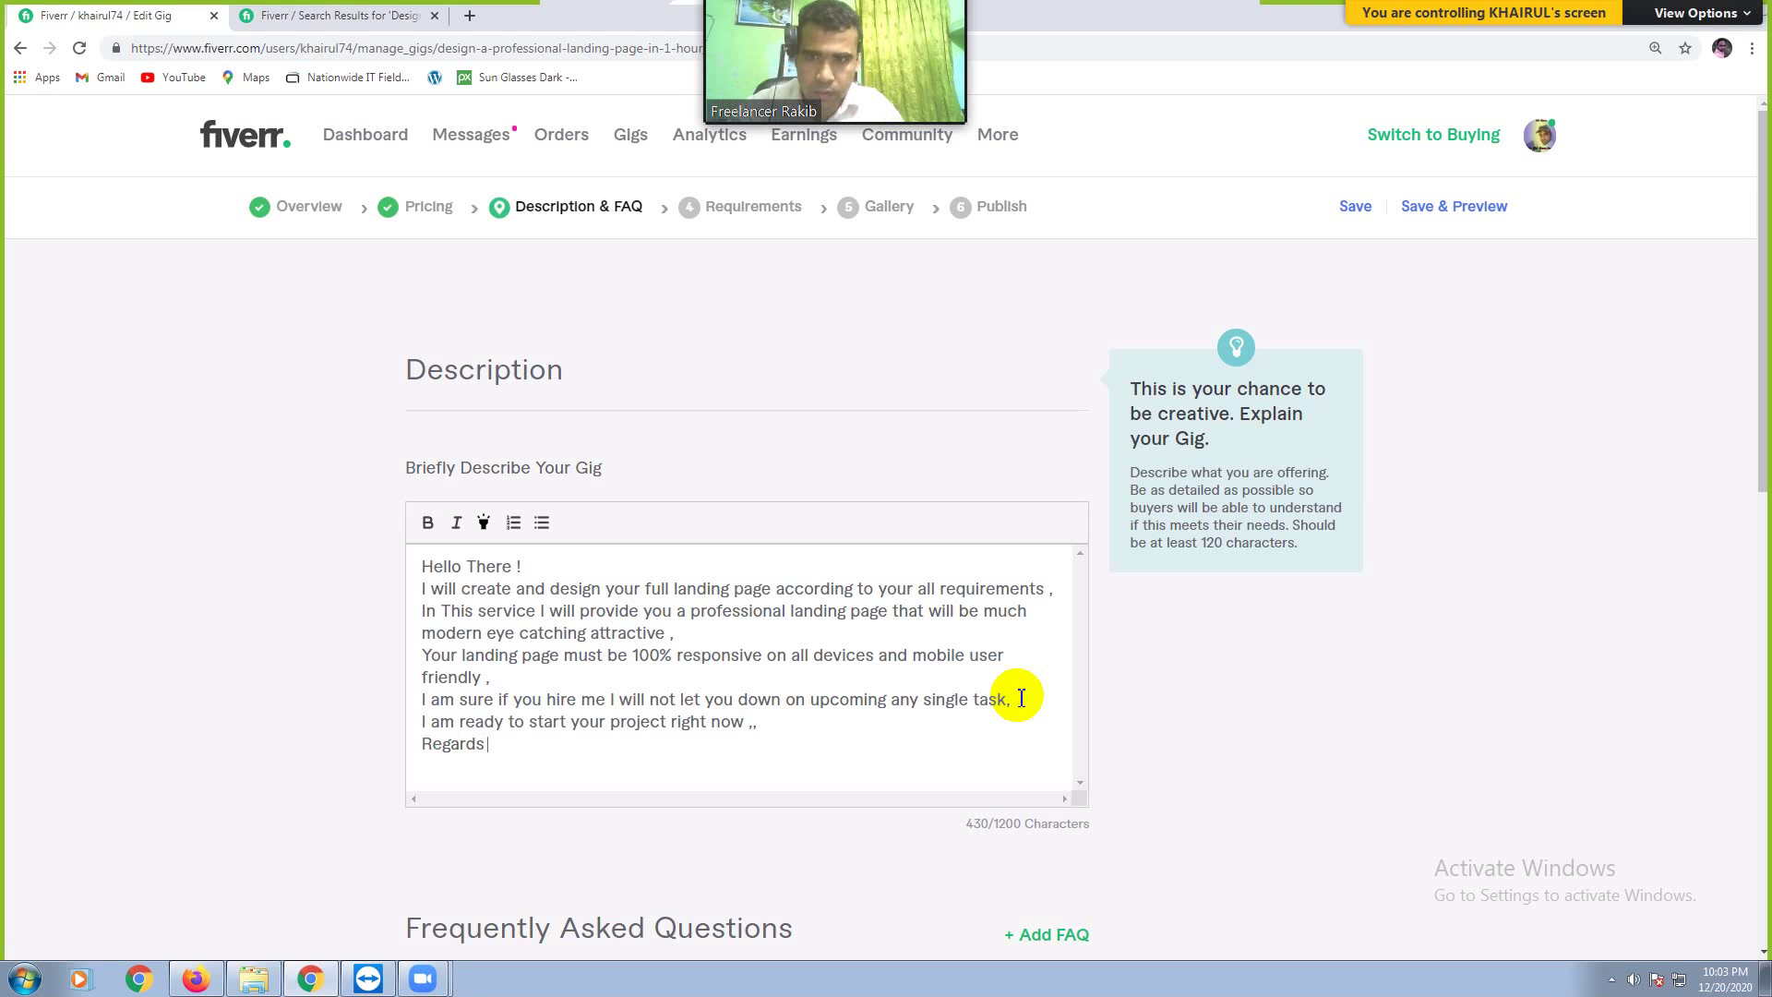
key("Return")
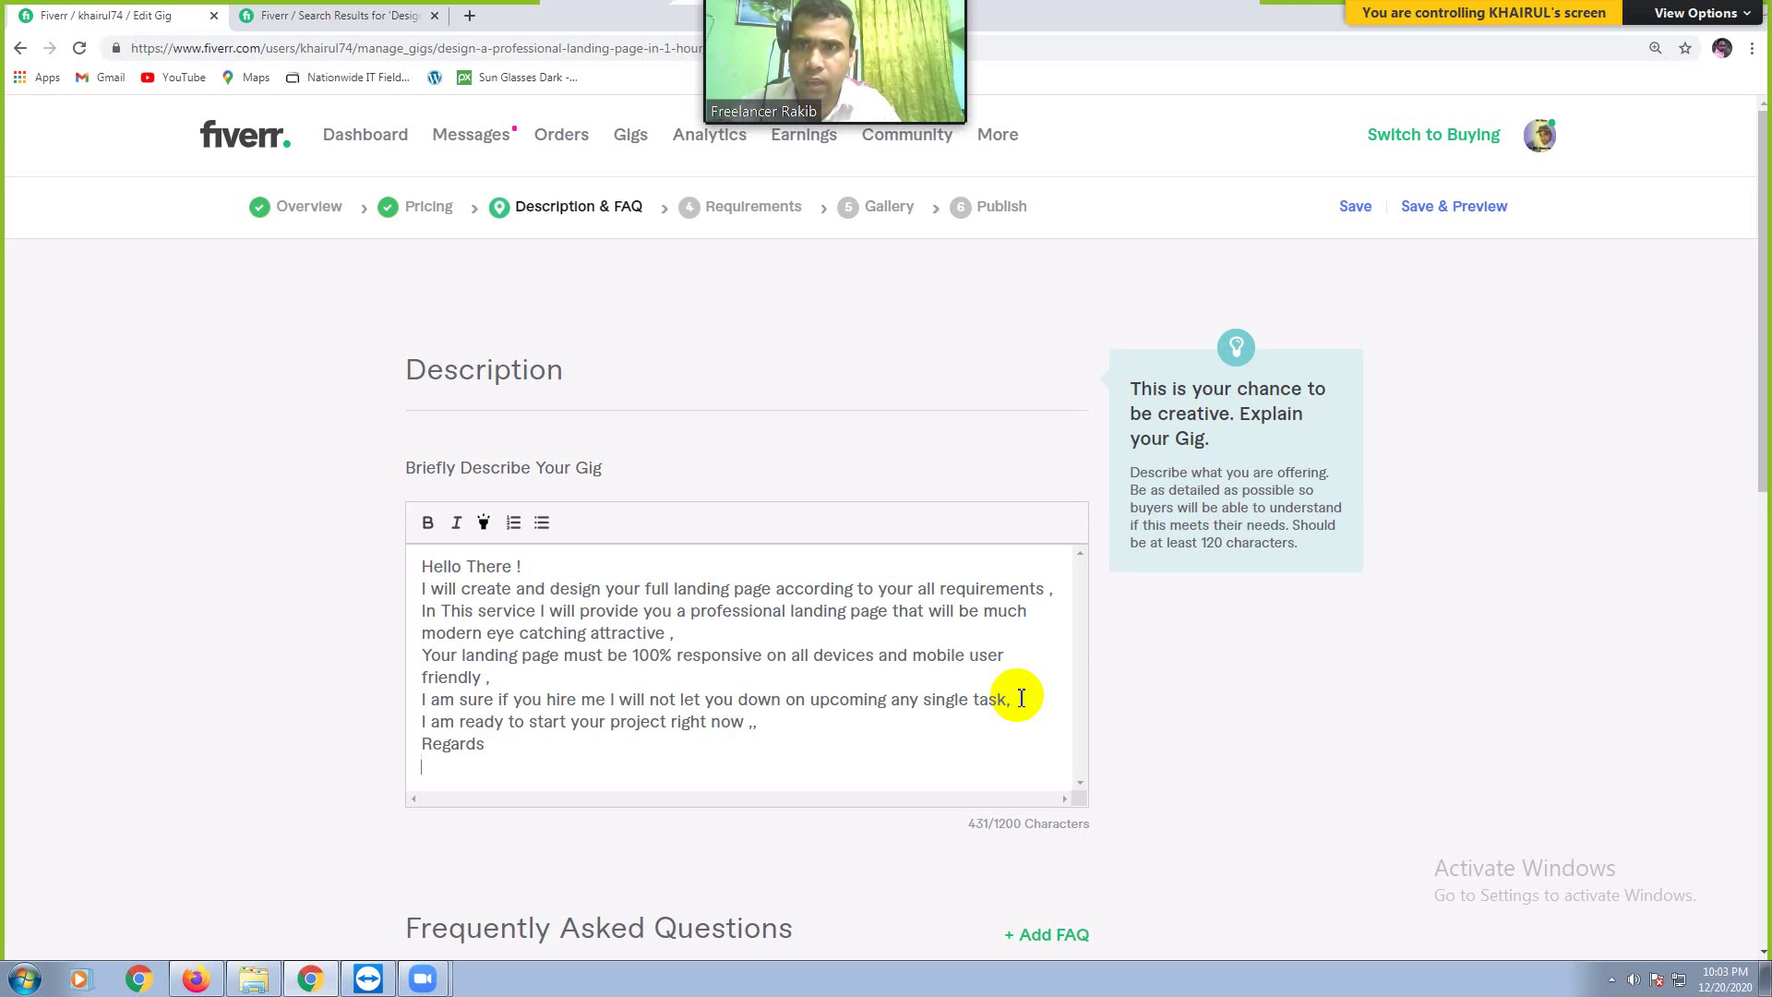
type("Kh")
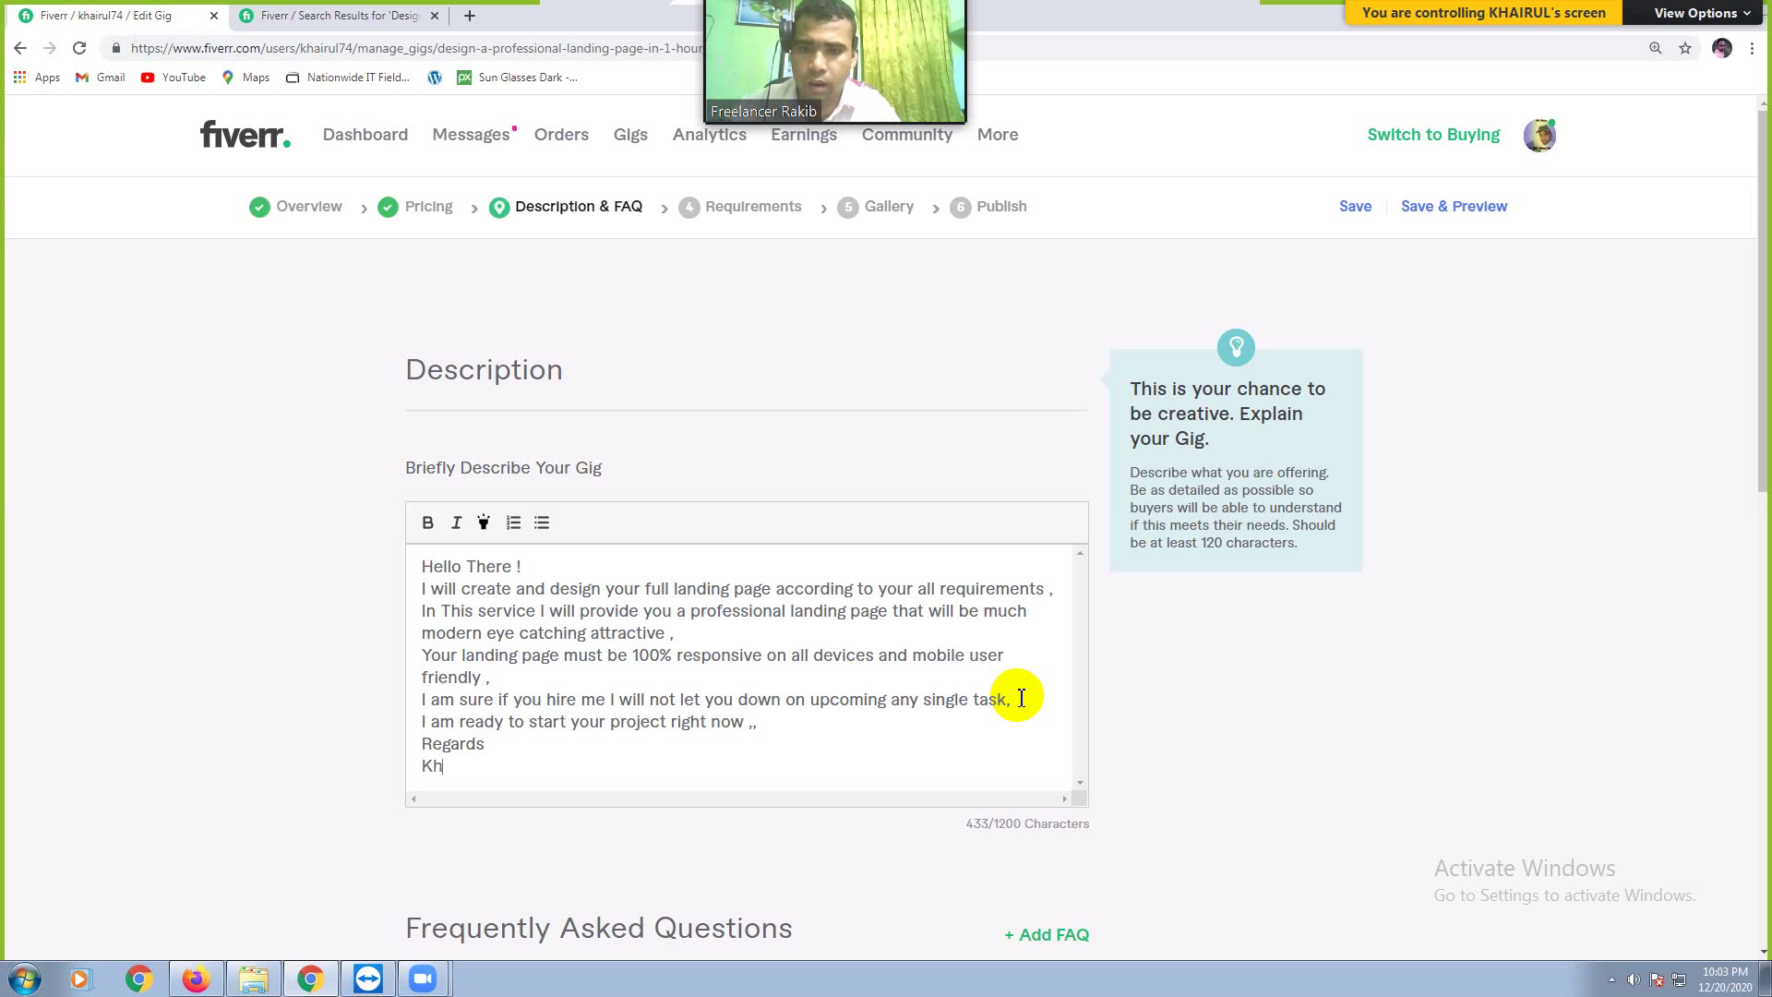
type("a")
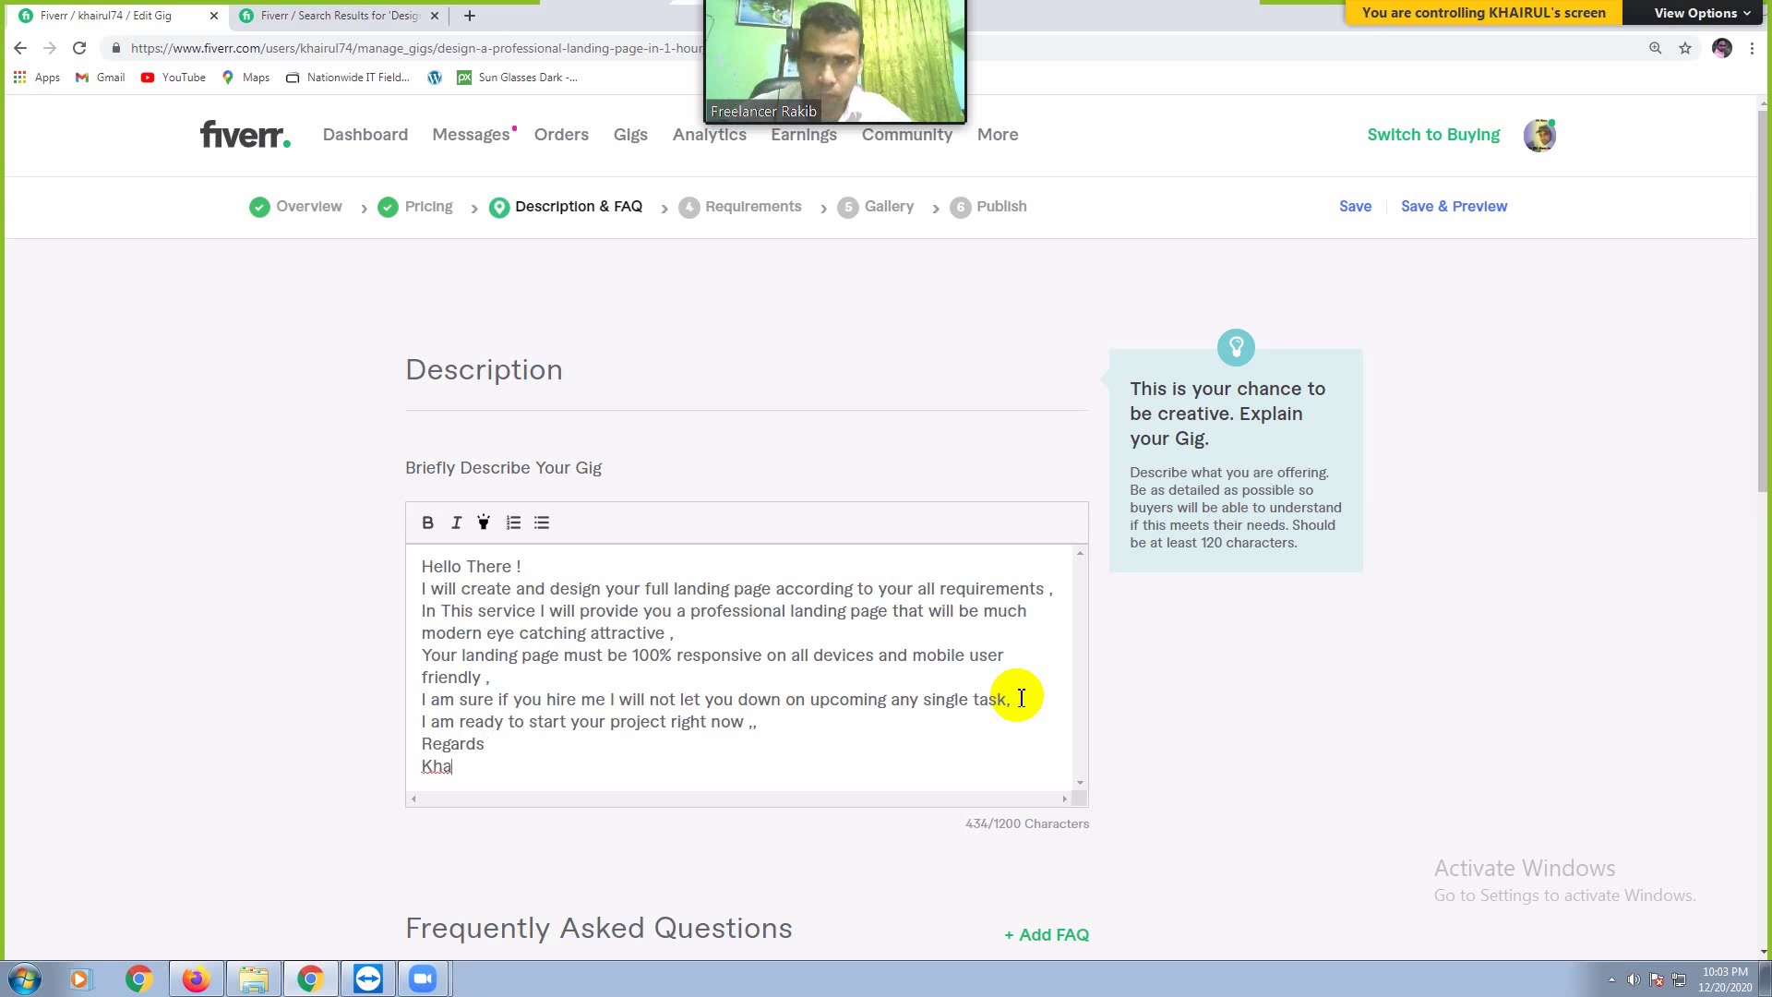
type("irul")
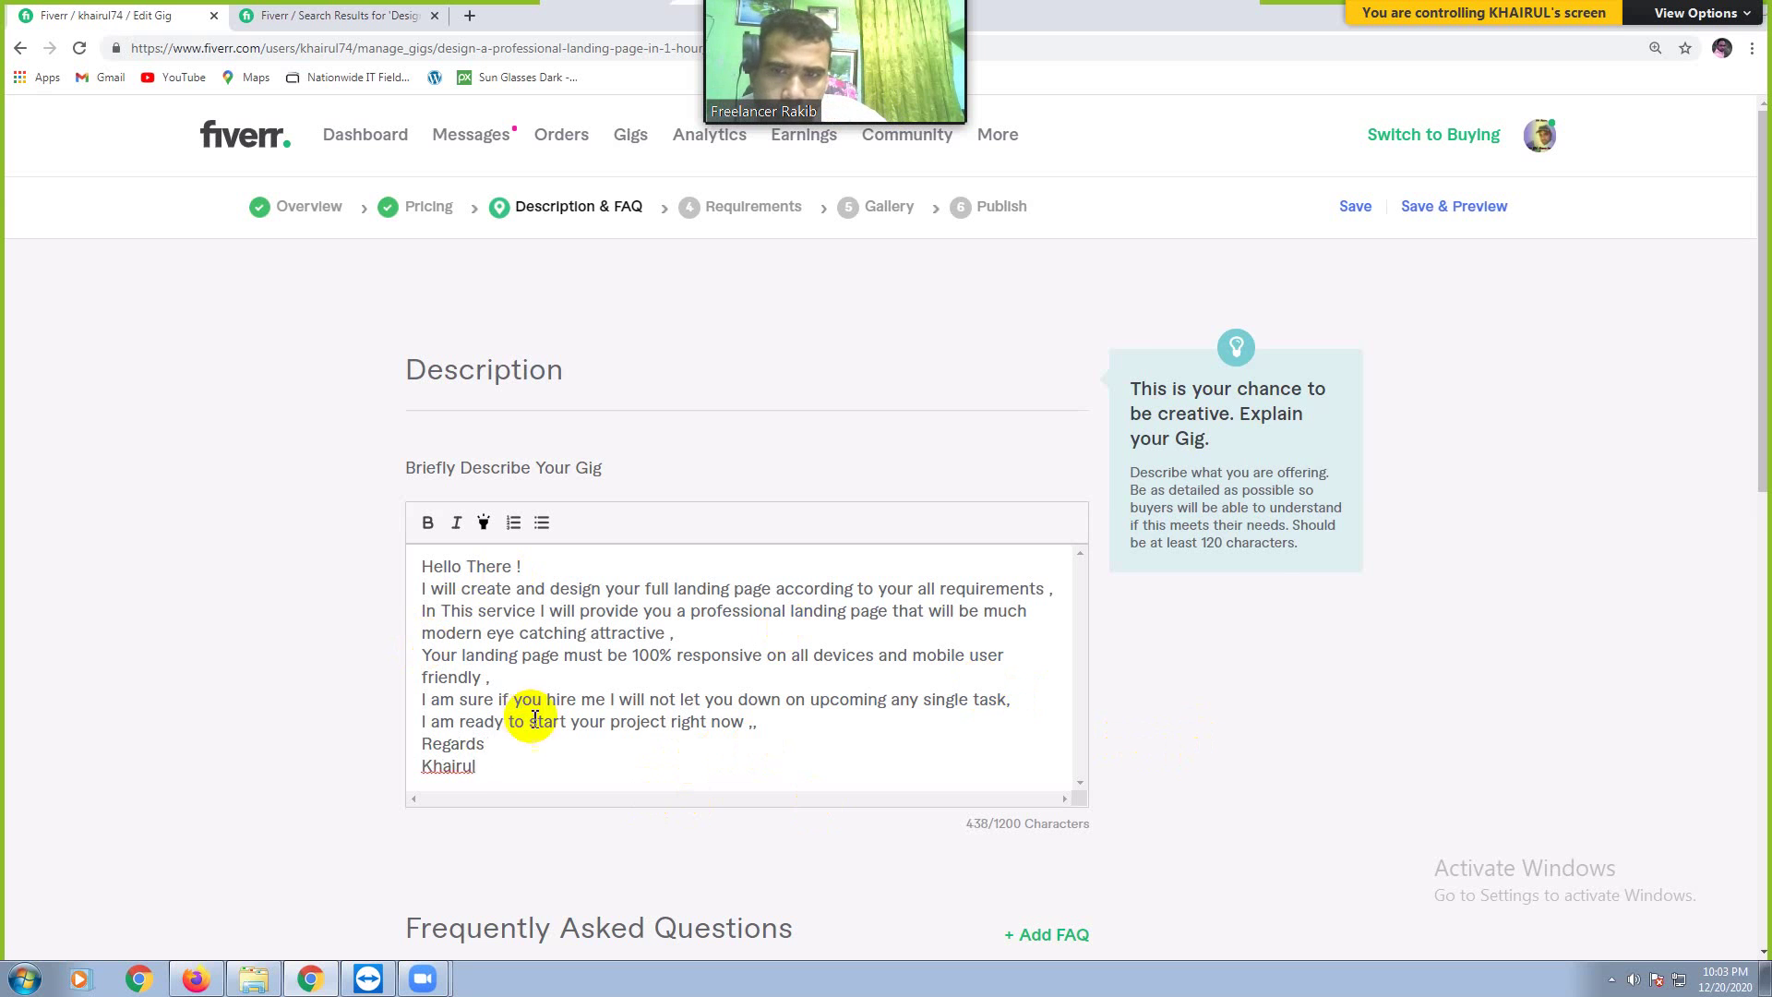
Step: Make the two sign-off lines at the end of the description bold
left_click(487, 763)
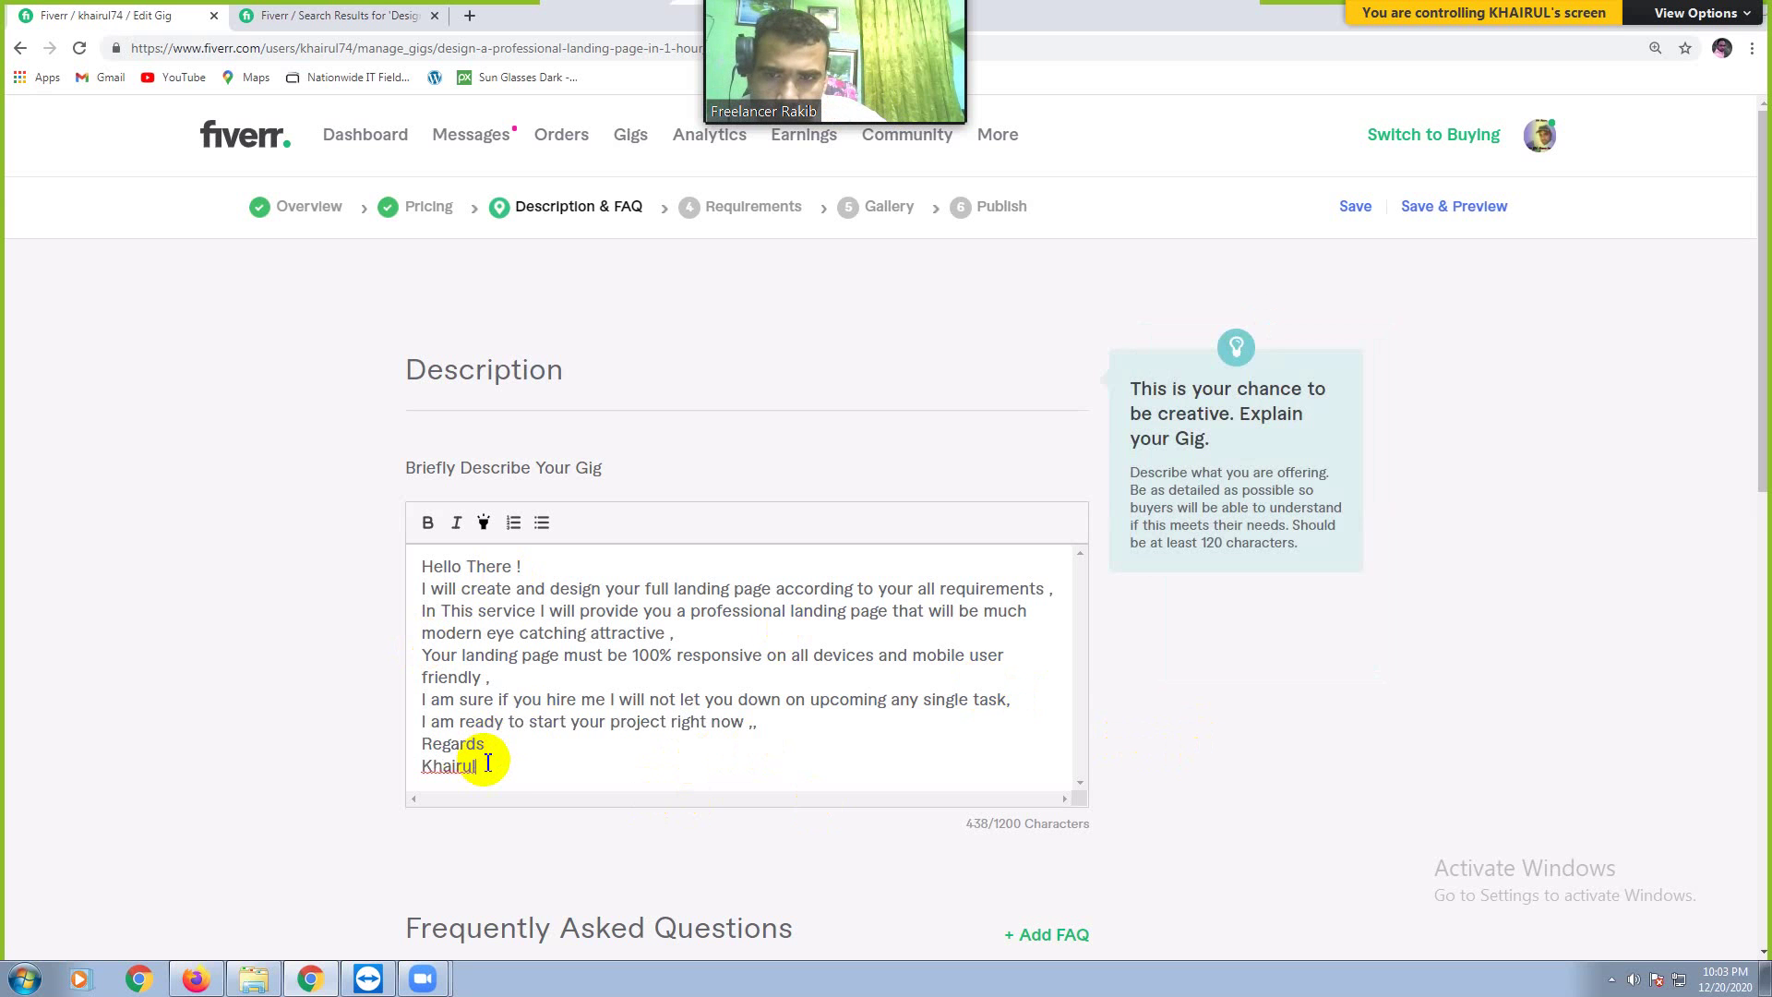
left_click(421, 746)
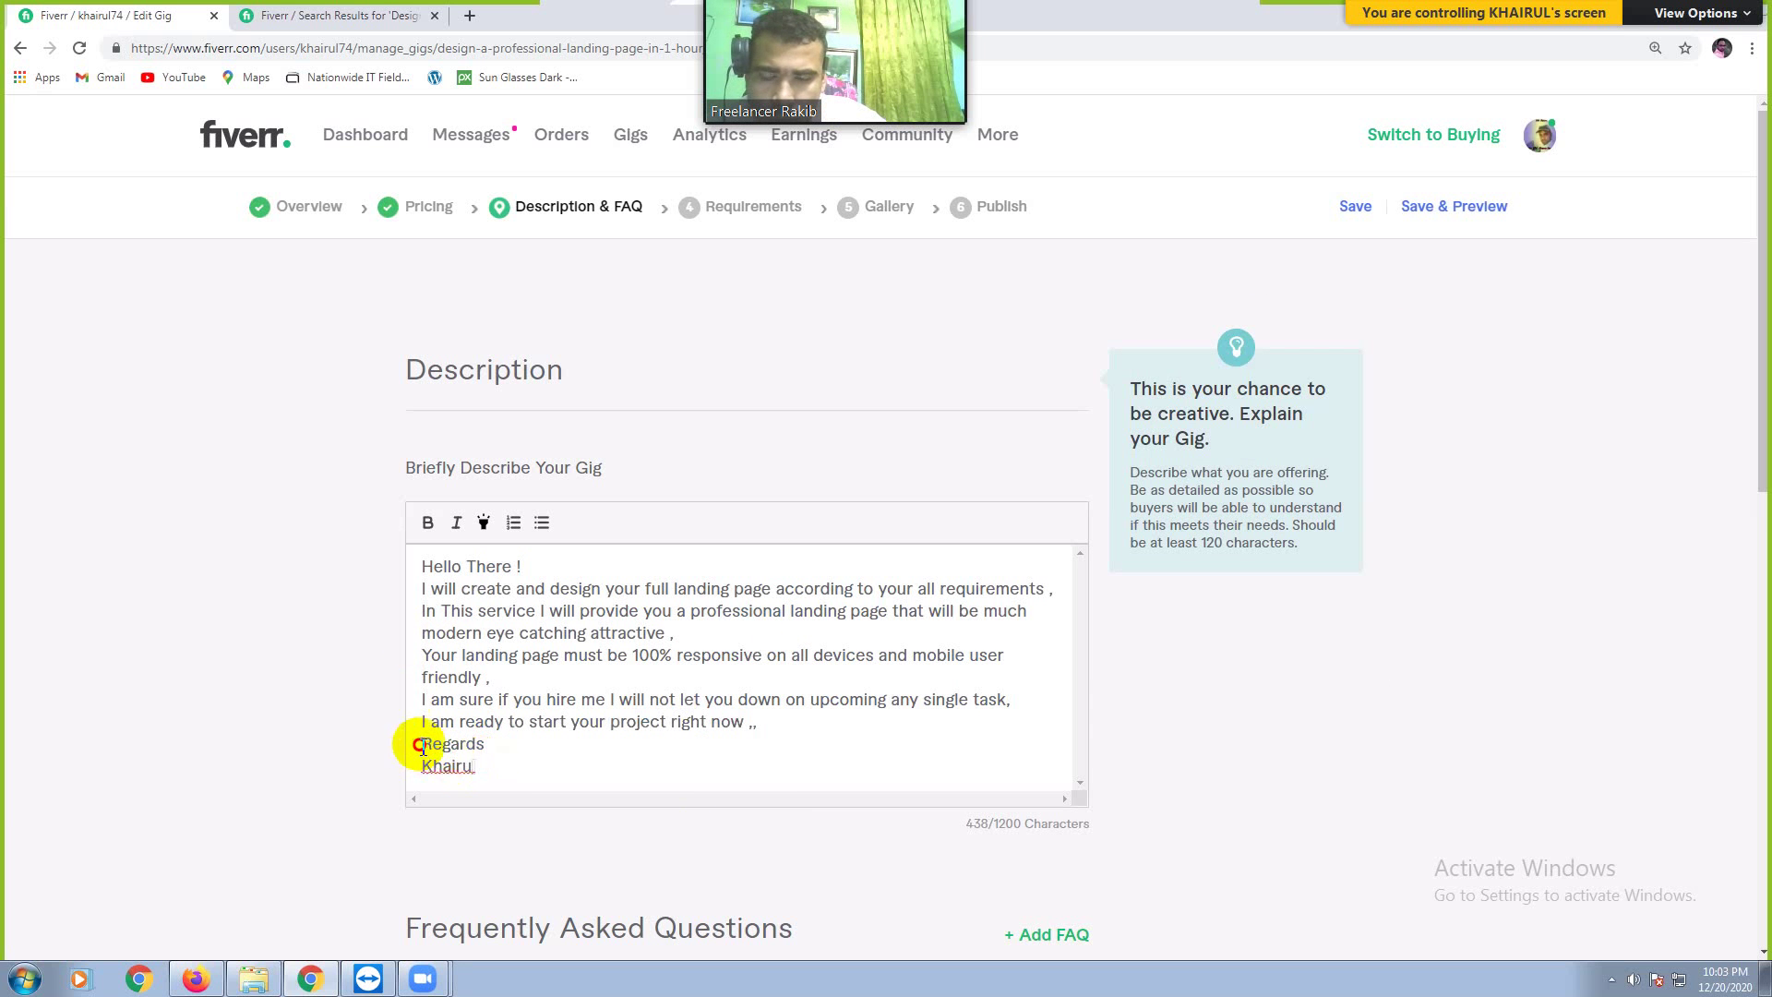
key("ctrl+shift+End")
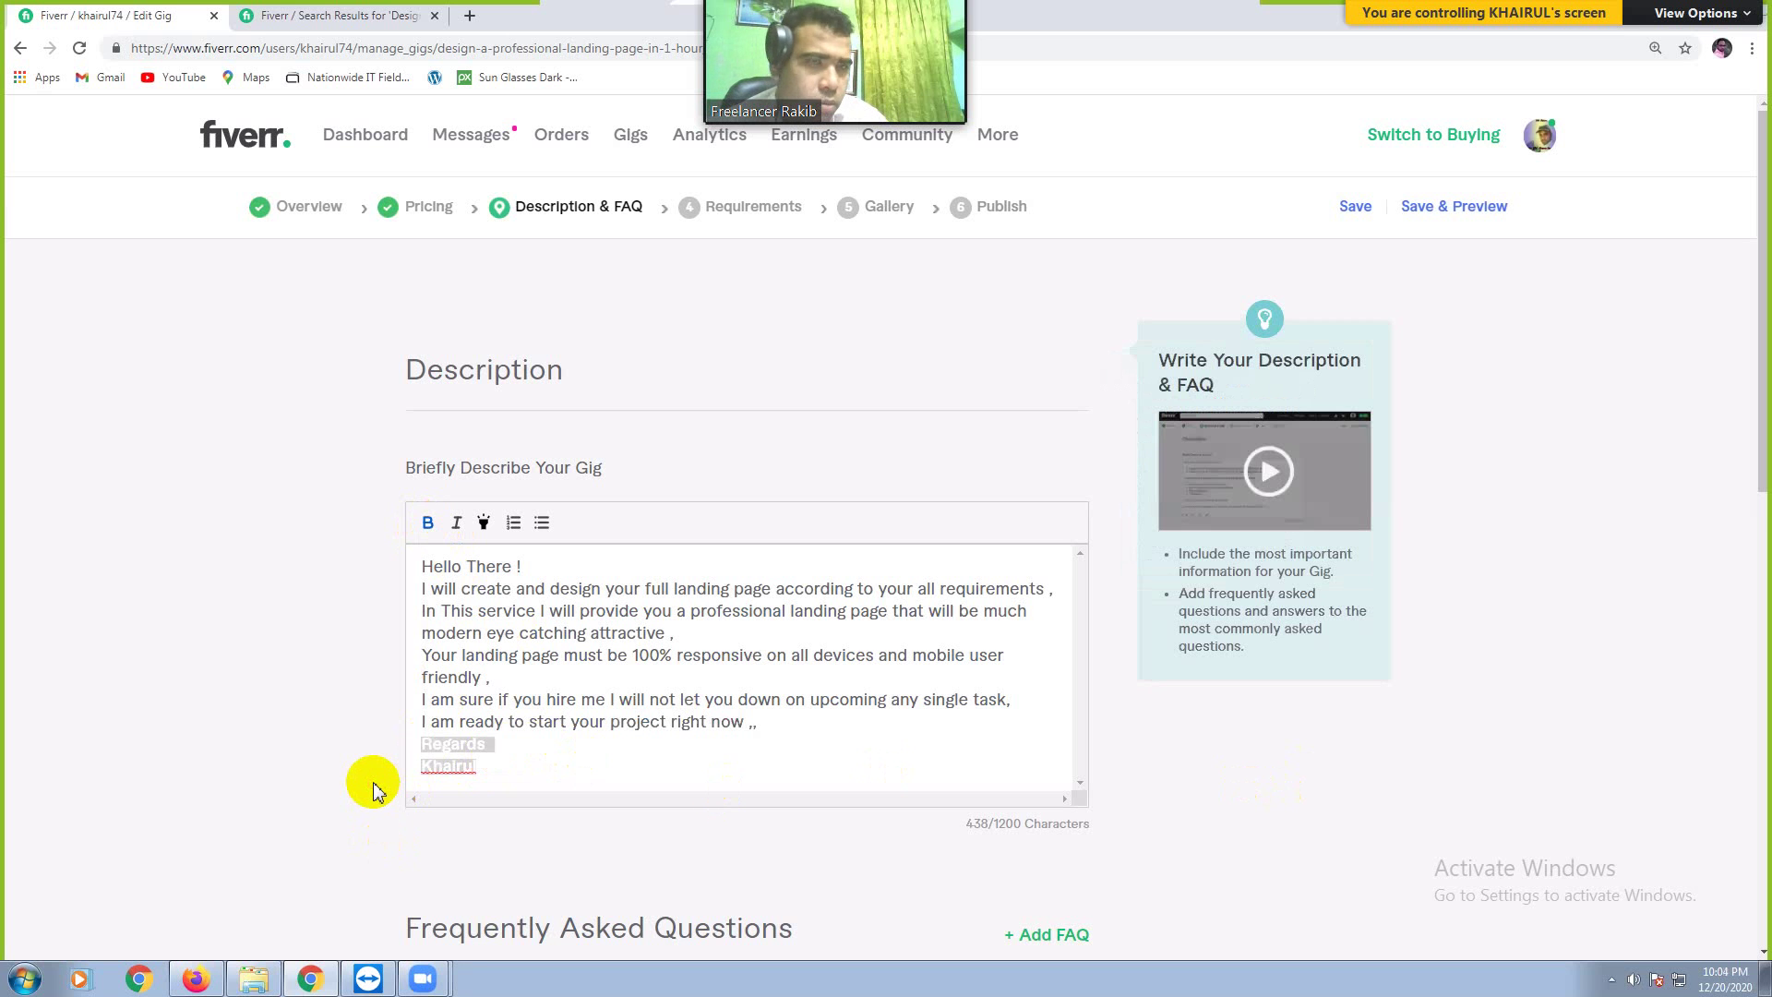
left_click(255, 722)
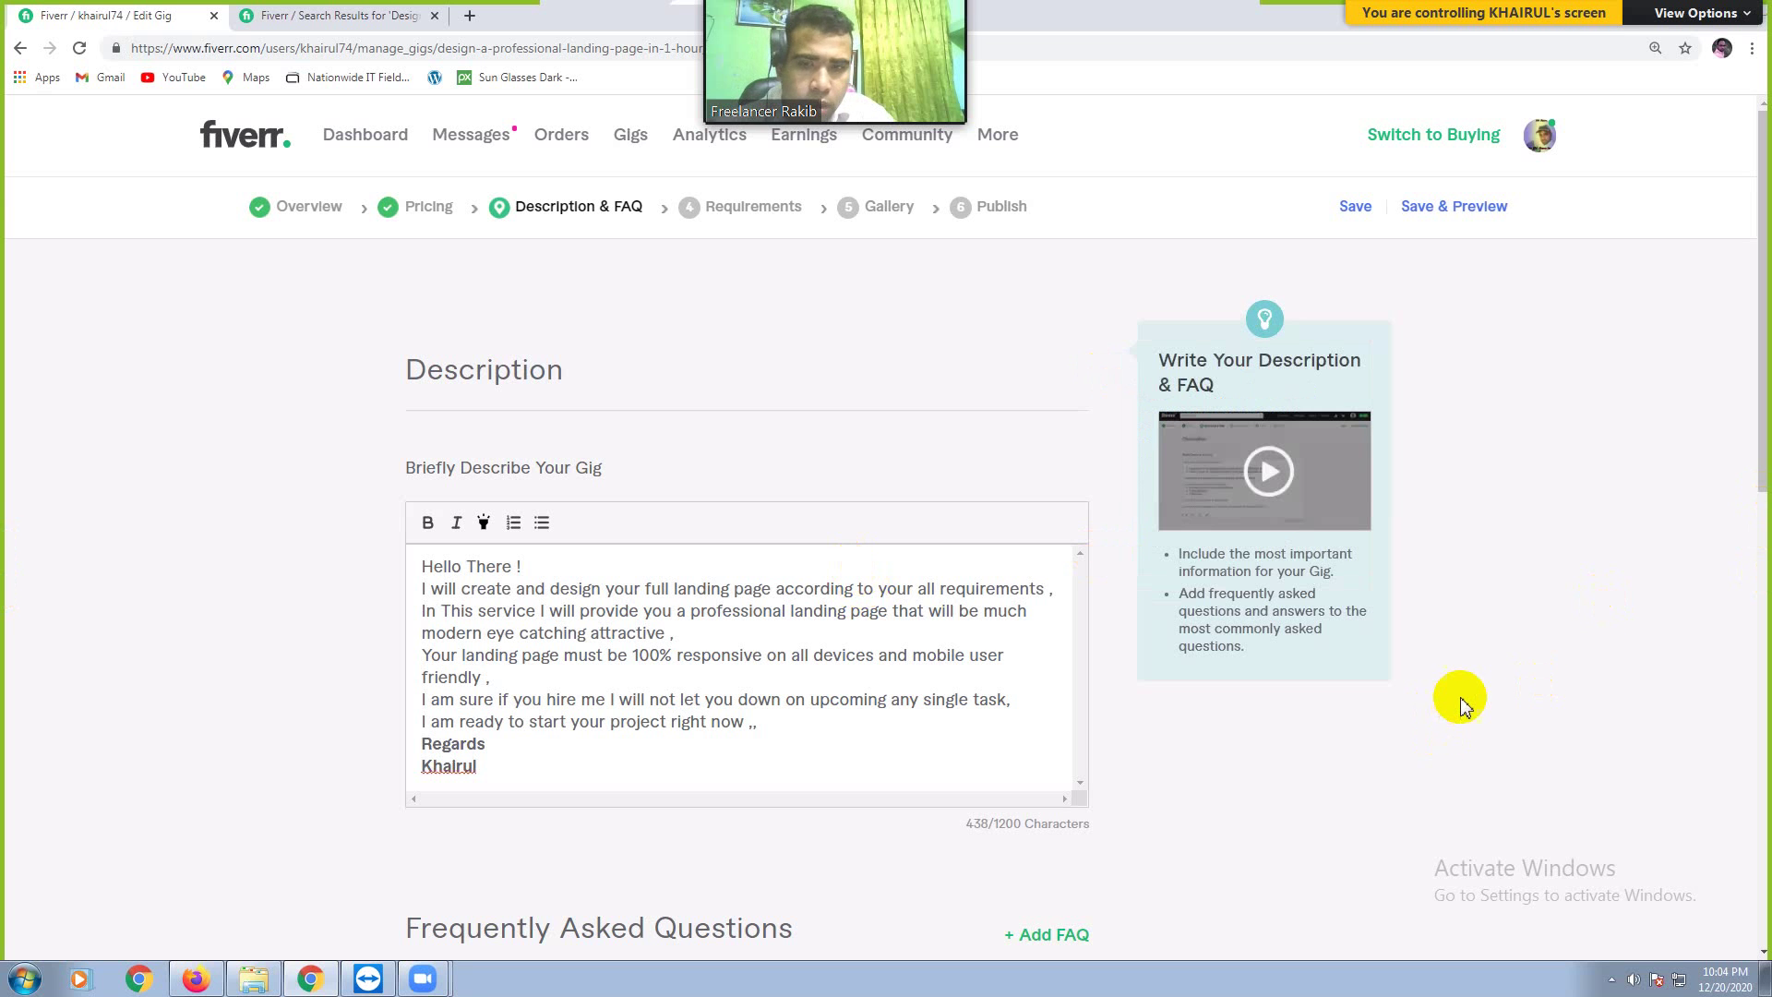
Step: Start a new FAQ entry with the question "Do you create full website ?"
scroll(1468, 697, "down", 2)
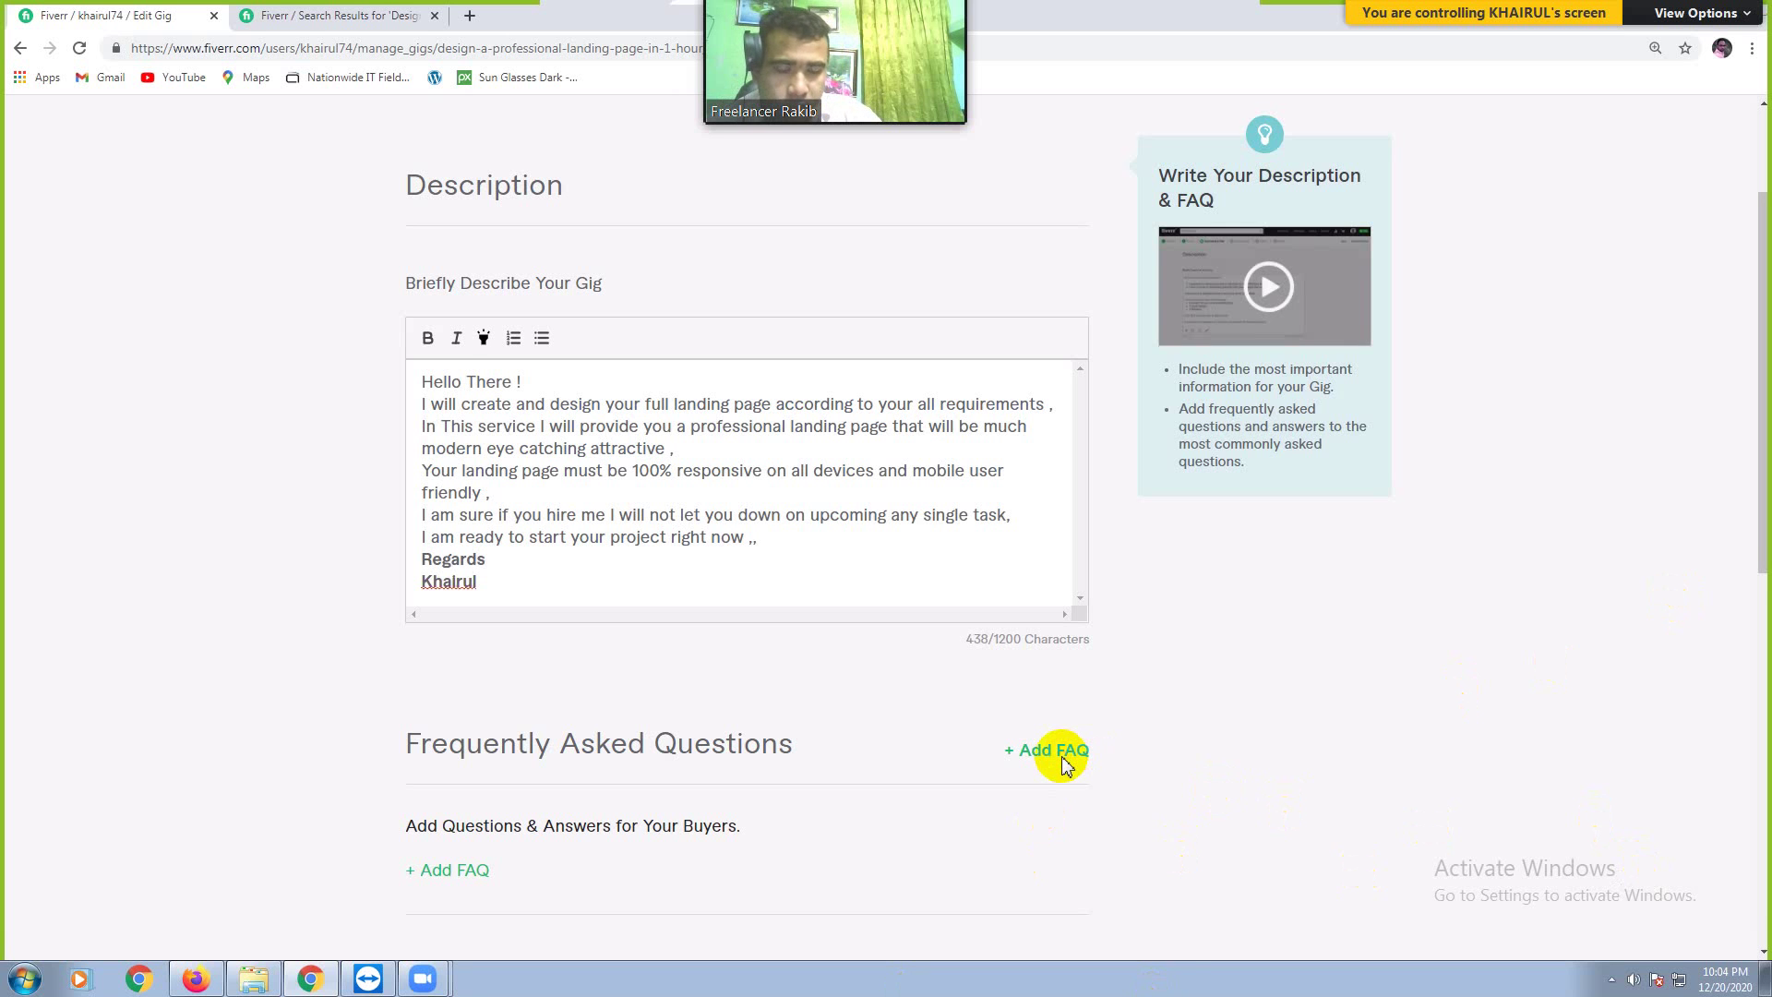
mouse_move(1061, 756)
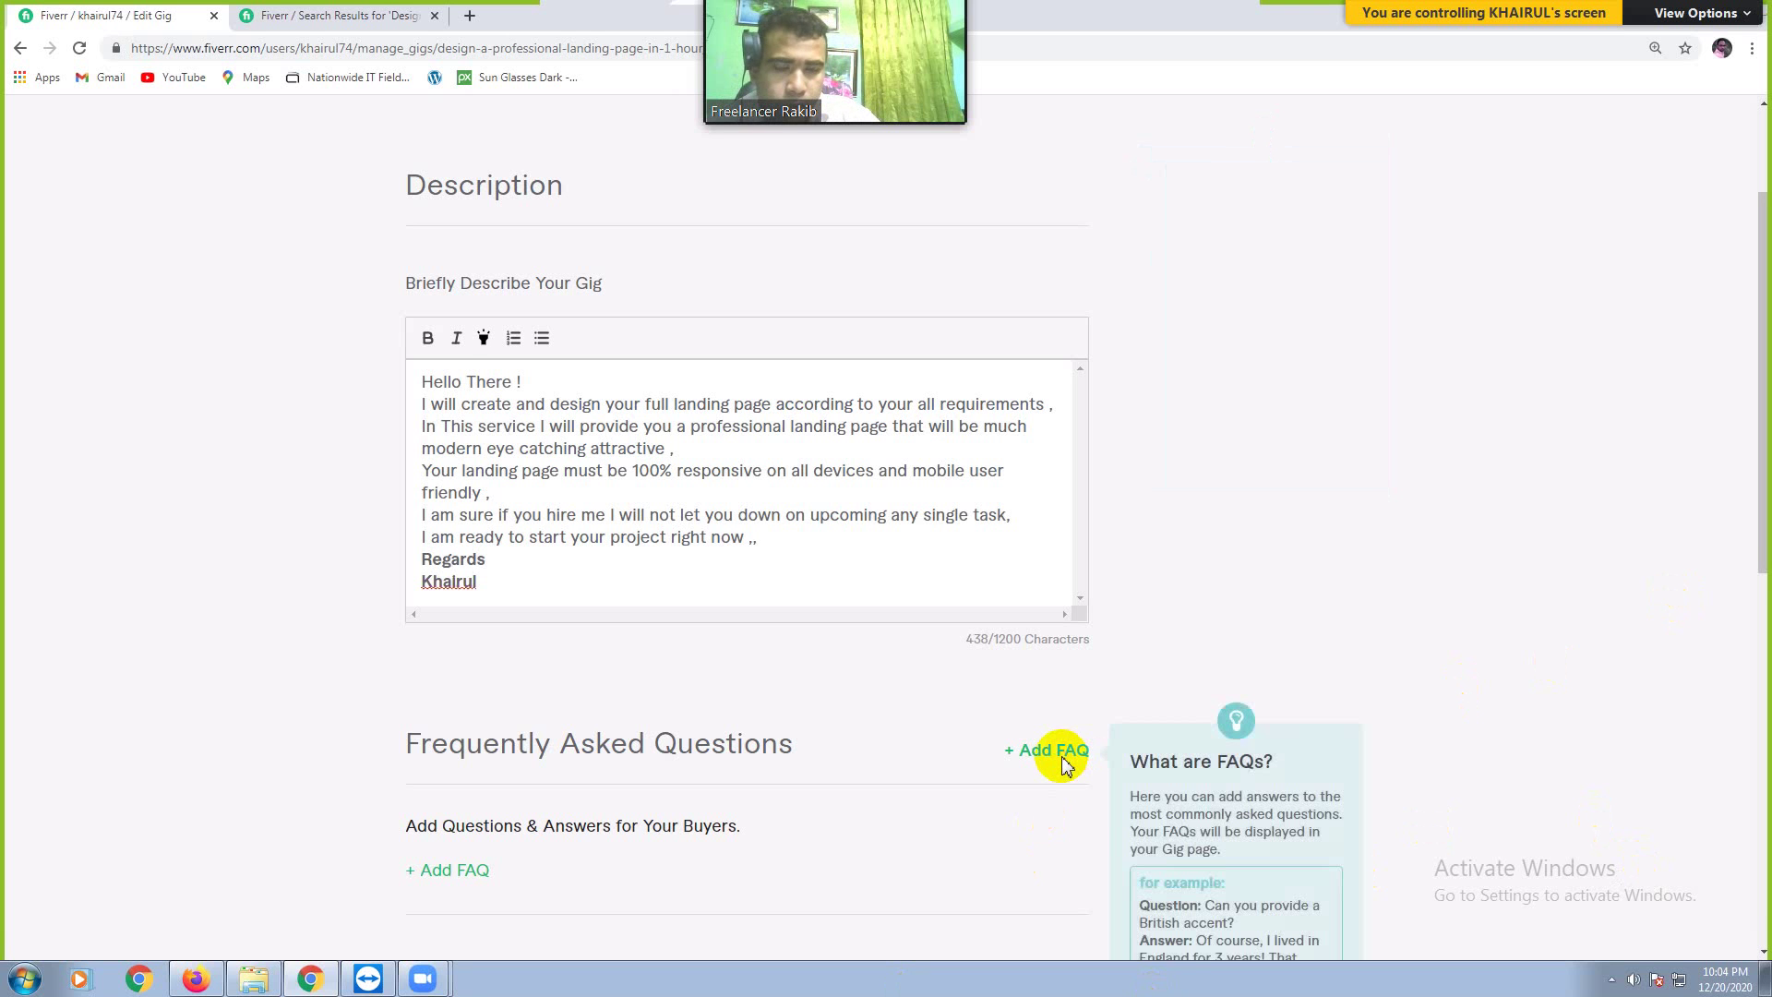
left_click(1061, 752)
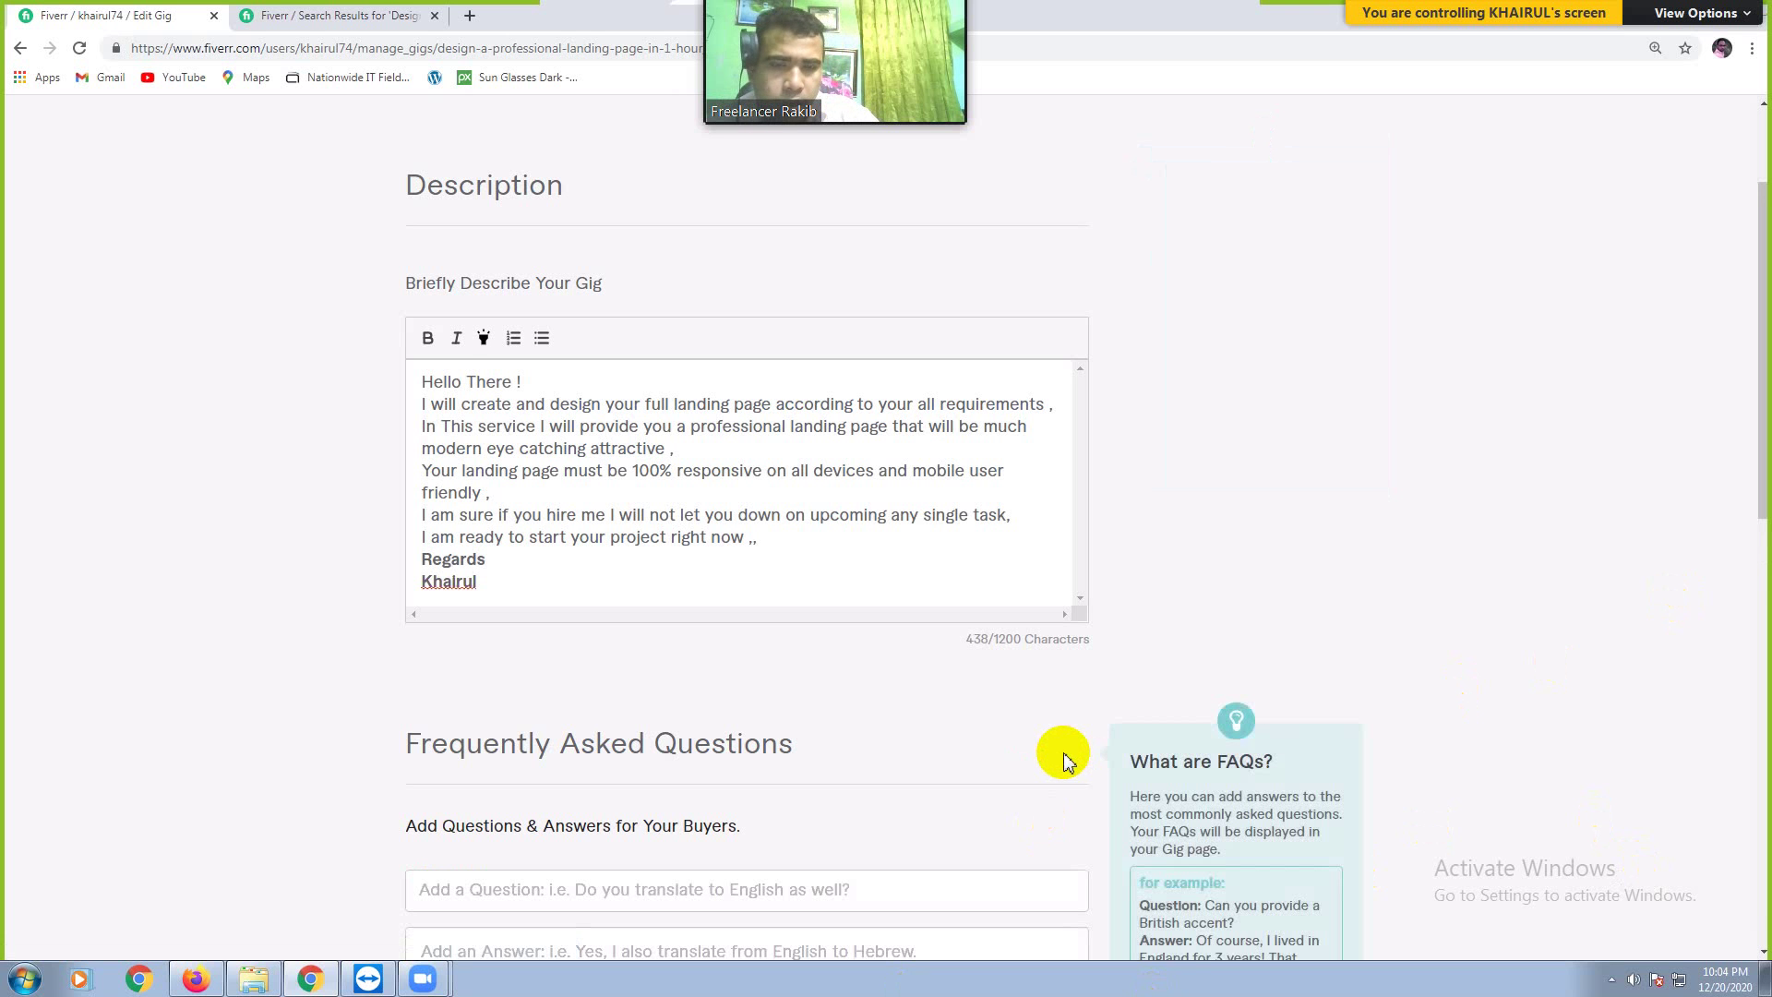
scroll(803, 751, "down", 2)
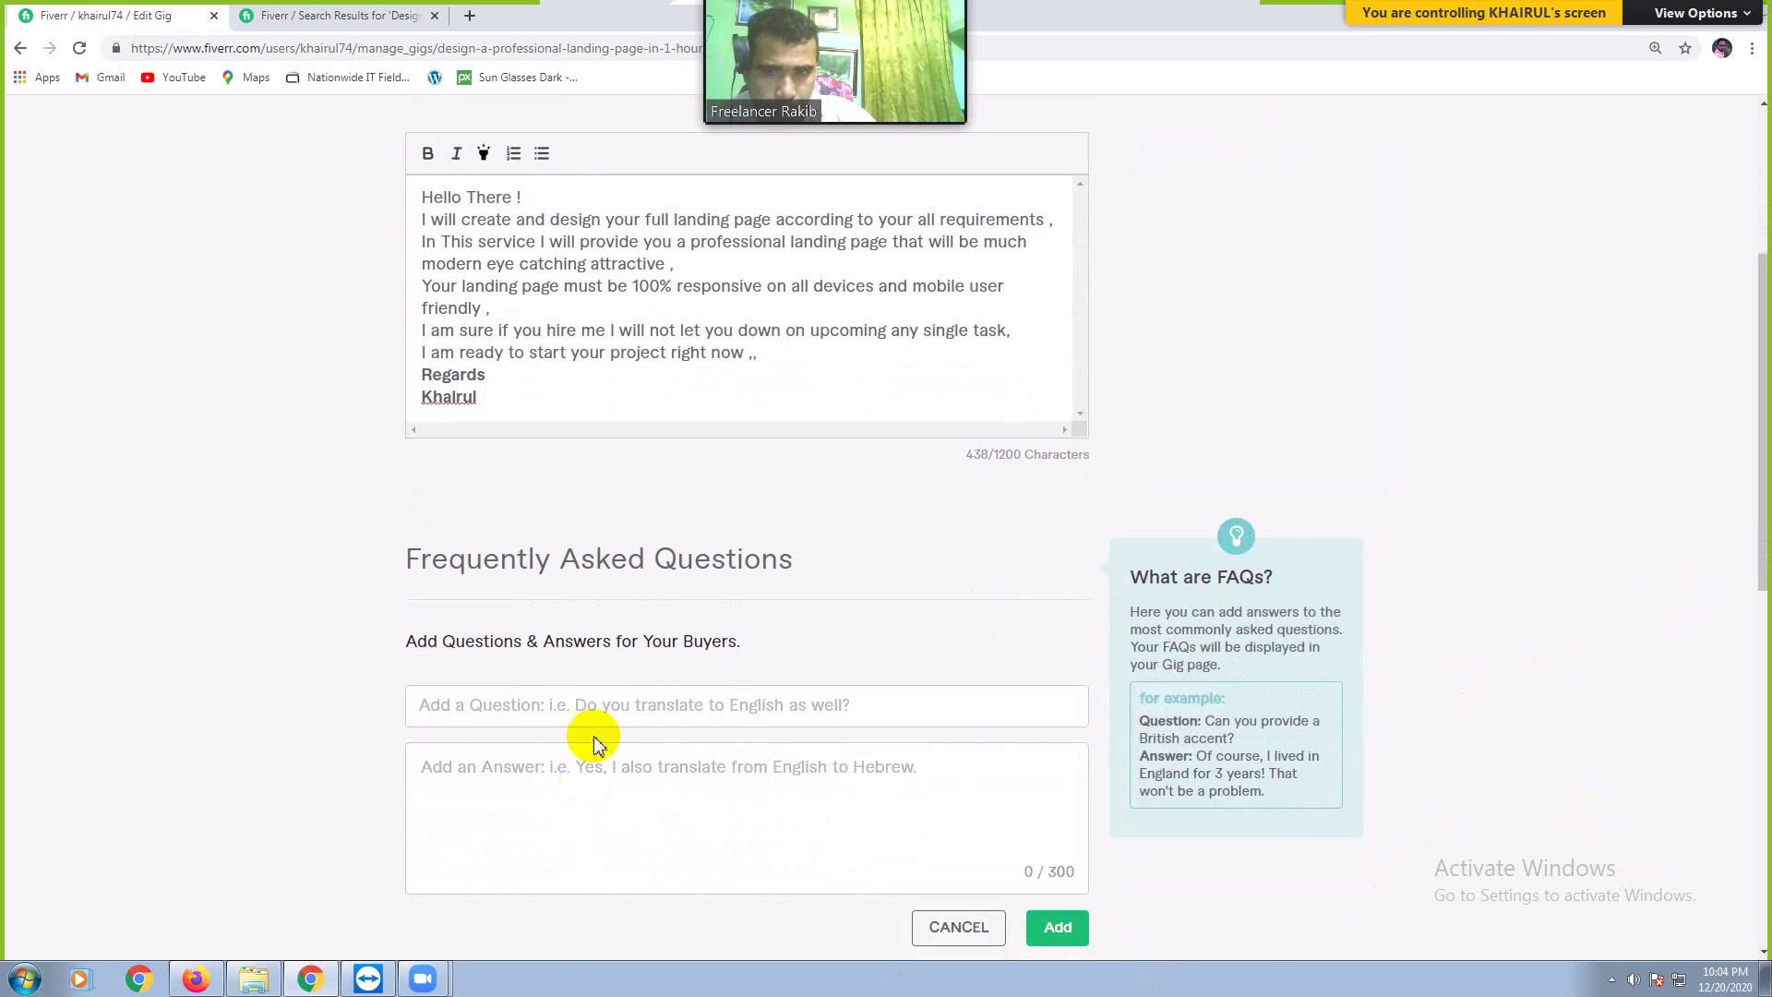
left_click(604, 705)
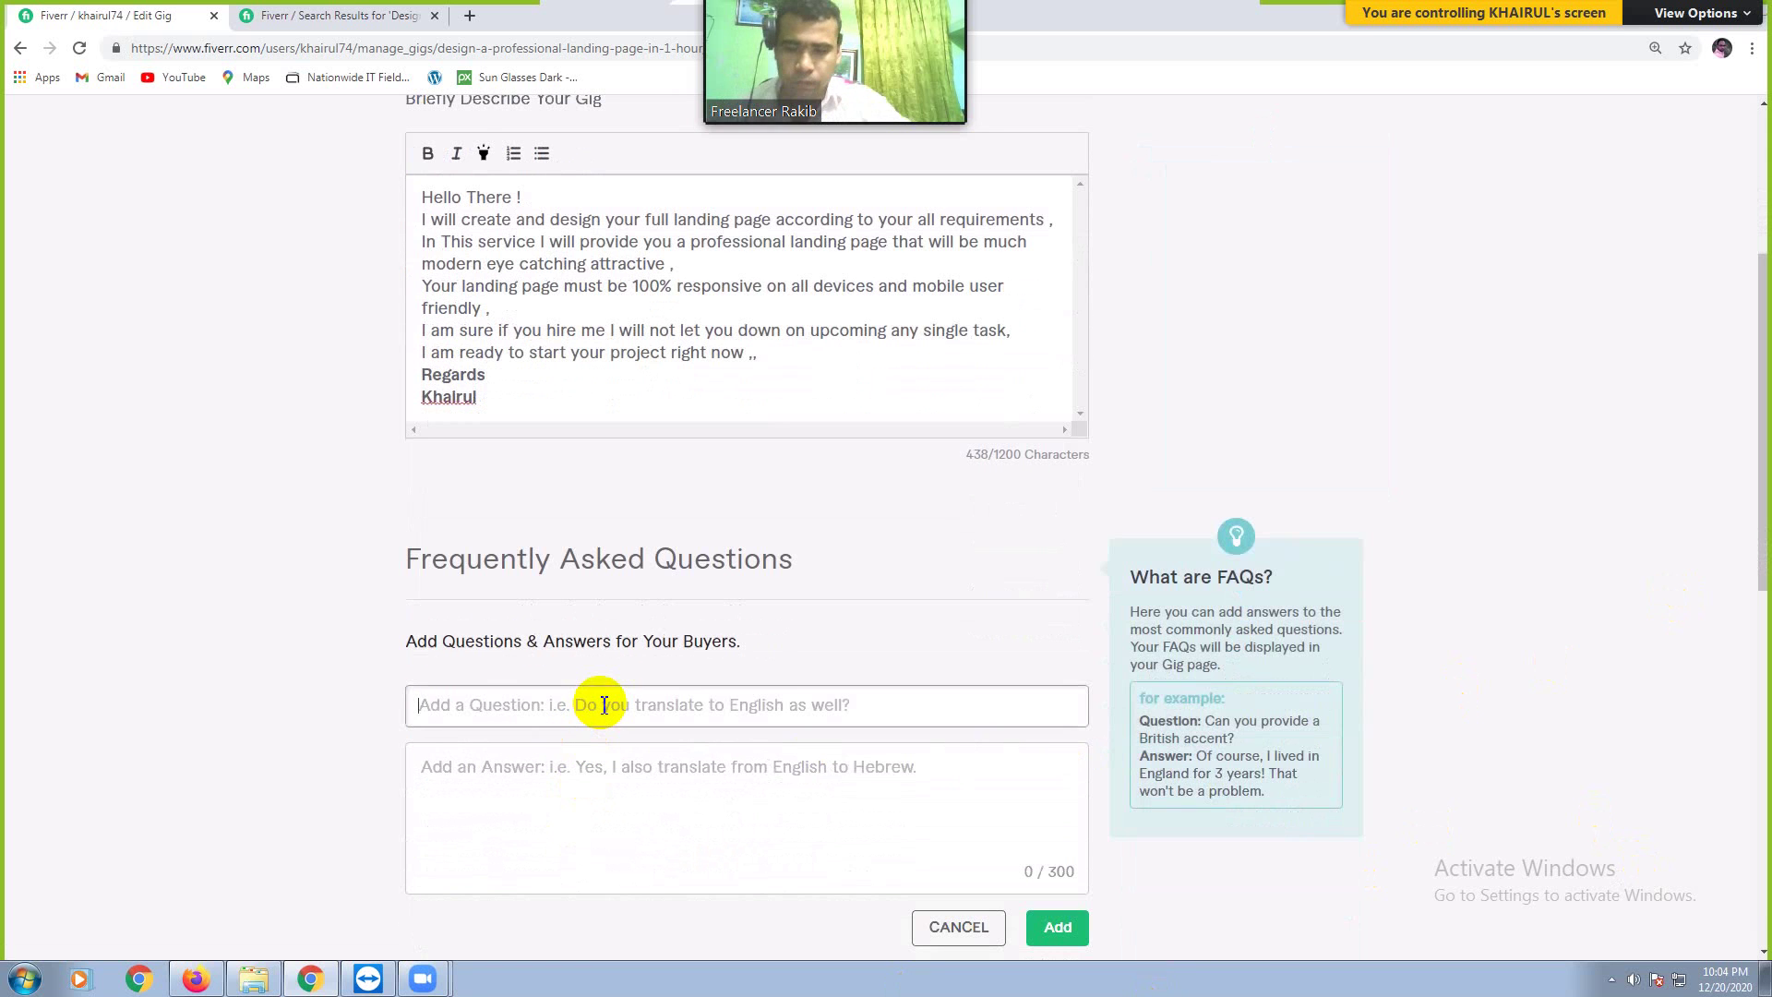
type("D")
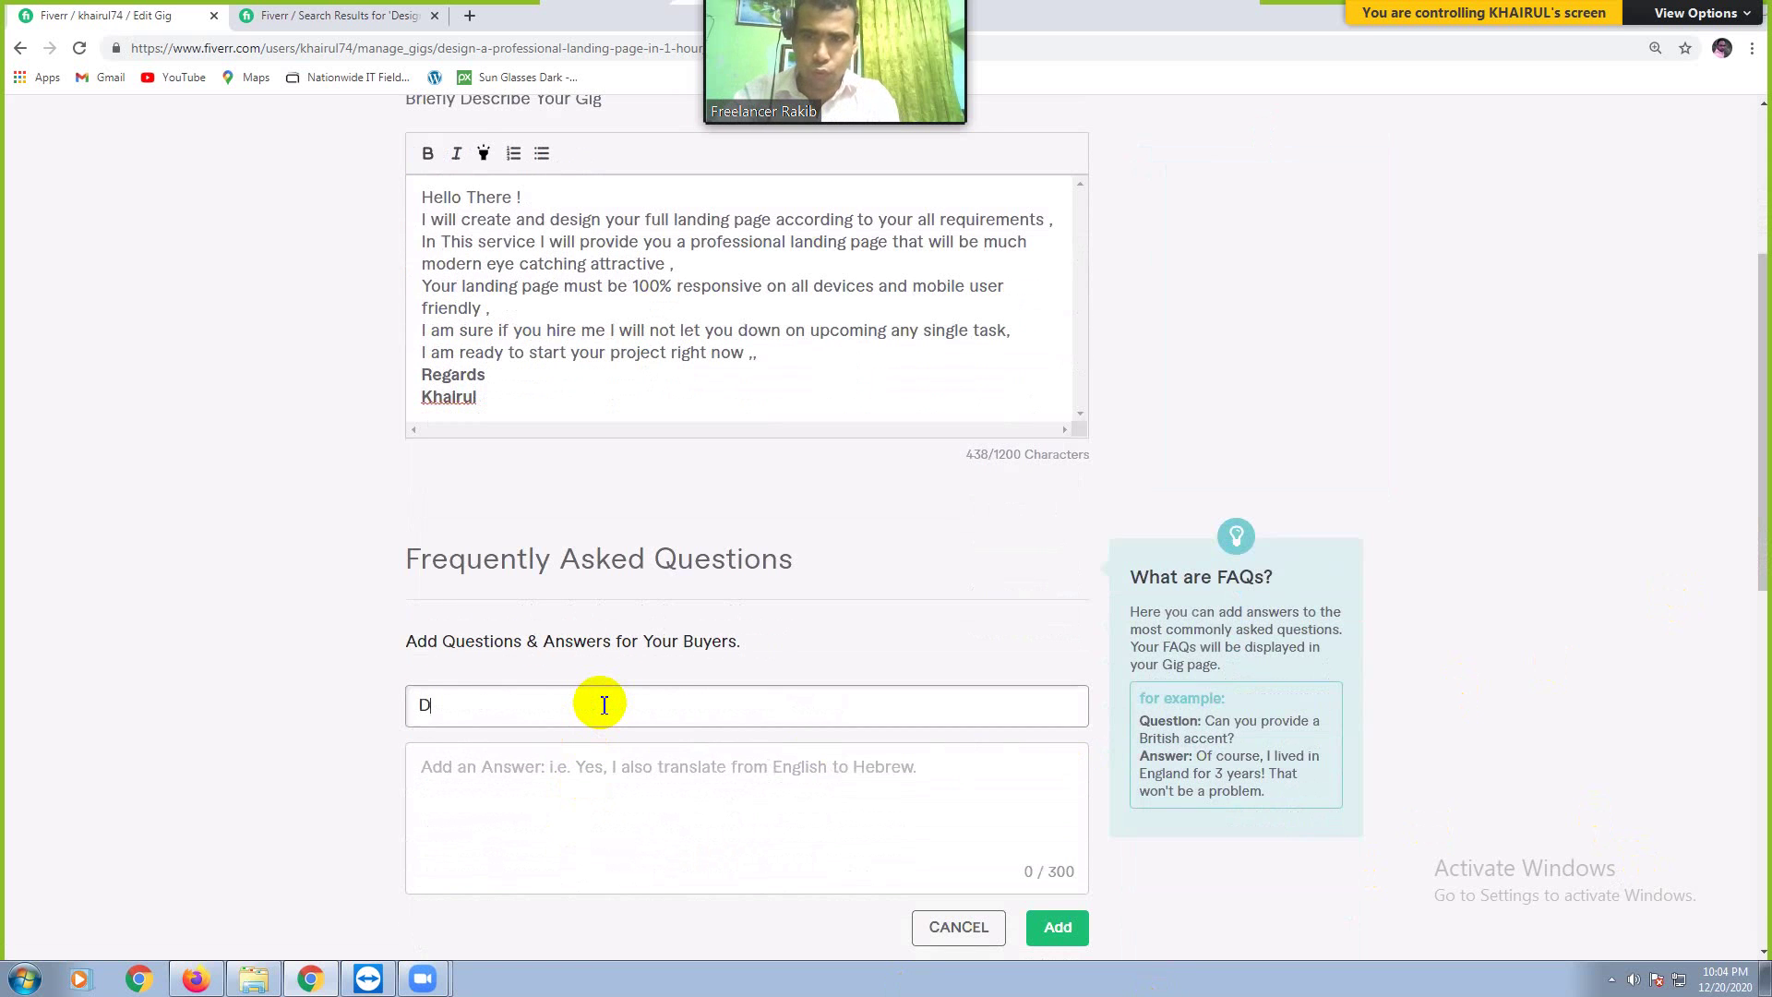
type("o you ")
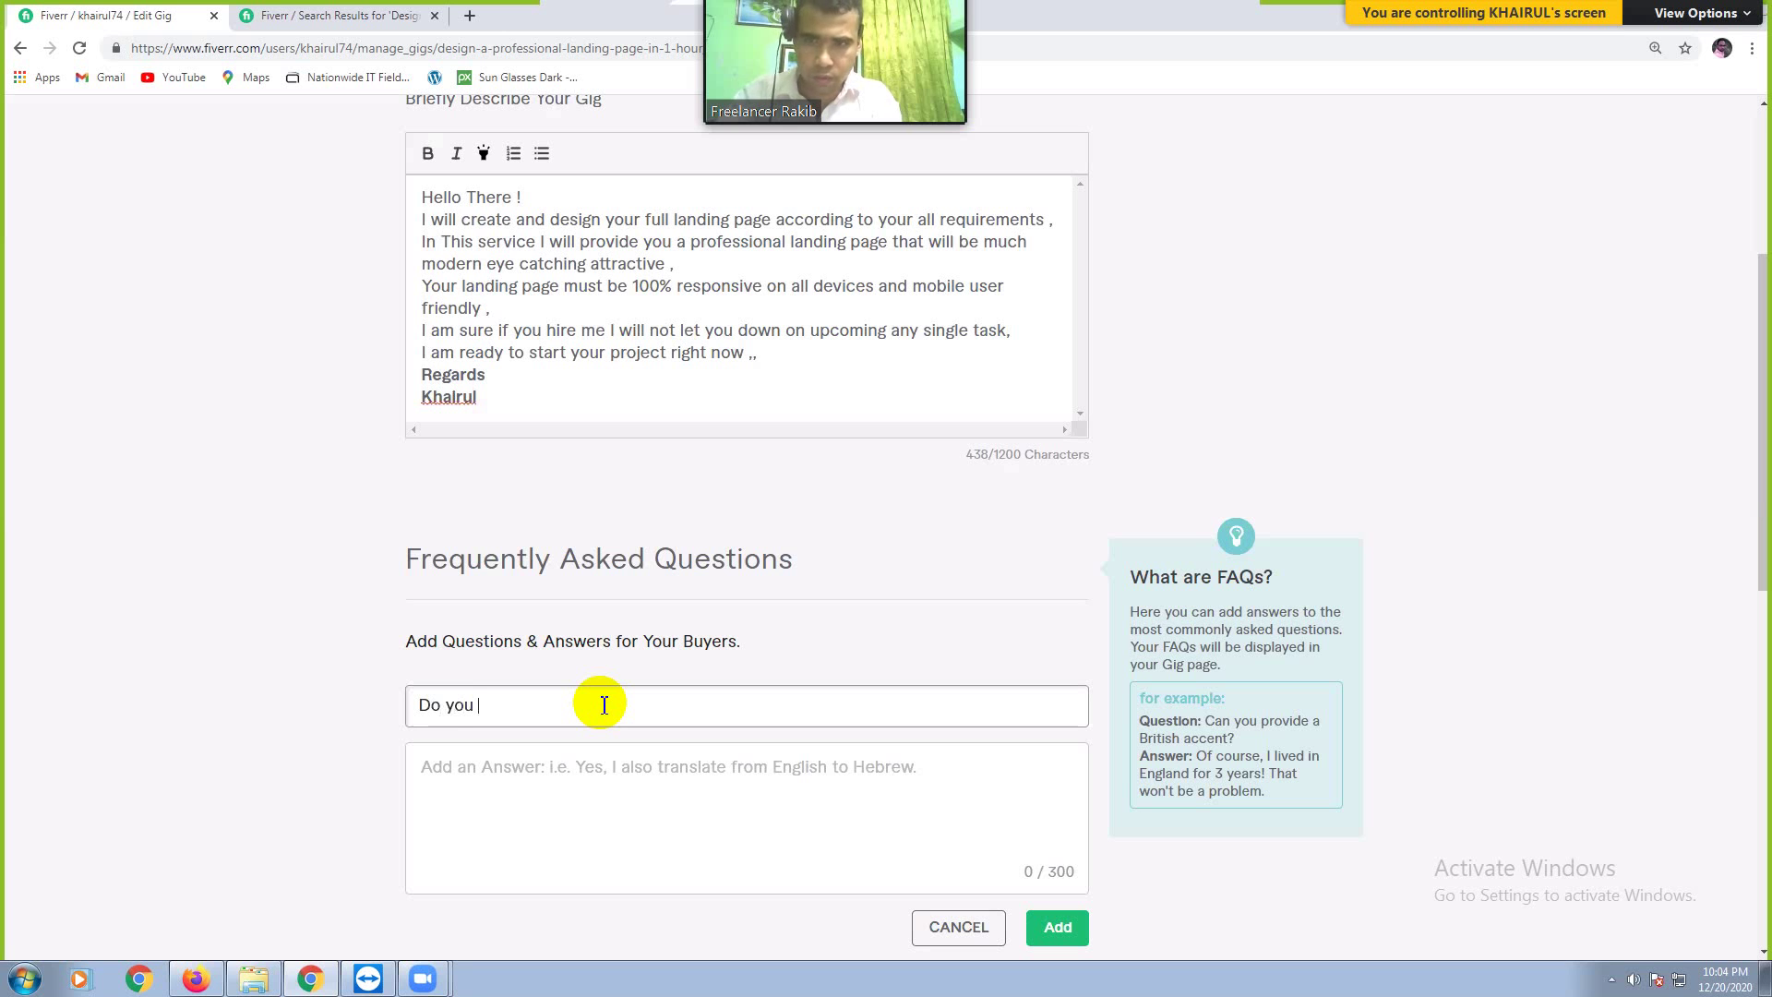
type("create f")
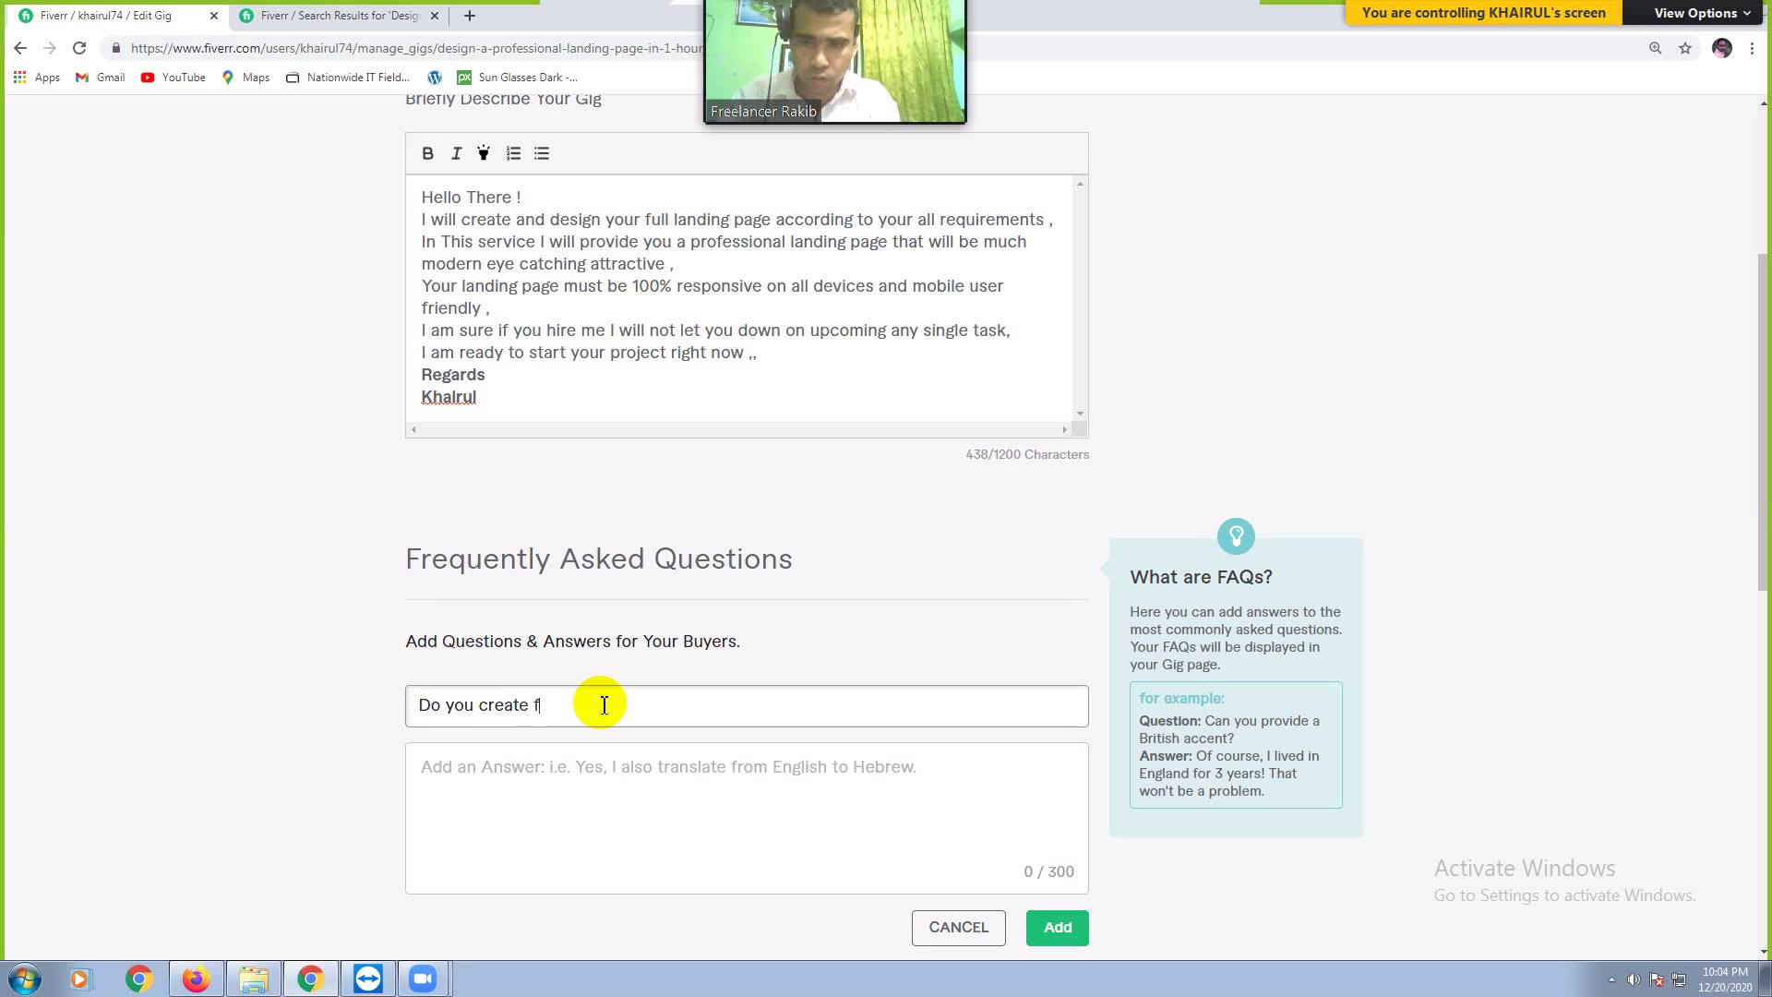
type("u")
type("ll website ?")
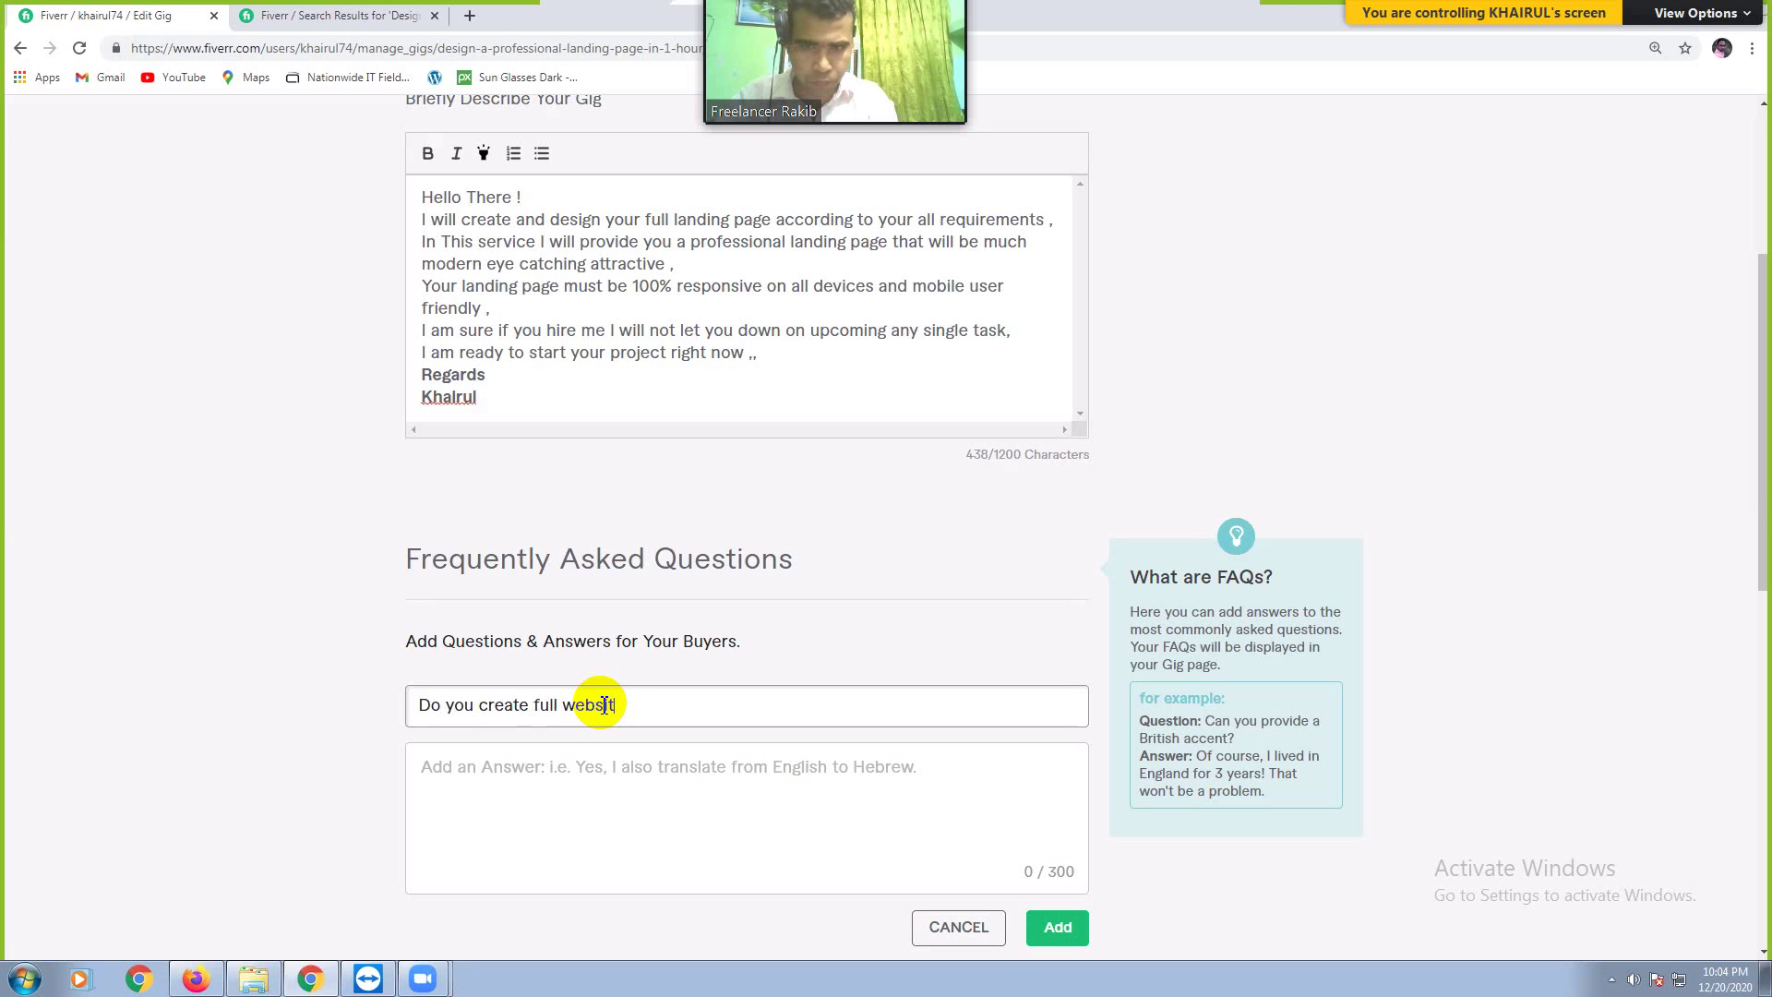
Step: Answer the FAQ with "Yes I know , I can create any kinds of website according to your needs" and add the entry
left_click(589, 783)
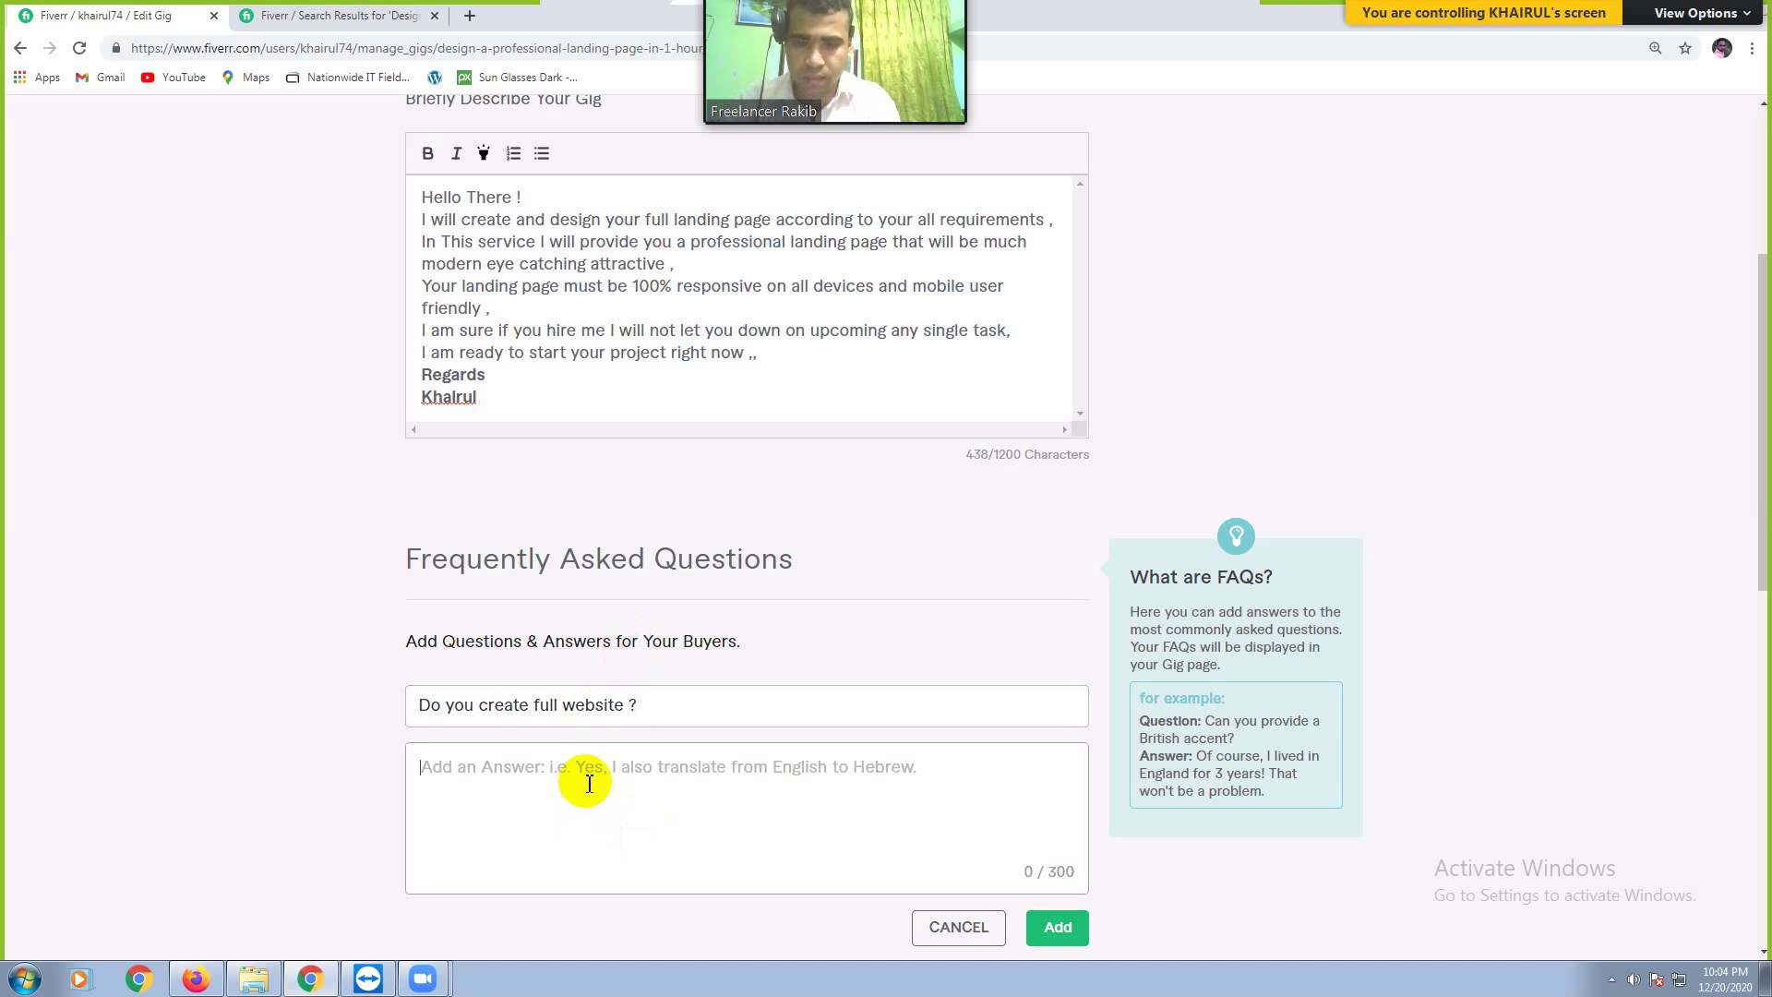
type("Ye")
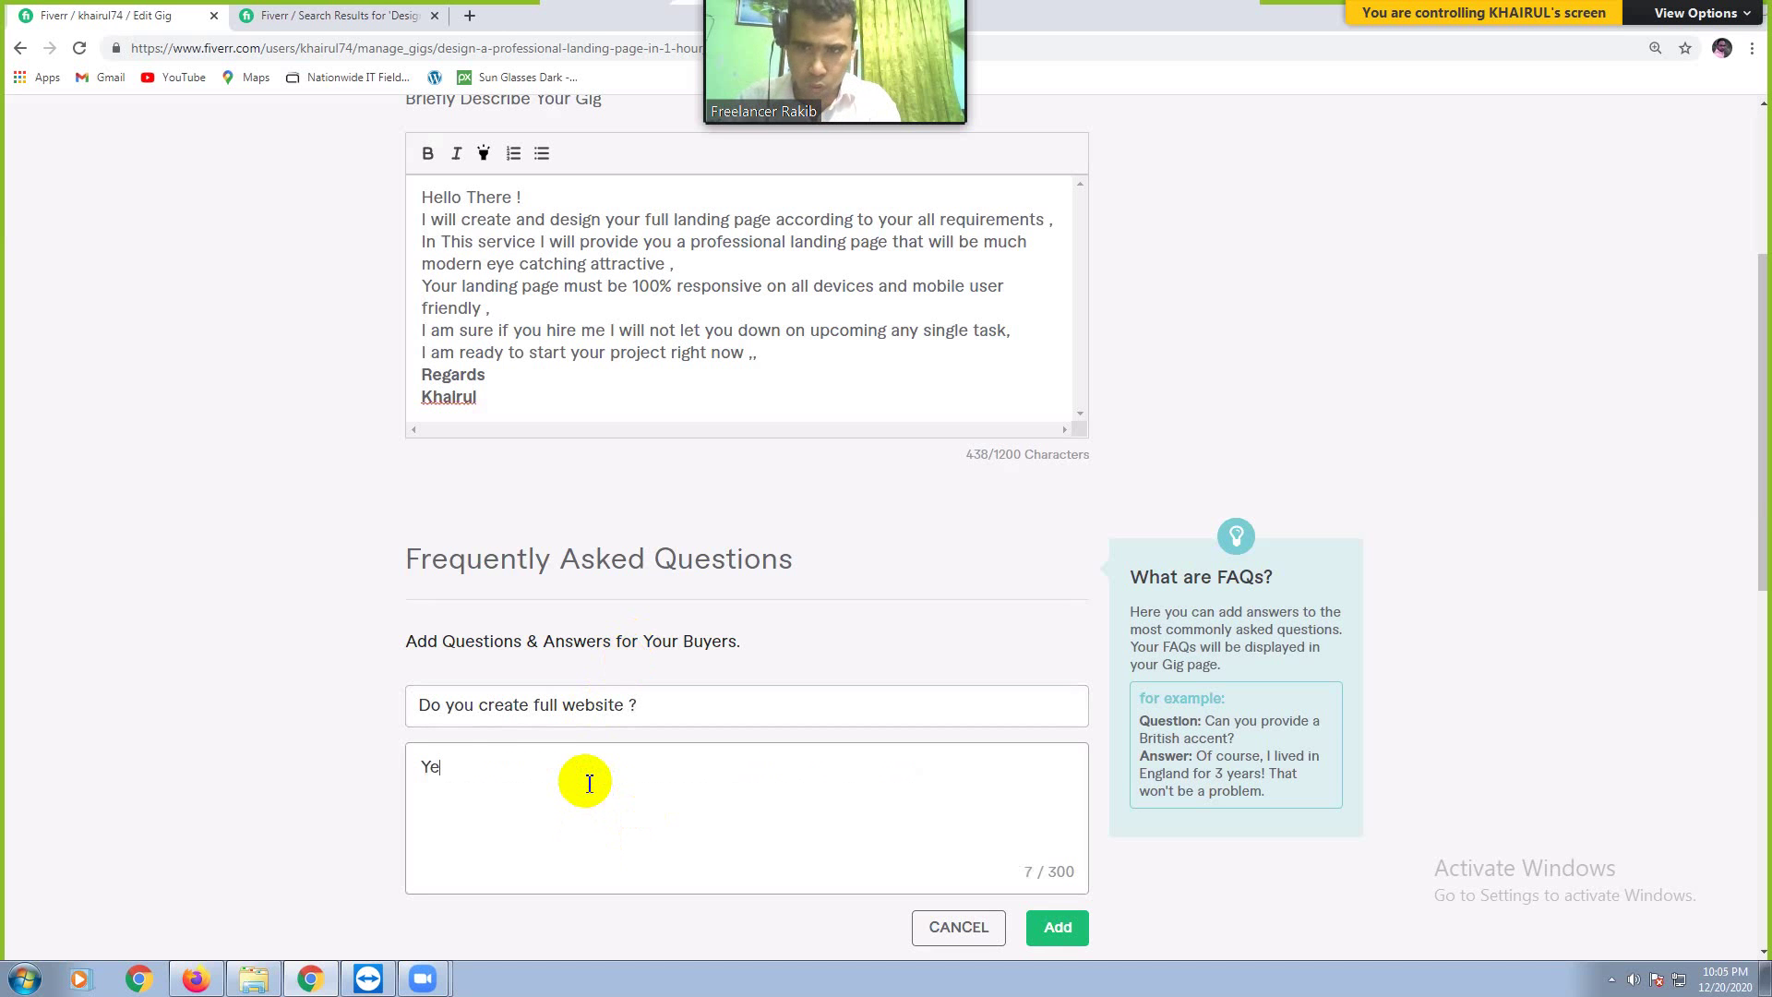
type("s I know ")
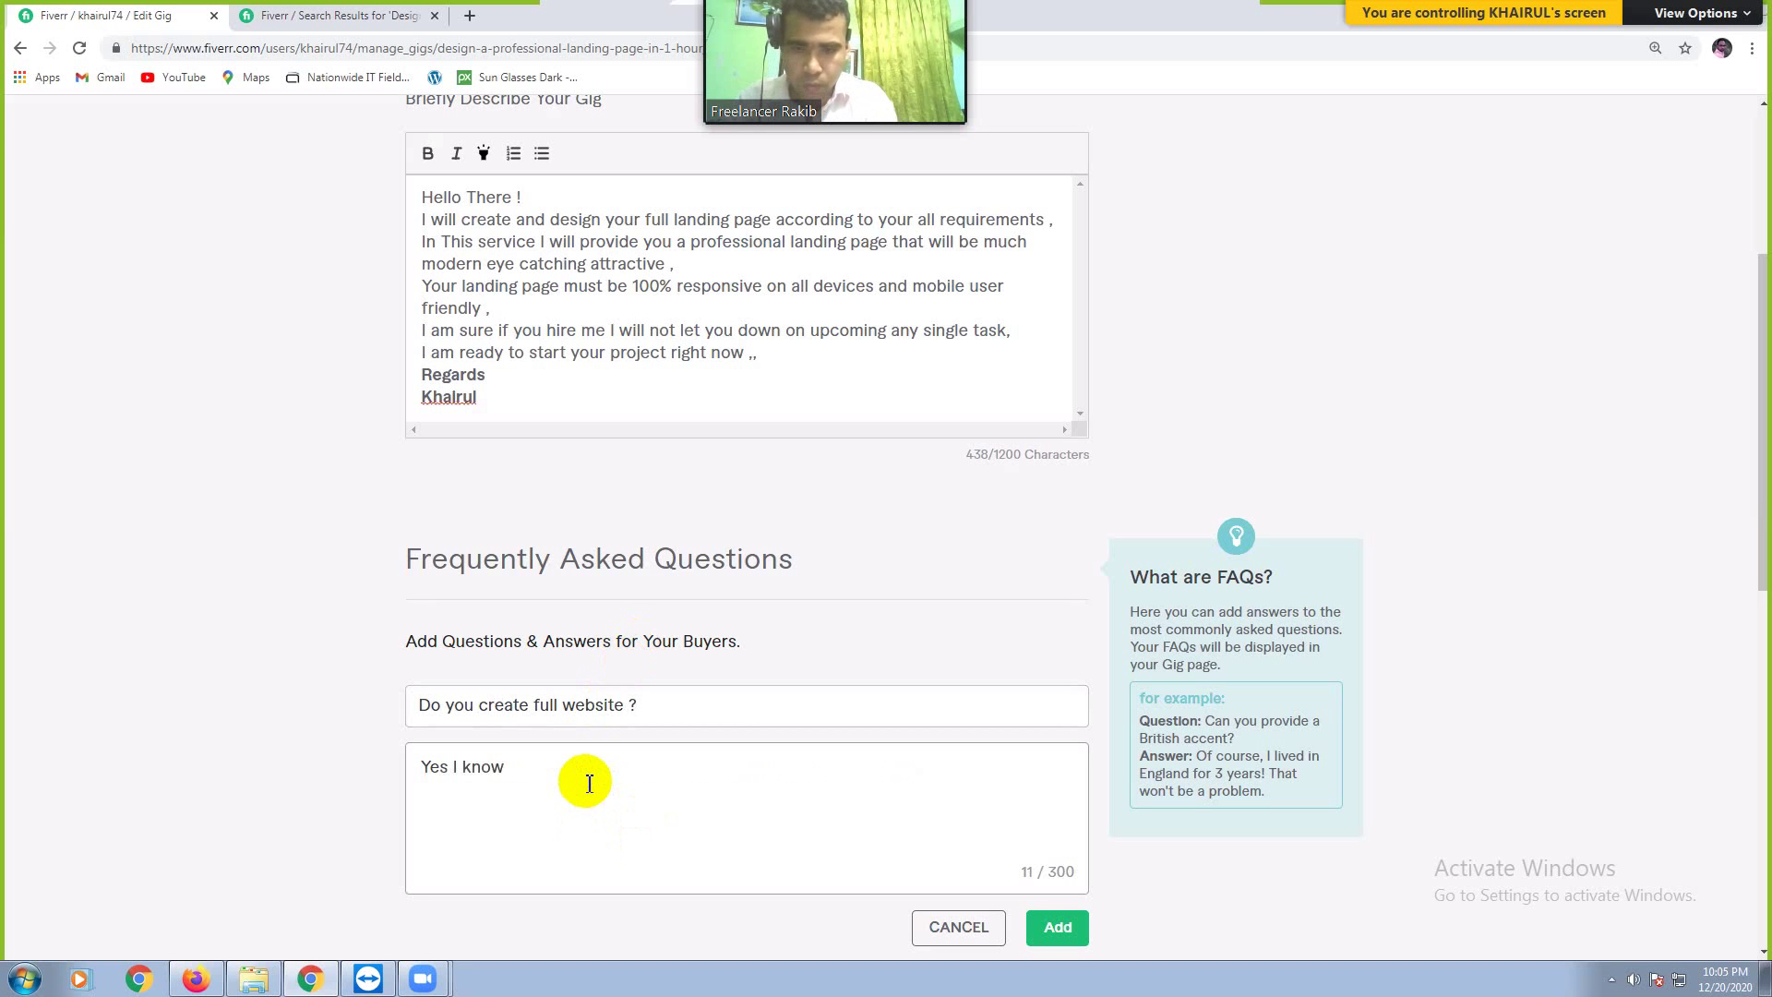
type(",")
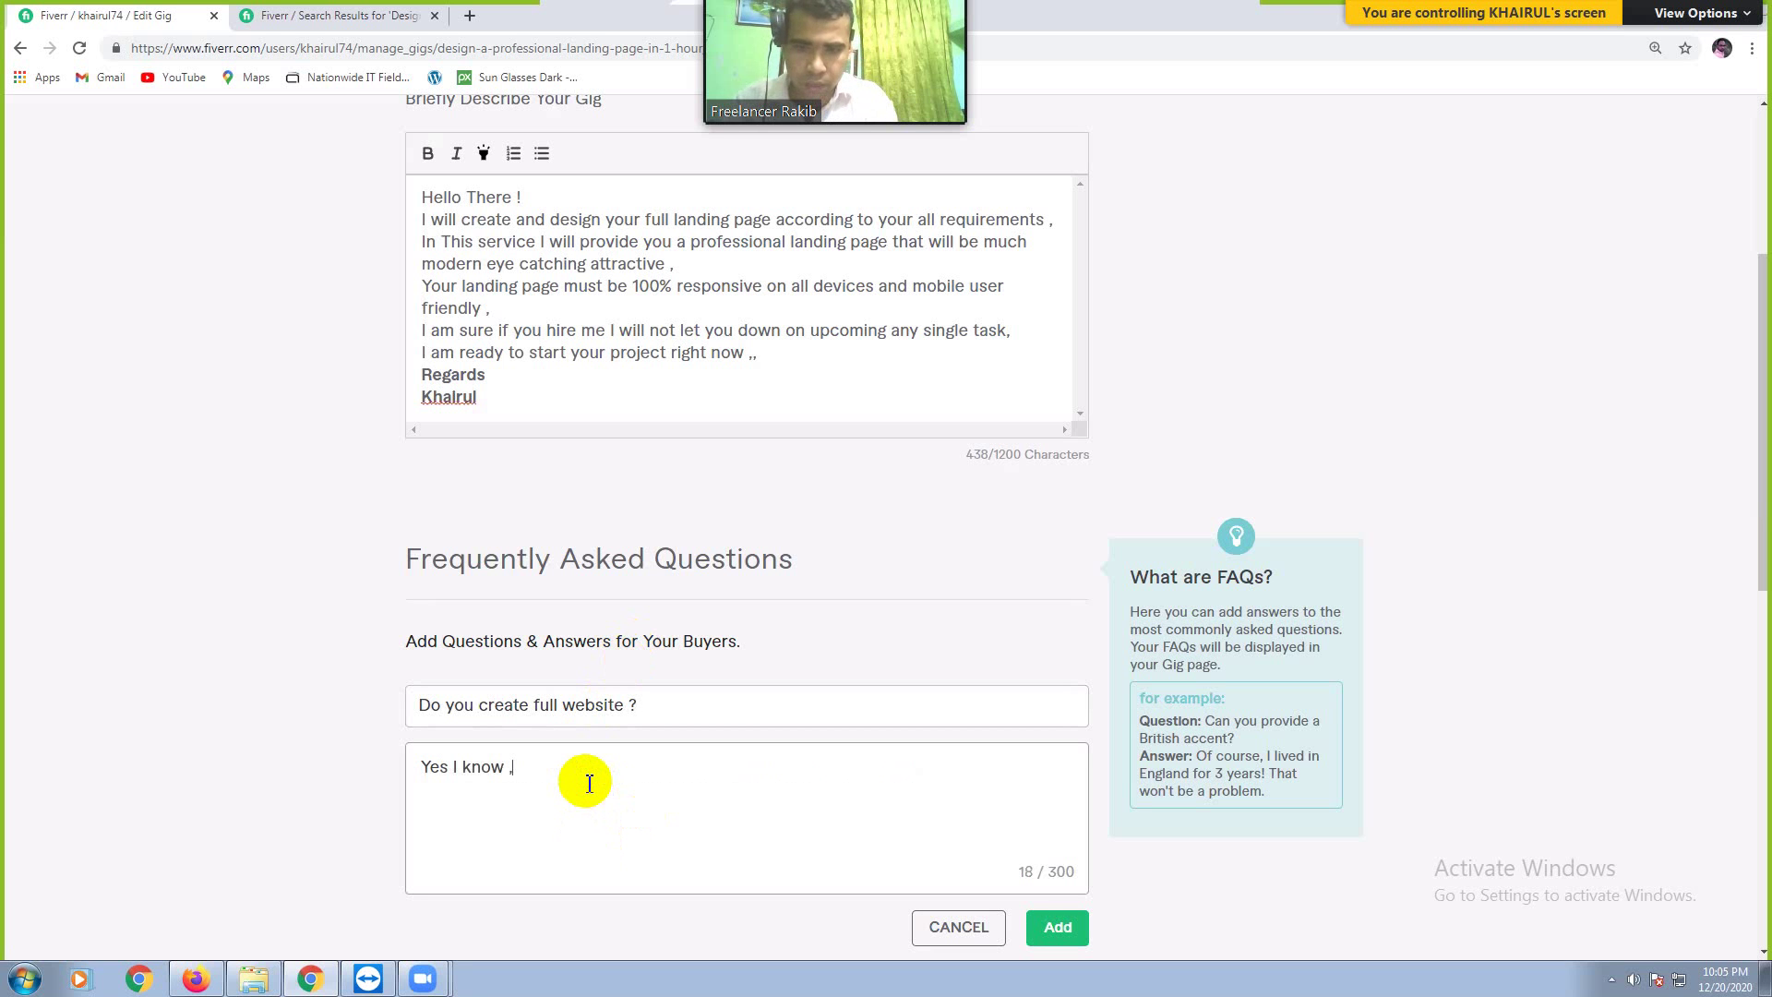
type(" I can create an")
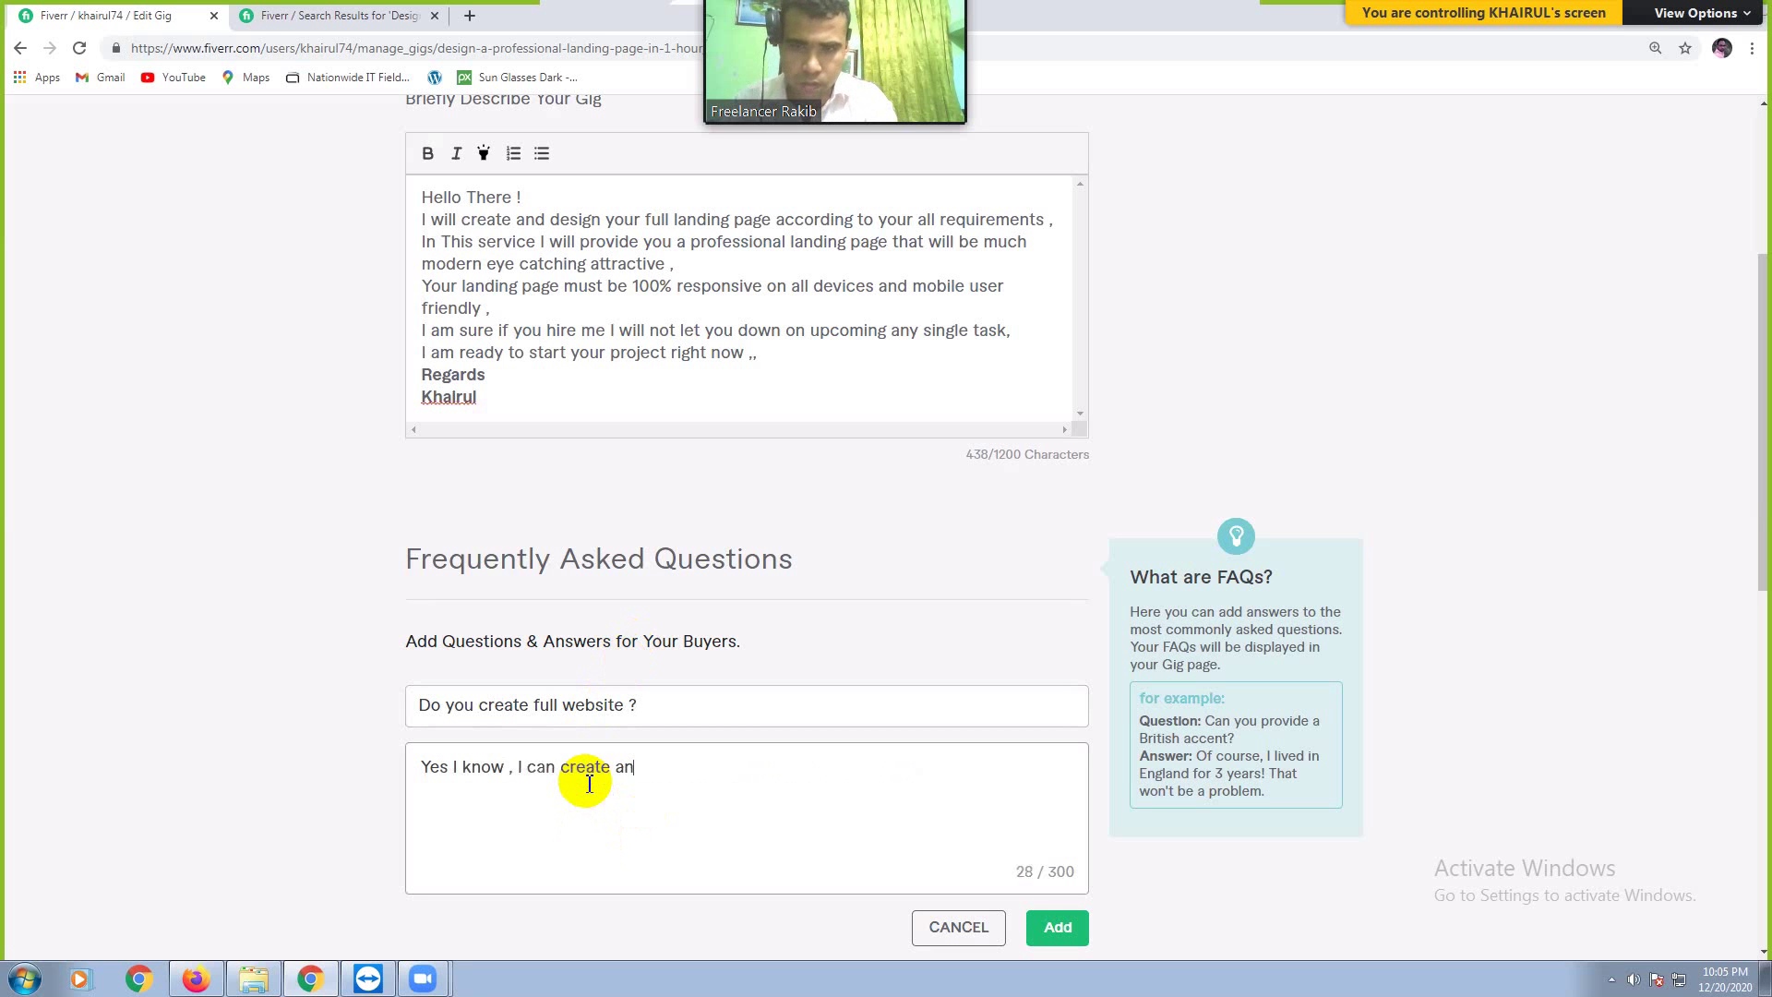
type("y kinds of we")
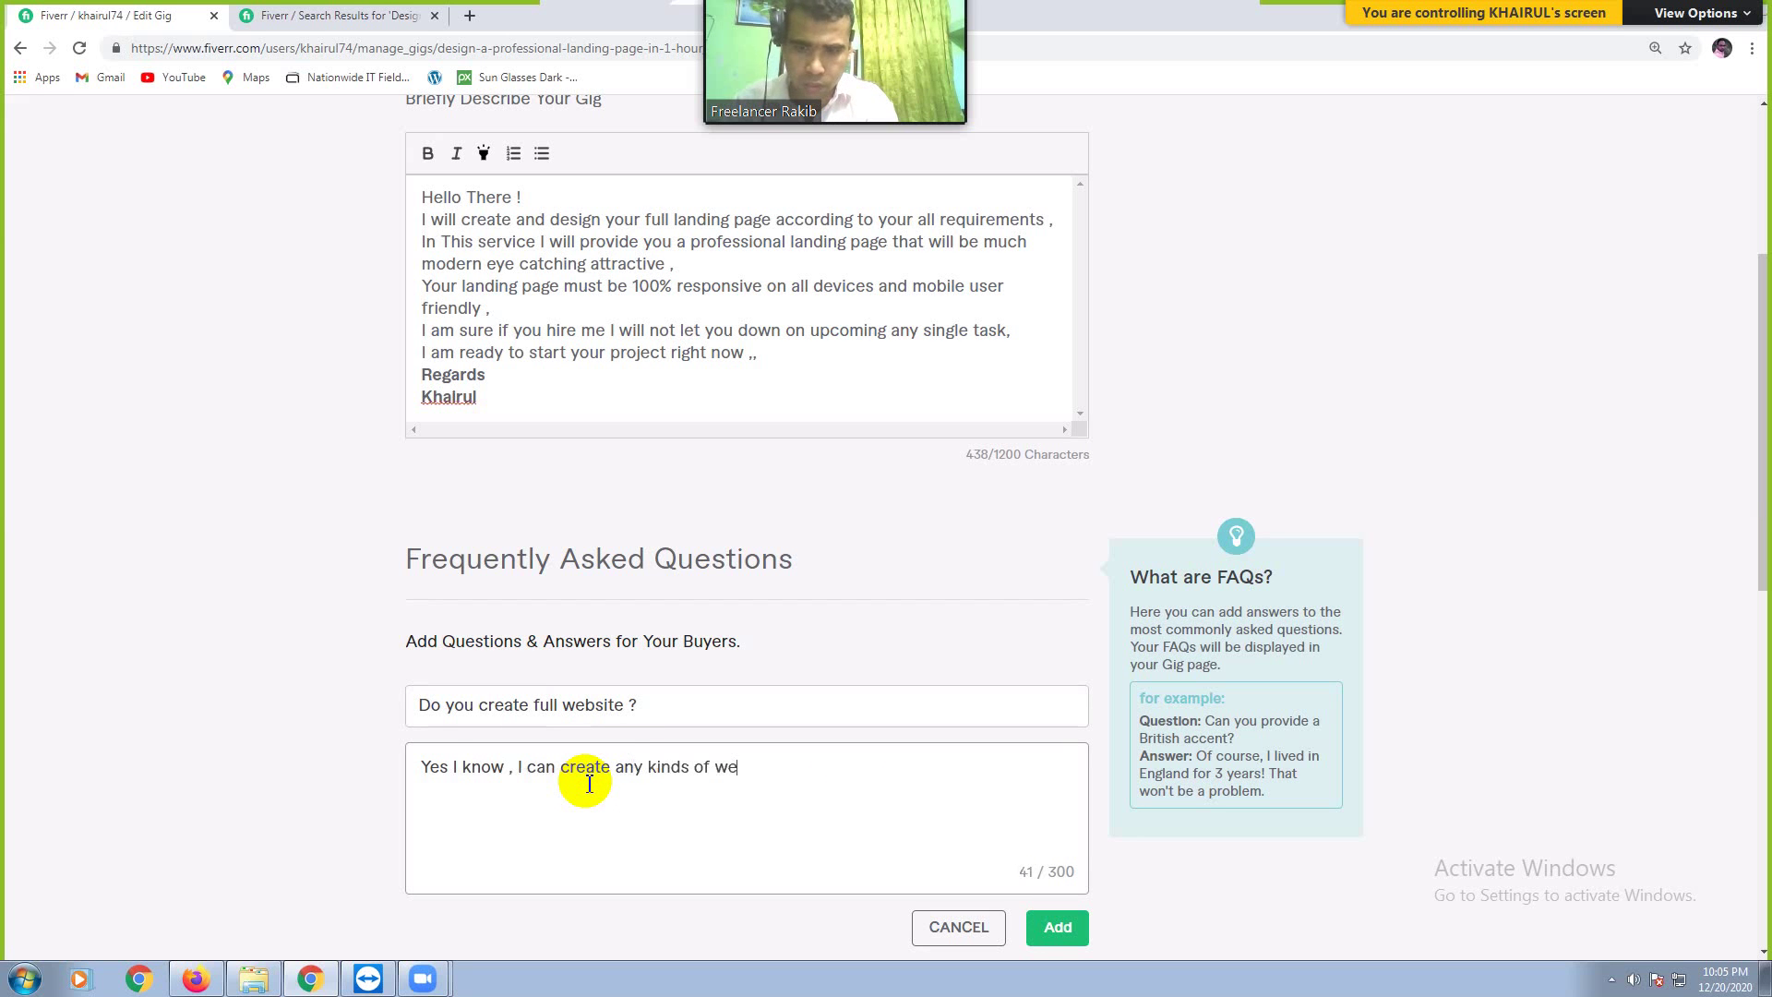
type("bsite according to ")
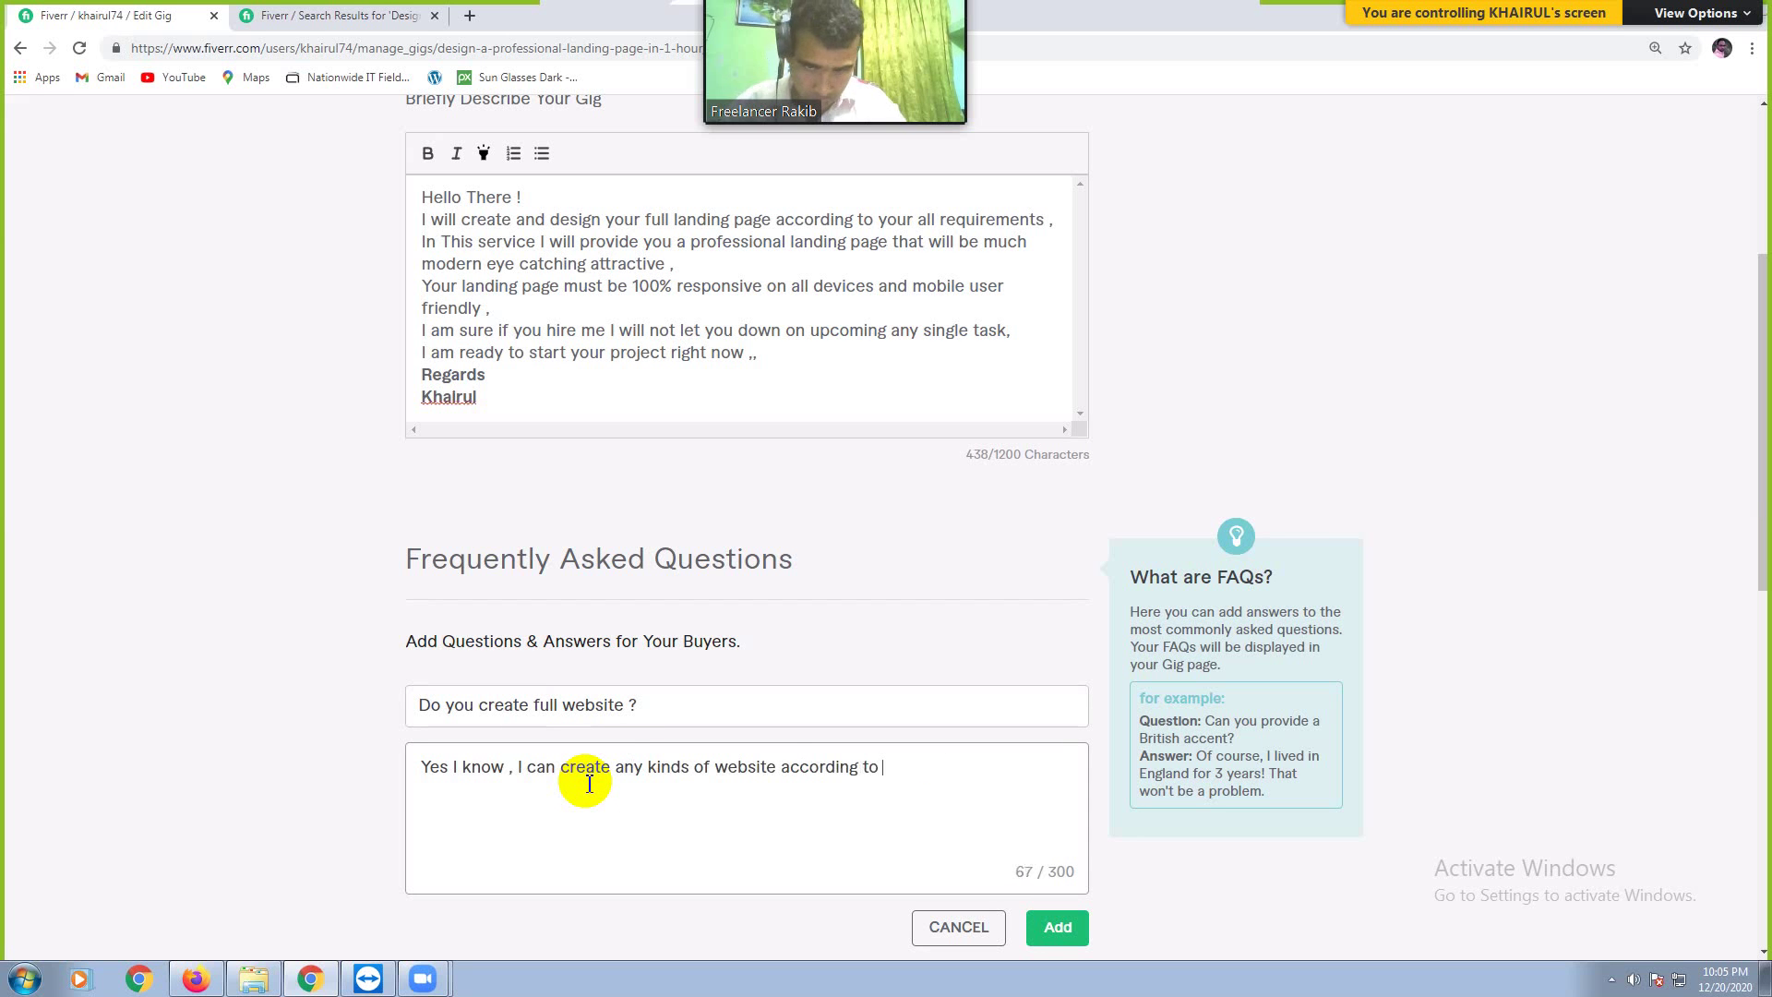
type("your needs")
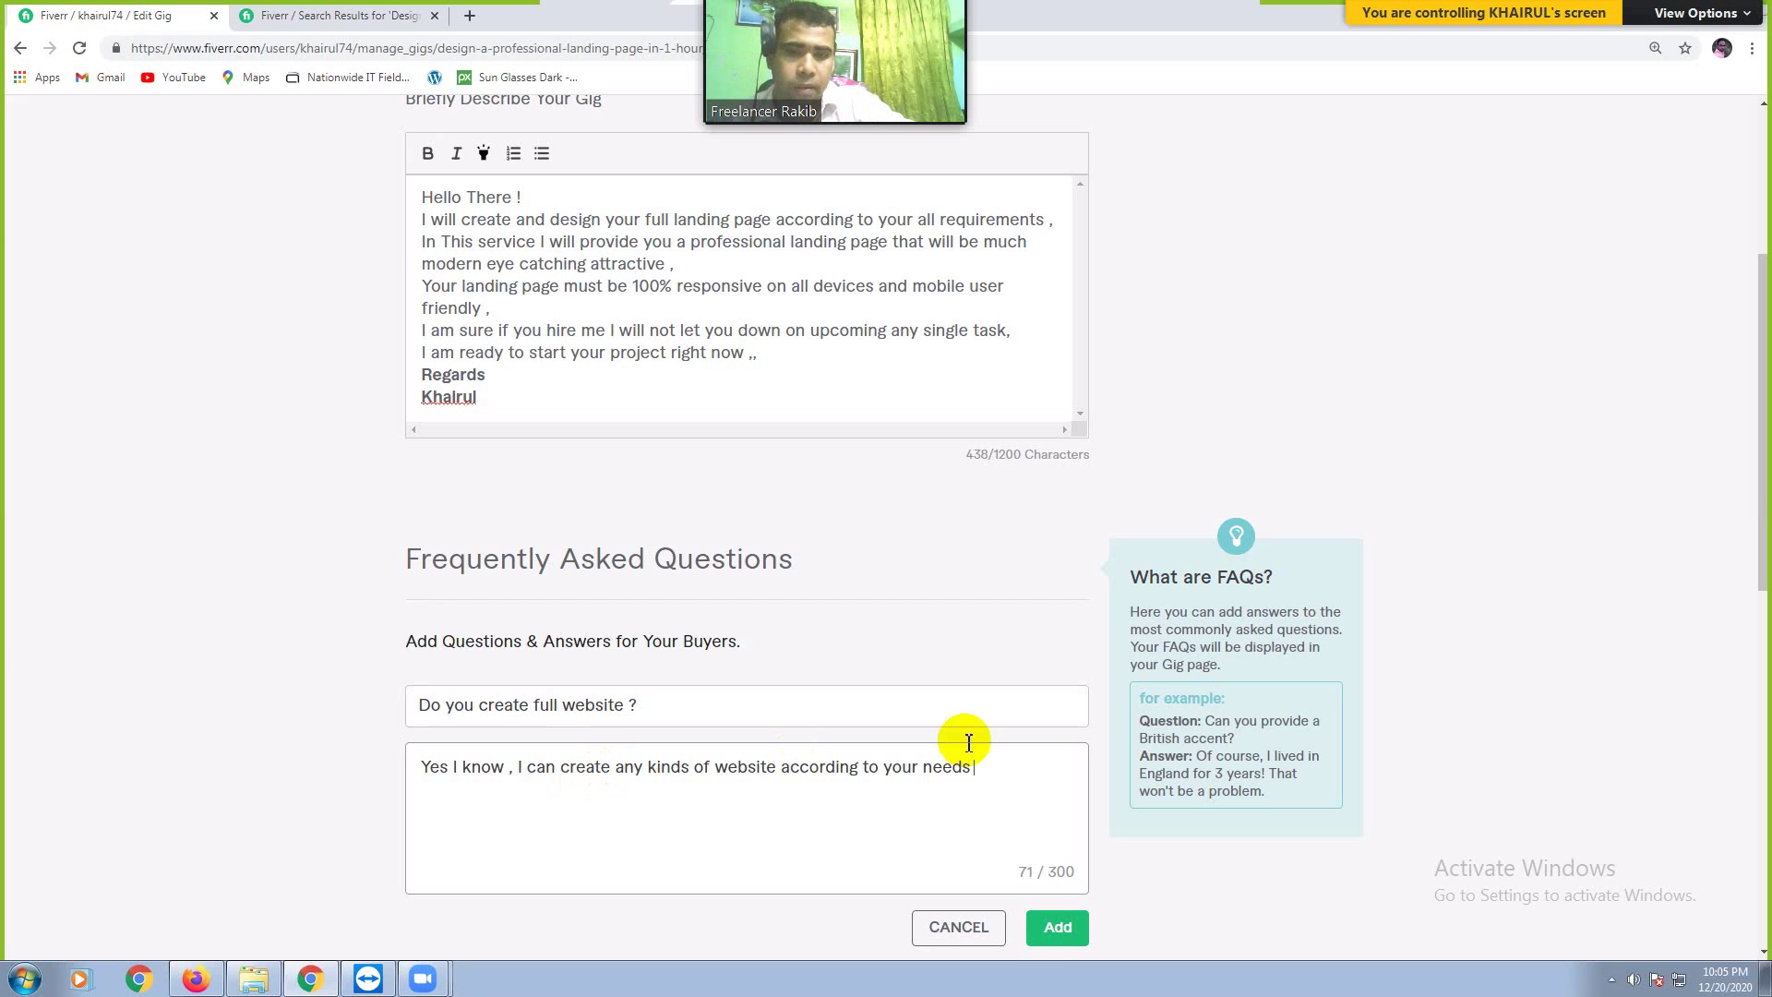
left_click(1060, 933)
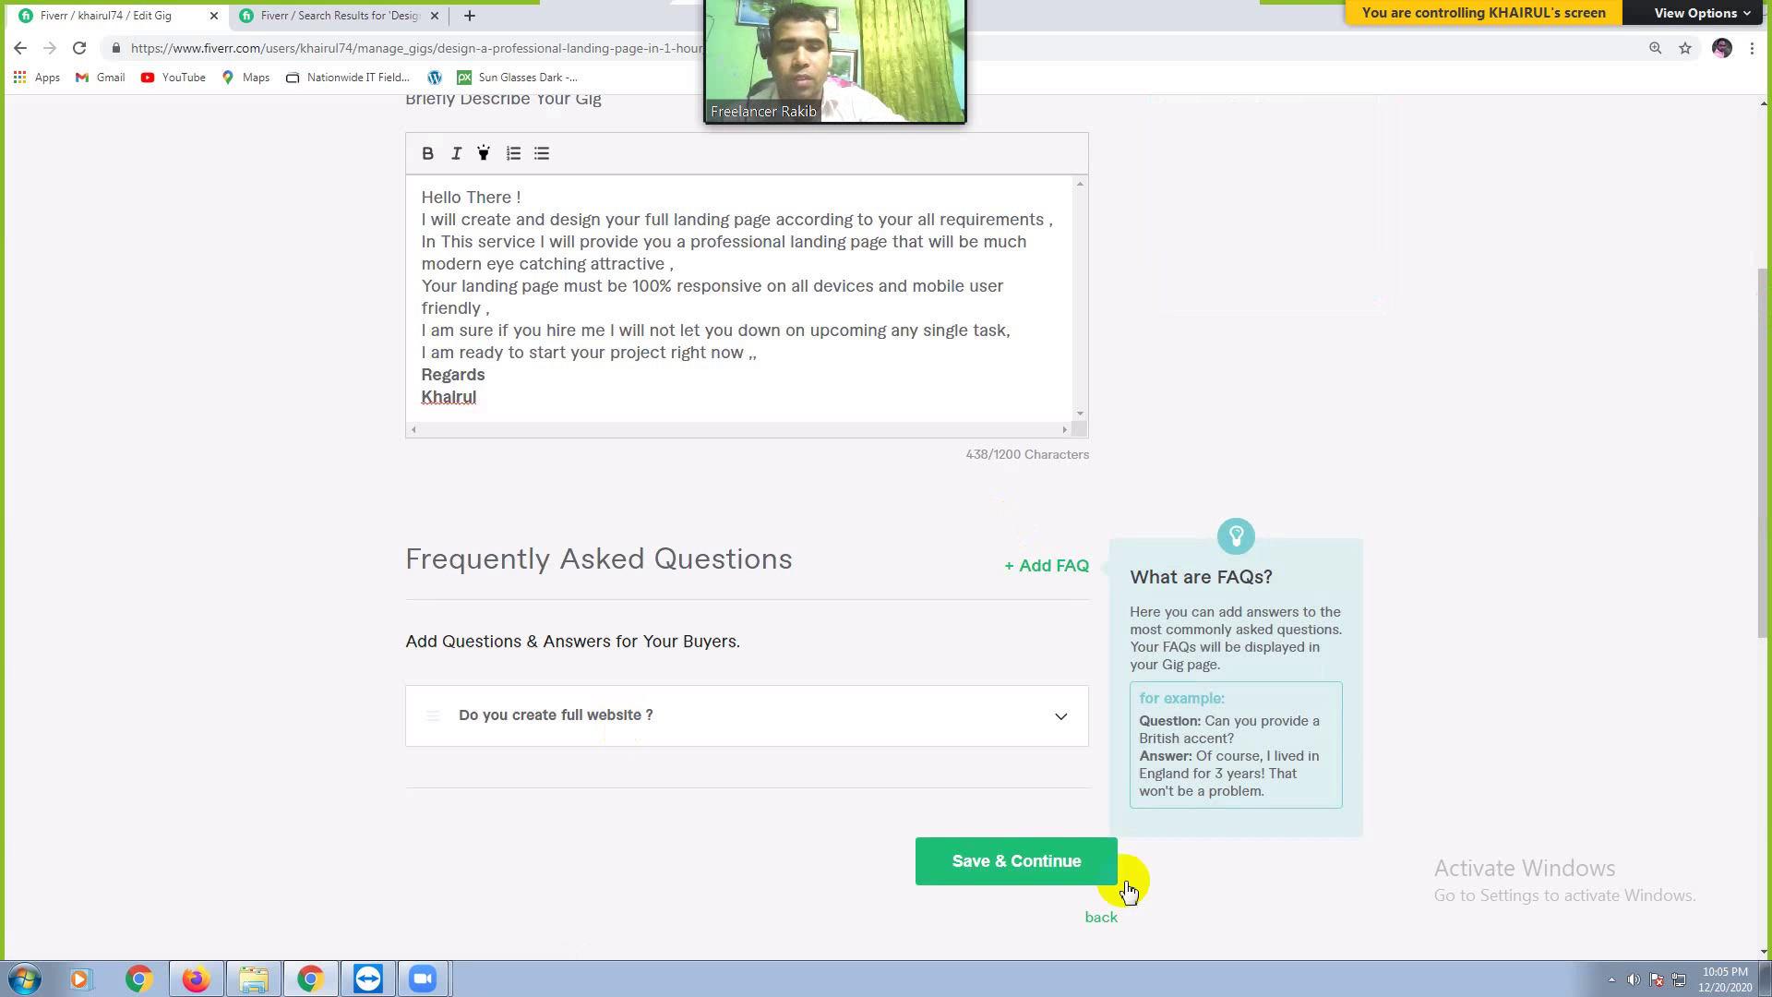
Step: Save the description and FAQ to continue to the gig requirements, and open a new buyer question
left_click(1019, 861)
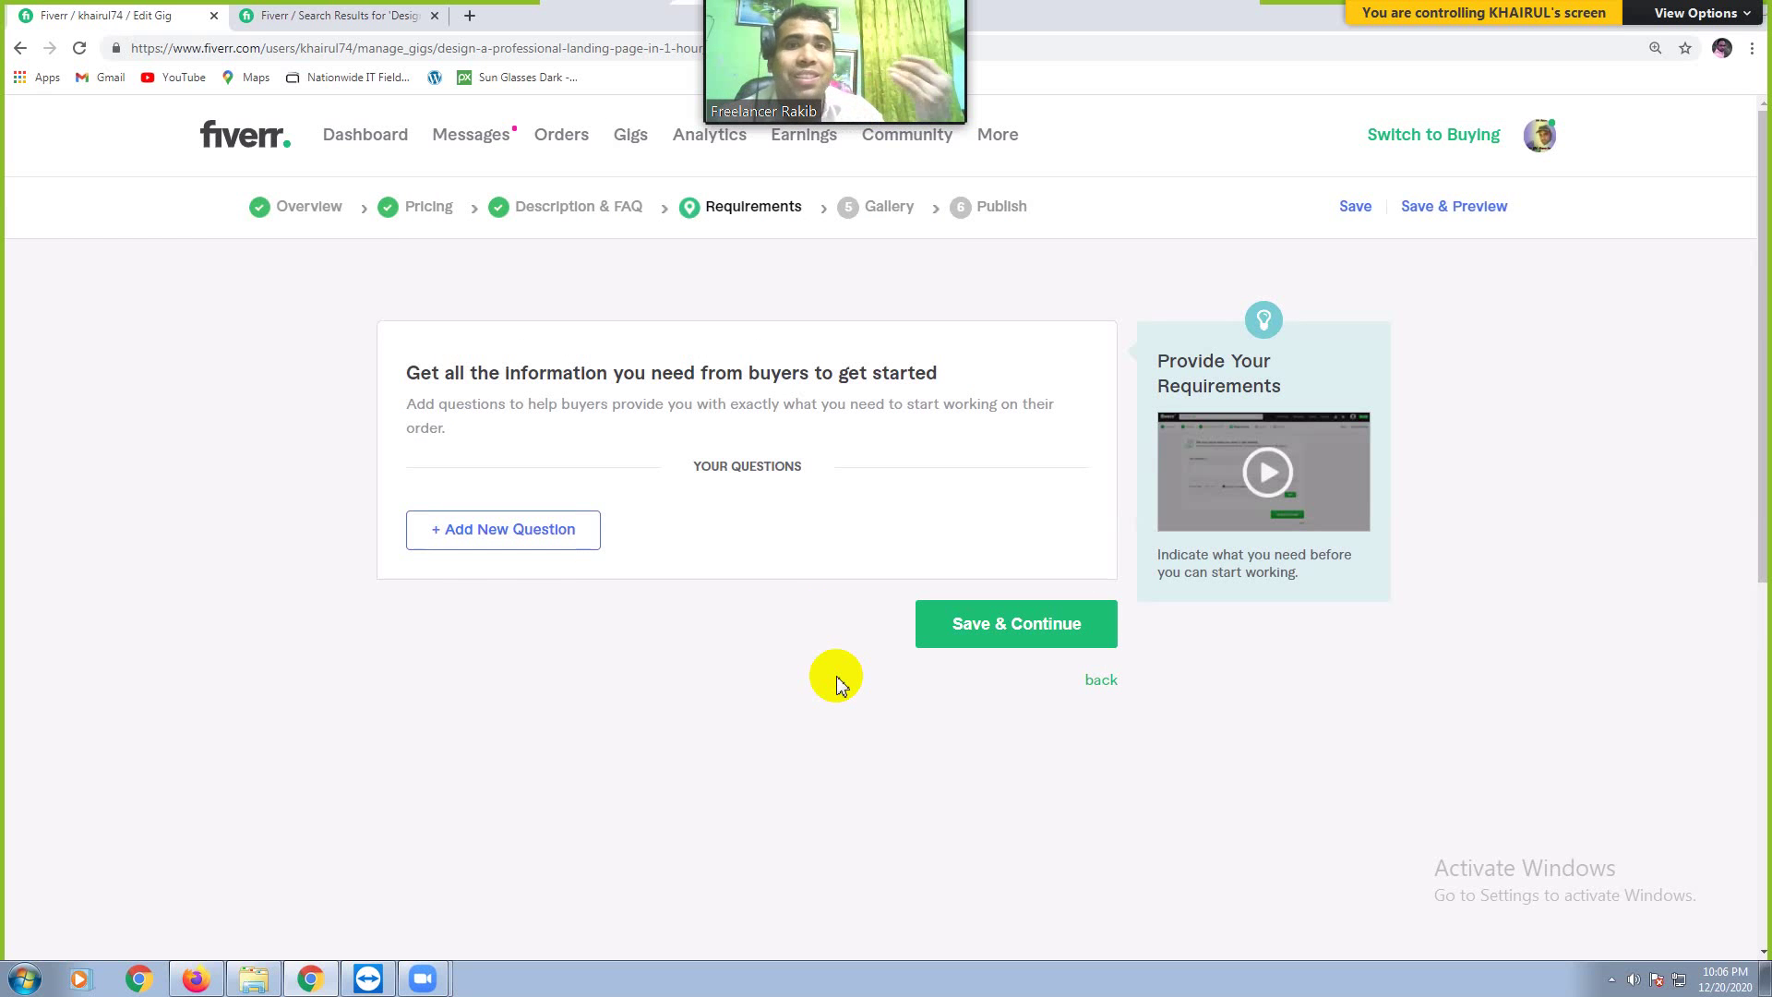
left_click(538, 539)
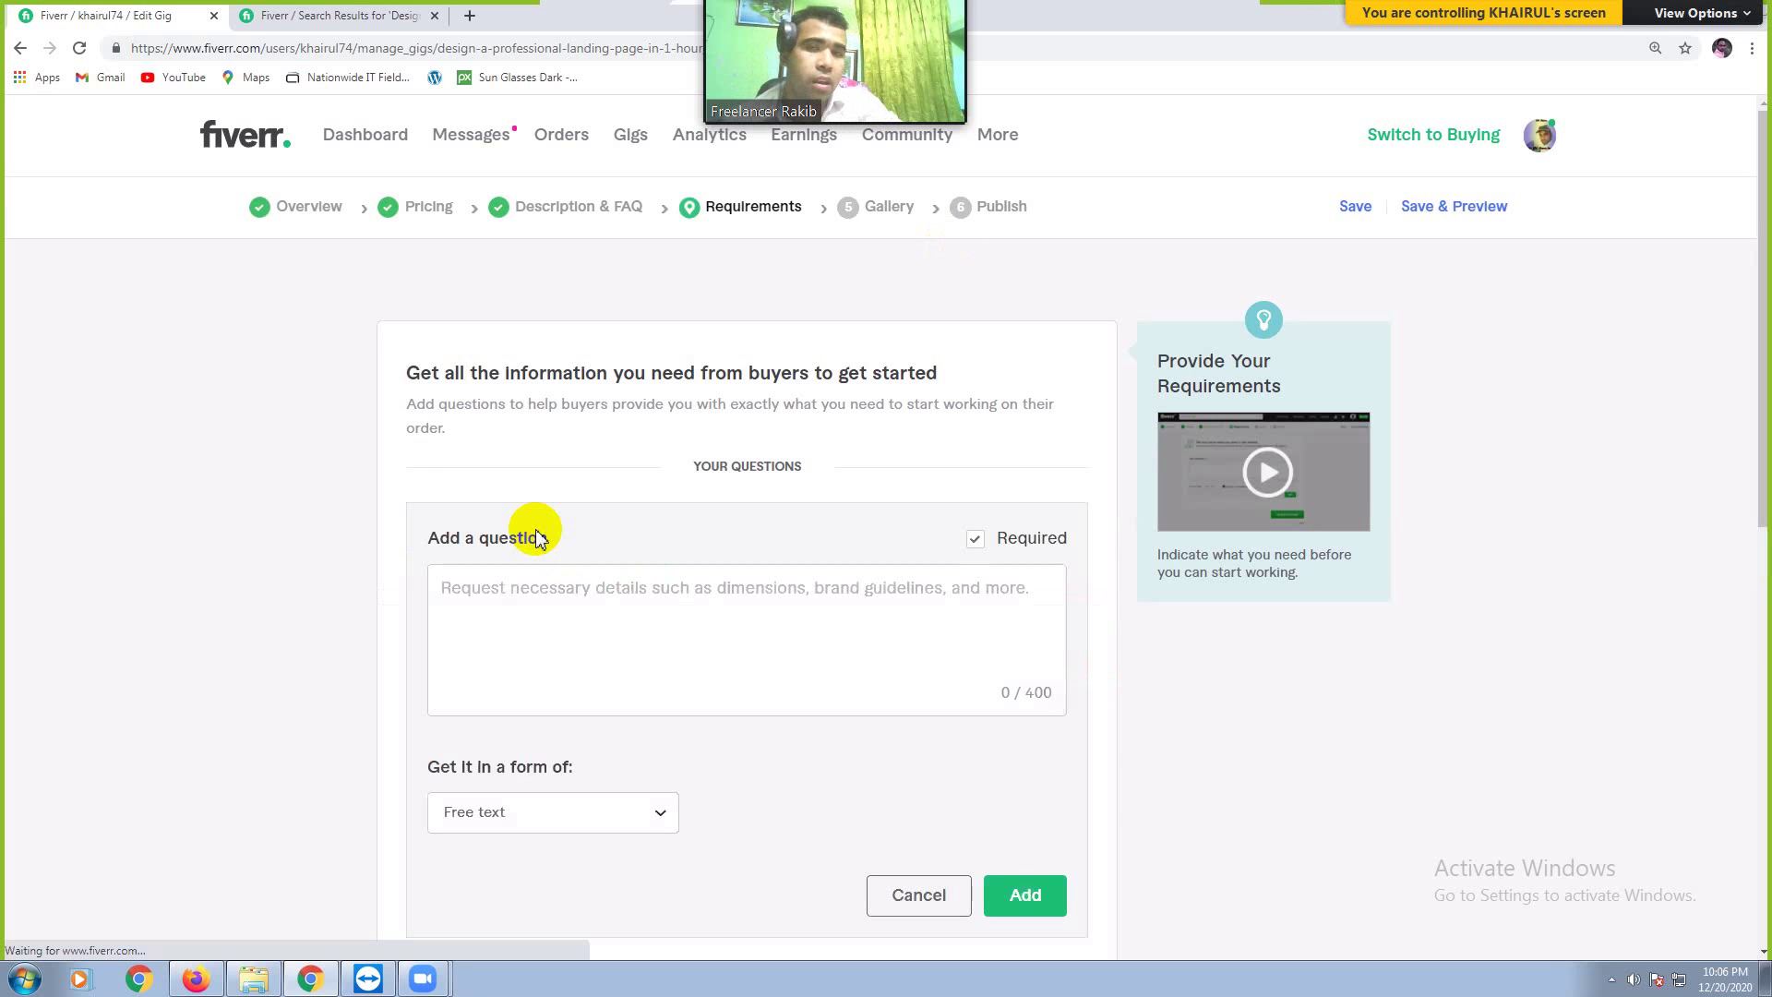
left_click(515, 607)
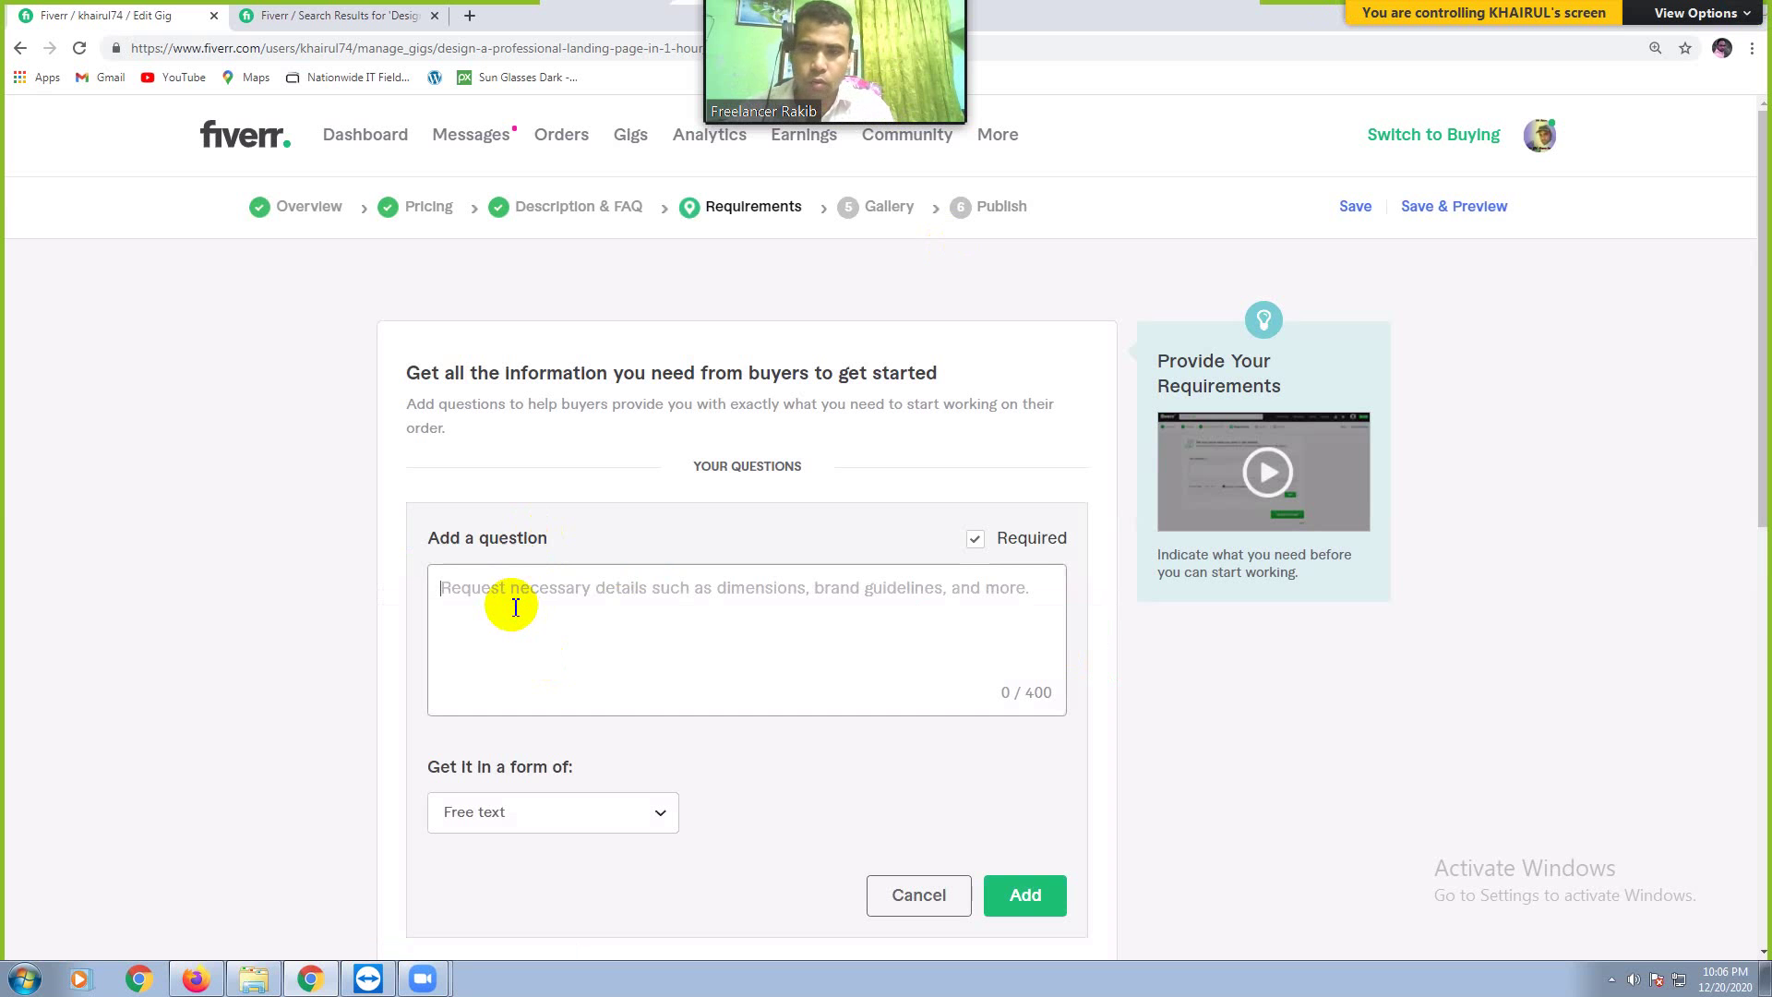
Step: Write the buyer question "I need your wordpress dashboard access if you have already connected your domain with your hosting including wordpress installations"
type("I need your")
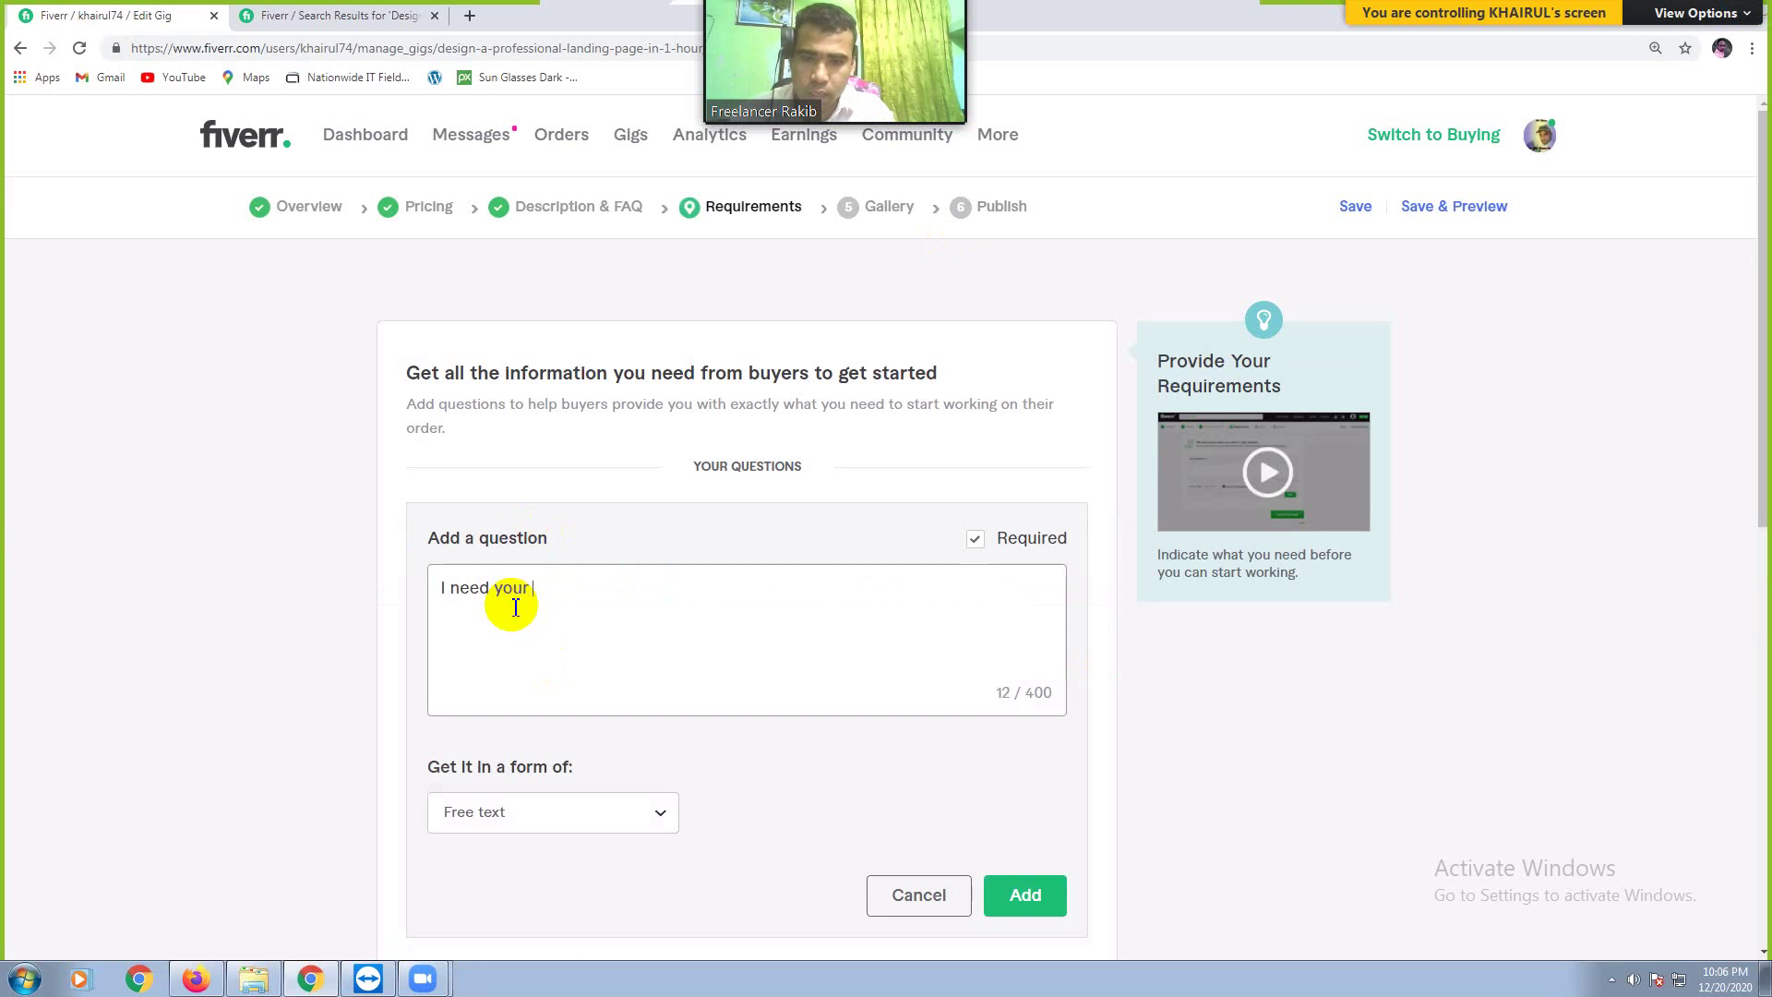
type(" wordpress")
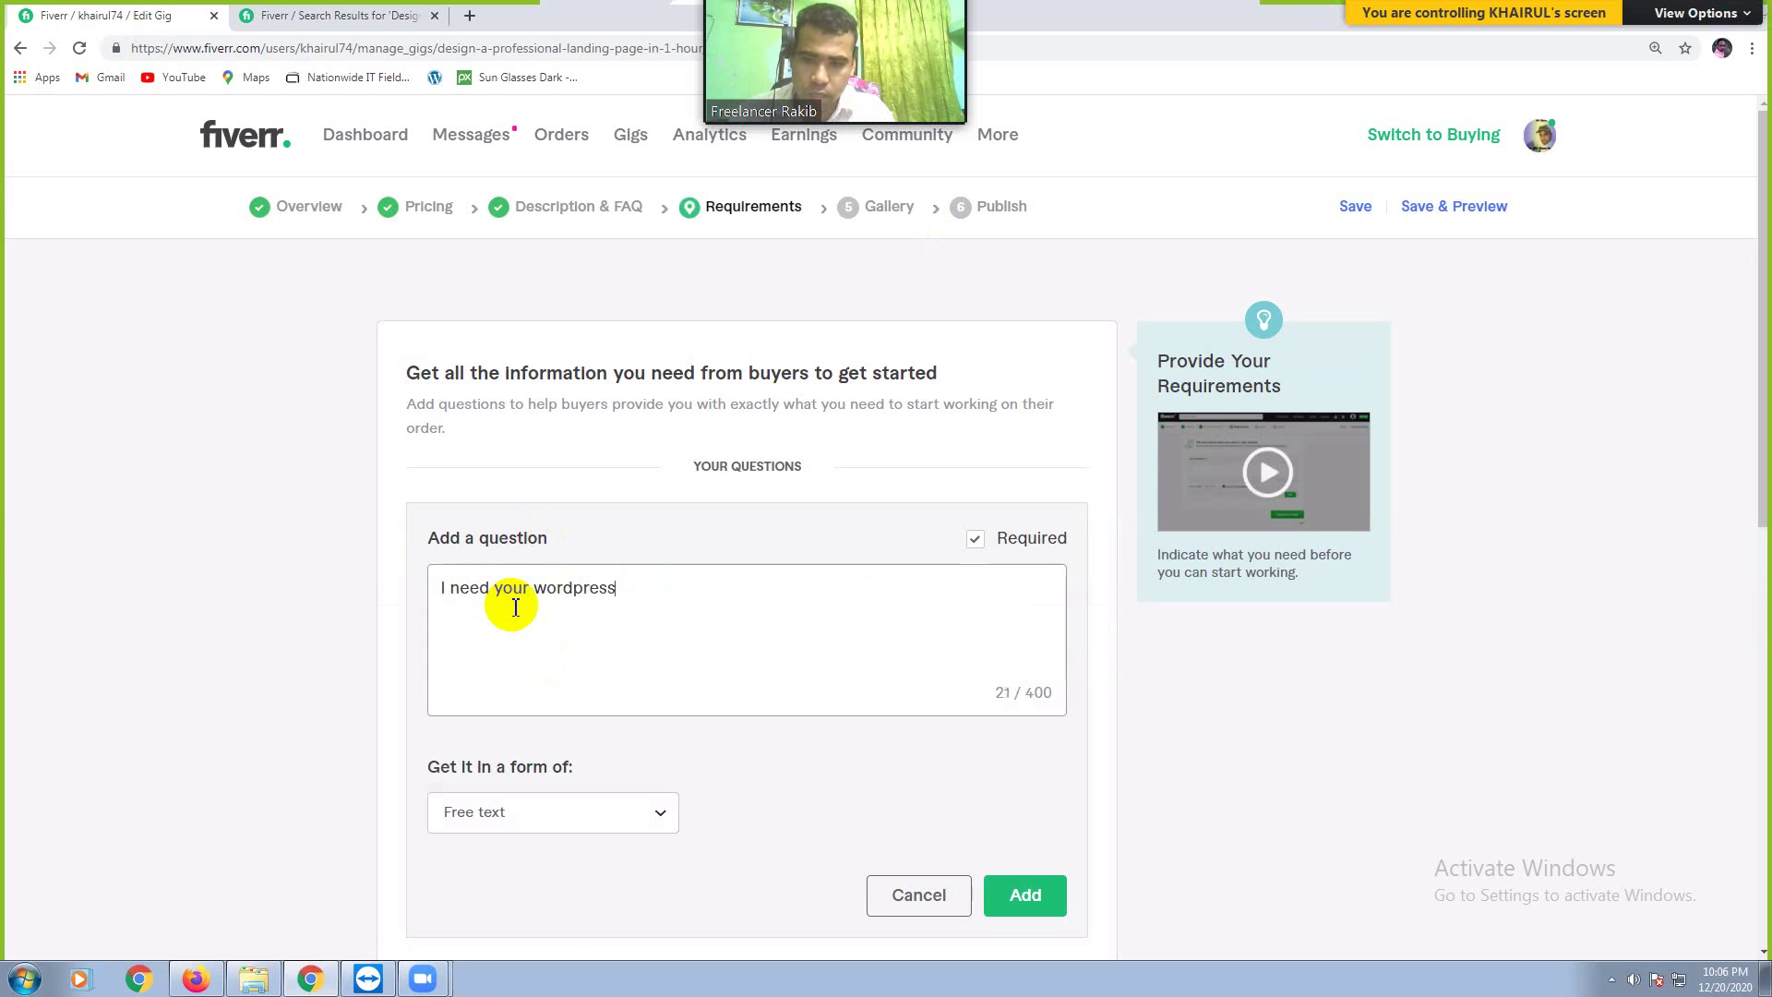
type(" dashboard access if y")
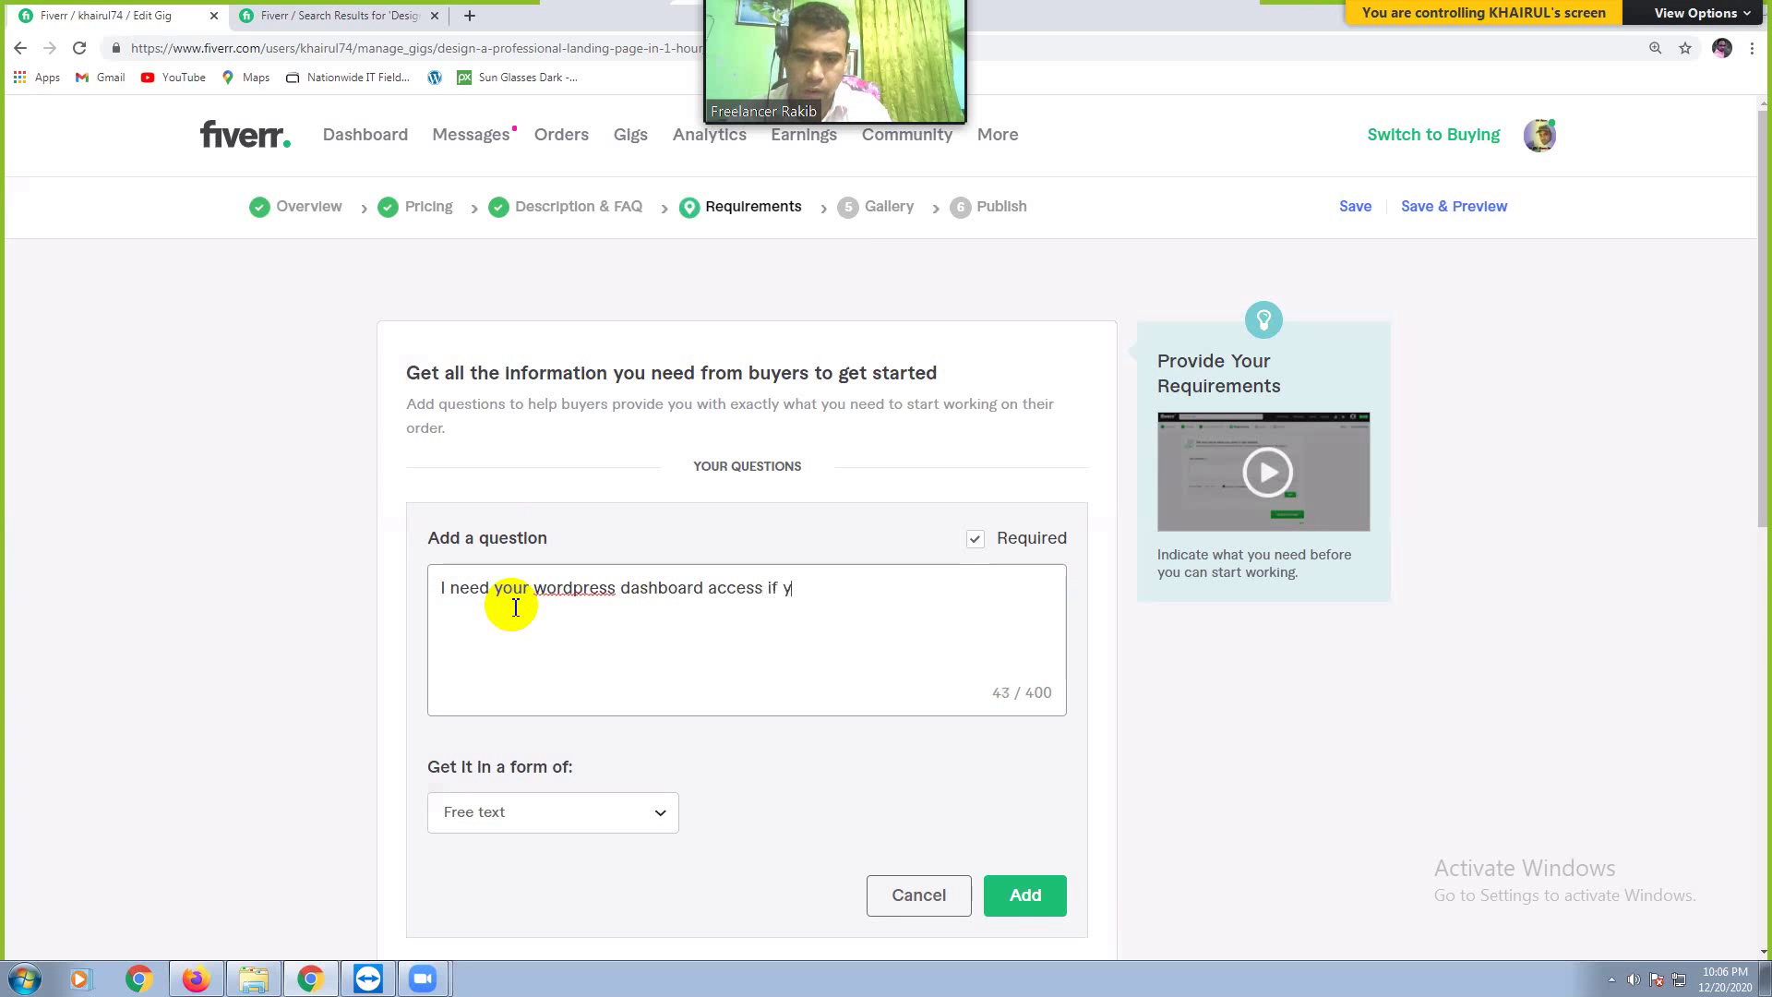
type("ou have already ")
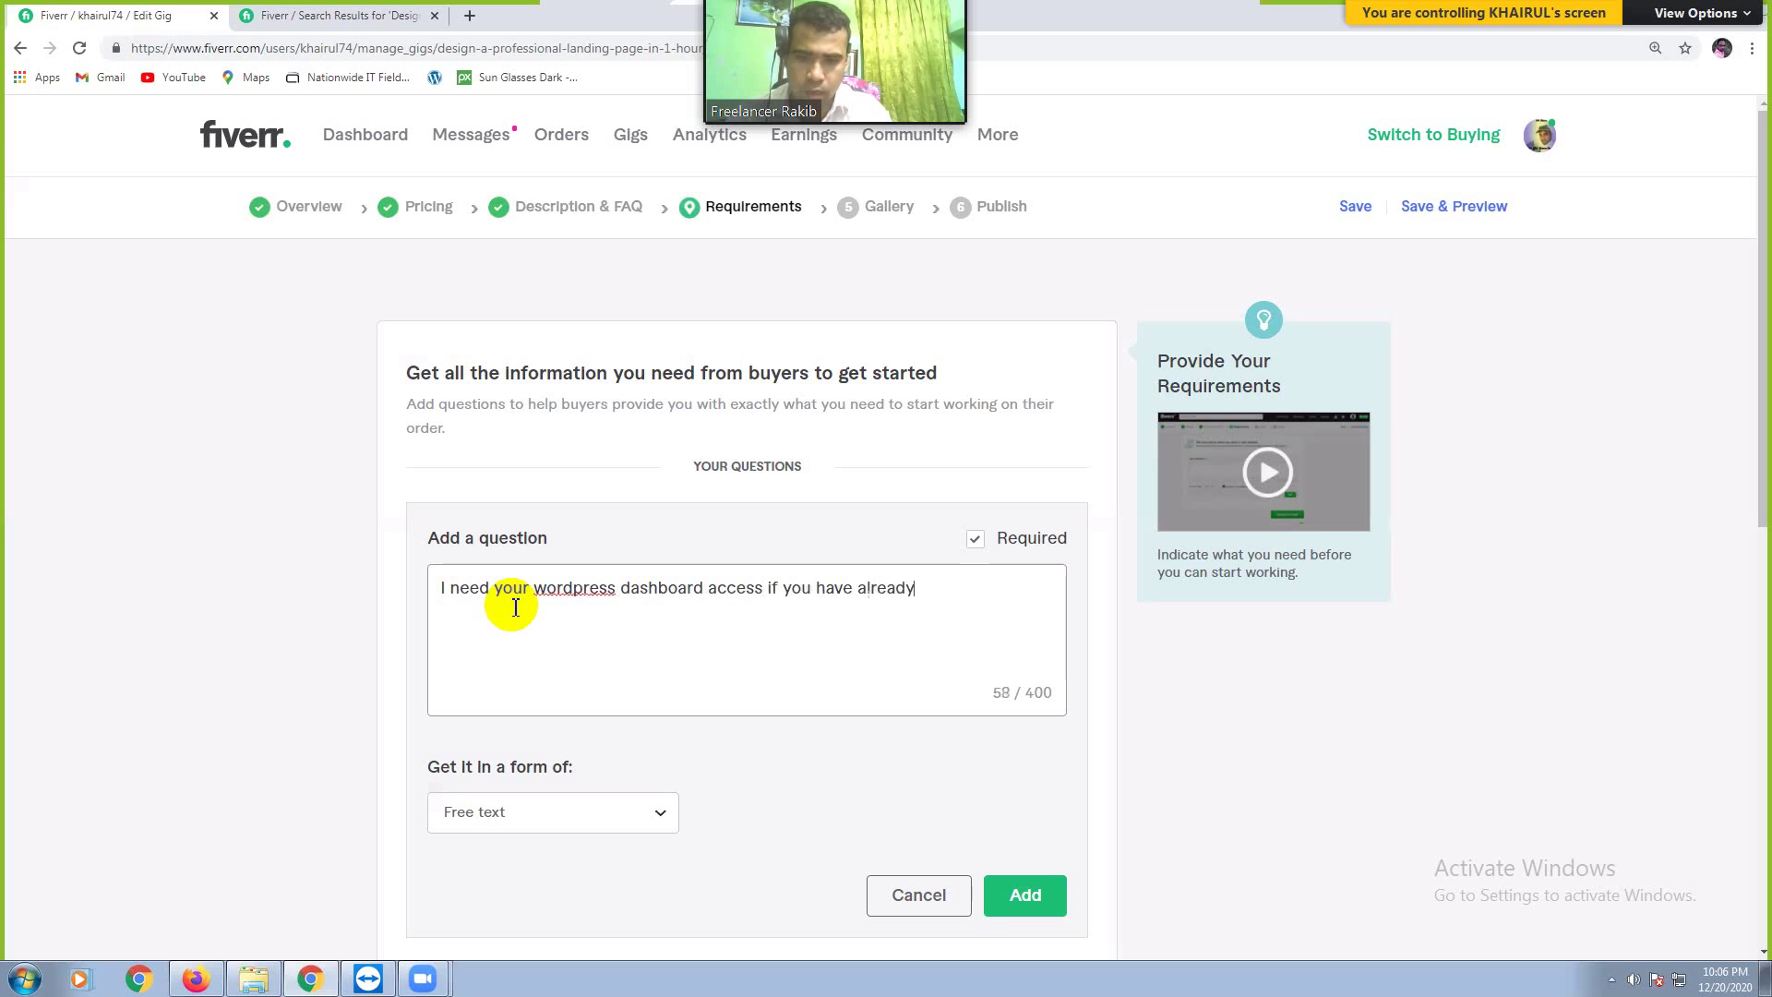
type("connected ")
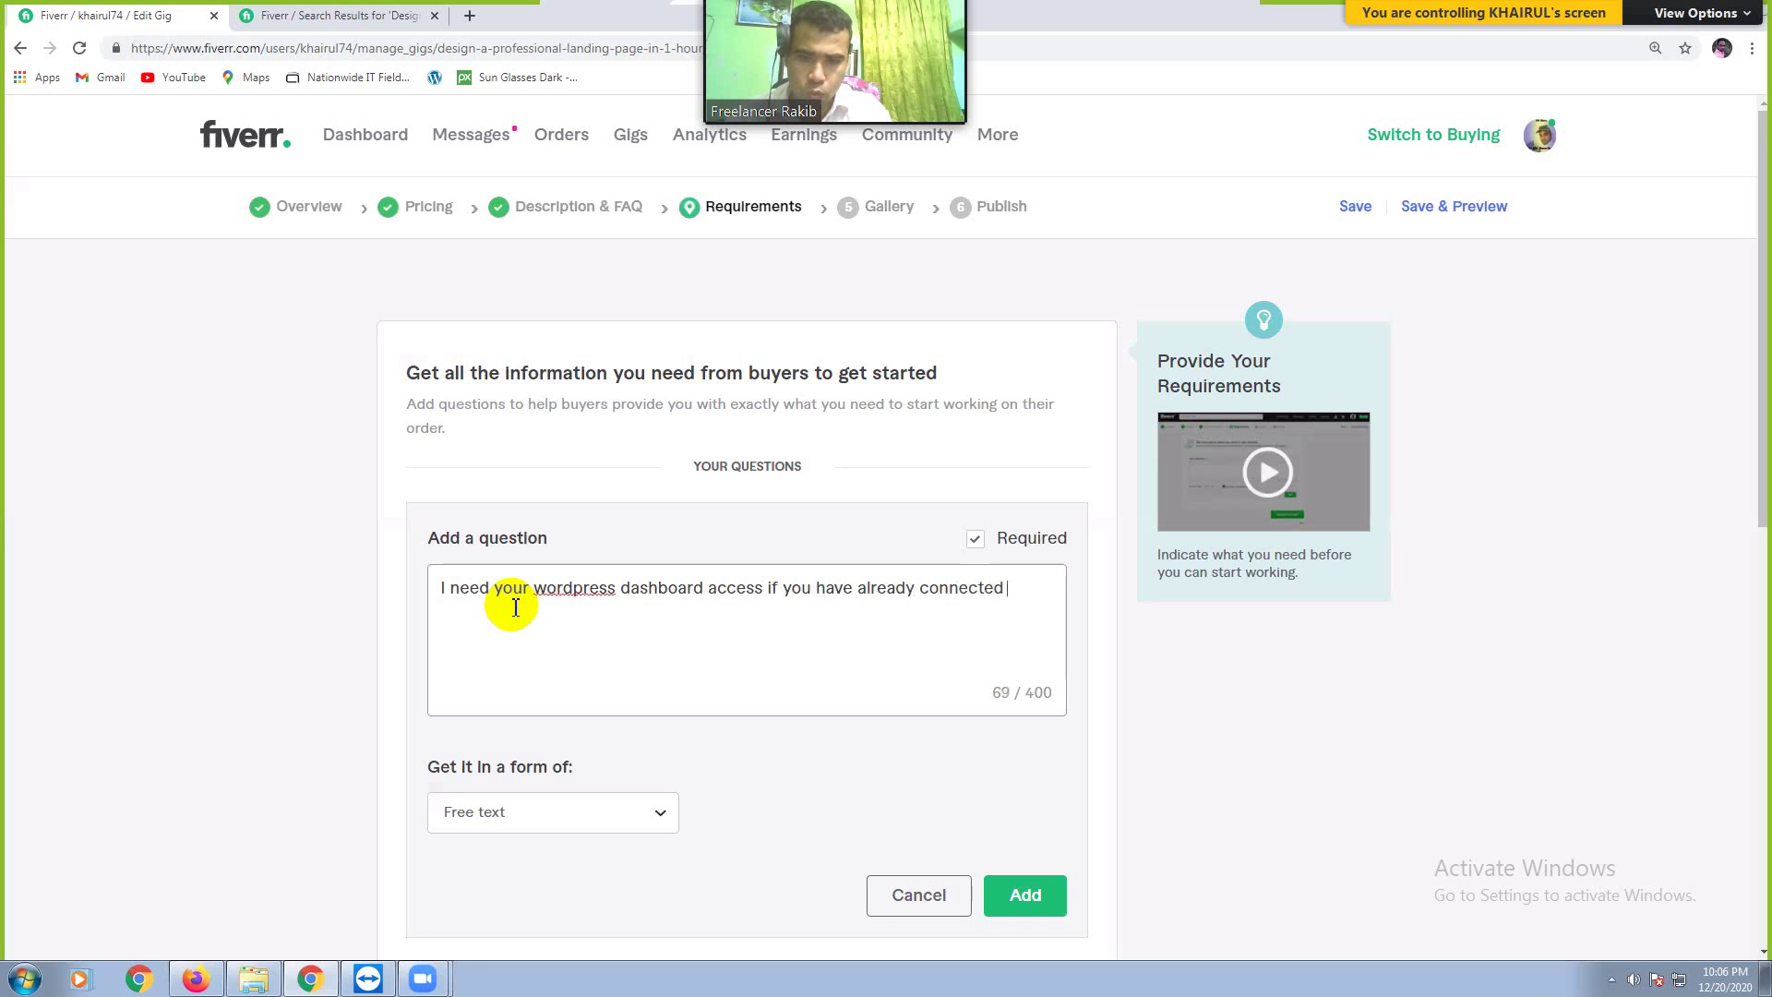
type("you")
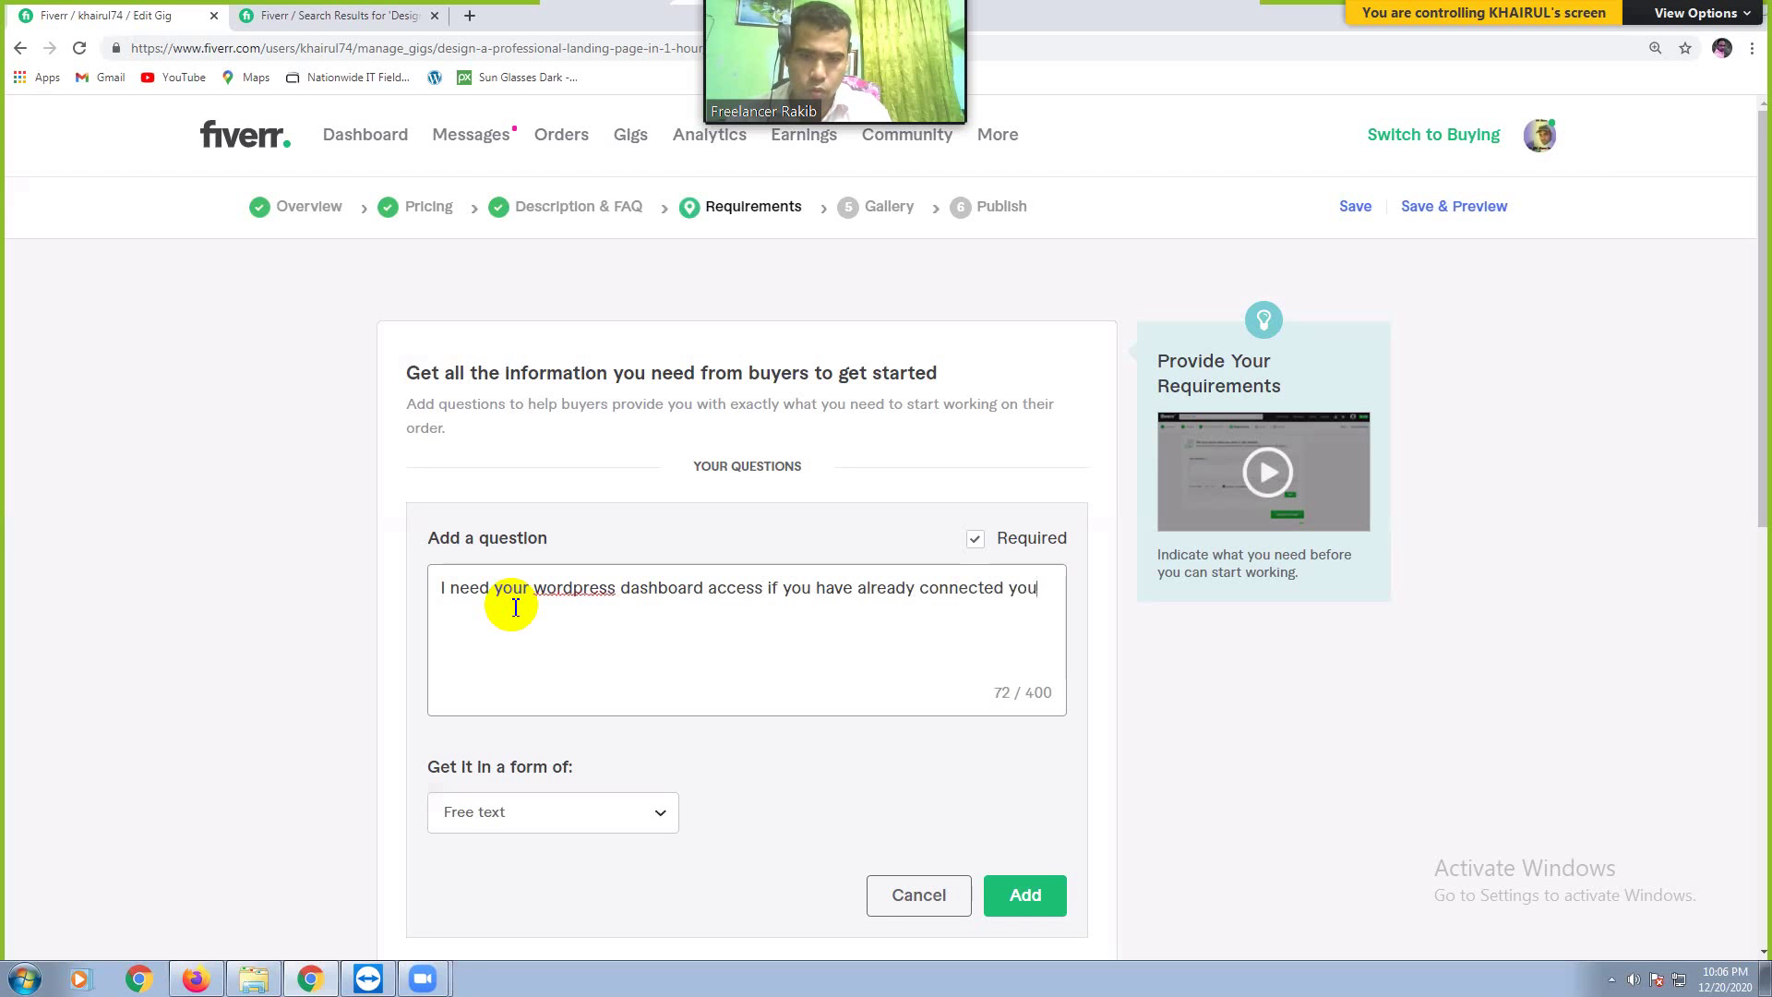
type("r domain with")
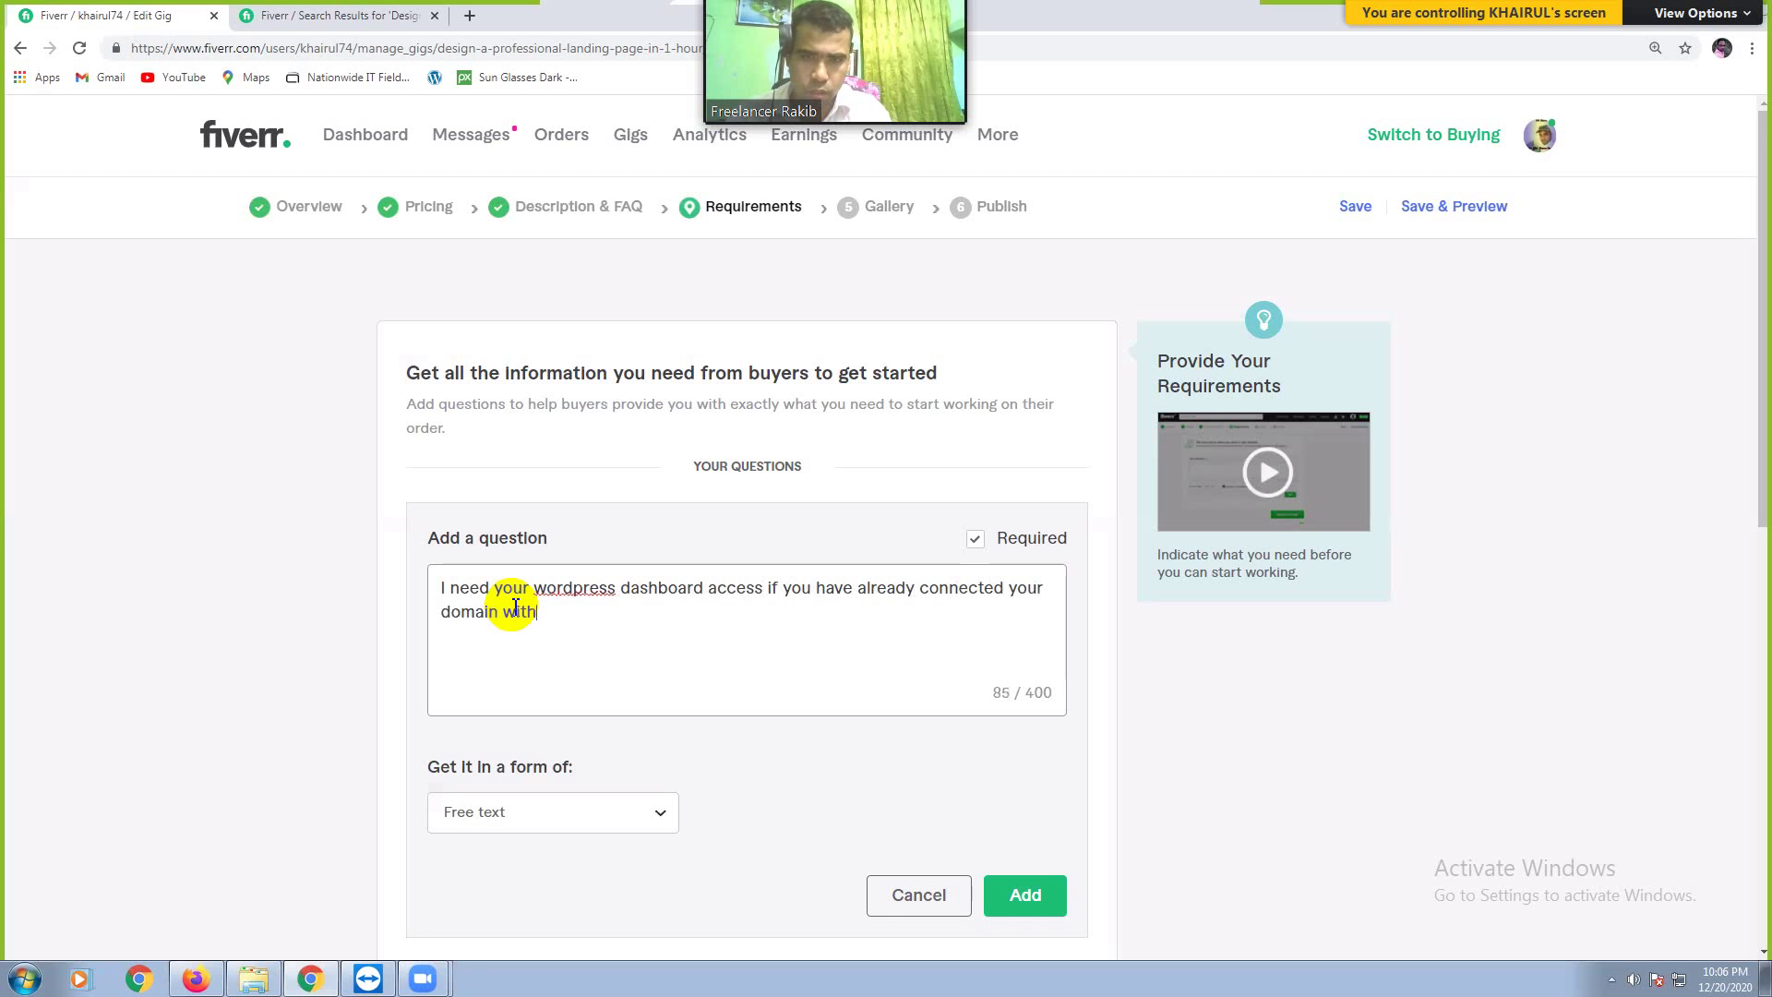
type(" your h")
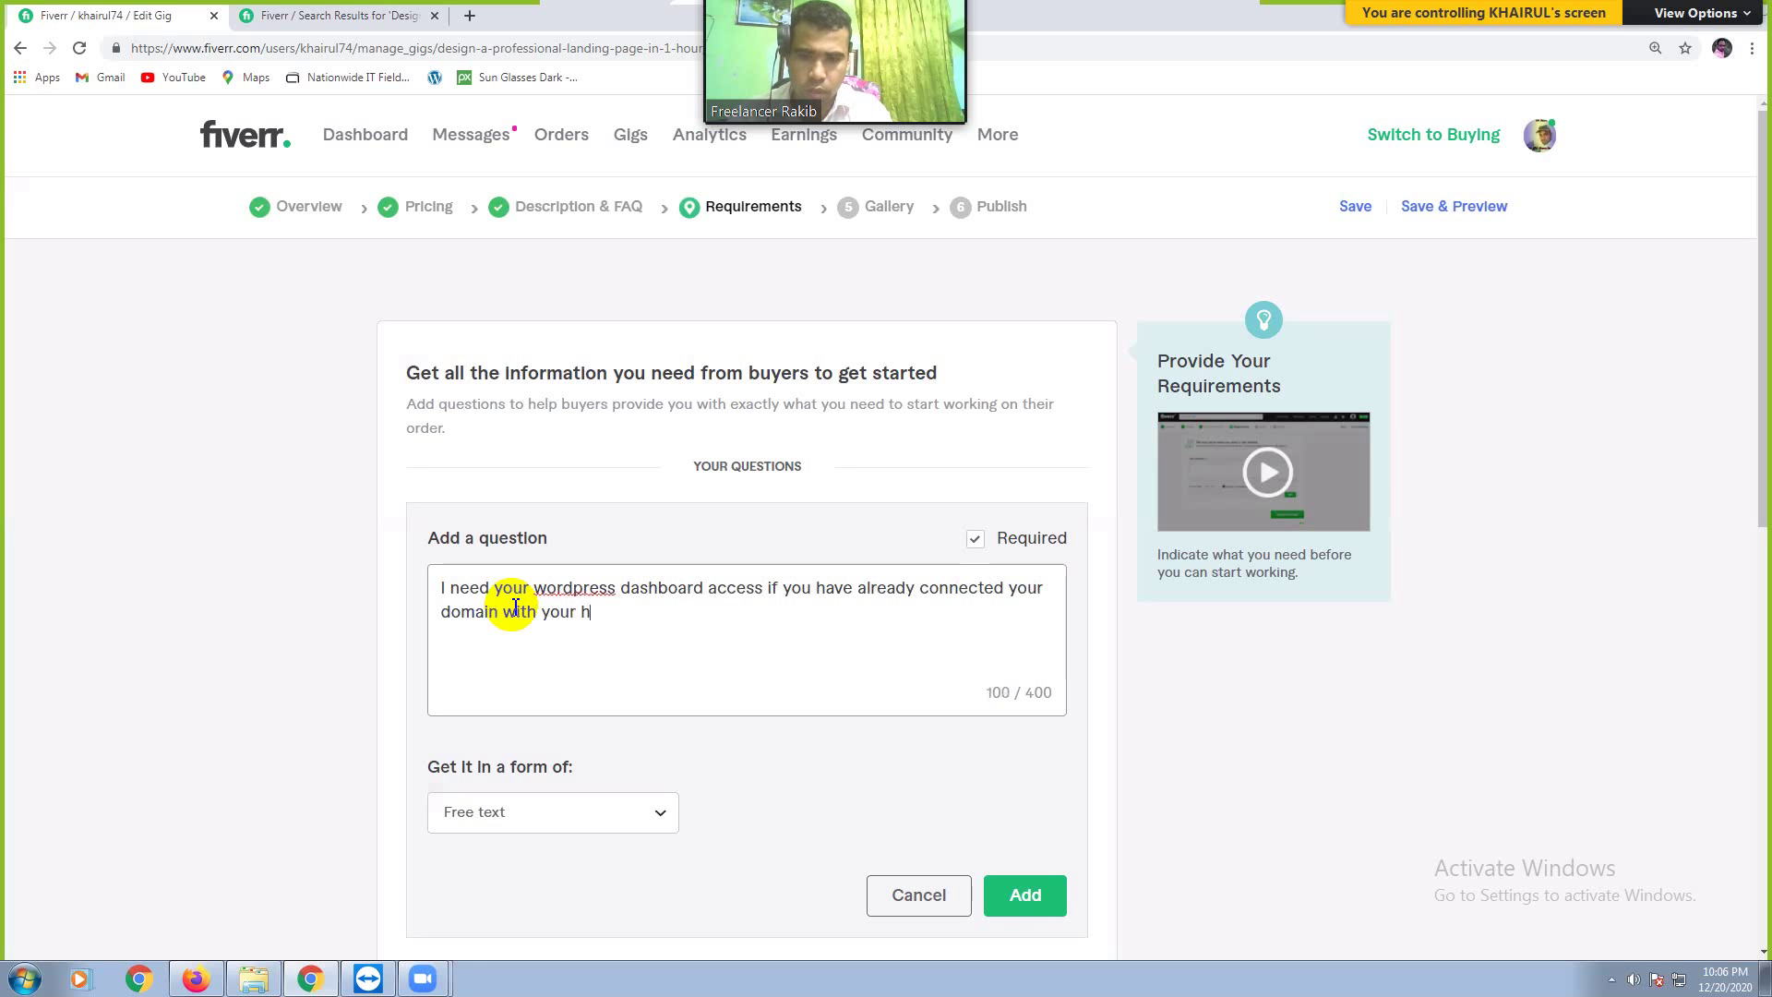
type("osting including")
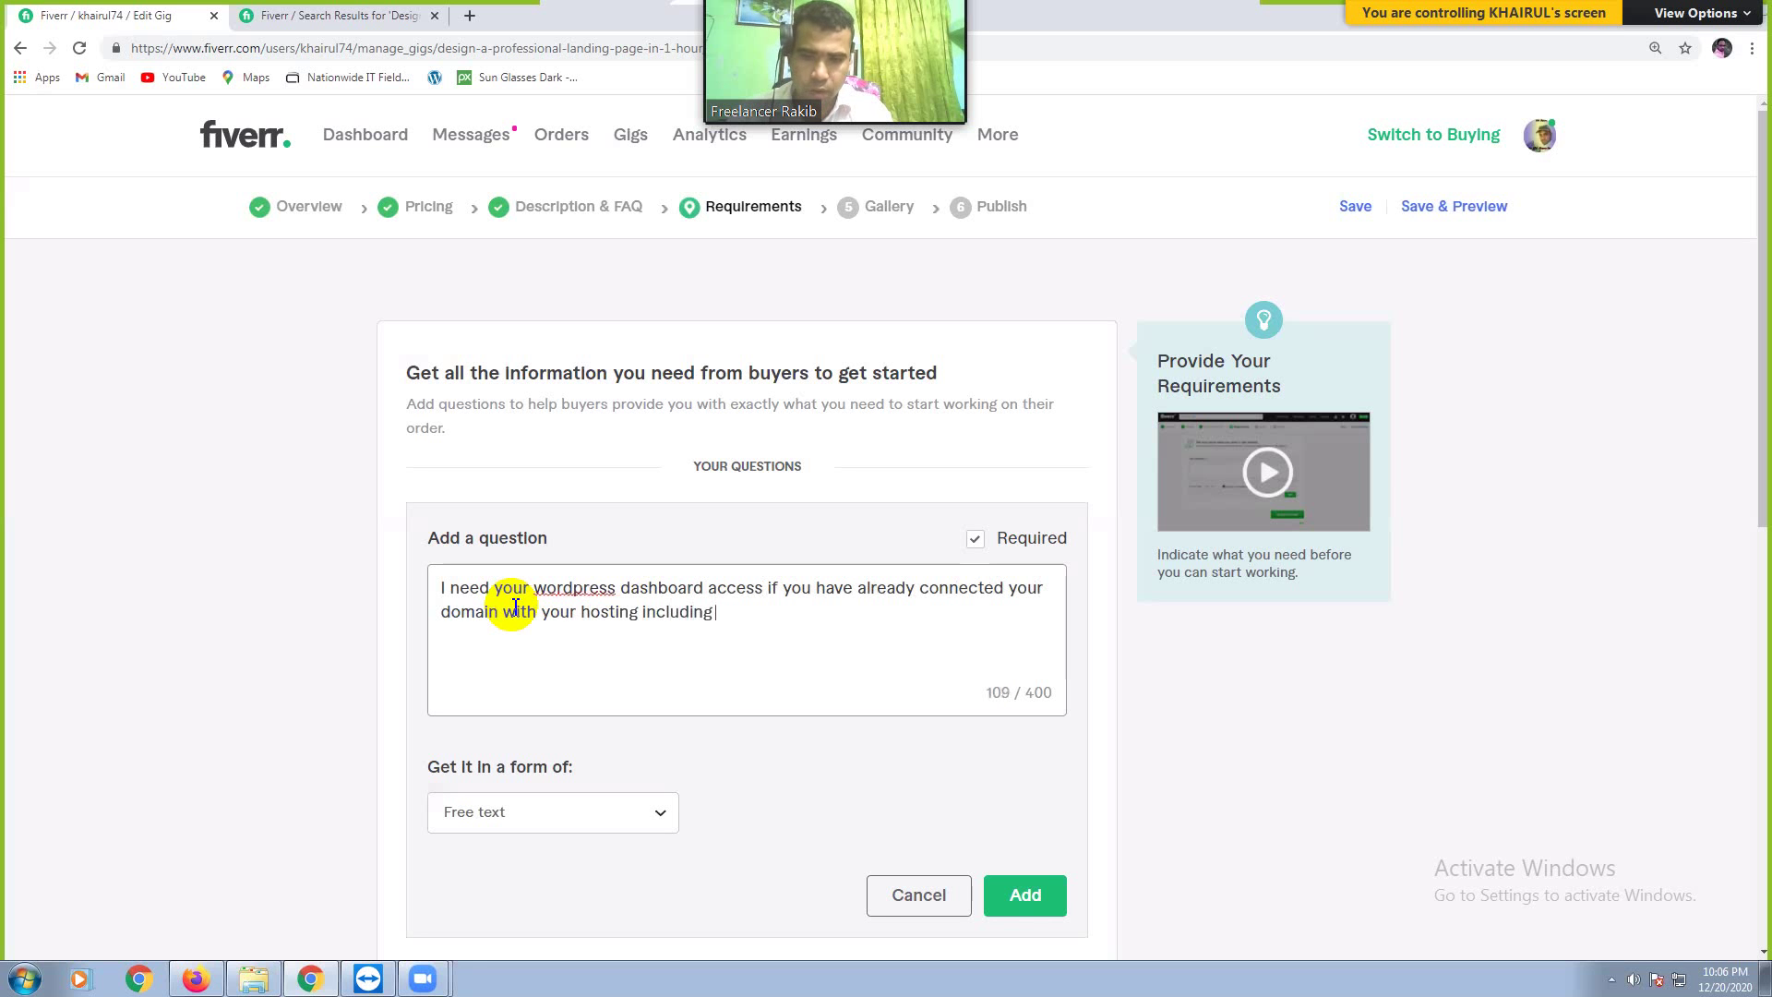
type(" word")
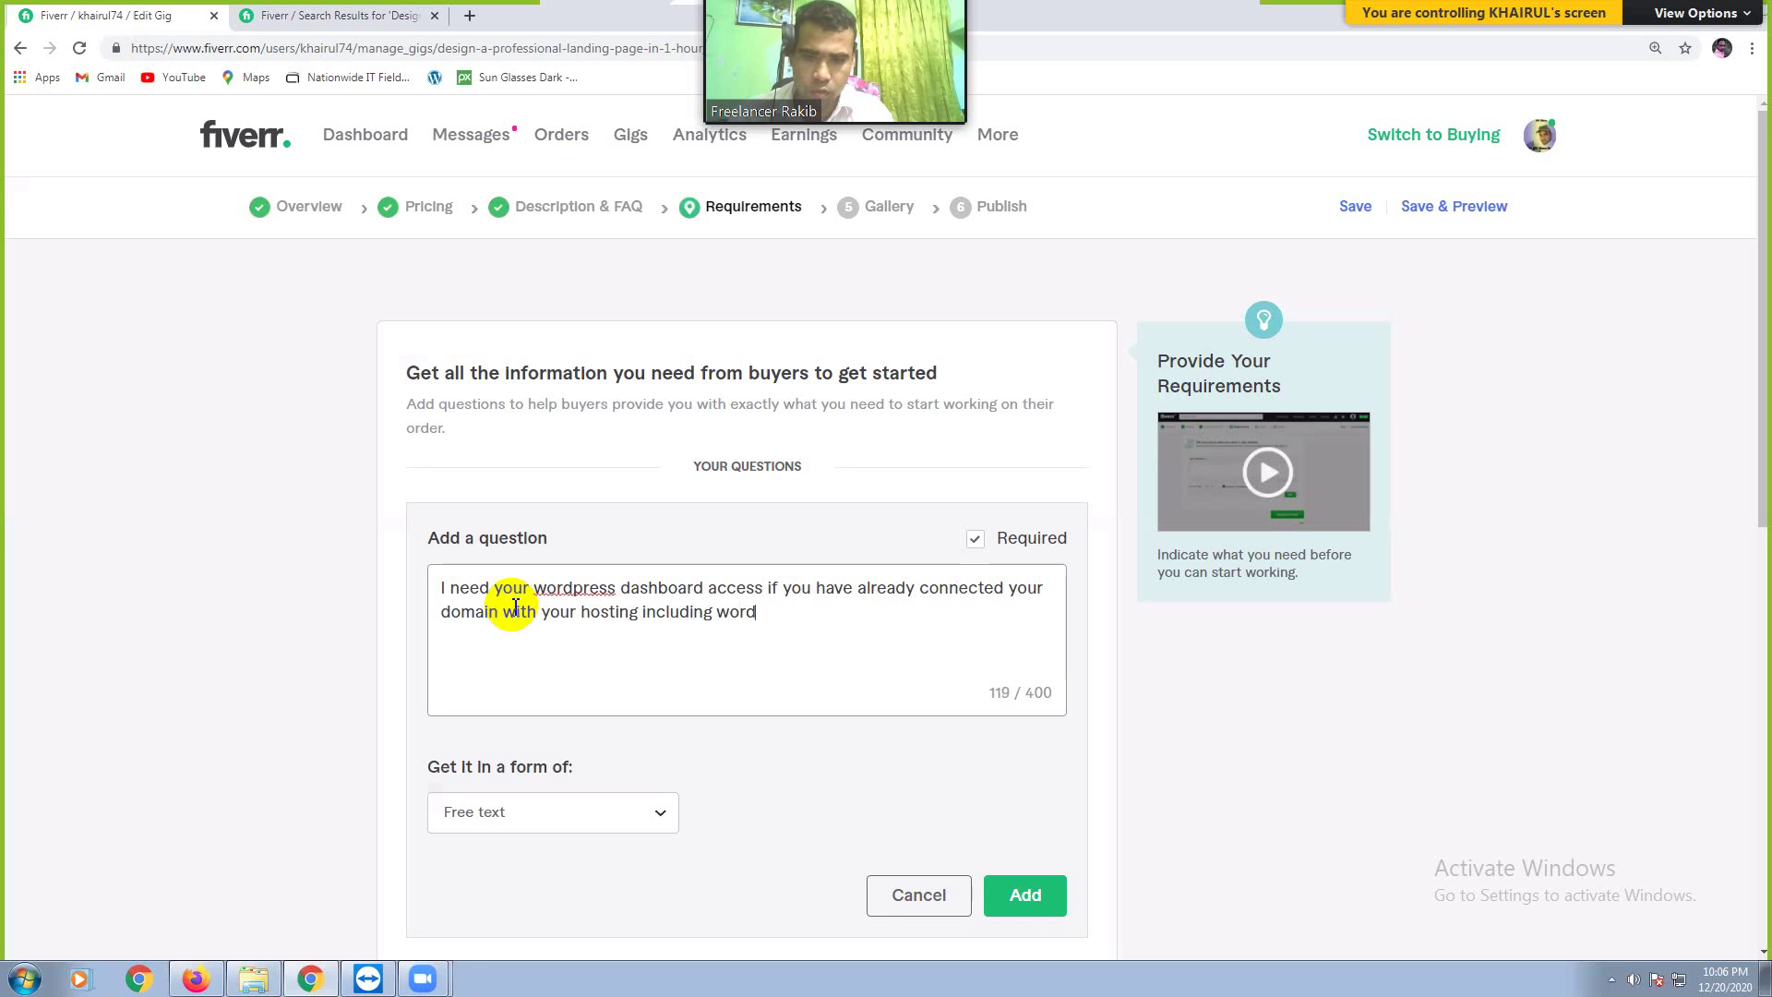
type("press ins")
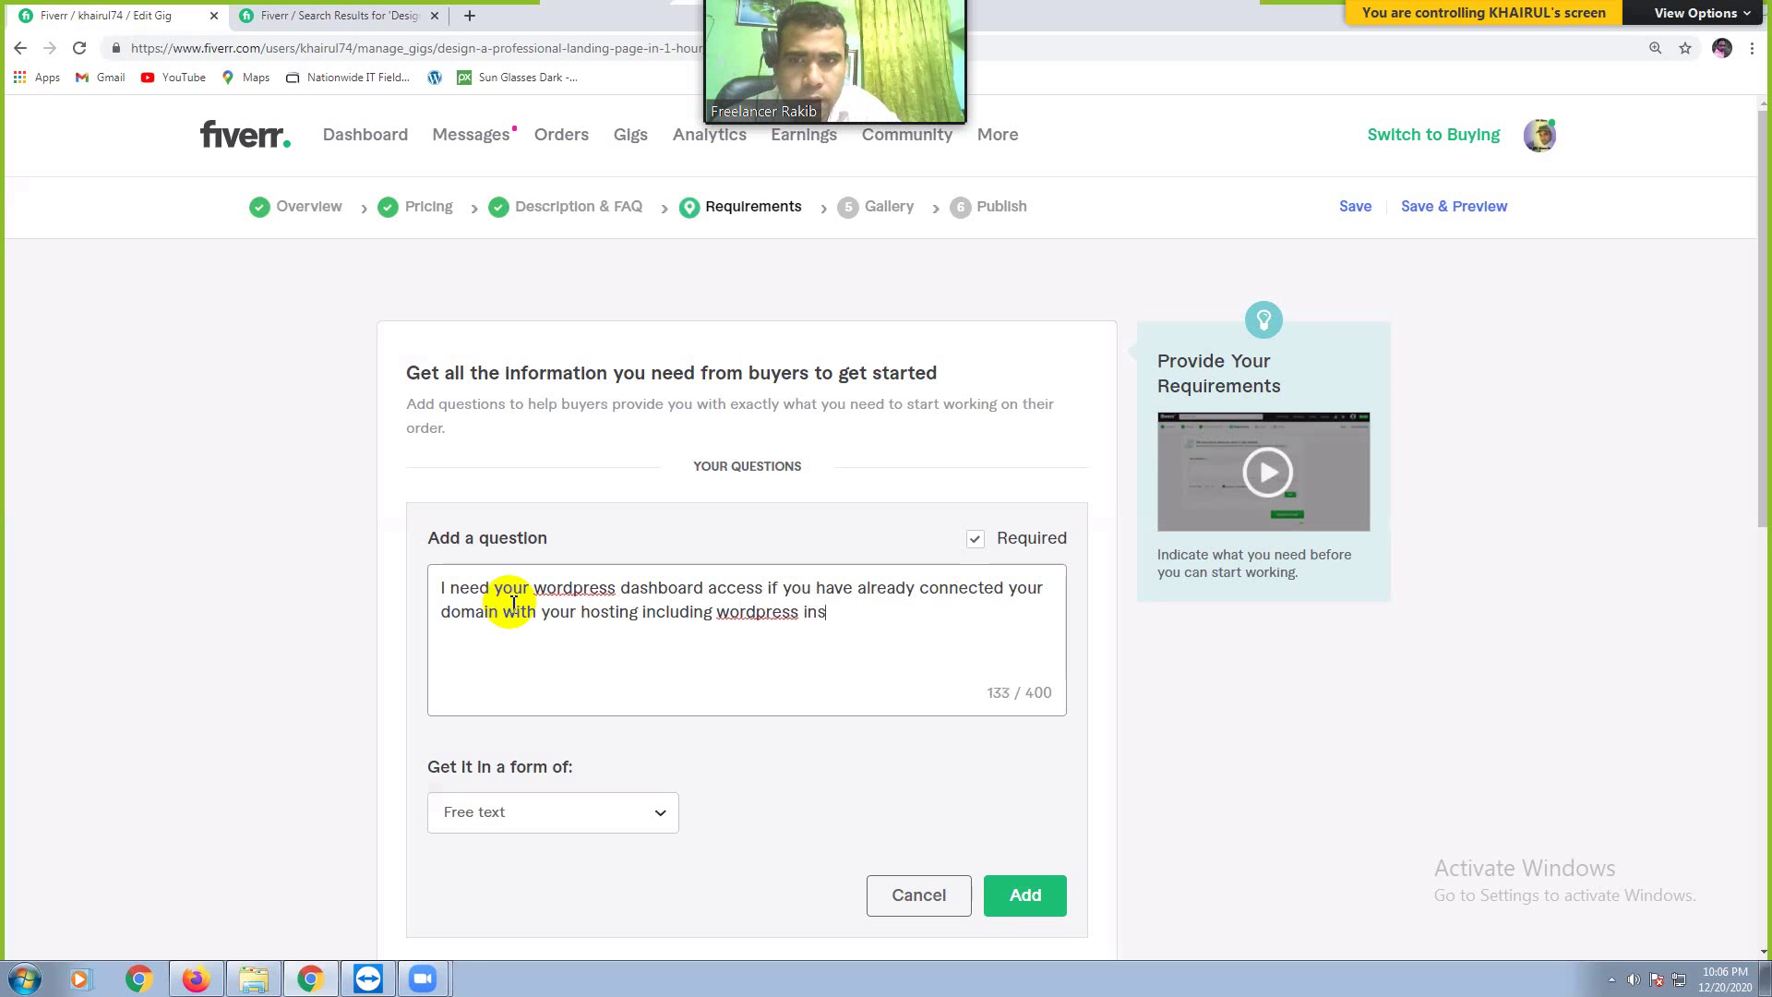
type("tallations")
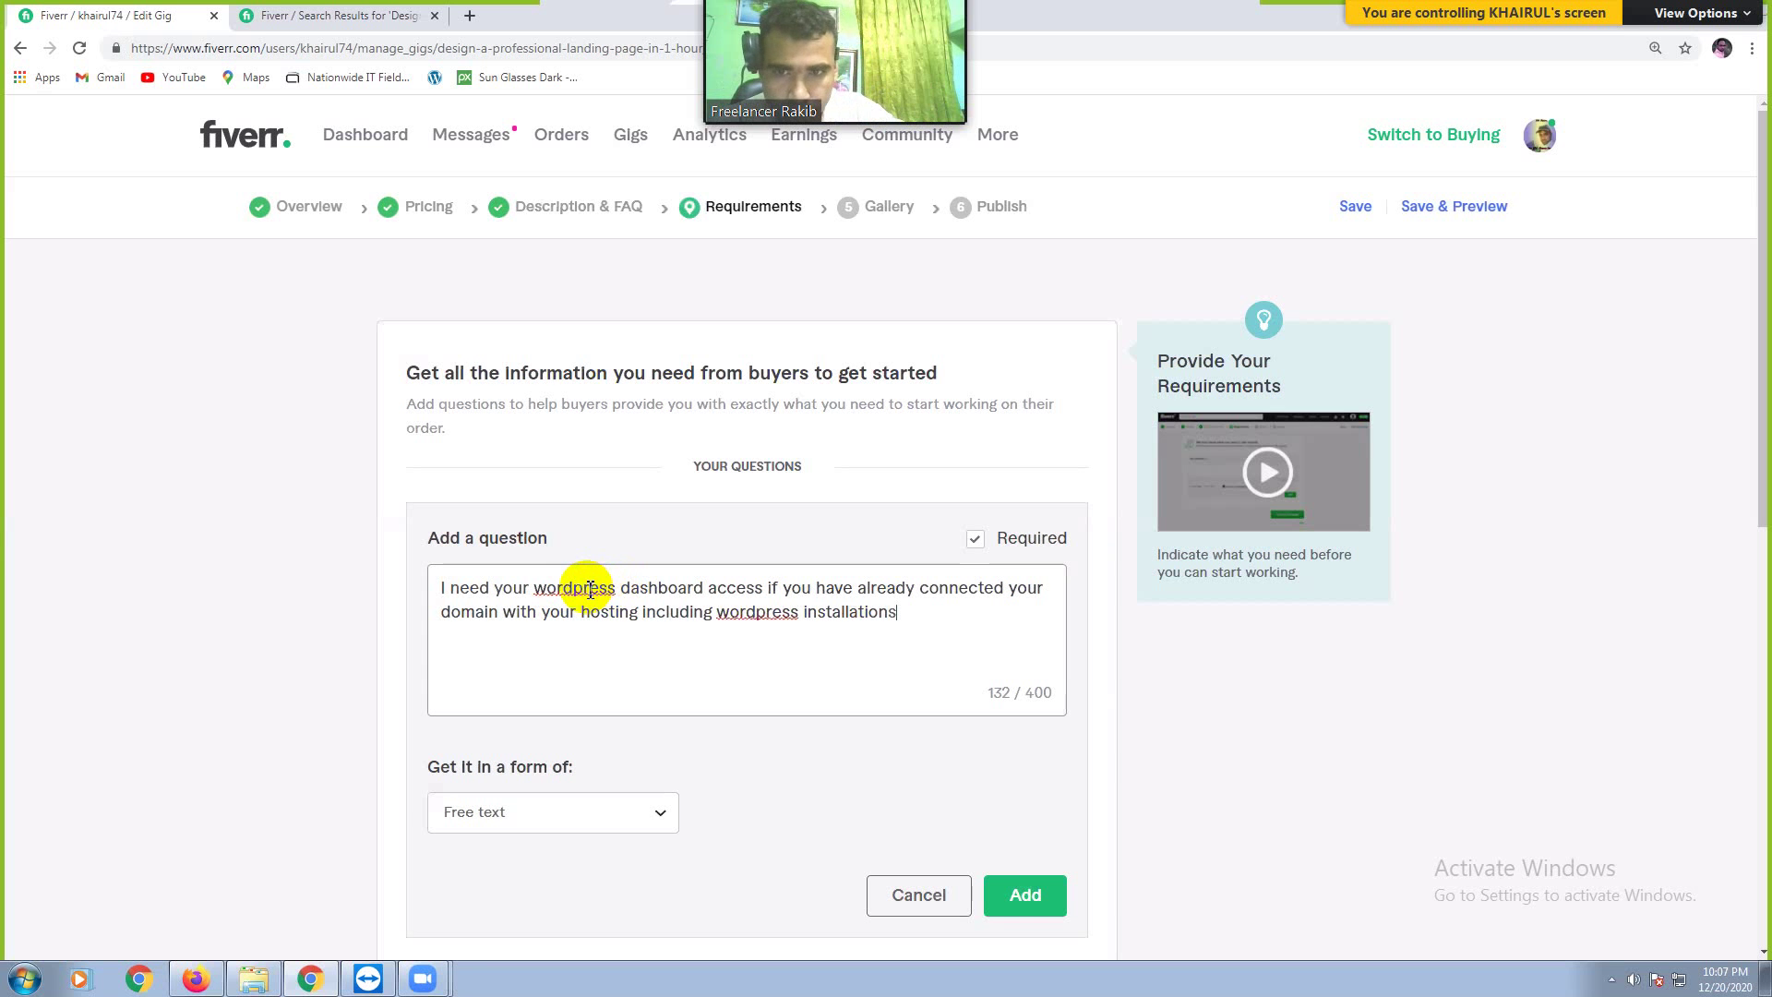
Step: Correct the first "wordpress" in the buyer question to the suggested spelling "WordPress"
right_click(589, 593)
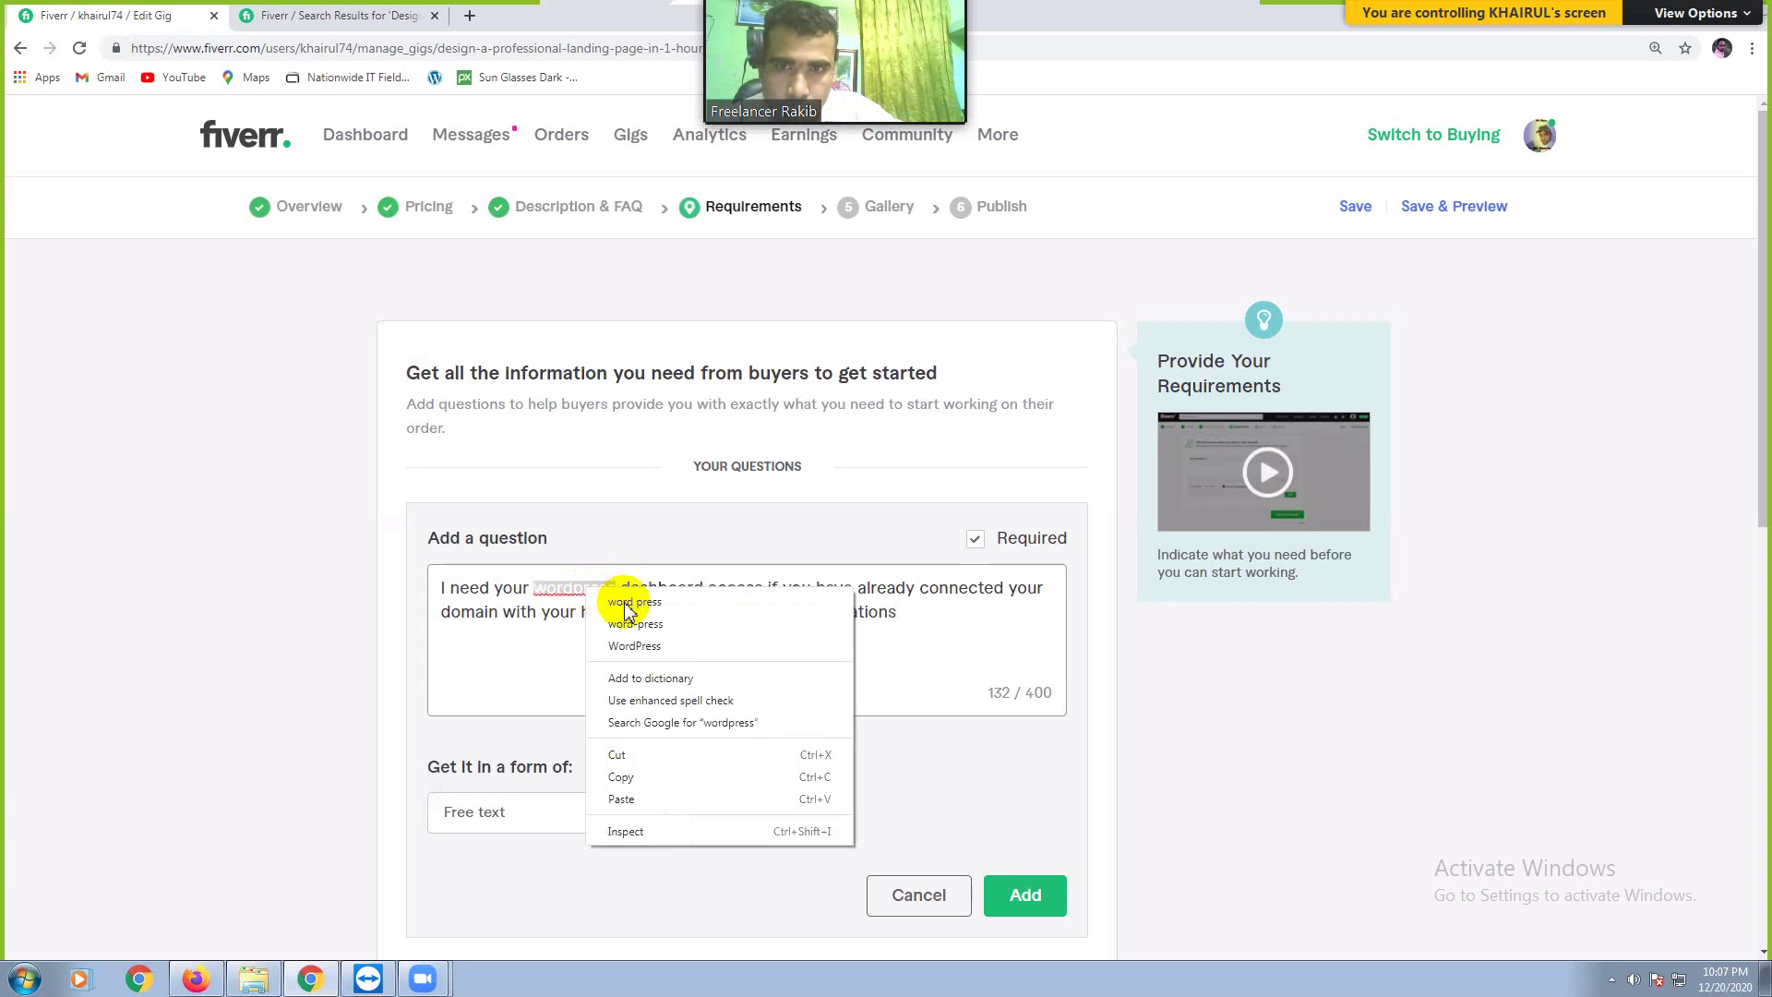
left_click(646, 646)
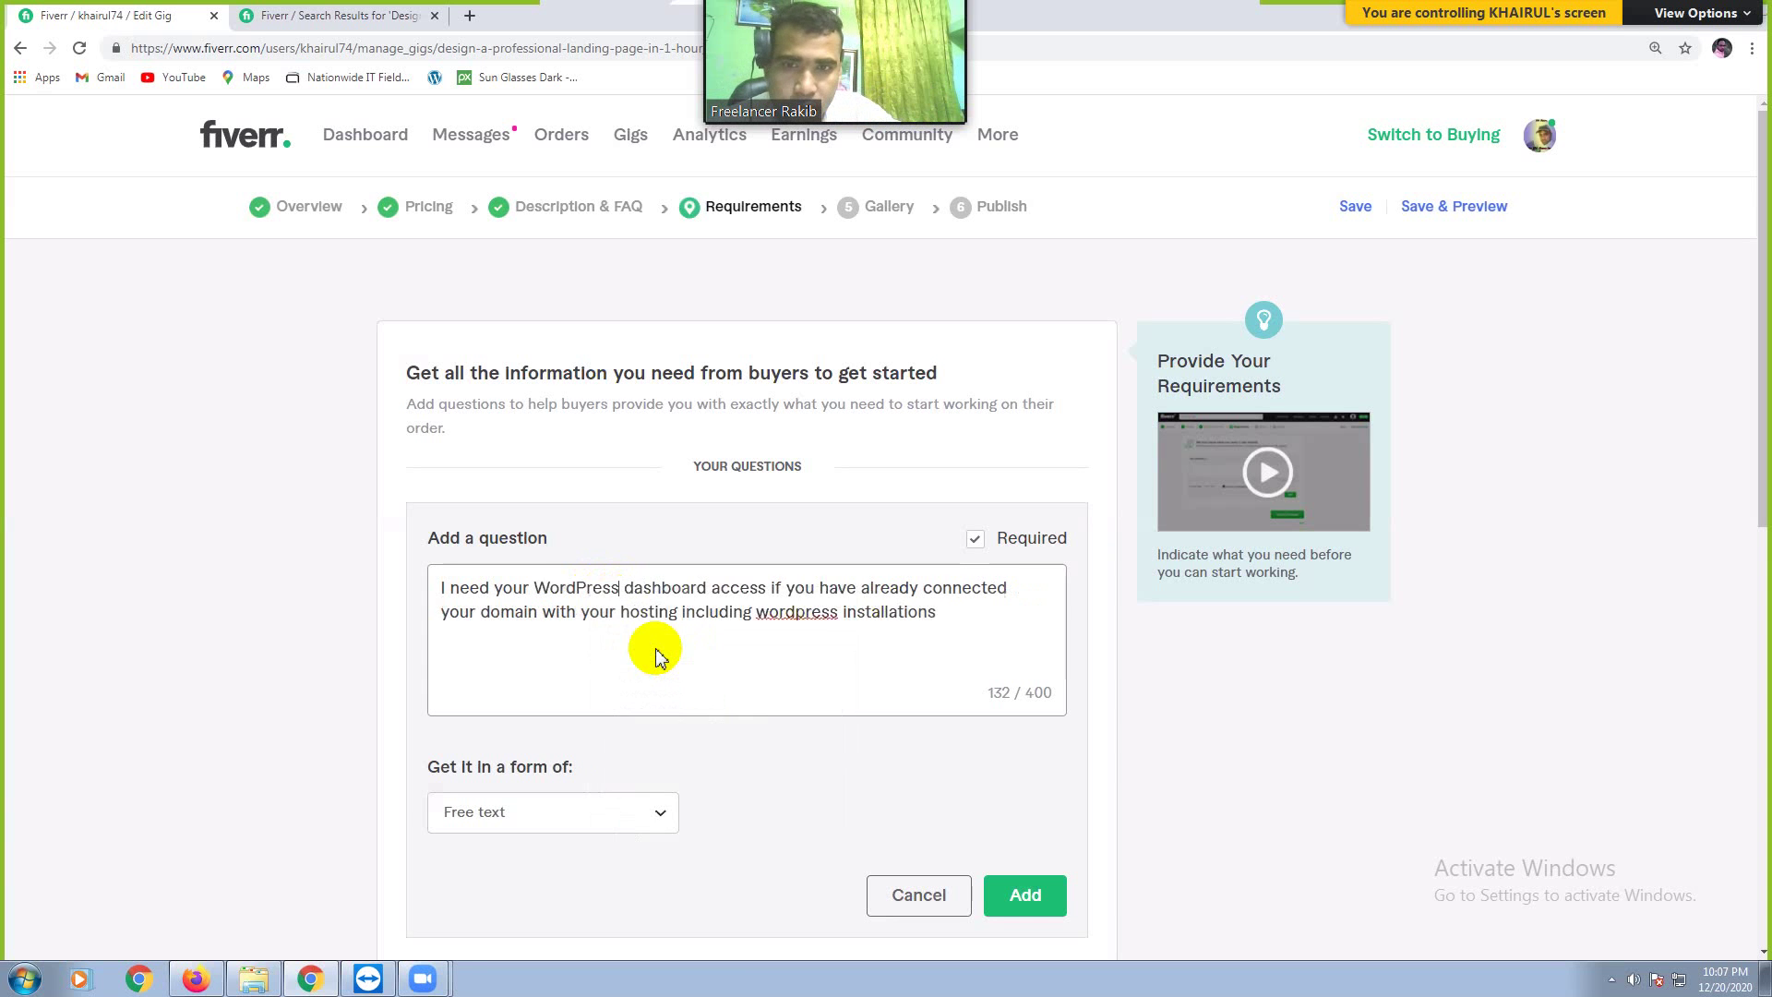
Step: Correct the remaining "wordpress" in the buyer question to "WordPress" and add the free-text question to the requirements
right_click(797, 616)
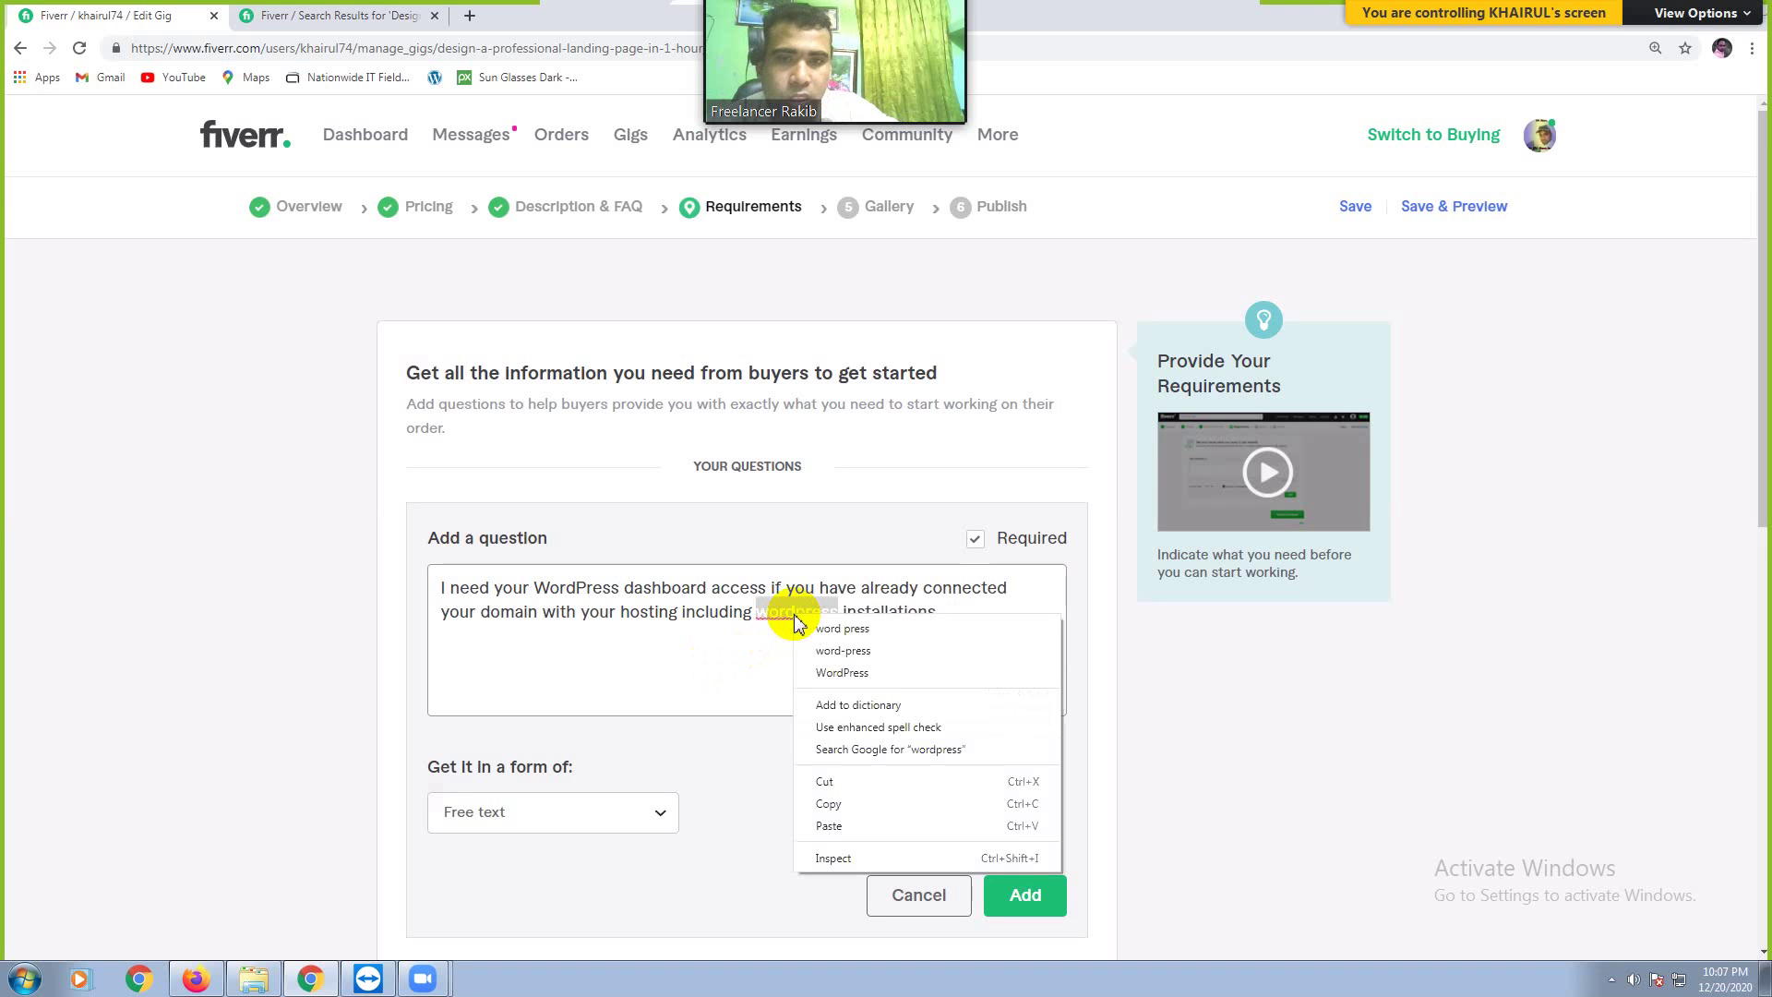
left_click(842, 674)
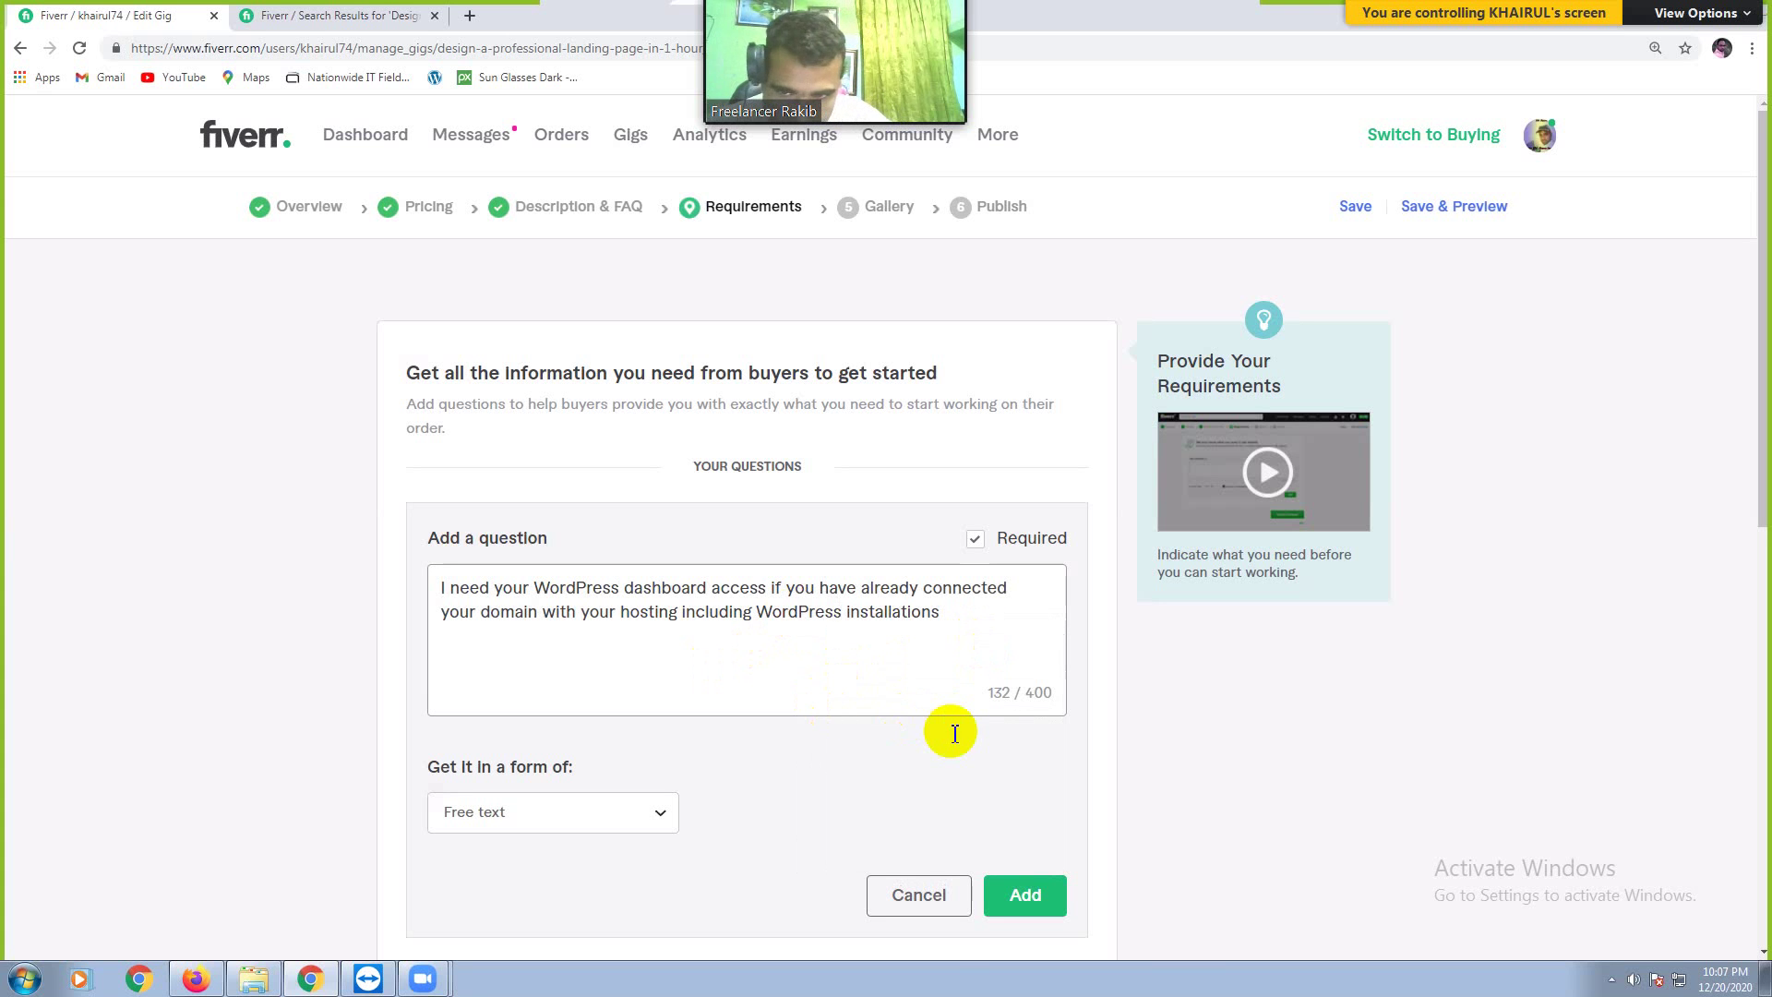
left_click(1023, 897)
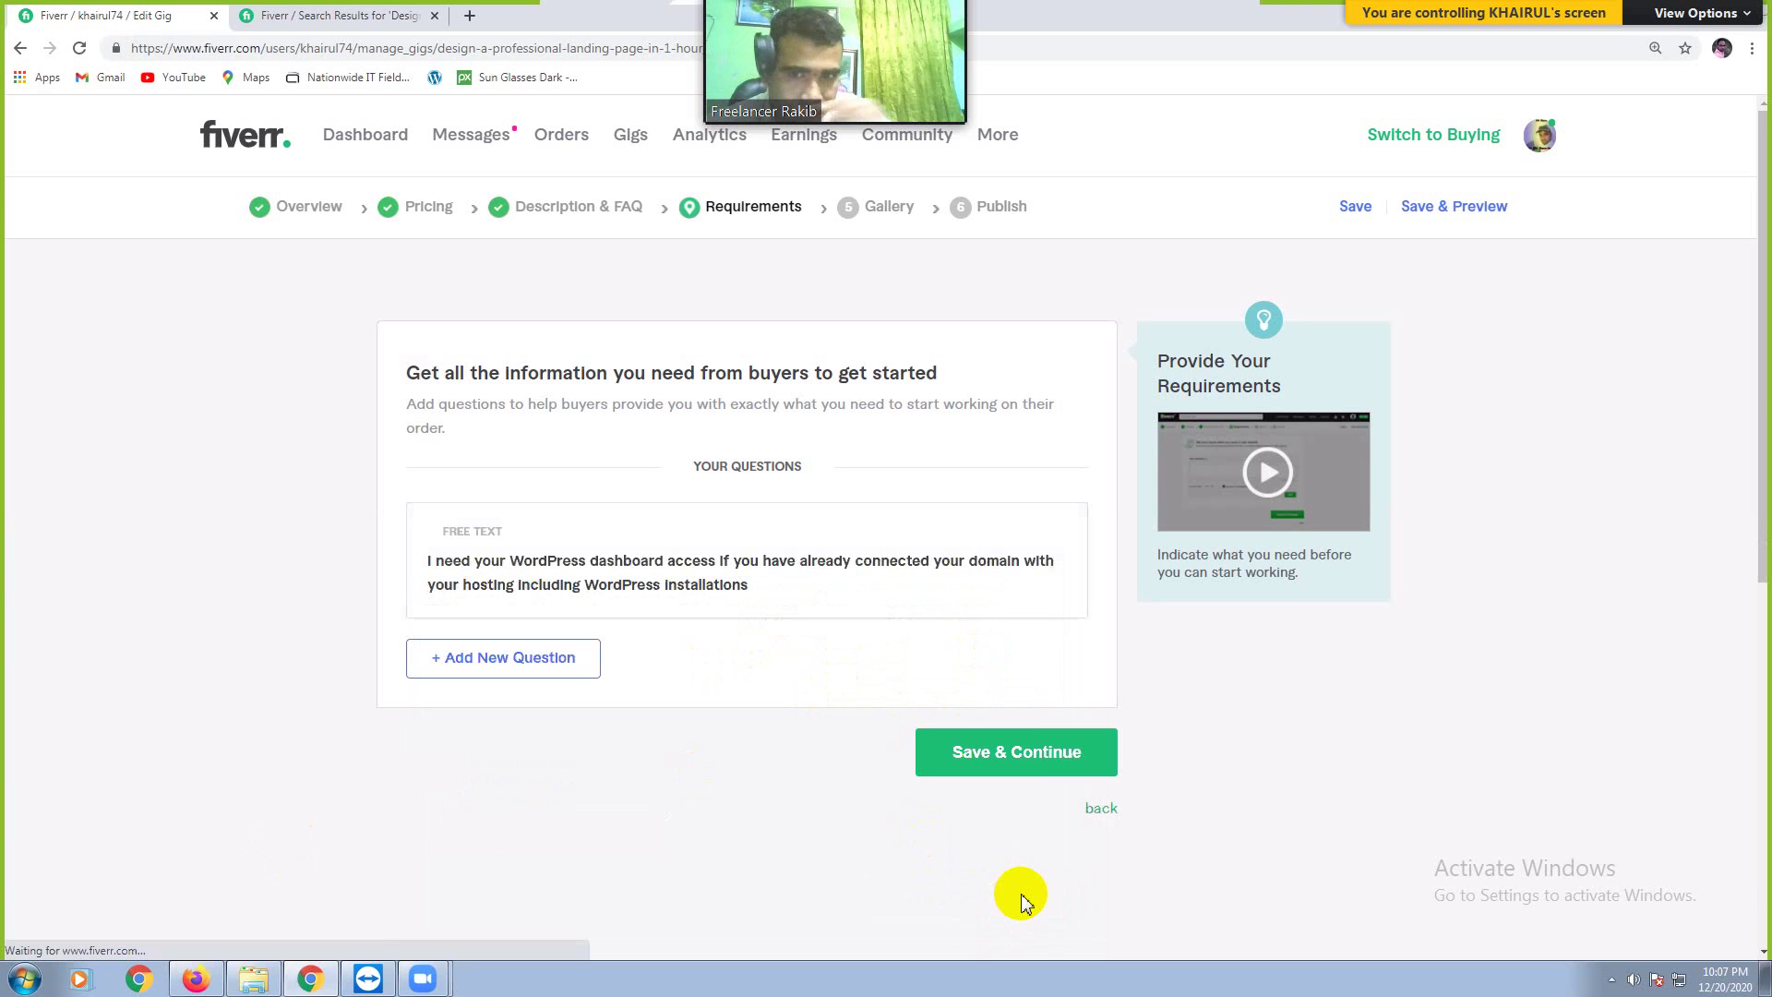
Step: Save the requirements to continue to the gig gallery, and review its video and photo upload sections
left_click(1021, 753)
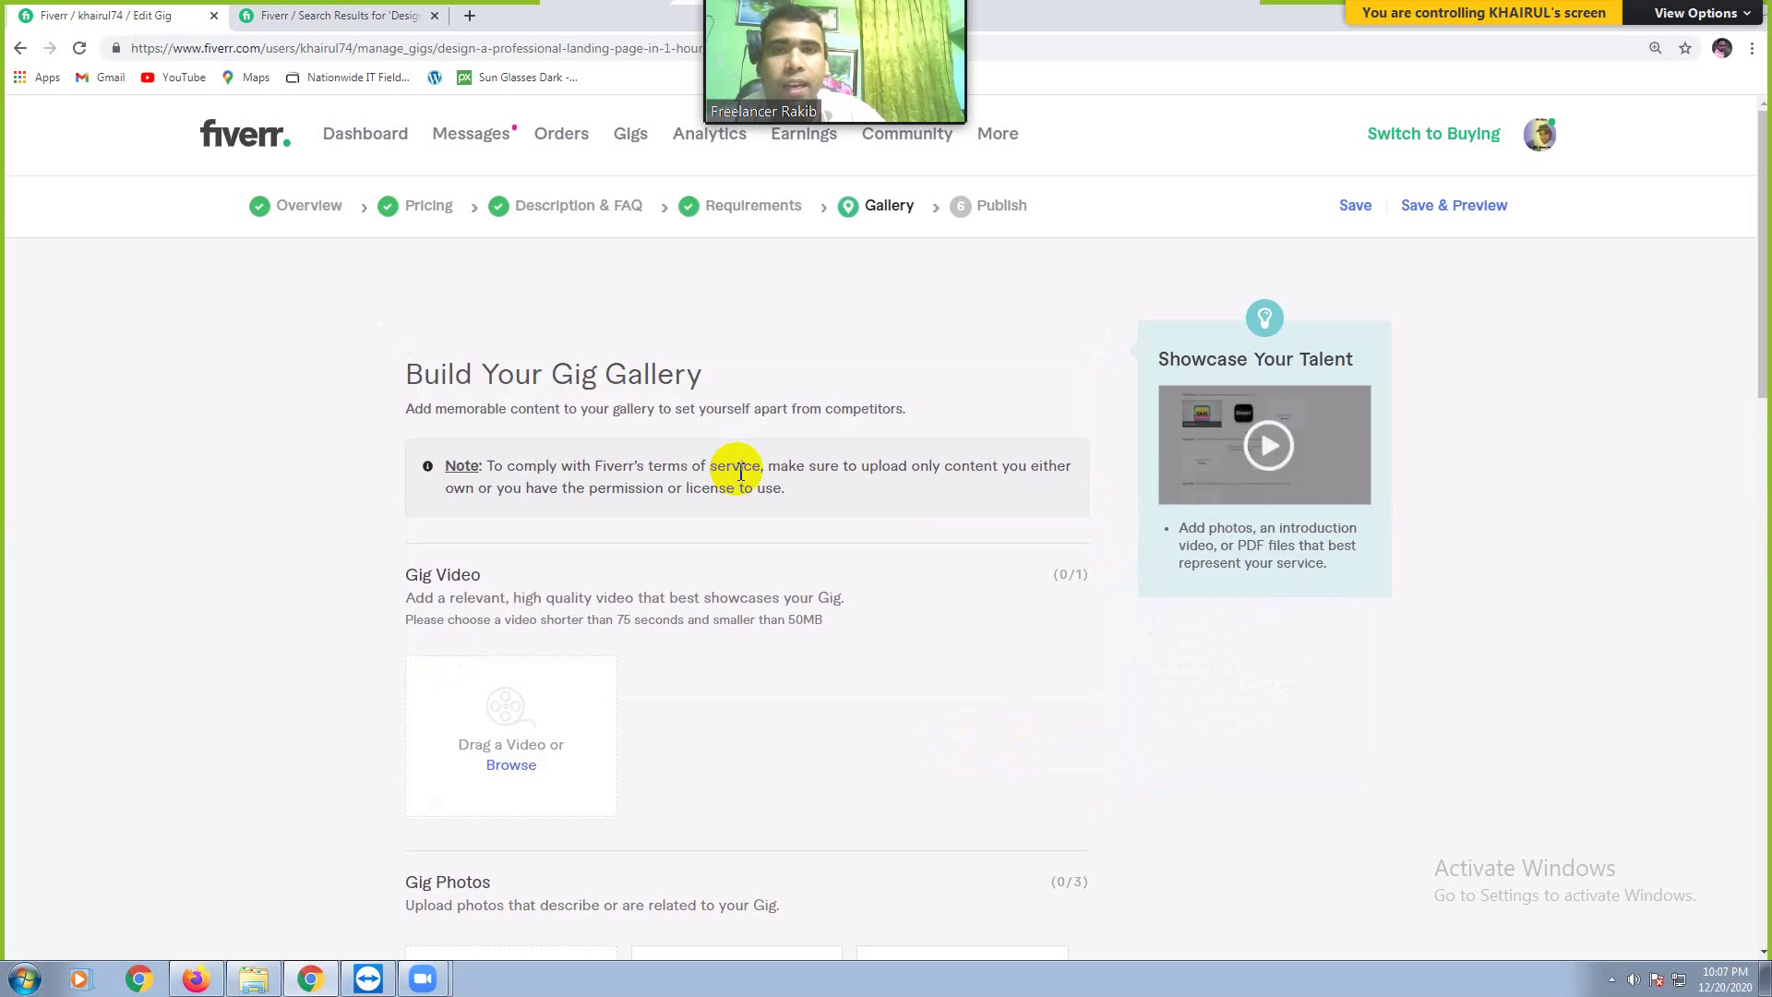
scroll(739, 475, "down", 1)
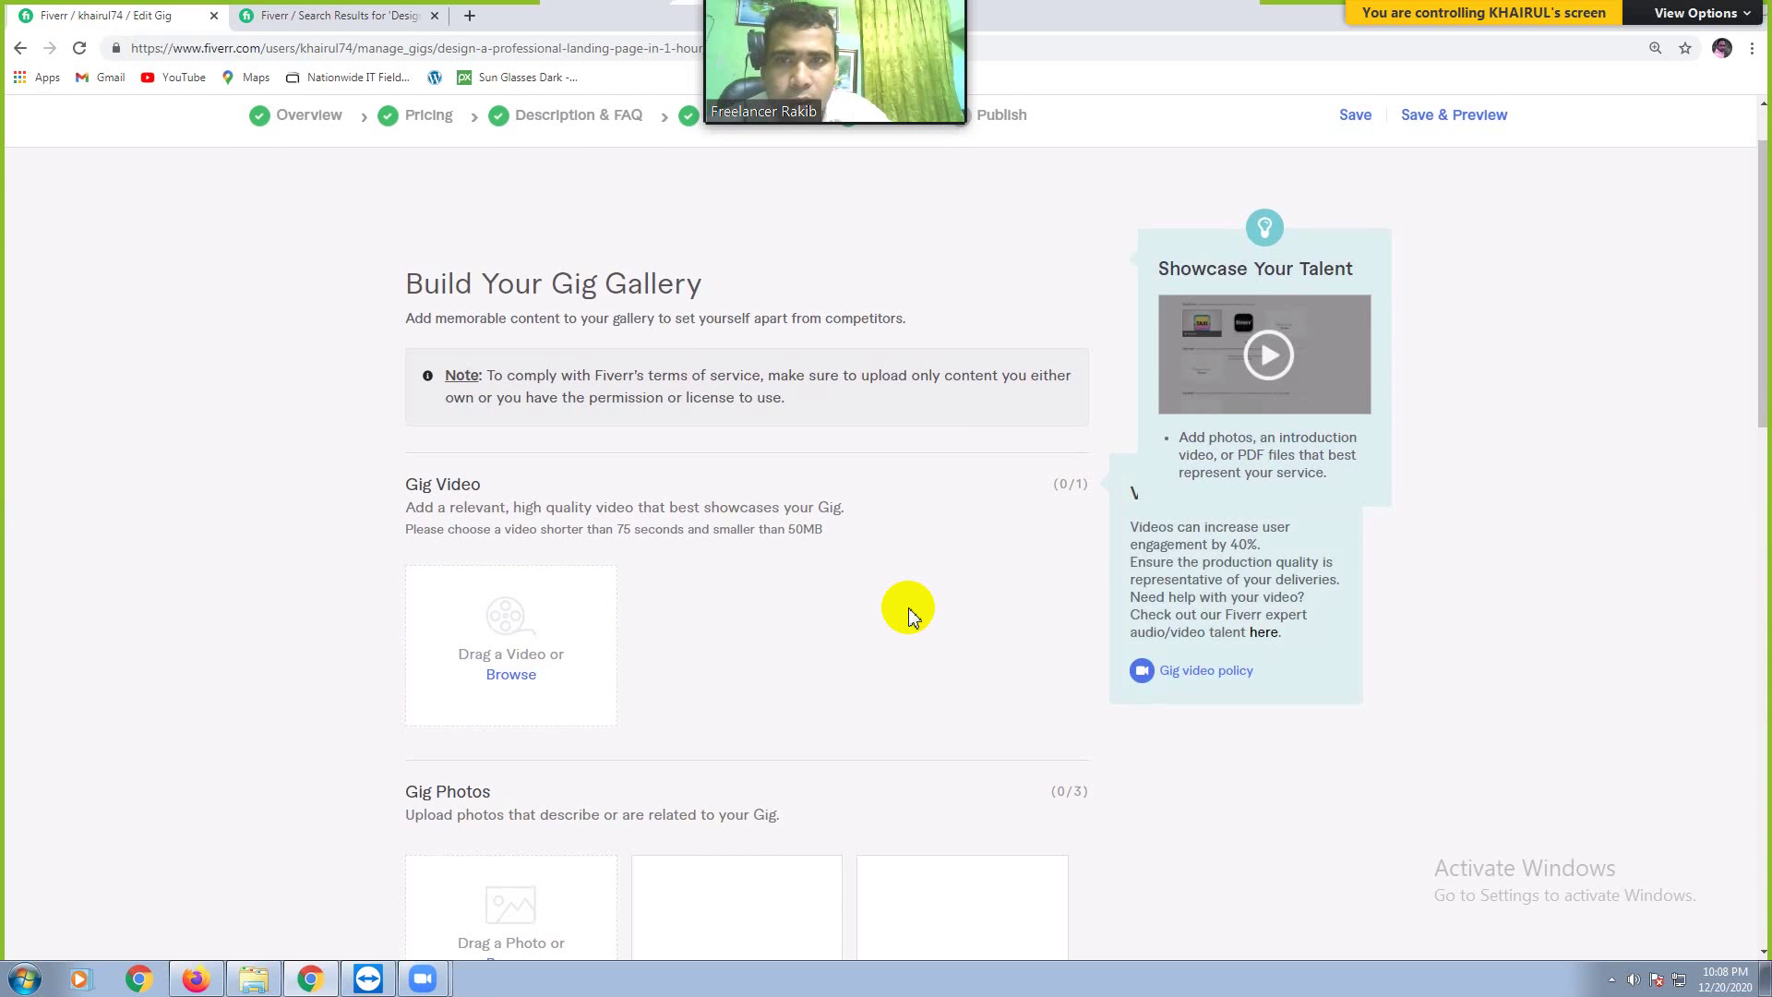
scroll(909, 615, "up", 1)
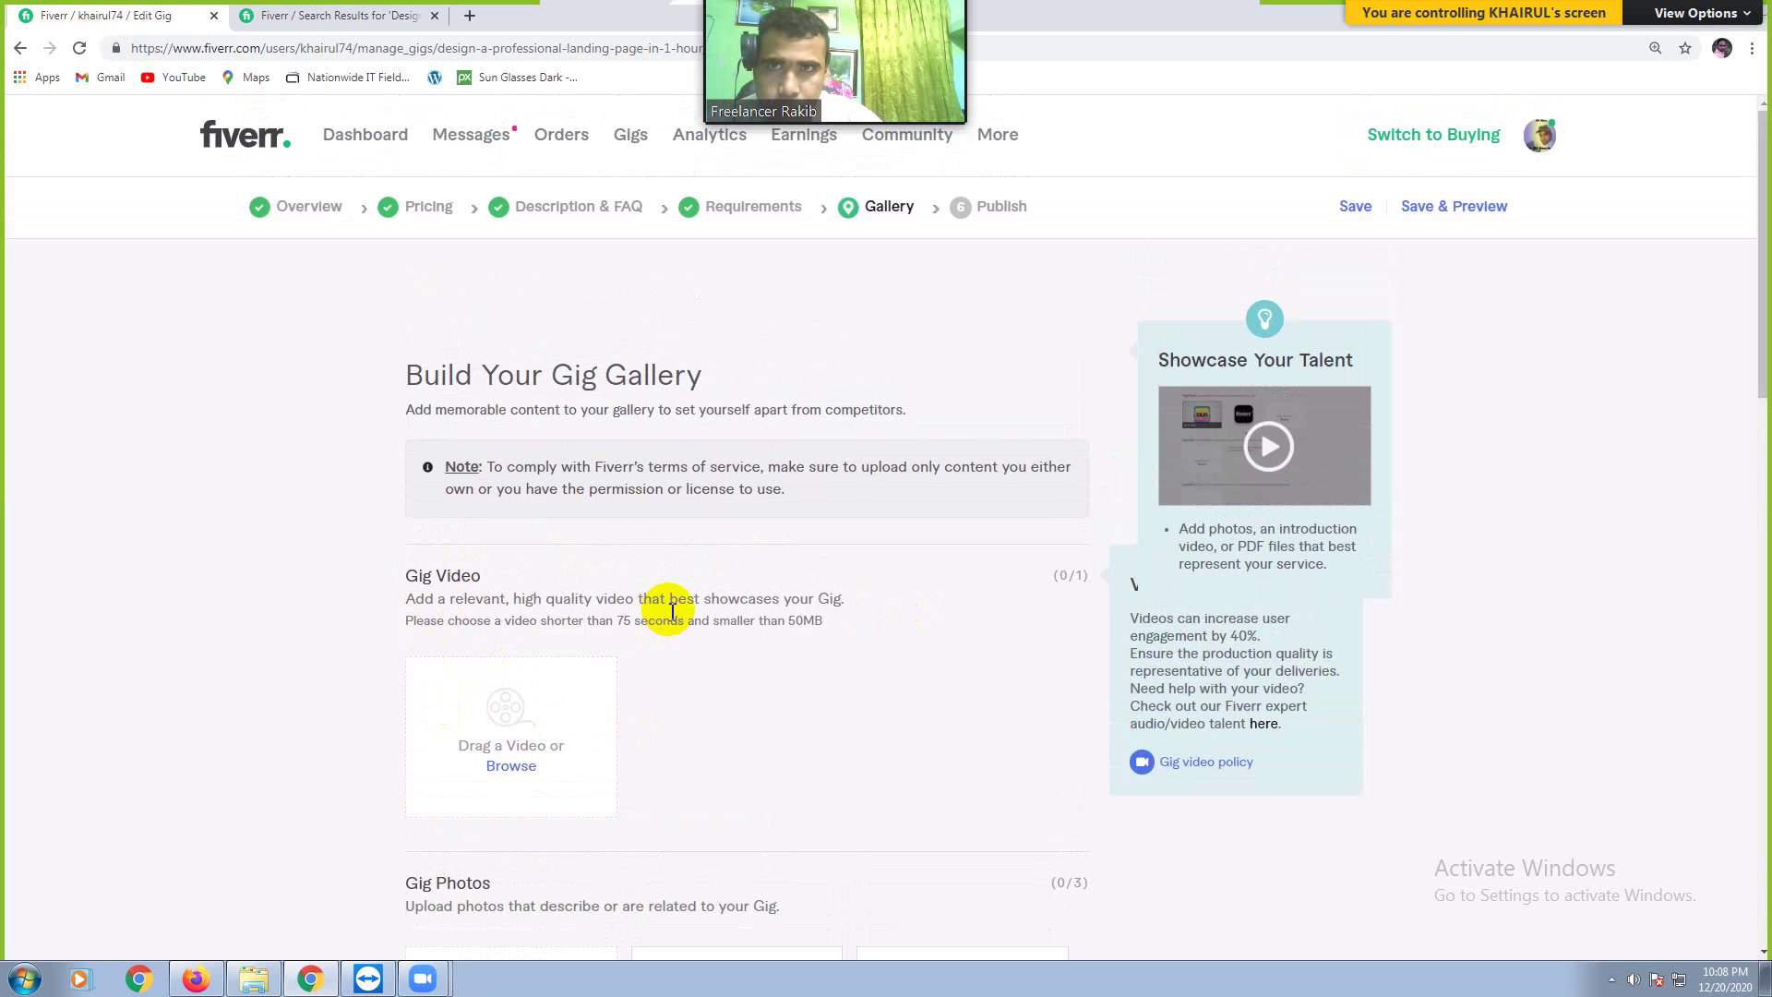
scroll(672, 611, "down", 1)
scroll(668, 613, "down", 1)
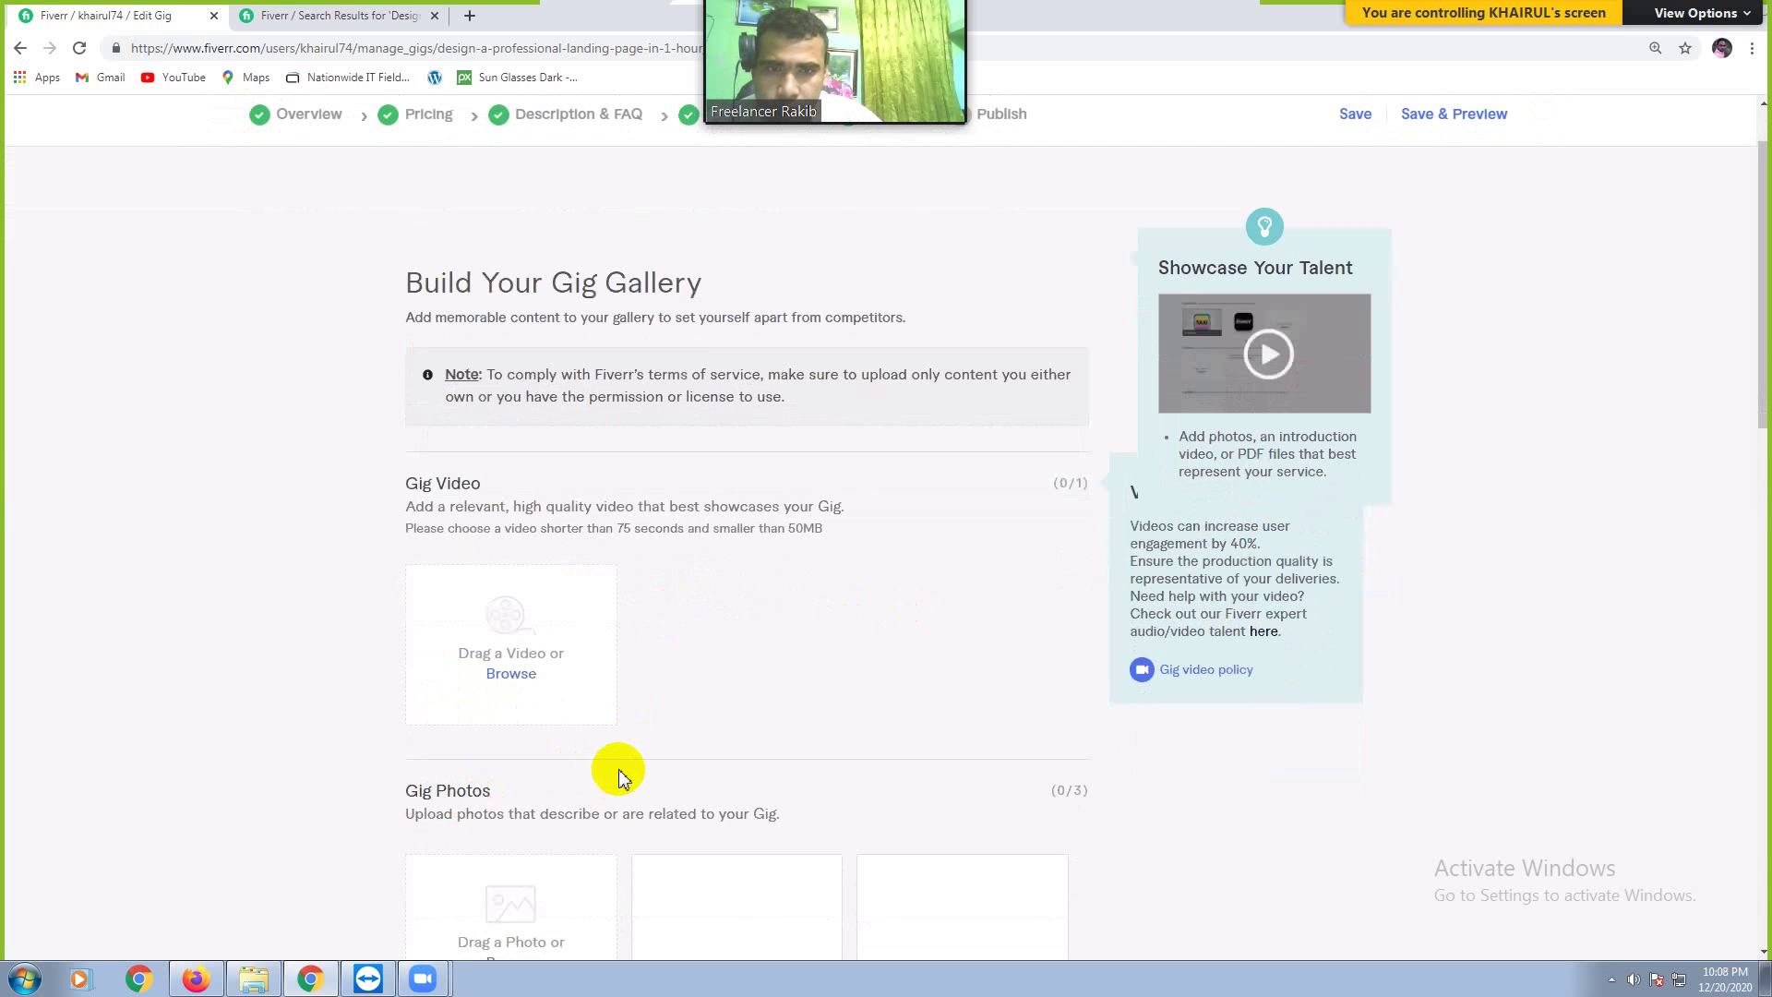
scroll(614, 772, "down", 1)
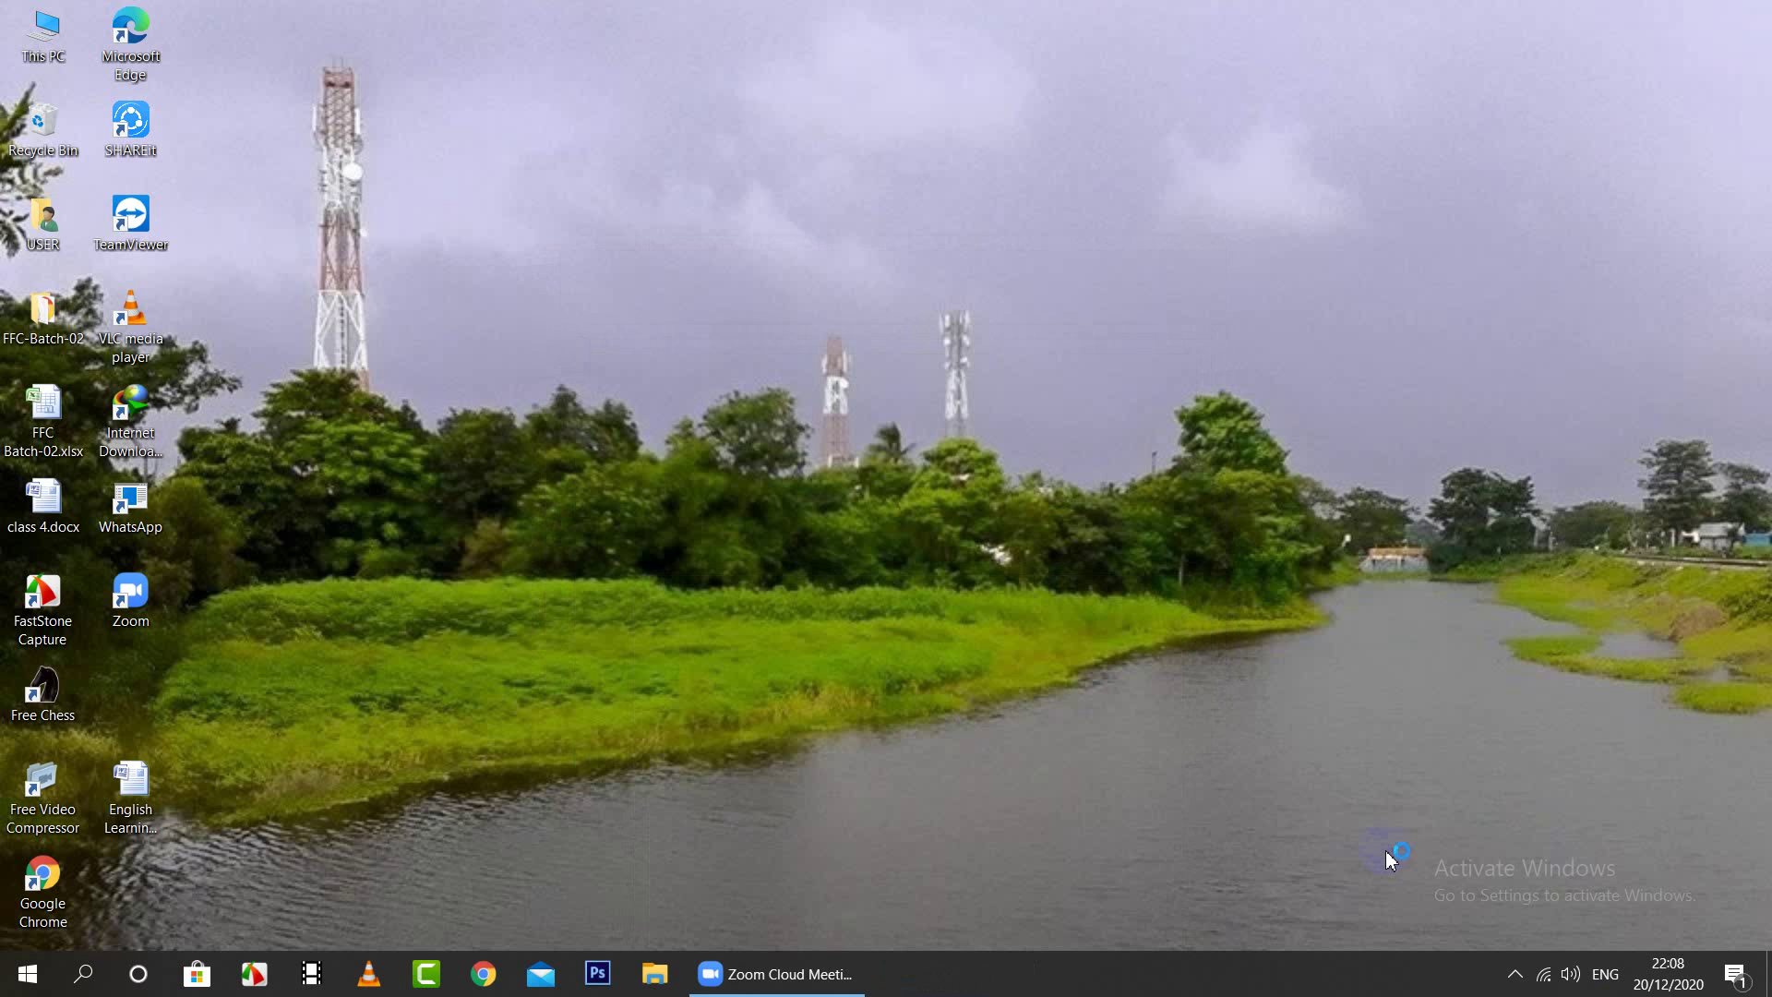
Step: Switch to the Zoom meeting, share the entire screen, and minimize the Zoom start window
left_click(783, 977)
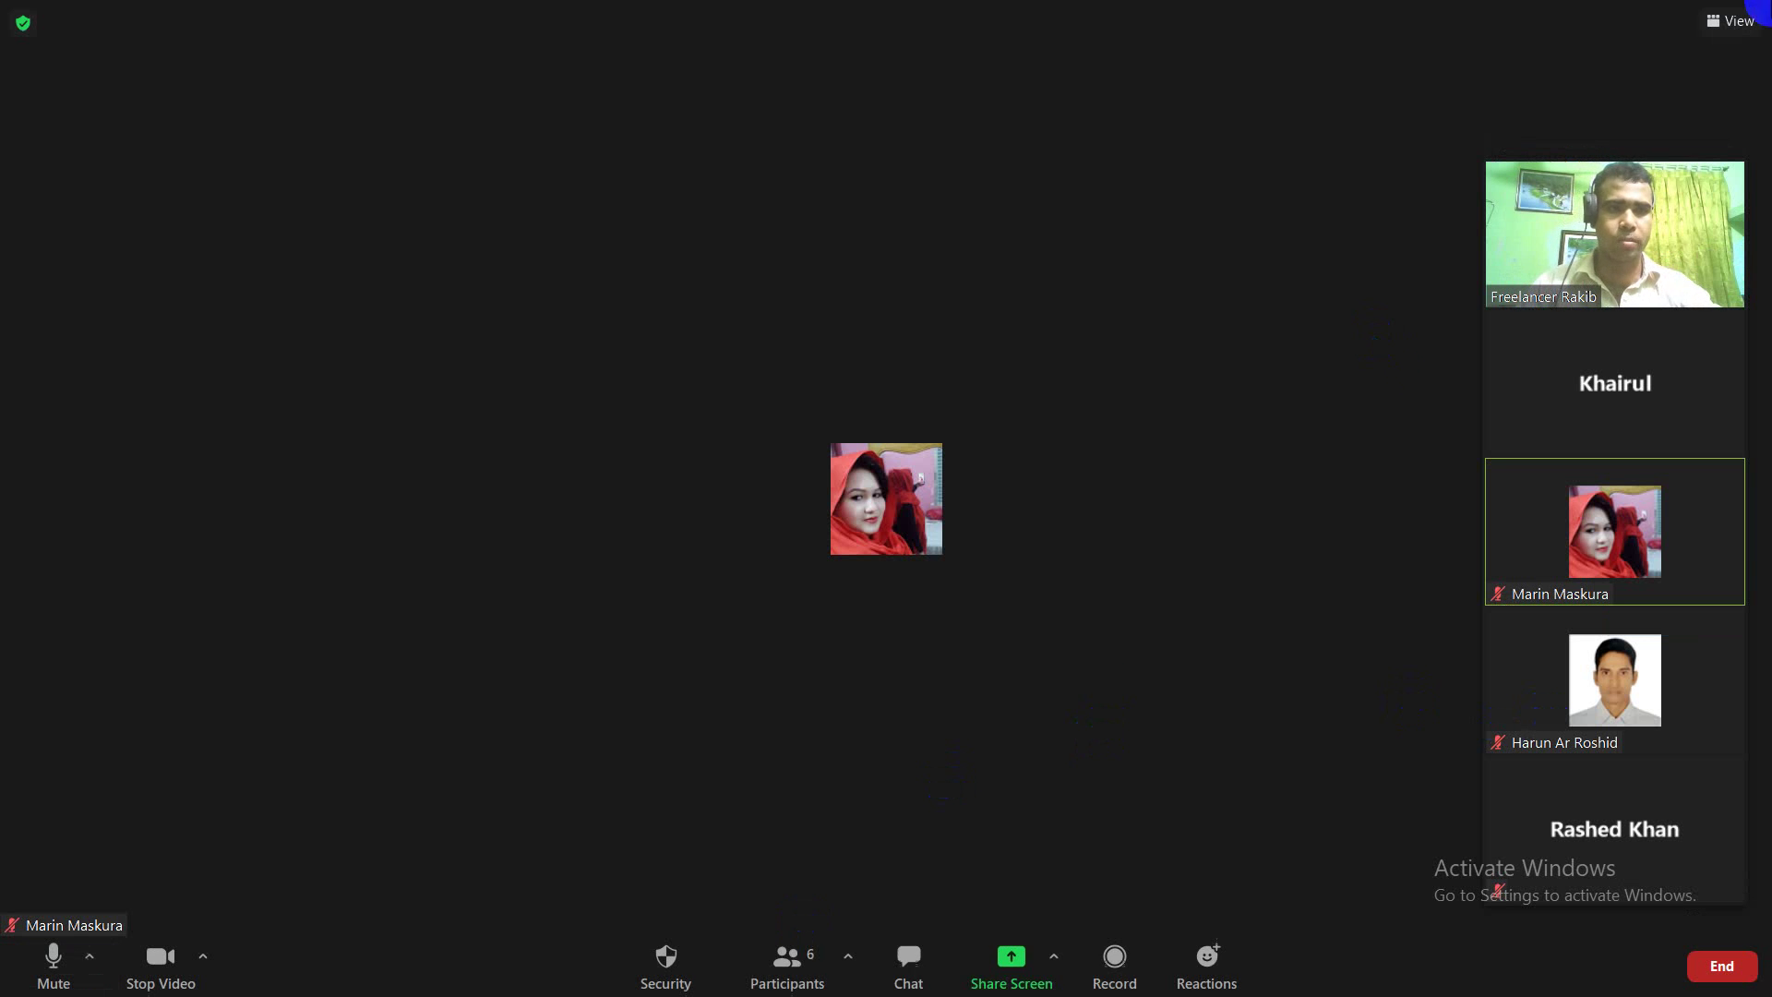
left_click(1011, 959)
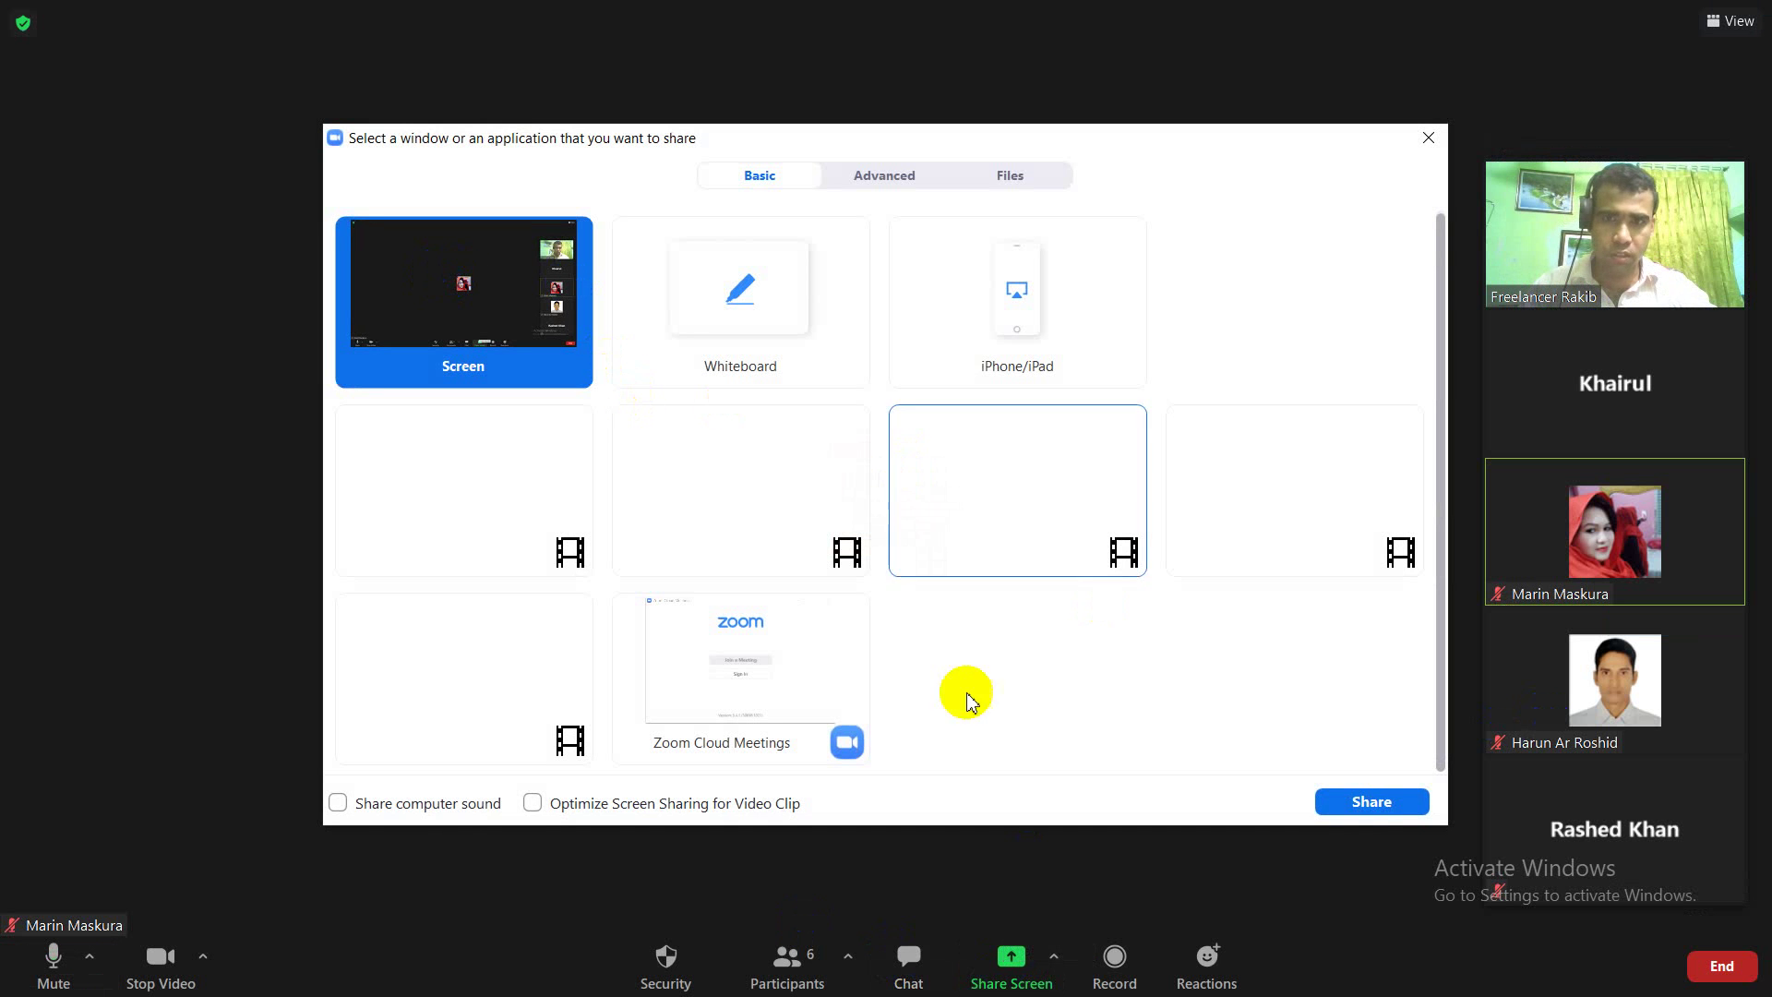
left_click(1378, 813)
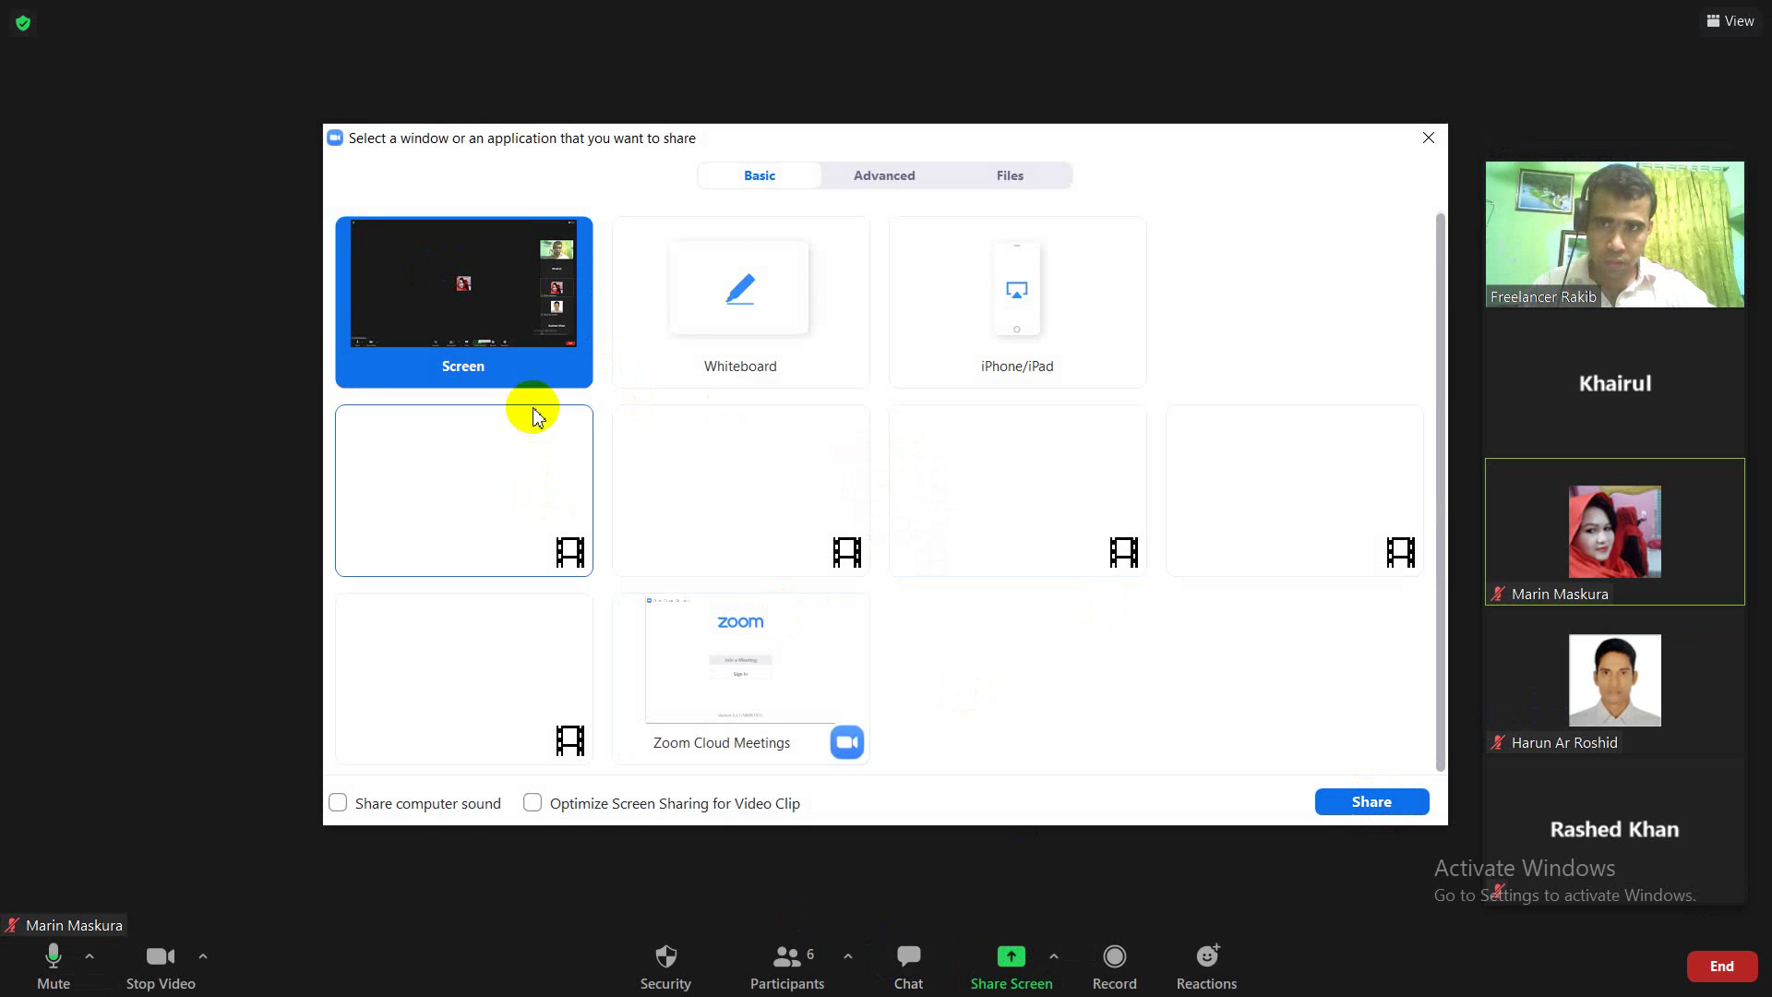
left_click(1381, 803)
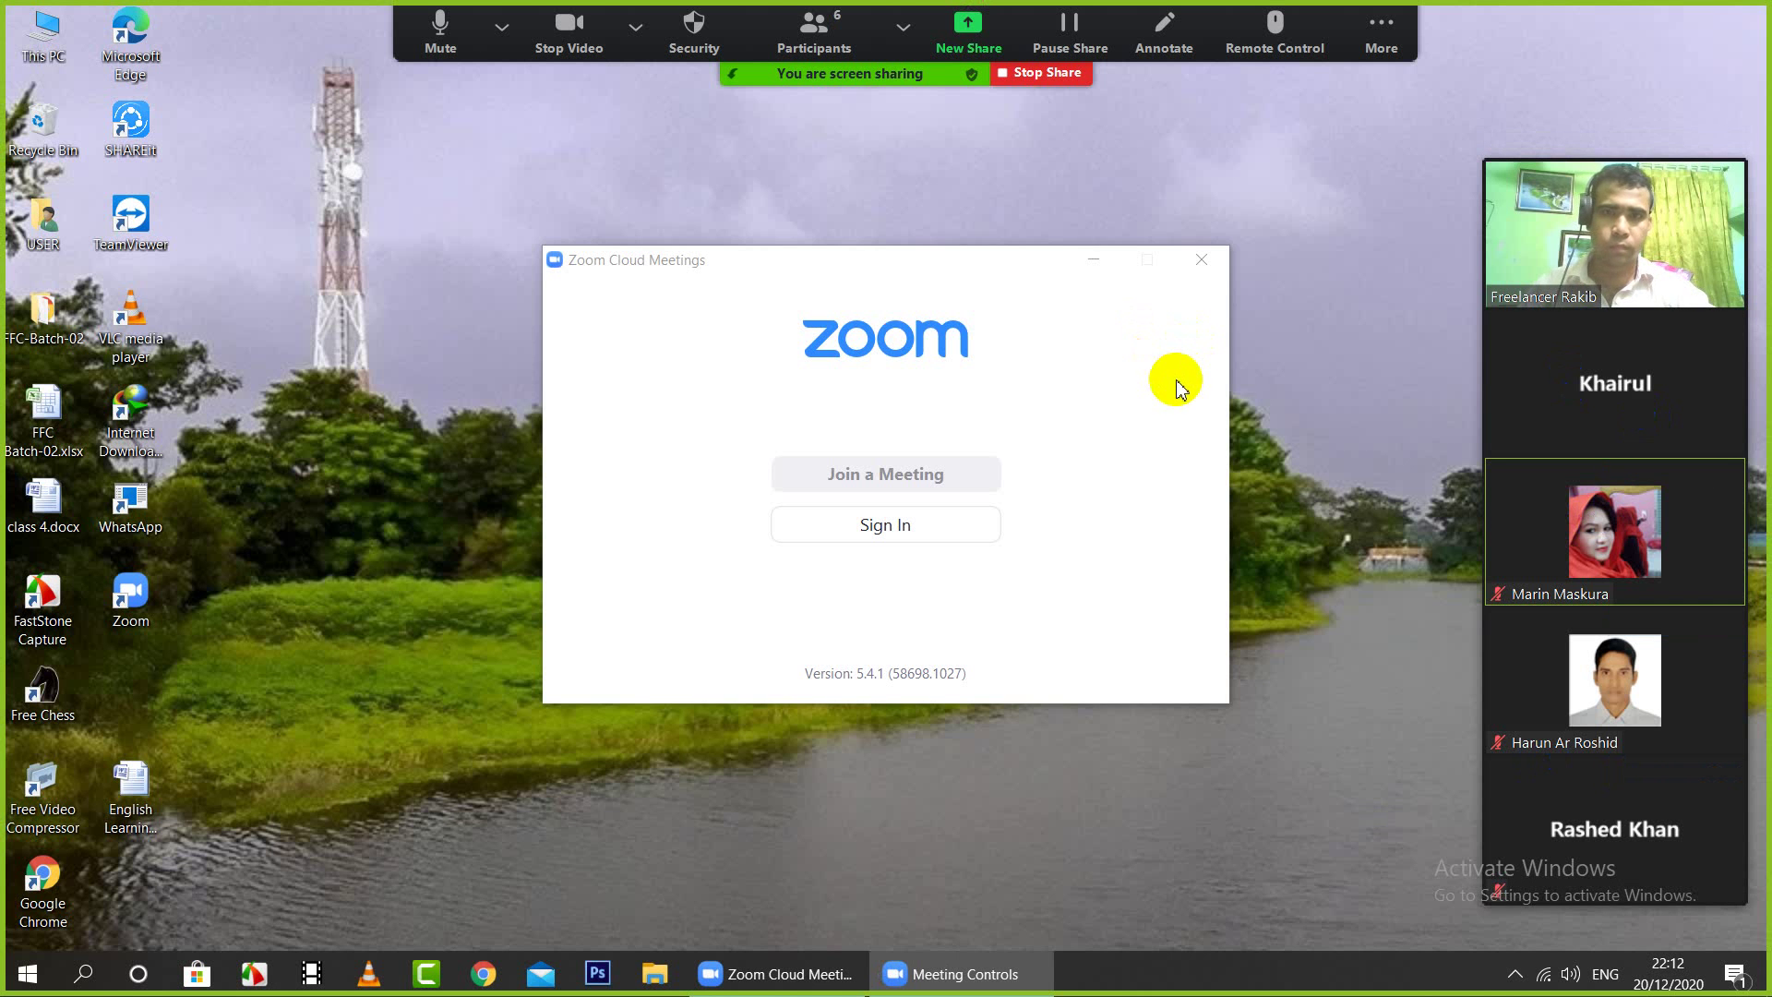
left_click(1095, 261)
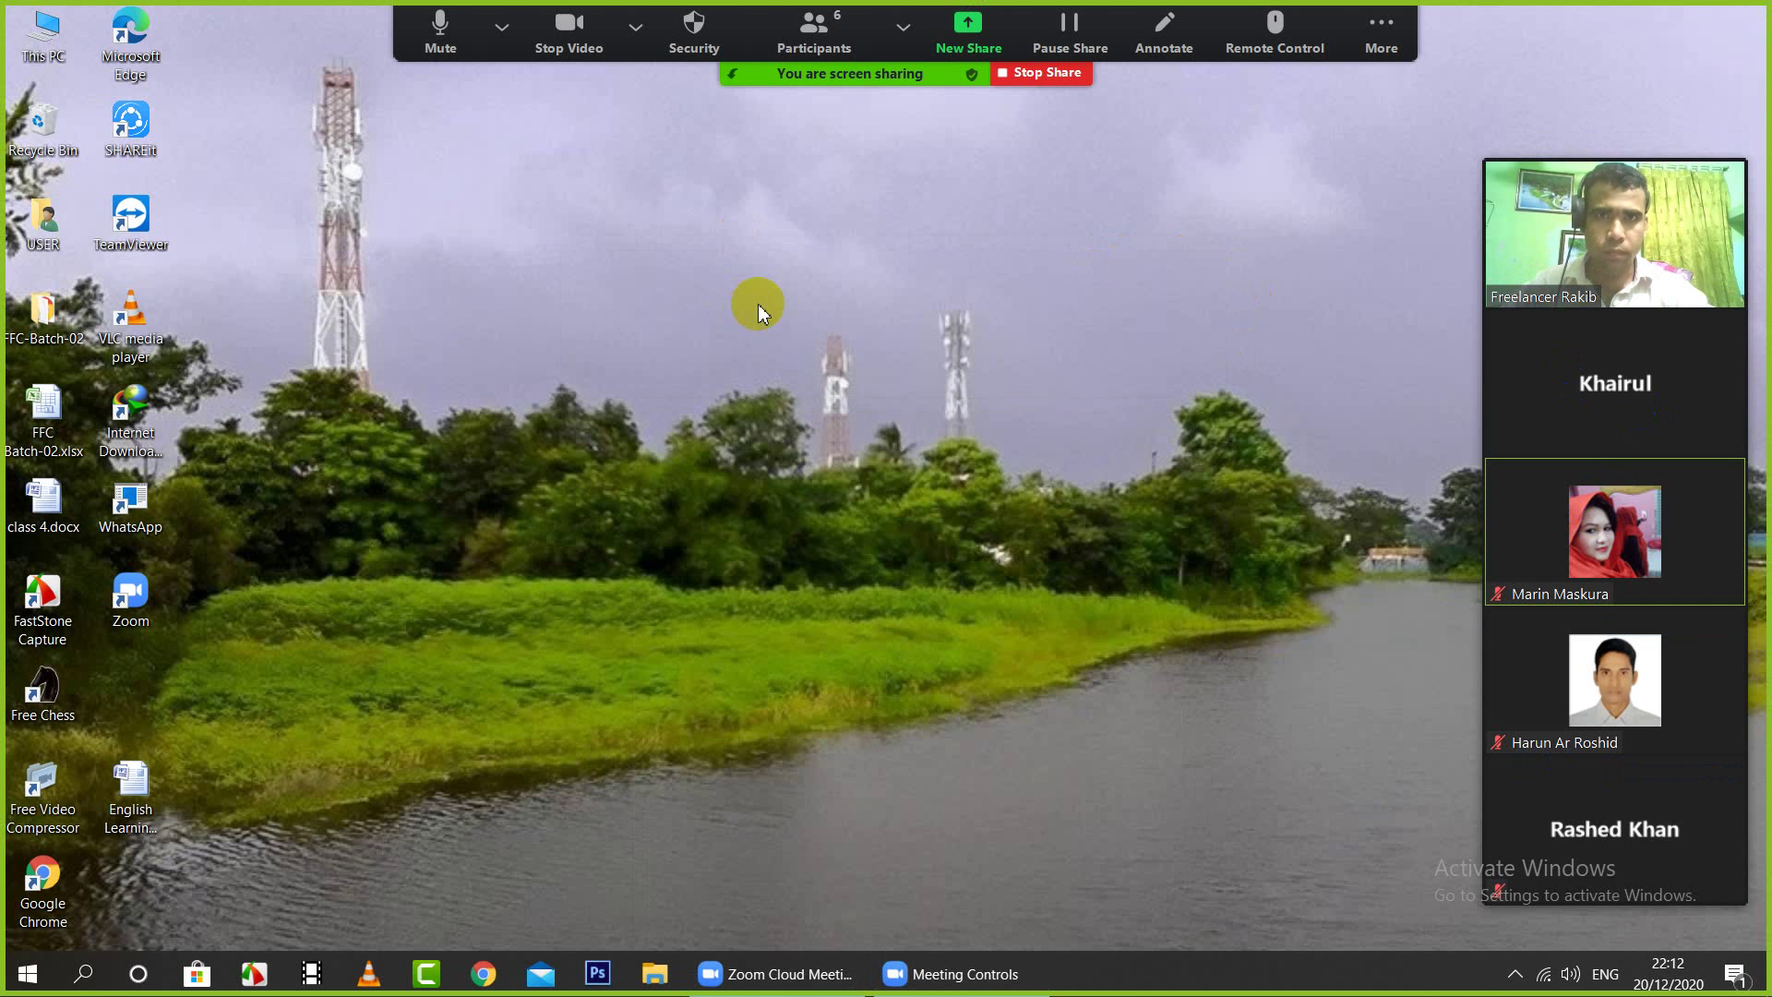
Step: Switch to Google Chrome by opening a new browser window
left_click(483, 974)
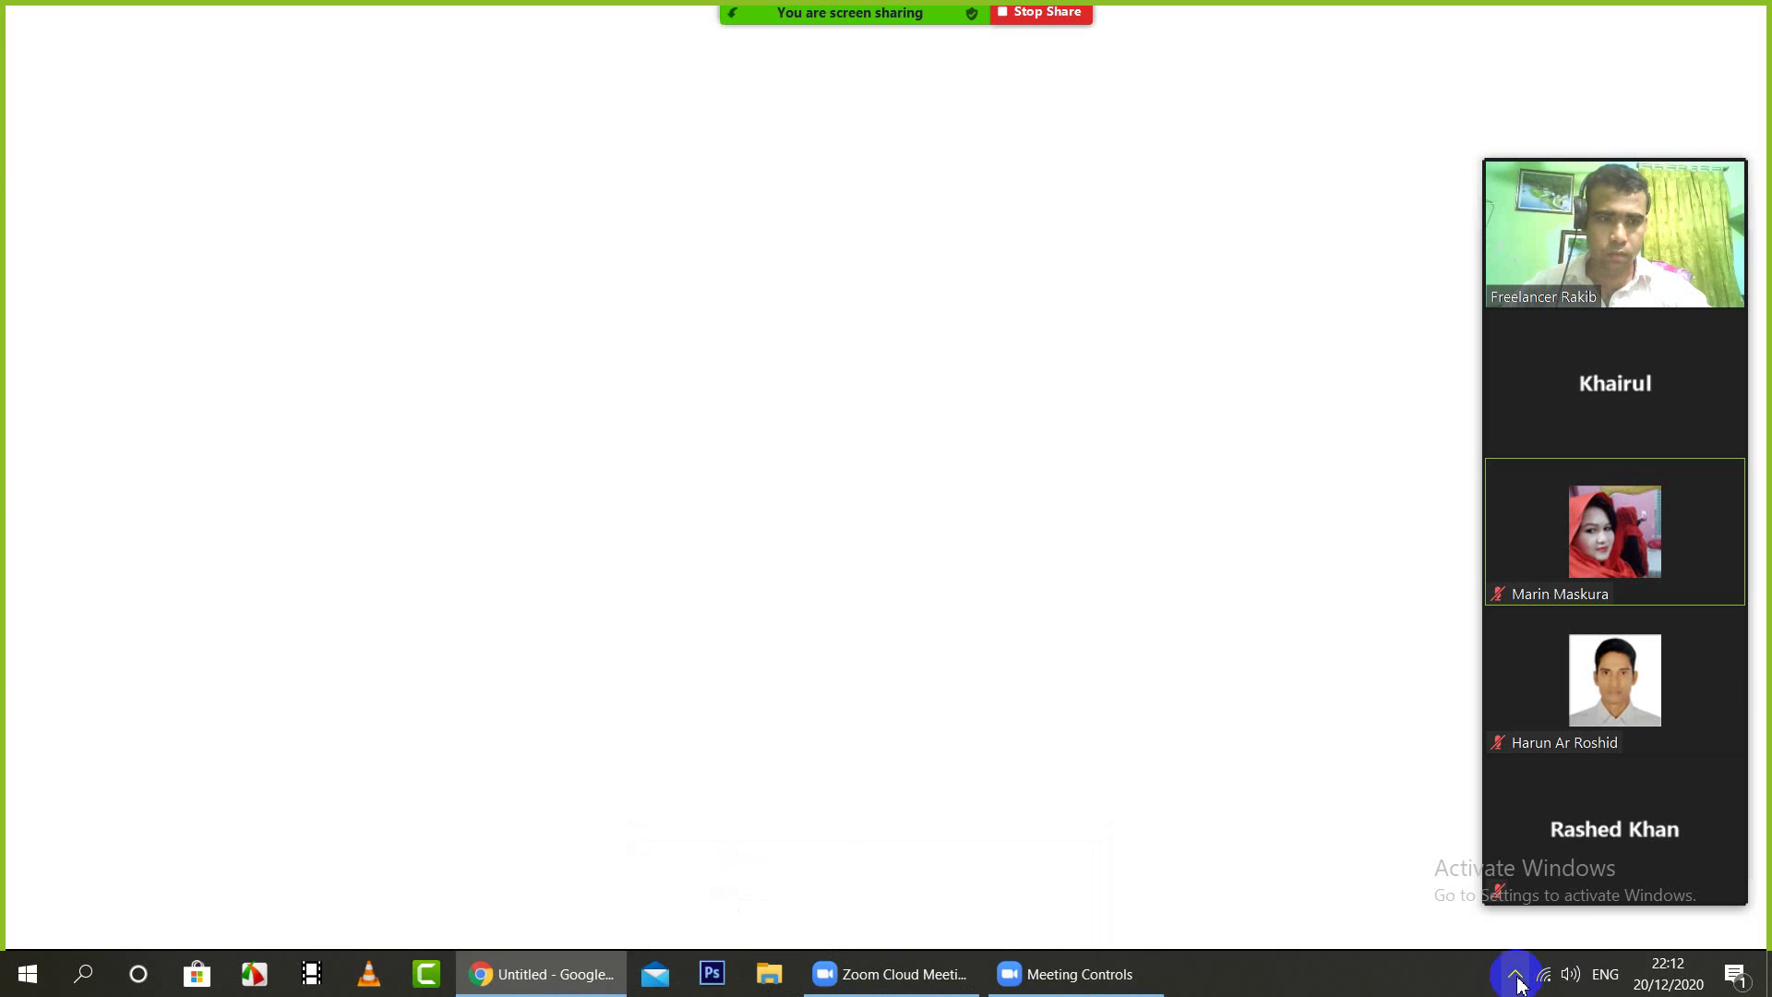
left_click(1519, 984)
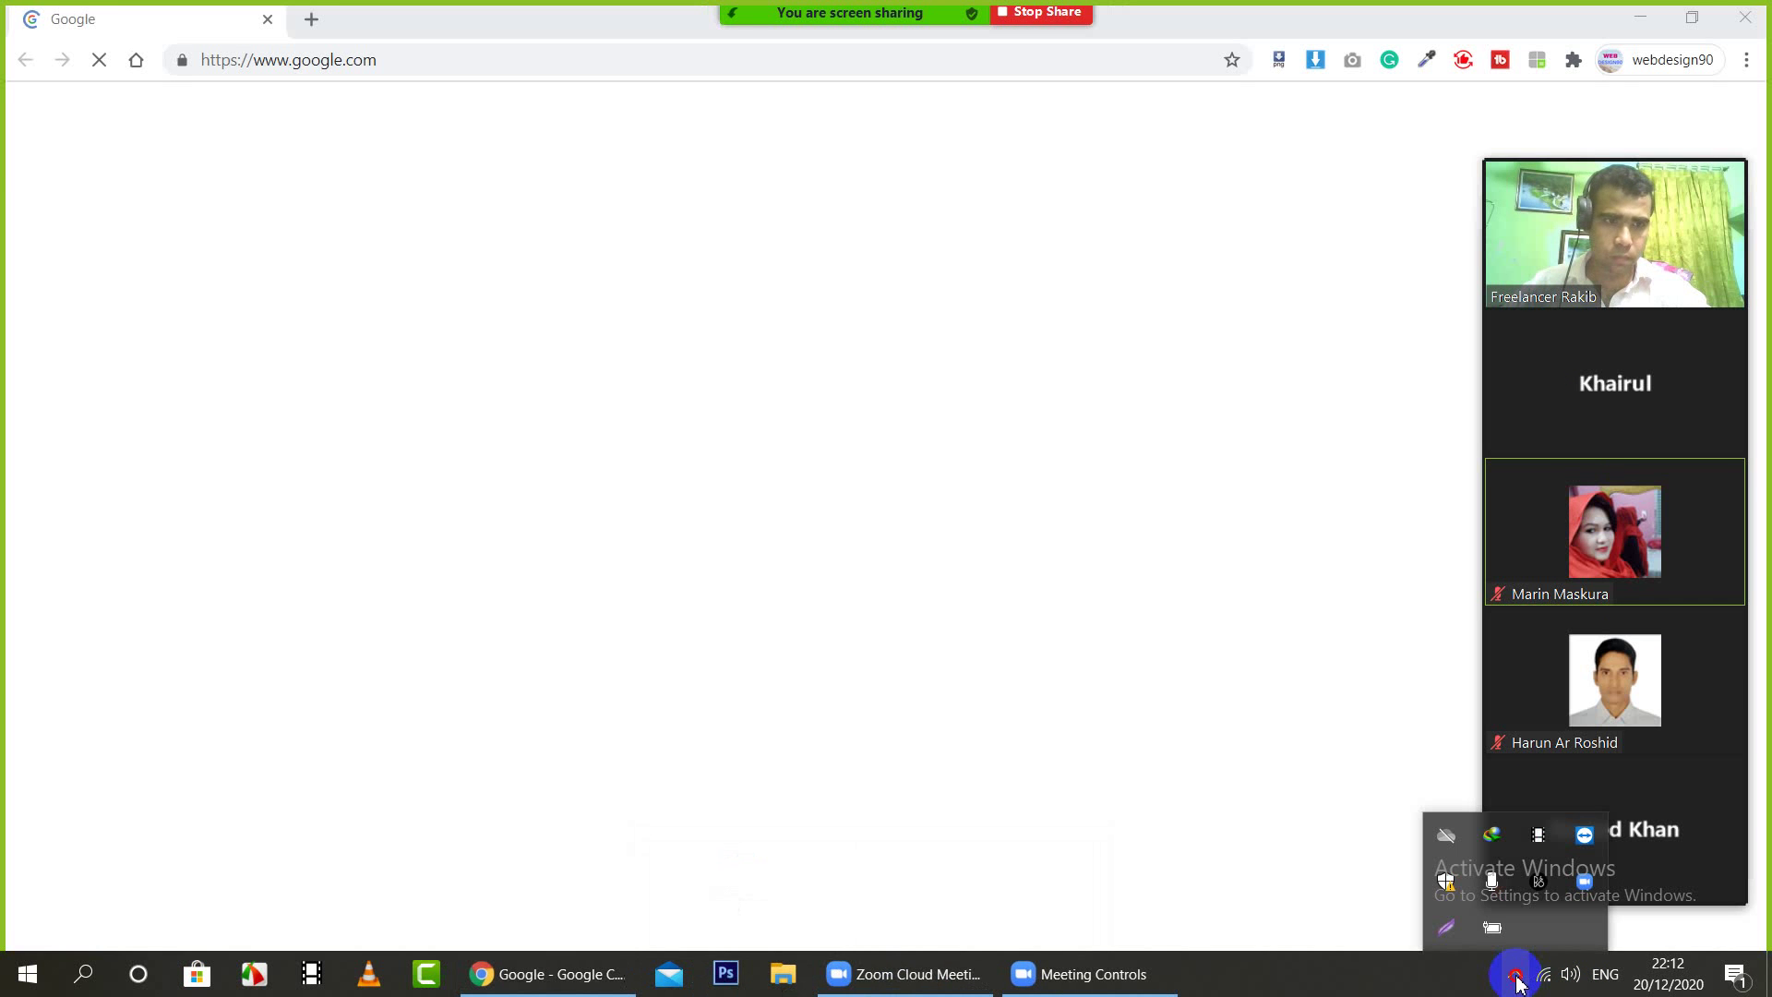
left_click(1518, 984)
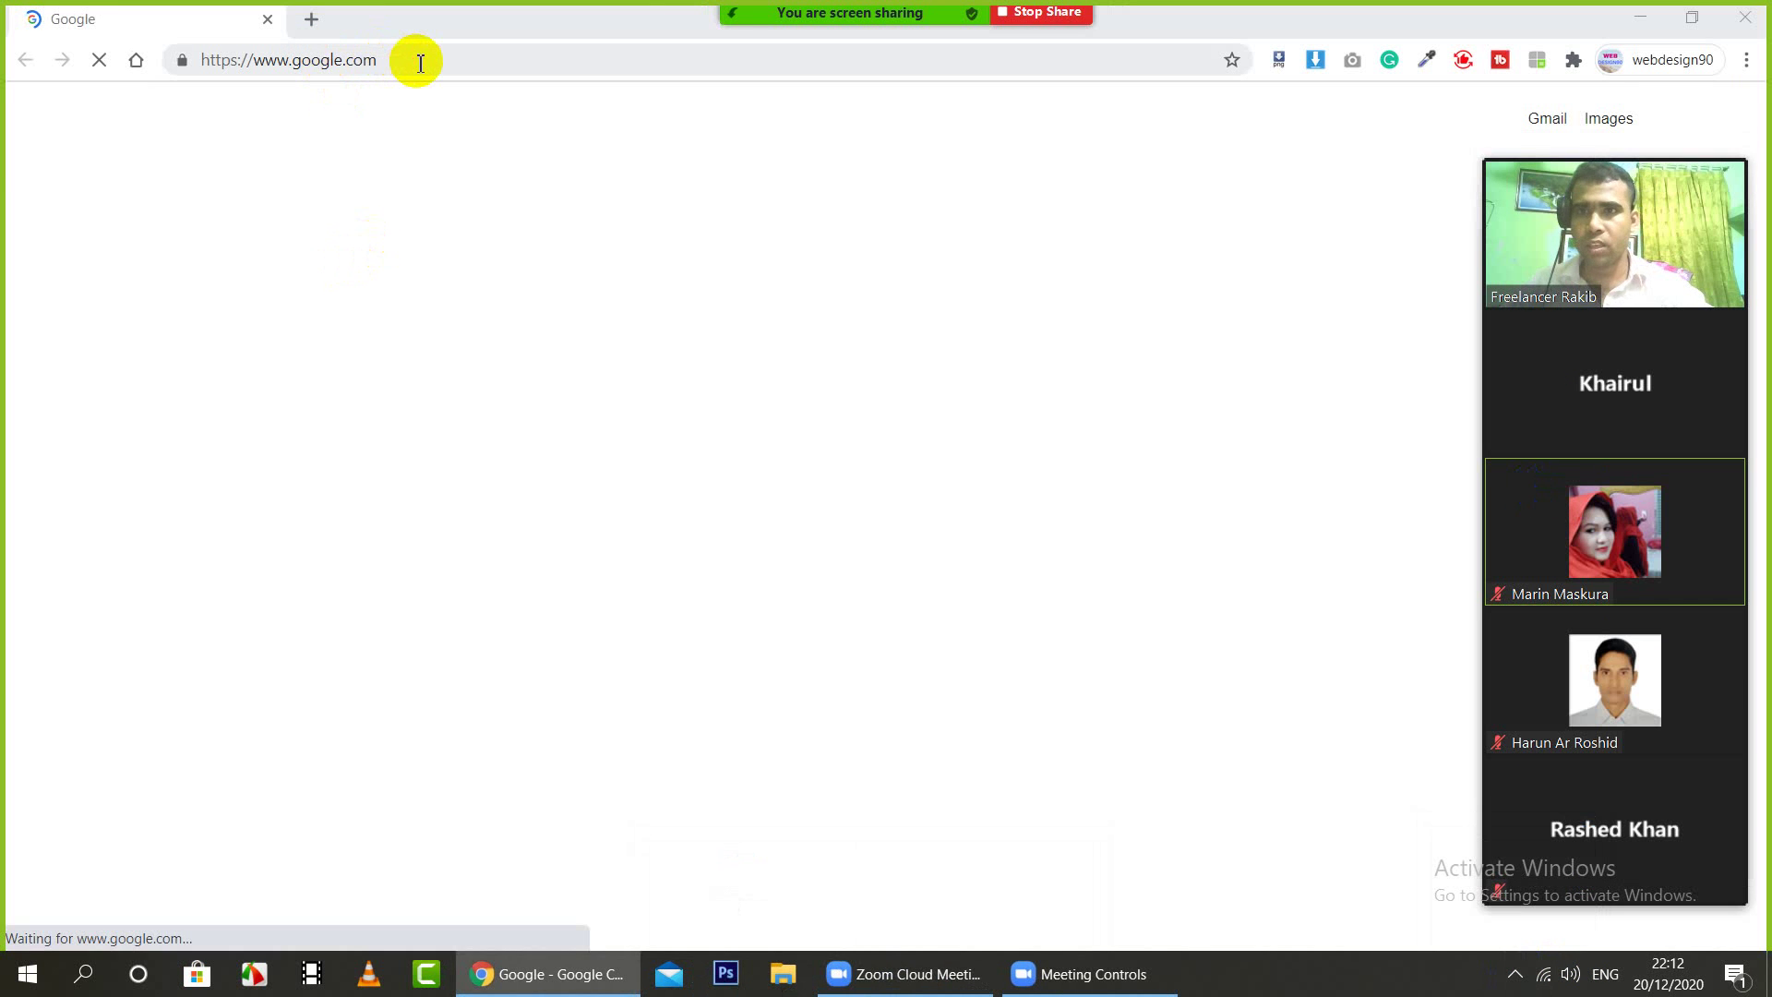
Step: Pin the presenter's own video in the Zoom participant view and reduce the view to that single video
left_click(1535, 155)
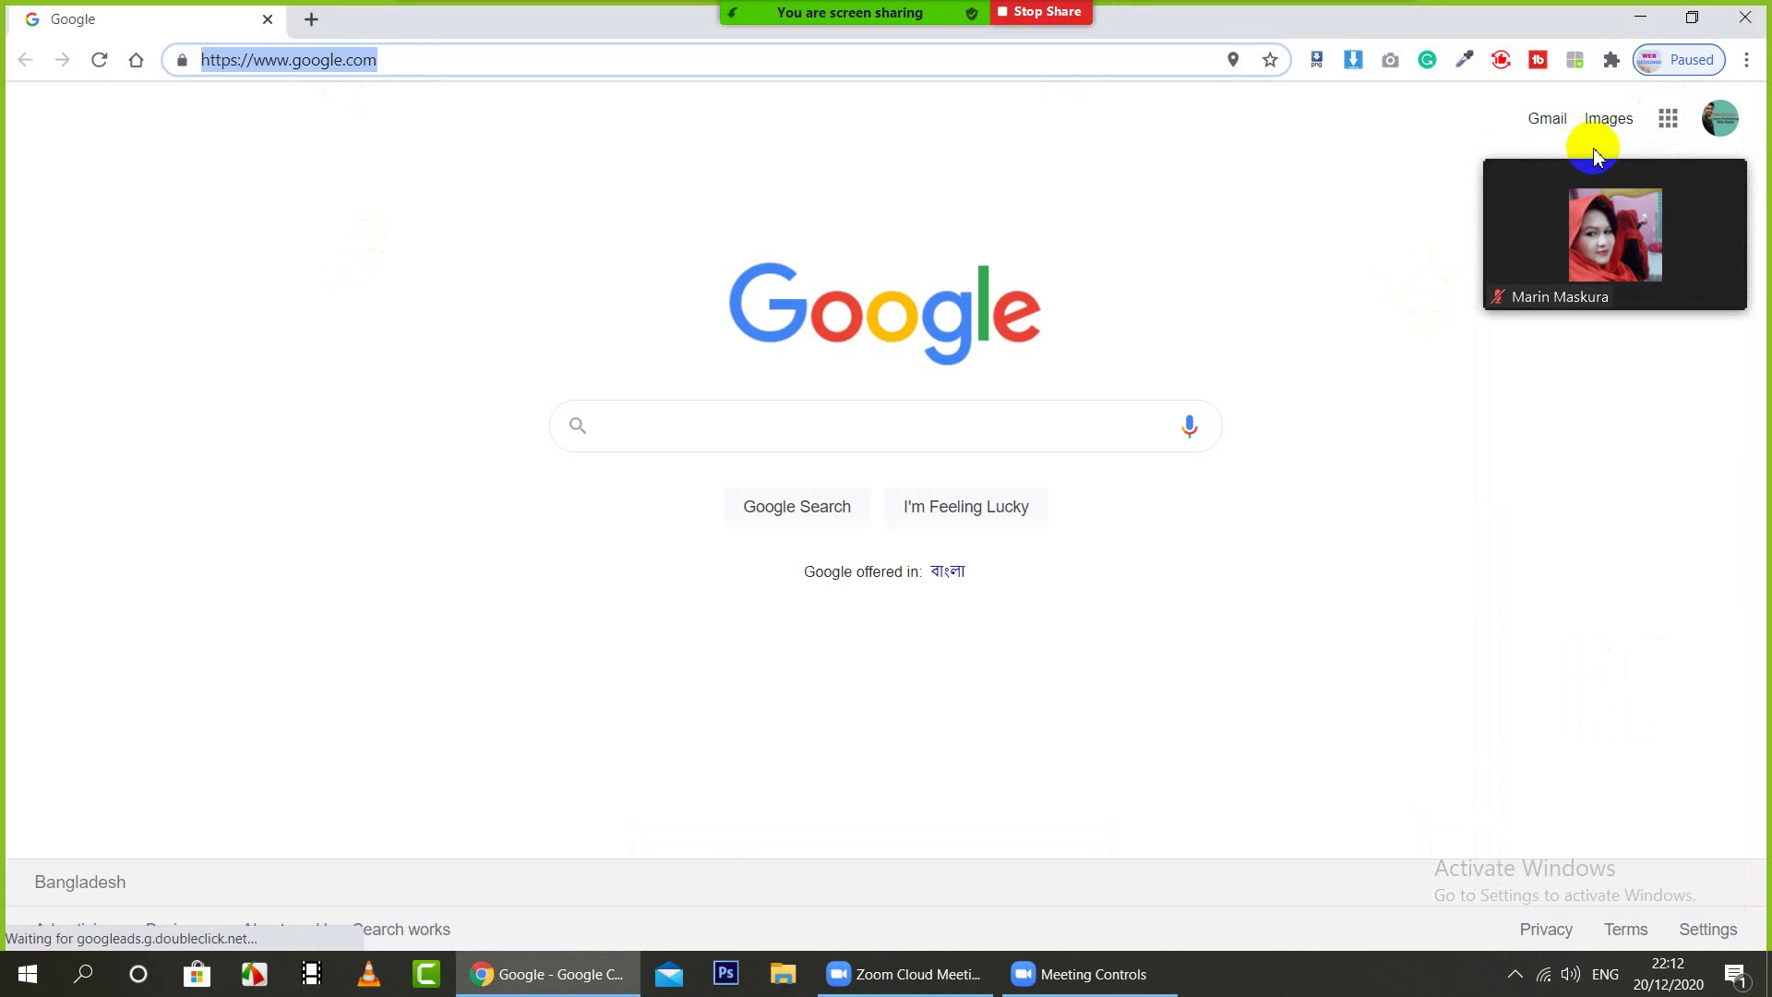
left_click(1593, 155)
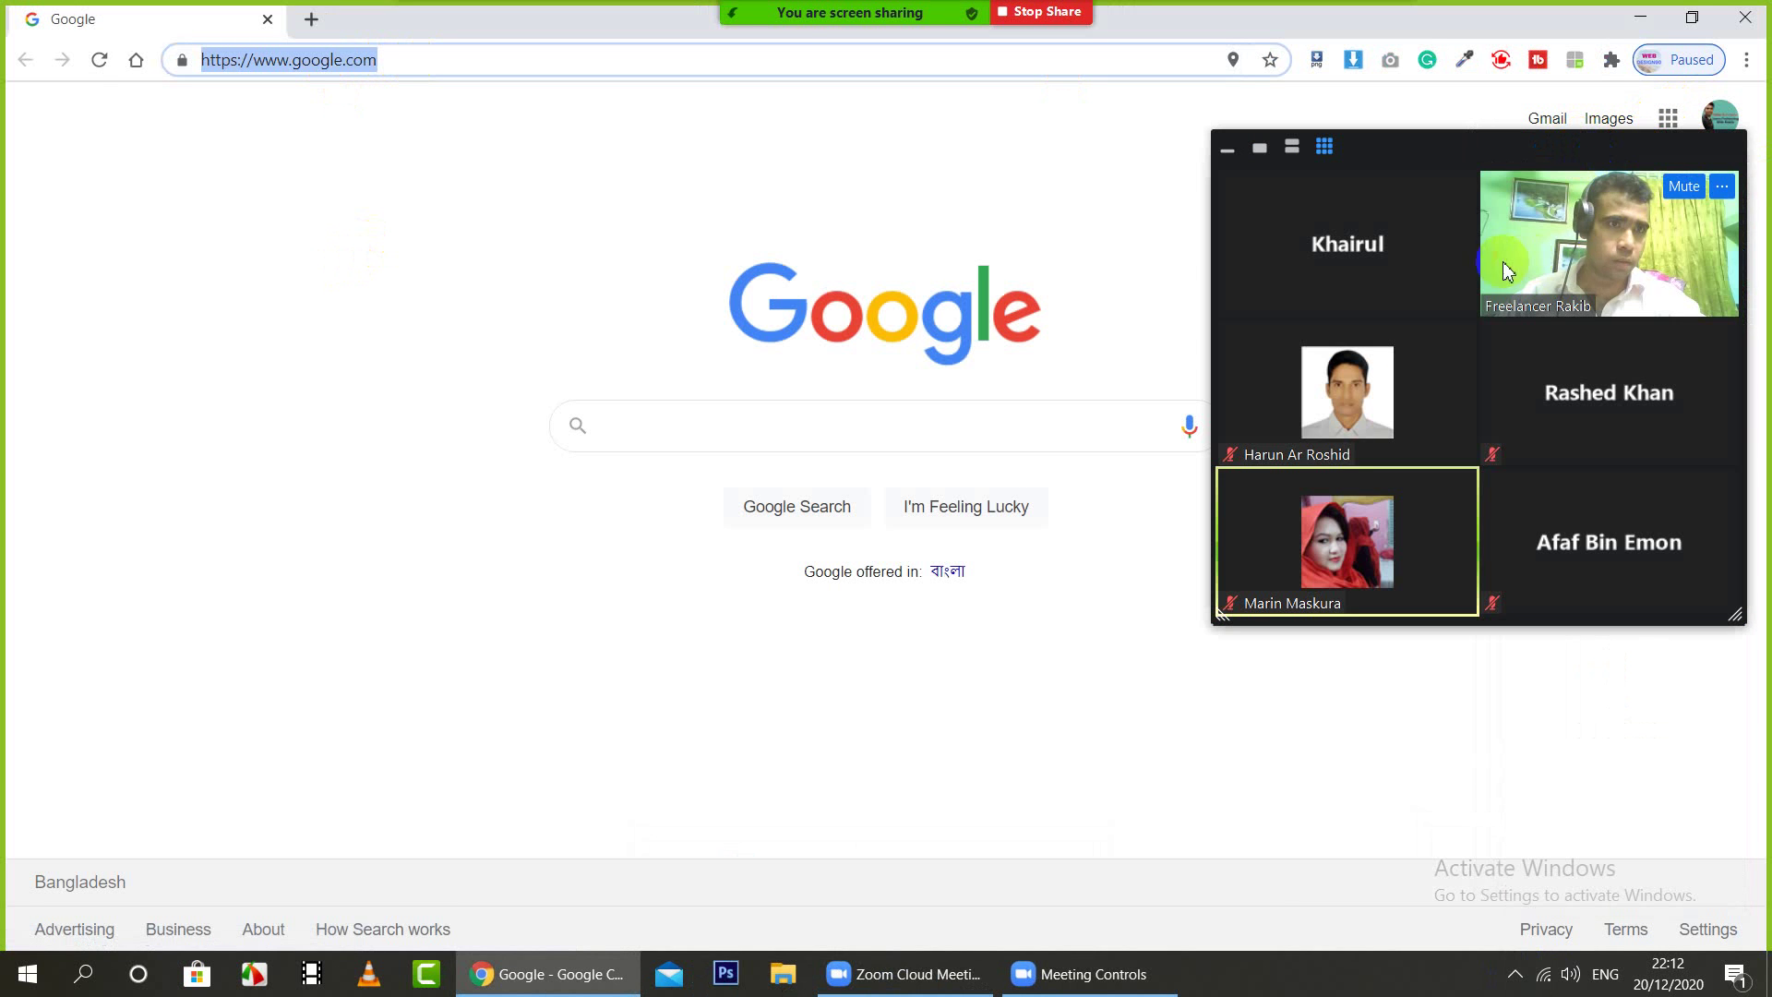
left_click(1724, 187)
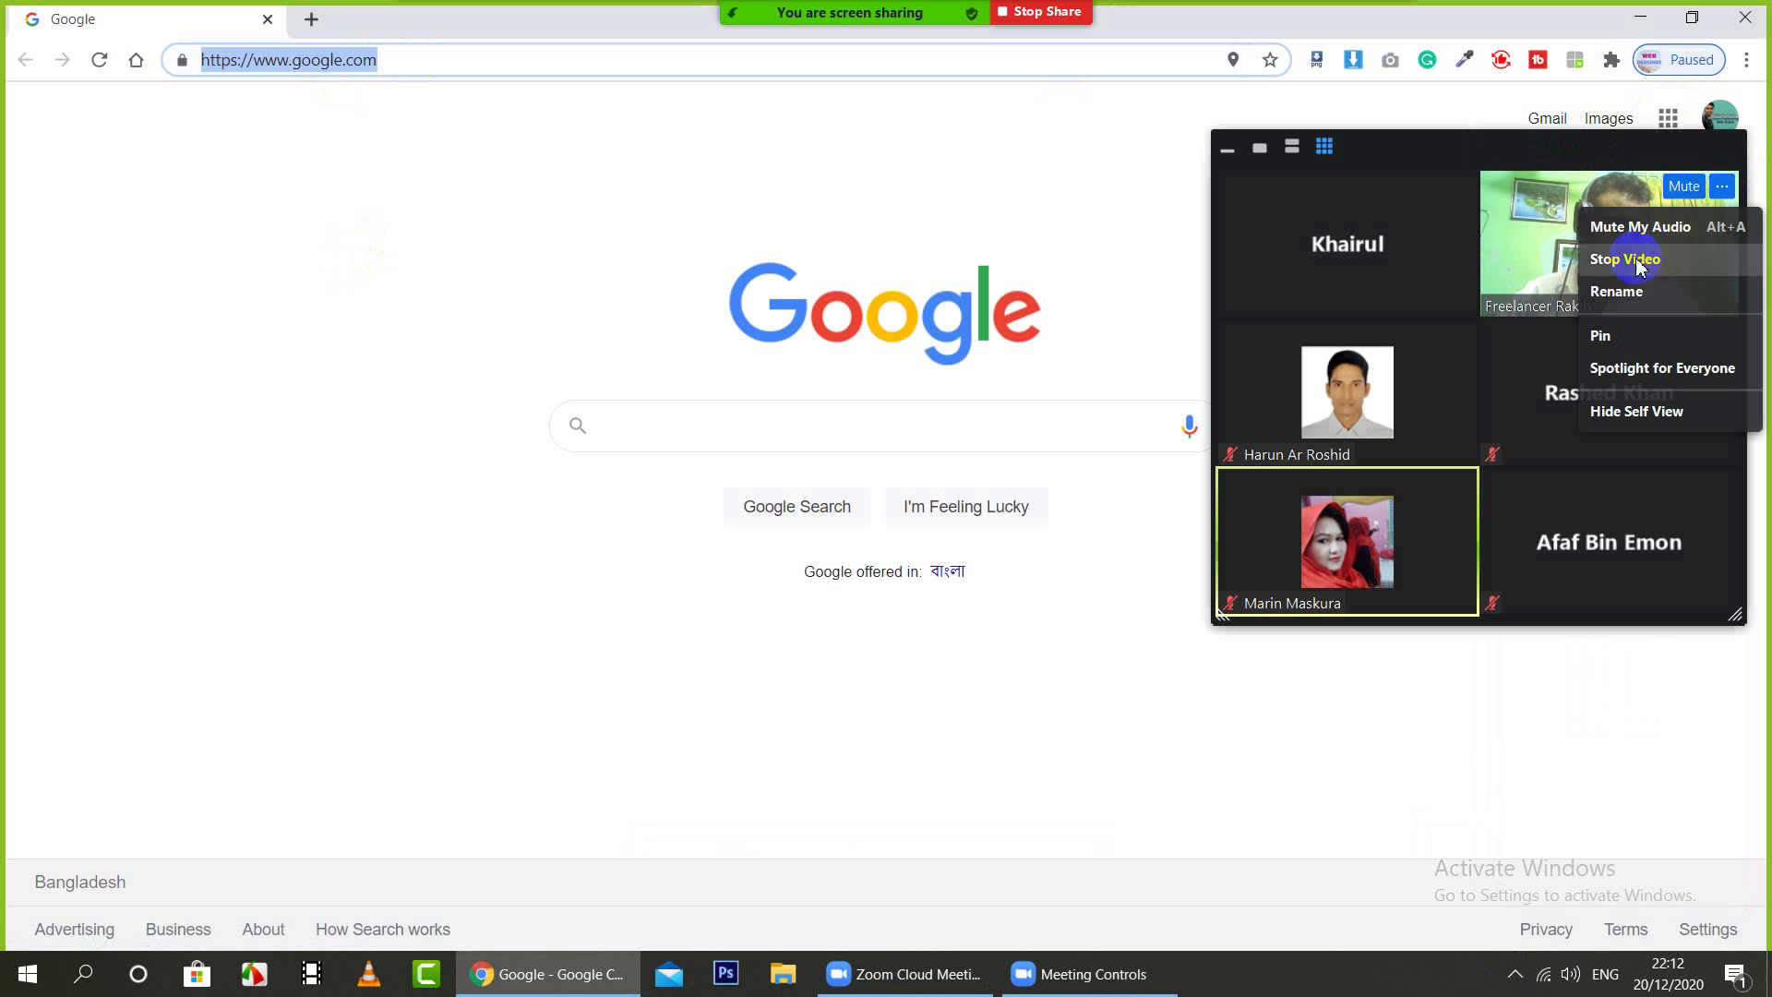
left_click(1625, 337)
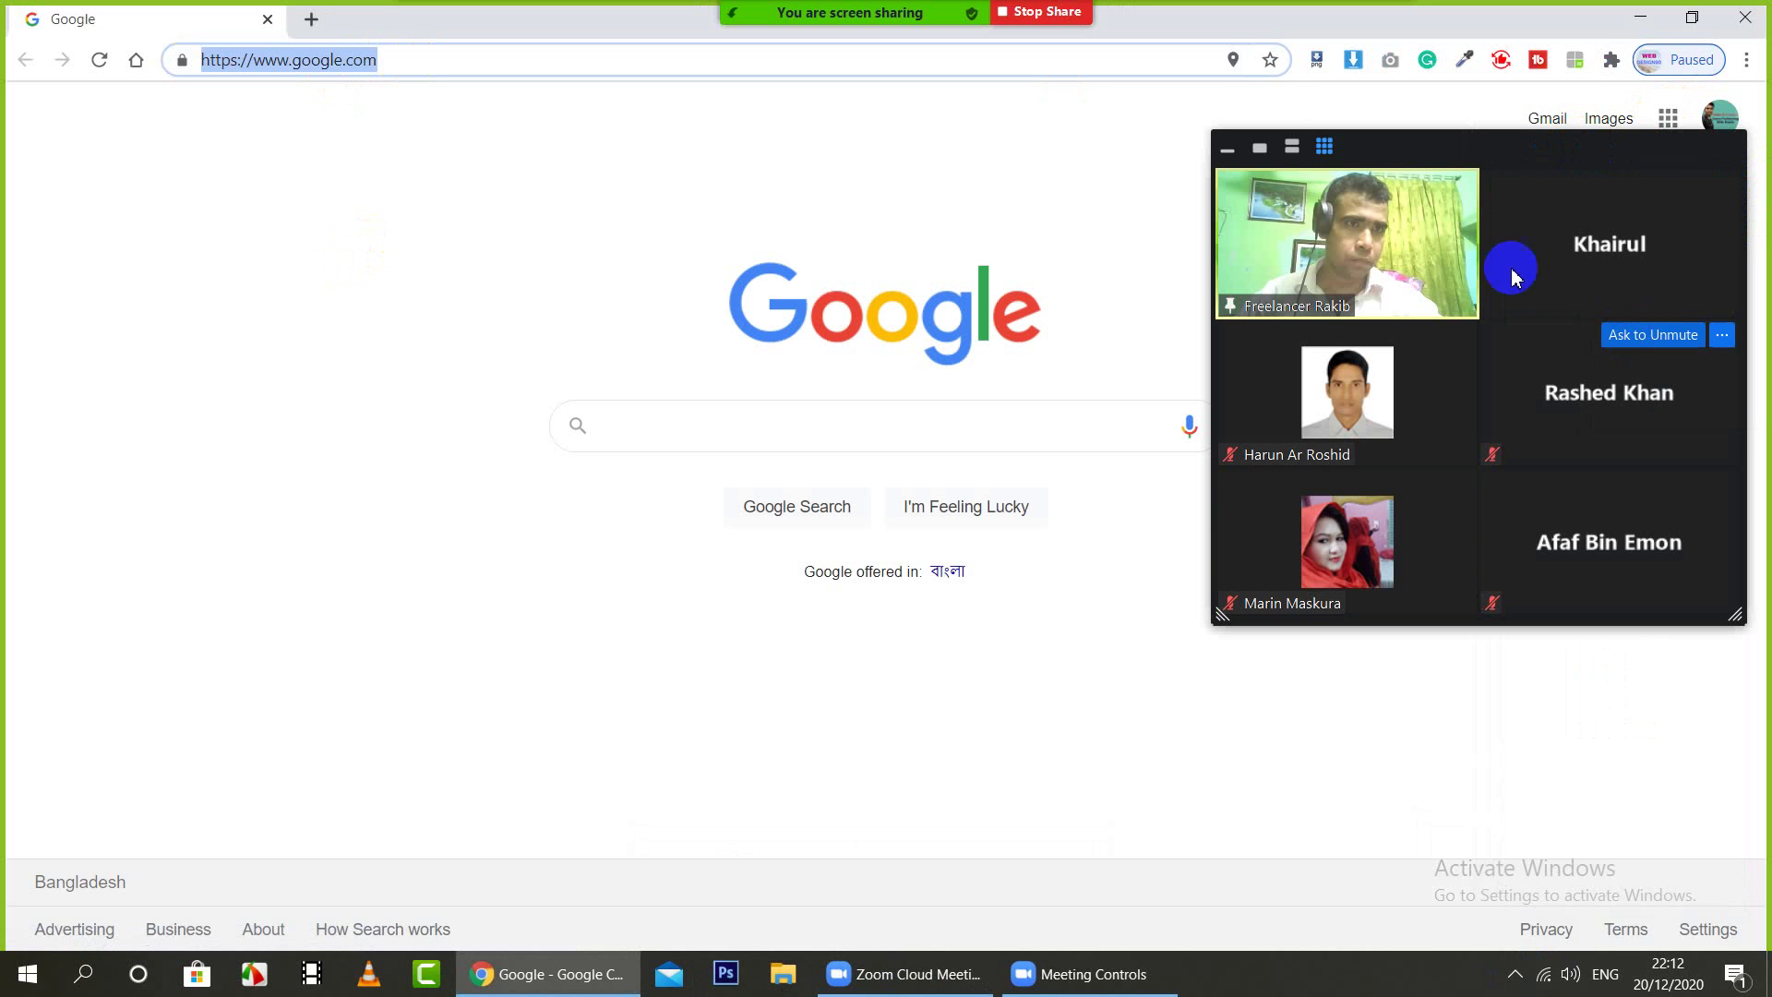
left_click(1292, 145)
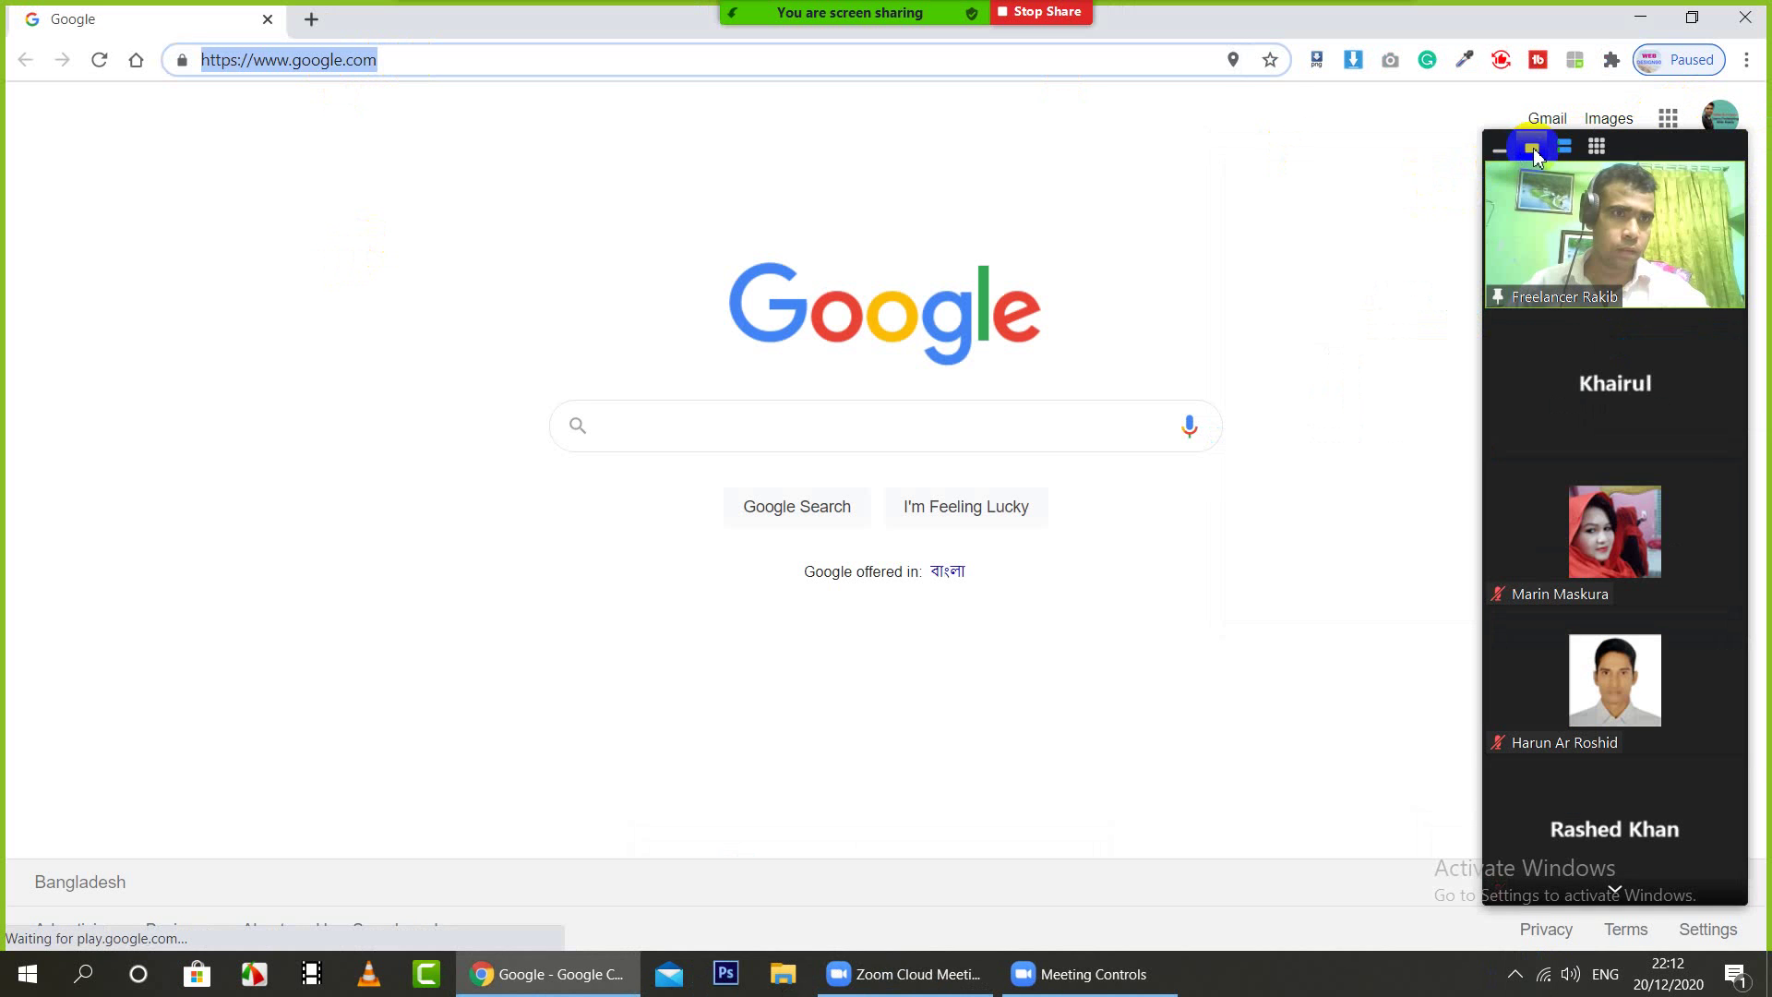
left_click(1533, 148)
Step: Replace the Google address with canva.com and load the Canva home page
left_click(451, 59)
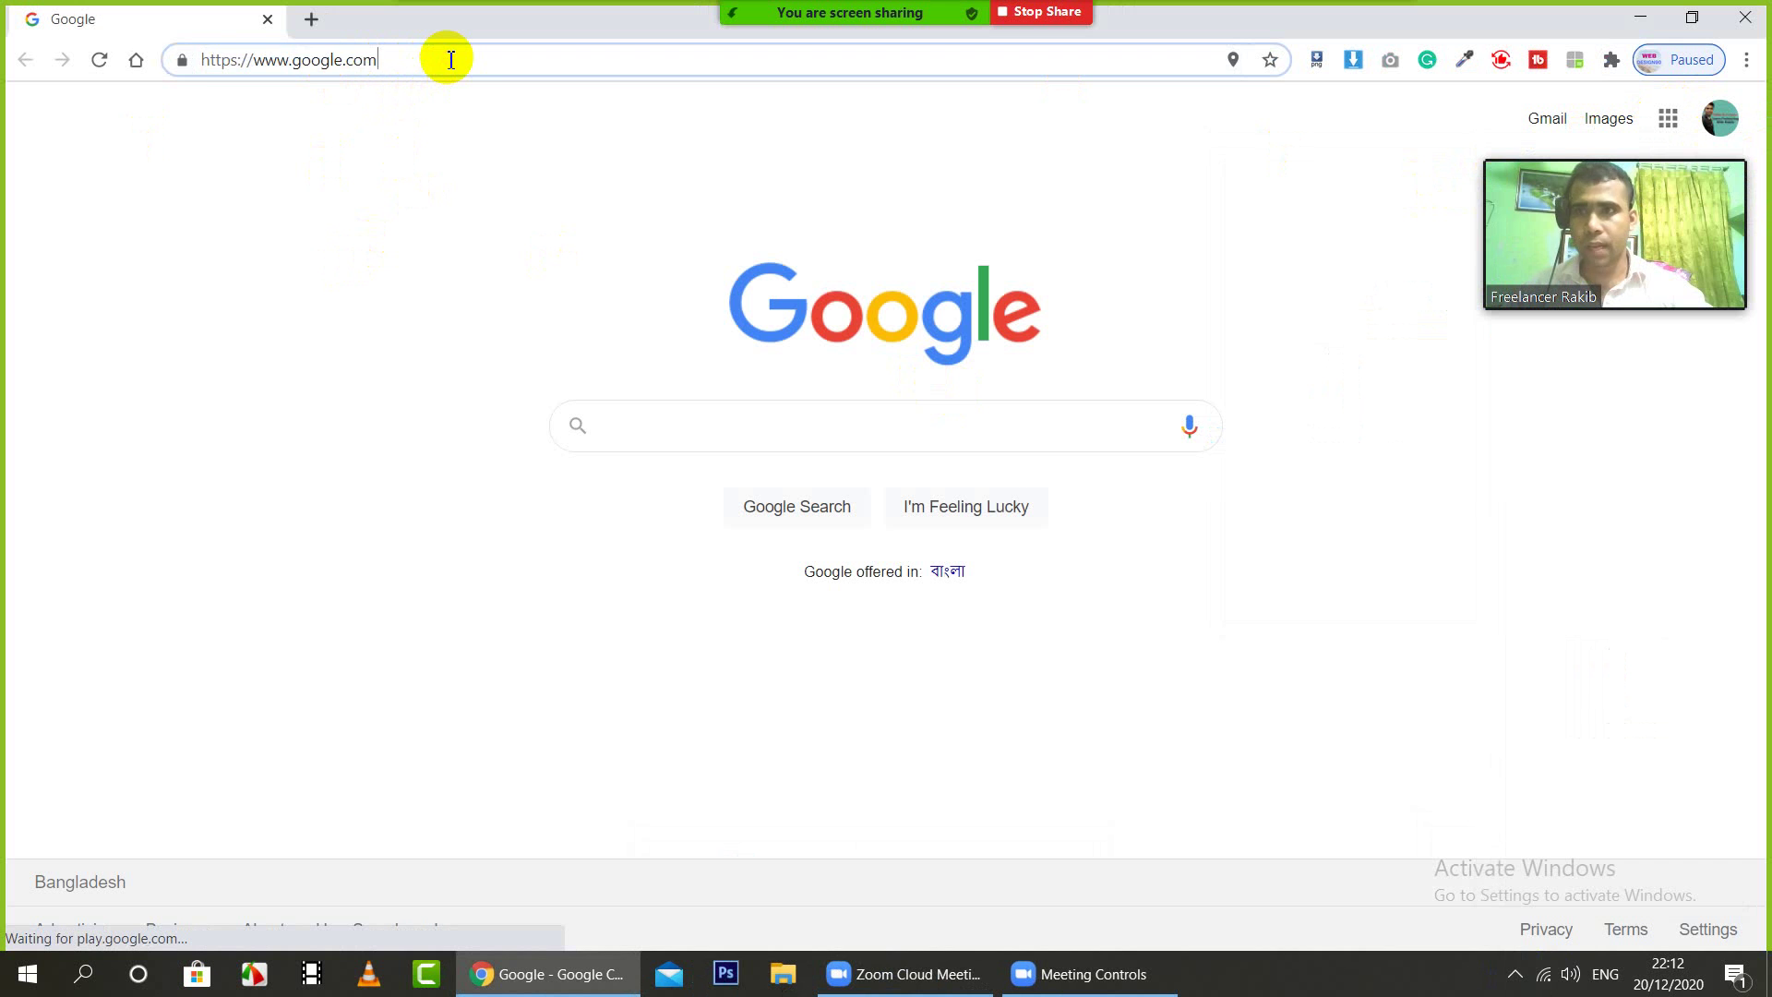
type("canv")
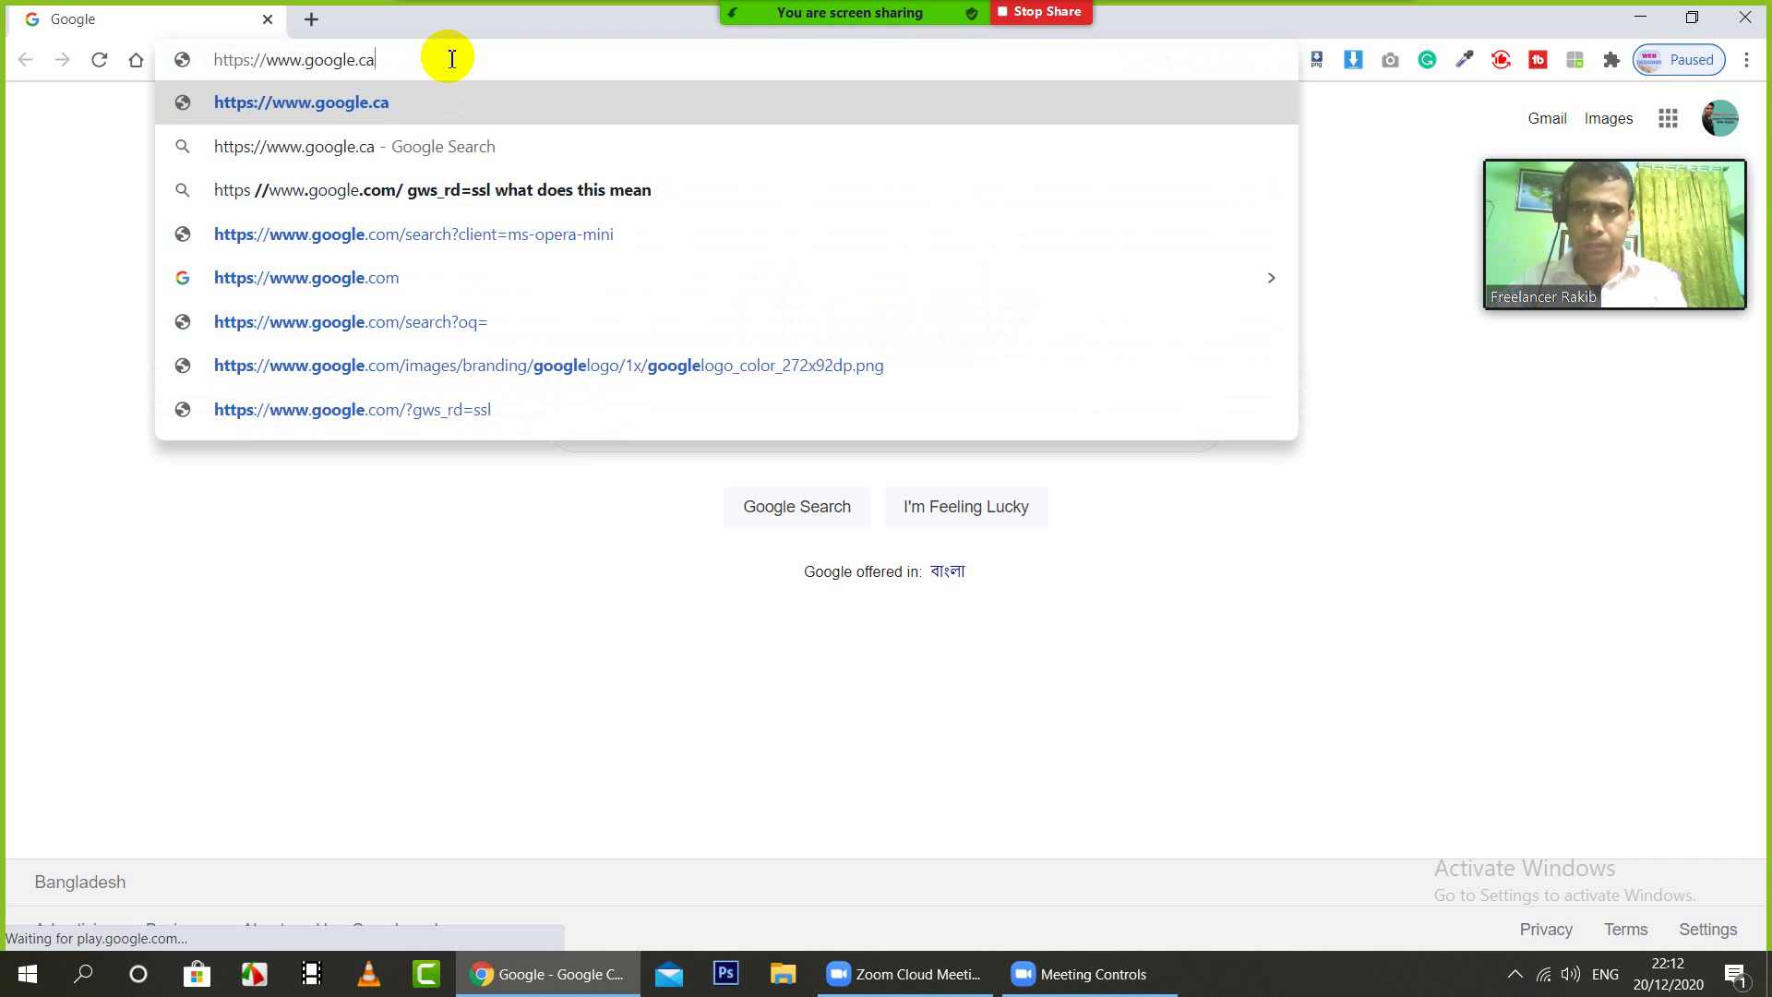
key("BackSpace")
key("BackSpace")
key("BackSpace")
key("BackSpace")
key("BackSpace")
key("BackSpace")
key("BackSpace")
key("BackSpace")
key("BackSpace")
key("BackSpace")
key("BackSpace")
key("BackSpace")
key("BackSpace")
key("BackSpace")
key("BackSpace")
key("BackSpace")
key("BackSpace")
key("BackSpace")
key("BackSpace")
key("BackSpace")
type("canv")
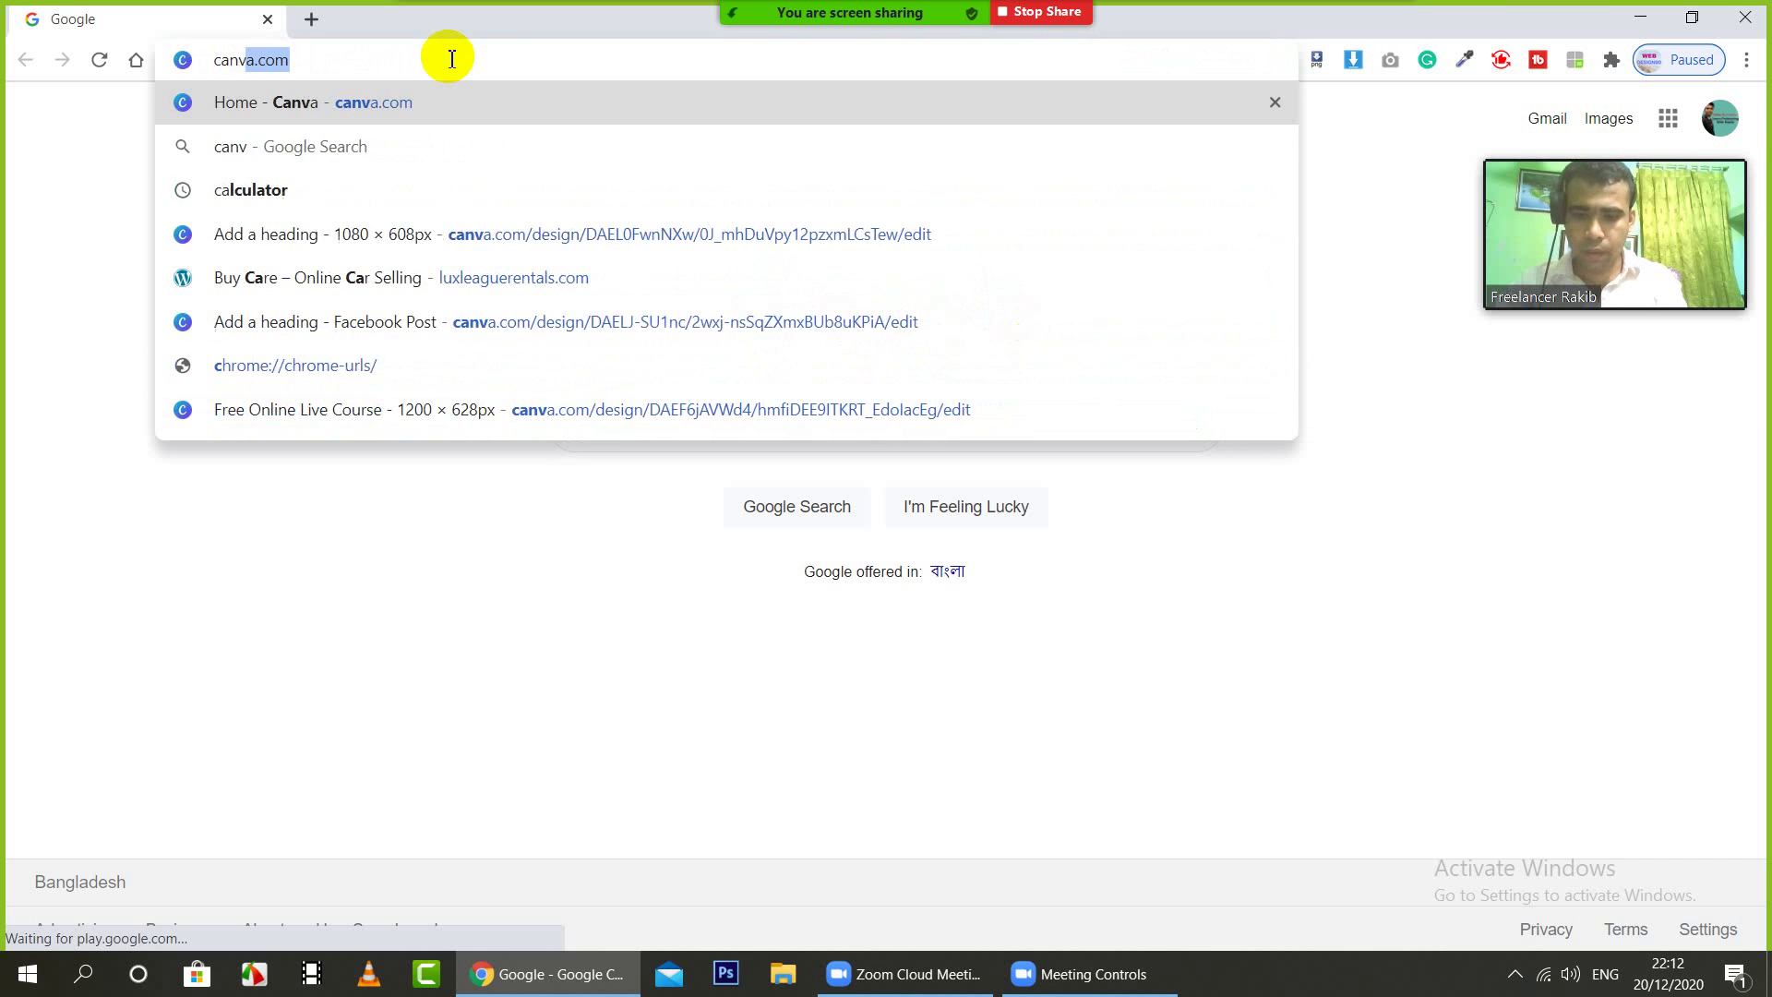
type("a")
key("Return")
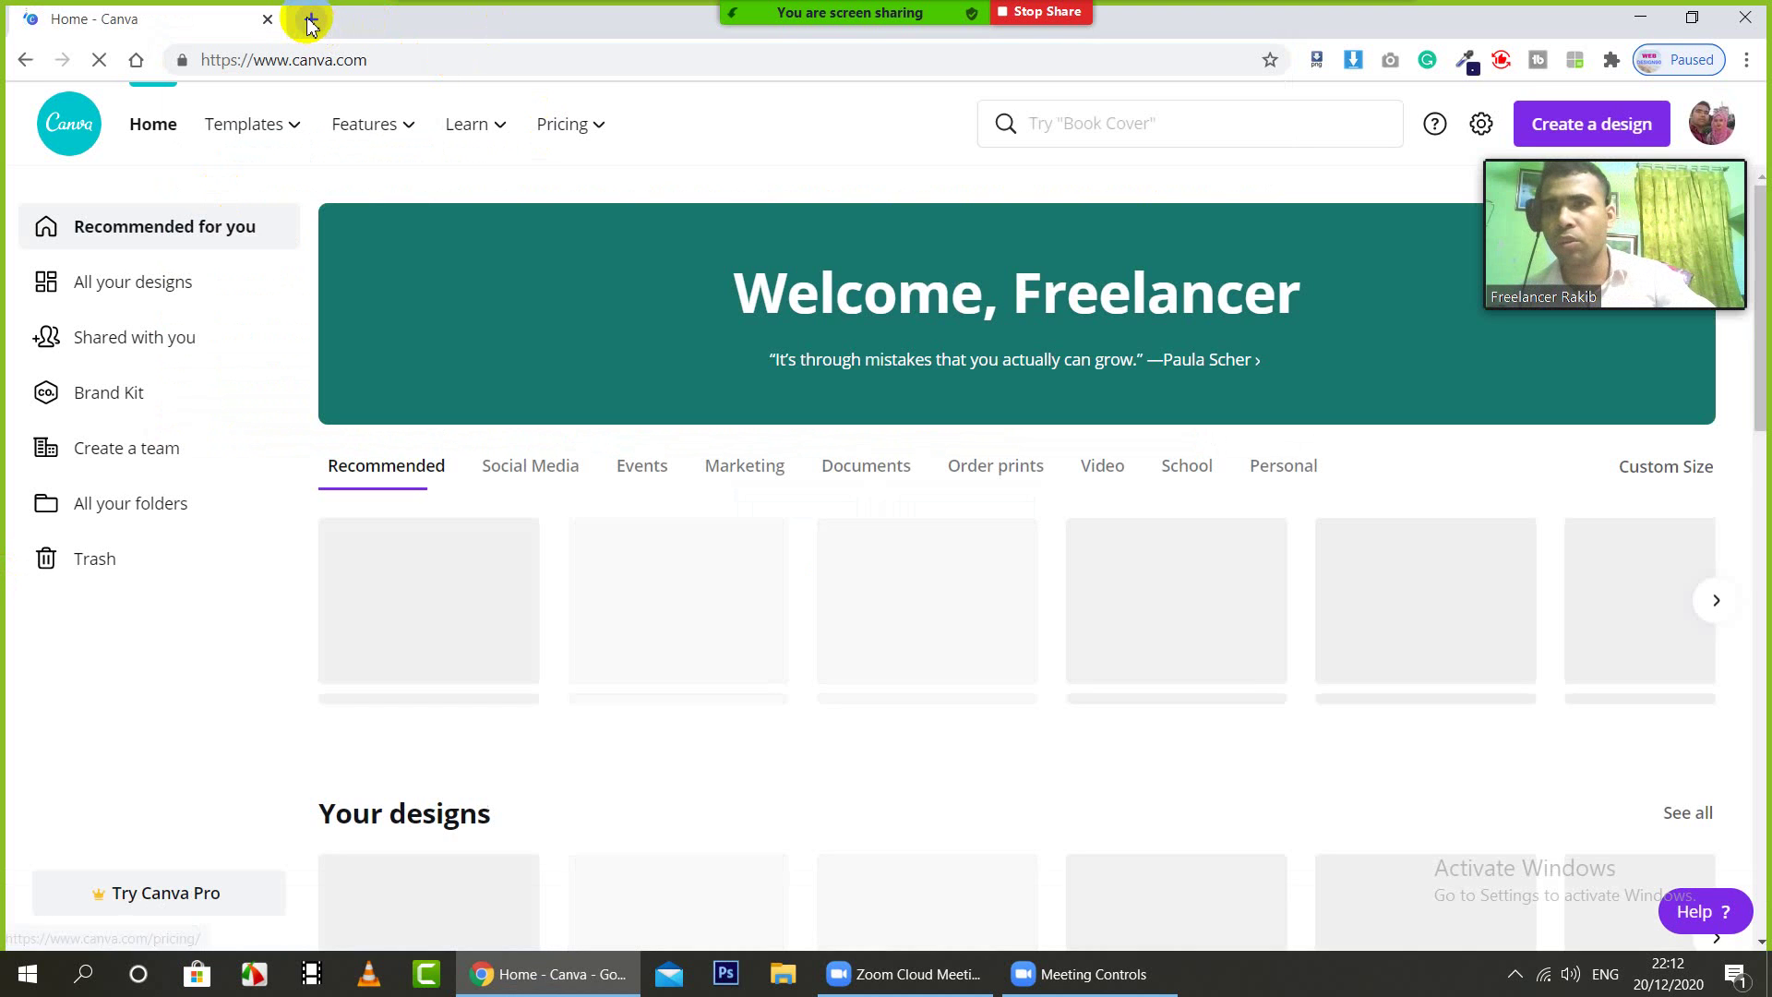
Step: Search the web for "fiverr gigi image size" in a new tab, read the recommended dimensions, and close that tab
left_click(311, 19)
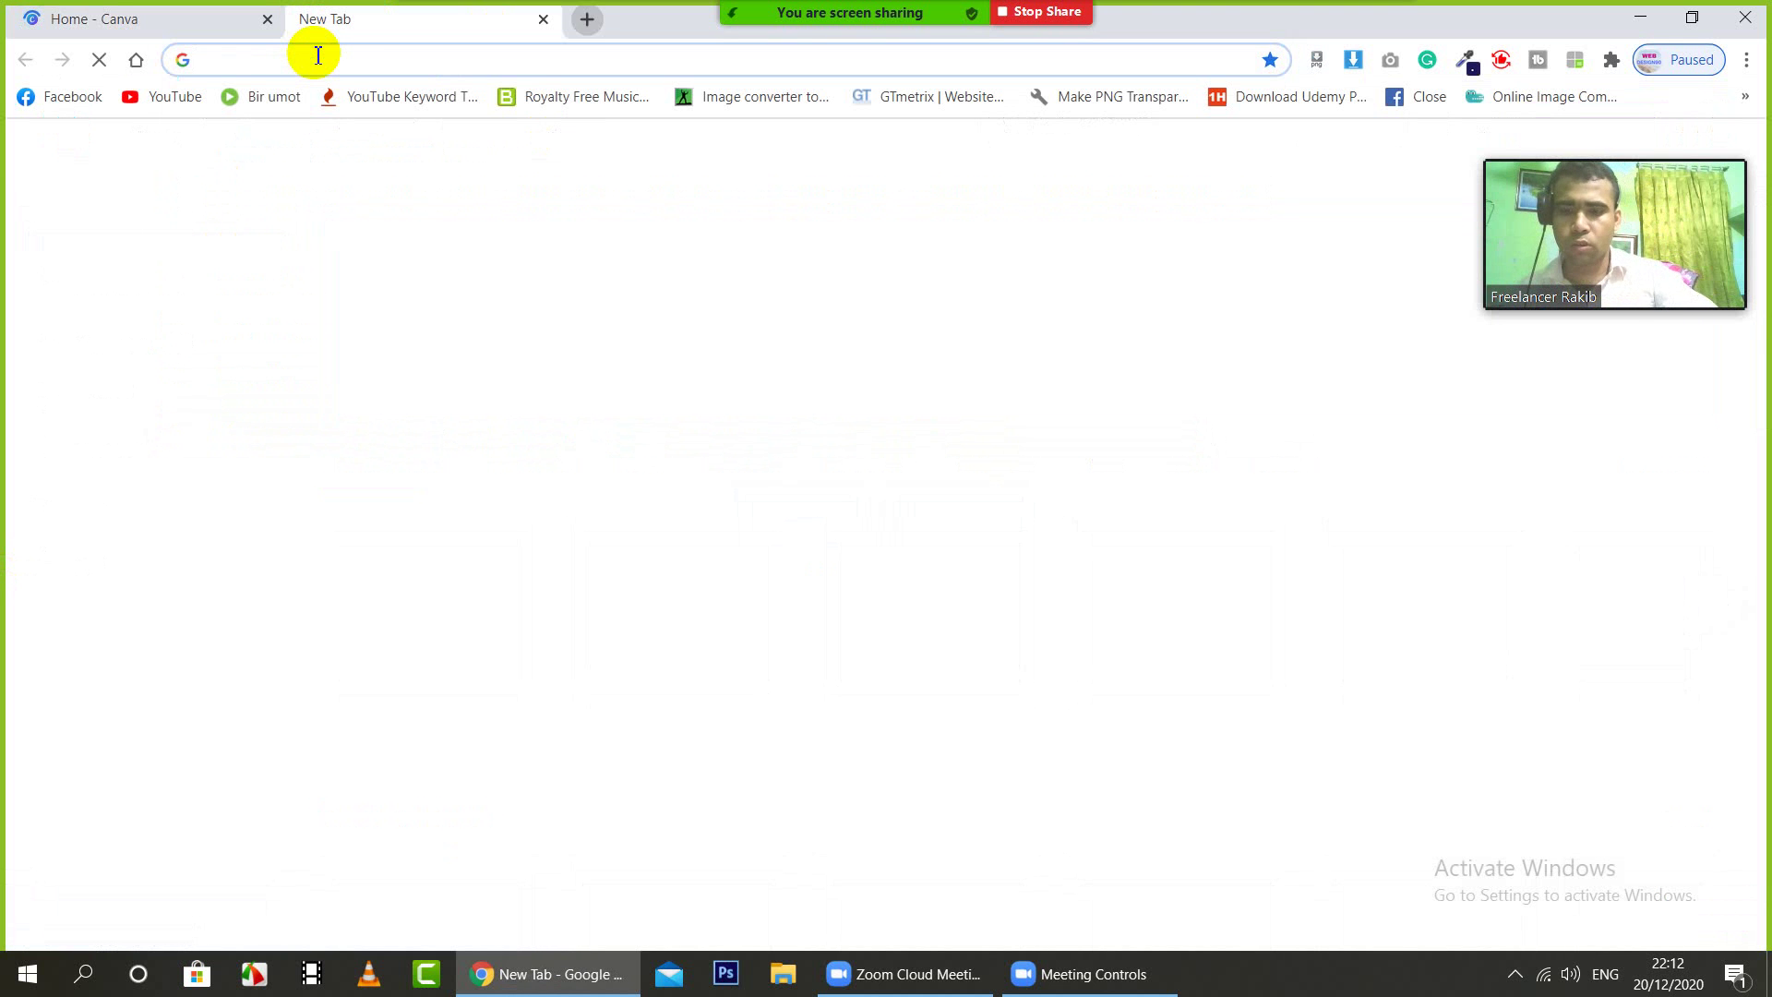
type("fiverr ")
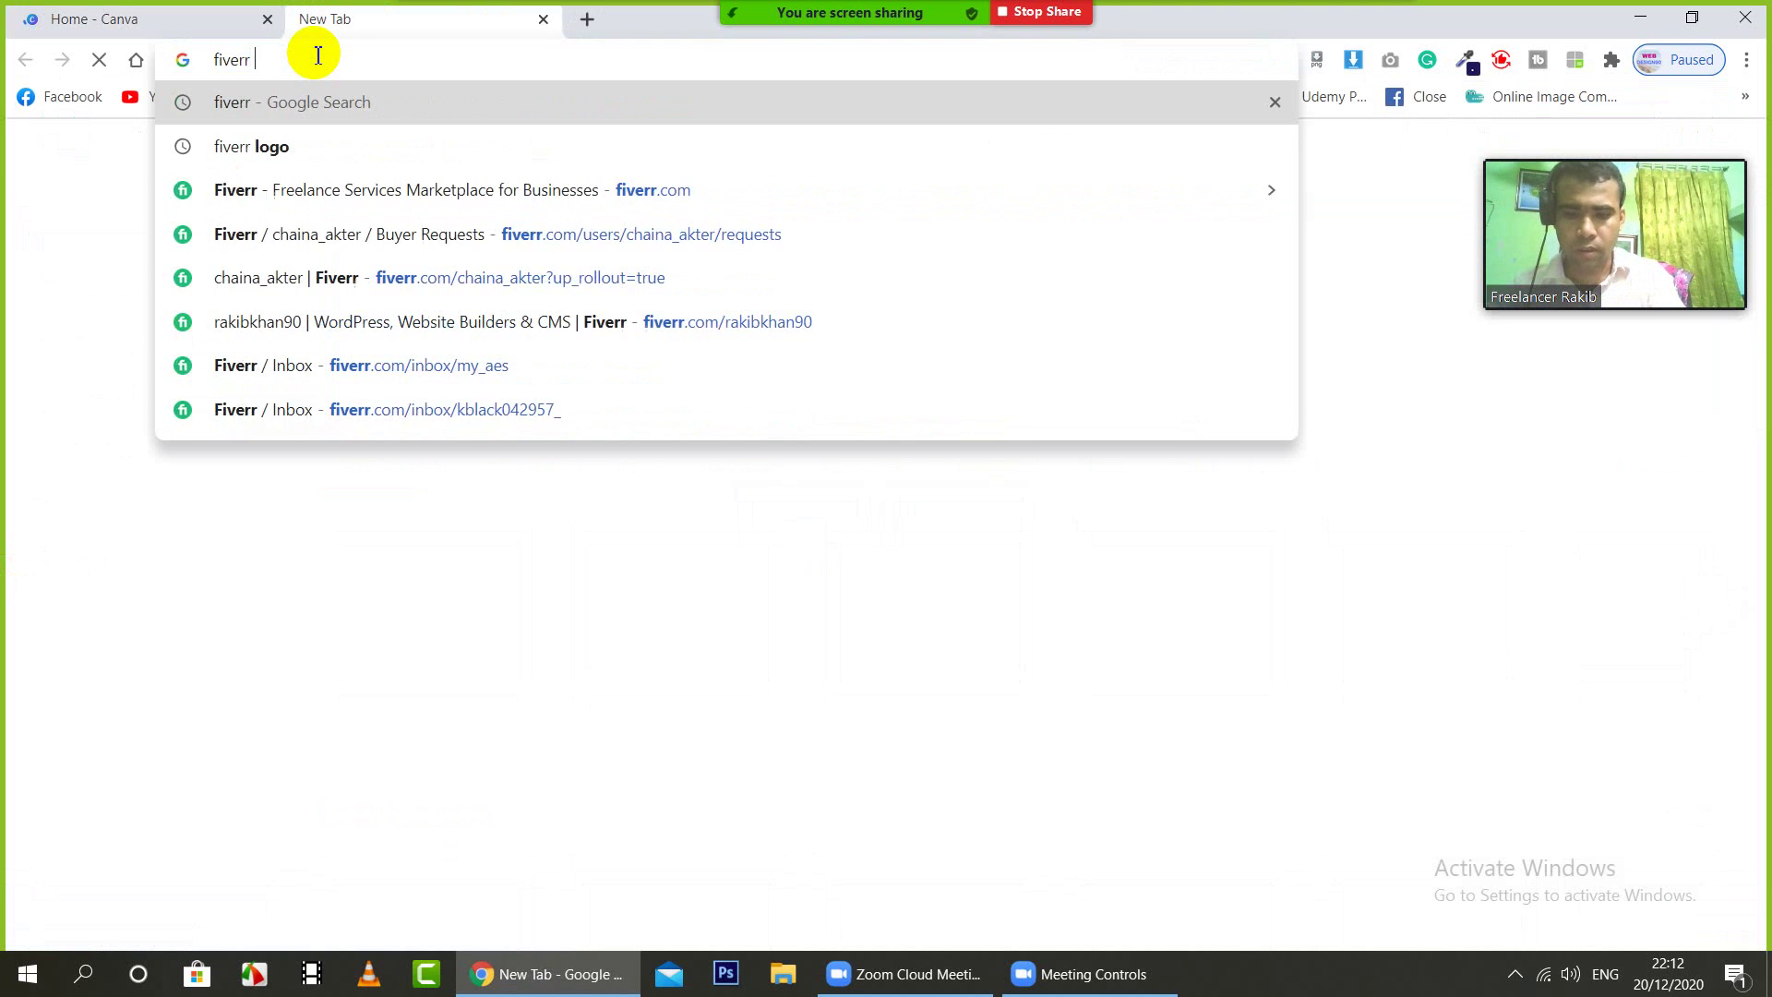
type("gigi image size")
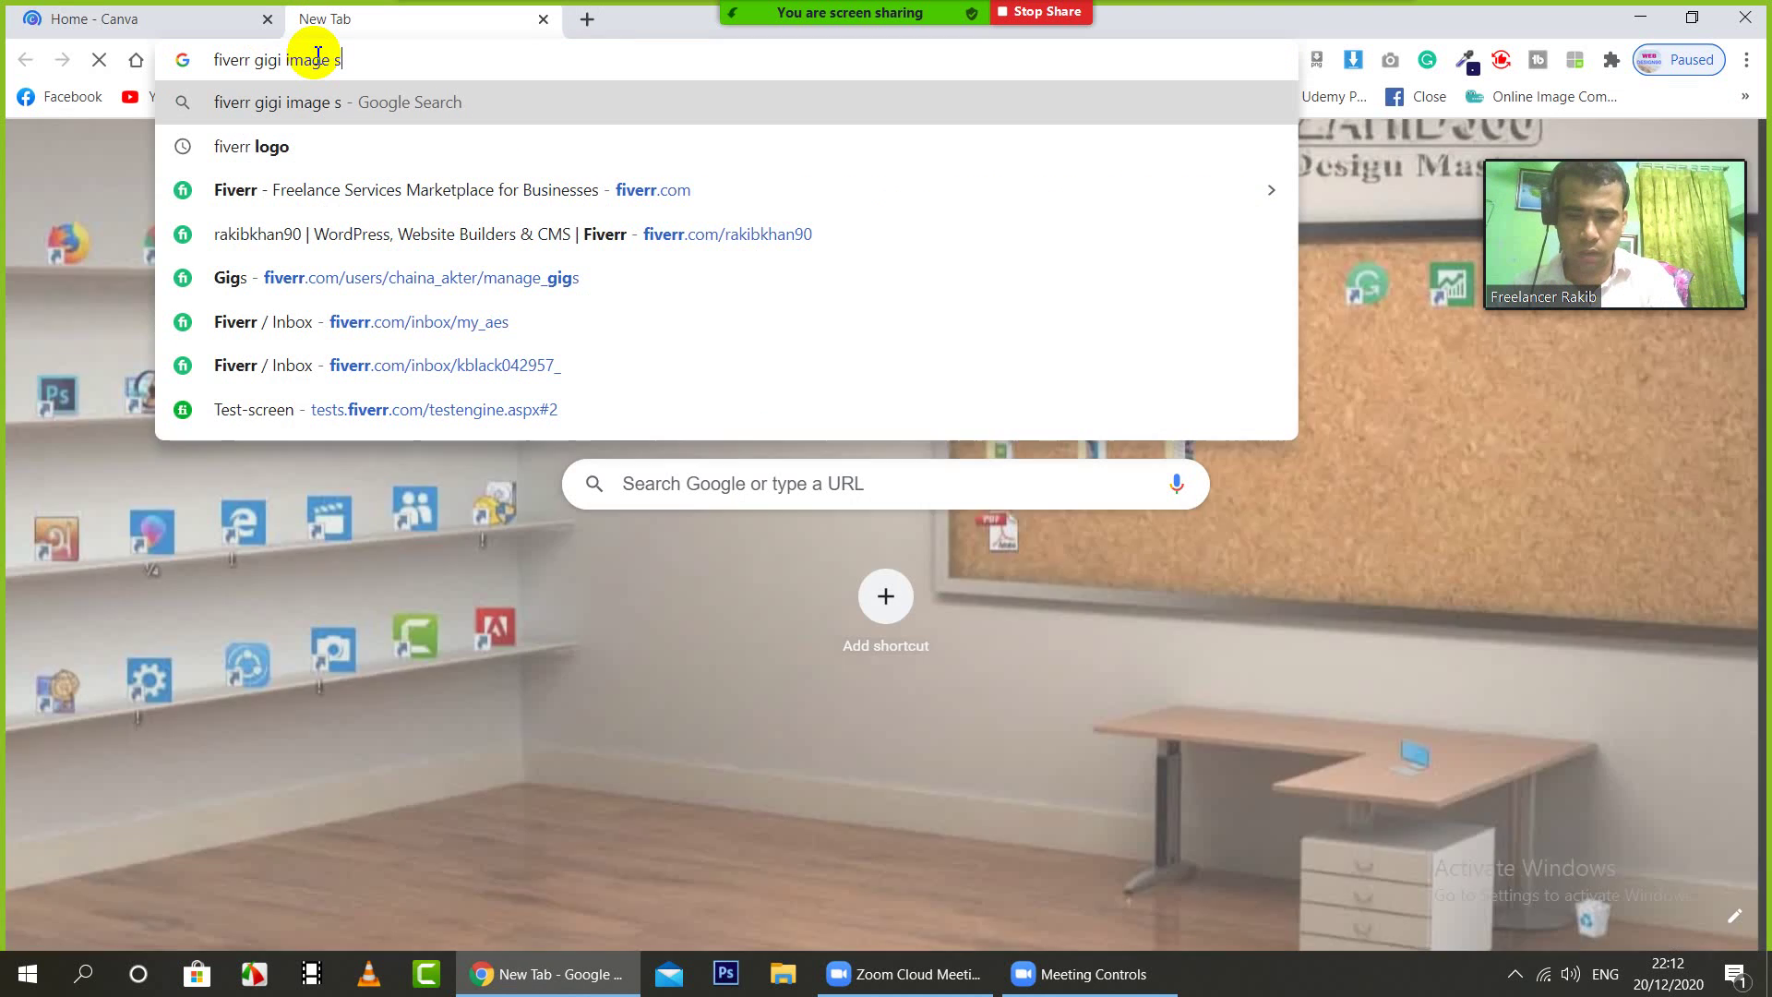
key("Return")
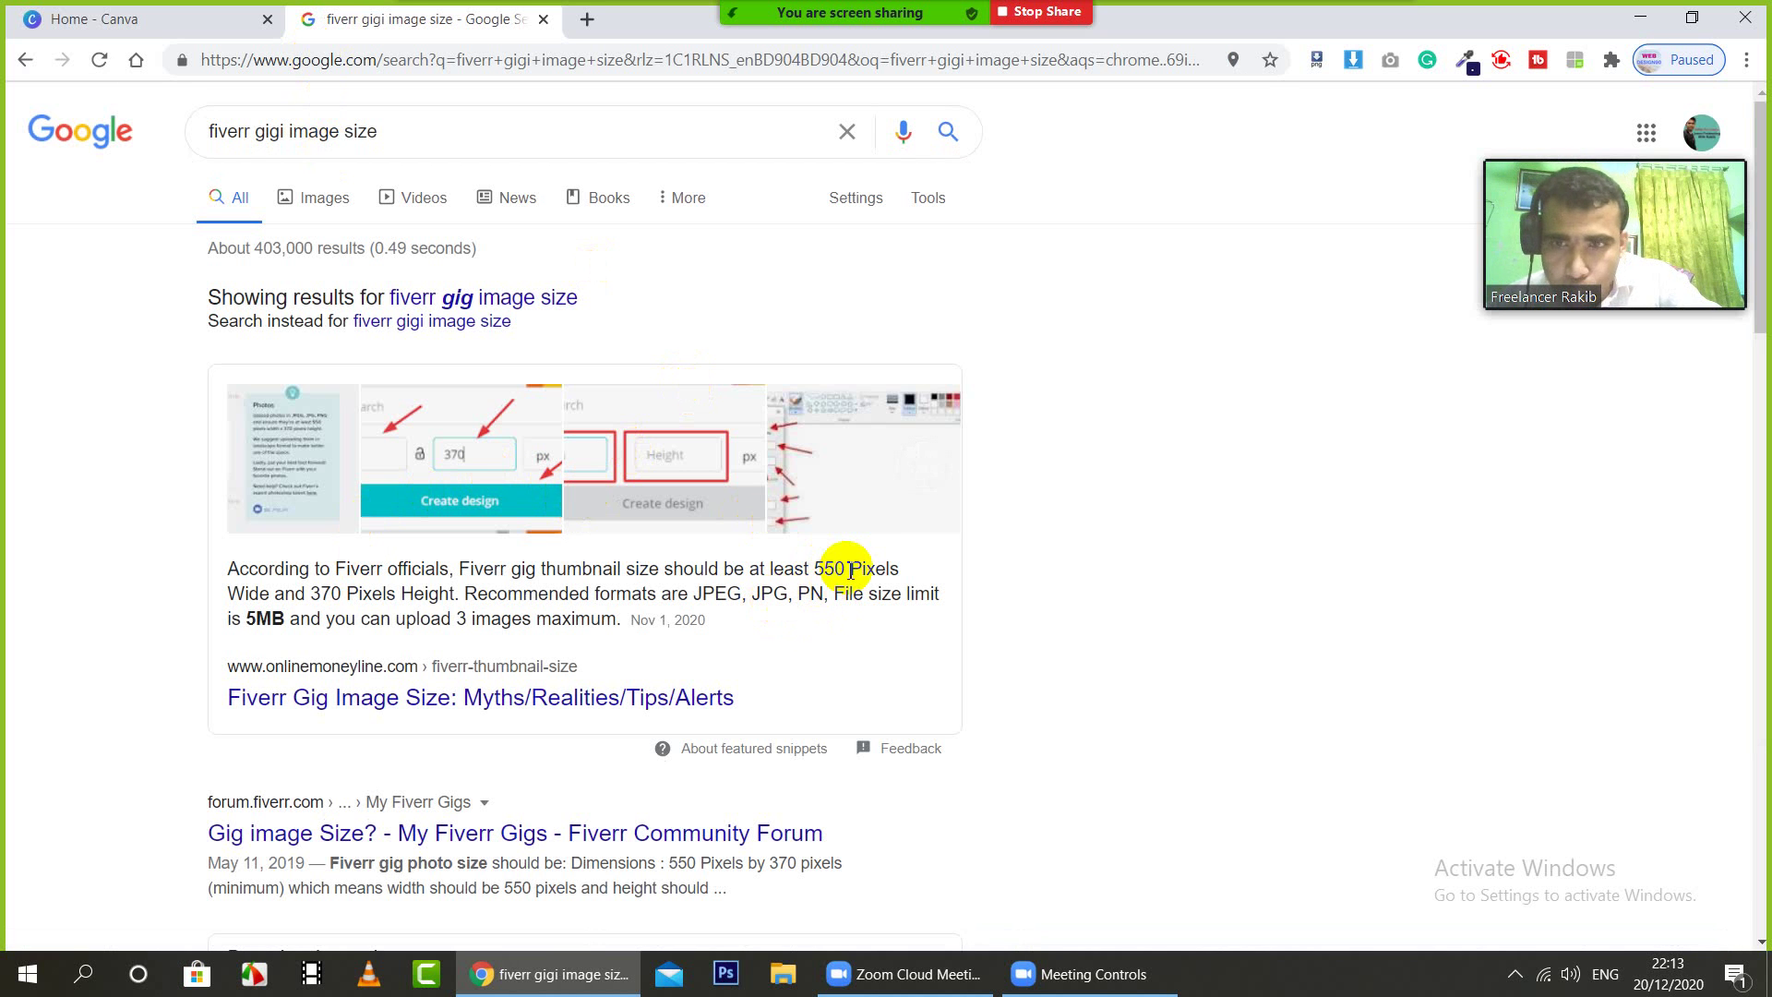
left_click(543, 20)
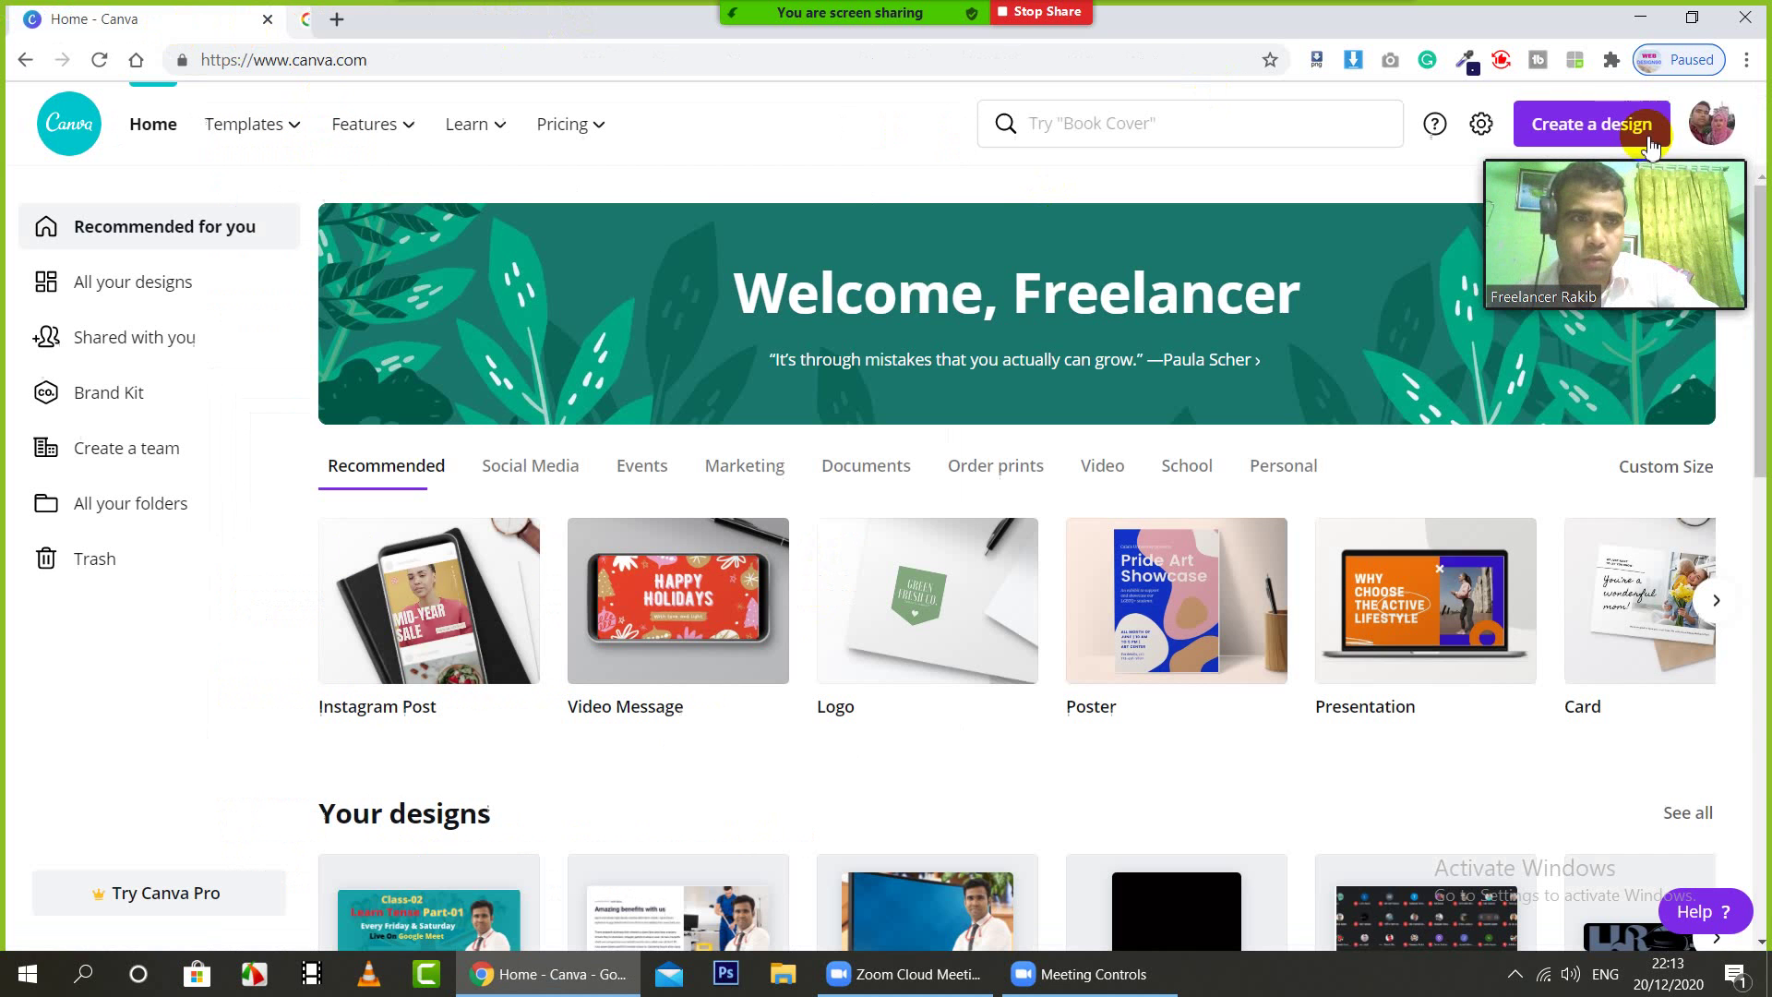
Step: Move the floating video away from the design controls and create a custom-size Canva design of 550 x 370 px
left_click_drag(1652, 148, 971, 13)
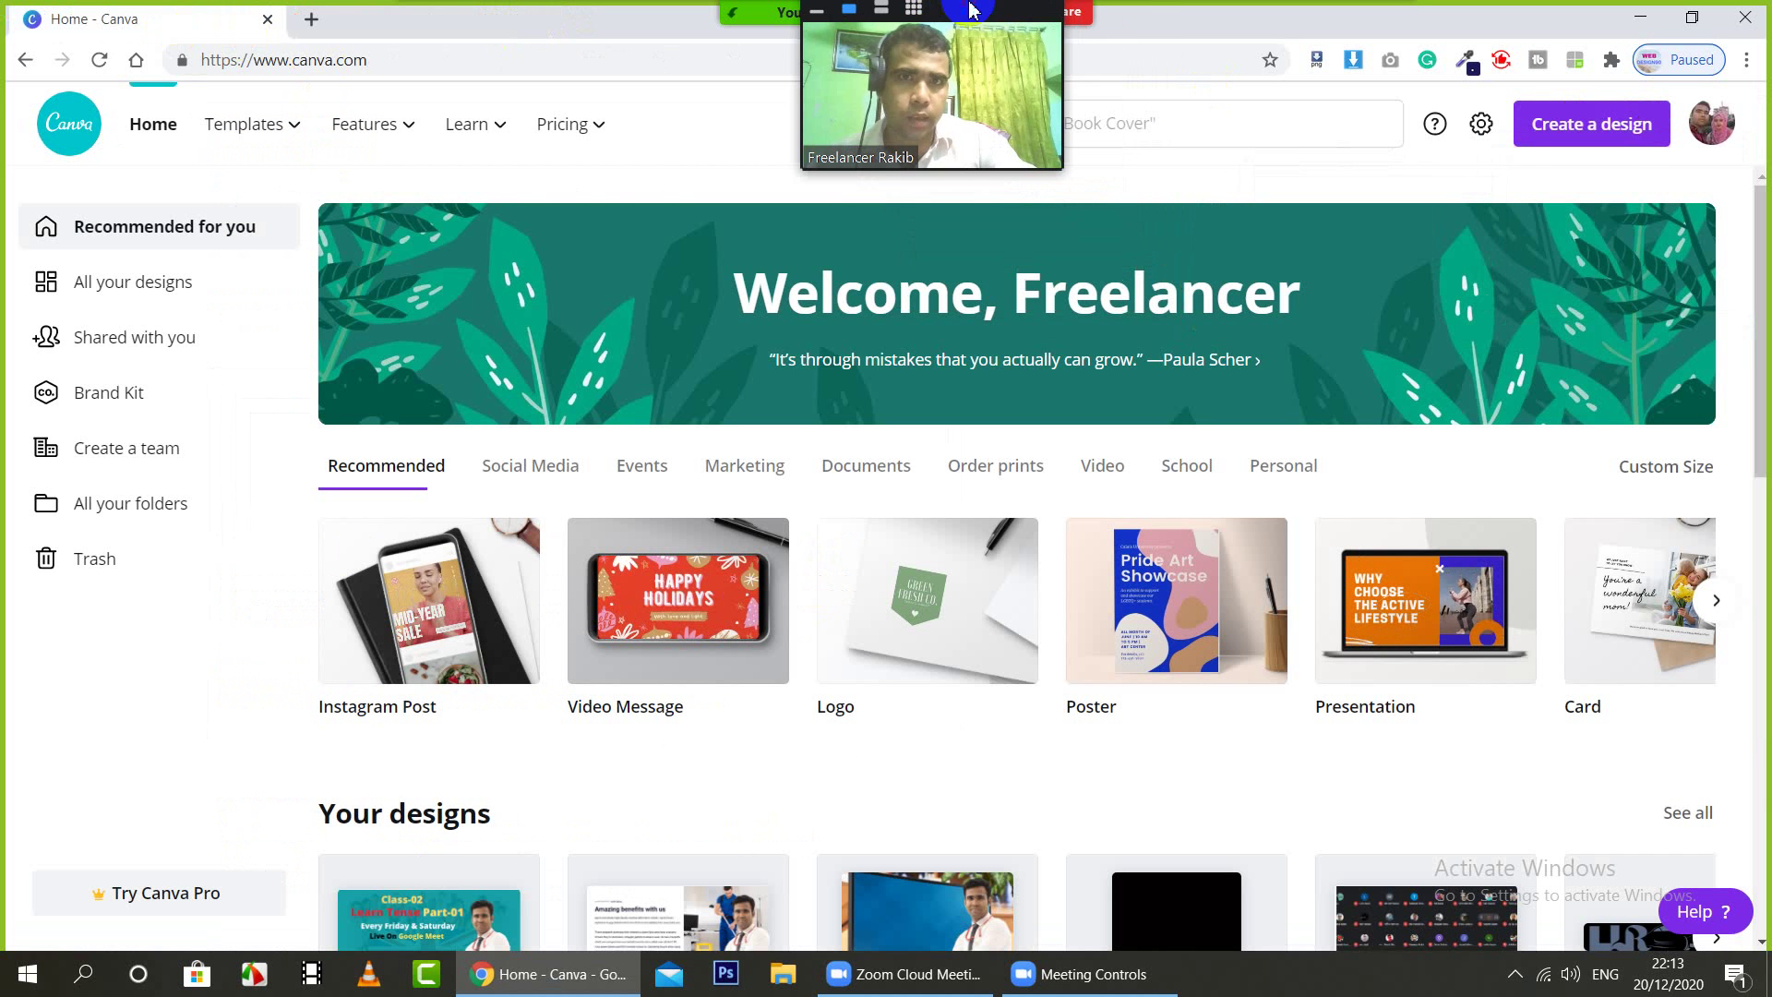
left_click(1608, 143)
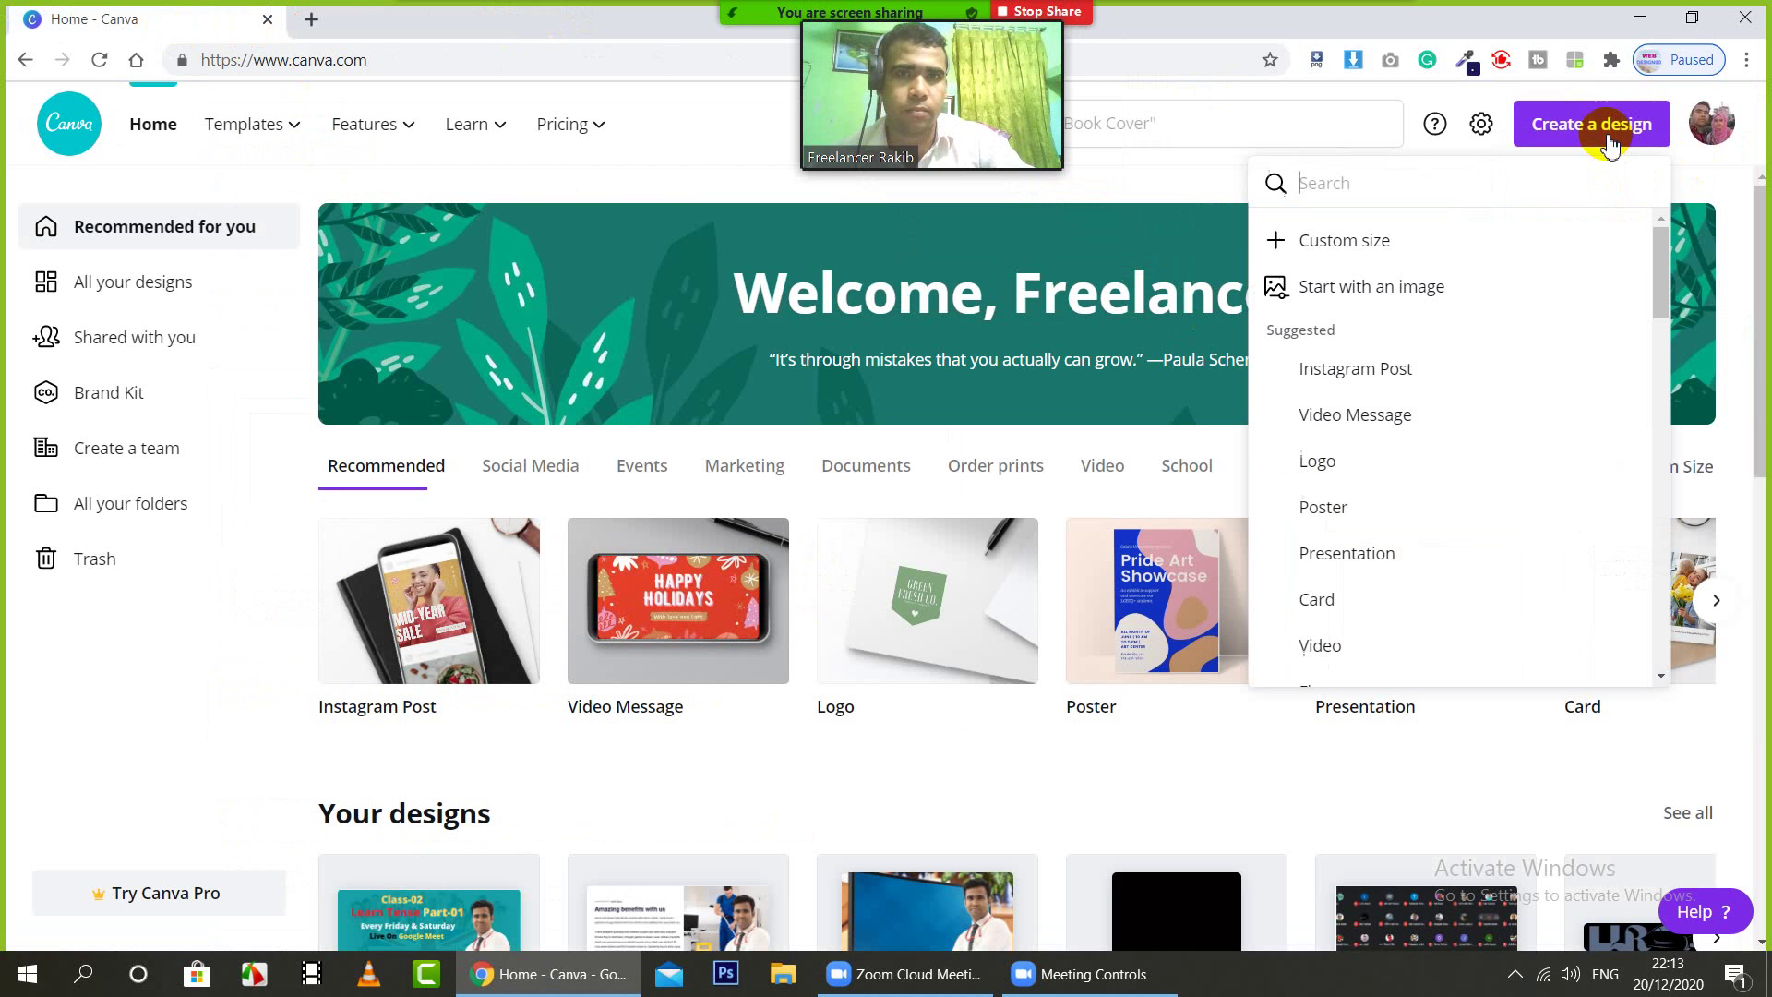
left_click(1340, 249)
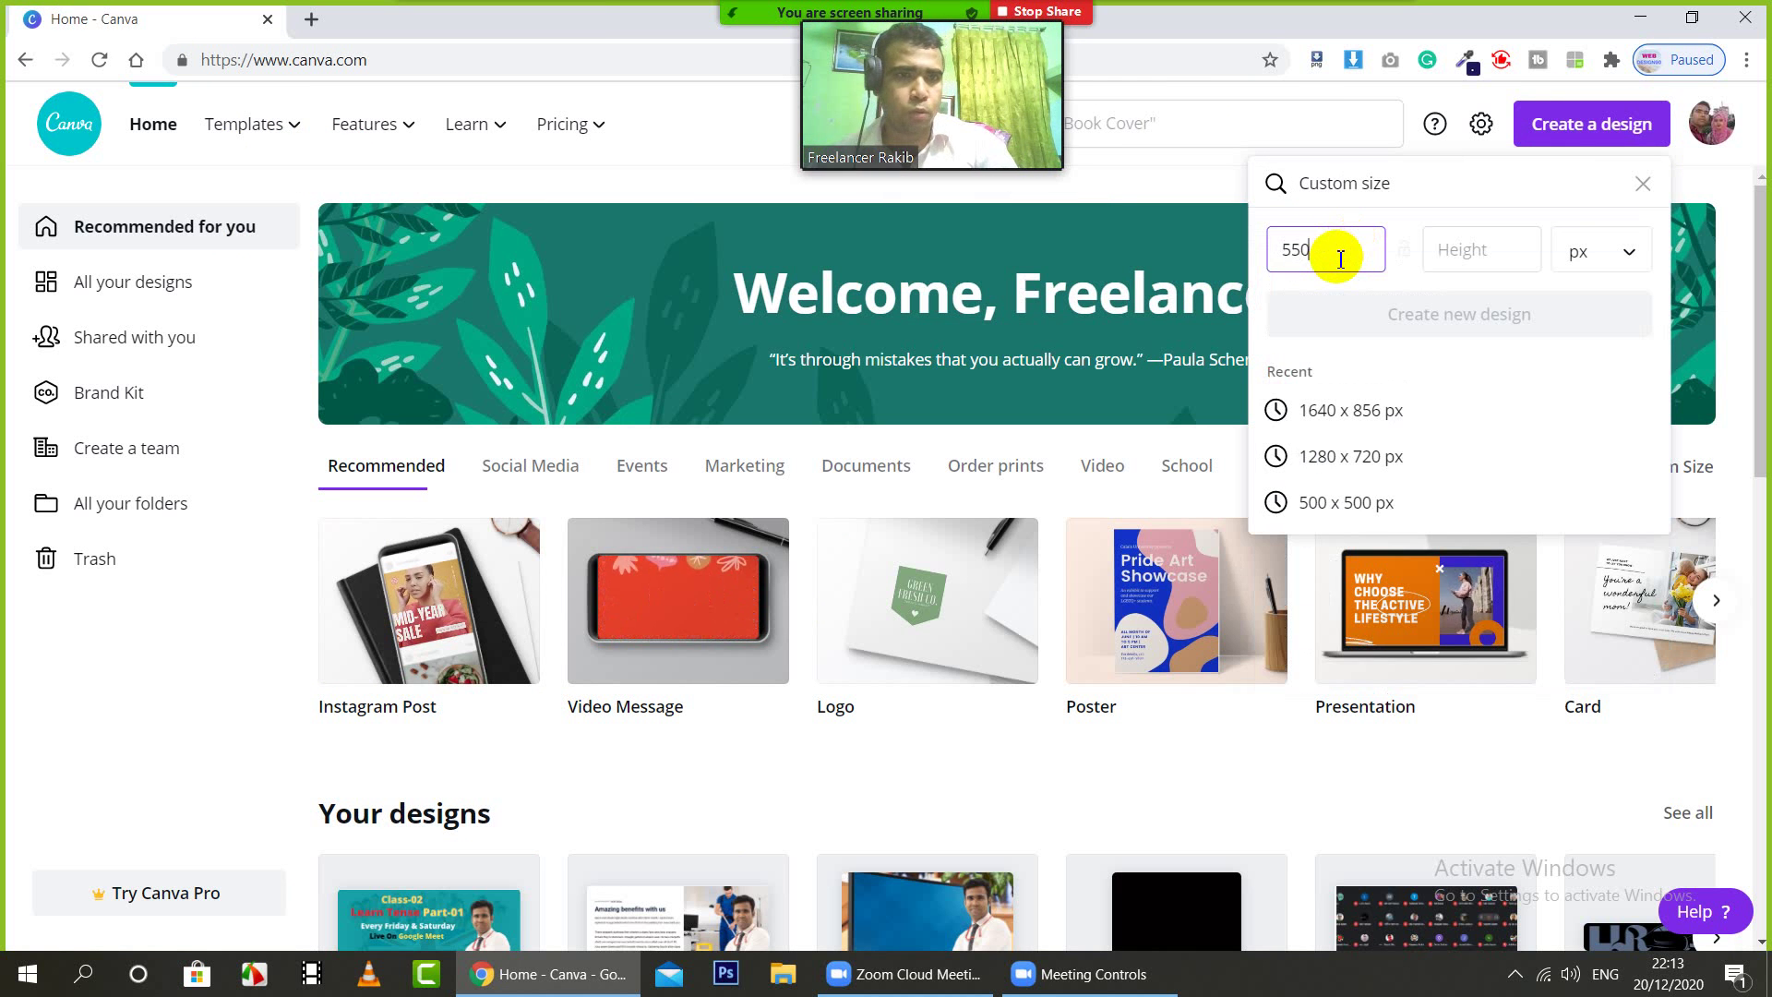
left_click(1493, 258)
type("3")
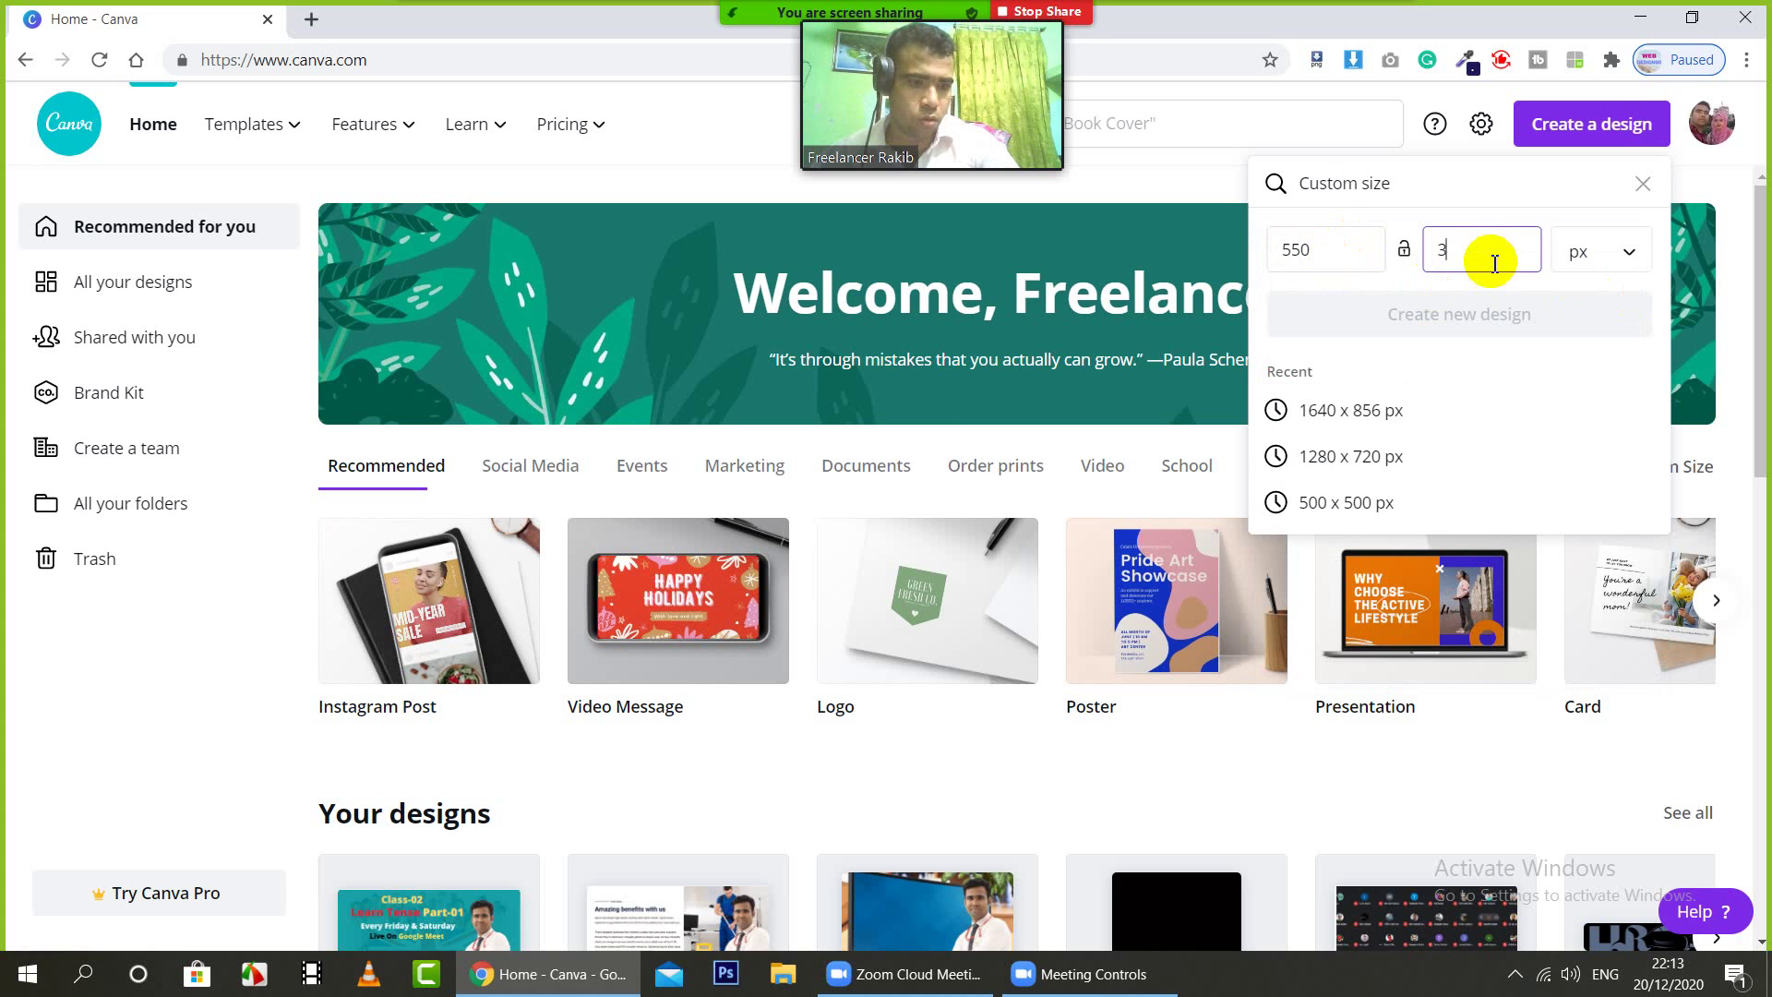
type("70")
left_click(1500, 314)
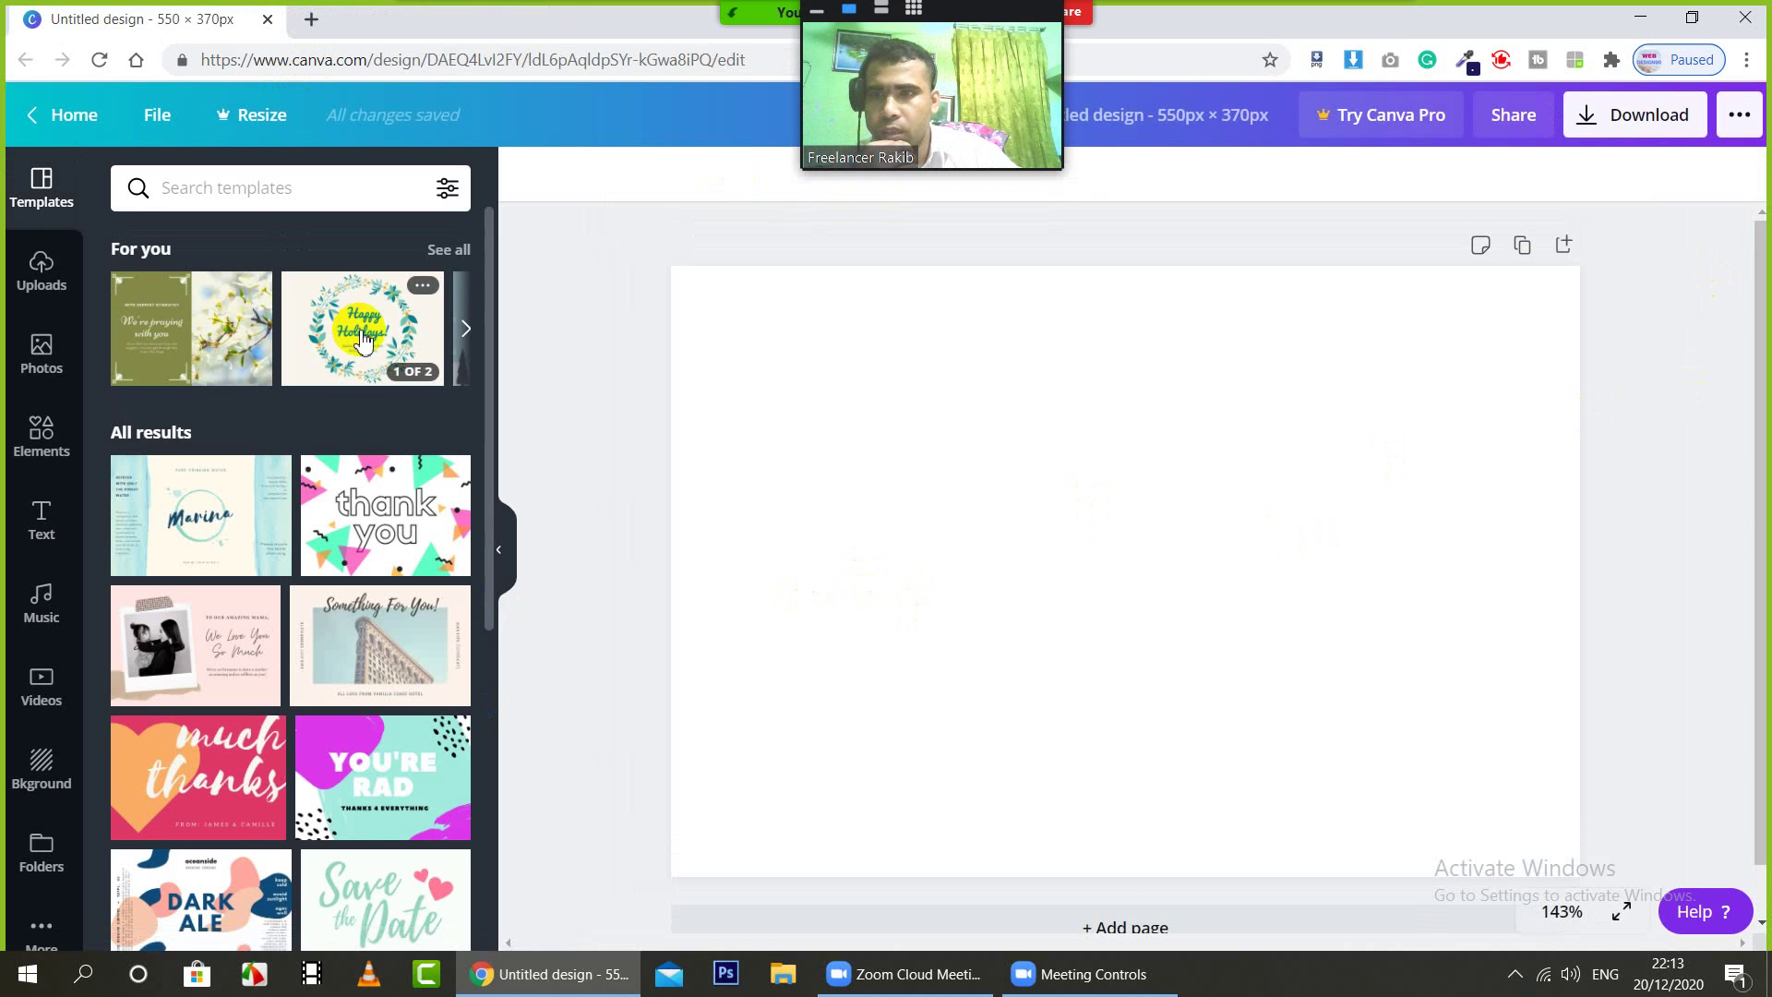
Step: Apply the lined second page of the Teal Pink Paint Abstract Thank You Card template to the blank design
scroll(296, 635, "down", 1)
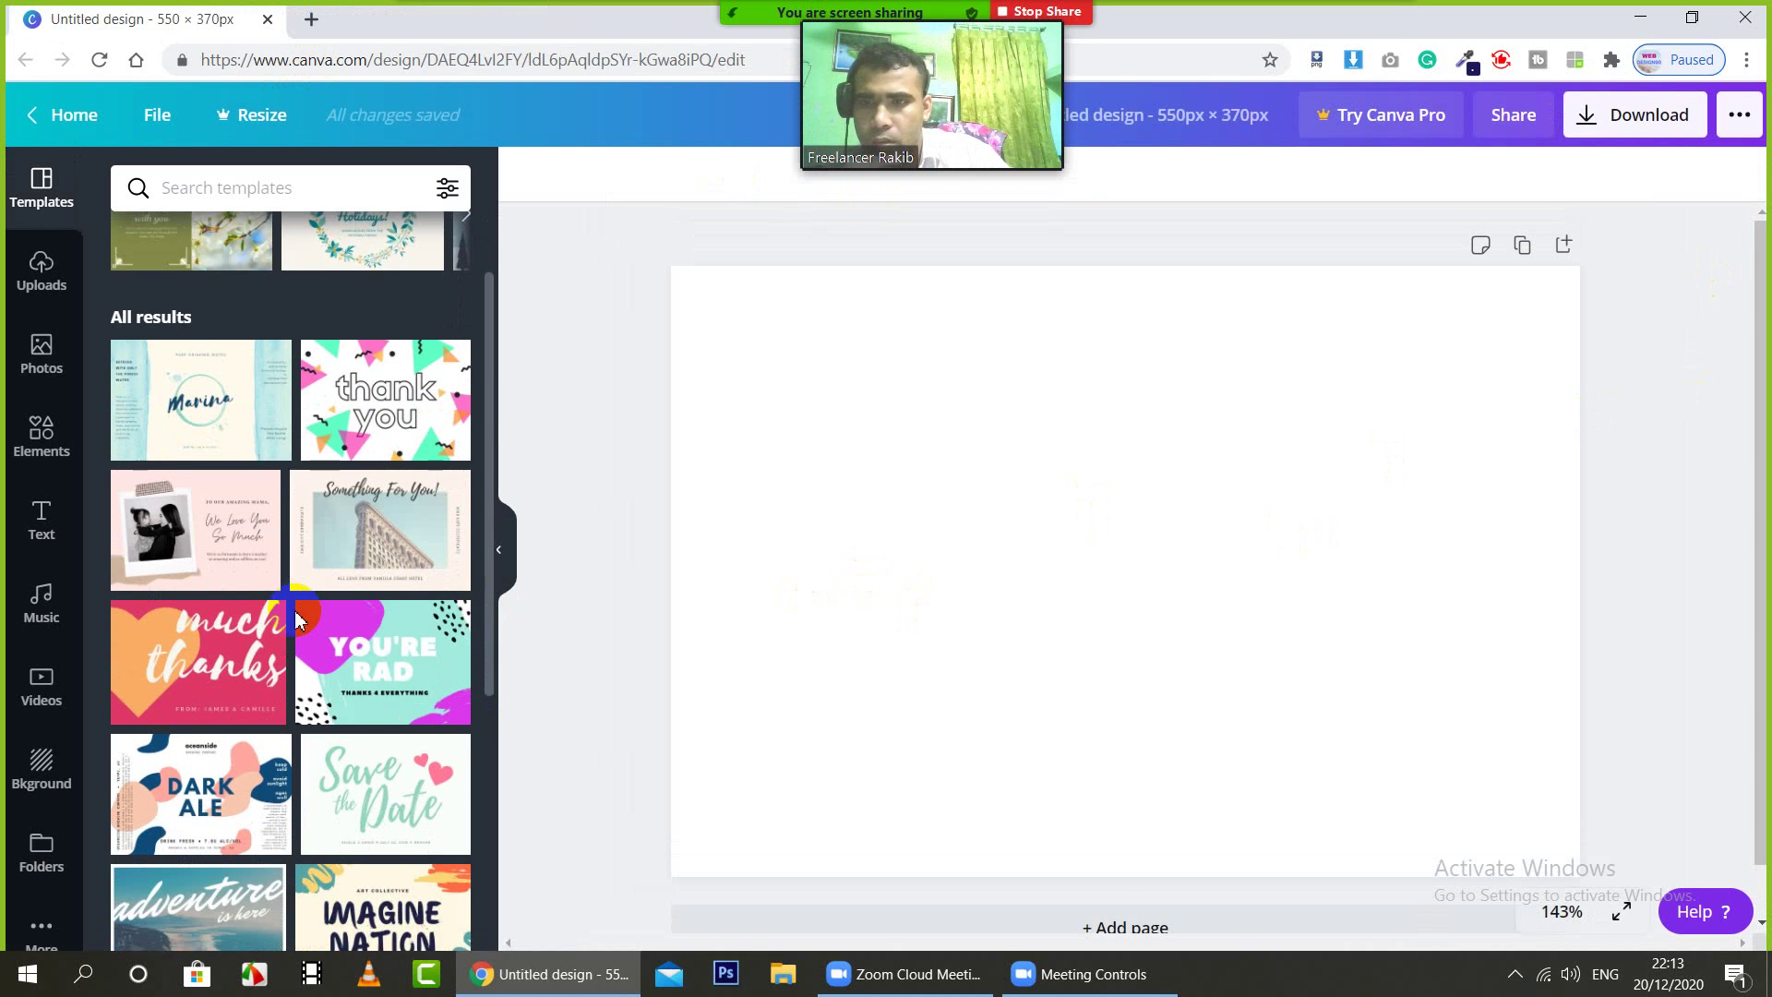
left_click(370, 674)
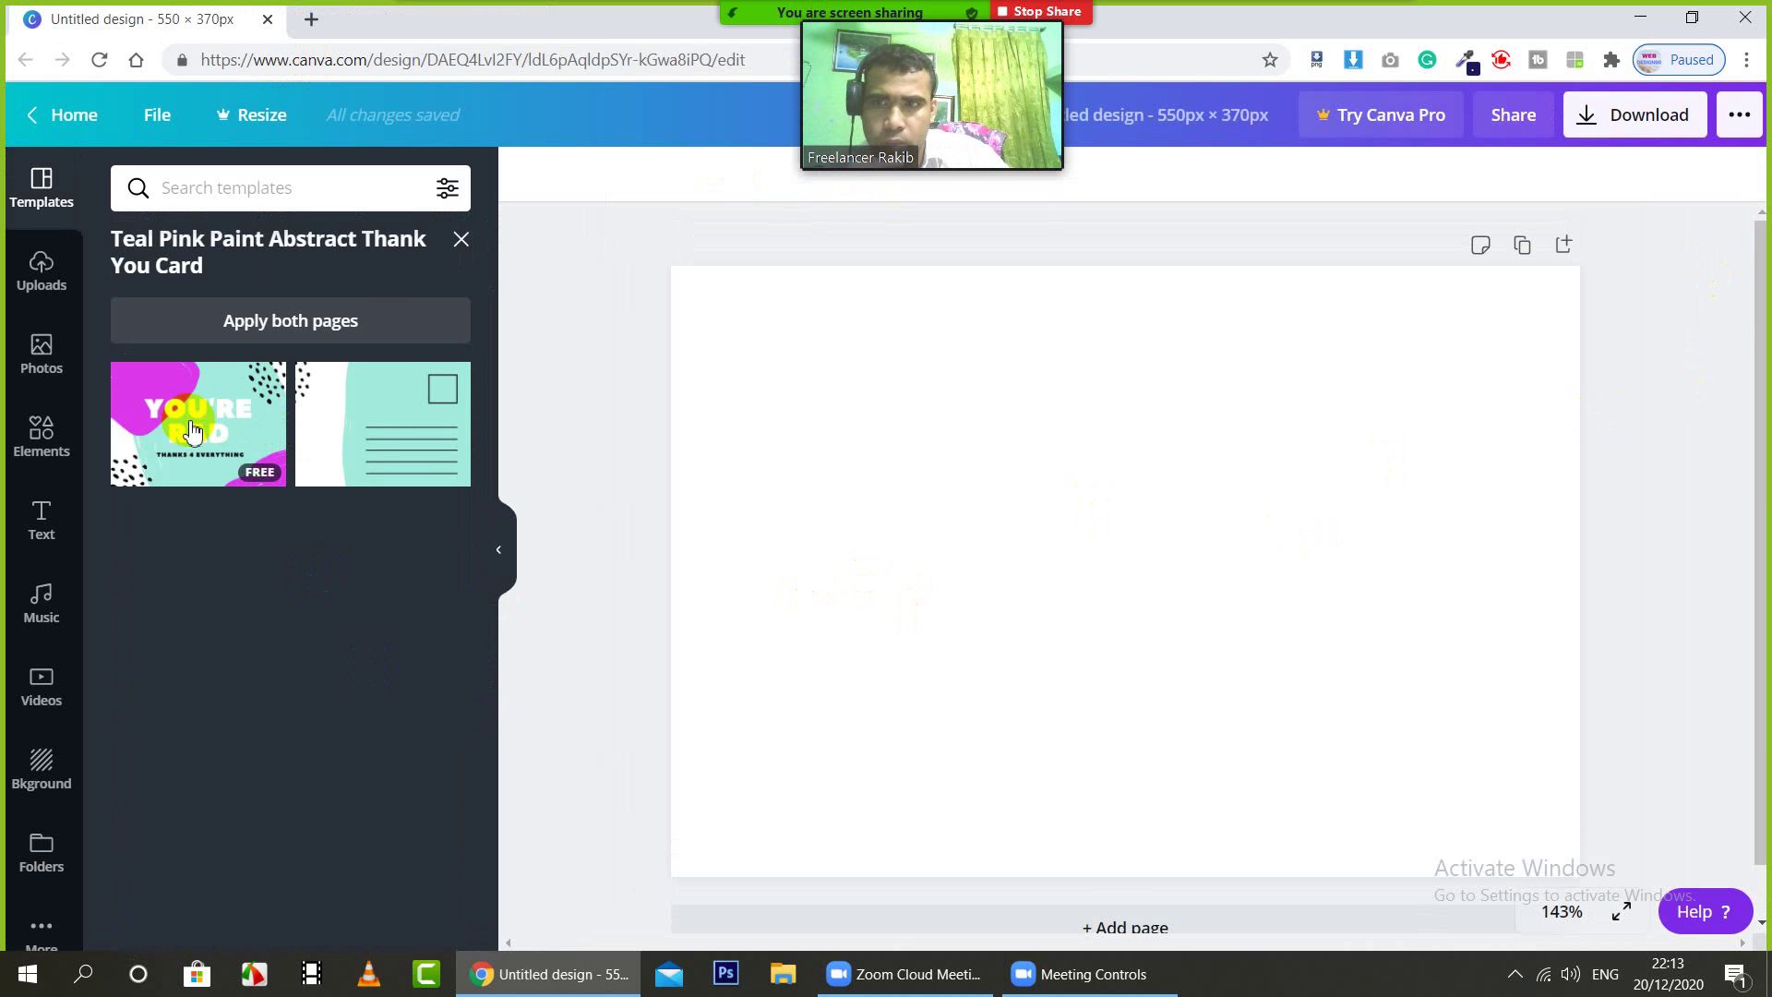
left_click(388, 435)
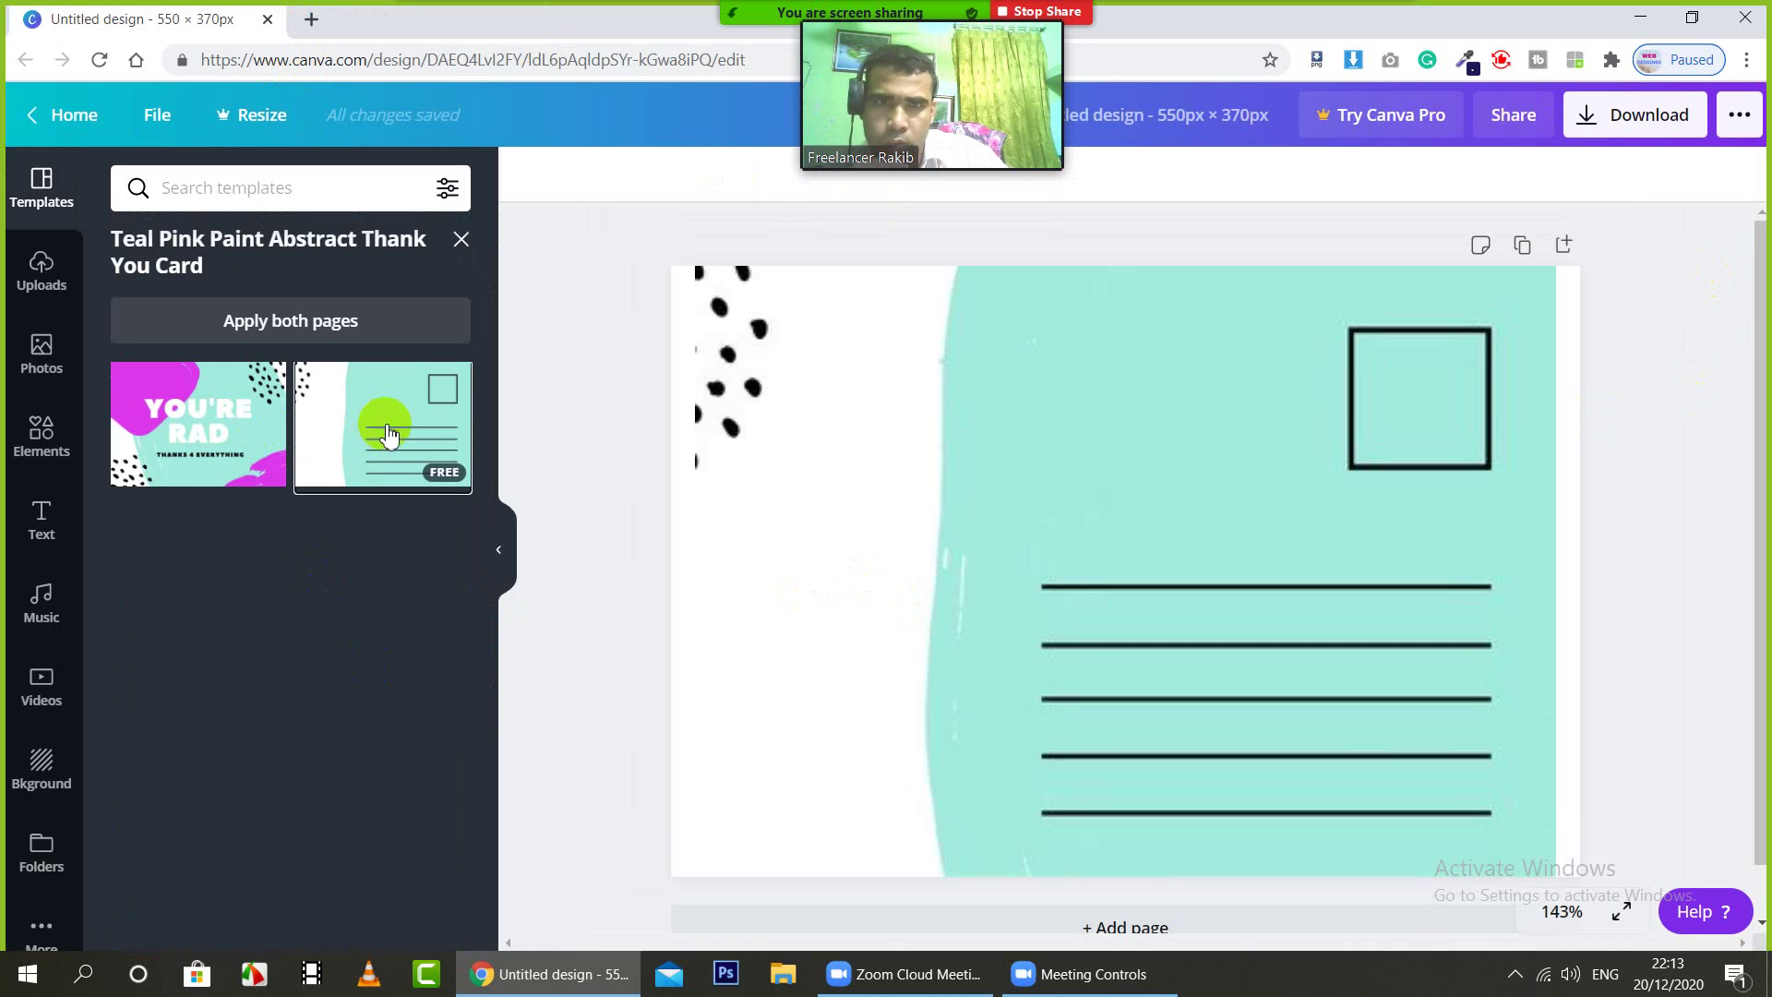
Step: Try several default colours on the white page background and settle on dark teal
left_click(1534, 506)
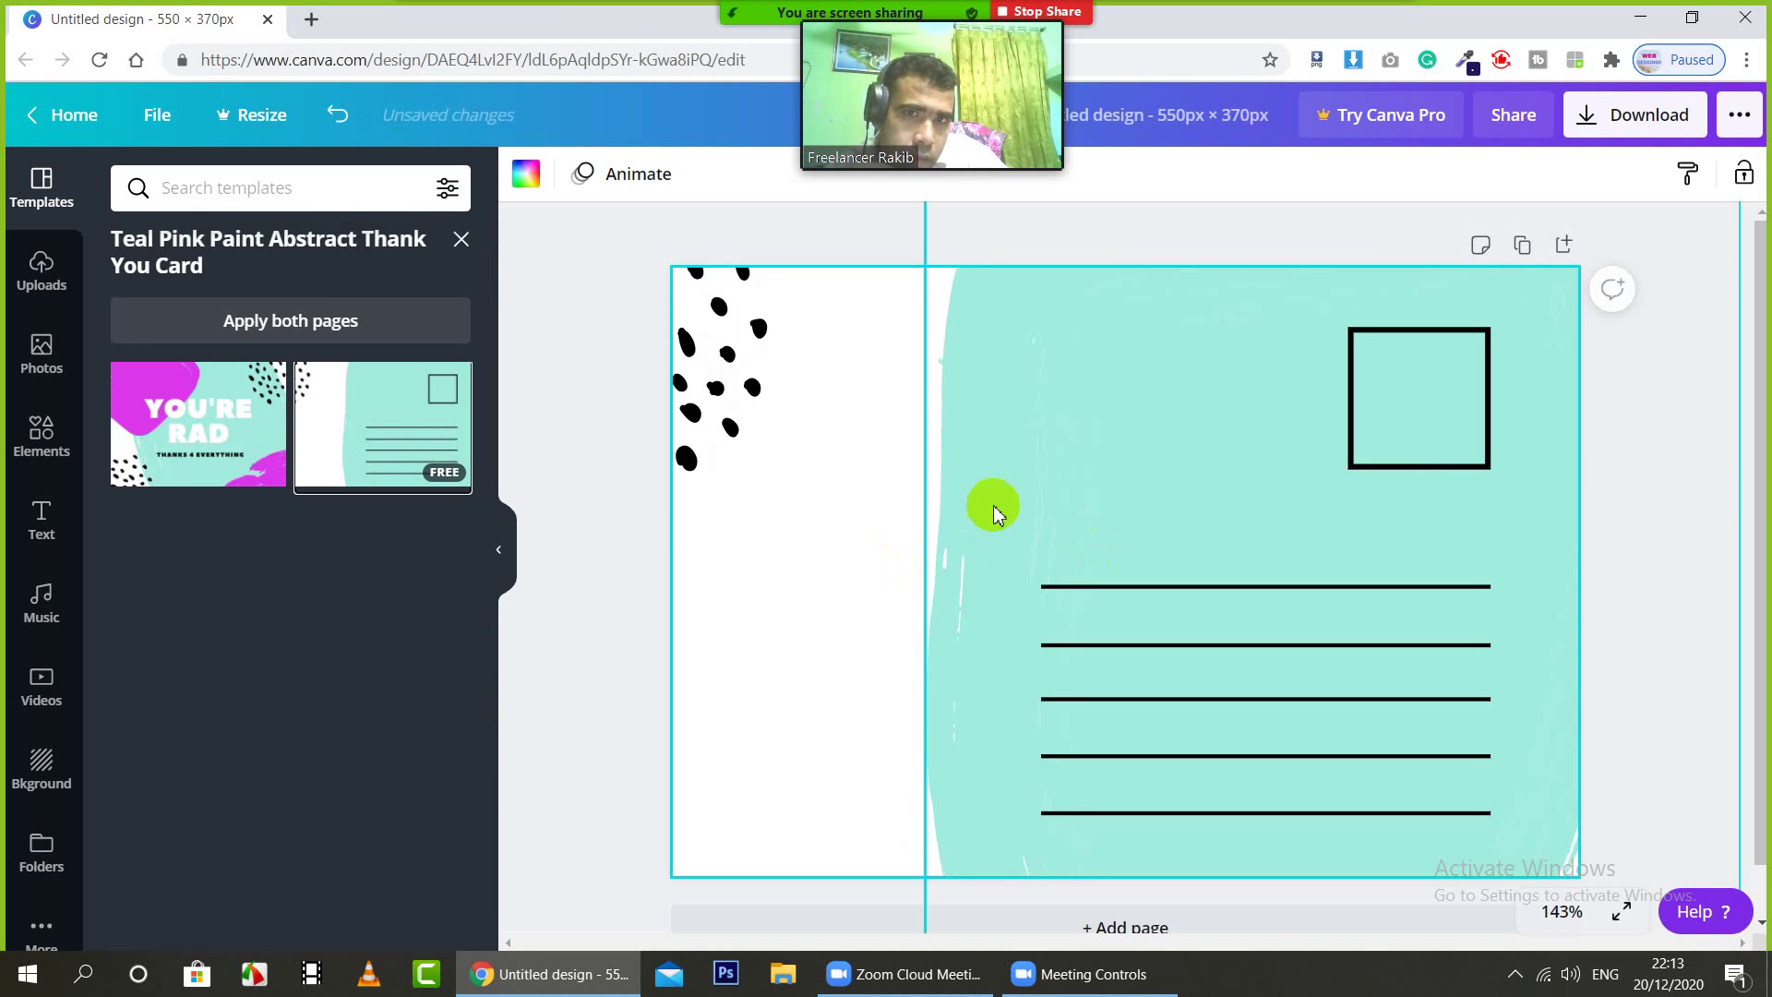
left_click(1183, 454)
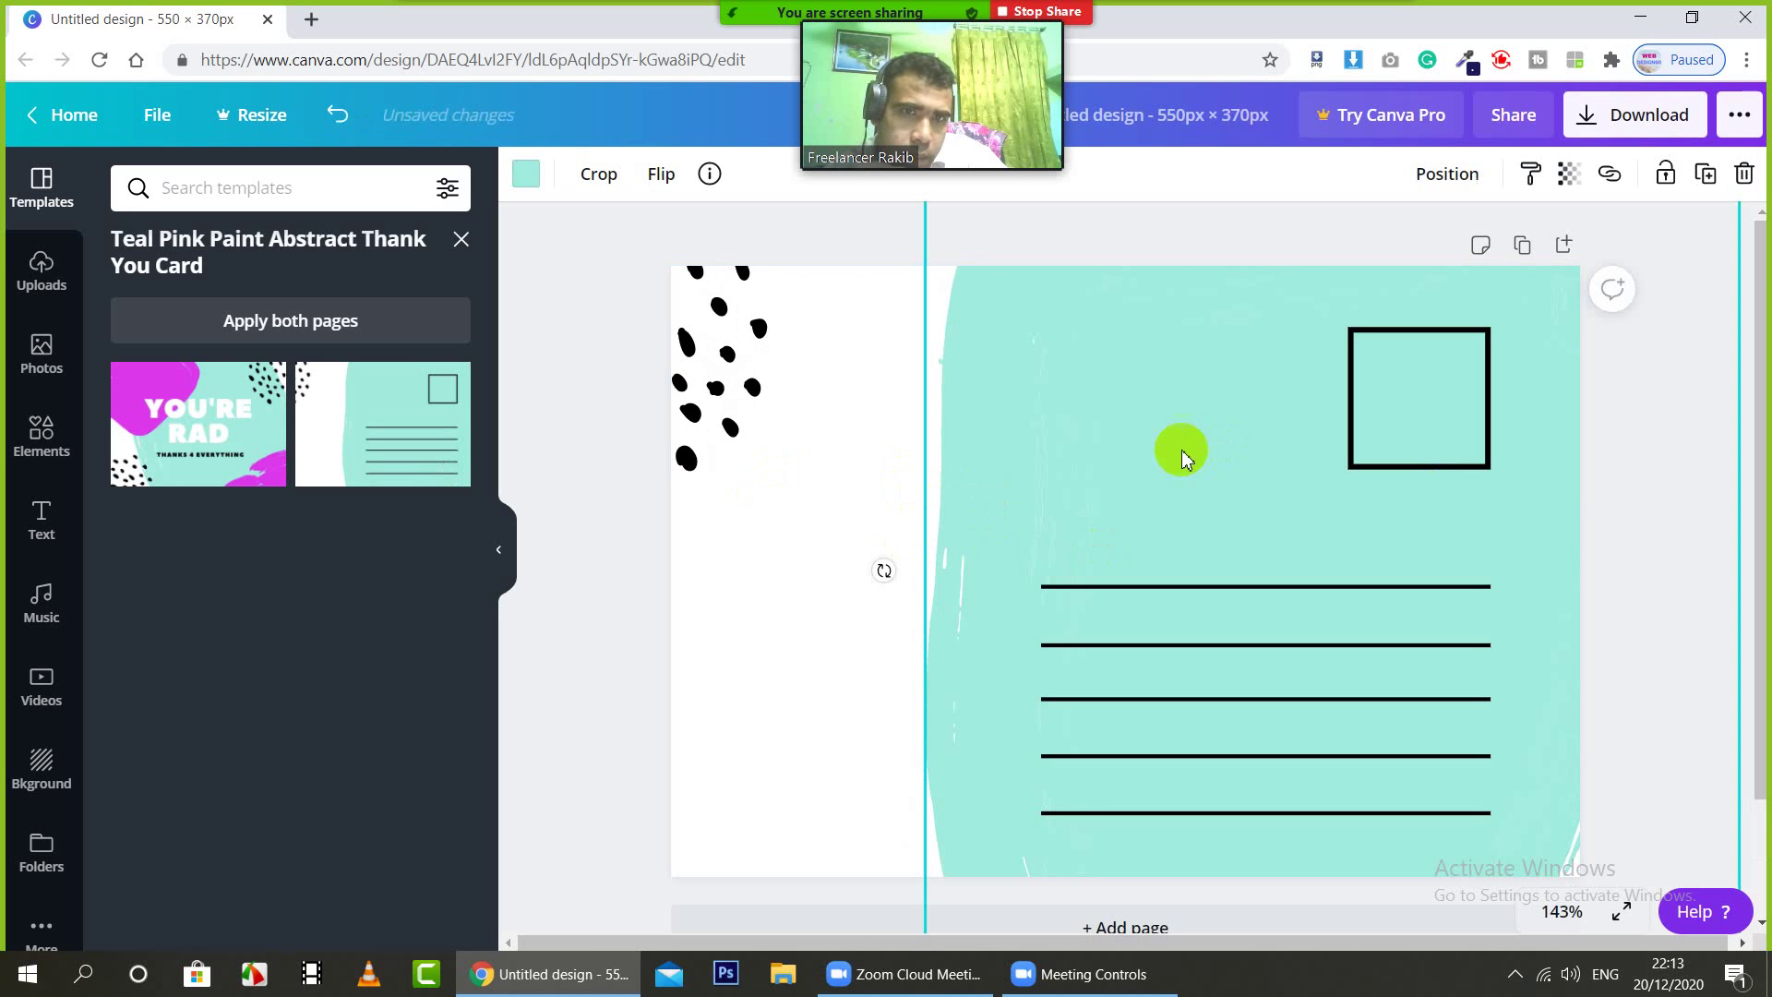
left_click(1042, 240)
left_click(1089, 506)
left_click(822, 528)
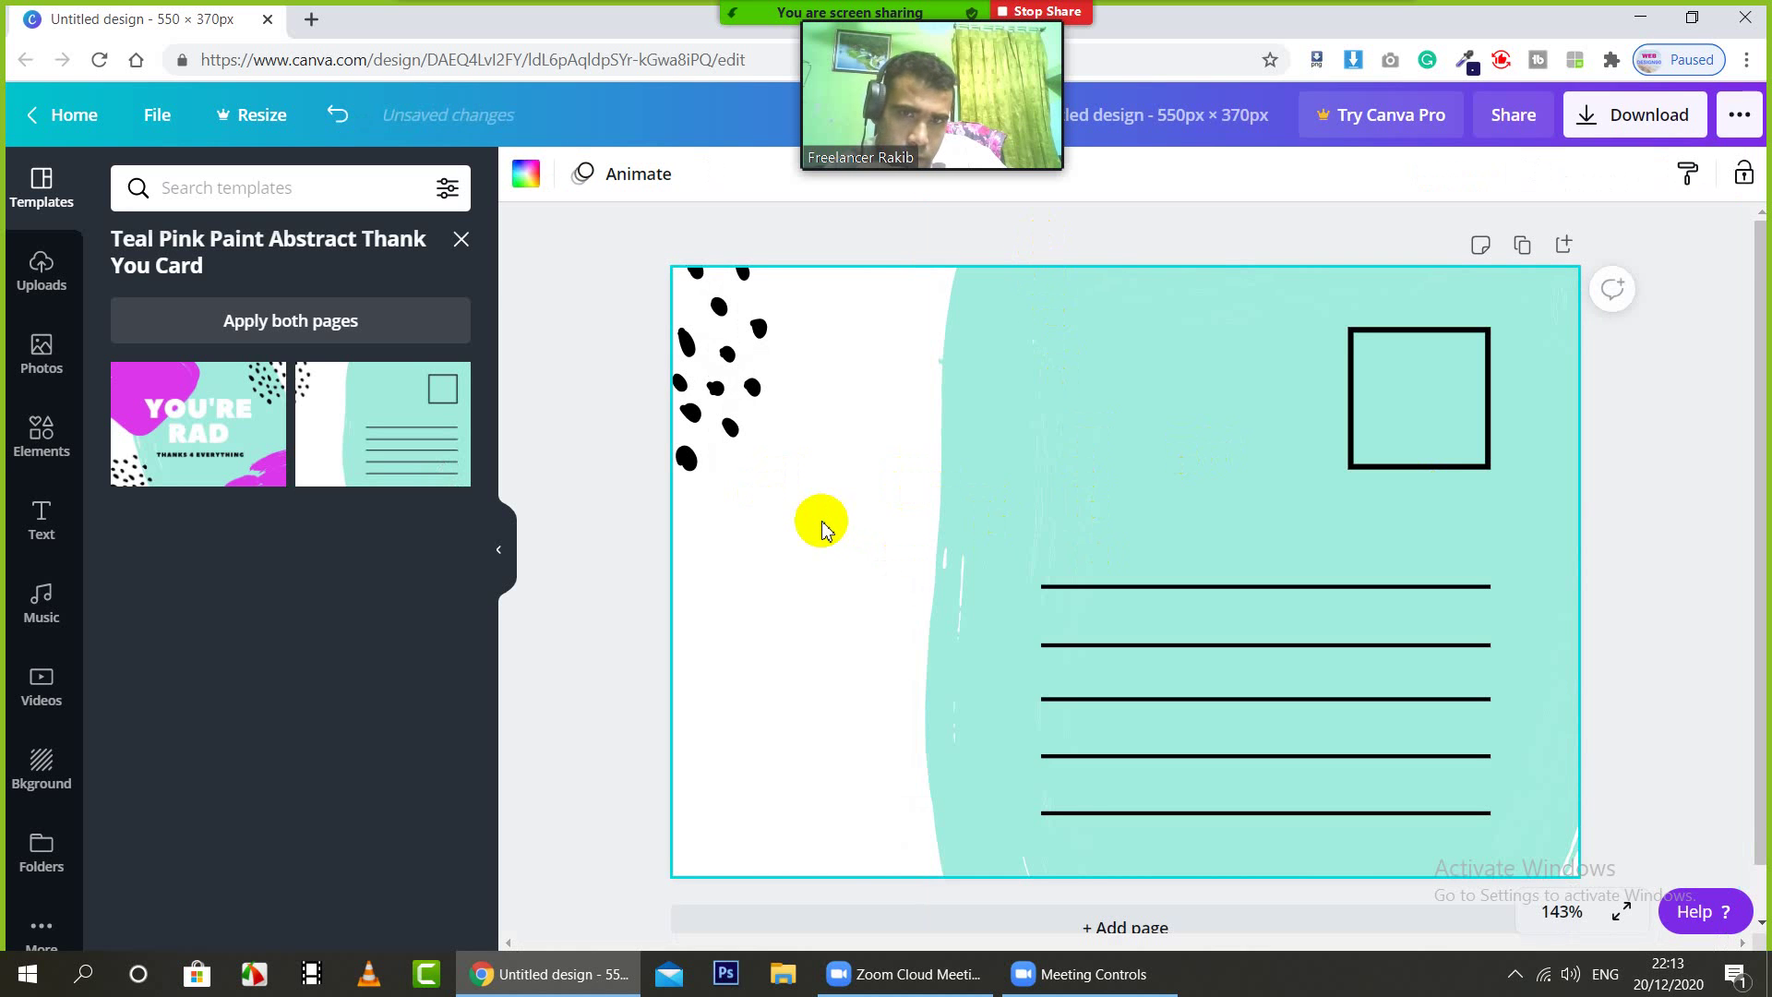
left_click(526, 176)
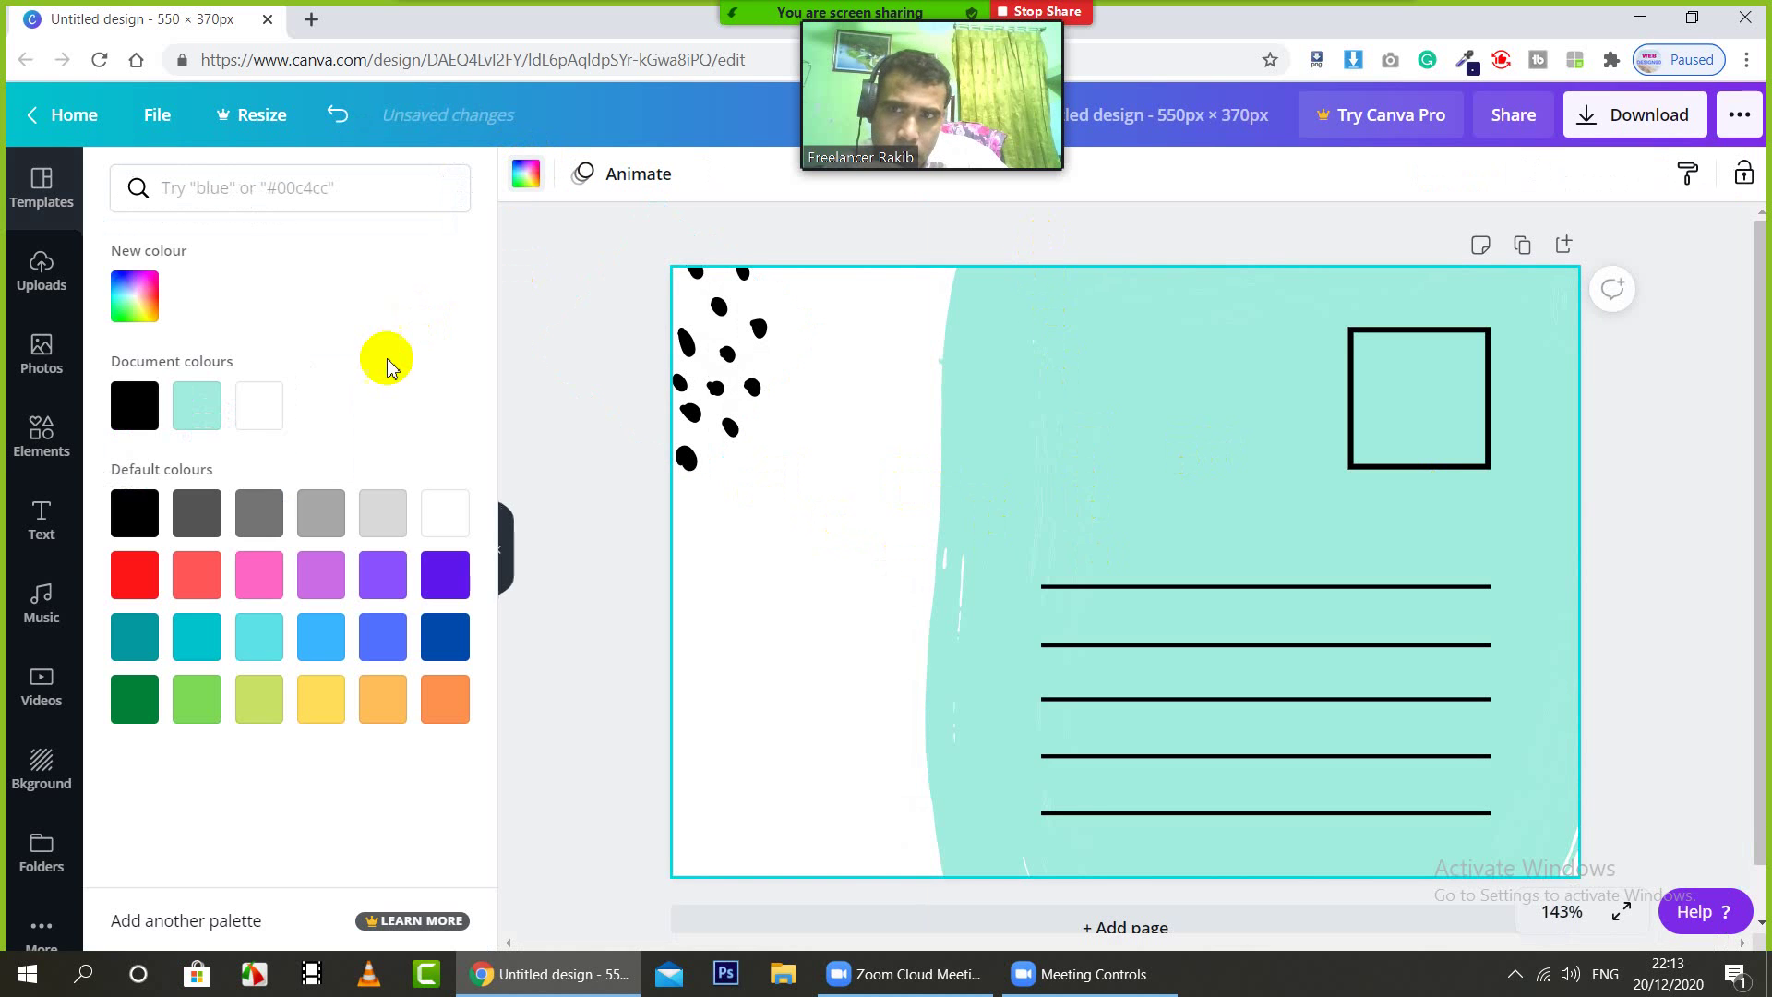
left_click(197, 407)
left_click(315, 517)
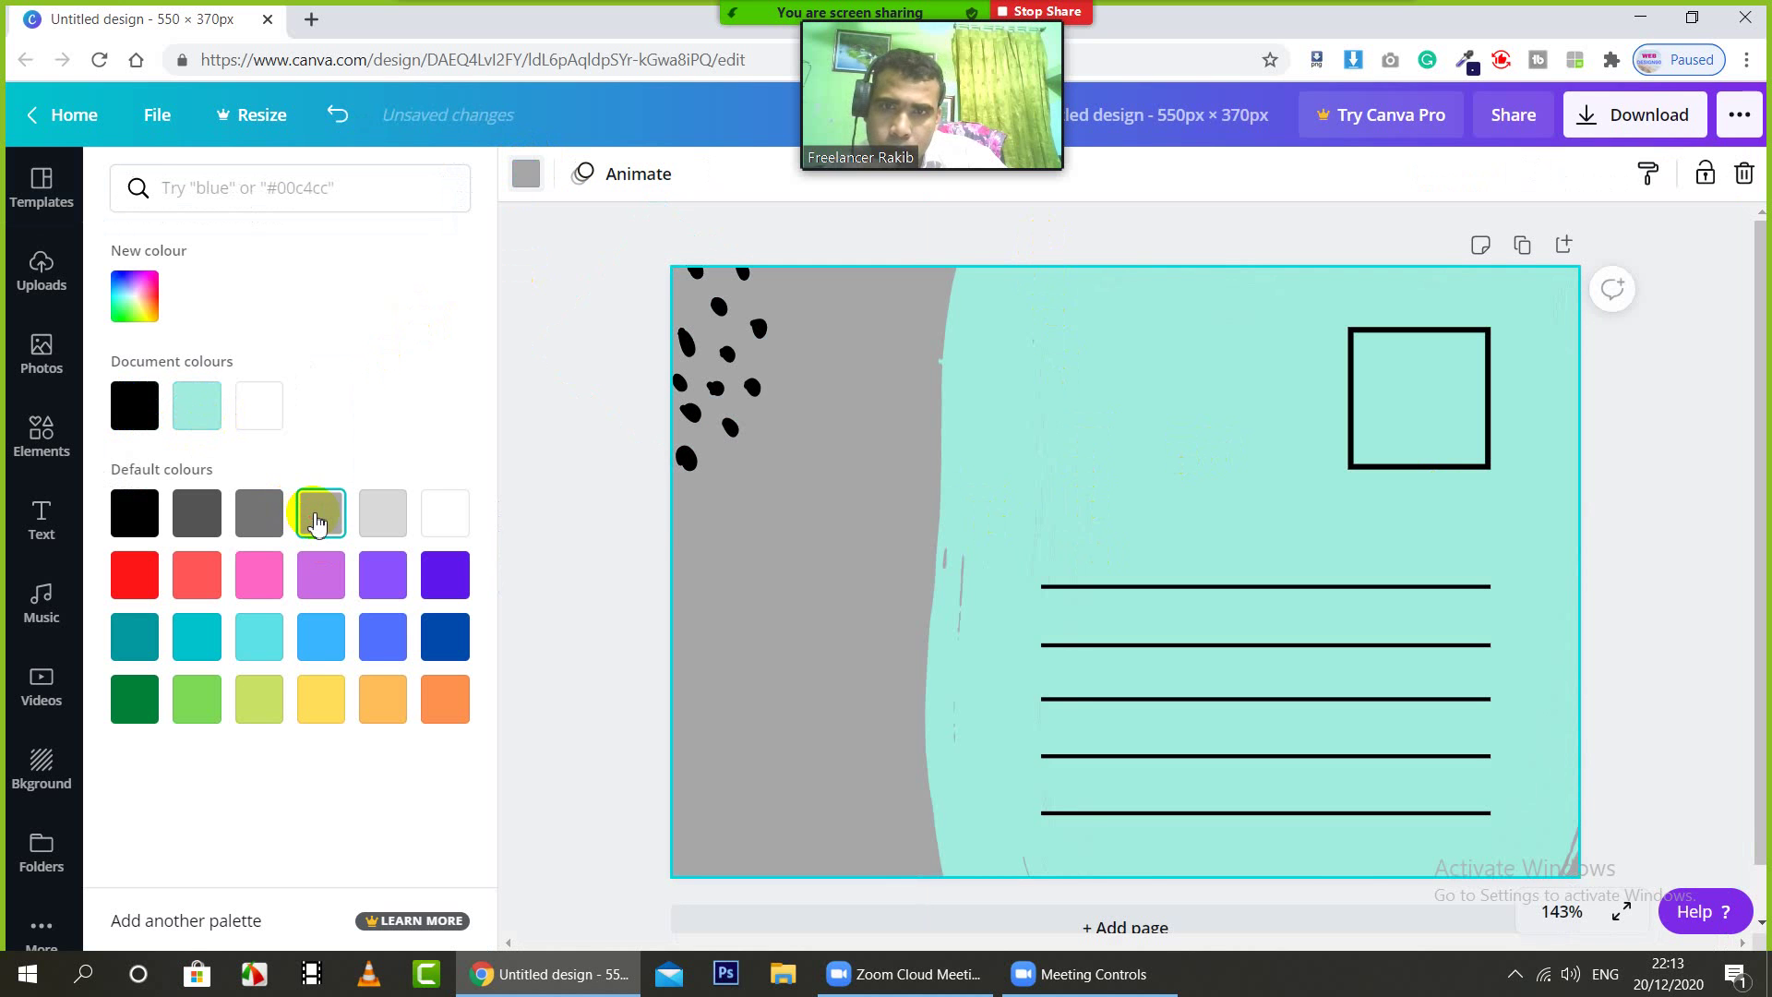
left_click(207, 635)
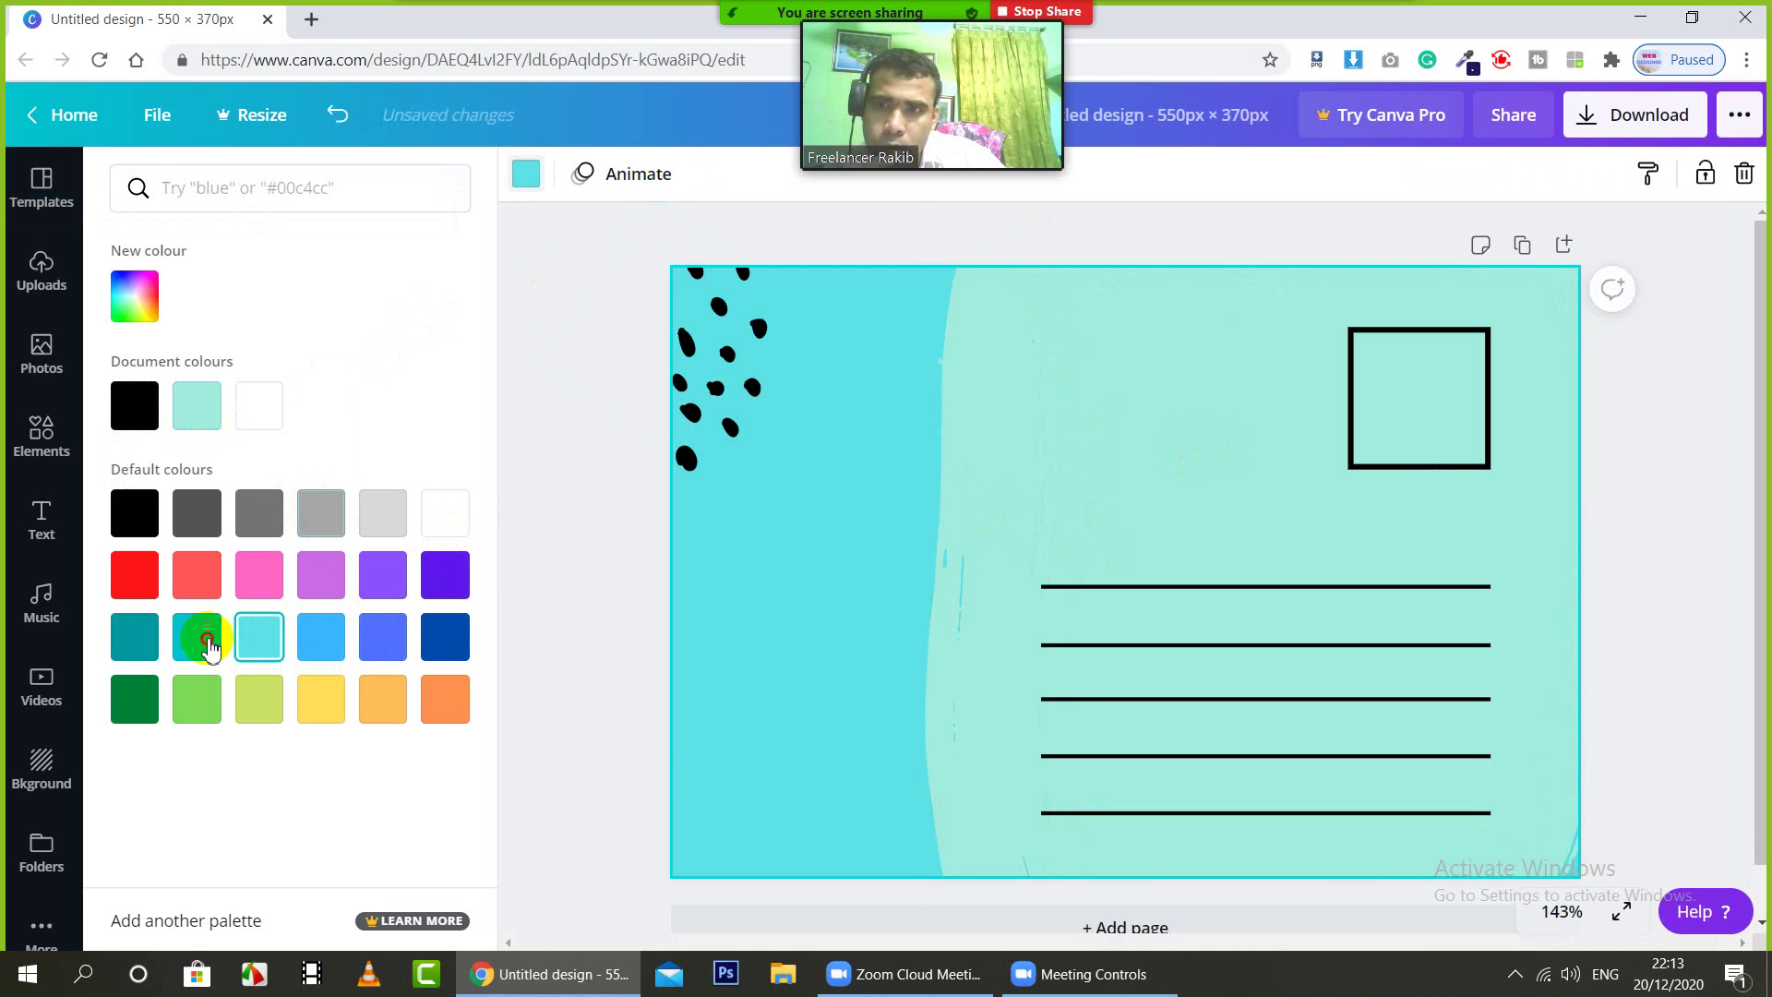
left_click(129, 647)
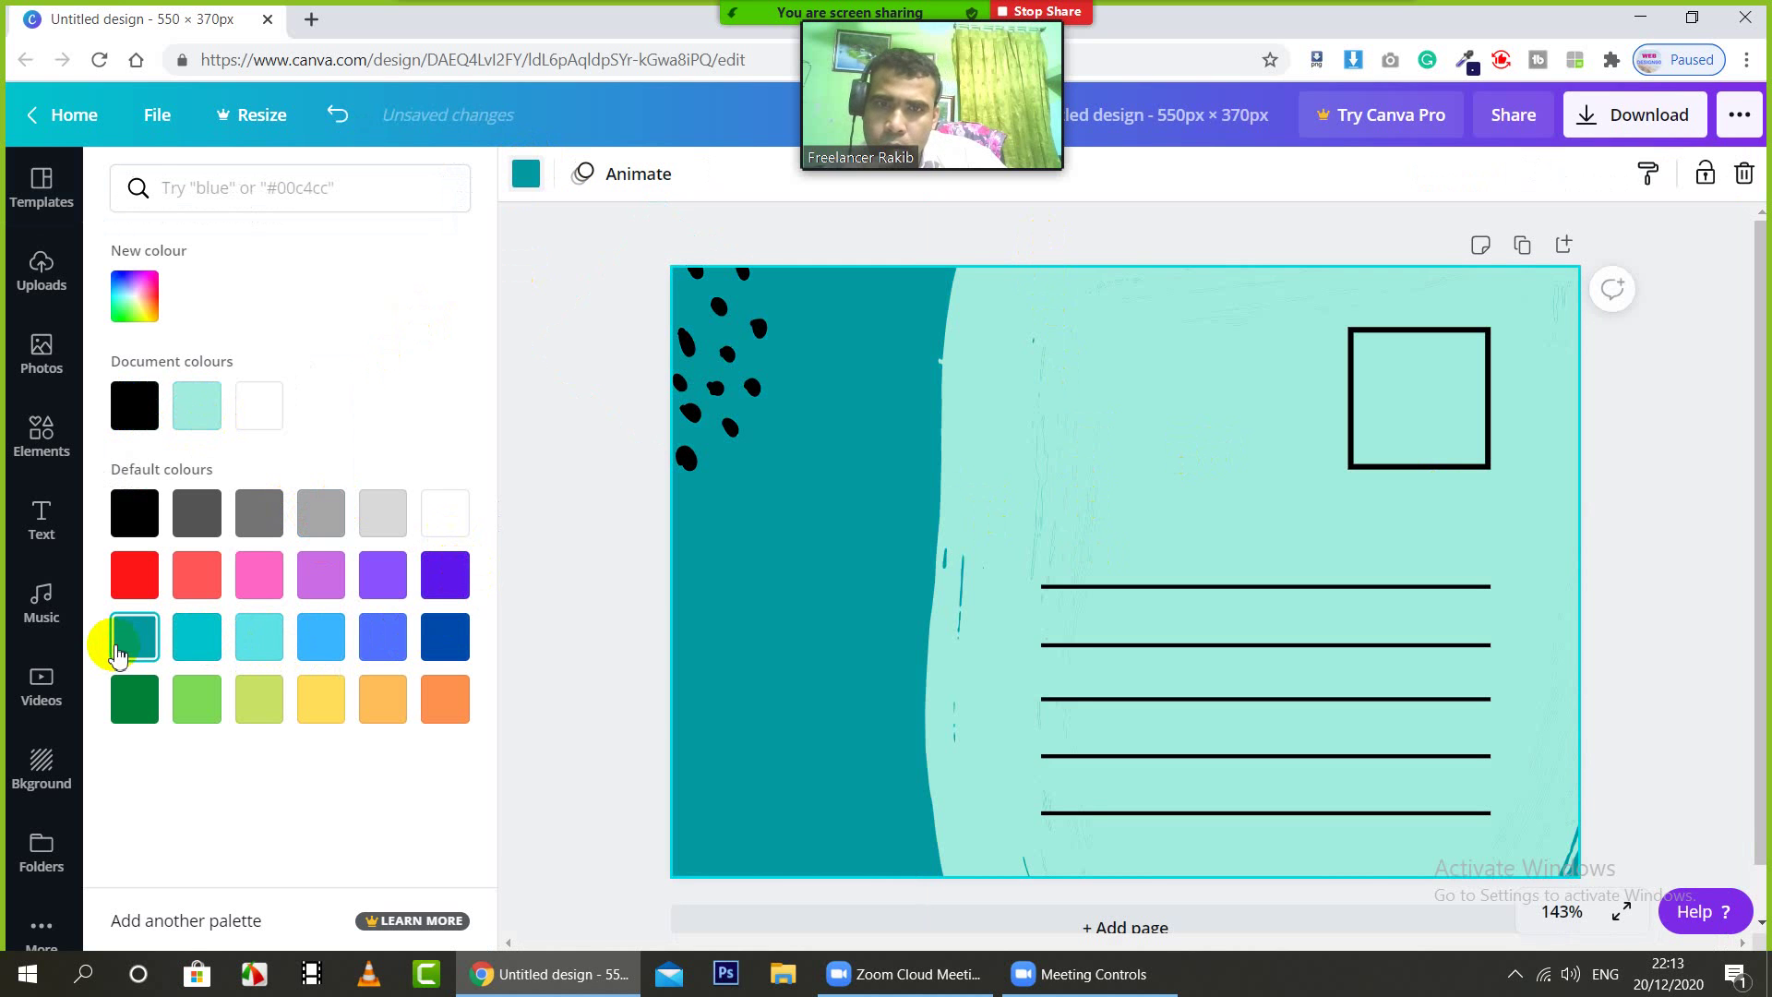
Step: Enlarge the black-outlined square and place it near the upper-right corner of the page
left_click(1667, 381)
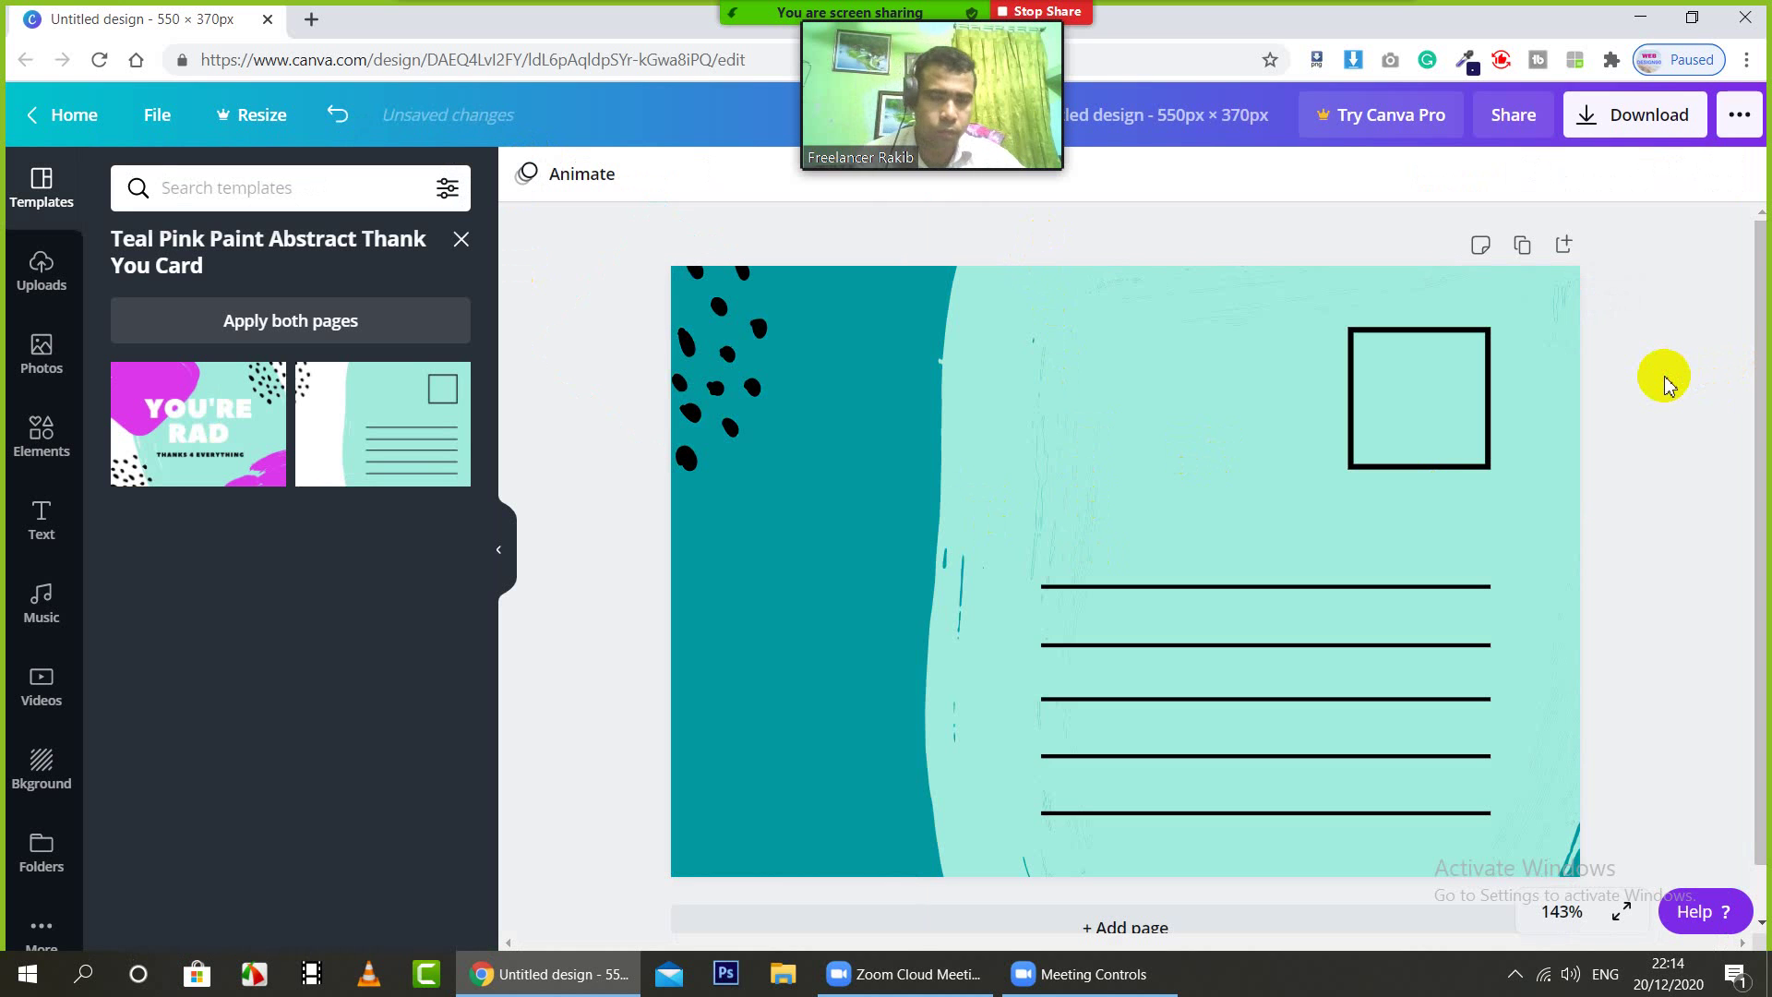
left_click(1392, 392)
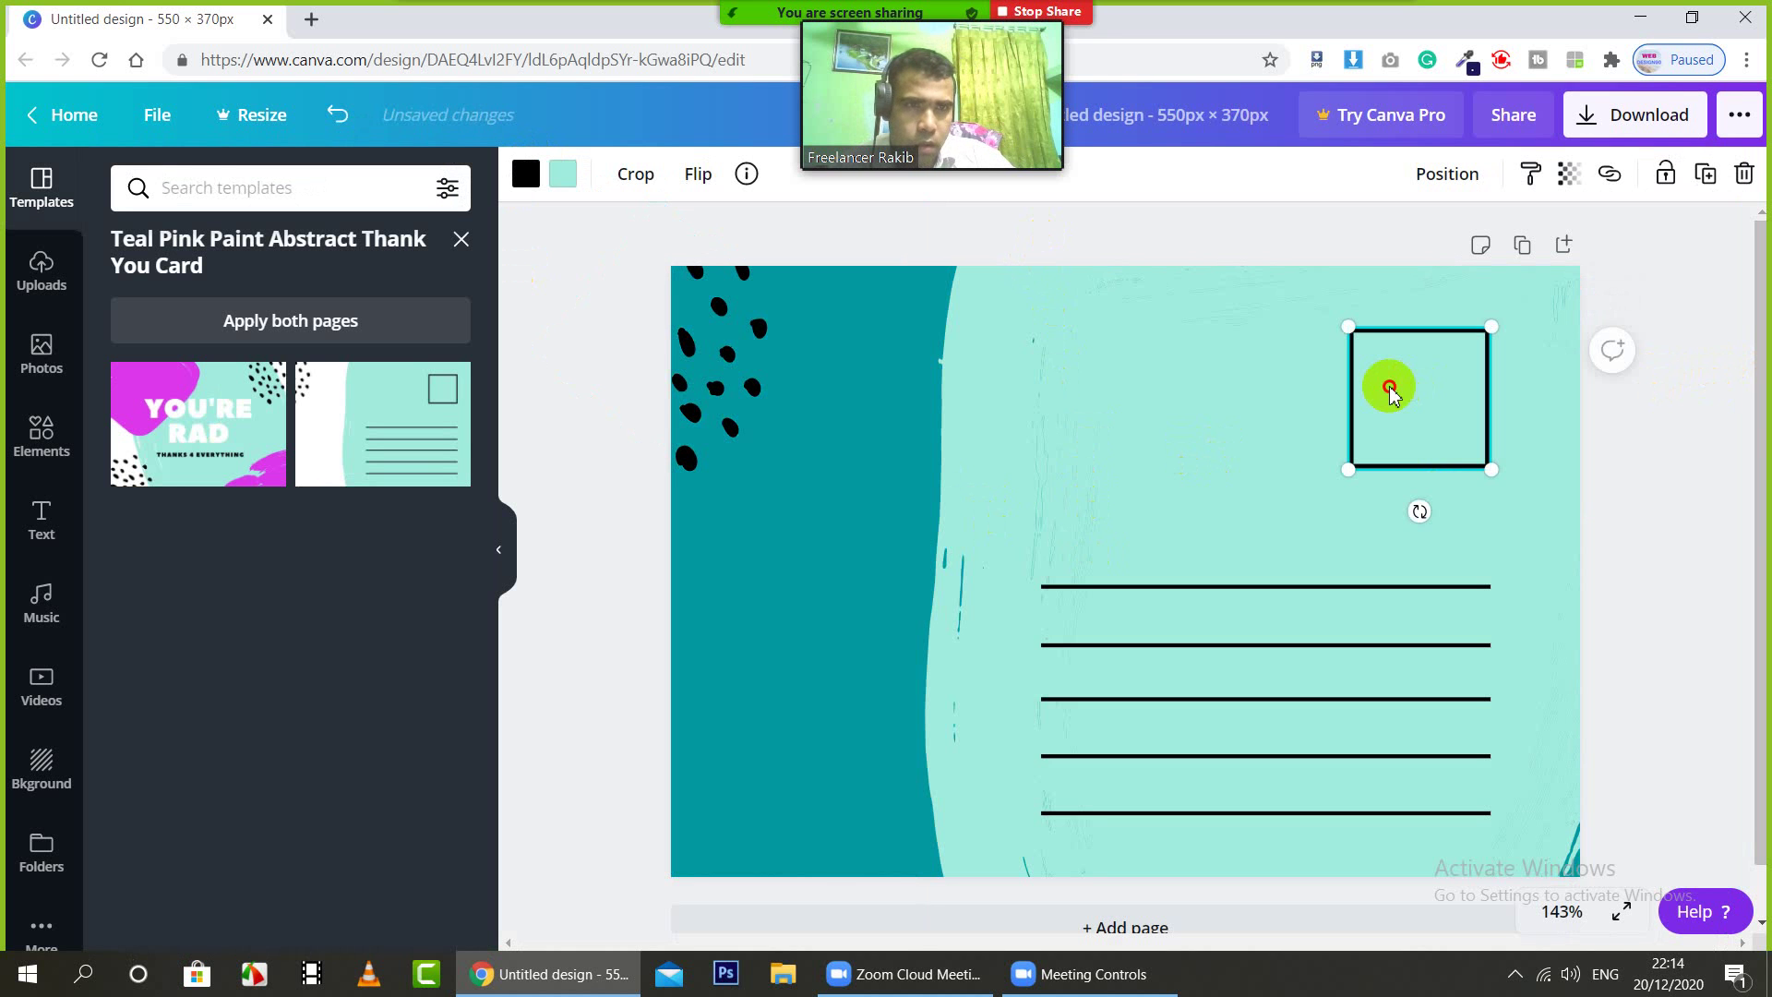
mouse_move(1392, 391)
left_mouse_down()
mouse_move(1175, 400)
mouse_move(1401, 391)
left_mouse_up()
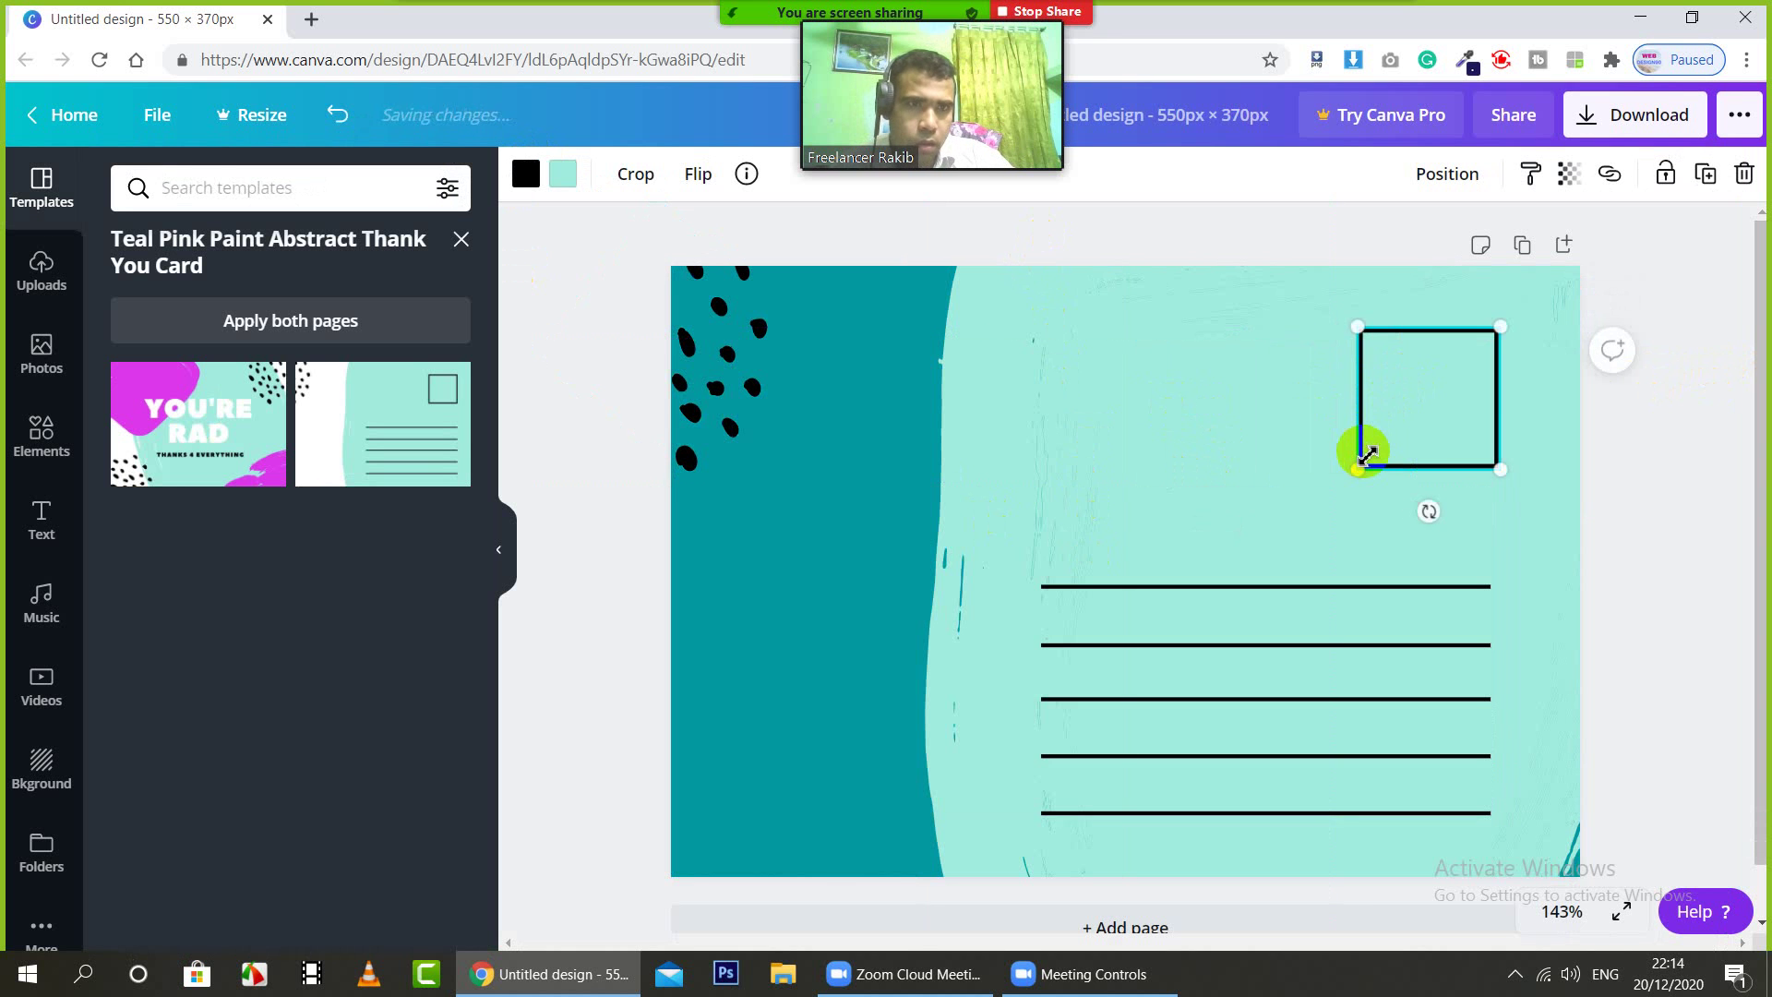
left_click_drag(1297, 504, 1350, 457)
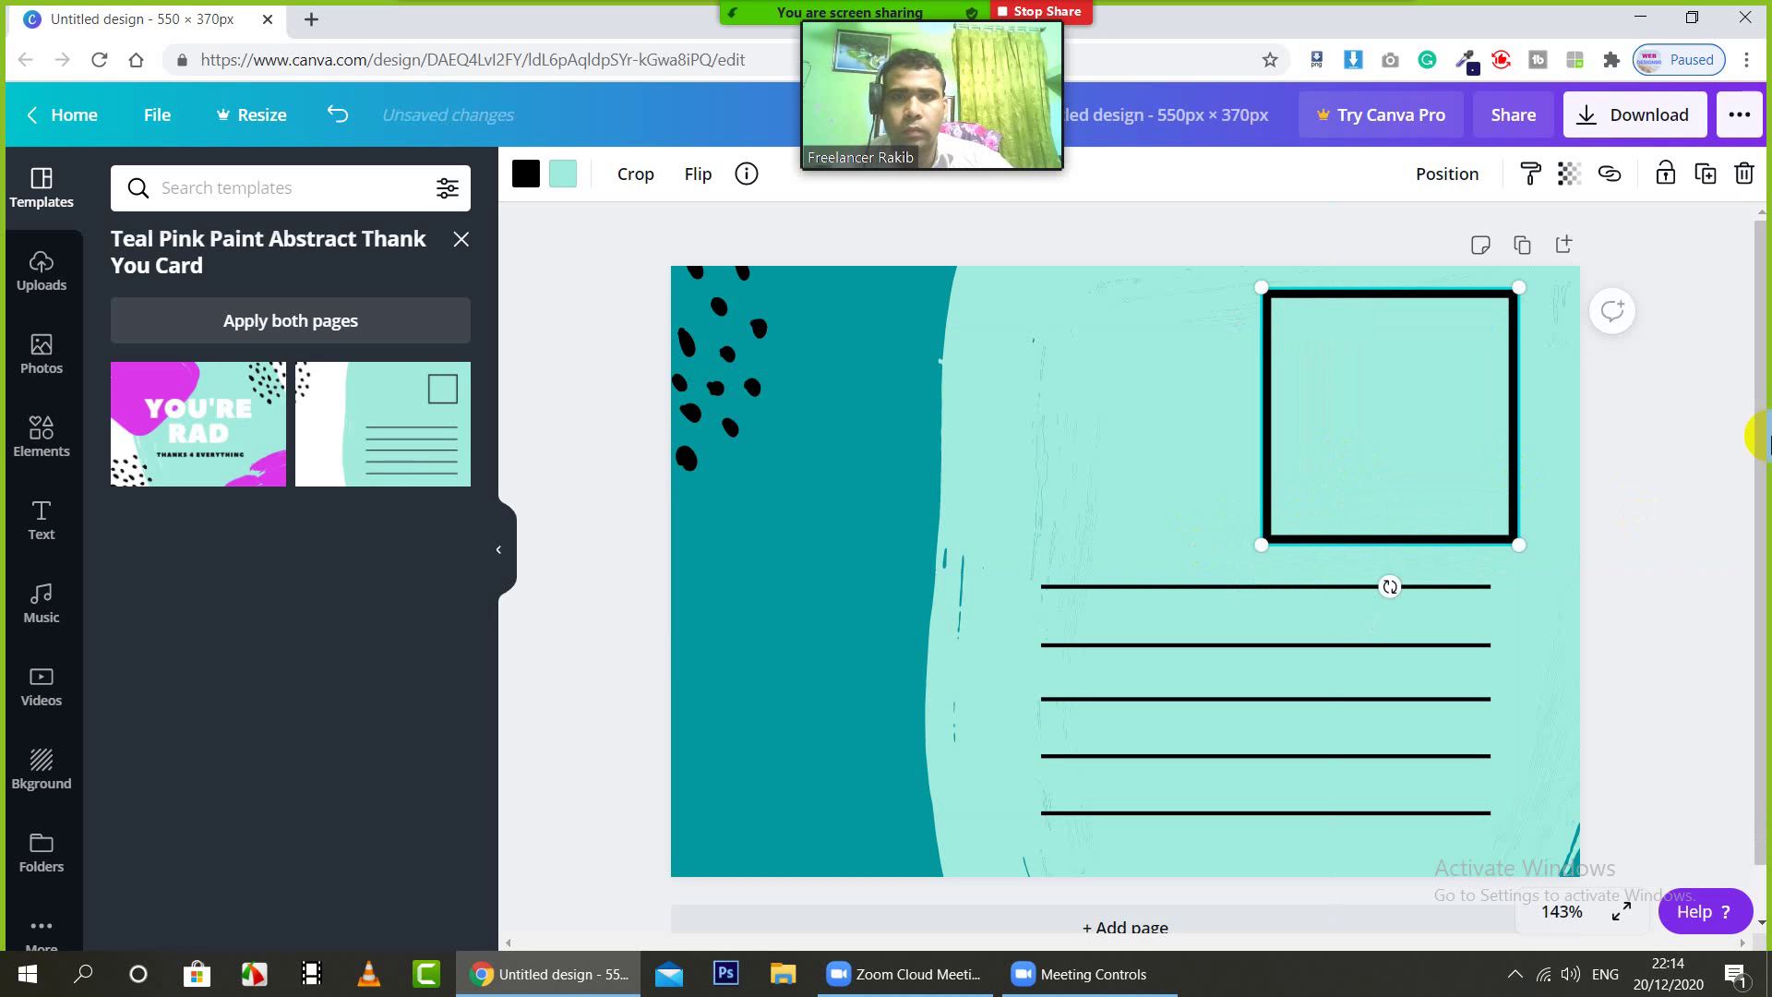
Step: Recolour the light mint paint shape with the dark teal document colour of the page background
left_click(811, 424)
left_click(835, 447)
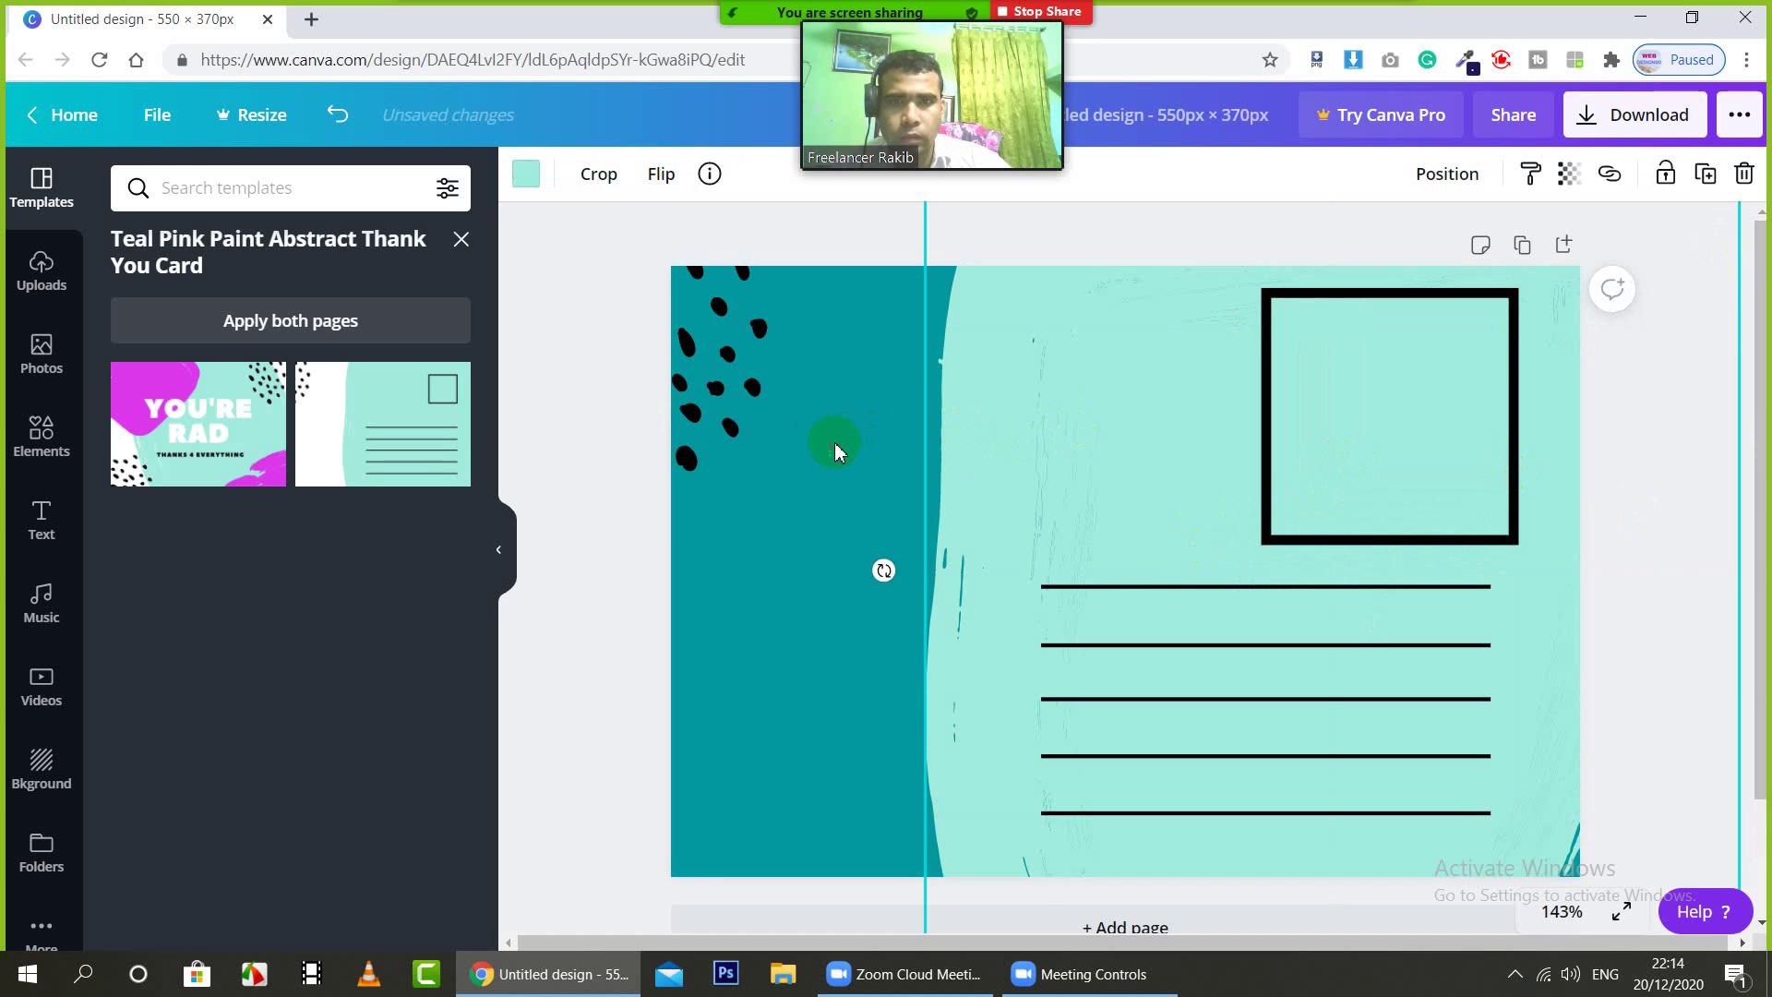
left_click(835, 444)
left_click(1046, 363)
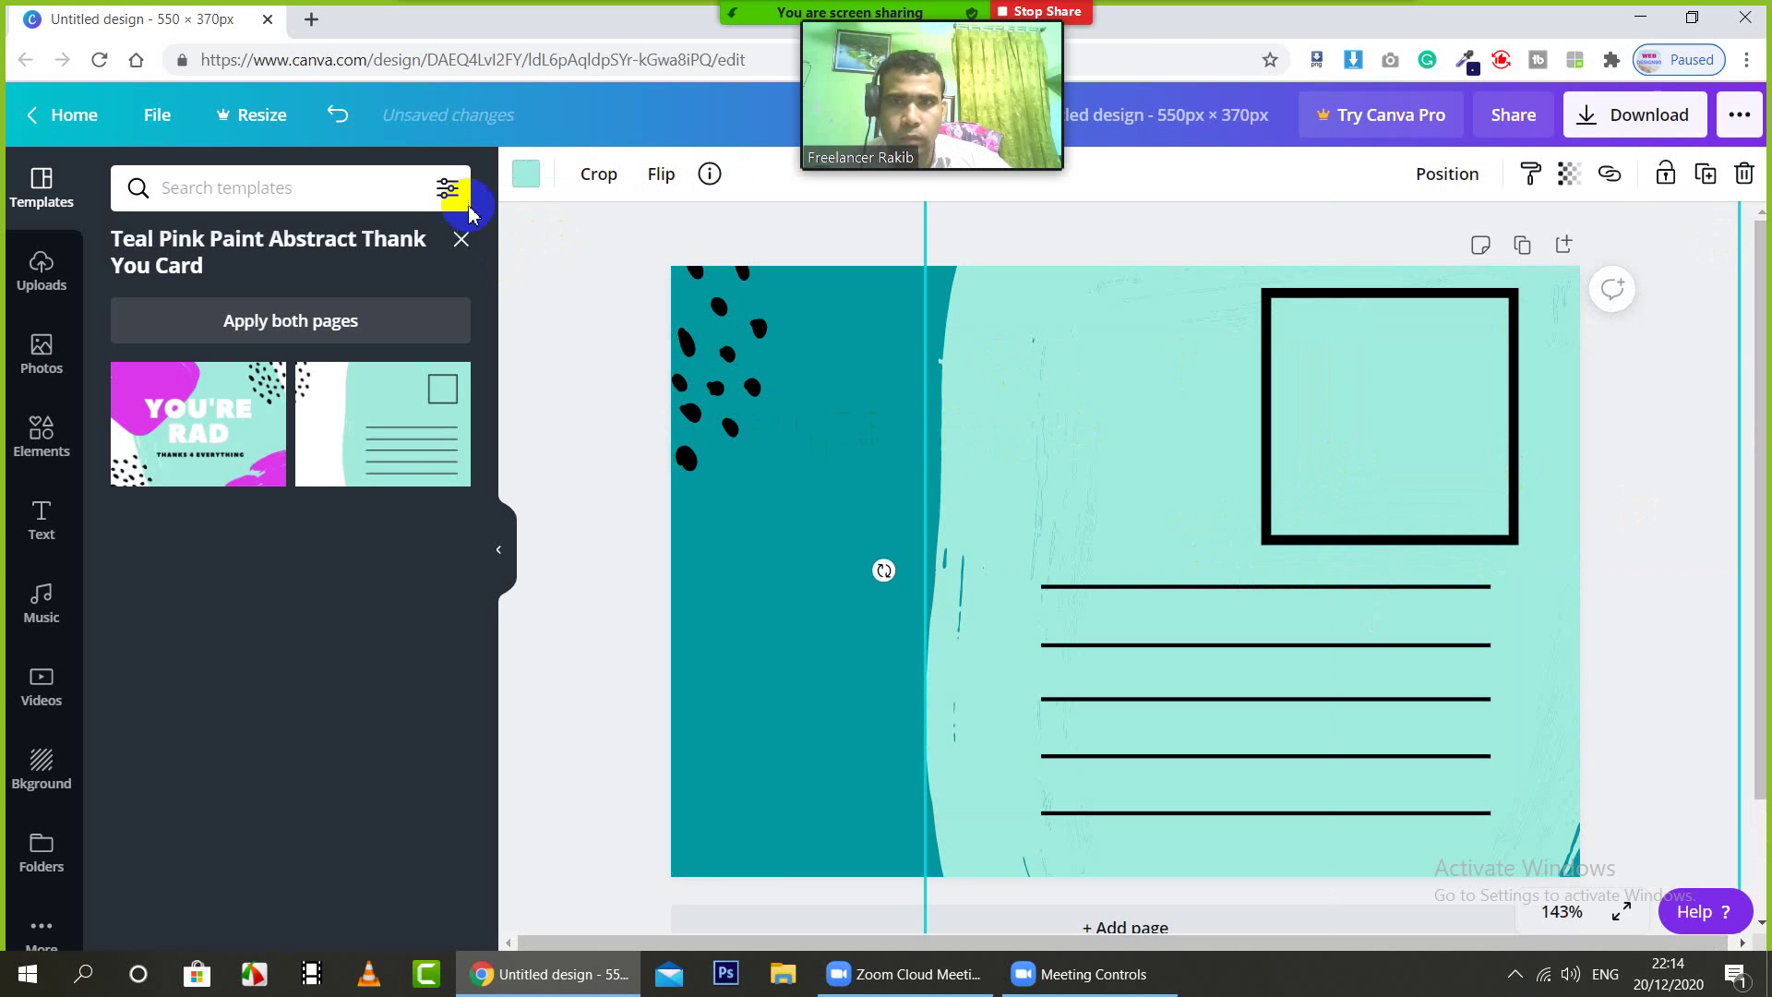
left_click(526, 173)
left_click(188, 403)
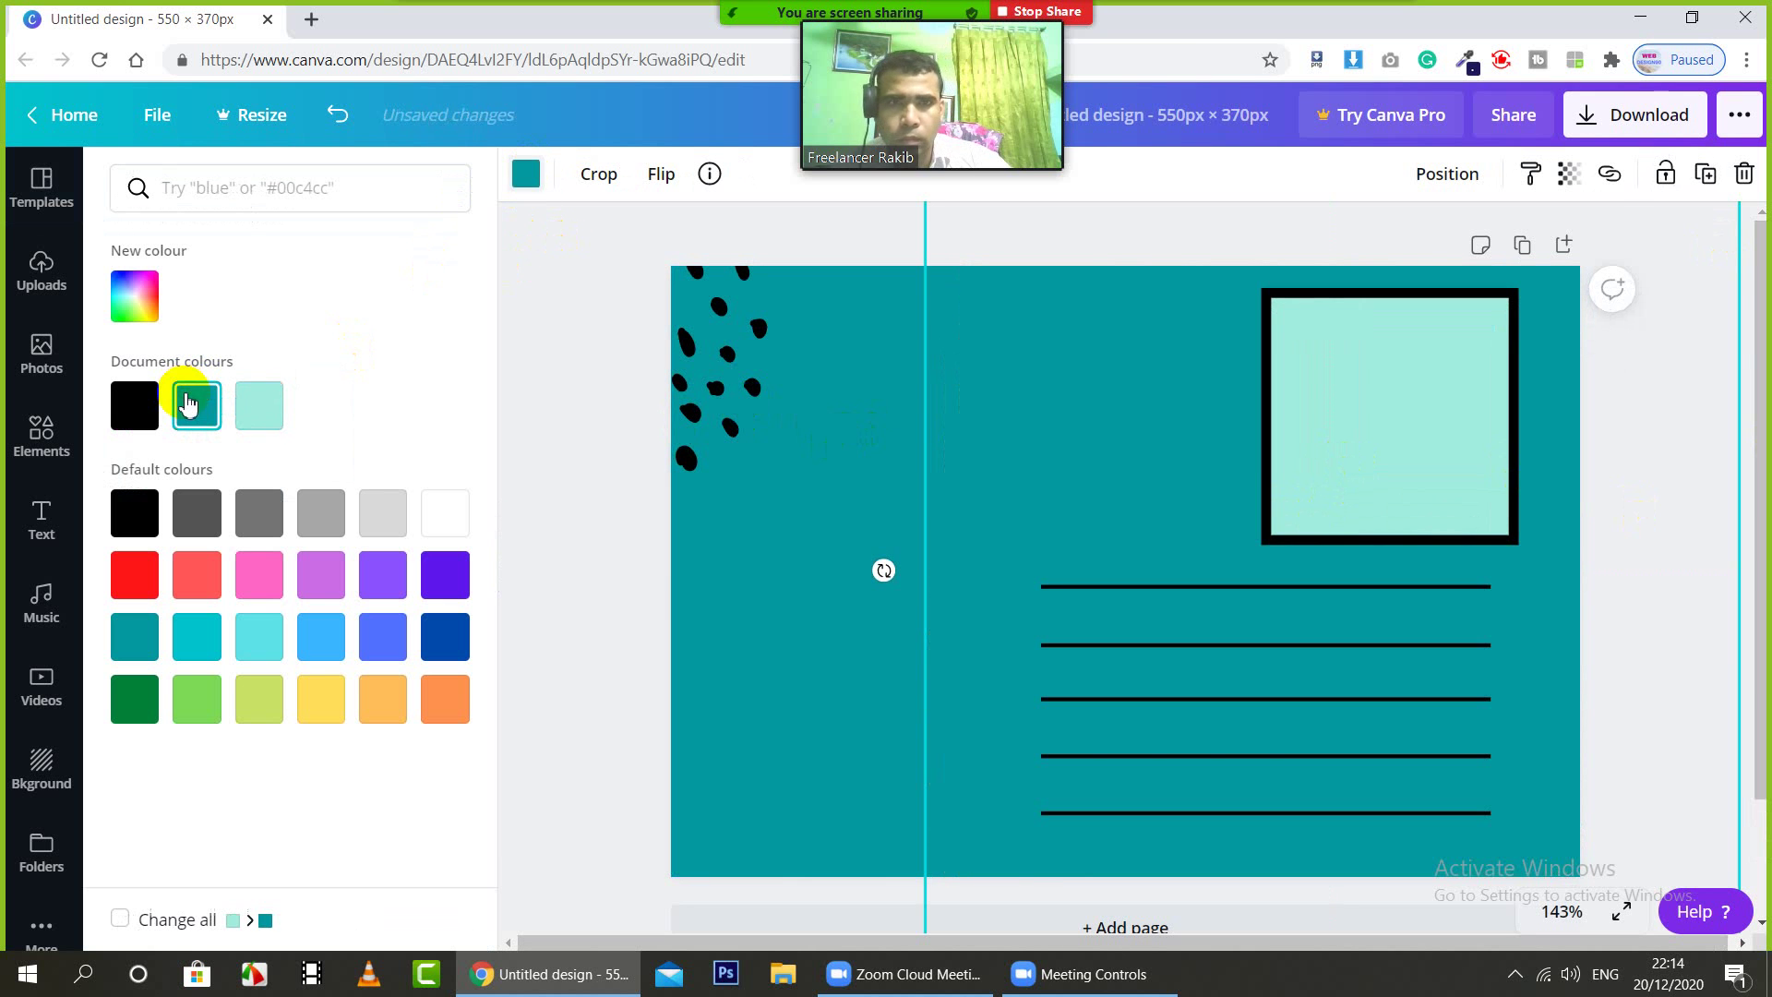
Step: Delete the dark teal paint shape and remove the teal colour from the page background
left_click(1324, 626)
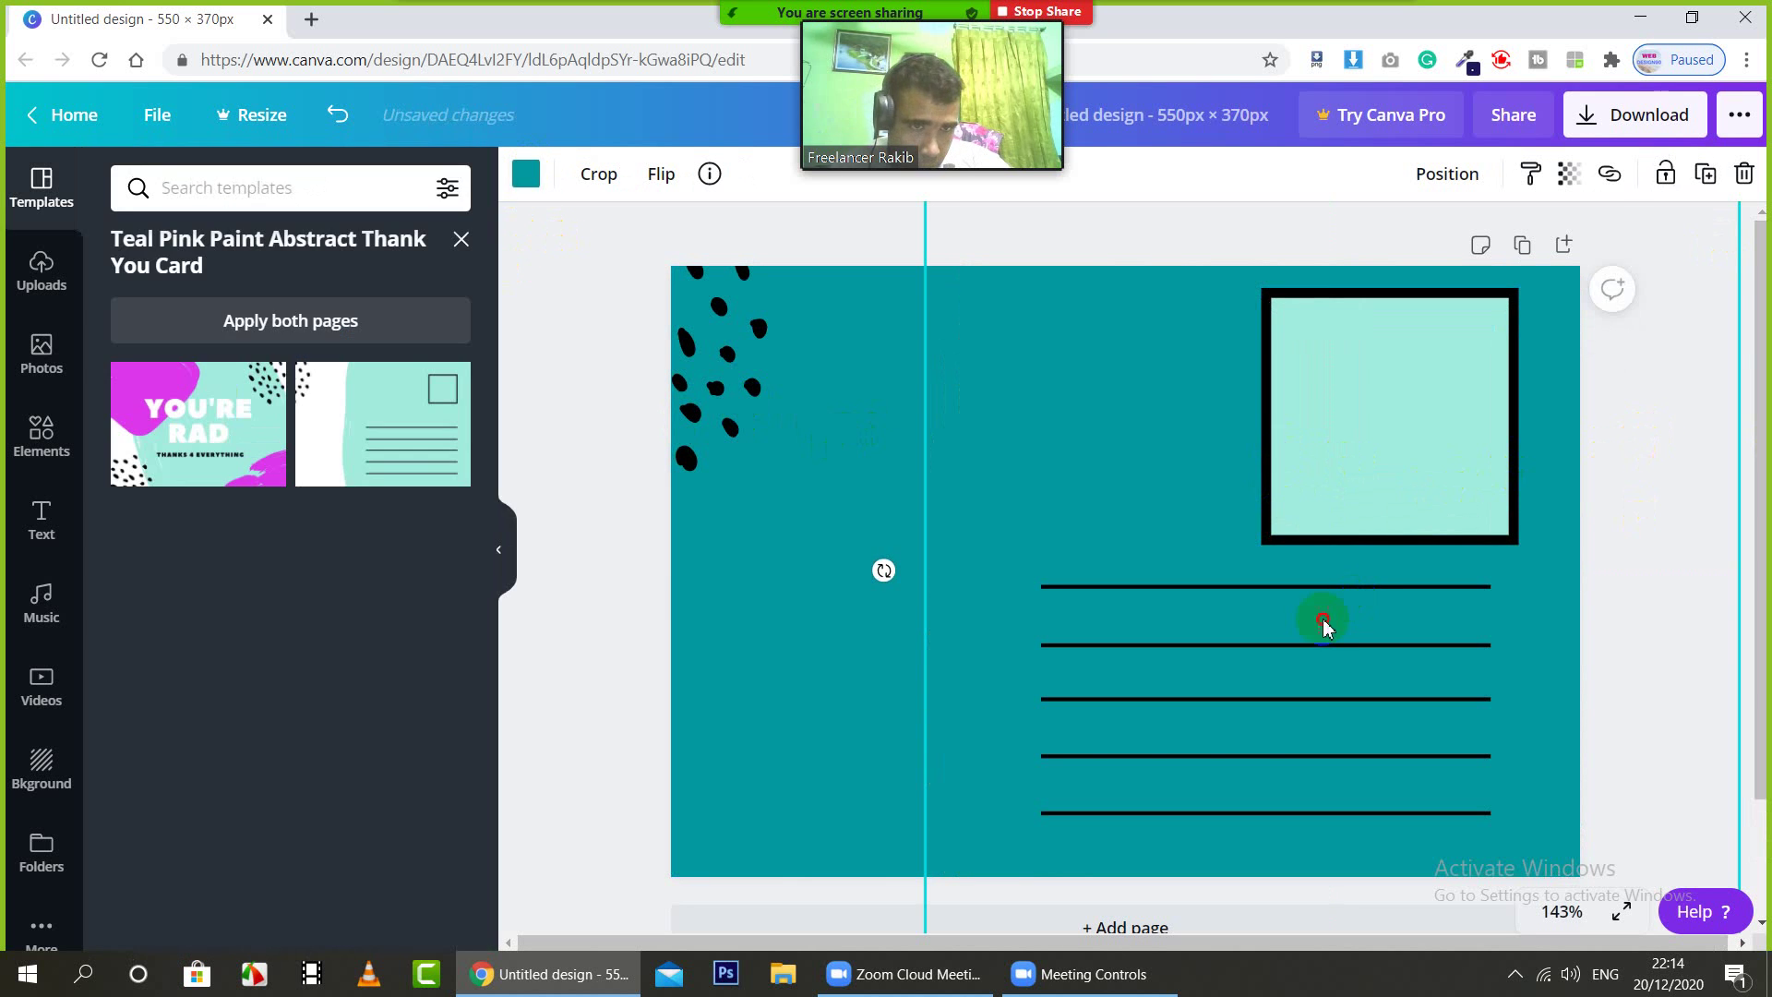
left_click(824, 552)
left_click(1232, 639)
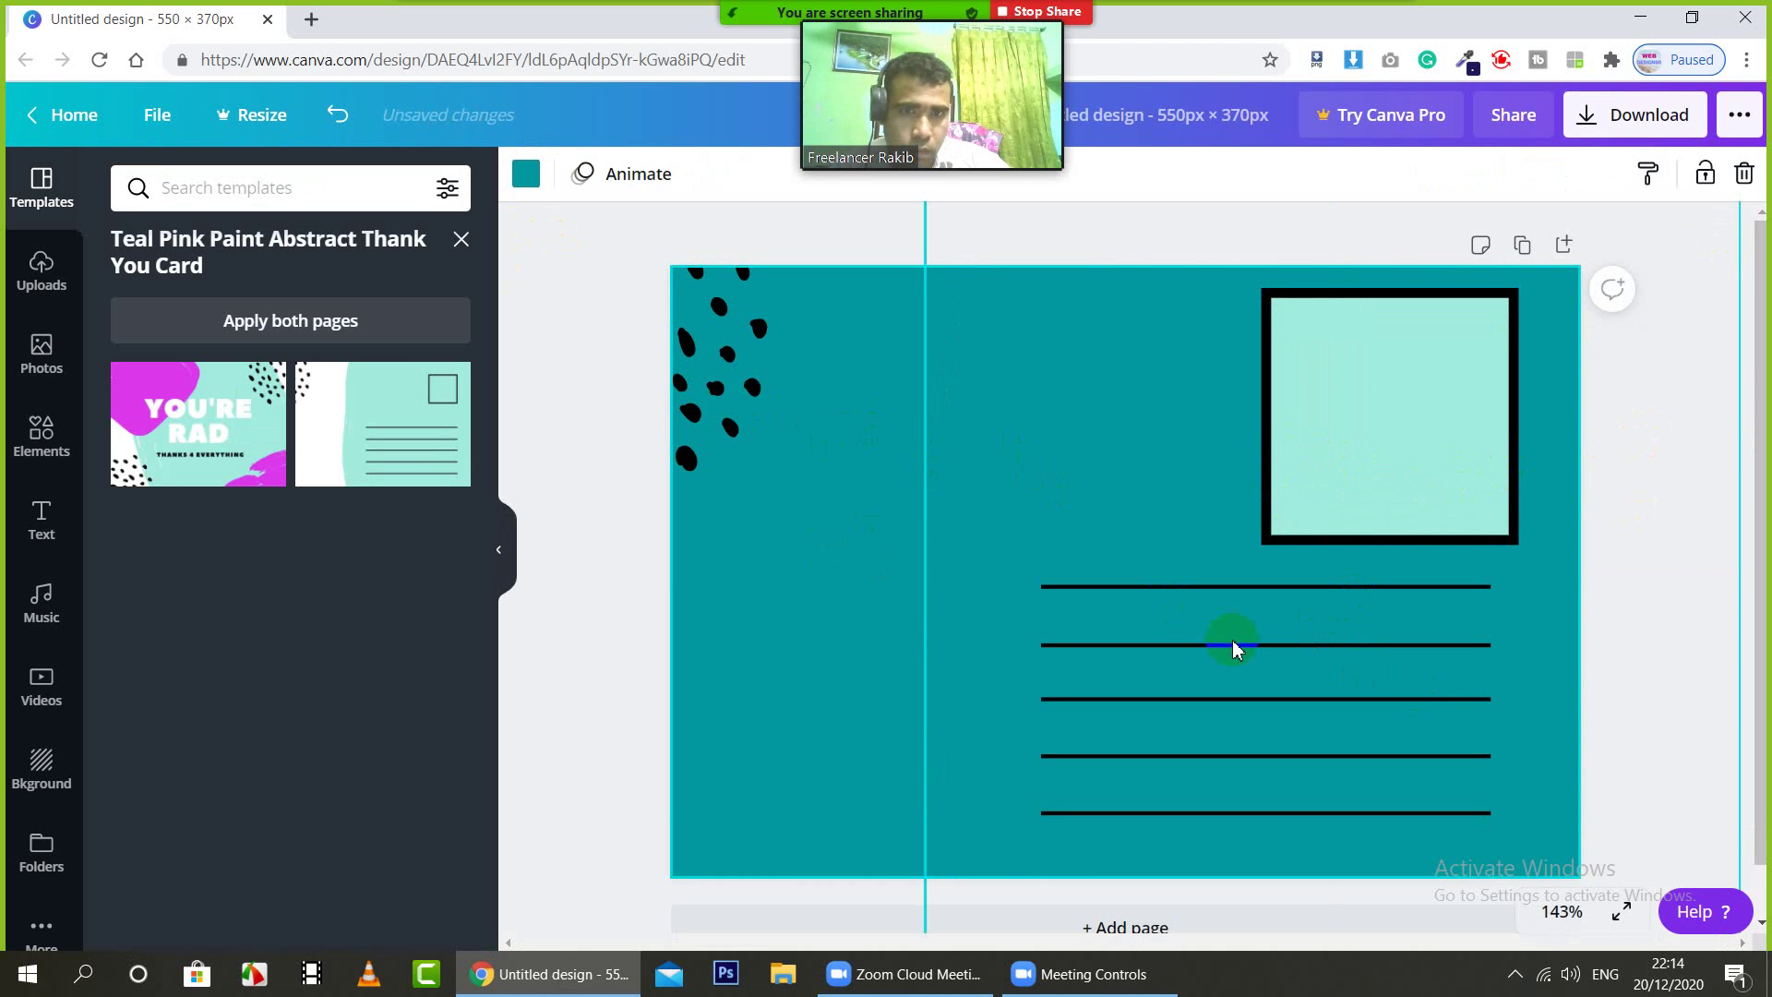
left_click(1643, 317)
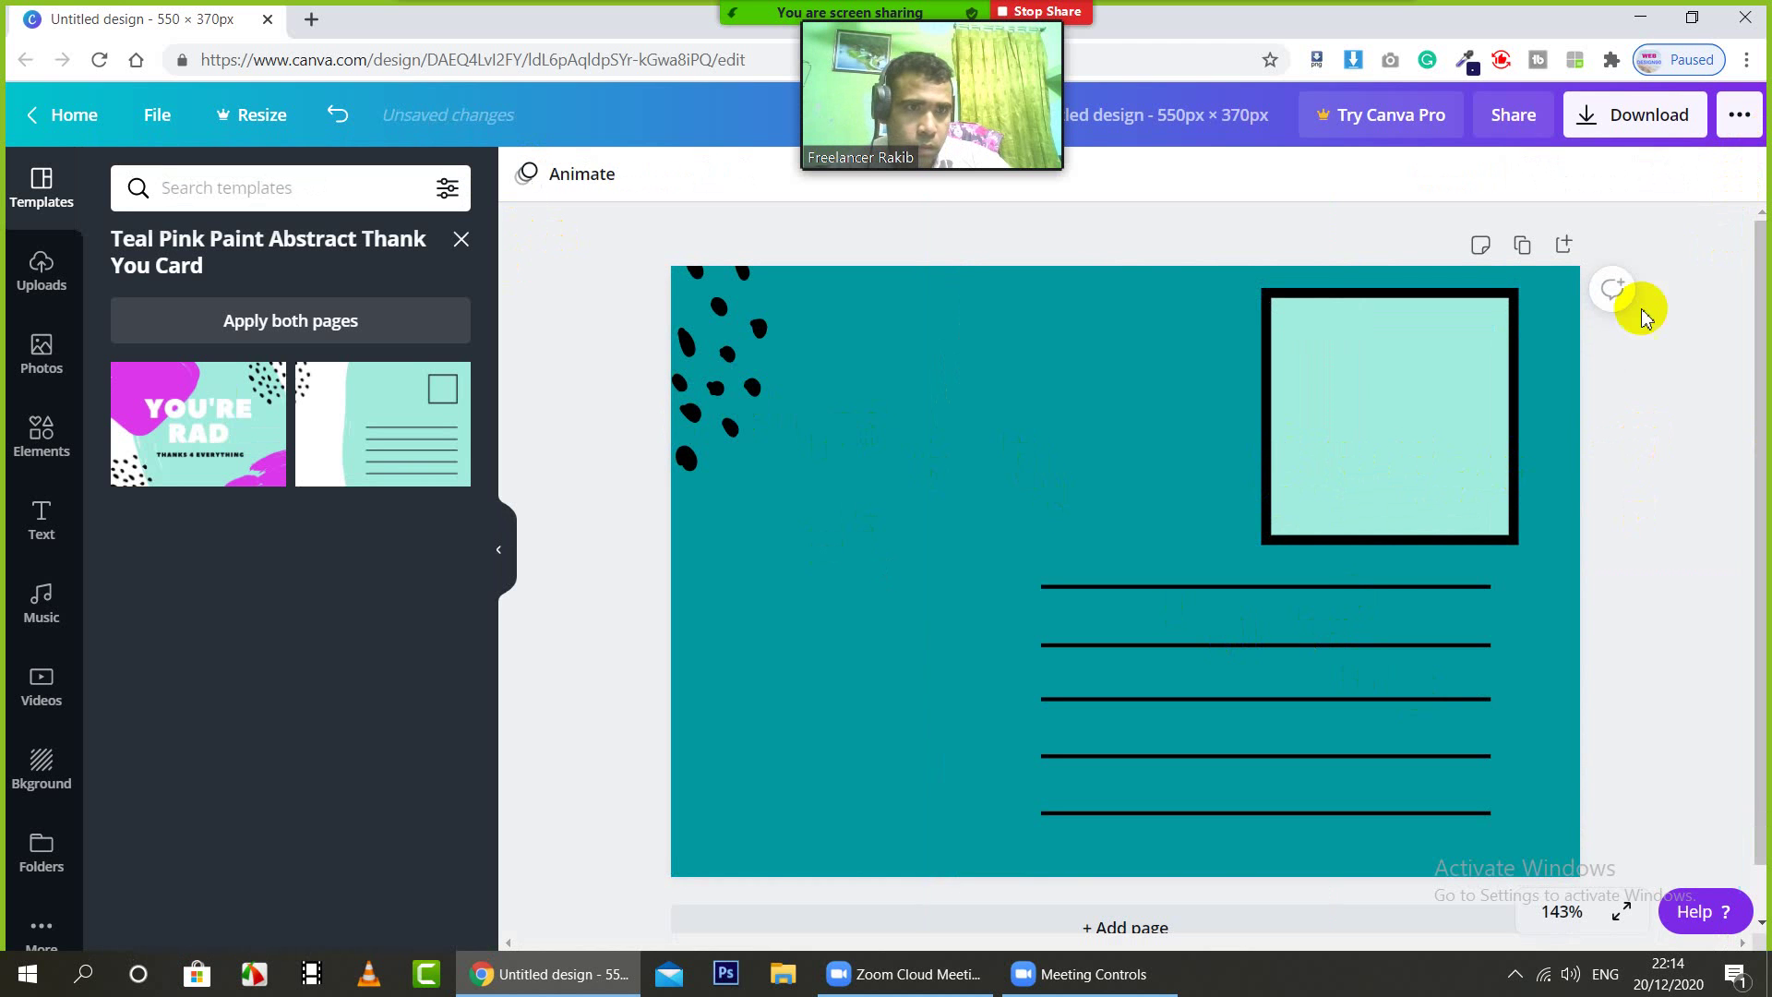
left_click(1326, 624)
left_click(1747, 173)
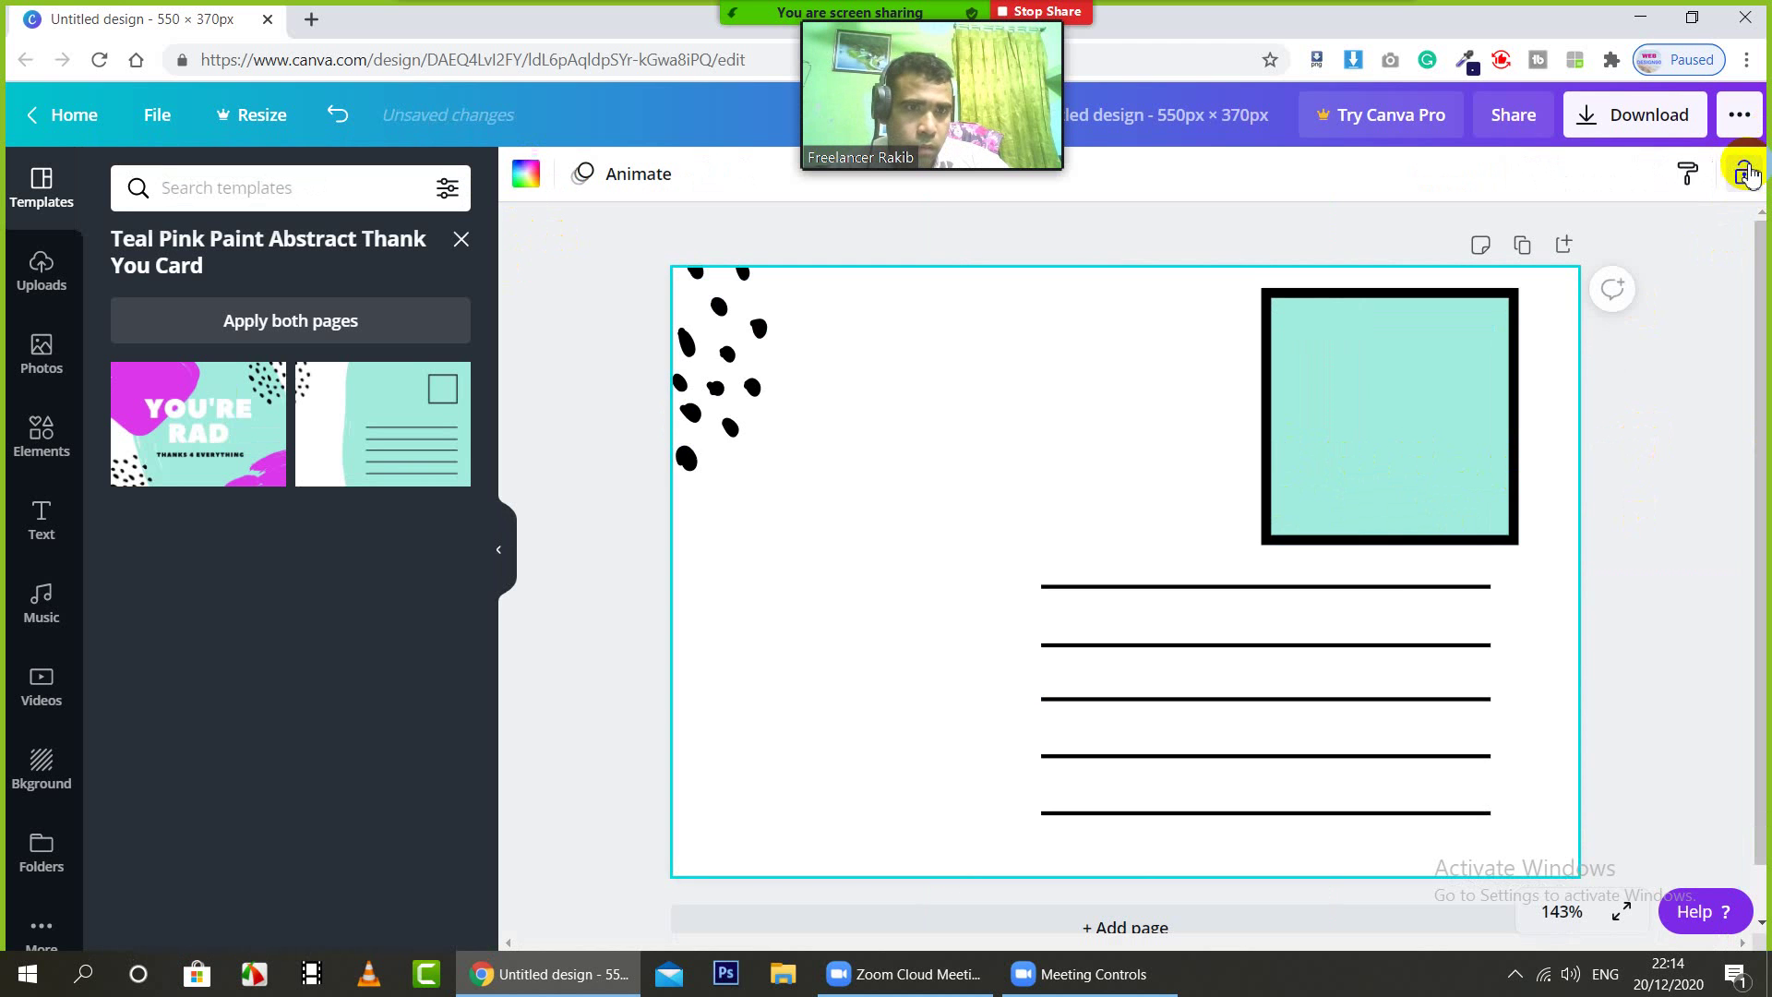
Step: Delete the black-outlined mint square from the page
left_click(1396, 424)
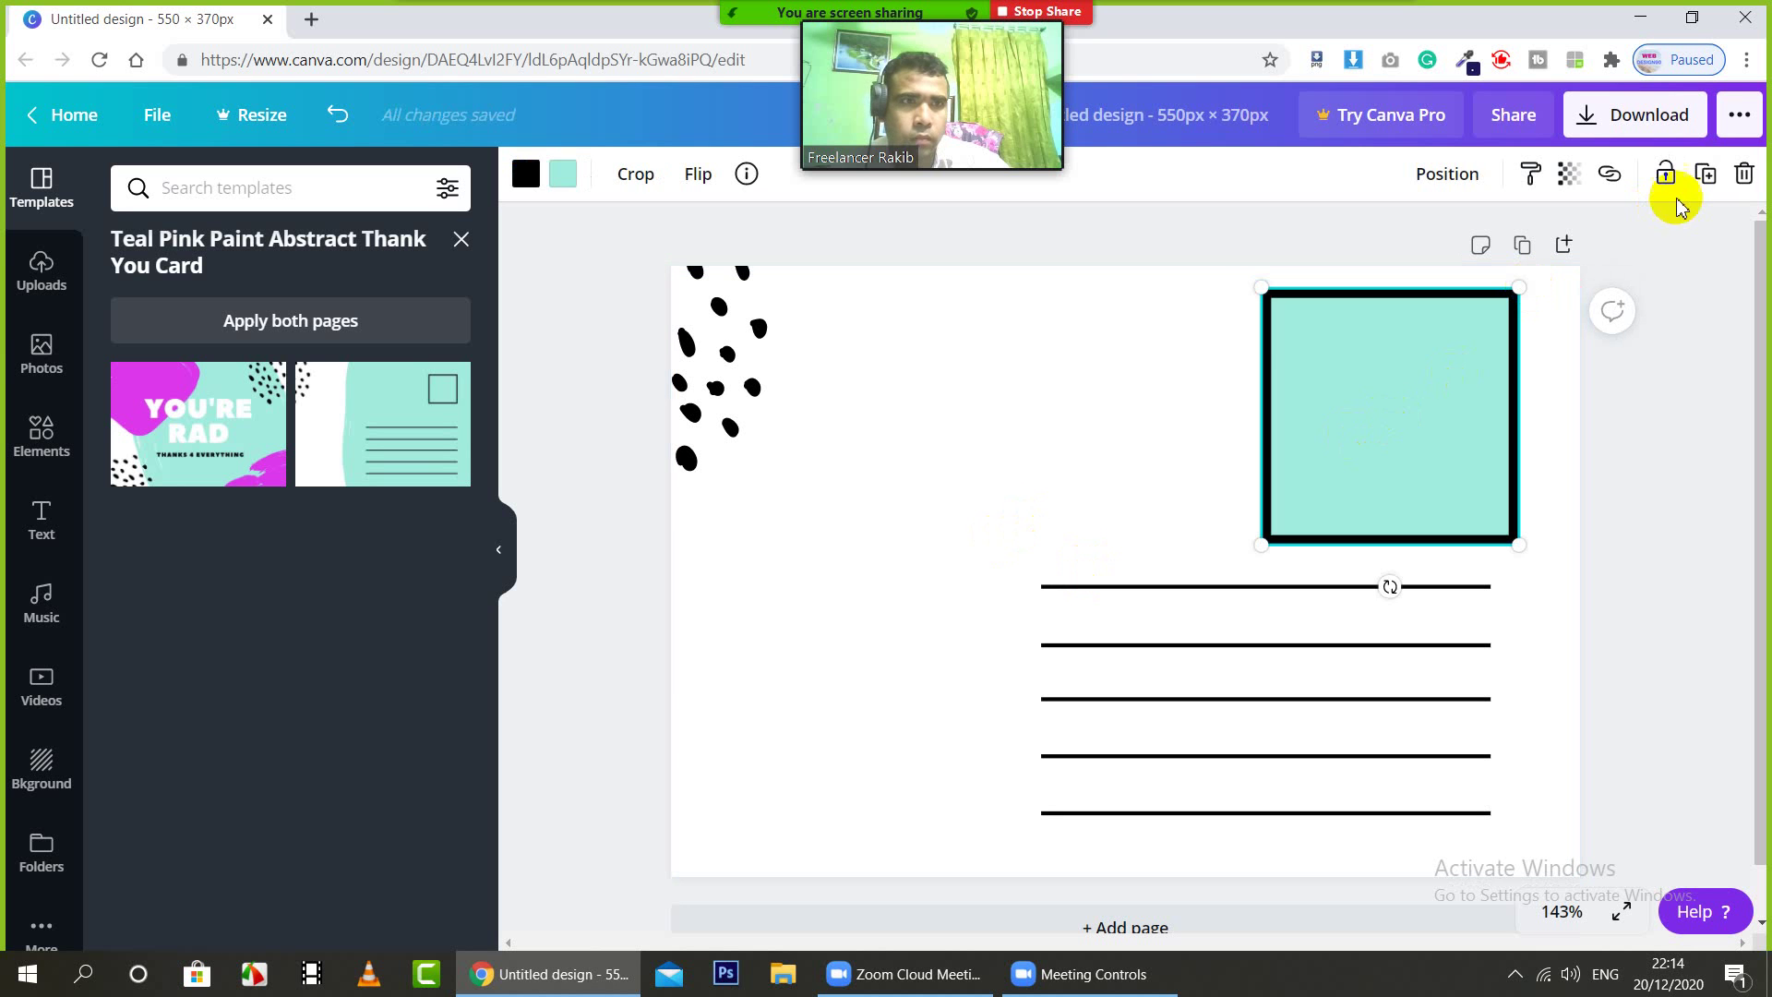
key("Delete")
left_click(1259, 604)
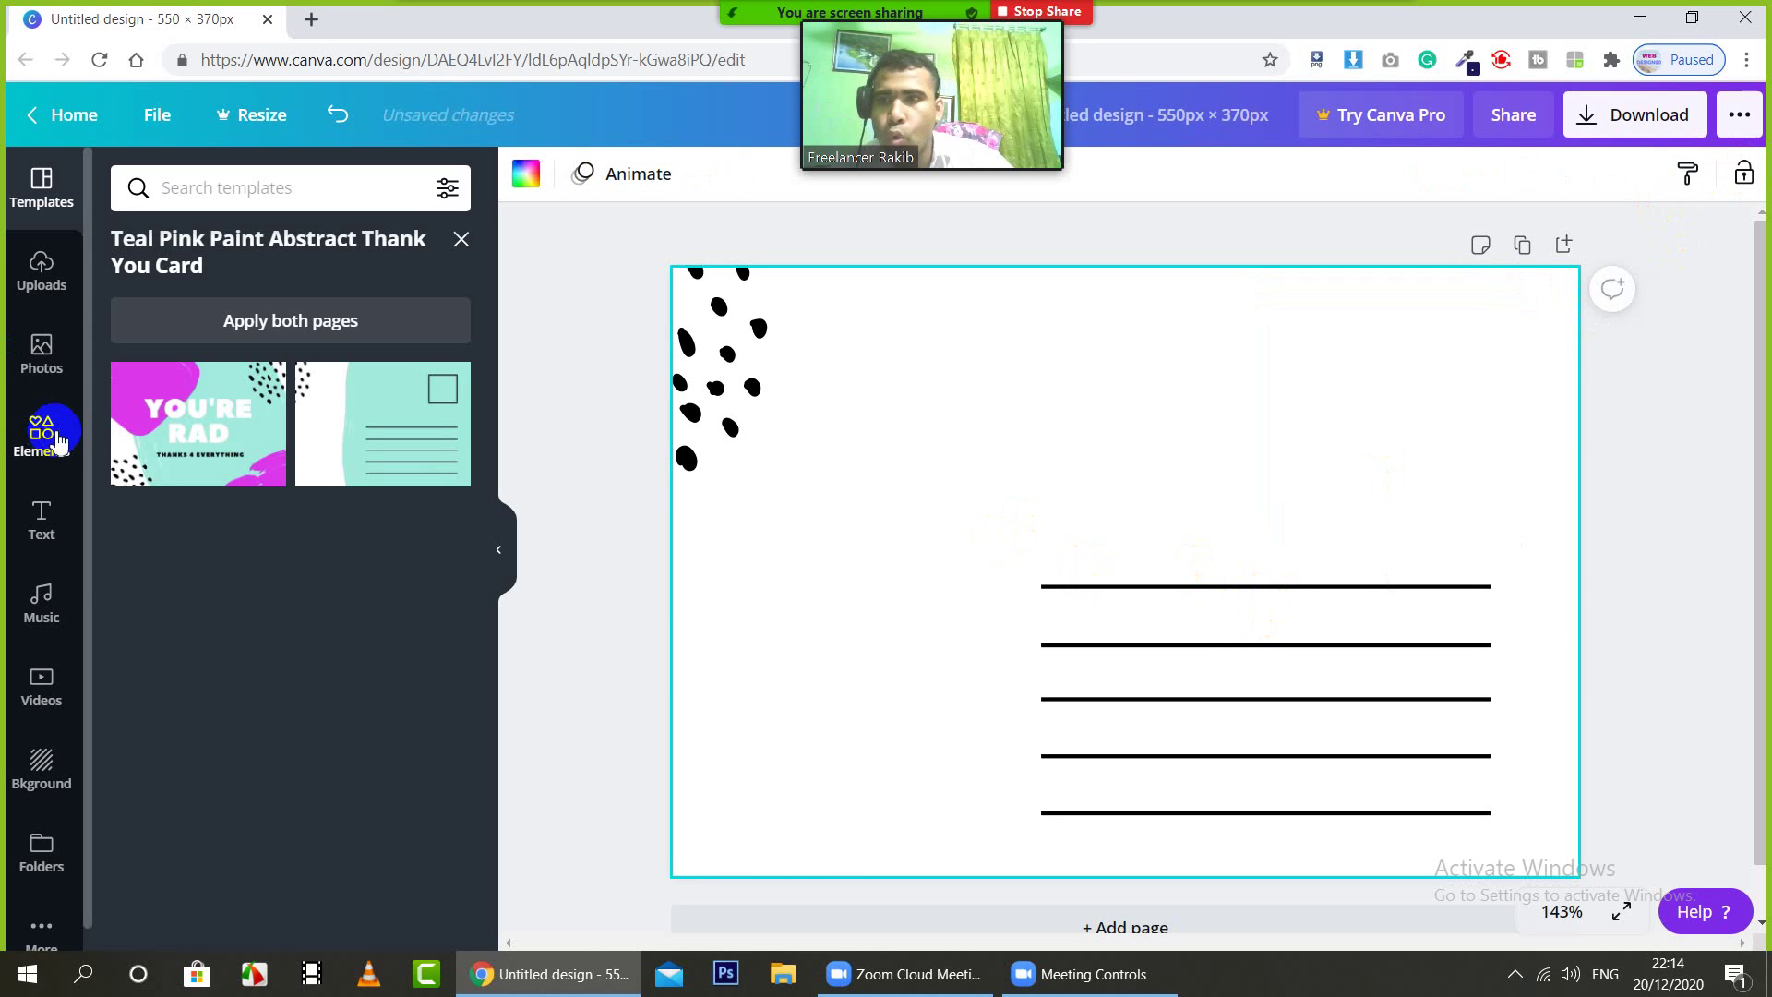
Step: Look through the uploaded images for usable pictures and open the library of design elements
left_click(46, 355)
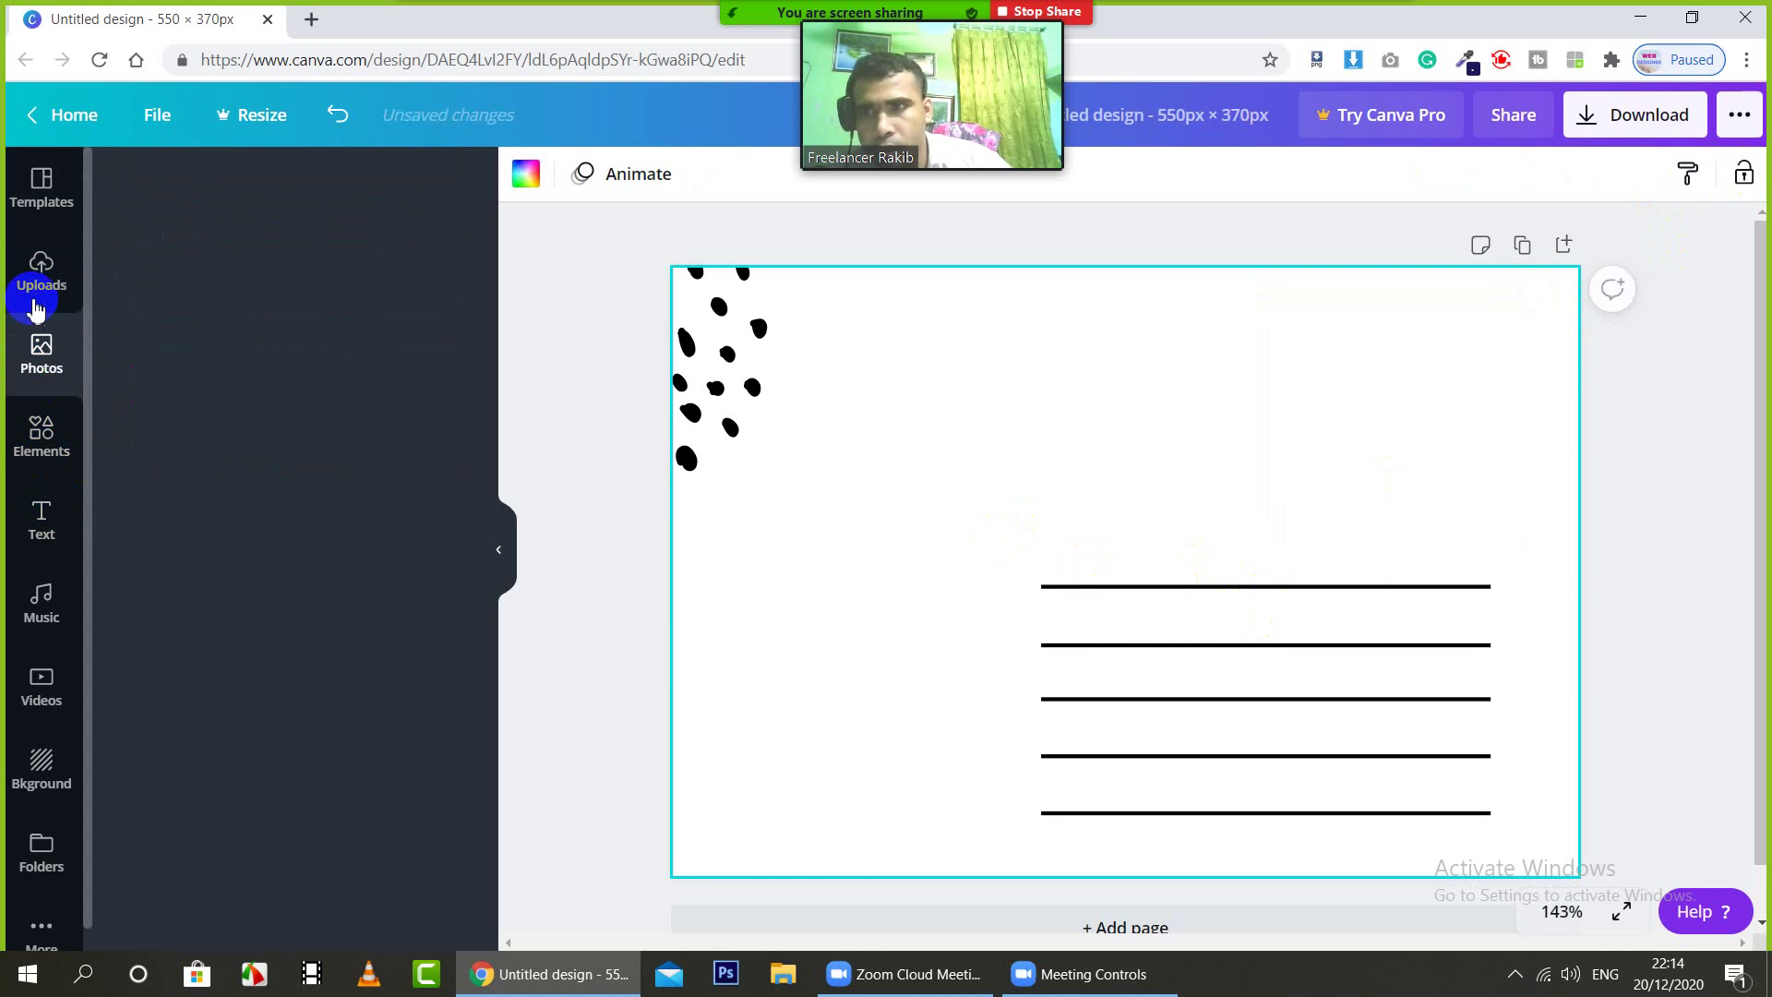
left_click(41, 277)
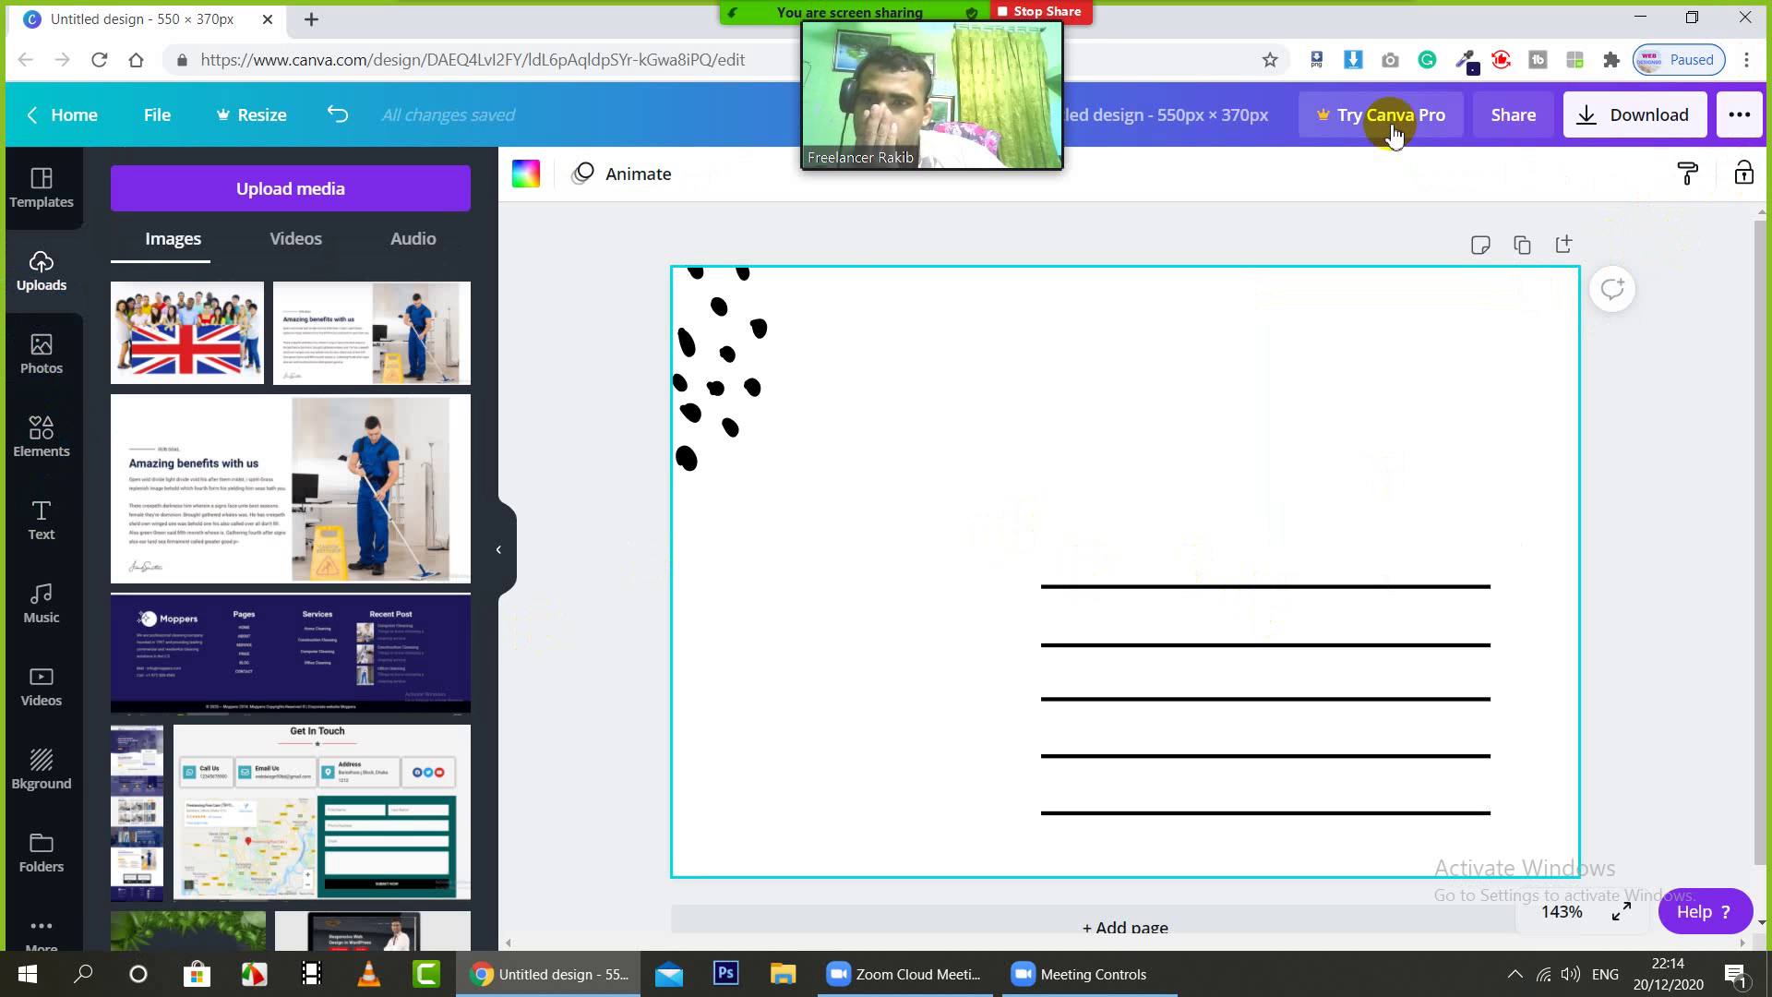
scroll(172, 593, "down", 4)
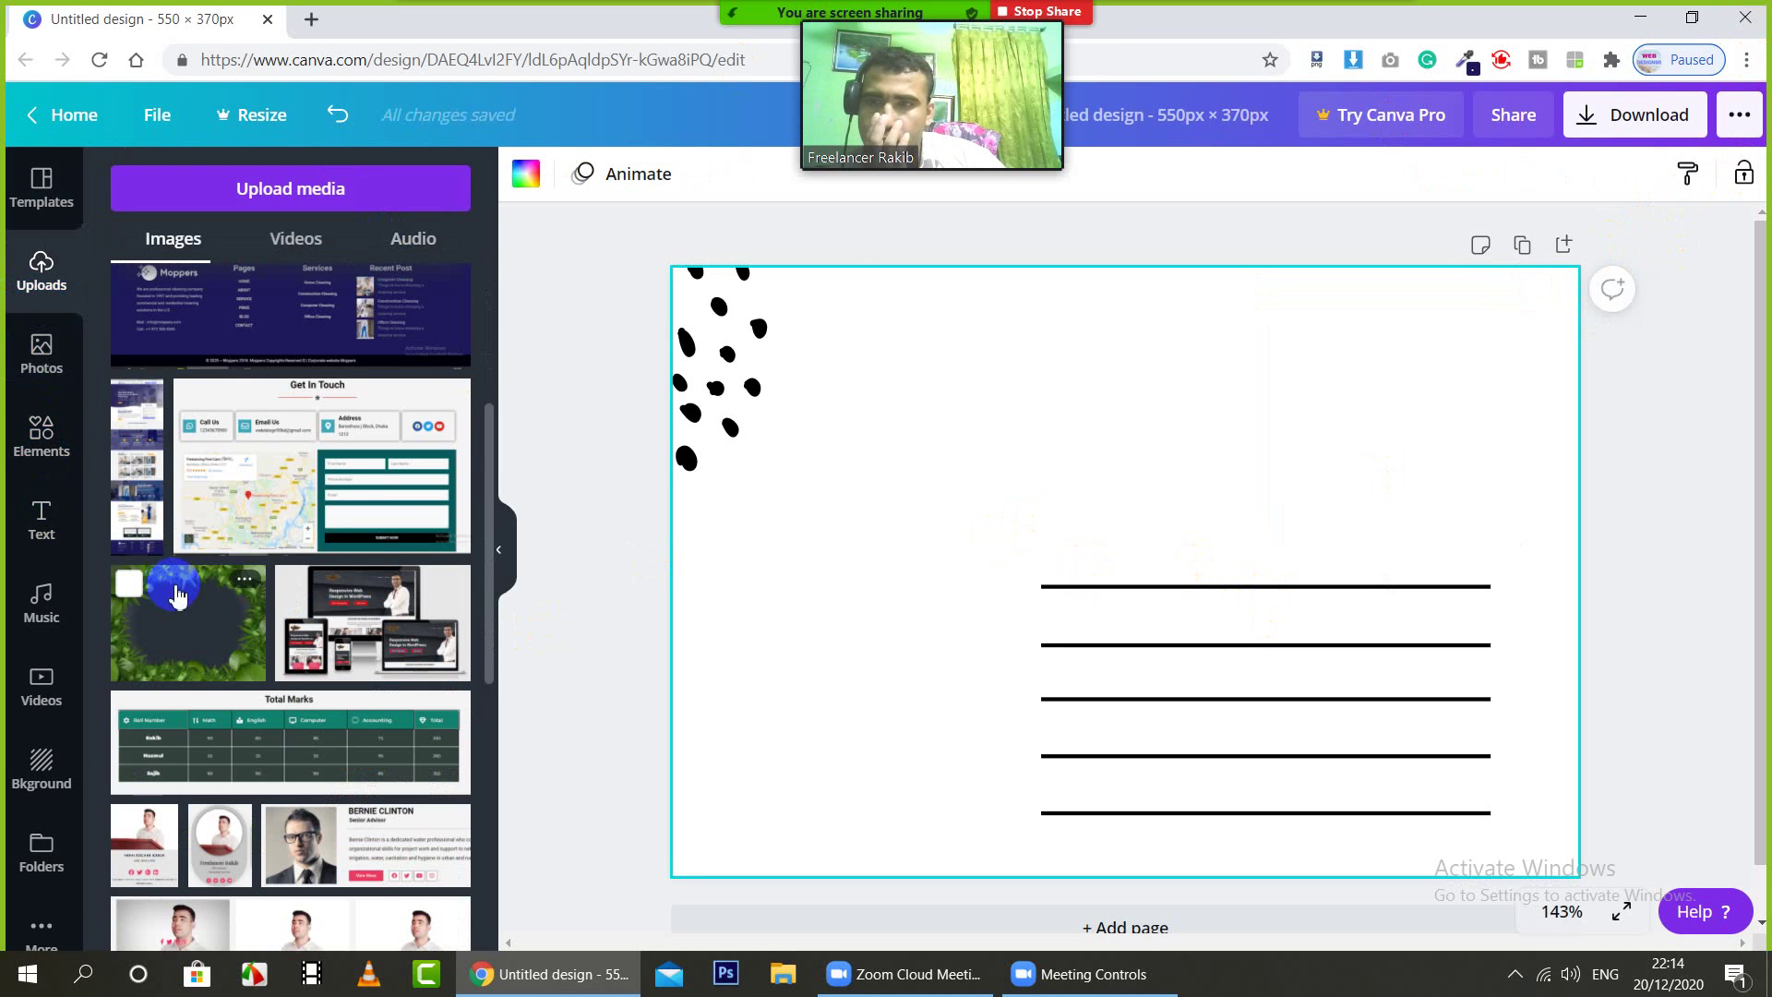
scroll(226, 517, "down", 8)
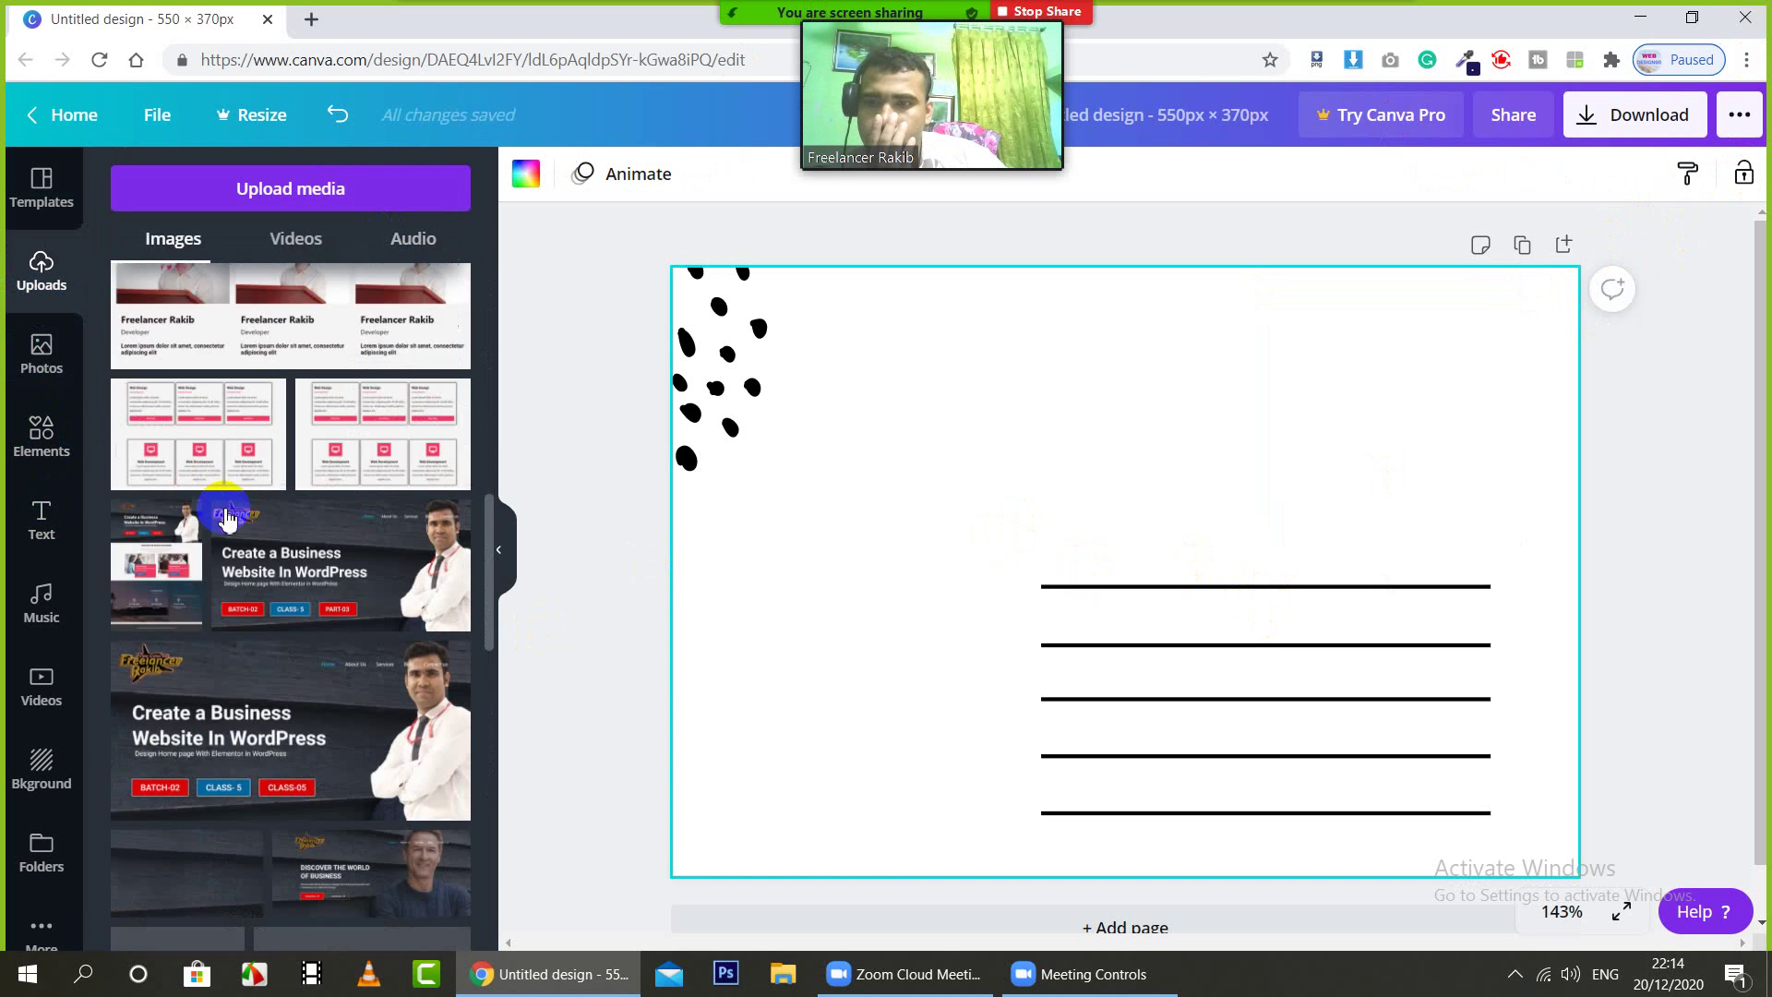
scroll(227, 517, "down", 3)
left_click(42, 436)
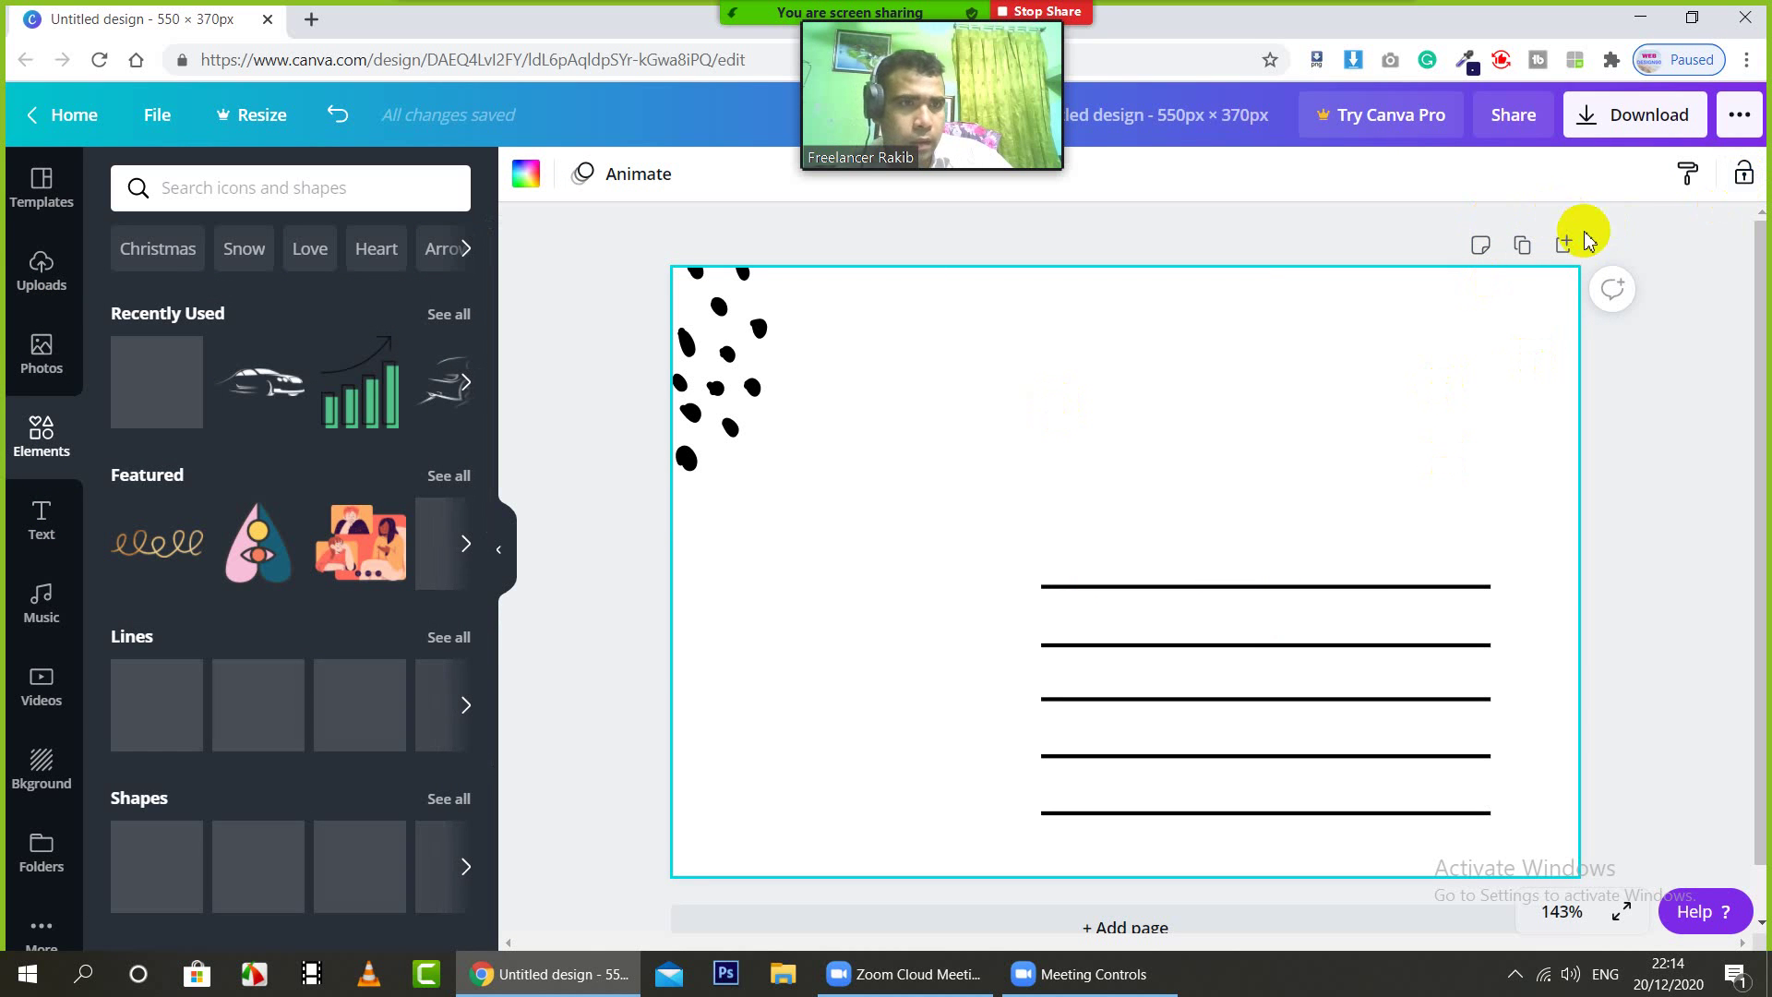
Step: Delete the black dot pattern in the page's upper-left corner
scroll(1311, 535, "down", 1)
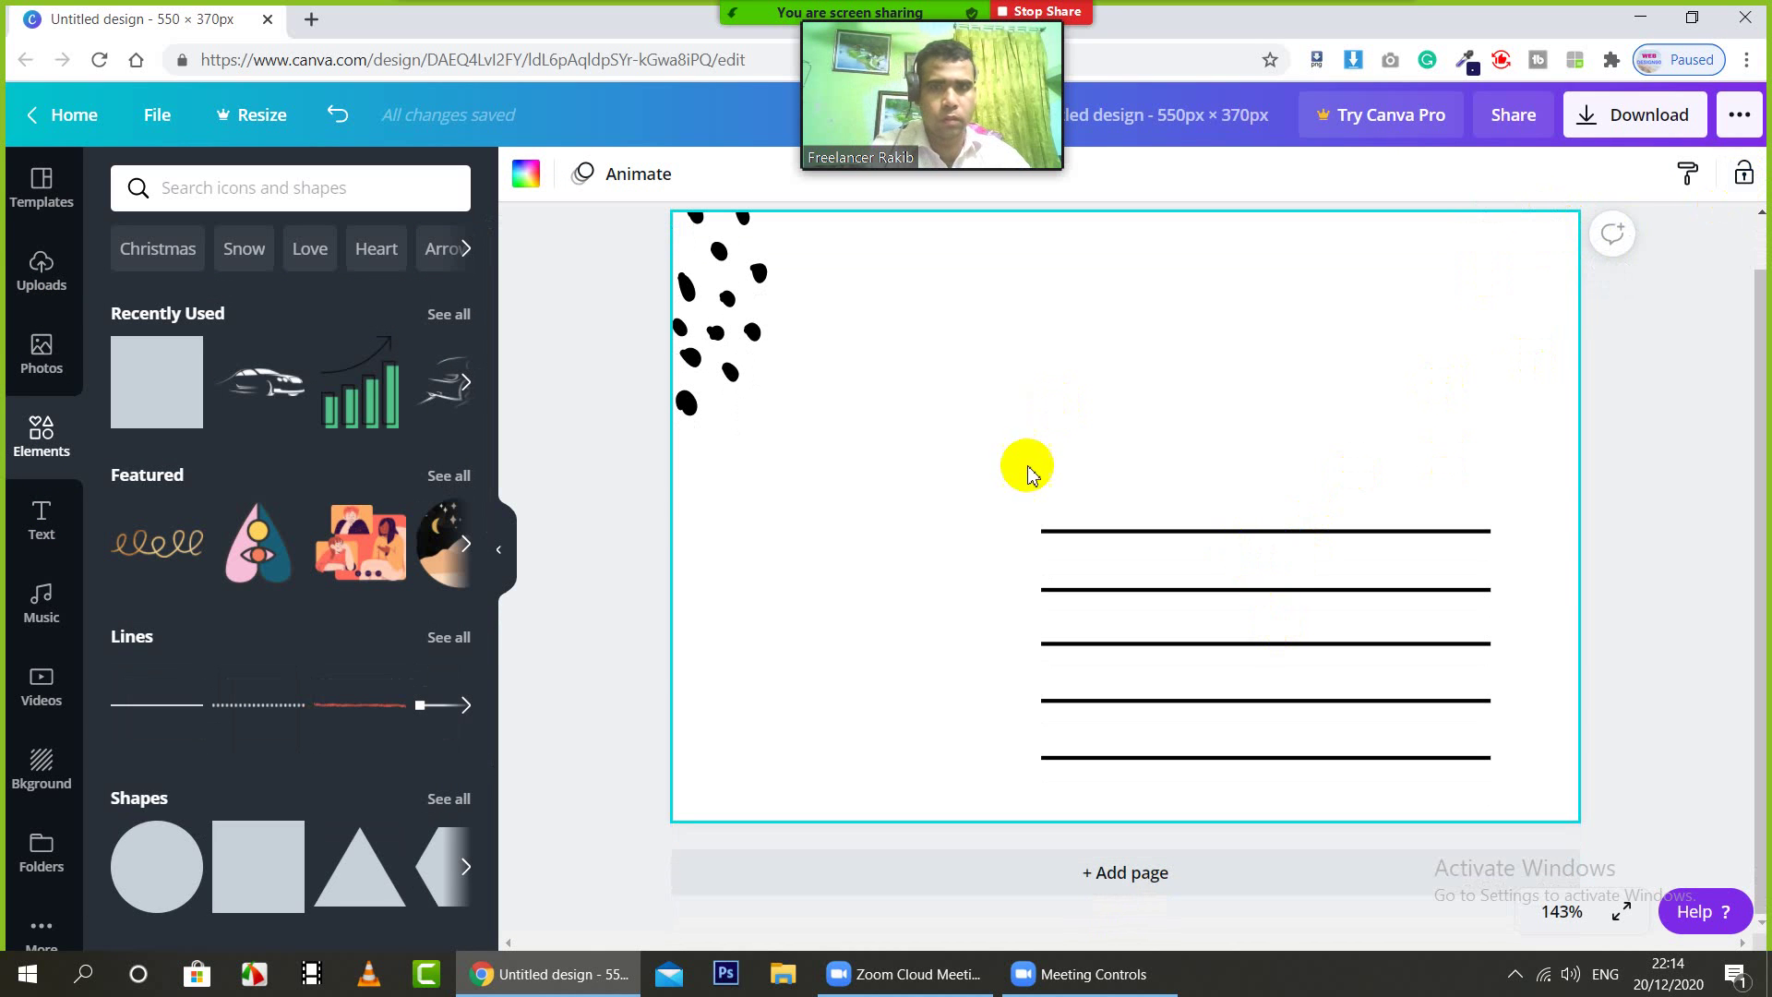
left_click(711, 296)
key("Delete")
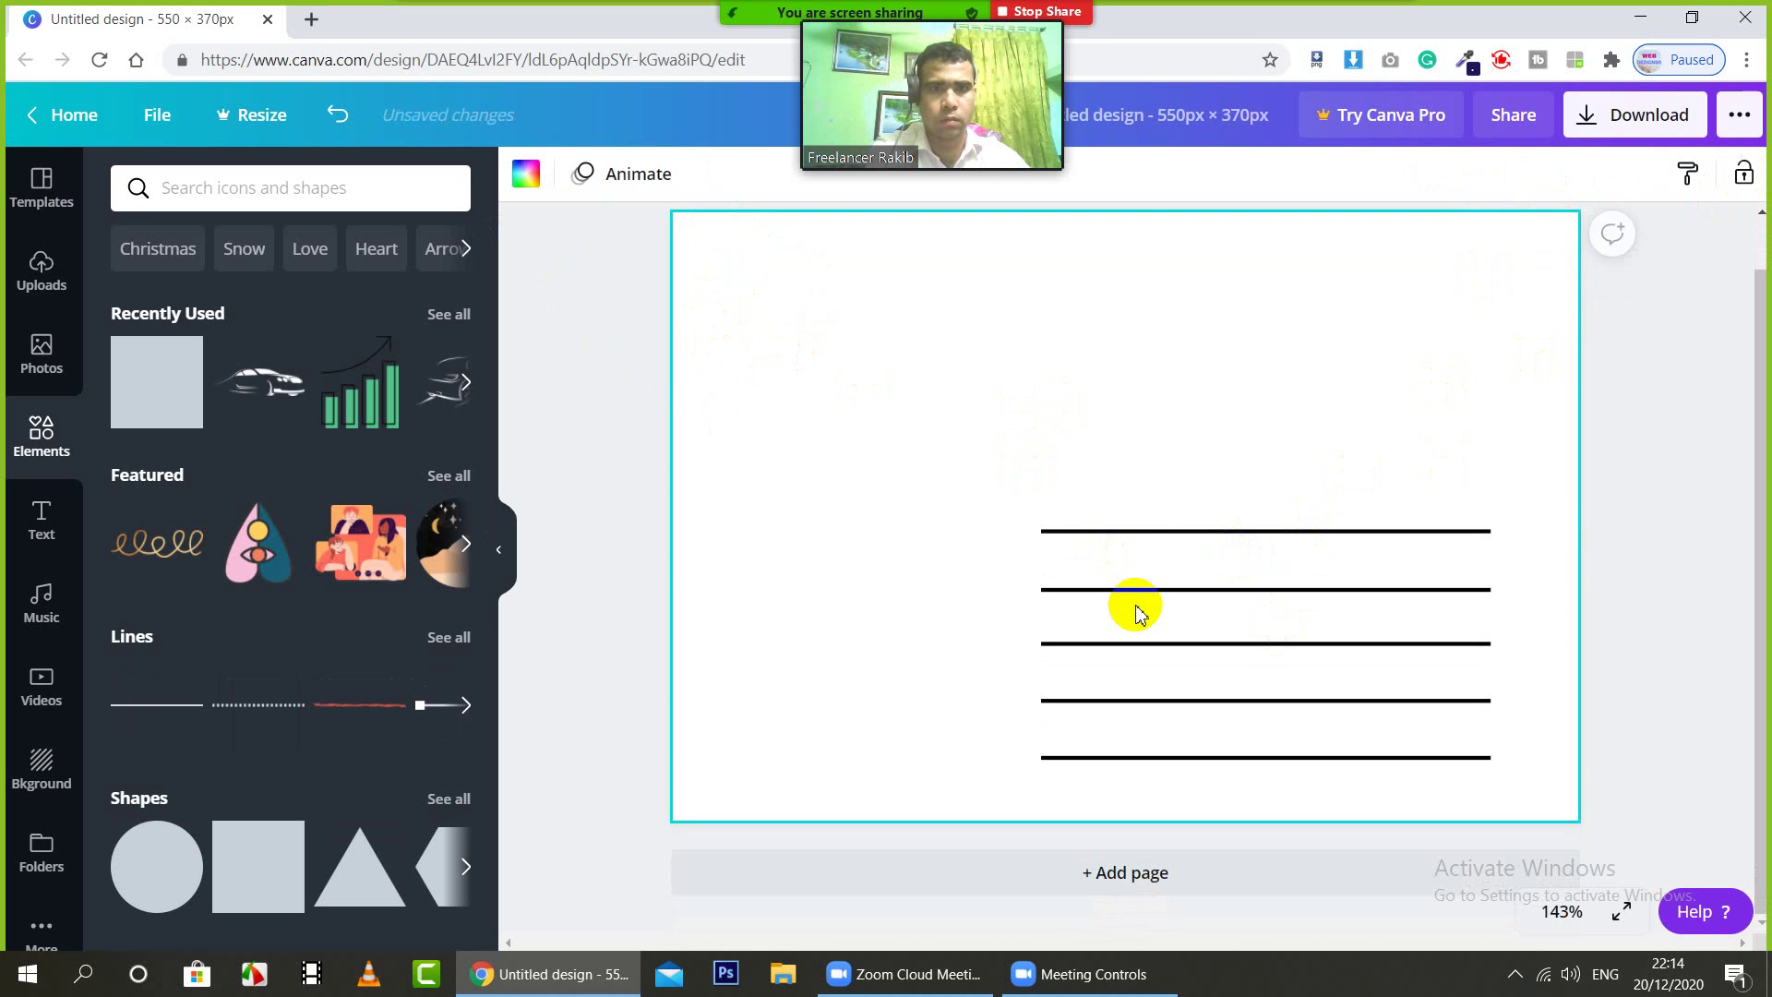
Step: Delete all five black horizontal lines one by one to clear the page
left_click(1141, 531)
key("Delete")
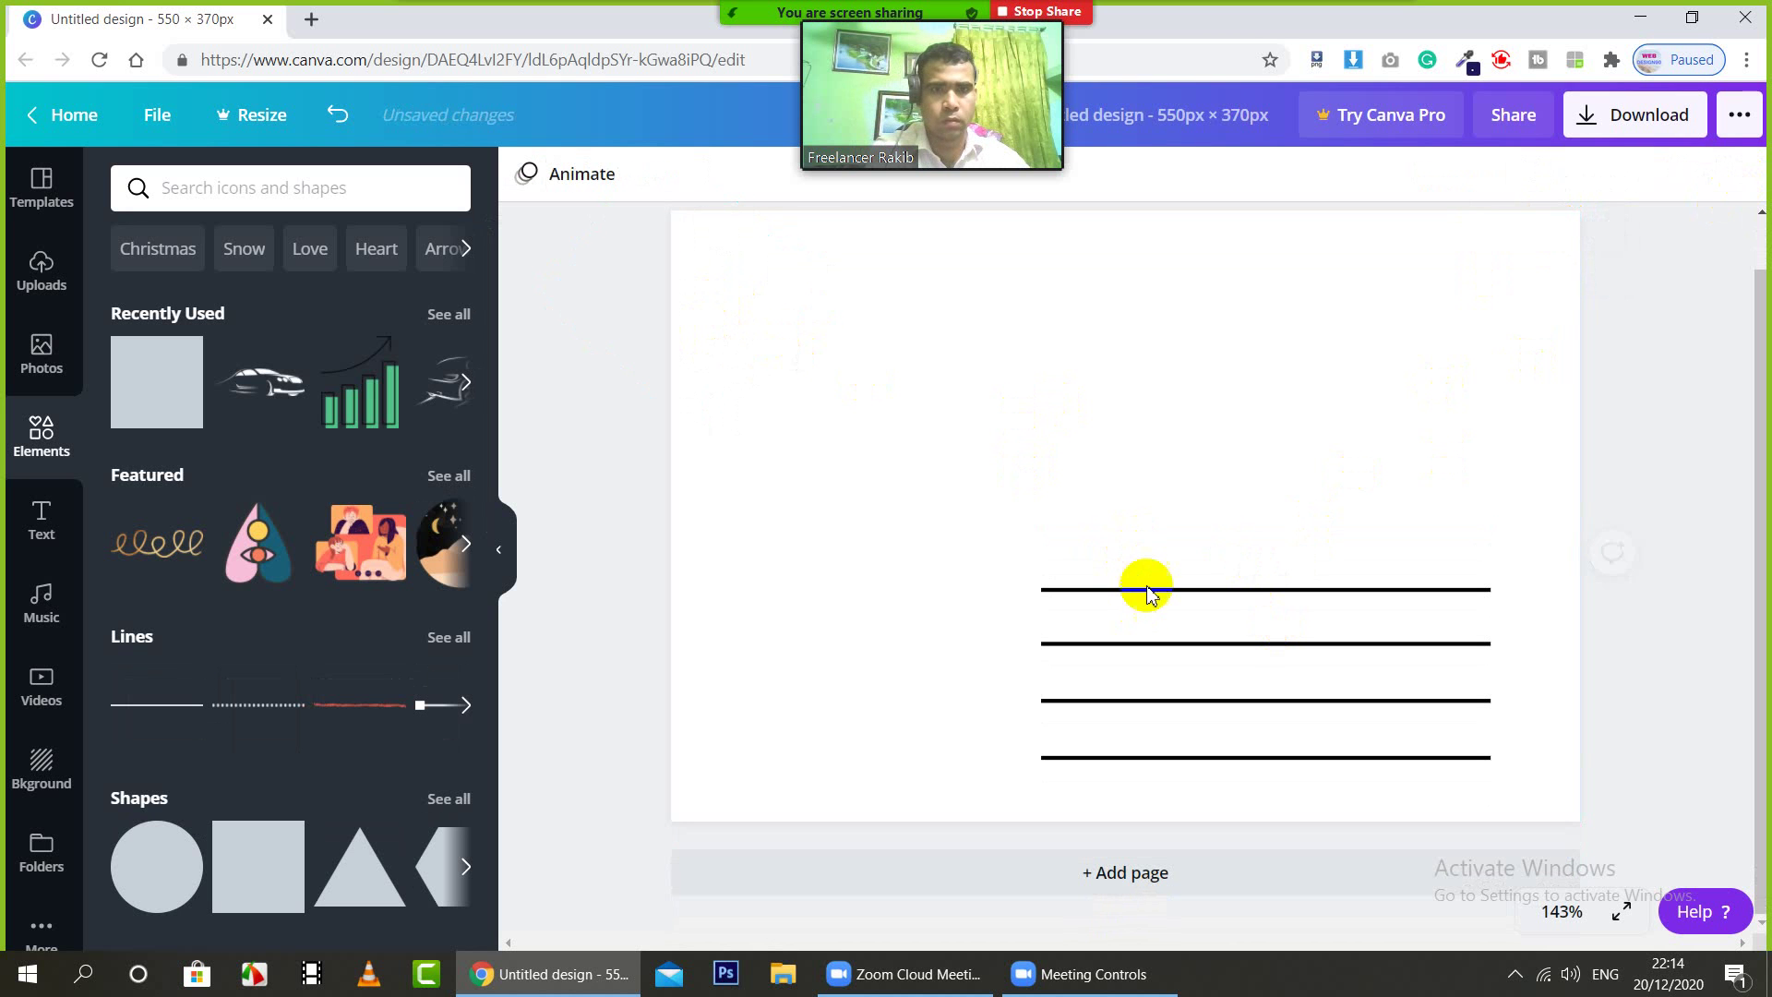
left_click(1147, 590)
key("Delete")
left_click(1148, 643)
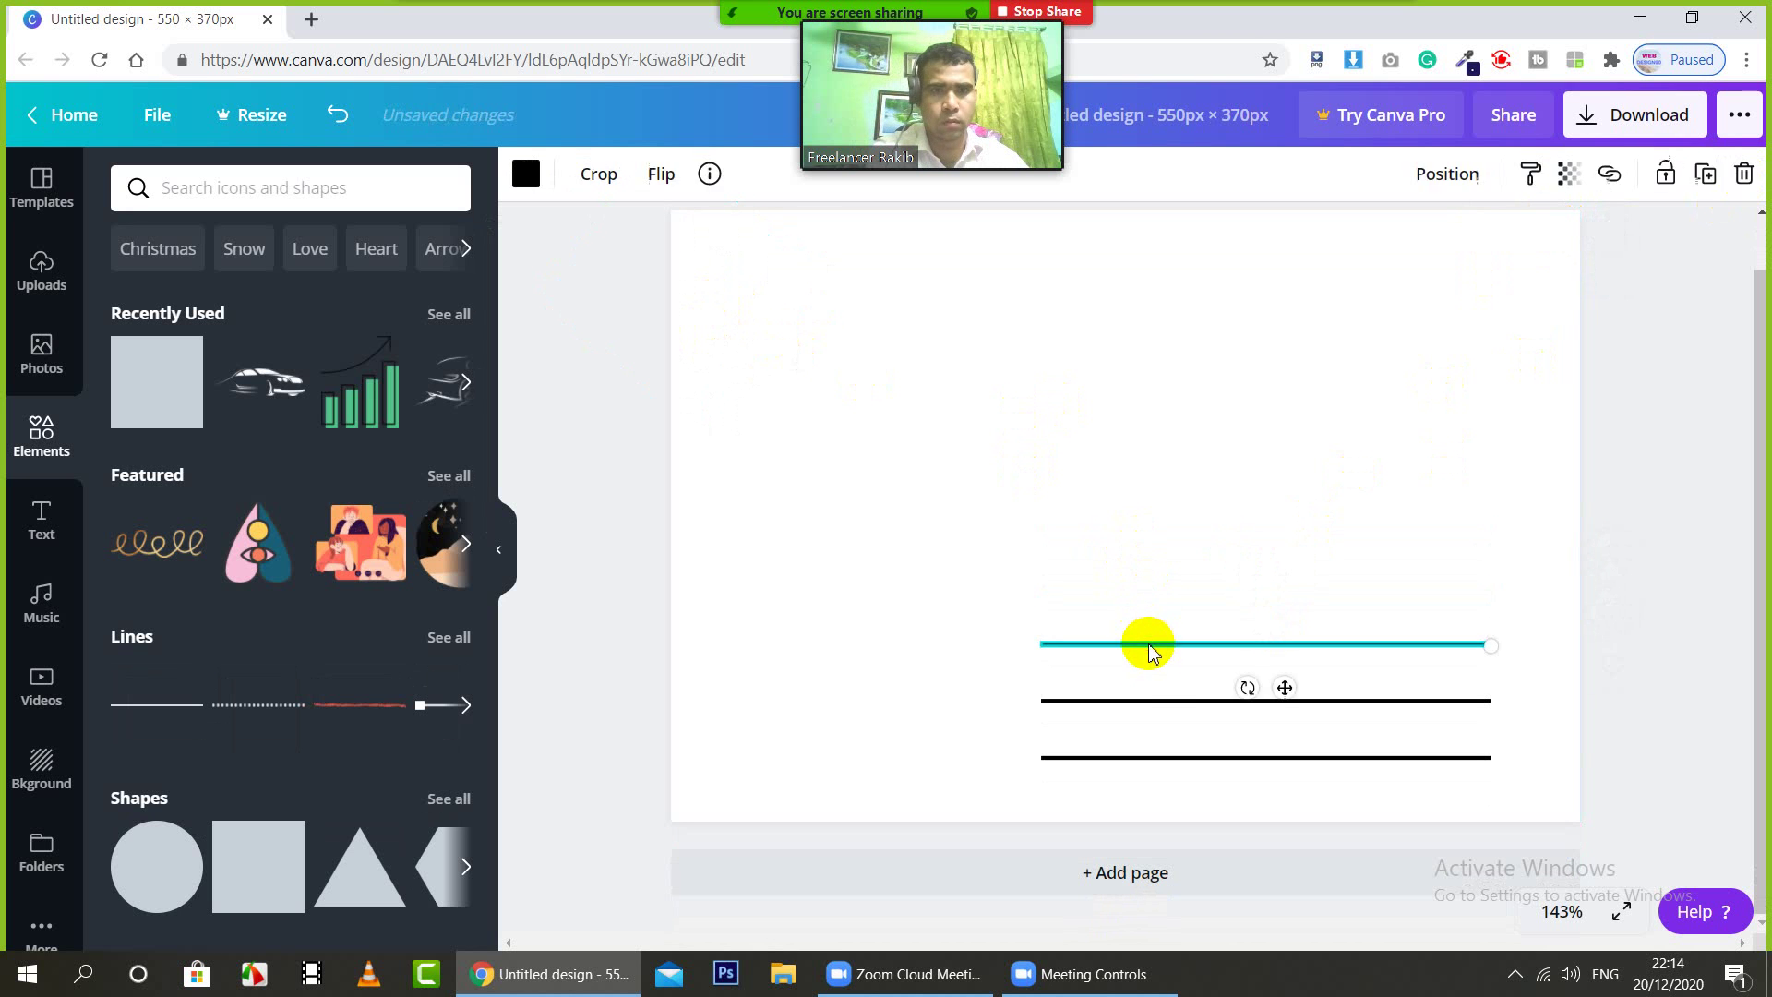
key("Delete")
left_click(1163, 703)
left_click(1164, 703)
key("Delete")
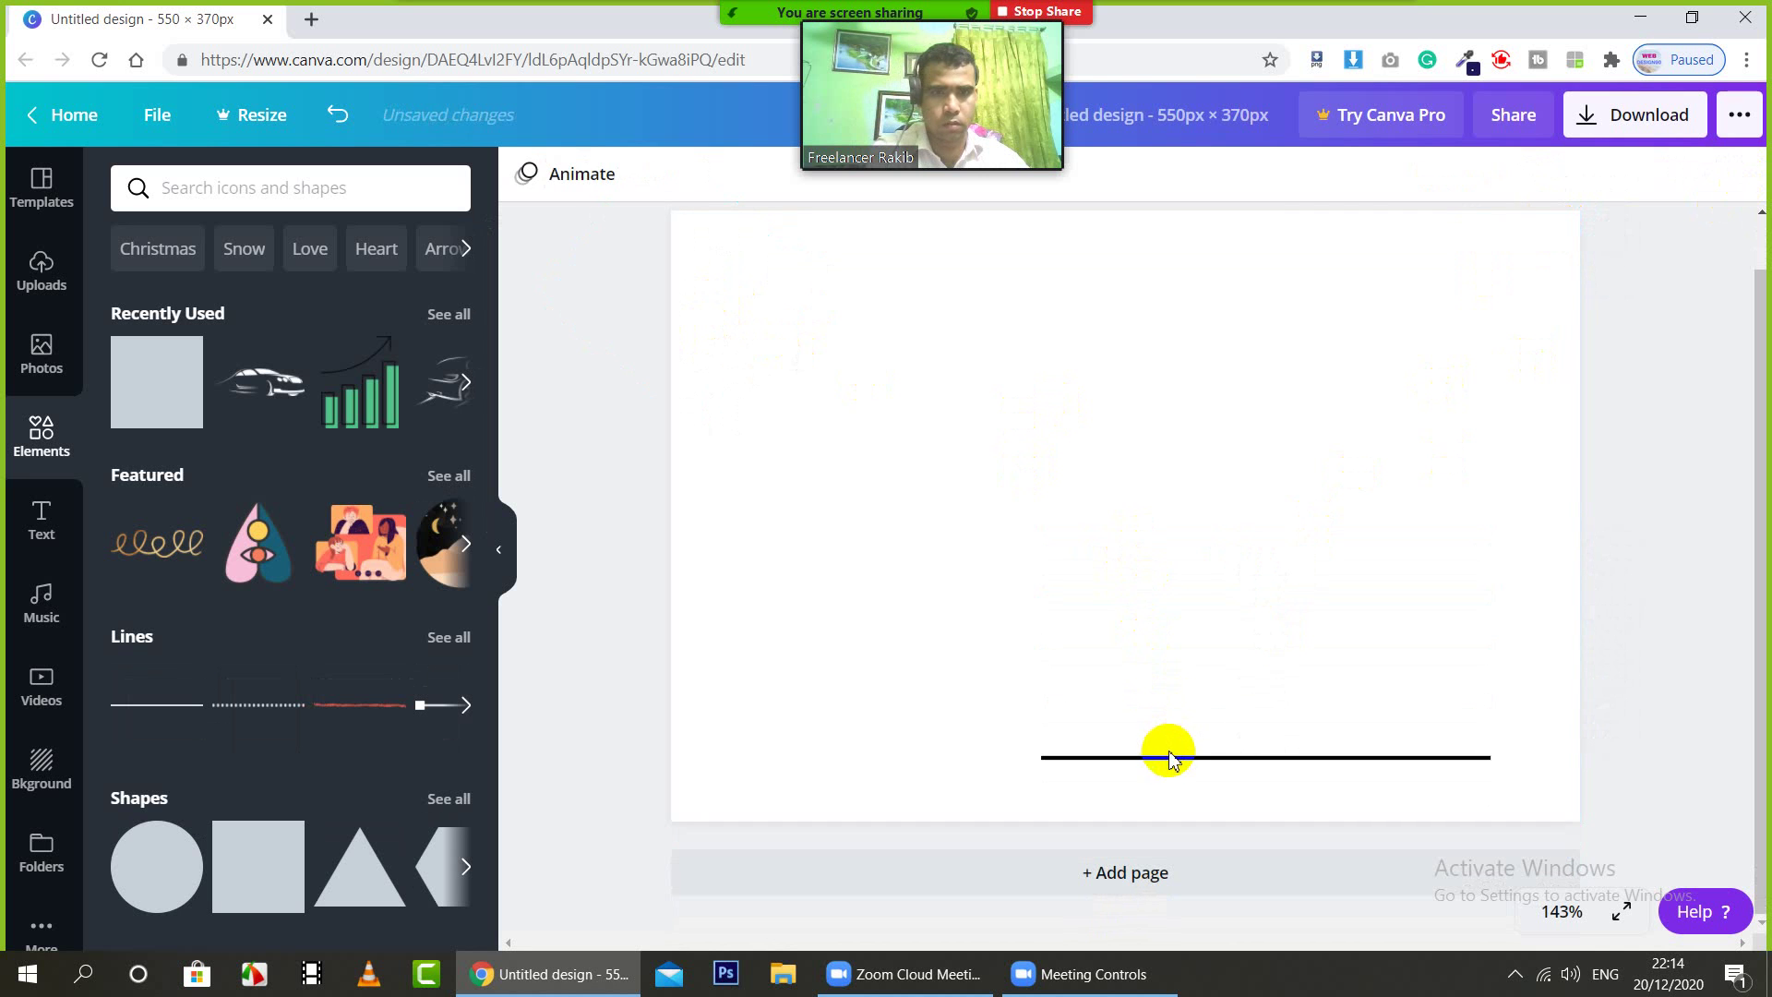
left_click(1165, 758)
key("Delete")
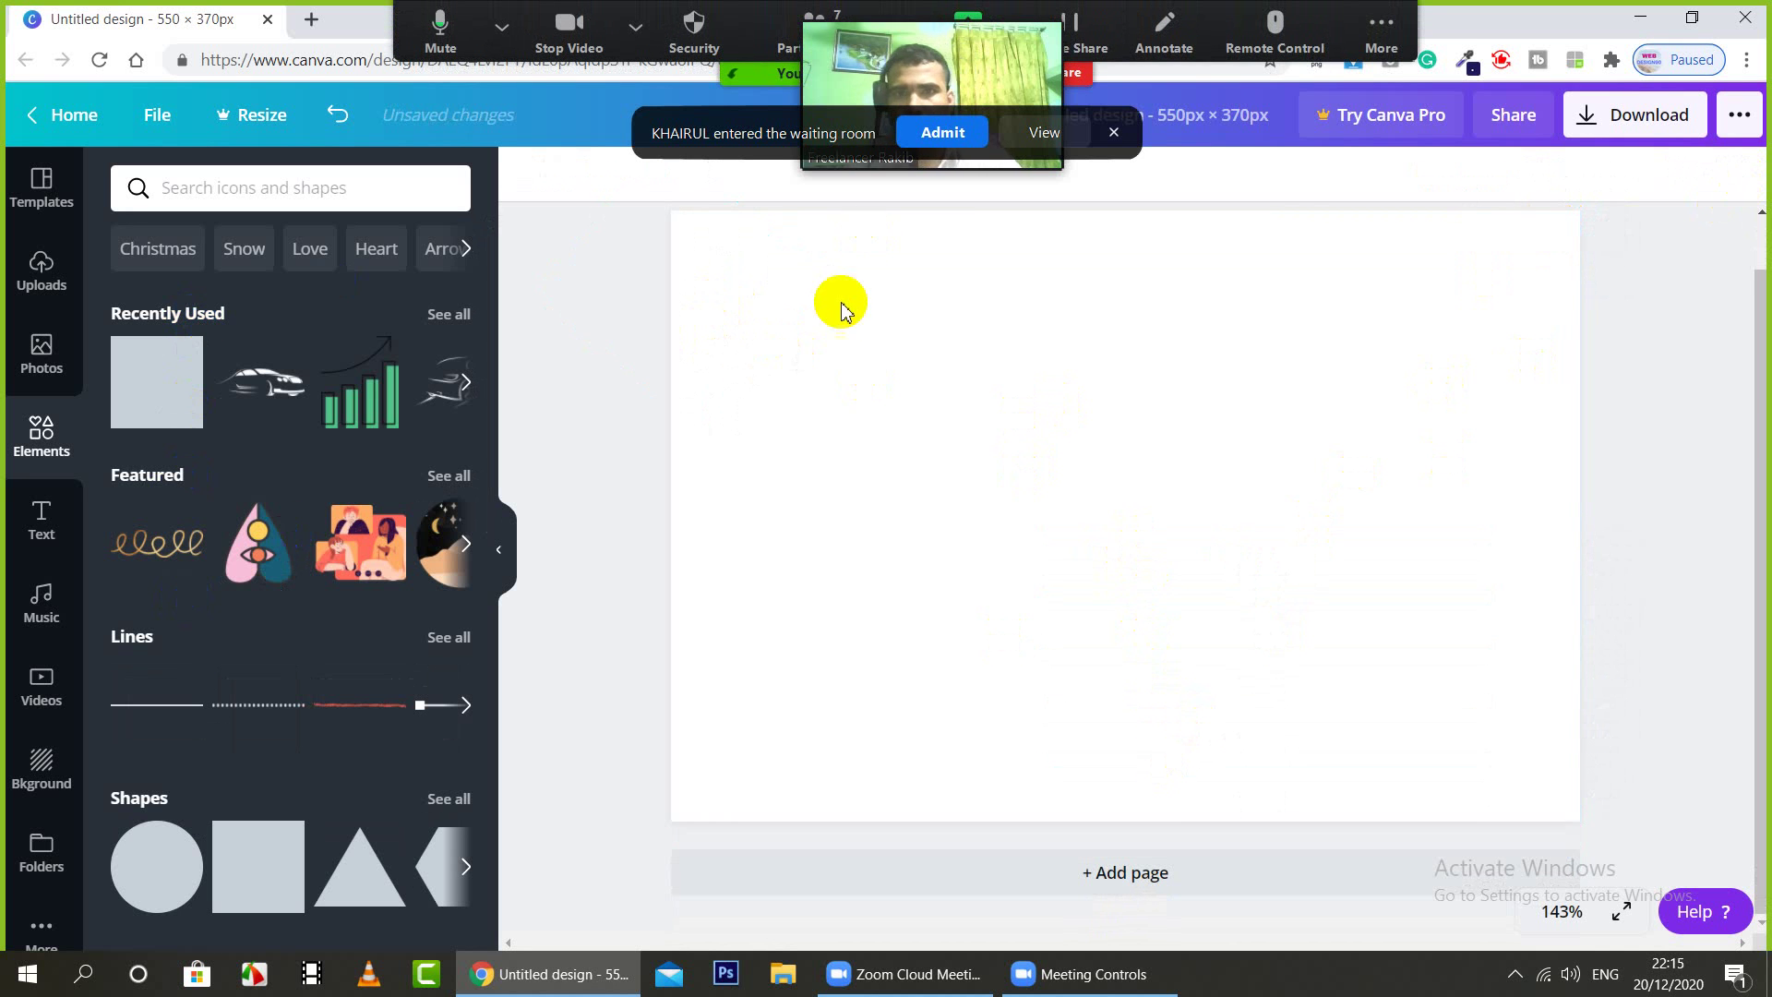
scroll(1060, 330, "up", 1)
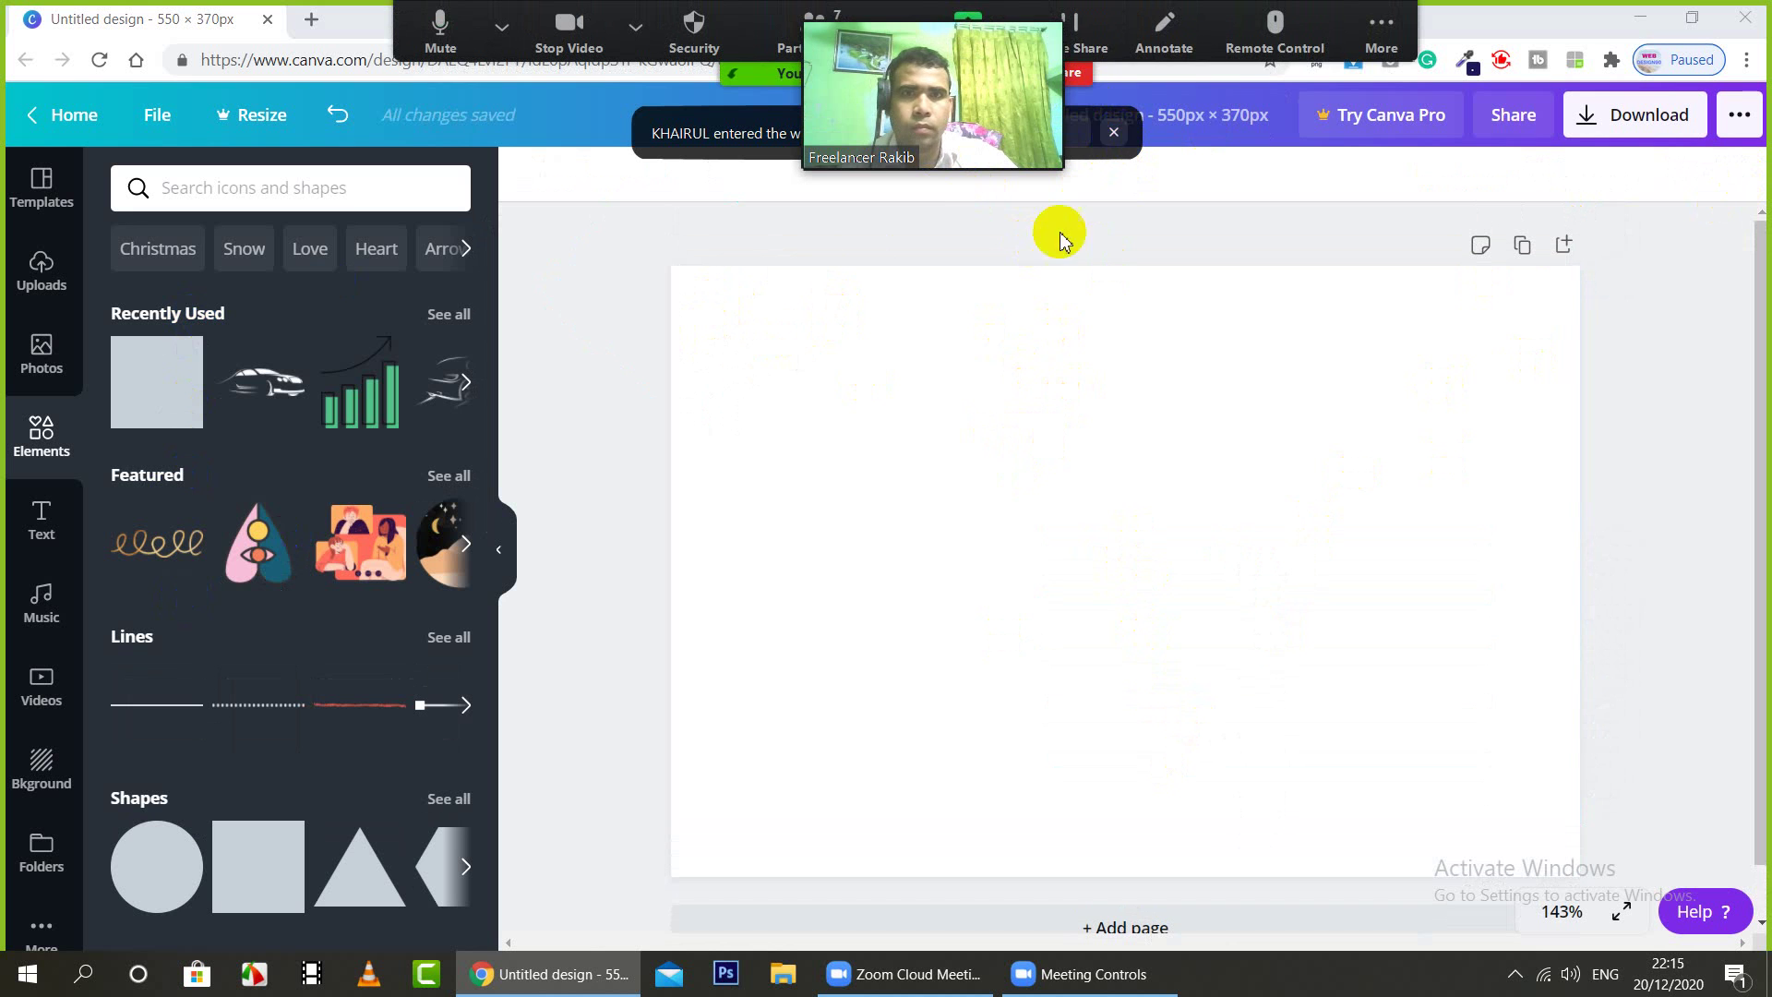
Step: Set the page background to the dark teal default colour
left_click(938, 439)
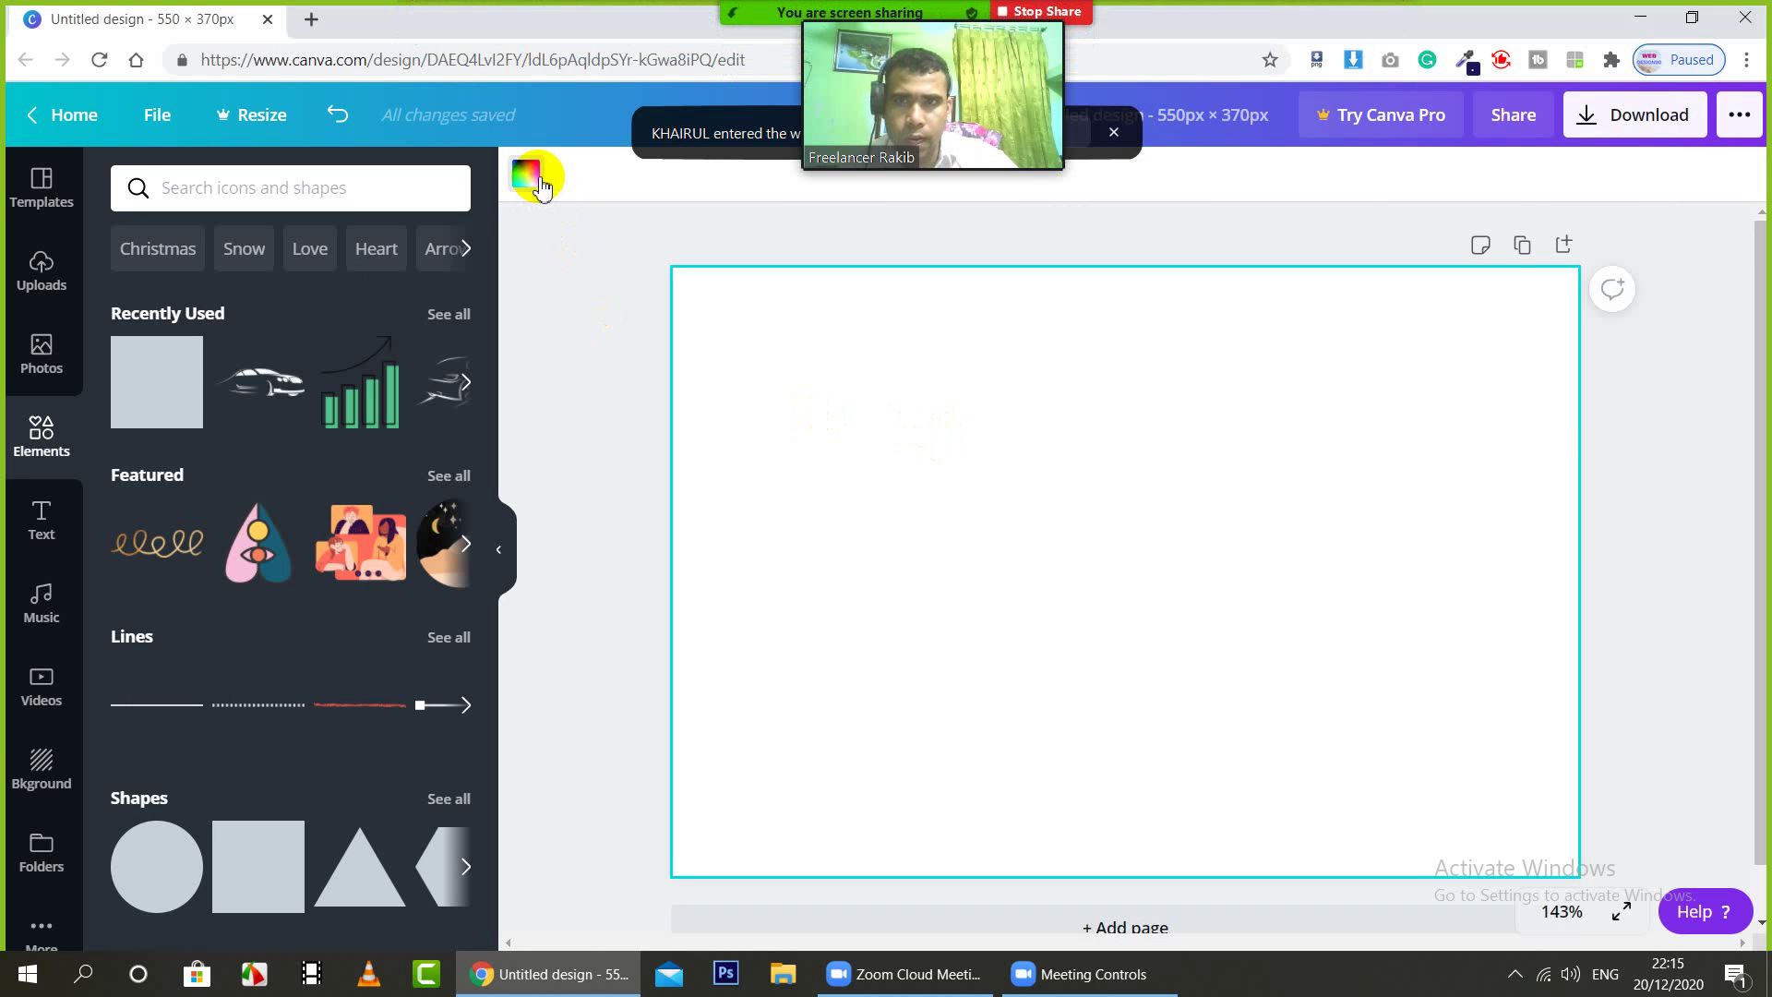
left_click(537, 183)
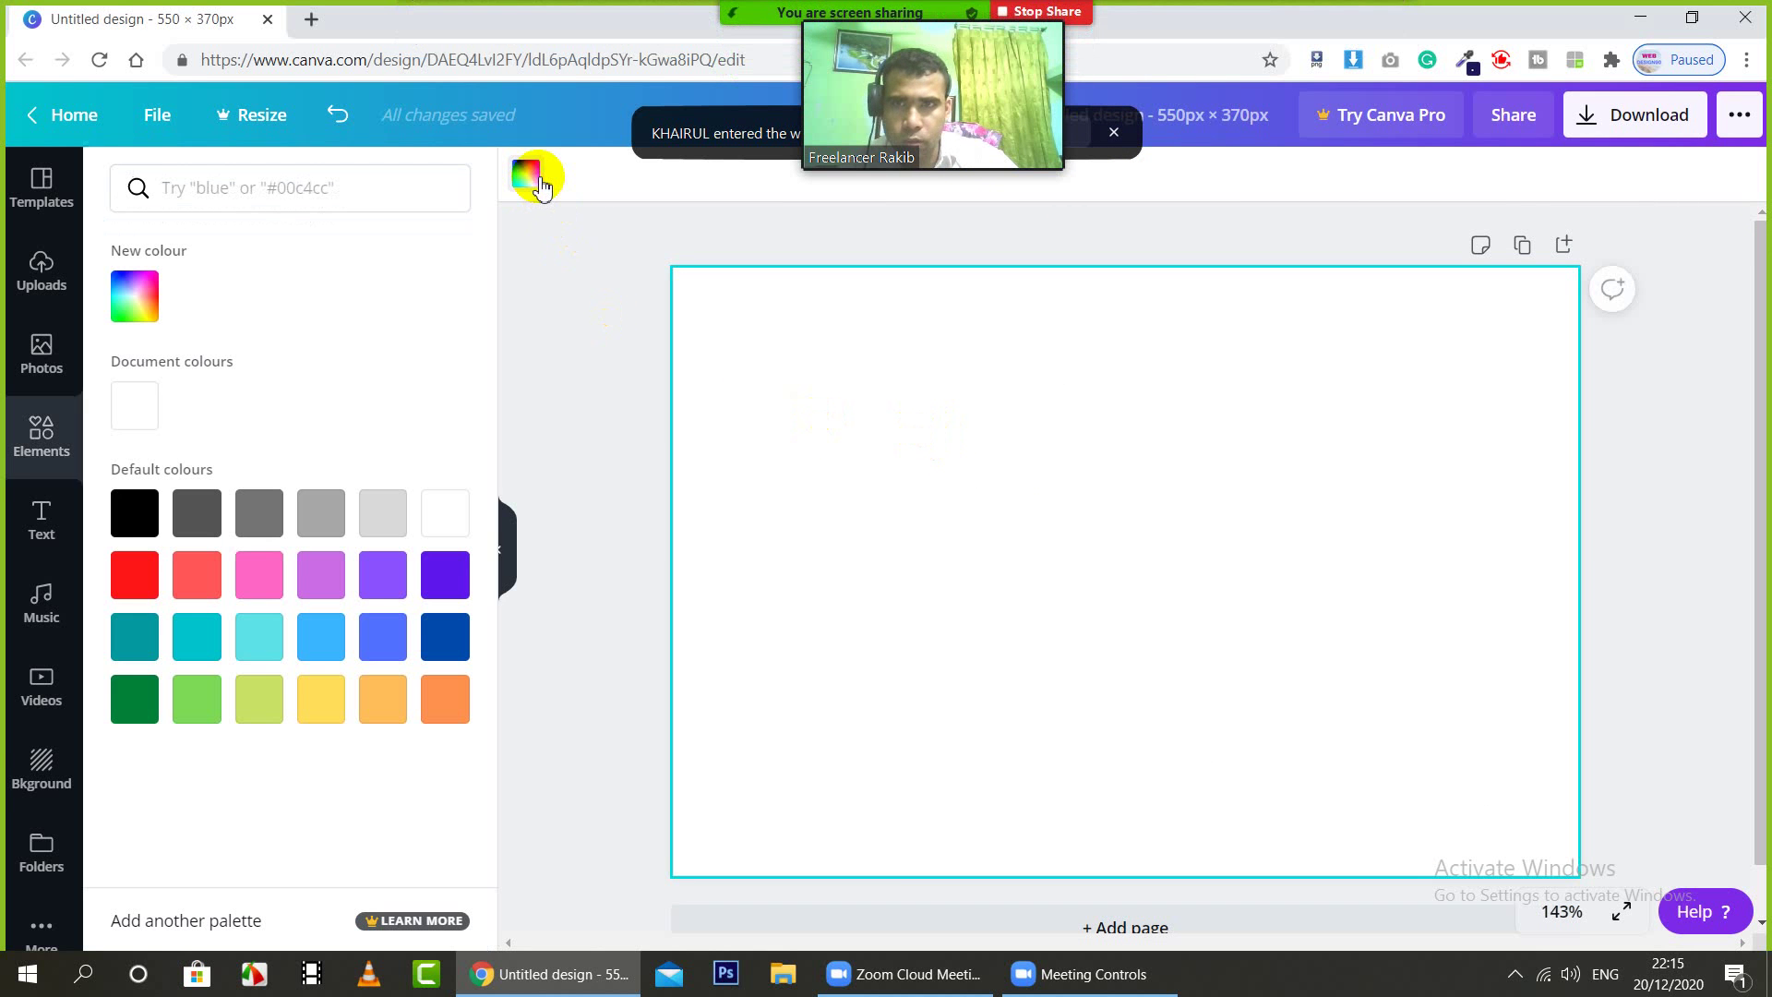
left_click(132, 643)
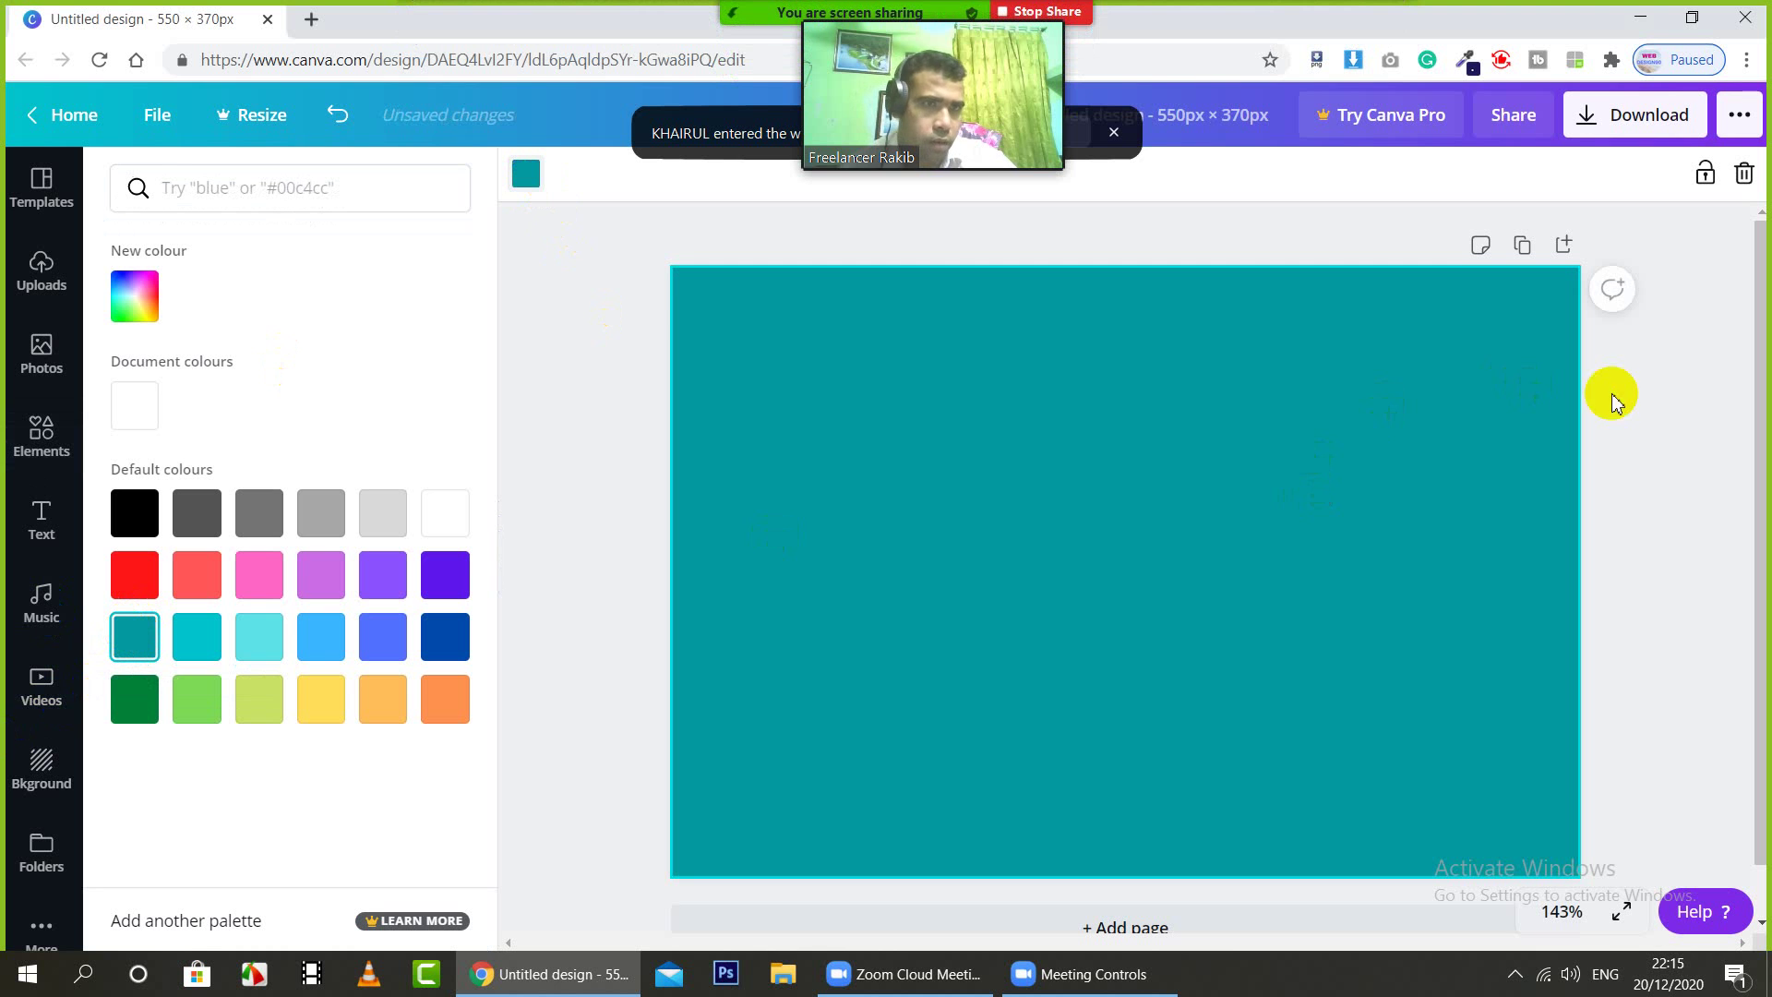
left_click(578, 266)
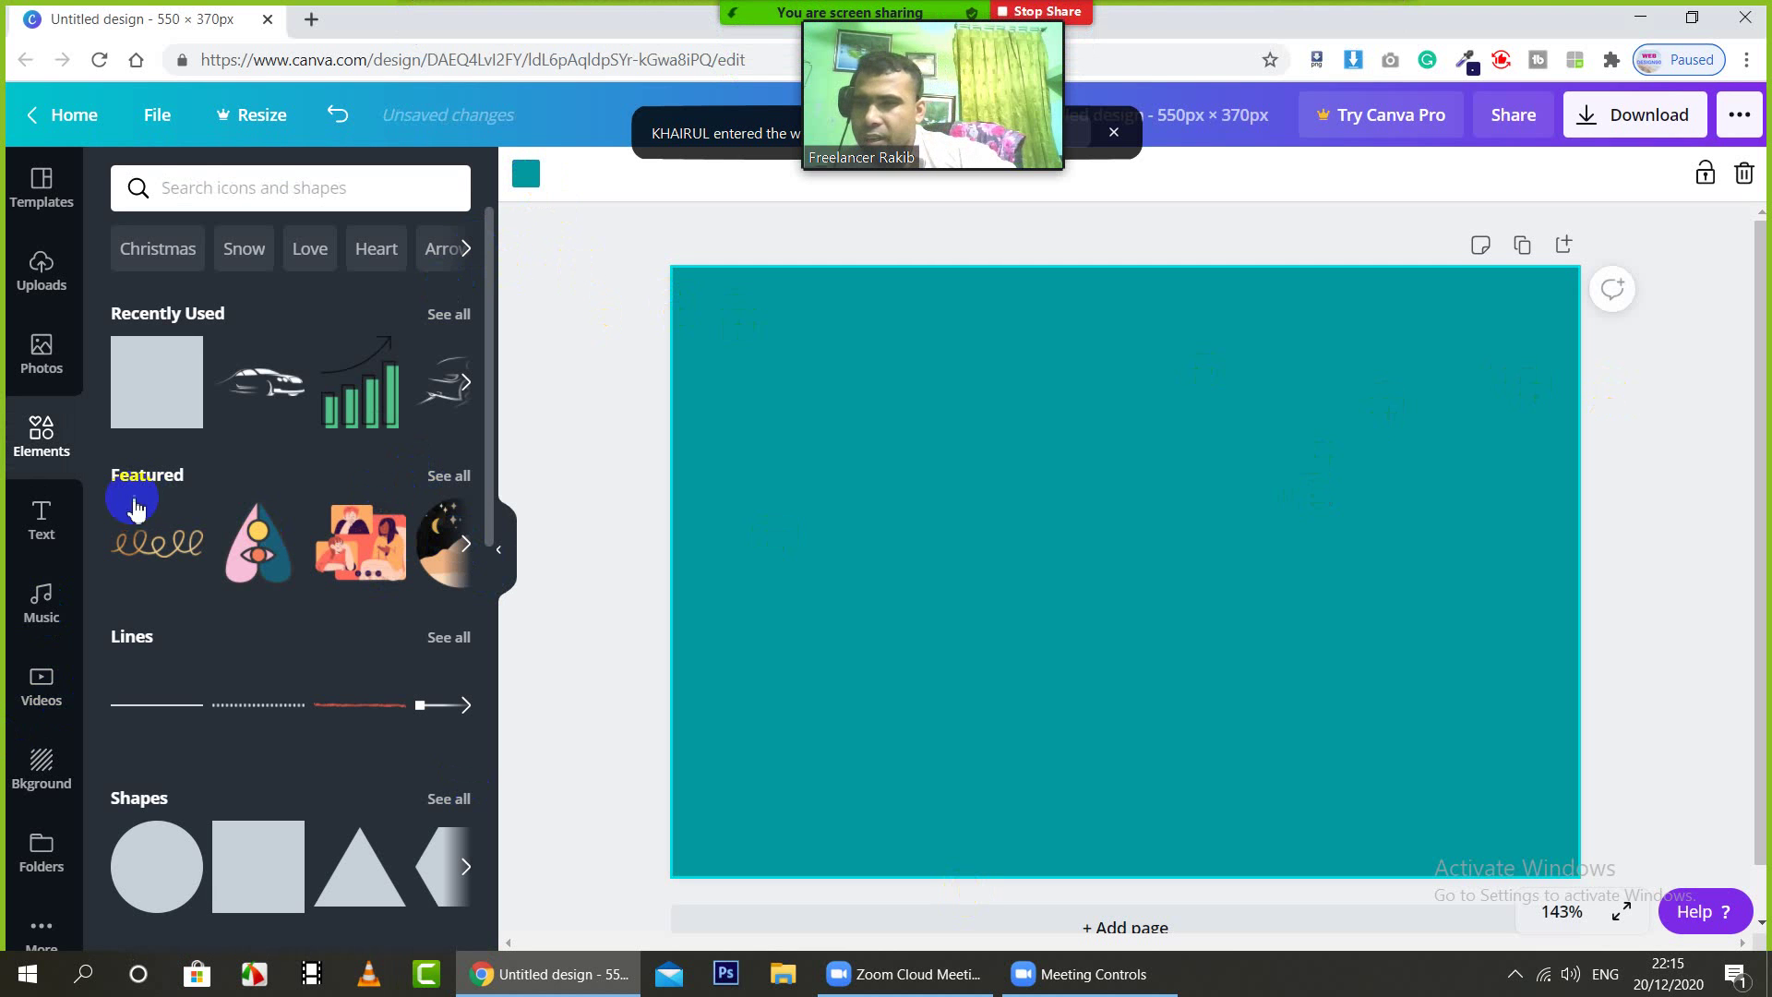
Step: Look through the uploaded images for a picture that suits the landing page design
left_click(37, 358)
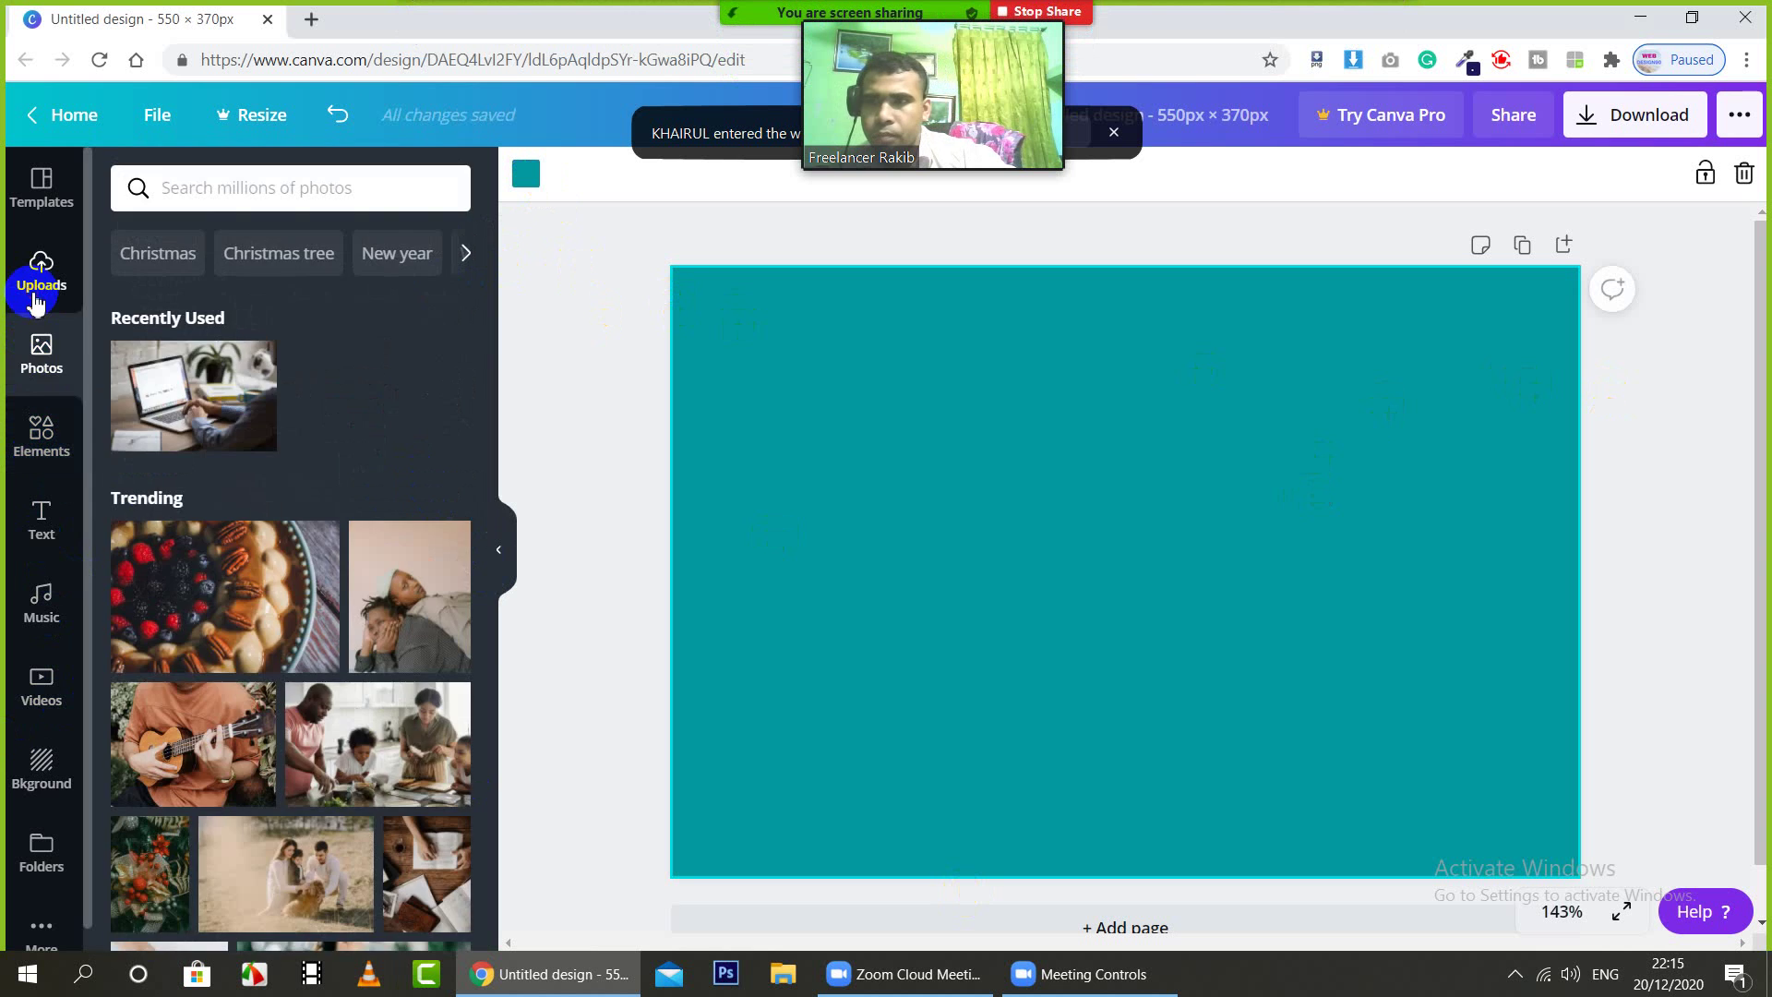
left_click(37, 293)
scroll(341, 585, "down", 5)
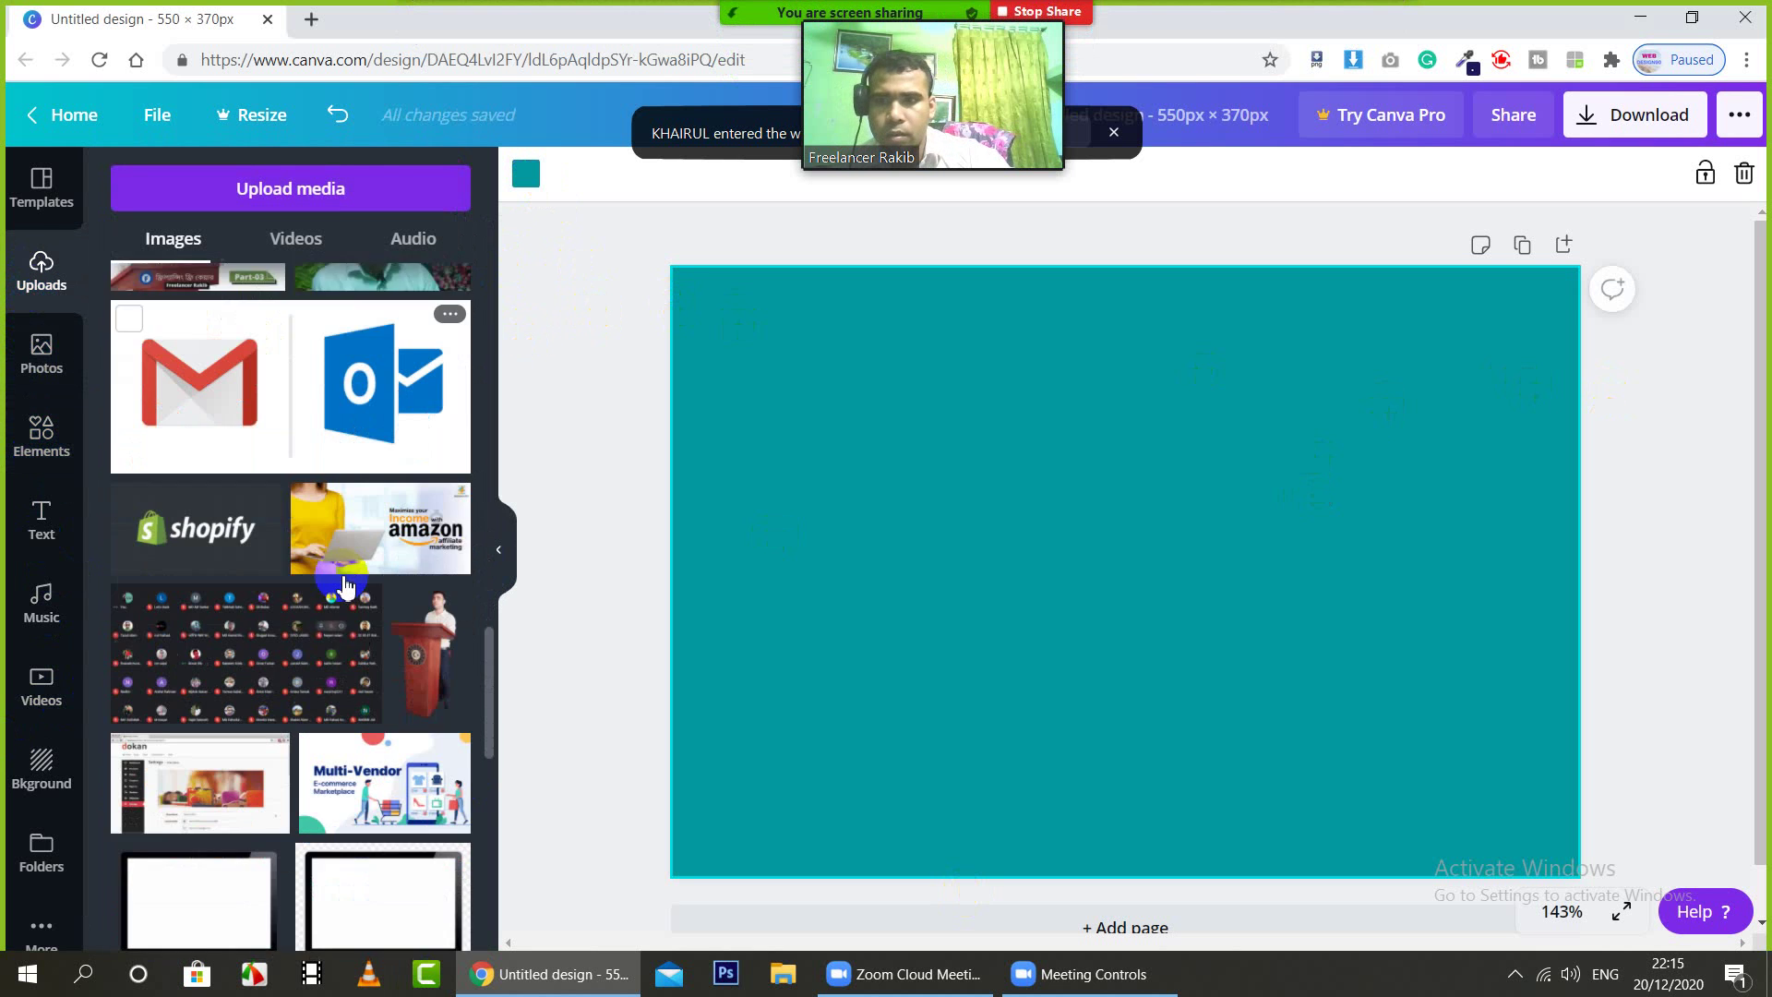
scroll(345, 585, "down", 10)
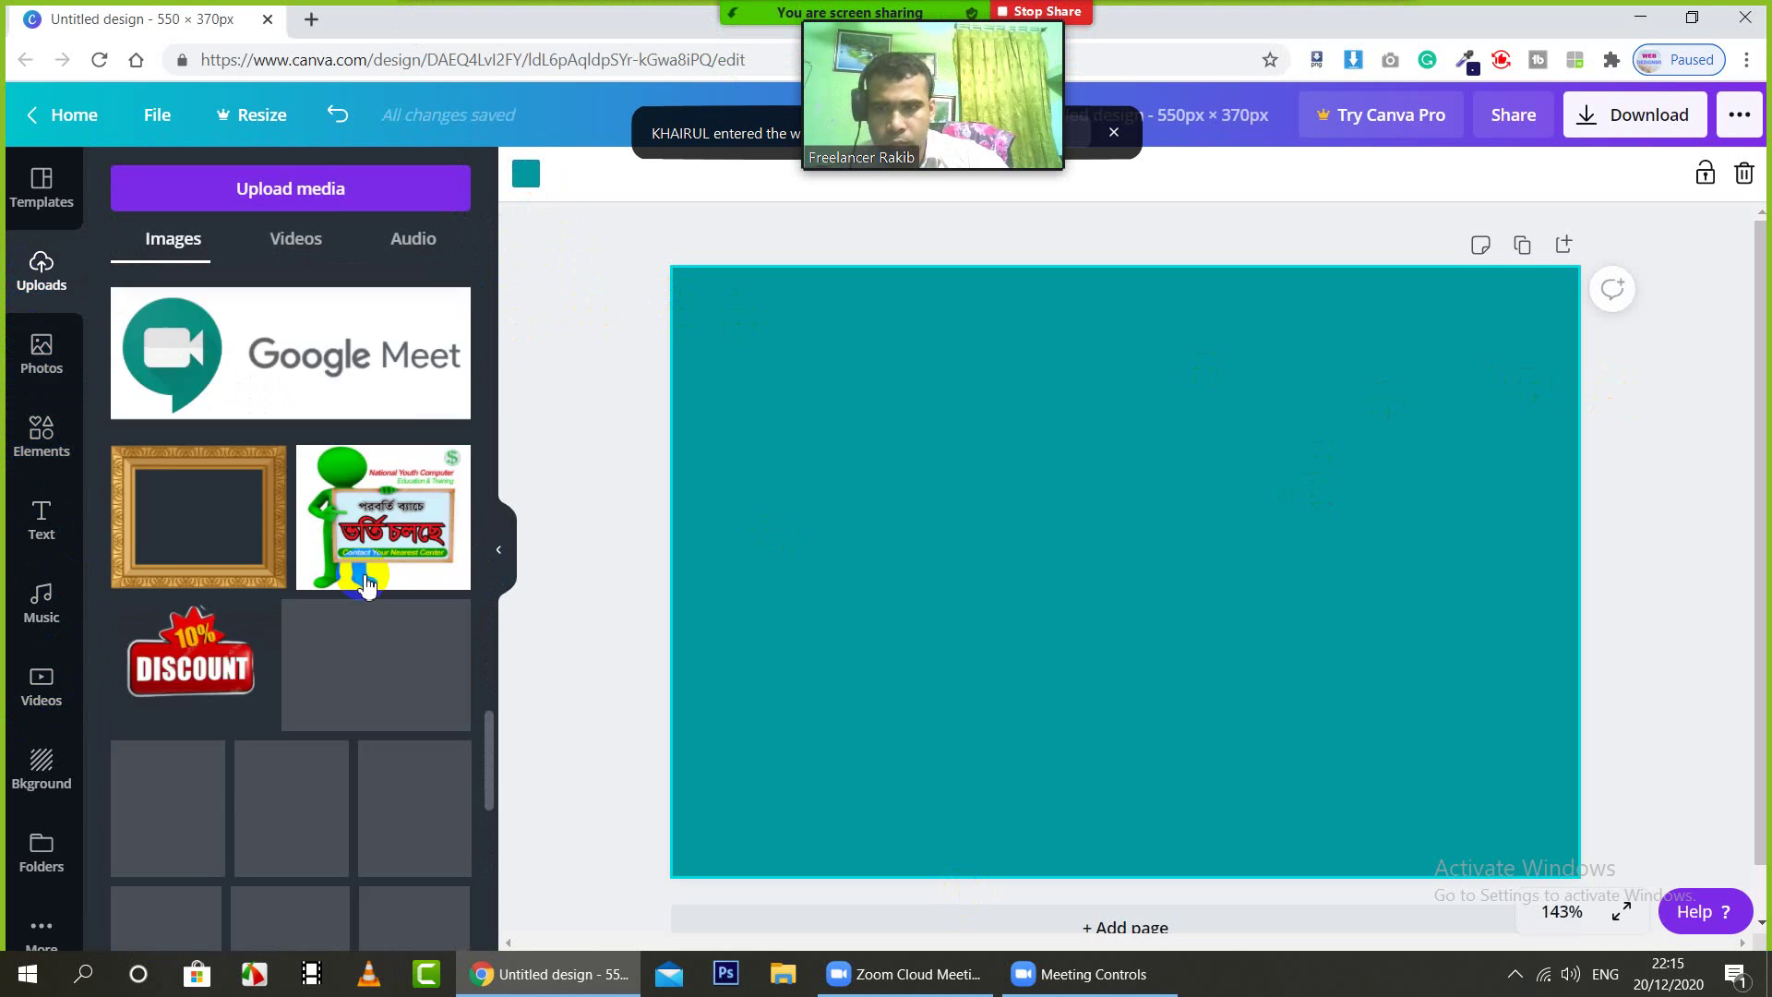
scroll(365, 584, "down", 10)
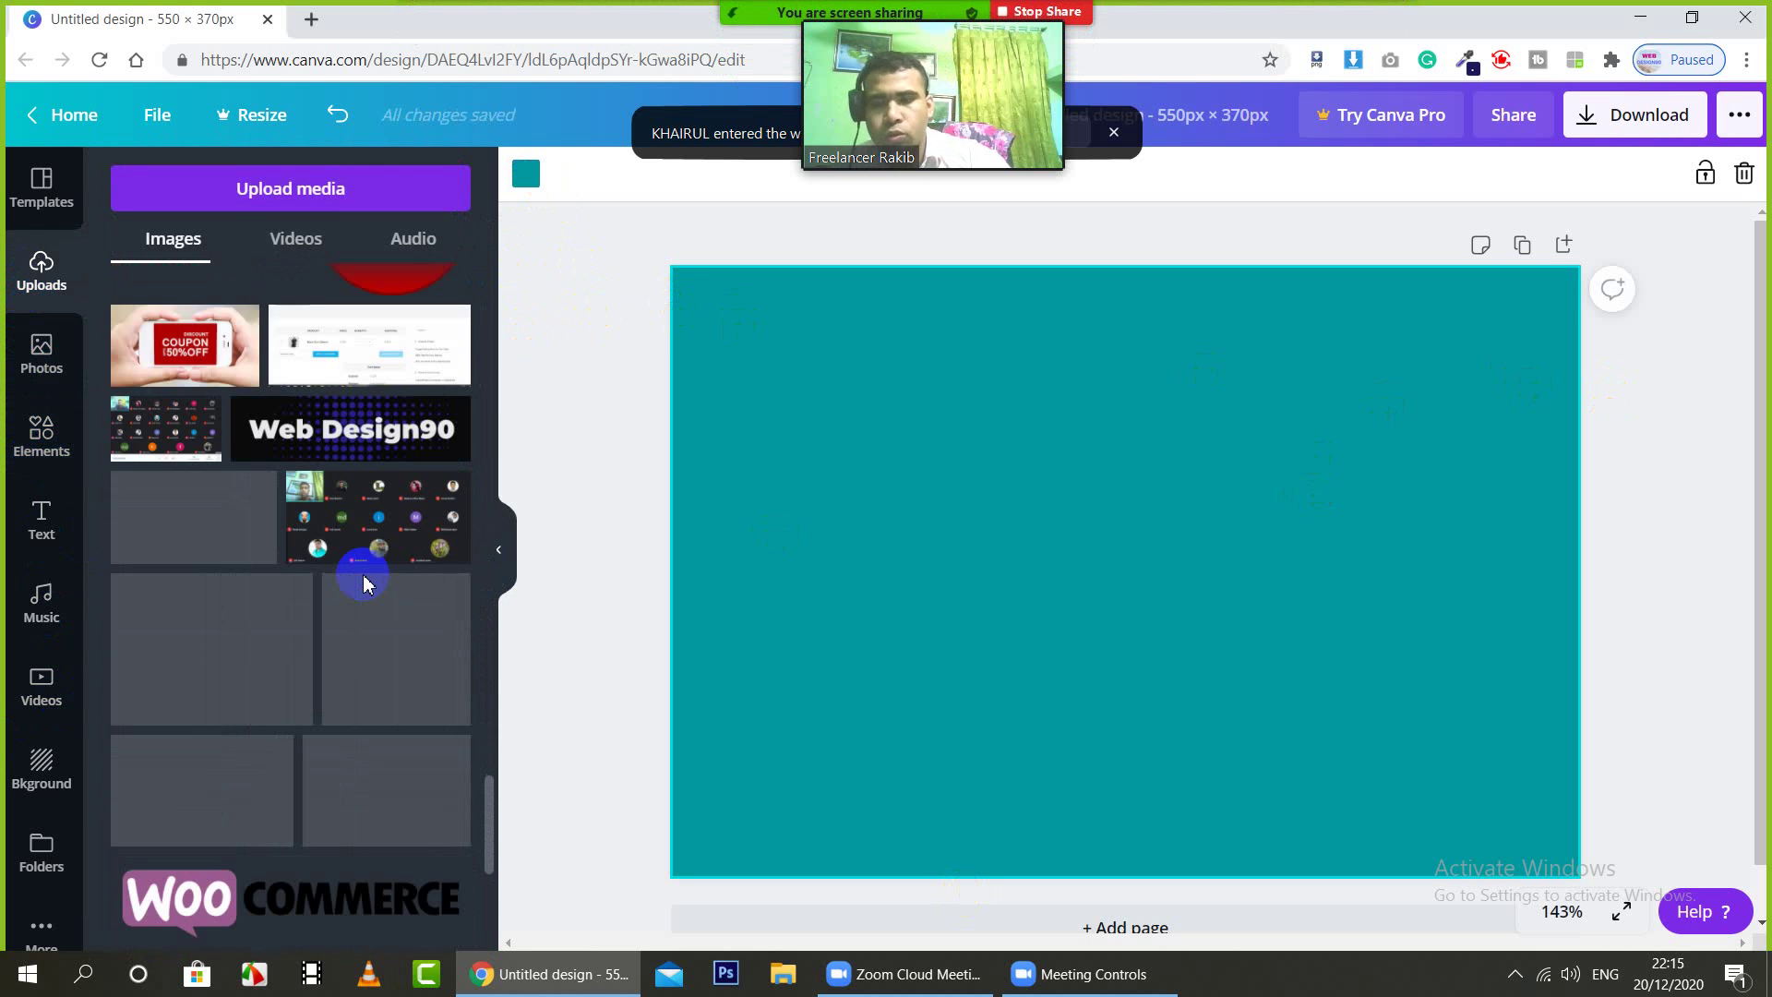
scroll(366, 583, "down", 6)
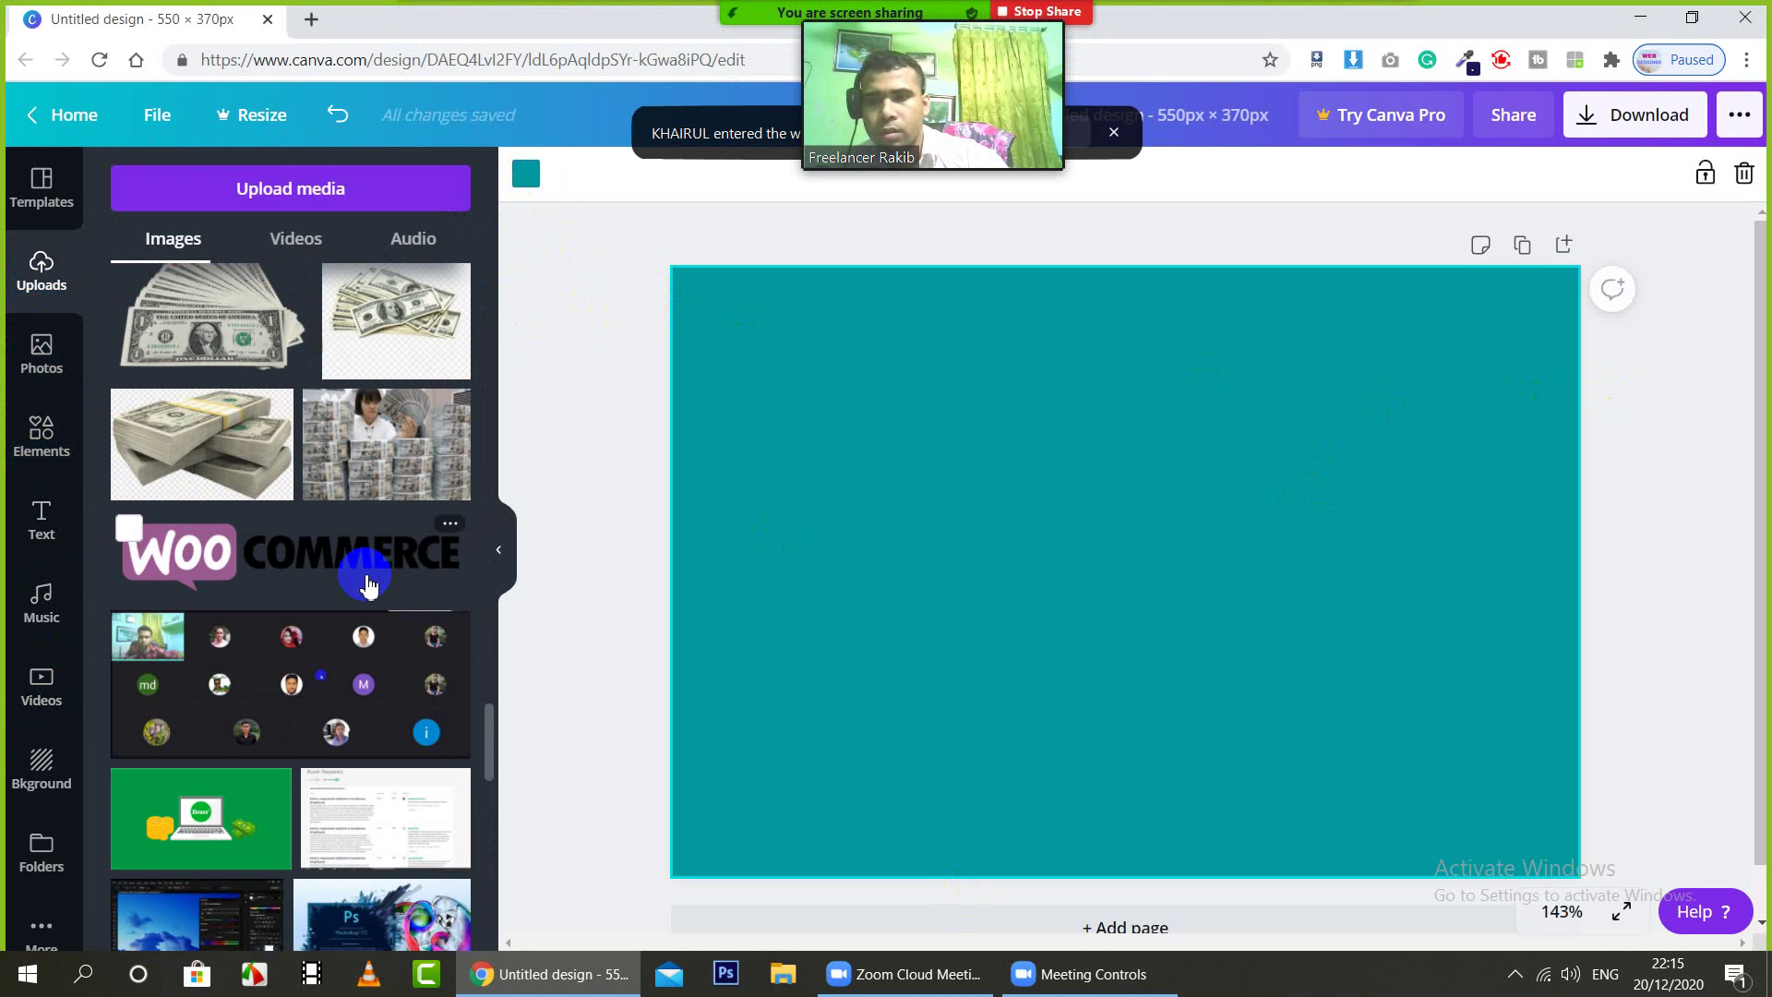
scroll(367, 584, "down", 3)
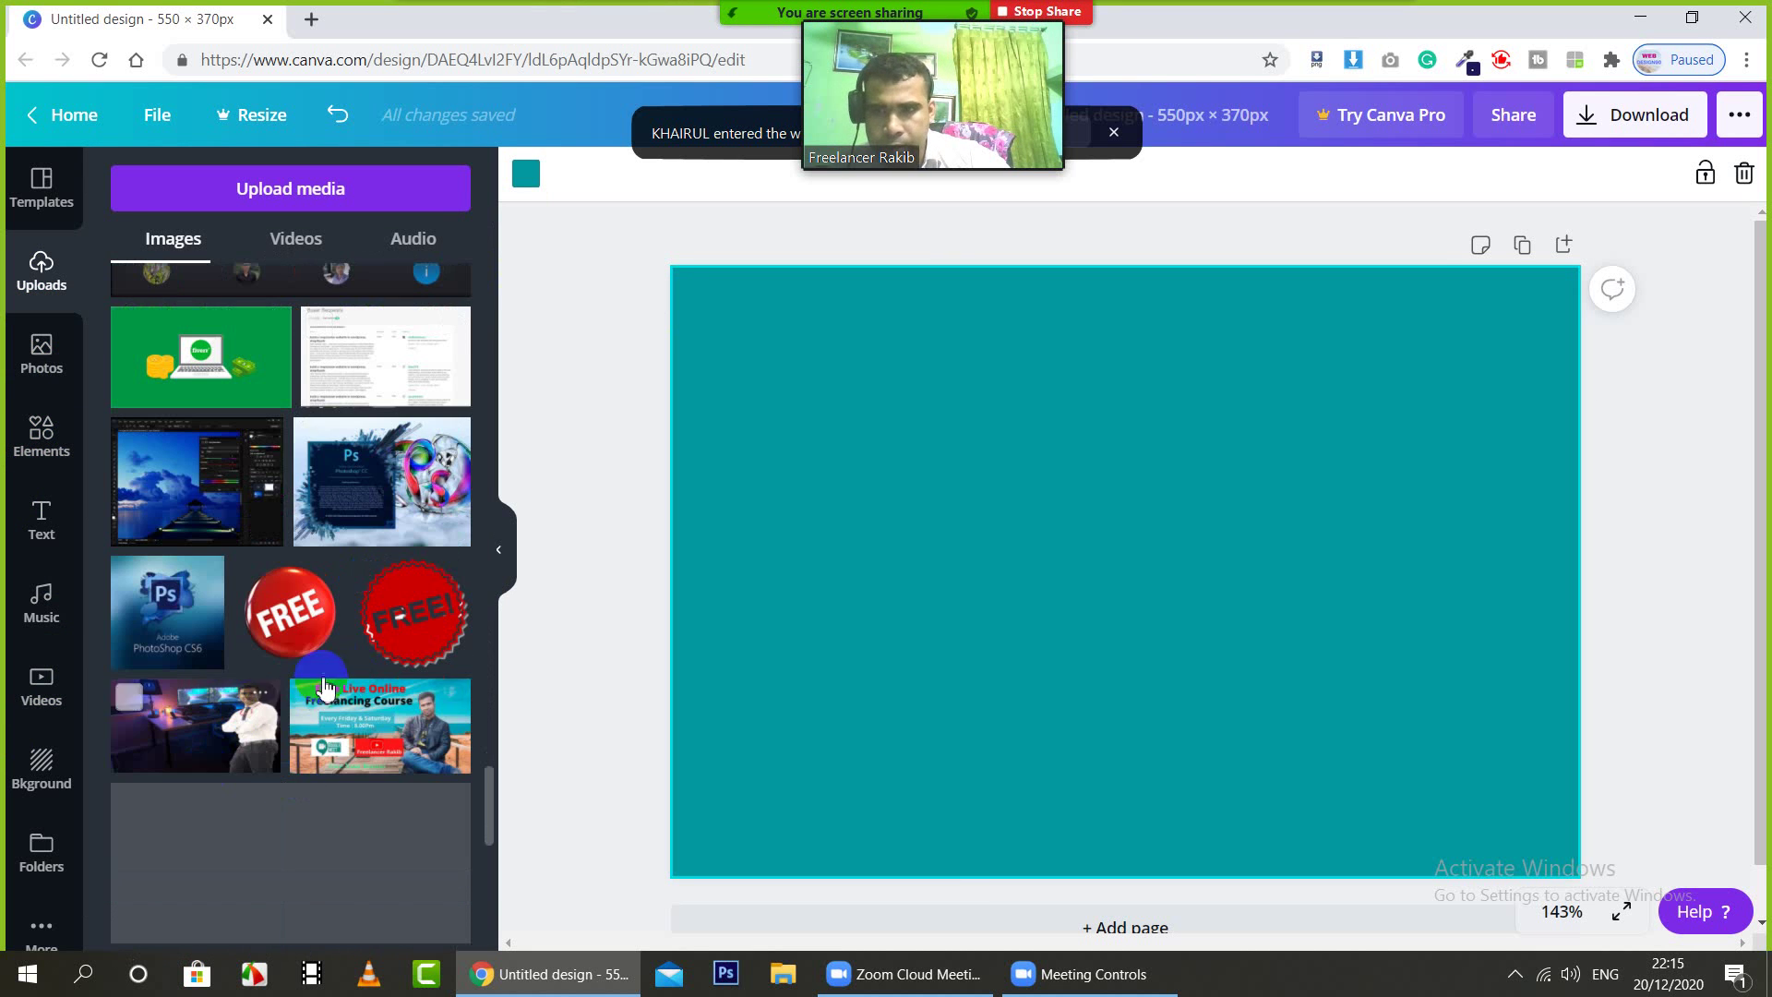
scroll(314, 684, "down", 4)
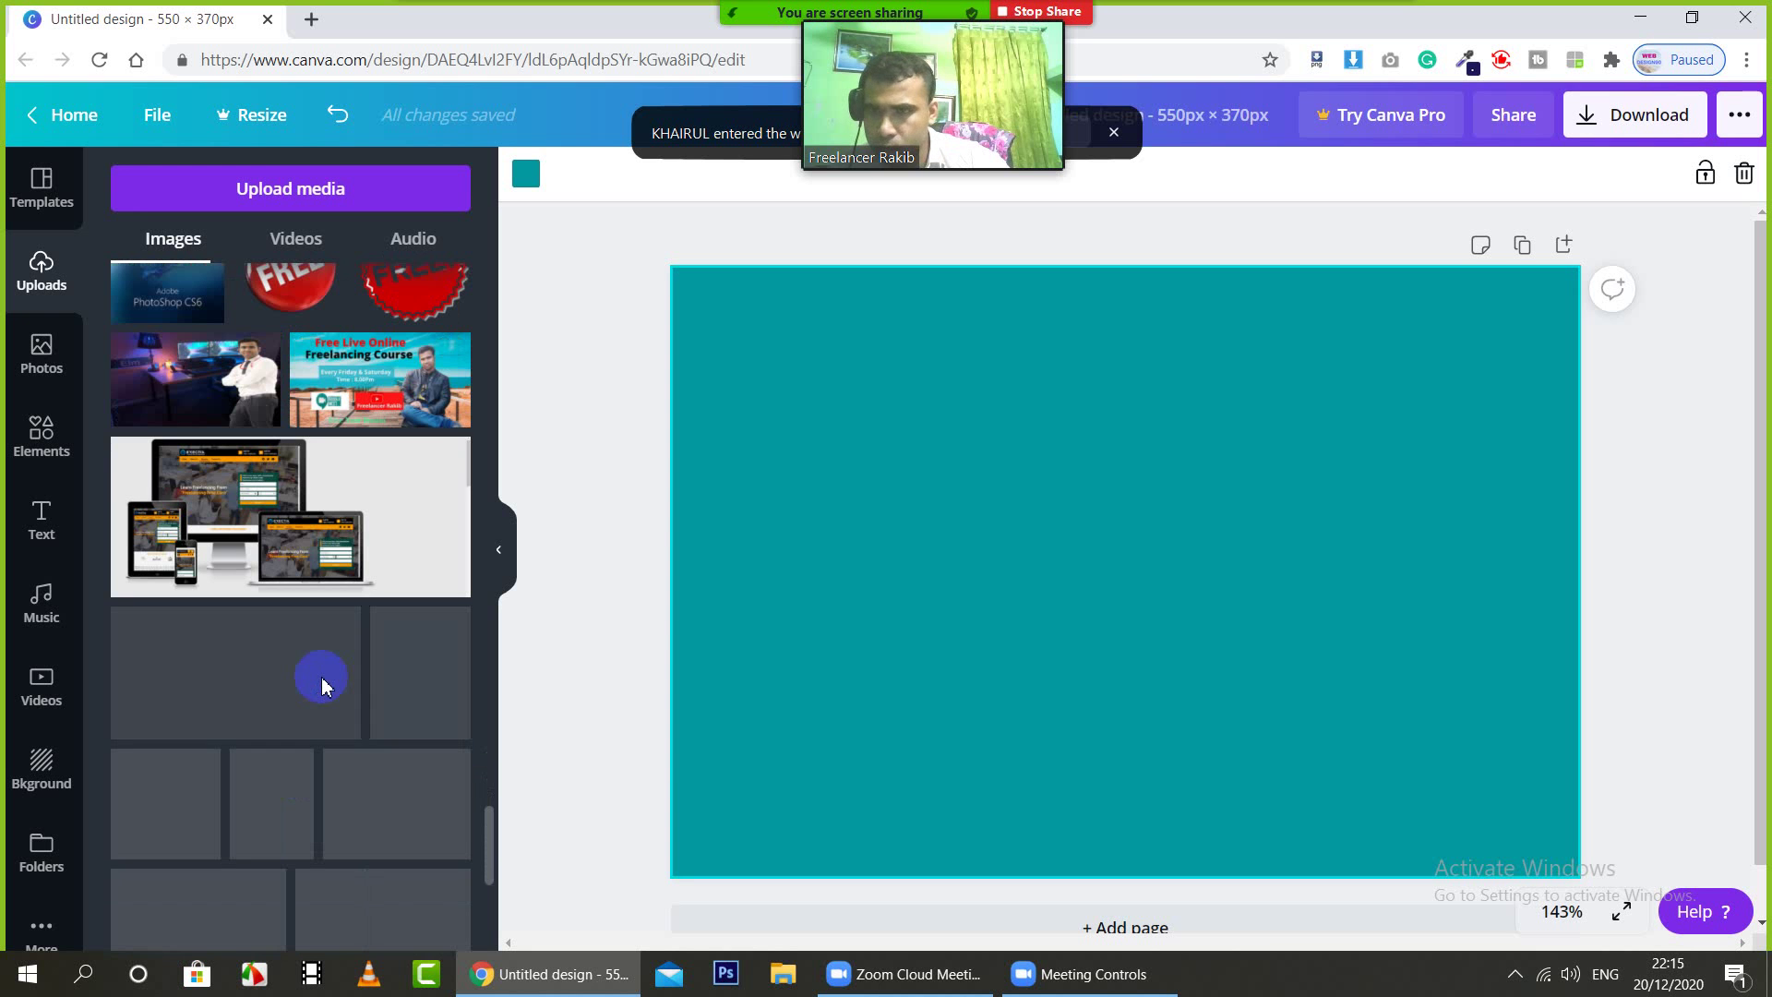
Step: Try the uploaded responsive-devices mockup across the full page width at about 550 x 298 px and delete it
left_click(272, 545)
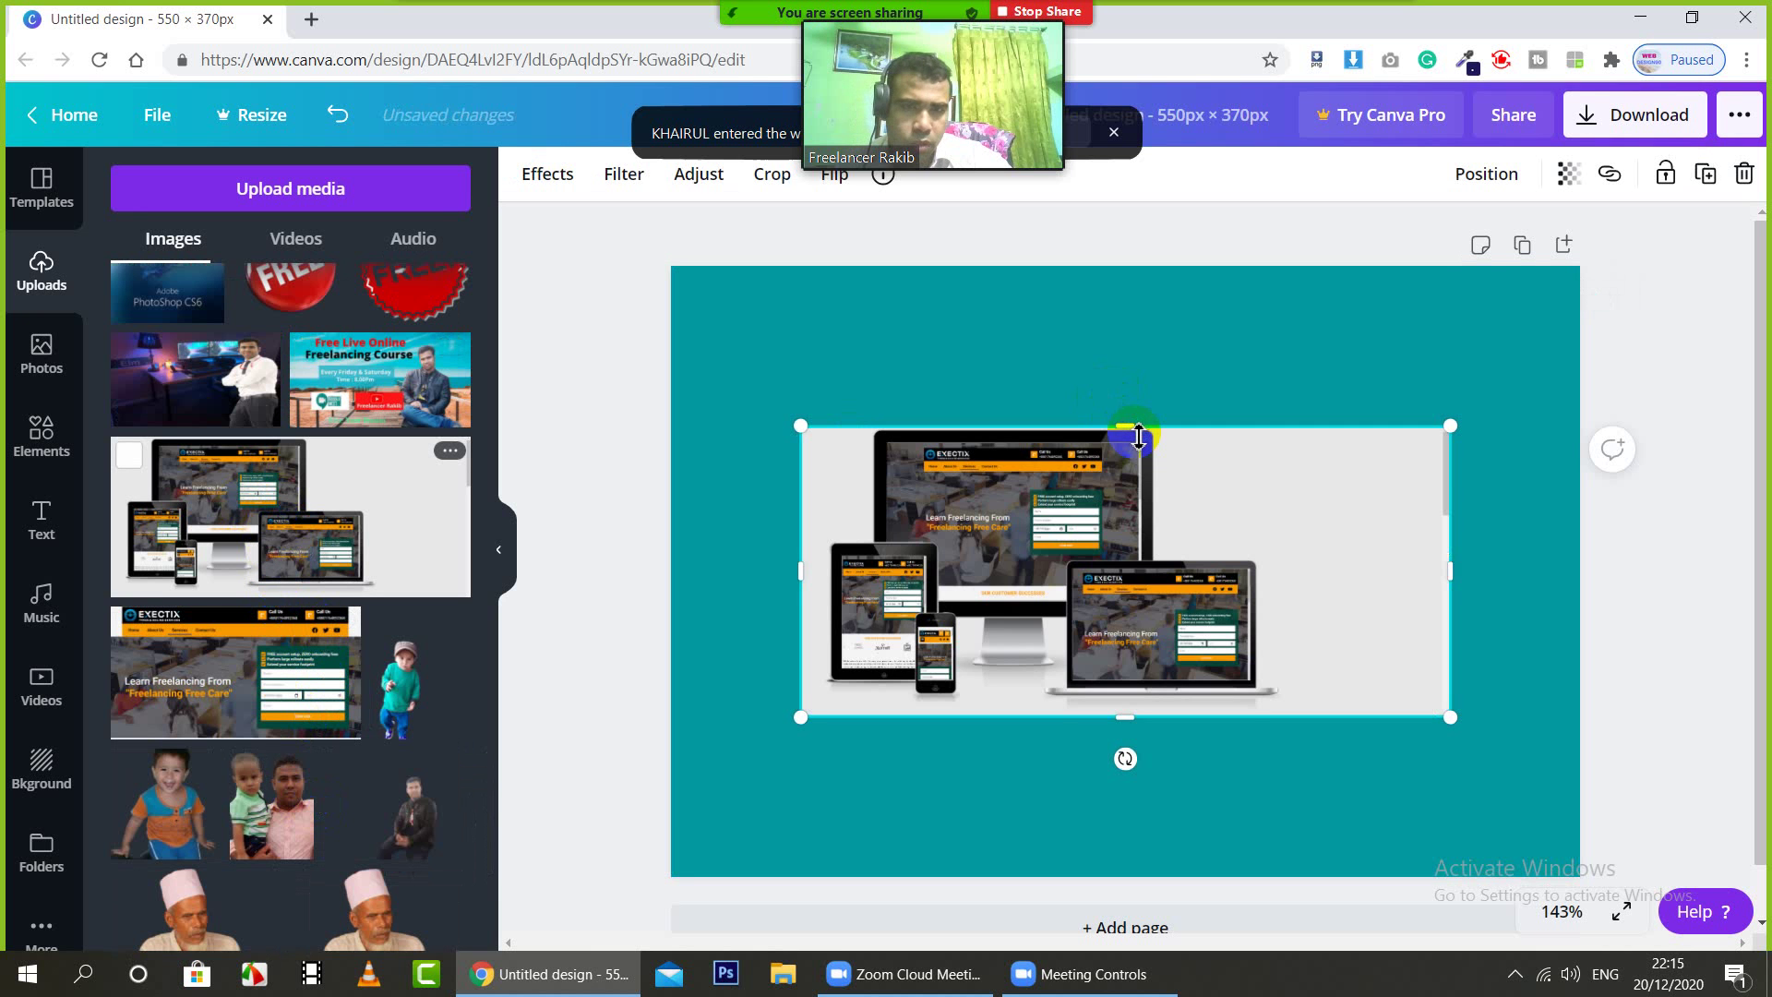
left_click_drag(1163, 330, 1170, 288)
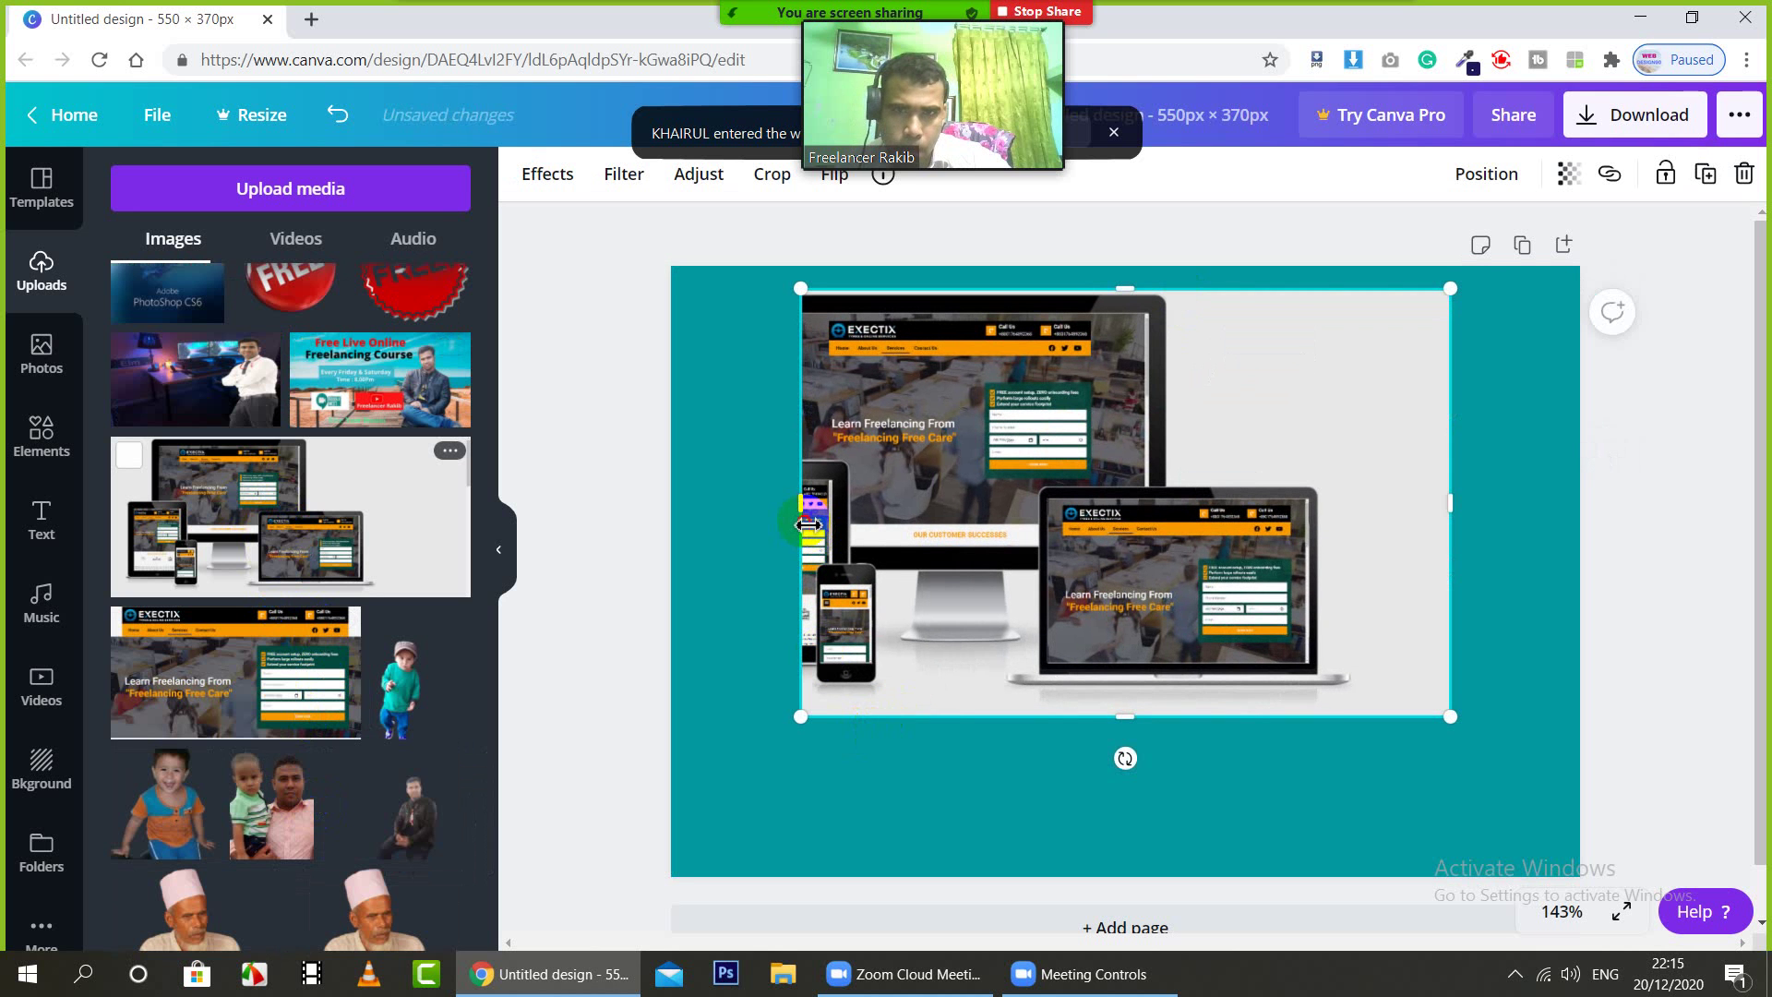
left_click_drag(807, 524, 661, 514)
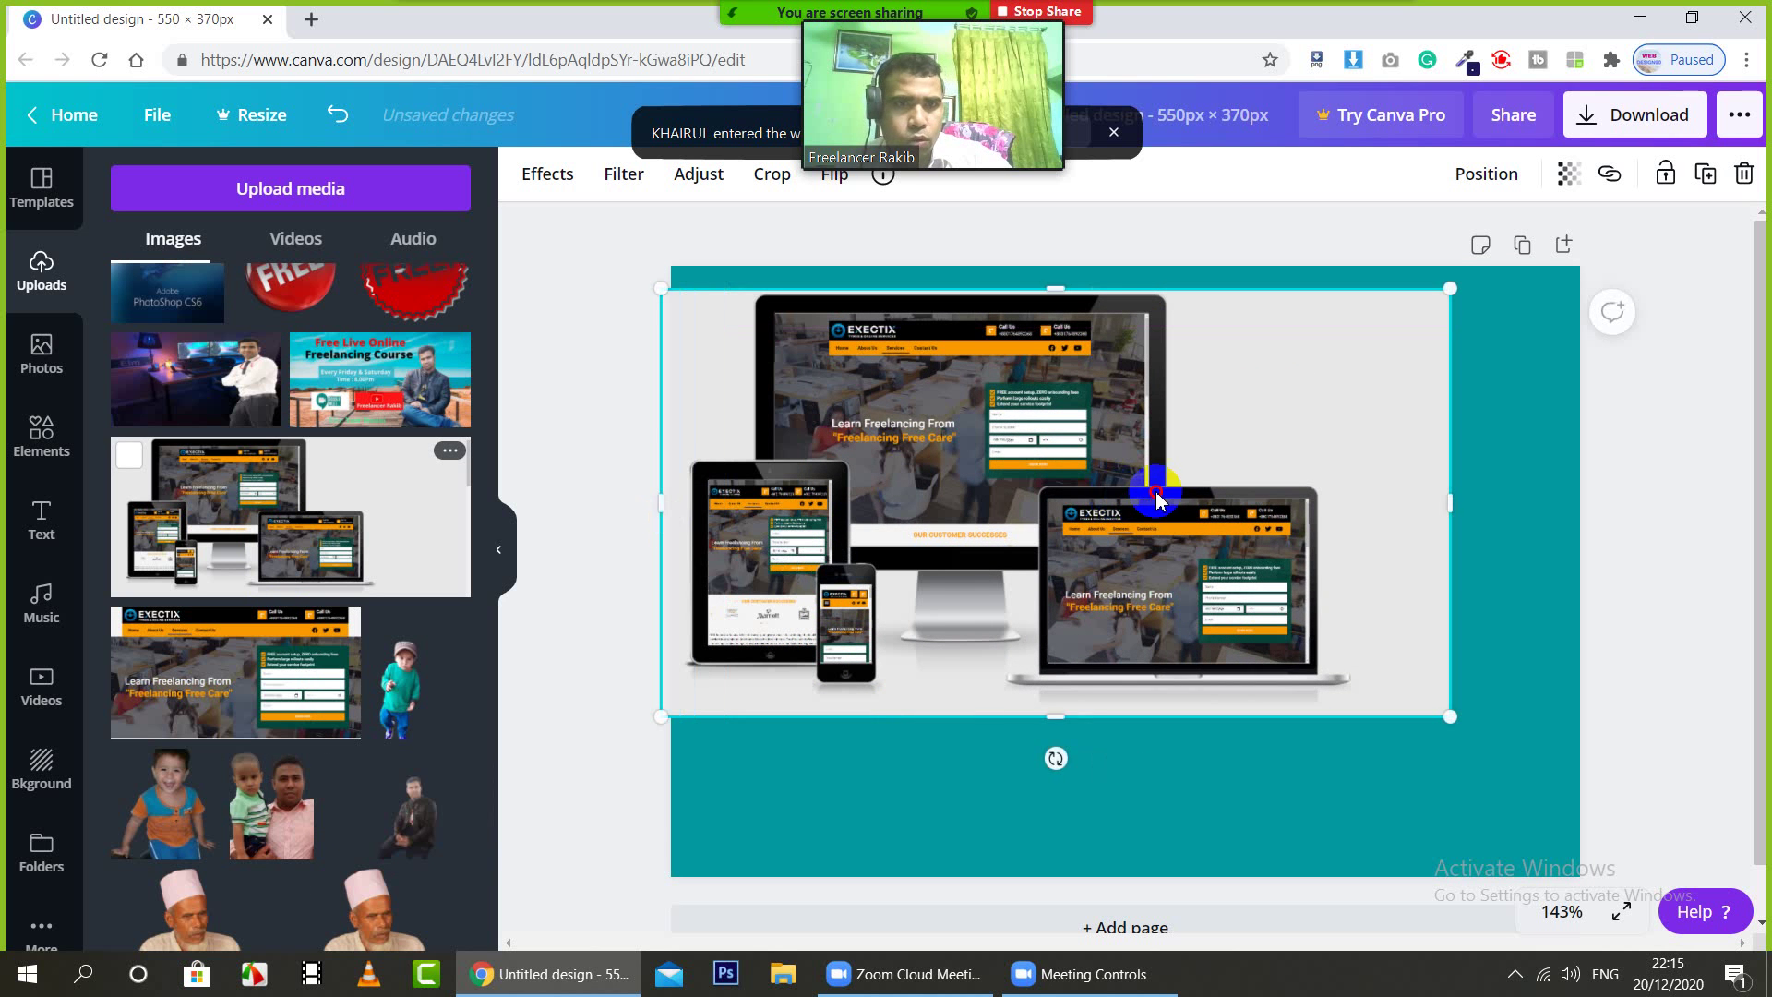
left_click_drag(1159, 498, 986, 383)
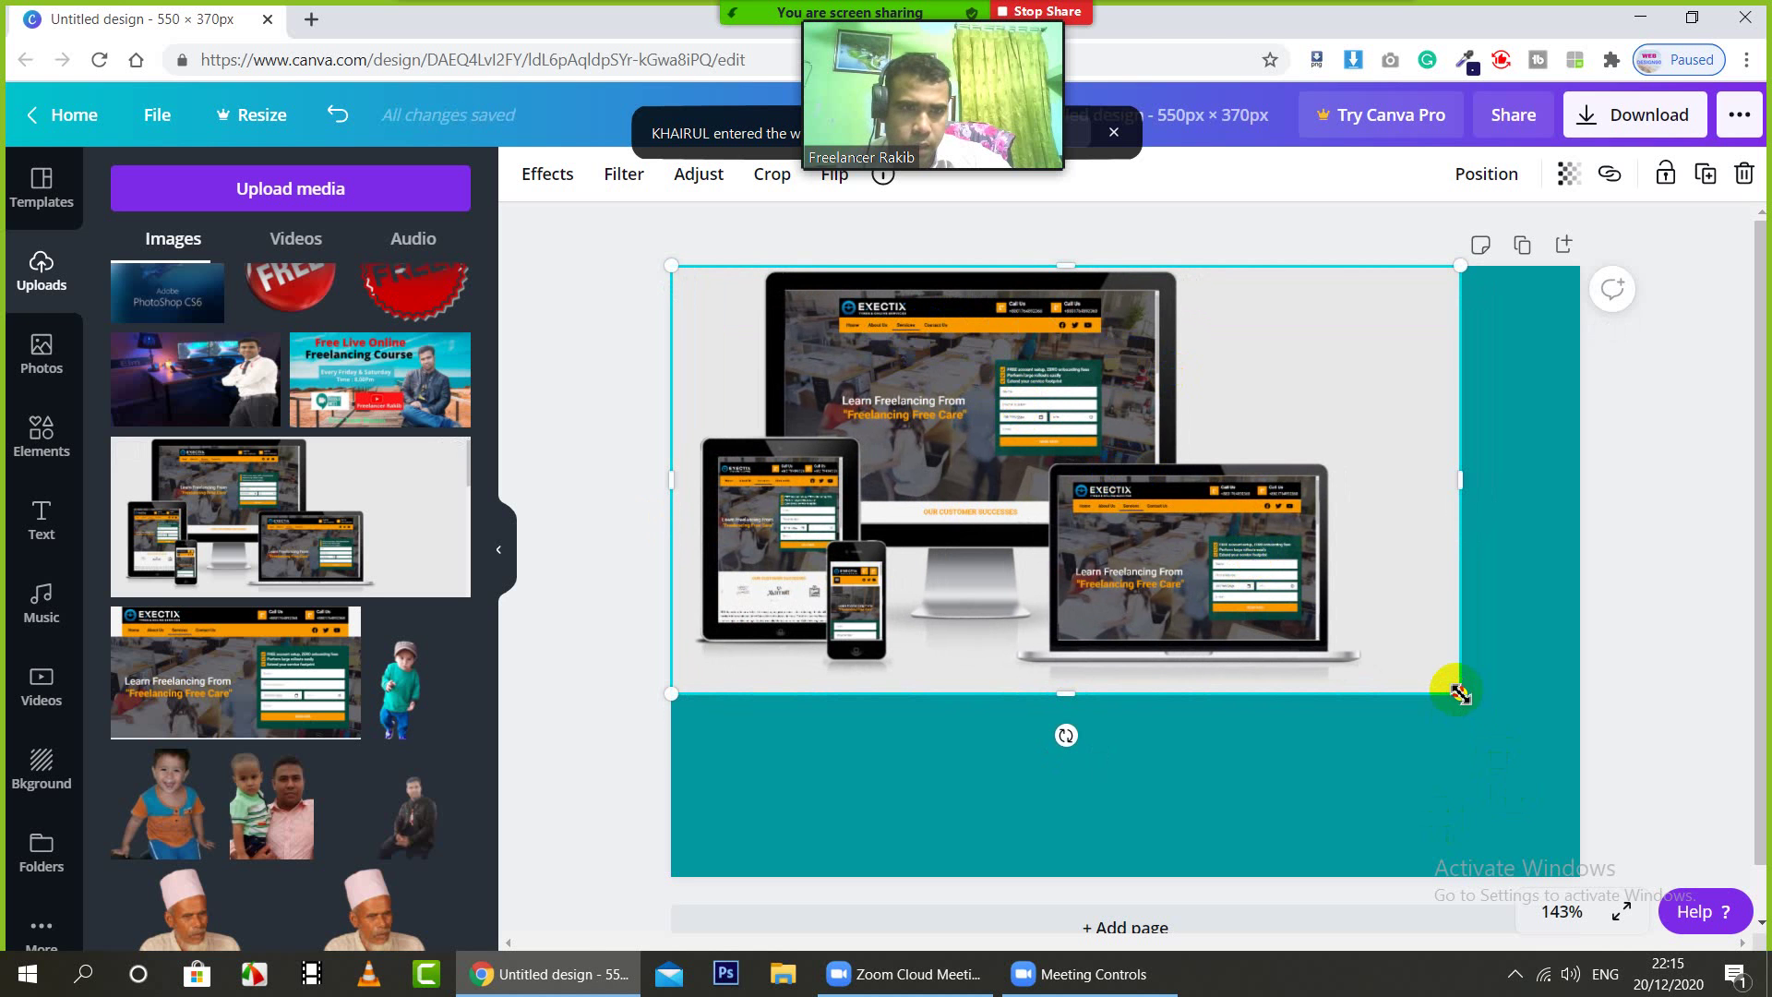
left_click_drag(1504, 752, 1556, 794)
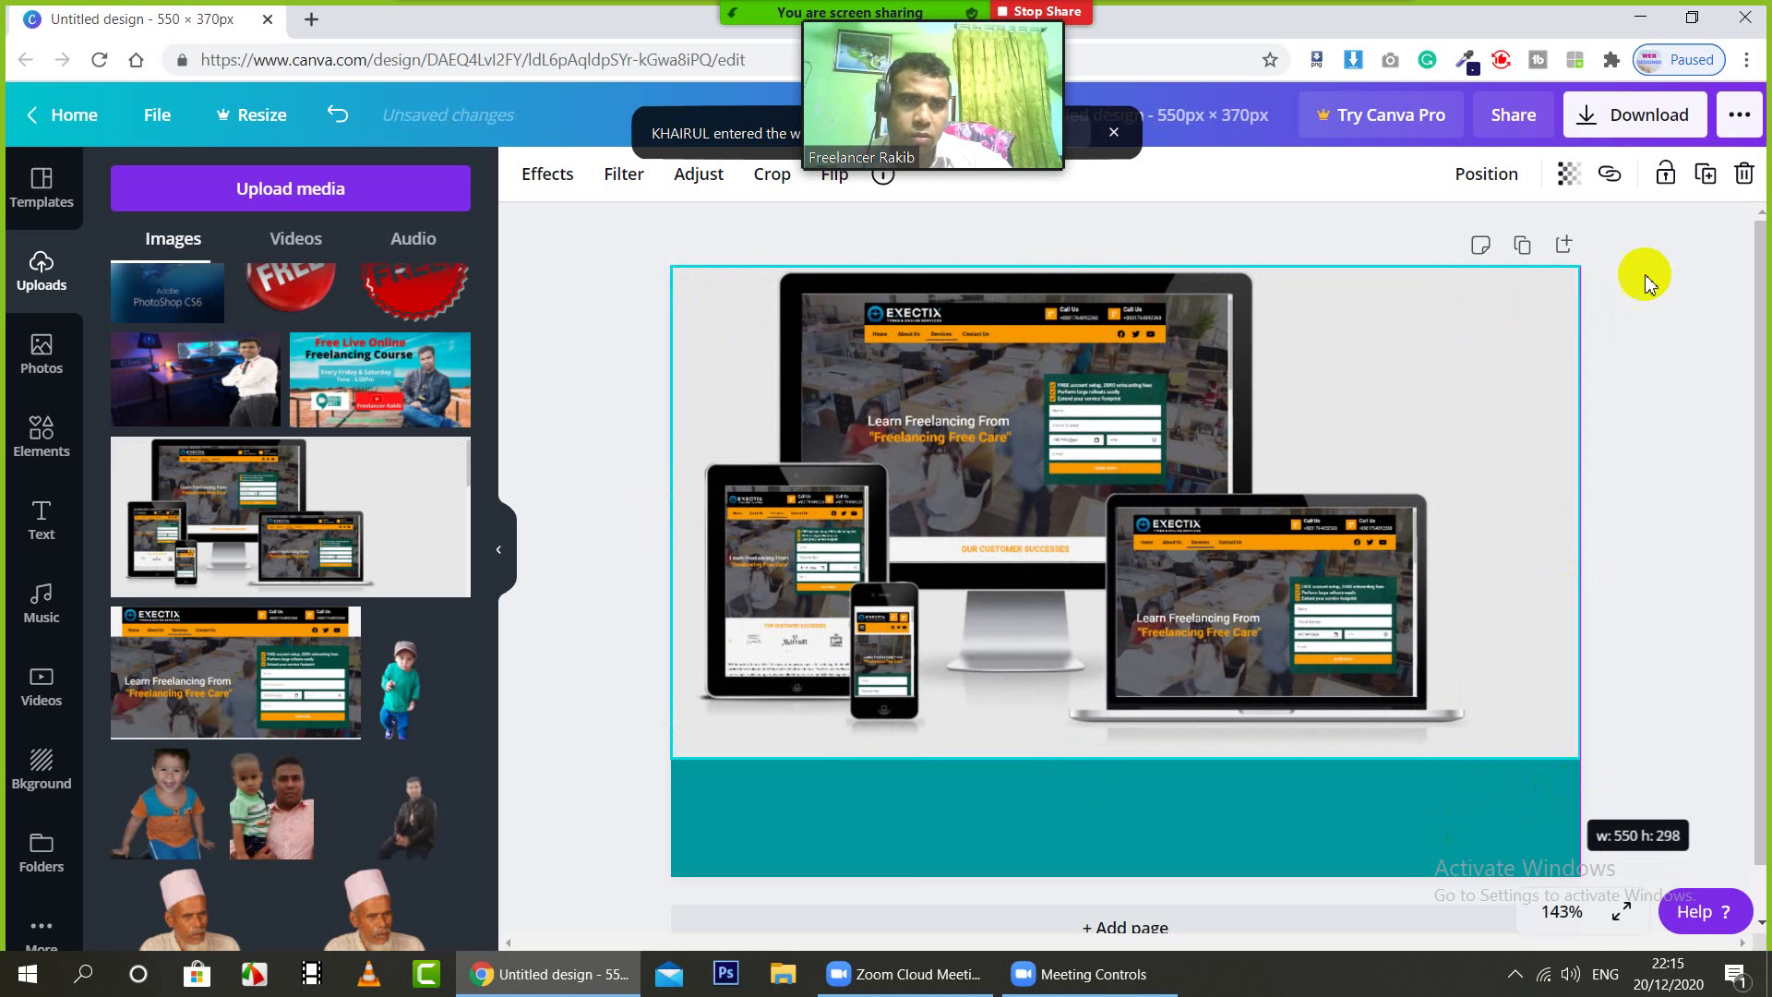
left_click(1747, 176)
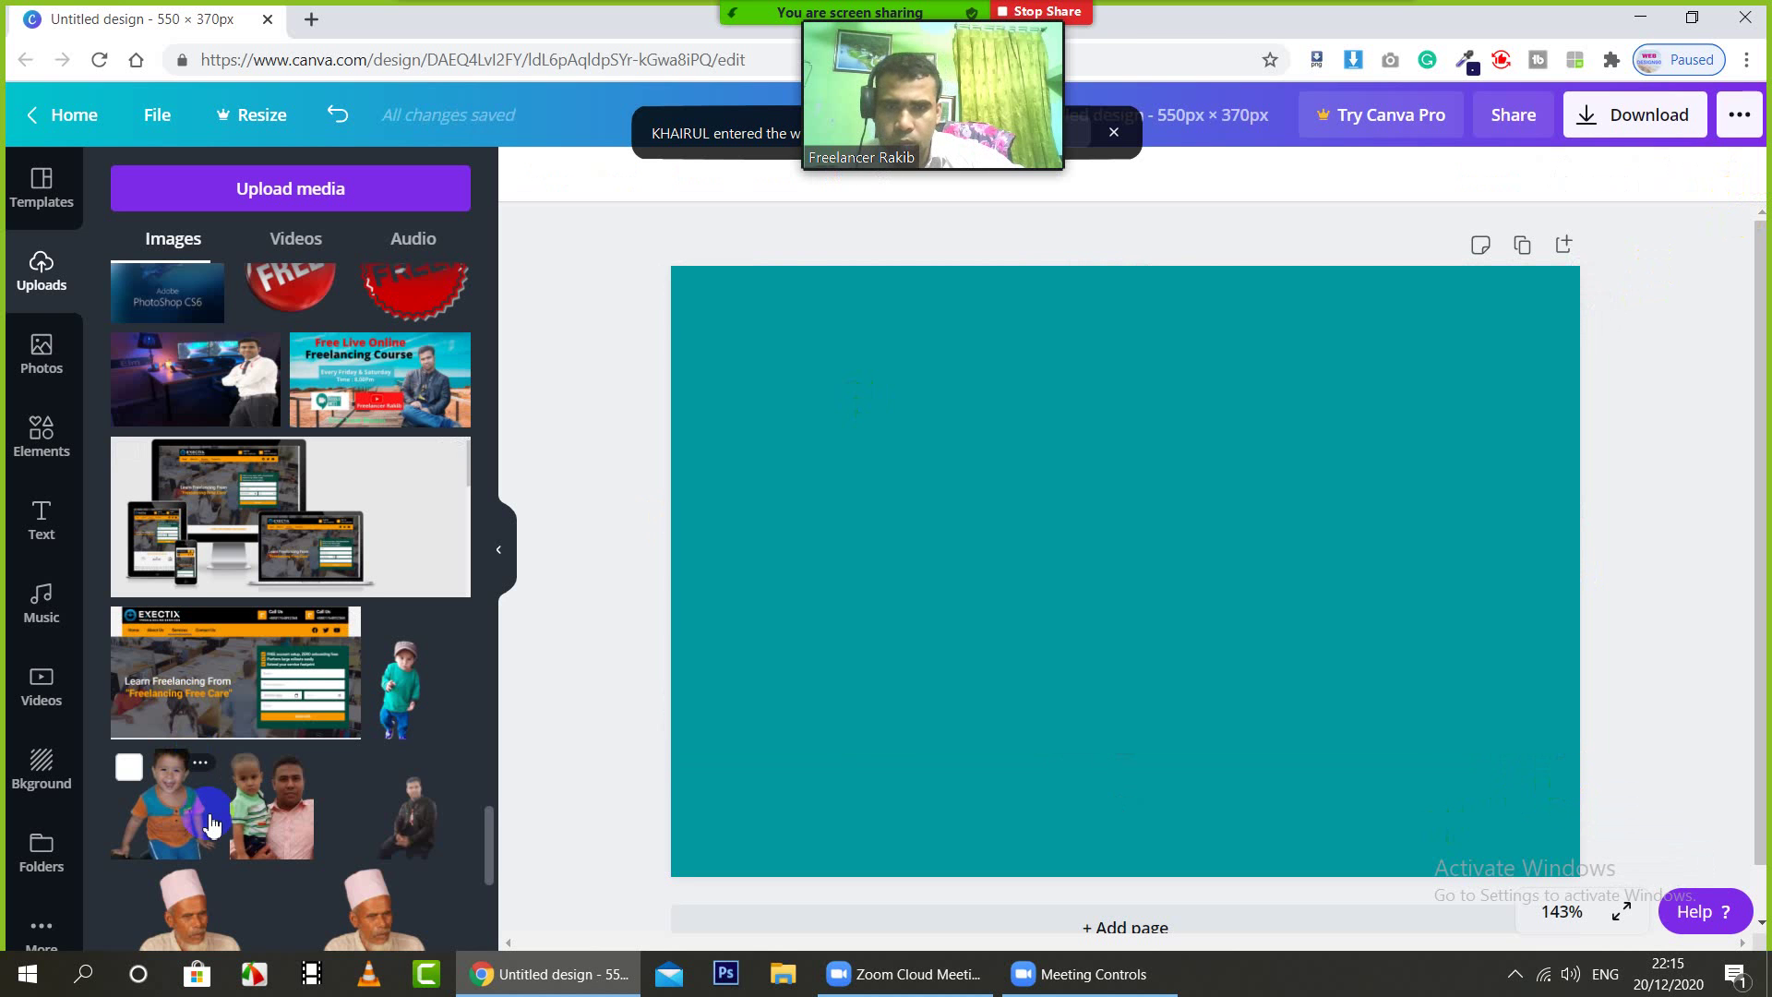
Step: Add the uploaded cut-out photo of the man with folded arms and crop it closely around his upper body
scroll(256, 826, "down", 7)
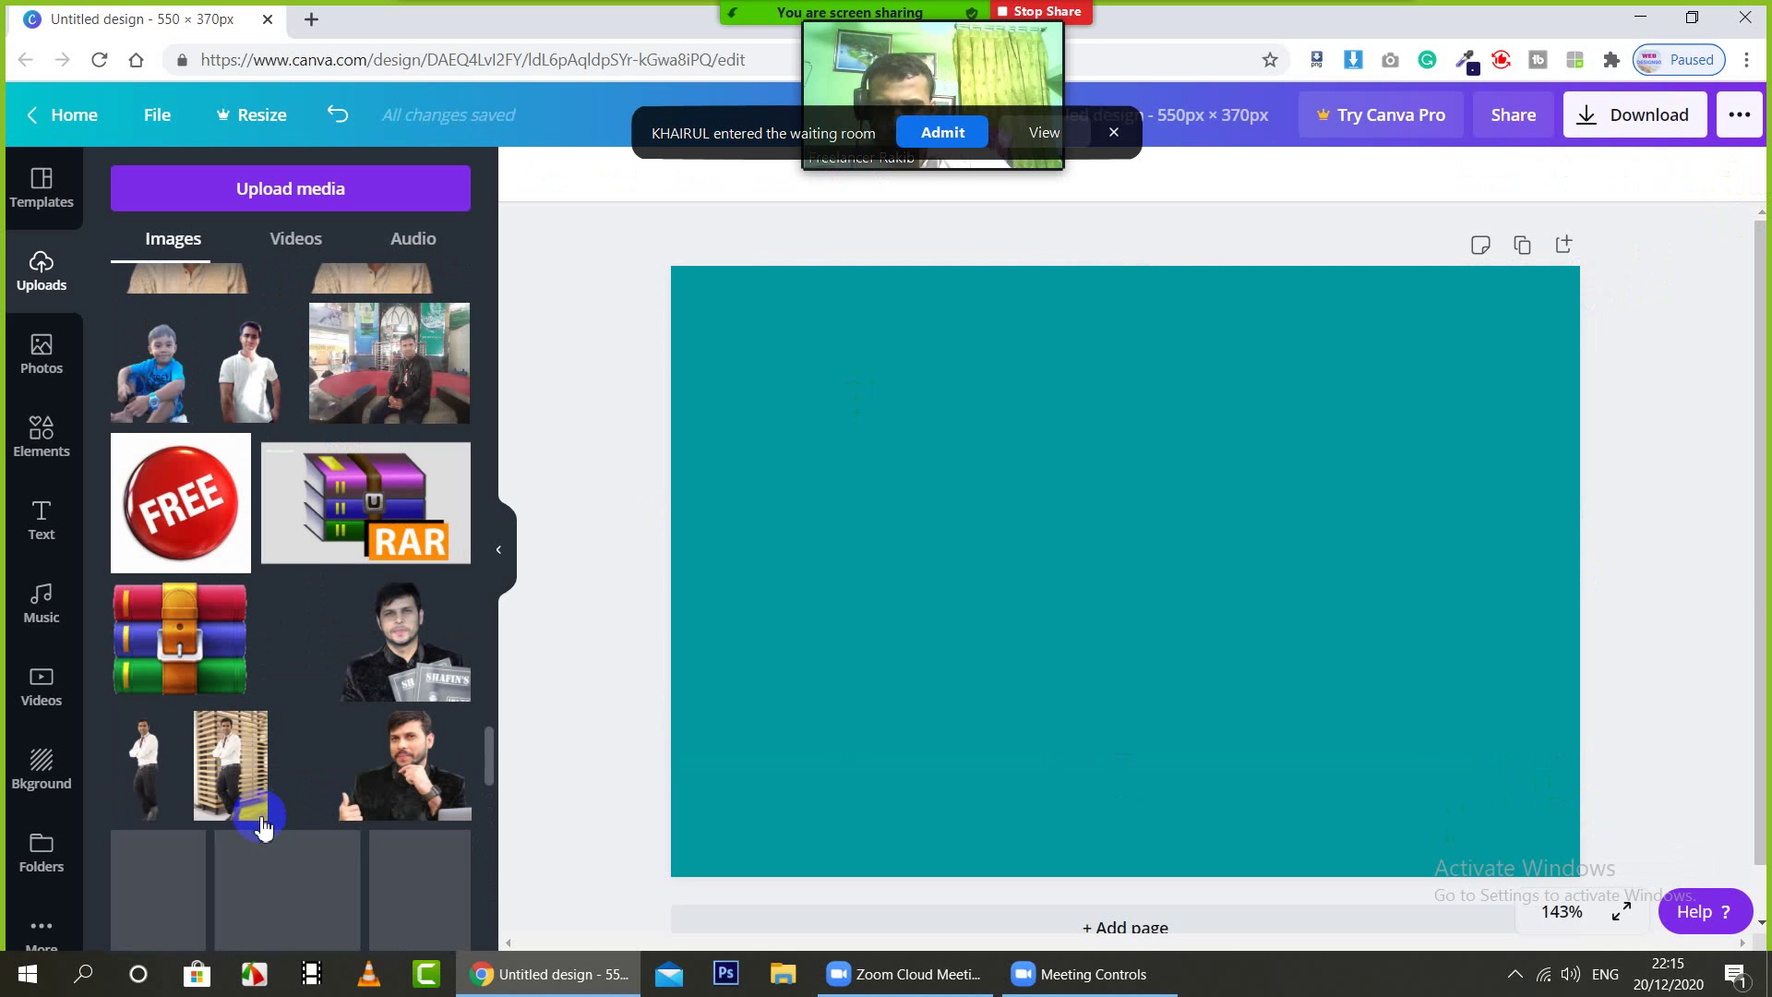
left_click(174, 776)
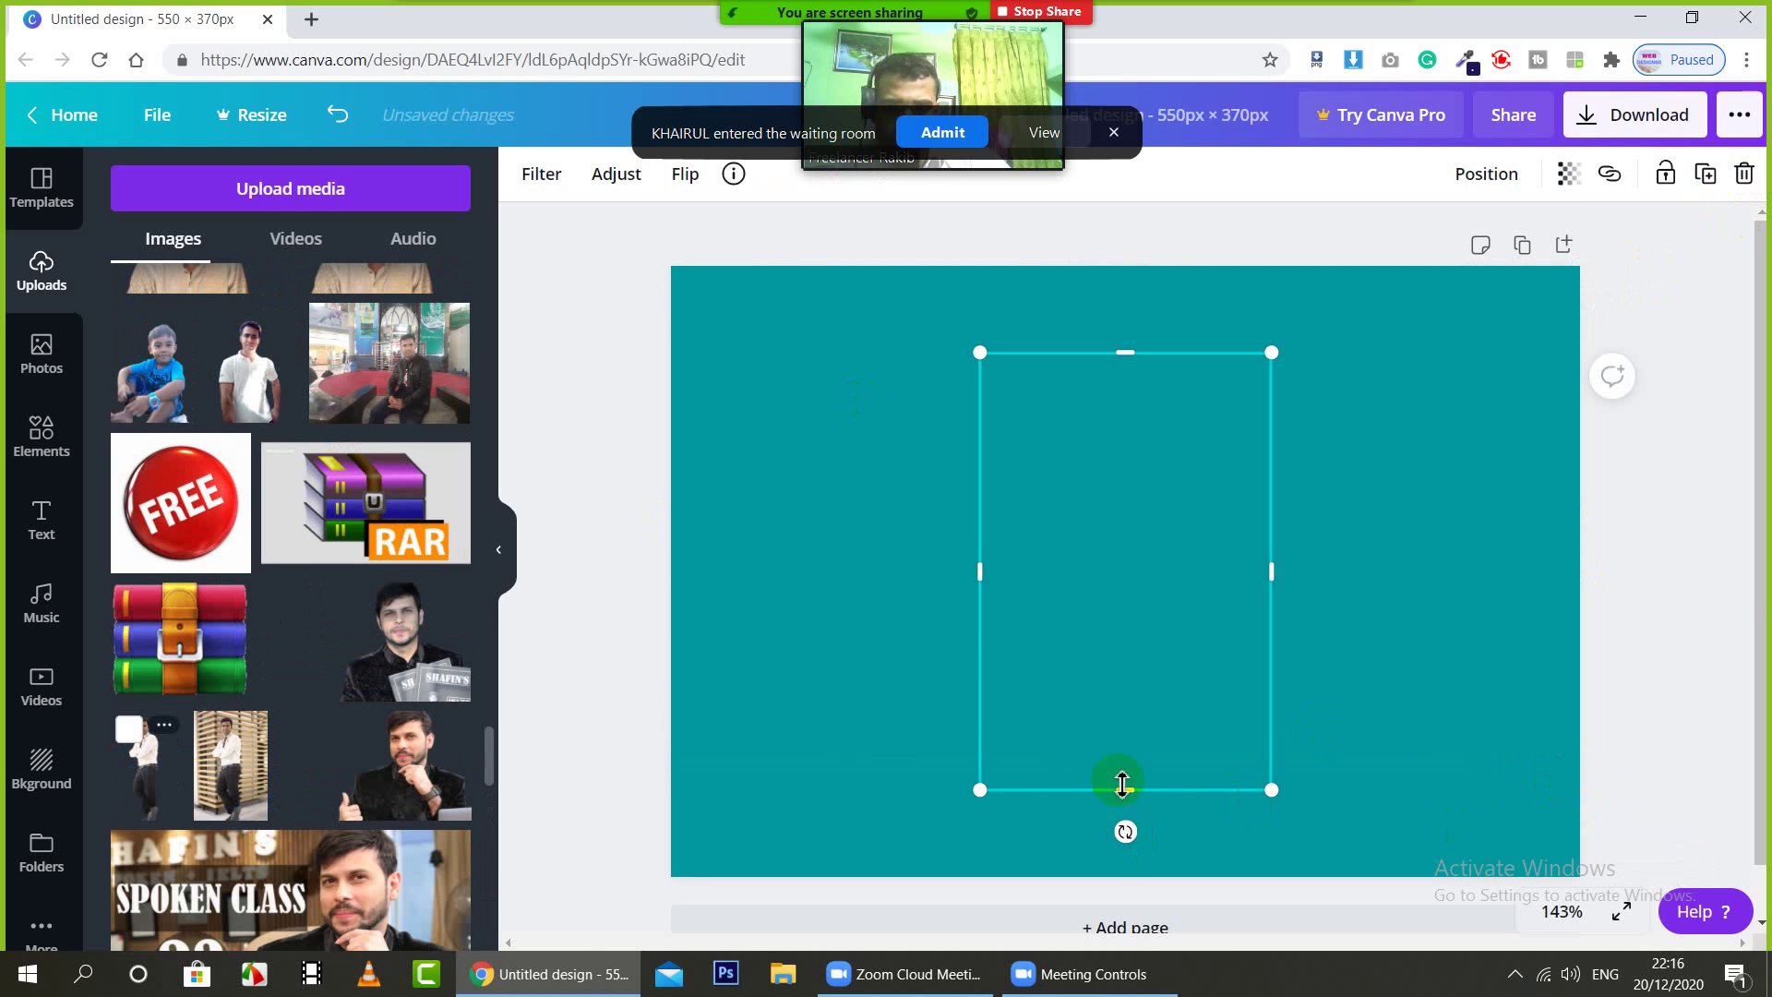
left_click_drag(1122, 782, 1136, 556)
left_click_drag(1169, 504, 1473, 432)
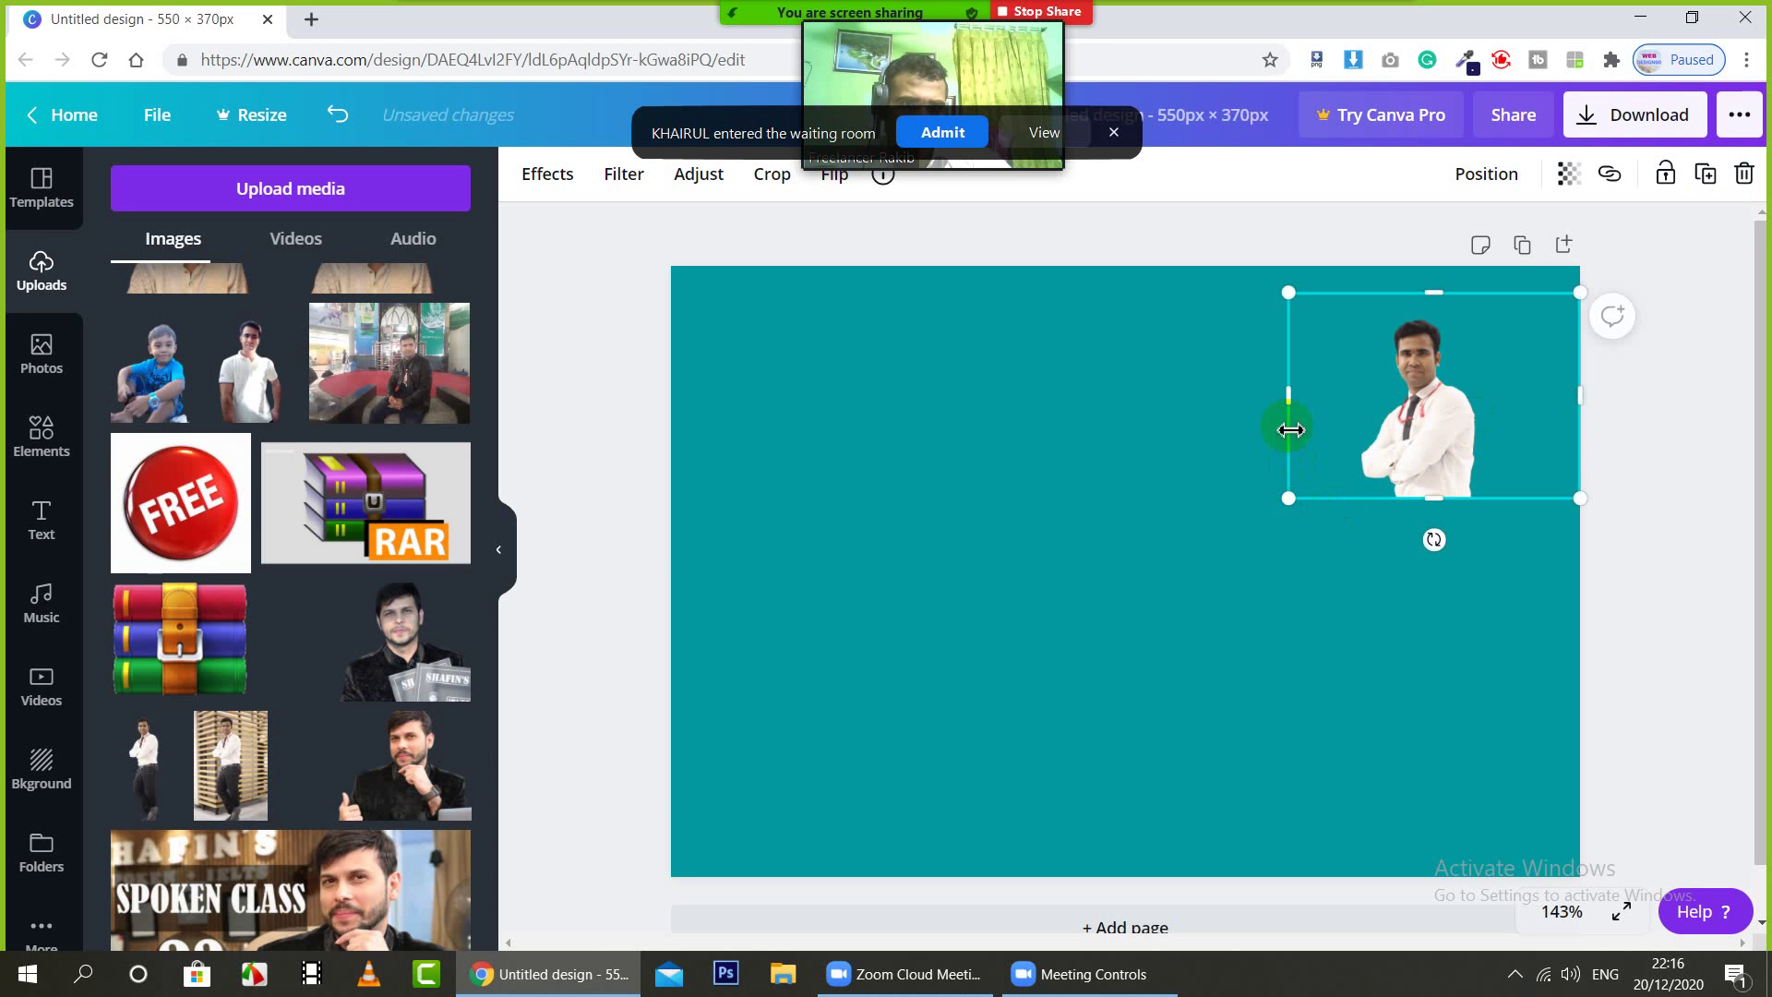
left_click_drag(1298, 395, 1348, 400)
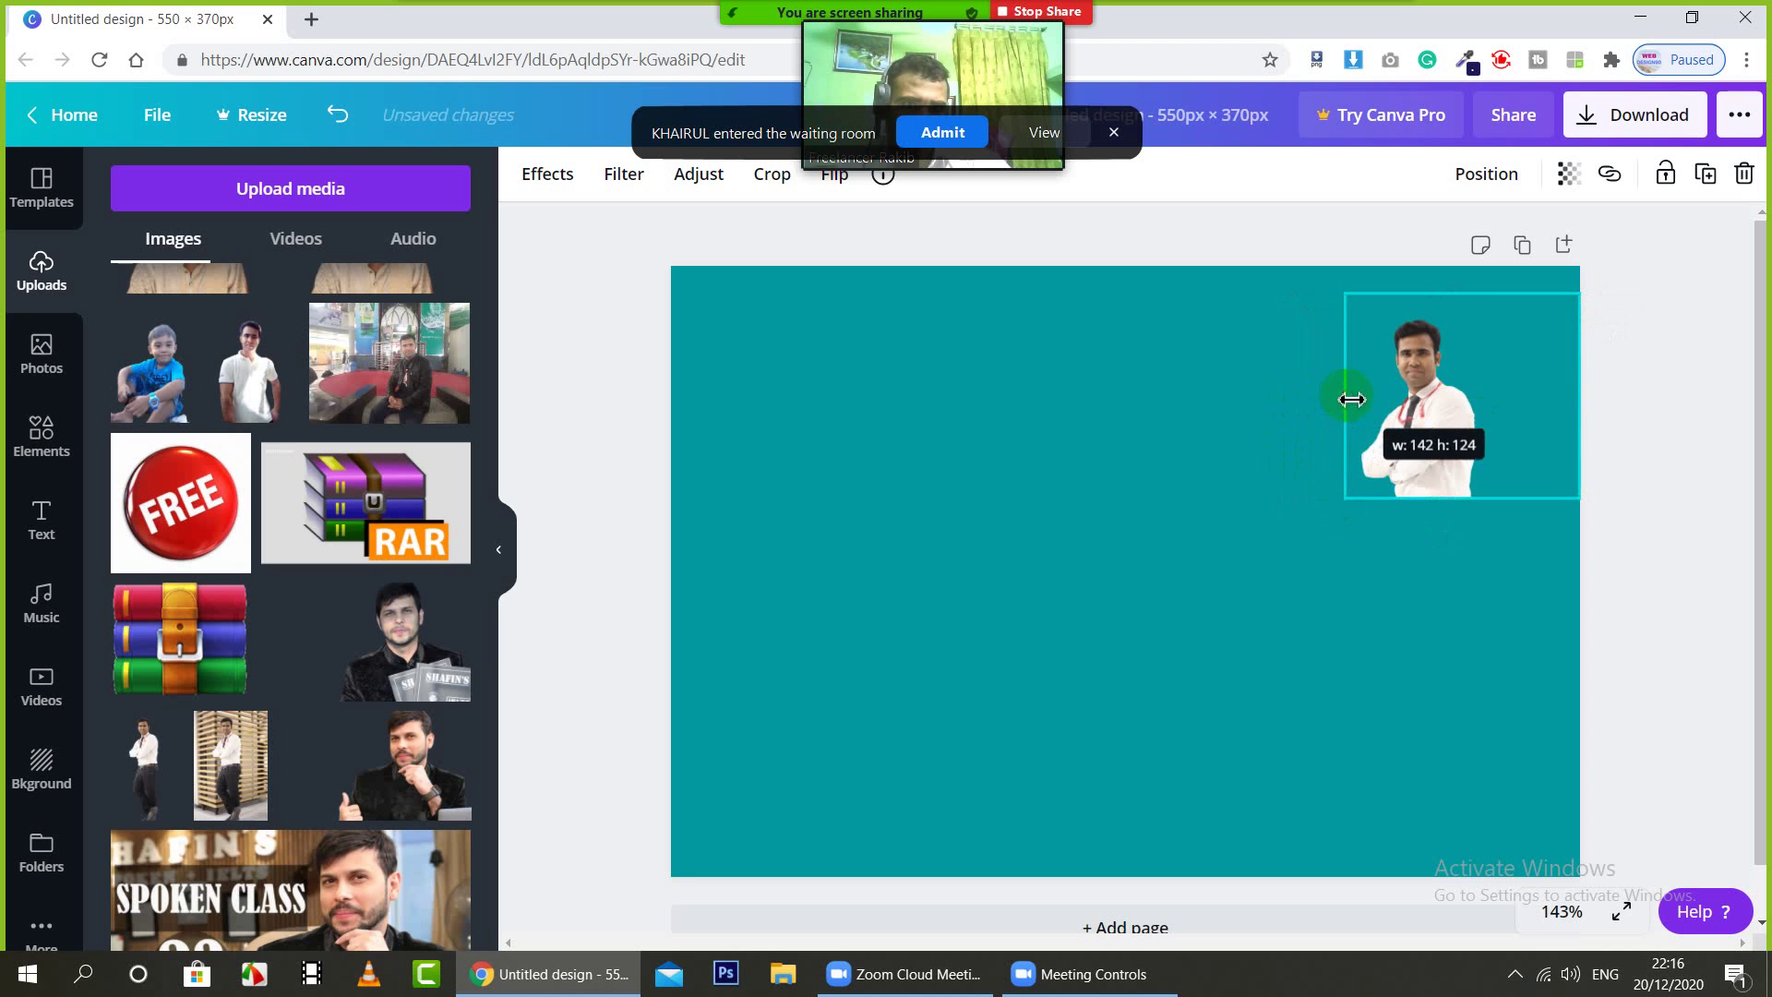
left_click_drag(1588, 411, 1477, 424)
Step: Enlarge the cropped portrait to about 239 x 370 px and align it with the page's right edge
left_click_drag(1026, 765, 997, 724)
left_click_drag(1370, 614, 1436, 597)
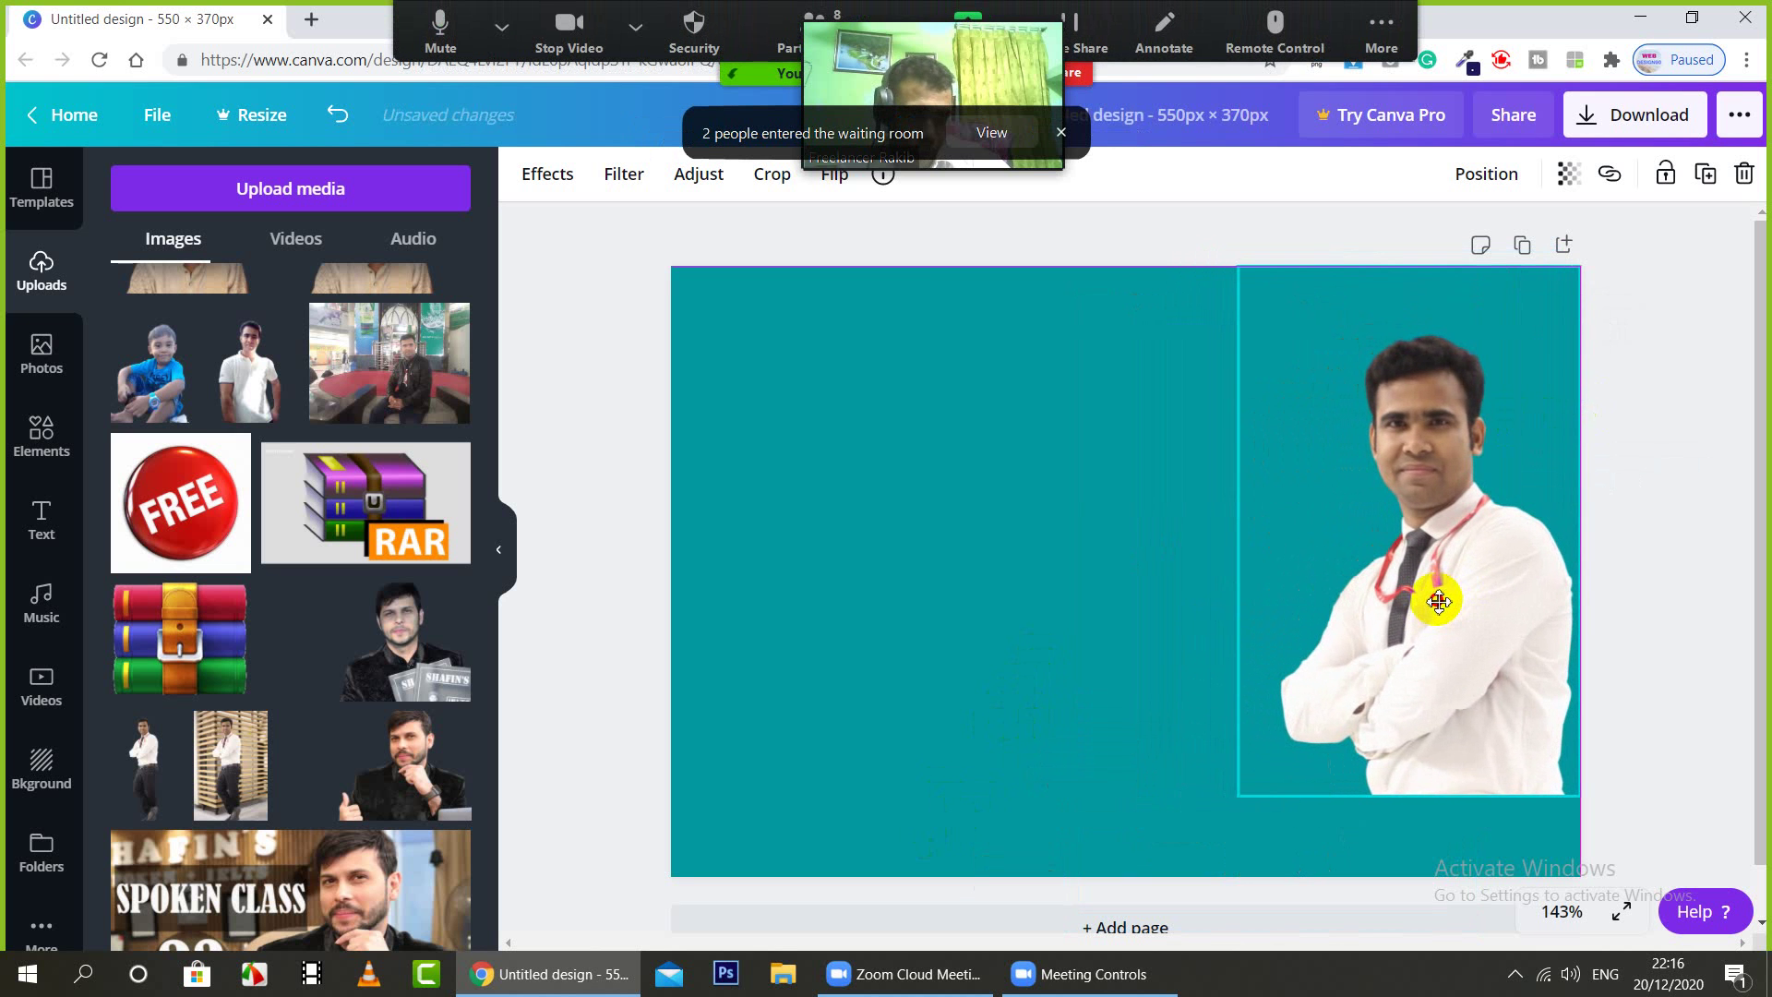
left_click_drag(1170, 850, 1125, 849)
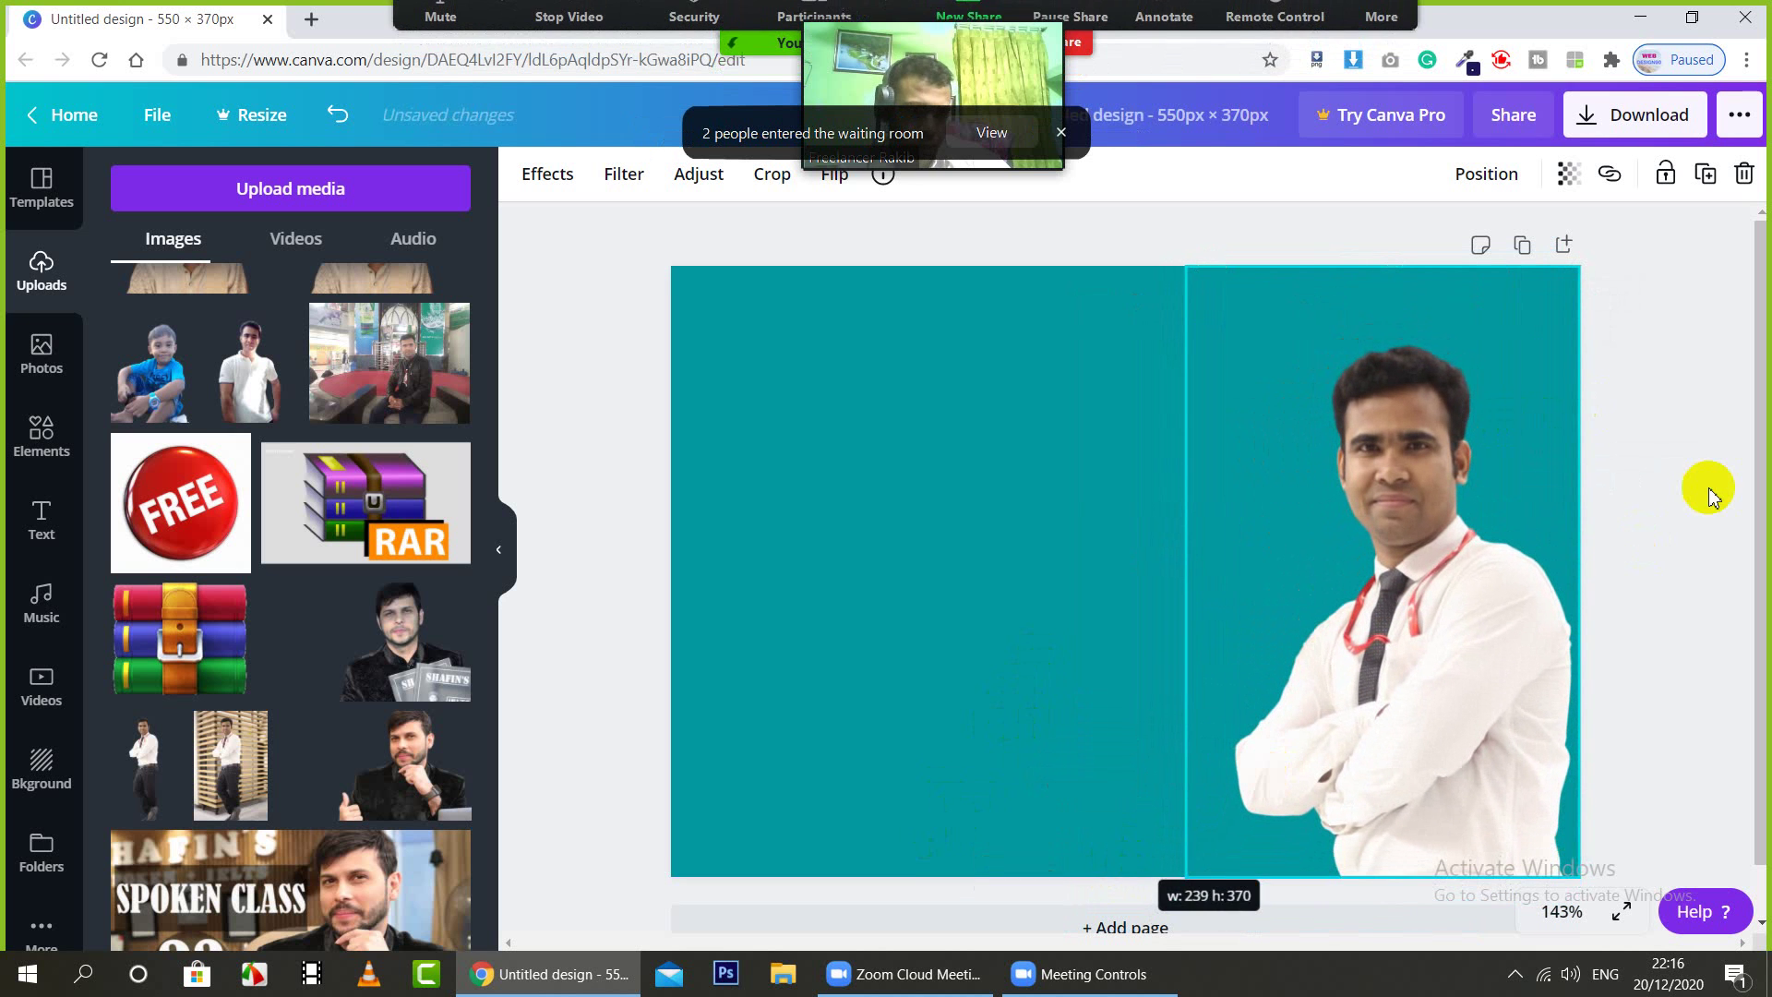
left_click(1697, 489)
left_click(933, 445)
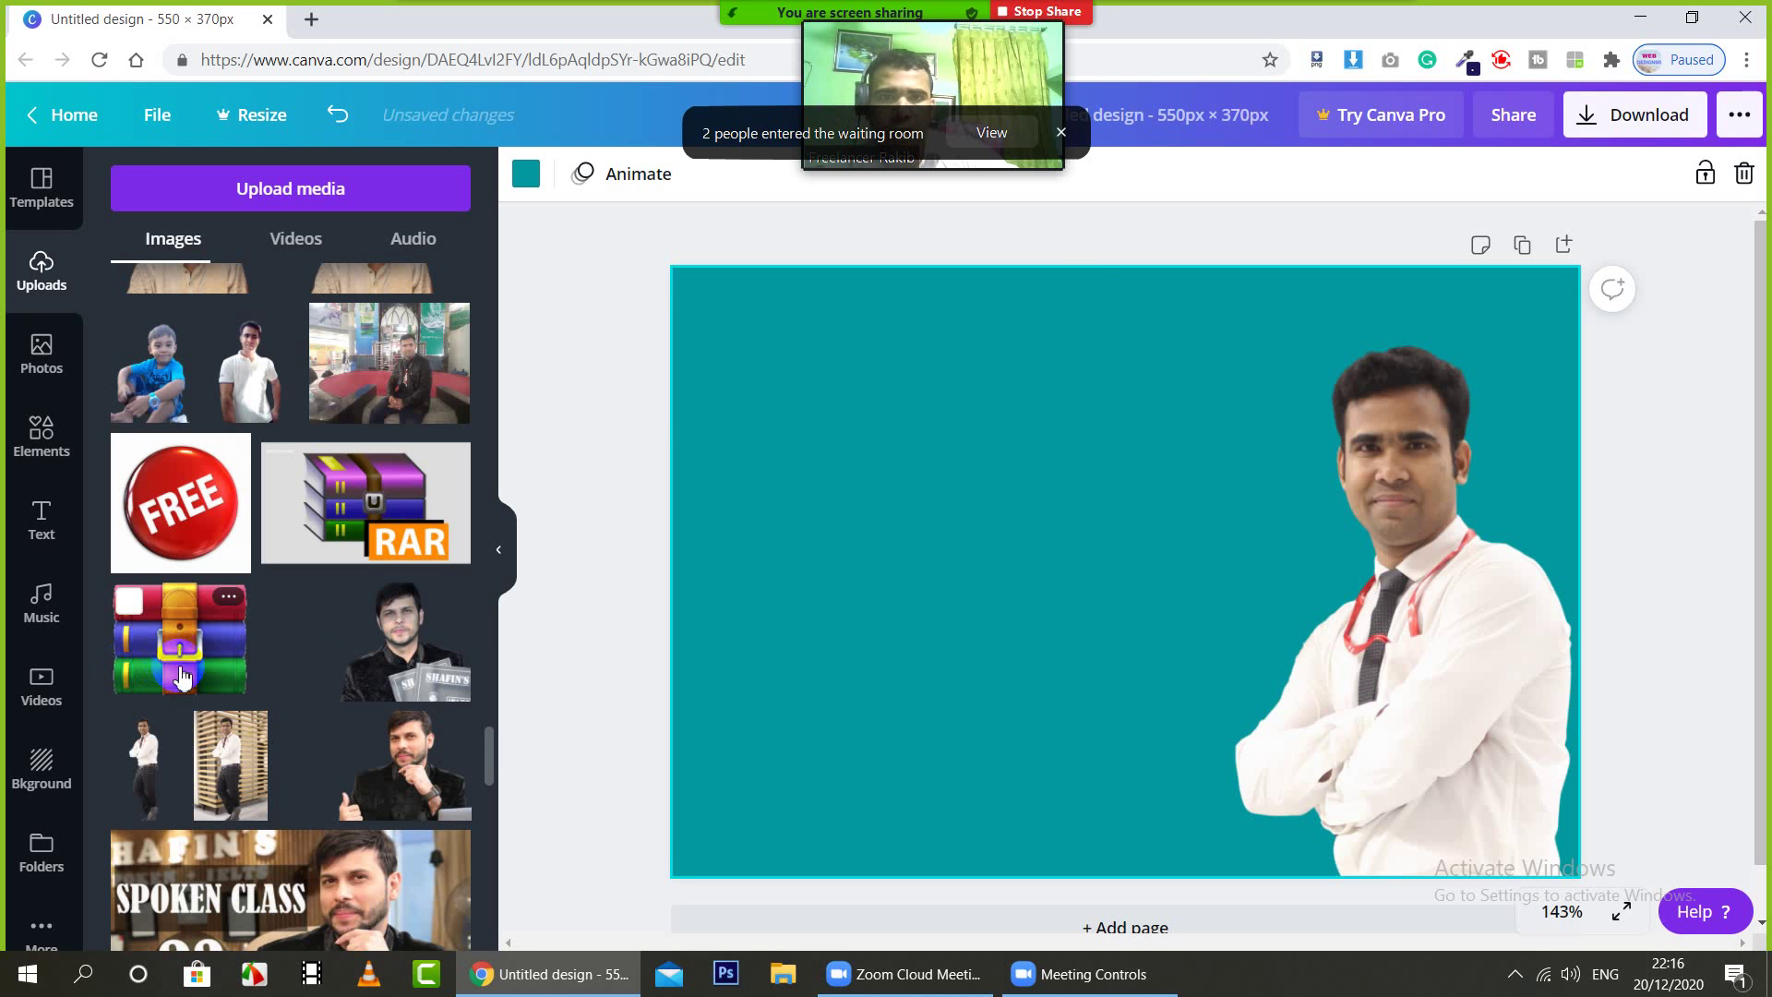
Step: Switch to the Zoom participants window, admit both people from the waiting room and minimize the window
left_click(1009, 132)
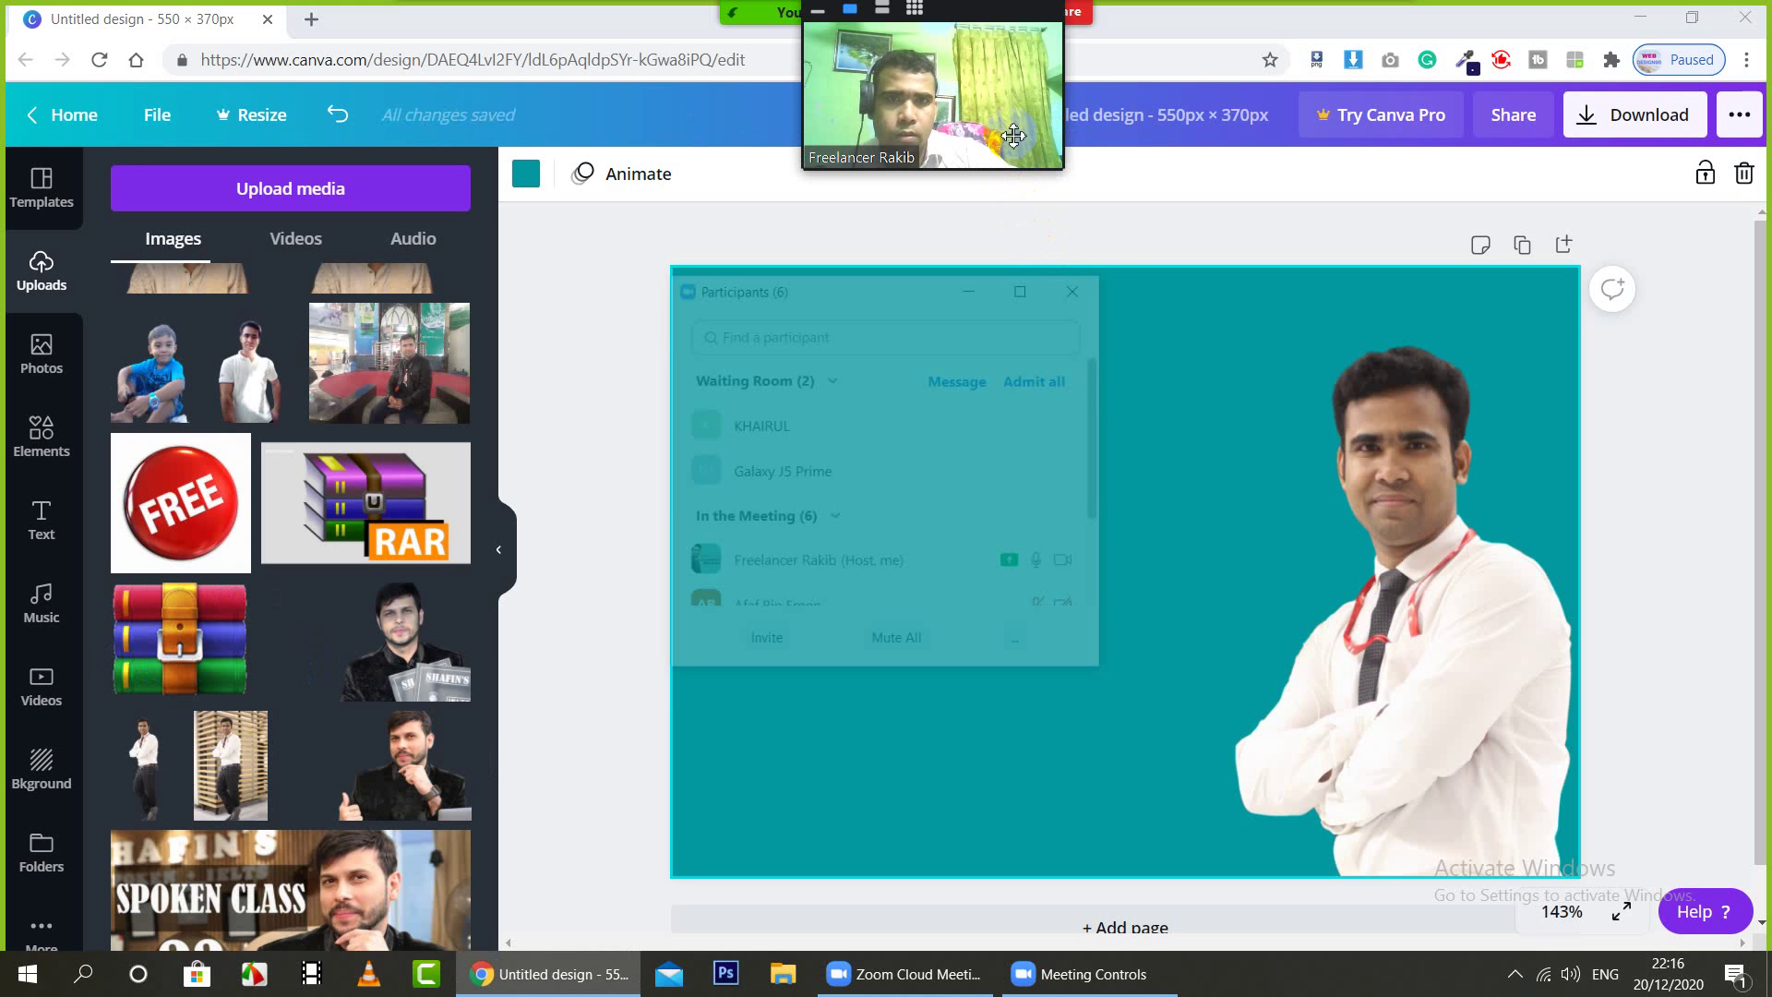
mouse_move(952, 448)
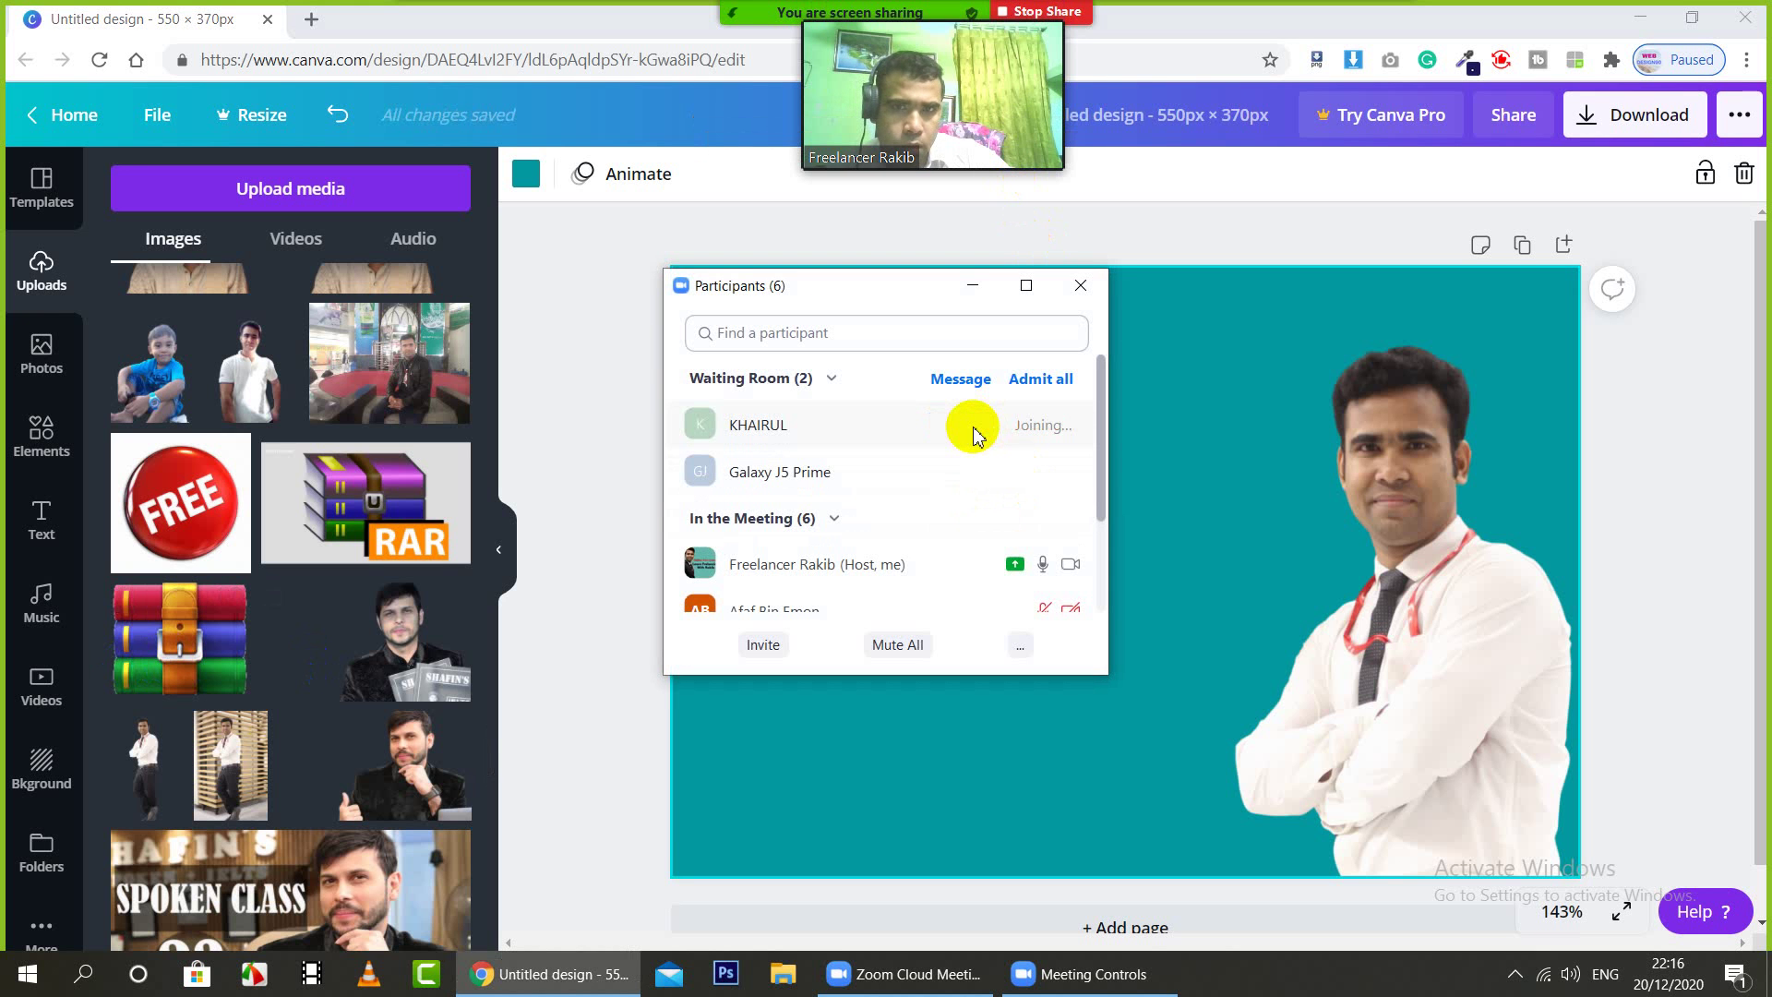
left_click(971, 475)
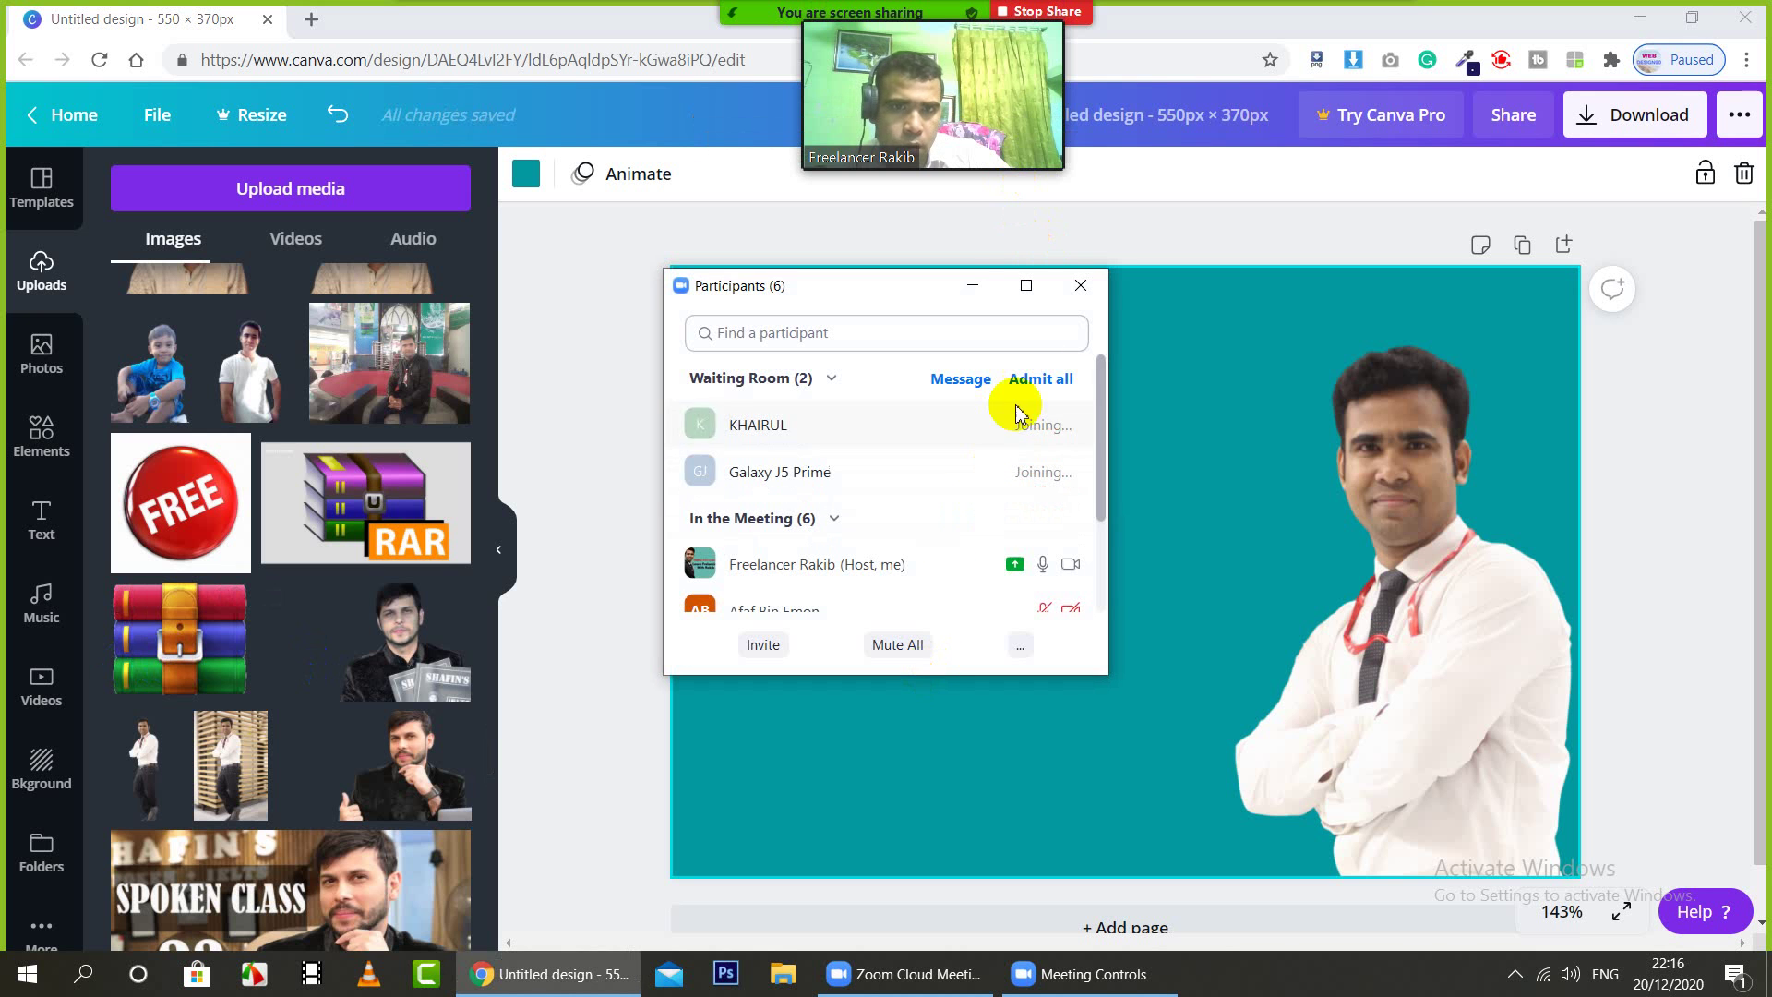
left_click(976, 288)
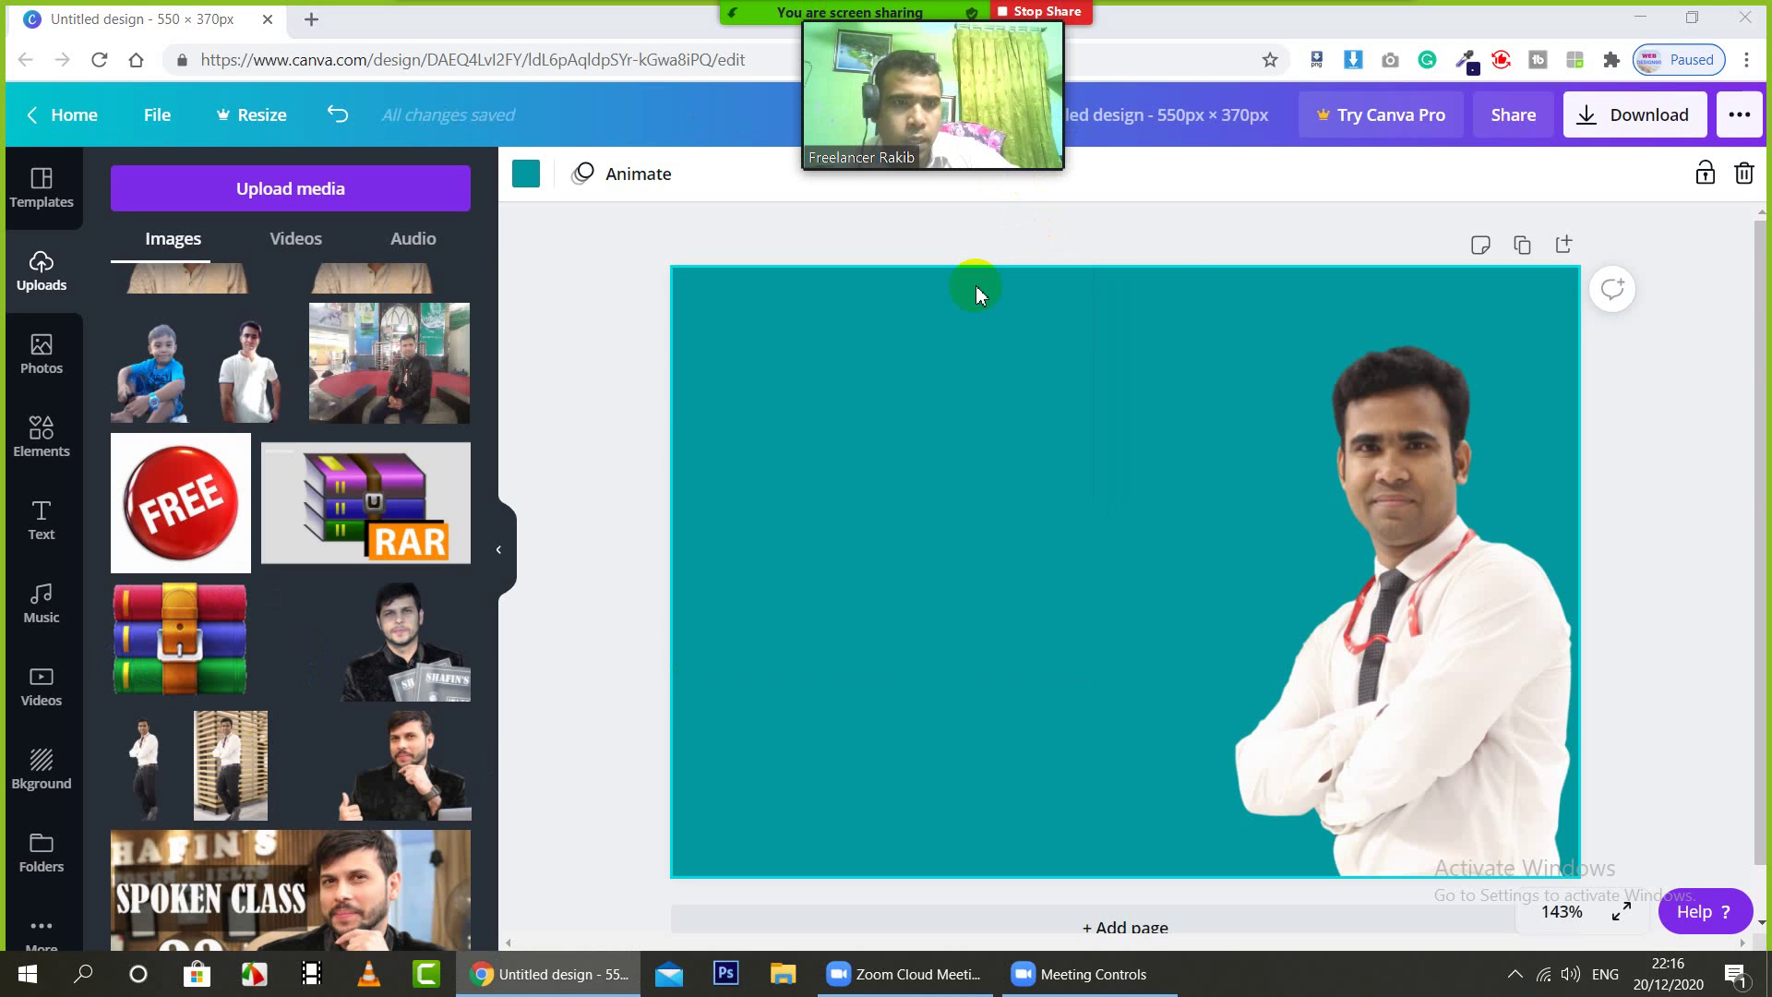
Step: Move the portrait up, extend its crop down to the waist and enlarge it slightly to reach the page's bottom edge
left_click_drag(1456, 658, 1455, 586)
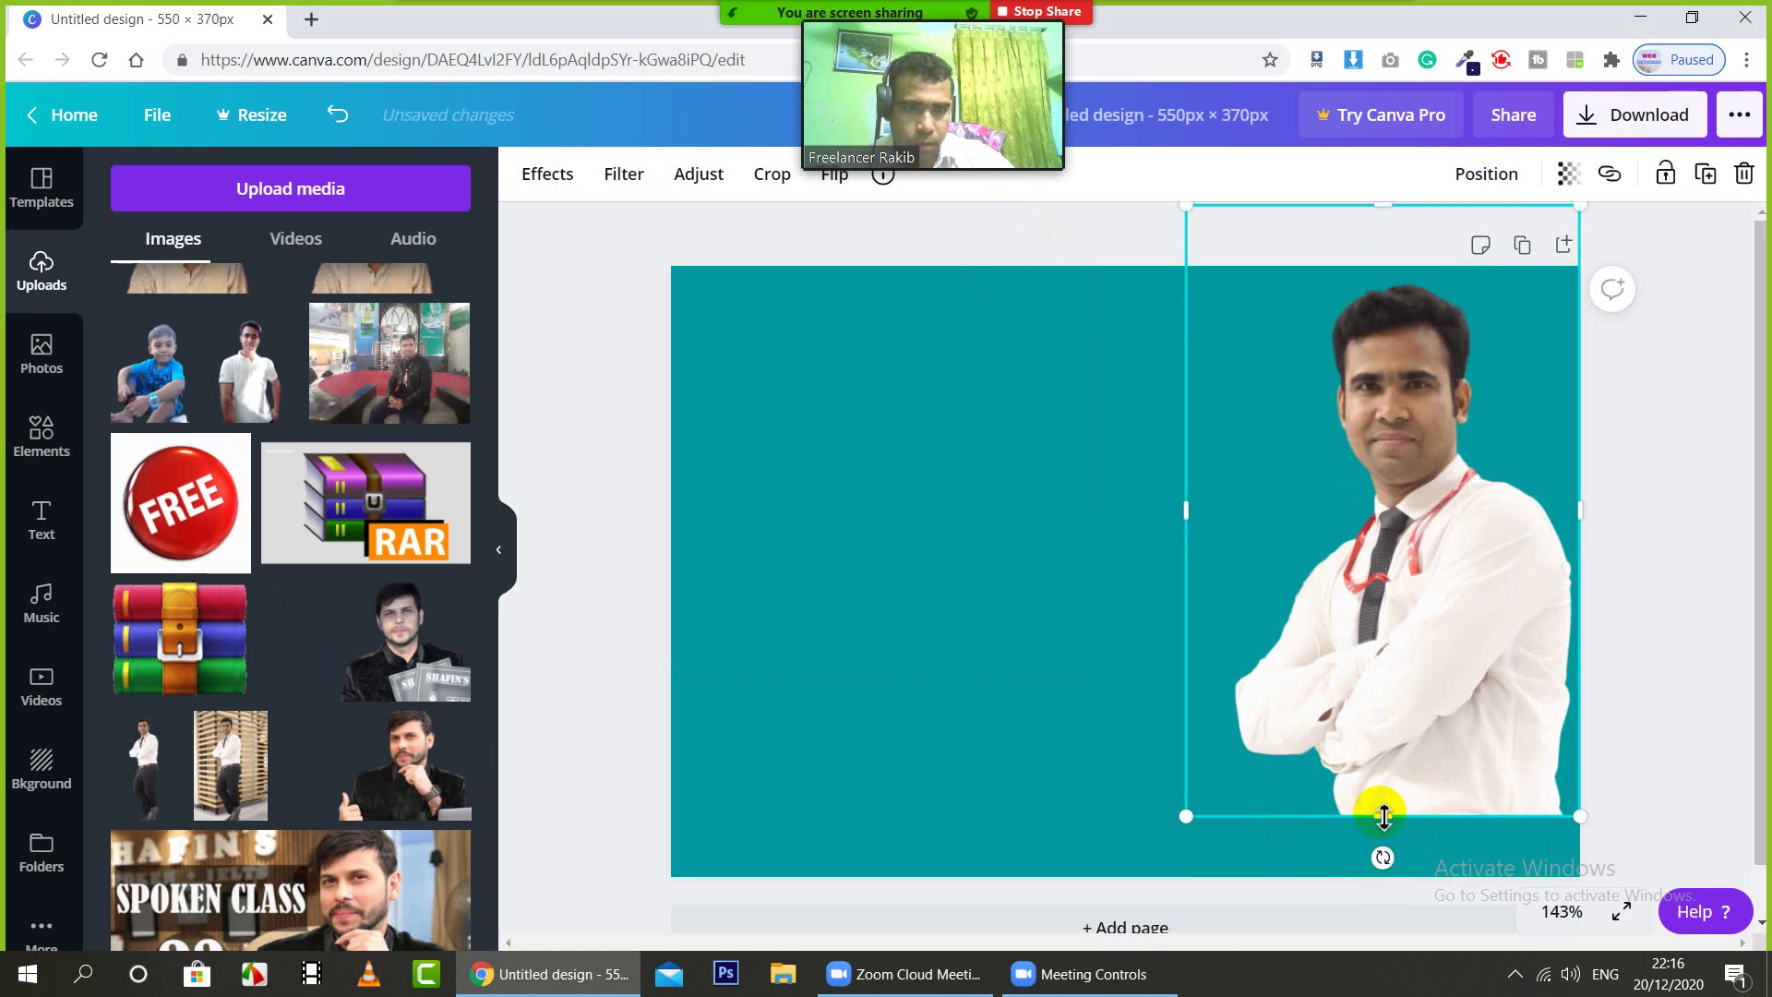
left_click_drag(1384, 816, 1376, 853)
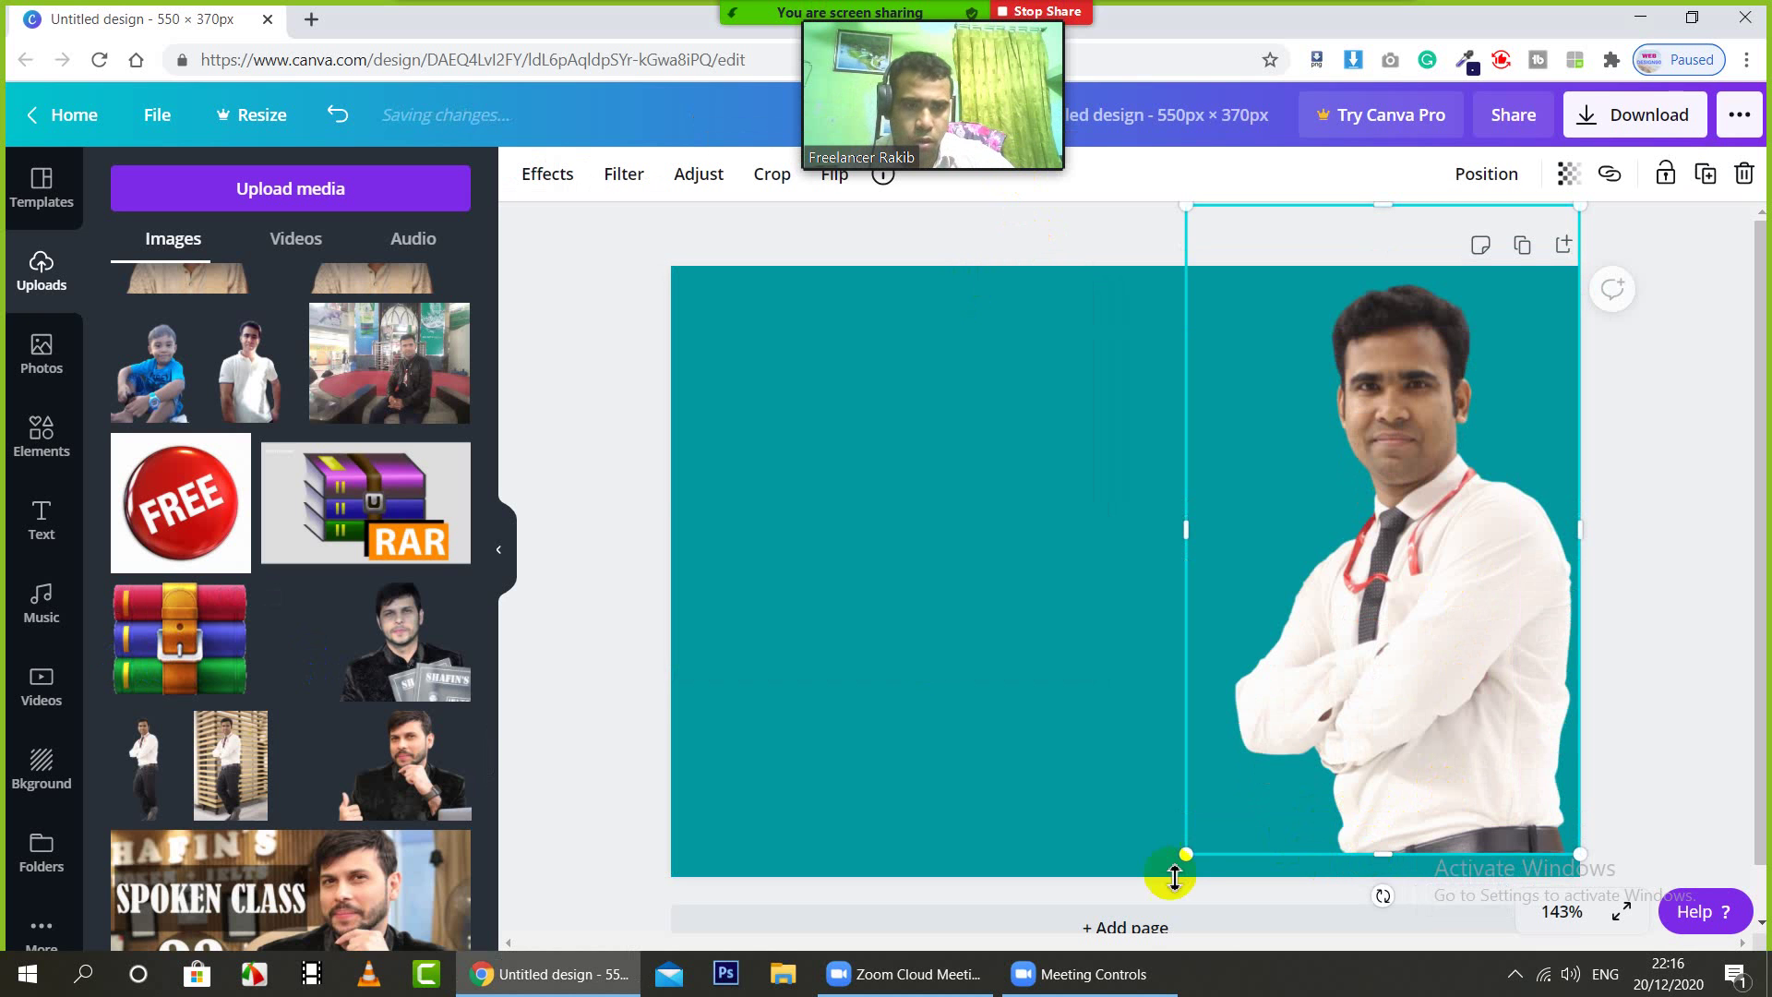
left_click_drag(1187, 855, 1157, 874)
left_click(619, 282)
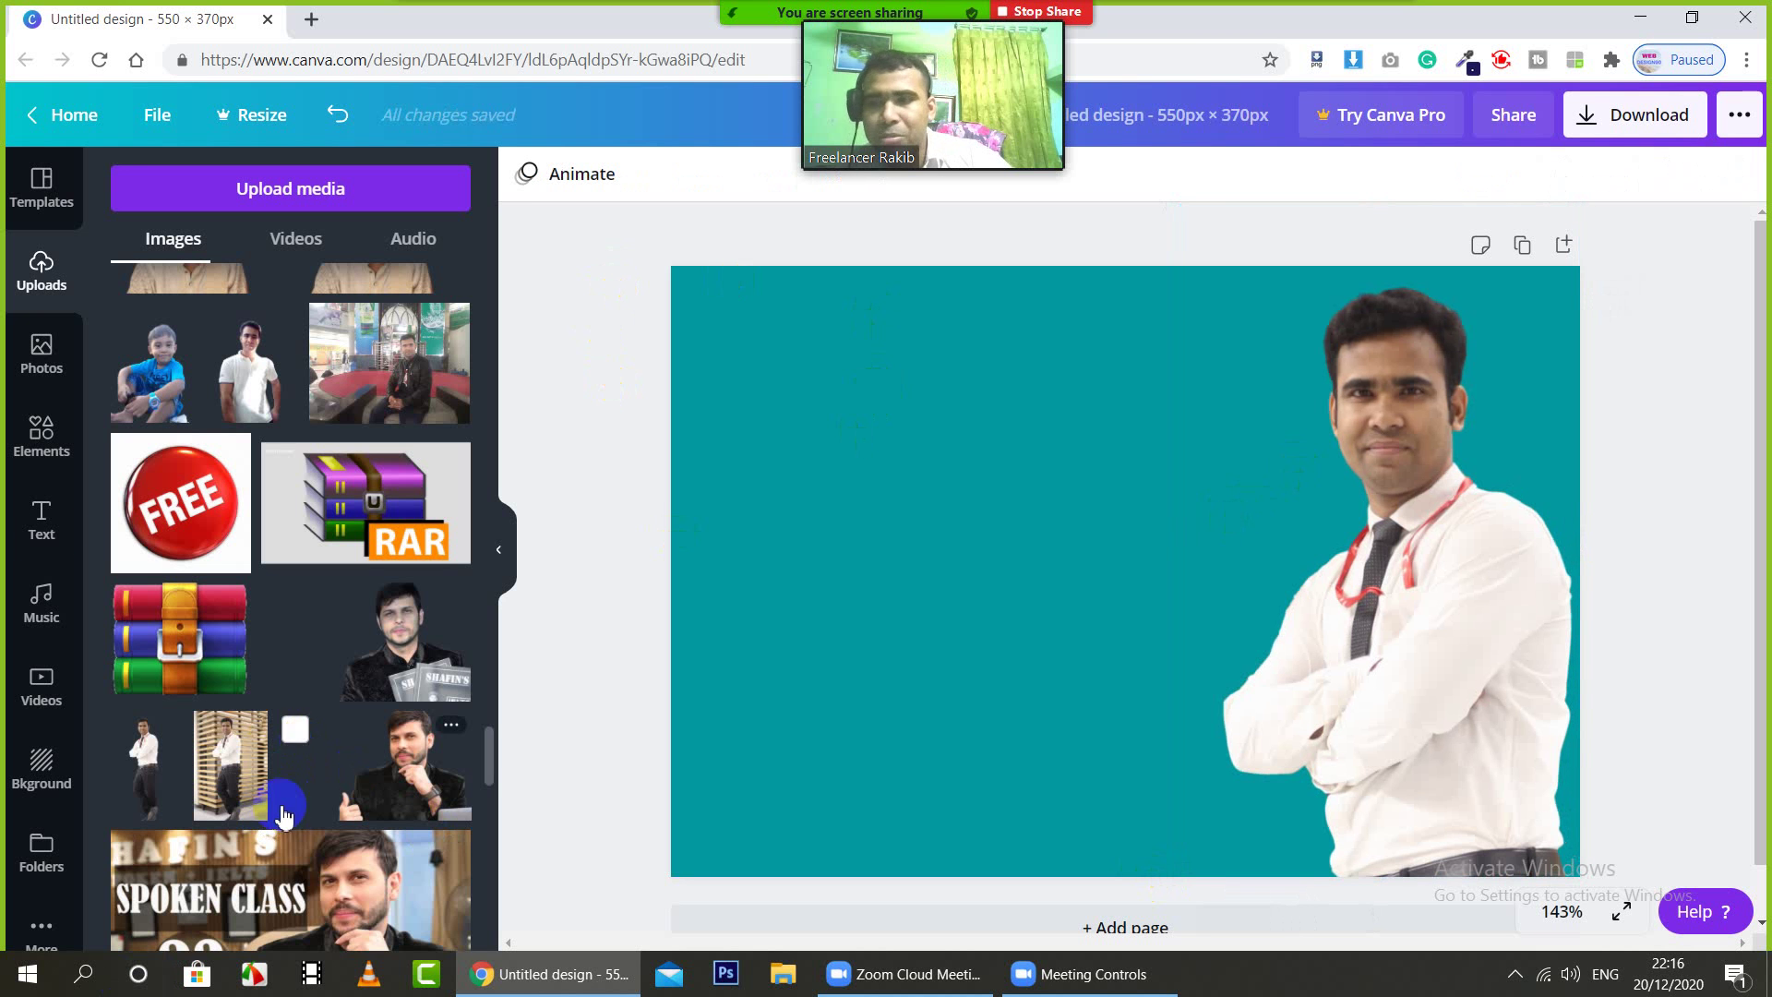
Step: Add a heading to the page reading "Professional Landing Page"
left_click(41, 519)
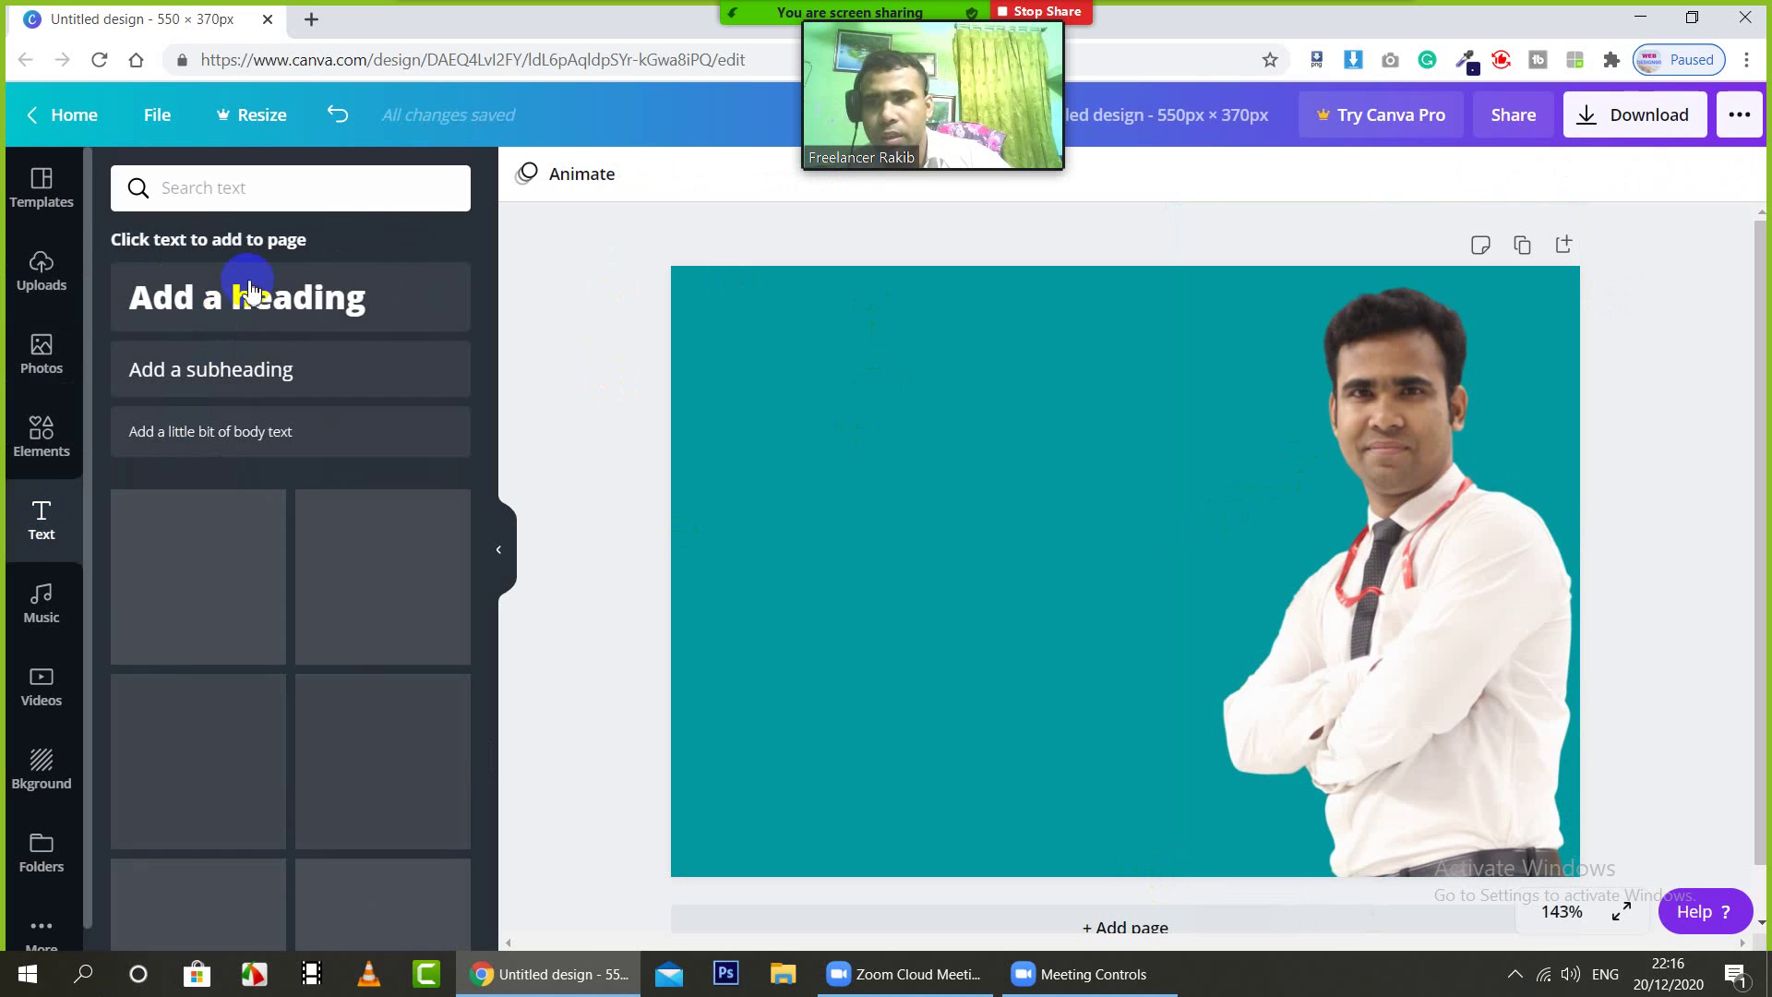
left_click(249, 292)
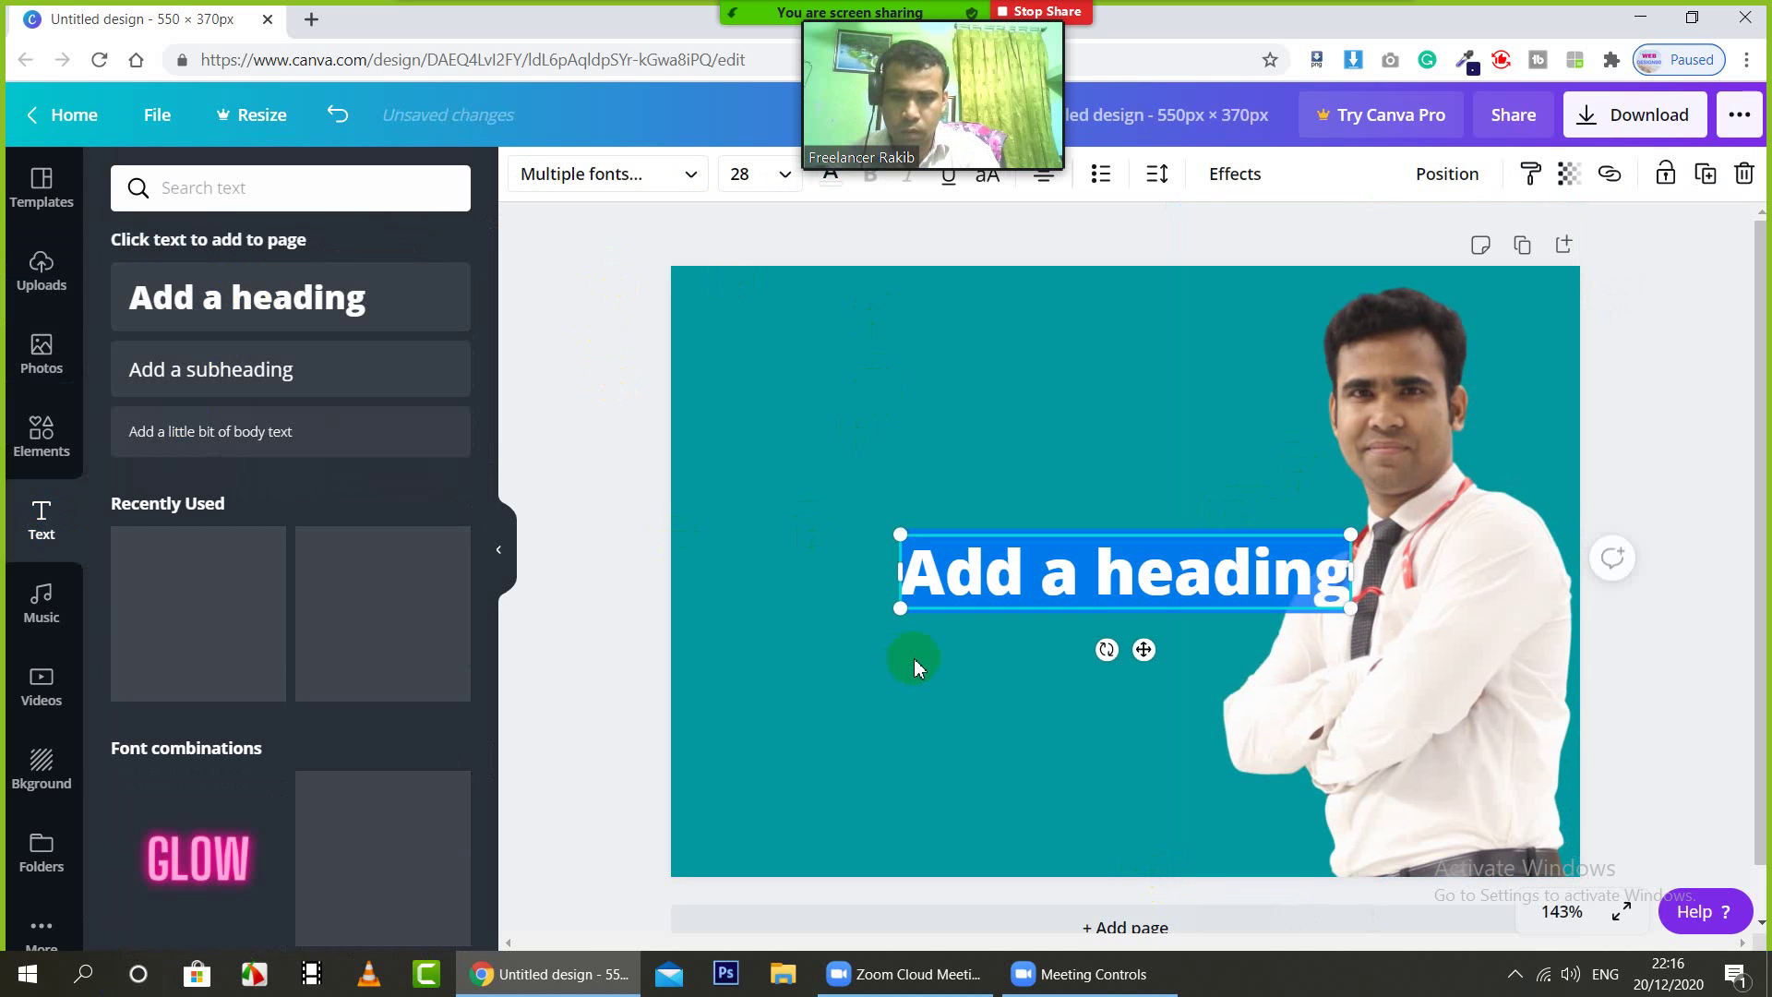
type("Professional")
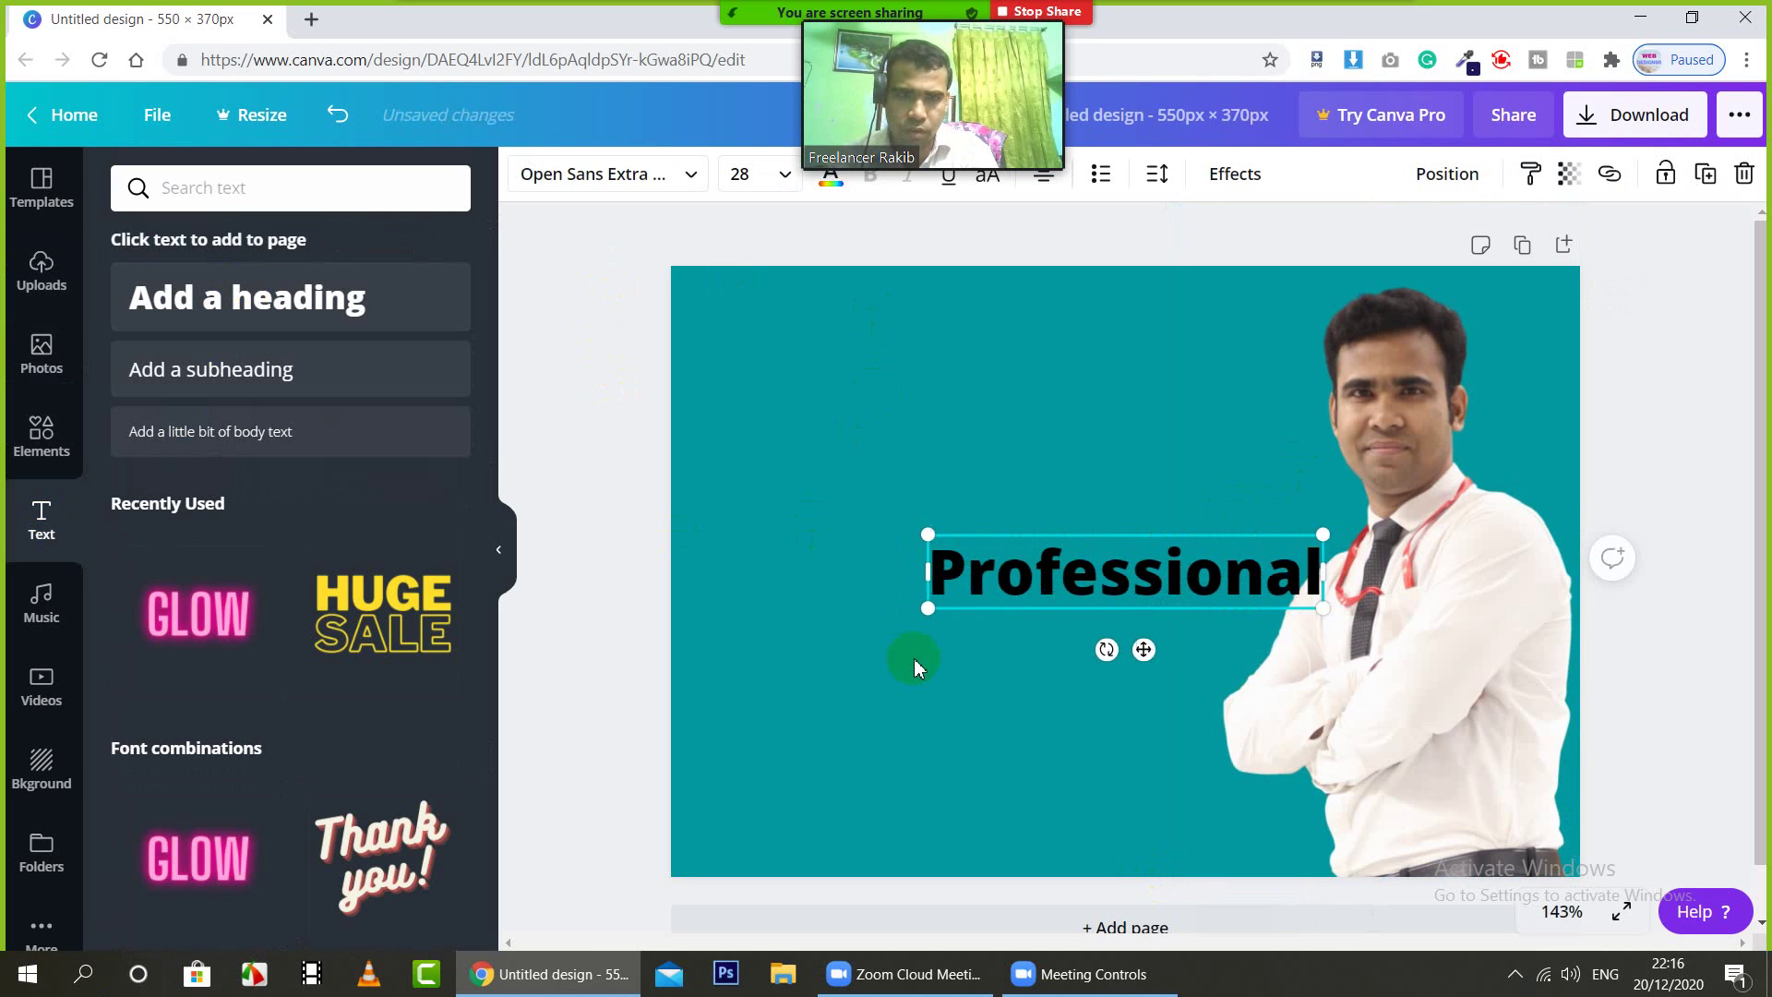
type(" L")
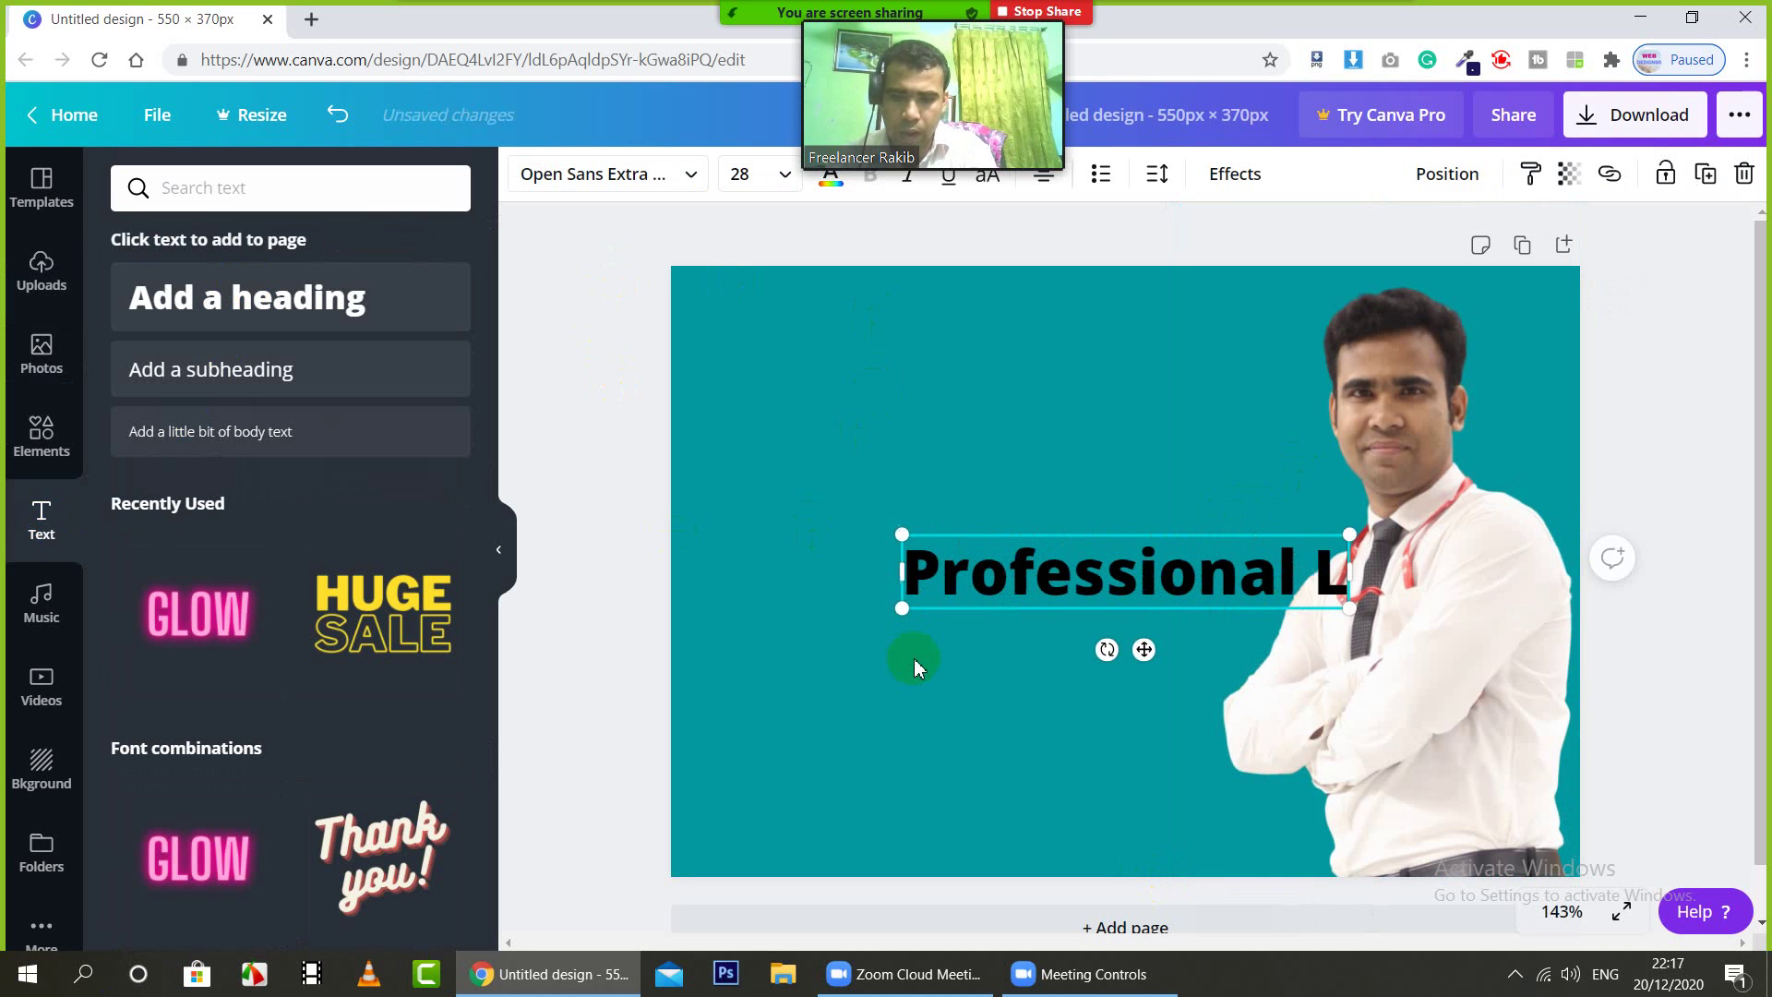
type("anding Page")
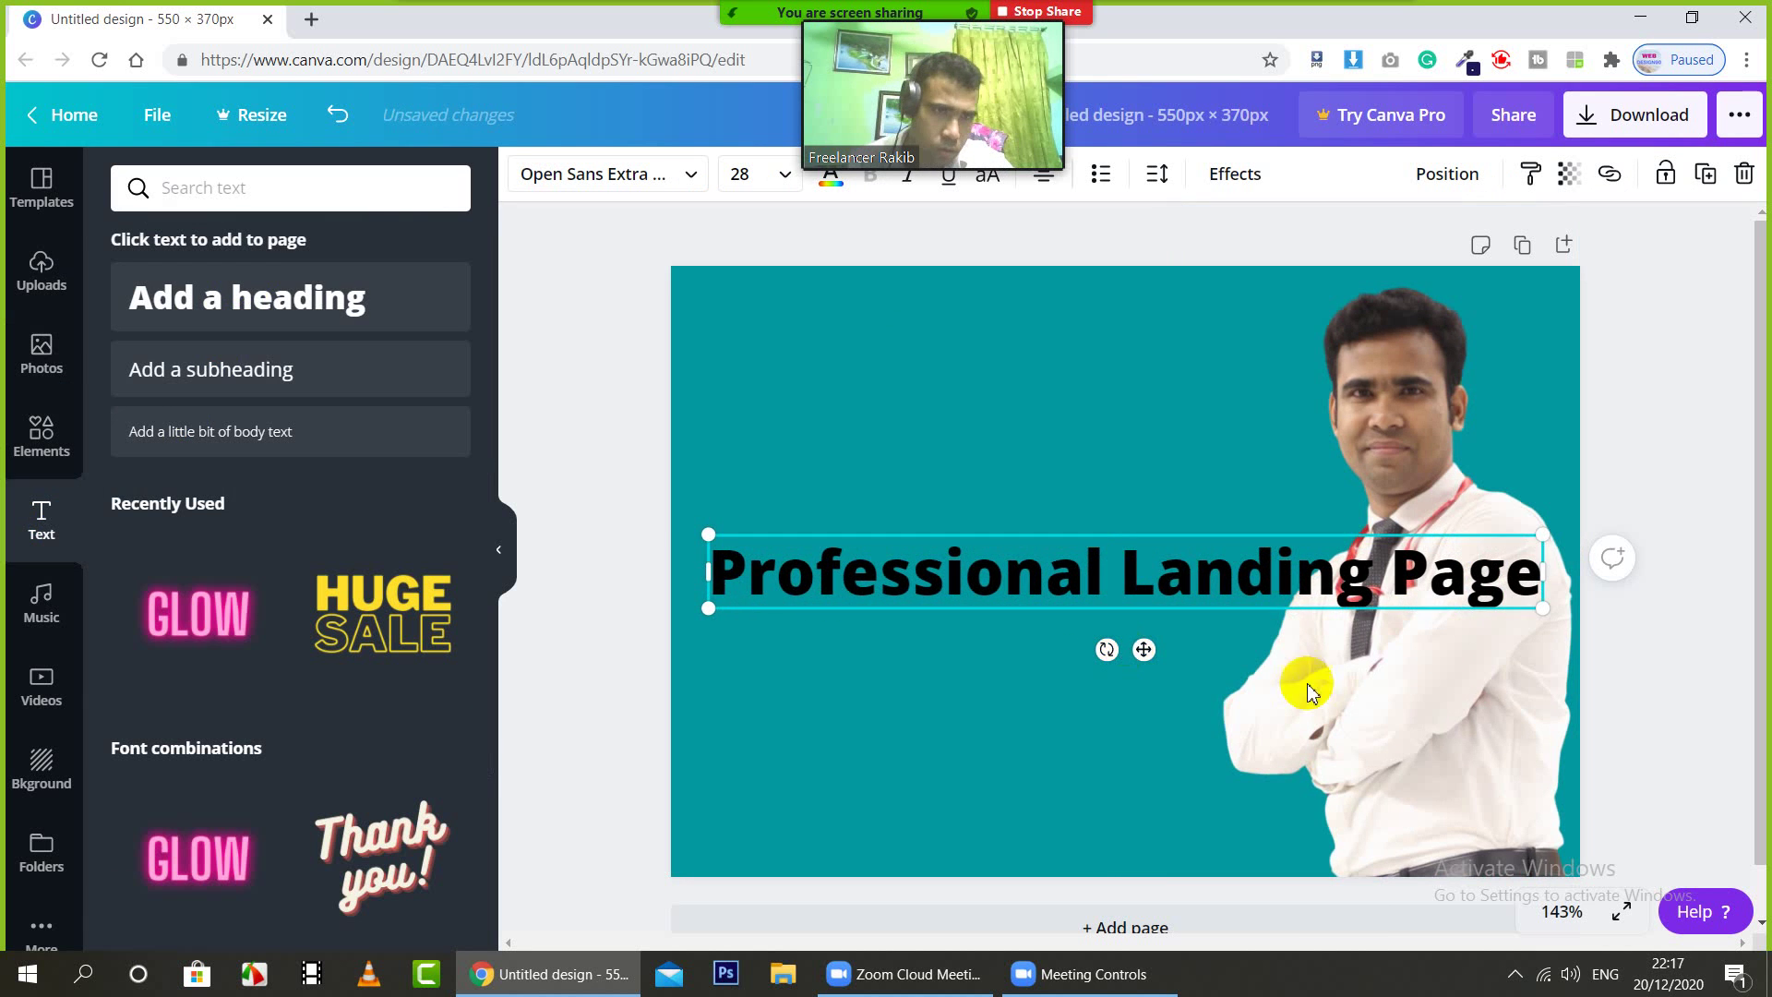
Step: Narrow the heading's text box to about 375 px so it wraps onto two lines, and move it up beside the portrait's head
left_click_drag(1548, 568, 1332, 586)
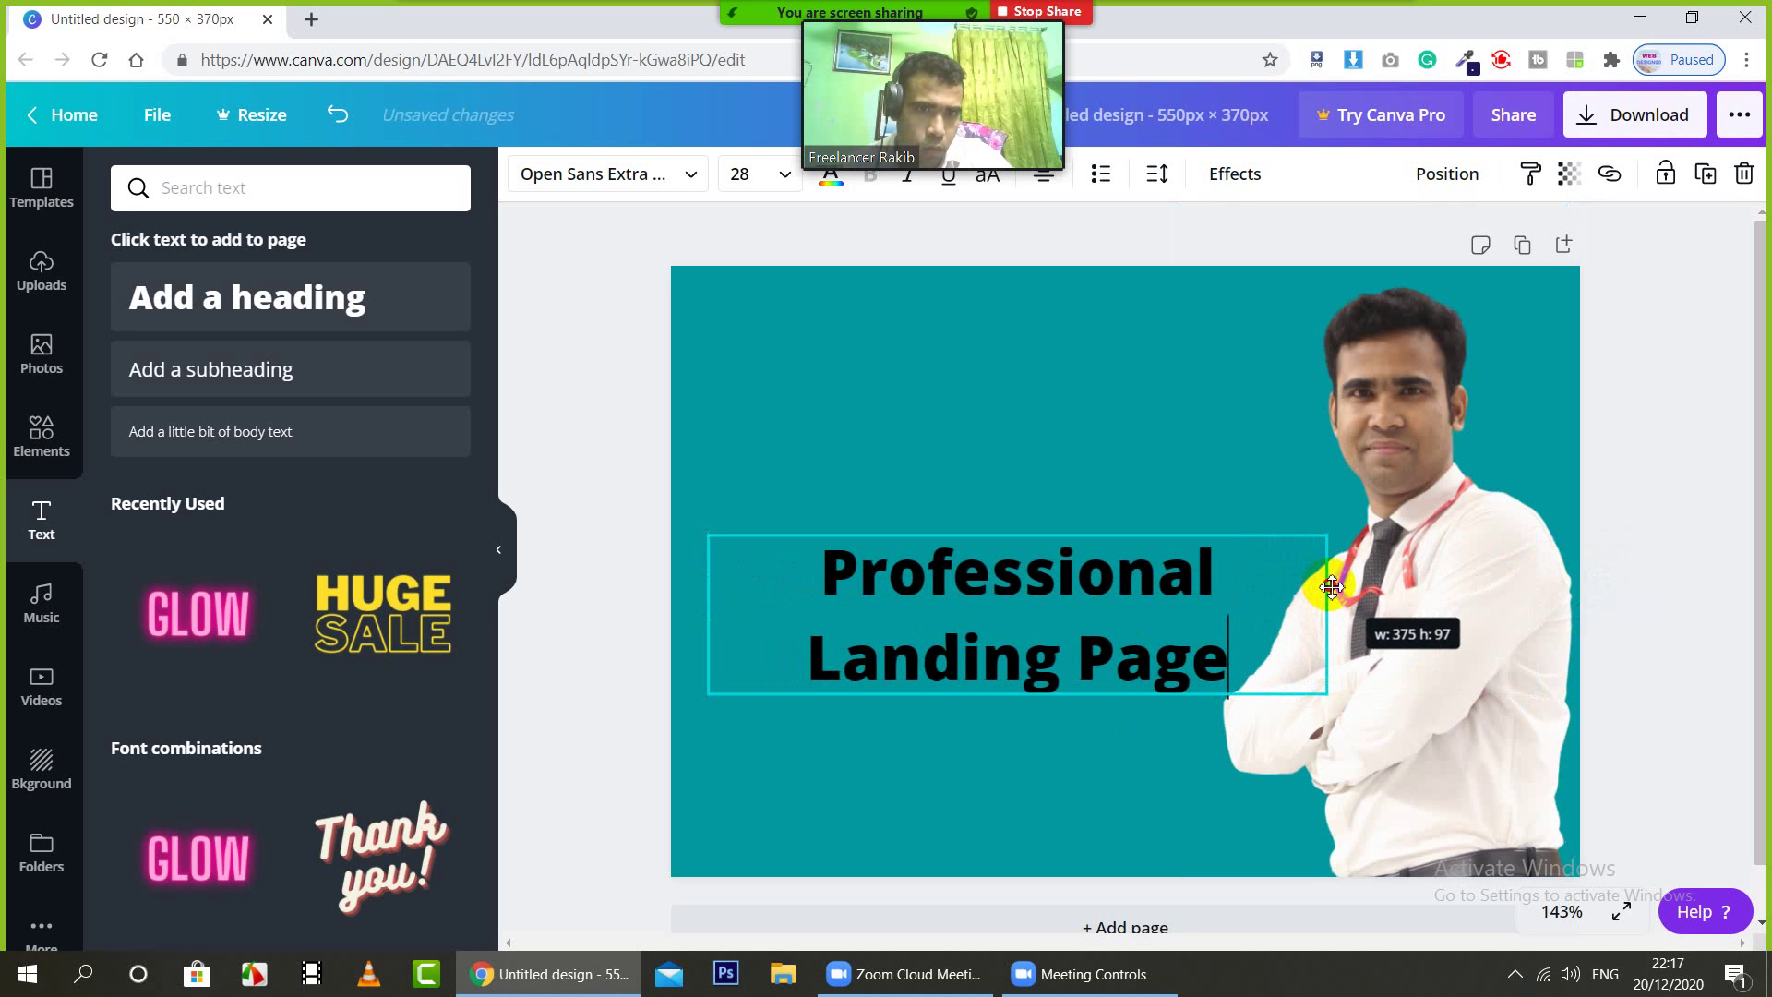
left_click(1135, 428)
left_click(1084, 611)
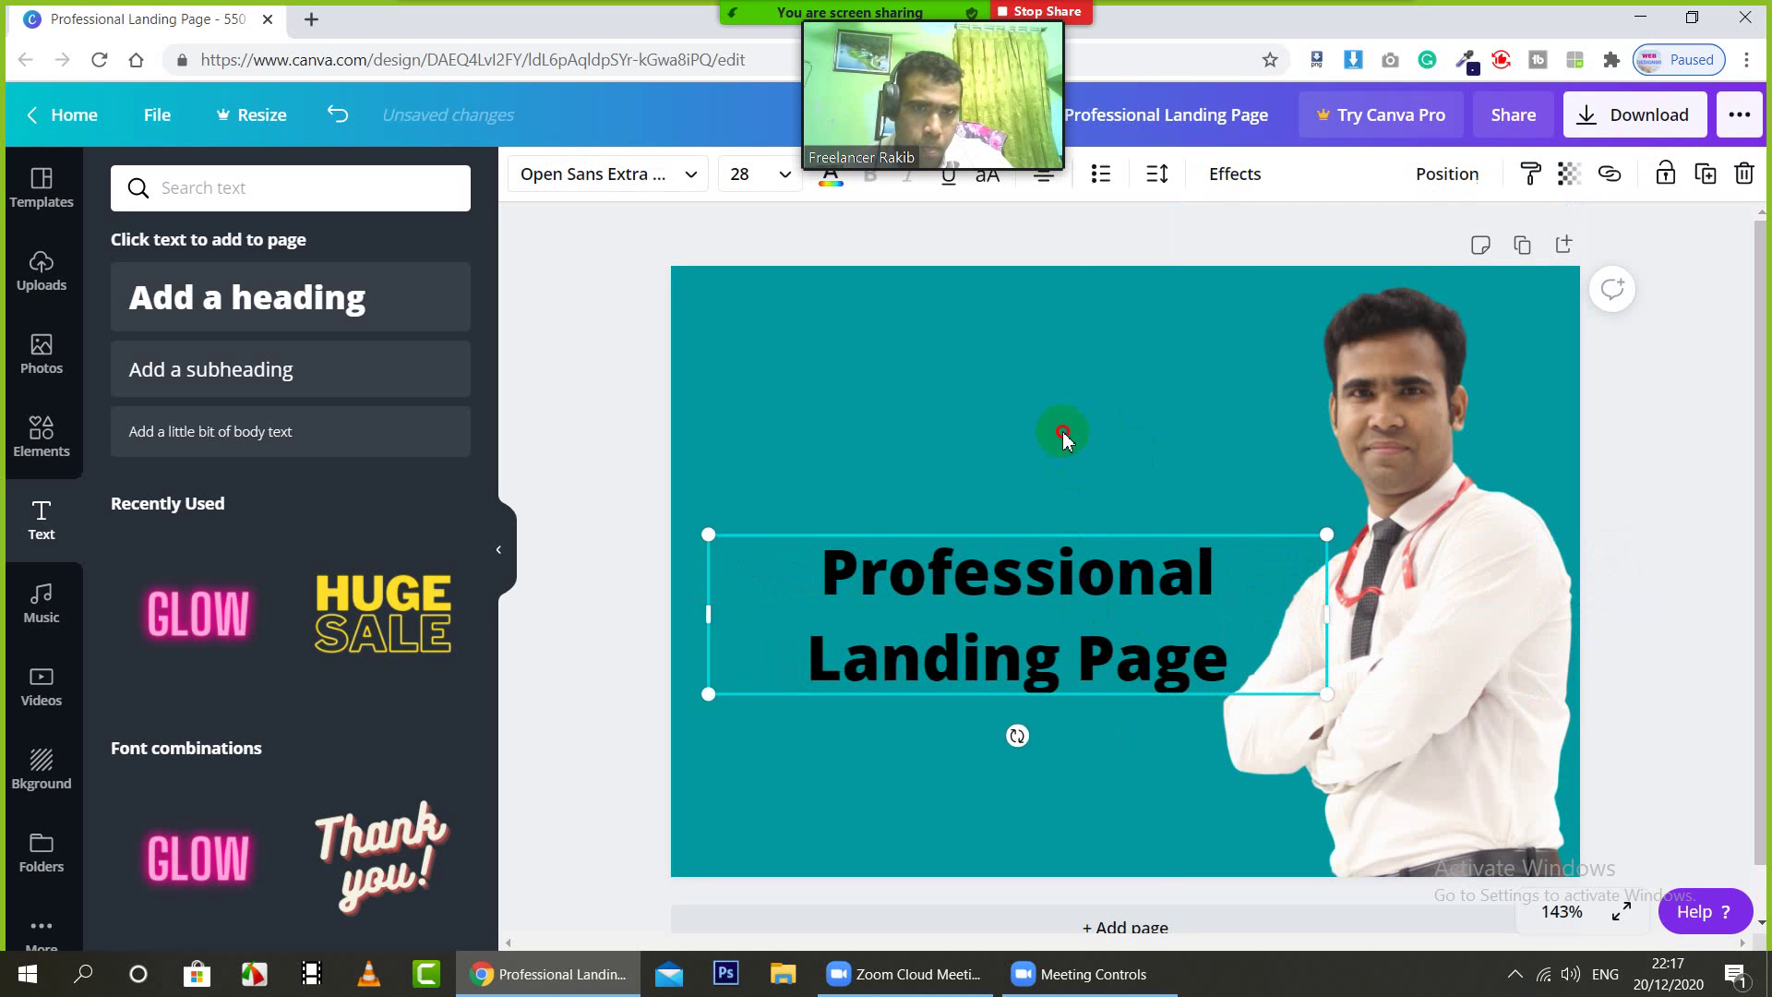
left_click_drag(1061, 349, 1067, 417)
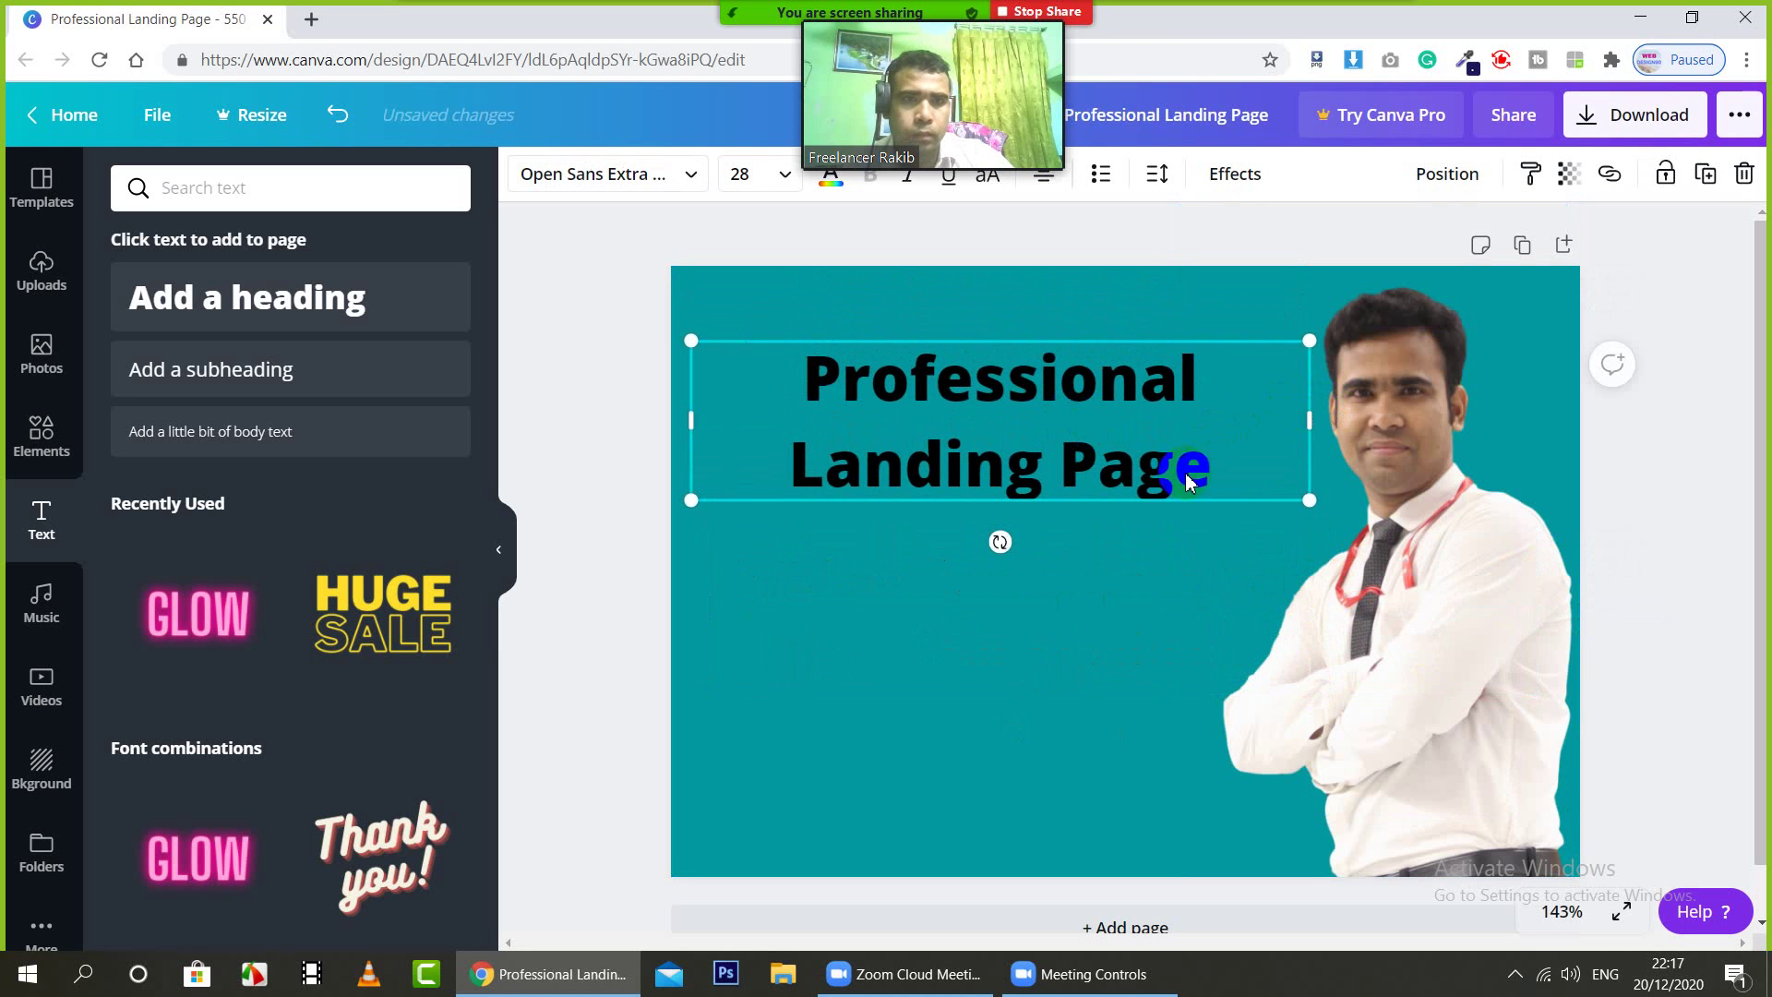
Step: Copy "Landing Page" from the heading and delete it there, leaving only "Professional"
left_click(1154, 469)
left_click(1221, 468)
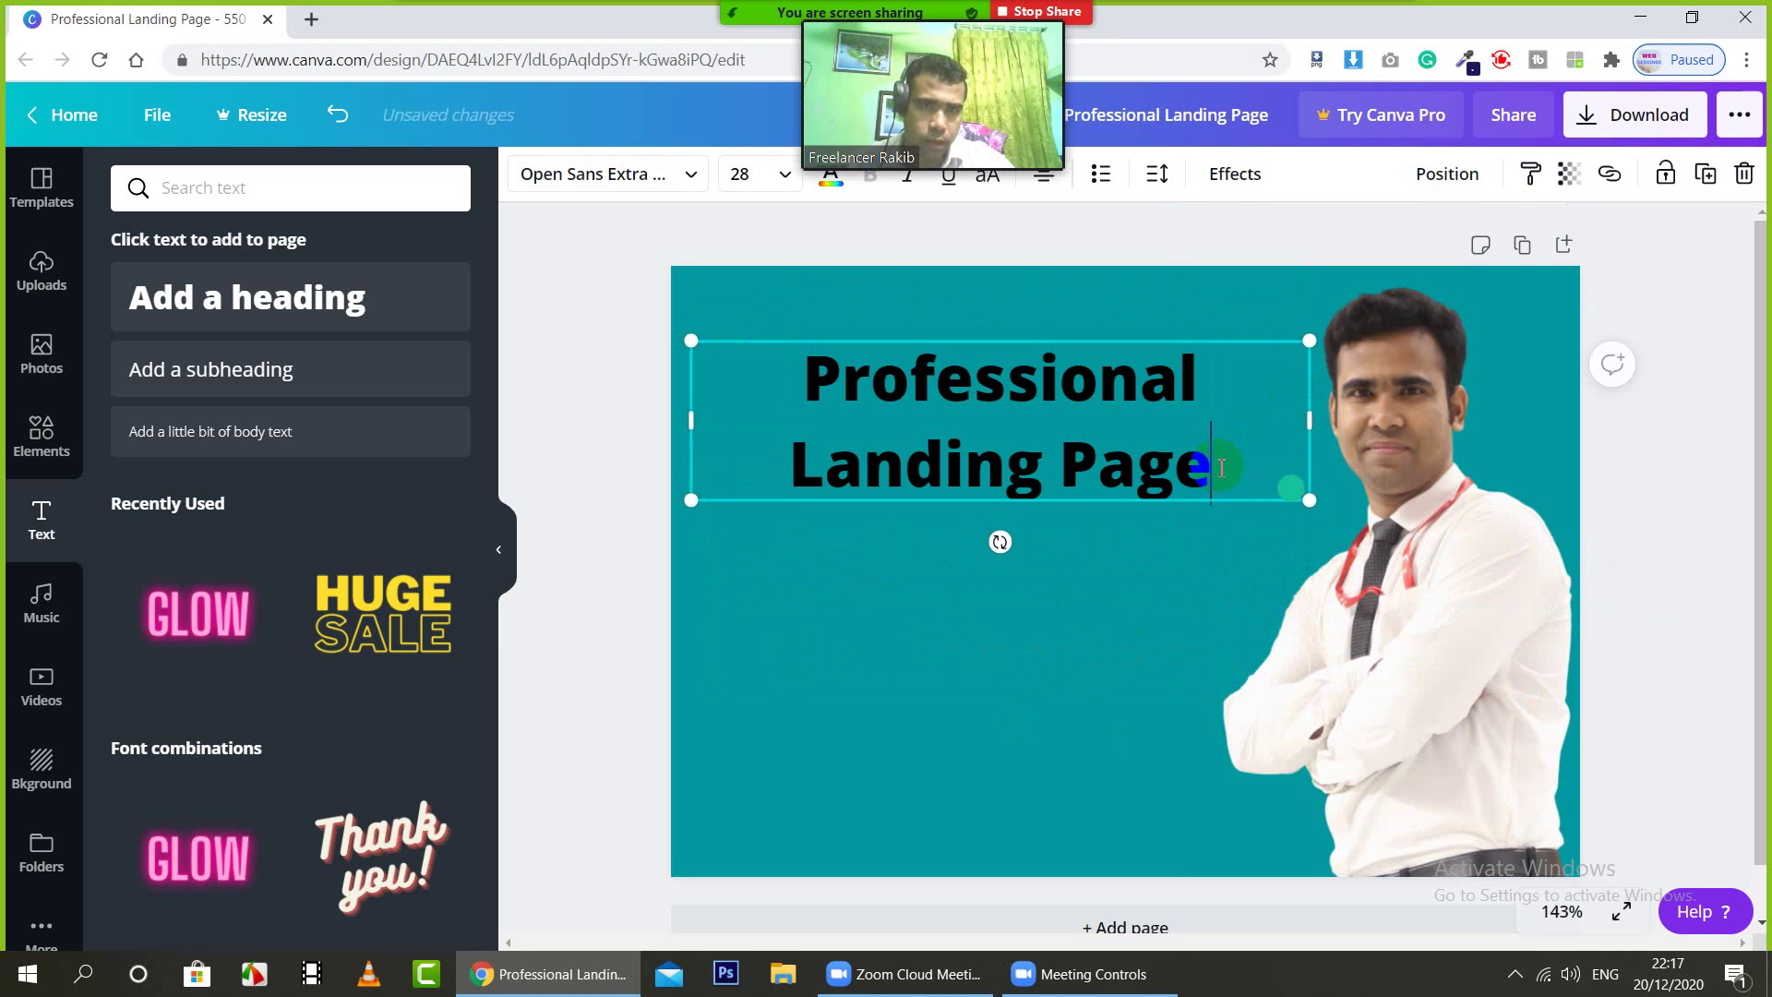
left_click_drag(805, 463, 776, 463)
key("ctrl+c")
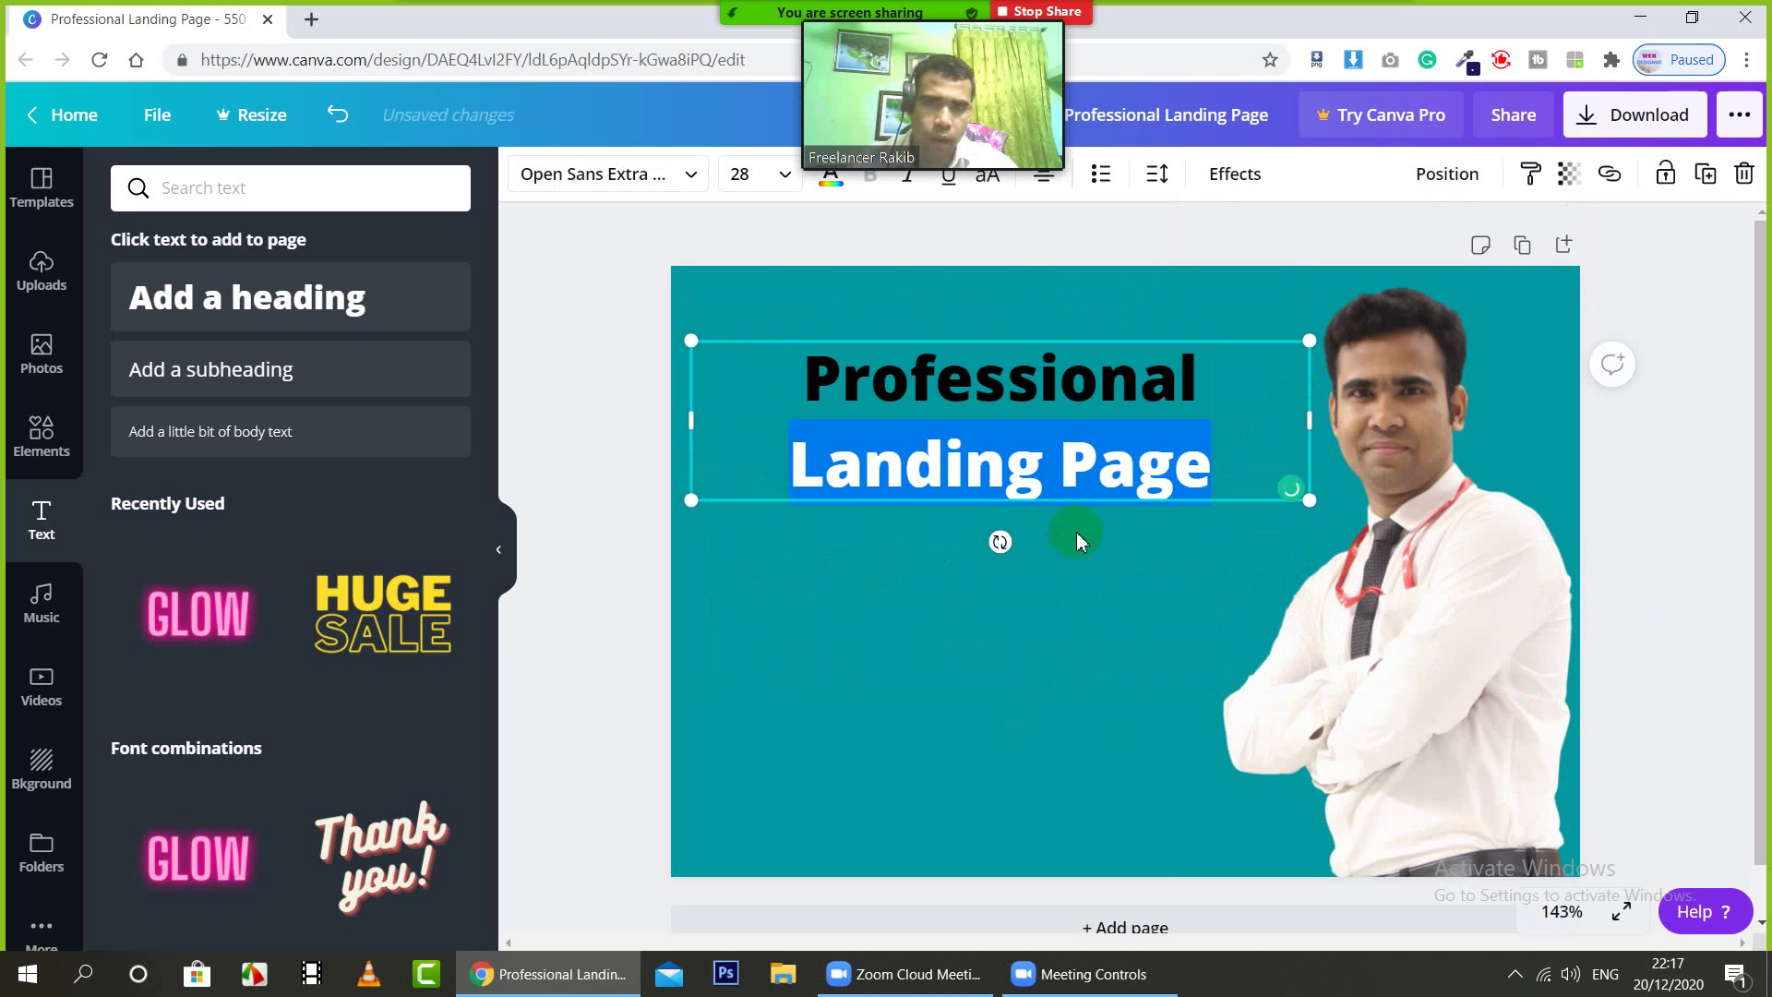
key("BackSpace")
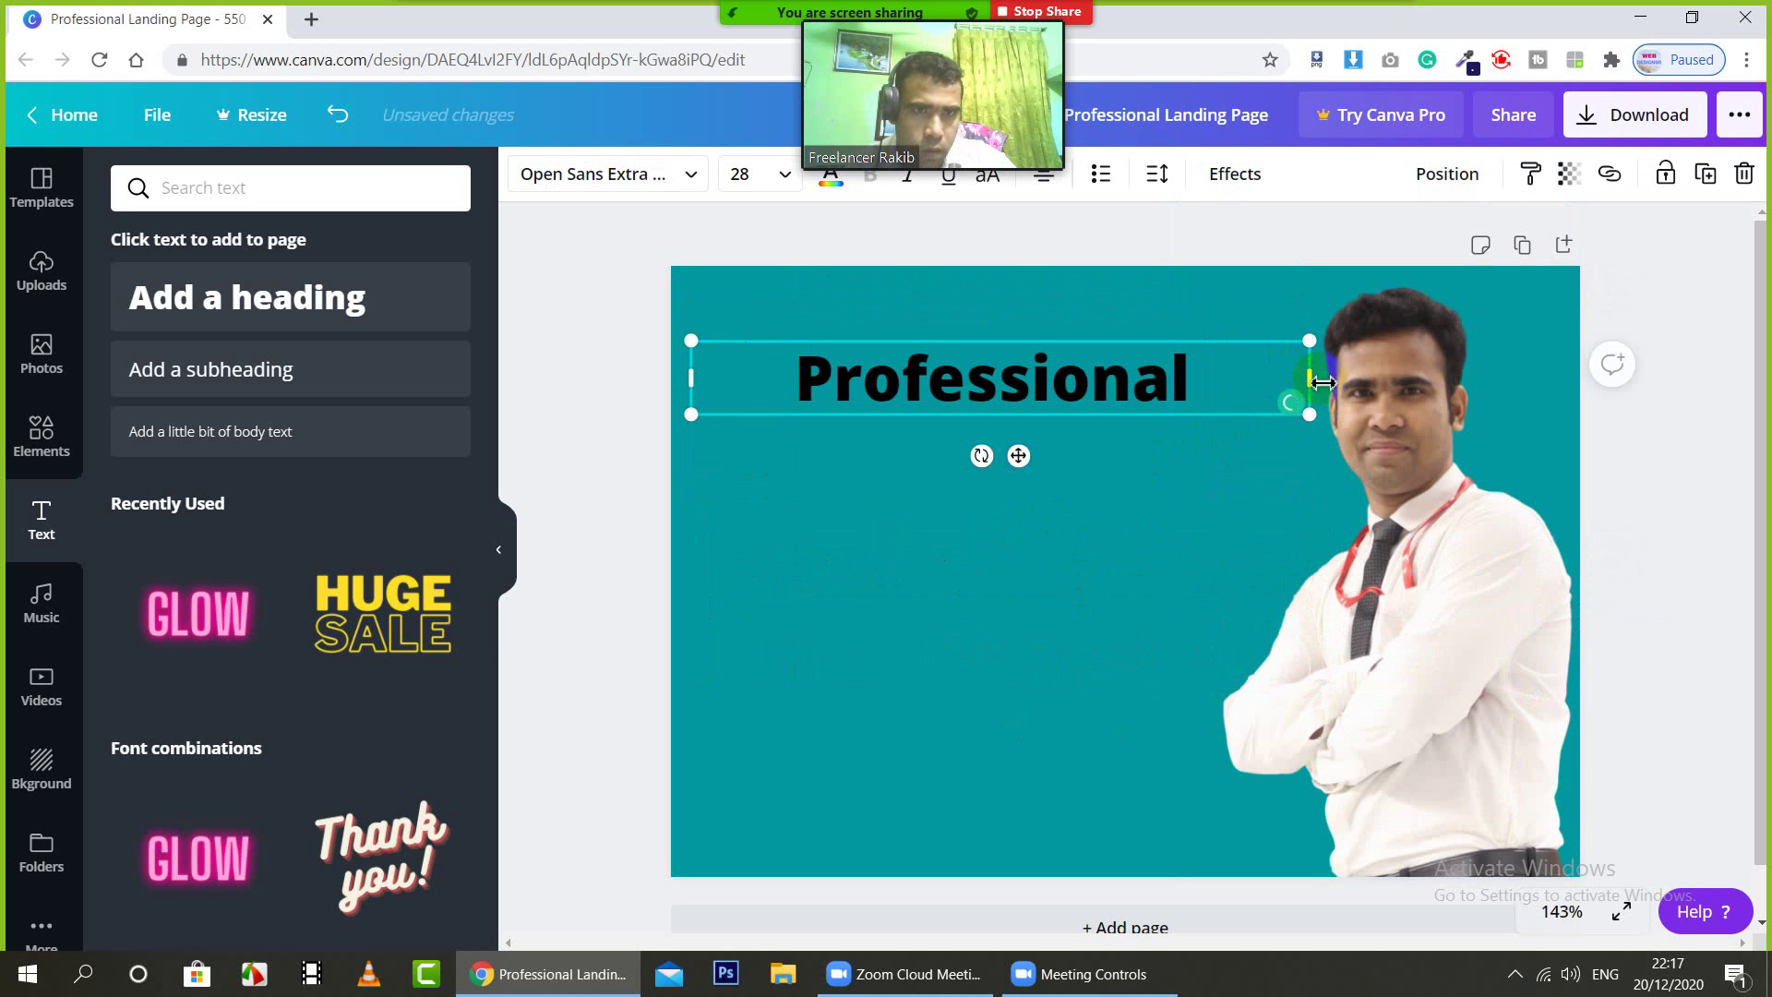
Step: Enlarge the "Professional" heading to font size 37 and move it slightly down
left_click_drag(1191, 382, 1328, 297)
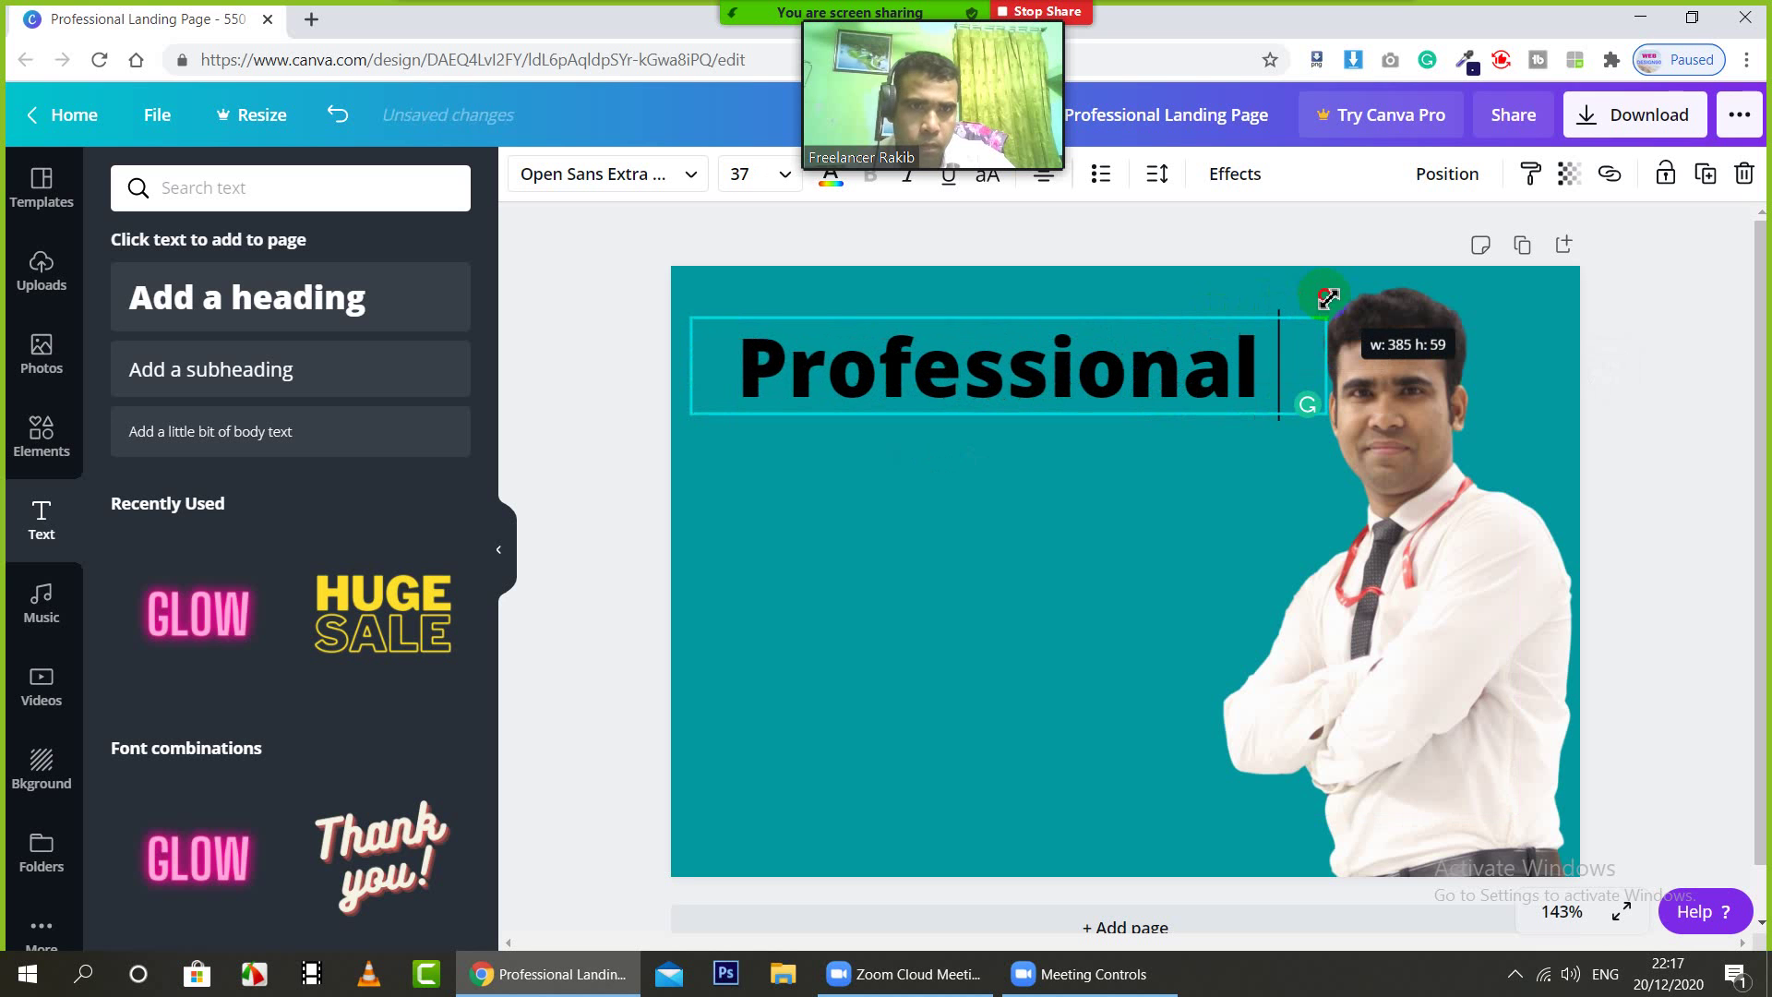
left_click(1691, 431)
left_click_drag(1046, 420, 1036, 464)
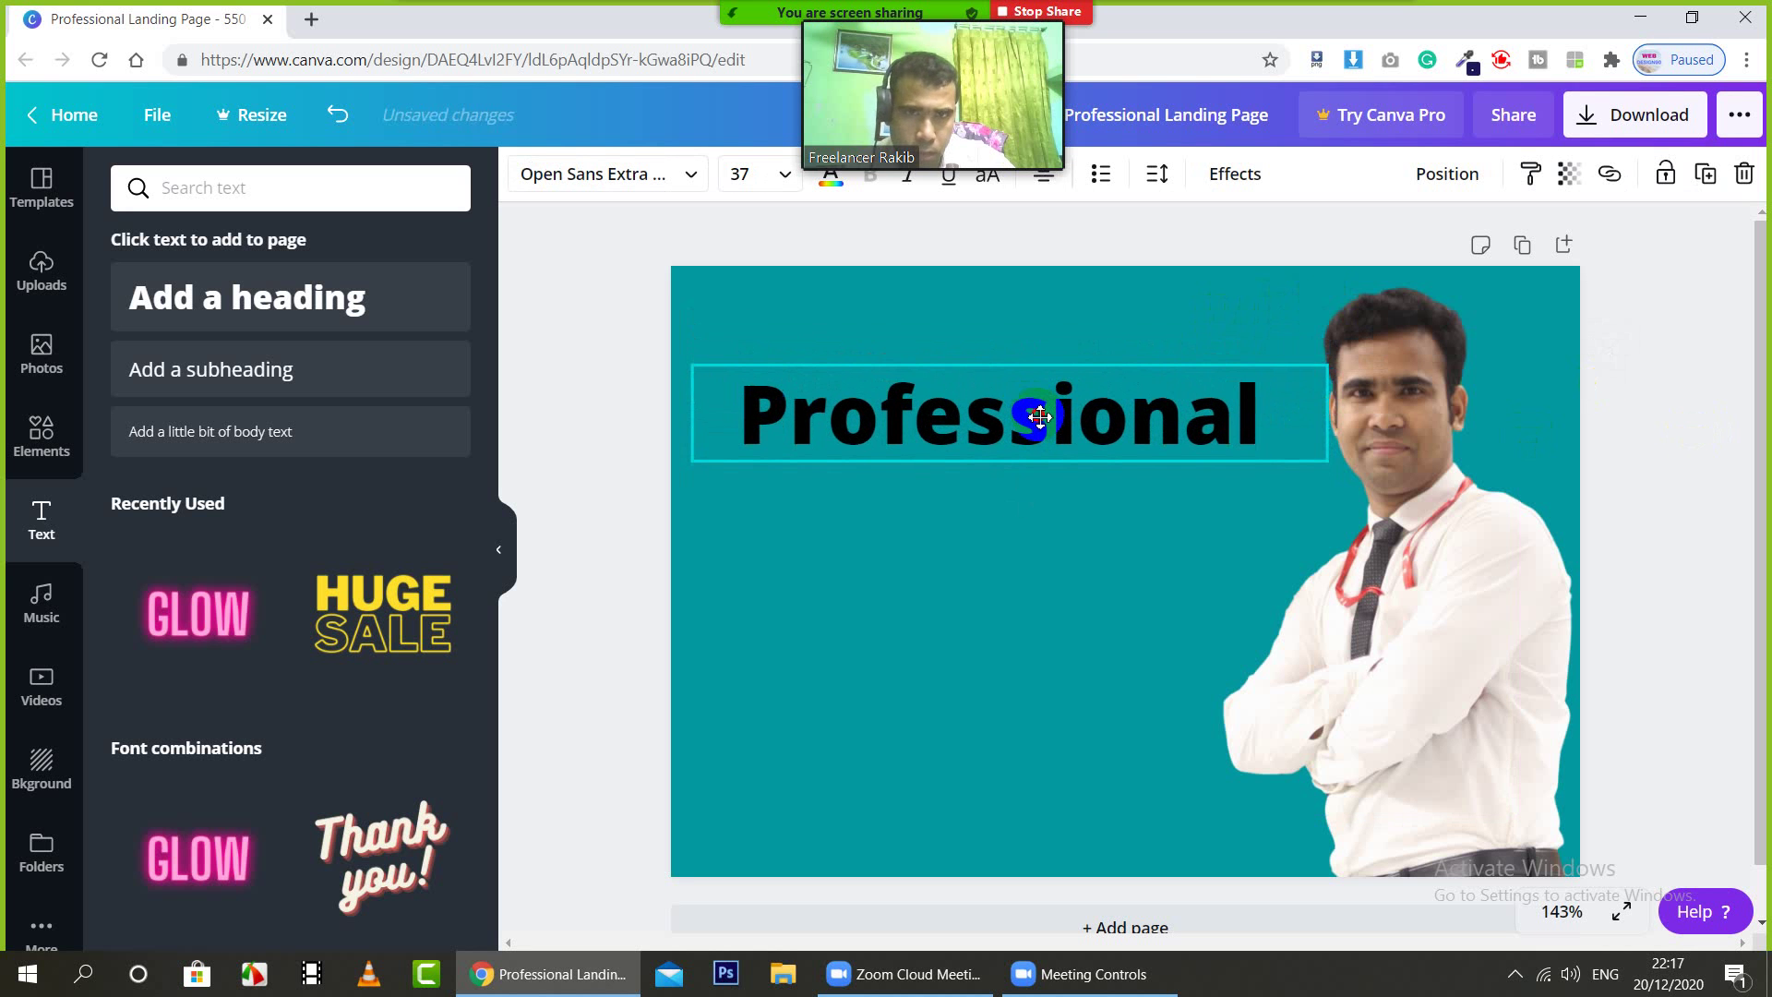
Step: Change the text colour of the "Professional" heading to white
left_click(831, 175)
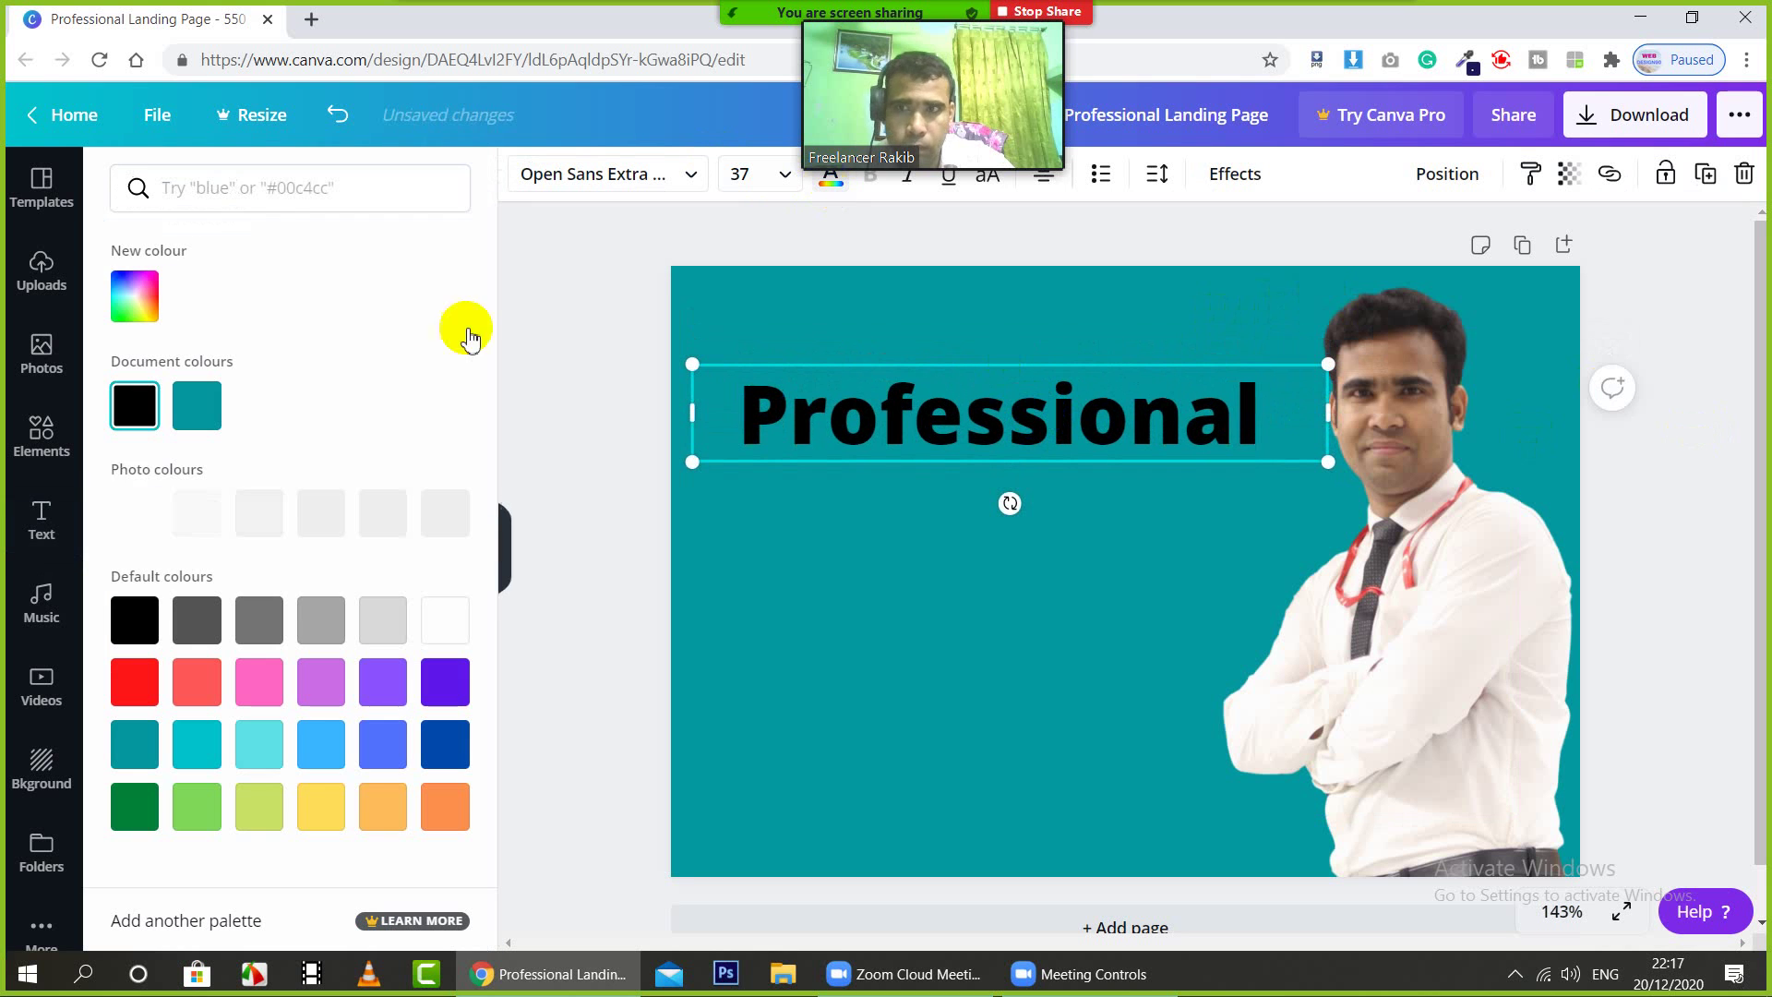
left_click(458, 632)
left_click(1115, 605)
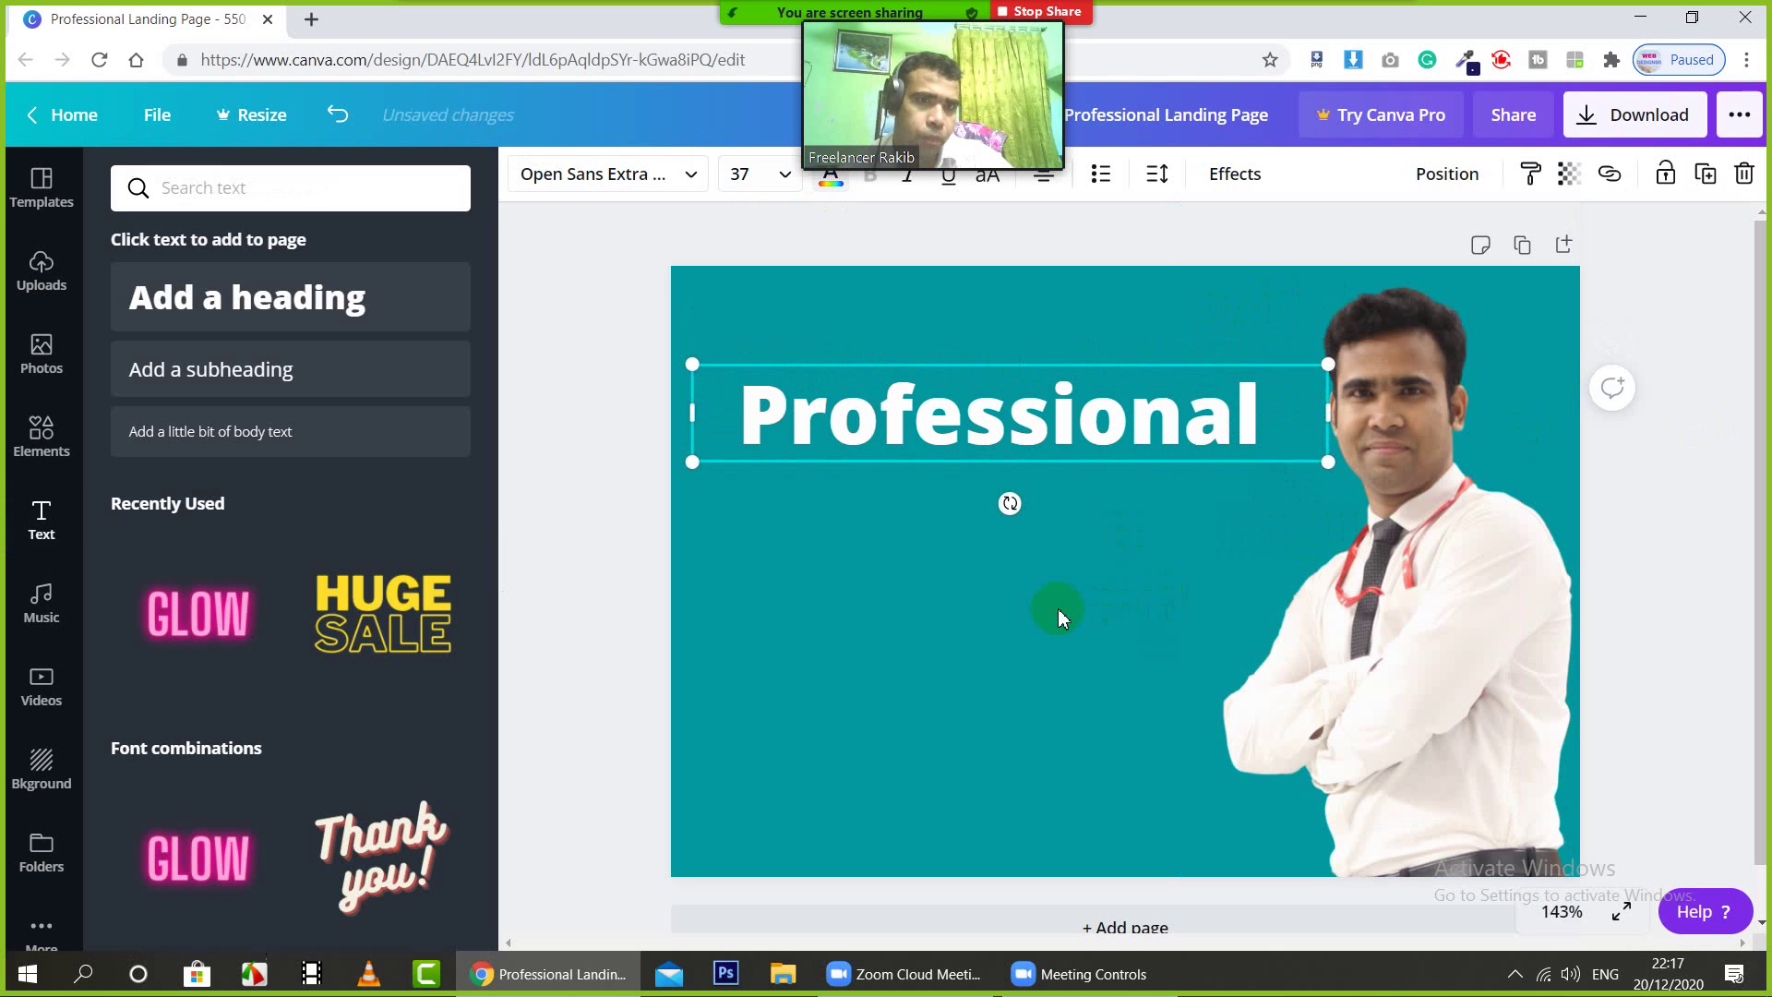
Step: Duplicate the "Professional" heading, align the copy directly beneath it and replace its text with the copied "Landing Page"
left_click(1058, 609)
left_click(1054, 423)
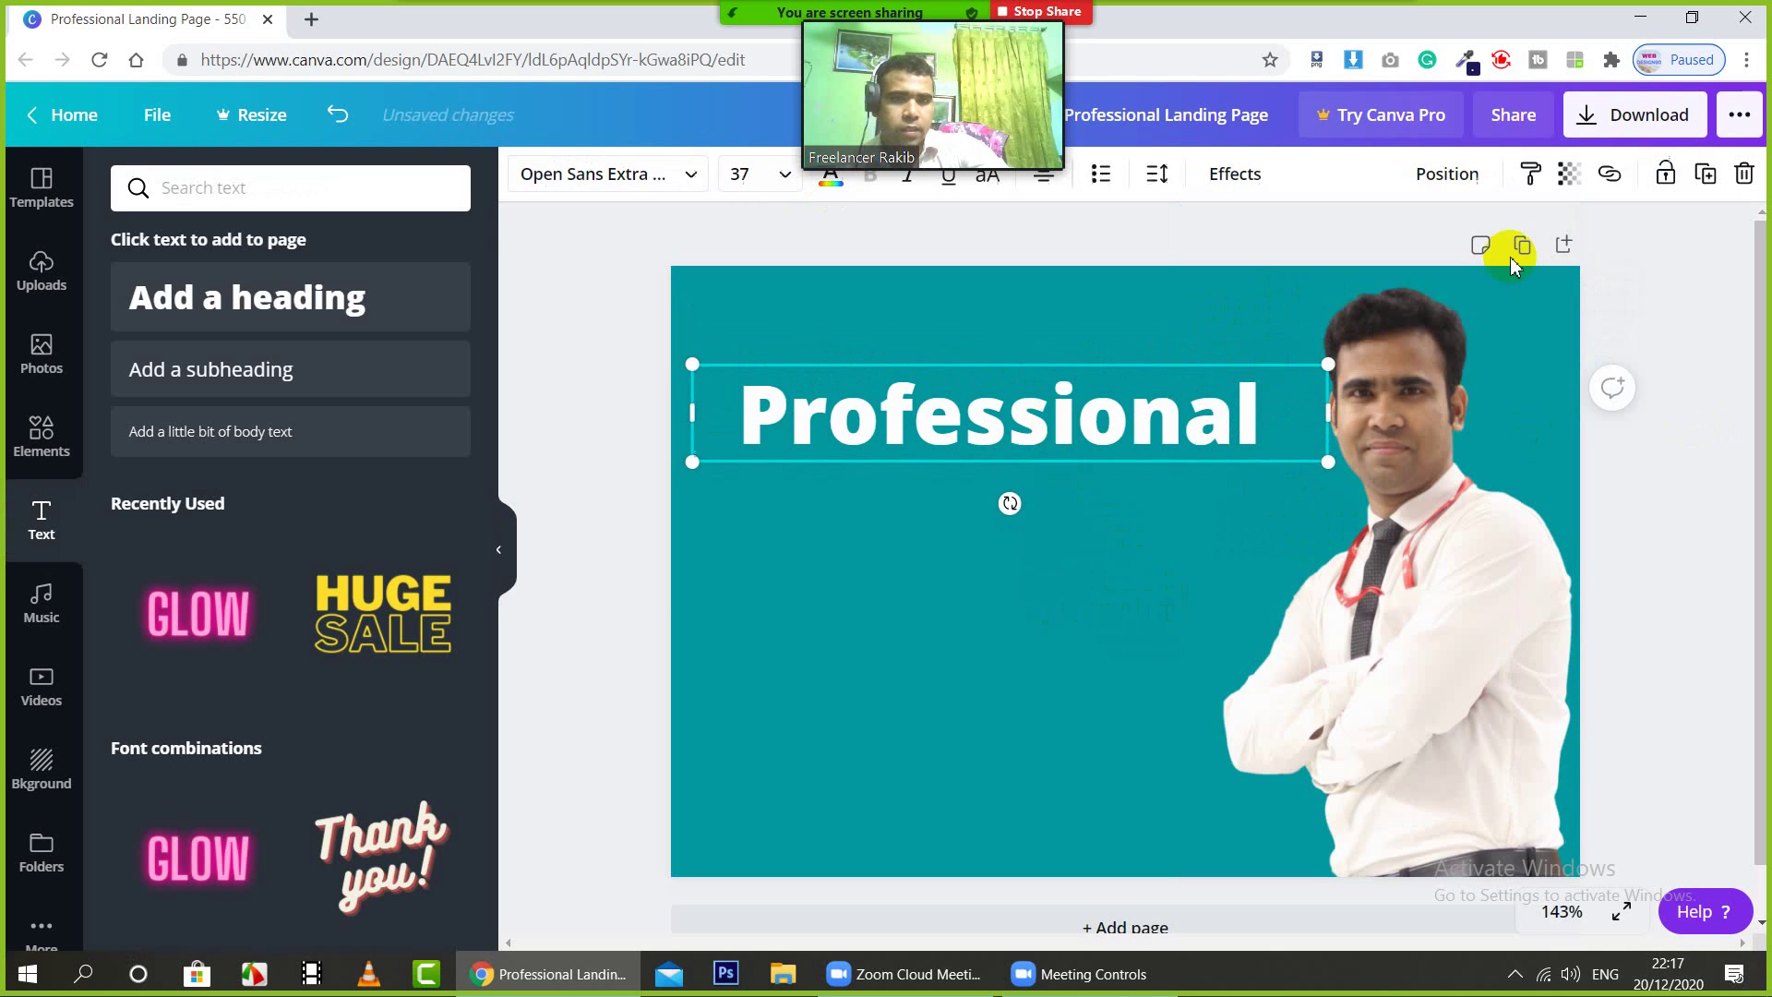
left_click(1705, 176)
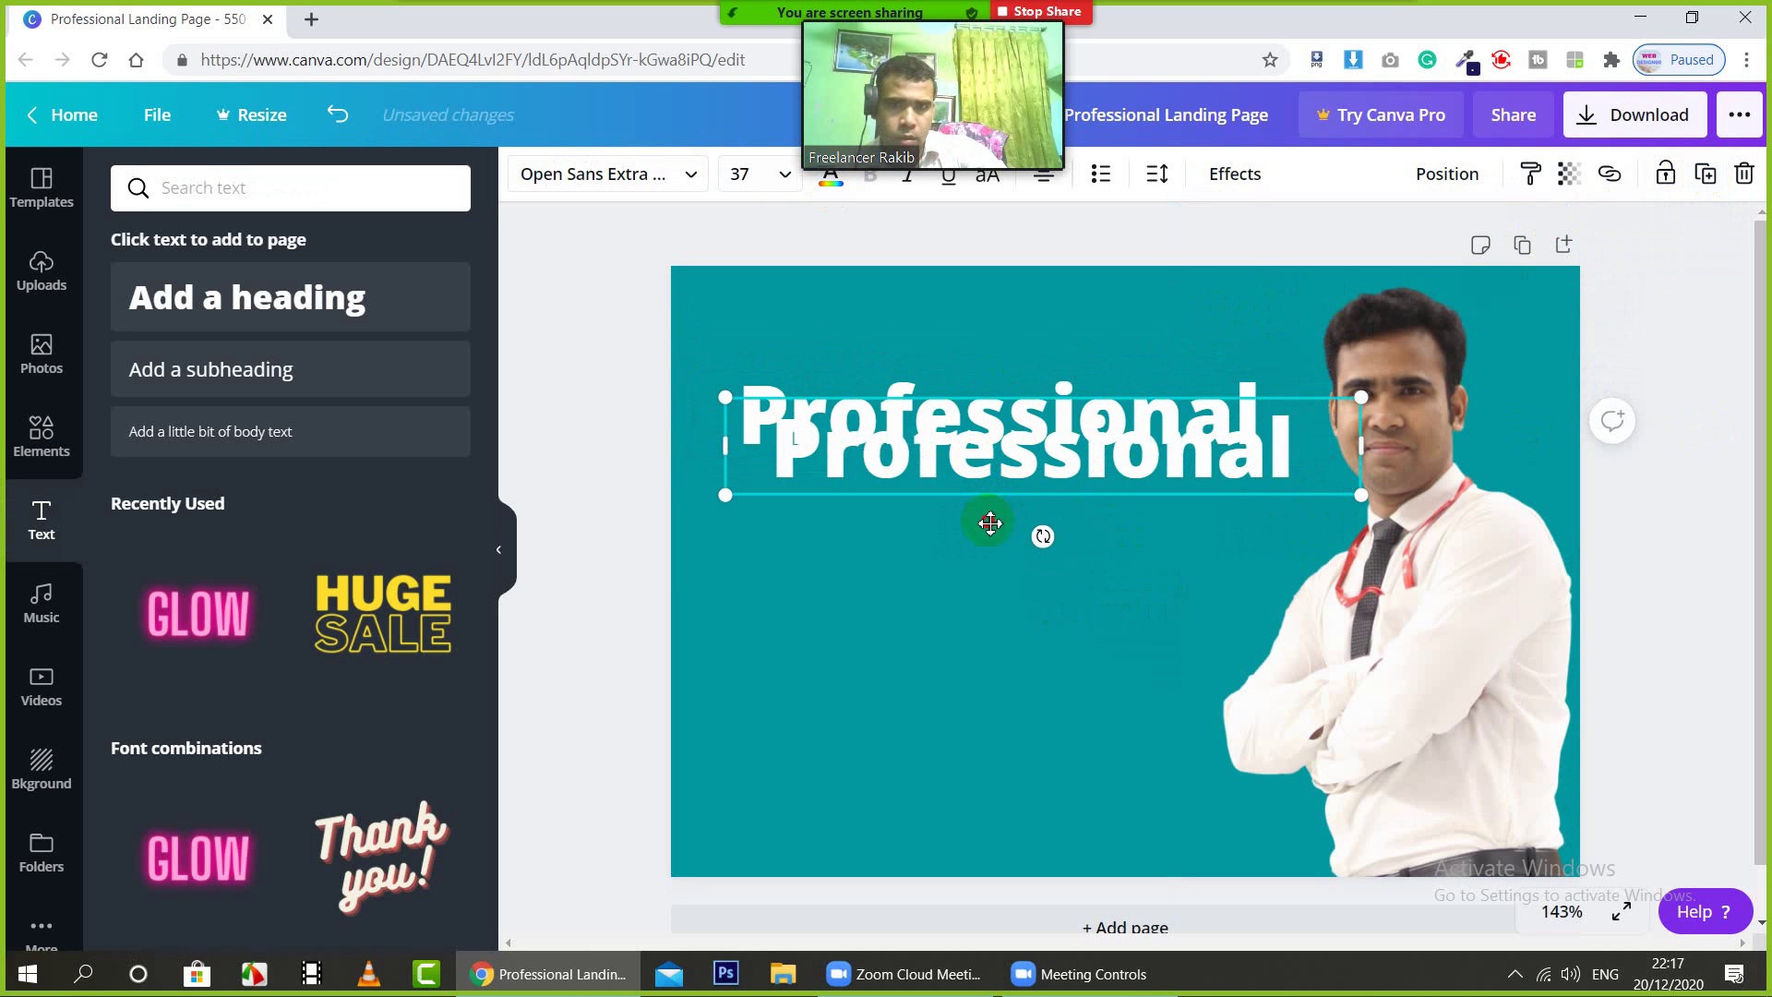
mouse_move(991, 523)
left_mouse_down()
mouse_move(954, 544)
mouse_move(981, 514)
left_mouse_up()
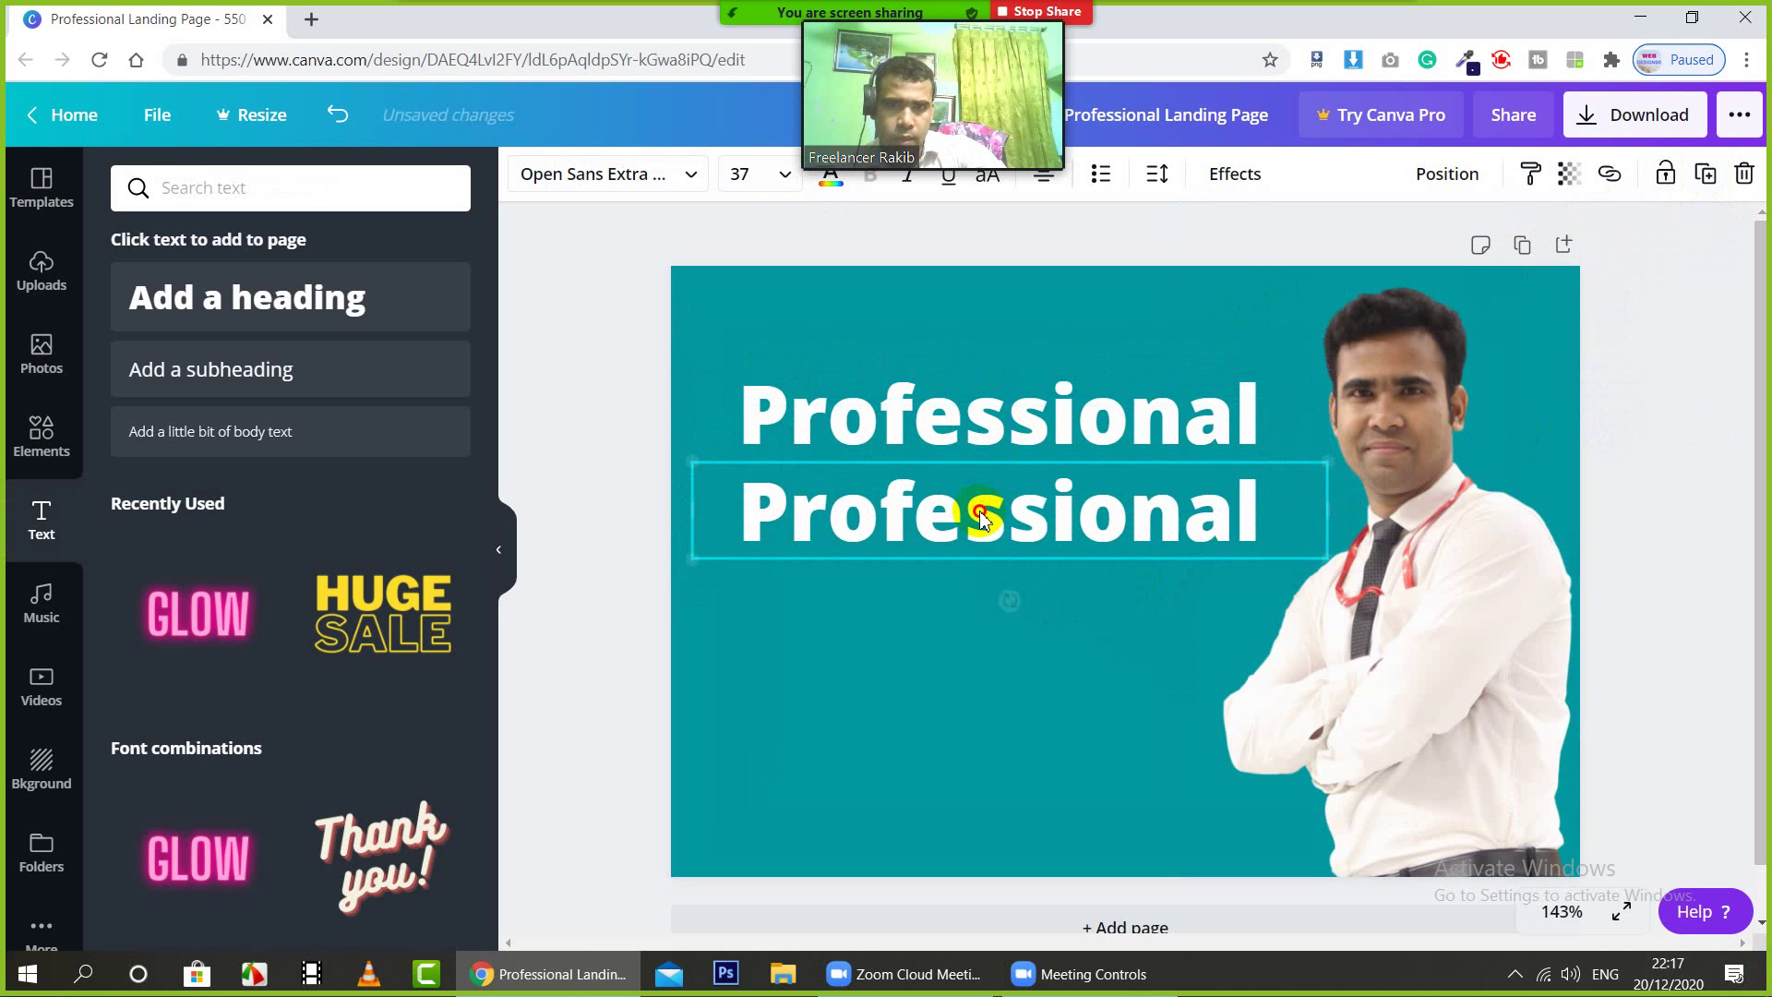
double_click(983, 514)
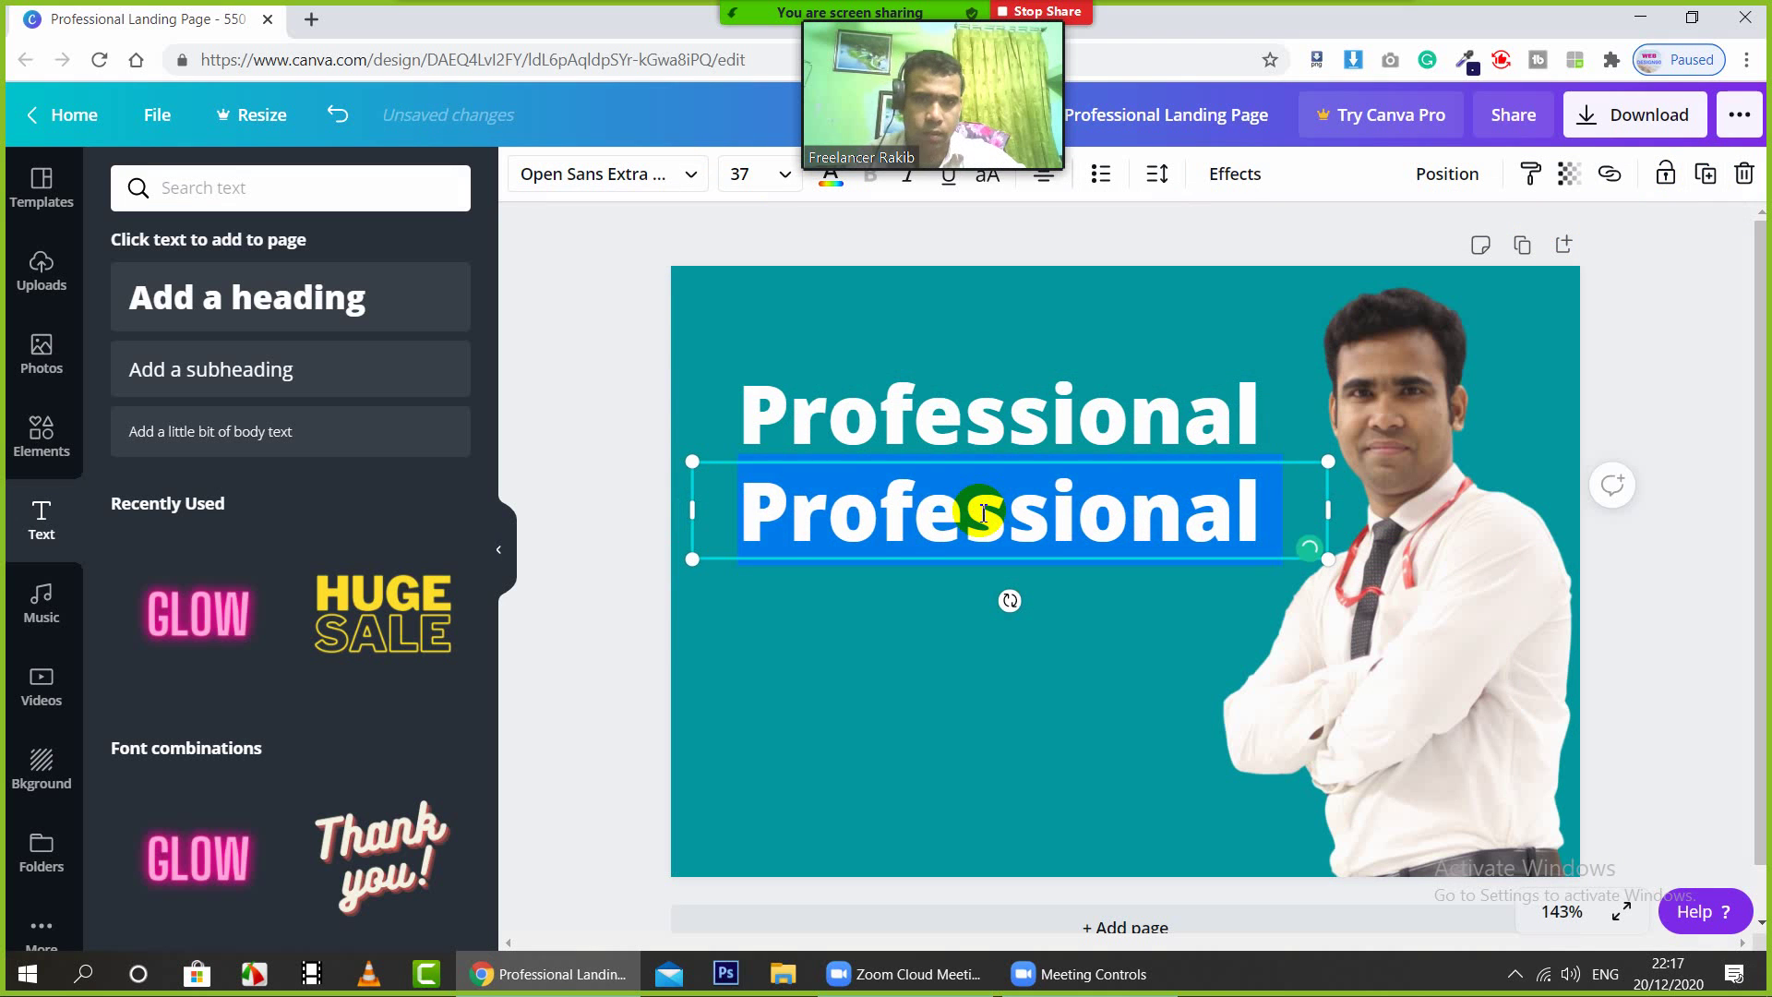
key("ctrl+v")
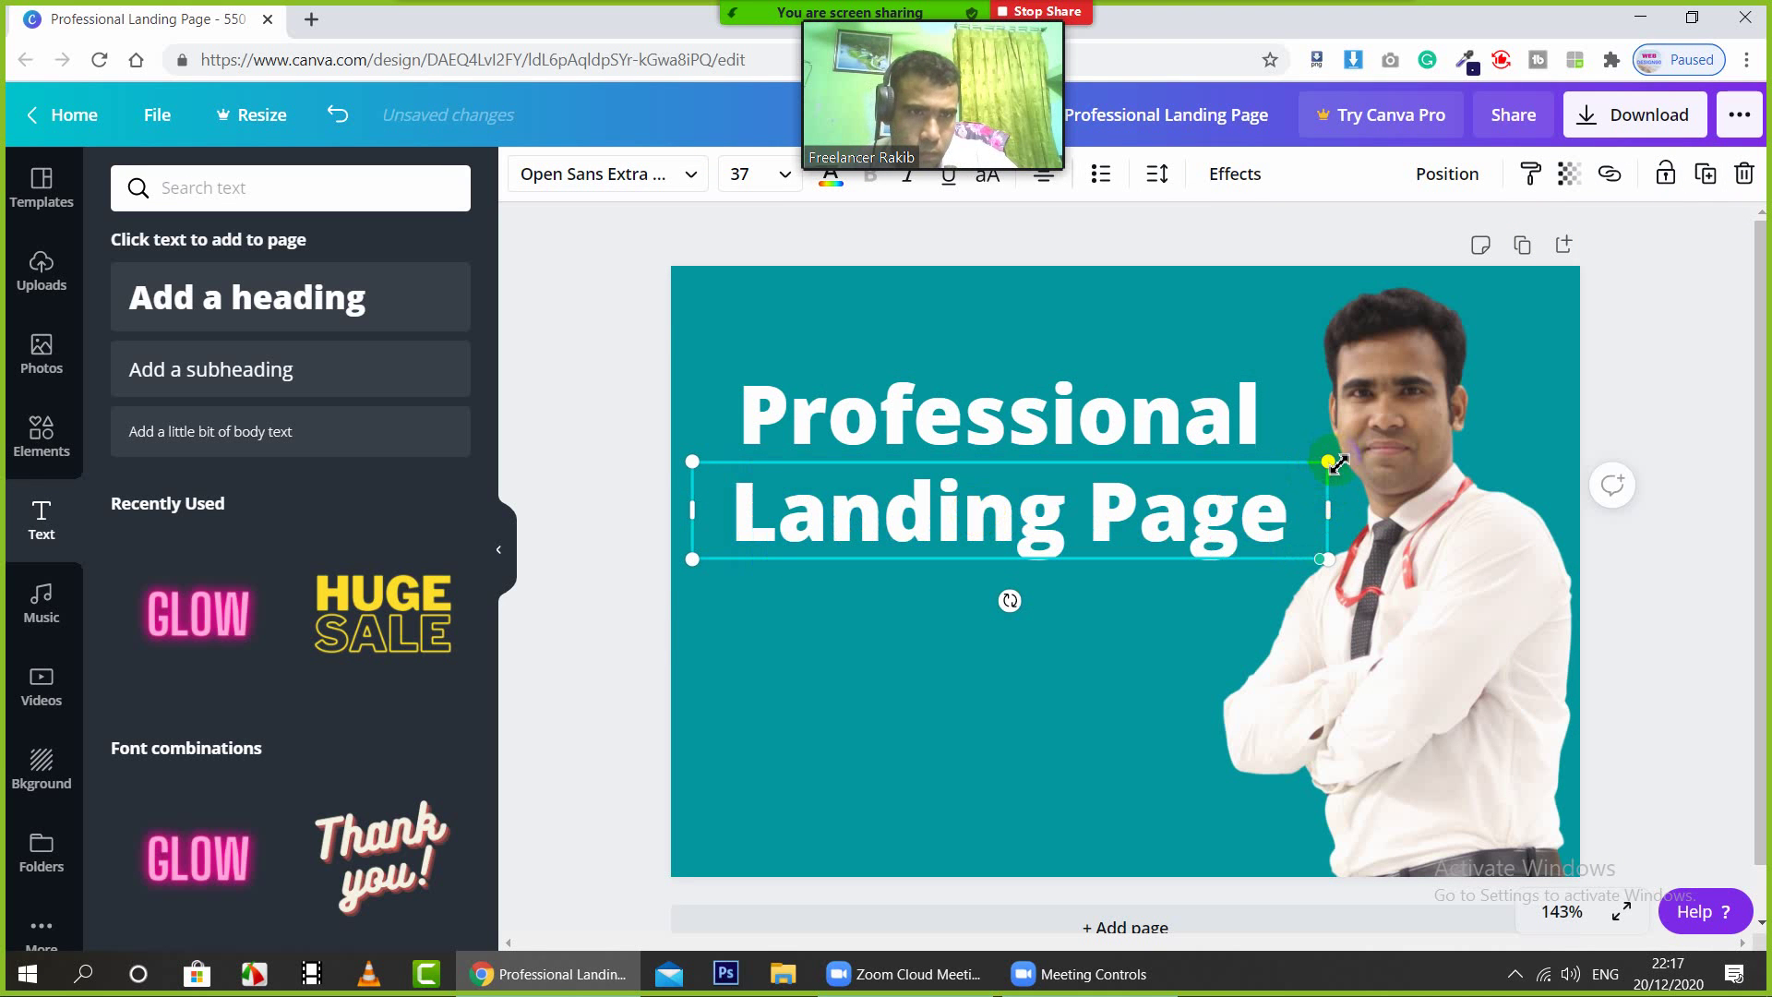
Step: Enlarge the "Landing Page" heading to font size 39 and shift it left, away from the portrait
mouse_move(1345, 461)
left_mouse_down()
mouse_move(1394, 433)
mouse_move(1369, 440)
left_mouse_up()
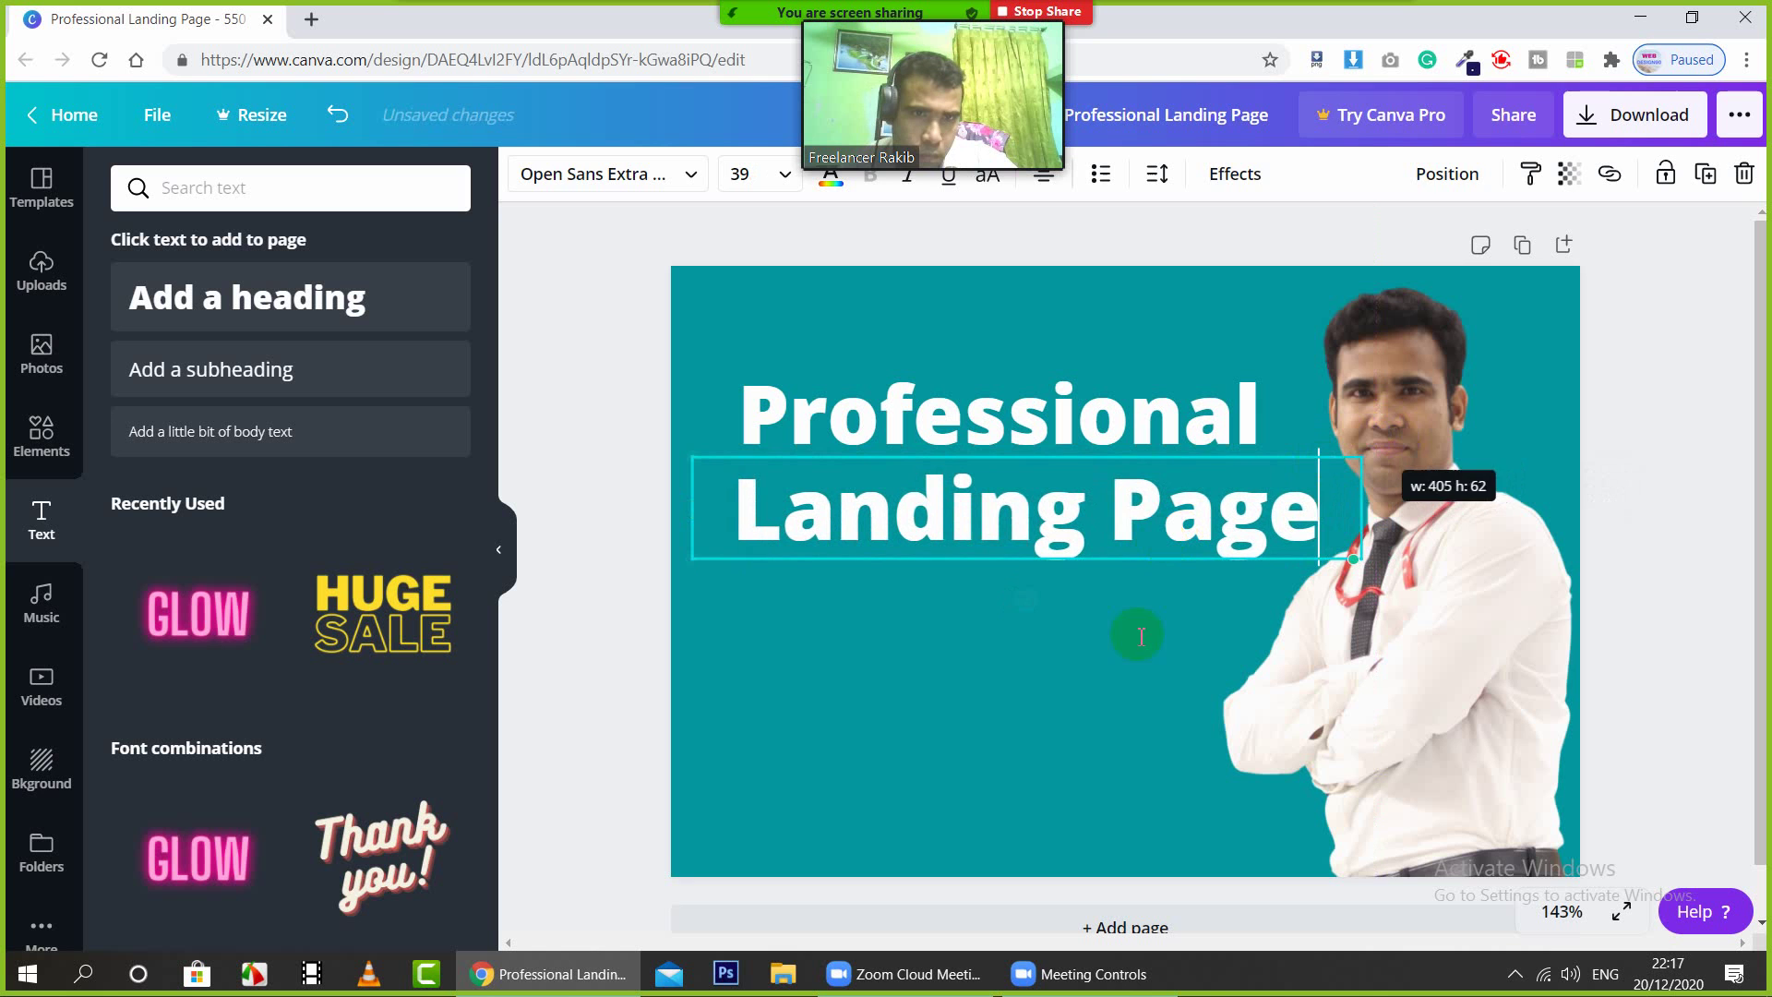
left_click(1115, 689)
left_click_drag(1145, 526, 1117, 514)
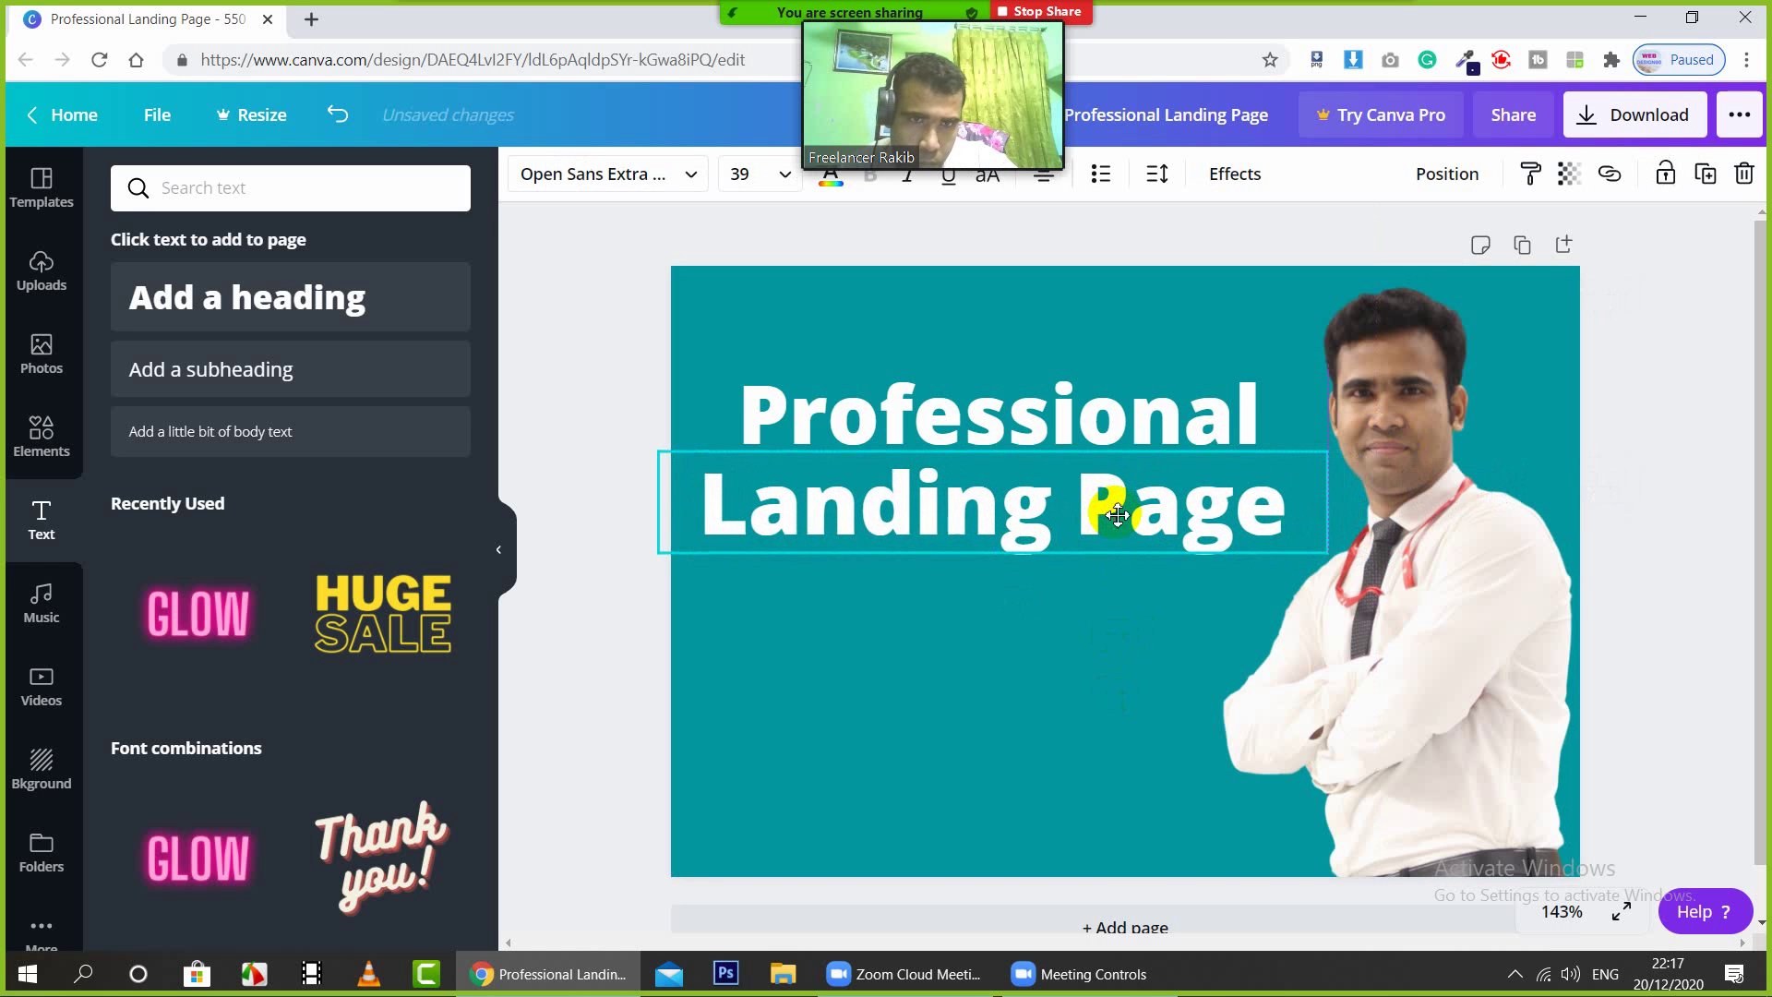
Step: Reduce the "Professional" heading to font size 30.9 and move it right to sit roughly centred above "Landing Page"
left_click(1073, 418)
left_click_drag(1301, 379, 1181, 436)
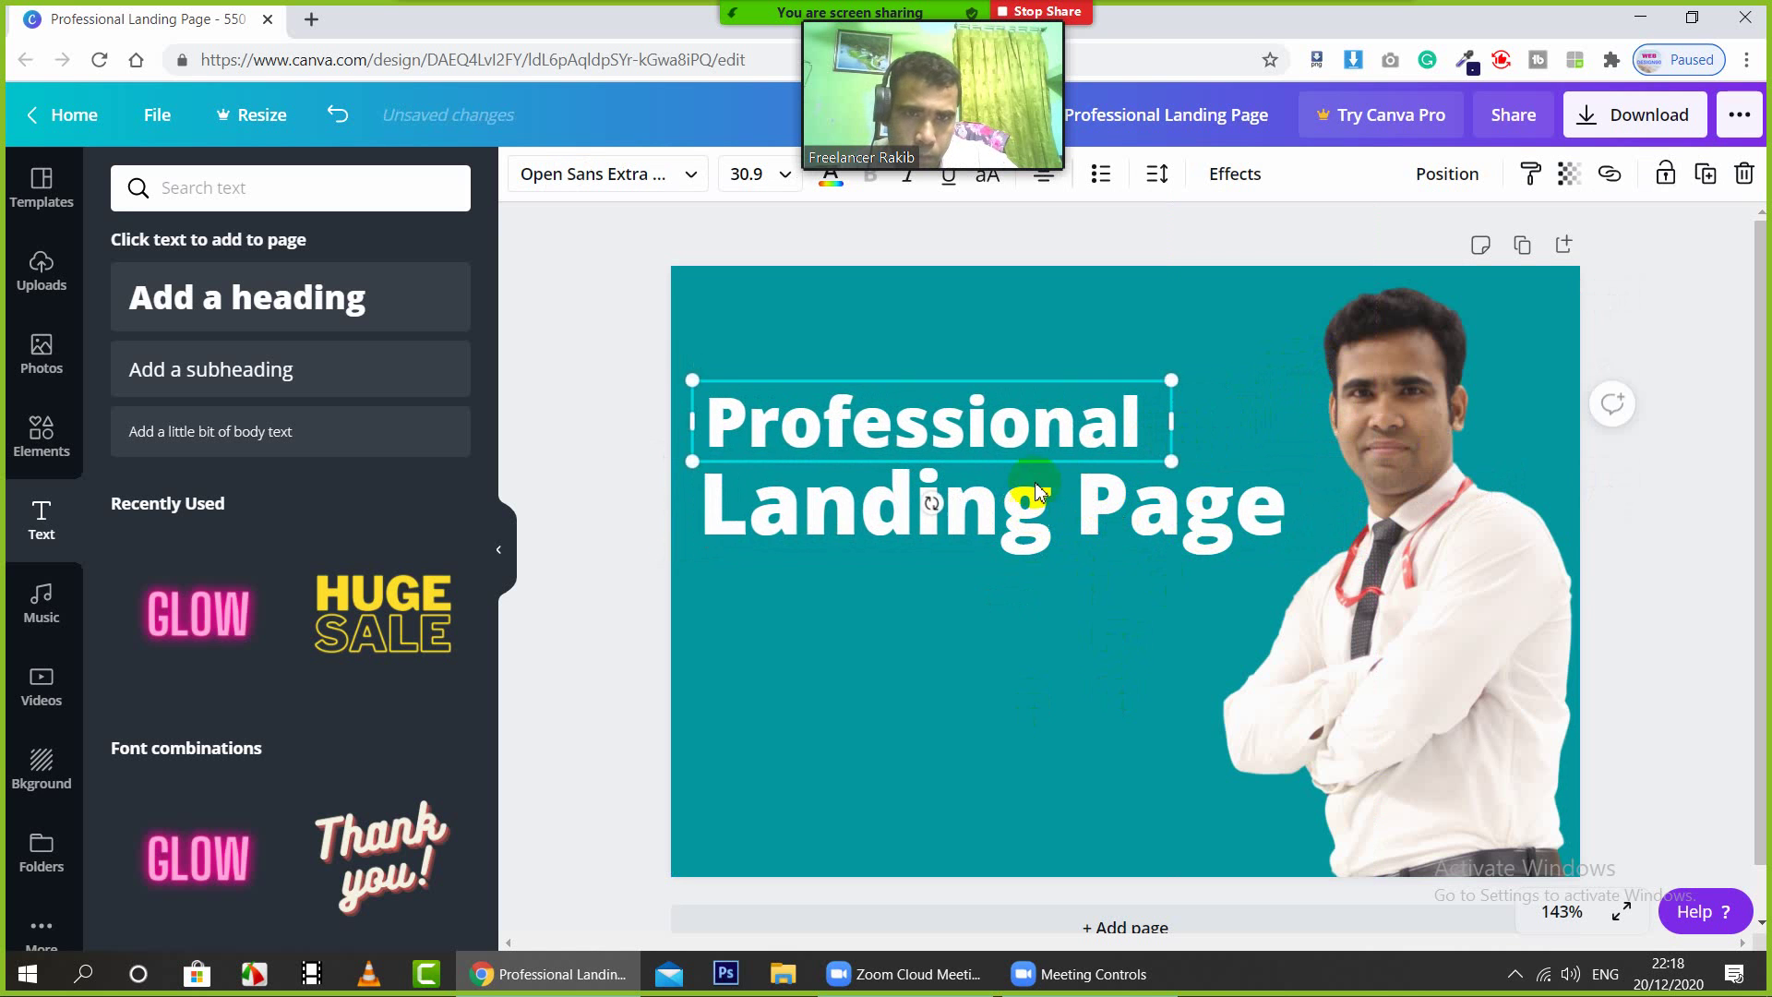
left_click_drag(1002, 417, 1053, 414)
left_click(1040, 711)
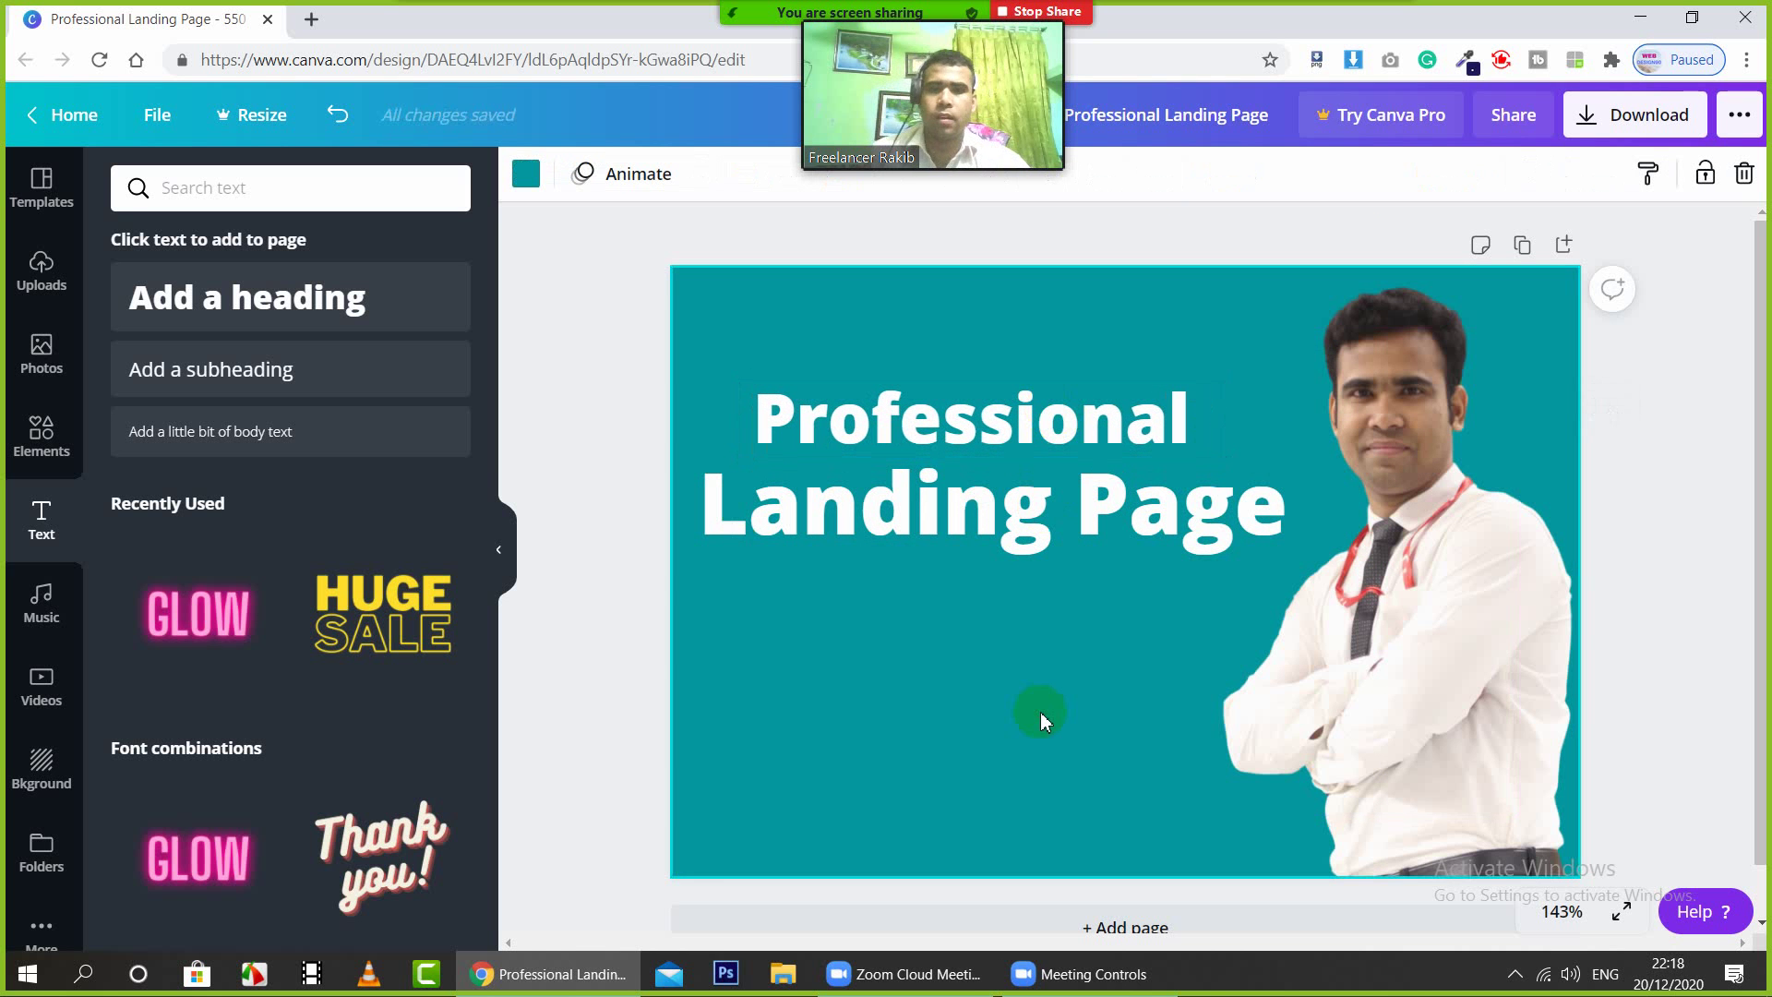
Step: Add another heading in the empty area below "Landing Page" with the text "Responsive"
left_click(234, 307)
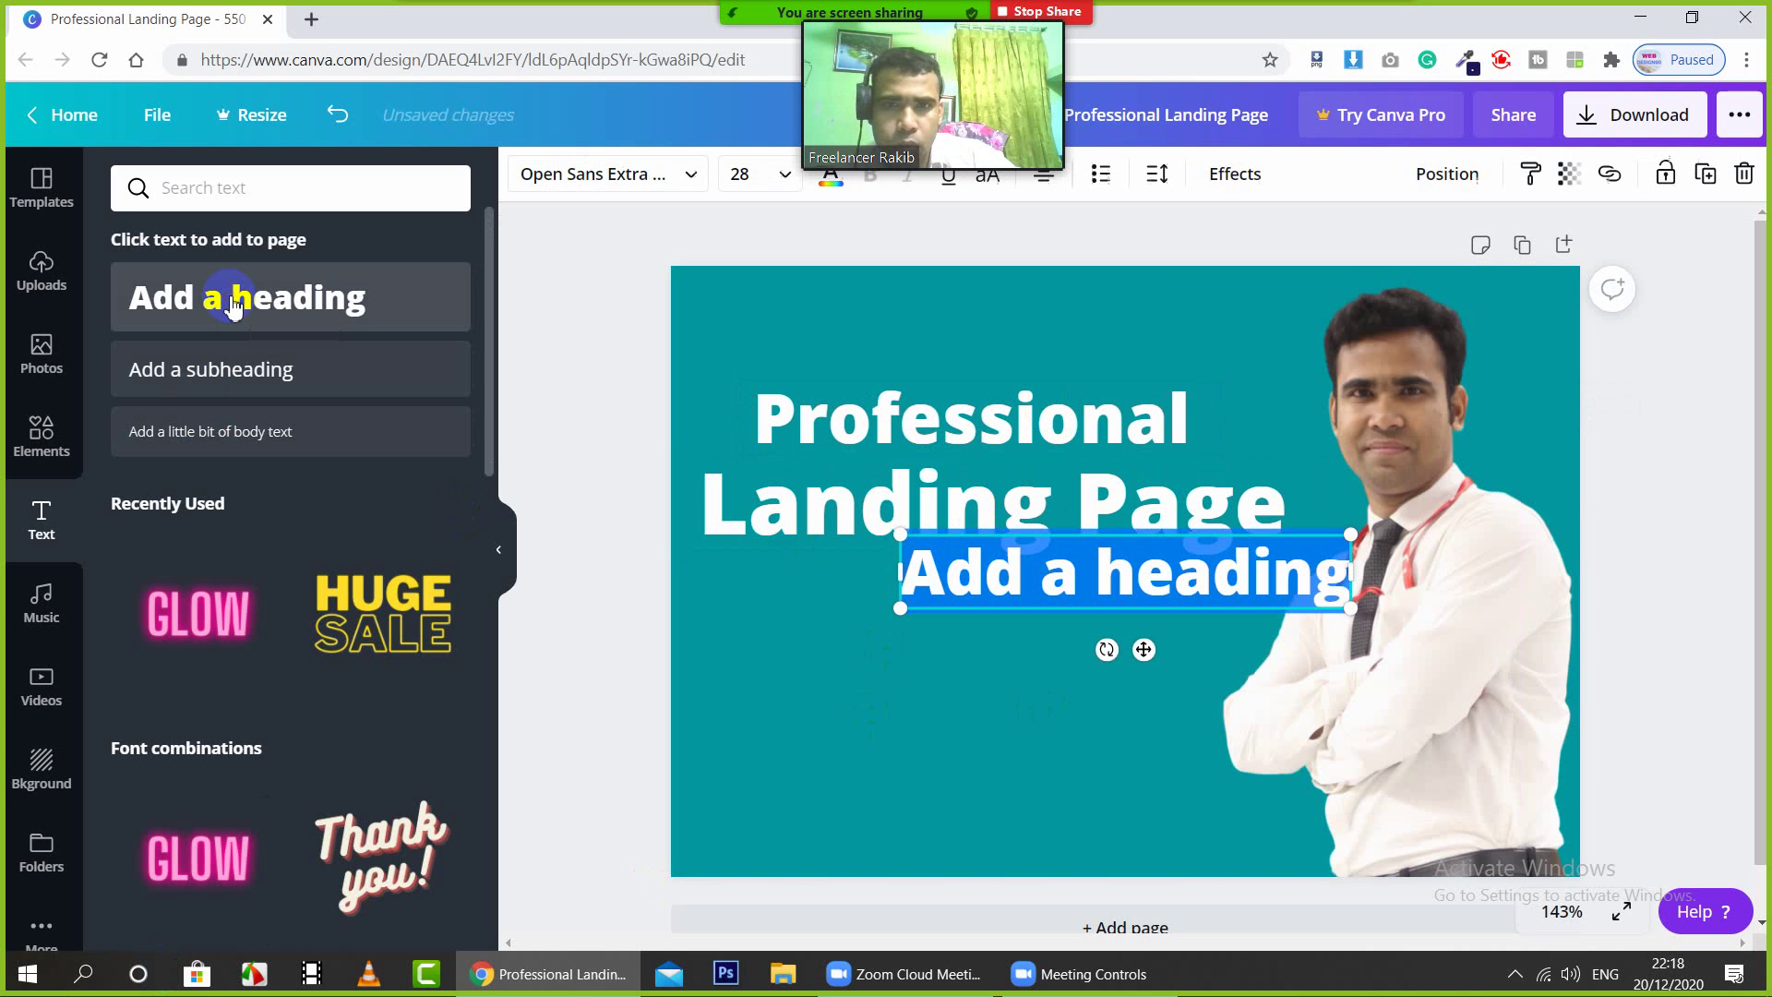
left_click(1038, 626)
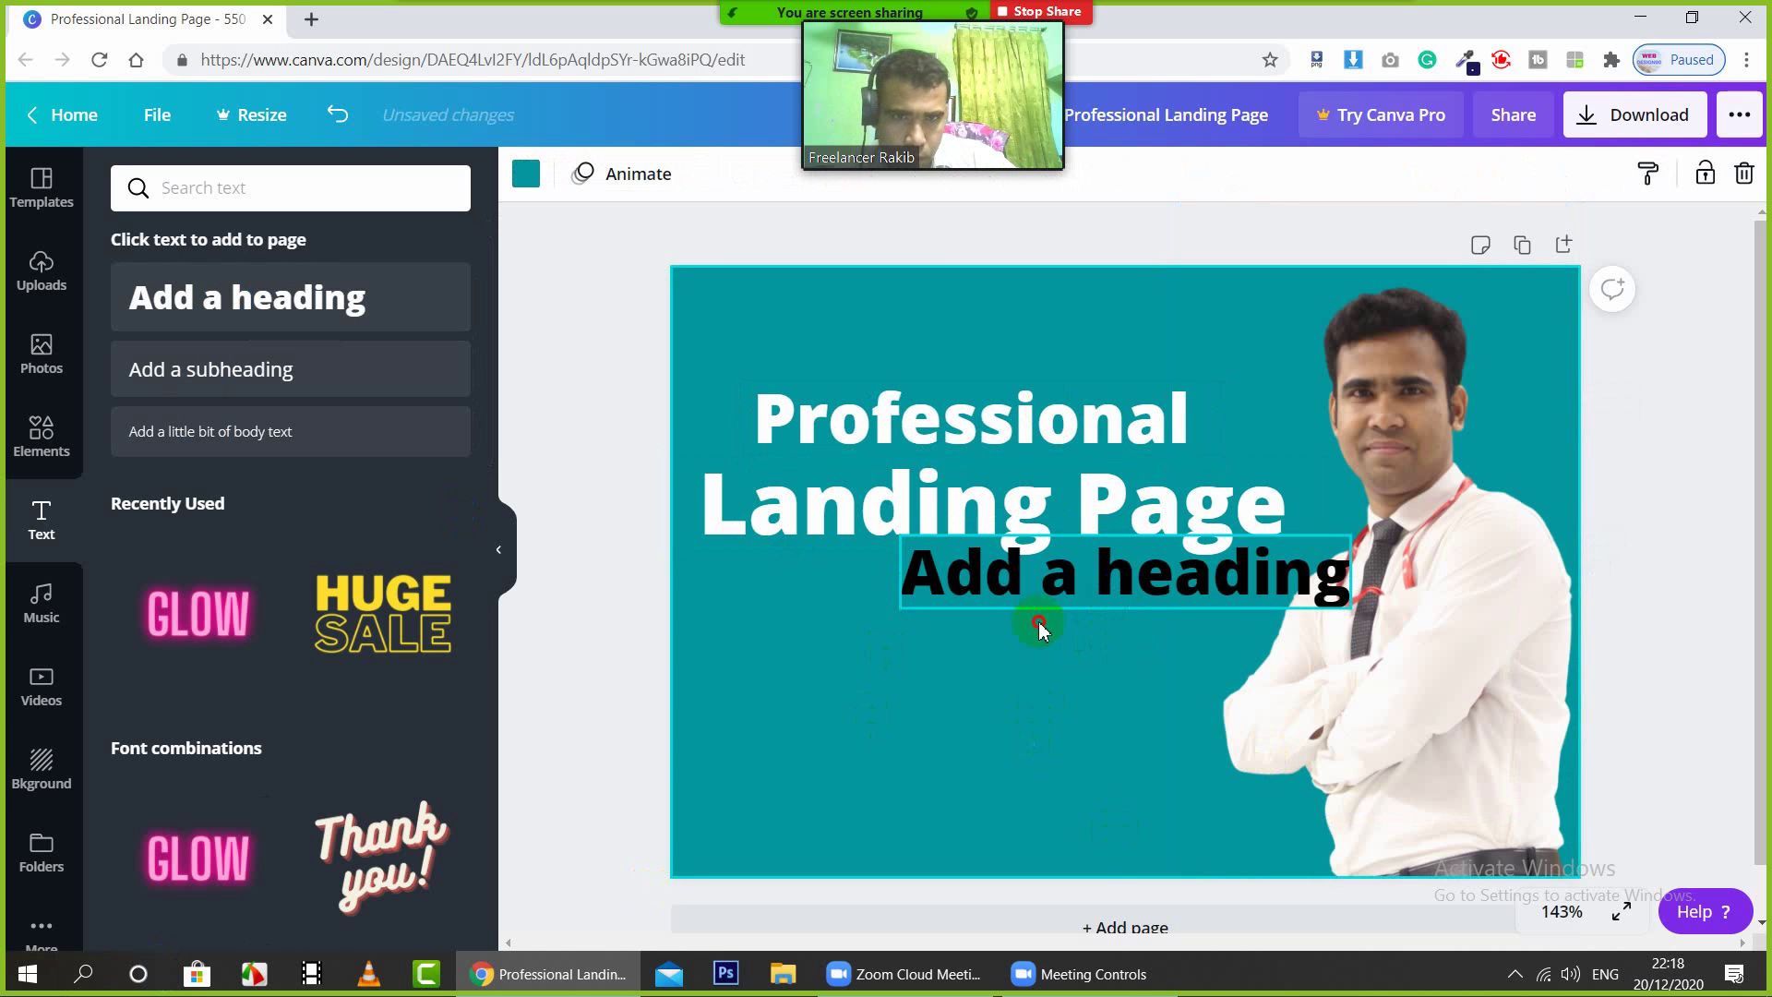
left_click_drag(946, 665, 909, 679)
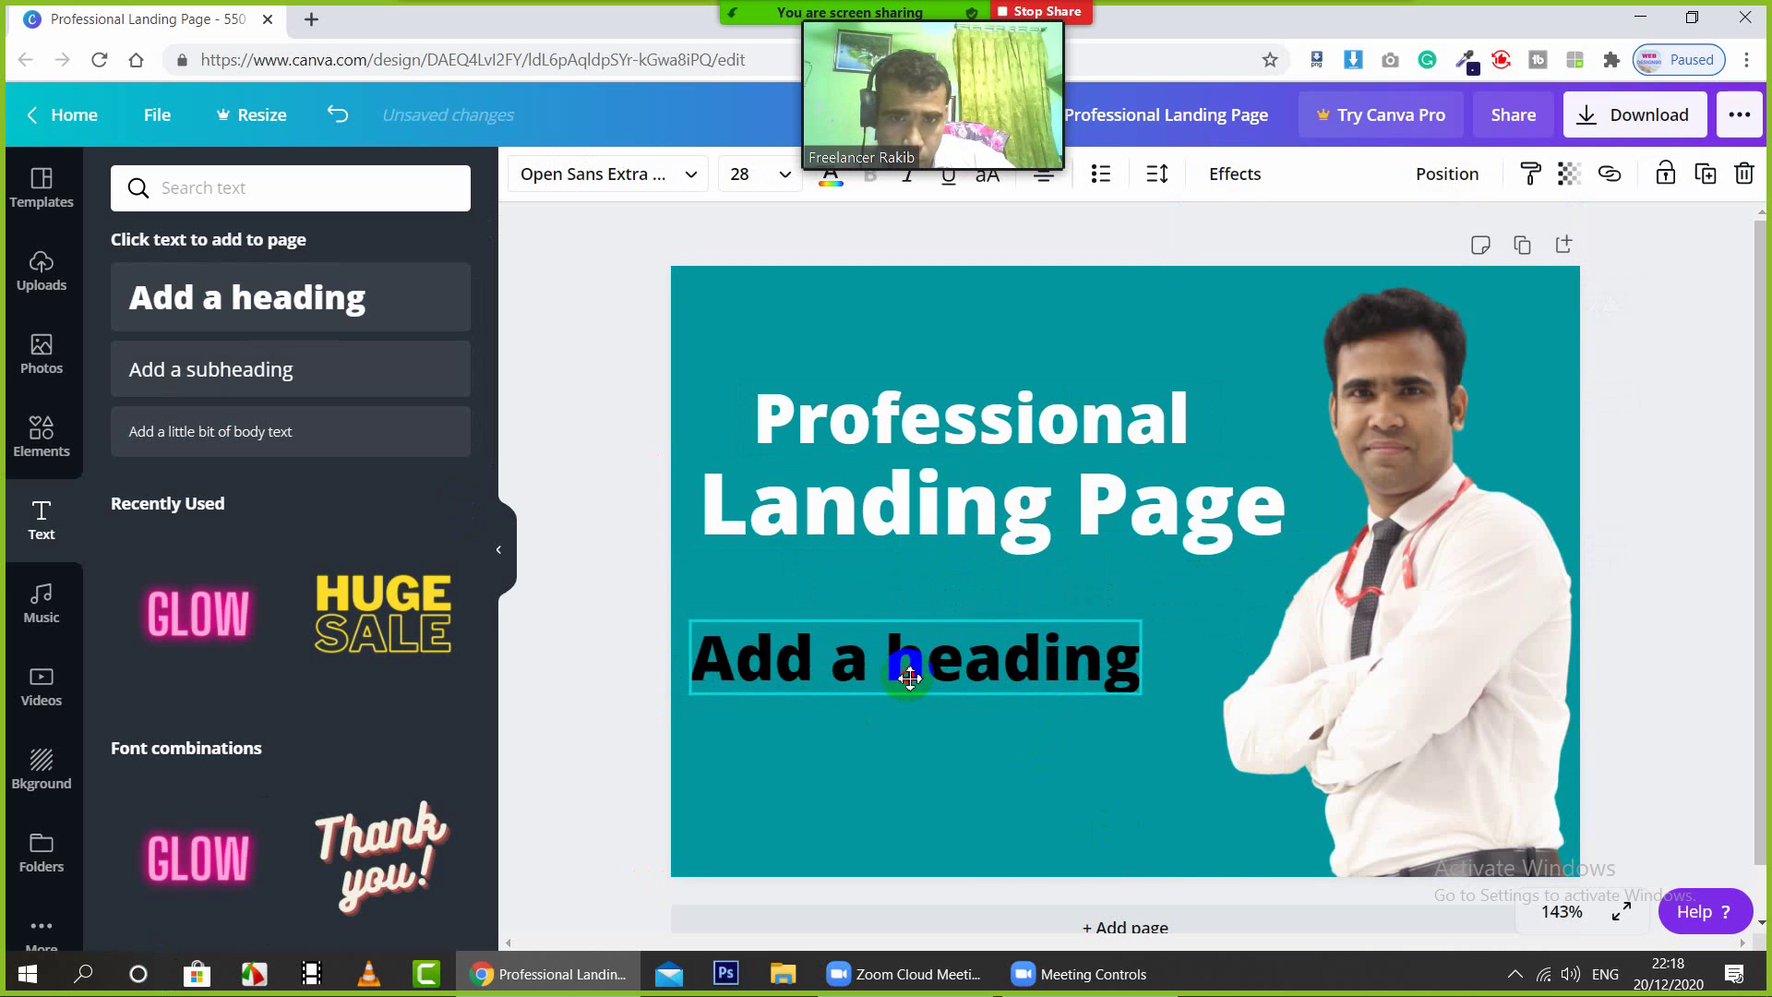
double_click(908, 675)
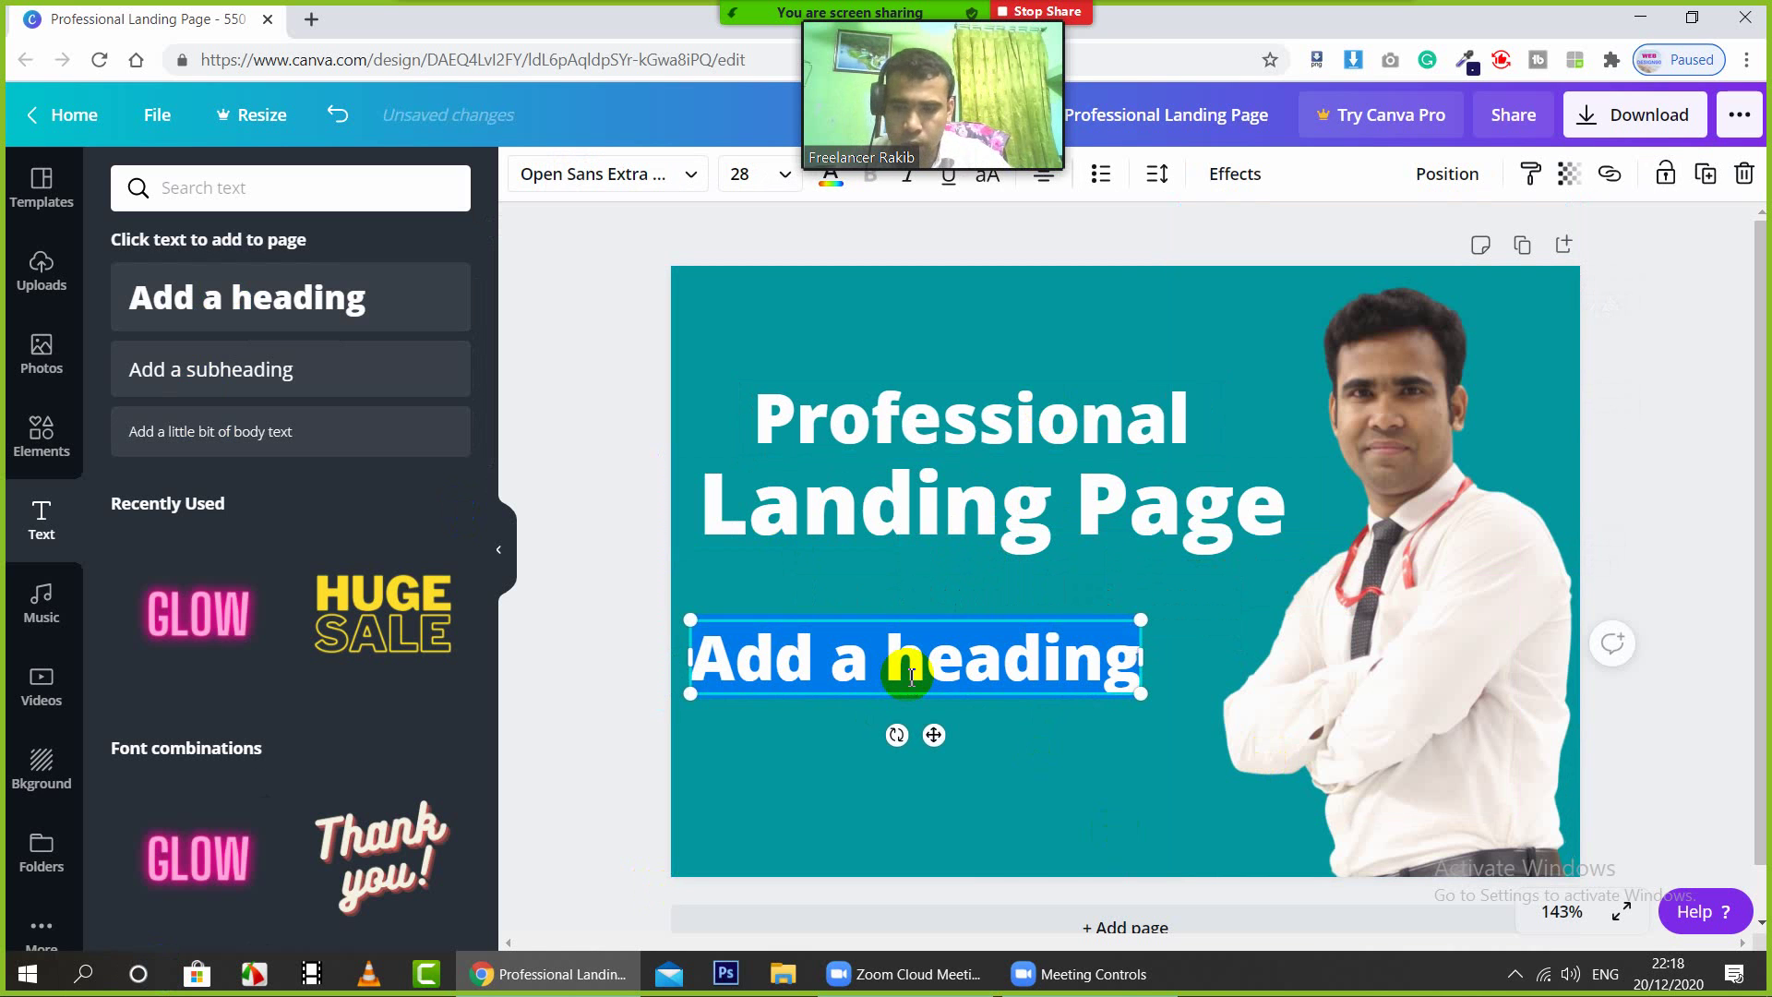
type("Respo")
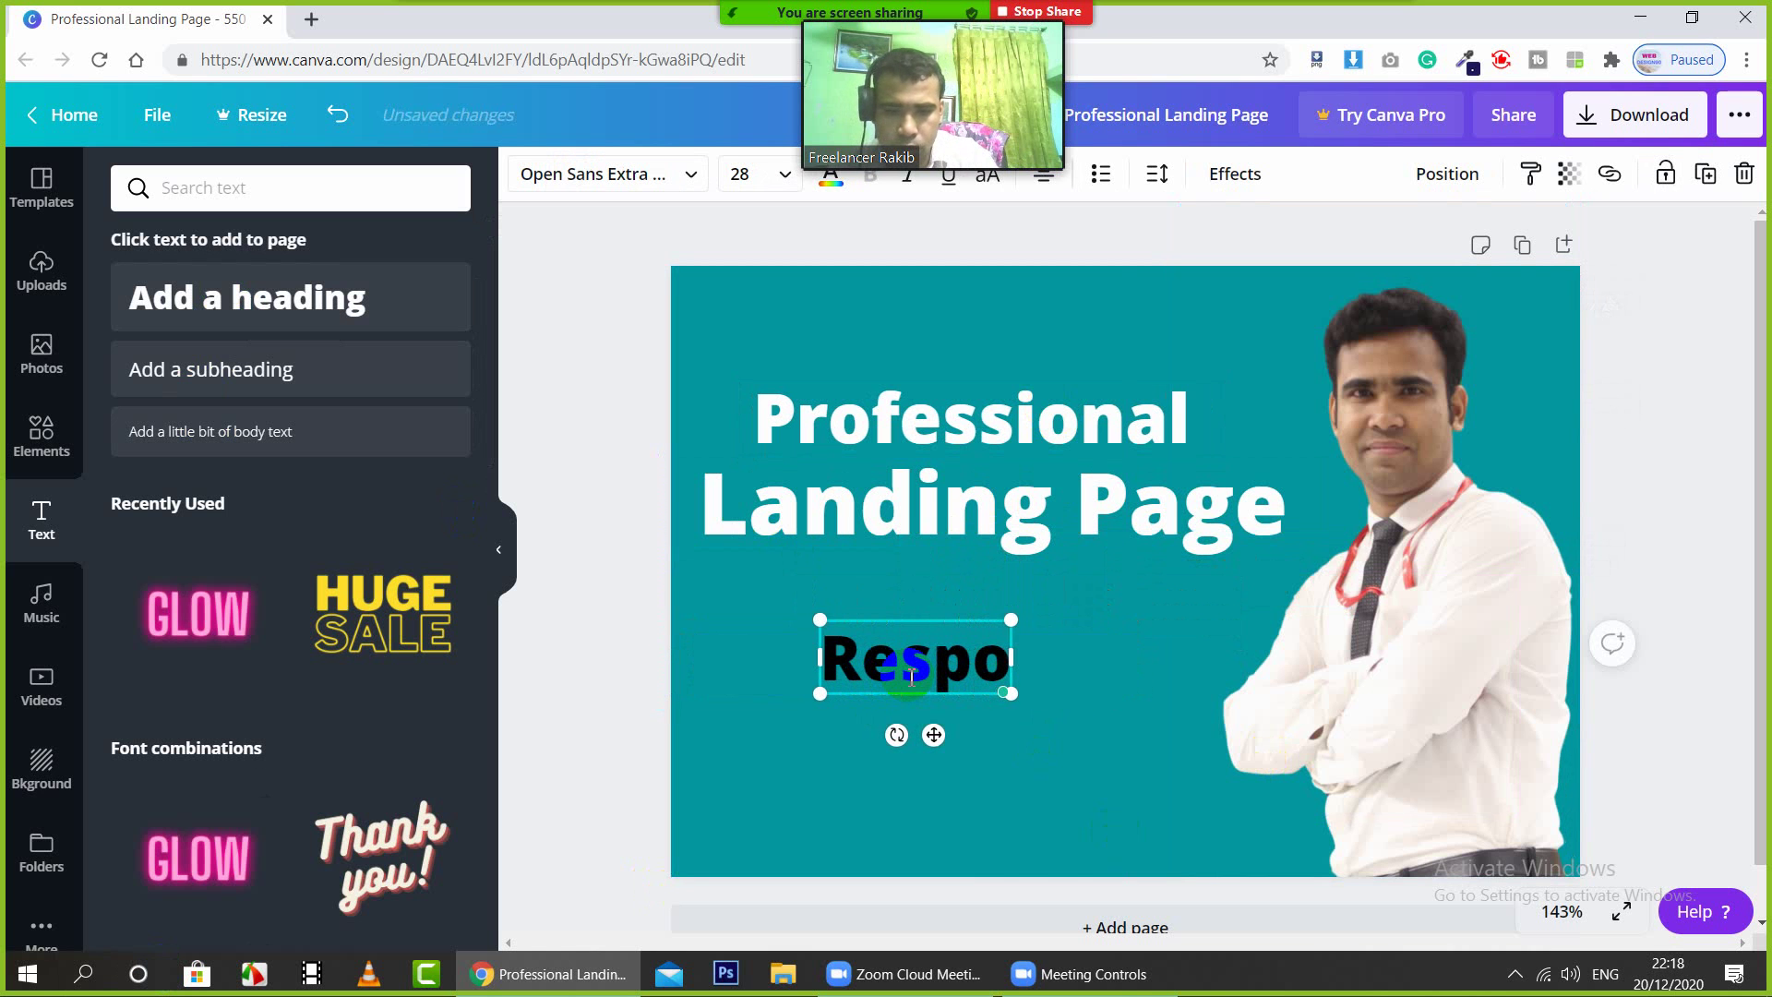
type("nsive")
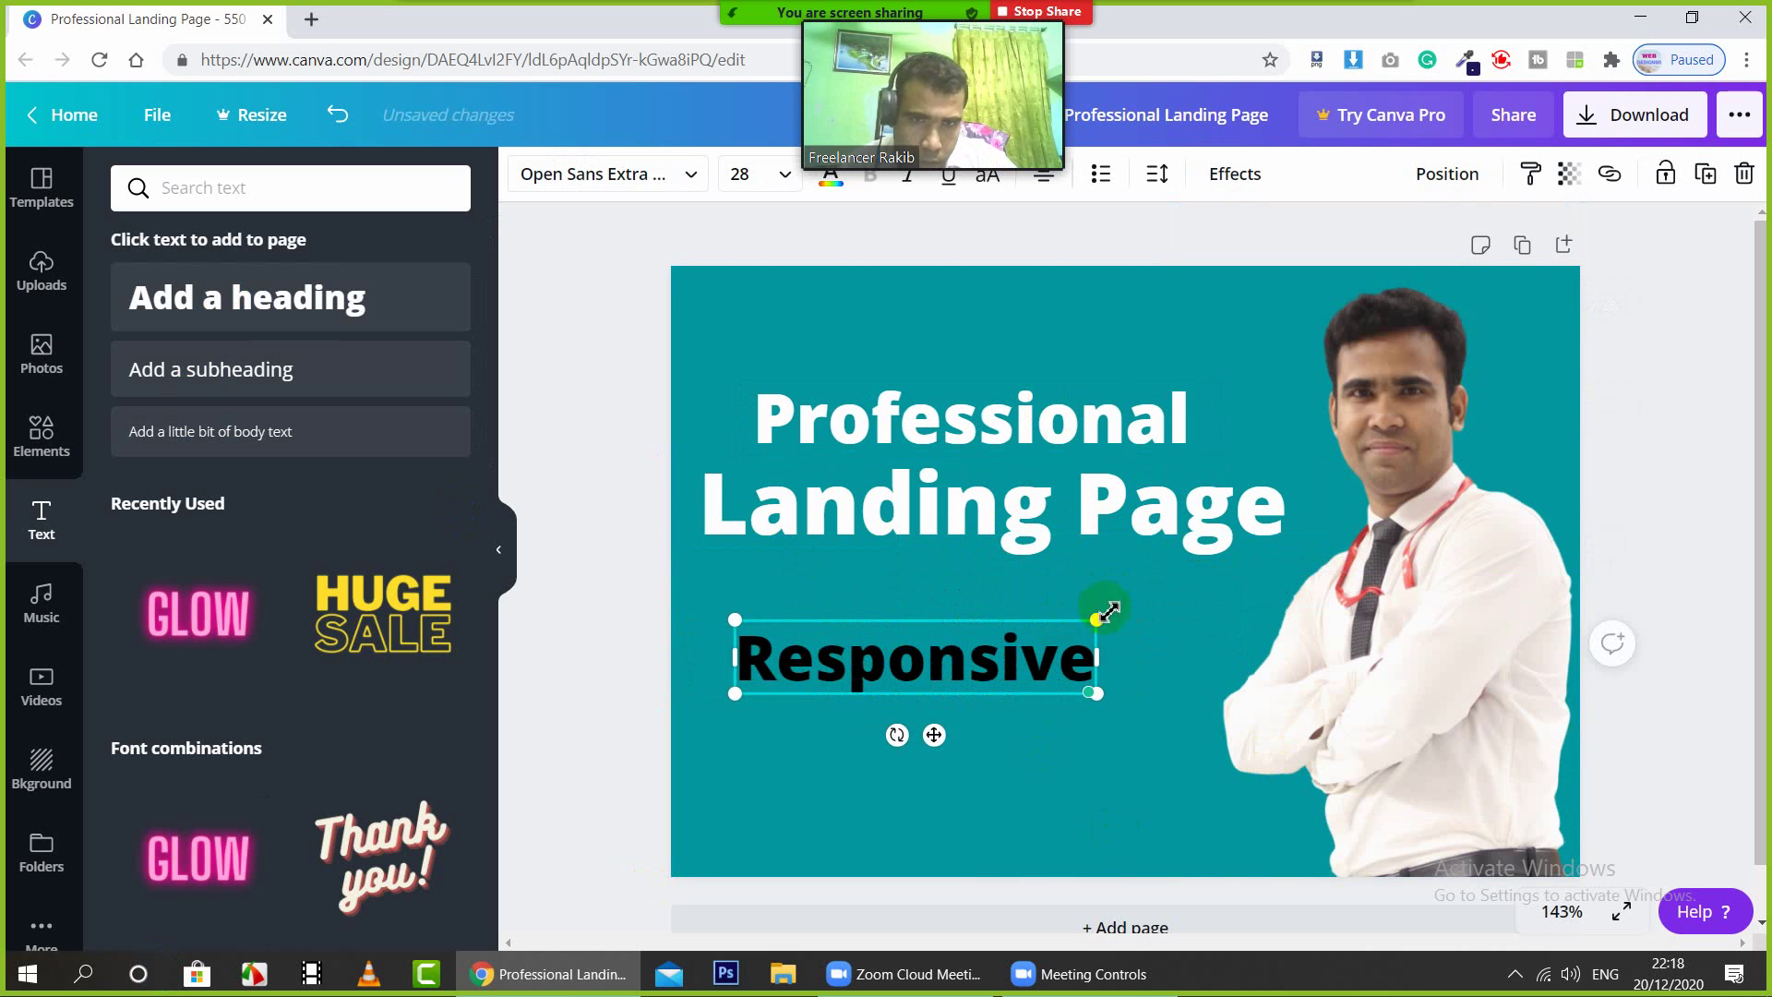
Step: Shrink the "Responsive" heading to font size 22.4, about 175 x 36 px
left_click_drag(1040, 655, 1035, 654)
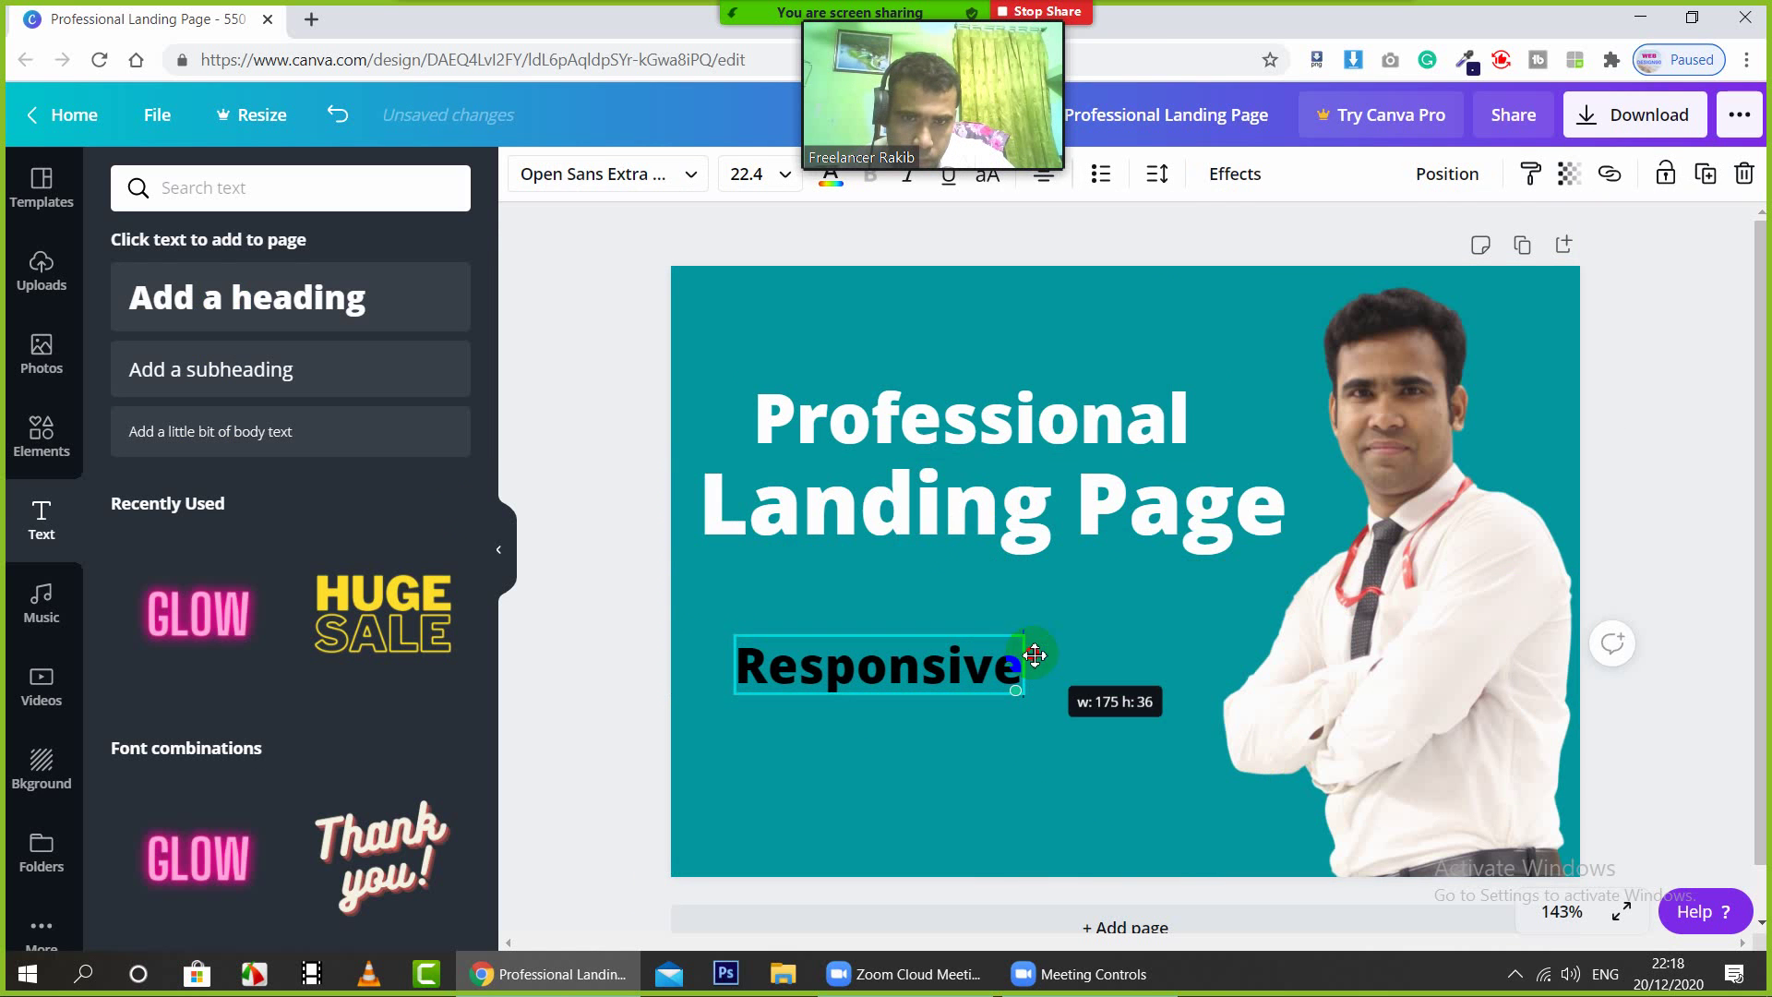
left_click(1080, 645)
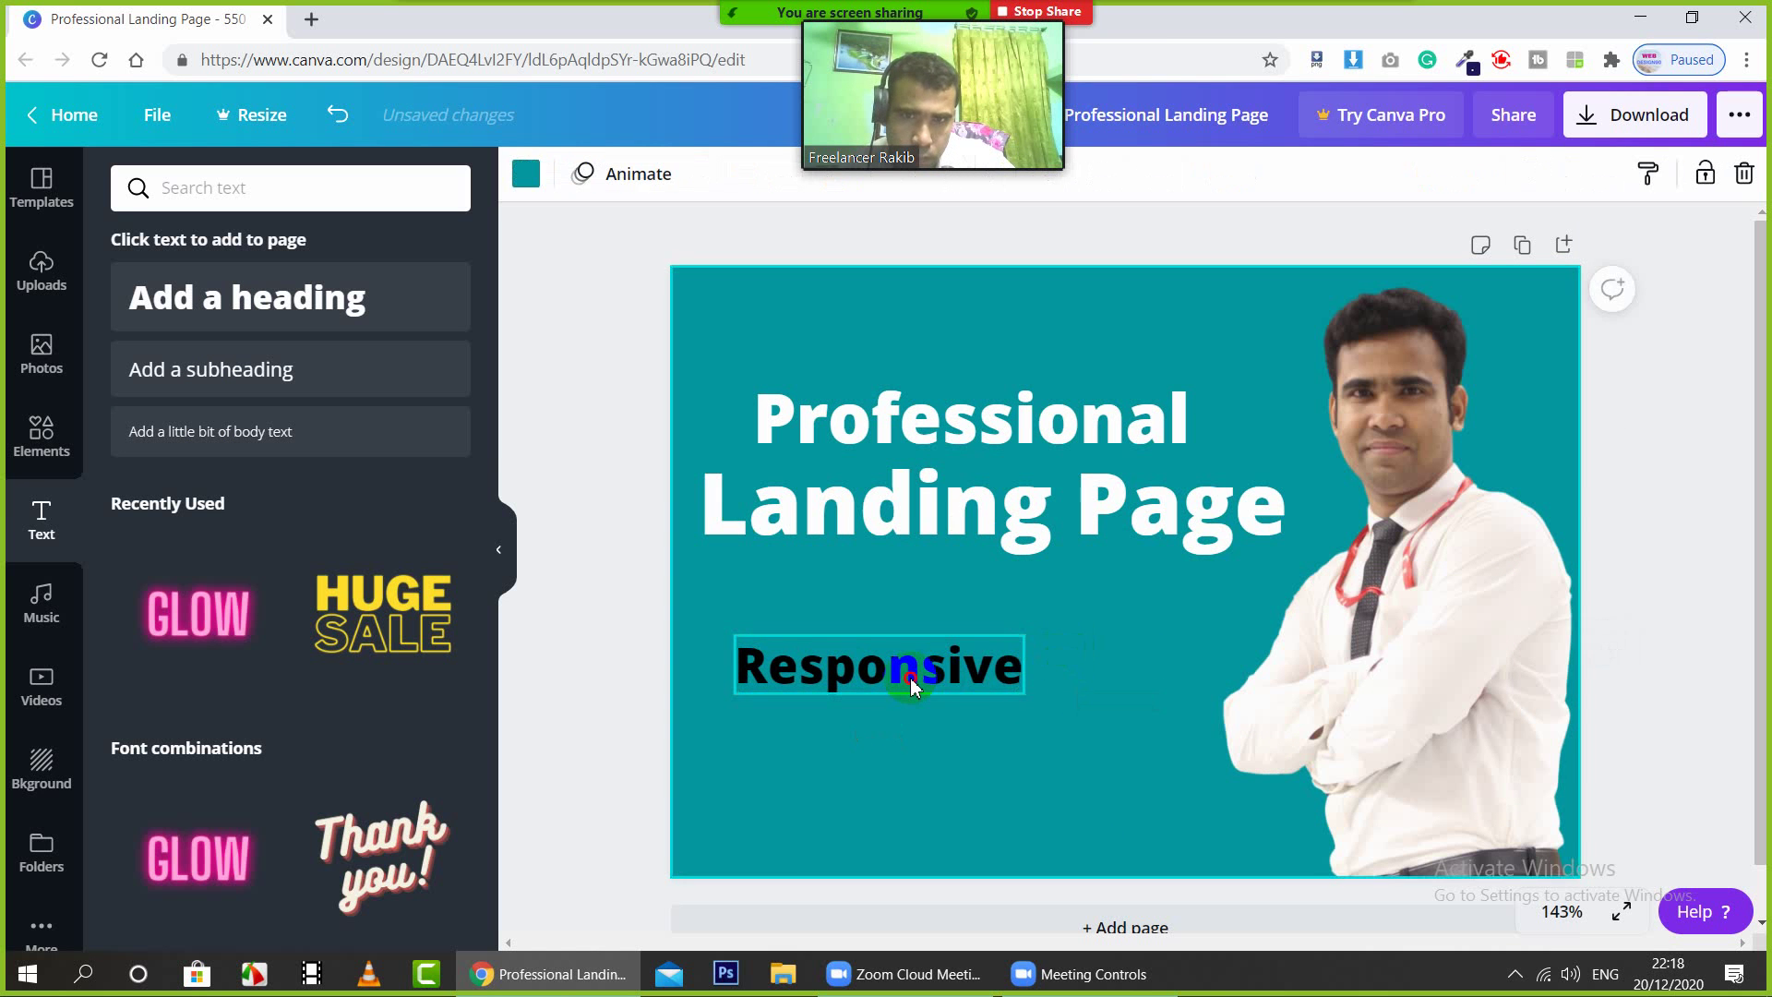
left_click(910, 678)
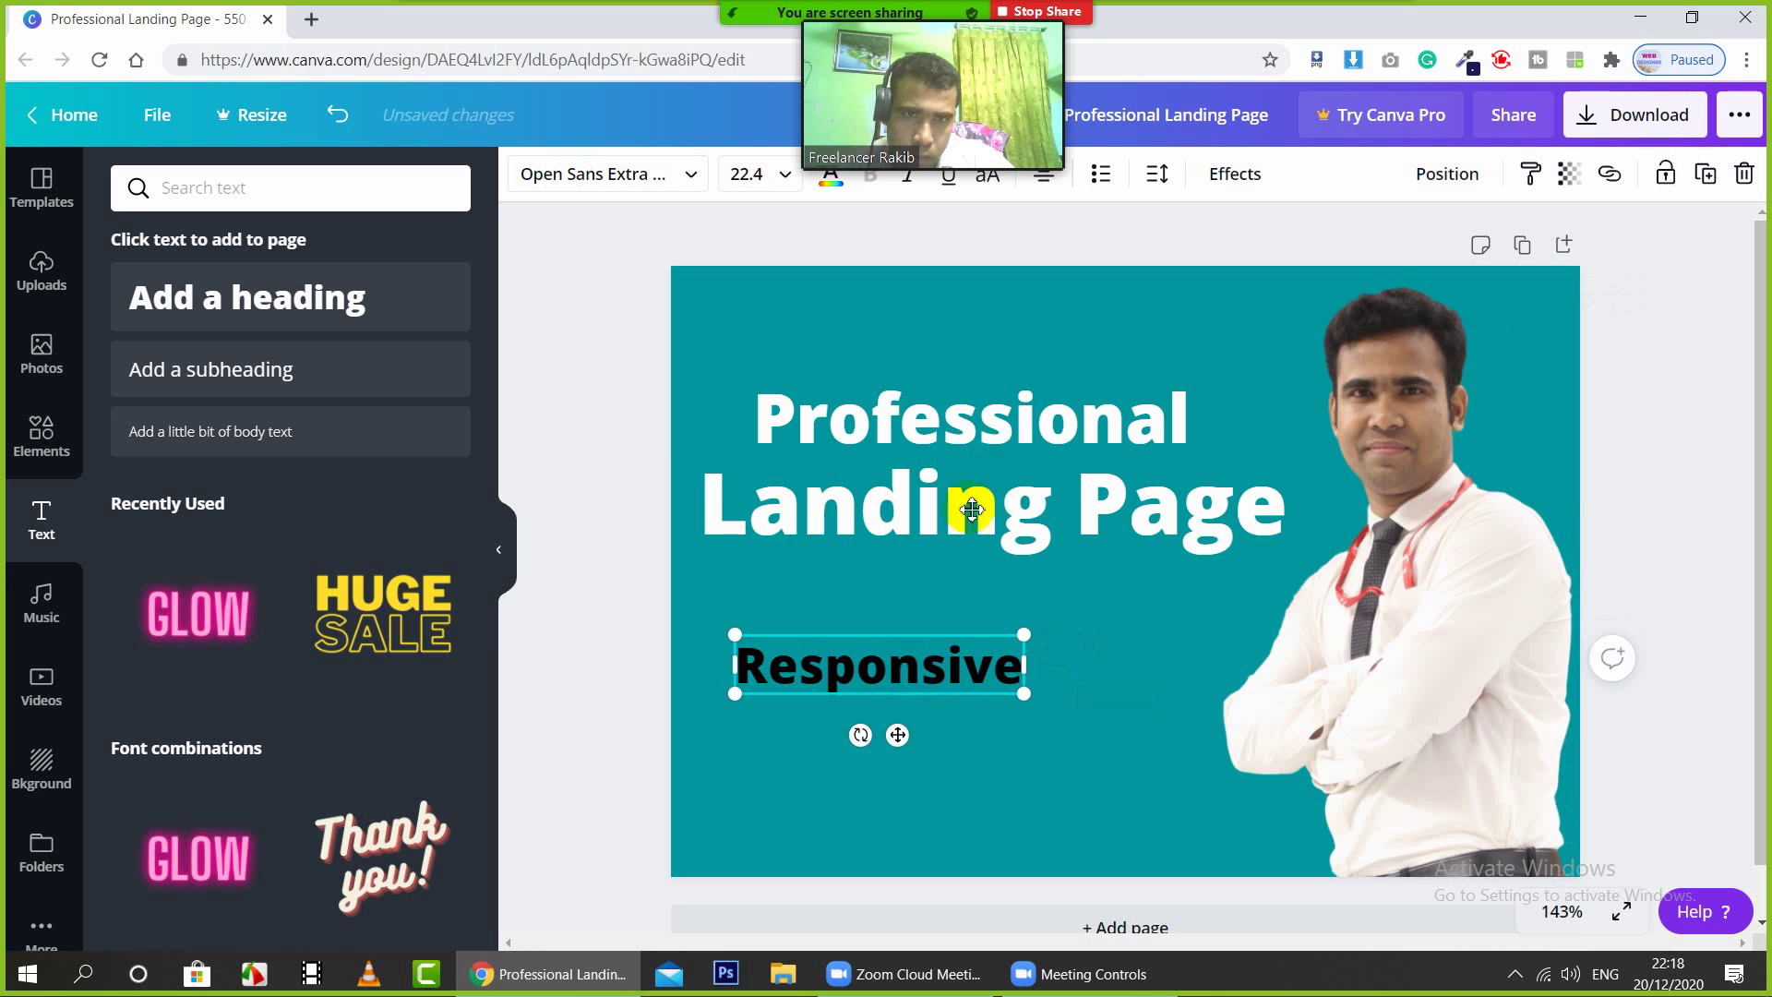
Step: Move the "Professional" and "Landing Page" headings up and slightly right, keeping them stacked closely together
left_click(998, 420)
left_click_drag(1003, 427, 1033, 389)
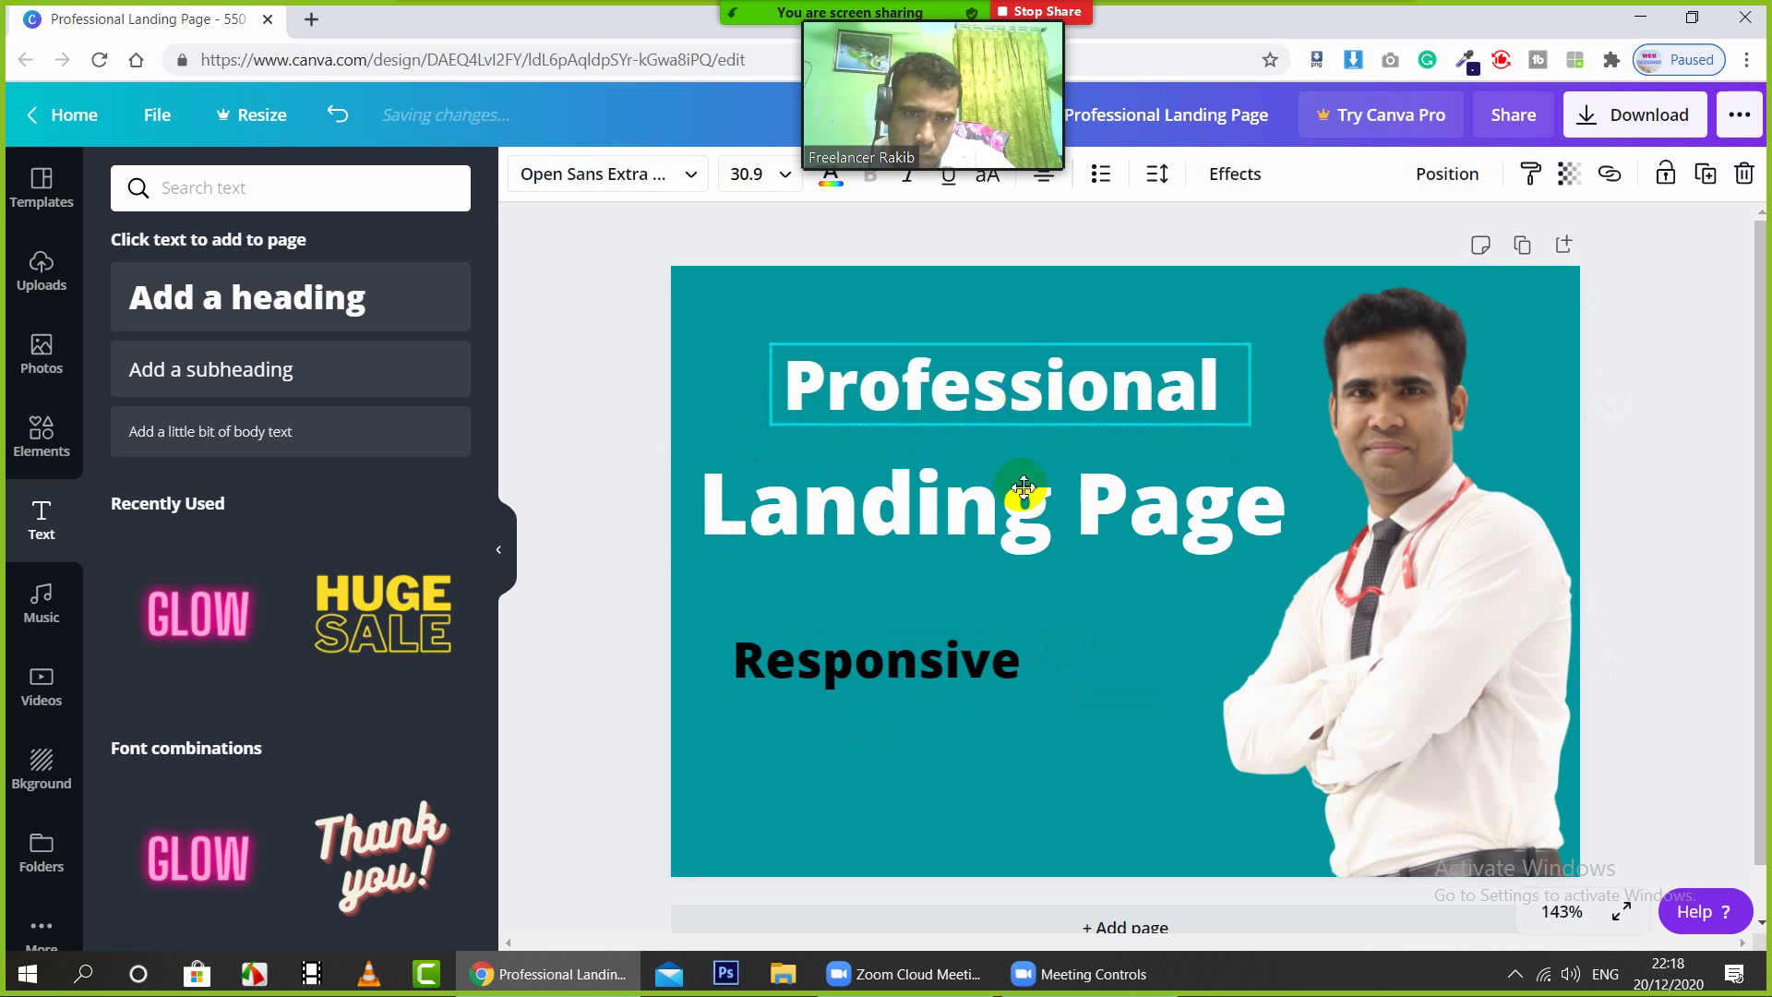
left_click(1015, 487)
left_click_drag(1021, 493, 1035, 463)
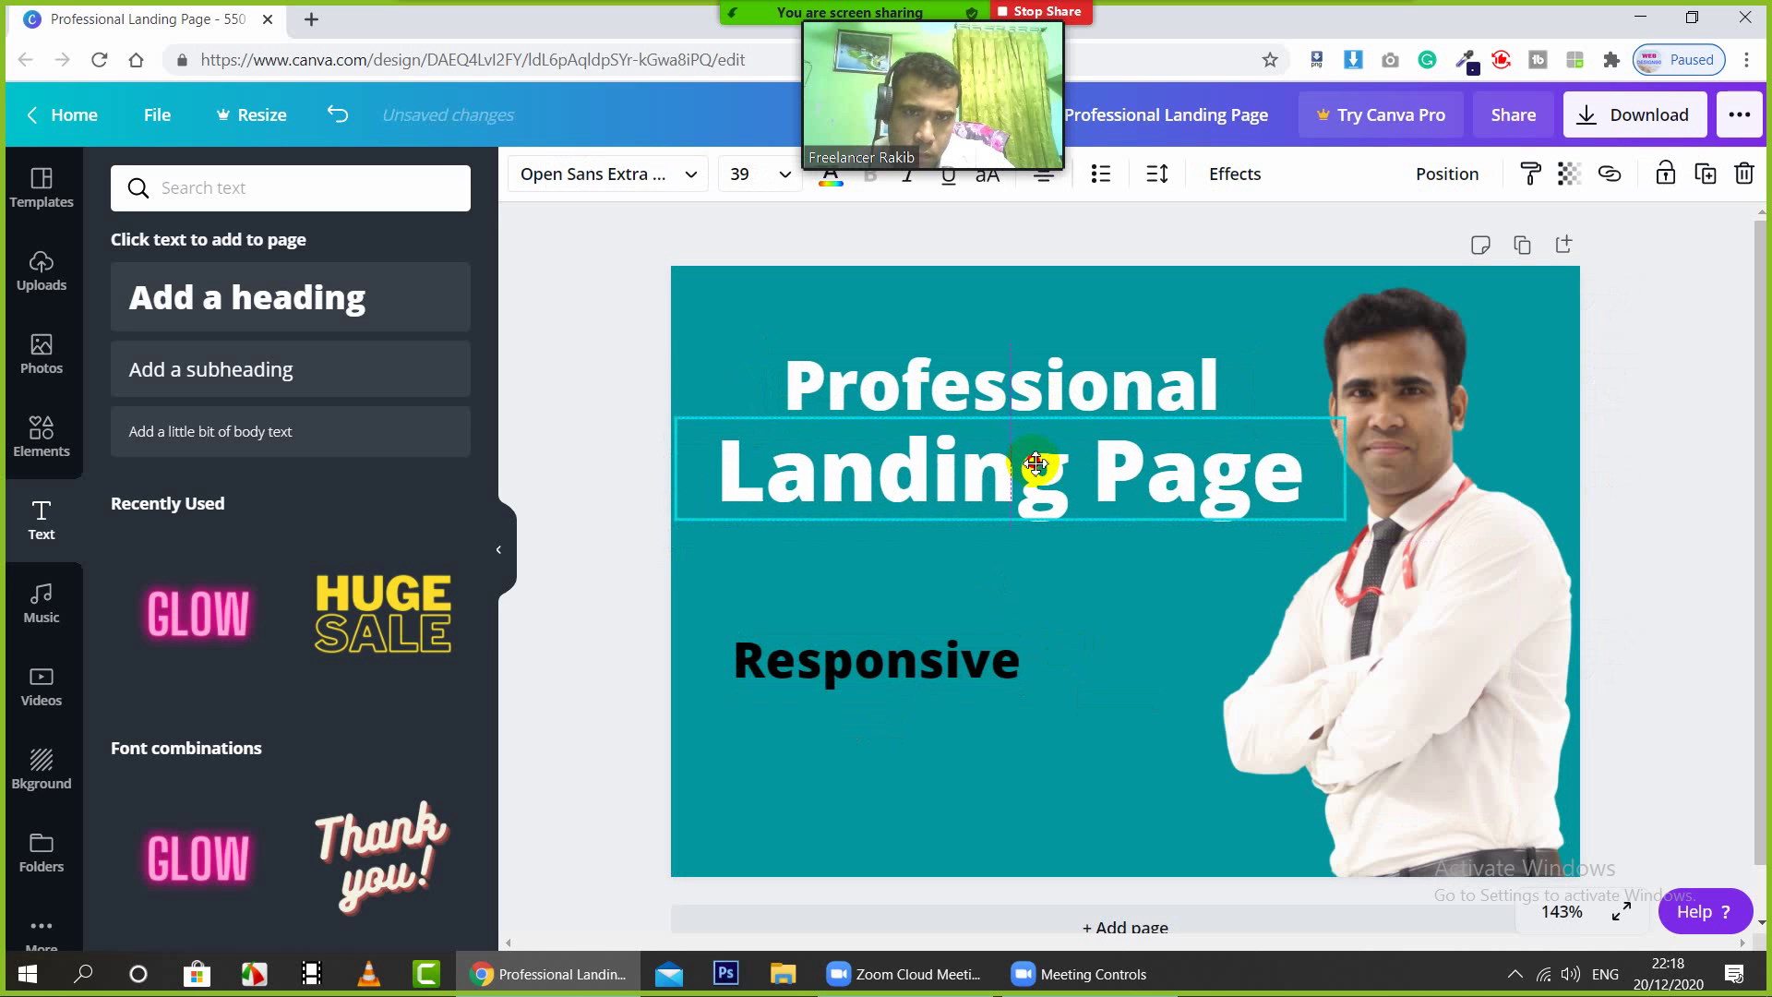
Step: Recolour the "Responsive" heading to the golden yellow #FDCB03
left_click(1105, 319)
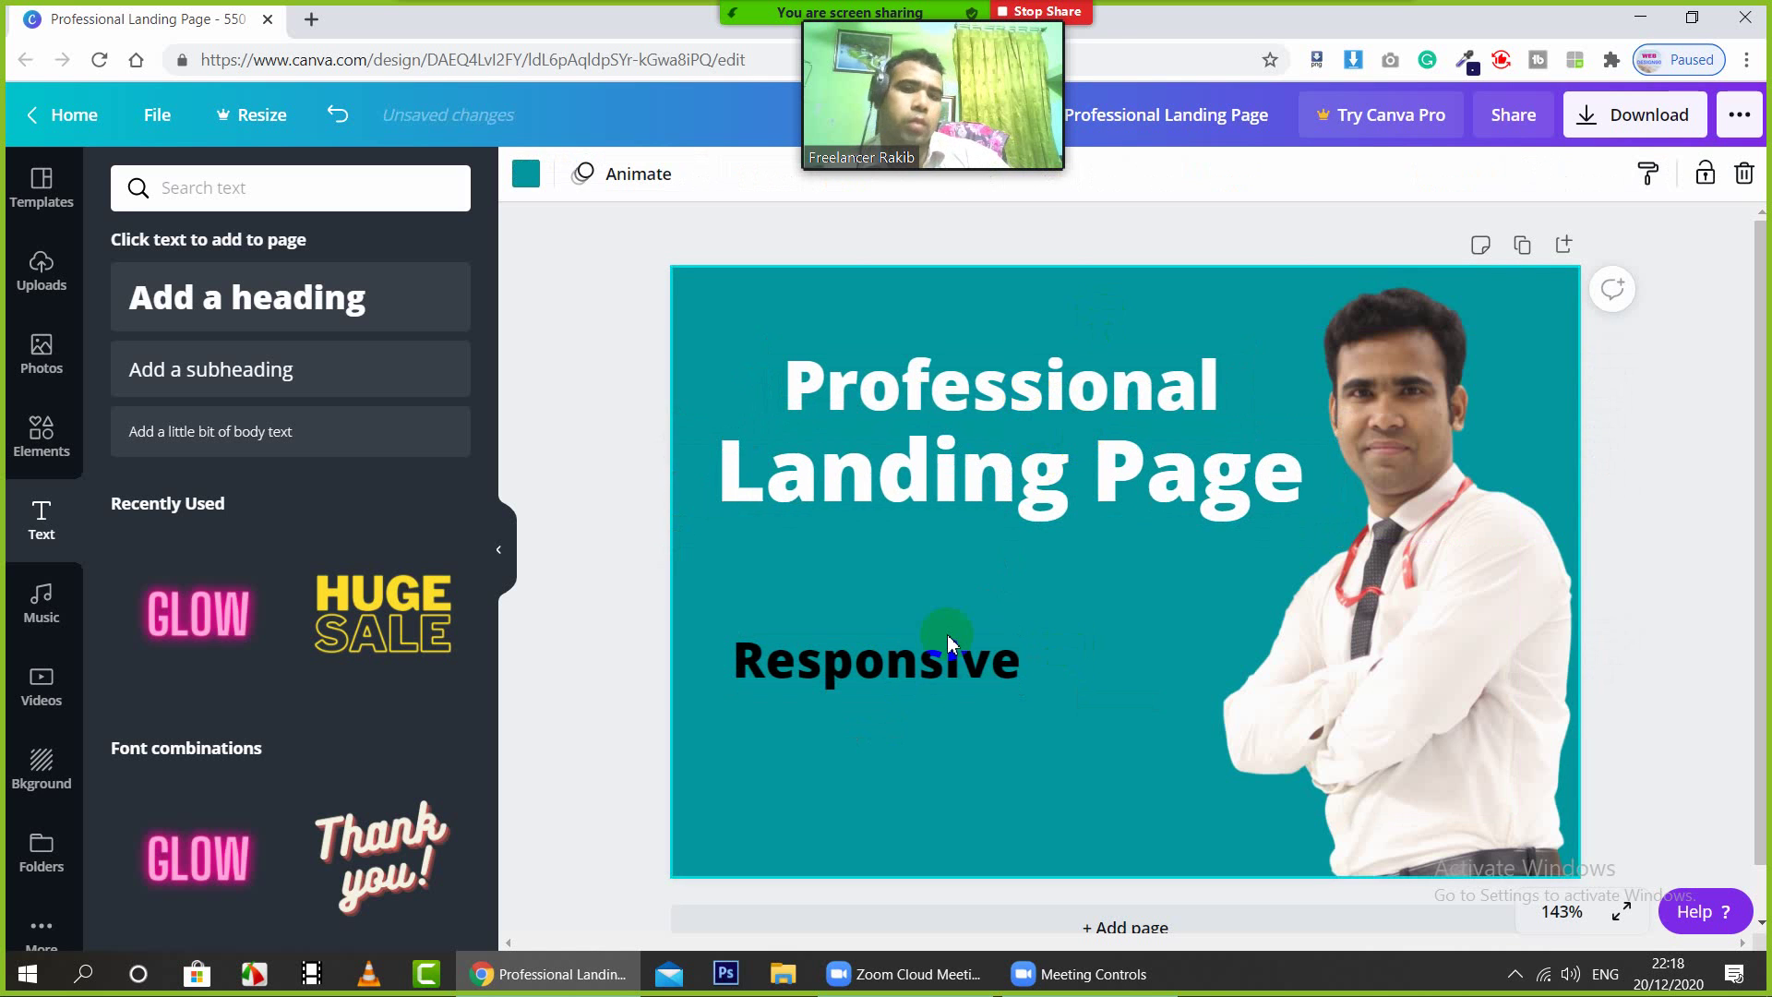
left_click(935, 657)
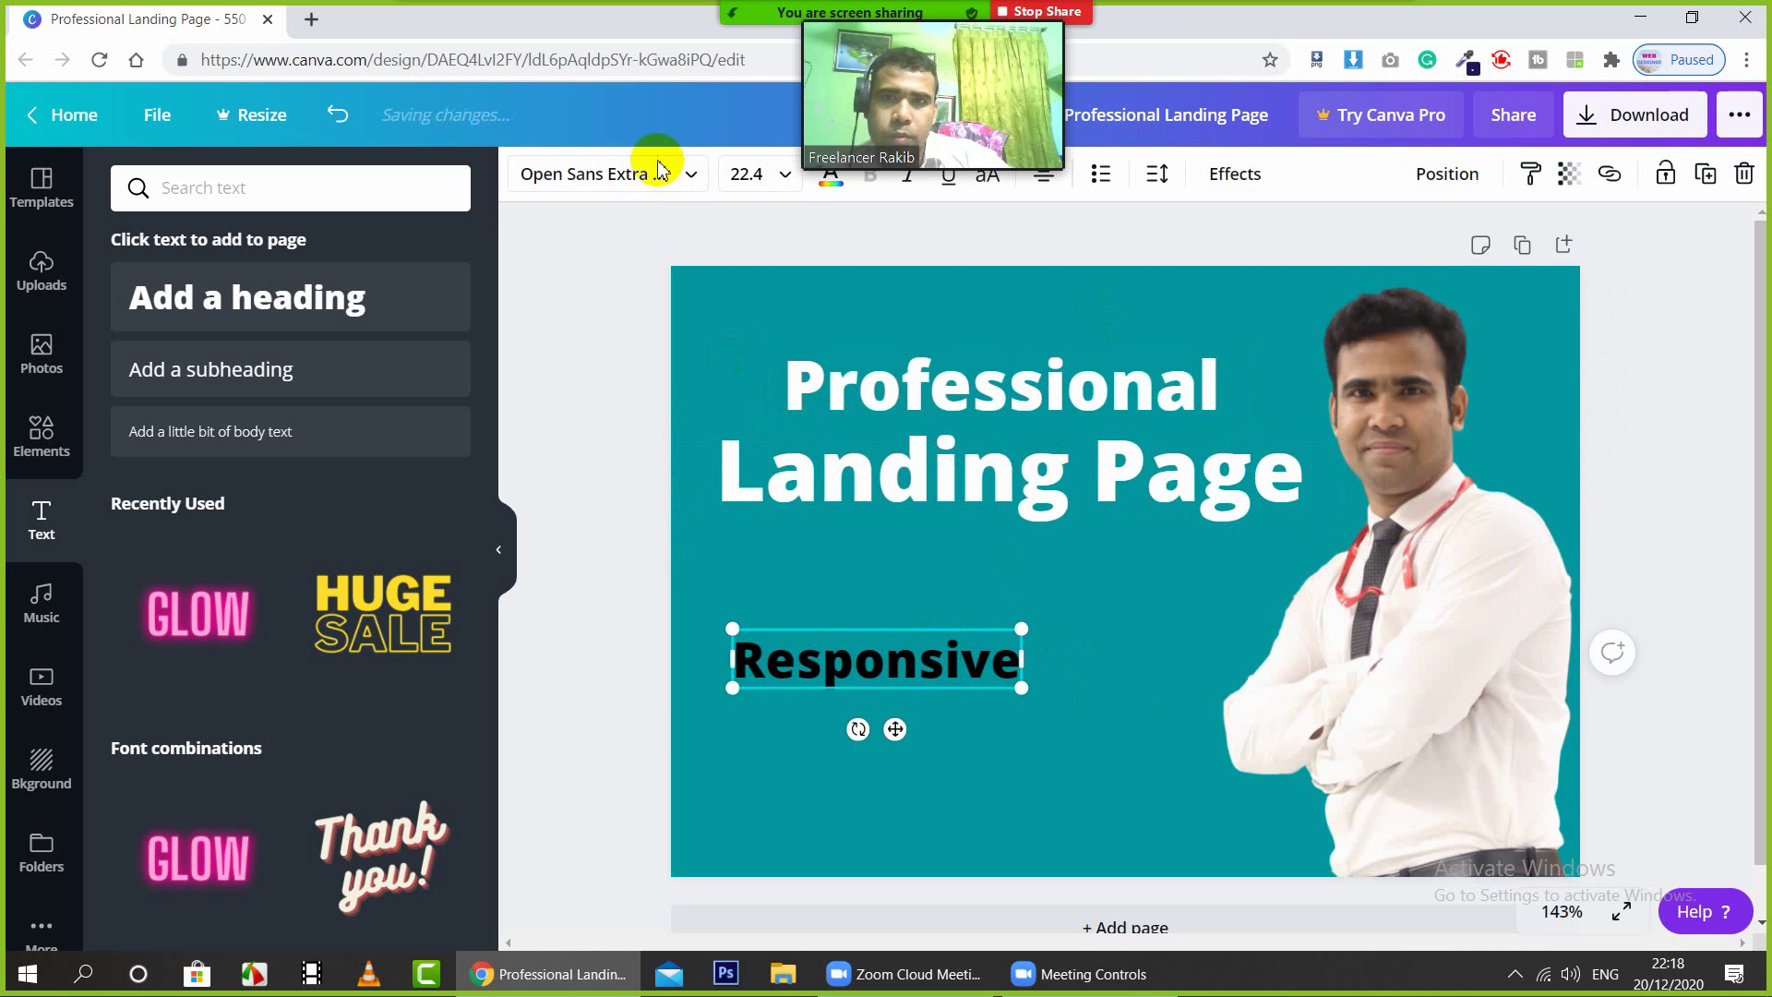
left_click(828, 185)
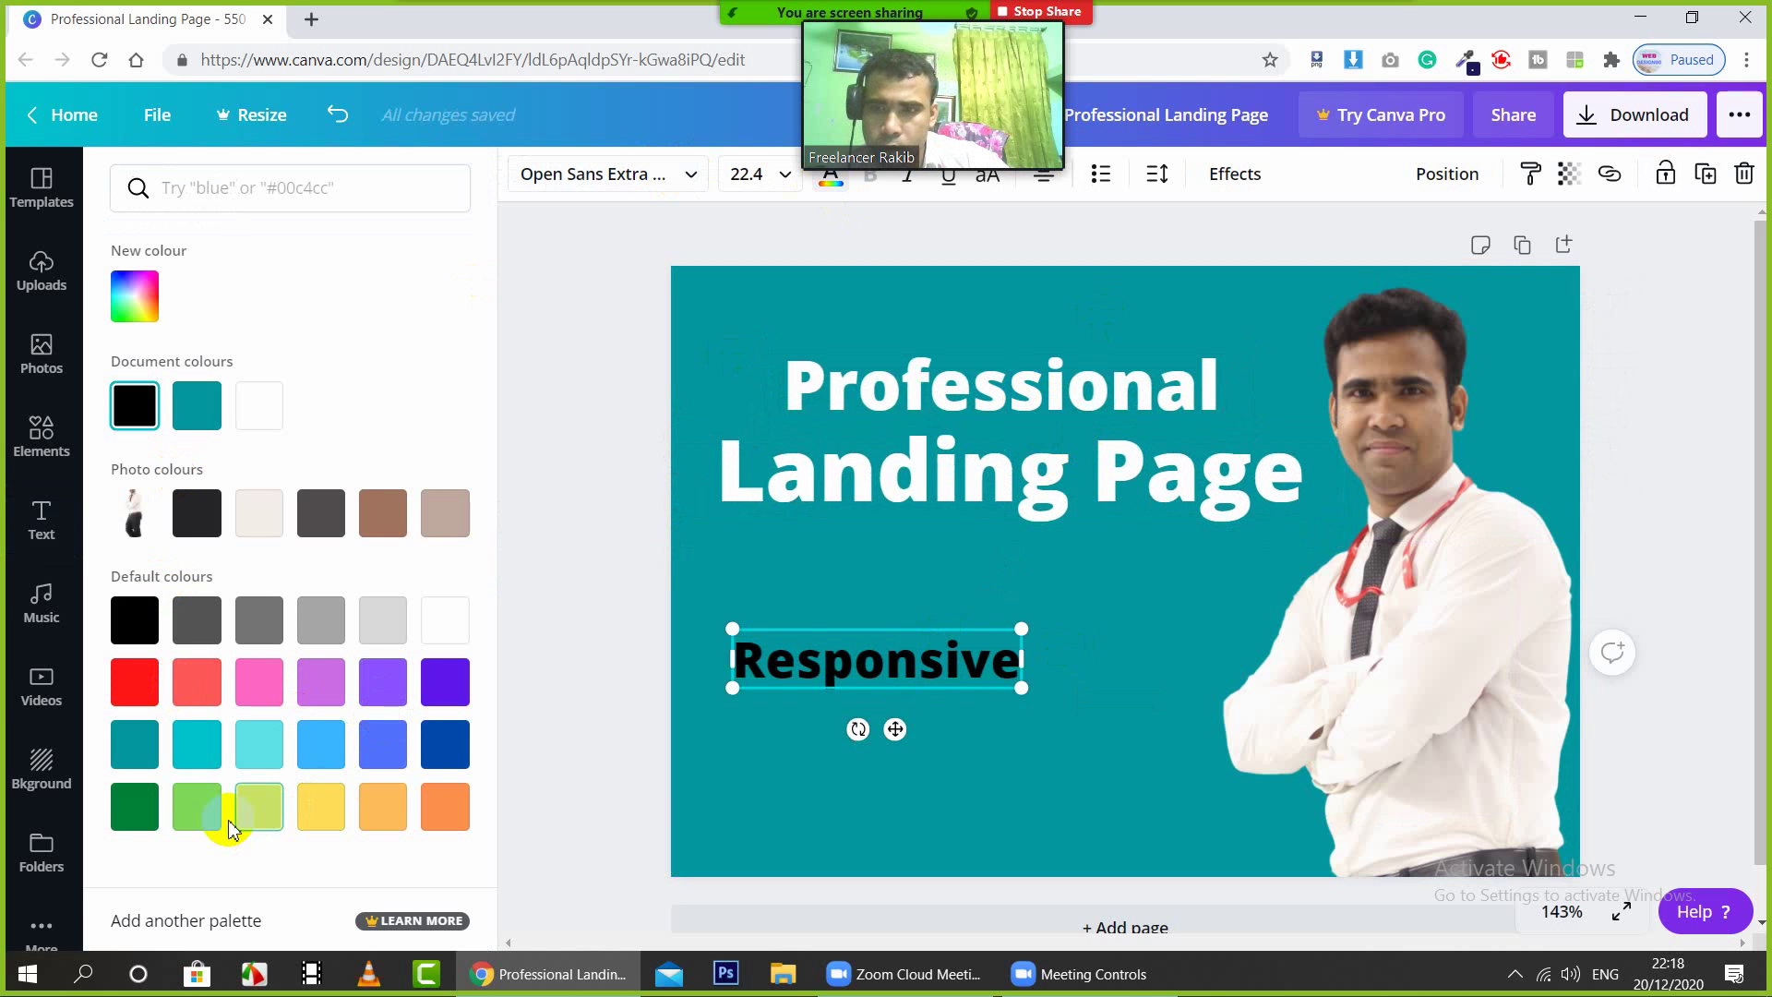
left_click(320, 809)
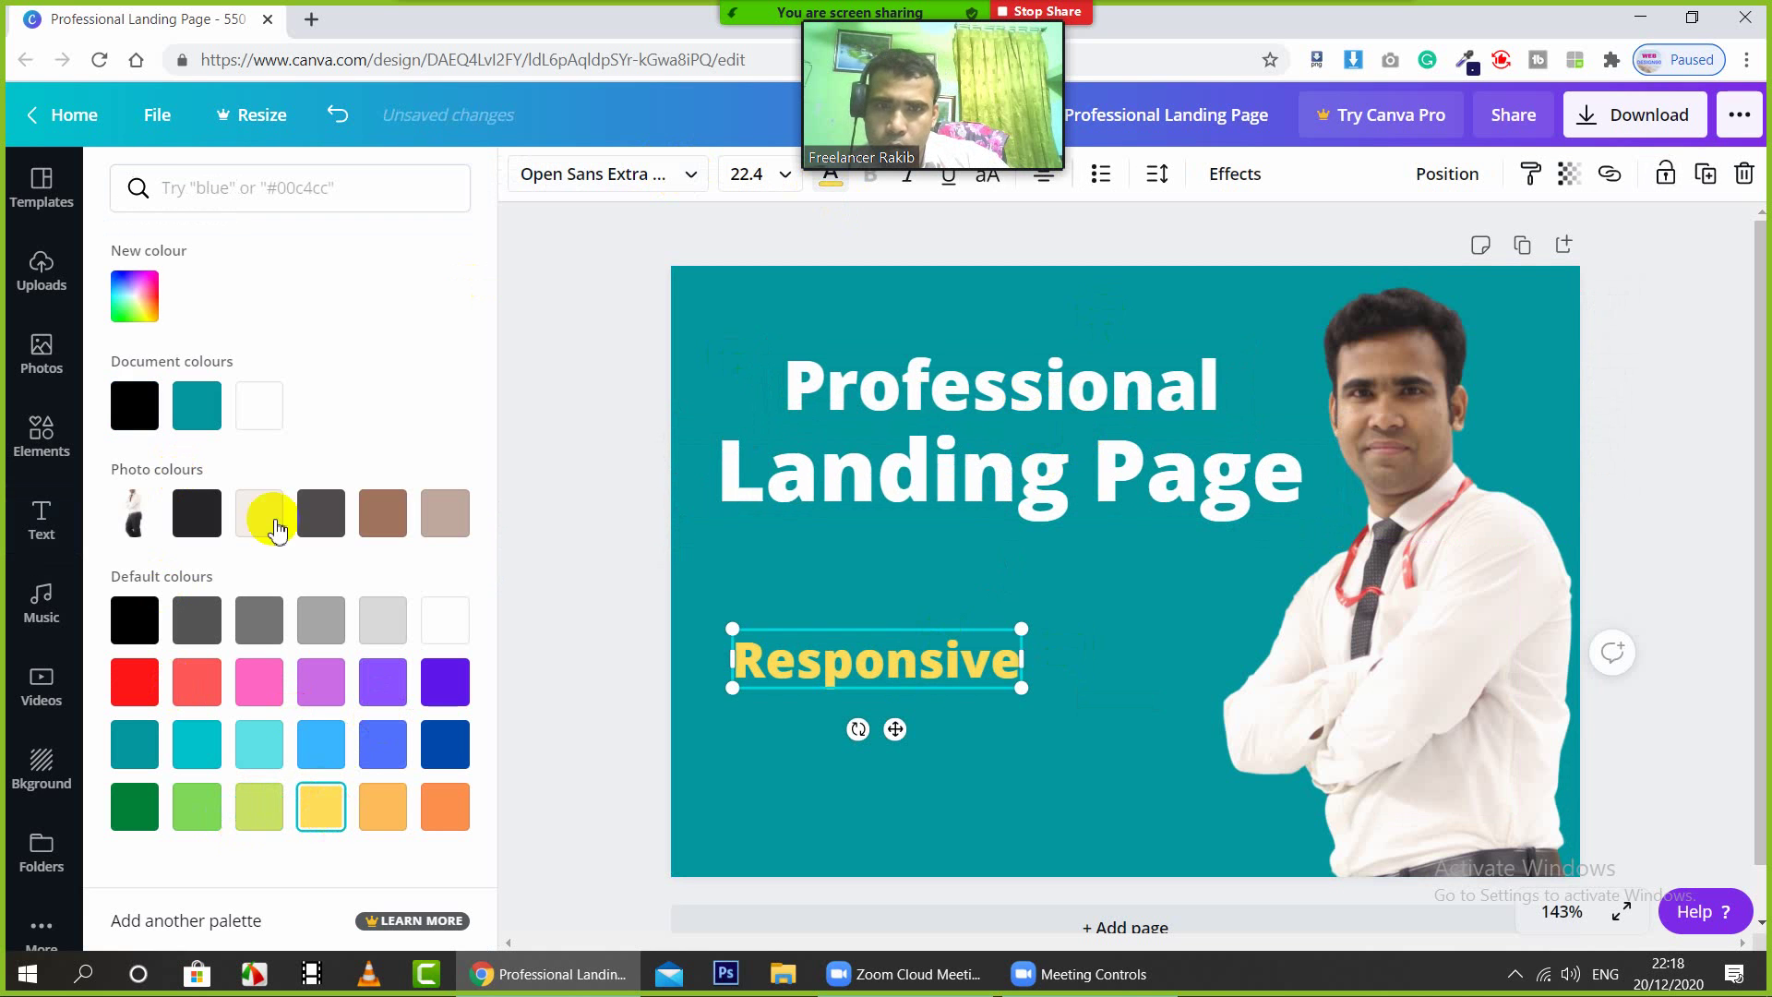
left_click(137, 309)
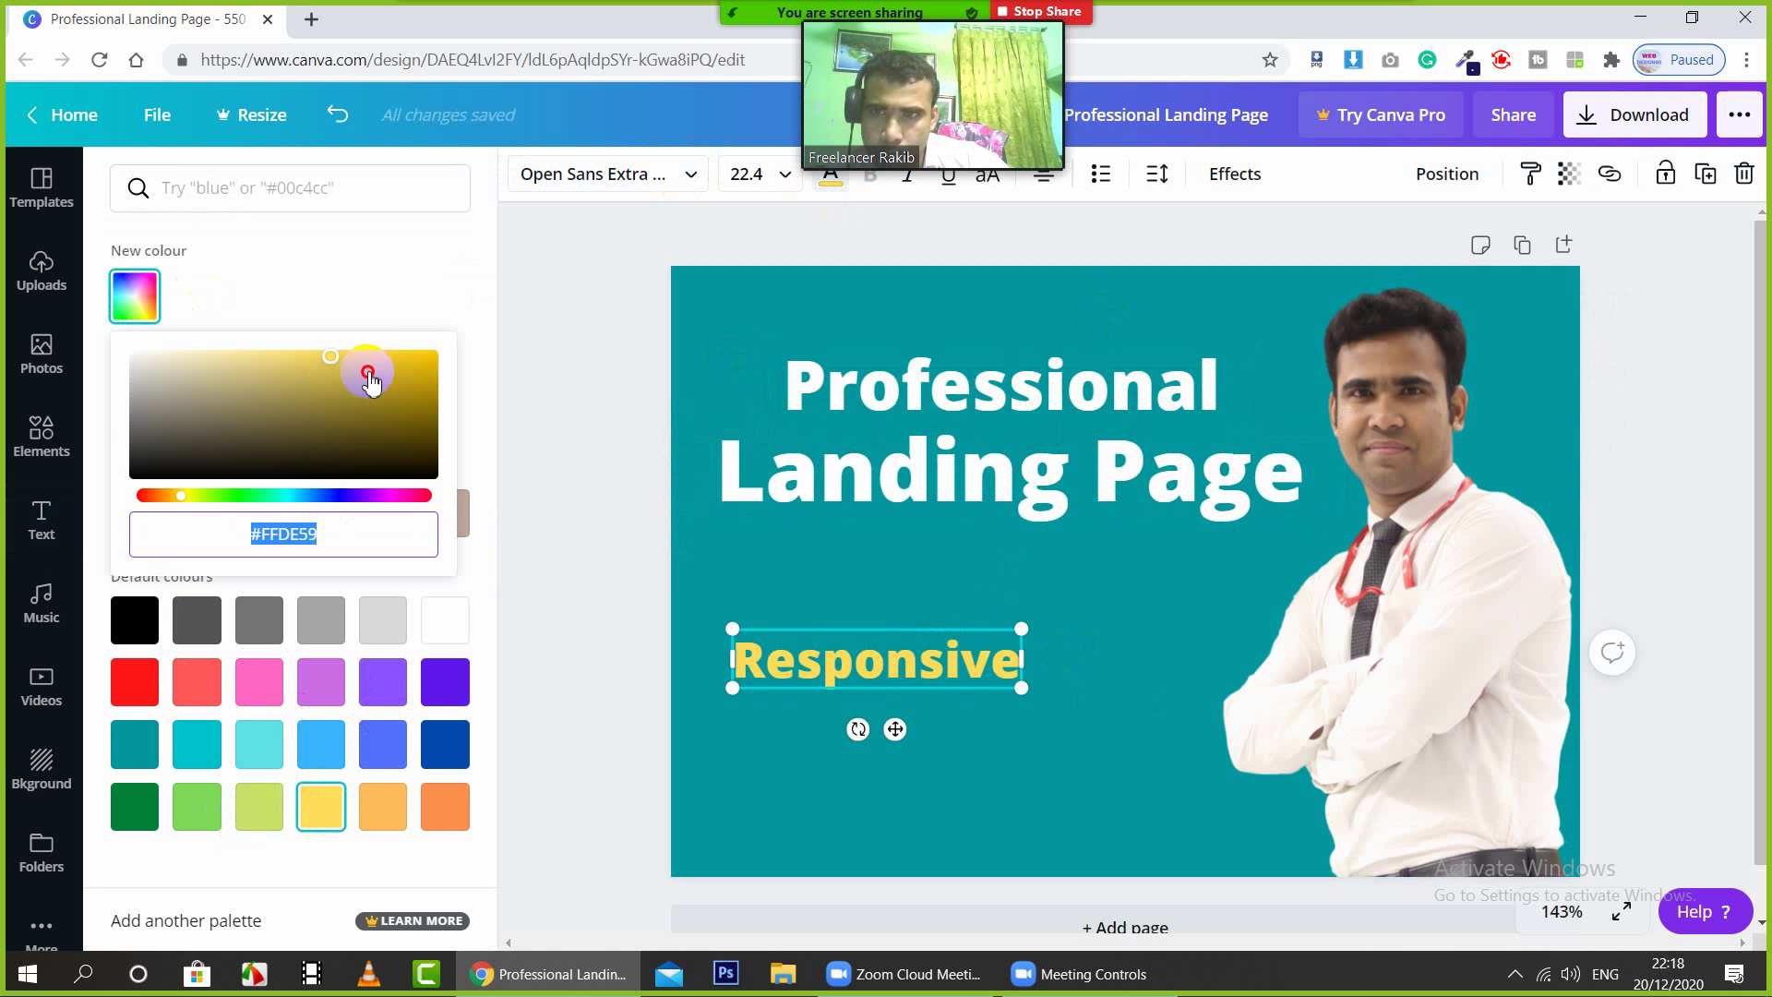
left_click_drag(368, 374, 461, 344)
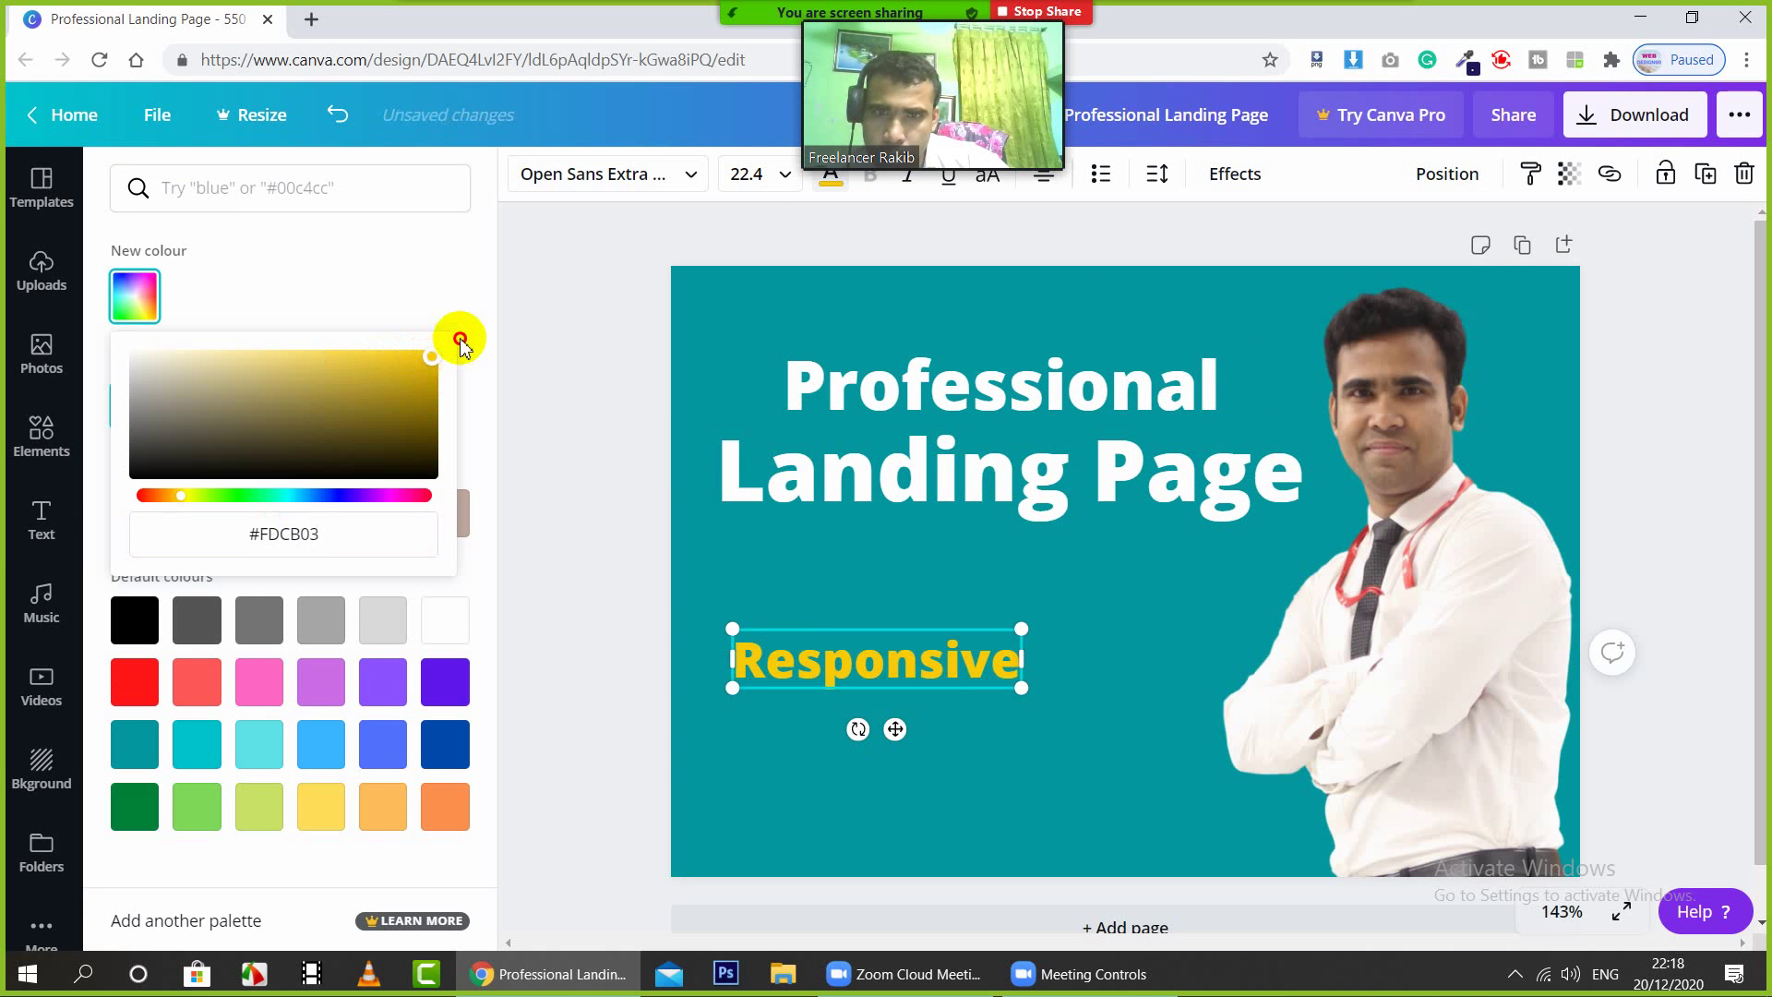
left_click(1665, 458)
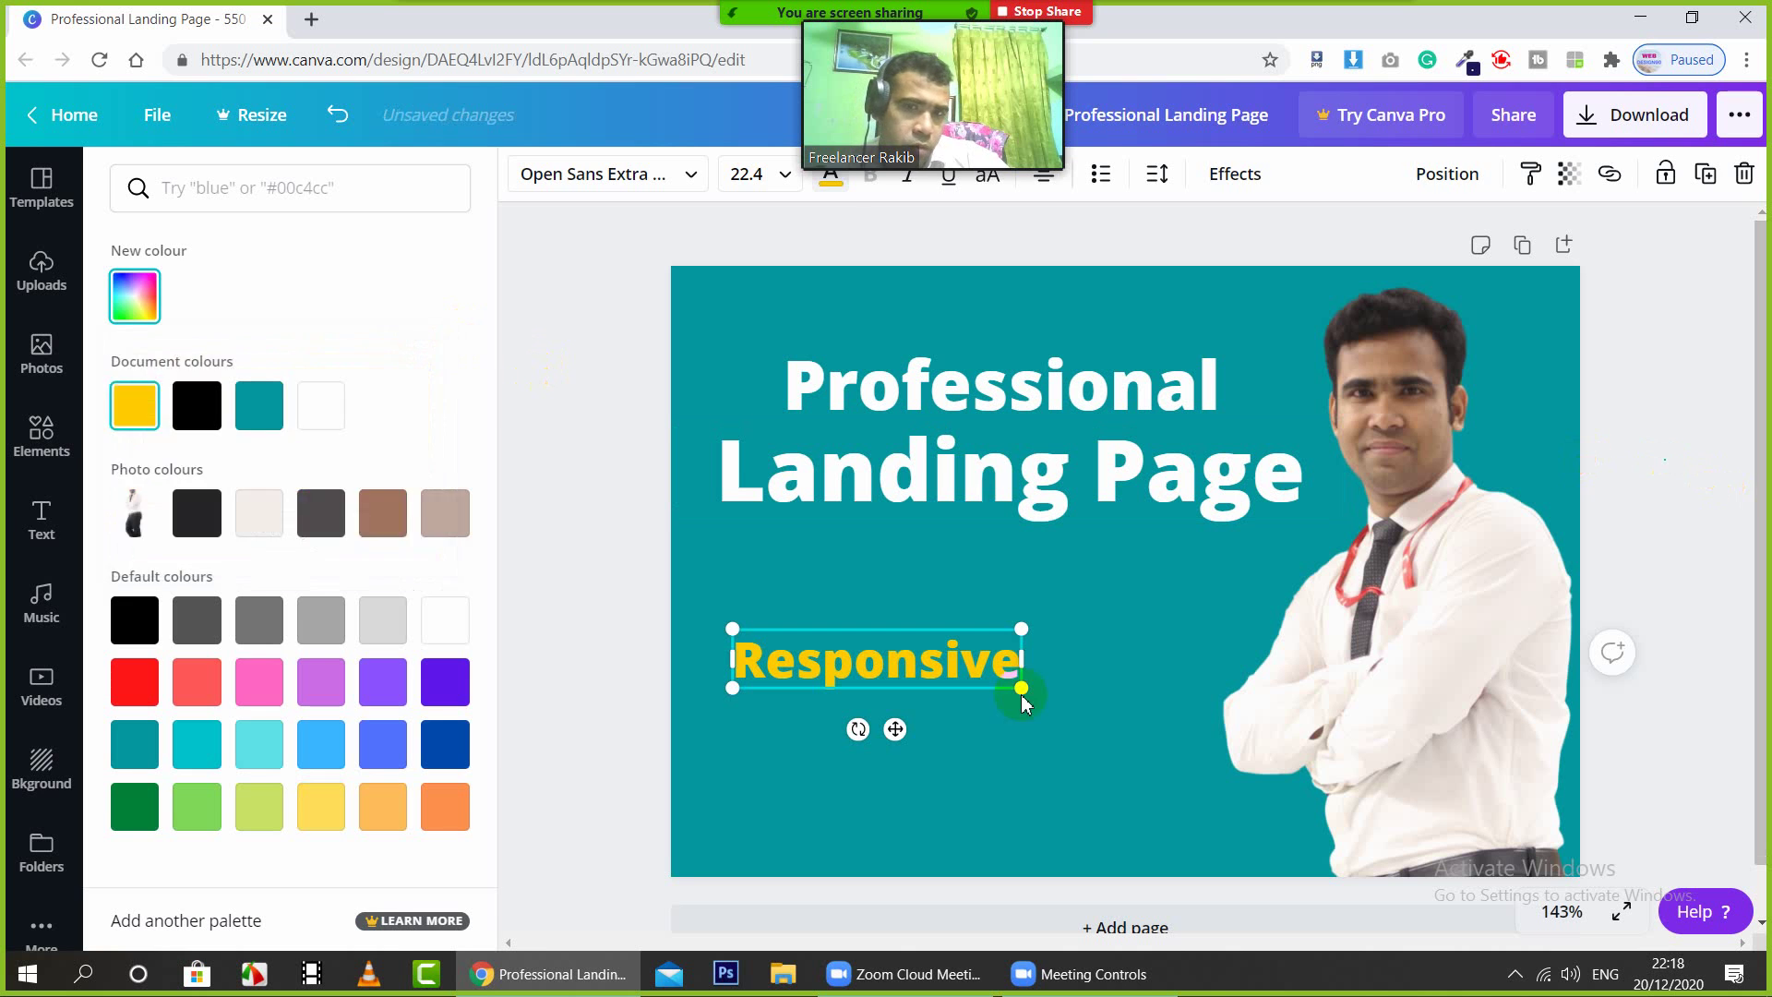
left_click(1004, 746)
Step: Duplicate the yellow "Responsive" heading and place the copy directly beneath the original, aligned with it
left_click(953, 674)
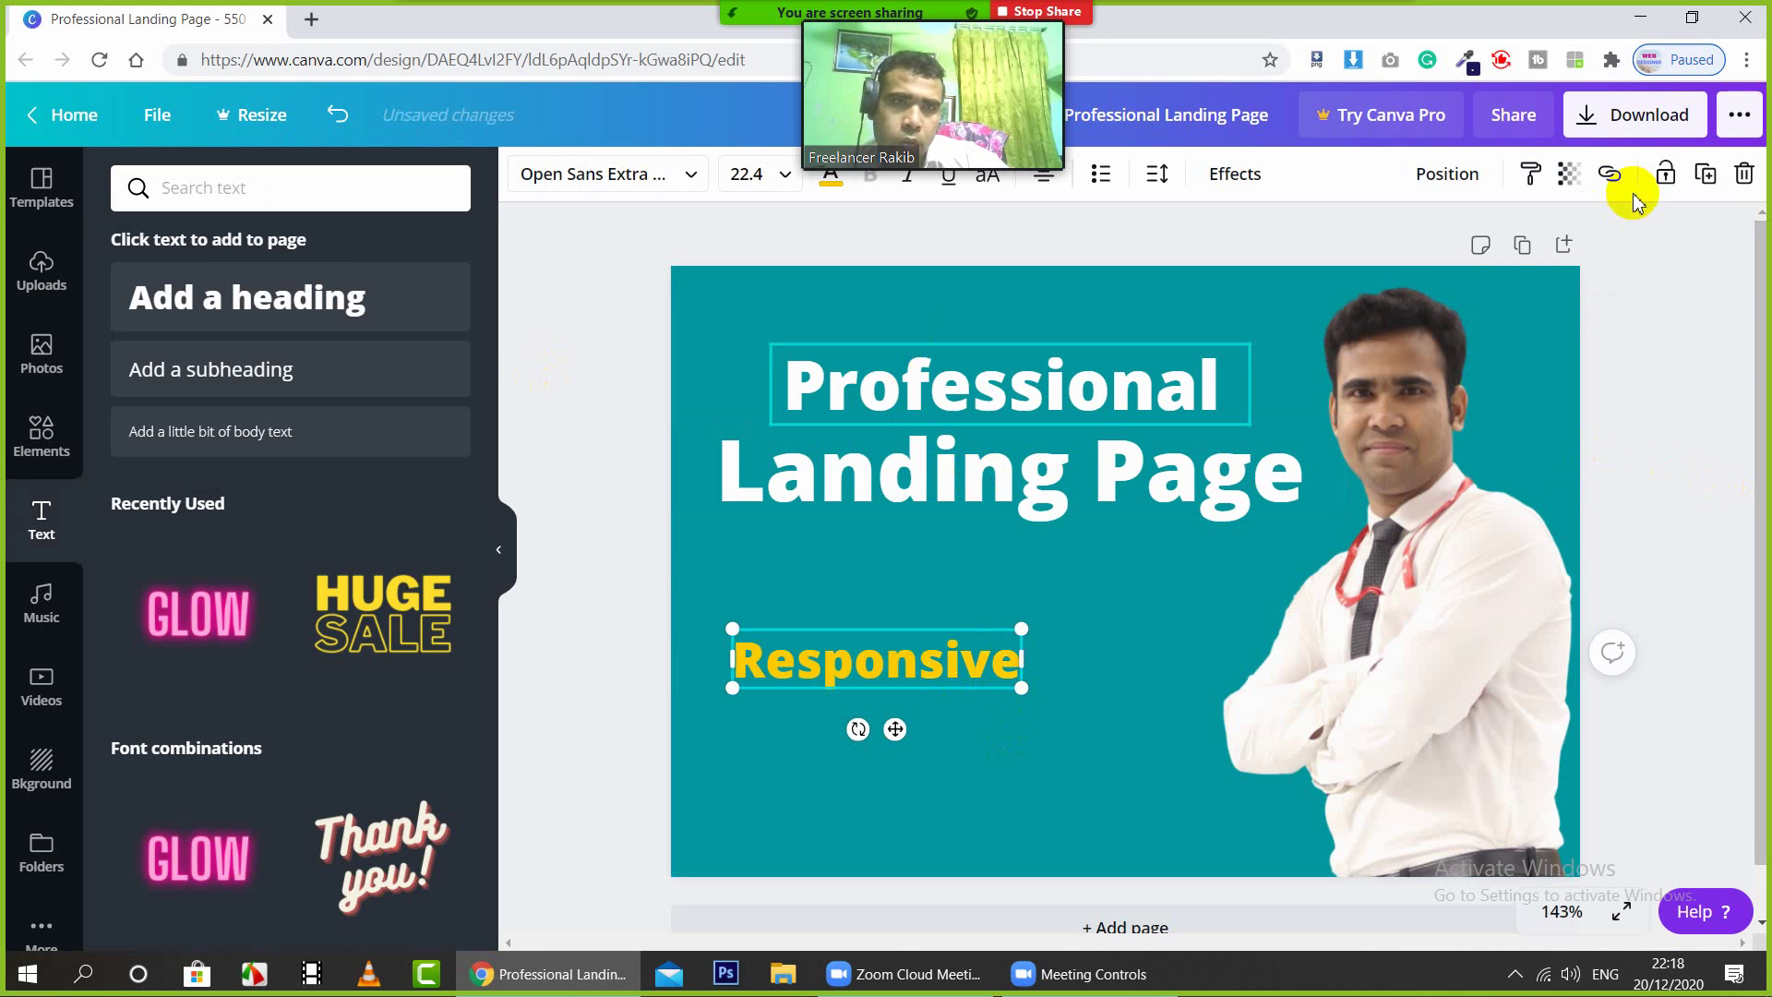
left_click(1703, 174)
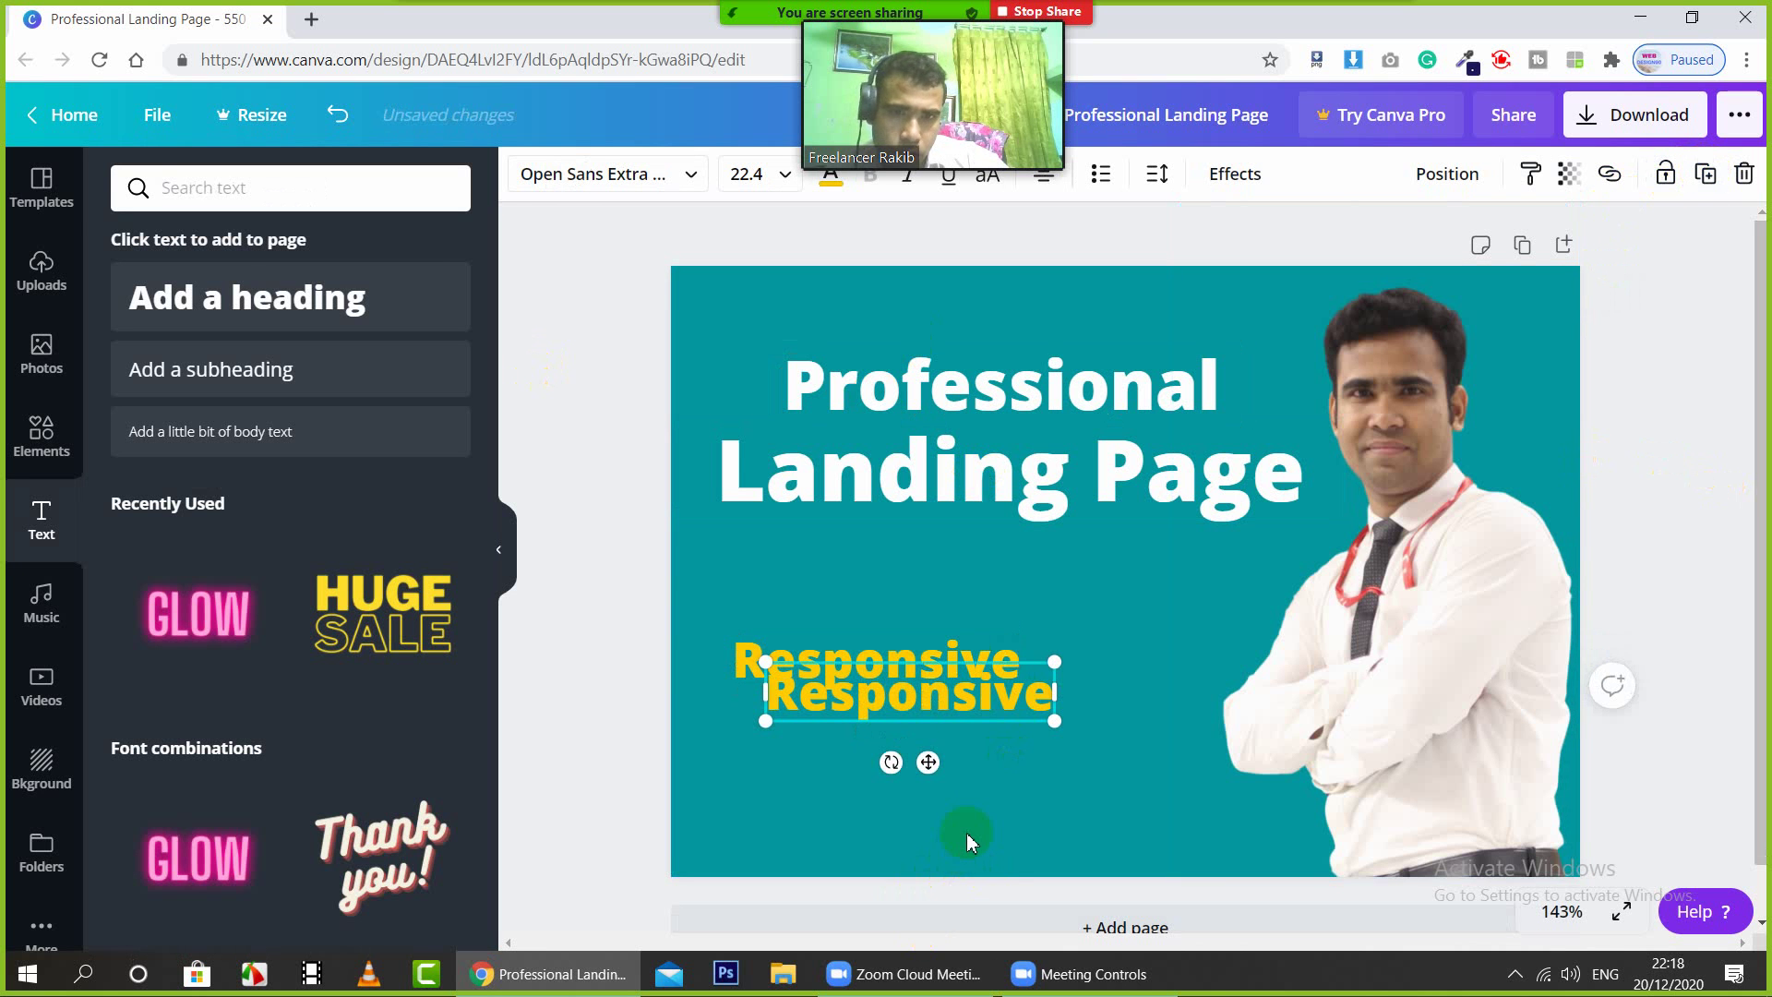
left_click(989, 777)
left_click_drag(986, 709, 960, 718)
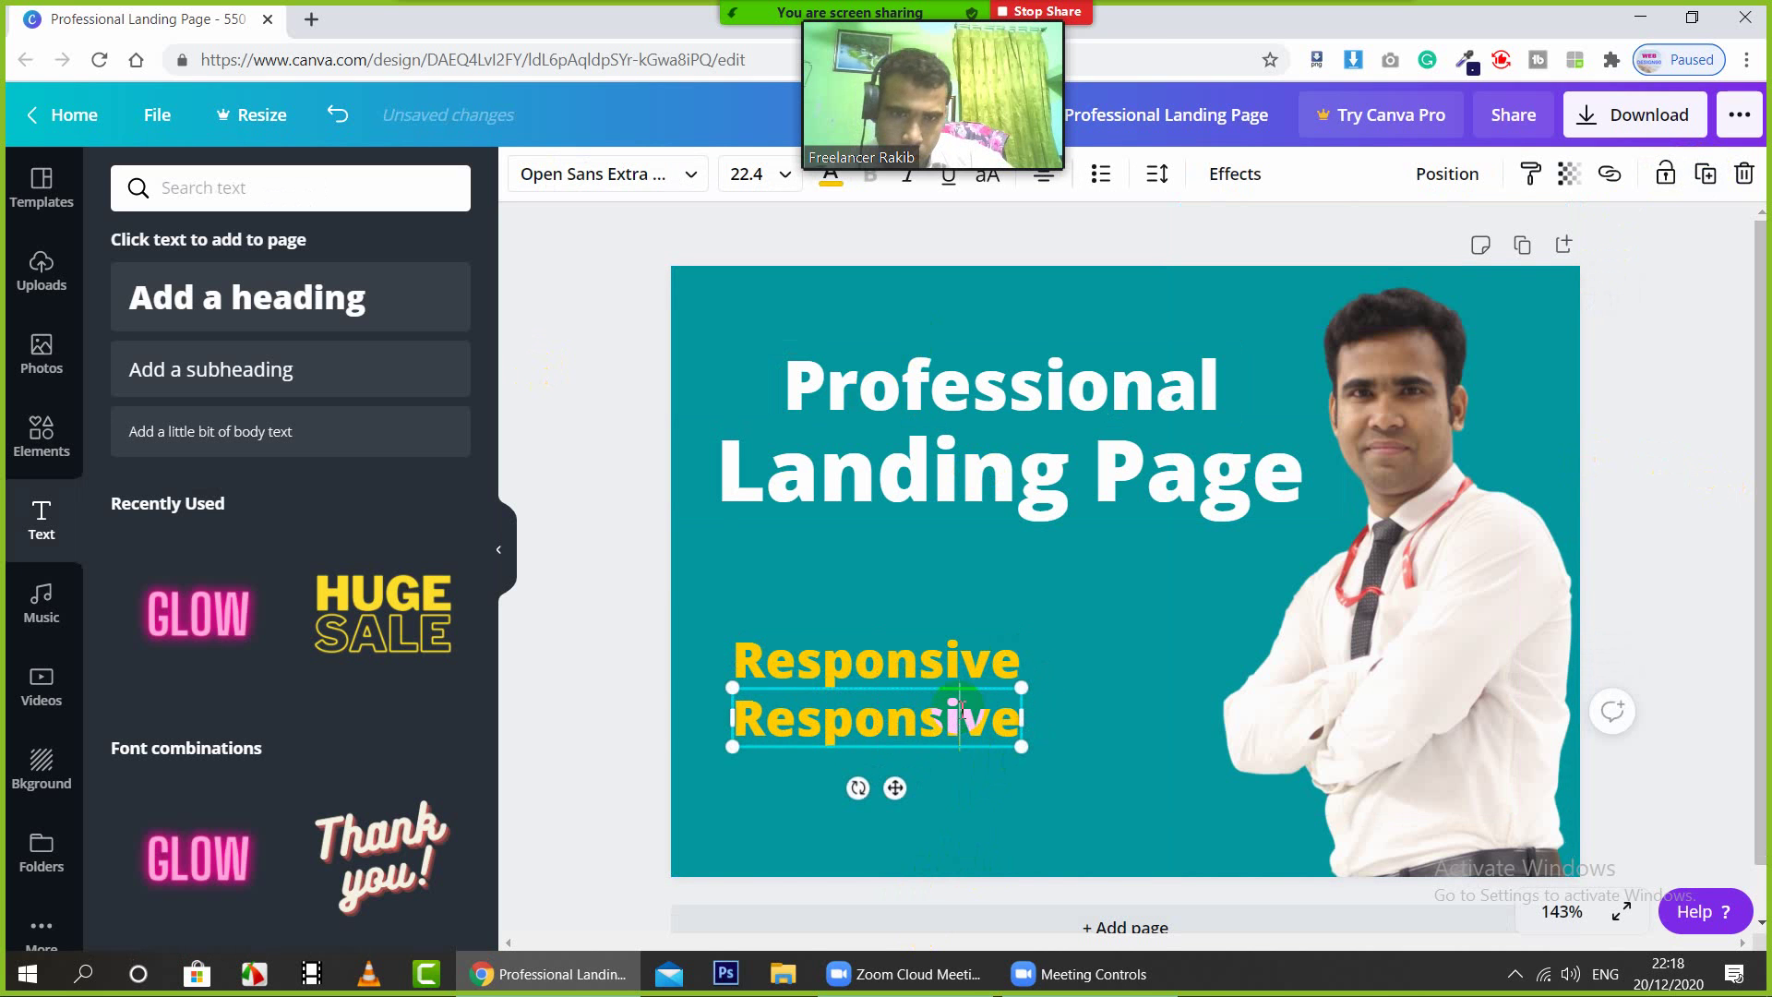
Step: Change the lower copy's text to "Unique Design" and align its left edge with "Responsive" above
double_click(961, 714)
type("Uni")
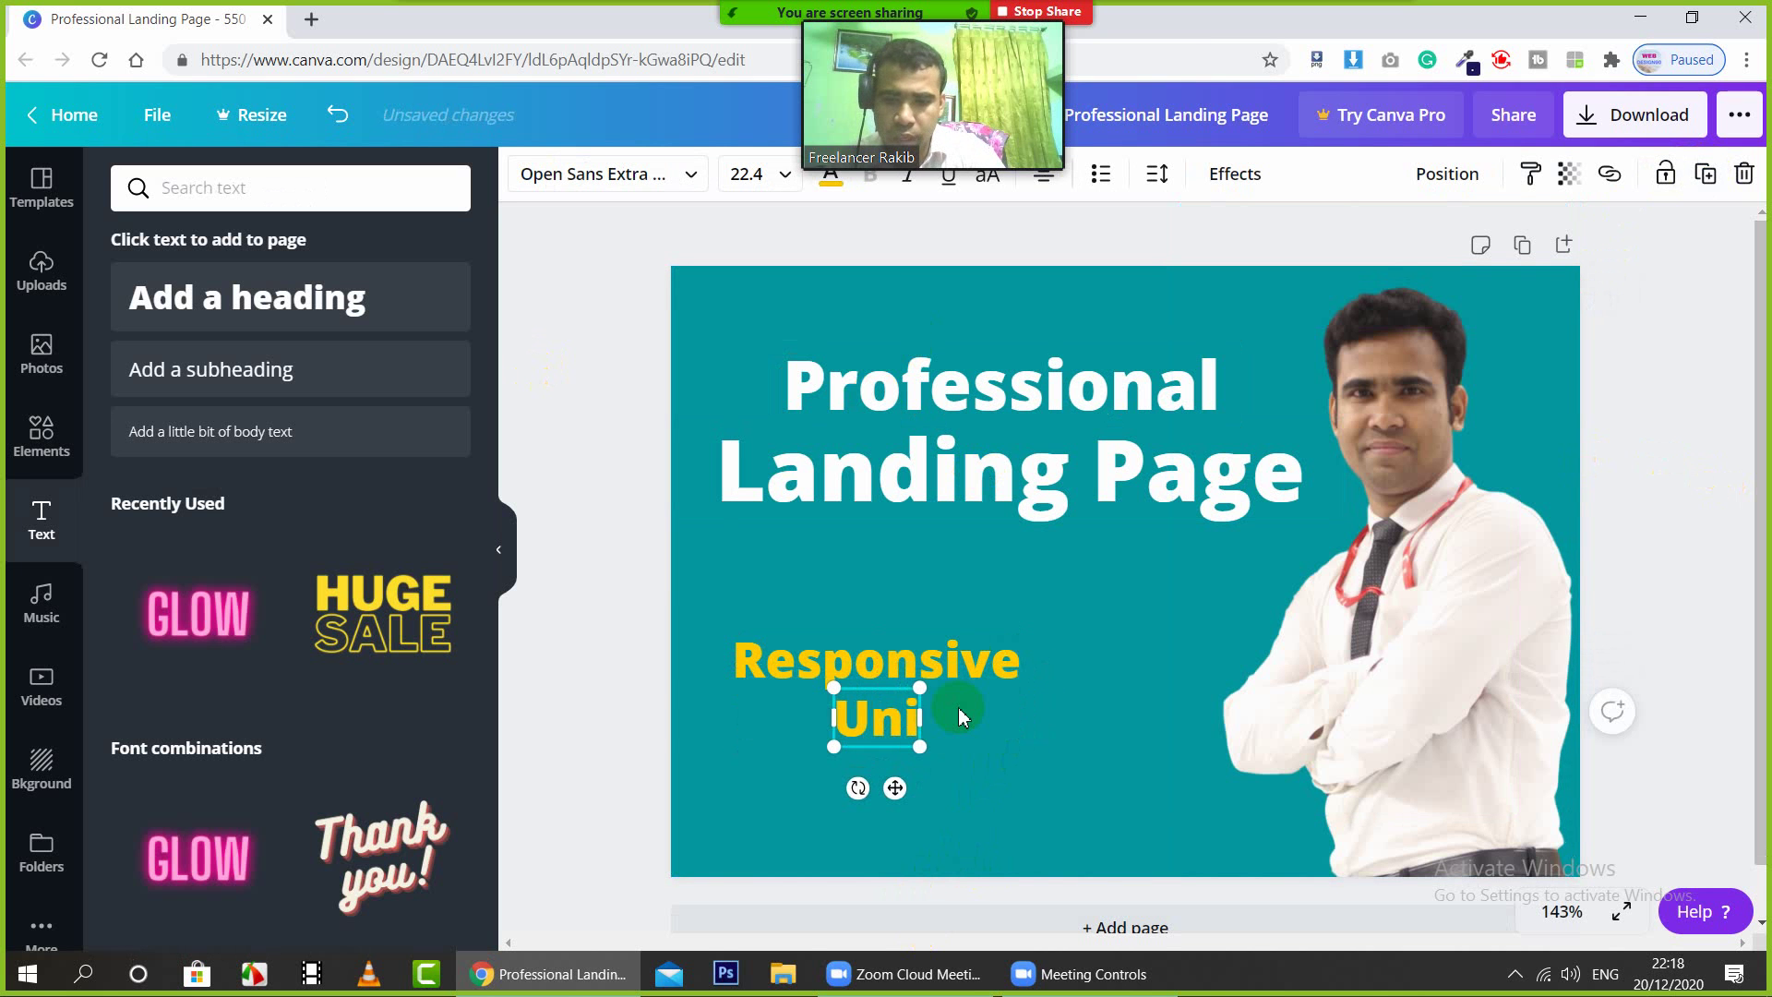
type("que")
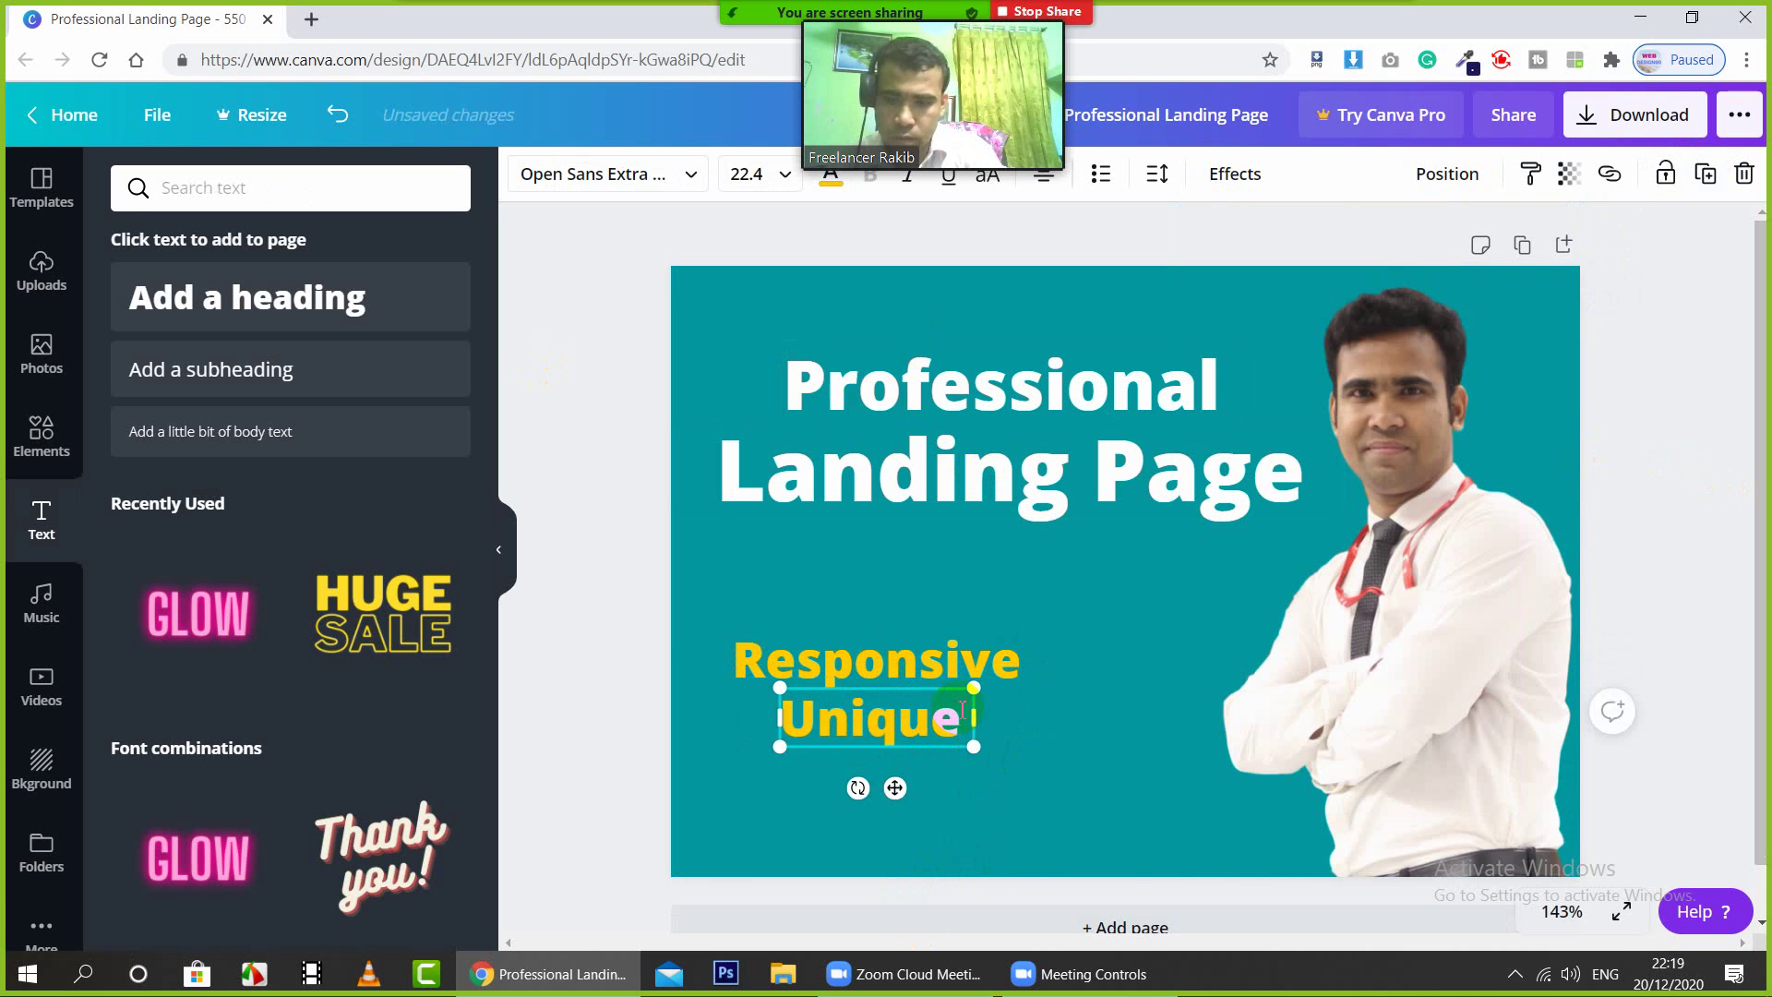
type(" Design")
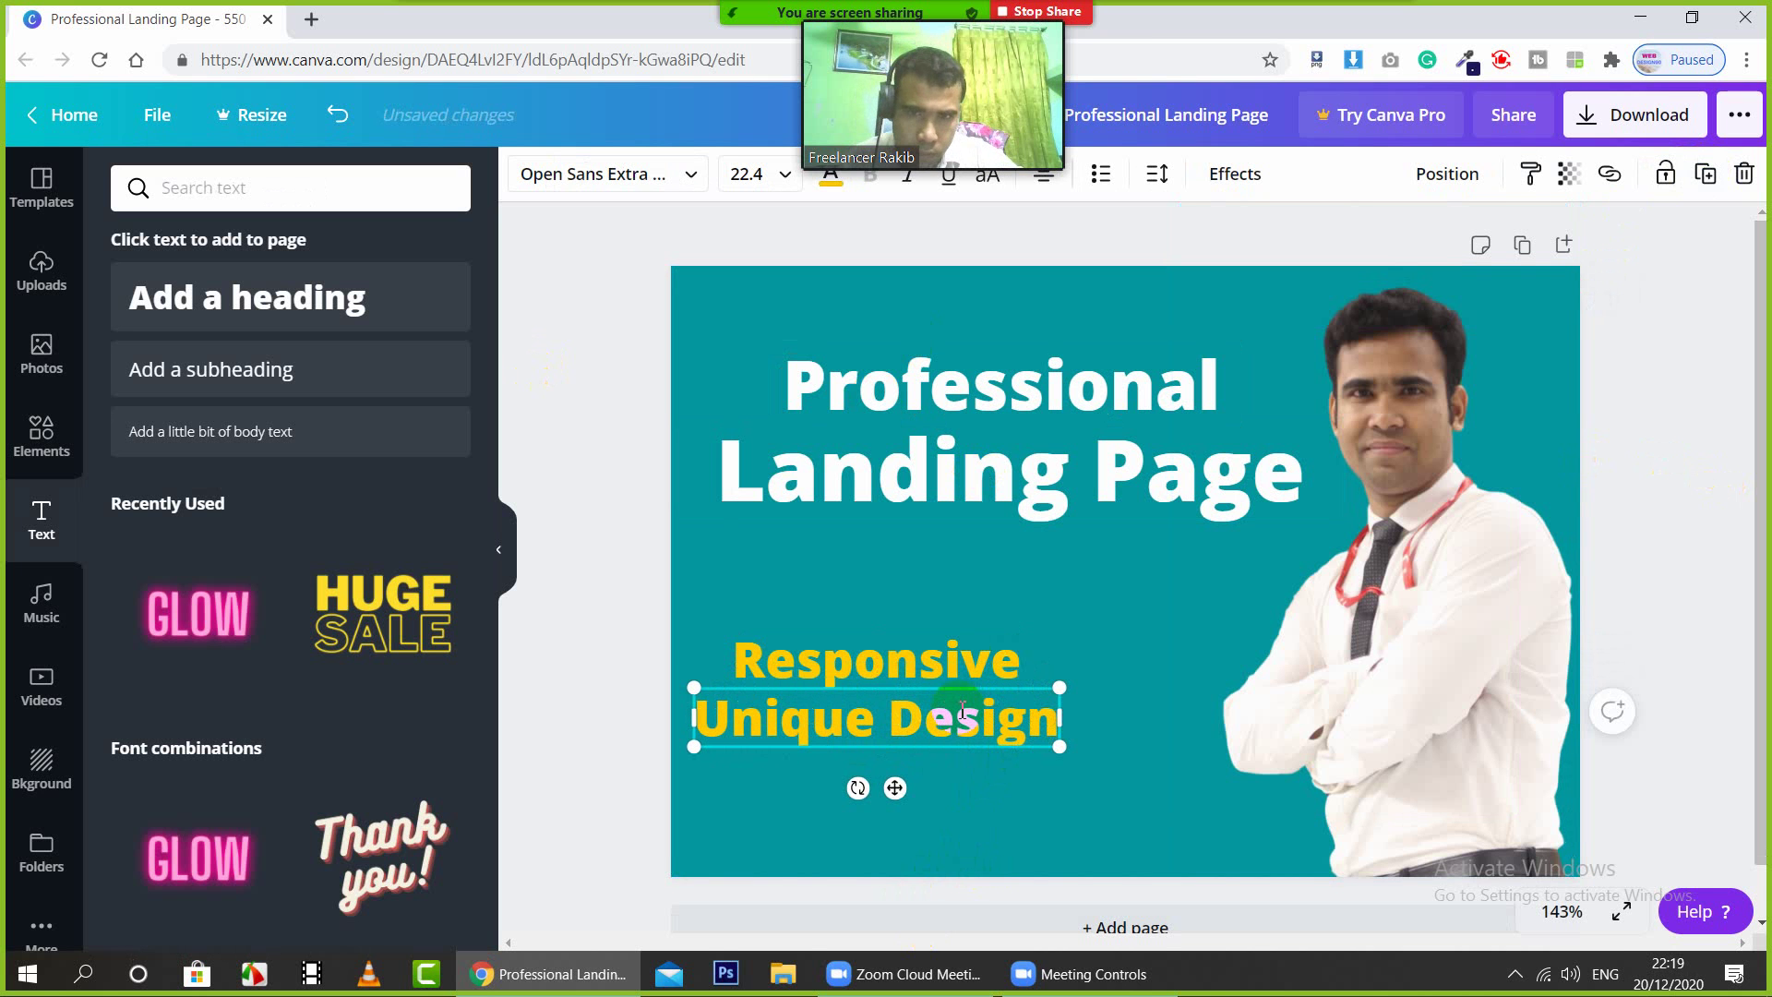
left_click(970, 731)
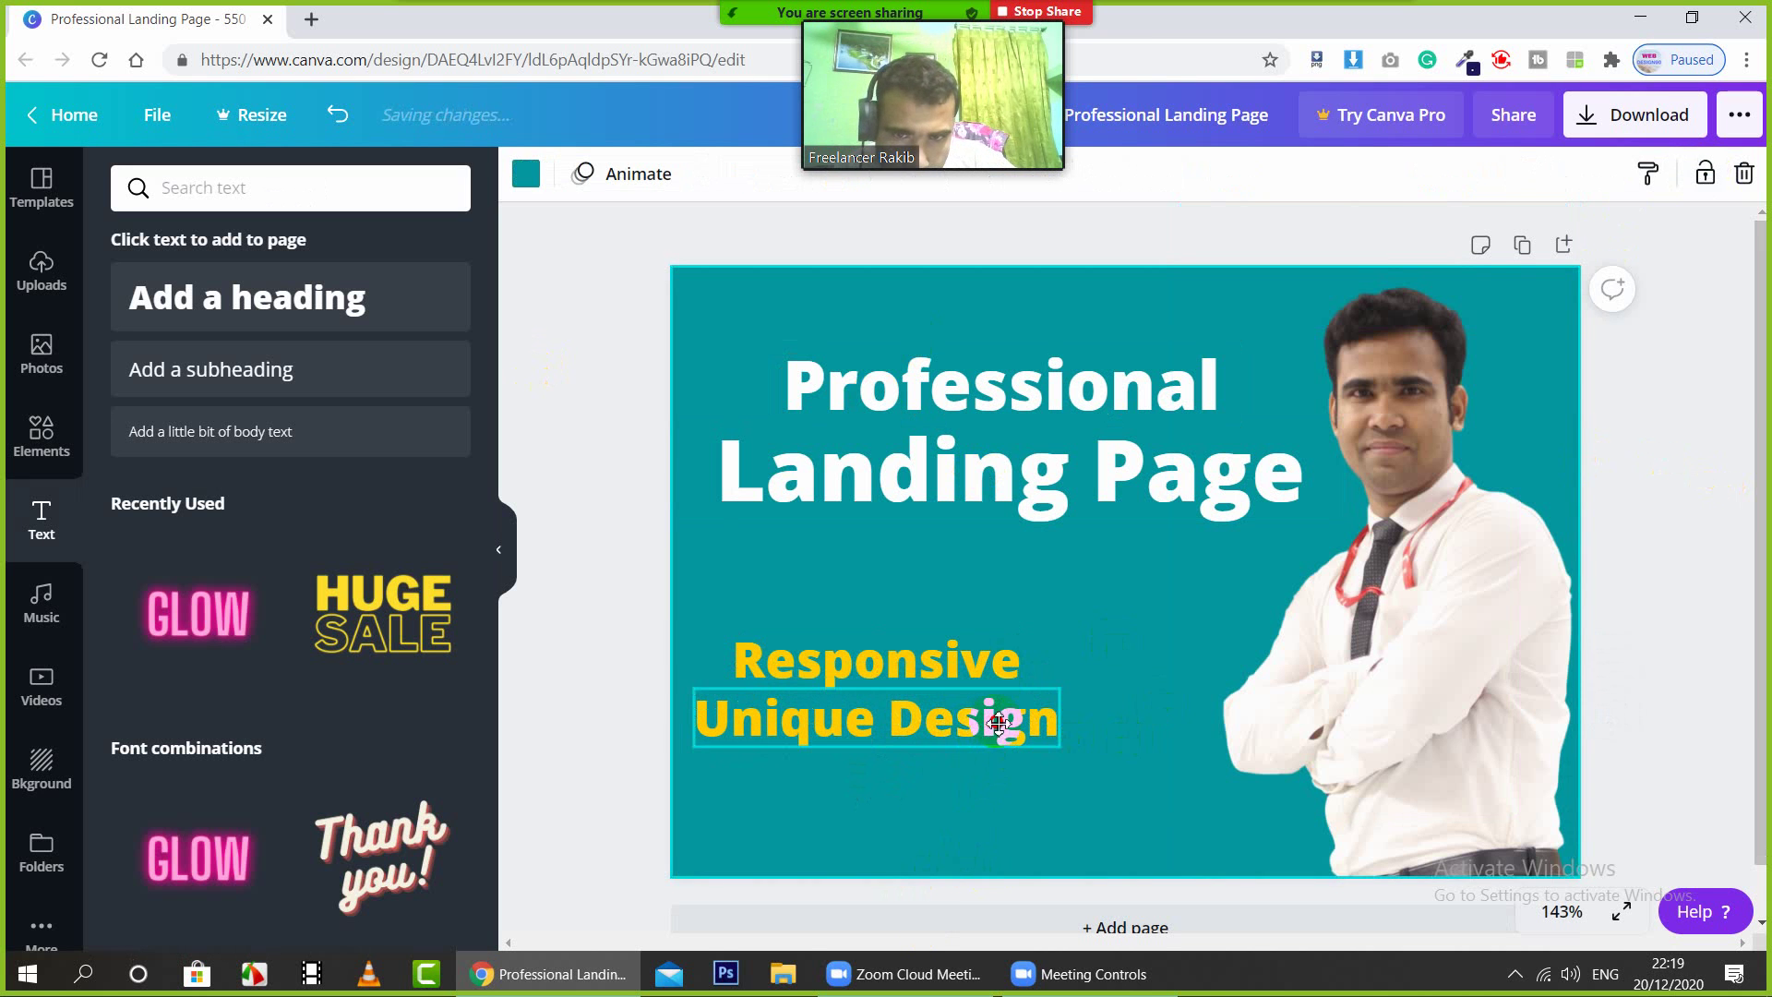
left_click_drag(997, 723, 1037, 723)
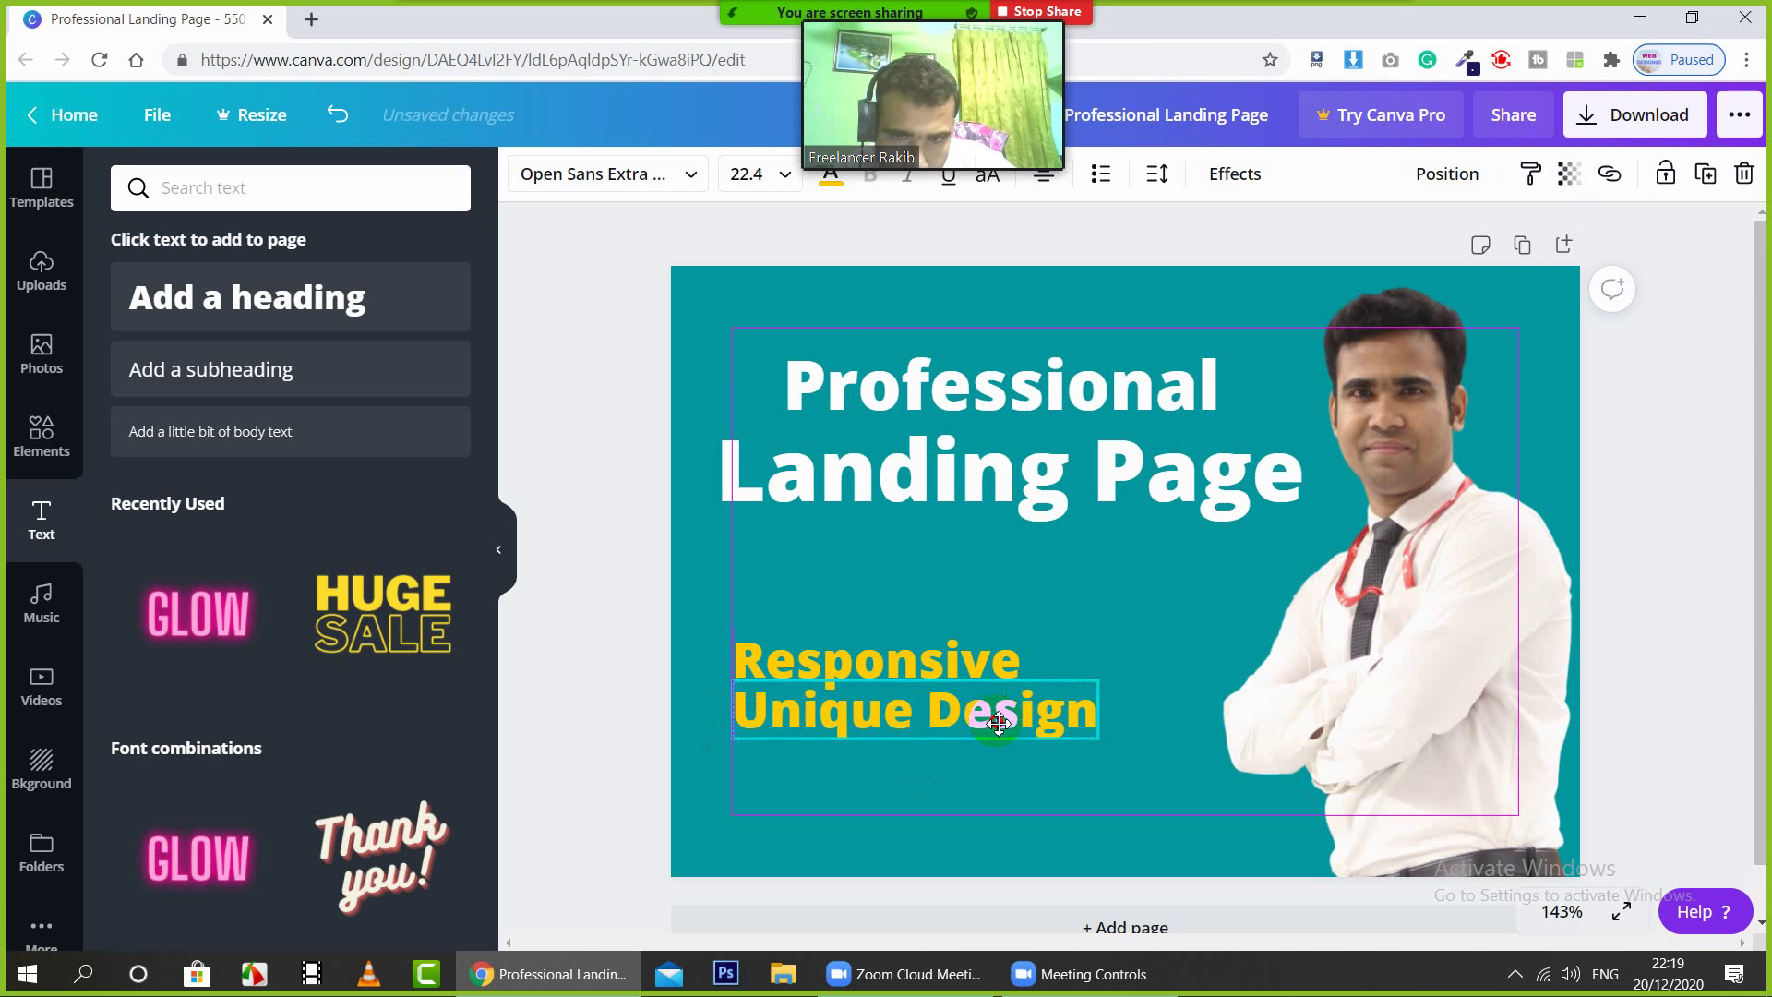
left_click(1159, 764)
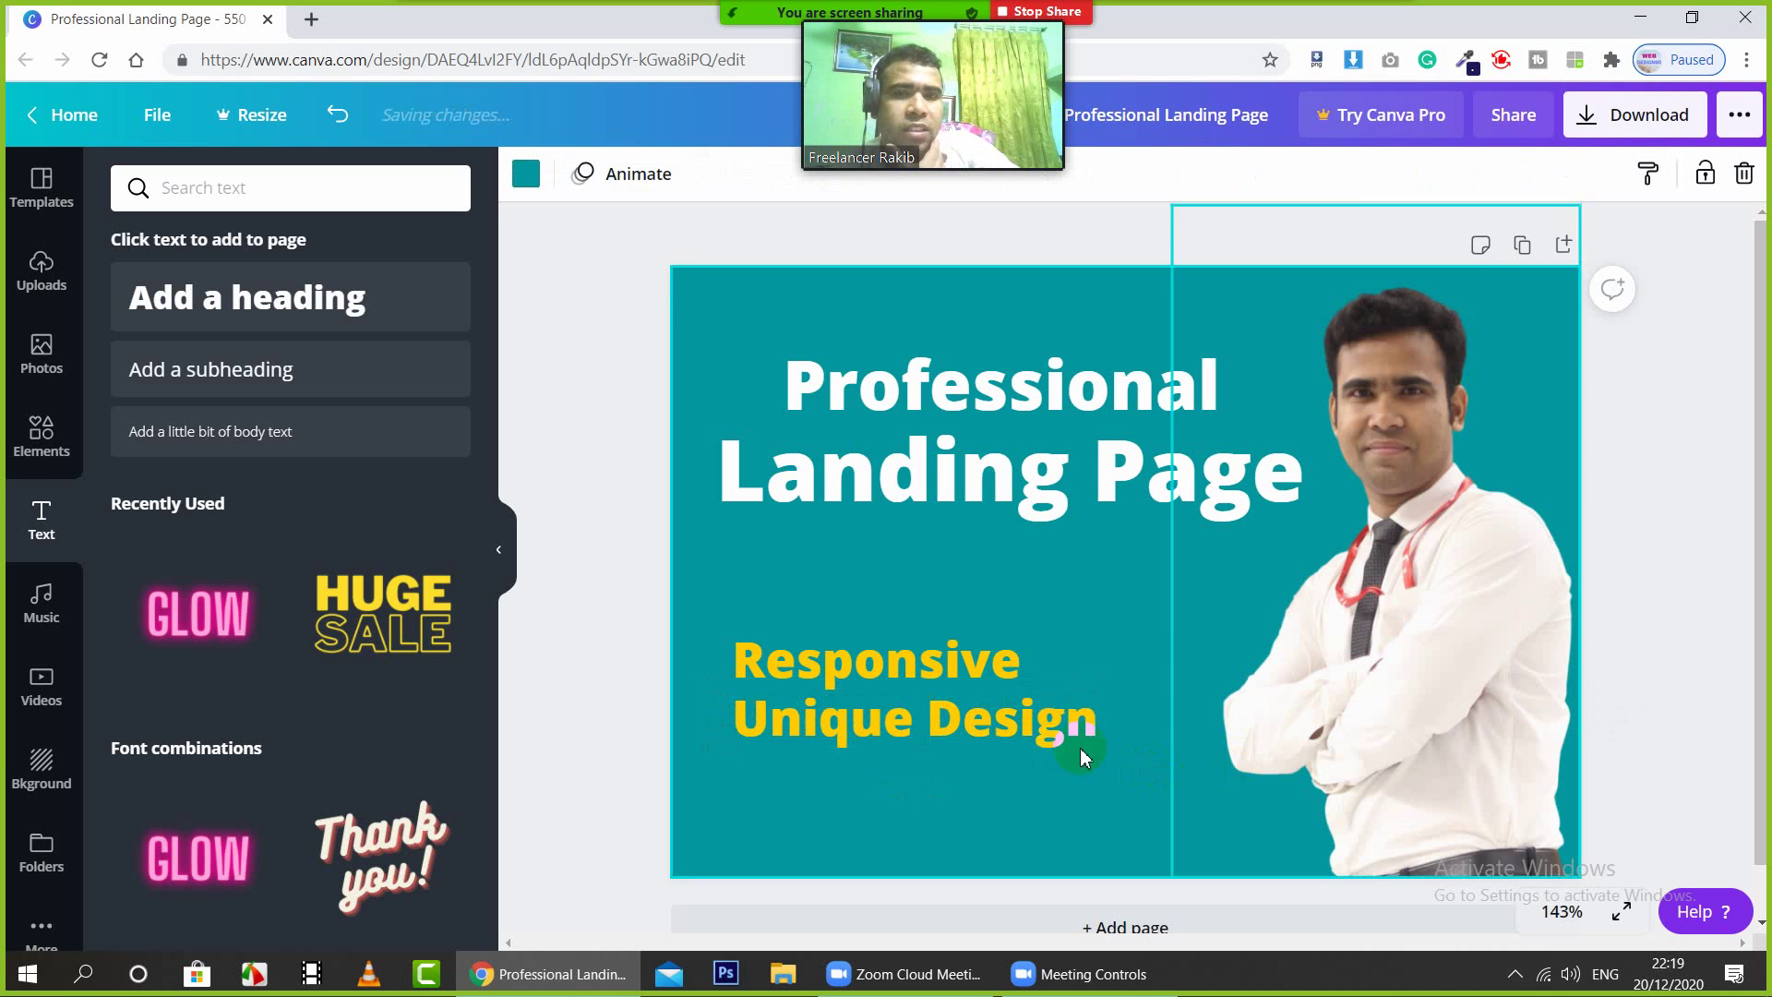
Step: Duplicate the "Unique Design" line directly below itself and change the copy's text to "Unlimited Revisions"
left_click(975, 733)
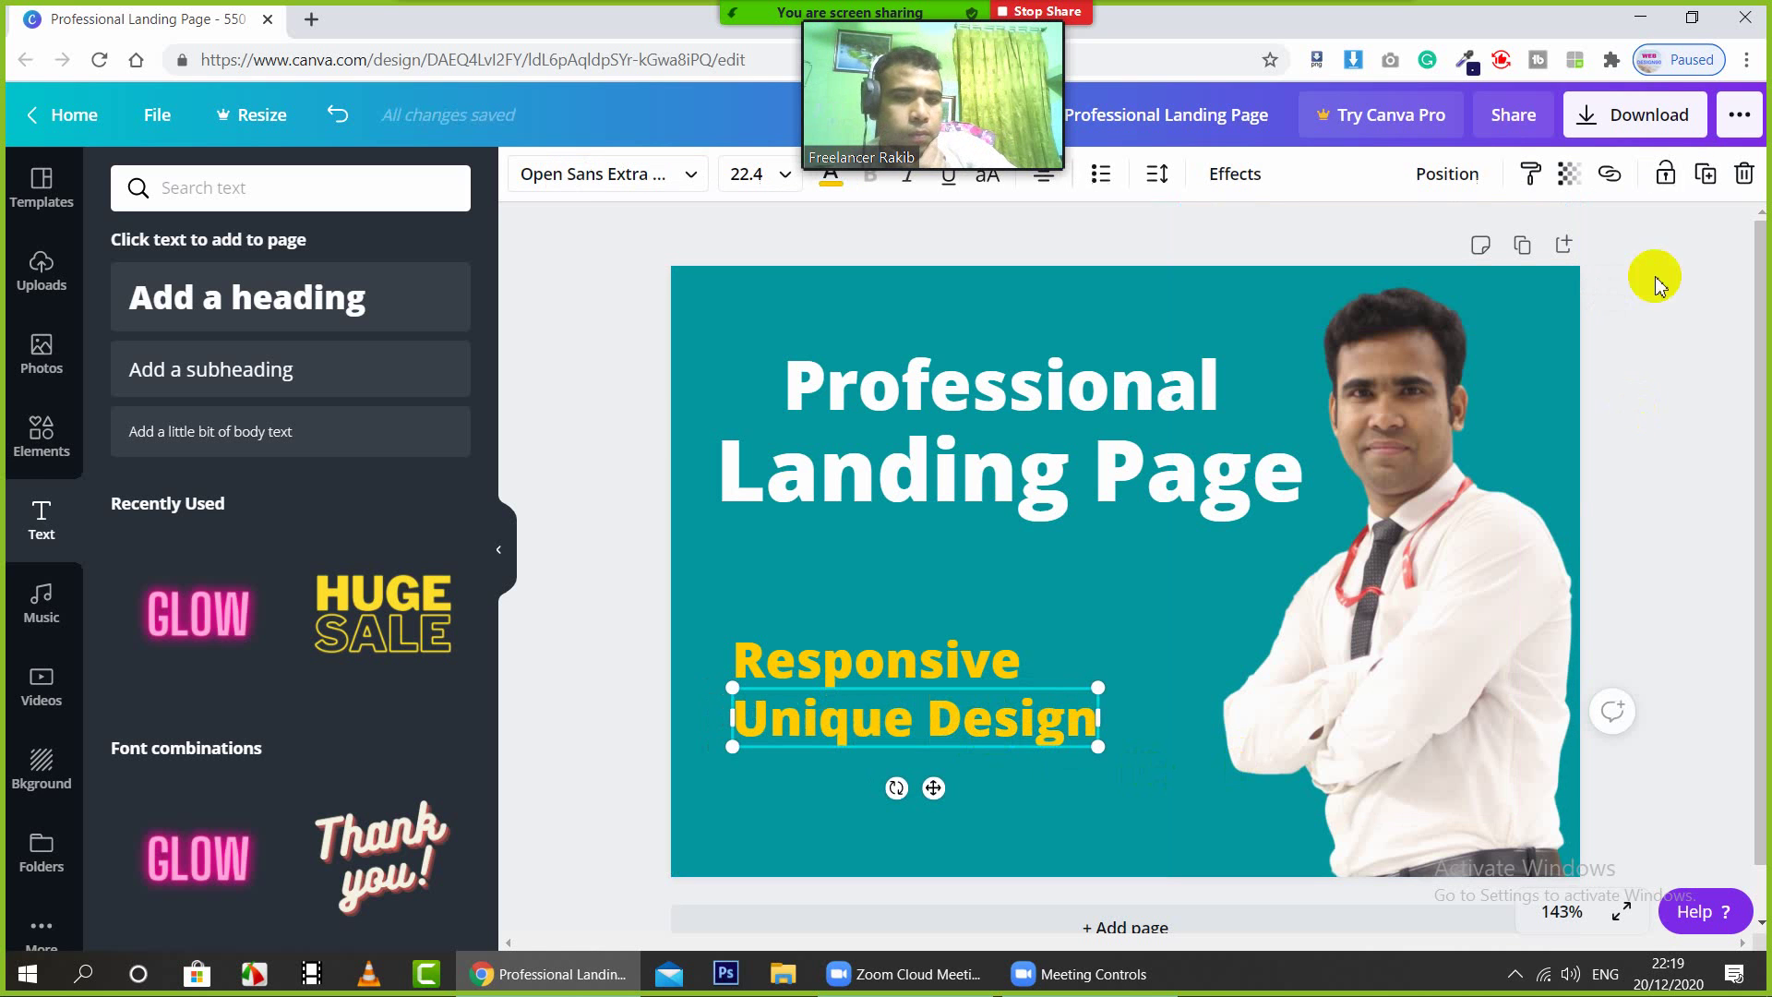
left_click(1705, 175)
mouse_move(1057, 774)
left_mouse_down()
mouse_move(1037, 753)
mouse_move(1045, 778)
left_mouse_up()
double_click(1046, 778)
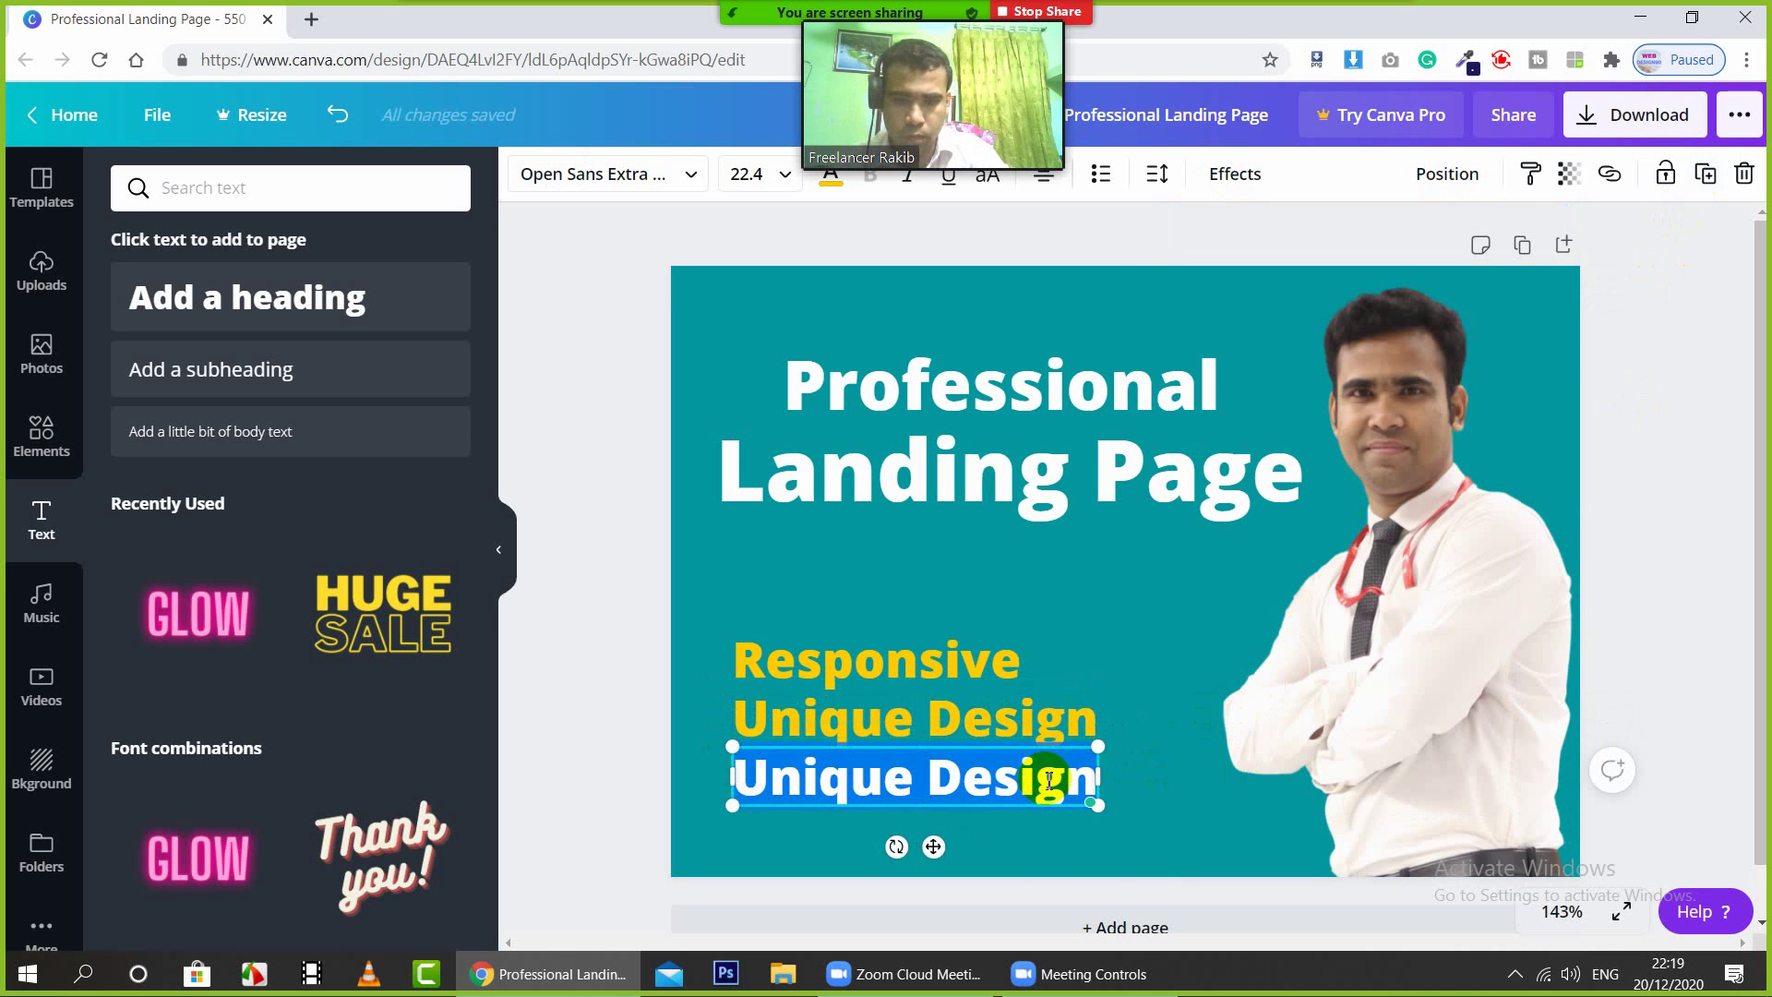
type("Un")
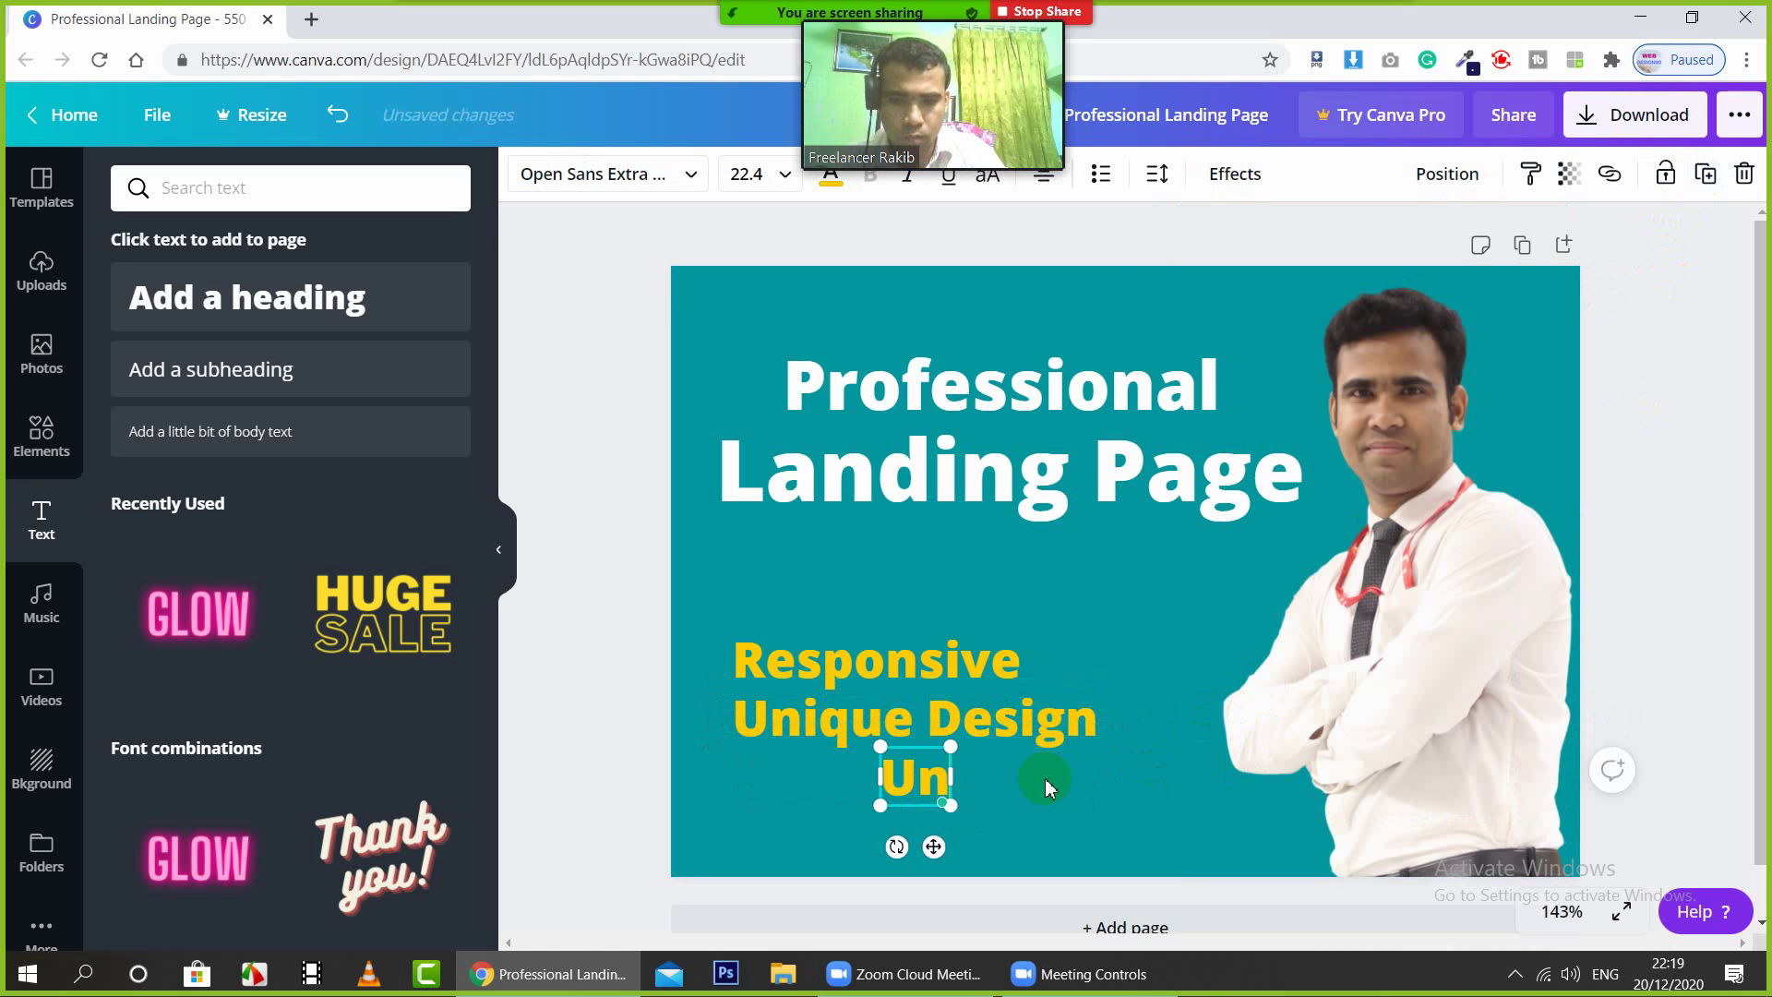
type("limited ")
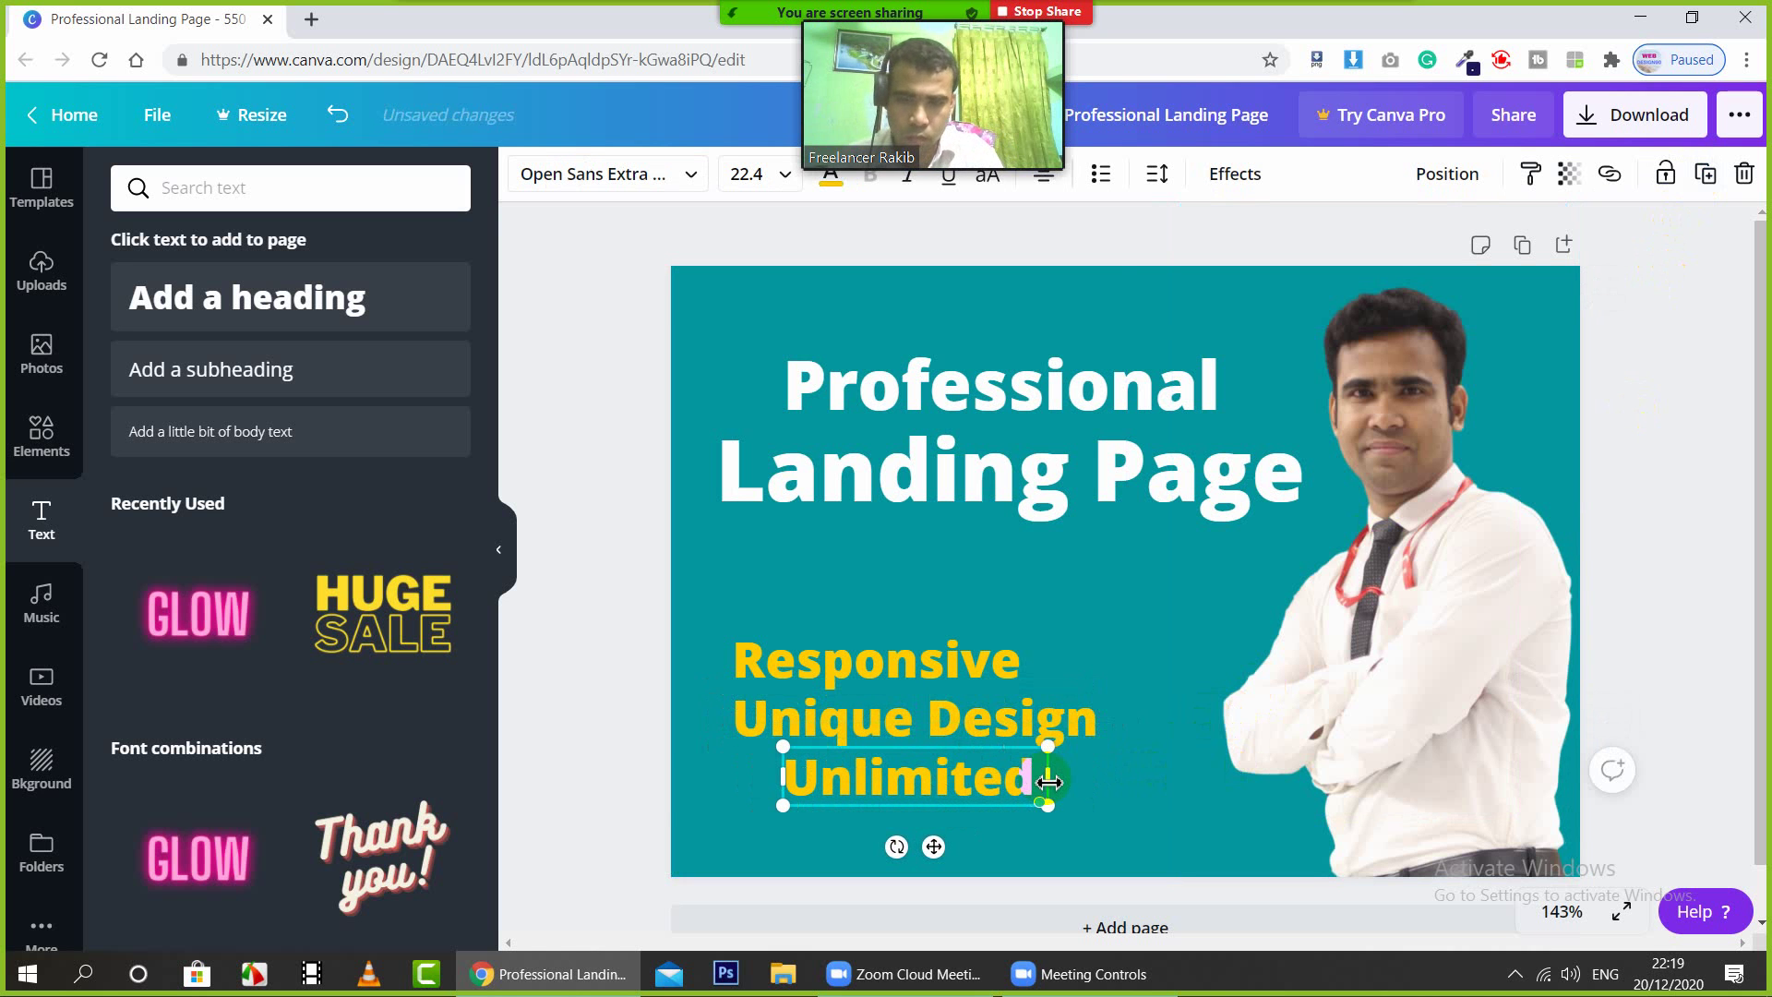
type("Revi")
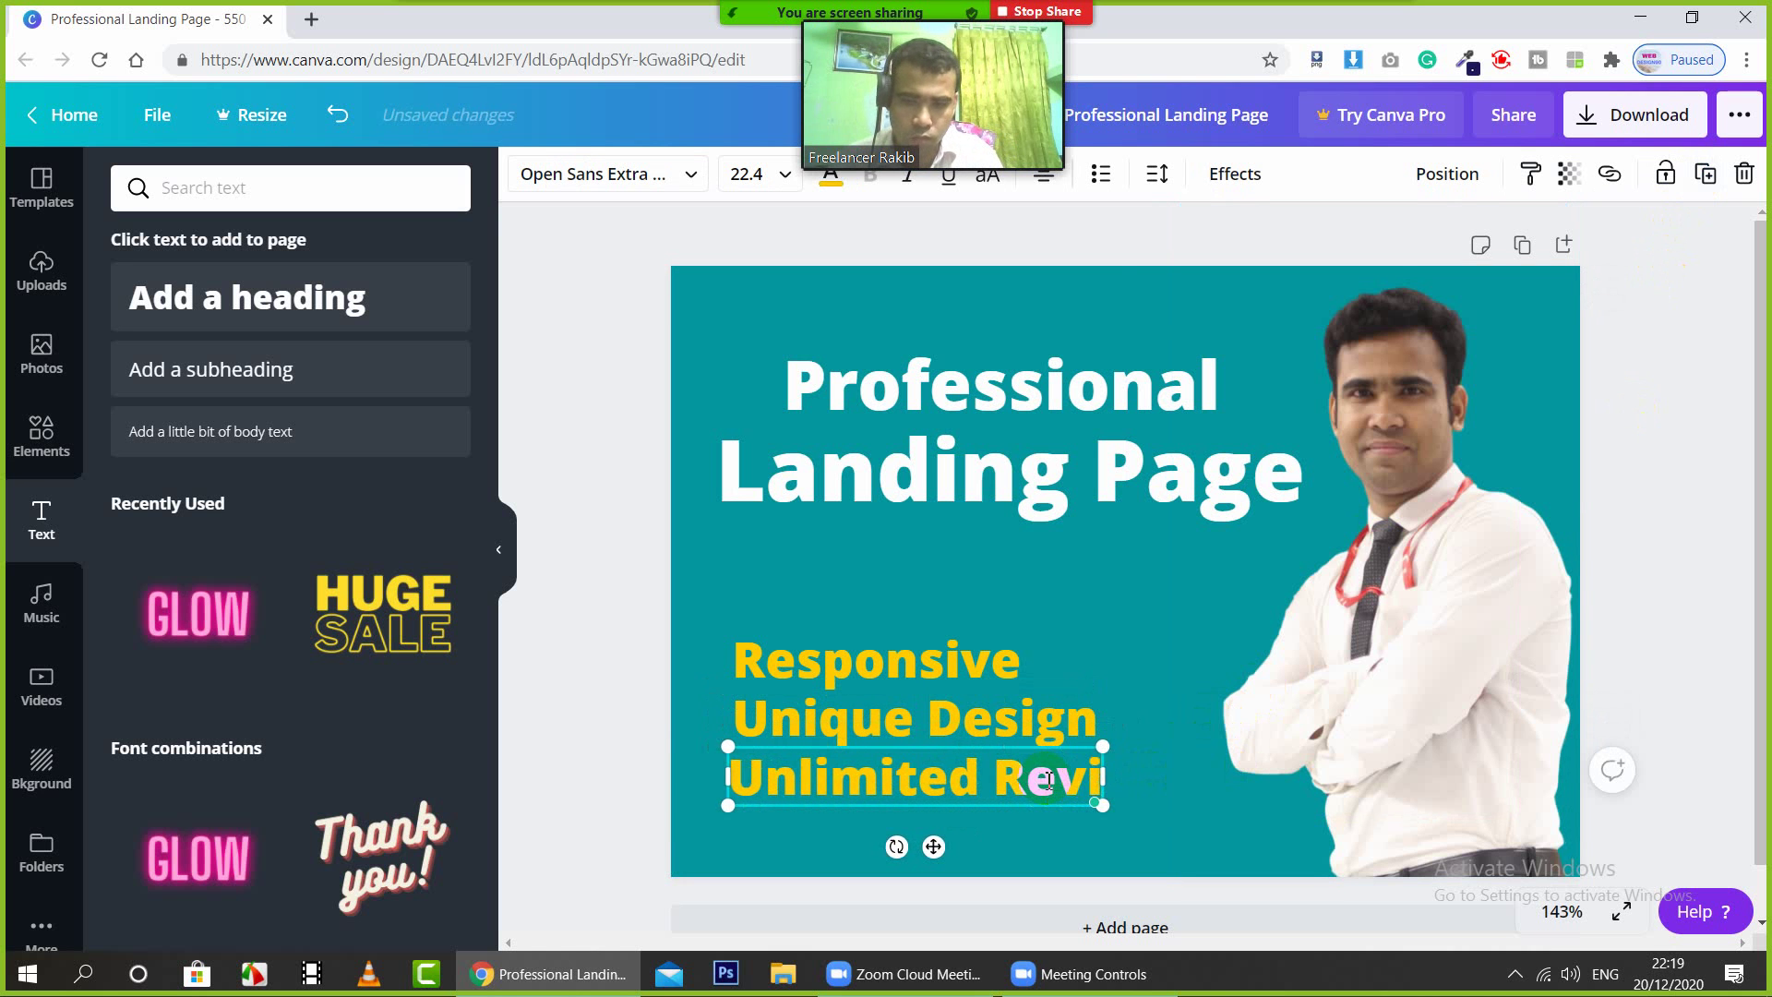
type("sions")
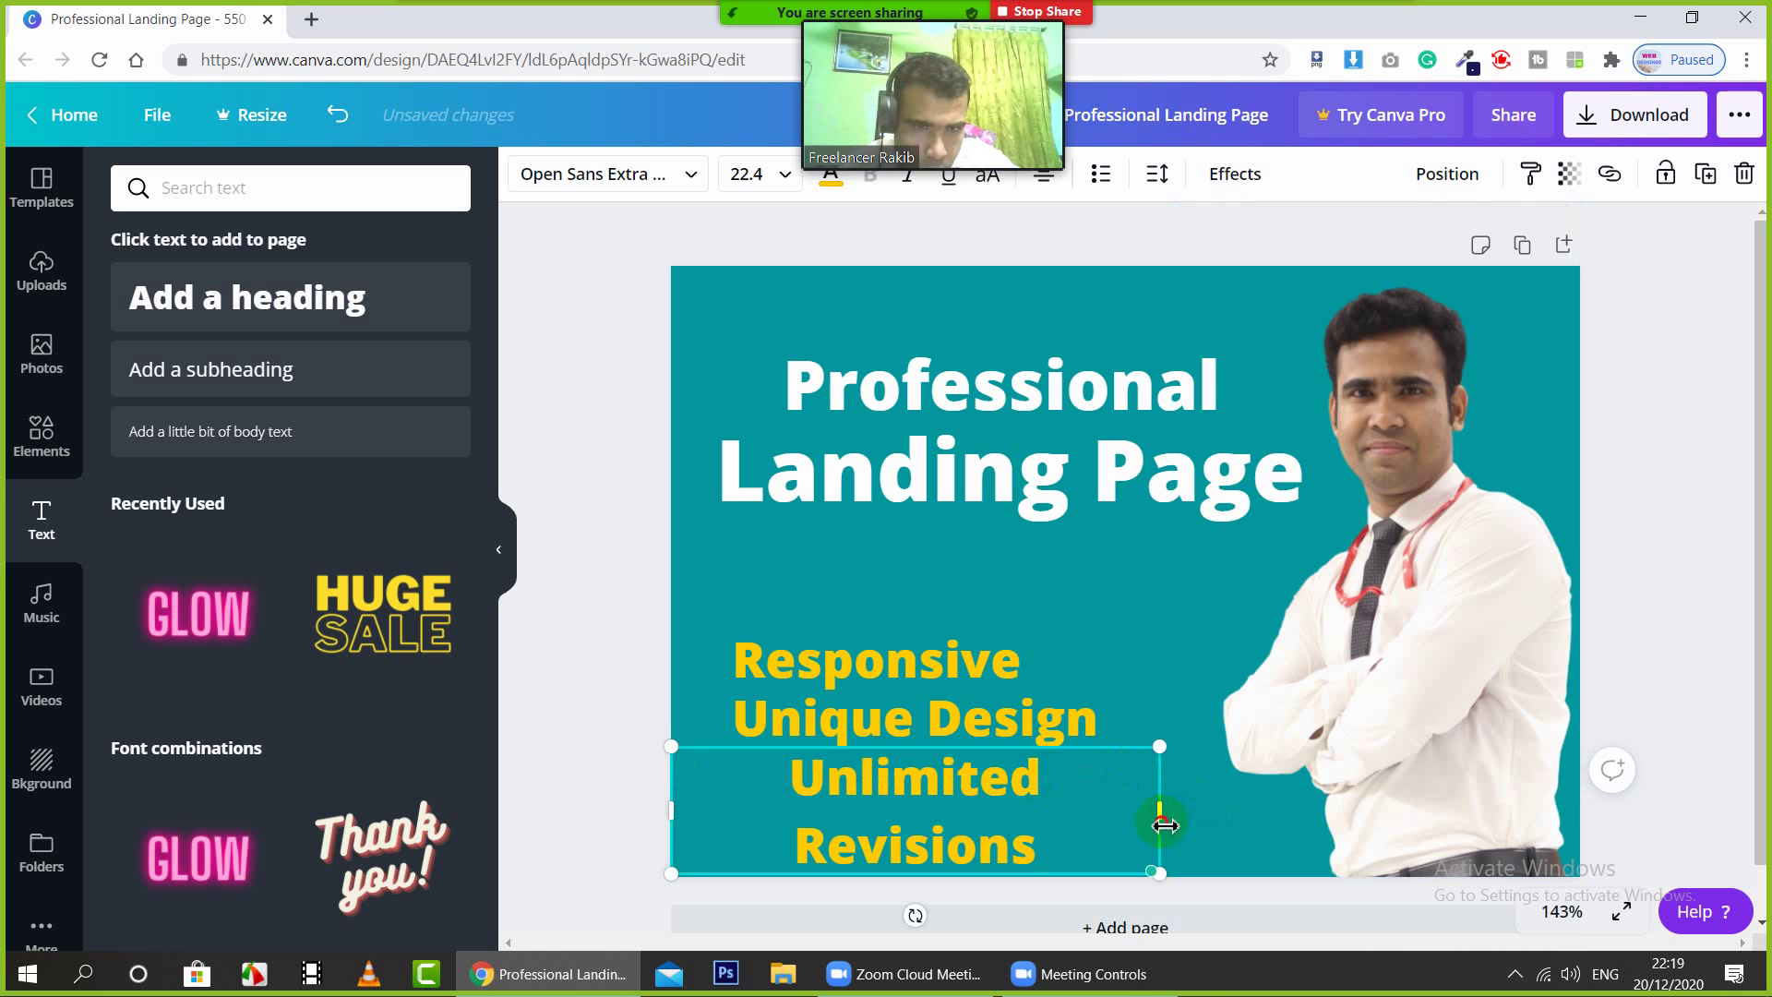
Step: Widen the "Unlimited Revisions" text box to fit on one line and left-align its text with the two lines above
left_click_drag(1235, 802, 1241, 797)
left_click(1694, 659)
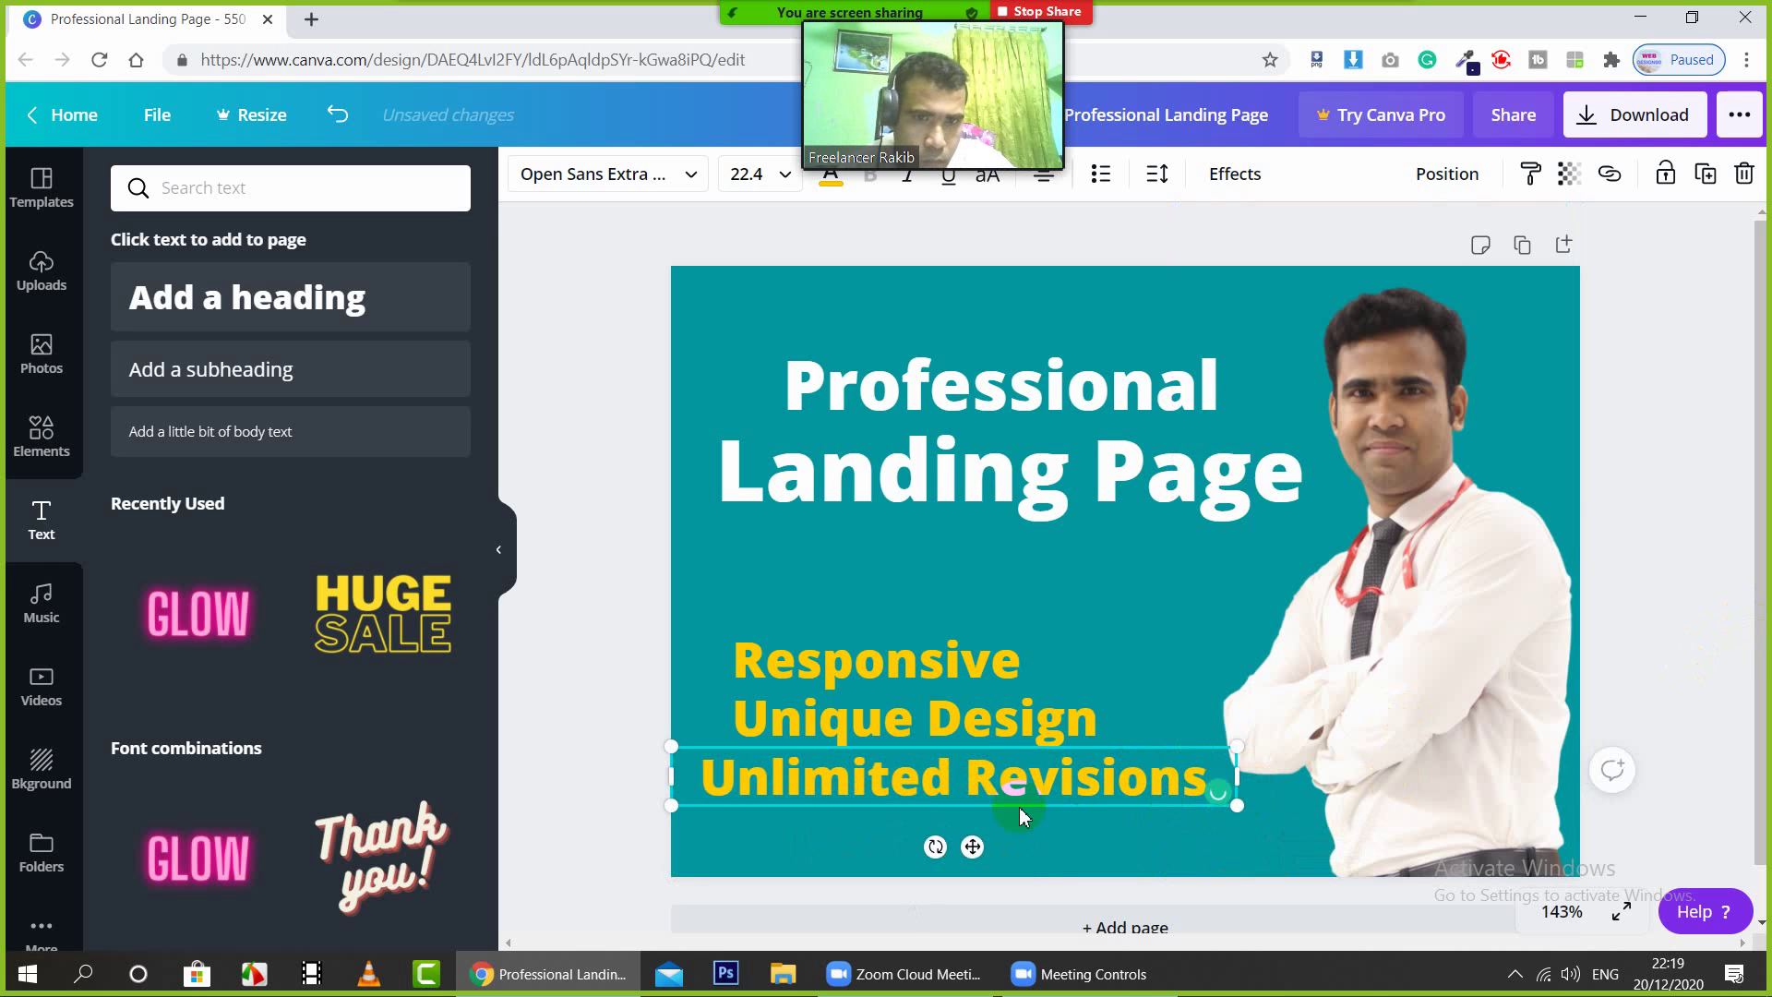
left_click(980, 785)
mouse_move(981, 784)
left_mouse_down()
mouse_move(1033, 782)
mouse_move(1008, 776)
left_mouse_up()
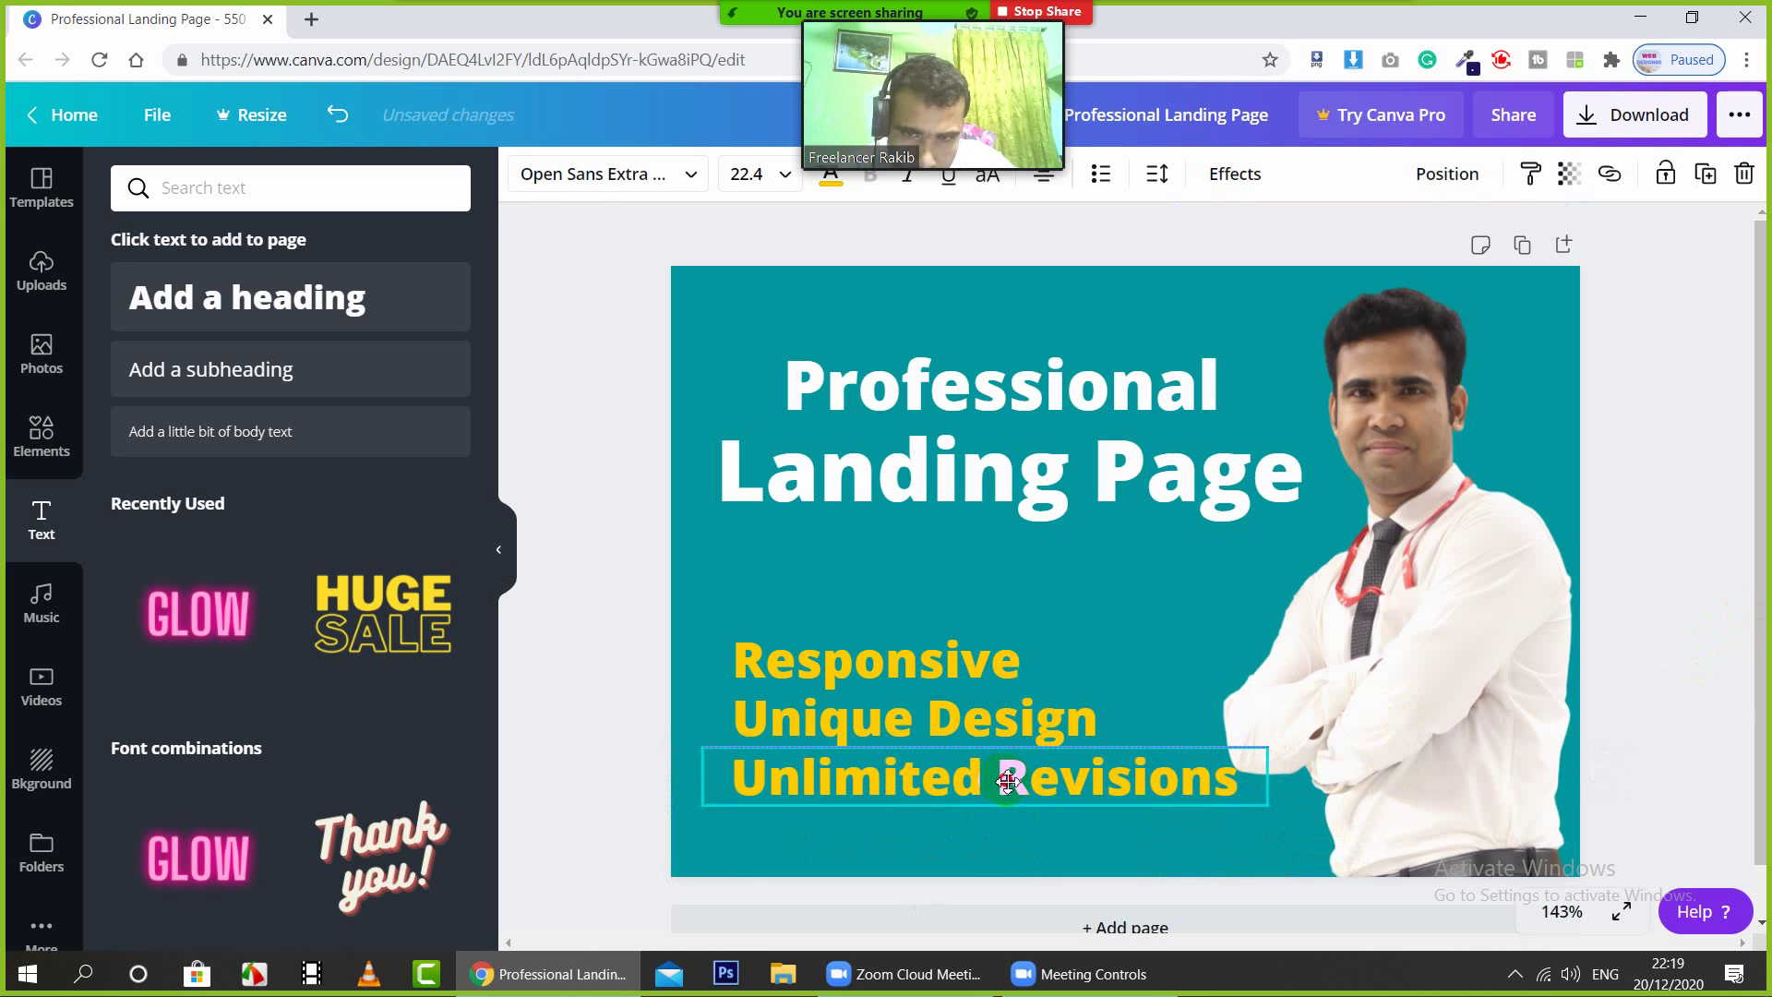
left_click(1671, 709)
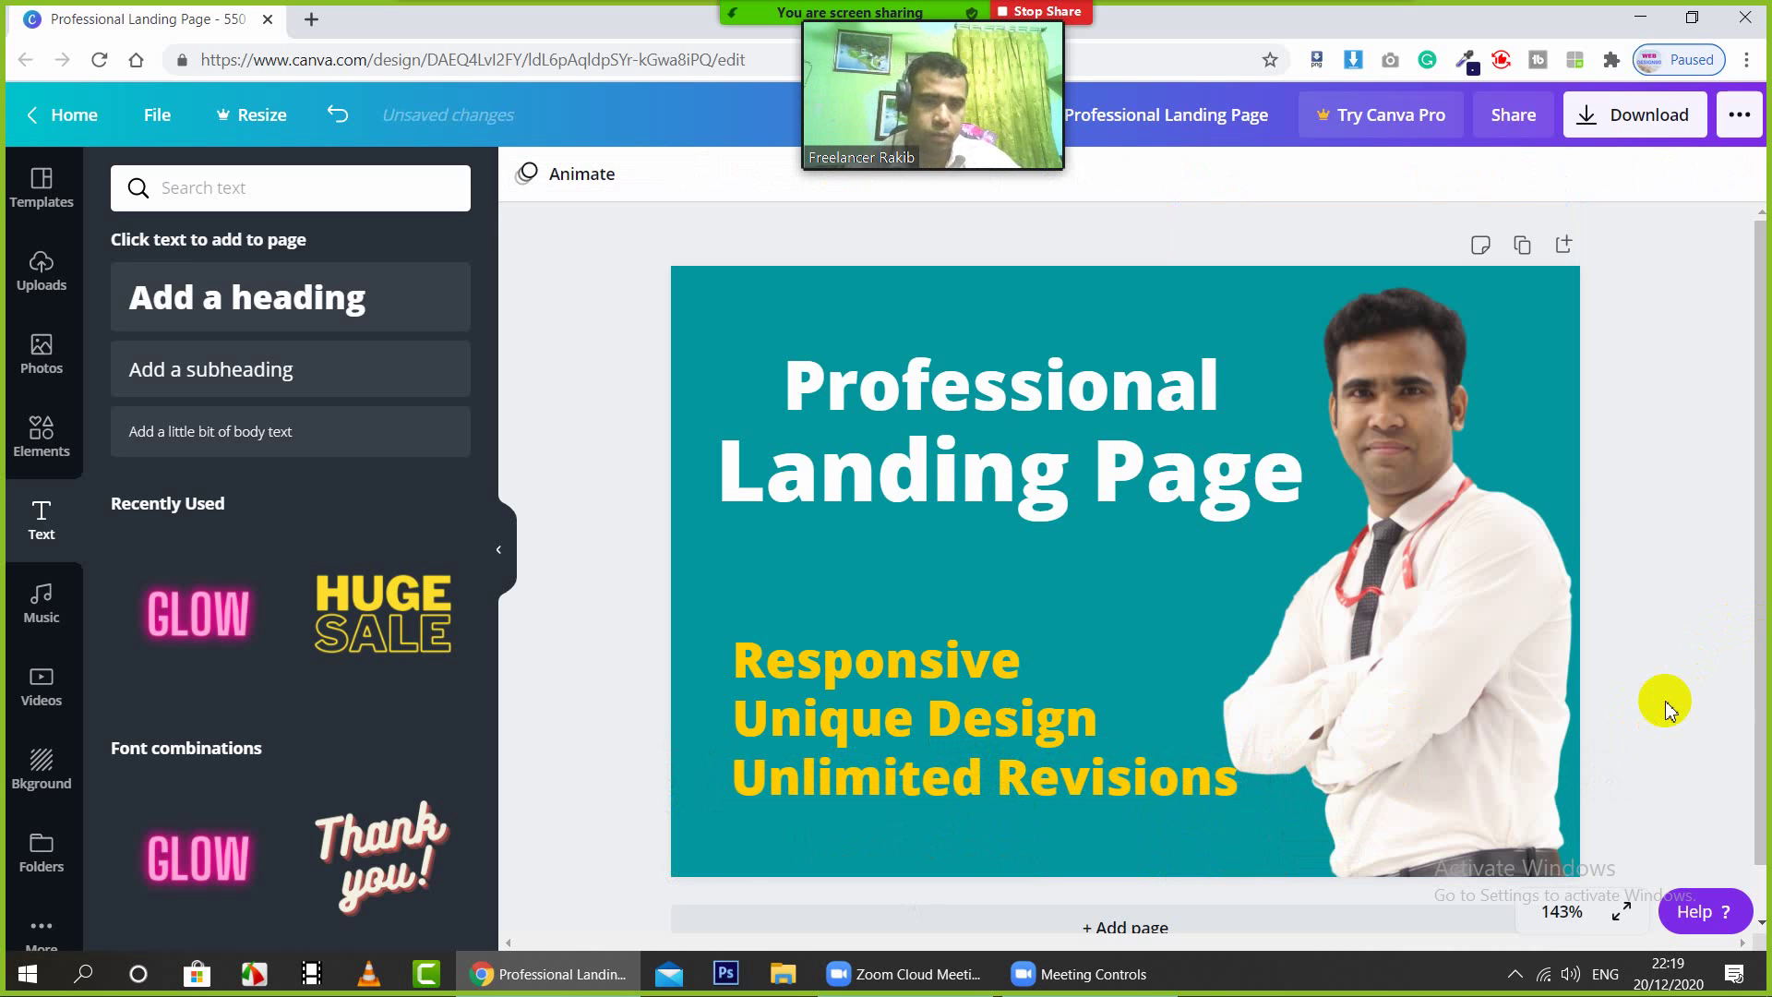
Step: Duplicate the "Unlimited Revisions" line directly below itself and change the copy's text to "Support"
left_click(1084, 805)
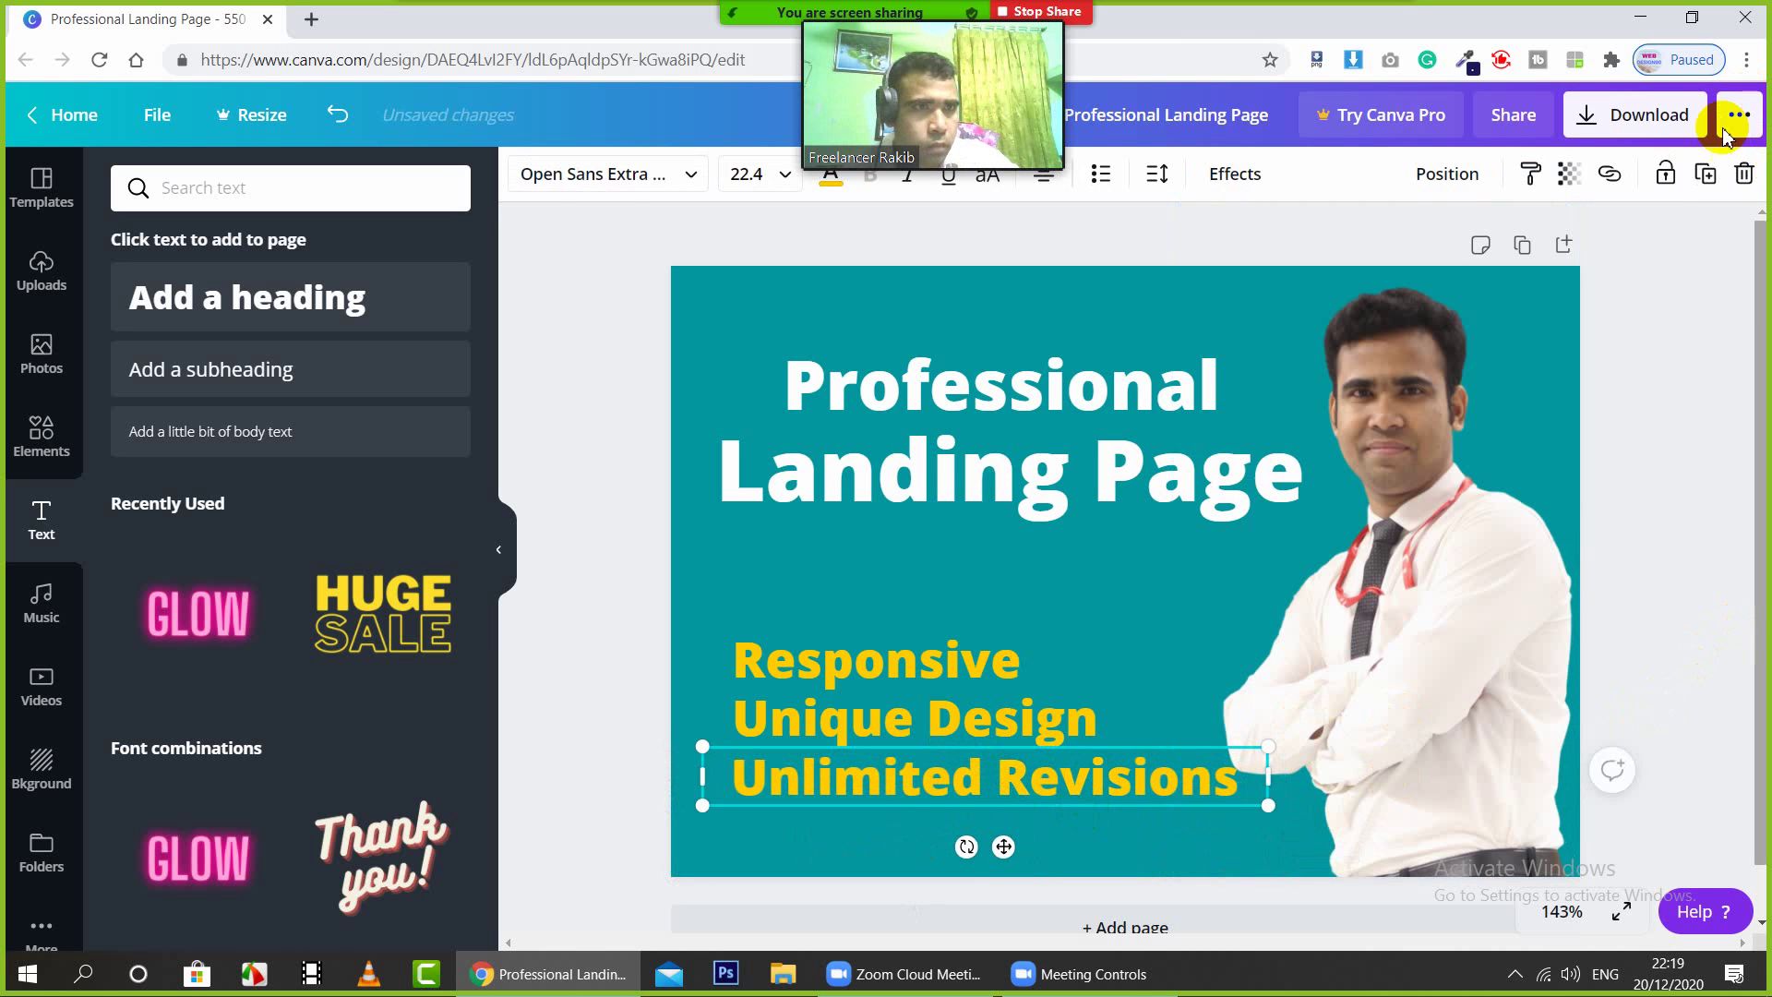
left_click(1705, 174)
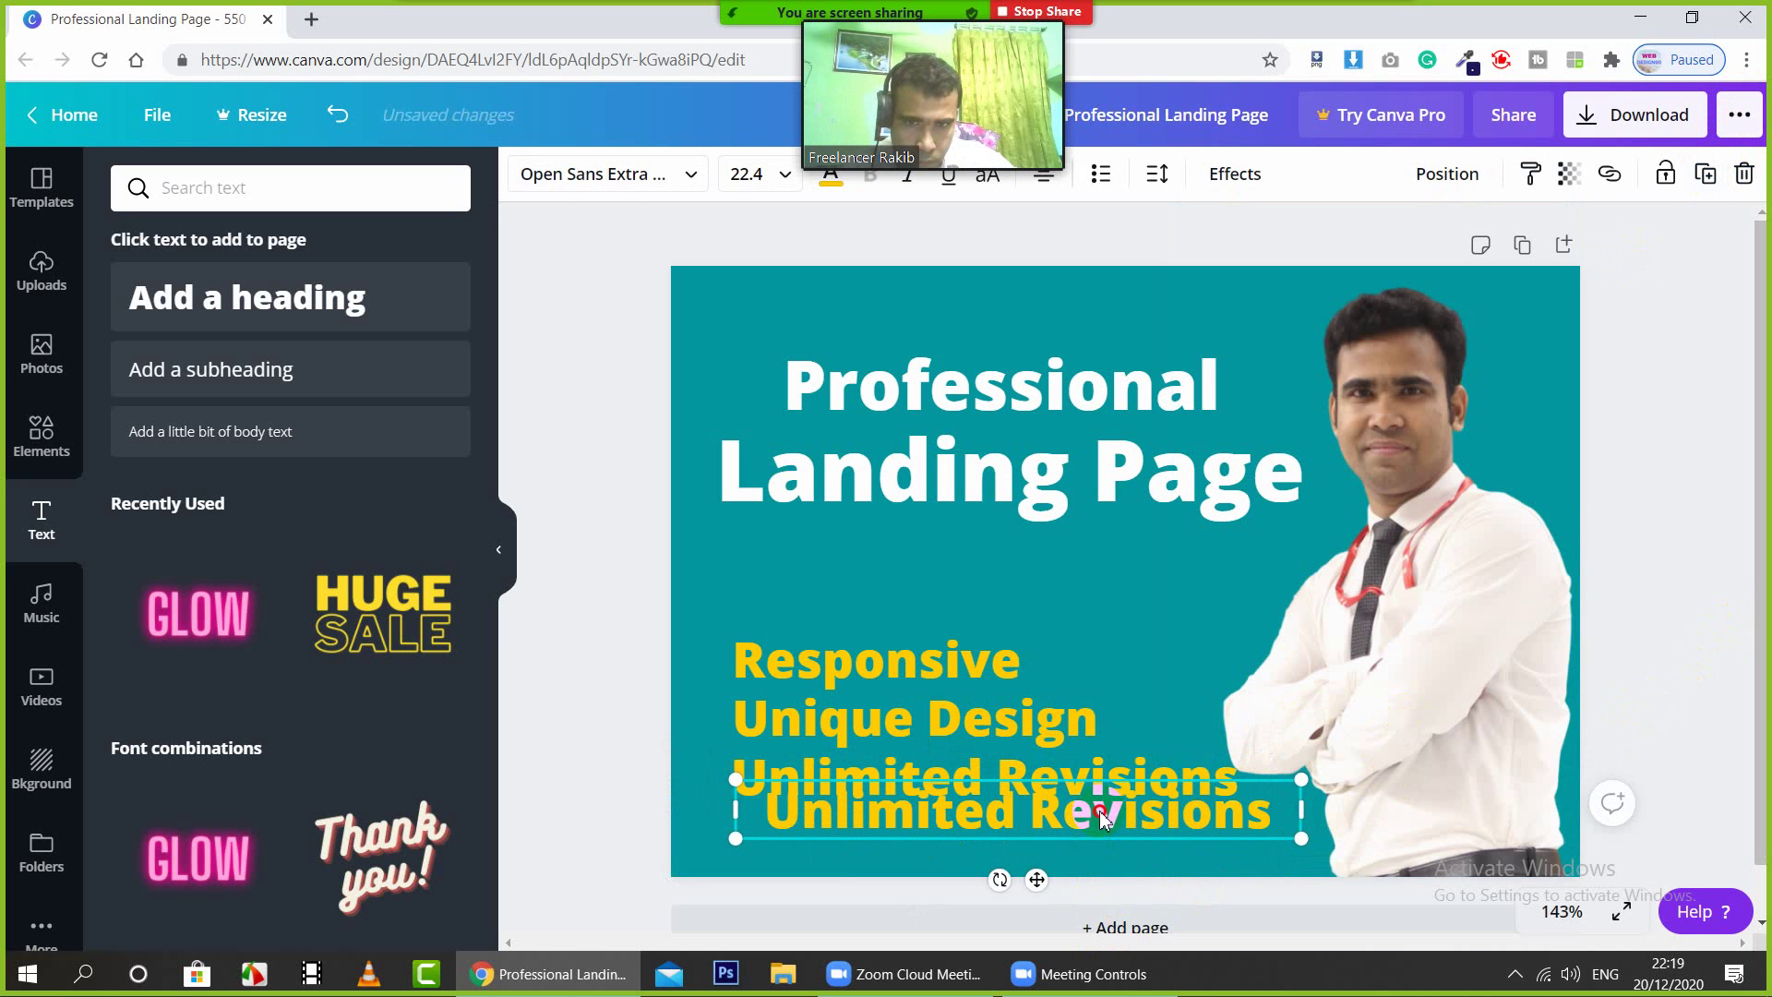
left_click_drag(1101, 813, 1066, 838)
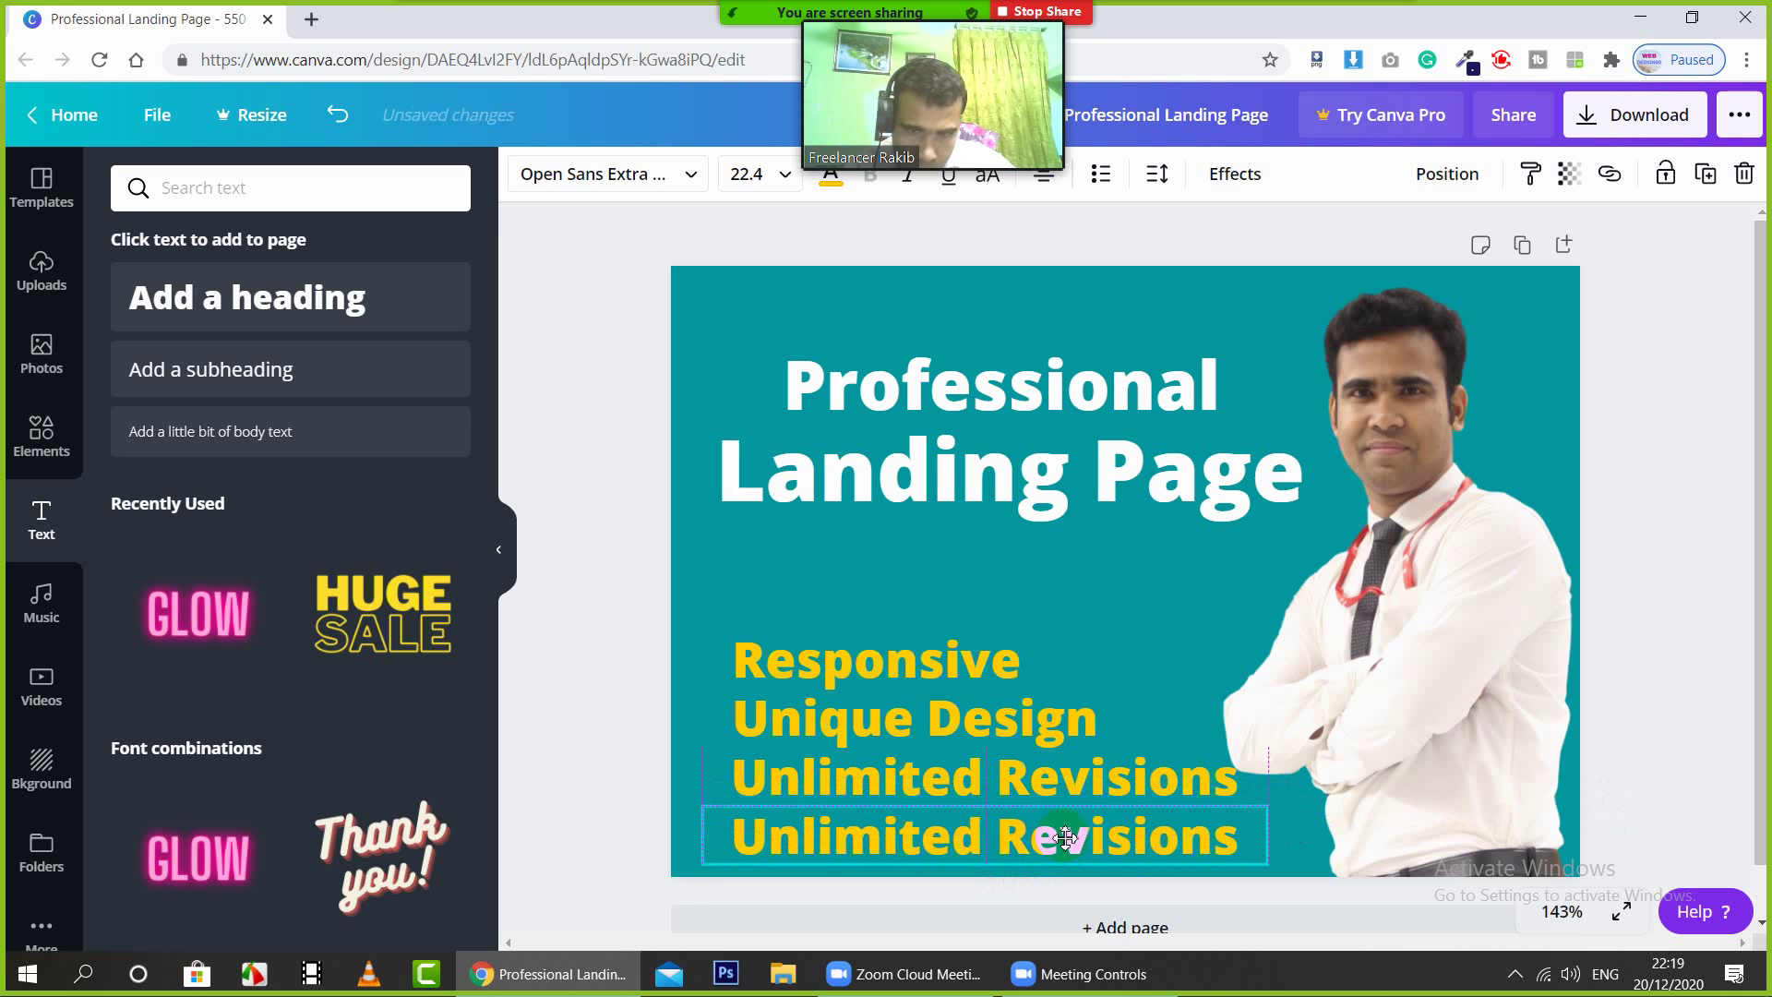
double_click(1065, 837)
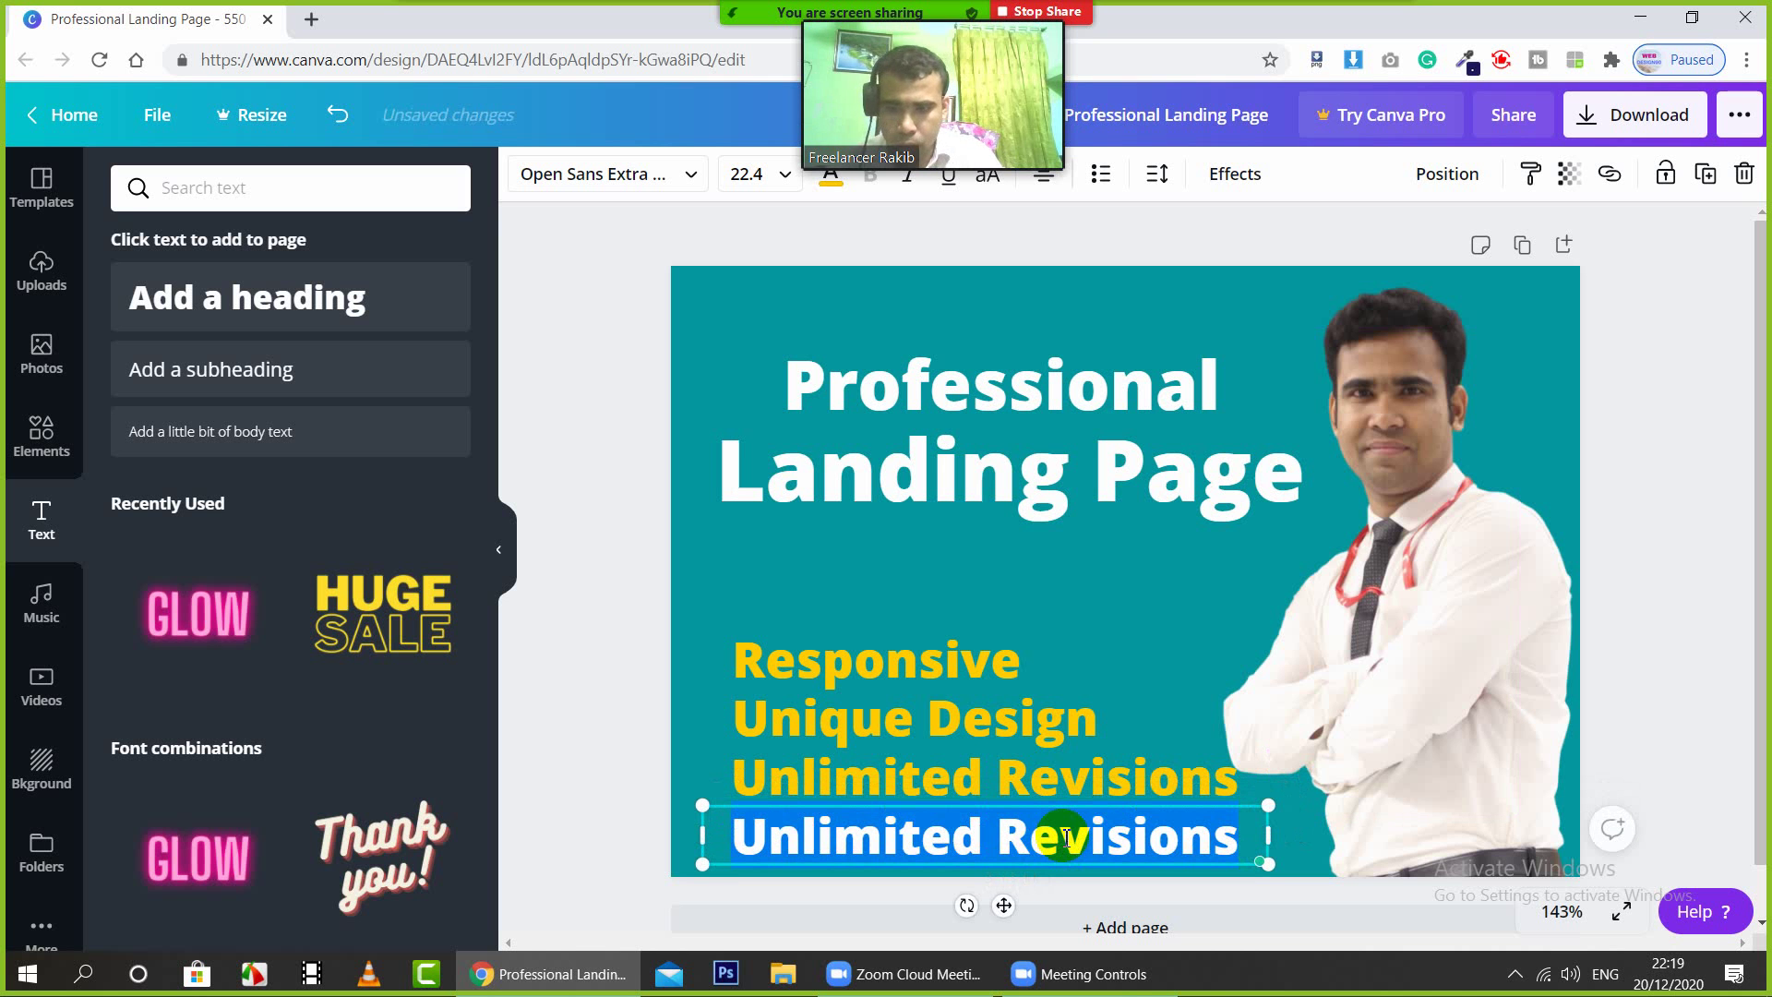
type("Support")
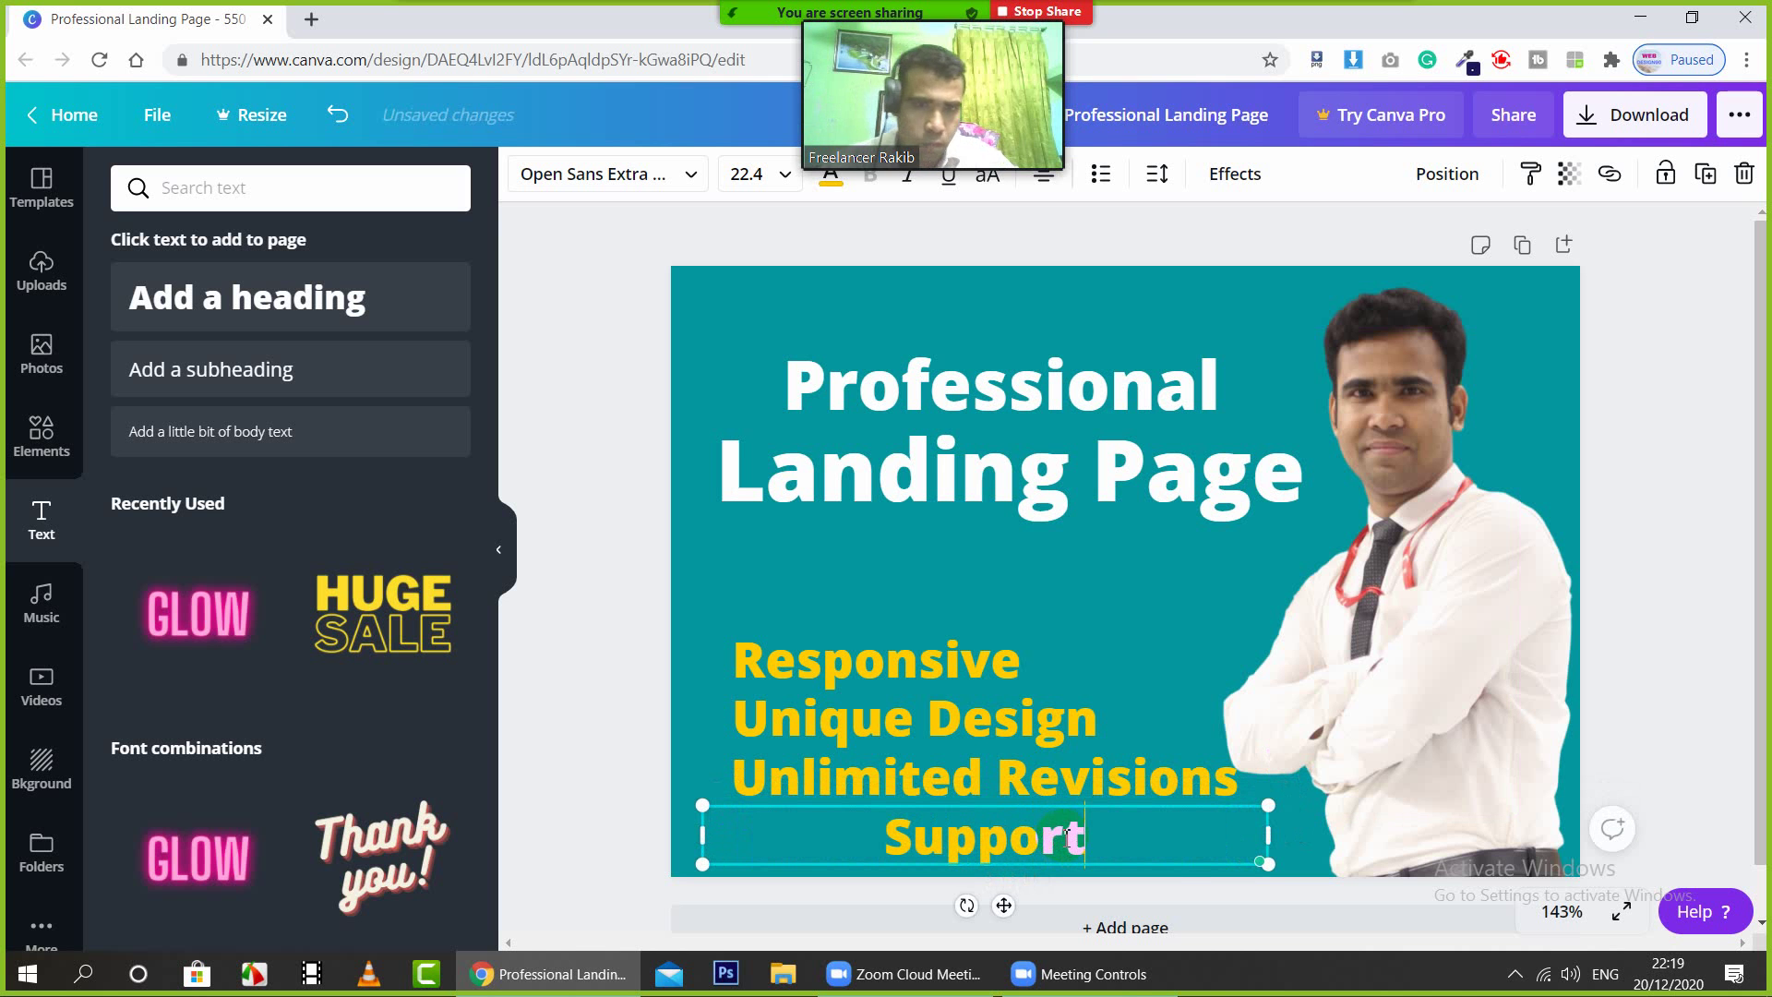
Step: Narrow the "Support" text box to about 129 px wide and align its left edge with the feature lines above
left_click_drag(1268, 836, 1268, 837)
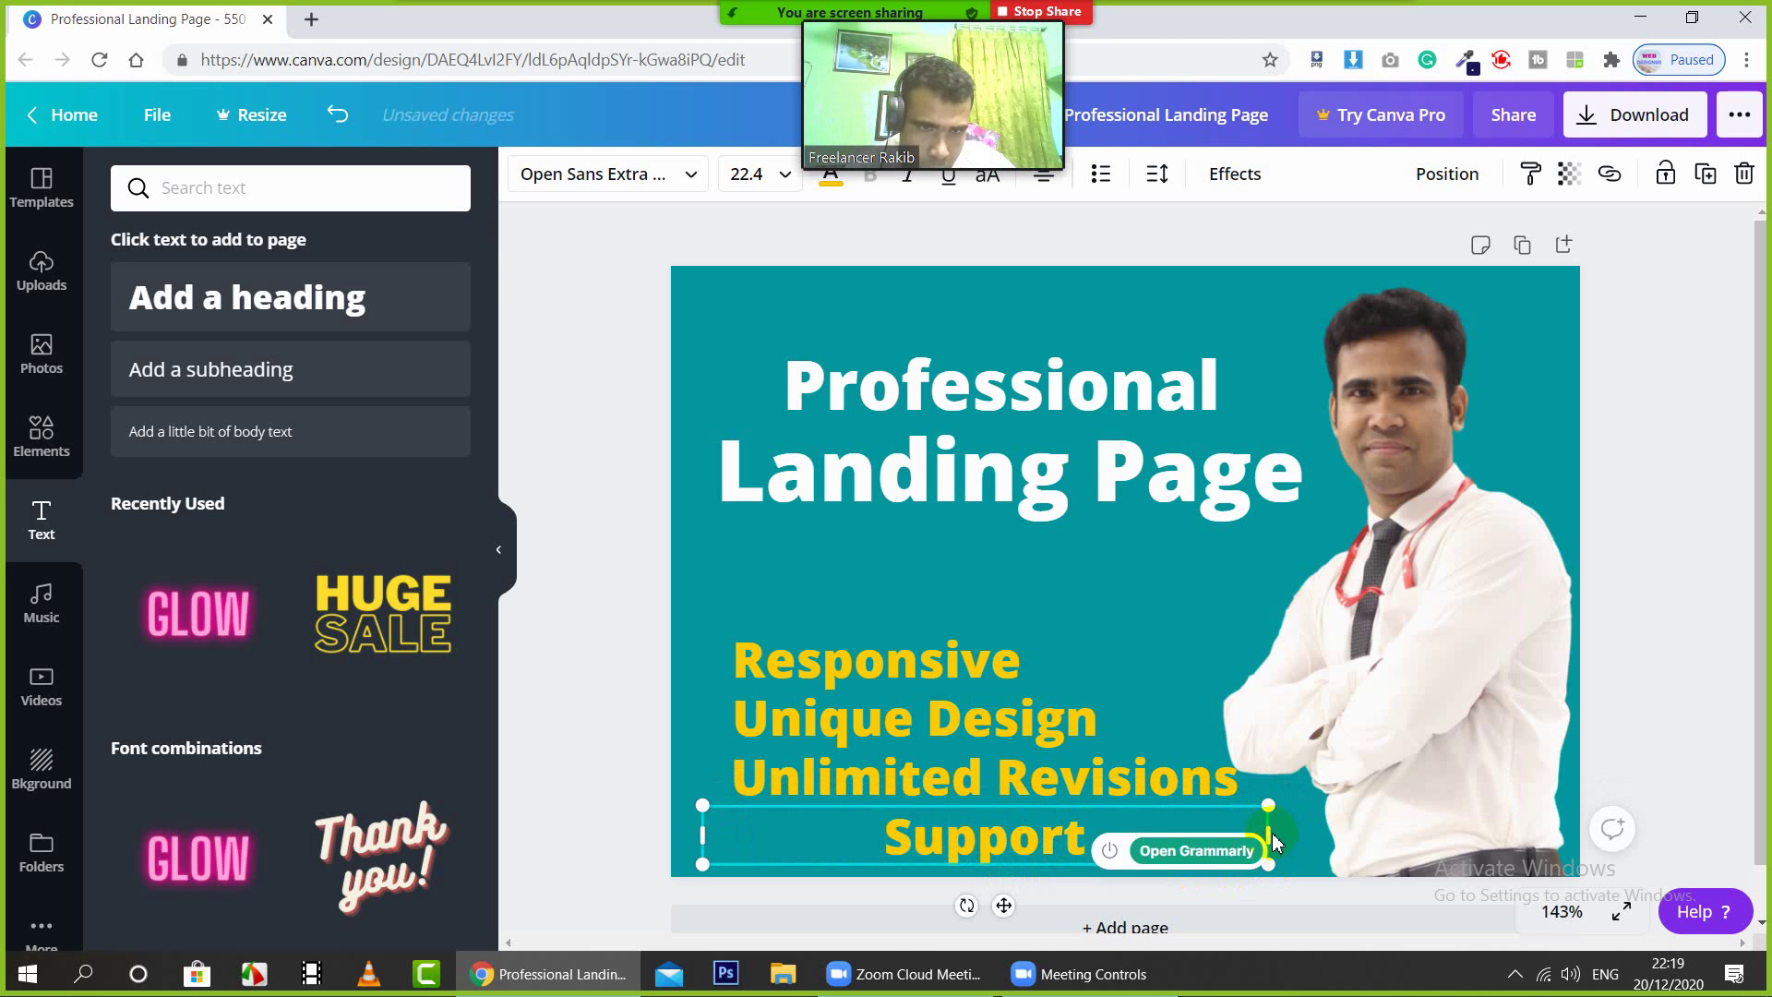
left_click(1689, 720)
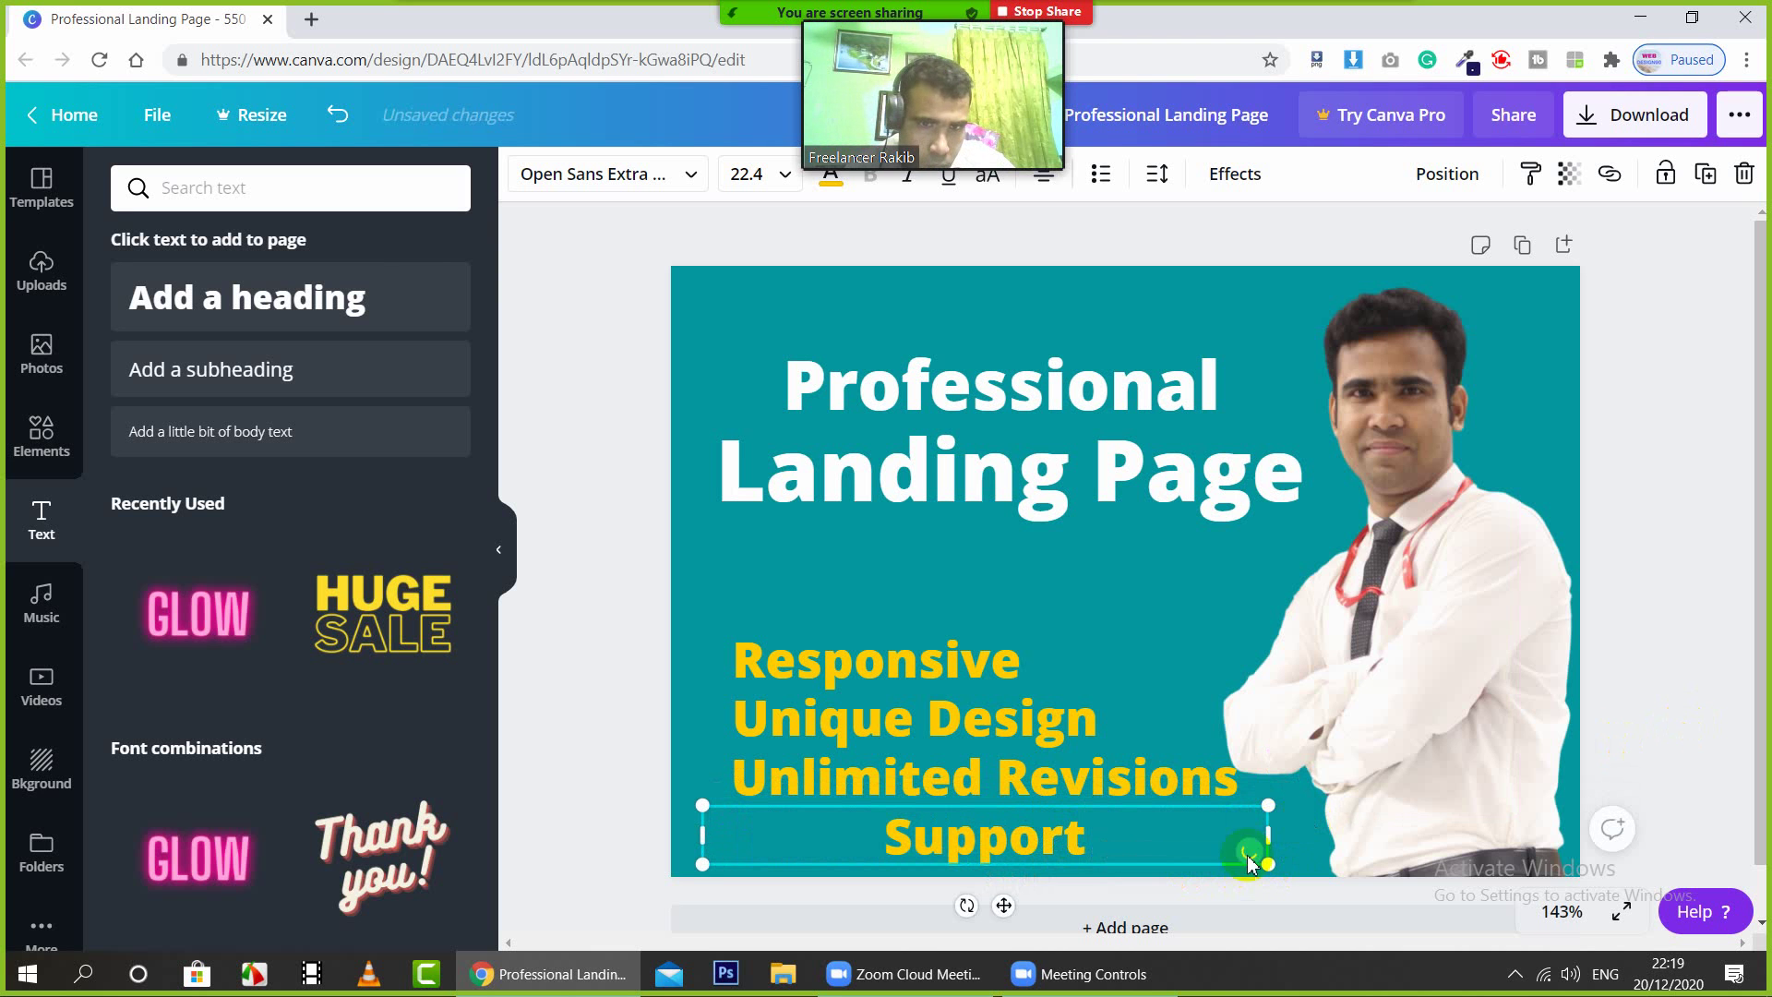
left_click(1155, 837)
left_click_drag(1270, 835, 927, 851)
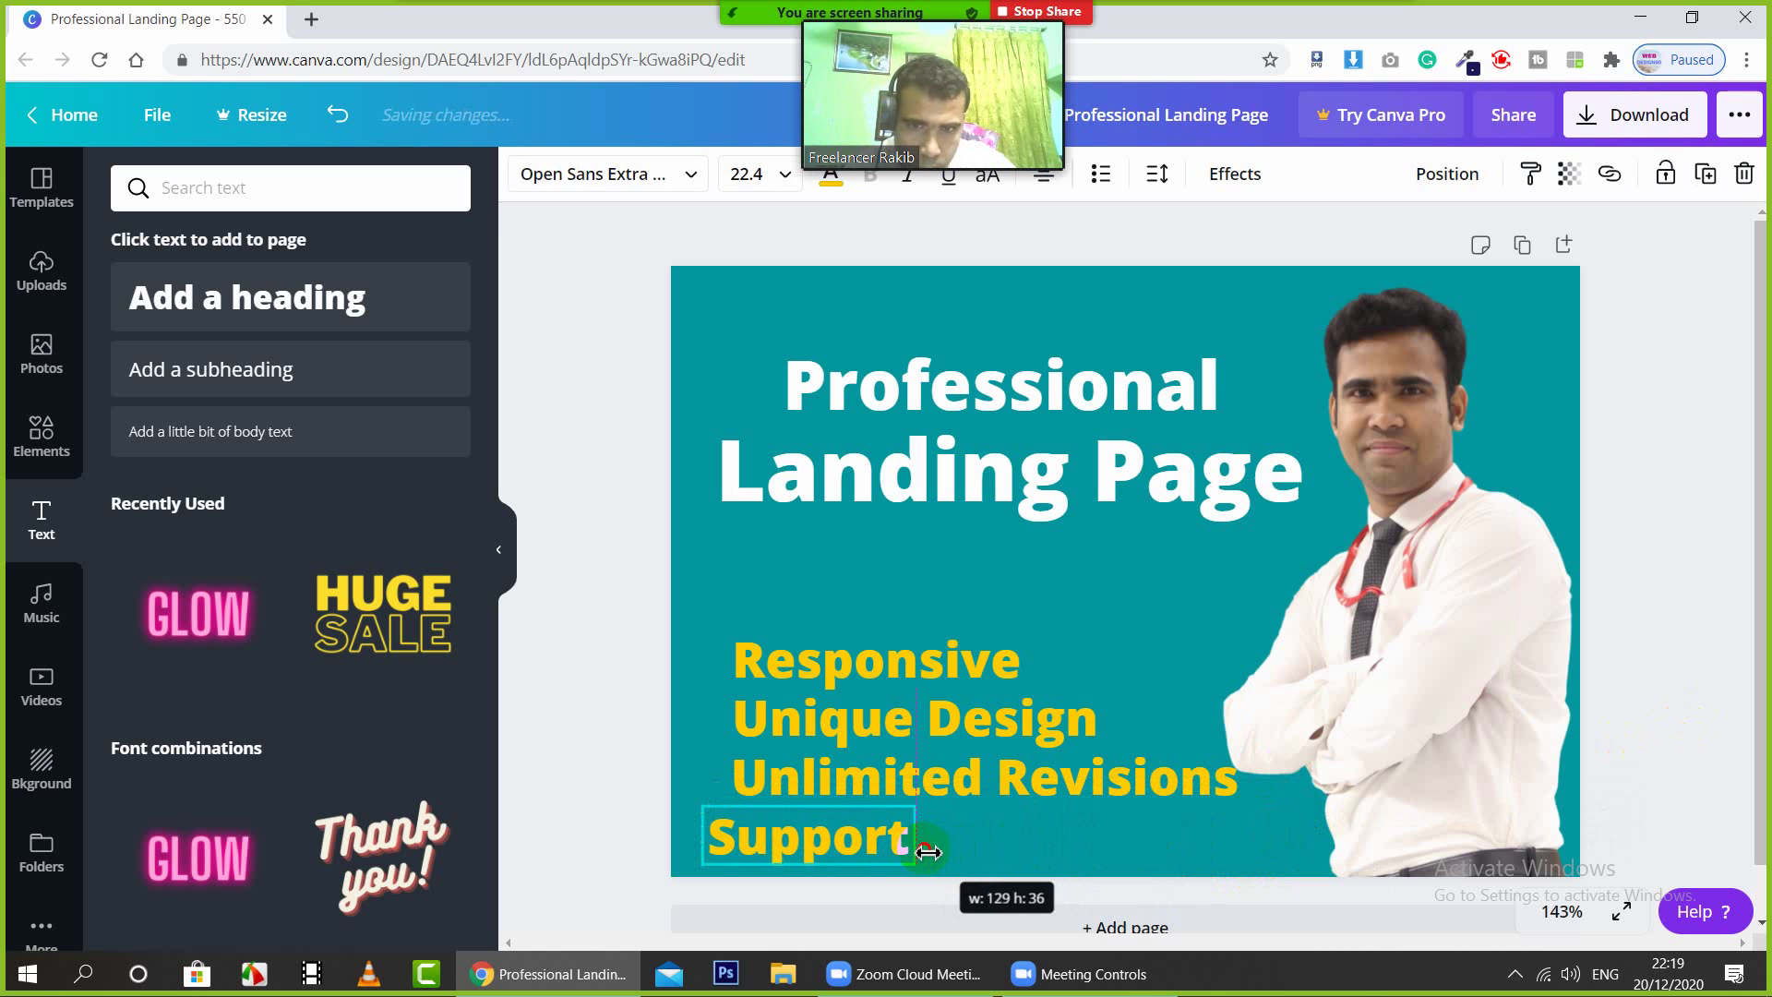
left_click(1611, 829)
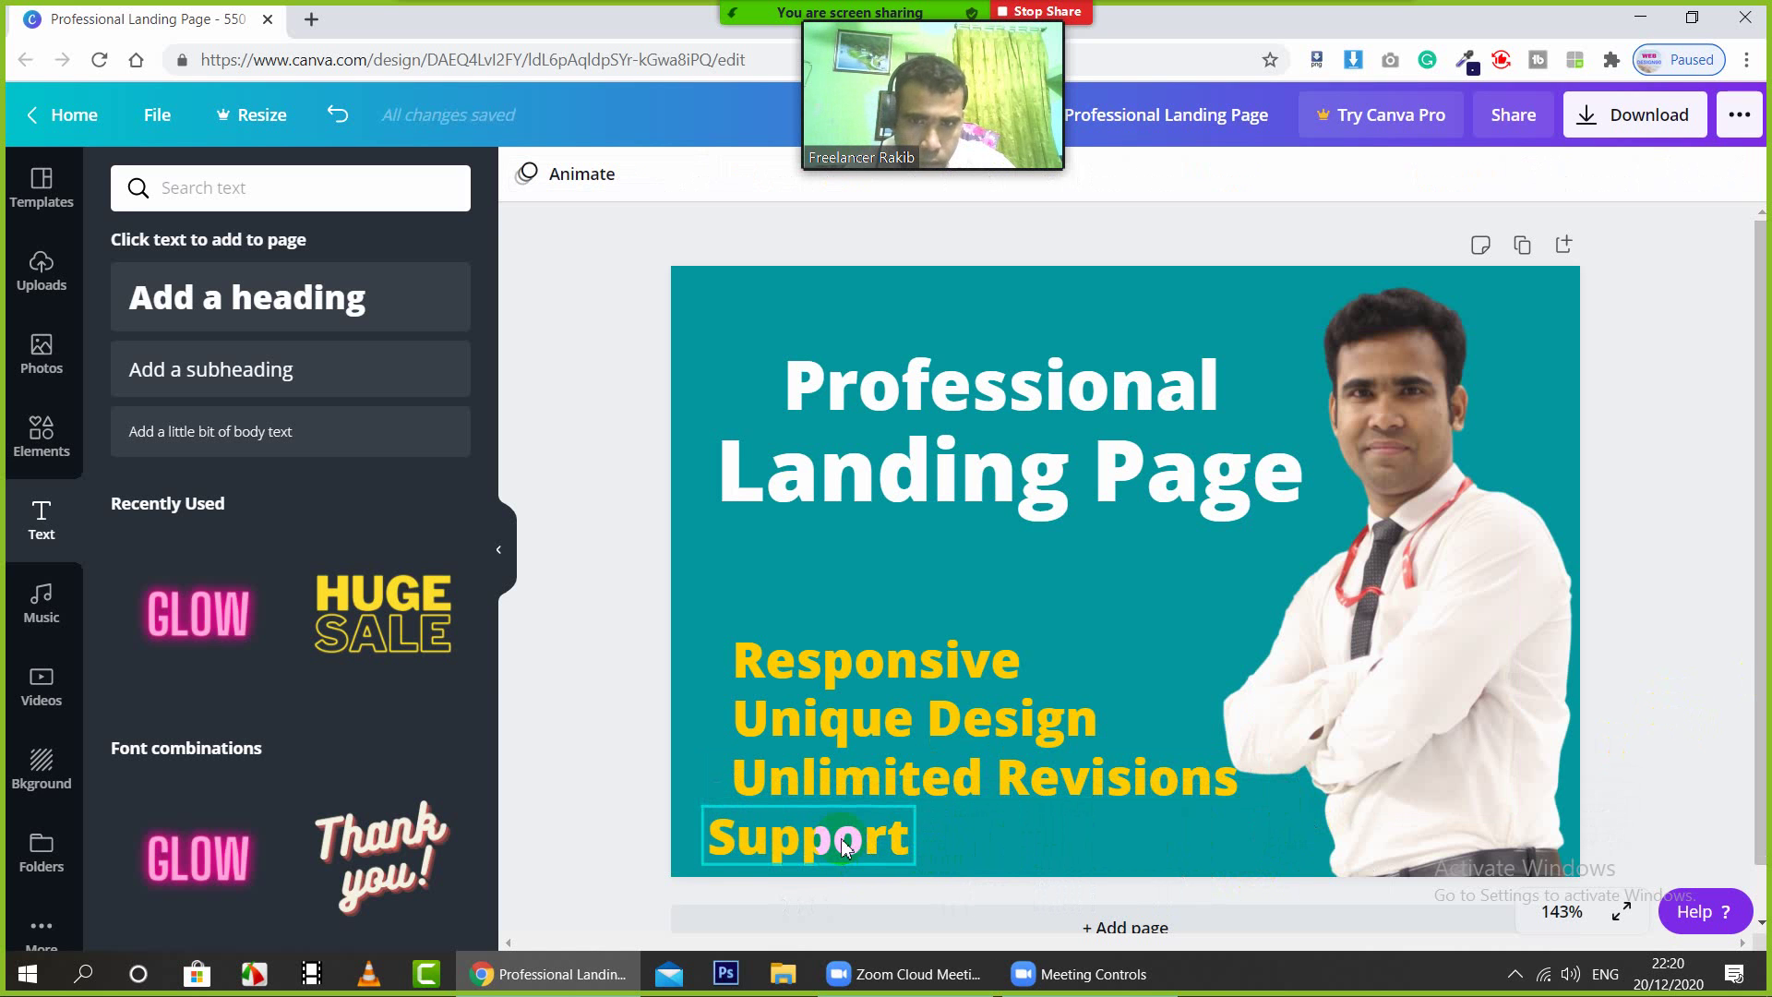
left_click_drag(875, 836, 872, 842)
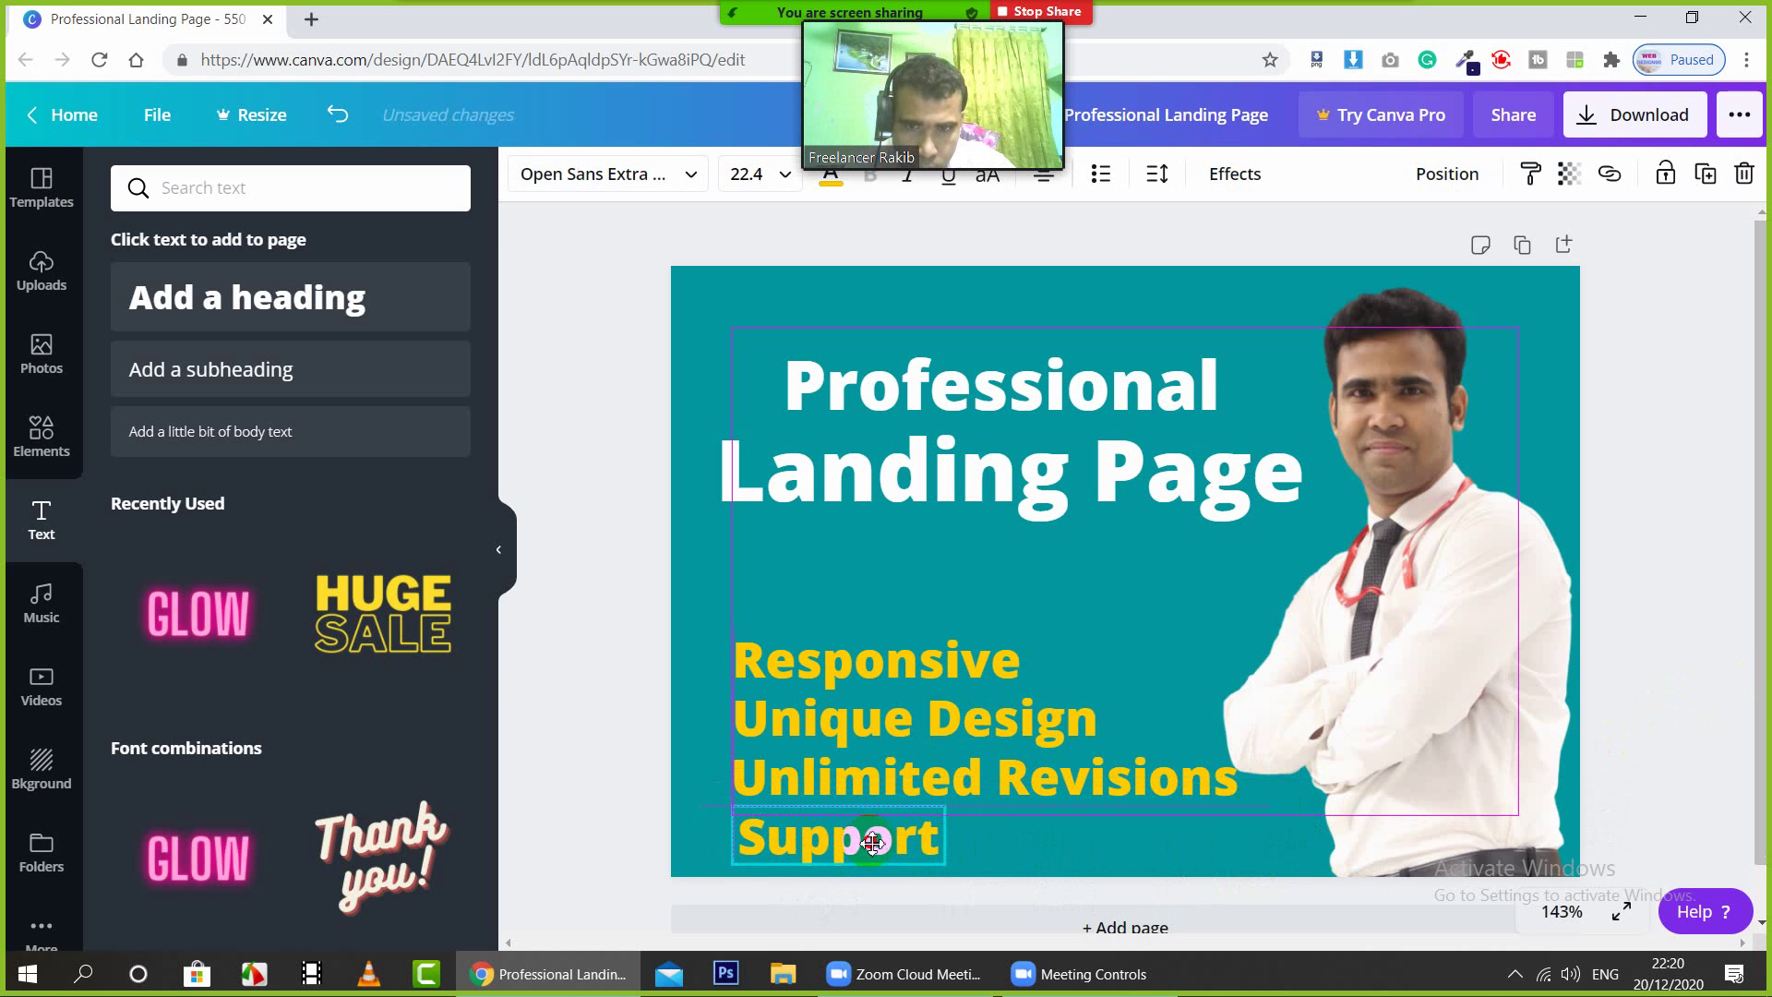
Step: Move the "Unique Design" and "Responsive" lines slightly up, keeping both aligned at their left edge
left_click(1684, 672)
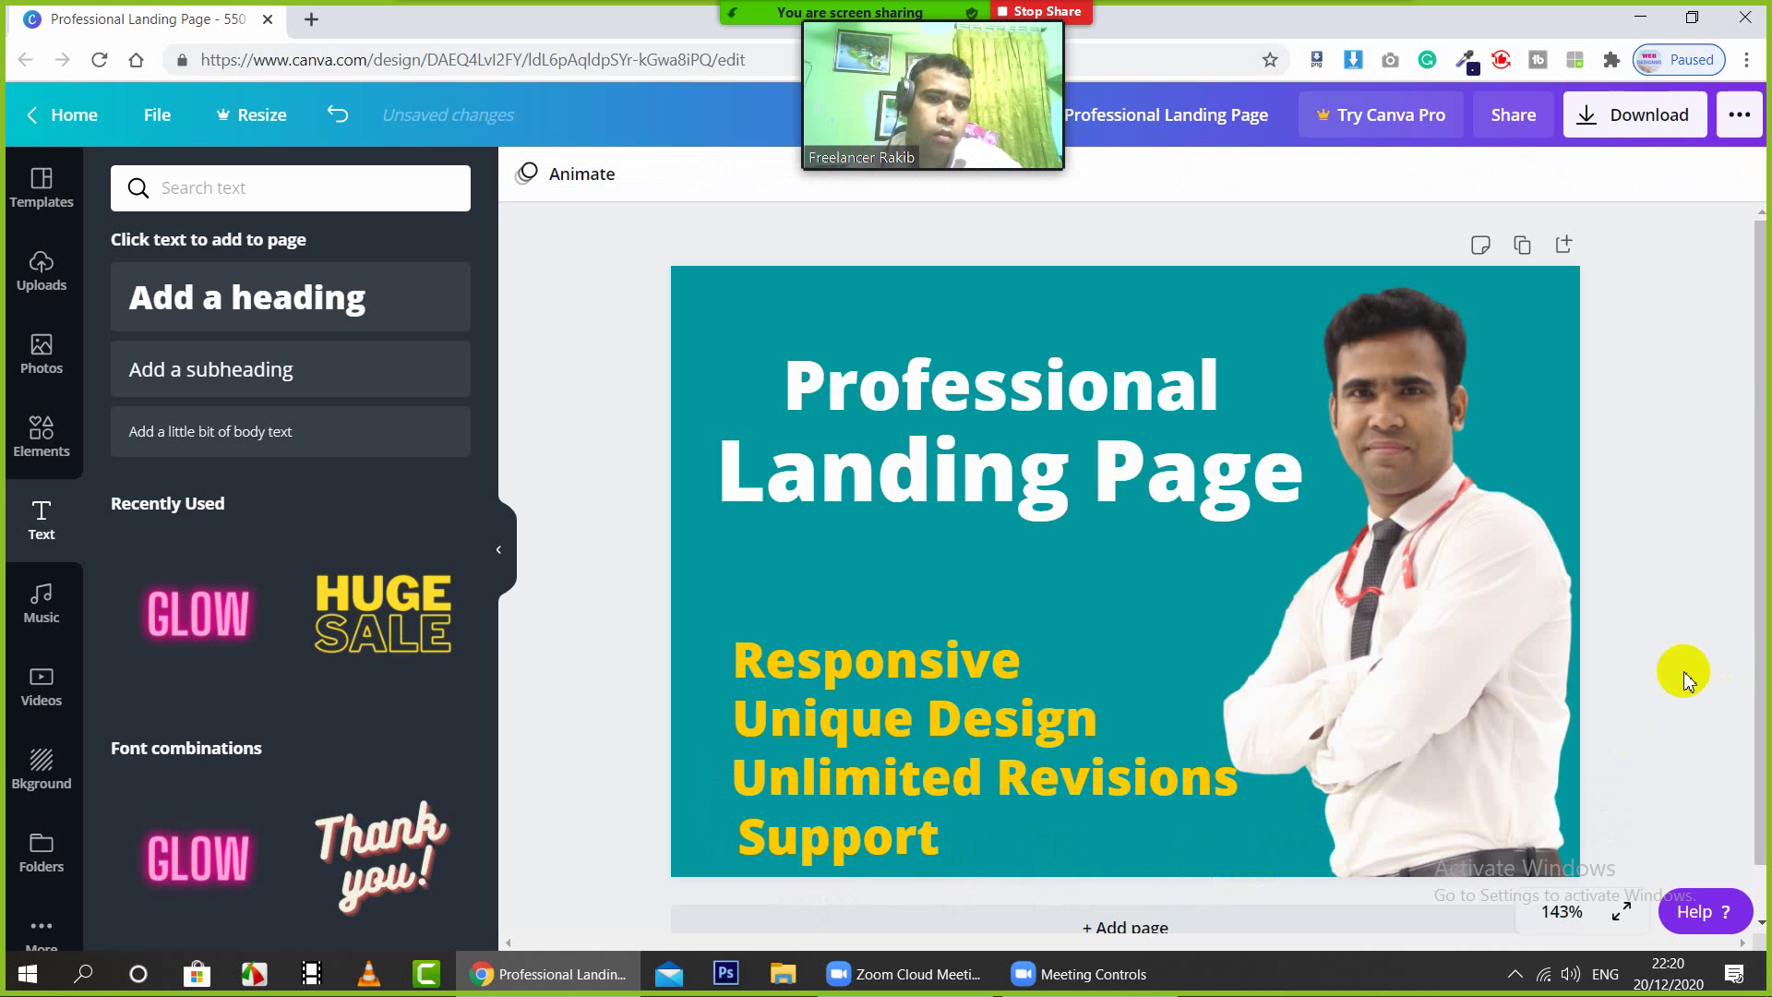
left_click_drag(923, 663, 971, 692)
left_click(1004, 641)
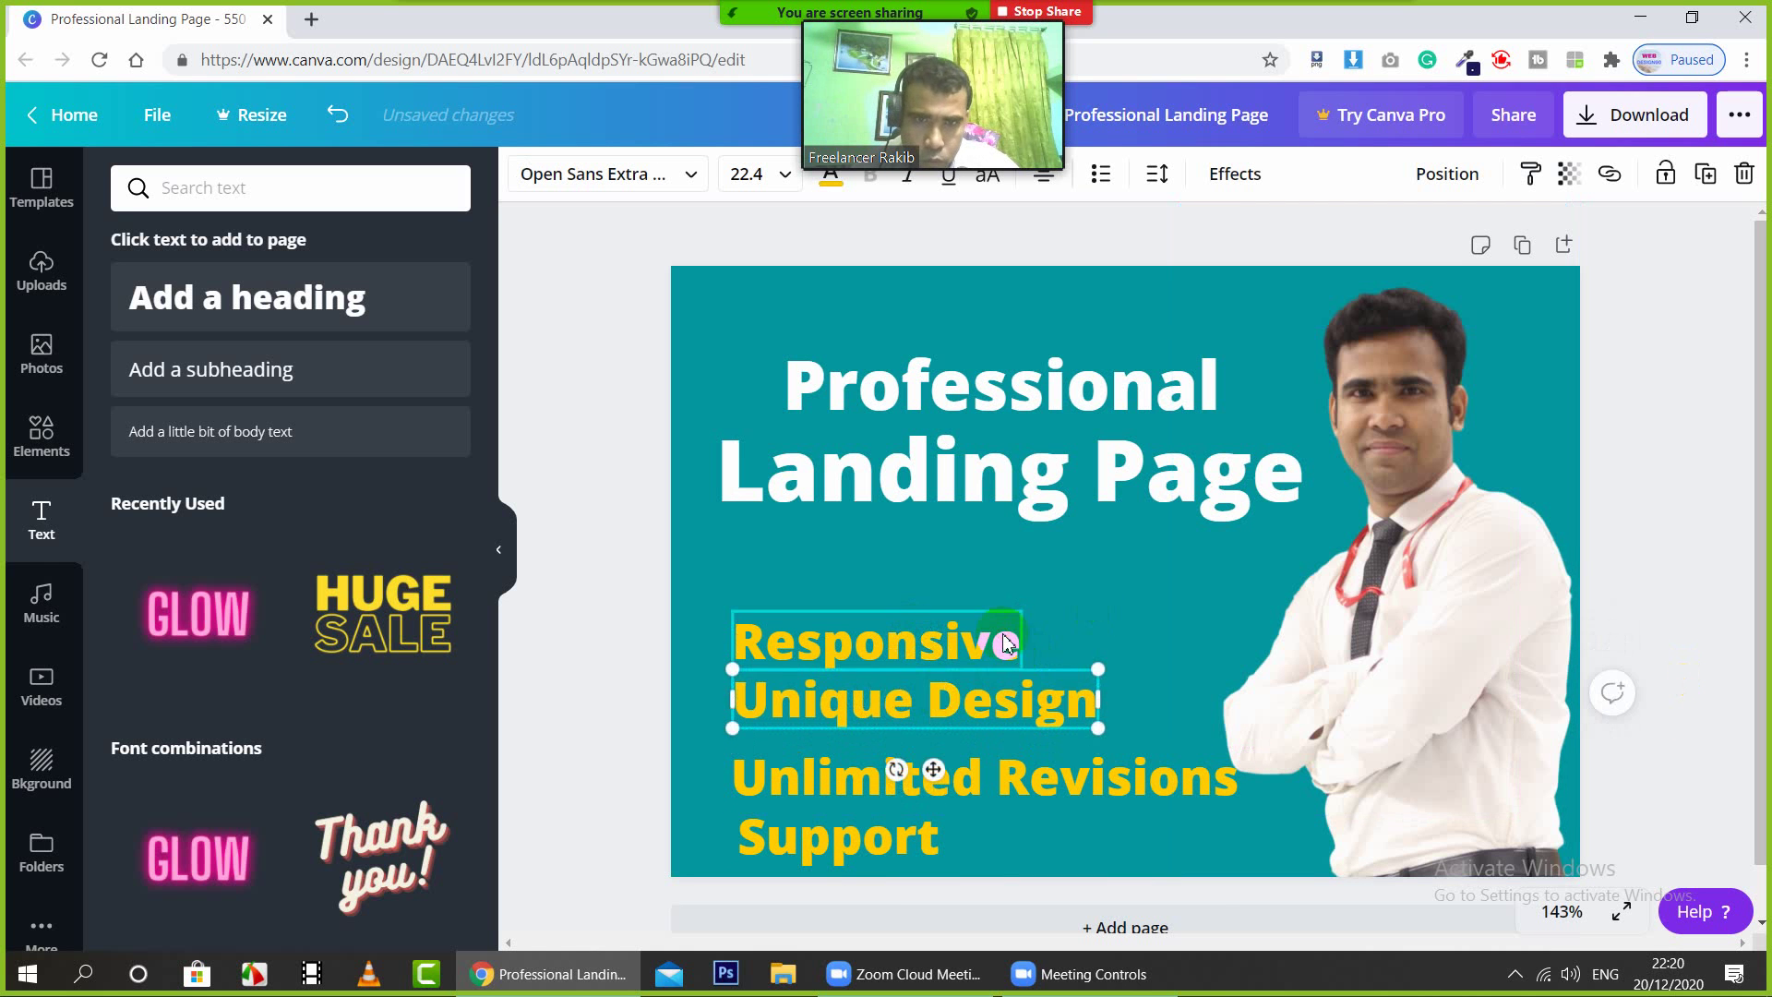
Step: Set the font size of the "Responsive" and "Unique Design" lines to 21
left_click(774, 185)
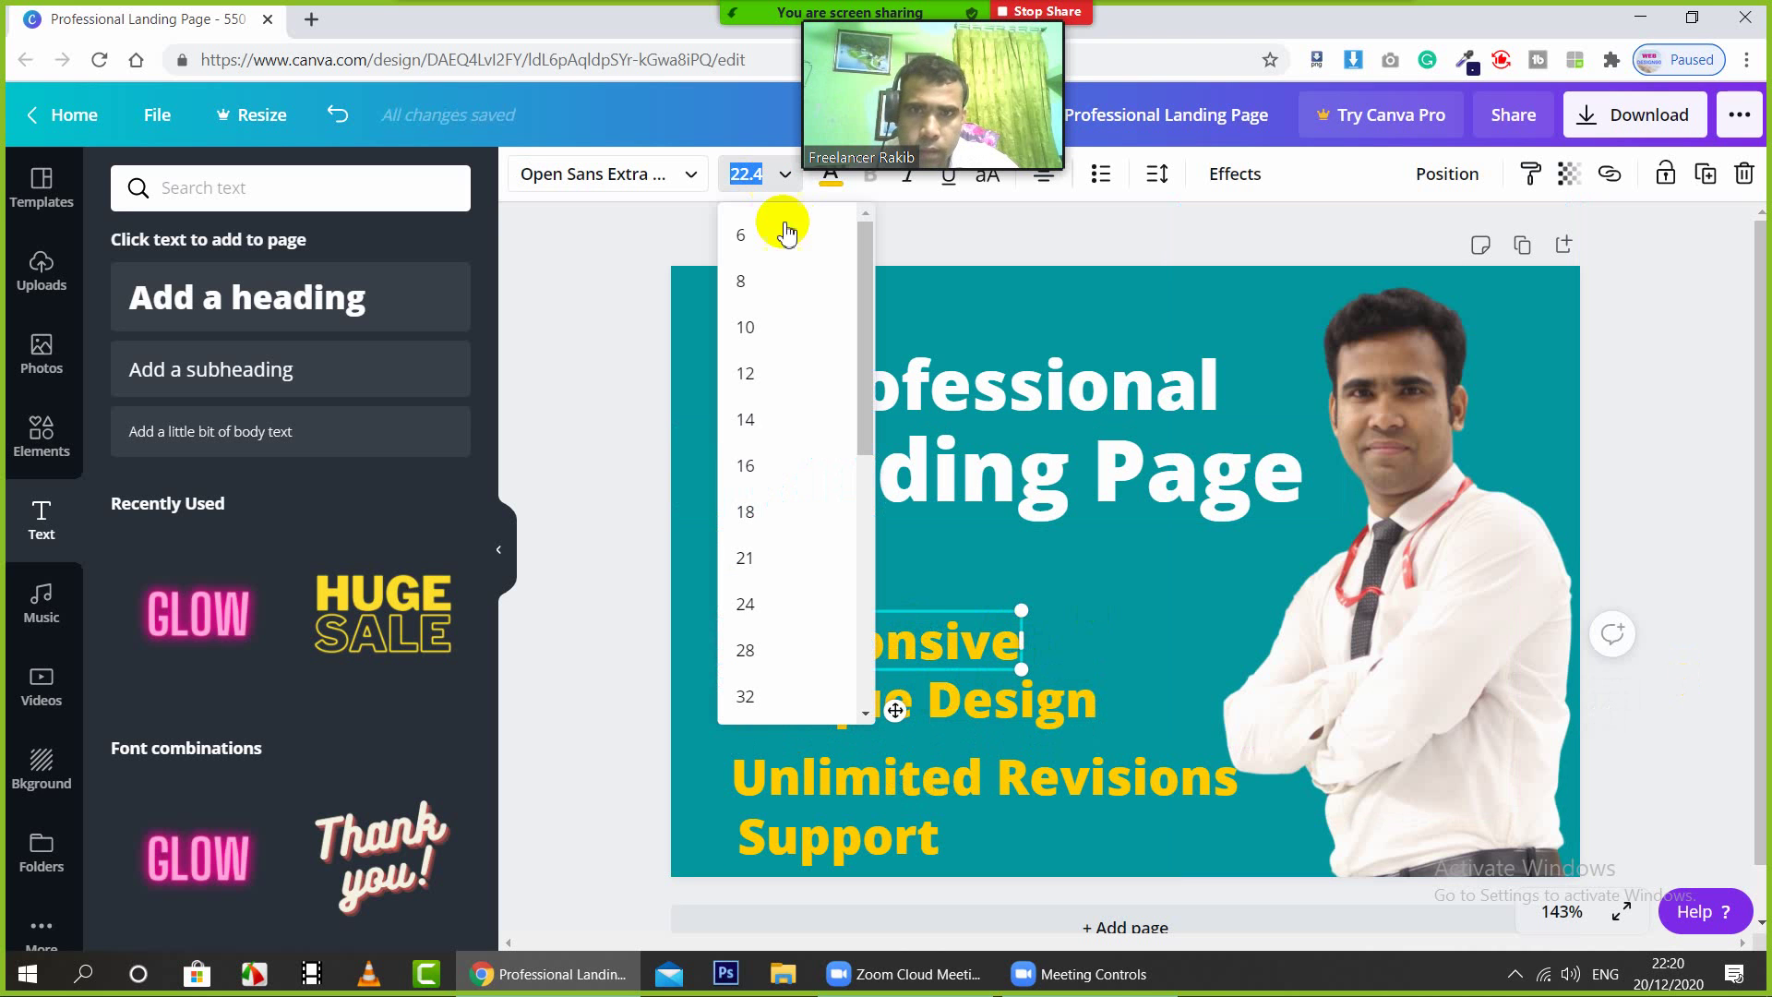
left_click(745, 561)
left_click(943, 707)
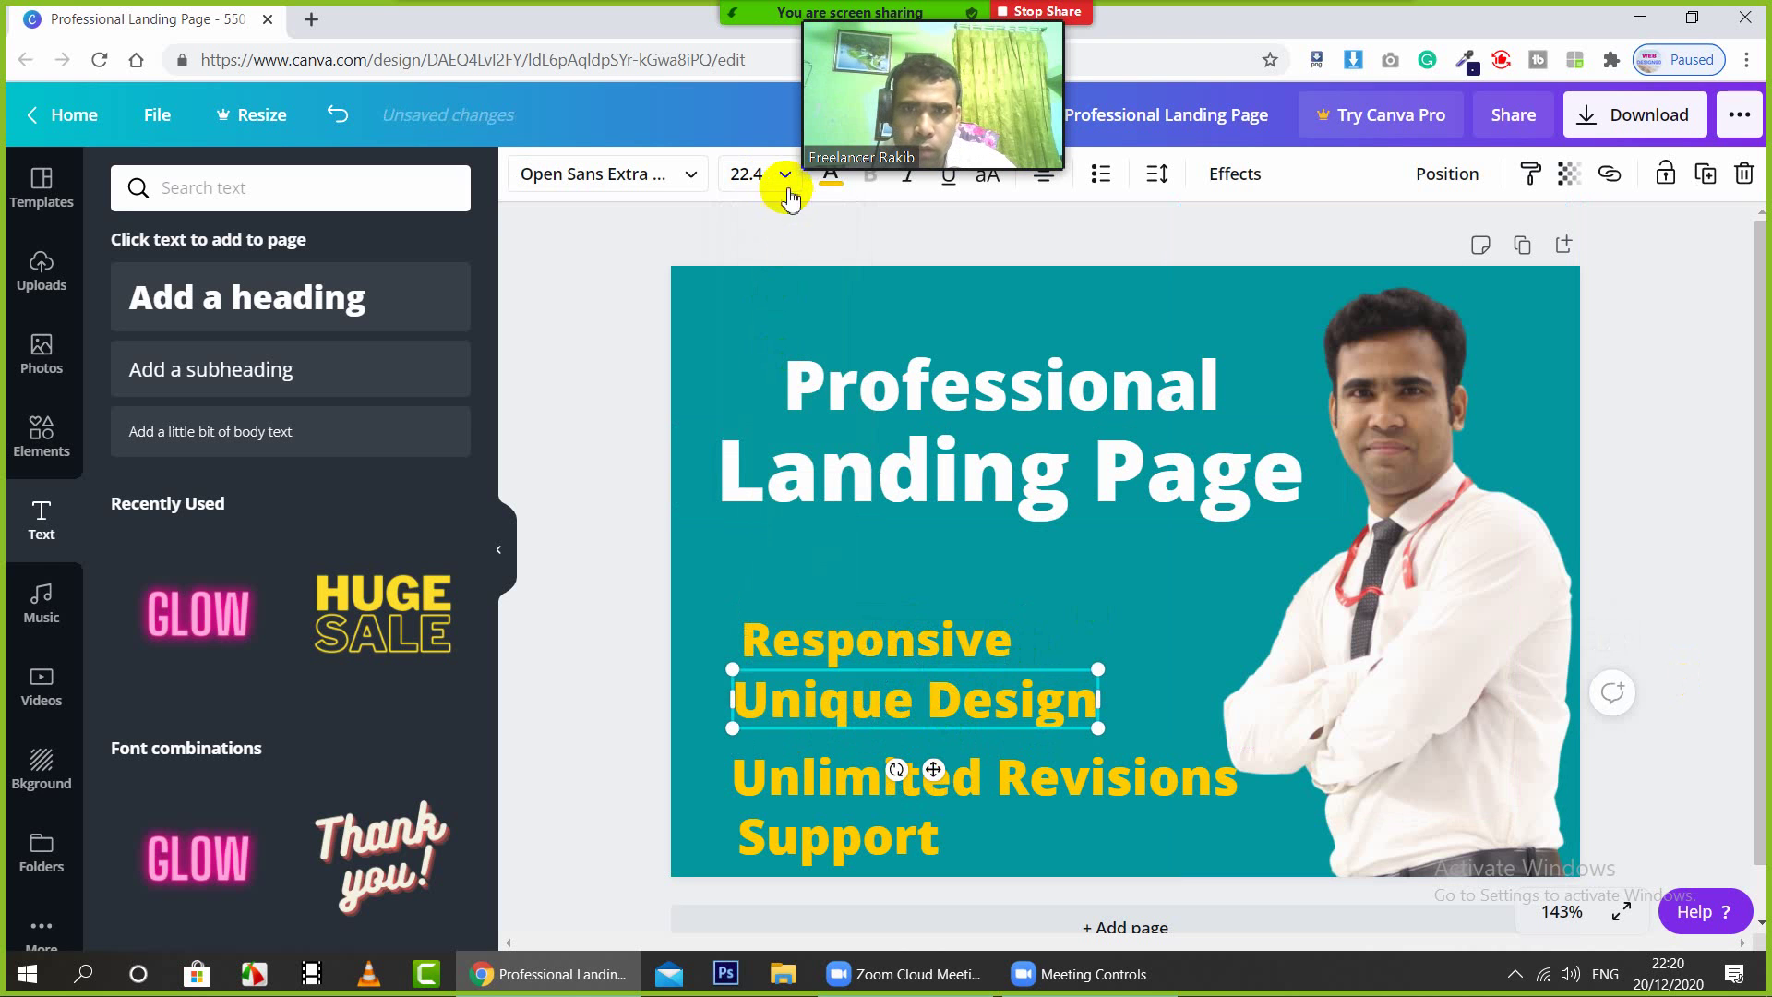
left_click(748, 175)
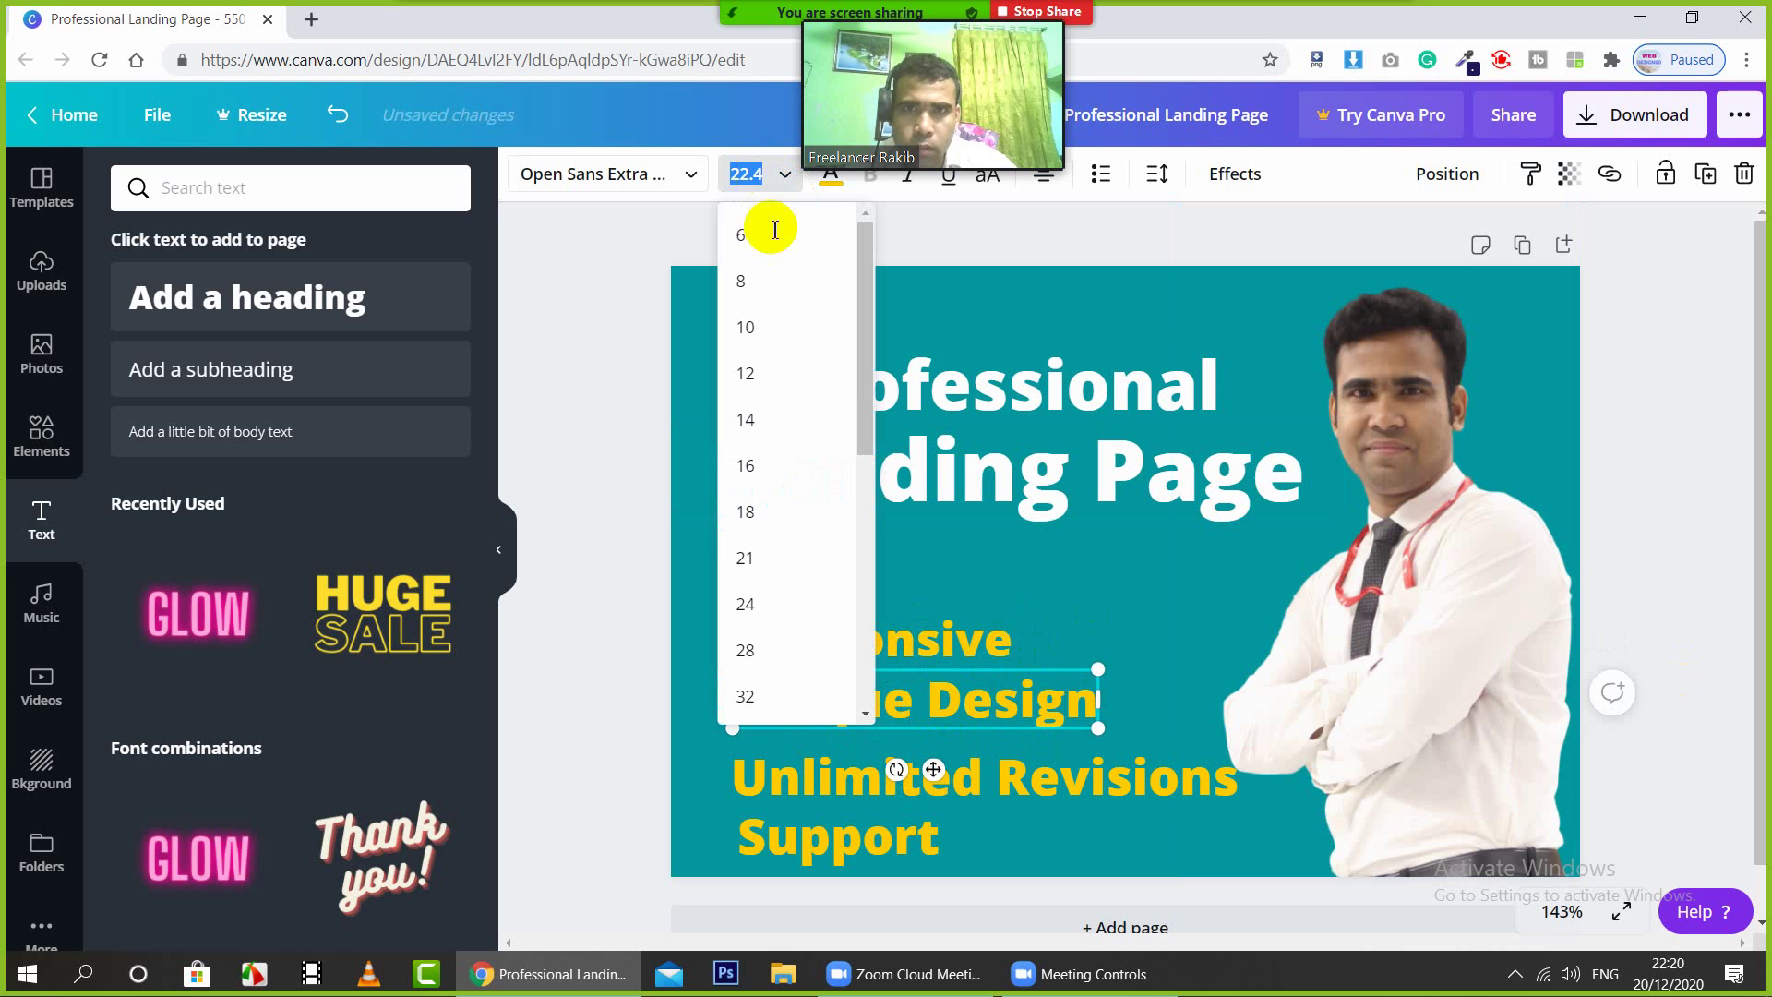
left_click(745, 560)
Step: Set the font size of the "Unlimited Revisions" and "Support" lines to 21
left_click(886, 778)
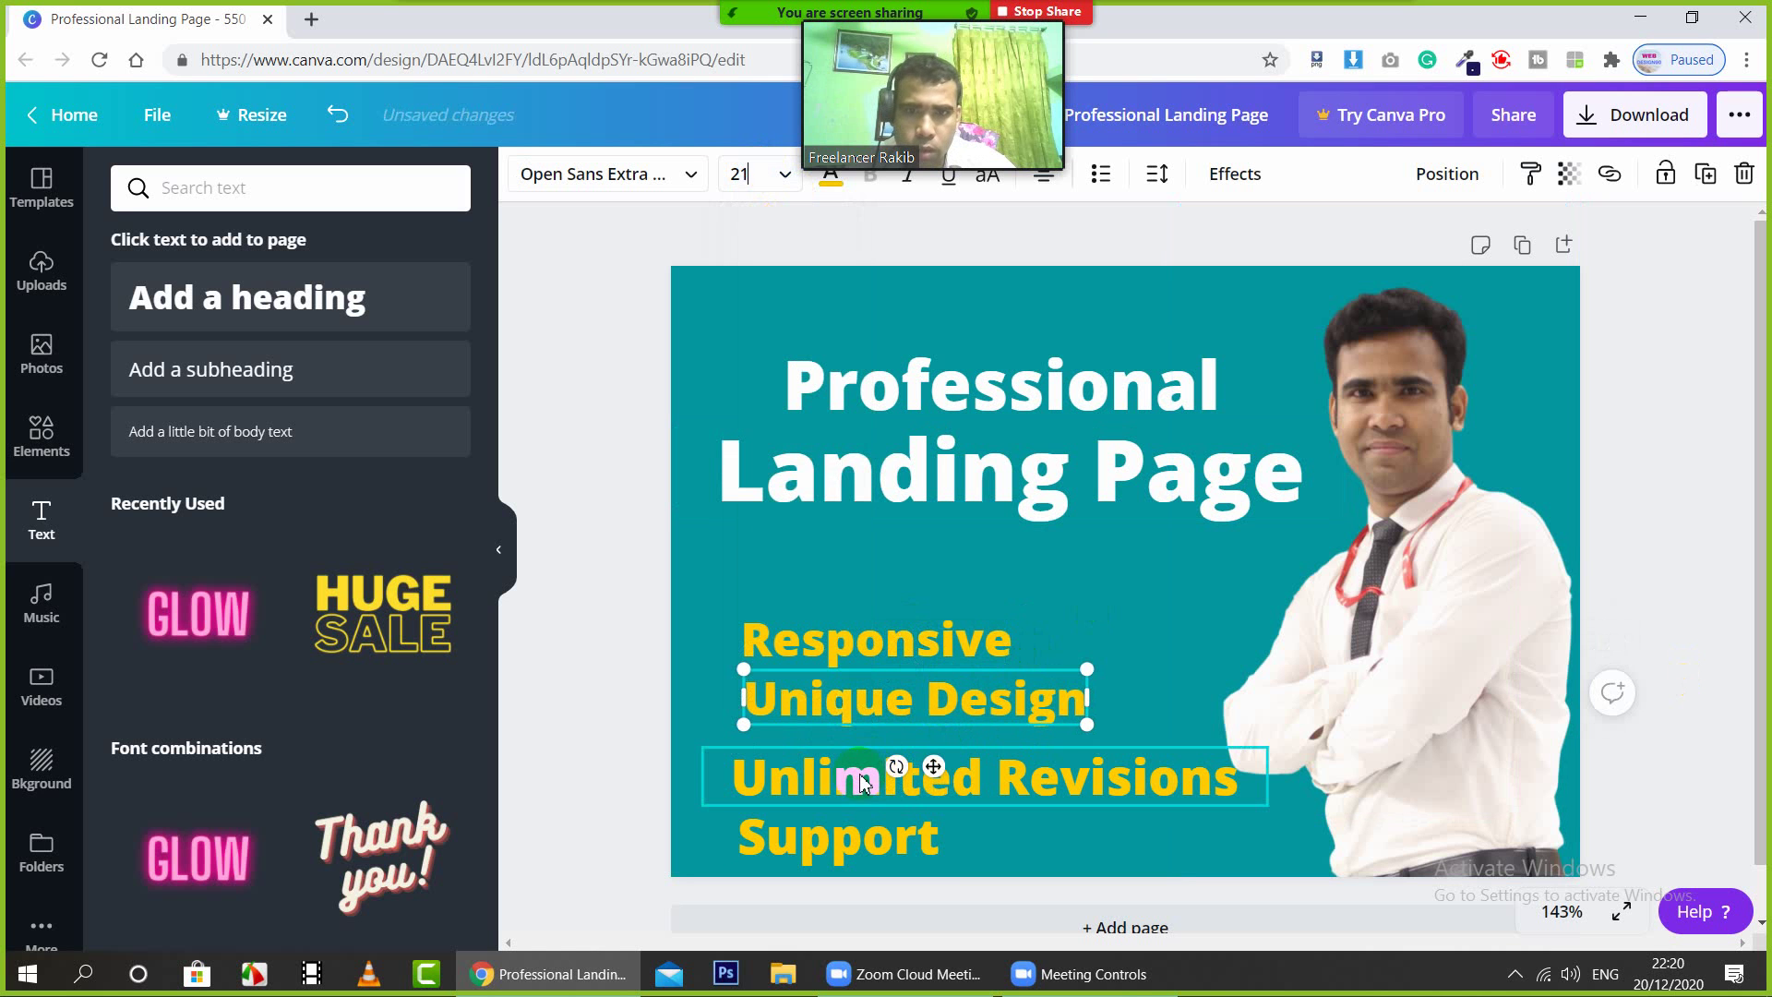
left_click(778, 180)
left_click(743, 555)
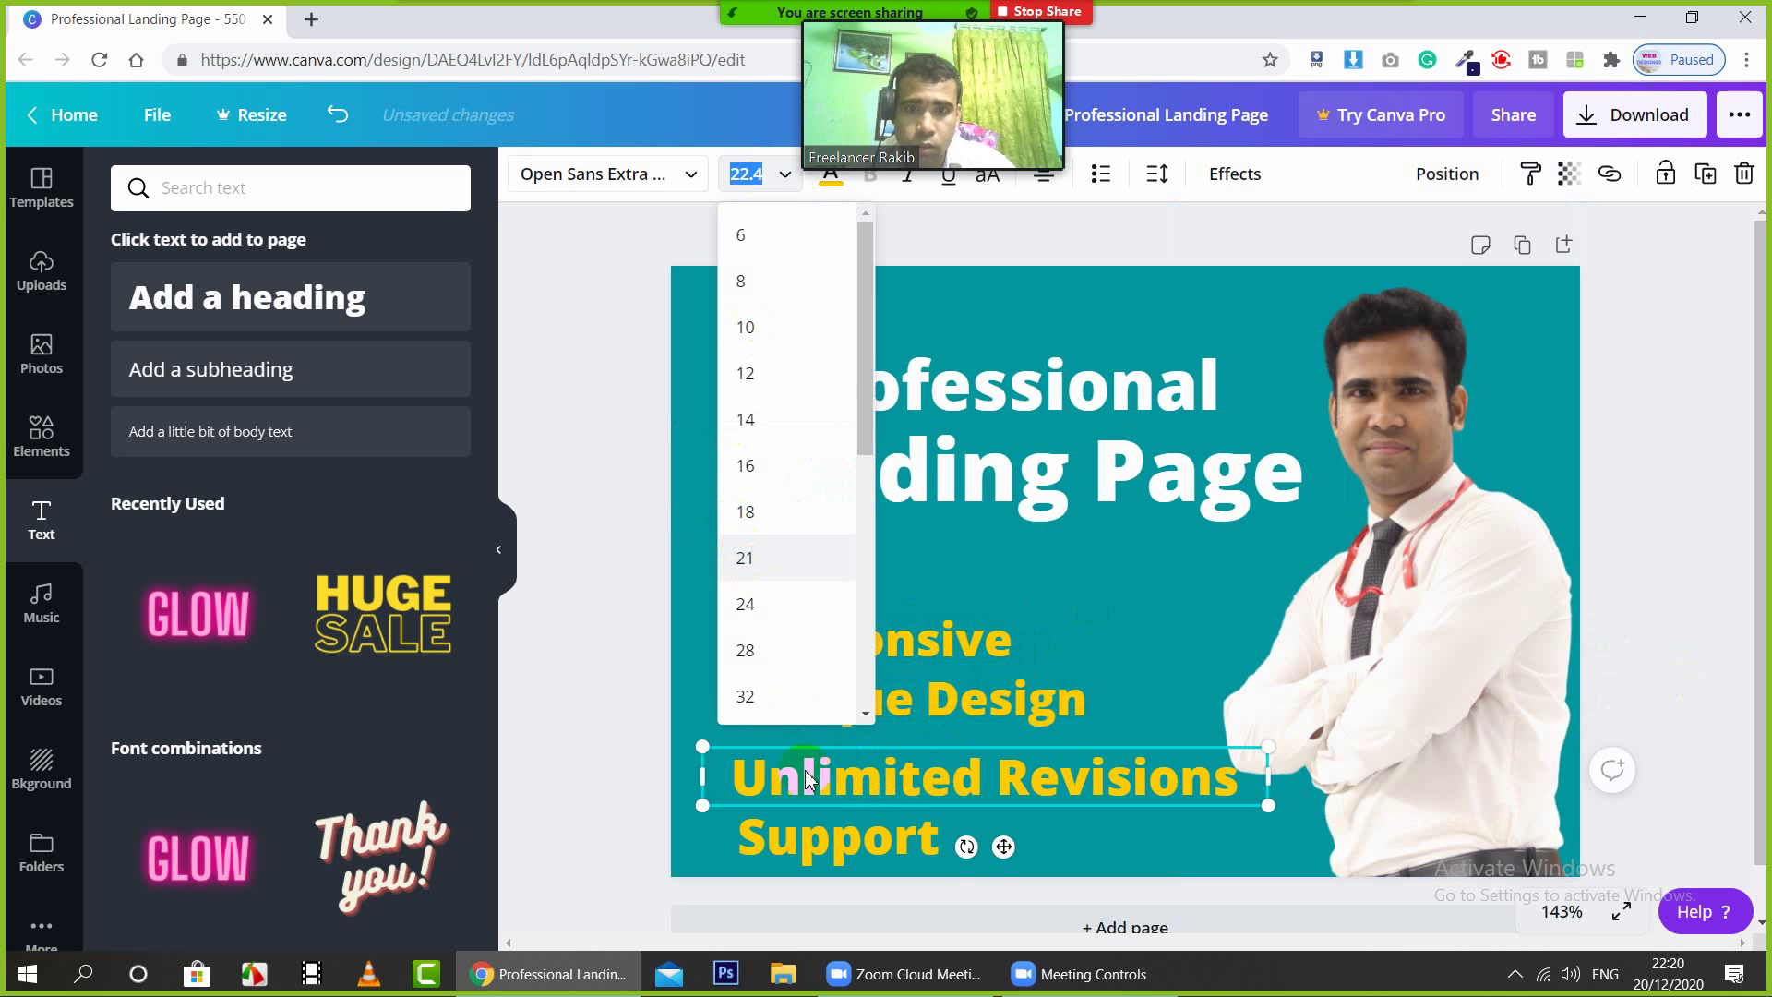
left_click(812, 840)
left_click(765, 178)
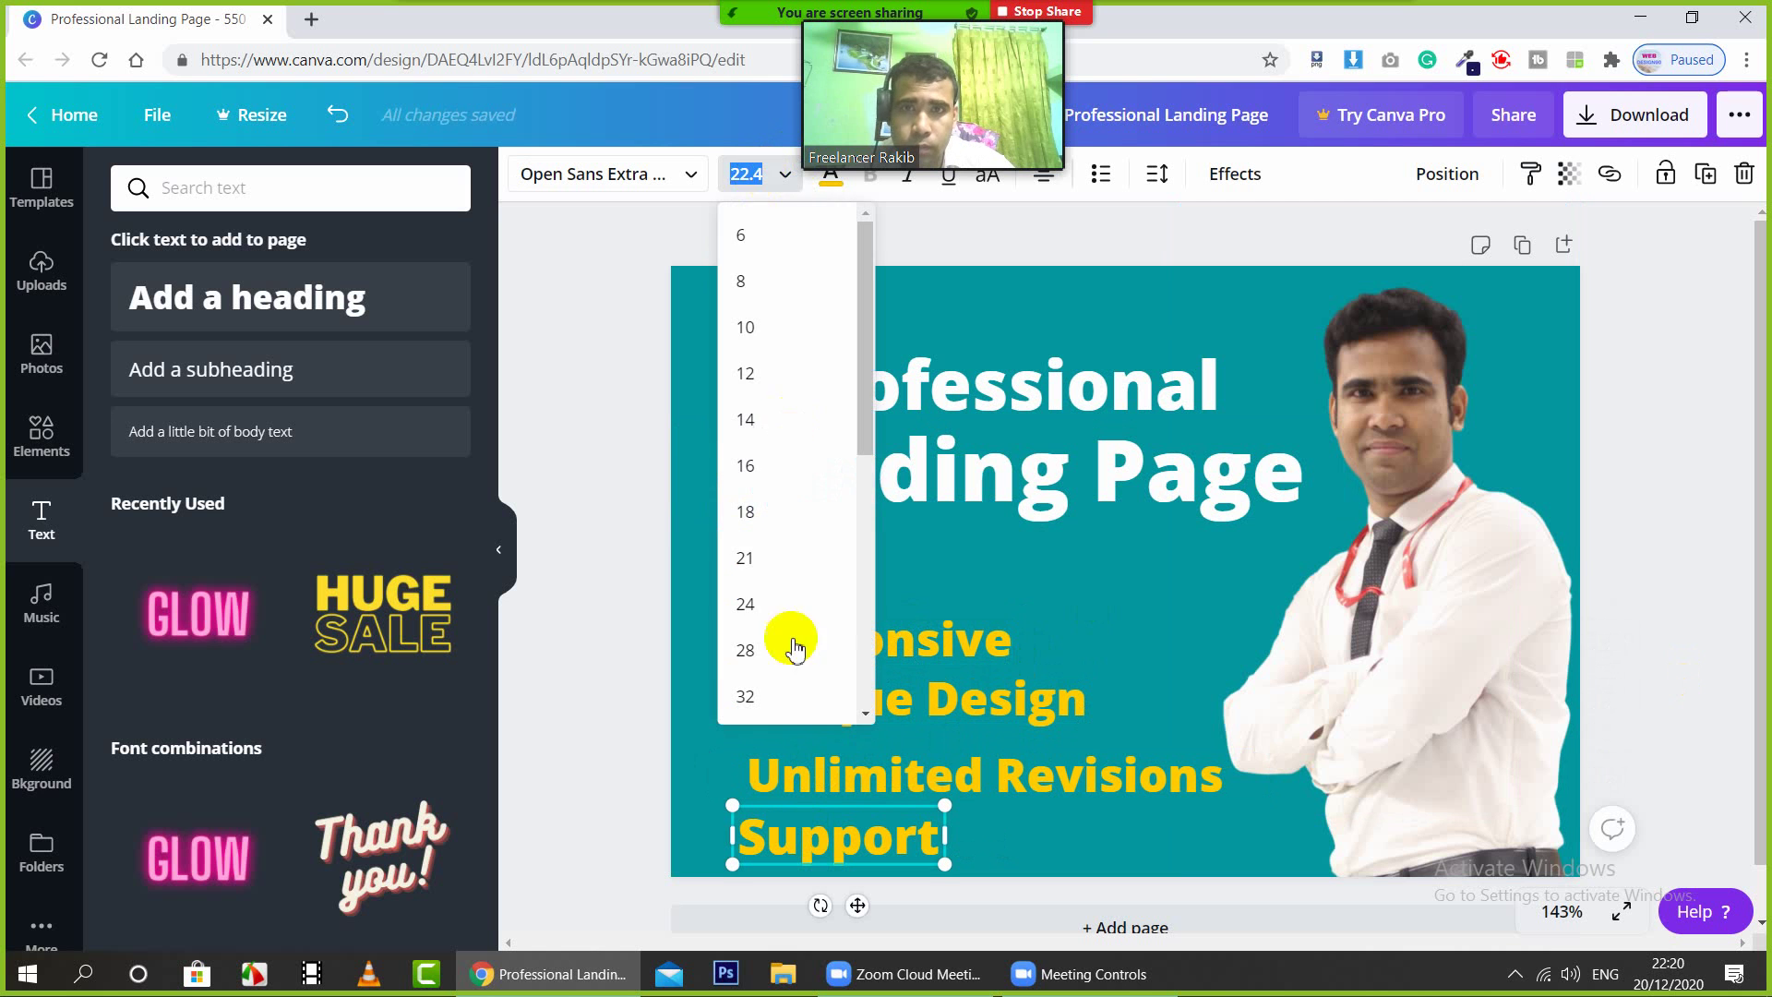
left_click(744, 559)
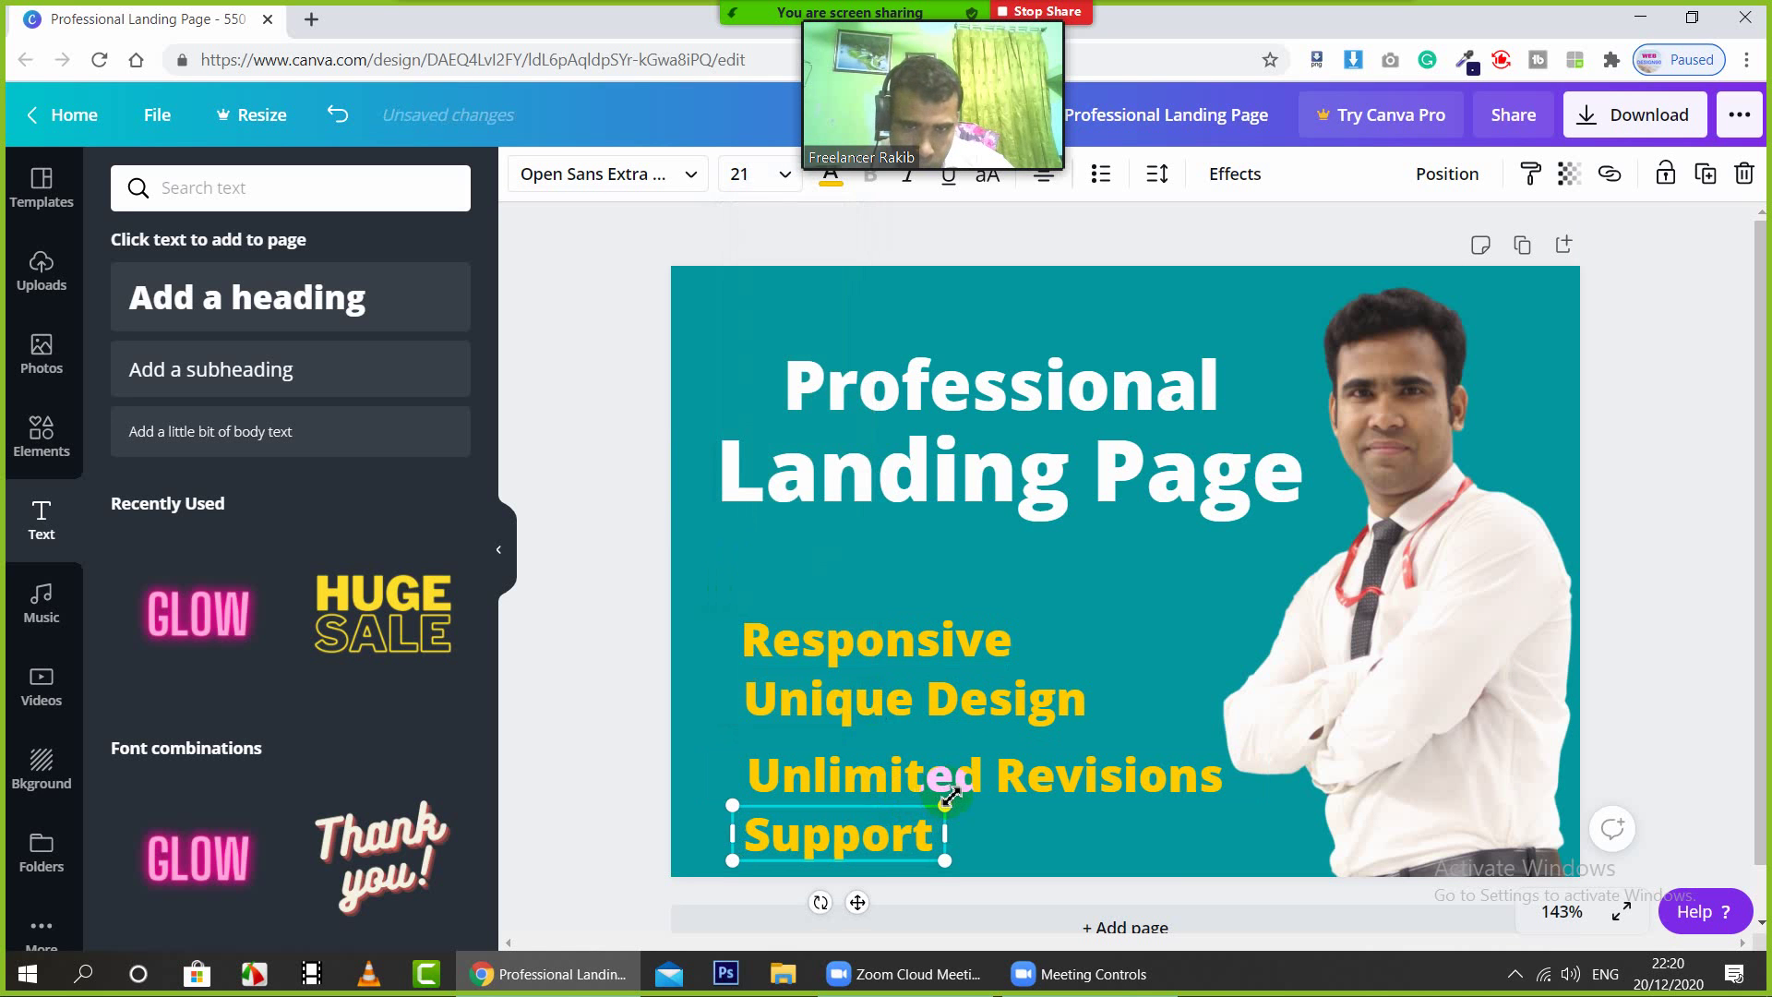
Step: Align the left edges of "Responsive", "Unique Design" and "Unlimited Revisions", narrowing the "Unlimited Revisions" text box from its left side
left_click_drag(1021, 775, 1013, 764)
left_click_drag(997, 702, 972, 653)
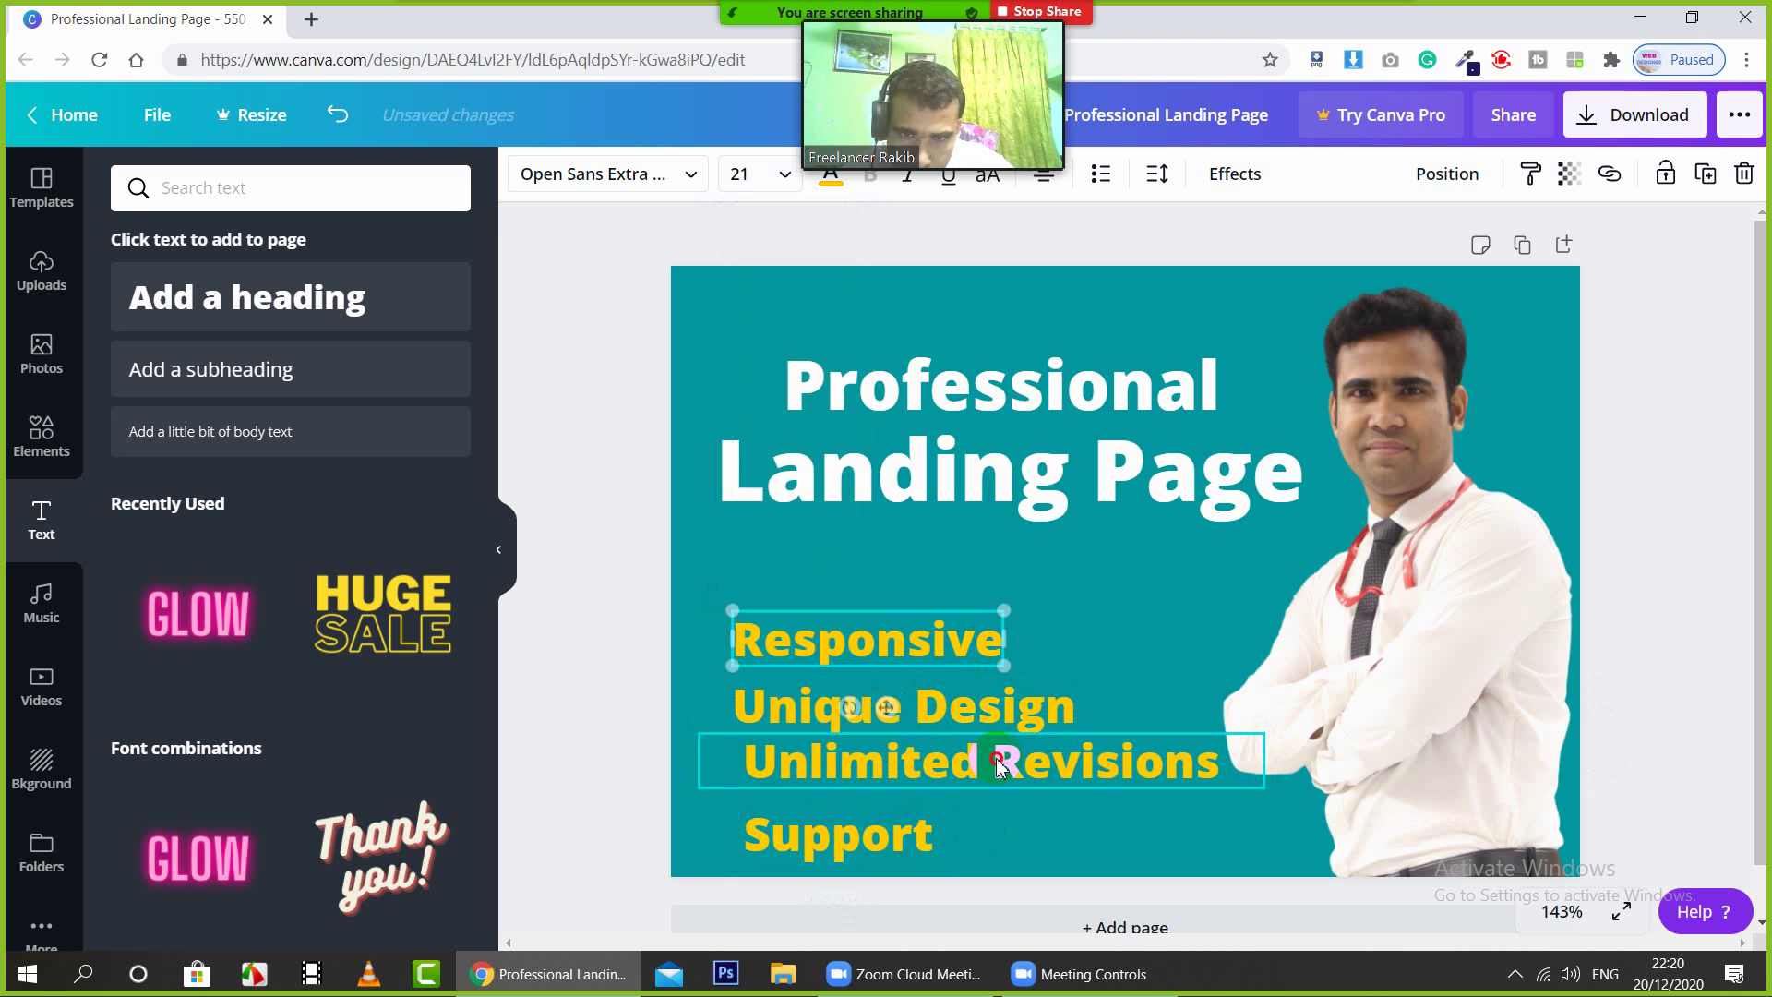
left_click_drag(995, 759, 985, 759)
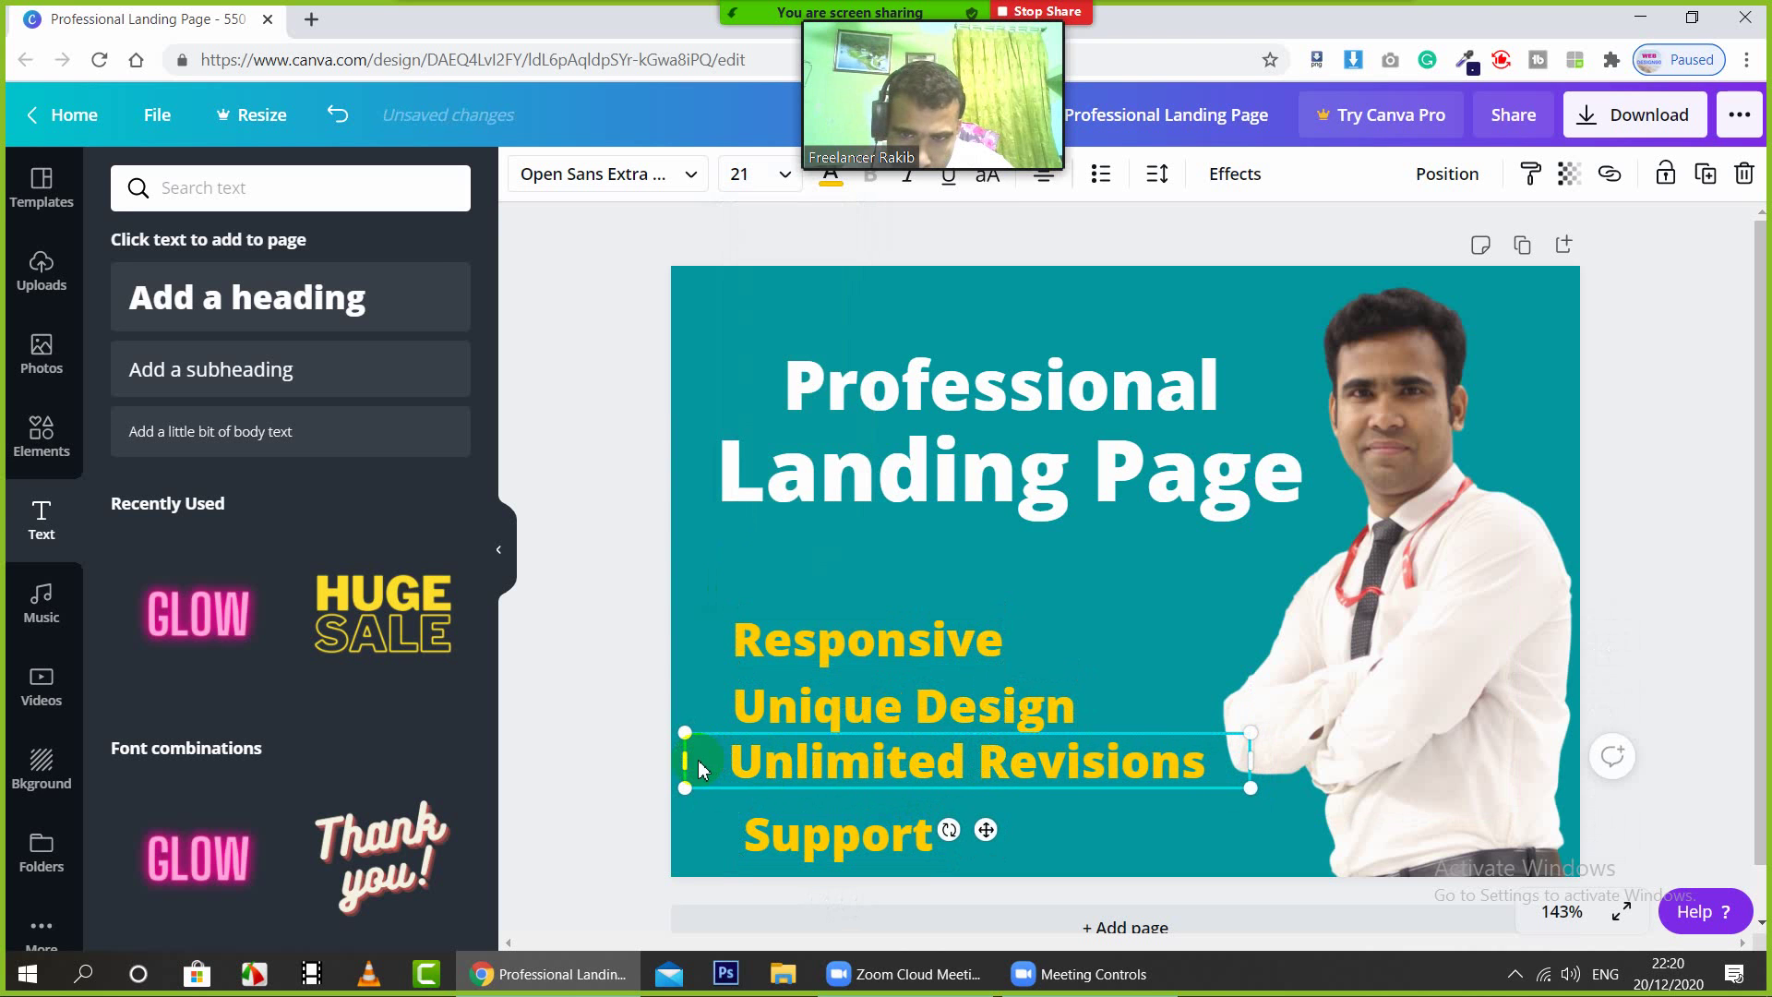
left_click_drag(686, 761, 766, 755)
left_click_drag(884, 755, 856, 756)
Step: Even out the feature list spacing by moving "Responsive" slightly down and "Support" up close below "Unlimited Revisions"
left_click(1027, 792)
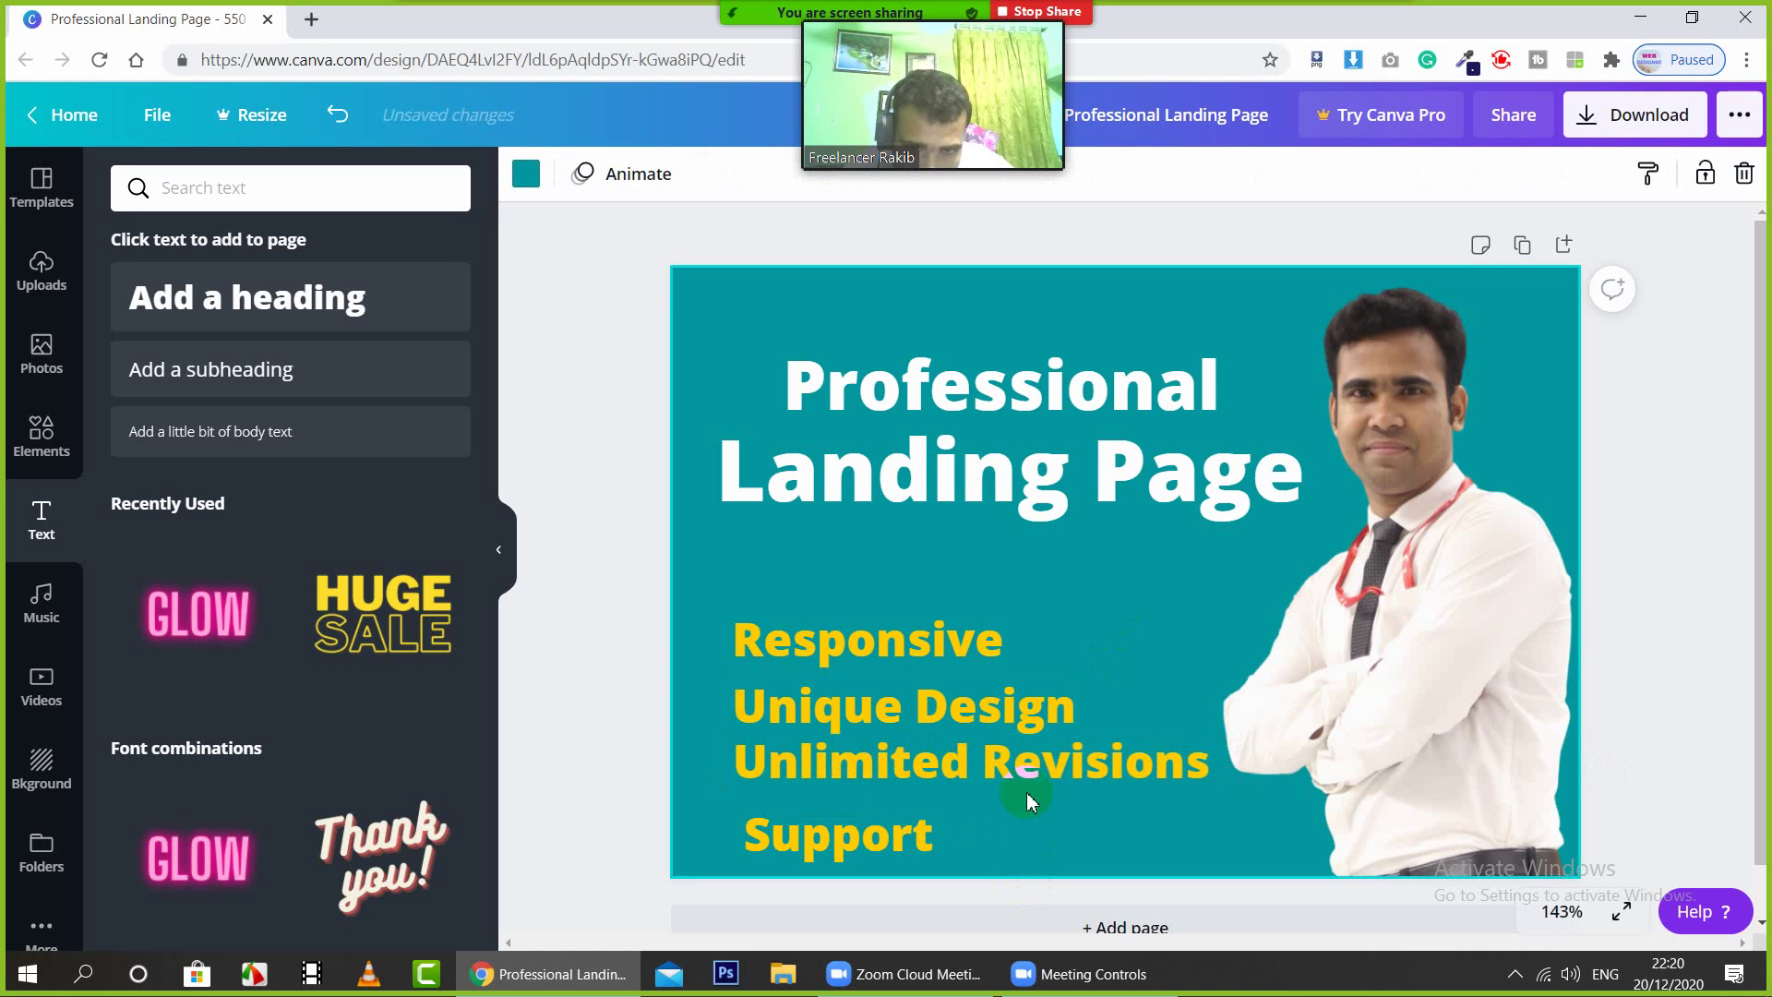
left_click(947, 645)
left_click_drag(947, 644, 947, 648)
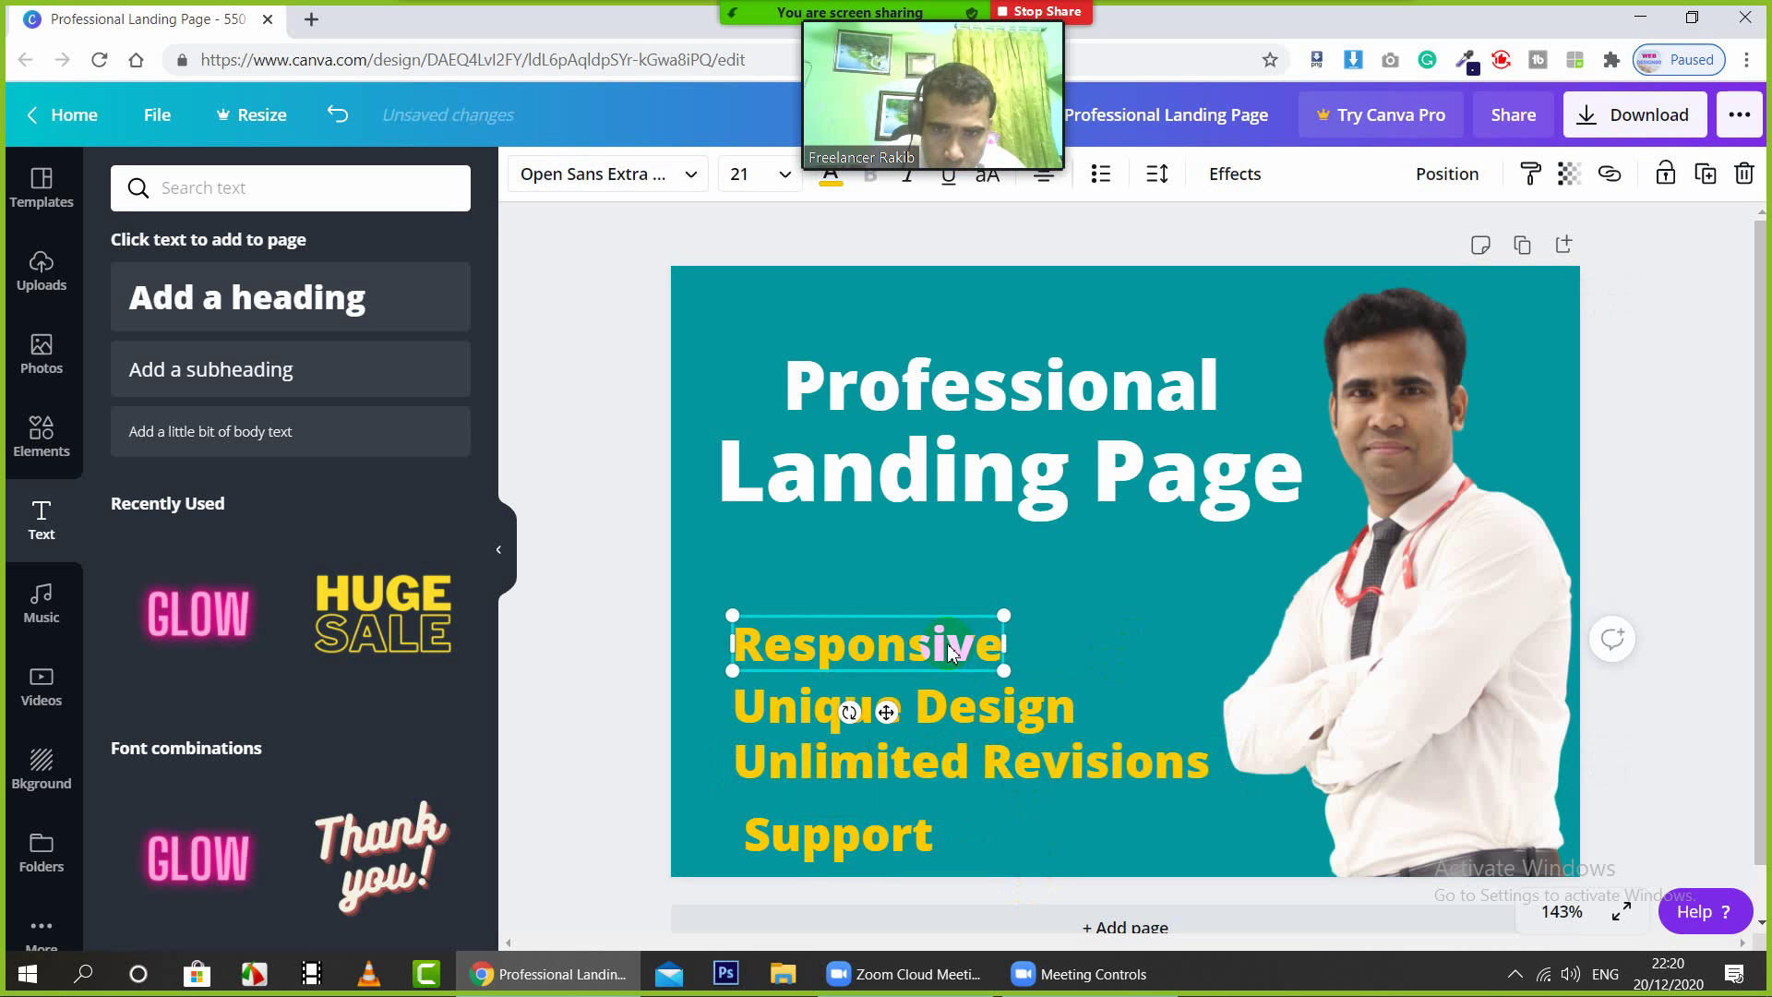
left_click_drag(881, 842, 872, 819)
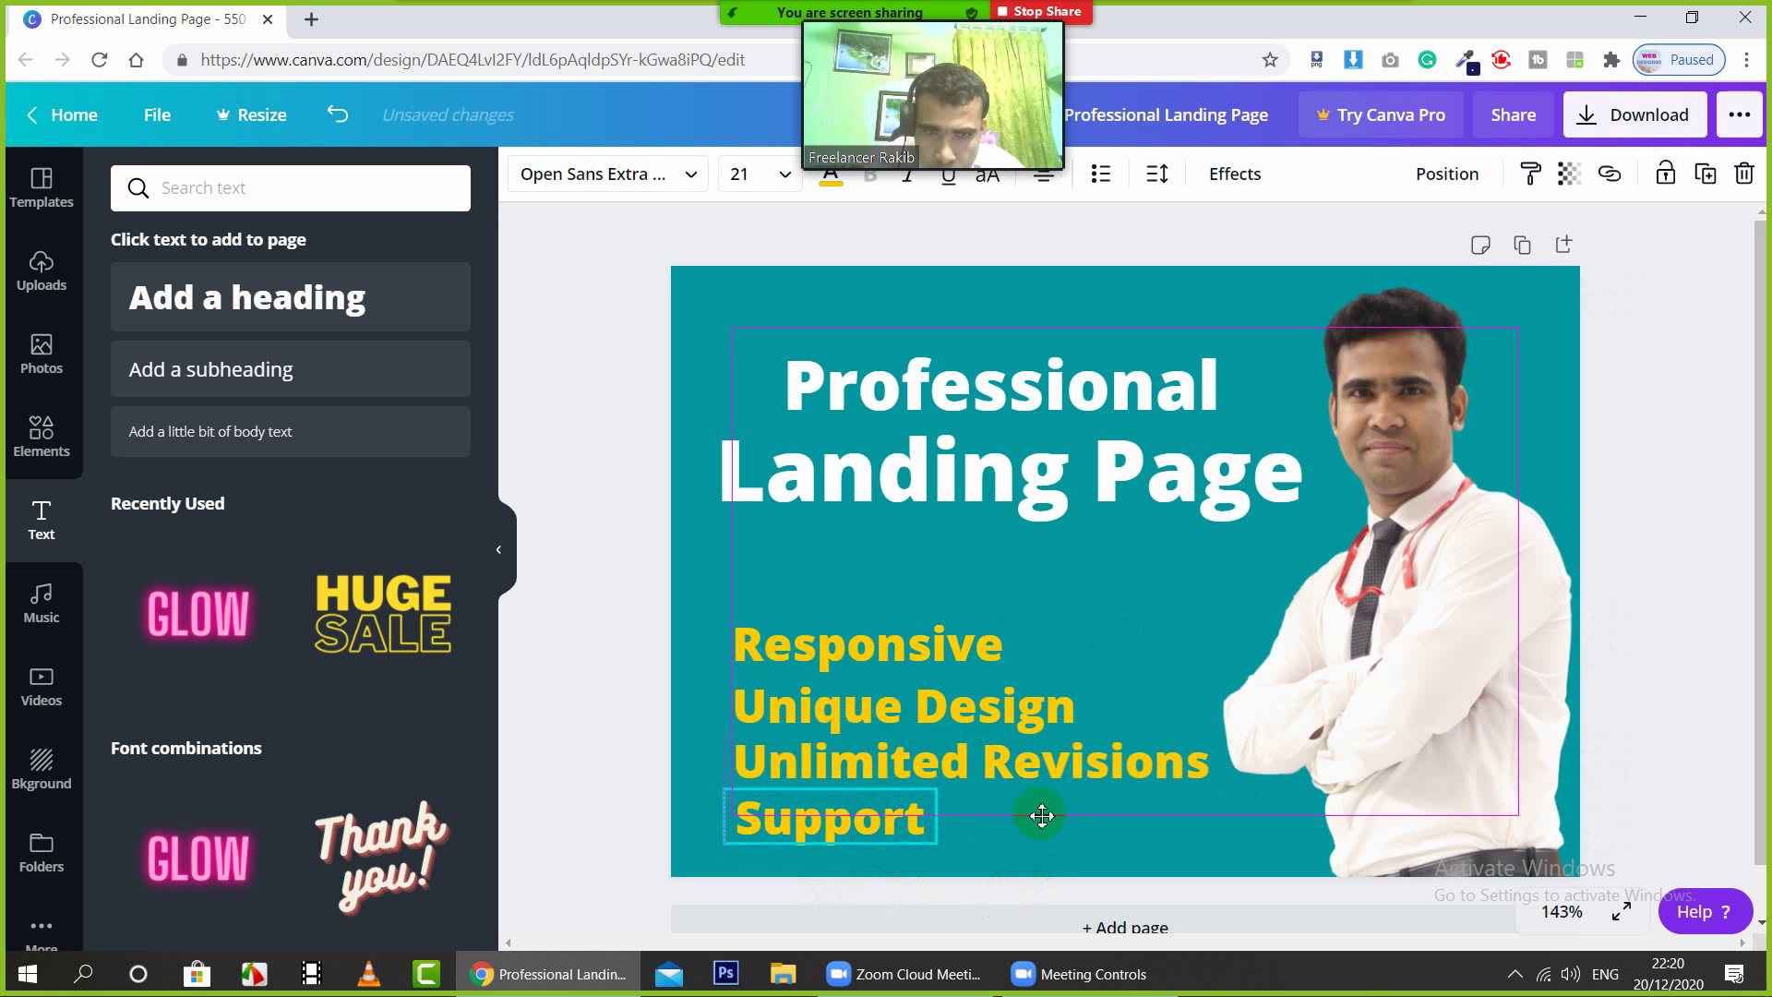
left_click_drag(1042, 815, 1042, 815)
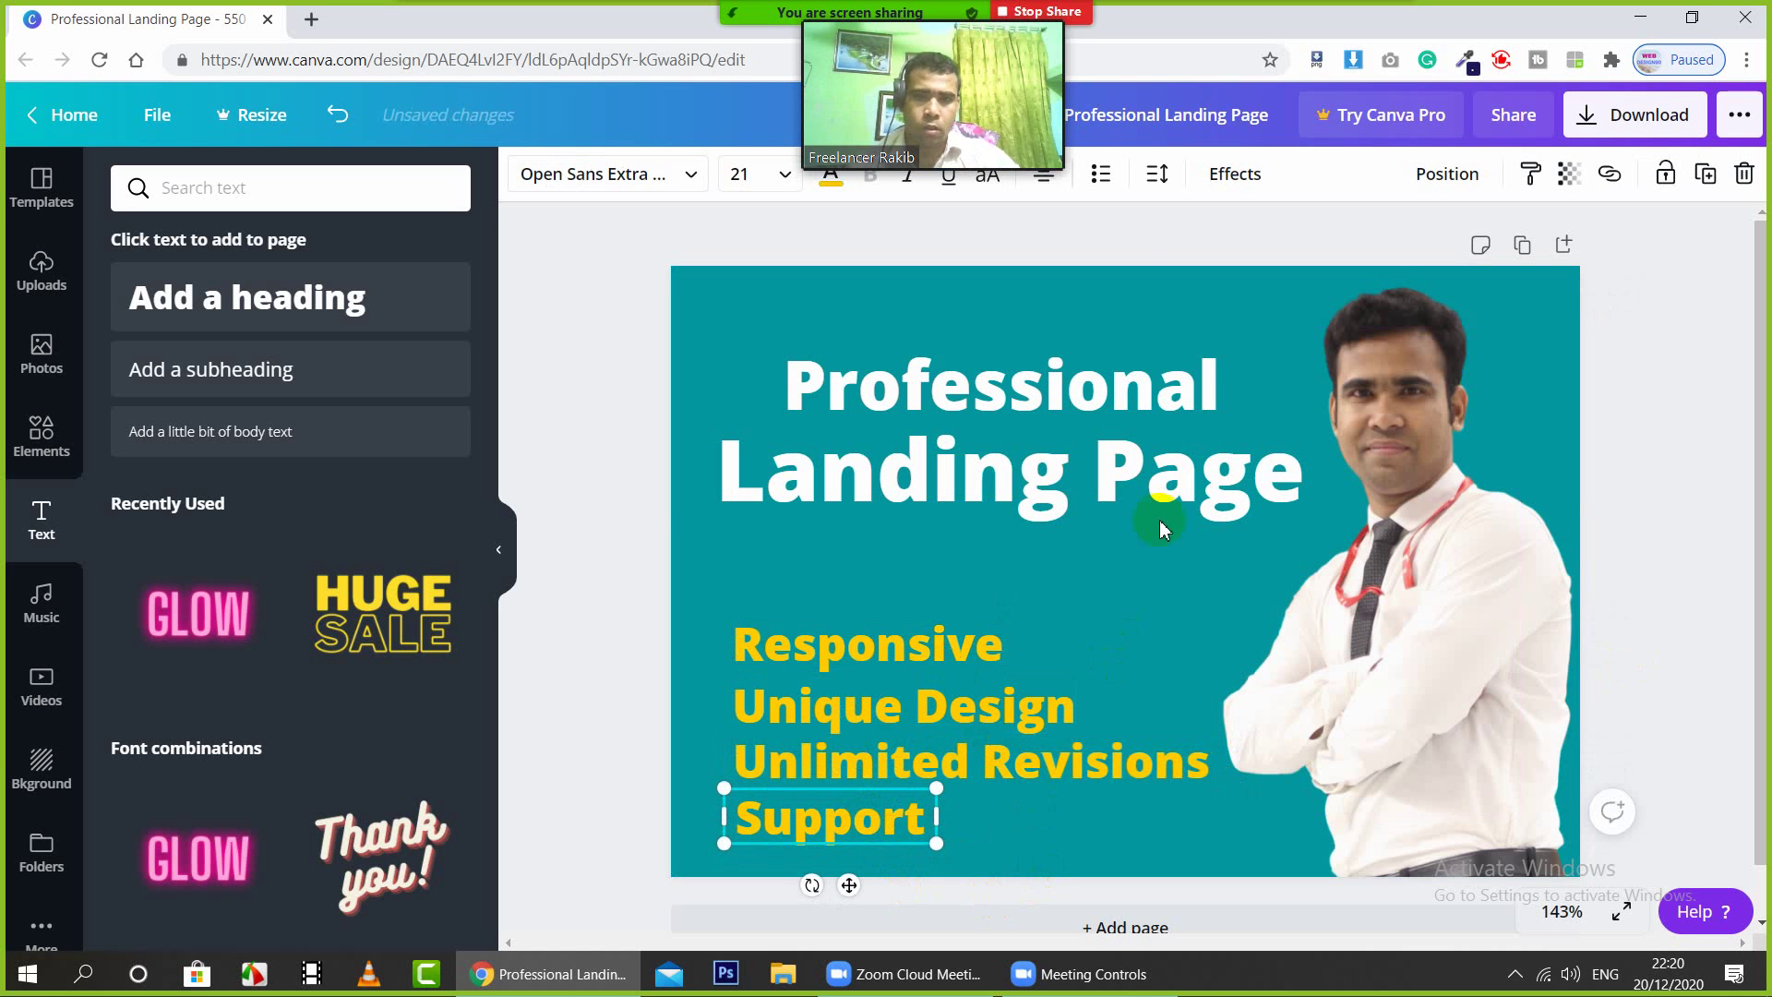
Step: Try red, black, yellow and dark green as the text colour of the "Professional" title line
left_click(796, 307)
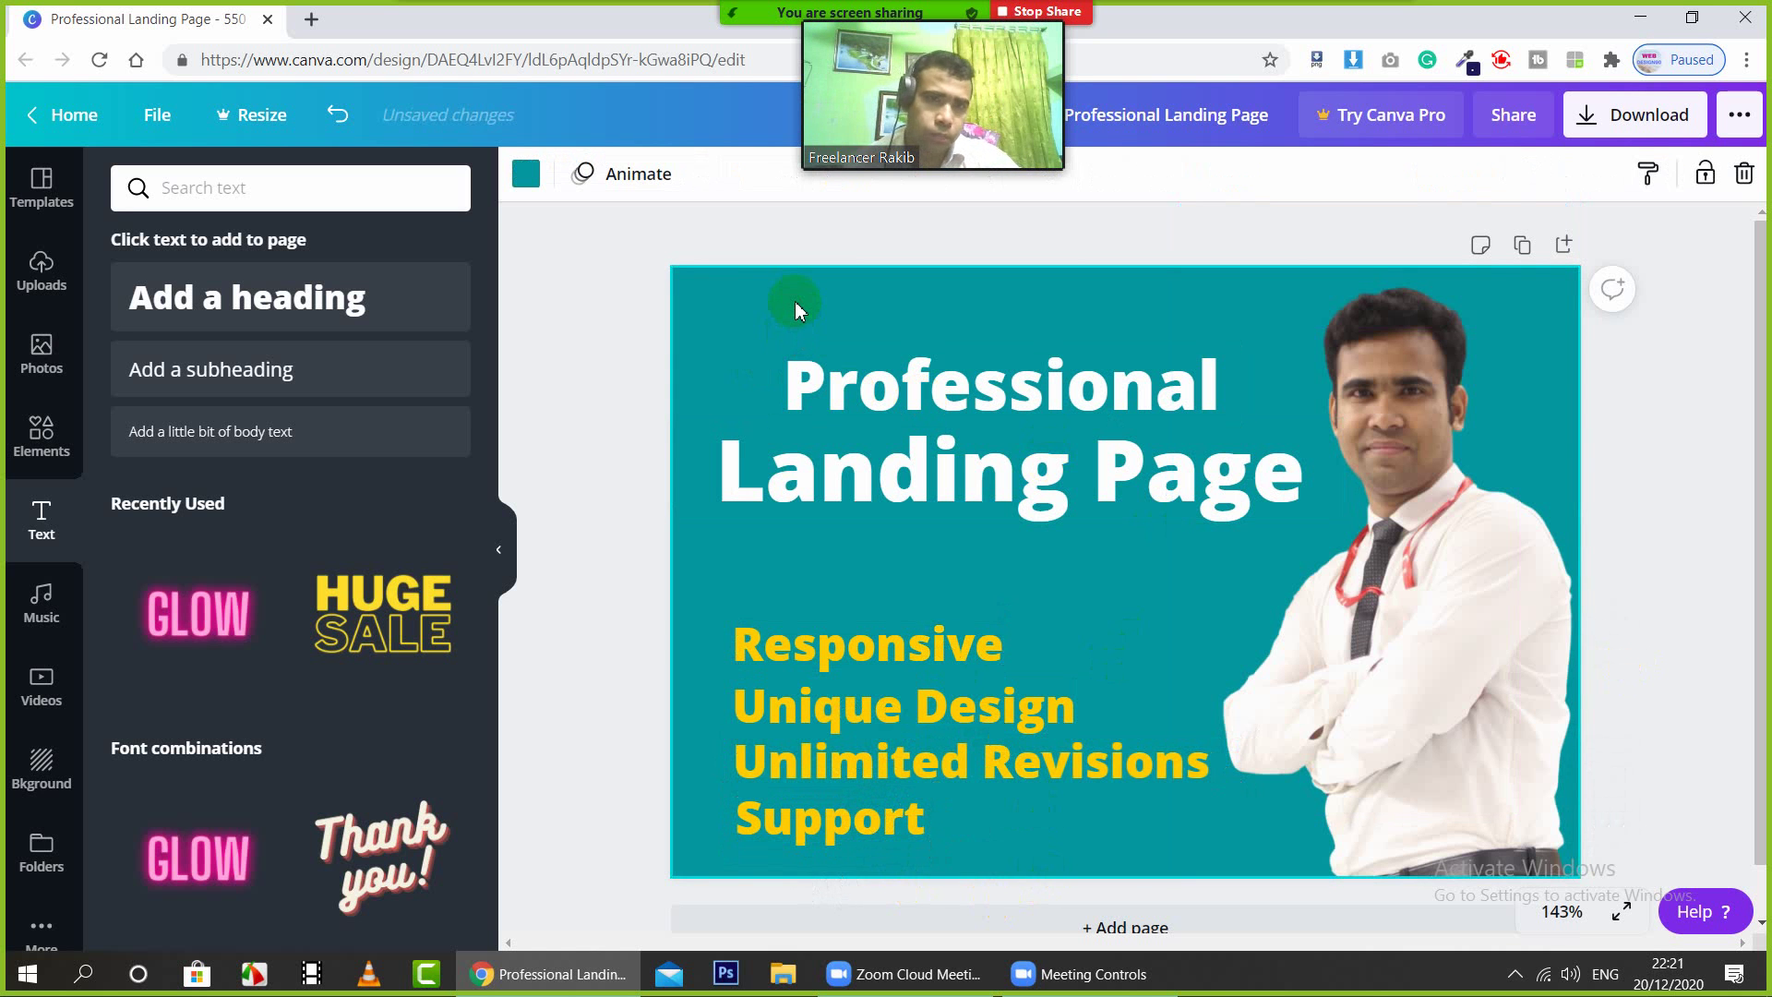
left_click(993, 390)
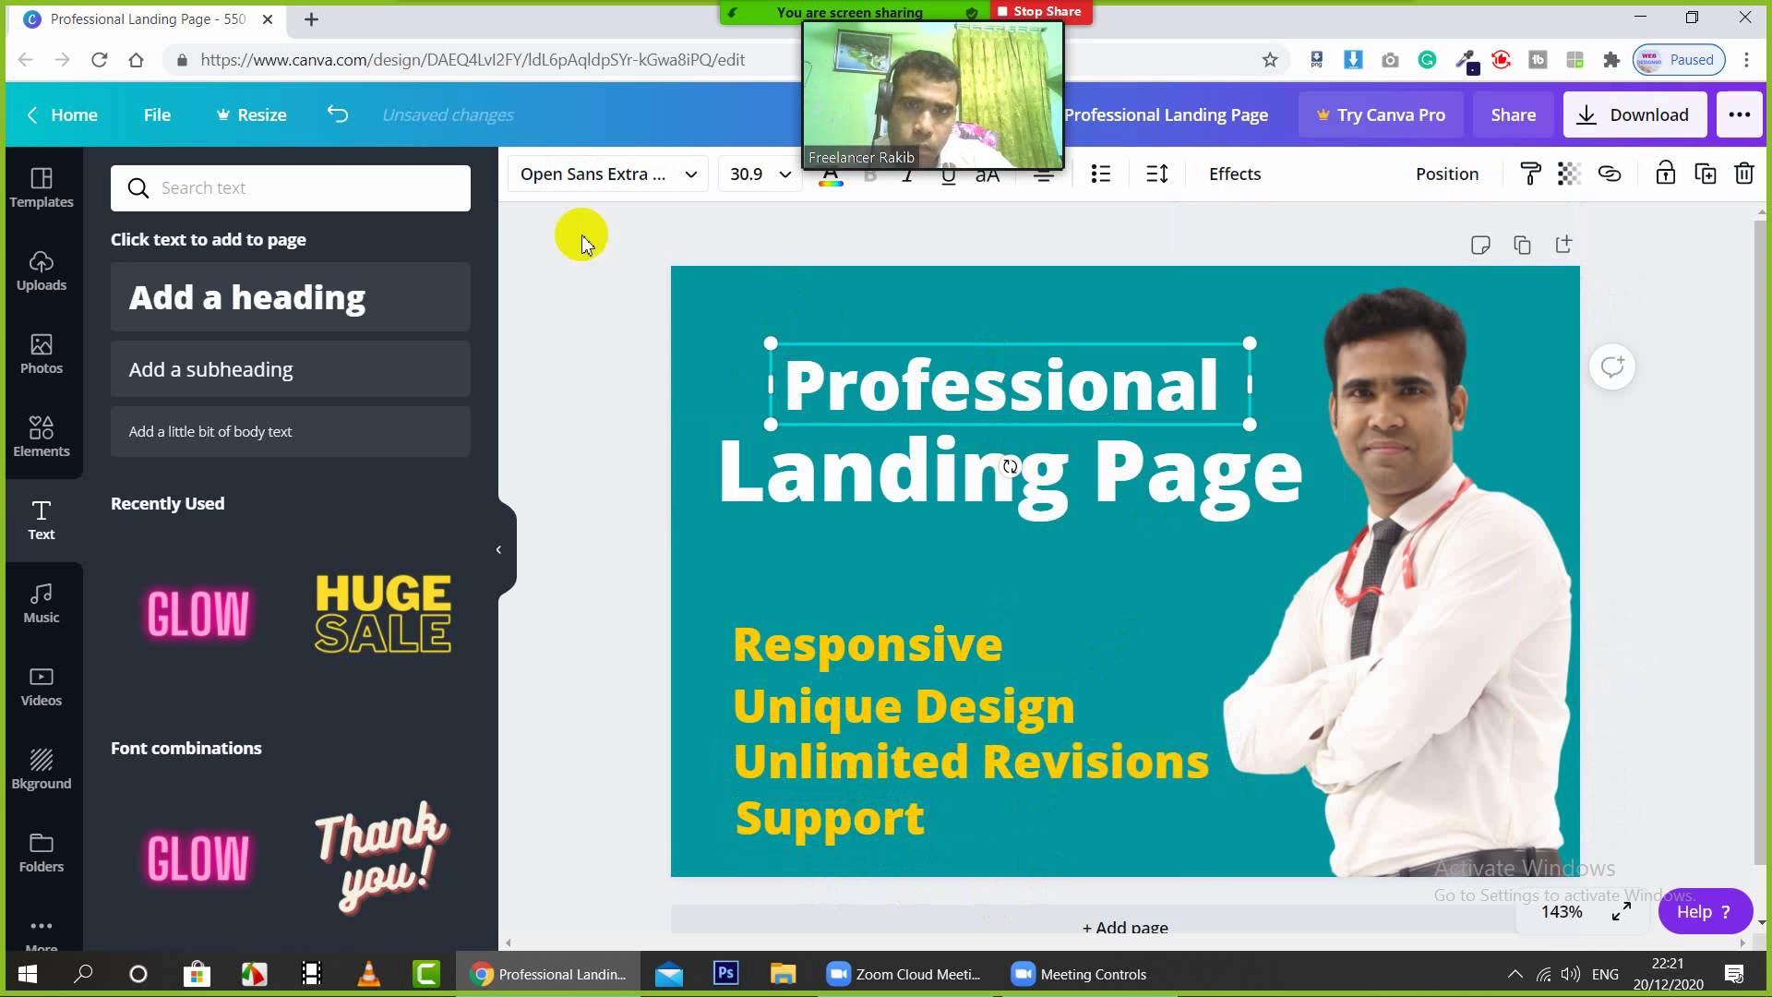
left_click(835, 189)
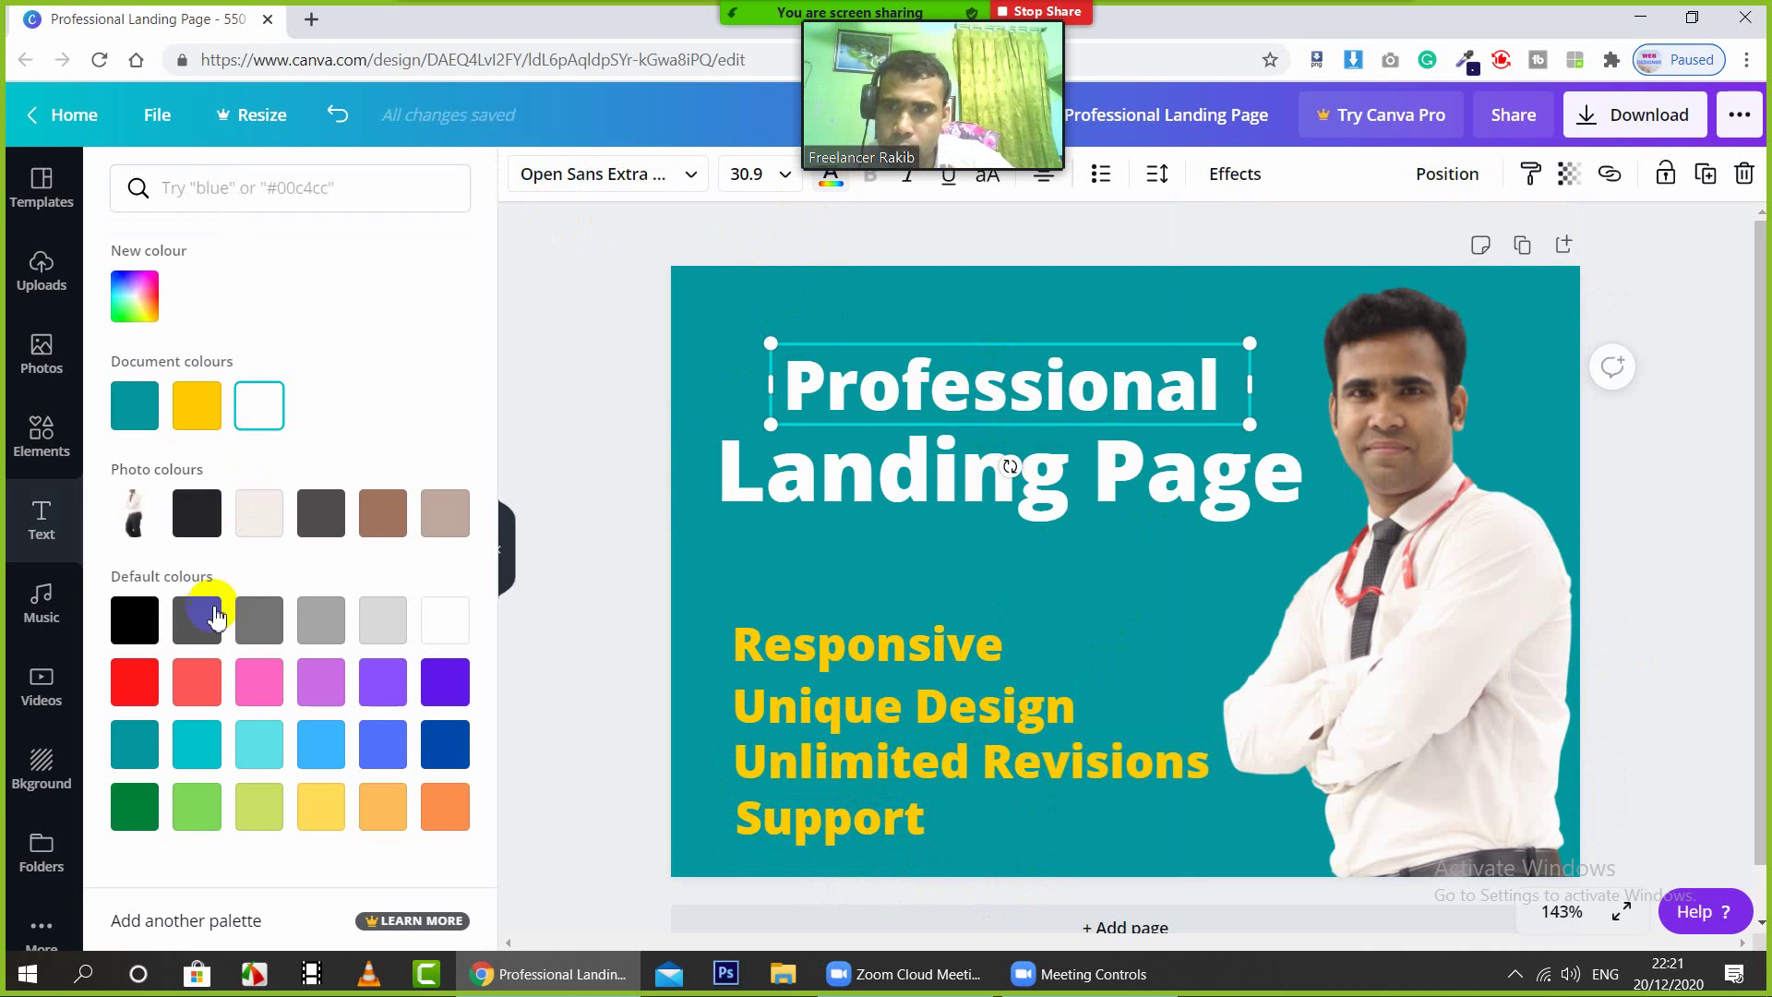
left_click(135, 681)
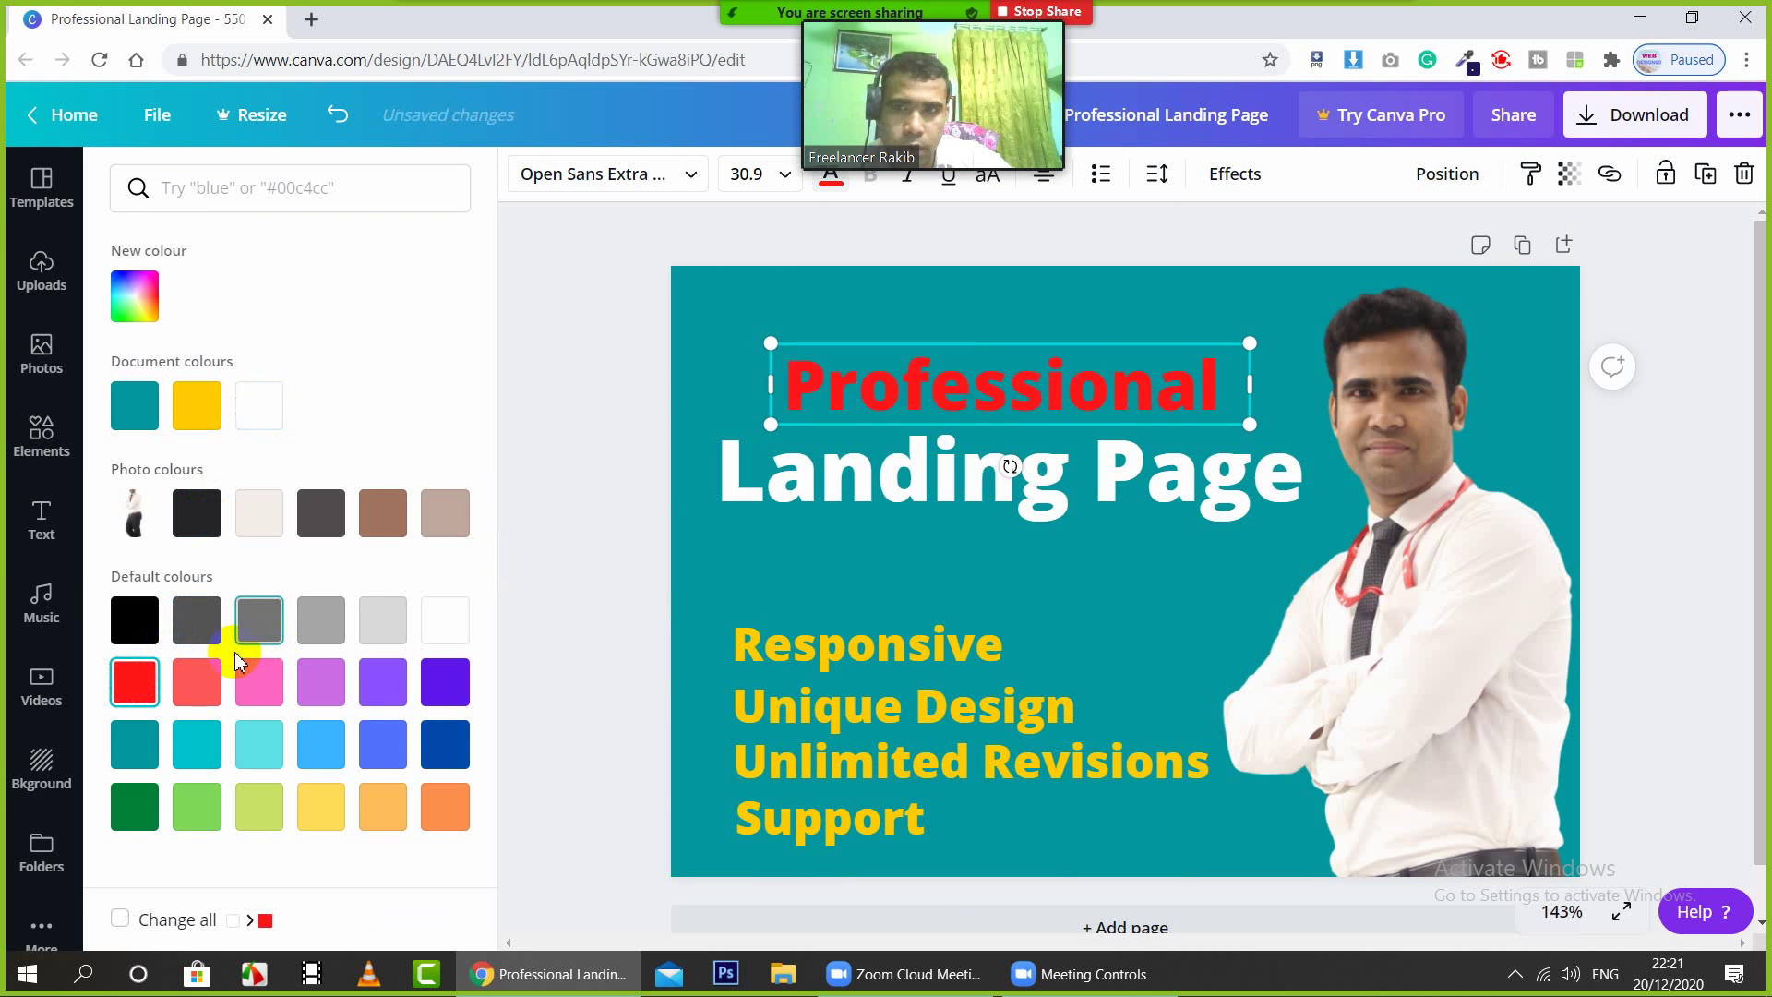
left_click(146, 623)
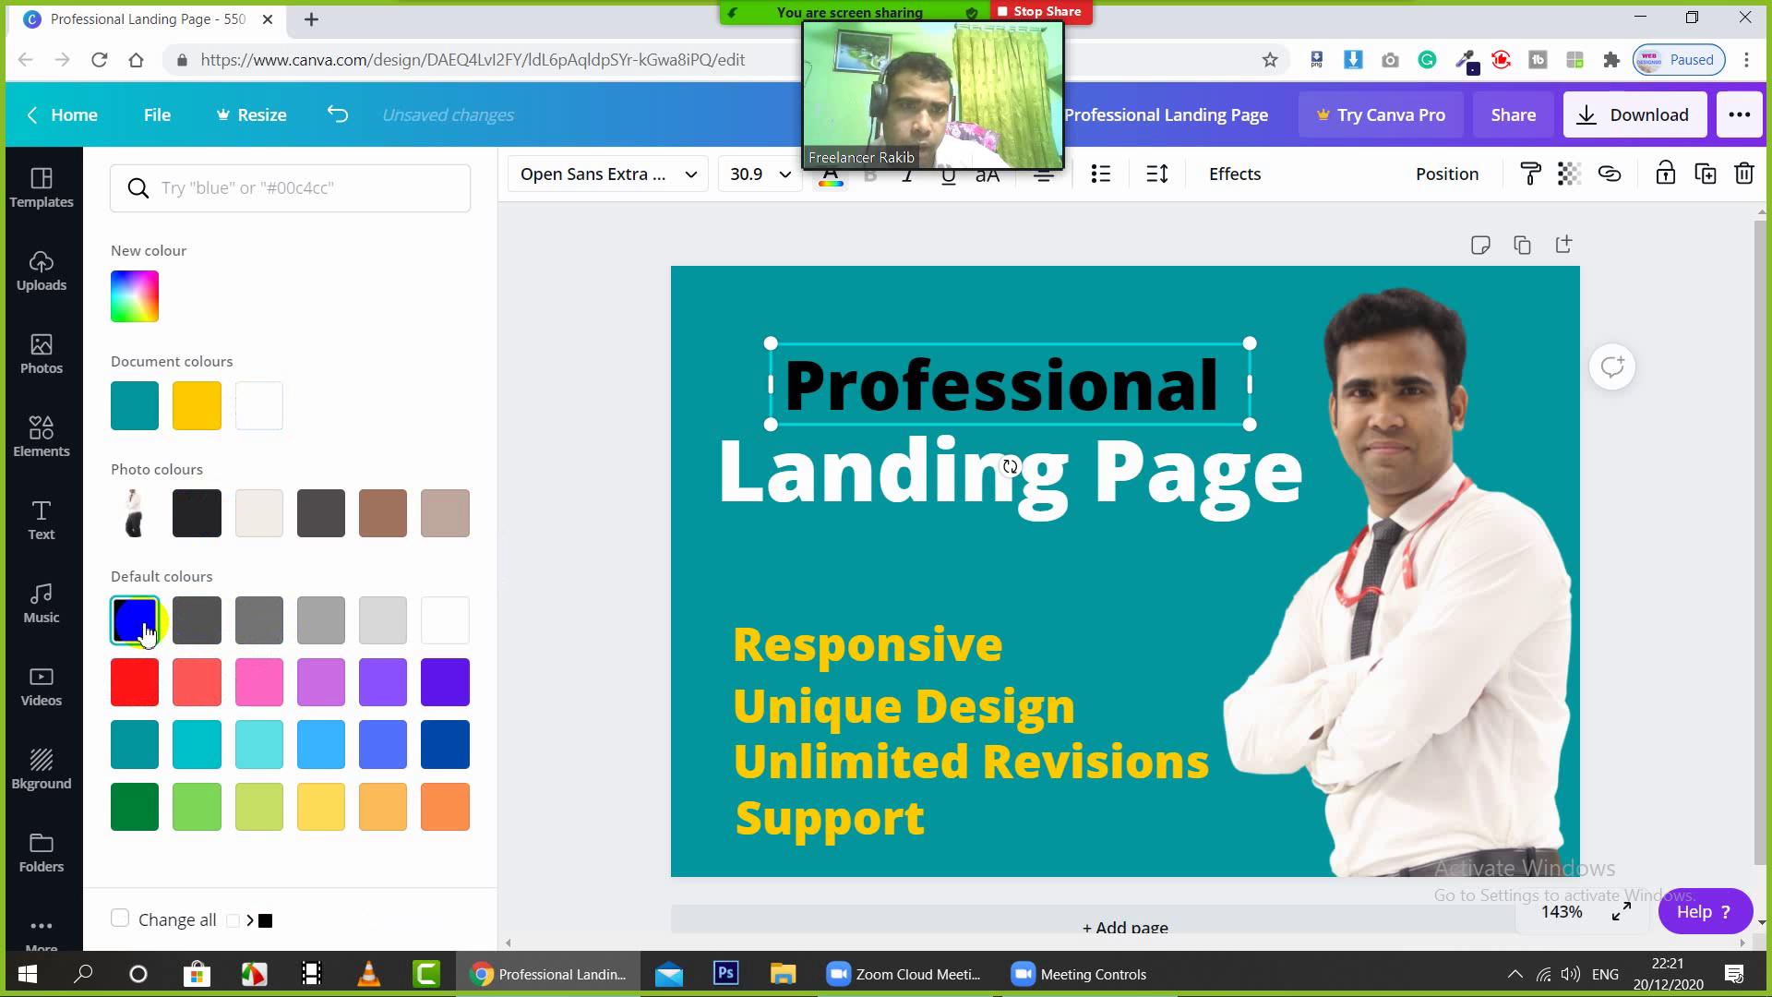
left_click(321, 822)
left_click(139, 810)
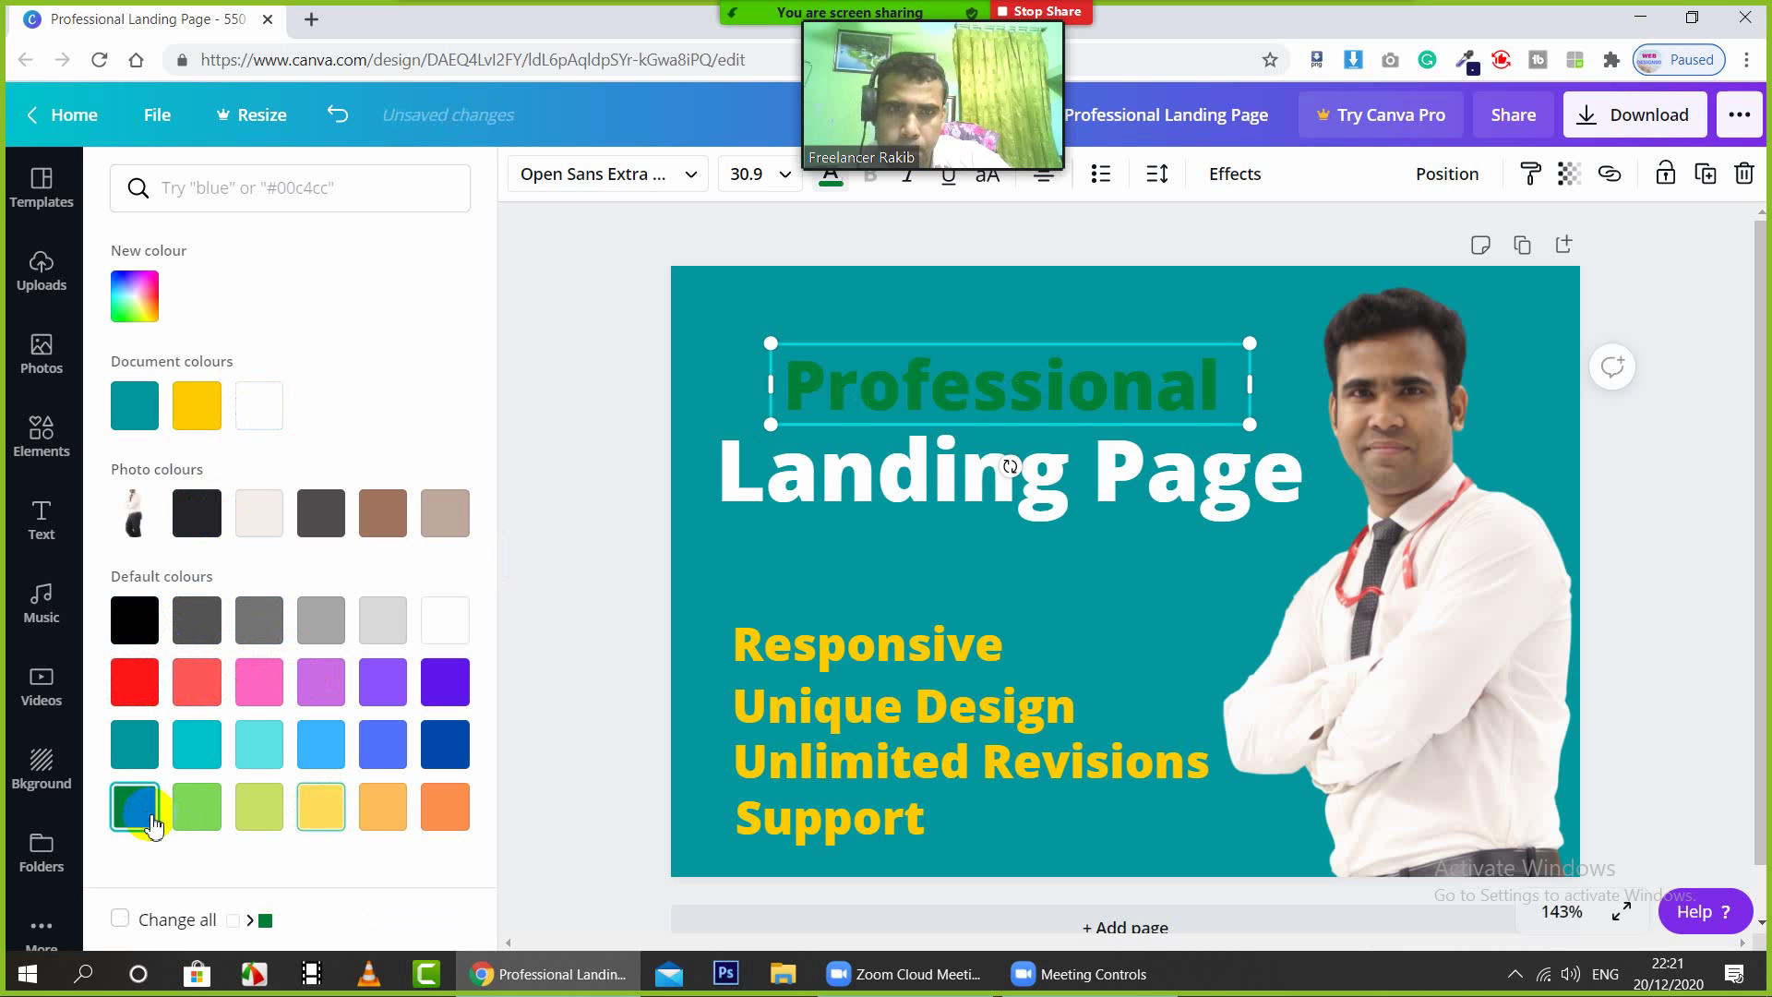
Step: Set the "Professional" title line's text to a custom bright pink colour, #FF006B
left_click(135, 295)
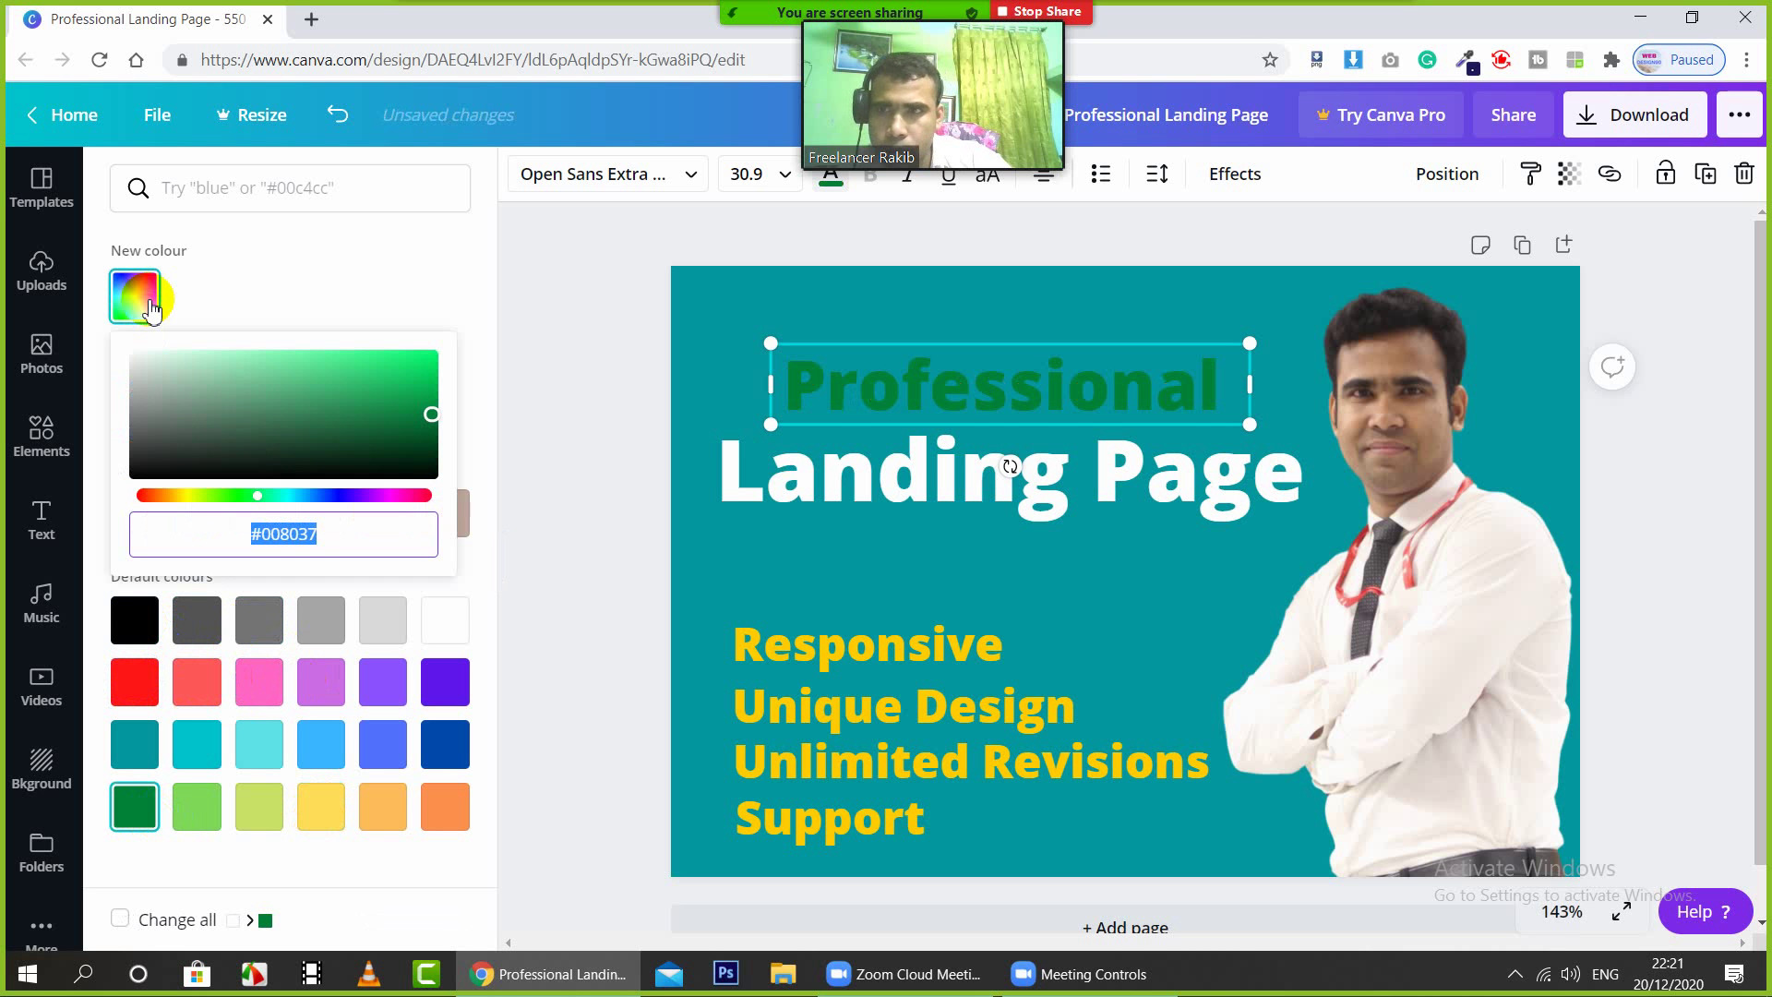
left_click(406, 495)
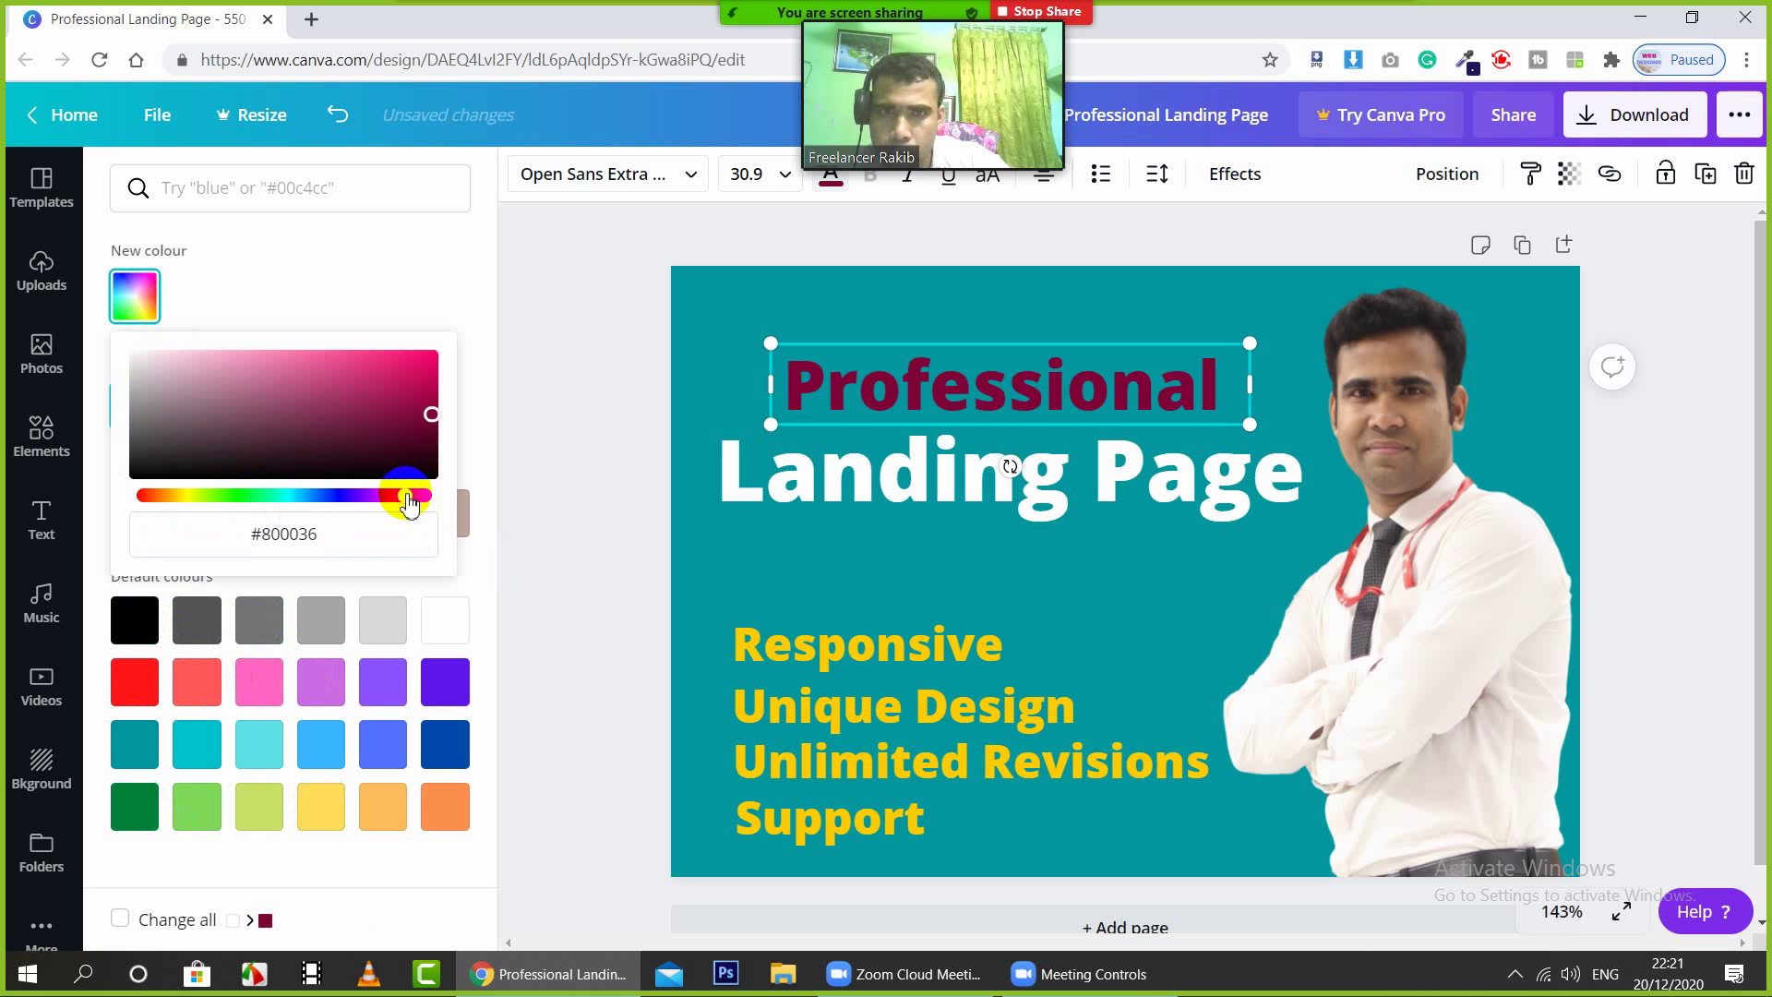
left_click_drag(408, 412, 461, 344)
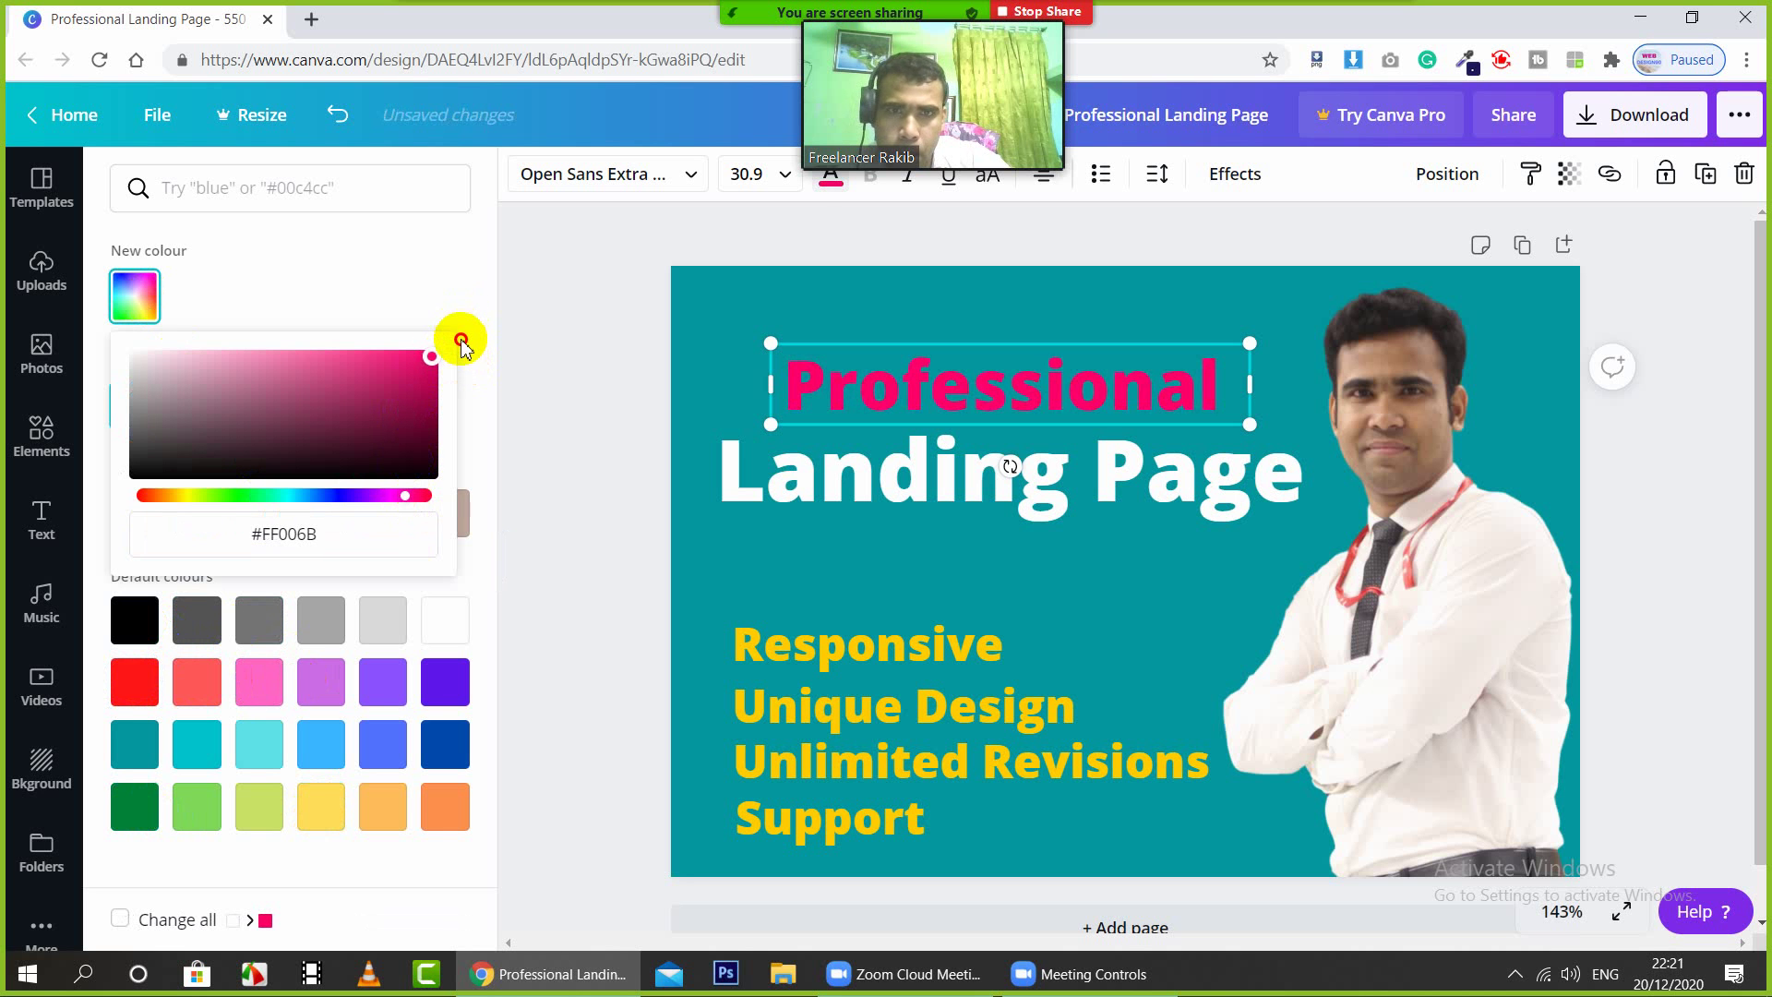
left_click(1686, 456)
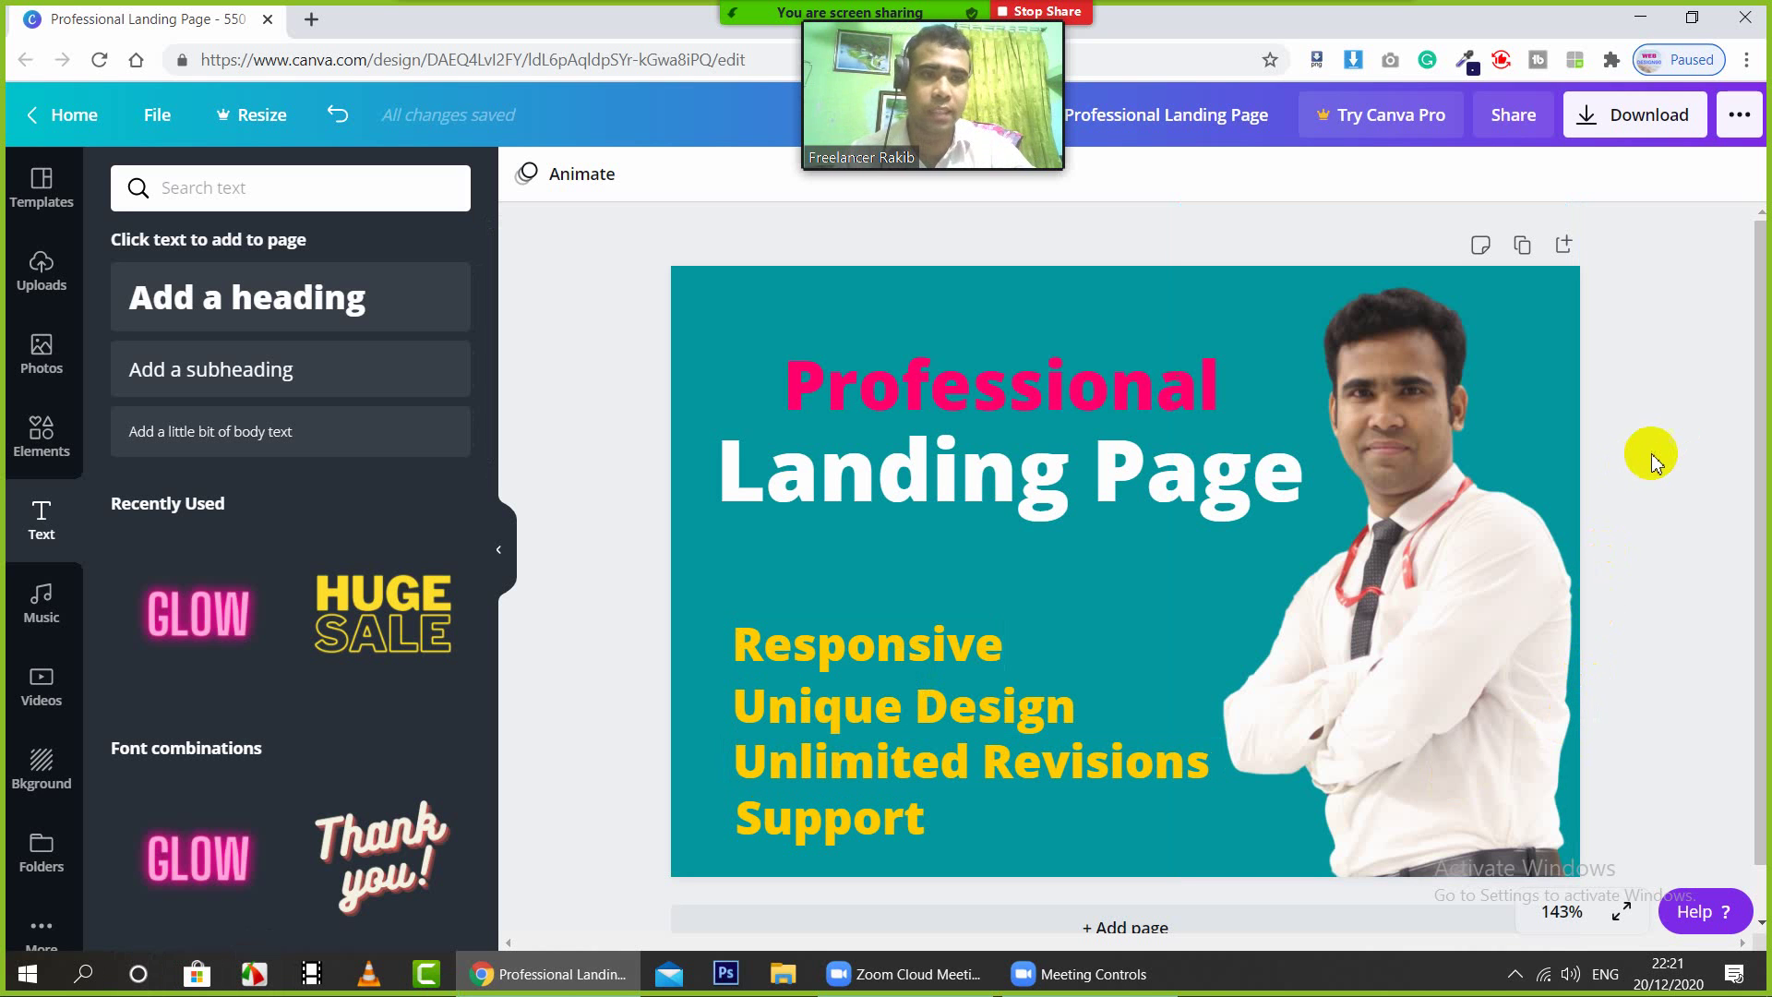
Step: Move the portrait to the canvas's left edge, partly off the page, and add a triangle shape to the design
left_click(1407, 618)
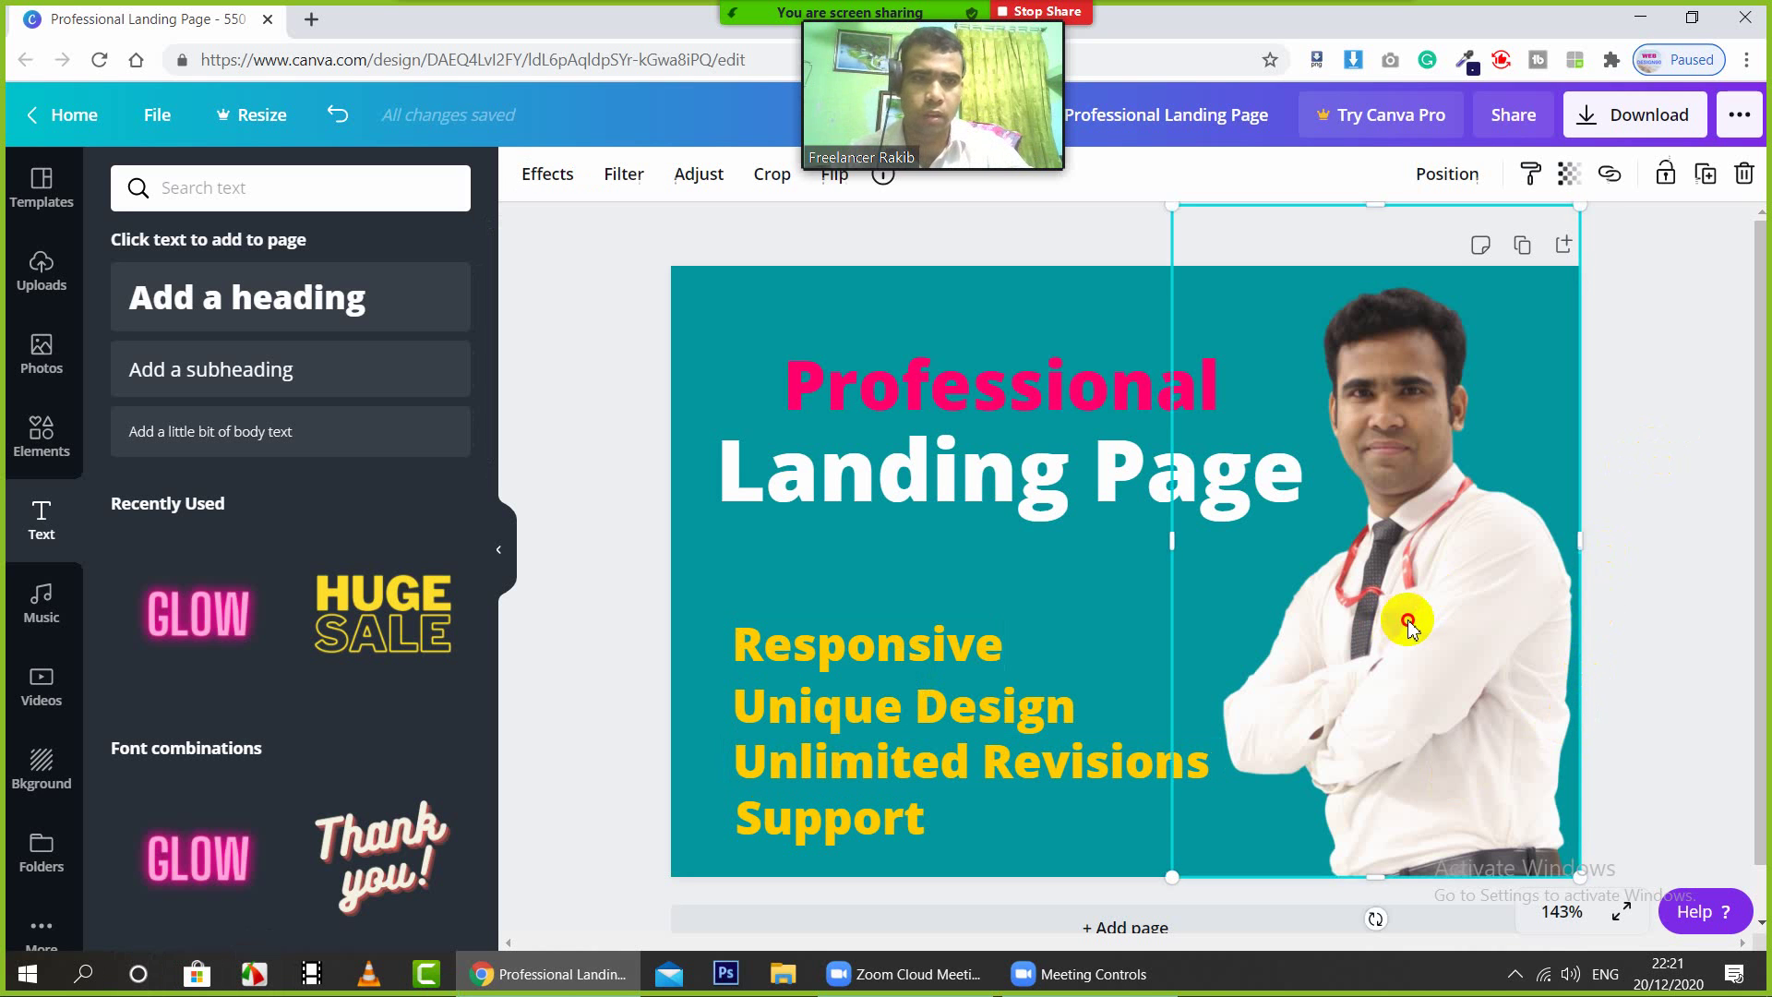
left_click_drag(791, 577, 37, 319)
left_click(40, 430)
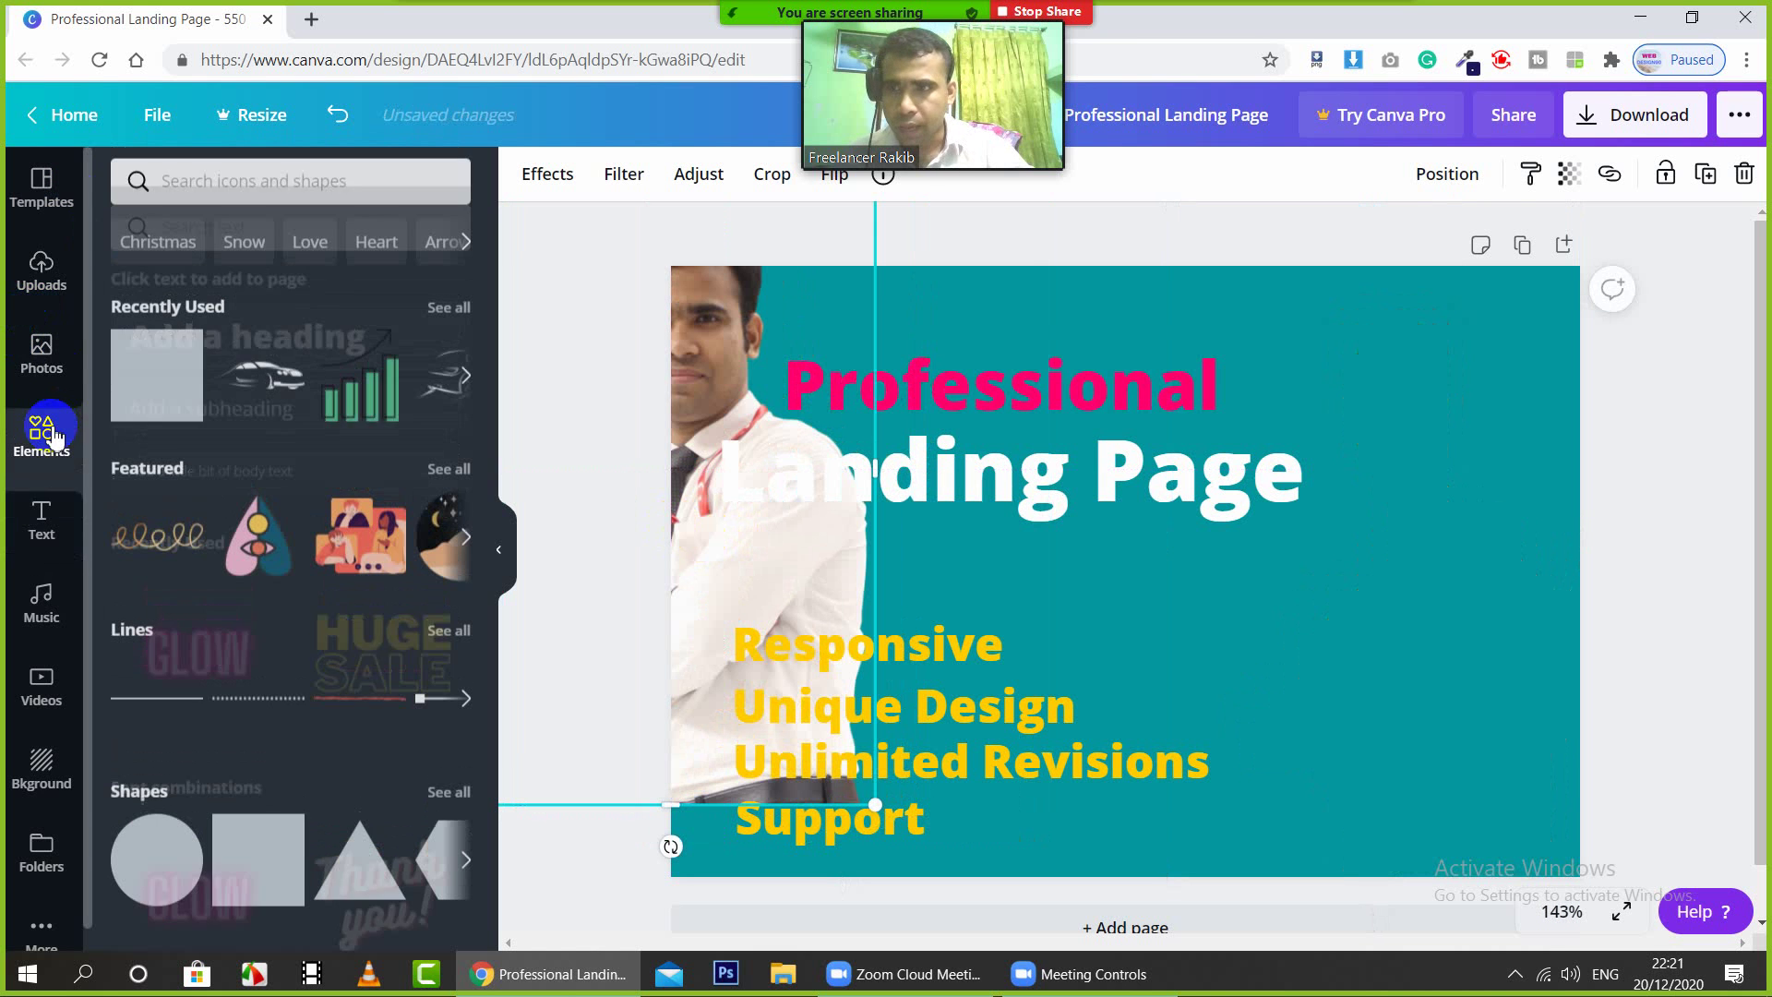
left_click(360, 868)
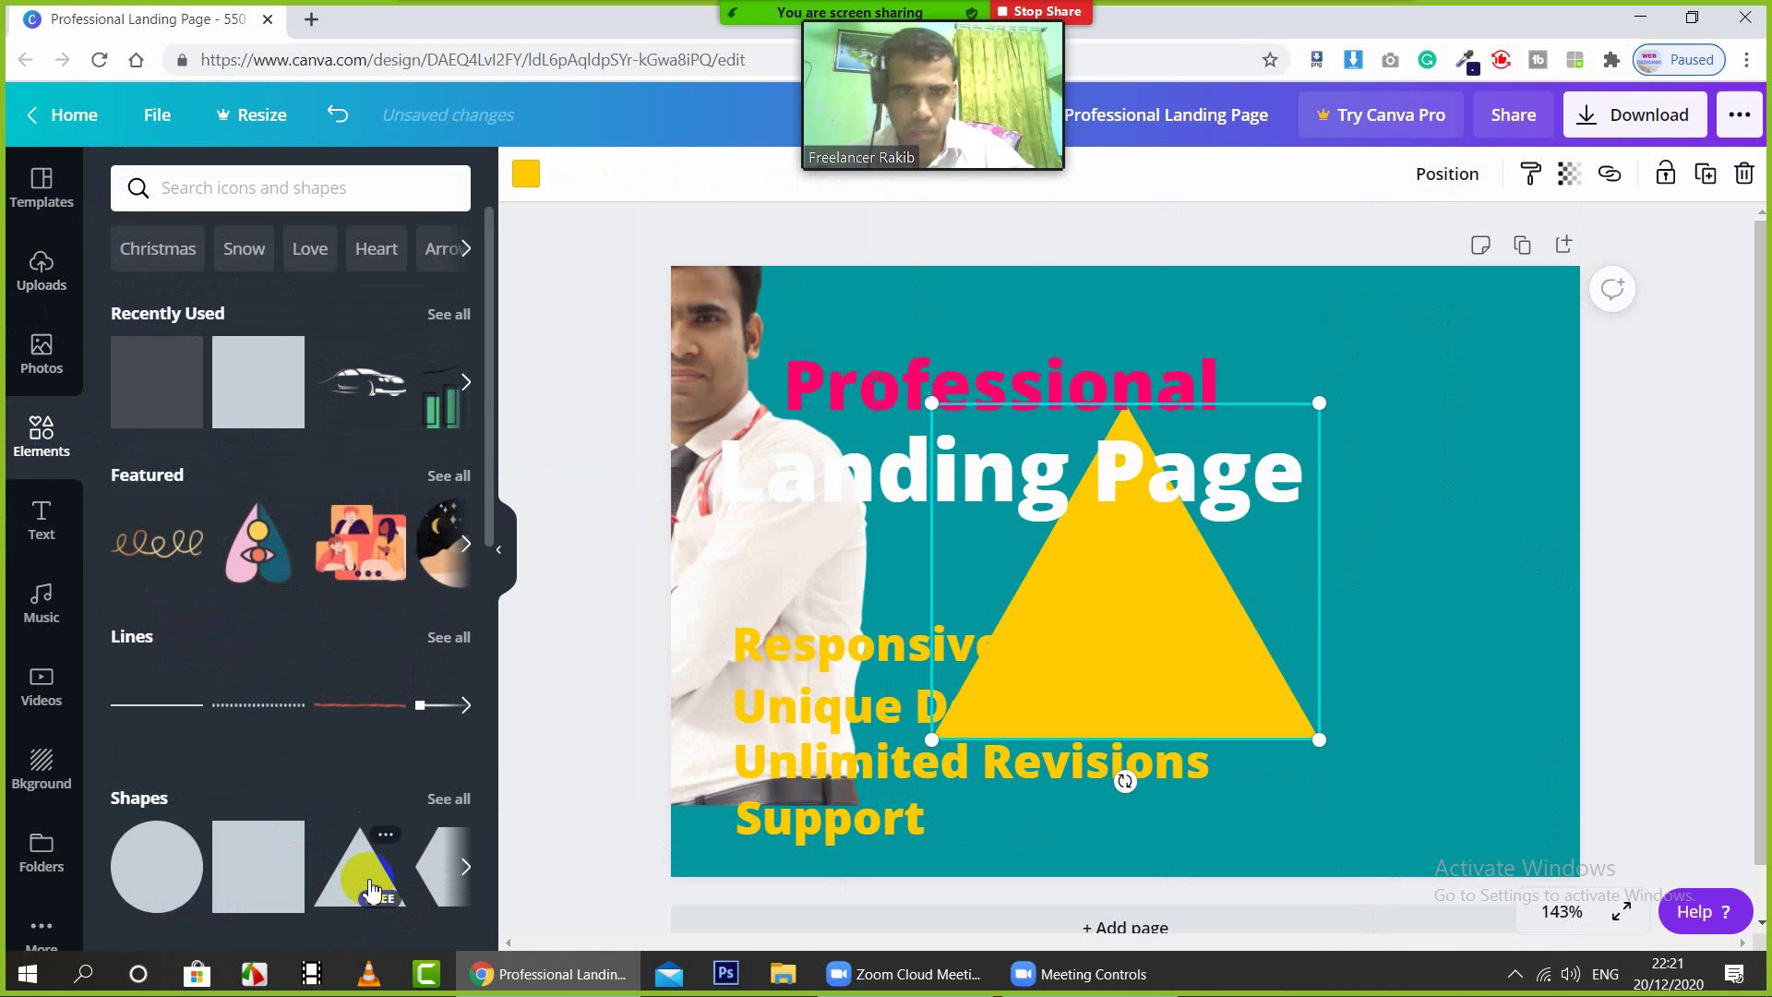
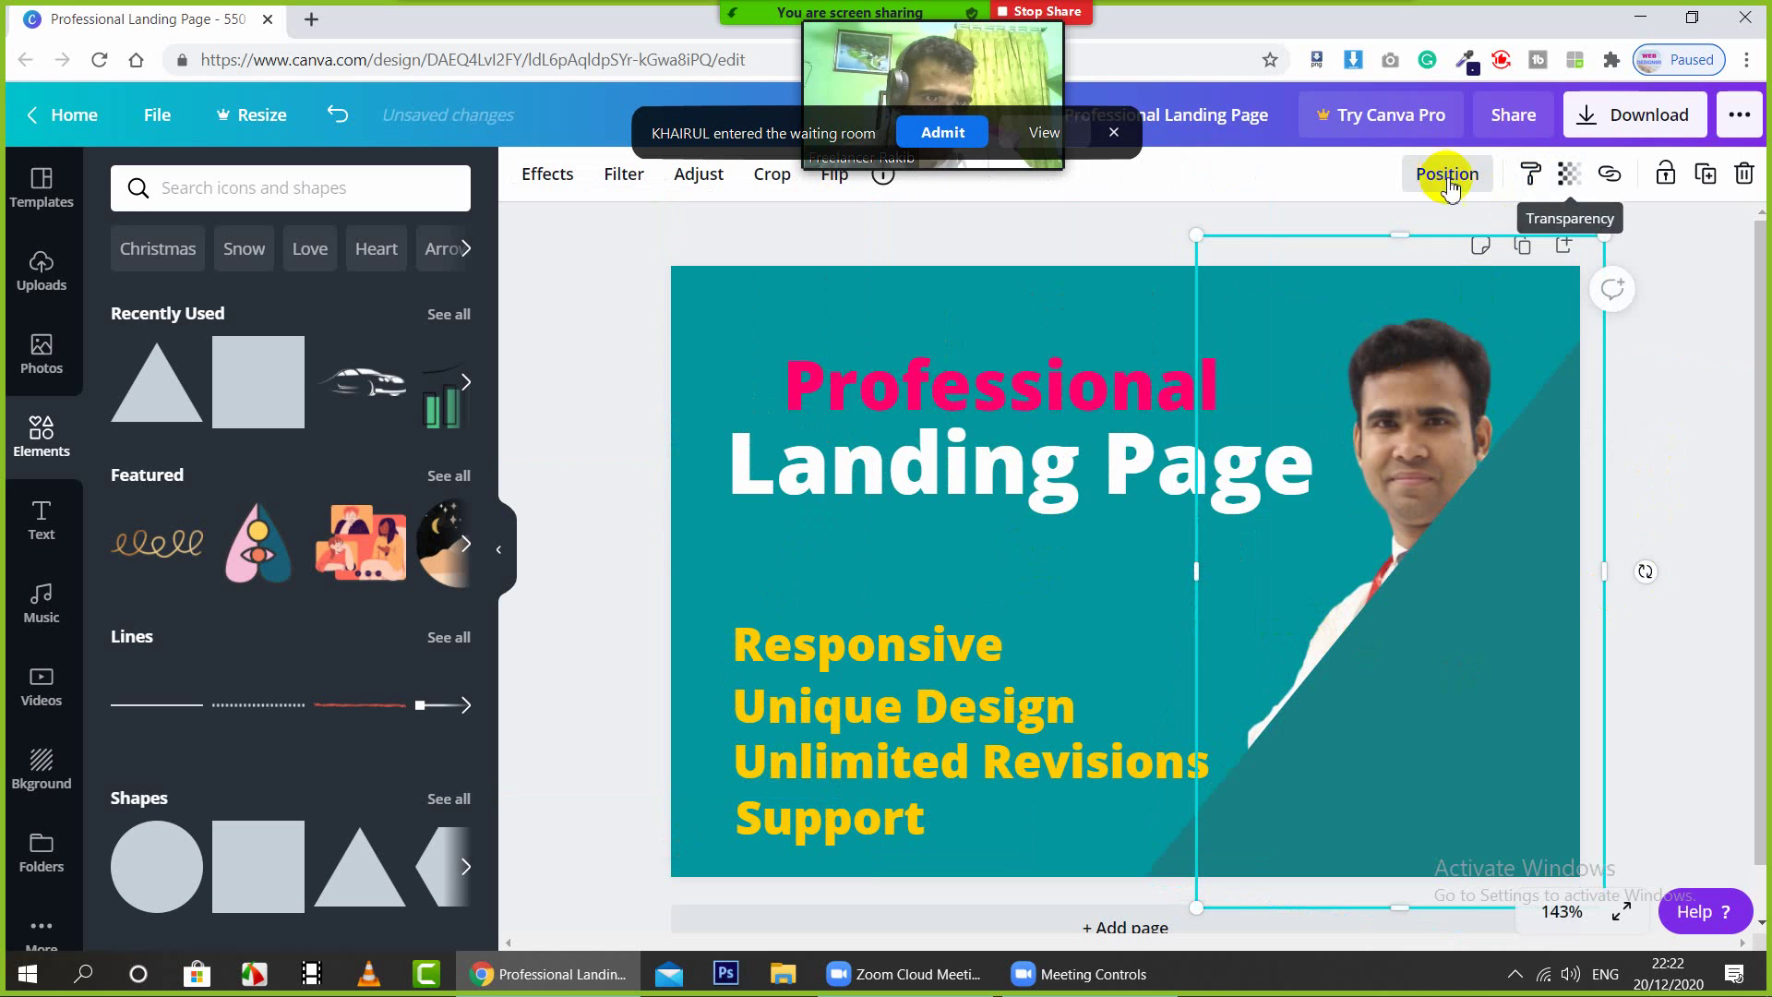
Step: Bring the portrait forwards so it sits in front of the dark teal triangle in the lower right corner
left_click(1447, 177)
left_click(1142, 246)
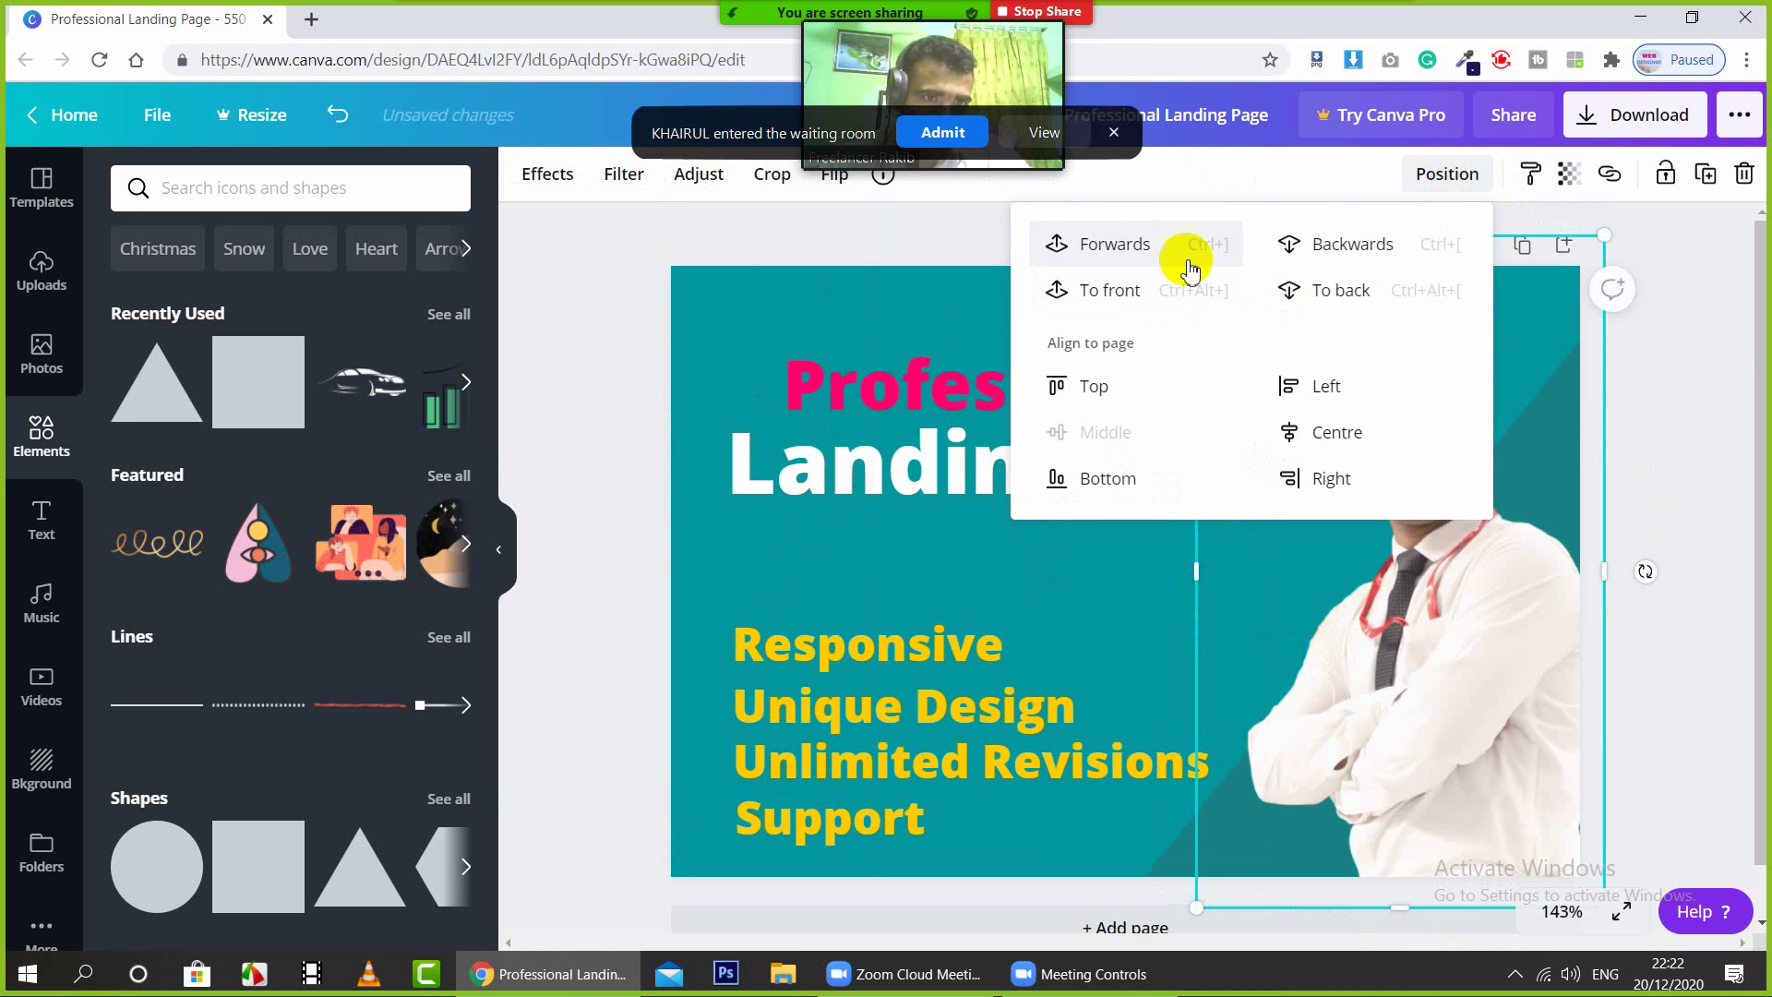
left_click(1658, 427)
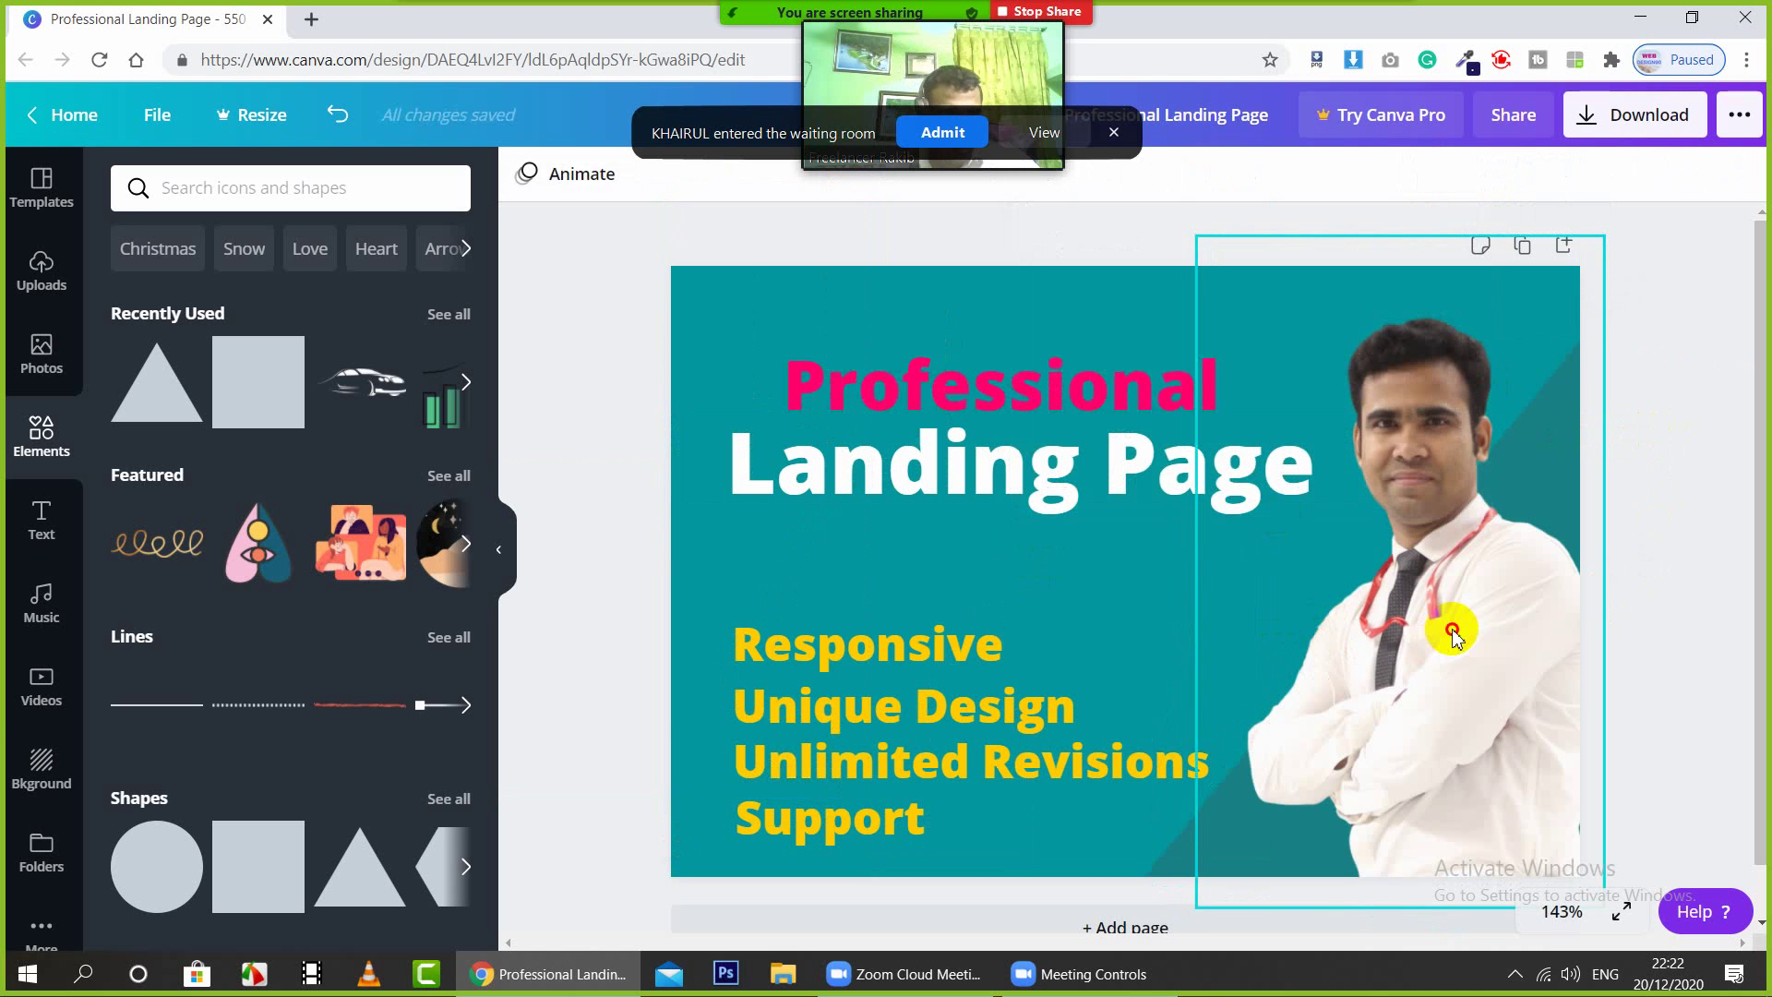
Step: Reposition the portrait horizontally so its frame's right edge meets the page's right edge
left_click_drag(1454, 637, 1412, 628)
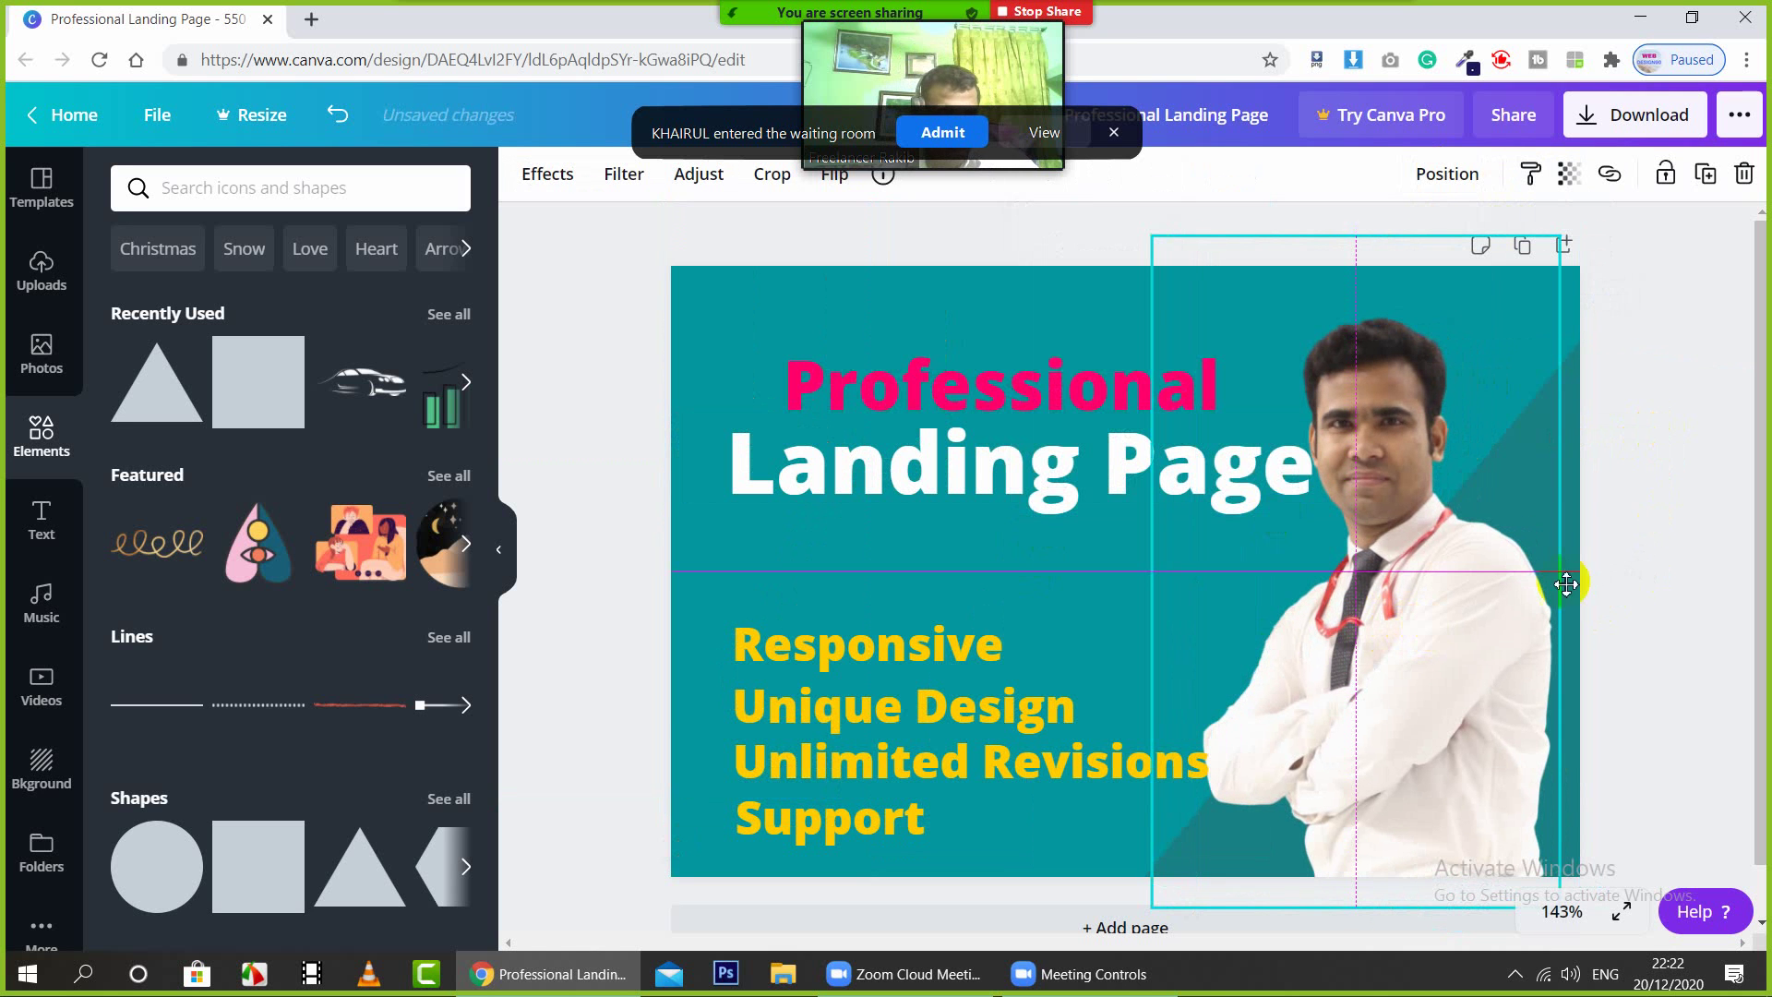
left_click(1653, 528)
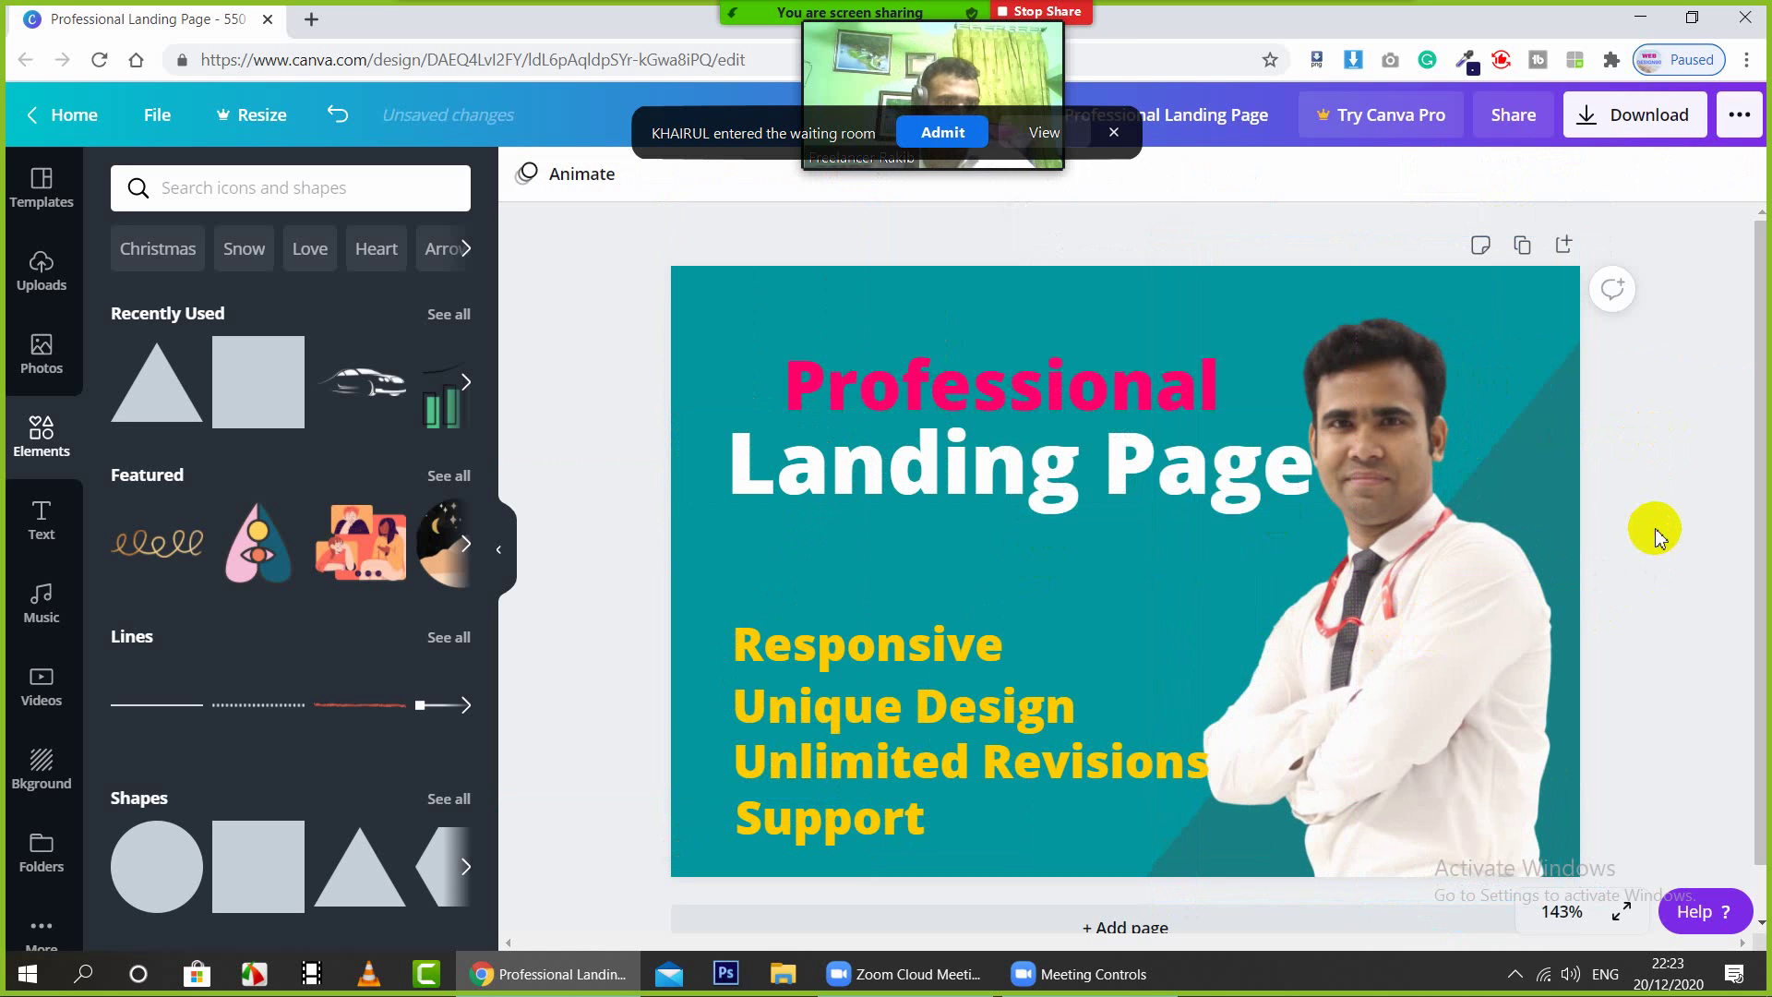
left_click(1426, 571)
left_click_drag(1426, 572, 1453, 570)
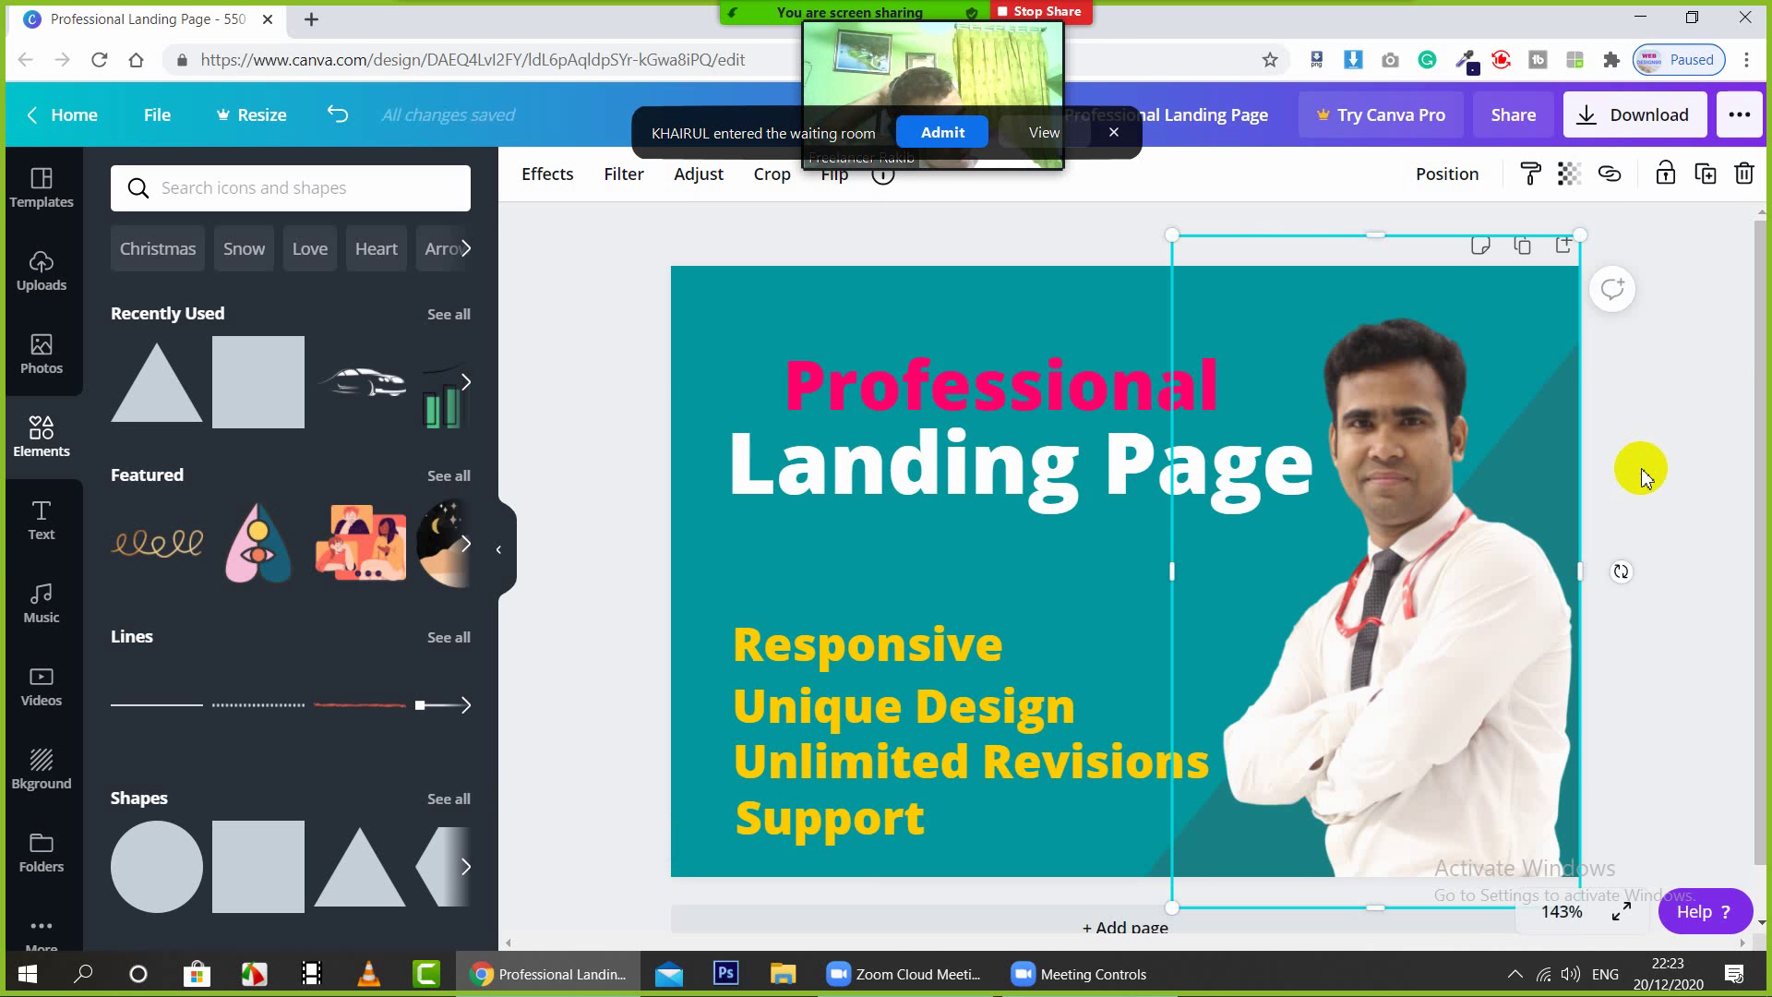
left_click(1020, 231)
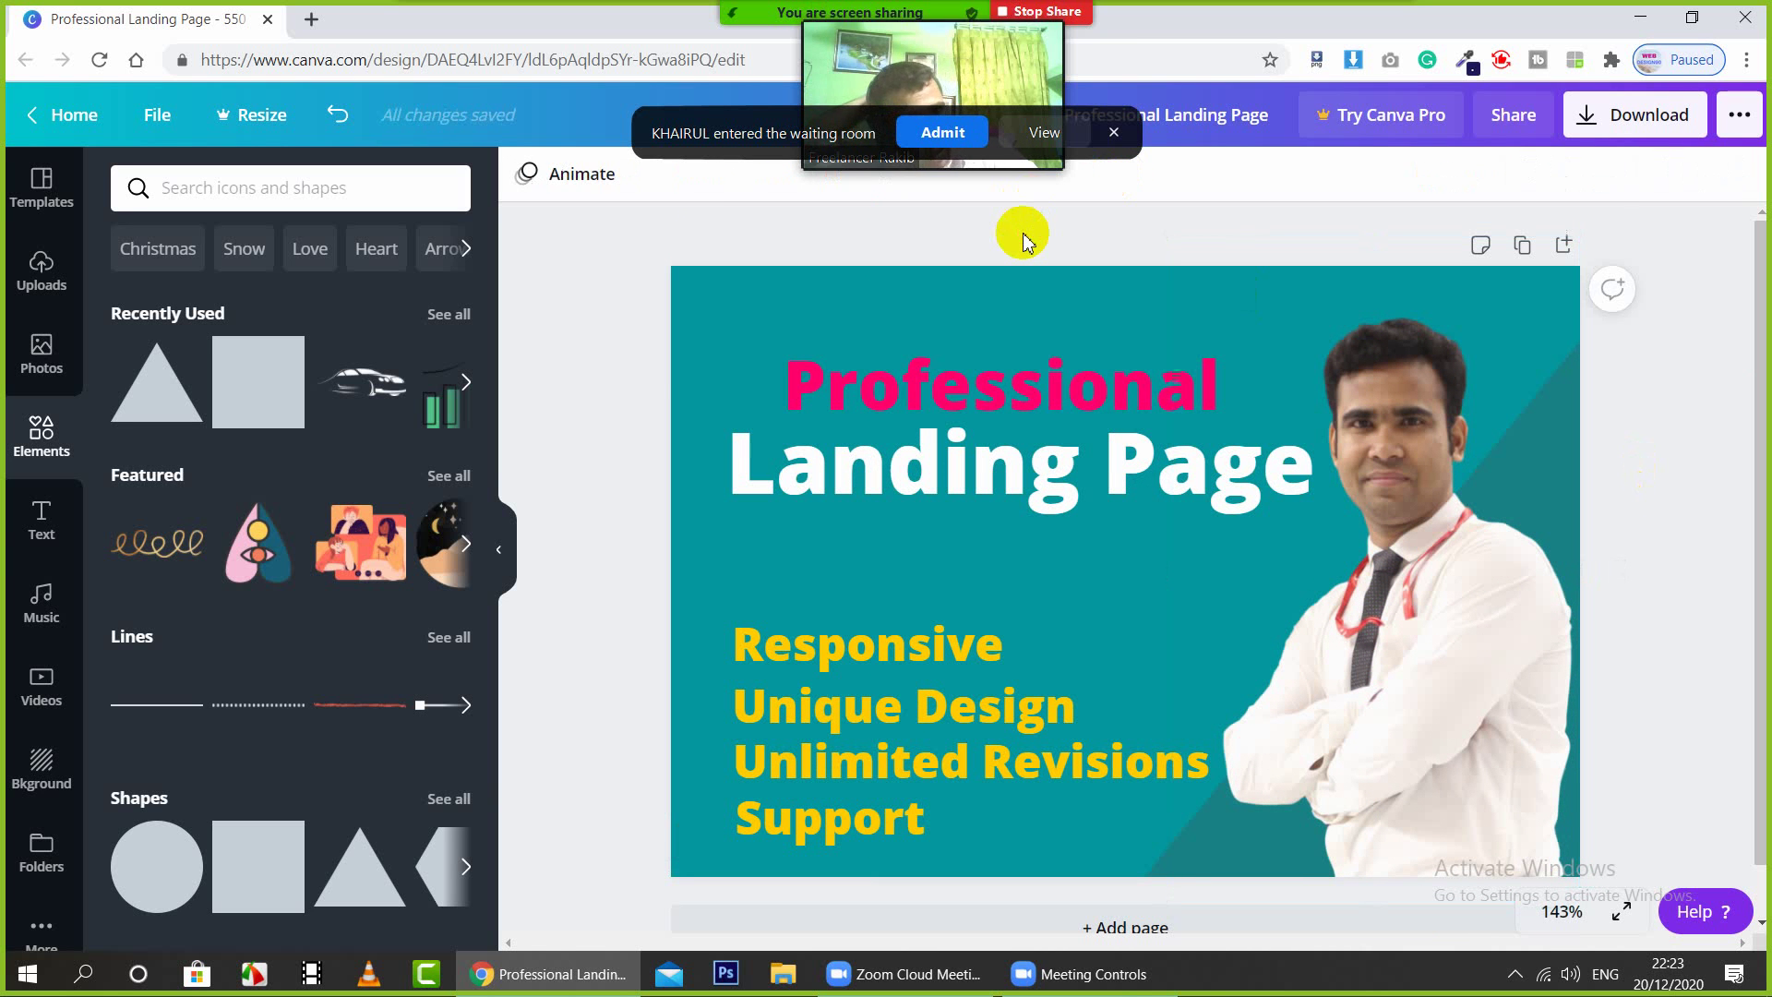
Step: Admit the waiting participant to the meeting and set the design's download file type to JPG
left_click(951, 134)
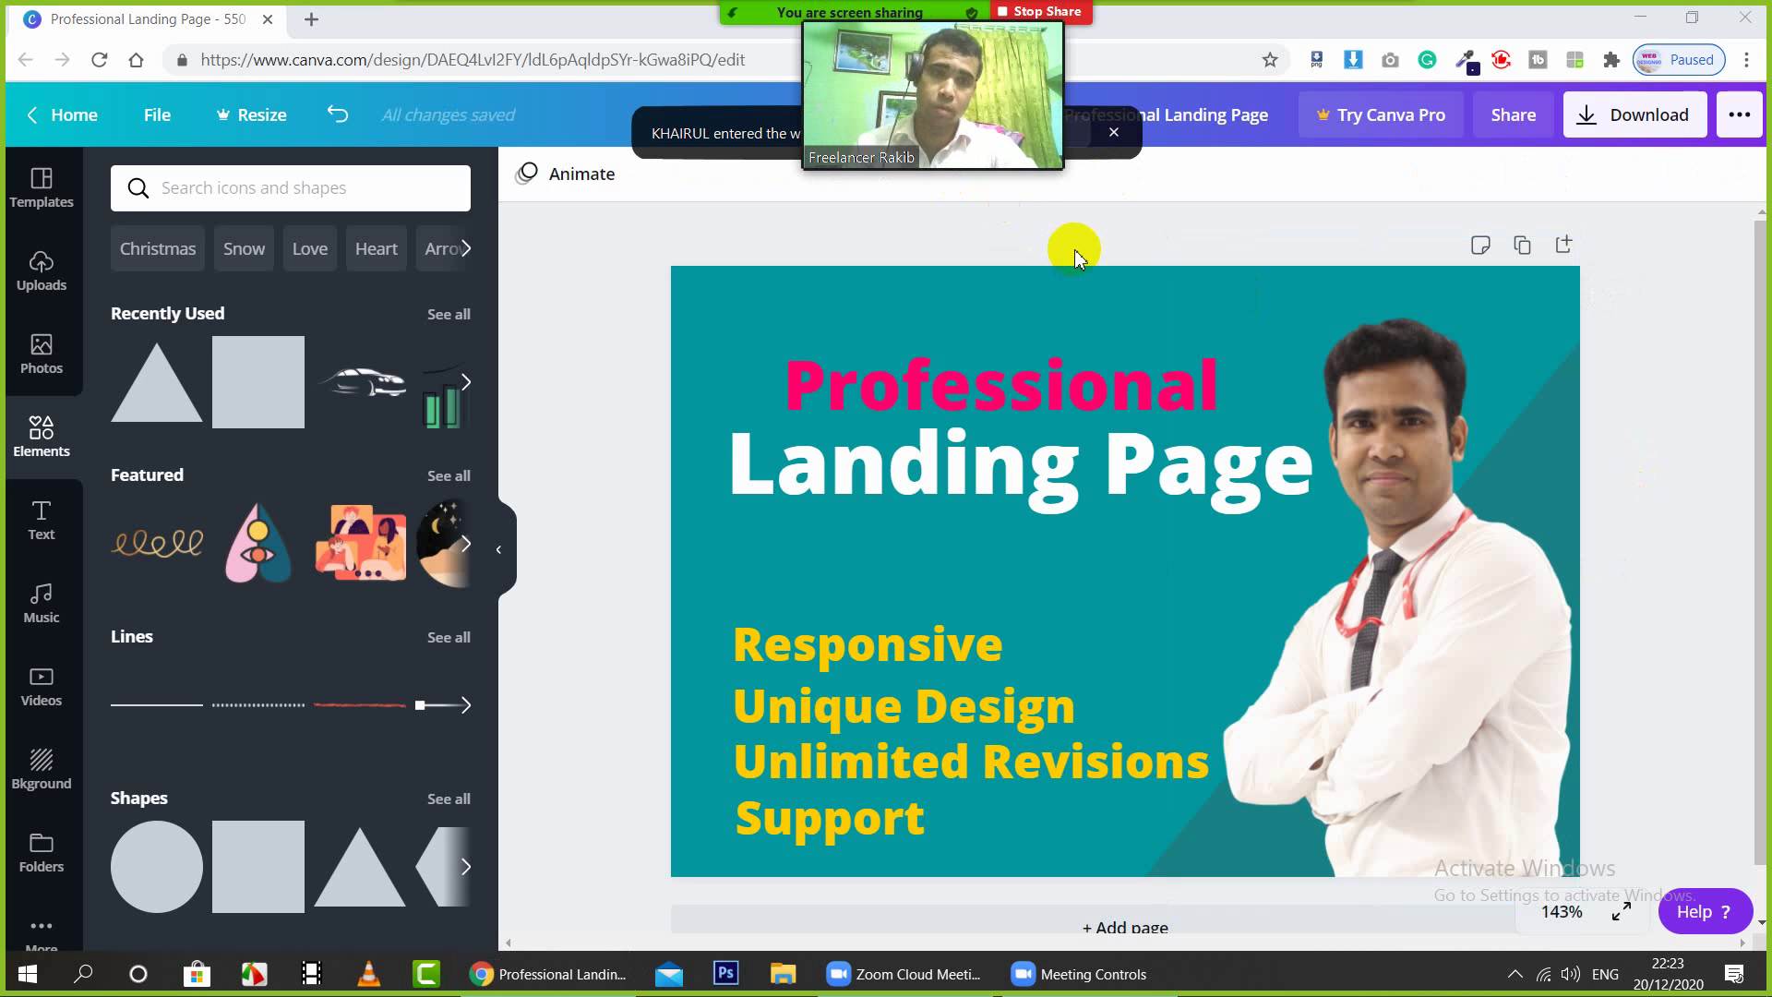
left_click(1608, 120)
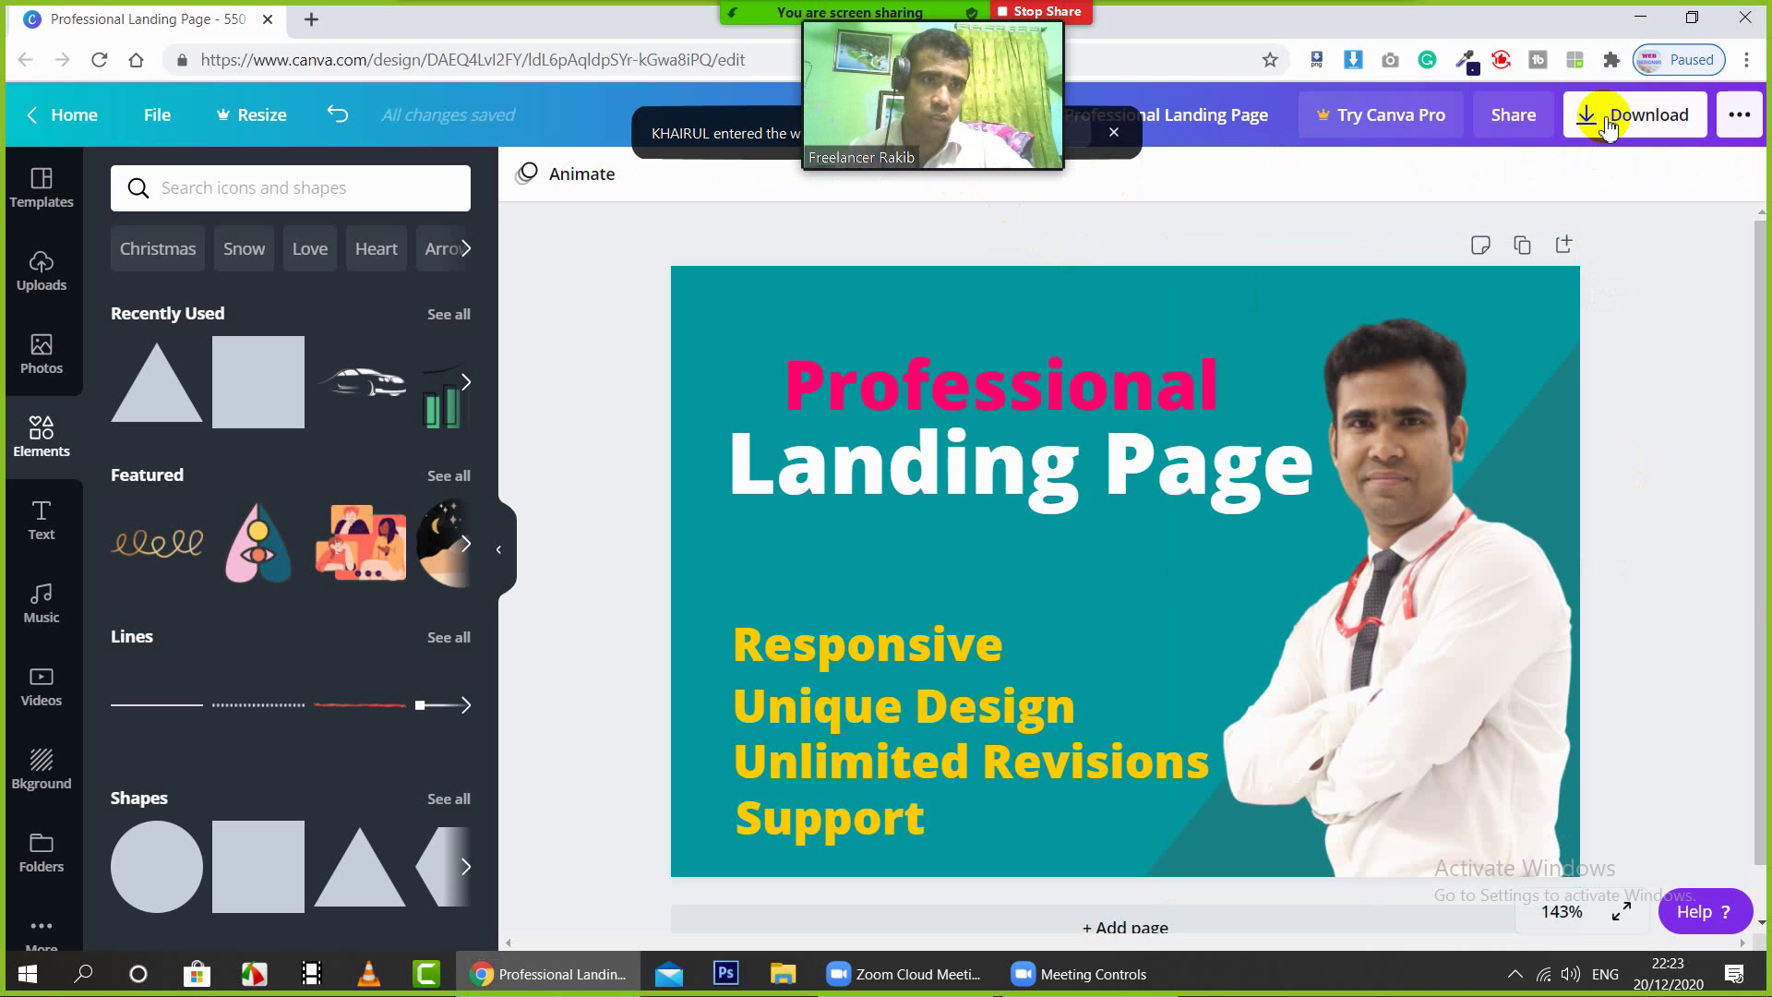
left_click(1532, 280)
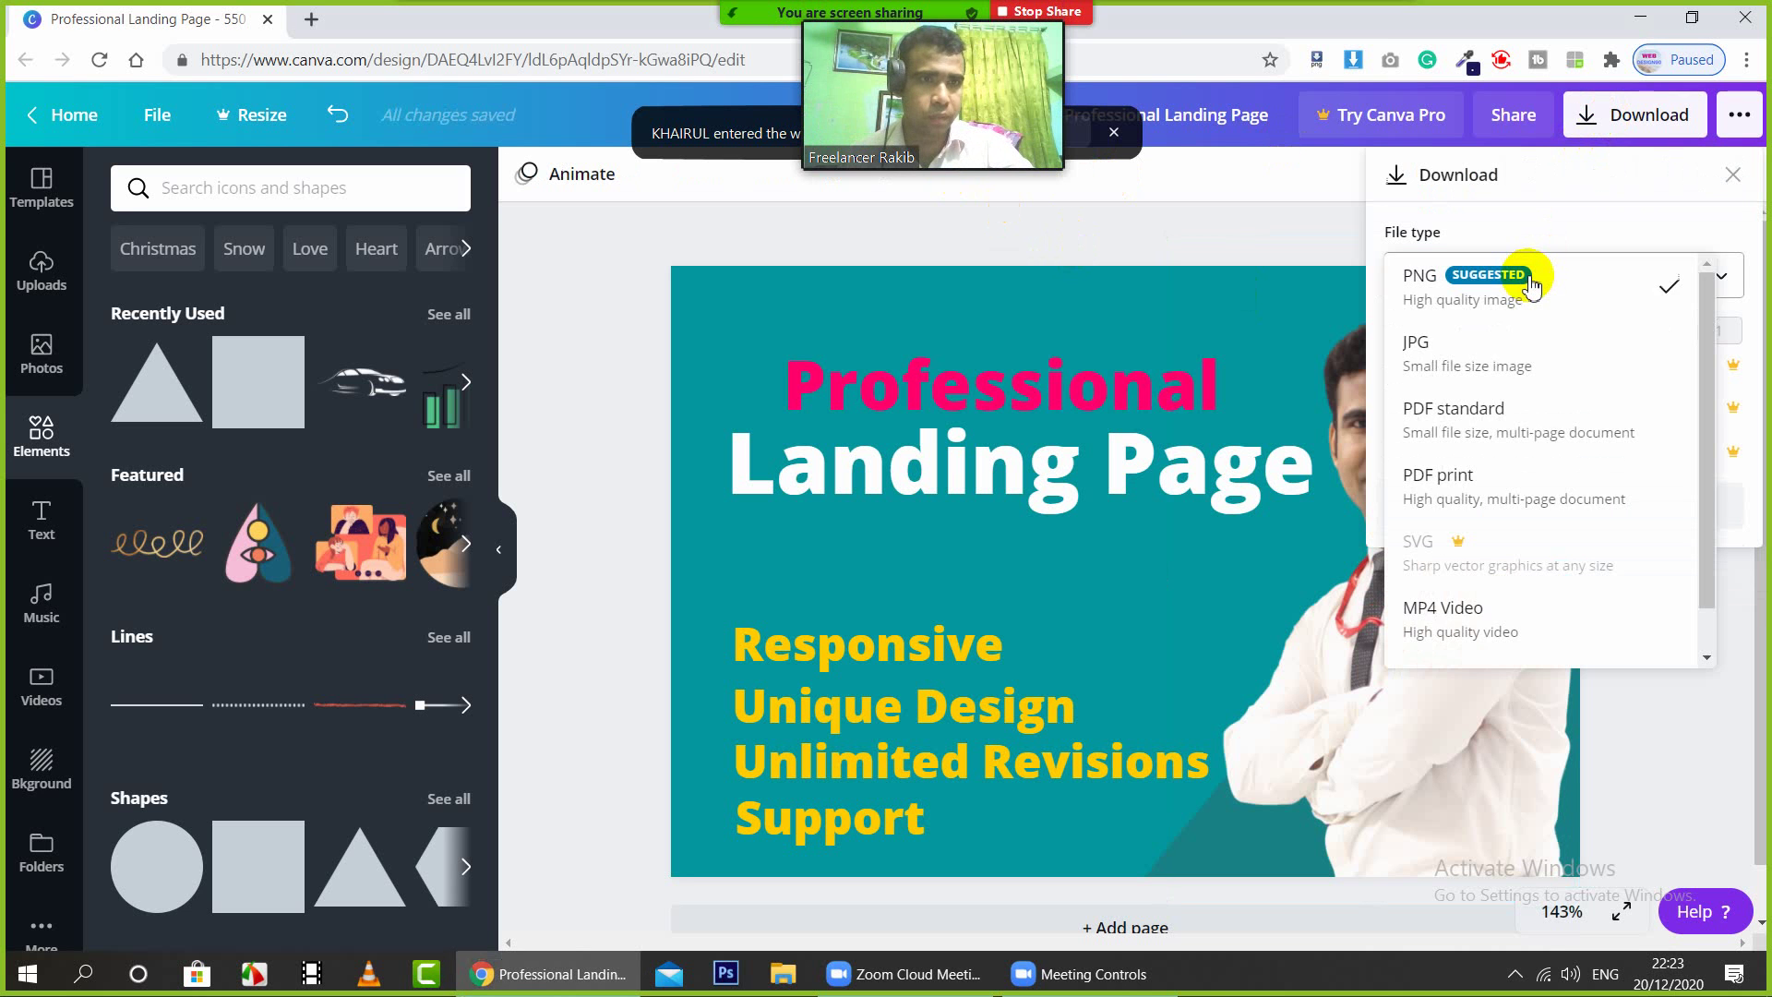
left_click(1455, 346)
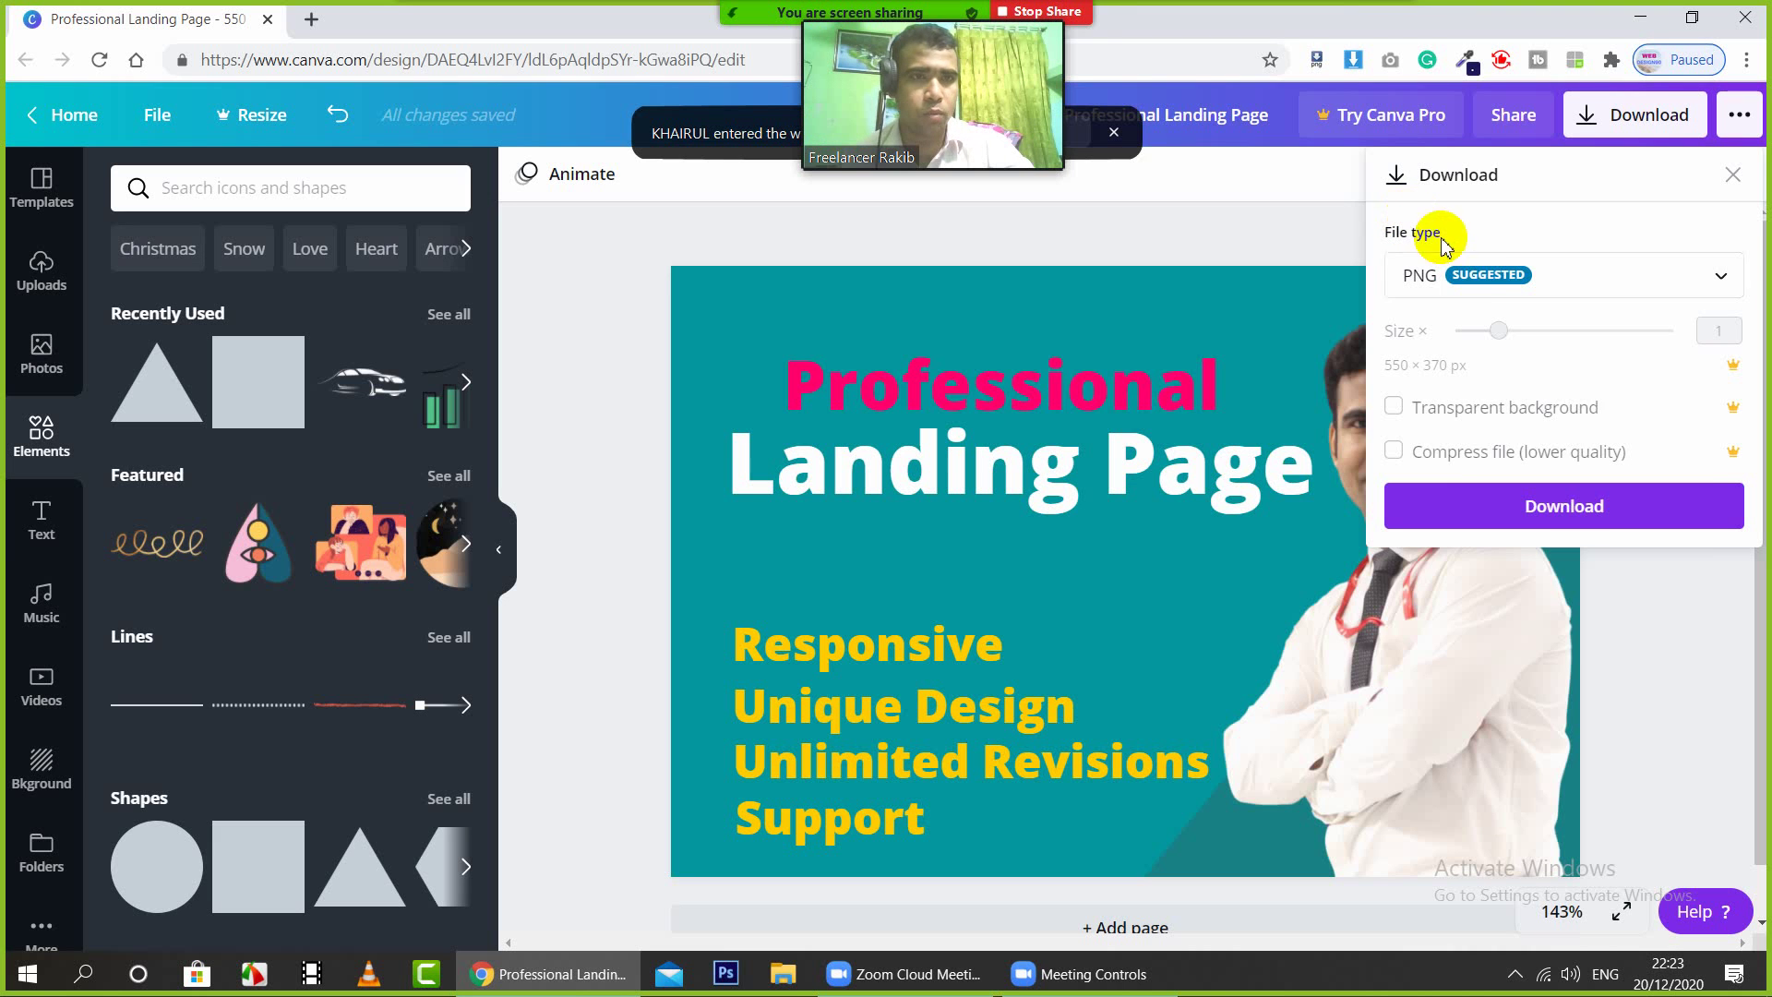
left_click(1470, 275)
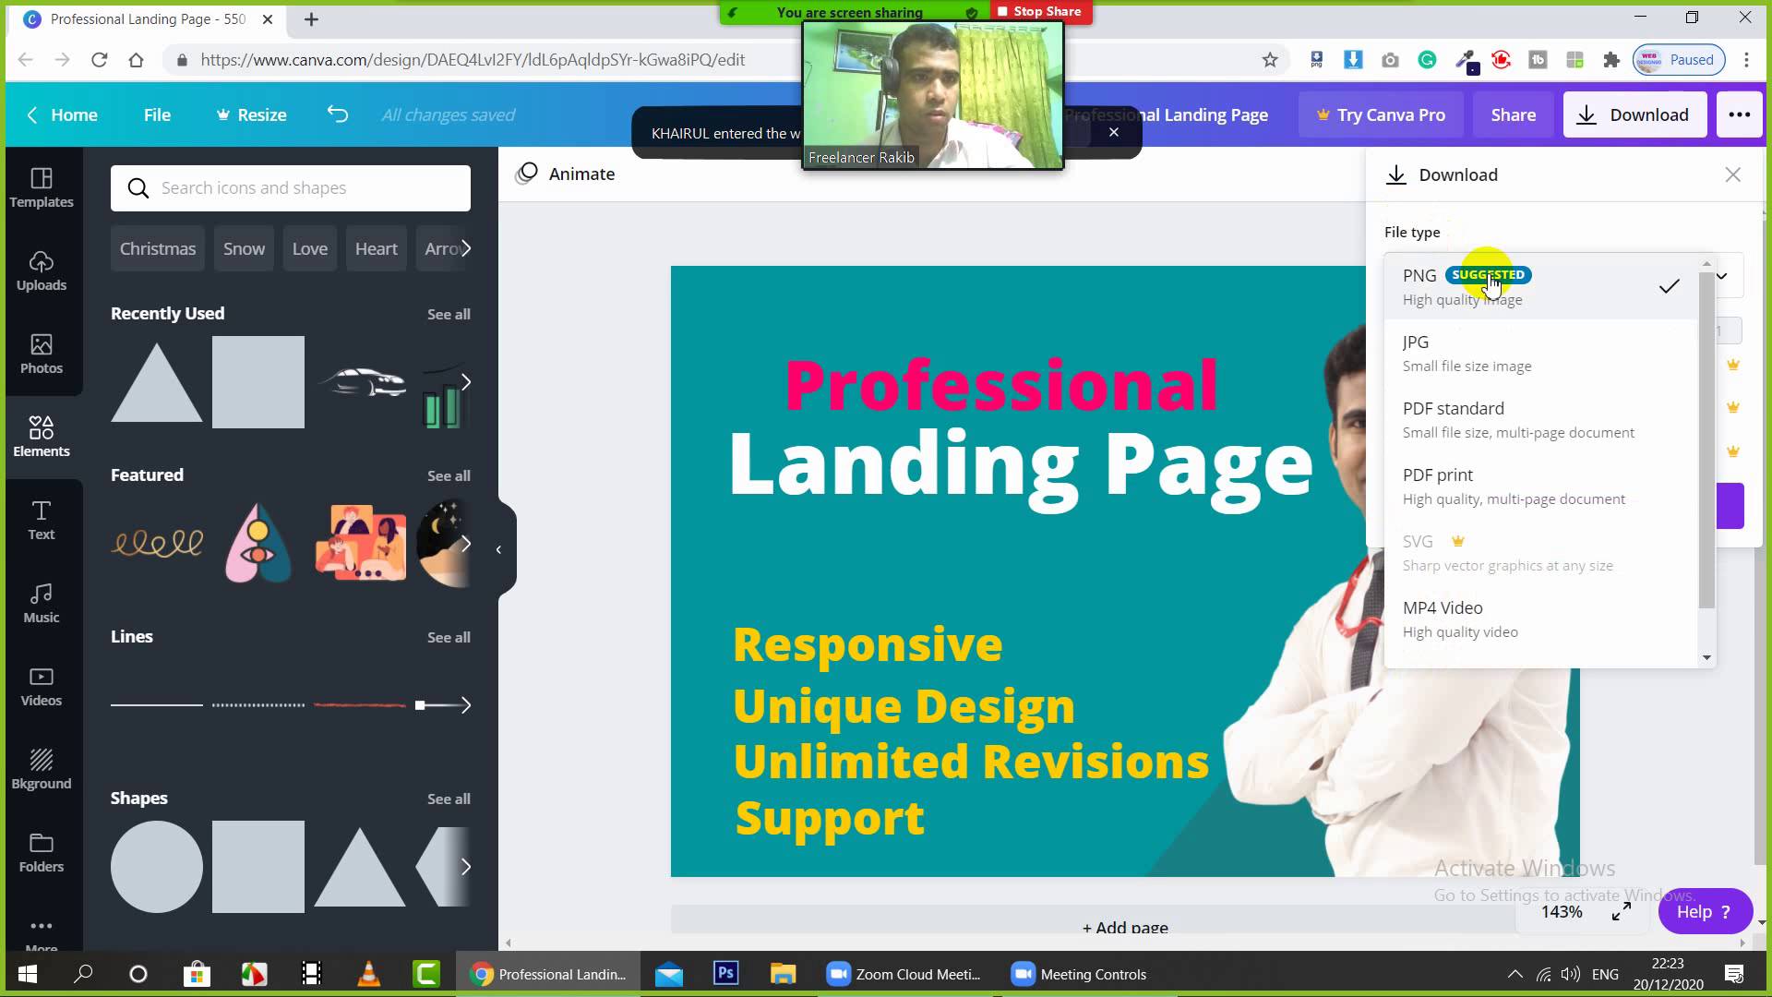
left_click(1432, 362)
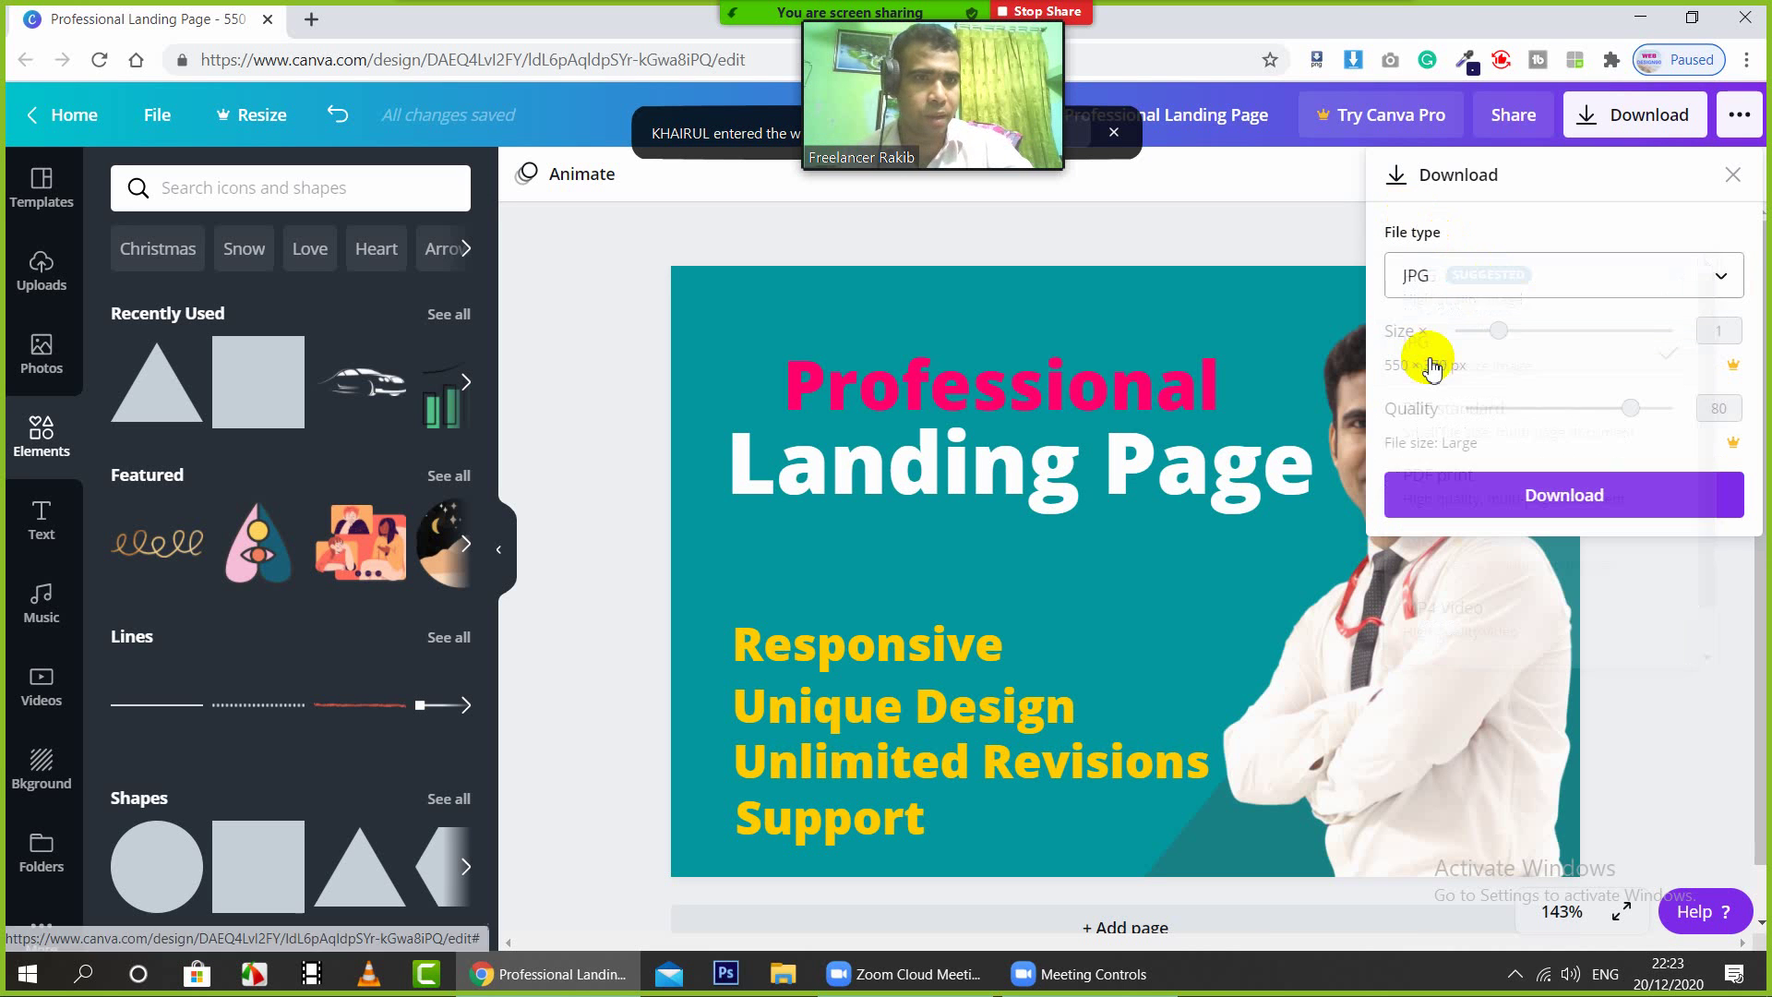
Step: Download the design, save it as Professional Landing Page.jpg in the current themeforest-avada folder, and dismiss the post-scheduling promotion
left_click(1589, 503)
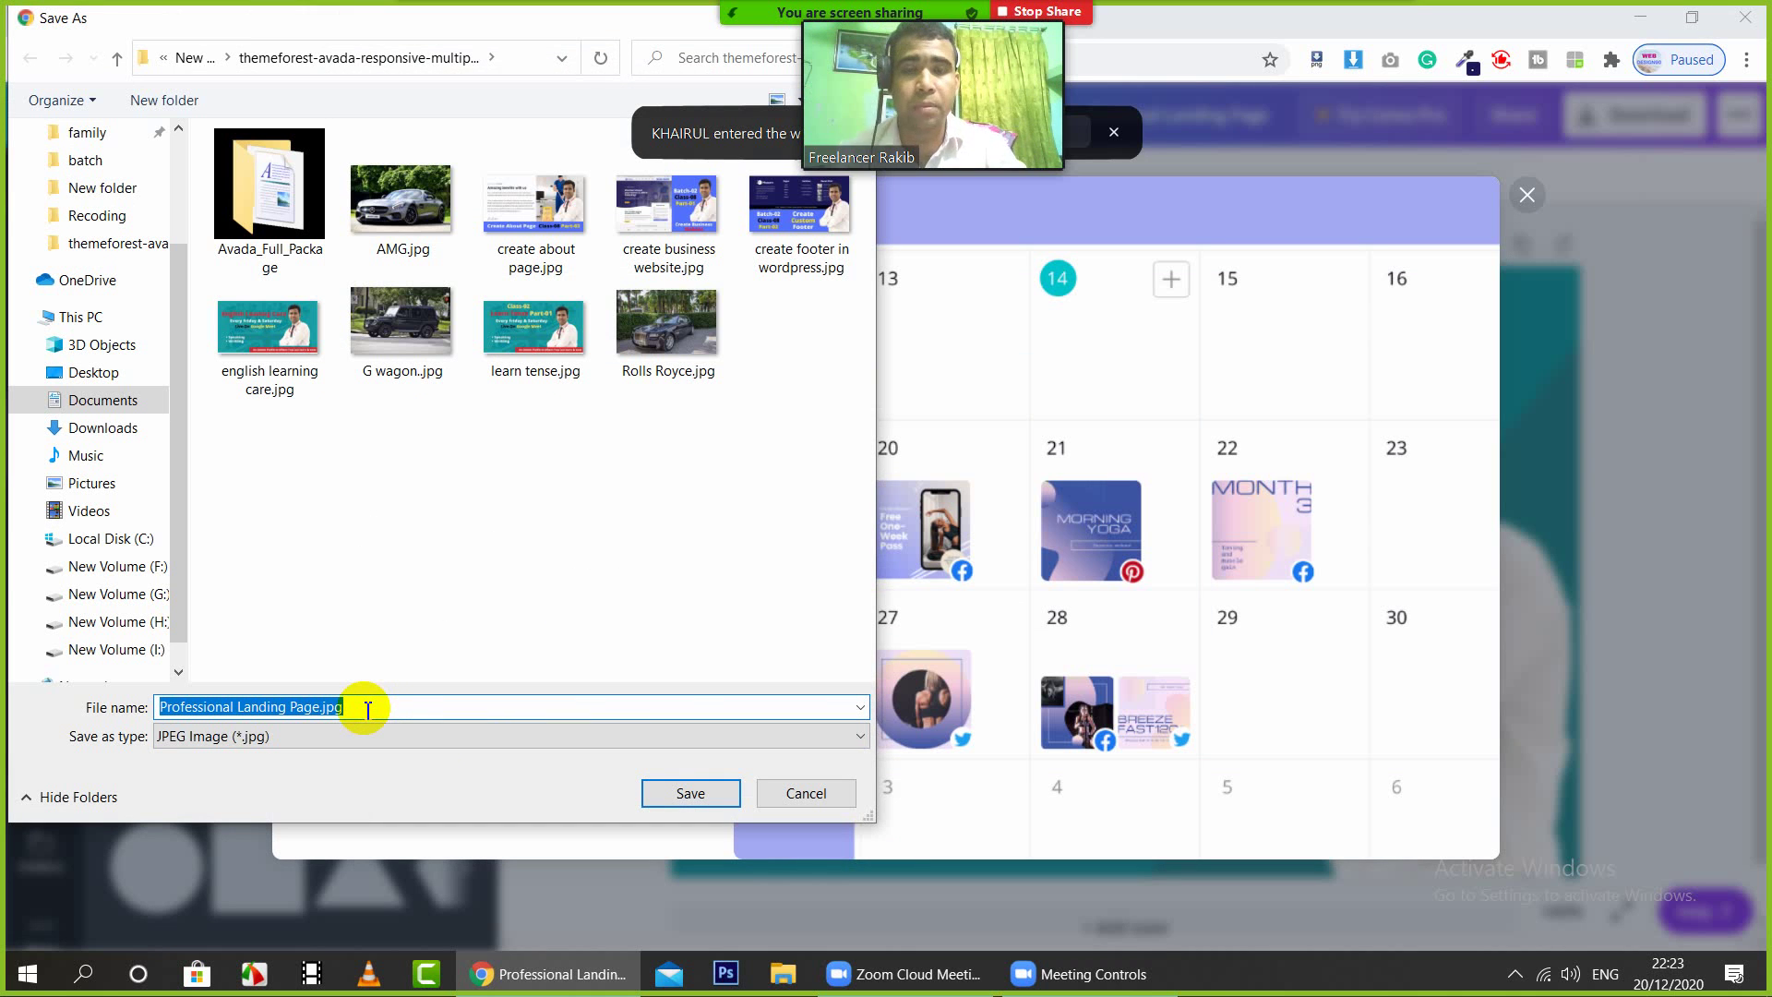
left_click(900, 157)
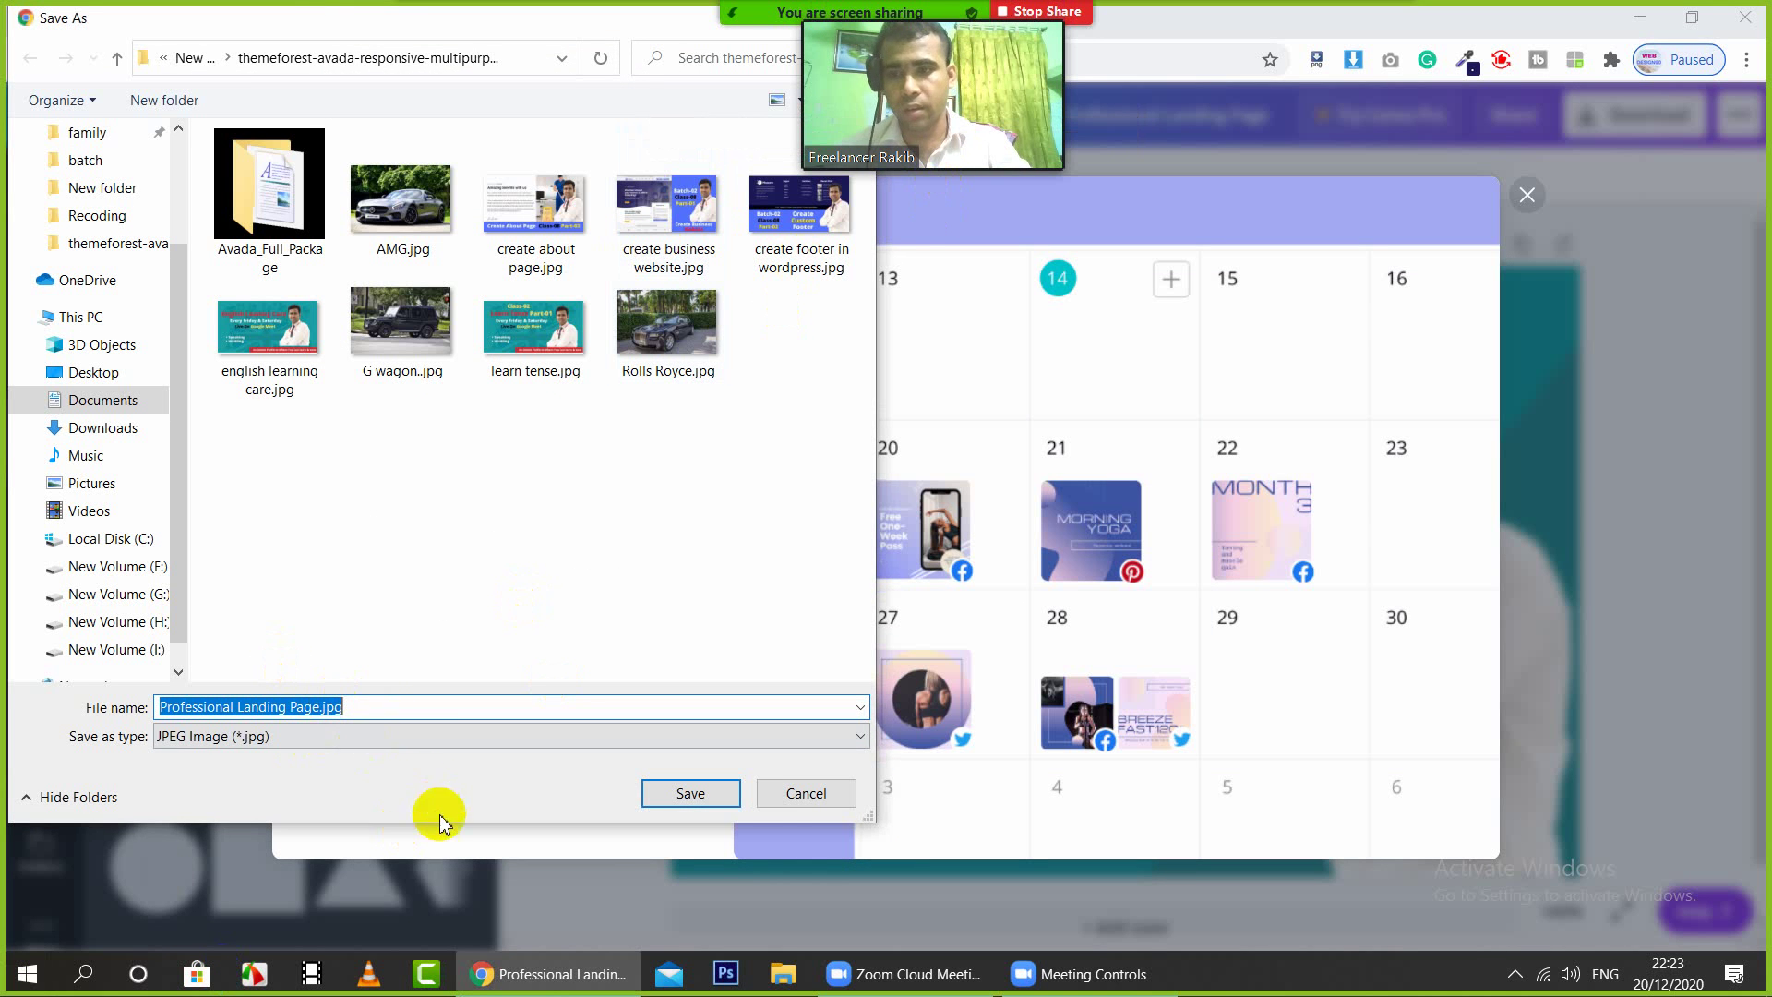
left_click(692, 794)
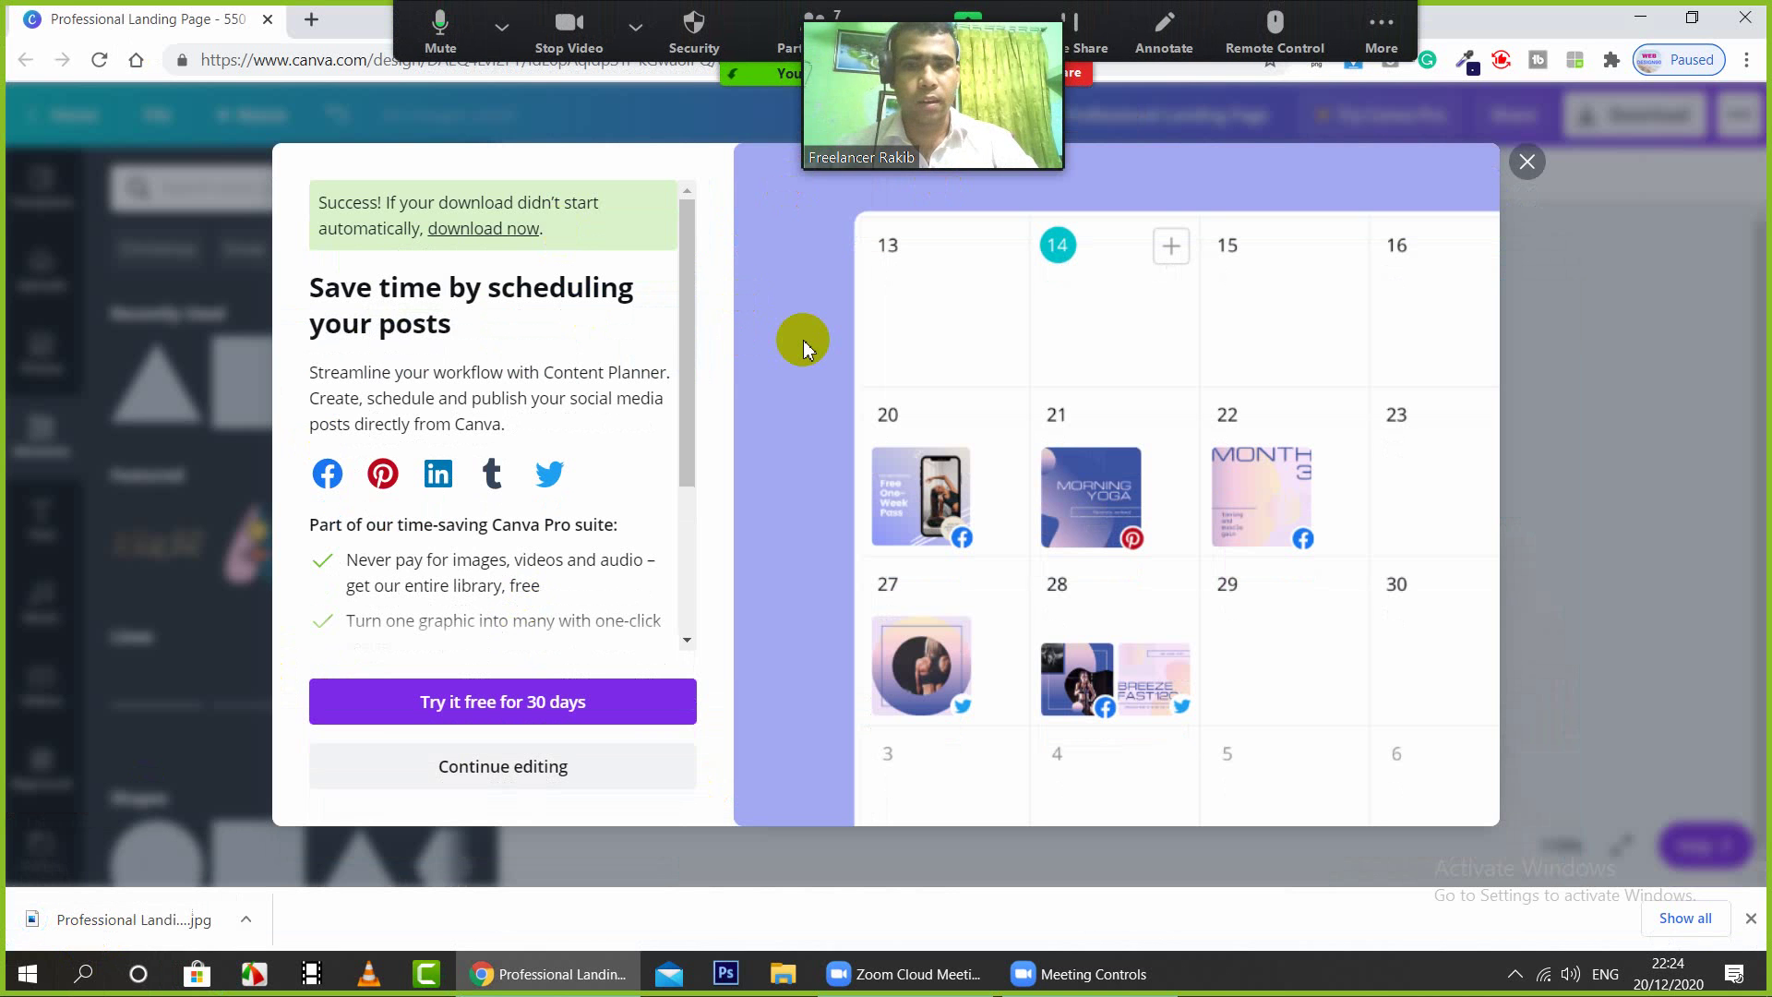
left_click(1528, 163)
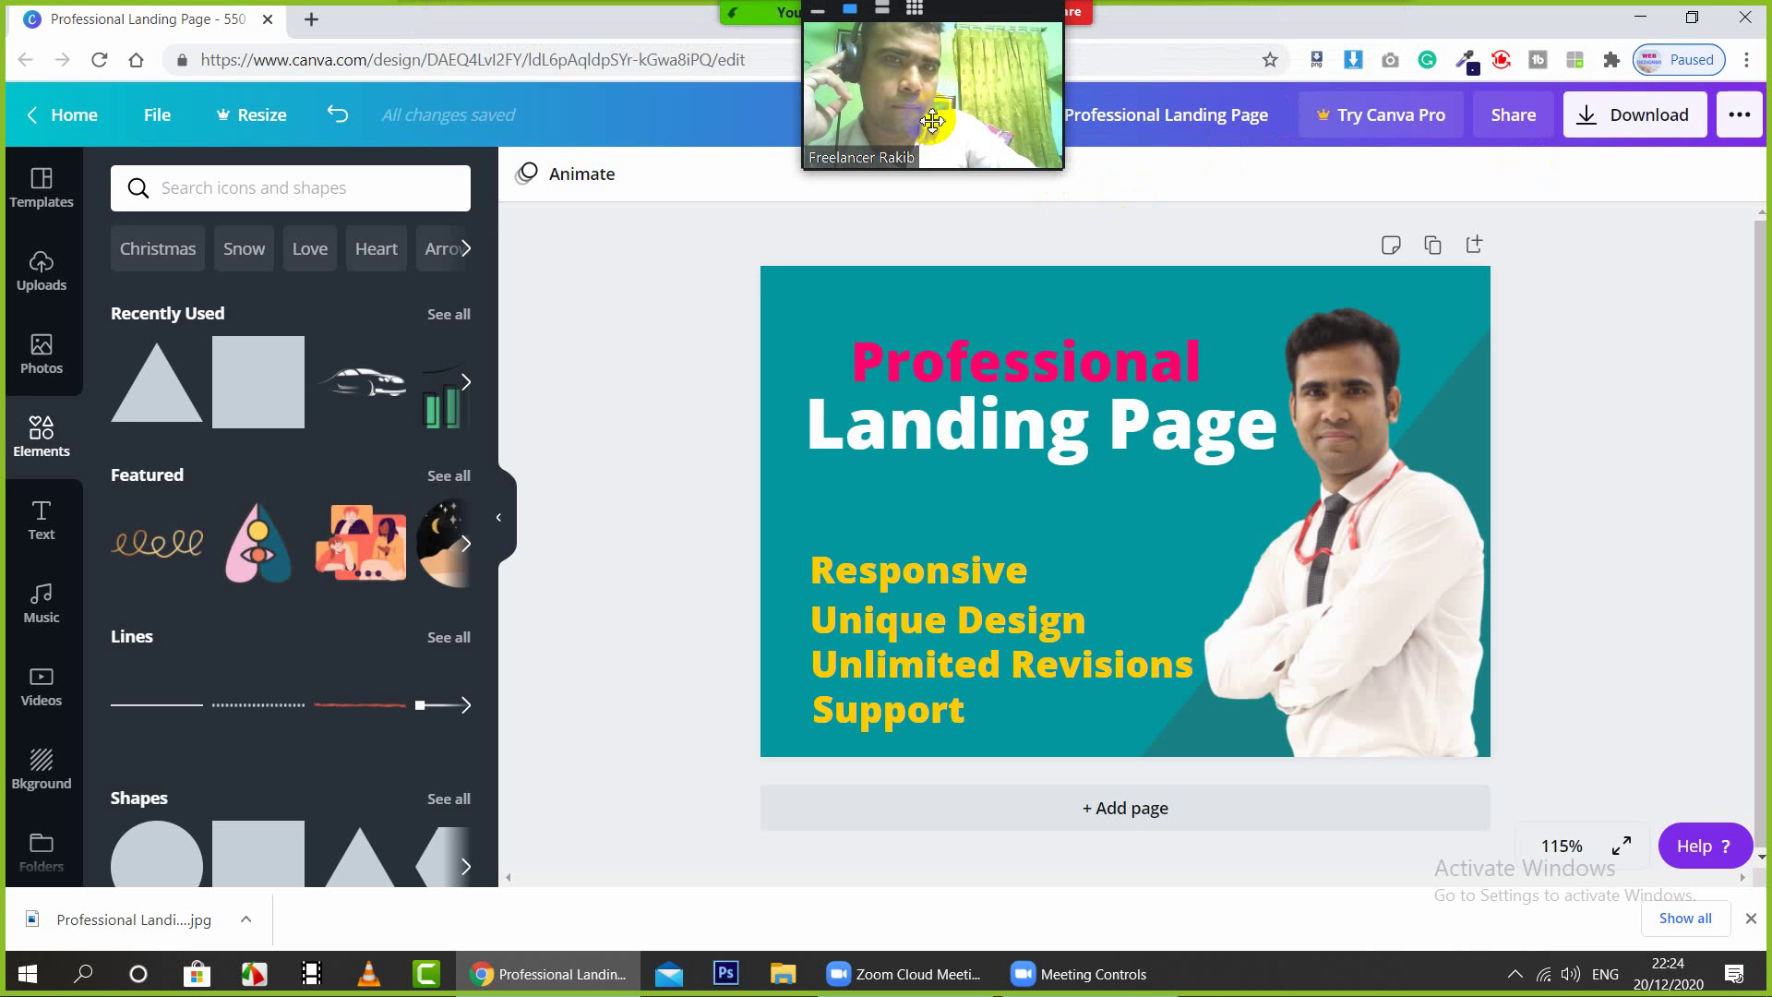
Step: View the meeting participants in a video grid, check one participant's options, and leave the grid view
left_click(914, 11)
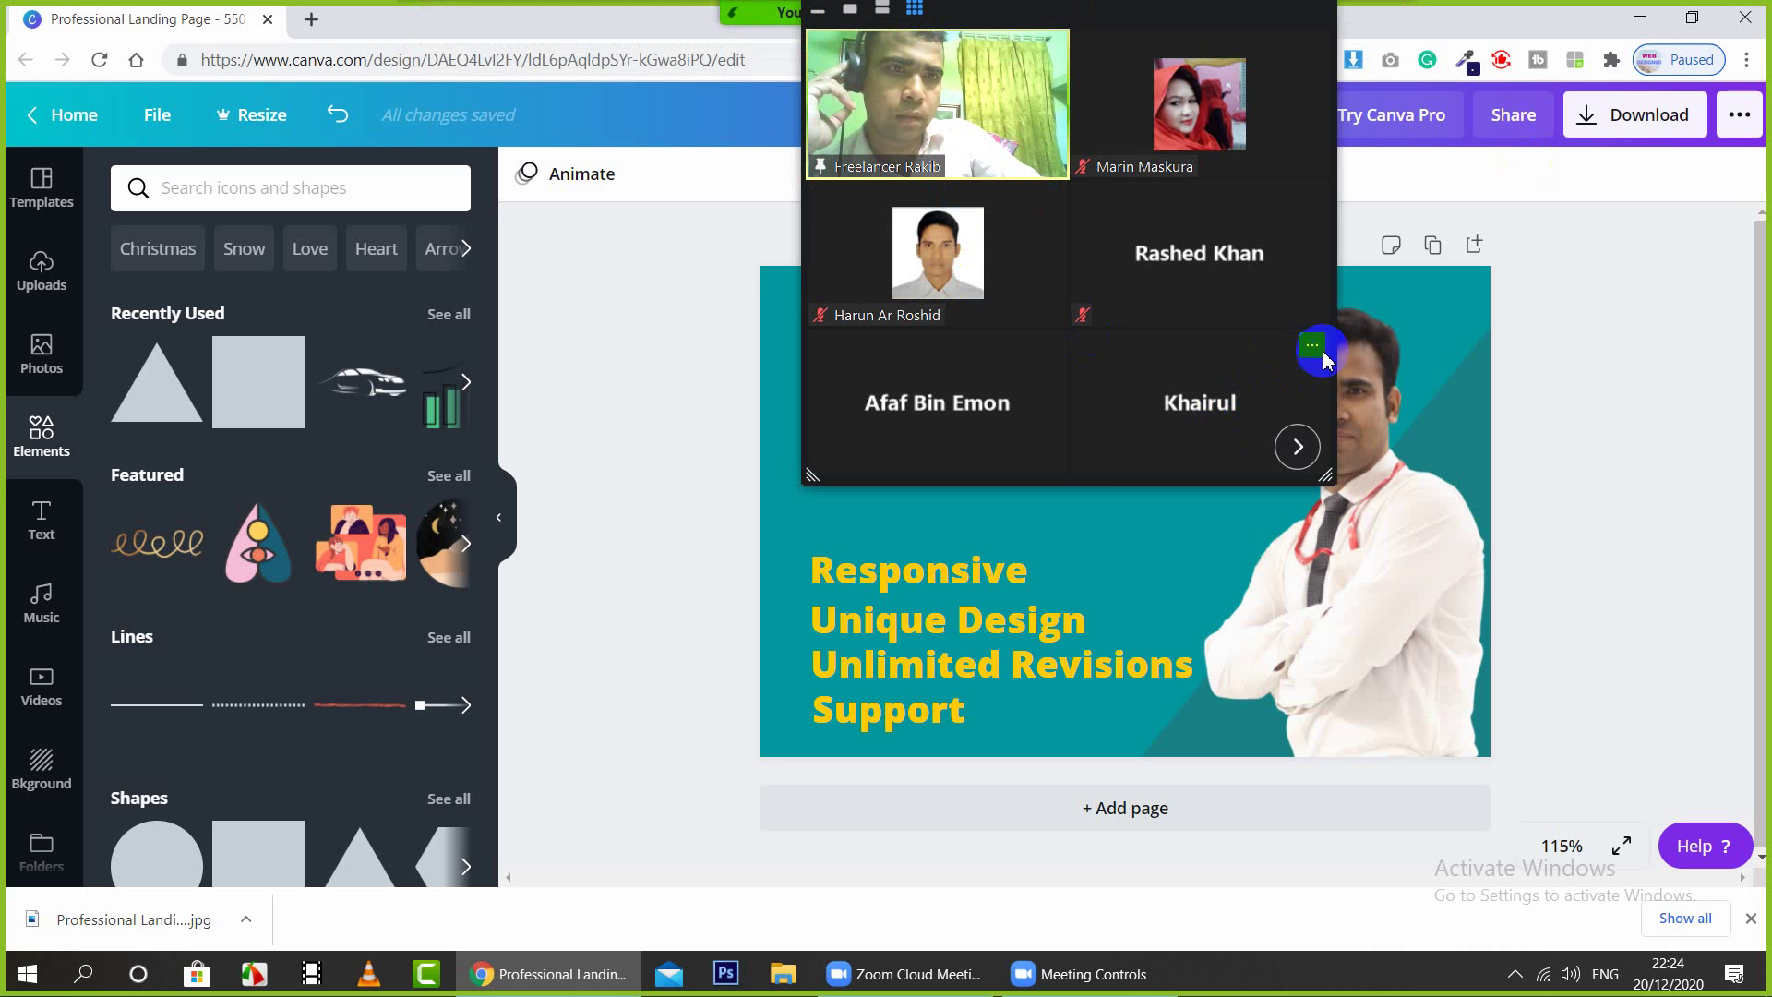
left_click(1318, 352)
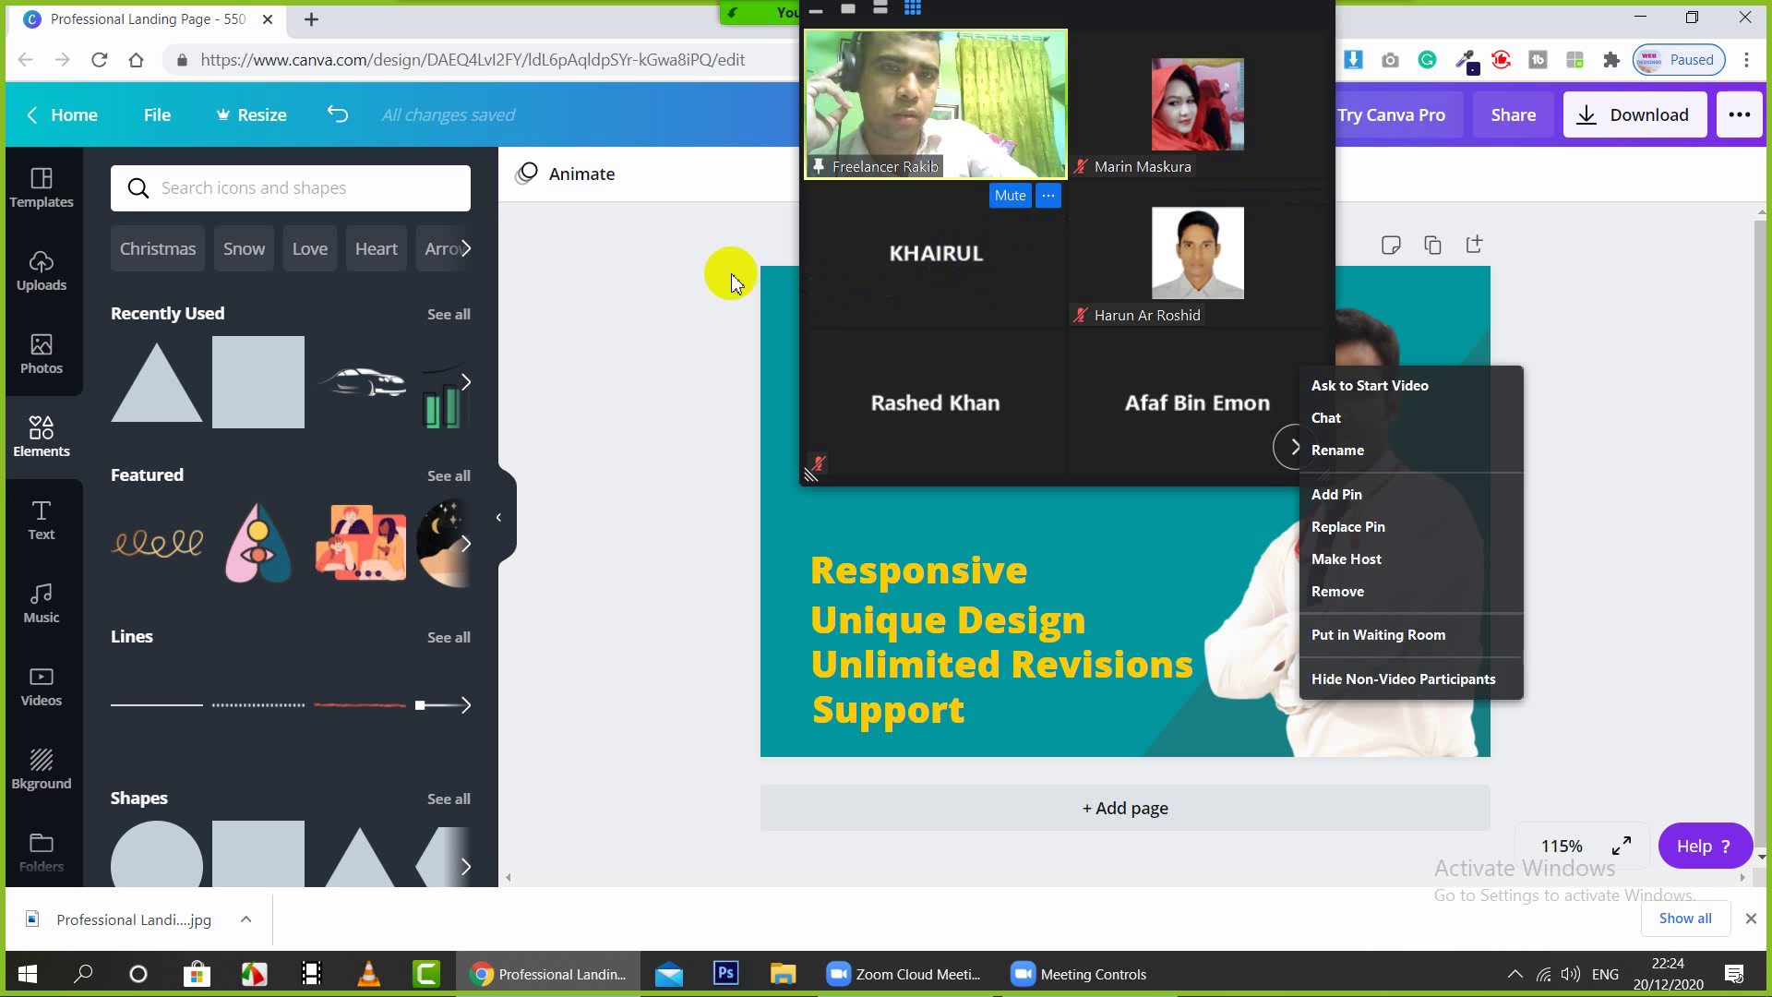
left_click(673, 282)
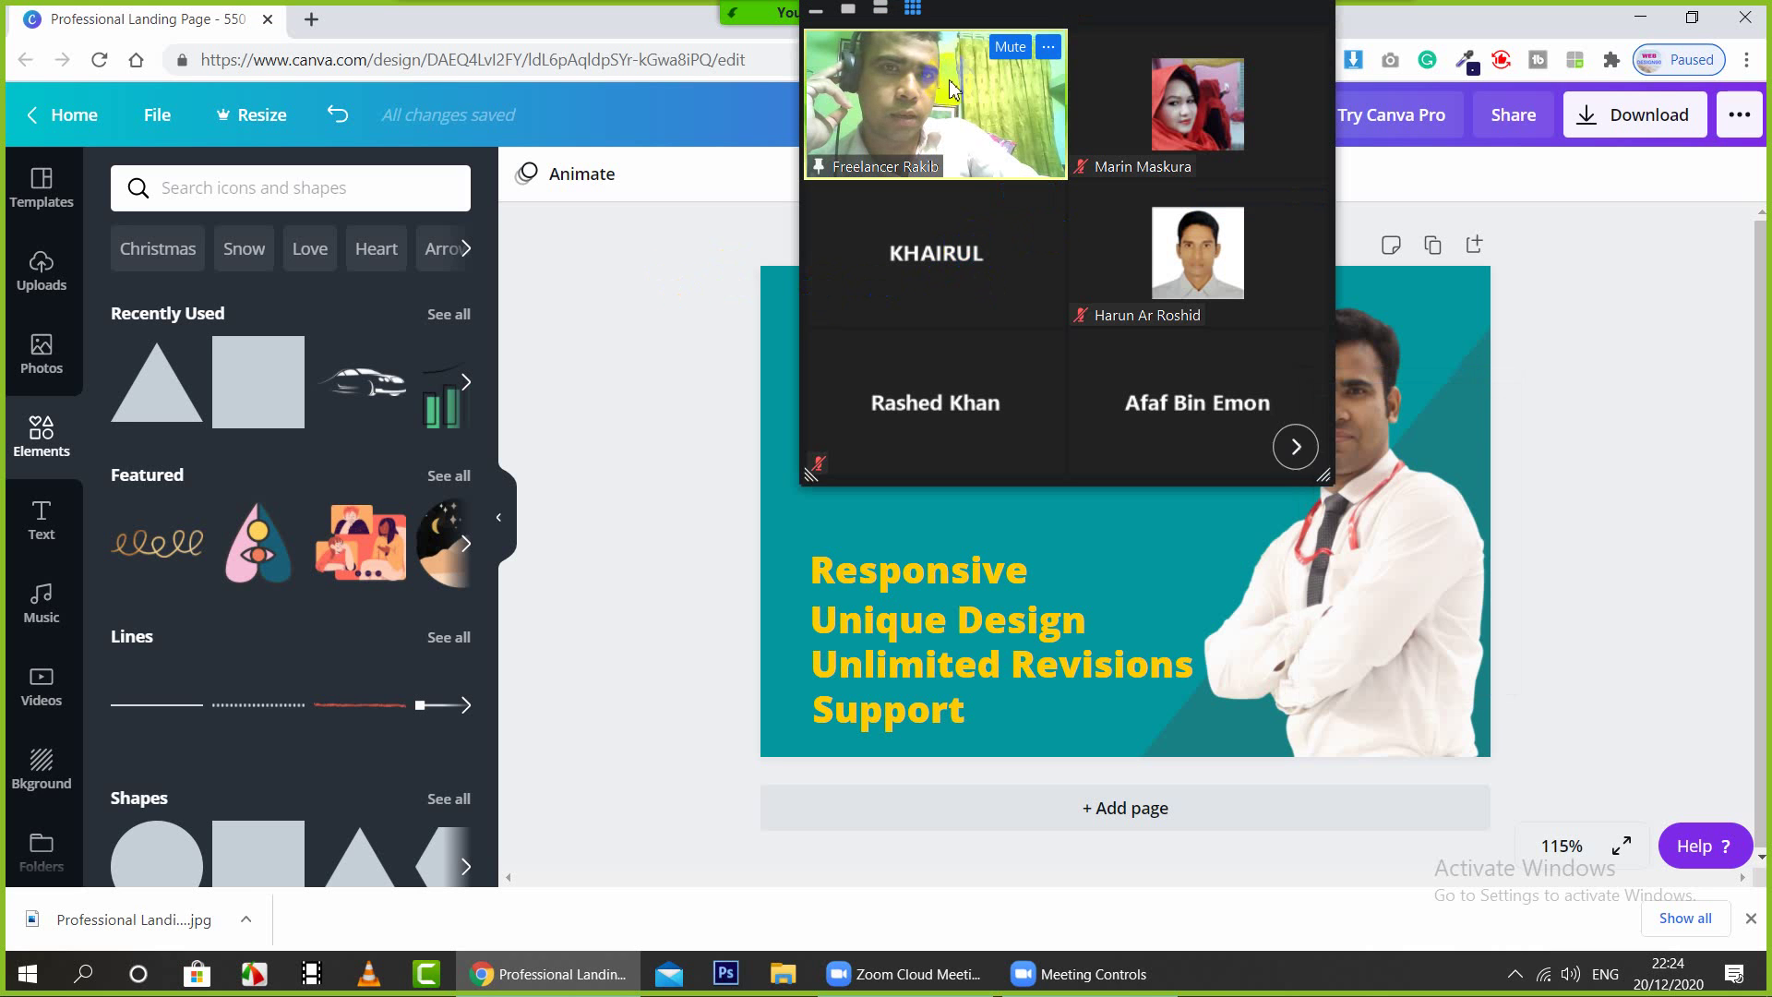
left_click(879, 9)
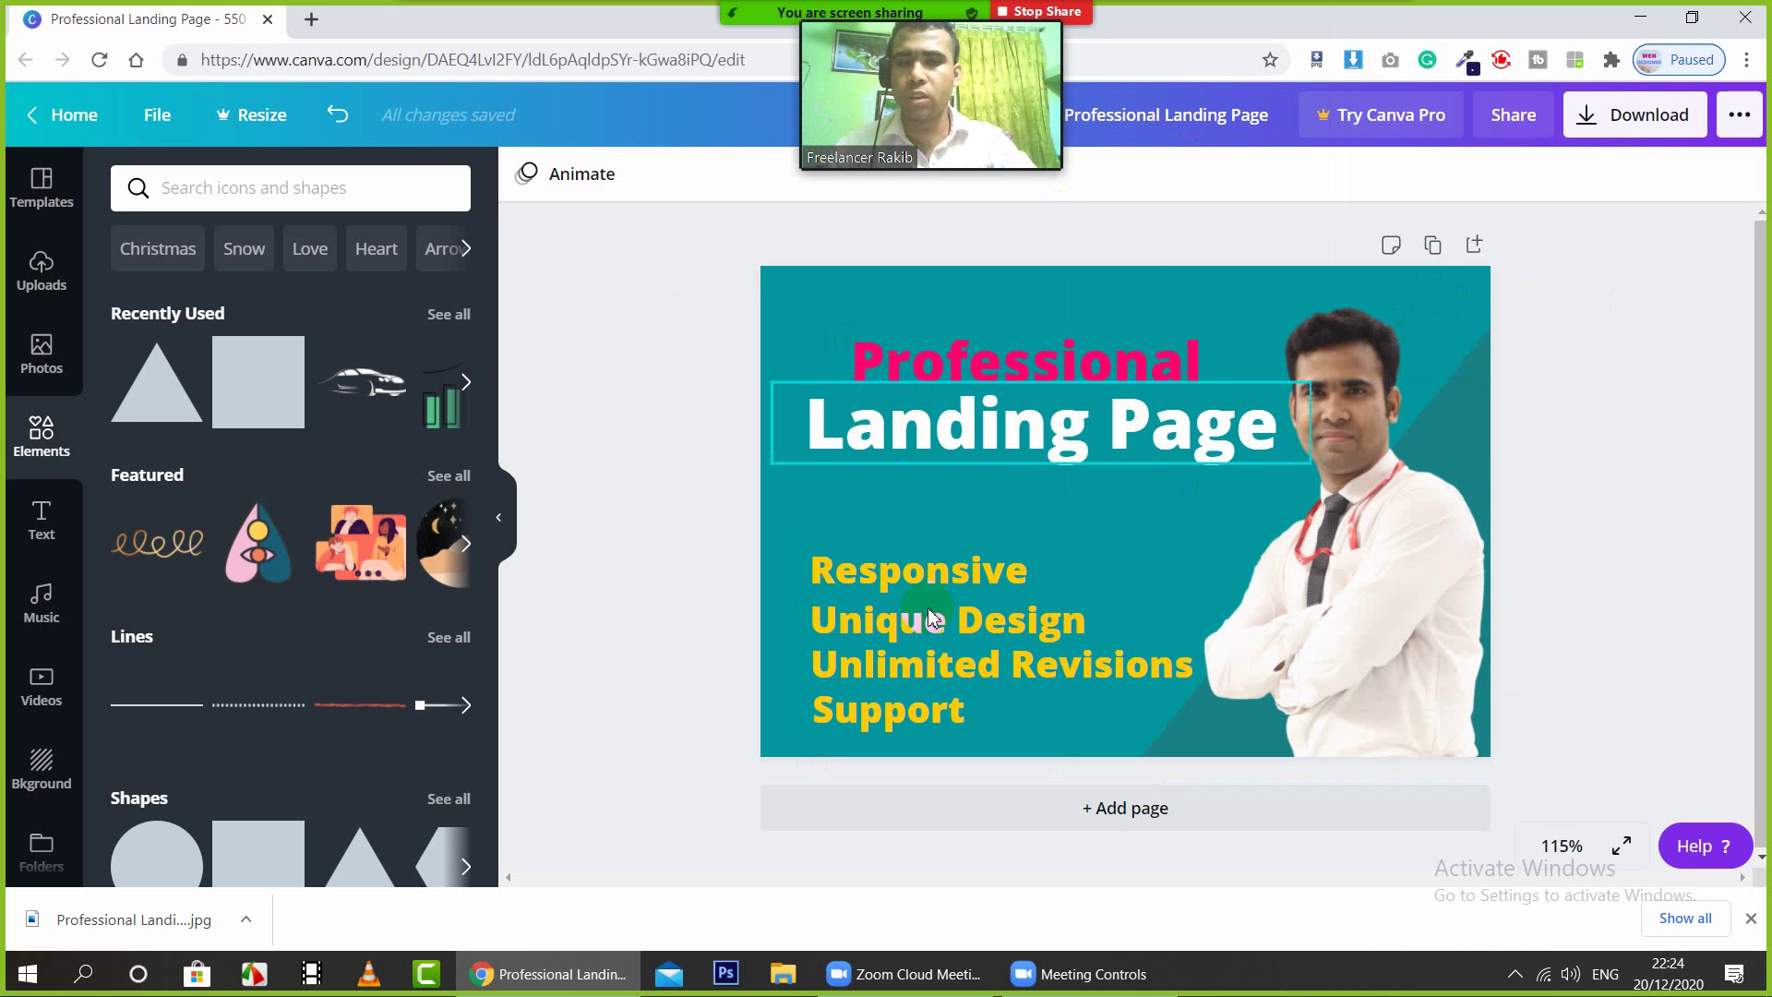
left_click(1404, 517)
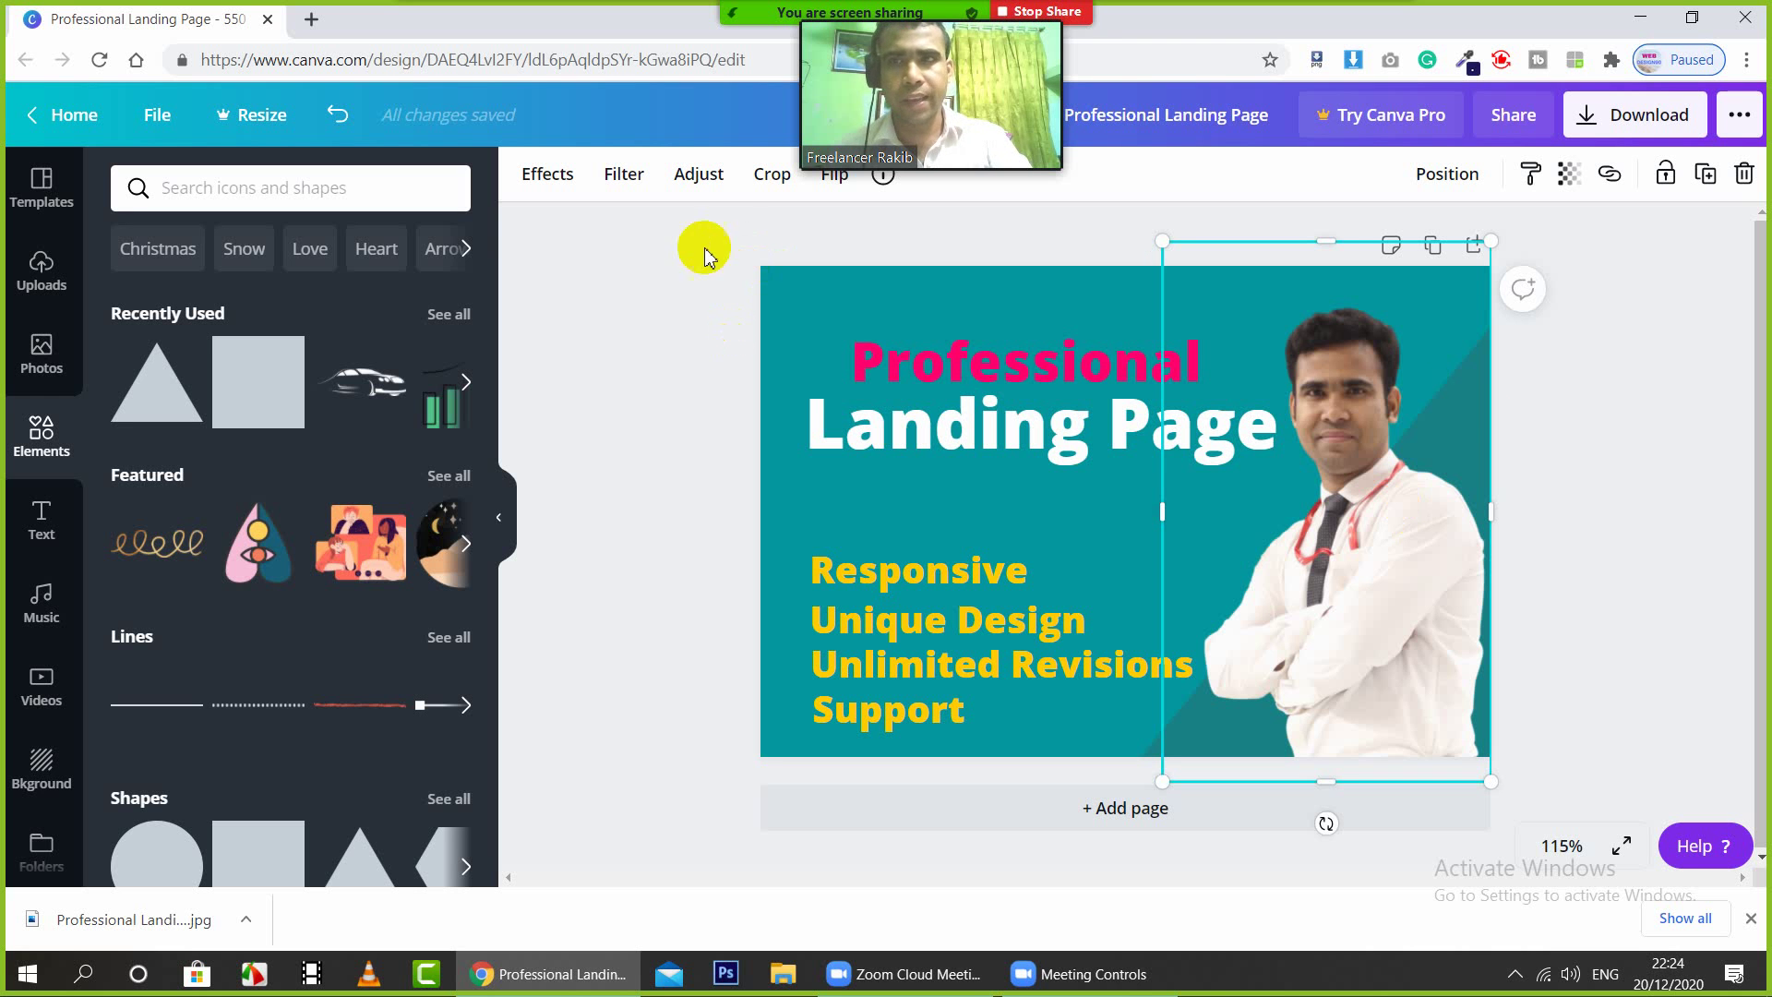
left_click(1594, 406)
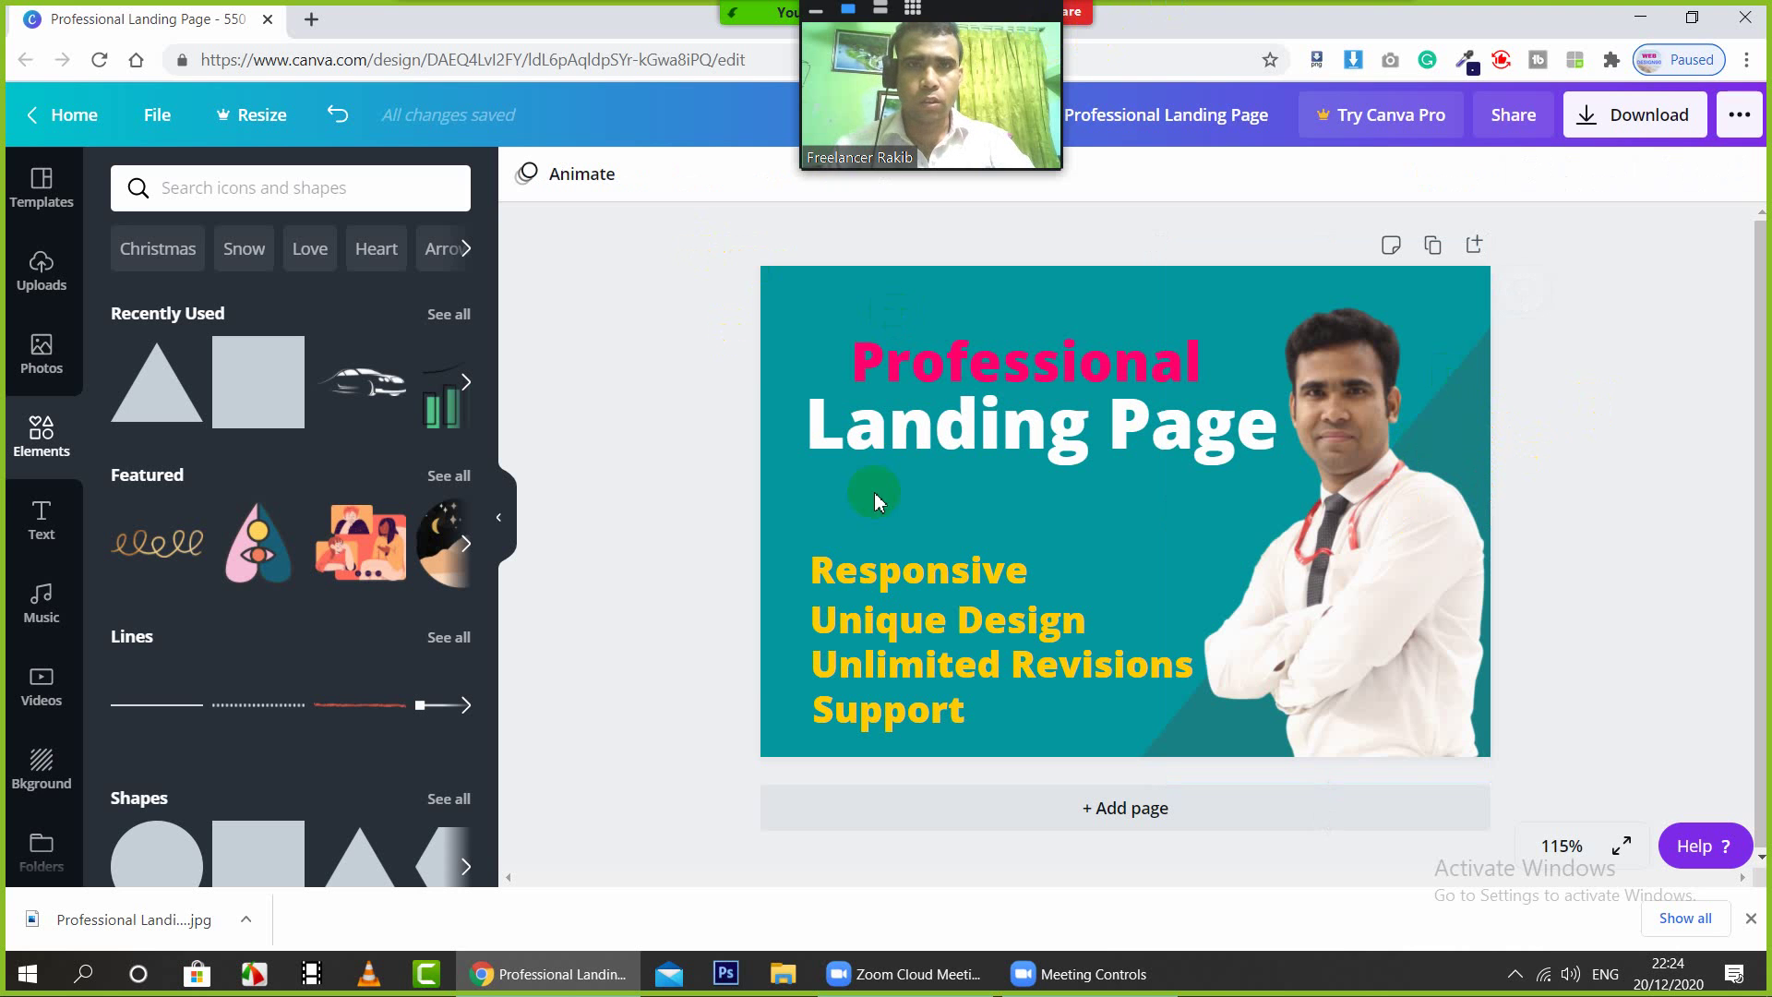
Step: Minimise the browser and the Zoom Cloud Meetings window, and display the meeting participants as a video grid
left_click(564, 976)
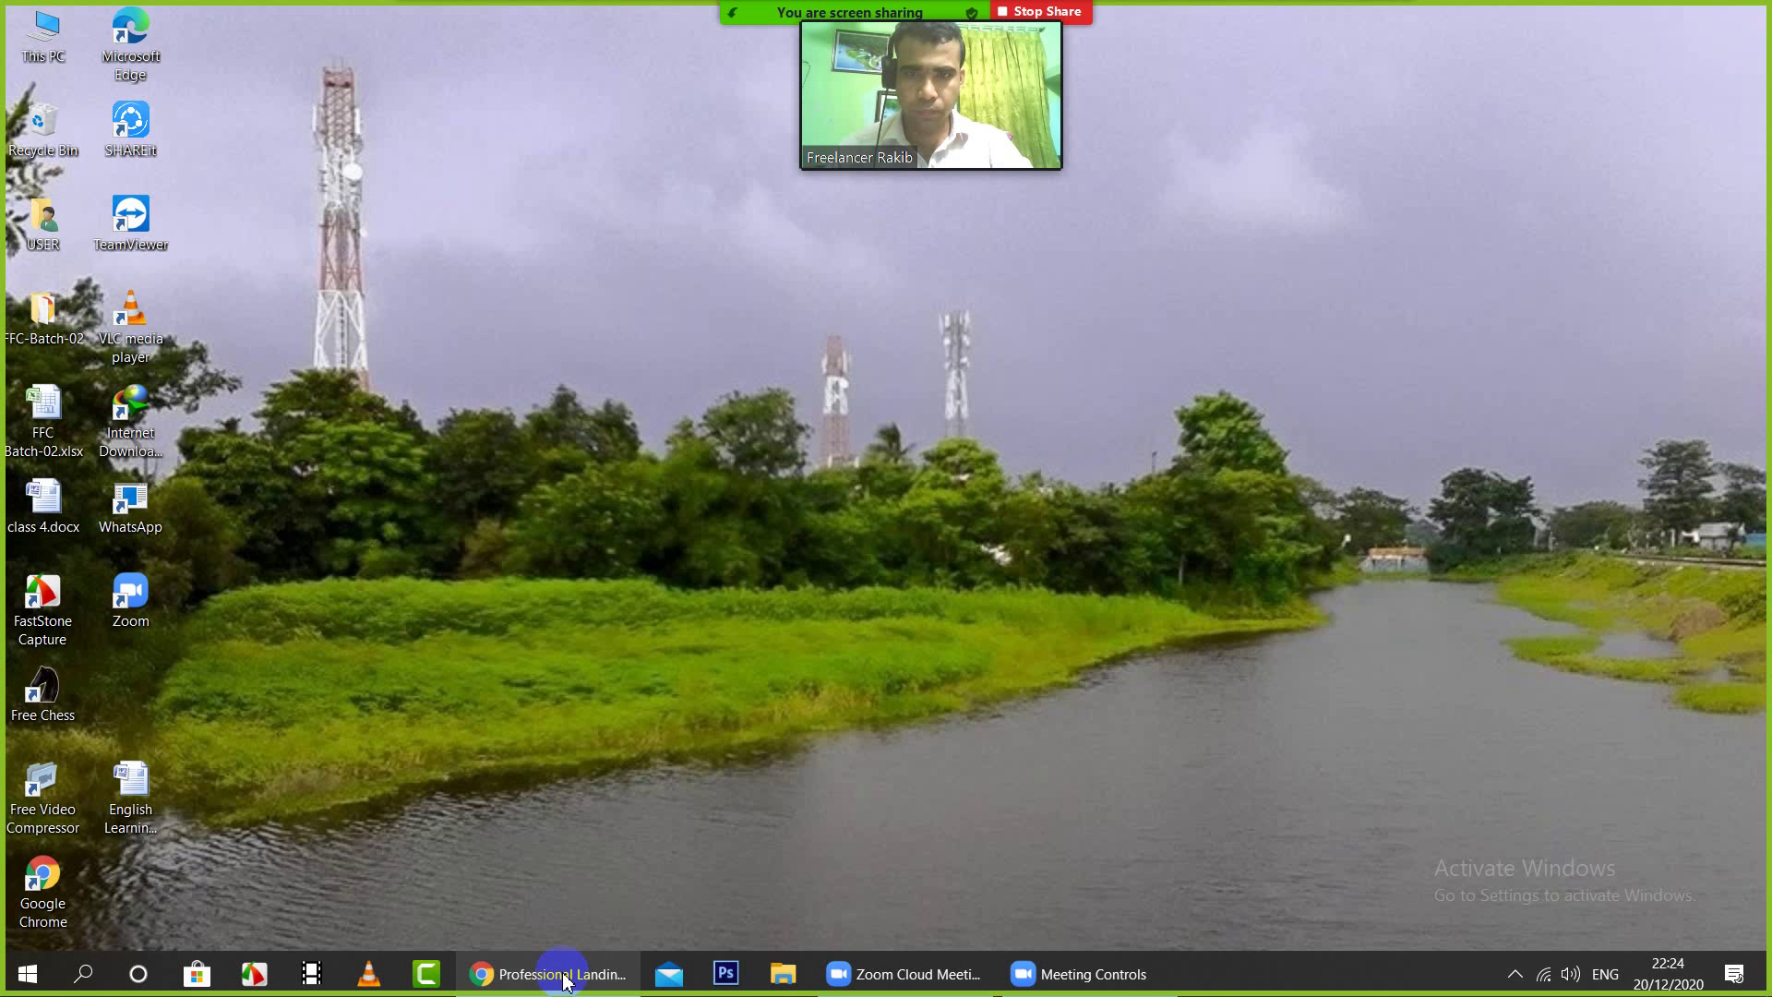
left_click(881, 973)
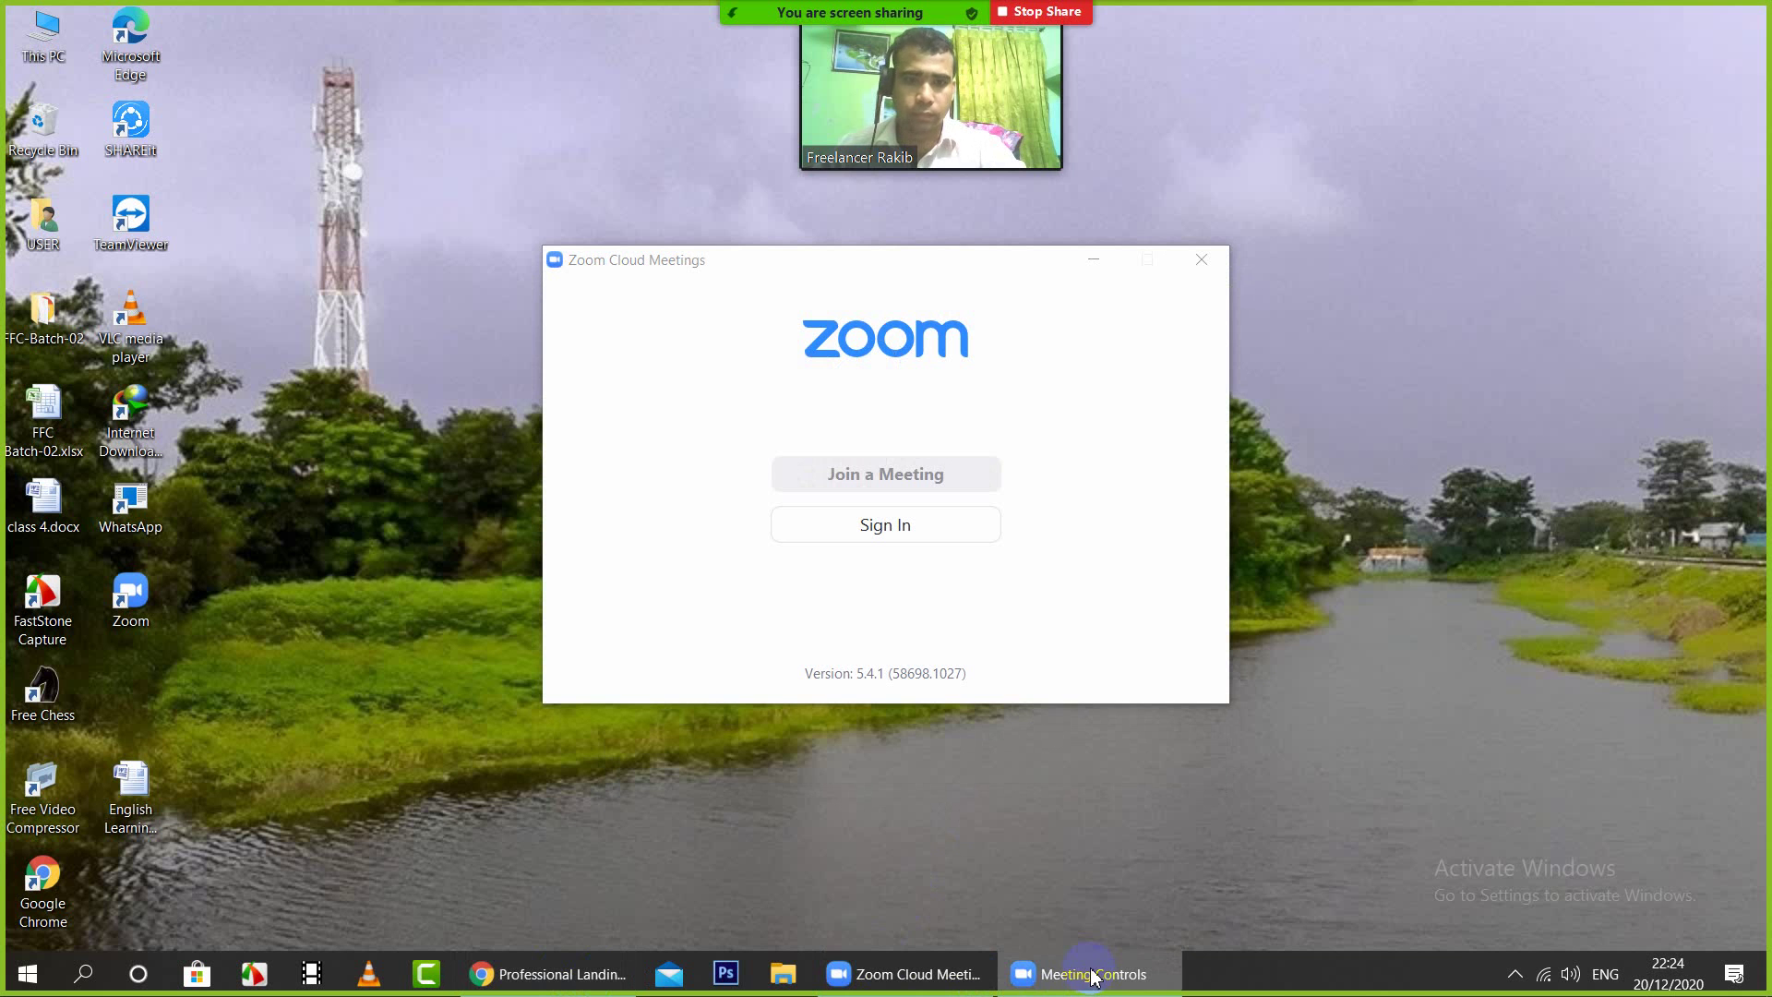
mouse_move(933, 16)
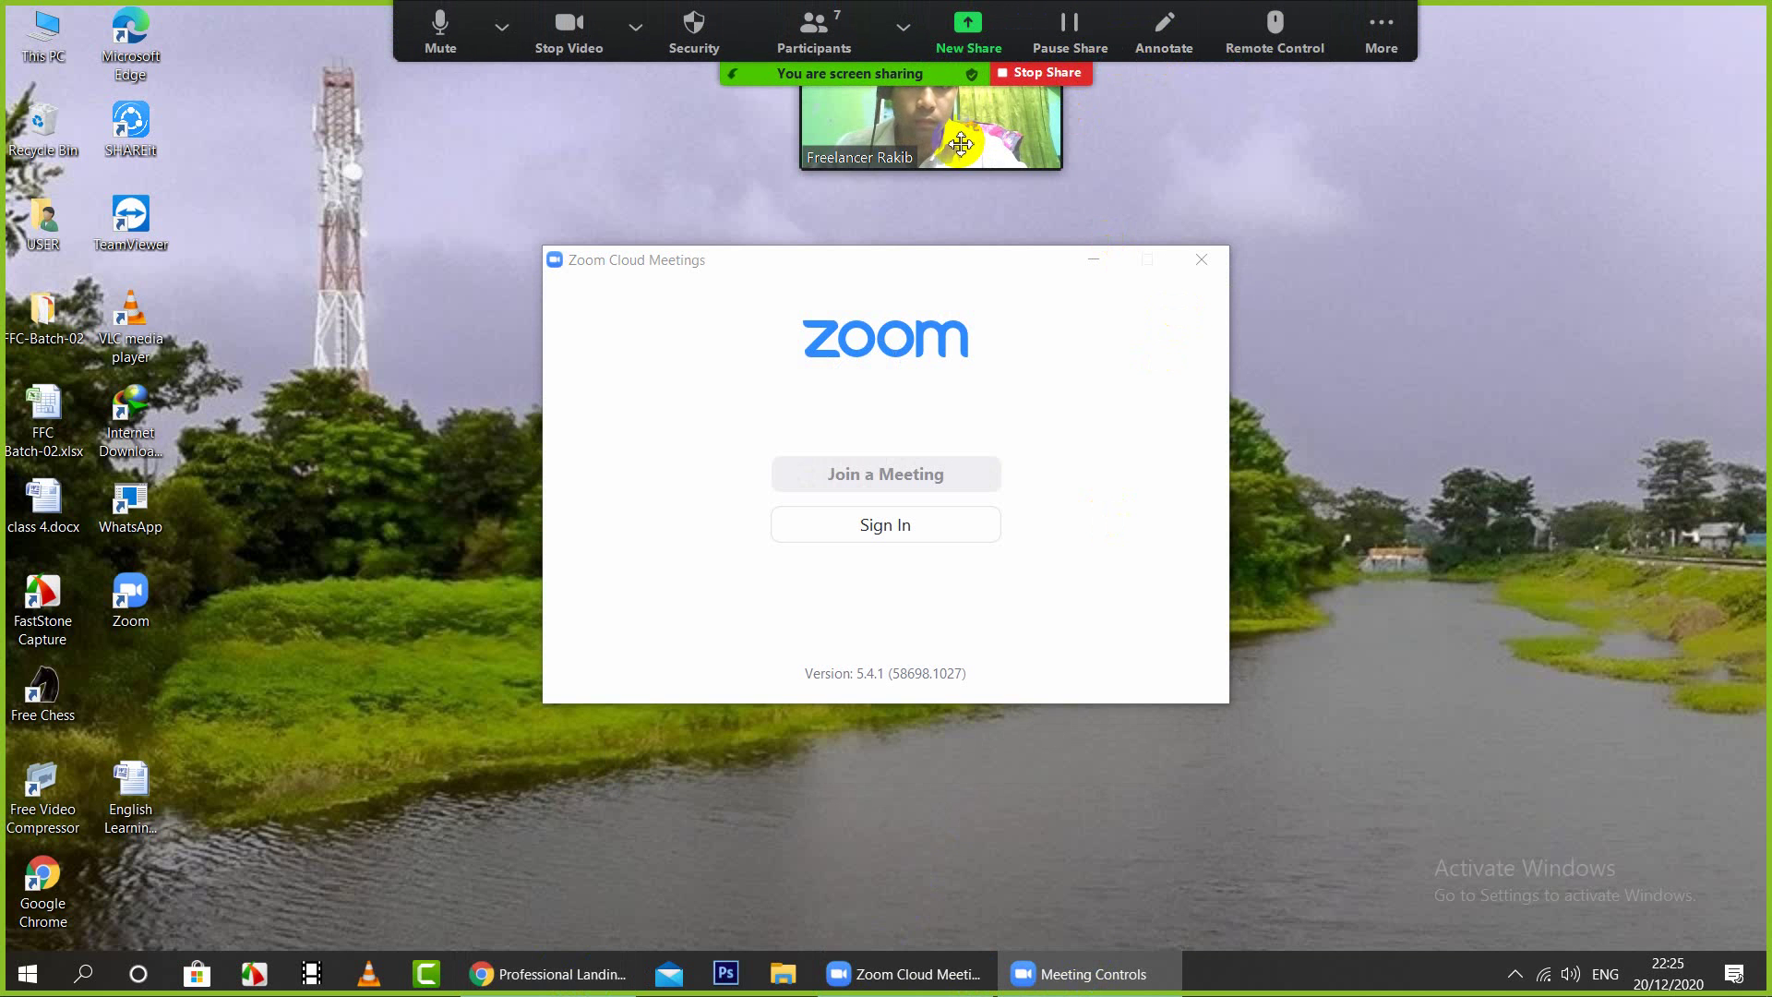
left_click(1092, 262)
mouse_move(951, 14)
left_click(1382, 33)
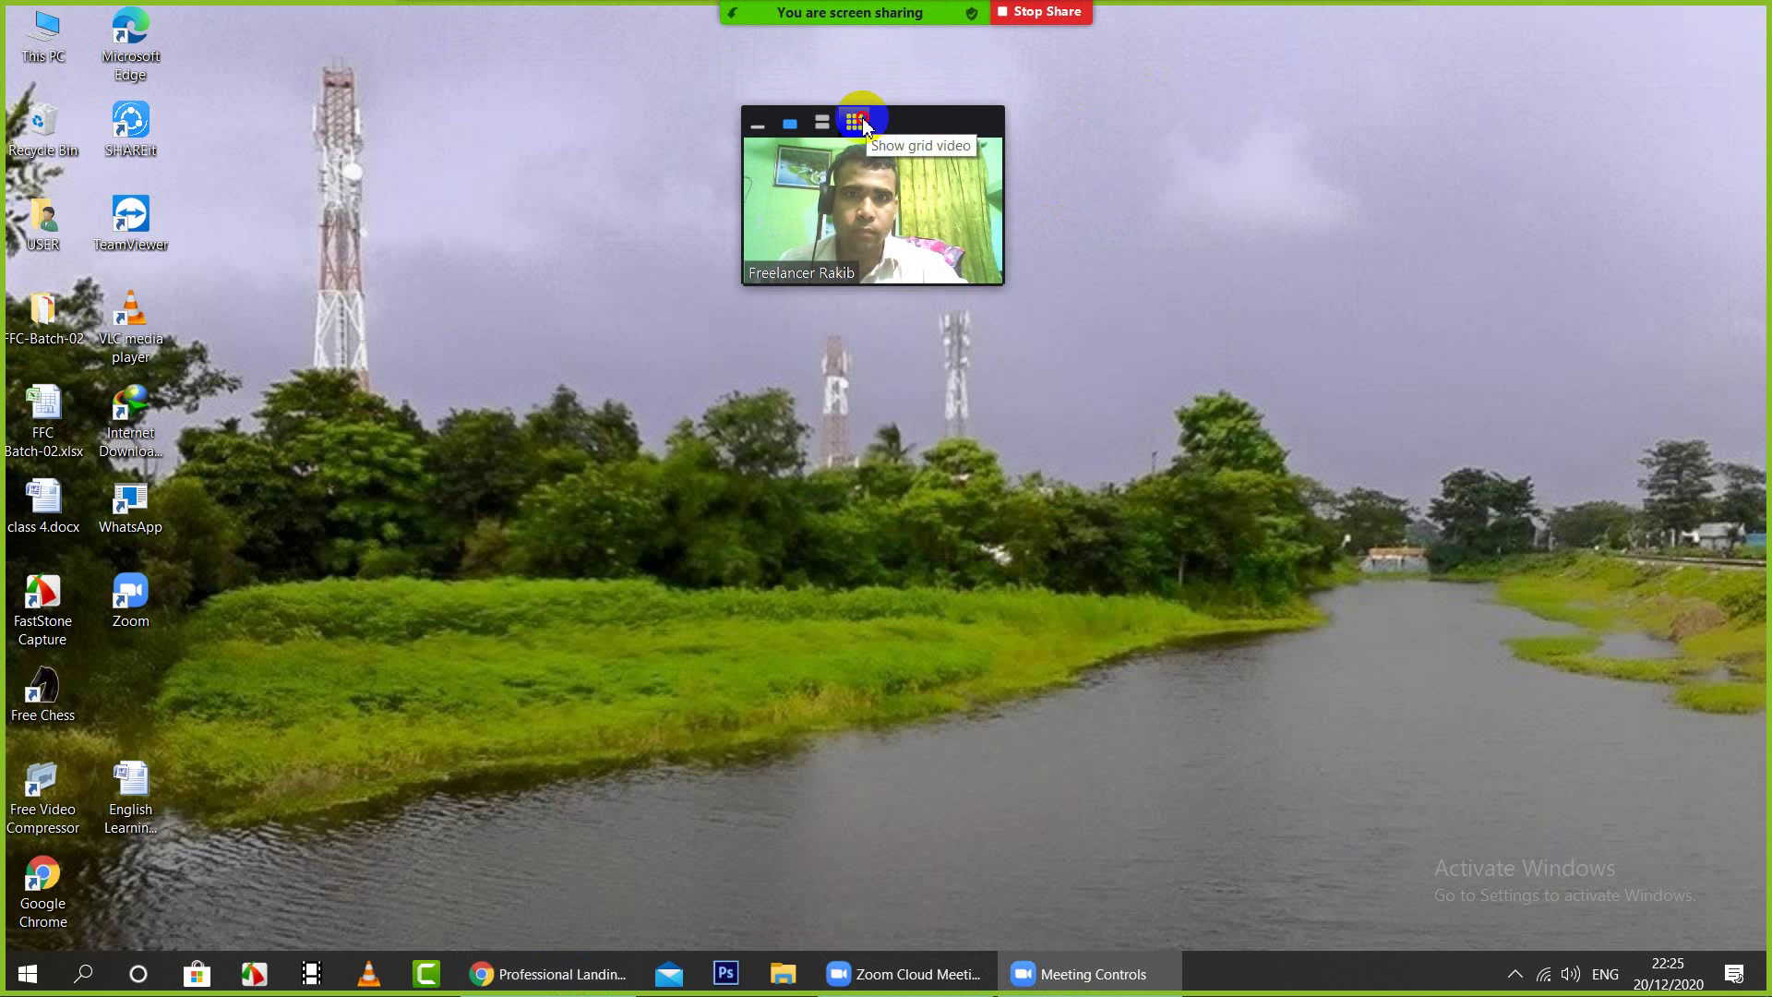
left_click(854, 123)
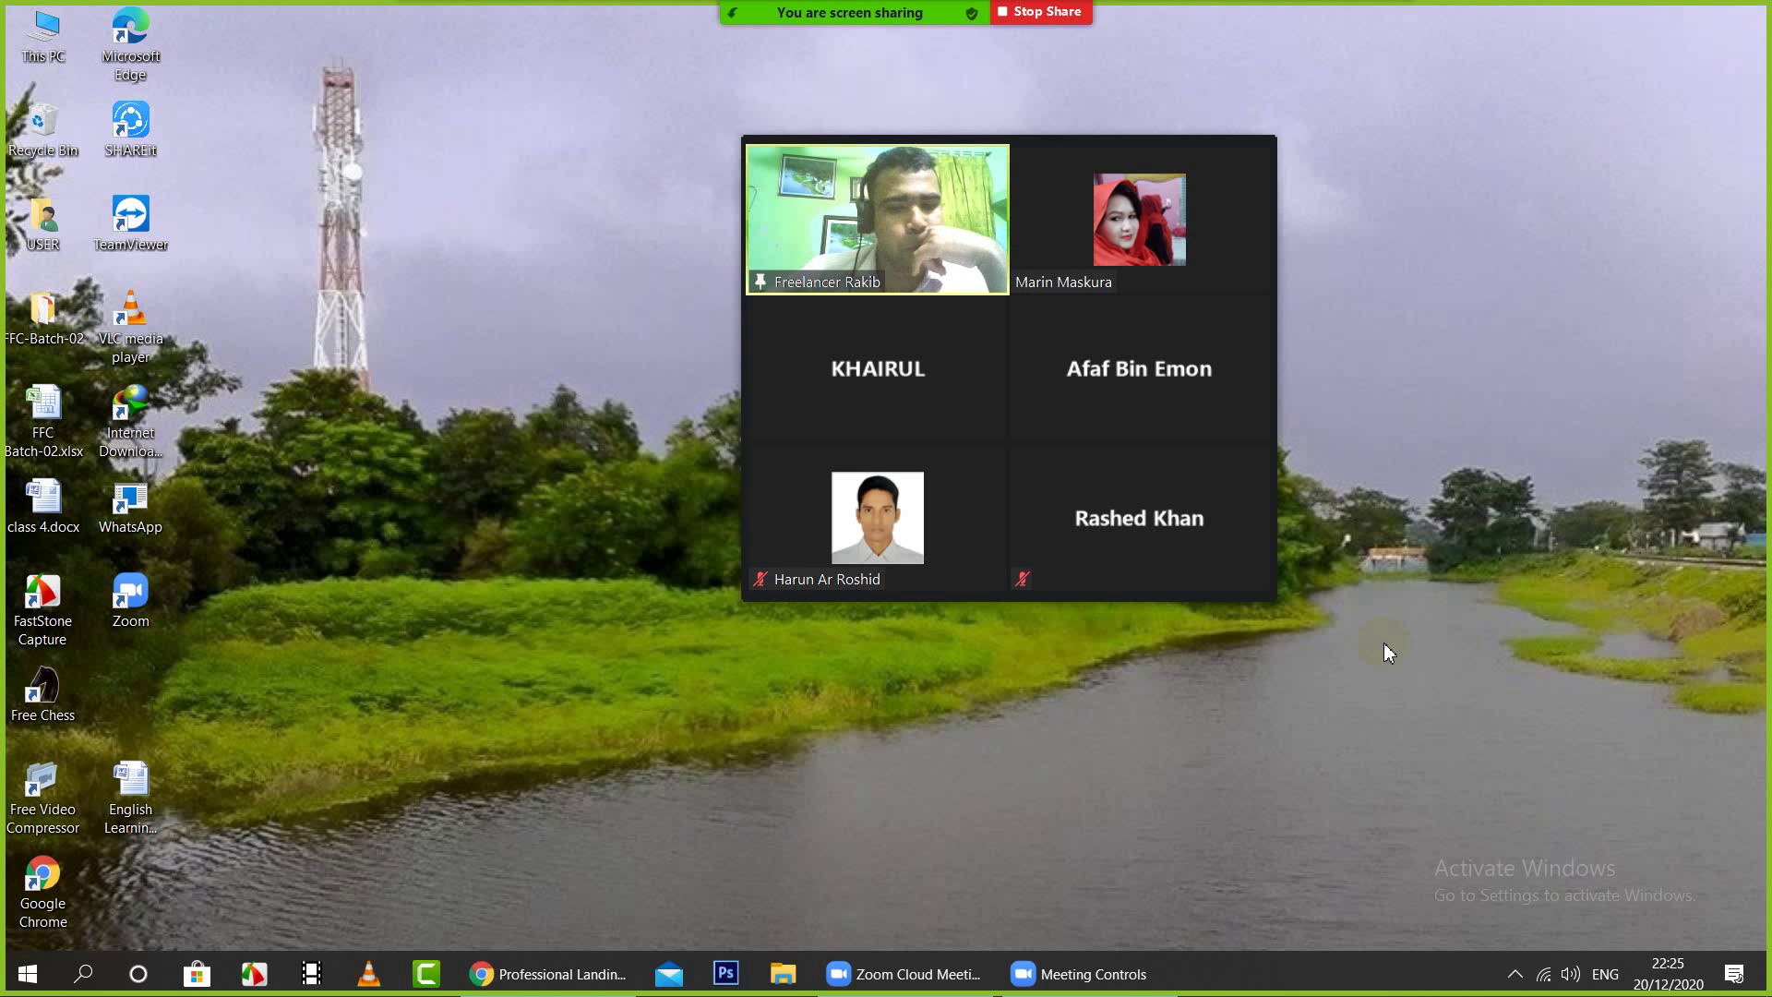
Step: Open the meeting chat to read the new direct message, and close the chat window
mouse_move(1240, 55)
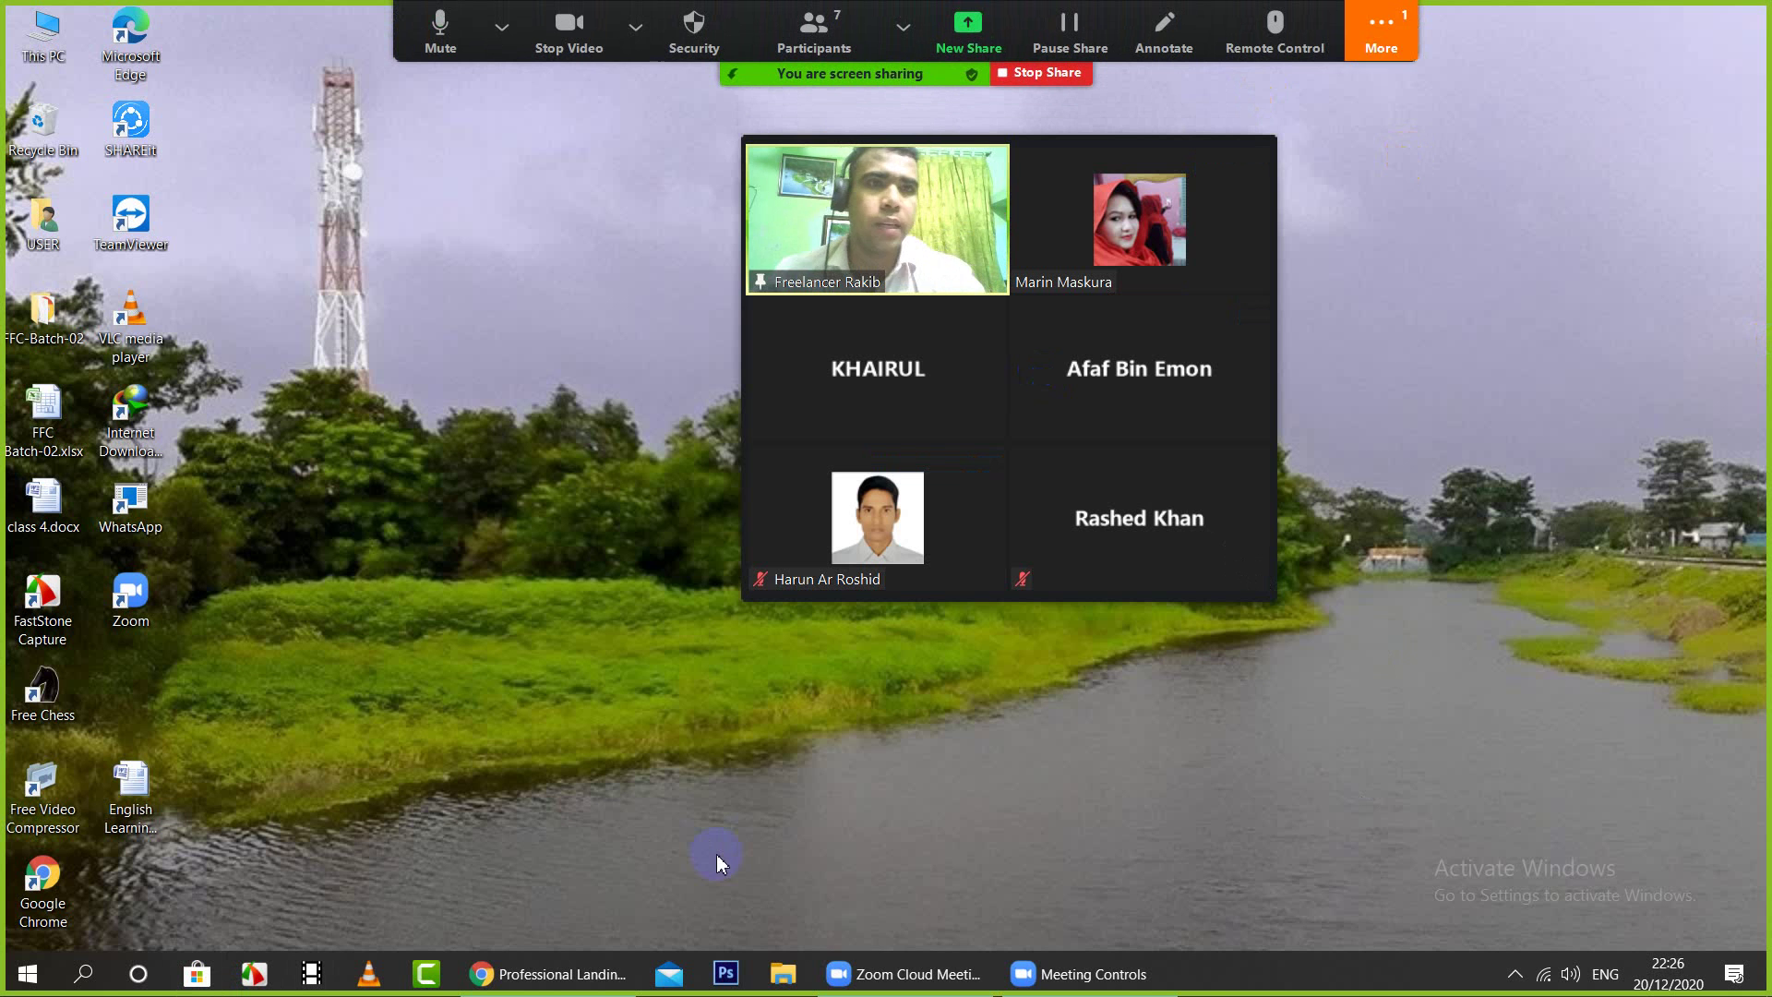
left_click(1385, 28)
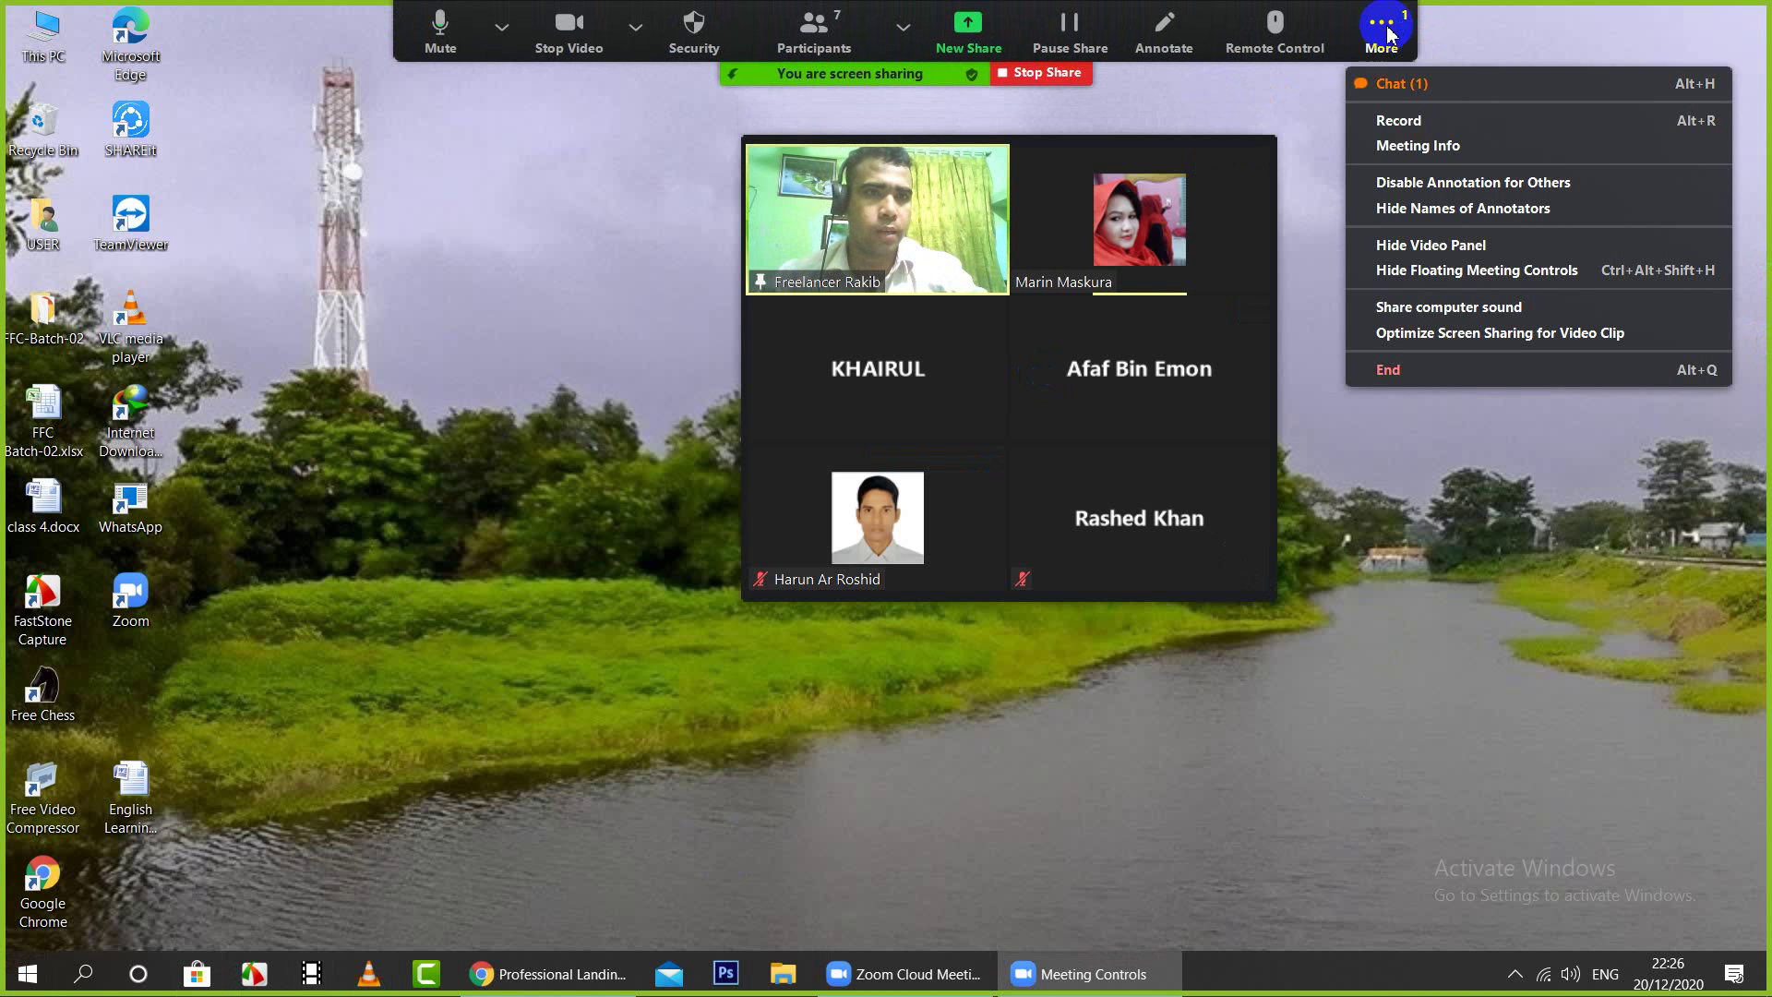
left_click(1412, 86)
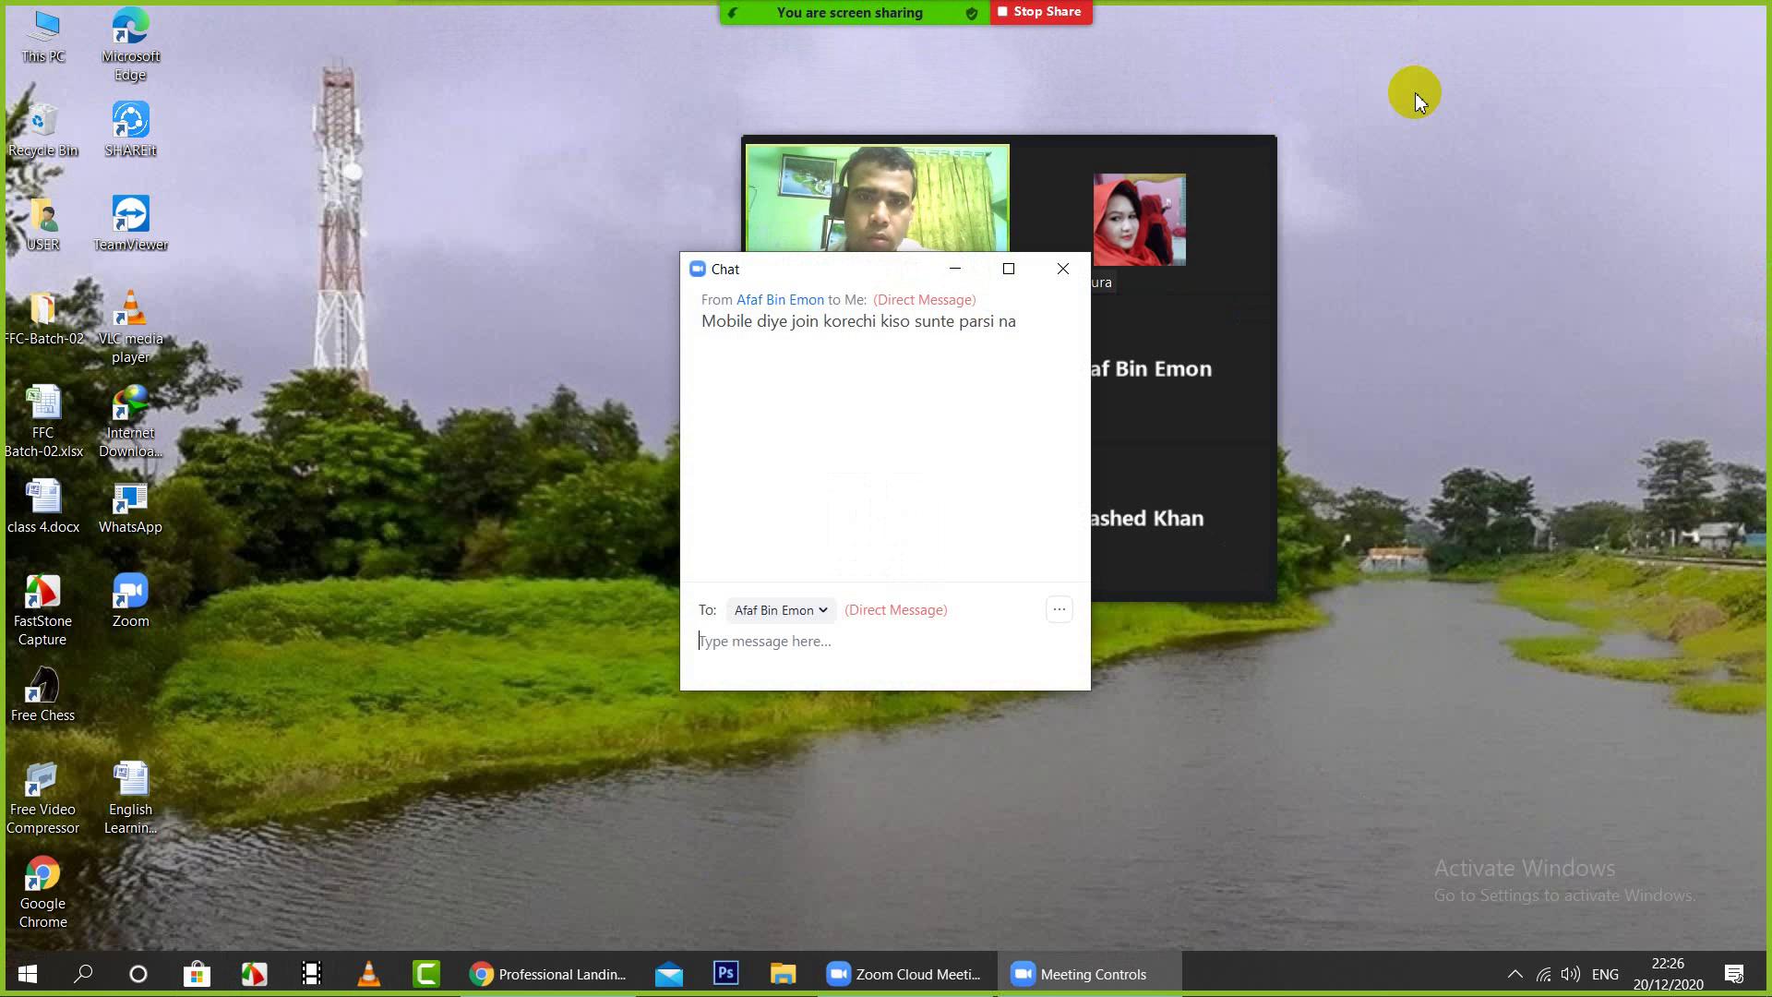
left_click(1259, 189)
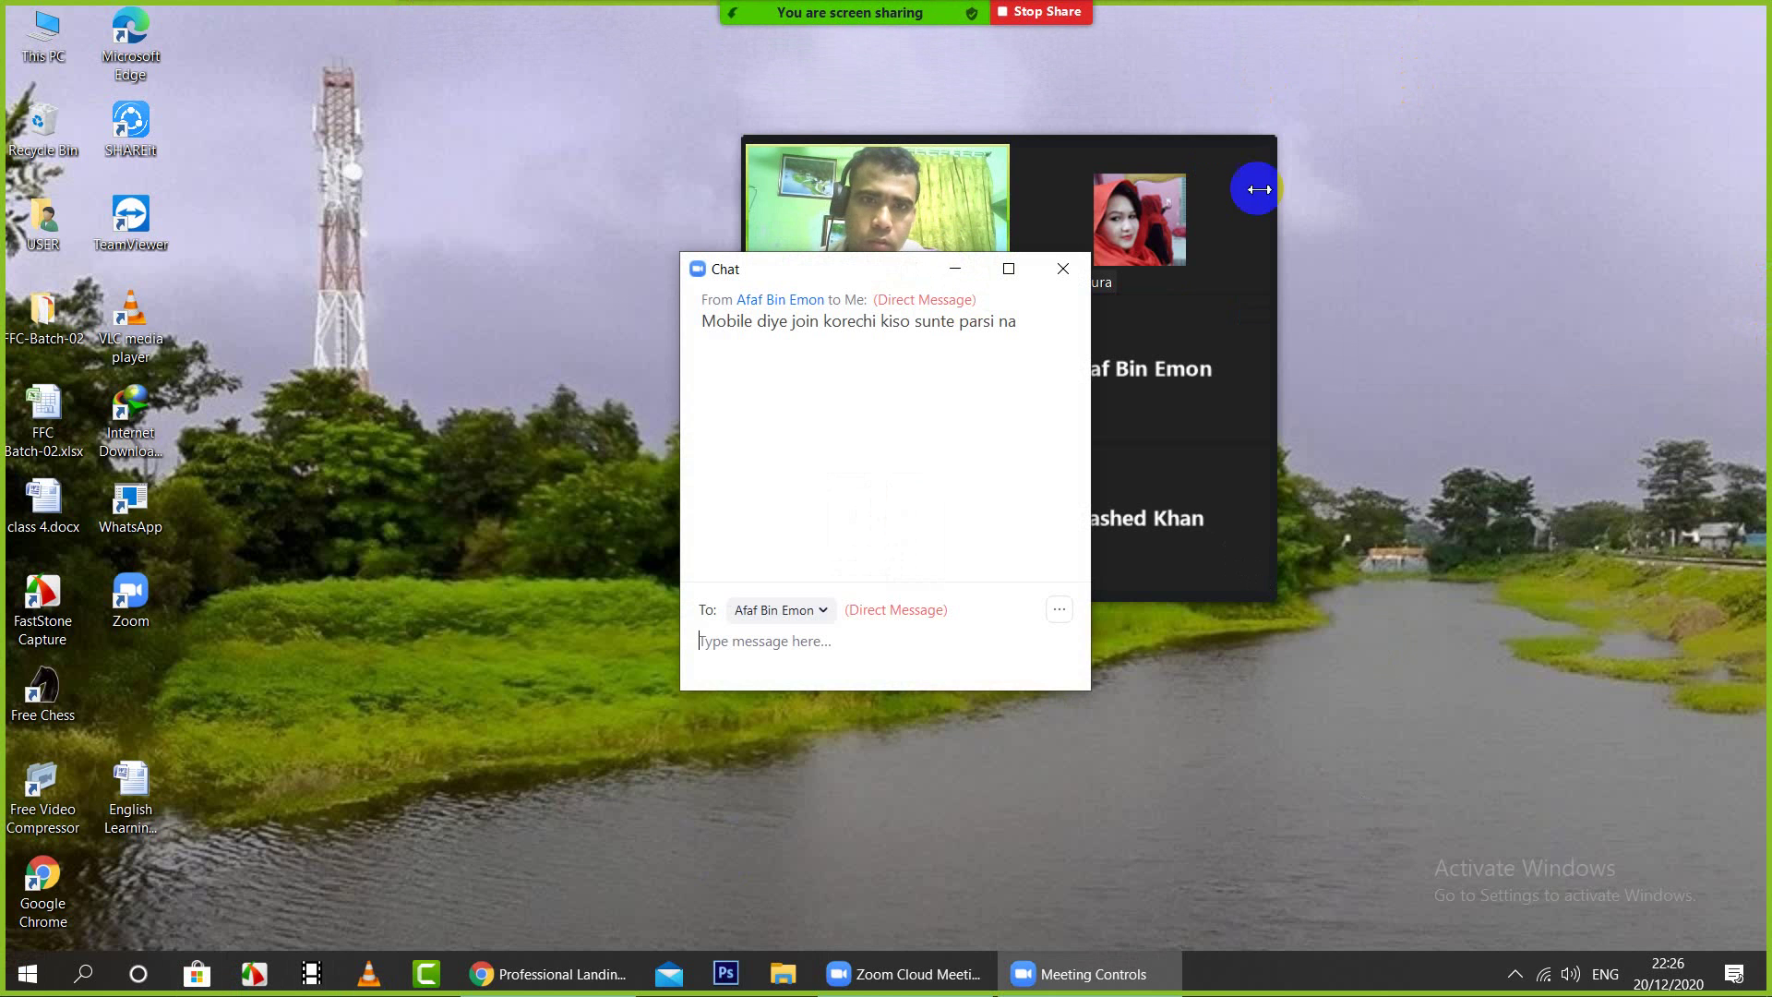
left_click(1063, 268)
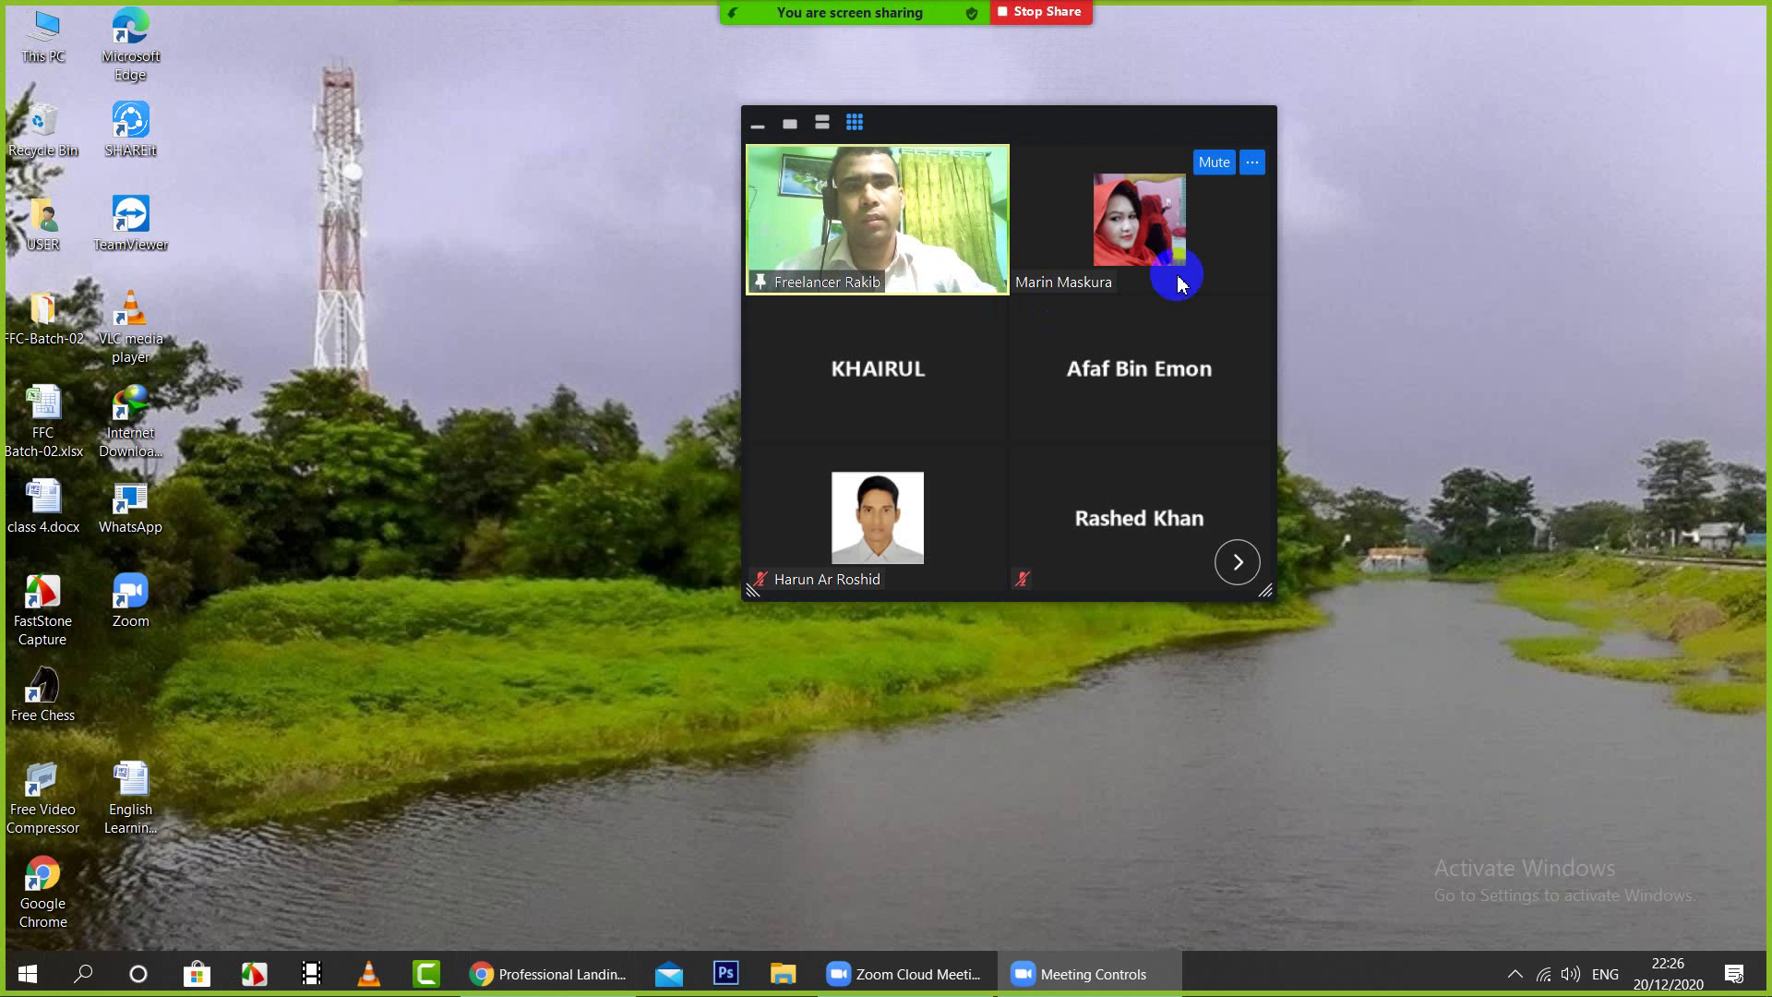
Step: Stop sharing the screen, reduce the participant grid to a single thumbnail video, and hide it
left_click(1041, 12)
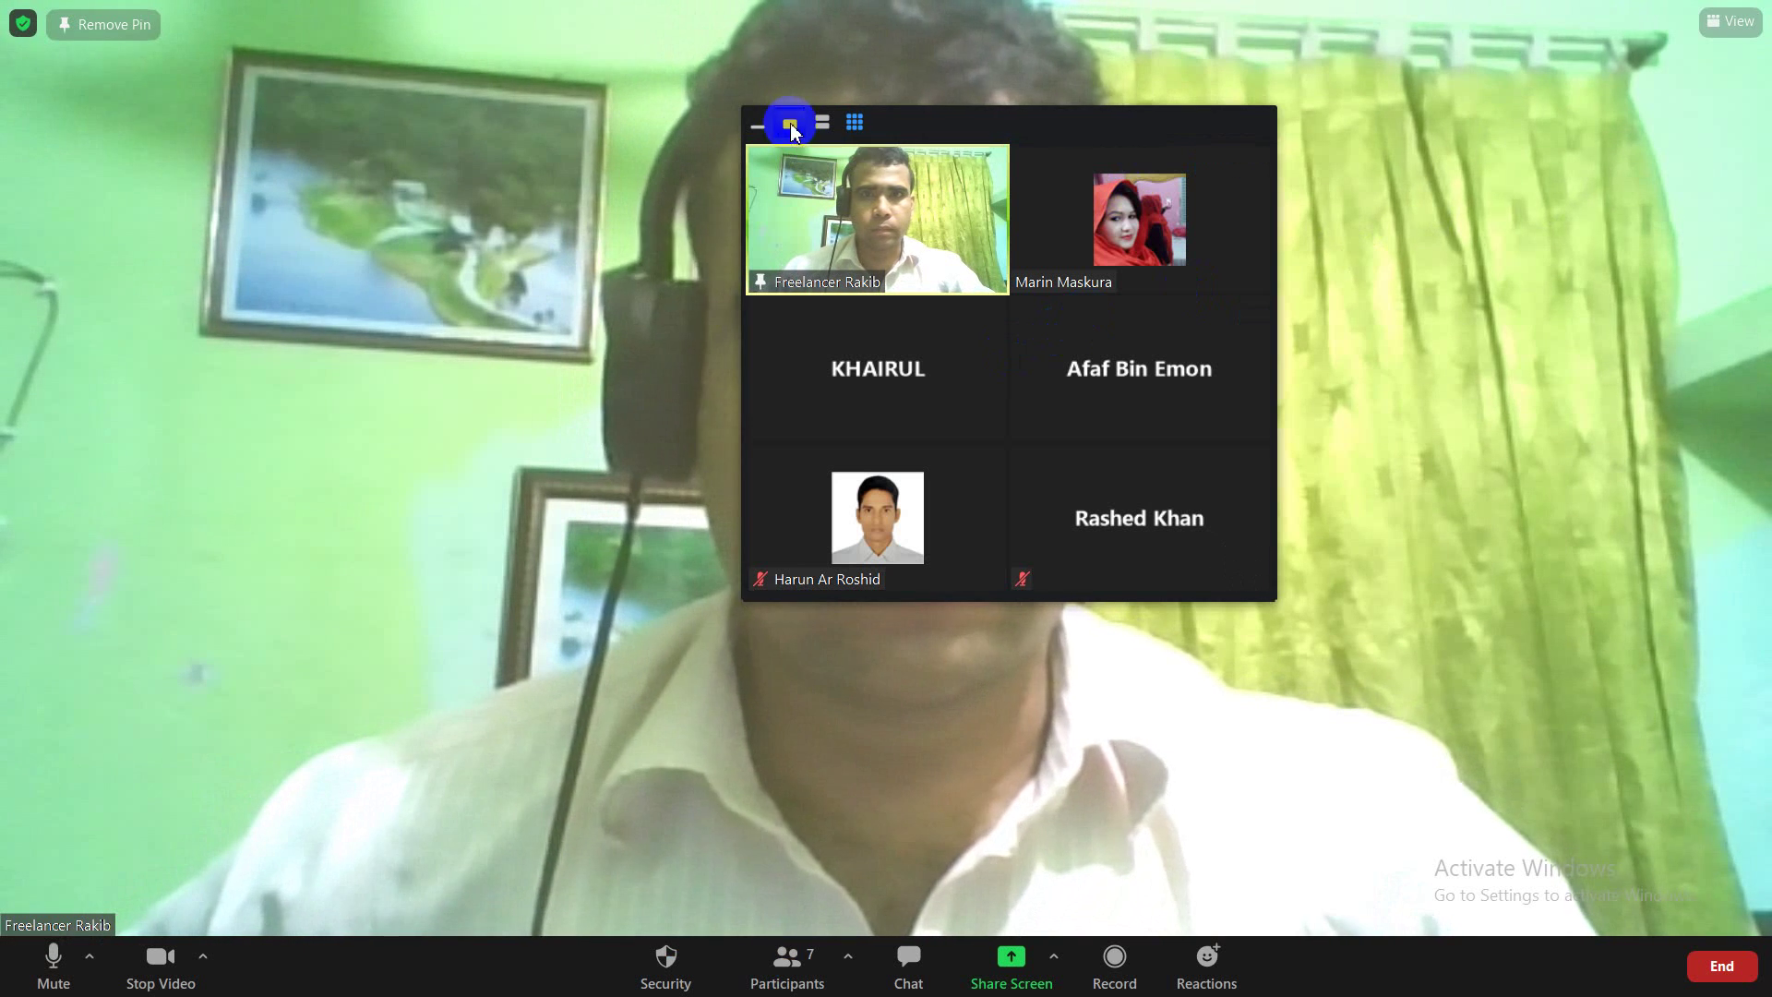
left_click(790, 124)
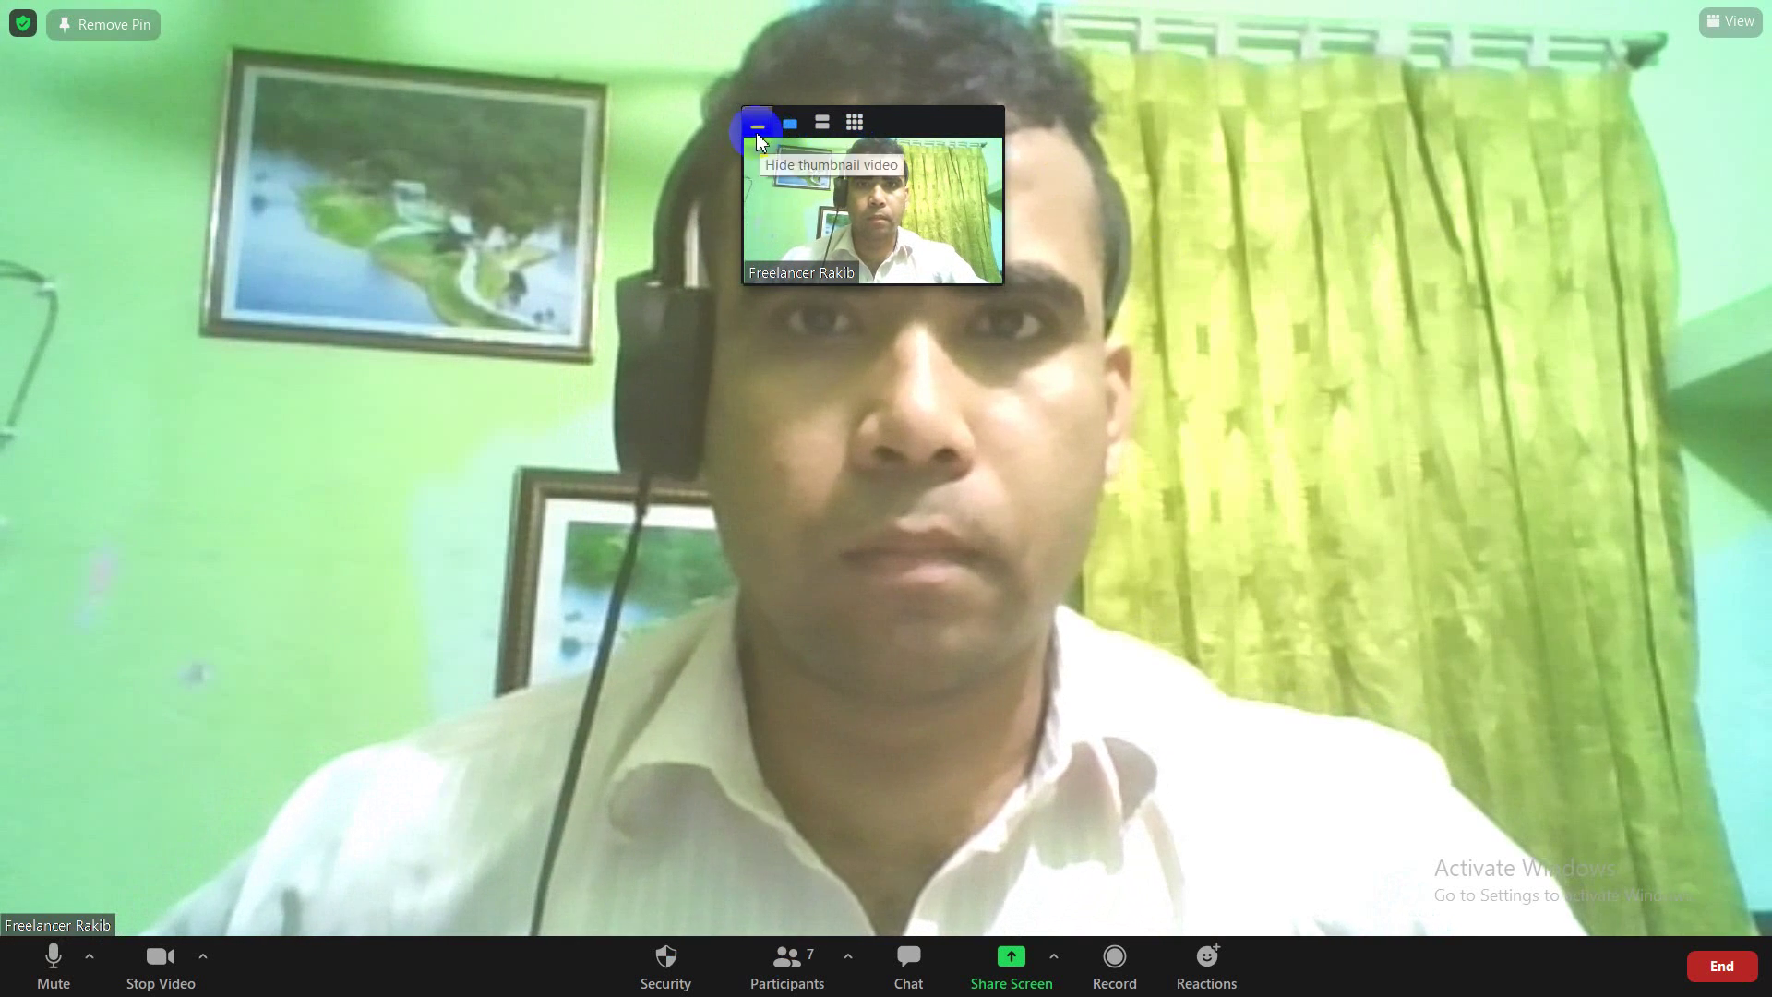
left_click(758, 134)
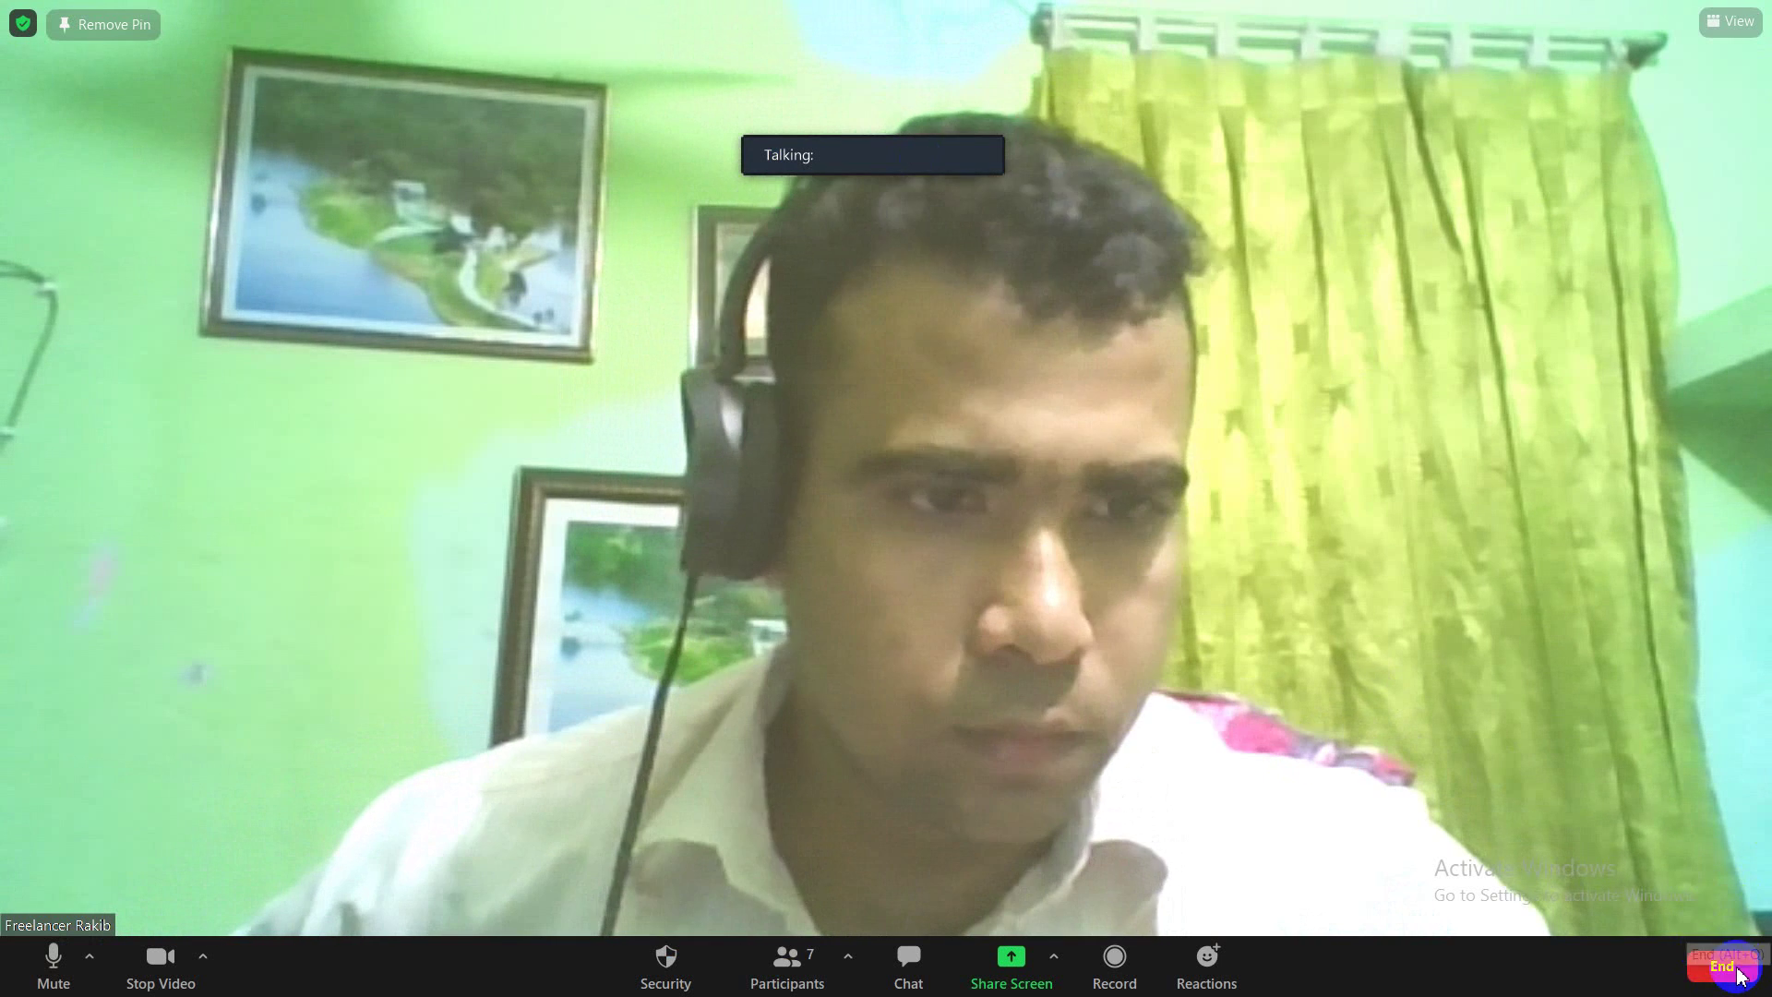
Step: End the Zoom meeting and close the Zoom Cloud Meetings window
left_click(1741, 976)
left_click(1648, 843)
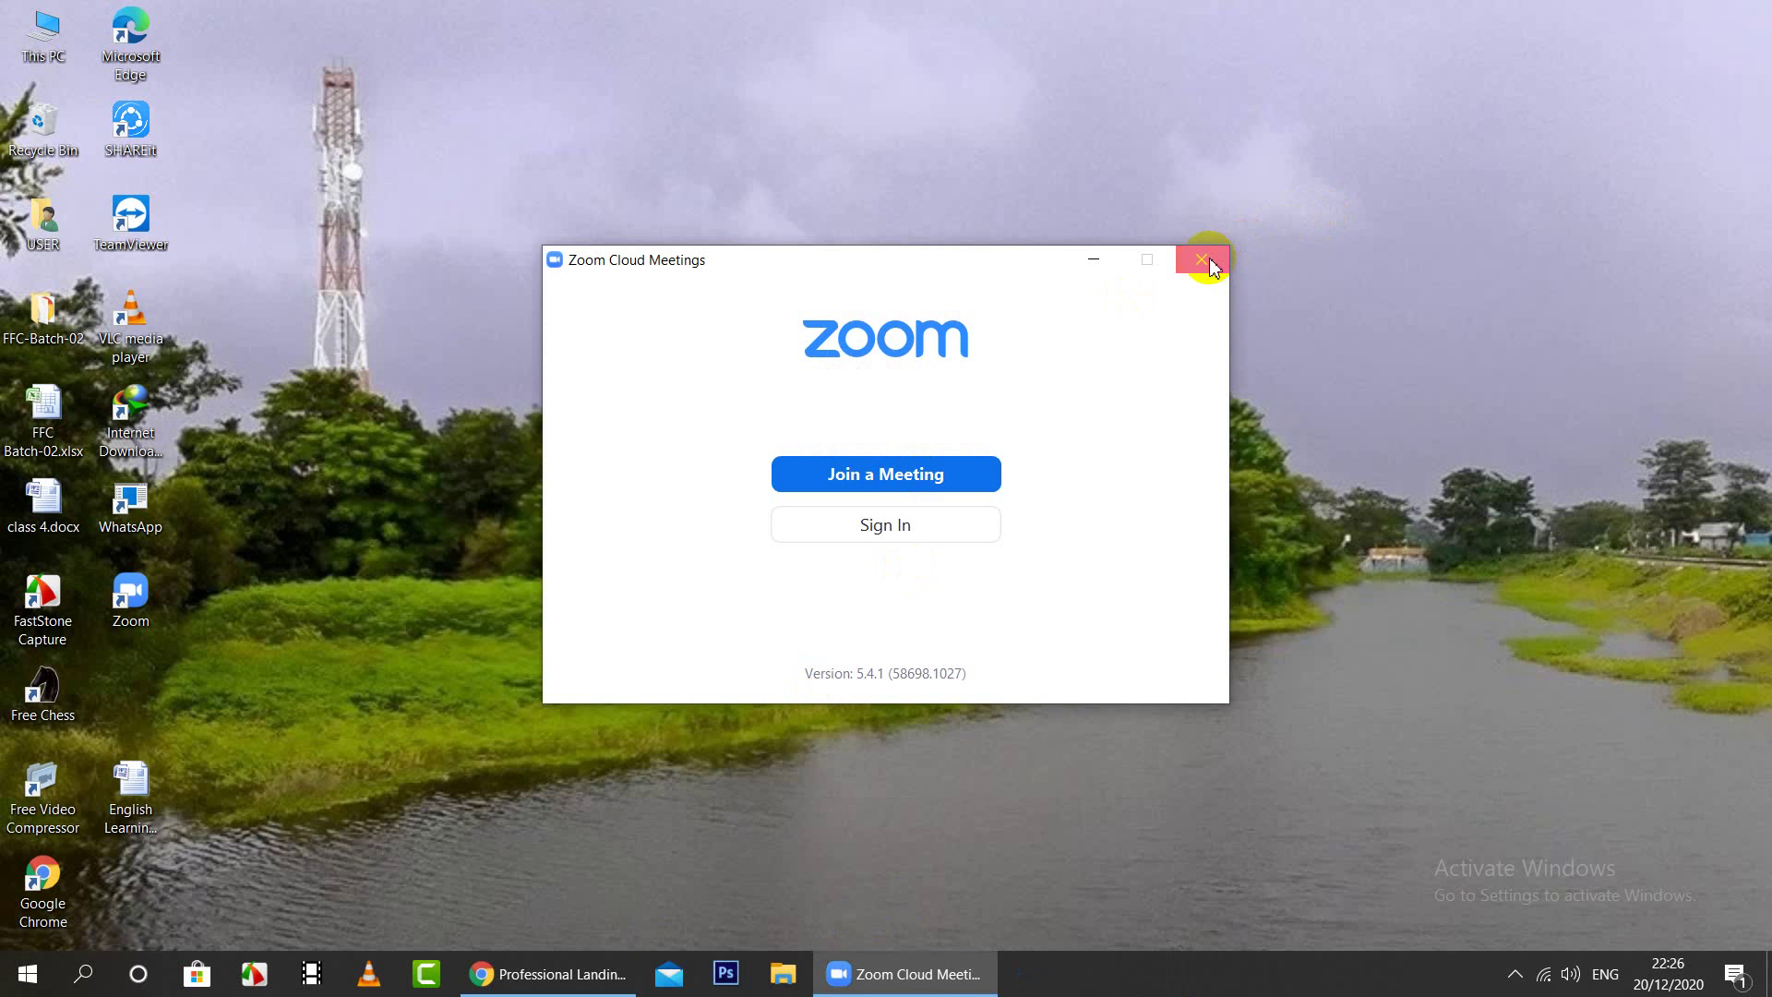
left_click(1210, 266)
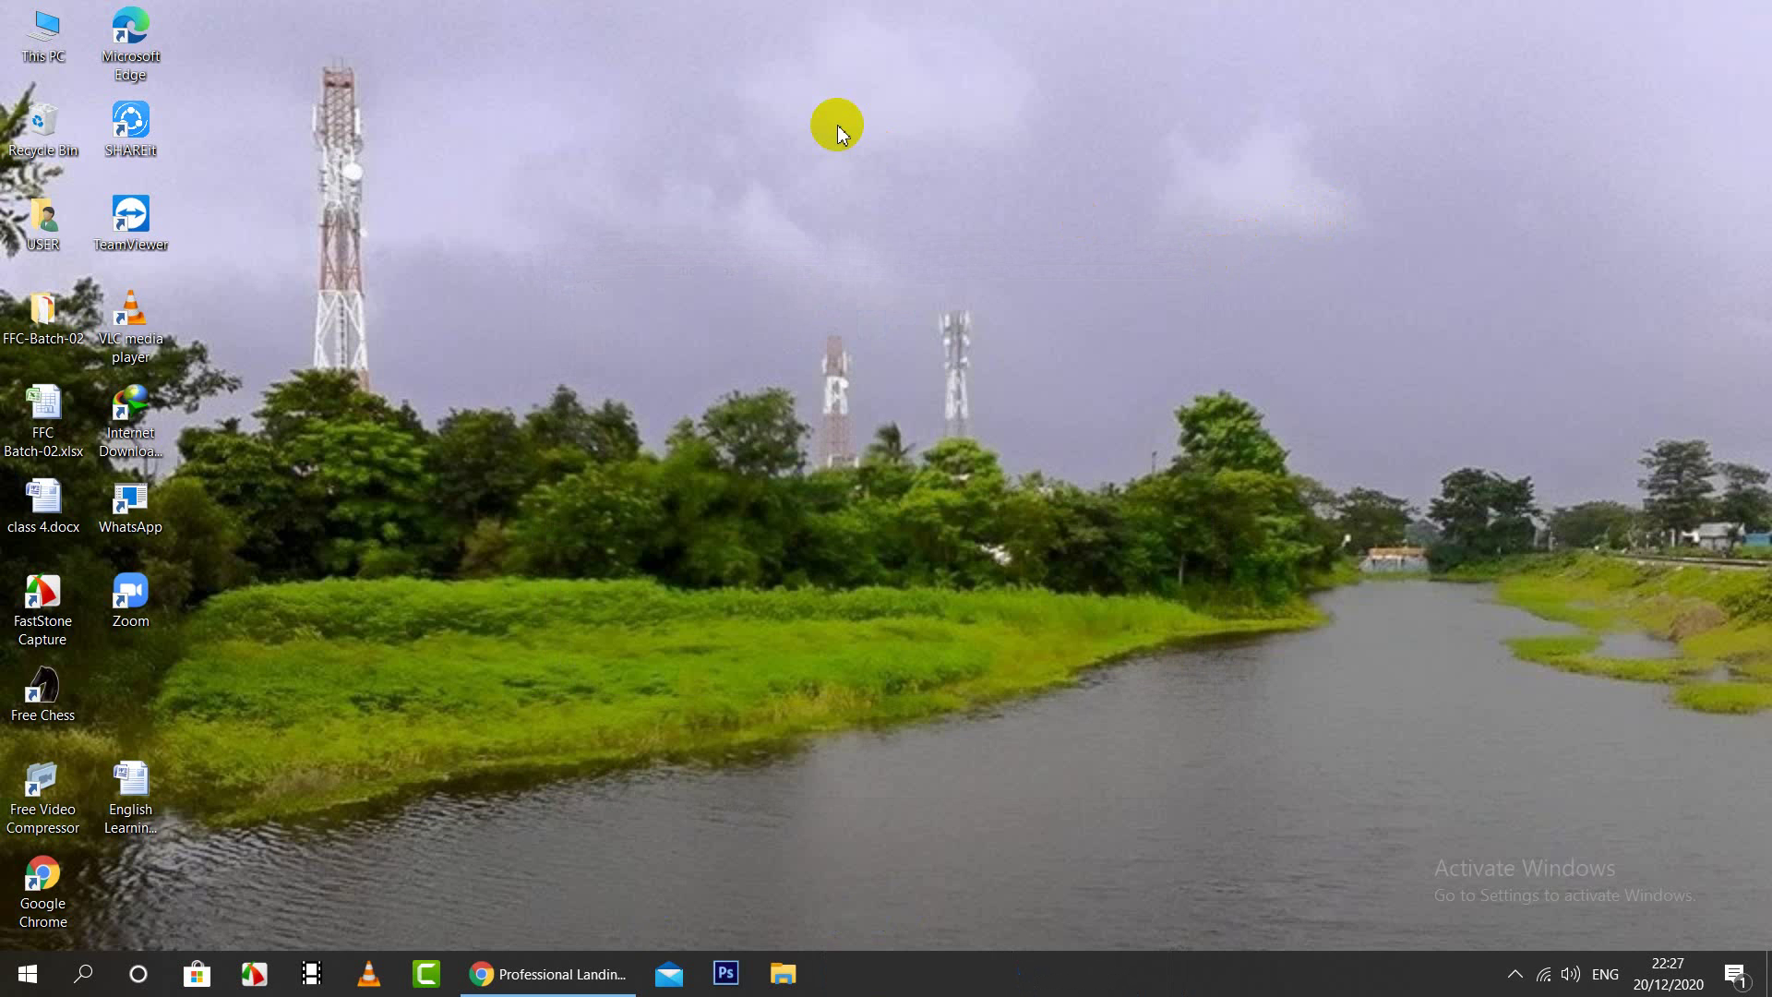
Step: Refresh the Windows desktop three times
right_click(837, 134)
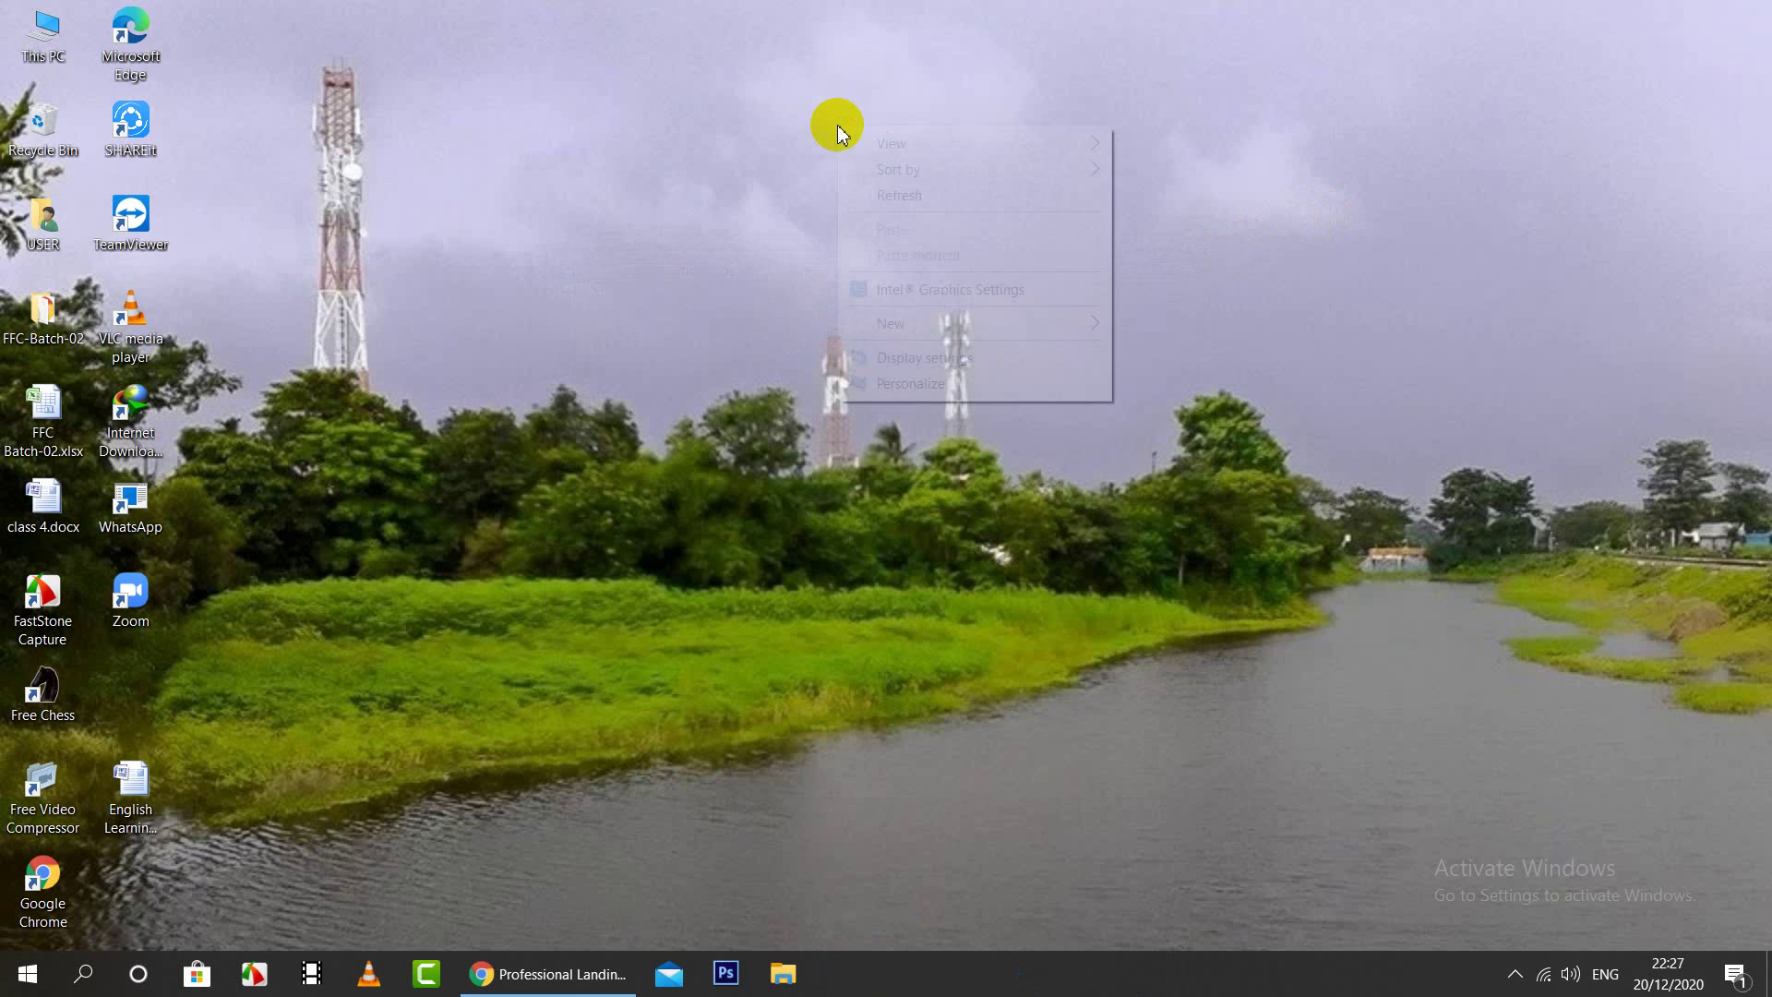
left_click(930, 196)
right_click(904, 132)
left_click(955, 198)
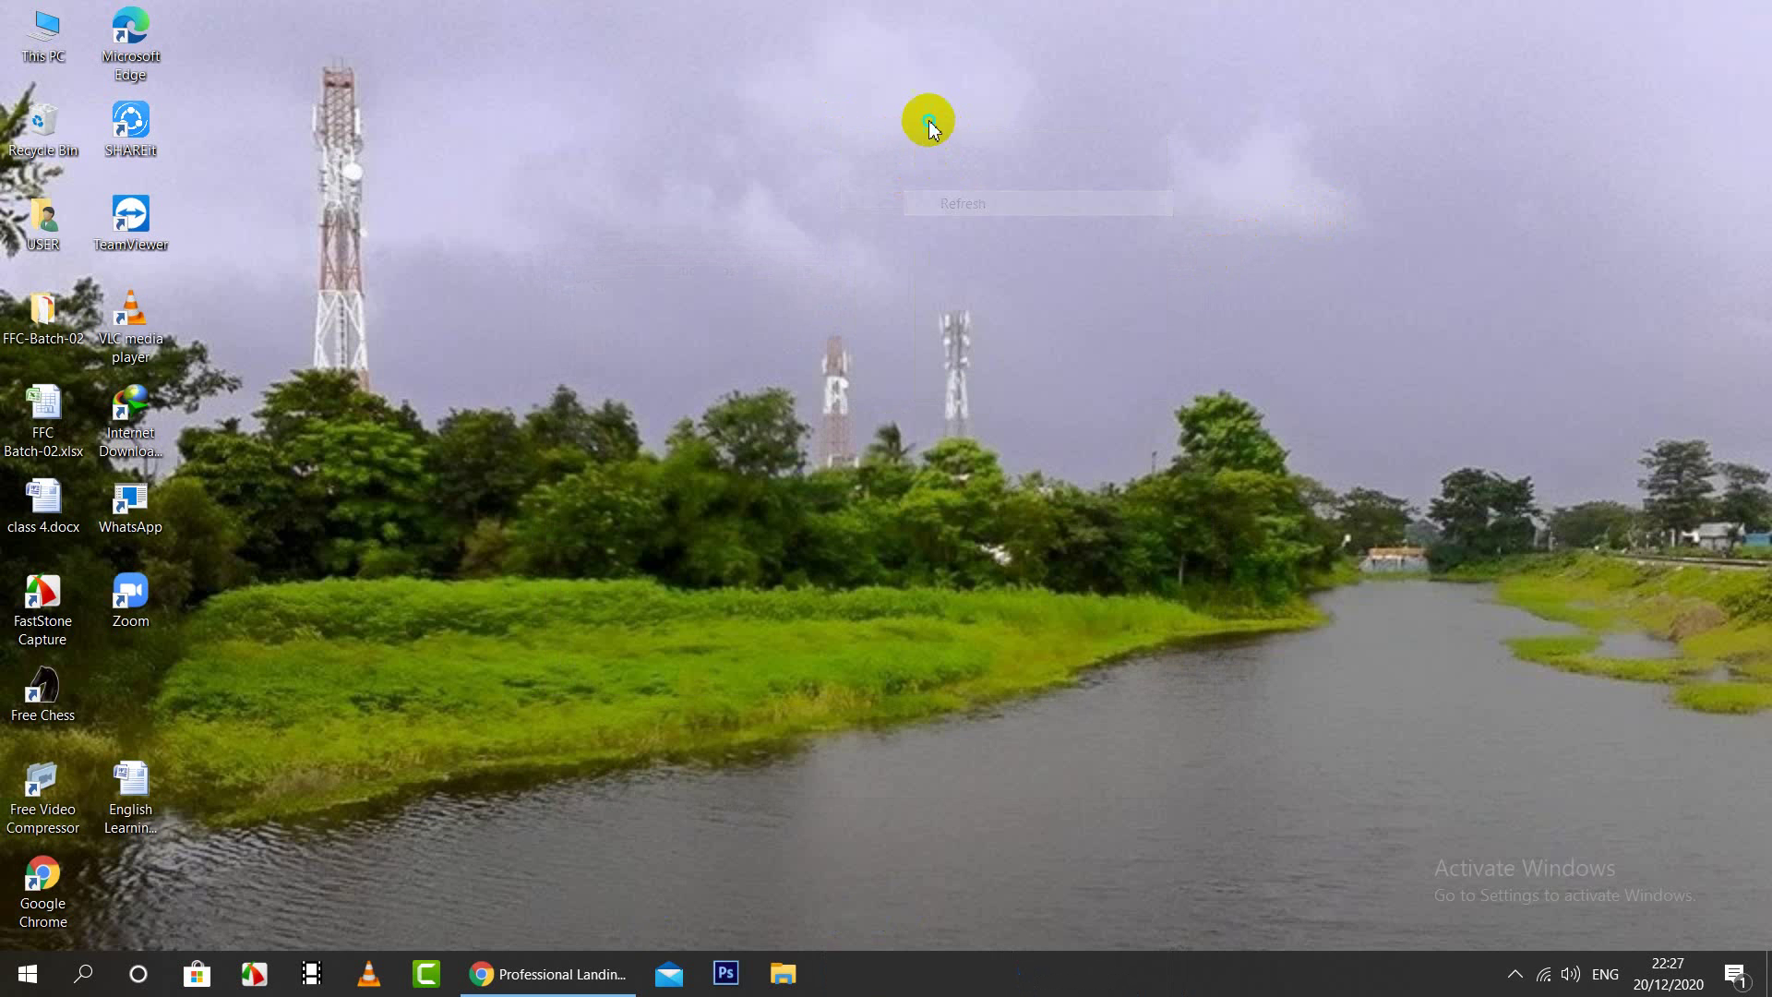
right_click(932, 118)
left_click(995, 190)
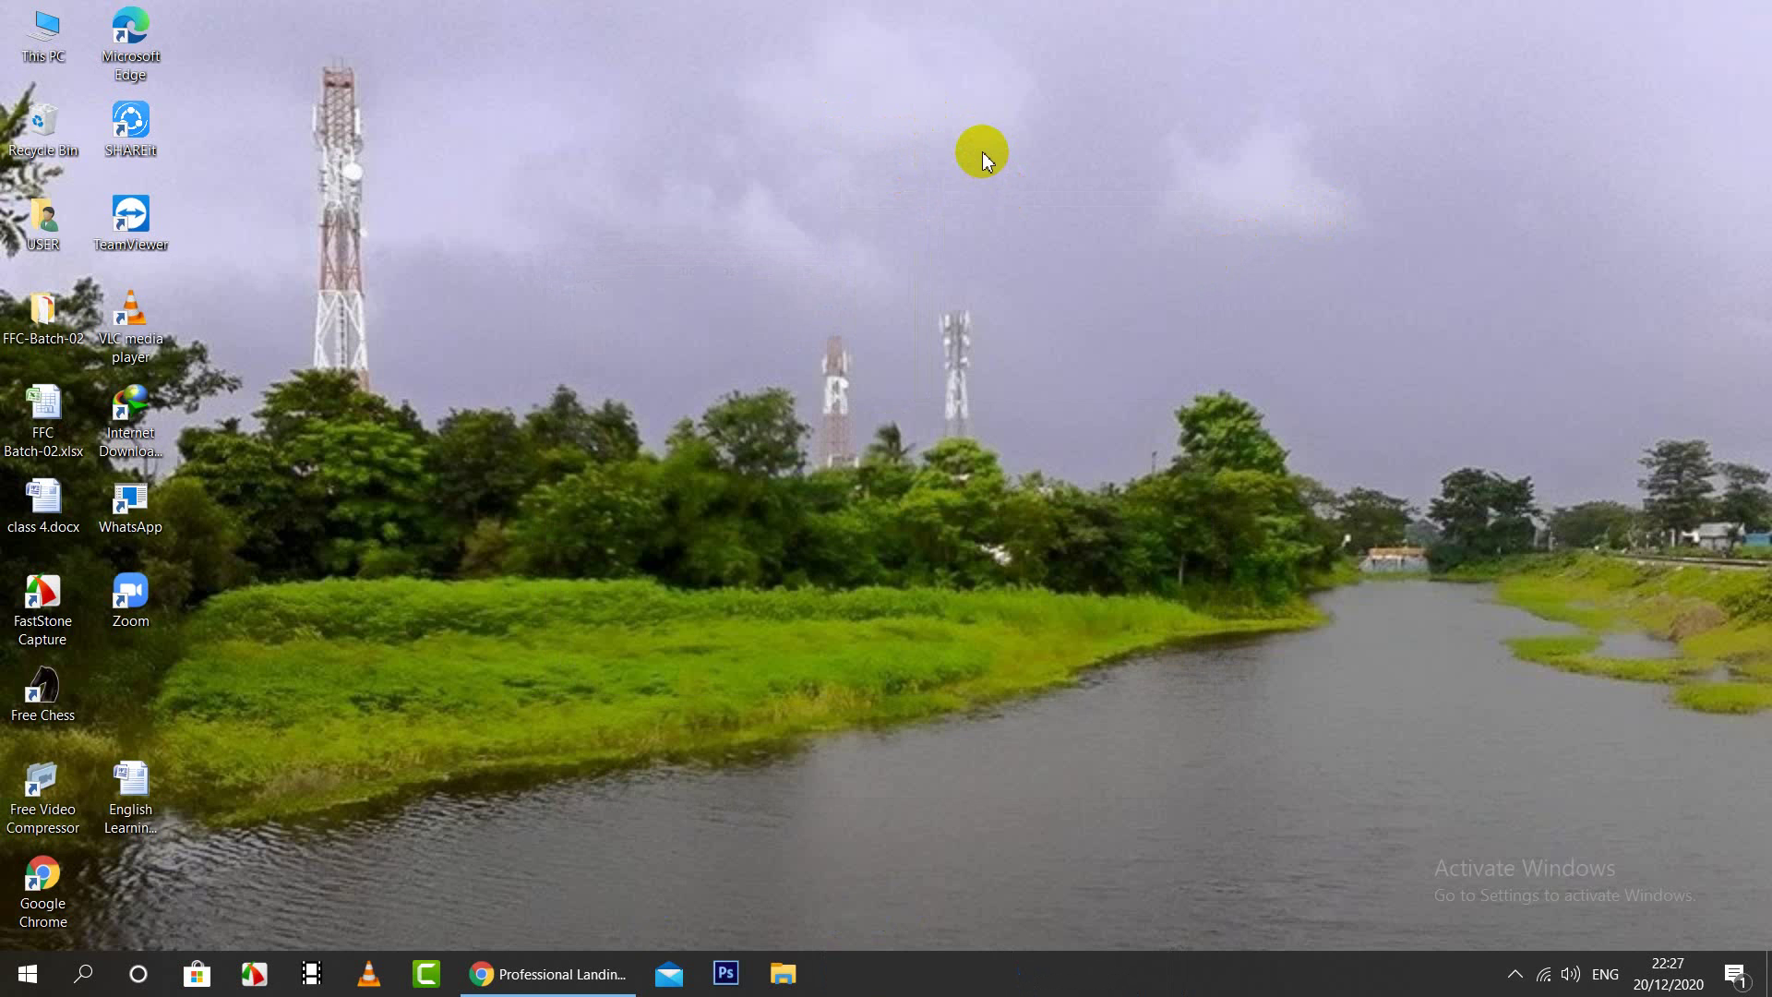